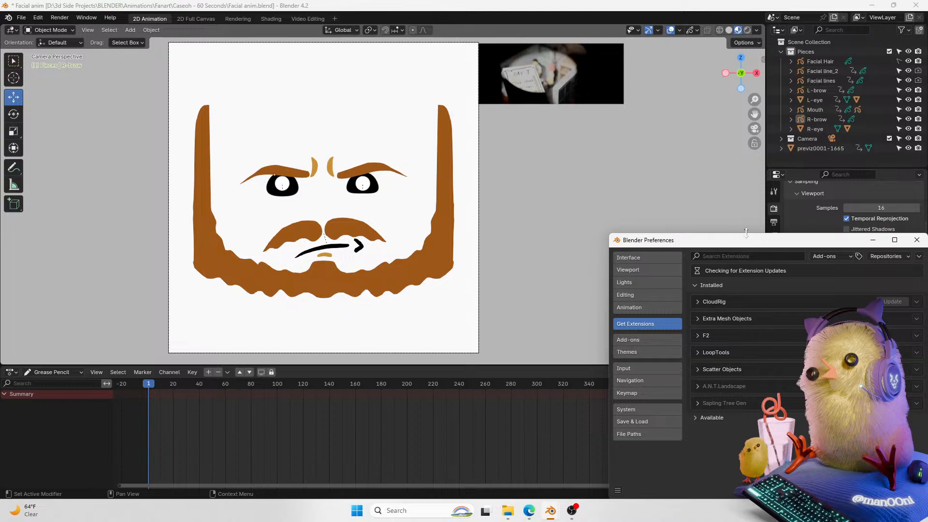
Step: Open the Themes section of the Preferences window, then close Preferences
drag(752, 246, 378, 68)
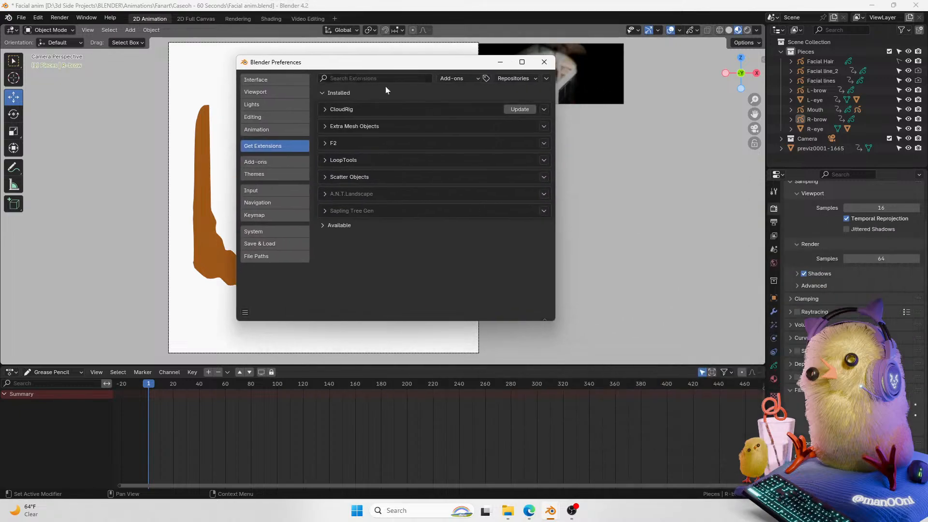
click(252, 173)
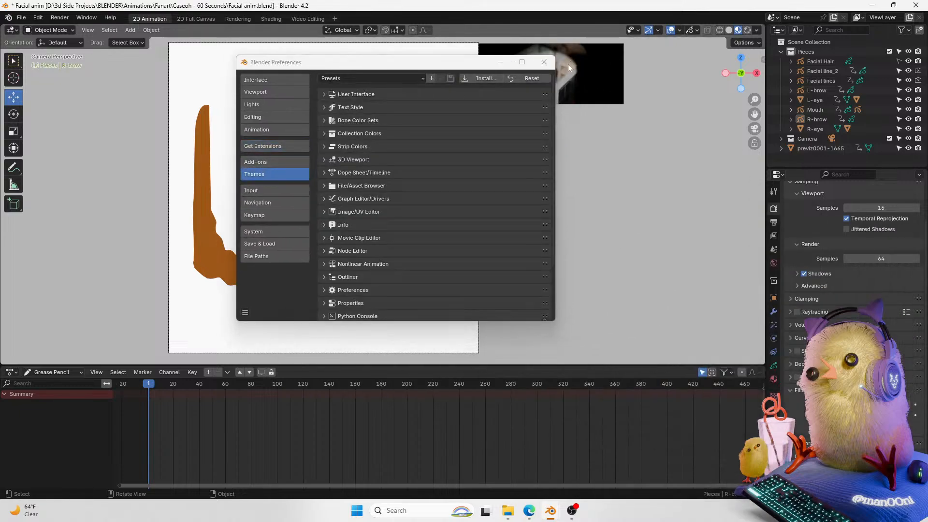
click(543, 63)
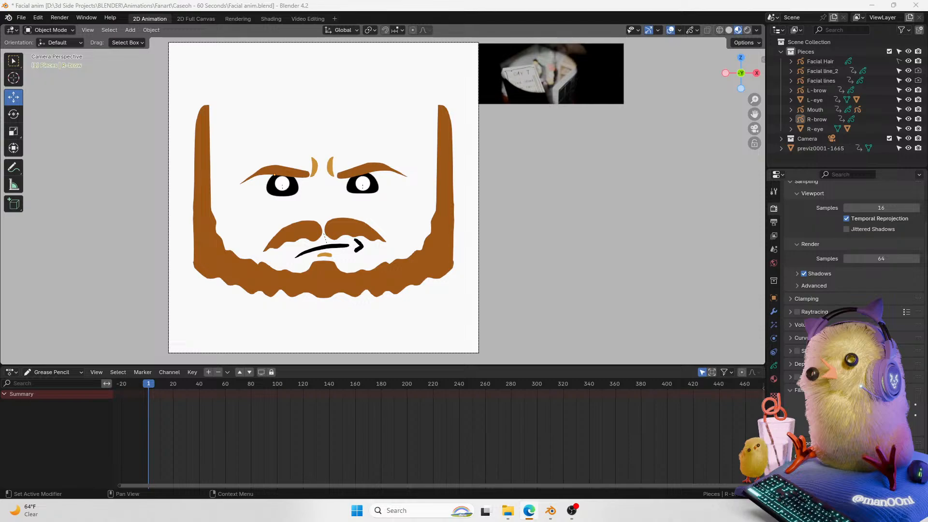
shift+middle_drag(740, 102, 766, 104)
mouse_move(753, 100)
mouse_down()
mouse_move(762, 123)
mouse_move(757, 73)
mouse_move(757, 127)
mouse_move(763, 112)
mouse_up()
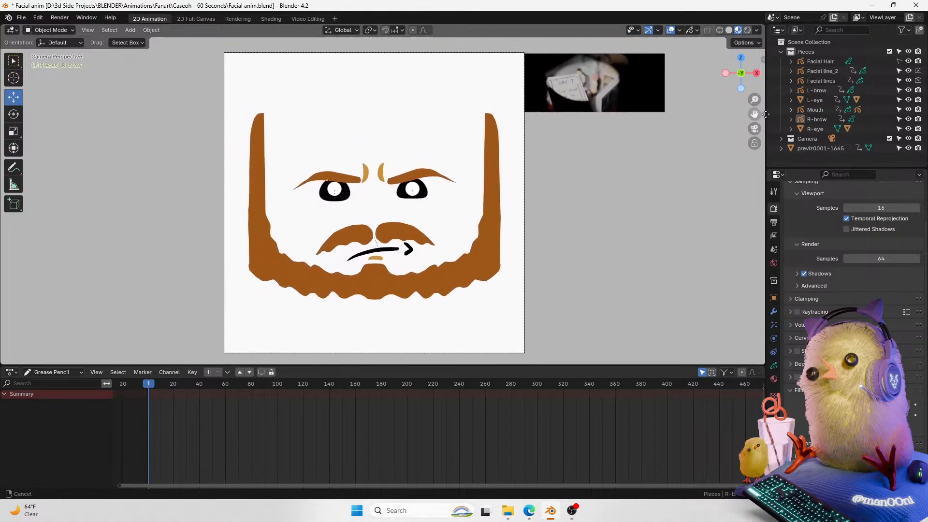
click(629, 95)
drag(614, 62, 623, 64)
click(603, 119)
mouse_move(754, 114)
mouse_down()
mouse_move(754, 96)
mouse_move(747, 116)
mouse_move(754, 105)
mouse_move(729, 119)
mouse_move(754, 112)
mouse_move(747, 117)
mouse_up()
mouse_move(754, 99)
mouse_down()
mouse_move(768, 86)
mouse_move(796, 95)
mouse_move(756, 91)
mouse_move(751, 129)
mouse_move(766, 87)
mouse_up()
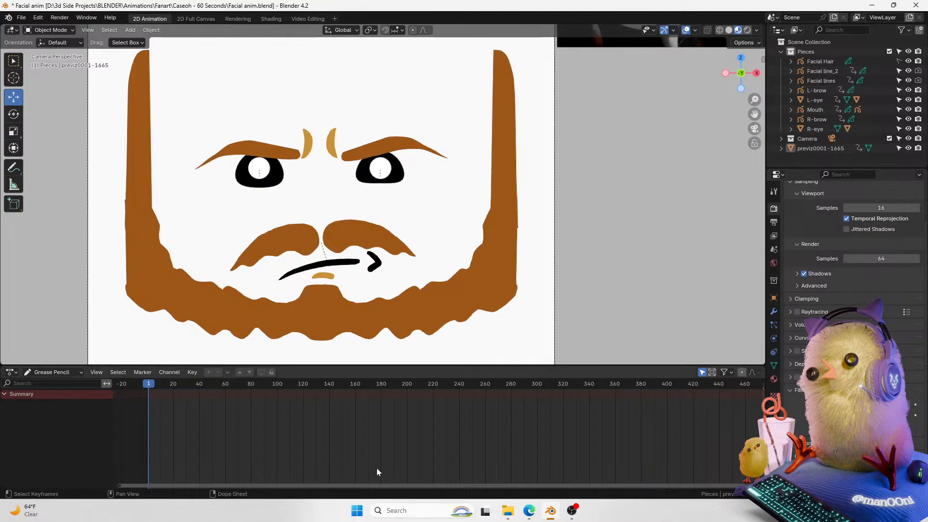
drag(419, 485, 392, 484)
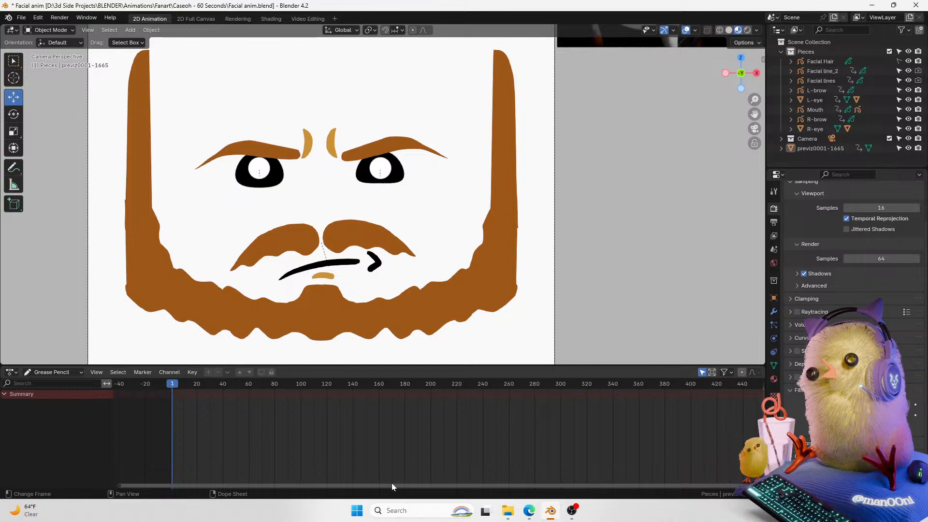
Step: Select the mustache, enter Sculpt Mode and push both mustache halves with sculpt strokes, then return to Object Mode
click(373, 227)
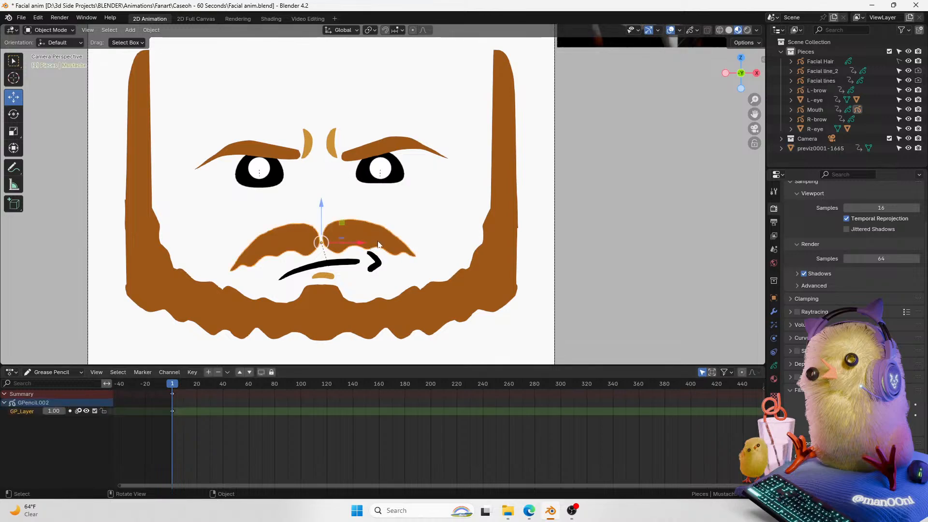
key(ctrl+Tab)
click(310, 205)
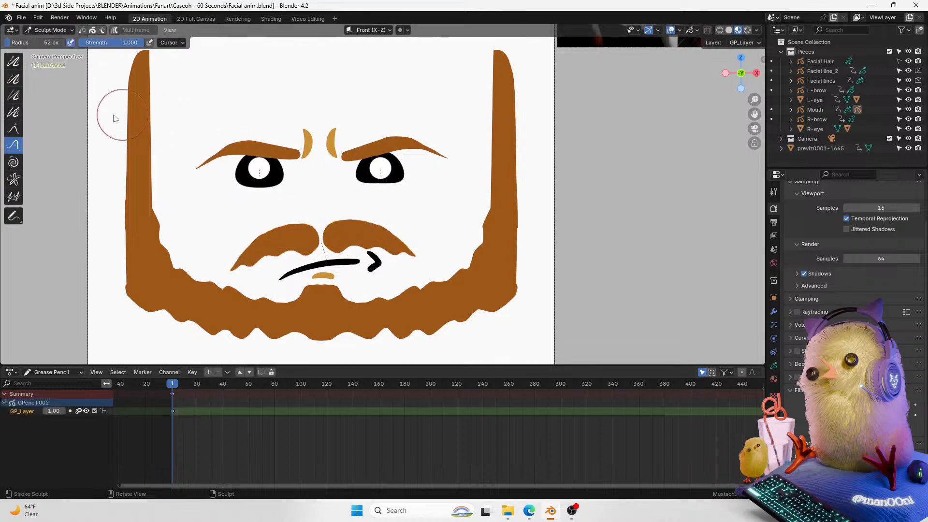
click(14, 61)
mouse_move(360, 214)
mouse_down()
mouse_move(342, 223)
mouse_move(354, 214)
mouse_move(406, 238)
mouse_move(300, 216)
mouse_move(280, 224)
mouse_move(290, 216)
mouse_move(236, 251)
mouse_move(244, 247)
mouse_up()
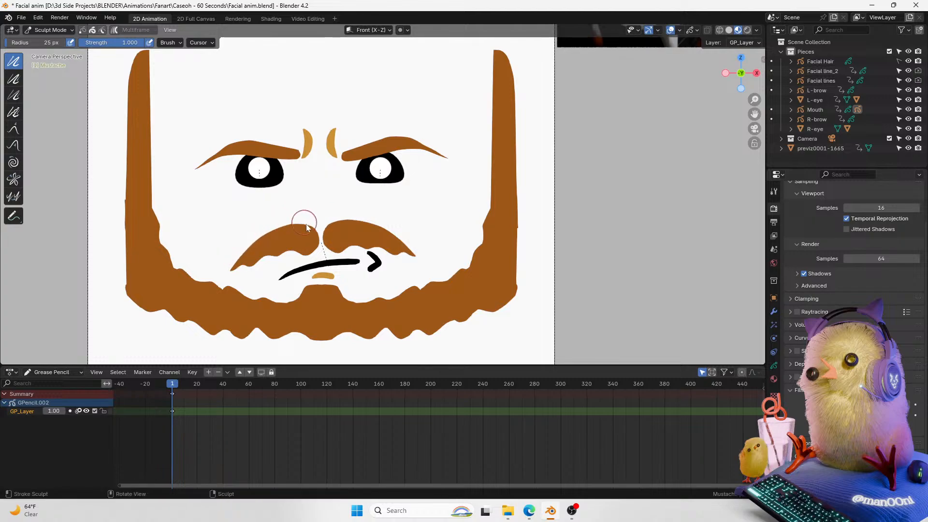
mouse_move(306, 213)
mouse_down()
mouse_move(382, 220)
mouse_move(417, 239)
mouse_up()
key(ctrl+Tab)
shift+middle_drag(686, 94, 657, 118)
click(596, 83)
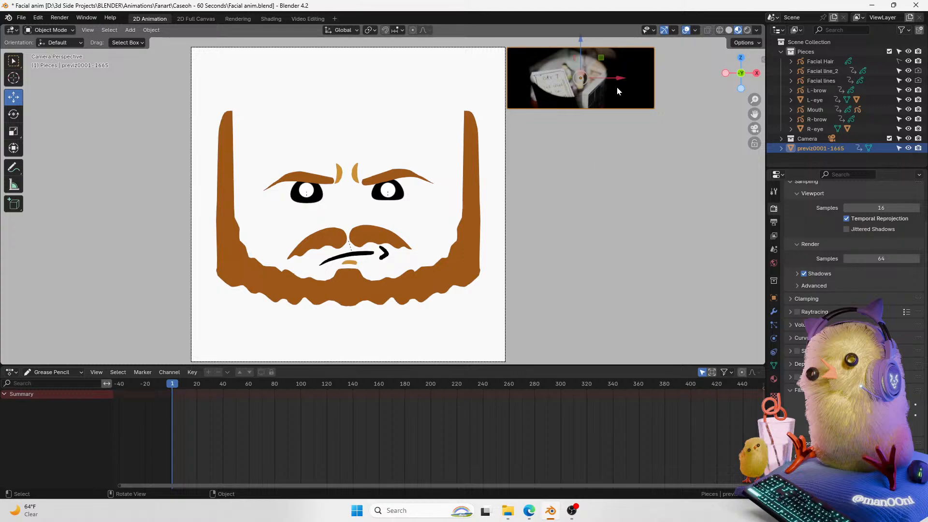
click(760, 111)
drag(758, 115, 753, 115)
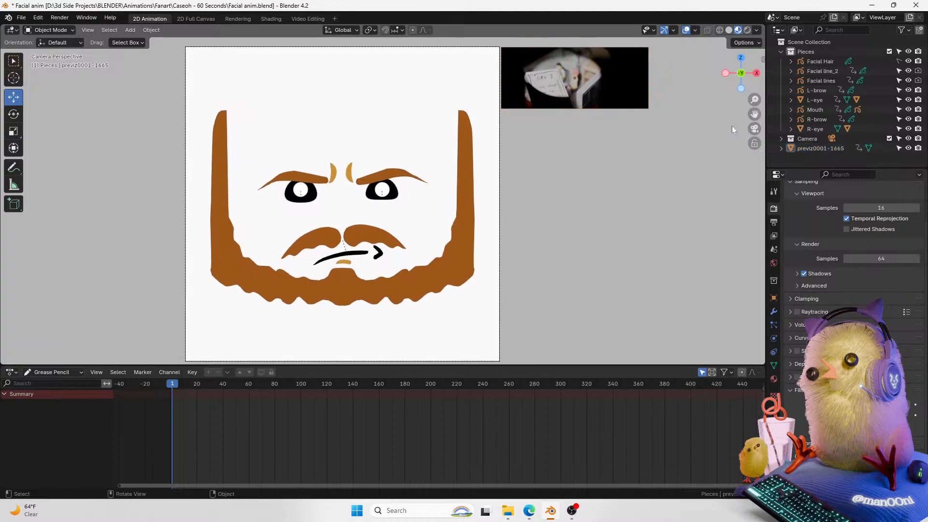
mouse_move(754, 114)
mouse_down()
mouse_move(741, 100)
mouse_move(760, 100)
mouse_up()
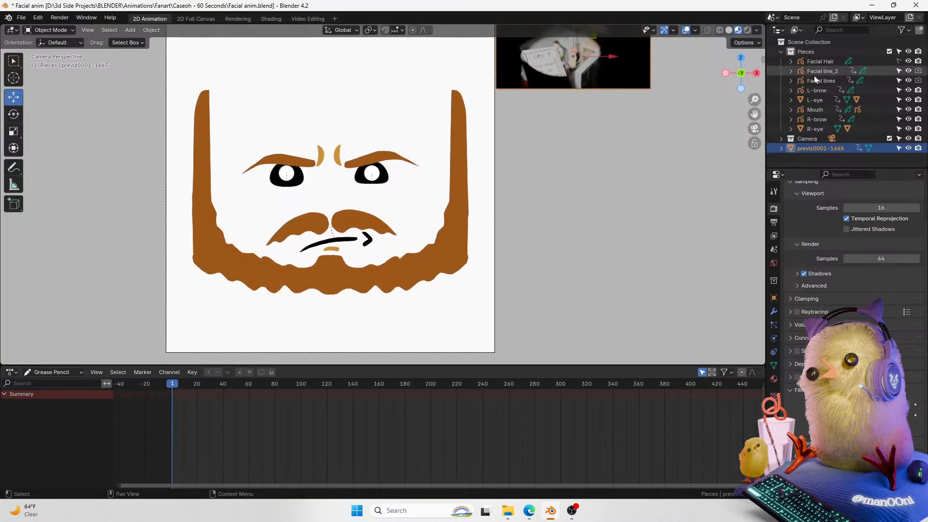
click(816, 71)
drag(361, 135, 363, 138)
key(ctrl+z)
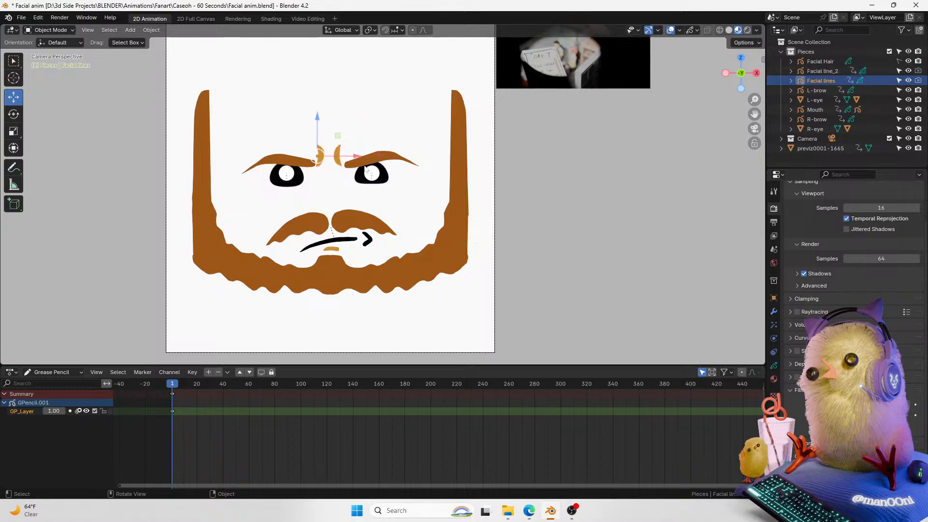
click(372, 173)
drag(373, 181, 397, 143)
key(ctrl+z)
key(ctrl+z)
Step: Select the left eye and inspect its blink/wink shape key in the object data properties, undoing the value change
click(385, 182)
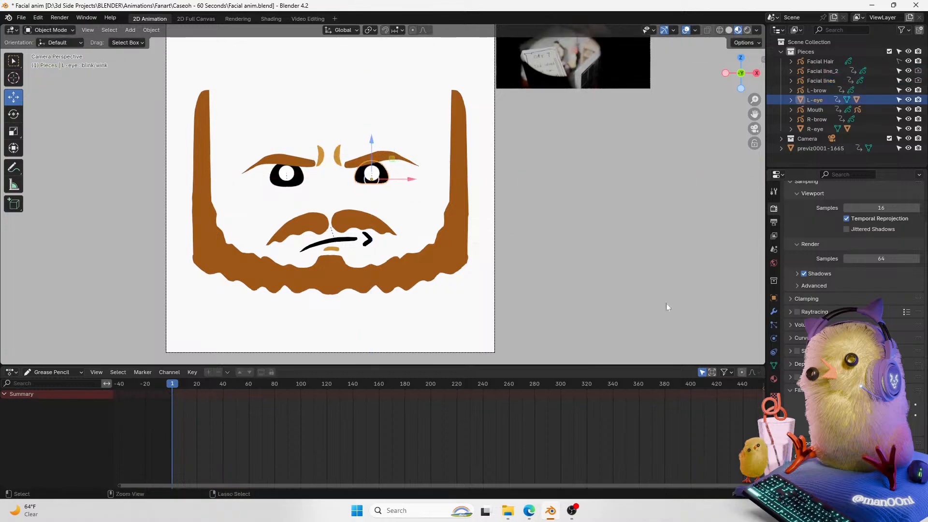
click(773, 365)
drag(872, 332, 748, 368)
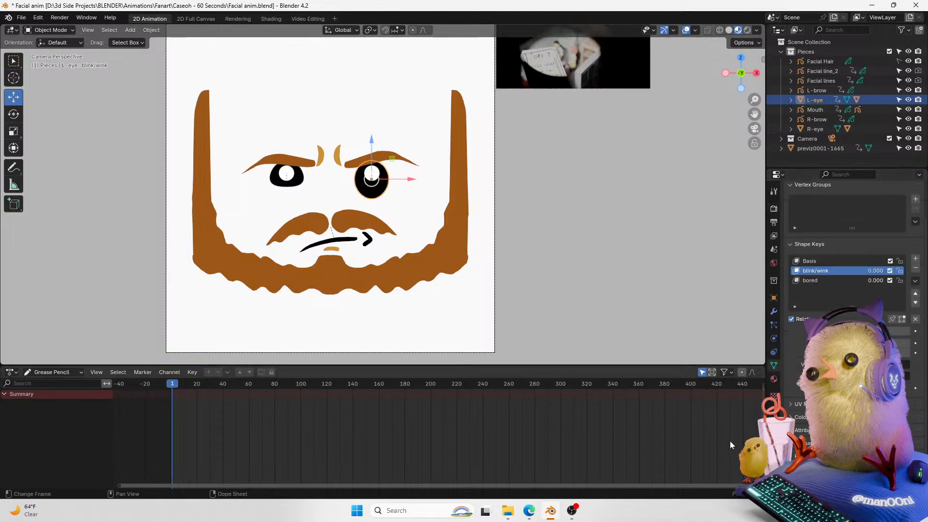
key(ctrl+z)
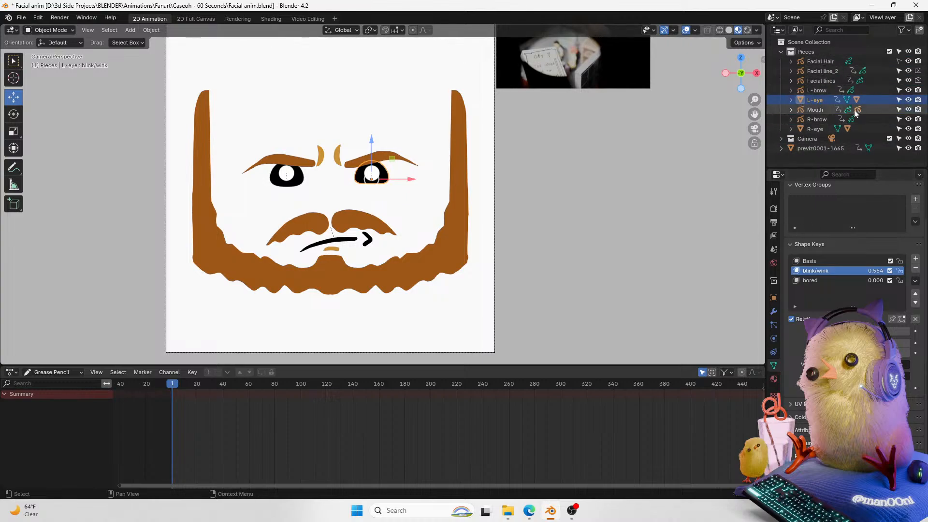
Step: Hide all the face pieces and the Pieces collection in the viewport
drag(909, 64, 894, 144)
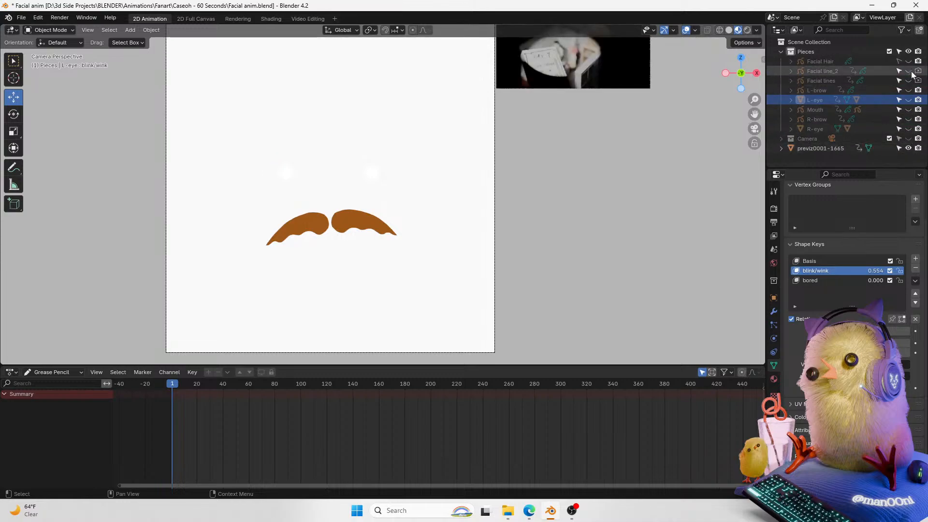
click(909, 51)
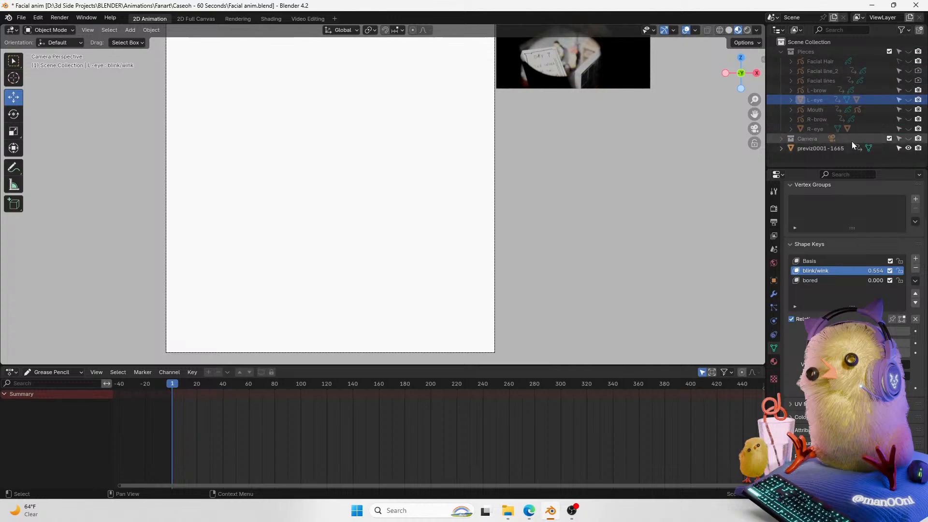
click(908, 139)
Step: Expand the Camera collection and select the camera's lens data
click(781, 138)
drag(754, 114, 766, 112)
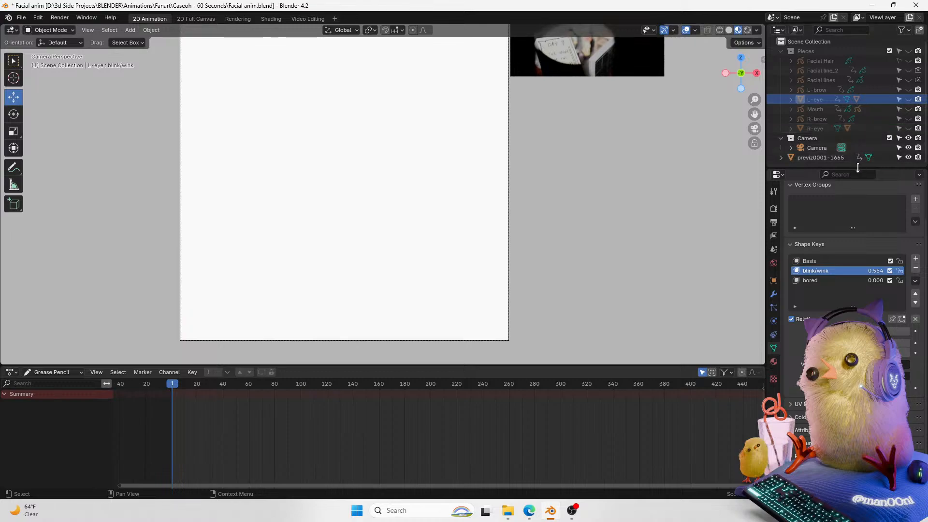
click(791, 147)
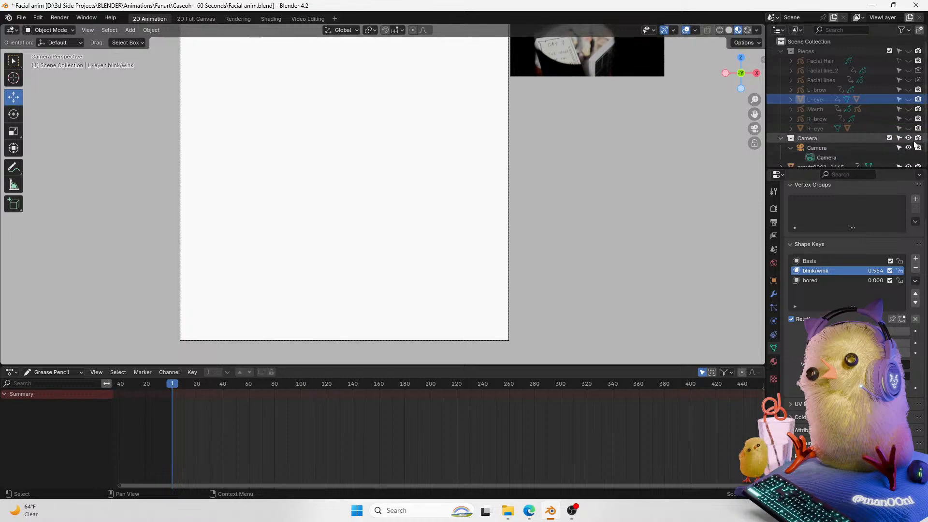
scroll(850, 107, down, 1)
click(850, 139)
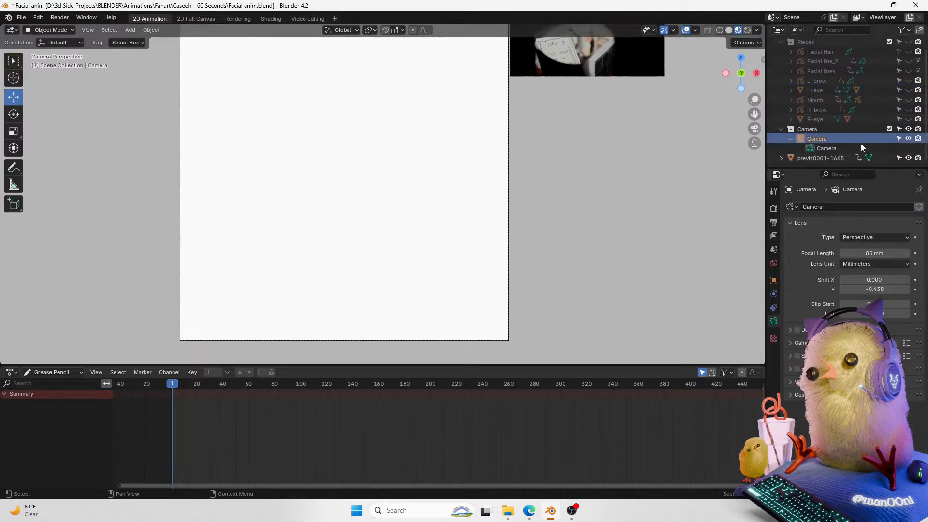
Step: Enable the camera's background images and hide the face reference image
click(797, 368)
click(790, 368)
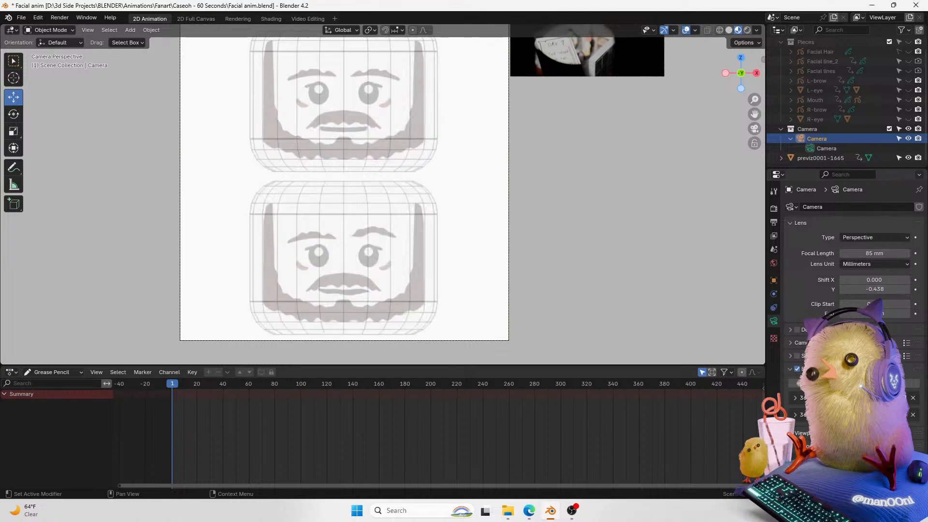
click(902, 397)
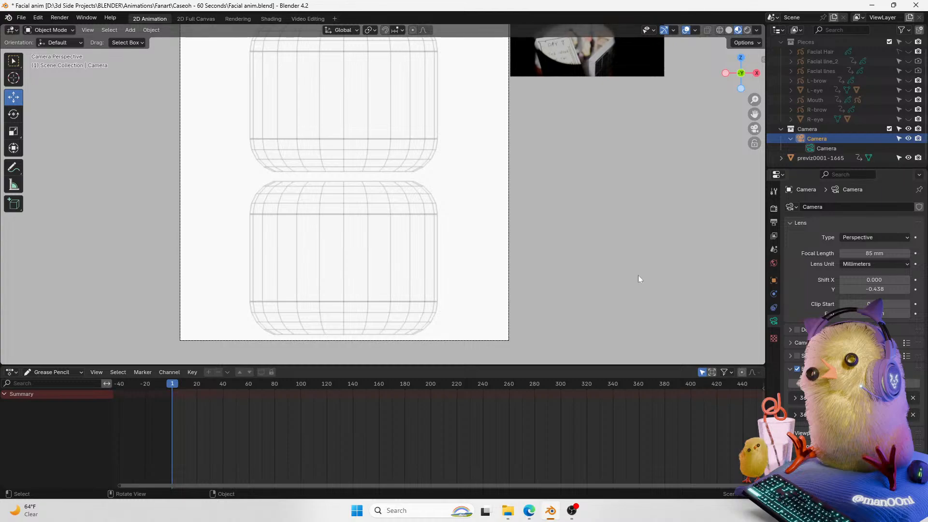
click(426, 242)
mouse_move(760, 116)
mouse_down()
mouse_move(776, 126)
mouse_move(755, 100)
mouse_move(765, 124)
mouse_up()
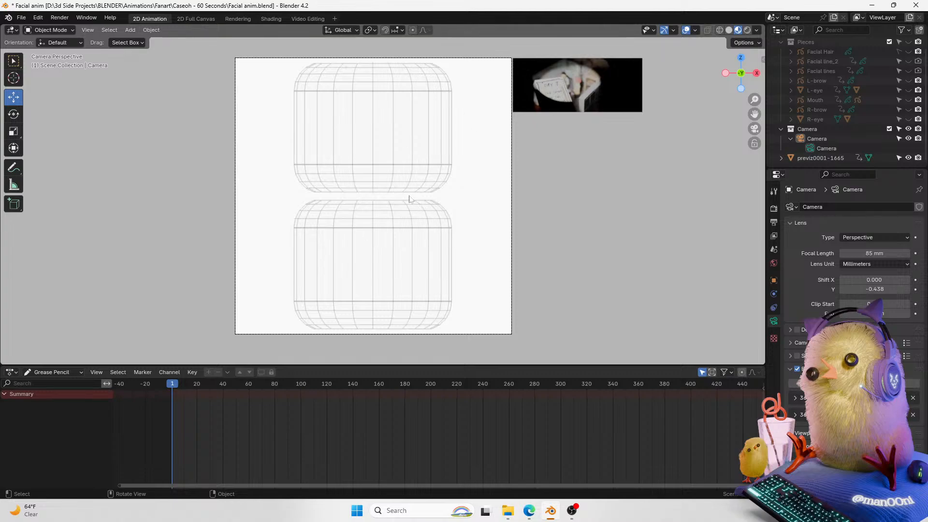
drag(755, 99, 758, 89)
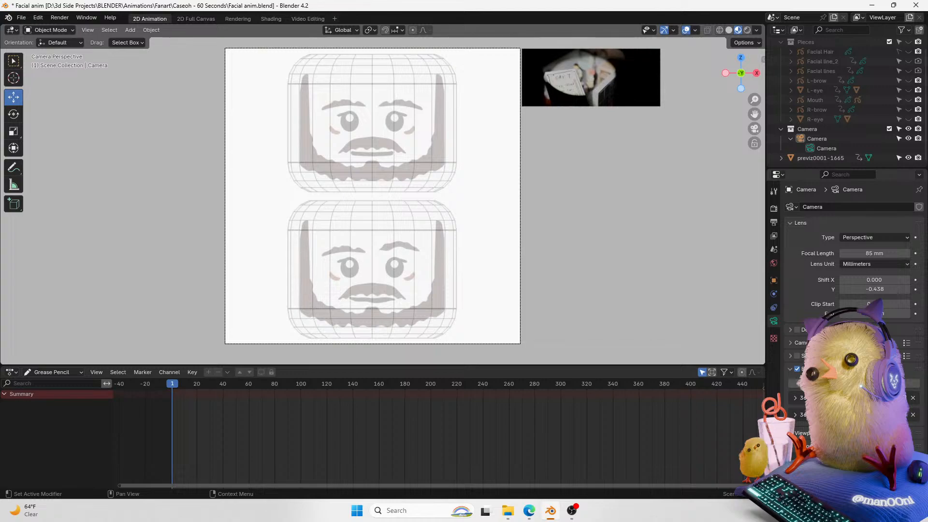
drag(754, 114, 763, 82)
drag(755, 99, 747, 129)
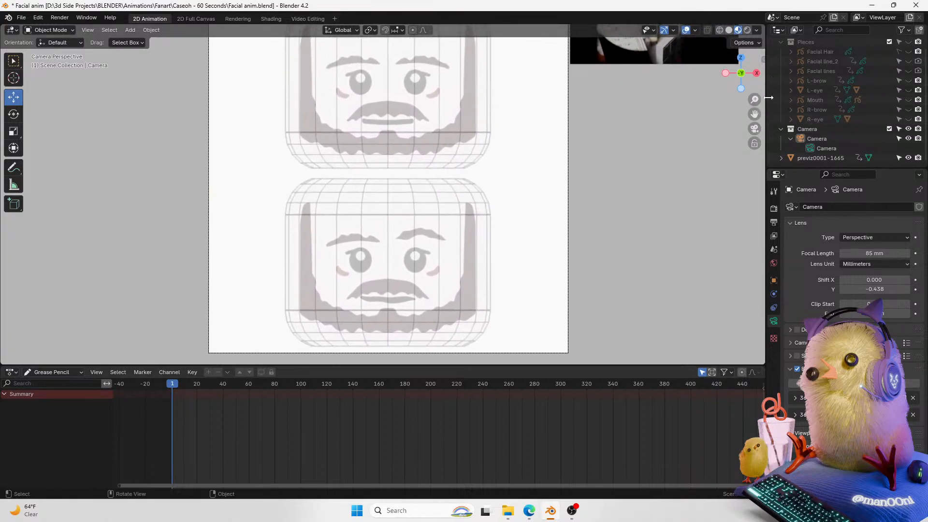
drag(755, 99, 755, 105)
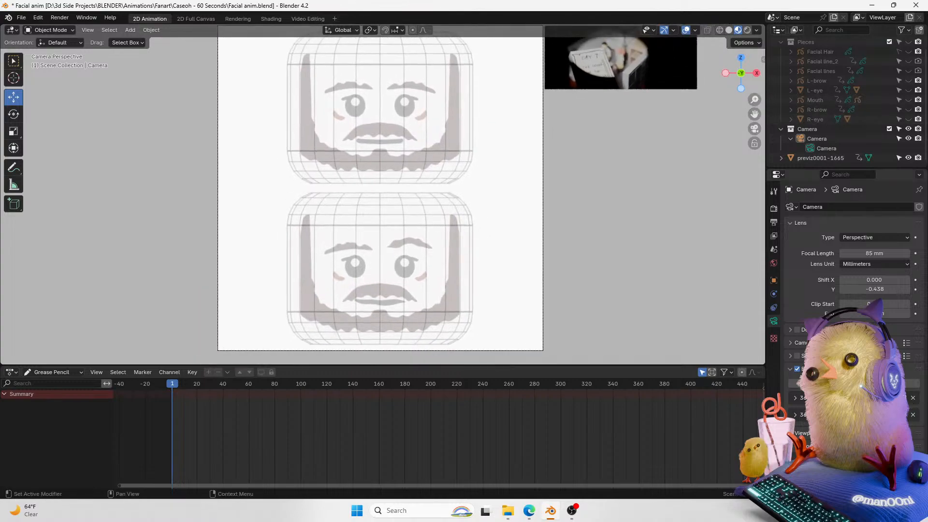
Step: Turn off the camera's background images
click(797, 368)
click(789, 368)
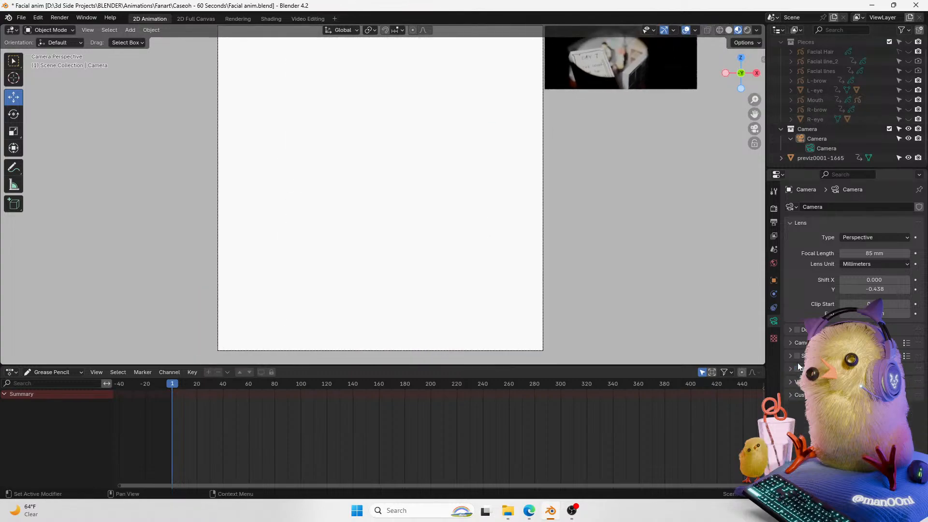
drag(754, 114, 754, 119)
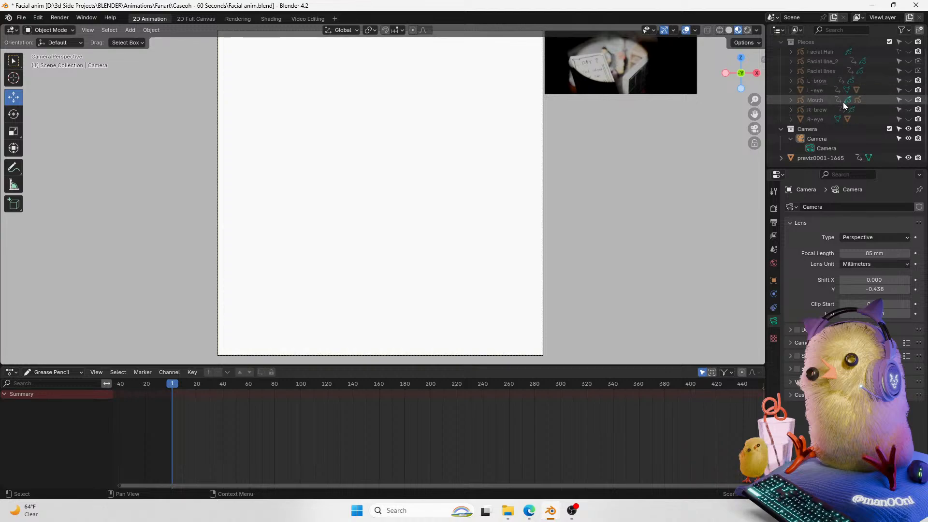
Step: Select the left eye and make the Pieces collection and all face pieces visible again
click(824, 91)
click(908, 91)
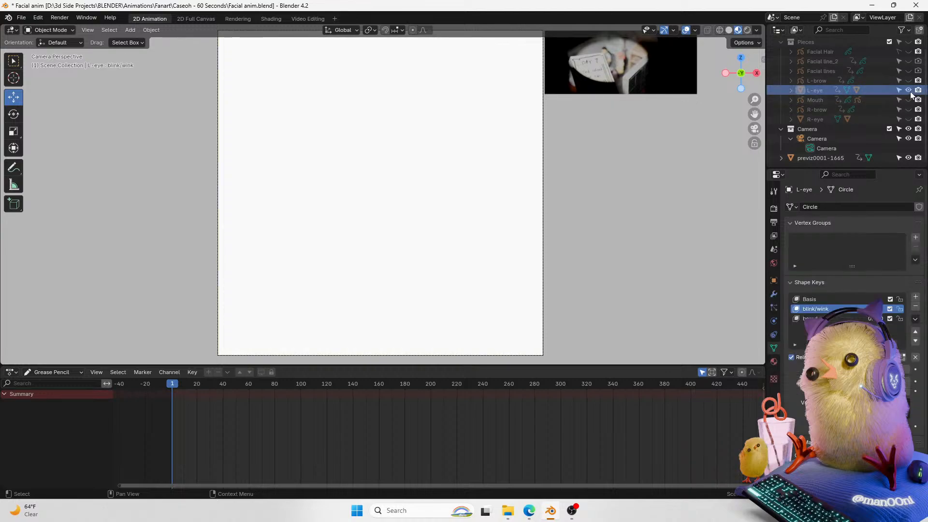
click(908, 42)
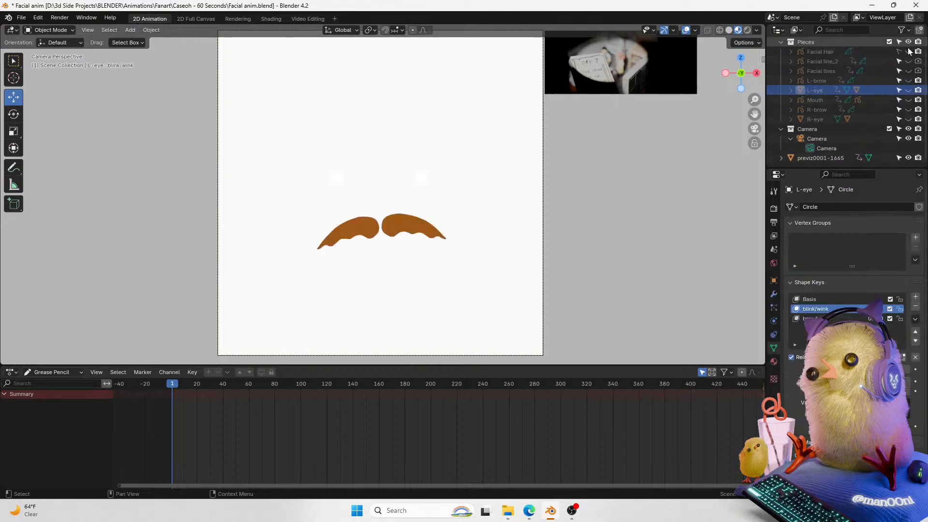
drag(908, 52, 908, 121)
Step: Switch to the front orthographic view and select the left eye, then the mouth
drag(744, 88, 743, 87)
click(738, 74)
scroll(738, 75, up, 3)
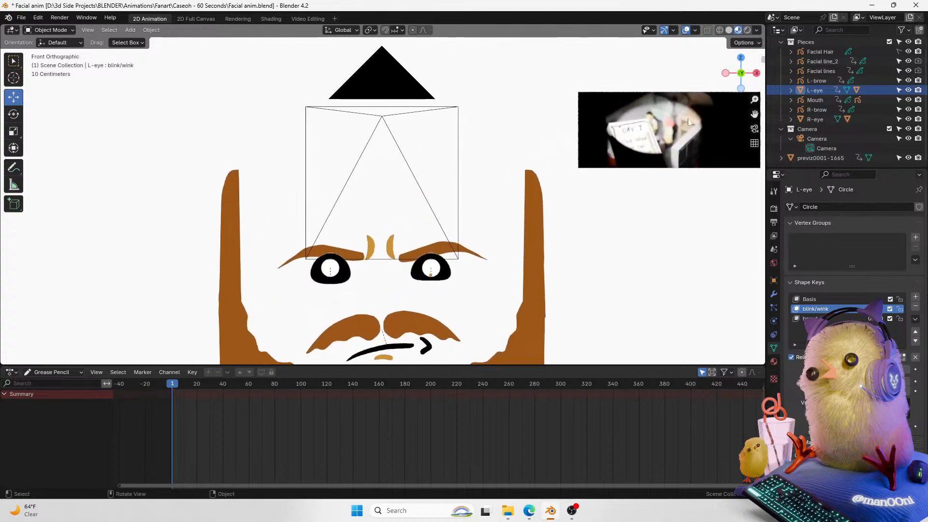
click(439, 268)
click(822, 90)
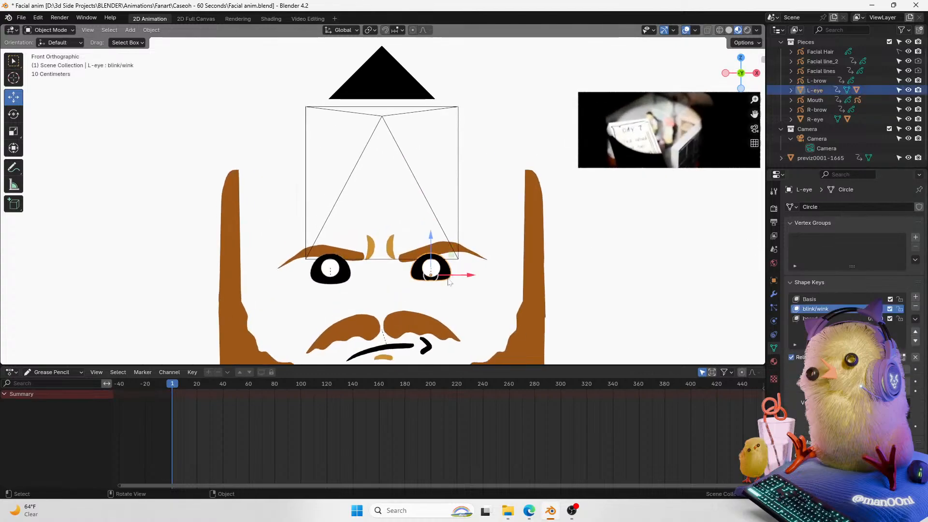
click(816, 100)
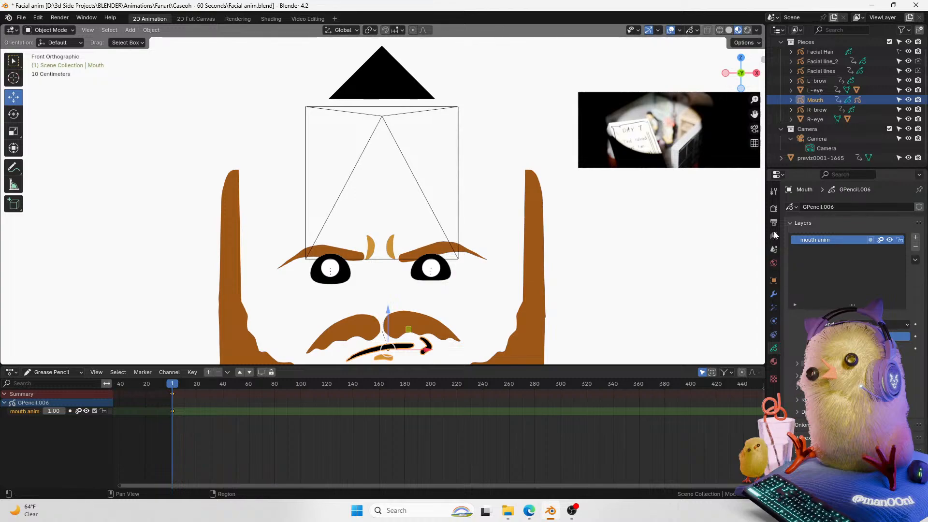
Step: Select the right brow, then box-select all the face pieces and the camera together
drag(755, 114, 765, 77)
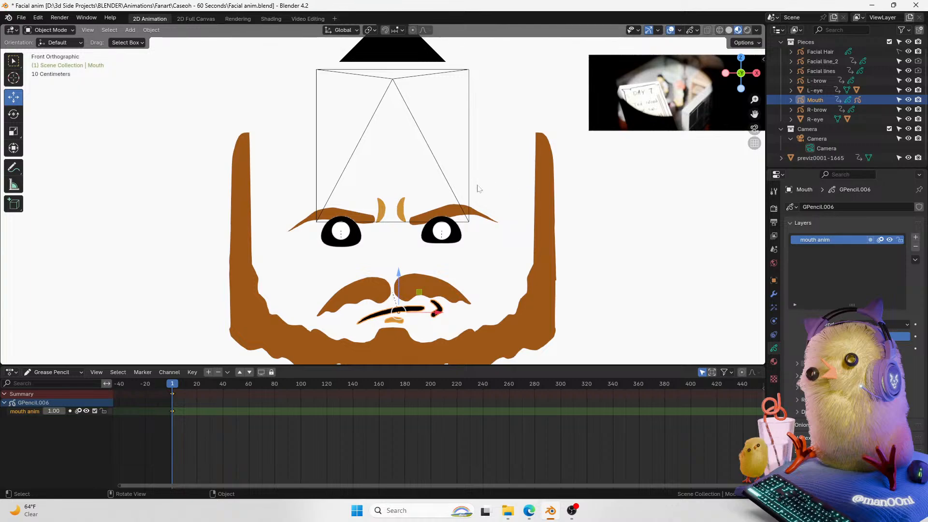
click(356, 217)
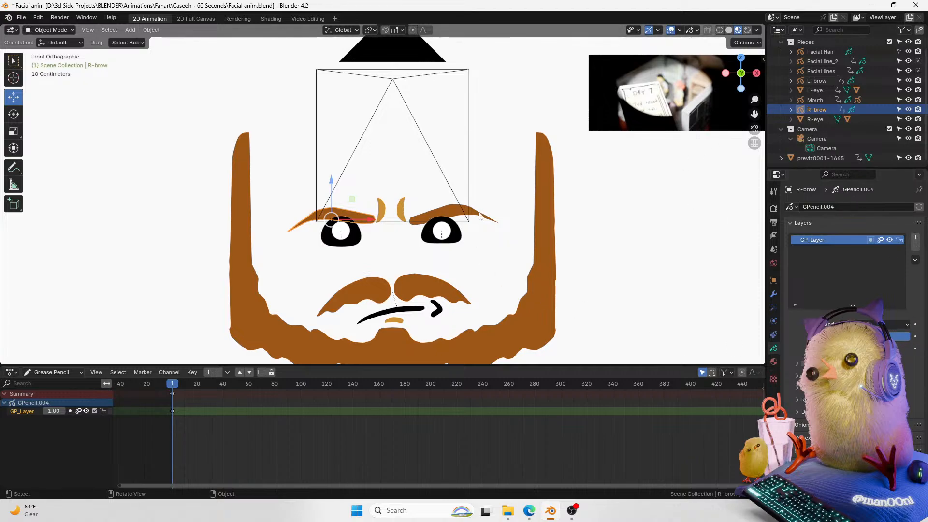
drag(584, 152, 399, 285)
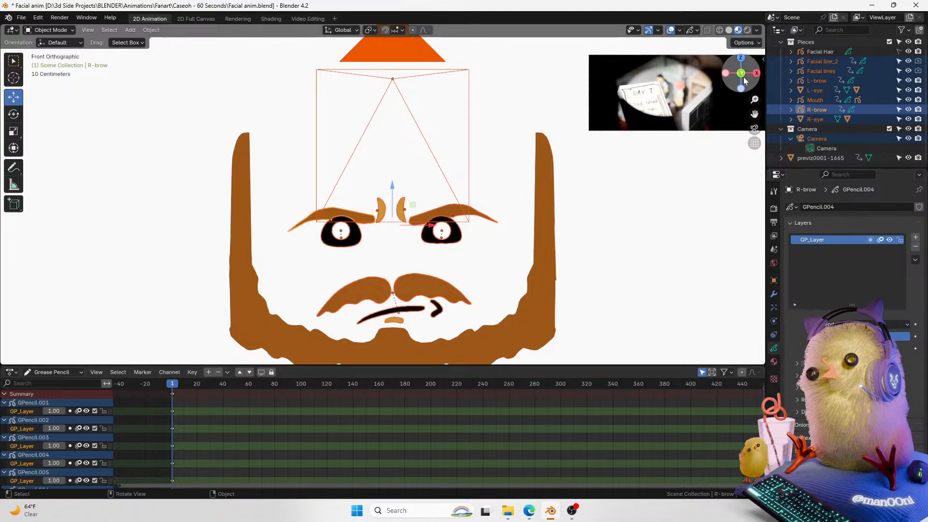
Step: Switch the viewport to the camera view
click(754, 143)
click(754, 129)
drag(754, 115, 764, 96)
click(715, 138)
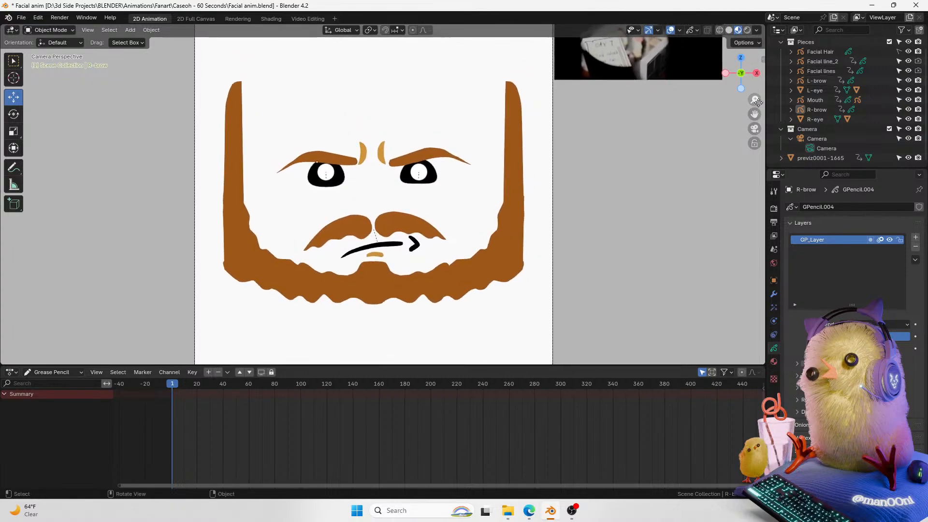
click(747, 31)
click(738, 30)
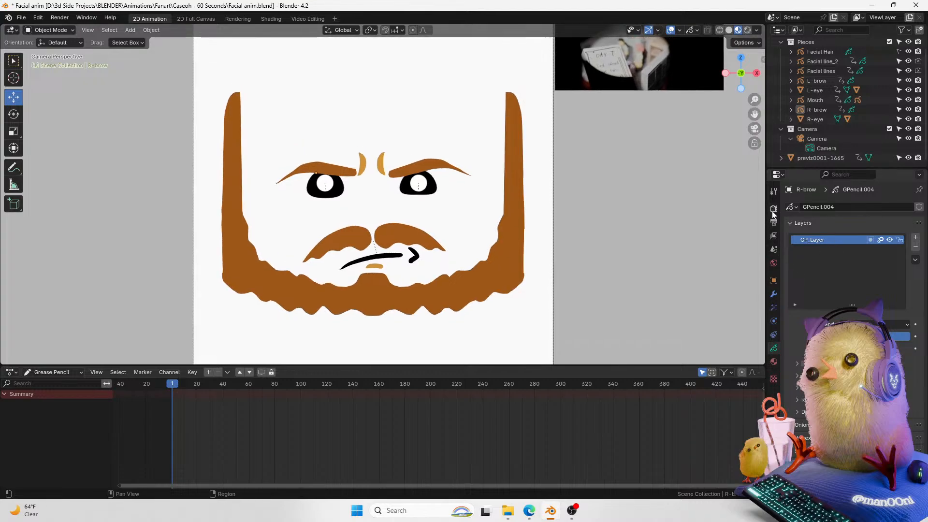
Step: Open the scene's render properties and browse the sampling settings
drag(742, 80, 761, 77)
click(734, 76)
click(774, 208)
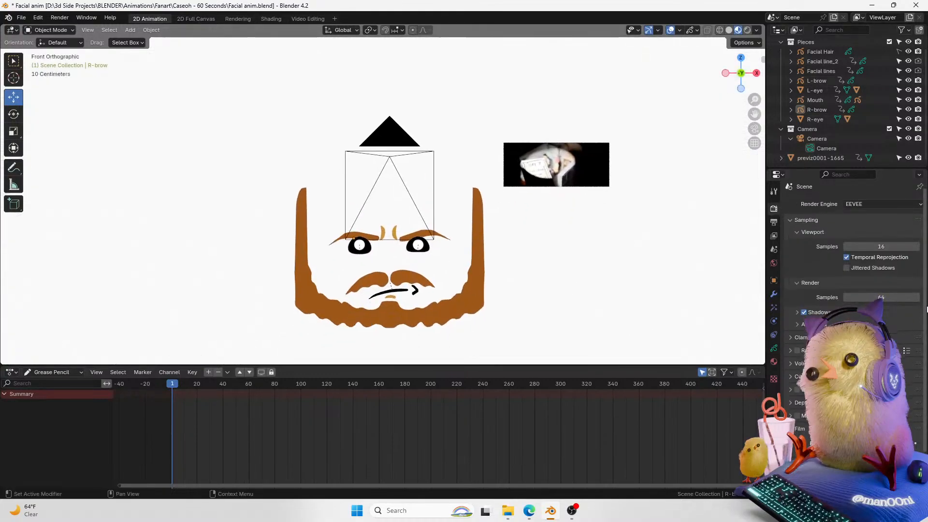
scroll(910, 346, down, 3)
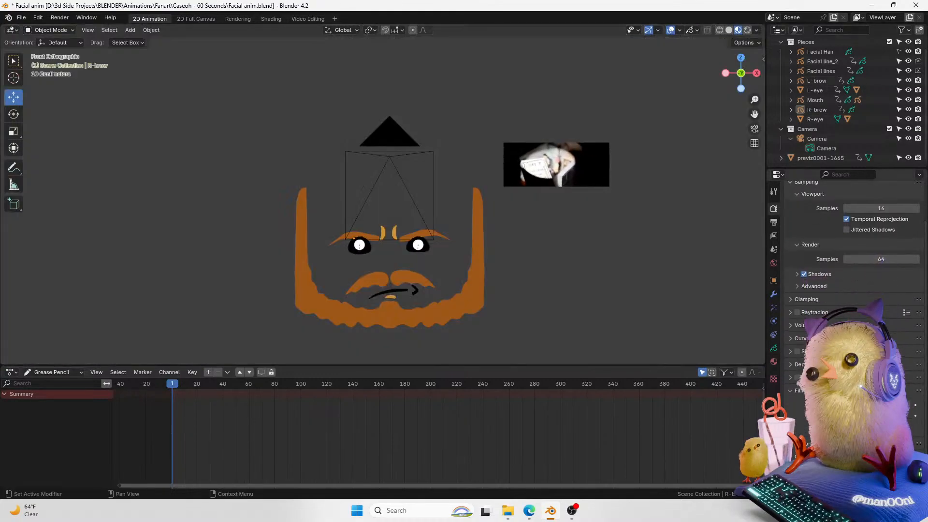
drag(739, 75, 756, 110)
click(743, 77)
click(846, 416)
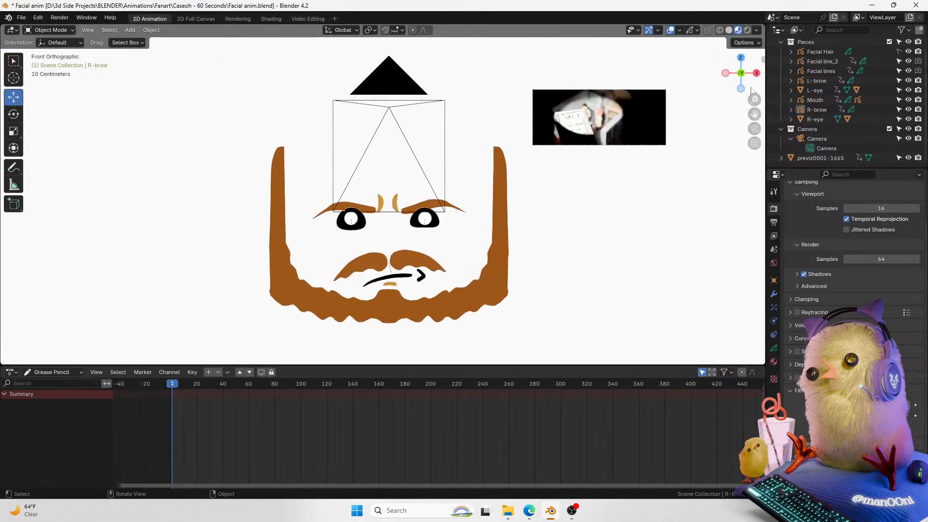
Step: Return to the camera view and select the previz0001-1665 reference image
click(754, 128)
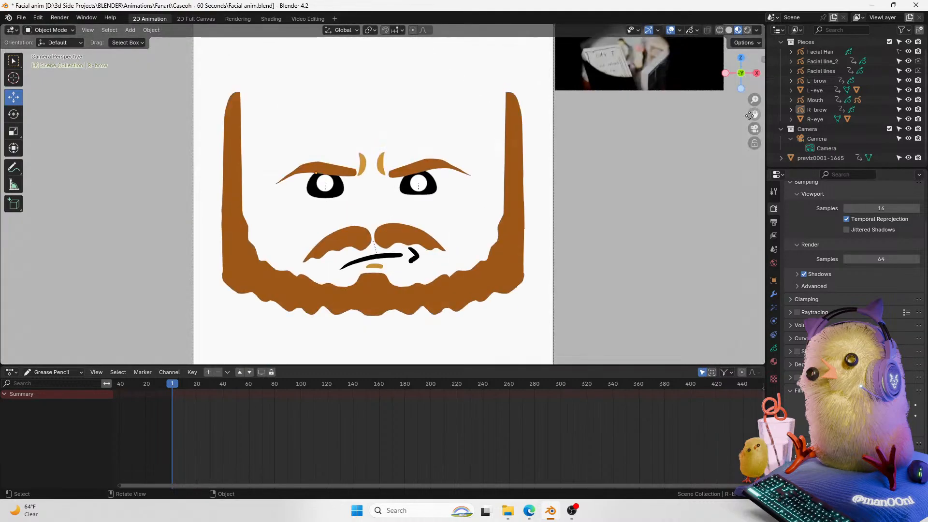
mouse_move(755, 115)
mouse_down()
mouse_move(754, 97)
mouse_move(752, 132)
mouse_up()
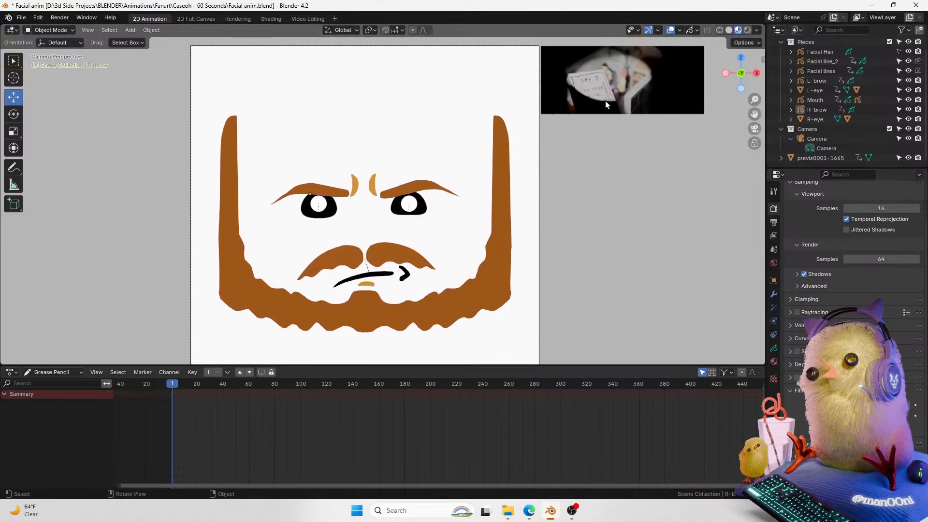
click(605, 101)
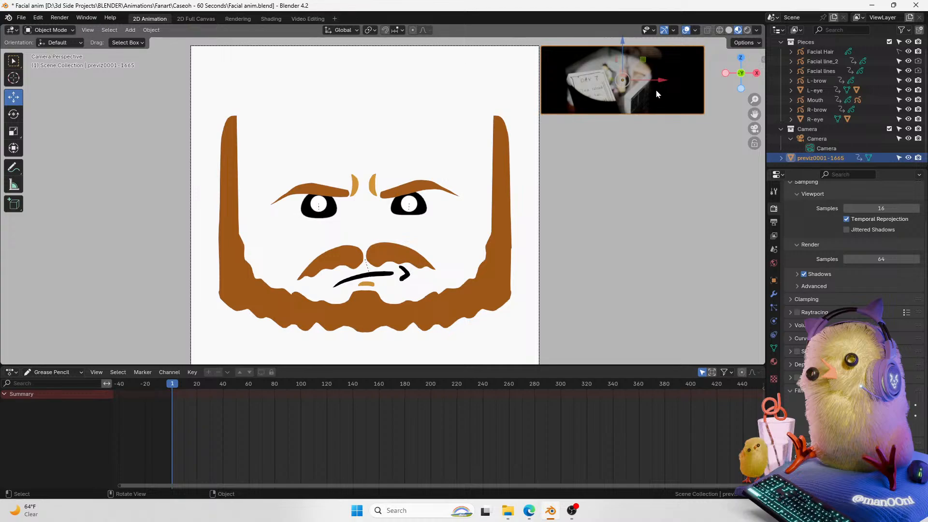
mouse_move(758, 113)
mouse_down()
mouse_move(745, 104)
mouse_move(745, 119)
mouse_move(759, 100)
mouse_move(751, 106)
mouse_up()
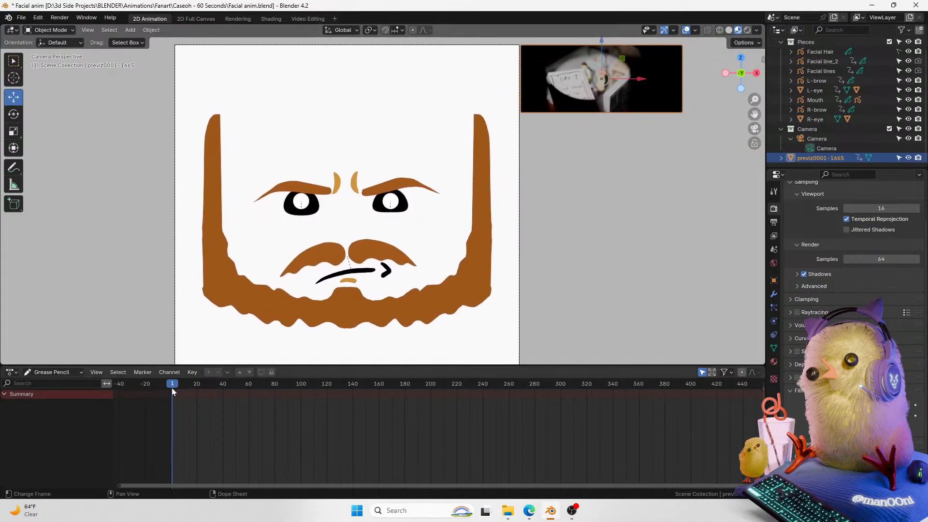
Step: Play the animation and scrub the timeline to frame 189
drag(172, 385, 172, 389)
mouse_move(755, 113)
mouse_down()
mouse_move(752, 100)
mouse_move(753, 117)
mouse_move(760, 104)
mouse_up()
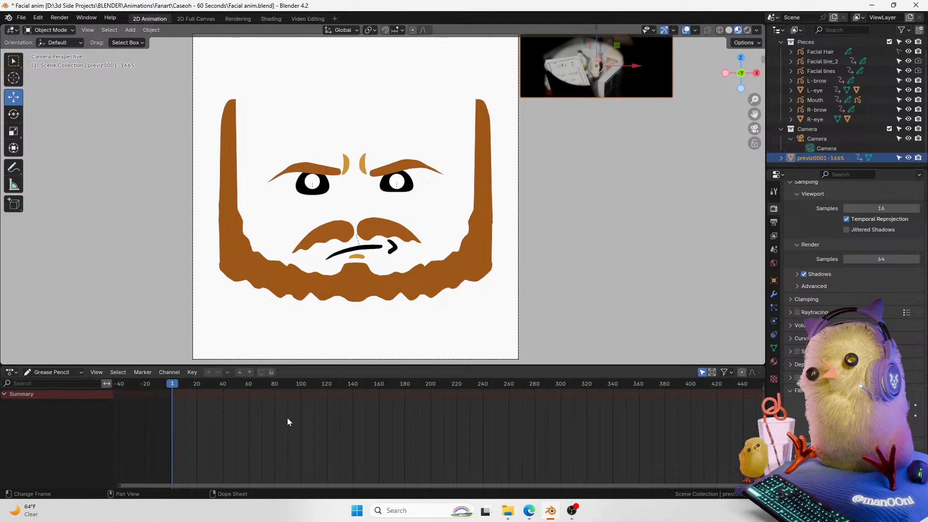
key(space)
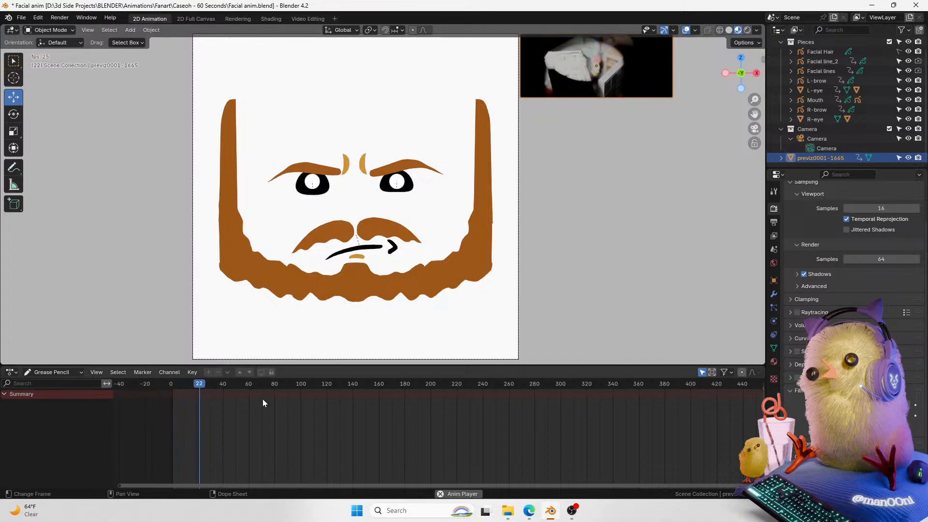
drag(280, 389, 417, 413)
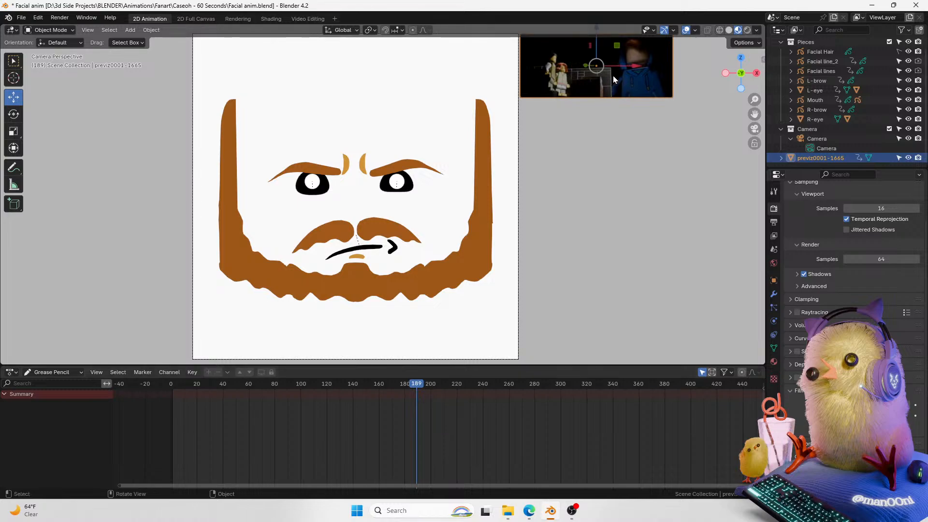
Step: Scale up the reference image and move it beside the face in the viewport
key(s)
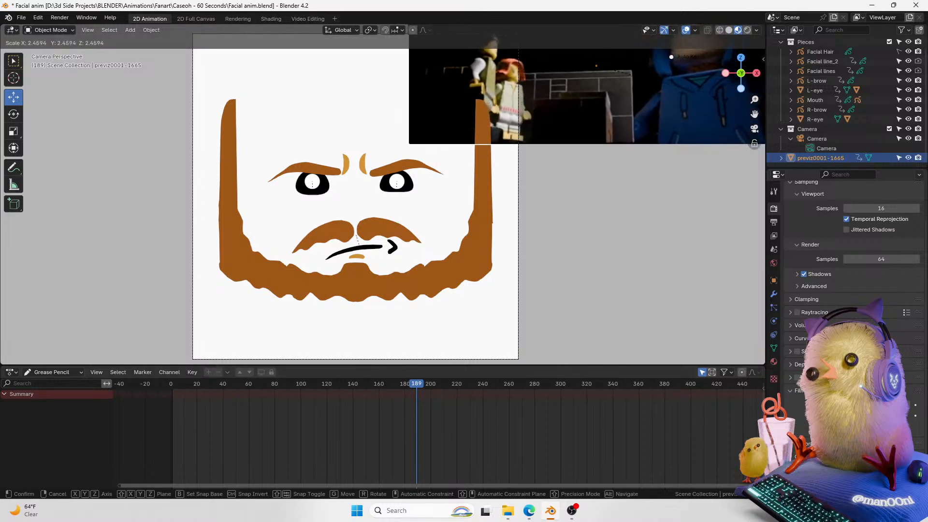
click(710, 132)
drag(755, 113, 583, 125)
drag(474, 53, 588, 161)
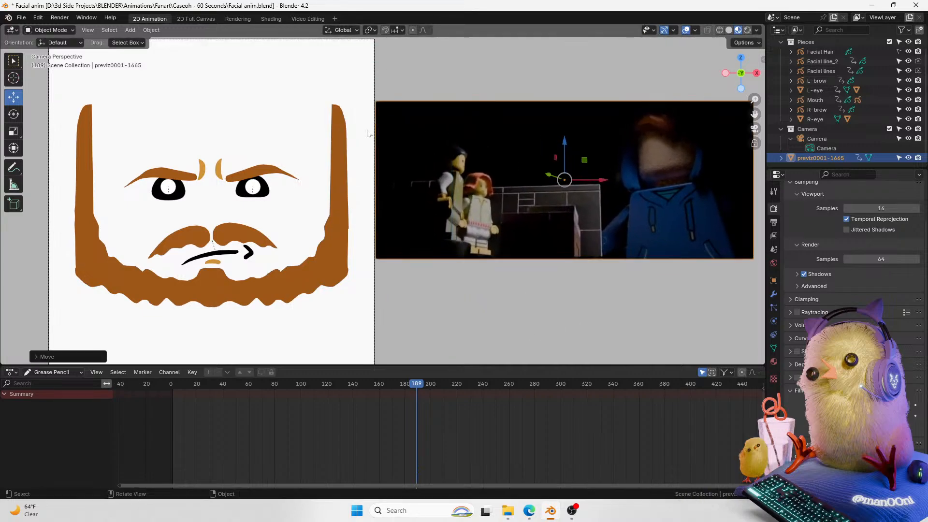
Step: Split the viewport vertically into two side-by-side 3D views and hide the left view's toolbar
right_click(767, 139)
right_click(765, 164)
drag(766, 201, 763, 197)
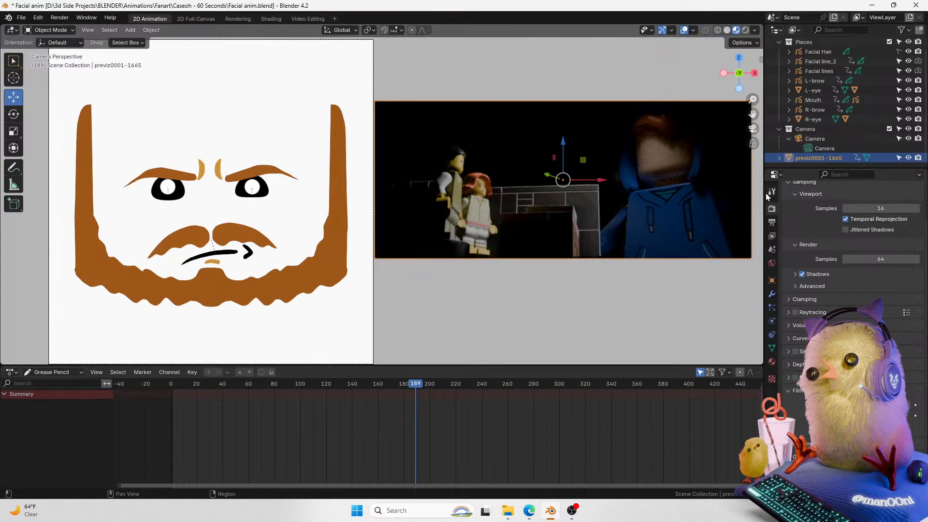
right_click(765, 194)
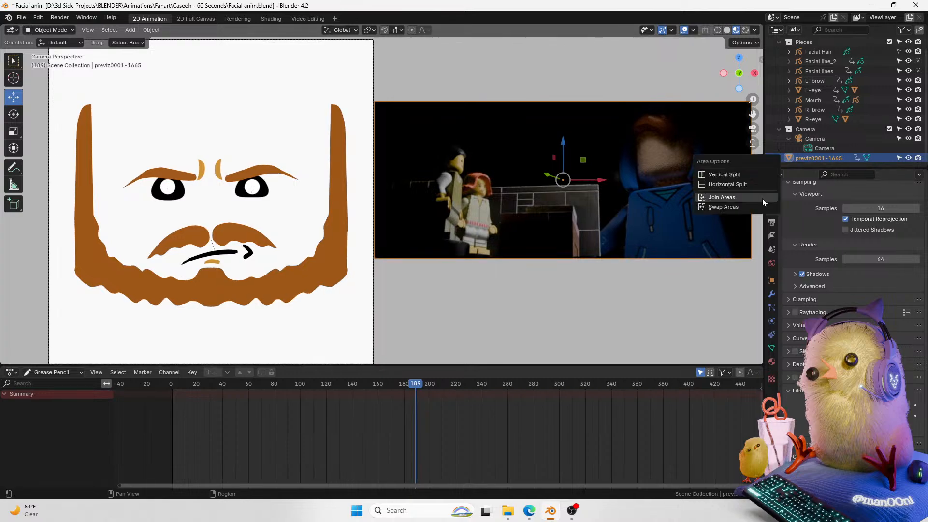
click(743, 176)
click(377, 222)
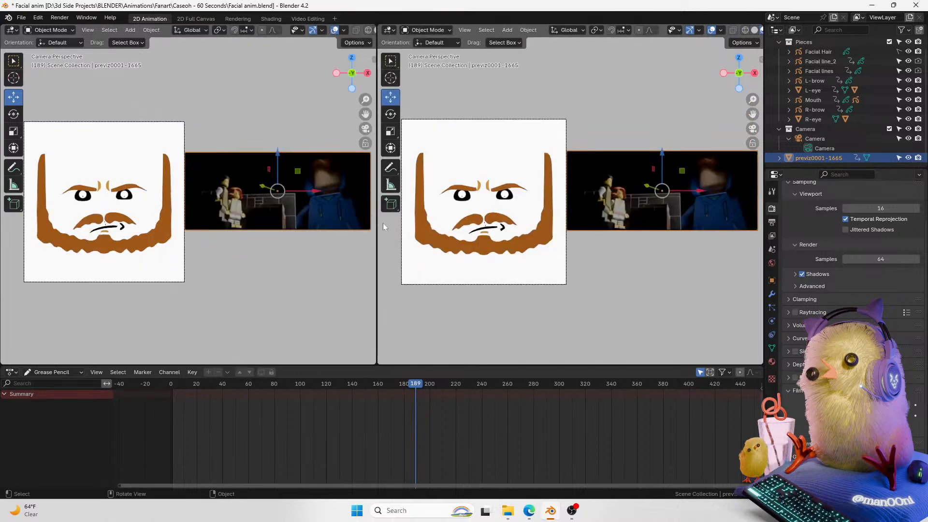
drag(365, 99, 347, 115)
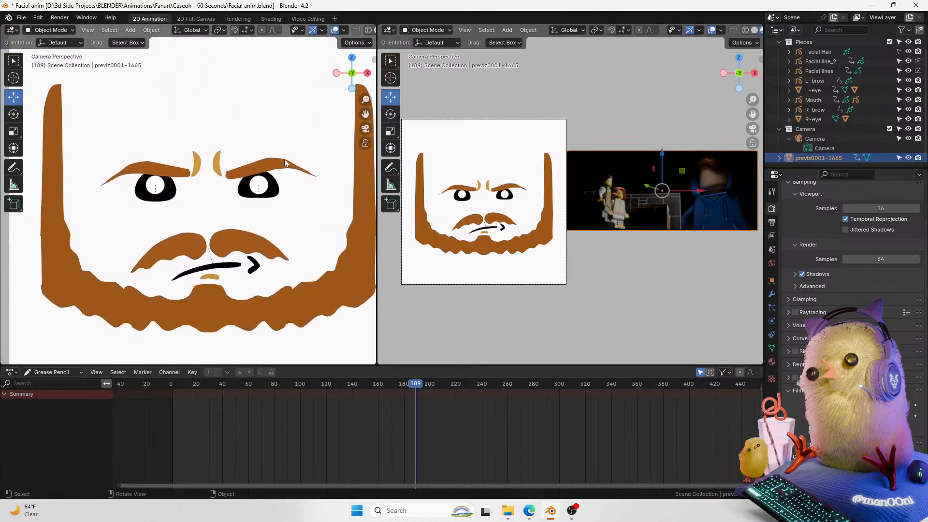
key(t)
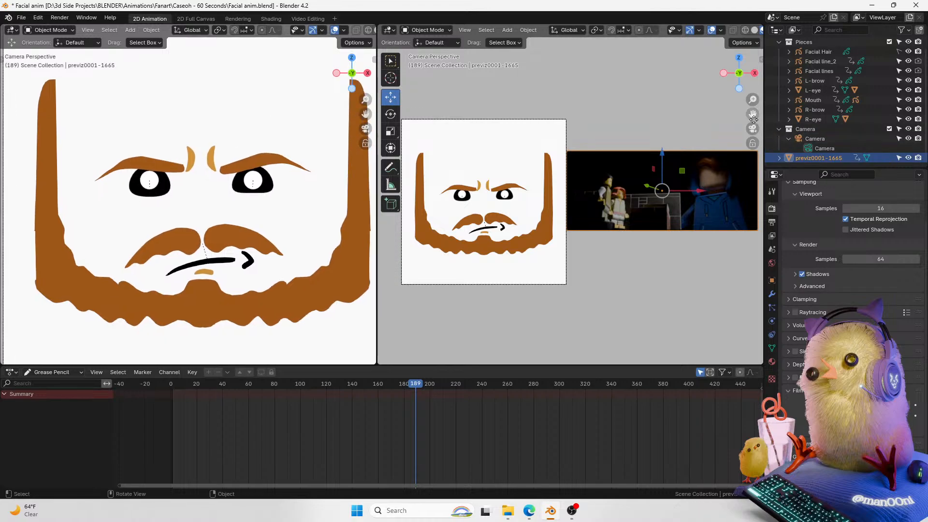
Step: Set the right view to front orthographic framing the reference footage, and move to frame 165
drag(742, 89, 738, 85)
click(738, 75)
mouse_move(750, 116)
mouse_down()
mouse_move(708, 99)
mouse_move(623, 89)
mouse_move(768, 81)
mouse_move(776, 111)
mouse_move(755, 93)
mouse_move(728, 95)
mouse_move(736, 105)
mouse_move(755, 98)
mouse_move(757, 132)
mouse_up()
key(t)
click(727, 145)
drag(406, 385, 383, 398)
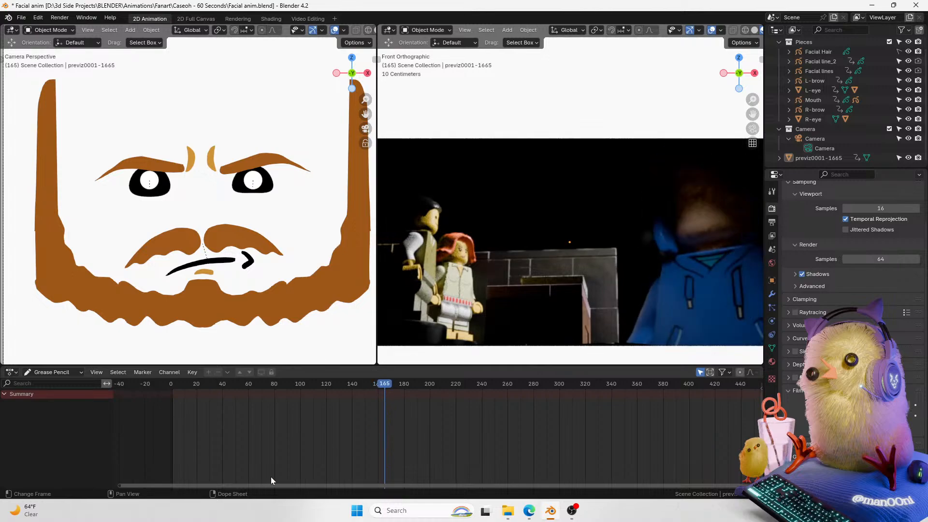
Step: Box-select all face pieces and try inserting keyframes on all channels, then undo the insertion
scroll(332, 97, down, 2)
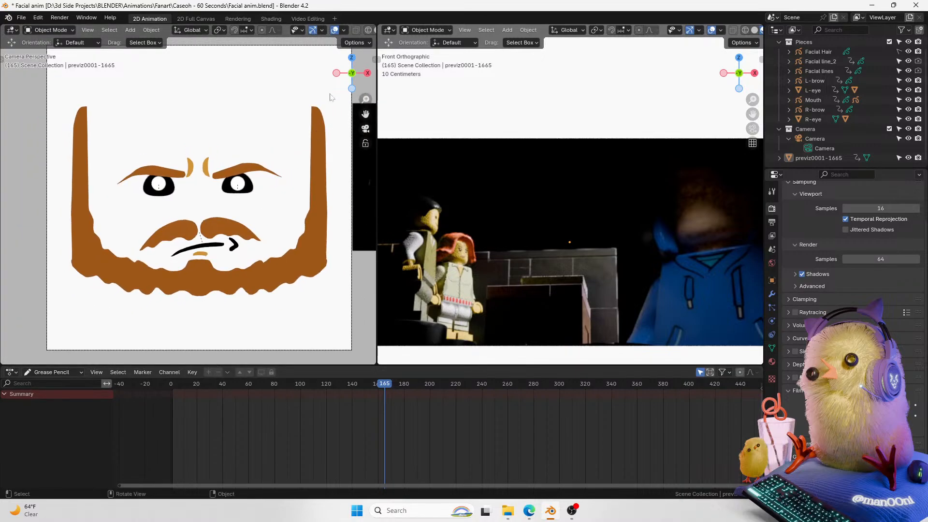
drag(299, 122, 128, 320)
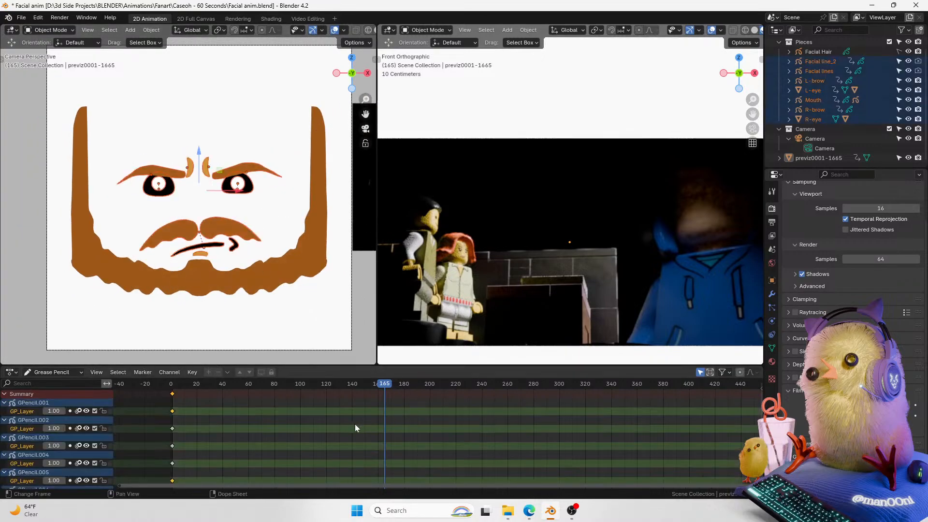
key(i)
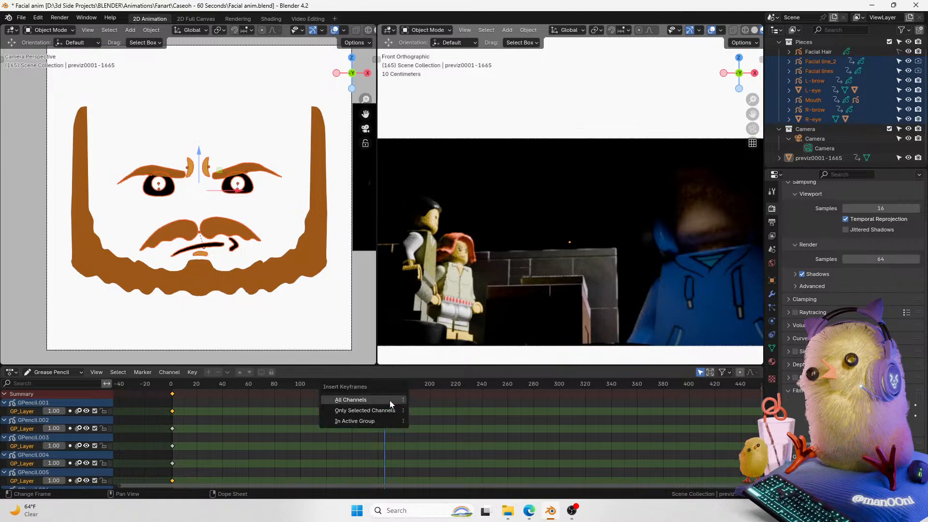
click(390, 401)
key(ctrl+z)
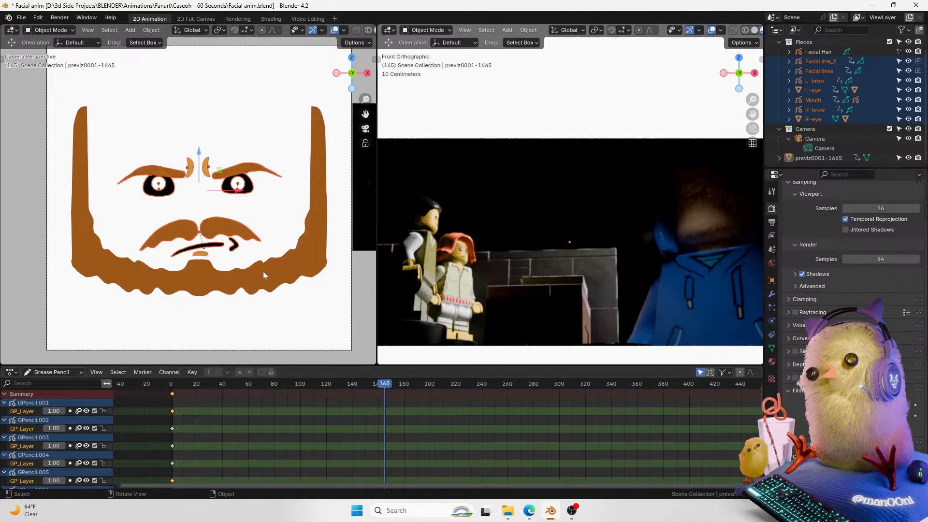
Step: Insert keyframes on the available channels of the selected face pieces
key(k)
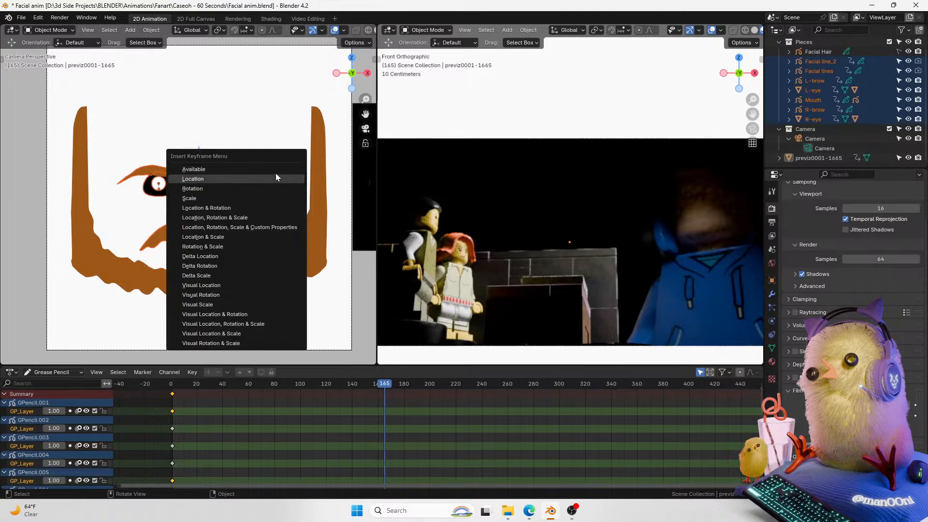
click(277, 171)
key(k)
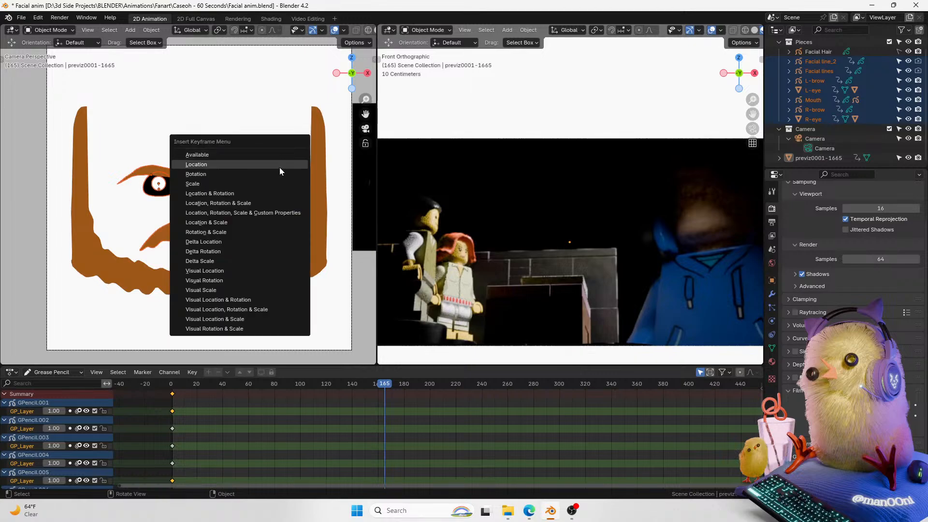
click(267, 155)
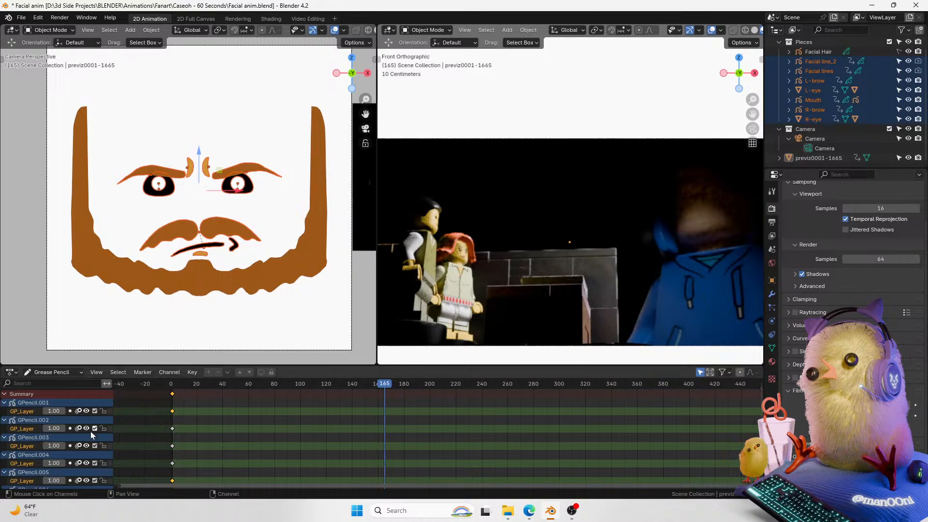
Step: Select the left brow and duplicate its first keyframe to frame 165
click(260, 173)
click(259, 173)
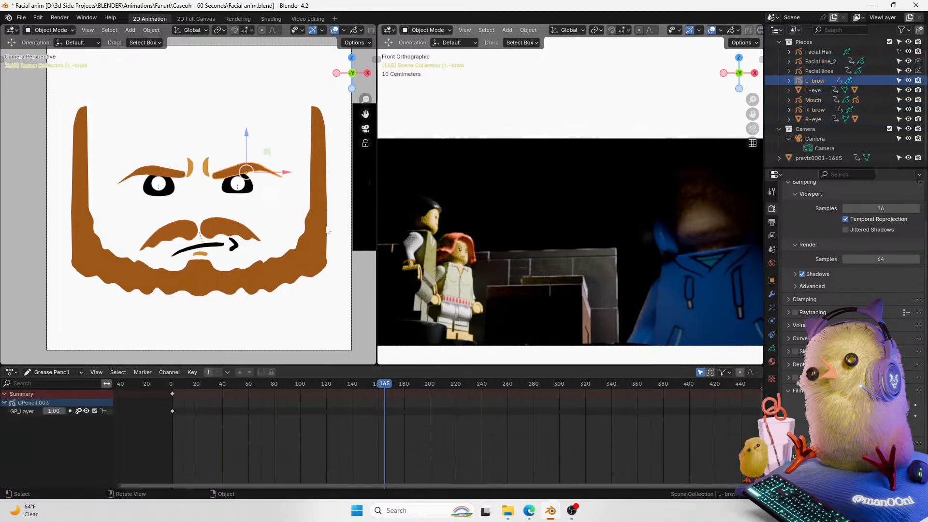
key(k)
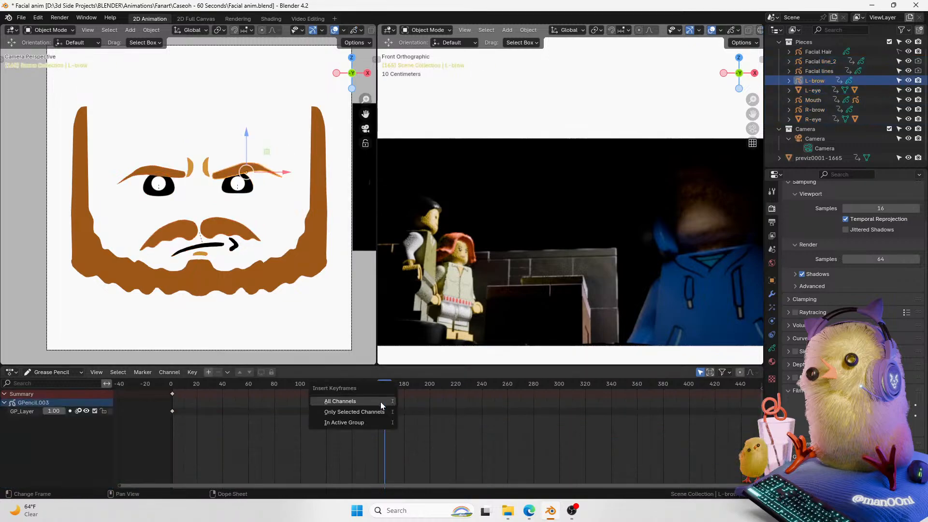
click(381, 401)
key(ctrl+z)
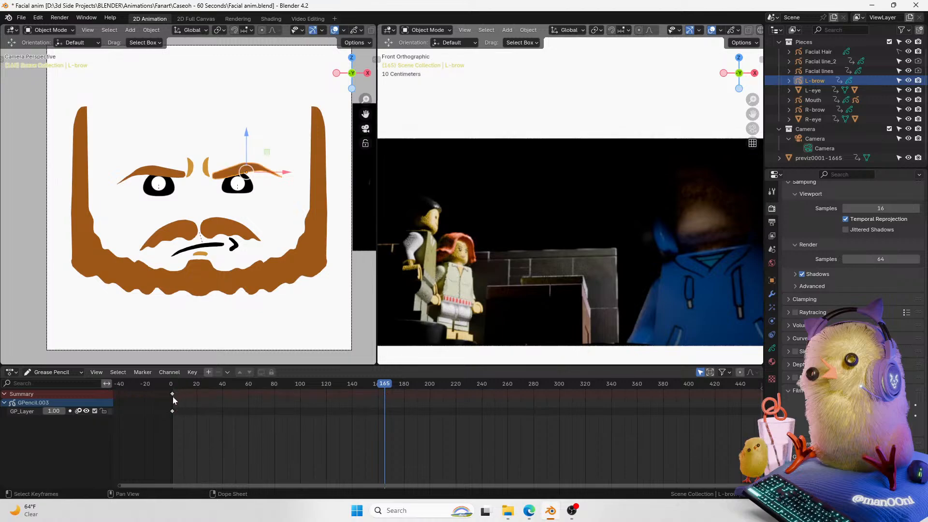
key(shift+d)
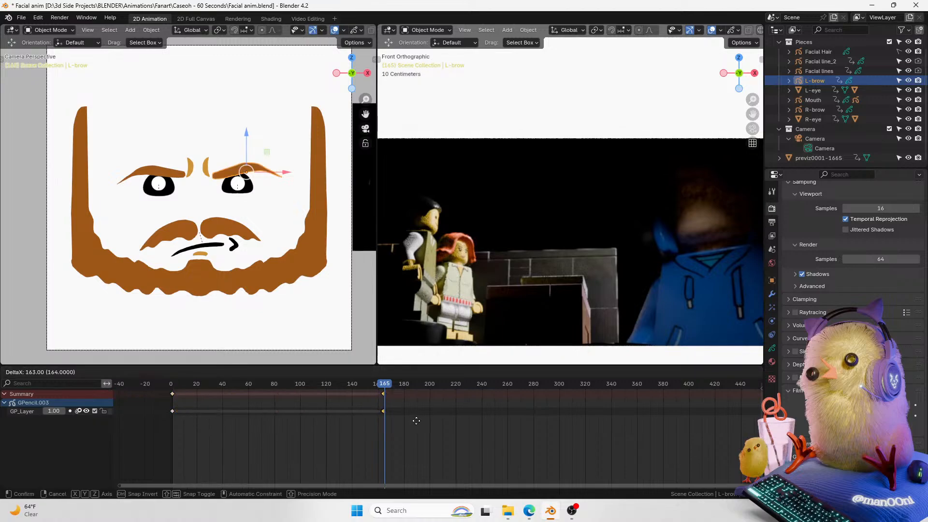
click(418, 424)
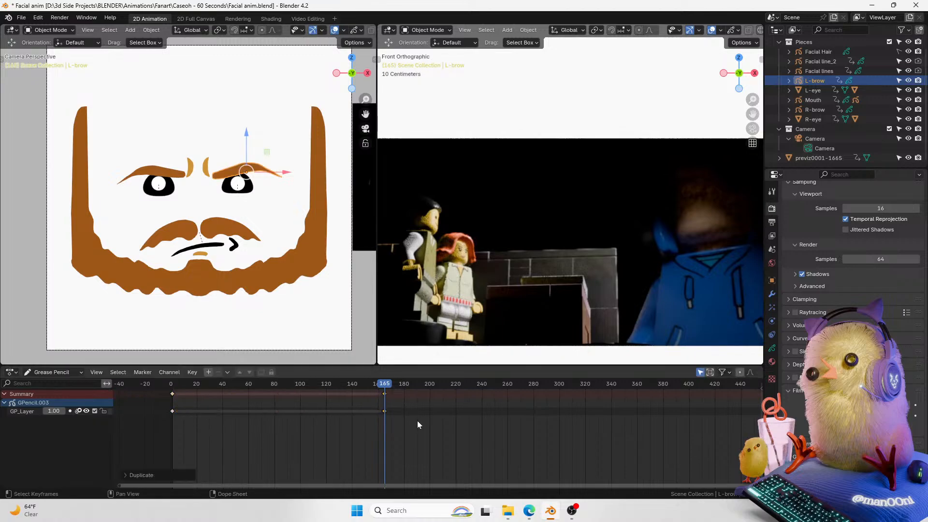
Step: Select the eyes, brow, mustache and mouth pieces and duplicate their first keyframes to frame 165
click(170, 177)
drag(215, 141, 149, 219)
drag(212, 149, 184, 182)
shift+click(216, 229)
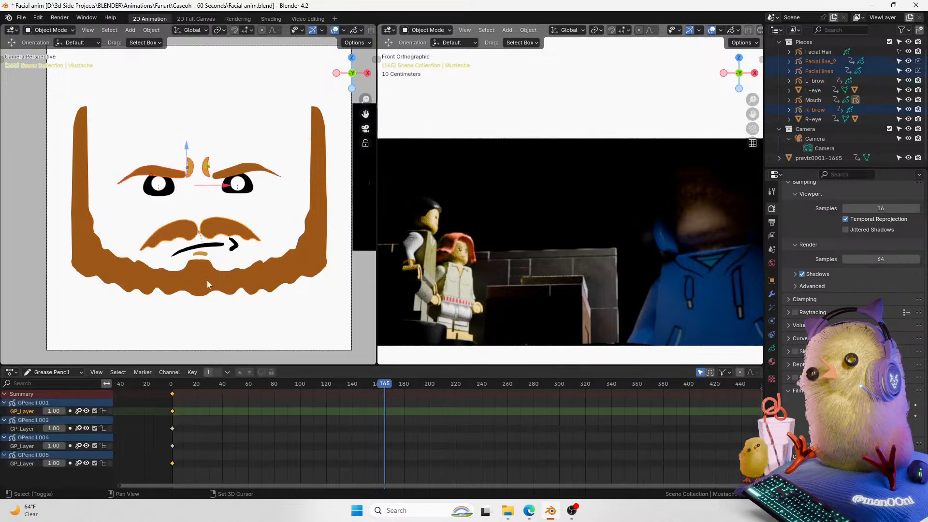
shift+click(219, 251)
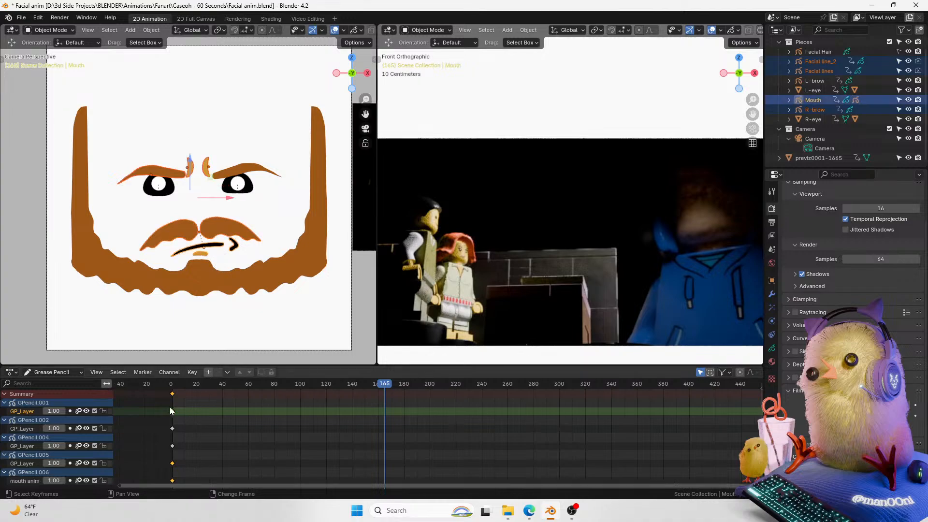
key(shift+d)
click(386, 423)
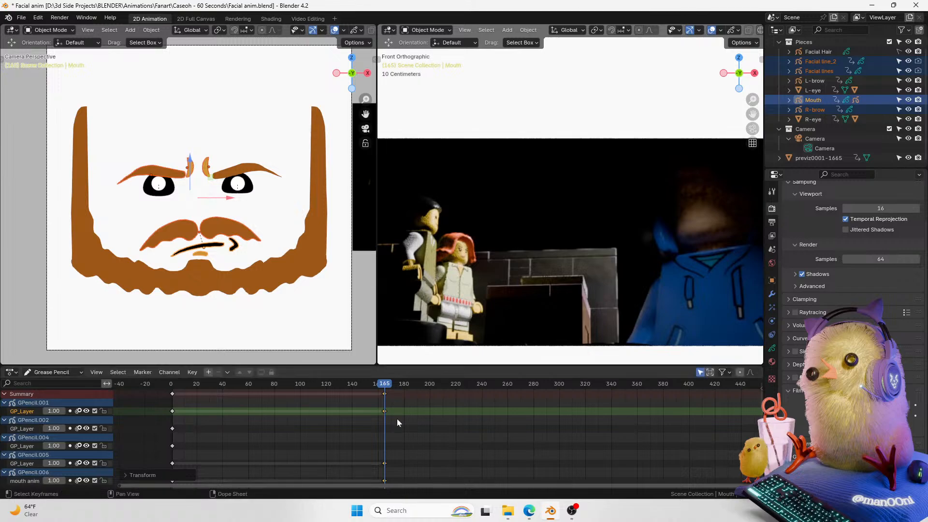
Step: Deselect everything and zoom the camera view in on the face
click(327, 209)
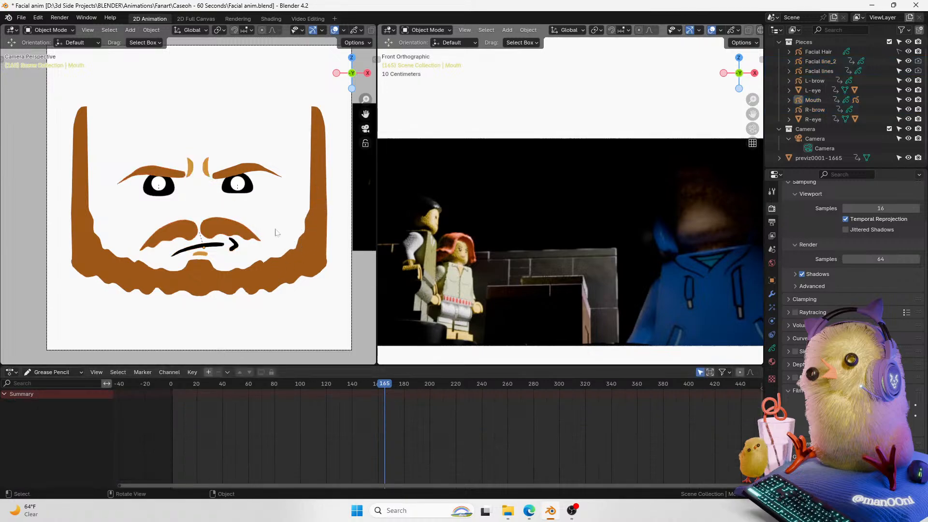
mouse_move(365, 100)
mouse_down()
mouse_move(362, 115)
mouse_move(370, 91)
mouse_move(364, 114)
mouse_up()
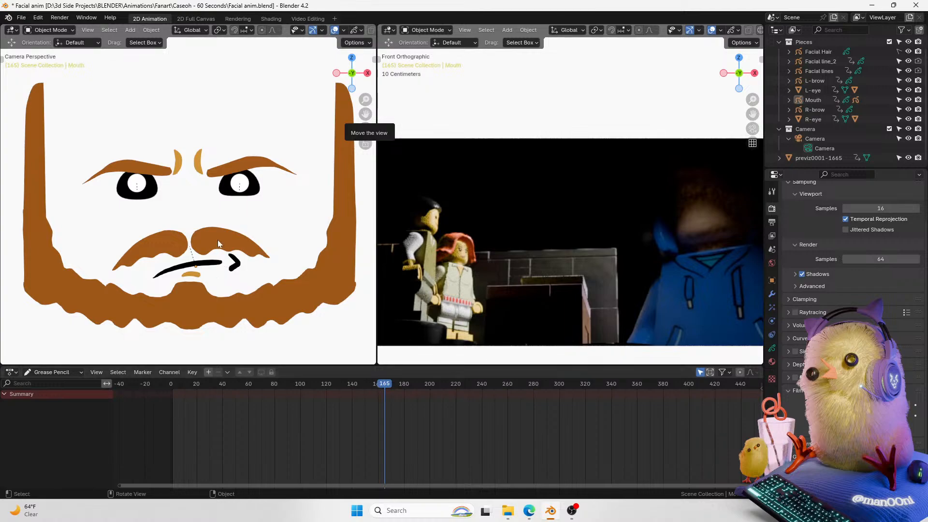
drag(365, 99, 362, 113)
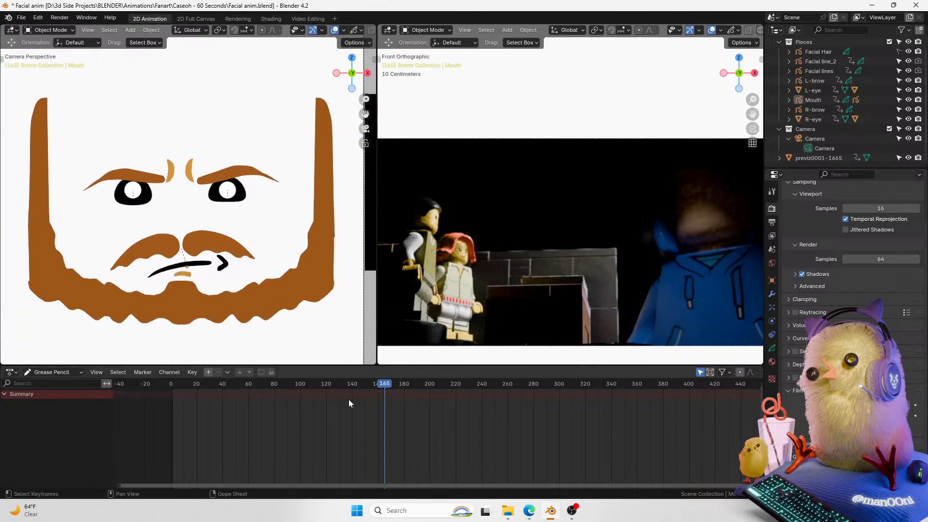
Step: Try moving the mustache upward and undo it along with several piece selections
click(207, 275)
drag(189, 229, 183, 208)
key(ctrl+z)
click(195, 238)
key(ctrl+z)
click(194, 263)
key(ctrl+z)
click(213, 238)
key(ctrl+z)
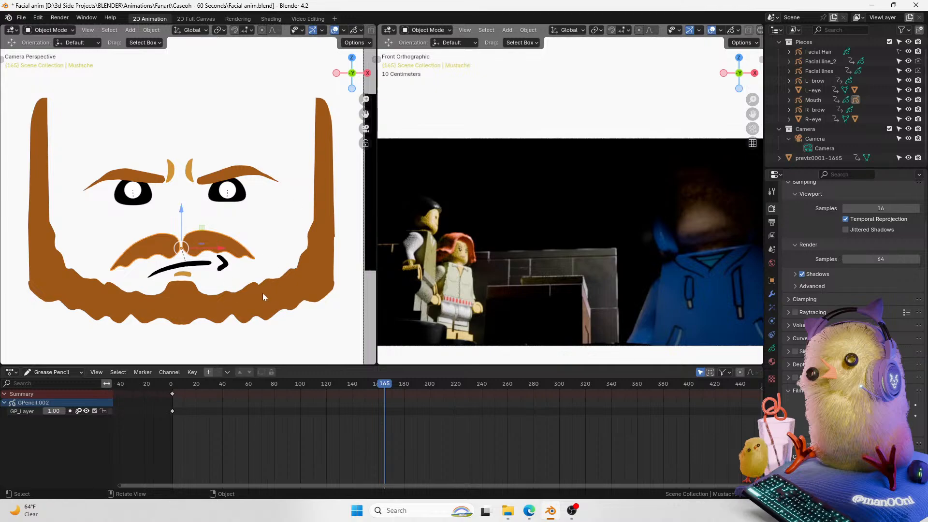
Step: Inspect the left eye's object and shape key properties, then select the other eye, brow and facial line pieces
click(246, 192)
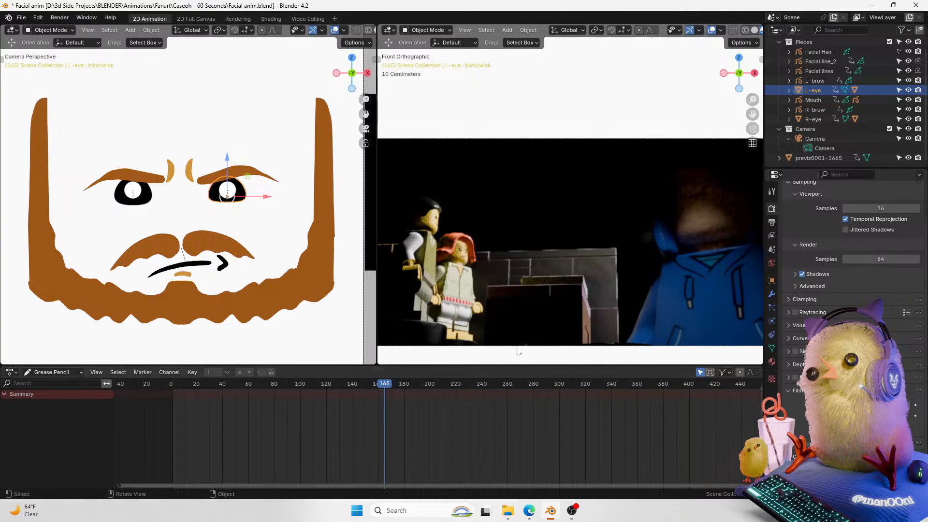
click(771, 280)
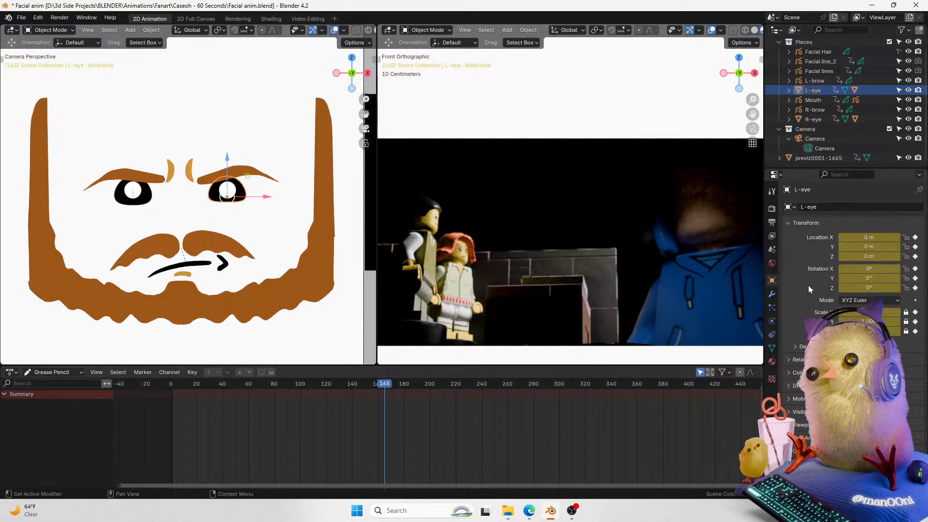
click(771, 348)
click(915, 370)
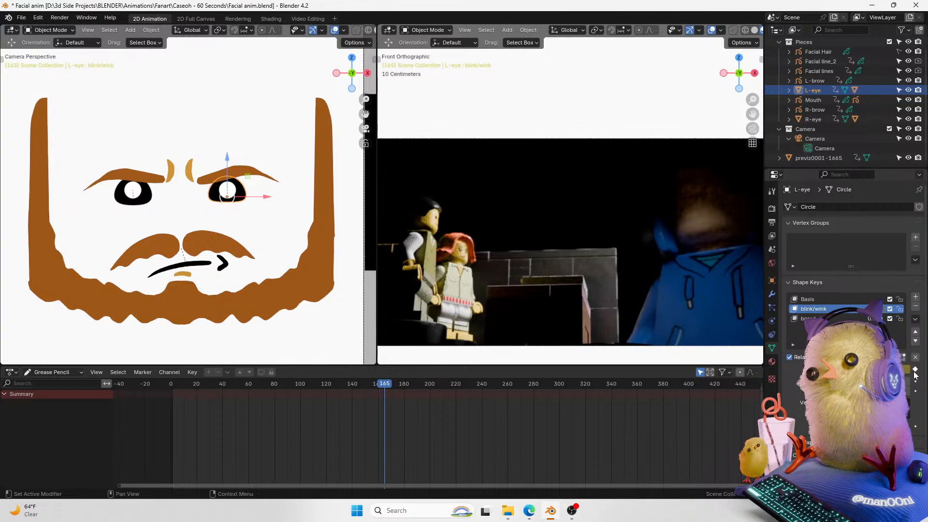
click(150, 194)
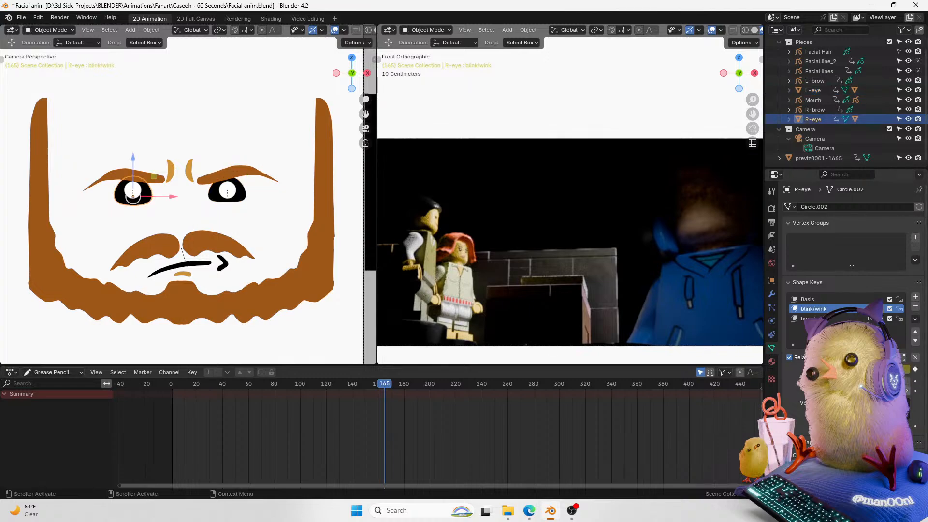
click(242, 178)
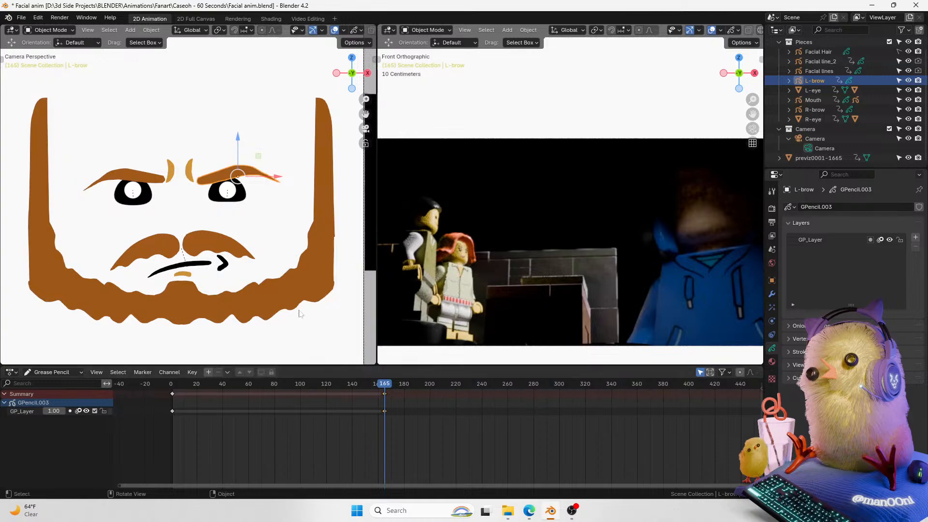
click(155, 181)
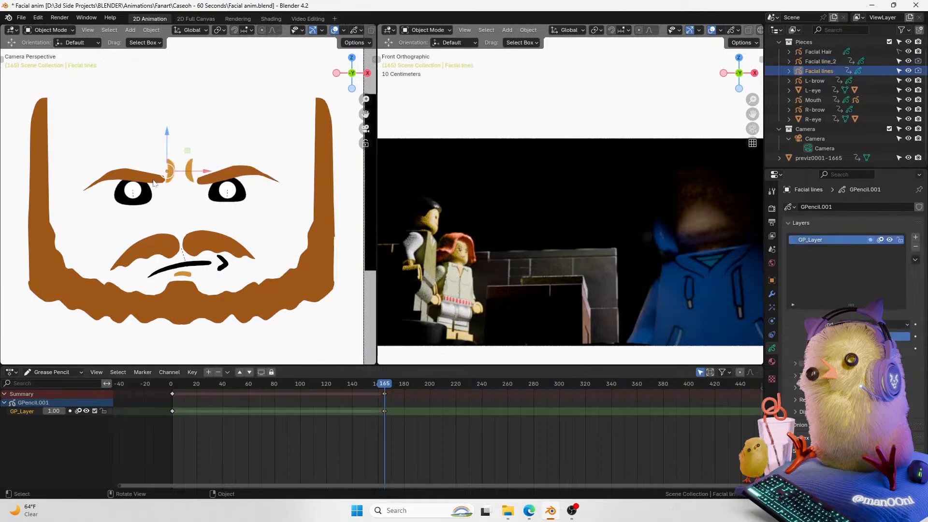
click(169, 174)
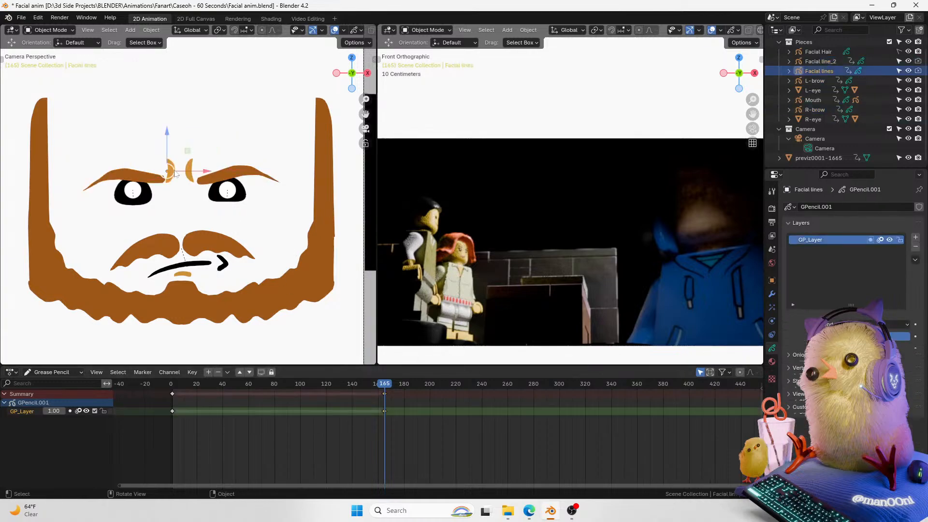
click(149, 181)
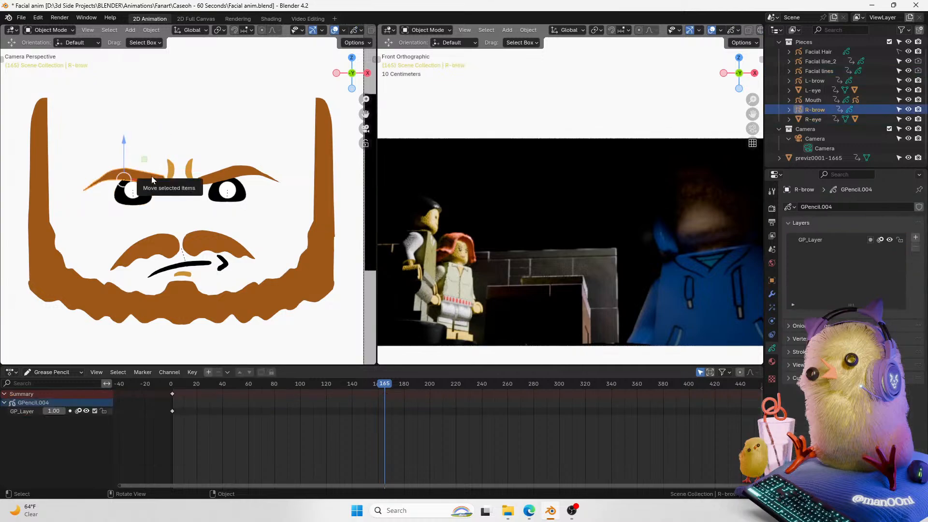
Step: Duplicate the right brow's first keyframe and place the copy at frame 165
key(shift+d)
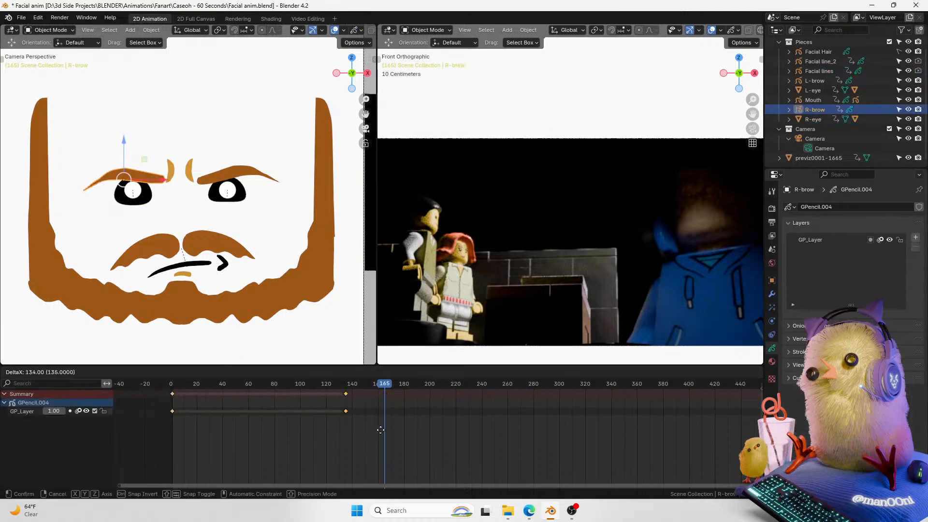
click(416, 418)
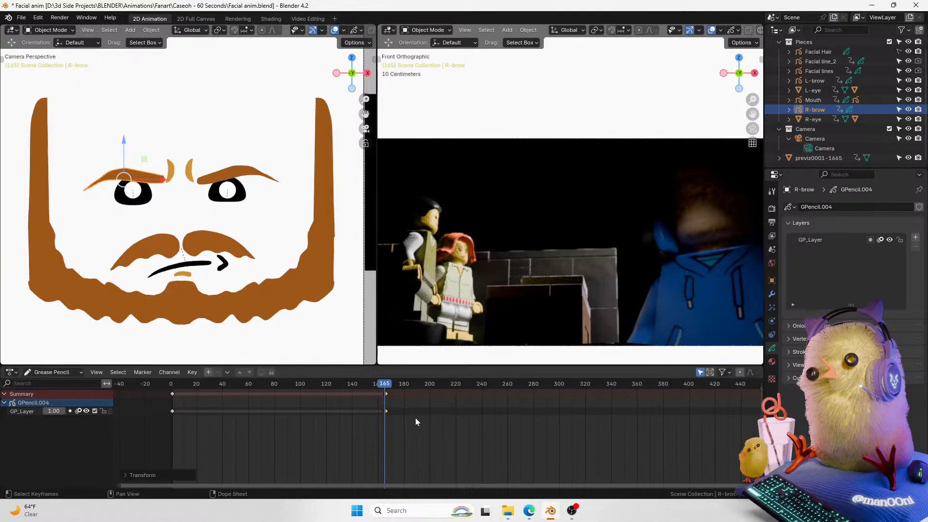
key(g)
click(412, 418)
key(a)
Step: Select the mustache and duplicate its first keyframe to frame 165
click(229, 245)
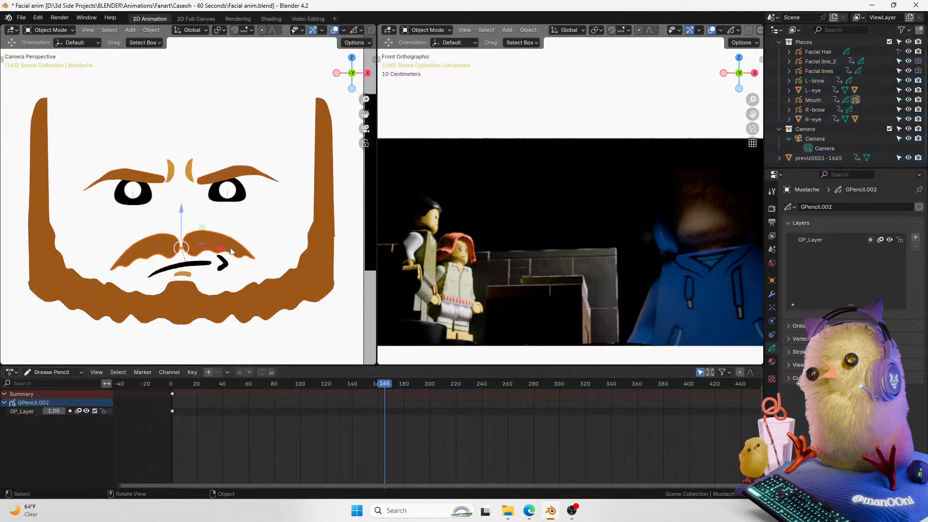
key(g)
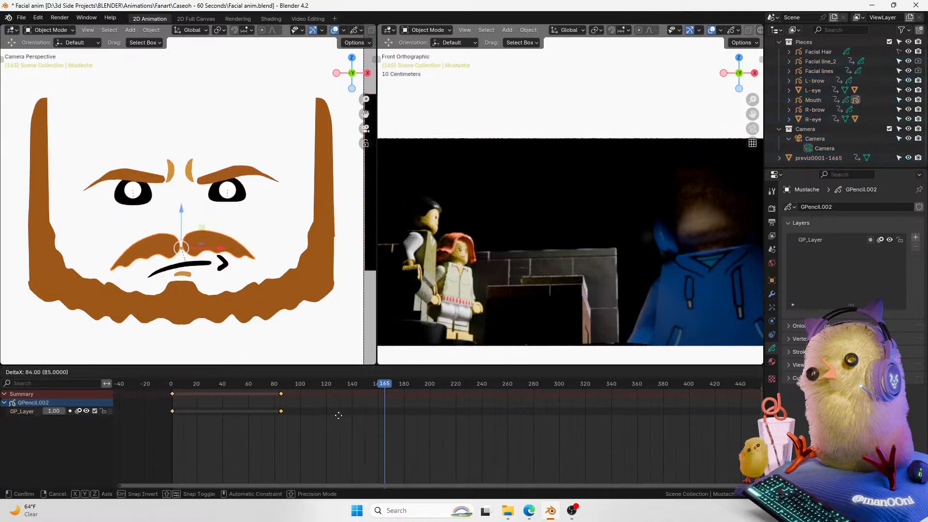
click(430, 405)
key(shift+d)
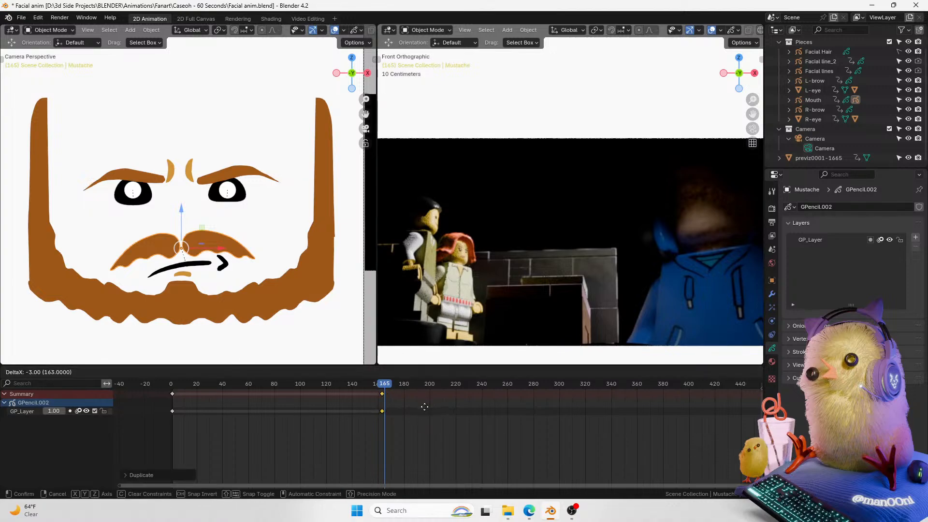
click(428, 408)
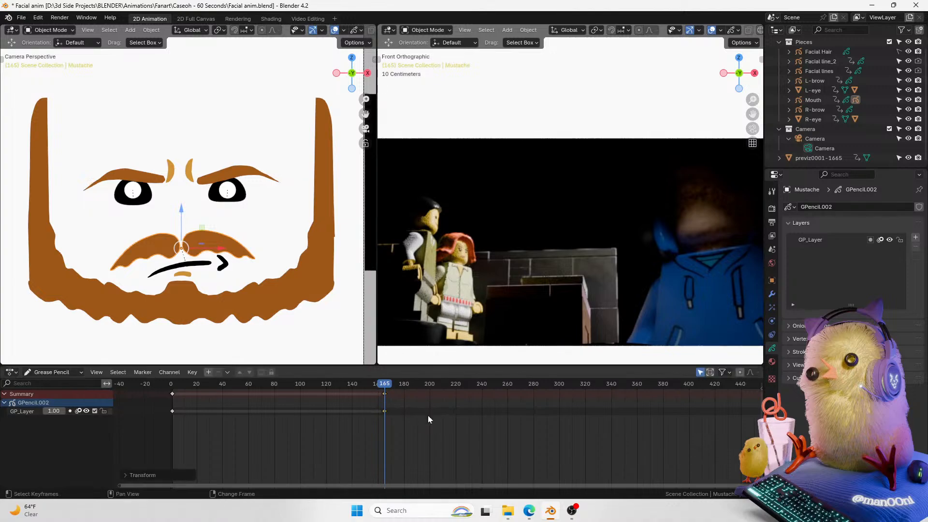
Step: Select the mouth, open its object properties and play back the animation
click(223, 270)
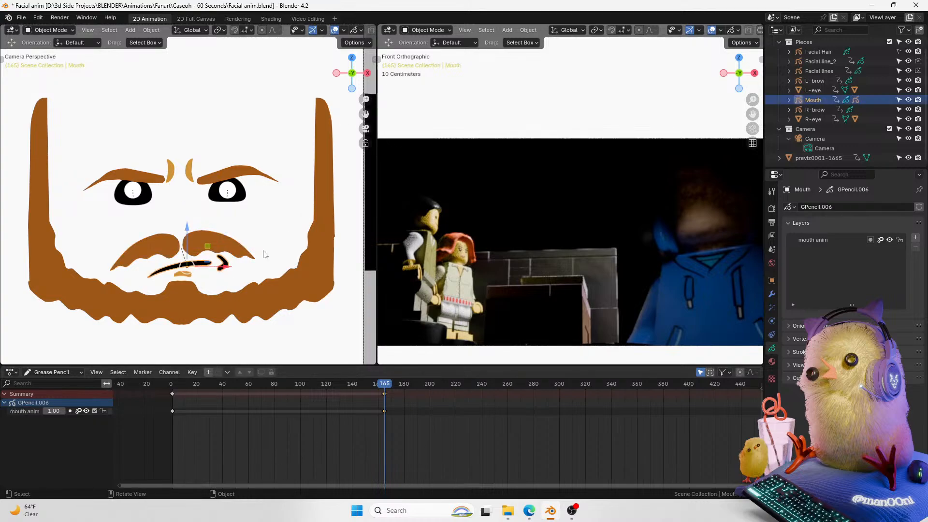
click(771, 280)
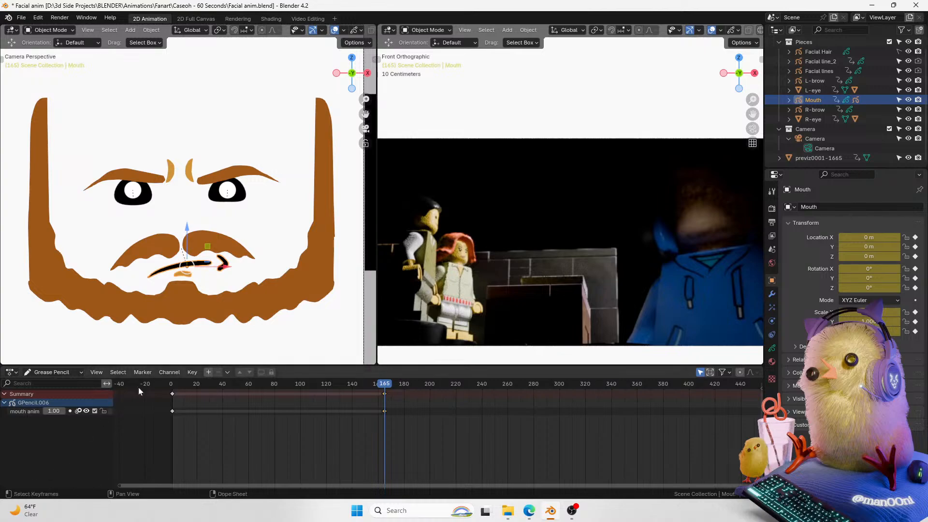
drag(752, 114, 755, 114)
key(space)
key(space)
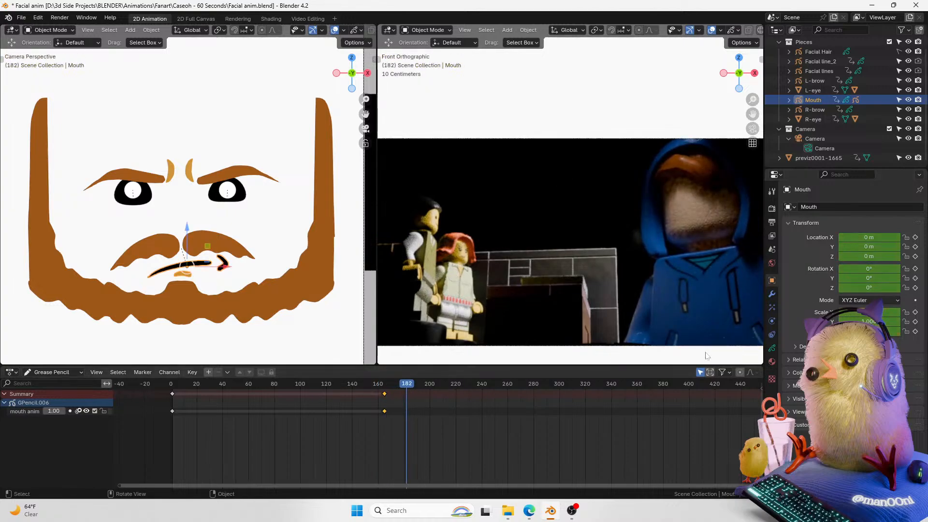
Step: Go to frame 167 and raise the mouth, auto-keying its Z location at about 0.17 m
click(384, 387)
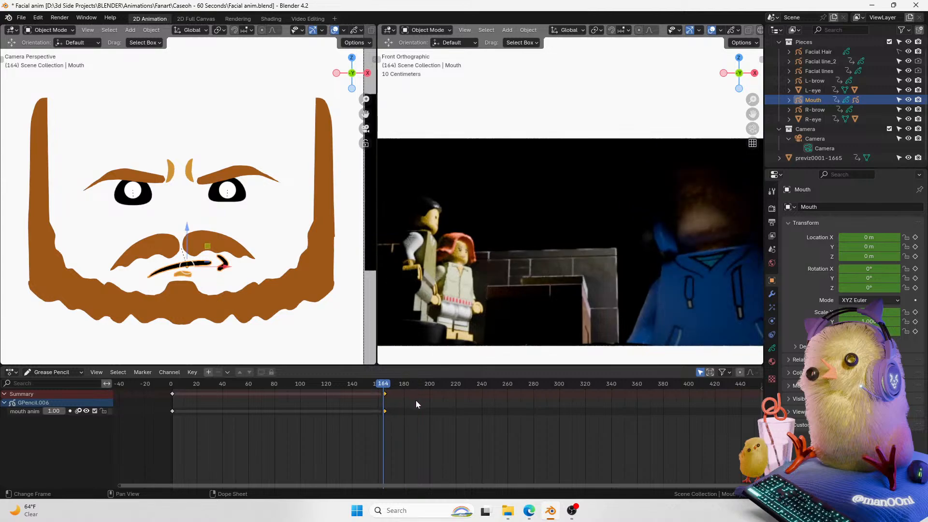
key(Up)
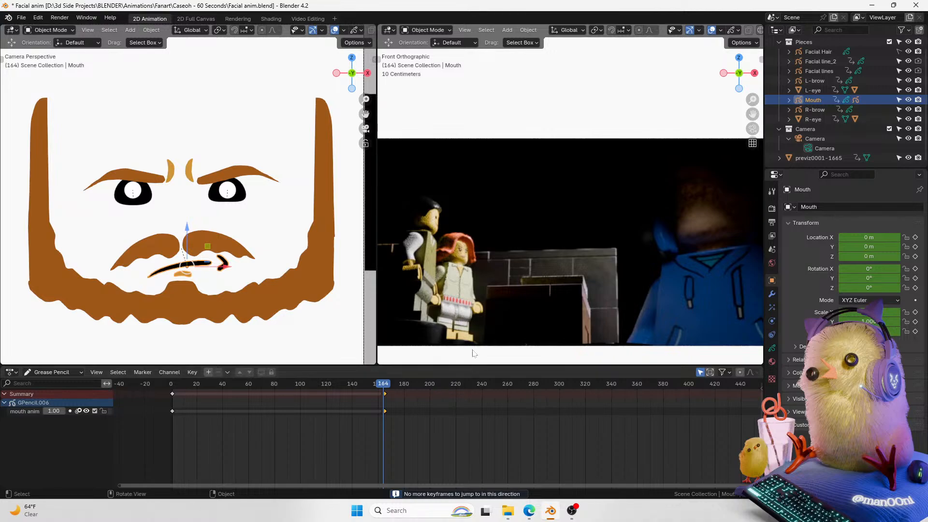
click(426, 414)
drag(755, 485, 513, 492)
drag(375, 485, 467, 471)
click(459, 384)
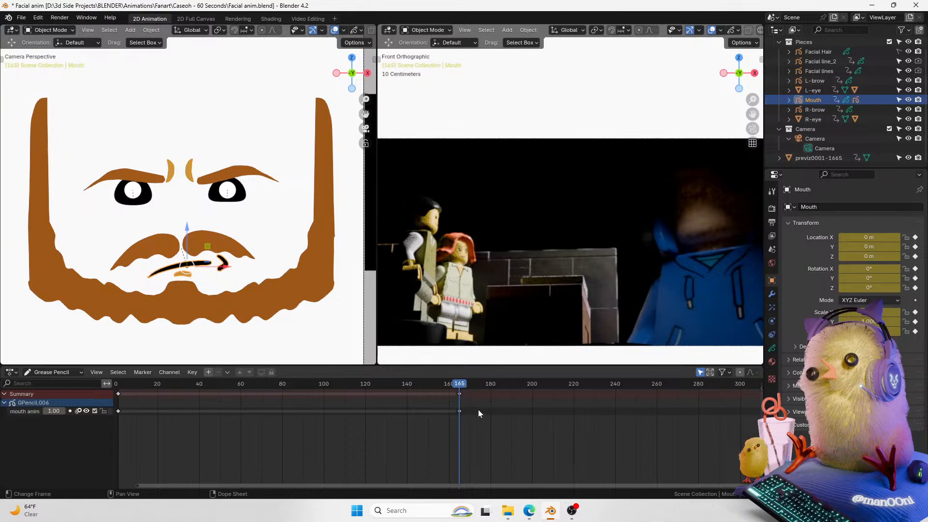
key(Right)
key(Right)
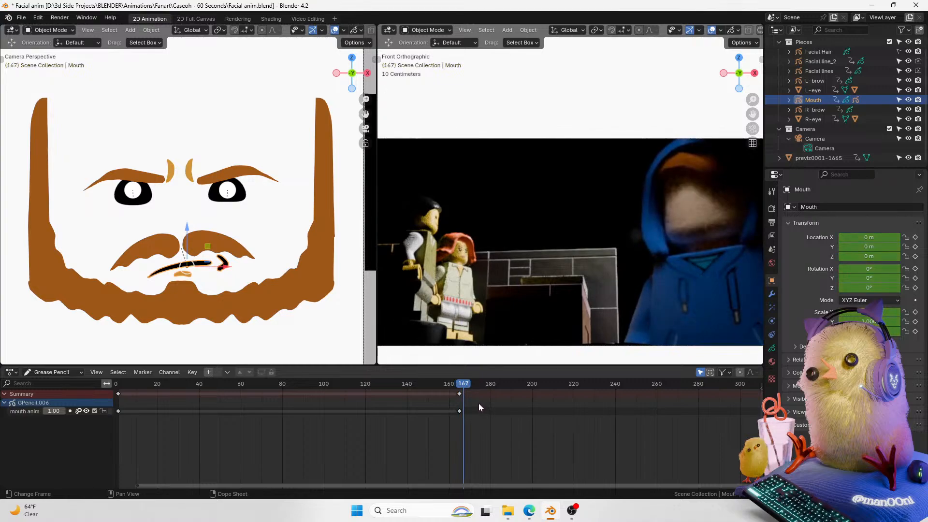
drag(191, 232, 195, 212)
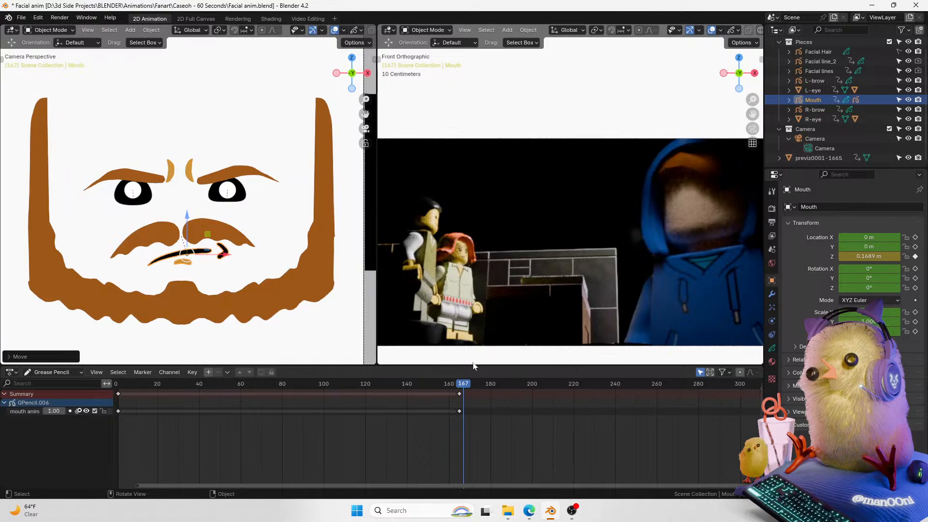
Step: Step back and forth through the frames around the new mouth key to review the motion
key(Left)
key(Left)
key(Right)
key(Right)
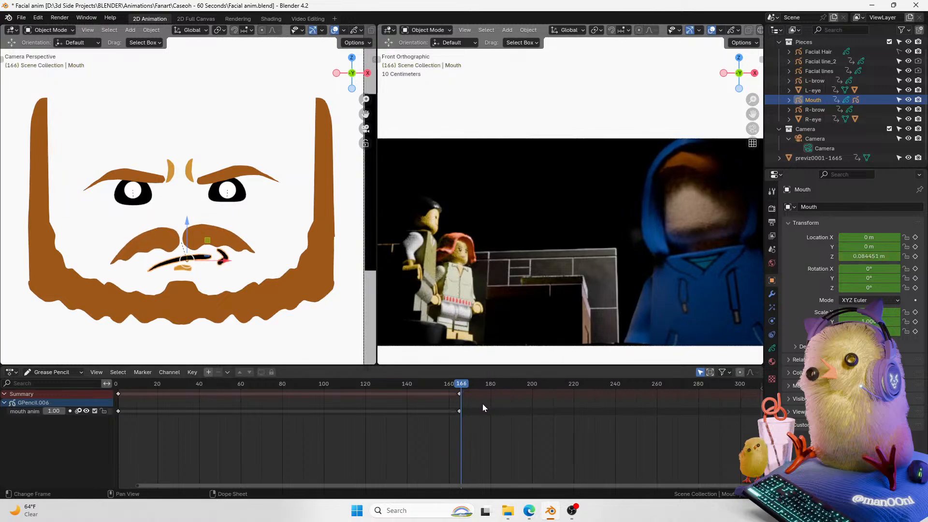
Step: Switch the timeline editor to Dope Sheet mode and expand the mouth's action channels
click(57, 372)
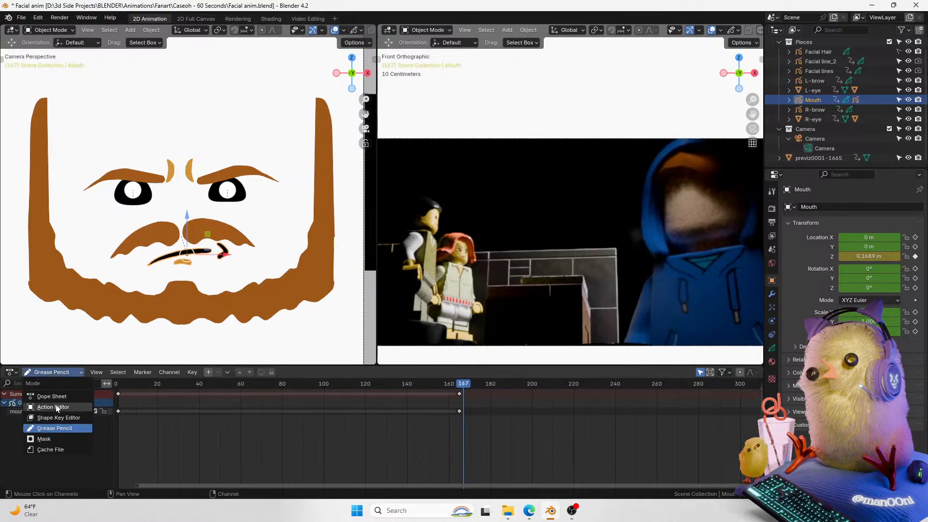
click(60, 396)
click(55, 372)
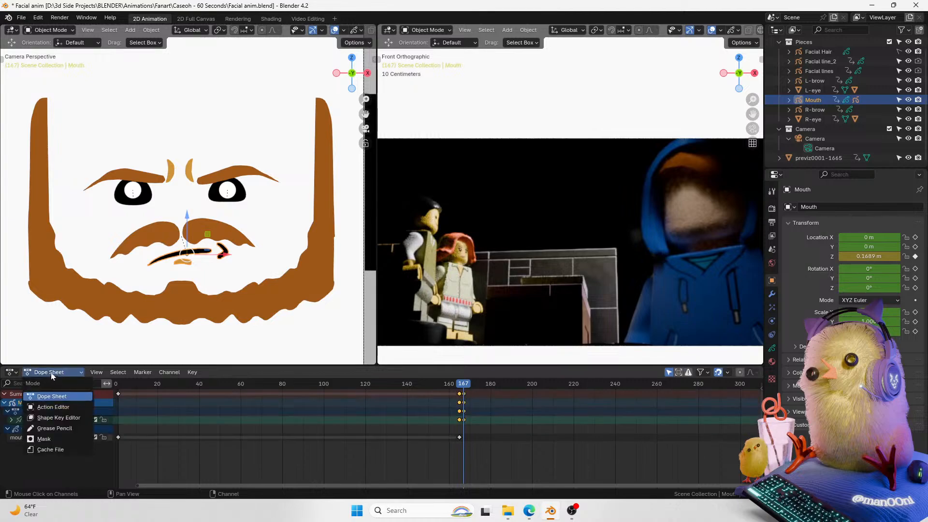
click(63, 372)
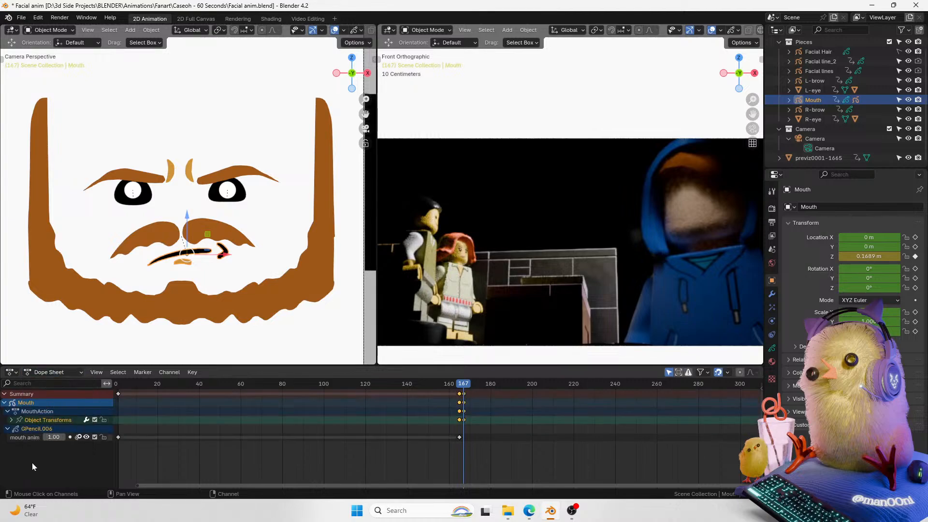
click(9, 422)
click(10, 424)
click(11, 420)
click(12, 420)
Step: Select the mouth's keyframes around frame 165 and set their interpolation to Constant
drag(463, 385, 464, 389)
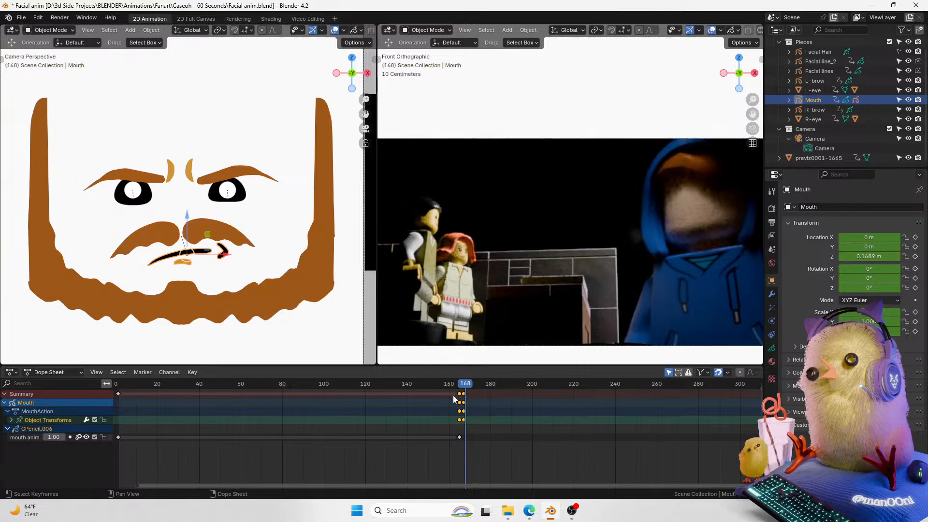
drag(464, 388, 462, 389)
drag(469, 454, 458, 401)
click(485, 413)
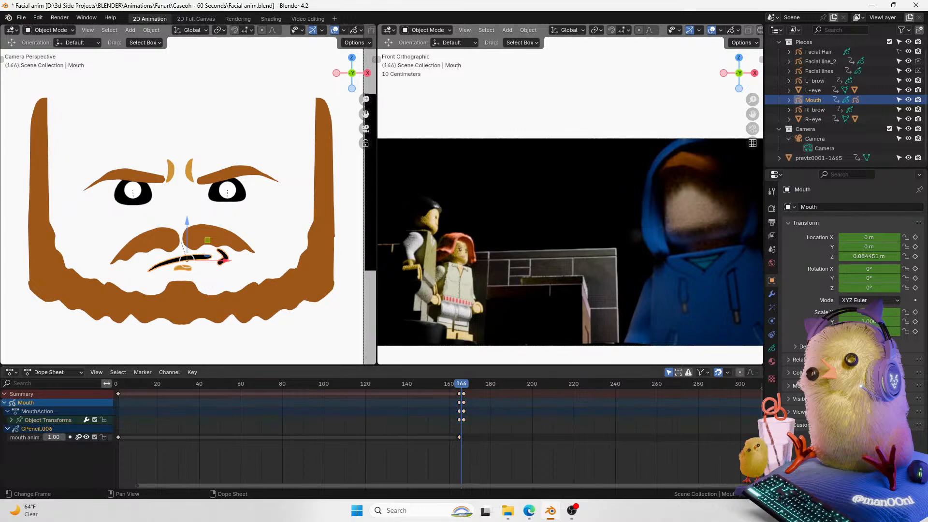
key(Home)
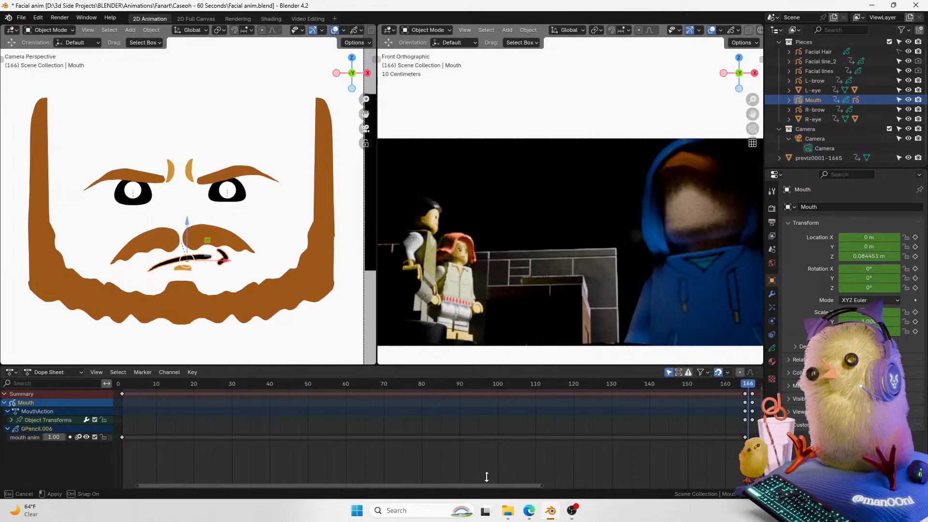
drag(471, 485, 563, 389)
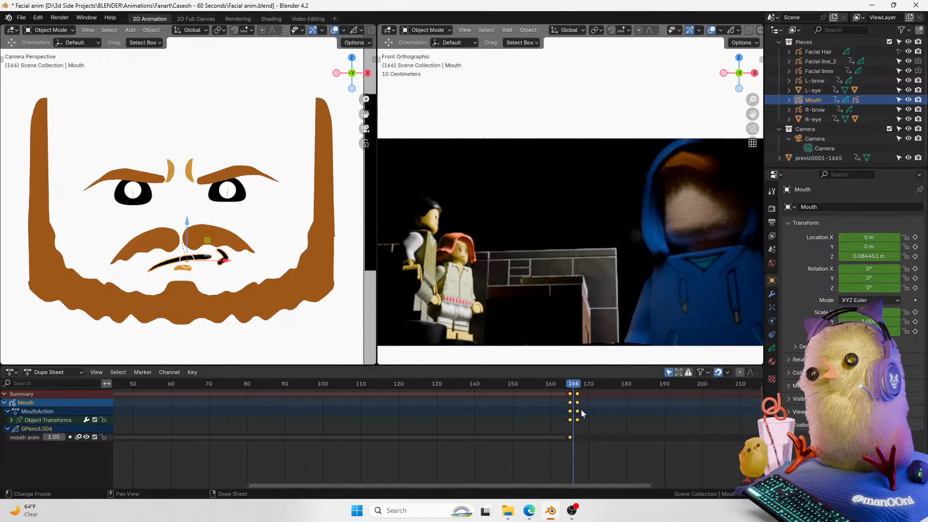
key(t)
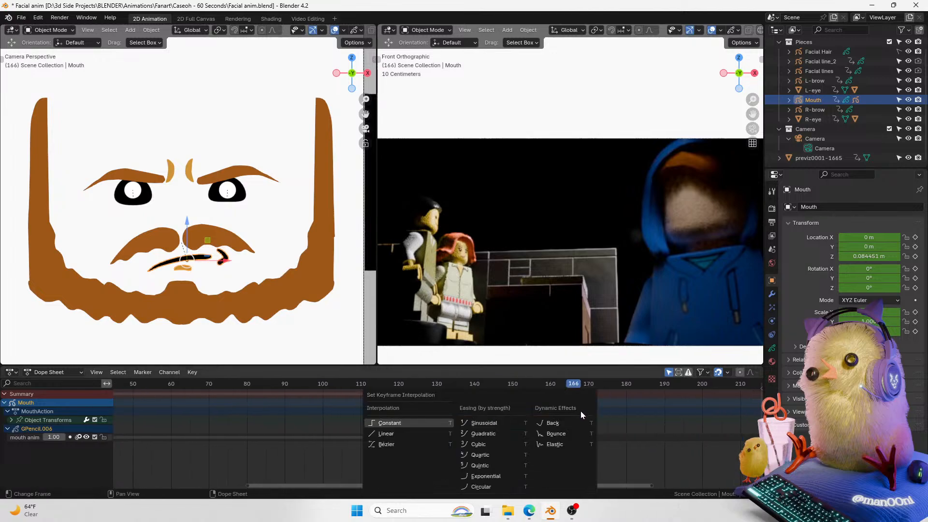
click(417, 422)
Step: Keyframe the mouth's Z location at frame 169, then lower the mouth slightly at frame 170
drag(575, 388, 587, 392)
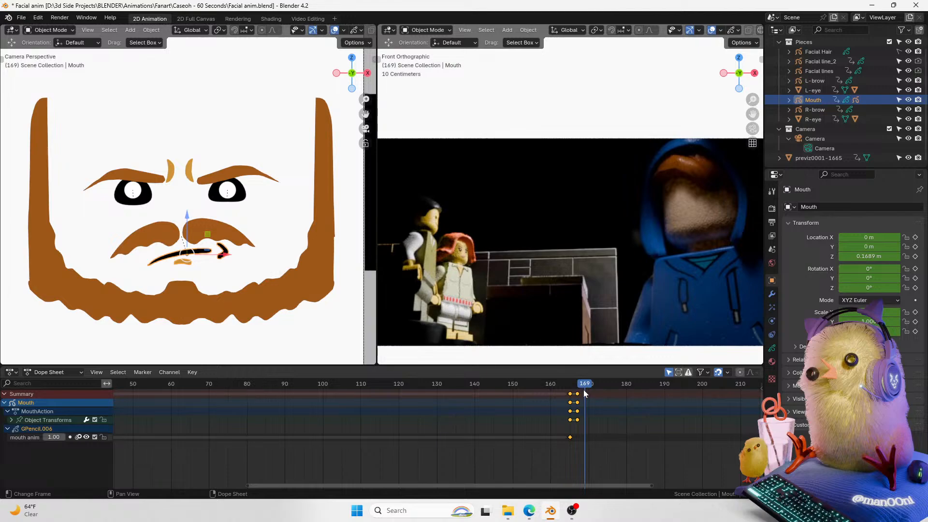
click(915, 257)
key(Right)
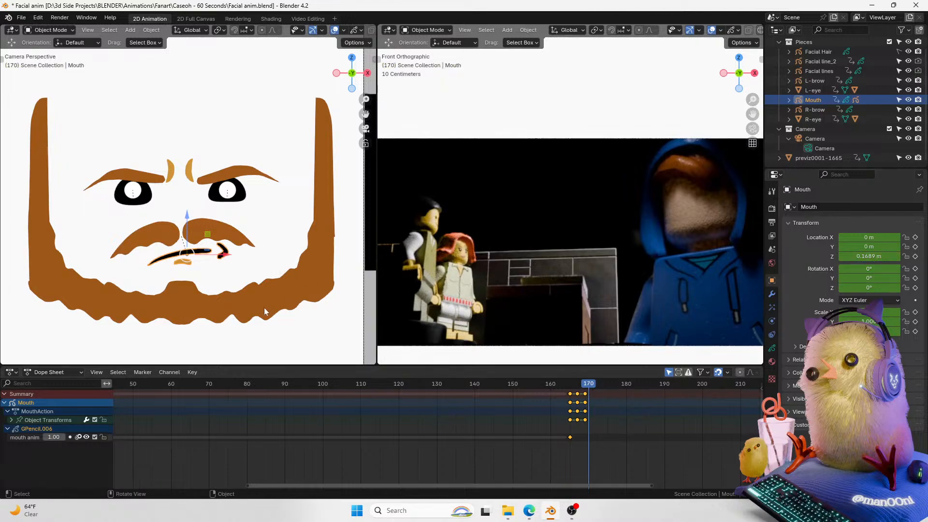
drag(188, 218, 188, 224)
Step: Scrub and play back the mouth animation, returning to frame 166
drag(587, 385, 564, 388)
key(space)
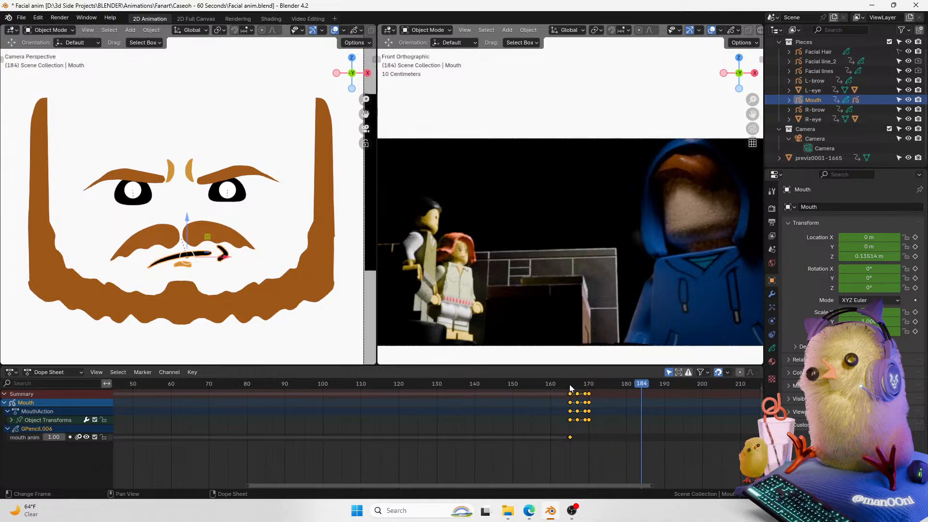
key(space)
click(572, 386)
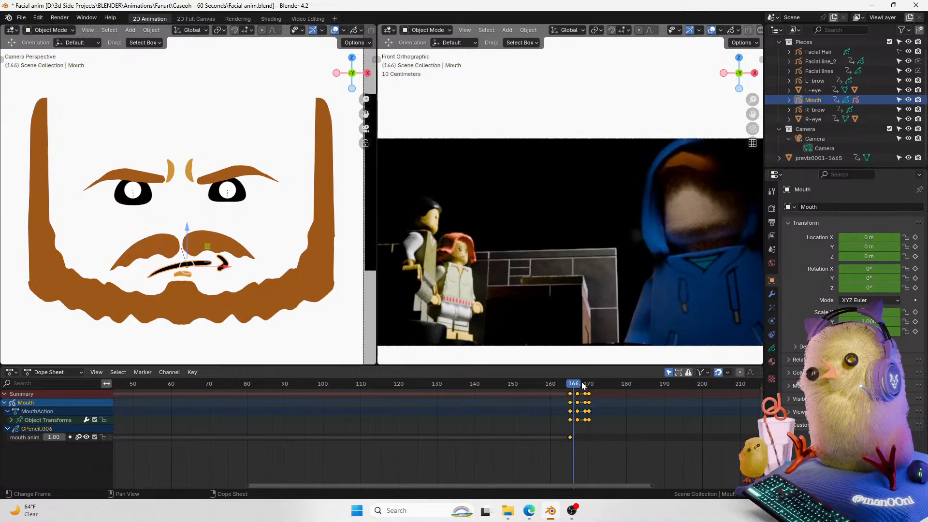
Step: Select the mustache and set its Y rotation to 0° at frame 165
click(218, 248)
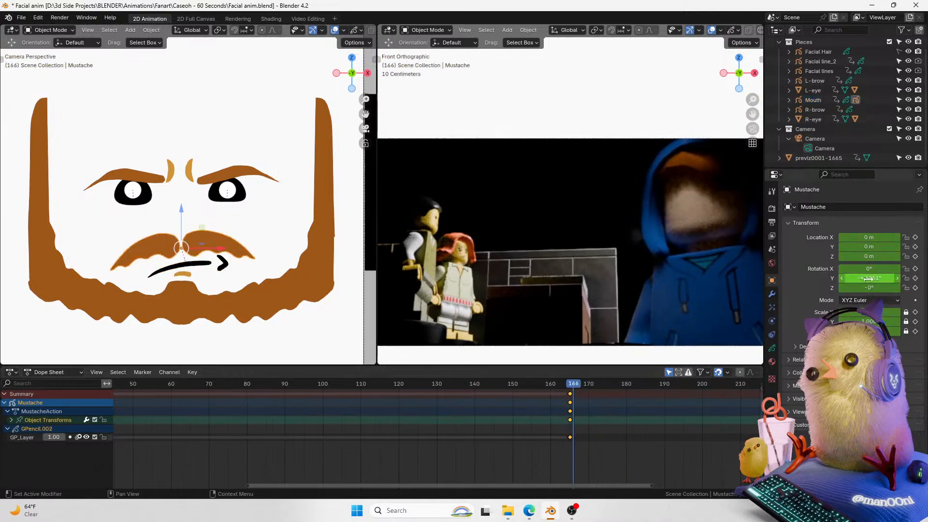
key(Left)
click(868, 278)
text(0)
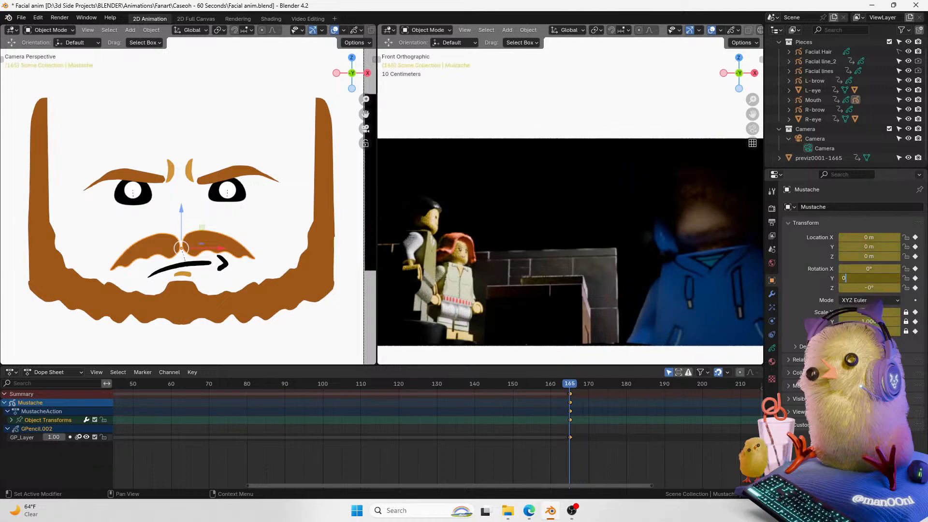
key(Return)
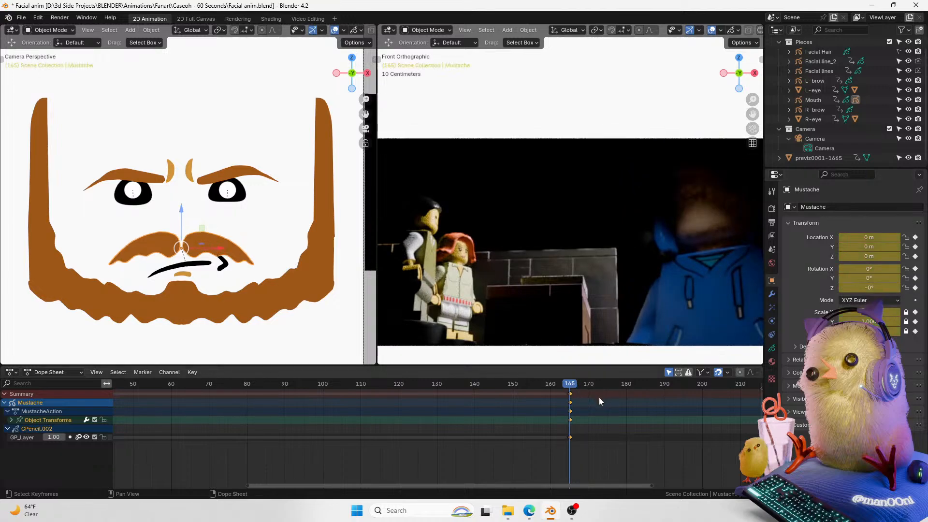
Step: Insert a keyframe for the mustache's transforms at frame 171
drag(576, 385, 580, 391)
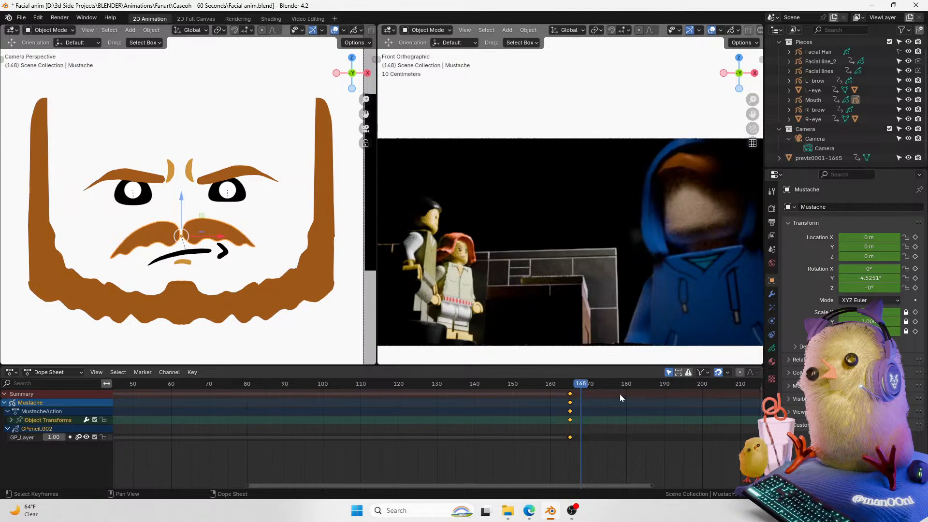
key(Right)
key(Right)
key(Right)
key(i)
click(568, 389)
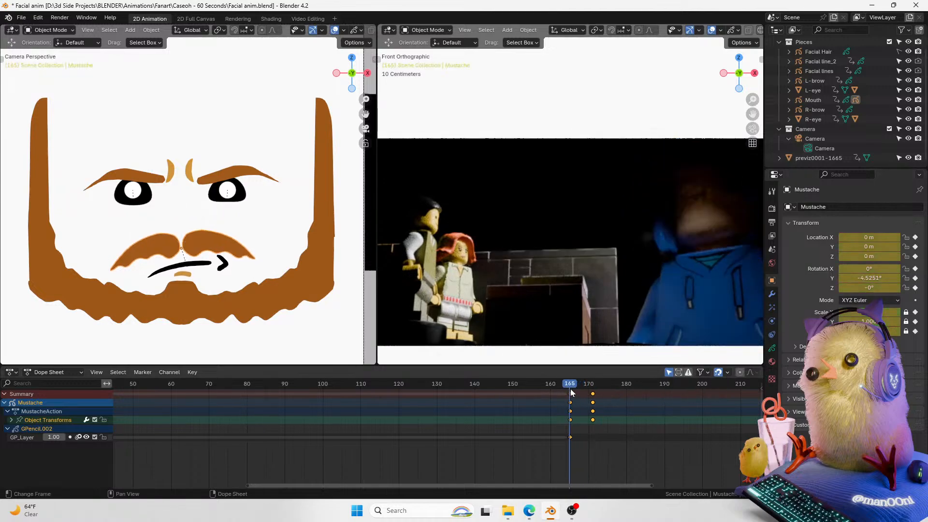
Step: Set the mustache's Y rotation to 0° at frame 165 and make its keyframes' interpolation Constant
click(865, 278)
text(0)
key(Return)
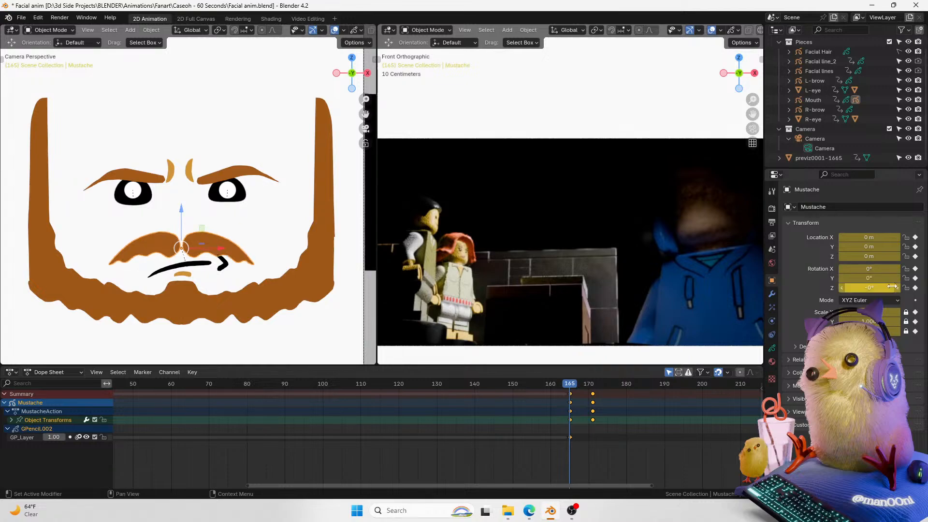
key(Right)
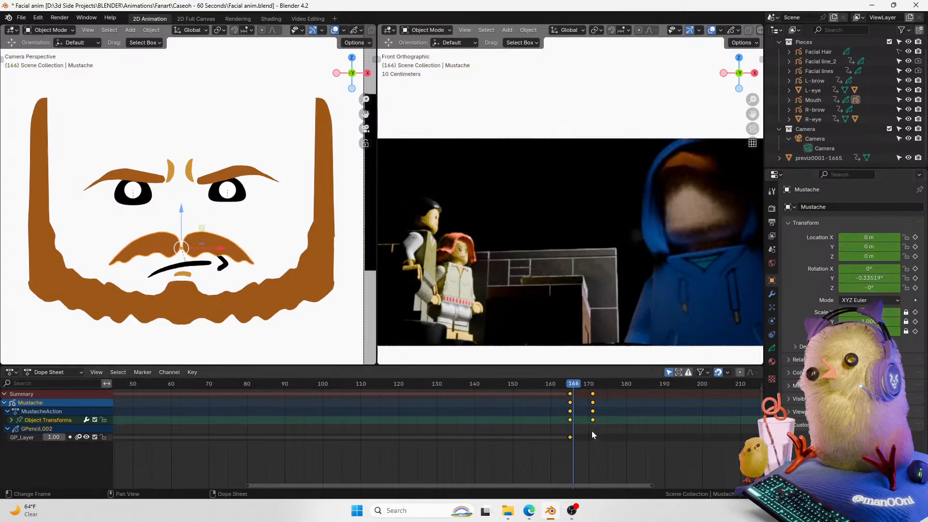
key(t)
click(603, 422)
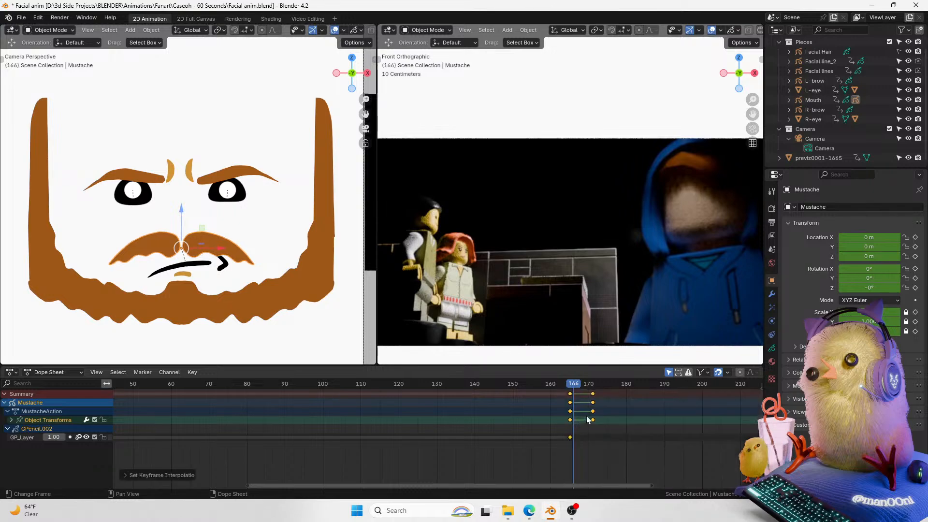
Step: Move the mustache's frame-171 keyframes back three frames to frame 168
key(Right)
key(Right)
click(597, 403)
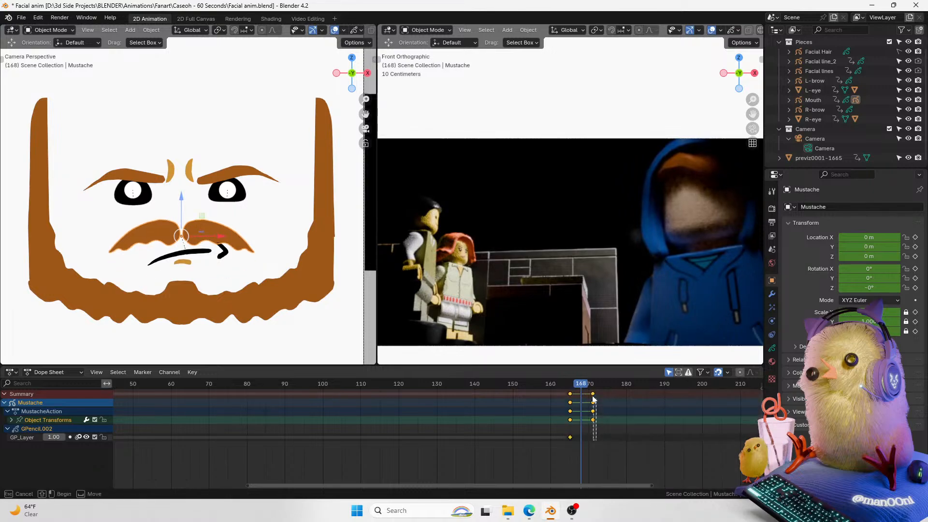
key(Left)
key(Left)
key(Right)
key(Right)
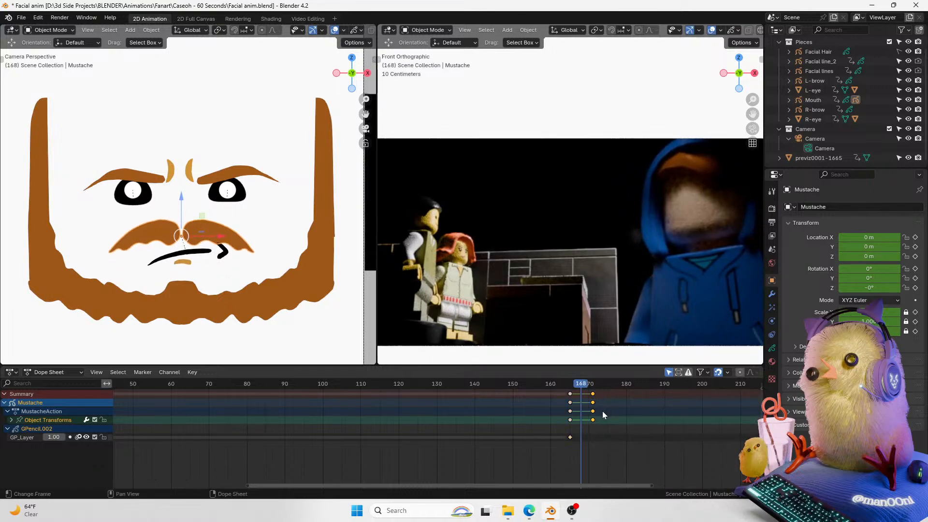
key(g)
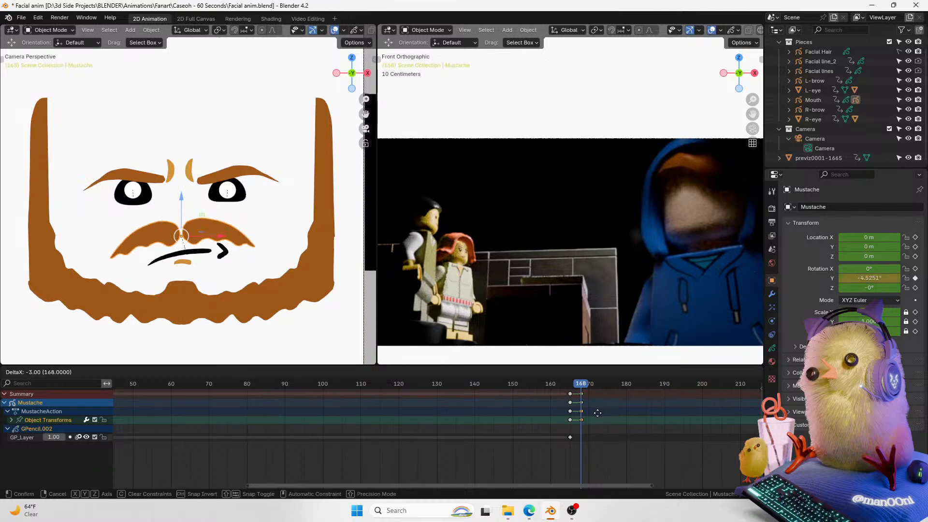
click(596, 413)
Step: Rotate the mustache slightly at frame 171 to key a new pose
key(Right)
key(Right)
key(Right)
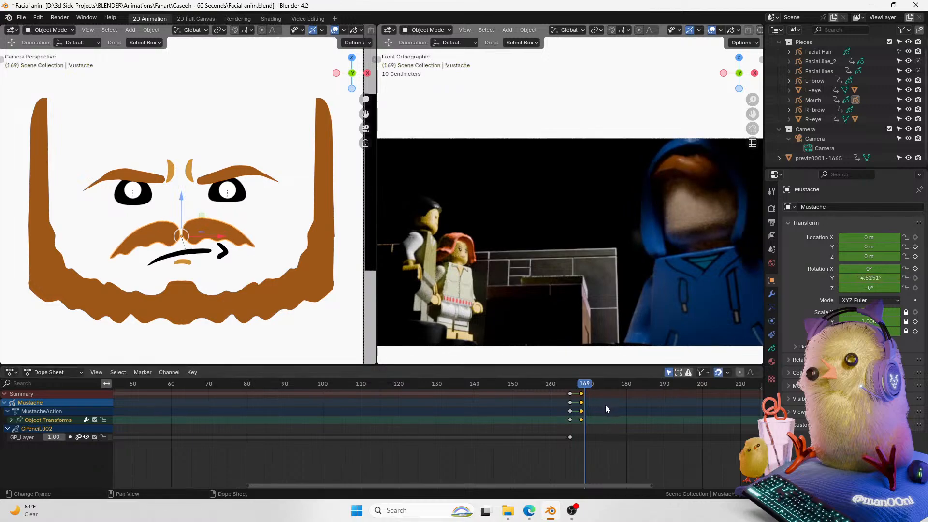
key(r)
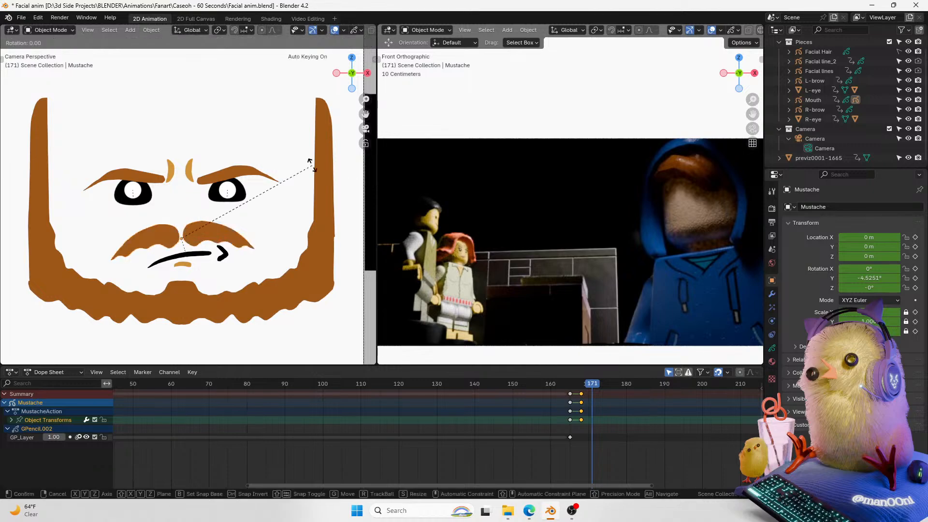
click(311, 155)
Step: Play back the mustache animation from around frame 165 against the reference footage
drag(584, 385, 562, 388)
key(space)
key(space)
key(space)
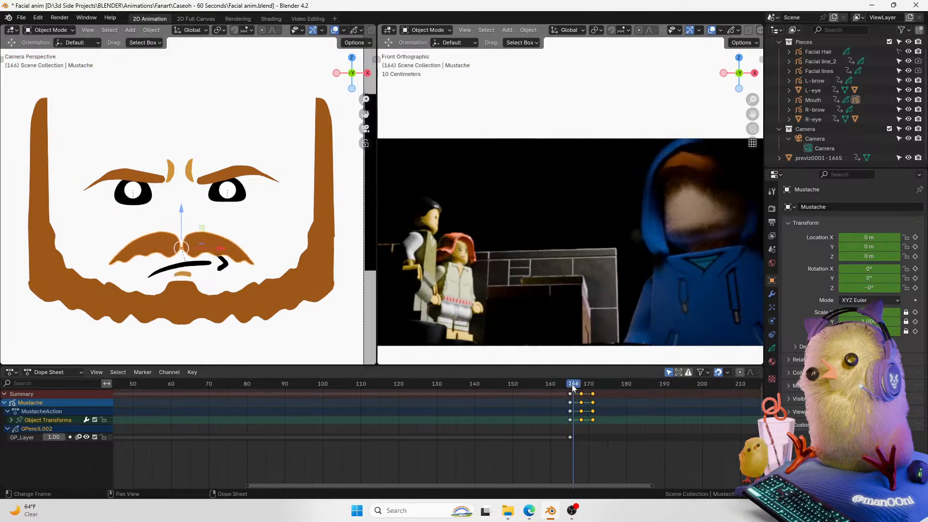
key(space)
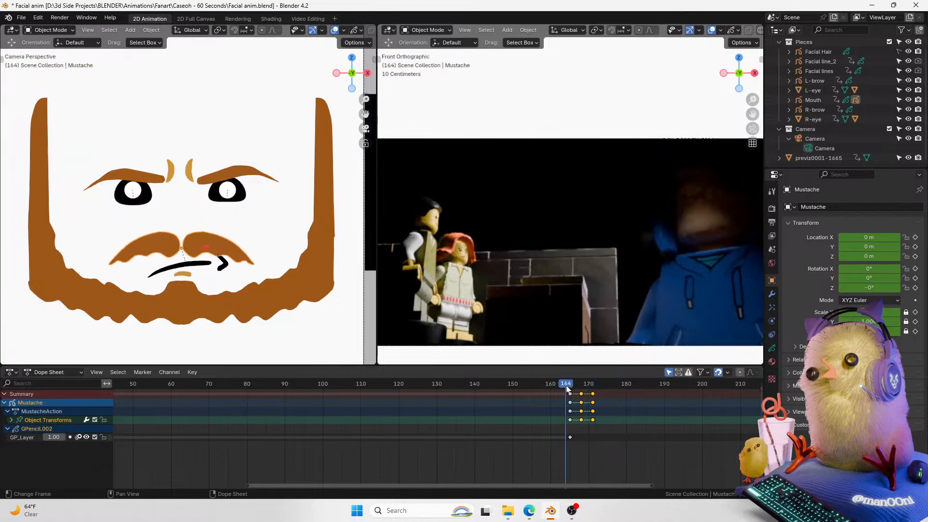
click(565, 386)
key(space)
key(space)
click(569, 386)
key(space)
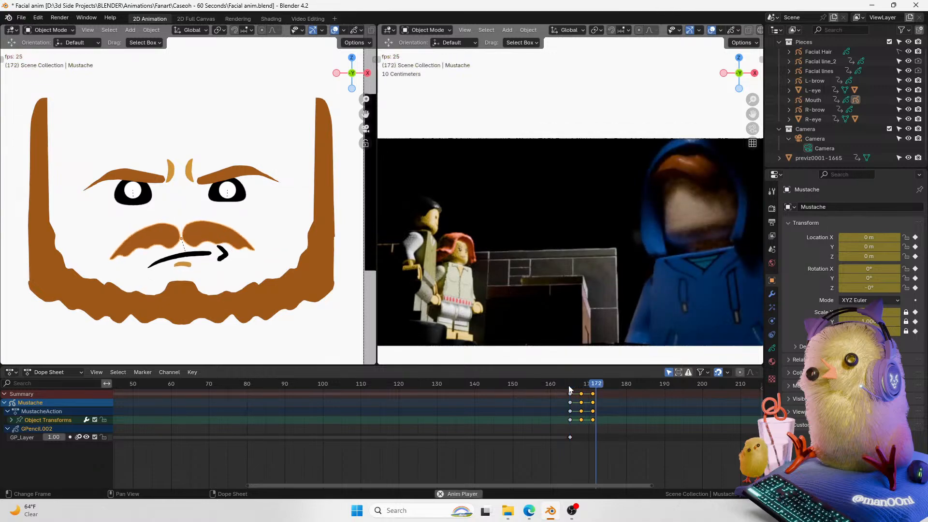
key(space)
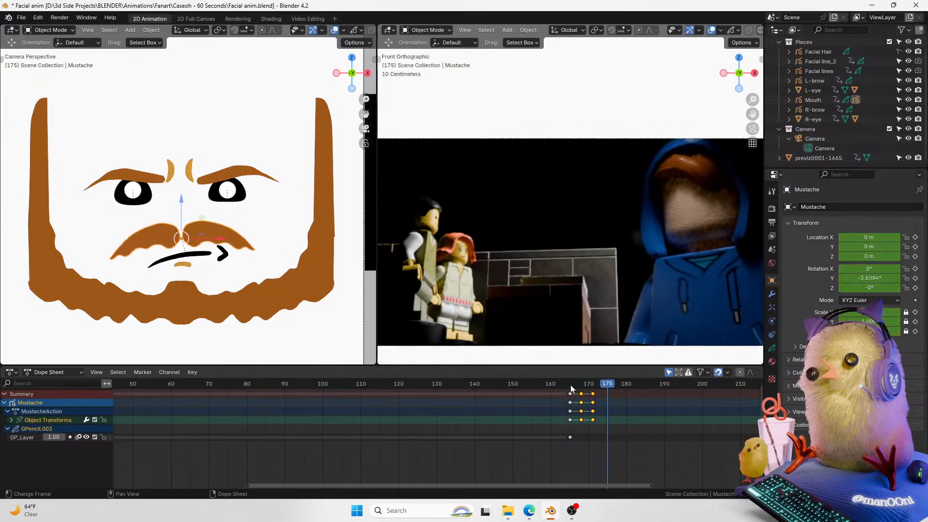
key(space)
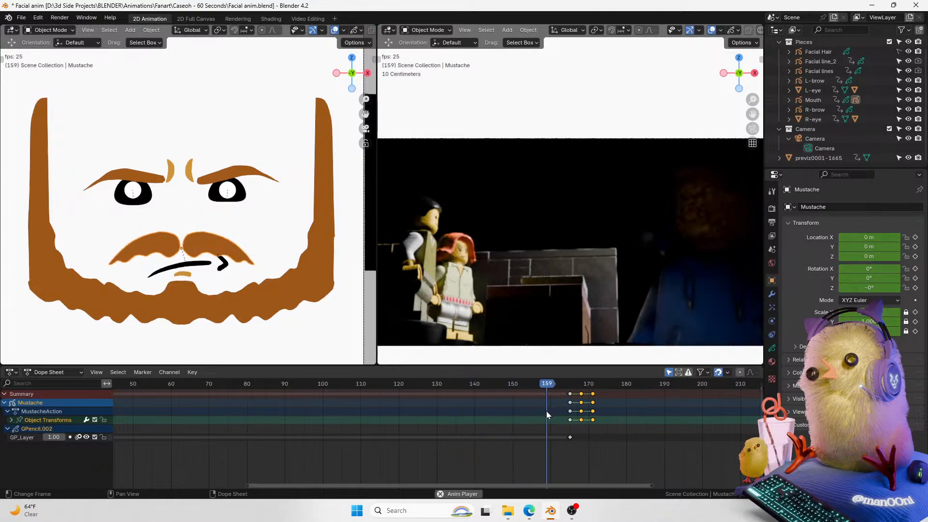
key(Escape)
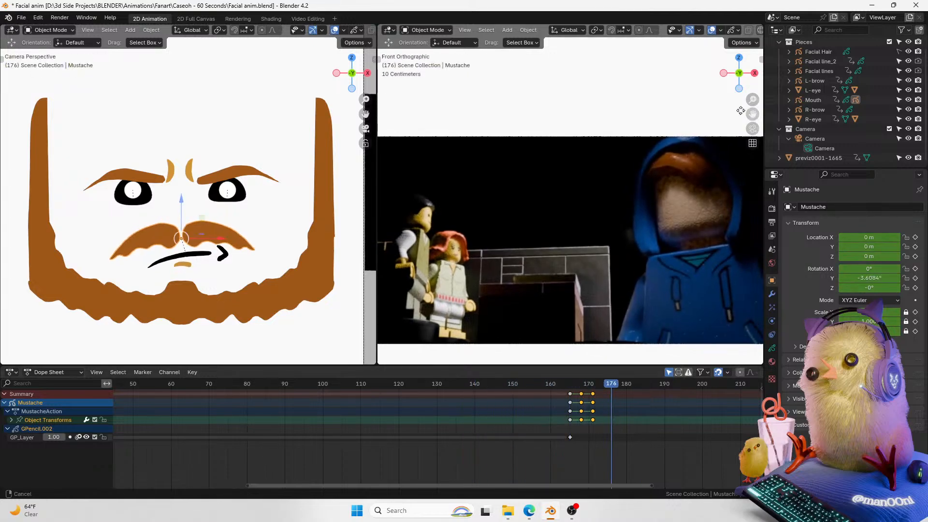
Step: Select all keyframes of the selected face pieces and move them 5 frames later
drag(747, 111, 699, 113)
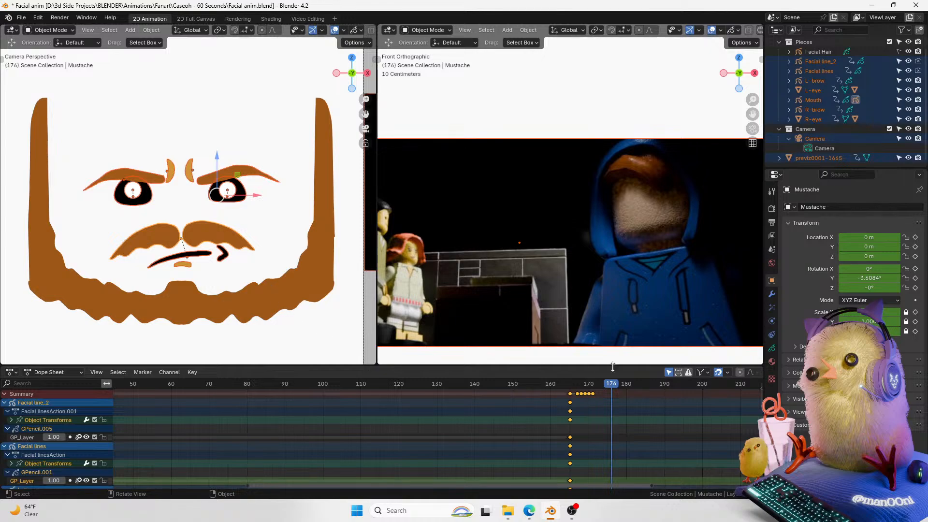
drag(752, 100, 664, 233)
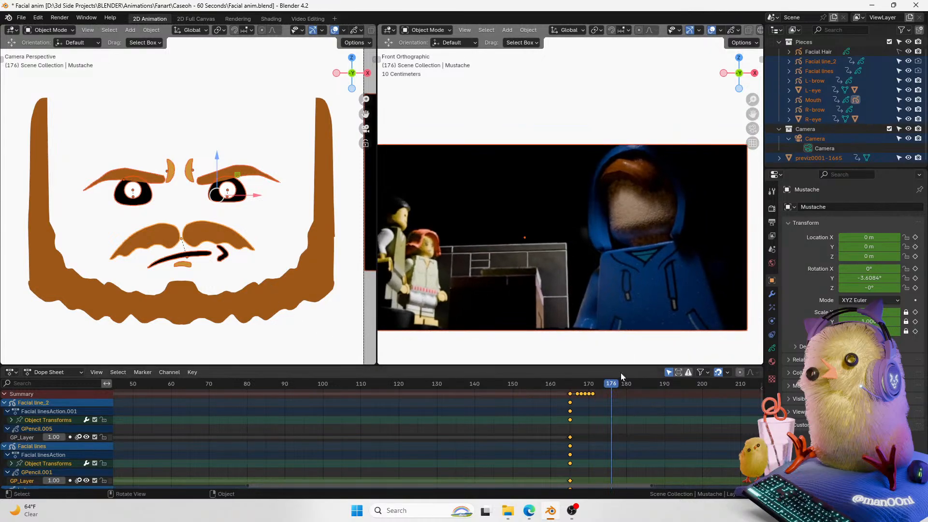
click(605, 391)
key(a)
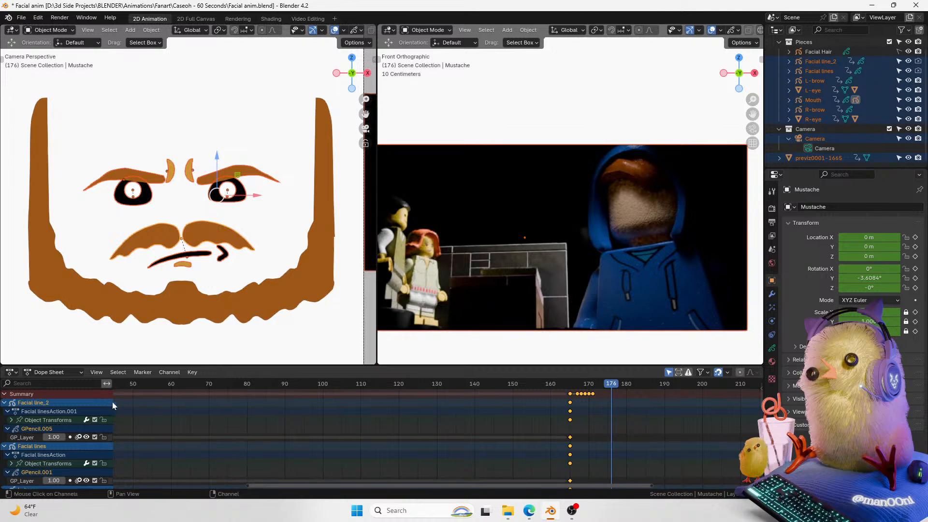
key(g)
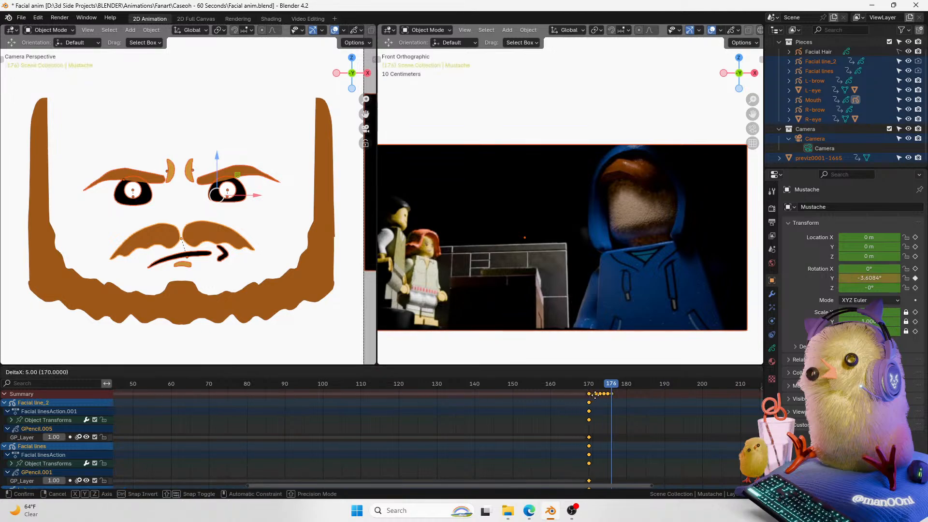
click(596, 394)
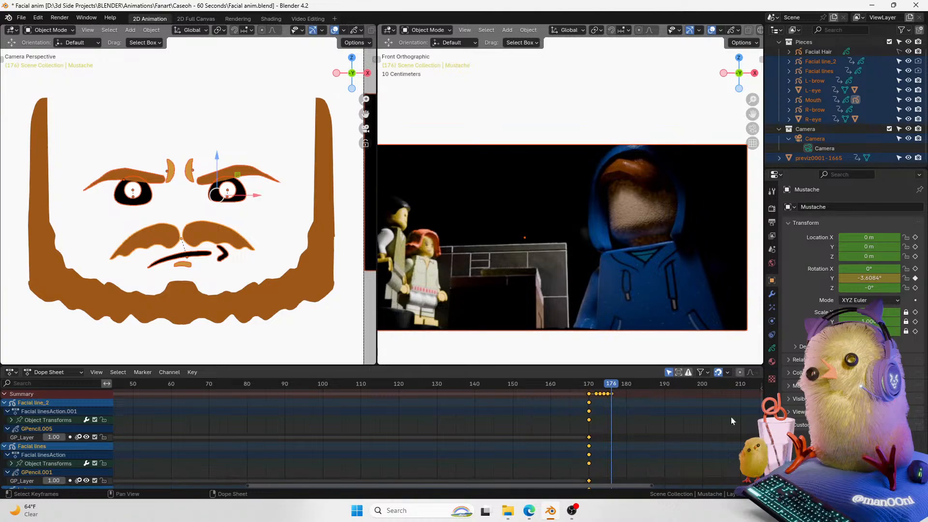
Step: Play back the face animation from frame 166 to check the timing
scroll(753, 416, down, 6)
scroll(755, 410, up, 8)
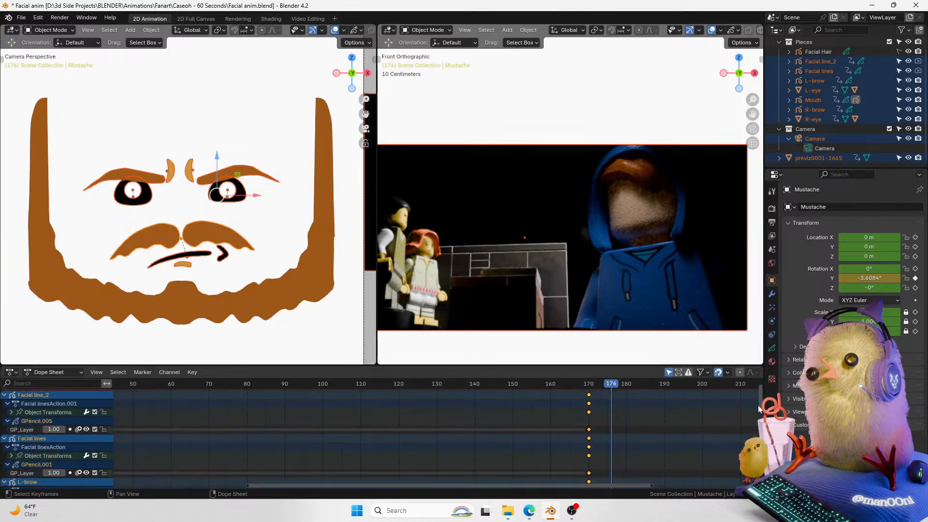
scroll(758, 403, up, 2)
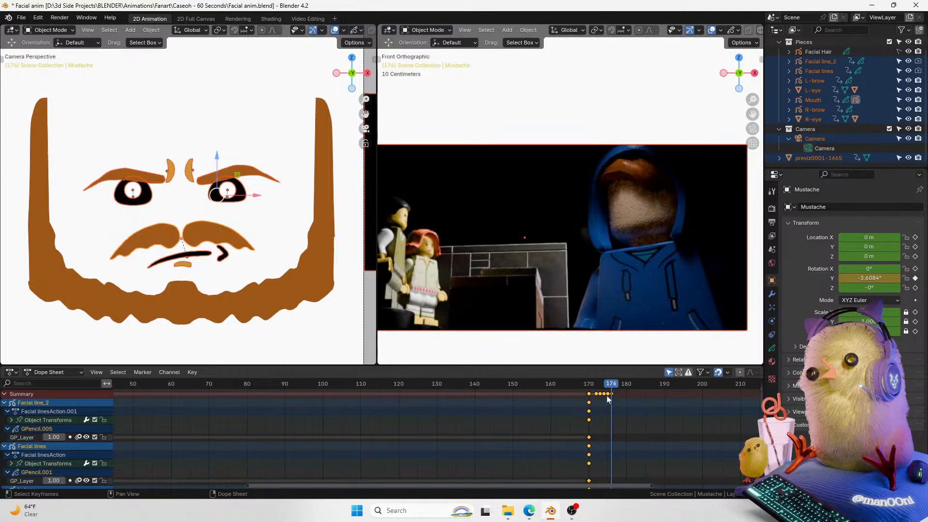
drag(615, 385, 572, 384)
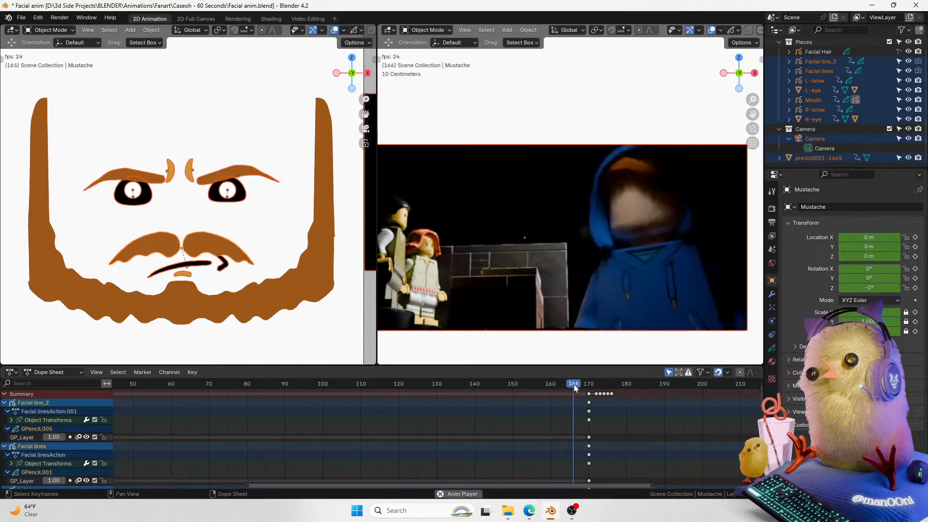
key(space)
key(space)
Step: Select both eyes and keyframe their blink/wink shape key value at frame 184
click(232, 192)
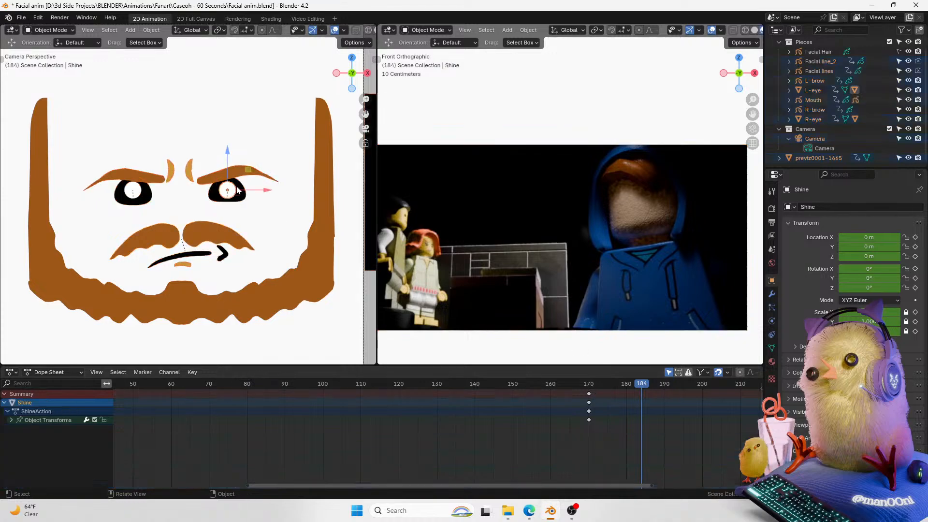
click(812, 91)
ctrl+click(813, 120)
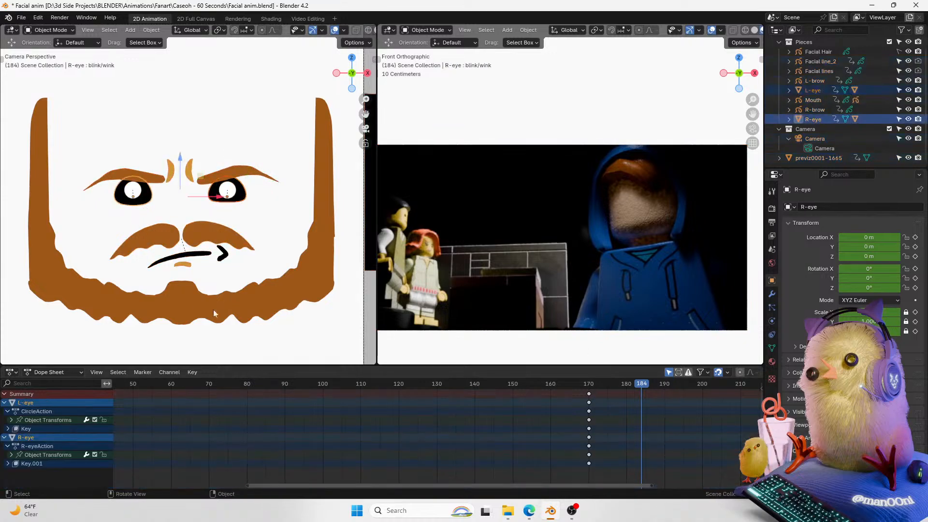
click(770, 348)
click(916, 371)
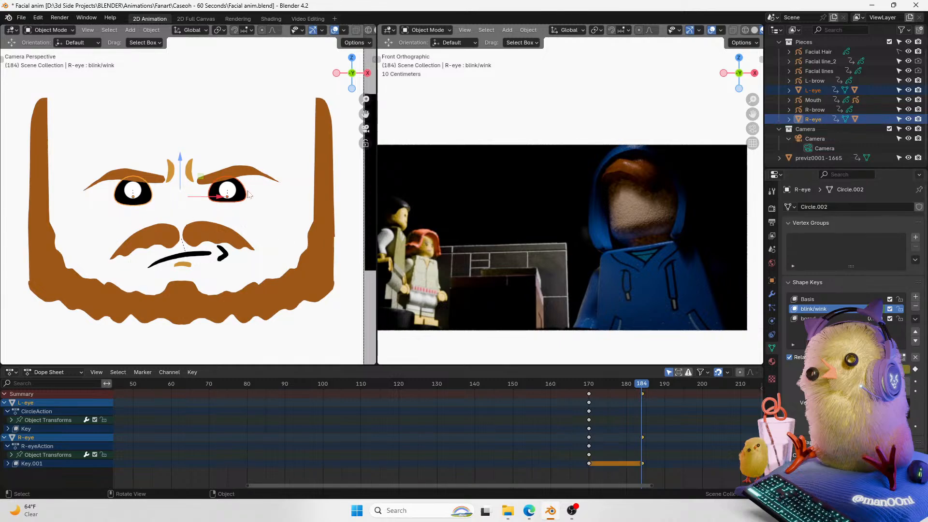
click(245, 194)
click(914, 369)
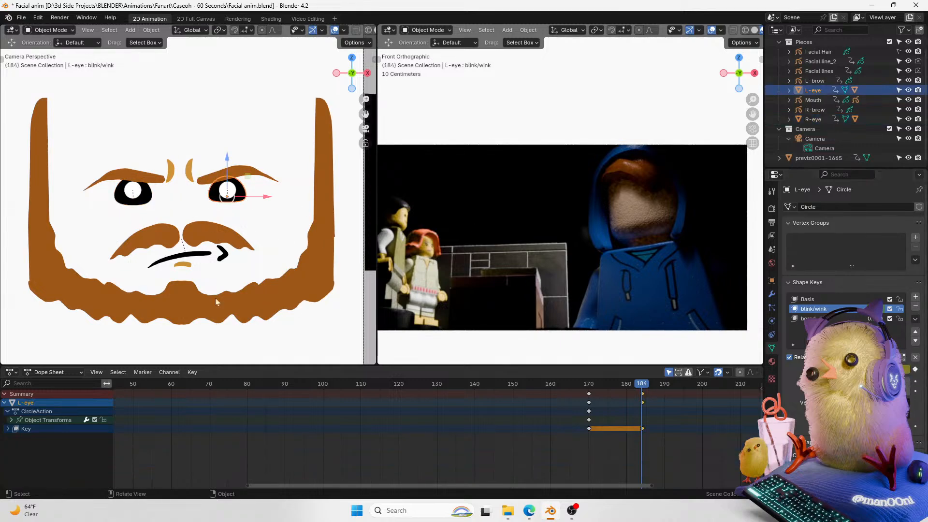
Step: At frame 186, raise the R-eye's blink/wink shape key value and keyframe it
key(Right)
key(Right)
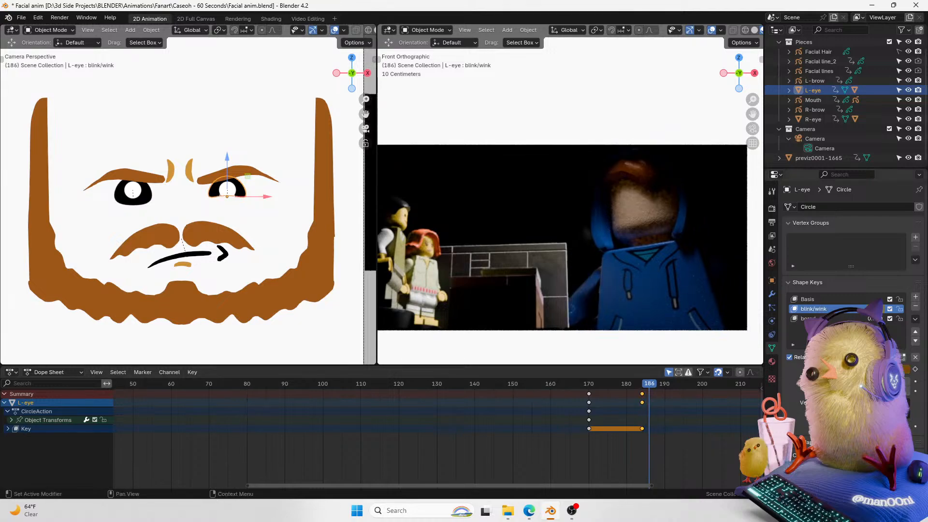
click(151, 201)
drag(862, 370, 886, 369)
click(914, 369)
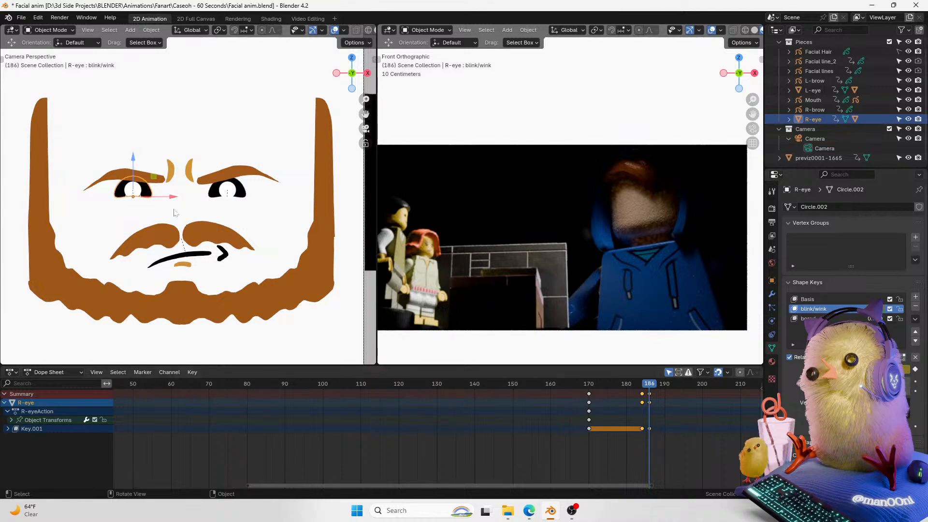
Step: Select both eyes' blink keyframes at frames 184–186 and set their interpolation to Linear
shift+click(240, 196)
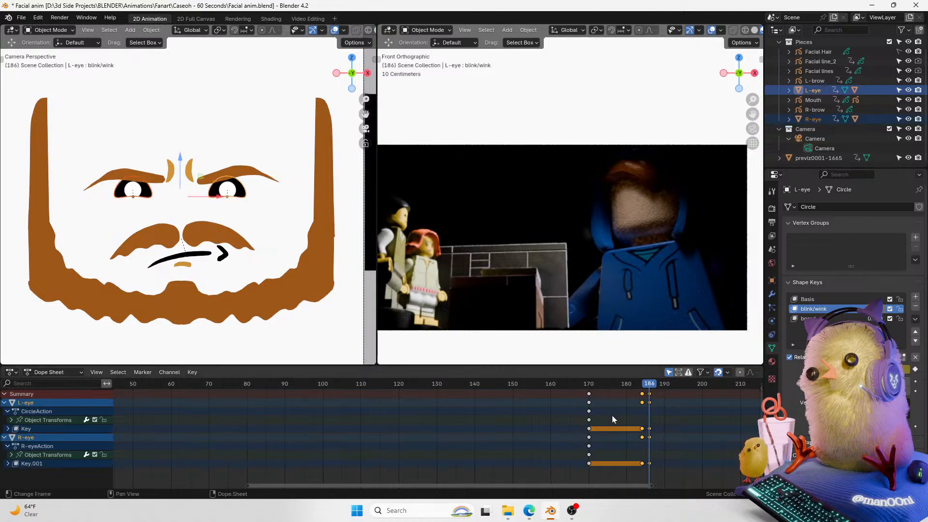
drag(668, 394, 627, 474)
key(t)
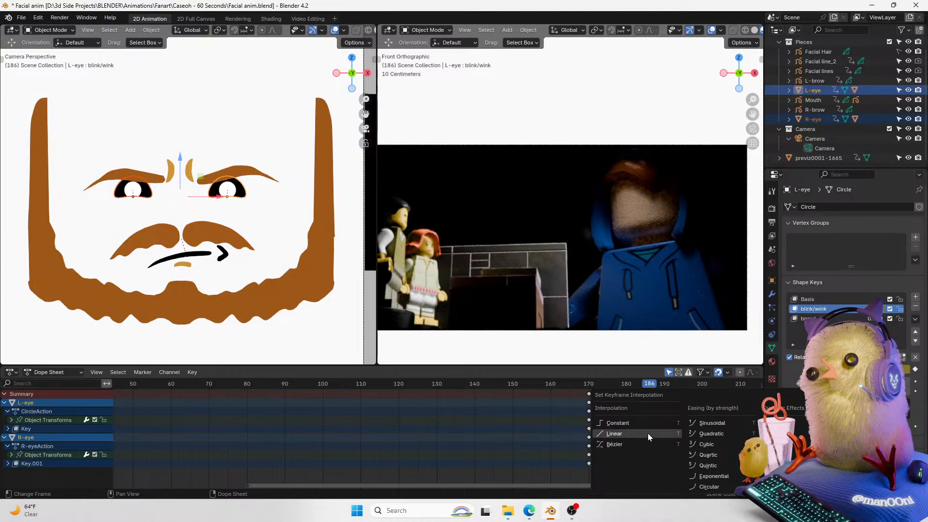
click(646, 427)
Step: Play back the blink, then shift the selected blink keyframes 1 frame earlier
key(space)
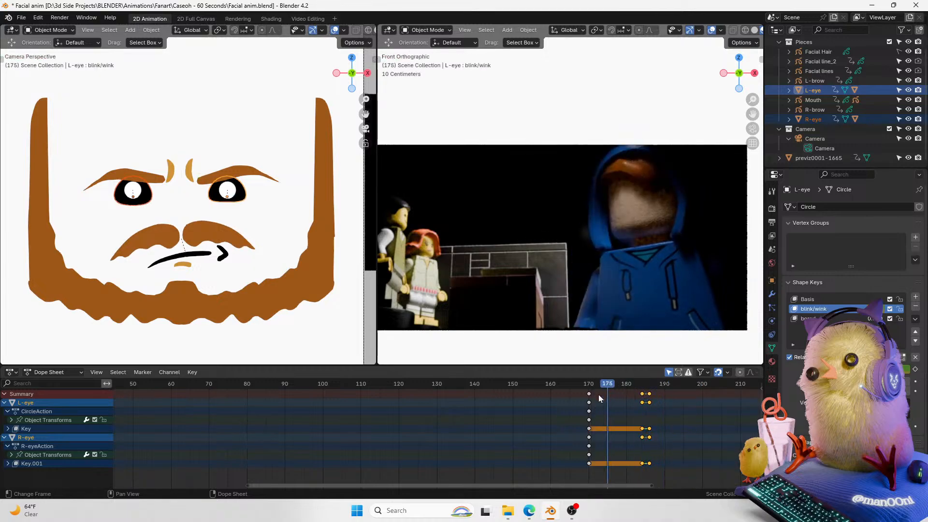
key(space)
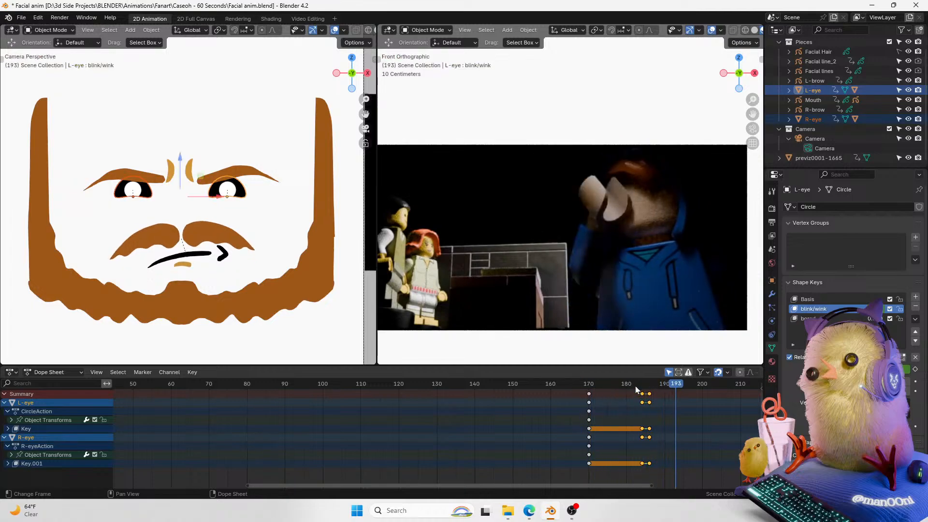
drag(635, 385, 612, 386)
key(space)
key(space)
key(g)
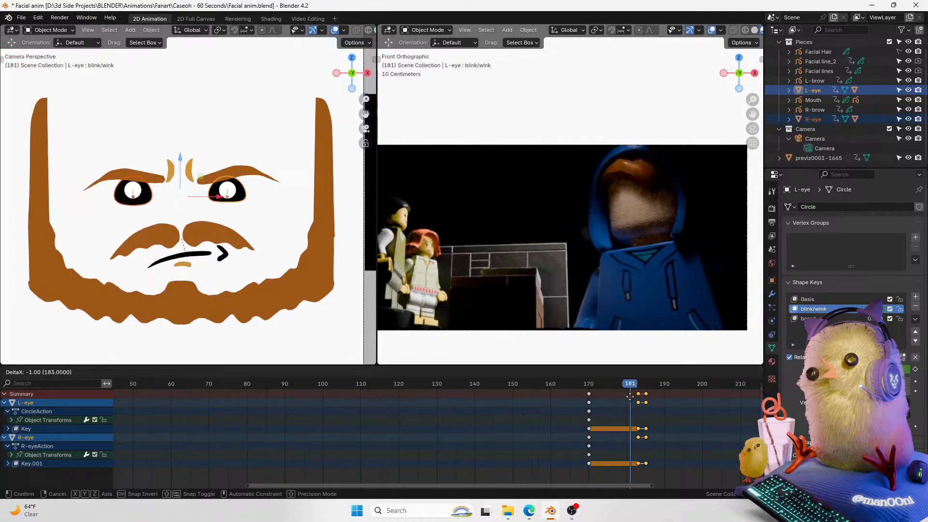
click(624, 397)
Step: Play back again and shift the blink keyframes 4 frames earlier
key(space)
key(space)
drag(631, 389, 612, 386)
key(g)
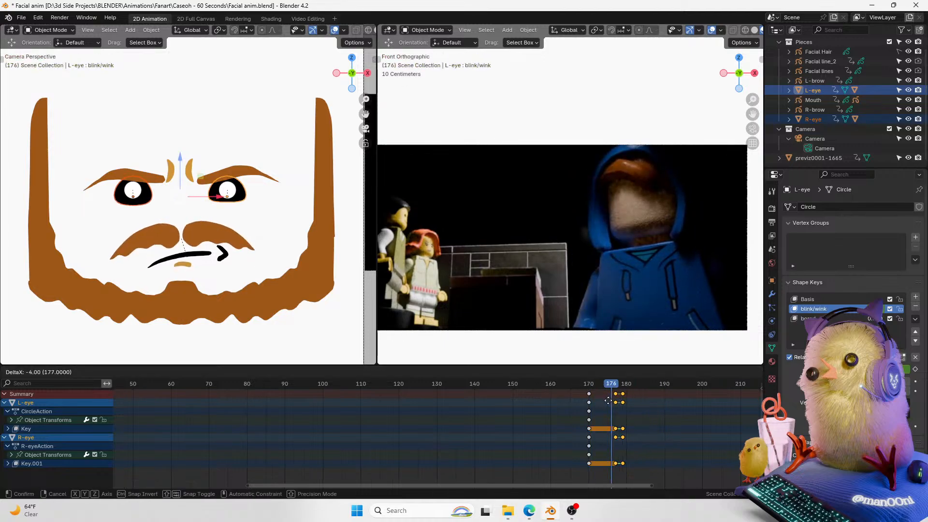
click(605, 403)
Step: Review the timing and move the blink keyframes 9 frames earlier
key(space)
key(space)
drag(591, 383, 626, 385)
key(g)
click(603, 397)
click(589, 387)
key(space)
key(space)
click(588, 384)
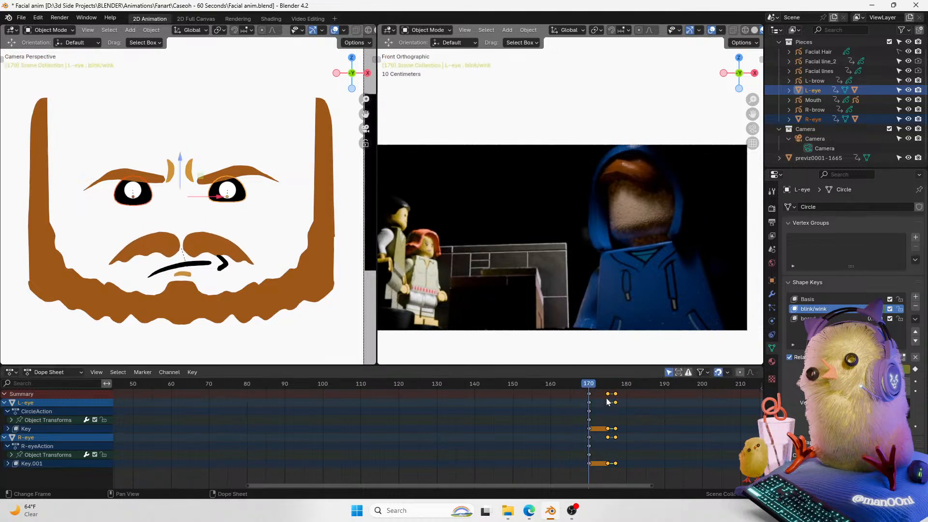
key(g)
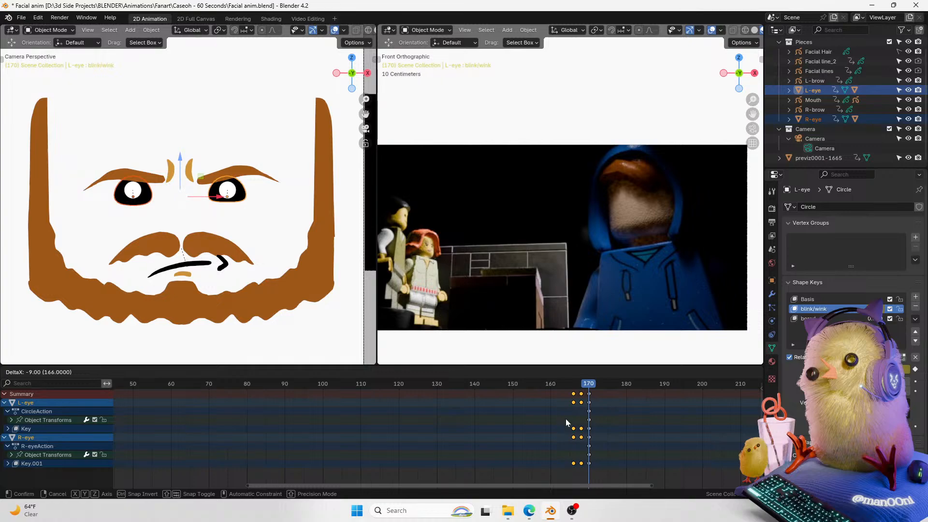
click(569, 421)
Step: Move the eyes' blink keyframes a few frames earlier, to around frame 164
key(space)
key(space)
click(588, 394)
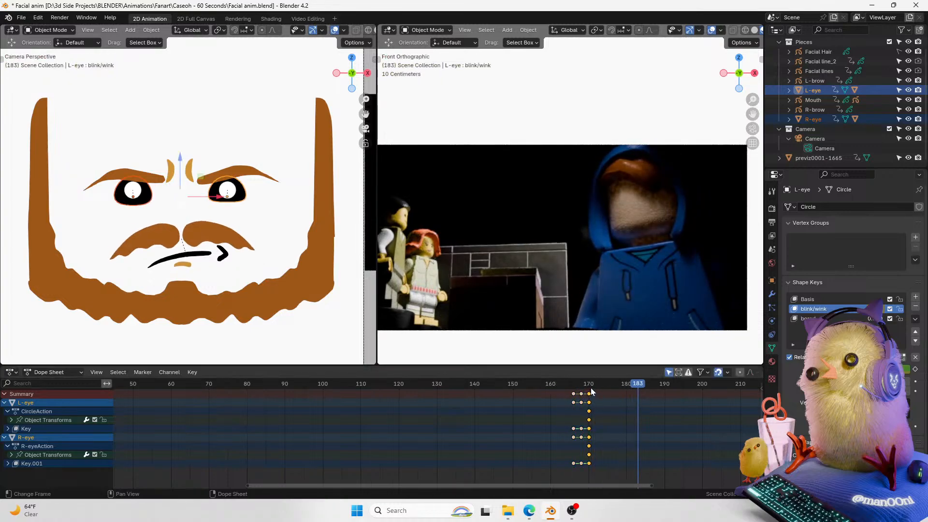
key(g)
click(564, 405)
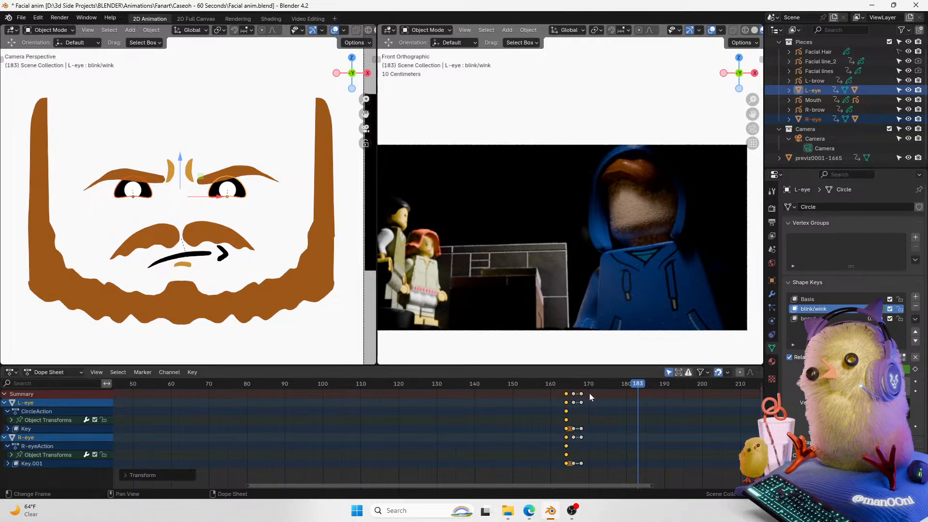
Step: Select all of the eyes' keyframes, play back from frame 164, and move them 3 frames later
key(a)
key(space)
key(space)
click(566, 387)
key(space)
key(space)
click(566, 386)
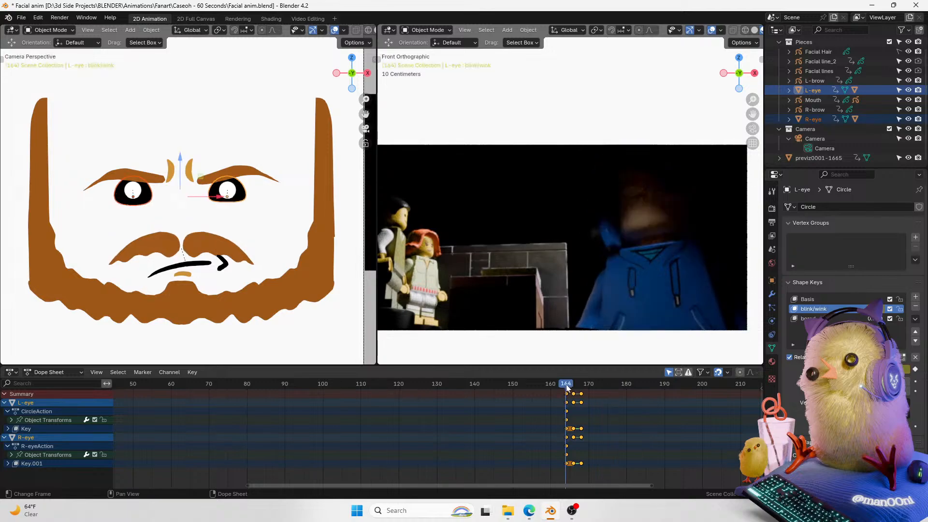
key(space)
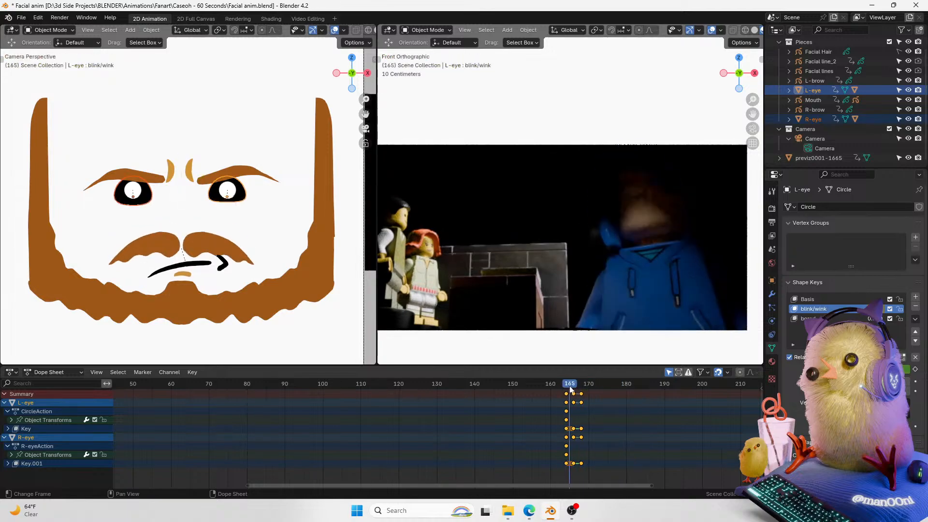
key(space)
key(g)
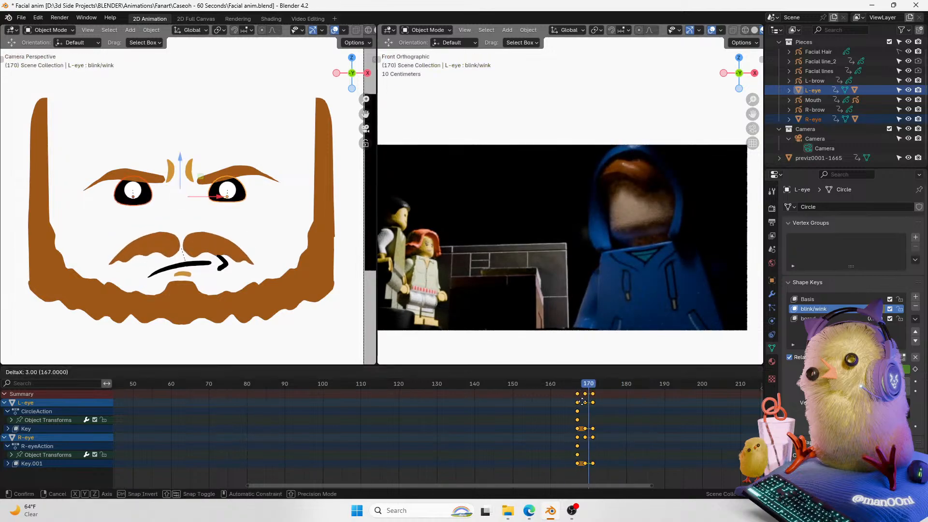
click(589, 402)
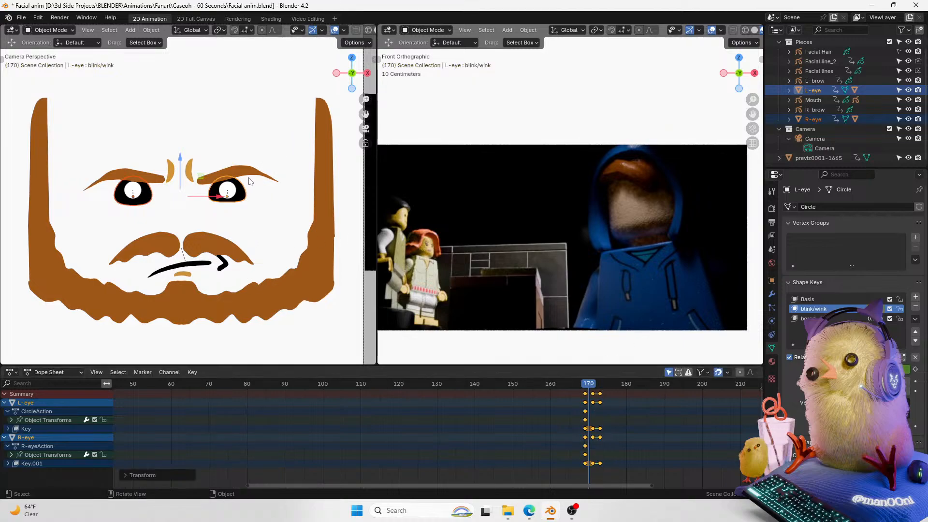
Step: Invert the object selection to the other face pieces and drag their keyframes slightly earlier, then play back
key(ctrl+i)
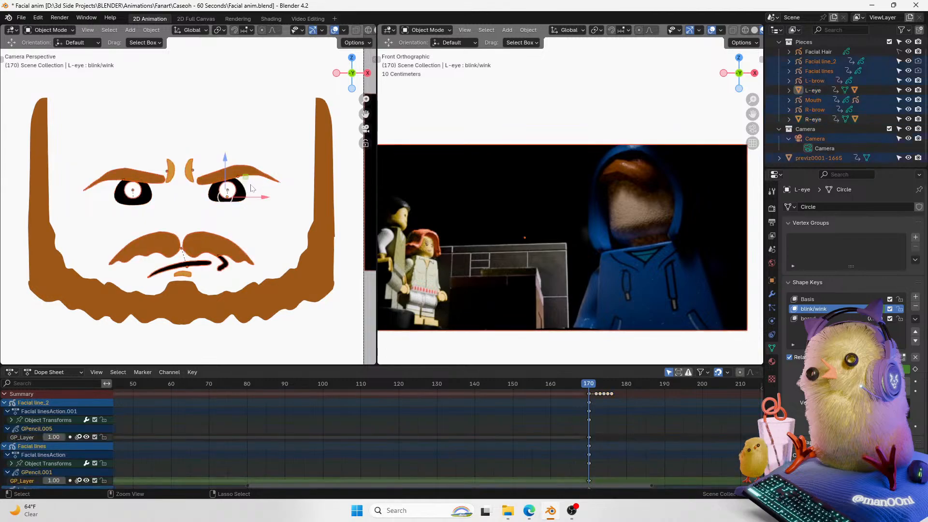
click(589, 394)
drag(622, 392, 597, 393)
click(563, 386)
key(space)
key(space)
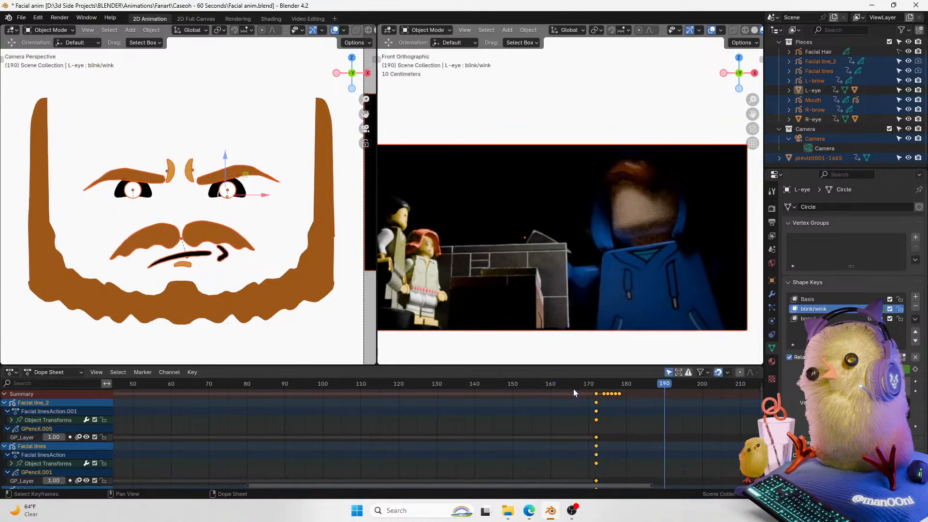
Step: Deselect everything, play the animation from frame 161, and save the file
click(555, 386)
click(509, 356)
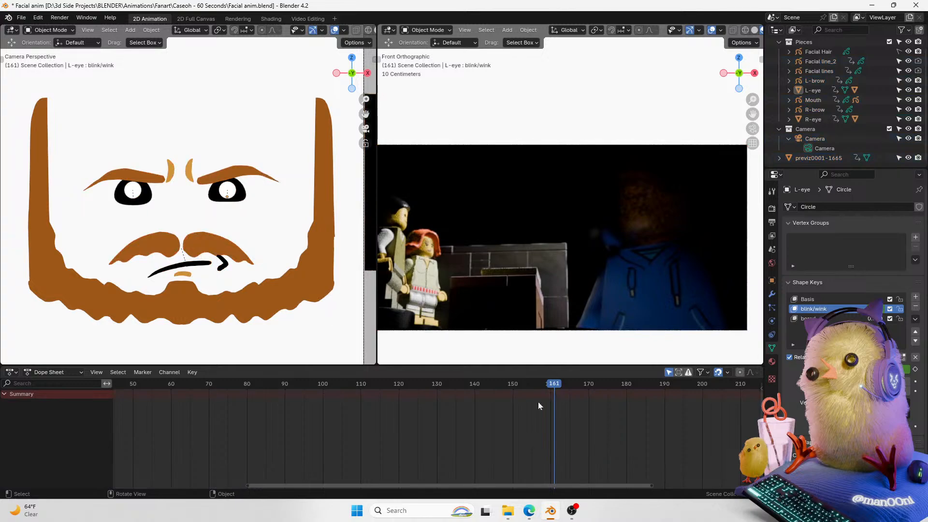
key(space)
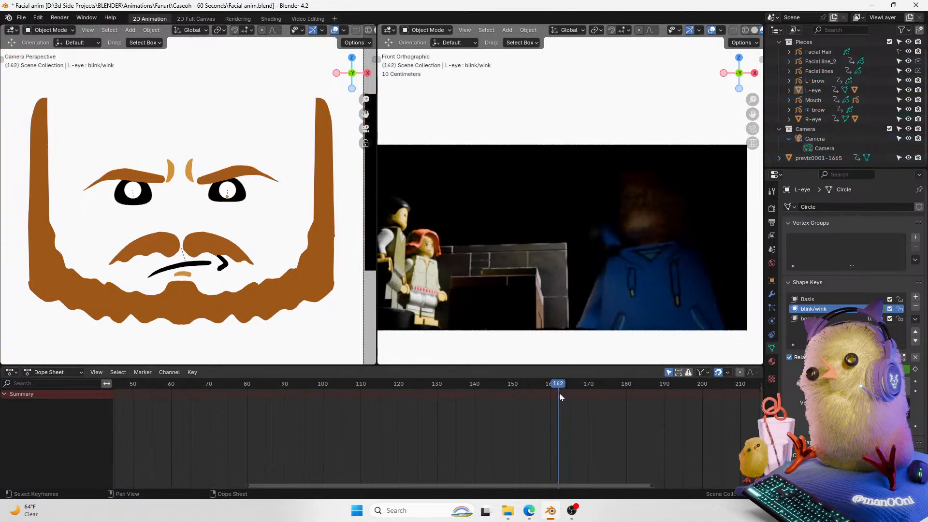
key(space)
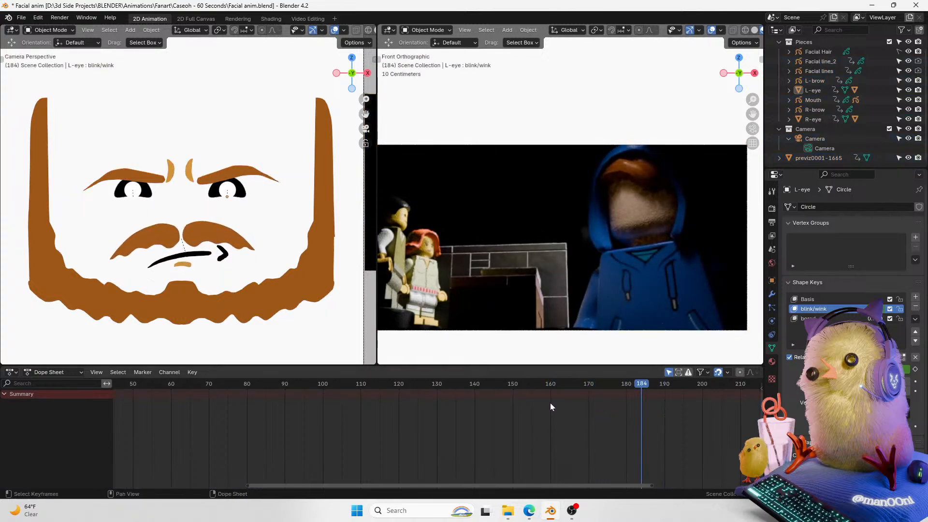
key(ctrl+s)
Step: Select the mouth, pan the dope sheet to its keyframes, and save the file
drag(432, 485, 572, 453)
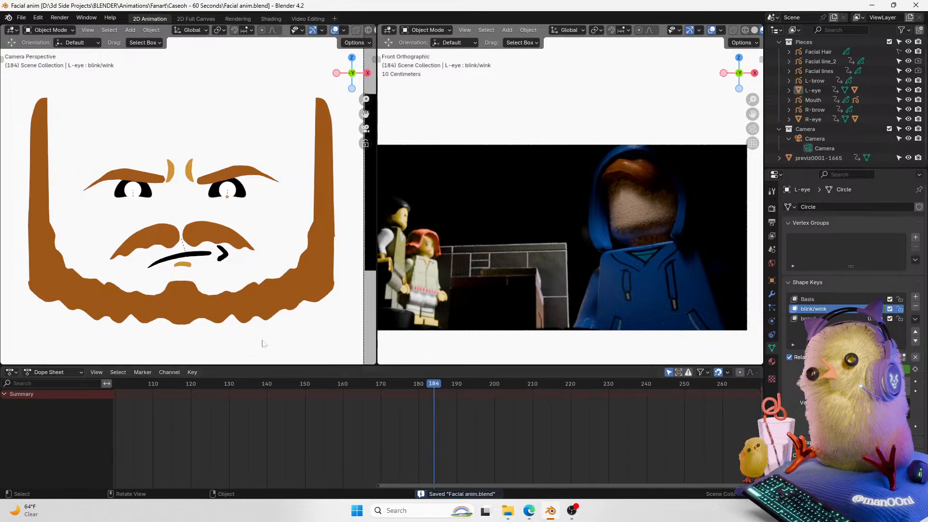
click(219, 260)
drag(415, 385, 385, 389)
key(ctrl+s)
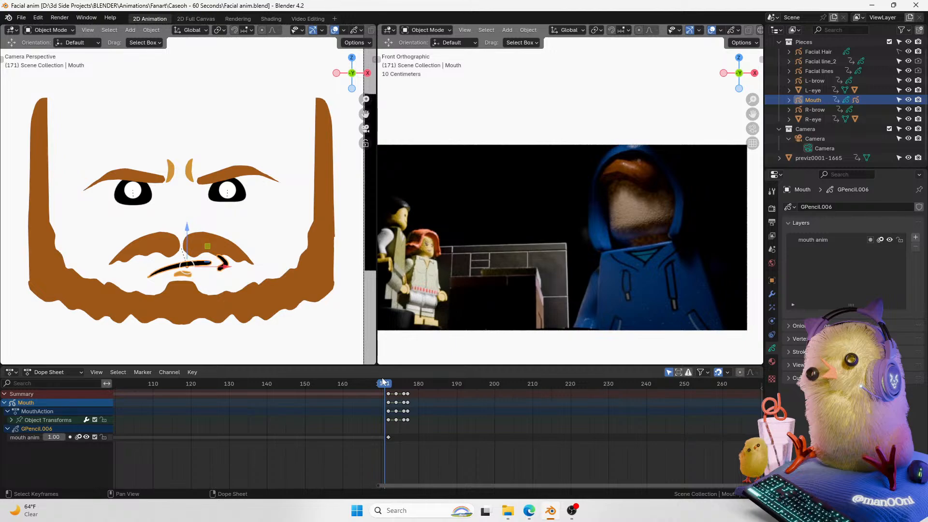
drag(398, 485, 404, 480)
drag(459, 485, 455, 489)
key(ctrl+s)
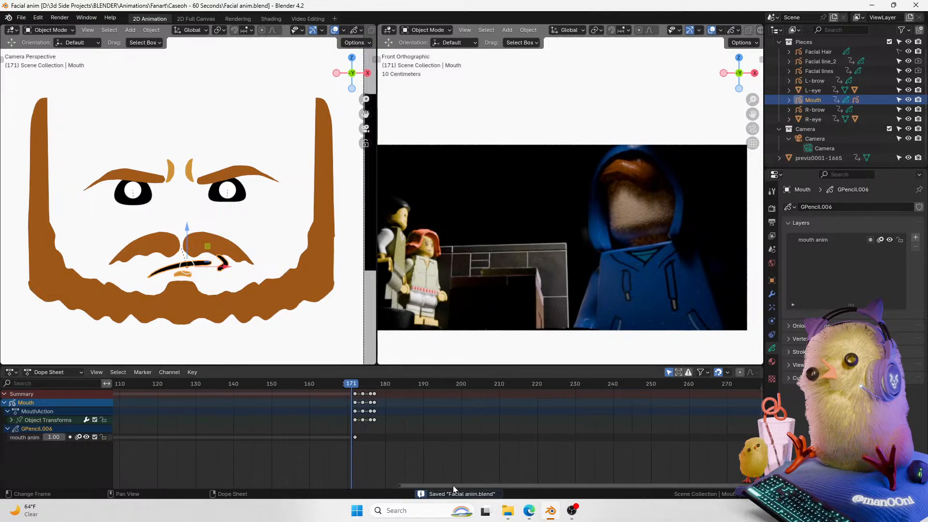
Step: Play back the mouth animation from frame 171 several times to review it
key(space)
key(space)
click(347, 387)
key(space)
key(space)
click(350, 386)
key(space)
key(space)
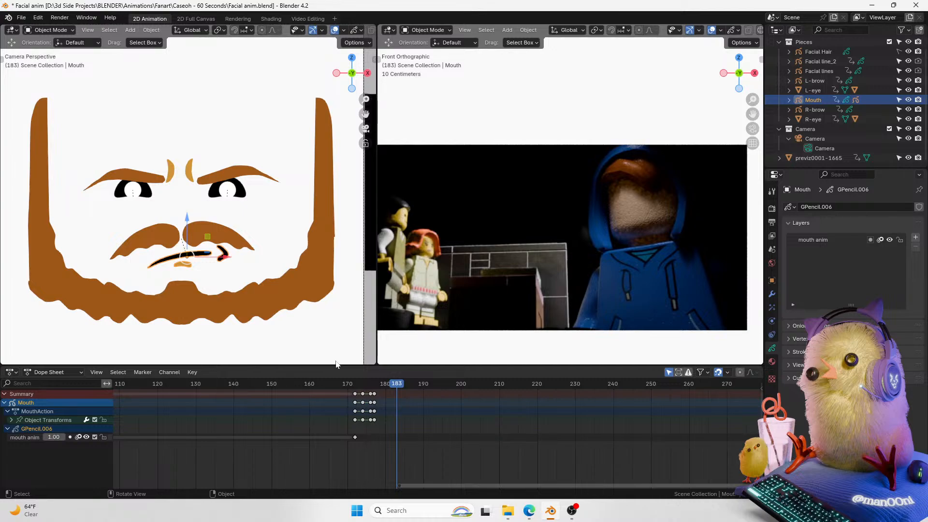
Step: Pan the dope sheet, replay the mouth animation from frame 171, and save the file
drag(416, 486, 482, 472)
drag(293, 386, 241, 393)
key(space)
key(space)
click(252, 386)
key(space)
key(space)
click(253, 386)
key(ctrl+s)
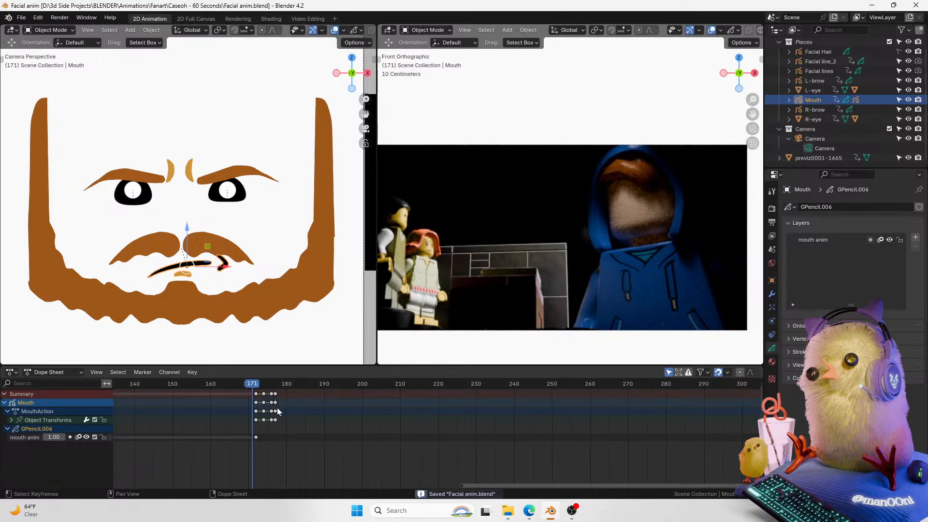
Step: Replay the animation from around frame 164 to check the mouth timing
mouse_move(263, 386)
mouse_down()
mouse_move(270, 387)
mouse_move(254, 386)
mouse_up()
key(space)
key(space)
click(254, 386)
key(space)
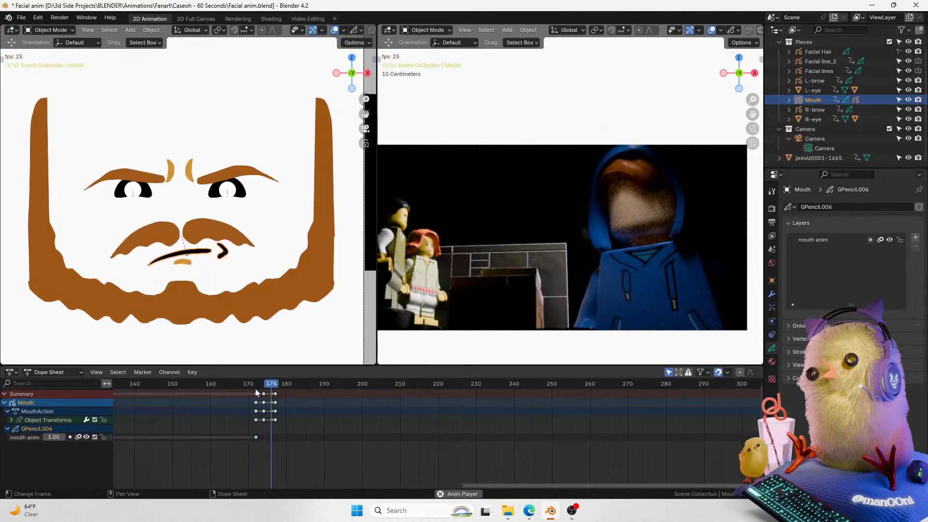
drag(256, 388, 227, 391)
key(space)
key(space)
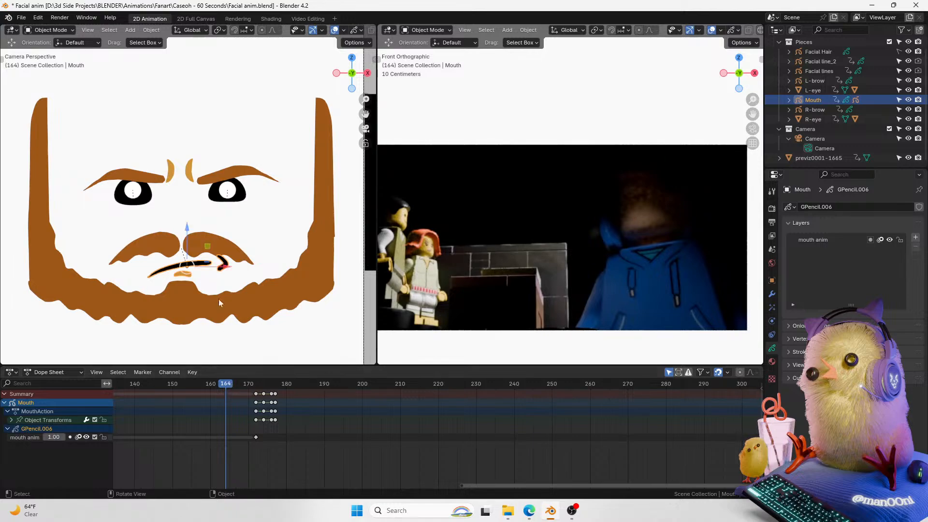
Step: Select the R-eye's shine and inspect it close up in a perspective view before returning to the camera view
click(226, 195)
drag(739, 76, 738, 86)
click(739, 76)
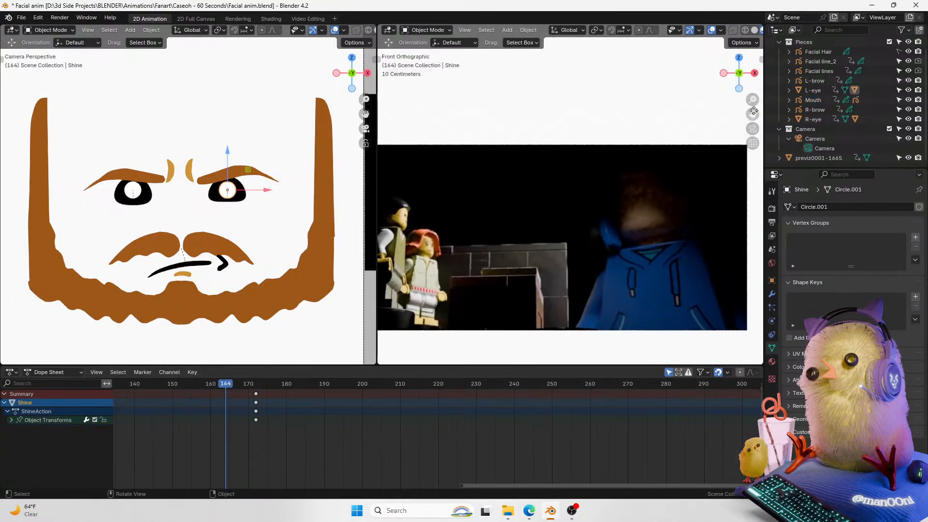
drag(352, 76, 239, 181)
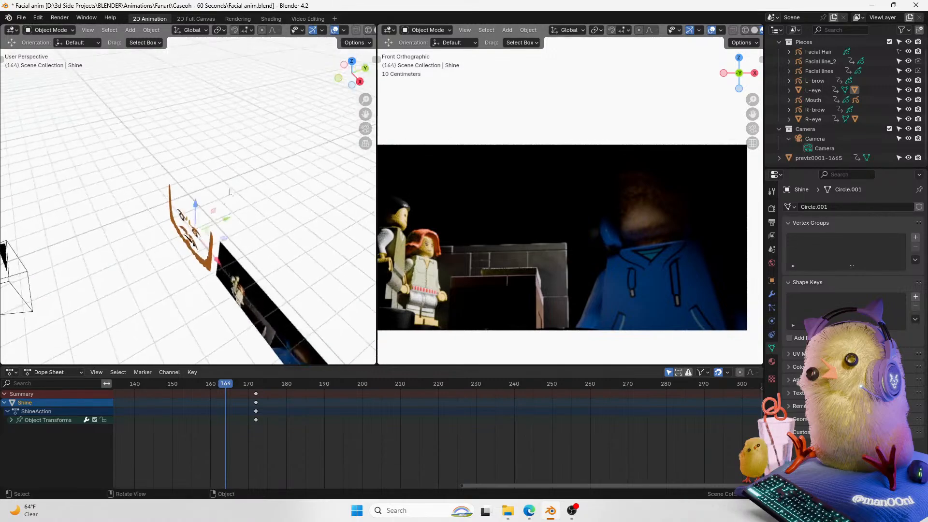
key(grave)
click(329, 259)
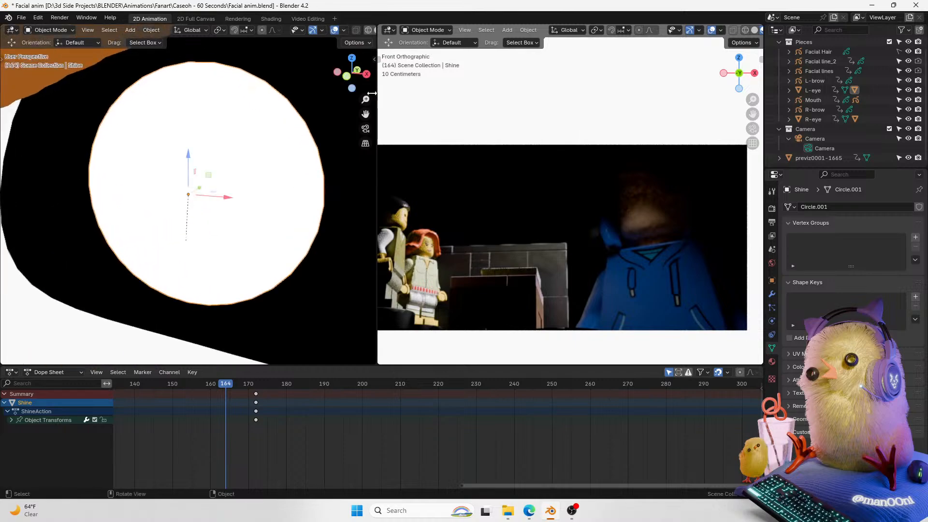
scroll(265, 259, down, 3)
drag(232, 383, 284, 383)
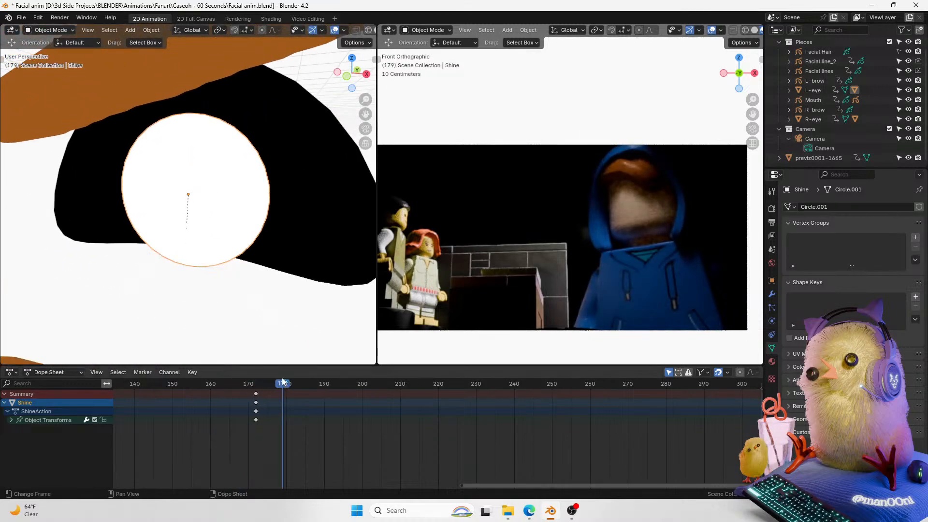
mouse_move(249, 198)
middle_down()
mouse_move(194, 193)
mouse_move(255, 205)
middle_up()
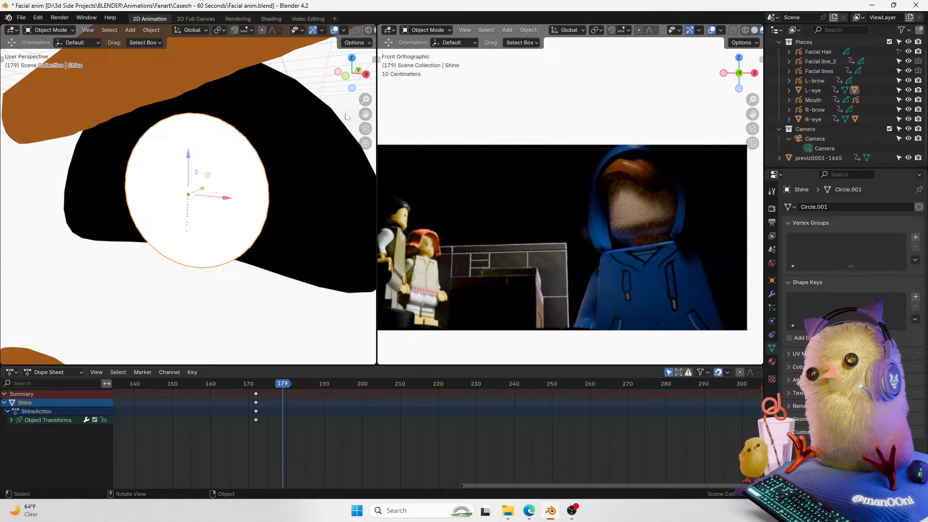
click(346, 76)
click(365, 129)
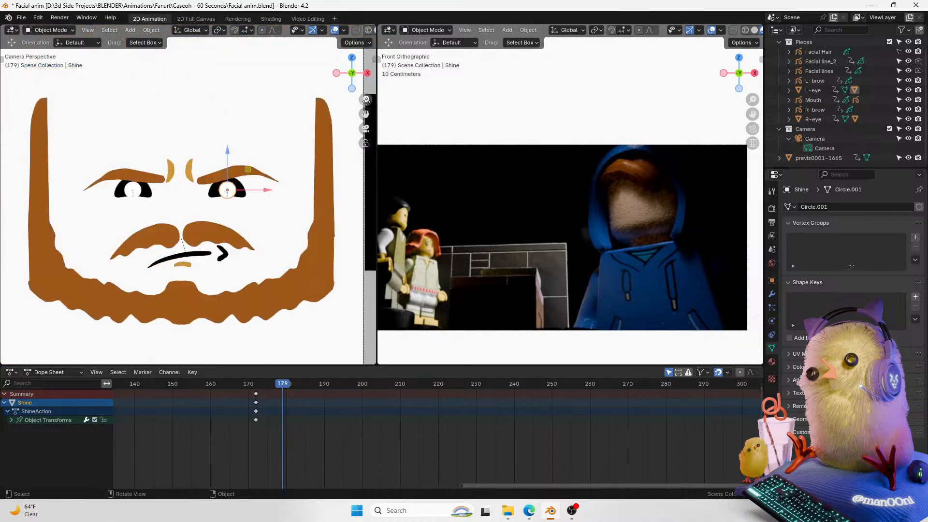
Step: Inspect the eye shine and L-eye objects close up in the camera view
click(284, 177)
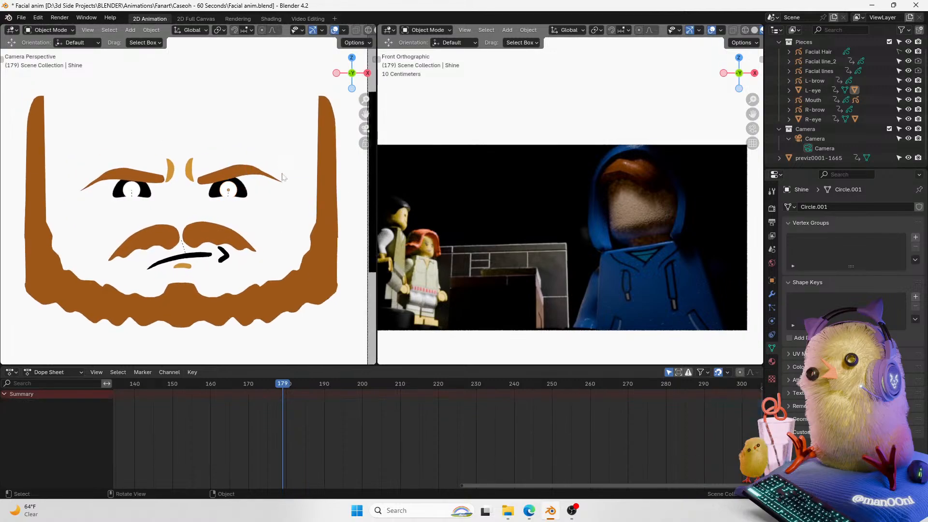
scroll(259, 191, up, 4)
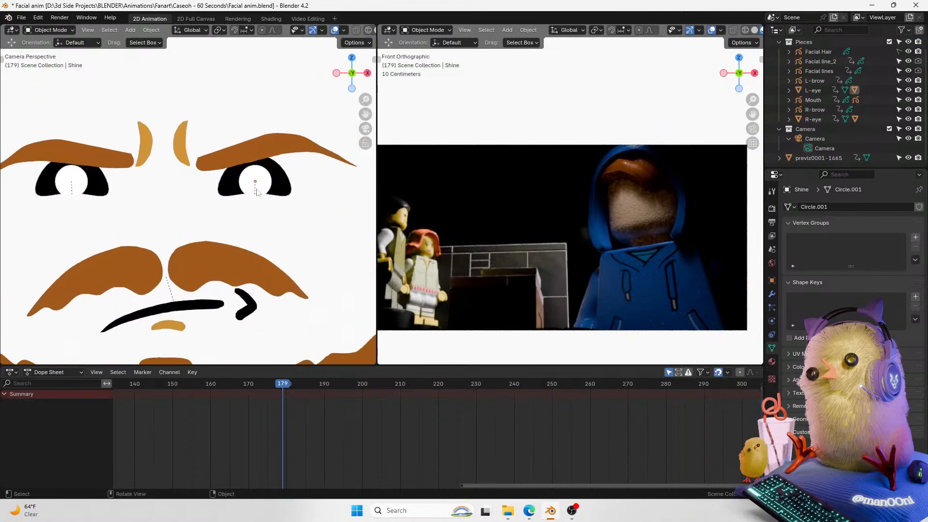
click(260, 191)
drag(352, 73, 257, 96)
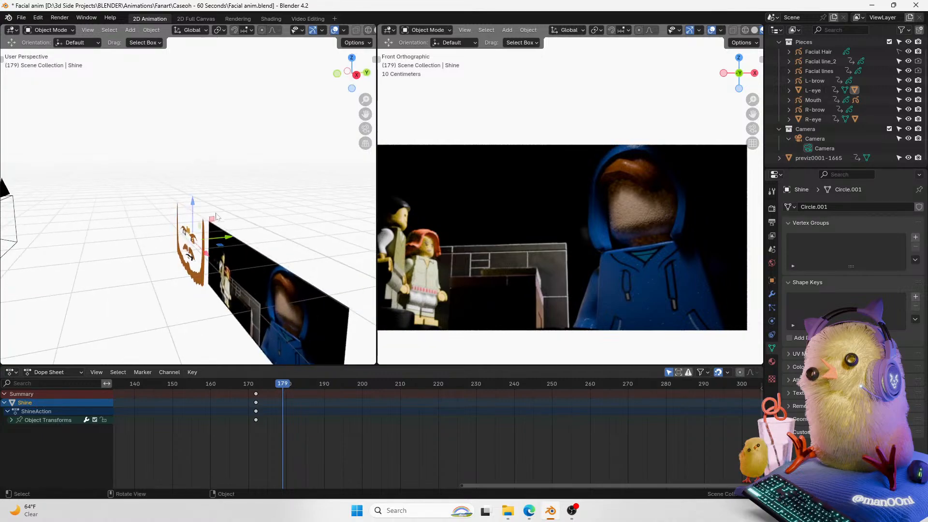
drag(367, 102, 366, 108)
click(366, 128)
shift+middle_drag(281, 135, 265, 150)
click(771, 293)
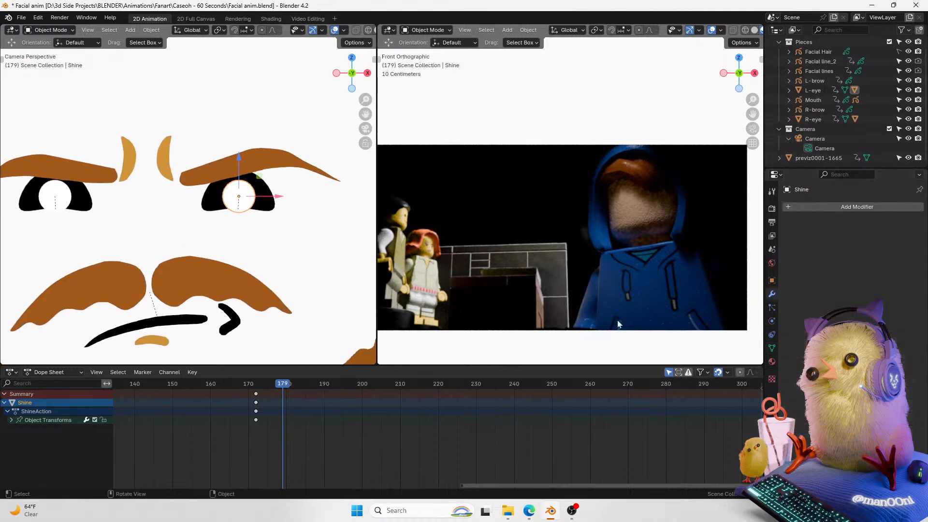
click(261, 192)
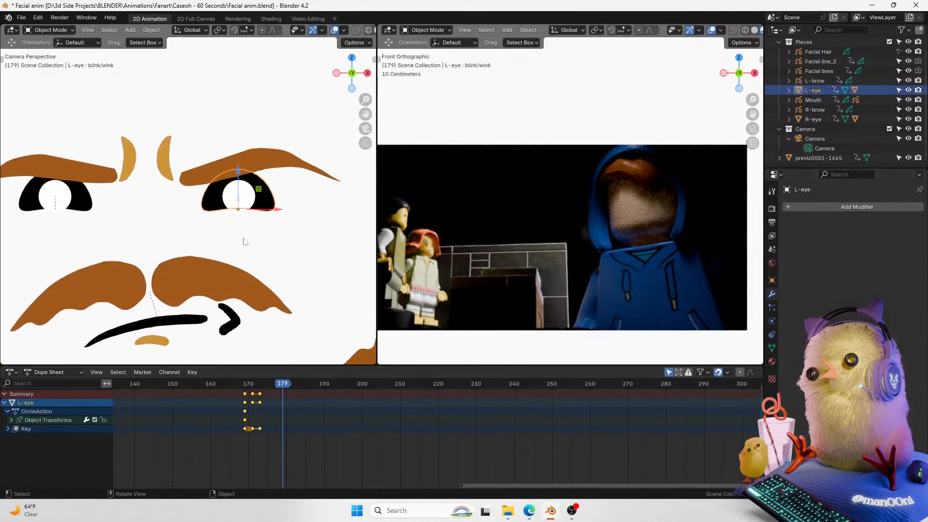
click(251, 213)
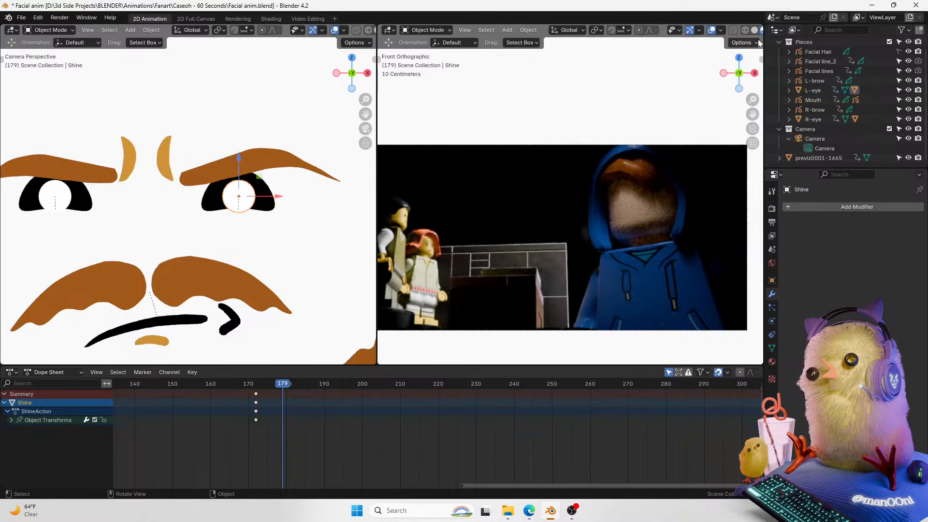
drag(366, 99, 365, 119)
click(277, 167)
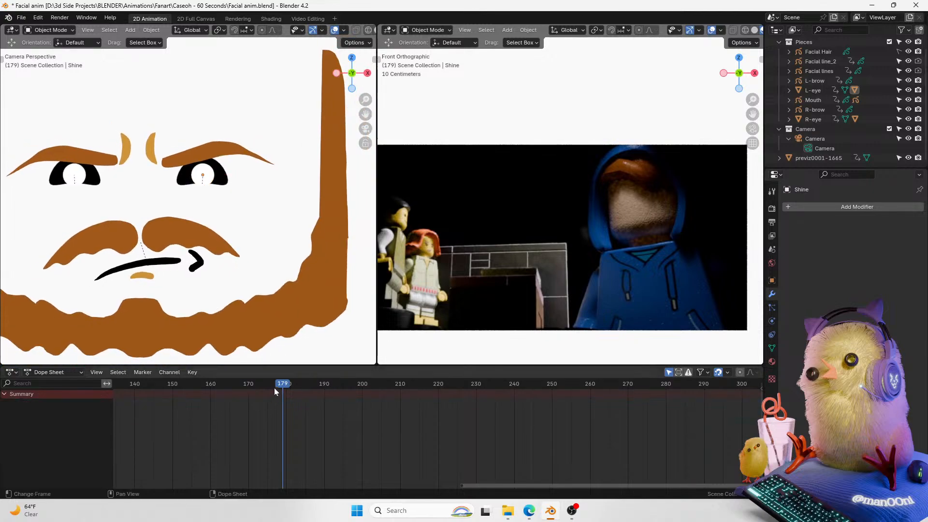
Step: Select the mustache and play back the animation from around frame 160 to review its timing
drag(280, 387, 236, 391)
mouse_move(366, 99)
mouse_down()
mouse_move(331, 136)
mouse_move(381, 120)
mouse_move(383, 82)
mouse_move(374, 117)
mouse_move(365, 94)
mouse_up()
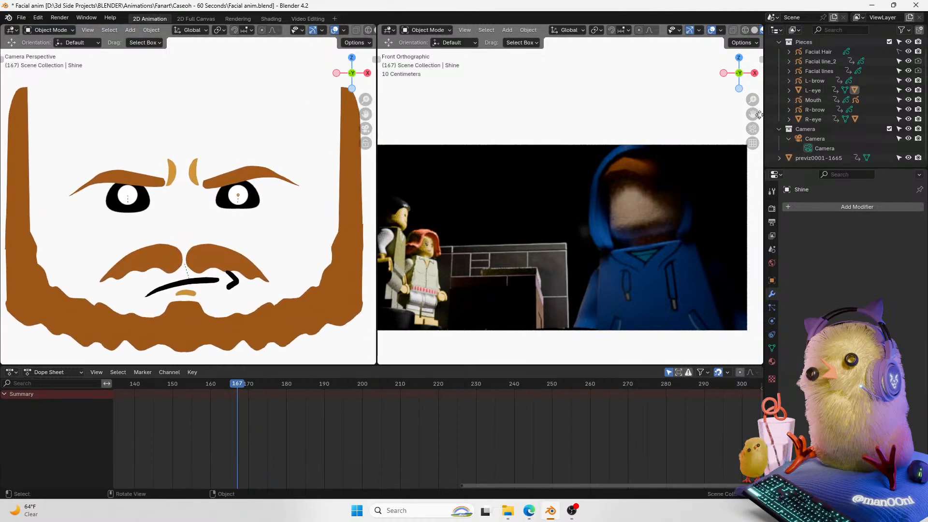
drag(752, 114, 773, 110)
drag(240, 384, 211, 391)
drag(748, 100, 769, 115)
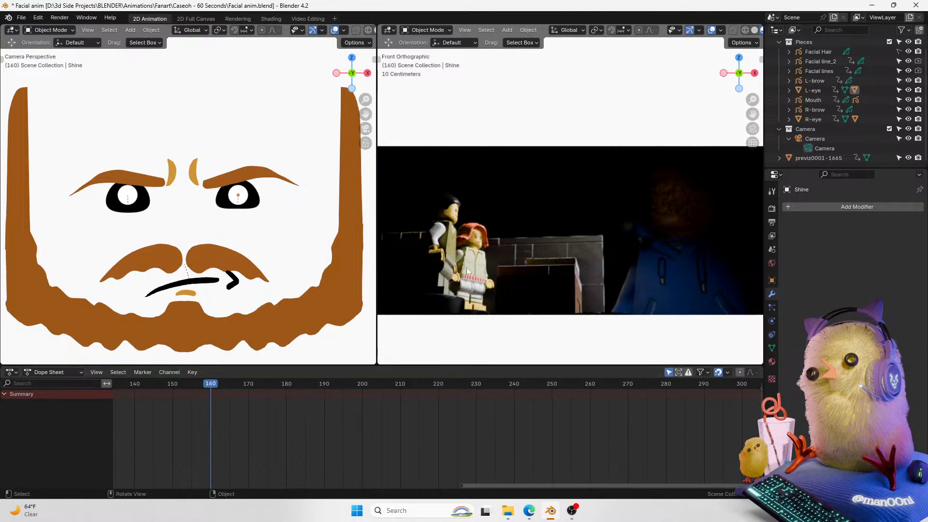
click(251, 279)
key(space)
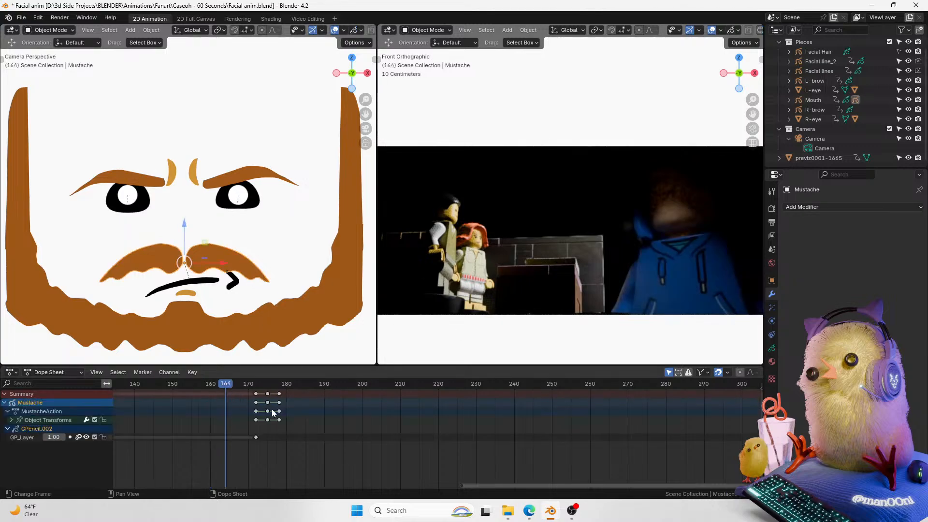
key(space)
drag(345, 384, 298, 393)
key(space)
key(space)
key(space)
key(space)
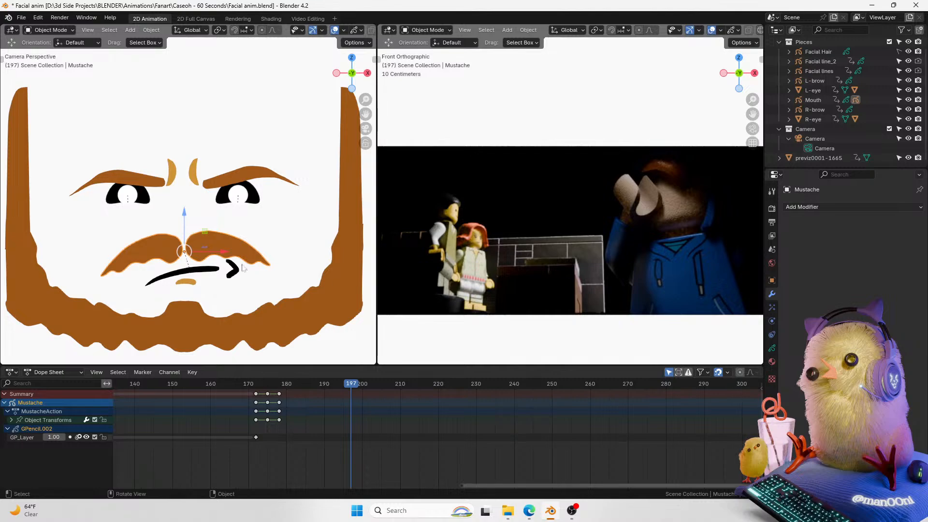
Step: Select the L-eye and replay the frames around 192 against the reference footage
click(256, 201)
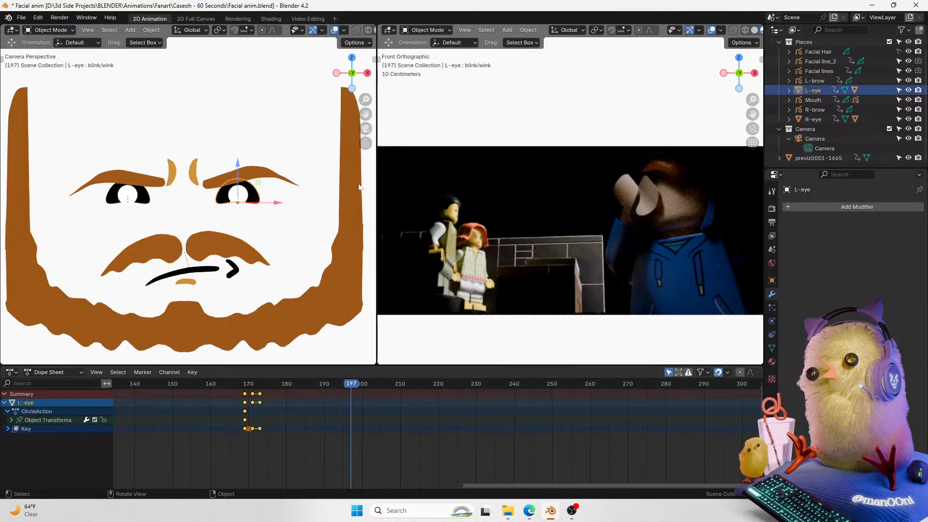
drag(366, 102, 369, 118)
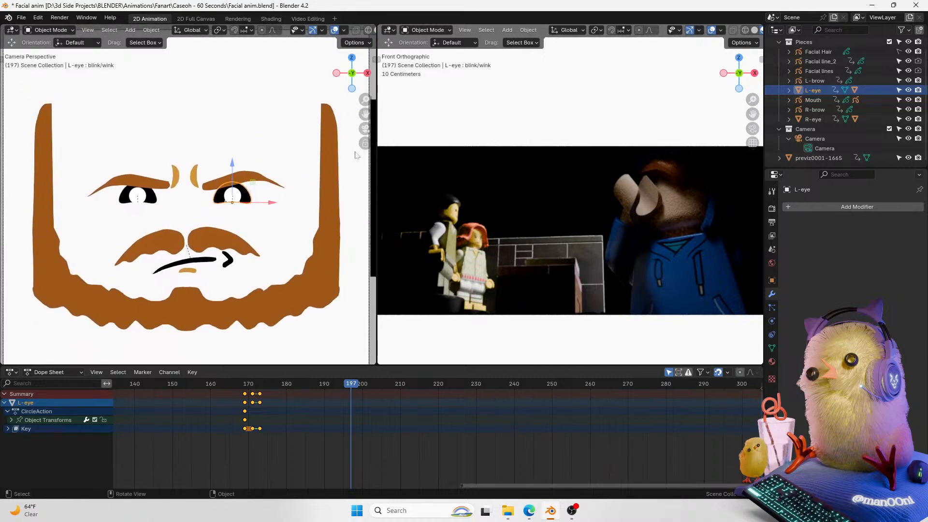
drag(349, 384, 252, 408)
key(space)
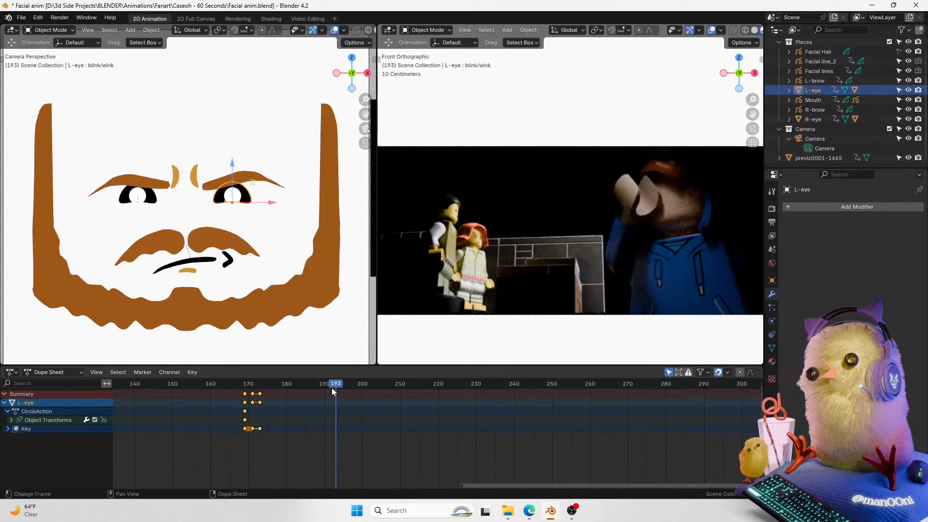
drag(334, 384, 332, 384)
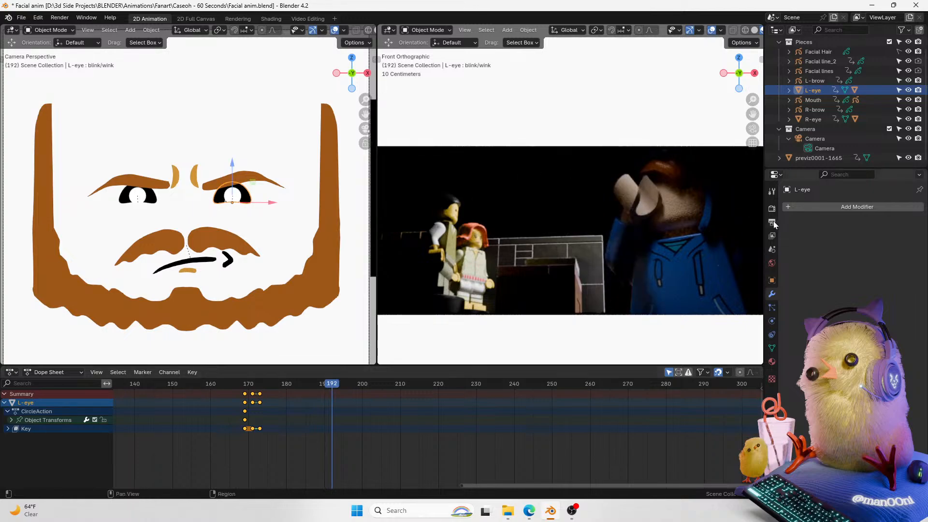
drag(285, 393, 263, 395)
key(space)
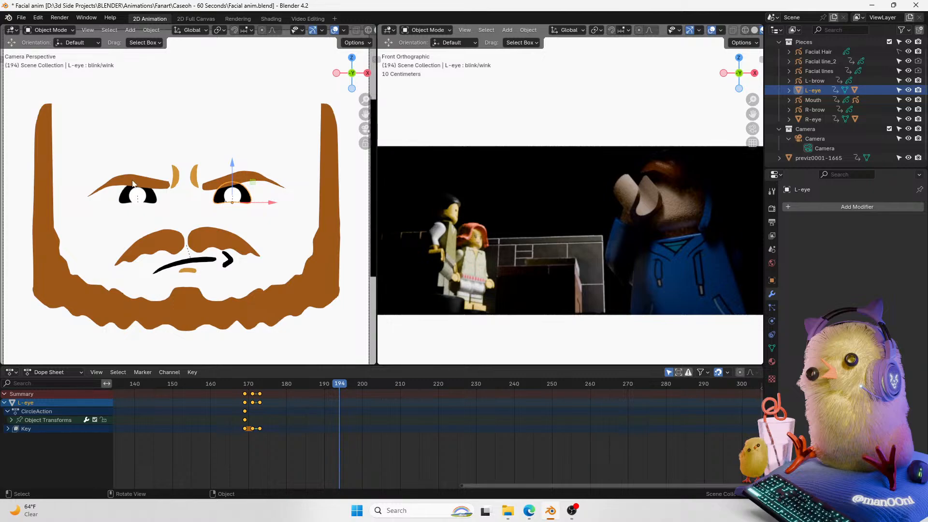
Step: Add a blank Grease Pencil object to the Pieces collection
click(149, 200)
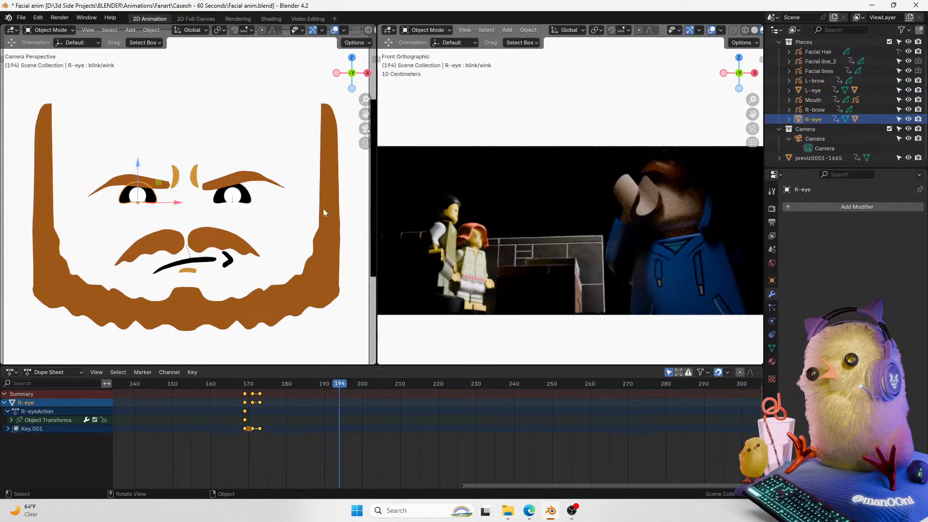
scroll(340, 215, up, 3)
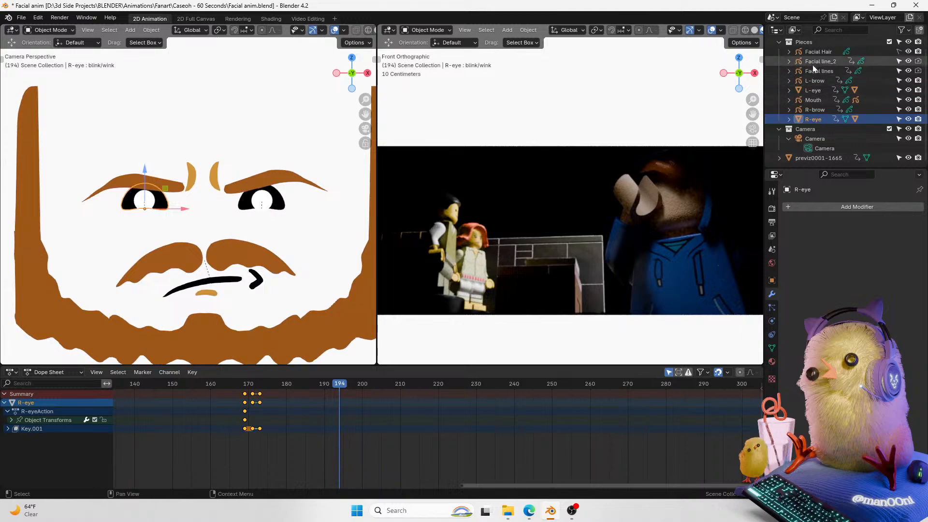
click(814, 44)
key(shift+a)
mouse_move(239, 196)
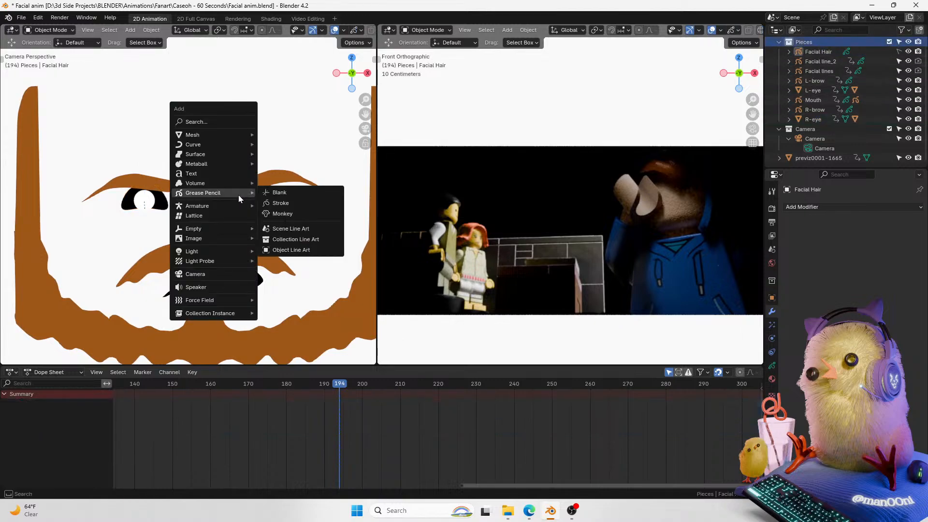
click(313, 195)
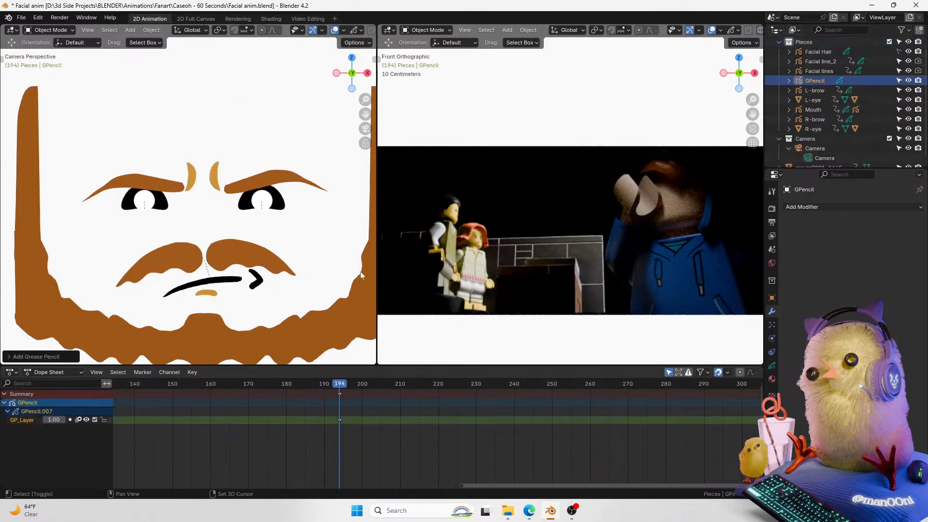
Step: Switch the new Grease Pencil object to Draw Mode and assign it the Black material
key(ctrl+Tab)
click(262, 180)
mouse_move(365, 114)
mouse_down()
mouse_move(383, 126)
mouse_move(368, 80)
mouse_move(370, 103)
mouse_up()
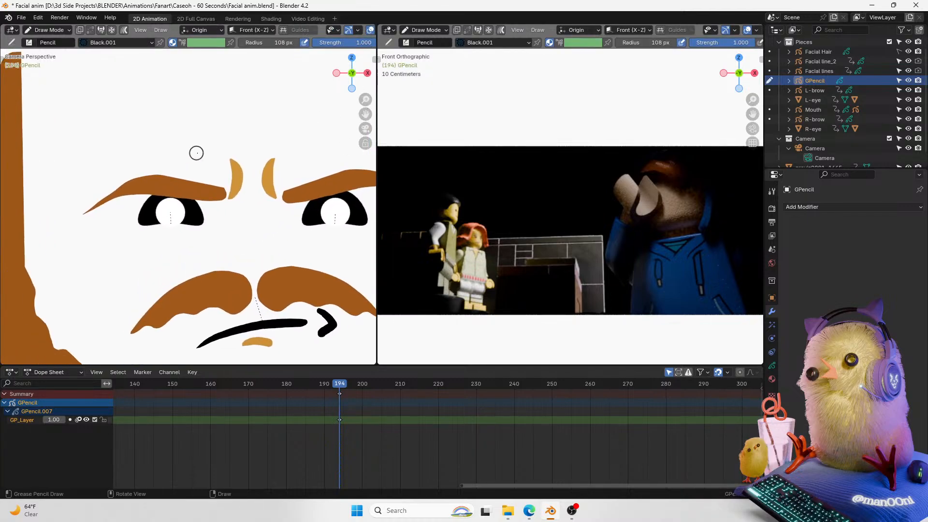
click(772, 378)
click(790, 287)
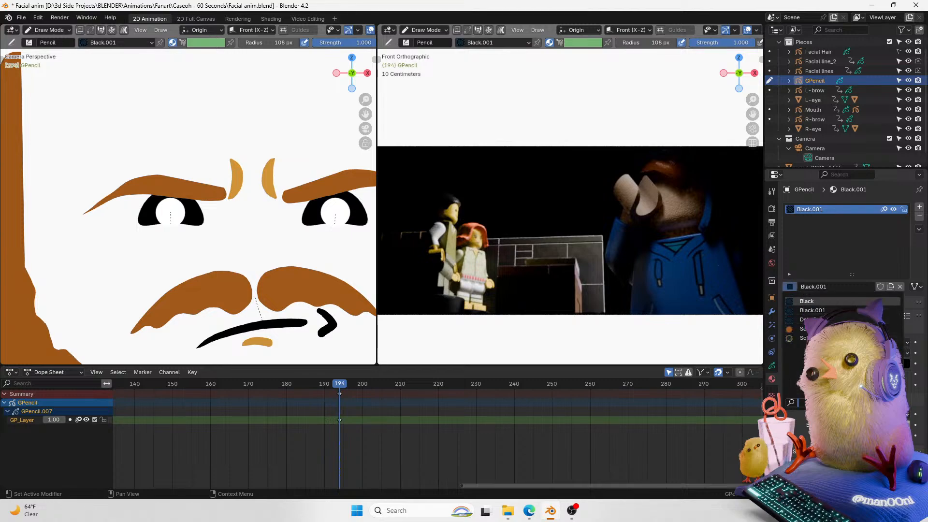
click(824, 302)
Step: Return to Object Mode and check the Mouth and R-eye materials
key(ctrl+Tab)
click(254, 273)
click(267, 326)
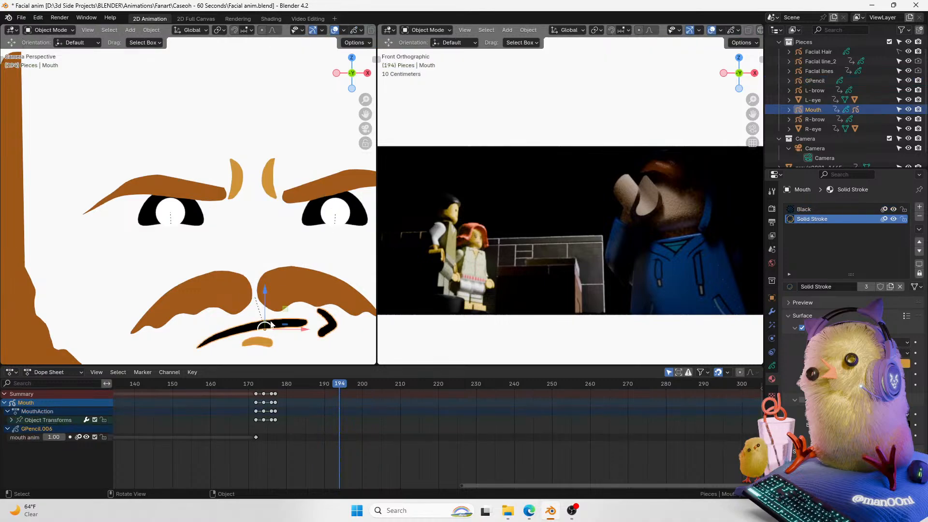
click(190, 222)
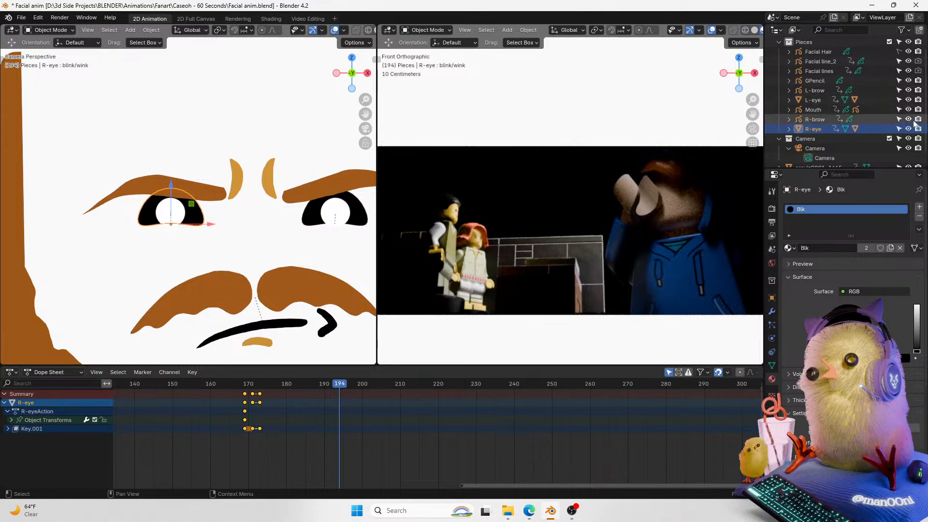
Step: Rename the new Grease Pencil object to Squinty eye
scroll(913, 130, up, 1)
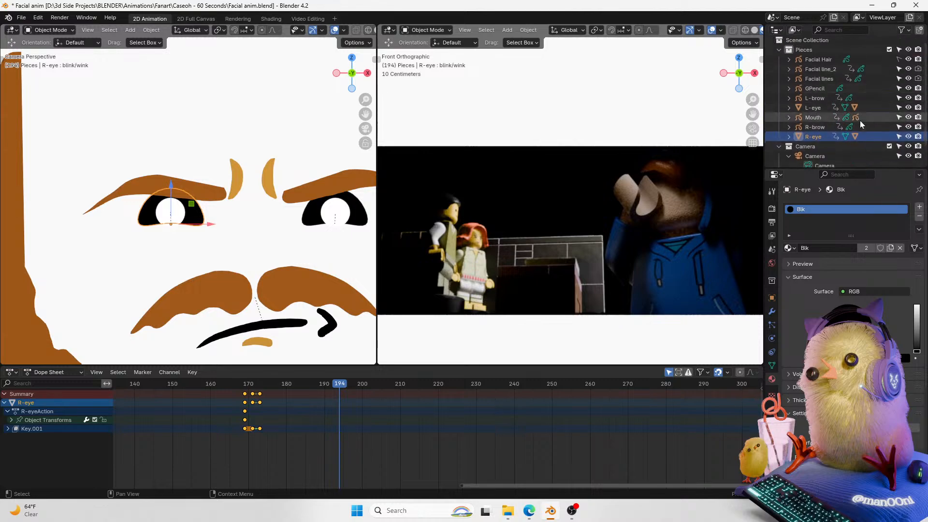
double_click(814, 89)
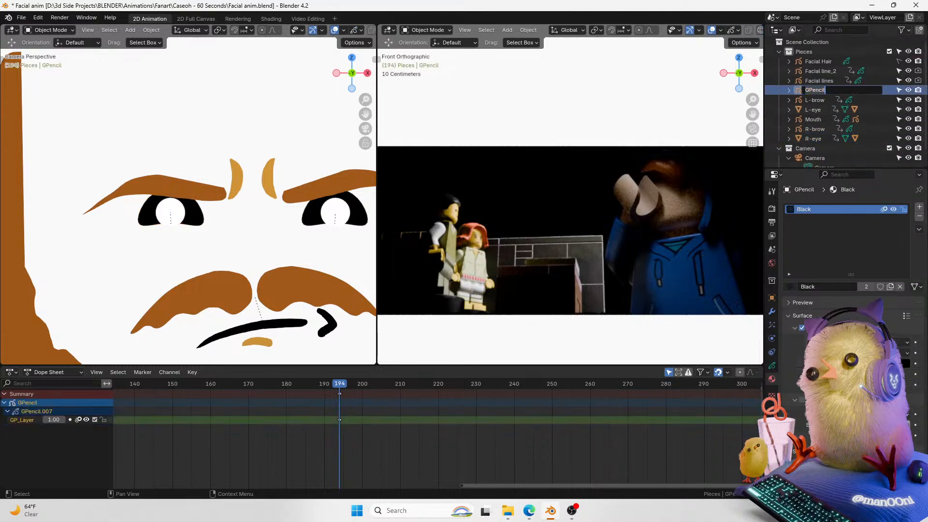
text(Sq)
key(Return)
Step: Hide the R-eye and draw a ">" shaped squinting eye stroke in its place in Draw Mode
key(ctrl+Tab)
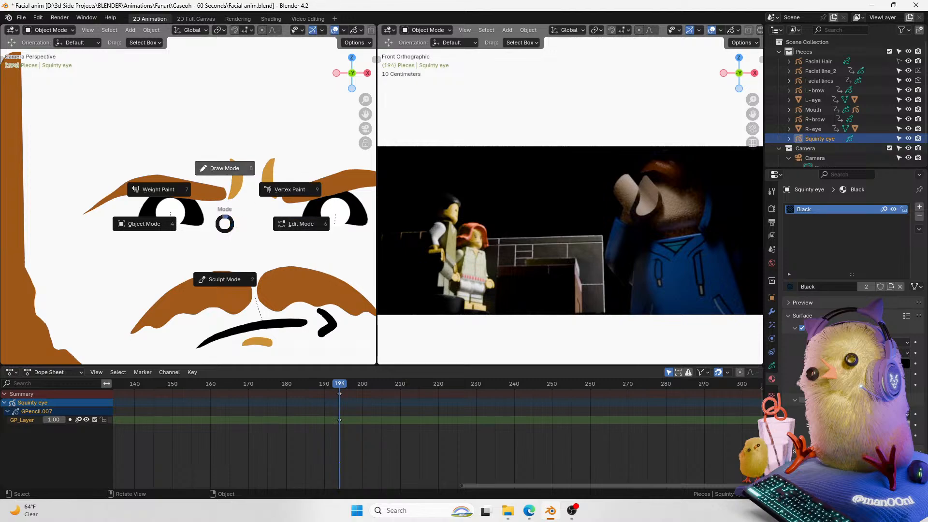
click(214, 190)
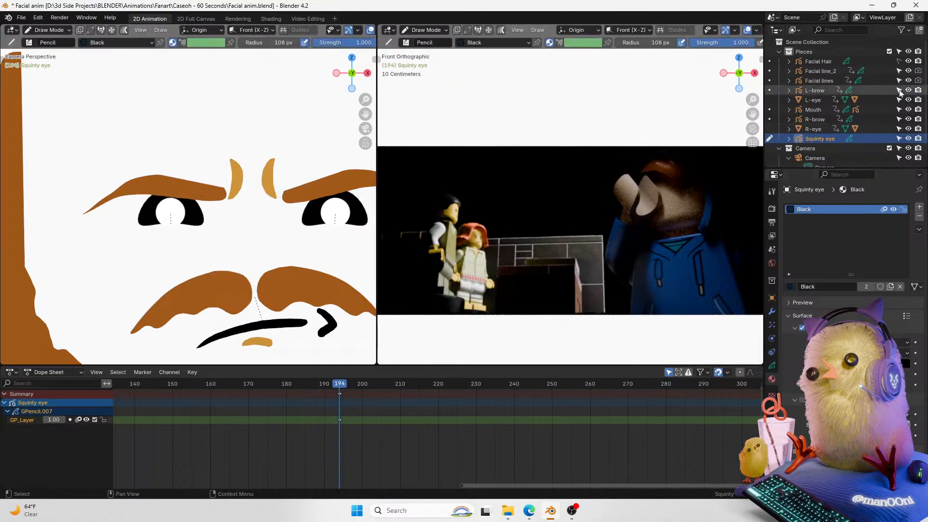
click(908, 128)
mouse_move(168, 206)
mouse_down()
mouse_move(203, 223)
mouse_move(163, 239)
mouse_up()
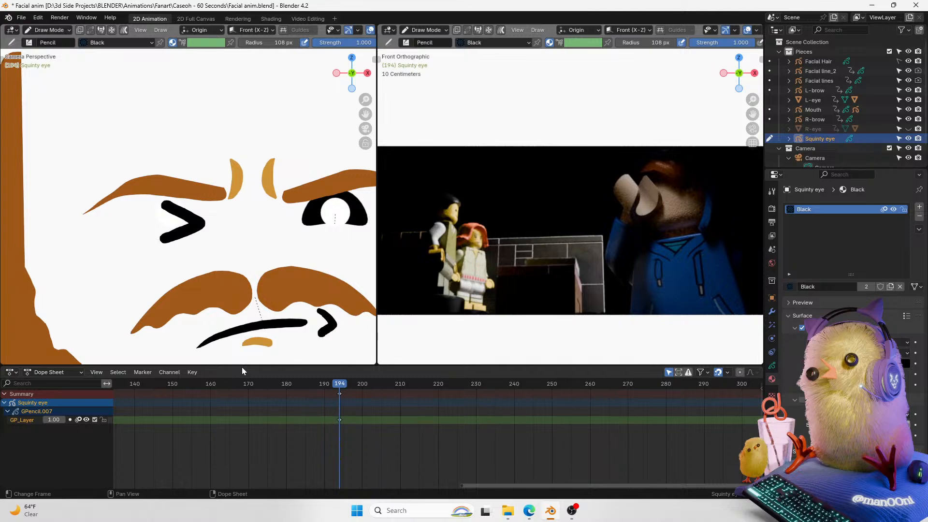
key(ctrl+z)
mouse_move(156, 206)
mouse_down()
mouse_move(192, 222)
mouse_move(165, 236)
mouse_move(199, 221)
mouse_move(154, 203)
mouse_up()
key(ctrl+z)
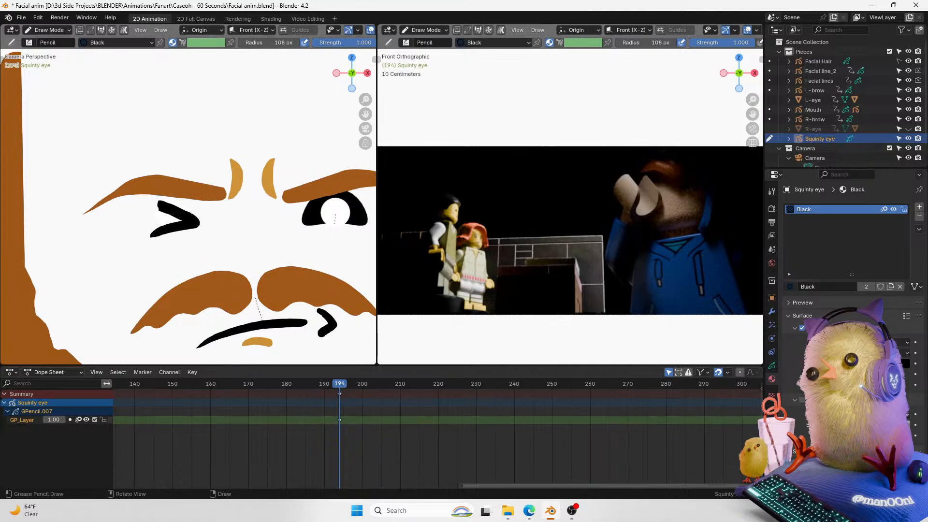
Step: Smooth the squinting eye stroke with the Smooth brush in Sculpt Mode
key(Tab)
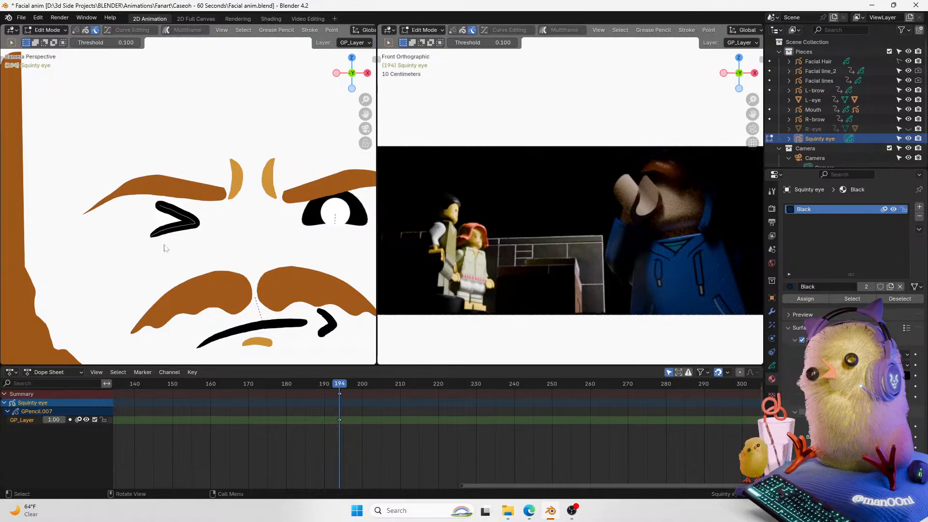
key(ctrl+Tab)
click(157, 173)
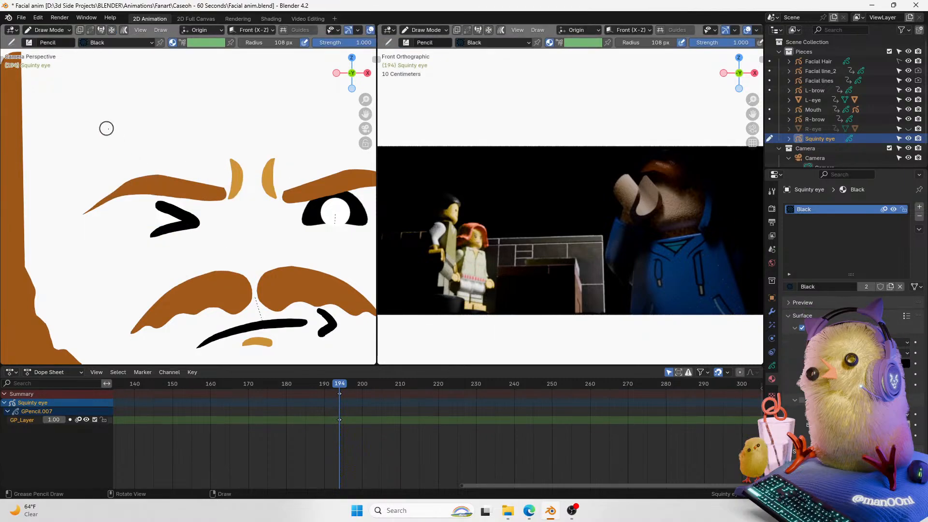
key(t)
key(ctrl+Tab)
click(149, 245)
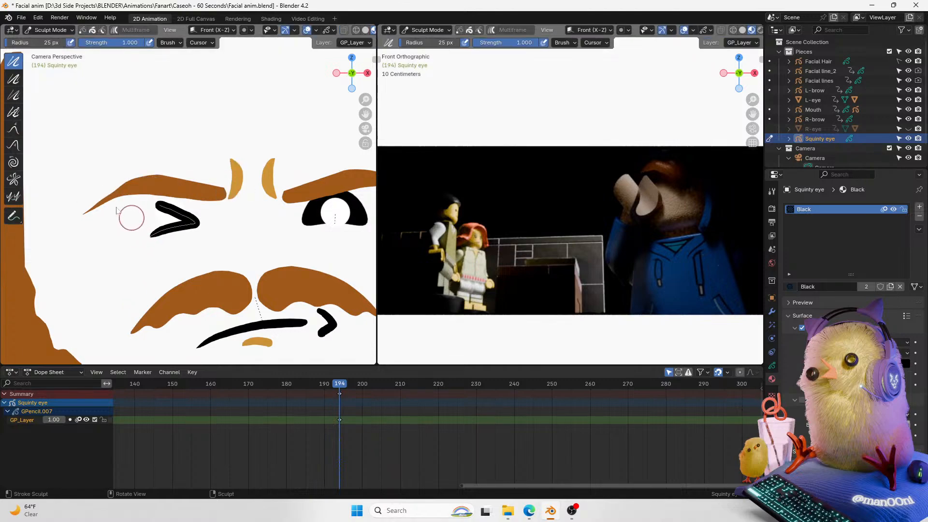
click(14, 79)
mouse_move(149, 246)
mouse_down()
mouse_move(160, 242)
mouse_move(149, 242)
mouse_up()
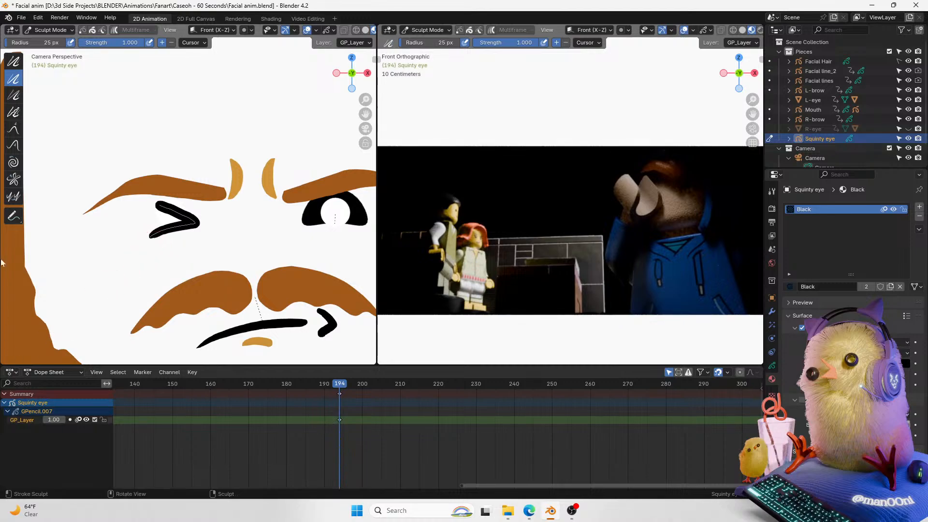
click(14, 60)
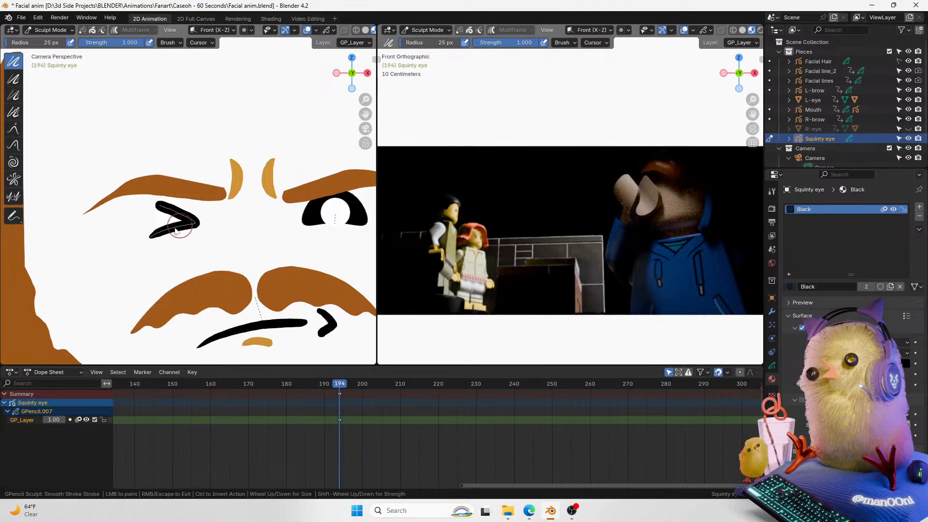
drag(158, 207, 195, 224)
mouse_move(195, 227)
mouse_down()
mouse_move(164, 228)
mouse_move(152, 243)
mouse_up()
click(14, 78)
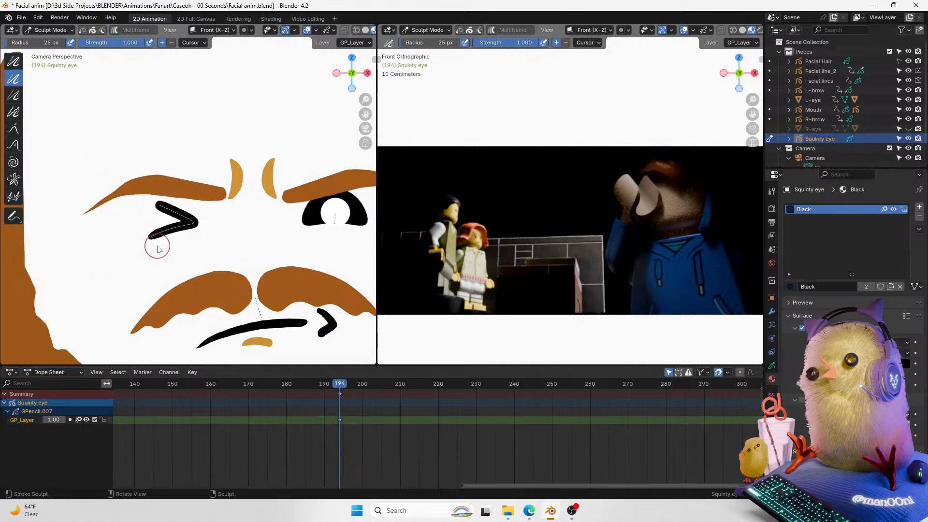
Step: Reshape the squinting eye stroke's points with a proportional-editing move in Edit Mode
key(ctrl+Tab)
click(136, 162)
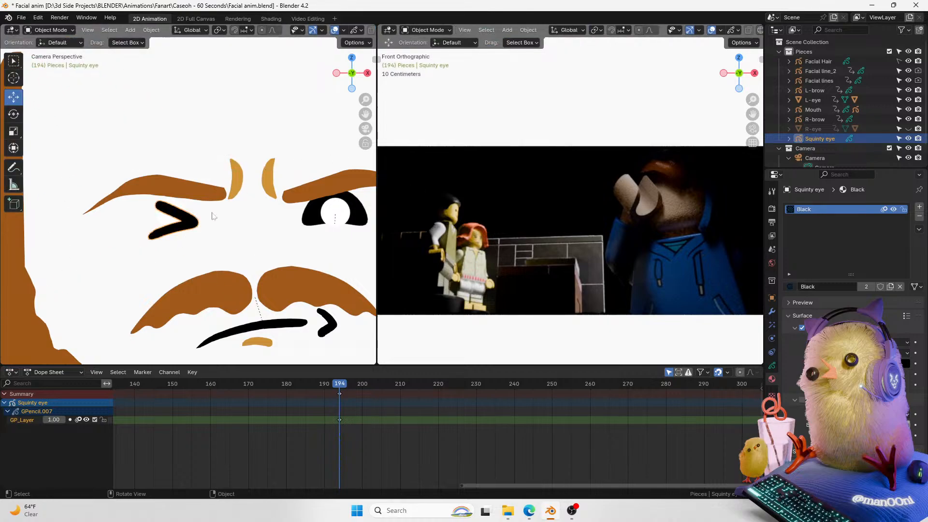
key(Tab)
shift+click(146, 244)
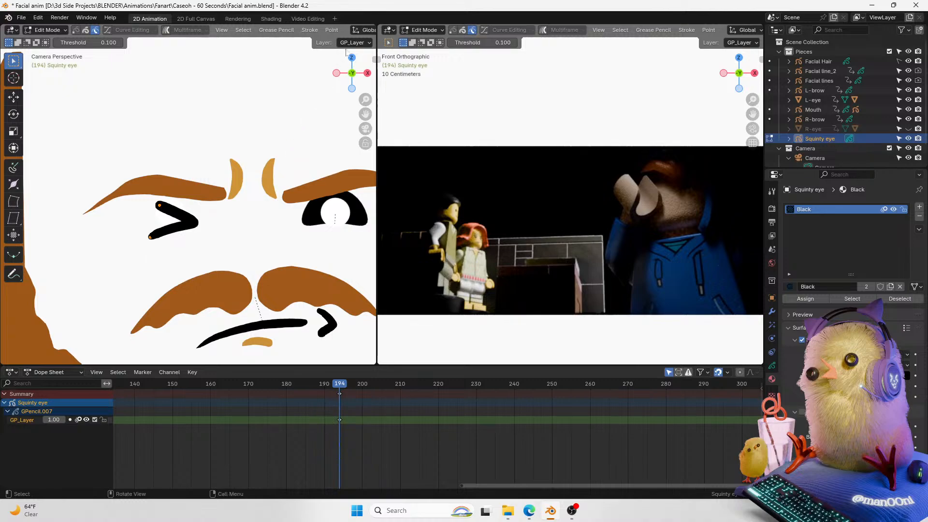
key(g)
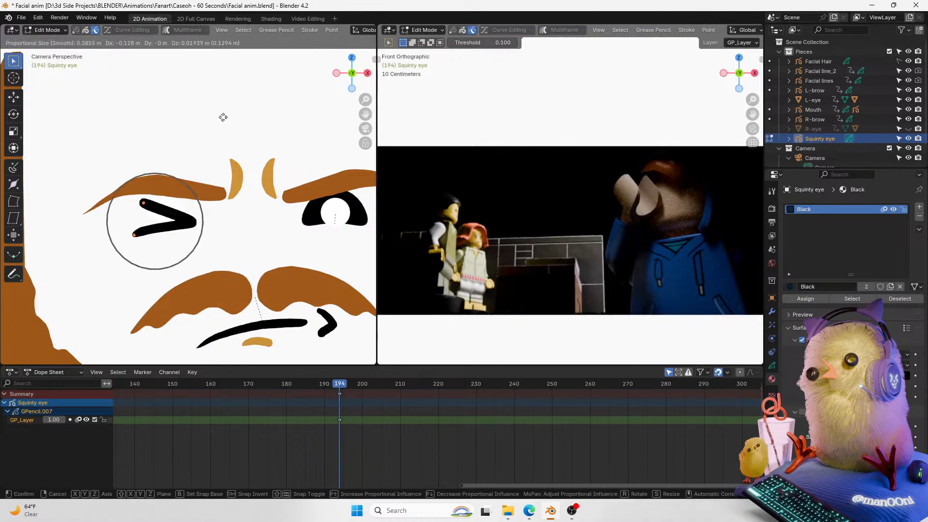
click(225, 119)
key(ctrl+z)
key(ctrl+shift+z)
ctrl+middle_drag(260, 123, 228, 140)
key(ctrl+z)
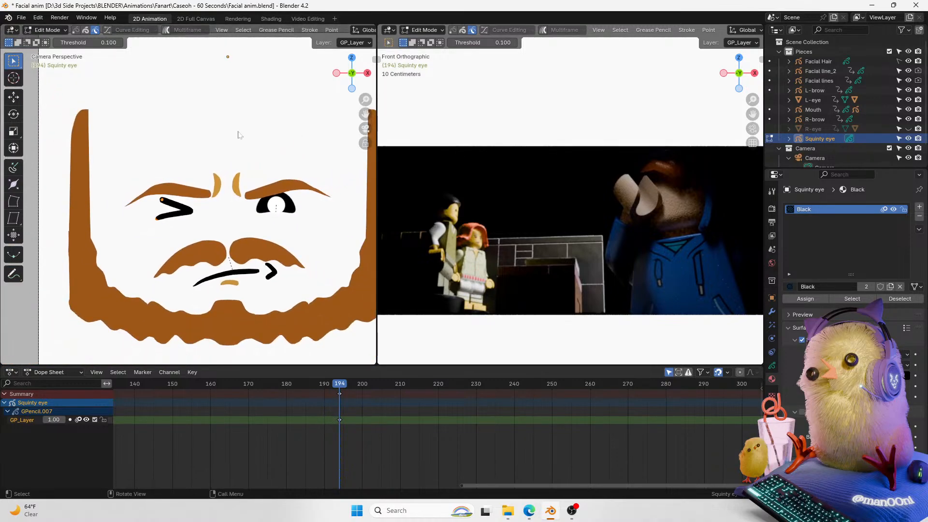
Step: Nudge the Squinty eye object slightly and set its origin to the 3D cursor
key(g)
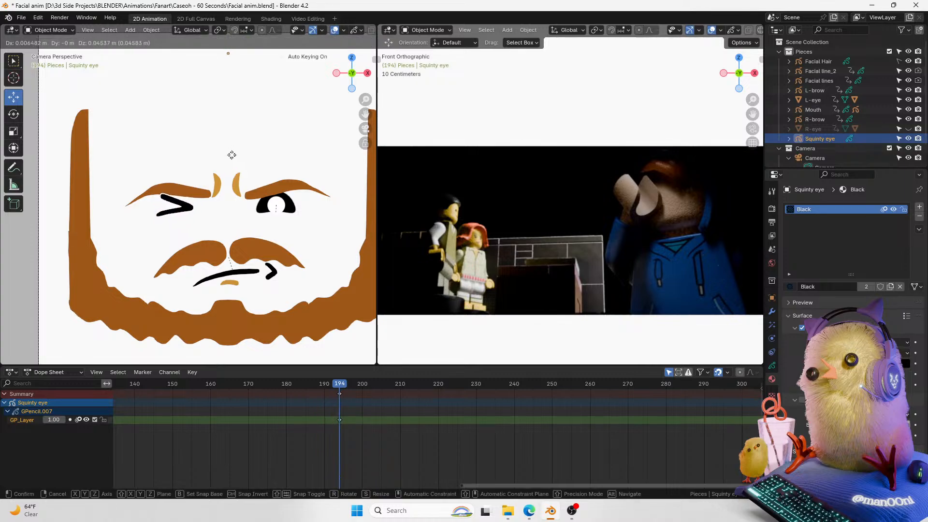
click(234, 155)
click(151, 30)
mouse_move(169, 51)
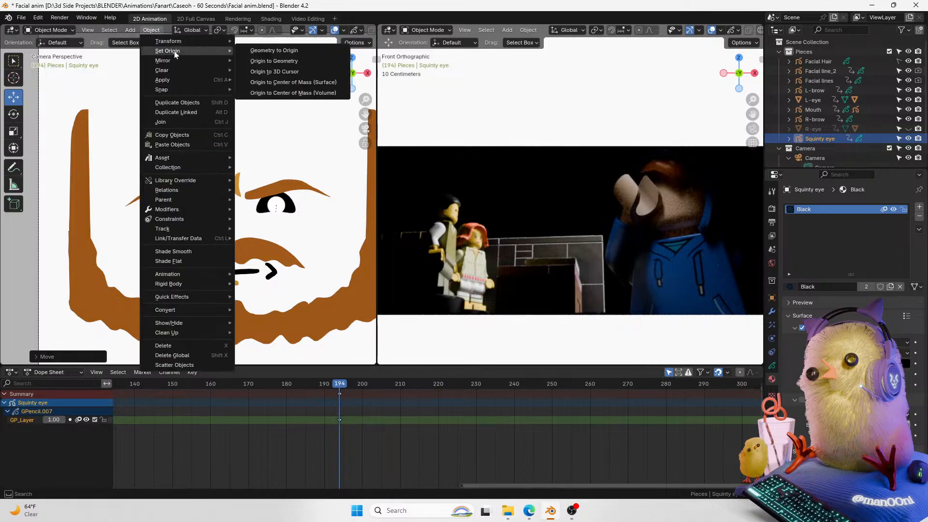
click(312, 72)
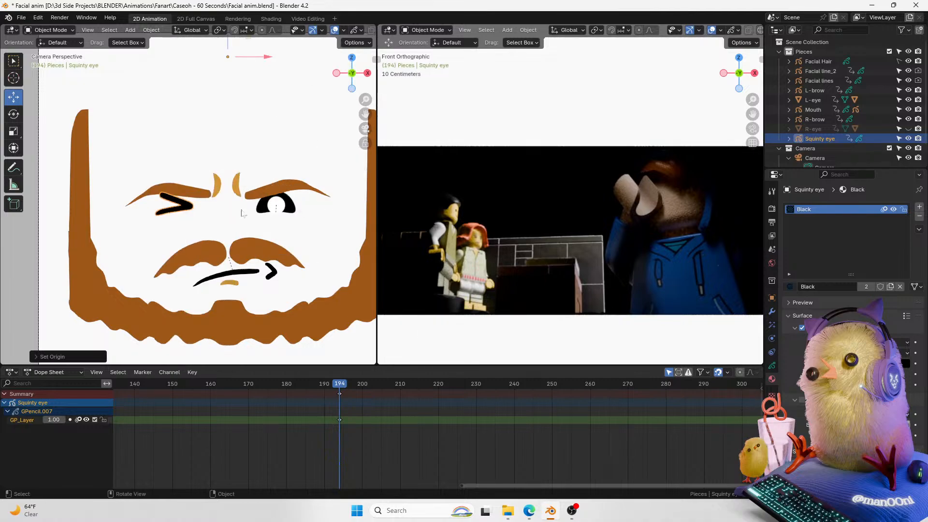
Step: Open the object properties and set the Squinty eye's origin to its geometry
click(771, 297)
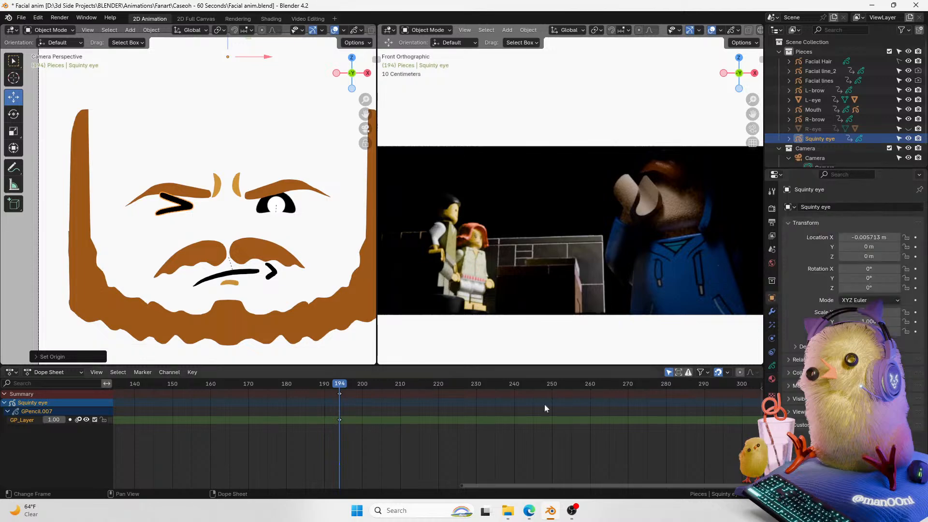
key(ctrl+Tab)
click(157, 216)
click(151, 30)
mouse_move(167, 51)
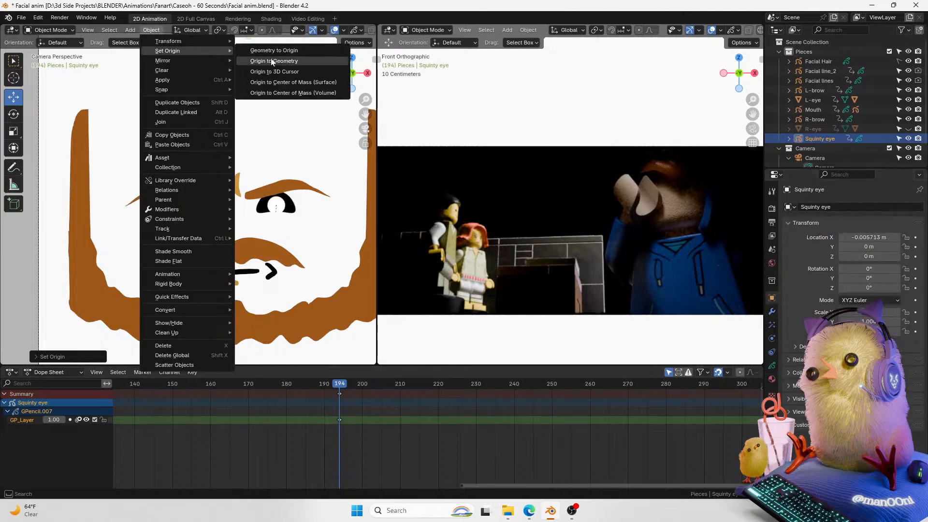
click(299, 62)
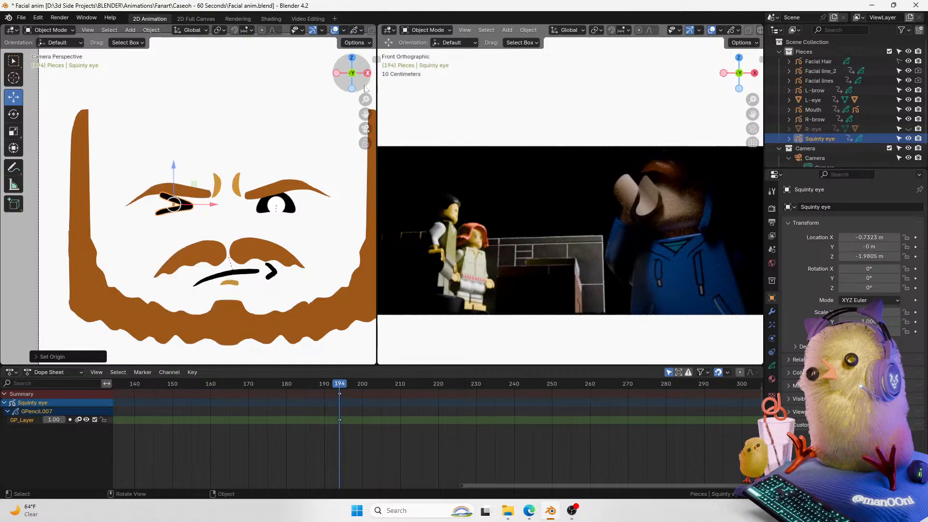
Step: Apply the Squinty eye's location to deltas and insert a location keyframe at frame 194
scroll(366, 94, up, 3)
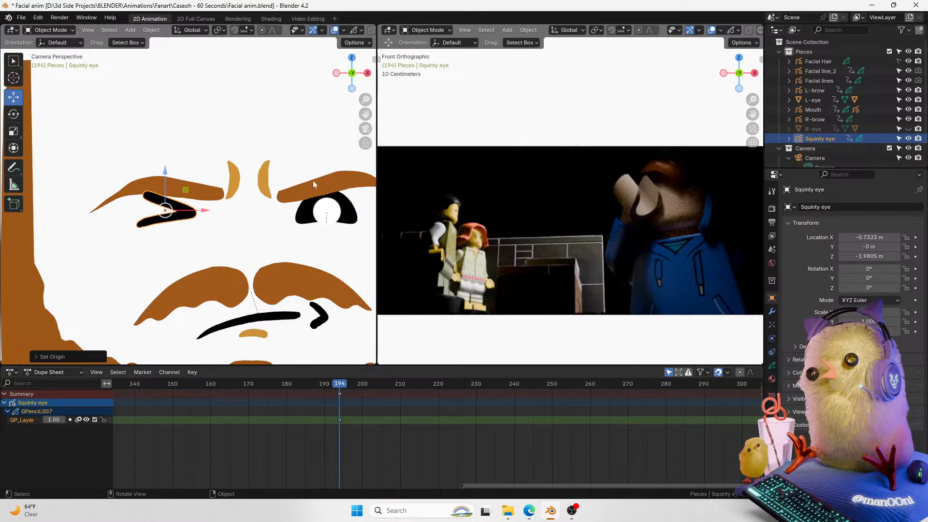
drag(365, 114, 334, 106)
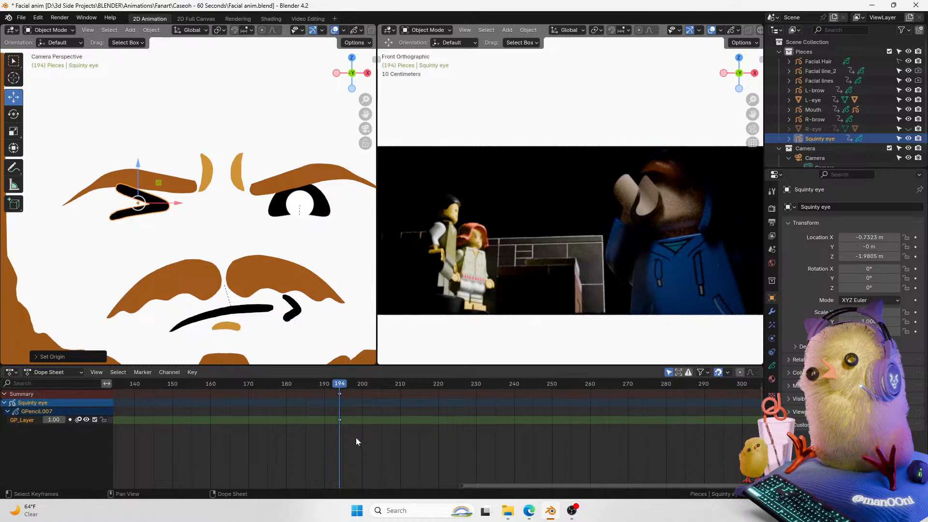
drag(364, 100, 347, 138)
drag(365, 100, 410, 112)
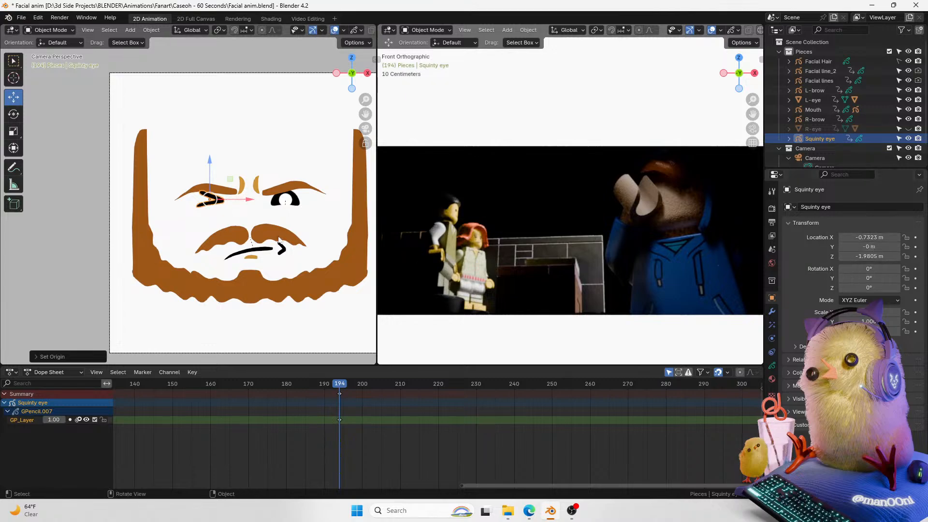
key(ctrl+a)
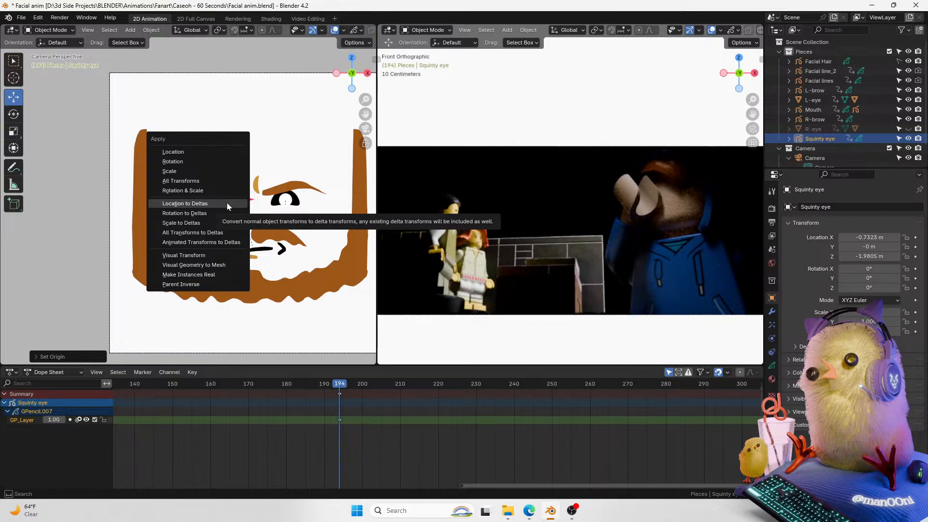
click(194, 207)
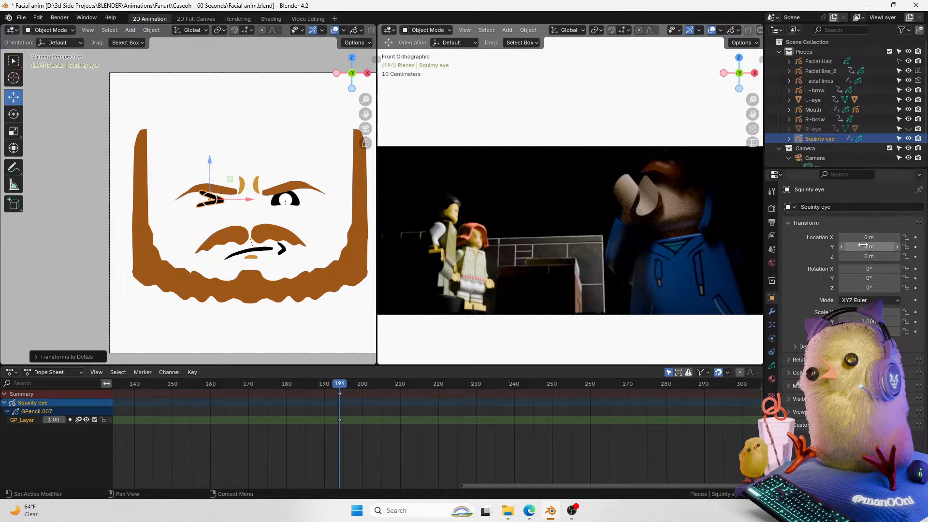
key(ctrl+z)
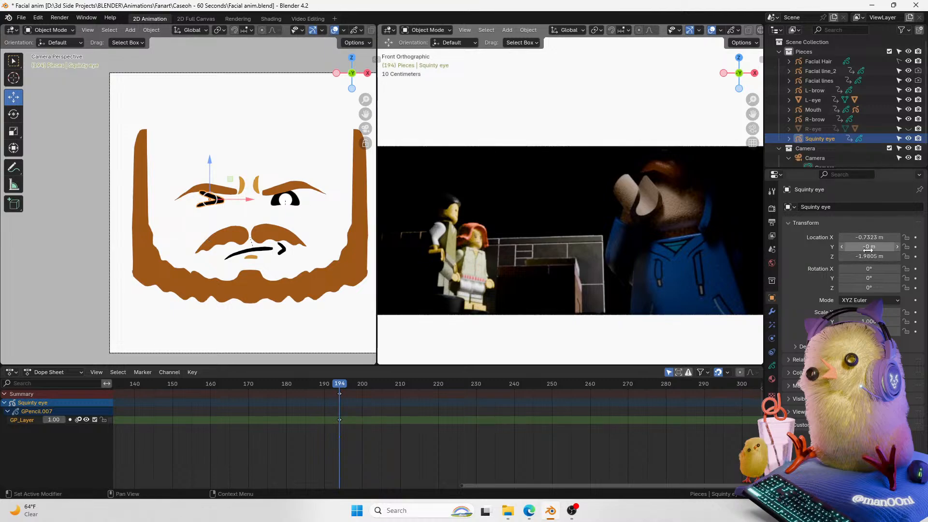
key(ctrl+shift+z)
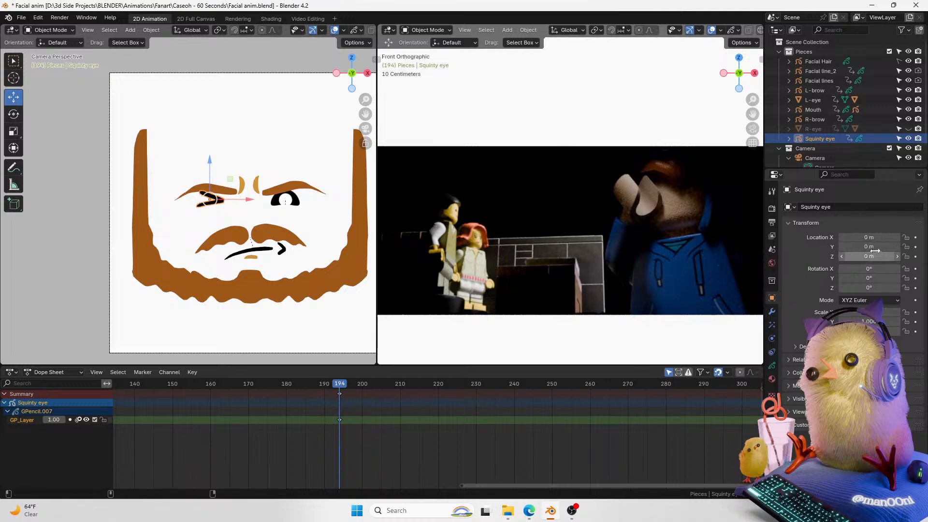
key(i)
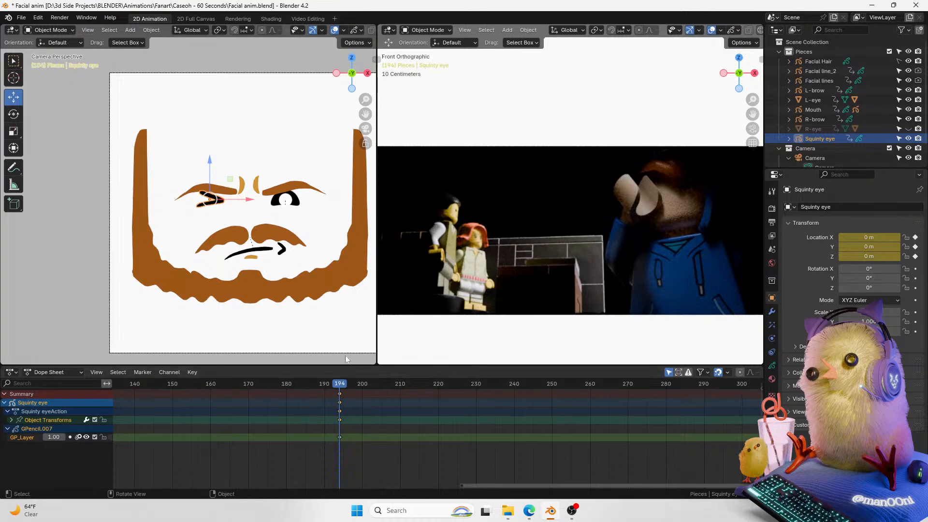
Step: At frame 193, move the Squinty eye along X off the face to the left
click(340, 402)
key(Left)
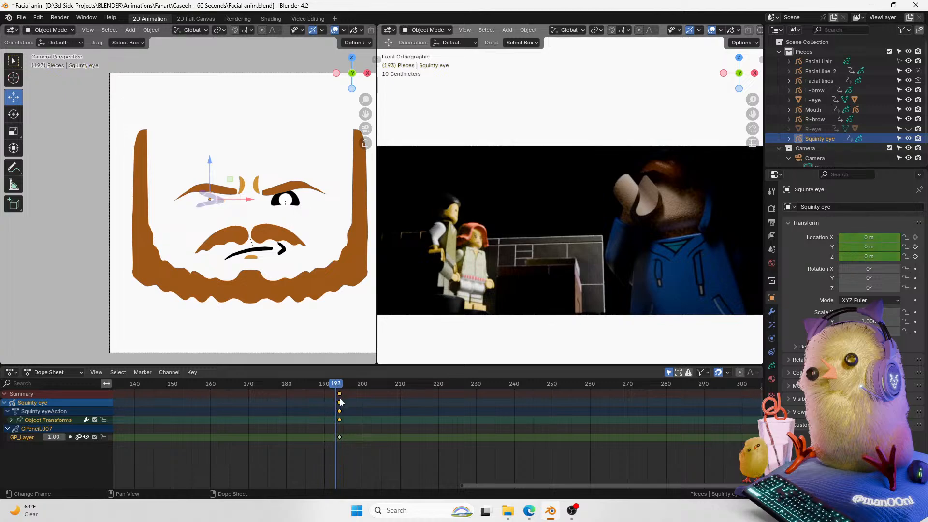
key(g)
key(x)
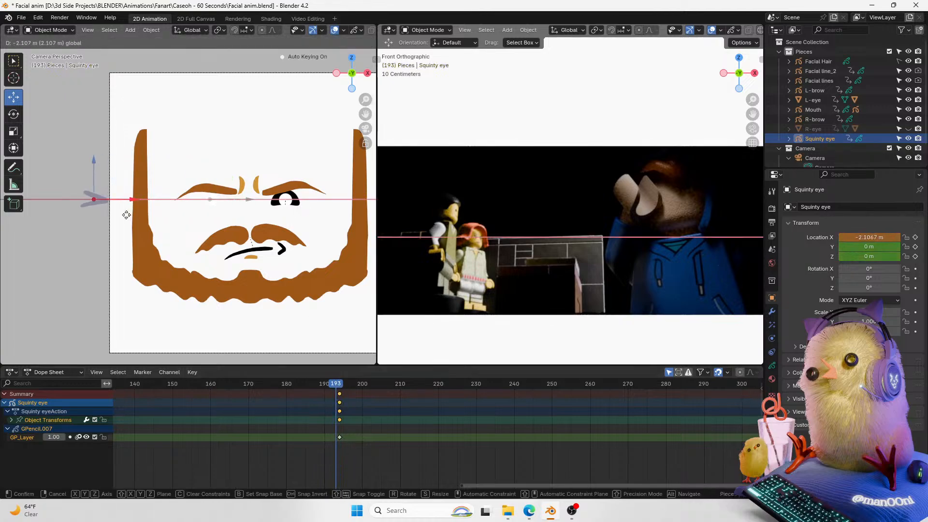
click(117, 224)
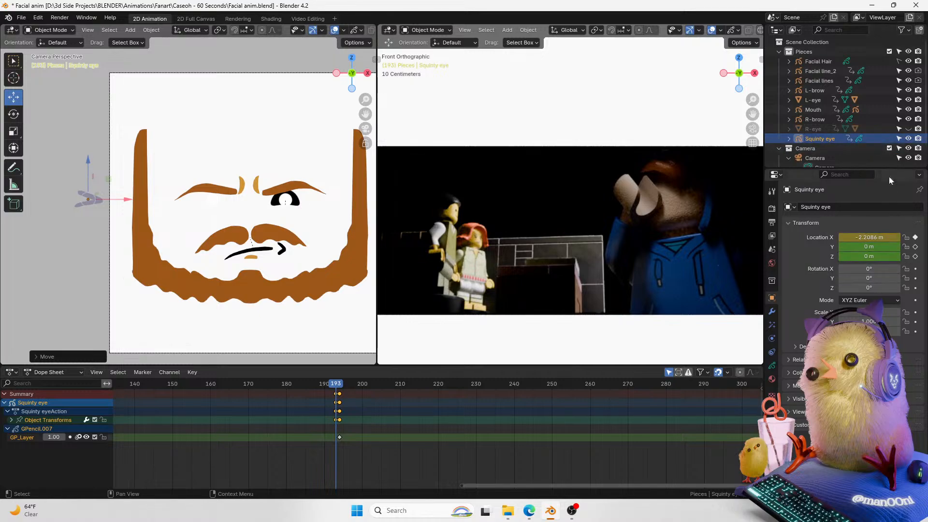
Step: Clear the Squinty eye's Y location keyframe and lock its Y location, rotation and scale channels
right_click(878, 247)
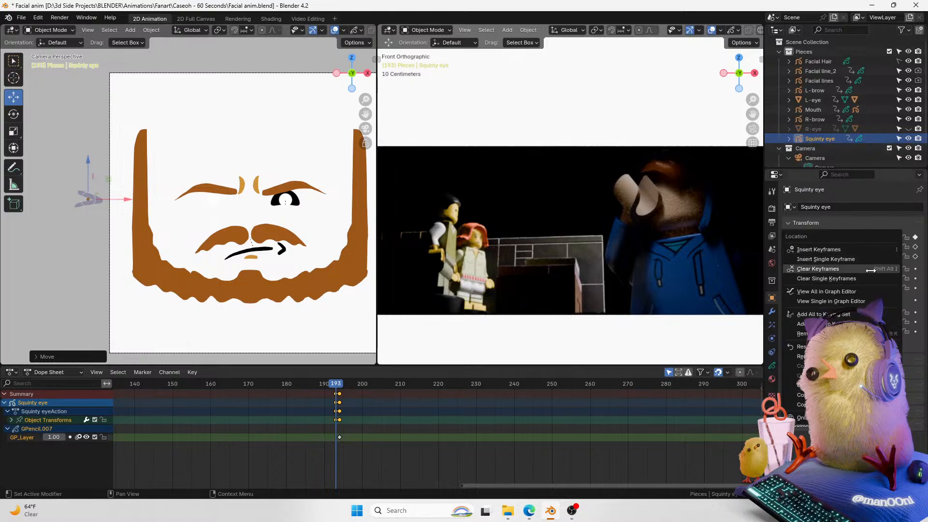
mouse_move(870, 247)
mouse_down()
mouse_move(855, 246)
mouse_move(883, 246)
mouse_move(849, 246)
mouse_move(877, 248)
mouse_up()
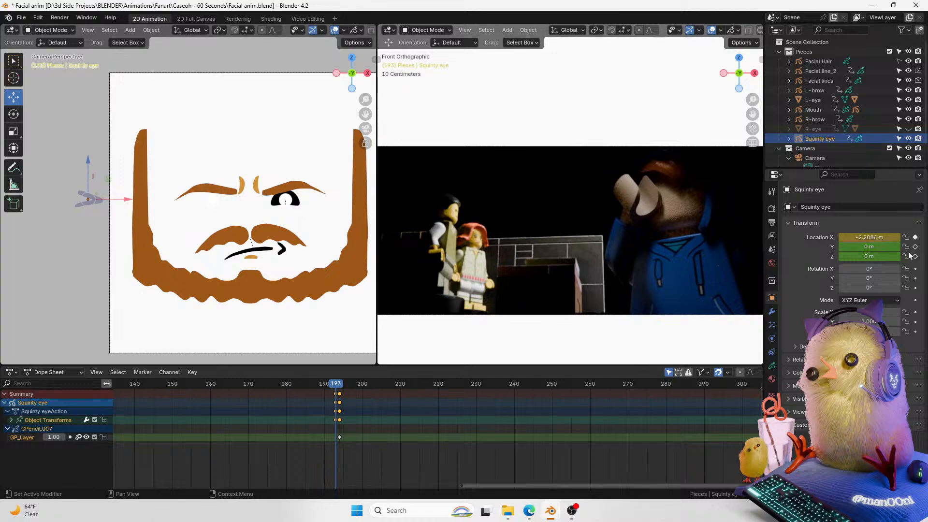
right_click(893, 247)
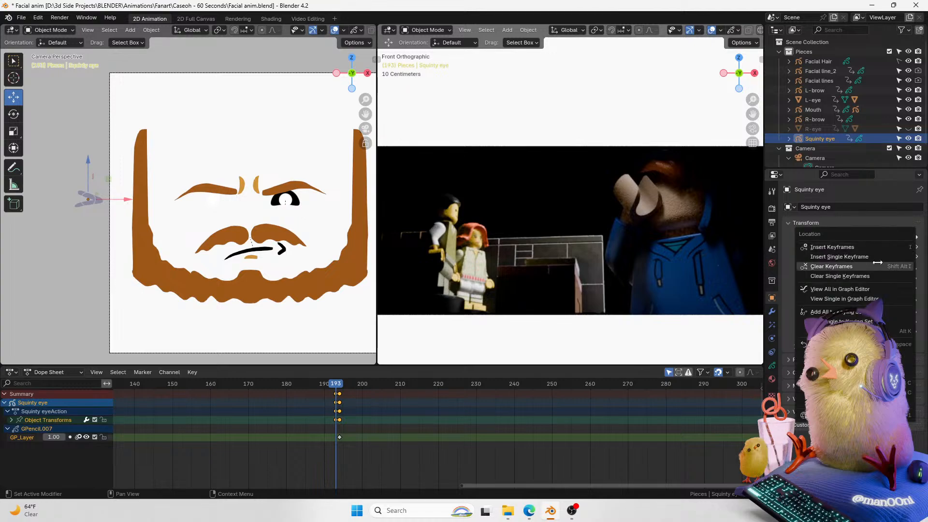
click(883, 274)
click(905, 247)
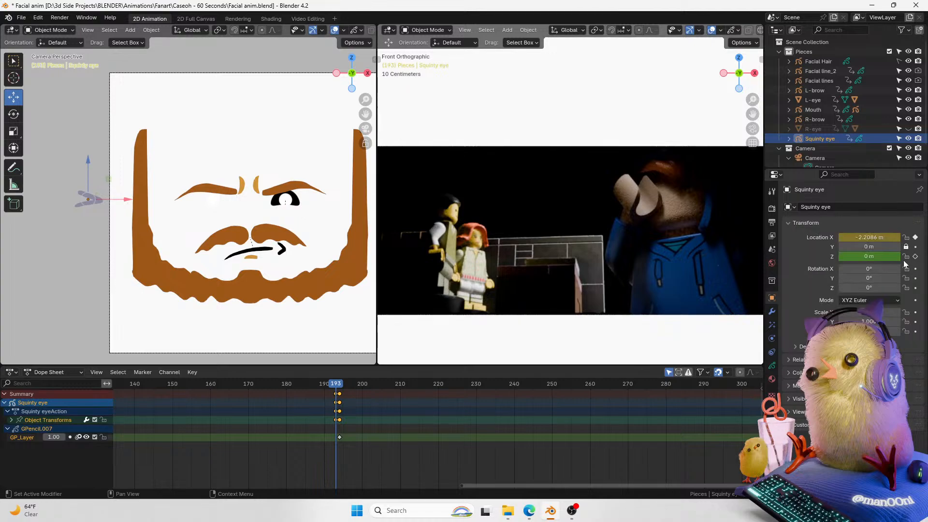
drag(906, 269, 906, 332)
click(915, 278)
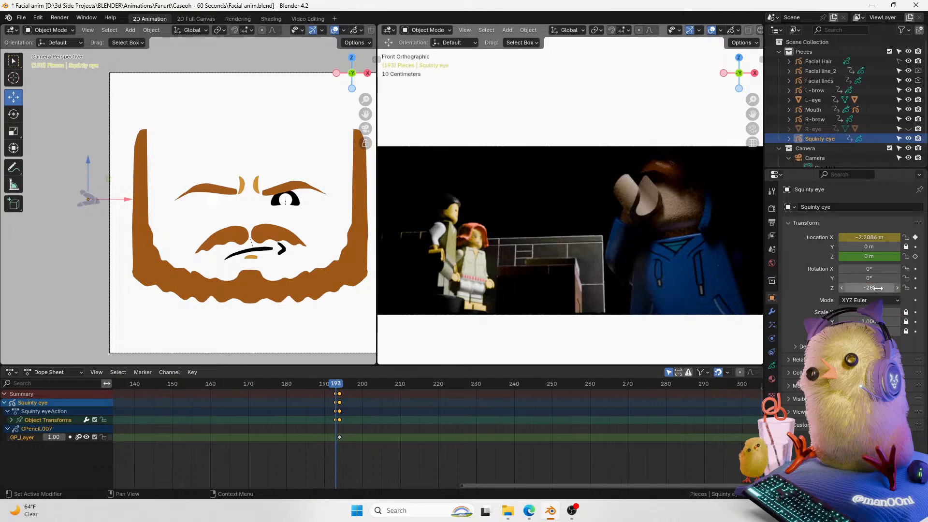
click(905, 288)
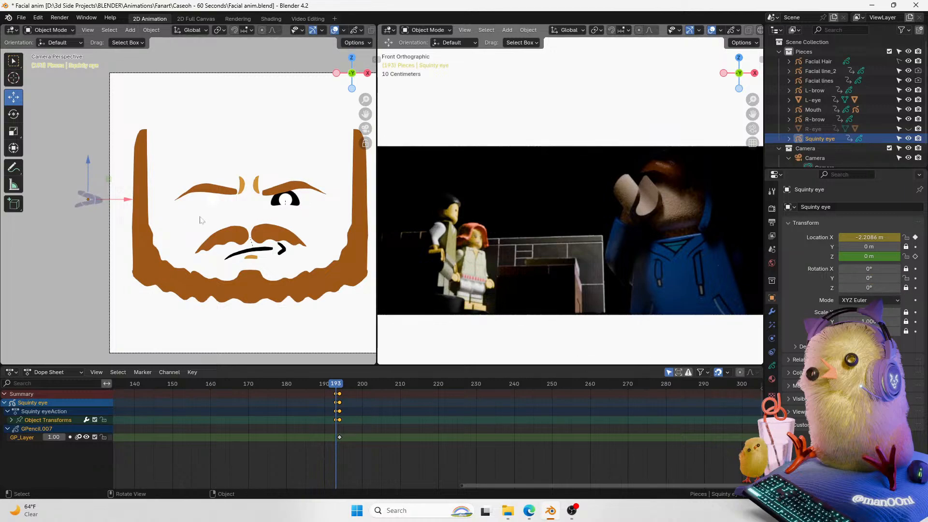
Step: Select the eye highlight Shine.001 and clear its rotation and scale keyframes
click(211, 196)
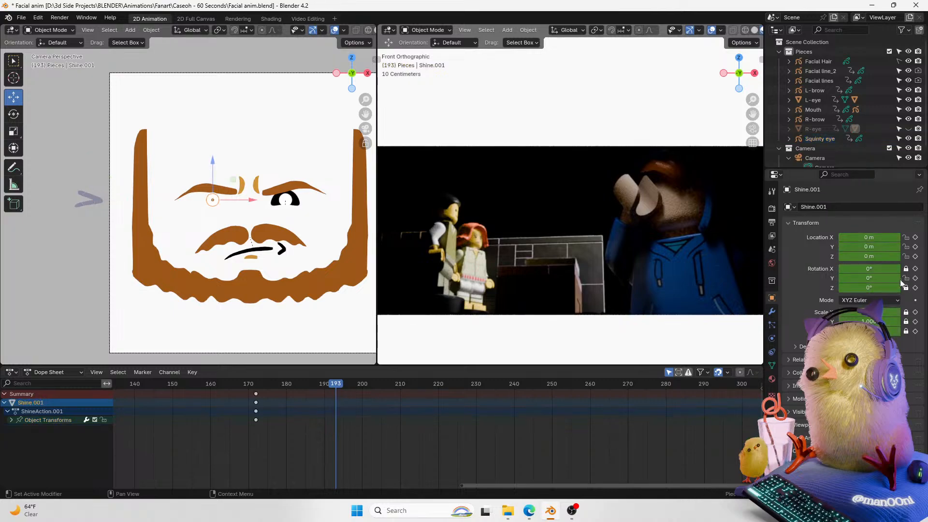
right_click(872, 269)
click(849, 300)
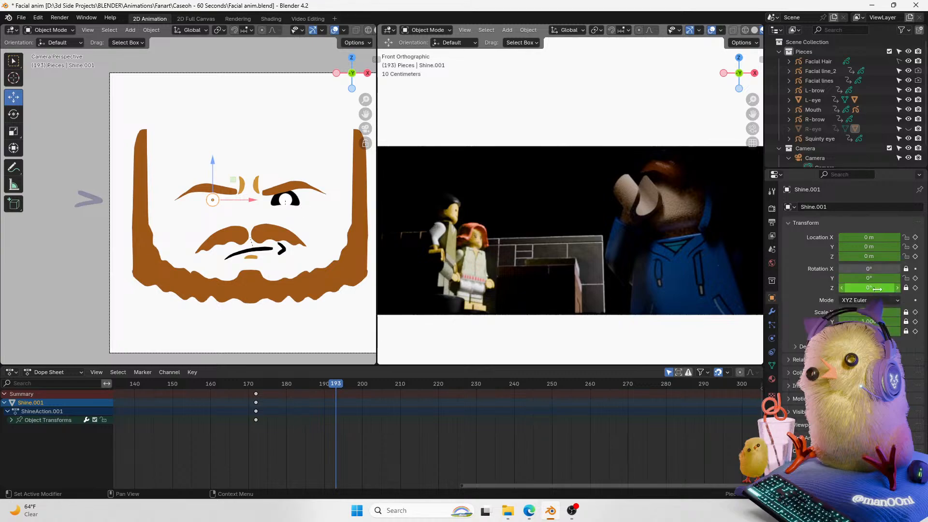
right_click(875, 290)
click(856, 290)
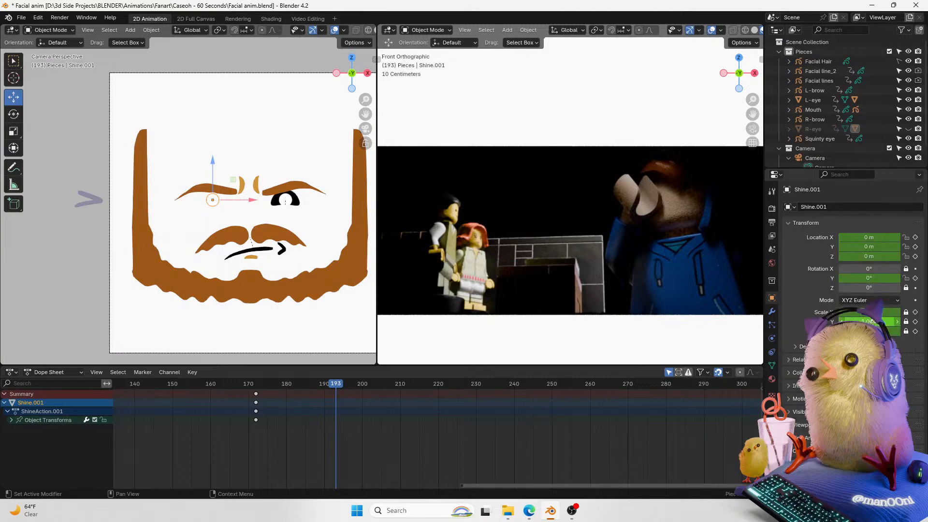
right_click(867, 319)
click(862, 348)
right_click(871, 320)
right_click(850, 305)
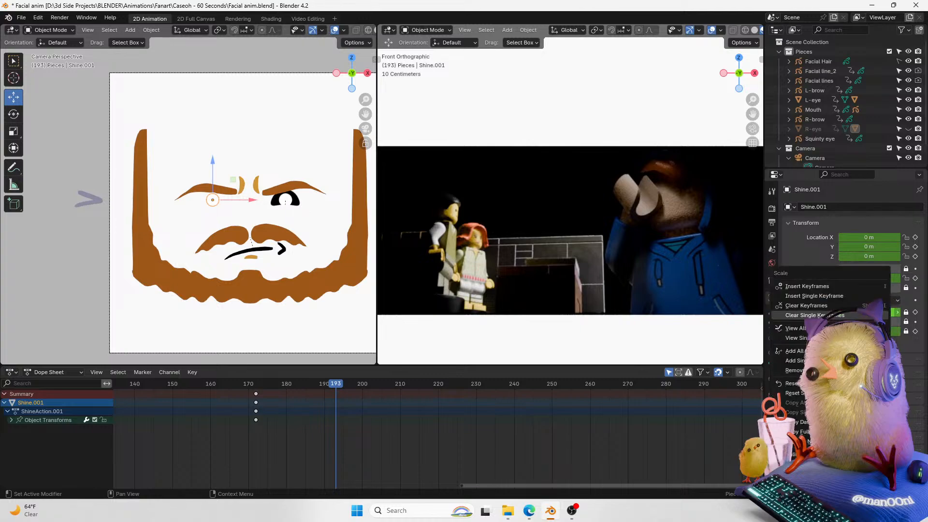
click(850, 305)
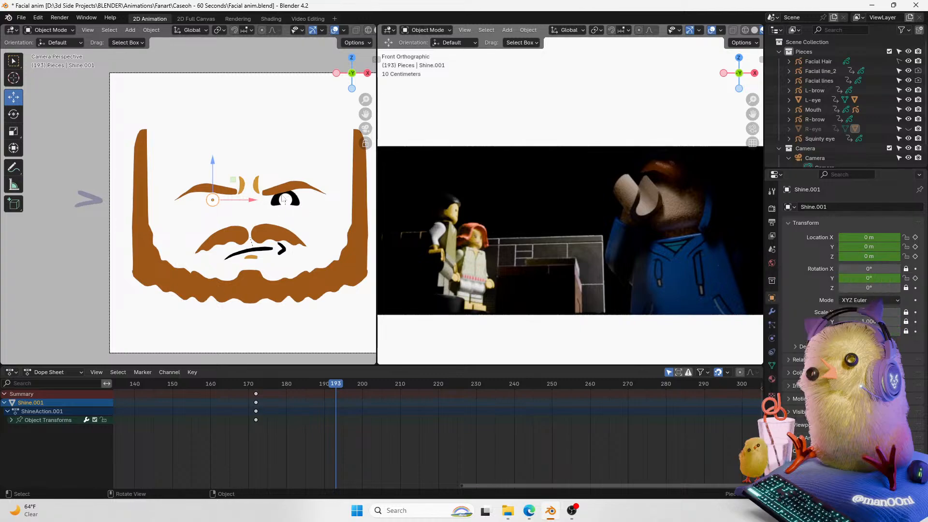
Step: Unhide the R-eye object so the normal right eye shows on the face again
click(90, 199)
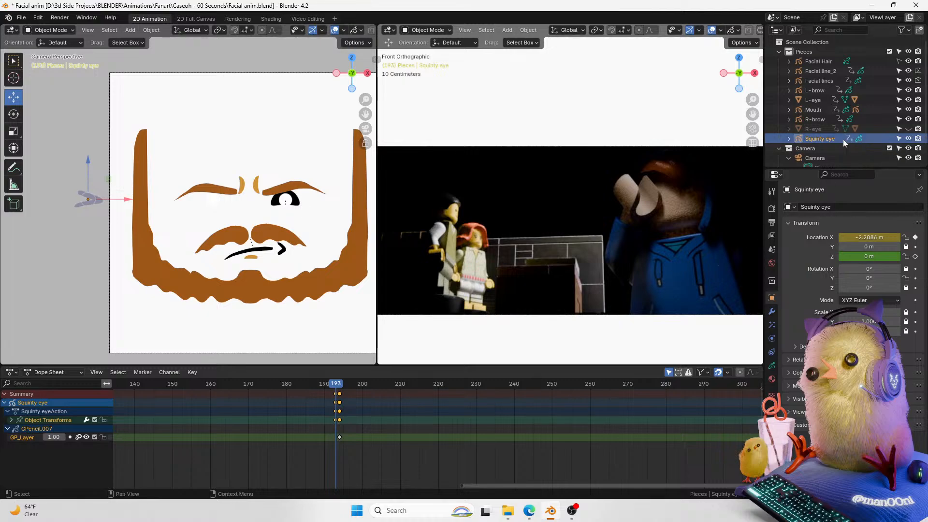
click(908, 129)
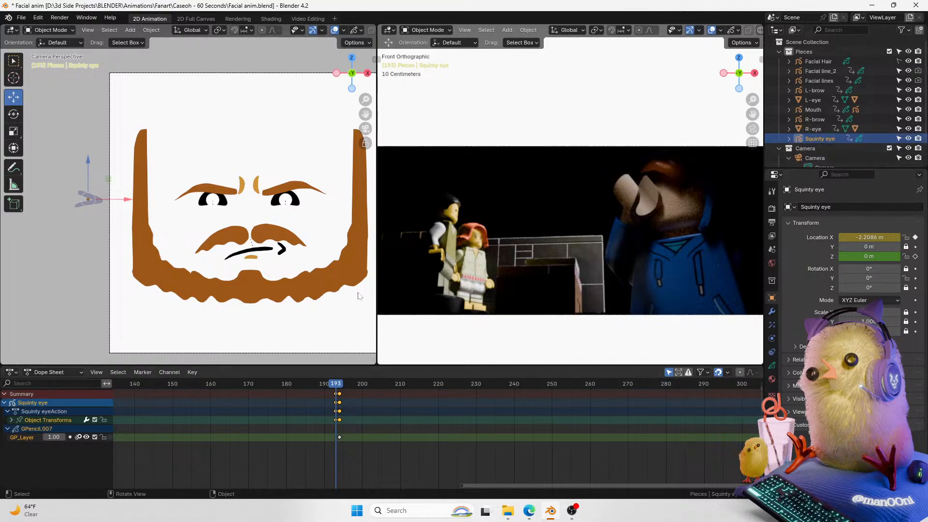
click(224, 200)
drag(236, 206, 226, 207)
key(ctrl+z)
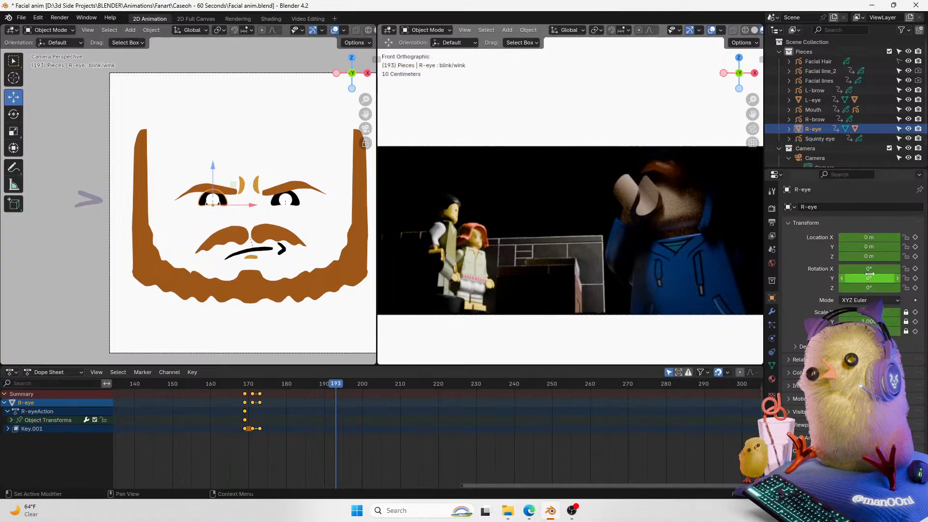
Step: Key the R-eye's location at frame 193 and at frame 194 move it off the face to the left
click(916, 248)
key(Right)
drag(247, 205, 126, 237)
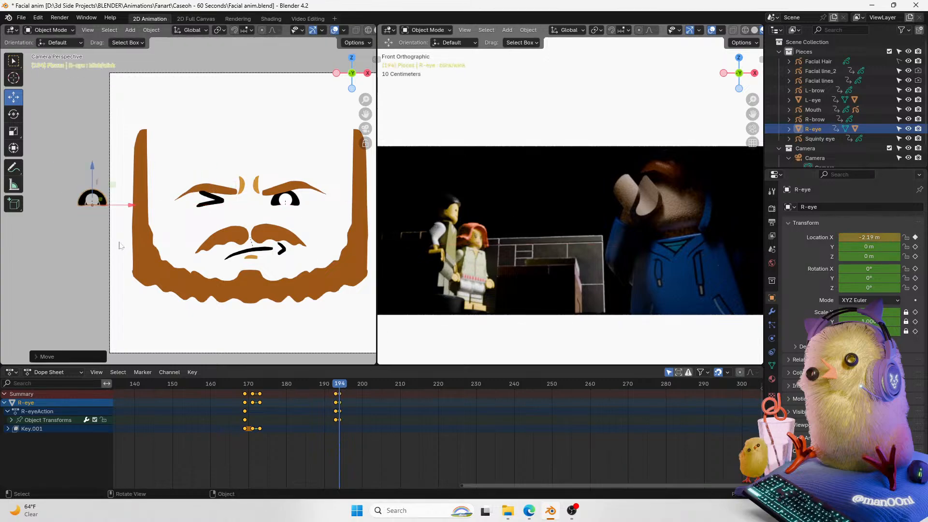
Step: Play and step through frames 193 to 194 to review the swap between the normal and squinting eye
click(335, 386)
key(space)
key(space)
click(336, 385)
key(Left)
key(Right)
key(Right)
key(Left)
Step: Nudge the Squinty eye slightly to the right at frame 194 and step back and forth to compare
key(Right)
click(218, 203)
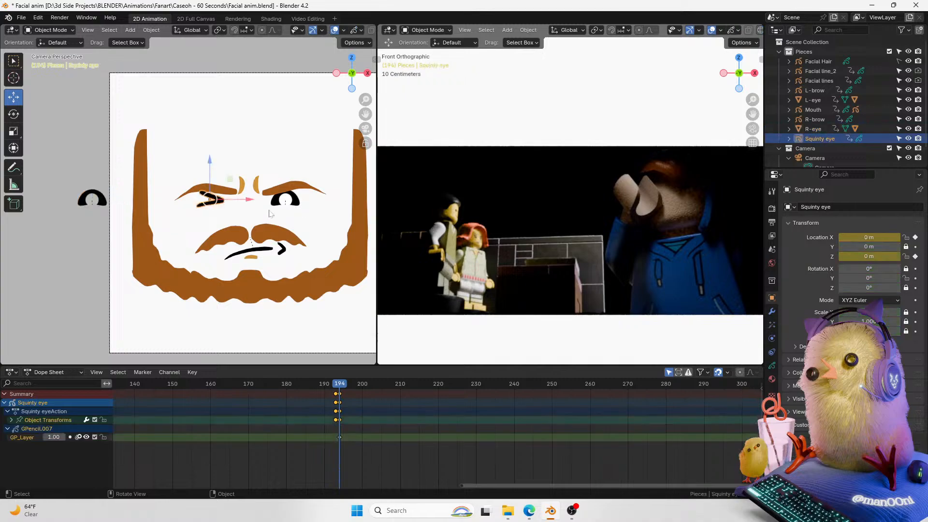
drag(252, 201, 256, 201)
key(Left)
key(Right)
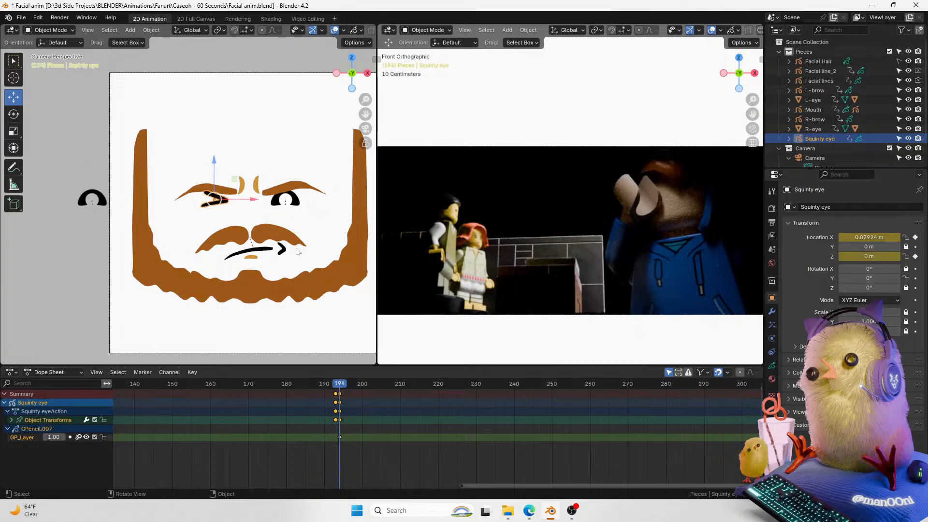
key(Left)
key(Right)
Step: Set the Facial lines' X and Z rotation to 0, lock Z rotation and key its rotation at frame 194
click(243, 179)
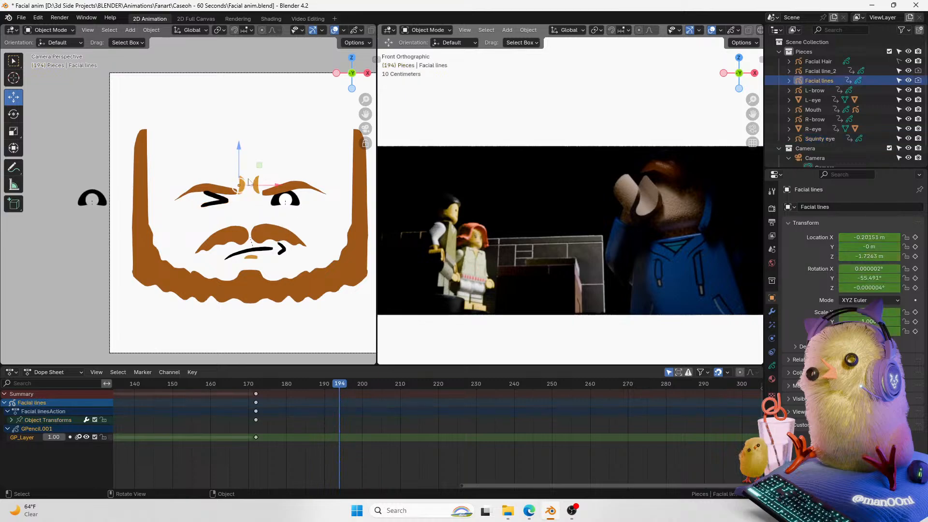
click(870, 269)
text(0)
key(Return)
click(877, 288)
text(0)
key(Return)
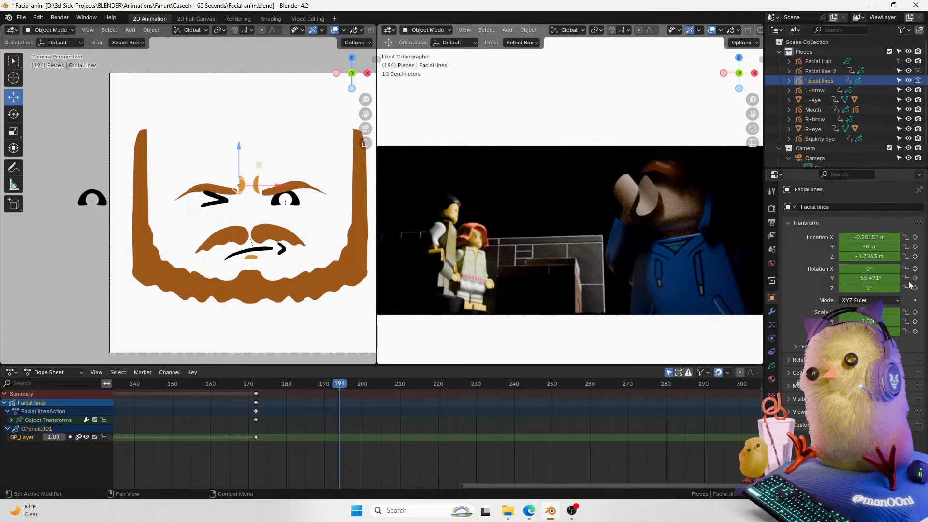
click(906, 287)
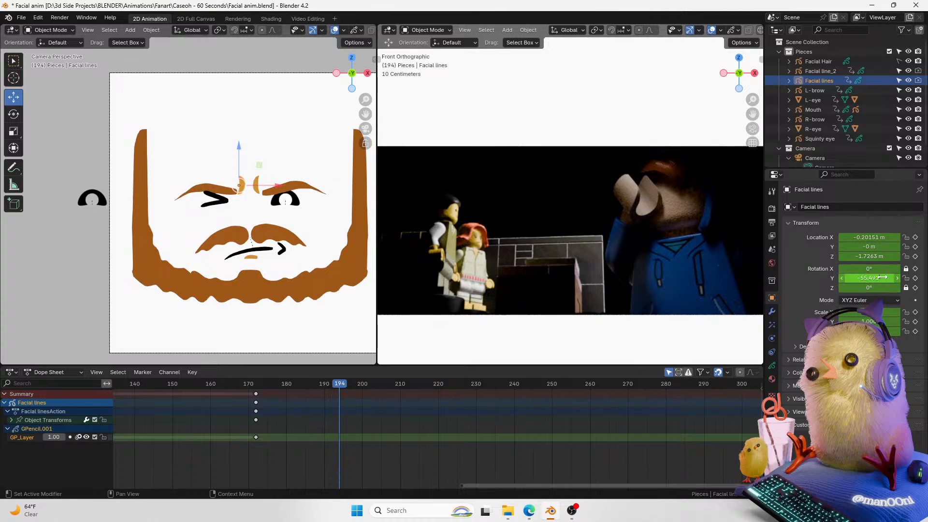
click(914, 278)
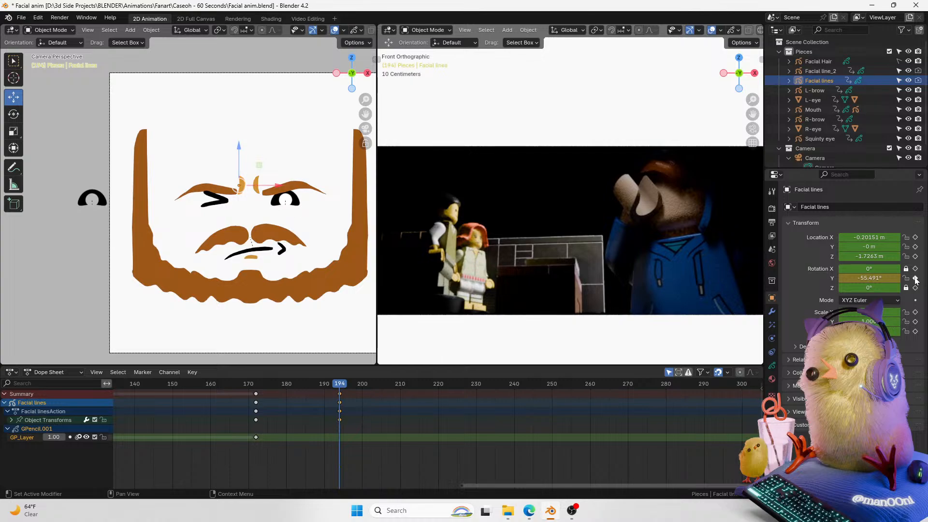
Step: Select the right brow together with the facial lines and insert keyframes for both at frame 194
click(216, 195)
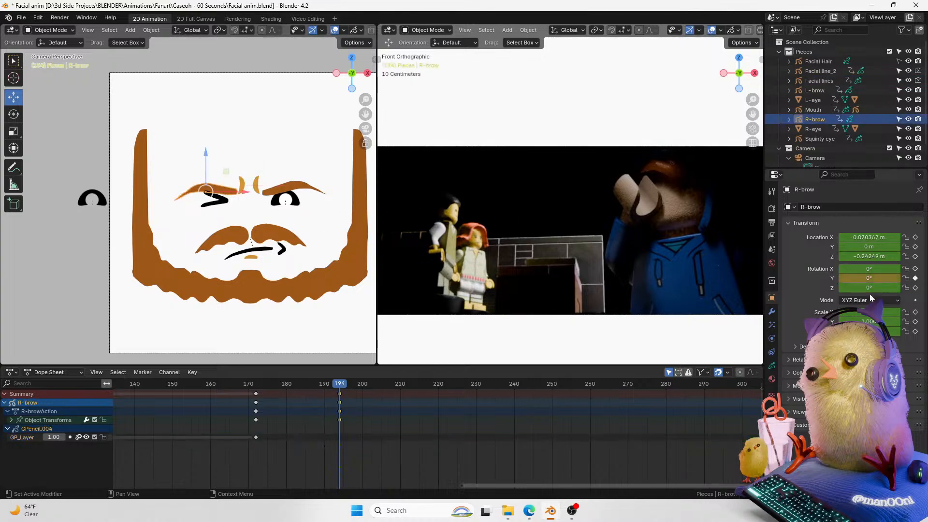
click(242, 188)
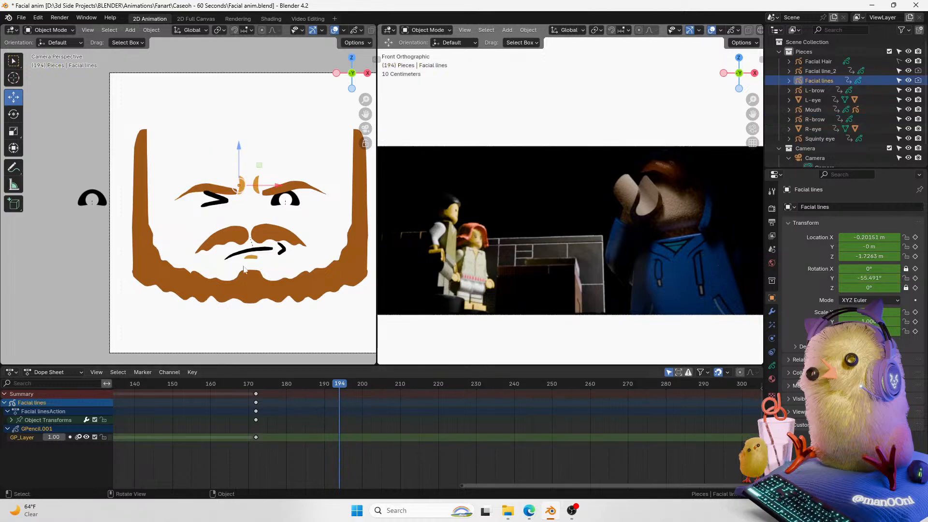
shift+click(219, 189)
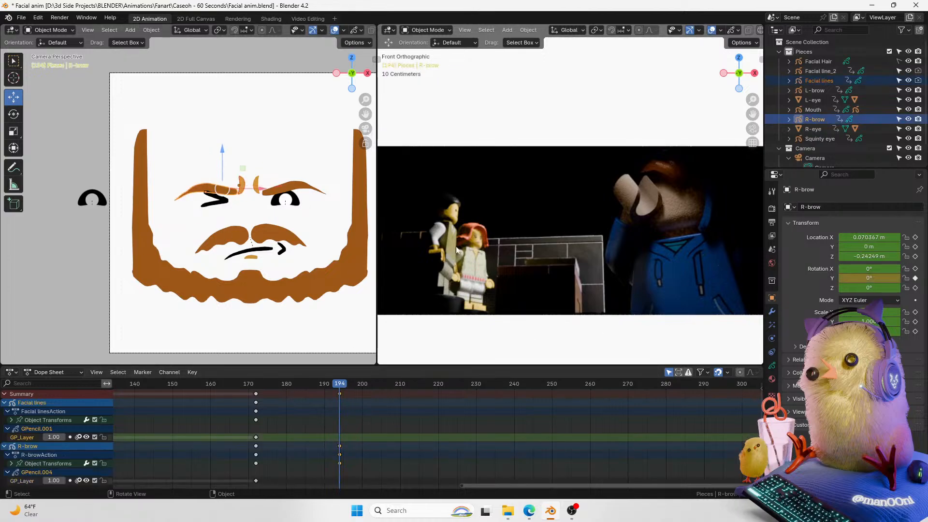
key(i)
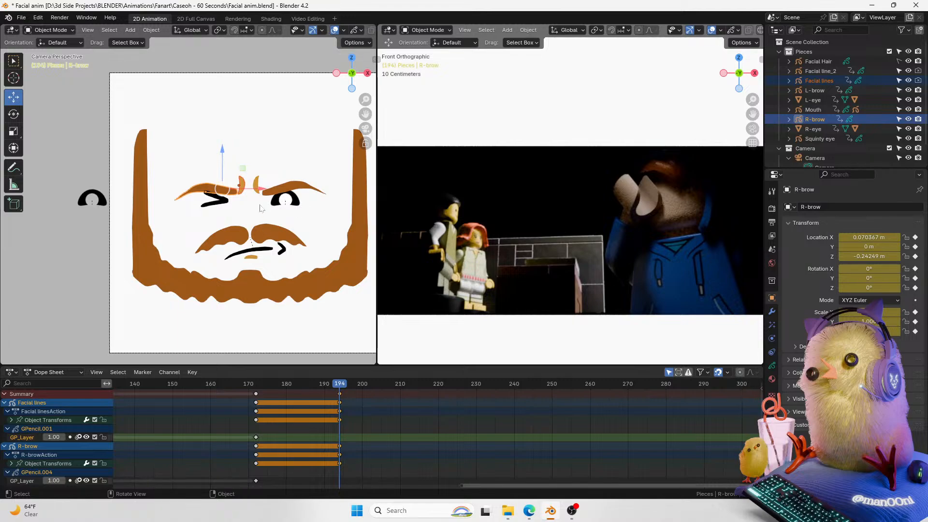
Step: At frame 196, move and rotate the right brow and the facial lines slightly to adjust the frown
key(Right)
key(Right)
drag(222, 156, 223, 148)
key(r)
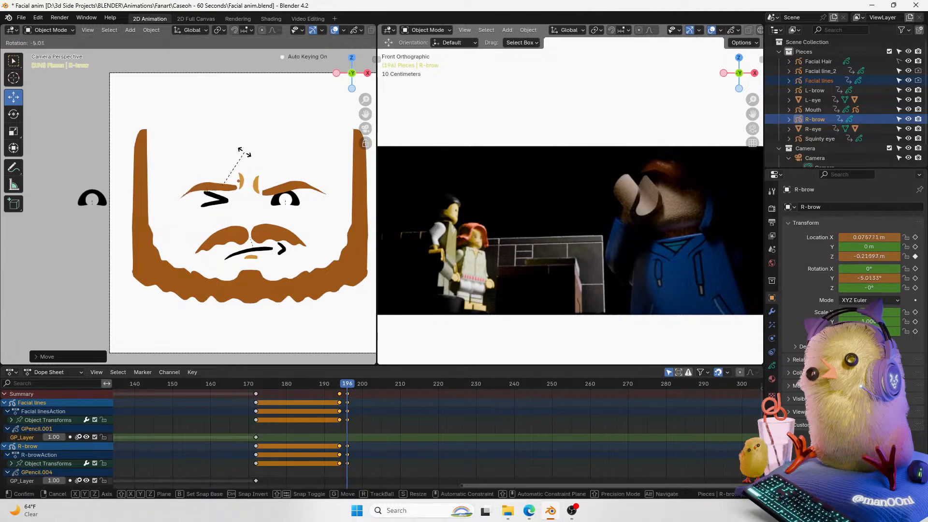
click(244, 152)
drag(223, 148, 241, 158)
click(244, 176)
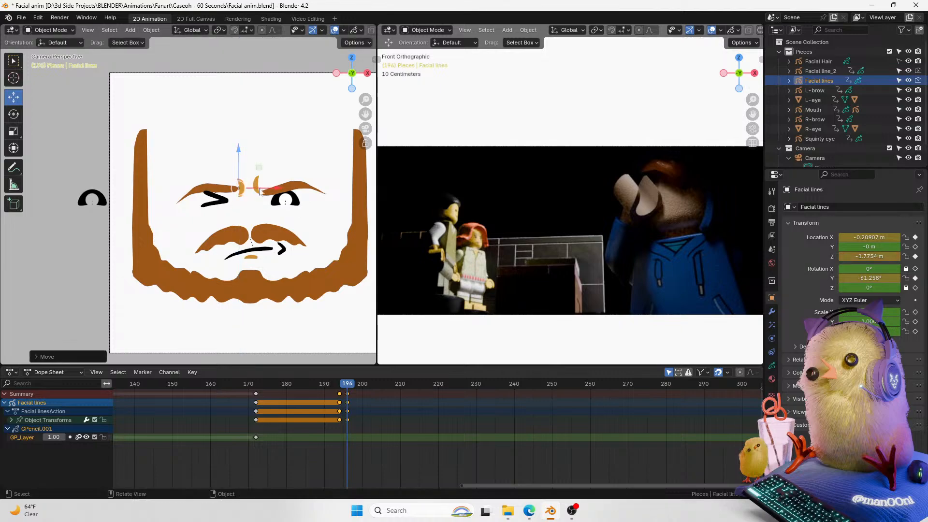
drag(270, 186, 272, 185)
right_click(272, 185)
drag(239, 151, 208, 160)
click(217, 186)
key(r)
click(242, 136)
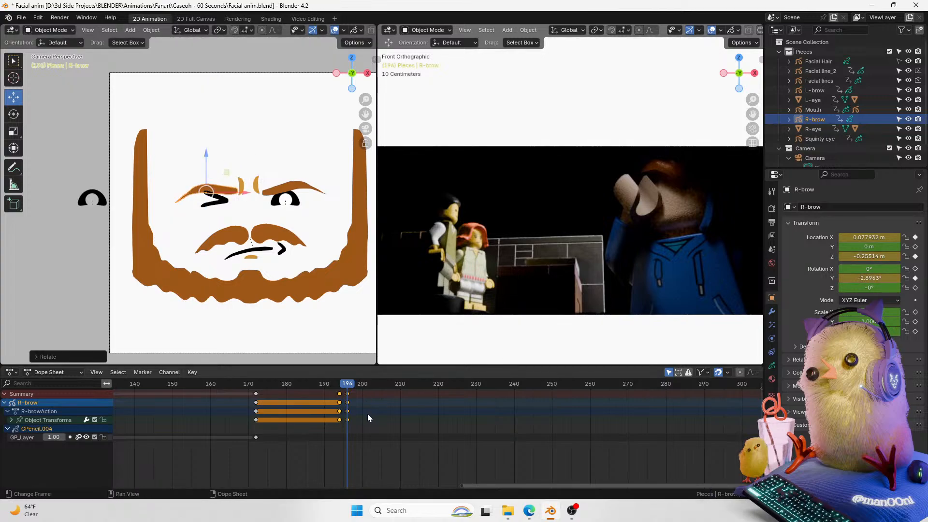
Step: Back at frame 194, select all objects and their keyframes and change the keyframe interpolation type
key(Left)
key(Left)
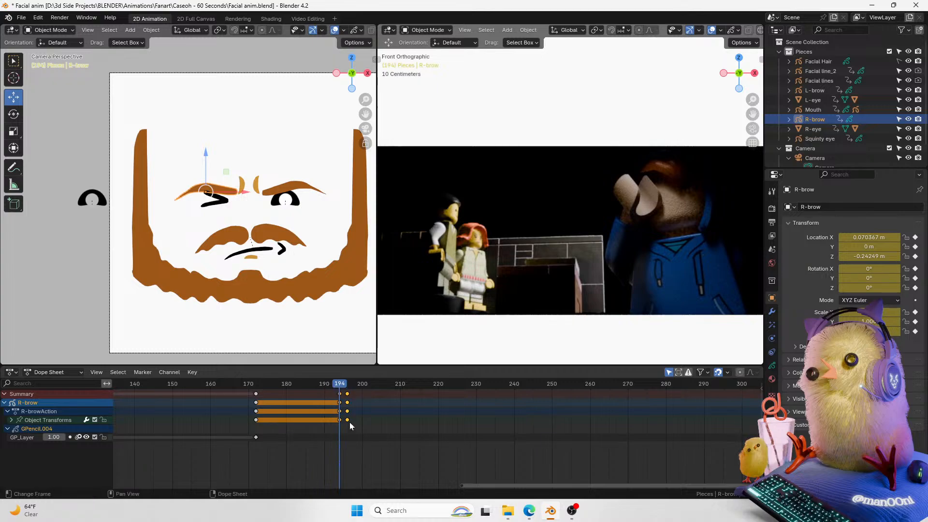
key(a)
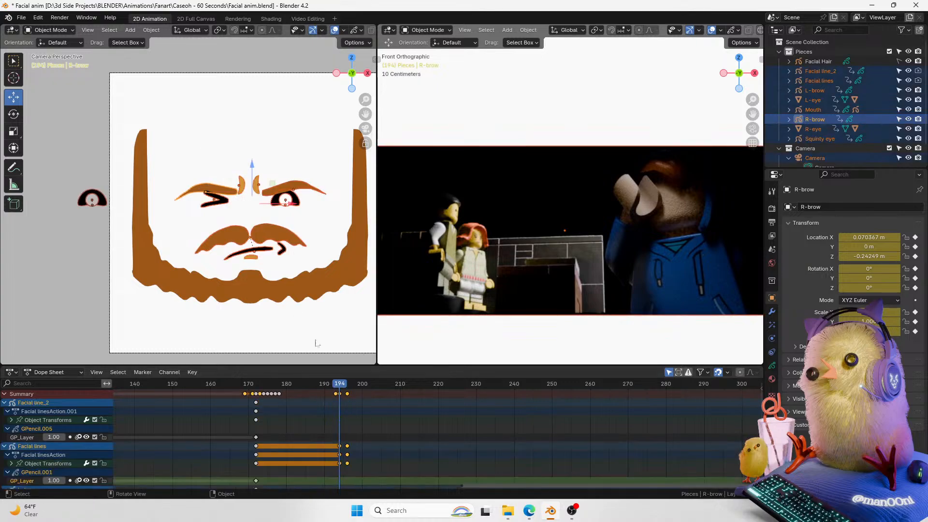
drag(752, 100, 747, 112)
key(a)
key(t)
click(348, 424)
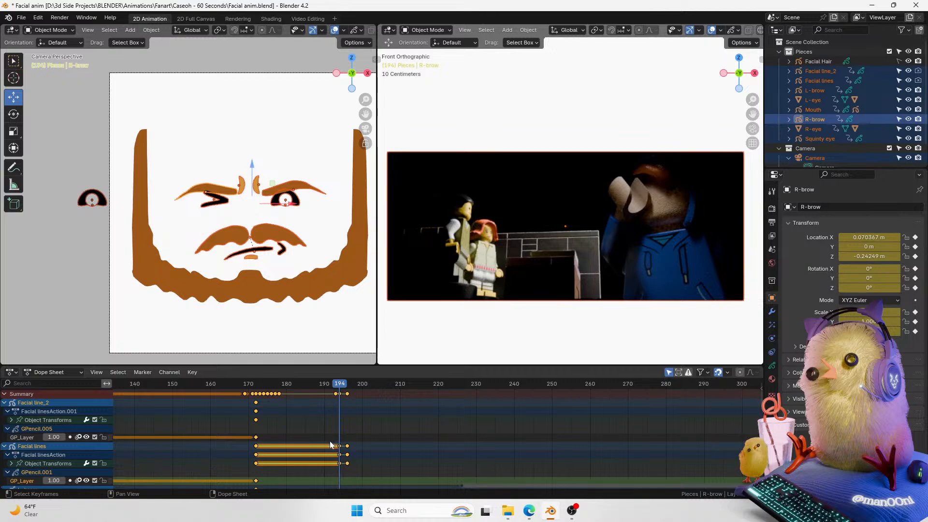
drag(347, 387, 347, 394)
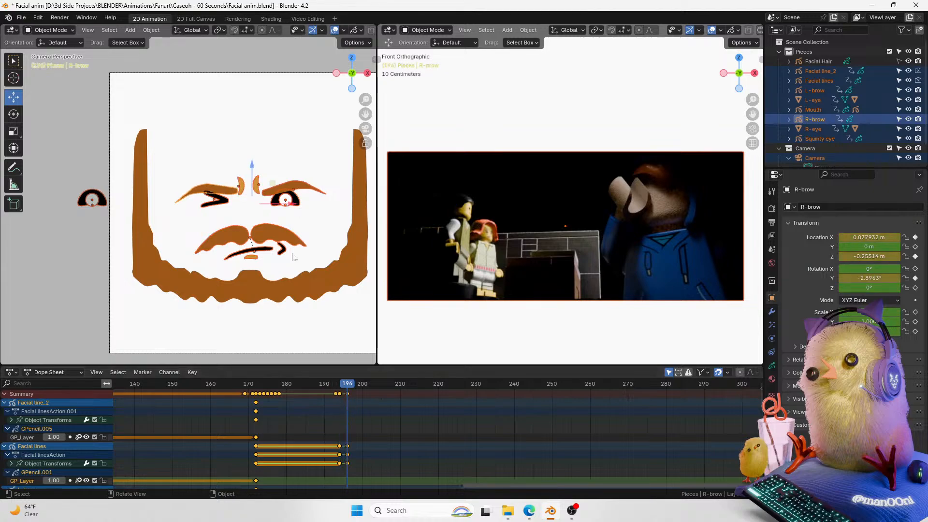
Step: Zoom the camera view and play back the frown animation from around frame 196
click(271, 129)
drag(365, 100, 376, 63)
drag(332, 389, 326, 385)
key(space)
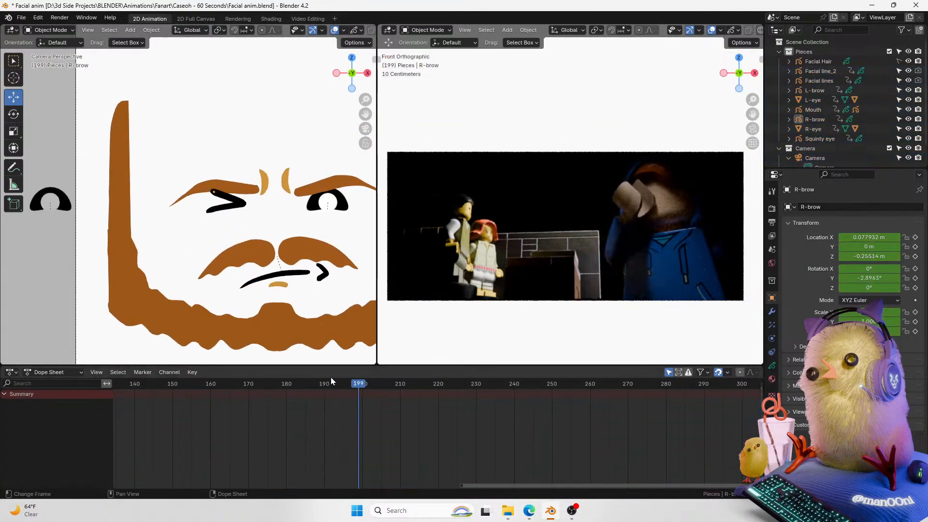
Step: At frame 196, select the facial lines and move them slightly upward
click(253, 189)
shift+click(264, 185)
drag(341, 384, 346, 384)
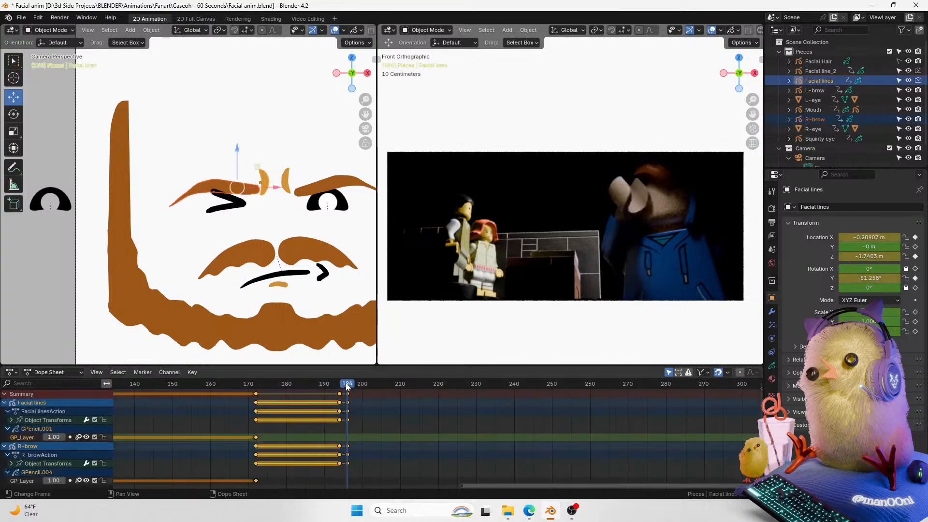
drag(237, 151, 238, 145)
Step: Step back and forth between frames 194 and 196 to compare the frown poses
key(Left)
key(Left)
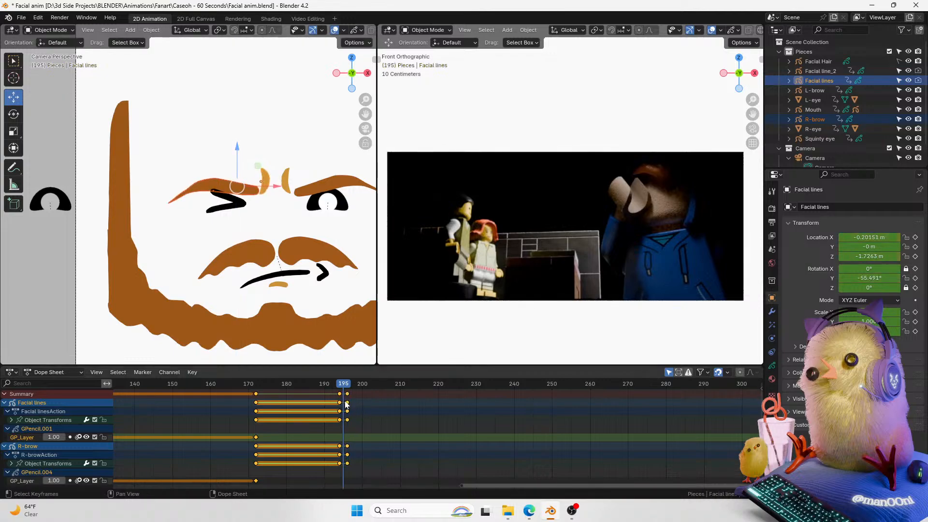
key(Right)
key(Right)
key(Left)
key(Left)
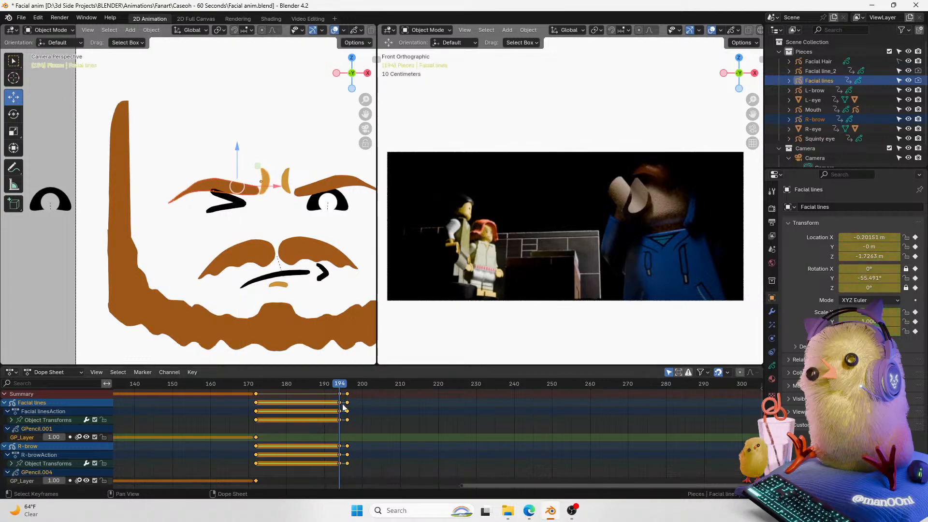
key(Right)
key(Right)
key(Left)
key(Left)
key(Right)
key(Right)
key(Left)
key(Left)
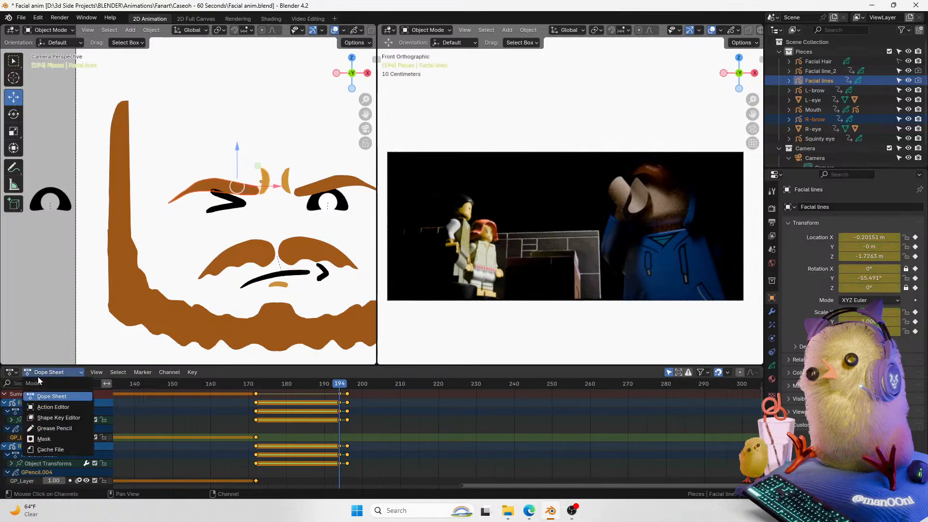
Step: Change the 2D Full Canvas workspace's lower editor to a Timeline and return to the 2D Animation workspace
click(11, 372)
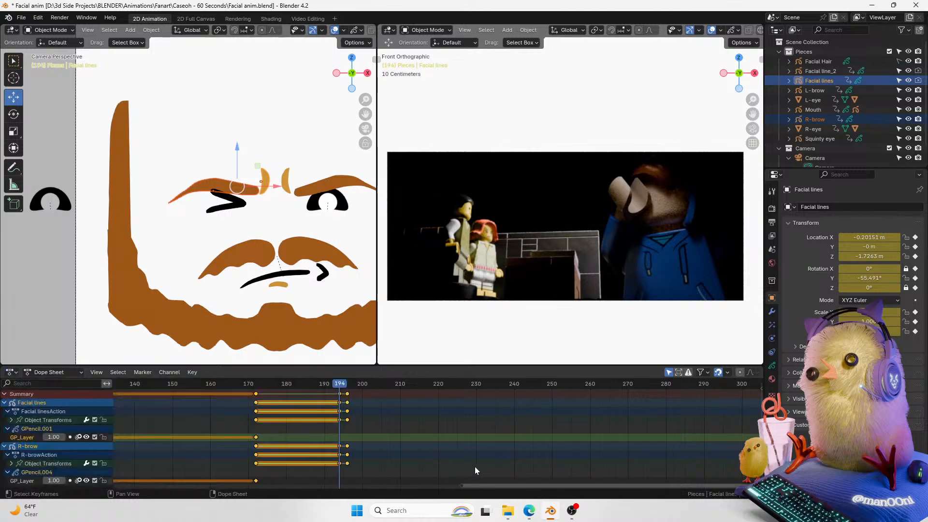
click(196, 19)
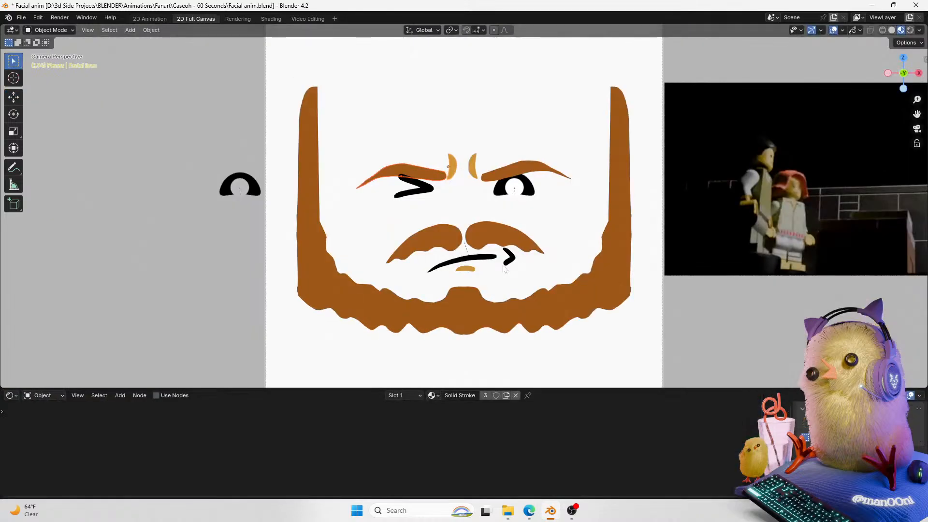
click(12, 396)
click(10, 395)
click(10, 395)
click(10, 395)
click(134, 321)
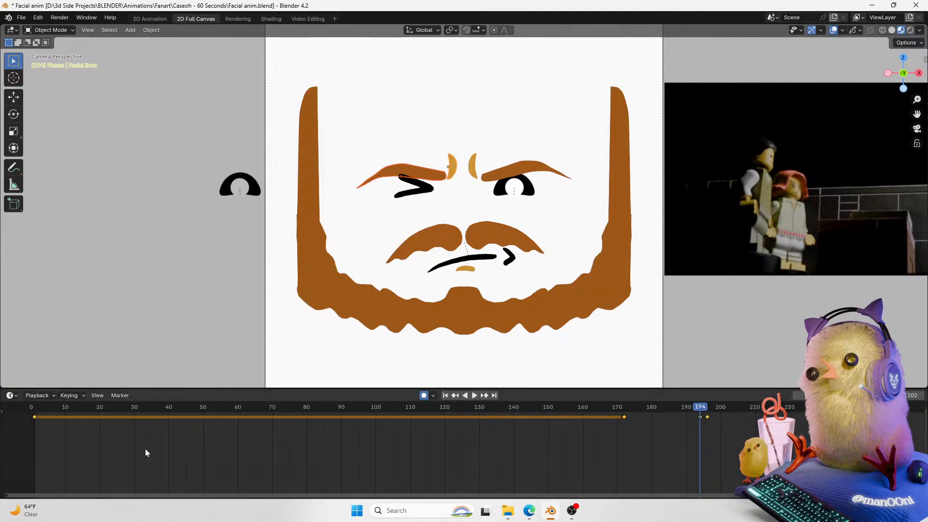
click(165, 20)
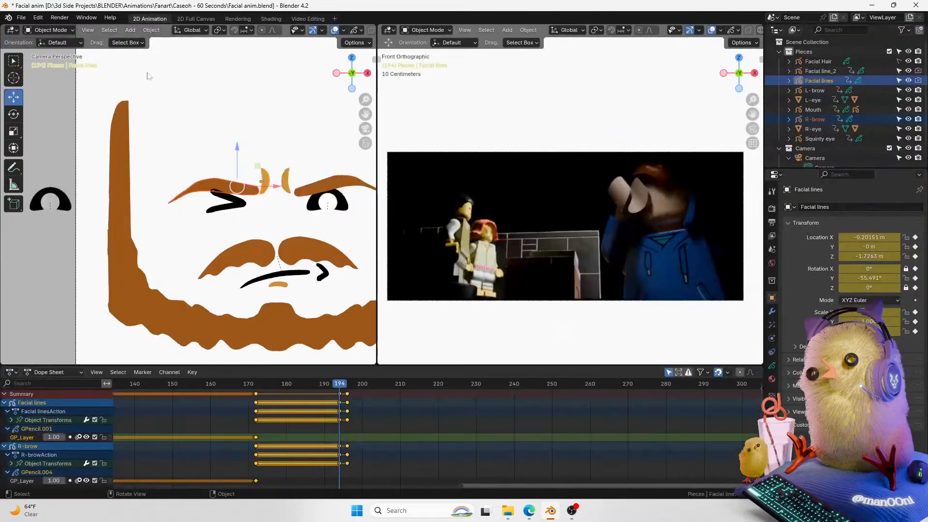
Step: Play the animation from frame 173, select the left eye and play it again to review the eyes
drag(340, 384, 258, 397)
key(space)
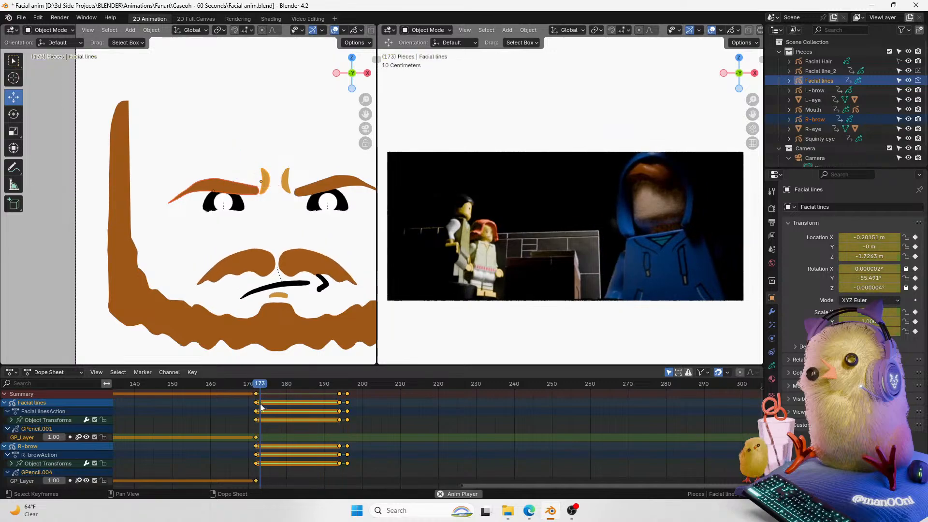
mouse_move(365, 114)
mouse_down()
mouse_move(310, 114)
mouse_move(352, 111)
mouse_up()
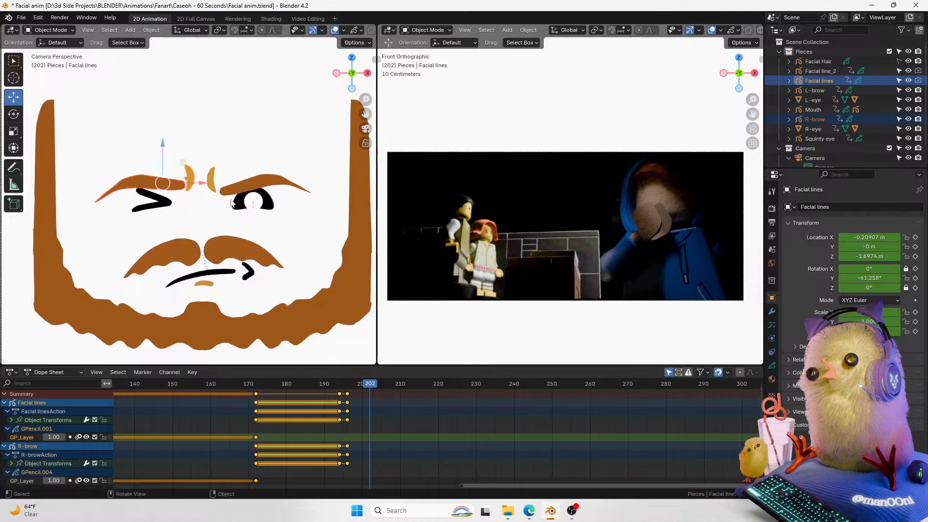
click(242, 203)
drag(323, 394, 260, 395)
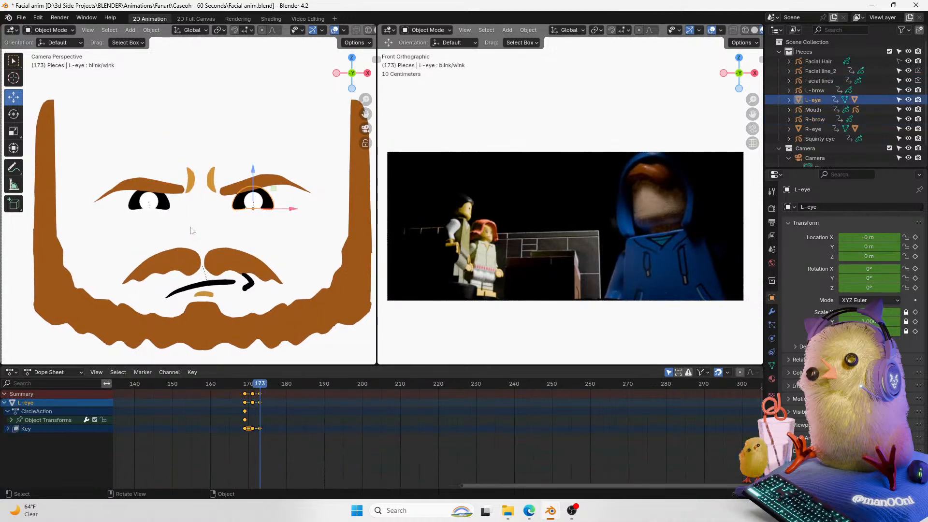
key(space)
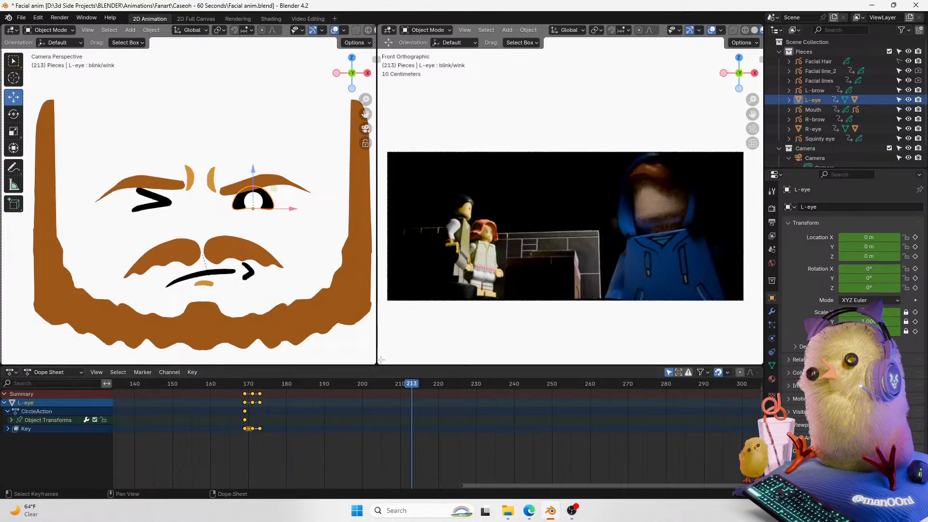
Step: Select the squinty eye and rename it R-Squinty
click(160, 202)
double_click(818, 140)
key(Left)
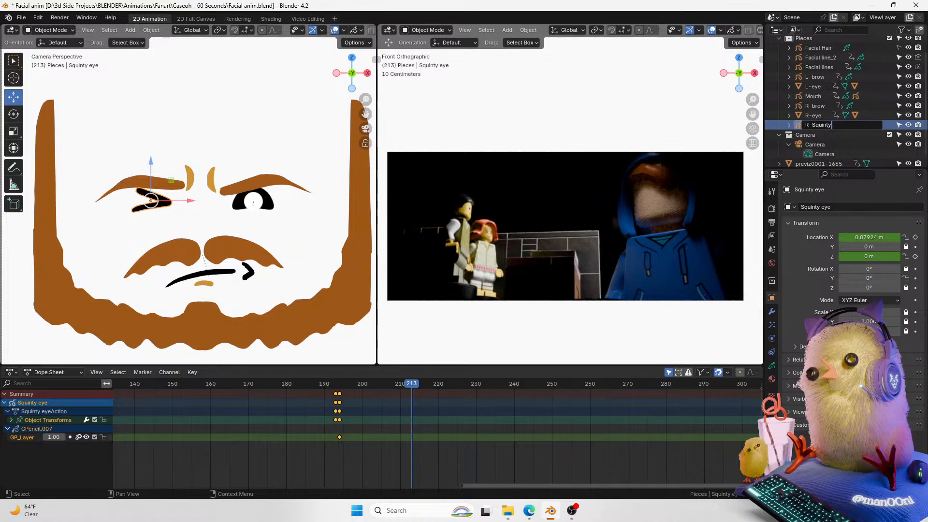
key(Return)
Step: Duplicate the R-Squinty eye and delete the duplicate's keyframes
key(shift+d)
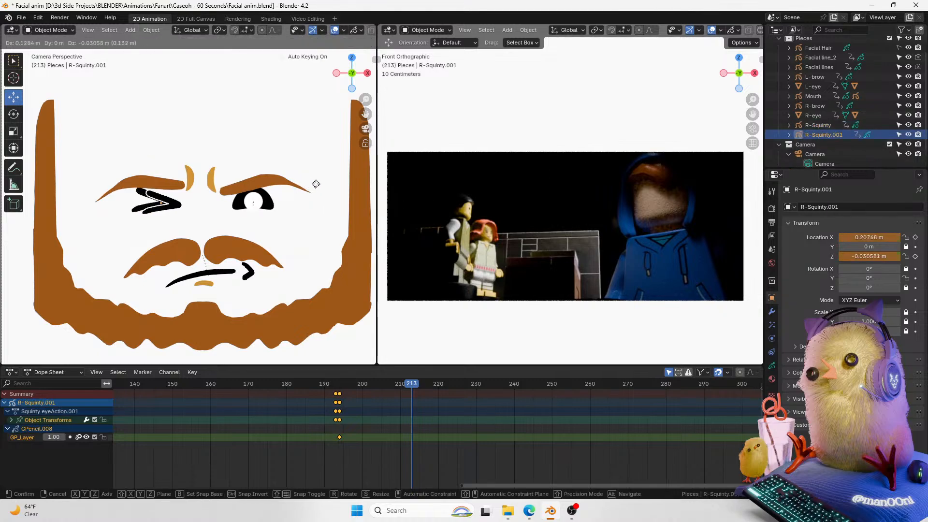
click(316, 184)
key(x)
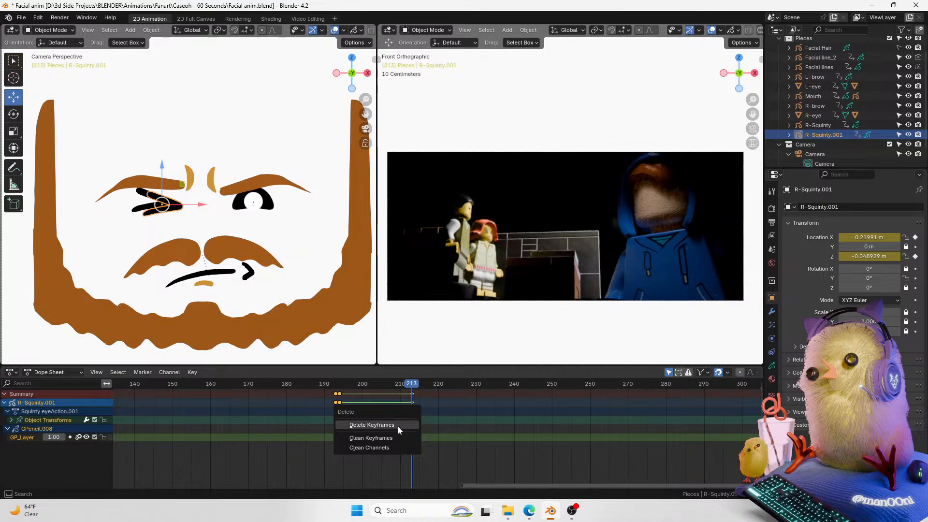
click(398, 426)
Step: Rename the duplicate L-Squinty and move it over to the left eye, undoing both changes
scroll(831, 96, down, 1)
double_click(824, 124)
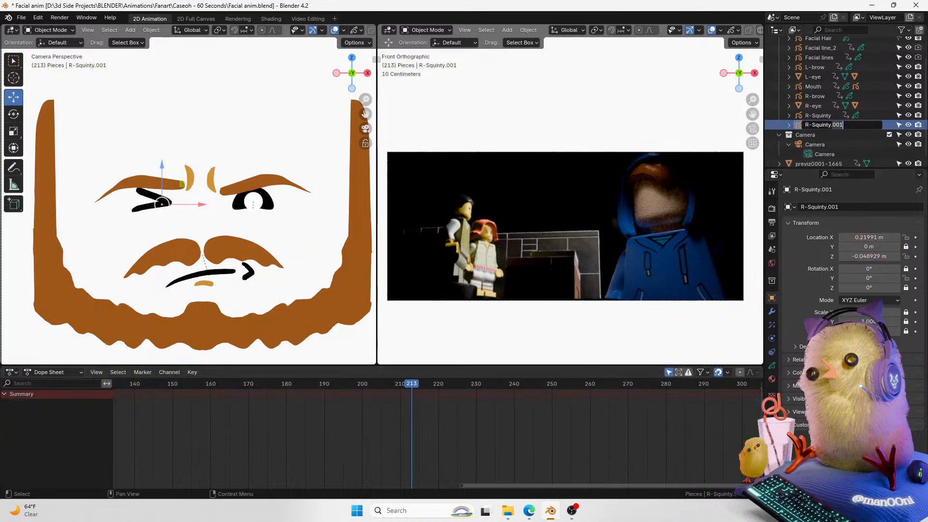
key(Return)
double_click(821, 125)
key(Right)
key(Delete)
text(L)
key(Return)
drag(202, 205, 351, 206)
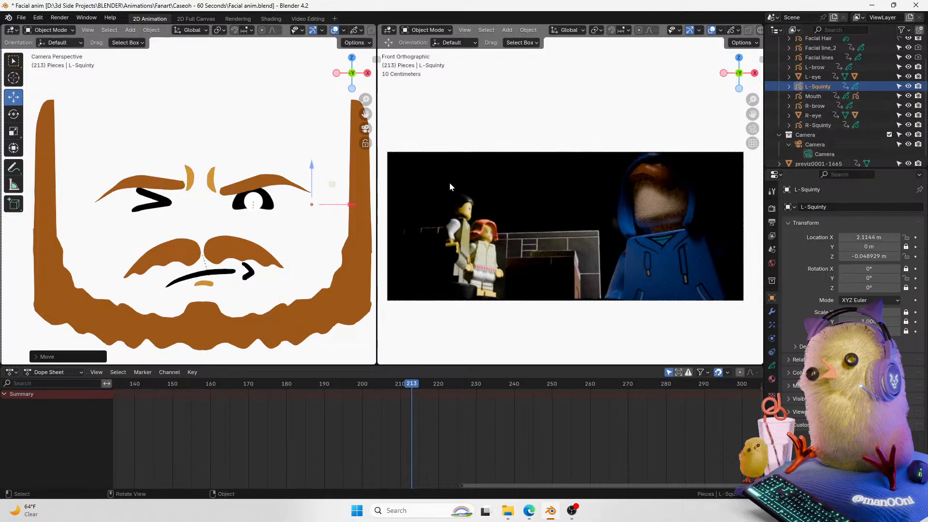
key(ctrl+z)
key(ctrl+z)
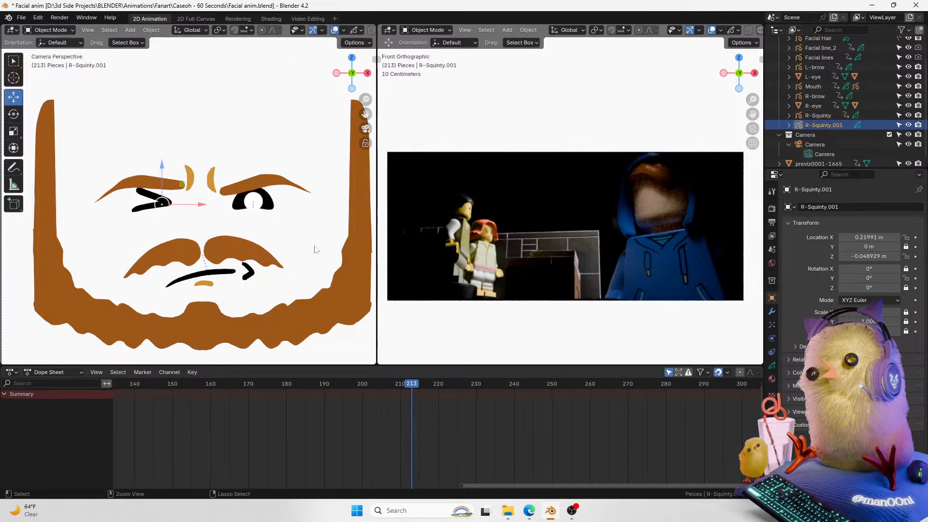
Step: Remove the duplicate eye's object transform keyframes, keeping only its layer keyframe
key(i)
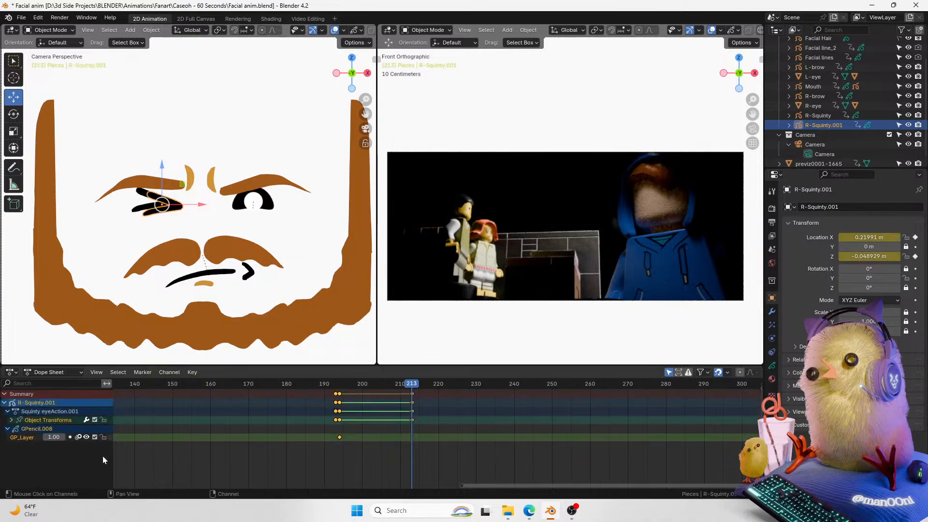
drag(436, 398, 321, 430)
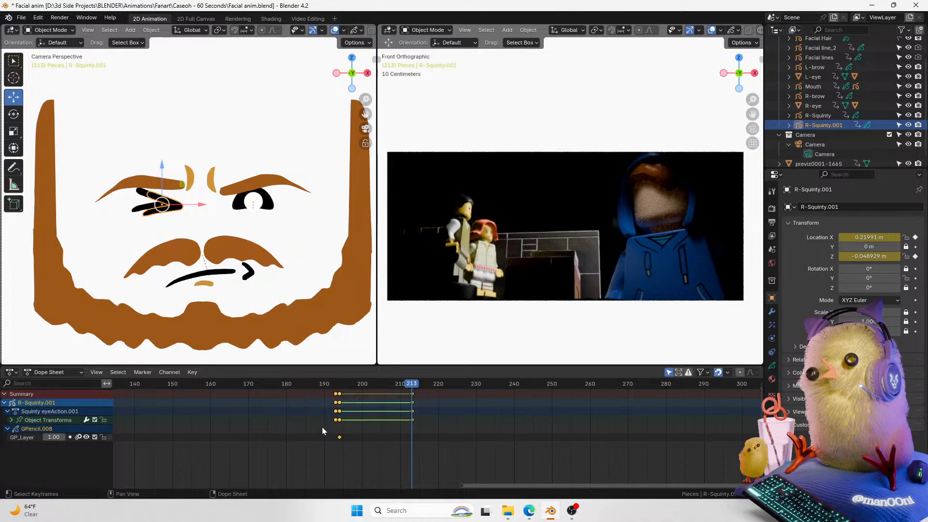
key(Delete)
key(ctrl+z)
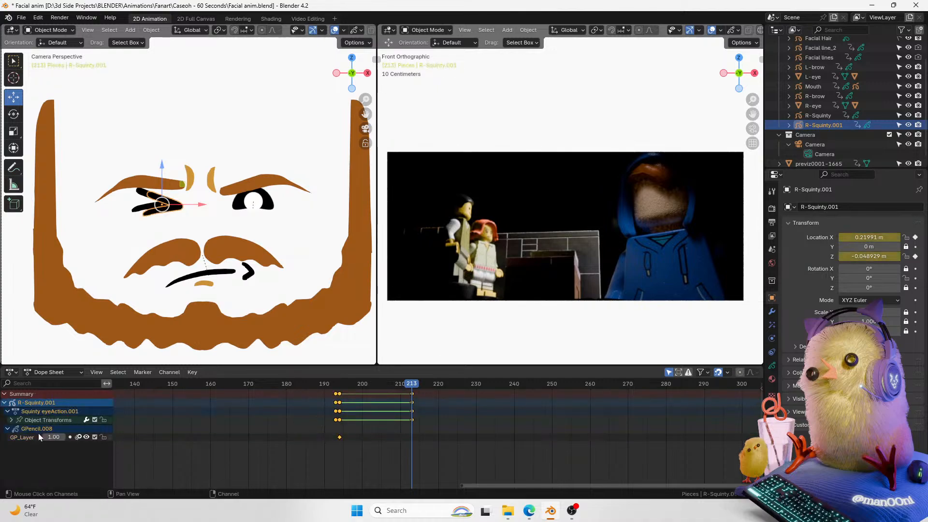
click(103, 437)
key(Delete)
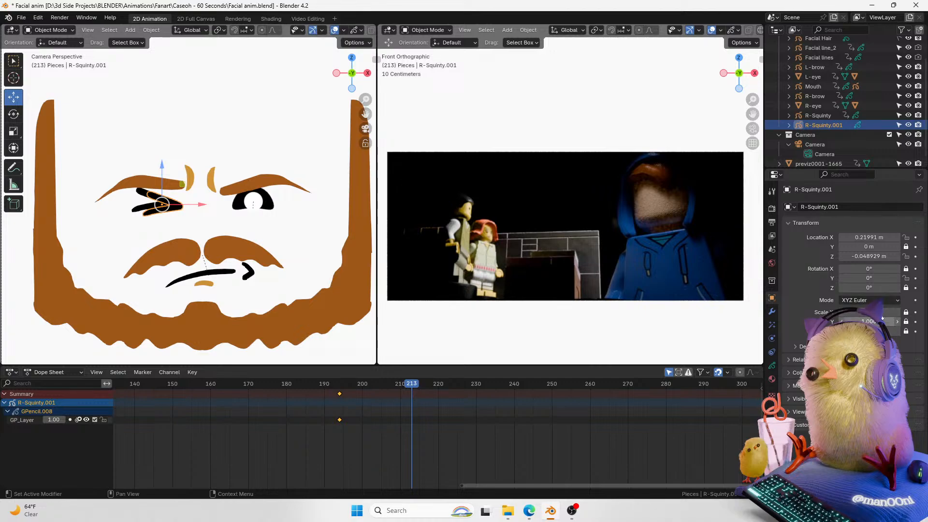
Step: Mirror the duplicate eye by setting its X scale to -1
drag(887, 312, 772, 327)
key(ctrl+z)
click(887, 312)
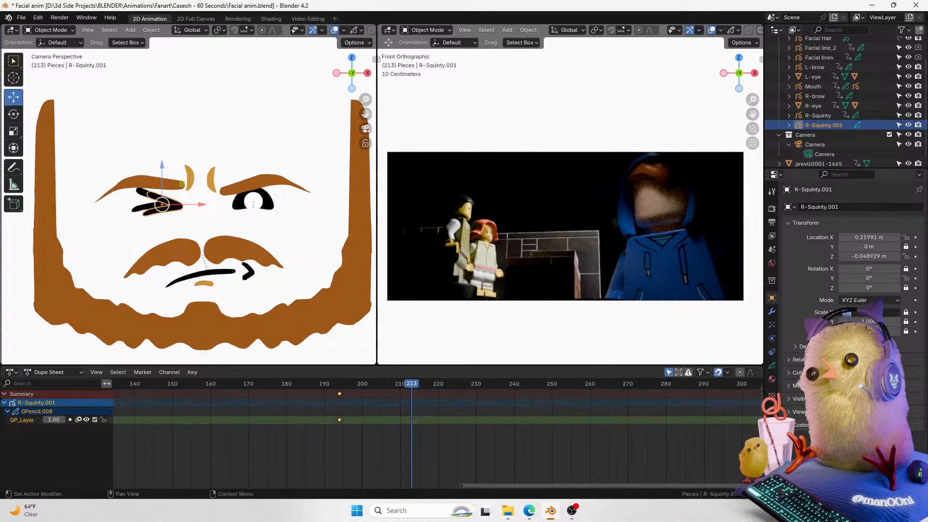
text(-1)
key(Return)
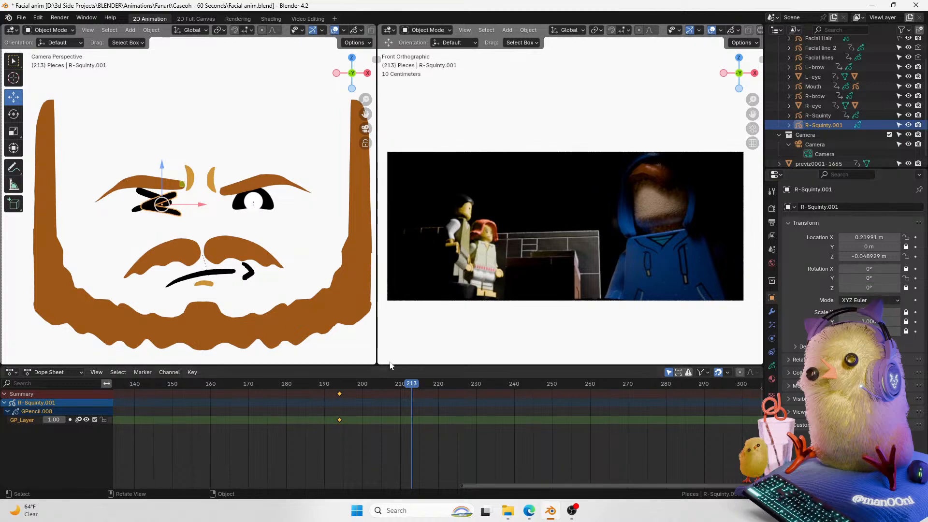
Step: Apply rotation and scale to the mirrored eye and move it over the left eye
key(ctrl+a)
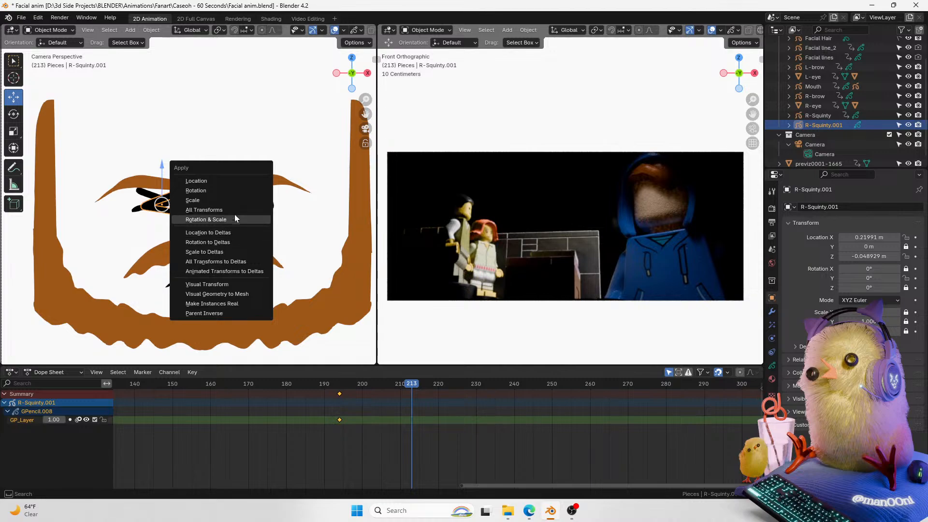
click(234, 216)
drag(203, 206, 292, 210)
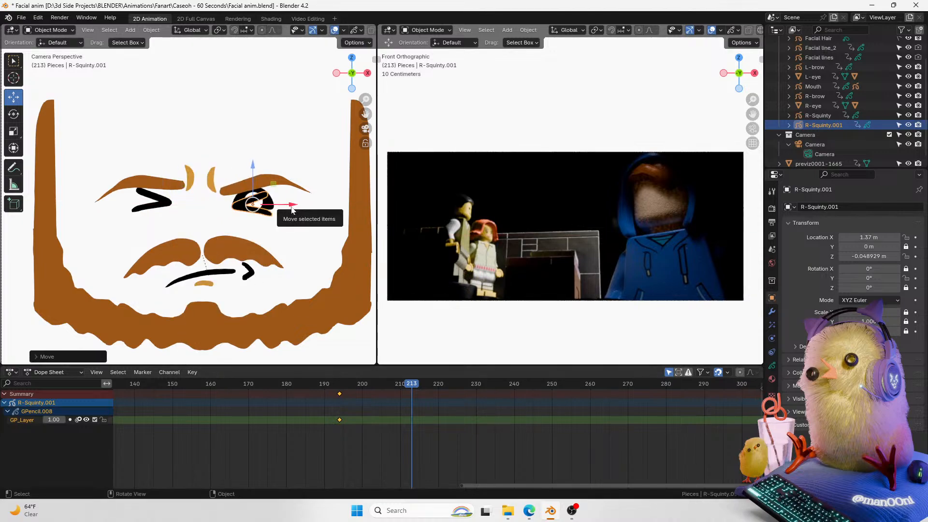
Step: Rename the mirrored eye L-Squinty
double_click(823, 125)
drag(831, 124, 845, 124)
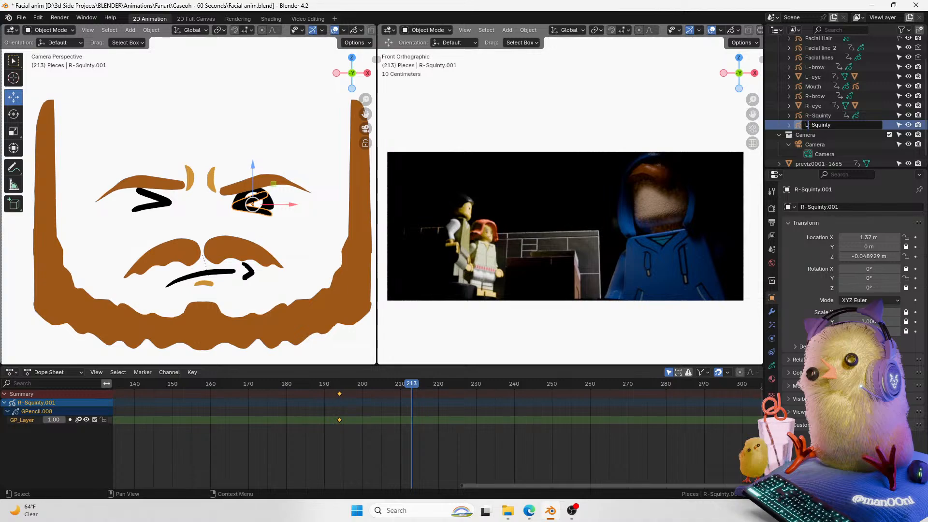
key(Return)
drag(252, 172, 255, 168)
key(ctrl+z)
Step: At frame 199, move the L-Squinty eye off to the side, out of the camera view
drag(390, 393, 357, 401)
drag(291, 204, 408, 233)
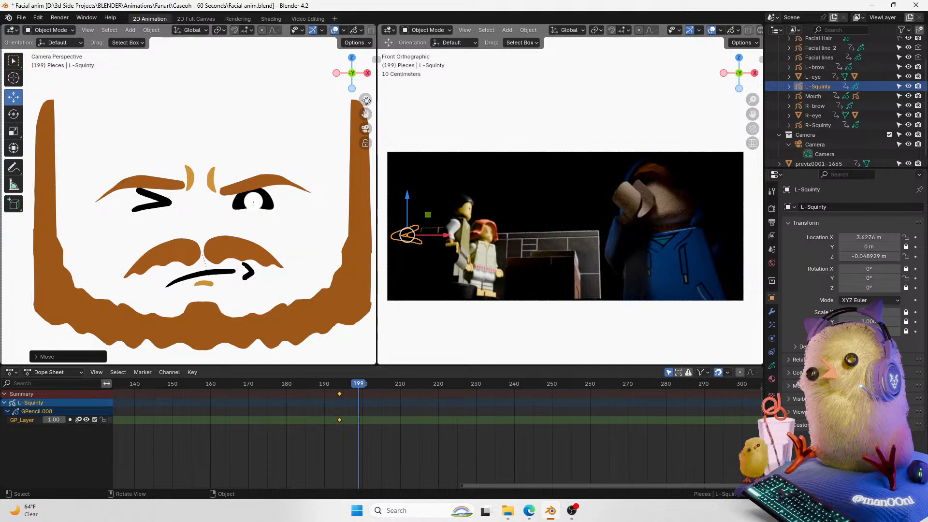
Step: At frame 197, raise the off-screen L-Squinty eye slightly
scroll(365, 100, down, 1)
scroll(374, 205, down, 1)
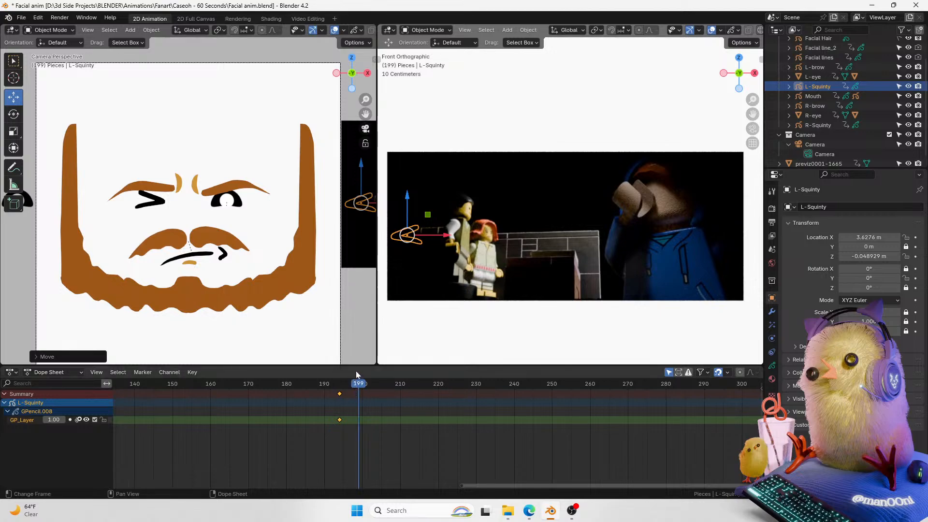
drag(335, 385, 351, 402)
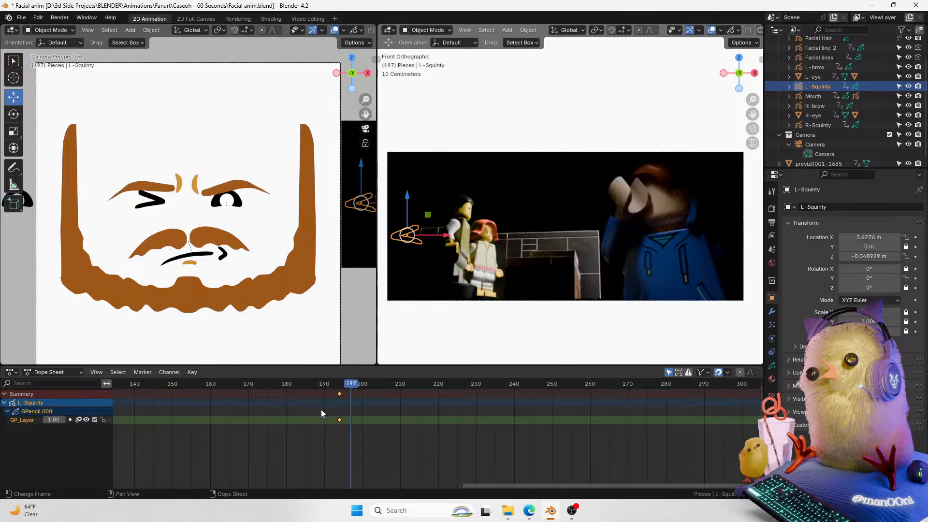
drag(358, 168, 361, 163)
Step: Scrub and play back the section around frames 186 to 197 to check the eye swap
click(353, 408)
drag(345, 385, 342, 385)
key(space)
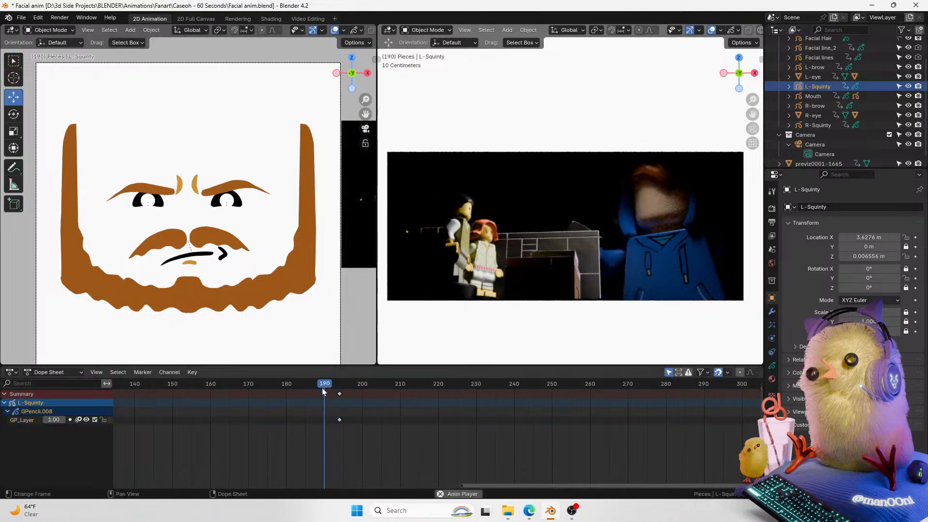
key(space)
drag(333, 390, 315, 389)
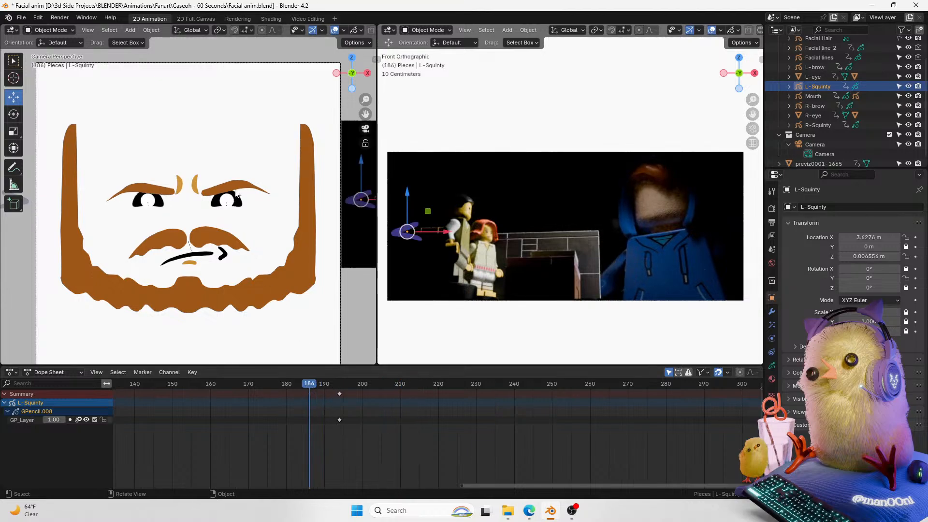
key(space)
key(space)
Step: At frame 198, select the left brow, raise and rotate it slightly, and play back from frame 170
click(236, 189)
drag(237, 155, 236, 148)
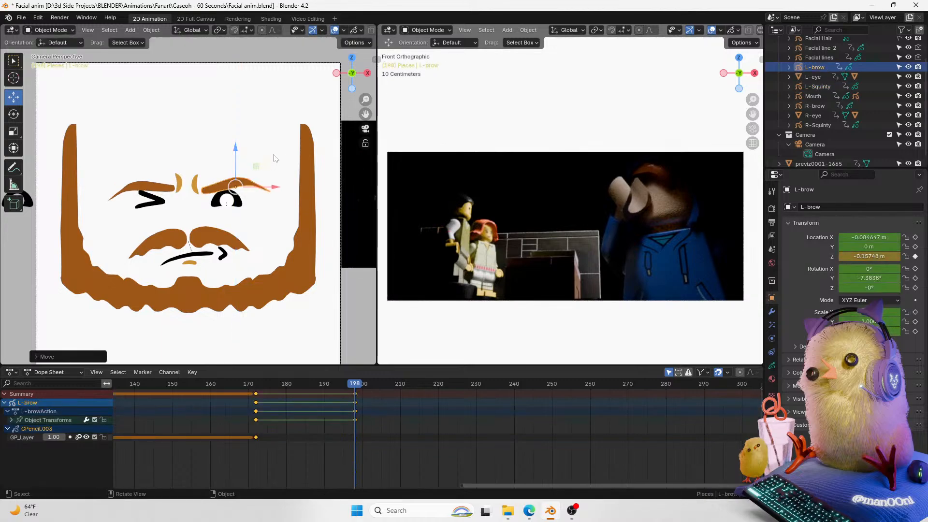
key(r)
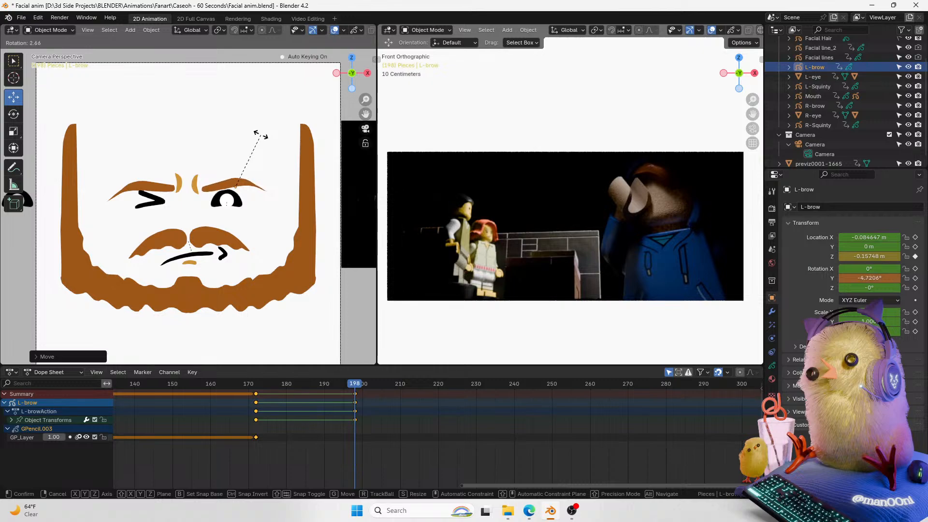
click(270, 148)
drag(352, 390, 245, 396)
key(space)
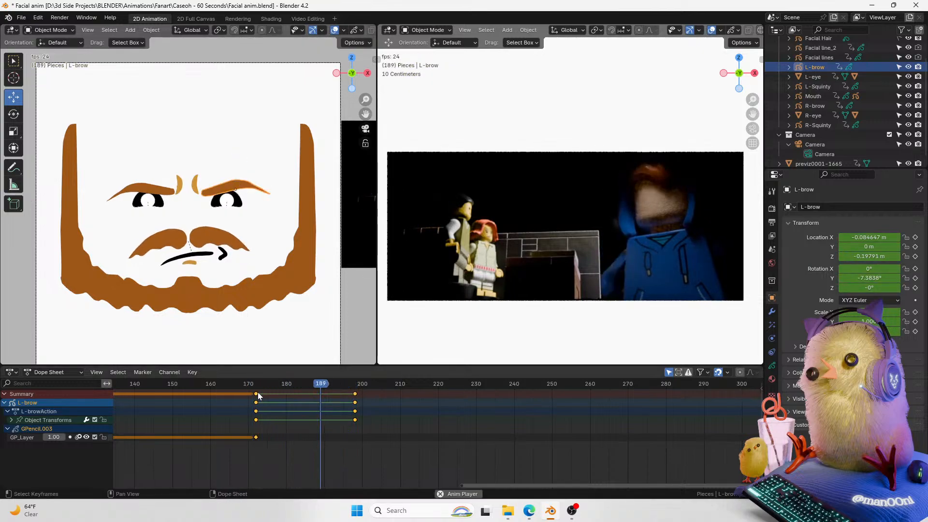
Step: At frame 207, lower the L-brow slightly along Z
key(space)
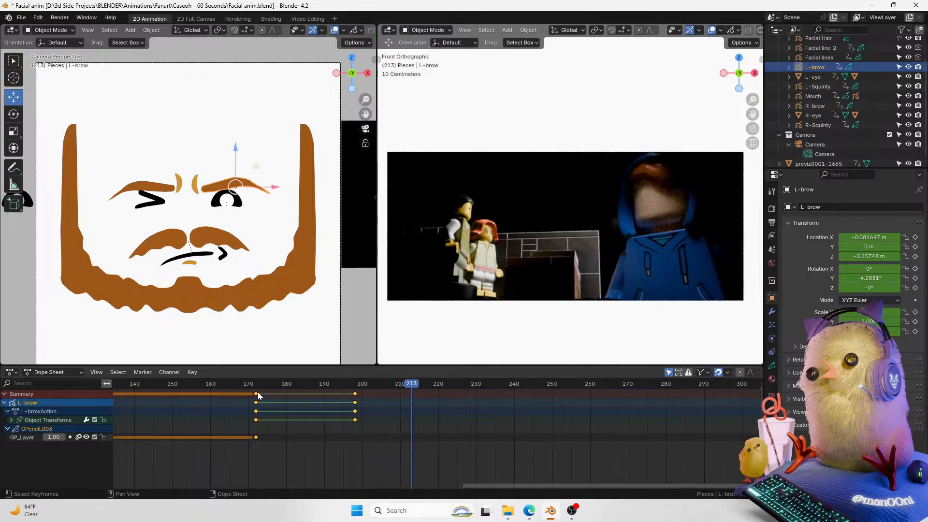
mouse_move(393, 384)
mouse_down()
mouse_move(354, 384)
mouse_move(389, 384)
mouse_up()
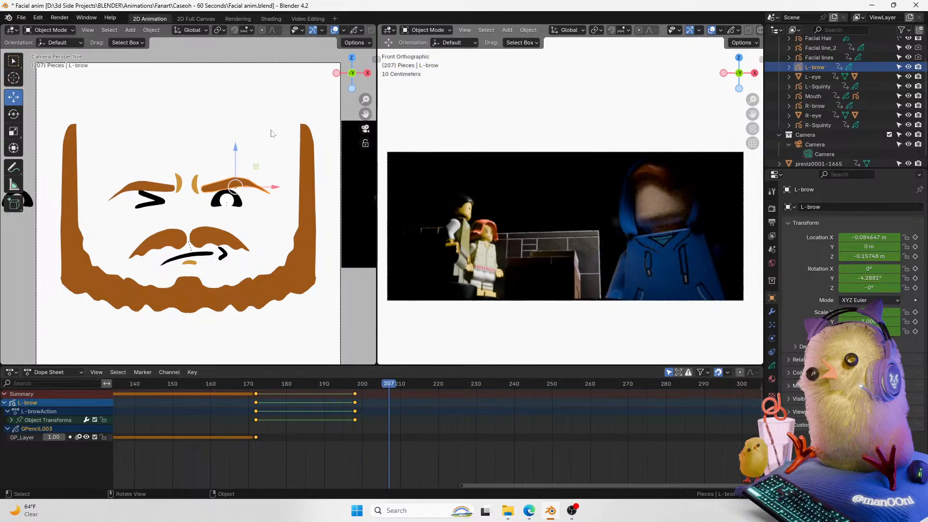
key(t)
key(g)
key(z)
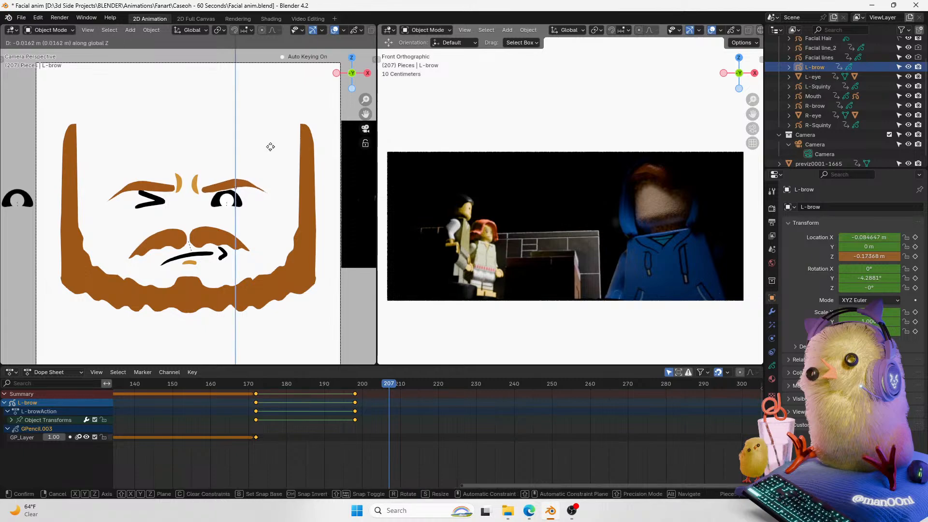
click(284, 150)
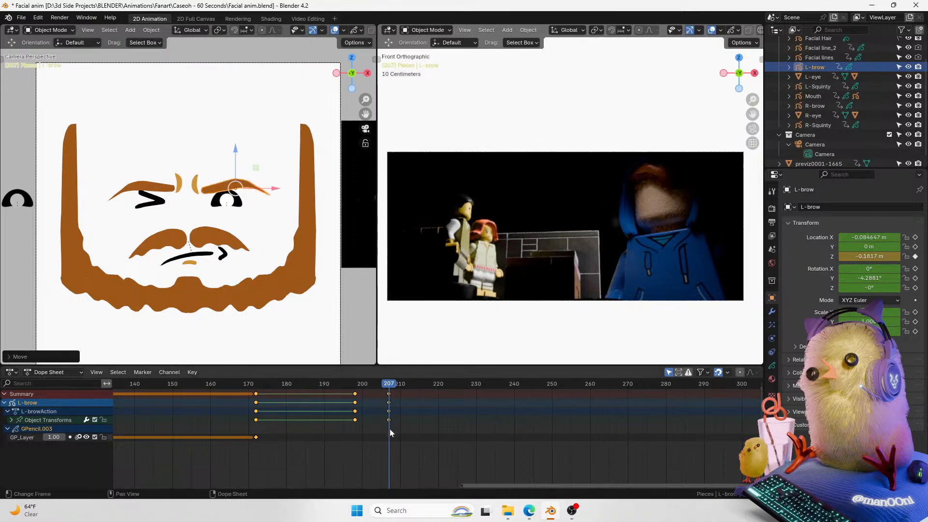
Step: Jump back to frame 198 and change the interpolation of the L-brow's keyframes
key(Down)
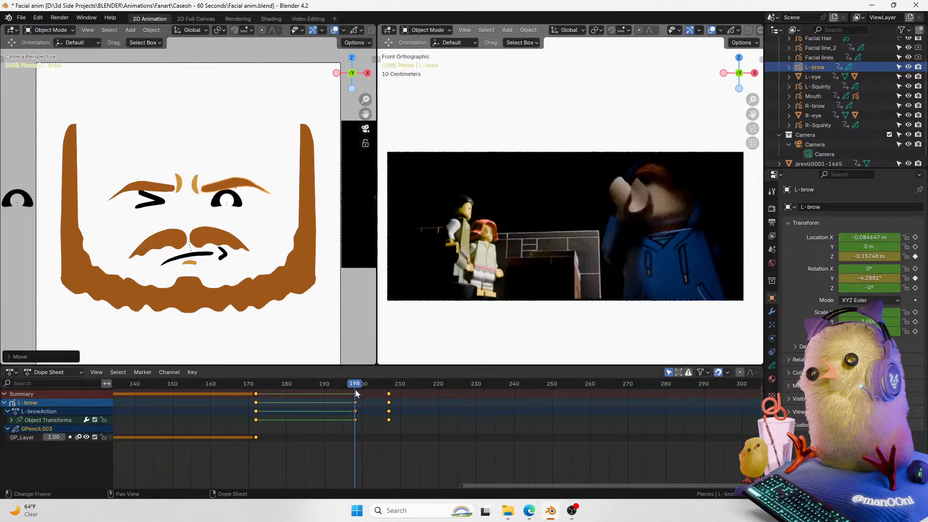
key(t)
click(376, 423)
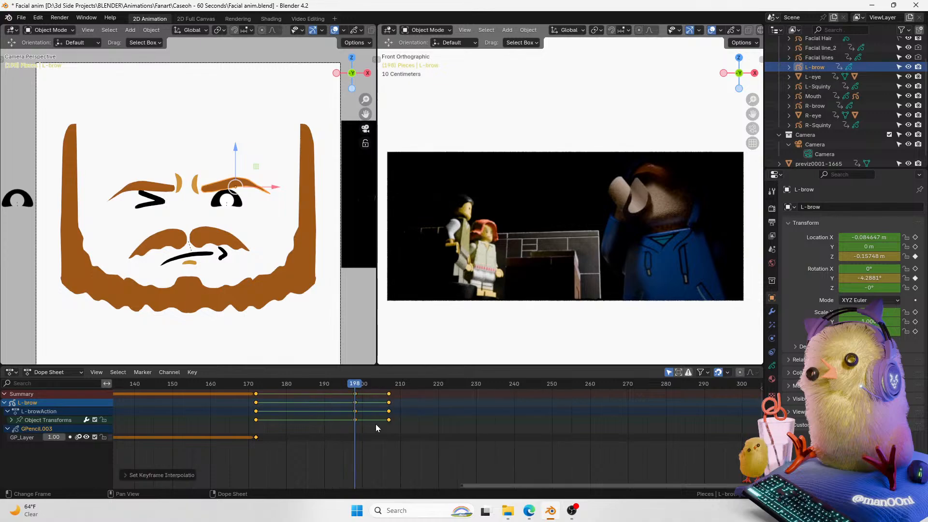
click(373, 384)
drag(370, 437, 346, 389)
key(g)
click(396, 423)
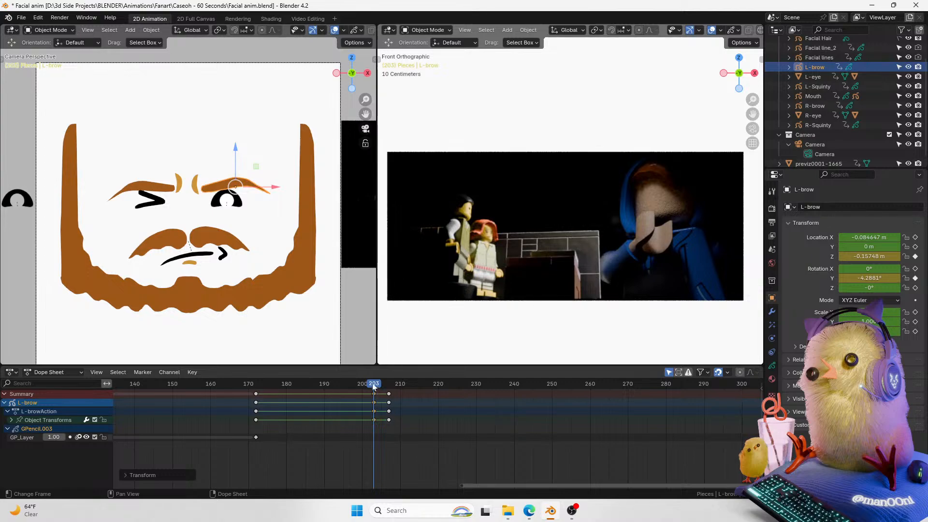
key(ctrl+z)
Step: Select the R-Squinty eye and duplicate its keyframes six frames later, to about frame 200
key(space)
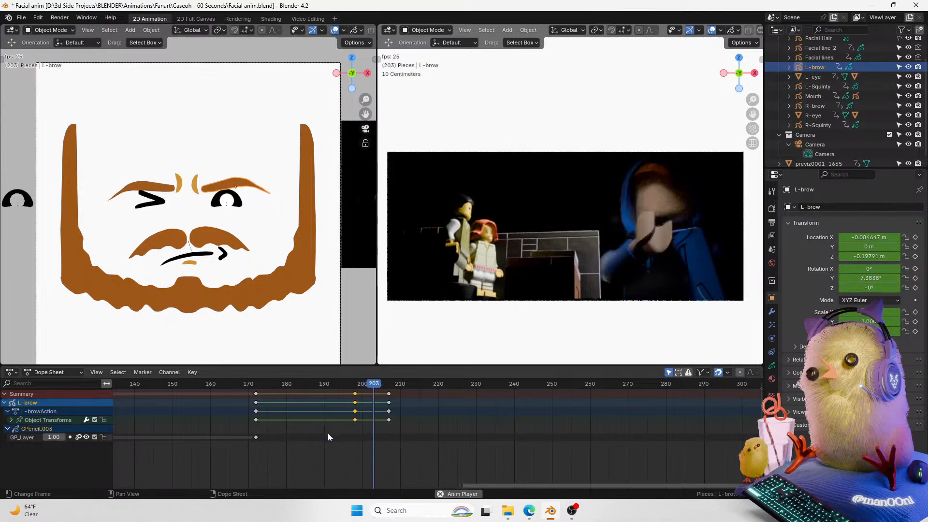
click(153, 202)
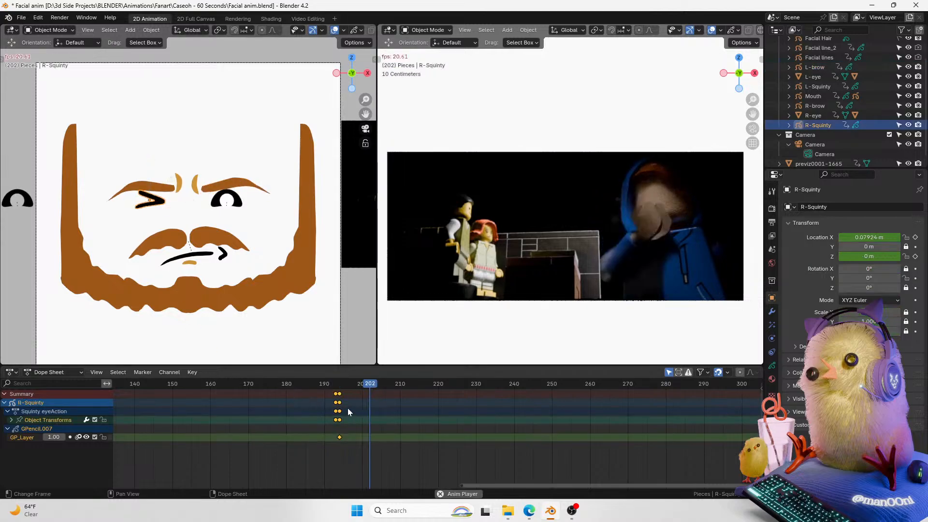
key(space)
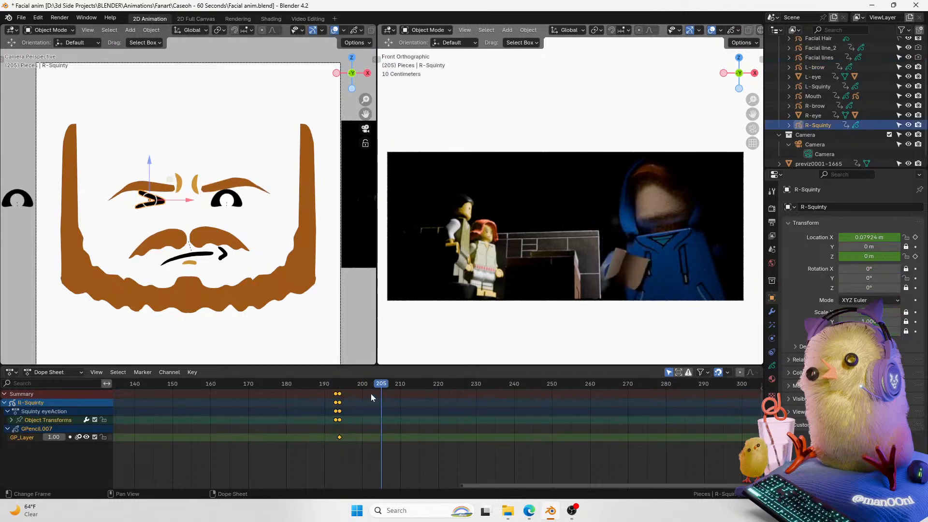
drag(376, 391, 366, 386)
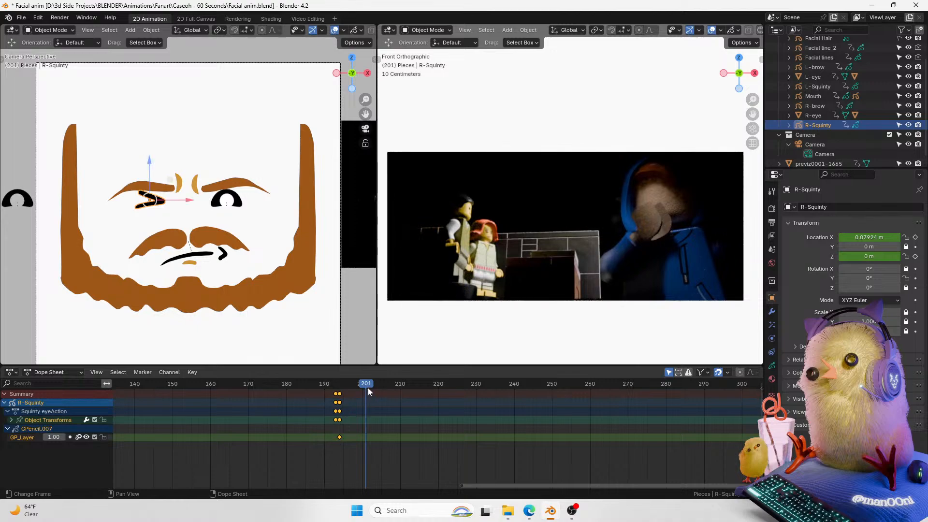
click(342, 401)
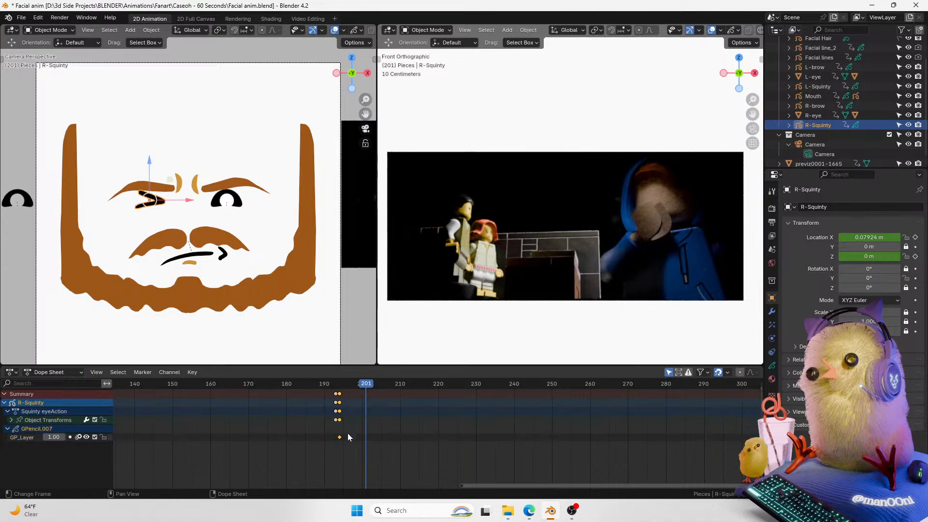
key(shift+d)
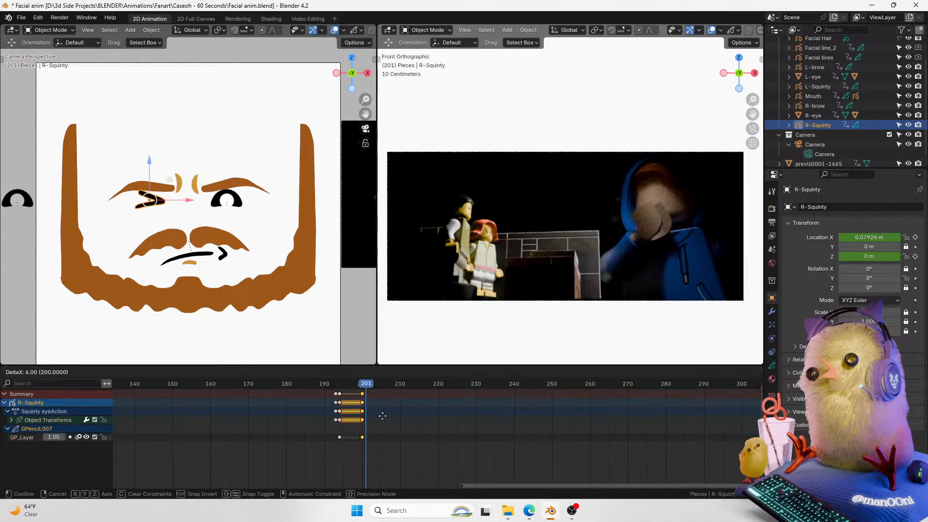
click(385, 414)
Step: Duplicate the R-Squinty's off-screen keyframe to frame 202
key(Right)
click(335, 395)
key(shift+d)
click(397, 411)
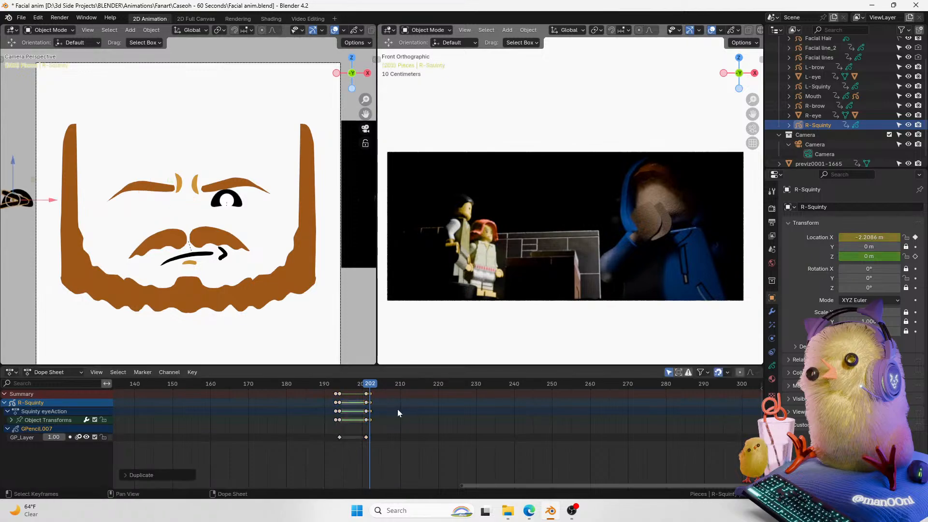
Step: Select the R-eye and duplicate its keyframes to about frame 200, then play back
click(23, 193)
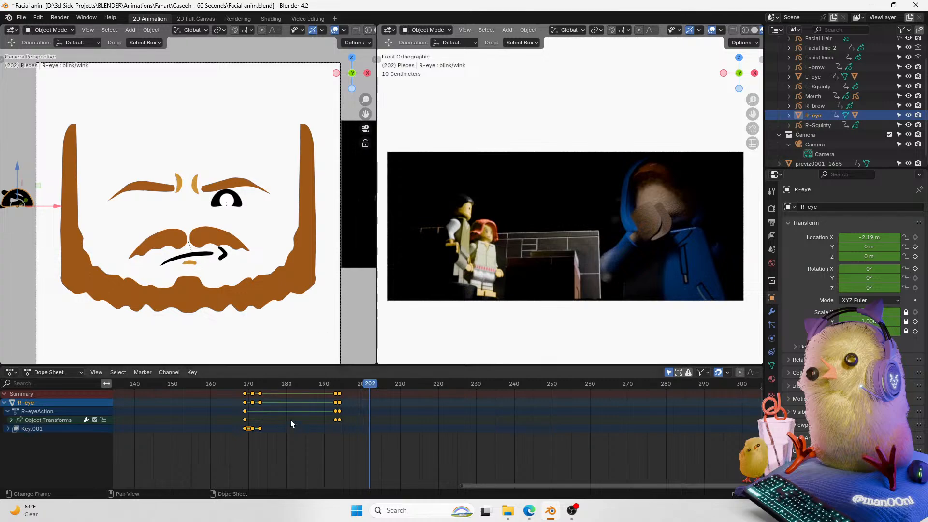
key(shift+d)
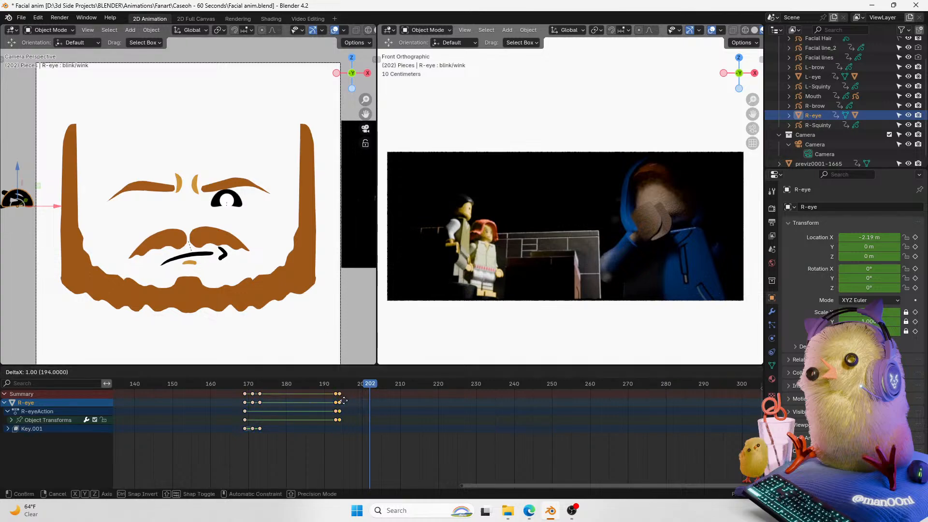
click(375, 402)
key(space)
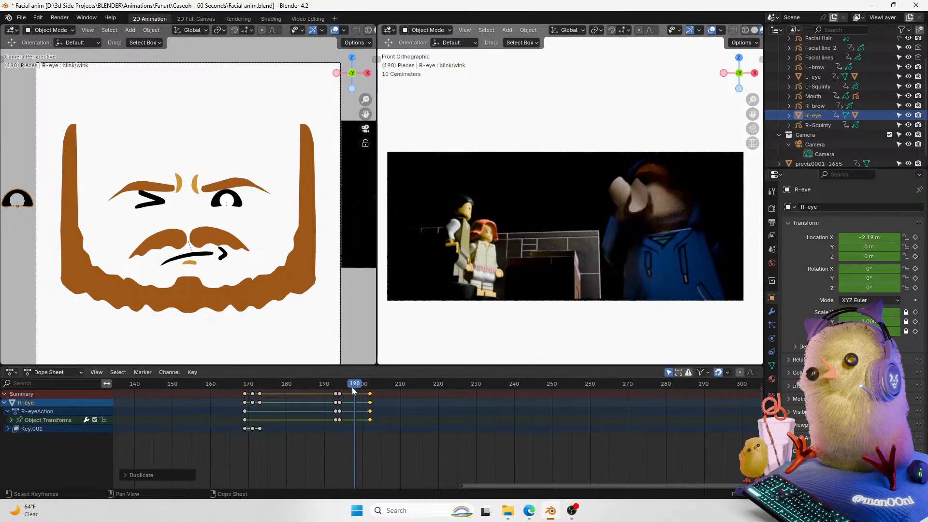
Step: Play back and step through the frames around 198 to 207 to check the eye swap
key(space)
click(348, 383)
key(space)
key(space)
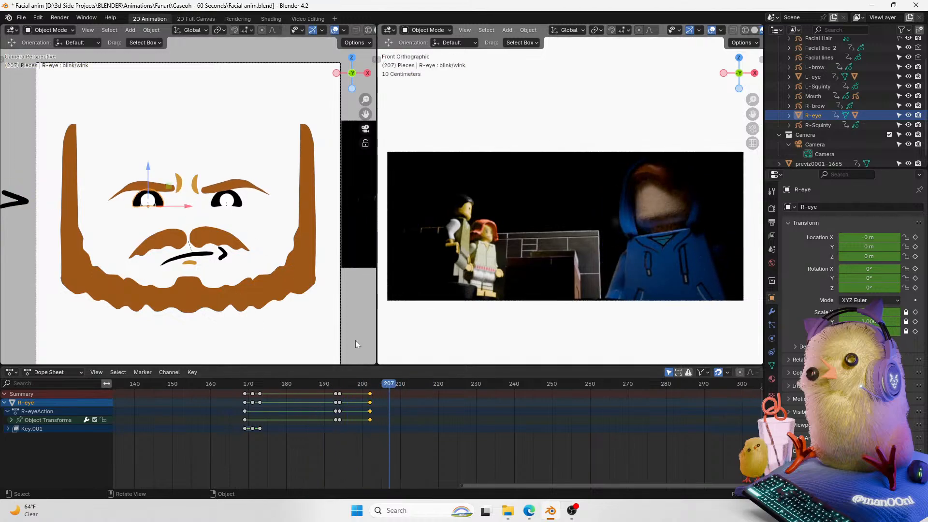
key(Left)
key(Left)
key(Left)
key(Left)
key(Left)
key(Left)
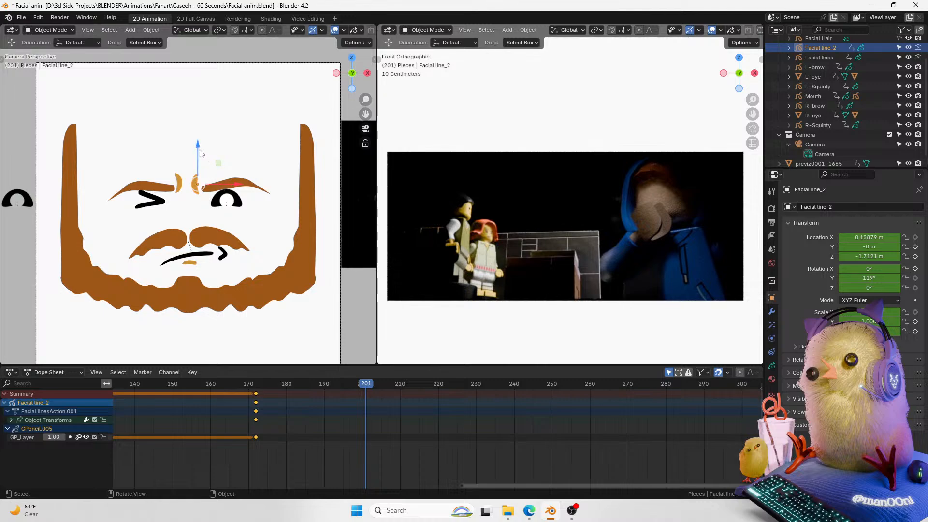
Step: At frame 201, rotate the Facial line_2 brow crease slightly
key(r)
click(234, 152)
drag(233, 184, 237, 183)
Step: Move the Facial line_2's new keyframe two frames earlier, to frame 199
drag(366, 388, 355, 388)
click(367, 396)
key(g)
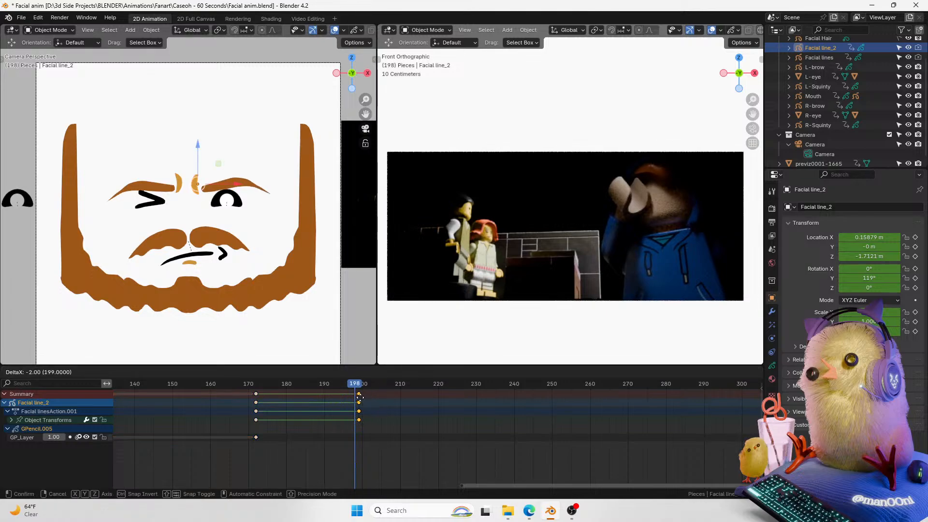
click(356, 397)
click(359, 388)
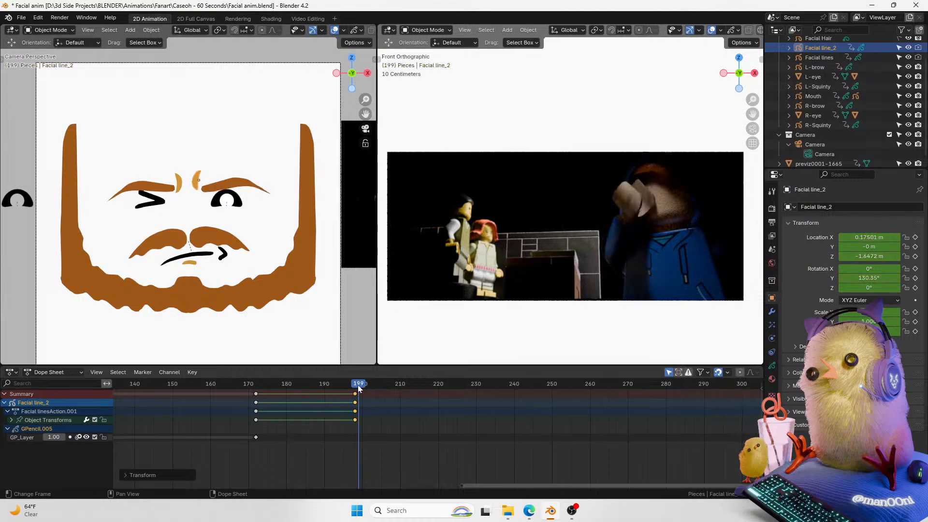
Step: Select the Facial lines and the R-brow, and raise the R-brow slightly along Z at about frame 206
click(179, 186)
drag(352, 387, 327, 386)
key(space)
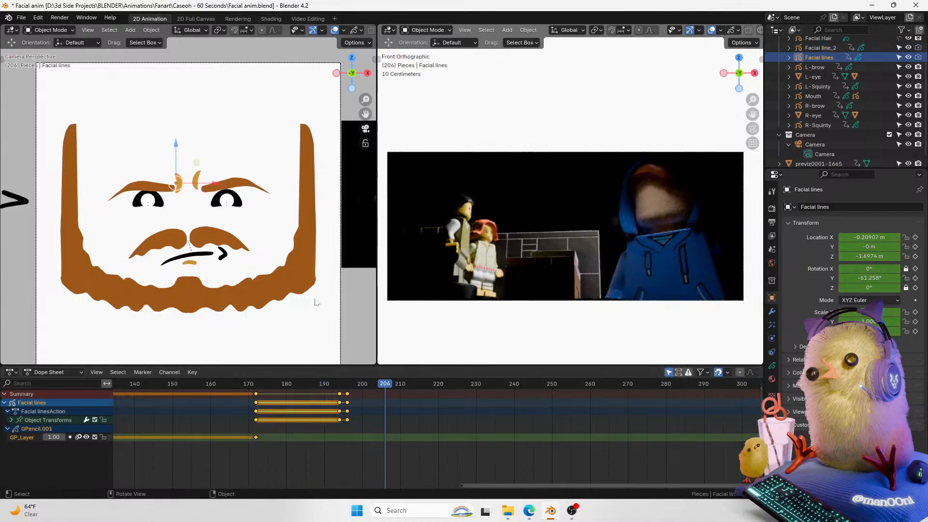
shift+click(159, 192)
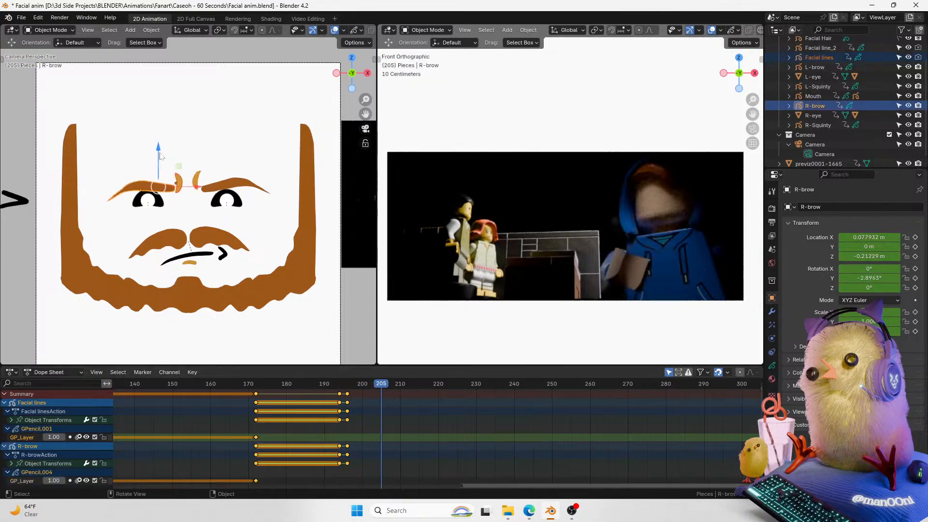
key(g)
key(z)
click(161, 146)
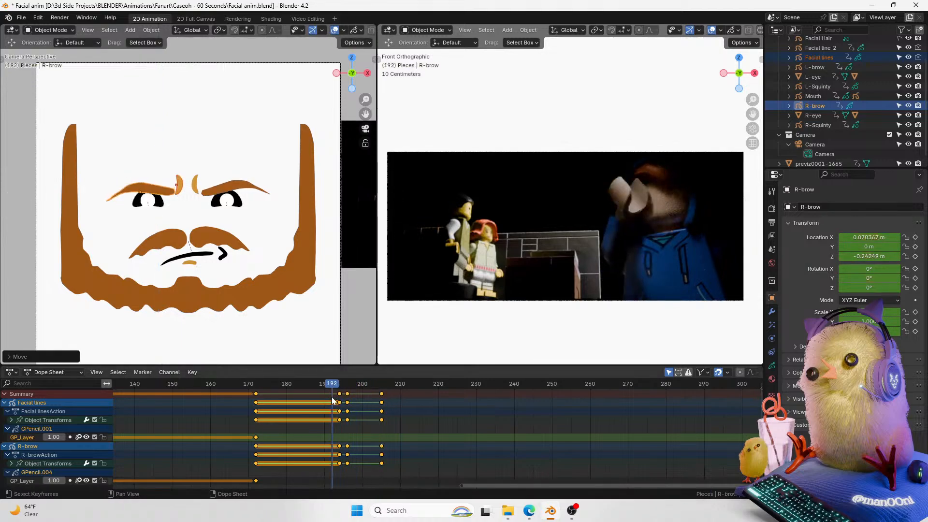
drag(391, 397, 368, 382)
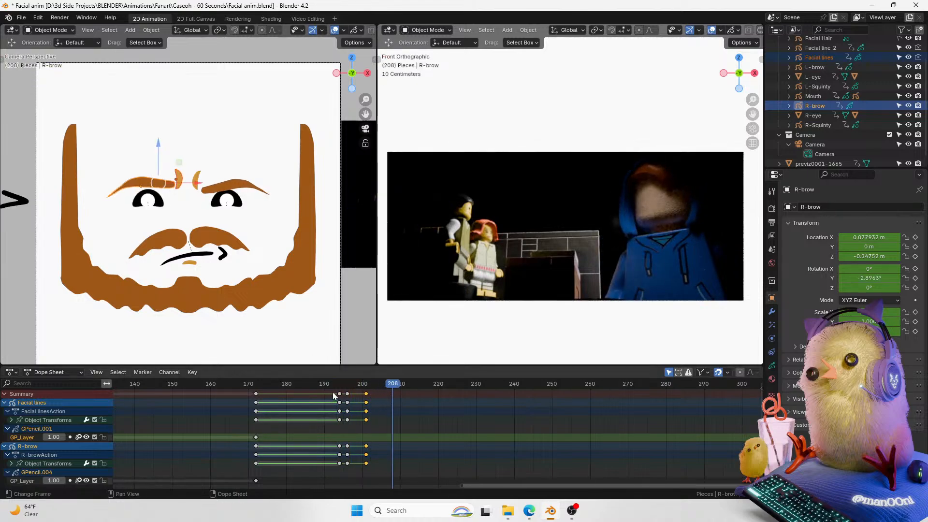
drag(160, 153, 163, 161)
key(ctrl+z)
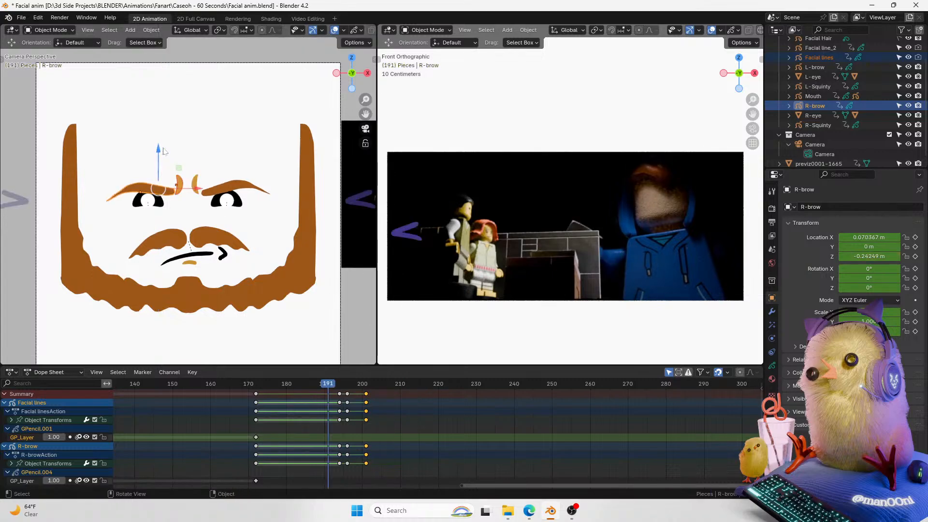
Step: At frame 211, lower the R-brow slightly
key(space)
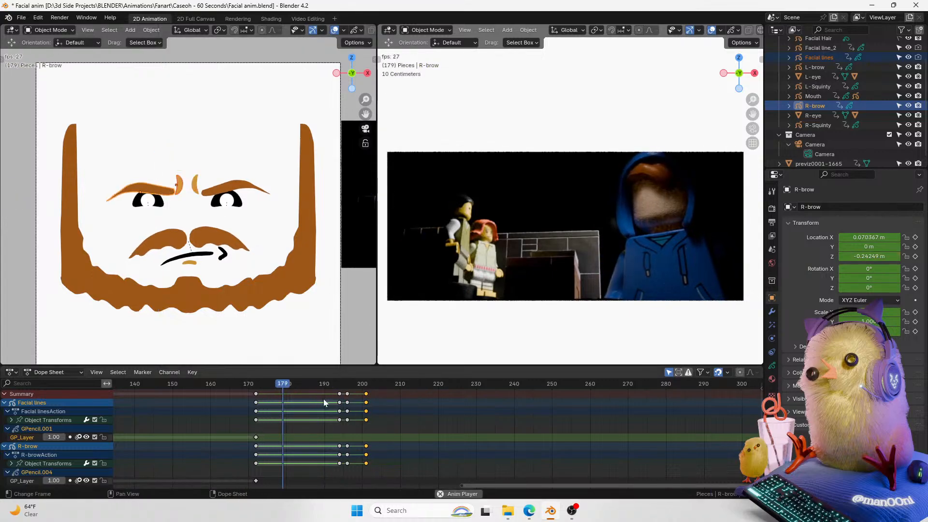
key(space)
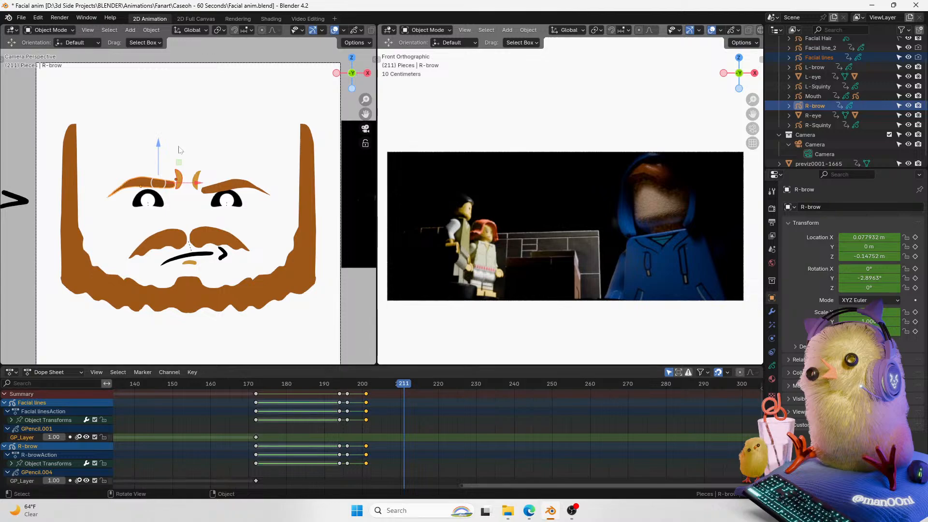
drag(158, 143, 163, 156)
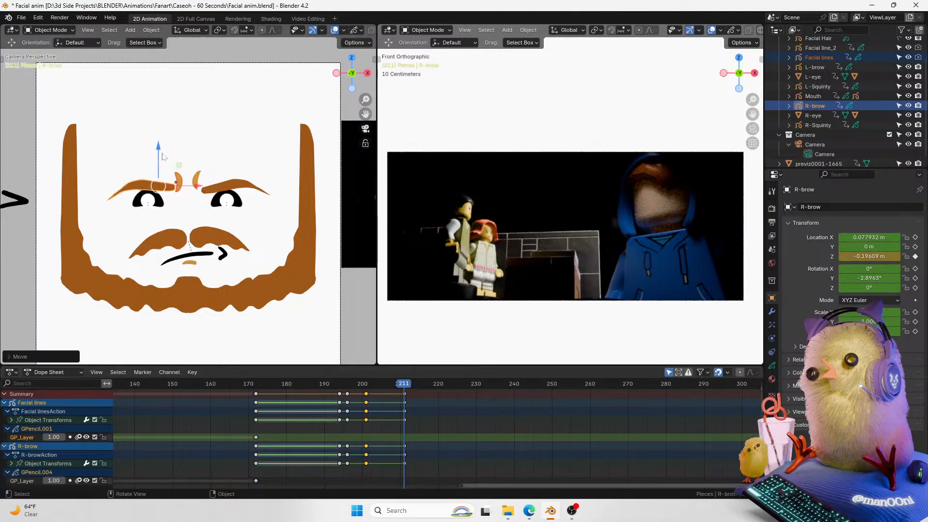
Step: At frame 211, rotate the L-brow slightly and reposition its new keyframe in the timeline
click(221, 188)
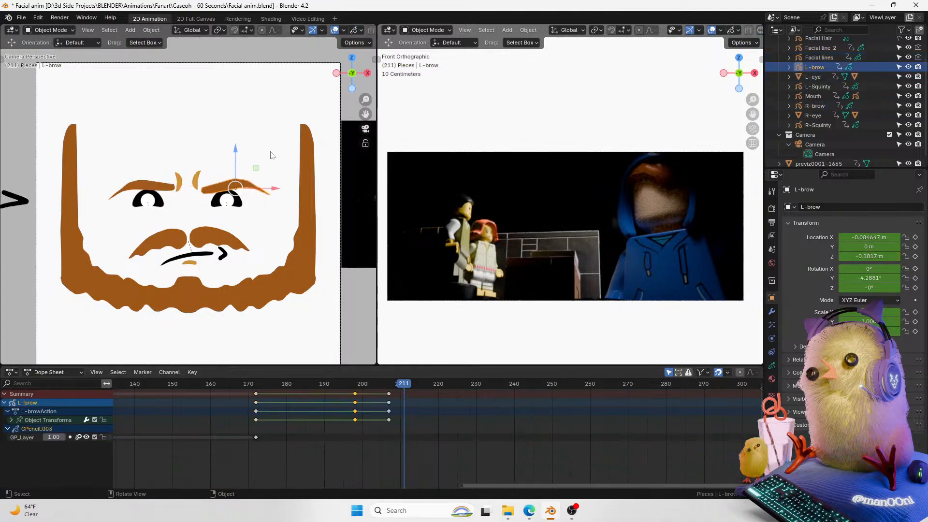
key(r)
click(271, 152)
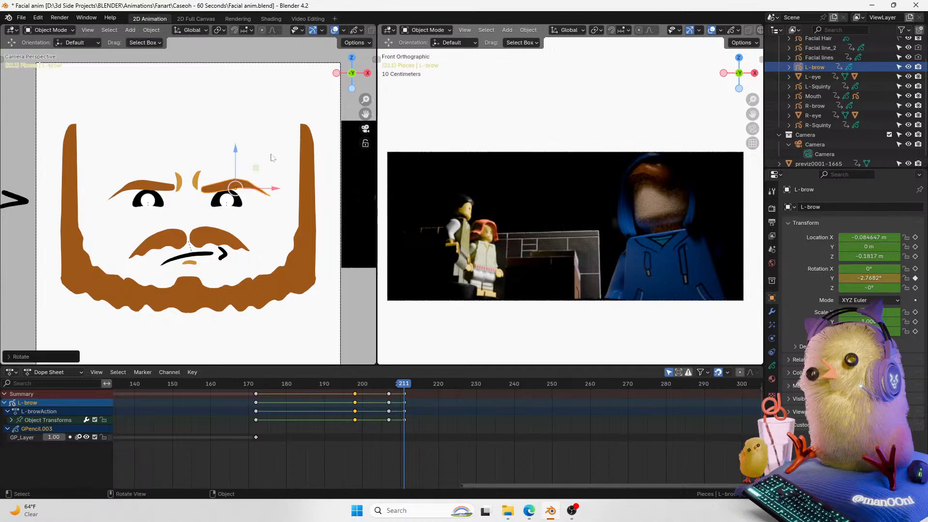
drag(398, 385, 340, 385)
key(g)
click(391, 396)
Step: At frame 216, select the Facial line_2 crease, move it up slightly and rotate it
drag(365, 113, 380, 111)
click(404, 438)
key(space)
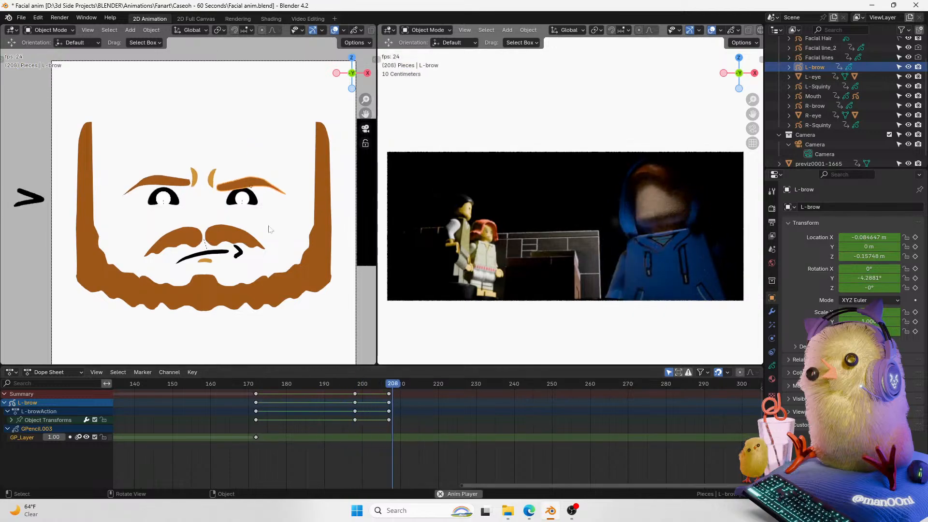
click(212, 178)
key(space)
key(g)
click(230, 153)
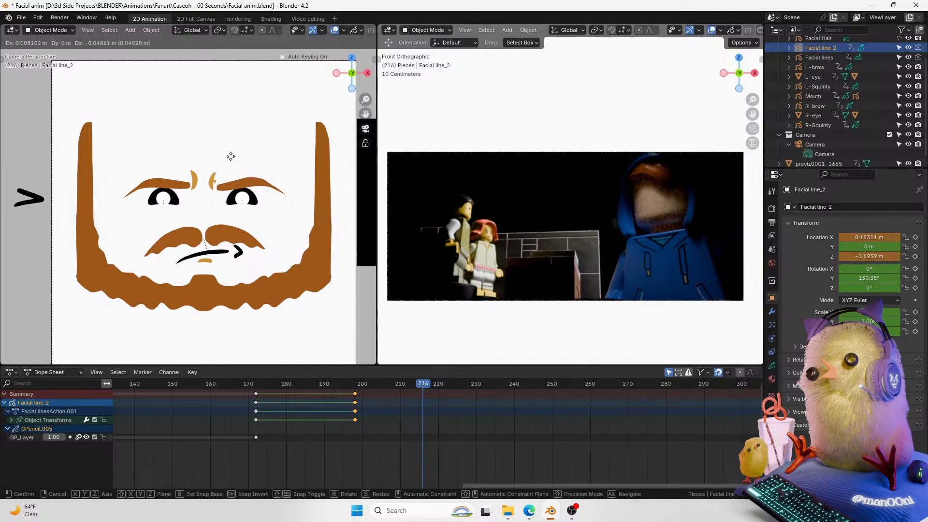
key(r)
click(242, 147)
Step: Scrub and play back the section around frames 200 to 216 to check the brow motion
drag(416, 383, 349, 386)
key(space)
key(space)
key(space)
key(space)
drag(409, 384, 388, 383)
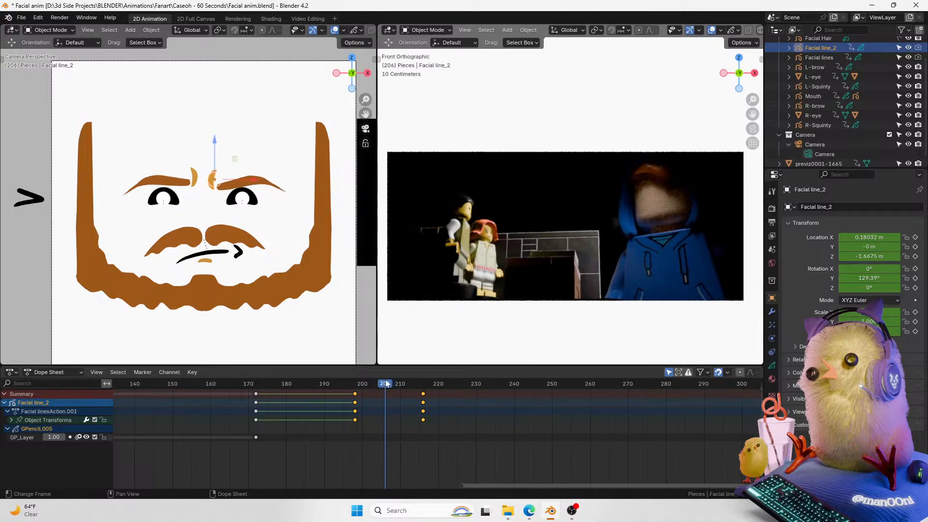
key(Right)
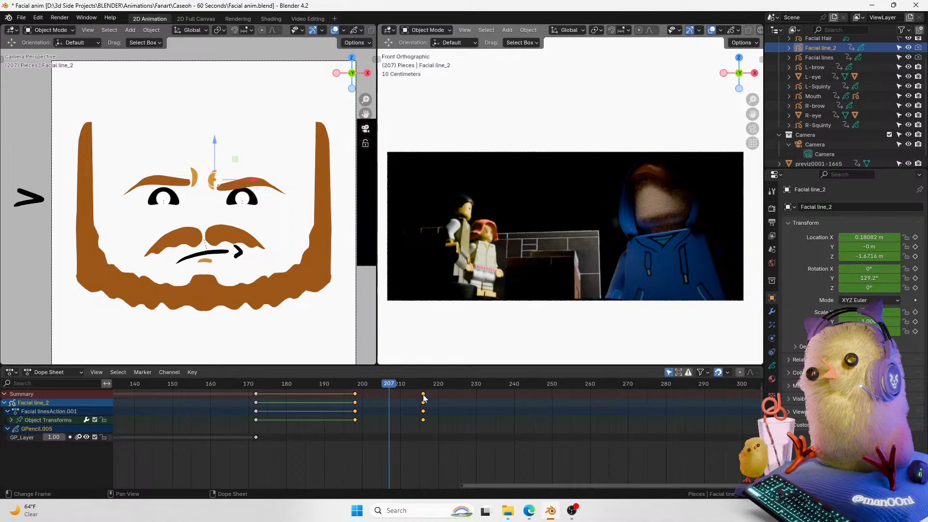
Step: Move the Facial line_2 crease's new keyframe to frame 207 and set the selected keyframes' interpolation to Constant
key(g)
click(399, 410)
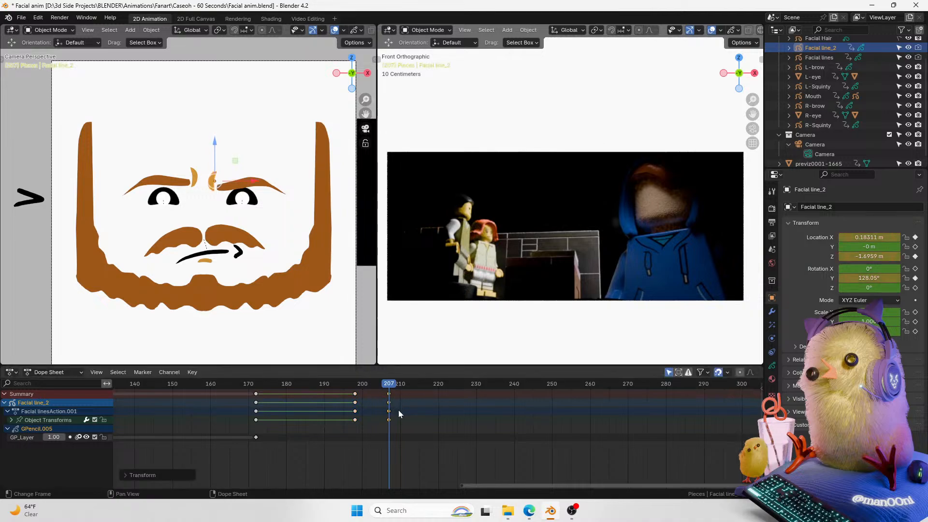
key(a)
key(t)
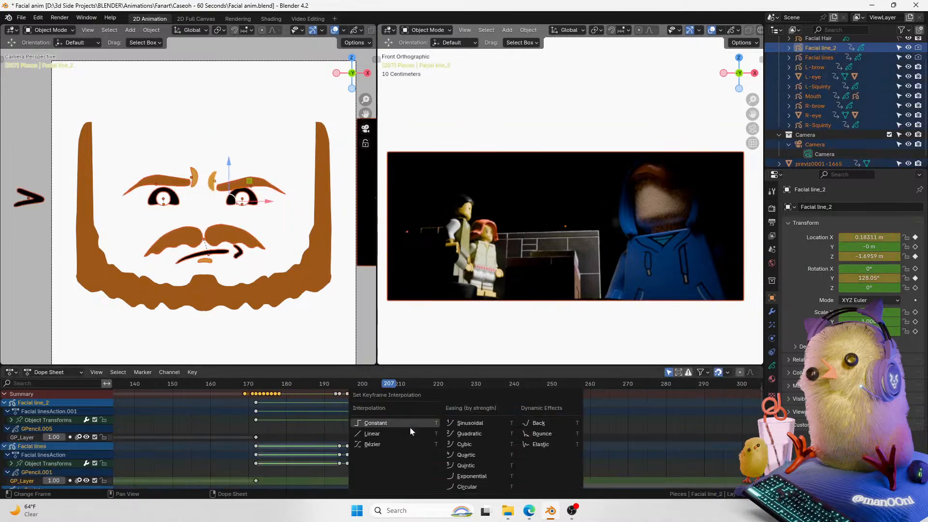
click(395, 423)
Step: Scrub and play back the section around frames 190 to 230 to check the crease motion
click(377, 385)
drag(377, 386, 321, 415)
click(263, 353)
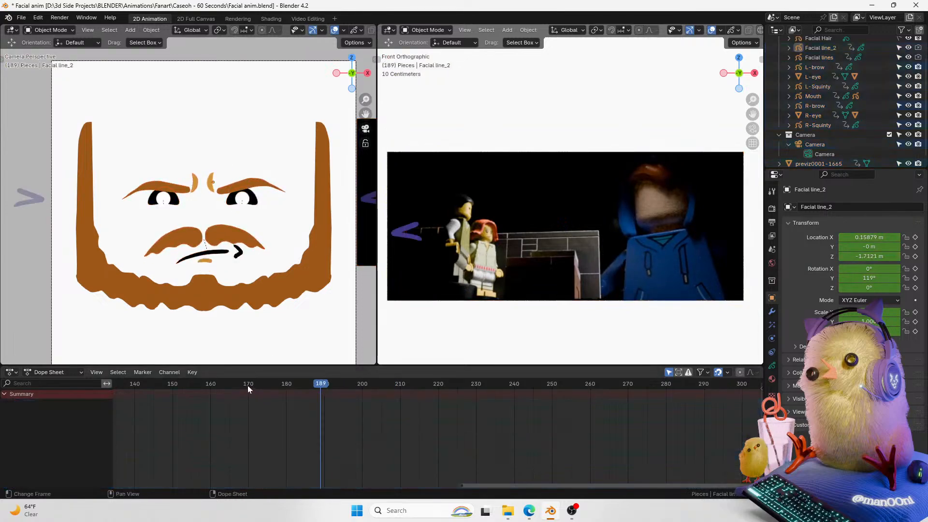
key(space)
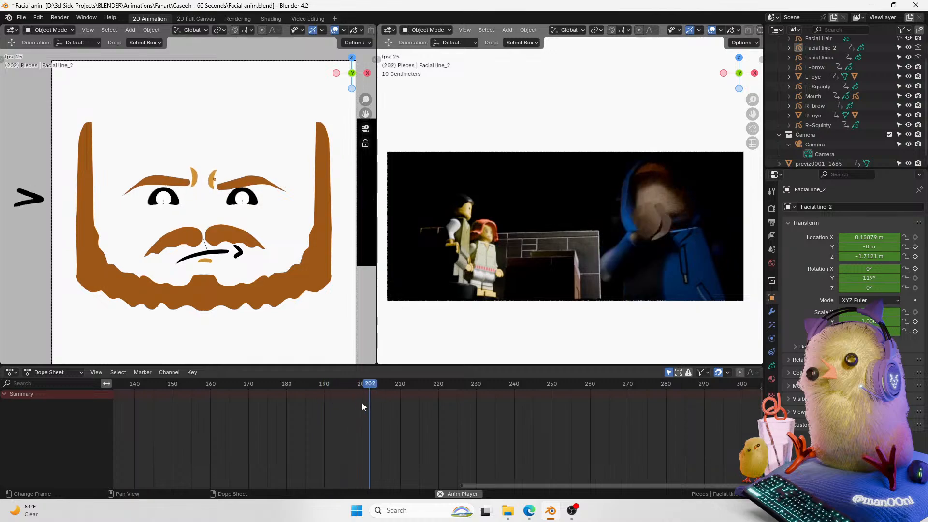
key(space)
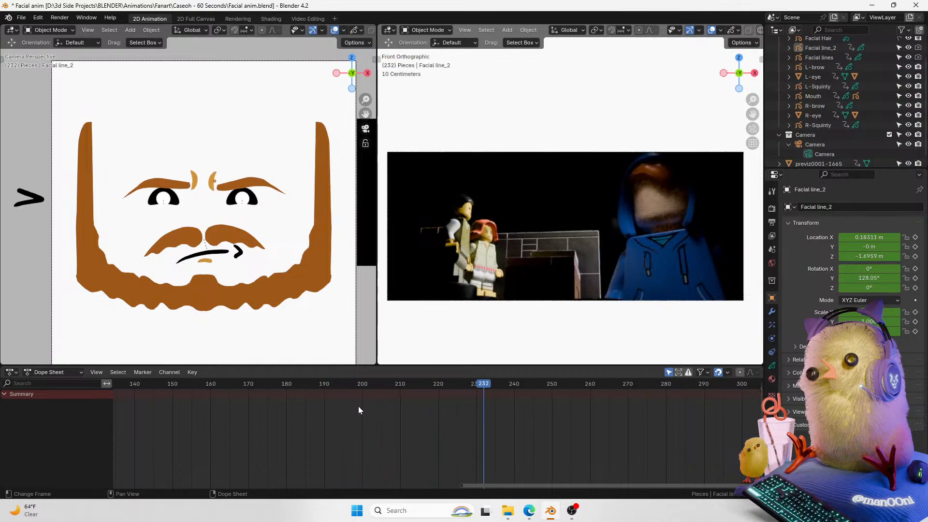
Step: Select the mouth and play back from frame 168 to review its motion
click(216, 256)
click(225, 383)
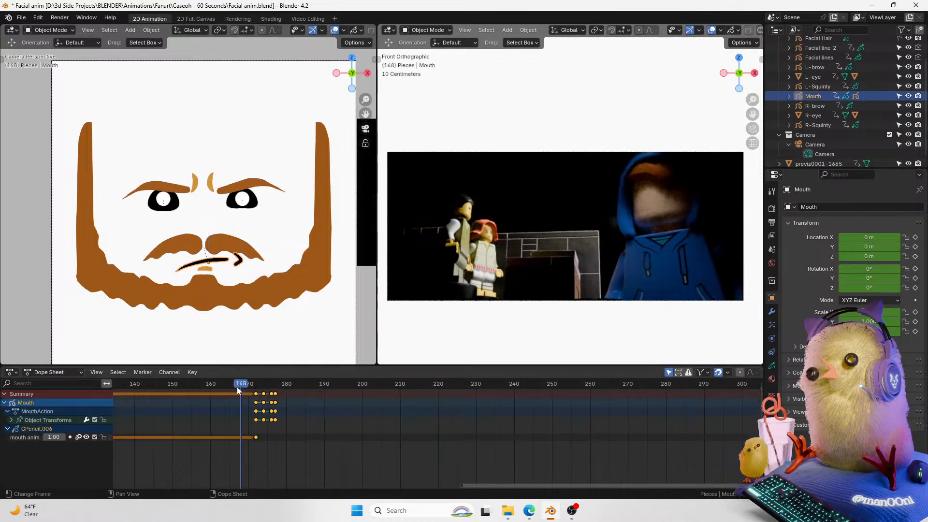
key(space)
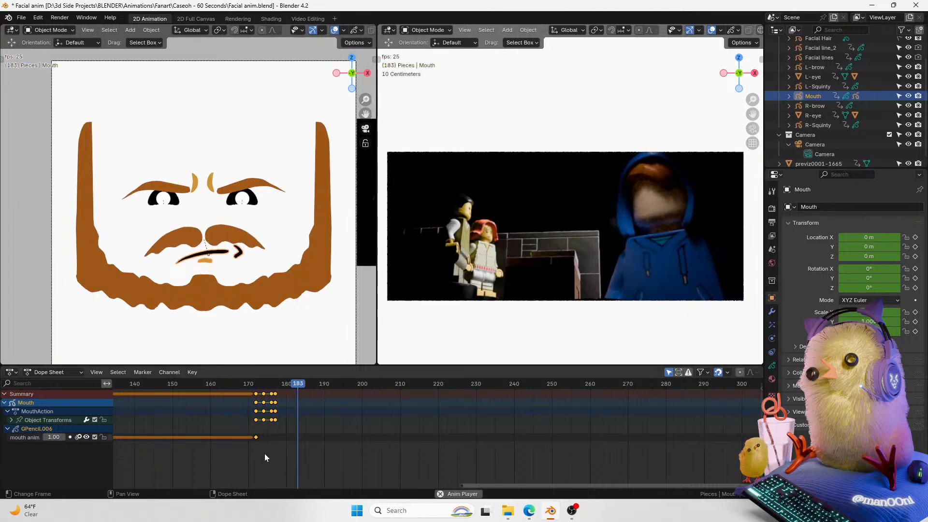
key(space)
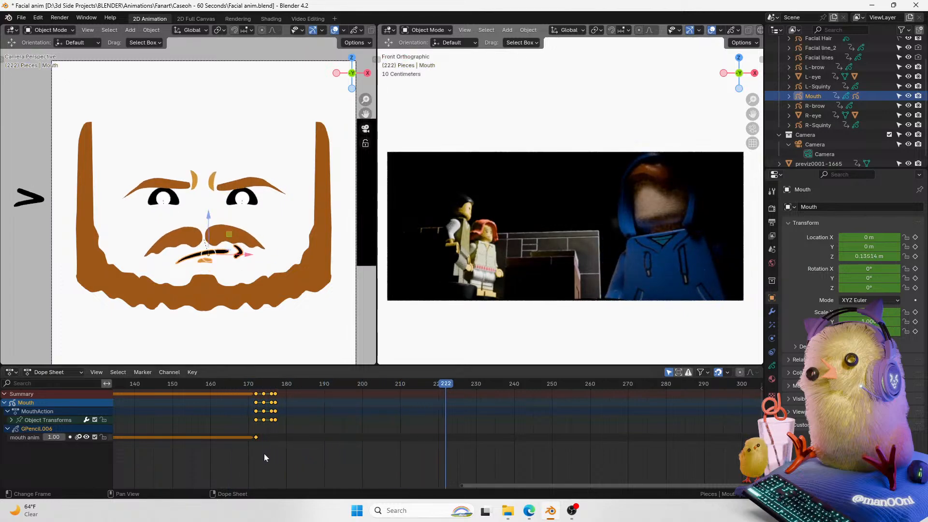
key(r)
key(Escape)
key(r)
key(Escape)
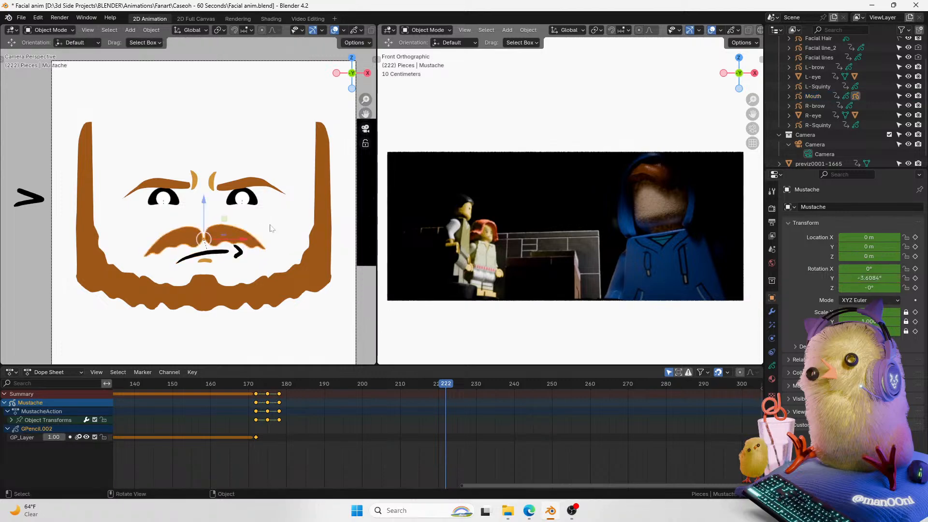
key(r)
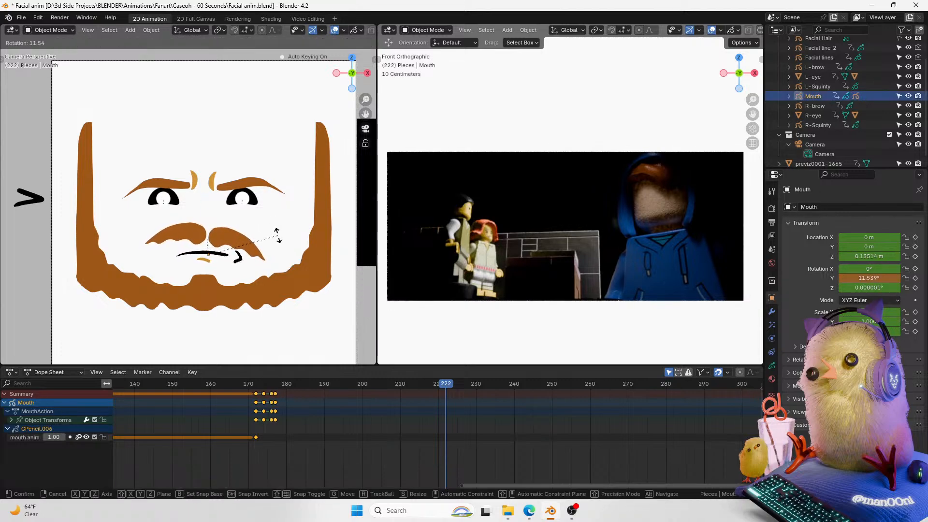
key(Escape)
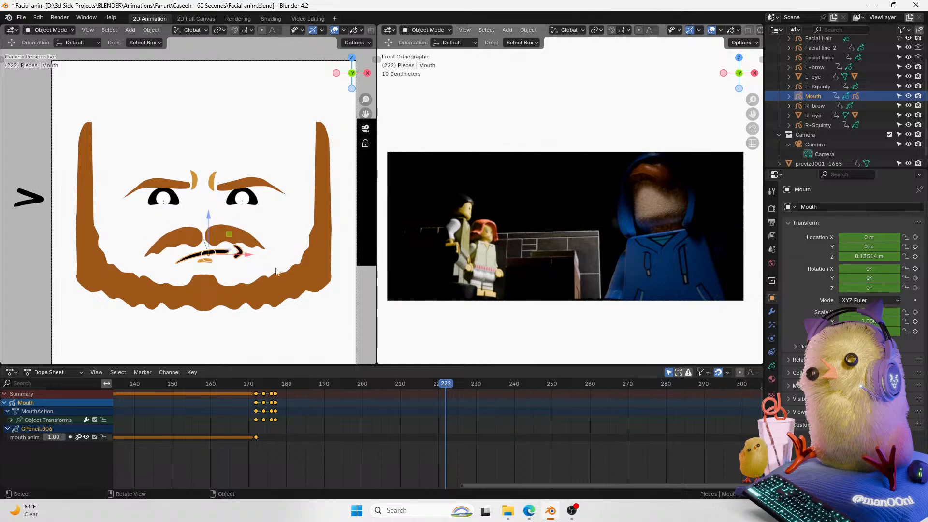
Step: At frame 209, insert a keyframe on the mouth's current transform
drag(404, 392, 278, 402)
key(space)
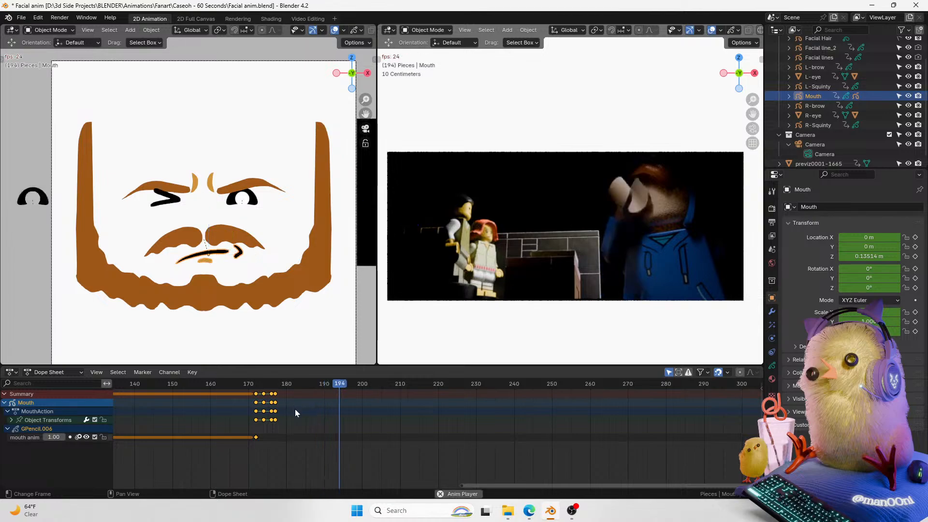
key(space)
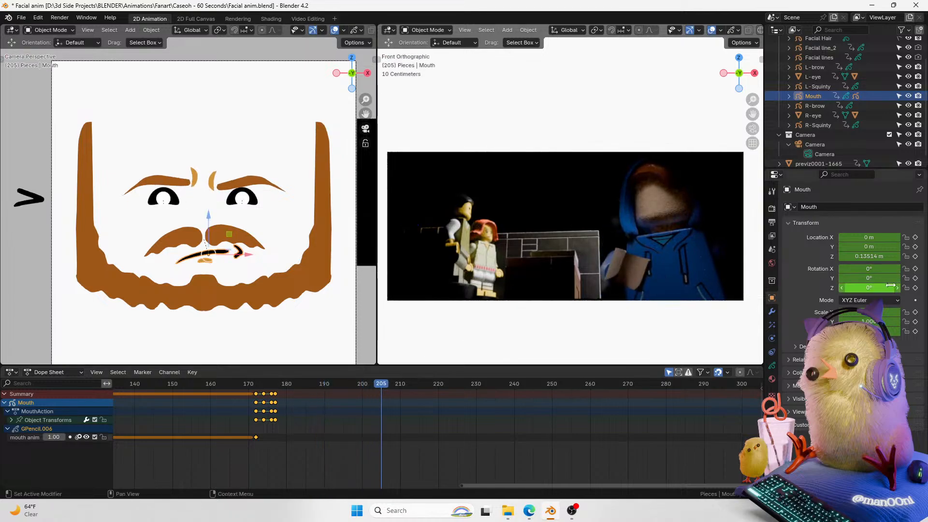
key(Right)
key(Right)
key(Right)
key(Right)
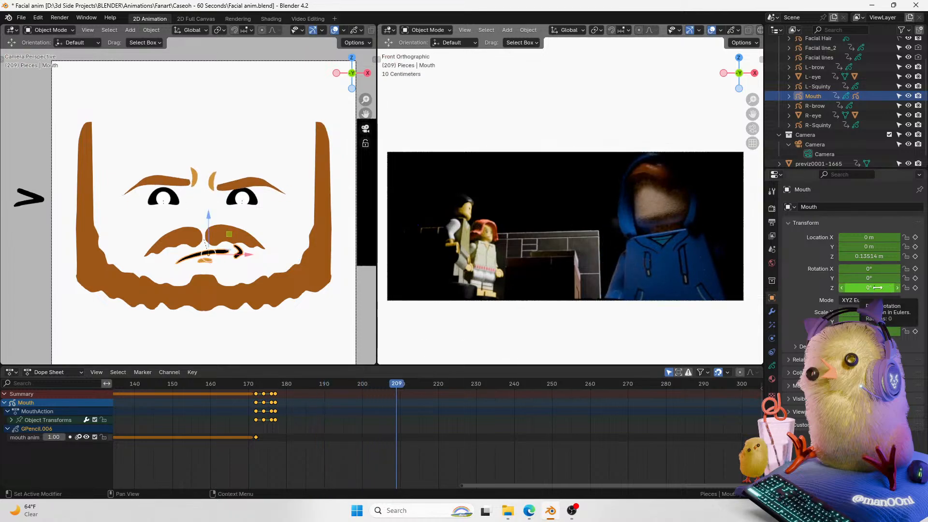
key(i)
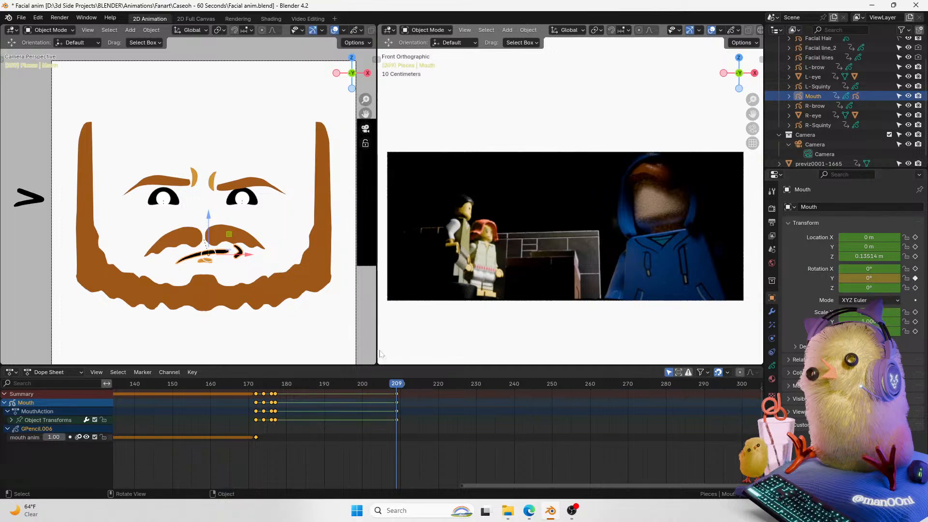
Step: At frame 211, rotate the mouth about 6° and raise it slightly along Z
key(Right)
key(Right)
key(r)
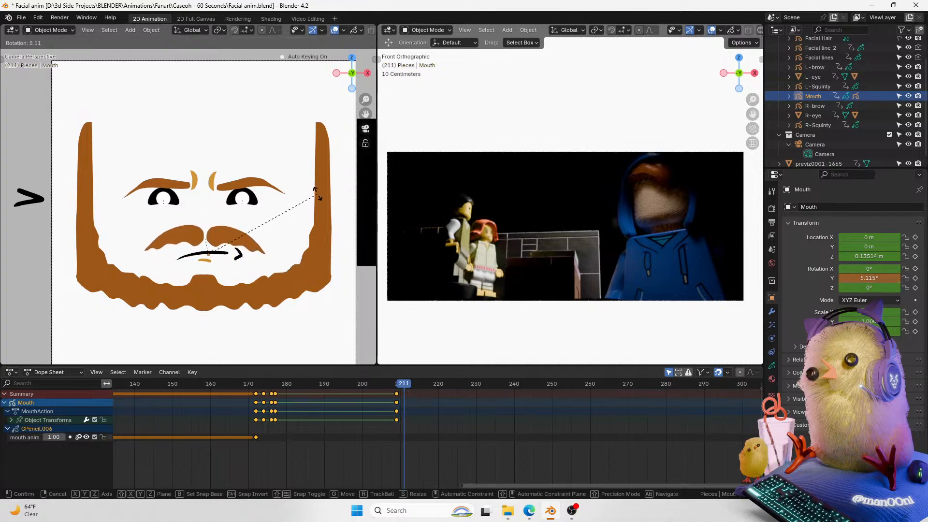
click(316, 194)
key(g)
key(z)
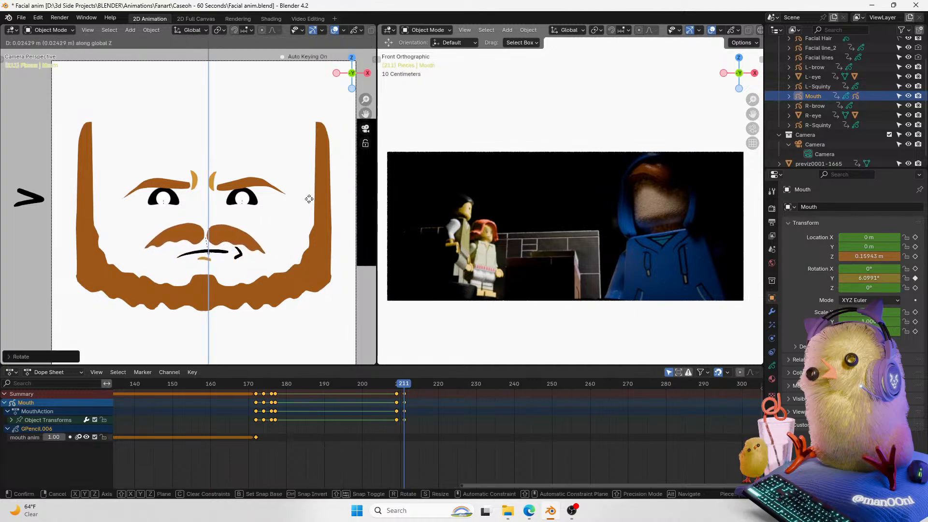
click(309, 198)
Step: At frame 211, set the mustache's Y rotation to -8° and lower it slightly
click(248, 238)
click(869, 278)
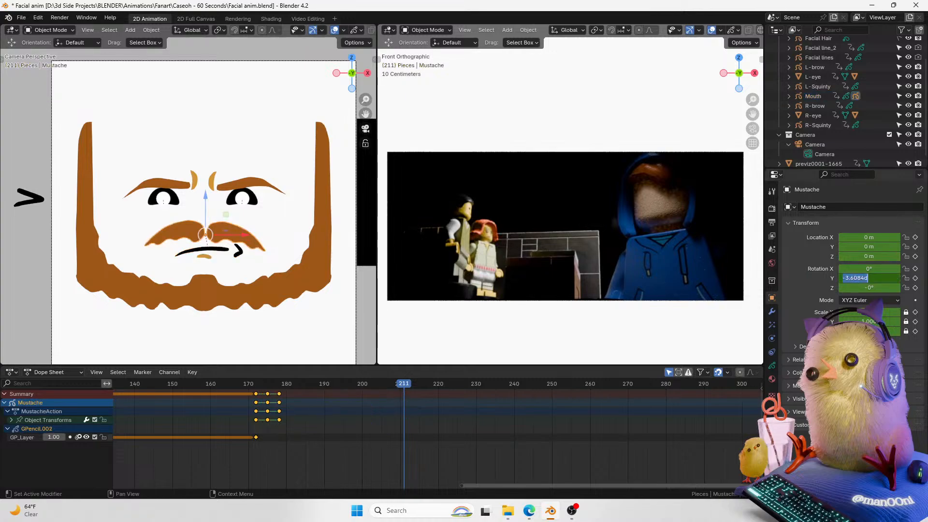
text(-20)
key(Return)
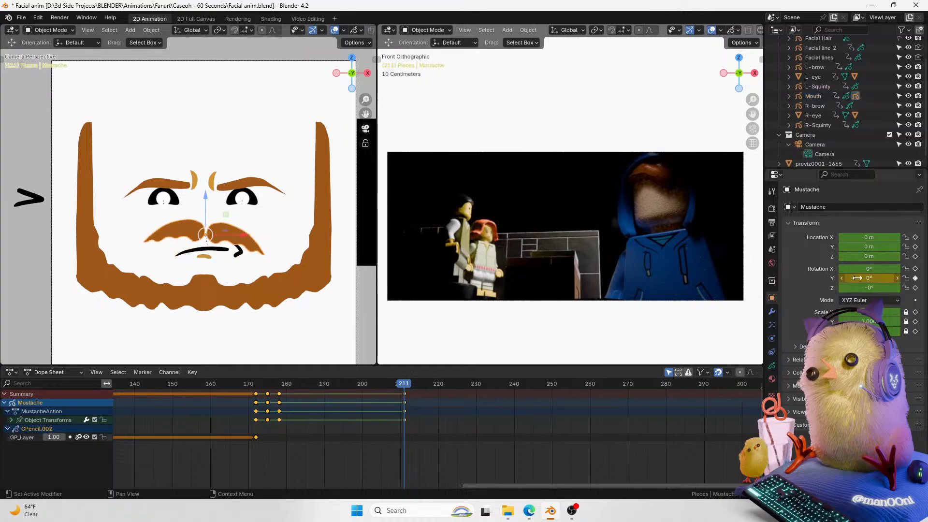
drag(838, 281, 845, 281)
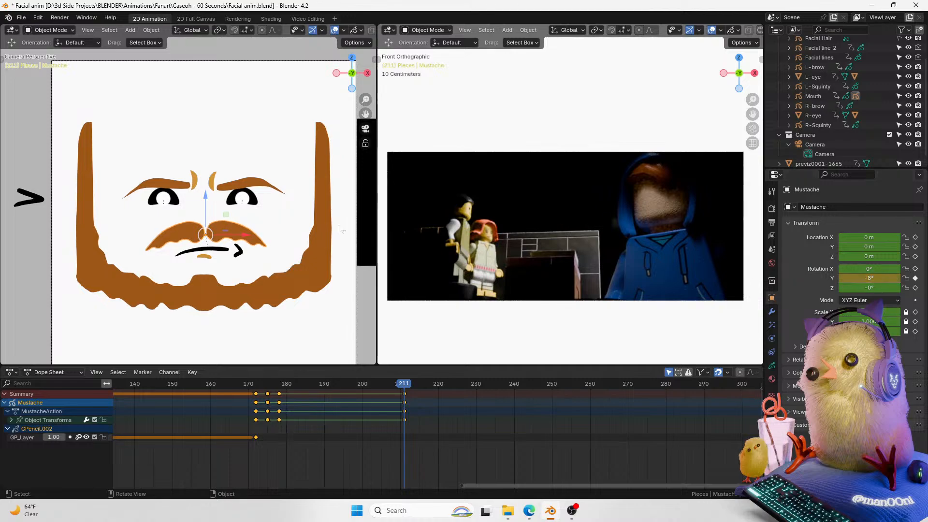
drag(208, 206, 209, 214)
Step: Shift the mustache's new keyframe later to about frame 214, checking it with playback
mouse_move(404, 388)
mouse_down()
mouse_move(382, 390)
mouse_move(426, 385)
mouse_move(384, 388)
mouse_move(405, 384)
mouse_move(386, 386)
mouse_move(412, 393)
mouse_up()
key(space)
key(space)
click(396, 387)
key(space)
key(space)
click(397, 387)
key(g)
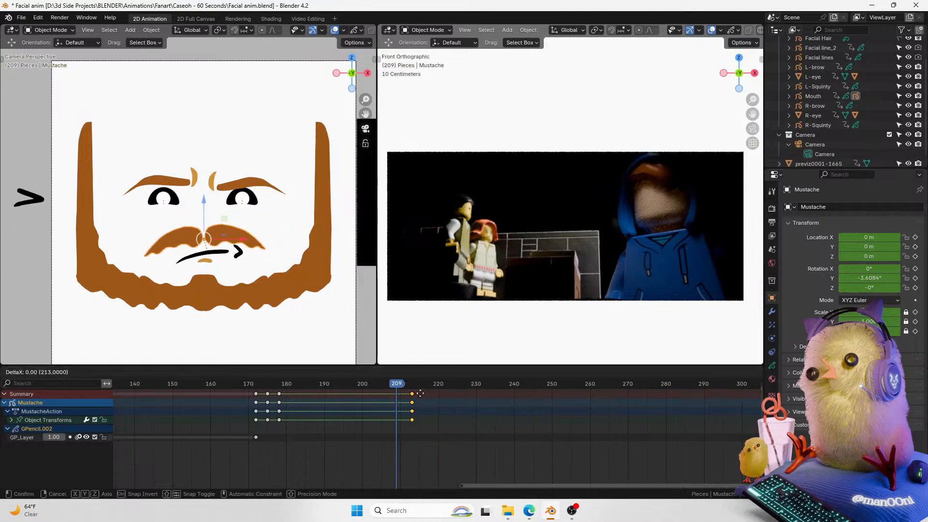
click(426, 393)
key(space)
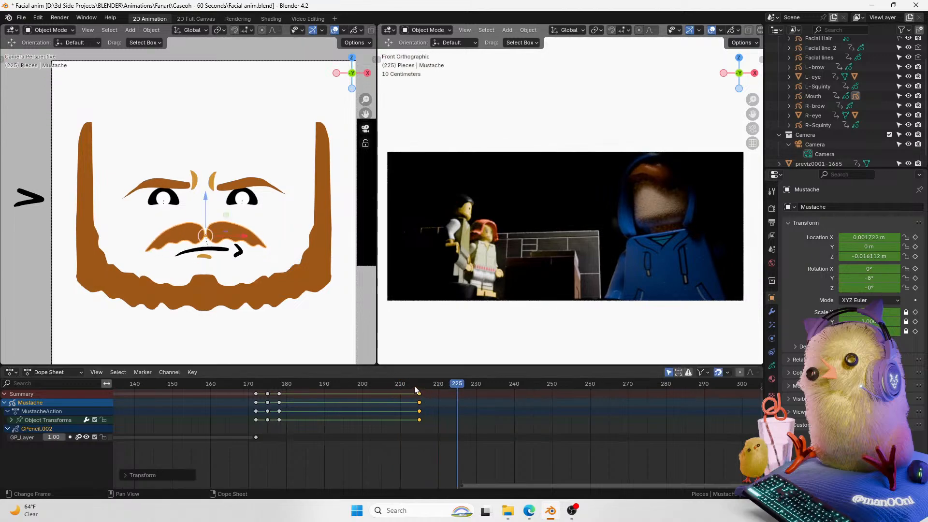
key(space)
key(g)
click(421, 392)
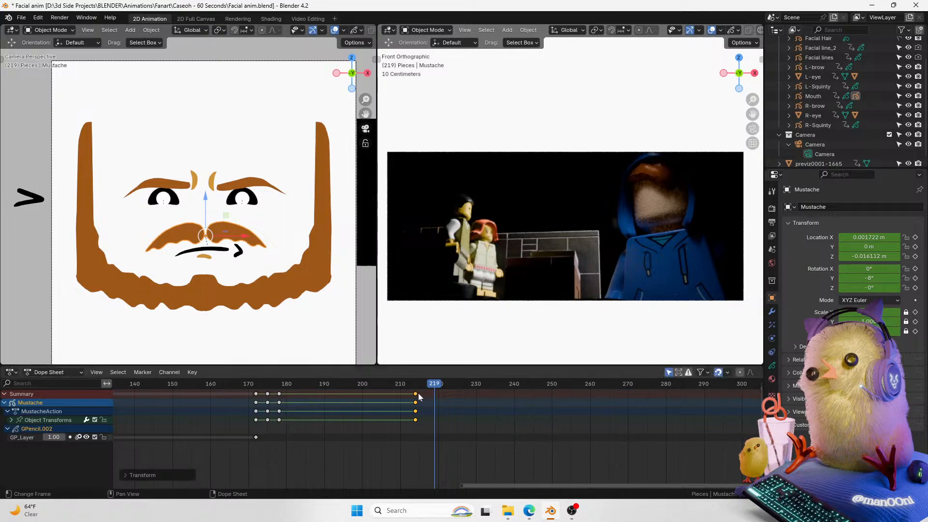
Step: Scrub and play back the mustache section around frame 209
click(397, 387)
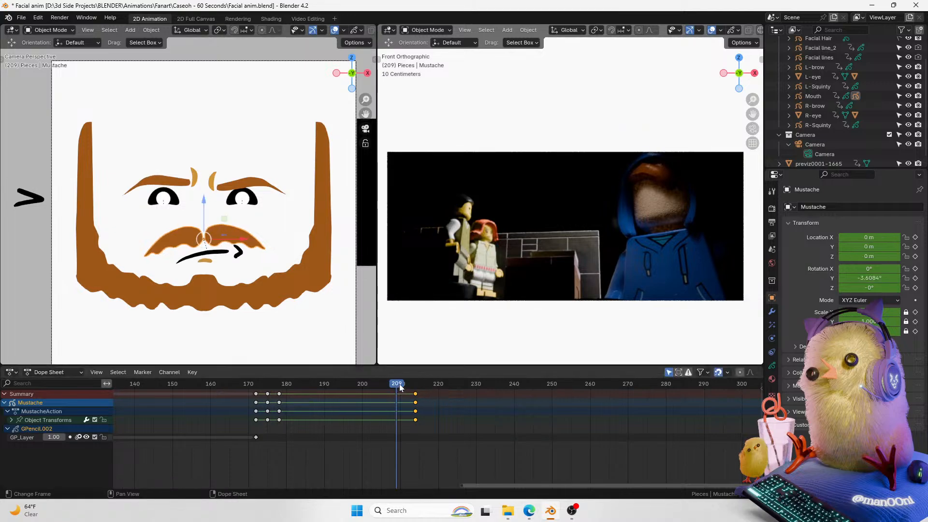
click(480, 447)
key(space)
key(space)
drag(402, 382, 363, 398)
key(space)
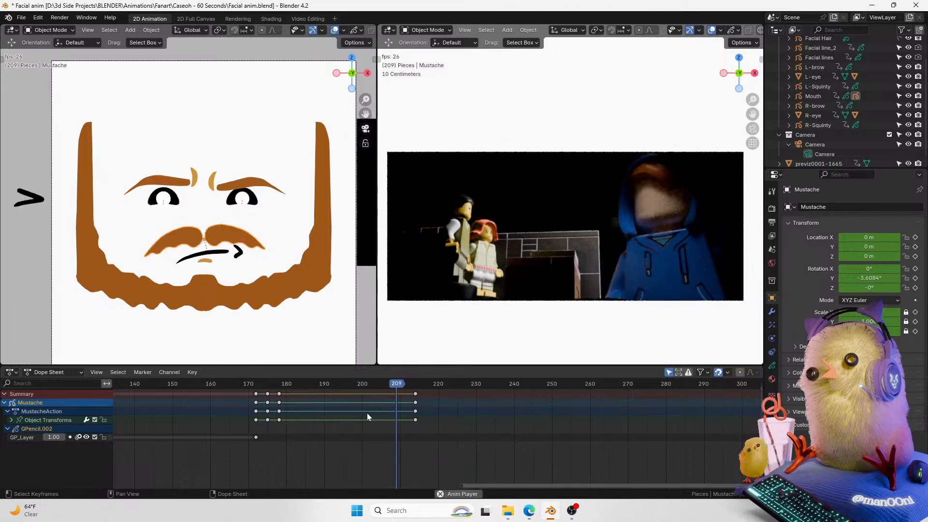
Step: Play back the section around frames 190 to 220 to check the crease timing
key(space)
Step: Select the Facial line_2 crease and change the interpolation of all its keyframes
click(214, 182)
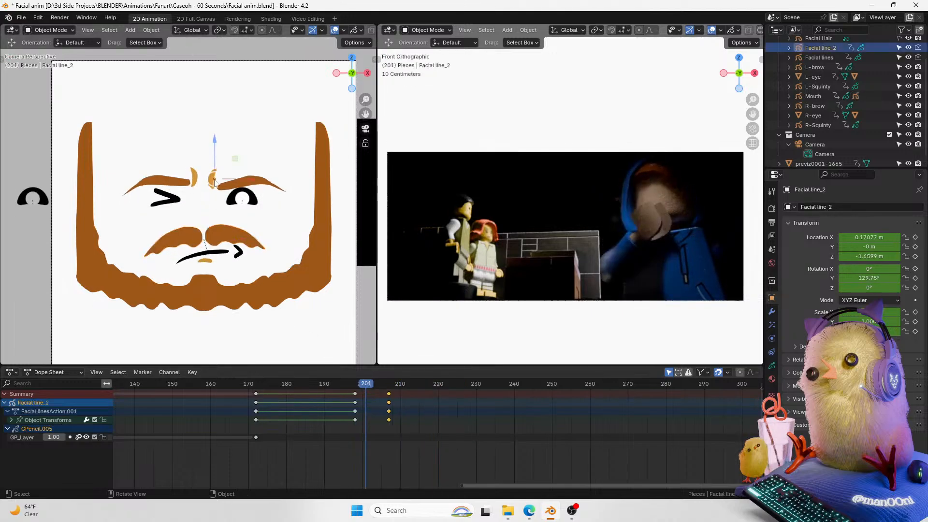
key(a)
key(t)
click(379, 405)
click(344, 385)
key(space)
key(space)
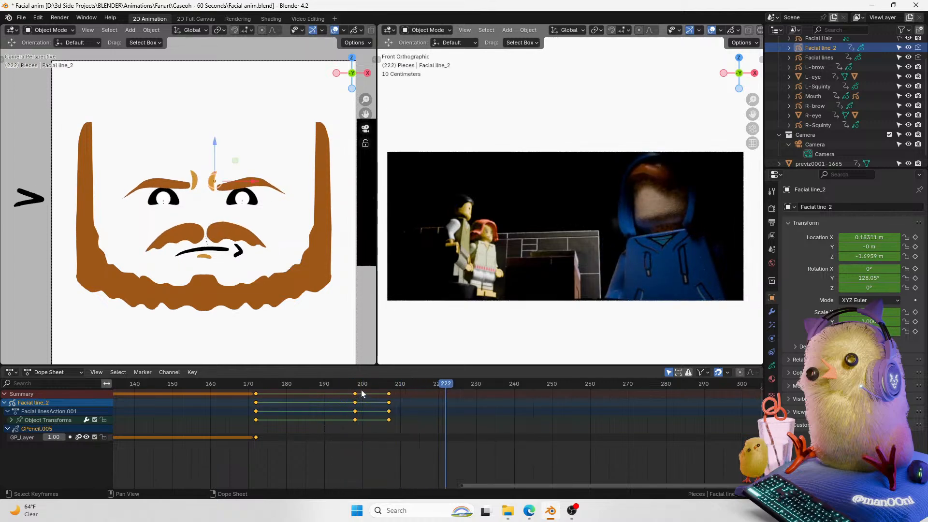
click(330, 385)
key(space)
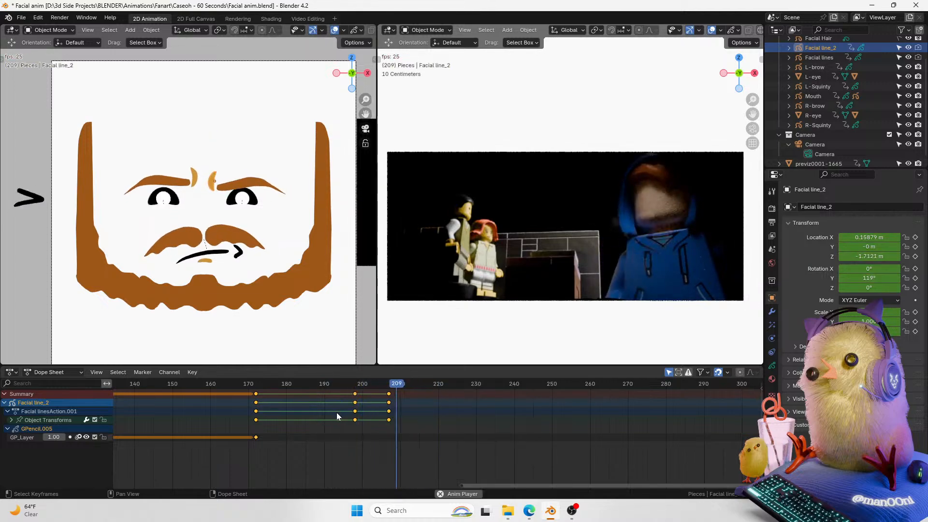
key(space)
drag(349, 396, 262, 462)
key(space)
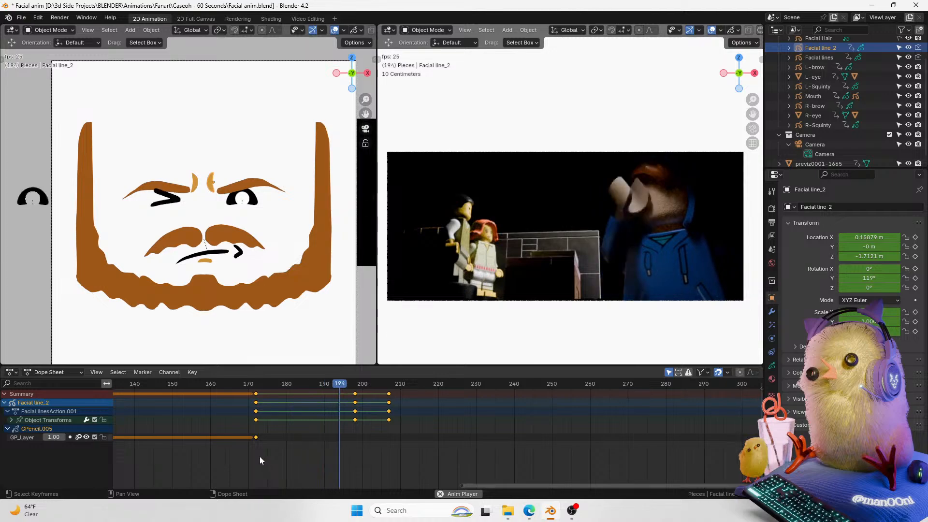
key(space)
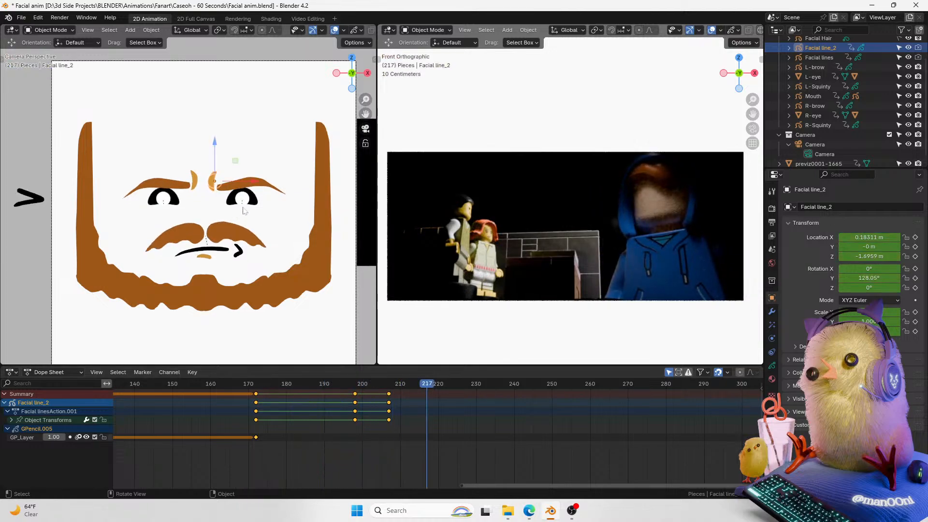
Step: Select both eyes and review their keyframes and playback around frames 169 to 178
drag(257, 389, 167, 417)
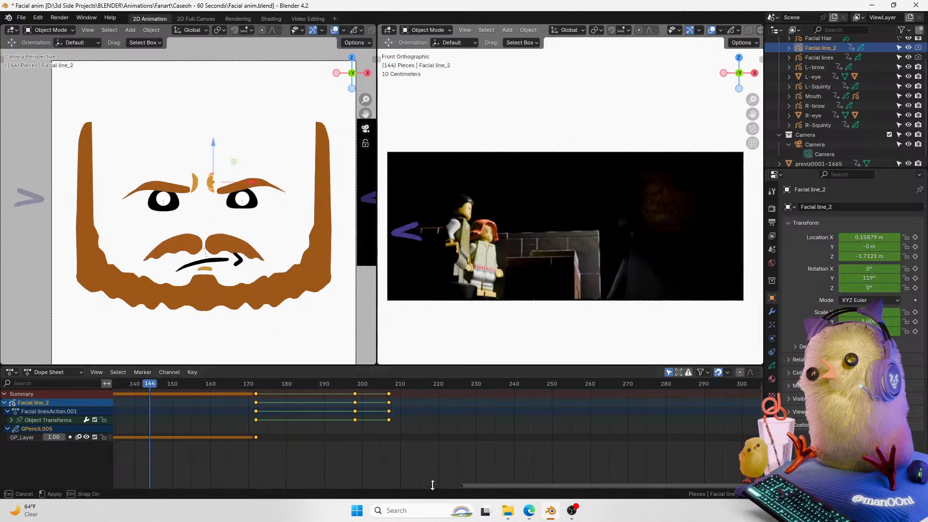
drag(473, 482, 383, 457)
click(241, 200)
click(172, 206)
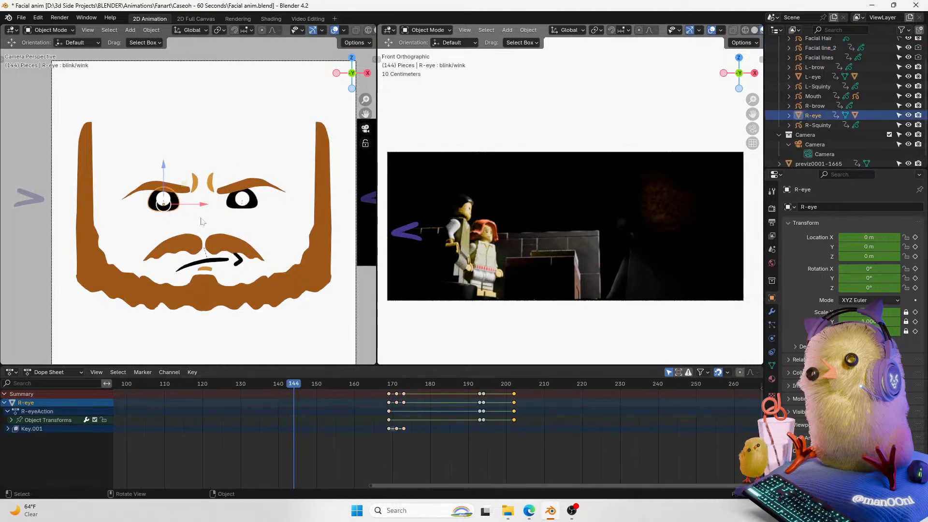
shift+click(247, 208)
drag(295, 384, 411, 390)
drag(402, 485, 450, 459)
drag(307, 387, 287, 389)
key(g)
key(x)
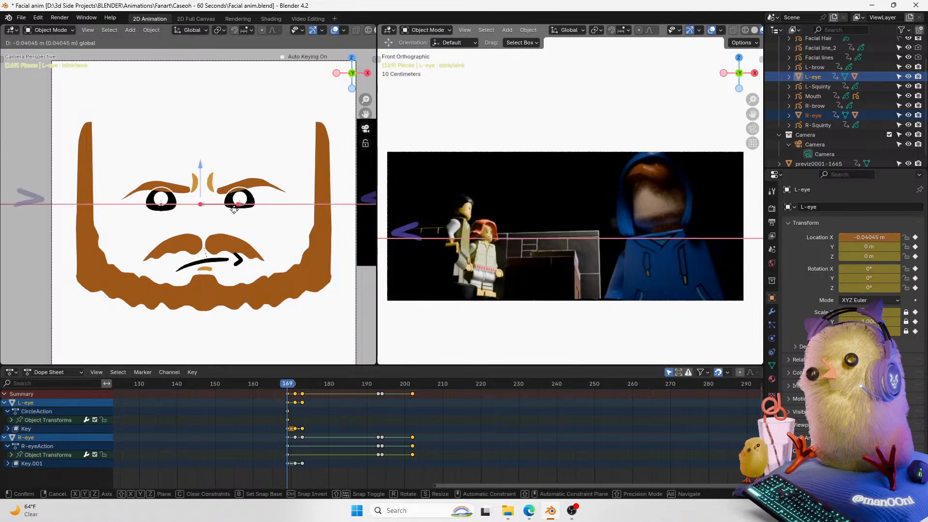
key(Escape)
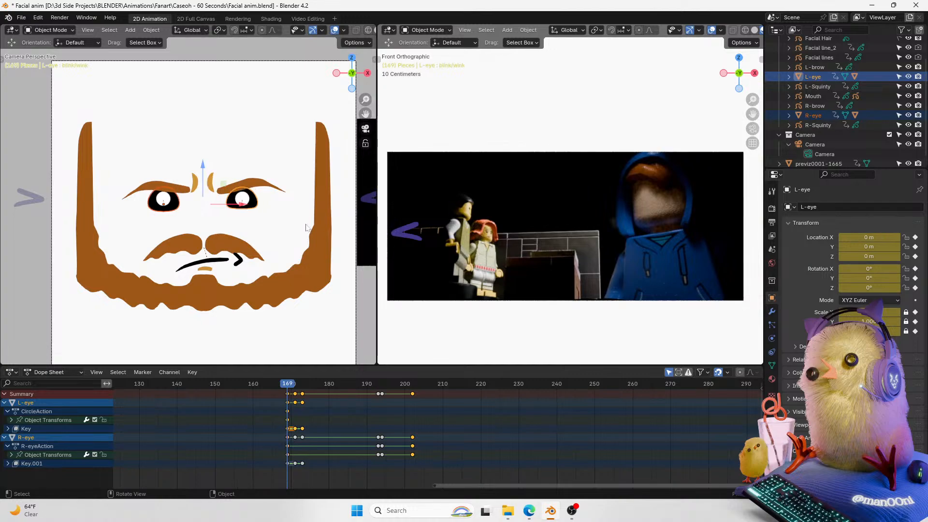
click(328, 386)
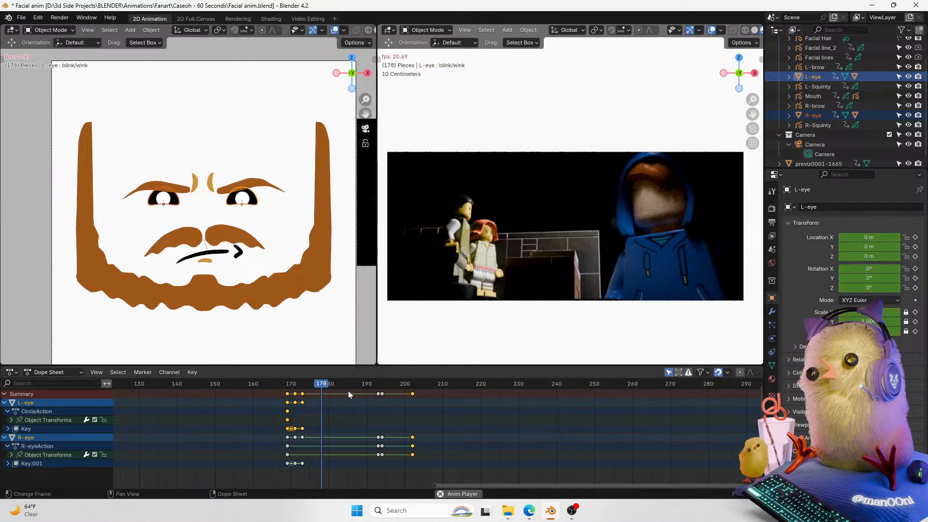
Step: Insert a location keyframe for the left eye at frame 180
click(915, 237)
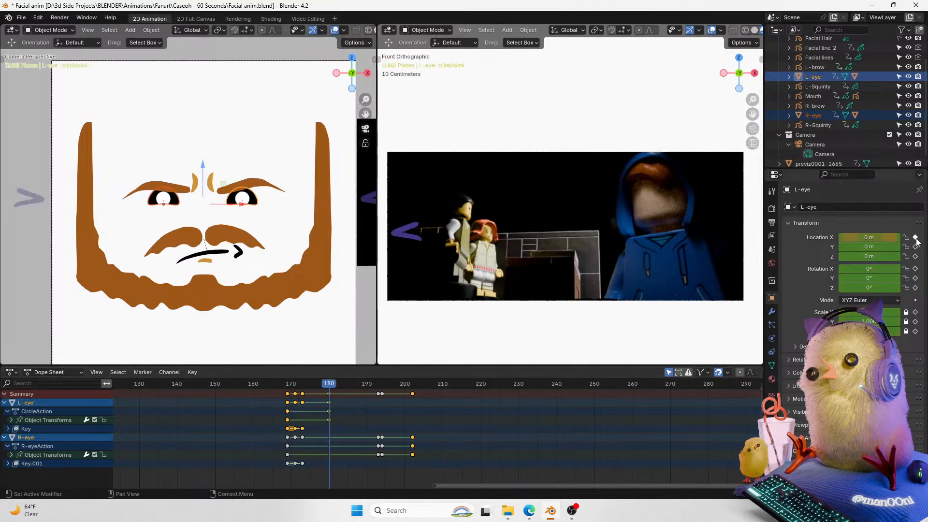
key(Right)
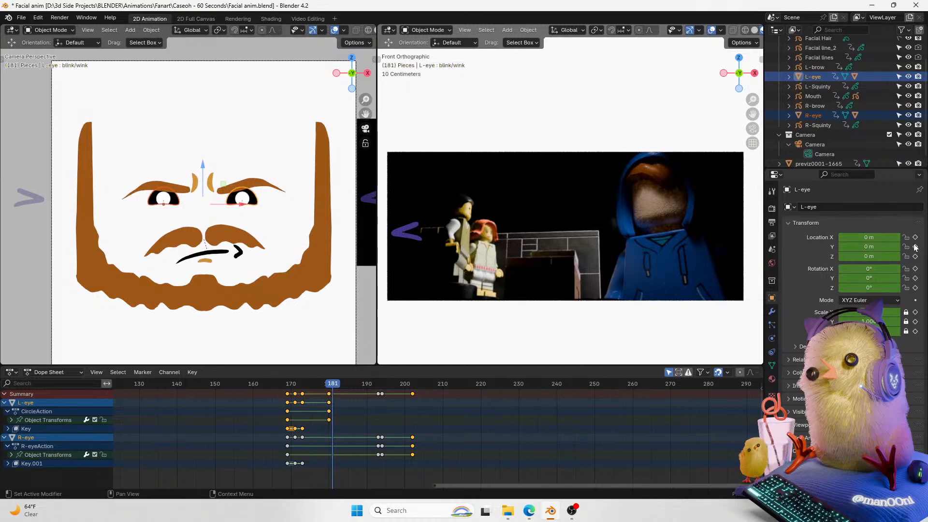
key(Left)
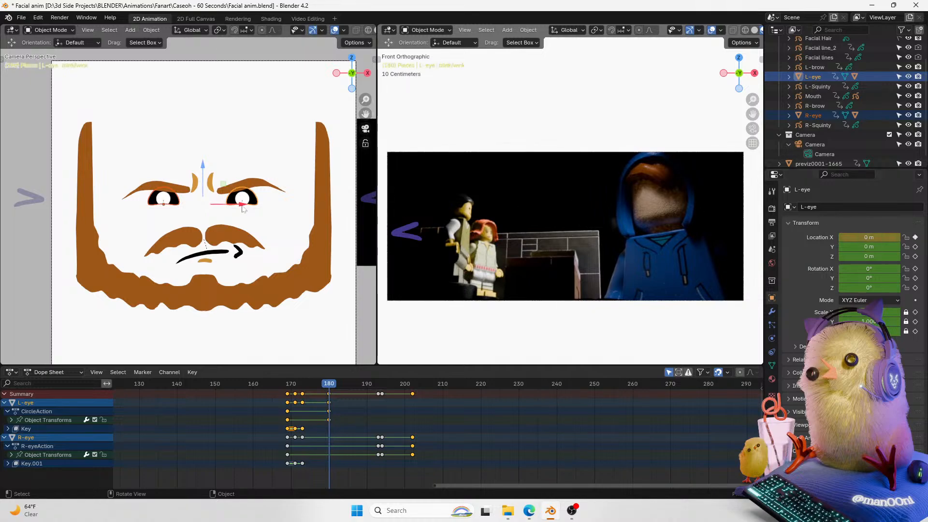
key(i)
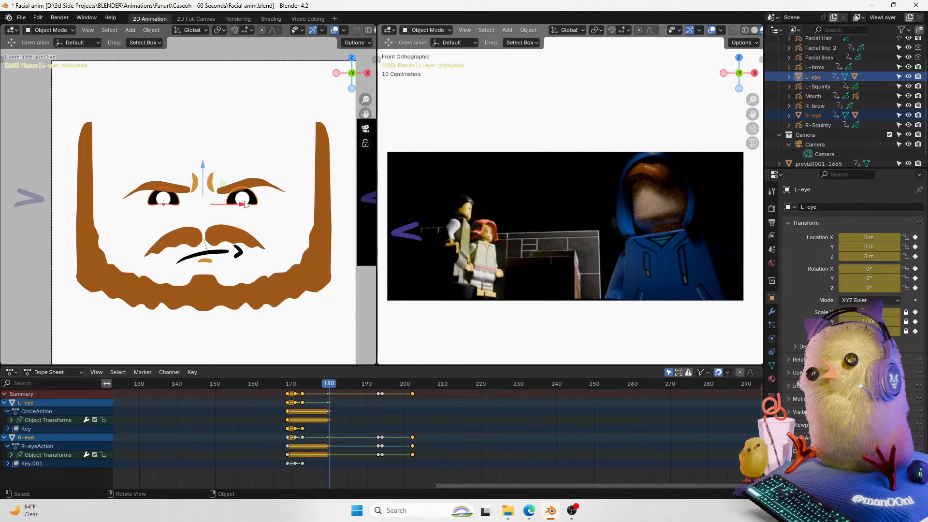
key(ctrl+z)
key(k)
click(242, 204)
Step: At frame 181, nudge the left eye slightly and keyframe its location
key(Right)
drag(241, 205, 238, 208)
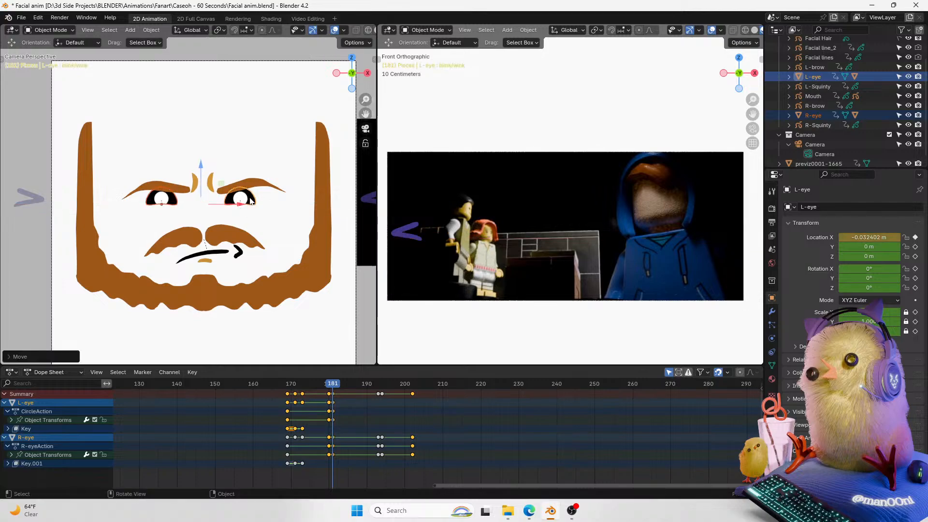
key(k)
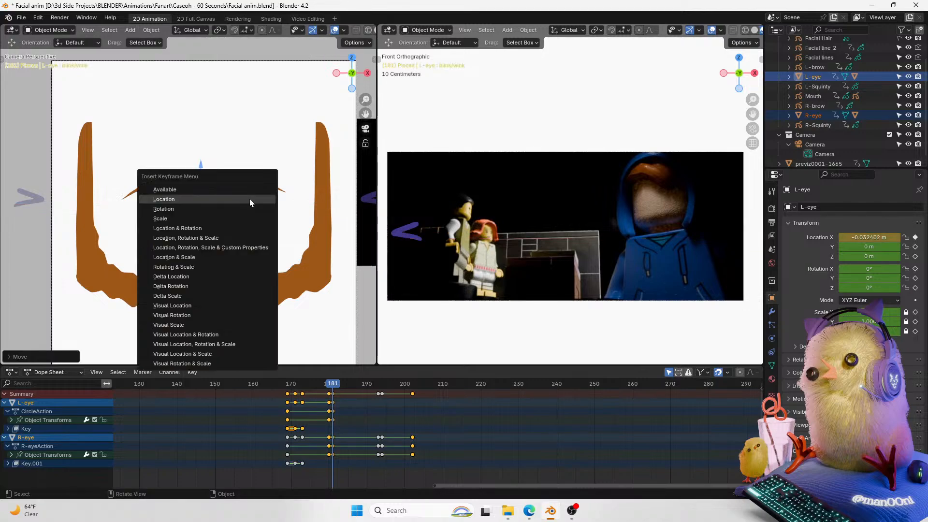
click(248, 201)
Step: At frame 183, move the left eye slightly down and keyframe its location
key(Right)
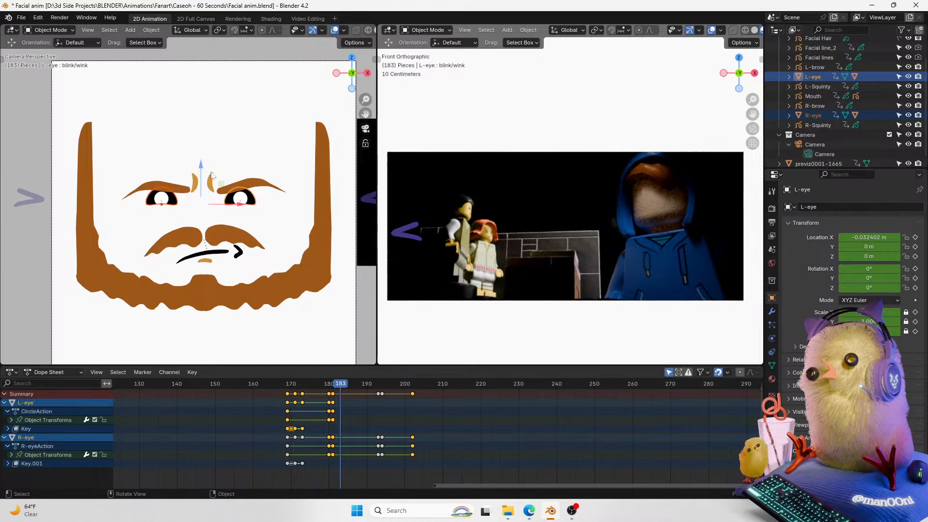
drag(205, 171, 209, 180)
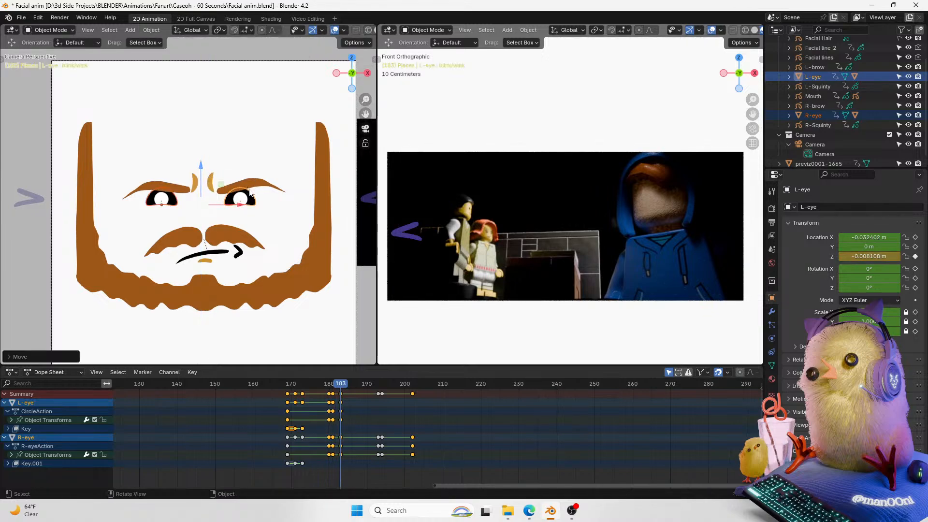
key(i)
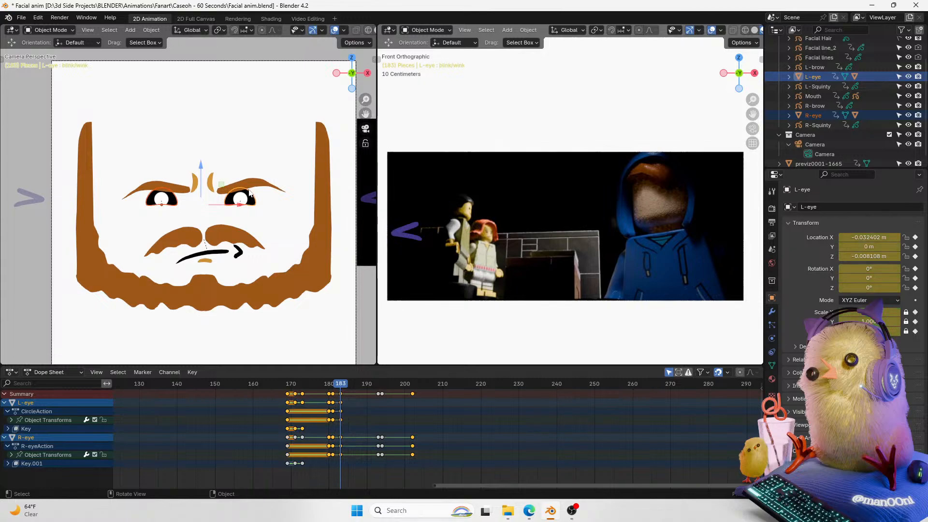
key(ctrl+z)
key(k)
click(249, 189)
Step: Duplicate the left eye's frame 180 location keyframe to frame 185
key(Right)
key(Right)
click(329, 395)
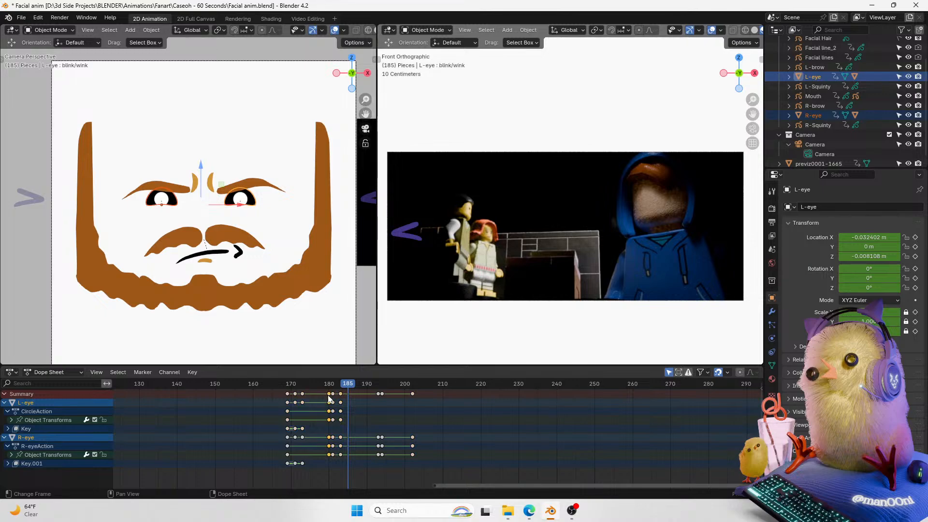
key(g)
click(355, 404)
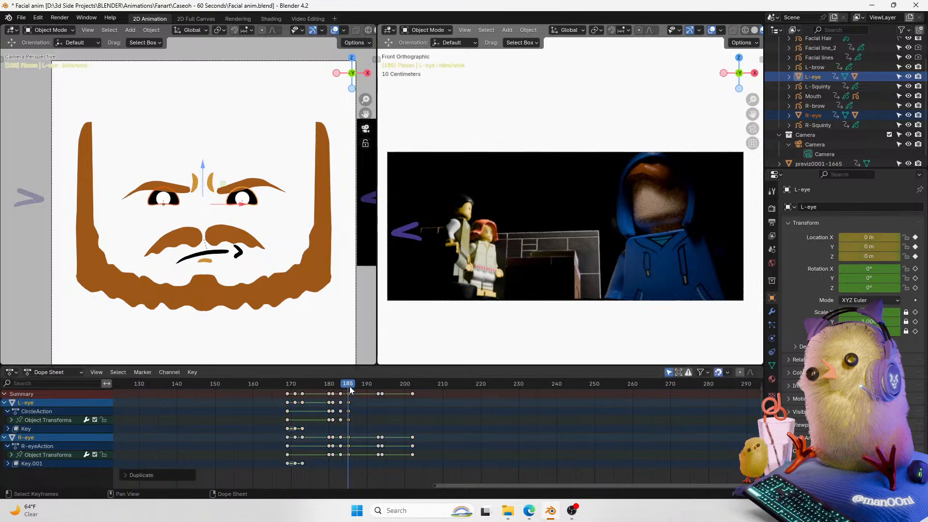
Step: Shift the left eye's new keyframes one frame later and change their interpolation
key(space)
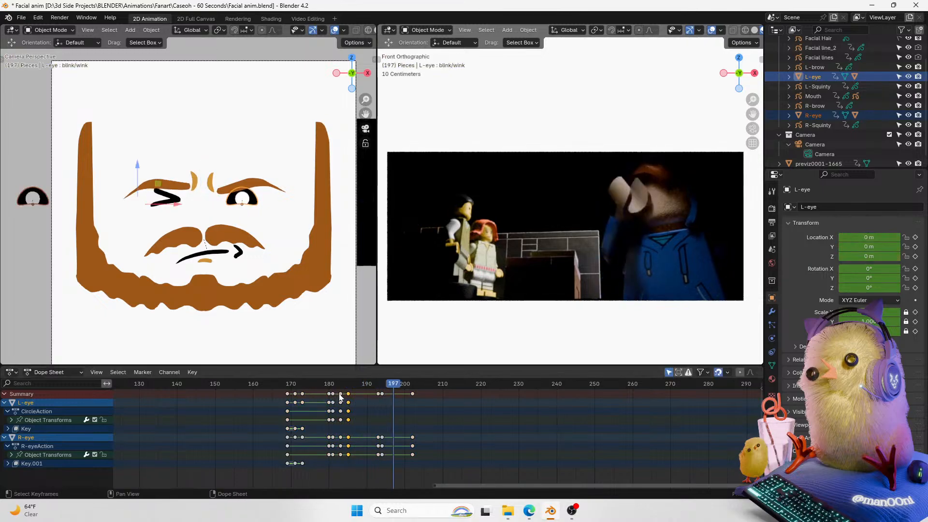
key(space)
click(331, 384)
drag(351, 461, 331, 386)
key(g)
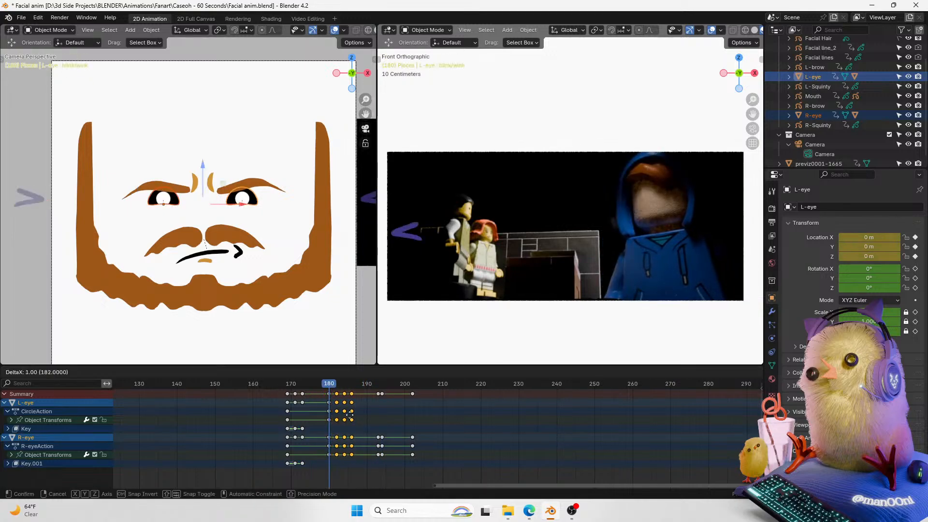
click(351, 418)
key(space)
key(Escape)
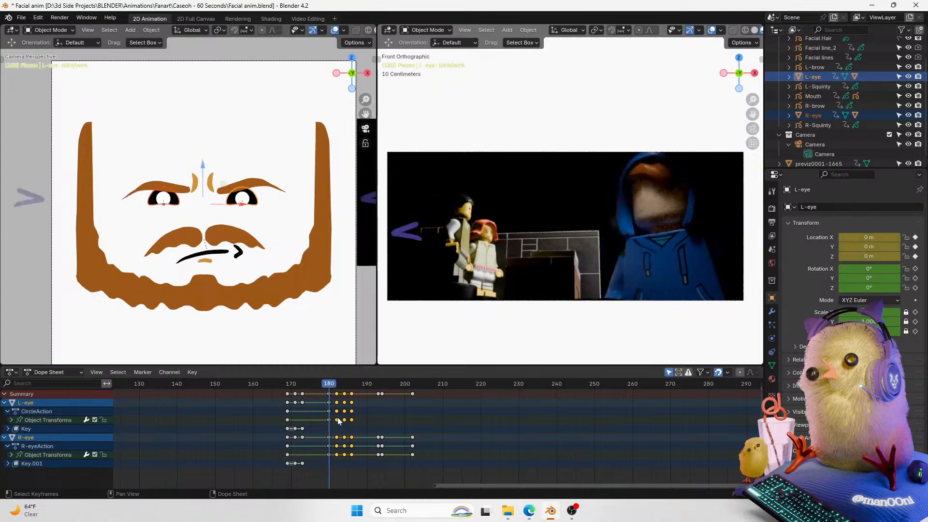
key(t)
click(339, 422)
Step: Scrub and play back the left eye's blink keyframes around frames 180 to 190
mouse_move(338, 384)
mouse_down()
mouse_move(383, 384)
mouse_move(325, 384)
mouse_move(335, 386)
mouse_up()
drag(354, 467, 357, 414)
drag(337, 385, 332, 385)
key(space)
key(space)
drag(358, 470, 353, 391)
drag(356, 395, 332, 385)
key(space)
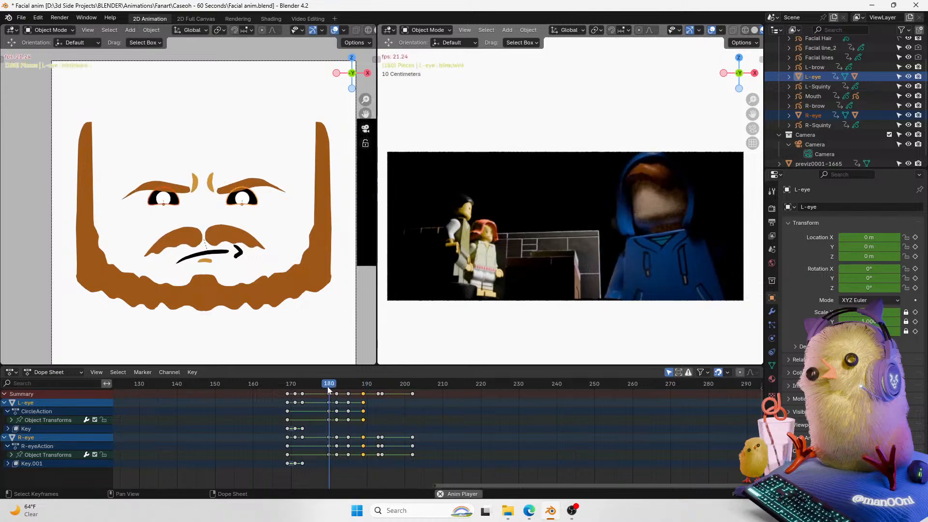
key(space)
Step: Reposition the left eye at frame 185 and play back the blink
click(348, 386)
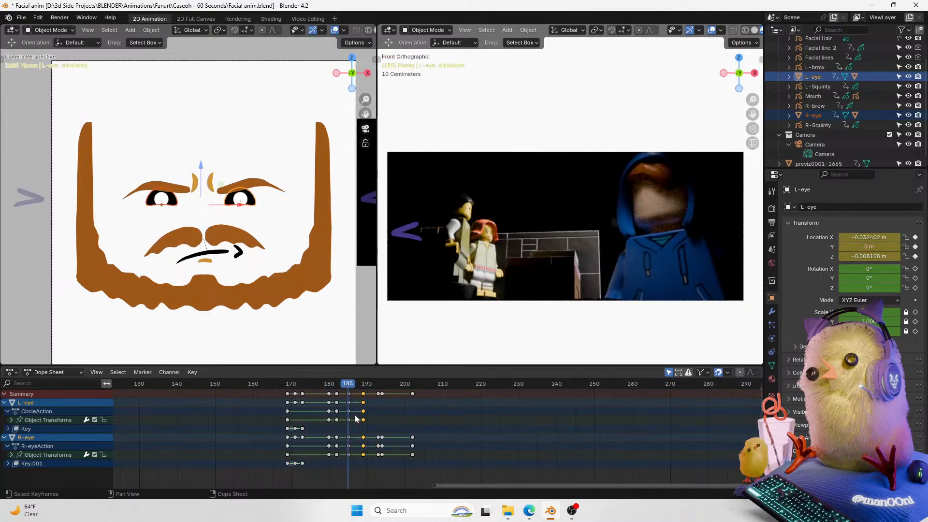
drag(203, 170, 203, 171)
drag(234, 207, 238, 207)
click(238, 207)
key(space)
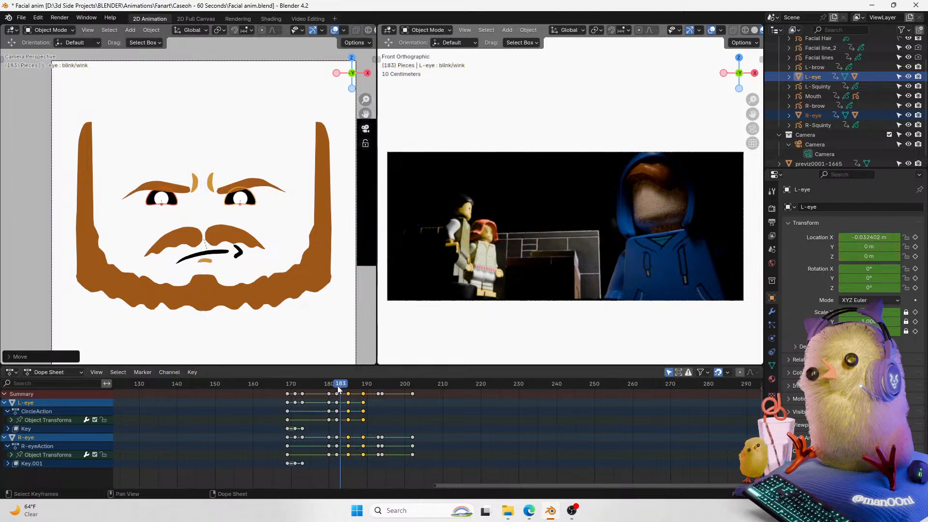
key(space)
Step: Nudge the left eye's position around frames 185 and 186, replaying the blink section after each change
drag(329, 385, 354, 384)
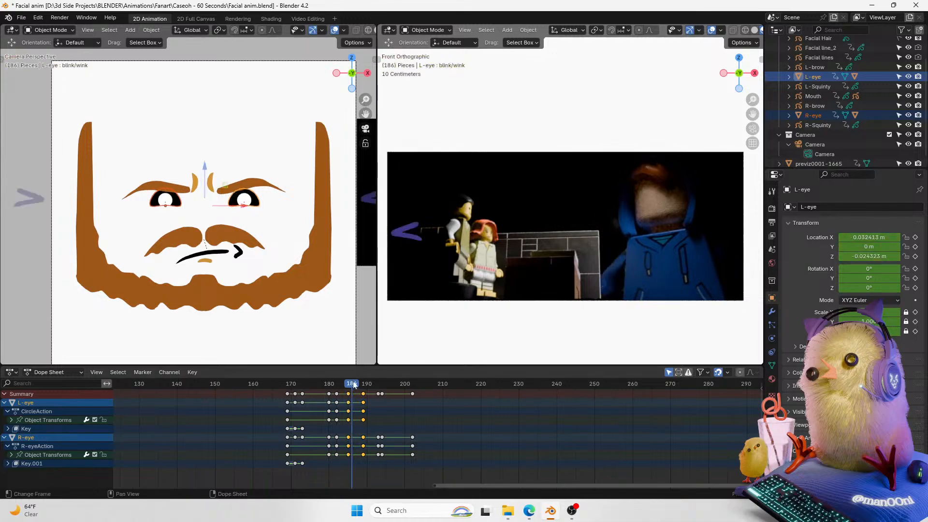
click(348, 384)
drag(205, 163, 207, 163)
mouse_move(338, 384)
mouse_down()
mouse_move(330, 384)
mouse_move(355, 382)
mouse_up()
click(329, 384)
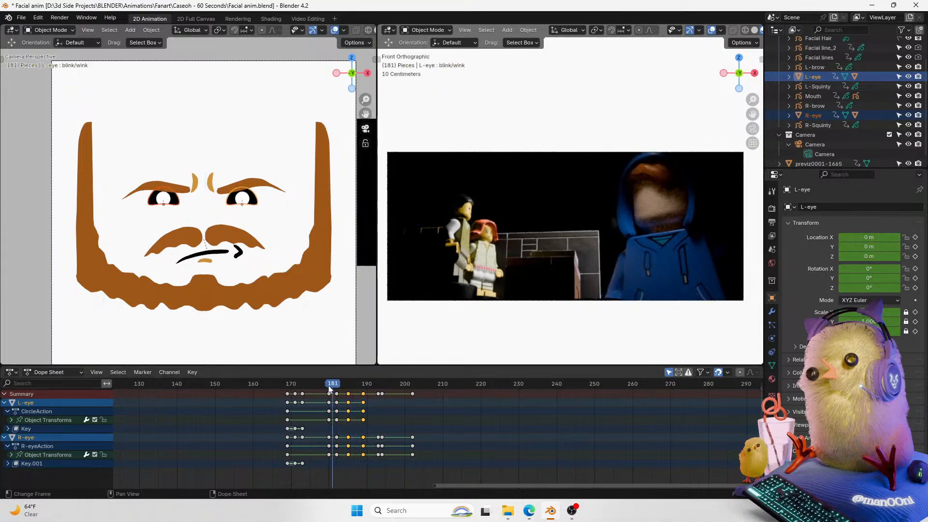
key(space)
key(space)
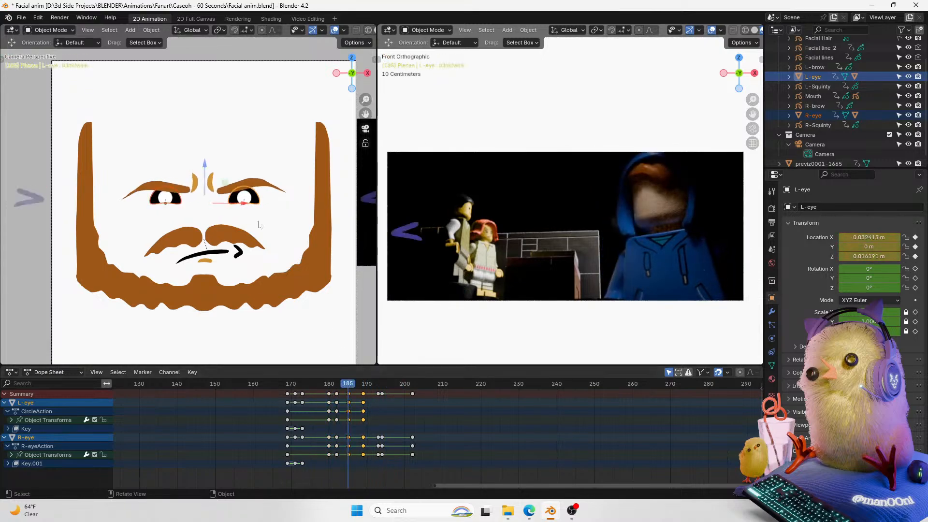
drag(207, 170, 205, 171)
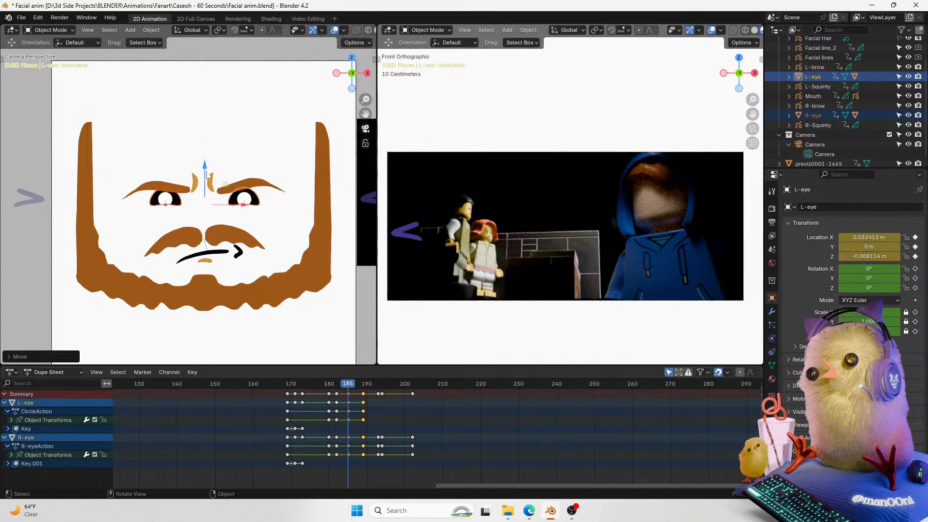
click(342, 384)
drag(342, 386, 330, 387)
key(space)
key(space)
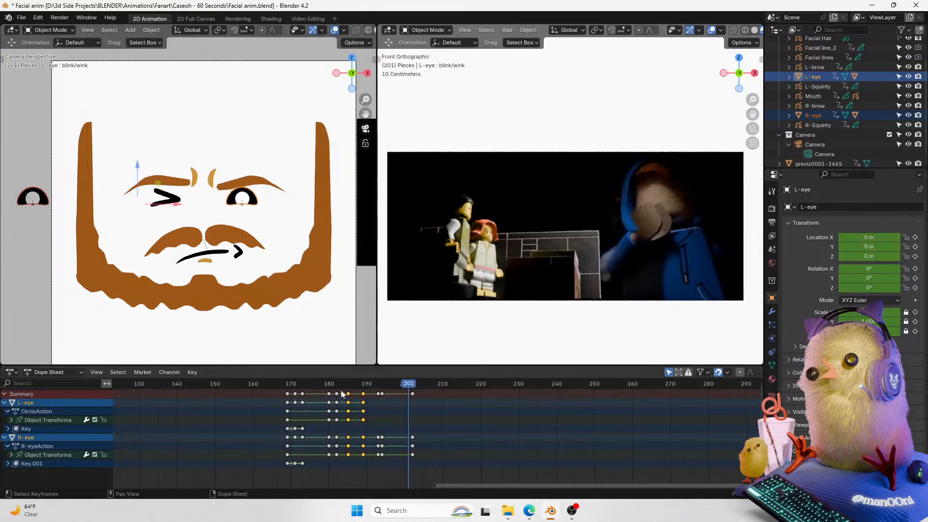
Step: Expand the left eye's Object Transforms channels and select the Y Location channel
click(333, 386)
drag(368, 470, 346, 392)
click(19, 422)
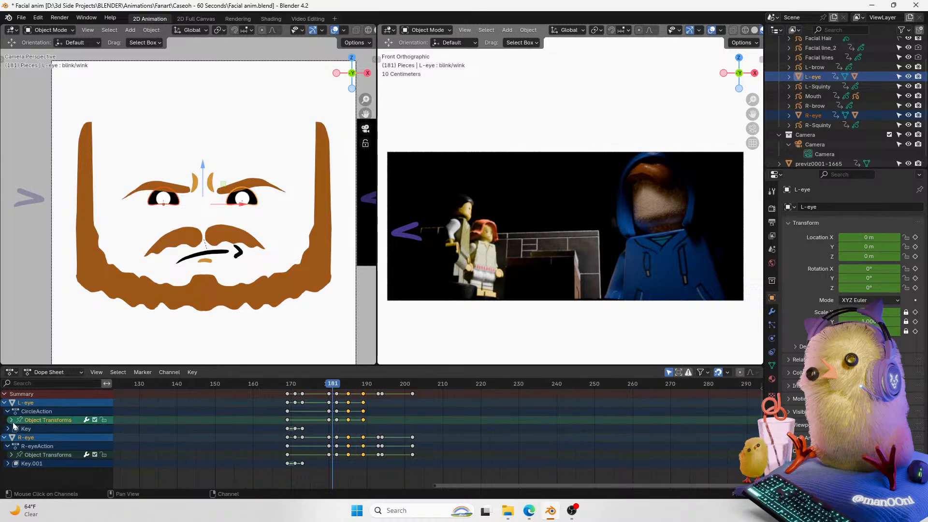
click(10, 420)
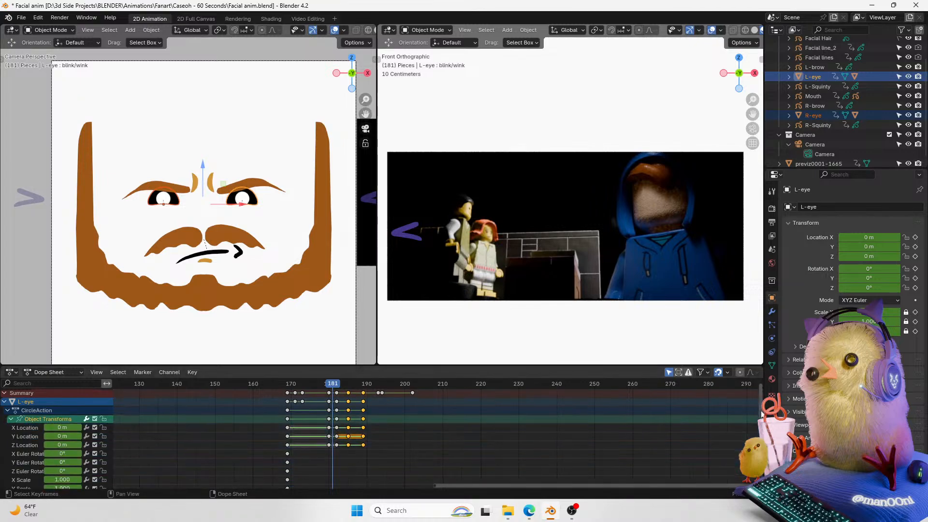
scroll(181, 440, down, 3)
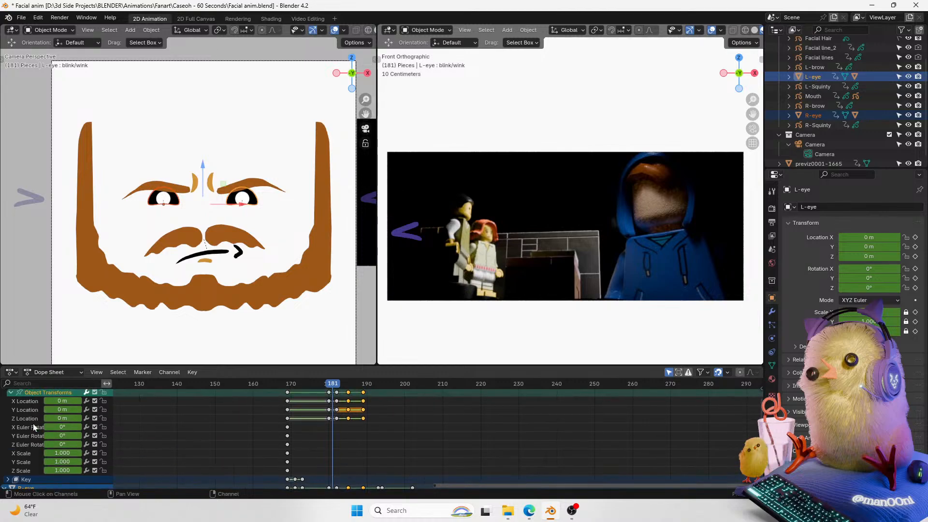
click(28, 409)
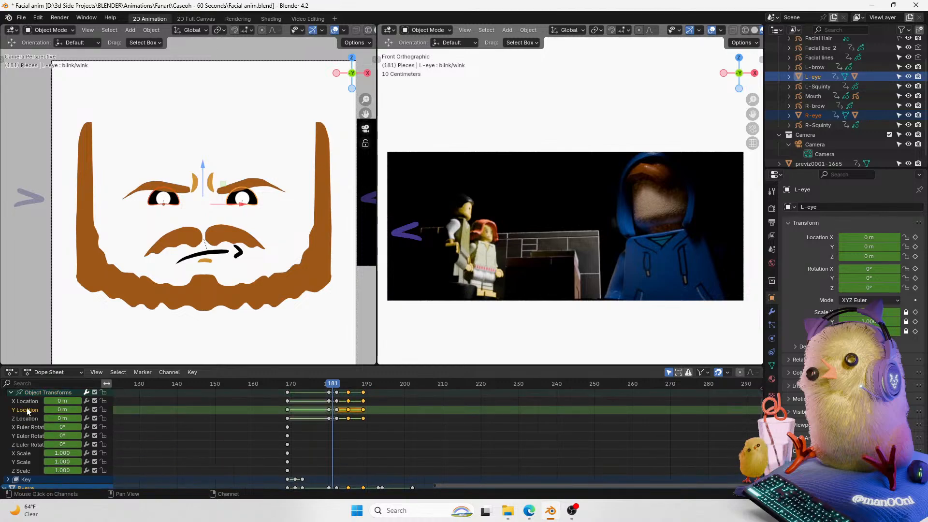
Step: Clear the left eye's Y Location keyframes
right_click(864, 248)
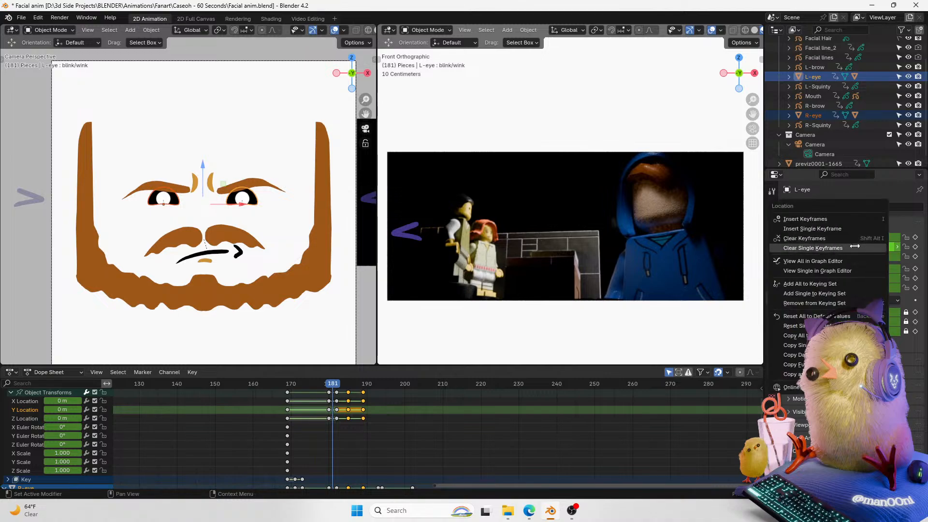
click(858, 238)
right_click(875, 245)
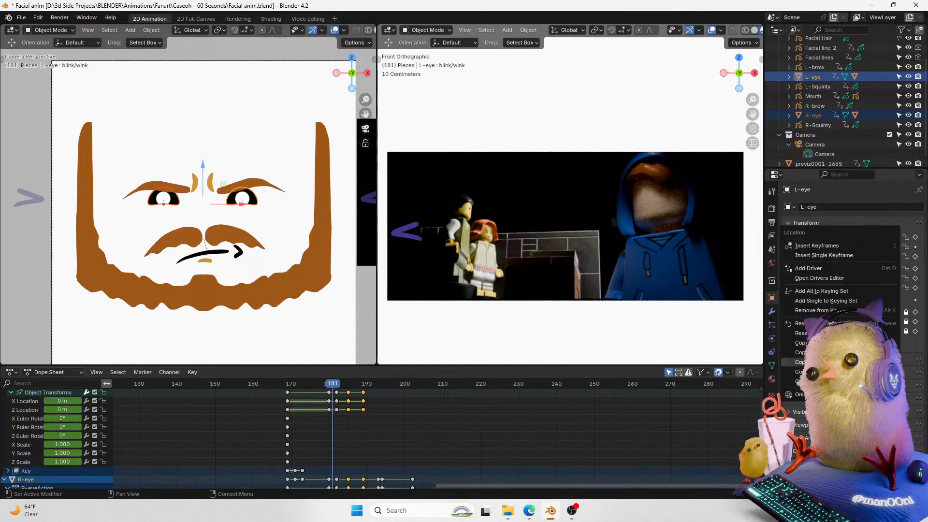
click(862, 353)
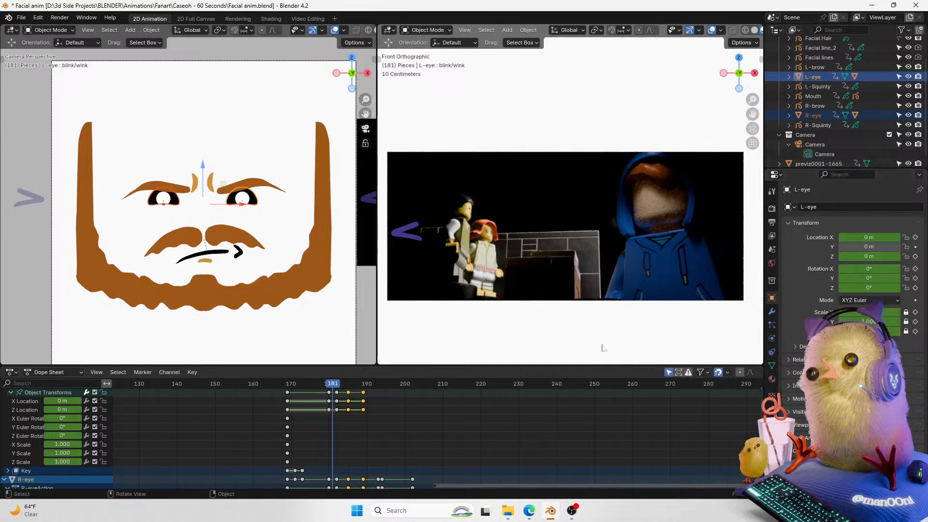
Step: Select the left eye's X Location channel and scrub and play frames 179 to 190
click(27, 413)
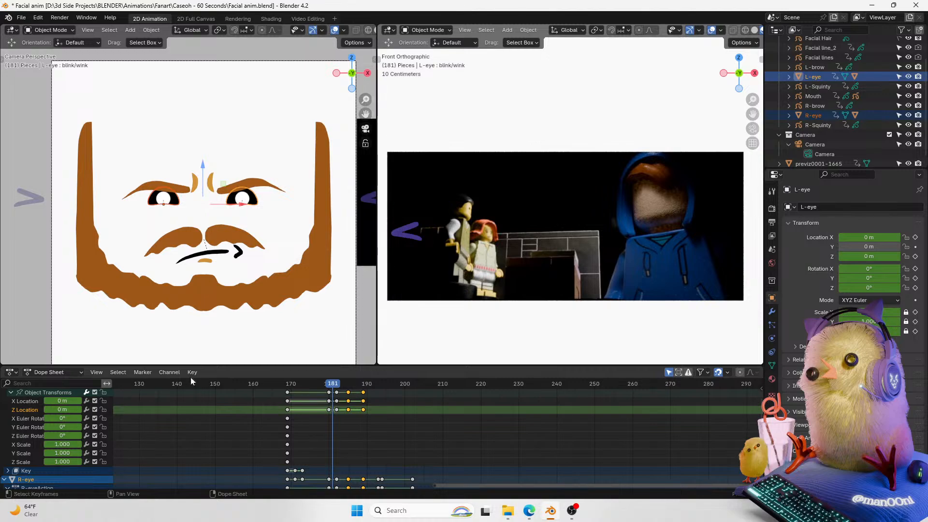
click(34, 401)
drag(332, 390, 323, 392)
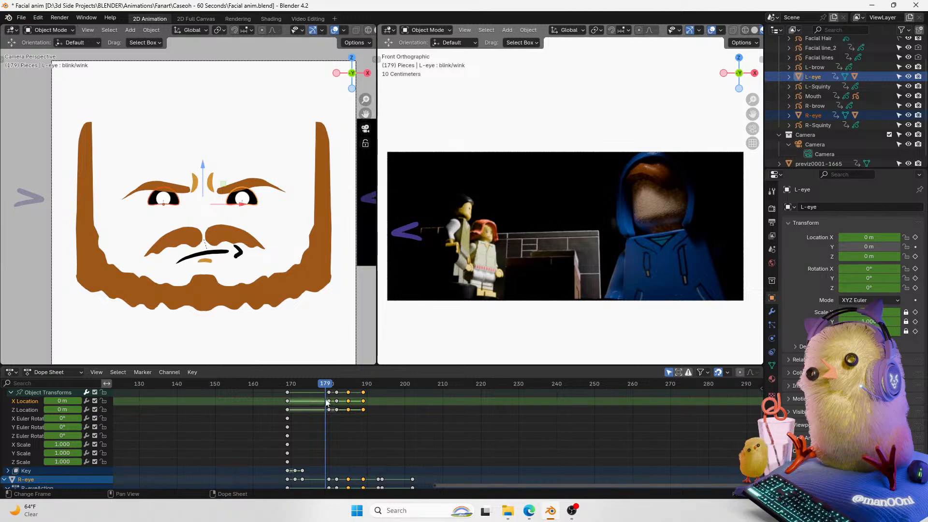
mouse_move(326, 386)
mouse_down()
mouse_move(299, 390)
mouse_move(341, 389)
mouse_move(365, 407)
mouse_move(355, 391)
mouse_move(368, 390)
mouse_up()
key(space)
key(space)
key(Escape)
key(k)
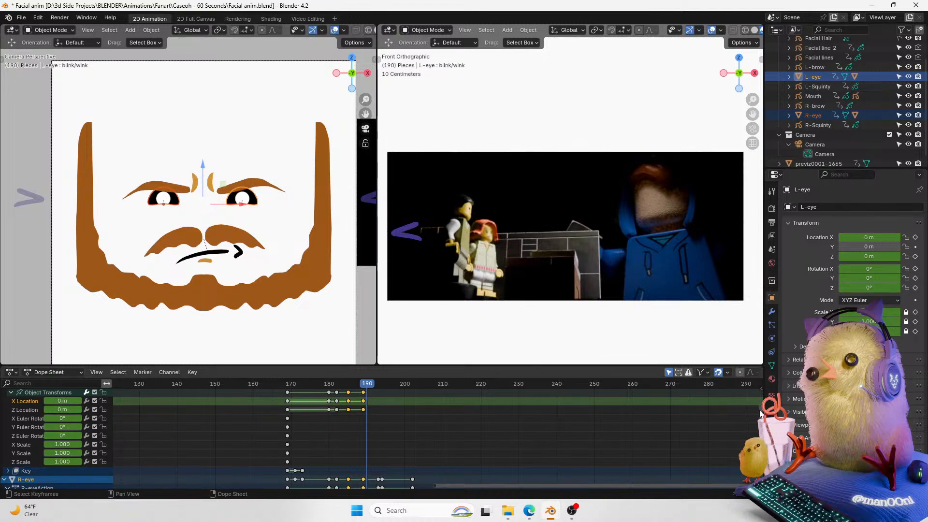
Step: Select the right eye's X Location channel and delete its keyframes after frame 190
scroll(58, 435, down, 3)
click(15, 469)
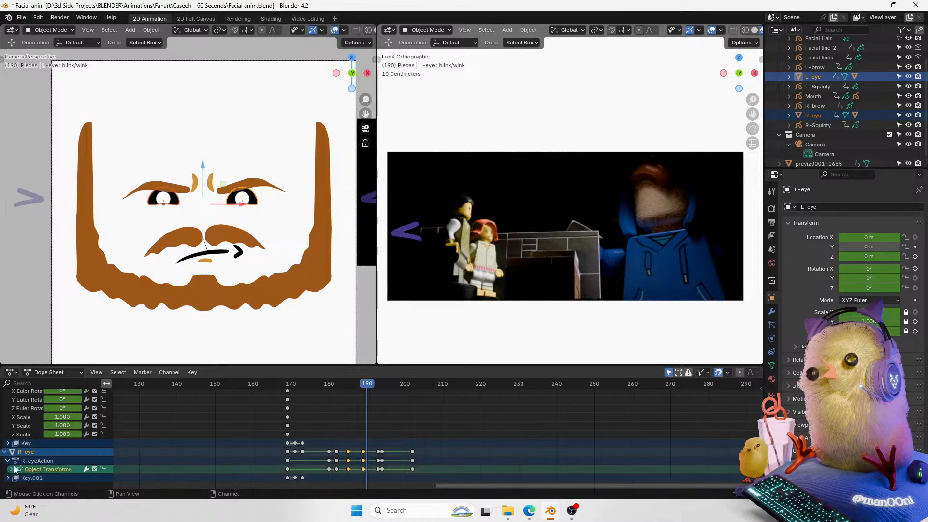
click(12, 469)
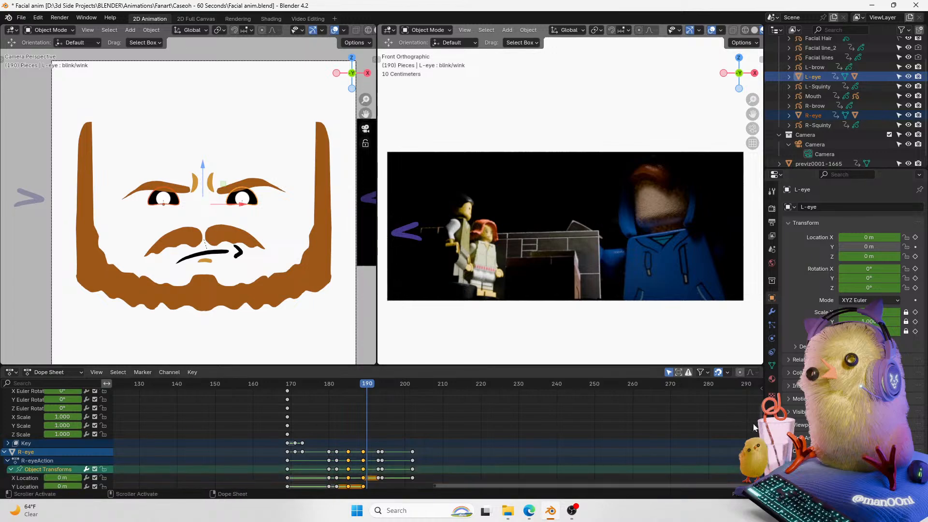
scroll(52, 442, down, 5)
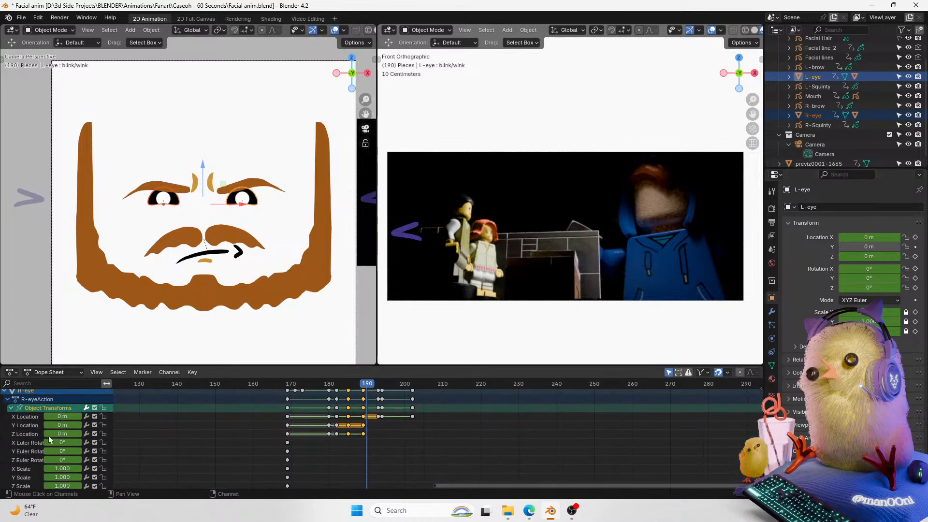
click(31, 416)
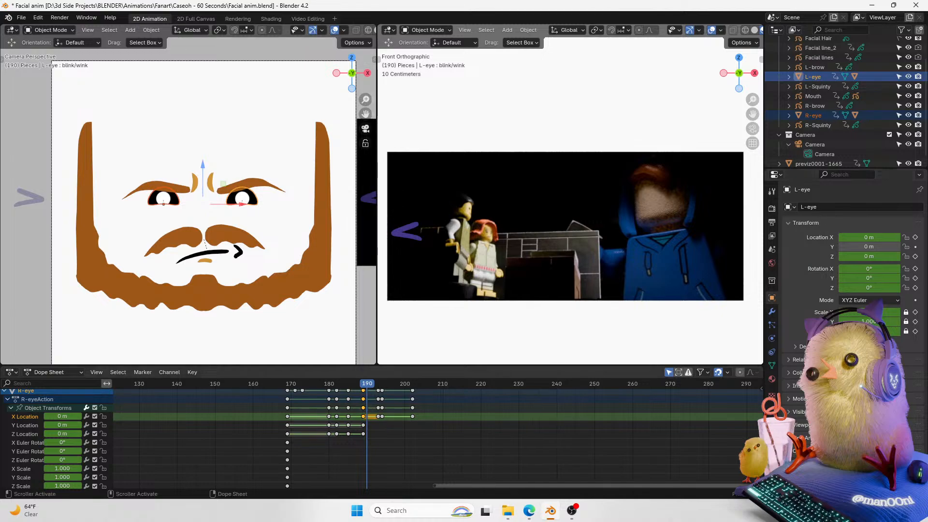
scroll(483, 425, up, 5)
scroll(435, 425, down, 5)
mouse_move(371, 384)
mouse_down()
mouse_move(407, 388)
mouse_move(366, 394)
mouse_up()
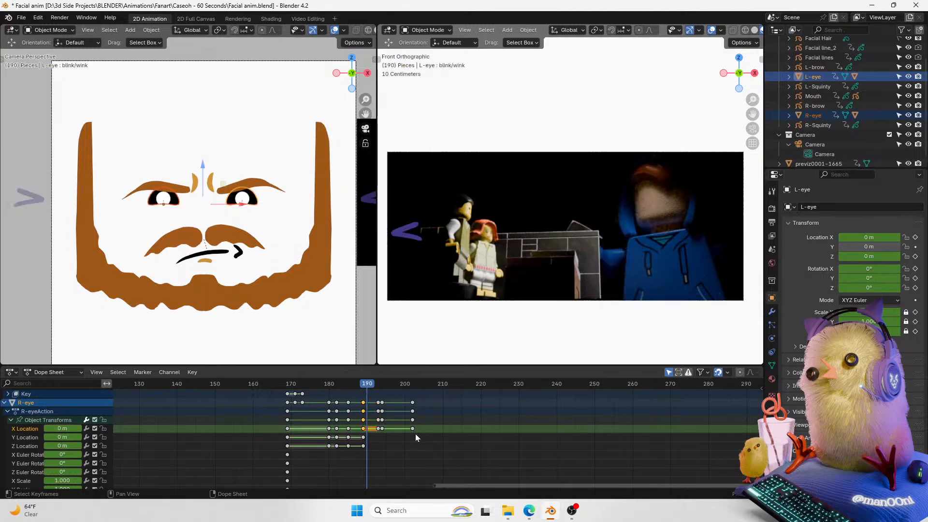
drag(419, 436, 372, 426)
key(Delete)
Step: Select the left eye's X Location channel at frame 188 and duplicate its blink keyframes a few frames later
mouse_move(365, 386)
mouse_down()
mouse_move(338, 393)
mouse_move(362, 386)
mouse_up()
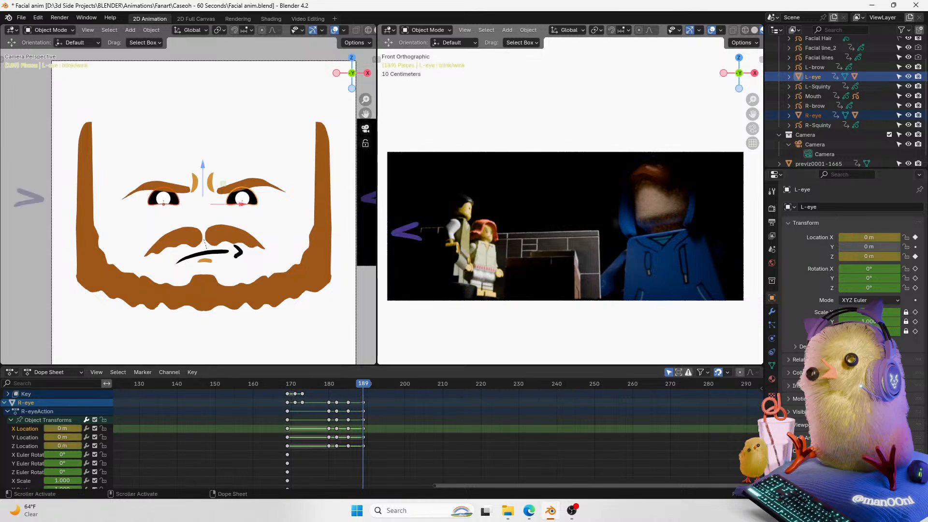
drag(760, 437, 761, 387)
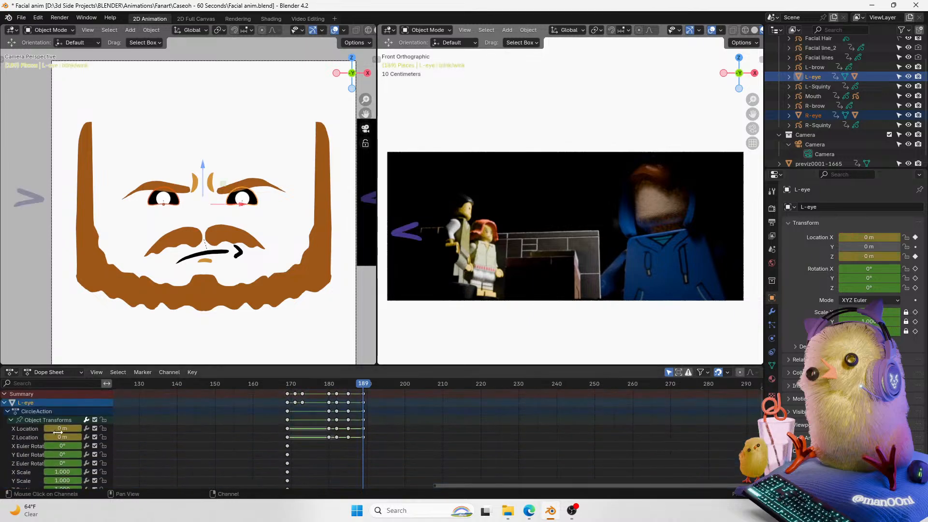
click(36, 426)
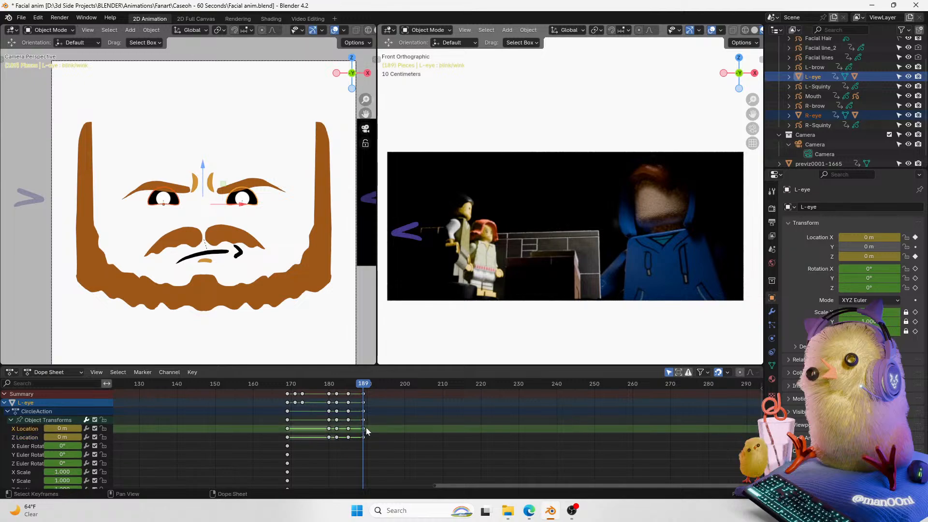
drag(335, 384, 348, 383)
click(336, 384)
key(Right)
key(Right)
key(Right)
key(Right)
key(Right)
key(Right)
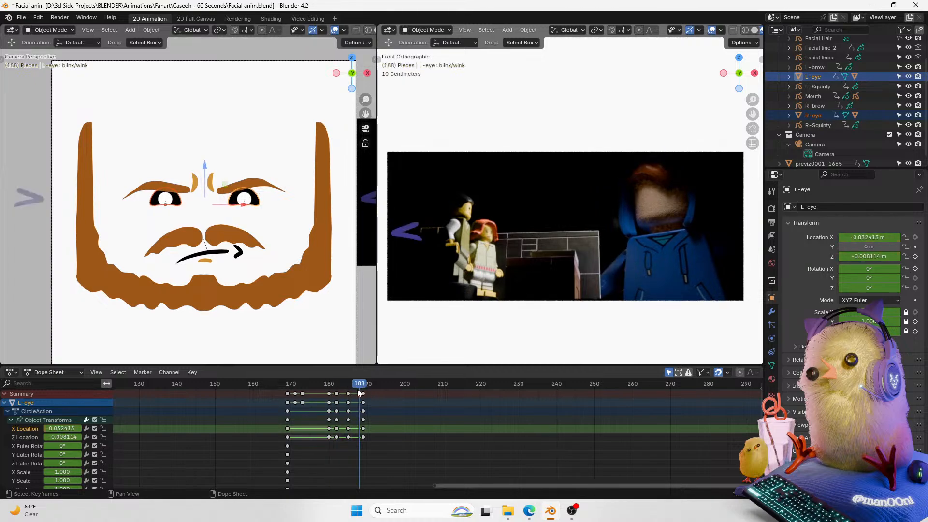
drag(370, 451, 345, 391)
drag(350, 431, 364, 428)
key(shift+d)
click(370, 436)
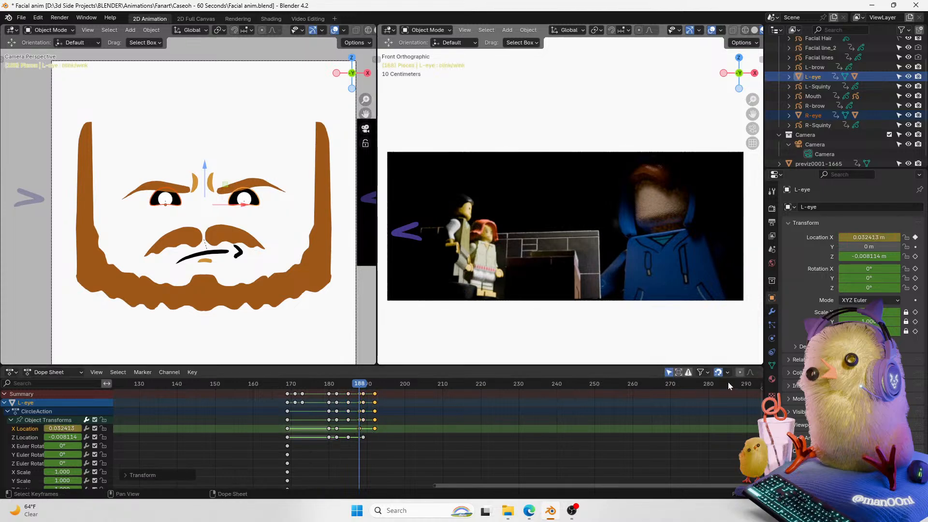
Step: Select the right eye's keyframes around frame 190 and move them 3 frames later
drag(763, 404, 759, 457)
click(27, 414)
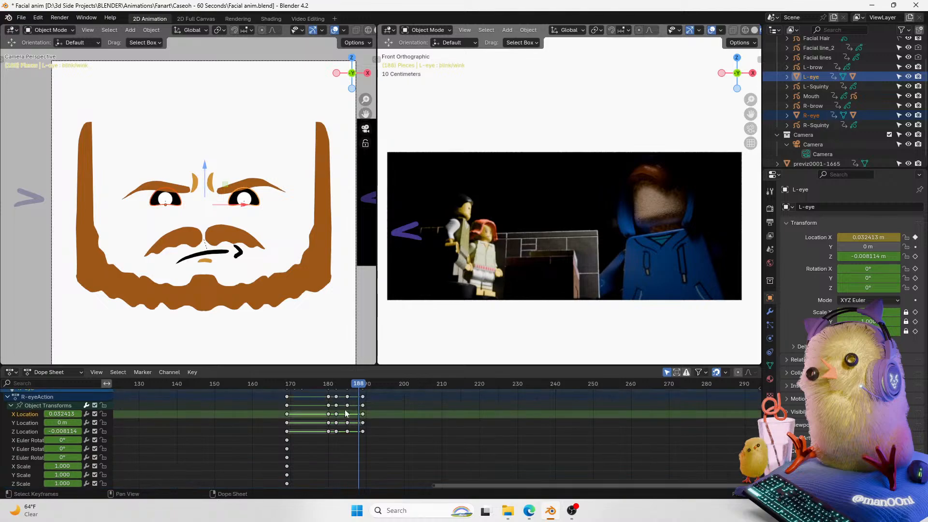
drag(372, 411, 345, 419)
key(g)
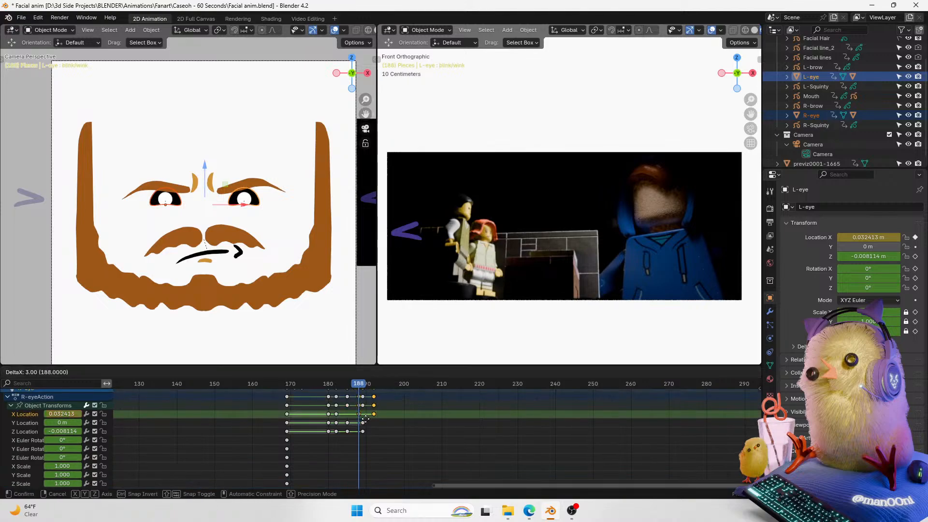
click(366, 418)
Step: Step from frame 188 to 196 and move the selected right-eye keyframes to frame 196
mouse_move(358, 386)
mouse_down()
mouse_move(335, 389)
mouse_move(400, 386)
mouse_move(346, 384)
mouse_move(360, 389)
mouse_up()
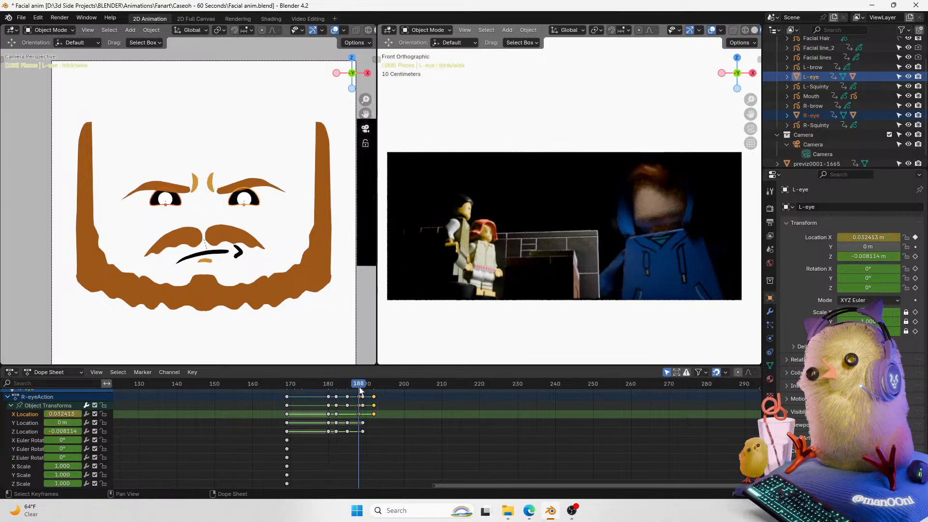
key(Right)
key(Right)
key(Right)
key(Right)
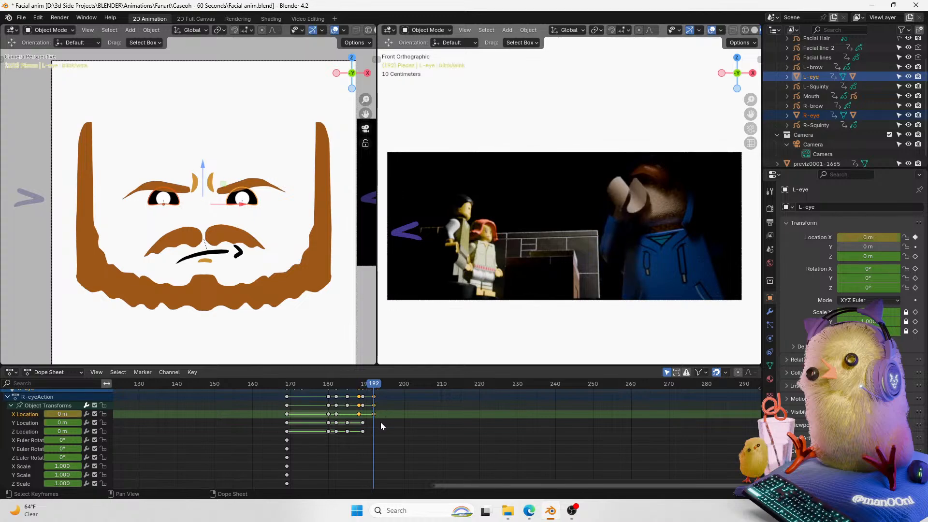
key(Right)
key(Right)
key(Right)
key(Right)
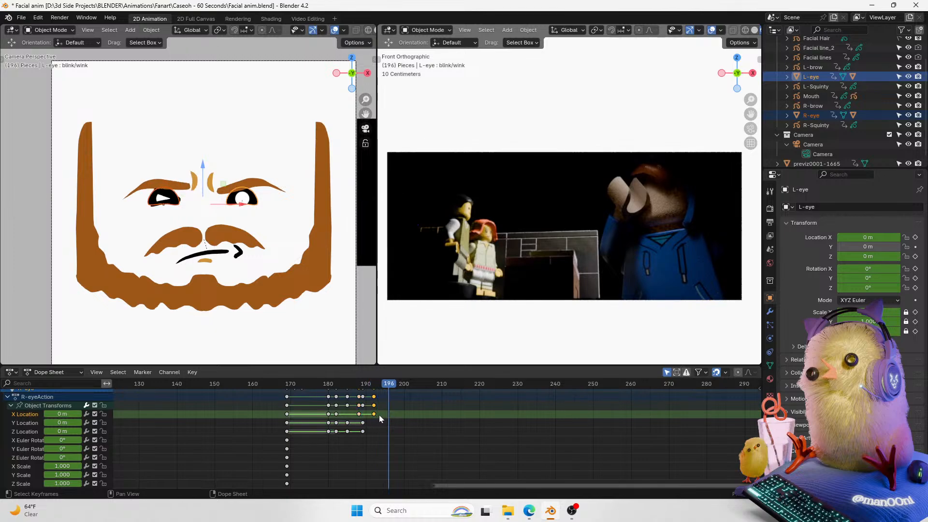
key(g)
click(394, 415)
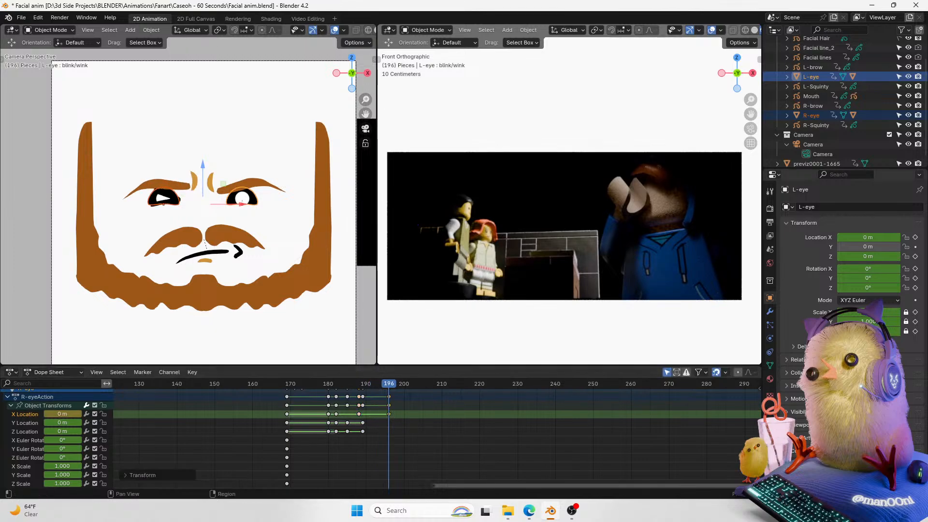
Step: Move the left eye's last X Location keyframe 2 frames later
scroll(385, 422, up, 5)
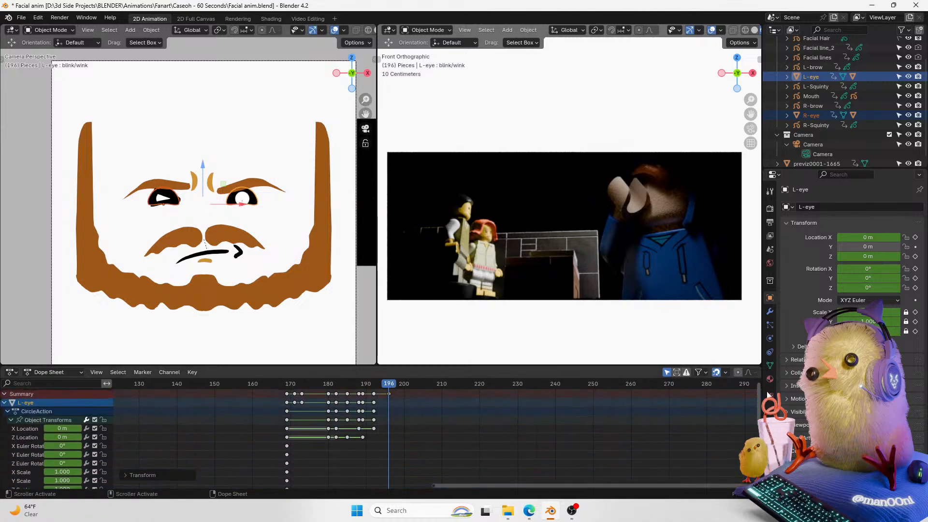
alt+click(373, 429)
key(g)
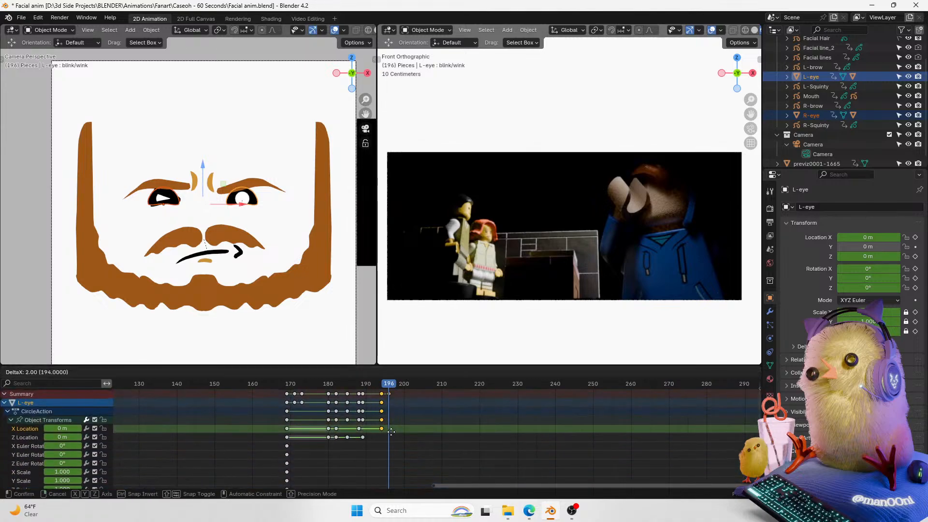
click(396, 431)
mouse_move(390, 389)
mouse_down()
mouse_move(349, 389)
mouse_move(377, 386)
mouse_up()
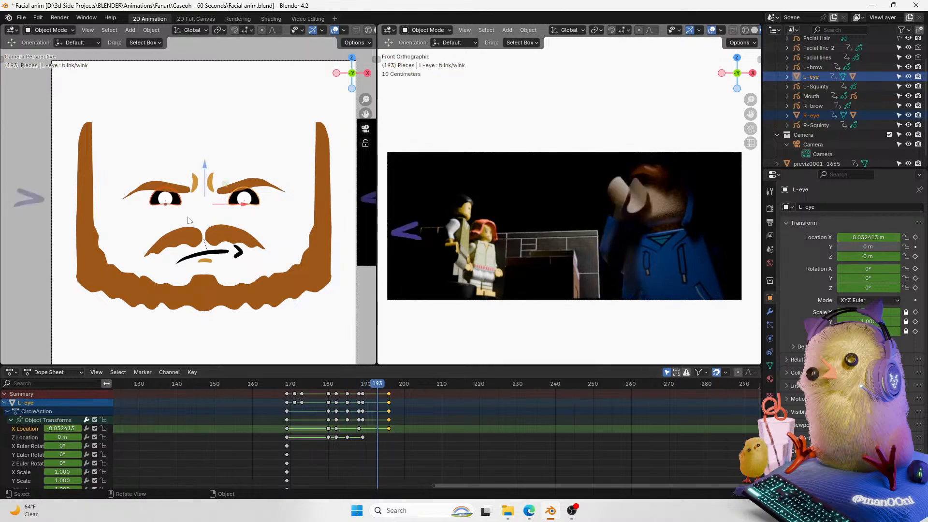
Step: Select the right eye and insert a Location X keyframe for it at frame 193
click(177, 202)
key(space)
key(space)
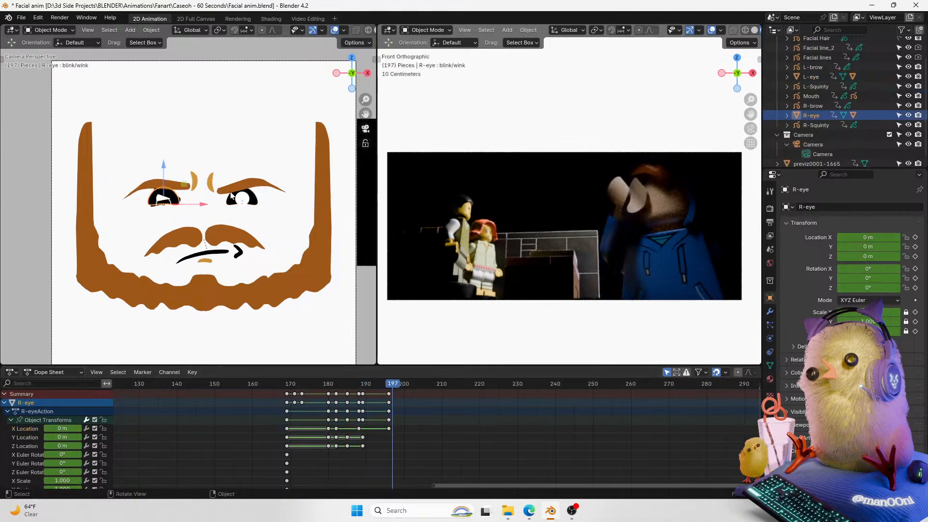
key(Left)
key(Left)
key(Left)
key(Left)
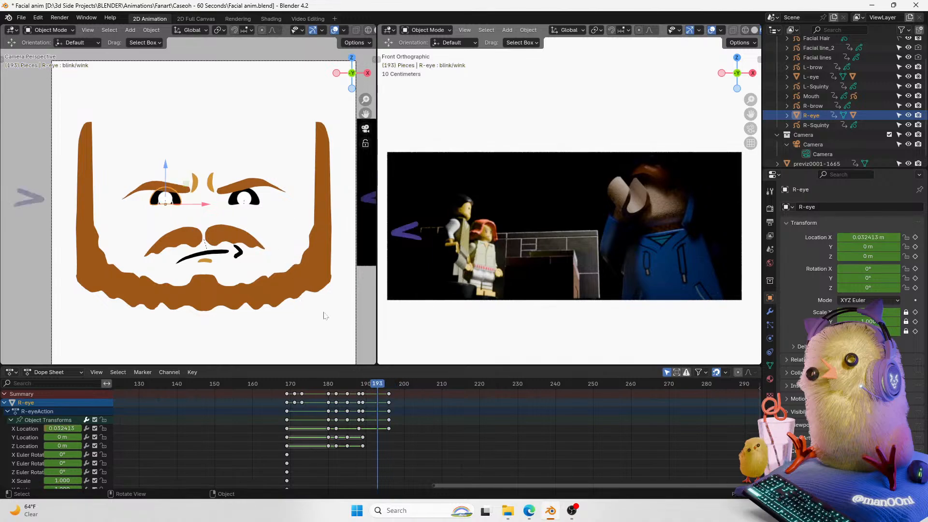
key(Right)
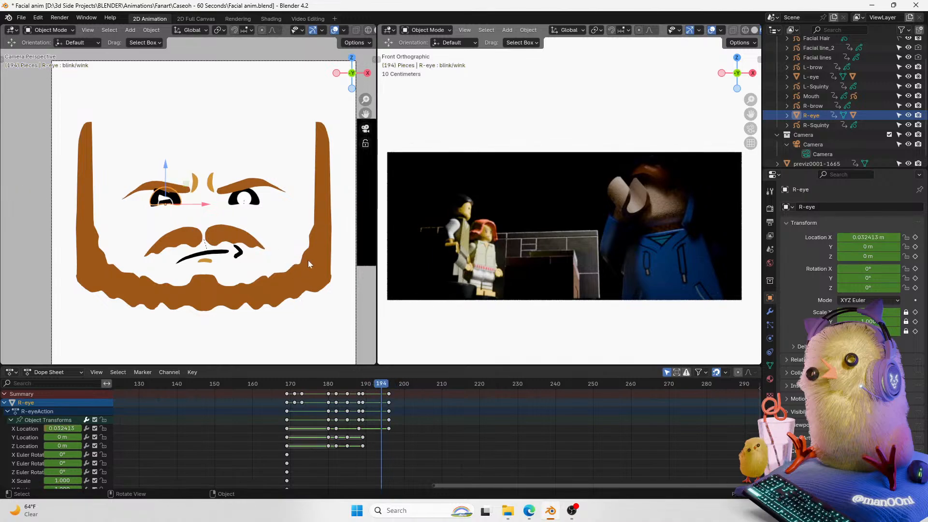
key(Left)
click(389, 428)
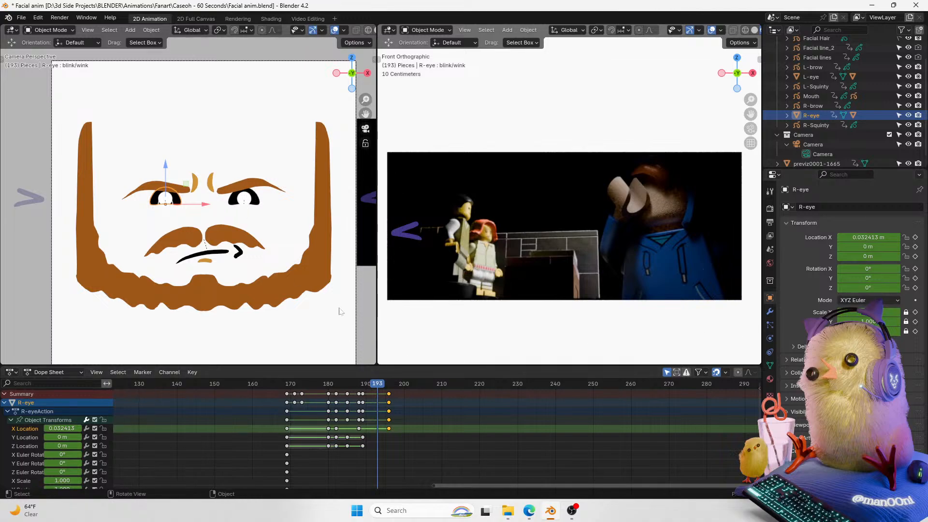
click(914, 237)
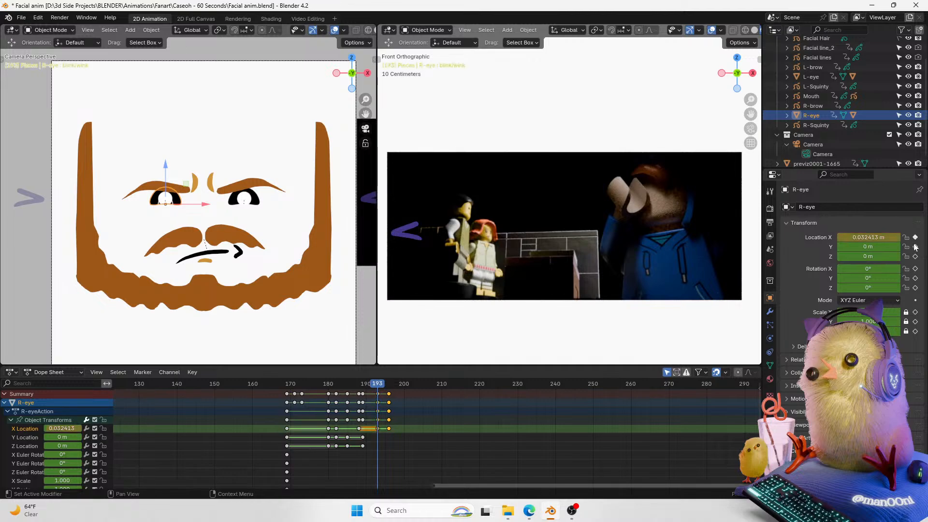
Step: At frame 194, move the right eye along X off the face to about -2.18 m
key(Right)
key(g)
key(x)
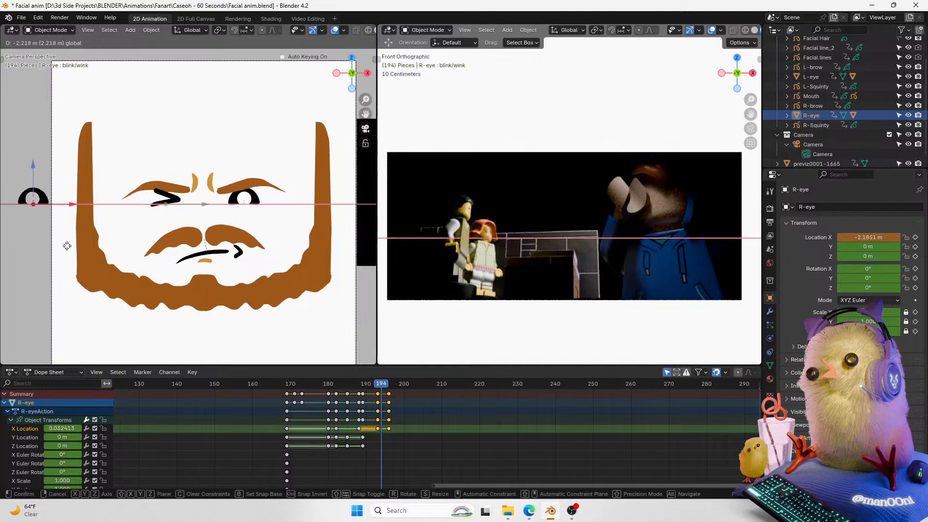
click(68, 251)
key(Right)
key(Right)
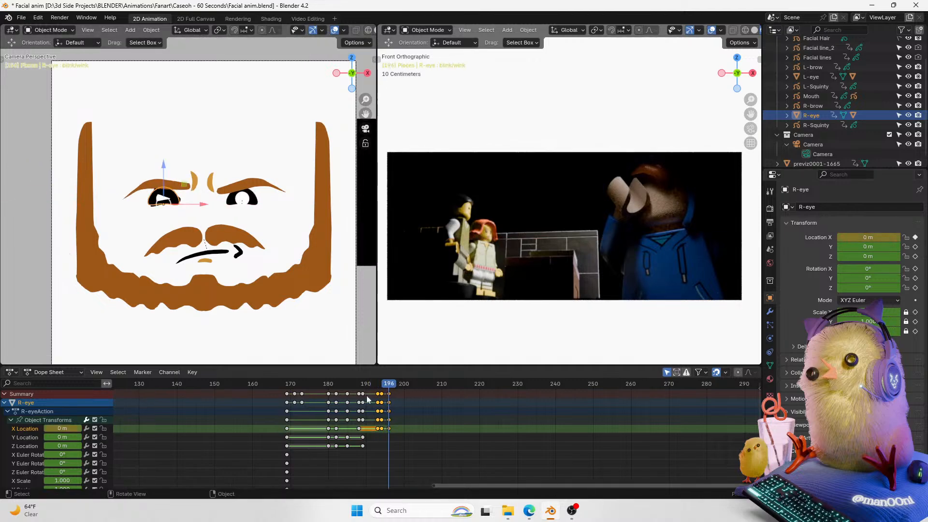
Step: Move the right eye's final keyframes to about frame 202 and step around them to check
drag(388, 430, 532, 418)
drag(382, 383, 419, 387)
key(Left)
key(Left)
key(Left)
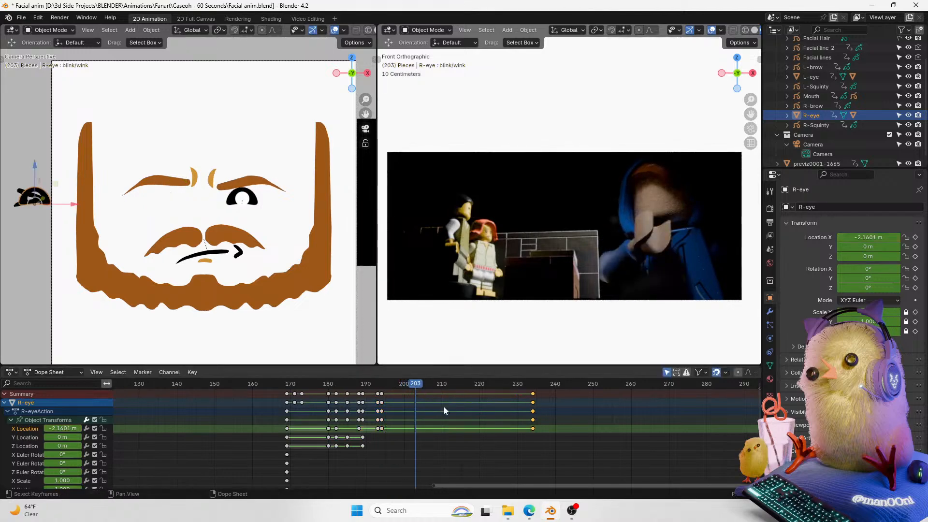
drag(527, 427, 408, 439)
key(Left)
key(Right)
key(Left)
key(Right)
Step: Replay the animation from around frame 153 and save the file
drag(402, 384, 231, 418)
key(space)
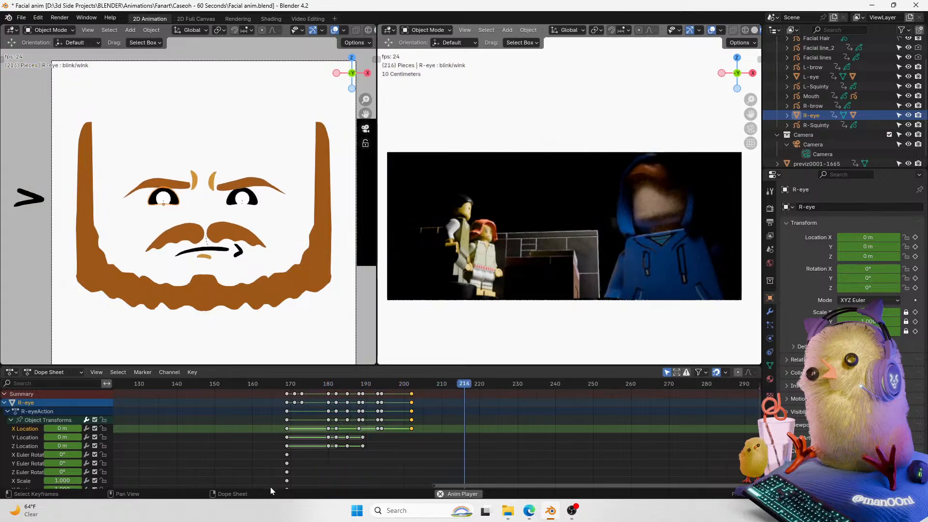
key(space)
shift+middle_drag(365, 115, 346, 117)
scroll(354, 117, down, 1)
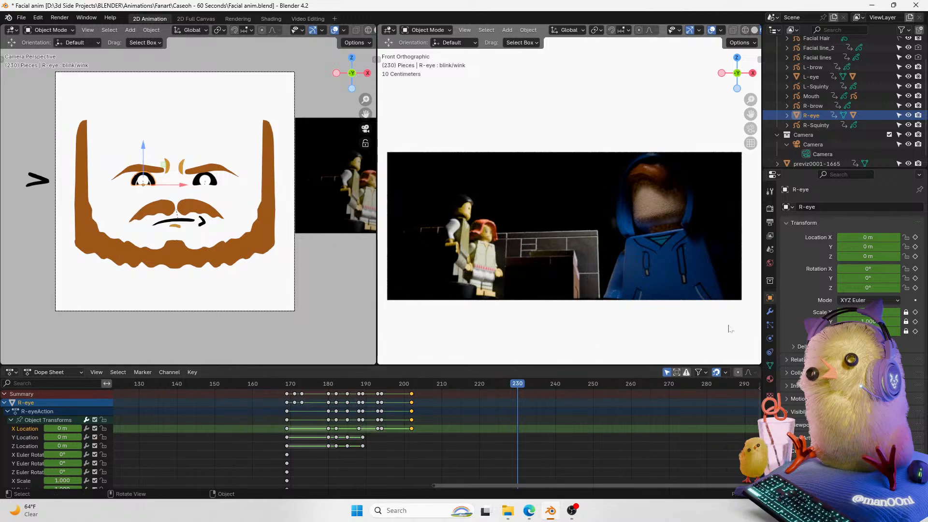
scroll(632, 232, down, 1)
drag(515, 387, 225, 401)
key(ctrl+s)
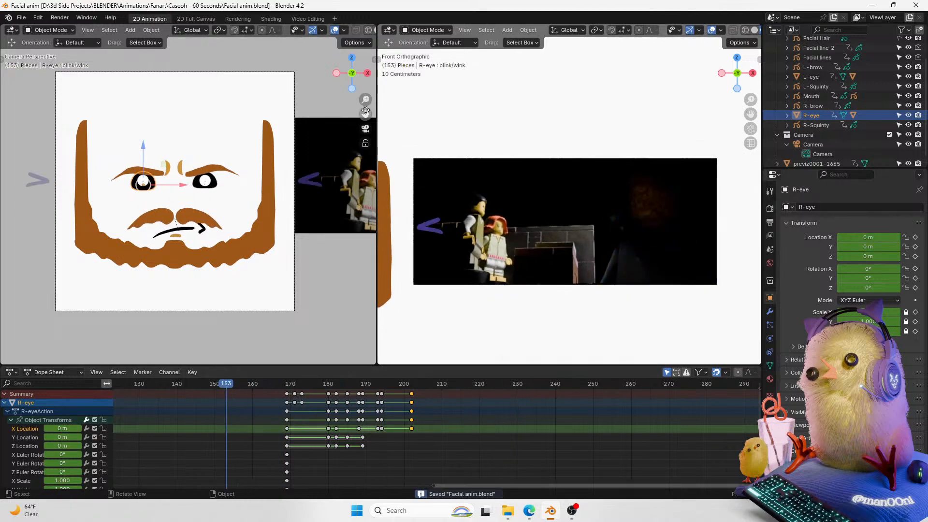
Step: Reframe both viewports and replay the eye blink and wink section
drag(364, 111, 344, 116)
scroll(355, 105, down, 1)
drag(750, 114, 746, 121)
drag(452, 489, 522, 482)
key(space)
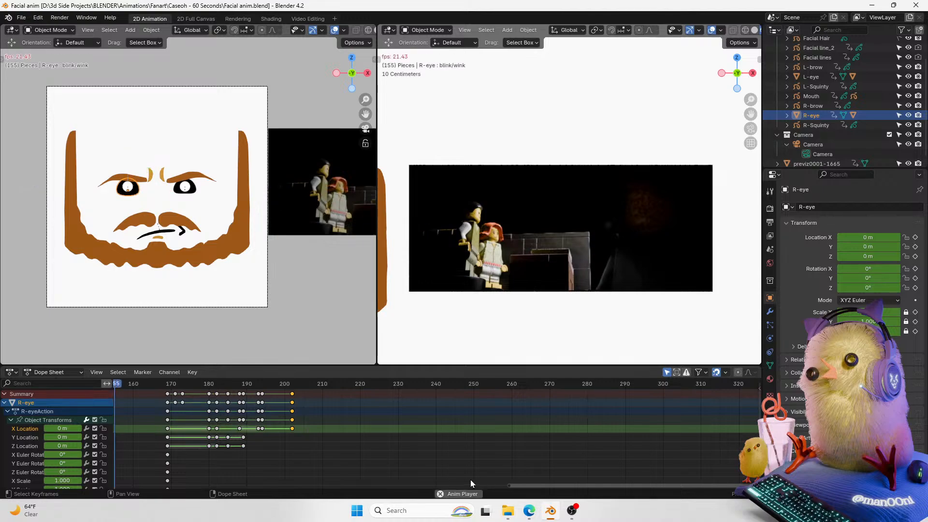
key(space)
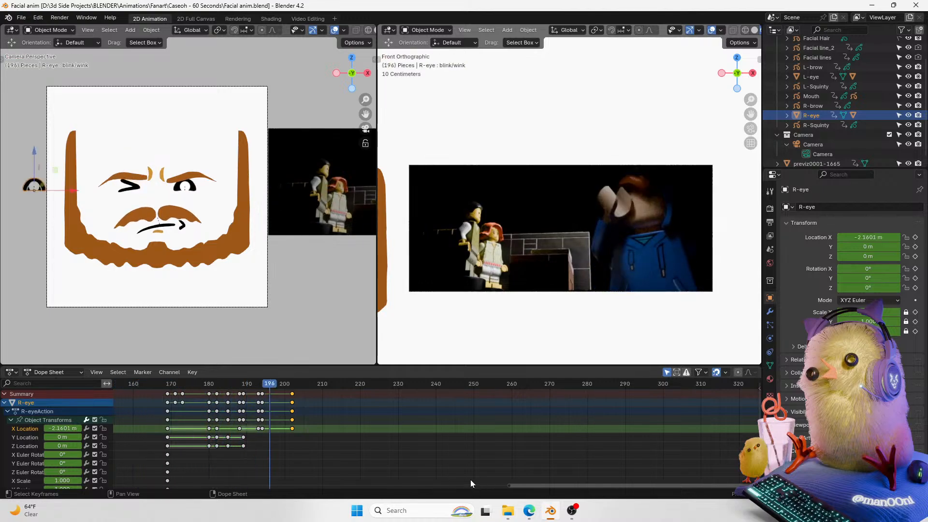
drag(750, 101, 766, 68)
drag(365, 100, 380, 117)
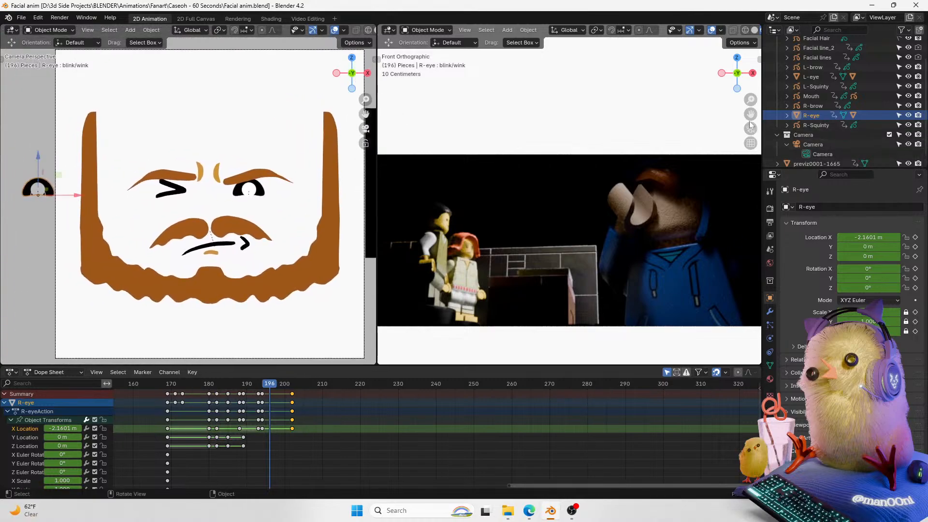
drag(751, 114, 720, 112)
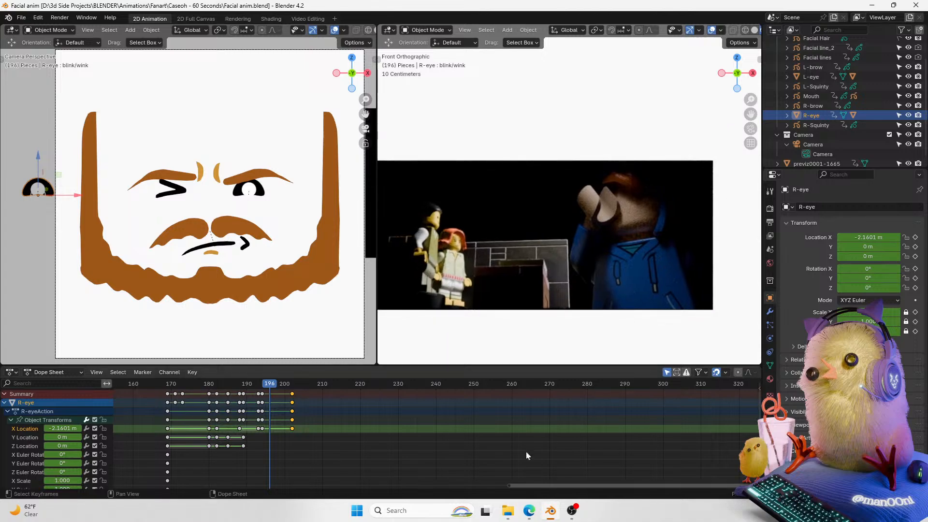
key(space)
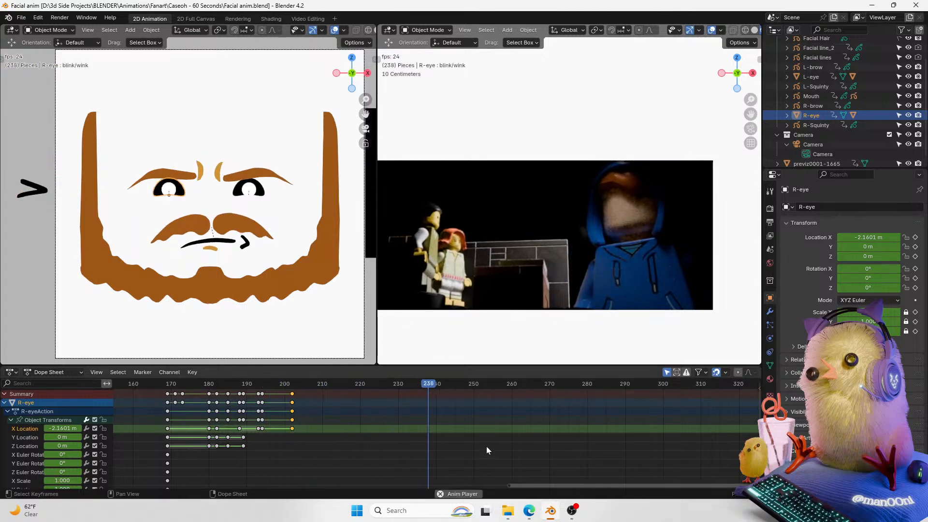
Step: Stop playback, scroll the dope sheet back and replay the section around frames 160 to 200
key(space)
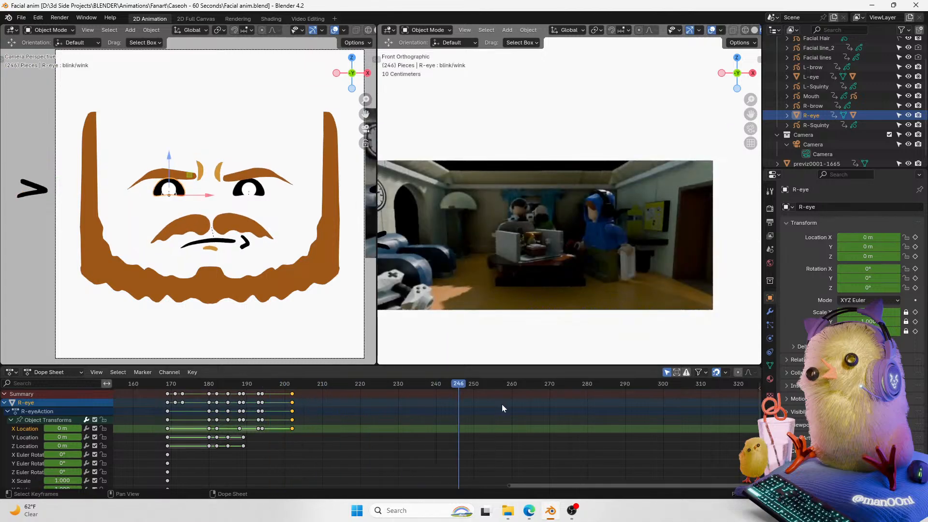
drag(457, 384, 290, 383)
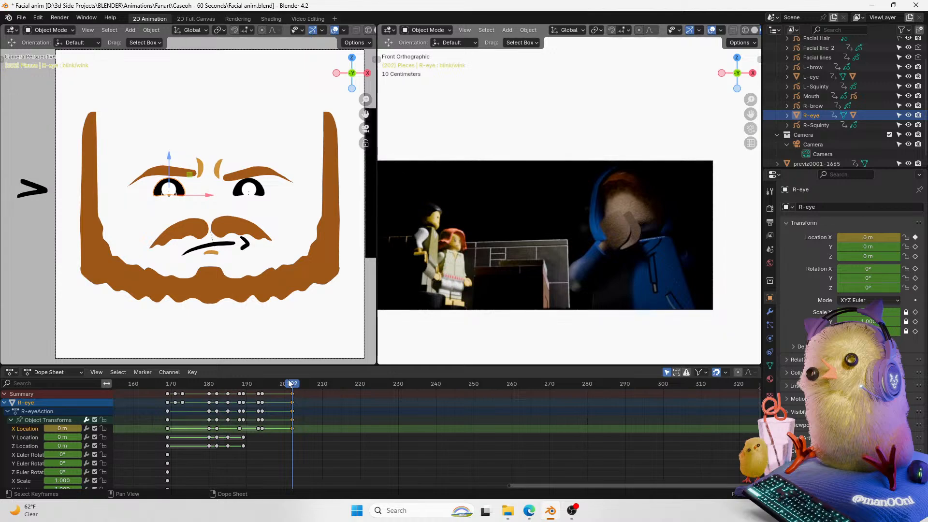
drag(521, 487, 354, 487)
drag(608, 385, 301, 420)
key(space)
key(space)
key(space)
key(space)
key(space)
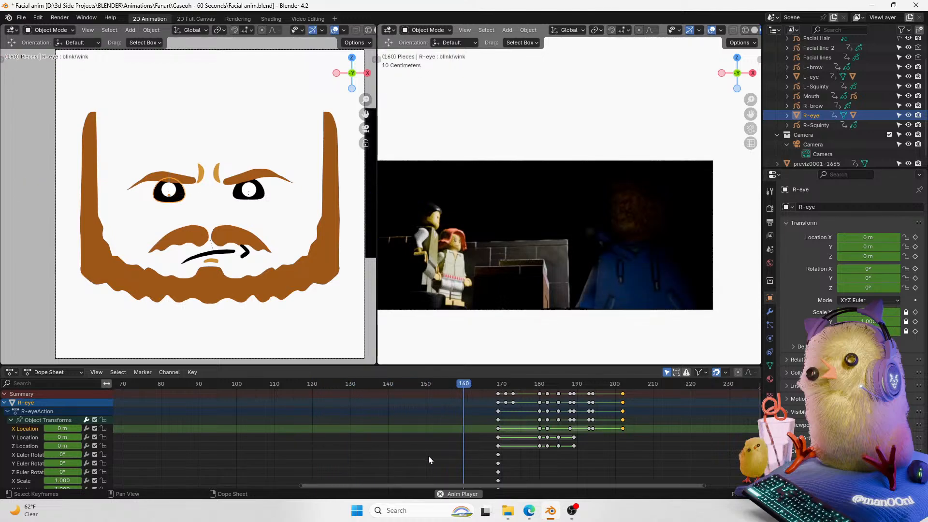
key(space)
key(space)
key(space)
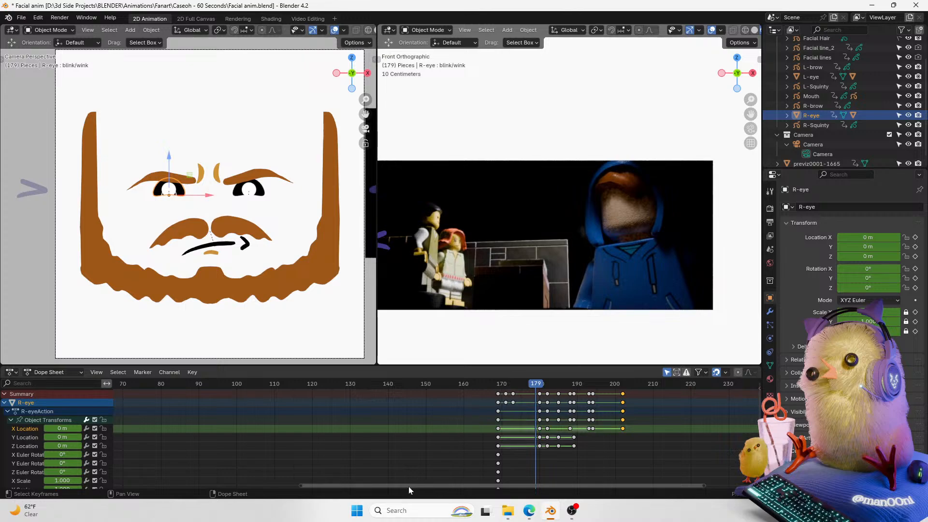
Step: Go to frame 165 and keyframe the right eye's blink/wink shape key value
click(498, 386)
mouse_move(499, 392)
mouse_down()
mouse_move(516, 387)
mouse_move(454, 402)
mouse_move(487, 403)
mouse_up()
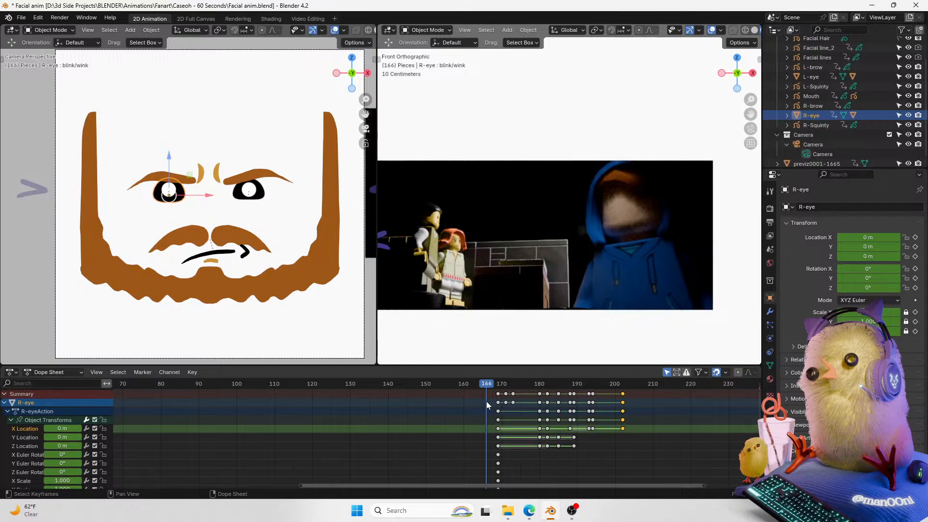
drag(486, 401, 400, 404)
key(space)
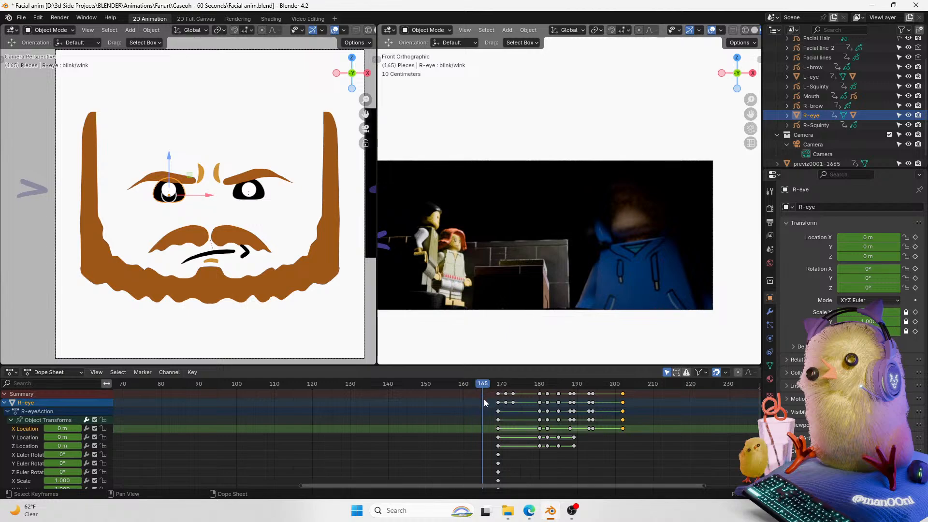
click(770, 365)
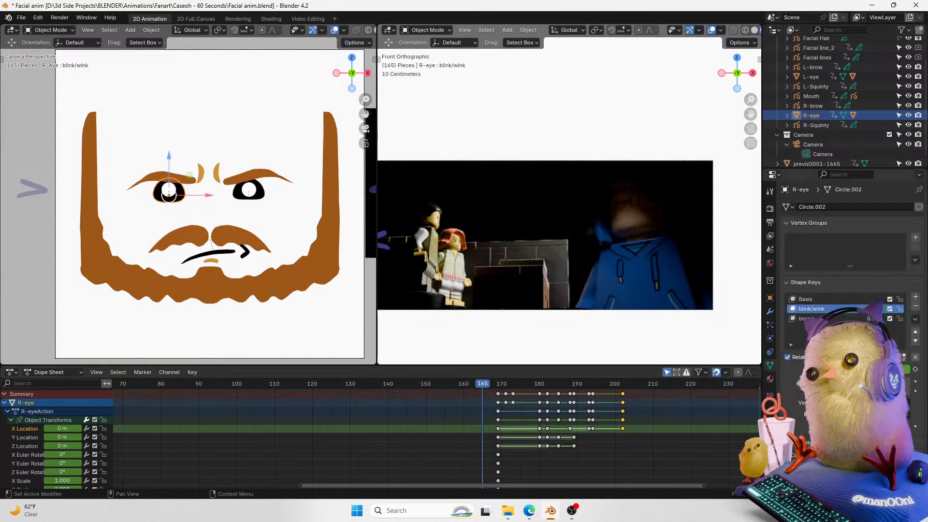
click(914, 370)
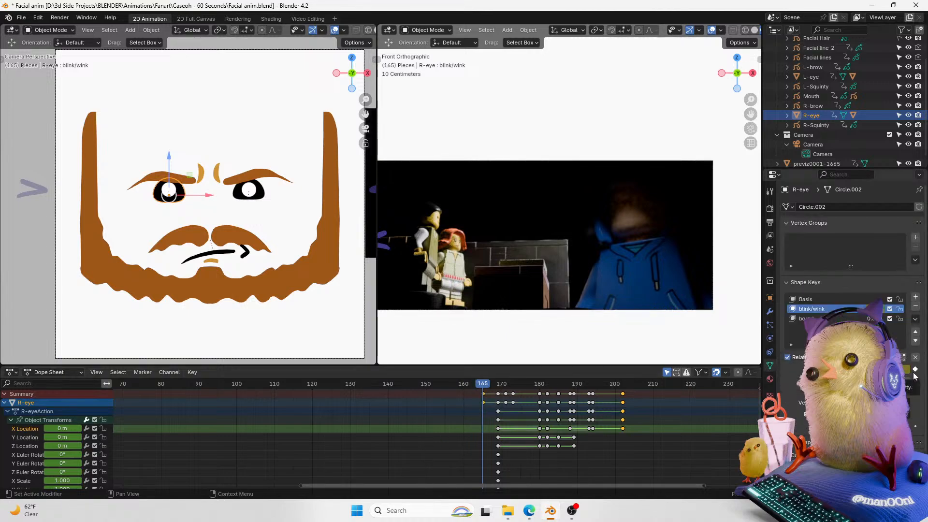
Step: Step a few frames forward and back around frame 165 to check the eyes
key(Right)
key(Right)
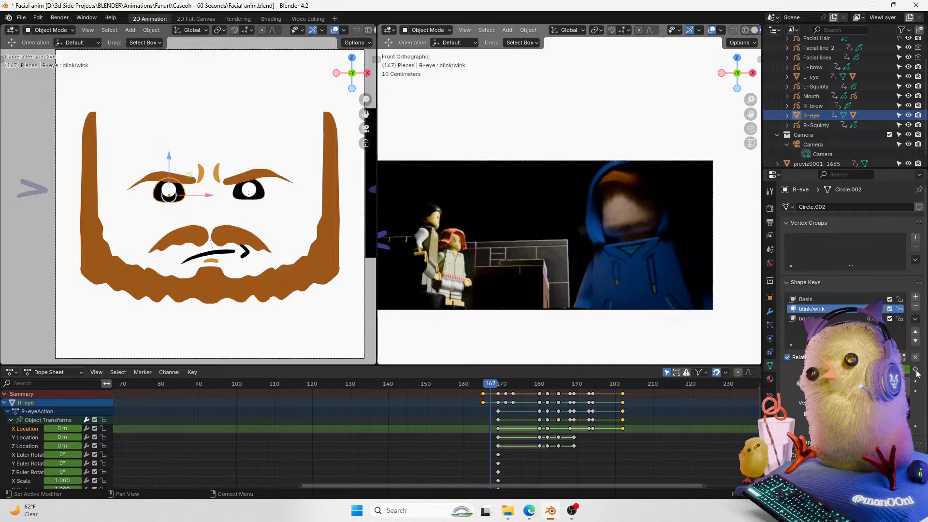
key(Right)
key(Right)
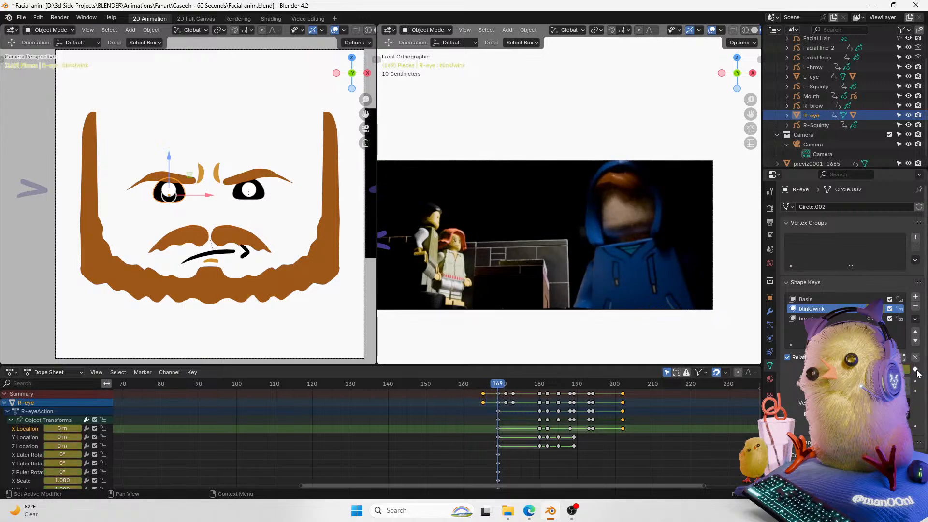
key(Left)
key(Left)
key(Left)
key(Left)
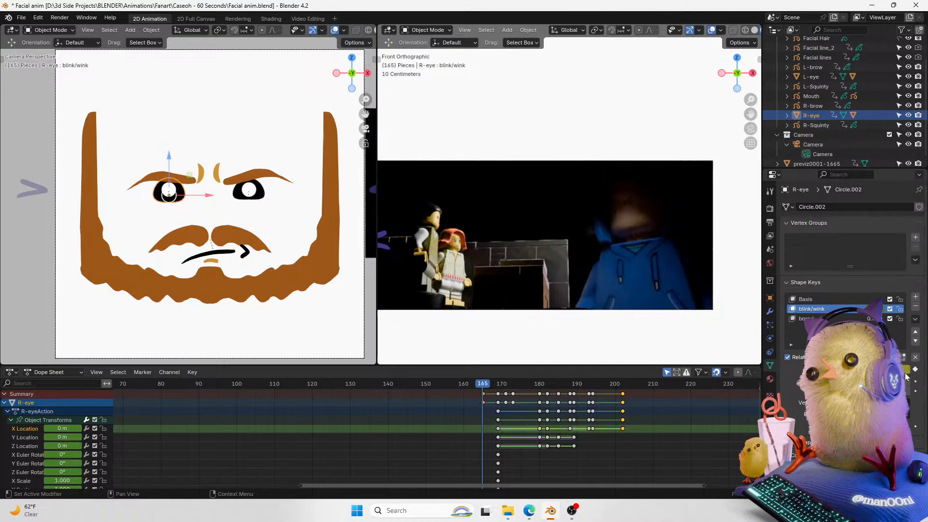
Step: Adjust the blink/wink shape key value on both eyes and keyframe the left eye's value at frame 165
drag(882, 369, 853, 369)
click(257, 194)
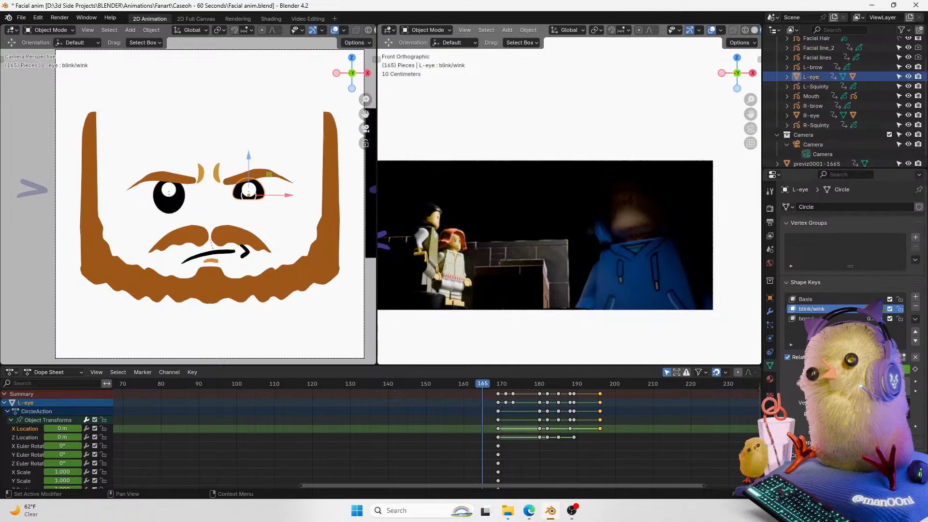
drag(882, 369, 852, 368)
key(i)
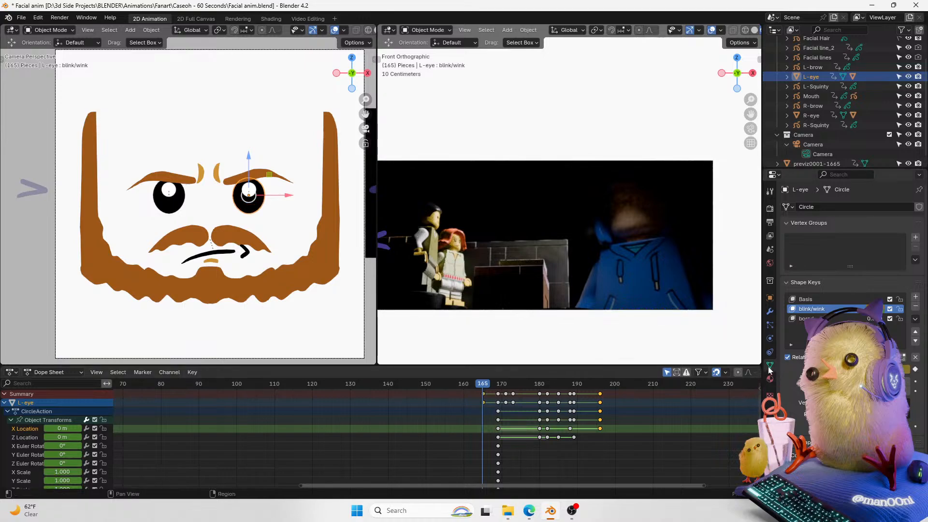
Step: Try nudging the left brow upward and keyframing it, then undo the keyframe
click(258, 174)
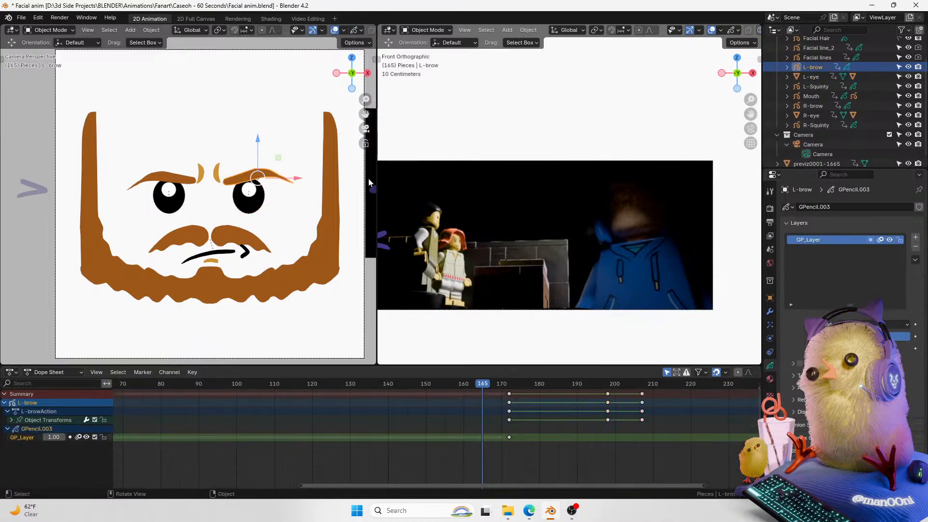
drag(261, 153, 264, 140)
key(i)
key(ctrl+z)
Step: At frame 168, keyframe the Z location of both the left and right brows
mouse_move(494, 386)
mouse_down()
mouse_move(509, 386)
mouse_move(493, 386)
mouse_up()
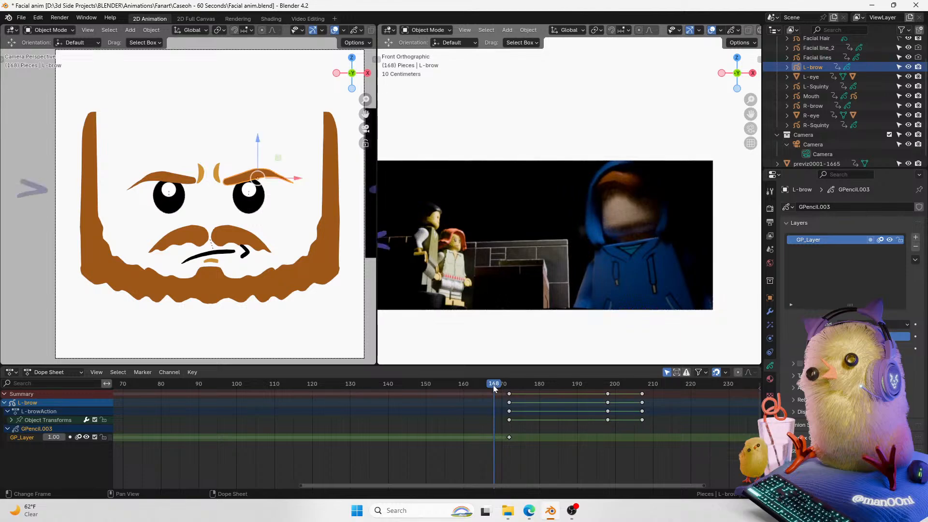
click(769, 298)
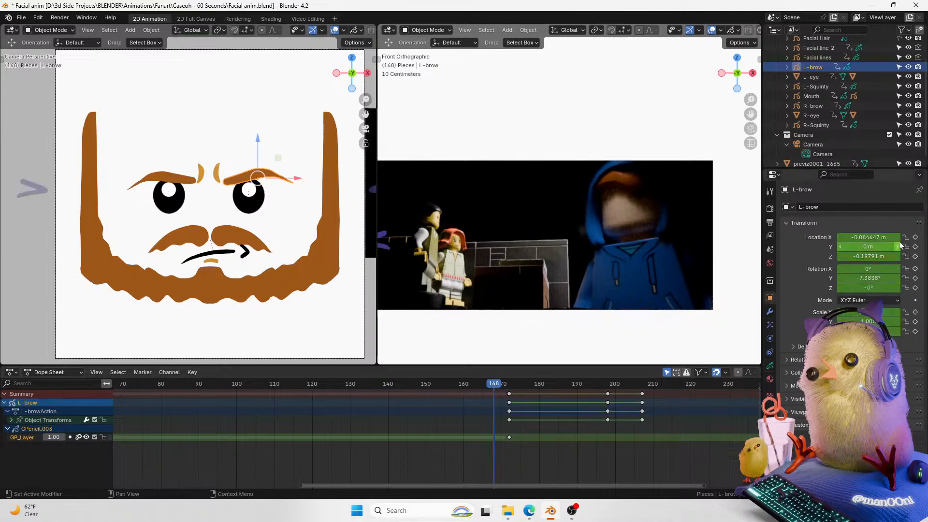
click(915, 256)
click(168, 191)
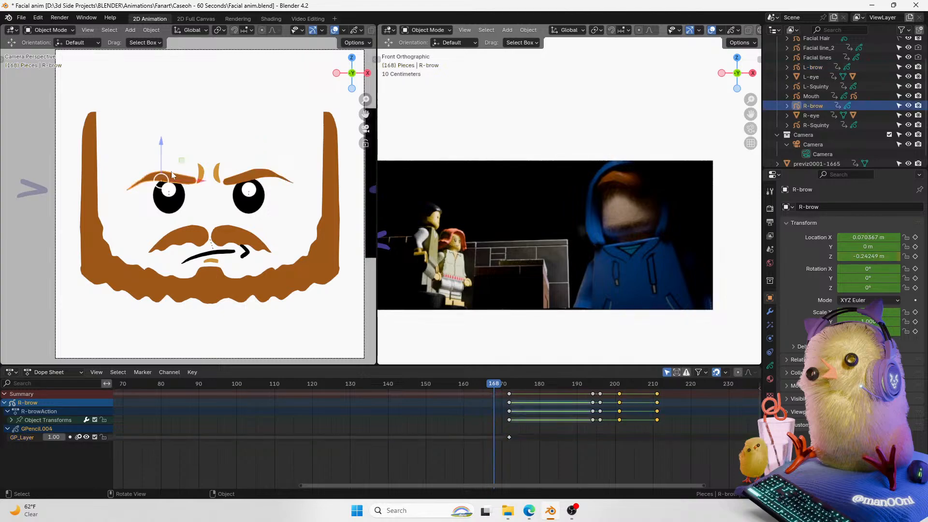
click(915, 256)
Step: Select the facial crease lines object and set its X and Z rotation to 0°, then scrub to frame 167
click(216, 177)
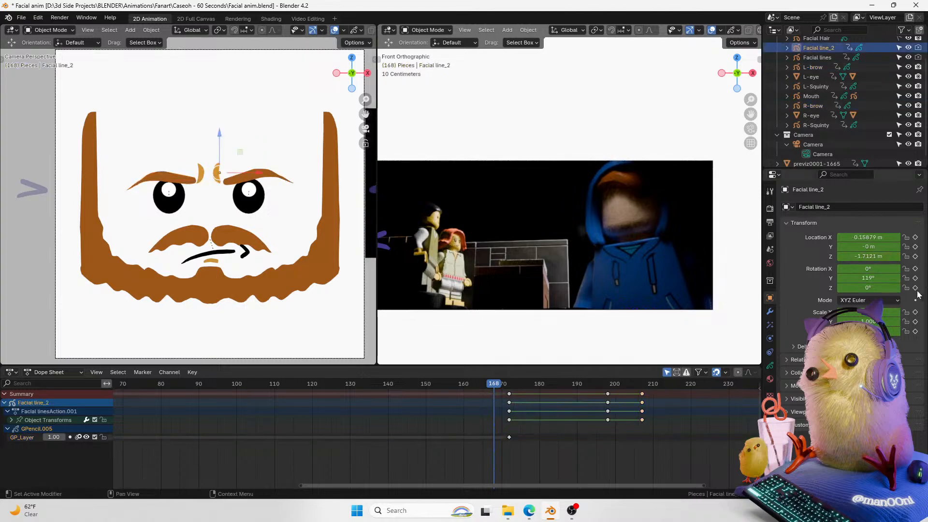
click(206, 181)
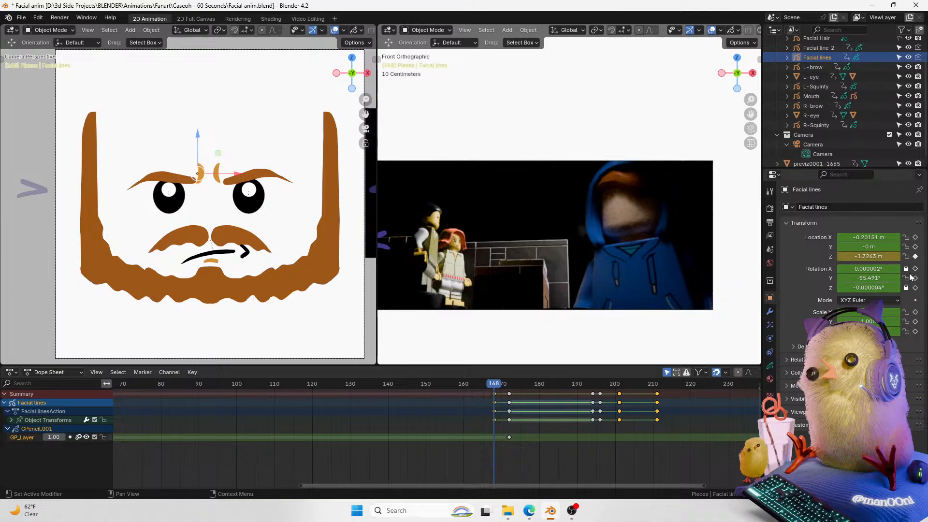
click(875, 269)
text(0)
key(Return)
click(875, 287)
text(0)
key(Return)
mouse_move(496, 386)
mouse_down()
mouse_move(510, 388)
mouse_move(489, 385)
mouse_up()
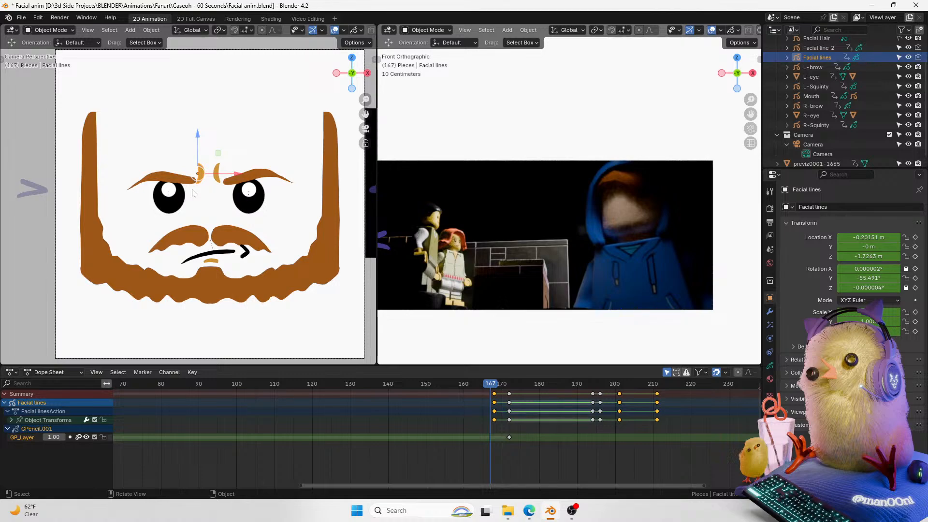
Step: Try moving and rotating the crease lines object toward the left eye, then undo both changes
drag(197, 180, 179, 219)
key(r)
click(216, 227)
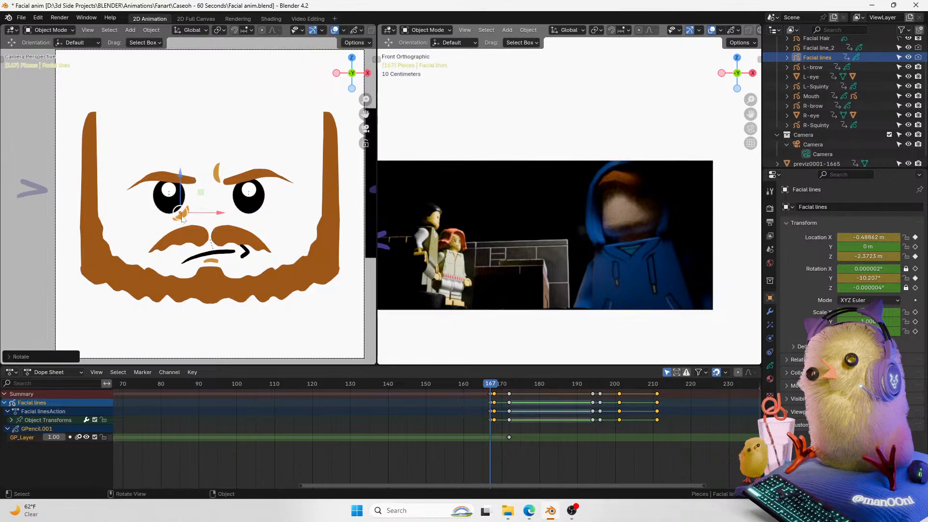
key(ctrl+z)
key(ctrl+z)
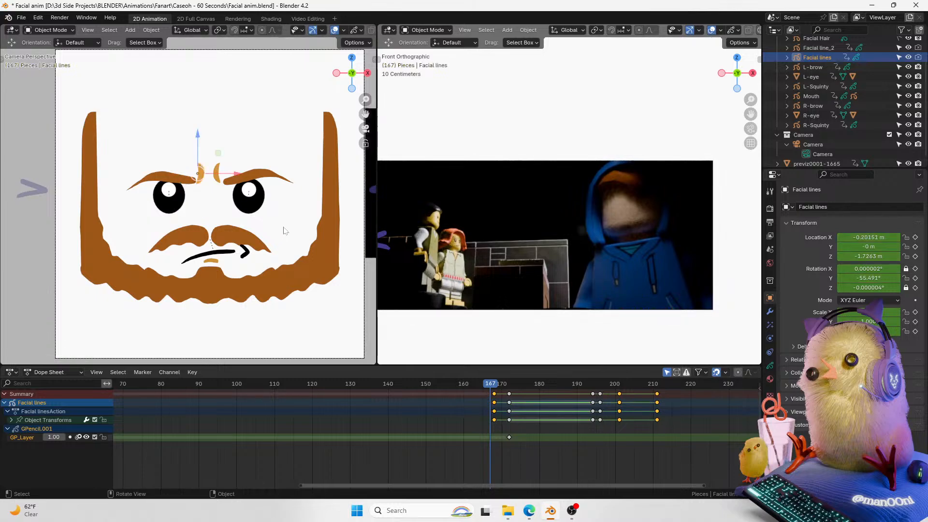
Step: At frame 168, select the right brow, left eye and both crease line objects and insert keyframes on them
mouse_move(495, 385)
mouse_down()
mouse_move(512, 382)
mouse_move(474, 388)
mouse_move(494, 392)
mouse_up()
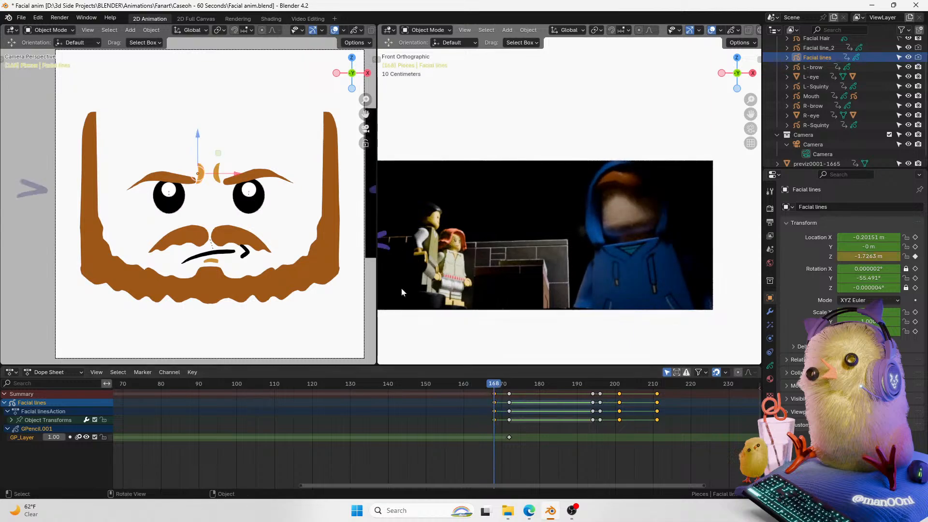
shift+click(257, 178)
shift+click(217, 174)
shift+click(190, 178)
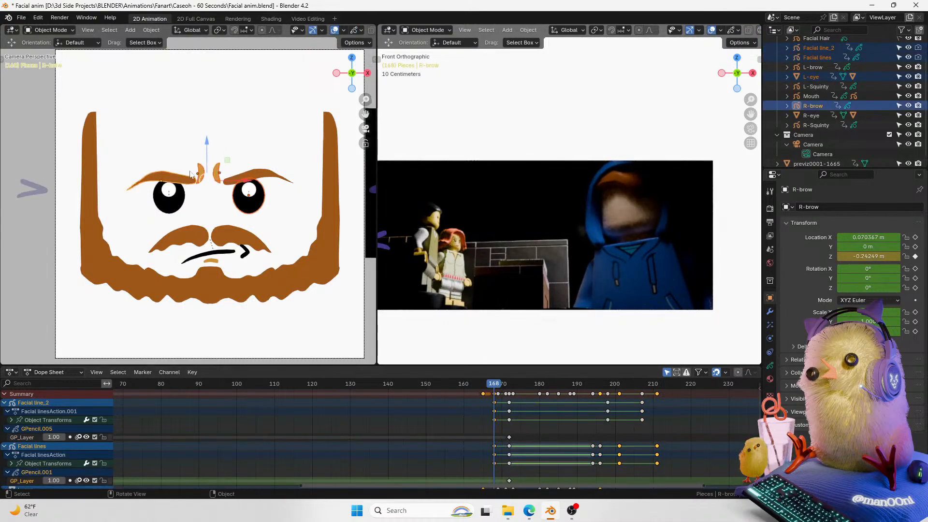
key(k)
click(288, 132)
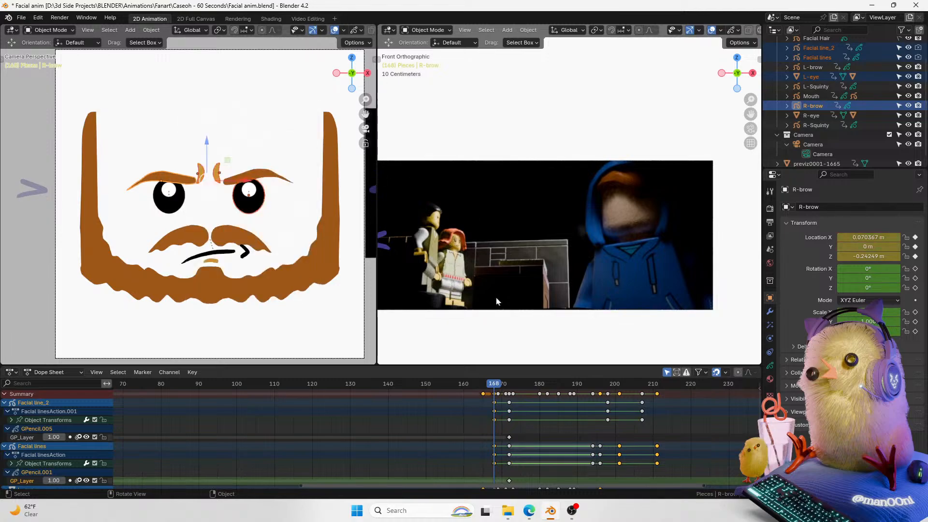
Step: Go to frame 165 and insert keyframes on the same selected face objects
click(497, 385)
drag(497, 387, 482, 384)
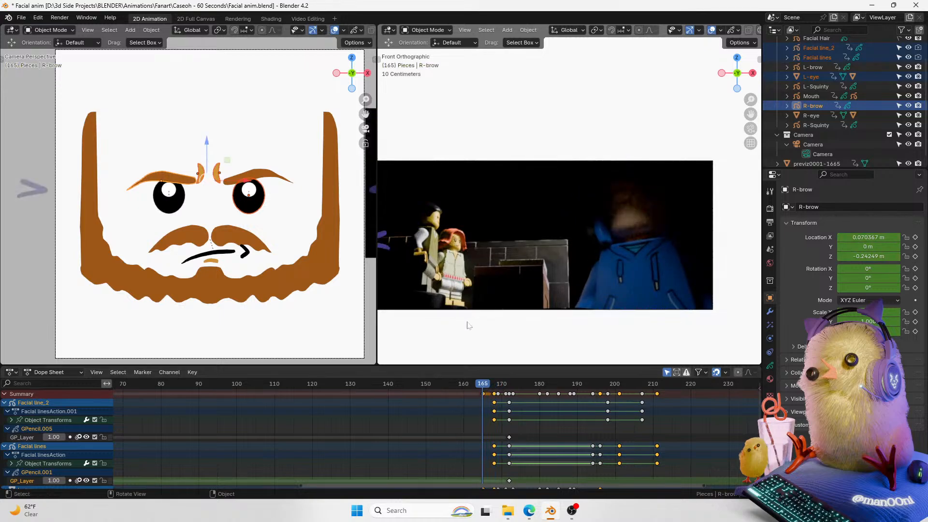
key(i)
click(302, 180)
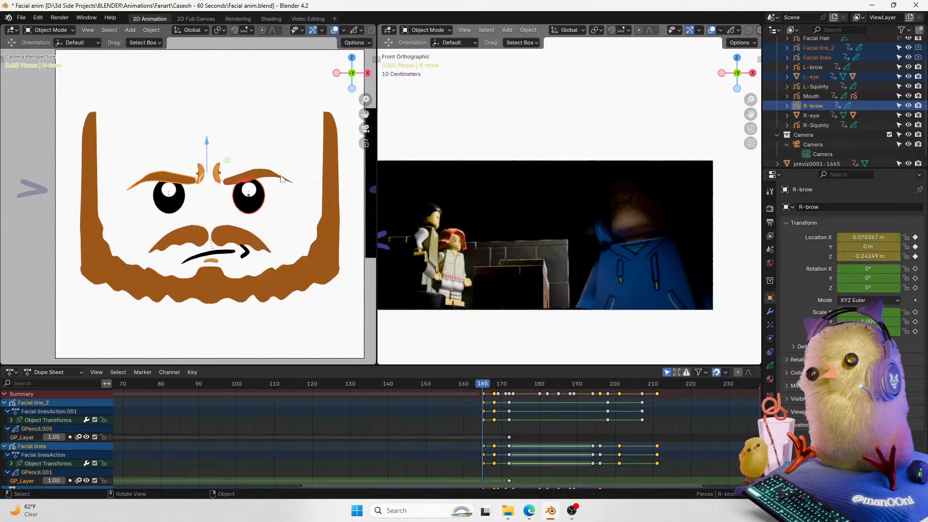
Step: Try raising the right brow along Z, then undo the moves
key(g)
key(z)
click(226, 153)
click(226, 154)
click(260, 202)
key(ctrl+z)
key(ctrl+z)
shift+click(244, 193)
key(ctrl+z)
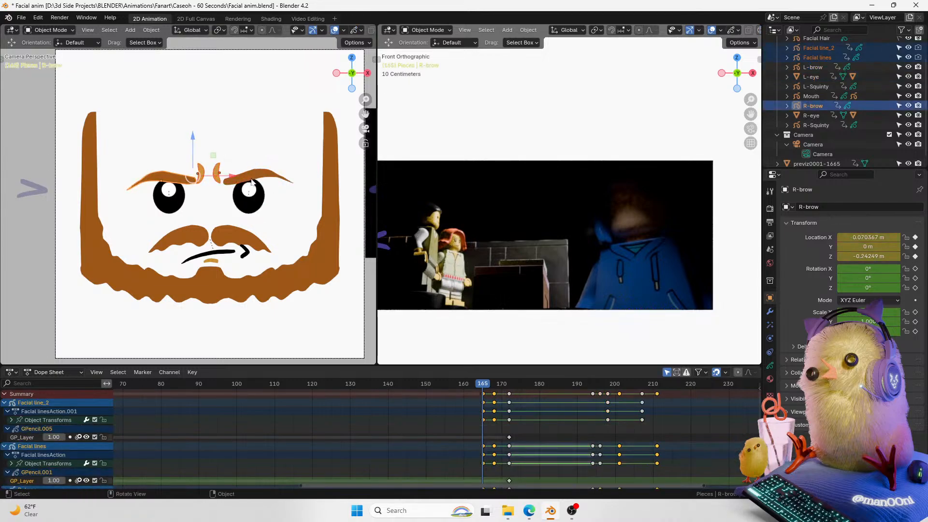
Step: Select the left brow and nudge its position slightly
shift+click(262, 176)
drag(210, 141, 224, 149)
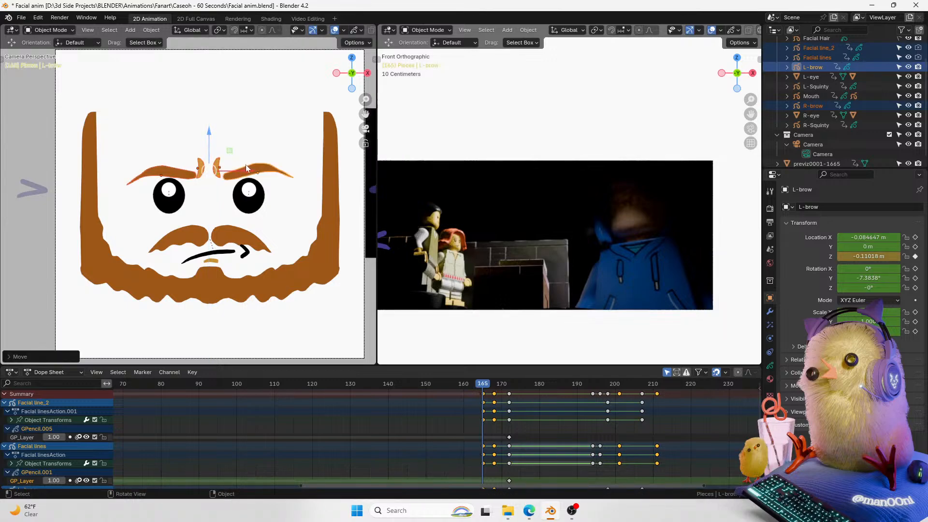
Step: Move and rotate the second crease line object down beside the right eye
click(222, 165)
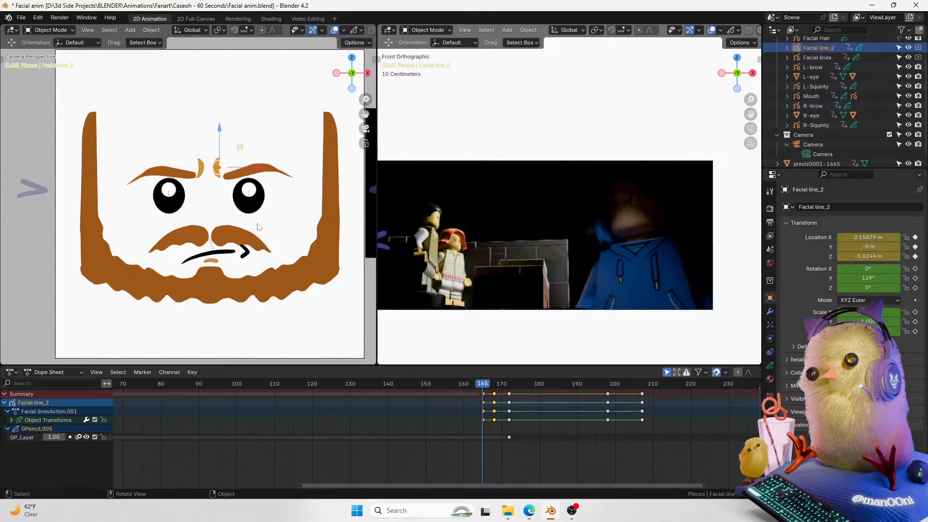
drag(240, 148, 257, 189)
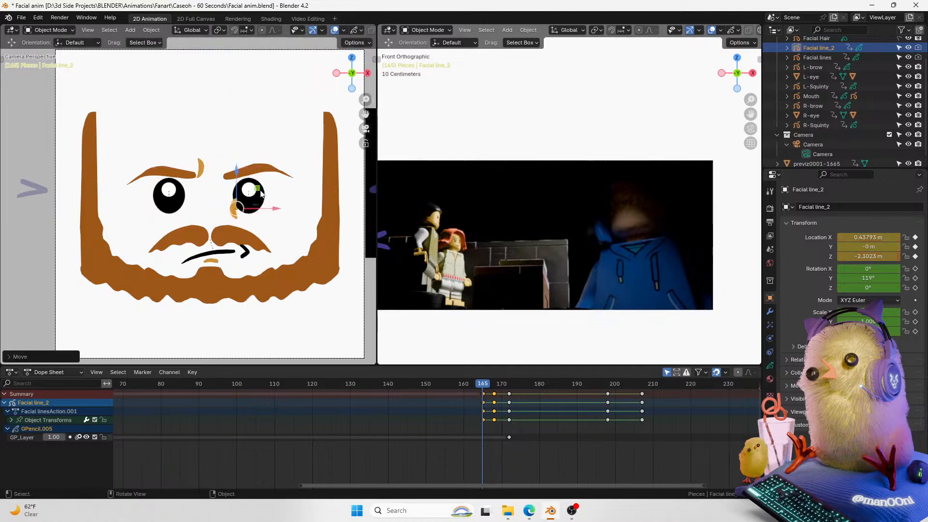
key(t)
key(r)
click(231, 151)
key(h)
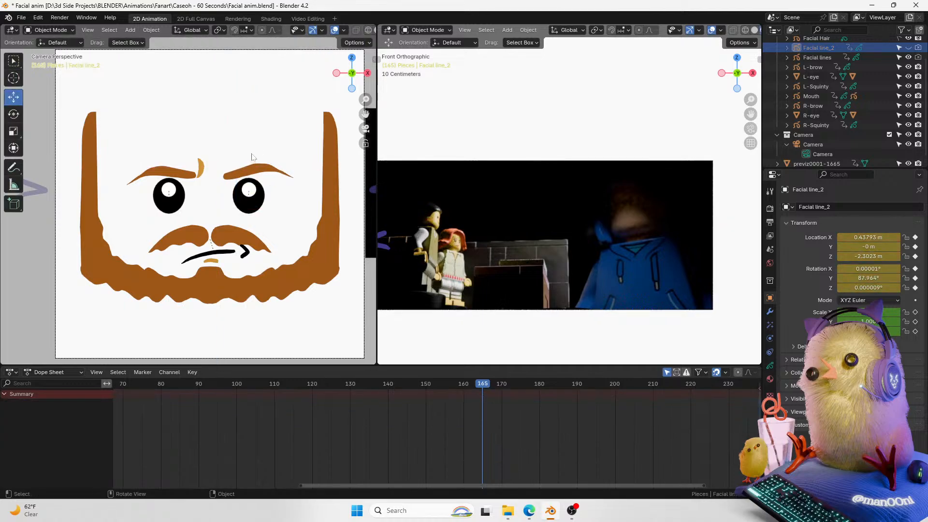
key(alt+h)
key(g)
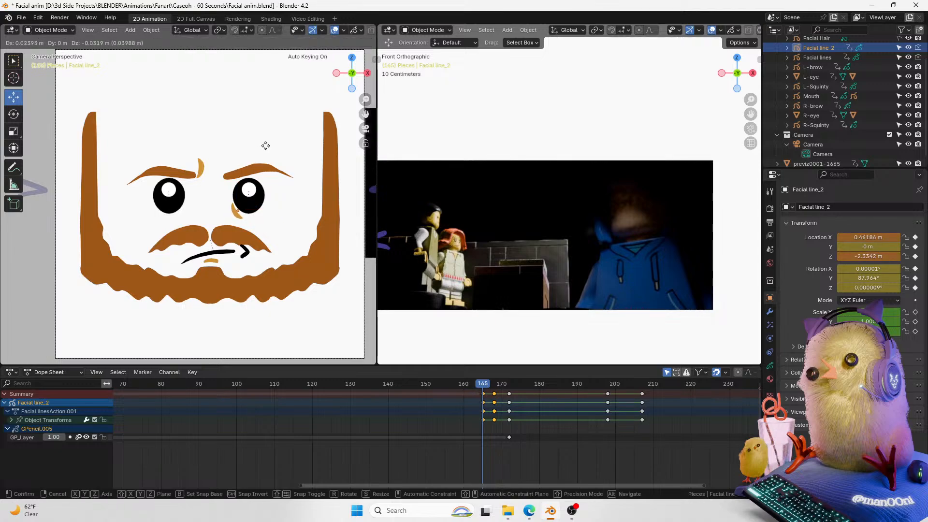
click(265, 146)
Step: Move and rotate the first crease line object so it sits under the left eye
click(265, 116)
click(199, 172)
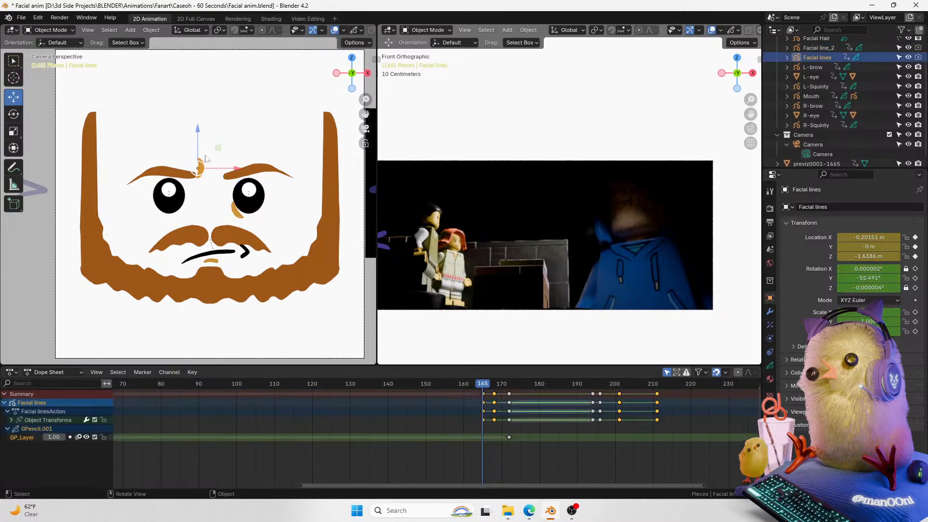
click(235, 212)
key(r)
click(274, 139)
click(202, 172)
key(r)
click(240, 139)
key(g)
click(228, 171)
key(r)
click(231, 167)
key(g)
click(228, 173)
key(r)
click(207, 191)
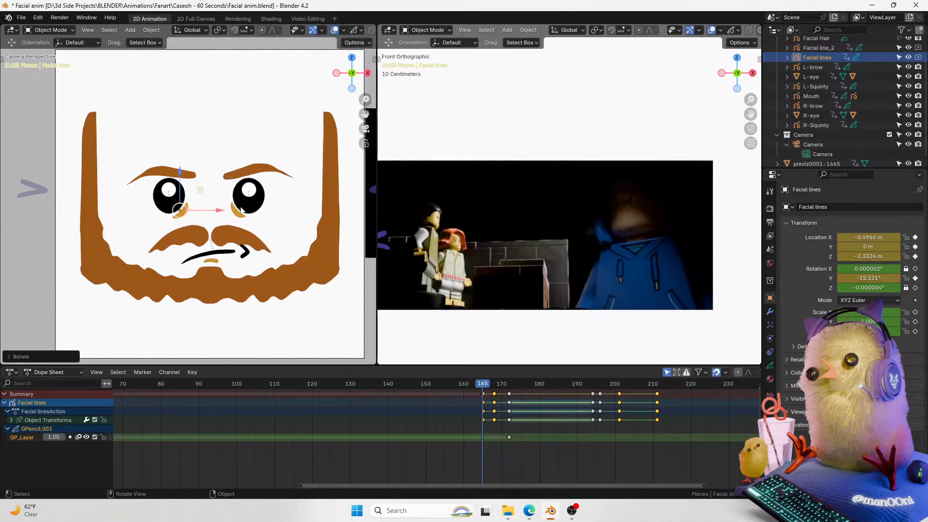
Step: Refine the position and rotation of the second crease line under the right eye
click(245, 210)
click(249, 195)
key(g)
click(249, 196)
key(r)
click(261, 165)
key(g)
click(264, 167)
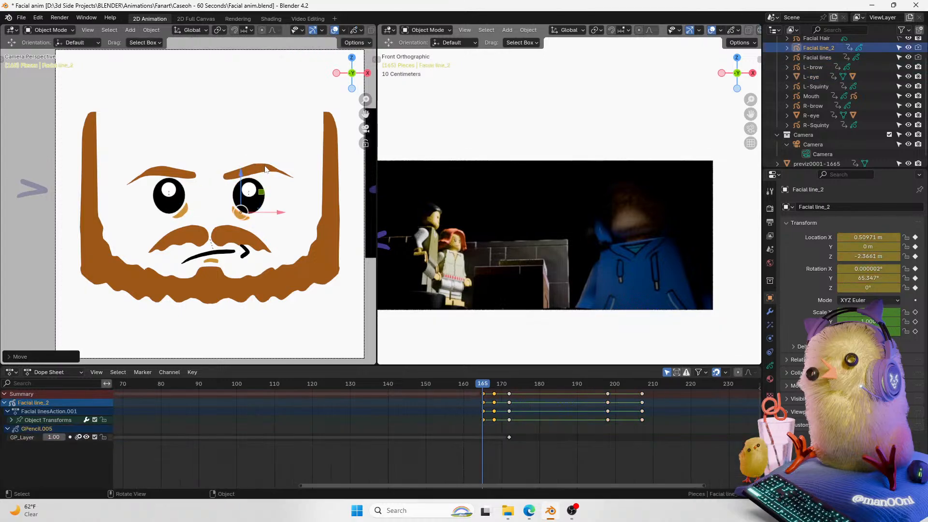
click(257, 111)
click(237, 222)
key(g)
click(262, 210)
key(r)
click(276, 199)
Step: Refine the position and rotation of the first crease line under the left eye
click(182, 214)
key(g)
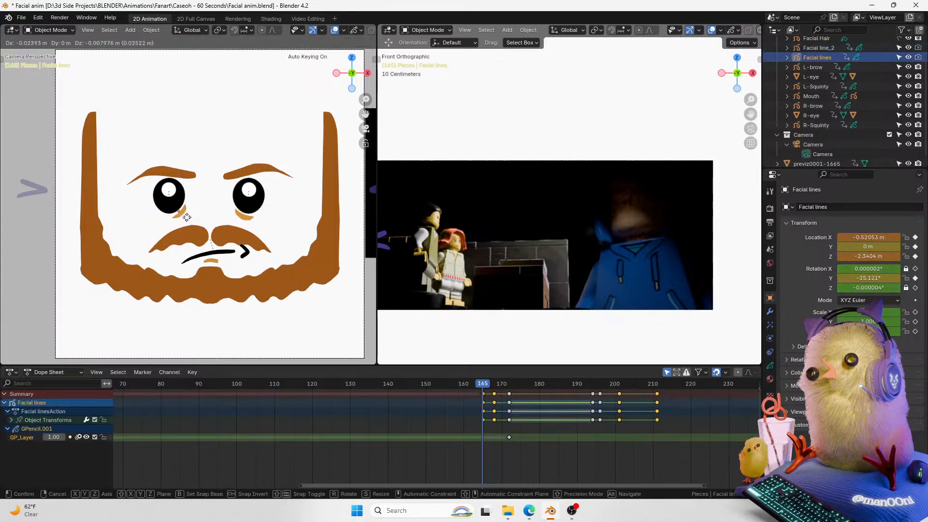
click(189, 207)
key(r)
click(197, 197)
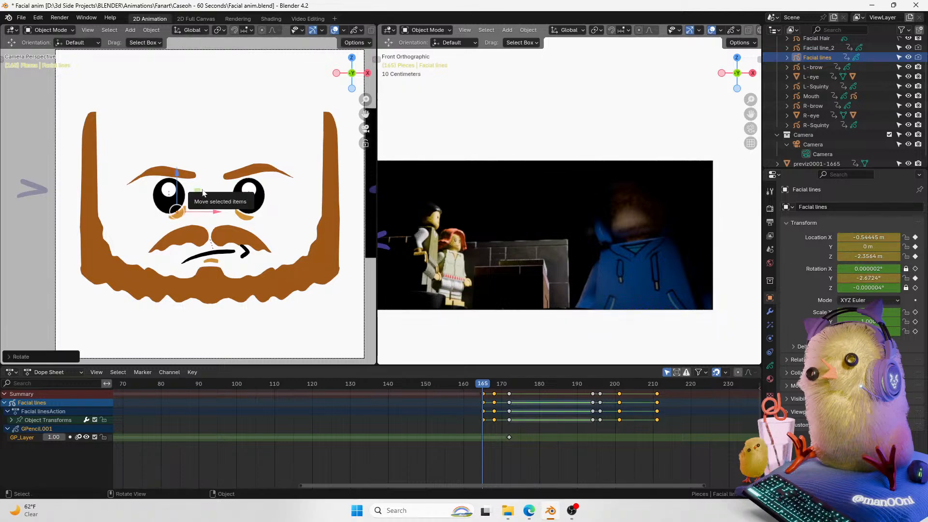
Step: At frame 168, set the first crease line's Y rotation to -55°
drag(486, 385, 494, 385)
click(871, 267)
key(Escape)
click(867, 287)
key(Escape)
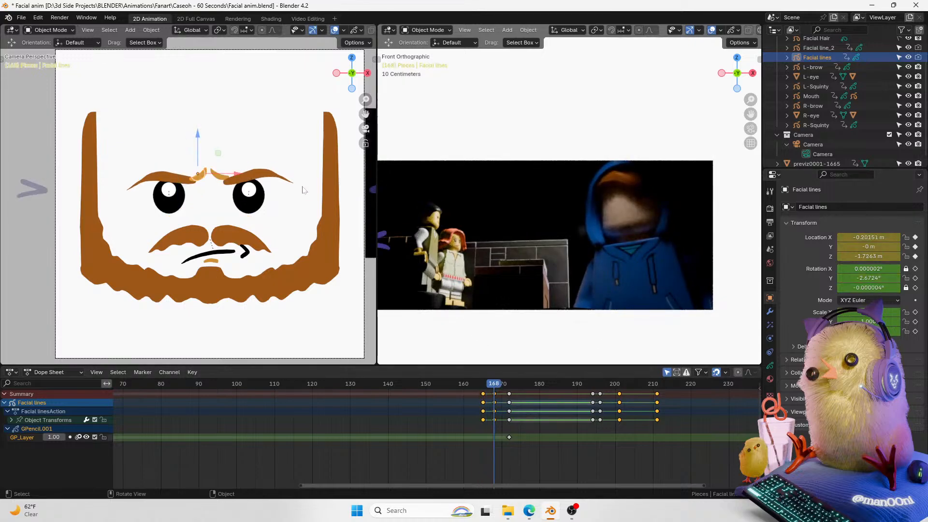
click(868, 278)
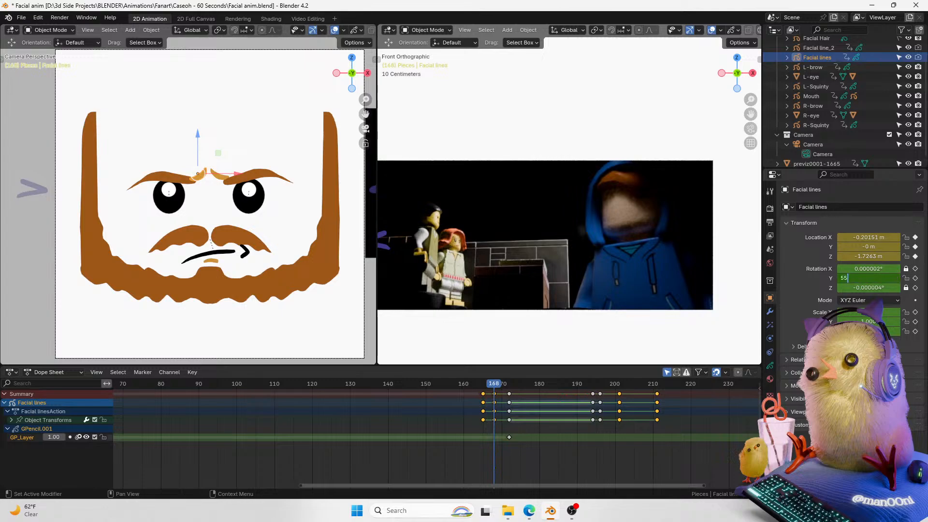
key(Return)
click(869, 278)
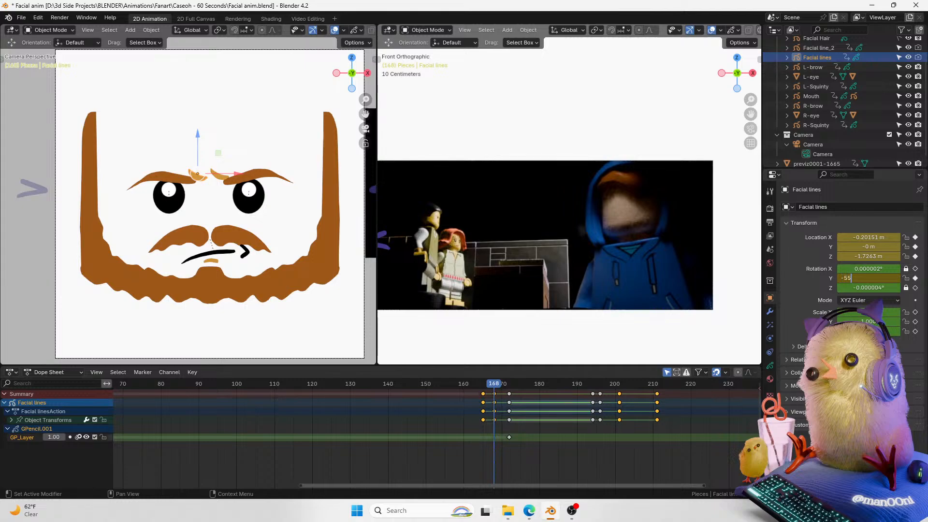
key(Return)
Step: Select the second crease line and edit its rotation fields at frame 168
click(221, 176)
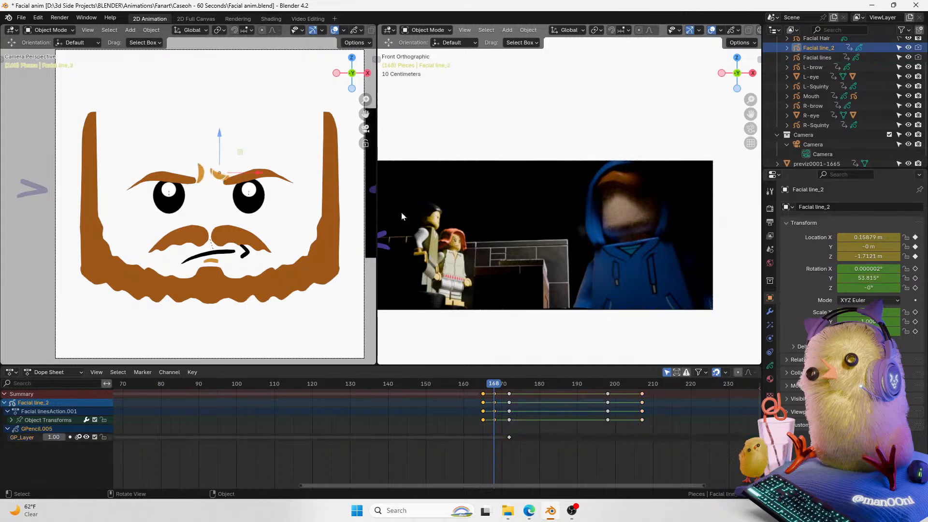
drag(858, 283, 891, 298)
click(866, 269)
key(Return)
Step: Scrub and play back frames 165 to 168 to review the crease line motion, ending on frame 167
click(487, 387)
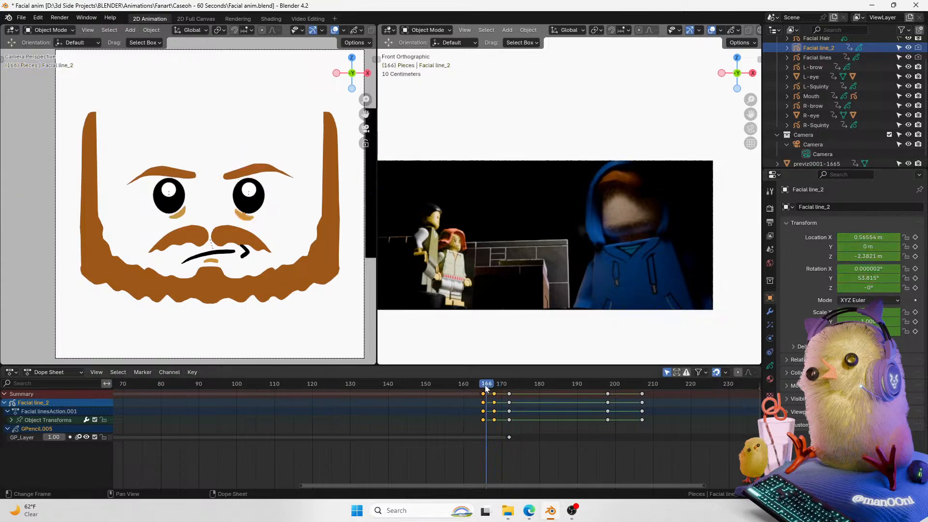
mouse_move(491, 386)
mouse_down()
mouse_move(447, 393)
mouse_move(501, 385)
mouse_move(476, 387)
mouse_move(491, 384)
mouse_up()
key(space)
key(space)
key(space)
key(space)
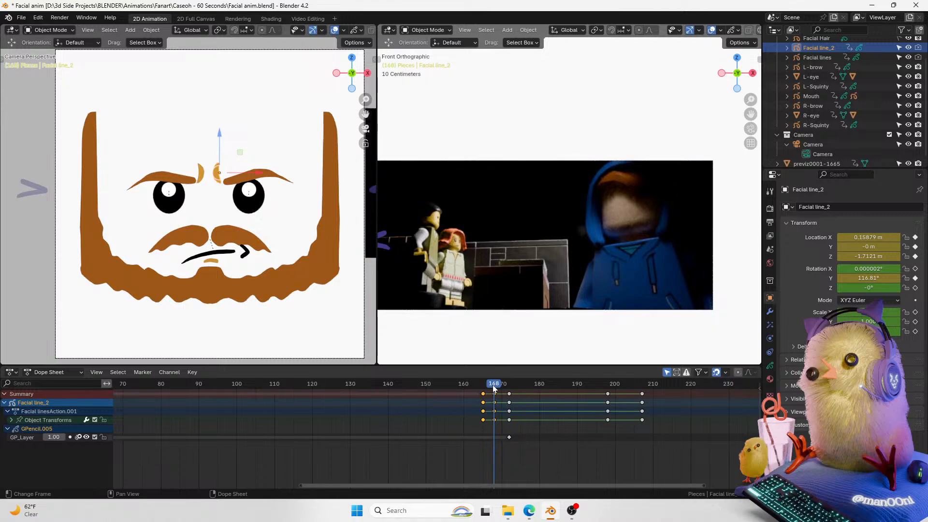
drag(492, 386, 494, 385)
key(Left)
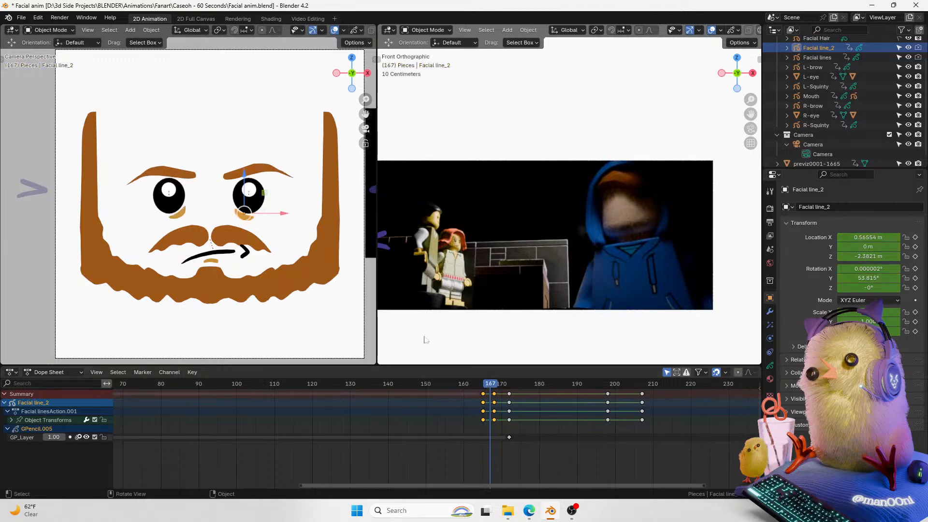
Step: Select both crease line objects and duplicate their keyframes in the Dope Sheet
key(t)
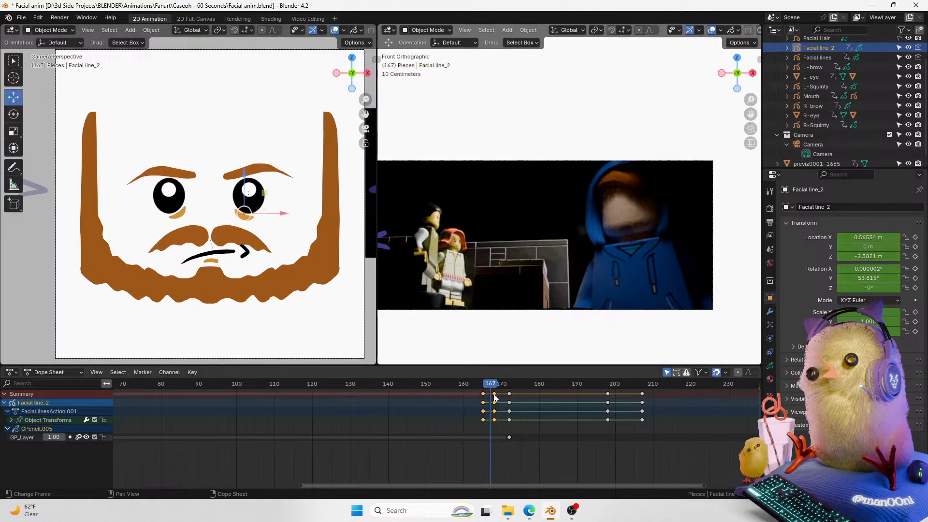
shift+click(203, 218)
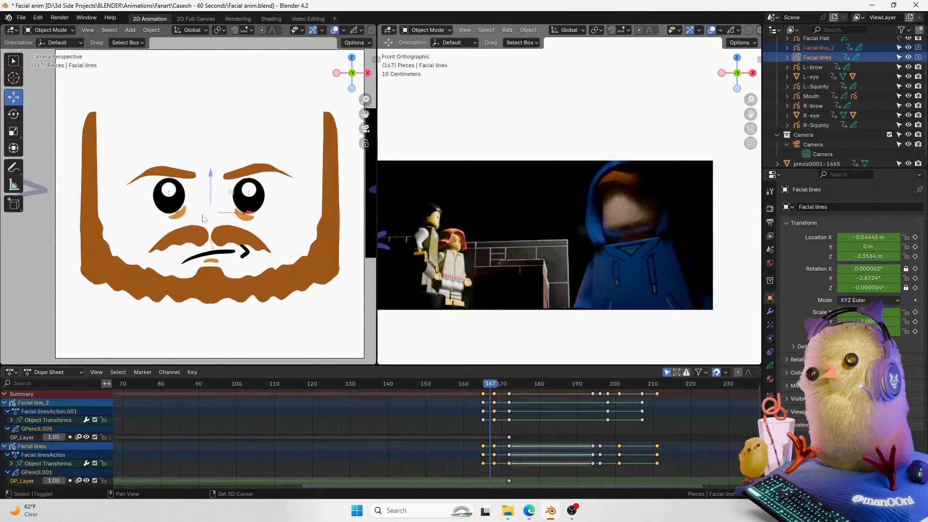
click(495, 386)
drag(495, 387, 492, 386)
key(shift+d)
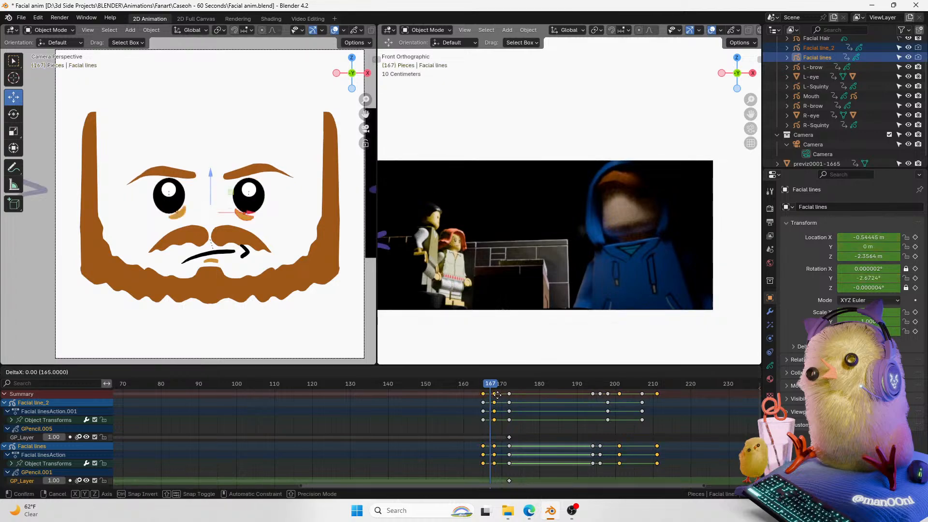
click(496, 397)
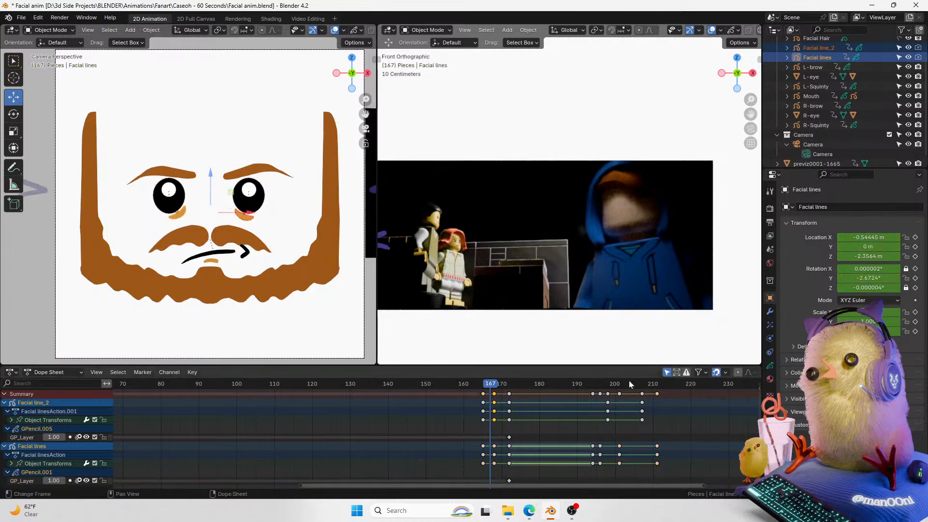
Step: Expand both crease lines' channels in the Dope Sheet and inspect their keyframes around frame 168
drag(4, 403, 8, 426)
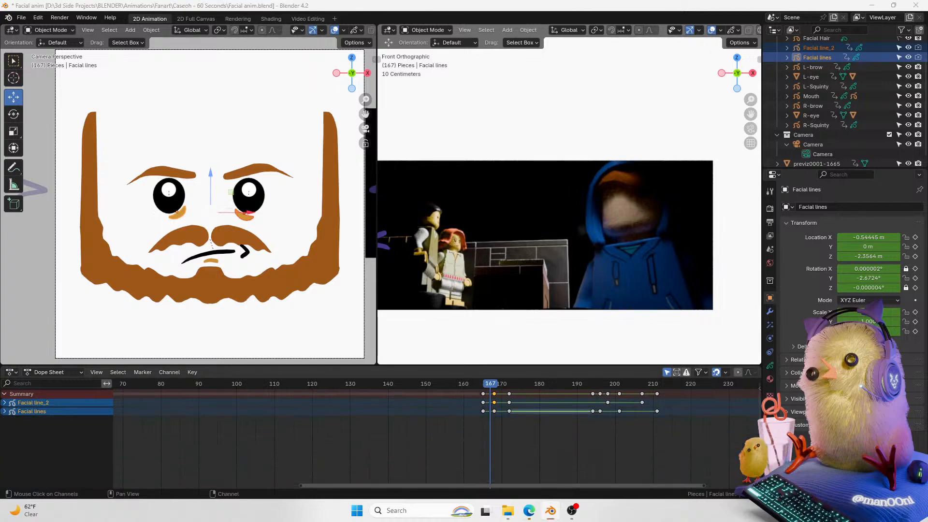
click(5, 403)
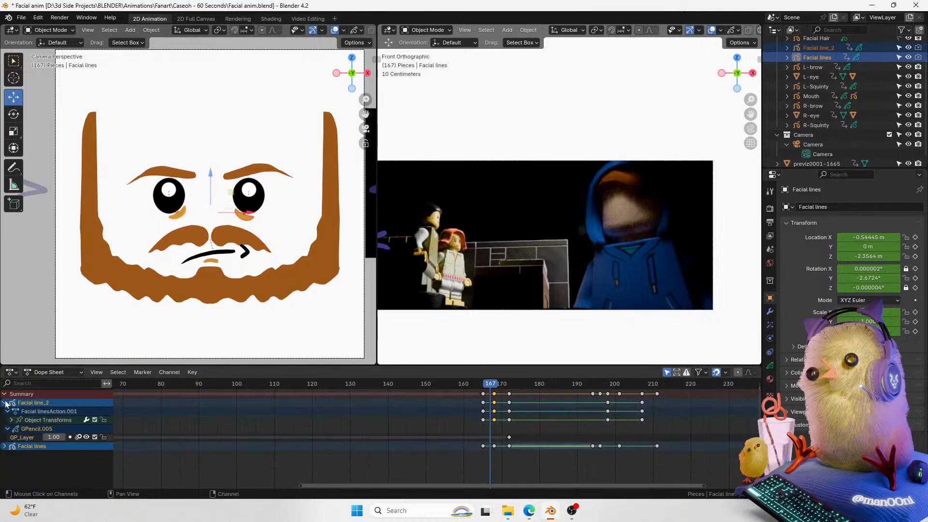
click(5, 447)
click(27, 439)
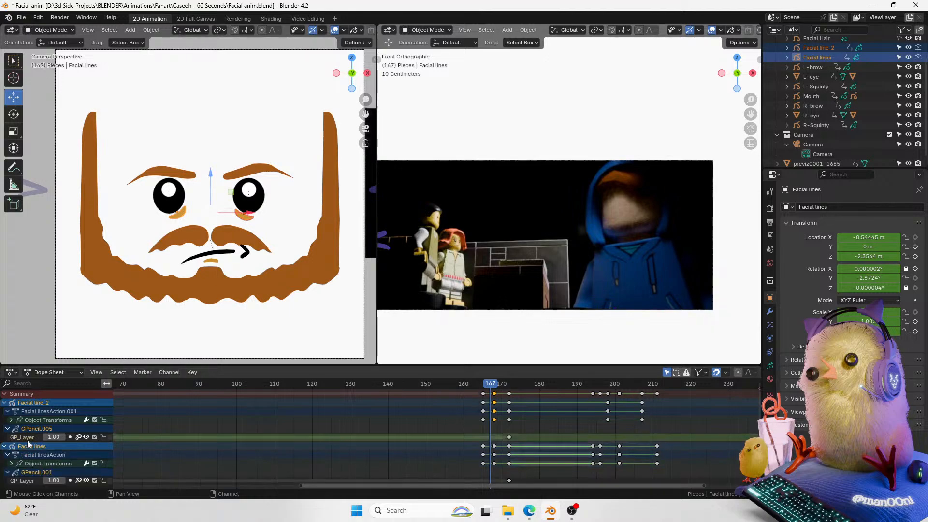
scroll(756, 409, down, 1)
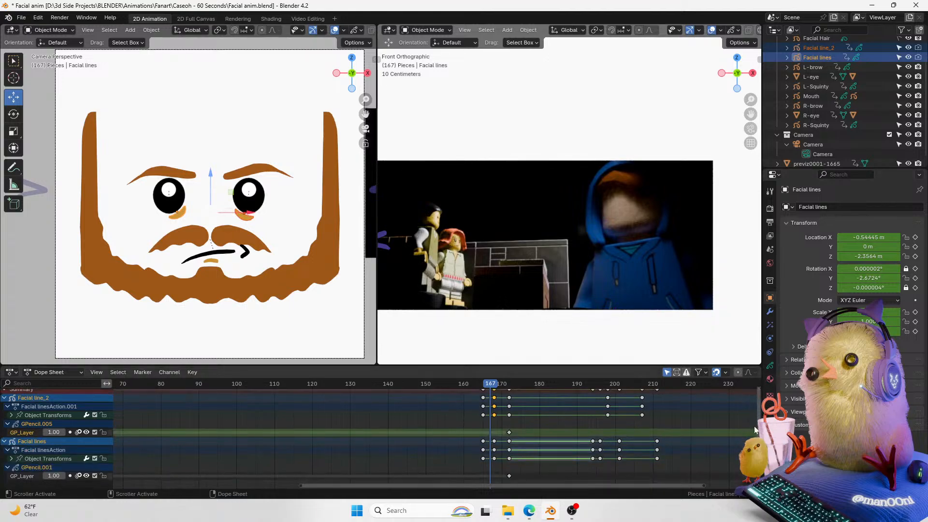
click(493, 442)
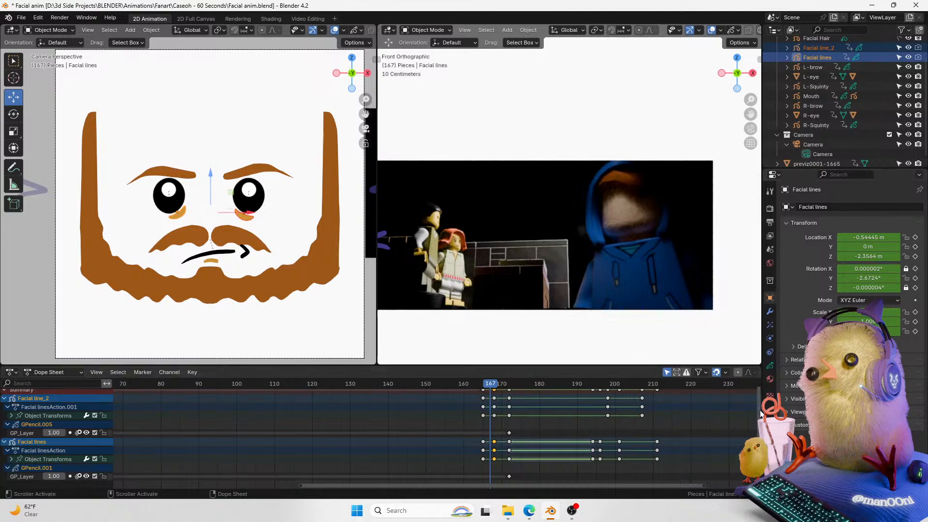
click(189, 219)
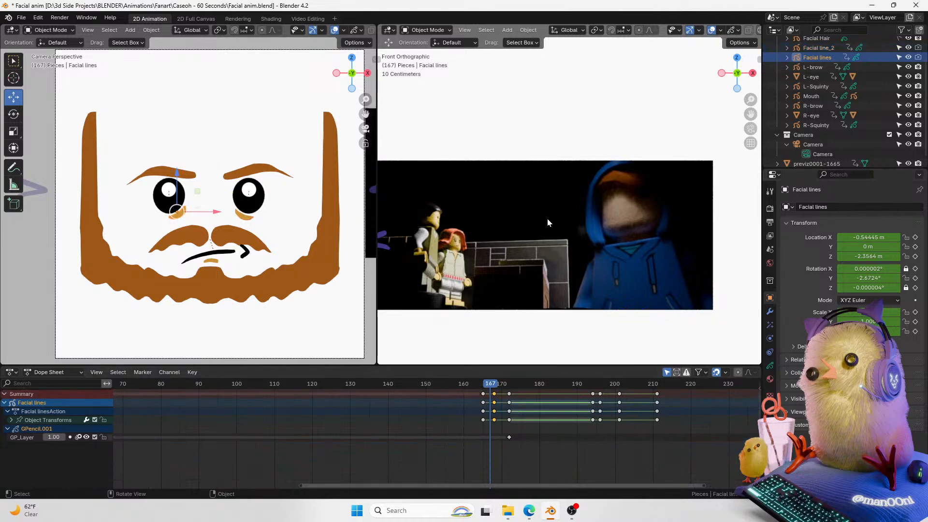
Step: Retime the crease line's Grease Pencil layer keyframe and duplicate it onto frame 167
click(509, 436)
key(g)
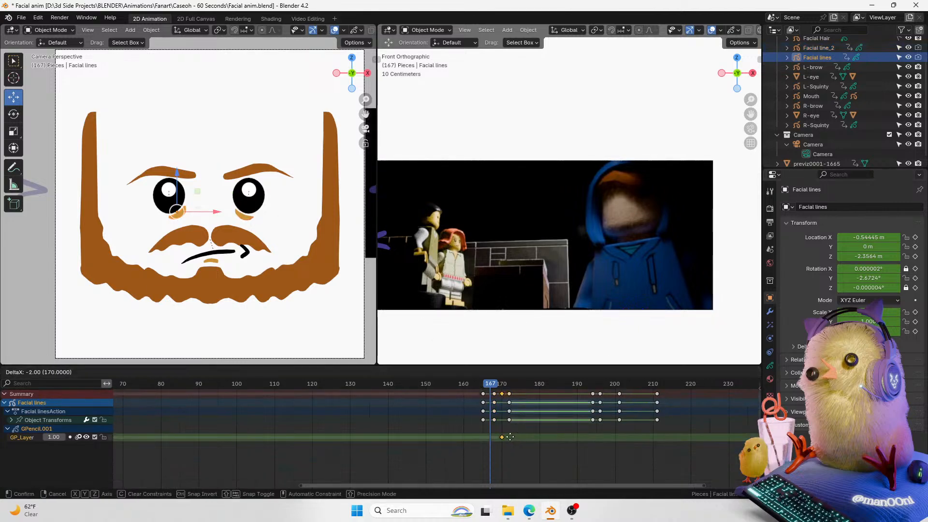
click(507, 438)
mouse_move(491, 390)
mouse_down()
mouse_move(499, 385)
mouse_move(485, 389)
mouse_up()
click(497, 437)
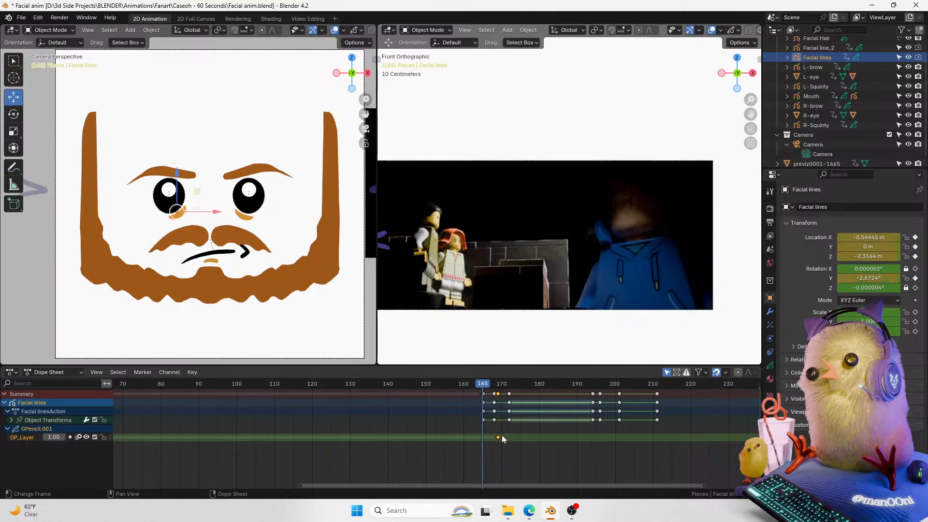
click(494, 388)
key(g)
click(503, 436)
mouse_move(491, 387)
mouse_down()
mouse_move(483, 386)
mouse_move(492, 387)
mouse_up()
key(shift+d)
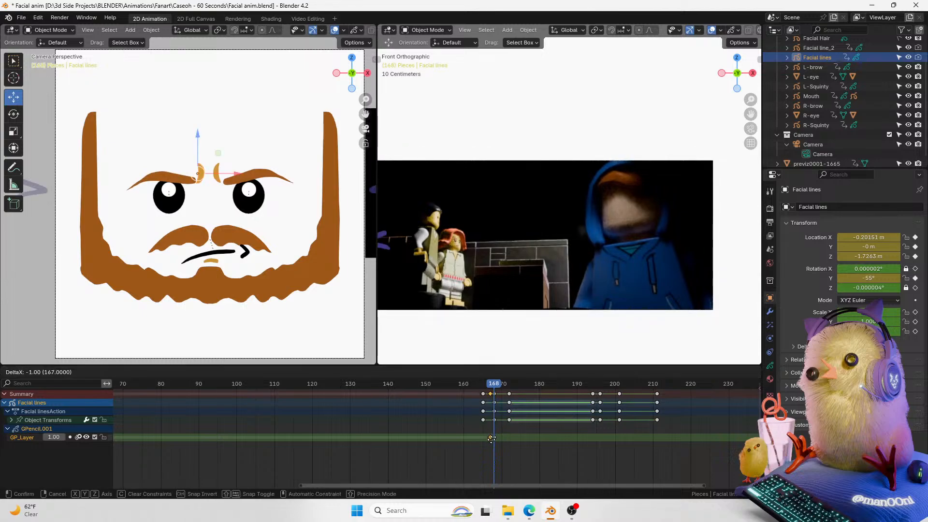
click(490, 440)
key(Left)
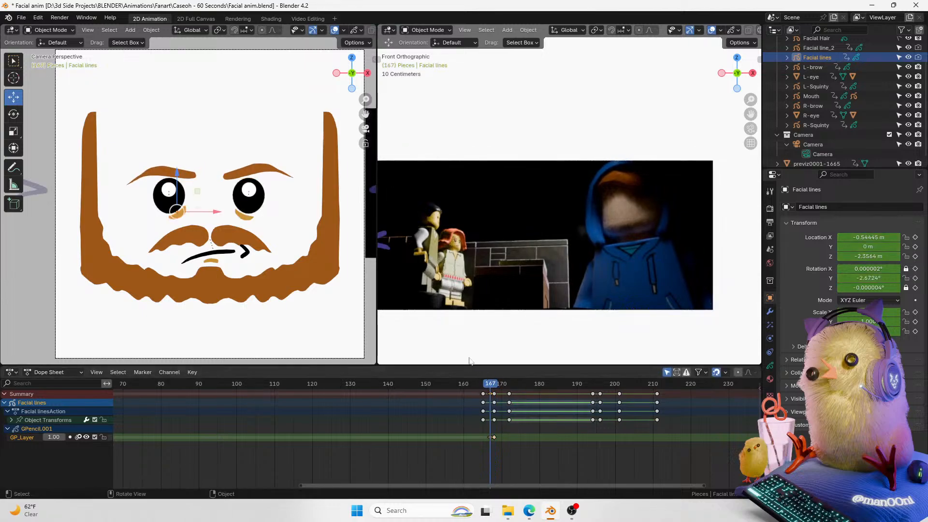
key(Right)
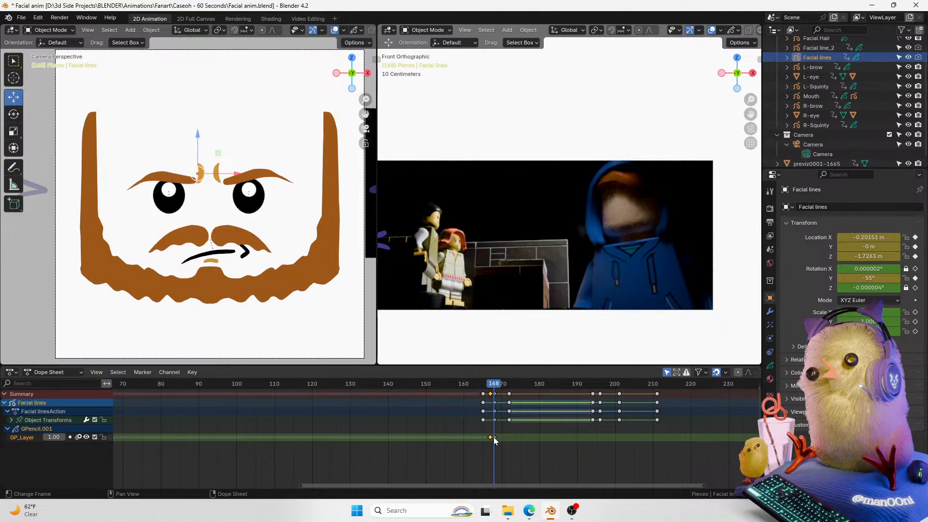
Step: Duplicate the first crease line's transform keyframes at frame 168 and return to frame 167
click(494, 401)
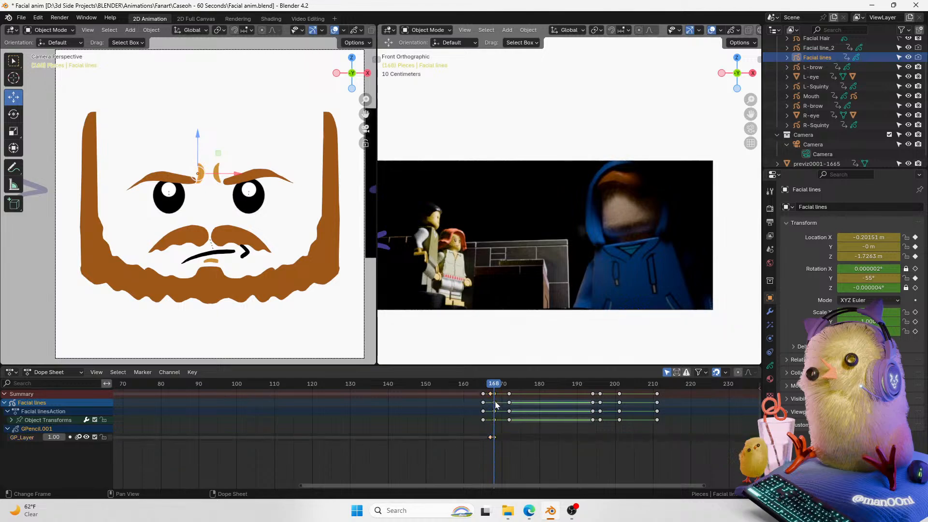
key(shift+d)
click(499, 418)
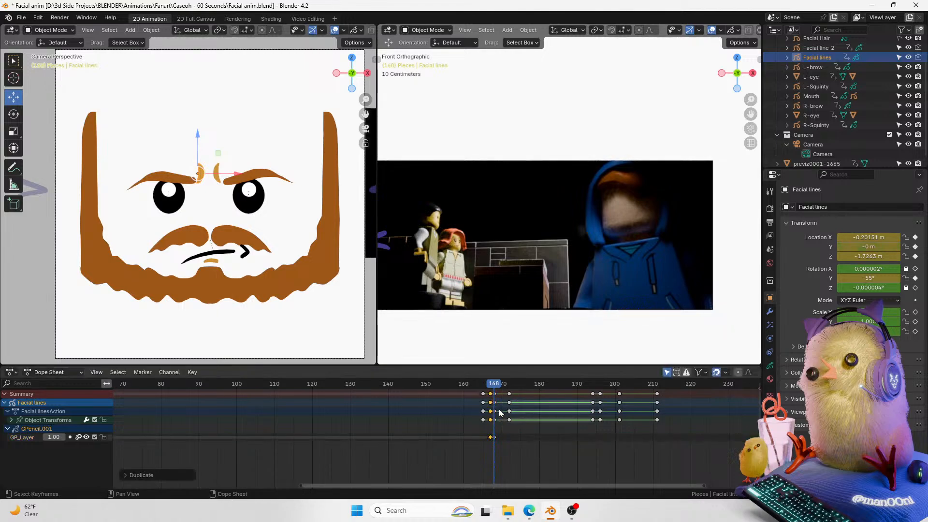
drag(494, 388, 490, 389)
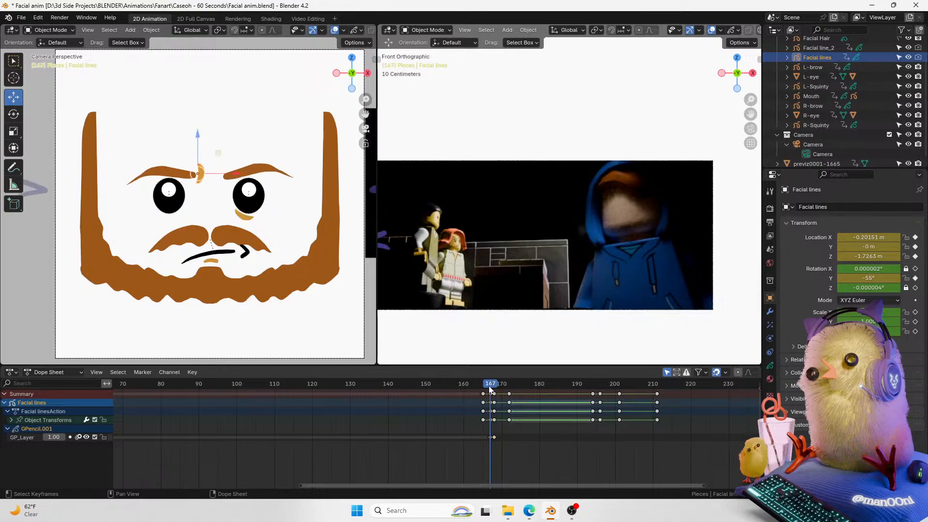
Step: Zoom in on the brow and sculpt the first crease line's stroke at frame 167 to bend its shape
drag(366, 100, 385, 65)
drag(367, 99, 376, 80)
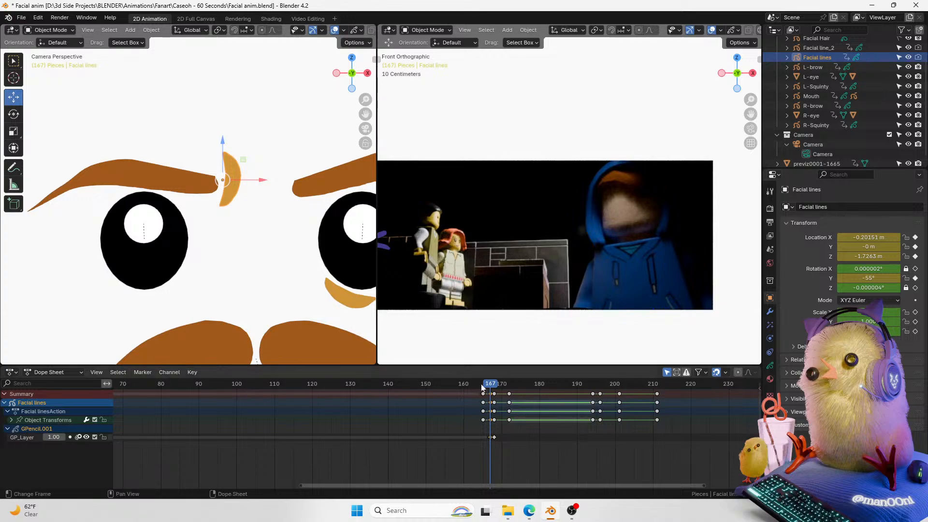
key(ctrl+Tab)
click(212, 176)
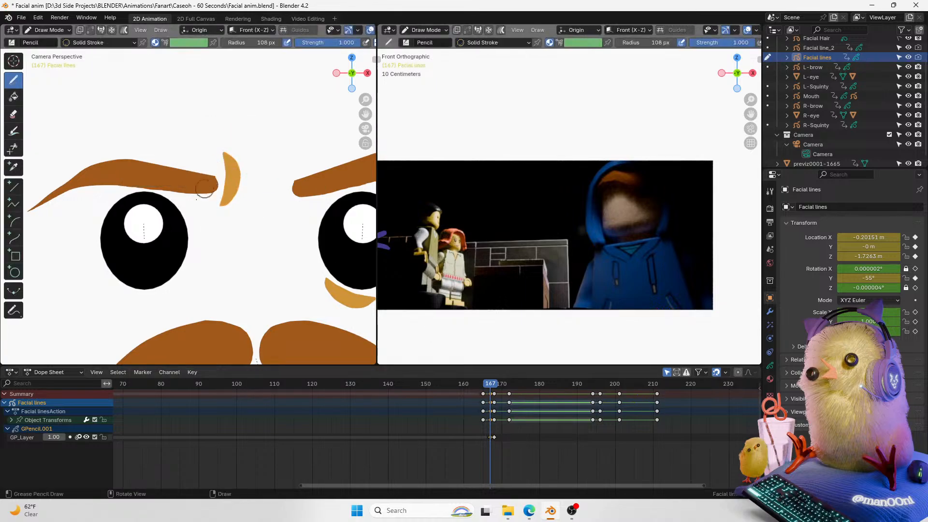
key(ctrl+Tab)
click(117, 170)
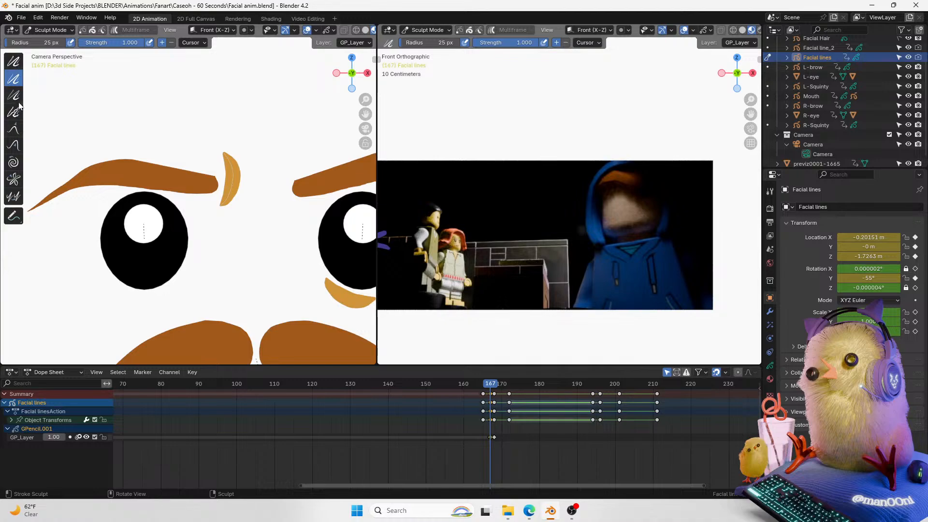
click(13, 128)
drag(226, 151, 234, 172)
click(13, 145)
drag(225, 146, 232, 158)
drag(255, 191, 242, 188)
mouse_move(250, 191)
mouse_down()
mouse_move(213, 183)
mouse_move(232, 163)
mouse_move(224, 150)
mouse_move(254, 182)
mouse_move(235, 182)
mouse_move(242, 155)
mouse_move(232, 196)
mouse_move(227, 161)
mouse_move(219, 180)
mouse_move(248, 186)
mouse_move(251, 172)
mouse_move(214, 173)
mouse_up()
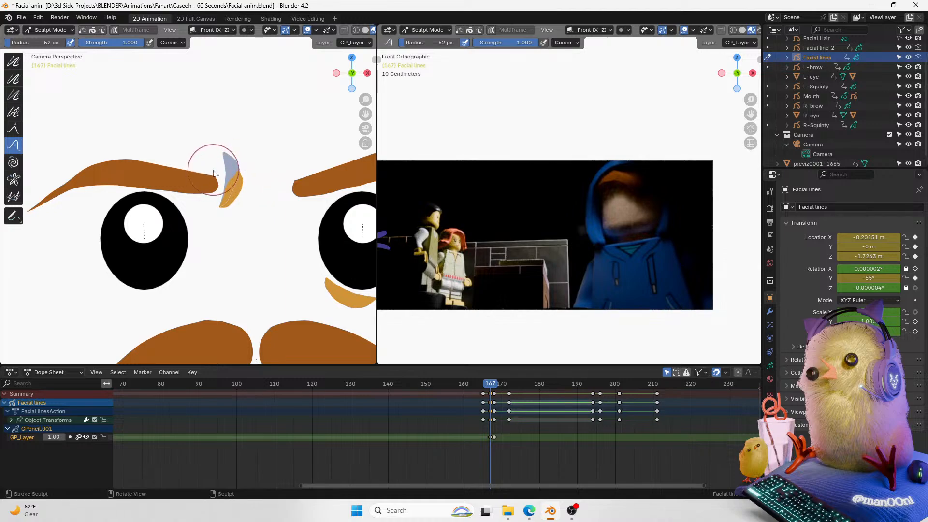
click(14, 63)
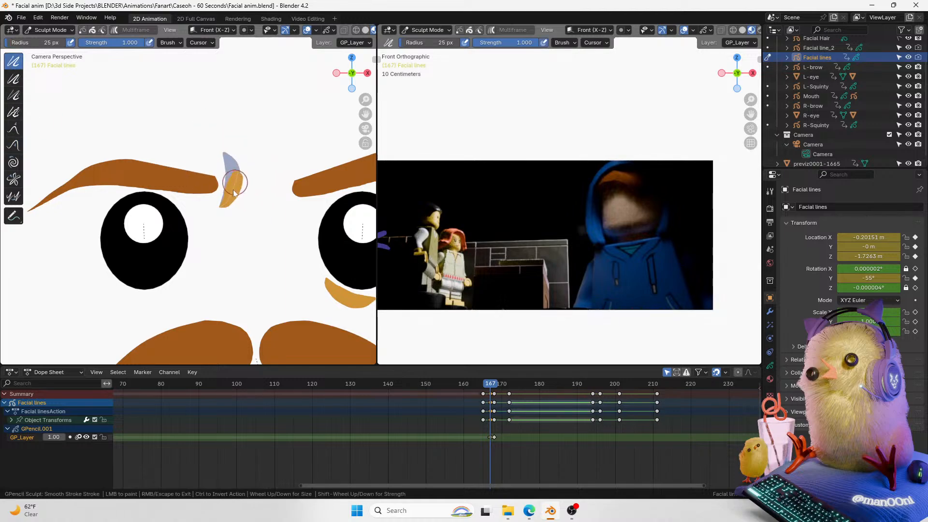
key(ctrl+Tab)
click(191, 161)
Step: Smooth the first crease line's stroke slightly at frame 167 in Sculpt Mode
click(495, 387)
mouse_move(494, 386)
mouse_down()
mouse_move(483, 385)
mouse_move(505, 385)
mouse_move(483, 385)
mouse_move(489, 390)
mouse_up()
key(ctrl+Tab)
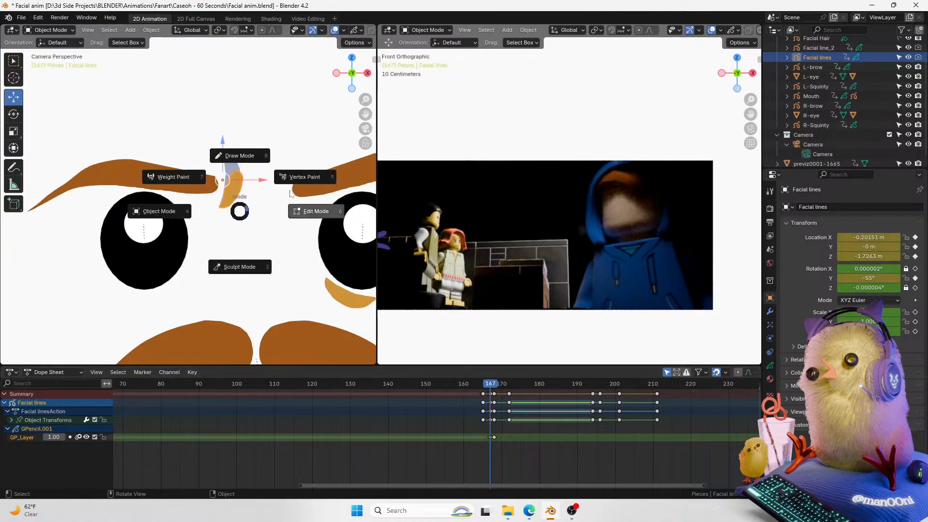
click(239, 153)
key(ctrl+Tab)
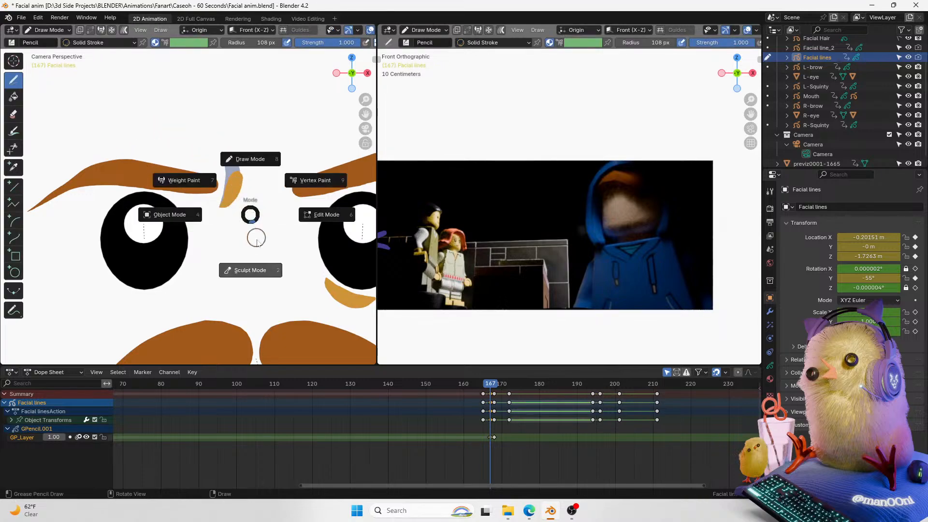
click(250, 268)
mouse_move(236, 188)
mouse_down()
mouse_move(241, 161)
mouse_move(235, 198)
mouse_move(234, 190)
mouse_up()
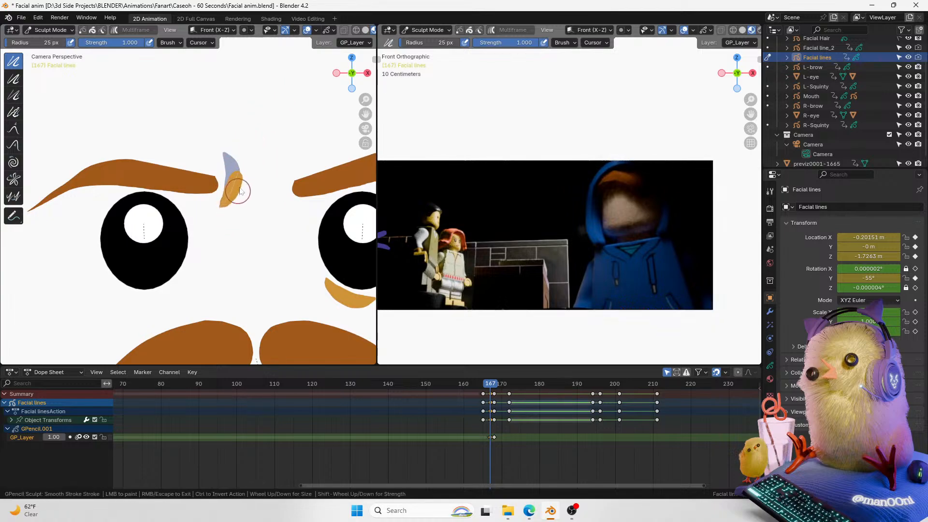
key(ctrl+Tab)
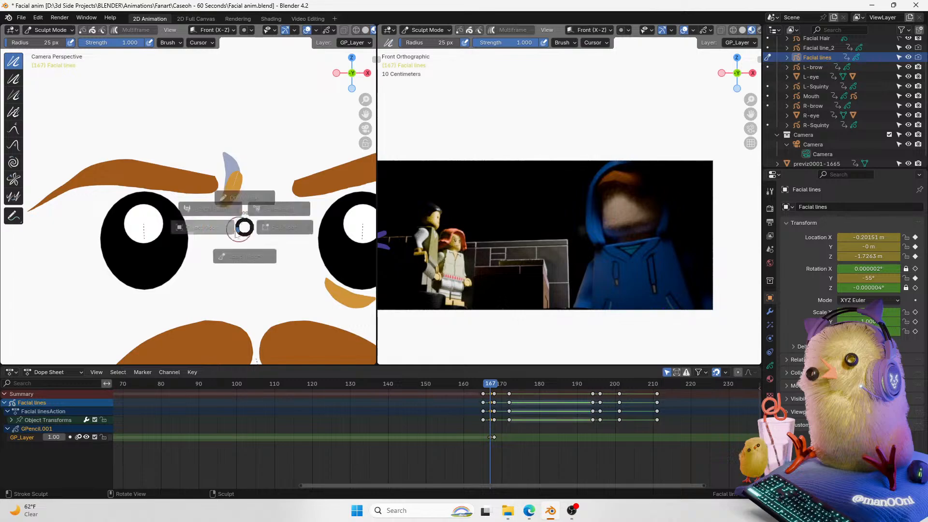
click(180, 222)
Step: Select the second crease line and duplicate its frame-168 keyframes onto frame 167
drag(459, 488, 487, 484)
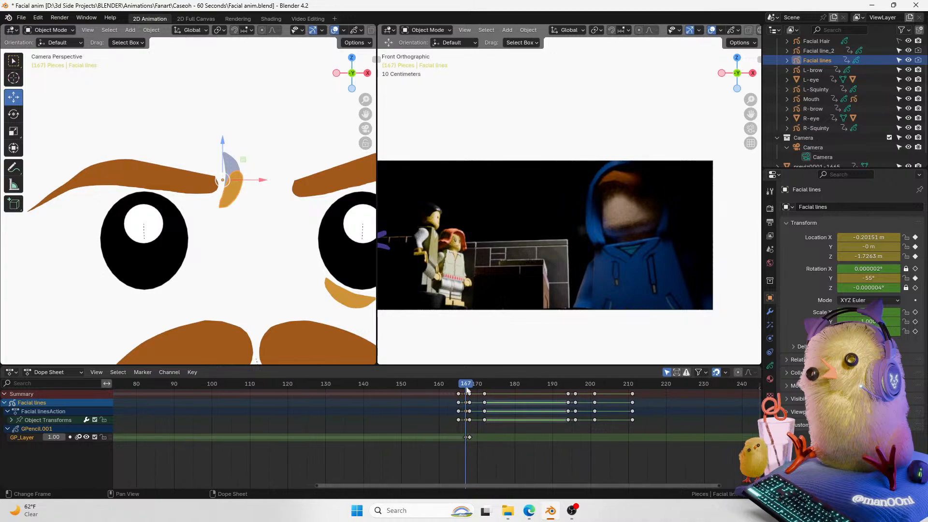
click(470, 385)
click(275, 179)
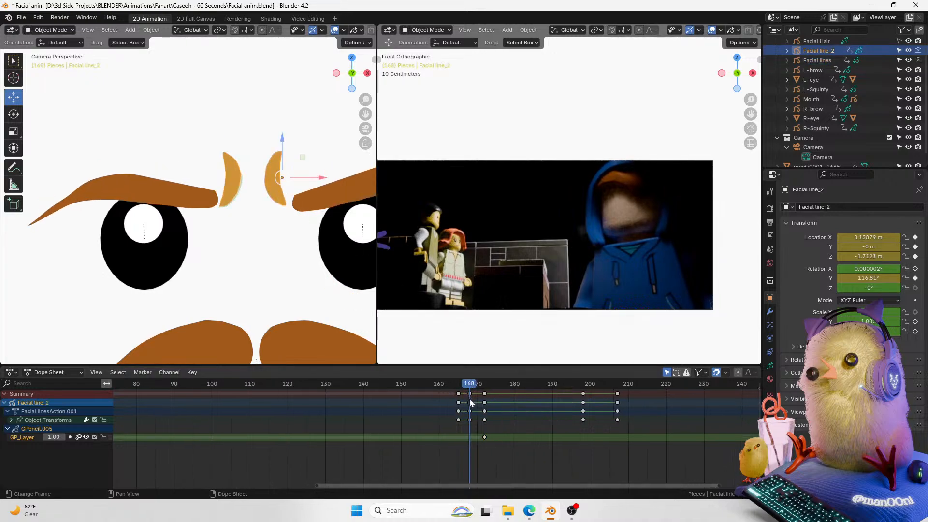
key(g)
click(472, 442)
click(470, 394)
key(shift+d)
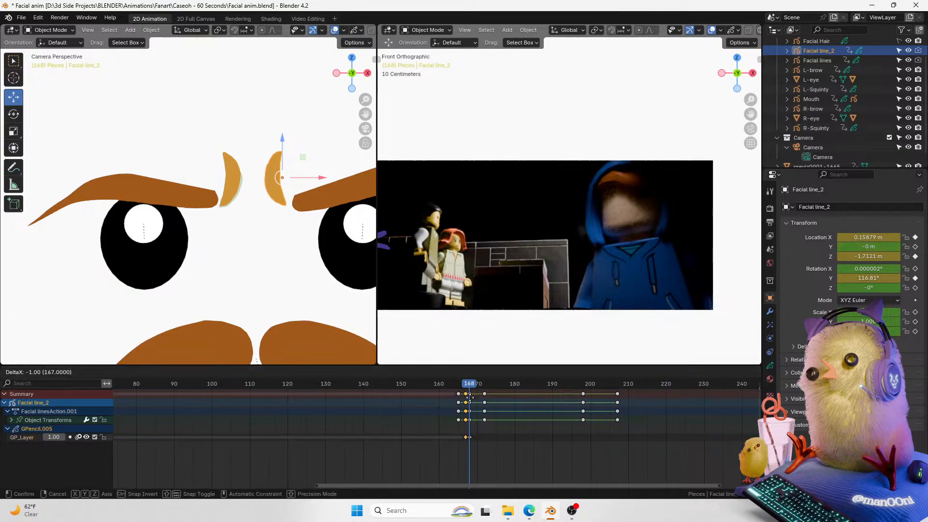
click(466, 394)
Step: Sculpt and smooth the second crease line's stroke at frame 167 to match the first
click(466, 385)
key(ctrl+Tab)
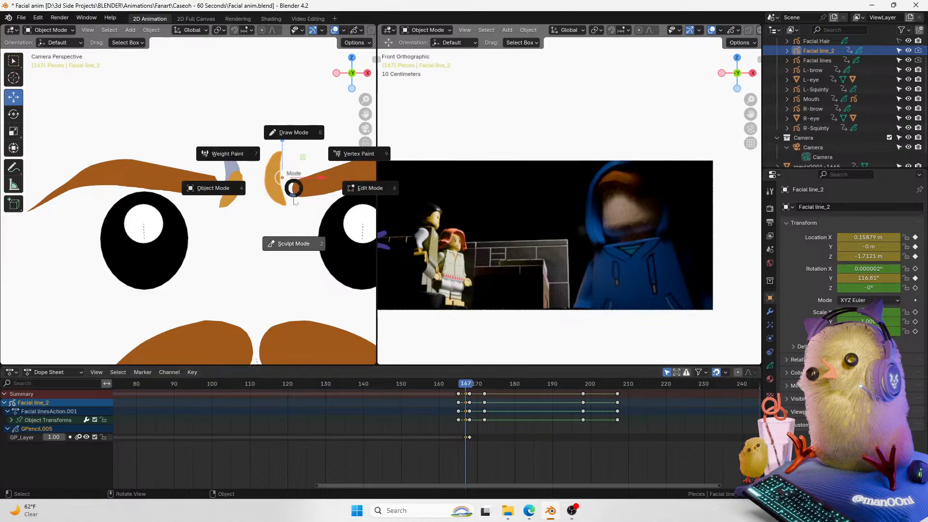
click(290, 208)
click(13, 145)
mouse_move(280, 155)
mouse_down()
mouse_move(290, 145)
mouse_move(289, 172)
mouse_move(266, 179)
mouse_move(289, 183)
mouse_up()
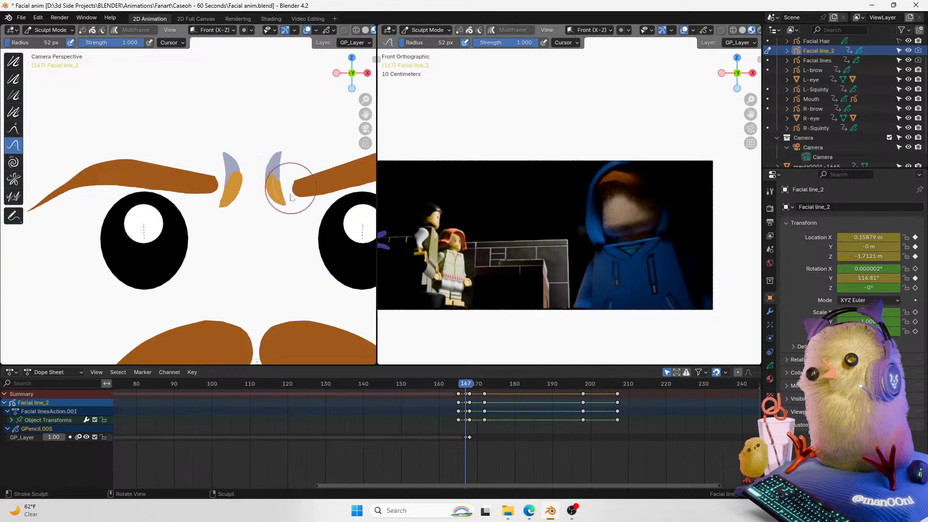
click(13, 61)
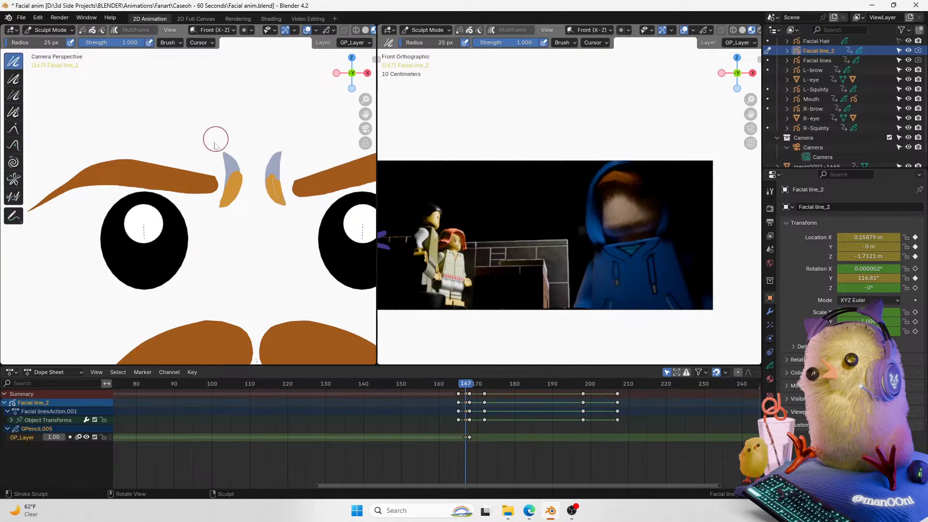
mouse_move(289, 196)
mouse_down()
mouse_move(263, 165)
mouse_move(280, 192)
mouse_move(283, 179)
mouse_up()
click(13, 128)
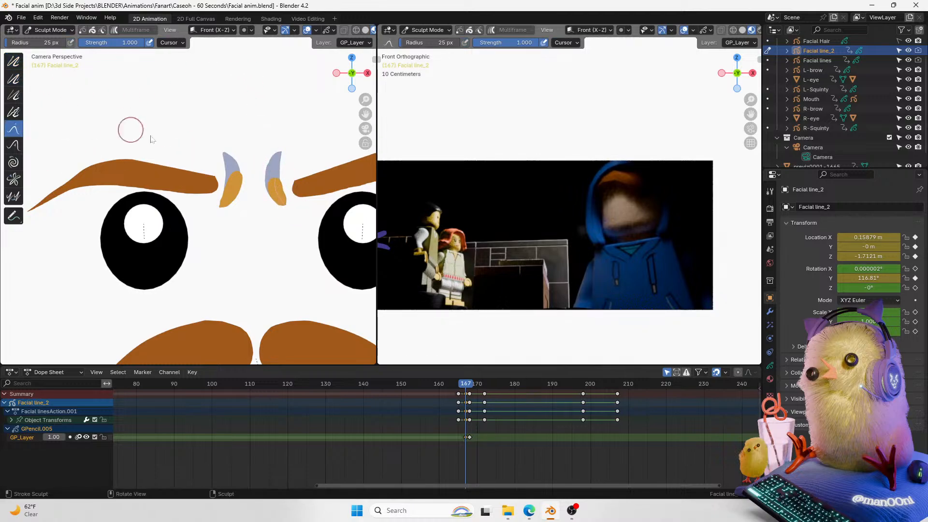
click(13, 145)
drag(281, 174, 271, 199)
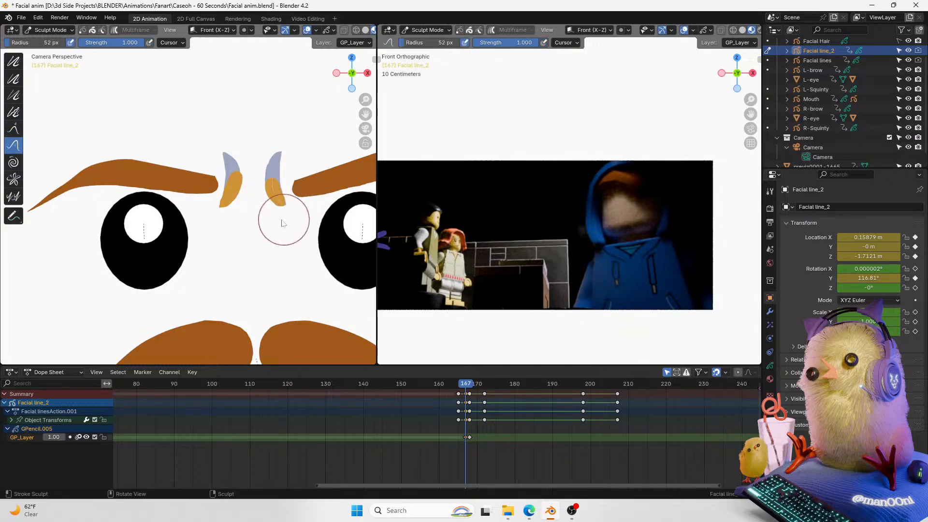
key(ctrl+Tab)
Step: Play back and scrub frames 163 to 177 to review the crease line animation against the reference
mouse_move(465, 383)
mouse_down()
mouse_move(472, 387)
mouse_move(462, 387)
mouse_up()
key(space)
key(space)
drag(454, 385, 467, 389)
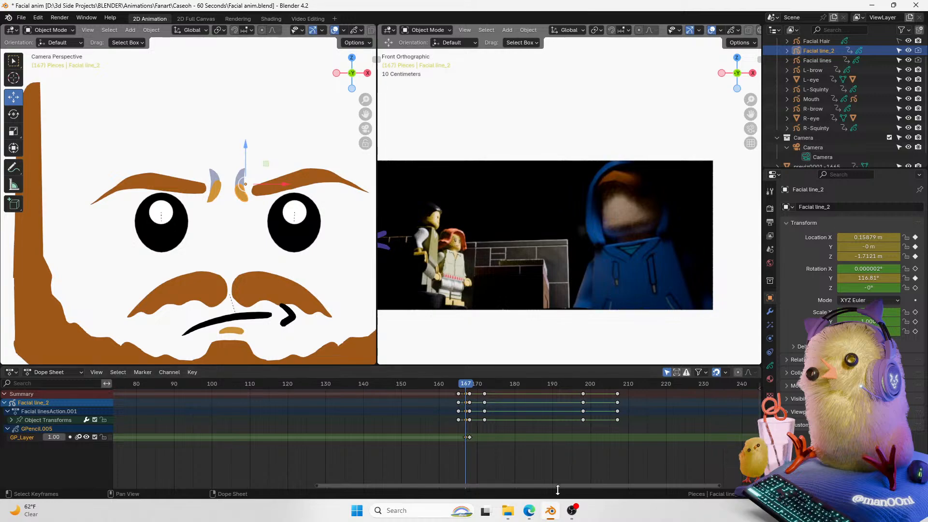
drag(570, 491, 603, 483)
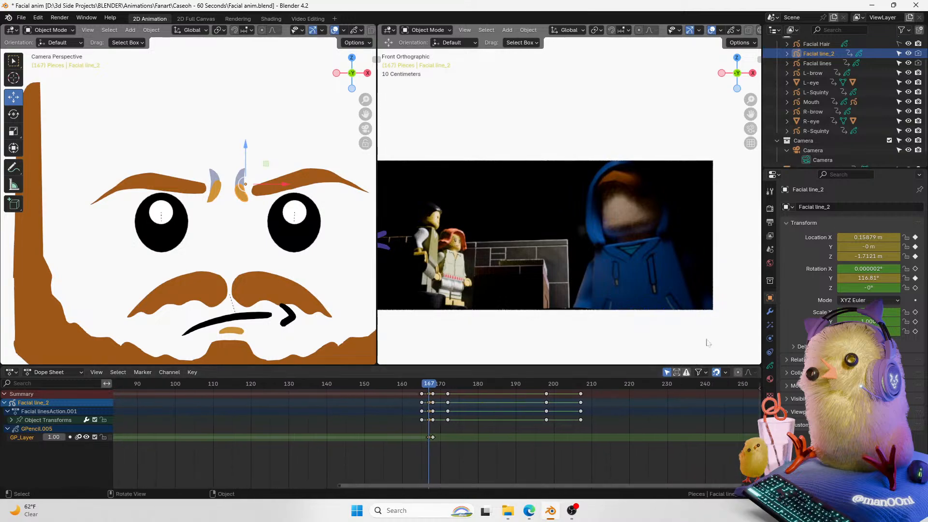
drag(750, 100, 758, 73)
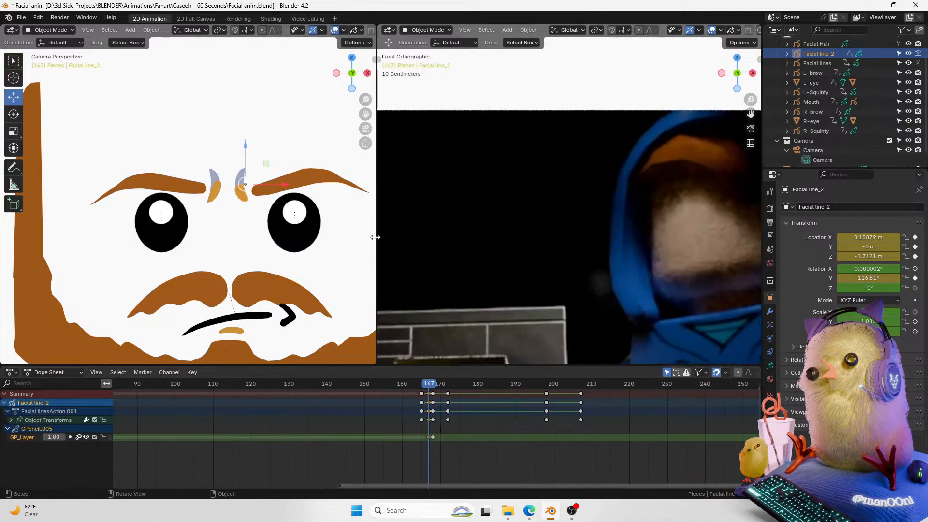
click(334, 30)
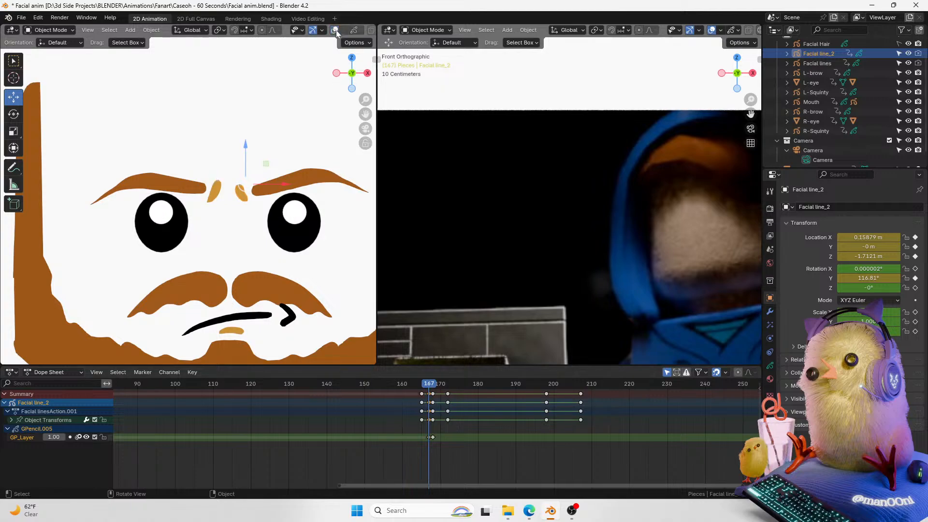
click(408, 387)
key(space)
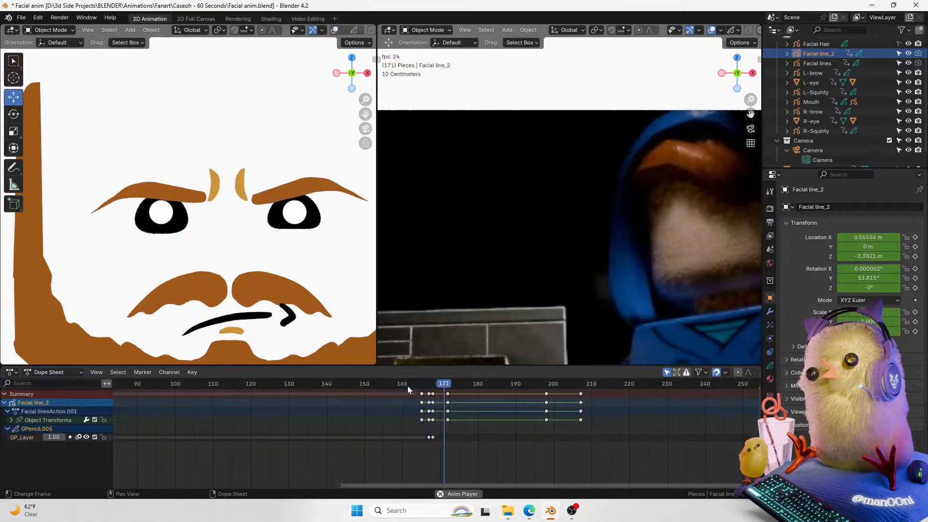
key(space)
key(space)
click(408, 389)
key(space)
key(space)
click(409, 390)
key(space)
key(space)
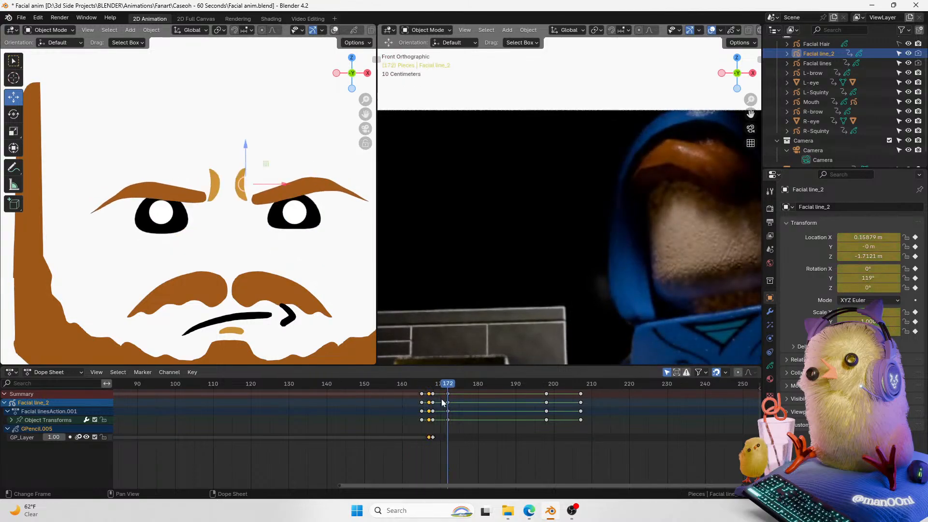
click(419, 394)
key(space)
key(space)
click(416, 392)
key(space)
key(space)
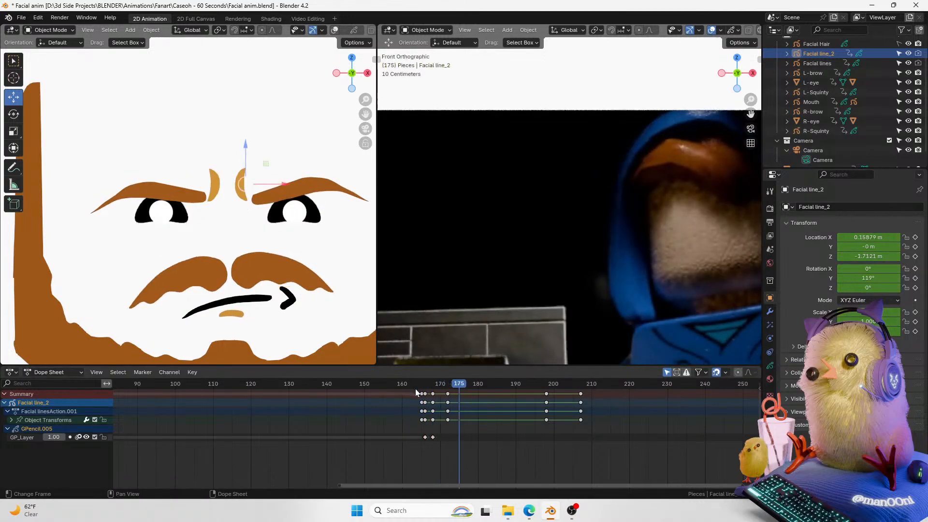
click(415, 392)
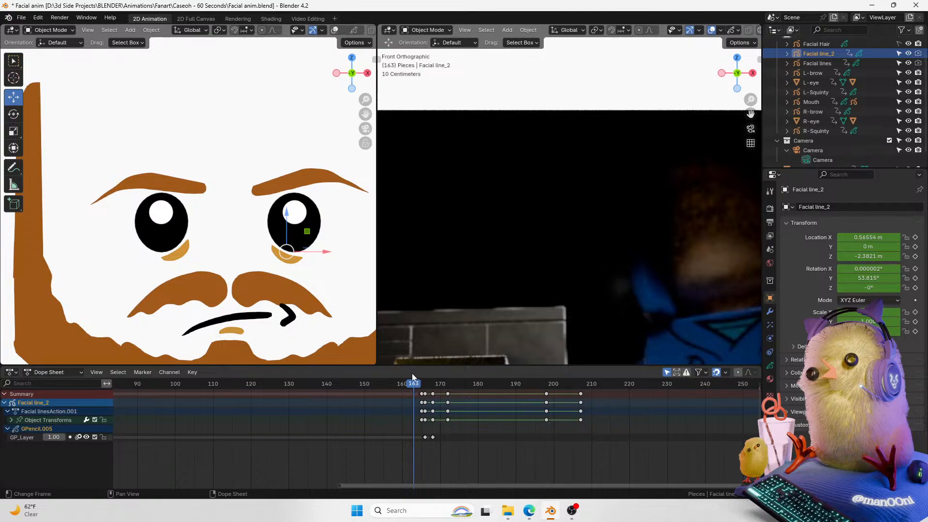
key(space)
key(space)
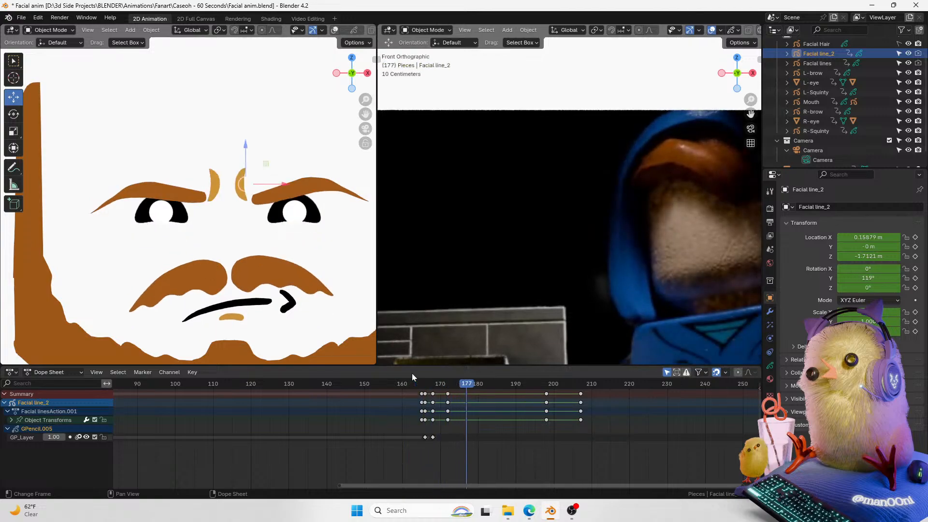
Step: Undo the last three actions
key(ctrl+z)
key(ctrl+z)
key(ctrl+z)
key(ctrl+z)
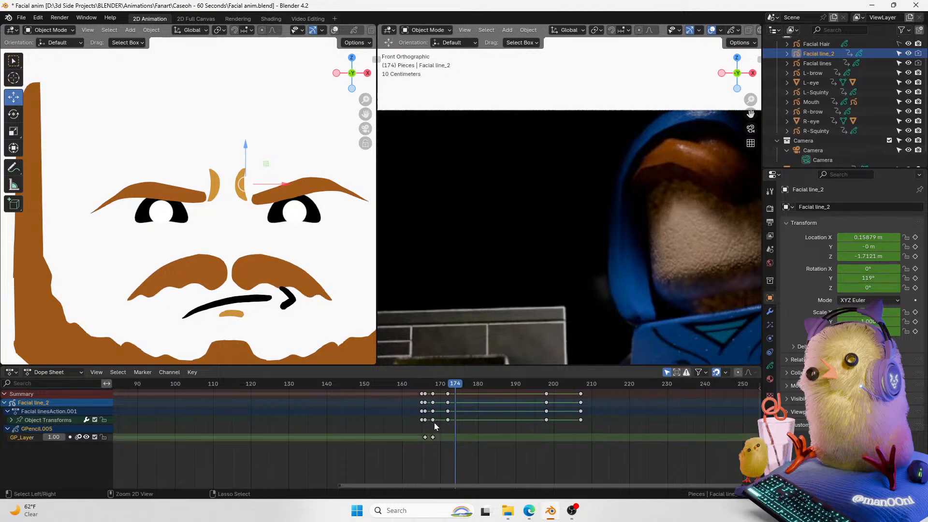
Step: Play back the crease line animation around frames 160 to 175 and save the file
click(417, 384)
key(space)
key(space)
key(ctrl+s)
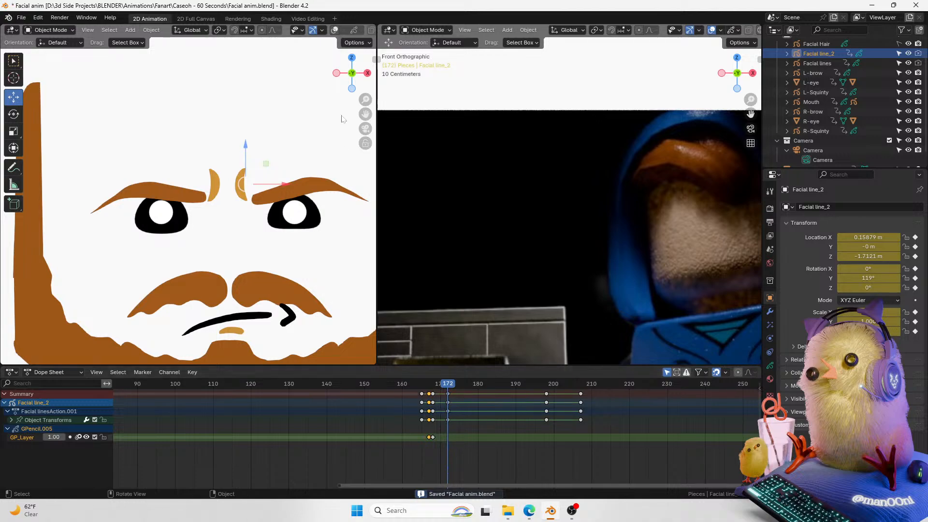
click(340, 117)
click(409, 384)
key(space)
key(space)
click(403, 384)
key(space)
key(Escape)
key(ctrl+s)
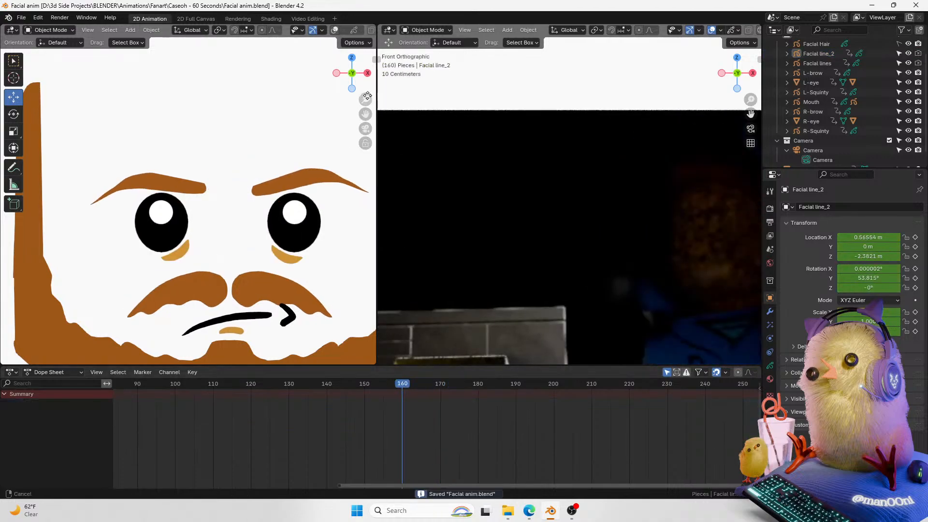
Step: Play the animation through to frame 240 to review the whole face against the reference footage
scroll(365, 104, down, 4)
mouse_move(362, 114)
shift+middle_down()
mouse_move(330, 111)
mouse_move(351, 114)
shift+middle_up()
scroll(355, 120, down, 1)
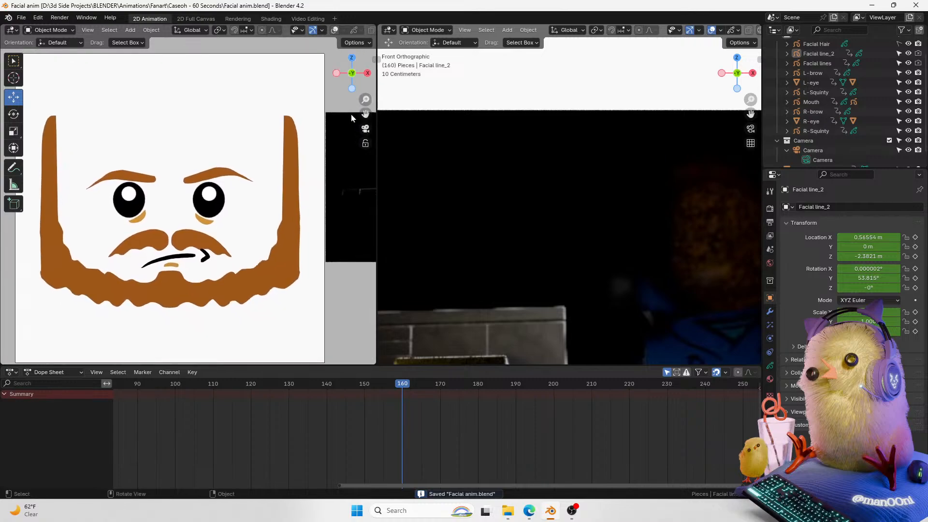
key(space)
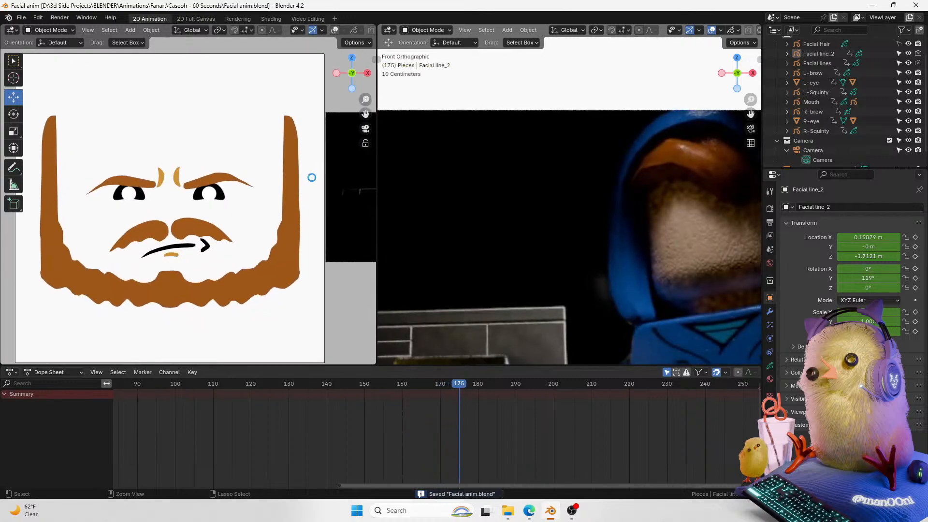
drag(751, 99, 714, 155)
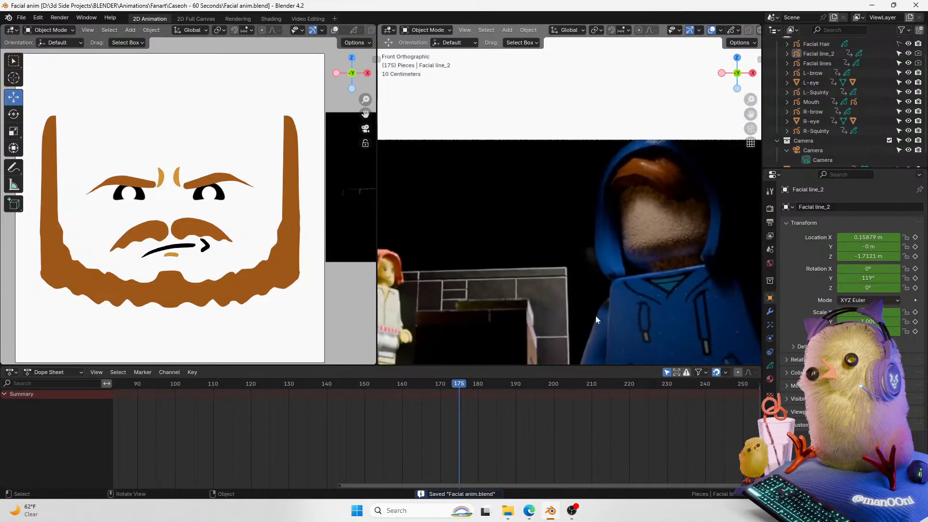
drag(464, 486, 495, 485)
drag(753, 101, 710, 143)
drag(409, 384, 281, 426)
key(space)
key(space)
drag(301, 391, 290, 390)
key(space)
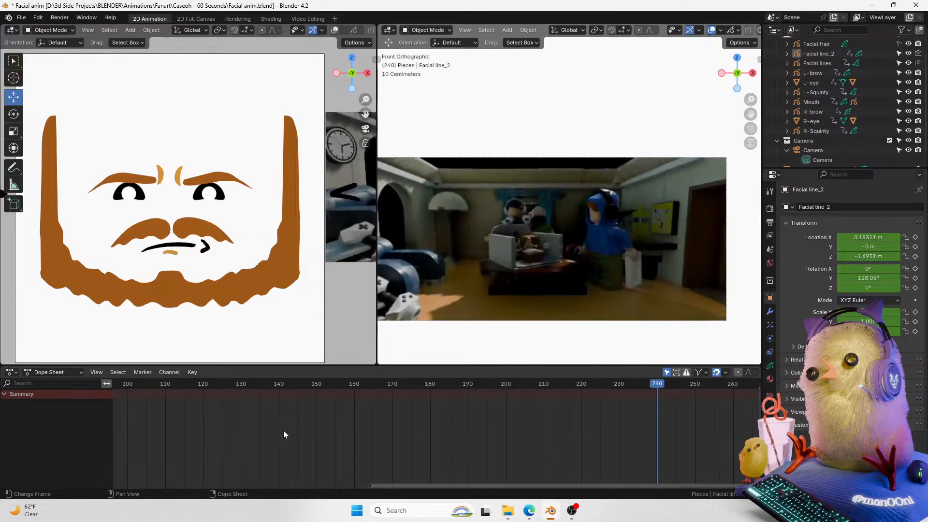
drag(438, 485, 520, 449)
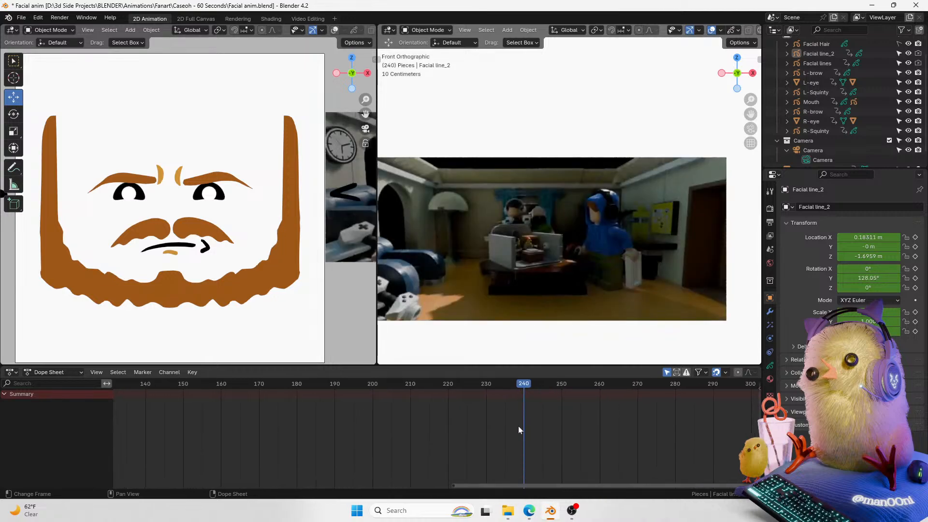
click(520, 387)
mouse_move(520, 387)
mouse_down()
mouse_move(488, 398)
mouse_move(523, 401)
mouse_up()
key(Left)
key(Right)
Step: Select the left brow, switch to the camera view, and keyframe its Y rotation at frame 240
click(221, 181)
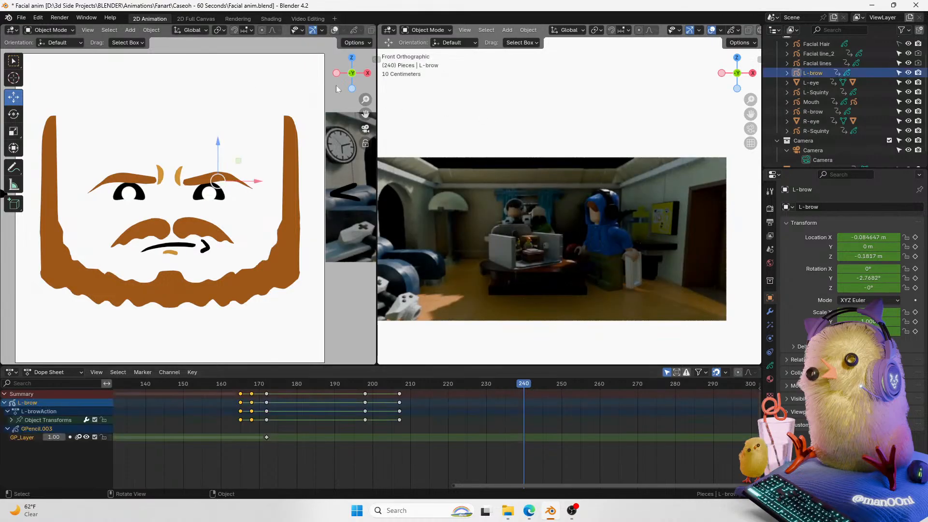
click(334, 30)
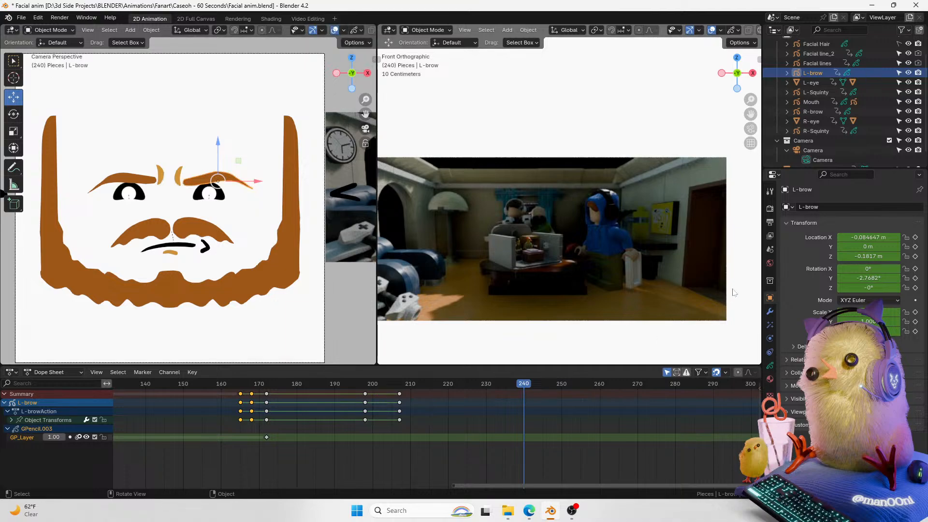
click(915, 279)
Step: Select the right brow and keyframe its Y rotation at frame 239
click(143, 179)
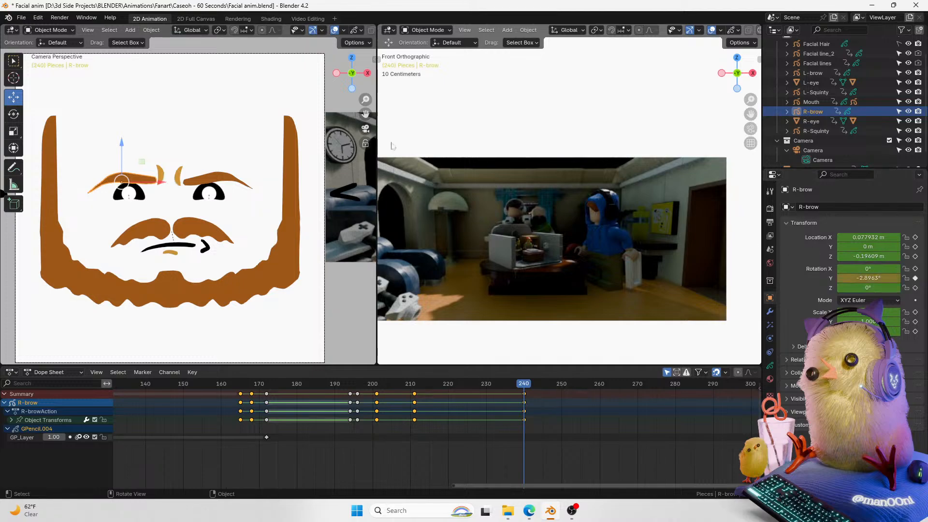
scroll(366, 111, up, 2)
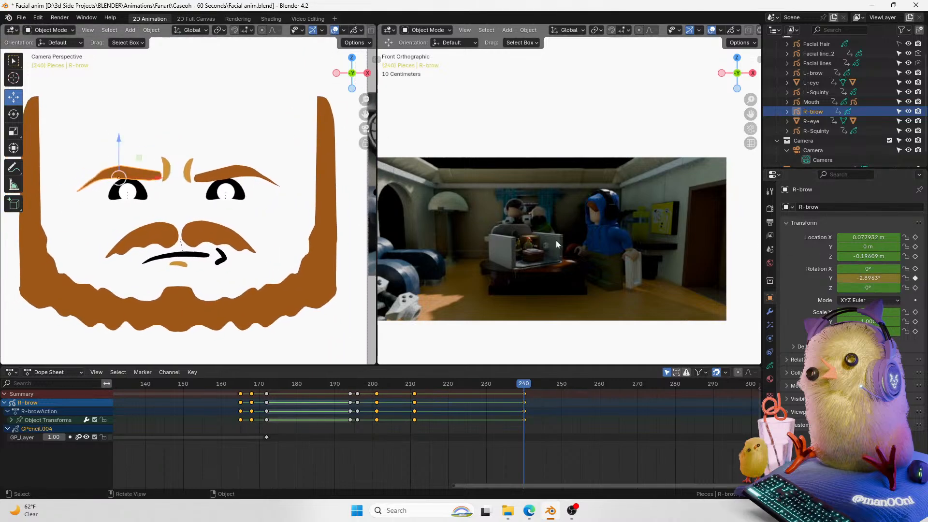
key(Left)
click(915, 279)
key(Right)
Step: At frame 239, select both brows and both crease lines and insert Location keyframes for them
click(242, 175)
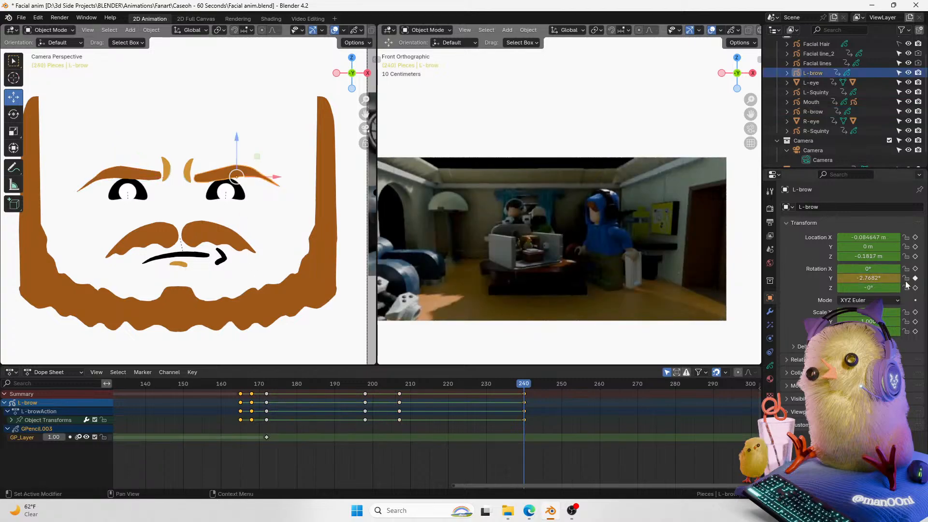
key(Left)
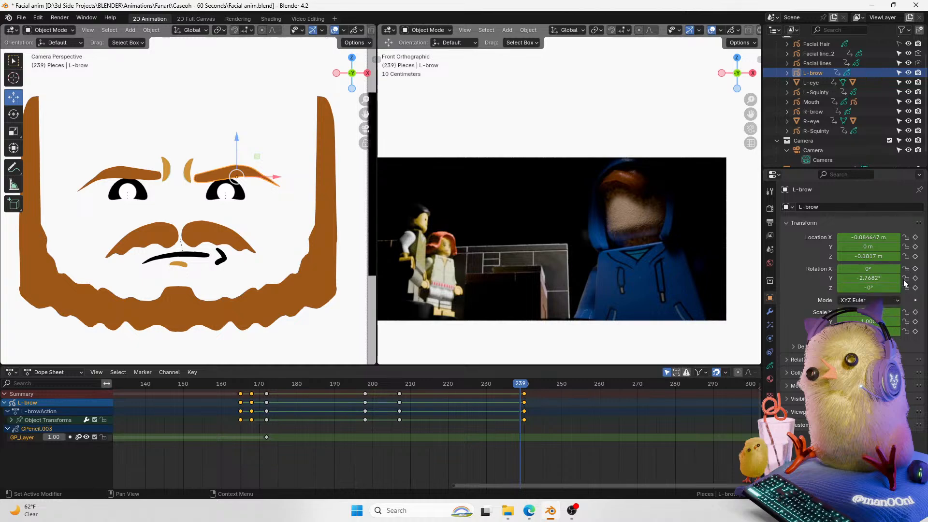
shift+click(138, 174)
shift+click(166, 170)
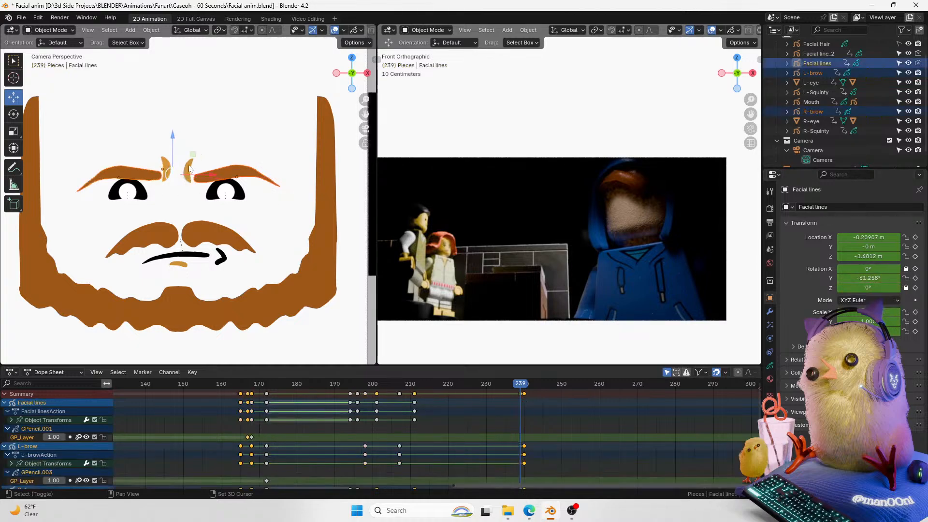
shift+click(188, 171)
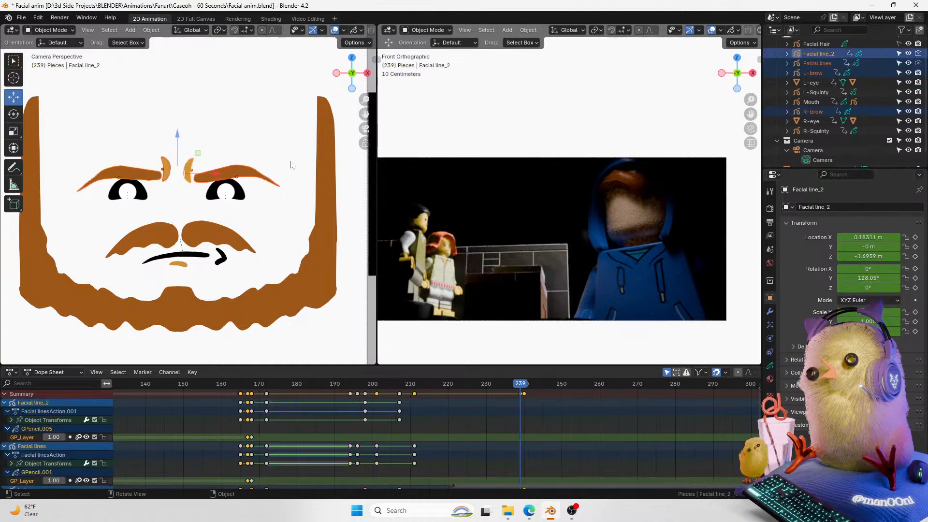
key(k)
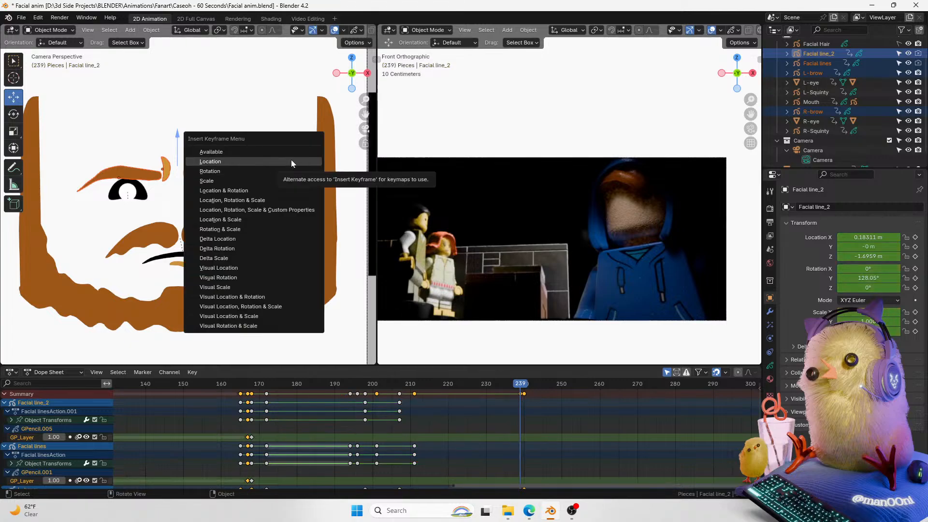
click(240, 161)
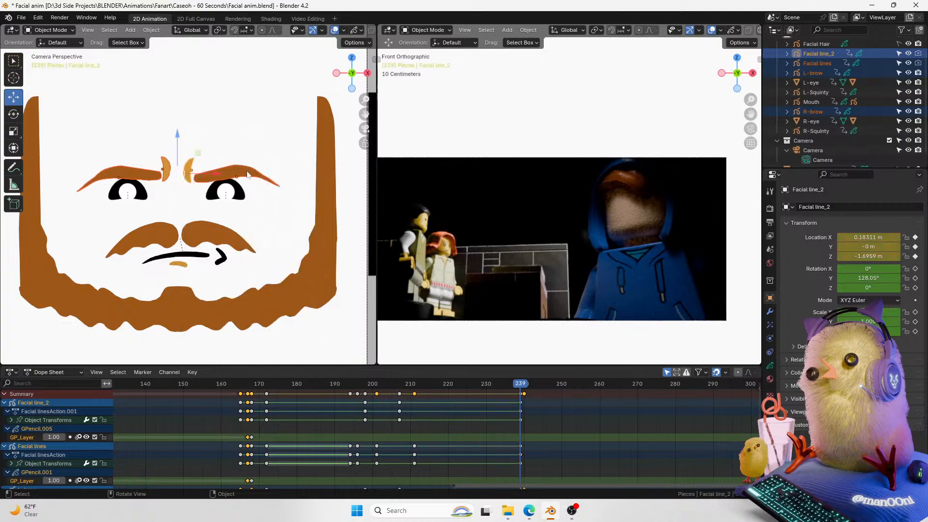
key(k)
click(230, 180)
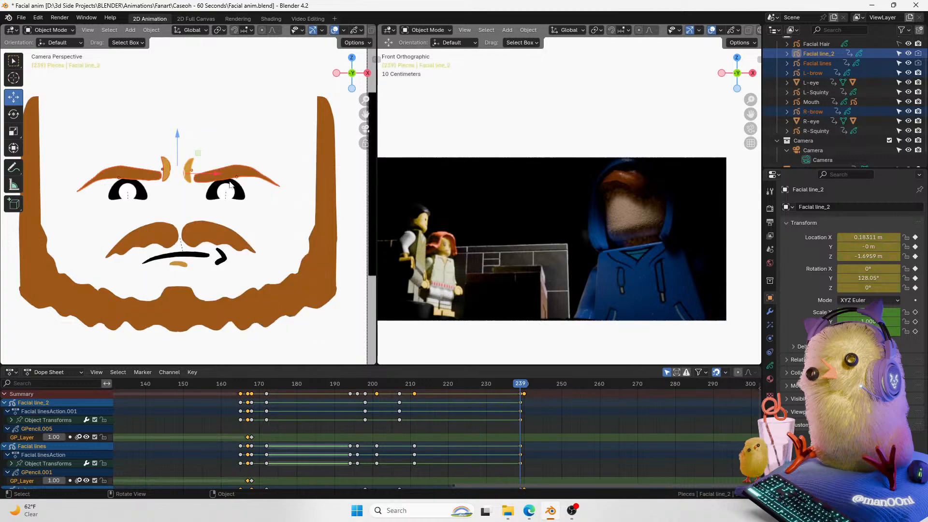
Step: Insert Location & Rotation keyframes for the four selected objects at frame 240
key(Right)
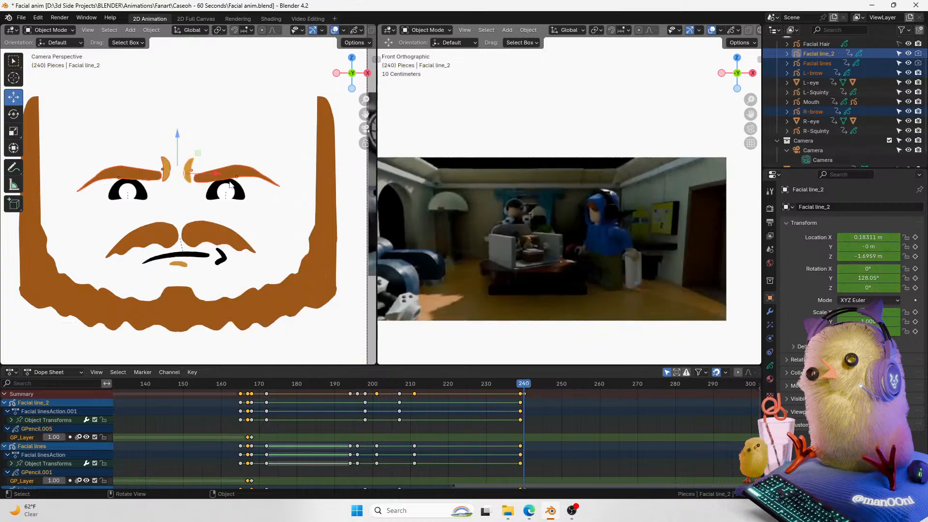
key(k)
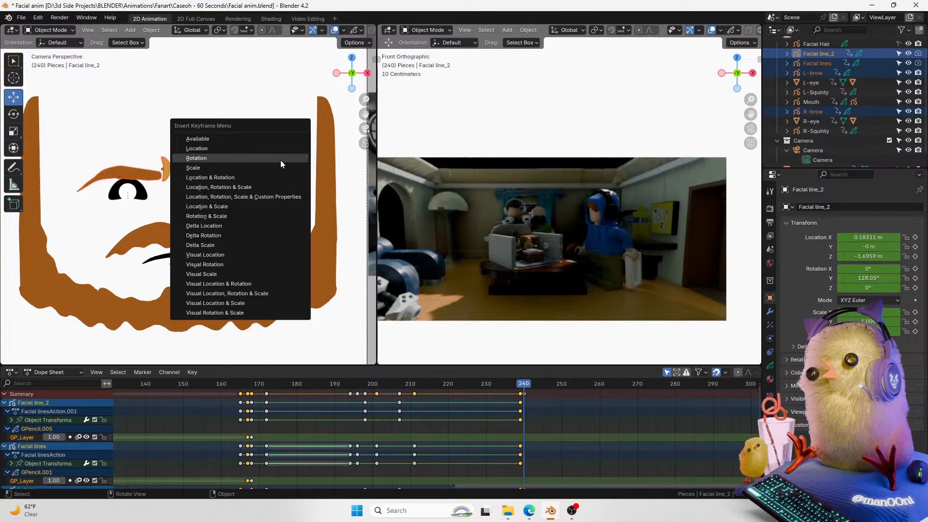
click(274, 177)
Step: Raise the left brow and rotate it upward at frame 240
click(222, 179)
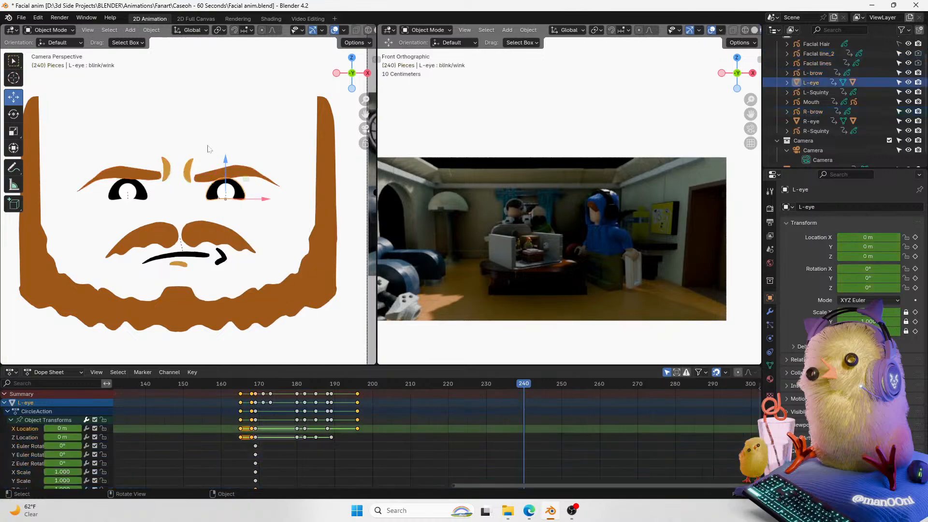
click(233, 176)
drag(235, 139, 234, 119)
key(r)
click(252, 117)
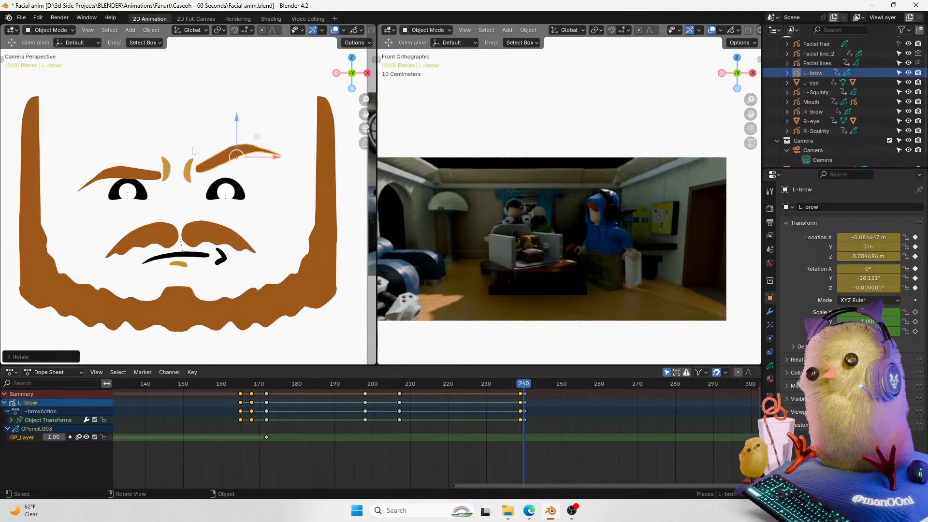
Step: Raise the right brow and rotate it upward at frame 240
click(145, 177)
drag(119, 140, 119, 124)
key(r)
click(215, 142)
Step: Select the left eye, keyframe its blink/wink shape key and lower the value to open the eye
click(187, 169)
click(218, 192)
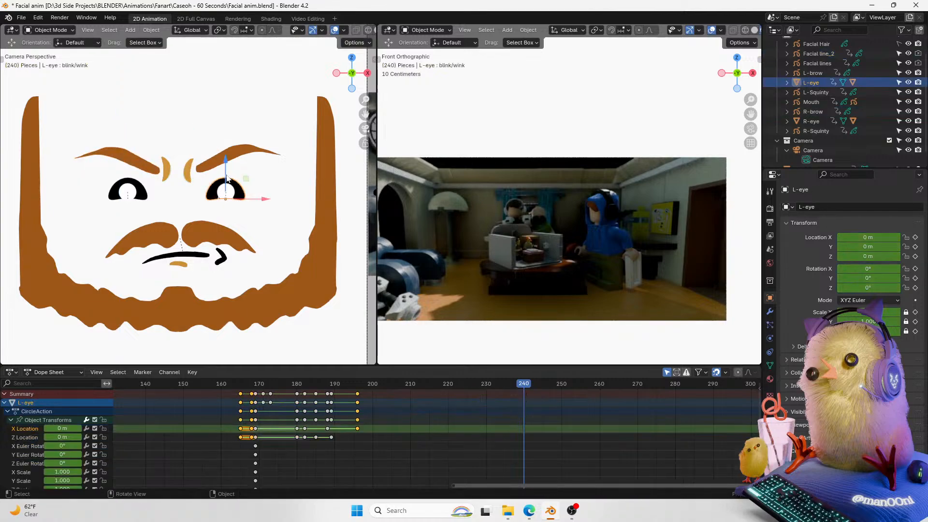
click(770, 364)
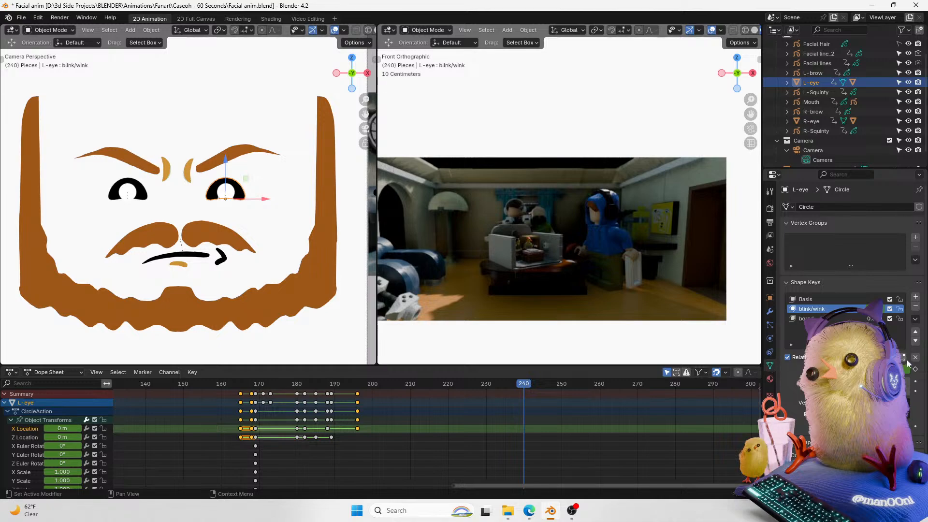
click(914, 369)
drag(894, 369, 831, 370)
Step: Select the right eye and keyframe its blink/wink shape key value at frames 240 and 239
click(138, 190)
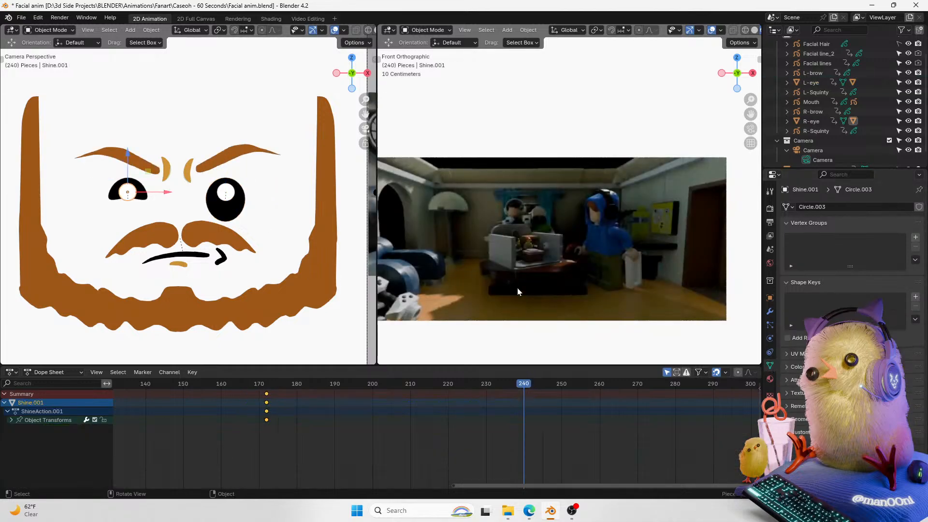
click(113, 197)
click(914, 370)
key(Left)
click(914, 371)
key(Right)
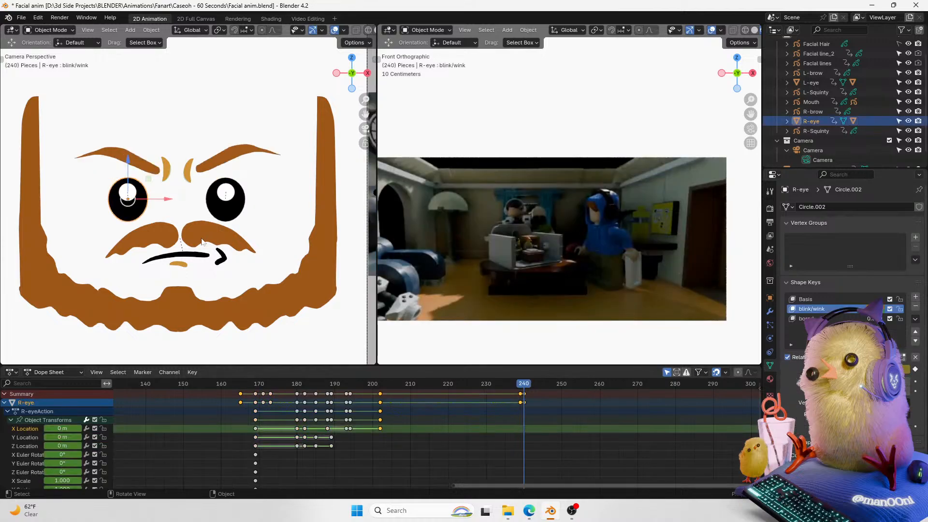
Step: Select the mouth and keyframe its Location Z at frame 240
click(199, 257)
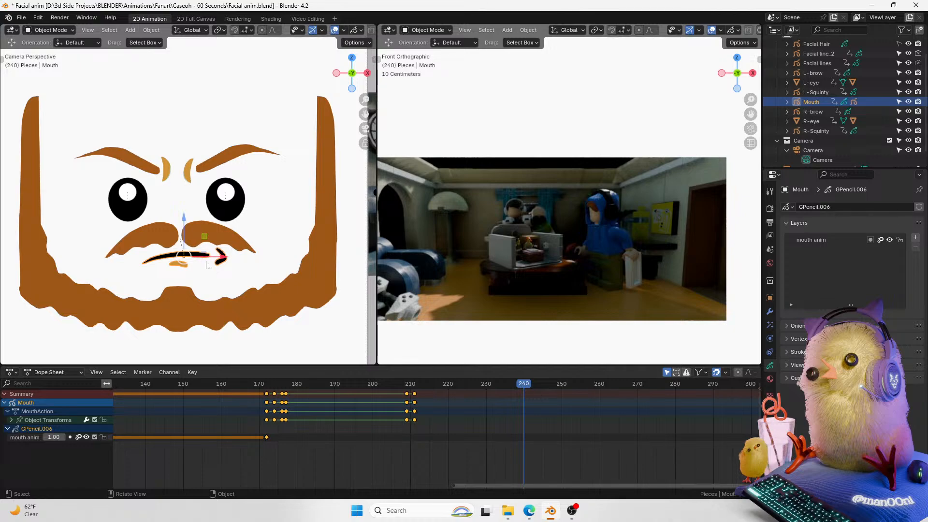
click(769, 297)
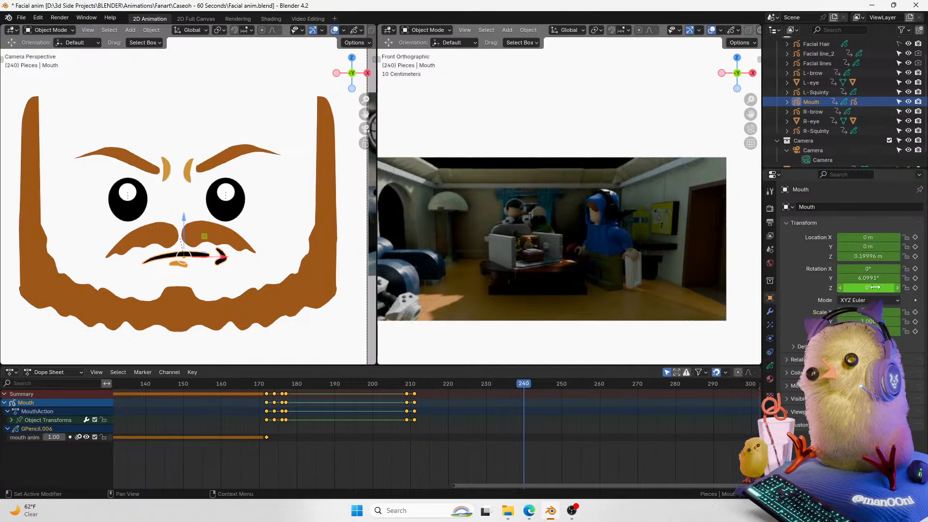
key(BackSpace)
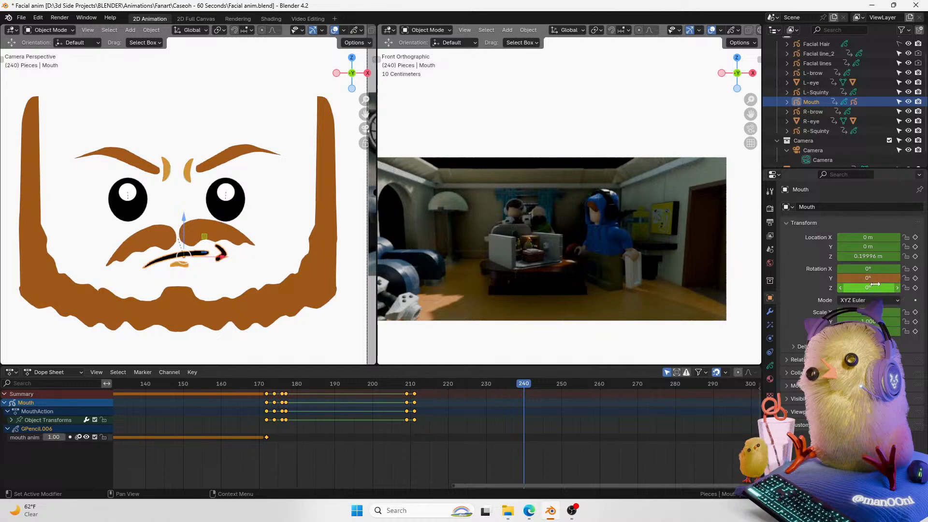
key(ctrl+z)
click(914, 256)
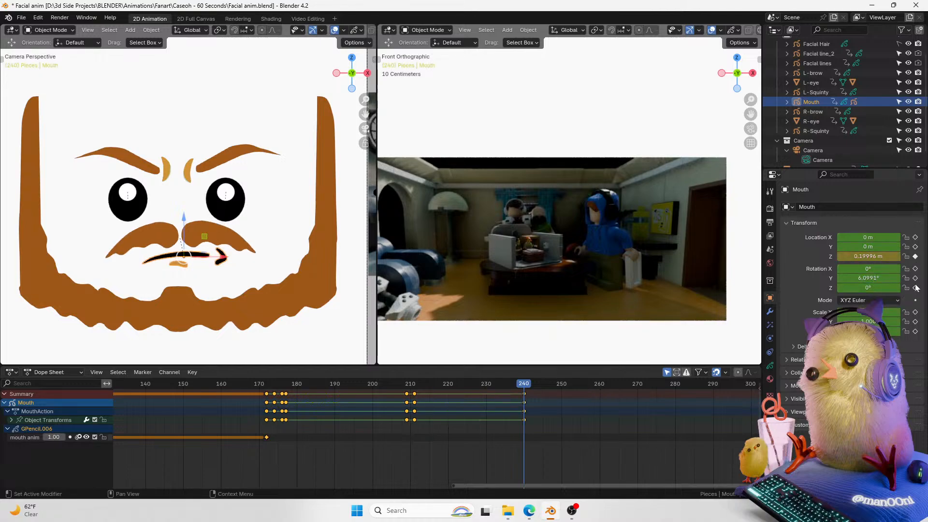
Step: Set the mouth's Location Z and Rotation Y to 0 at frame 240
key(Left)
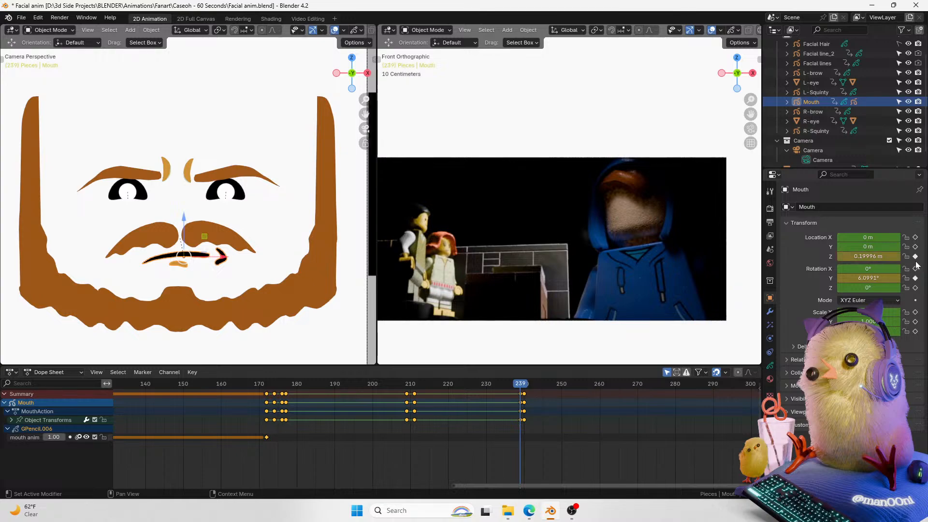
key(Right)
click(875, 257)
text(0)
key(Return)
click(876, 279)
text(0)
key(Return)
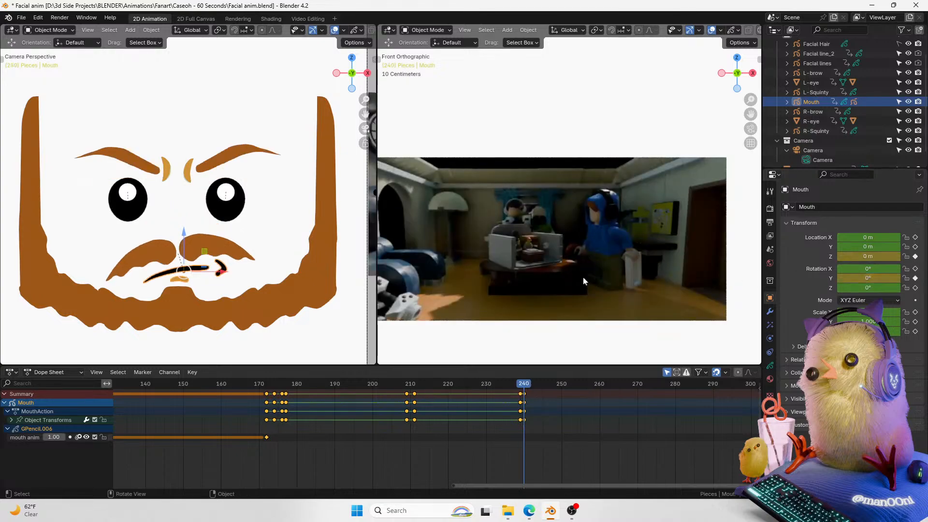
Step: Select the mustache, keyframe its Y rotation, and set its Location X and Z to 0
click(223, 252)
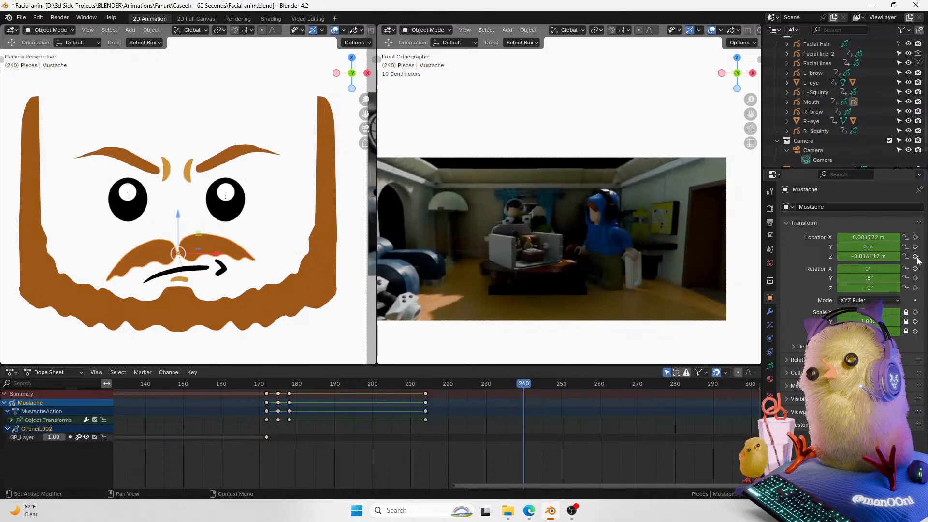
click(914, 278)
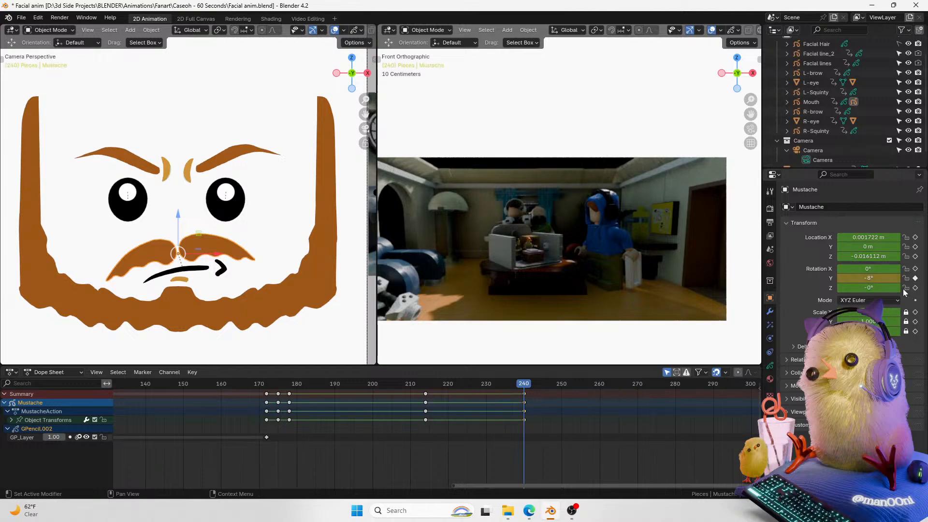
click(868, 237)
text(0)
key(Return)
click(876, 256)
text(0)
key(Return)
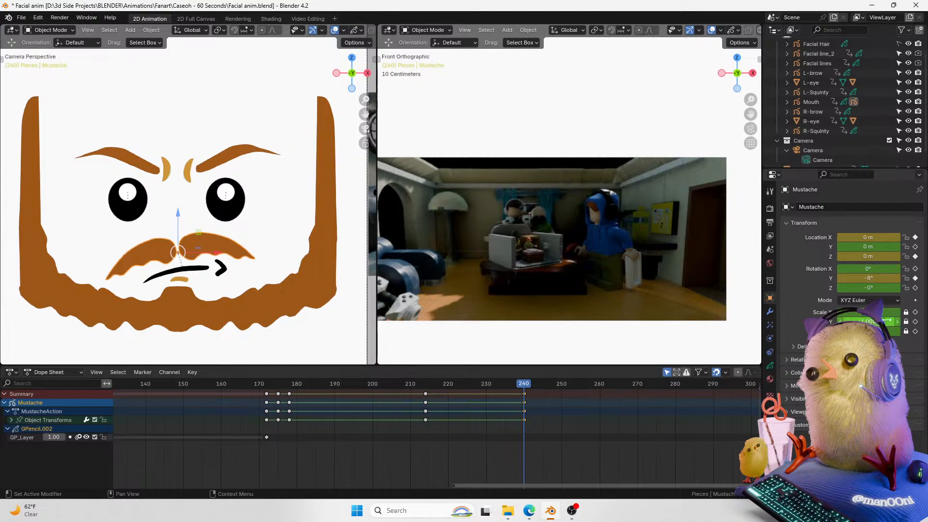
Step: Set the mustache's Rotation Y to 0°
click(880, 280)
key(Return)
drag(522, 387, 523, 388)
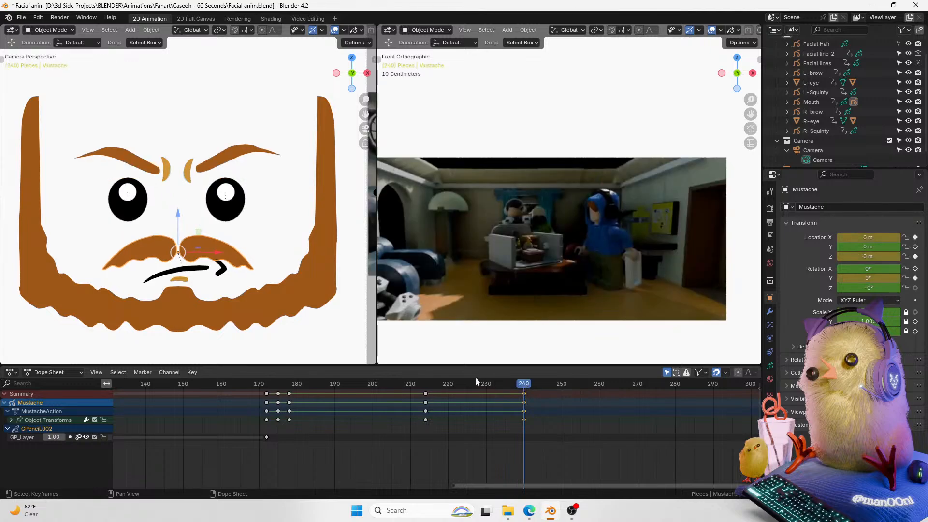
Step: Select the mouth, enter Draw Mode and move its drawing keyframe to frame 239
click(219, 272)
key(ctrl+Tab)
click(213, 213)
mouse_move(371, 95)
mouse_down()
mouse_move(369, 77)
mouse_move(369, 87)
mouse_move(414, 113)
mouse_move(467, 77)
mouse_up()
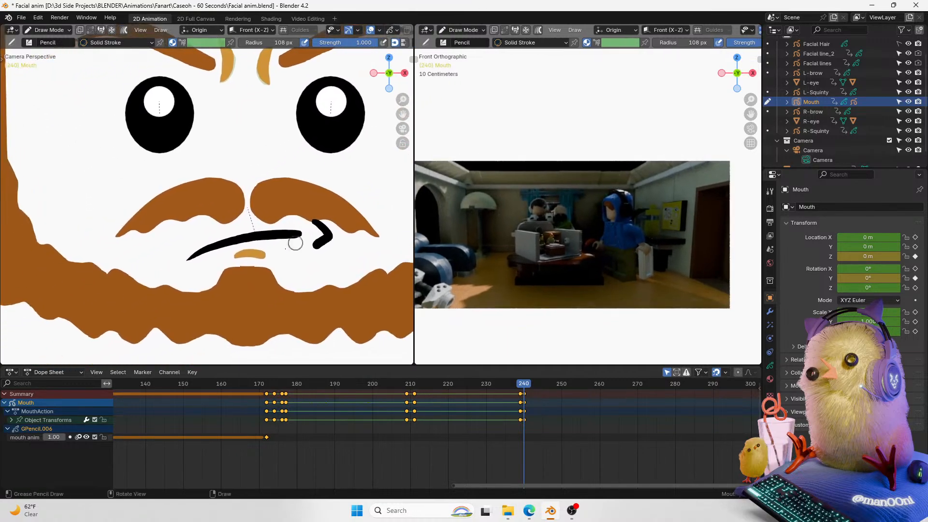
click(267, 437)
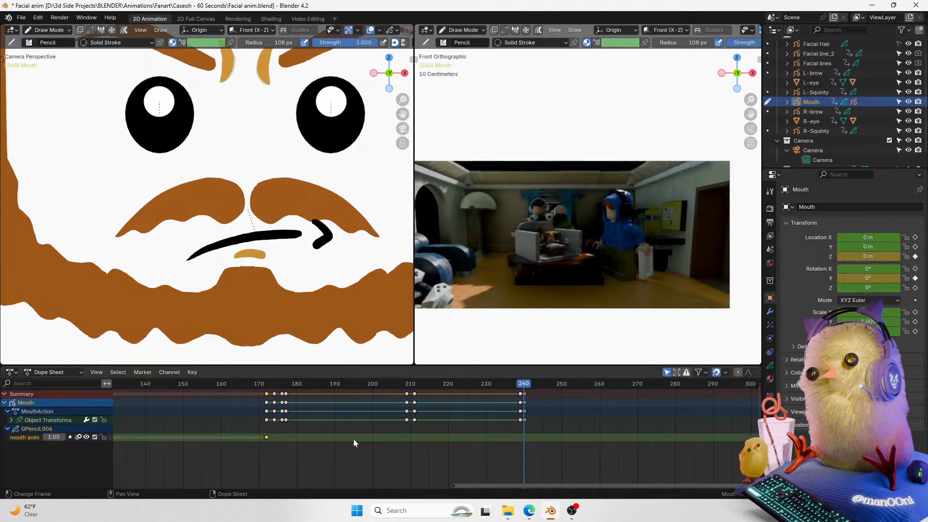
key(g)
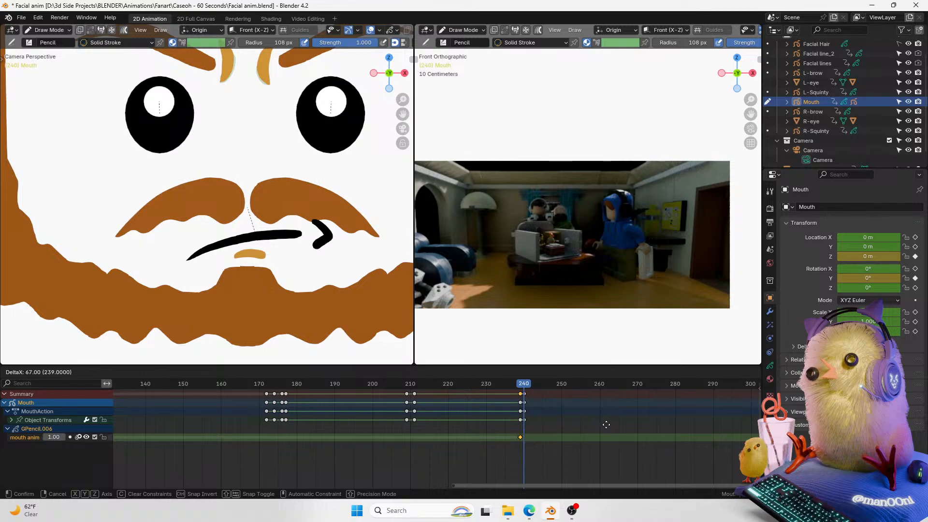
click(606, 424)
Step: Choose the Black material and draw a new frowning mouth line at frame 240
key(ctrl+Tab)
click(343, 200)
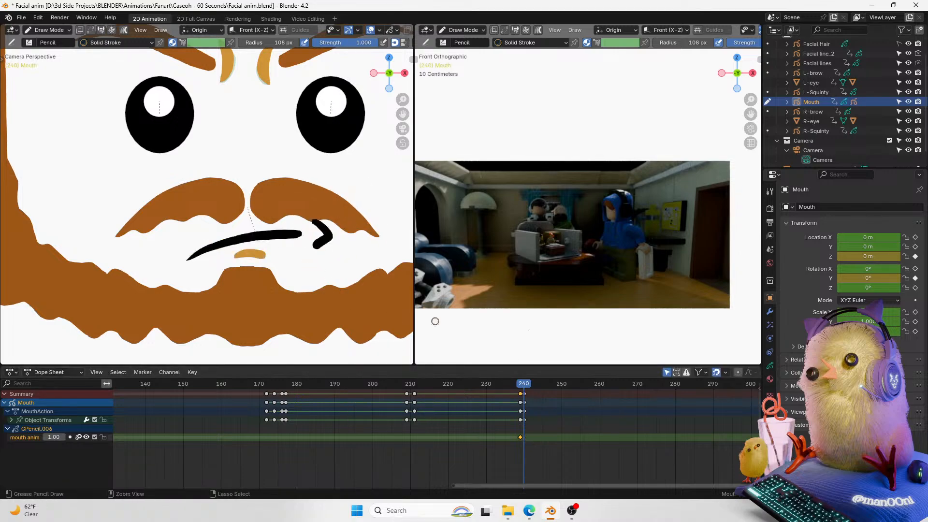
click(770, 365)
click(770, 379)
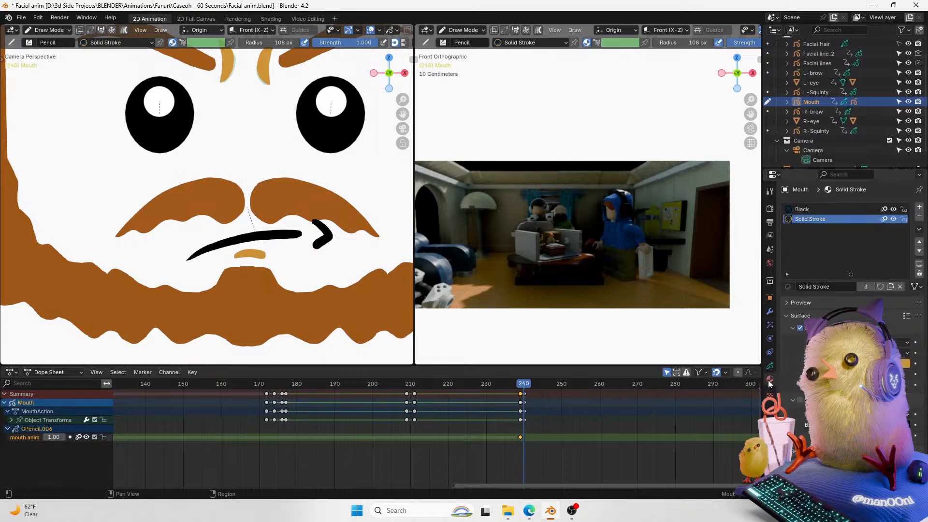
click(822, 210)
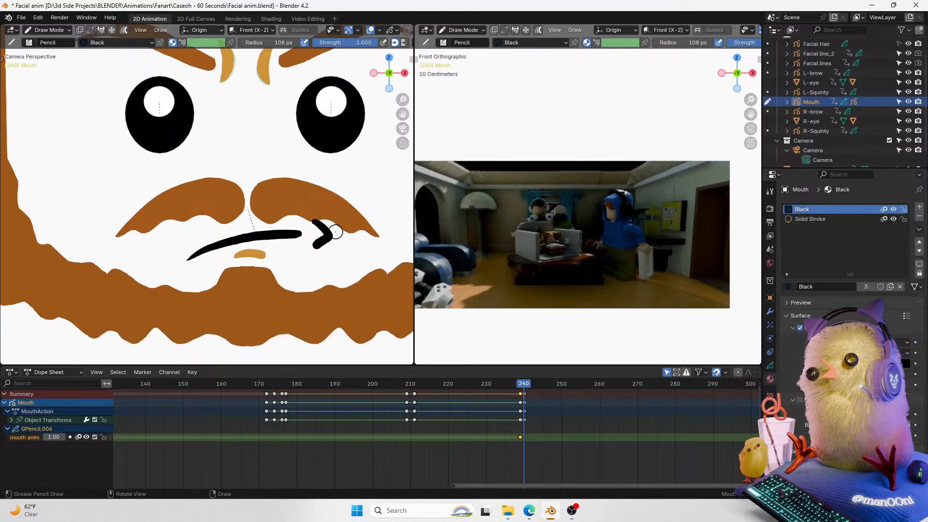
drag(182, 249, 335, 241)
key(ctrl+z)
mouse_move(179, 252)
mouse_down()
mouse_move(274, 231)
mouse_move(183, 239)
mouse_move(331, 240)
mouse_move(335, 262)
mouse_up()
key(ctrl+z)
Step: Redraw the mouth's frown stroke and corner marks, switching to the Solid Stroke material
key(ctrl+z)
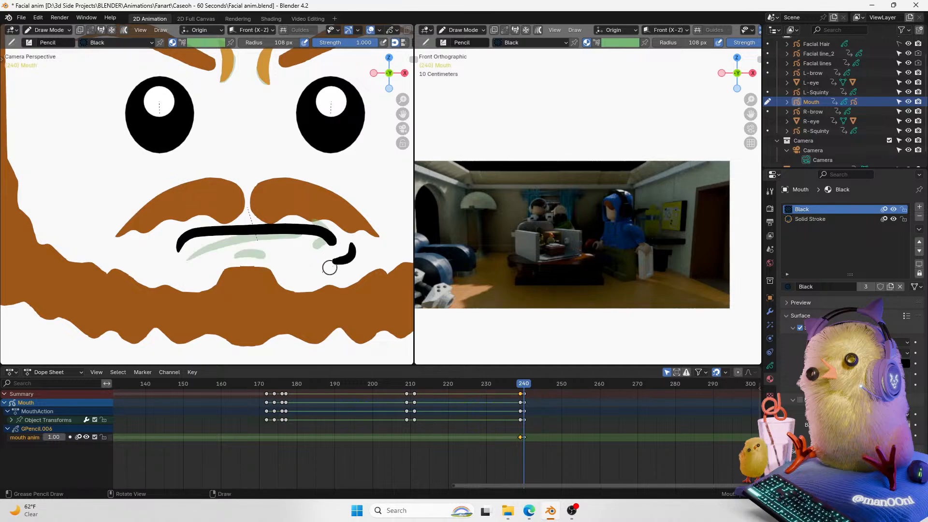
mouse_move(162, 255)
mouse_down()
mouse_move(182, 266)
mouse_move(295, 245)
mouse_up()
click(822, 219)
key(ctrl+z)
mouse_move(215, 247)
mouse_down()
mouse_move(291, 244)
mouse_move(213, 245)
mouse_up()
key(ctrl+z)
key(ctrl+z)
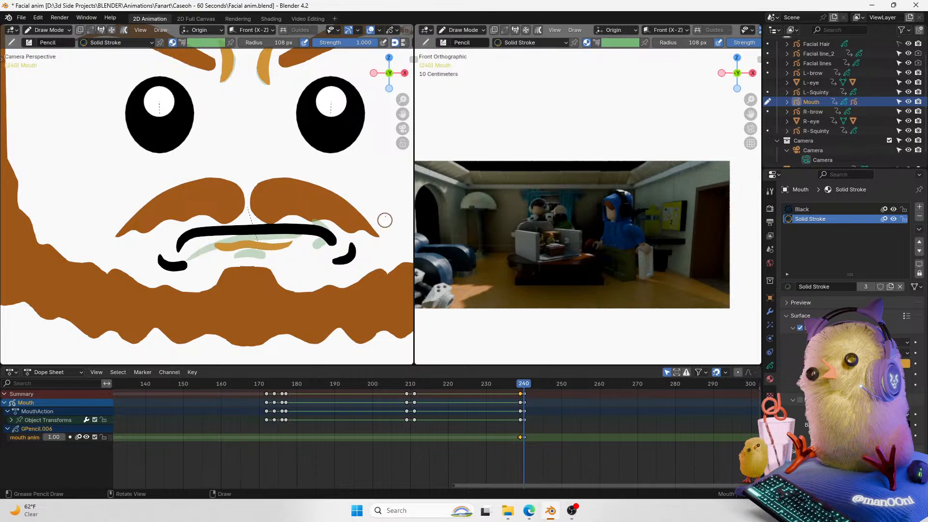
Step: Try drawing additional mouth strokes with overlays hidden, undoing each attempt
click(371, 31)
mouse_move(403, 100)
mouse_down()
mouse_move(361, 145)
mouse_move(399, 110)
mouse_move(387, 150)
mouse_up()
drag(264, 194, 294, 208)
key(ctrl+z)
key(ctrl+z)
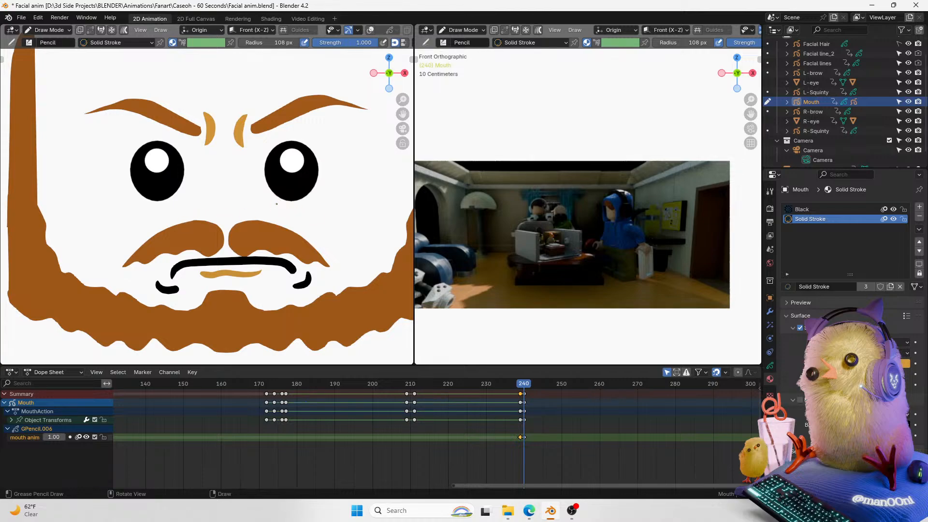
key(ctrl+z)
drag(277, 203, 299, 207)
key(ctrl+z)
key(ctrl+z)
key(ctrl+z)
drag(402, 114, 390, 140)
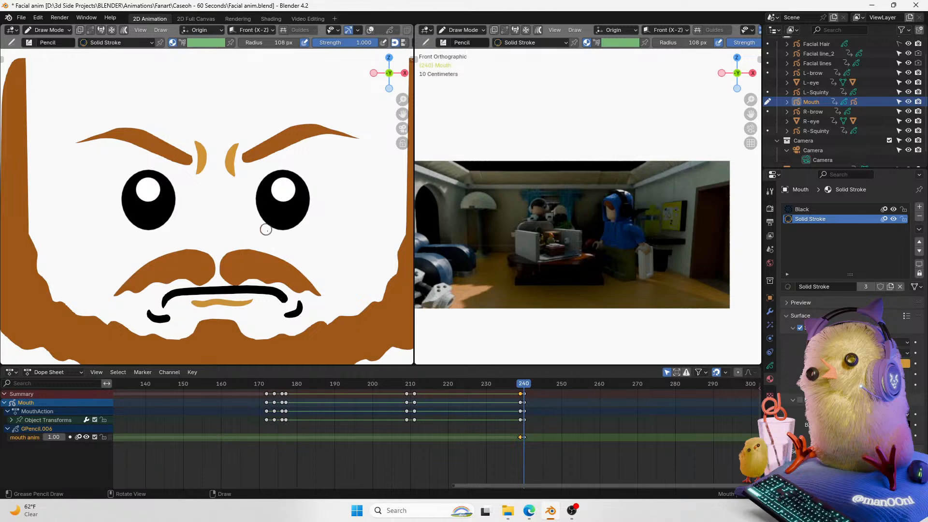
key(ctrl+z)
drag(262, 228, 293, 235)
key(ctrl+z)
key(ctrl+z)
key(ctrl+z)
key(ctrl+z)
drag(262, 228, 292, 240)
key(ctrl+z)
key(ctrl+z)
key(ctrl+z)
key(ctrl+z)
key(ctrl+z)
key(ctrl+z)
mouse_move(146, 237)
mouse_down()
mouse_move(137, 238)
mouse_move(146, 240)
mouse_up()
key(ctrl+z)
key(ctrl+z)
key(ctrl+z)
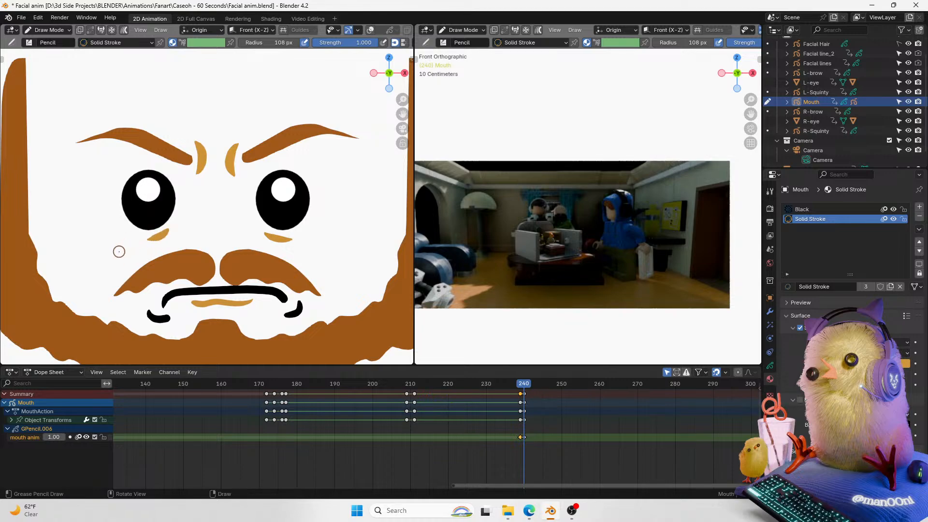
Step: Switch to Object Mode and raise and rotate the right forehead crease line
key(ctrl+Tab)
click(176, 135)
click(234, 154)
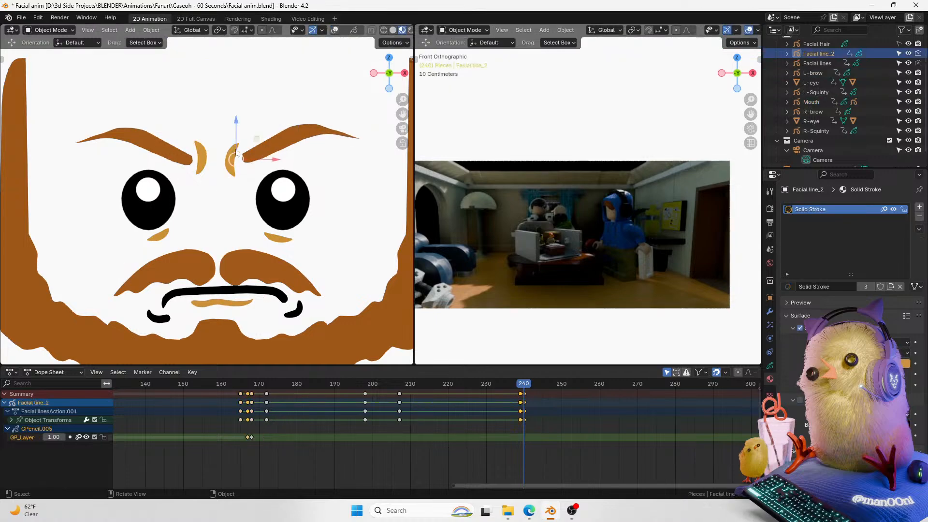
drag(240, 117, 239, 106)
drag(254, 147, 240, 107)
key(t)
key(r)
click(273, 94)
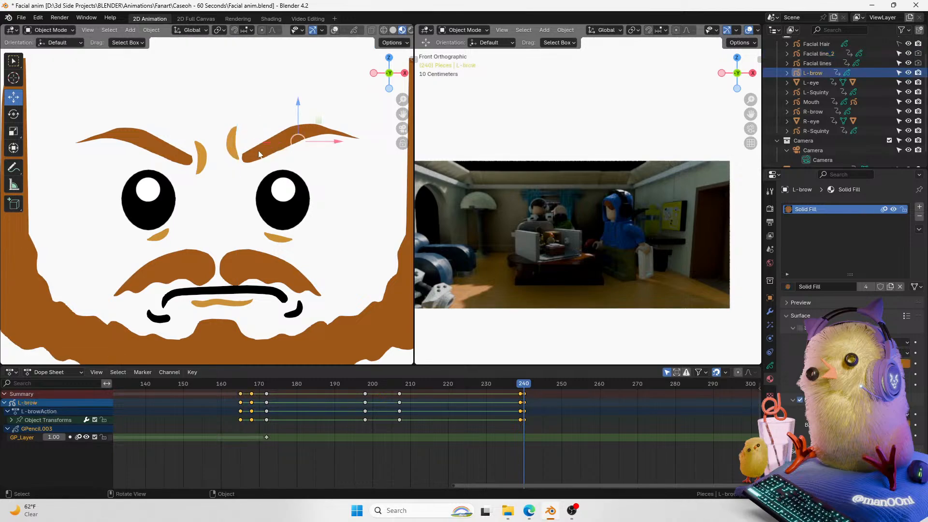
Step: Raise and rotate the left forehead crease line and shift the right crease line slightly right
click(200, 158)
drag(196, 127, 196, 115)
key(r)
click(266, 118)
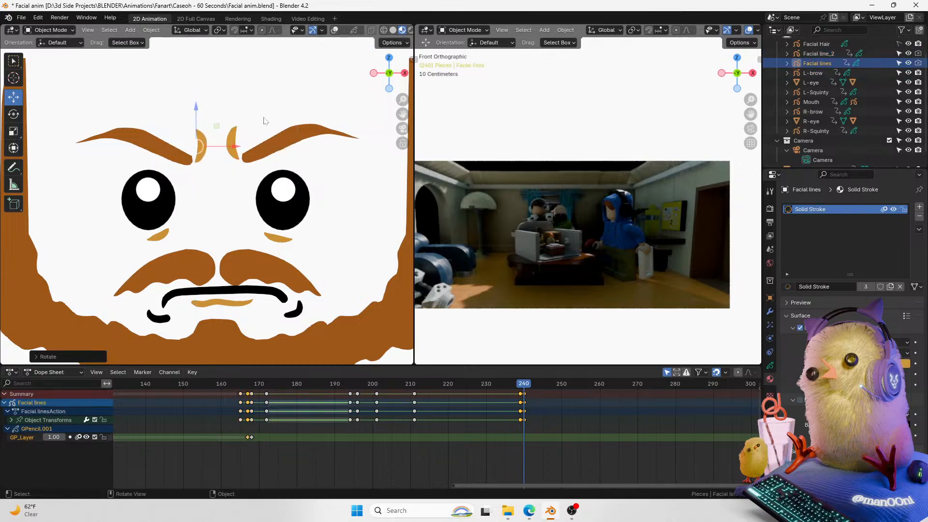
drag(241, 147, 262, 143)
click(234, 146)
Step: Select all face pieces and step between frames 239 and 240 to compare the pose
click(304, 112)
key(a)
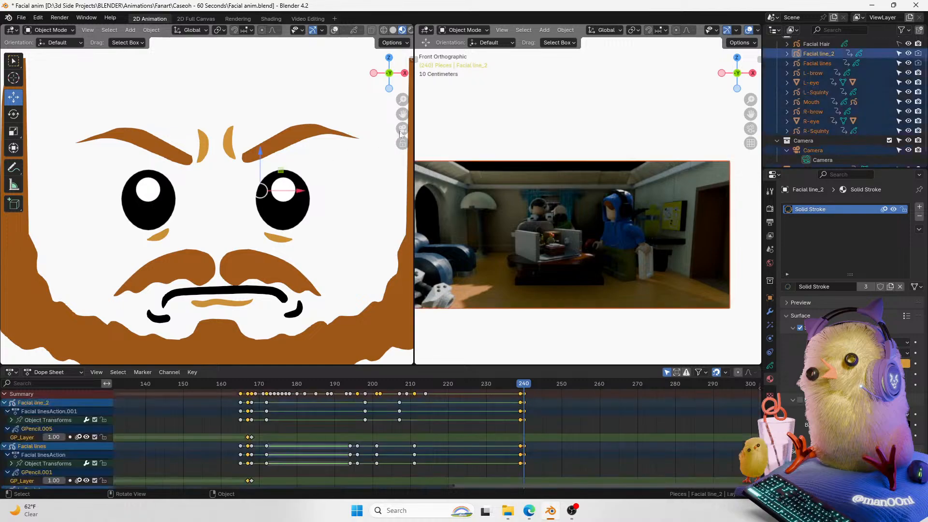
scroll(403, 100, down, 2)
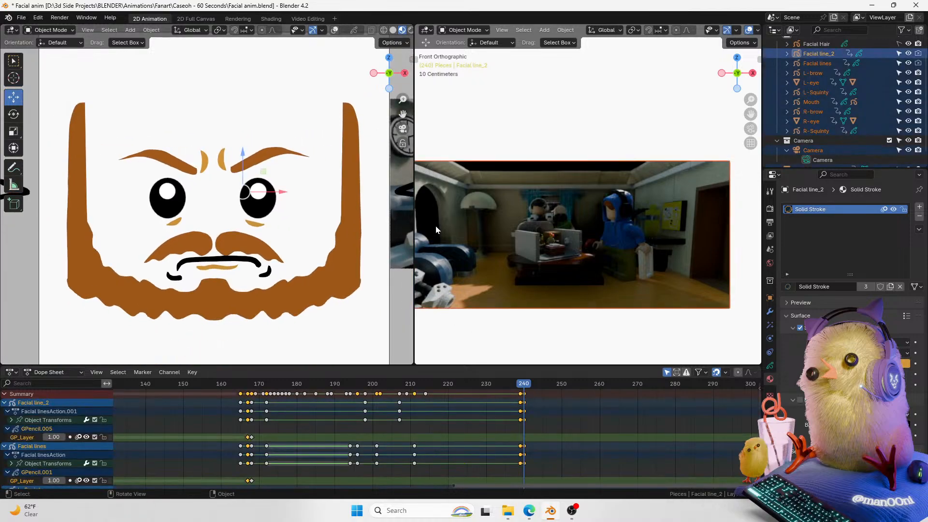
key(Left)
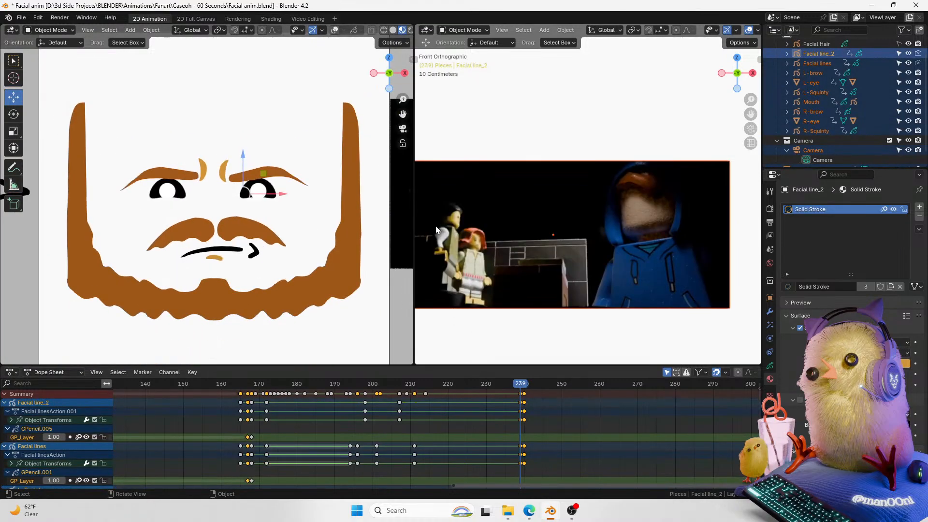
key(Right)
key(Left)
key(Right)
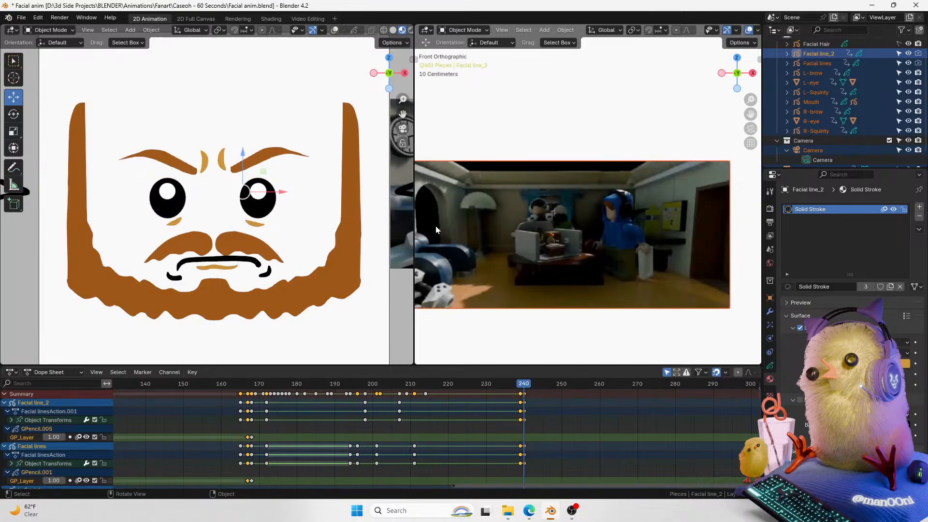
key(Left)
key(Right)
scroll(197, 314, up, 2)
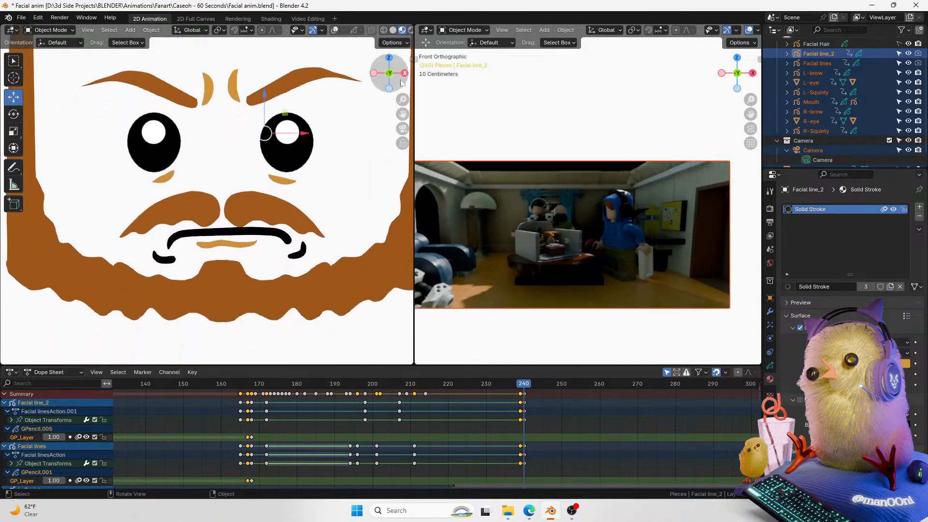
Step: Select the mouth and switch it to Draw Mode
click(188, 236)
click(342, 30)
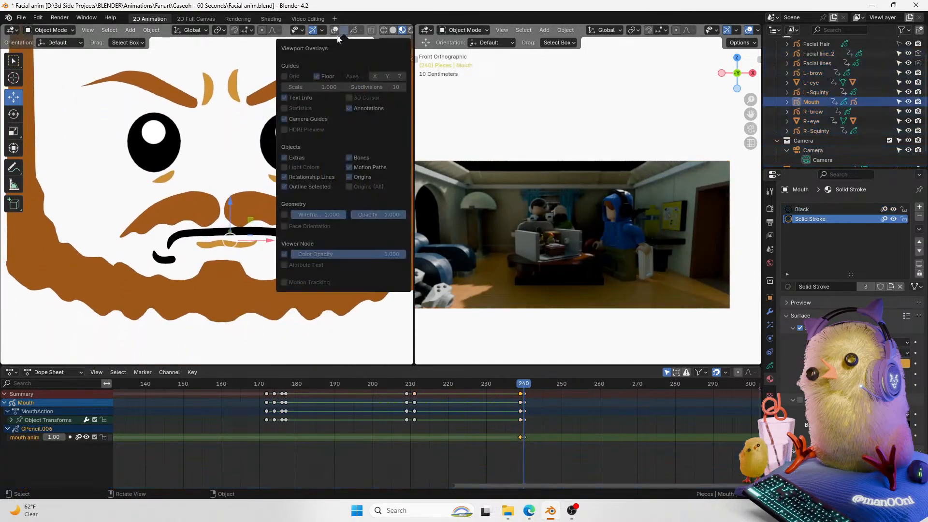
key(ctrl+Tab)
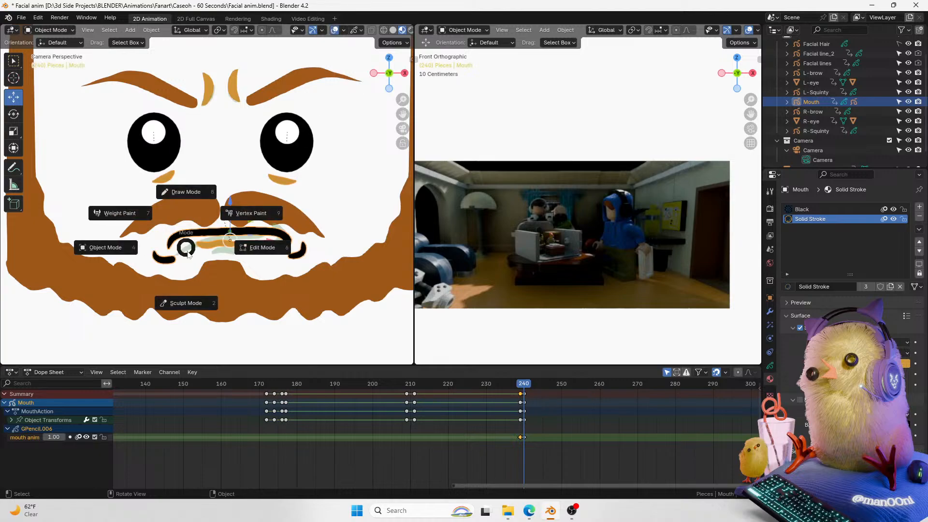
click(192, 197)
scroll(145, 242, up, 2)
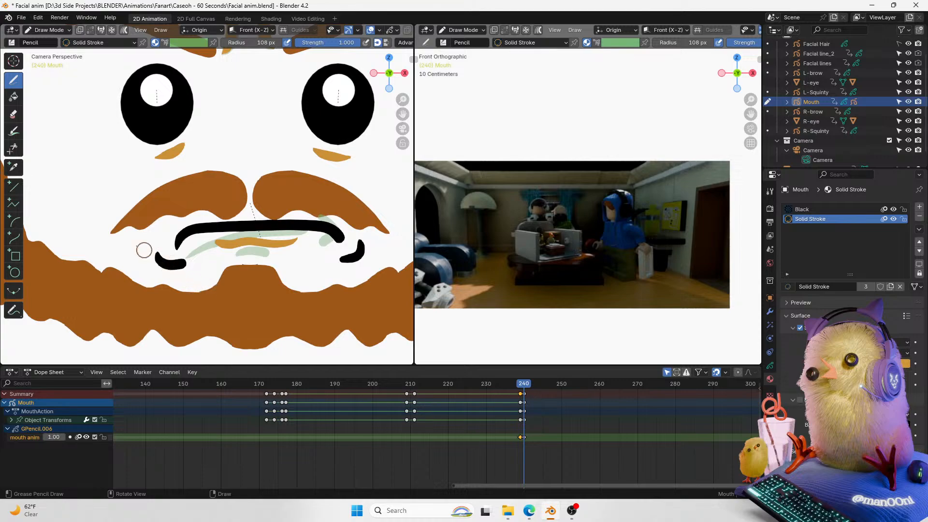
Step: Try erasing part of the mouth's lower stroke with the soft eraser, undoing the changes
click(14, 114)
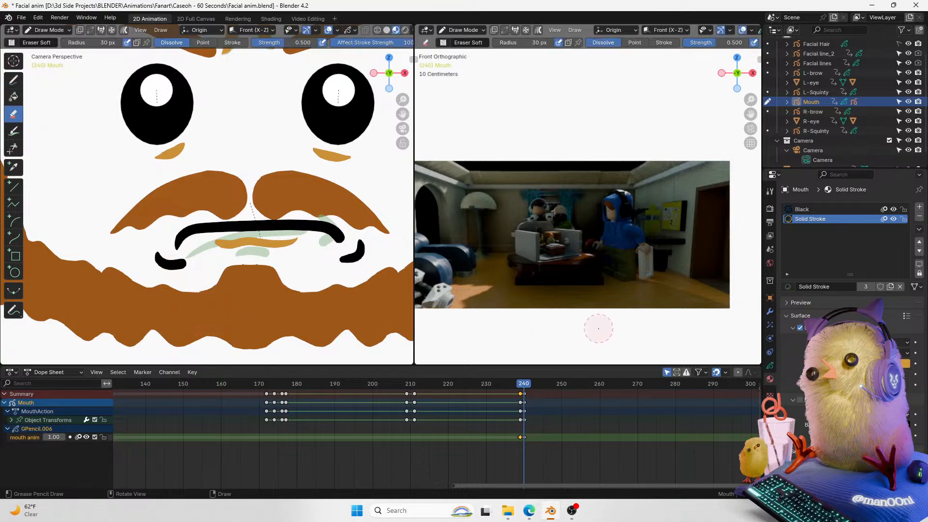
click(801, 208)
mouse_move(145, 271)
mouse_down()
mouse_move(166, 259)
mouse_move(155, 263)
mouse_move(190, 264)
mouse_move(156, 267)
mouse_move(182, 266)
mouse_up()
click(231, 42)
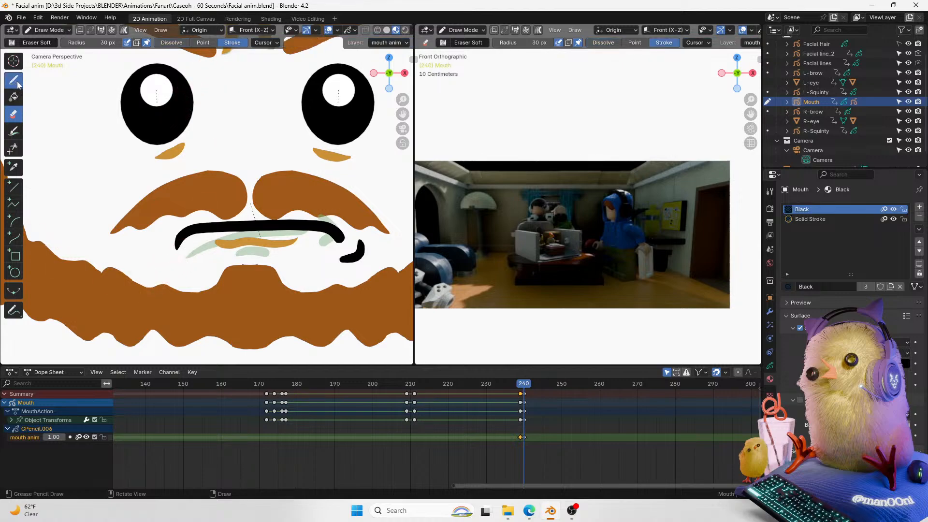
click(17, 82)
key(ctrl+z)
key(ctrl+z)
key(ctrl+z)
key(ctrl+z)
key(ctrl+z)
key(ctrl+z)
key(ctrl+z)
key(ctrl+z)
Step: Play back the animation around frame 240 to review the expressions
scroll(336, 153, down, 6)
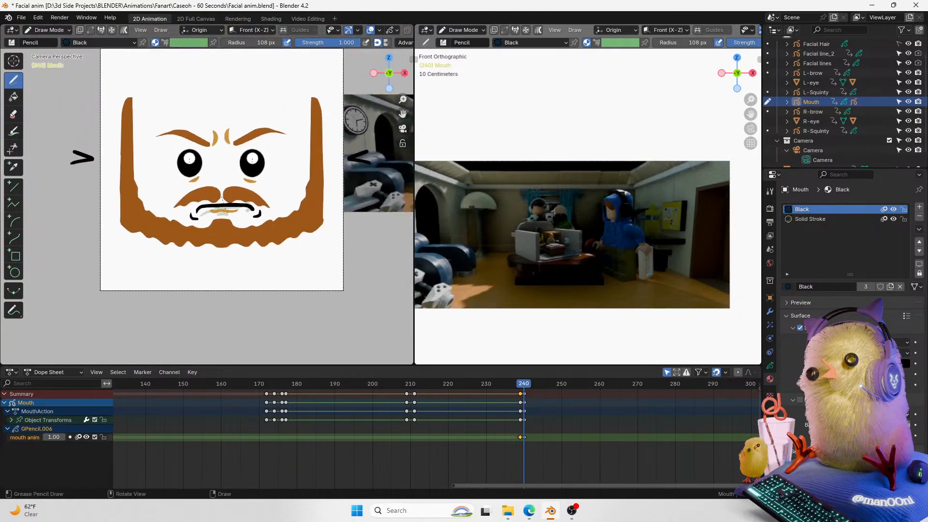
drag(404, 117, 347, 143)
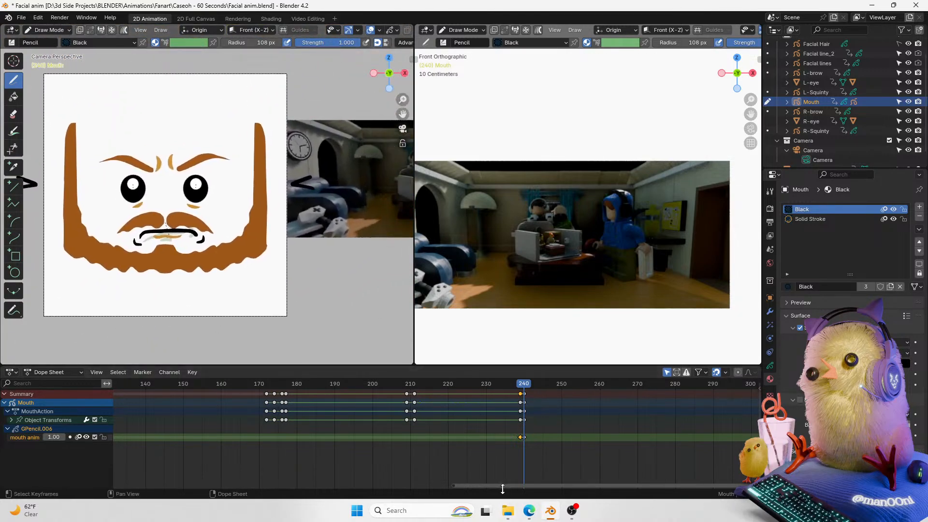
drag(493, 486, 554, 482)
key(space)
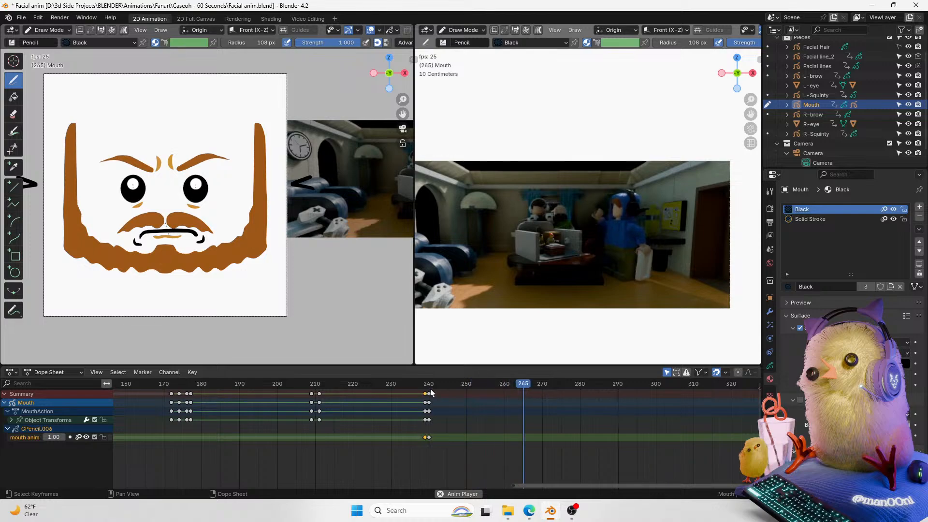
key(Escape)
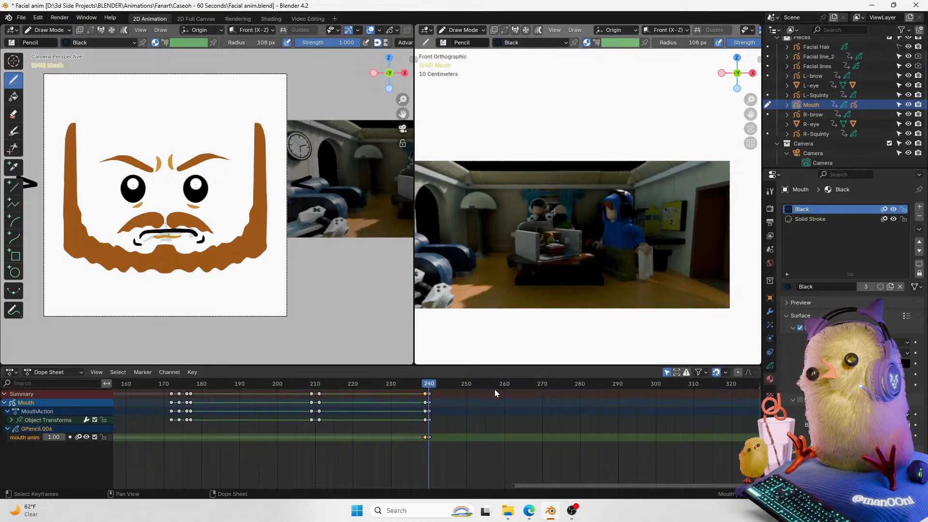
key(space)
key(space)
mouse_move(454, 388)
mouse_down()
mouse_move(426, 388)
mouse_move(457, 387)
mouse_up()
key(space)
key(space)
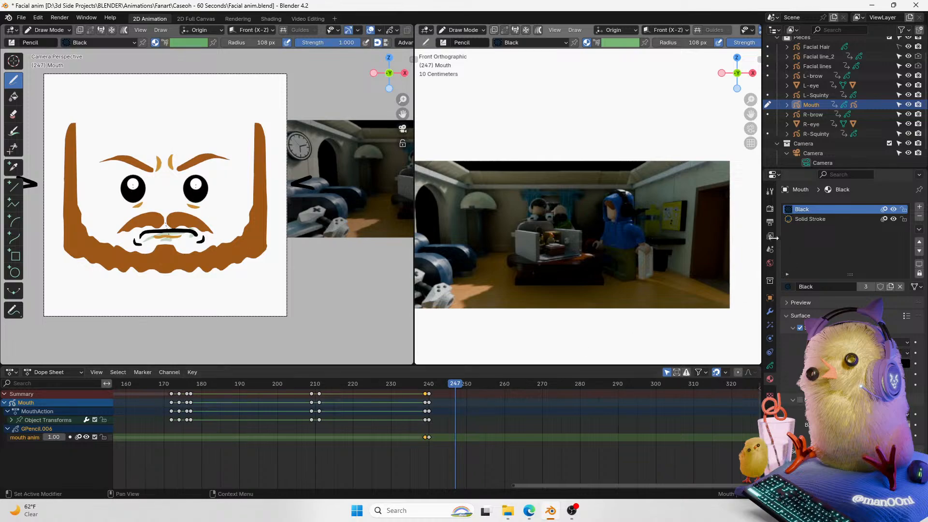
click(770, 297)
click(770, 365)
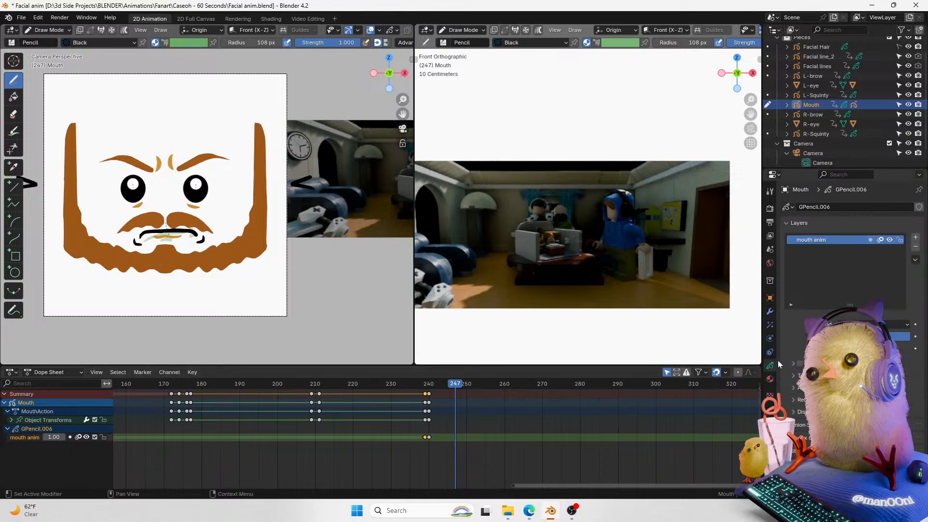
drag(403, 99, 419, 88)
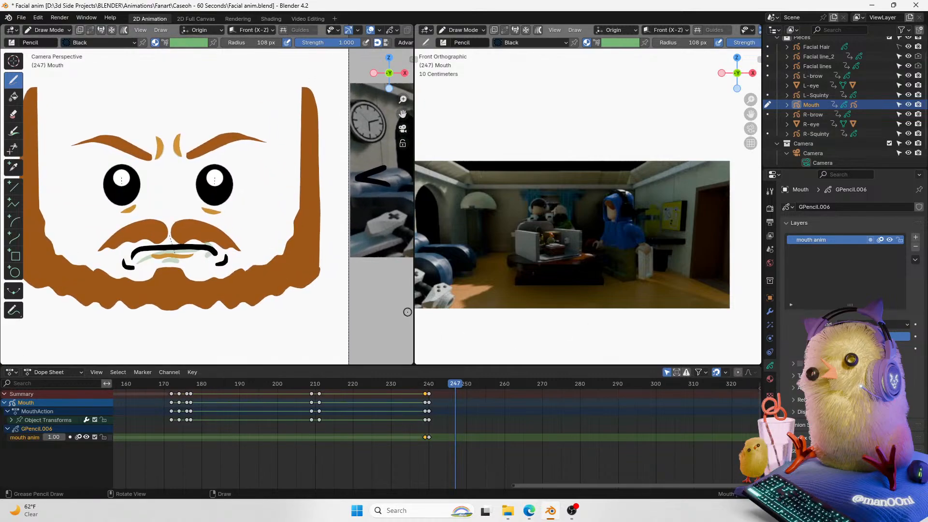
Step: Go to frame 252, return to Object Mode with the mouth selected, and keyframe its Location Z
drag(439, 385, 474, 385)
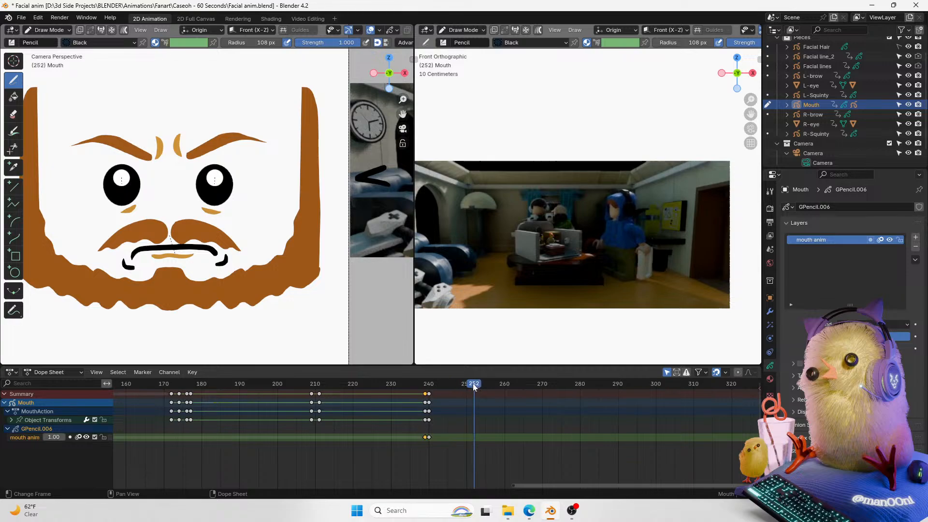
drag(751, 114, 746, 112)
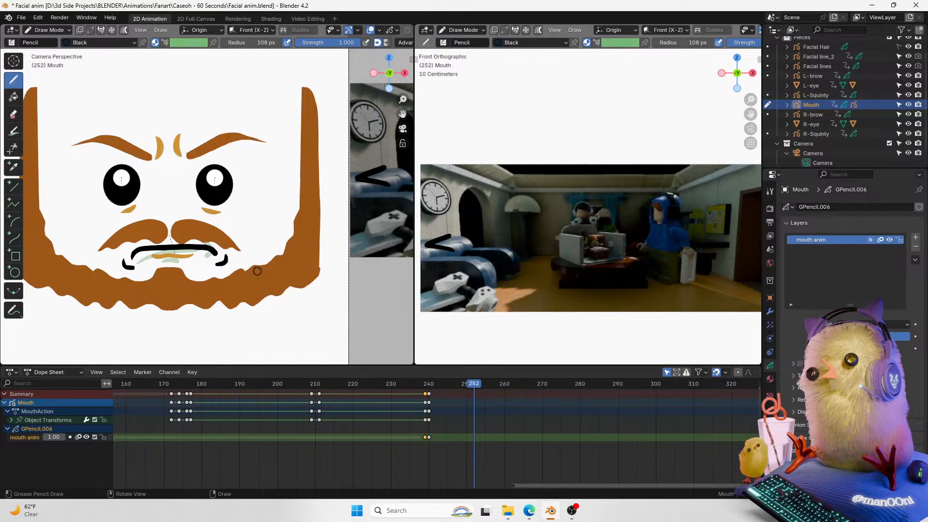
key(ctrl+Tab)
click(212, 236)
click(213, 257)
drag(176, 224, 181, 209)
click(182, 210)
key(ctrl+z)
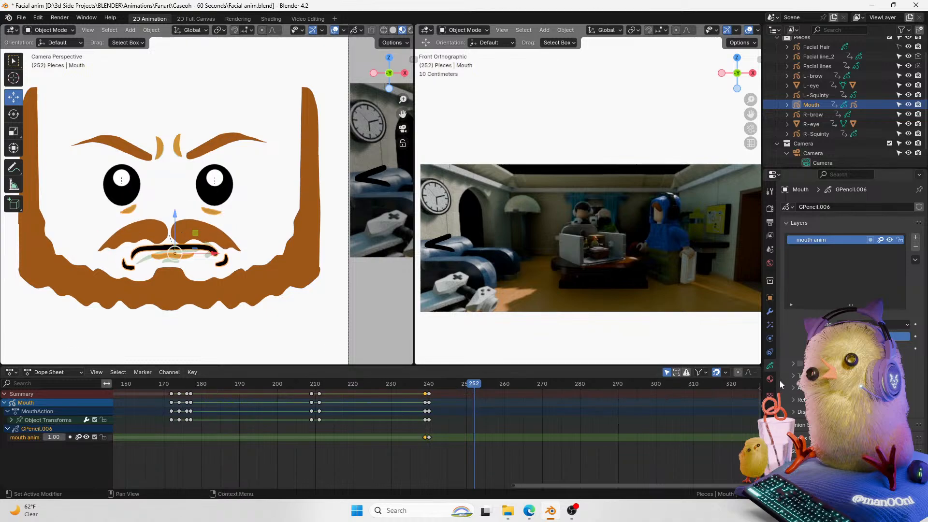
click(770, 296)
click(915, 256)
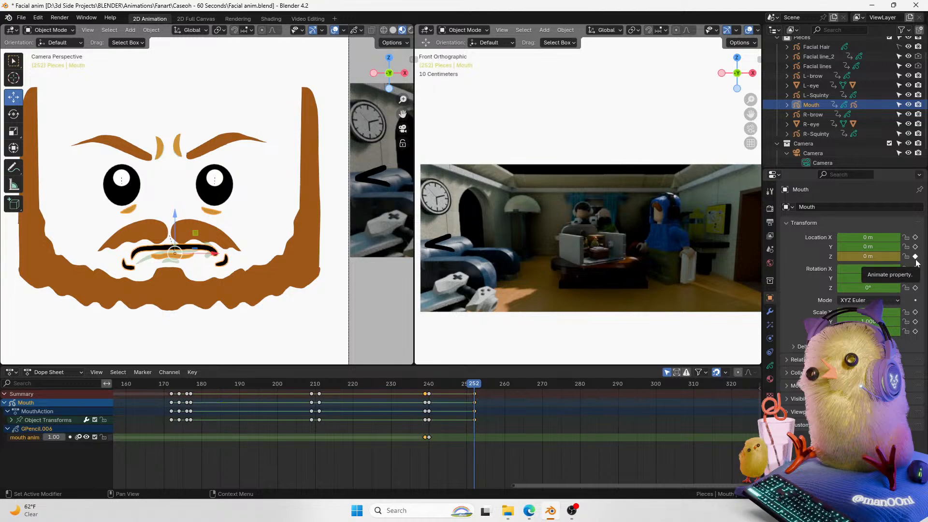
Step: Step back and forth through the frames around 250 to review the mouth pose
key(Left)
key(Left)
key(Left)
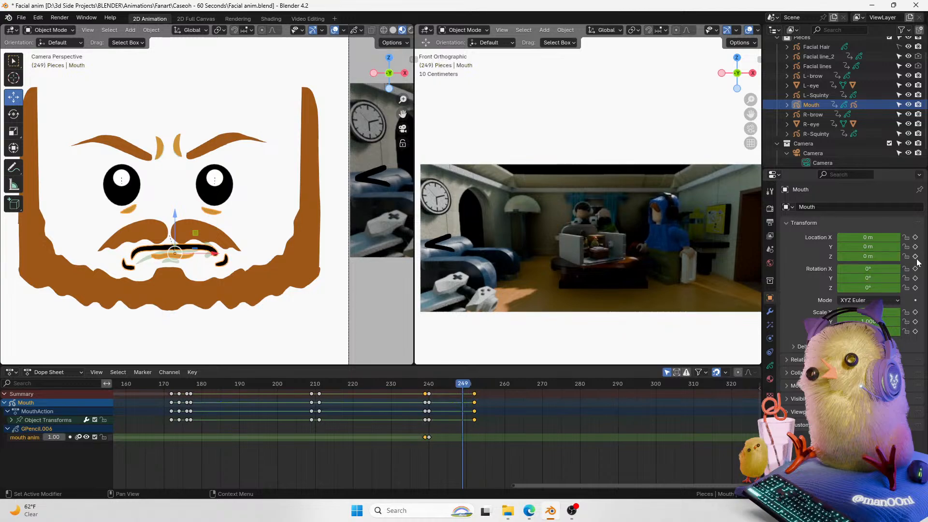
key(Right)
key(Right)
key(Right)
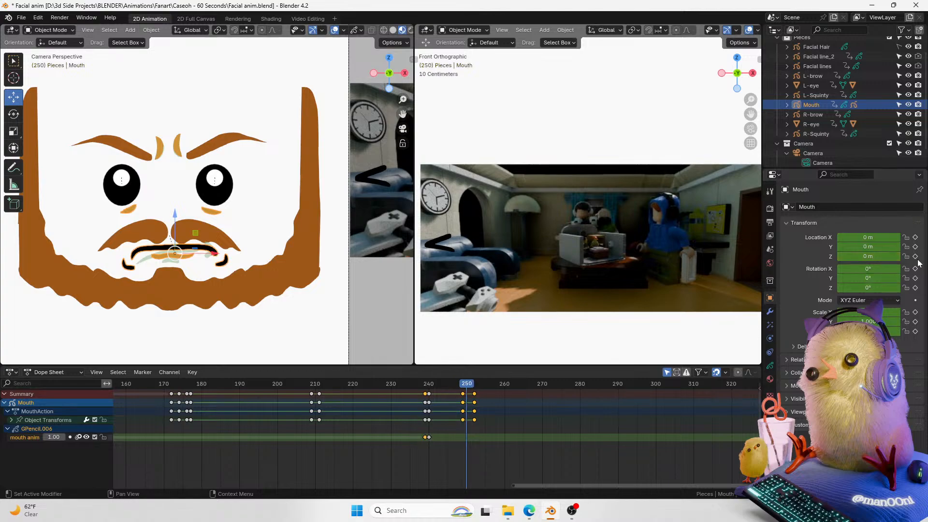
Step: Select the left eye and keyframe its blink/wink shape key at frame 251, then raise it fully and key it at frame 252
drag(182, 215, 186, 205)
click(211, 179)
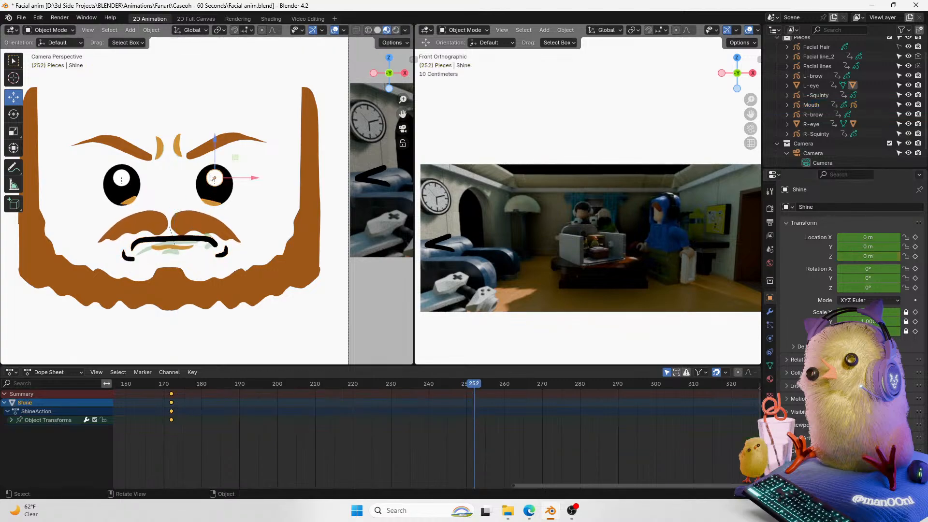
click(229, 194)
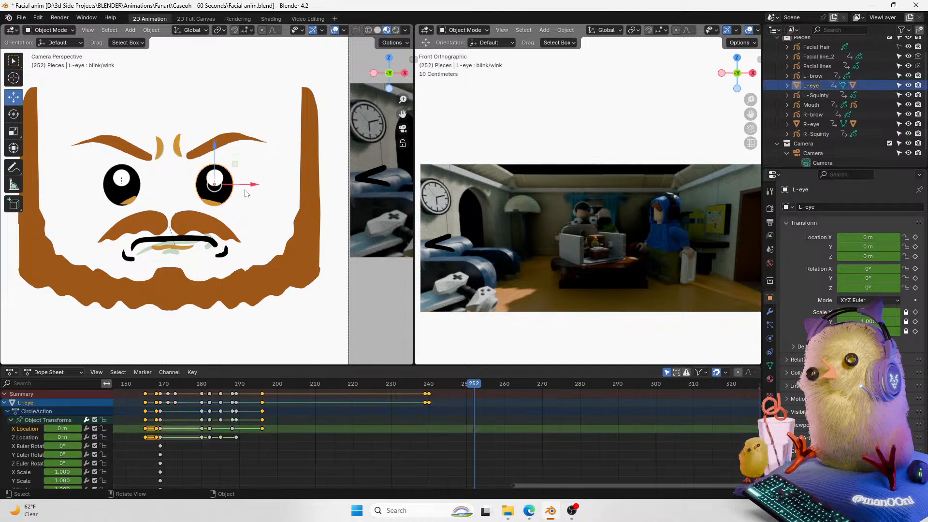
click(771, 366)
key(Left)
click(914, 369)
key(Right)
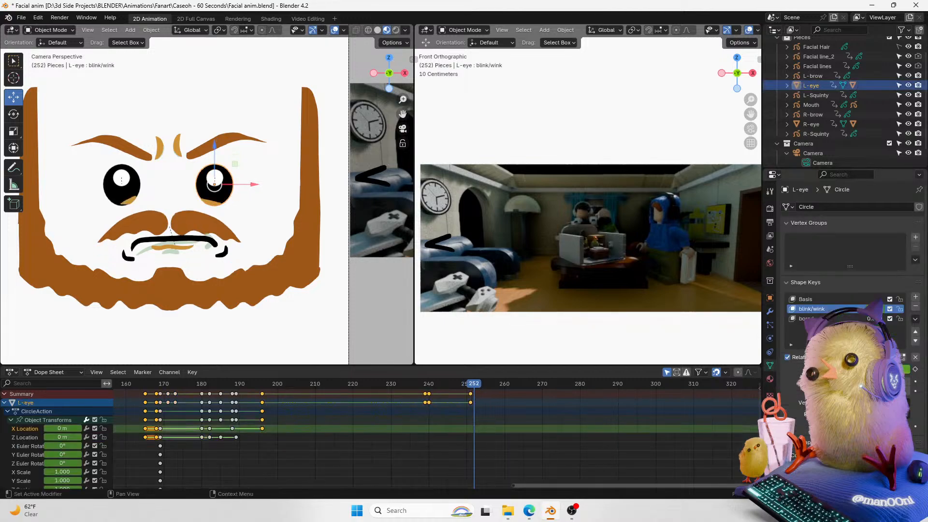
drag(853, 369, 908, 369)
click(914, 369)
Step: Select the right eye and keyframe its blink/wink shape key, raising it fully closed at frame 252
click(124, 196)
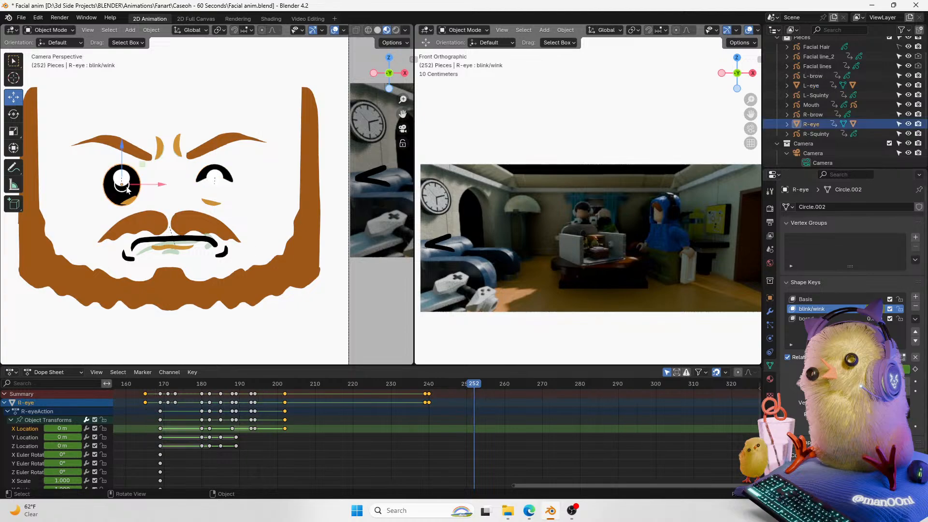
click(914, 370)
drag(865, 369, 908, 369)
click(914, 370)
Step: Select both eye shines and insert a Location keyframe for them at frame 251
click(214, 175)
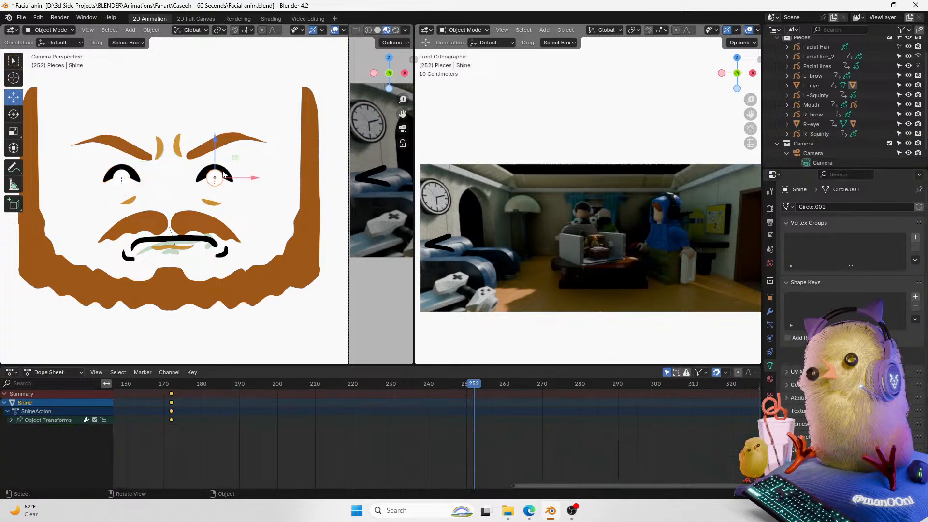
shift+click(128, 180)
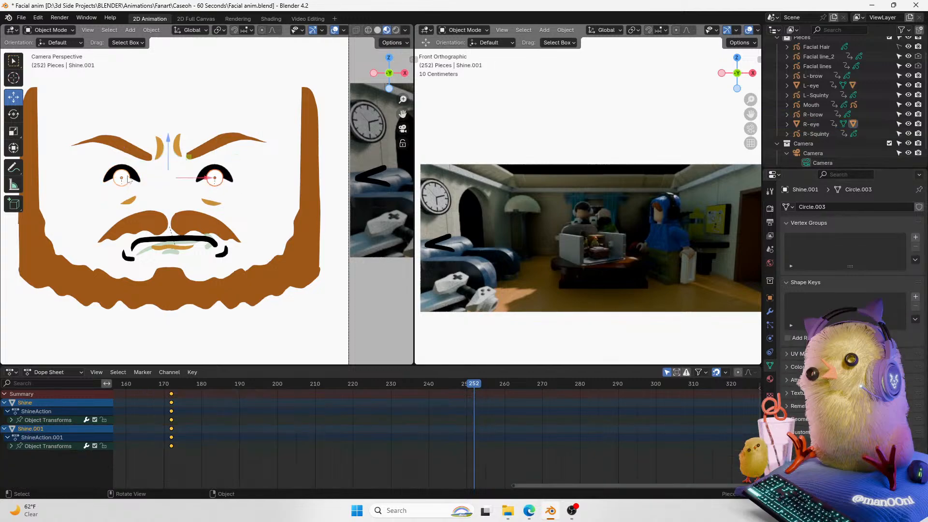
click(770, 297)
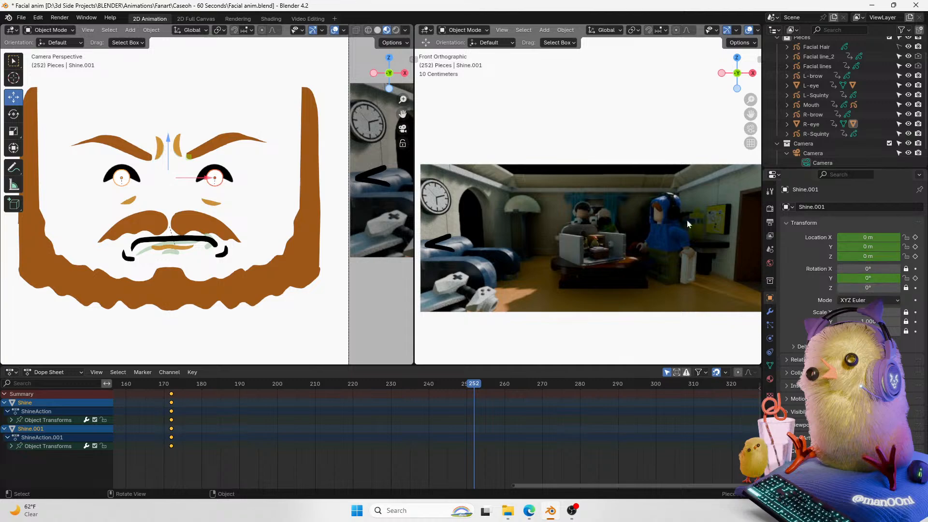
drag(403, 102, 396, 124)
key(Left)
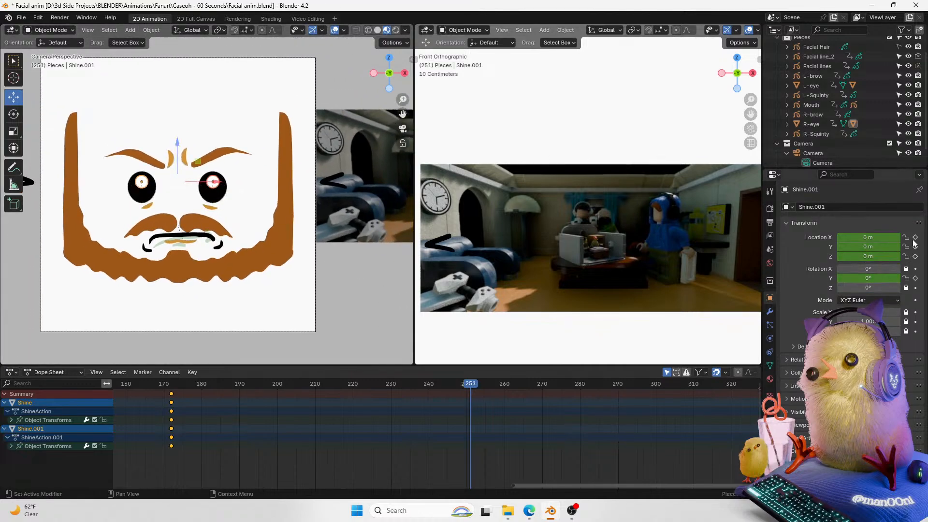
click(914, 238)
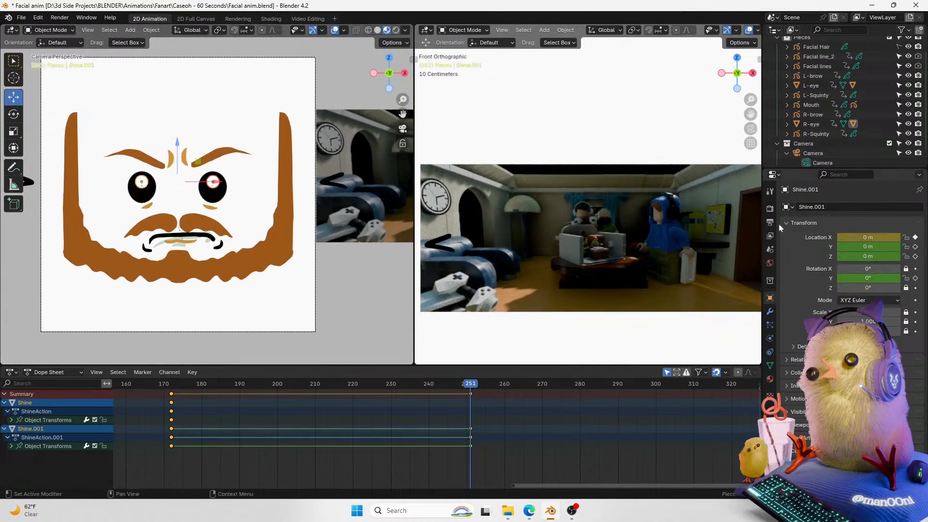
key(k)
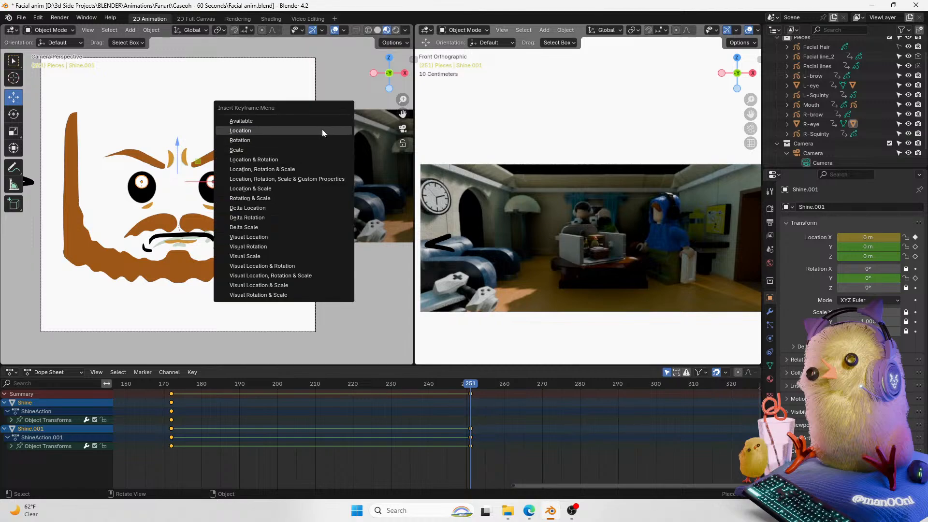
click(320, 130)
Step: At frame 252, move both eye shines along X off the face, about 3.38 m
scroll(239, 189, down, 1)
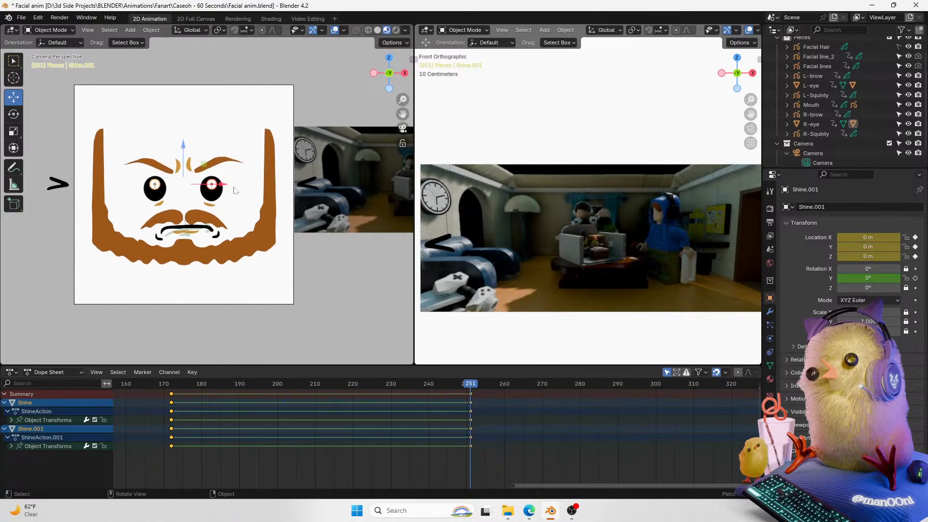
key(Right)
key(g)
key(x)
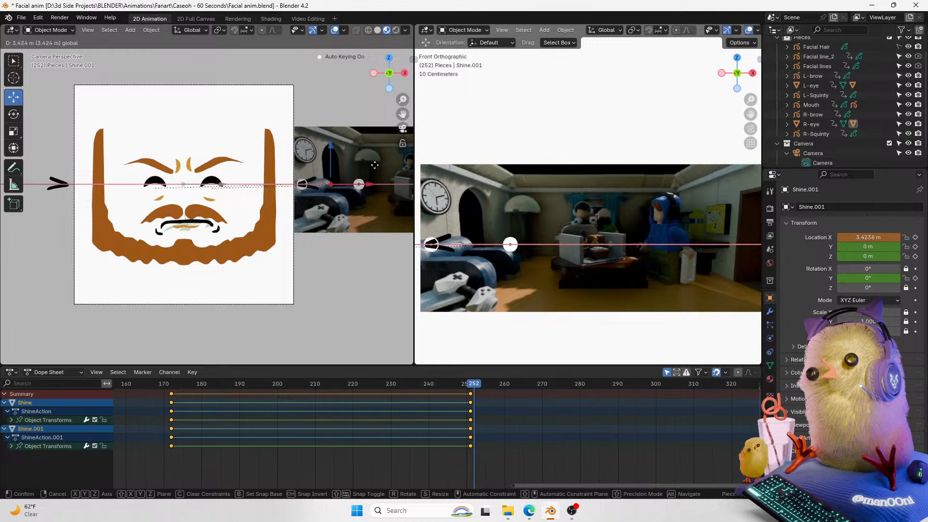
click(370, 166)
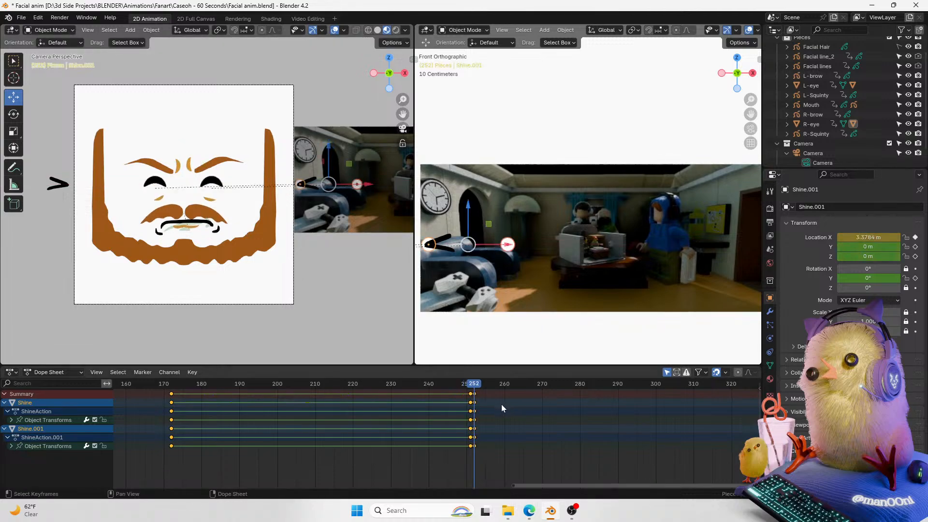
Step: Scrub and play back the frames around 250 to review the blink
key(Left)
key(Right)
drag(472, 387, 466, 387)
key(space)
key(space)
click(467, 388)
Step: Select the mouth at frame 250 and raise it slightly, to about 0.018 m in Z
key(Right)
click(214, 223)
key(Right)
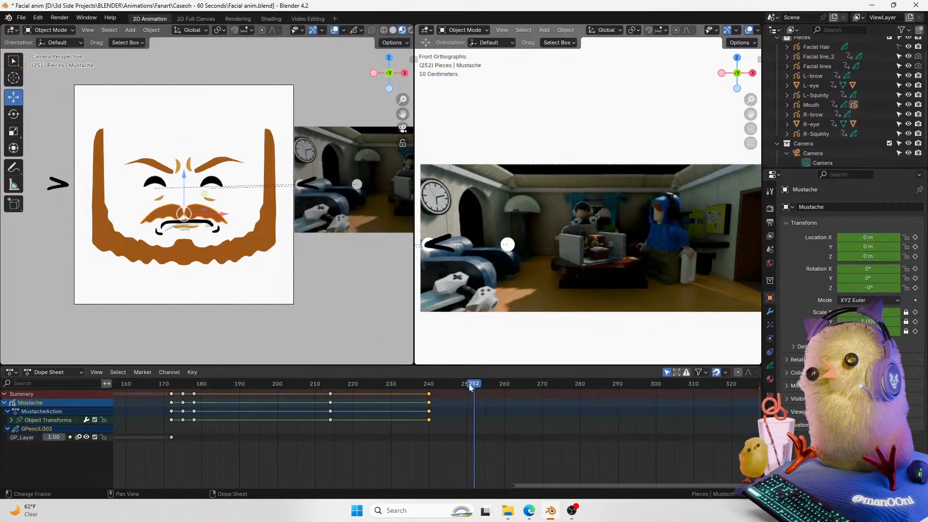
click(469, 384)
click(213, 233)
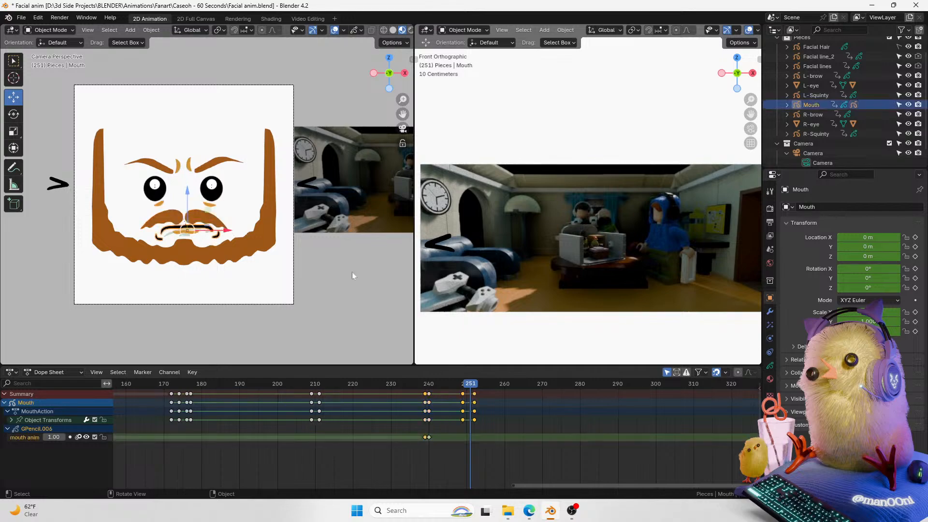
key(Left)
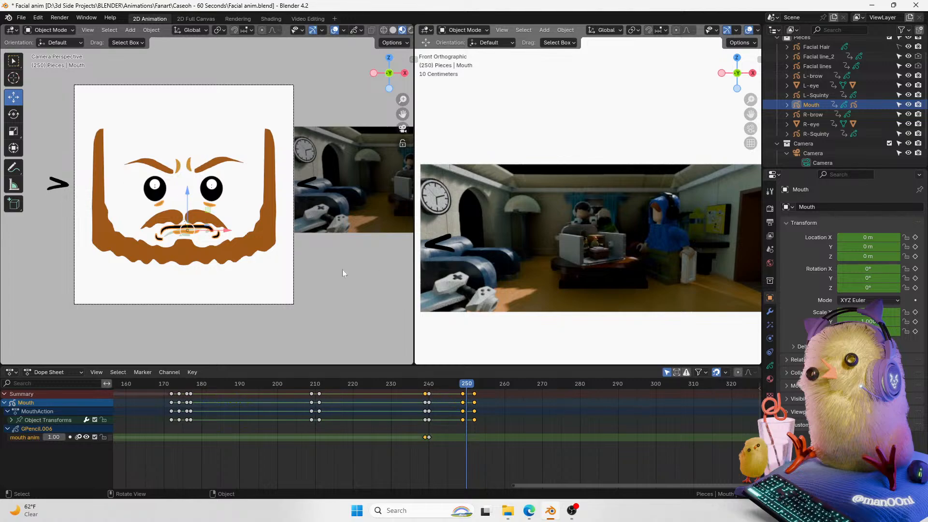
mouse_move(402, 99)
mouse_down()
mouse_move(403, 83)
mouse_move(423, 108)
mouse_move(403, 88)
mouse_up()
mouse_move(400, 114)
mouse_down()
mouse_move(408, 92)
mouse_move(412, 114)
mouse_up()
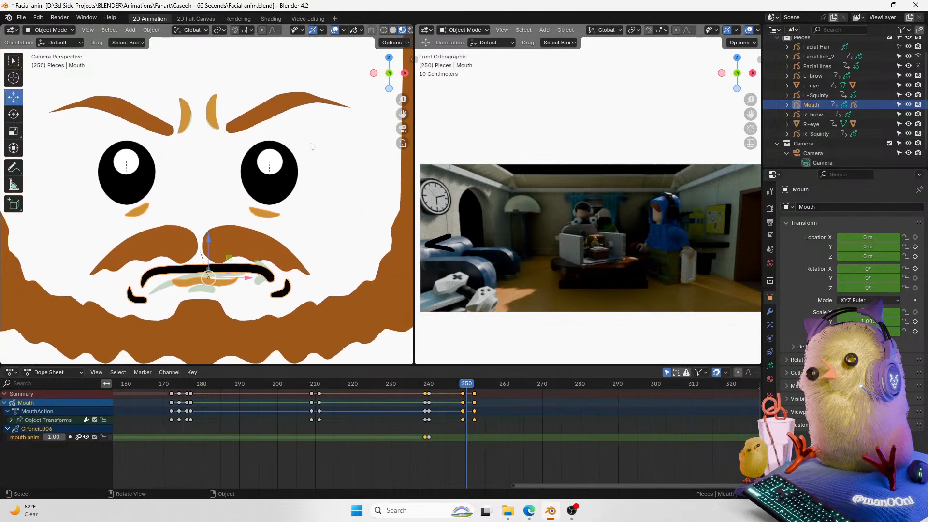
drag(210, 237, 210, 230)
Step: Raise the mouth further on the following frames up to frame 252
key(Right)
key(Right)
key(Left)
key(Left)
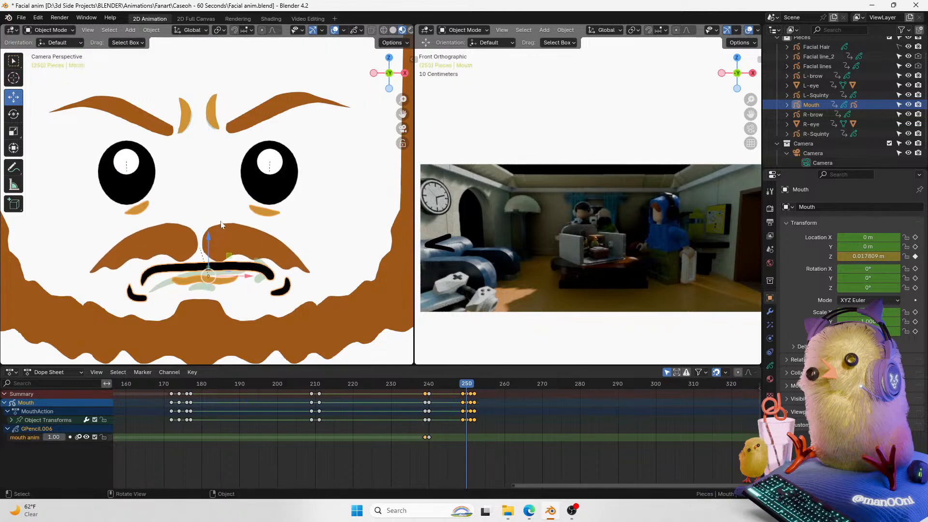
drag(466, 384, 467, 385)
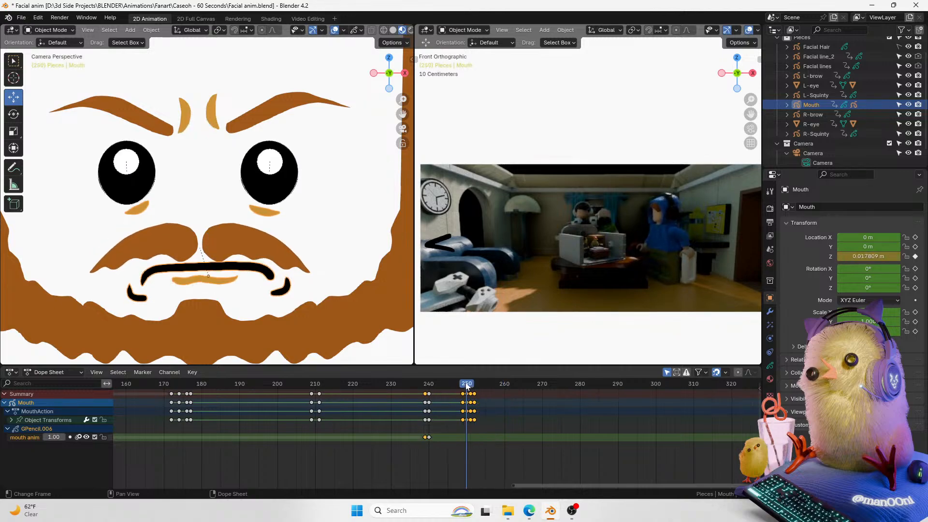
drag(209, 240, 209, 233)
key(Right)
key(Right)
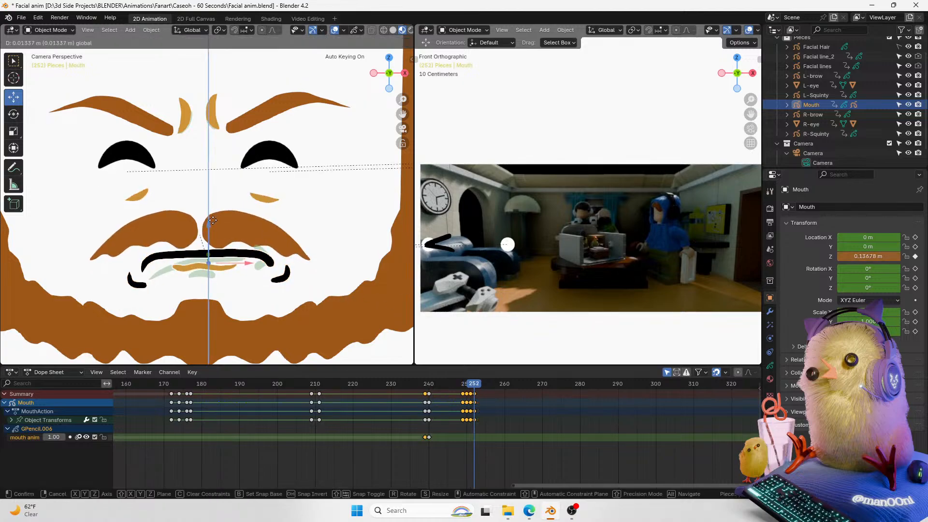
Step: Scrub and play back the frames around 250 to review the mouth movement
drag(472, 384, 461, 388)
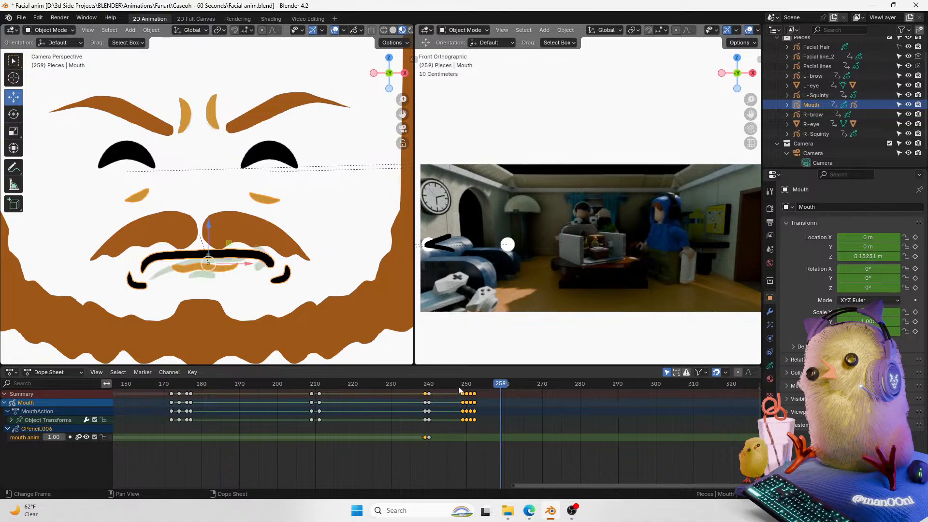
key(space)
click(458, 387)
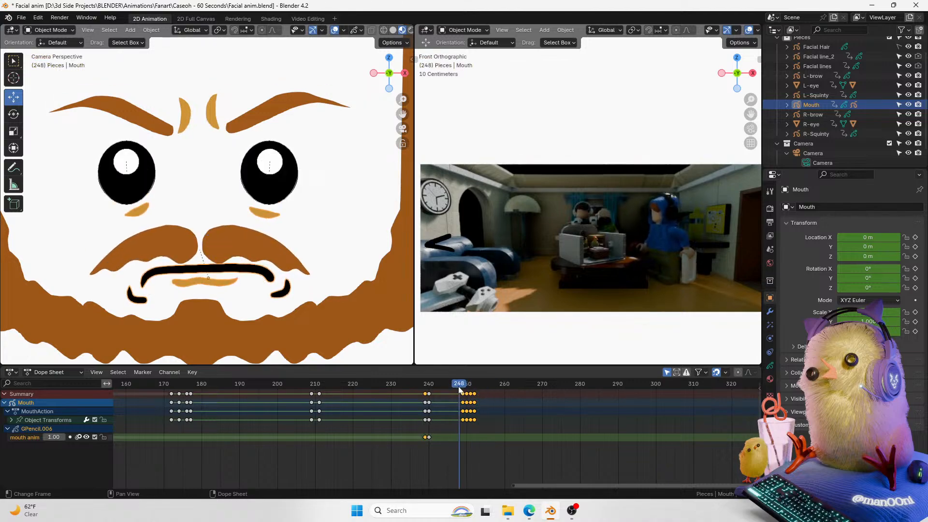
key(space)
key(space)
Step: Select the left brow and play back the section before frame 245 to review it
click(263, 114)
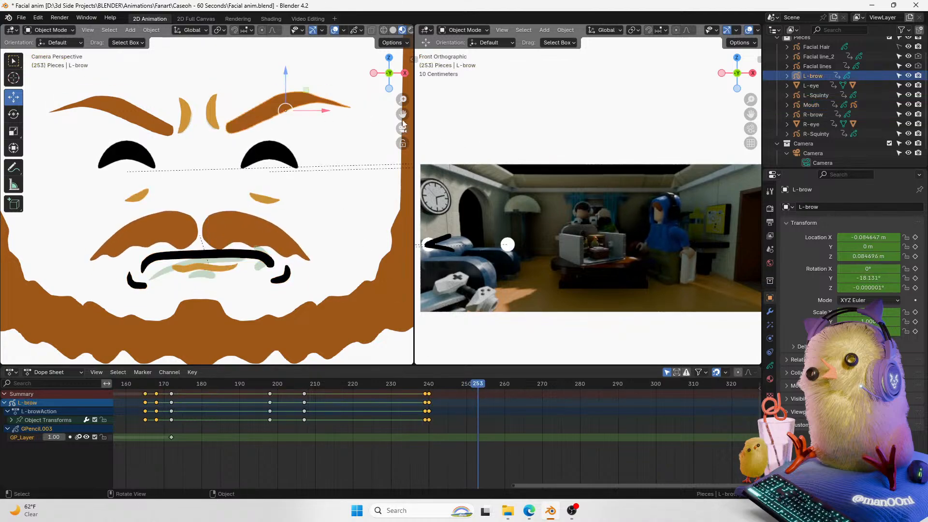
drag(403, 114, 400, 115)
drag(471, 386, 426, 390)
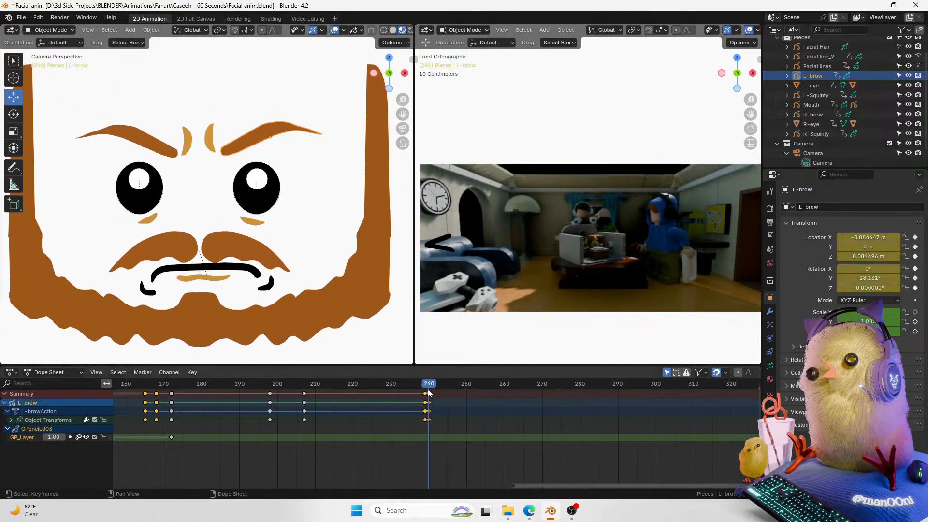
key(space)
key(space)
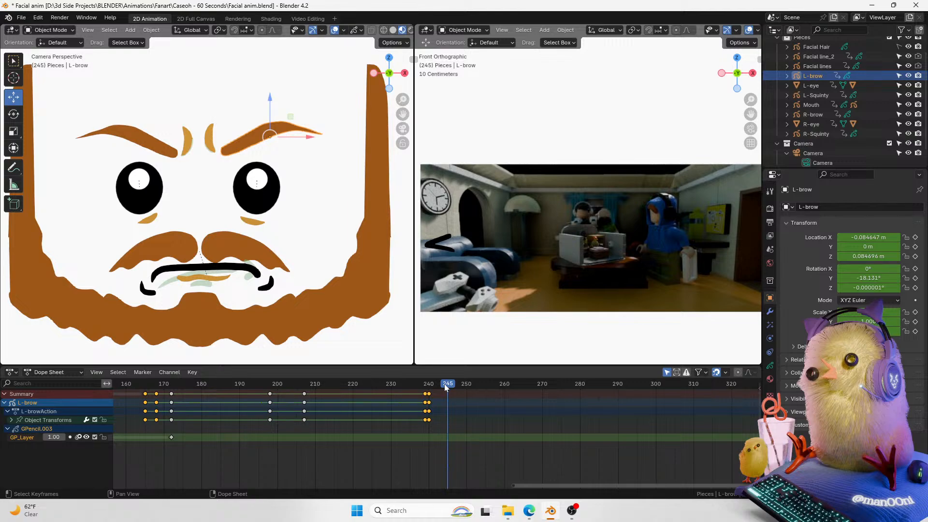
drag(750, 114, 763, 114)
mouse_move(750, 100)
mouse_down()
mouse_move(744, 114)
mouse_move(751, 95)
mouse_move(751, 112)
mouse_up()
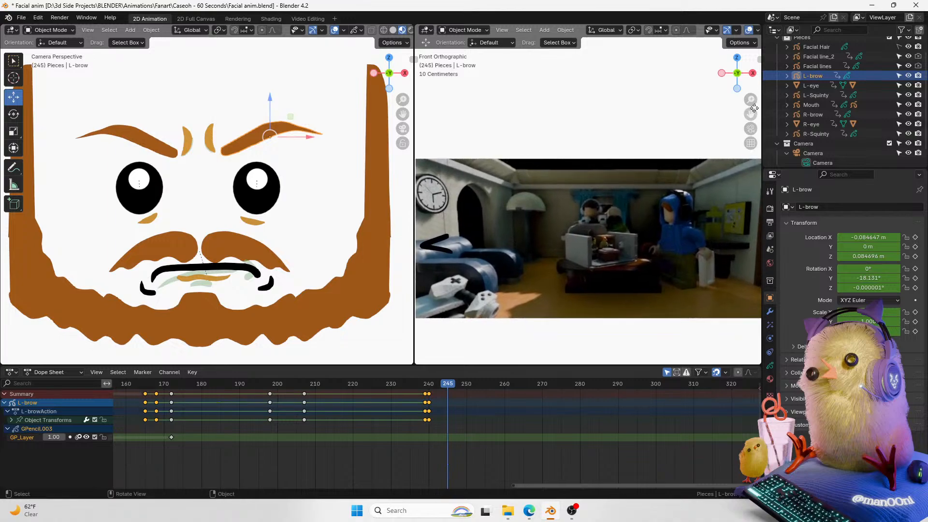
mouse_move(403, 100)
mouse_down()
mouse_move(414, 112)
mouse_move(406, 98)
mouse_up()
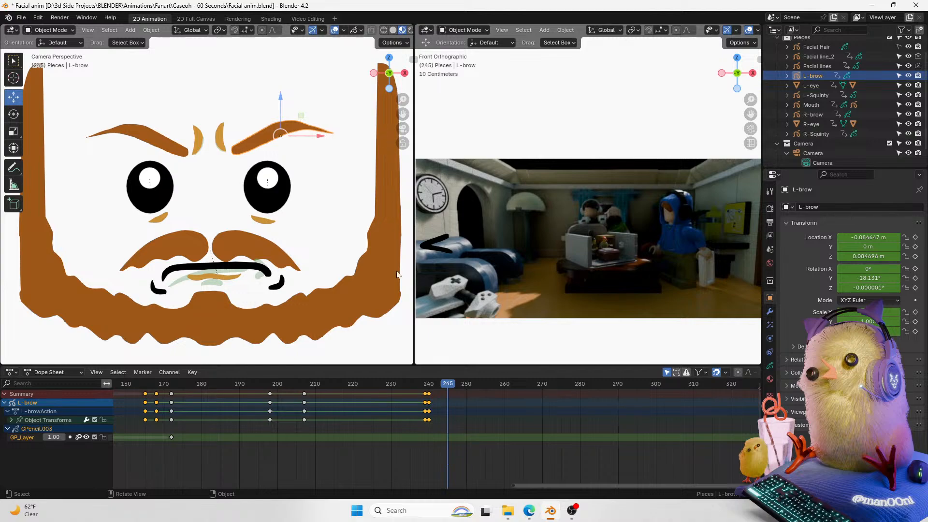
Step: Scrub and play back frames 245 to 255 again, ending on the mouth at frame 252
click(263, 195)
drag(440, 384, 494, 385)
click(454, 384)
key(space)
key(space)
click(267, 262)
drag(486, 384, 471, 385)
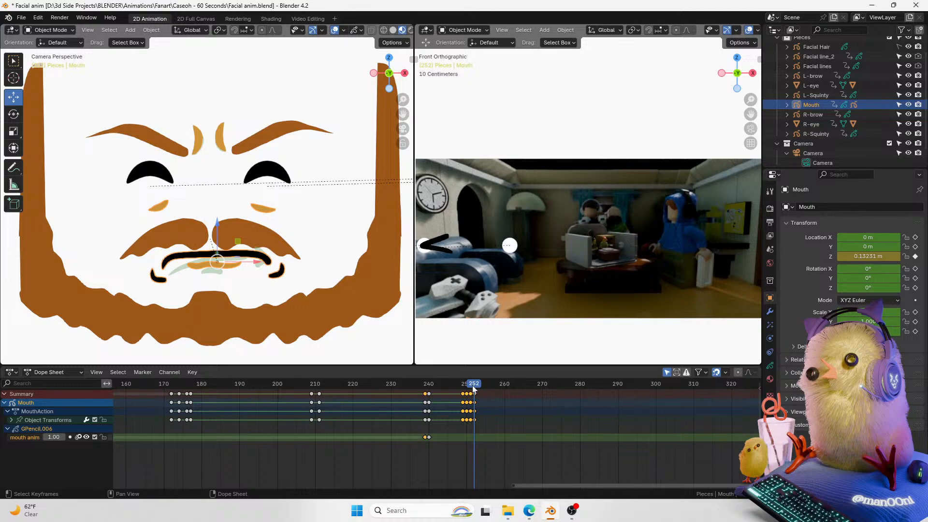
mouse_move(471, 385)
mouse_down()
mouse_move(451, 389)
mouse_move(474, 385)
mouse_up()
Step: Switch the mouth to Draw Mode and duplicate its drawing keyframe to frame 252
key(ctrl+Tab)
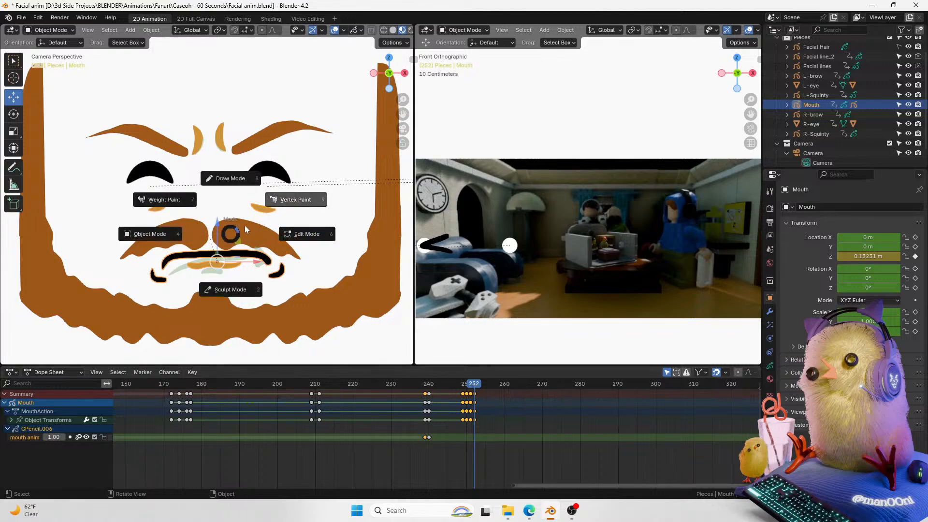
click(234, 180)
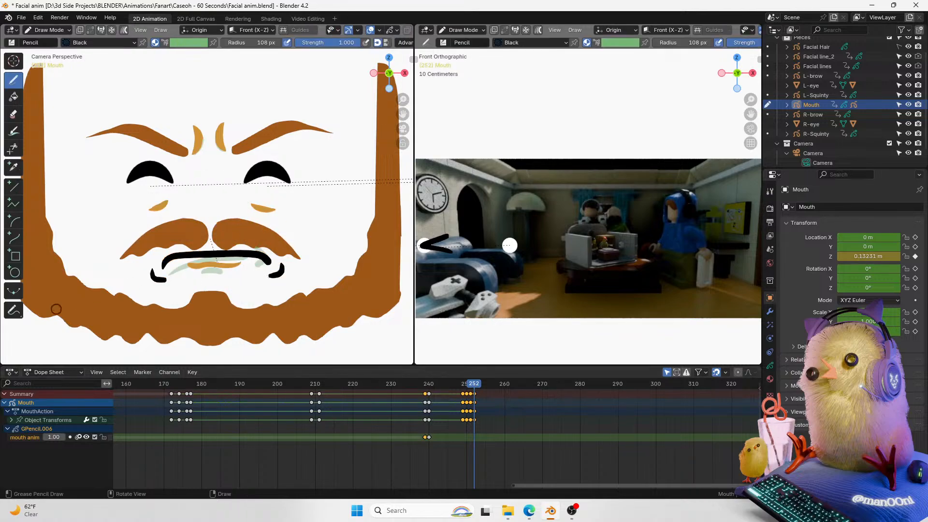
drag(402, 100, 409, 80)
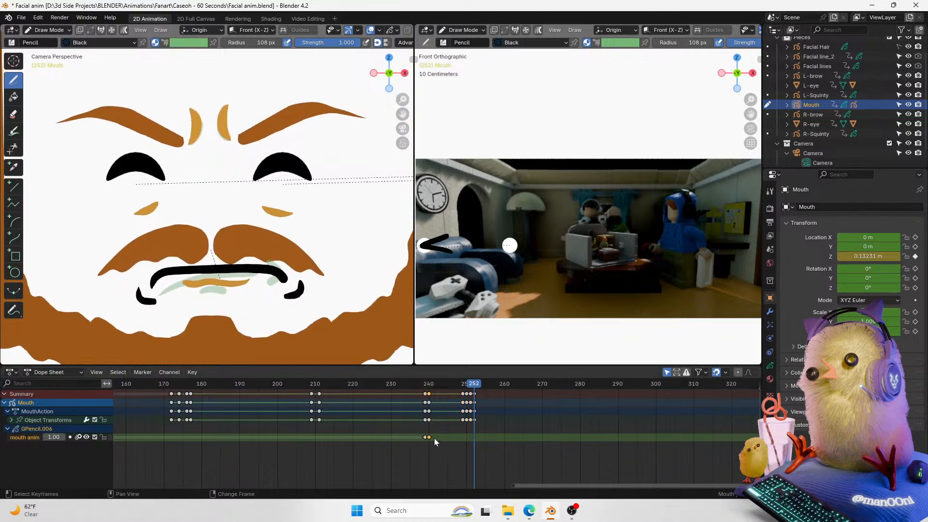
key(shift+d)
click(478, 438)
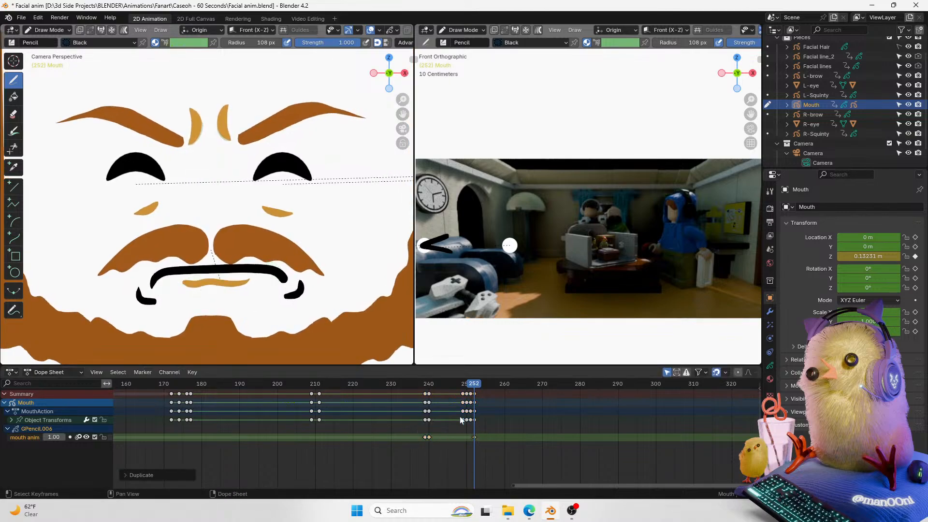
Step: Switch the mouth to Sculpt Mode and reshape its line and curled corners at frame 252
key(ctrl+Tab)
click(254, 276)
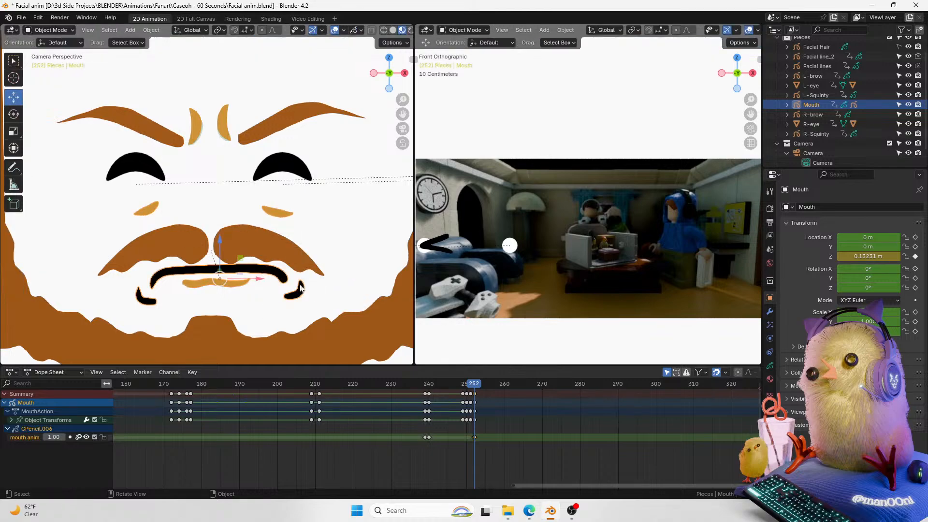
key(ctrl+Tab)
click(332, 230)
key(ctrl+Tab)
click(326, 307)
drag(404, 97, 388, 118)
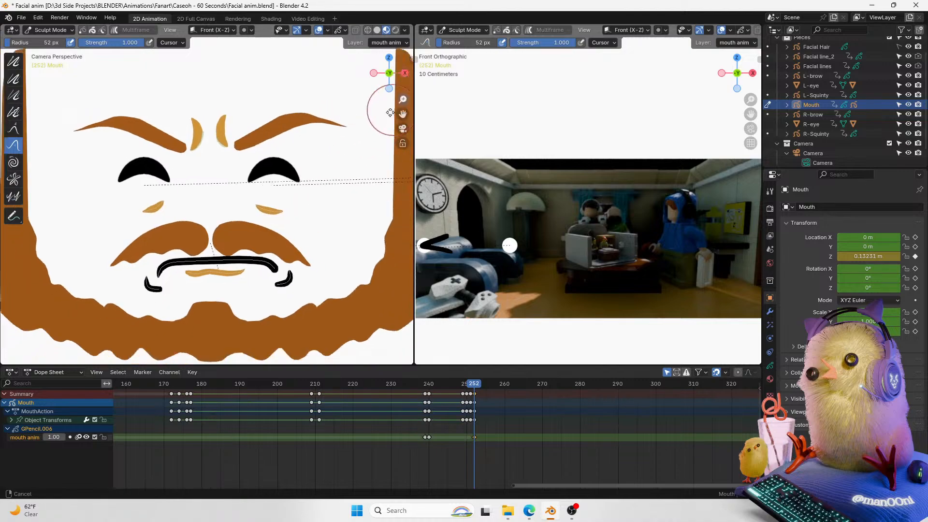
mouse_move(258, 266)
mouse_down()
mouse_move(290, 269)
mouse_move(296, 280)
mouse_move(284, 289)
mouse_up()
drag(151, 290, 144, 293)
drag(197, 270, 202, 262)
drag(208, 267, 240, 268)
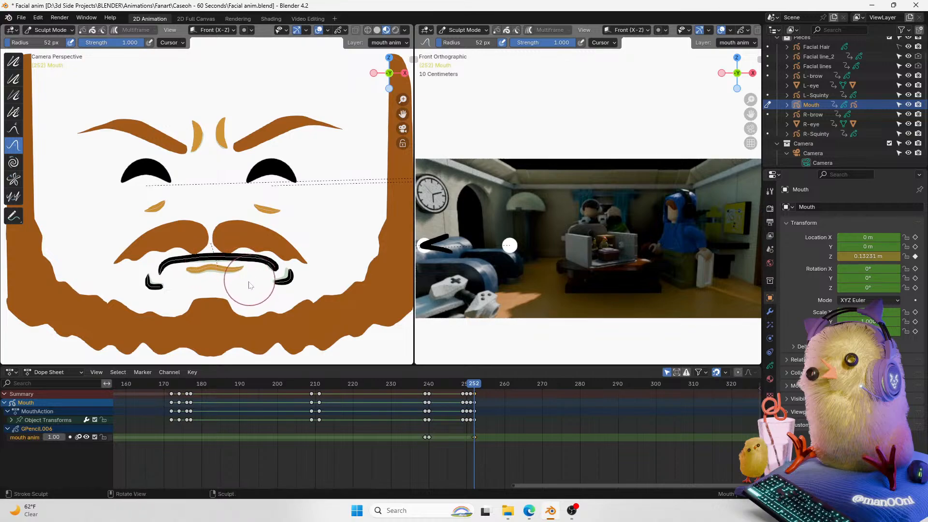
scroll(227, 299, up, 2)
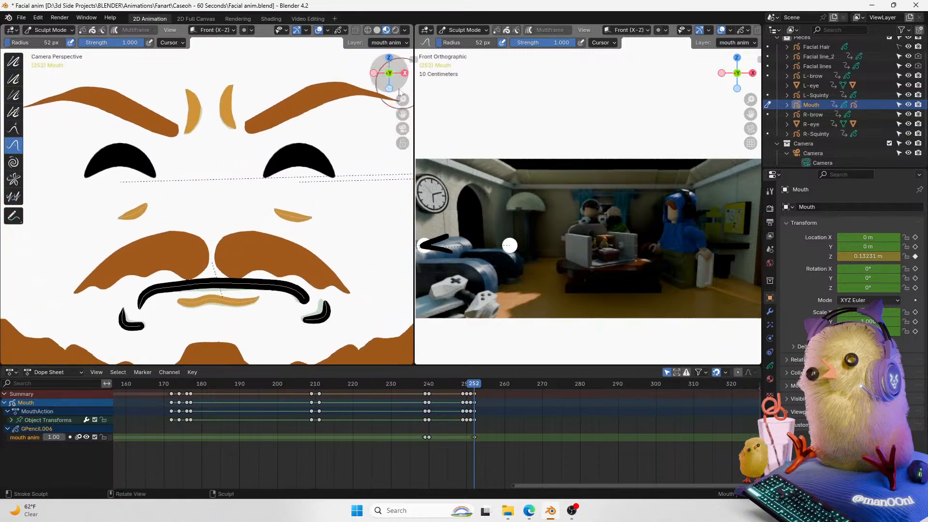
drag(239, 316, 196, 320)
drag(134, 298, 185, 291)
drag(306, 299, 314, 281)
drag(316, 289, 314, 301)
drag(304, 312, 295, 311)
drag(402, 100, 392, 114)
Step: Go to frame 250 and create an interpolated mouth breakdown drawing there with the Interpolate tool in Draw Mode
key(ctrl+Tab)
click(253, 163)
mouse_move(472, 396)
mouse_down()
mouse_move(462, 385)
mouse_move(442, 392)
mouse_move(474, 395)
mouse_up()
key(Left)
key(Left)
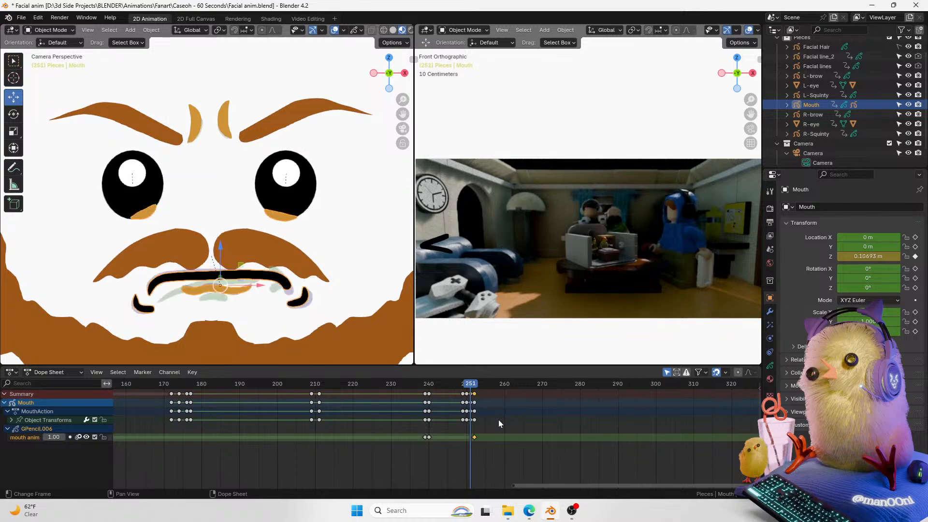
key(ctrl+Tab)
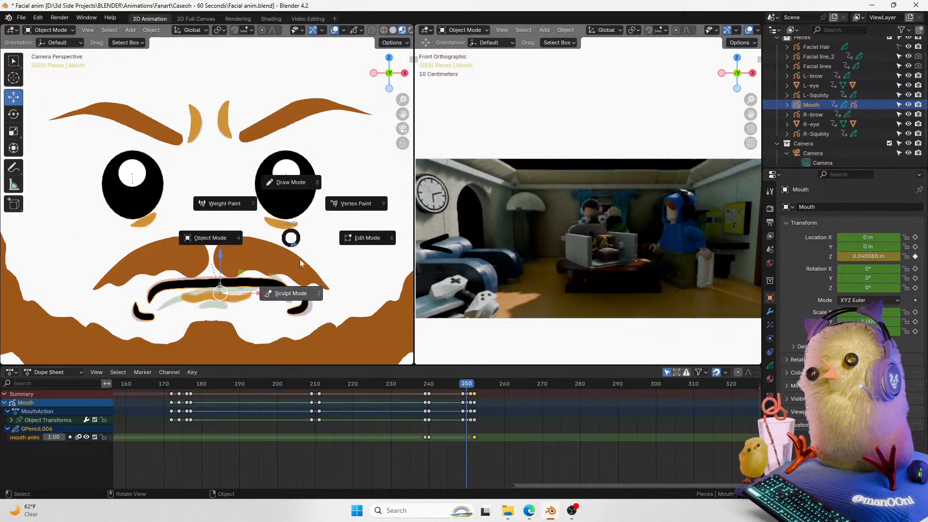
click(302, 294)
key(ctrl+Tab)
click(131, 131)
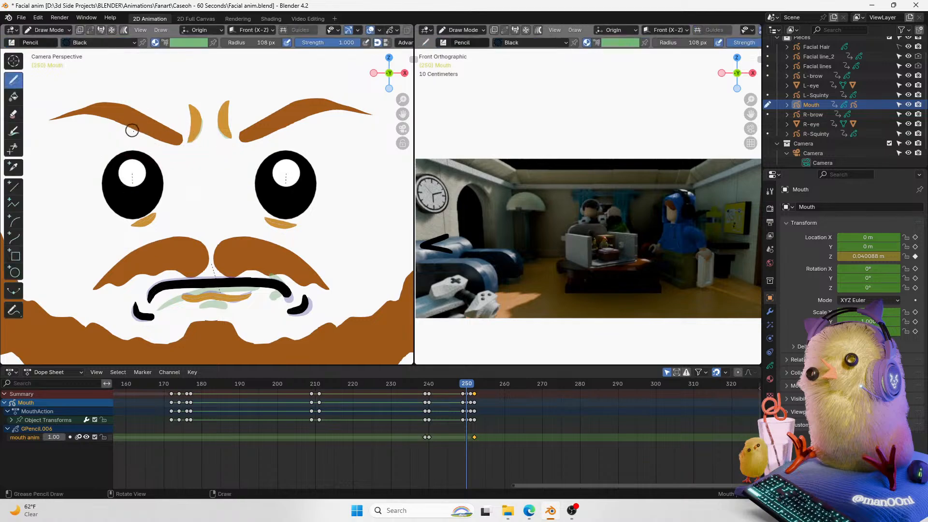
click(15, 291)
drag(332, 279, 147, 243)
scroll(309, 268, up, 2)
drag(201, 251, 207, 254)
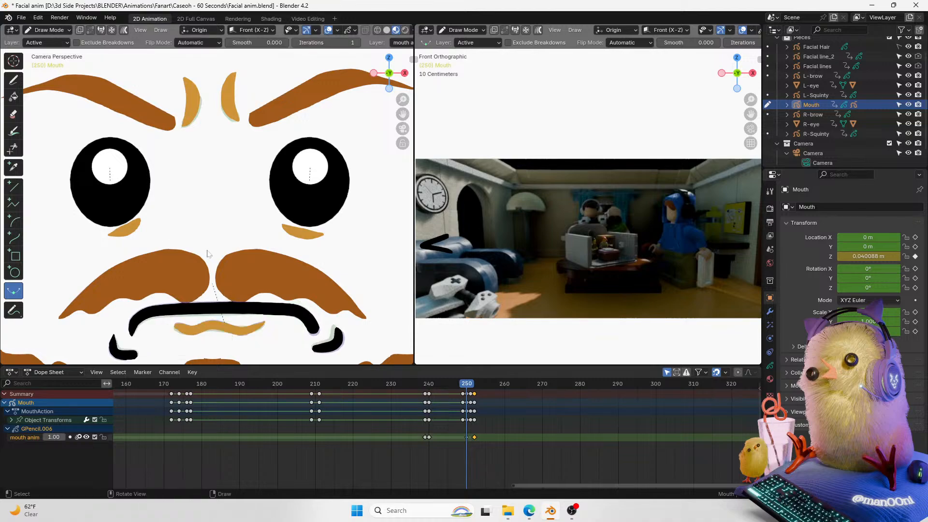
Step: Interpolate another mouth breakdown drawing at frame 248 at about 111%
key(Left)
key(Left)
key(ctrl+e)
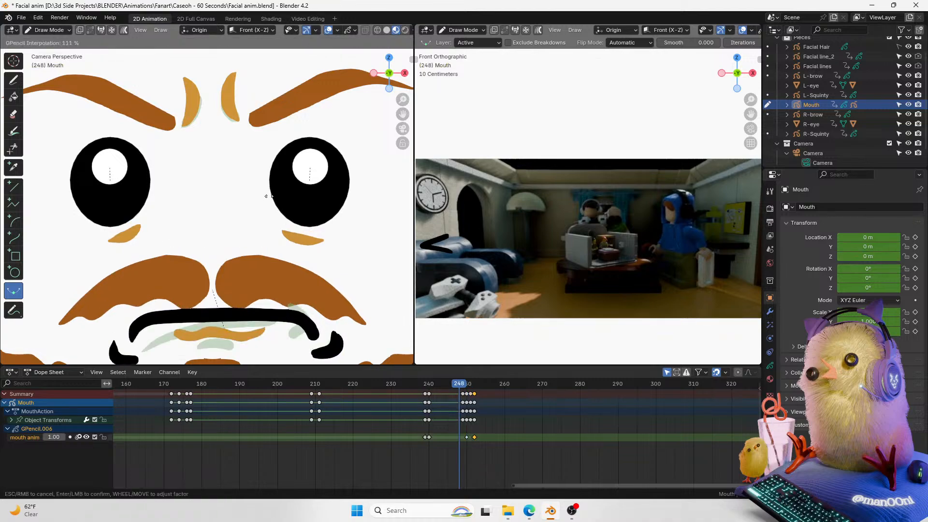
click(244, 199)
Step: Scrub and play back frames 245 to 254 to review the interpolated mouth, ending at frame 252
click(450, 385)
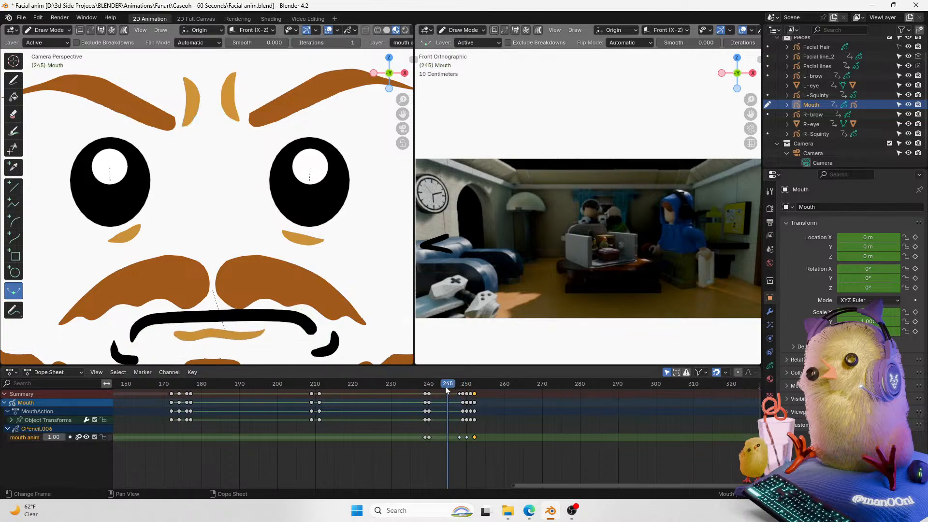
key(space)
key(space)
click(458, 385)
drag(457, 385, 454, 387)
key(space)
key(space)
click(451, 388)
key(space)
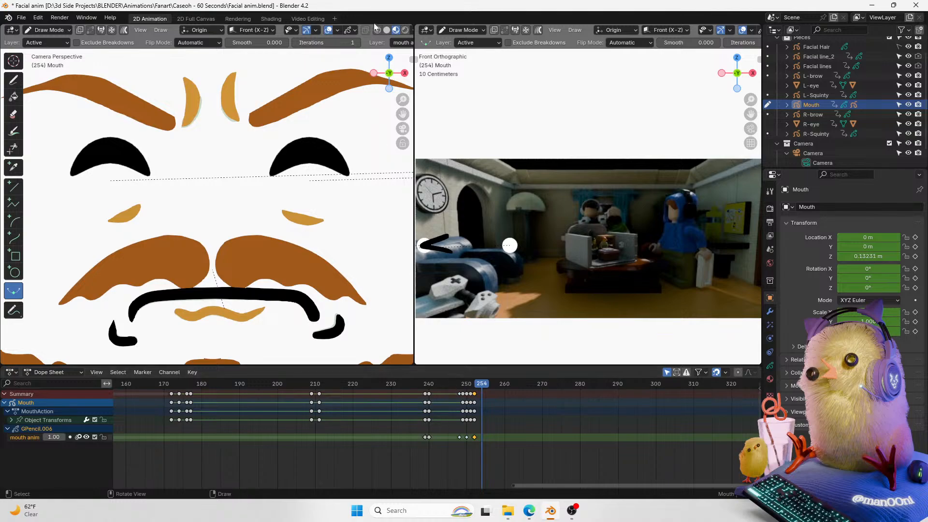
click(442, 385)
key(space)
key(Escape)
drag(443, 386, 474, 386)
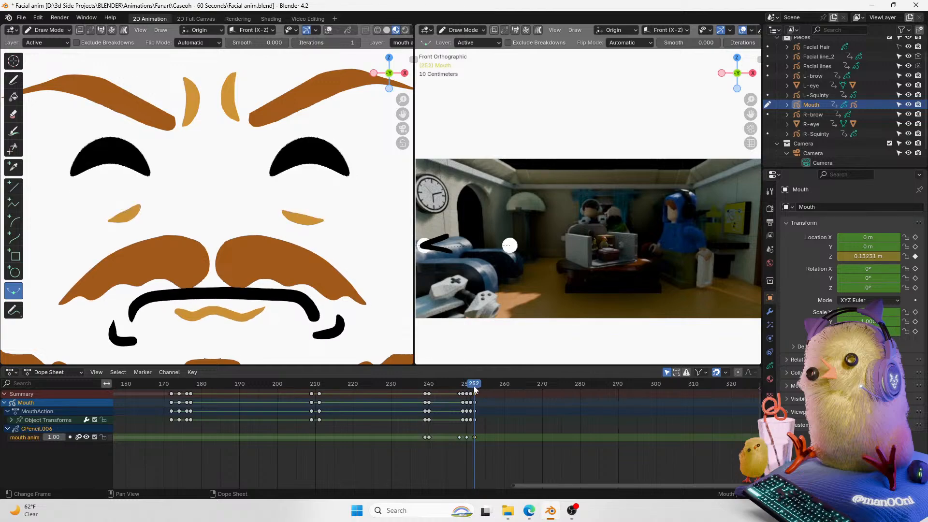
Step: Refine the mouth's corners in Sculpt Mode at frame 252, then return to Object Mode
mouse_move(405, 96)
mouse_down()
mouse_move(403, 111)
mouse_move(409, 92)
mouse_up()
key(ctrl+Tab)
click(317, 315)
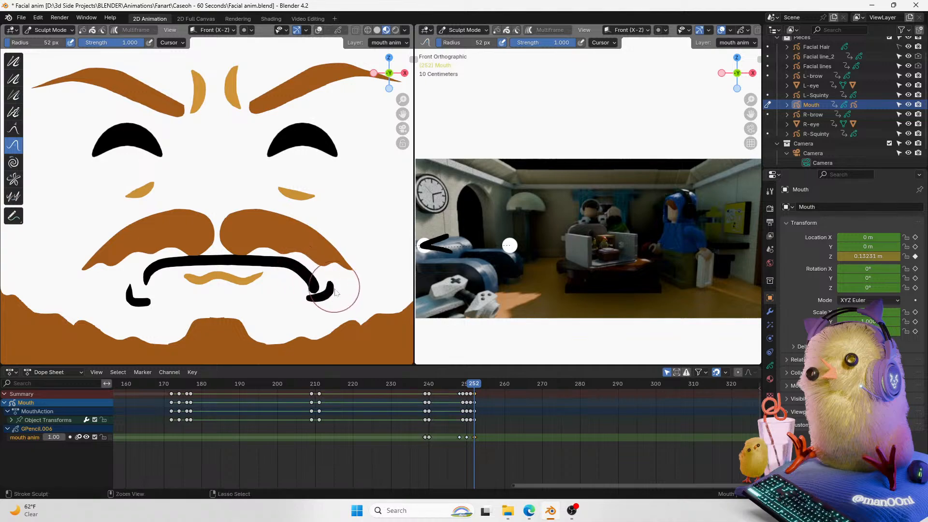
scroll(311, 256, down, 2)
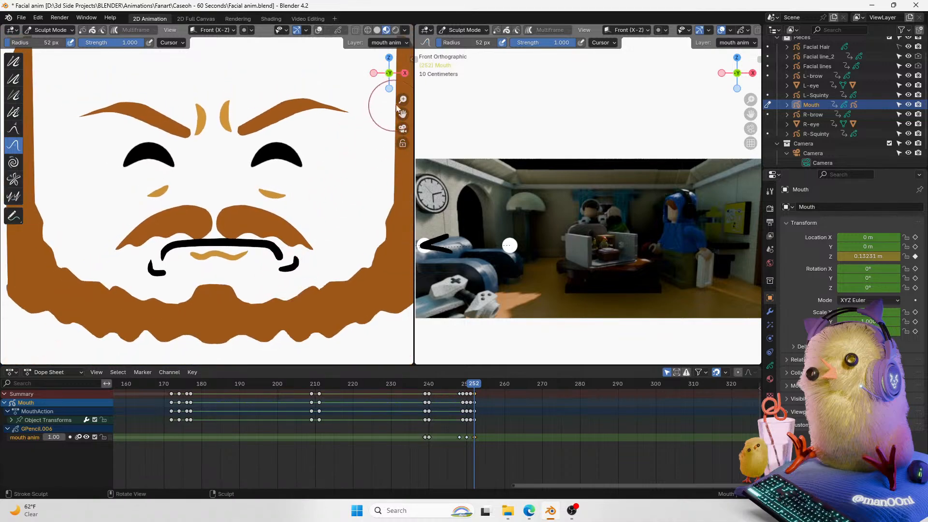
scroll(317, 187, down, 2)
mouse_move(266, 224)
mouse_down()
mouse_move(261, 237)
mouse_move(253, 225)
mouse_up()
mouse_move(179, 236)
mouse_down()
mouse_move(215, 212)
mouse_move(208, 215)
mouse_up()
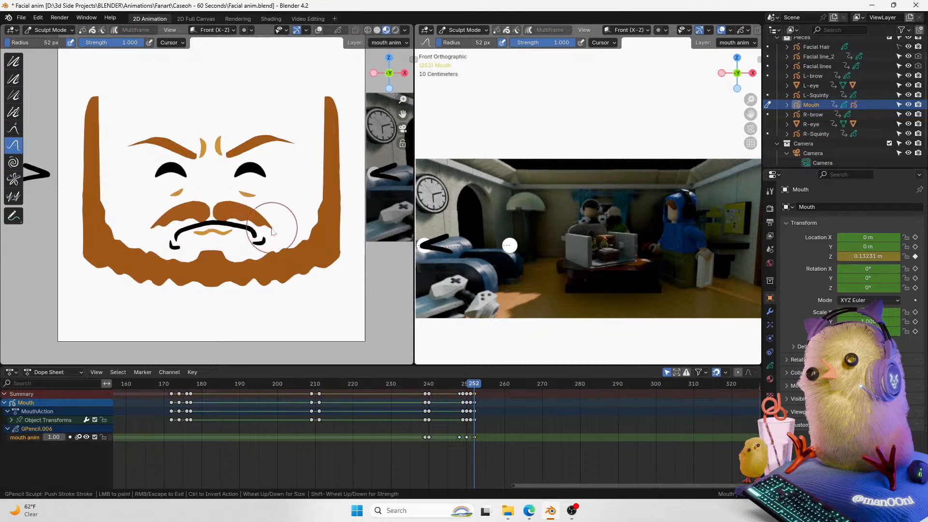
drag(256, 242, 260, 243)
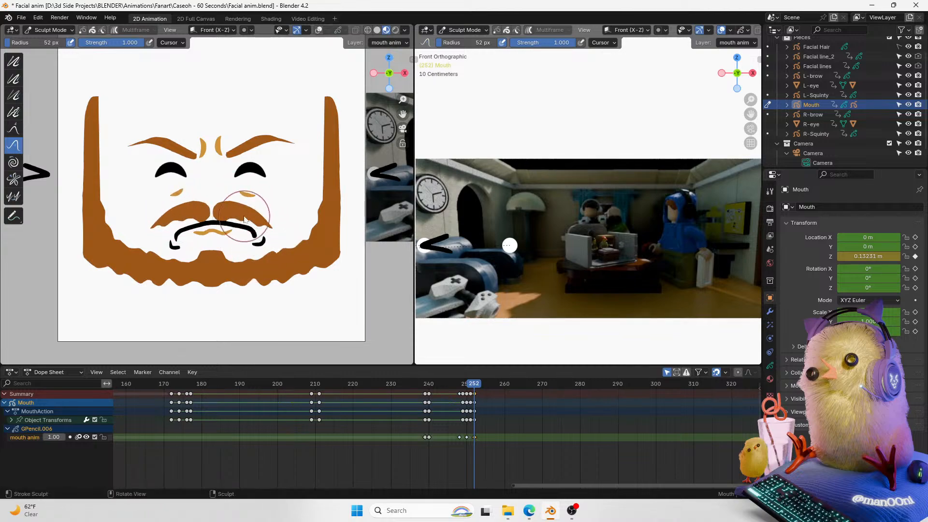
mouse_move(206, 204)
mouse_down()
mouse_move(269, 218)
mouse_move(259, 240)
mouse_move(254, 219)
mouse_up()
key(ctrl+Tab)
click(238, 211)
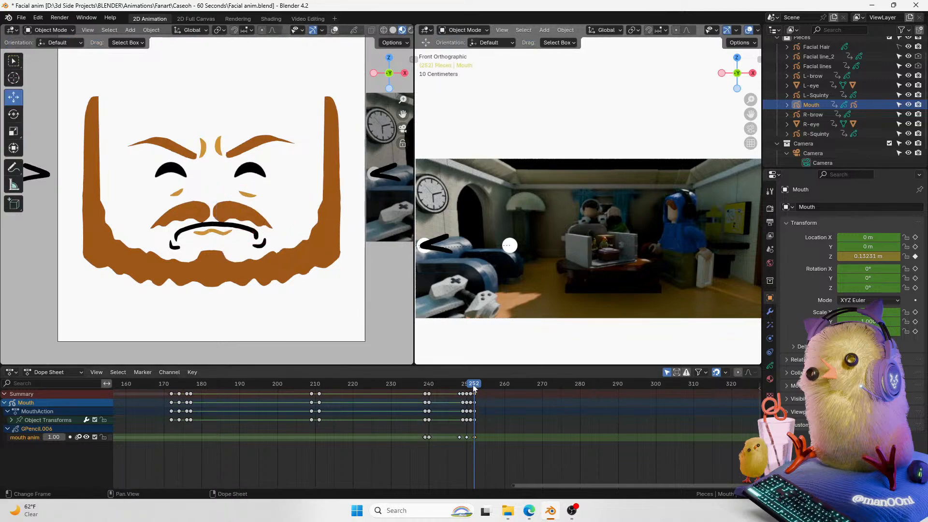
Step: Redo the mouth breakdown at frame 250 in Draw Mode by interpolating it at about 148%
key(space)
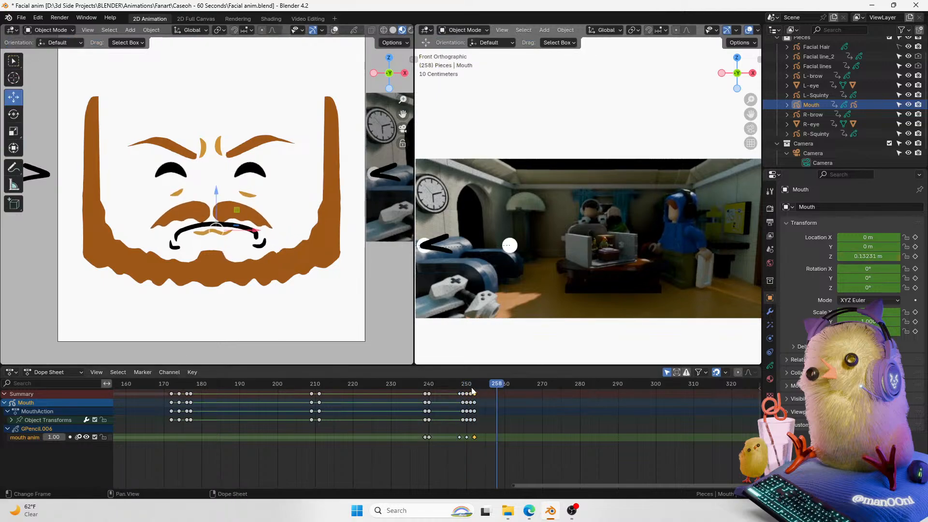
click(476, 387)
key(Left)
click(473, 436)
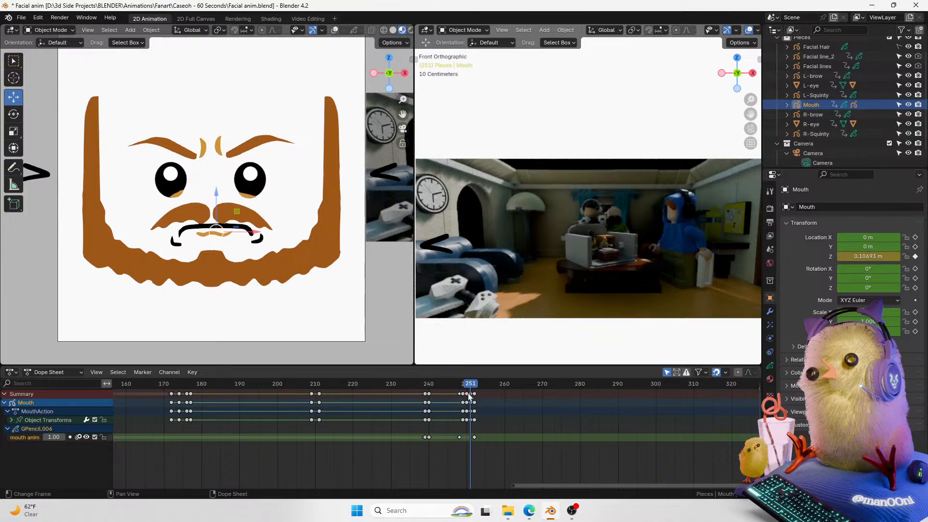
key(Right)
key(Left)
key(Left)
key(ctrl+Tab)
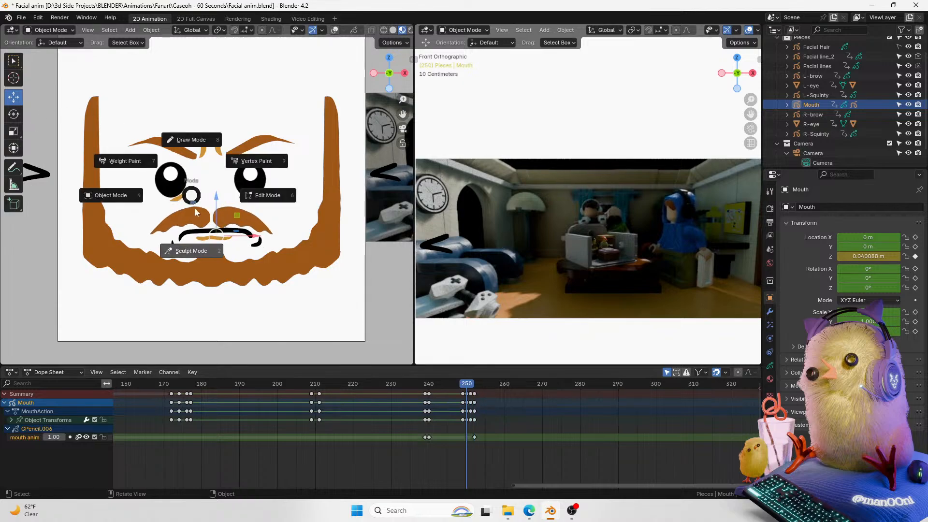
click(196, 241)
key(ctrl+Tab)
click(141, 90)
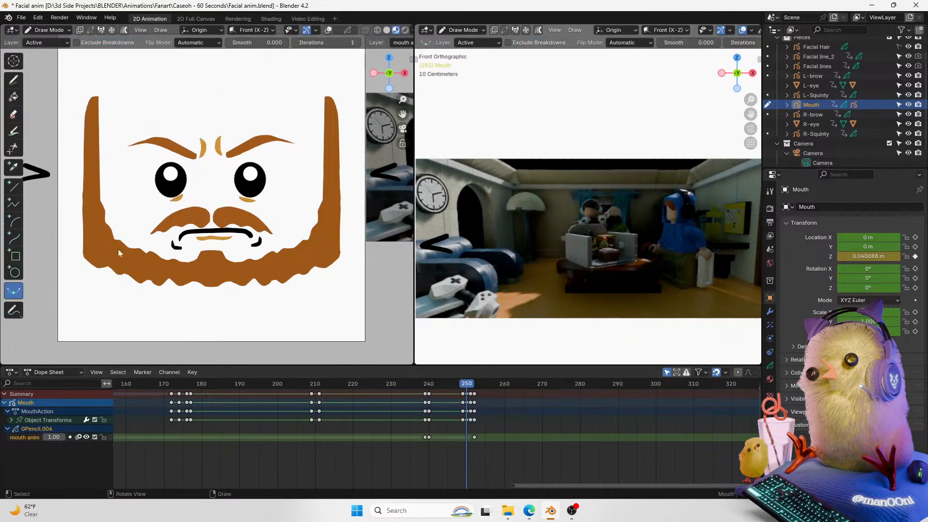
key(ctrl+e)
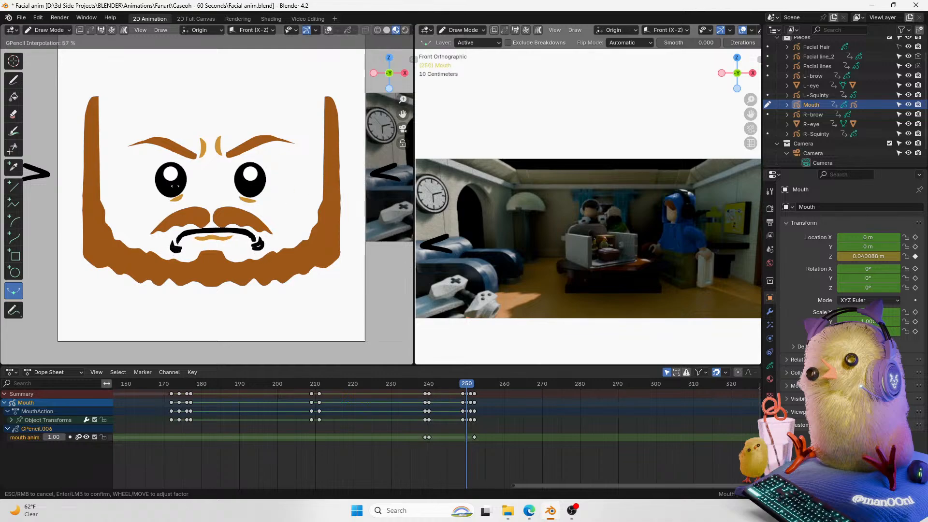
drag(390, 233, 392, 235)
key(ctrl+z)
mouse_move(469, 385)
mouse_down()
mouse_move(478, 388)
mouse_move(467, 394)
mouse_up()
key(ctrl+e)
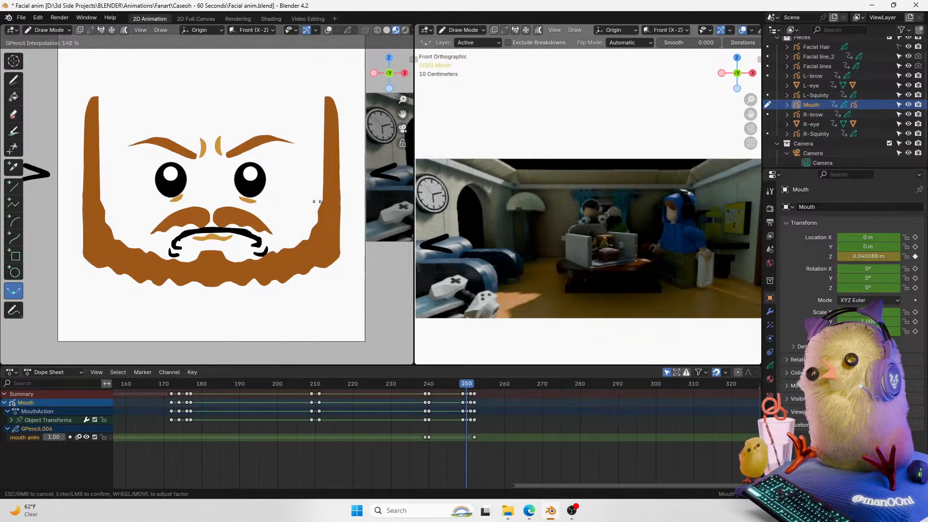
click(214, 187)
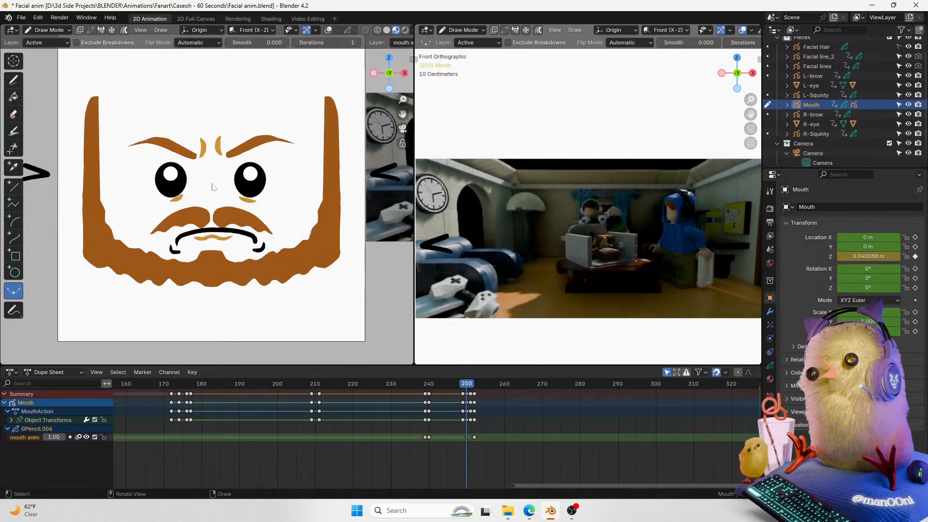
Step: Re-interpolate the mouth breakdown drawing at frame 248
key(Right)
key(Right)
key(Left)
key(Left)
key(Left)
key(Left)
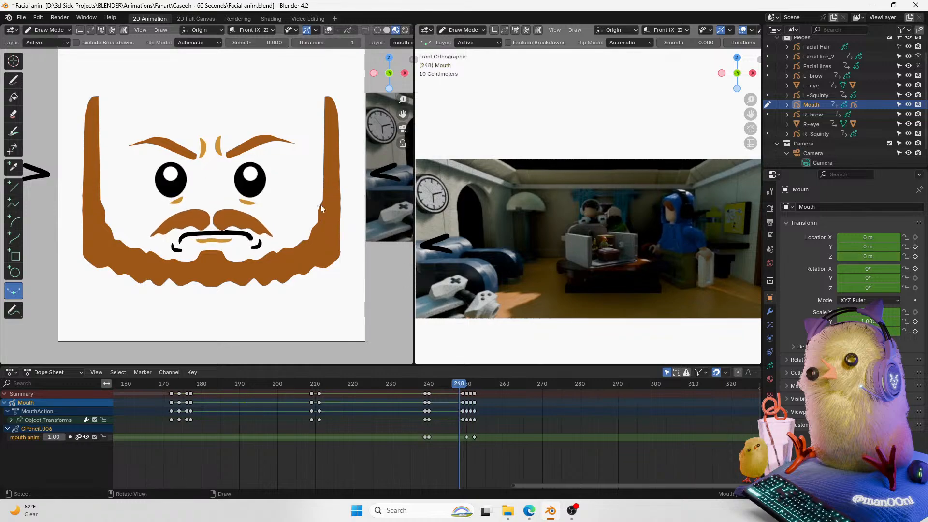
key(ctrl+e)
key(Return)
Step: Play back and scrub frames 245 to 256 to check the mouth motion
key(space)
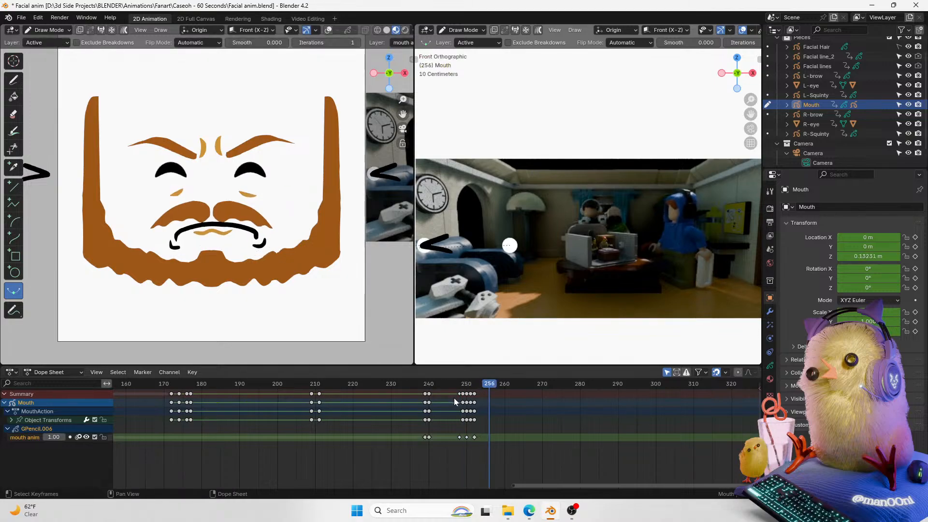
key(space)
drag(470, 388, 448, 388)
key(space)
key(space)
click(461, 388)
key(space)
key(space)
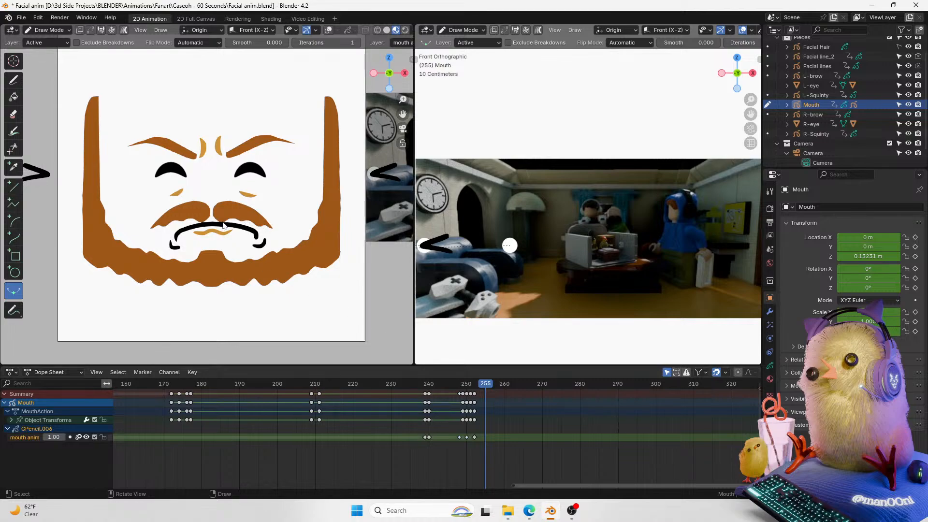
Step: Return to Object Mode and raise the mouth object slightly at frame 253
key(ctrl+Tab)
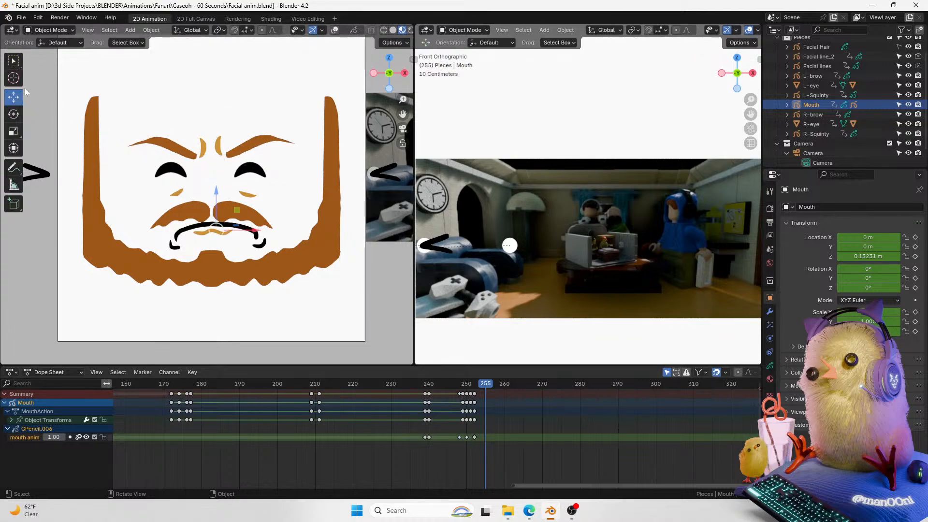
click(334, 30)
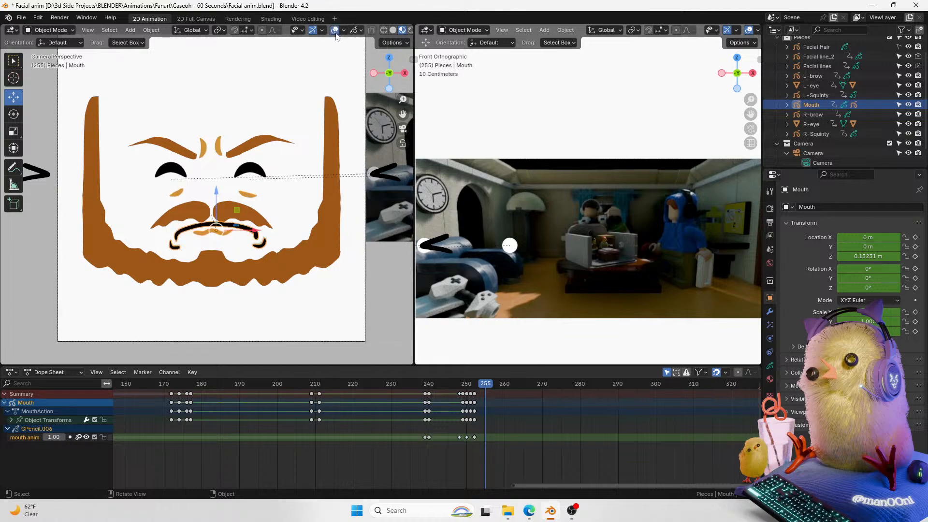
click(477, 386)
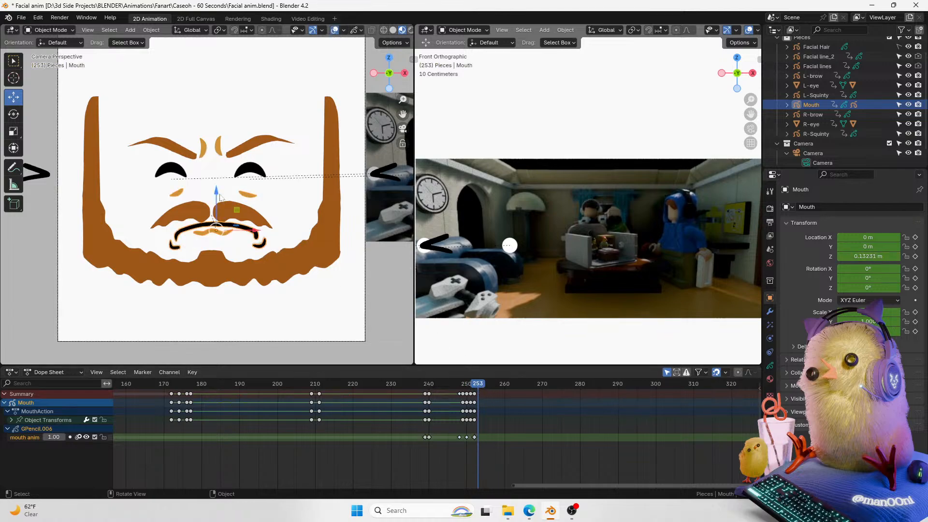
drag(220, 195, 223, 185)
Step: Play back from frame 245 and save the blend file
drag(474, 384, 464, 384)
key(space)
key(space)
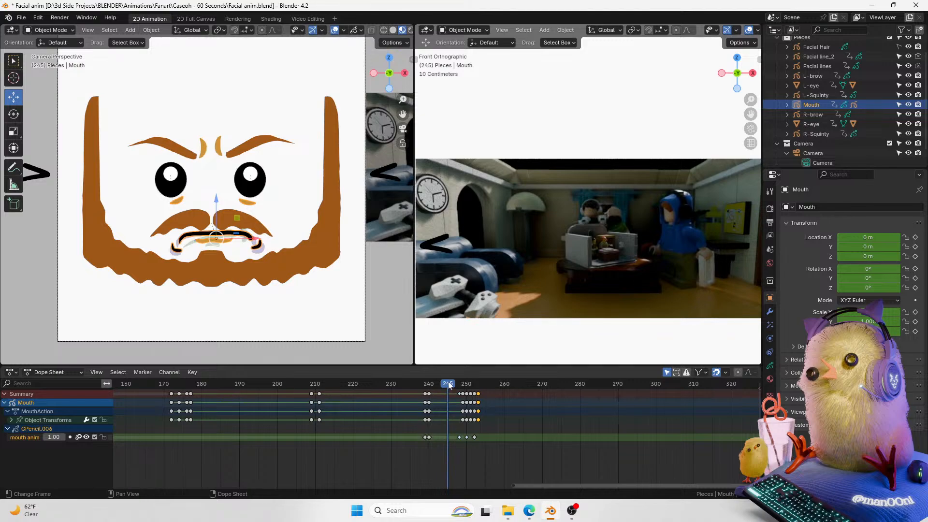
key(ctrl+s)
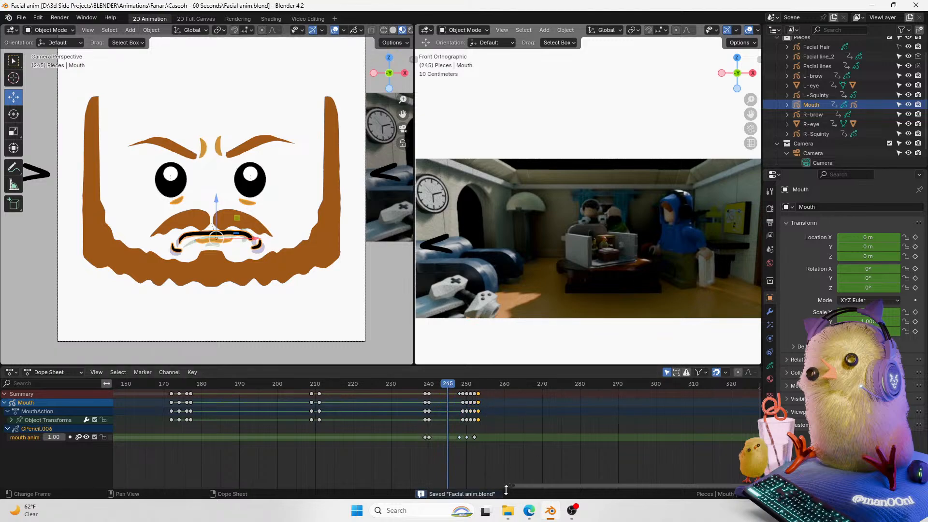
Step: Pan the dope sheet and play back the frames around 245
drag(535, 485, 566, 482)
key(space)
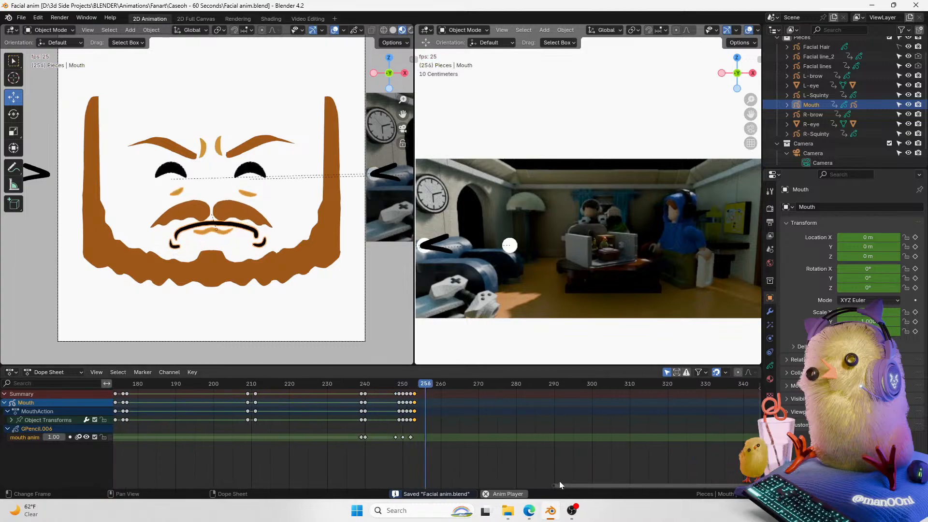
key(space)
mouse_move(375, 387)
mouse_down()
mouse_move(363, 387)
mouse_move(376, 387)
mouse_up()
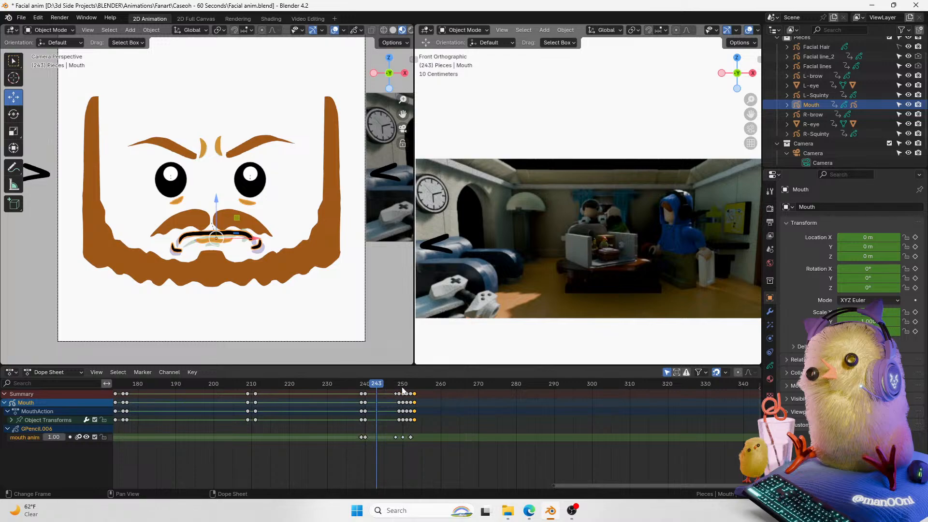
Step: At frame 253, select the left brow, reset its Z rotation to 0° and keyframe its rotation
click(403, 391)
click(257, 146)
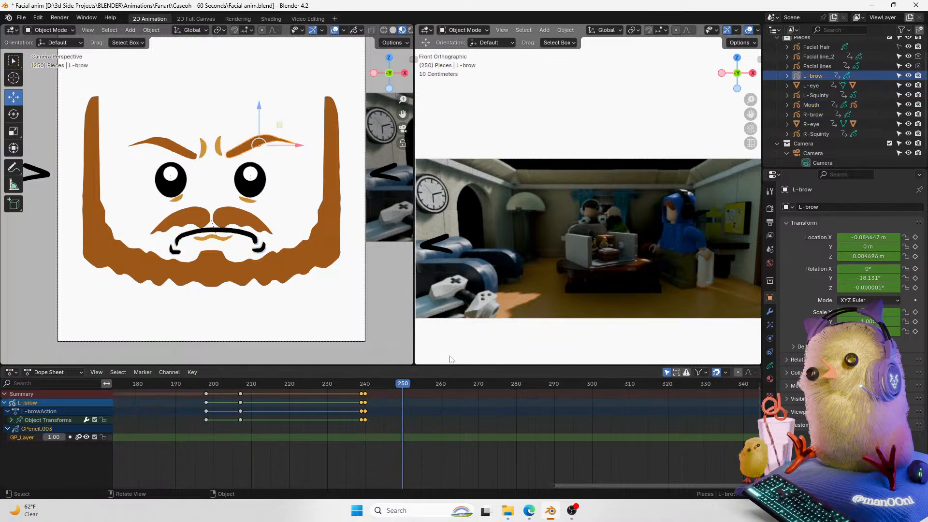
click(408, 384)
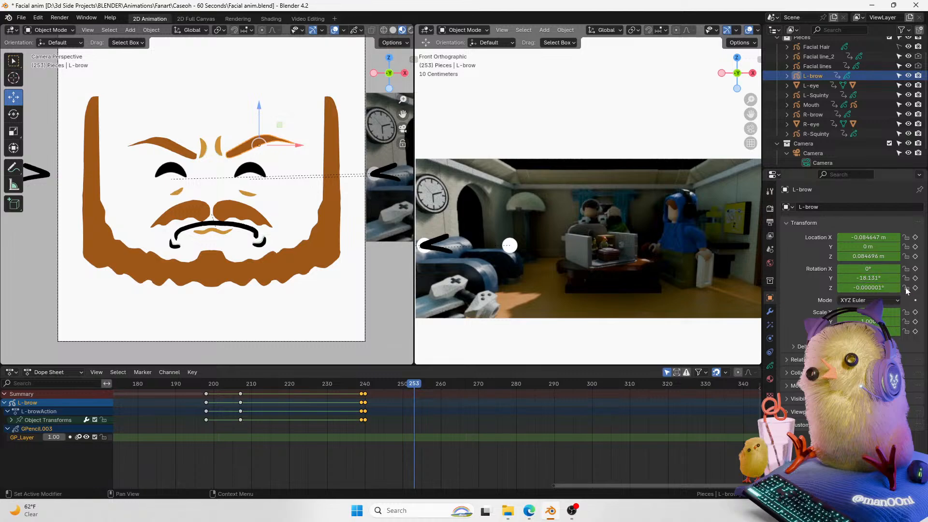
key(BackSpace)
key(i)
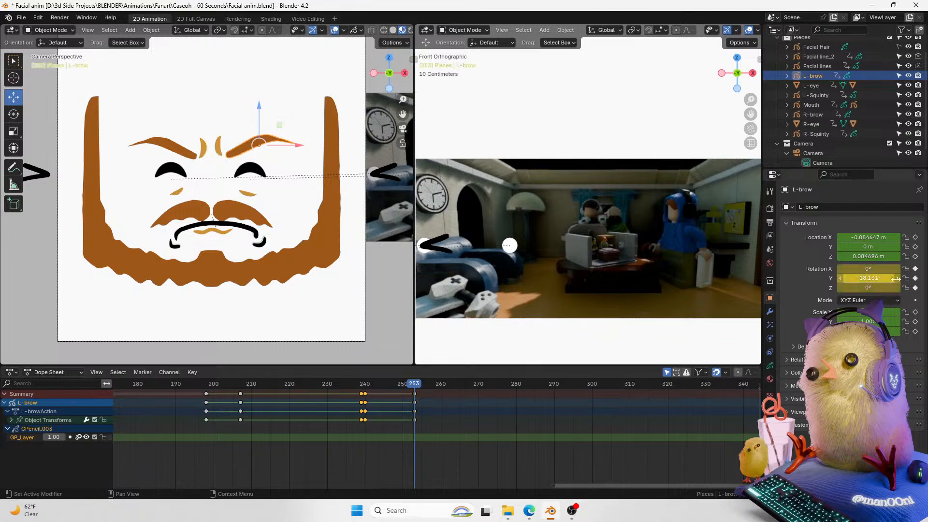
Step: Select both brows and both crease-line objects and insert rotation keyframes for them at frame 253
click(188, 157)
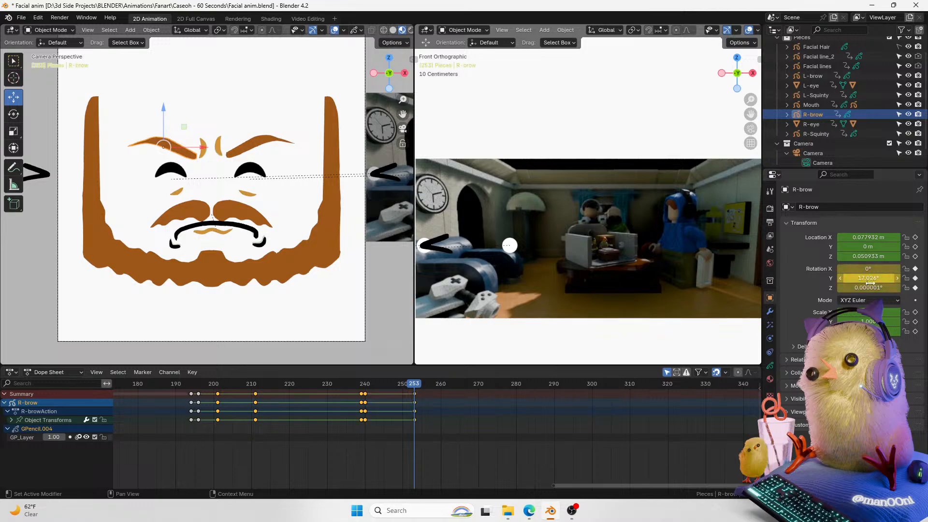
shift+click(220, 147)
shift+click(205, 147)
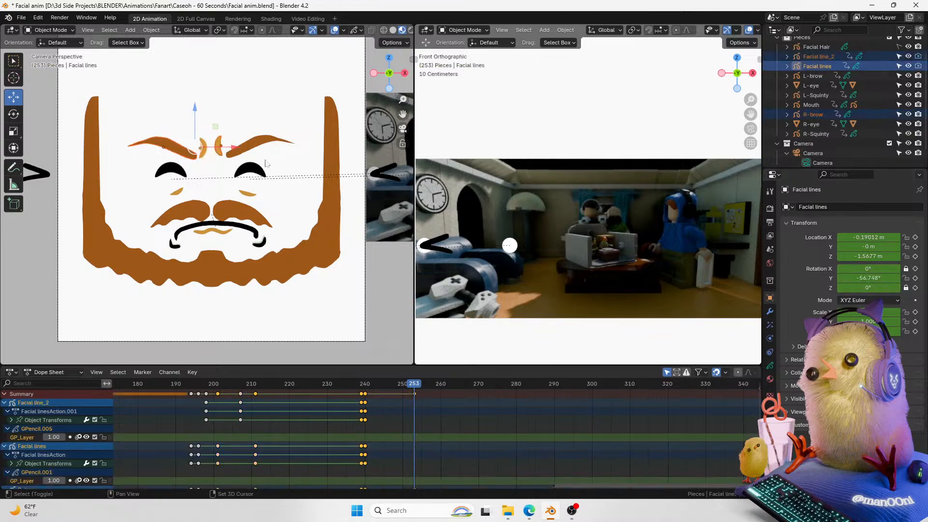
shift+click(265, 143)
key(k)
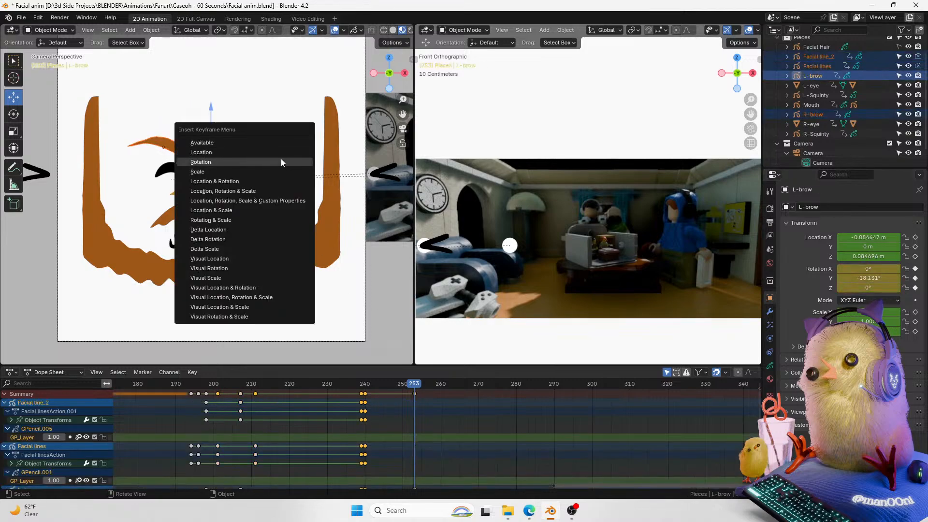
click(280, 159)
Step: Rotate the left brow to tilt it into a frown at frame 253
key(k)
click(285, 147)
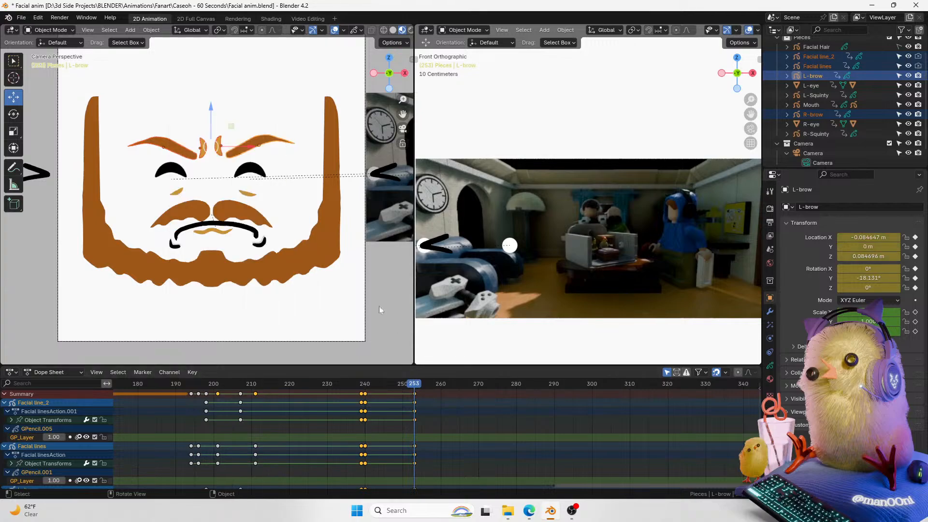
click(264, 142)
key(r)
click(307, 132)
Step: Rotate the right brow to tilt it into a matching frown
click(194, 150)
key(r)
click(276, 101)
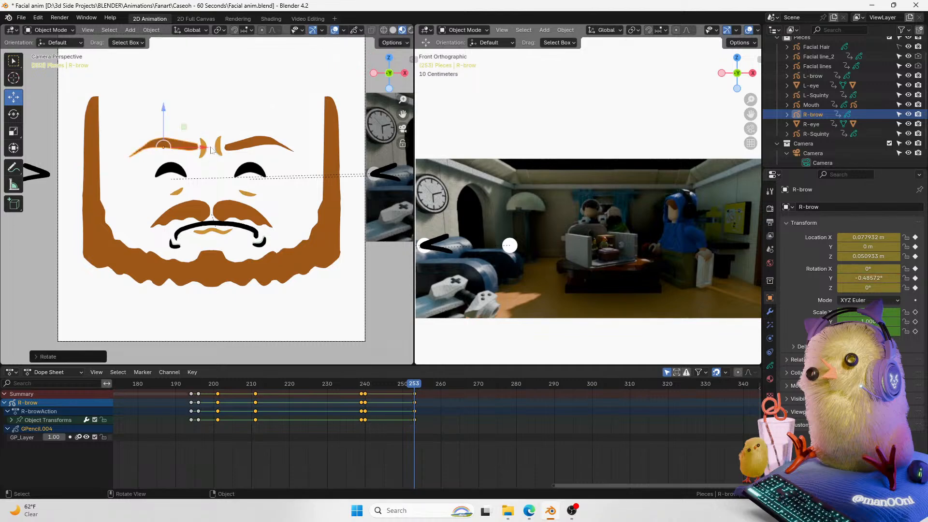
Step: Move the Facial lines crease object slightly upward and rotate it between the brows
click(204, 147)
drag(202, 115, 205, 107)
drag(231, 142, 232, 140)
key(r)
click(228, 114)
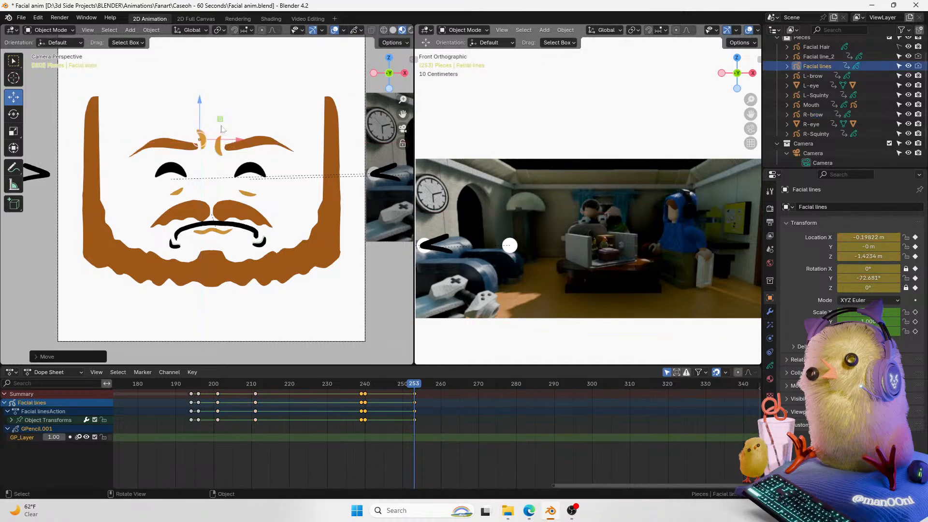
Step: Rotate the Facial line_2 crease object and nudge it slightly upward
click(219, 143)
key(r)
click(268, 123)
drag(241, 124, 243, 120)
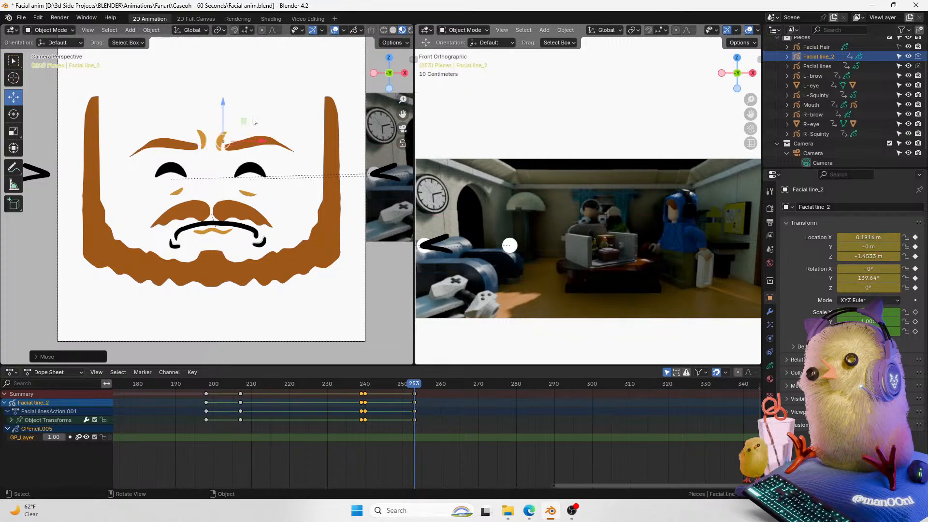
Step: Select both brows and crease lines, keyframe their transforms at frame 253, and step back a couple of frames
mouse_move(413, 387)
mouse_down()
mouse_move(393, 385)
mouse_move(416, 387)
mouse_up()
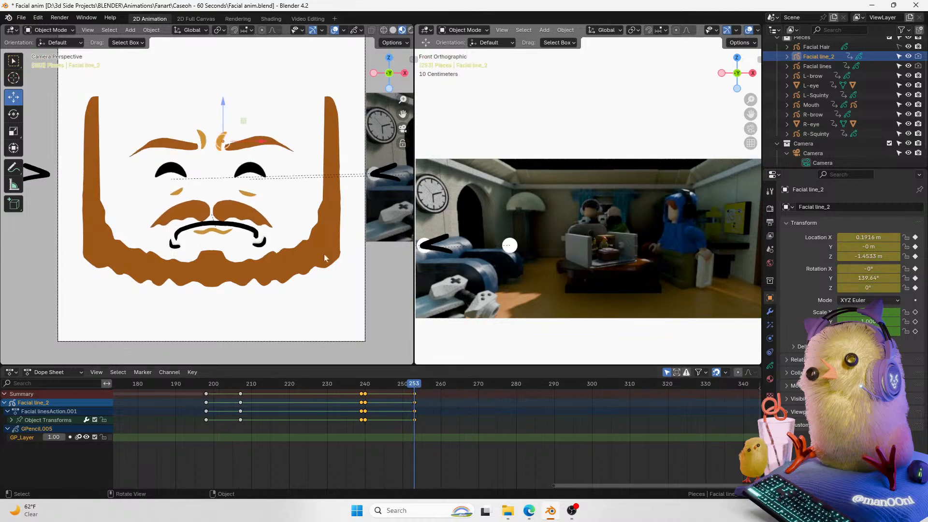
shift+click(244, 147)
shift+click(190, 146)
shift+click(203, 141)
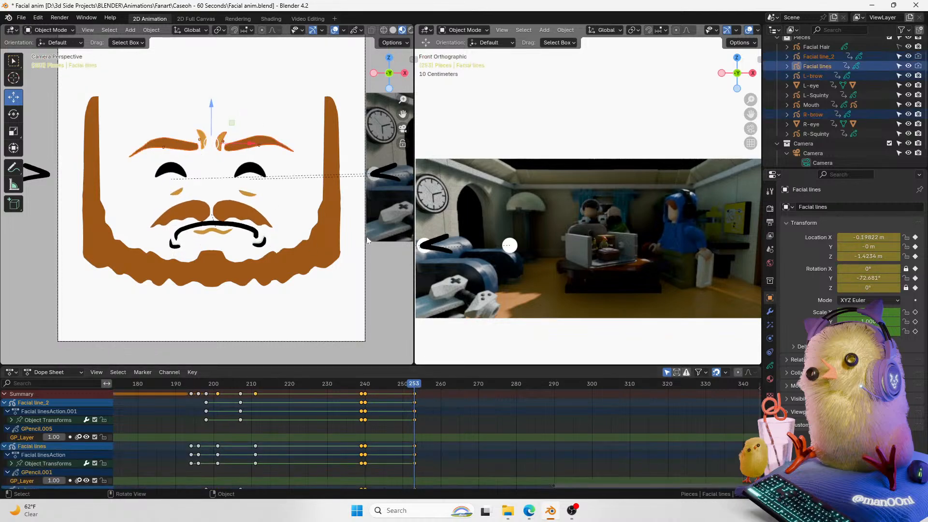
key(i)
key(Left)
key(Left)
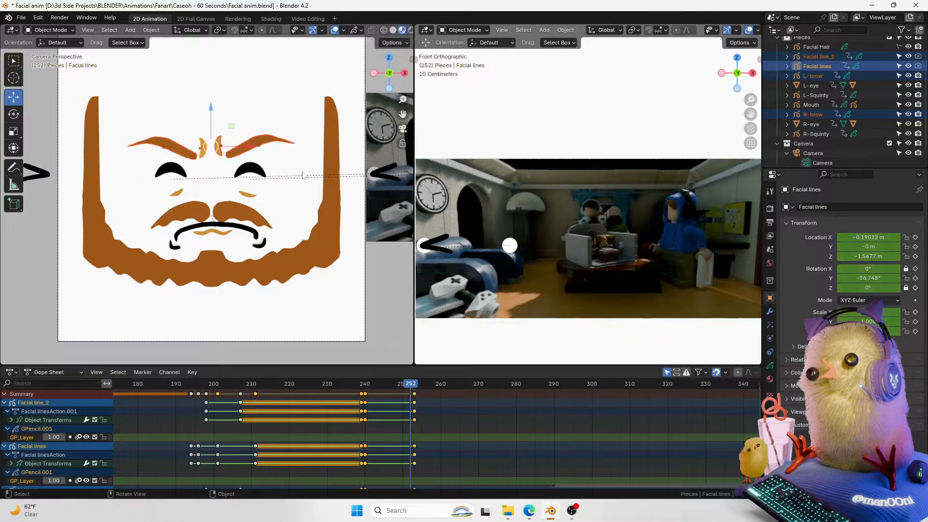
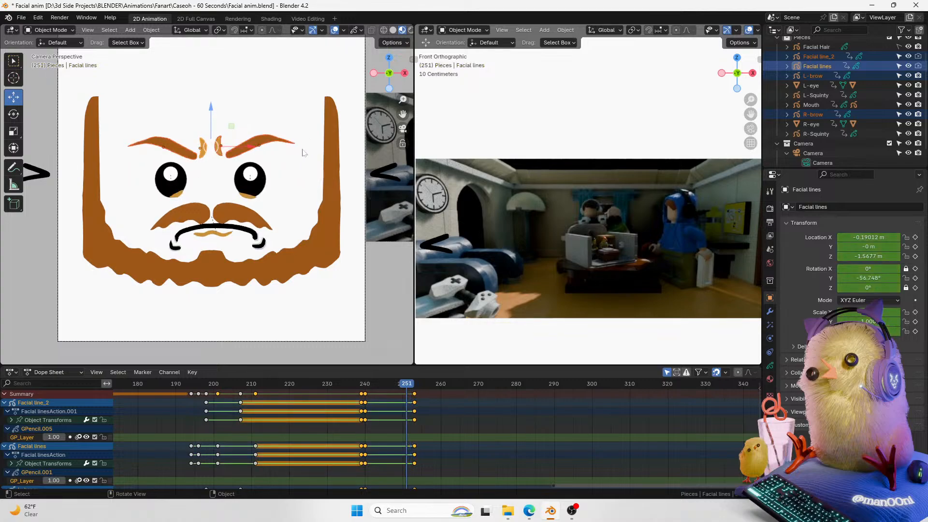
Step: Select the left eye and step through frames 251 to 252 to inspect the blink
click(265, 191)
key(Left)
key(Right)
key(Right)
key(Right)
click(404, 384)
mouse_move(404, 385)
mouse_down()
mouse_move(383, 385)
mouse_move(410, 387)
mouse_up()
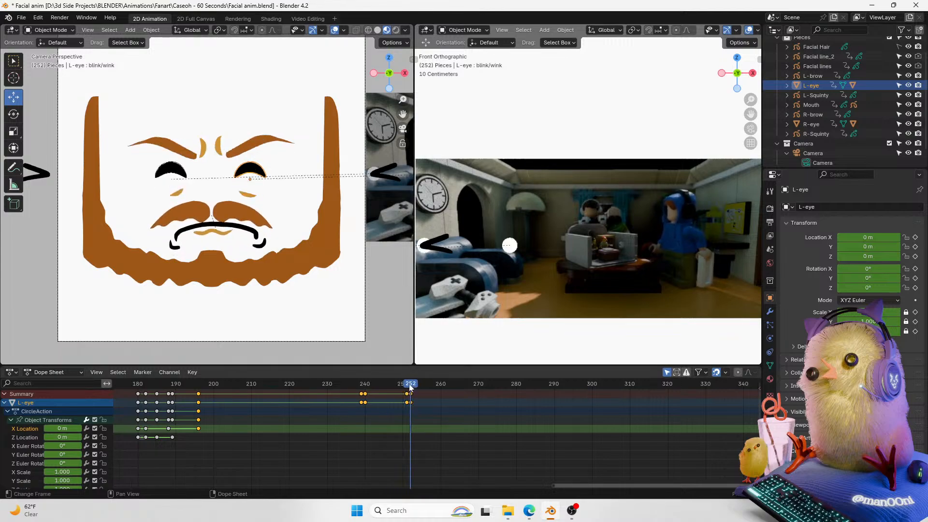
key(Left)
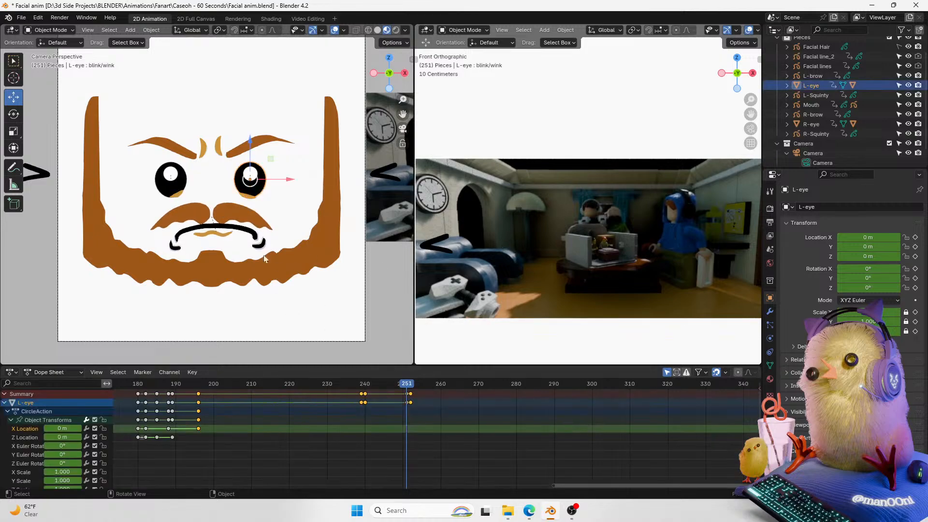
Step: Add the right eye to the selection, shift the eyes' blink keyframes slightly earlier, and play back to check
shift+click(173, 194)
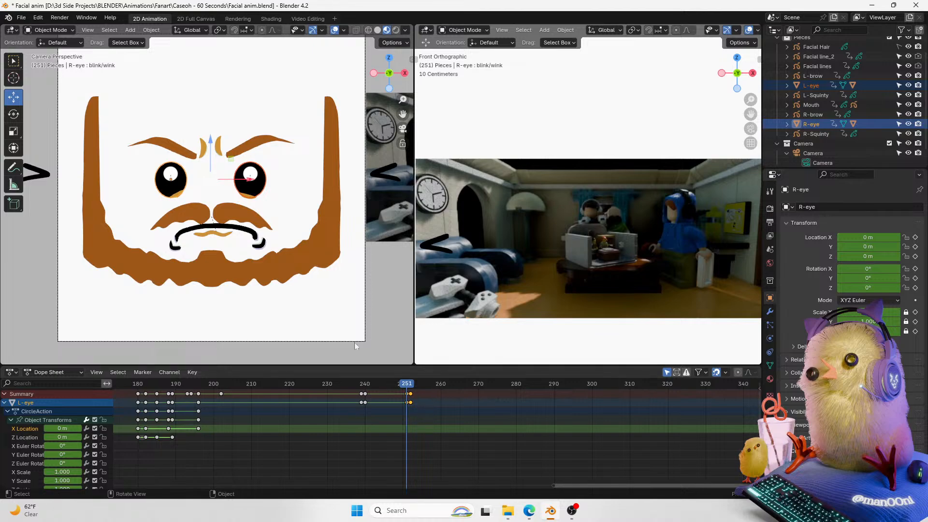
key(g)
click(424, 409)
drag(404, 388, 391, 387)
key(space)
key(space)
click(402, 388)
key(space)
key(space)
key(space)
key(space)
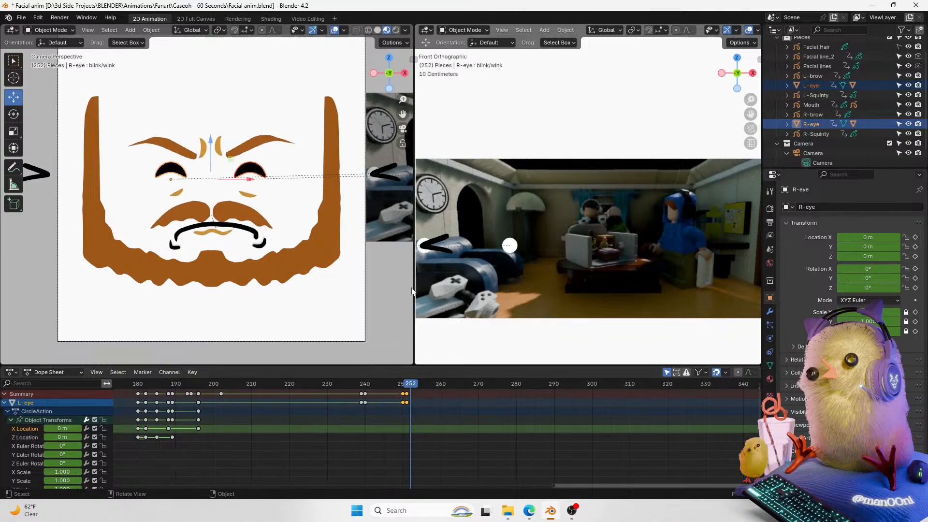
Step: Select both eye shine objects and shift their keyframes to line up with the blink around frame 251
click(506, 249)
key(Left)
key(shift+d)
key(x)
click(178, 176)
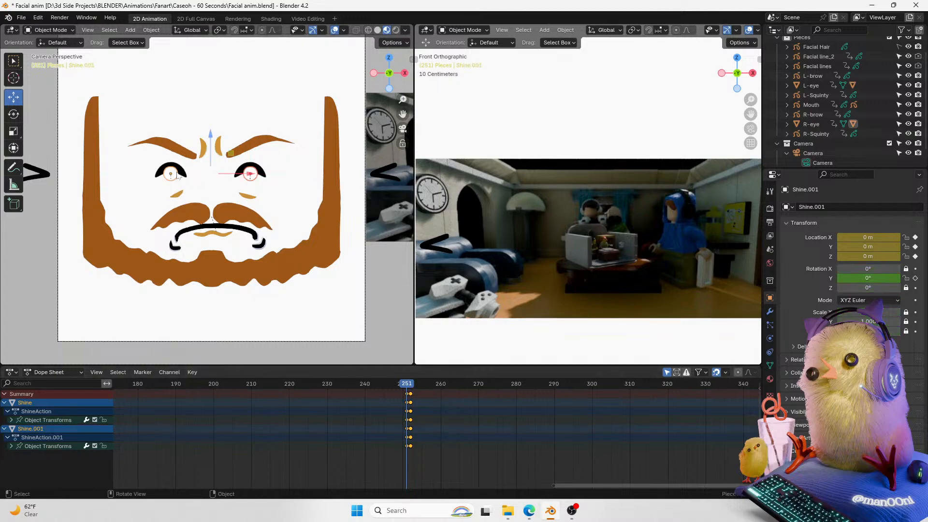
key(g)
click(431, 403)
click(403, 388)
mouse_move(403, 391)
mouse_down()
mouse_move(414, 389)
mouse_move(394, 389)
mouse_move(402, 387)
mouse_up()
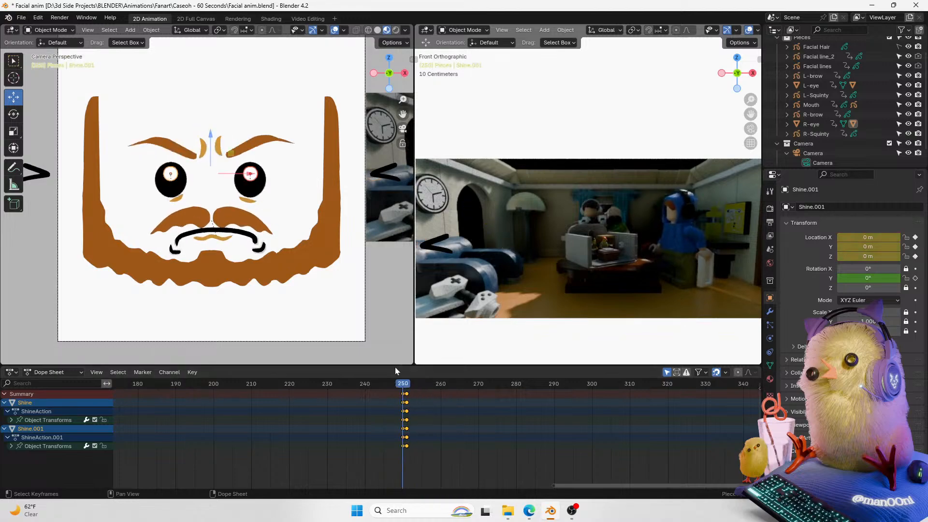
Step: Select both brows, go to frame 251, and rotate the left and right brows to ease their frown
click(164, 144)
shift+click(257, 143)
click(414, 389)
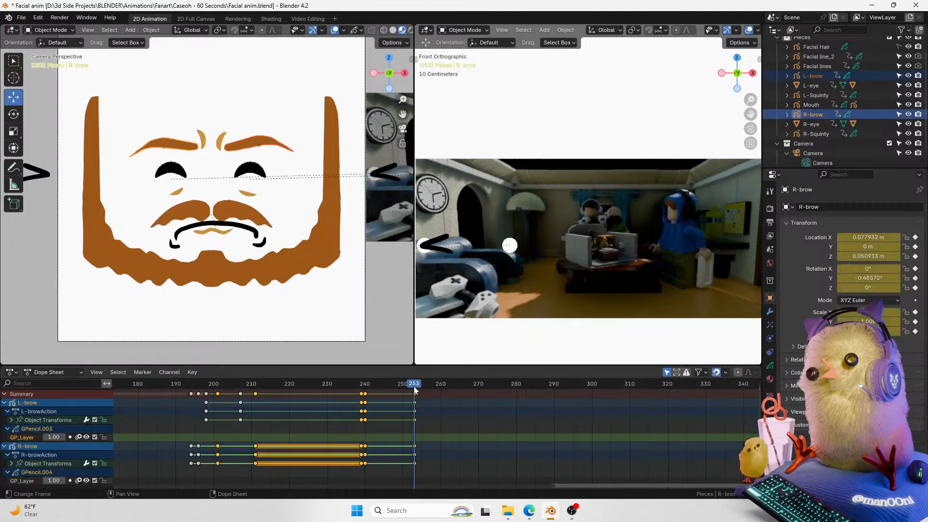
key(Left)
key(Left)
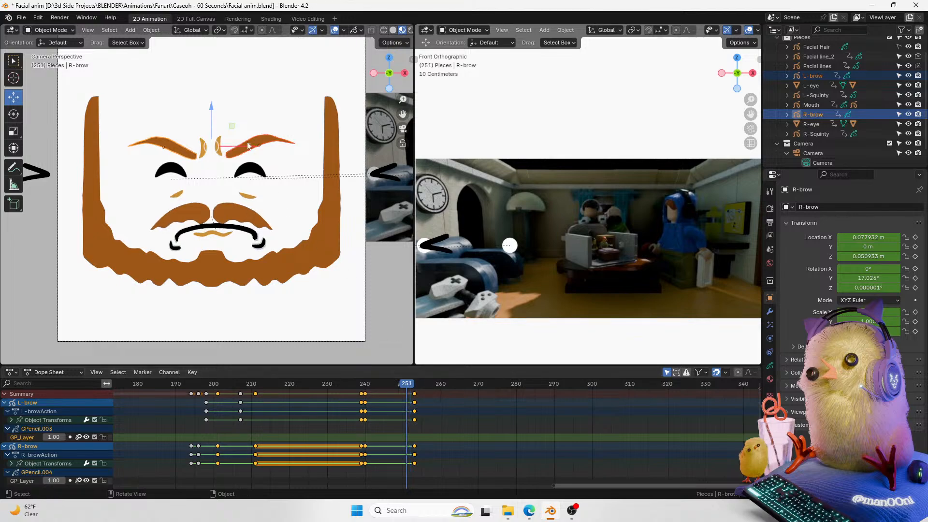
key(g)
click(422, 395)
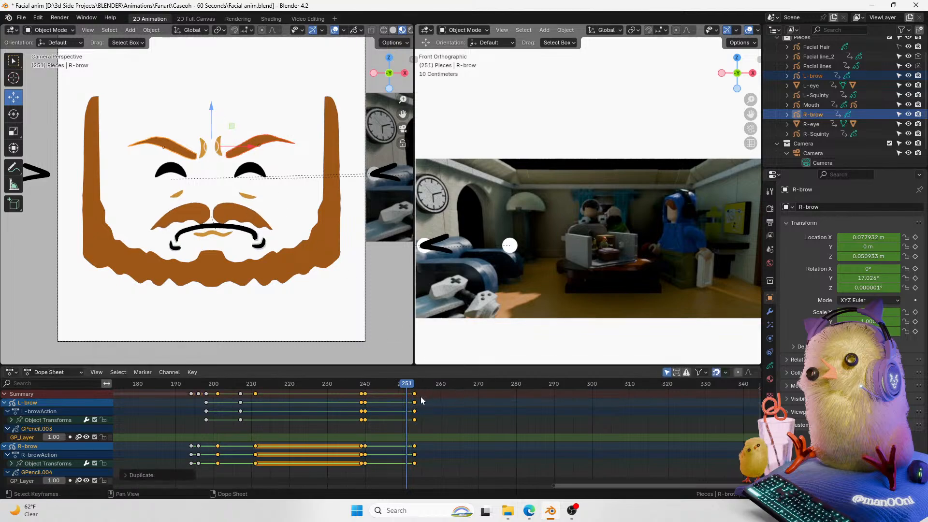
click(427, 395)
click(266, 146)
key(r)
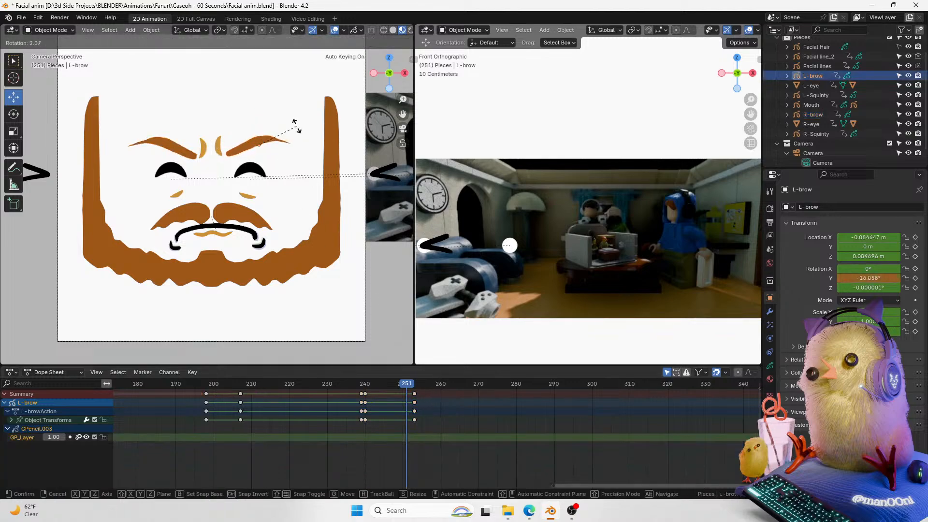
click(299, 132)
click(192, 155)
key(r)
click(268, 116)
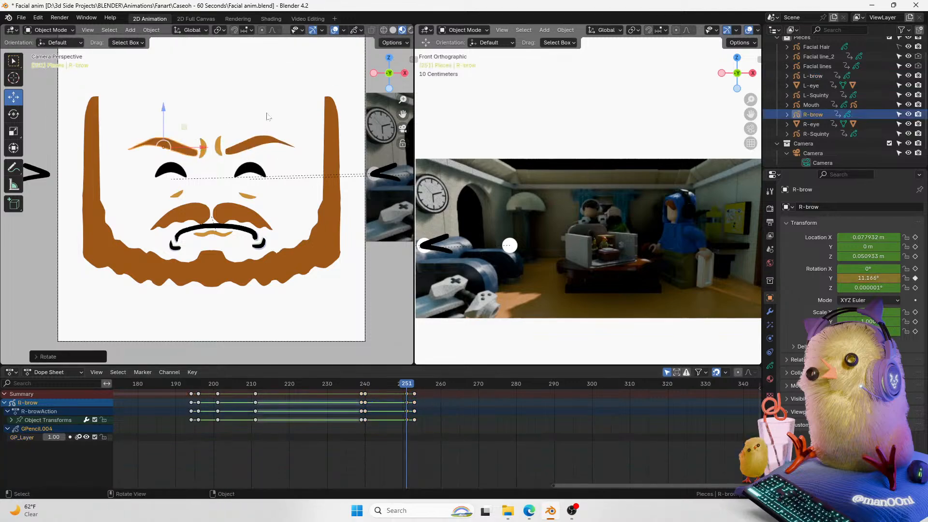
Step: At frame 255, raise the left brow slightly and rotate it
shift+click(249, 148)
drag(212, 114, 213, 119)
mouse_move(406, 384)
mouse_down()
mouse_move(435, 385)
mouse_move(395, 384)
mouse_move(443, 384)
mouse_move(400, 384)
mouse_move(429, 384)
mouse_move(402, 387)
mouse_move(422, 385)
mouse_up()
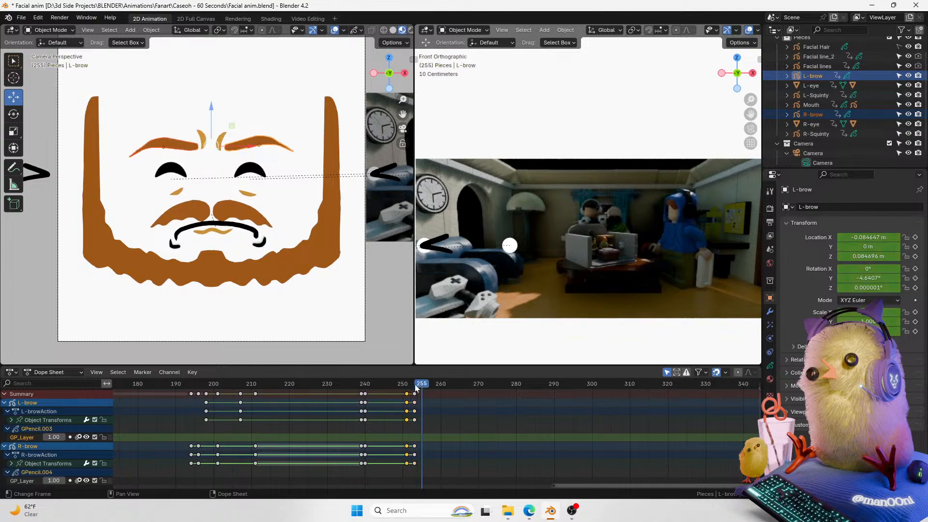
click(232, 143)
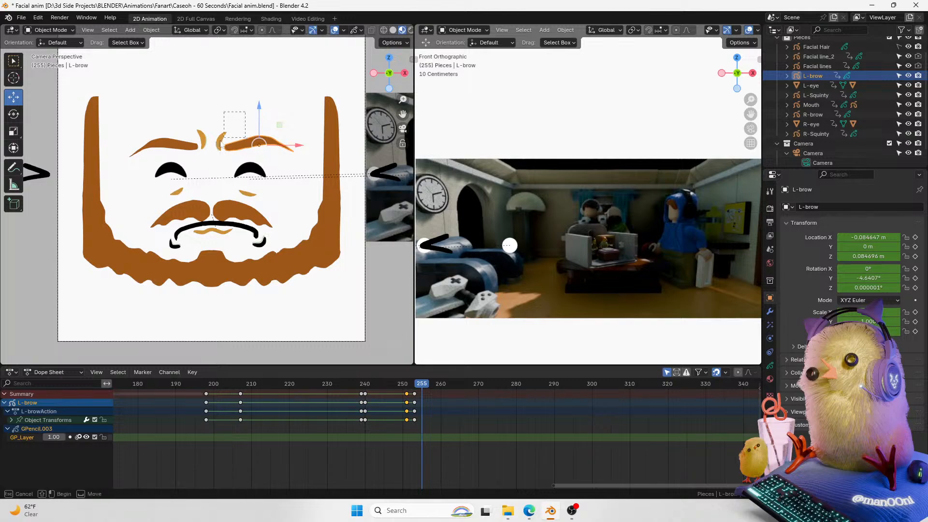
key(ctrl+z)
drag(215, 114, 213, 101)
key(Right)
key(Right)
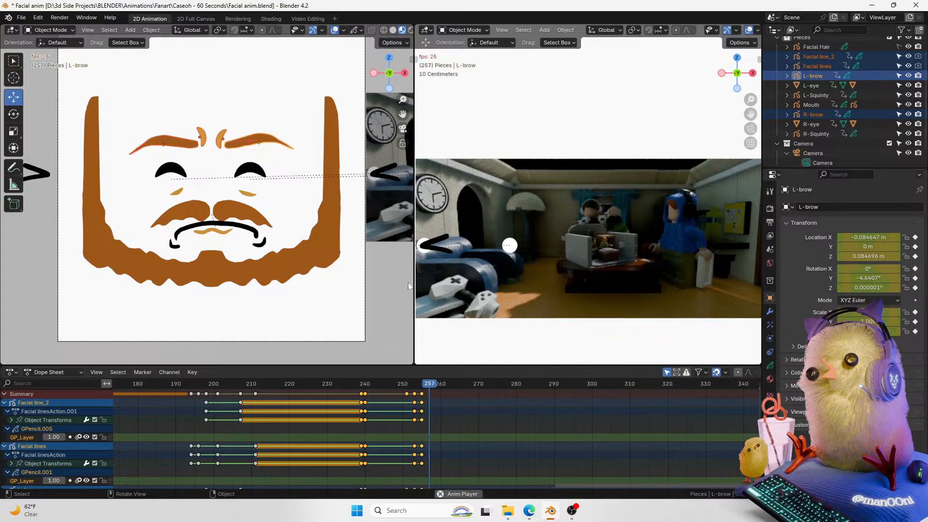
key(Left)
key(Left)
click(277, 137)
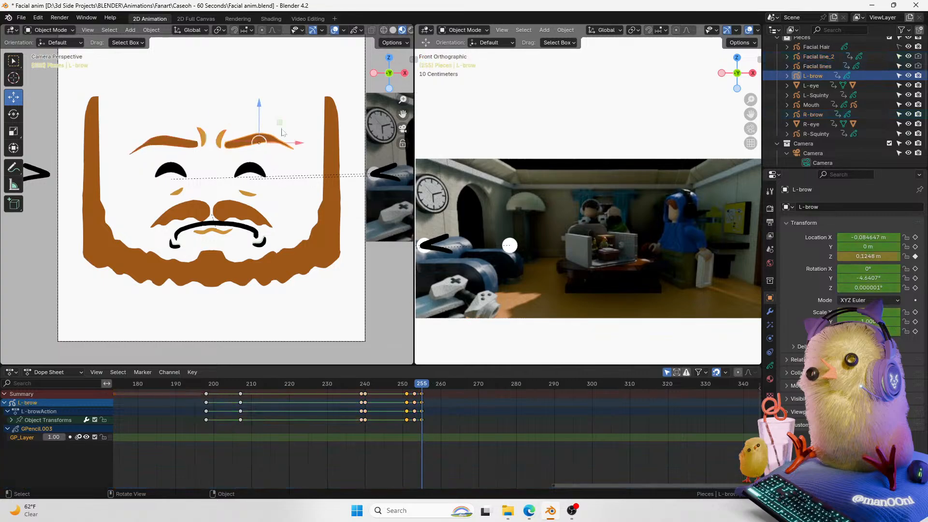
key(r)
click(295, 125)
Step: Rotate the right brow at frame 255 to match
click(193, 145)
key(r)
click(293, 110)
Step: Select the Facial line_2 crease, go to frame 255, and move it slightly upward with a small rotation
click(222, 140)
key(Left)
key(Left)
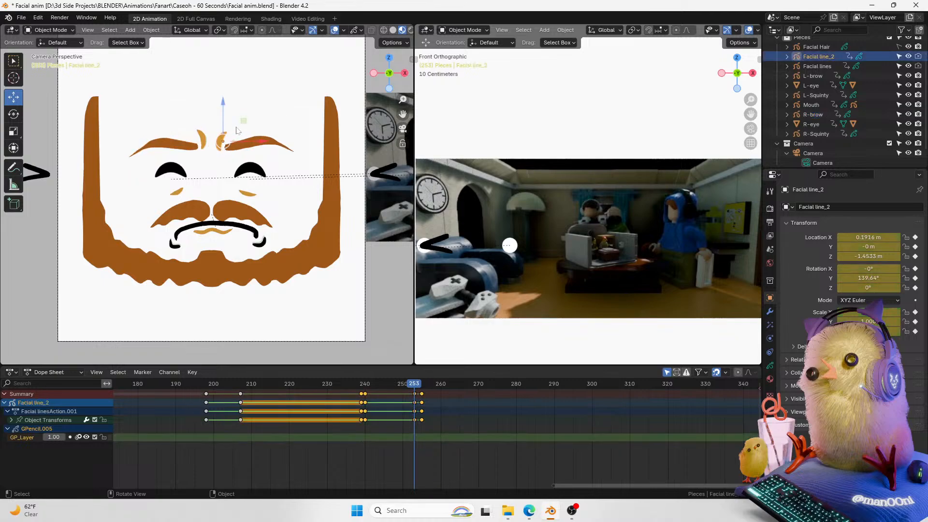
key(Right)
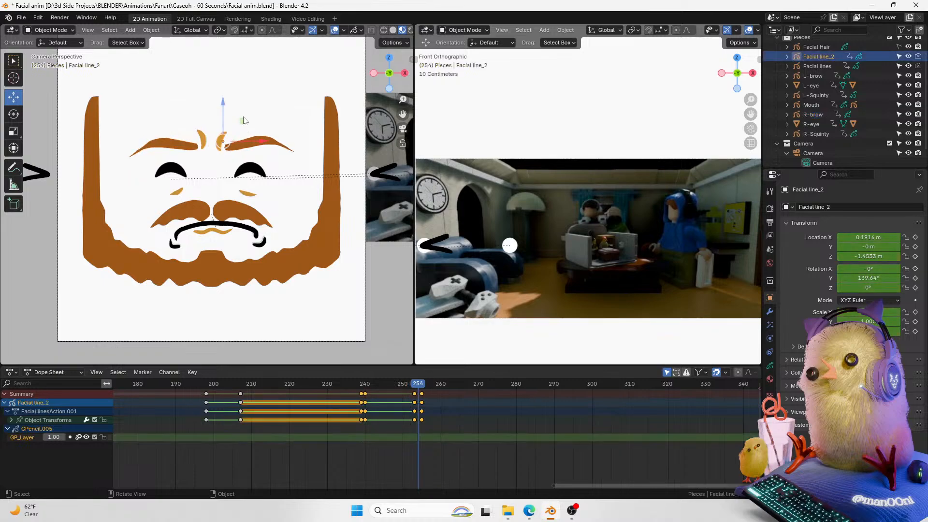
key(Right)
key(g)
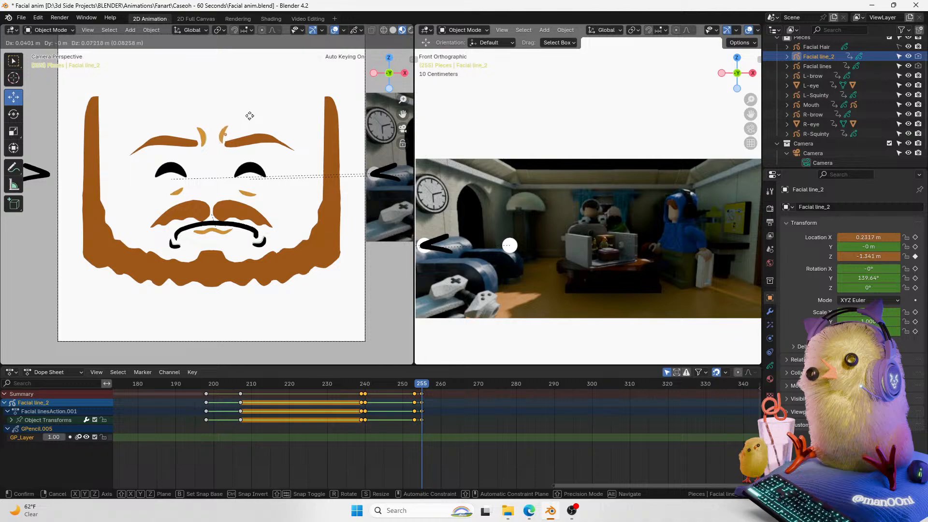
click(264, 114)
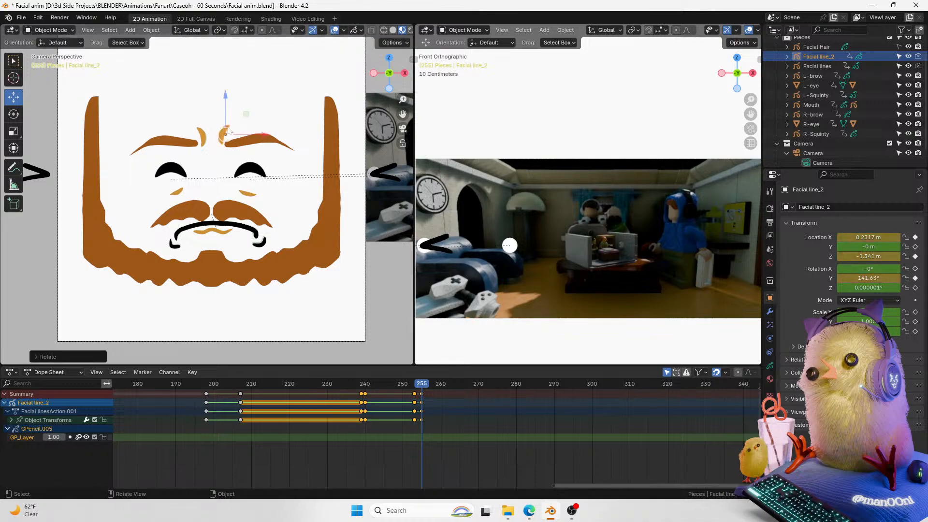
Step: Move and rotate the Facial lines crease object at frame 255
click(211, 137)
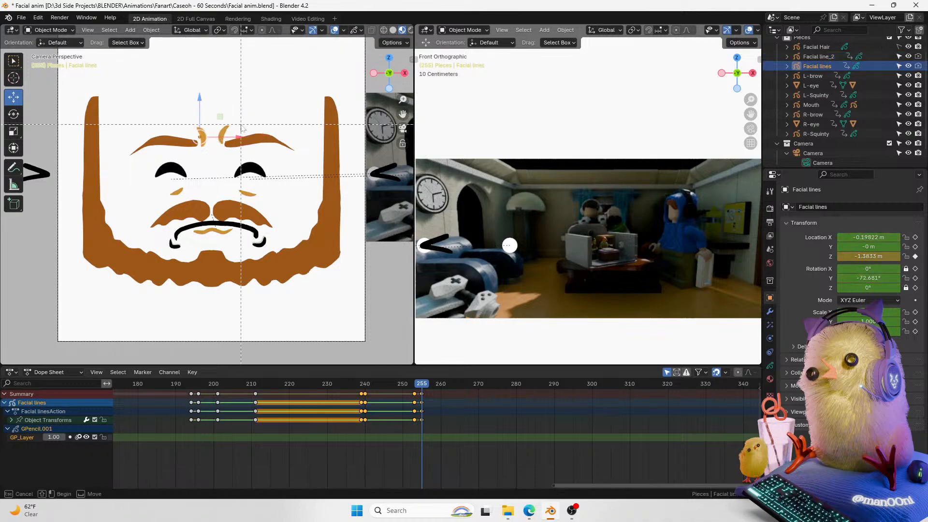
key(g)
click(242, 120)
key(r)
click(261, 114)
Step: Play back the brow and crease animation from around frame 240 to review it
drag(421, 380, 266, 391)
key(space)
key(space)
key(space)
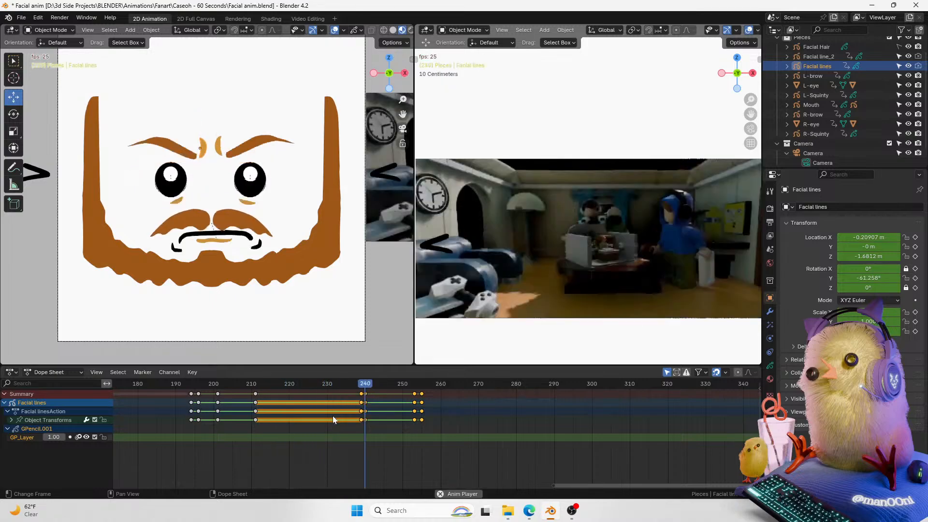
key(space)
key(space)
mouse_move(405, 385)
mouse_down()
mouse_move(333, 381)
mouse_move(405, 394)
mouse_up()
key(space)
key(space)
key(space)
key(space)
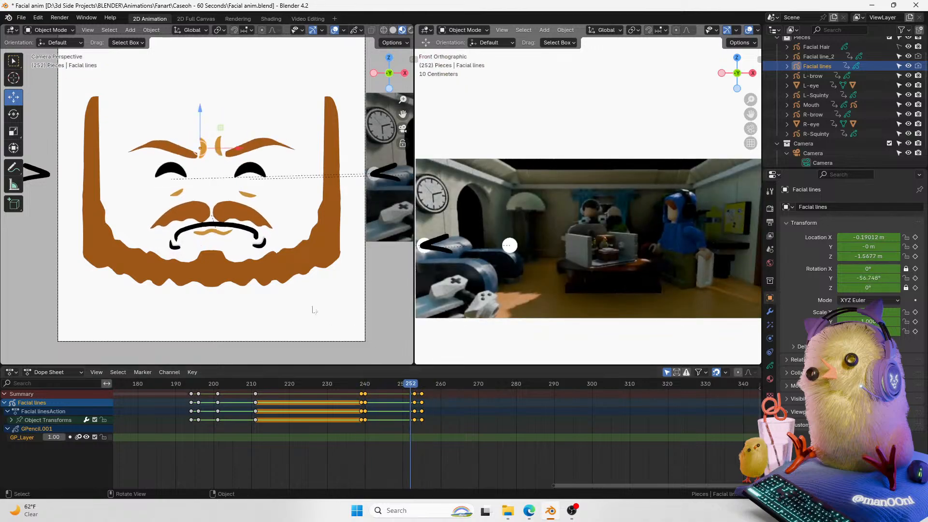
Step: Select the mouth, go to frame 254, enter Draw Mode and erase the existing mouth stroke
click(247, 233)
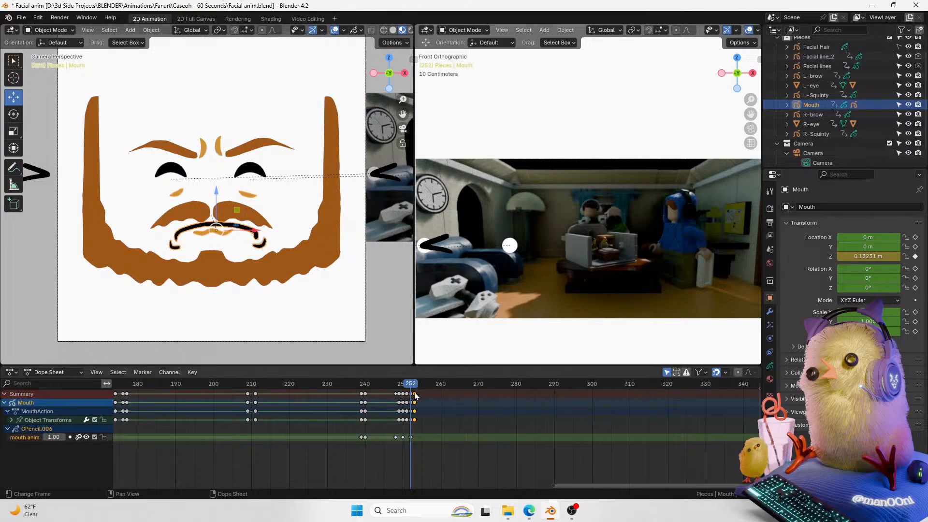
key(Right)
key(Right)
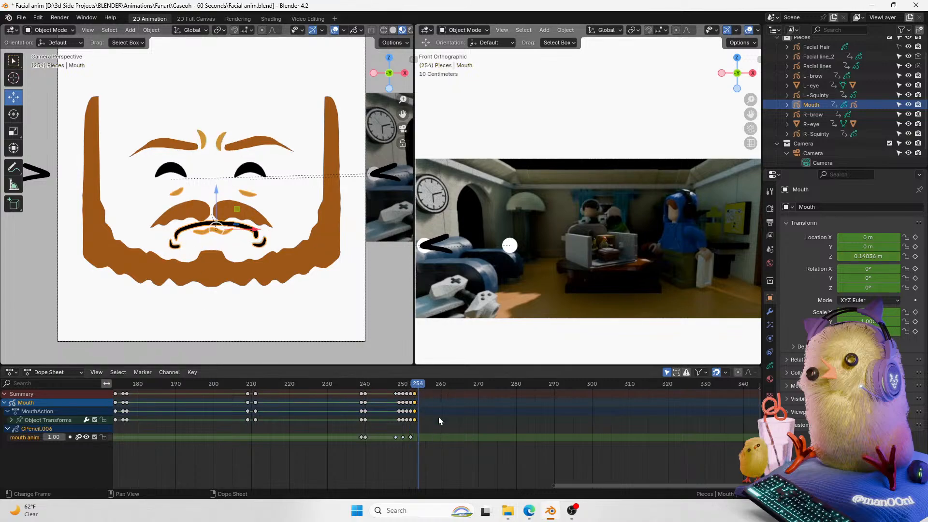
scroll(391, 100, up, 2)
key(ctrl+Tab)
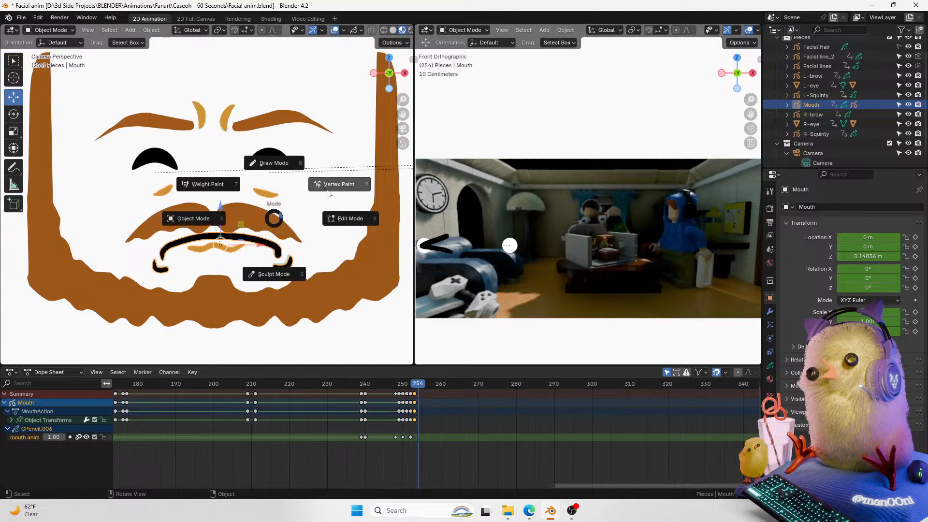
click(285, 167)
key(ctrl+Tab)
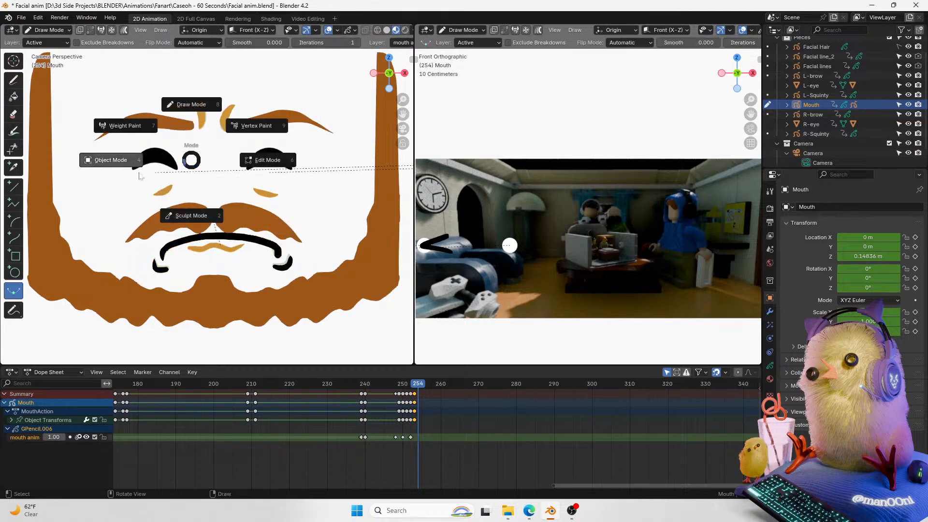
click(192, 110)
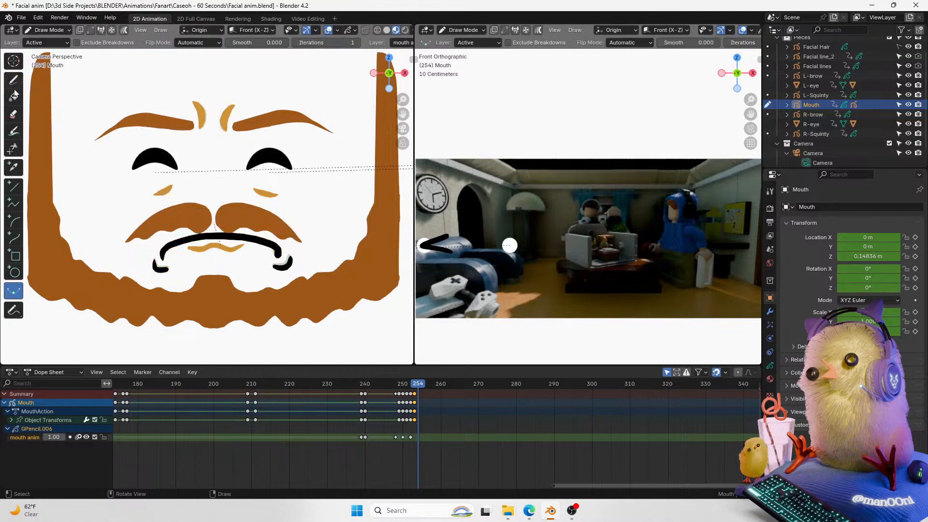
click(13, 114)
mouse_move(247, 266)
mouse_down()
mouse_move(223, 255)
mouse_move(308, 263)
mouse_move(126, 277)
mouse_up()
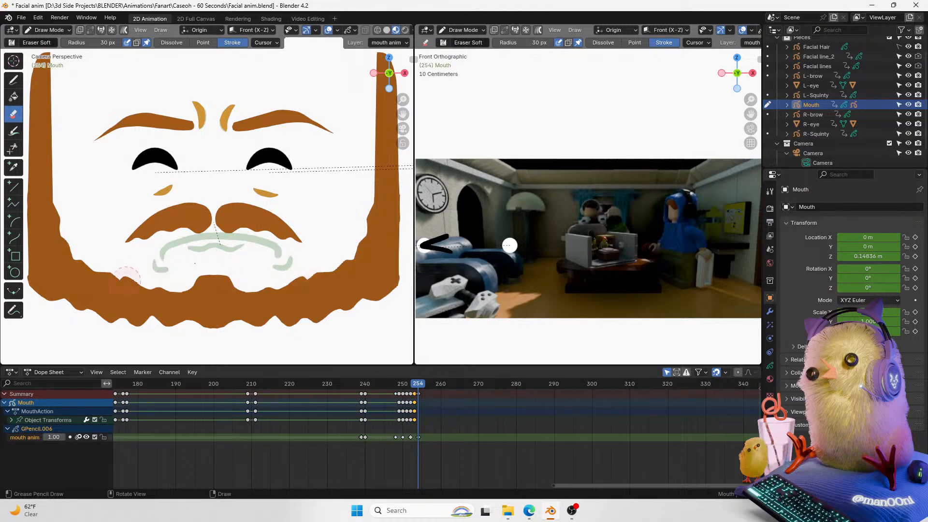
Step: Draw a new short black mouth stroke just under the mustache with the Pencil tool
click(13, 79)
scroll(409, 86, up, 1)
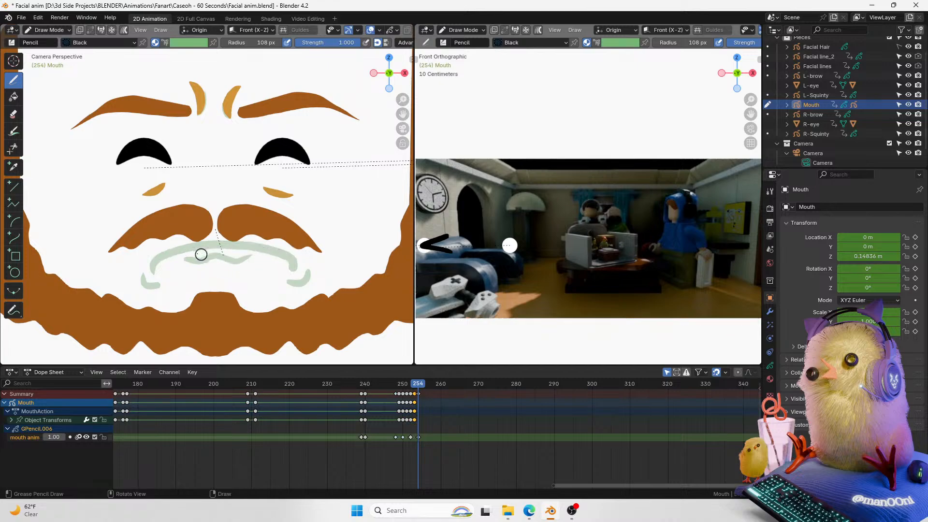
mouse_move(191, 254)
mouse_down()
mouse_move(239, 255)
mouse_move(239, 244)
mouse_move(186, 255)
mouse_up()
key(ctrl+z)
key(ctrl+z)
key(ctrl+z)
key(ctrl+z)
drag(244, 249, 202, 249)
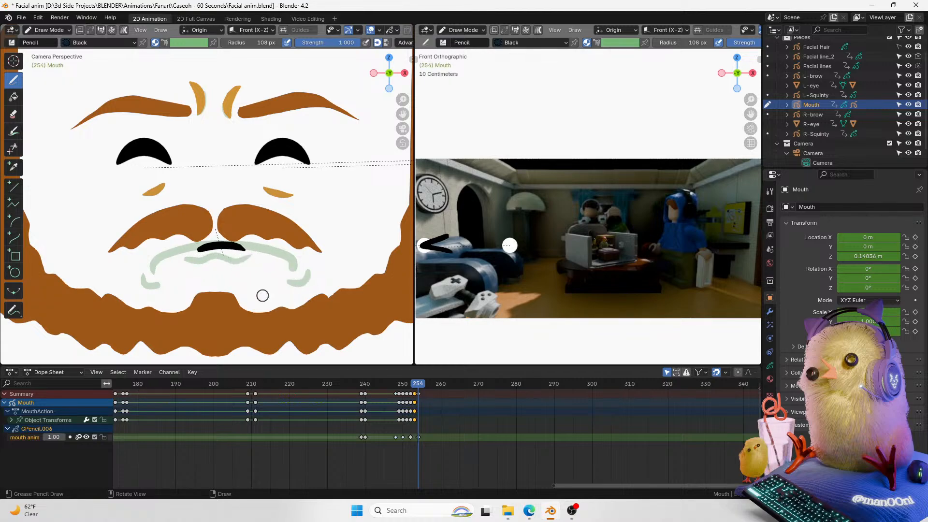
Step: Set the active drawing material to Solid Stroke
click(770, 365)
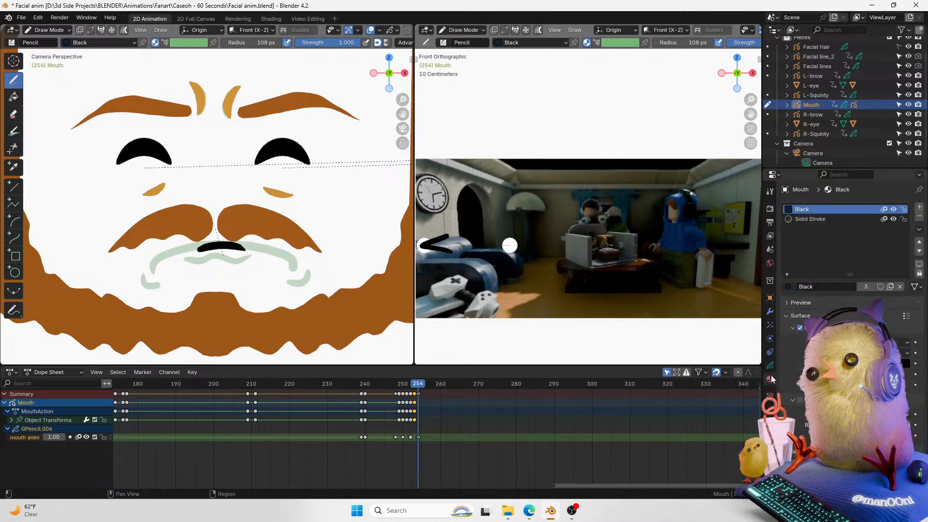
click(770, 379)
click(810, 218)
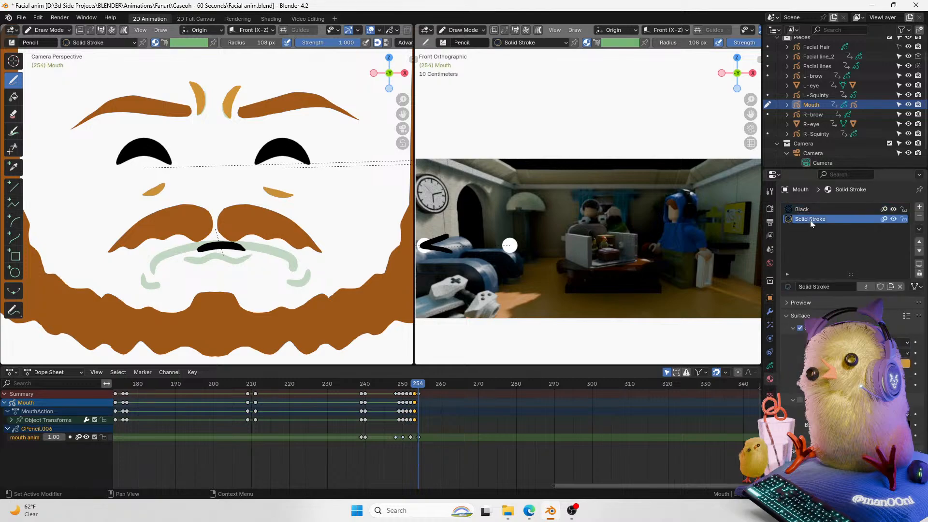
key(ctrl+z)
key(ctrl+z)
Step: Play back the new mouth, return to frame 254 and shift the mouth drawing keyframe two frames later, to frame 256
key(space)
key(space)
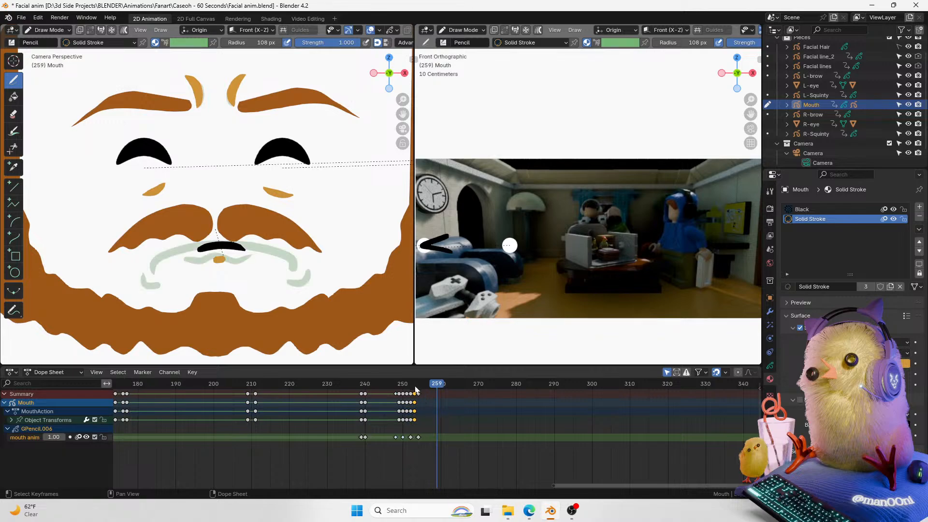
click(418, 387)
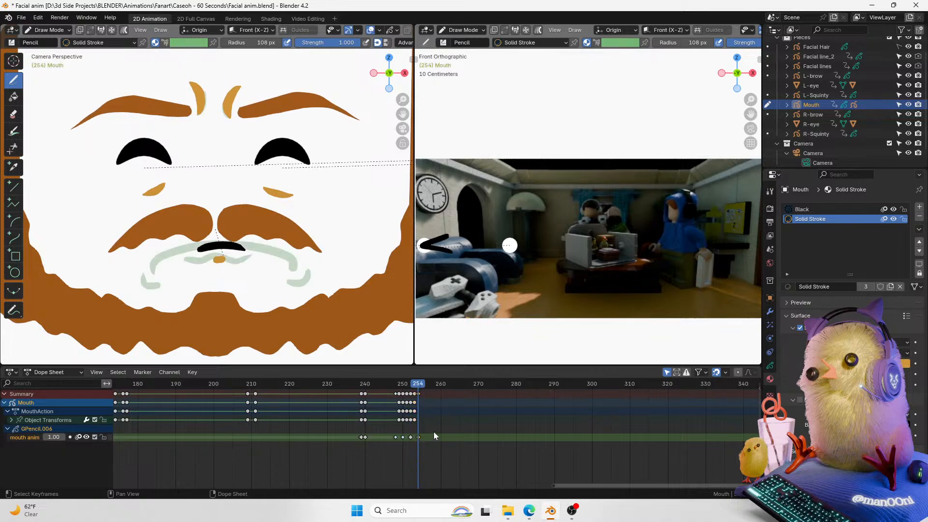
key(g)
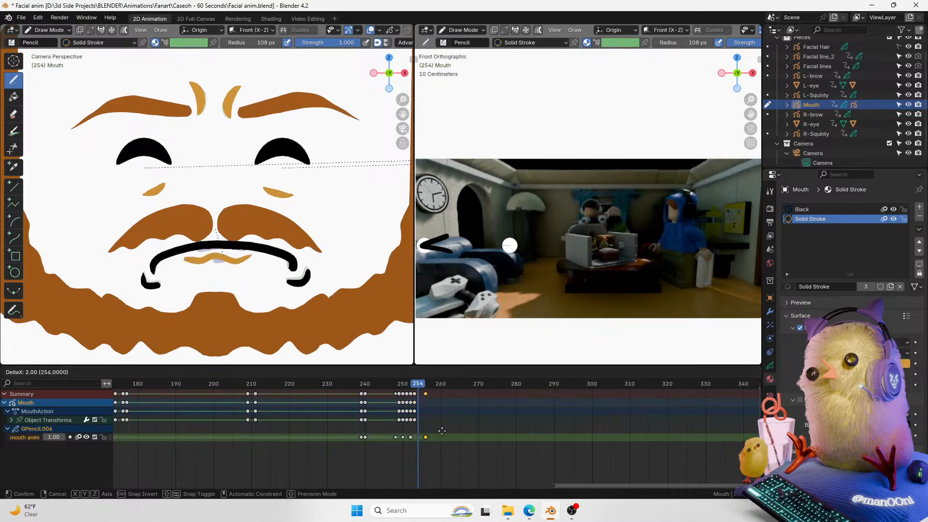
click(441, 431)
Step: Try to interpolate the mouth stroke between drawing keyframes with the Interpolate tool
key(Left)
key(Right)
click(14, 291)
mouse_move(318, 319)
mouse_down()
mouse_move(343, 320)
mouse_move(233, 334)
mouse_up()
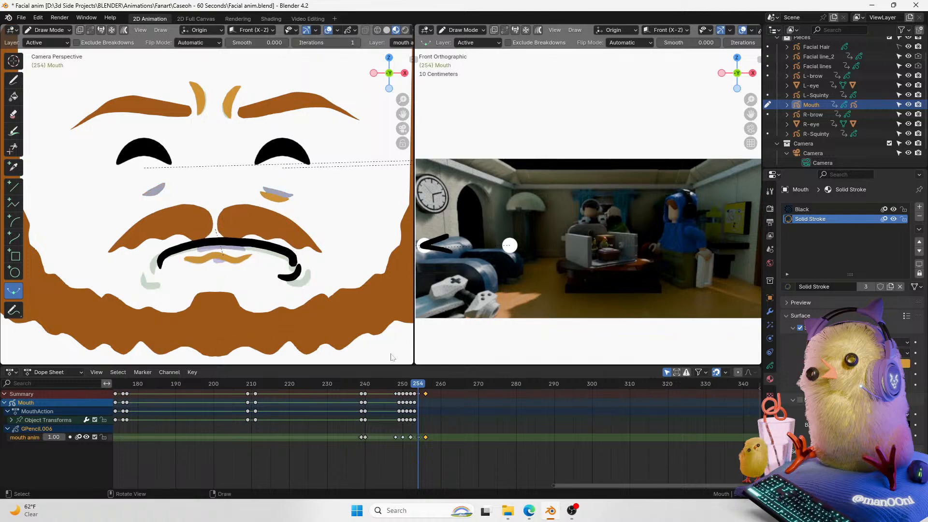
mouse_move(333, 314)
mouse_down()
mouse_move(336, 291)
mouse_move(270, 309)
mouse_move(348, 294)
mouse_move(210, 316)
mouse_move(307, 307)
mouse_up()
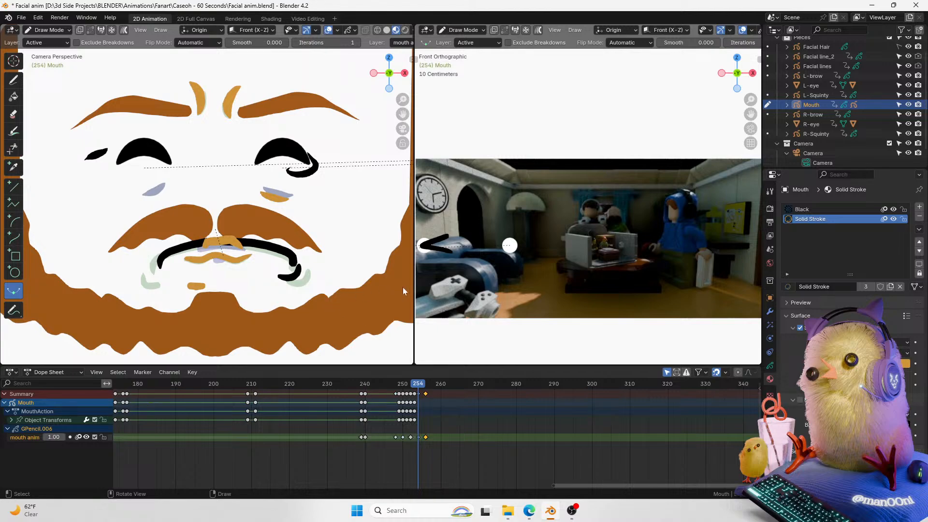
click(460, 417)
key(ctrl+z)
key(ctrl+z)
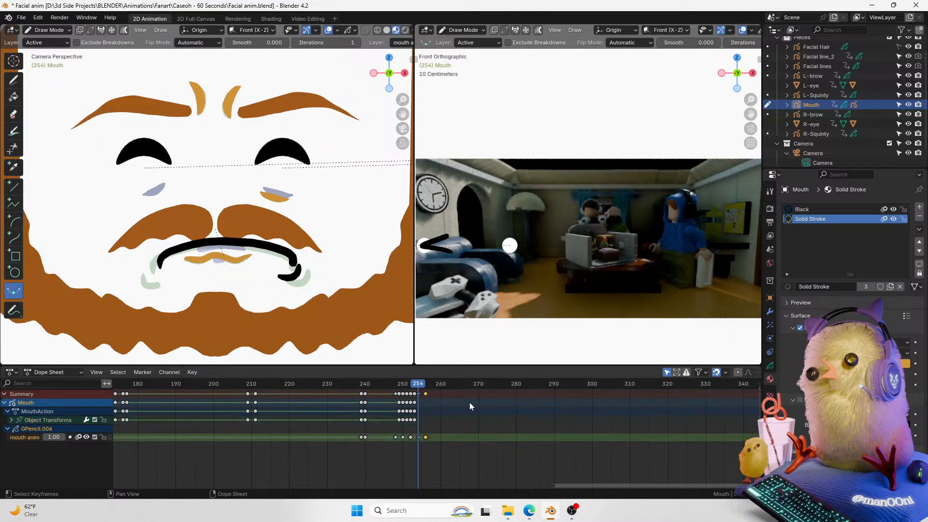
key(ctrl+z)
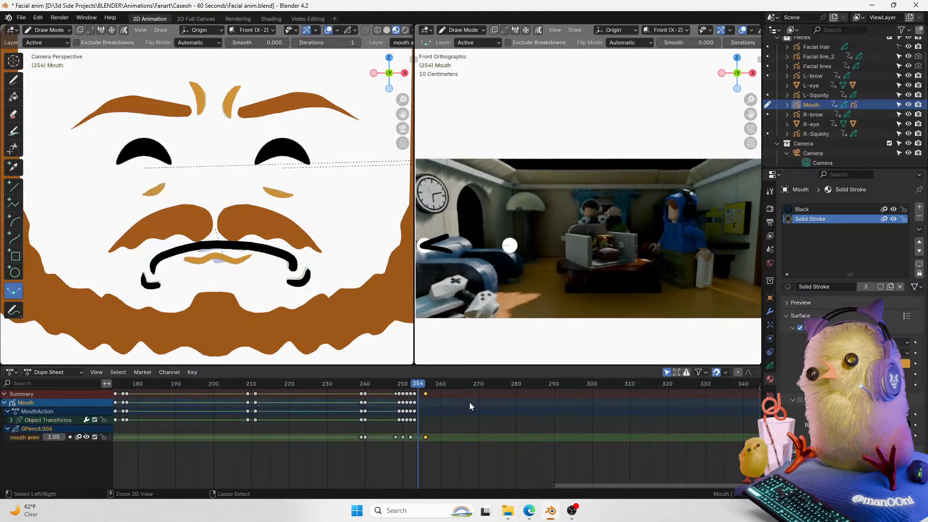
Step: At frame 254, draw a straight black mouth line under the mustache with the Pencil tool and Black material
click(13, 80)
click(800, 210)
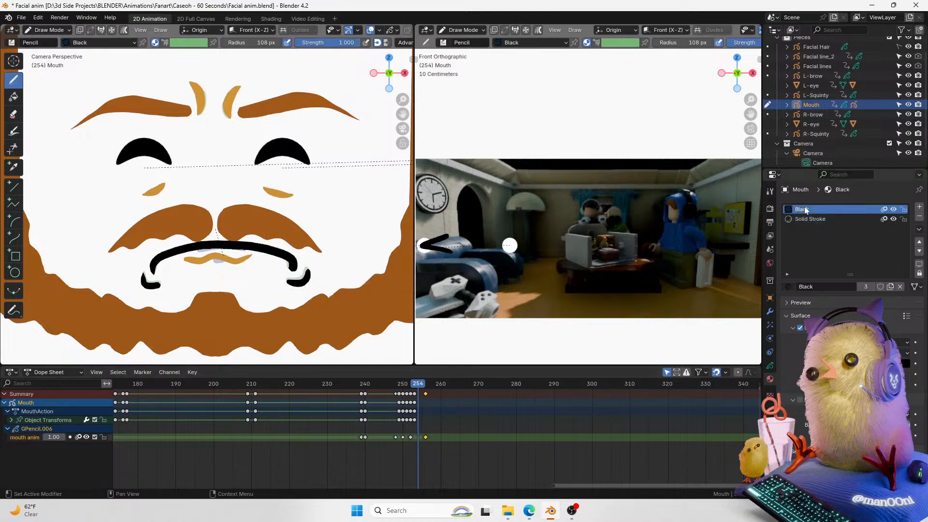
drag(167, 256, 265, 254)
key(ctrl+z)
drag(167, 253, 247, 245)
key(ctrl+z)
drag(169, 253, 271, 251)
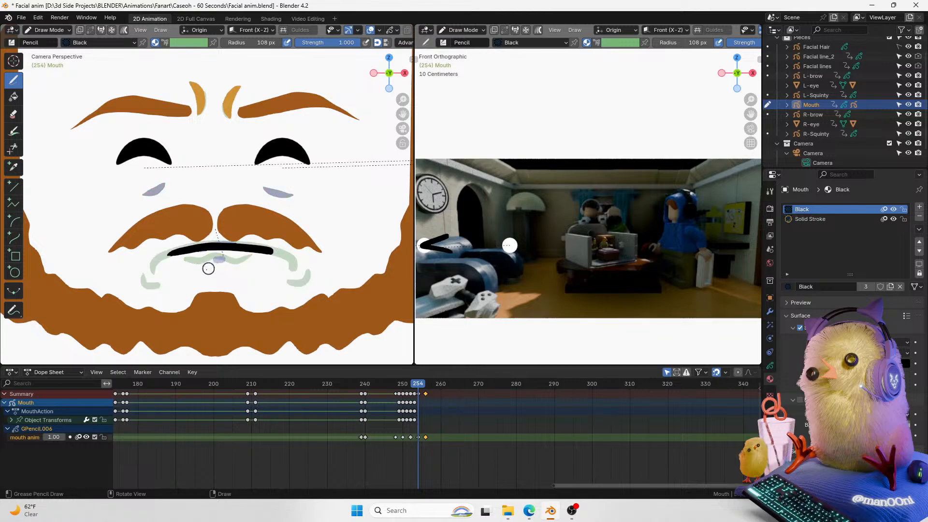
click(820, 220)
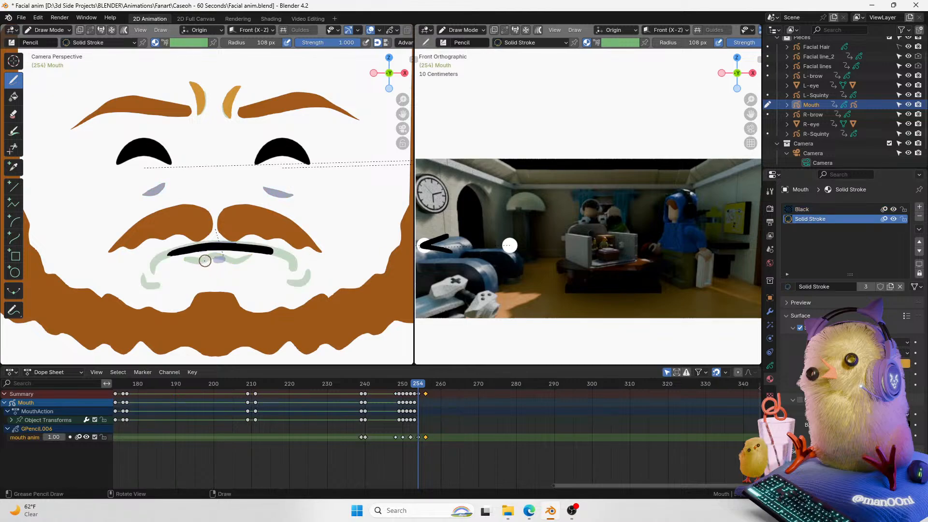
key(ctrl+z)
drag(229, 261, 201, 262)
key(ctrl+z)
key(ctrl+z)
Step: Select the newest mouth drawing keyframes and shift them one frame earlier
drag(418, 387, 399, 389)
click(432, 389)
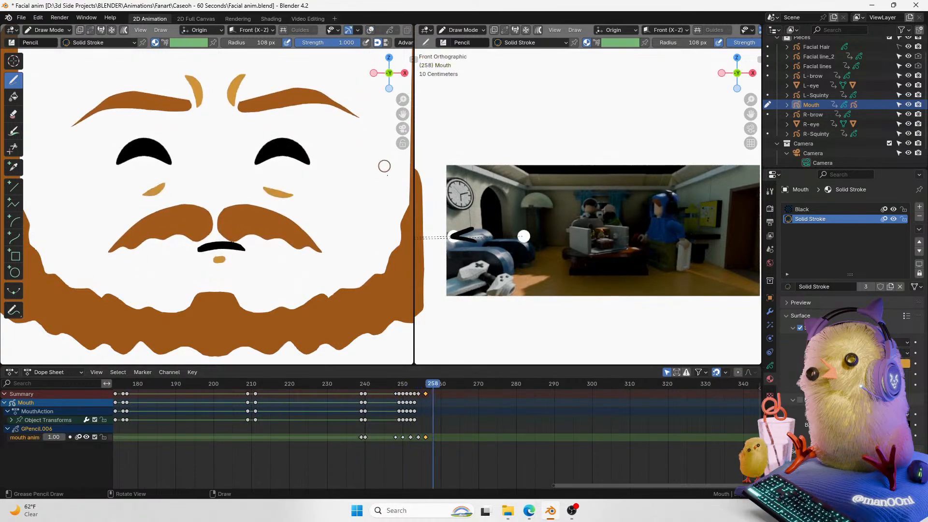
click(415, 388)
drag(439, 427, 416, 445)
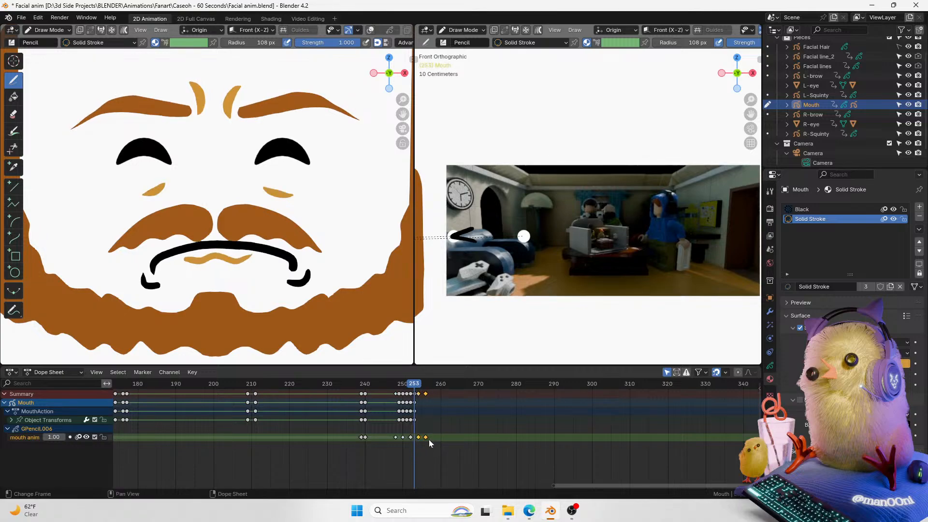
key(g)
click(432, 437)
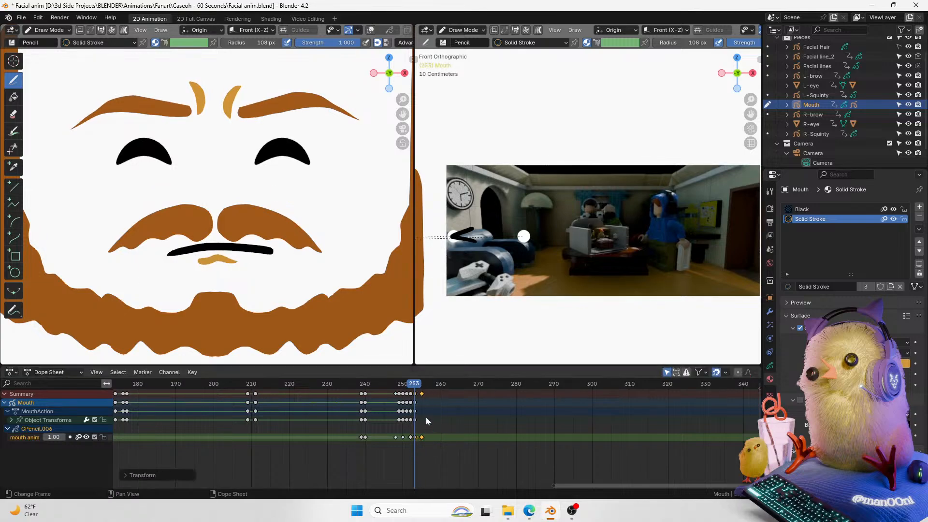
Step: Play back the mouth timing from frame 249 and adjust the selected mouth drawing keyframe
click(397, 390)
key(space)
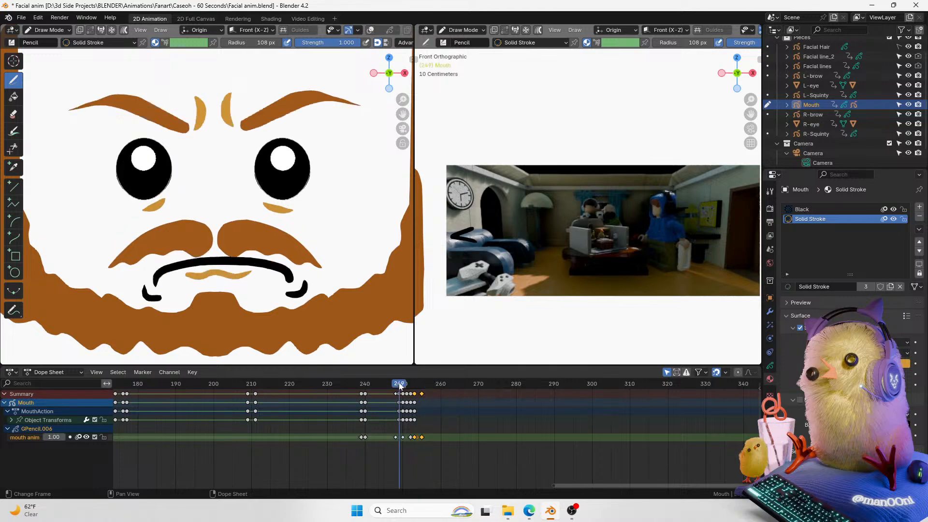
key(space)
key(g)
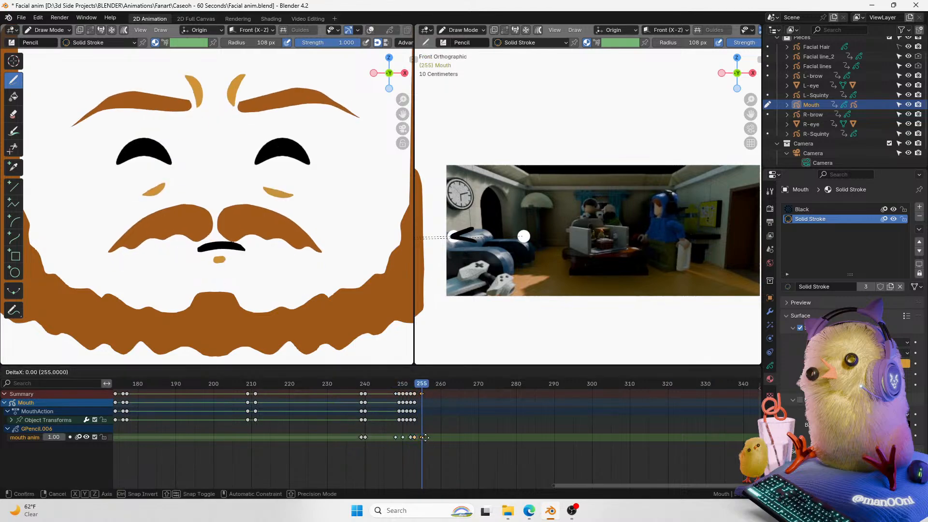
click(419, 437)
click(404, 387)
key(space)
key(space)
drag(409, 387, 417, 385)
click(419, 439)
Step: Go to frame 256 and, in Edit Mode, move the mouth stroke slightly upward along Z
key(ctrl+Tab)
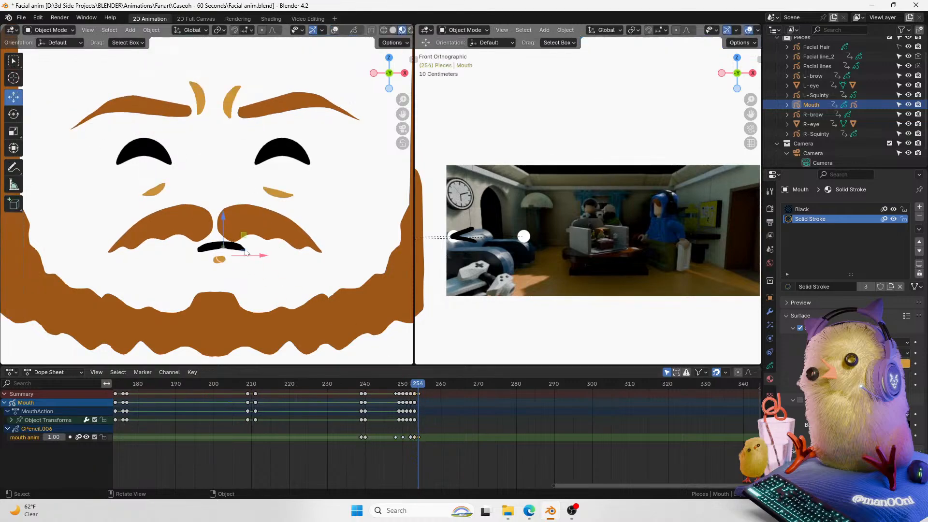
click(335, 30)
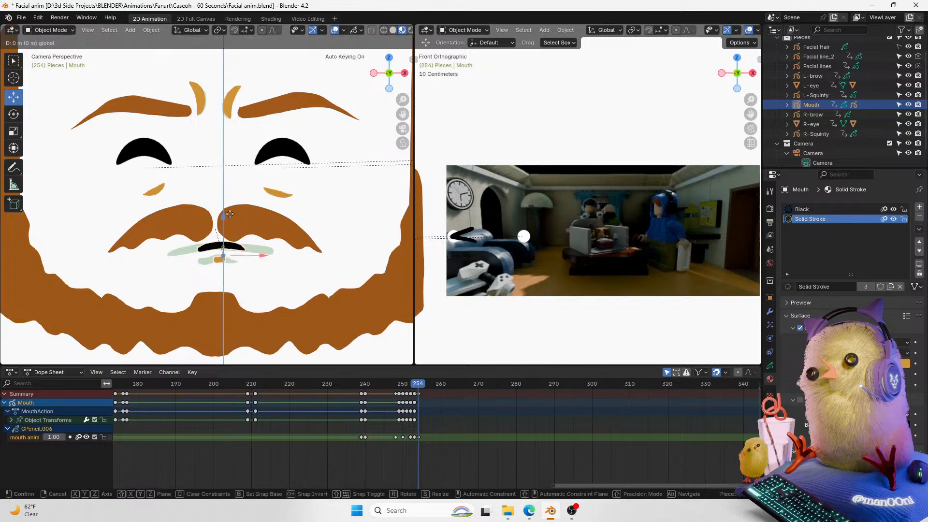
drag(418, 385, 419, 385)
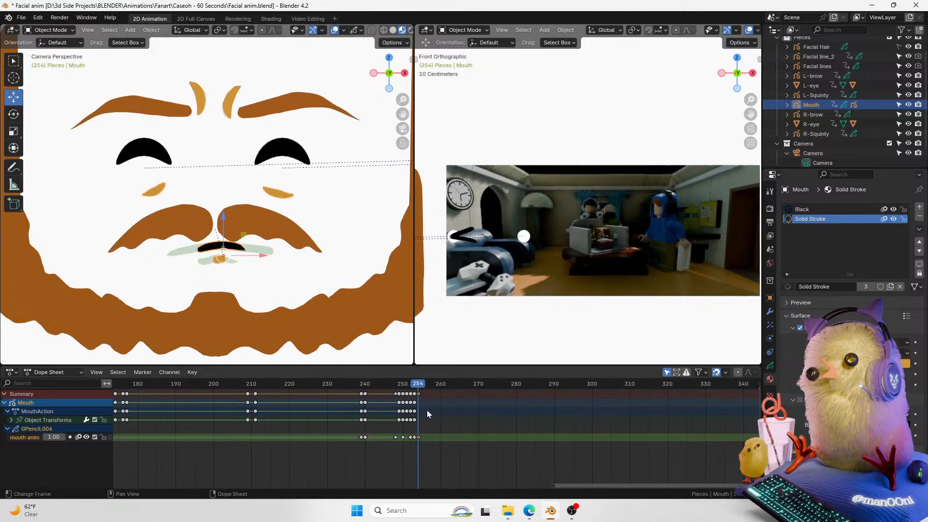
key(Right)
key(Right)
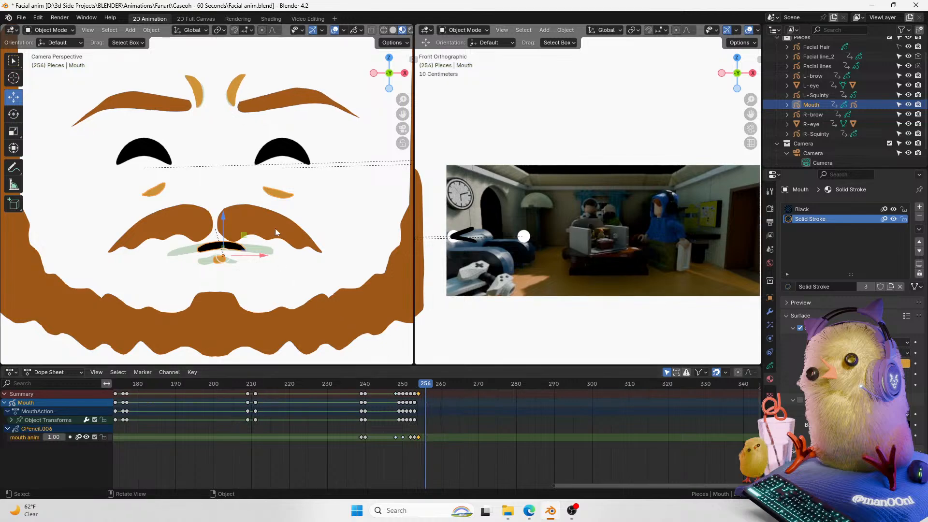
key(Tab)
drag(251, 264, 222, 234)
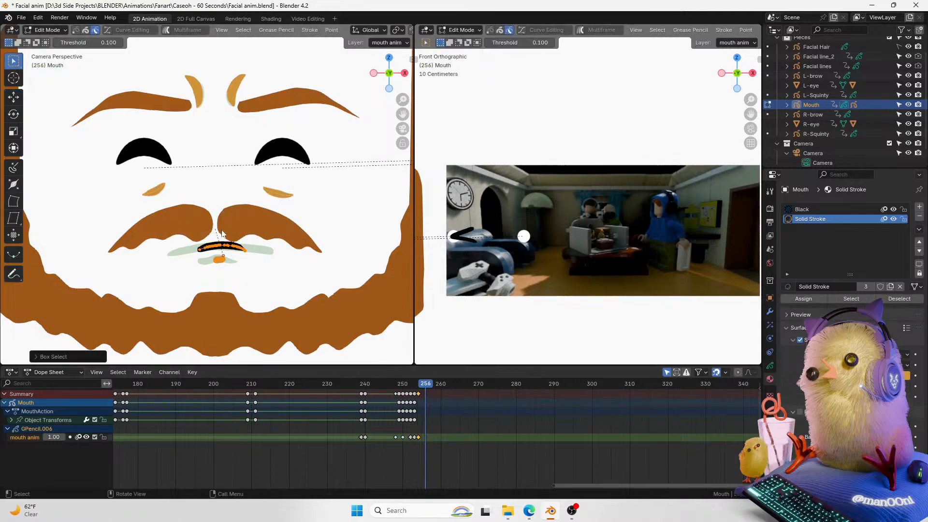
key(g)
click(246, 205)
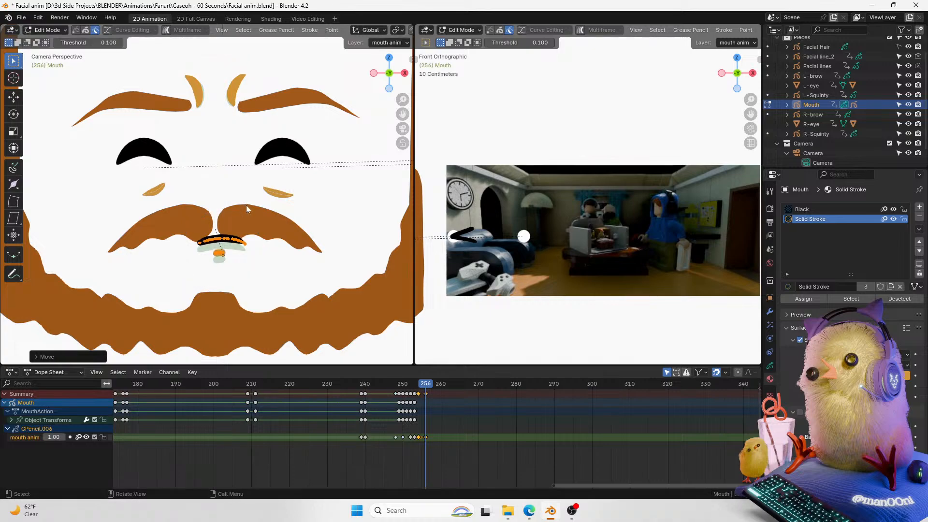
key(g)
key(z)
click(248, 206)
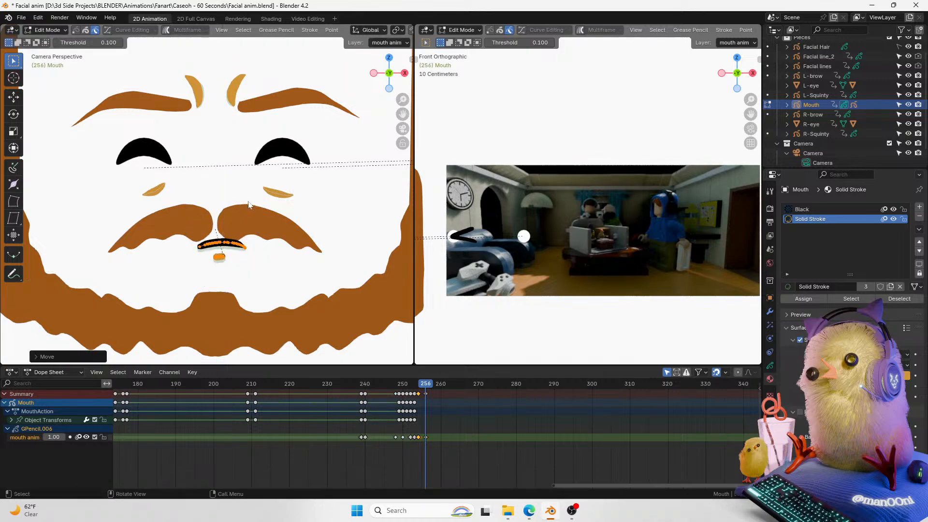
key(Tab)
Step: At frame 255, move the mouth stroke slightly upward along Z in Edit Mode as well
mouse_move(426, 385)
mouse_down()
mouse_move(412, 386)
mouse_move(424, 388)
mouse_up()
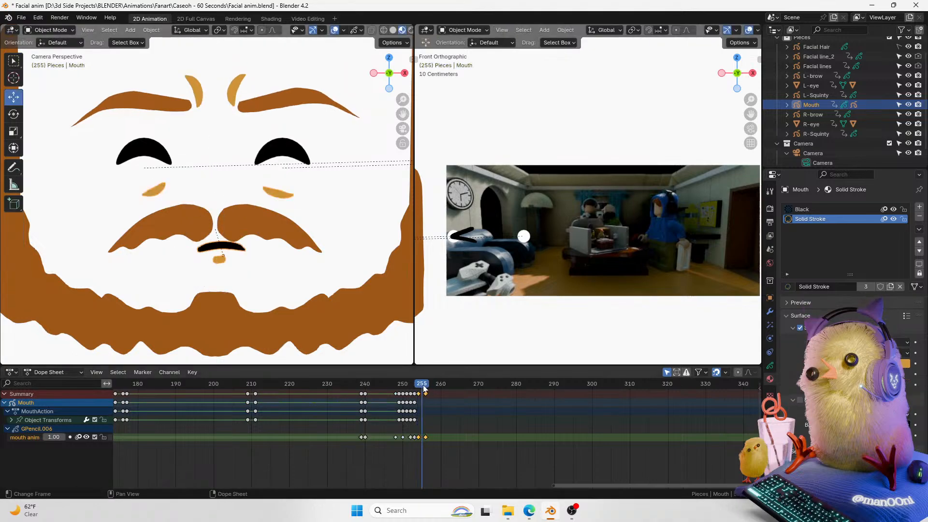
key(Tab)
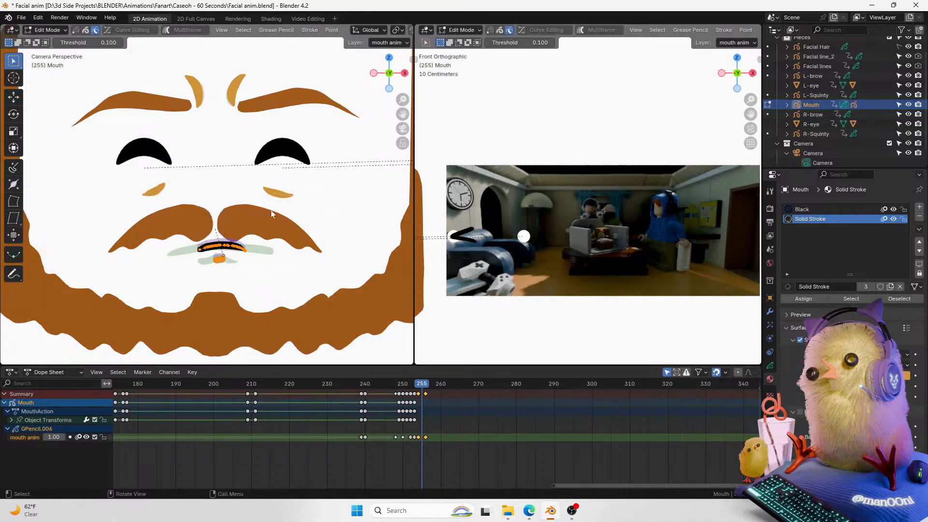
key(g)
key(z)
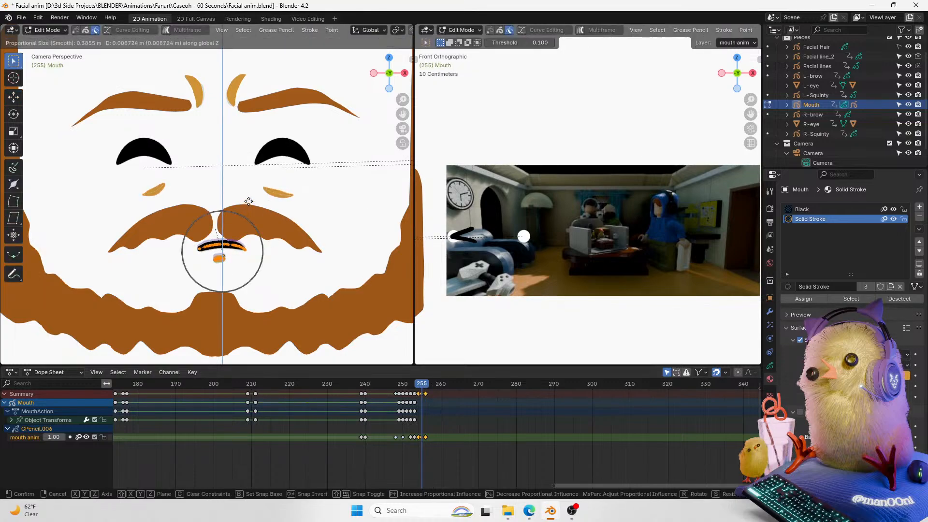
click(248, 193)
key(Tab)
Step: Zoom out and play back the animation from frame 249 to review the mouth change
click(411, 389)
mouse_move(411, 389)
mouse_down()
mouse_move(448, 389)
mouse_move(399, 389)
mouse_up()
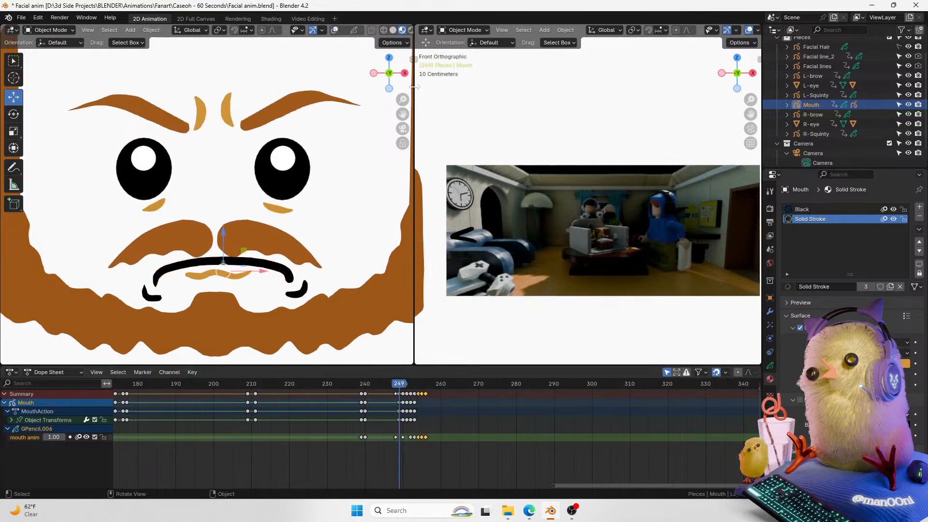
scroll(375, 172, down, 2)
key(space)
key(space)
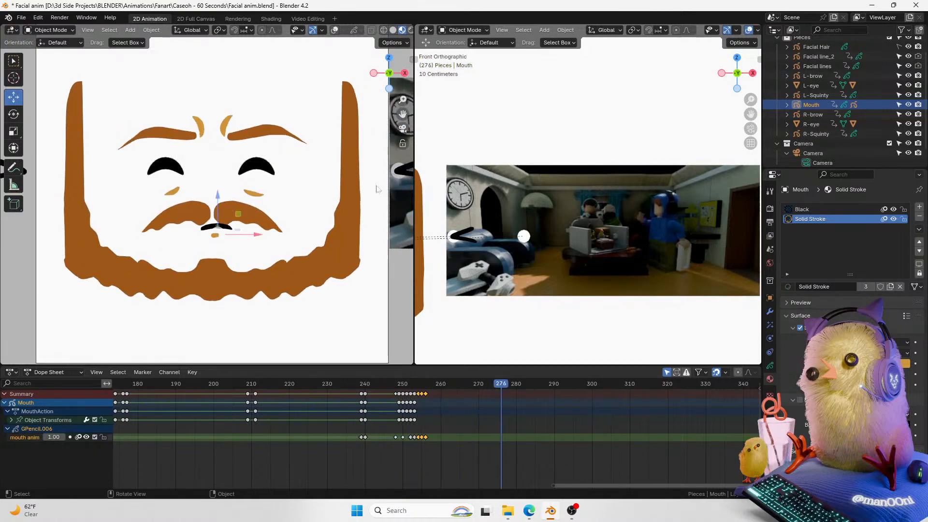
drag(393, 388, 291, 398)
key(space)
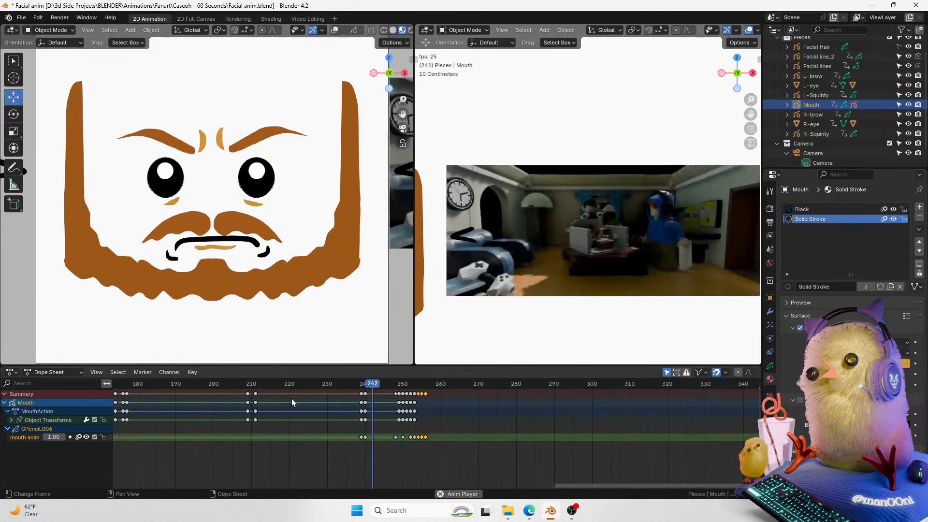
drag(352, 381, 327, 395)
Step: Select the mustache and step through frames around 222 to 231 to inspect its motion
click(257, 210)
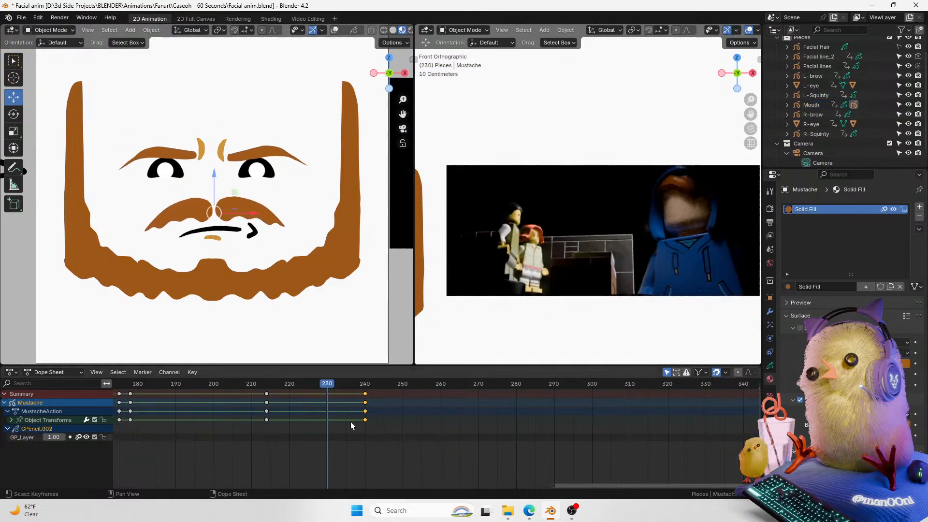
key(Left)
key(Left)
key(Left)
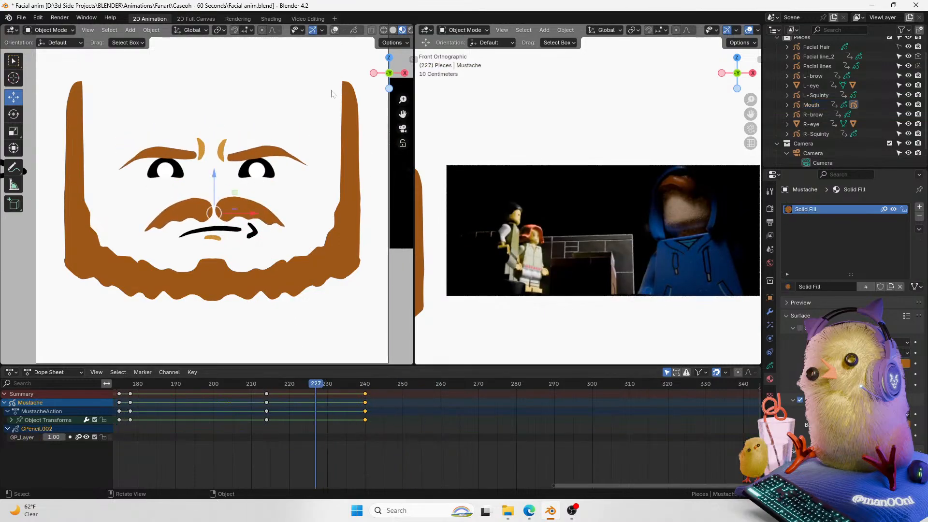
click(334, 30)
drag(320, 384, 296, 434)
click(95, 437)
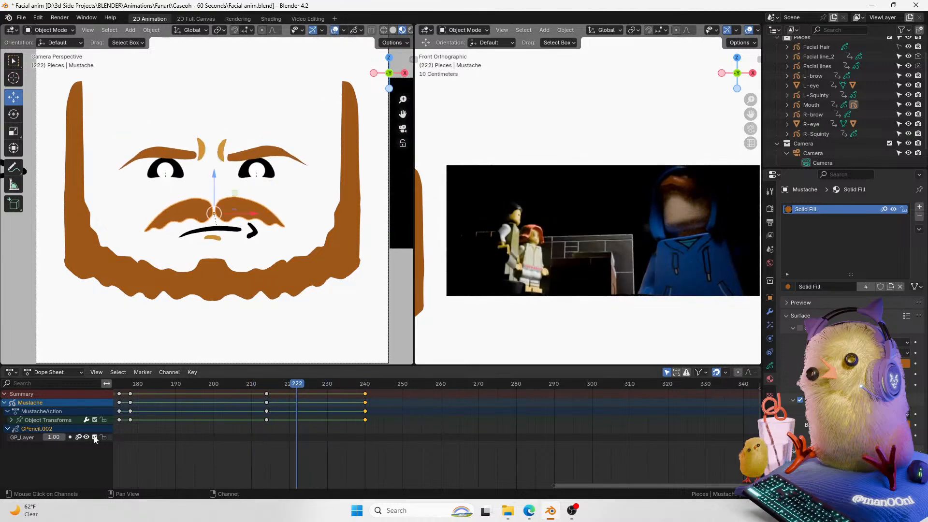
drag(293, 385, 329, 407)
key(Left)
key(Left)
key(Left)
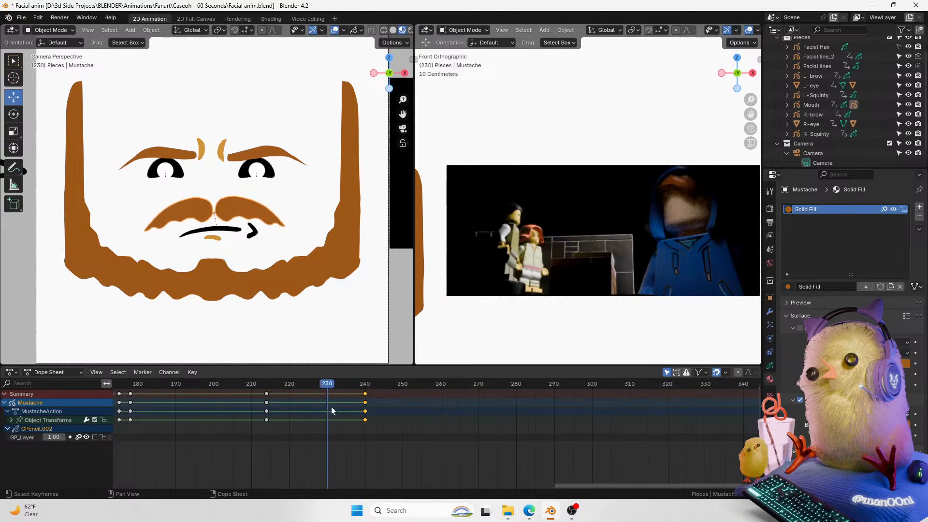
click(95, 437)
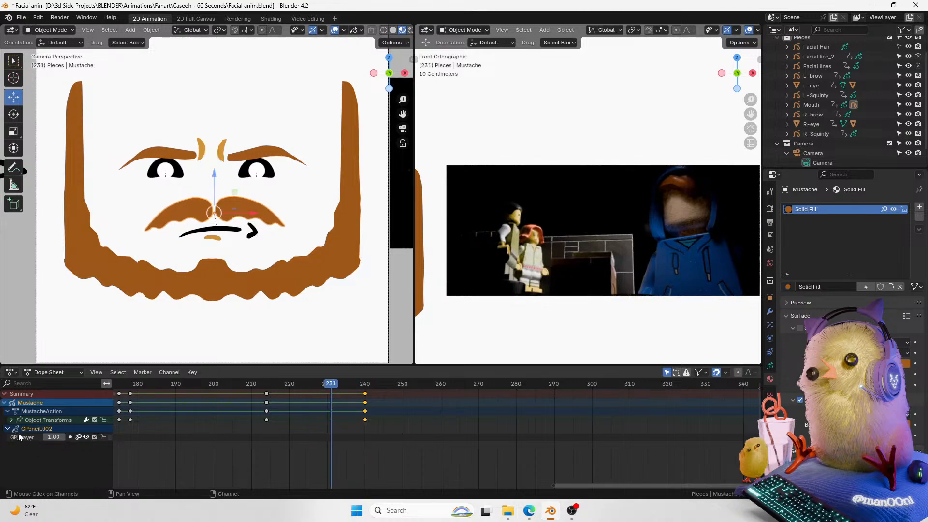
Step: Set the mustache's transform keyframes to Constant interpolation
click(12, 419)
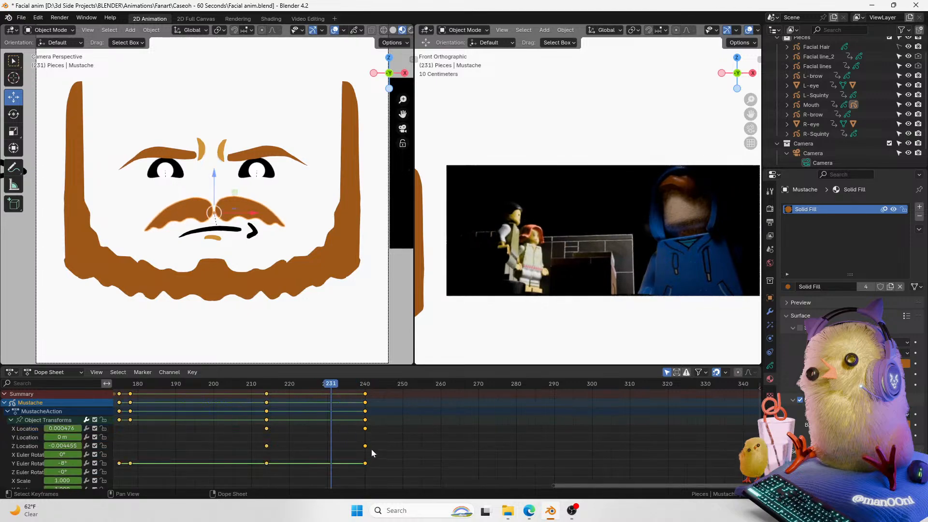
key(t)
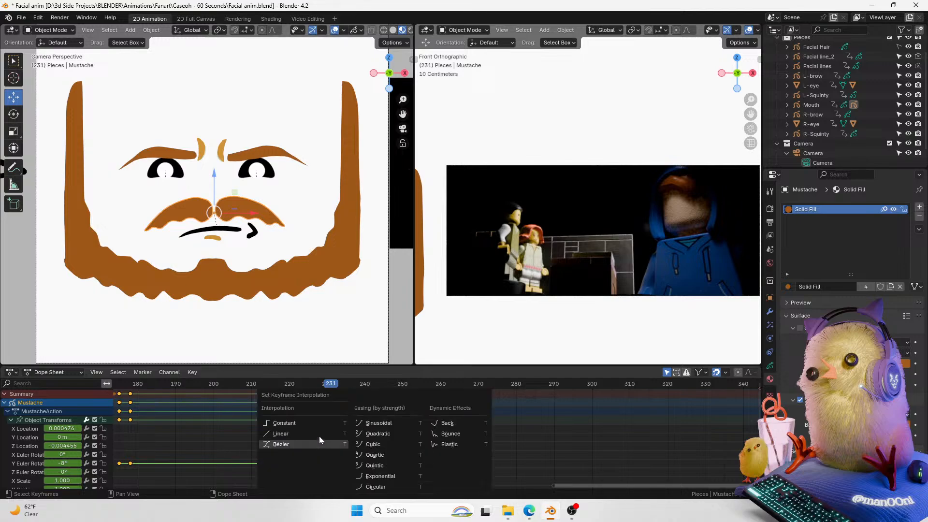
click(328, 421)
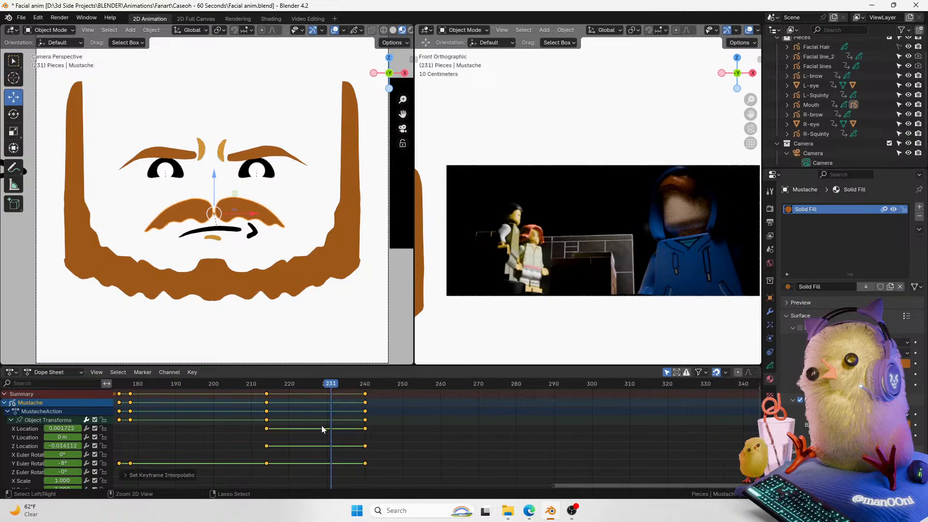
click(173, 422)
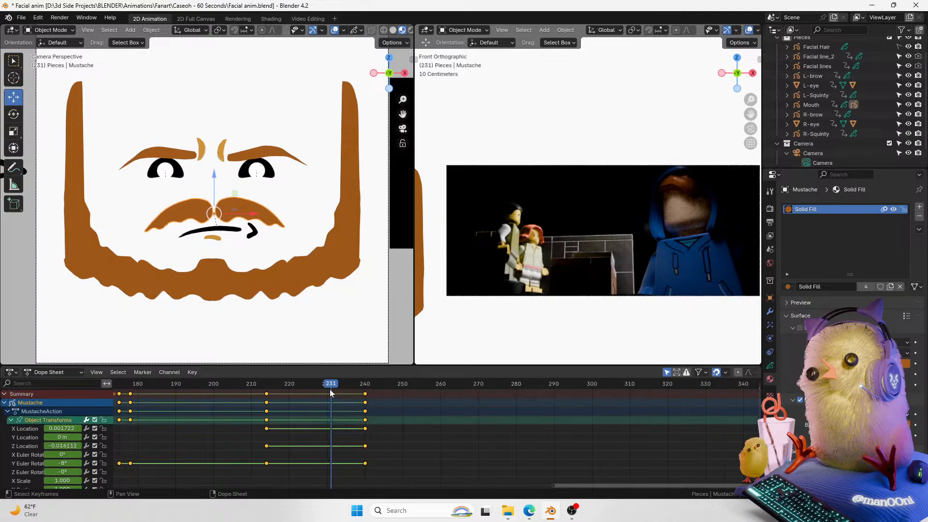
click(12, 419)
Step: Play the animation from about frame 215 and save the file
drag(328, 384, 265, 388)
key(space)
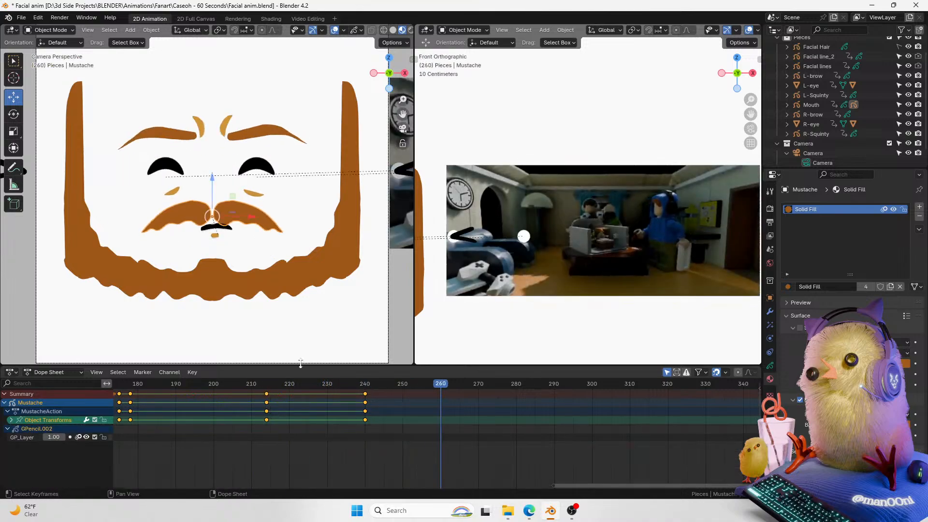
key(ctrl+s)
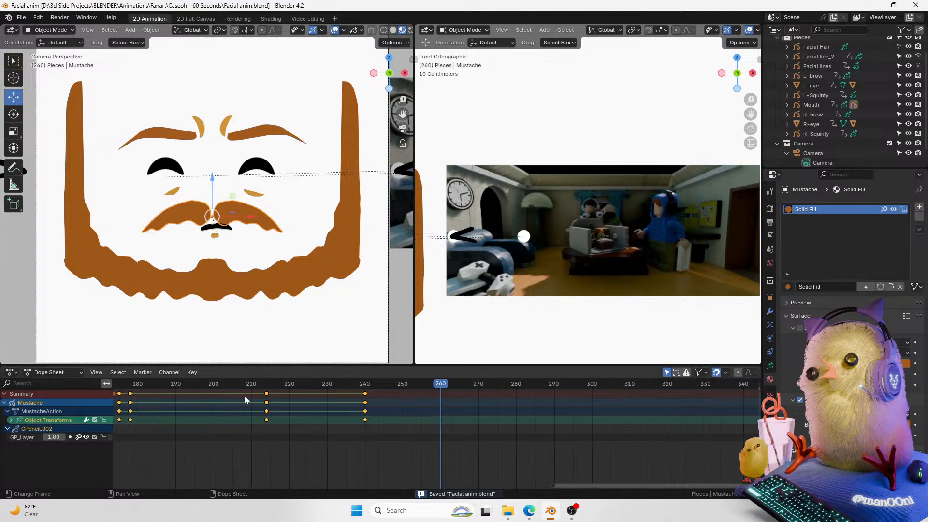
Step: Play back the animation again from about frame 236 to review the mustache motion
drag(560, 485, 599, 485)
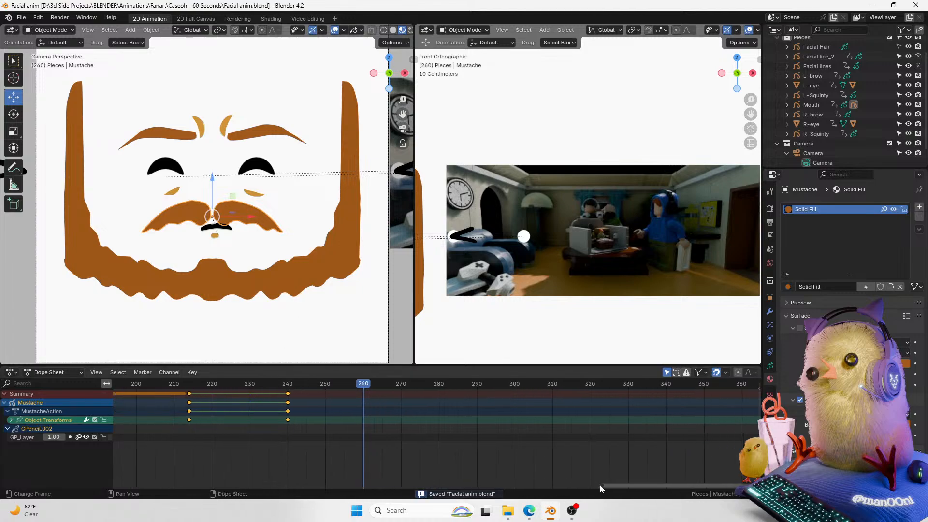
drag(325, 384, 272, 391)
key(space)
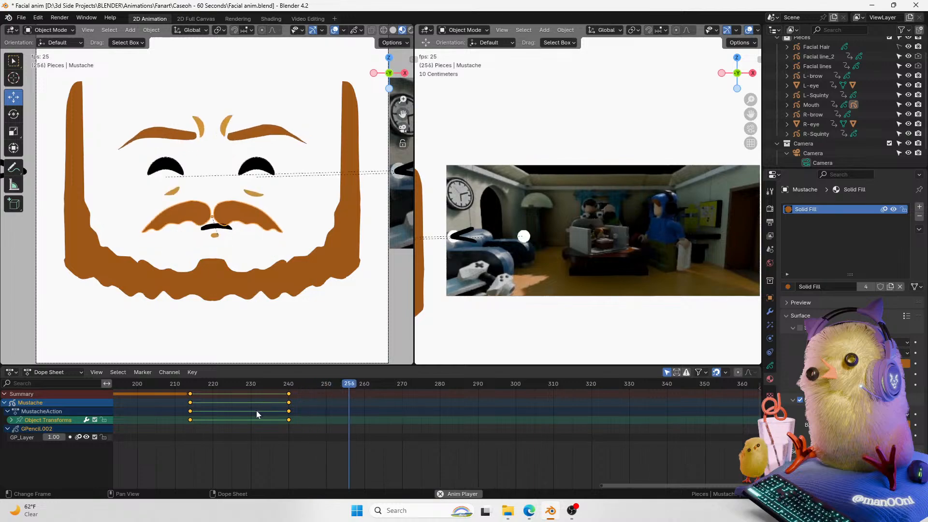
key(Escape)
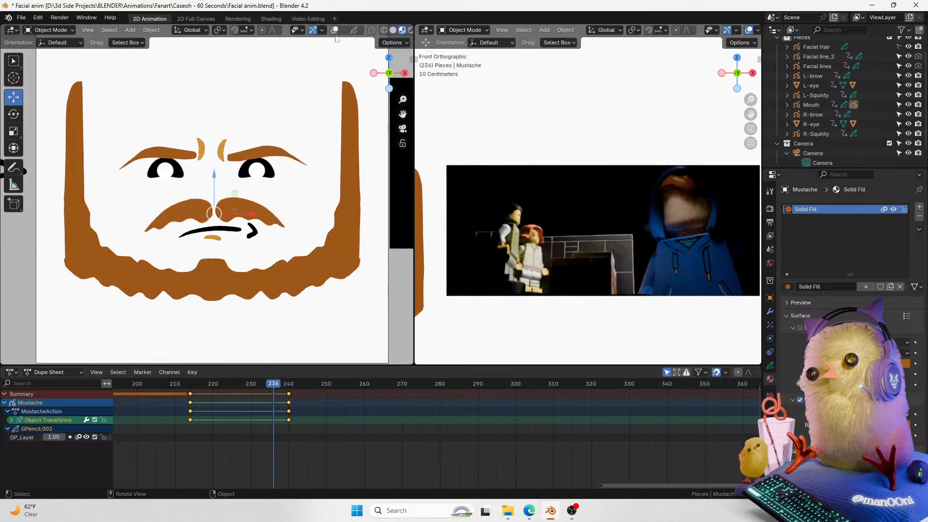
key(space)
key(space)
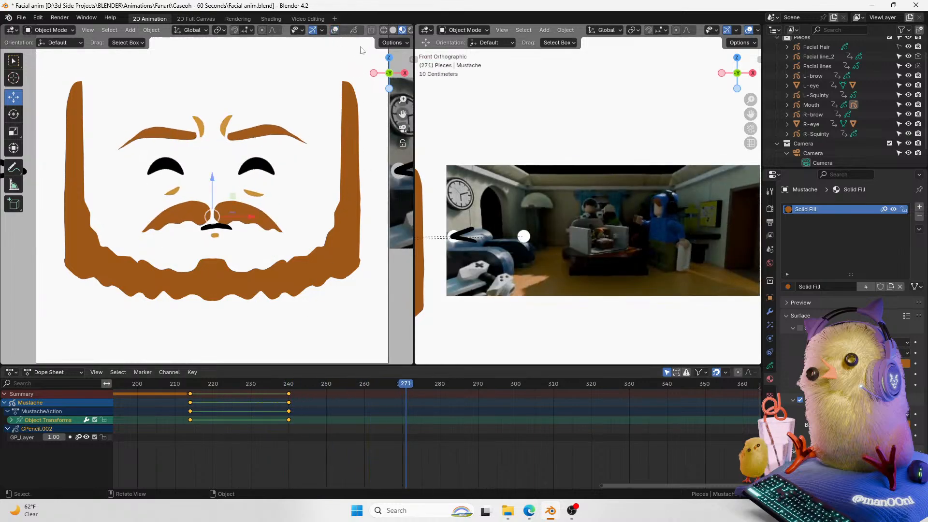
Step: Hide the viewport overlays and zoom in on the face
click(338, 40)
click(334, 30)
mouse_move(402, 387)
mouse_down()
mouse_move(304, 377)
mouse_move(363, 390)
mouse_move(413, 387)
mouse_move(402, 387)
mouse_up()
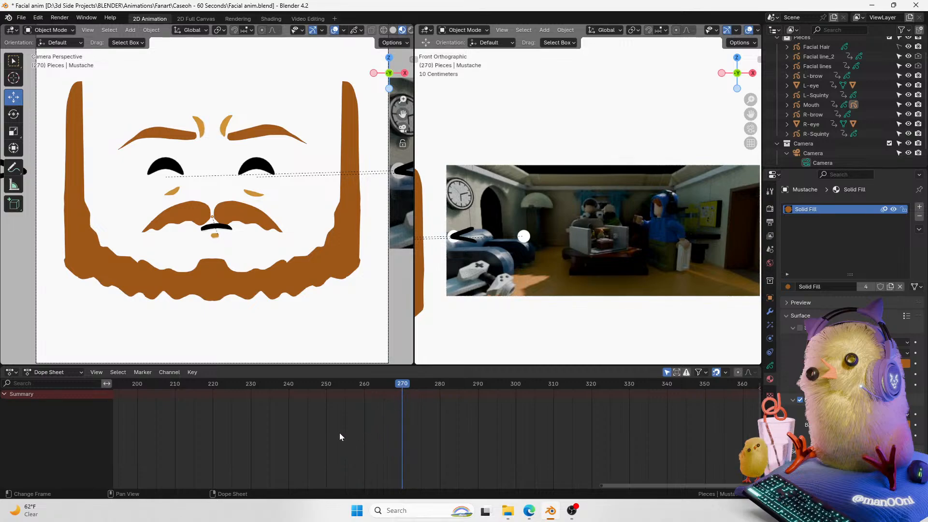
scroll(313, 244, up, 2)
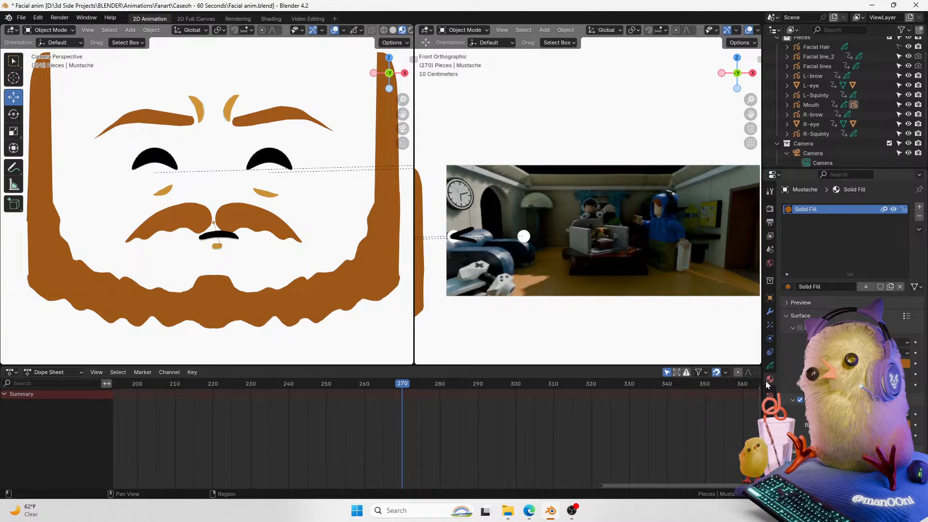
Step: Add a new Grease Pencil Stroke object and rename it Talking mouth
click(770, 364)
click(770, 314)
click(770, 366)
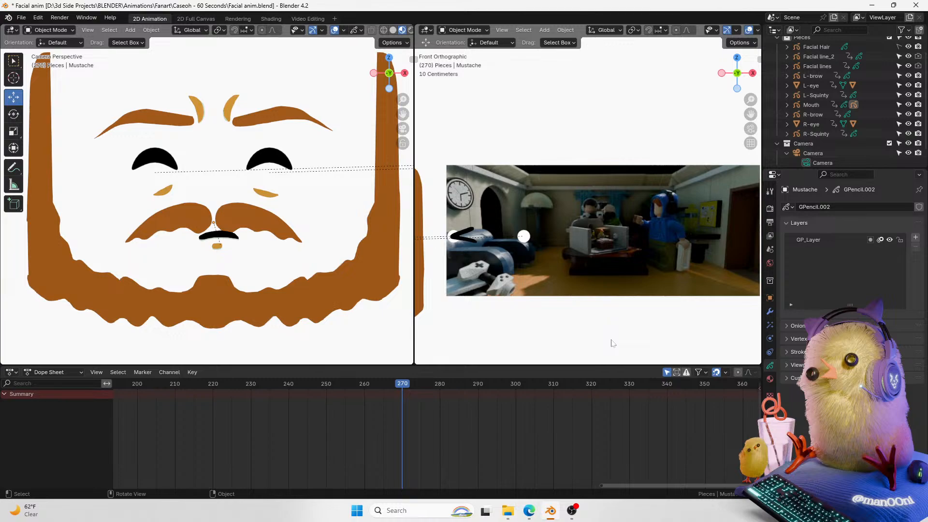
scroll(812, 72, up, 2)
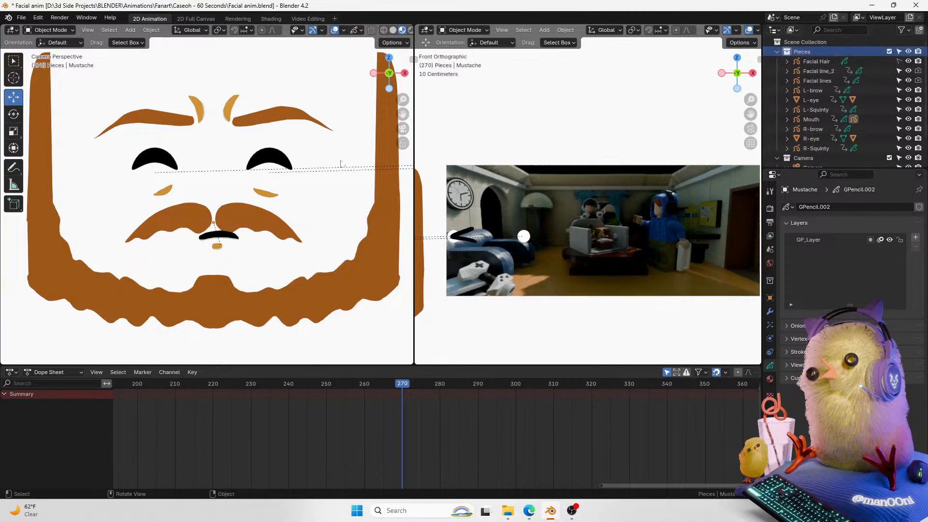
drag(400, 111, 414, 98)
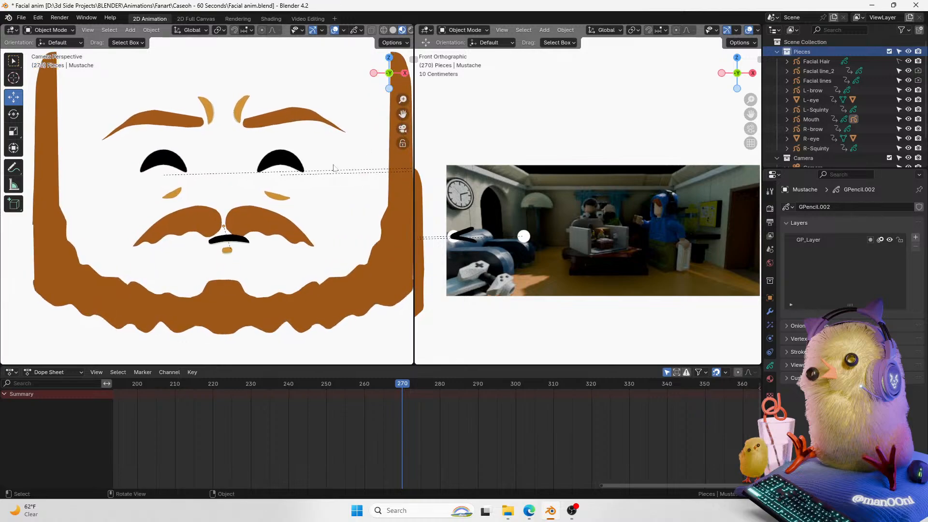
key(shift+a)
mouse_move(290, 138)
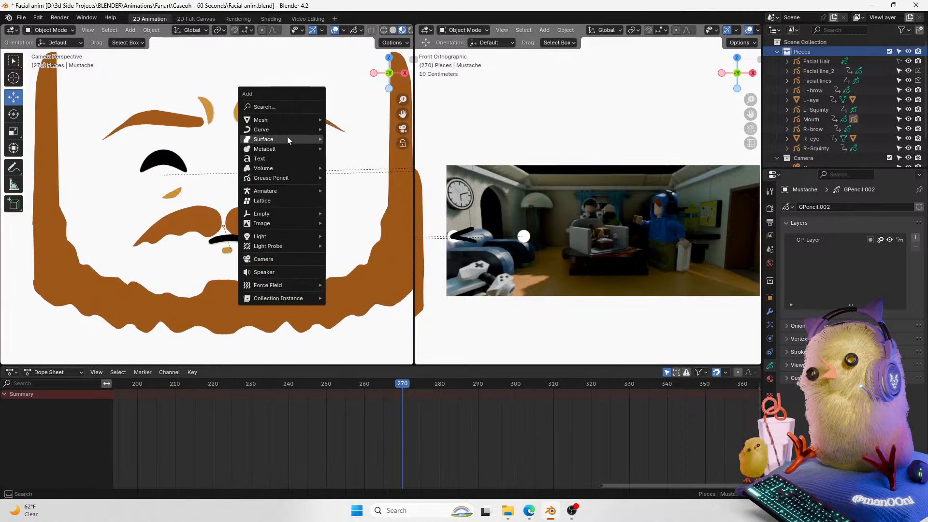
mouse_move(274, 178)
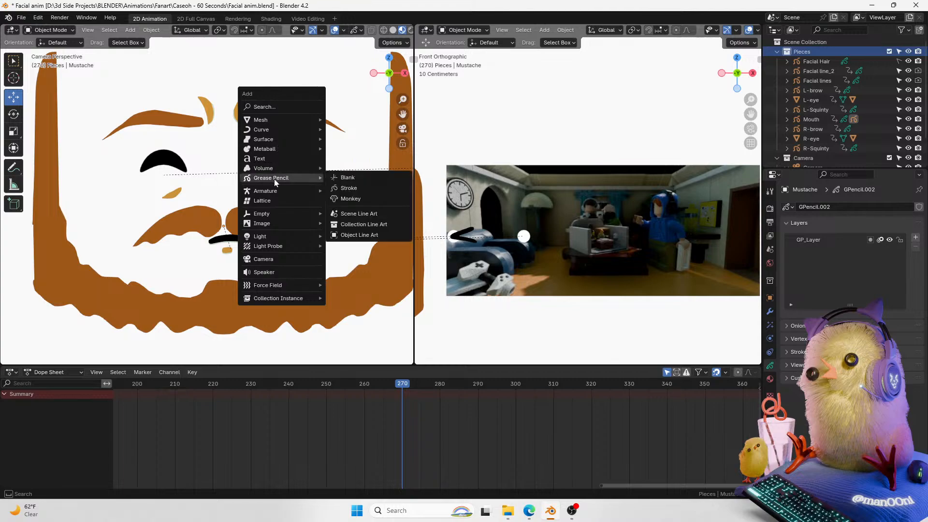
click(355, 188)
double_click(813, 90)
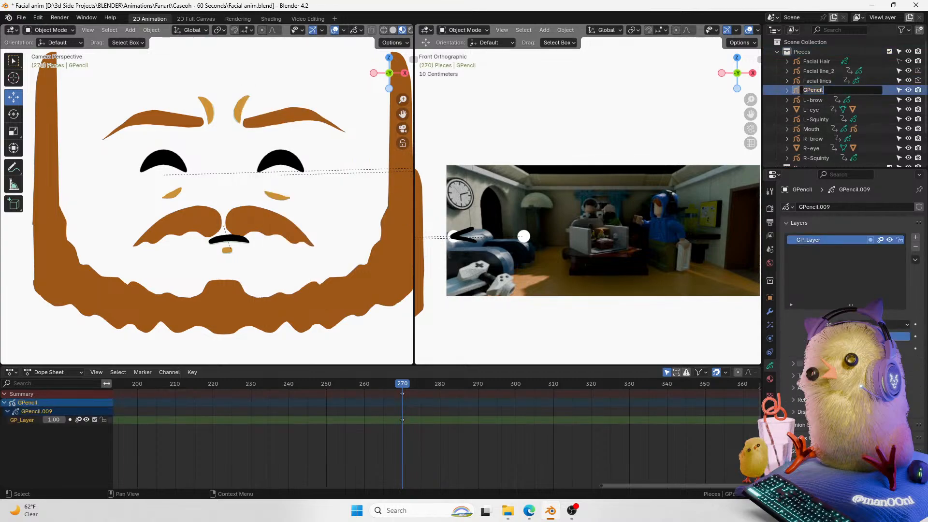
text(Talking mouth)
key(Return)
Step: Rename the Mouth object to Silent mouth
scroll(924, 116, down, 2)
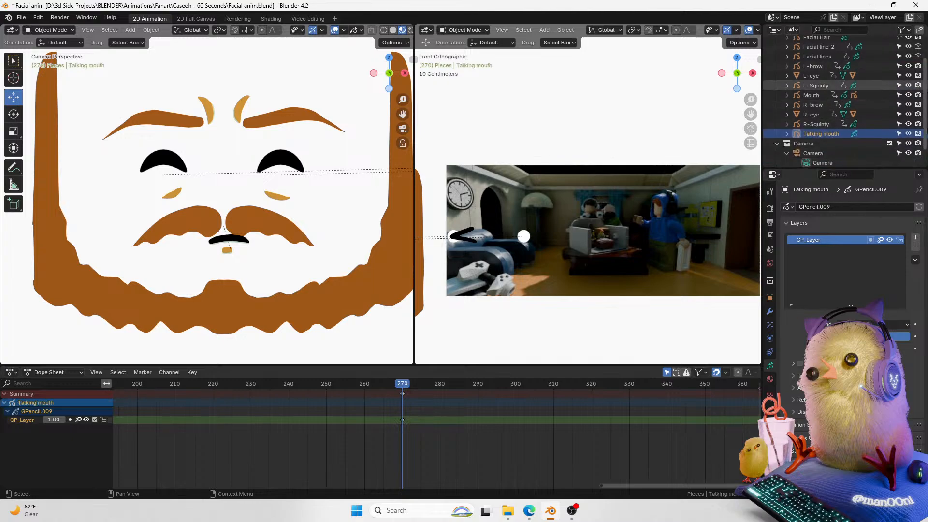
click(242, 236)
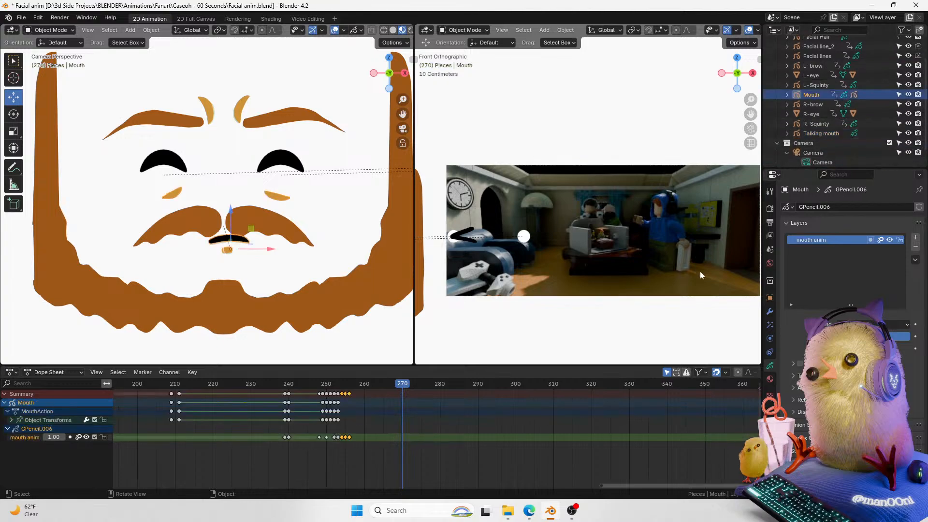
double_click(811, 96)
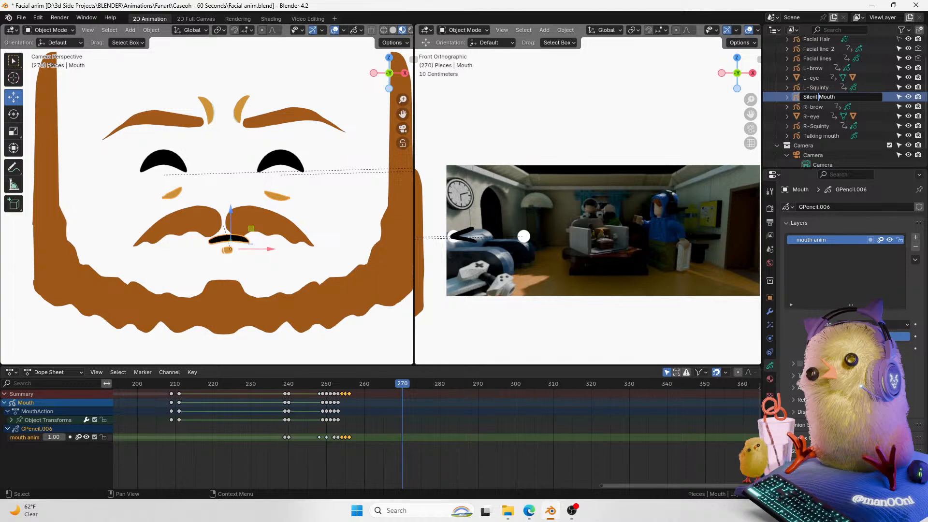
text(Silent mouth)
key(Return)
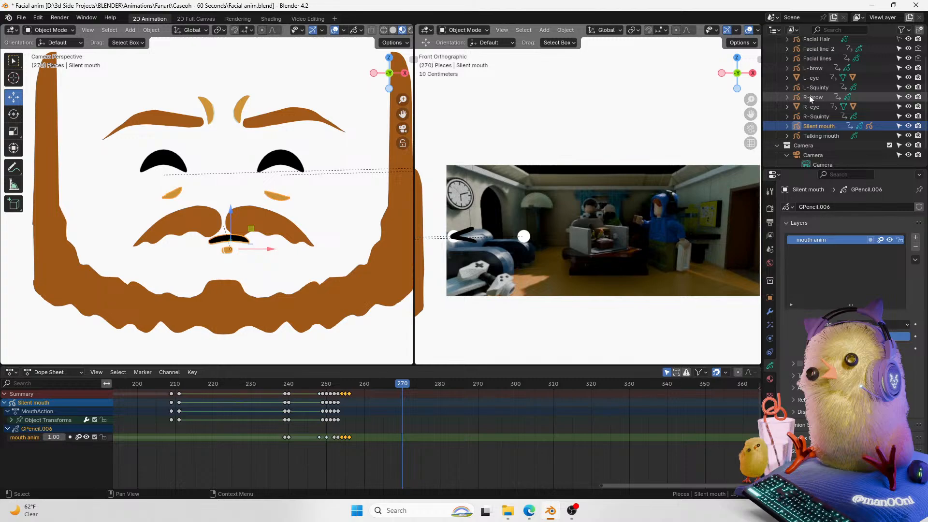
Step: Reframe both viewports on the face and reference footage, then save the file
mouse_move(750, 100)
mouse_down()
mouse_move(751, 115)
mouse_move(772, 73)
mouse_move(743, 114)
mouse_up()
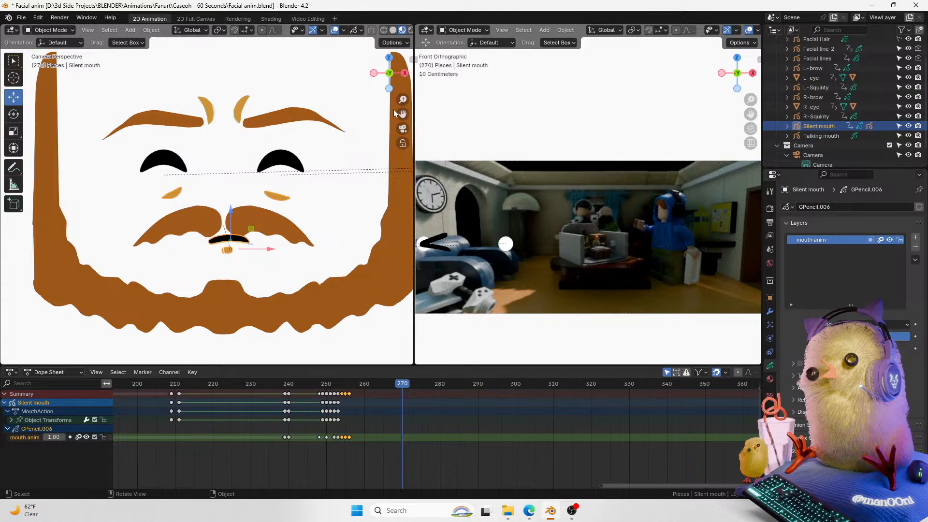
drag(401, 114, 410, 96)
key(ctrl+s)
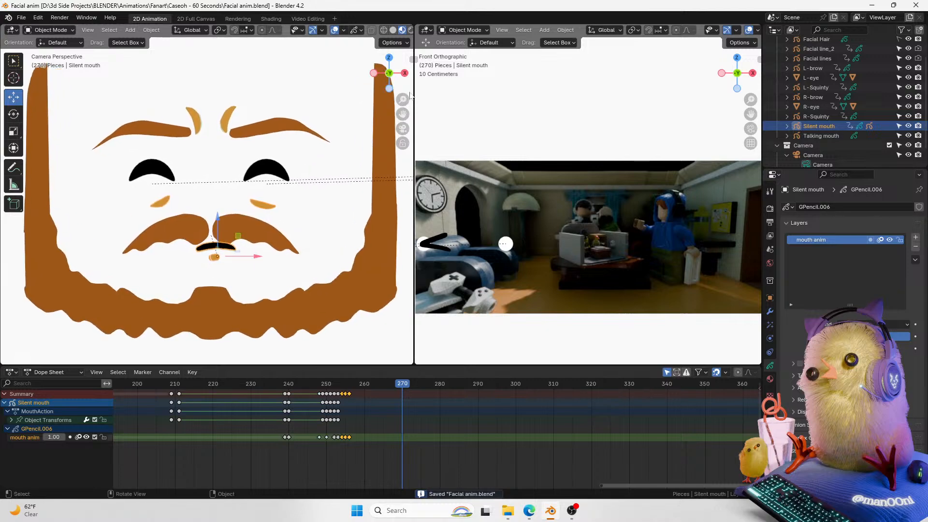
Step: Play back the animation from about frame 238 and save the file
drag(606, 485, 633, 486)
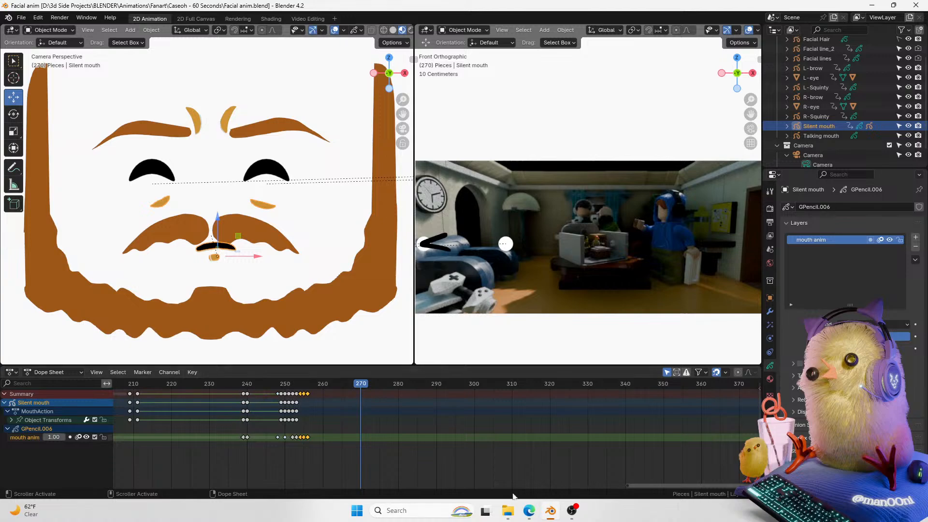
mouse_move(654, 485)
mouse_down()
mouse_move(632, 487)
mouse_move(662, 485)
mouse_up()
drag(338, 384, 234, 397)
key(space)
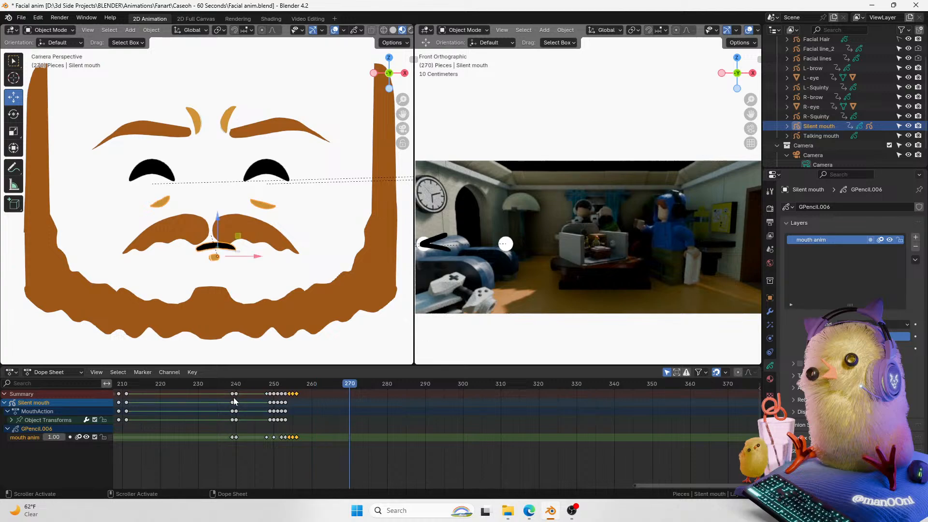
key(ctrl+s)
click(207, 386)
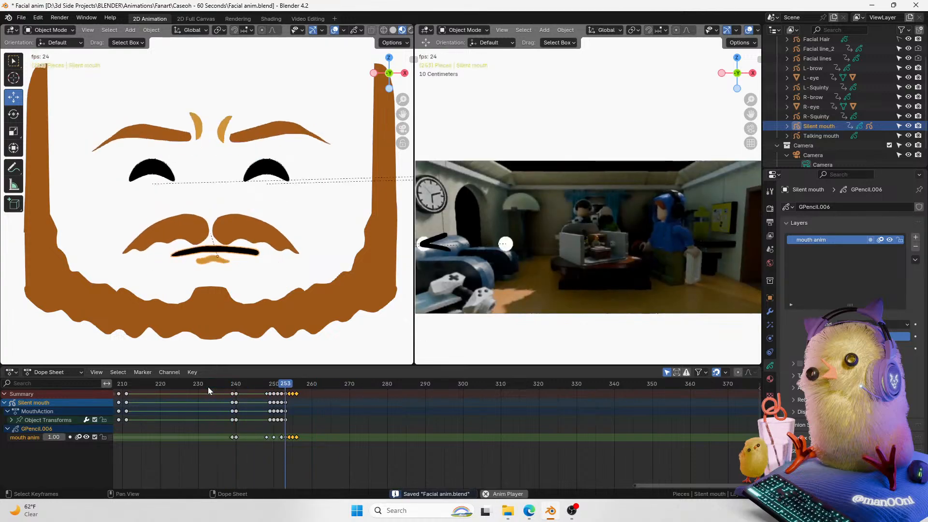
key(space)
Step: At frame 252, enter Edit Mode on the mouth, select its whole stroke and copy it
drag(266, 387, 288, 389)
drag(403, 100, 424, 87)
key(Left)
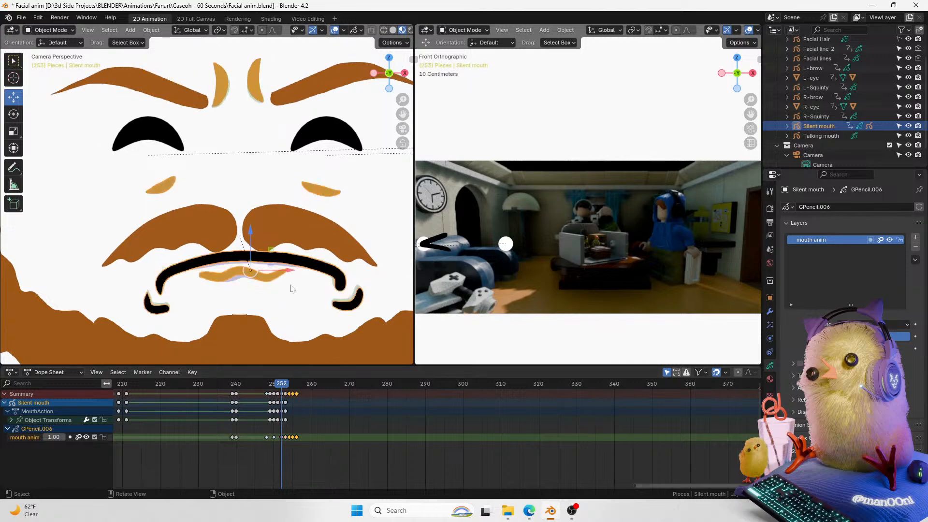
key(ctrl+Tab)
click(382, 205)
drag(359, 174, 241, 205)
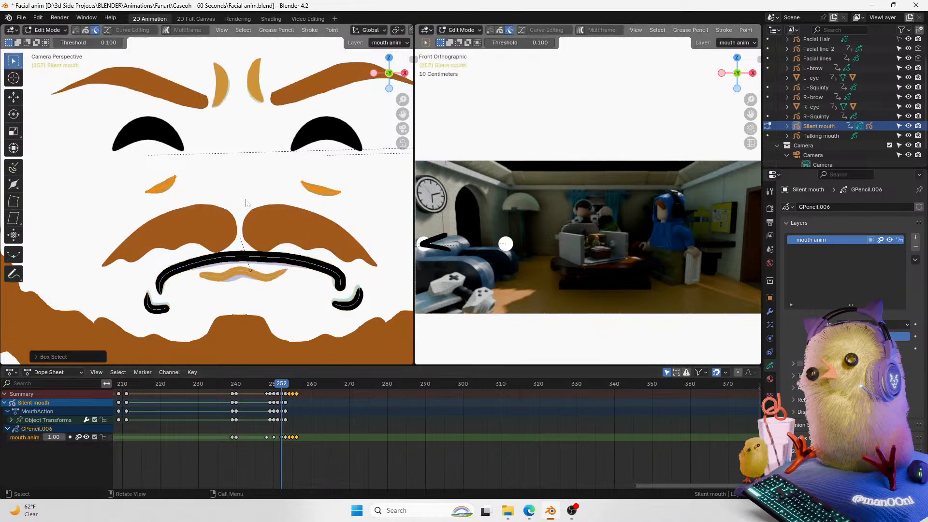
right_click(239, 181)
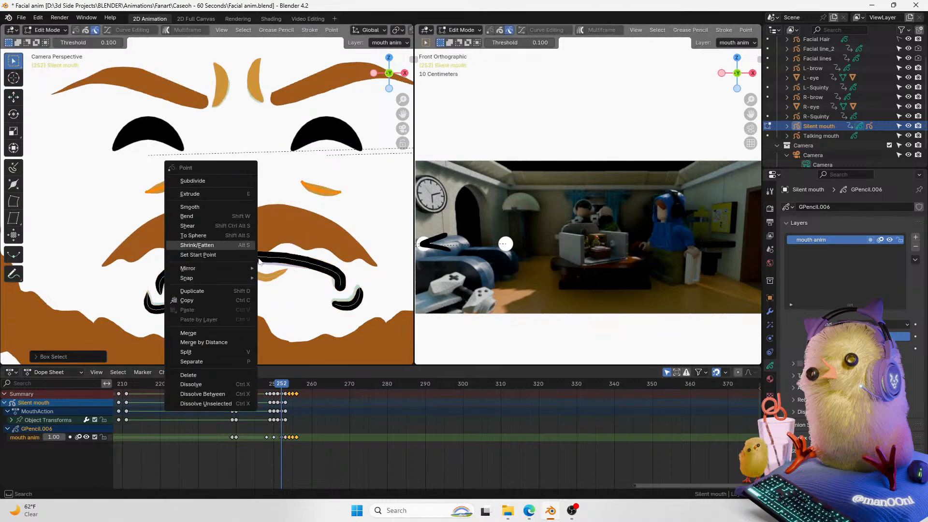
click(207, 301)
Step: Step between frames 250 and 253, copy the mouth stroke at frame 253, and return to Object Mode
key(Left)
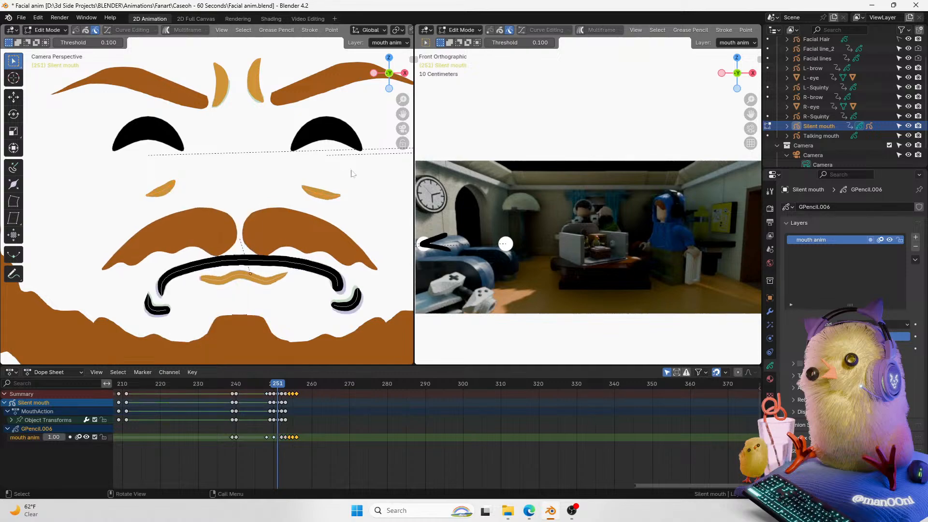
key(Left)
key(Right)
key(Right)
key(Right)
key(Right)
key(Left)
right_click(309, 178)
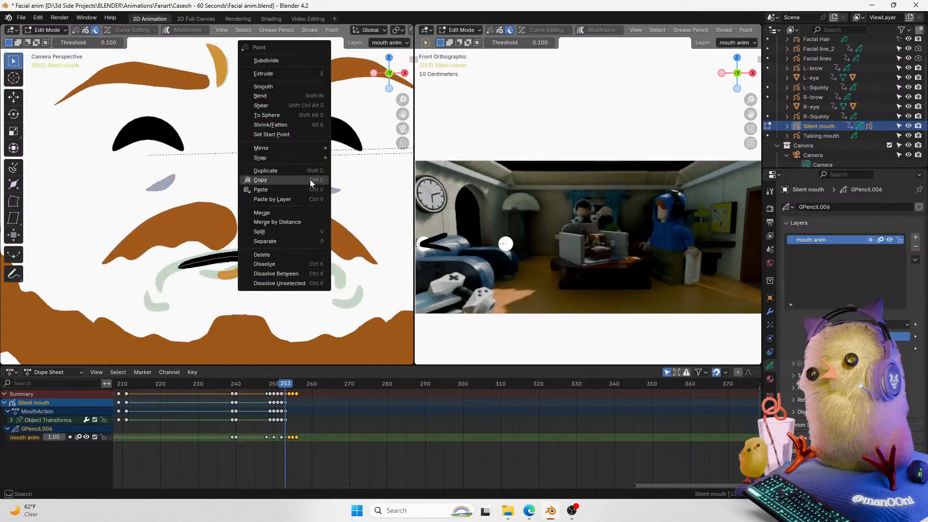
click(284, 180)
key(Tab)
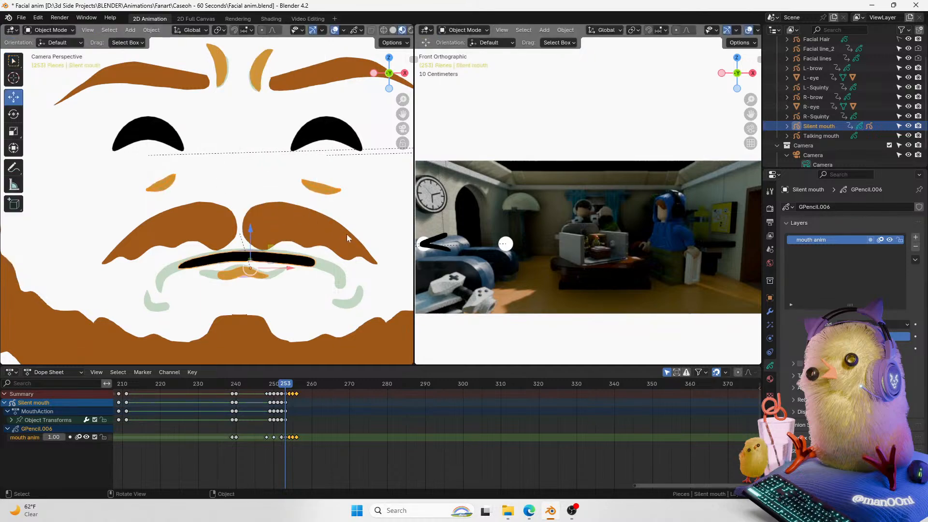
Step: Show the viewport overlays again and play the animation from frame 250
key(Left)
key(Left)
key(Left)
scroll(369, 125, down, 2)
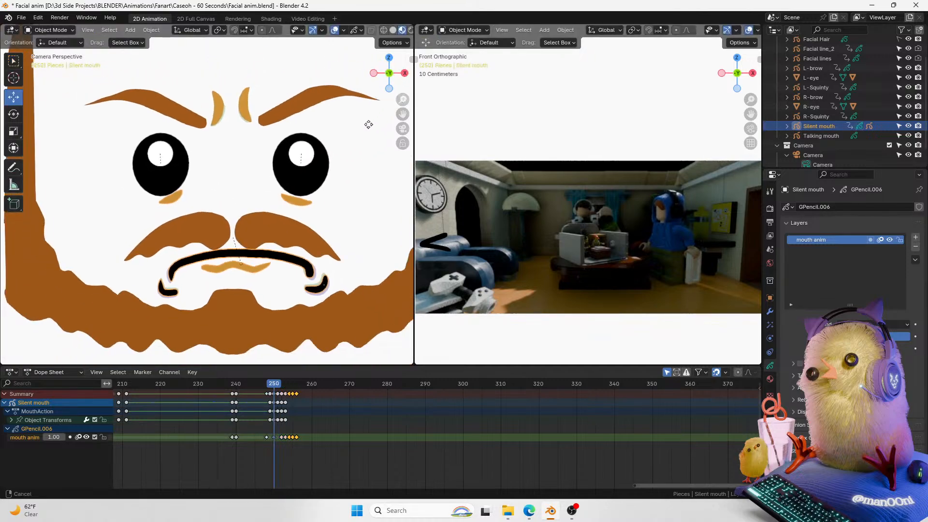
click(334, 31)
key(space)
key(space)
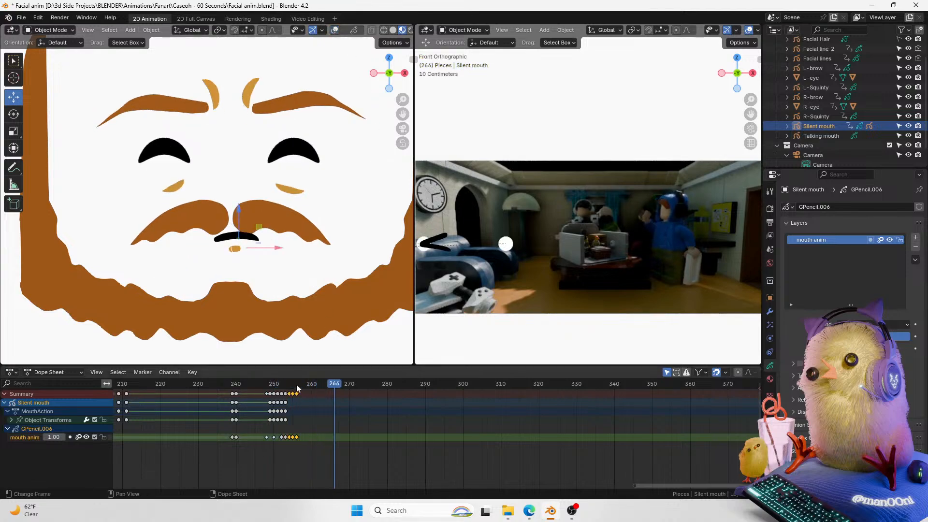
Step: Play back the animation from frame 245 and save the file
click(255, 383)
key(ctrl+s)
scroll(382, 136, down, 3)
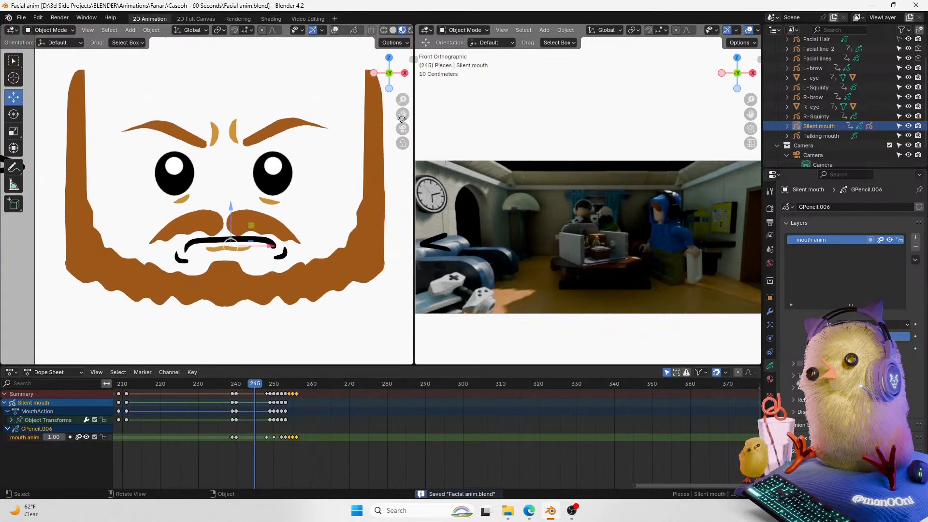
key(space)
mouse_move(403, 99)
mouse_down()
mouse_move(404, 116)
mouse_move(389, 110)
mouse_up()
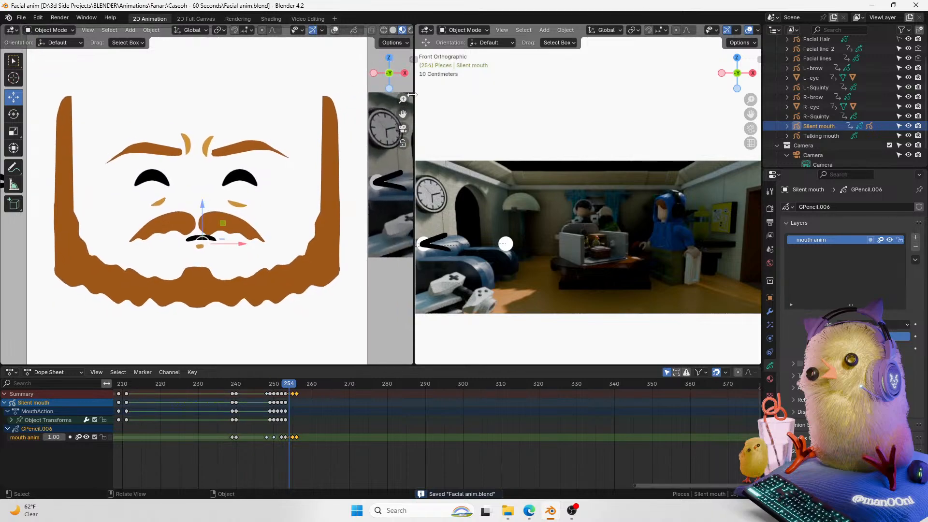
drag(403, 100, 399, 112)
key(ctrl+s)
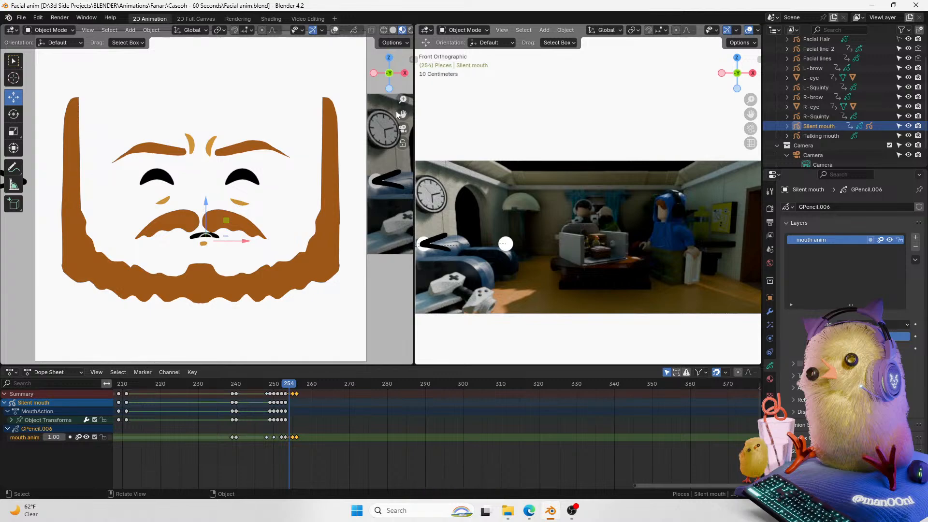
Step: Save again and play the animation from frame 252 until frame 268
mouse_move(403, 100)
mouse_down()
mouse_move(402, 107)
mouse_move(402, 95)
mouse_up()
key(ctrl+s)
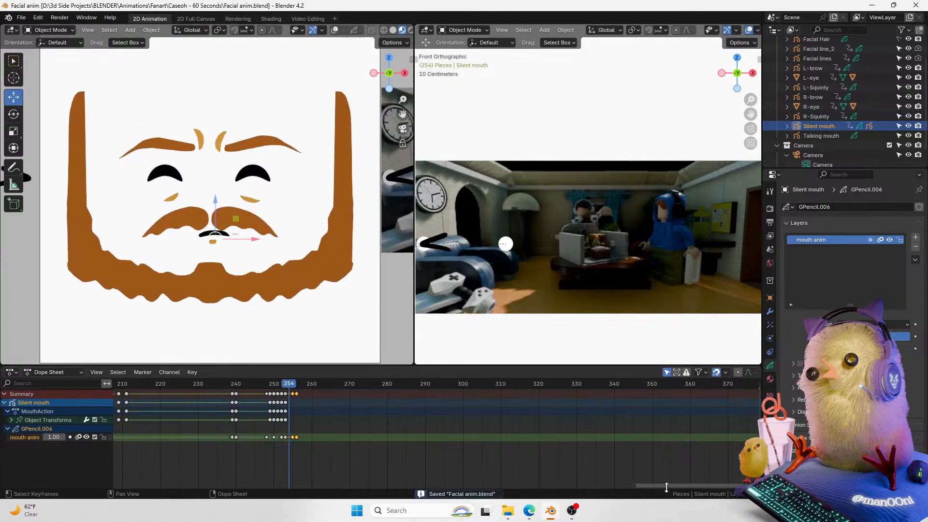
drag(667, 486, 660, 485)
click(260, 384)
key(space)
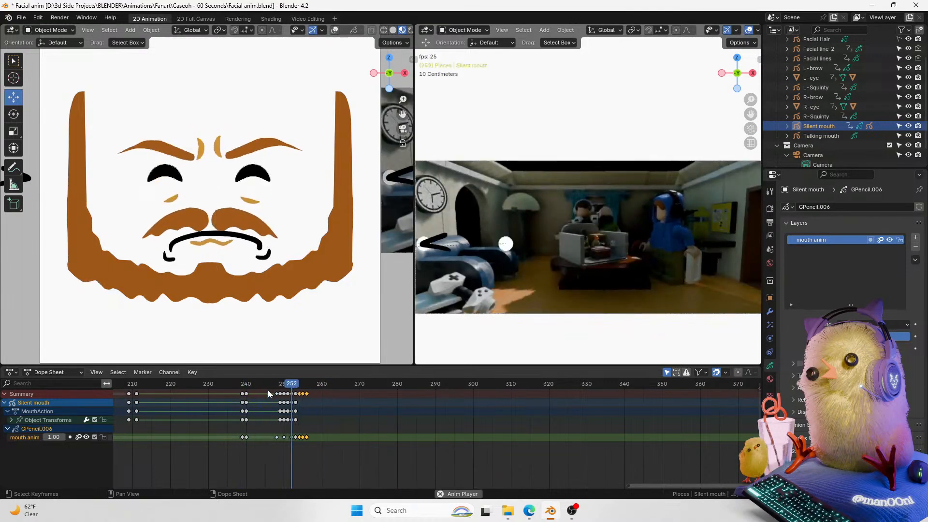
key(space)
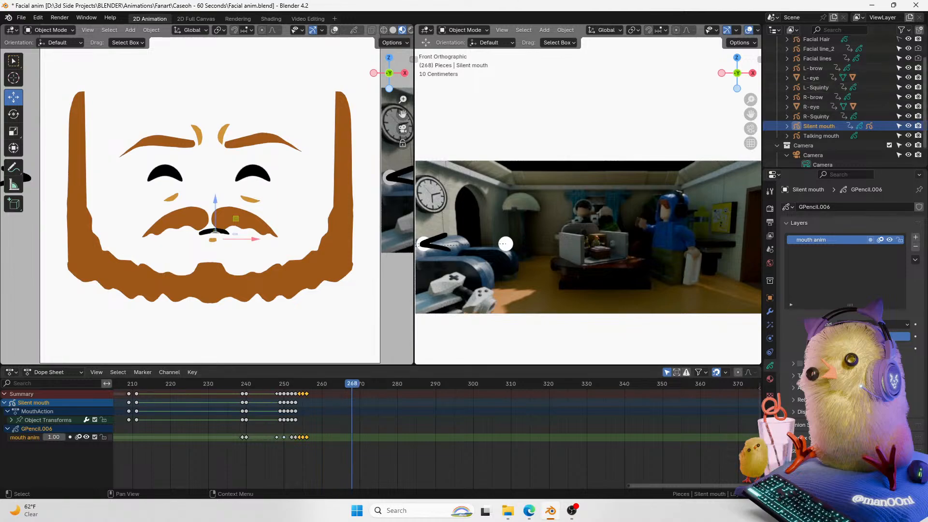
Step: Select the Talking mouth object and go to frame 270
scroll(918, 121, up, 2)
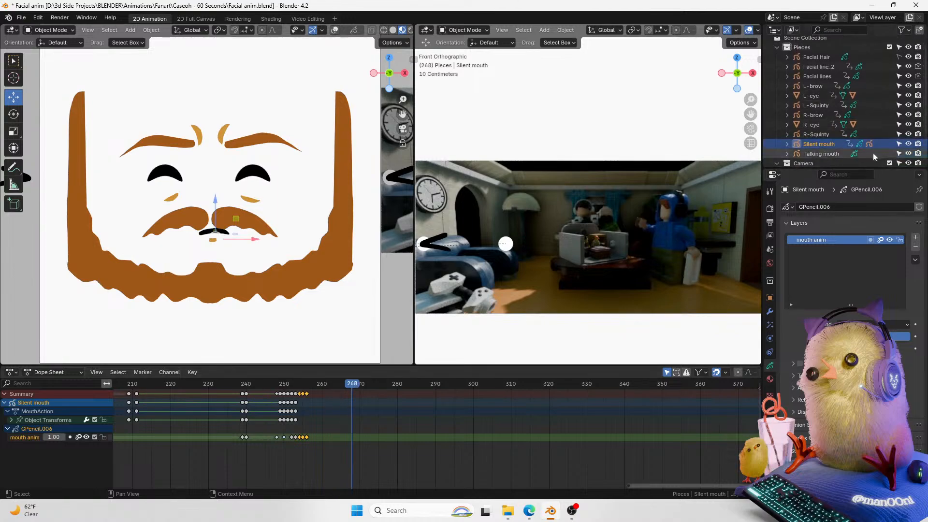
click(840, 153)
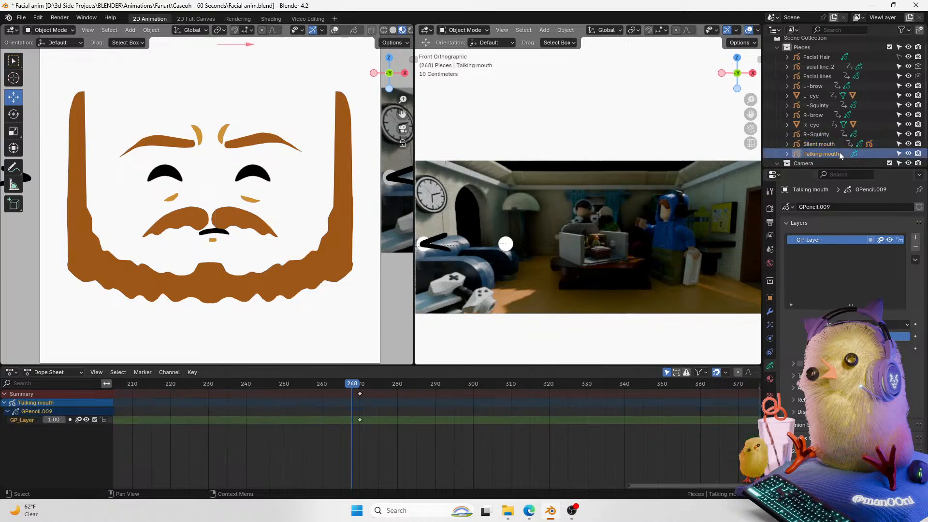
click(359, 383)
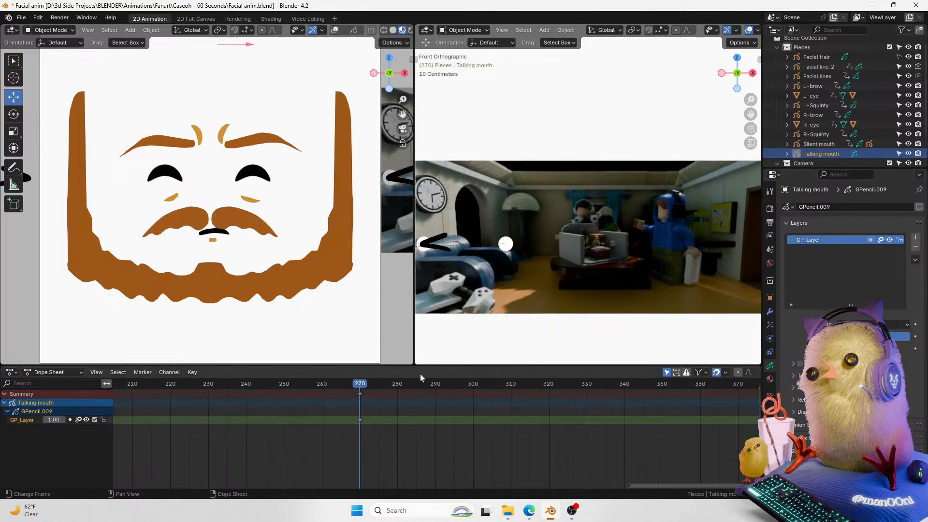
drag(402, 99, 410, 83)
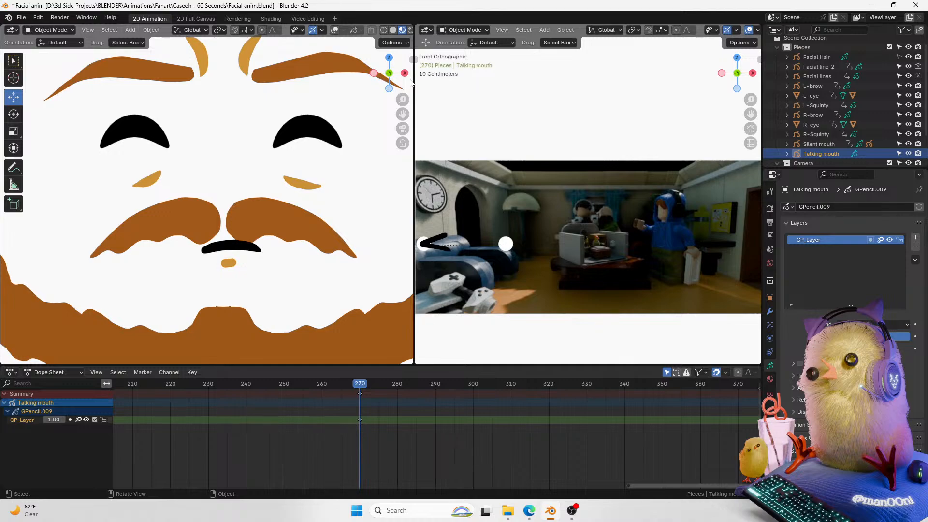
scroll(408, 92, up, 2)
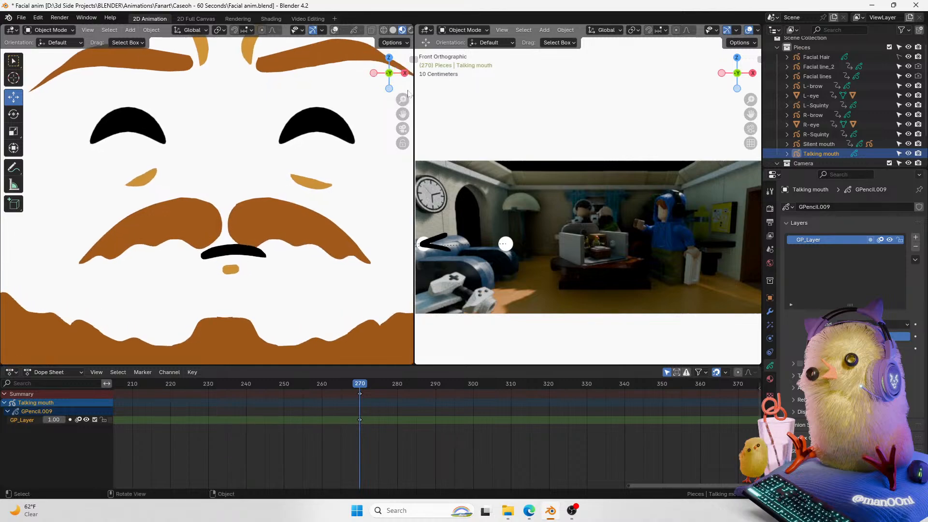
scroll(406, 92, up, 1)
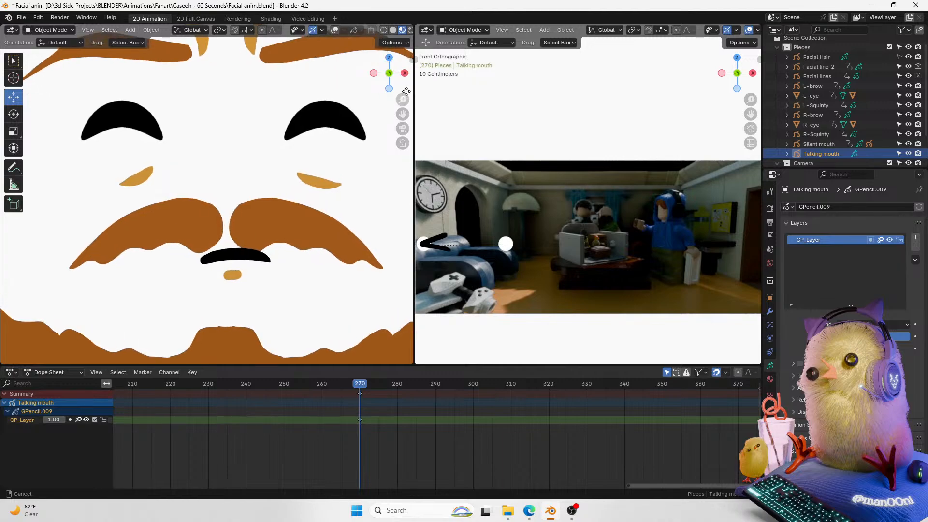
scroll(393, 111, down, 3)
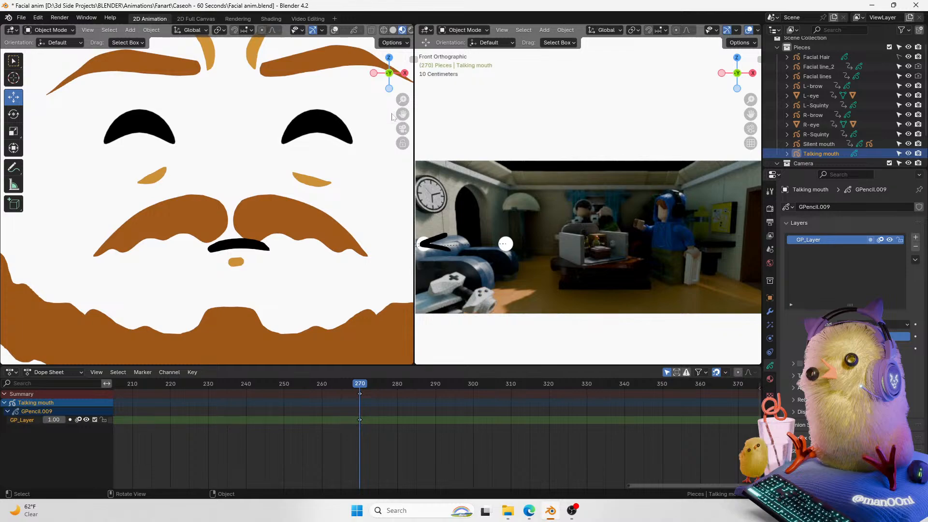
middle_drag(399, 100, 416, 104)
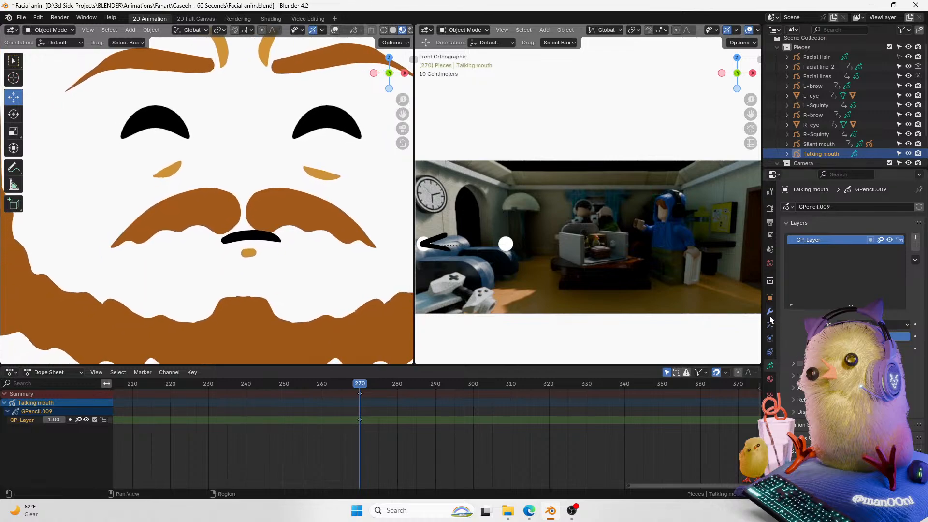
Step: Rename the Talking mouth's GP_Layer to Mouth base and add a new layer named Tongue
double_click(819, 243)
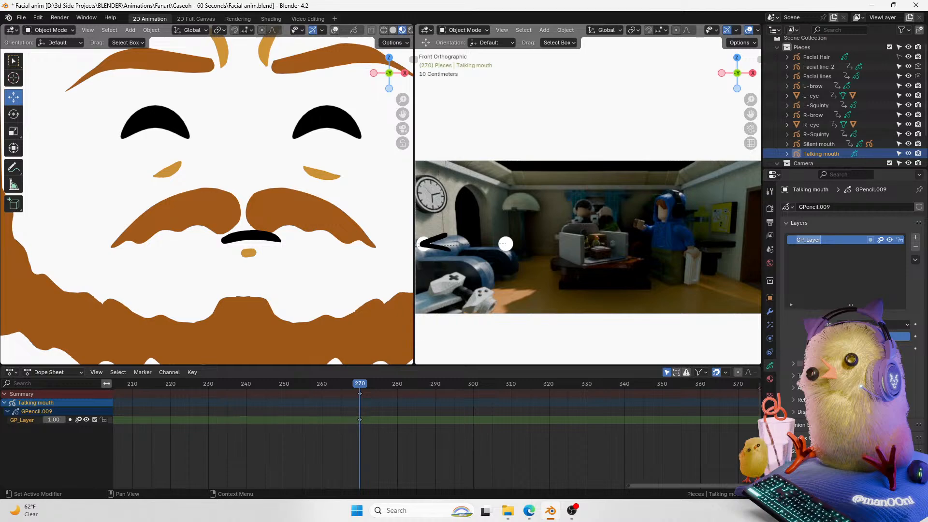
text(Mouth base)
key(Return)
click(915, 237)
double_click(816, 240)
text(Tongue)
key(Return)
Step: Add a third layer named Teeth to the Talking mouth
click(915, 236)
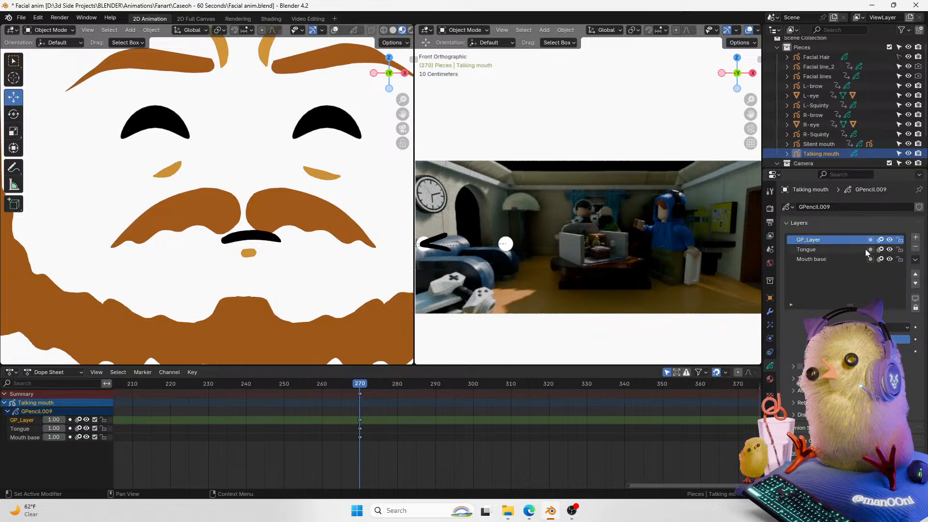
double_click(816, 240)
text(Teeth)
Step: Lock the Teeth and Tongue layers and make Mouth base the active layer
drag(899, 239, 899, 249)
double_click(812, 260)
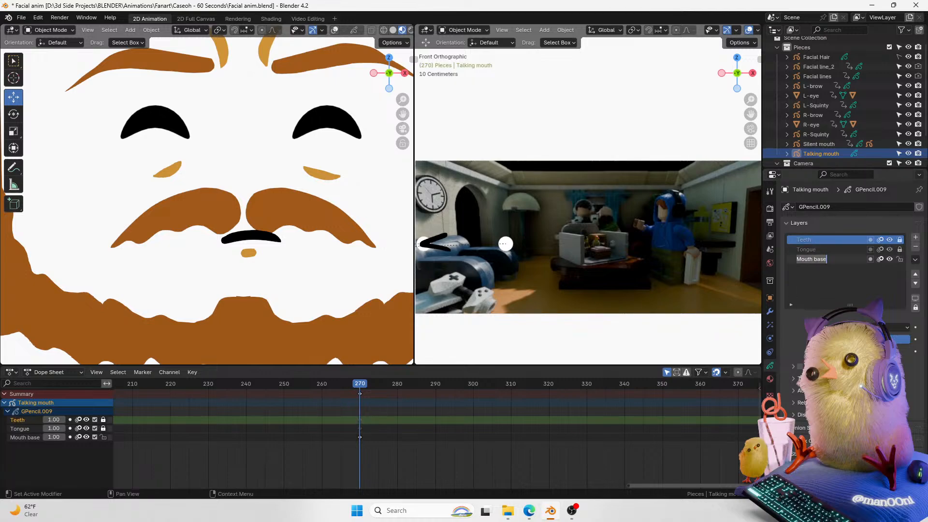
click(811, 287)
click(825, 261)
Step: Switch the Talking mouth object into Draw Mode
mouse_move(652, 485)
mouse_down()
mouse_move(632, 488)
mouse_move(641, 487)
mouse_up()
drag(401, 114, 6, 198)
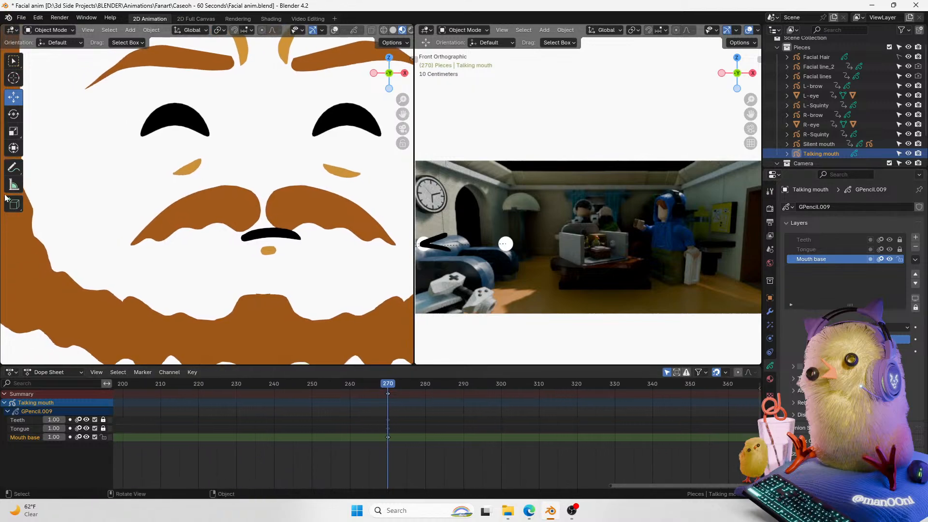
key(ctrl+Tab)
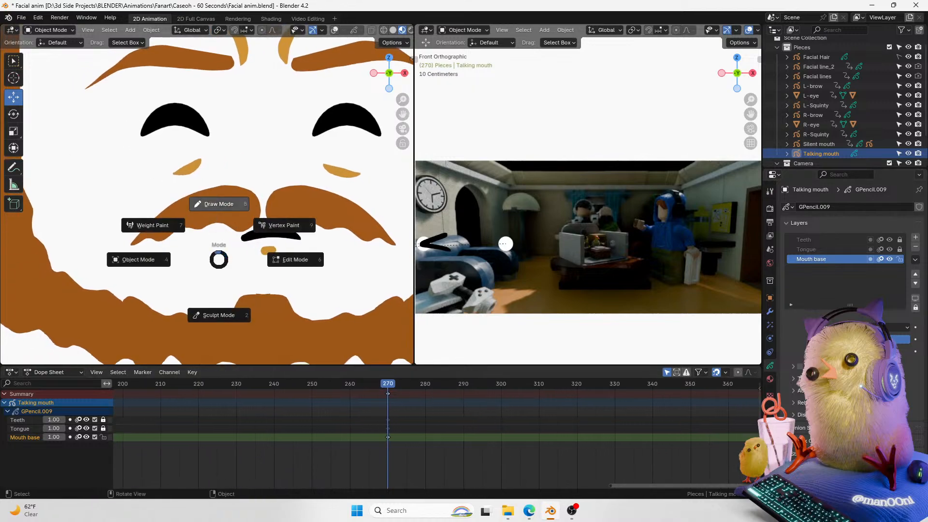
click(217, 204)
drag(402, 114, 391, 114)
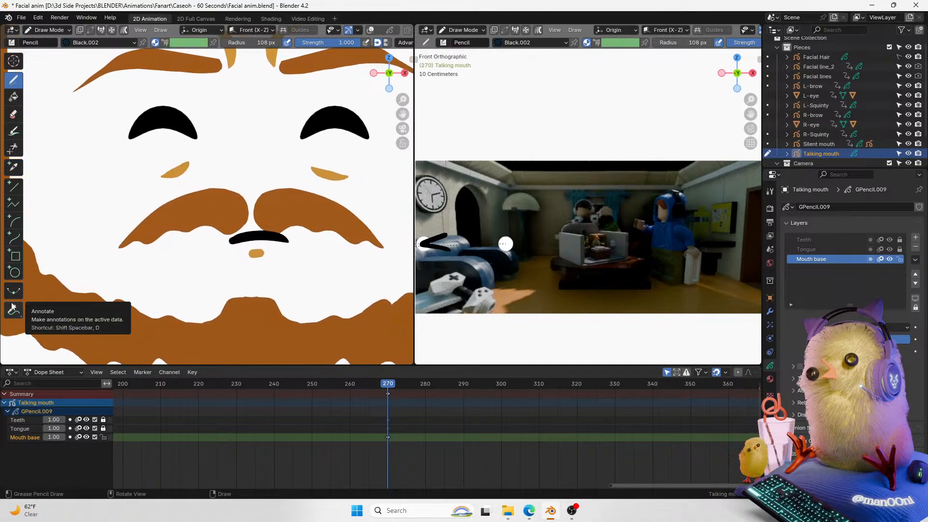
Step: Assign the existing Black material to the Talking mouth's material slot
click(769, 379)
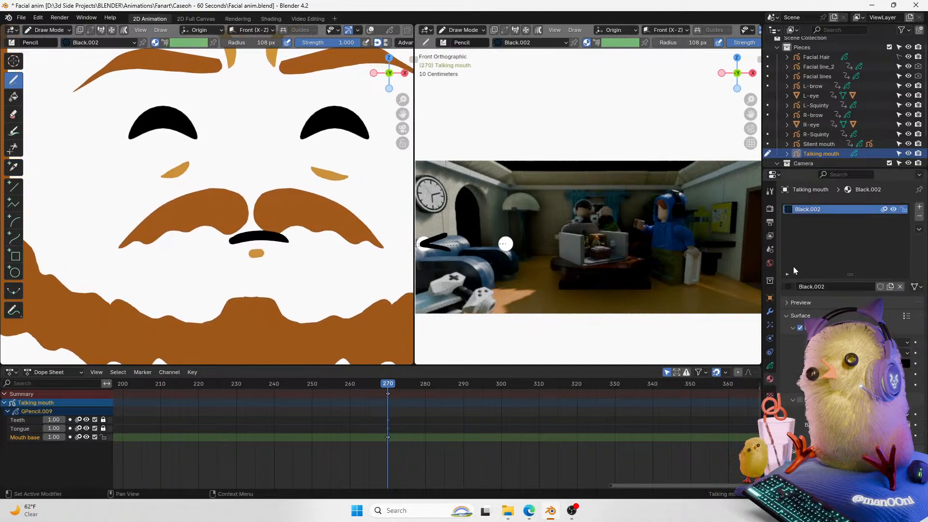
click(788, 286)
click(814, 306)
drag(750, 114, 768, 114)
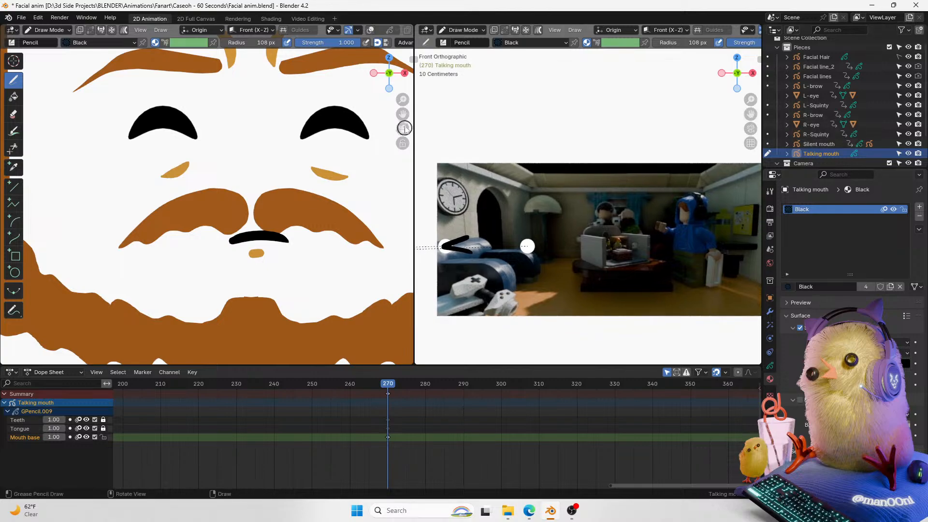
drag(405, 110, 400, 111)
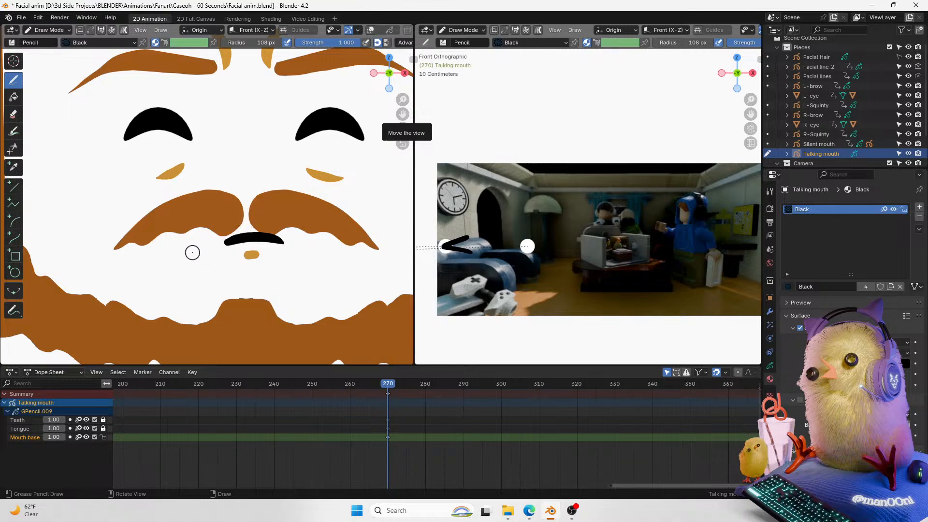
drag(403, 109, 398, 108)
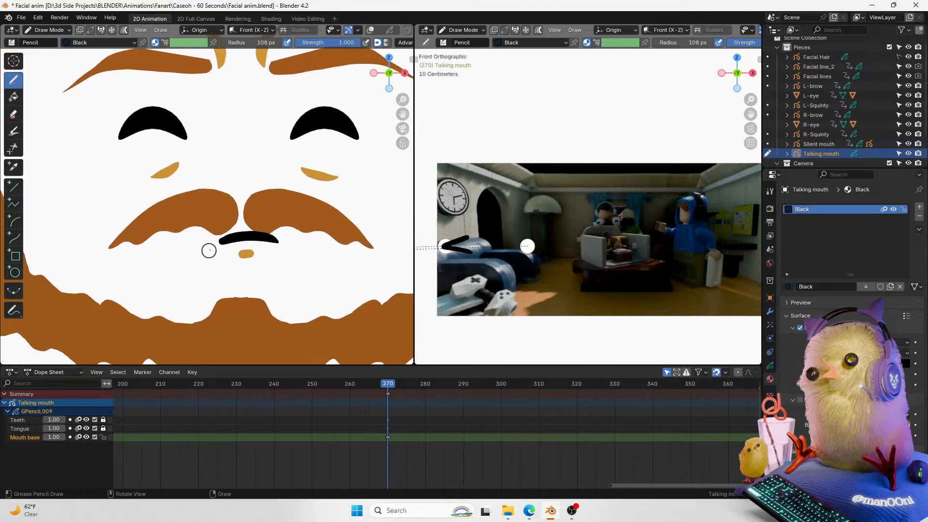
mouse_move(198, 257)
mouse_down()
mouse_move(208, 233)
mouse_move(290, 233)
mouse_move(244, 265)
mouse_move(201, 258)
mouse_move(252, 233)
mouse_move(322, 253)
mouse_move(256, 268)
mouse_up()
key(ctrl+z)
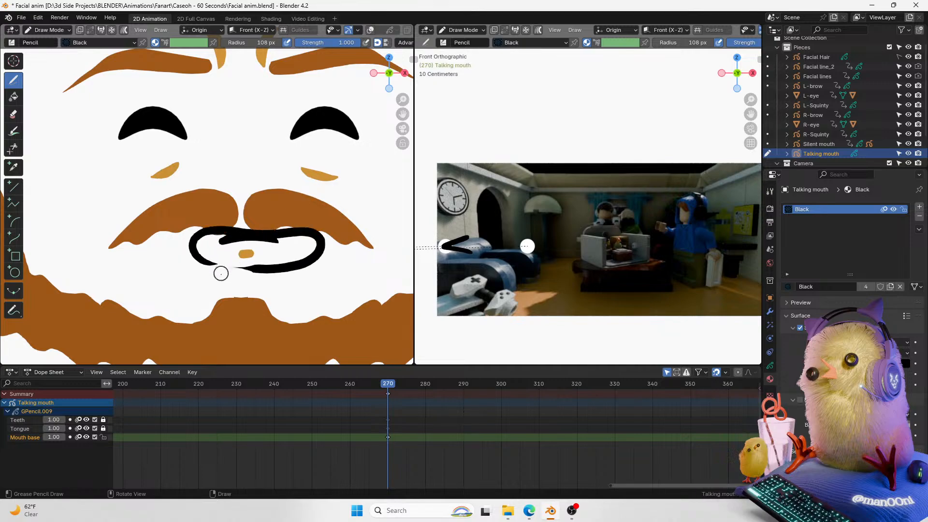
key(ctrl+z)
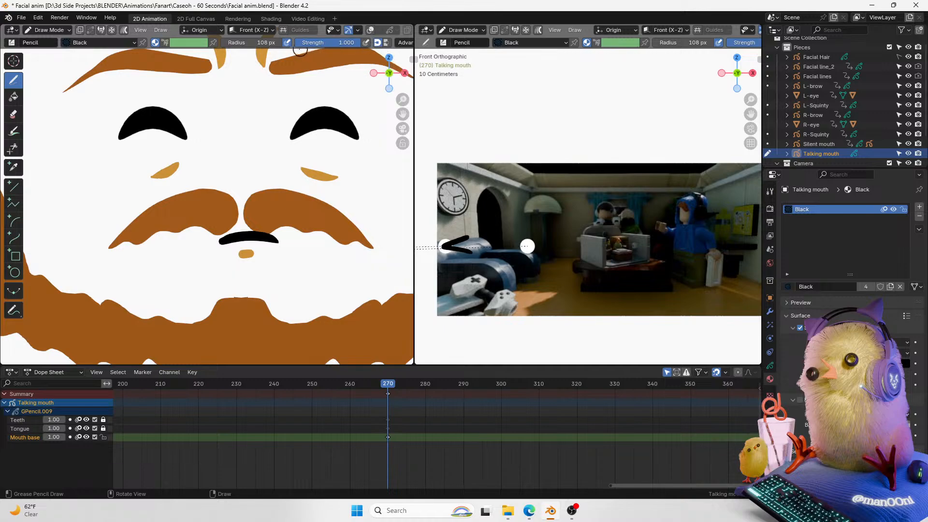
drag(217, 273, 239, 228)
key(ctrl+z)
Step: Set the brush radius to 67 px and draw a filled black open-mouth shape below the mustache
key(f)
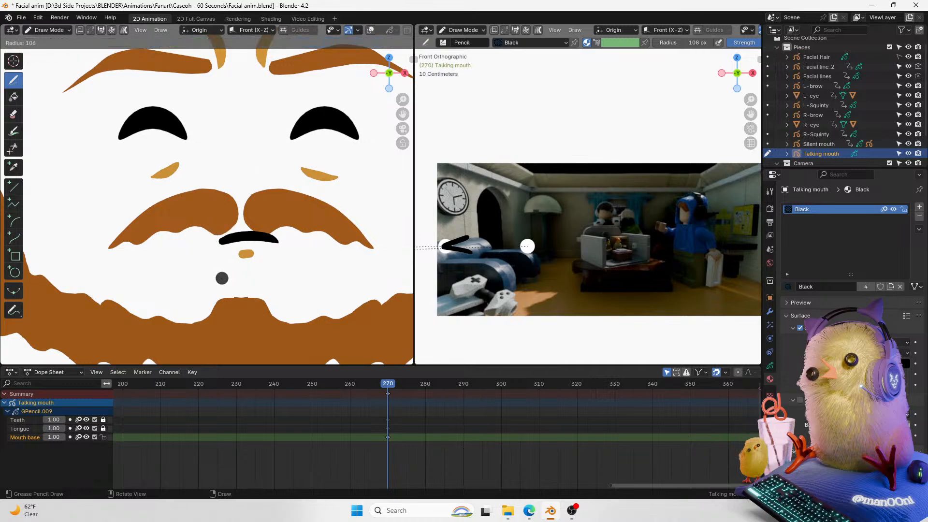
click(212, 288)
key(f)
click(242, 235)
mouse_move(199, 262)
mouse_down()
mouse_move(192, 249)
mouse_move(232, 237)
mouse_up()
key(ctrl+z)
mouse_move(208, 269)
mouse_down()
mouse_move(196, 272)
mouse_move(223, 238)
mouse_move(283, 262)
mouse_move(261, 238)
mouse_move(194, 264)
mouse_move(281, 266)
mouse_up()
key(ctrl+z)
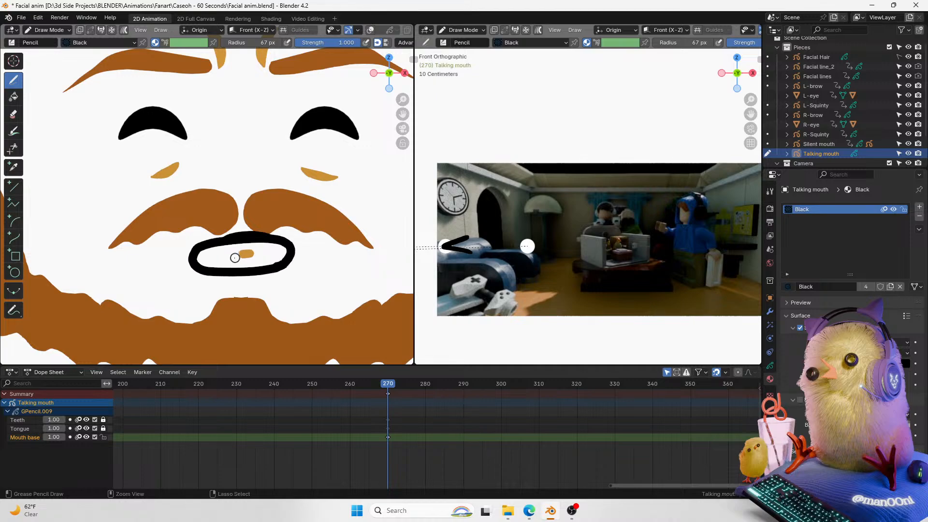
key(ctrl+z)
mouse_move(217, 242)
mouse_down()
mouse_move(186, 255)
mouse_move(269, 269)
mouse_move(279, 240)
mouse_move(203, 248)
mouse_up()
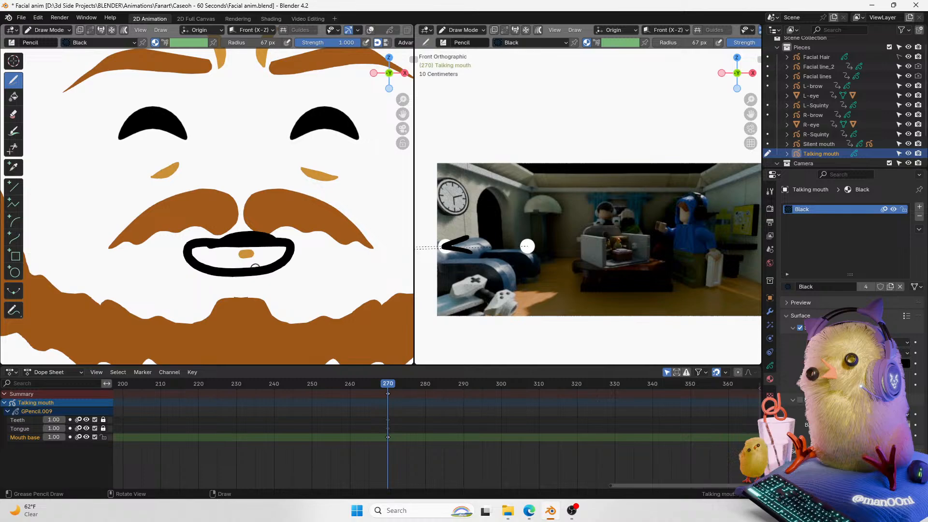
key(ctrl+z)
mouse_move(279, 240)
mouse_down()
mouse_move(211, 244)
mouse_move(251, 272)
mouse_move(292, 244)
mouse_move(220, 247)
mouse_move(212, 257)
mouse_move(288, 251)
mouse_move(205, 259)
mouse_move(280, 261)
mouse_move(230, 267)
mouse_up()
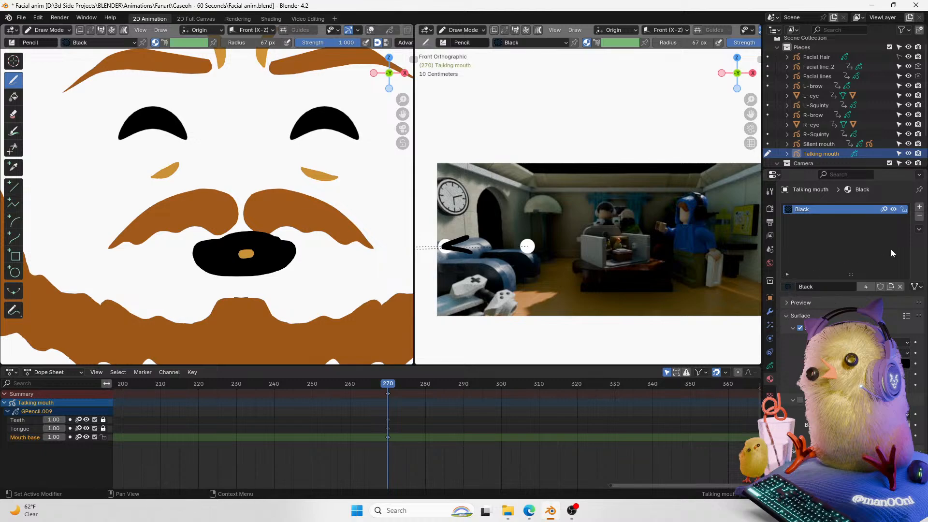
Step: Add a second material slot from a copy of Black, rename it White and set its colour to white
click(919, 207)
click(787, 286)
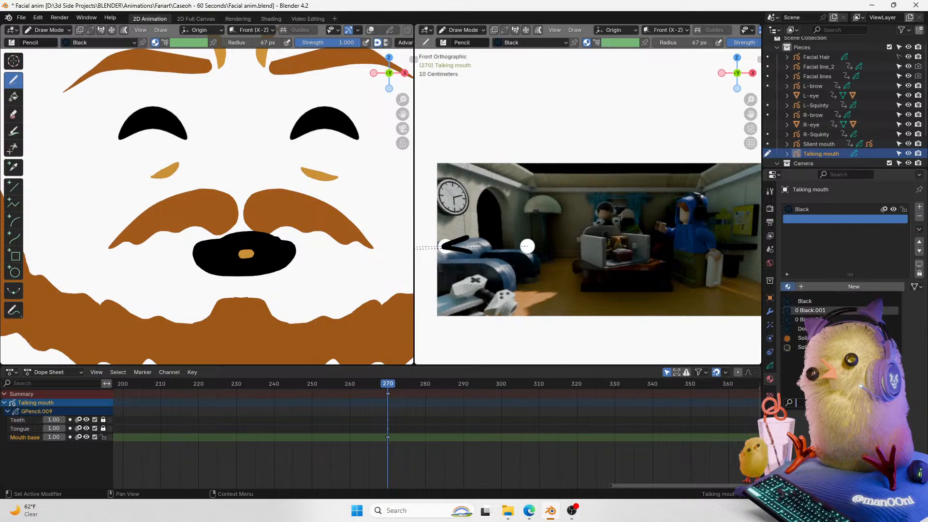
click(811, 310)
double_click(808, 219)
text(White)
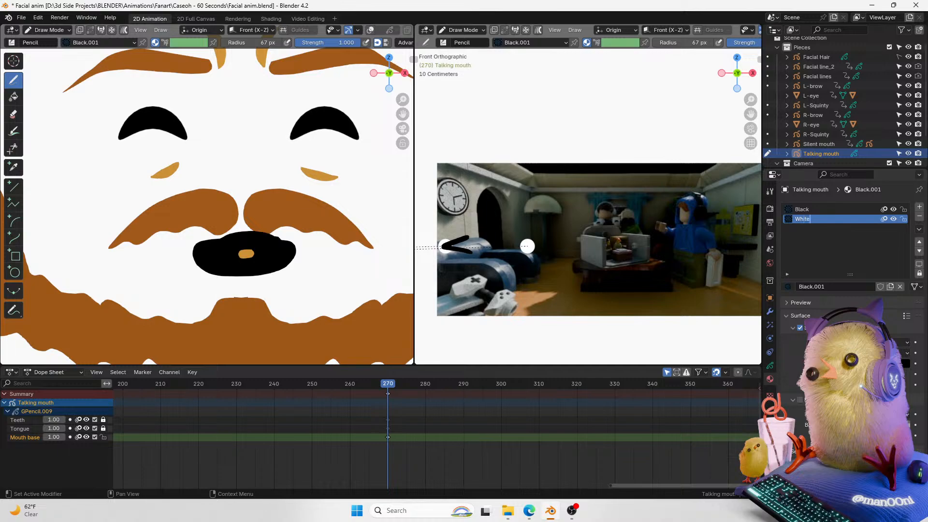
key(Return)
click(879, 425)
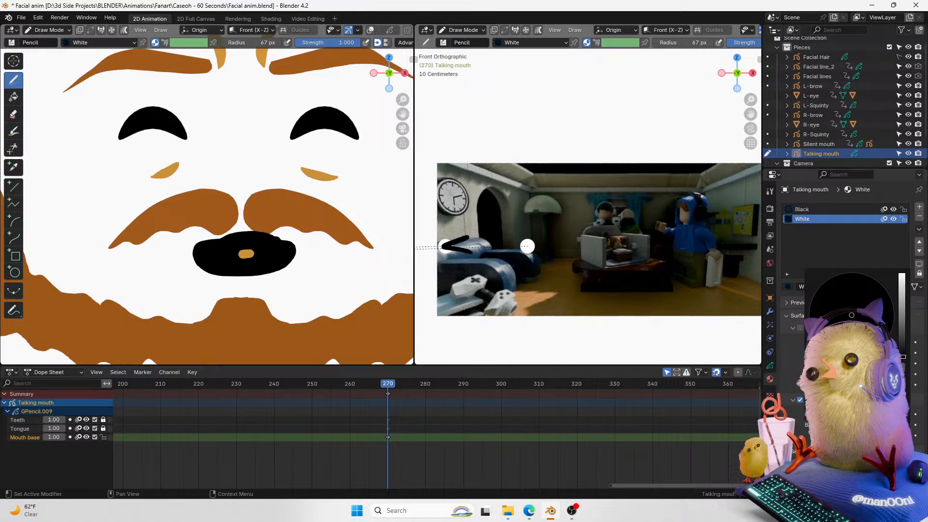
drag(902, 359, 901, 275)
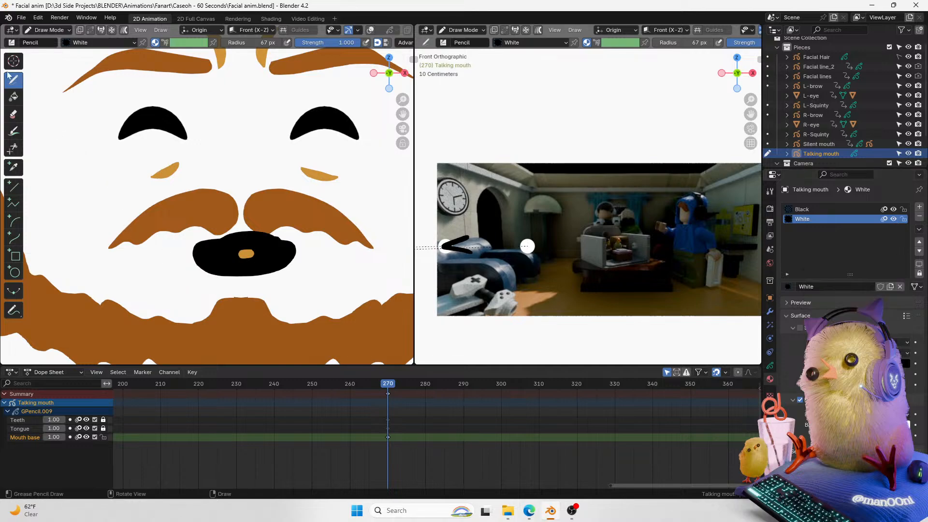
Step: Try drawing white teeth strokes across the mouth shape
mouse_move(215, 270)
mouse_down()
mouse_move(271, 270)
mouse_move(278, 279)
mouse_up()
key(ctrl+z)
mouse_move(196, 265)
mouse_down()
mouse_move(292, 261)
mouse_move(271, 281)
mouse_move(205, 283)
mouse_move(290, 264)
mouse_move(308, 282)
mouse_up()
key(ctrl+z)
key(ctrl+z)
mouse_move(189, 262)
mouse_down()
mouse_move(307, 263)
mouse_move(297, 277)
mouse_up()
key(ctrl+z)
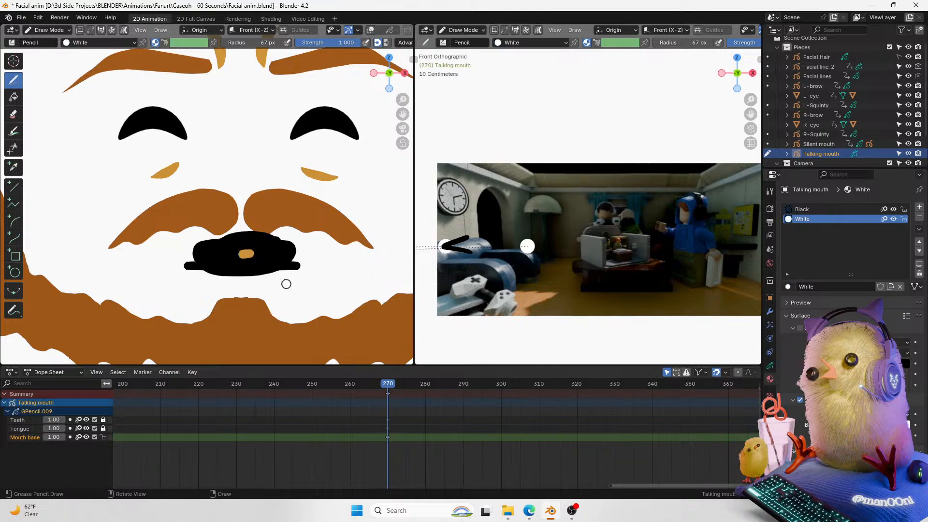
Step: Try drawing white teeth strokes across the mouth shape and undo them
key(ctrl+z)
drag(189, 263, 189, 303)
key(ctrl+z)
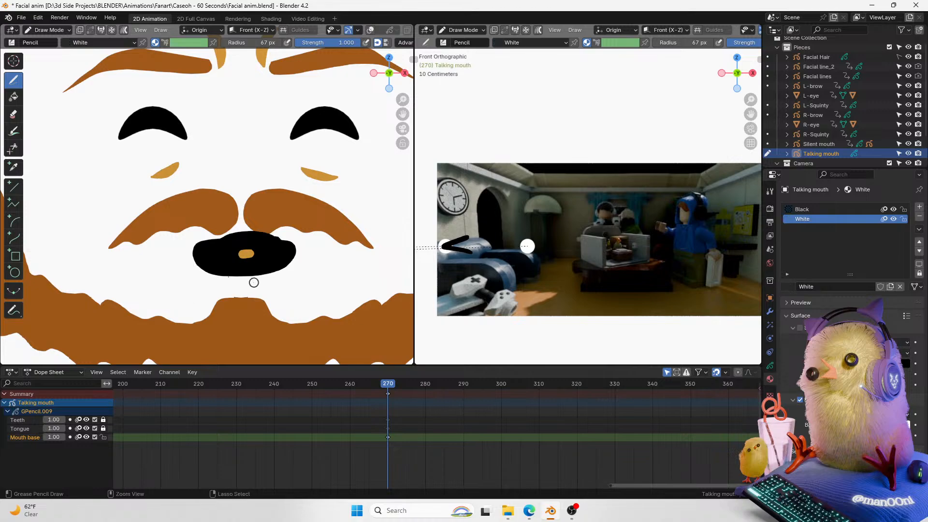
mouse_move(190, 264)
mouse_down()
mouse_move(291, 285)
mouse_move(196, 288)
mouse_move(191, 279)
mouse_move(242, 250)
mouse_move(295, 242)
mouse_move(176, 243)
mouse_move(226, 249)
mouse_move(267, 241)
mouse_move(172, 240)
mouse_up()
key(ctrl+z)
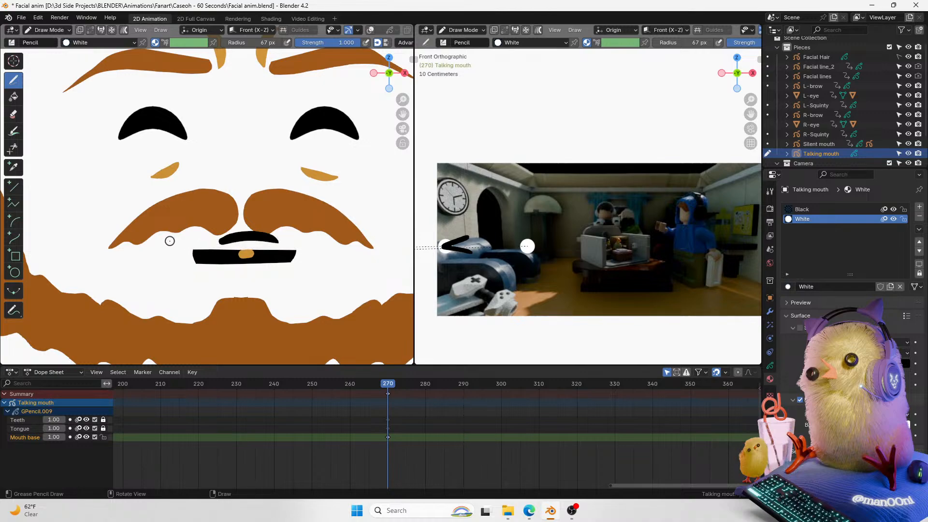
click(802, 209)
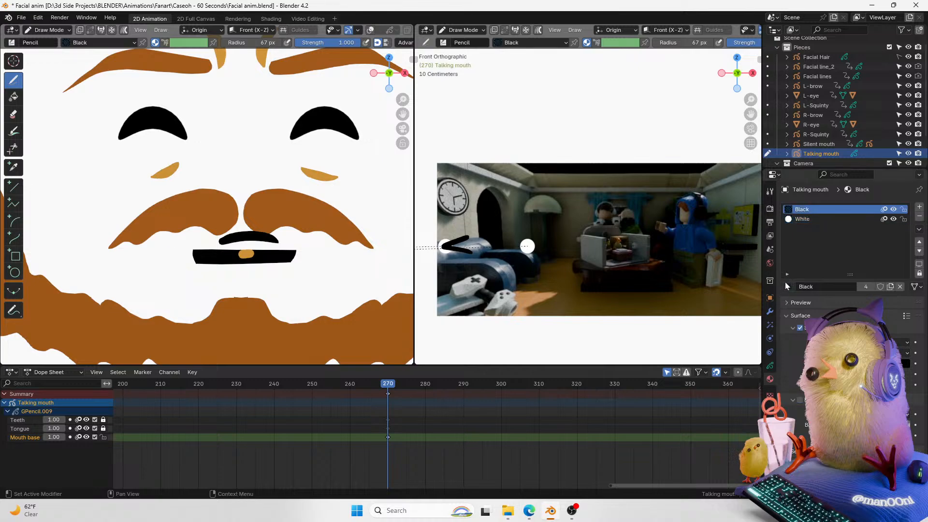
click(787, 287)
click(813, 310)
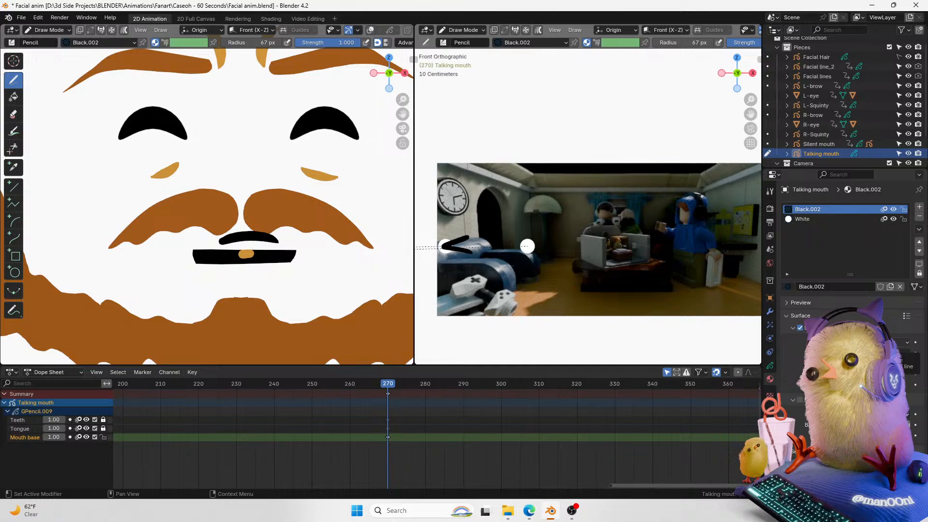
click(770, 365)
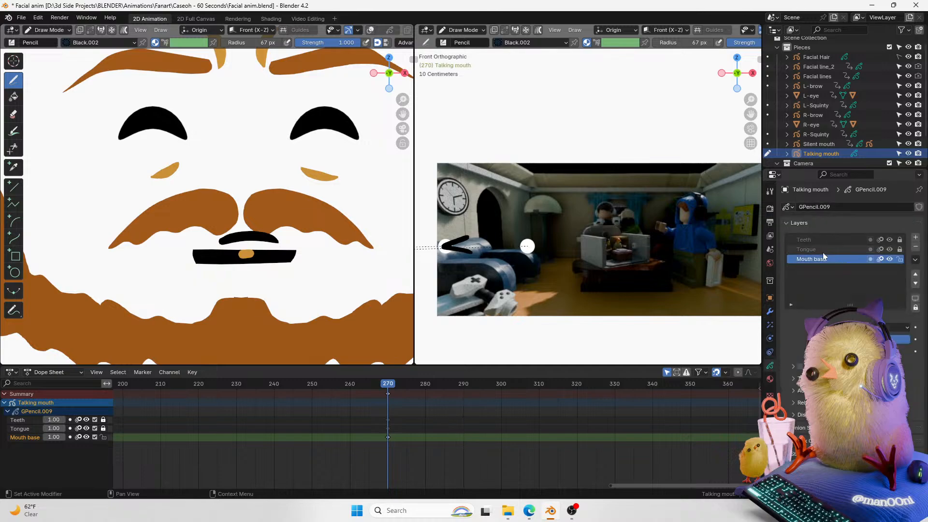
click(828, 241)
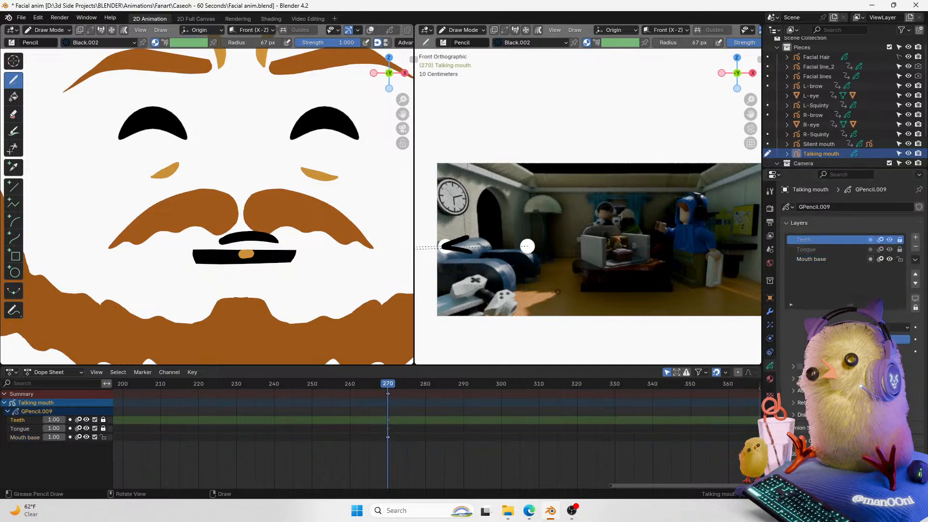
key(ctrl+z)
key(ctrl+z)
key(ctrl+z)
key(ctrl+z)
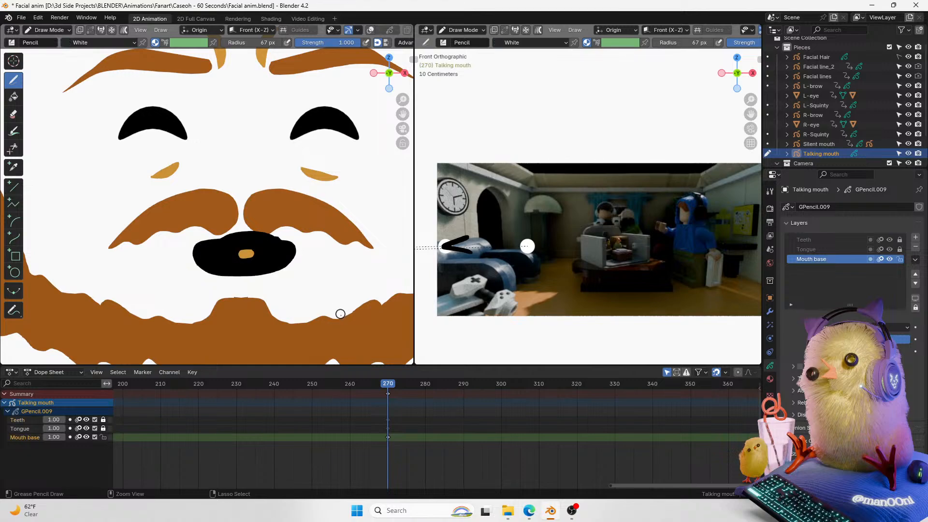
Step: Make Teeth the active layer and lock the Mouth base layer
click(845, 241)
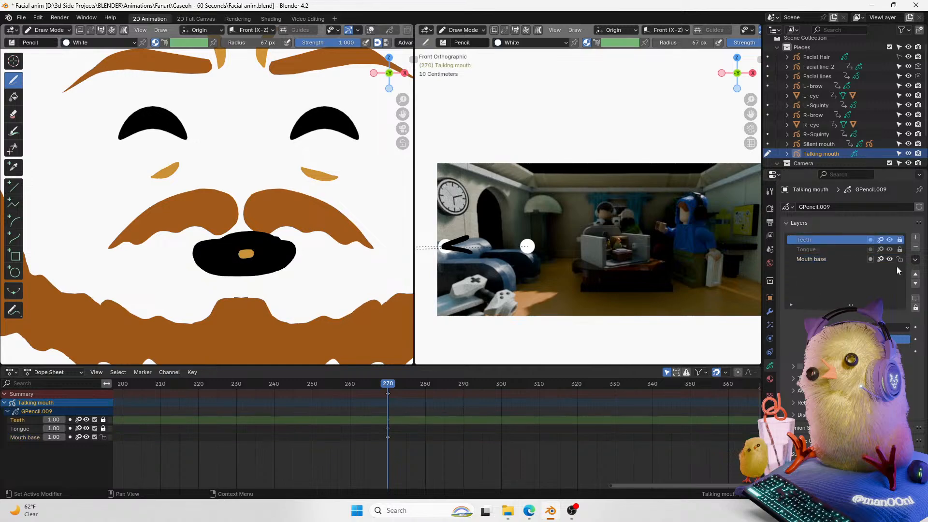
click(898, 259)
click(899, 240)
Step: Try drawing a white teeth stroke over the mouth and undo it
click(769, 379)
mouse_move(192, 266)
mouse_down()
mouse_move(286, 268)
mouse_move(199, 275)
mouse_move(295, 249)
mouse_move(162, 236)
mouse_up()
key(ctrl+z)
key(ctrl+z)
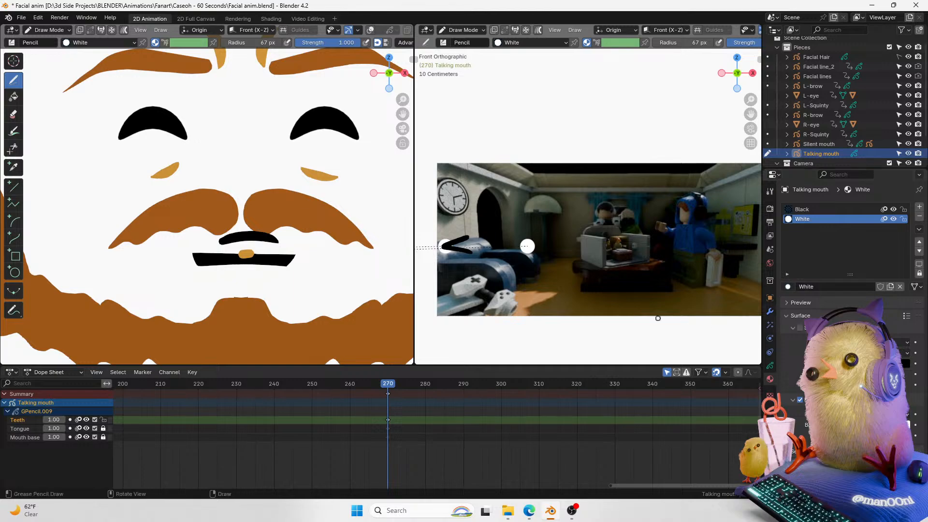
Step: In Edit Mode, box-select the mouth stroke points and flatten them with a vertical scale
key(Tab)
drag(302, 249, 262, 265)
key(ctrl+Tab)
click(198, 108)
click(338, 31)
key(ctrl+Tab)
click(313, 223)
mouse_move(313, 224)
mouse_down()
mouse_move(299, 220)
mouse_move(259, 265)
mouse_up()
key(s)
key(x)
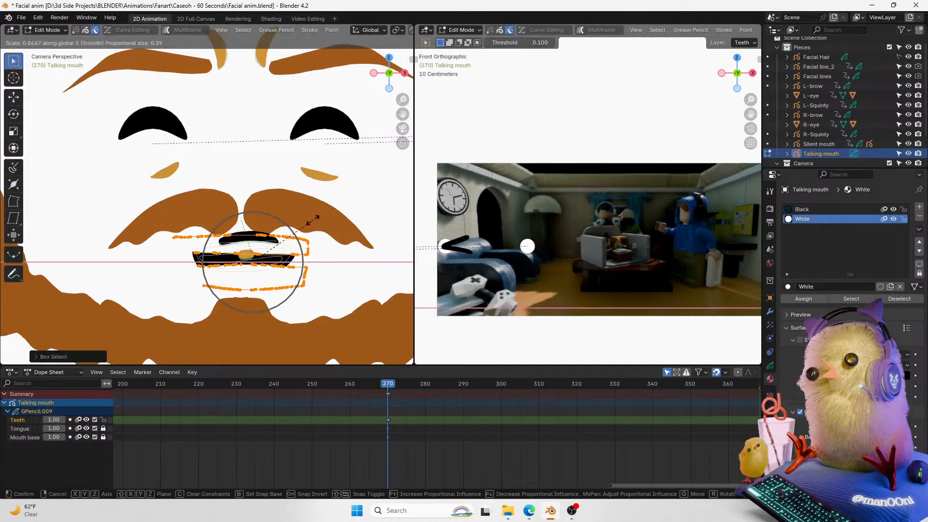
key(y)
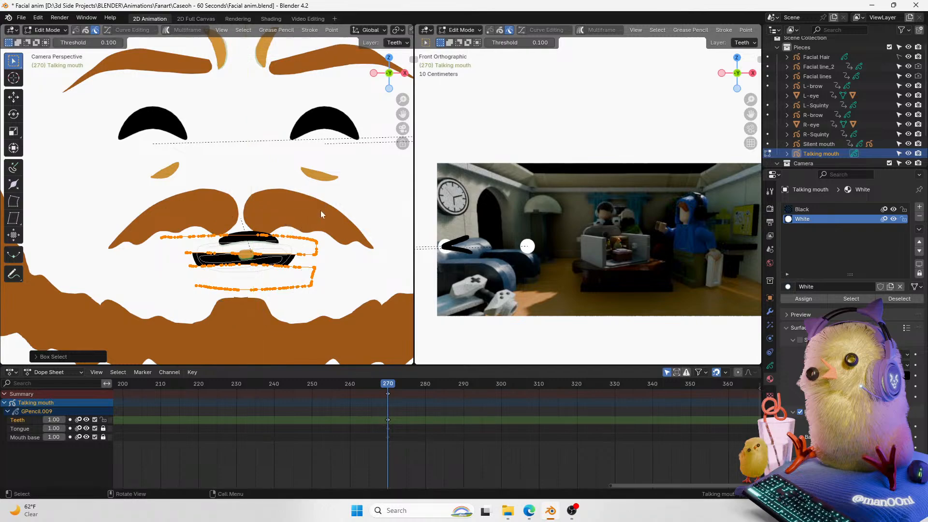
key(z)
click(299, 203)
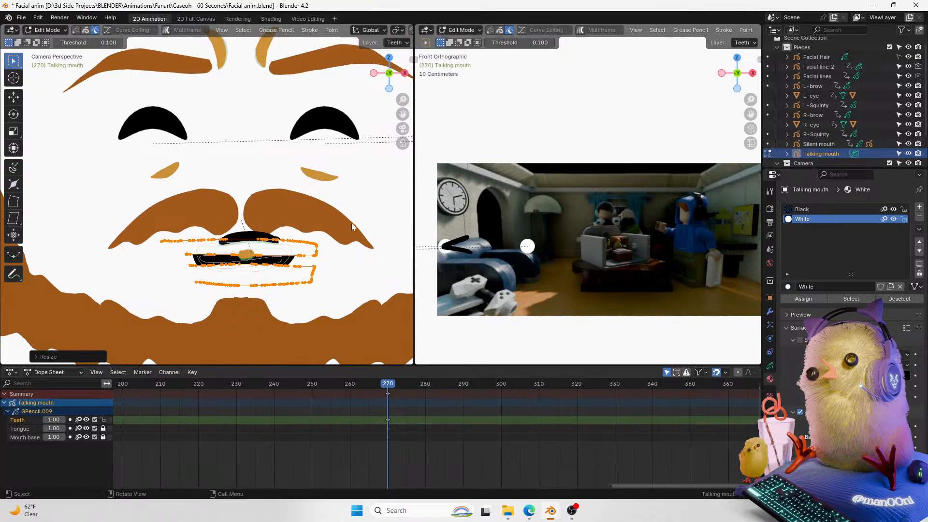
Step: Move the selected points up along Z twice and leave Edit Mode
key(g)
key(z)
click(331, 220)
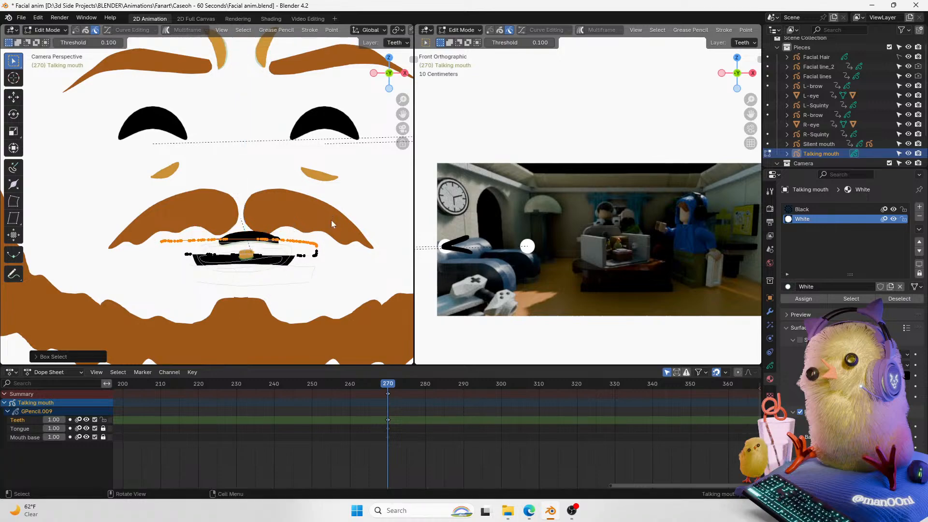
key(g)
key(z)
click(331, 209)
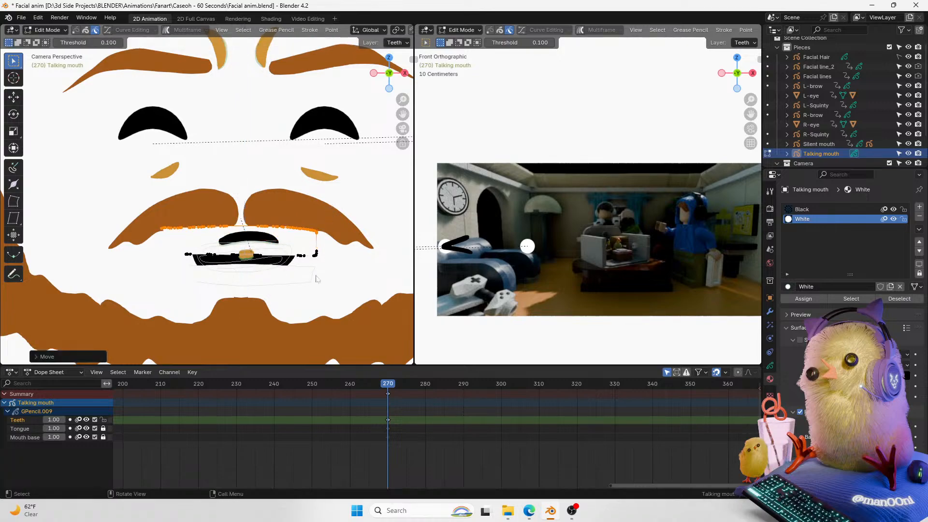
key(Tab)
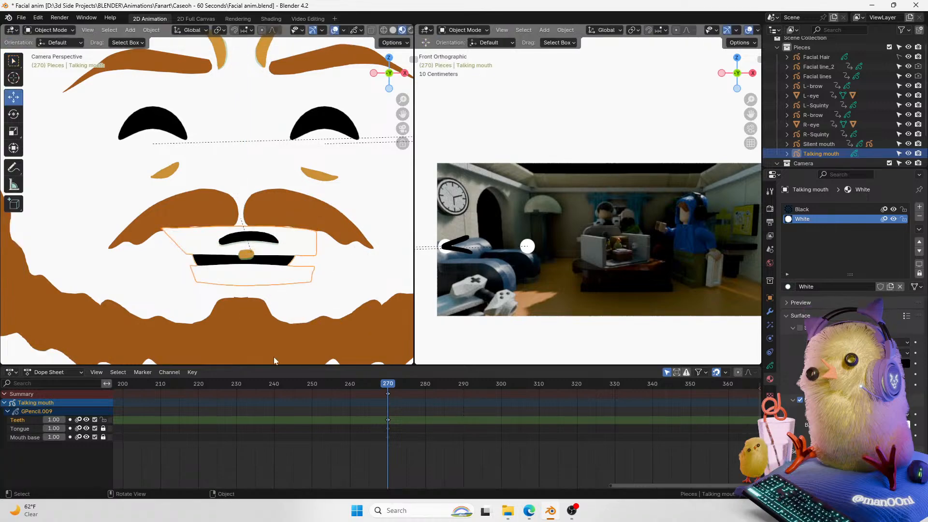
Step: Enable masking on the Teeth layer and add a mask layer to it
click(770, 311)
click(770, 366)
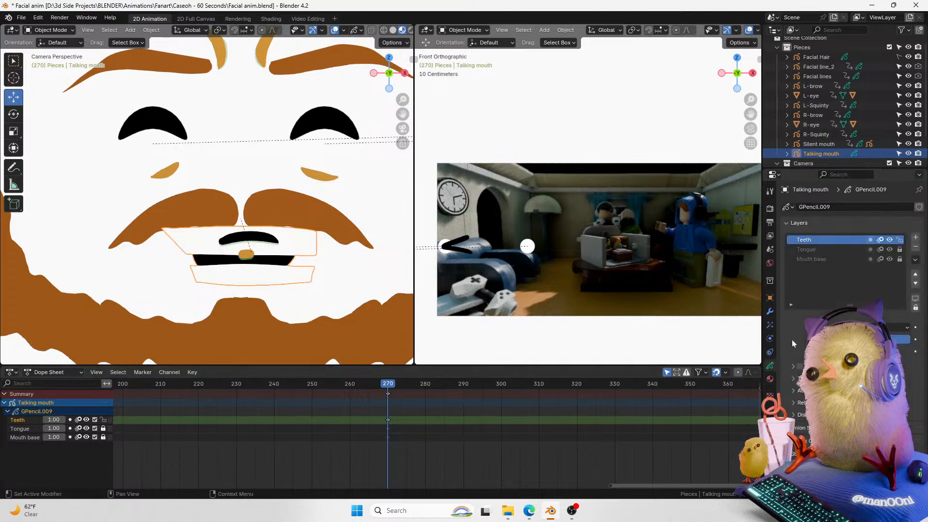
click(880, 240)
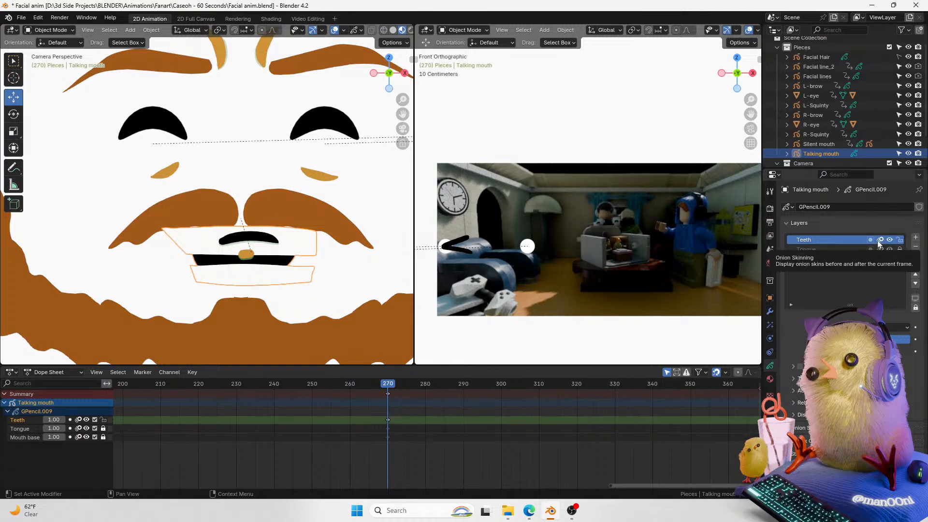
click(869, 240)
click(831, 366)
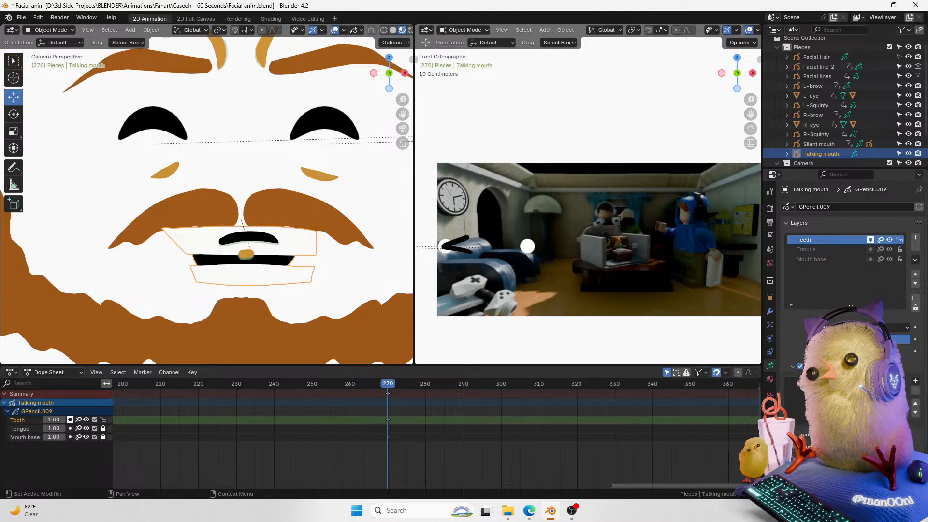
click(915, 380)
click(897, 392)
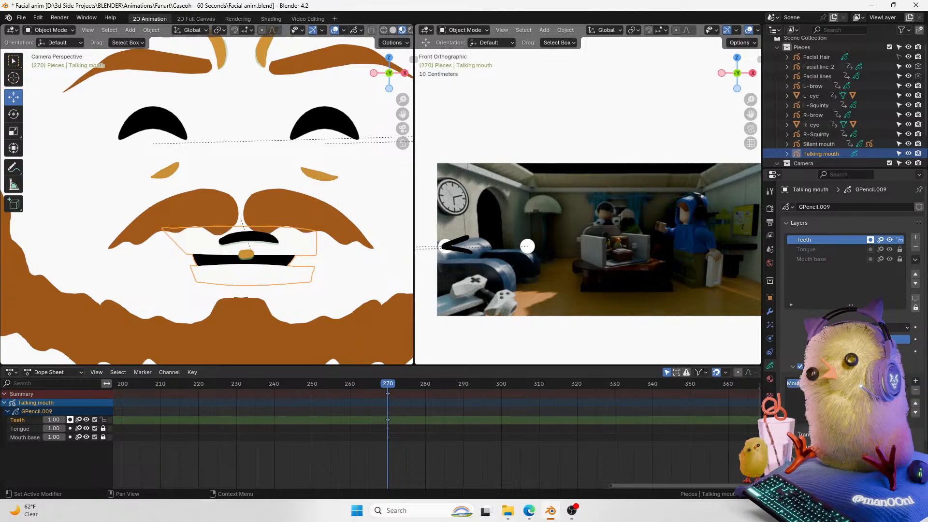
click(334, 283)
click(293, 261)
Step: Test invert and visibility settings of the Teeth layer's mask, removing and re-adding the mask
click(890, 384)
click(890, 383)
click(899, 383)
click(900, 383)
click(890, 384)
click(890, 383)
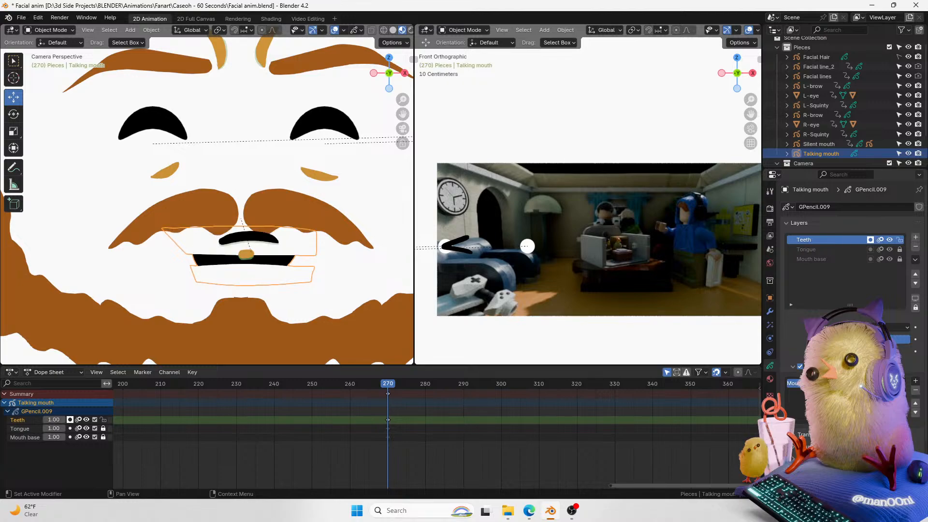
click(914, 390)
click(870, 240)
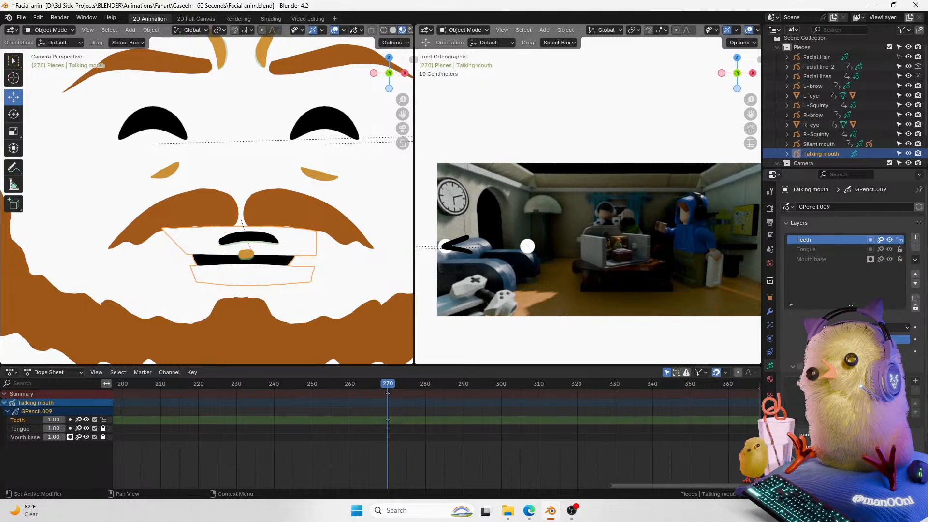
click(800, 366)
click(915, 381)
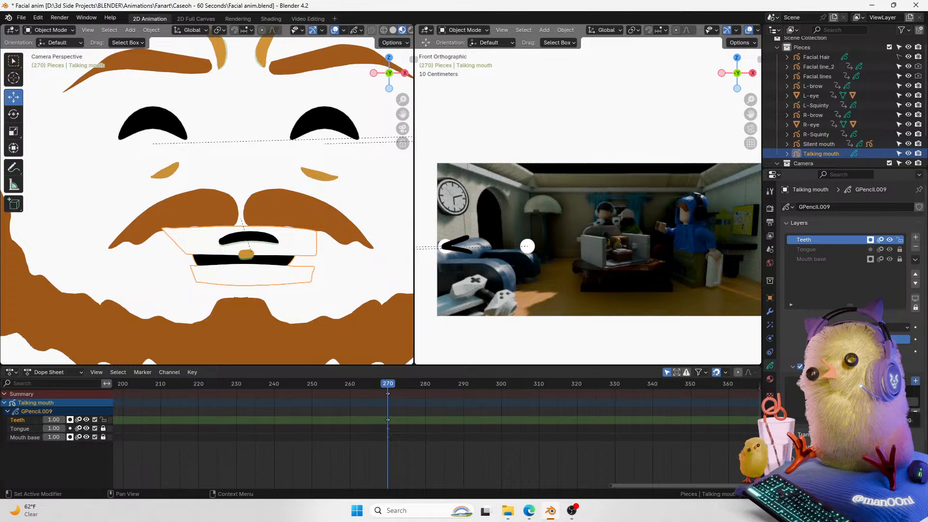
click(870, 240)
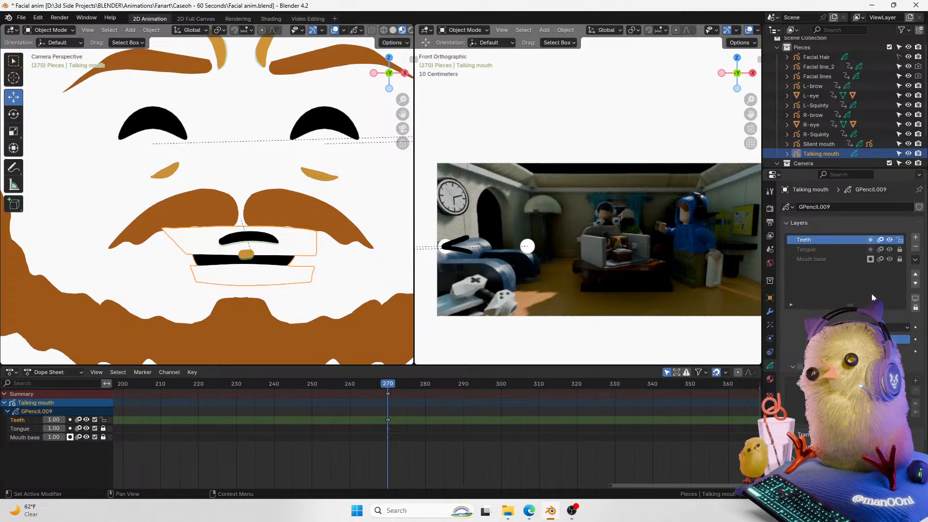
Step: Unlock and select the Mouth base layer and test adding an inverted layer mask to it
click(899, 259)
click(857, 260)
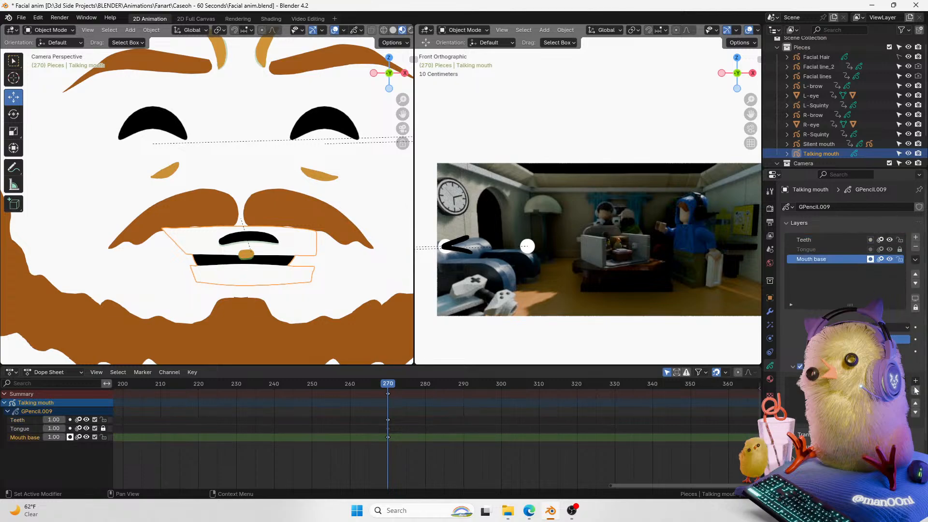
click(900, 402)
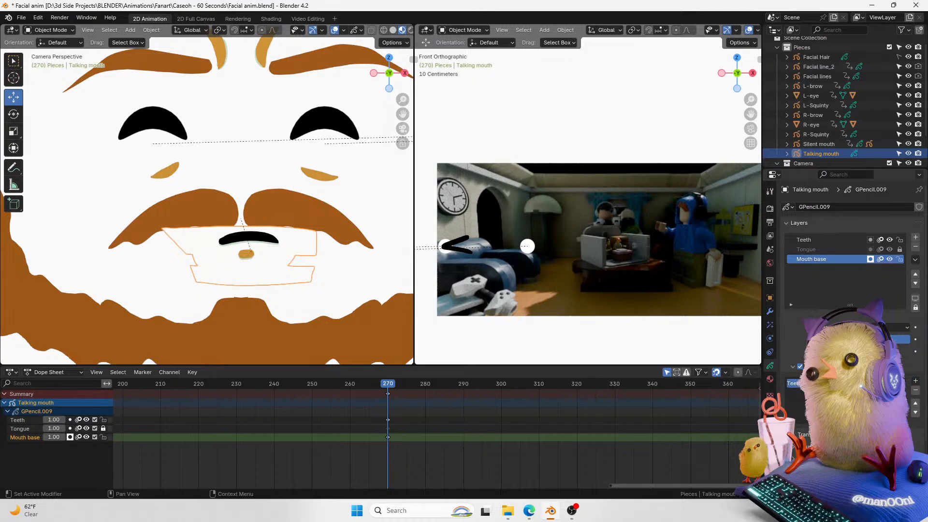
click(891, 383)
click(891, 383)
click(890, 383)
click(870, 259)
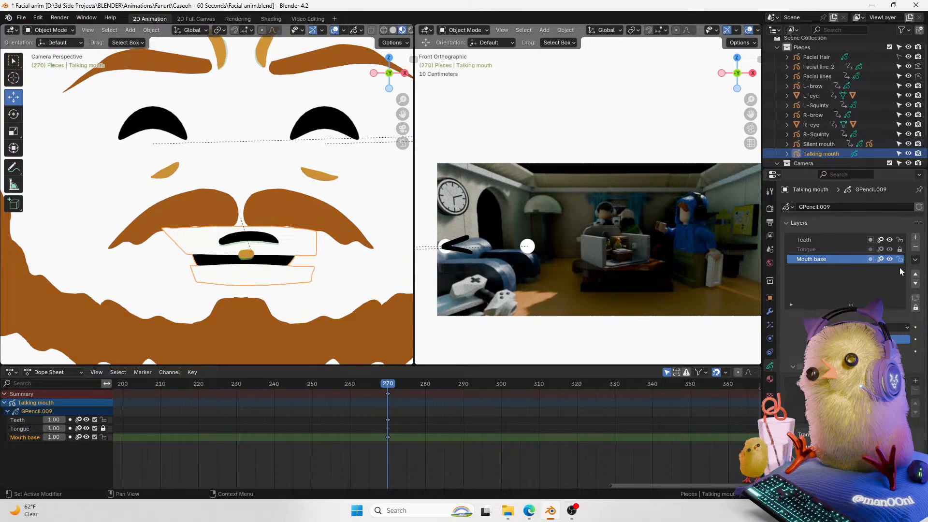
Step: Move Mouth base to the top of the layer list and give it an inverted Teeth layer mask
click(915, 274)
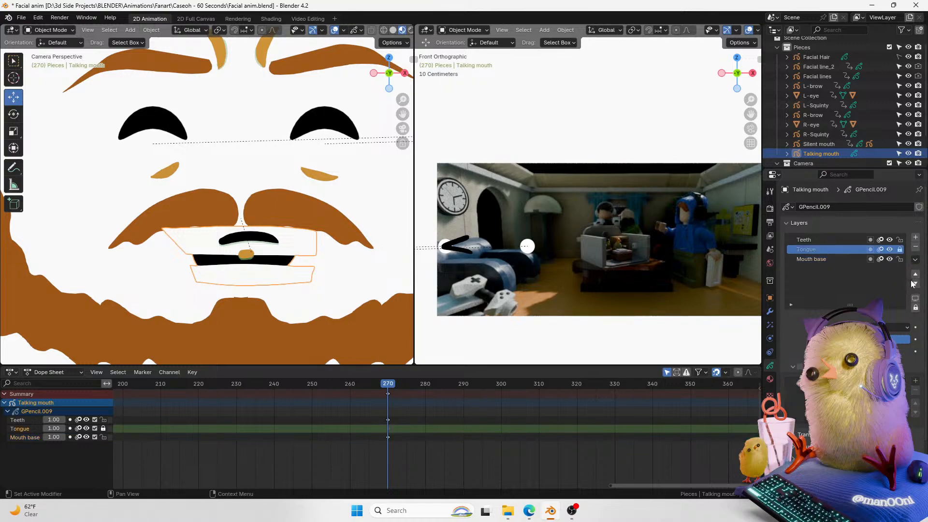
click(915, 274)
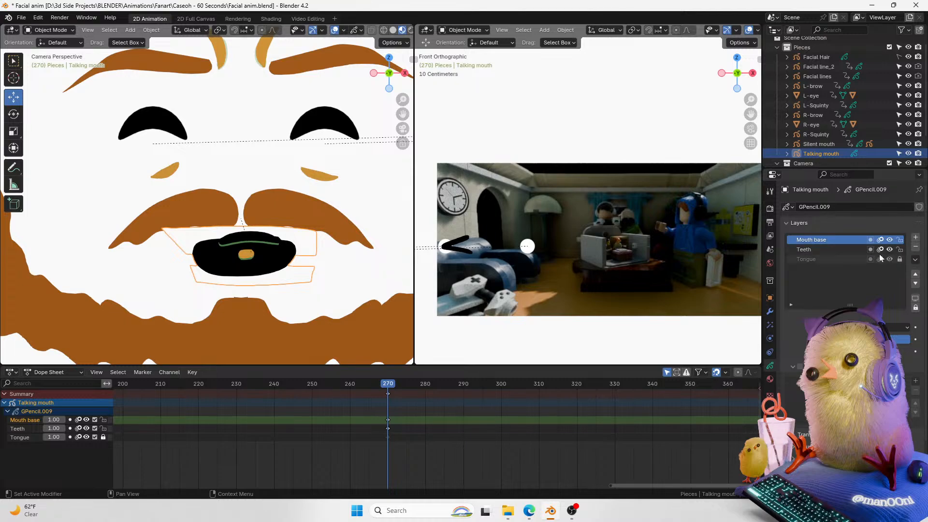
click(799, 366)
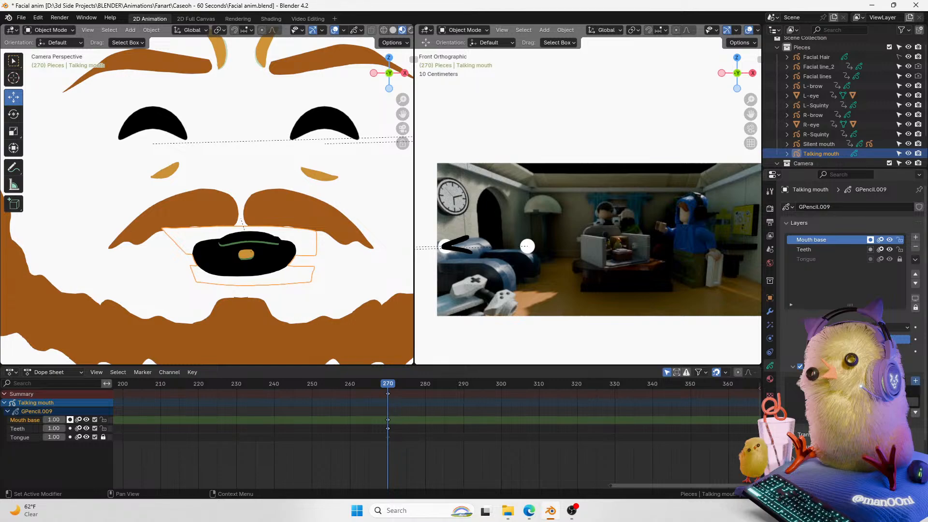
click(897, 401)
click(890, 384)
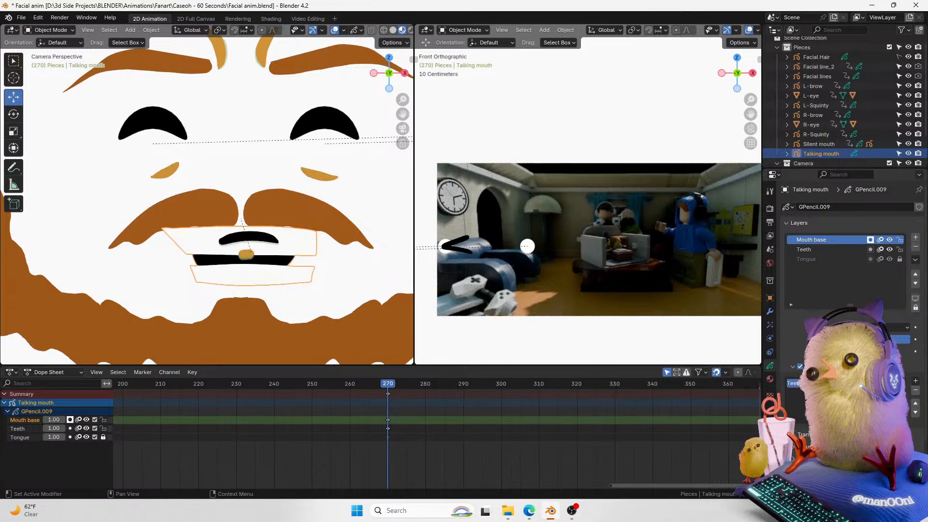
click(889, 383)
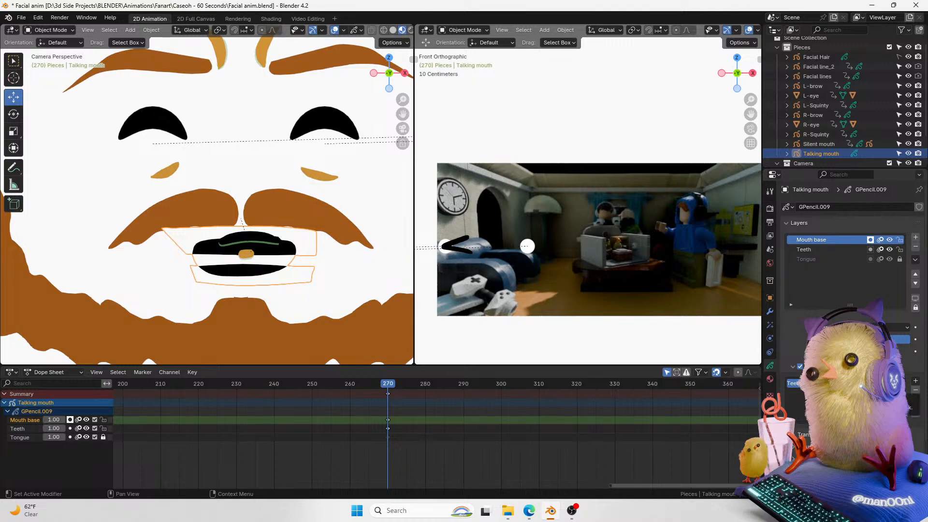
click(889, 383)
click(889, 383)
click(915, 390)
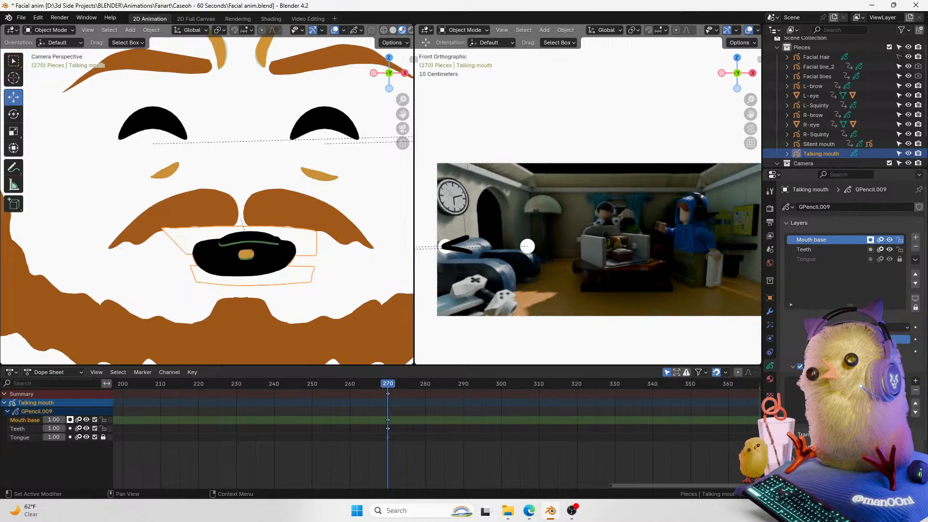
Step: Undo a mask toggle on the Teeth layer and make Teeth the active layer
click(871, 239)
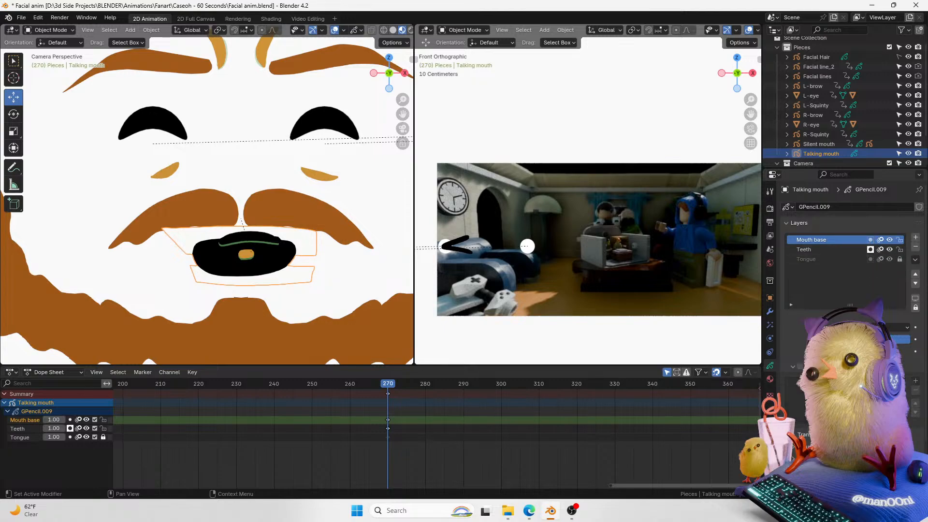
key(ctrl+z)
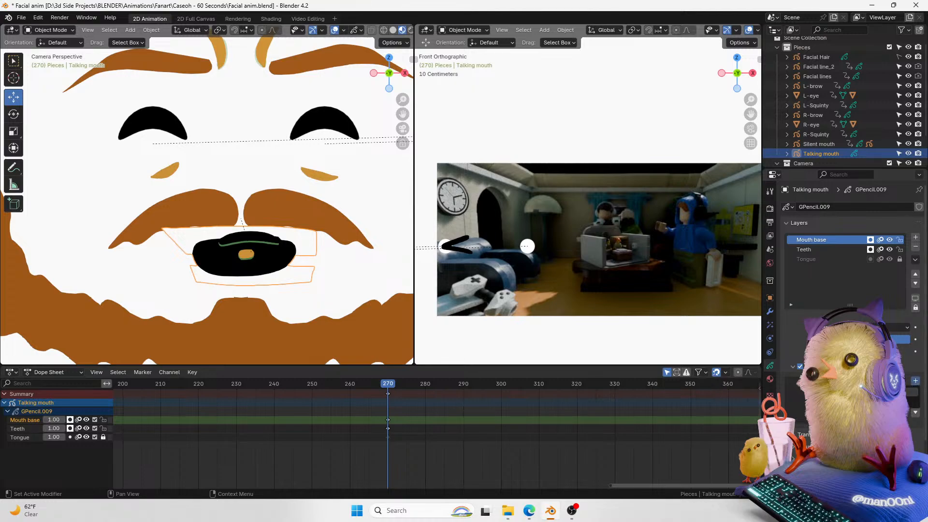
click(842, 248)
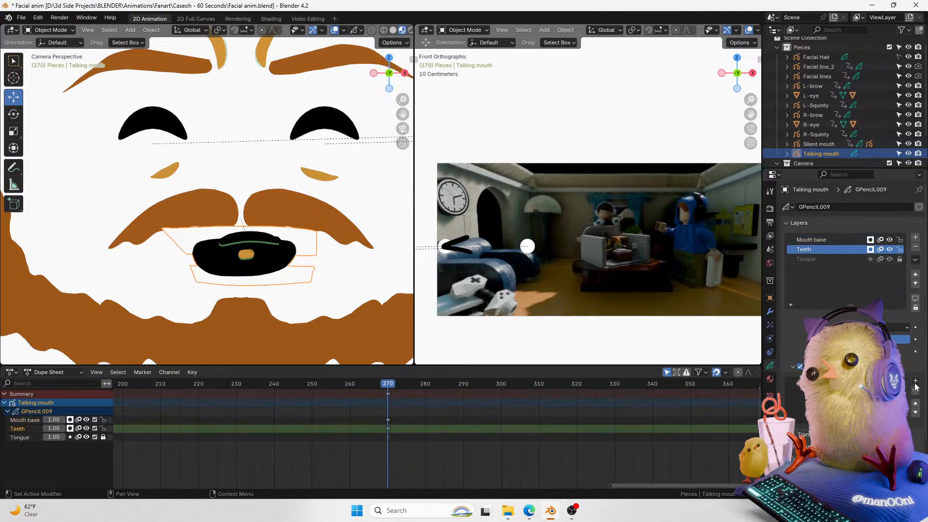
Step: Add Mouth base as a mask on the Teeth layer and toggle the mask's settings
click(899, 402)
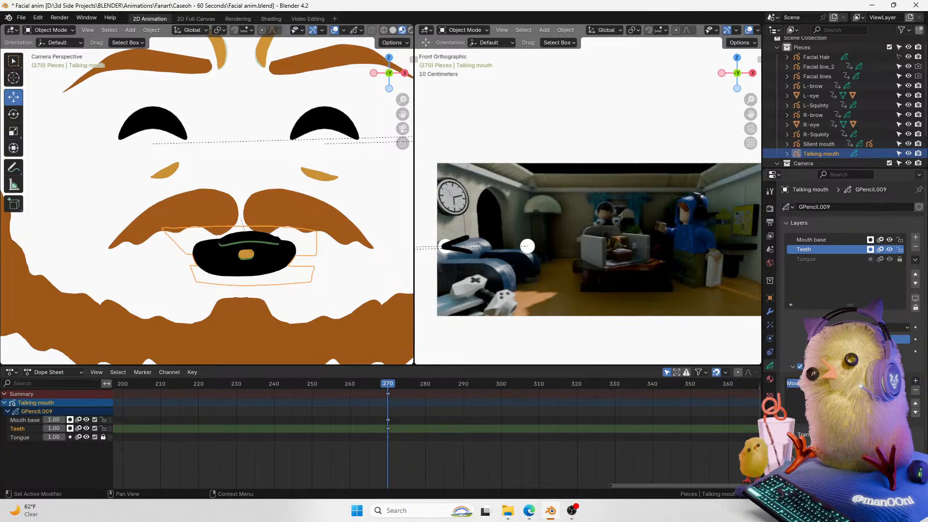
click(890, 384)
click(890, 383)
click(890, 383)
click(890, 383)
click(890, 383)
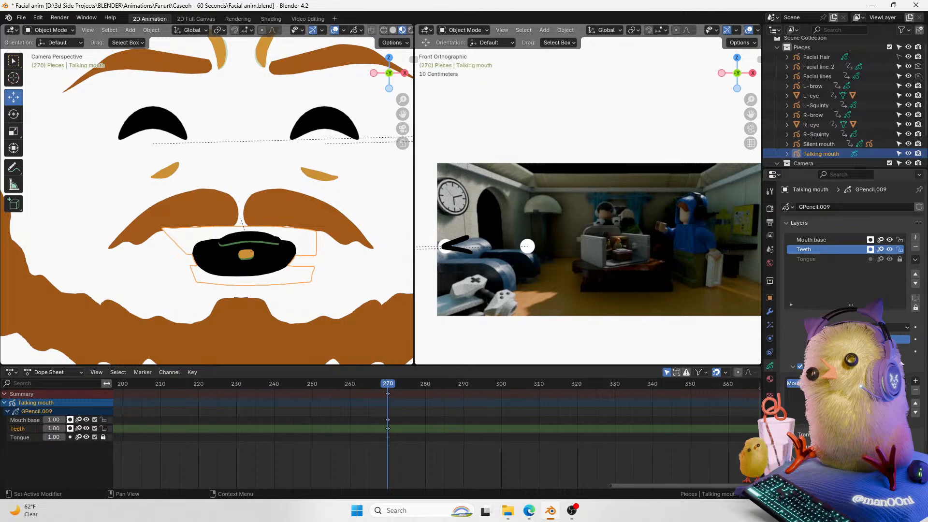
Step: Move the Teeth layer to the top of the layer list and make Mouth base the active layer
click(915, 274)
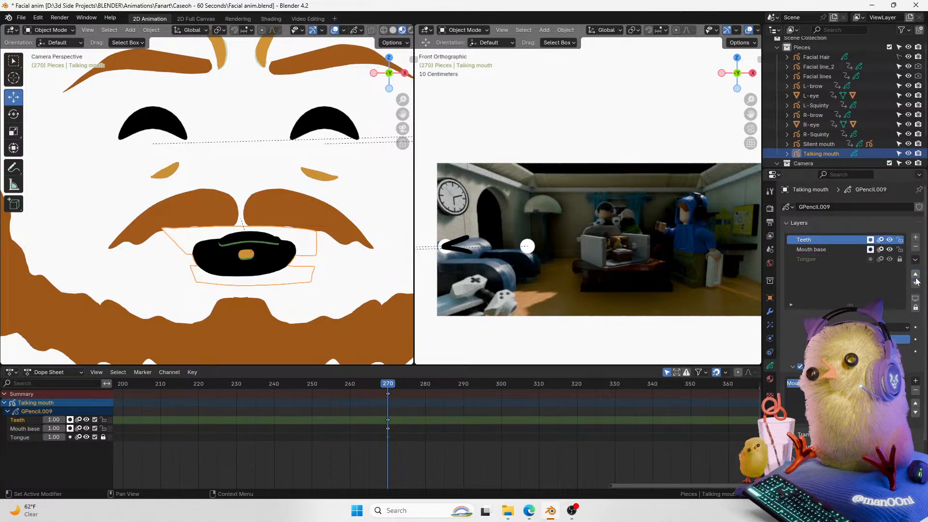
click(870, 240)
click(870, 240)
click(846, 249)
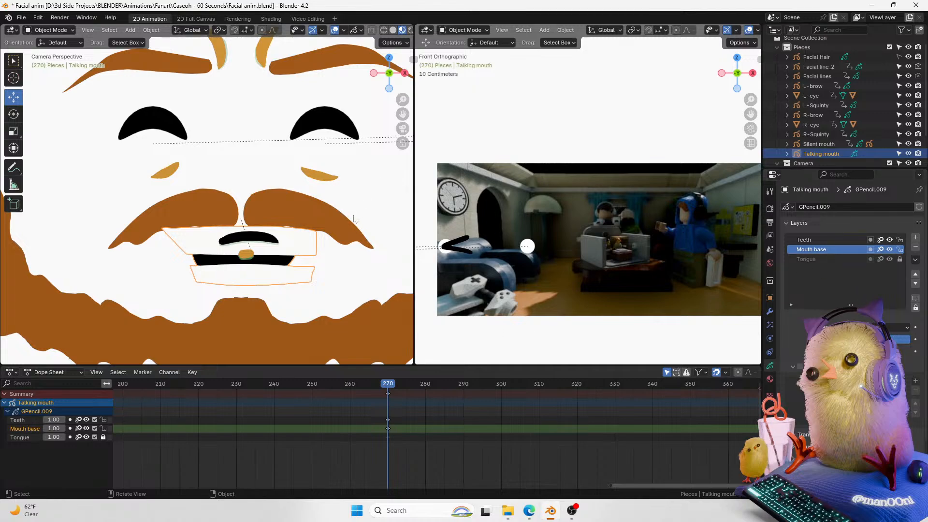
Step: Scrub and play back the timeline around frame 270 to review the talking mouth
key(Left)
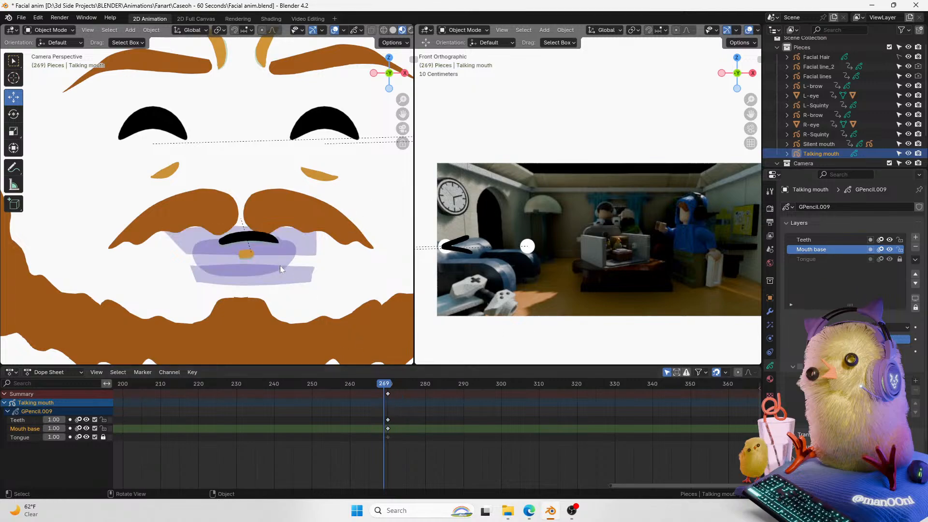
key(Right)
click(769, 378)
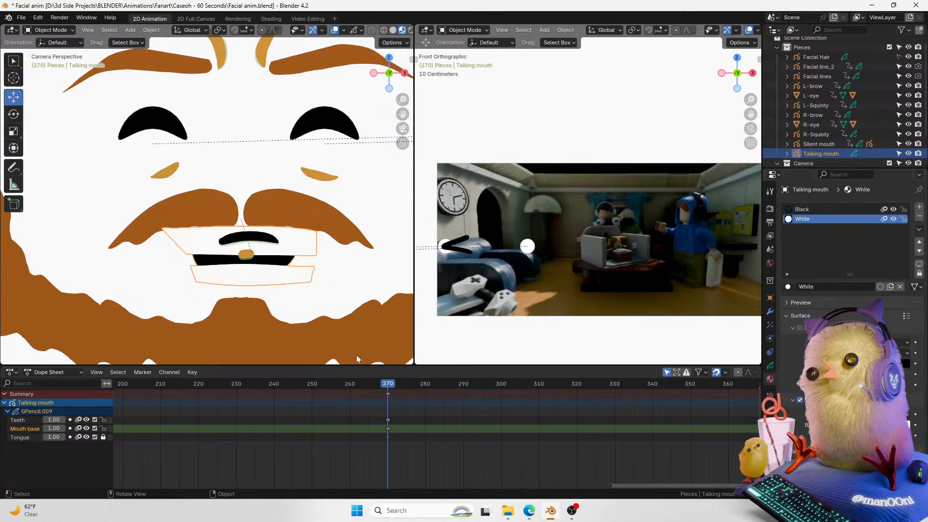
drag(633, 486, 571, 487)
drag(484, 385, 279, 400)
key(space)
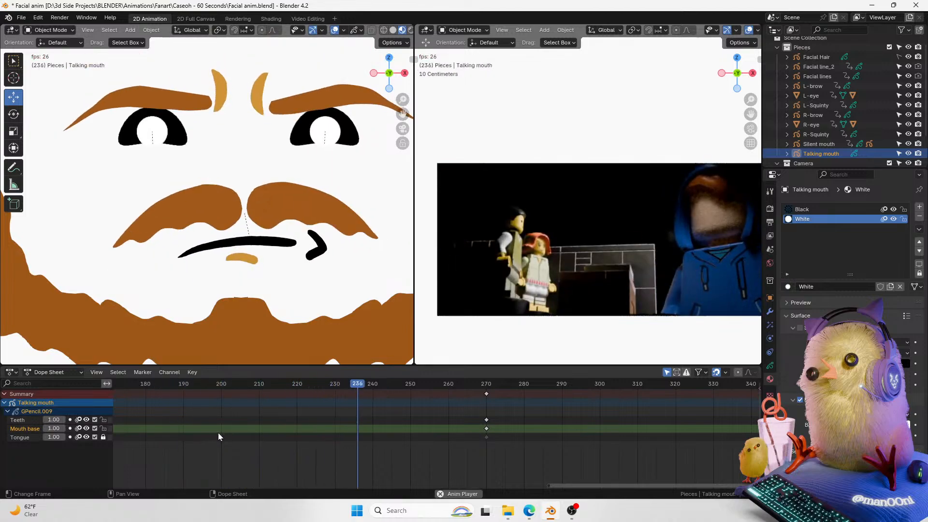
key(space)
drag(440, 385, 482, 386)
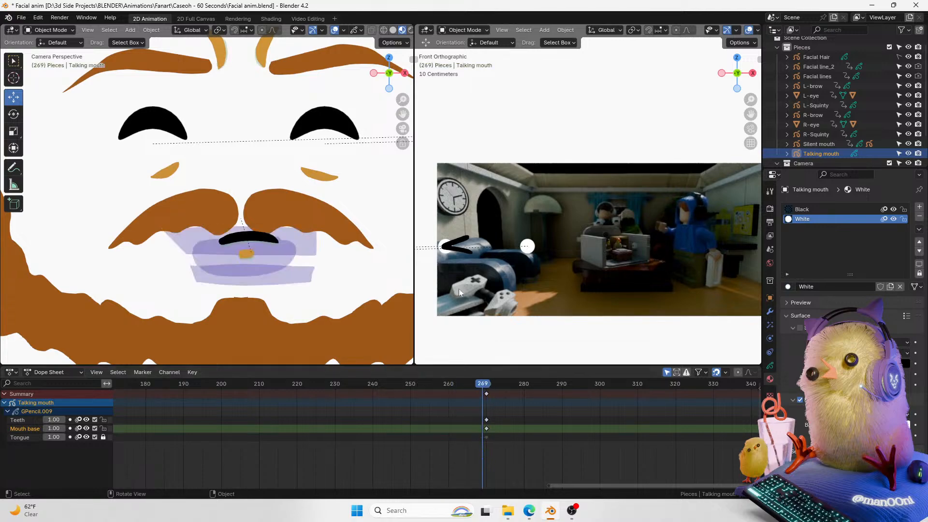
Step: Select the Silent mouth and keyframe its location at the current frame
scroll(698, 127, down, 3)
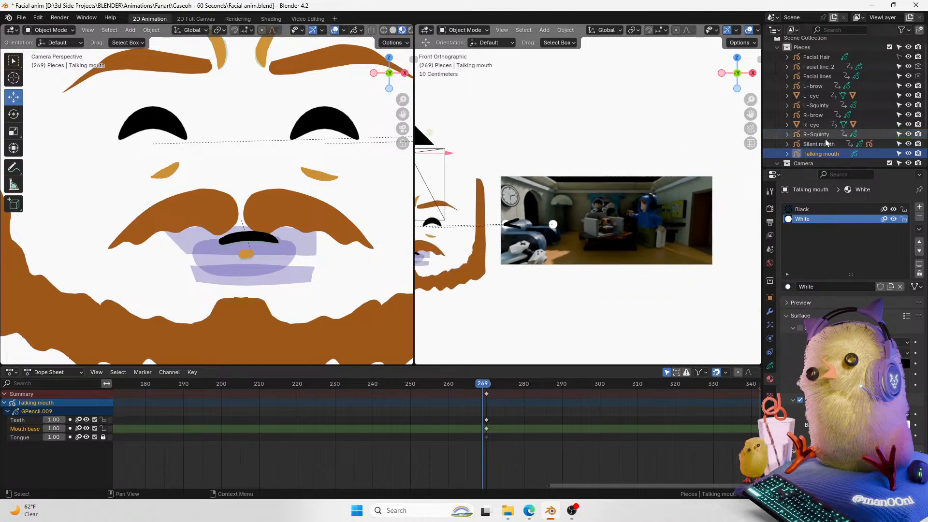
click(246, 253)
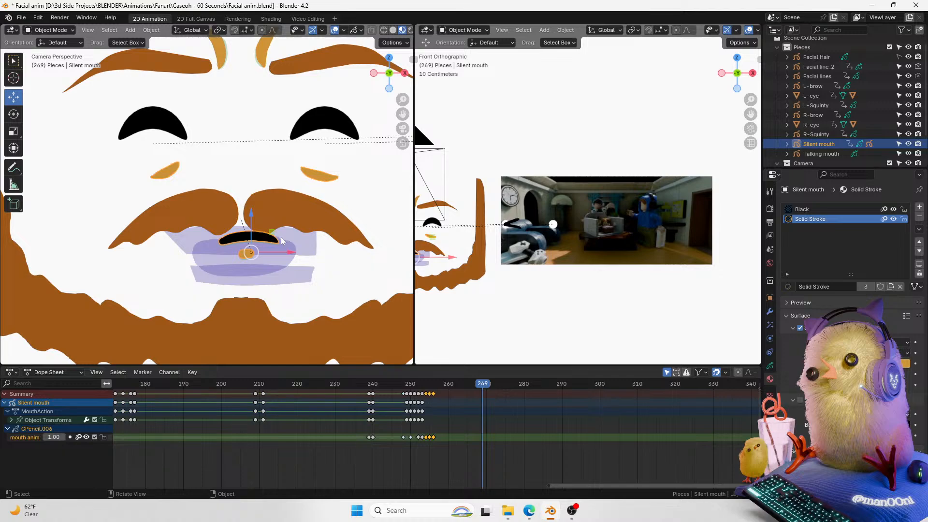
scroll(331, 171, down, 4)
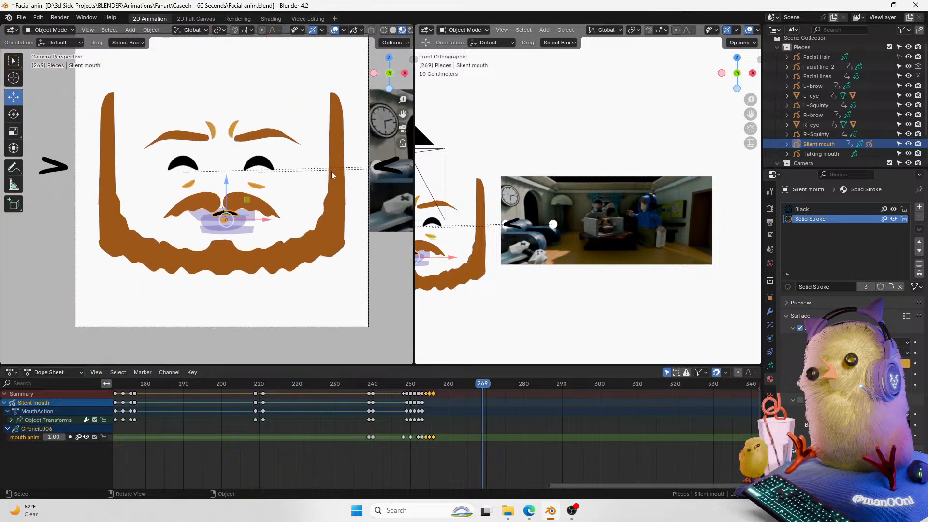
click(770, 297)
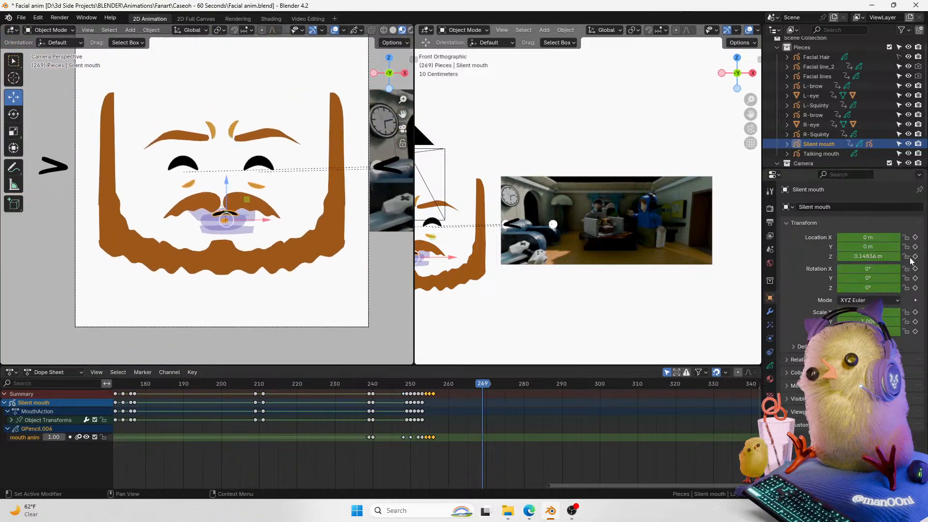
click(915, 237)
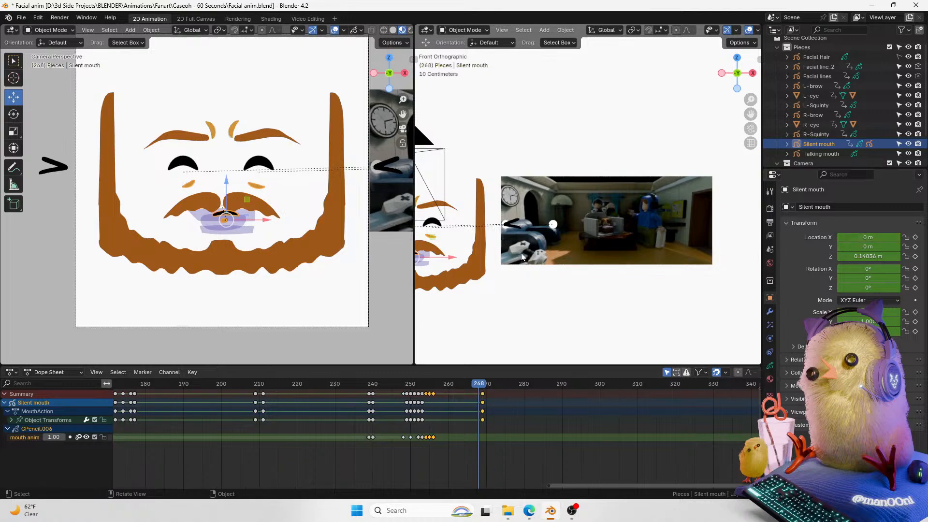
key(Right)
drag(260, 220, 111, 257)
key(ctrl+z)
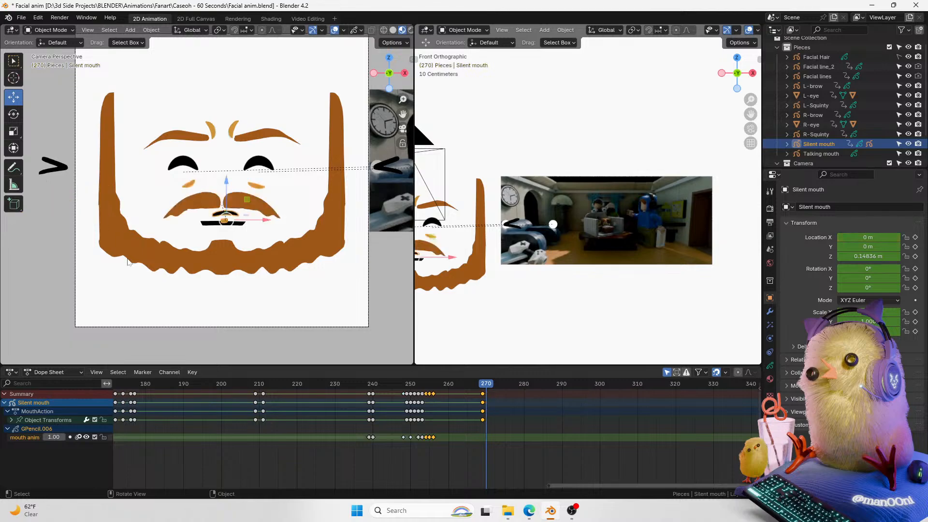
Step: Select the Talking mouth, make Teeth the active layer and toggle its visibility
click(267, 211)
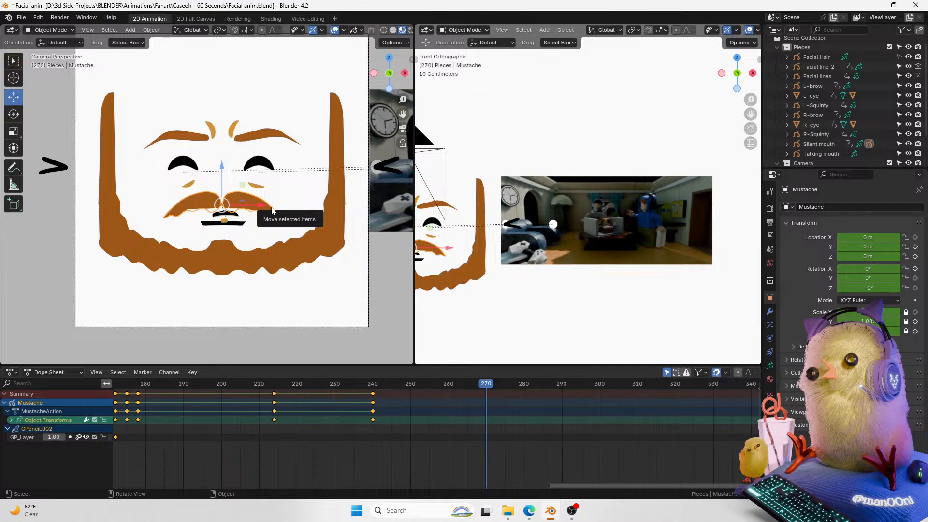
drag(570, 485, 558, 486)
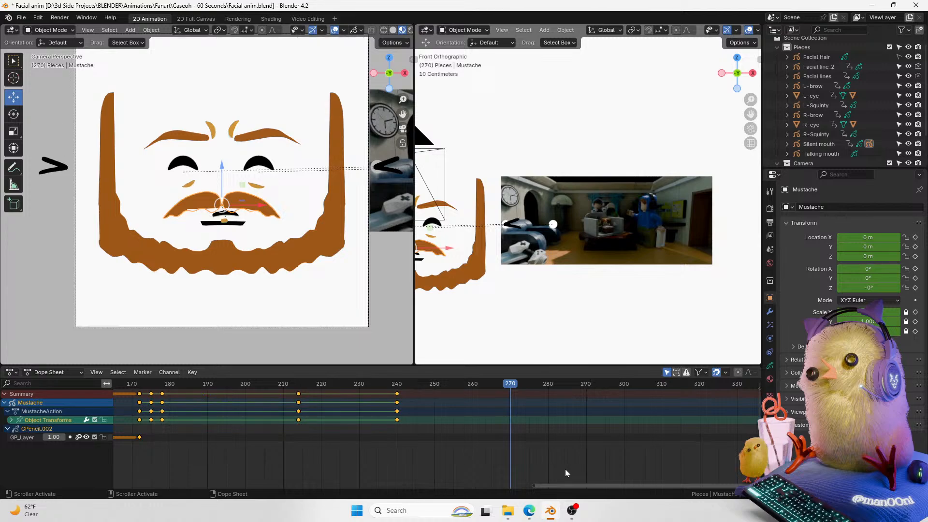
drag(558, 486, 522, 487)
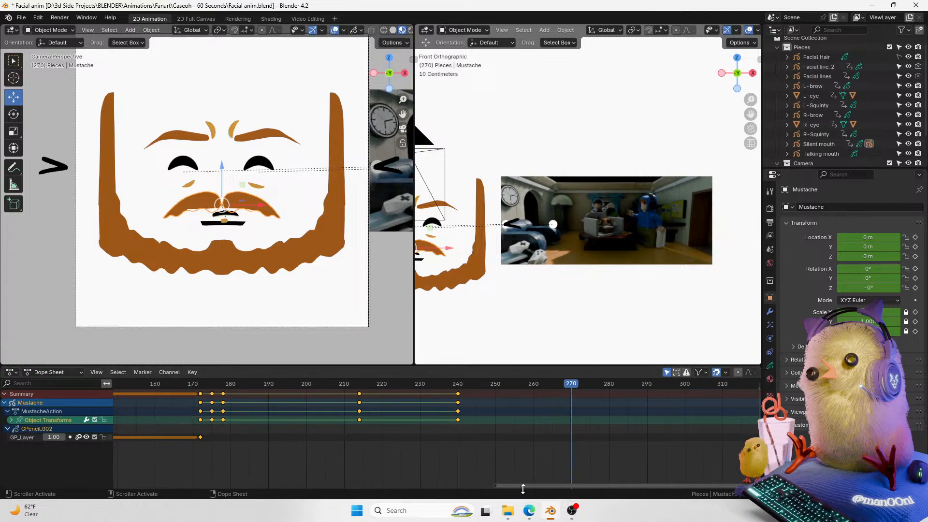
scroll(256, 229, up, 2)
click(254, 246)
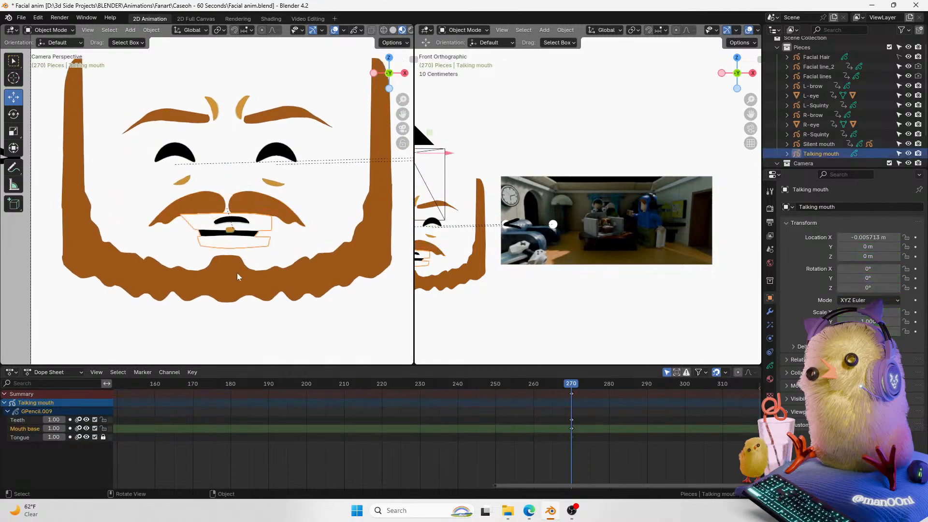
click(770, 365)
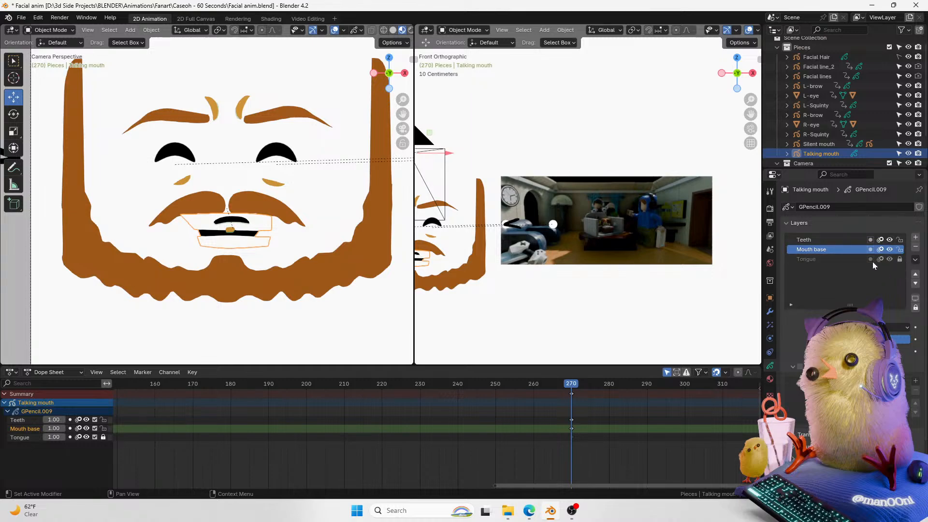
click(826, 240)
click(889, 239)
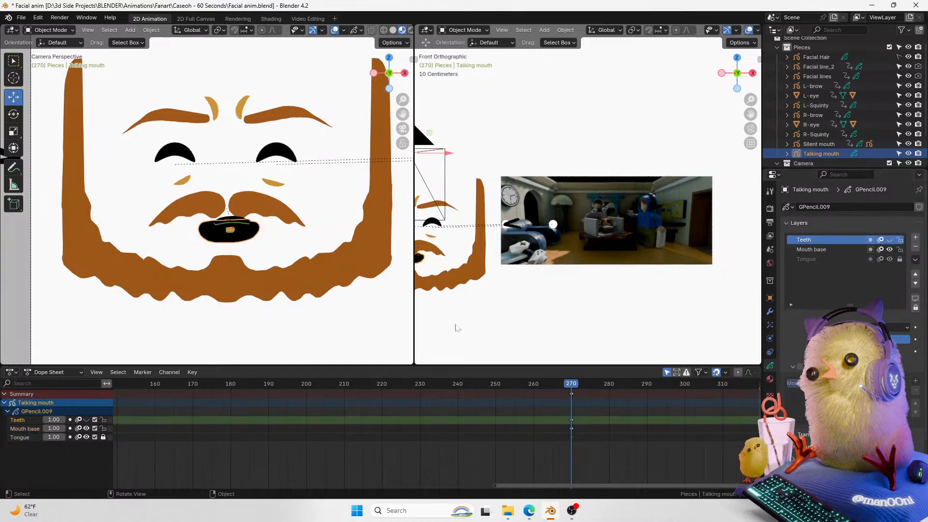
Step: Select the Mustache and clear its parent
click(259, 215)
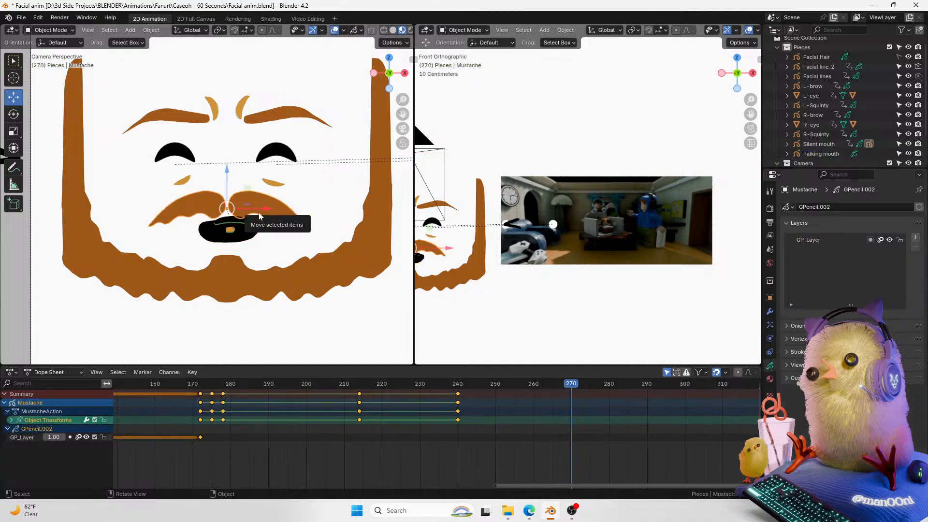
drag(540, 489, 509, 471)
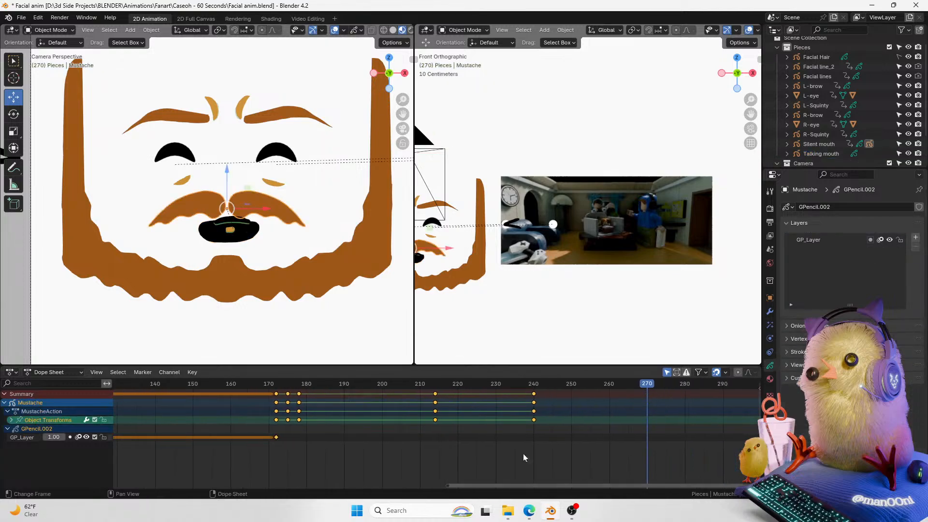
click(769, 298)
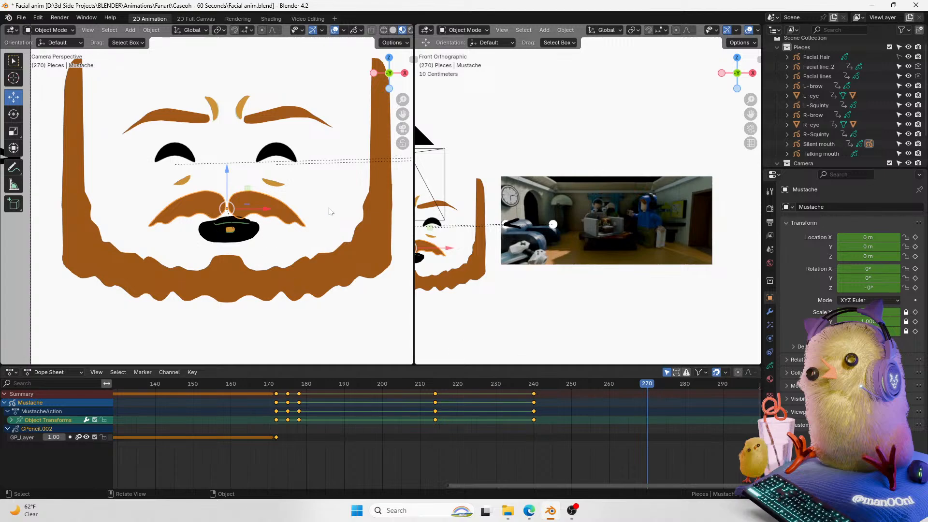
click(770, 352)
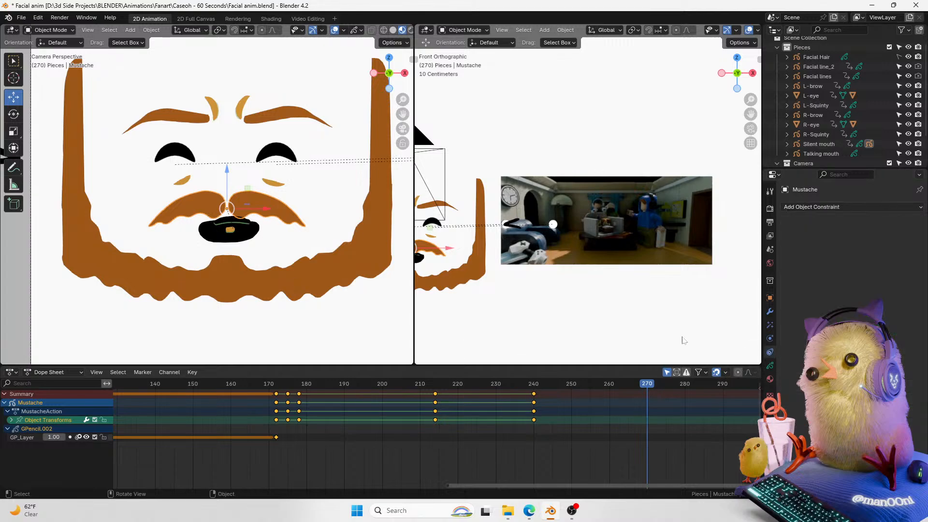
key(alt+p)
click(305, 180)
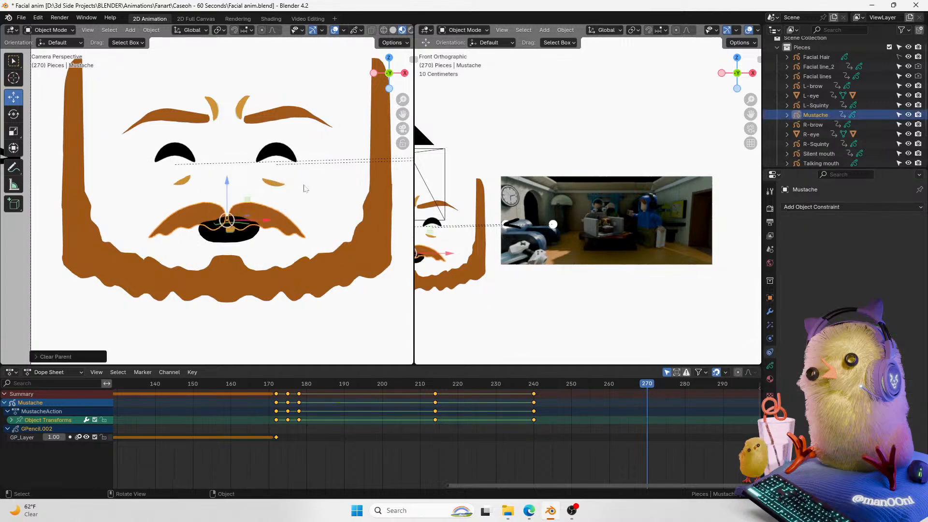
Step: Scrub and play the timeline to review the Mustache keyframes around frame 172
drag(521, 486, 377, 488)
drag(647, 382, 188, 398)
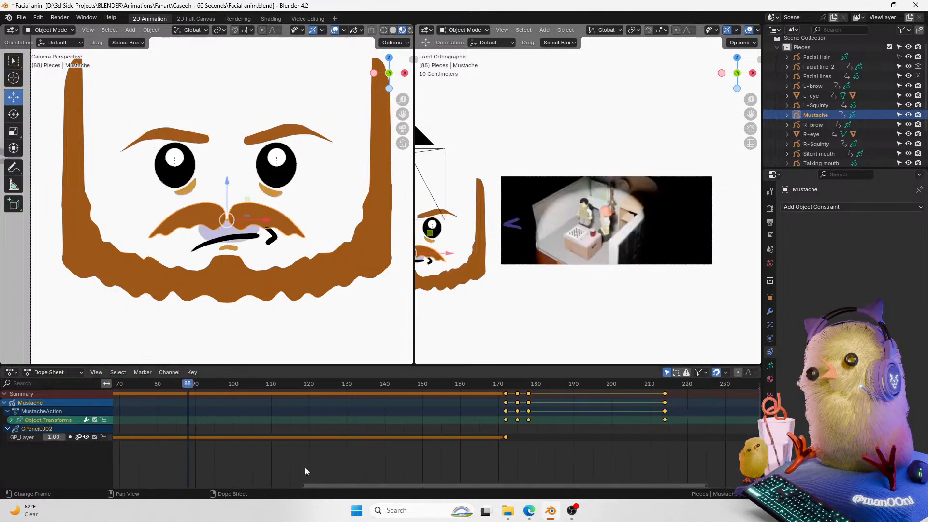
drag(387, 486, 286, 467)
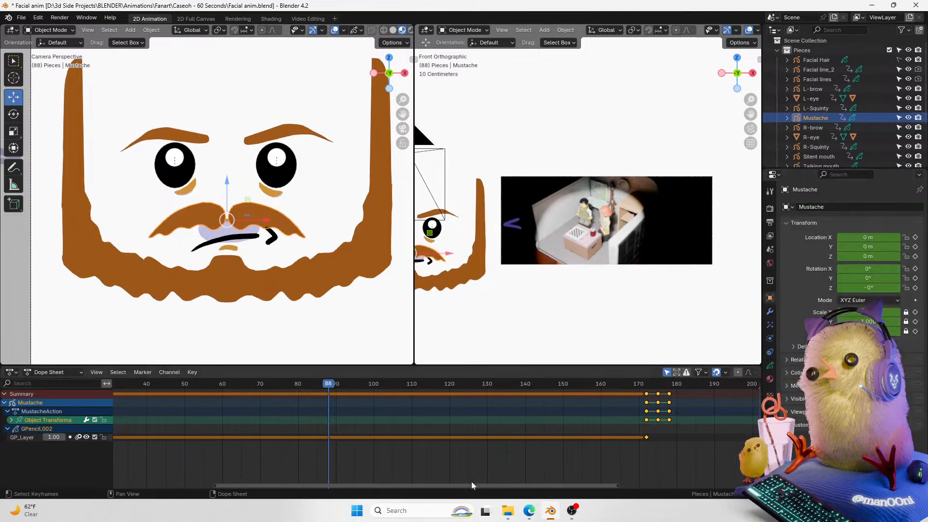
drag(384, 485, 245, 482)
drag(273, 384, 586, 413)
drag(419, 486, 622, 456)
drag(534, 380, 548, 384)
key(space)
key(space)
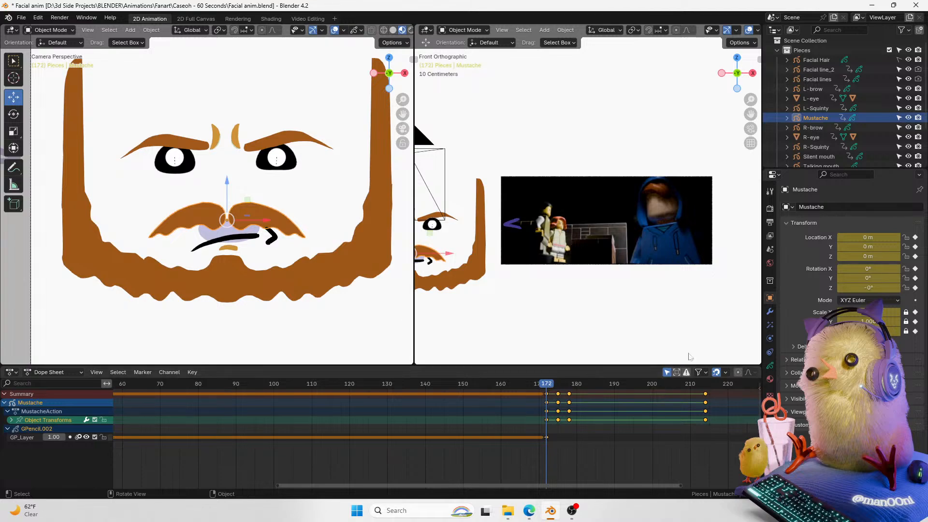
Step: Try a Copy Location constraint on the Mustache targeting Talking mouth, then remove it
click(776, 350)
click(842, 207)
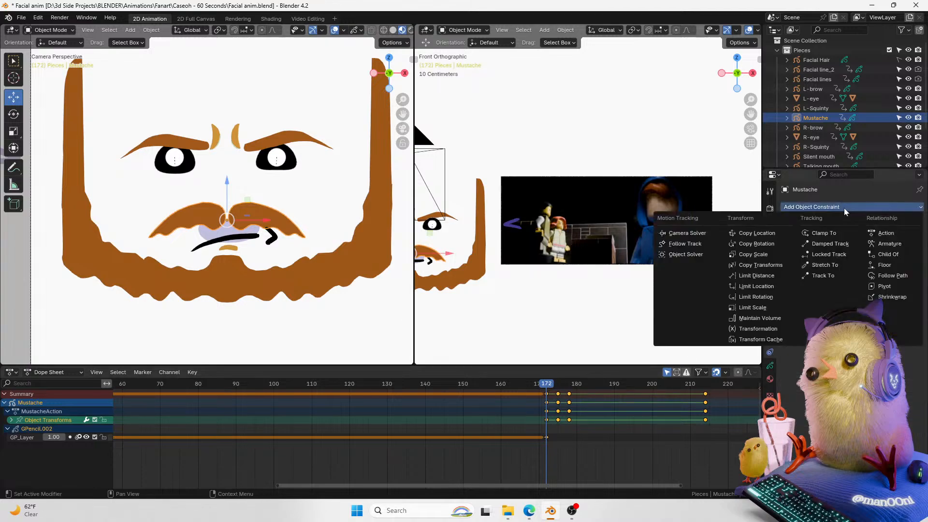
click(784, 233)
click(904, 237)
click(240, 220)
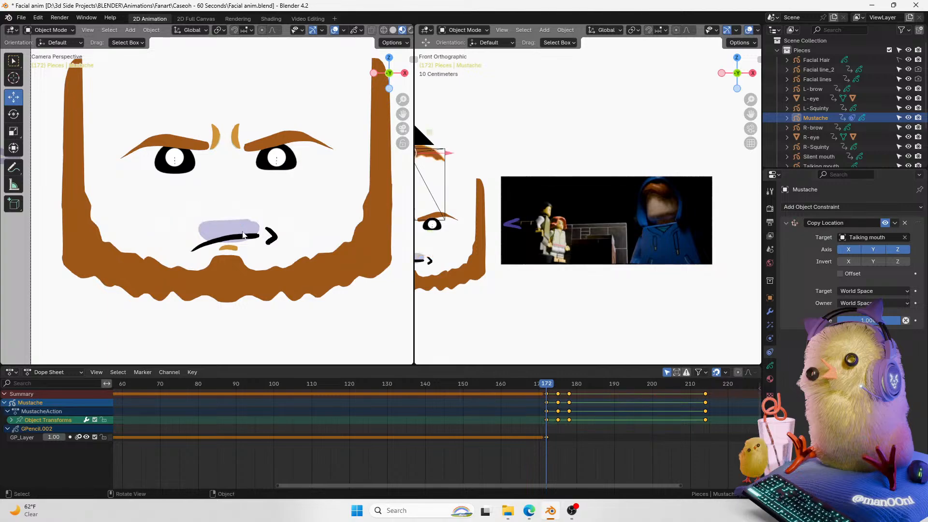
click(877, 291)
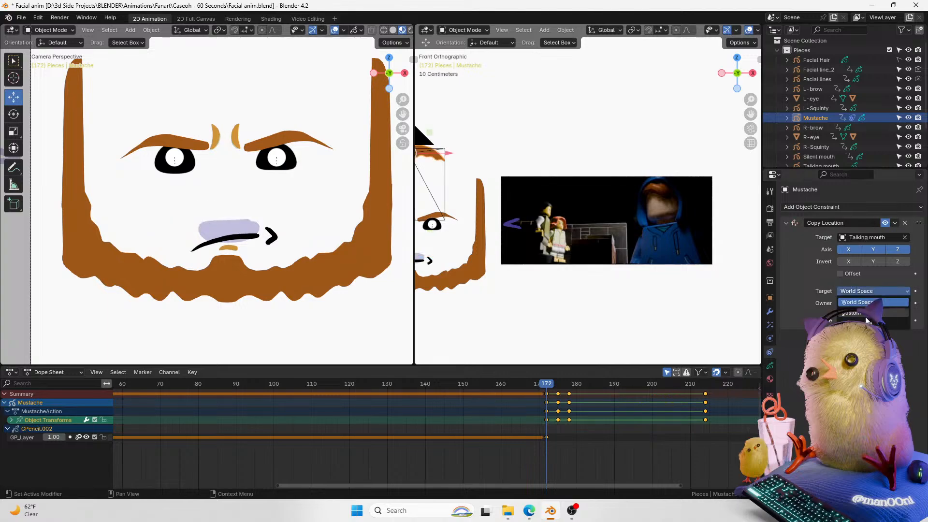
click(860, 318)
click(869, 291)
click(867, 303)
click(865, 303)
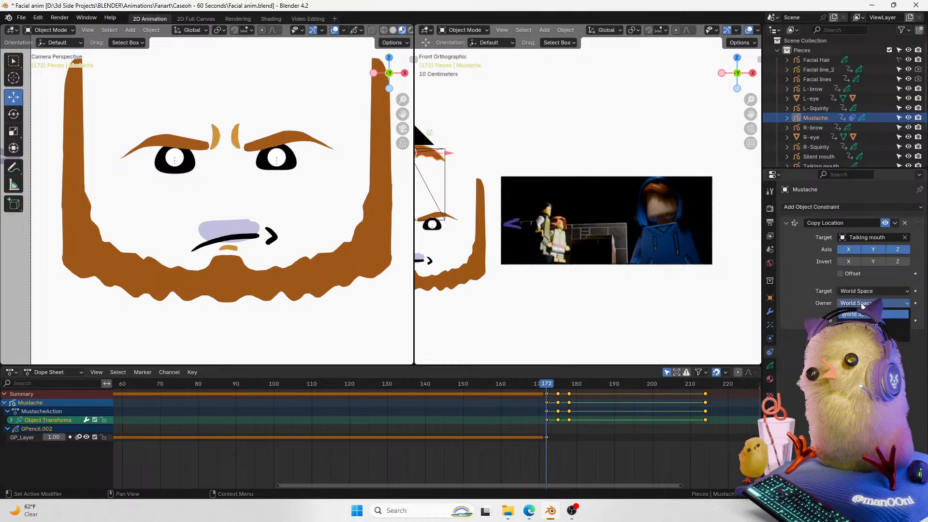
click(865, 333)
click(876, 291)
click(860, 318)
click(905, 223)
Step: Try a Child Of constraint on the Mustache targeting Talking mouth, then remove it
click(851, 207)
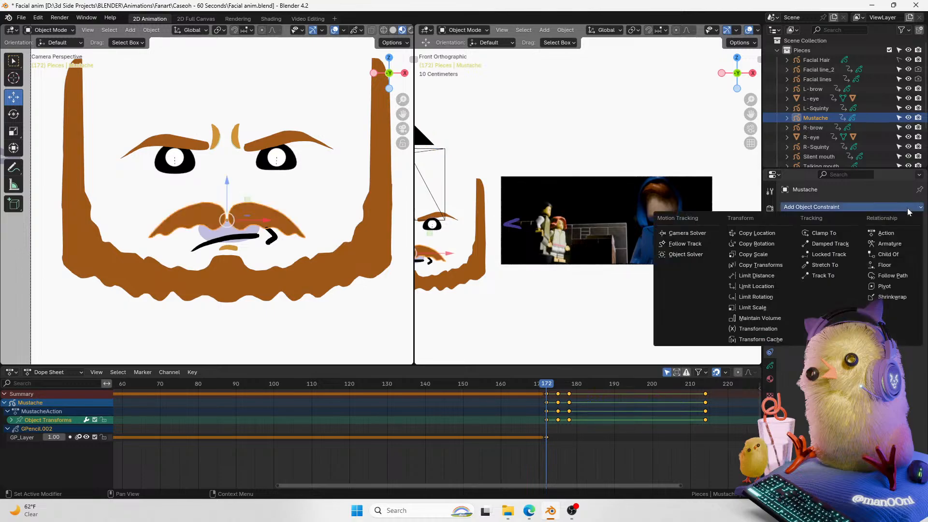
click(893, 255)
click(905, 238)
click(227, 237)
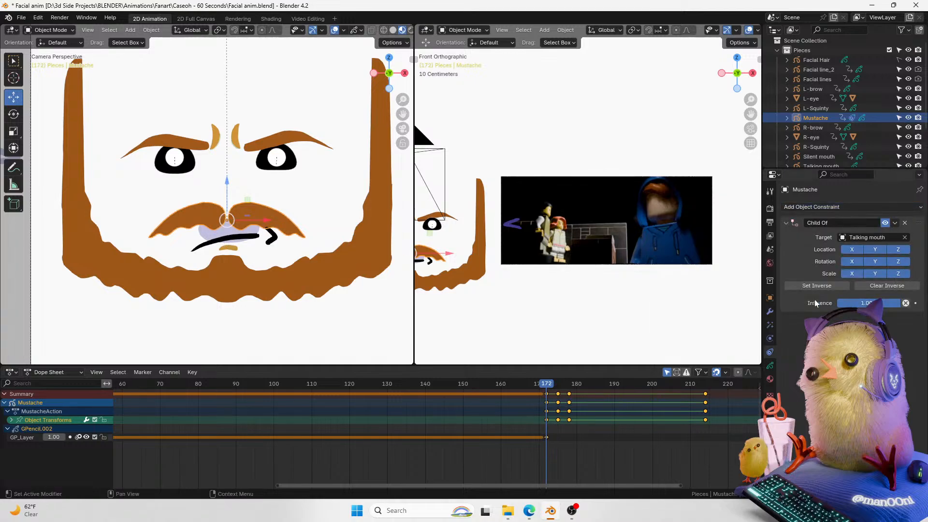
key(Right)
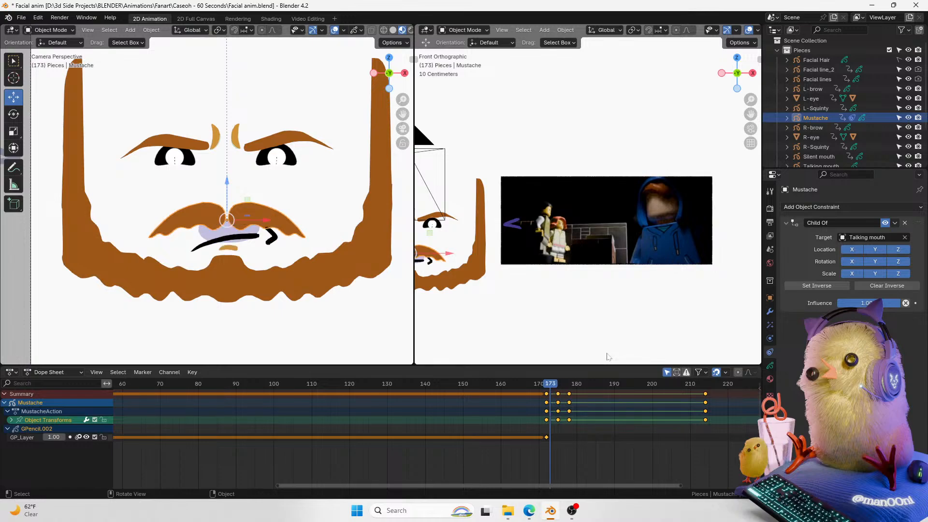
key(Right)
key(Right)
key(Left)
key(Left)
click(905, 223)
click(858, 207)
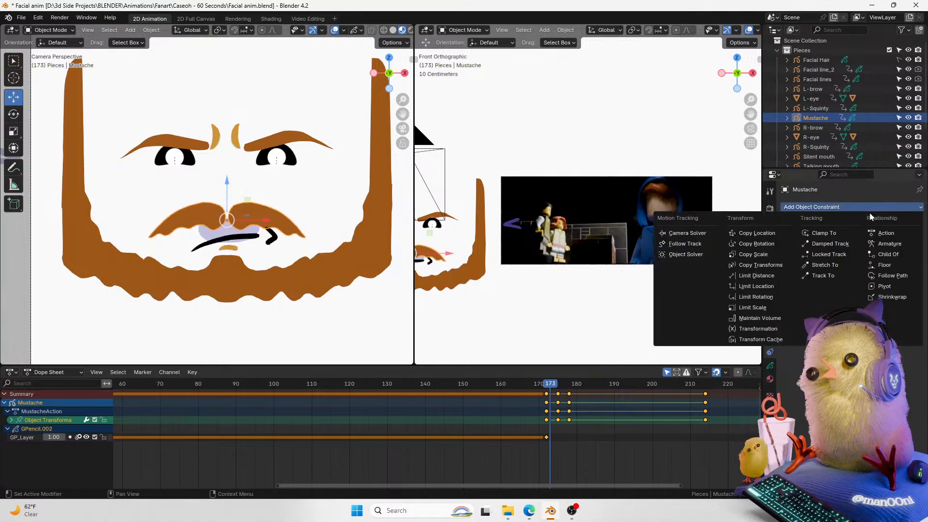
click(252, 237)
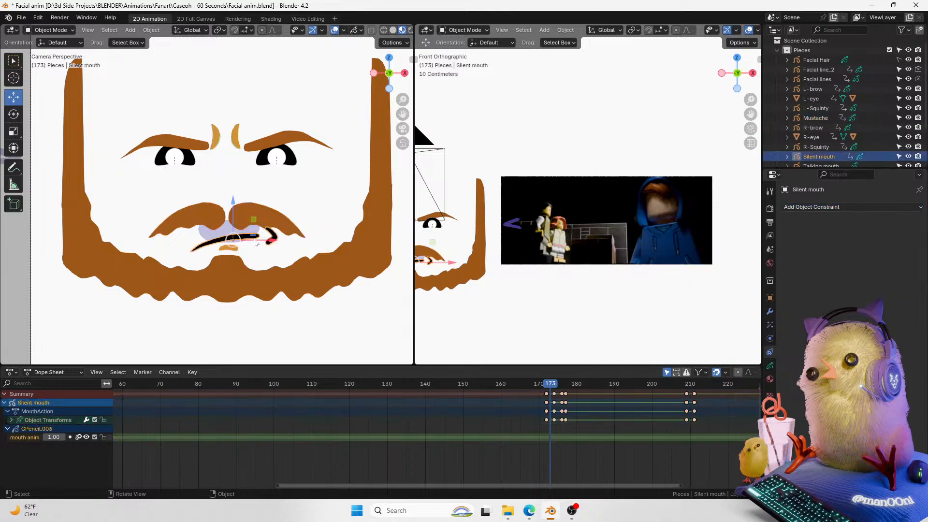
click(770, 298)
key(Right)
key(Left)
Step: Select the Mustache and rename its Grease Pencil layer to Stache
click(272, 219)
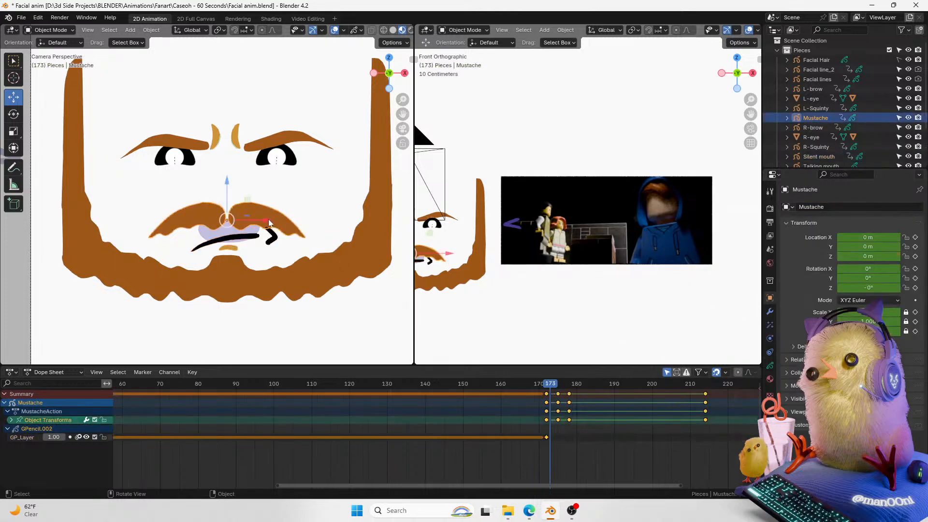
click(770, 311)
click(769, 366)
click(770, 352)
click(770, 366)
double_click(816, 240)
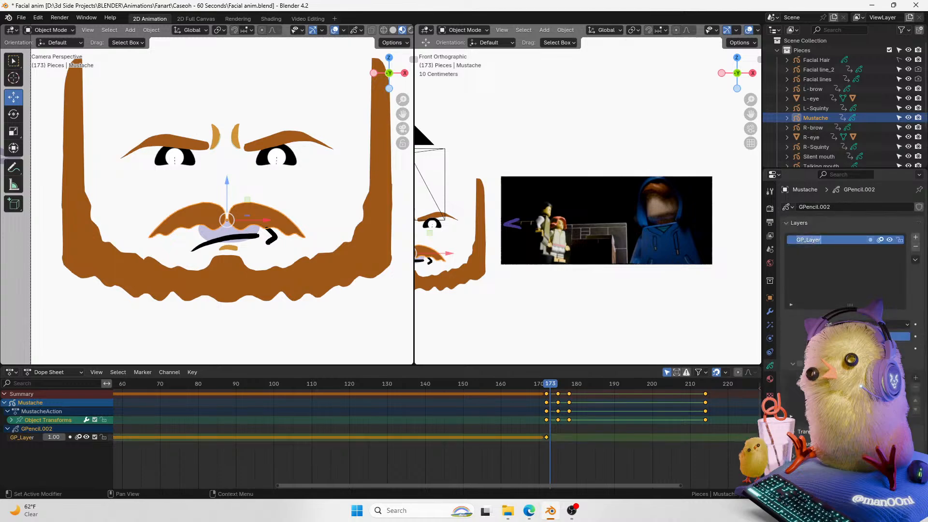
text(Stache)
key(Return)
Step: Select the Silent mouth object
click(249, 240)
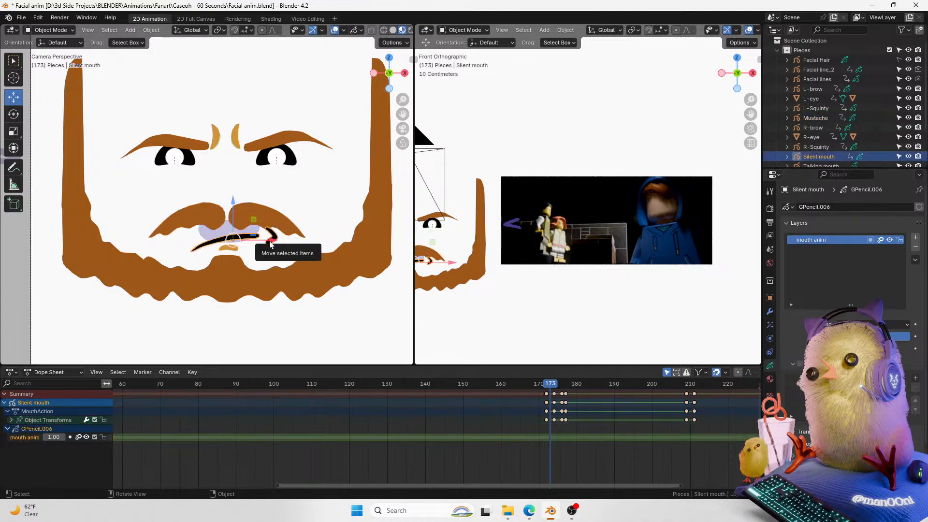
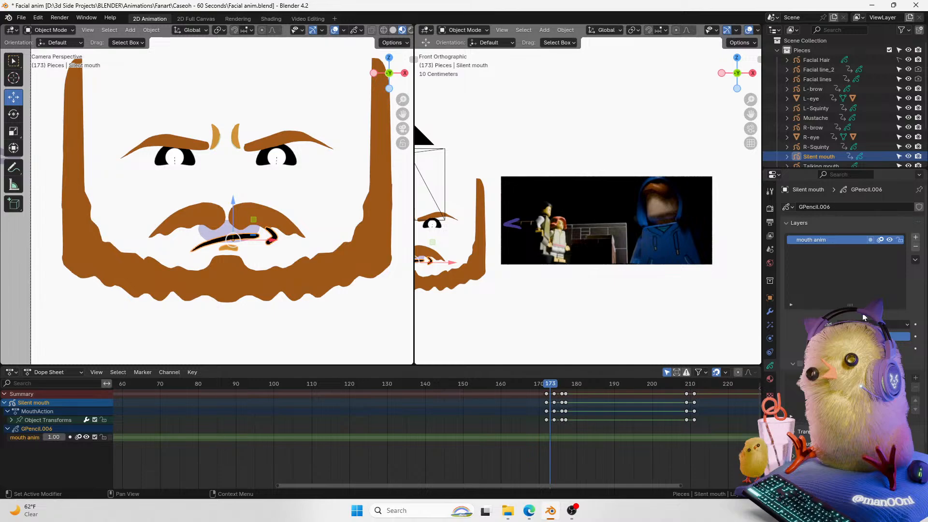
Step: Step back and forth through the frames around 172 to review the mouth animation
key(Left)
key(Right)
key(Right)
key(Left)
key(Left)
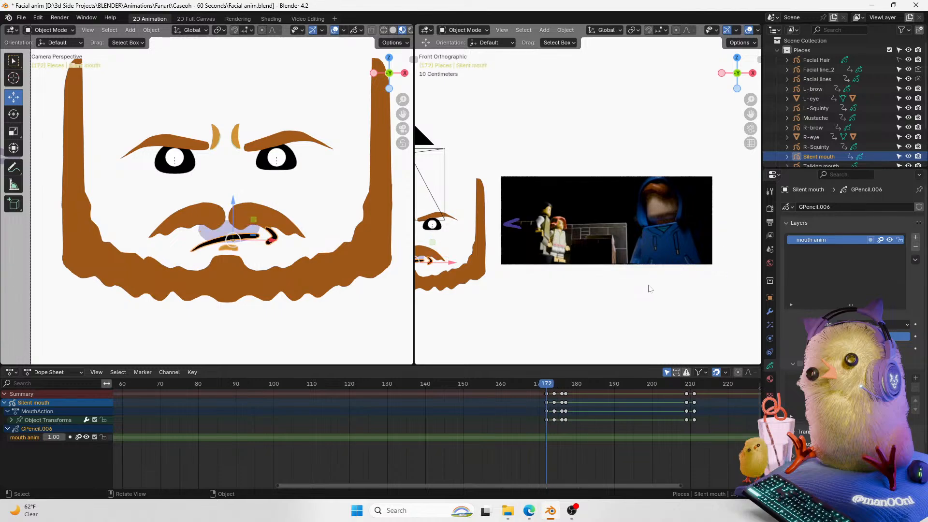
key(Right)
key(Right)
key(Left)
key(Right)
key(Right)
Step: Select the mustache at frame 172 and add a Copy Location constraint targeting Talking mouth
click(294, 221)
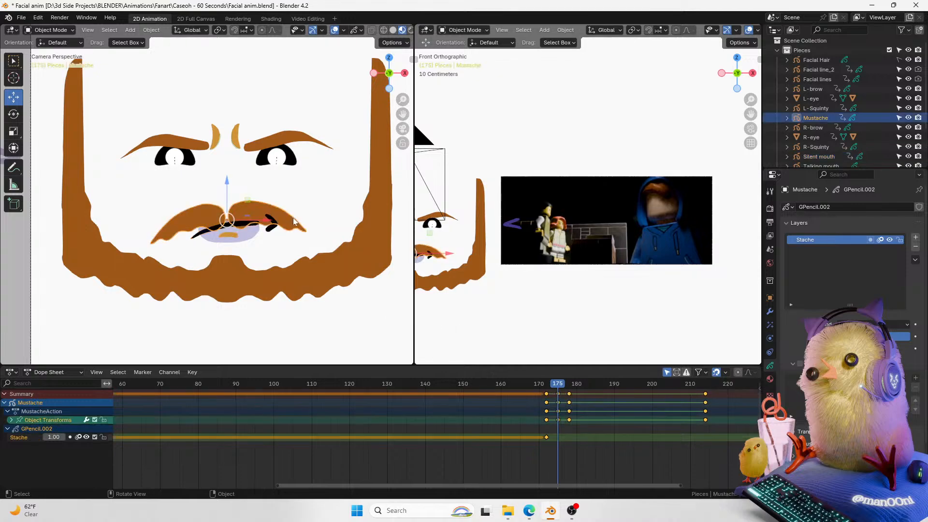
click(770, 297)
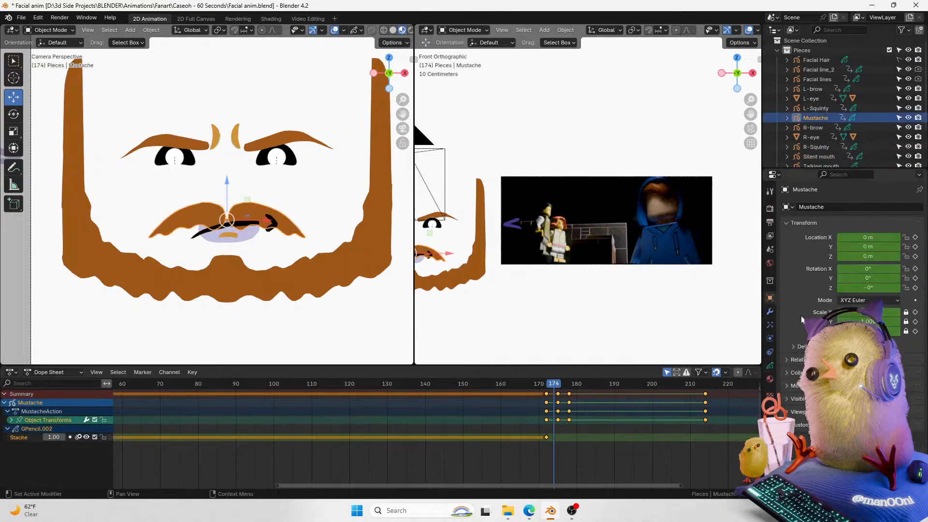
click(571, 386)
drag(572, 386, 546, 385)
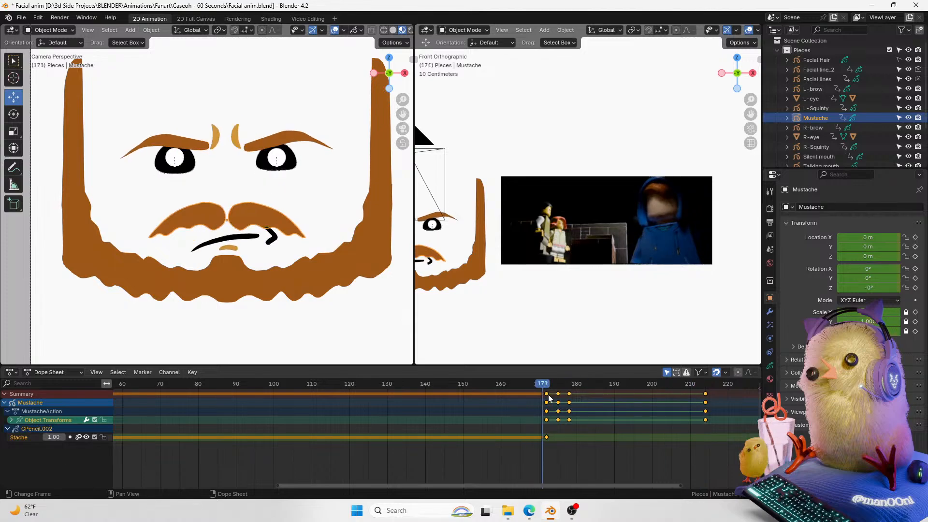
click(770, 366)
click(769, 352)
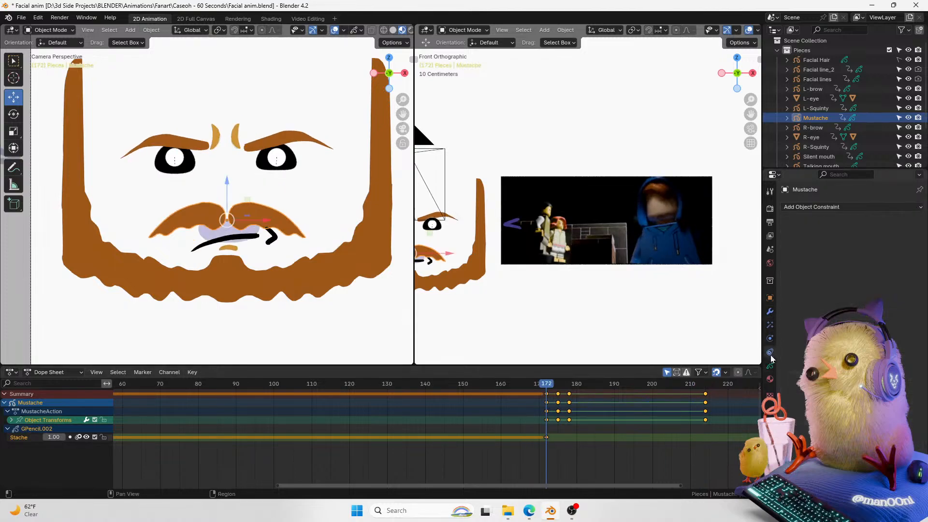
click(824, 208)
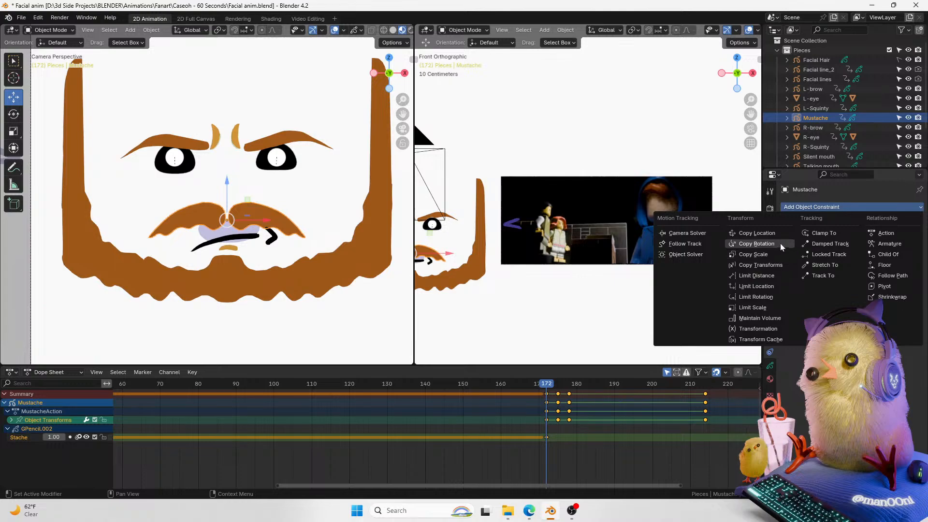
click(781, 232)
click(905, 237)
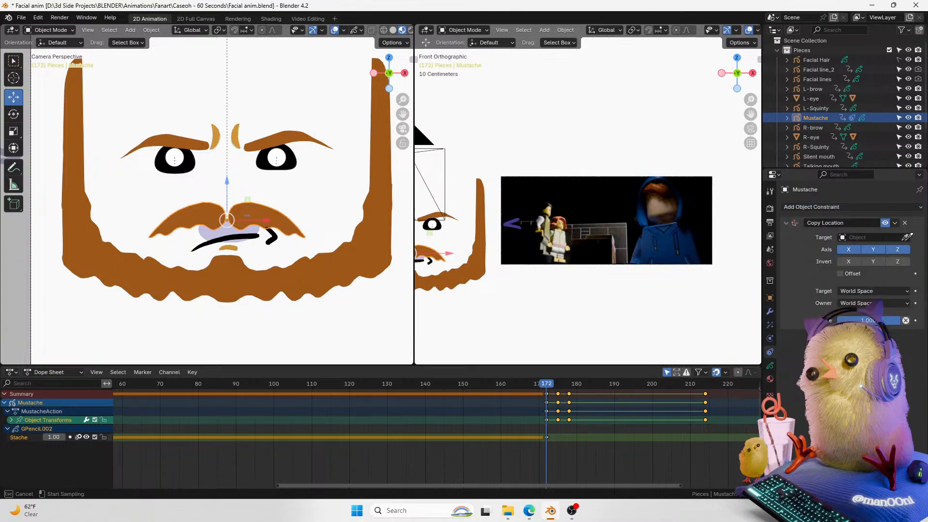
click(245, 228)
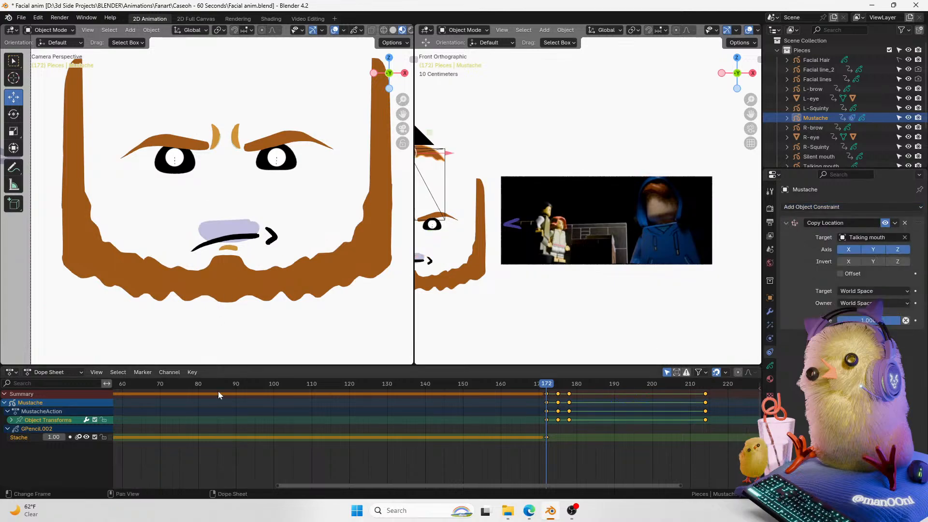
Step: Invert the Copy Location constraint's Z axis and step two frames forward to compare
drag(750, 114, 843, 117)
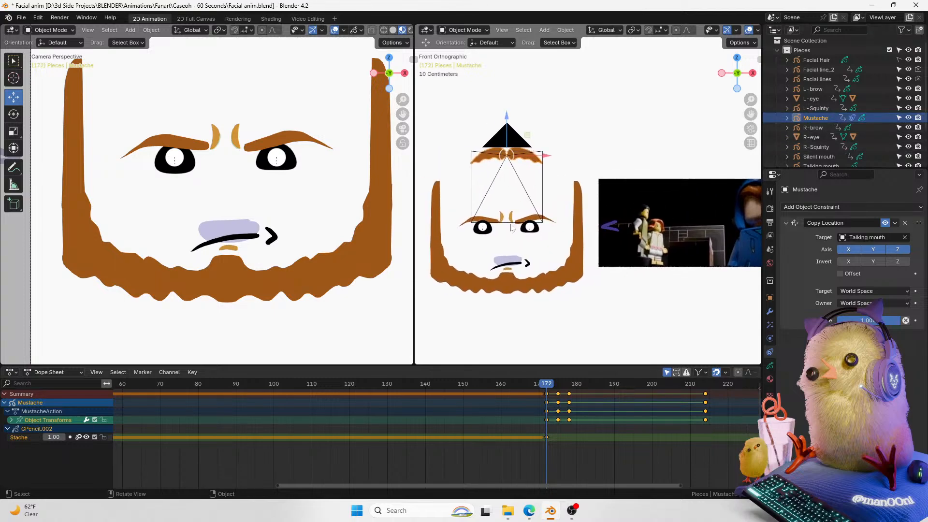
click(897, 262)
click(894, 251)
key(Right)
key(Right)
click(898, 261)
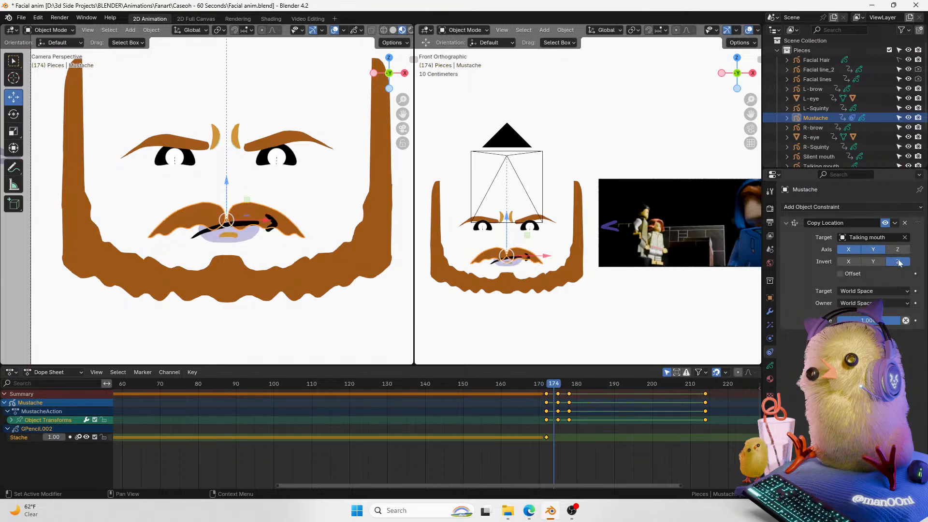
Step: Set the constraint's target space to Local Space and toggle its Z axis
click(886, 291)
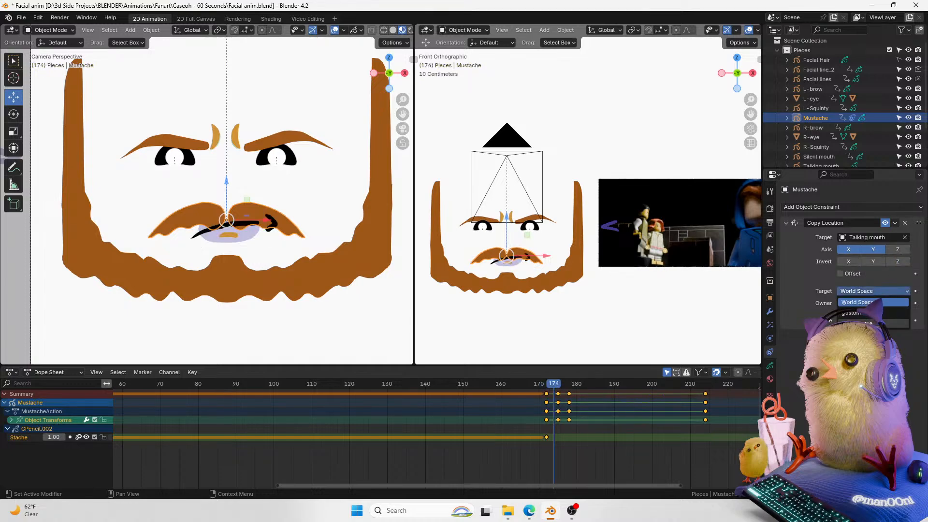
click(865, 323)
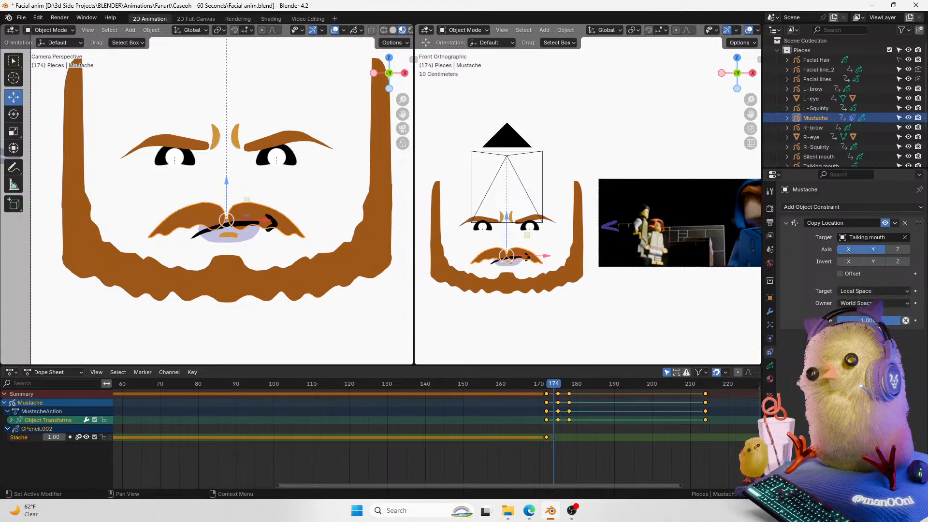
click(897, 250)
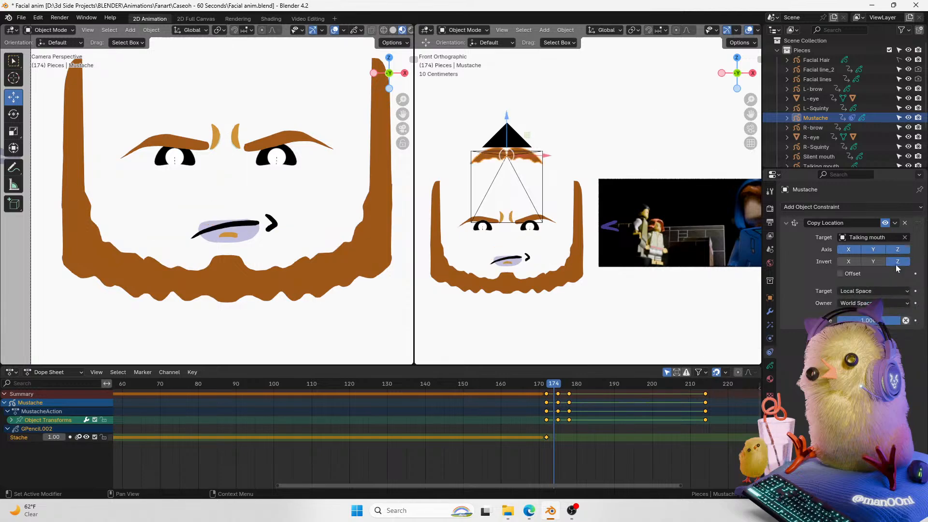
click(898, 250)
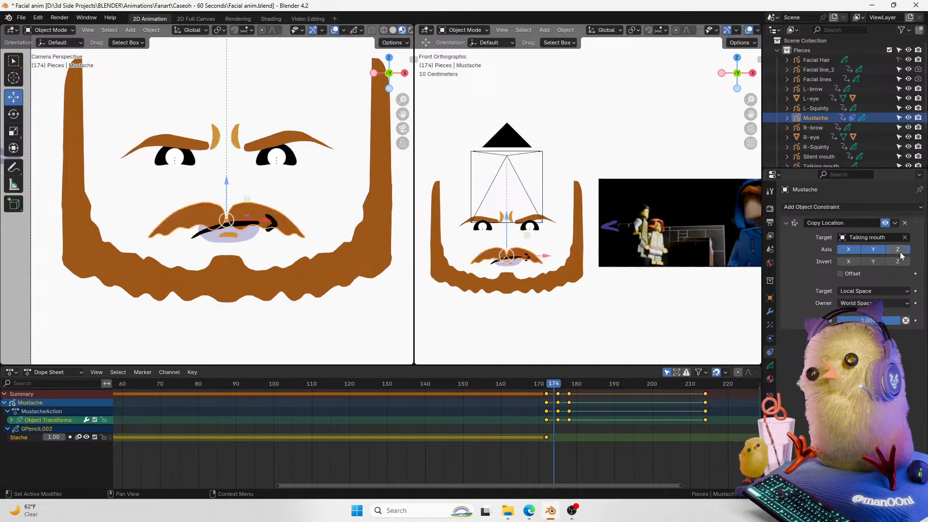
Step: Re-enable the constraint's Y axis, turn on Offset, and step between frames to compare
click(873, 252)
click(849, 274)
key(Left)
key(Right)
key(Left)
key(Right)
Step: Switch the constraint's target space back to World Space and change its owner space
click(897, 303)
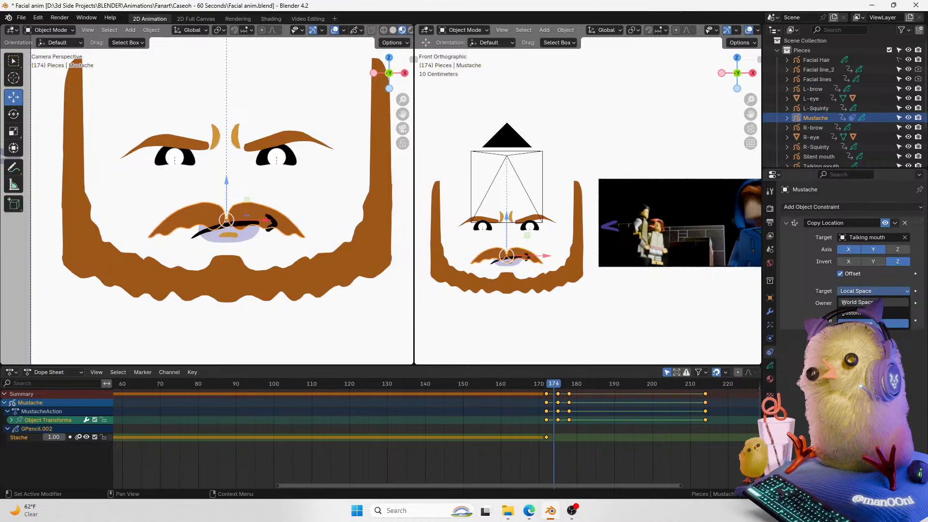
click(878, 302)
key(Left)
key(Right)
click(880, 304)
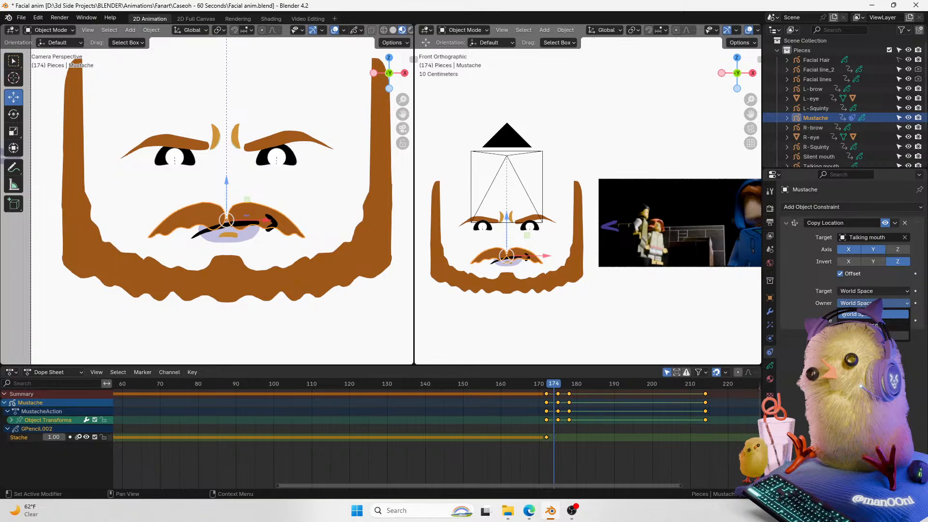
click(869, 335)
Step: Swap the Copy Location constraint for a Child Of constraint, then delete it without setting a target
click(905, 223)
click(876, 206)
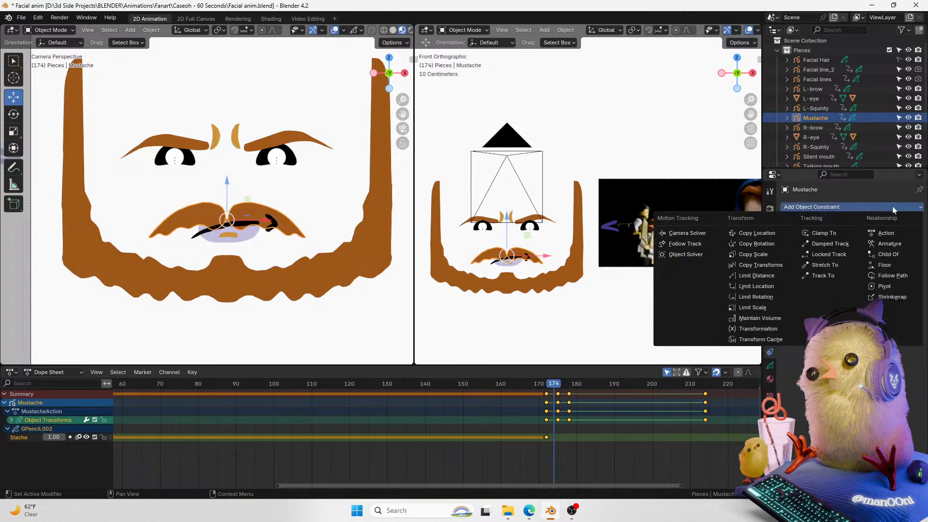
click(887, 254)
click(904, 237)
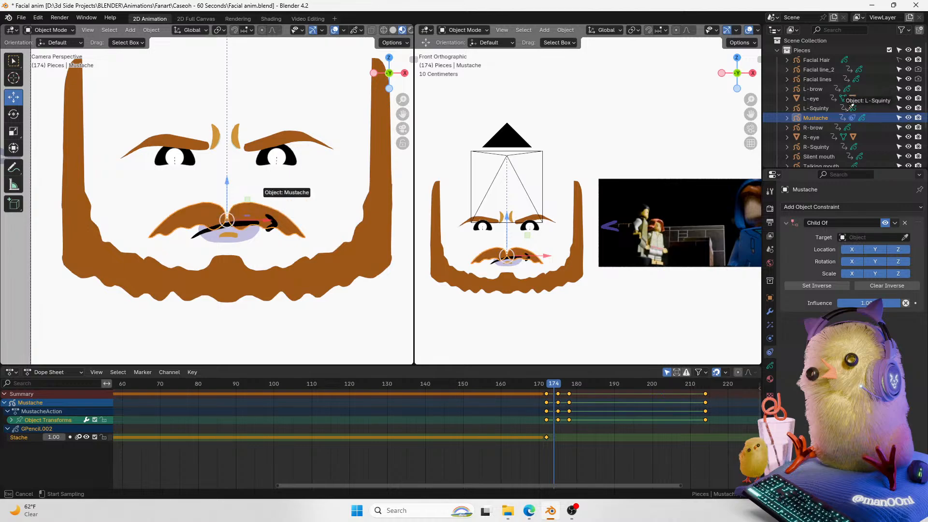
key(Escape)
click(904, 223)
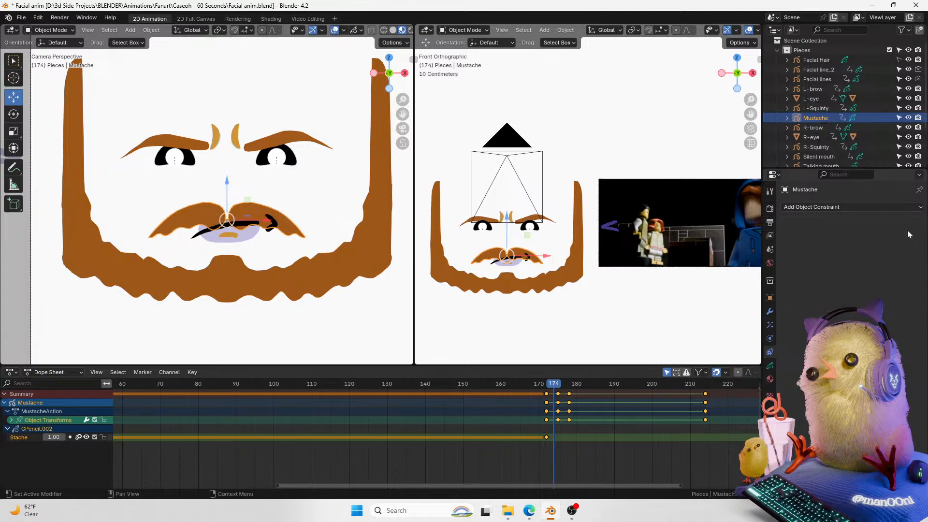
Step: Add a new Copy Location constraint to the mustache targeting Silent mouth
click(895, 207)
click(772, 232)
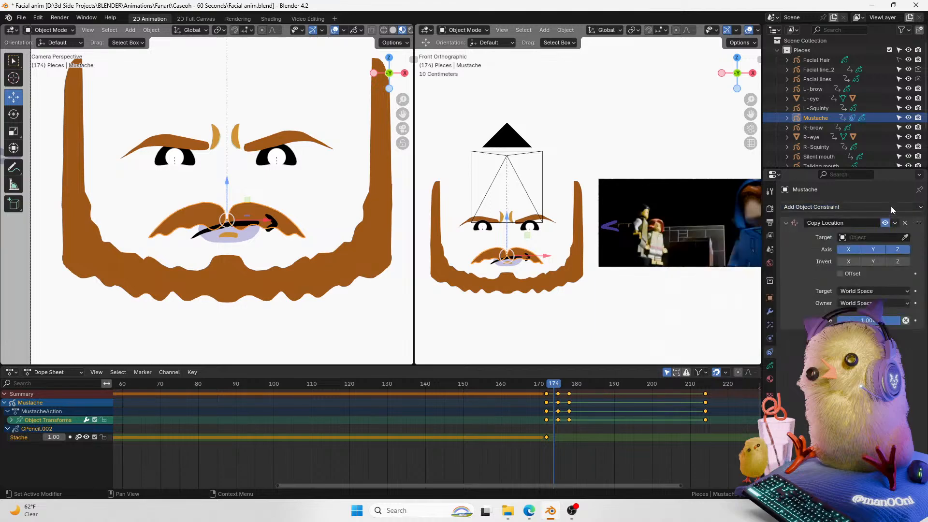
scroll(845, 121, down, 2)
click(904, 237)
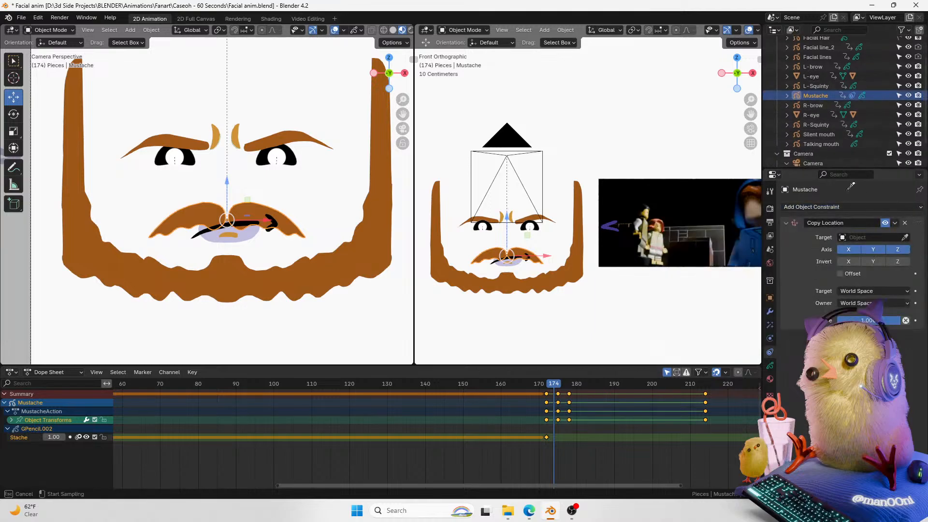
click(825, 136)
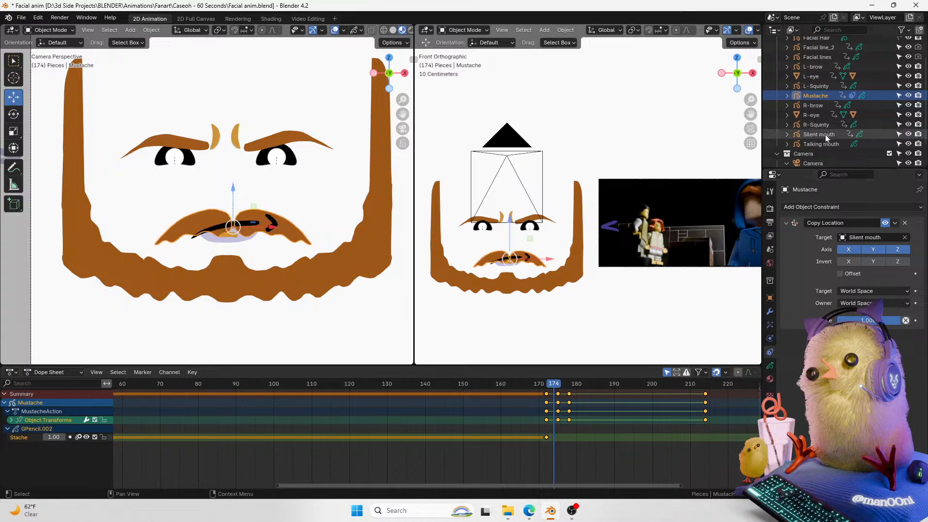
Step: Toggle the Z-axis inversion while trying different target space options on the constraint
click(896, 263)
click(896, 265)
click(869, 290)
click(867, 312)
click(897, 264)
click(897, 264)
click(878, 290)
click(865, 302)
Step: Invert the constraint's Z axis and enable Offset
click(898, 262)
click(897, 263)
click(861, 274)
click(898, 262)
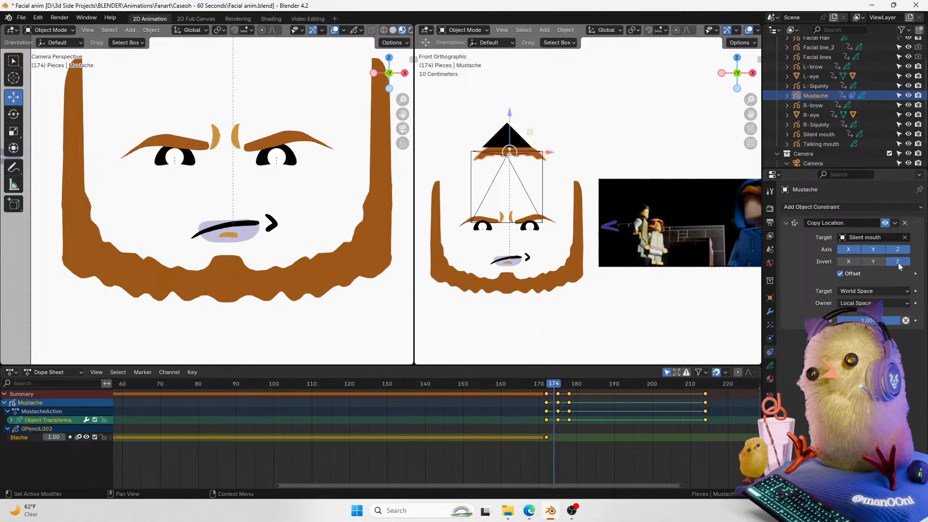
Step: Turn off the Z inversion and set the target space to Local Space and owner space to World Space
click(897, 262)
click(884, 291)
click(865, 324)
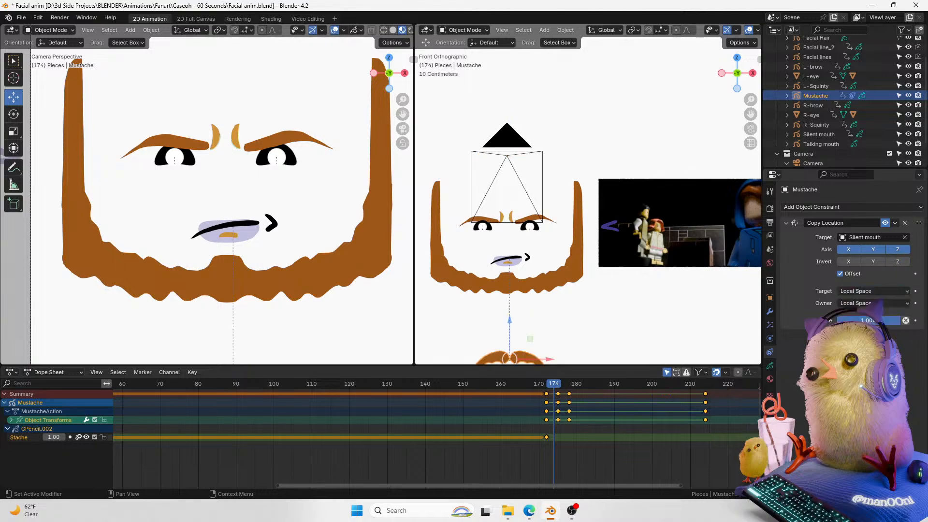
click(872, 302)
click(854, 314)
Step: Disable the constraint's Offset while stepping frames to compare the mustache's position
key(Left)
key(Right)
key(Left)
key(Right)
key(Left)
shift+middle_drag(667, 257, 680, 193)
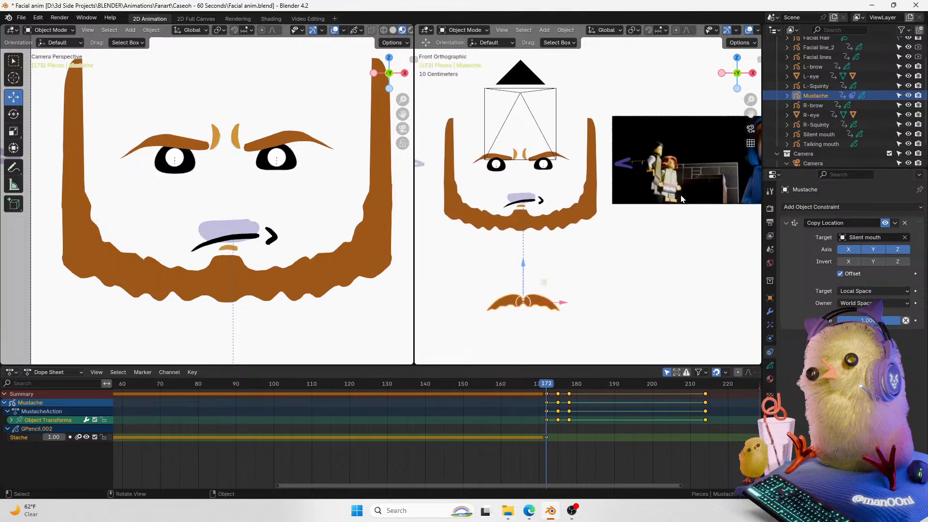
click(840, 274)
key(Right)
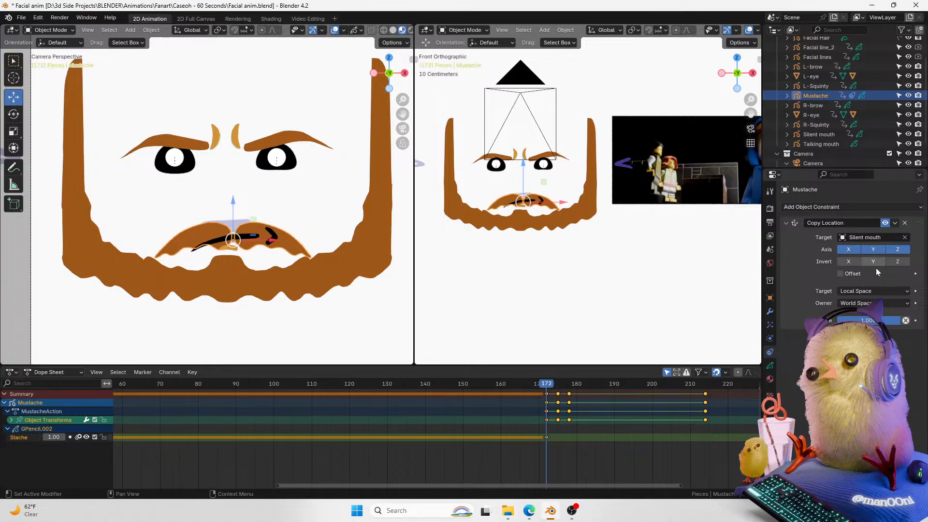
Step: Limit the Copy Location constraint to the Z axis only
drag(870, 320, 915, 323)
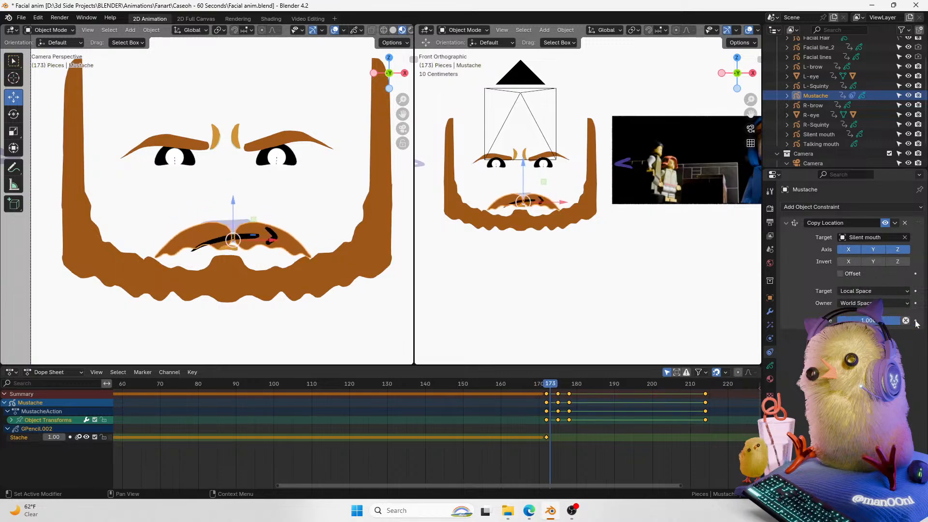
key(Left)
drag(871, 250, 850, 249)
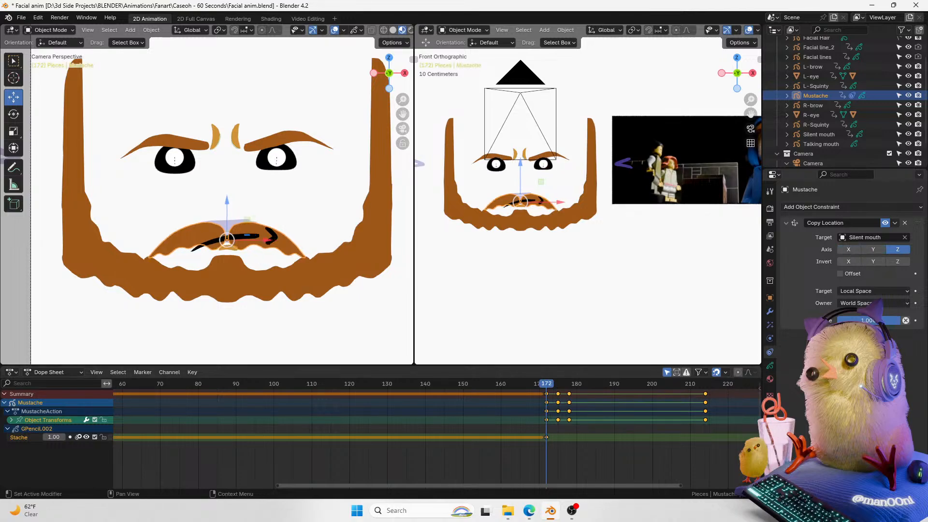
Step: Re-enable Offset on the constraint after toggling the Z inversion
click(897, 261)
click(899, 263)
click(897, 263)
click(899, 262)
click(857, 274)
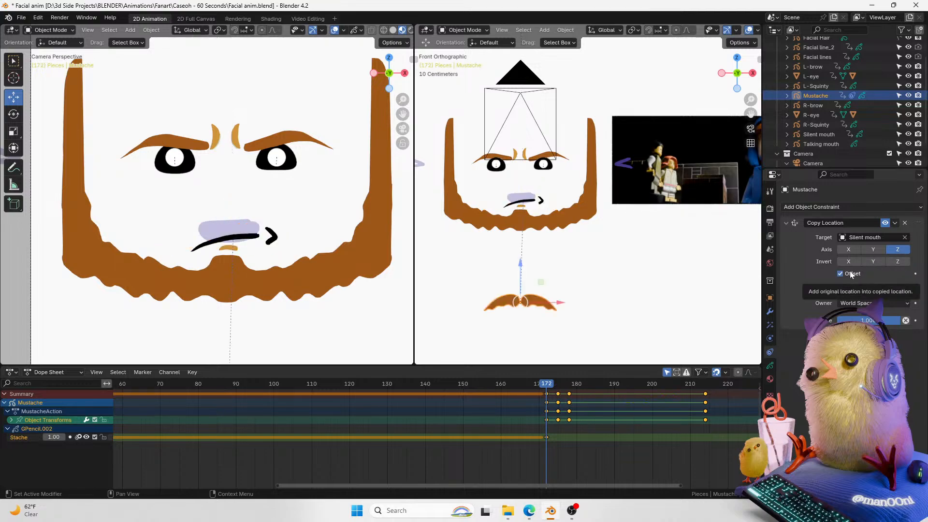
Step: Enable copying and inverting the Z axis with Offset kept on
click(899, 252)
click(899, 260)
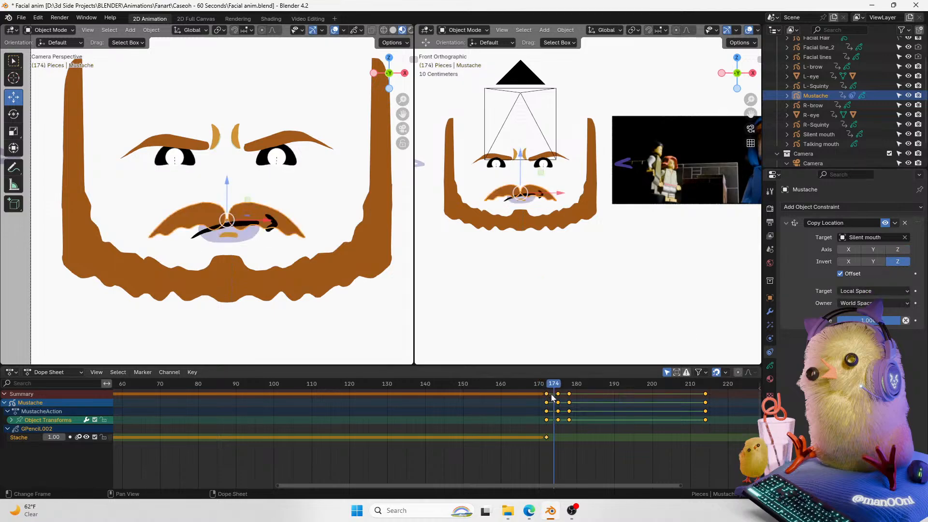
click(898, 250)
click(897, 262)
click(895, 262)
click(844, 275)
click(845, 275)
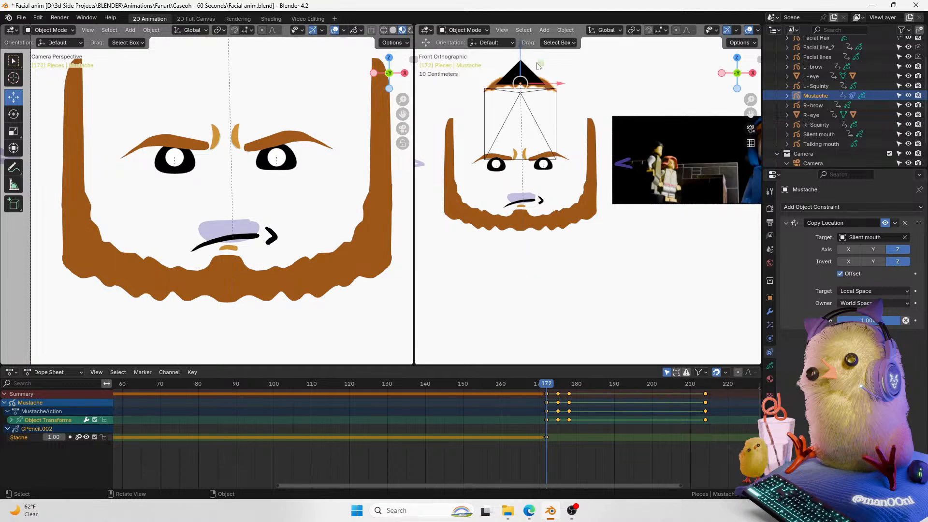
Step: Move the mustache along Z back onto the face
key(g)
key(z)
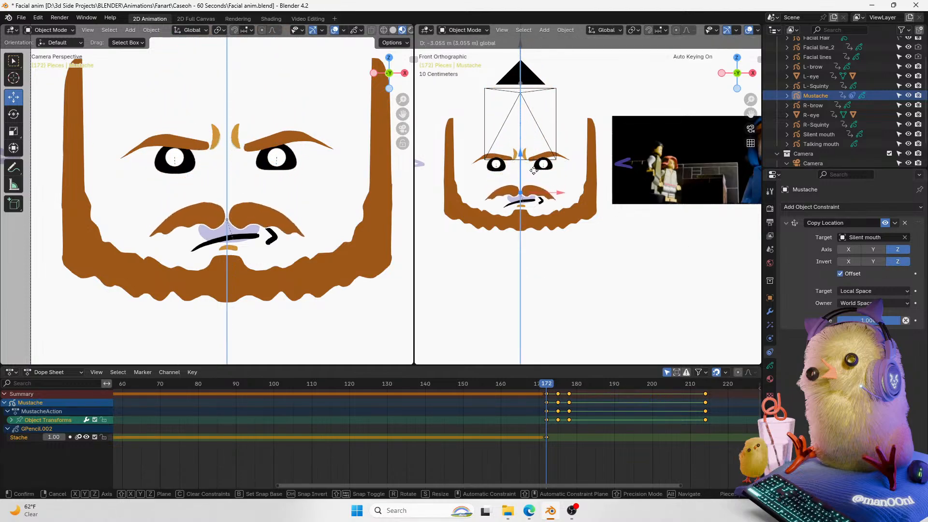
click(533, 174)
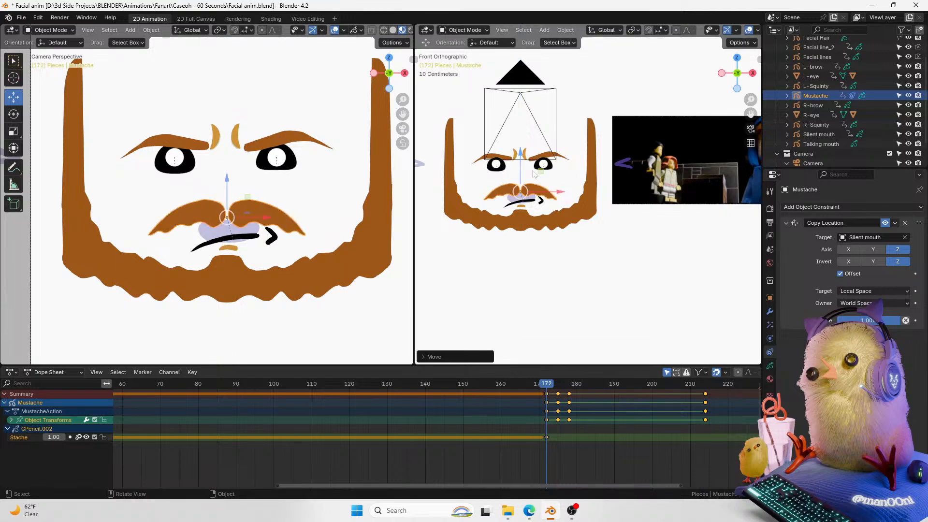
Step: Step back to frame 171 and turn off the Z-axis inversion
key(Right)
key(Right)
key(Left)
key(Left)
key(Left)
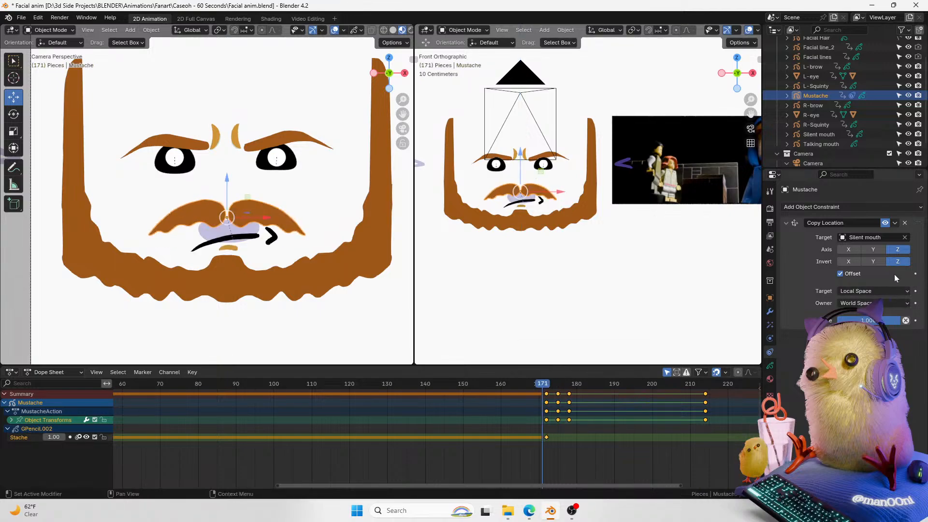
click(897, 262)
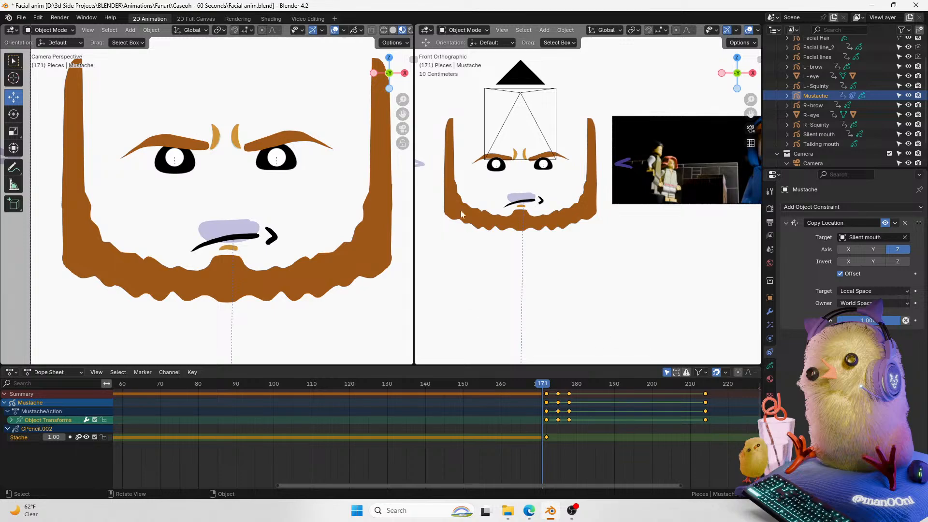
Step: Move the mustache up along Z back onto the mouth at frame 171
scroll(599, 169, down, 5)
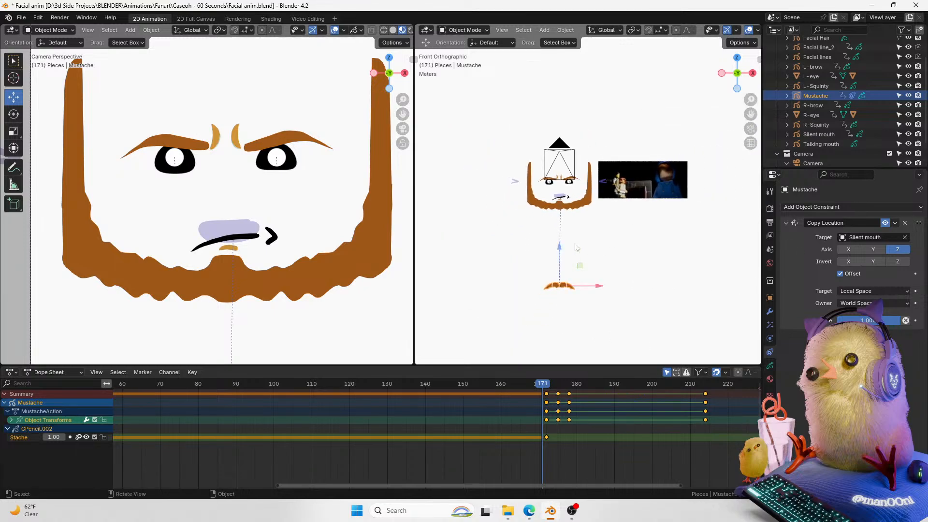
key(g)
key(z)
drag(562, 191, 562, 155)
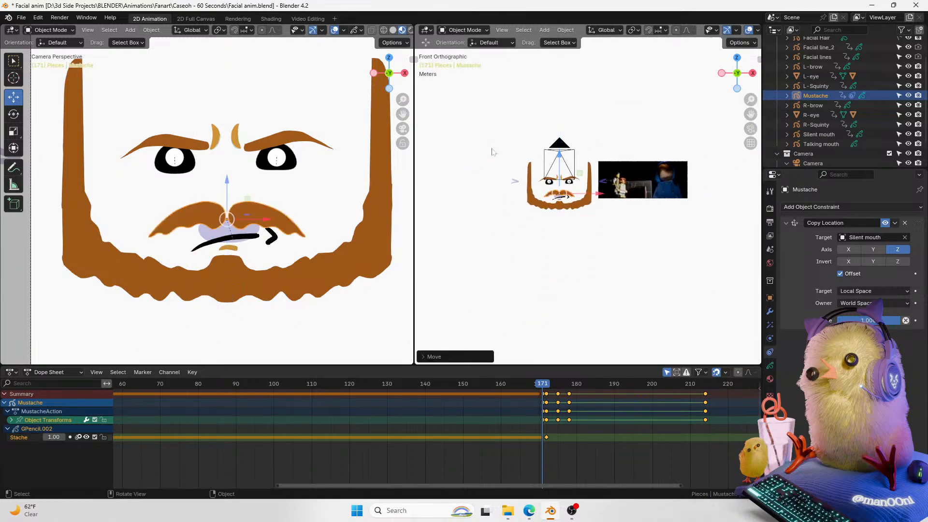
drag(225, 192, 227, 181)
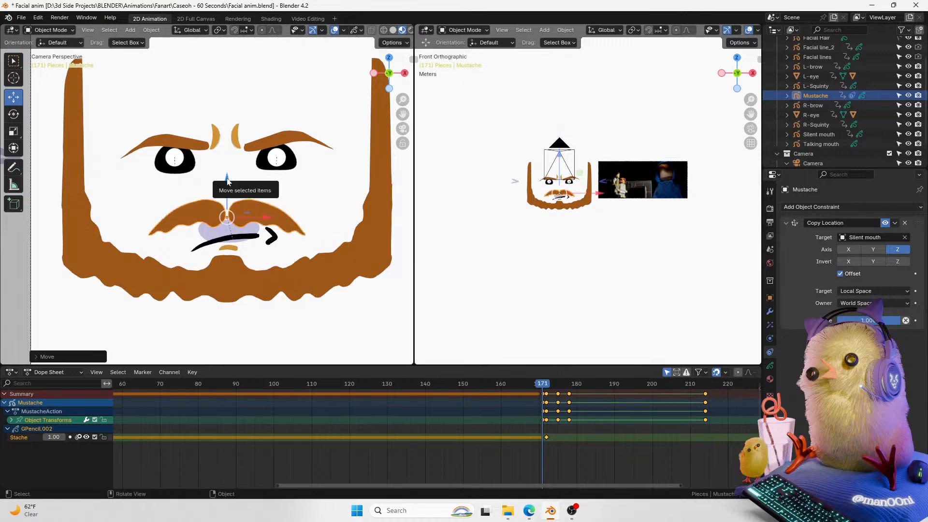
Step: At frame 172, move the mustache back up onto the mouth and insert a keyframe for it
key(Right)
key(Left)
key(Right)
key(Right)
key(Right)
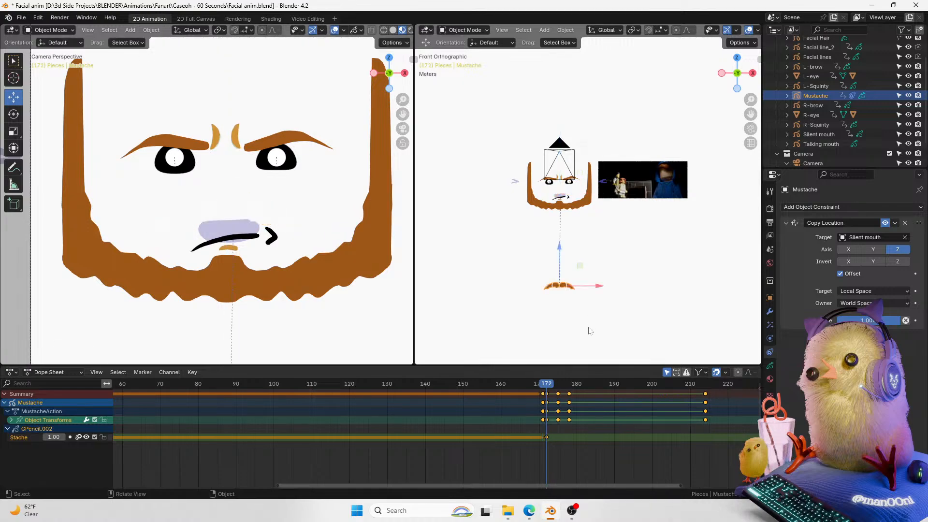
key(Left)
key(Left)
key(Left)
key(Right)
key(g)
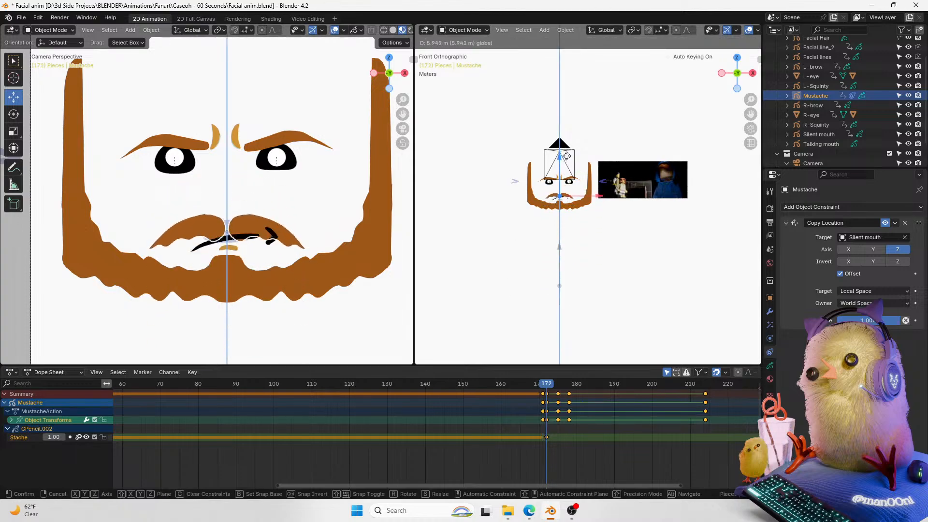
click(568, 161)
key(i)
Step: Play back and scrub the animation around frames 170 to 217 to review the mustache's motion
key(Right)
key(Right)
key(Right)
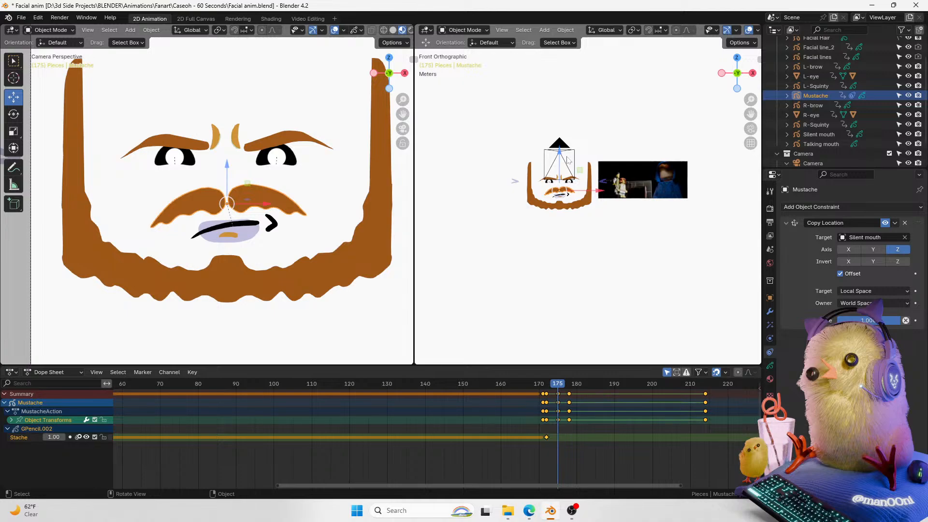
drag(491, 485, 571, 463)
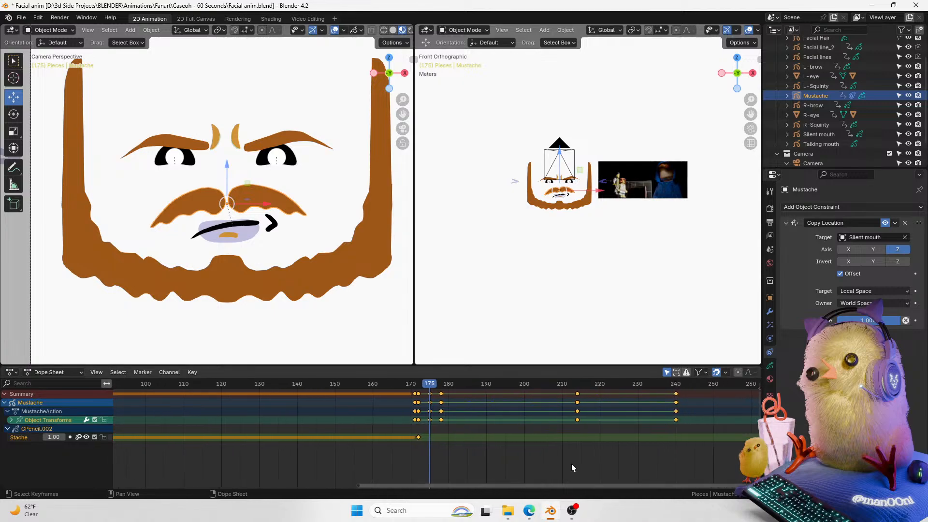
key(space)
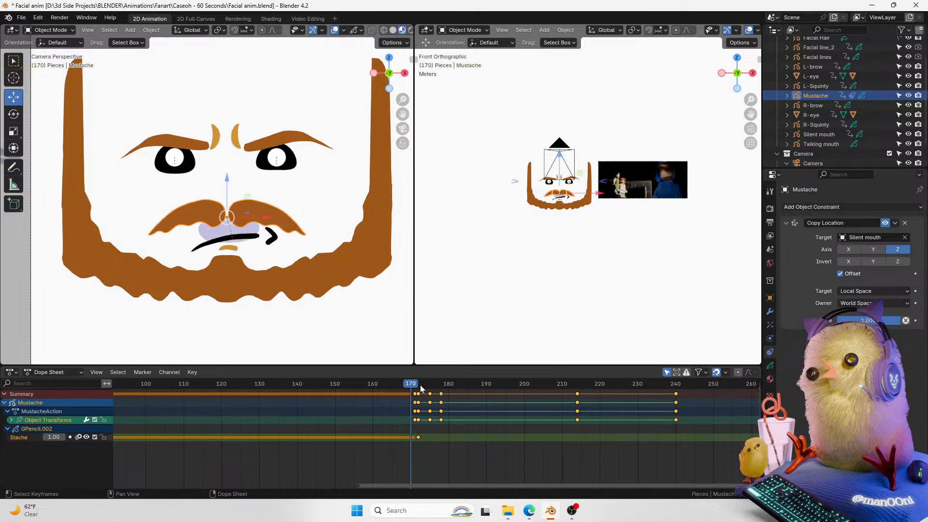
key(space)
click(414, 388)
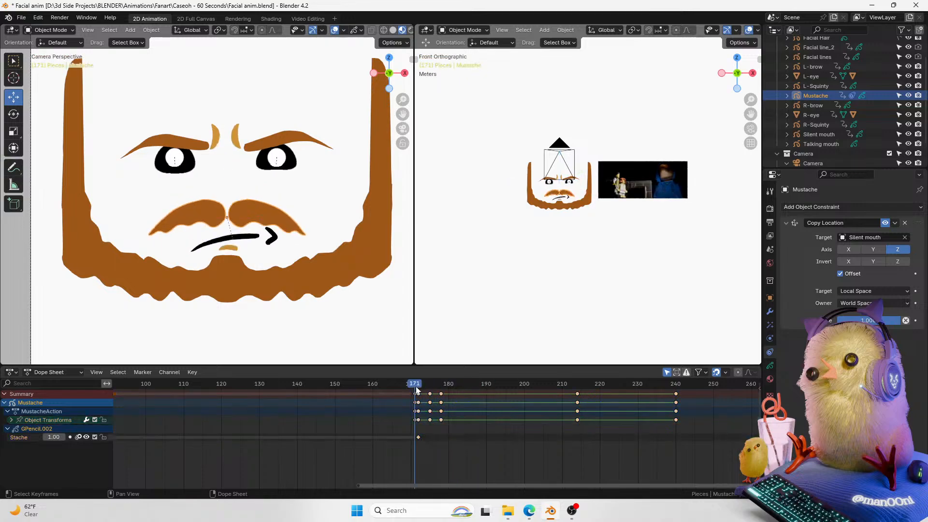
click(417, 419)
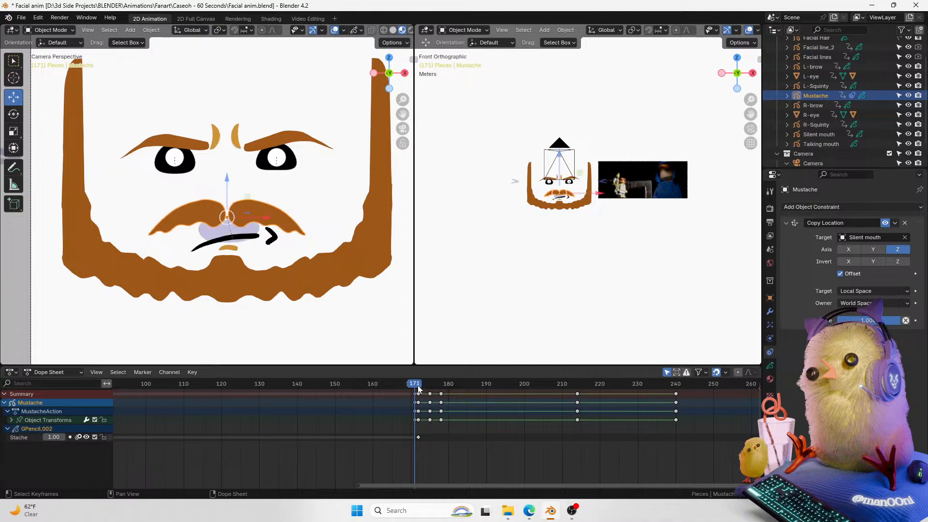
key(Right)
drag(486, 489, 476, 482)
drag(473, 486, 469, 485)
drag(417, 386, 398, 390)
key(space)
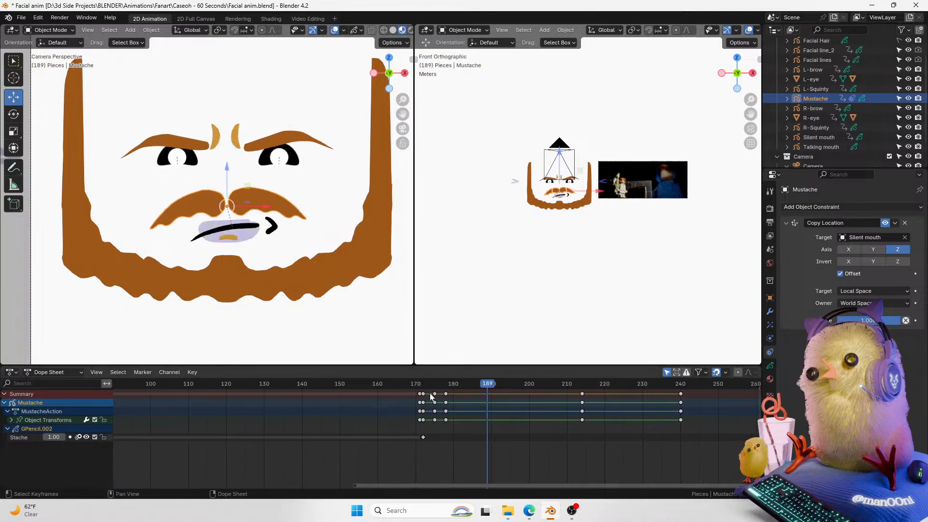
click(419, 390)
key(space)
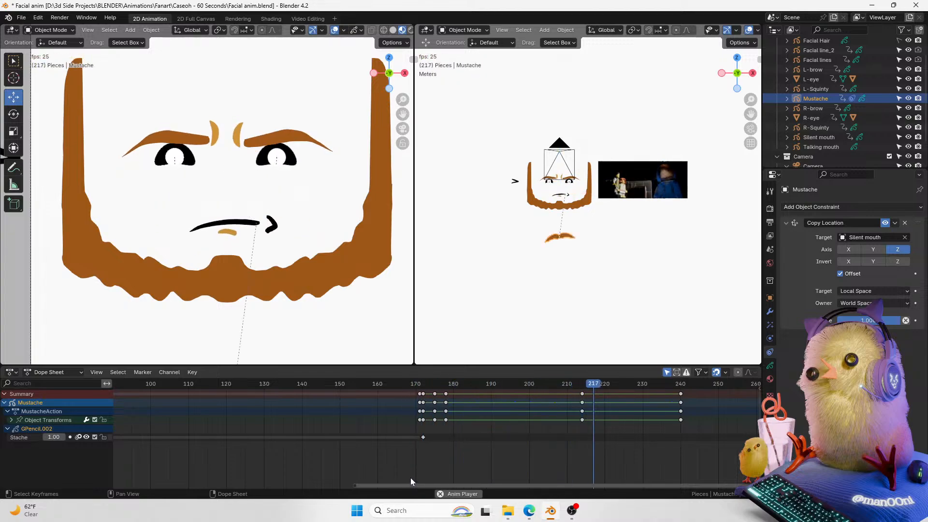
key(space)
Step: At frame 214, keyframe the Copy Location constraint's influence at 0
drag(615, 389, 579, 397)
key(Right)
key(Left)
click(915, 321)
key(Right)
drag(891, 323, 754, 335)
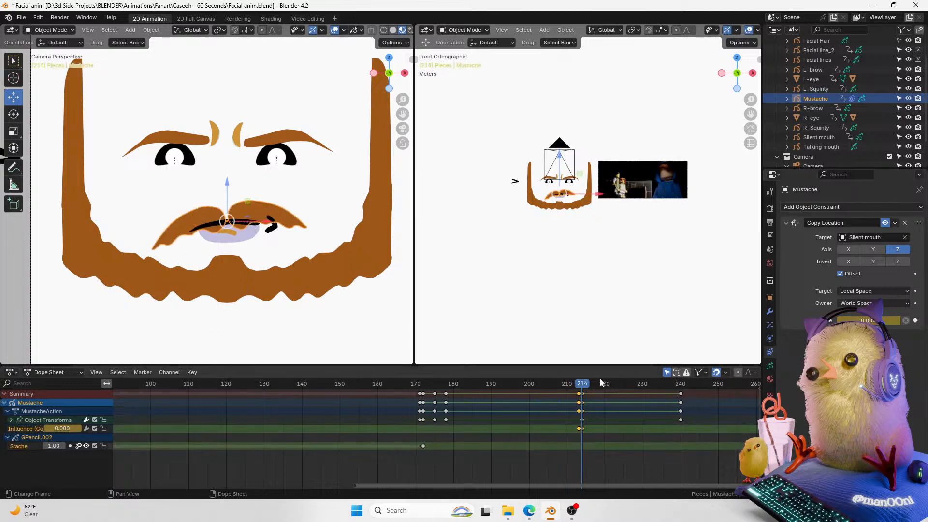
key(Left)
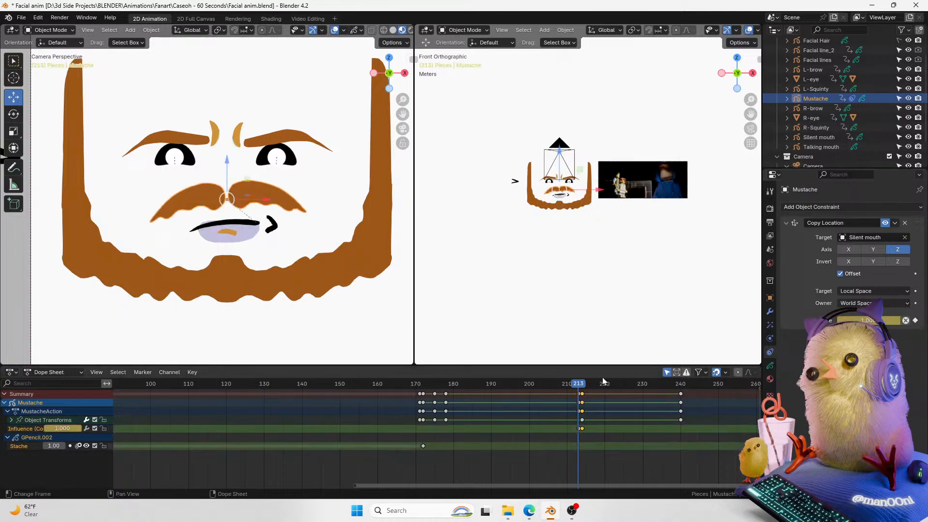
key(Right)
Step: At frame 214, raise the mustache along Z so it sits on the mouth again
click(770, 297)
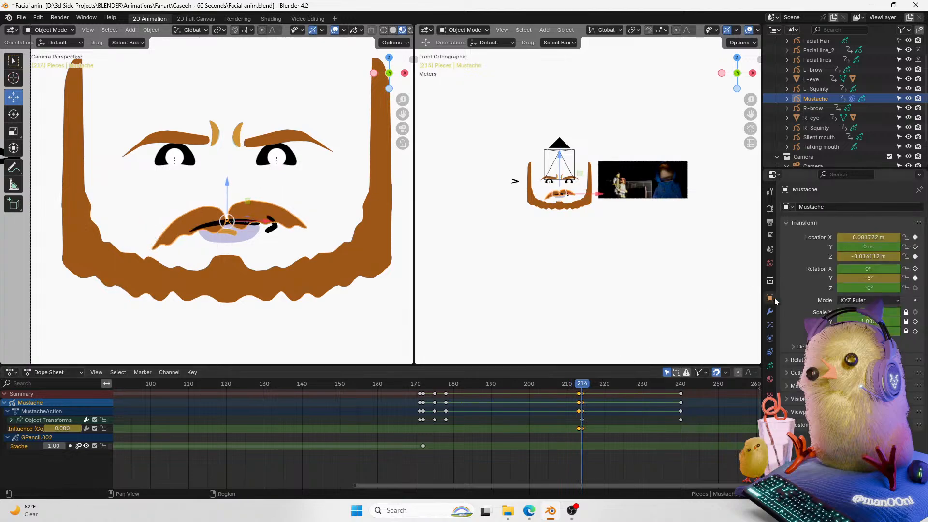
drag(228, 187, 229, 174)
key(Left)
key(Right)
key(Left)
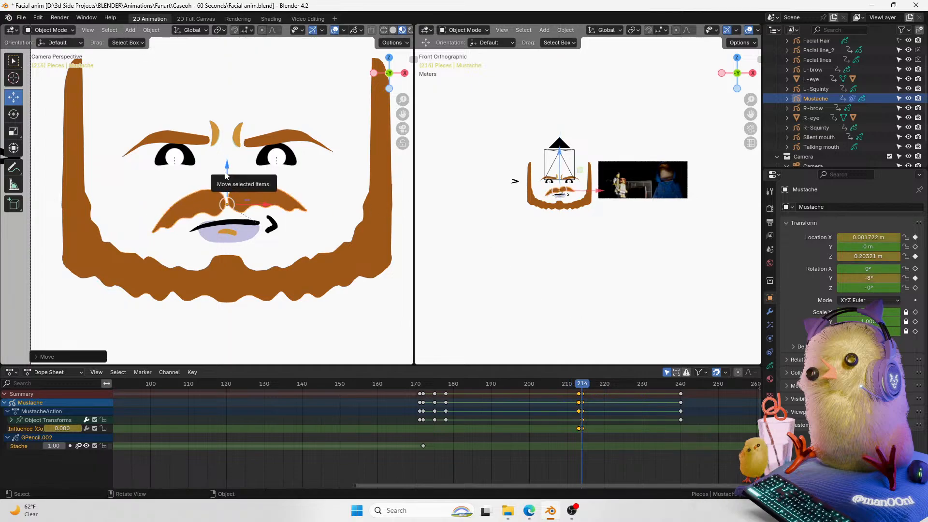
key(Right)
drag(228, 168, 231, 164)
key(Left)
Step: Replay the animation from frame 169 and scrub through frames 208 to 240 to check the mustache
click(230, 174)
drag(574, 384, 411, 393)
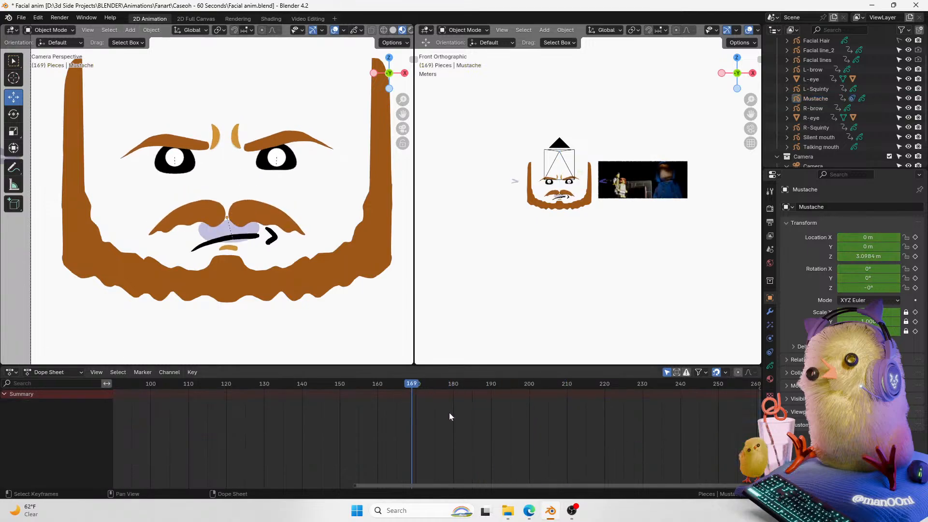
key(space)
key(space)
drag(428, 486, 488, 474)
key(space)
key(space)
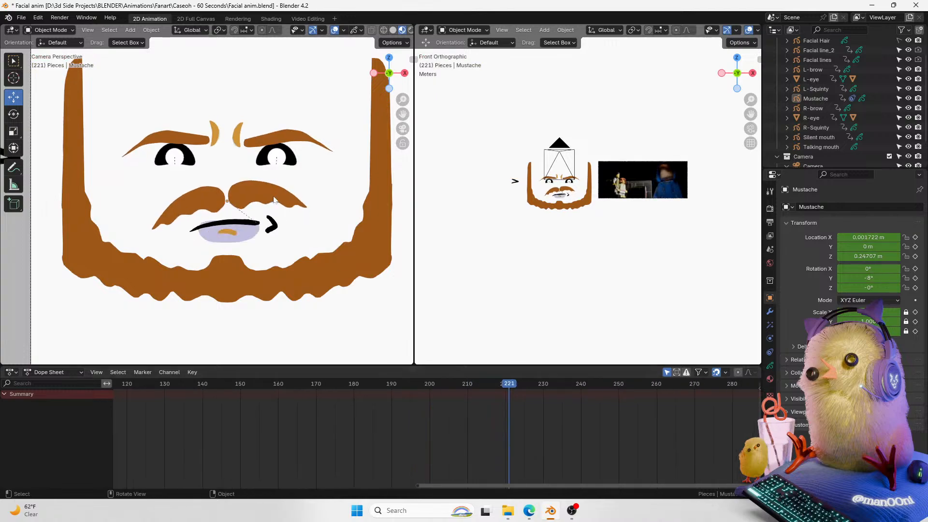
click(274, 200)
drag(512, 391, 483, 399)
key(BackSpace)
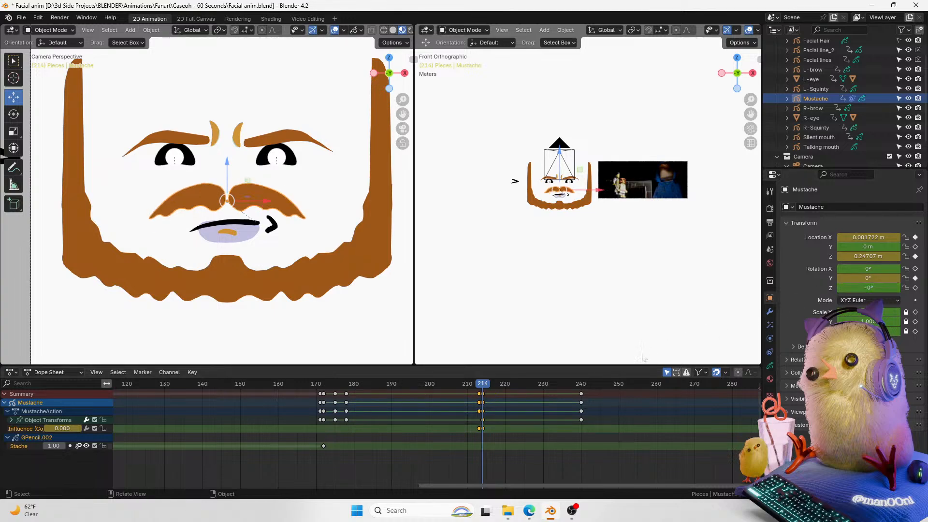
key(Left)
drag(486, 384, 459, 385)
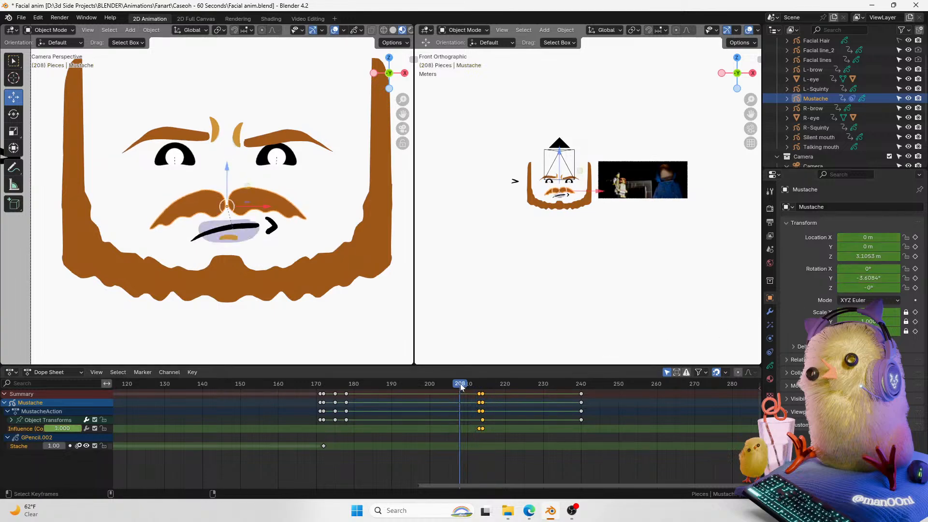
click(457, 451)
key(space)
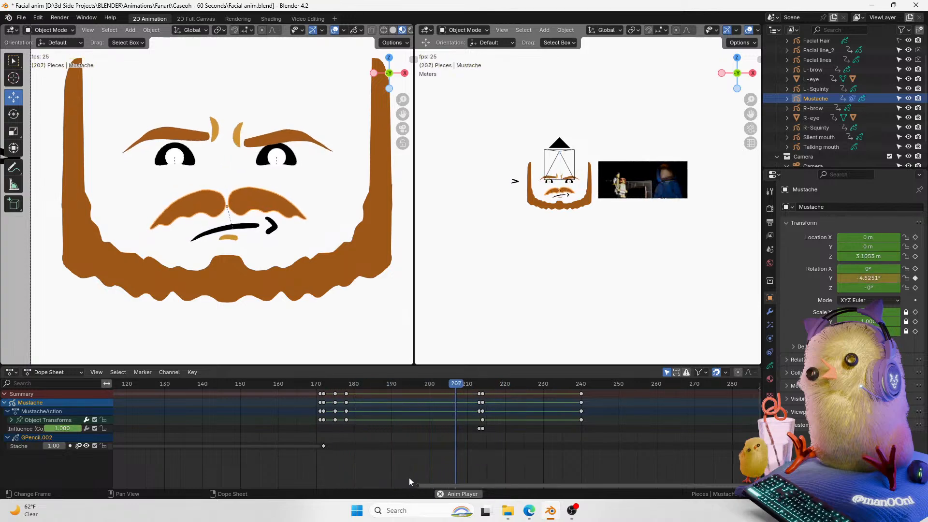
key(space)
key(space)
key(space)
drag(589, 385, 581, 386)
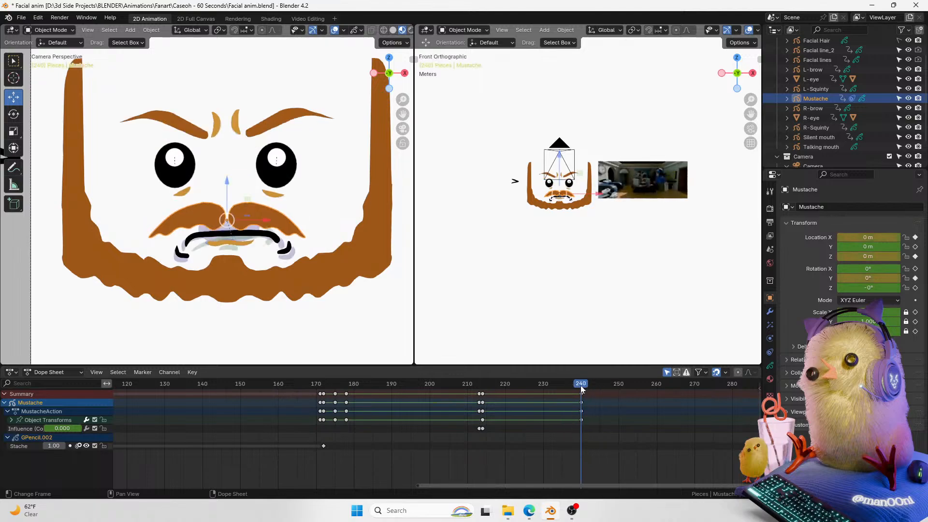
Step: Return to the constraint settings and keyframe the Copy Location influence on frames 239 and 240
click(769, 367)
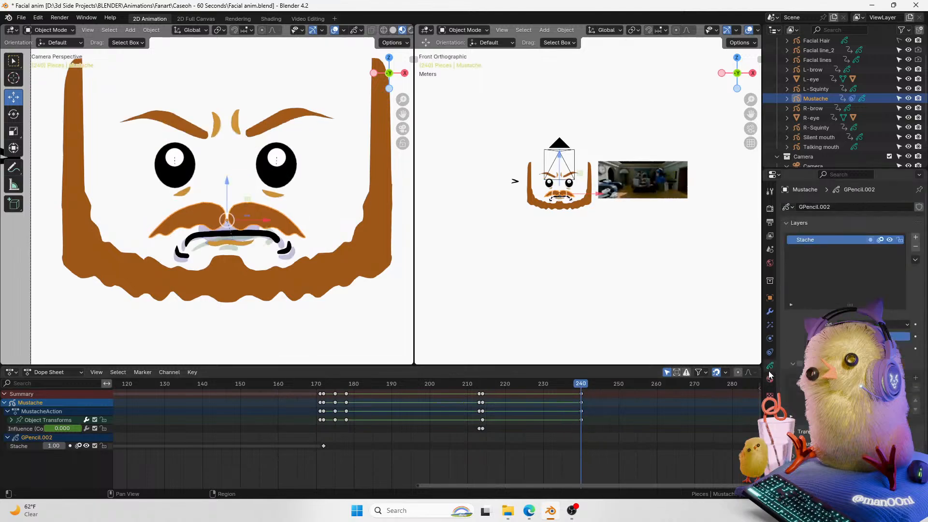
click(769, 312)
click(769, 299)
click(769, 352)
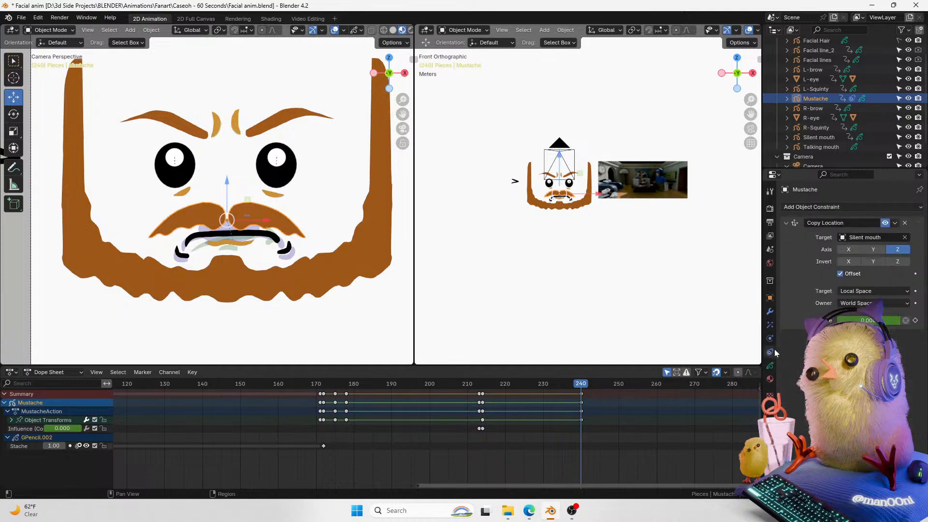
key(Left)
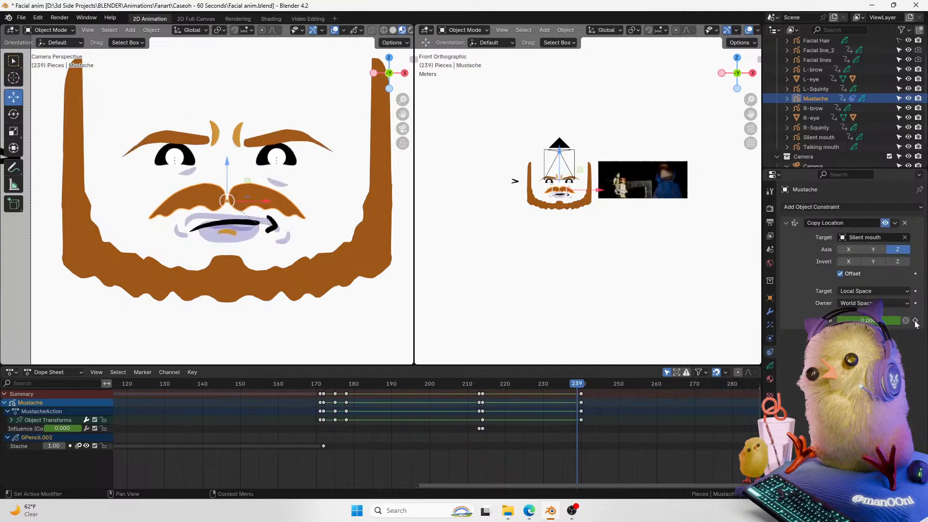
click(916, 321)
click(915, 321)
key(Right)
click(916, 321)
Step: Play back and scrub the timeline to about frame 248 to review the influence change
key(space)
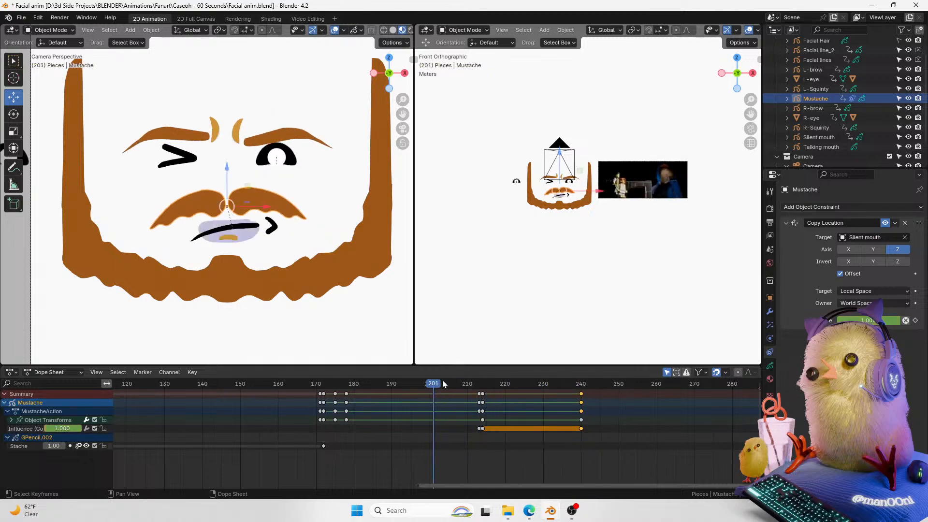
key(space)
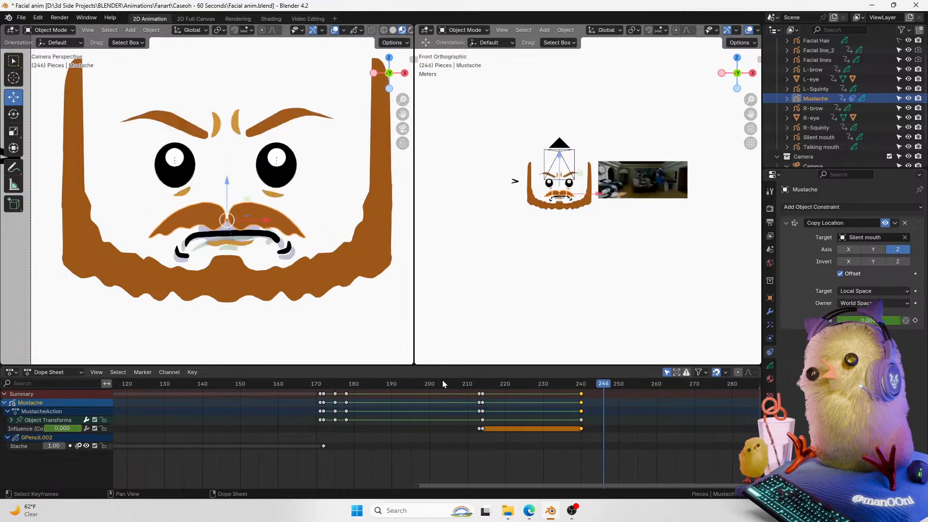
drag(538, 485, 579, 482)
key(space)
key(space)
click(512, 384)
drag(512, 384, 541, 389)
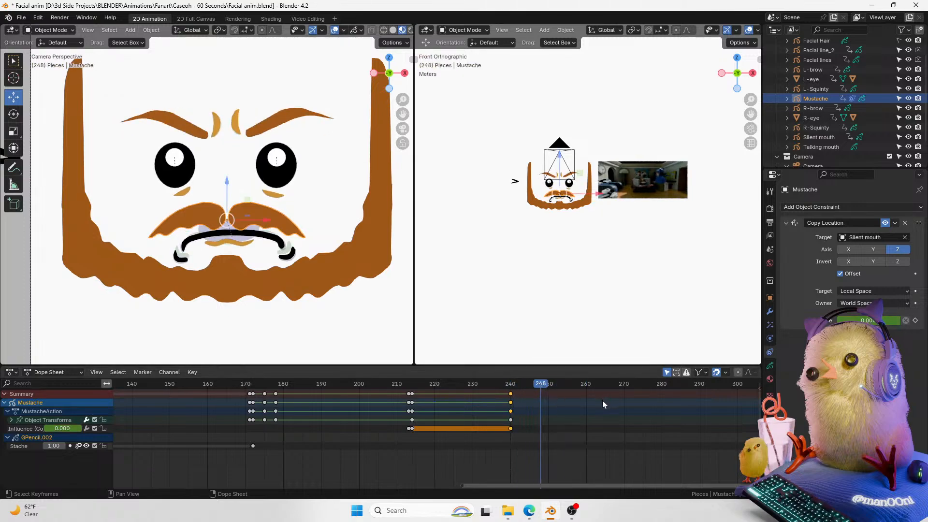
Step: At frame 250, keyframe the Copy Location influence and set it to 1
key(Right)
key(Right)
click(914, 320)
drag(850, 320, 908, 320)
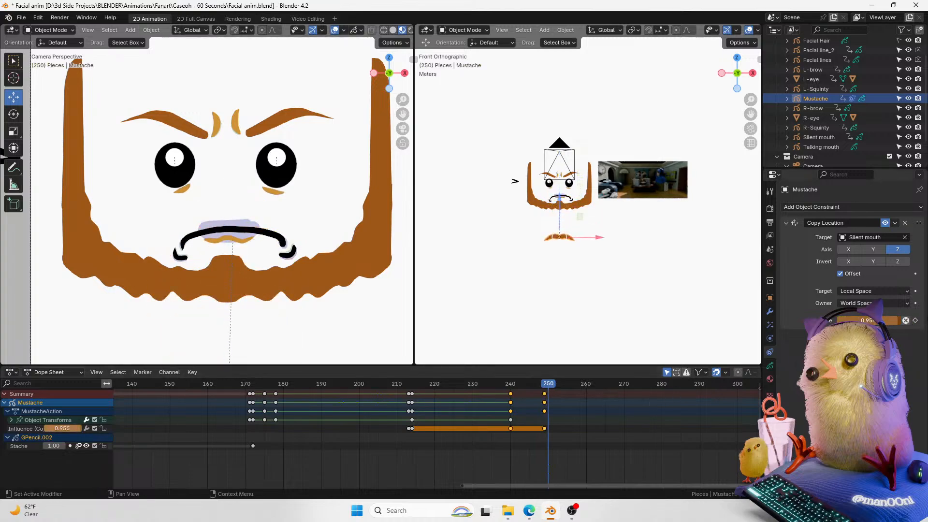
double_click(868, 321)
text(1)
key(Return)
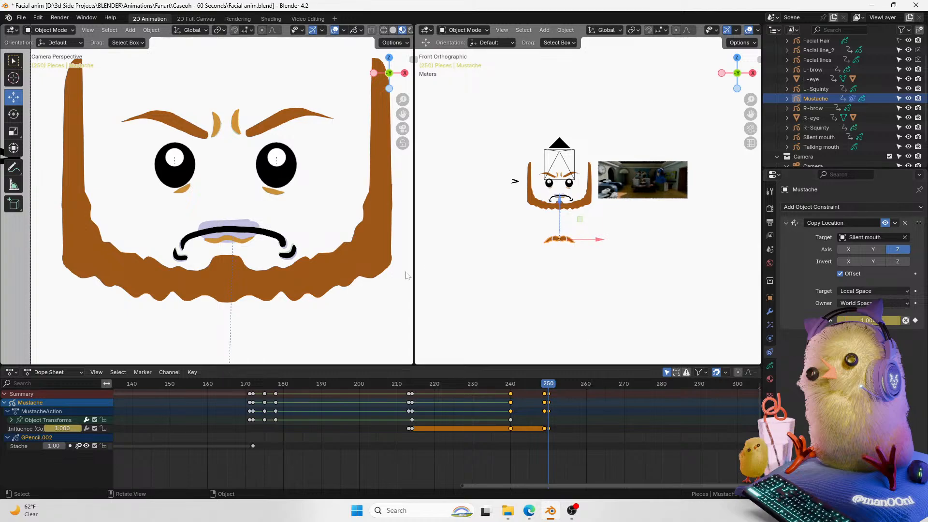
Step: Move the mustache up onto the mouth, then keyframe its Z location at frame 254
drag(563, 213, 577, 159)
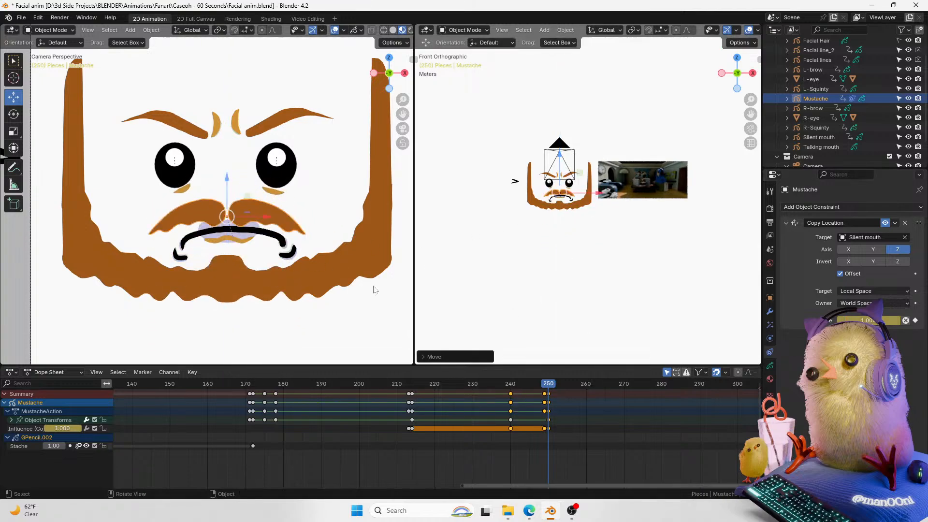
key(Left)
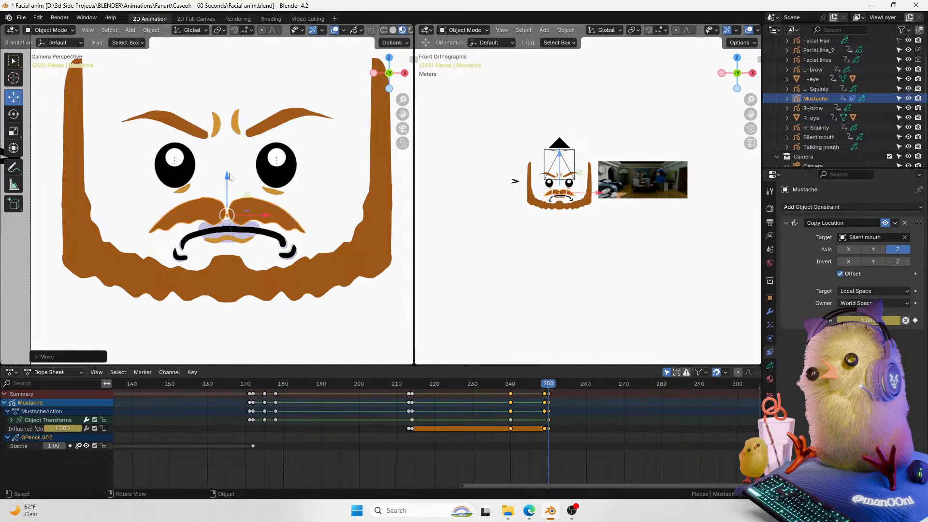
key(Right)
key(Right)
mouse_move(554, 384)
mouse_down()
mouse_move(544, 387)
mouse_move(585, 387)
mouse_move(548, 387)
mouse_move(563, 387)
mouse_up()
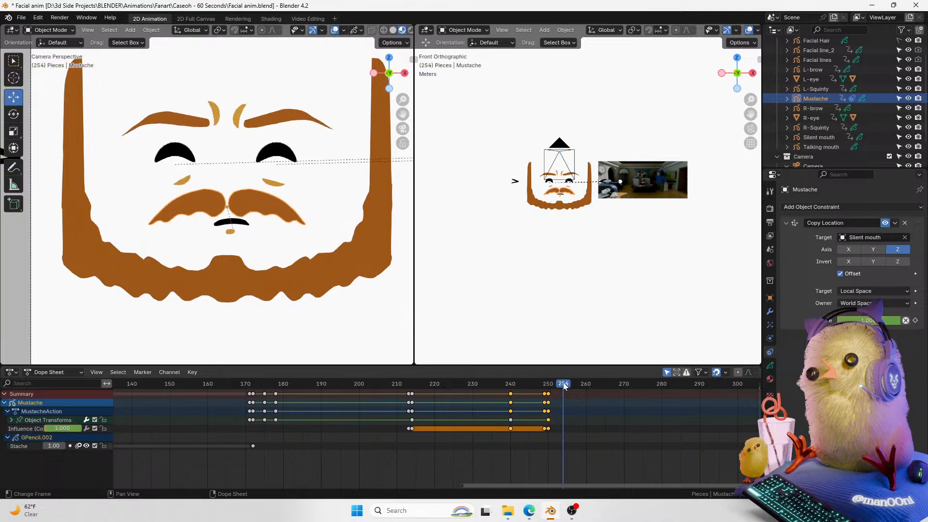
click(770, 298)
click(915, 256)
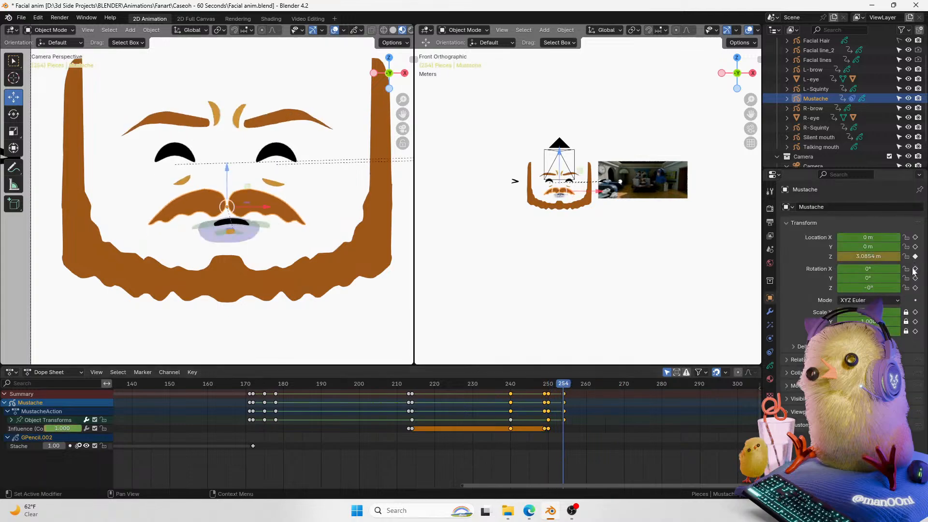
Step: At frame 257, nudge the mustache slightly along Z
key(Right)
key(Right)
key(Right)
drag(228, 170, 229, 172)
key(Left)
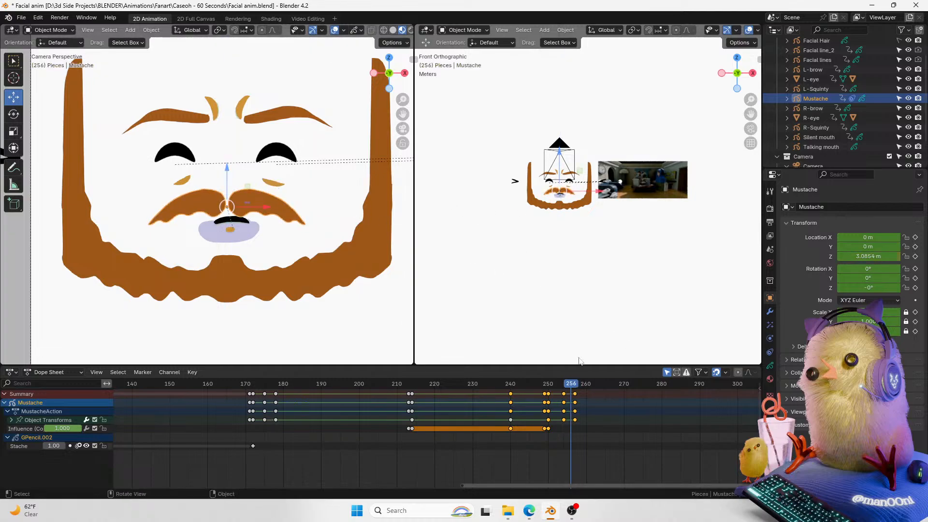
Step: At frame 255, nudge the mustache slightly down along Z and play back to check it
key(Left)
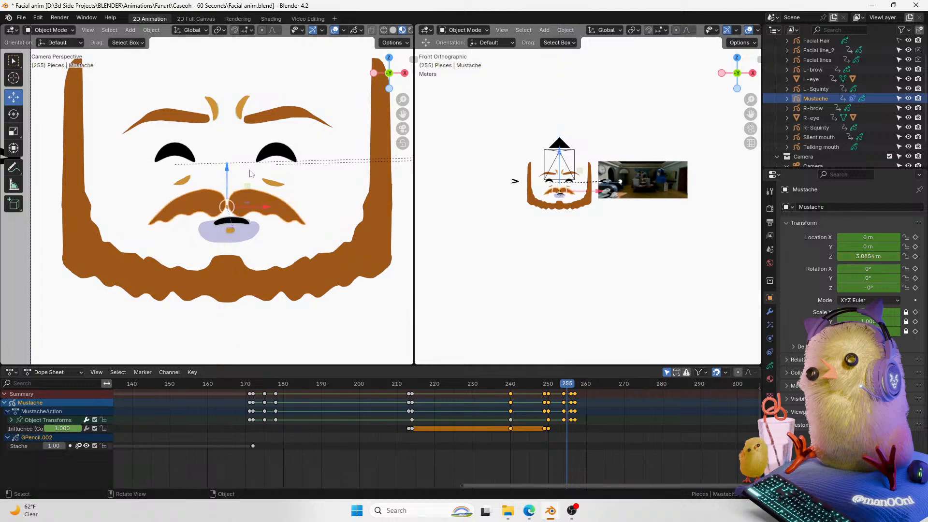
drag(229, 179, 229, 181)
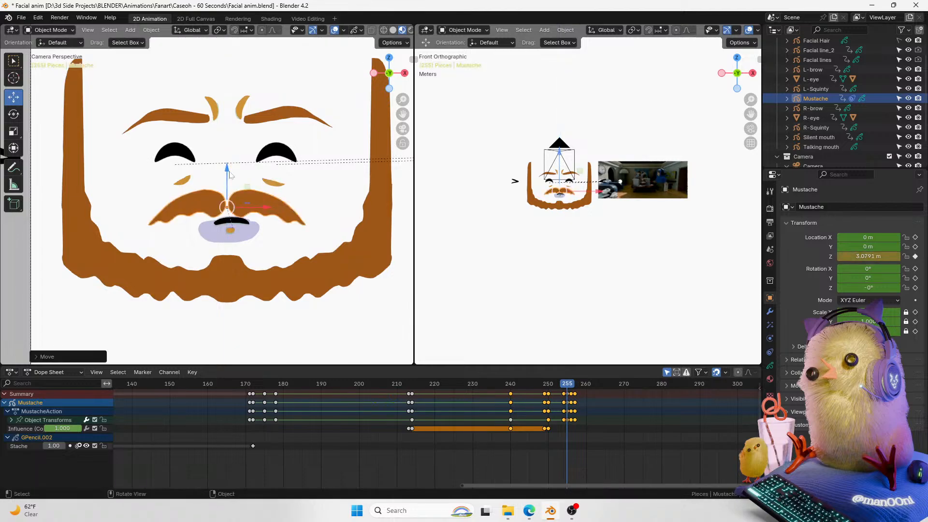
key(space)
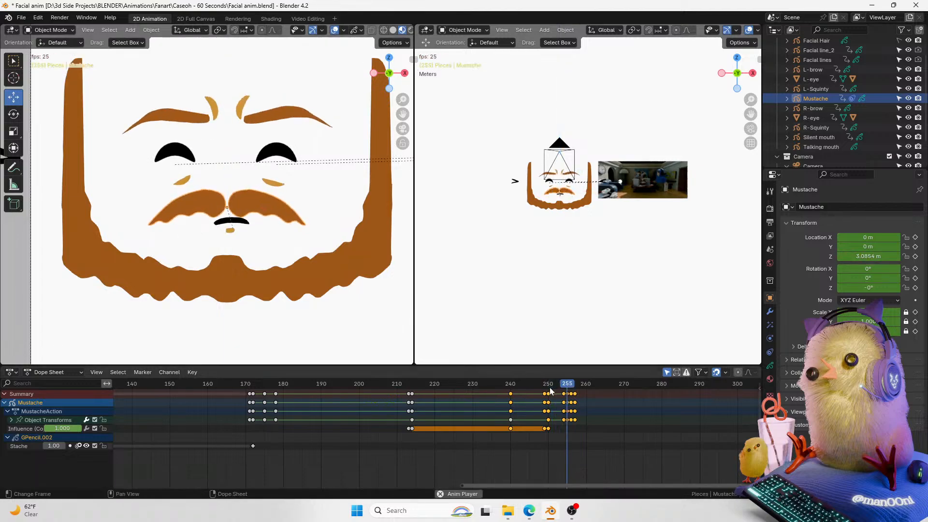
key(space)
click(564, 386)
key(space)
key(space)
Step: Select the mustache's keyframes at frame 257 and delete them
click(568, 387)
click(574, 387)
click(576, 394)
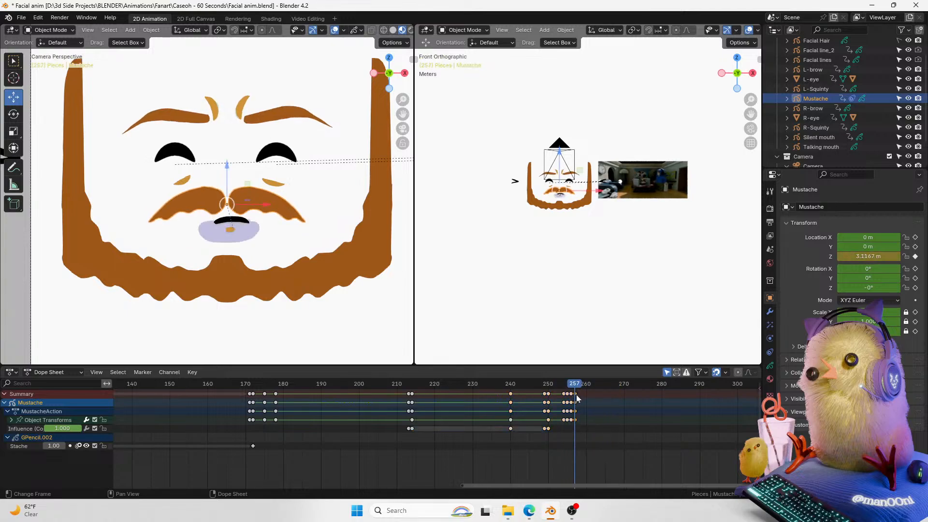
key(Delete)
Step: Play back, then select and delete another mustache keyframe near frame 256
key(space)
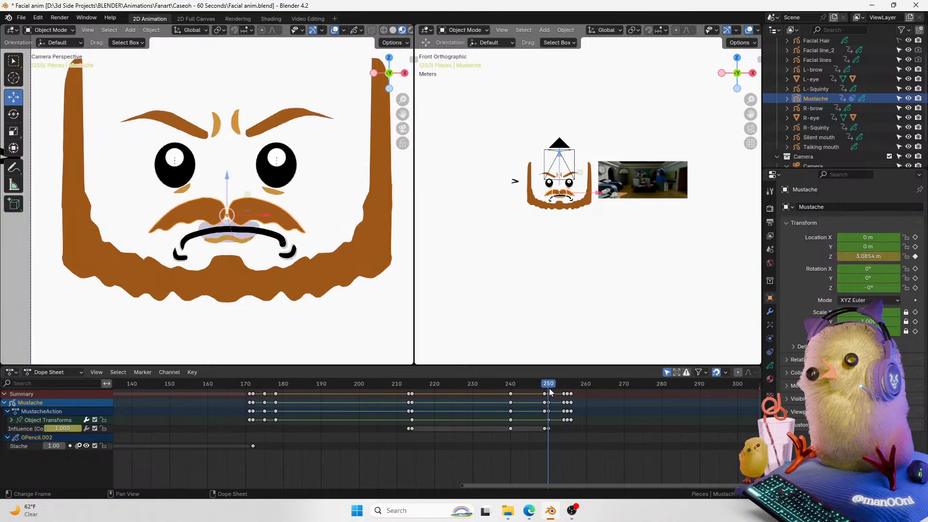
key(space)
drag(569, 385, 530, 388)
click(567, 395)
key(Delete)
Step: Play back the animation and save the file
key(space)
key(space)
key(space)
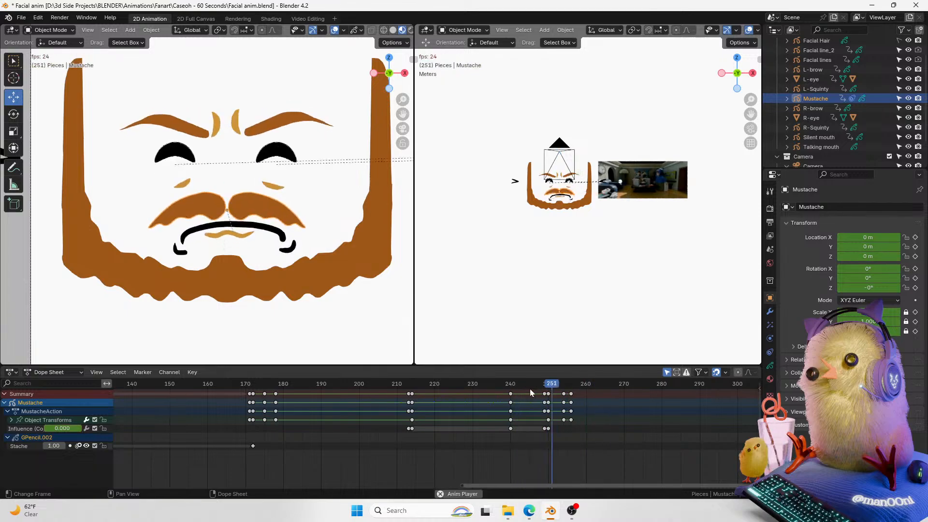
key(space)
key(ctrl+s)
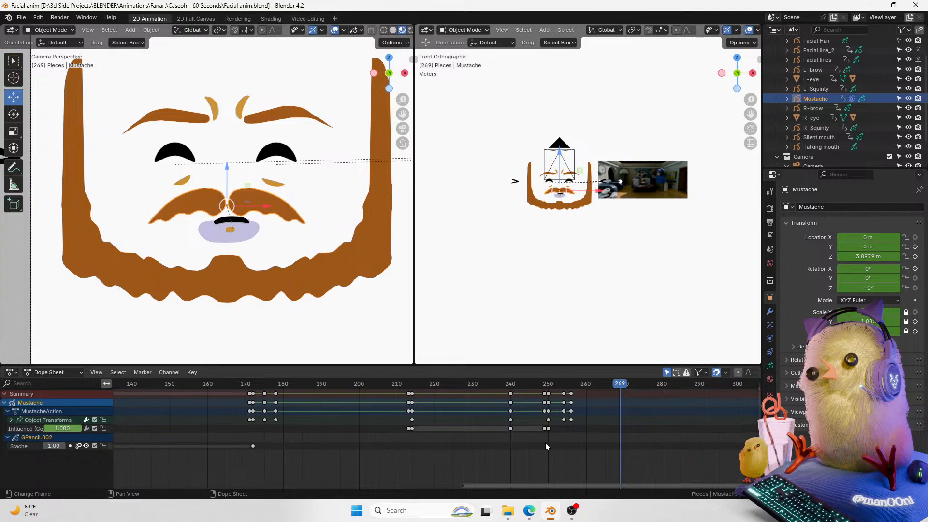
Step: Scroll the timeline and play back the face animation around frames 240 to 270 to review it
drag(567, 485, 618, 485)
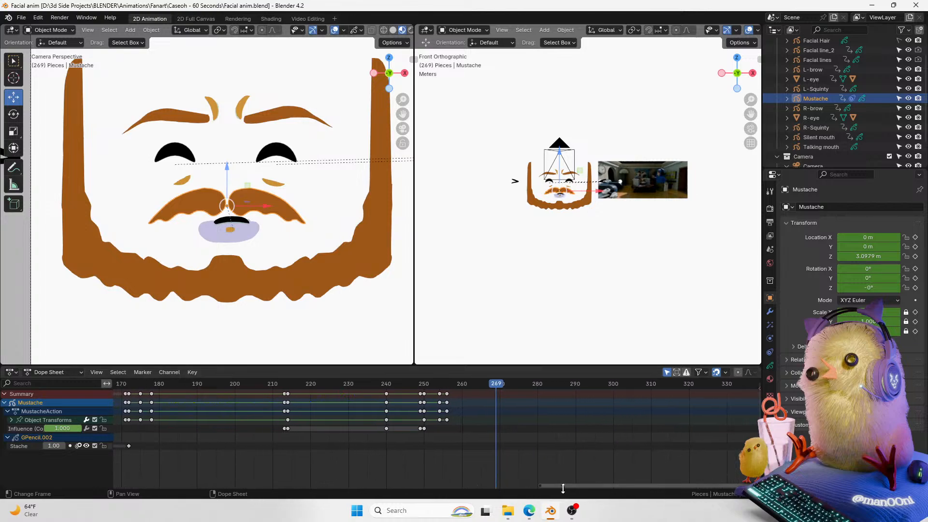
drag(565, 485, 593, 466)
drag(432, 388, 380, 388)
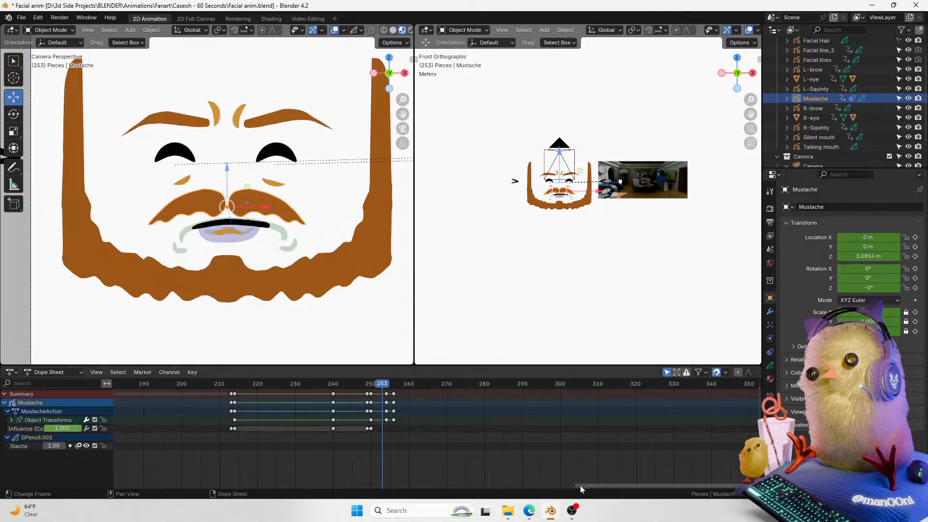
drag(581, 486, 615, 486)
drag(331, 390, 302, 389)
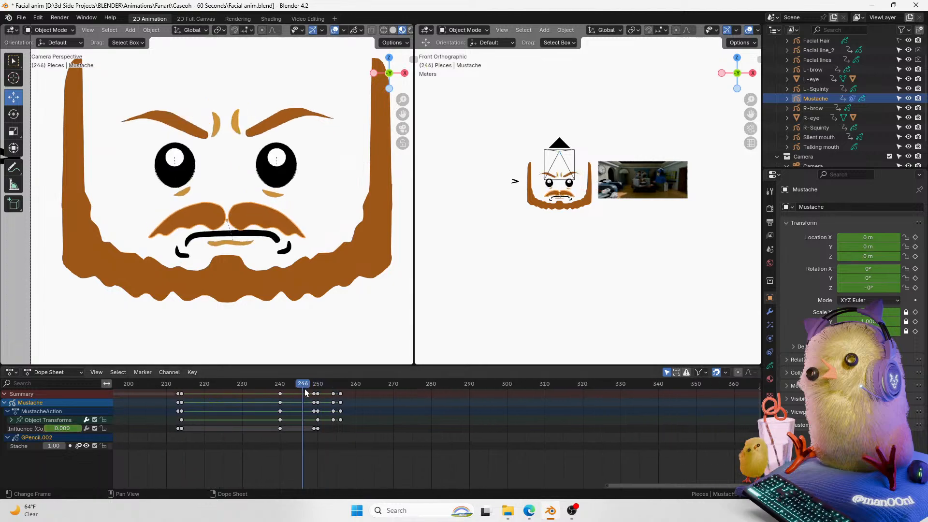
drag(750, 114, 730, 115)
click(273, 386)
key(space)
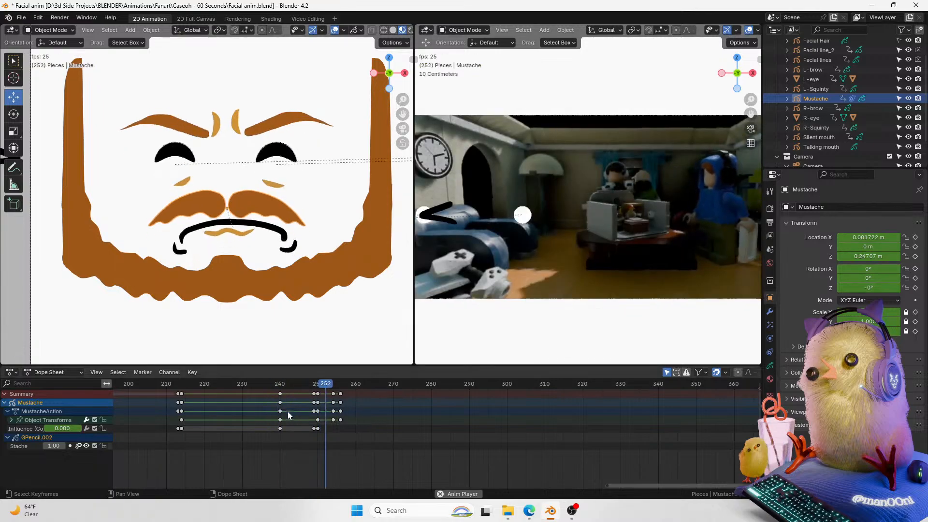
key(space)
drag(401, 388, 392, 388)
Step: Keyframe the silent mouth at frame 269, then at frame 270 move it off the face to the side
click(227, 231)
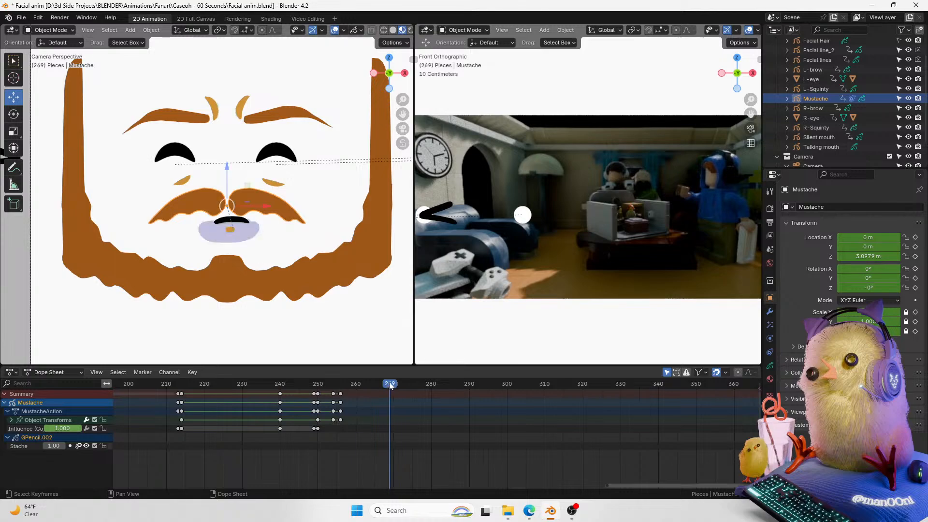
key(i)
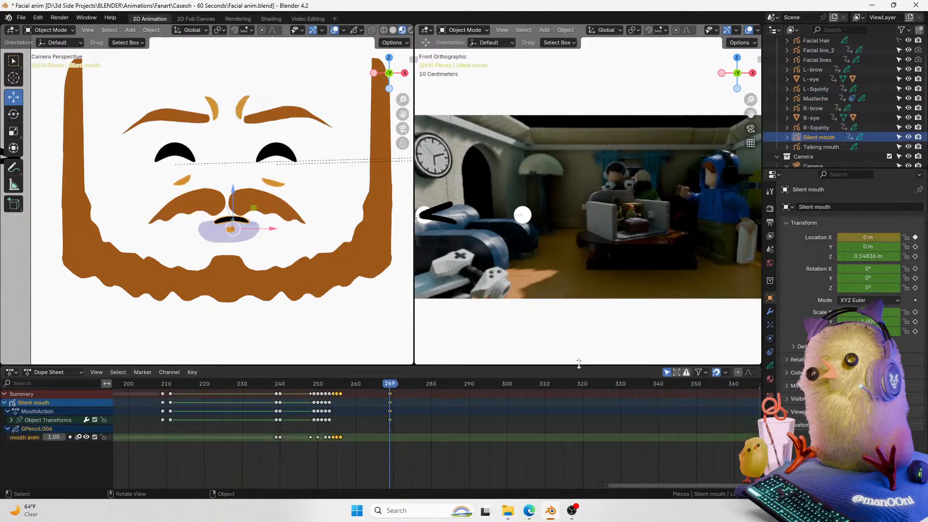
key(Right)
scroll(312, 189, down, 2)
drag(256, 217, 93, 175)
mouse_move(393, 384)
mouse_down()
mouse_move(299, 388)
mouse_move(395, 389)
mouse_up()
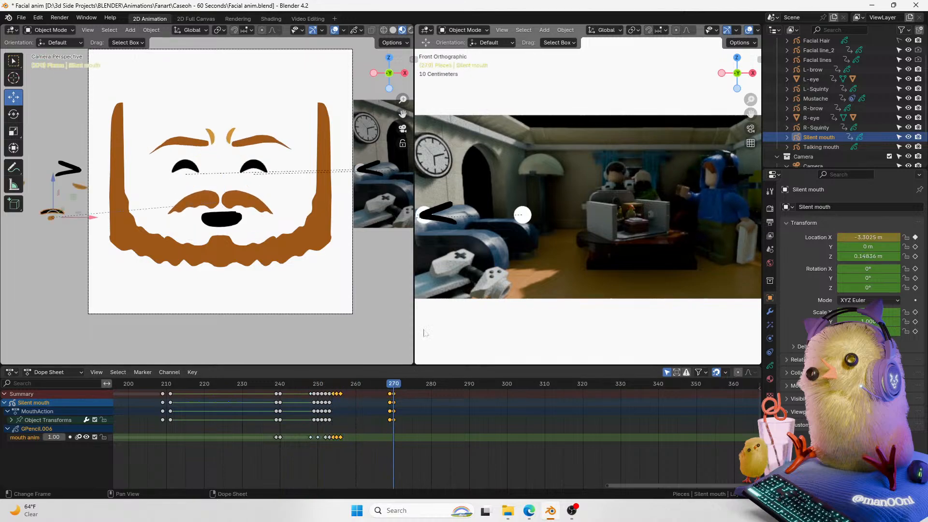
Step: Zoom in on the talking mouth, select it and switch it to Draw Mode
drag(405, 98, 427, 68)
click(294, 217)
key(Caps_Lock)
mouse_move(406, 102)
mouse_down()
mouse_move(408, 87)
mouse_move(391, 117)
mouse_move(406, 89)
mouse_up()
key(Caps_Lock)
key(Caps_Lock)
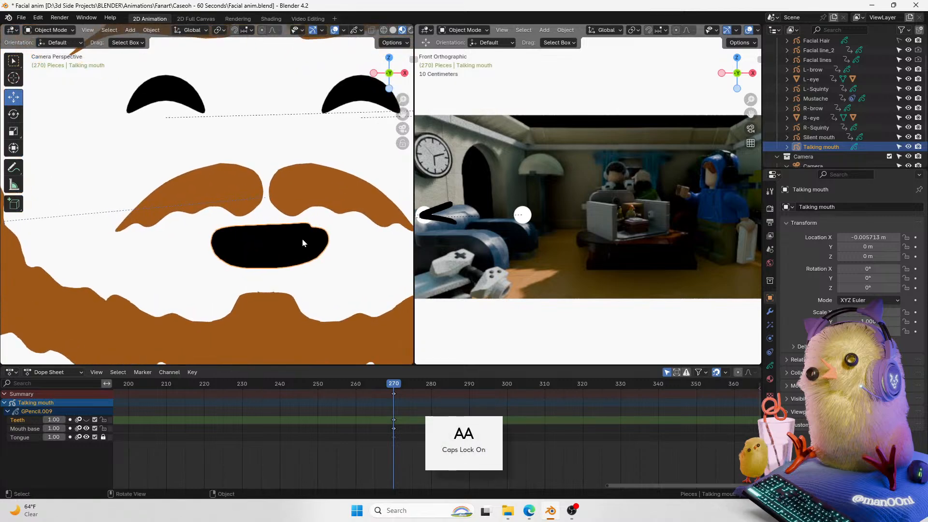
key(ctrl+Tab)
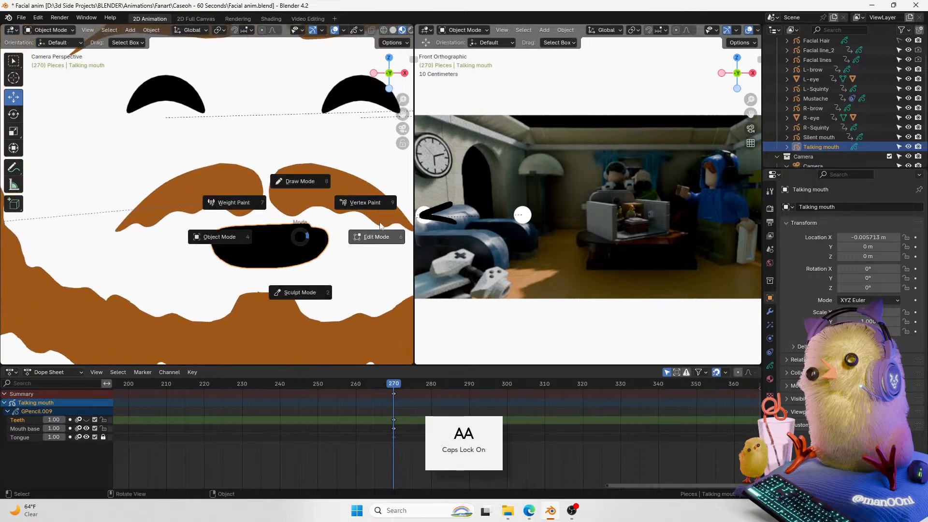
click(313, 183)
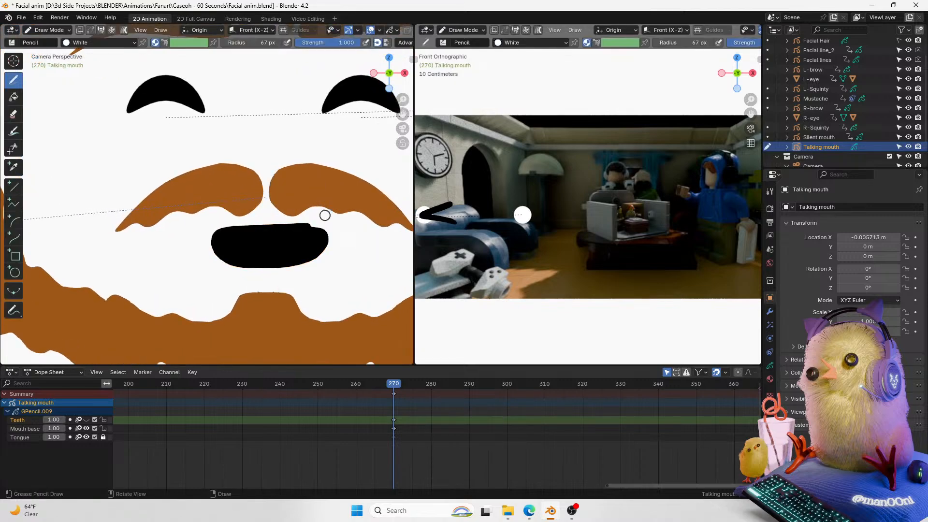
Step: In the talking mouth's materials, switch the Black slot to the Black.002 material
click(770, 366)
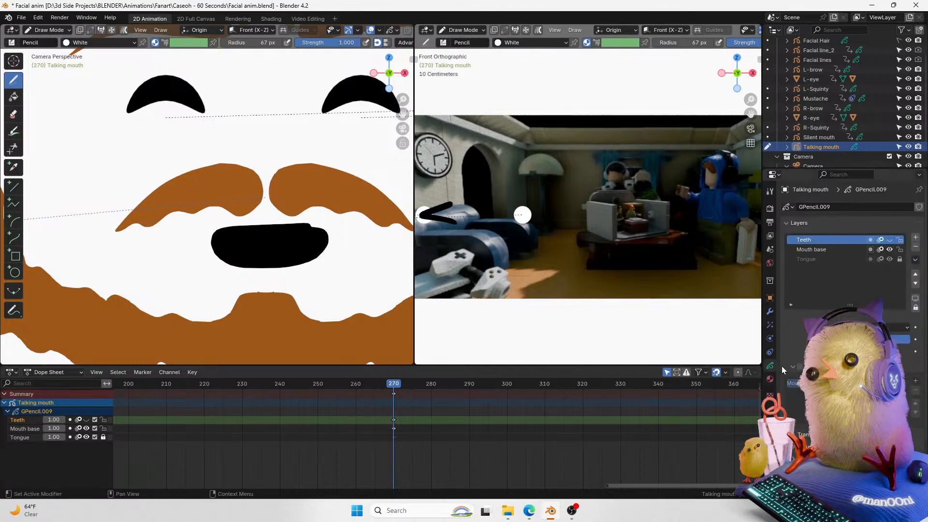
drag(750, 114, 760, 88)
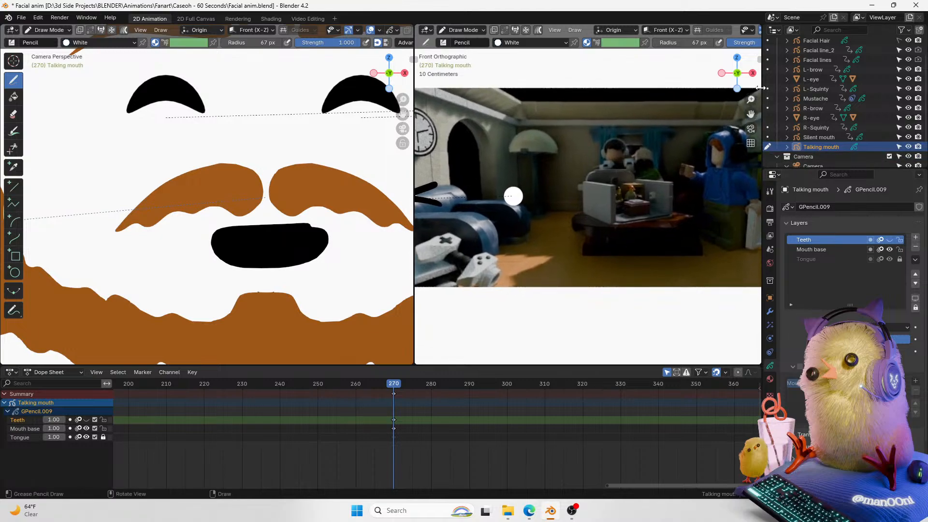
click(770, 379)
click(816, 209)
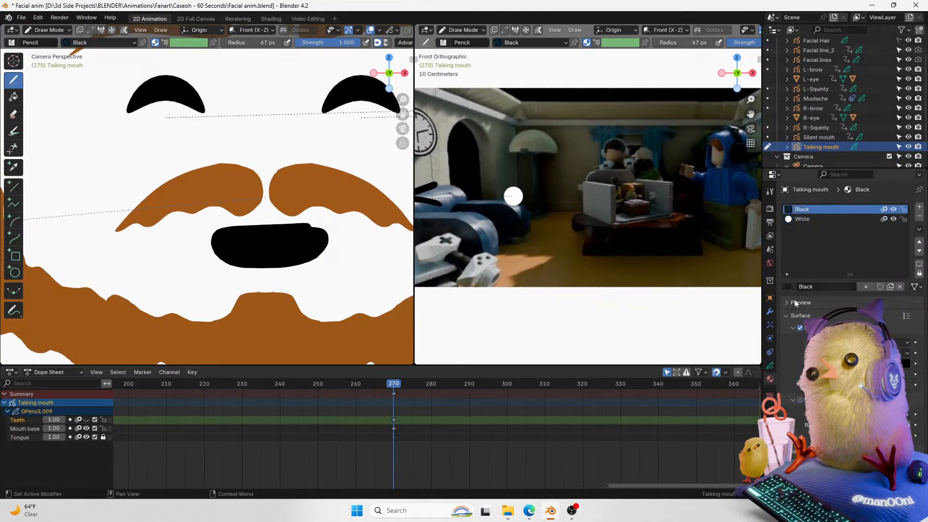
click(787, 287)
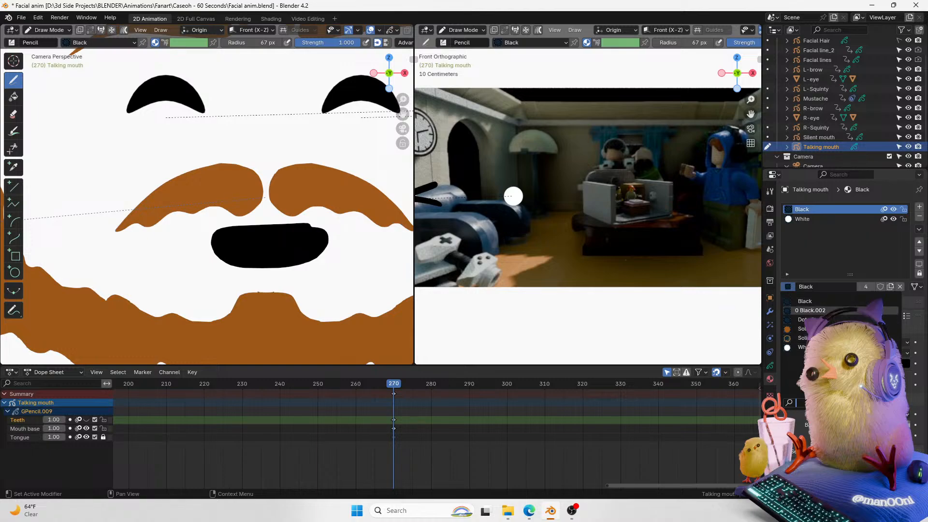
click(813, 310)
Step: Rename that material to fILL & STROKE
double_click(816, 287)
key(ctrl+a)
text(fILL & STROKE)
key(Return)
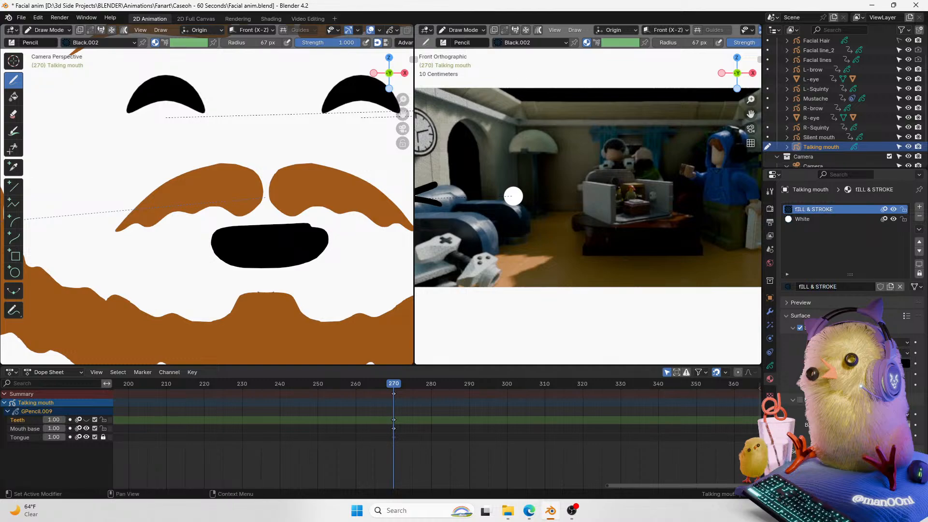
Step: Delete all of the talking mouth's strokes in Edit Mode and return to Draw Mode
click(903, 363)
click(770, 297)
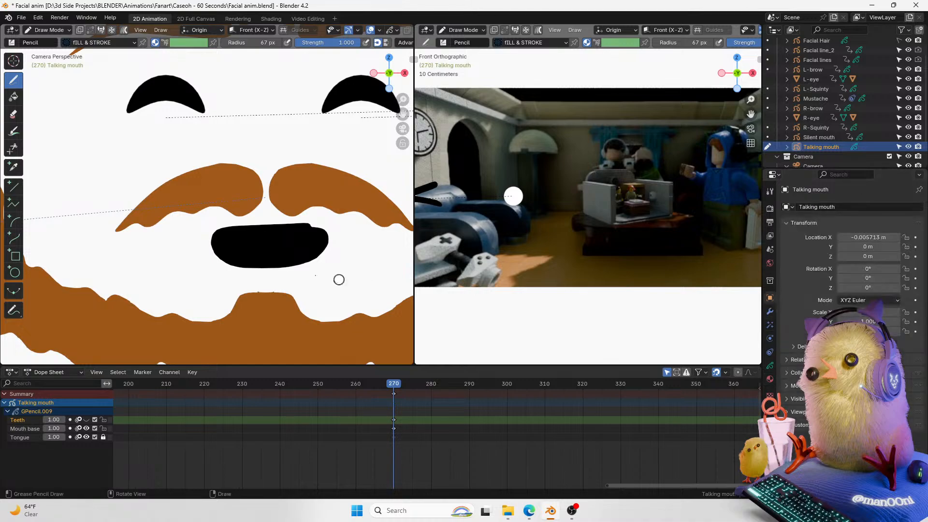
key(Tab)
key(a)
key(x)
click(305, 240)
key(ctrl+Tab)
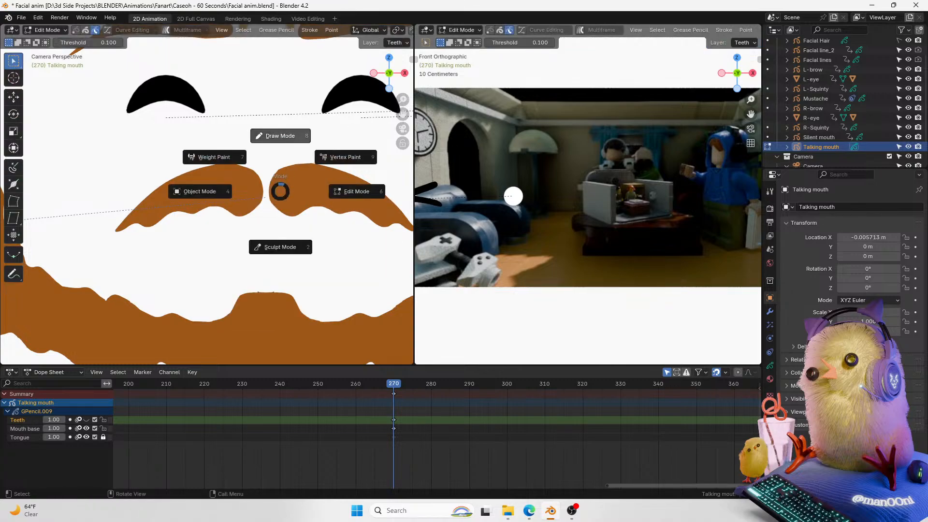
click(264, 199)
Step: Make the Mouth base layer active and unlocked while locking the Teeth and Tongue layers
click(770, 378)
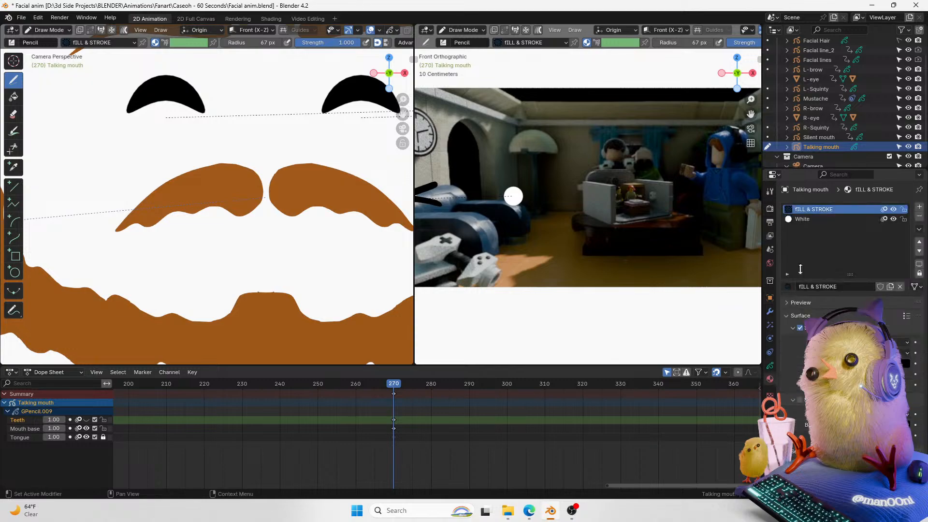
click(203, 248)
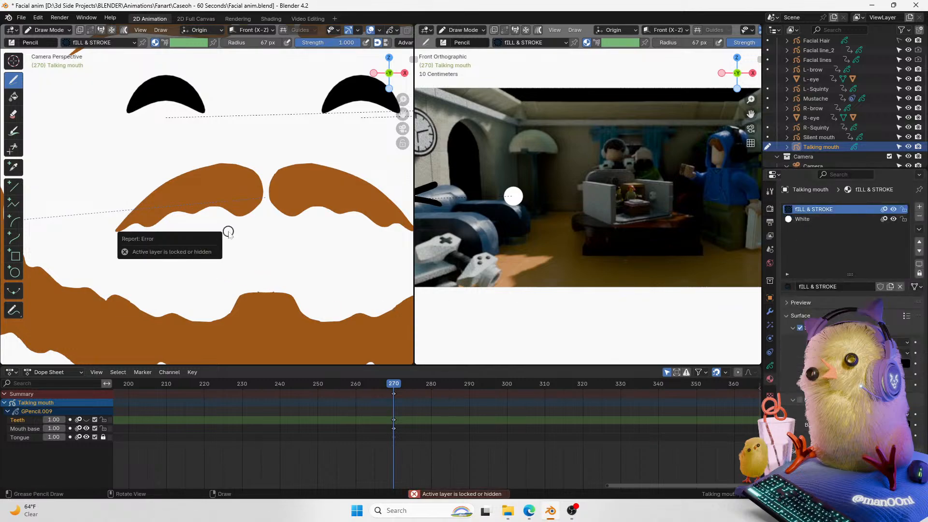
click(103, 436)
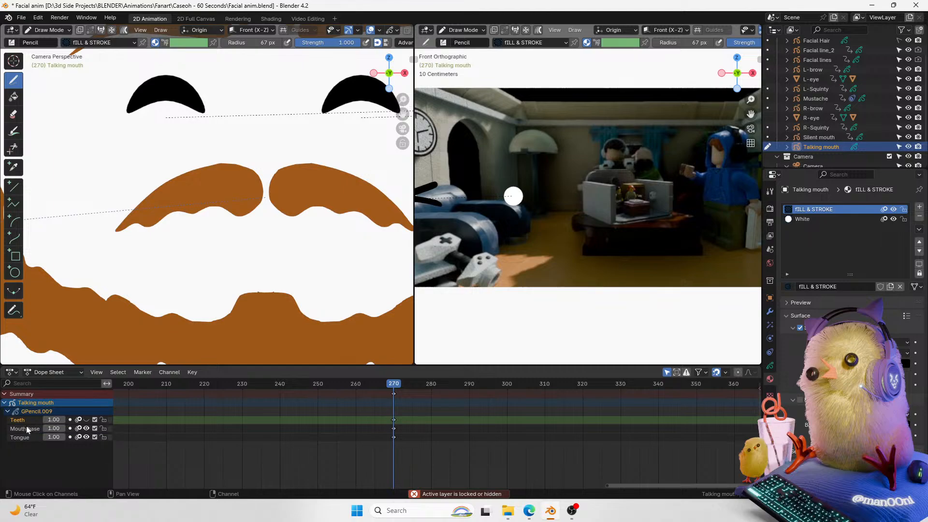
click(27, 428)
drag(104, 437, 103, 420)
click(103, 428)
Step: Draw new mouth outline strokes on the Mouth base layer, then undo them and the earlier stroke deletion
mouse_move(201, 262)
mouse_down()
mouse_move(195, 242)
mouse_move(289, 230)
mouse_move(300, 271)
mouse_up()
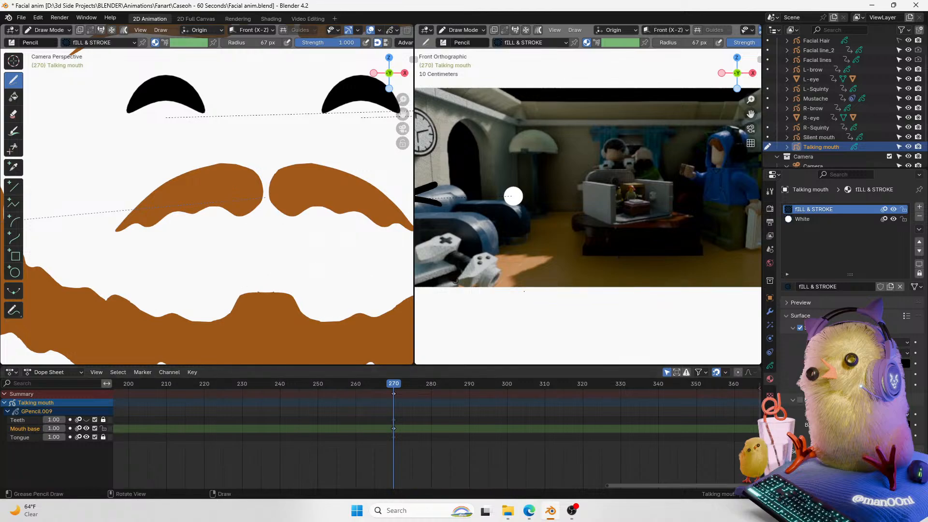
mouse_move(232, 258)
mouse_down()
mouse_move(210, 257)
mouse_move(251, 223)
mouse_move(331, 233)
mouse_move(283, 269)
mouse_up()
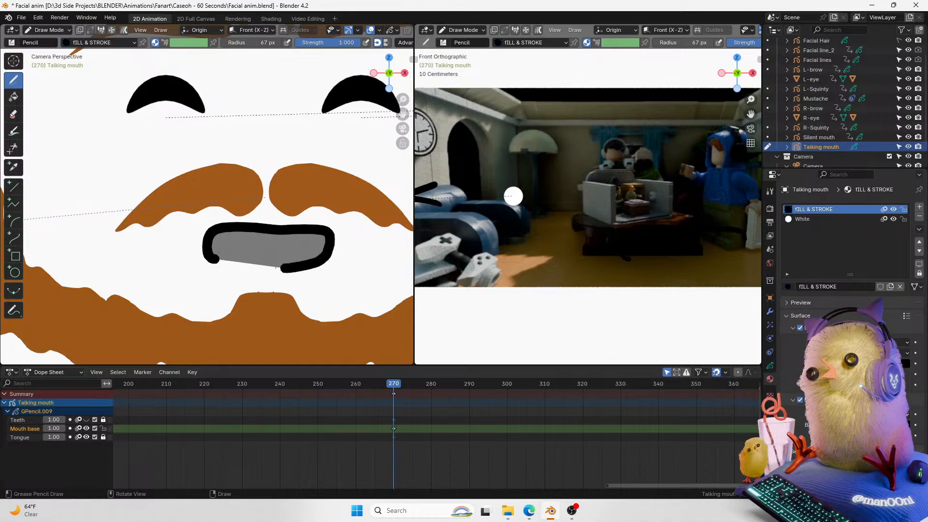
key(ctrl+z)
mouse_move(226, 265)
mouse_down()
mouse_move(218, 231)
mouse_move(290, 236)
mouse_move(231, 266)
mouse_move(208, 251)
mouse_move(226, 235)
mouse_move(319, 237)
mouse_move(297, 272)
mouse_move(208, 265)
mouse_move(215, 236)
mouse_move(315, 232)
mouse_move(330, 257)
mouse_move(215, 263)
mouse_move(231, 228)
mouse_move(212, 263)
mouse_move(304, 271)
mouse_move(326, 237)
mouse_move(221, 233)
mouse_move(244, 264)
mouse_up()
key(ctrl+z)
key(ctrl+z)
key(ctrl+z)
key(ctrl+z)
key(ctrl+z)
key(ctrl+z)
mouse_move(260, 230)
mouse_down()
mouse_move(209, 236)
mouse_move(274, 269)
mouse_move(323, 235)
mouse_move(260, 230)
mouse_up()
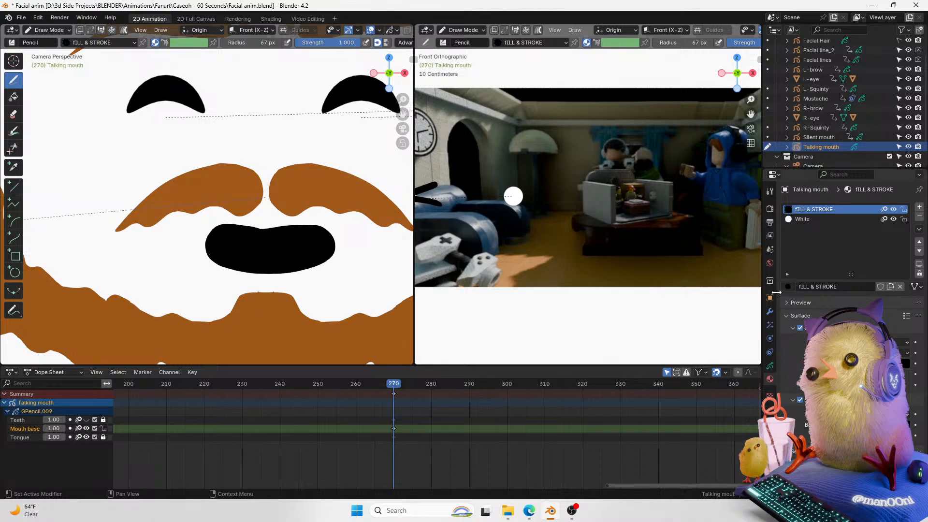
Step: Add a new material slot to the talking mouth using the Dots Stroke material
click(771, 364)
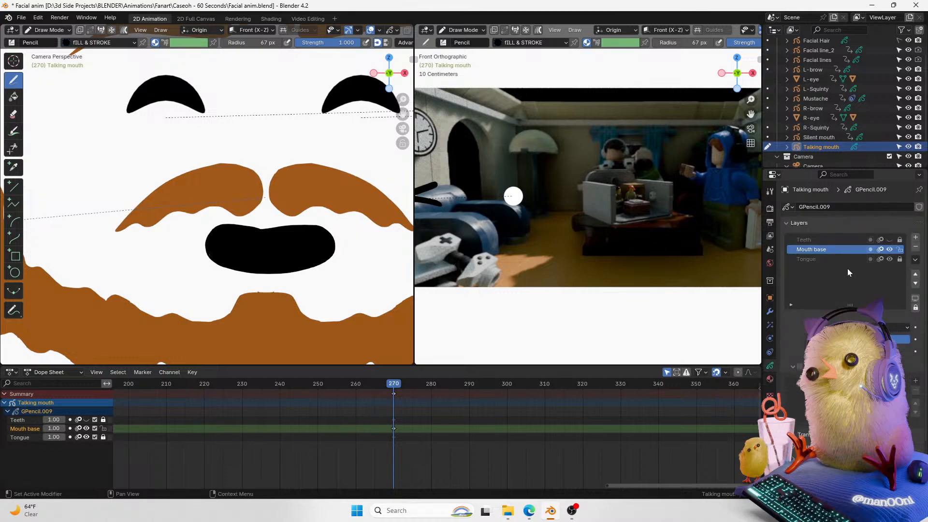
click(769, 379)
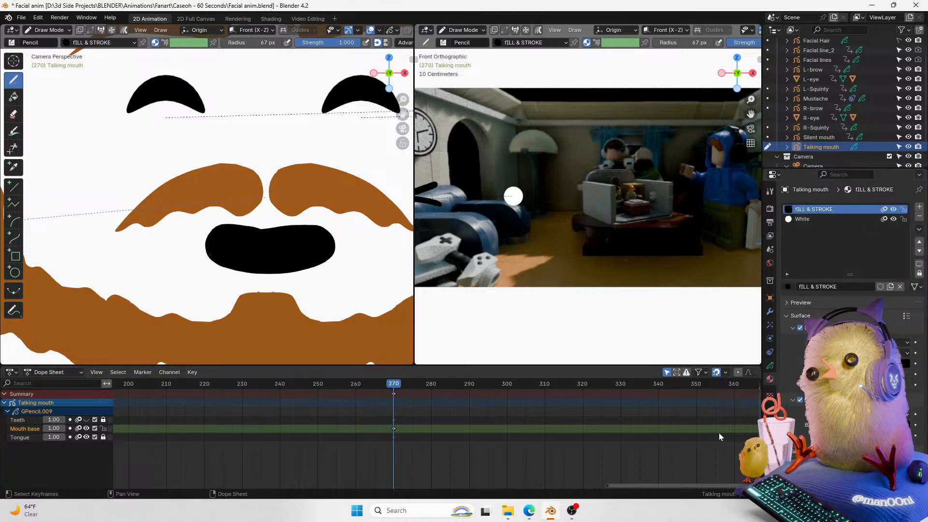
click(788, 287)
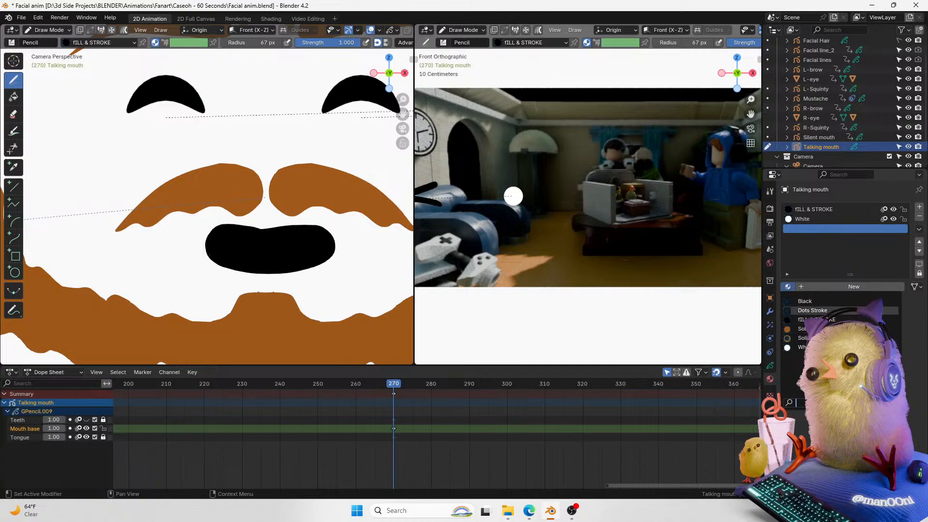
click(812, 310)
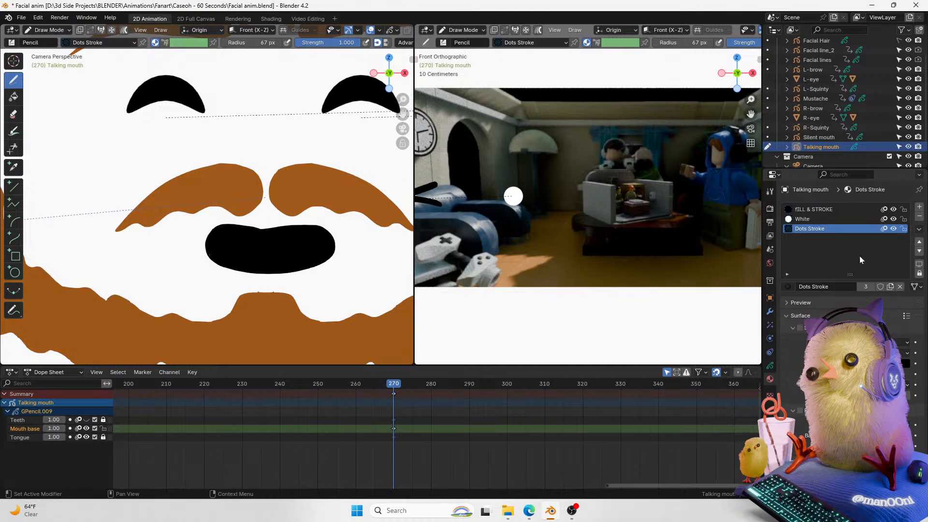
Step: Rename the new material slot's material to "tONGUE"
double_click(820, 229)
text(f)
key(BackSpace)
key(Return)
Step: Set the tONGUE material's color to red using the color wheel
click(881, 364)
drag(898, 284, 901, 213)
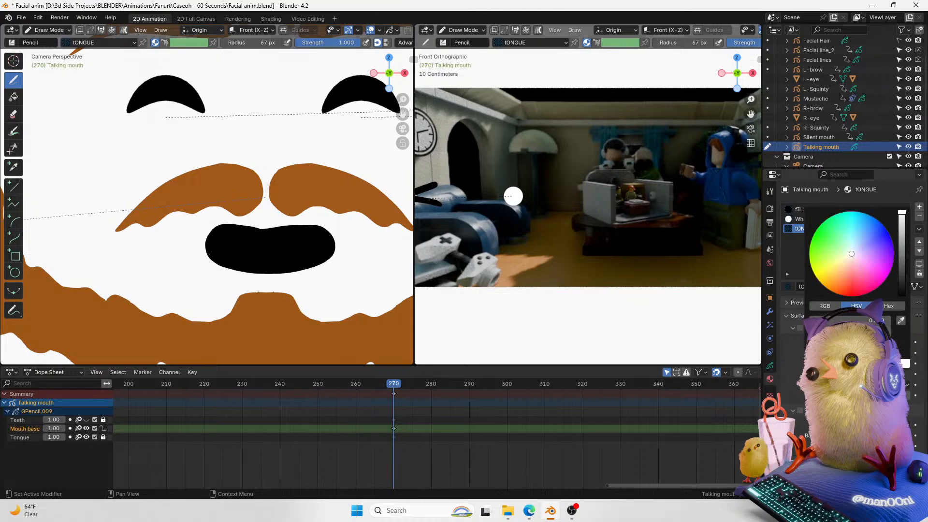
click(901, 321)
mouse_move(853, 329)
mouse_down()
mouse_move(892, 329)
mouse_move(885, 320)
mouse_move(893, 320)
mouse_move(866, 321)
mouse_move(847, 299)
mouse_move(863, 302)
mouse_move(847, 292)
mouse_up()
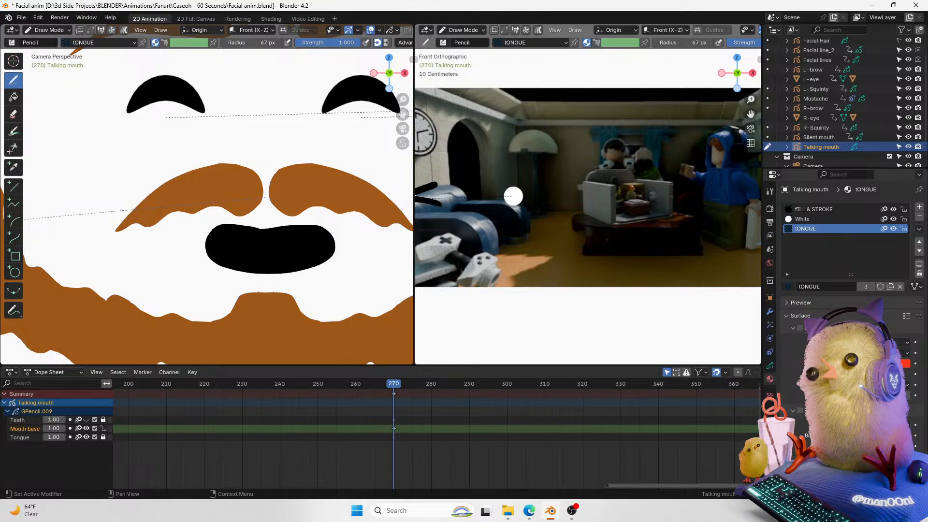
click(793, 328)
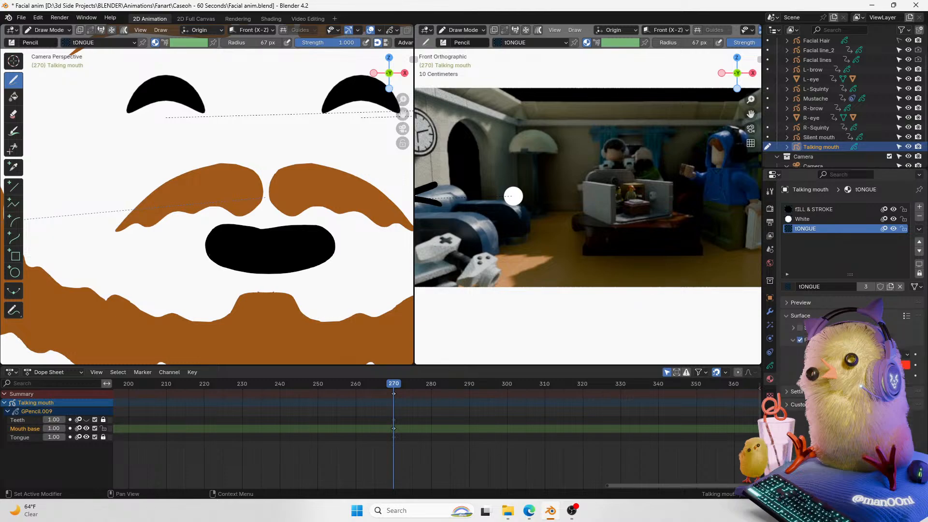
Step: Draw a test stroke on the mouth and undo it
mouse_move(254, 273)
mouse_down()
mouse_move(299, 240)
mouse_move(261, 289)
mouse_move(249, 281)
mouse_move(303, 247)
mouse_move(278, 273)
mouse_move(232, 282)
mouse_up()
key(ctrl+z)
key(ctrl+z)
key(ctrl+z)
Step: Select the Teeth layer in the object data settings and enable its layer masks
click(770, 311)
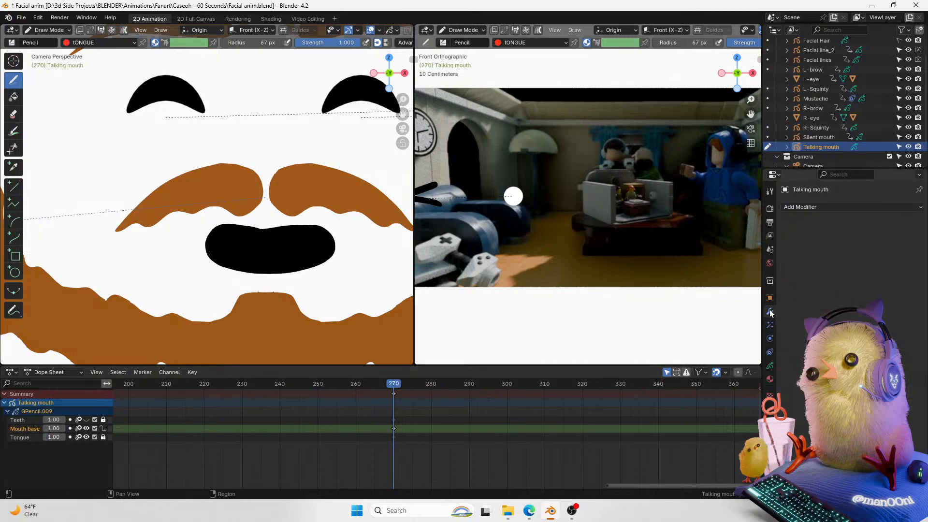
click(770, 365)
click(822, 240)
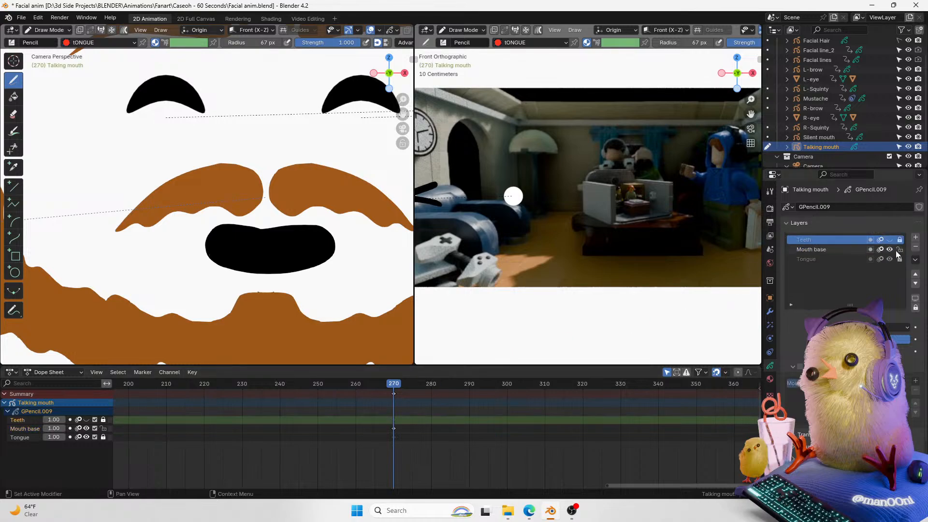
click(890, 240)
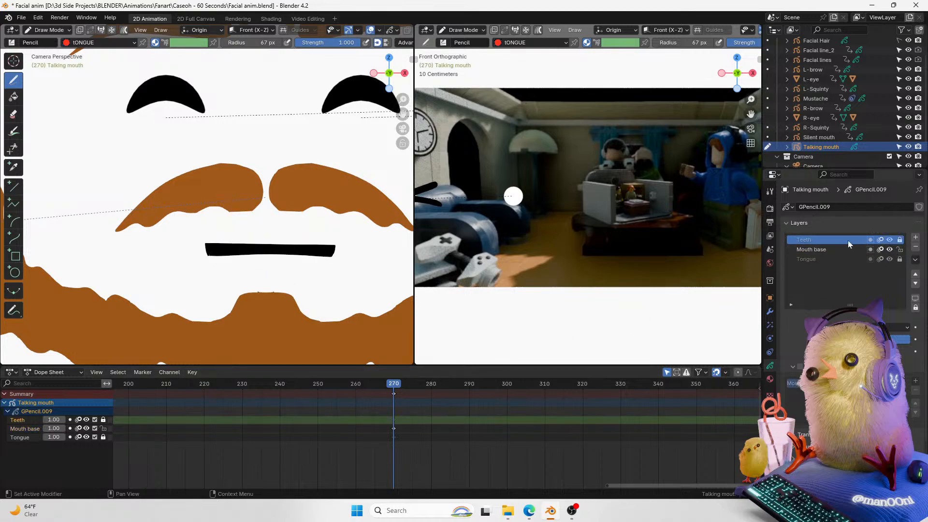
click(800, 366)
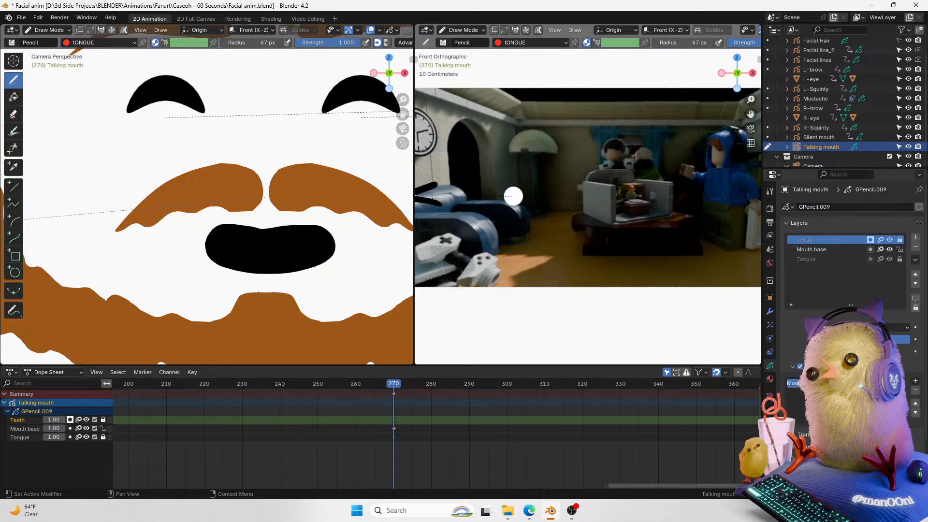
click(889, 383)
click(890, 383)
click(890, 383)
Step: Switch to Object Mode and try different blend settings for the Teeth layer
key(shift+z)
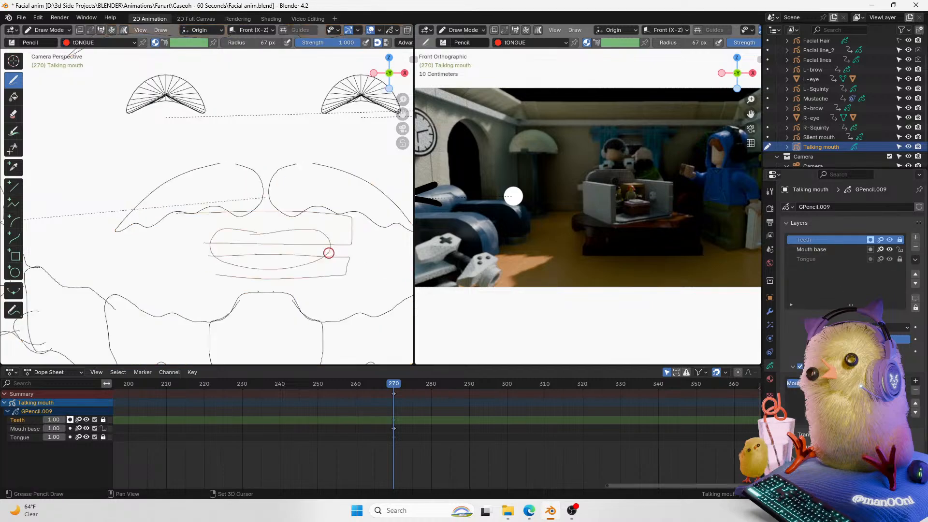
key(shift+z)
key(ctrl+Tab)
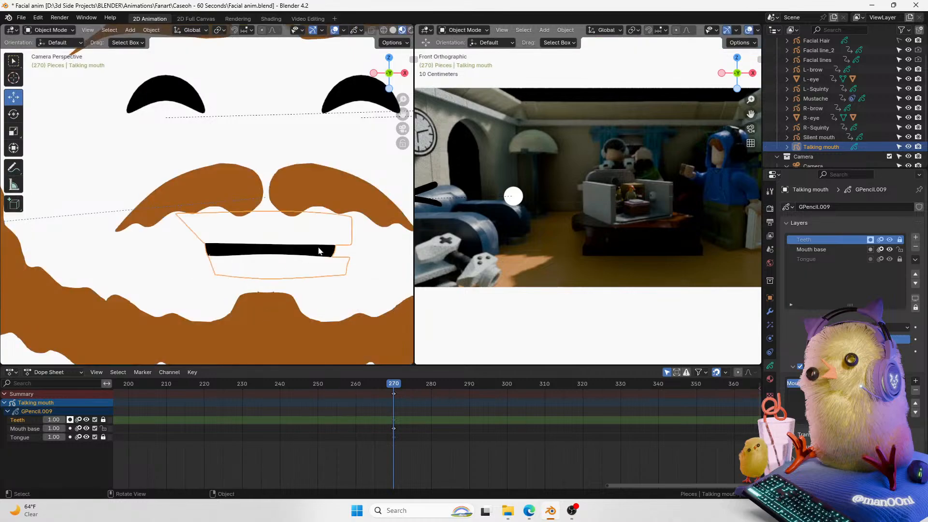
click(899, 328)
click(901, 349)
click(899, 327)
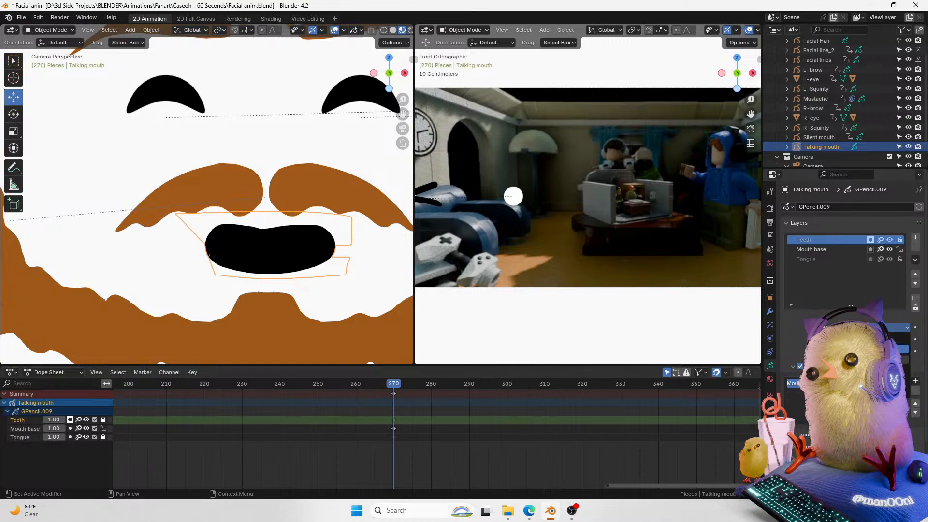
click(900, 360)
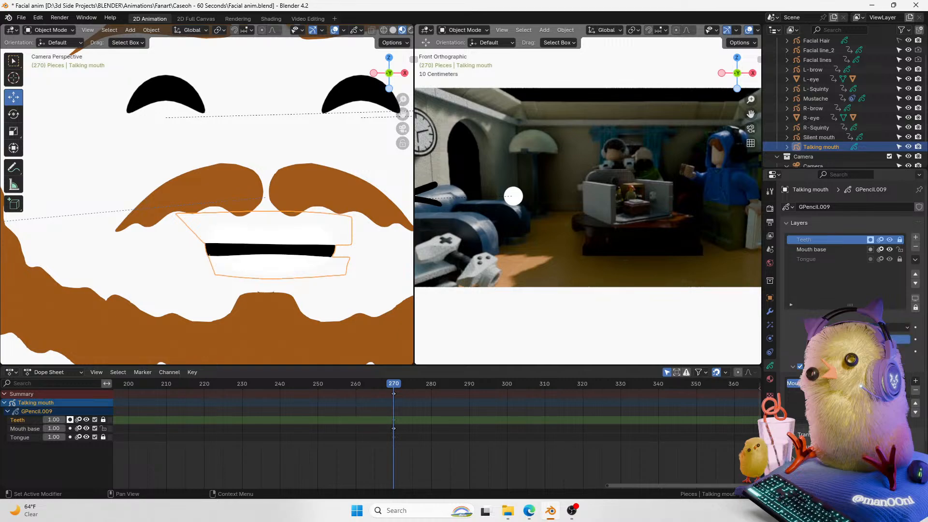
Step: Select all of the talking mouth's strokes in Edit Mode and move them slightly
click(770, 208)
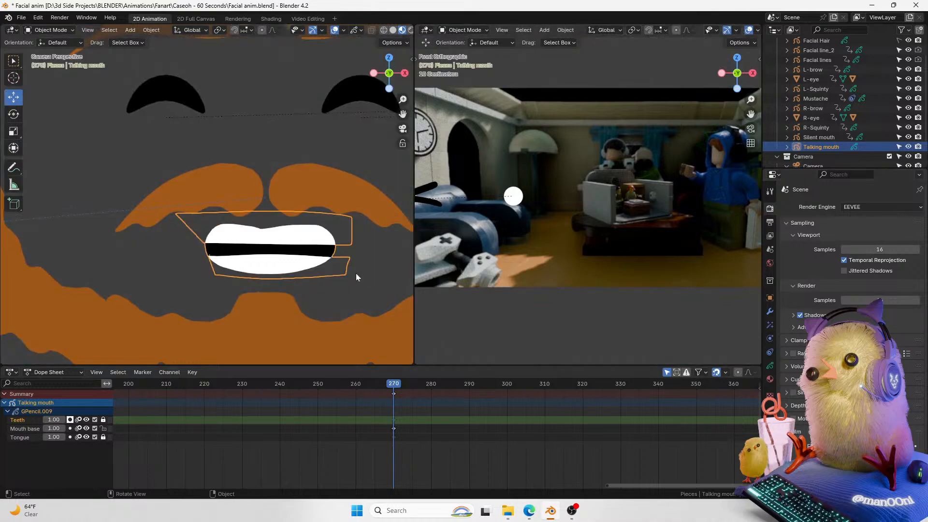
click(358, 275)
click(316, 270)
key(Tab)
key(a)
key(g)
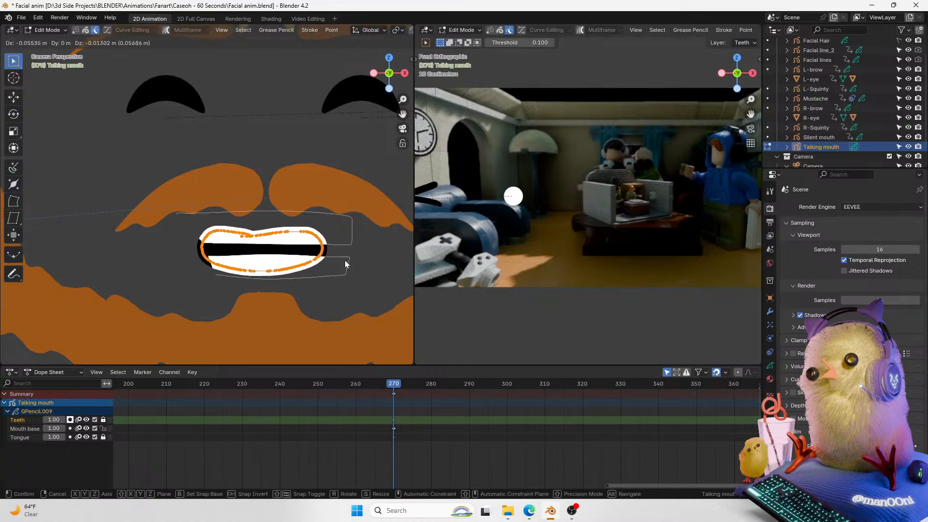
click(338, 259)
key(ctrl+Tab)
Step: Make the Mouth base layer active and nudge the talking mouth object slightly
click(254, 274)
click(770, 378)
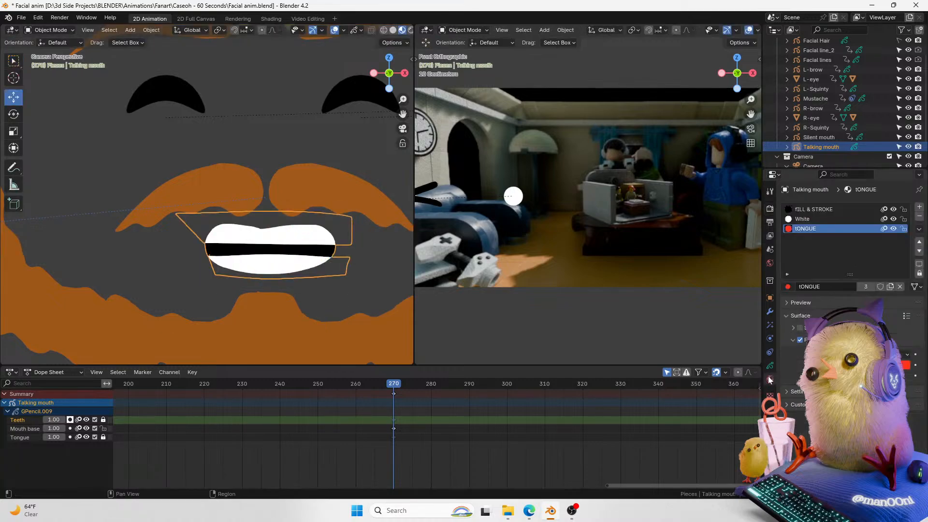
click(769, 365)
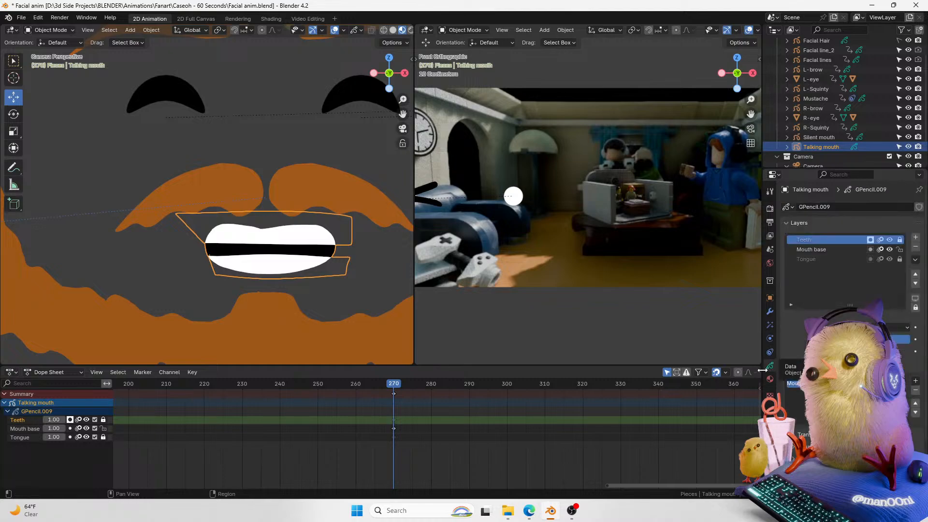
click(816, 250)
key(g)
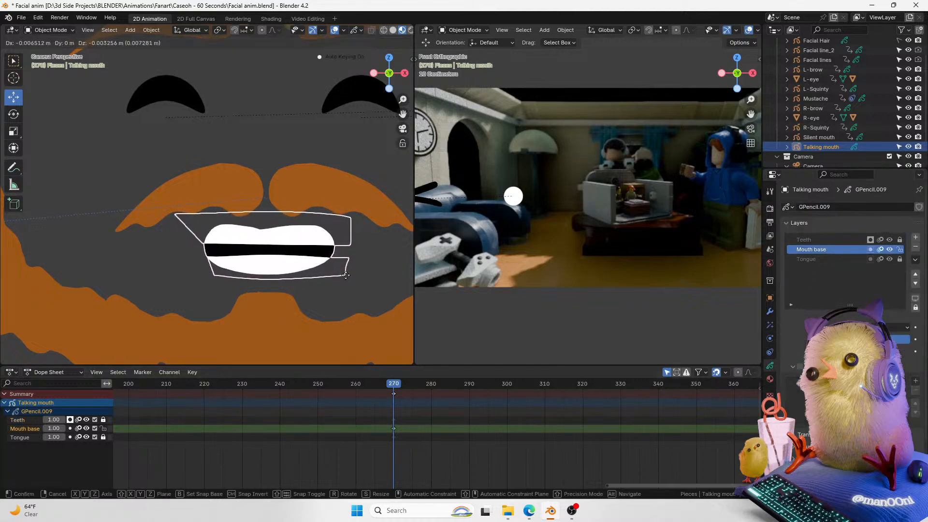
click(346, 275)
Step: Reorder the layers so Tongue sits between Teeth and Mouth base, then reselect Teeth
click(806, 240)
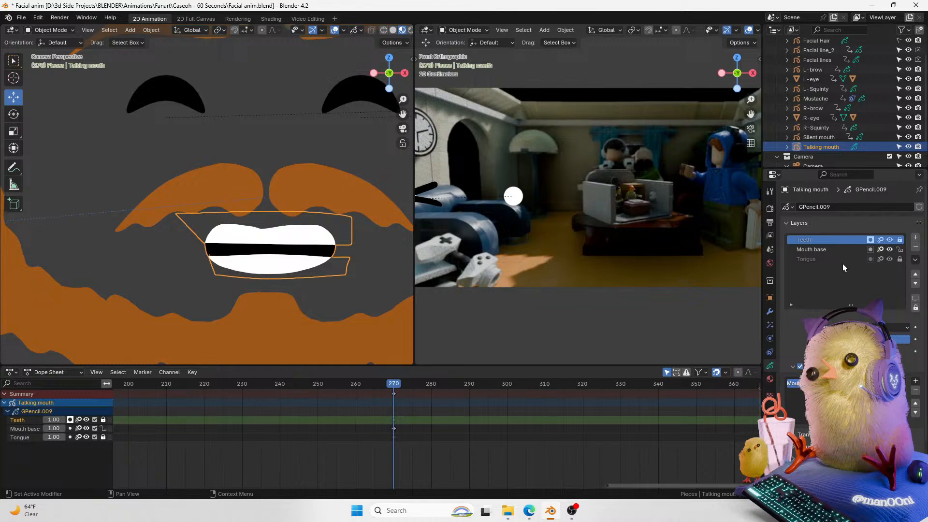
click(845, 250)
click(915, 283)
click(821, 250)
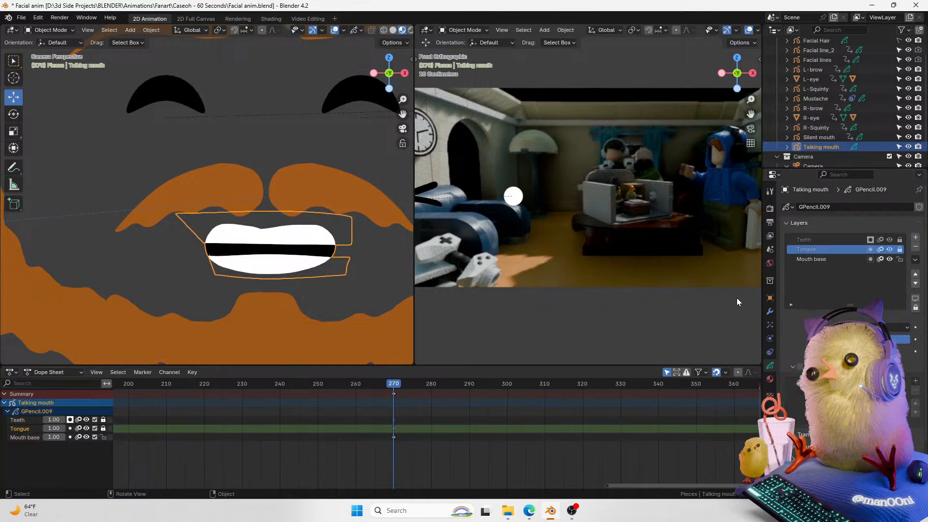
click(818, 241)
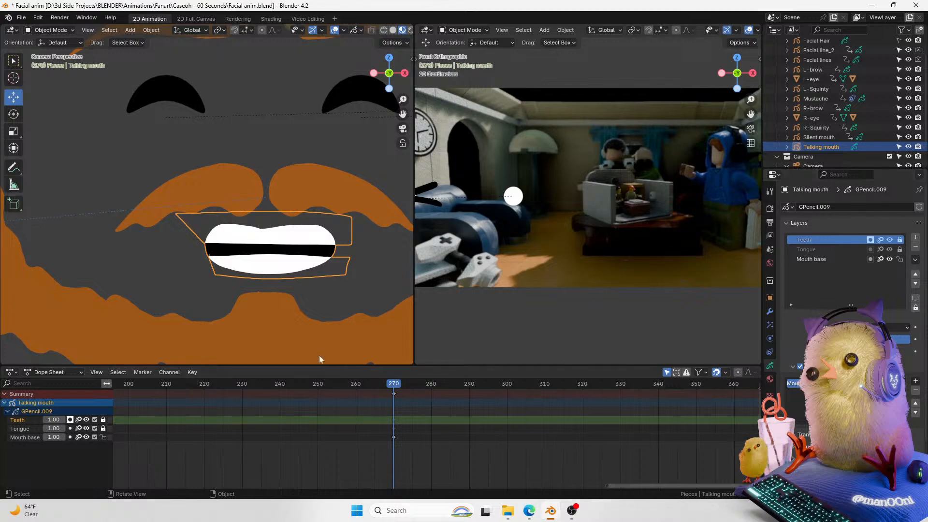
key(g)
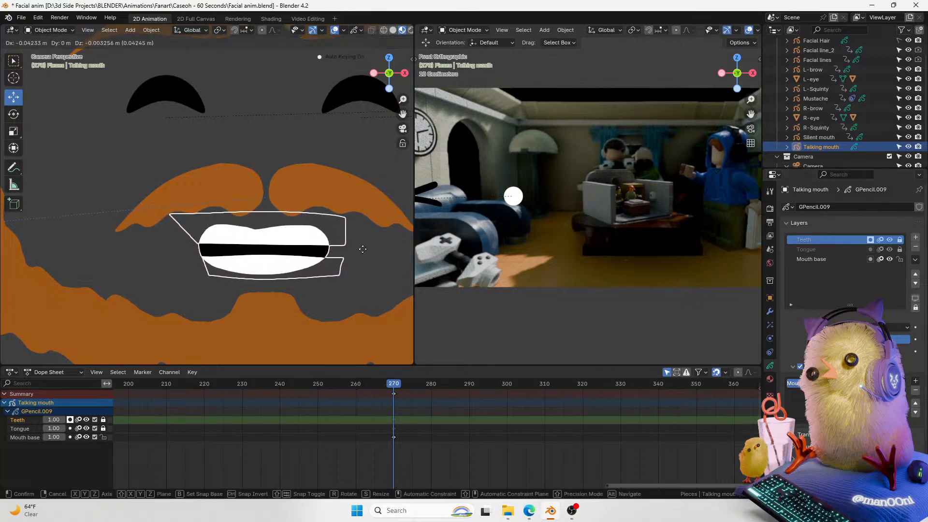
right_click(364, 246)
key(grave)
click(377, 237)
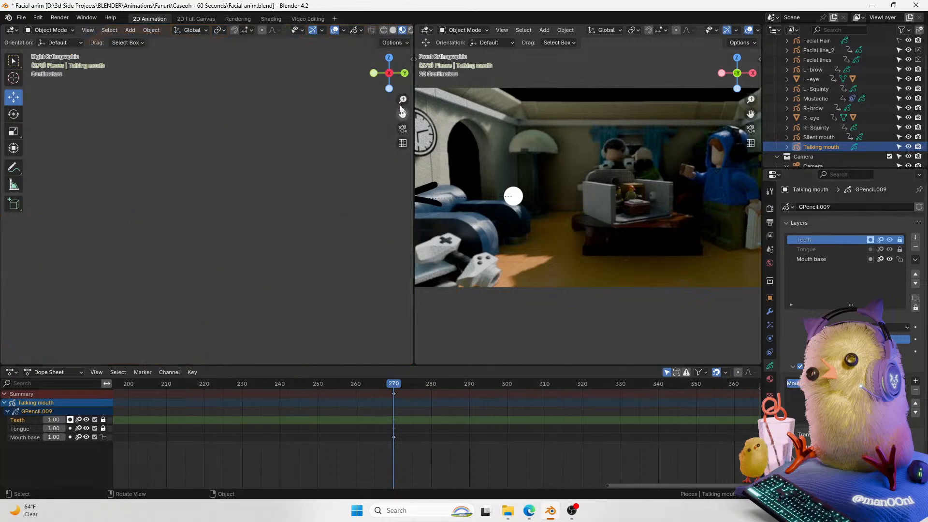
click(405, 128)
key(Tab)
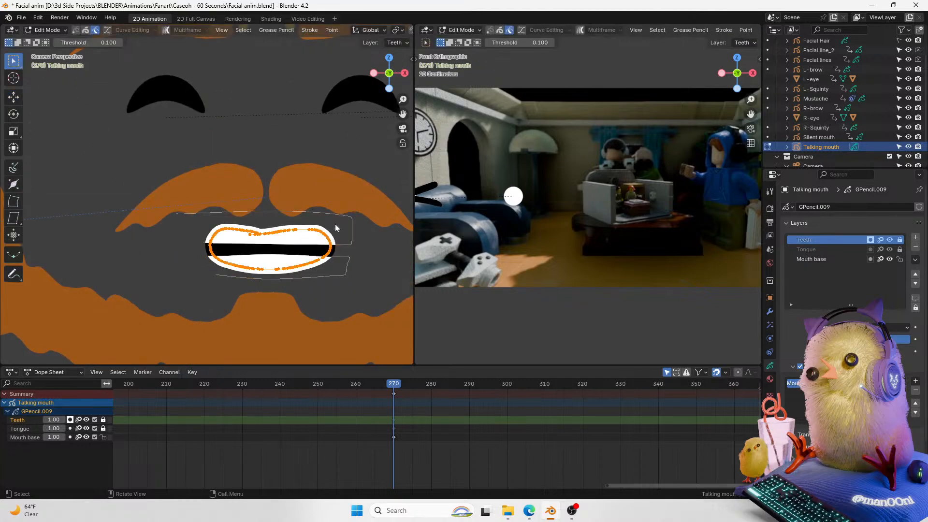
key(Tab)
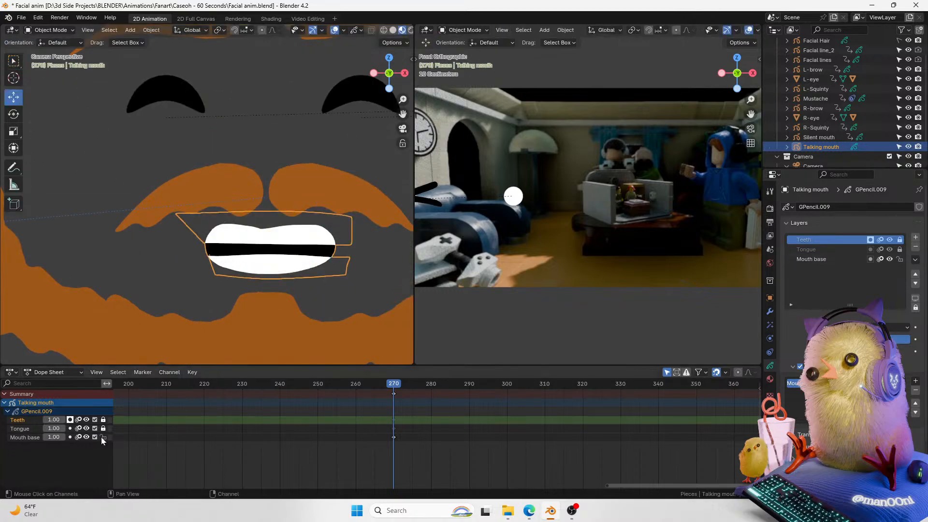
Step: Unlock the Teeth layer, lock Mouth base, and shift the teeth strokes along the X axis in Edit Mode
click(103, 419)
click(103, 437)
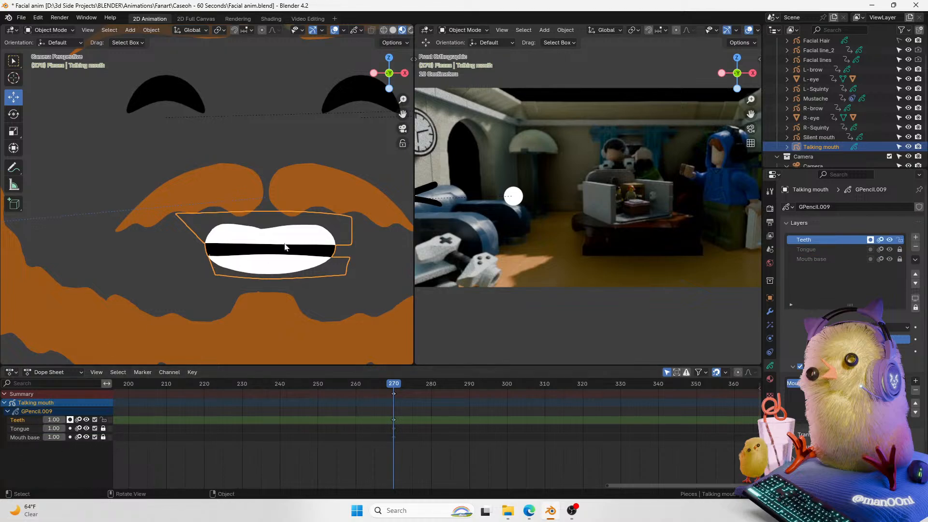
key(Tab)
key(g)
key(x)
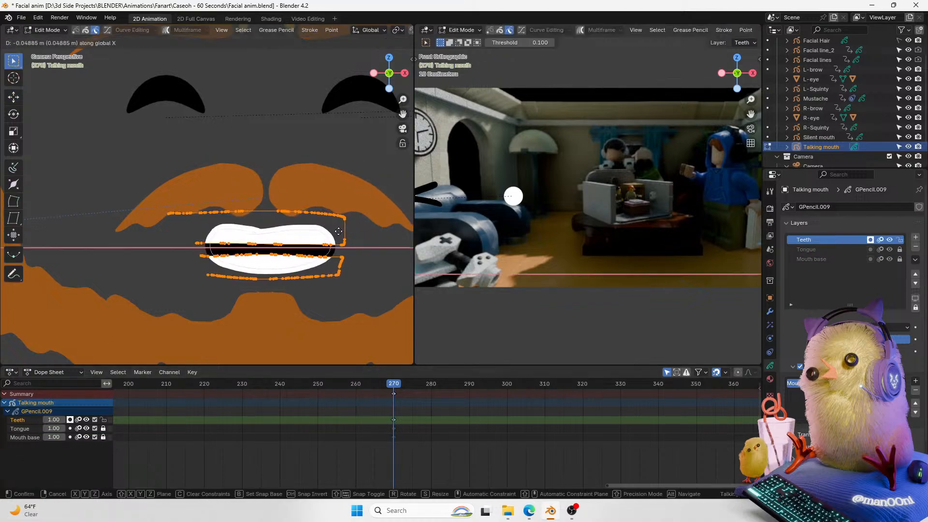
click(329, 236)
key(Tab)
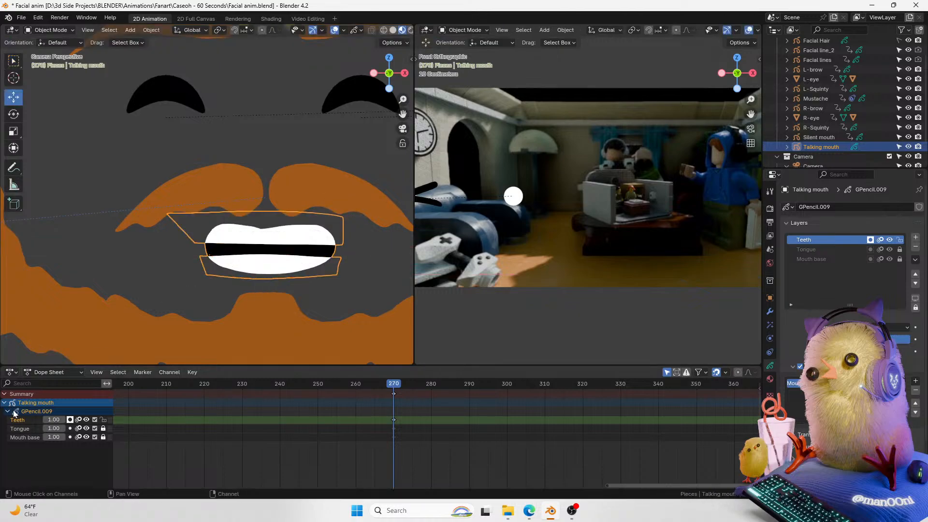
Step: Try the stroke depth order options in the talking mouth's object data settings
click(361, 249)
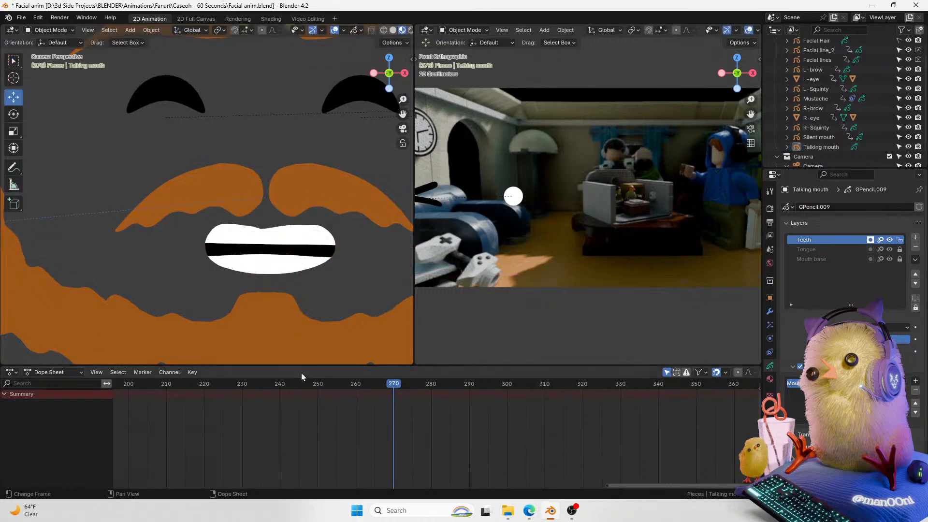
scroll(924, 410, down, 3)
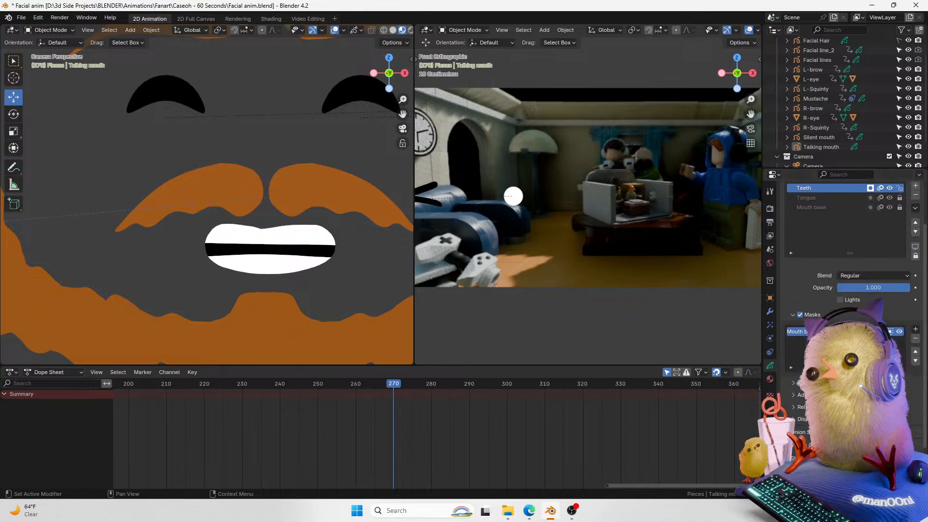
scroll(925, 380, down, 3)
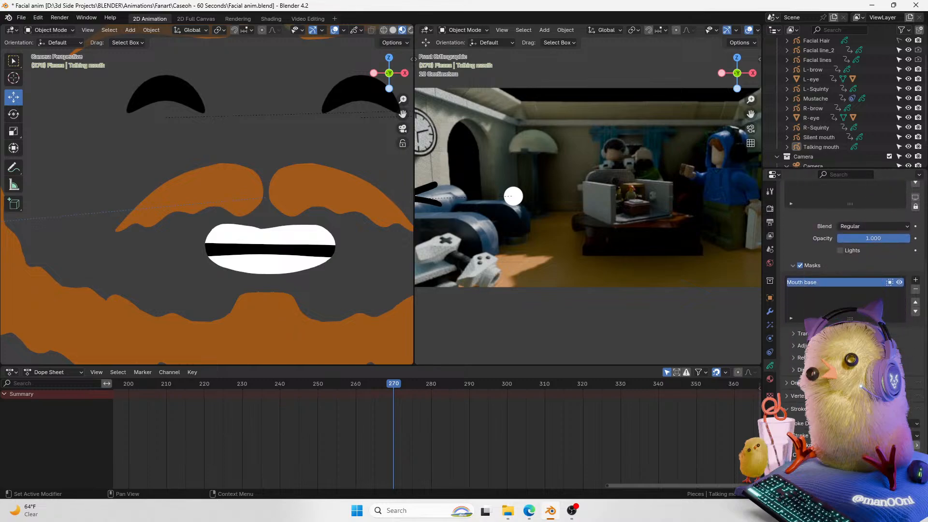
mouse_move(924, 446)
mouse_down()
mouse_move(865, 440)
mouse_move(913, 433)
mouse_move(925, 421)
mouse_move(917, 445)
mouse_up()
key(ctrl+z)
click(875, 423)
click(874, 454)
click(874, 423)
click(874, 445)
click(874, 423)
click(874, 445)
Step: Zoom in on the mouth strokes and make the Mouth base layer active
key(Tab)
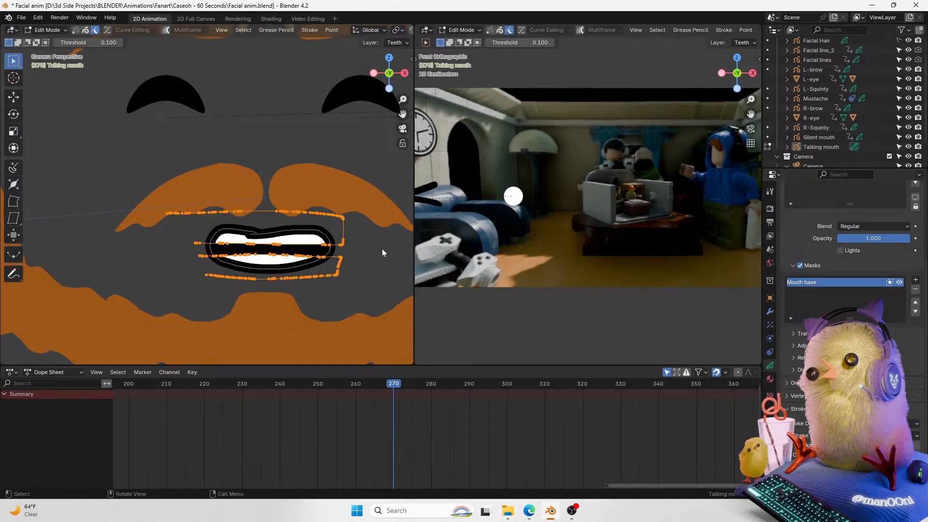
click(265, 237)
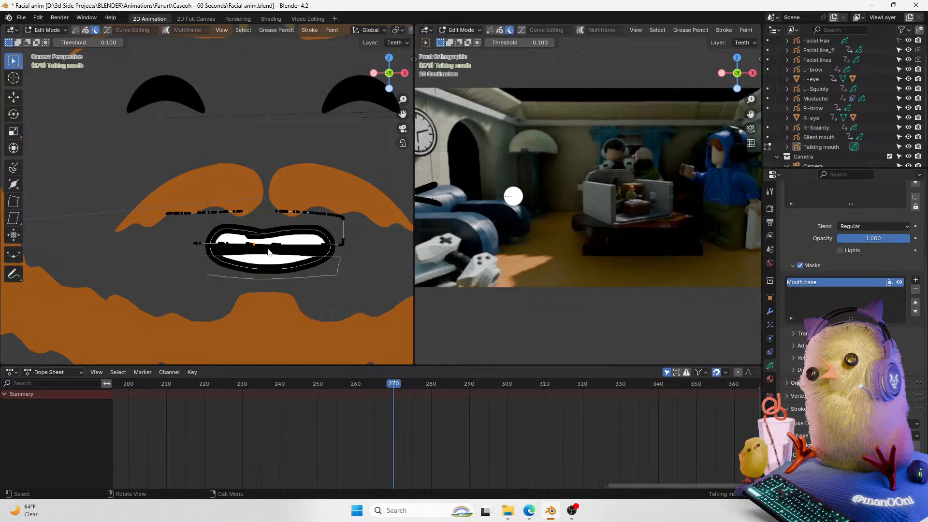
scroll(286, 274, up, 3)
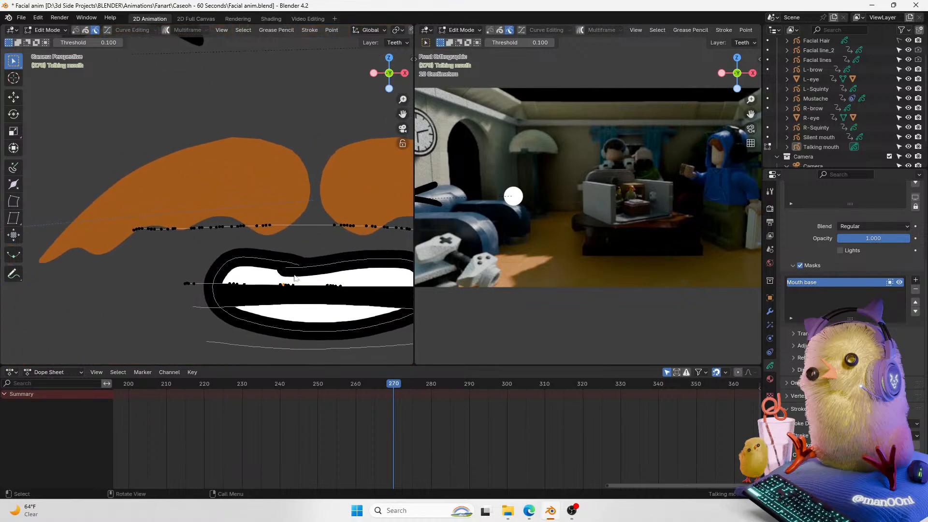
key(Tab)
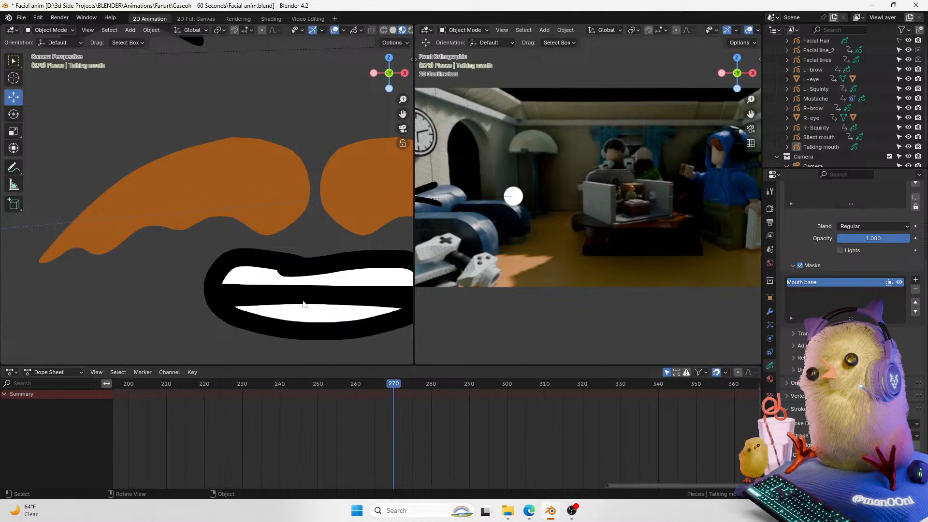
click(305, 303)
click(77, 439)
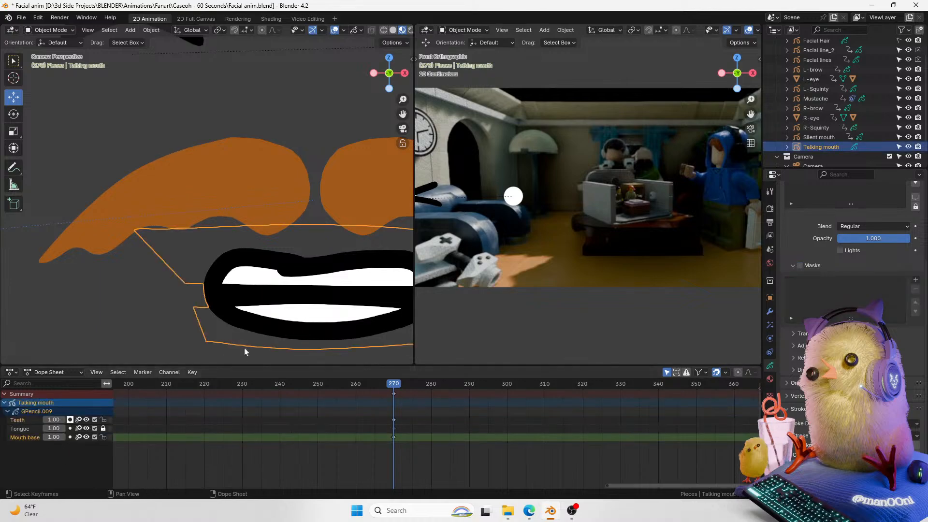
Step: Try deleting a selected Mouth base stroke point in Edit Mode and undo it
key(Tab)
key(x)
click(289, 270)
click(302, 269)
key(x)
click(317, 277)
key(ctrl+z)
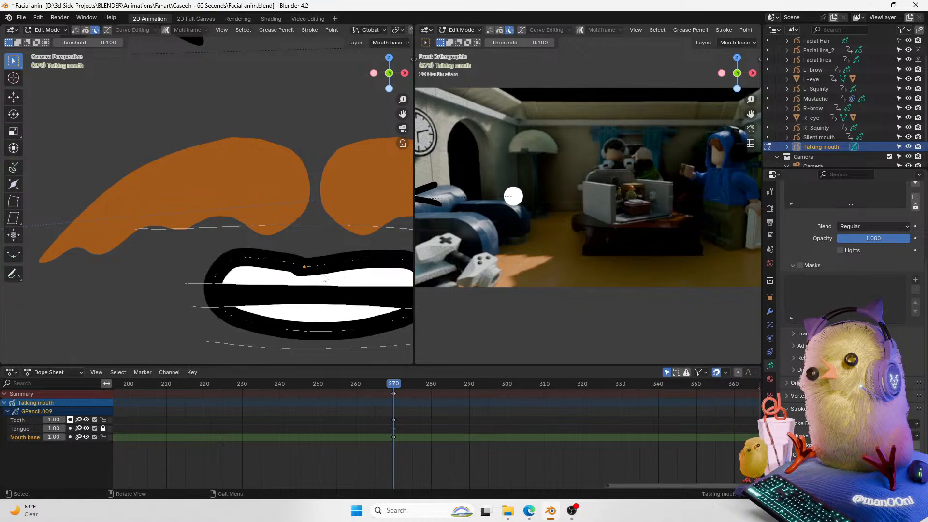
Step: Move the selected Mouth base stroke point along the X axis
key(g)
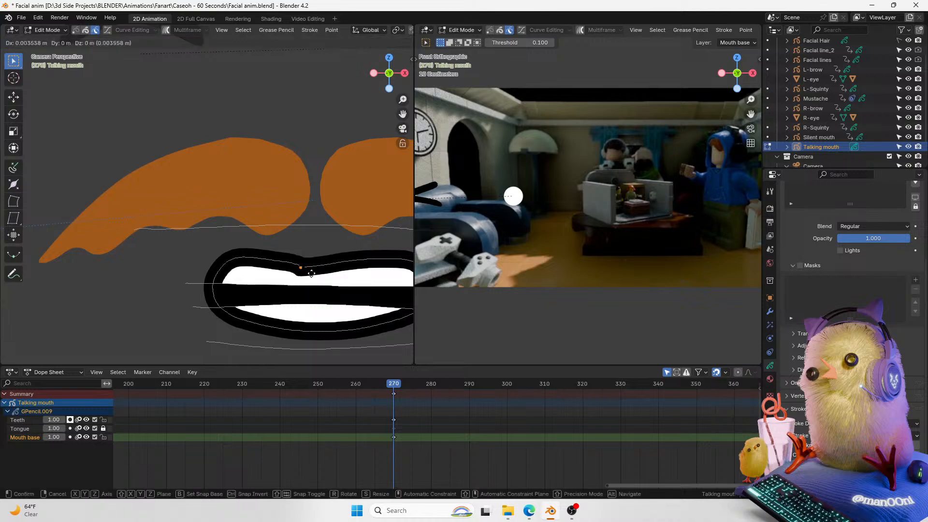
key(x)
click(320, 279)
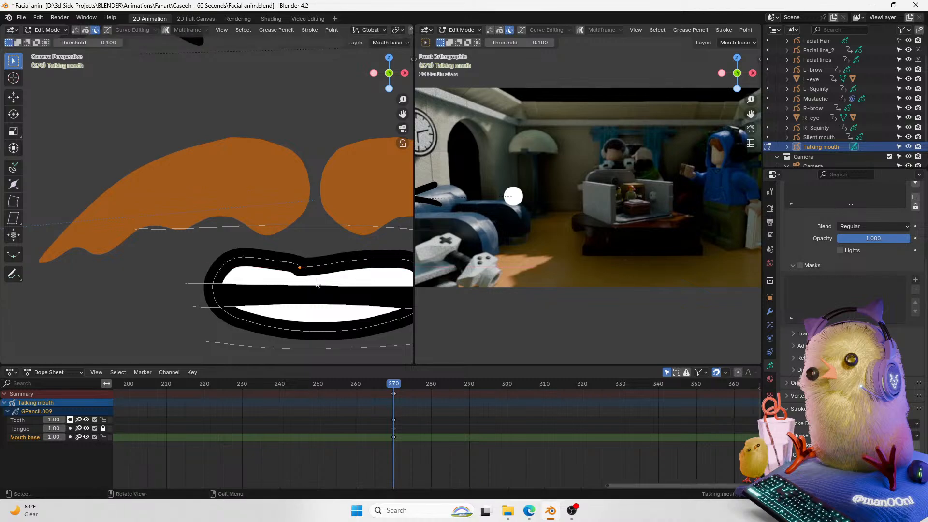
Step: Select all Mouth base points and return to Object Mode to view the whole face
key(x)
click(316, 274)
key(a)
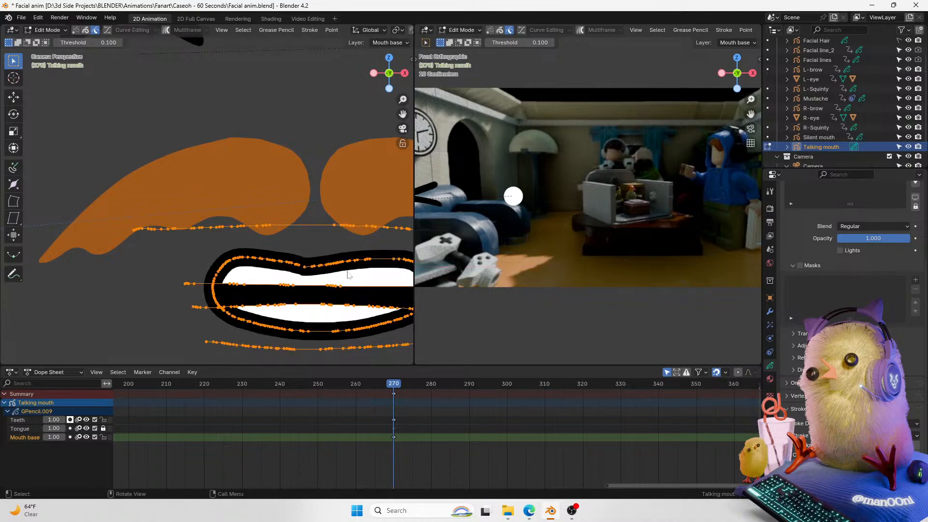
key(Tab)
drag(402, 99, 390, 131)
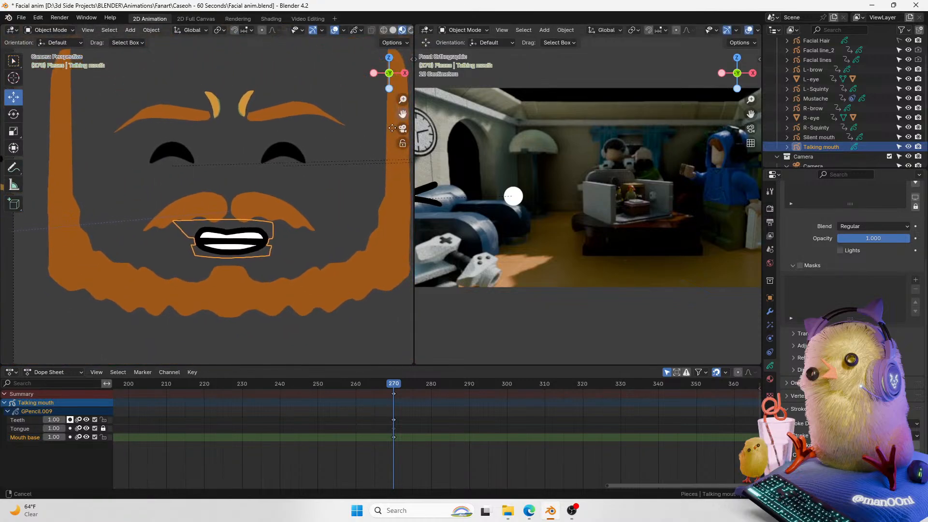
key(Tab)
key(ctrl+Tab)
click(188, 242)
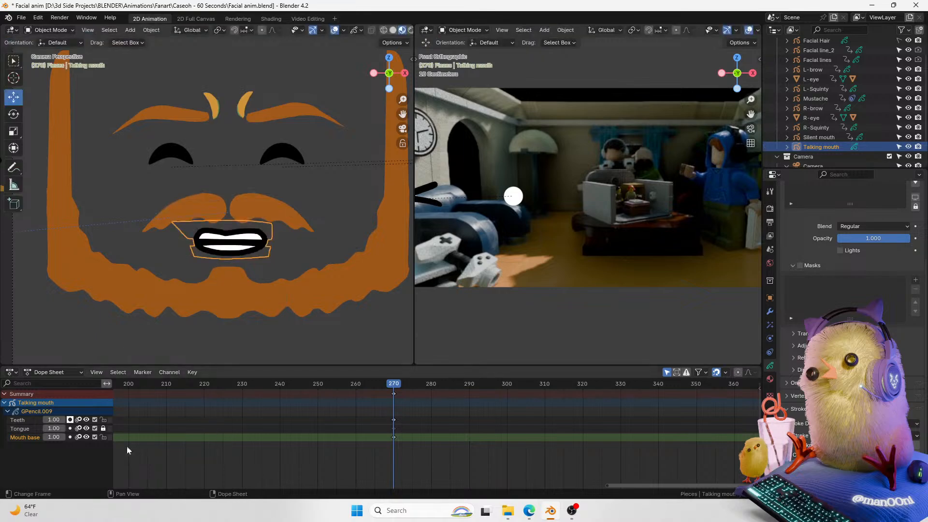
key(ctrl+Tab)
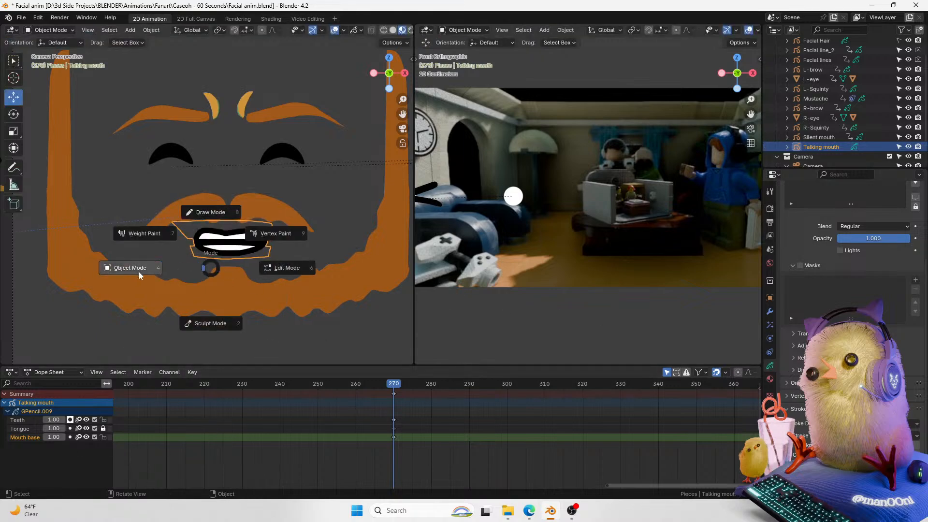
click(219, 220)
key(ctrl+z)
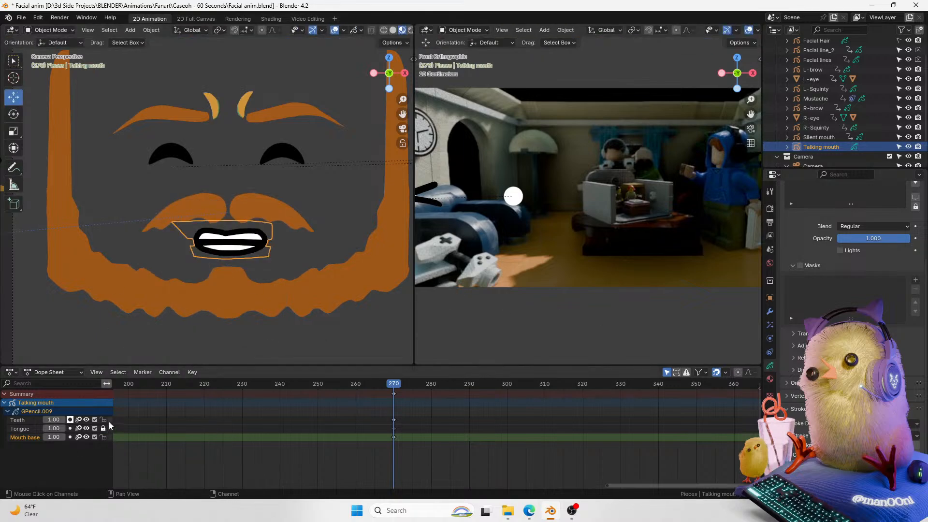
Step: Lock the Teeth and Tongue layers and make the Mouth base layer active
click(108, 422)
click(103, 419)
click(28, 431)
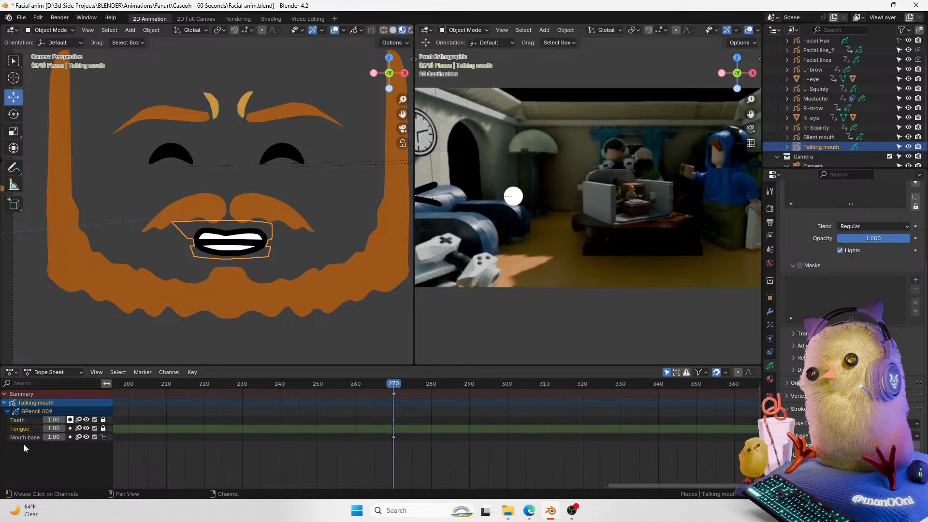
click(25, 437)
Step: Switch to Sculpt Mode and reshape the Mouth base outline with the Push sculpt tool
key(ctrl+Tab)
click(244, 209)
key(ctrl+Tab)
click(210, 289)
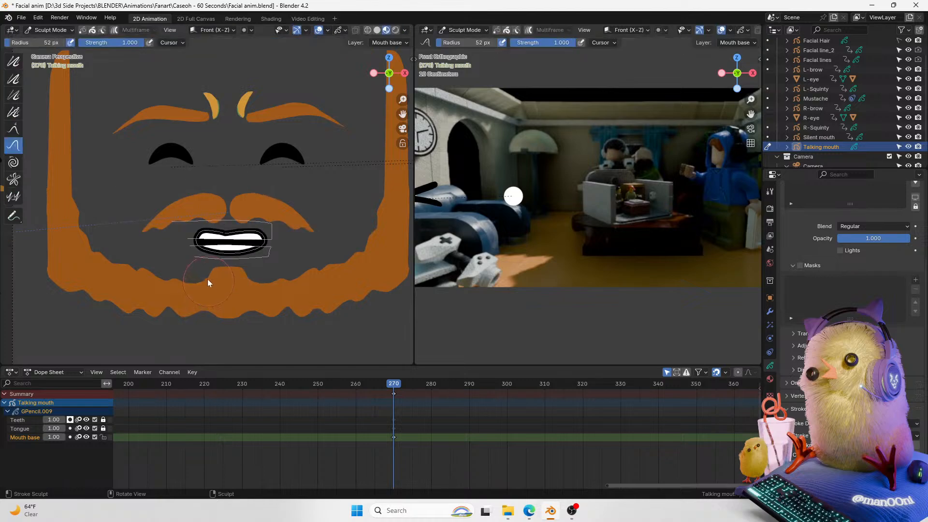
click(14, 129)
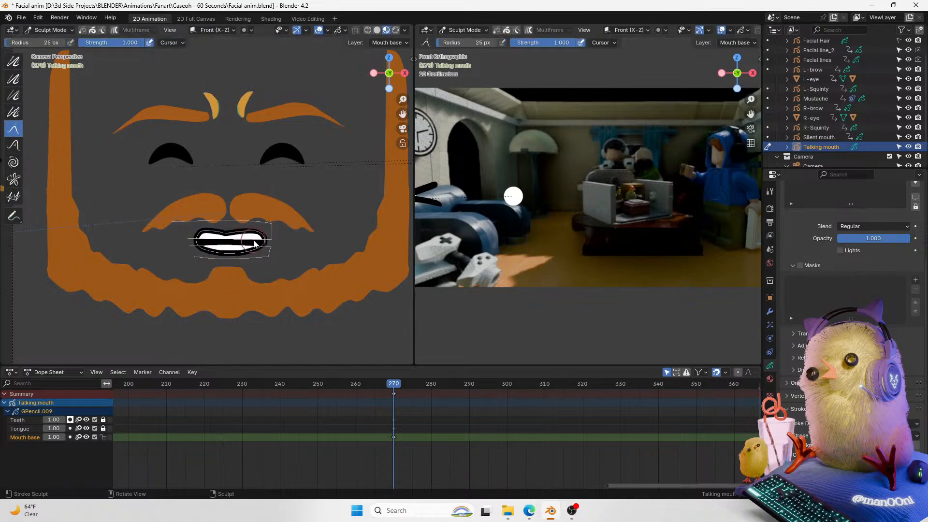
click(13, 145)
drag(253, 242, 274, 238)
mouse_move(199, 249)
mouse_down()
mouse_move(194, 240)
mouse_move(230, 235)
mouse_up()
mouse_move(227, 234)
mouse_down()
mouse_move(275, 248)
mouse_move(268, 256)
mouse_up()
drag(200, 256, 196, 261)
Step: Zoom closer on the mouth and keep pushing the Mouth base strokes into shape in Sculpt Mode
key(ctrl+Tab)
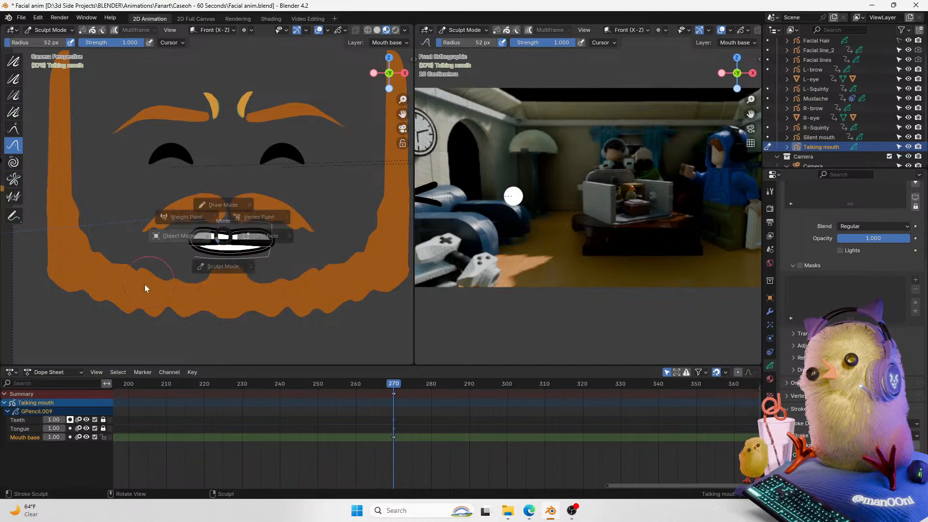
click(144, 285)
scroll(311, 225, up, 3)
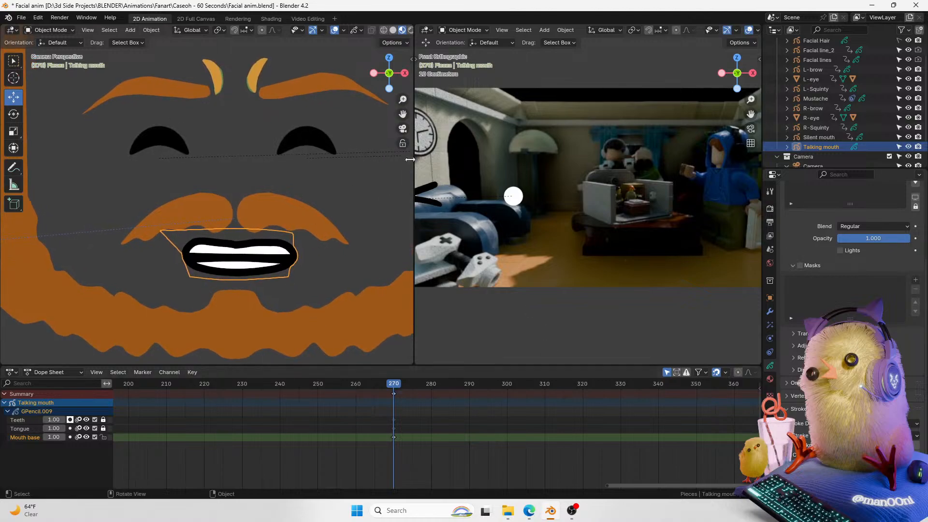
scroll(341, 147, down, 3)
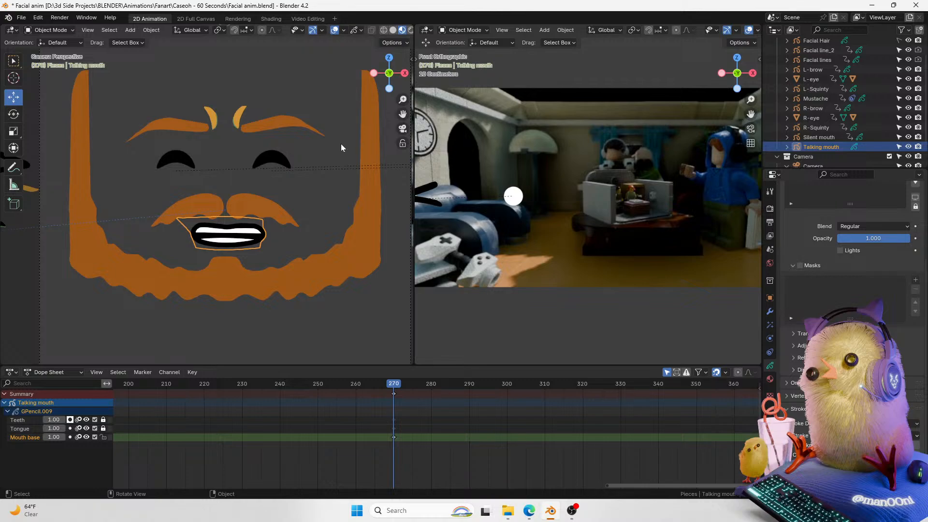
scroll(341, 147, up, 3)
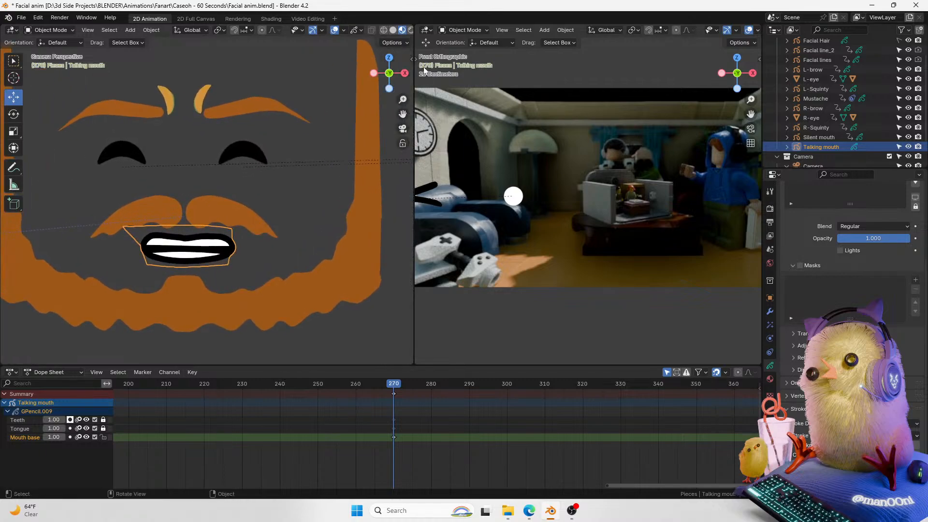
drag(389, 112, 392, 113)
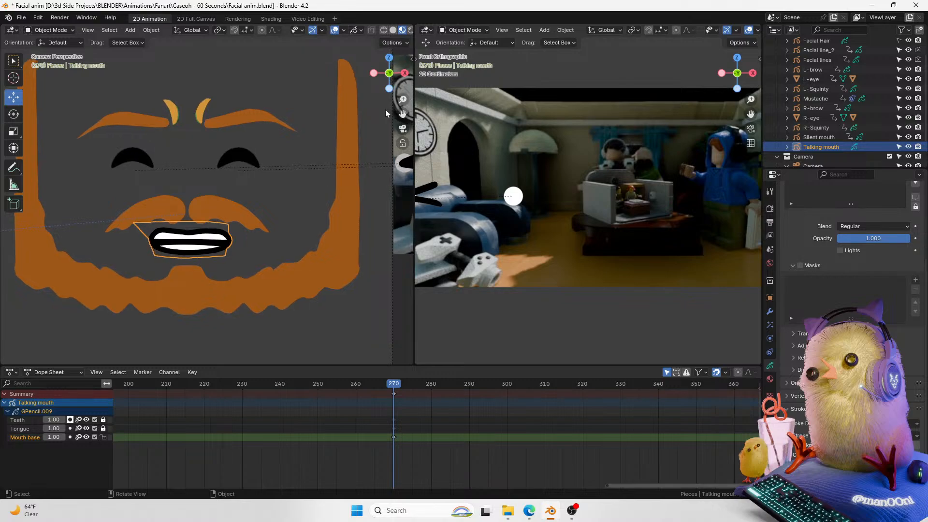
scroll(270, 223, up, 2)
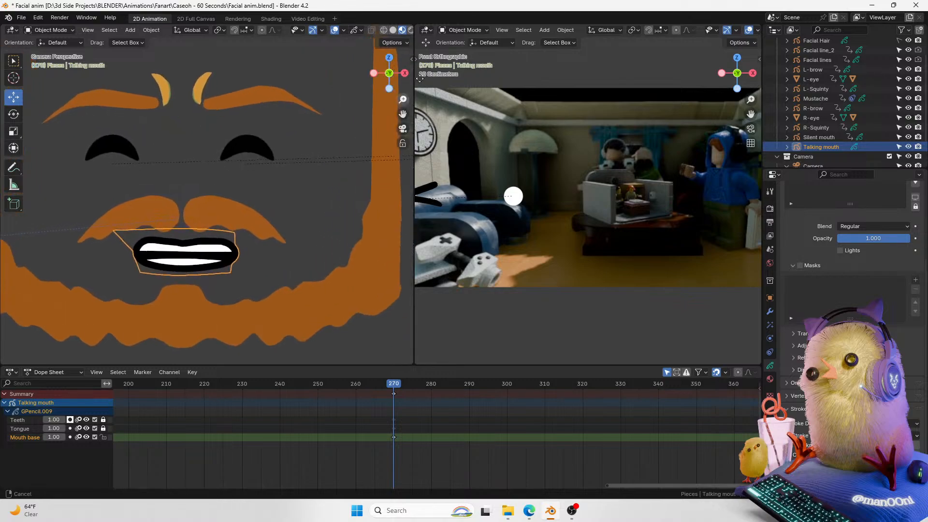
key(ctrl+Tab)
key(2)
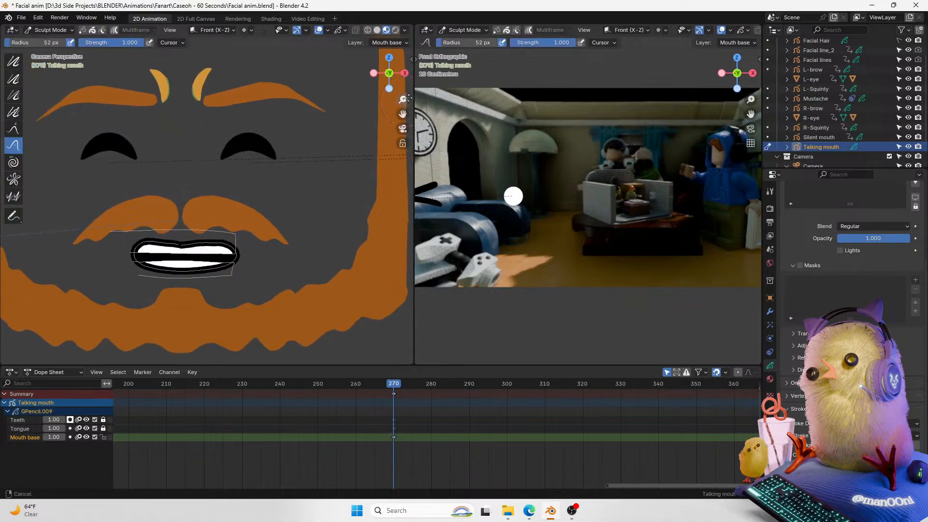
scroll(245, 294, up, 1)
drag(247, 288, 260, 274)
drag(172, 269, 174, 267)
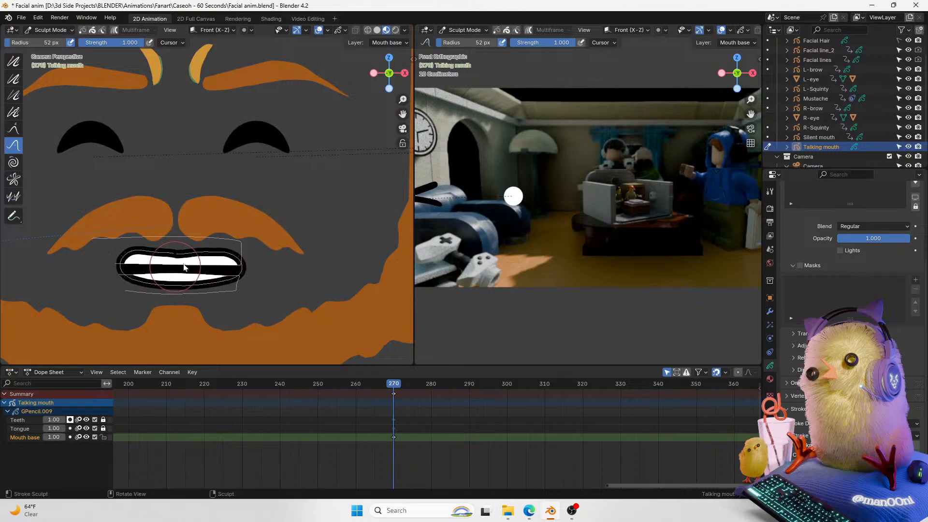
drag(403, 100, 422, 79)
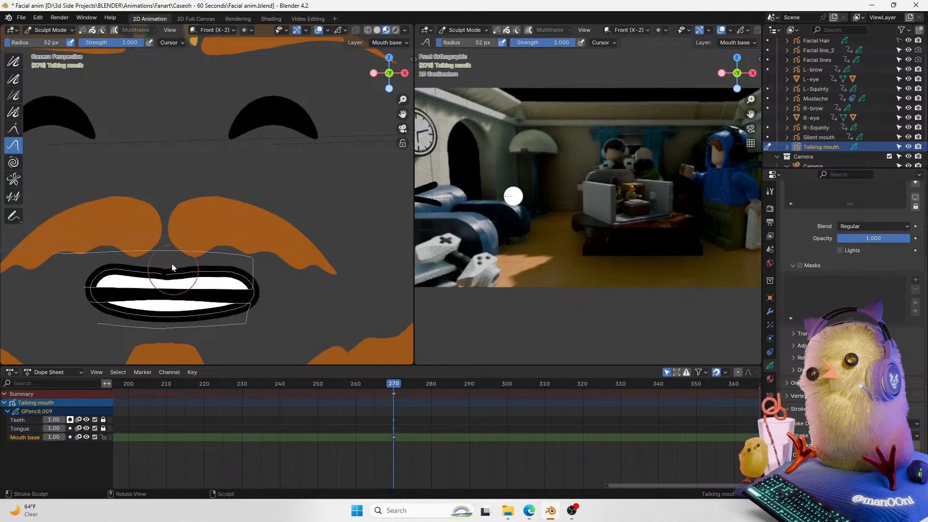
drag(163, 254, 164, 258)
drag(165, 290, 157, 292)
mouse_move(403, 100)
mouse_down()
mouse_move(414, 95)
mouse_move(399, 110)
mouse_move(386, 84)
mouse_move(371, 157)
mouse_up()
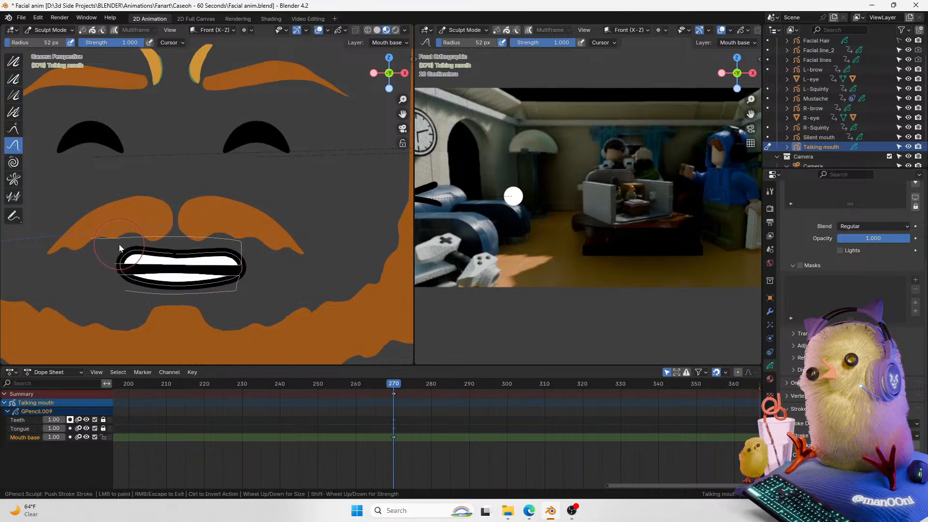
drag(403, 100, 408, 85)
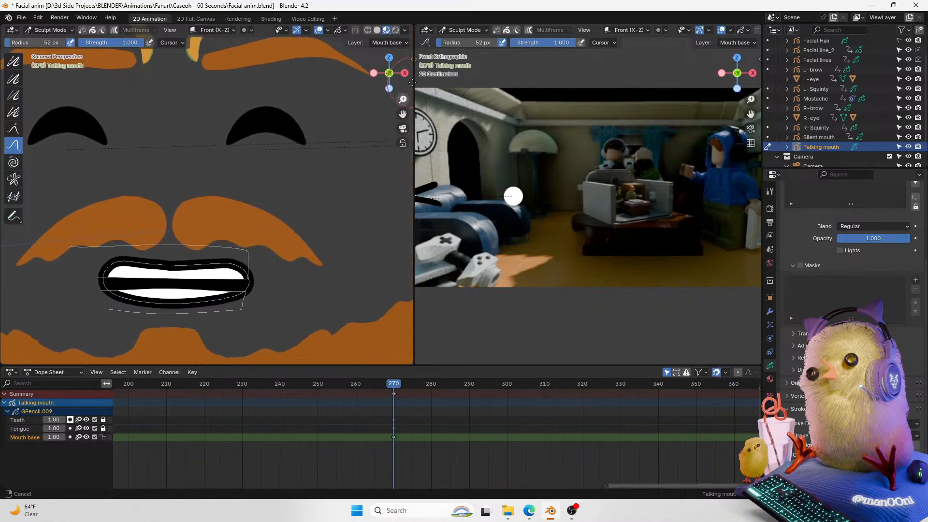
Step: Return to Object Mode and open the talking mouth's modifier properties
key(ctrl+Tab)
click(215, 194)
click(308, 272)
click(227, 281)
click(769, 323)
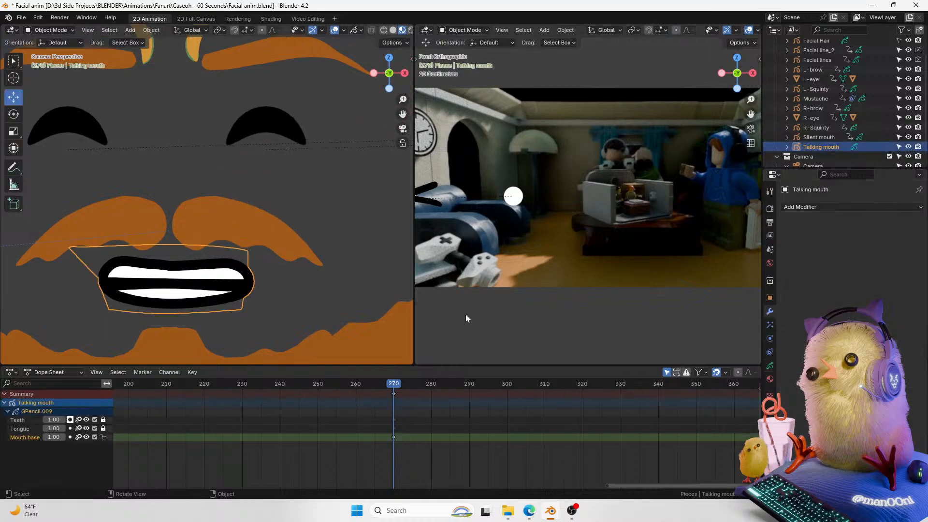
Step: In Edit Mode, move a Mouth base stroke point slightly and go back to Object Mode
key(ctrl+Tab)
click(187, 286)
click(174, 269)
key(g)
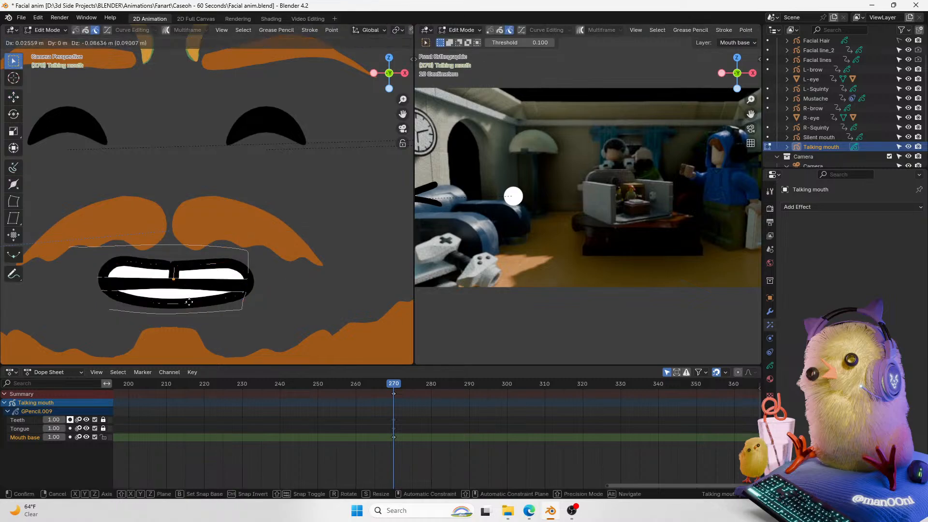
click(181, 288)
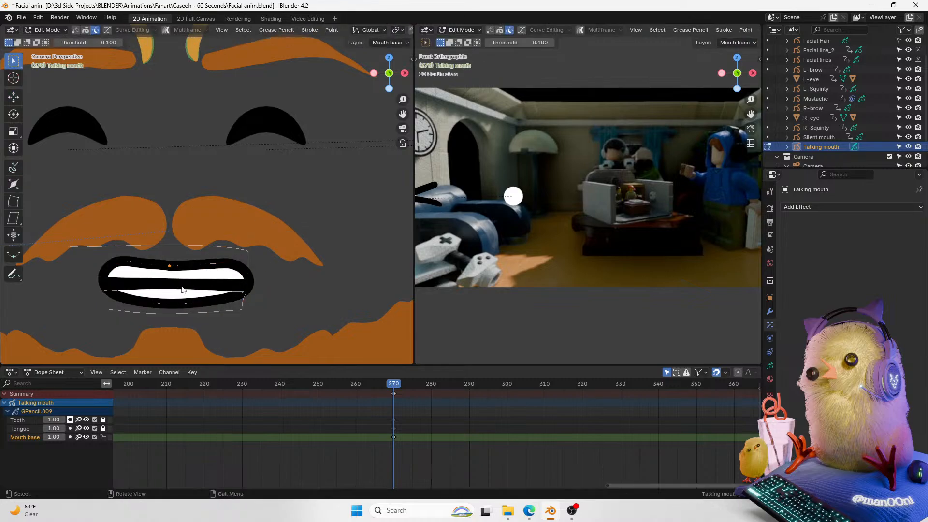
key(g)
click(182, 288)
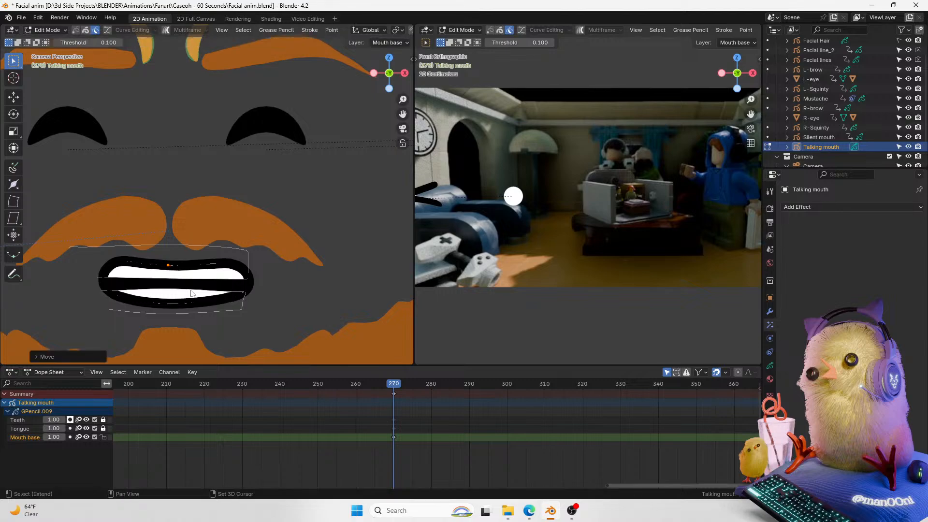
key(Tab)
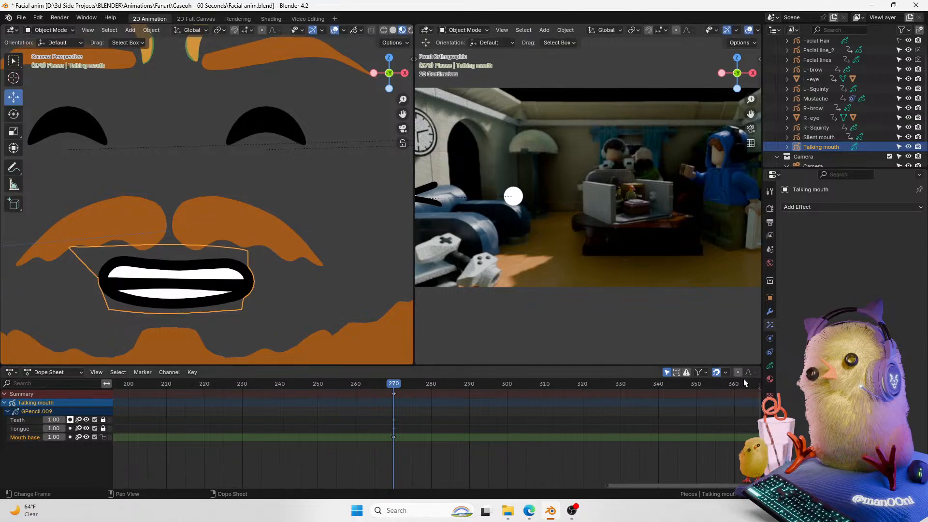
Step: Open the talking mouth's object data layers and make the Teeth layer active
click(770, 367)
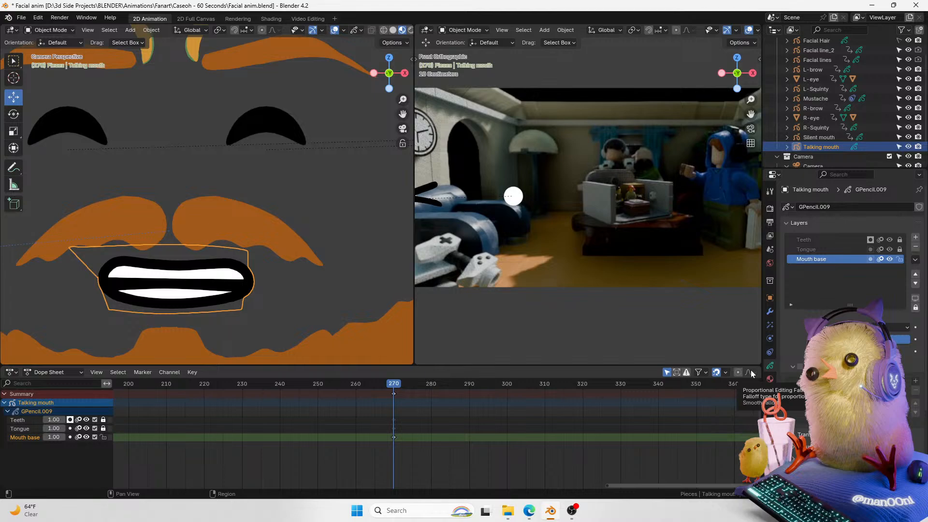
mouse_move(860, 434)
middle_down()
mouse_move(860, 332)
mouse_move(860, 427)
middle_up()
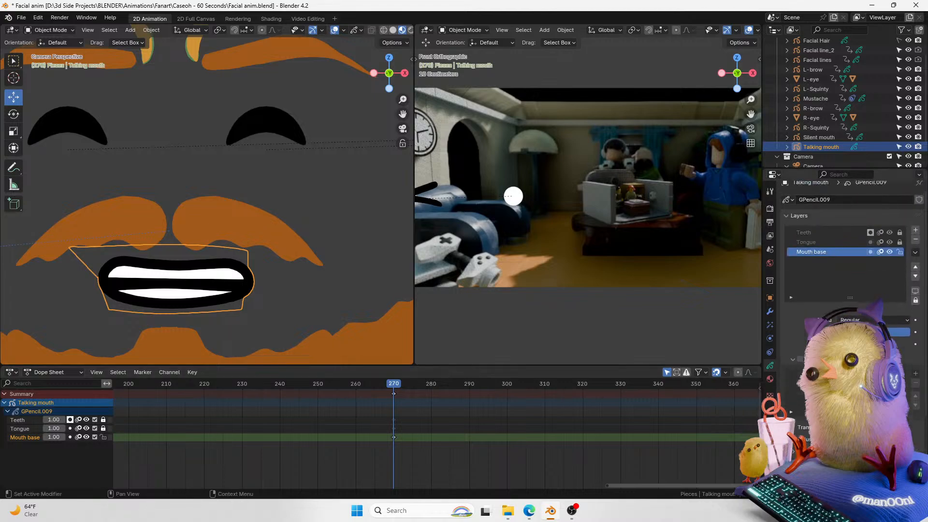
click(824, 234)
key(Tab)
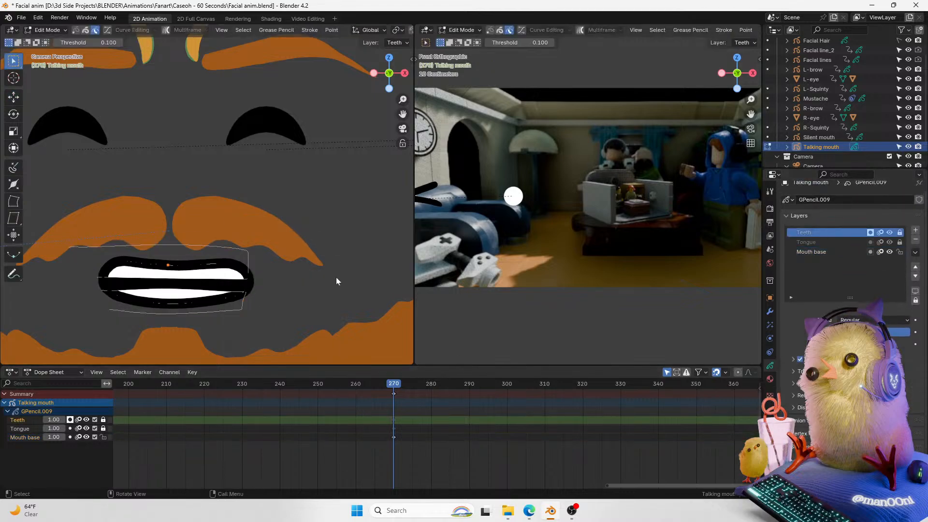
key(Tab)
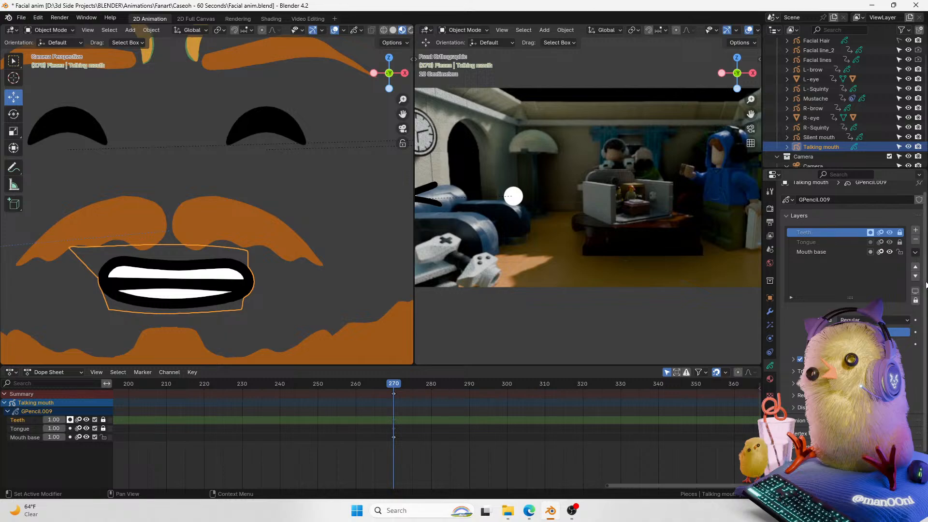
scroll(925, 259, up, 1)
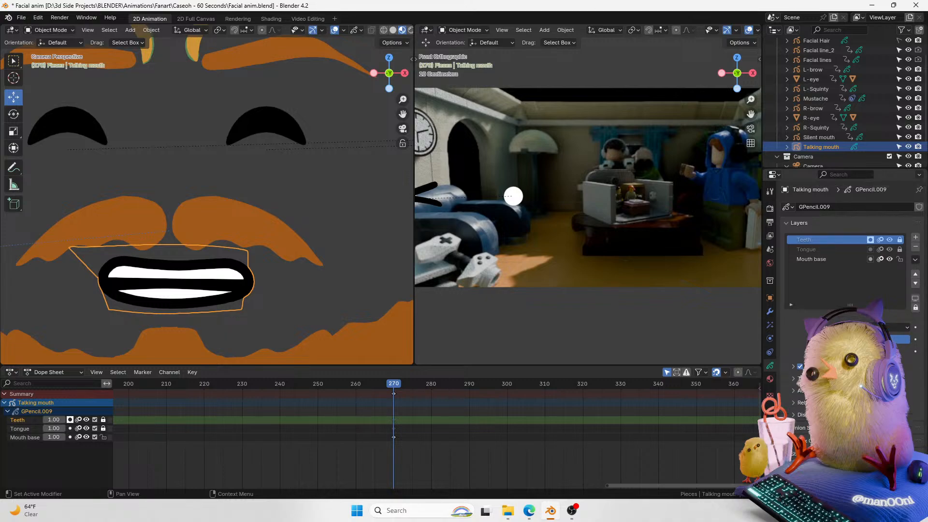
Step: Unlock the Teeth and Tongue layers and lock the Mouth base layer
key(Tab)
key(a)
key(Tab)
click(103, 429)
click(103, 420)
click(103, 429)
click(103, 429)
click(103, 439)
key(a)
key(ctrl+z)
Step: In Edit Mode on the talking mouth, move the top teeth stroke's points slightly up along Z
key(ctrl+Tab)
click(277, 274)
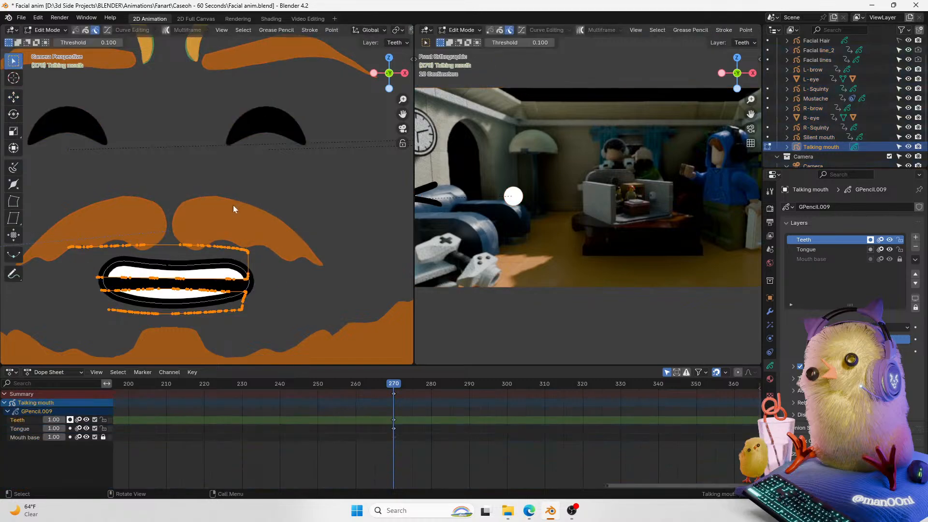
click(249, 251)
click(248, 250)
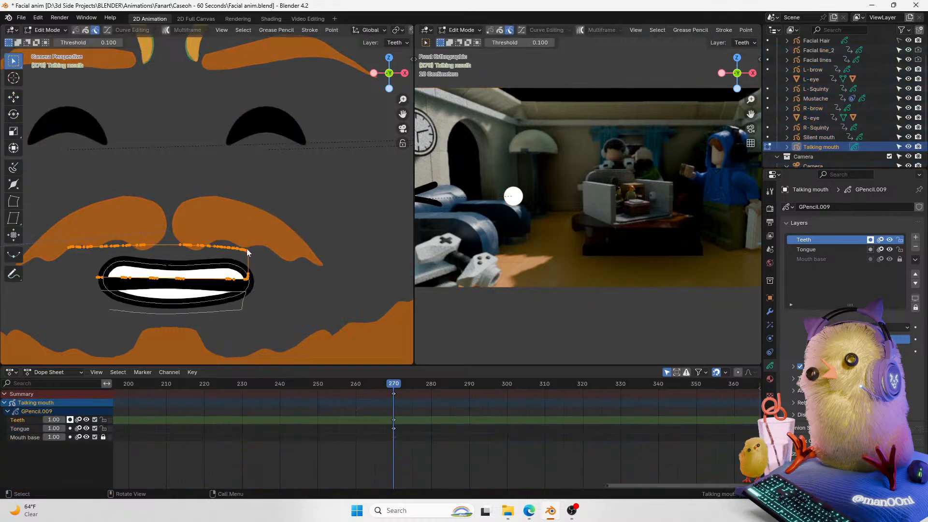
key(g)
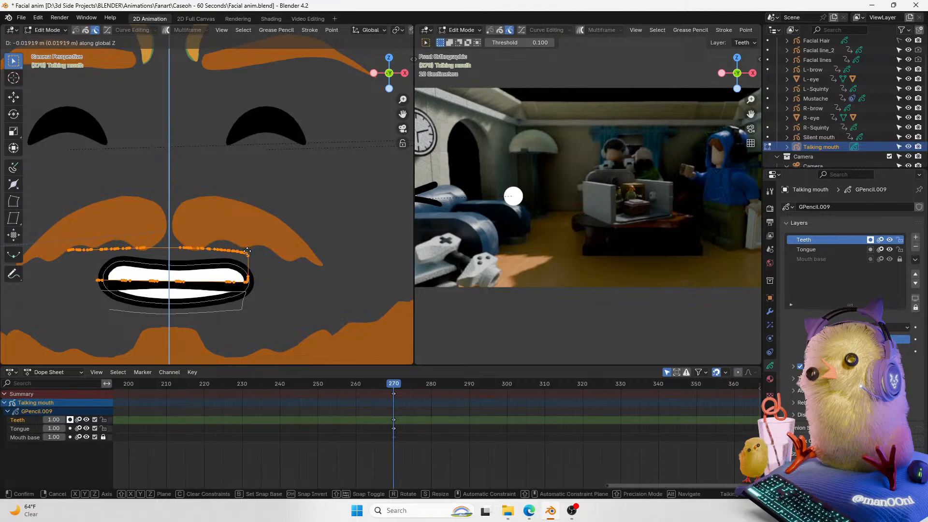
click(241, 284)
Step: Box-select points on the lower teeth strokes and dissolve them
drag(246, 289, 104, 297)
key(x)
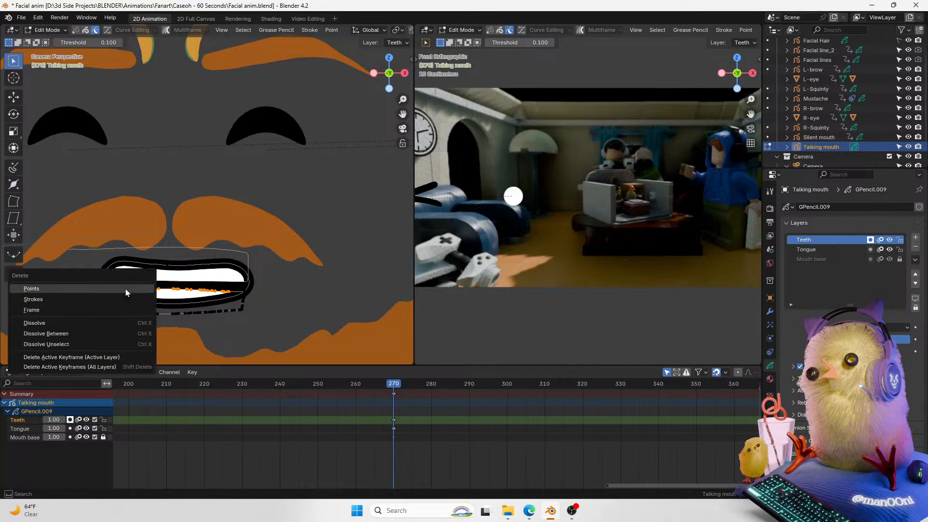
click(111, 325)
Step: In wireframe shading, box-select and delete extra points on the teeth's middle stroke
key(z)
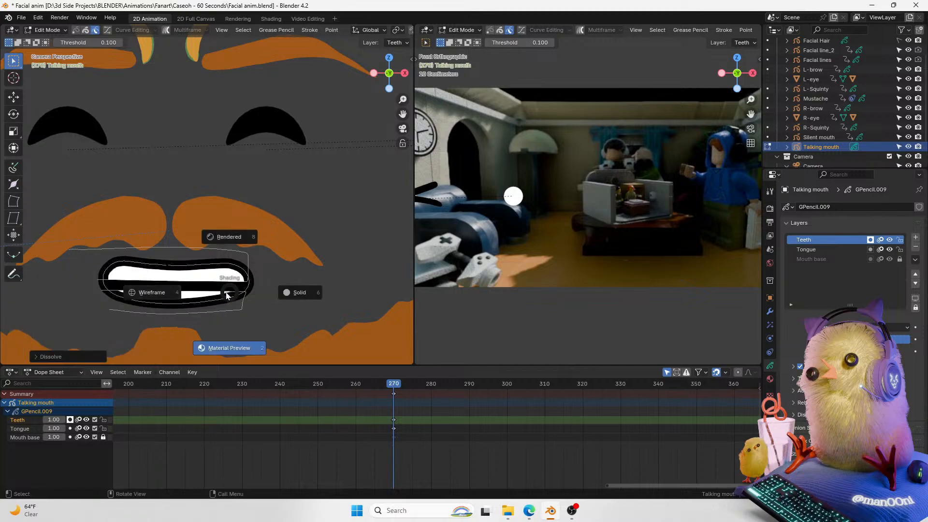
click(192, 295)
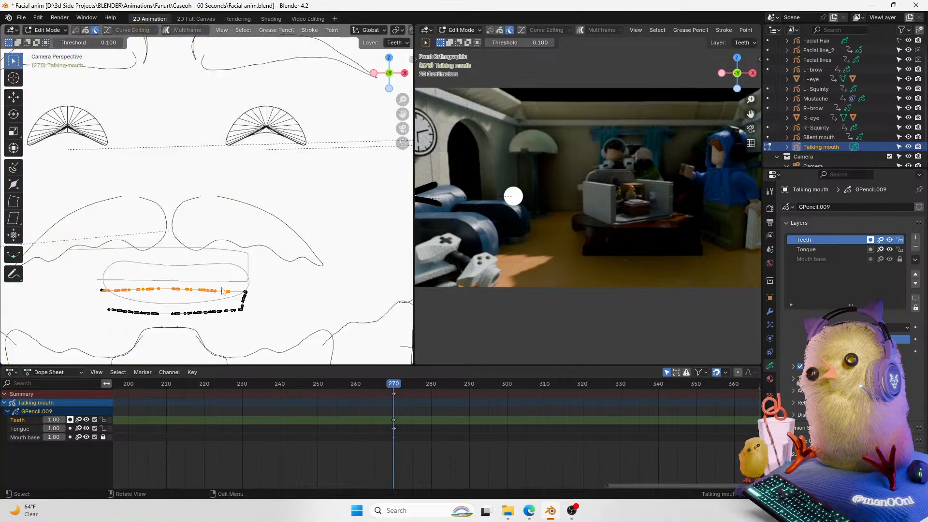
key(a)
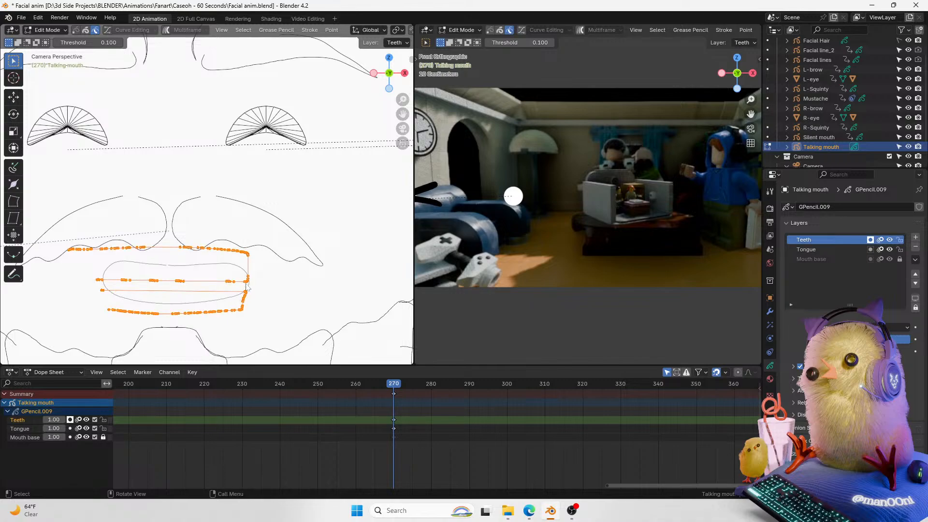
drag(243, 284, 127, 276)
key(x)
click(125, 275)
key(ctrl+Tab)
click(123, 285)
key(ctrl+Tab)
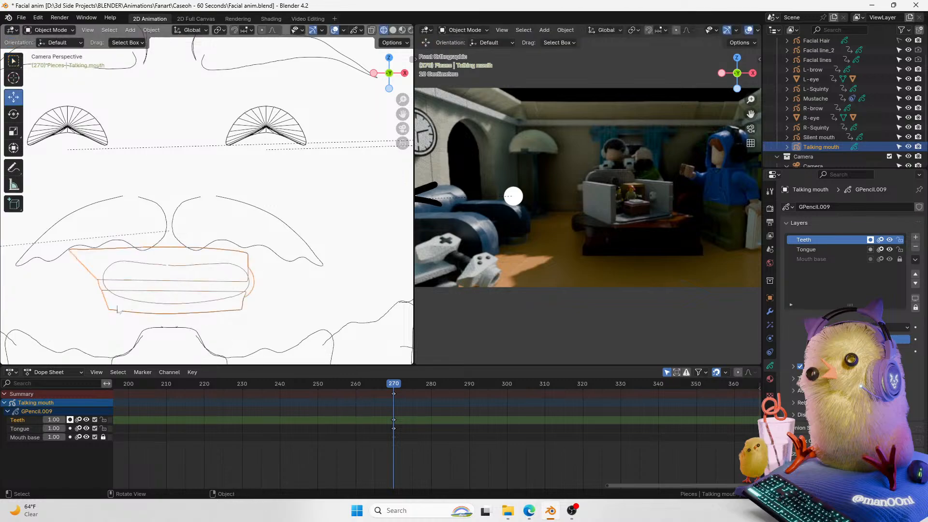
click(280, 279)
key(shift+z)
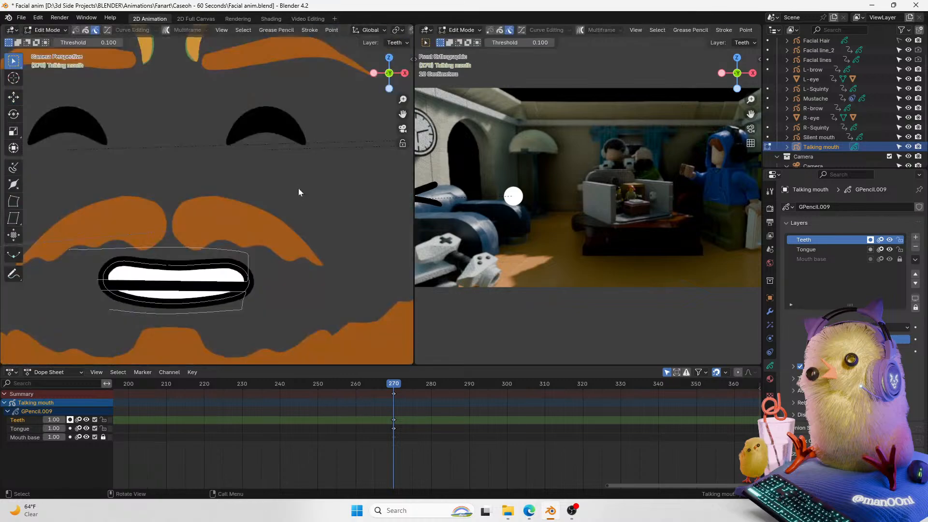
Step: Select the whole top teeth stroke and scale it along X, then return to Object Mode
click(249, 263)
key(ctrl+l)
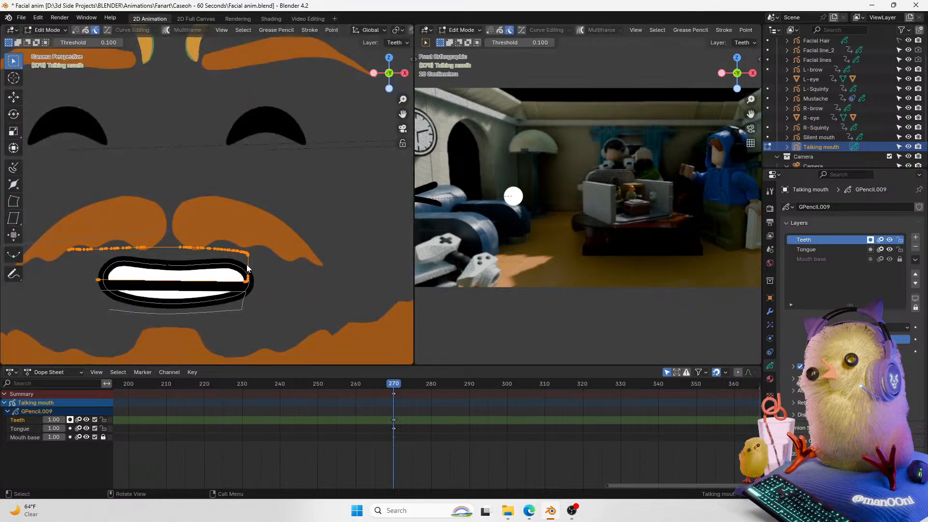
key(g)
key(x)
right_click(250, 263)
key(s)
key(x)
click(260, 262)
key(Tab)
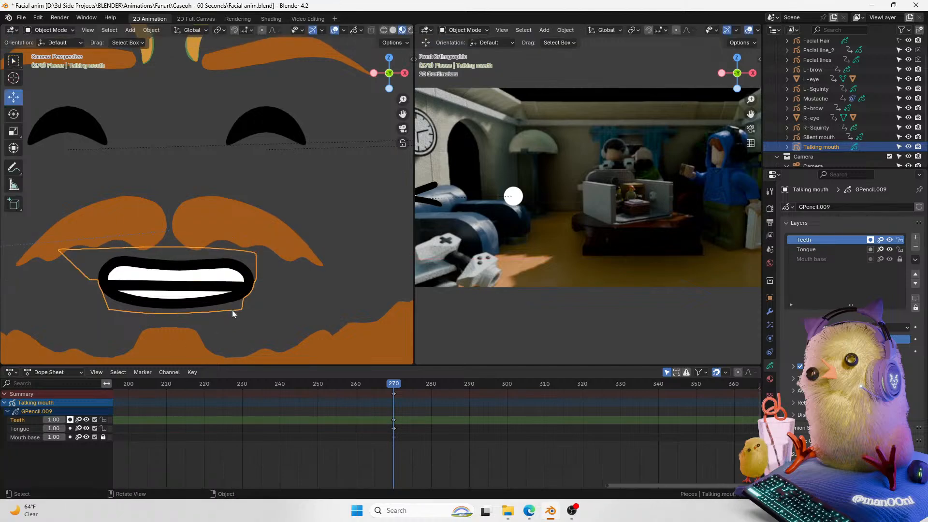
Step: Box-select the lower teeth stroke and scale it about 1.18 along X, then return to Object Mode
key(Tab)
drag(250, 291, 70, 330)
key(s)
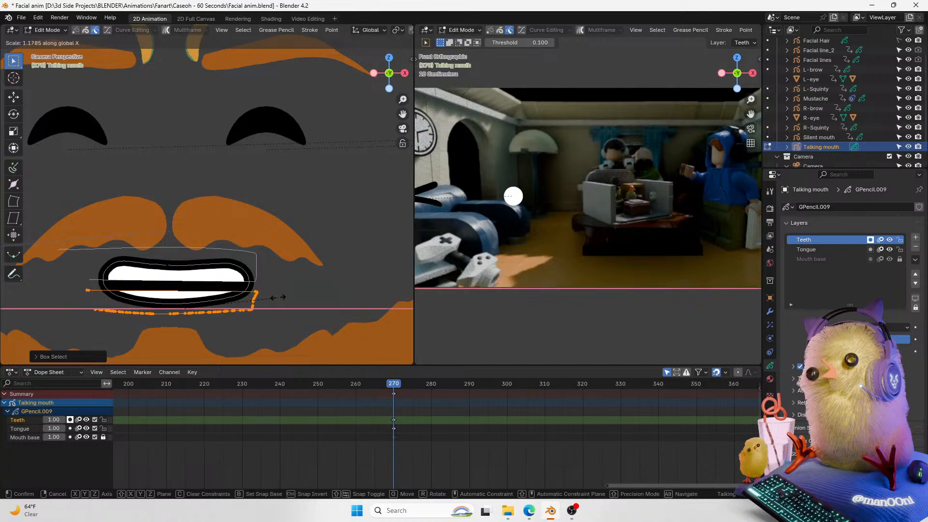
click(274, 296)
key(Tab)
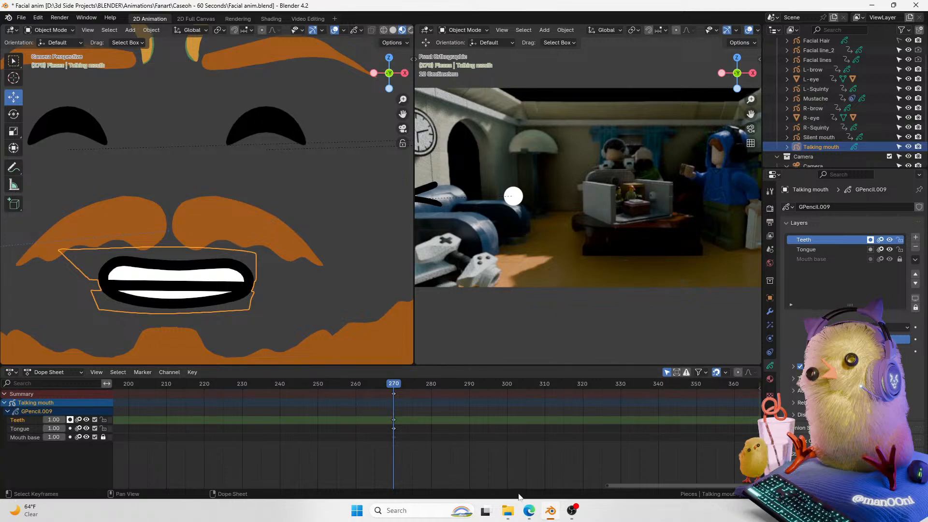
mouse_move(612, 484)
mouse_down()
mouse_move(623, 485)
mouse_move(609, 484)
mouse_up()
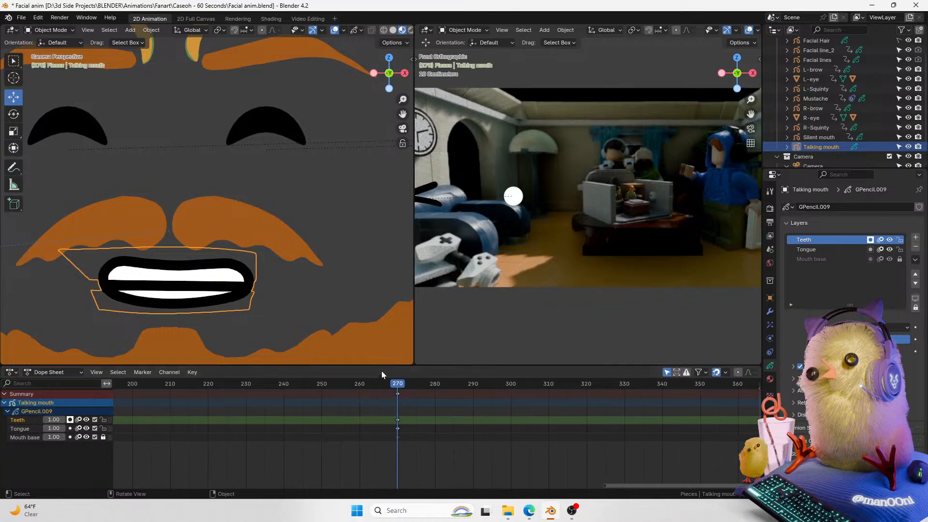
drag(395, 384, 398, 386)
drag(401, 100, 389, 122)
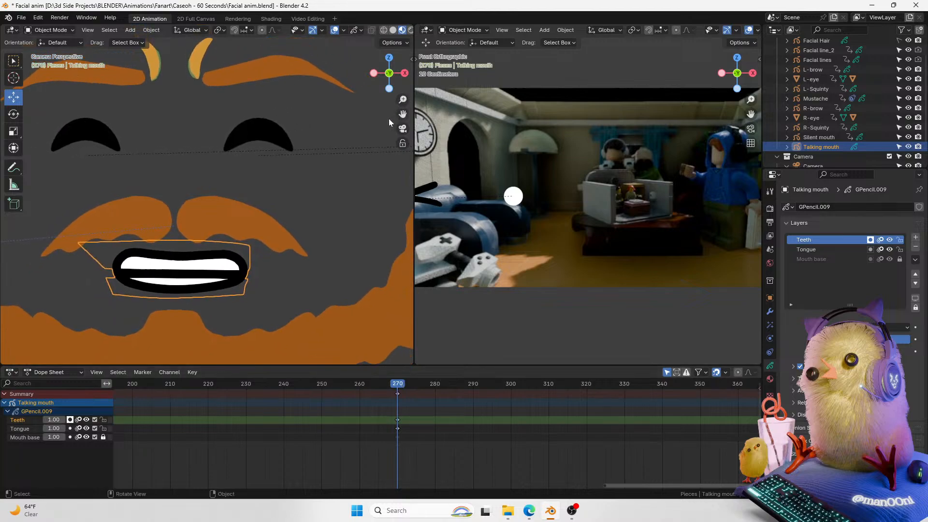
Step: Move the lower teeth stroke slightly up along Z in Edit Mode and leave Edit Mode
key(Tab)
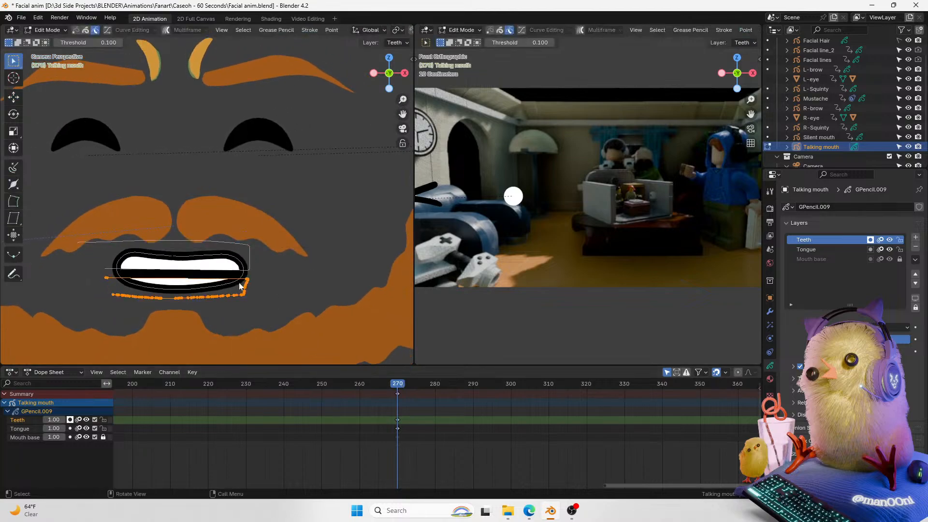
key(g)
key(z)
click(253, 282)
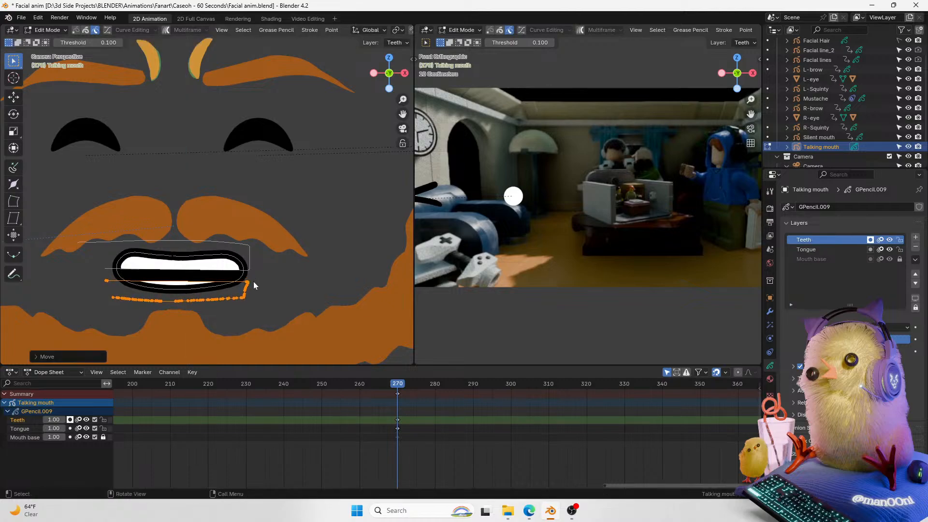
key(Tab)
drag(403, 99, 423, 128)
click(334, 172)
drag(399, 390, 401, 389)
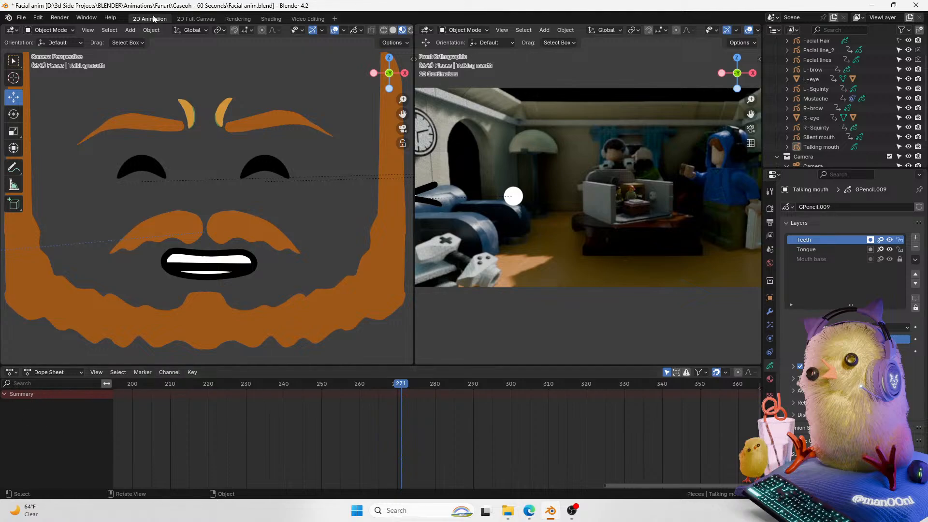
click(196, 19)
click(34, 397)
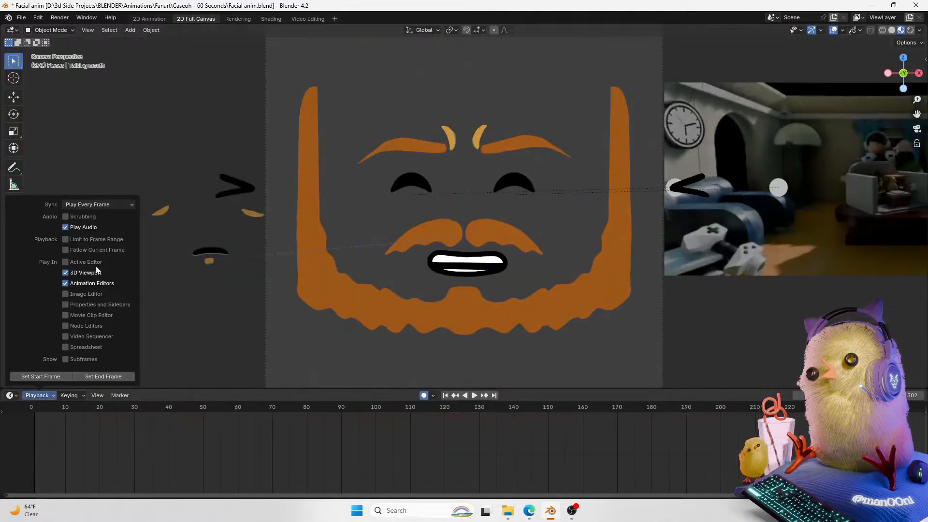
click(145, 19)
Step: At frame 275, select the talking mouth and switch it into Sculpt Mode
mouse_move(401, 384)
mouse_down()
mouse_move(390, 384)
mouse_move(415, 385)
mouse_up()
drag(402, 100, 432, 62)
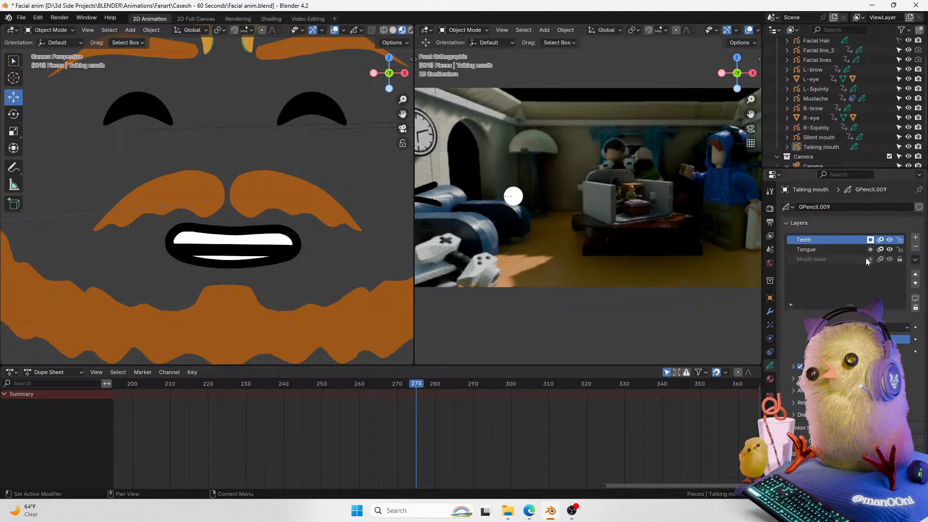
click(270, 265)
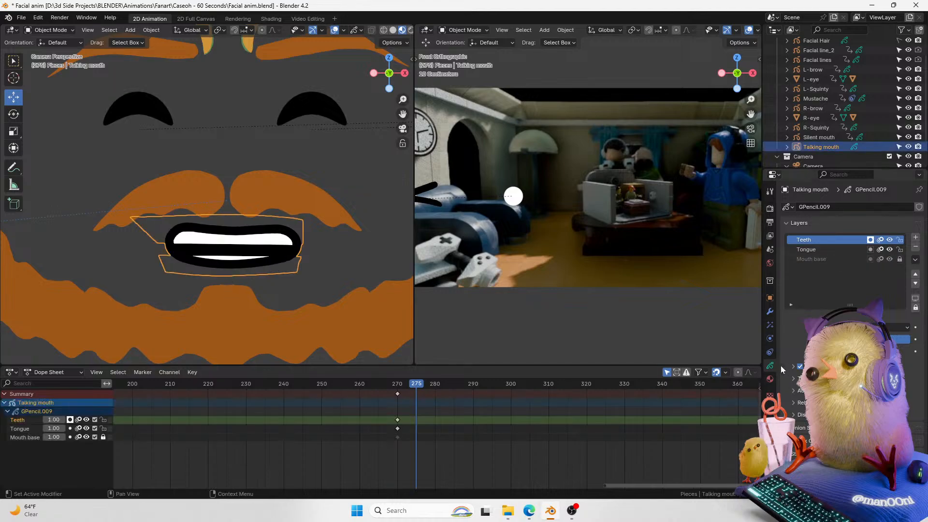
key(ctrl+Tab)
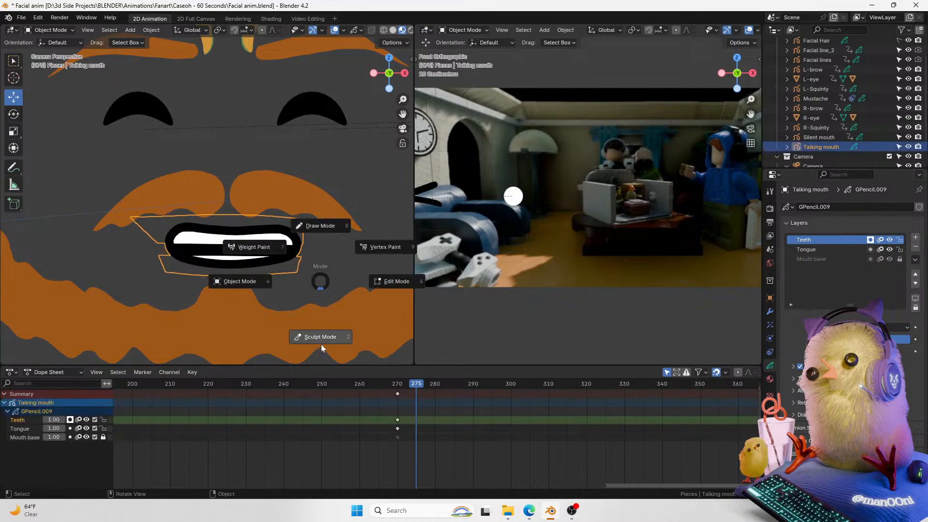
click(329, 237)
key(ctrl+Tab)
click(181, 290)
key(ctrl+Tab)
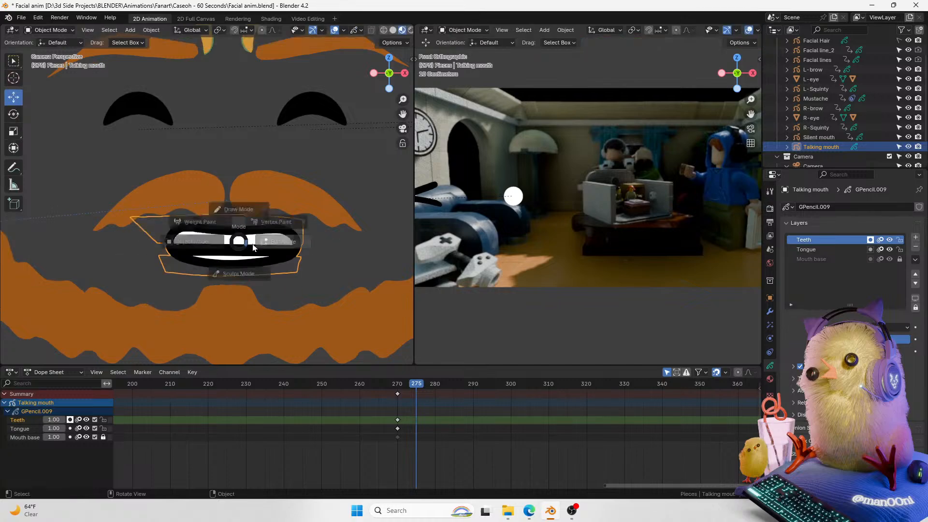
click(241, 198)
key(ctrl+Tab)
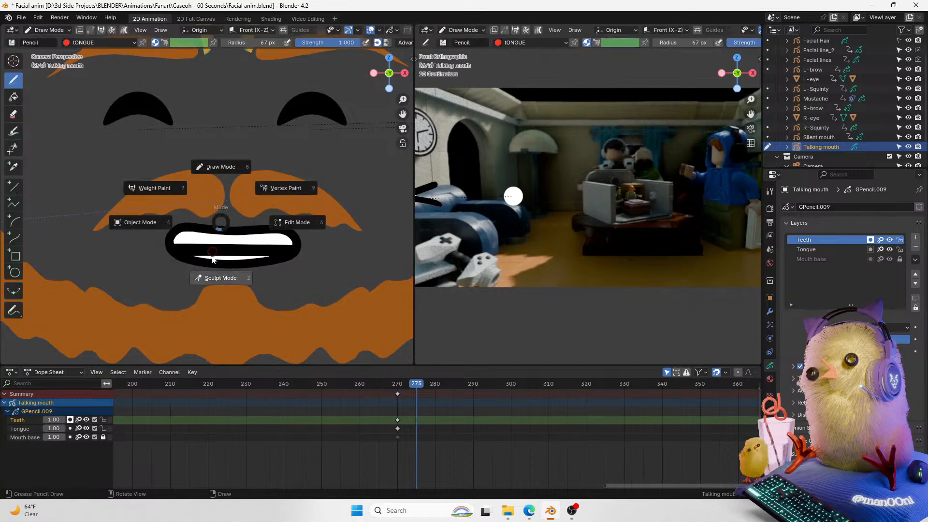
click(209, 277)
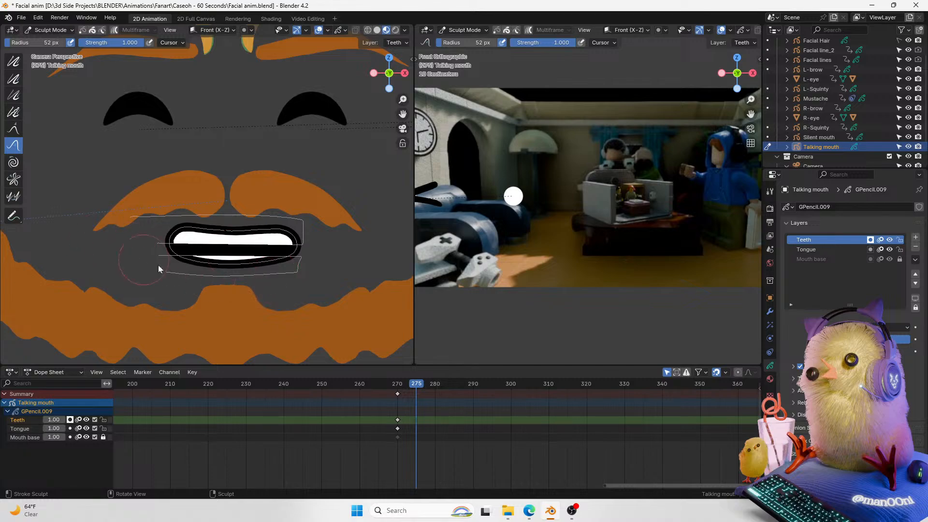
Step: Hide the Teeth layer briefly and show it again
click(889, 239)
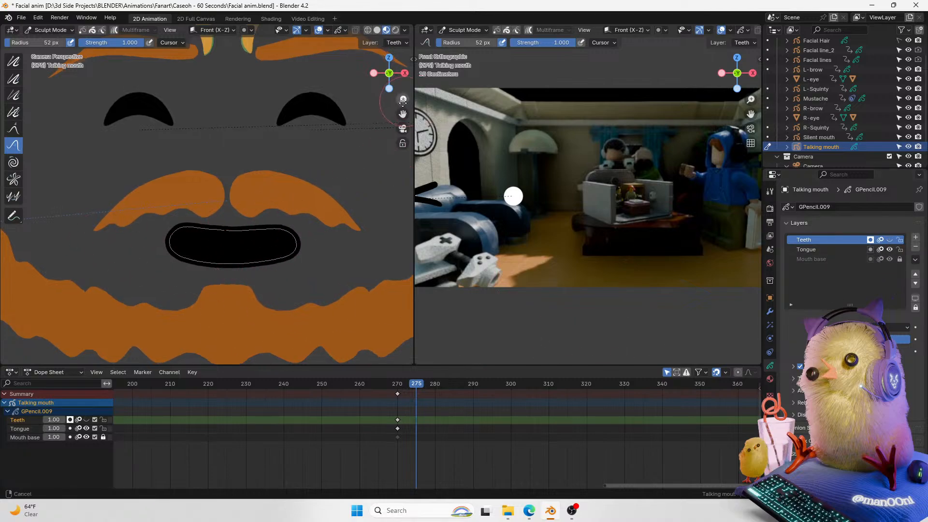
drag(403, 100, 276, 270)
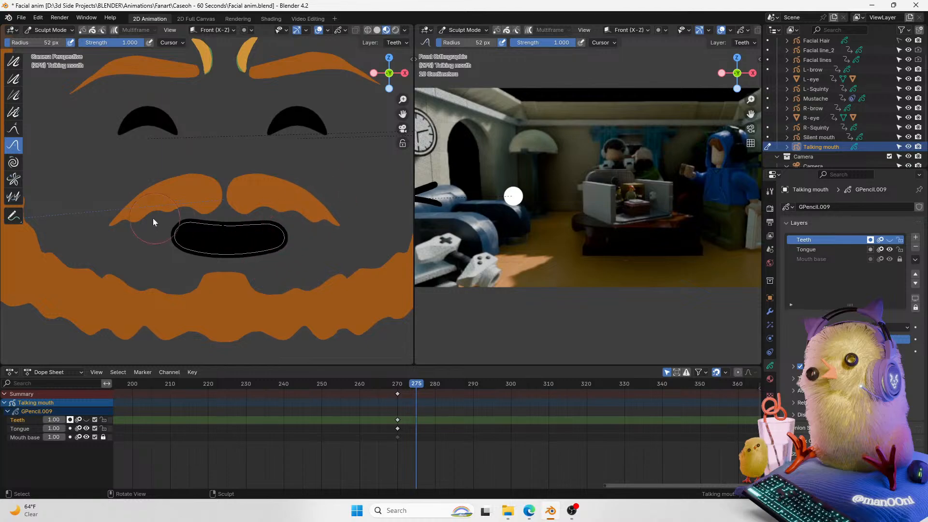
click(889, 240)
Step: In Object Mode, unlock the Mouth base layer and lock the Teeth and Tongue layers
key(ctrl+Tab)
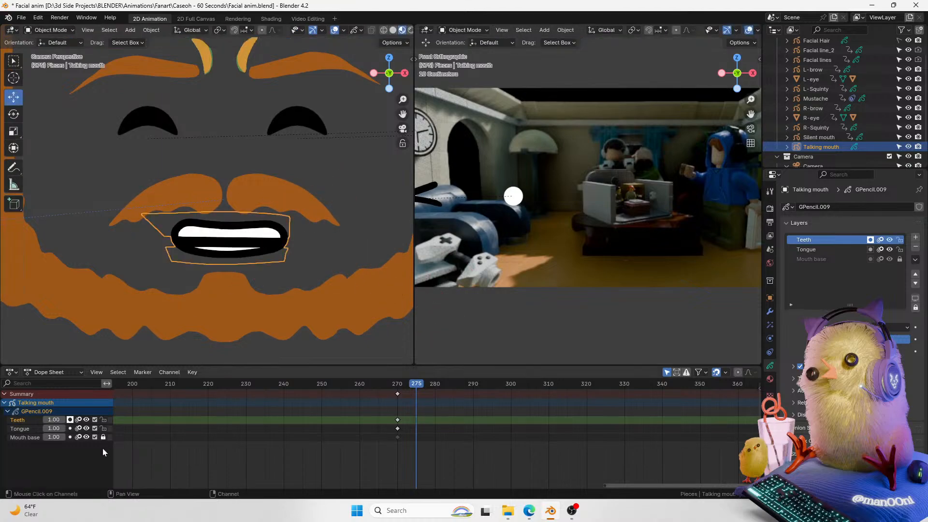
click(22, 429)
click(26, 437)
click(103, 437)
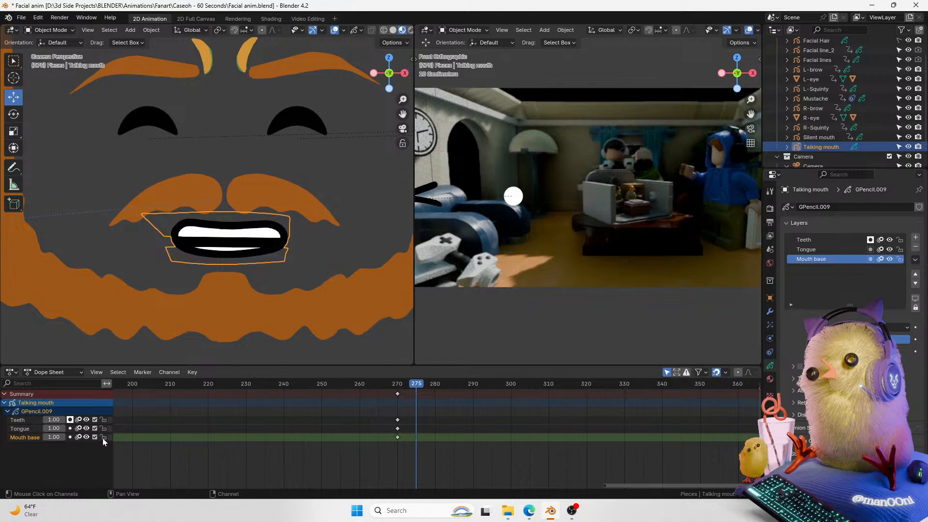
click(107, 421)
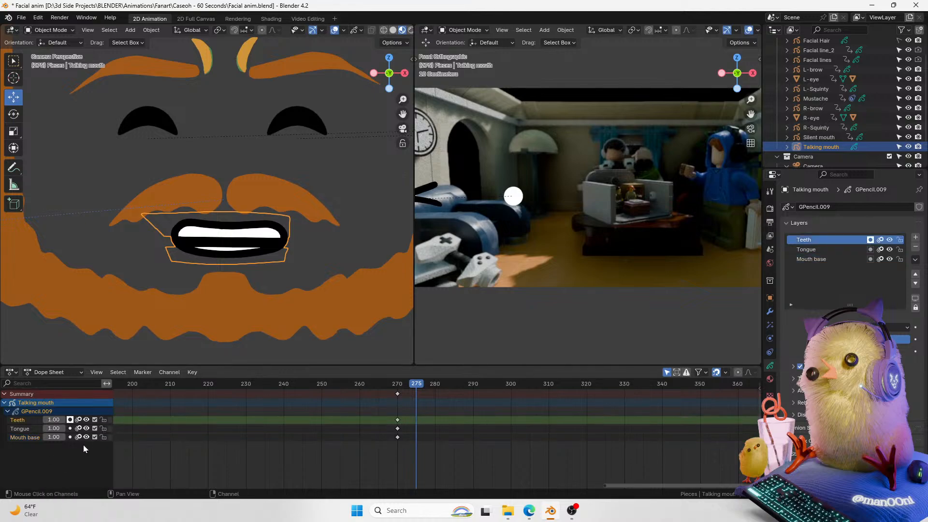
click(102, 428)
click(103, 419)
Step: Sculpt the mouth base outline into a rounded open mouth shape at frame 275
key(ctrl+Tab)
mouse_move(290, 243)
mouse_down()
mouse_move(259, 229)
mouse_move(262, 248)
mouse_up()
key(ctrl+z)
key(ctrl+shift+z)
drag(170, 237, 198, 235)
mouse_move(194, 253)
mouse_down()
mouse_move(213, 249)
mouse_move(235, 269)
mouse_up()
mouse_move(224, 232)
mouse_down()
mouse_move(230, 221)
mouse_move(226, 248)
mouse_move(247, 234)
mouse_move(228, 257)
mouse_move(263, 237)
mouse_move(236, 220)
mouse_move(233, 232)
mouse_move(249, 237)
mouse_move(259, 237)
mouse_move(256, 224)
mouse_up()
Step: Reshape the mouth base's outline with the Grab sculpt brush, pulling its lower and side edges inward
click(14, 60)
click(150, 43)
key(f)
click(248, 228)
click(13, 78)
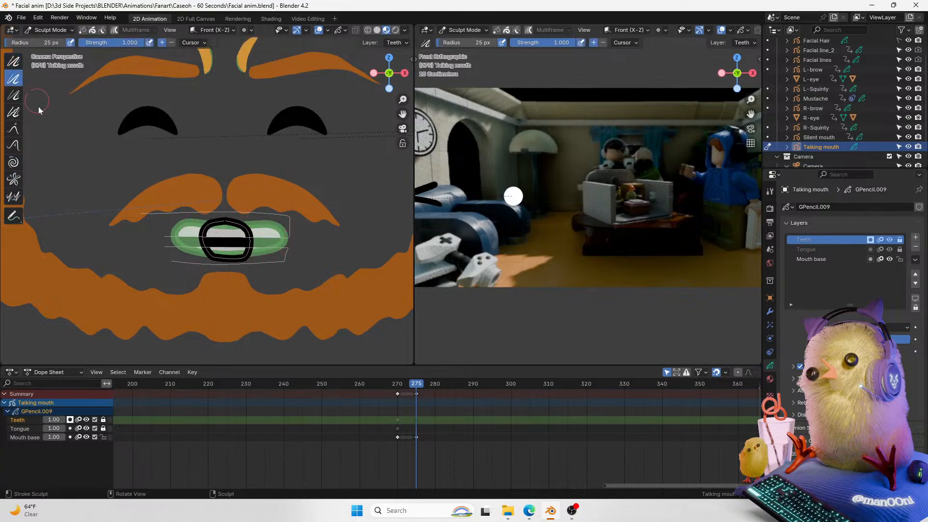
drag(402, 99, 401, 90)
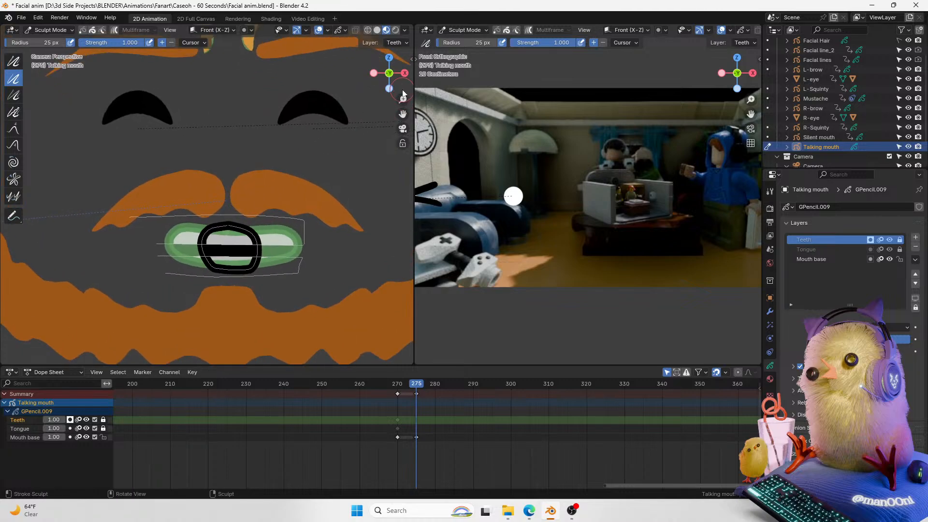
click(15, 146)
drag(226, 269, 241, 277)
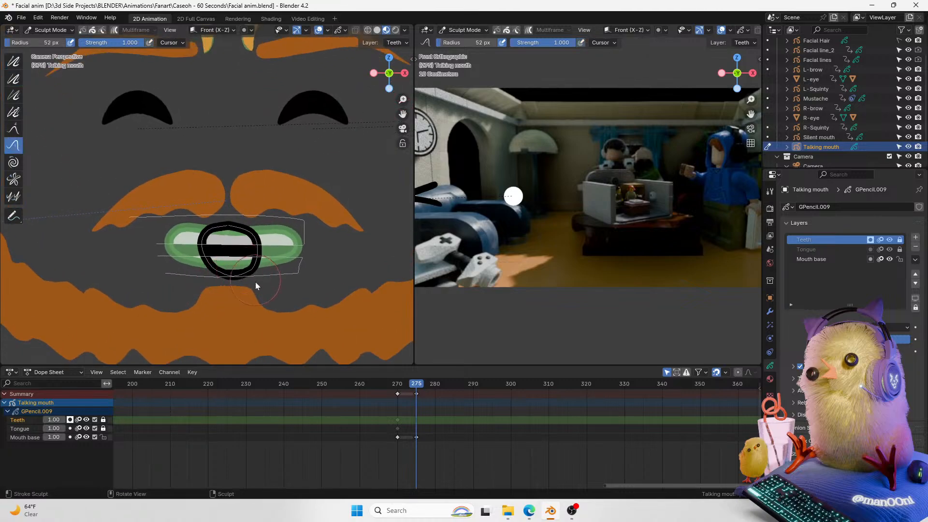
drag(238, 243, 235, 238)
drag(227, 239, 201, 238)
Step: Continue grabbing the mouth base's top, bottom and side edges to even out the round O shape
drag(403, 99, 402, 106)
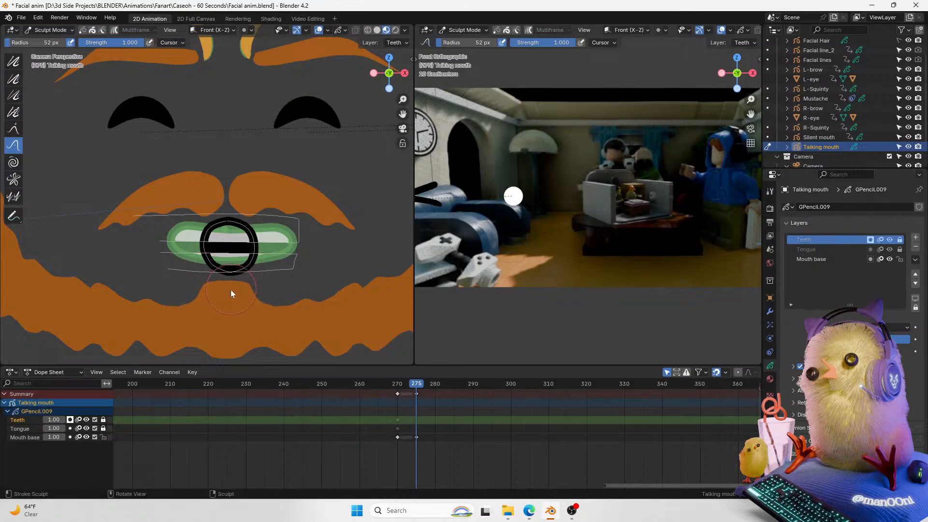
mouse_move(196, 271)
mouse_down()
mouse_move(262, 219)
mouse_move(196, 225)
mouse_up()
scroll(348, 140, down, 2)
drag(223, 217, 222, 209)
drag(220, 246, 221, 252)
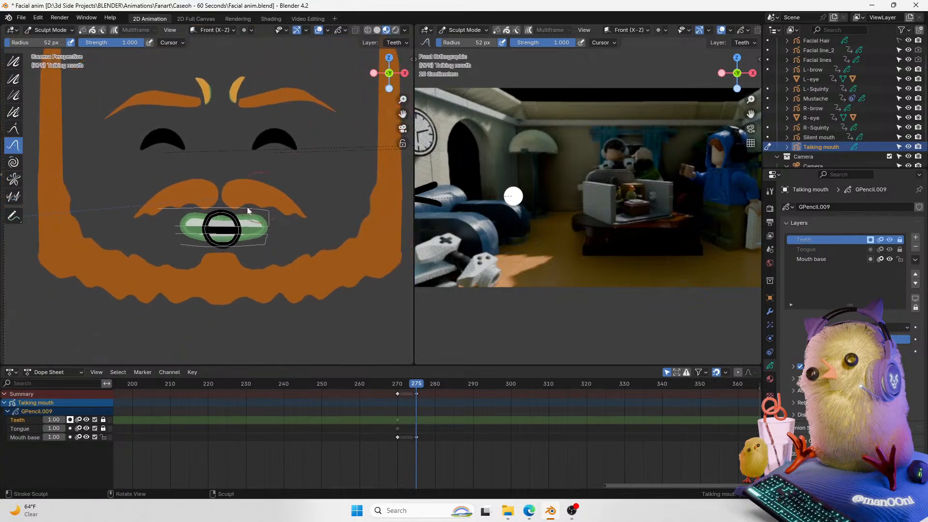
drag(255, 231, 251, 231)
drag(187, 234, 189, 232)
scroll(381, 119, up, 1)
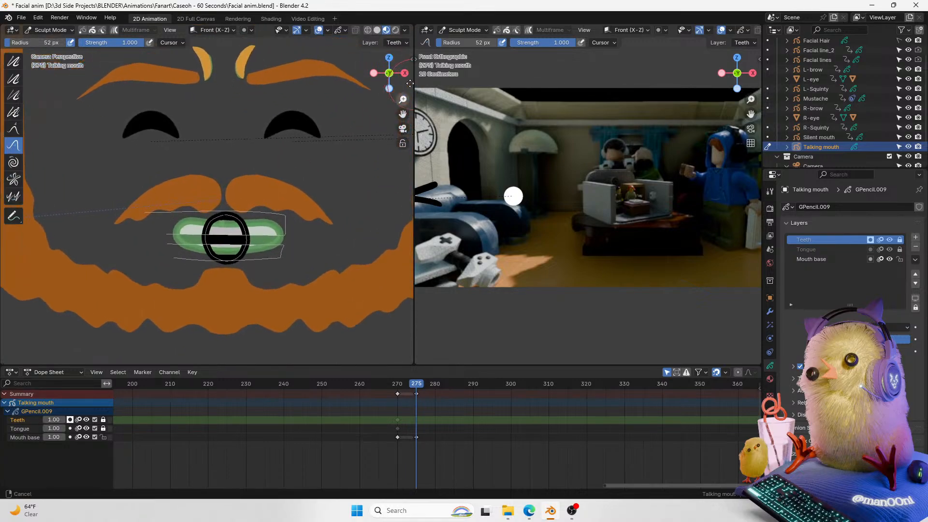
click(13, 61)
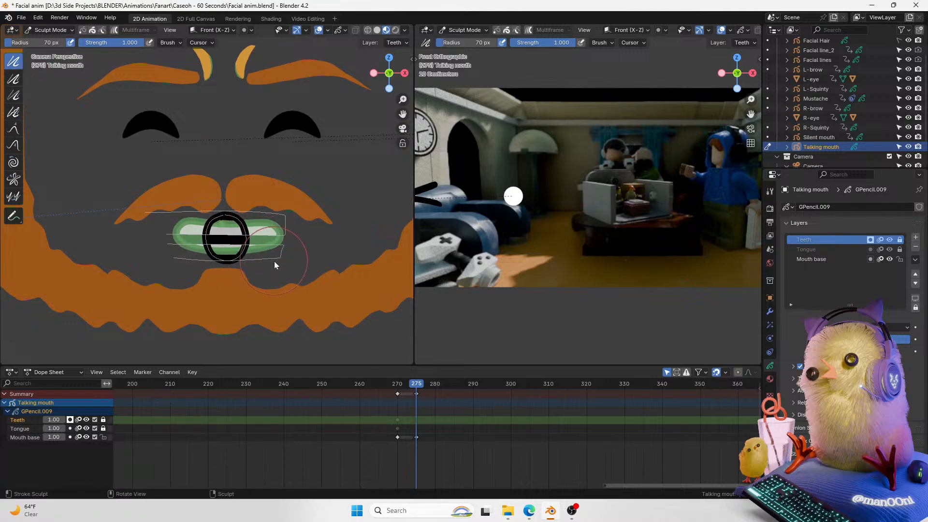
Step: Enter Edit Mode on the talking mouth at frame 275, unlock the Teeth layer, lock Mouth base and select the teeth strokes
drag(402, 100, 402, 93)
key(Tab)
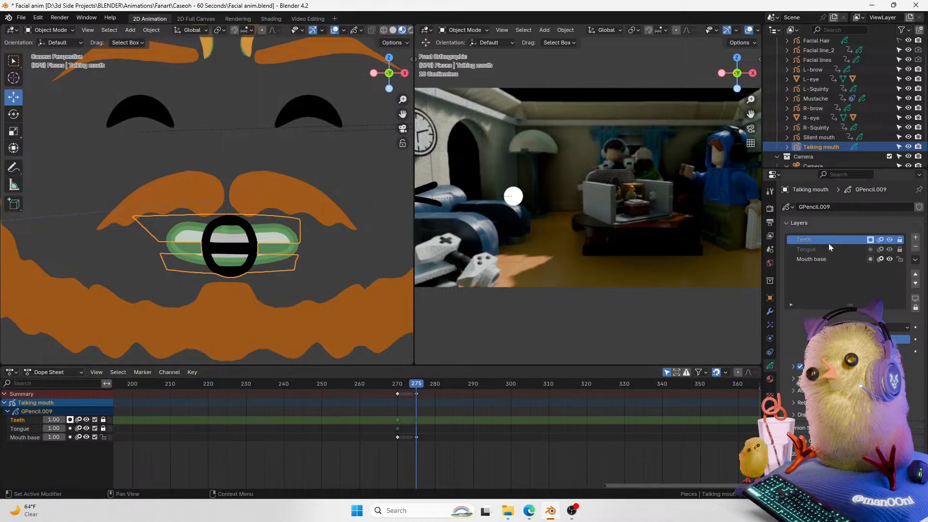
drag(415, 384, 416, 385)
key(Tab)
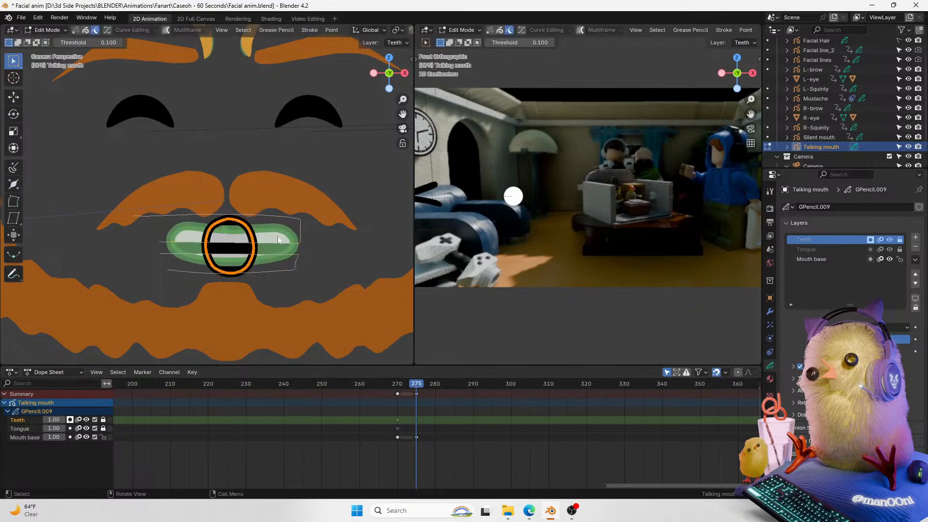
key(Tab)
drag(103, 420, 103, 437)
click(24, 429)
click(29, 420)
key(ctrl+Tab)
click(338, 266)
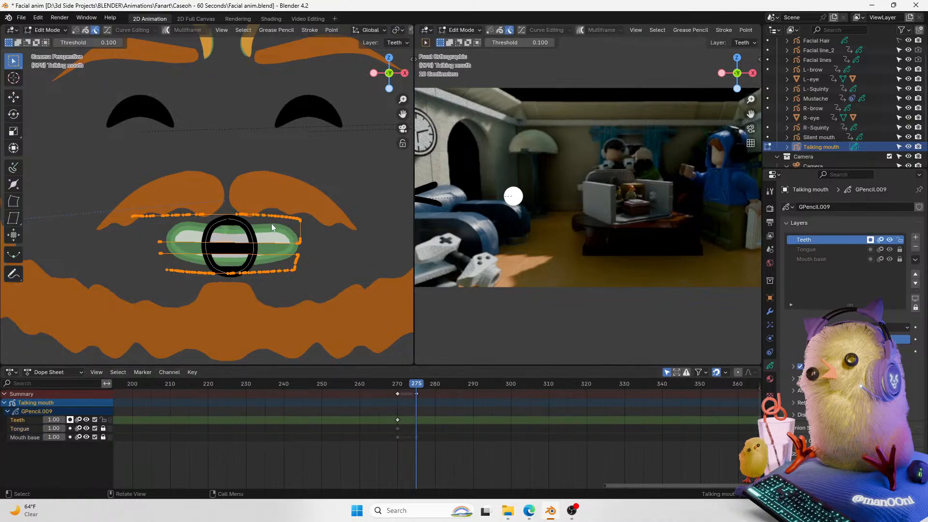
Step: Move the upper teeth up and the lower teeth down along Z so they hide outside the O mouth, then return to Object Mode
key(g)
click(271, 225)
key(g)
key(z)
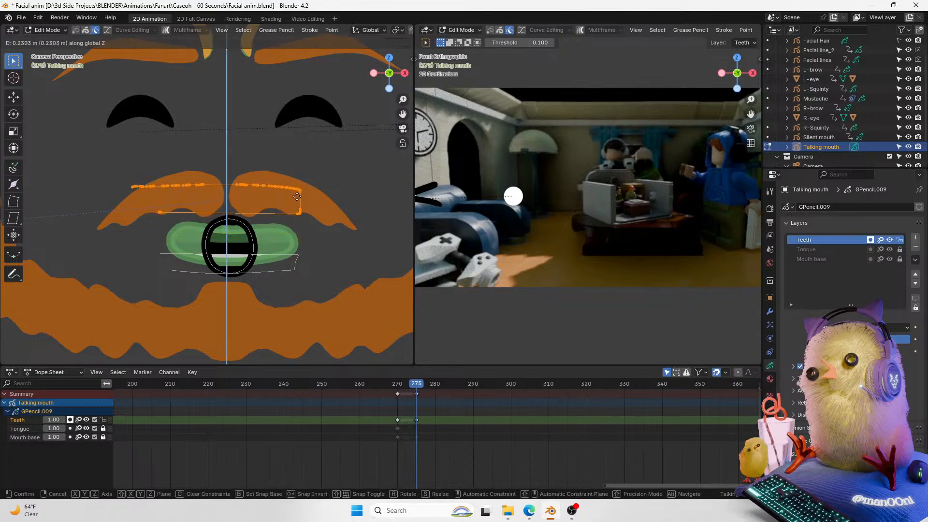
click(296, 197)
drag(305, 245, 109, 320)
key(g)
key(z)
click(300, 228)
key(Tab)
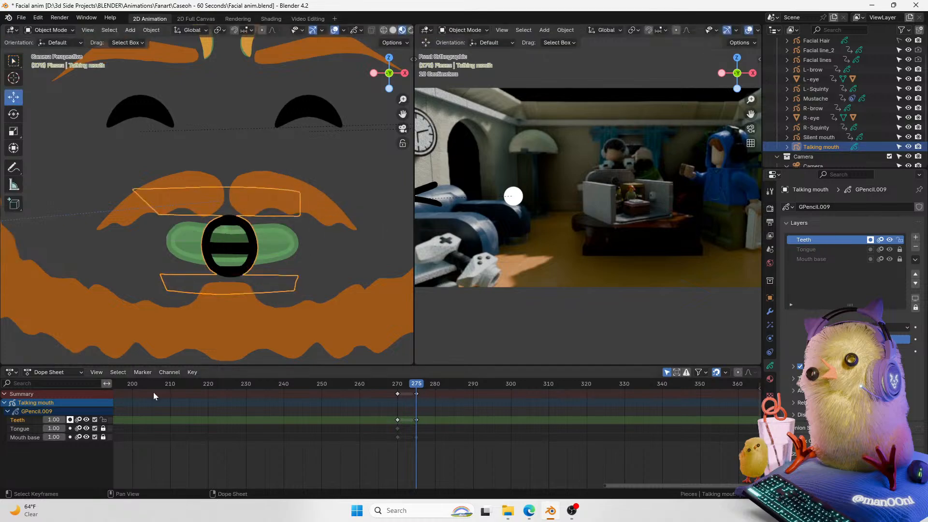
Step: Go to frame 272, switch to Draw Mode and interpolate the teeth between the neighbouring keyframes with the Interpolate tool
drag(413, 385, 407, 386)
click(341, 31)
click(337, 31)
click(336, 31)
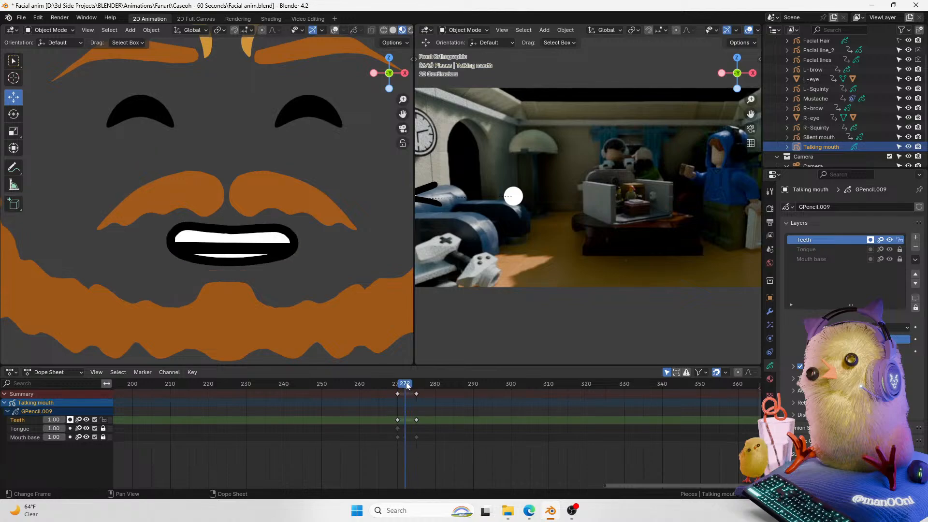
key(ctrl+Tab)
click(237, 257)
key(ctrl+Tab)
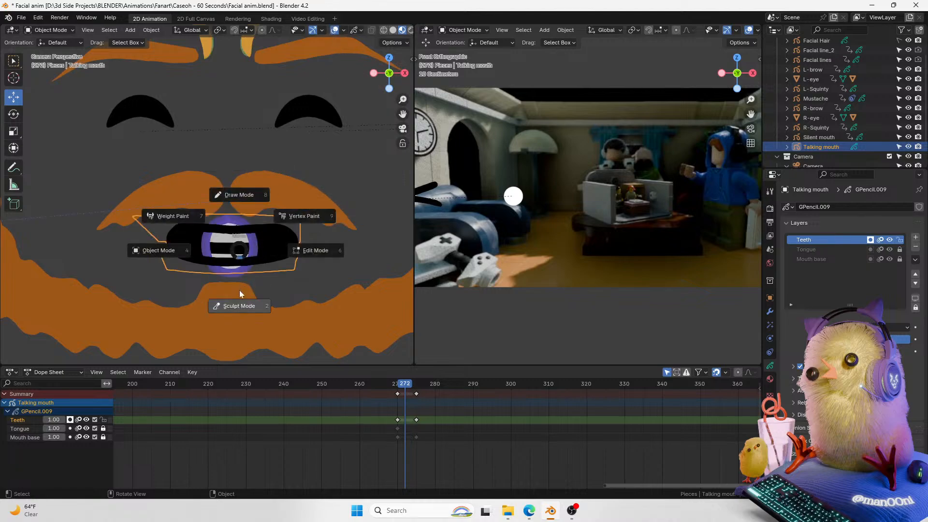
click(238, 304)
key(ctrl+Tab)
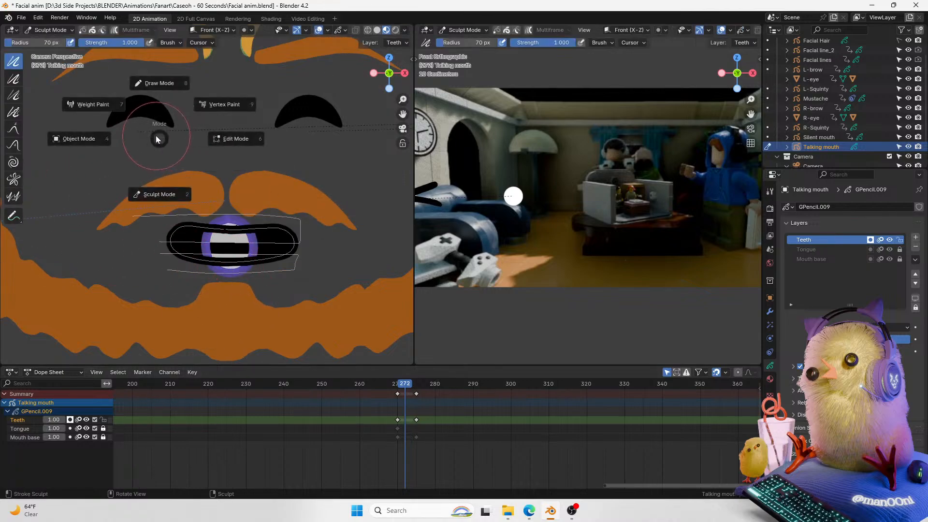
click(152, 97)
click(13, 290)
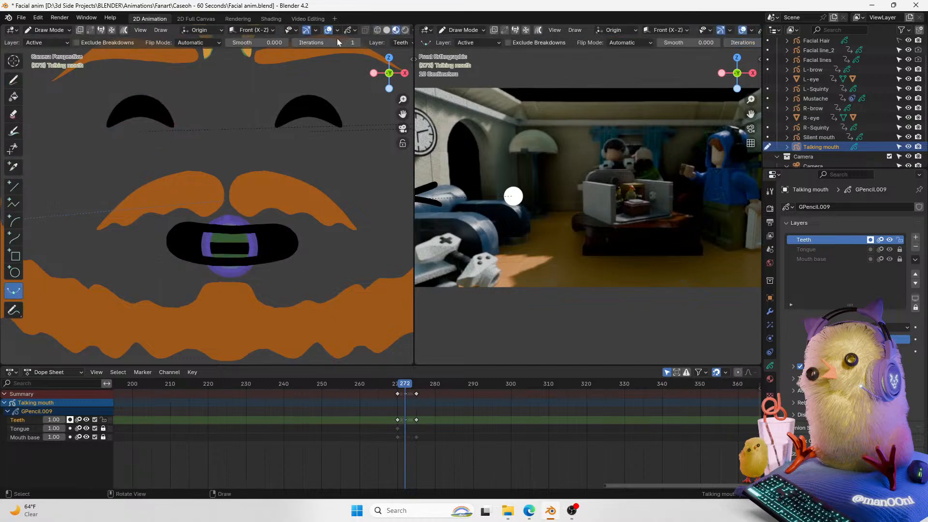
drag(386, 278, 400, 287)
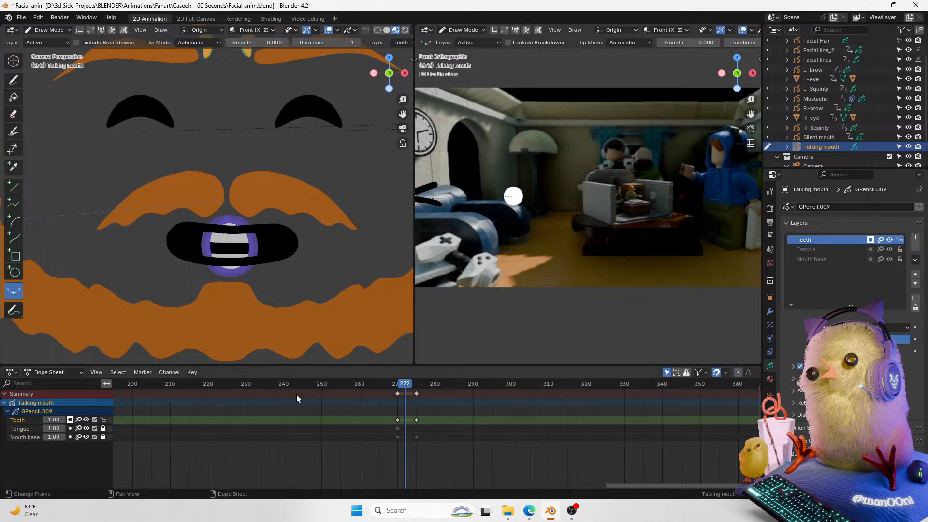
Step: Select the Mouth base layer and interpolate its shape at frame 272 as well
click(27, 437)
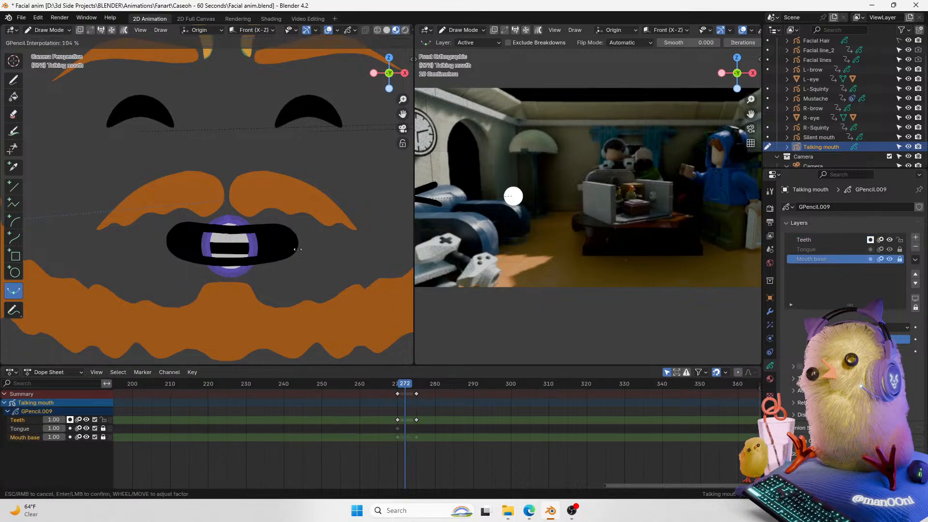
mouse_move(415, 384)
mouse_down()
mouse_move(402, 385)
mouse_move(412, 386)
mouse_up()
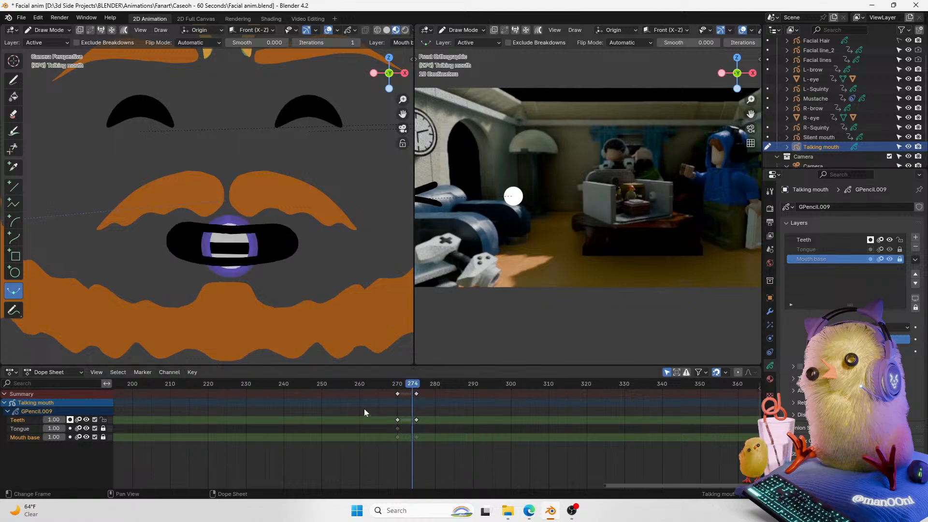
click(103, 437)
click(417, 385)
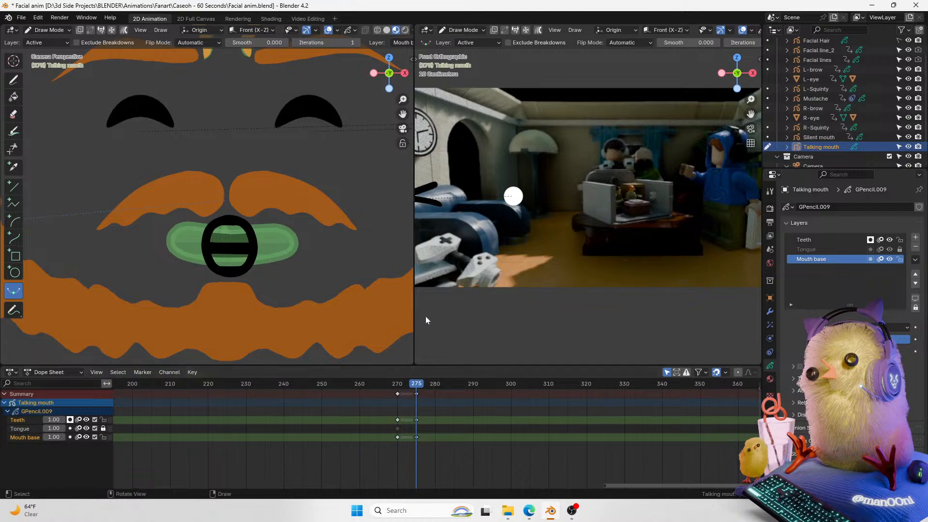
drag(415, 387, 407, 390)
key(ctrl+e)
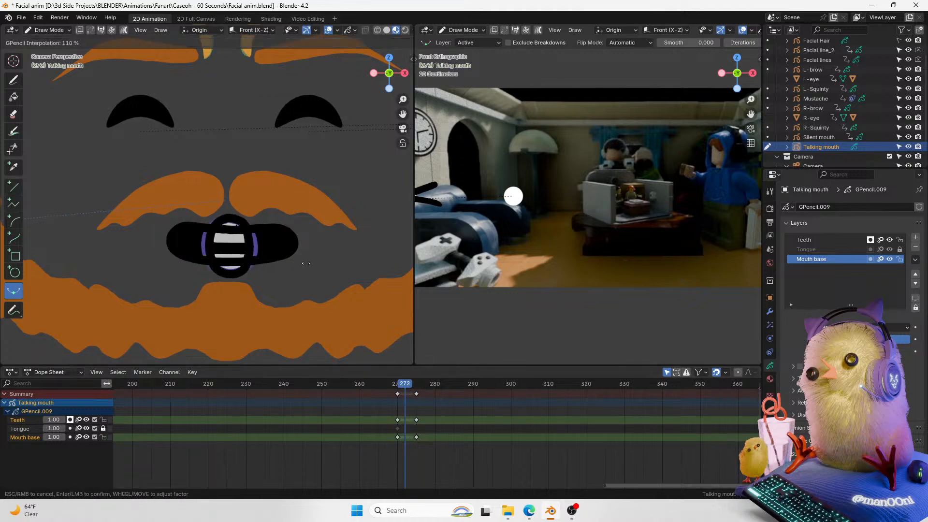
click(242, 264)
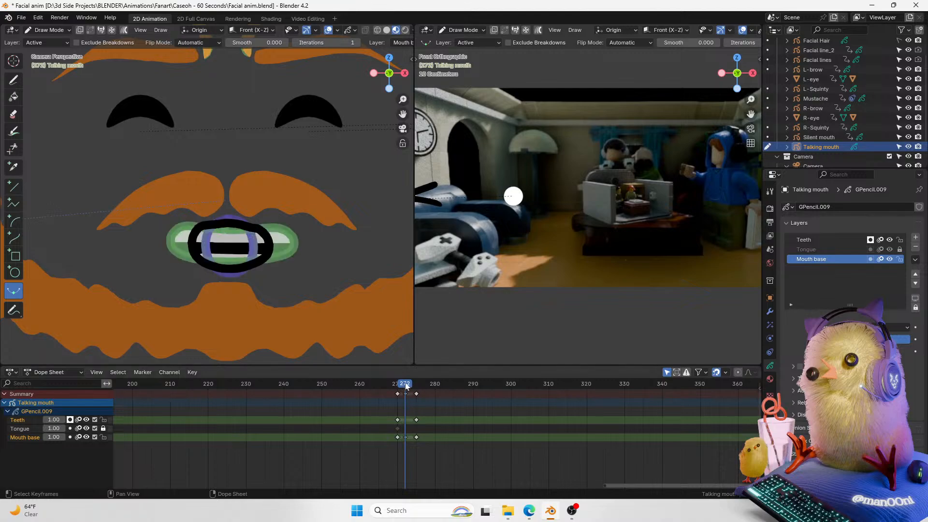
click(37, 420)
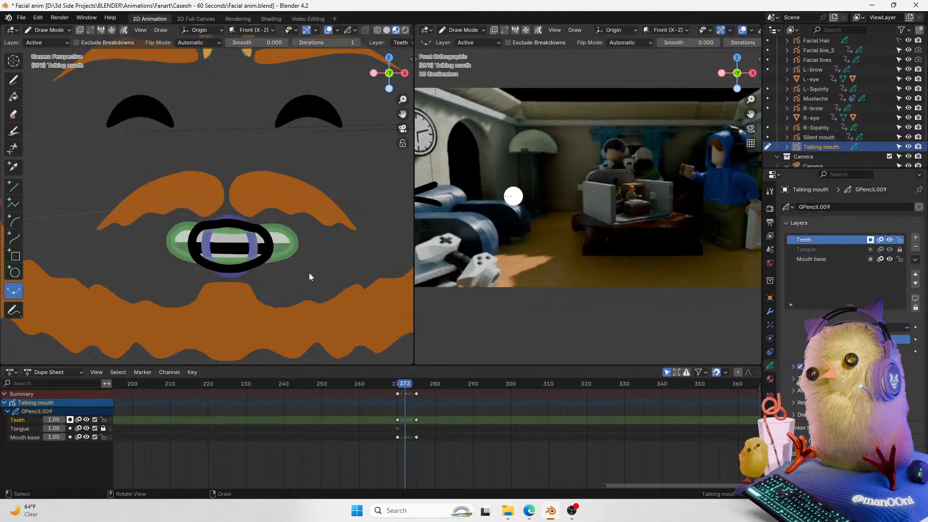
key(ctrl+e)
key(Escape)
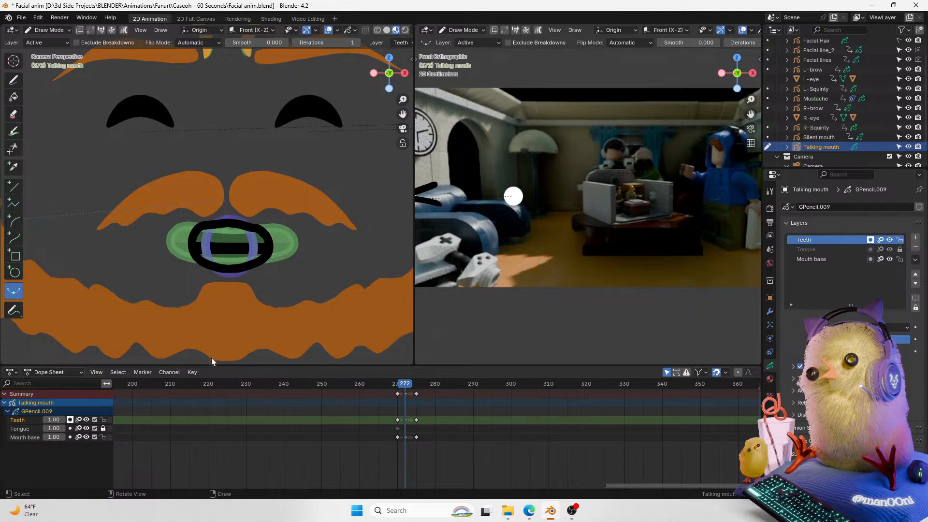
Step: Play back and scrub the mouth animation around frames 269 to 275 to review the transition
drag(400, 385, 394, 385)
key(space)
key(space)
click(398, 385)
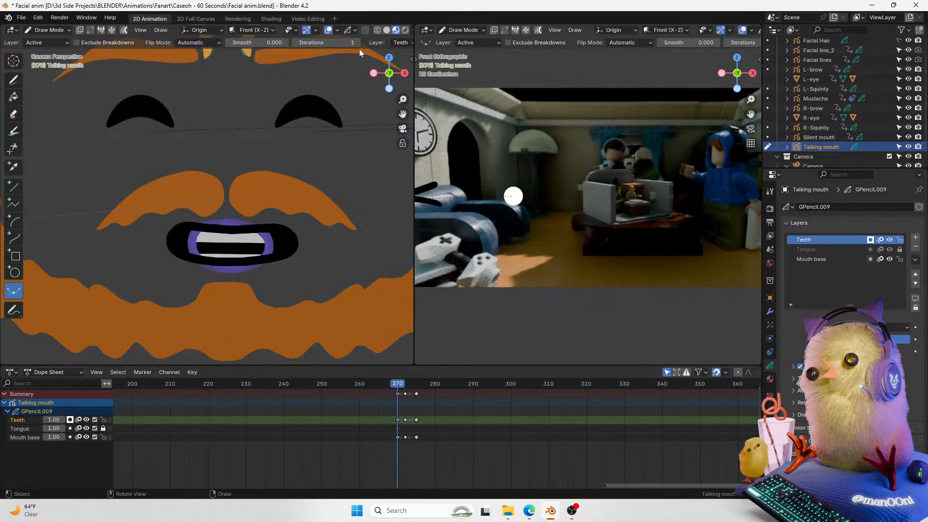
click(329, 30)
key(space)
key(space)
click(394, 385)
key(space)
key(space)
click(393, 385)
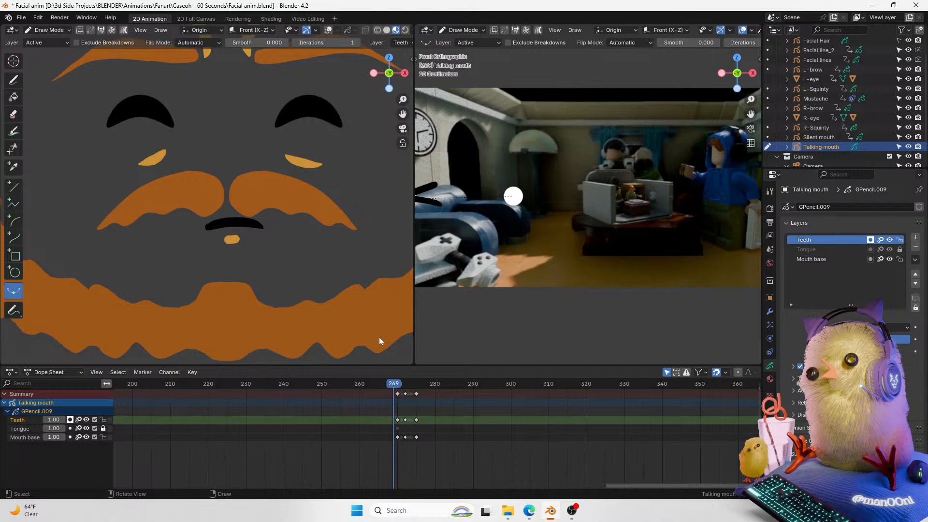
key(space)
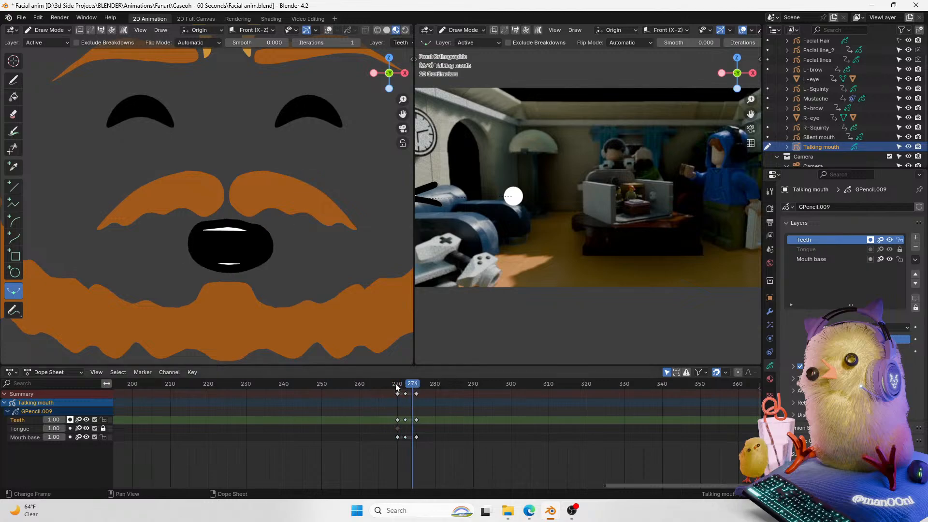
key(Escape)
Step: Switch to Object Mode and retime the in-between mouth keyframes in the Dope Sheet, previewing the playback
key(ctrl+Tab)
click(65, 289)
mouse_move(403, 385)
mouse_down()
mouse_move(394, 386)
mouse_move(411, 395)
mouse_up()
key(space)
key(space)
click(398, 386)
key(space)
key(space)
click(400, 386)
key(g)
click(408, 395)
click(398, 386)
key(space)
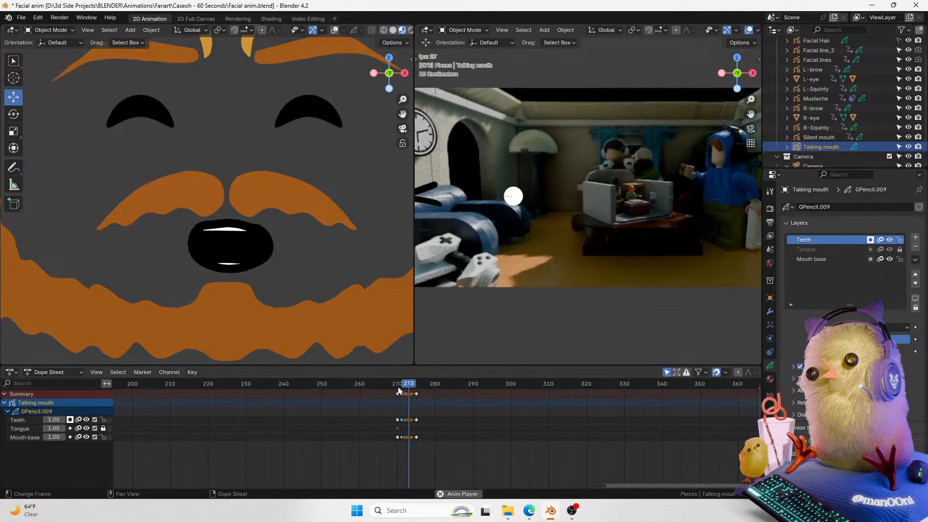
key(Escape)
Step: Shift the final mouth keyframes one frame earlier in the Dope Sheet and replay the animation
key(space)
key(space)
drag(420, 396, 407, 456)
key(g)
click(421, 400)
key(space)
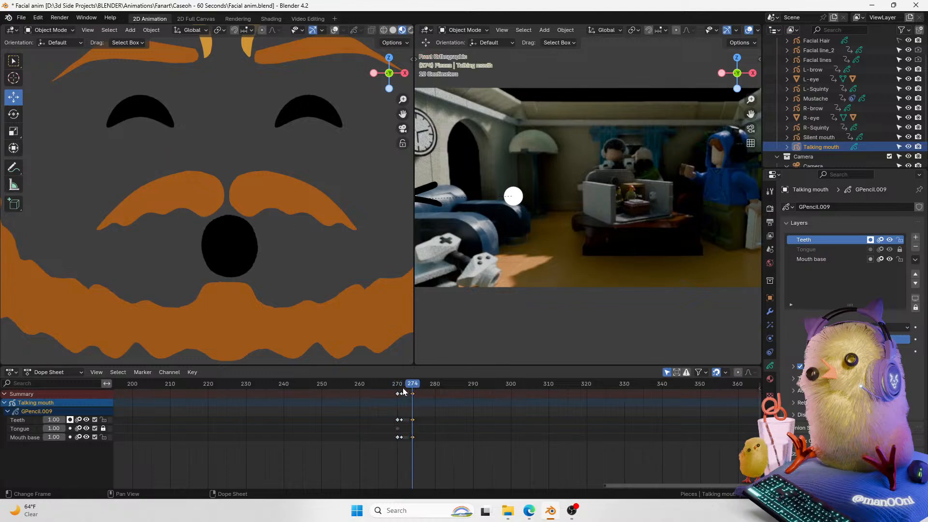
key(space)
mouse_move(399, 391)
mouse_down()
mouse_move(414, 392)
mouse_move(396, 389)
mouse_up()
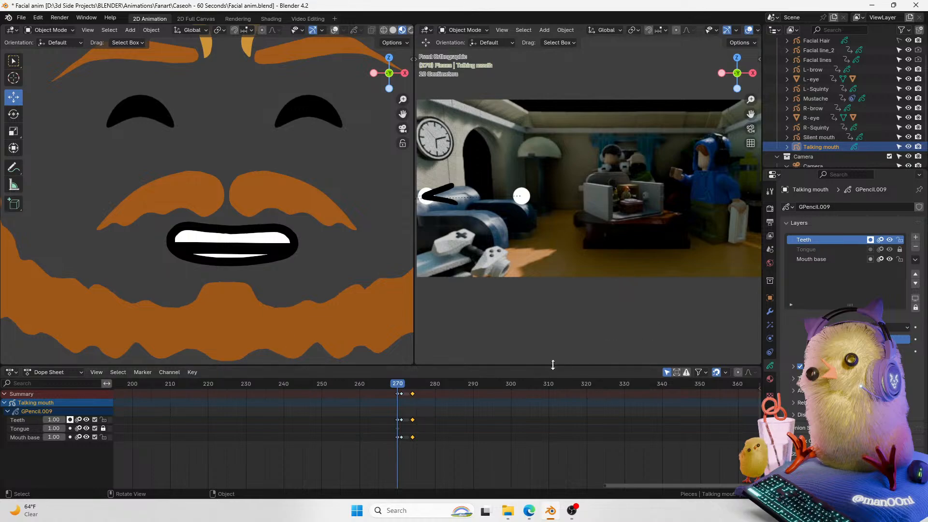
Step: Enlarge the Dope Sheet area and split the camera view area horizontally to create a new editor below it
drag(553, 364, 550, 401)
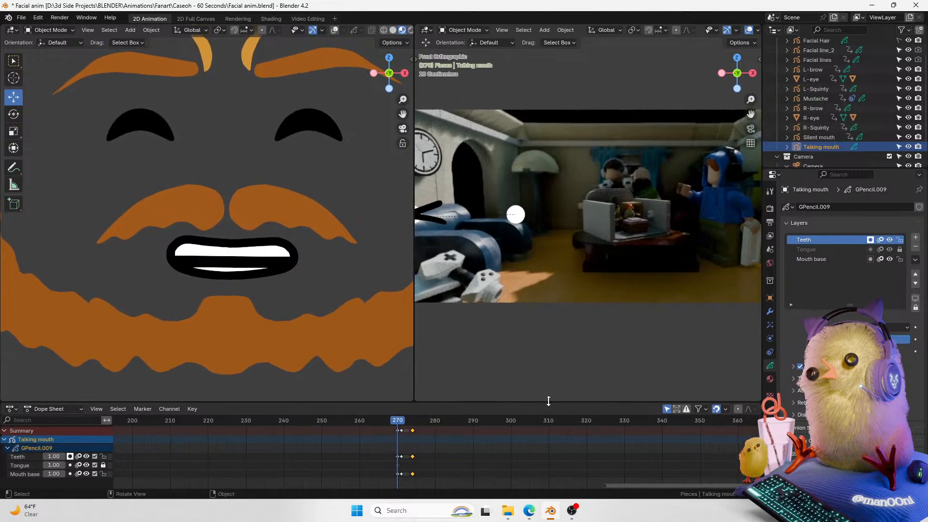
right_click(548, 401)
click(544, 424)
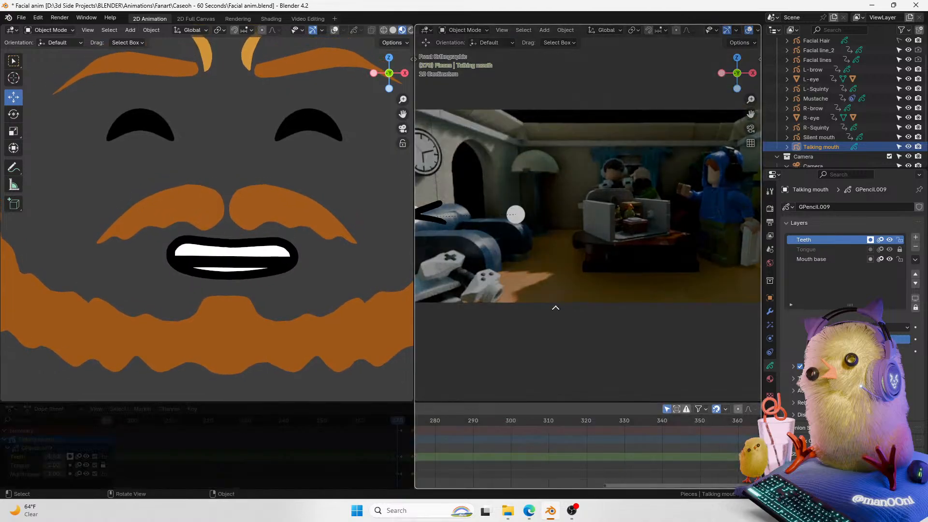
right_click(515, 362)
right_click(519, 401)
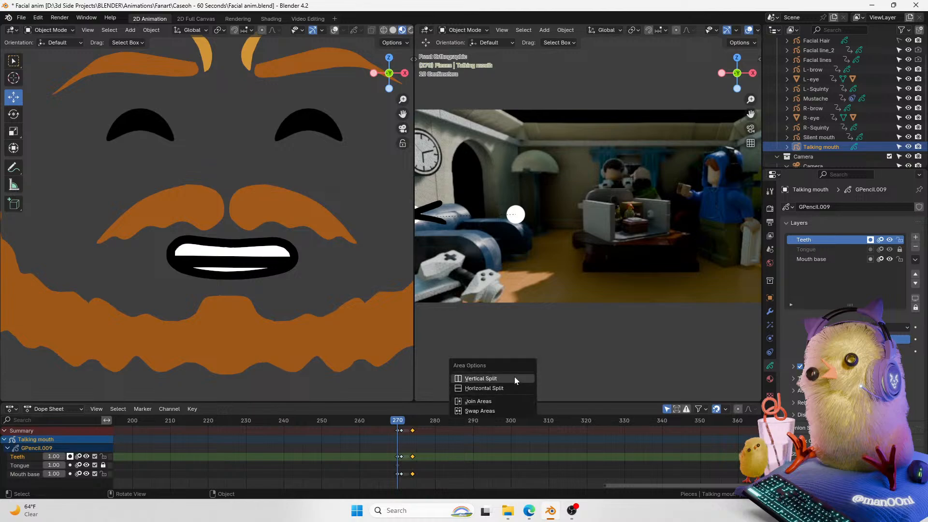
click(513, 385)
click(516, 302)
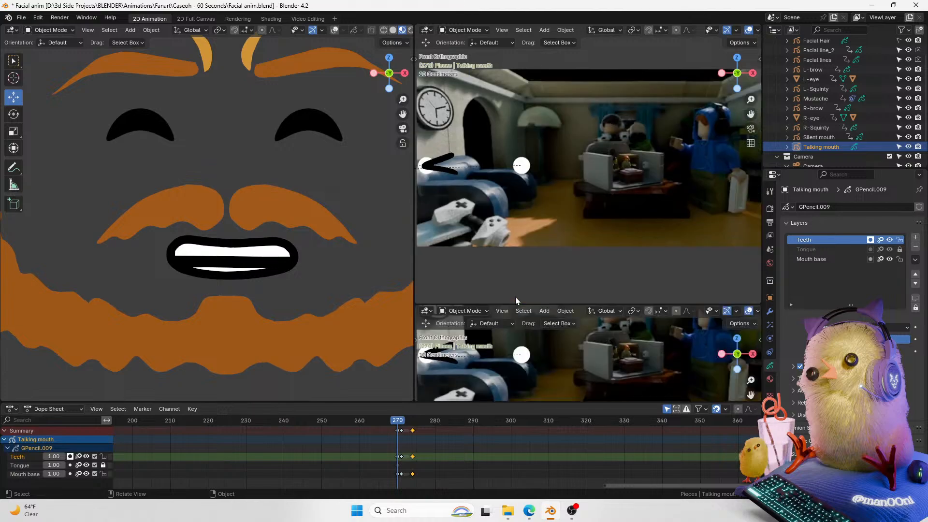
Step: Turn the new area into an Asset Browser showing the Current File library
click(427, 310)
click(727, 369)
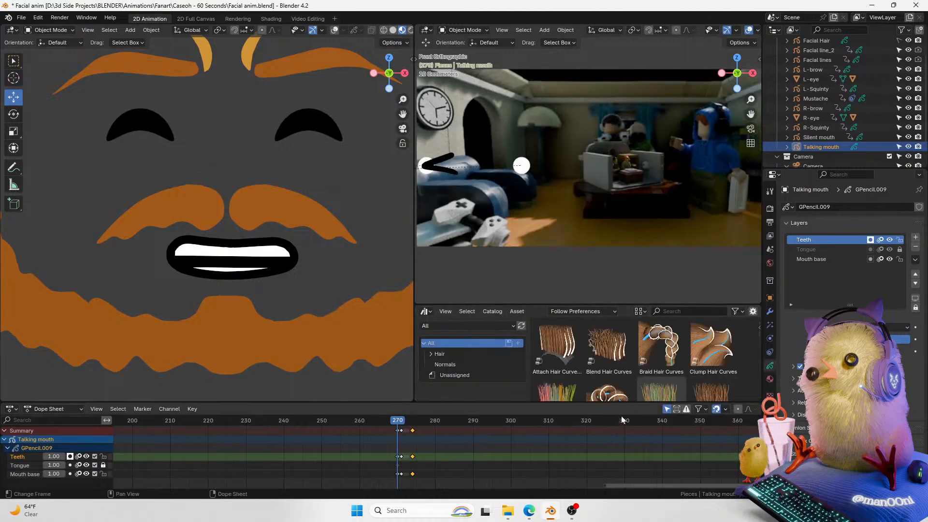
click(475, 375)
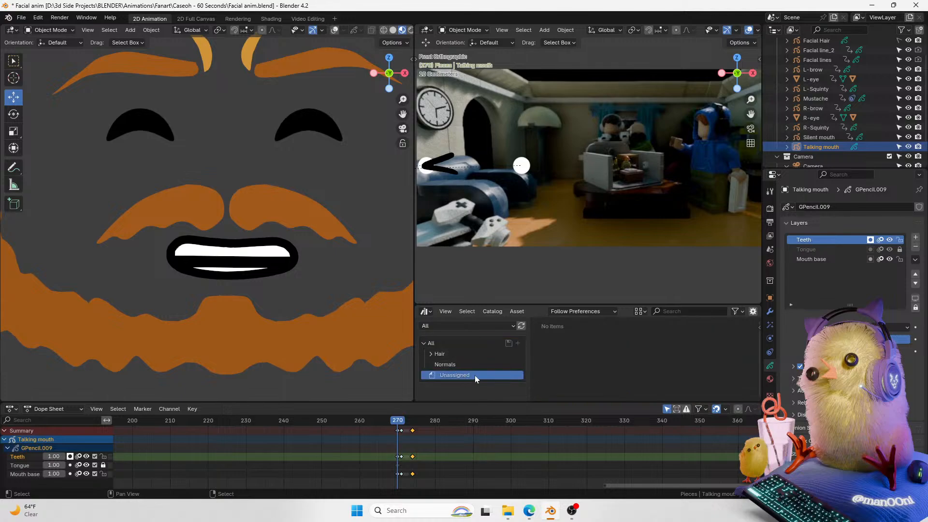
click(445, 343)
click(424, 344)
click(449, 355)
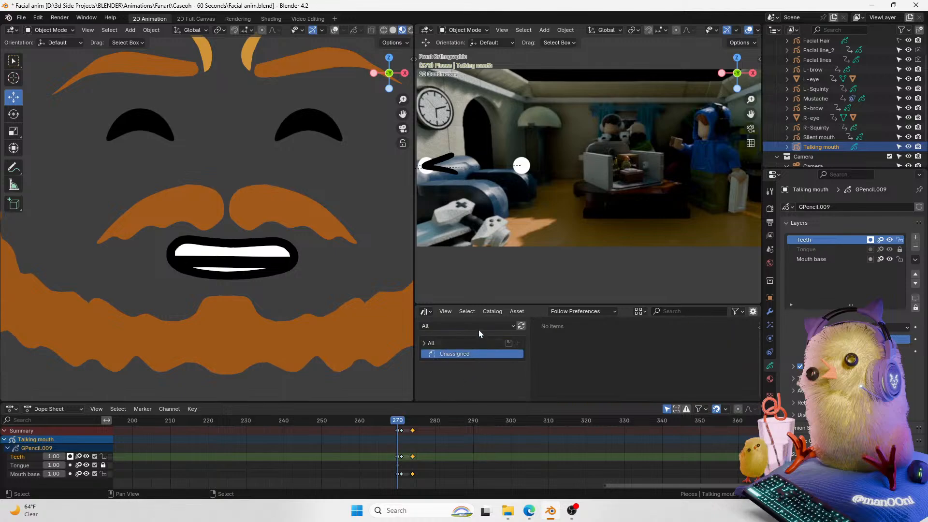
click(479, 330)
click(473, 366)
Step: Add a new asset catalog named Mouth drawings and turn the viewport overlays back on
click(518, 343)
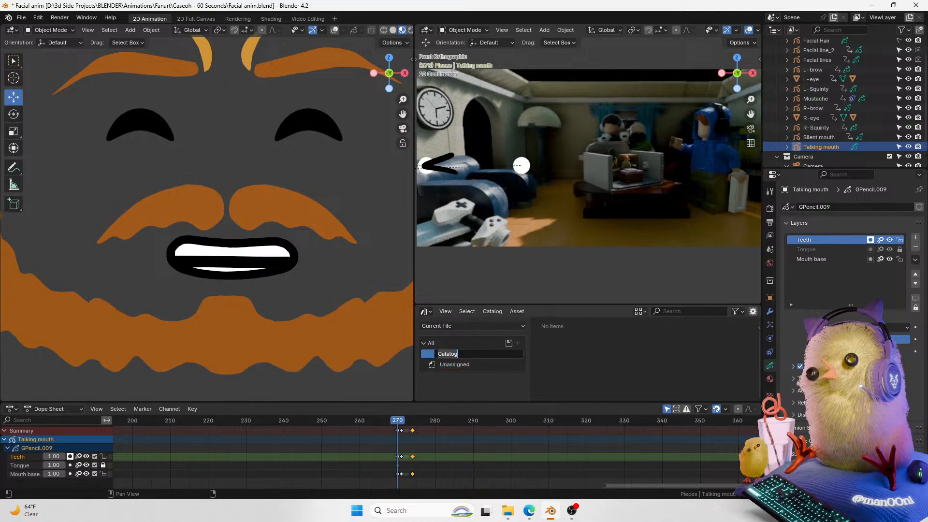
text(mOUTH DRAW)
key(ctrl+a)
text(M)
key(Caps_Lock)
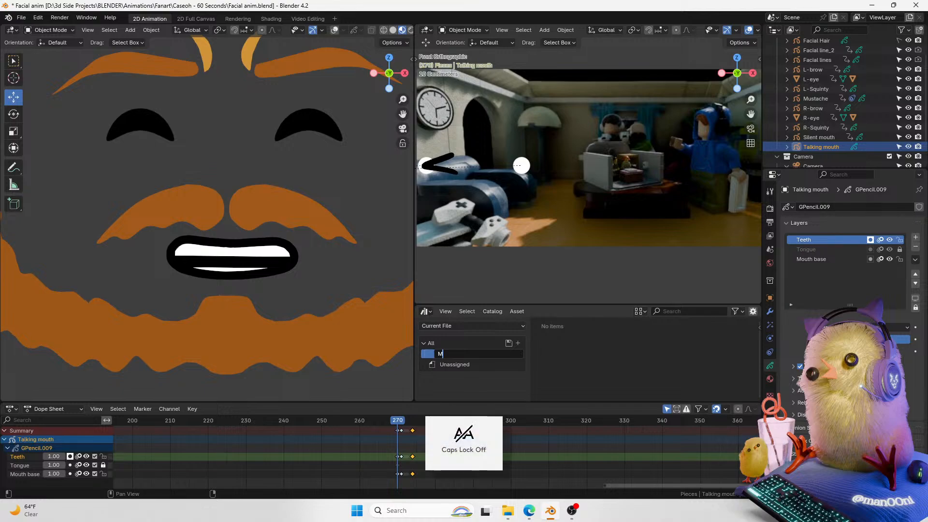
text(outh dra)
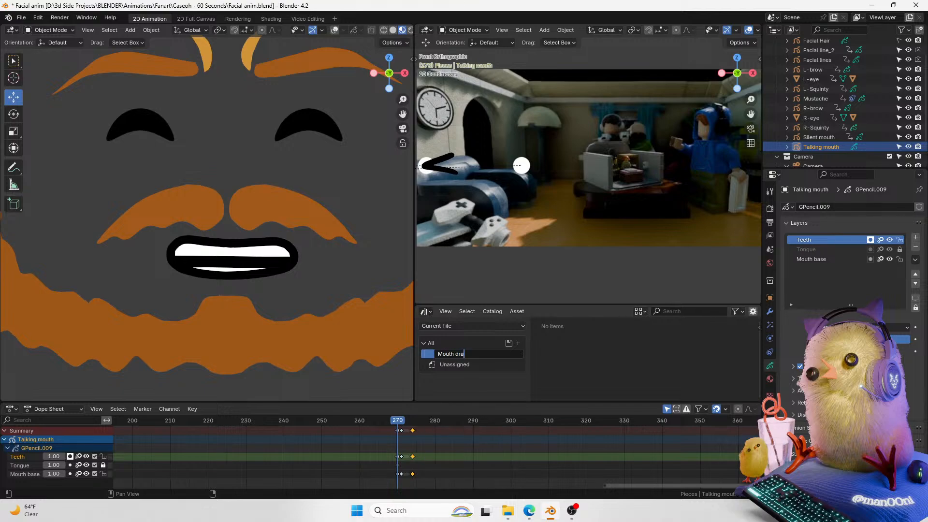
text(wings)
key(Return)
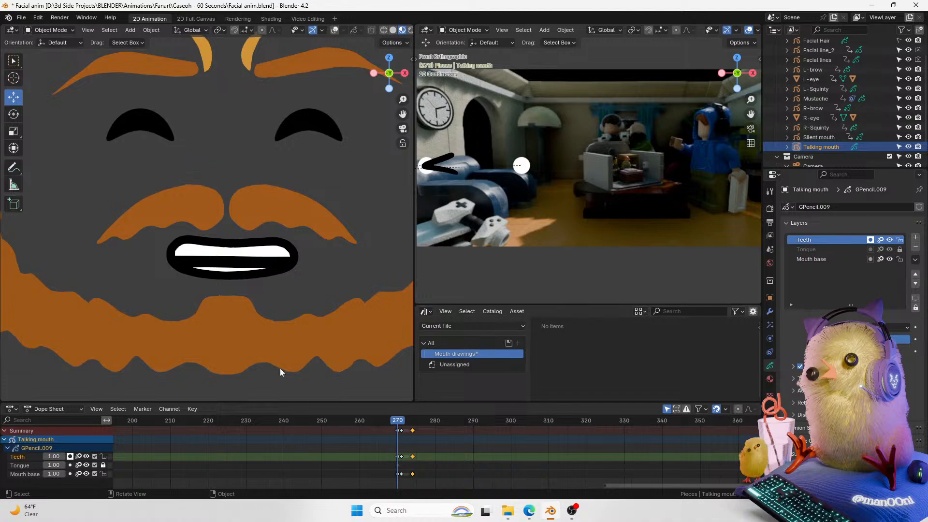
click(334, 30)
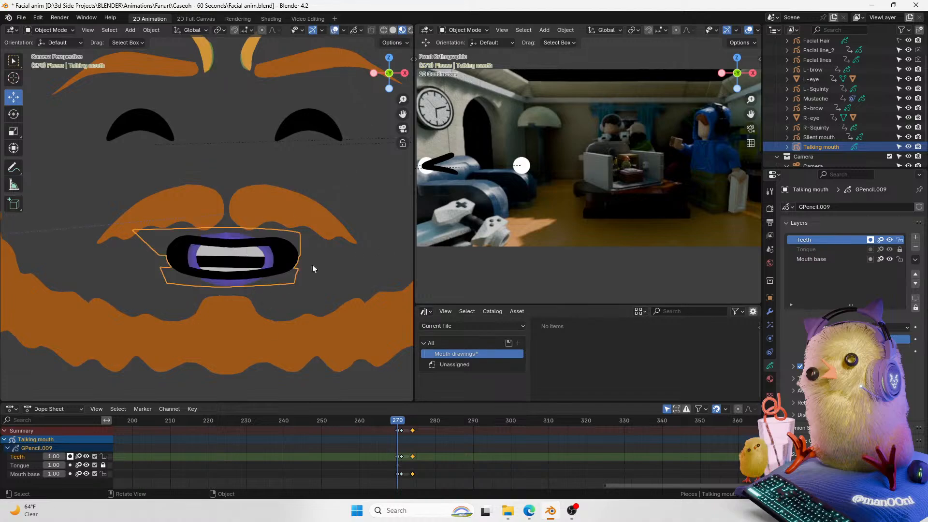
Step: Mark the Talking mouth grease pencil object as an asset
right_click(265, 267)
mouse_move(265, 268)
right_click(268, 267)
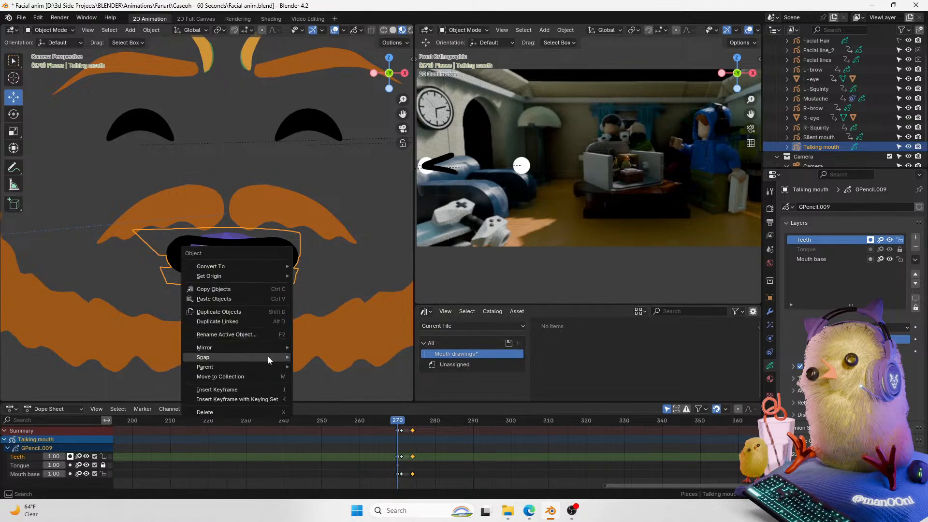
mouse_move(265, 346)
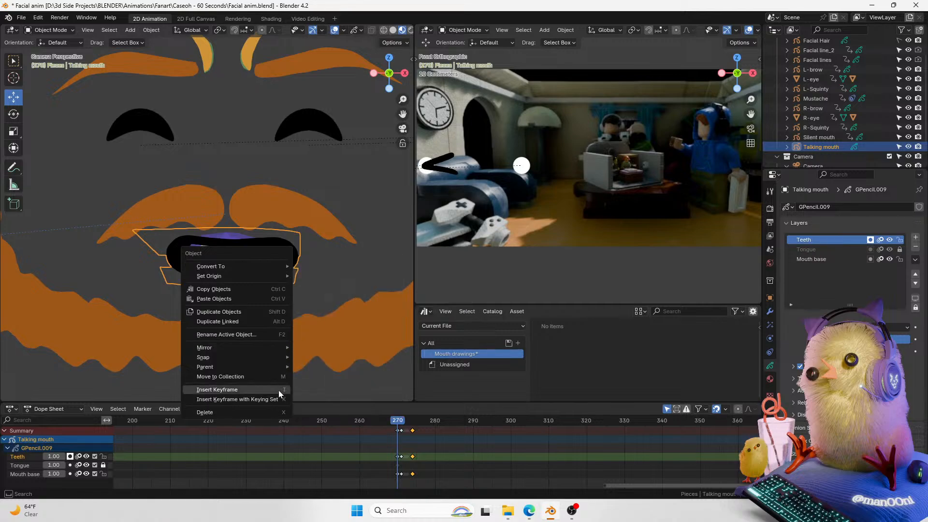
right_click(832, 145)
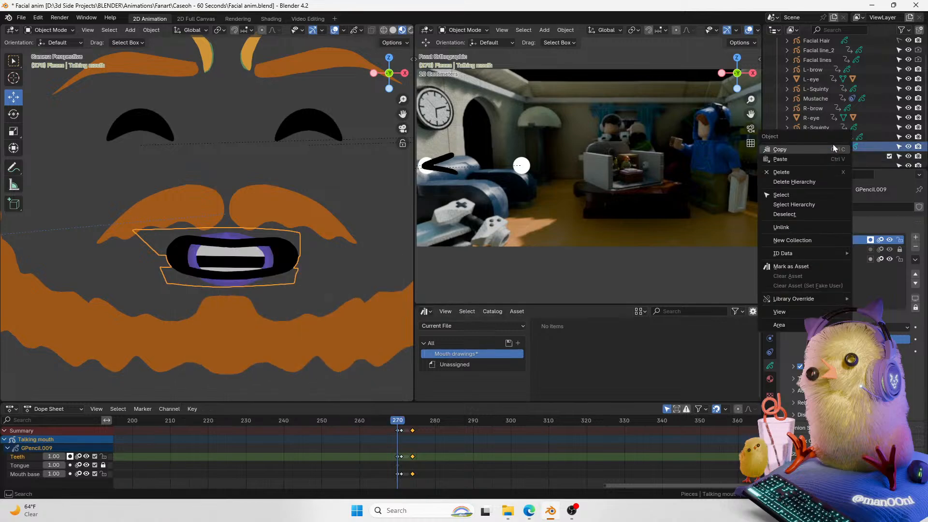
click(824, 267)
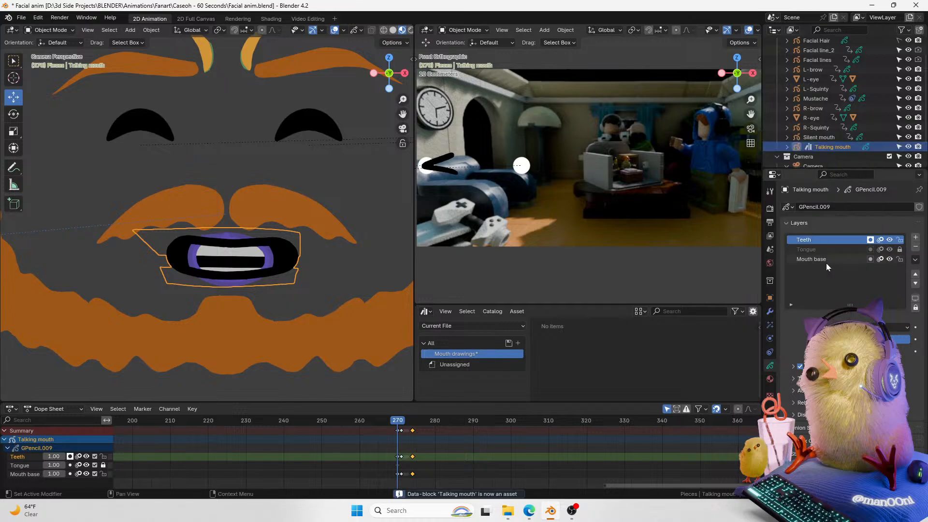
Step: Show the Unassigned catalog in the Asset Browser and refresh the asset library to update the mouth asset preview
click(478, 364)
click(577, 351)
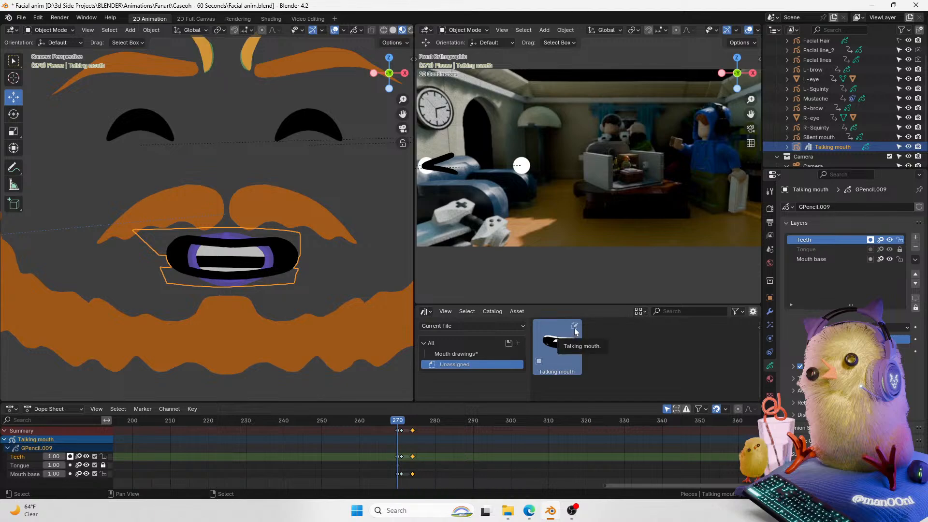
right_click(575, 330)
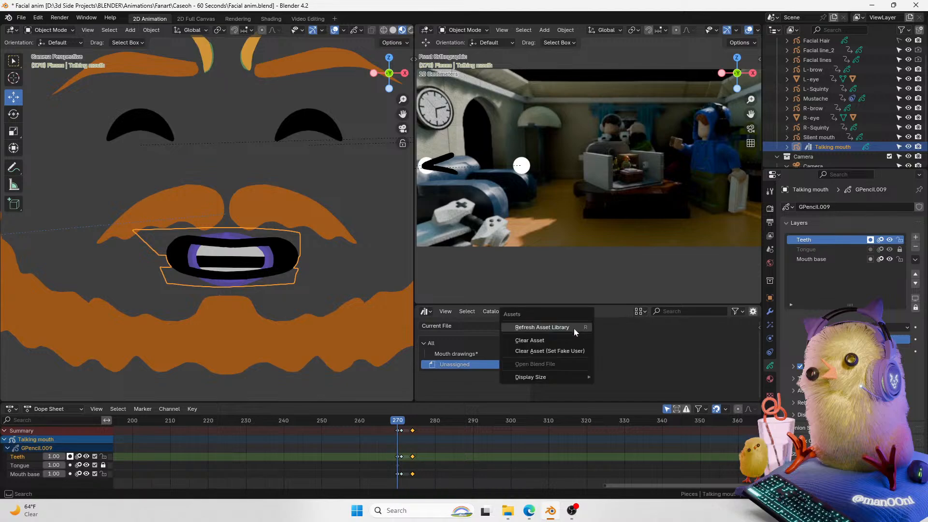
click(573, 329)
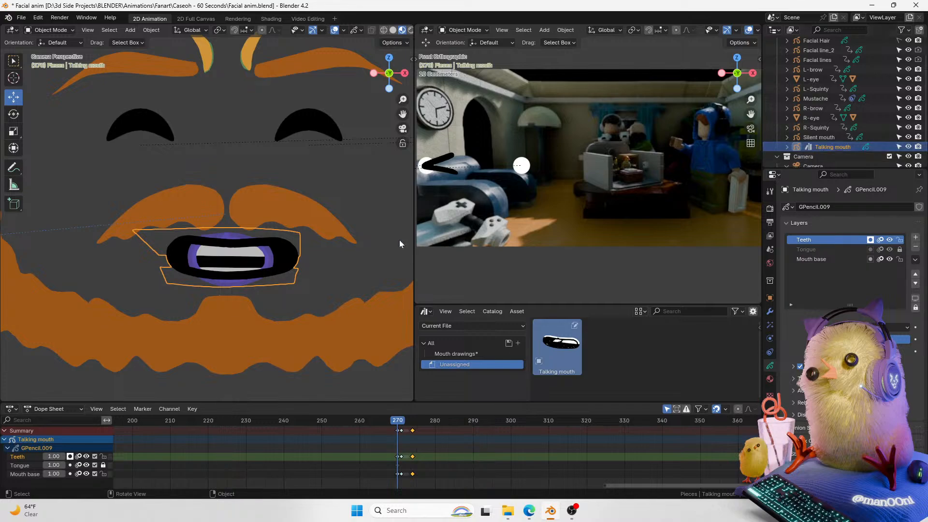
Step: Enter Draw Mode on the mouth object and refresh the asset library again
key(ctrl+Tab)
click(335, 183)
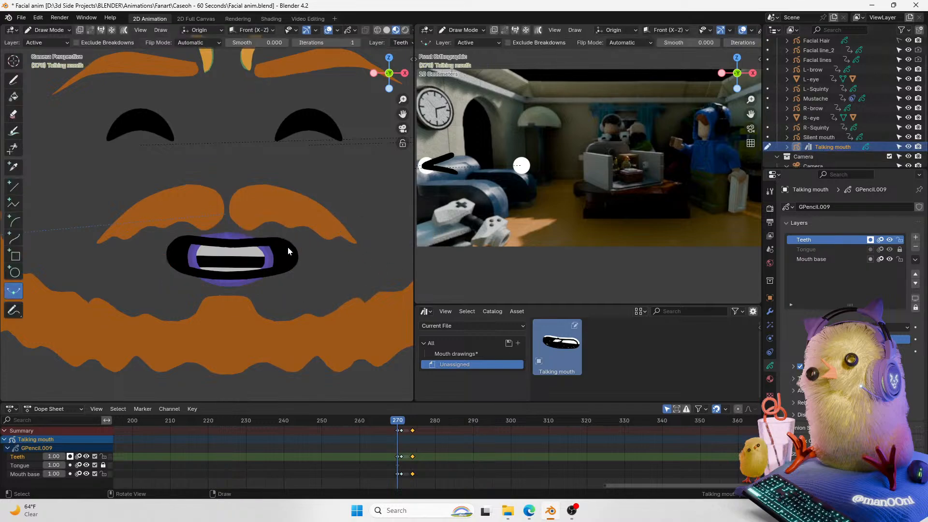
right_click(224, 280)
right_click(279, 217)
right_click(275, 249)
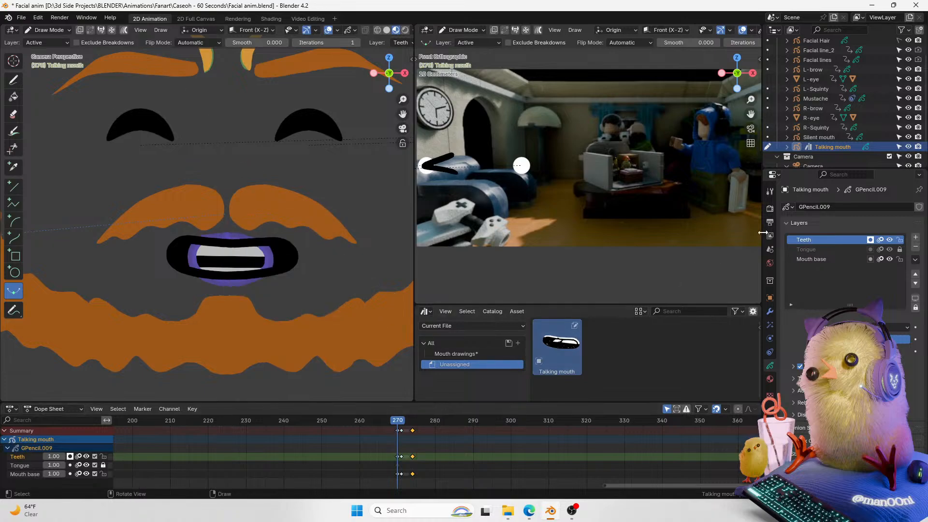
right_click(551, 349)
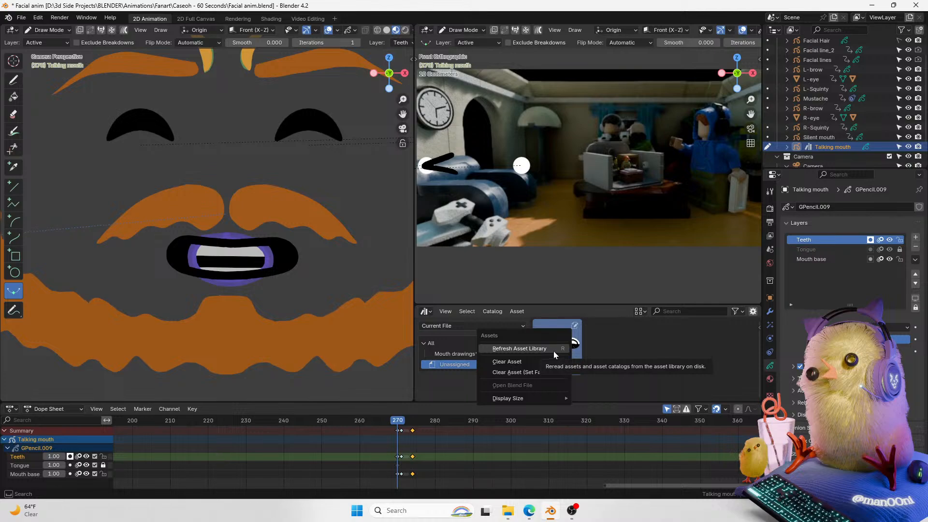
click(553, 349)
Step: Move the playhead to frame 274 and return to Object Mode with the mouth object selected
right_click(295, 270)
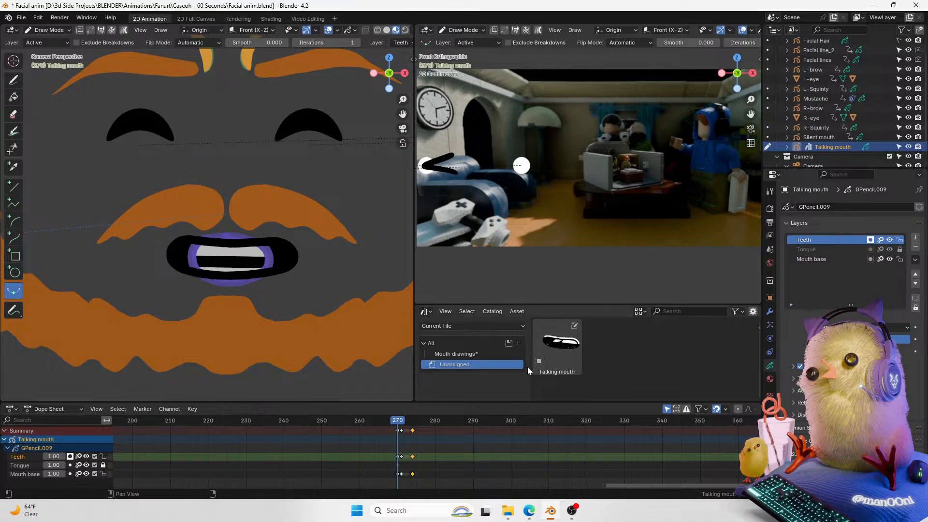
click(558, 346)
drag(395, 421, 411, 427)
key(ctrl+Tab)
click(247, 280)
right_click(262, 274)
mouse_move(263, 278)
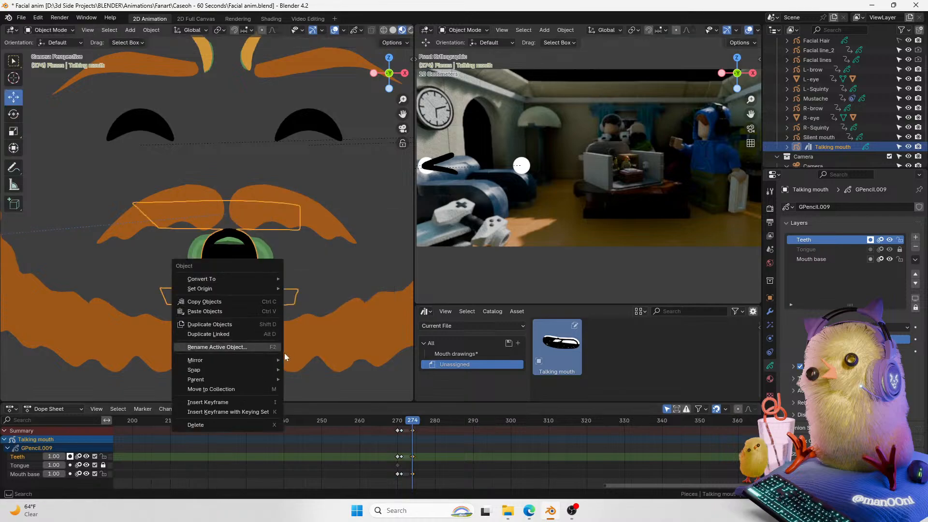
Step: Try to mark the Talking mouth object as an asset again and clear its asset status
right_click(832, 153)
right_click(846, 148)
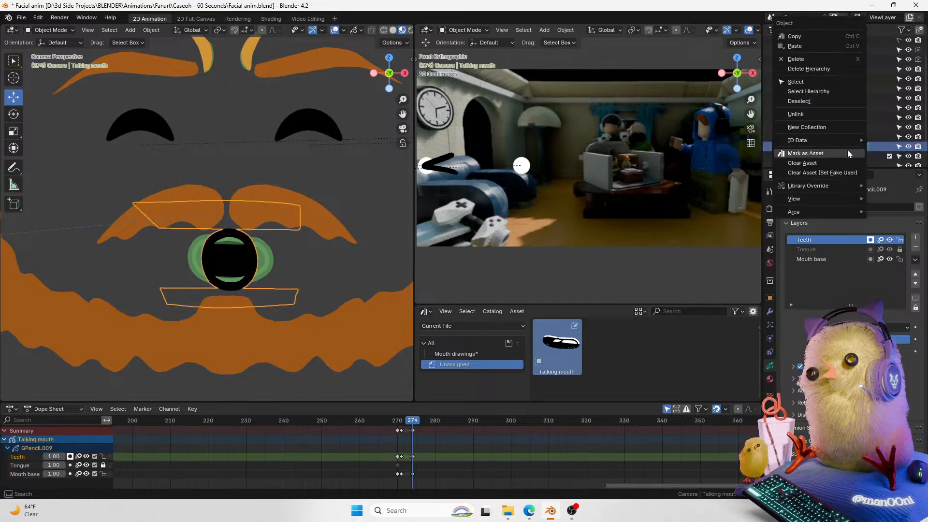
click(846, 151)
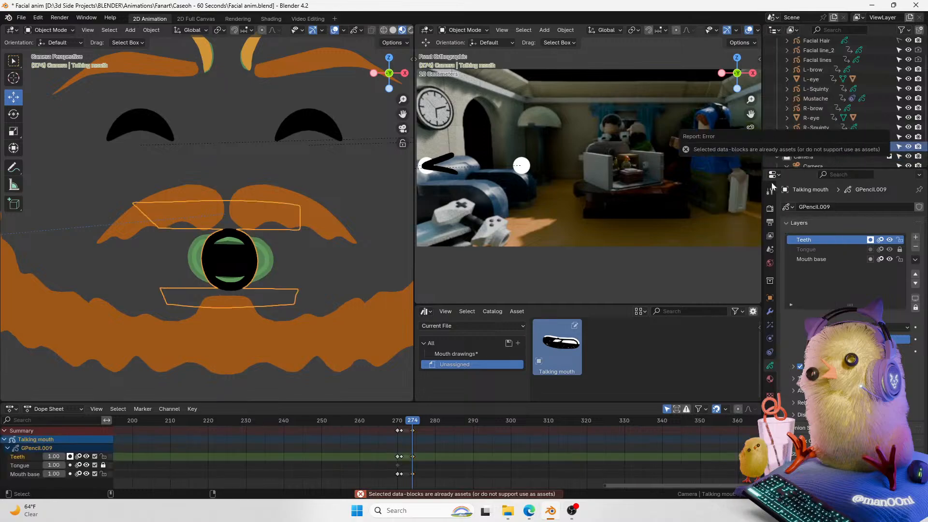
click(517, 311)
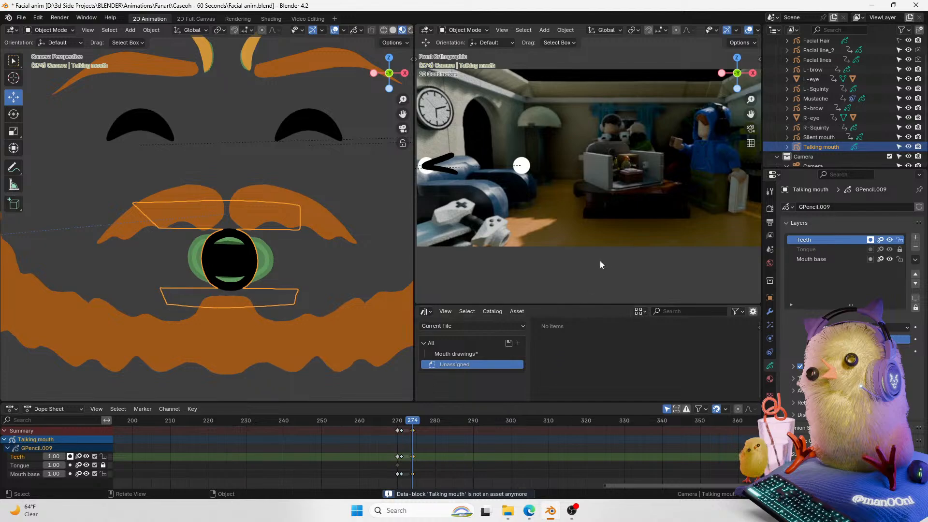
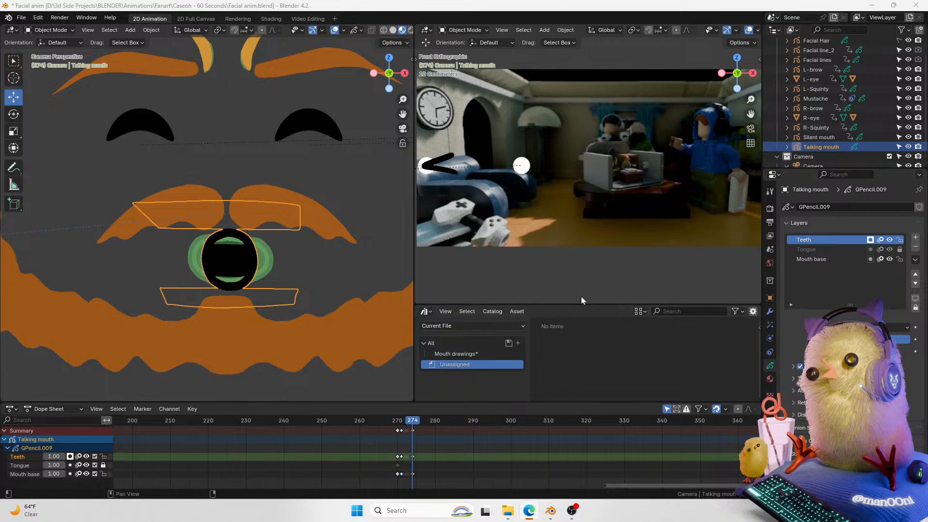
click(426, 311)
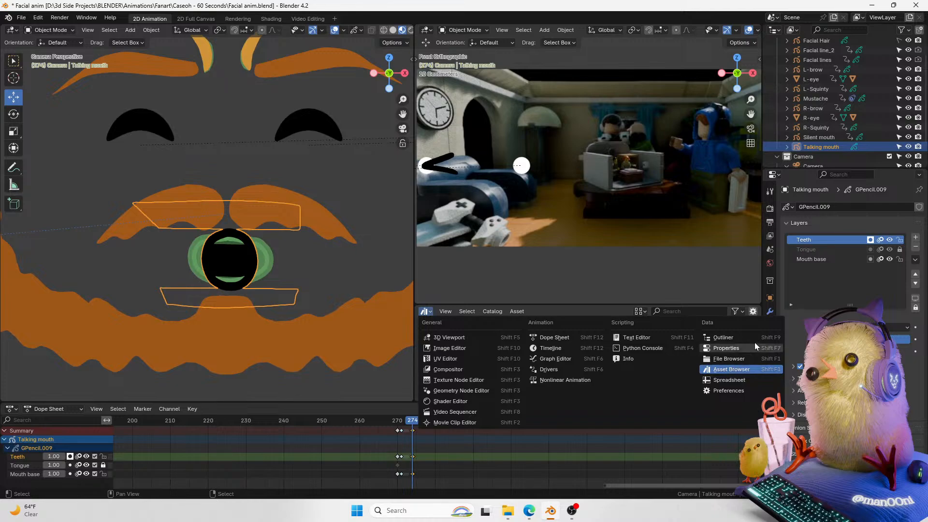
click(733, 371)
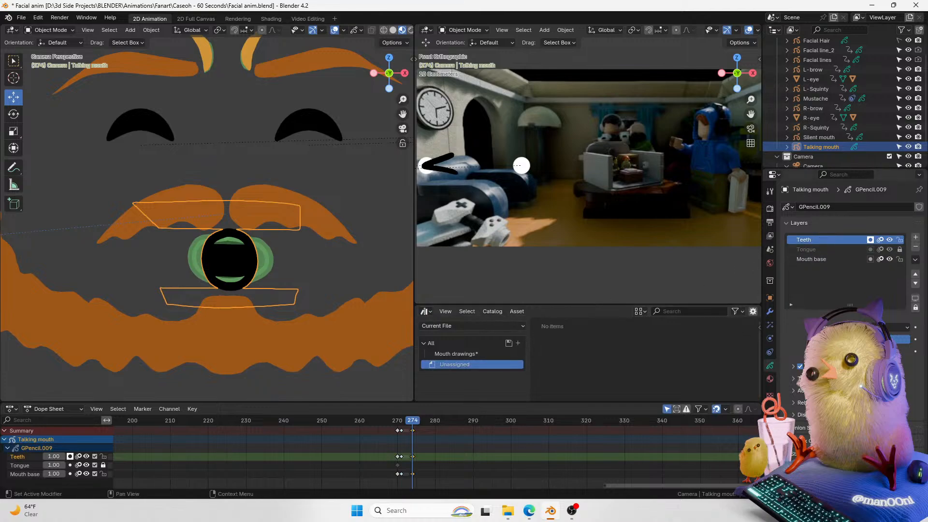
click(809, 222)
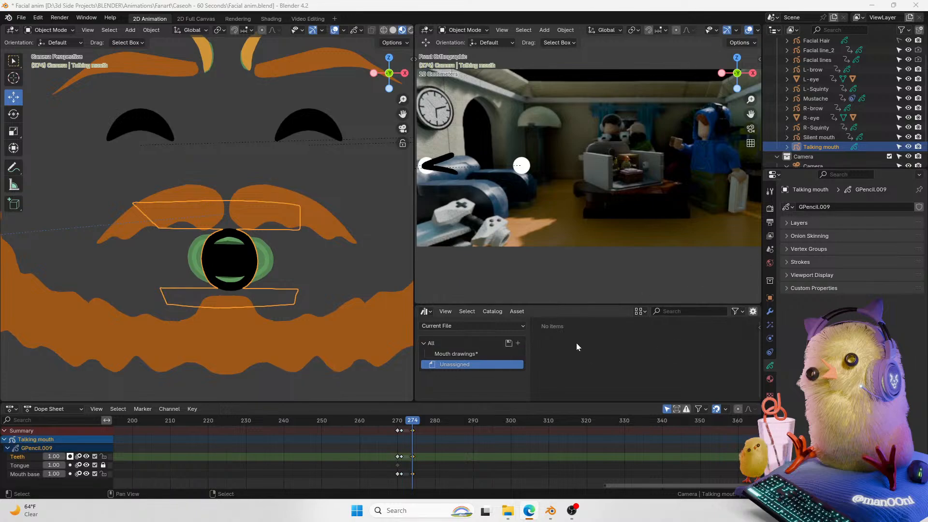
drag(408, 417, 400, 425)
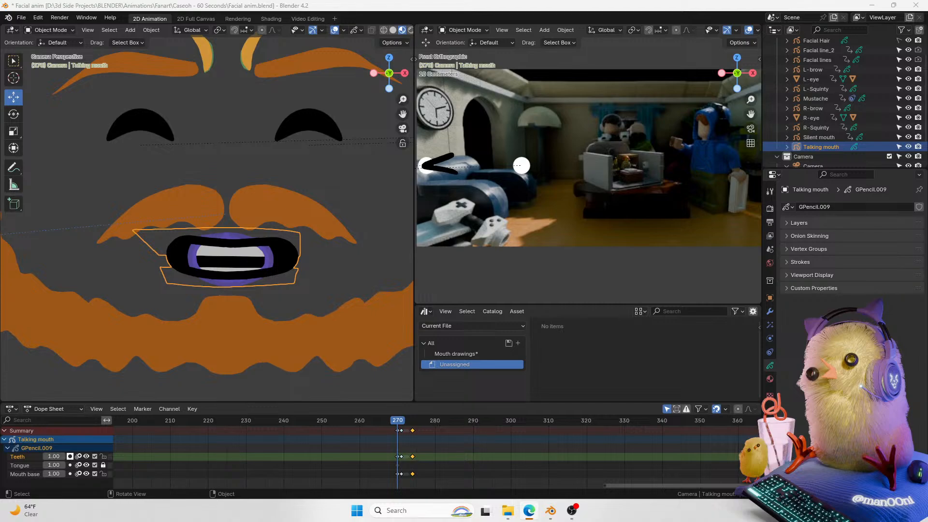
click(69, 408)
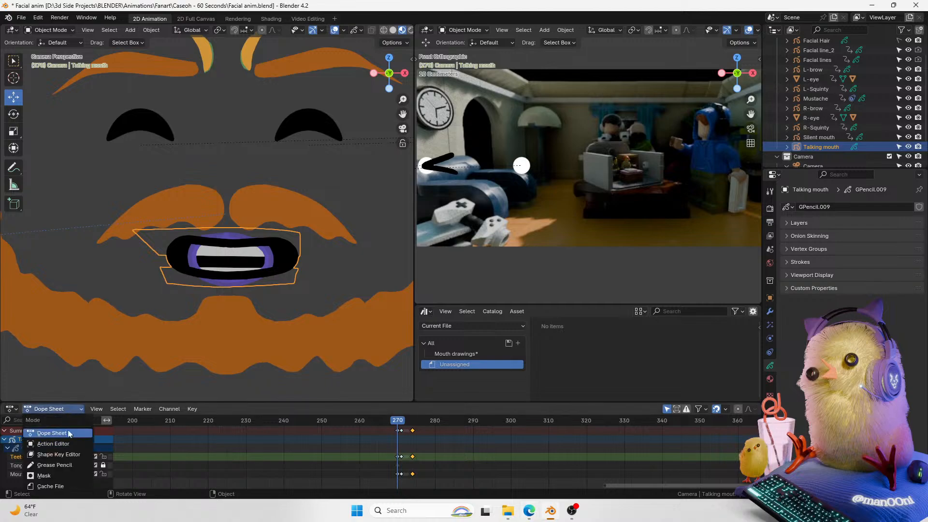
click(68, 446)
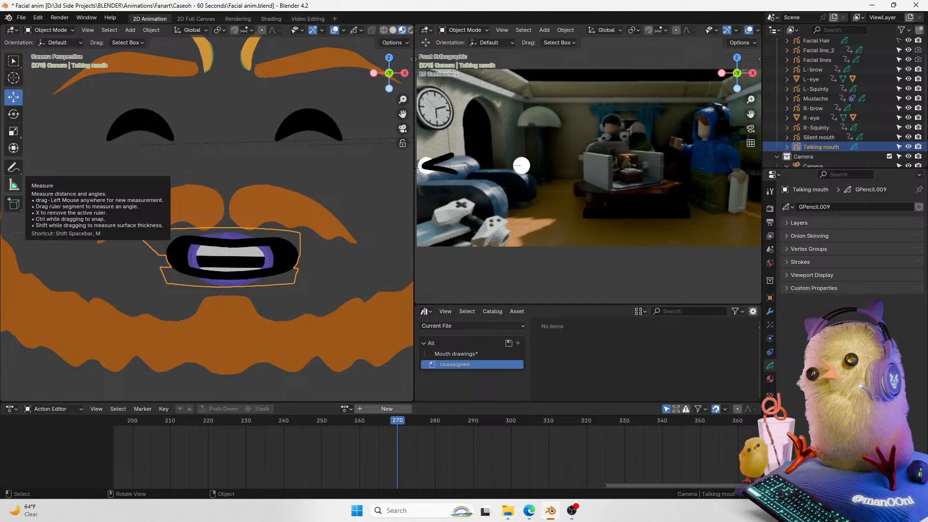
click(346, 408)
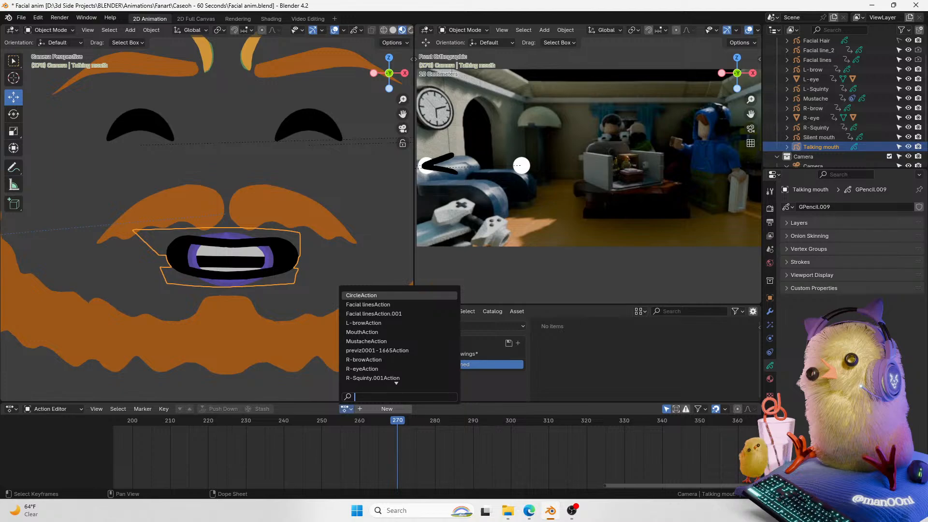
click(346, 416)
mouse_move(346, 416)
mouse_down()
mouse_move(369, 430)
mouse_move(400, 423)
mouse_up()
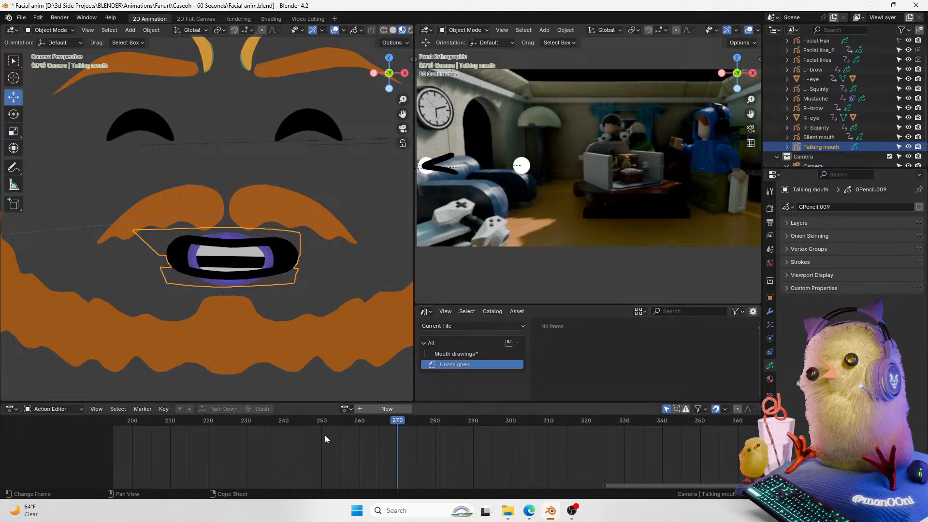
click(65, 410)
click(64, 429)
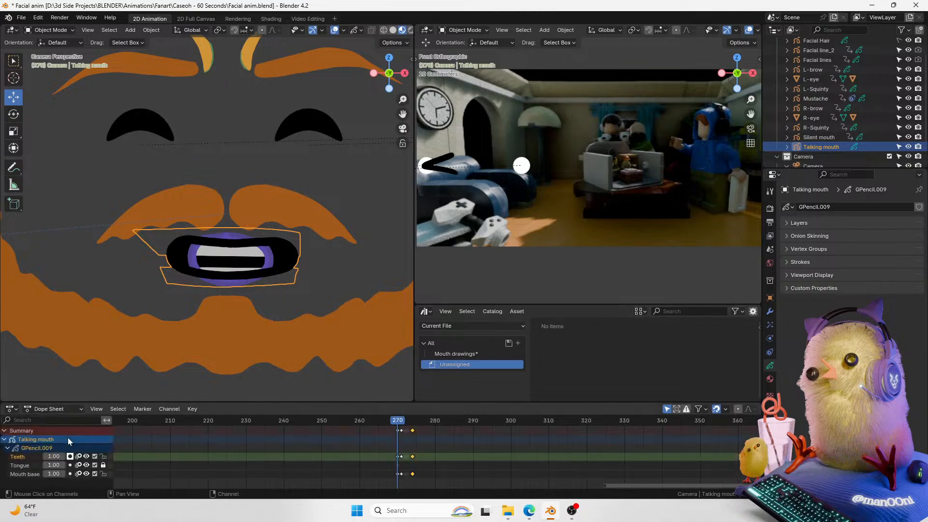
click(61, 410)
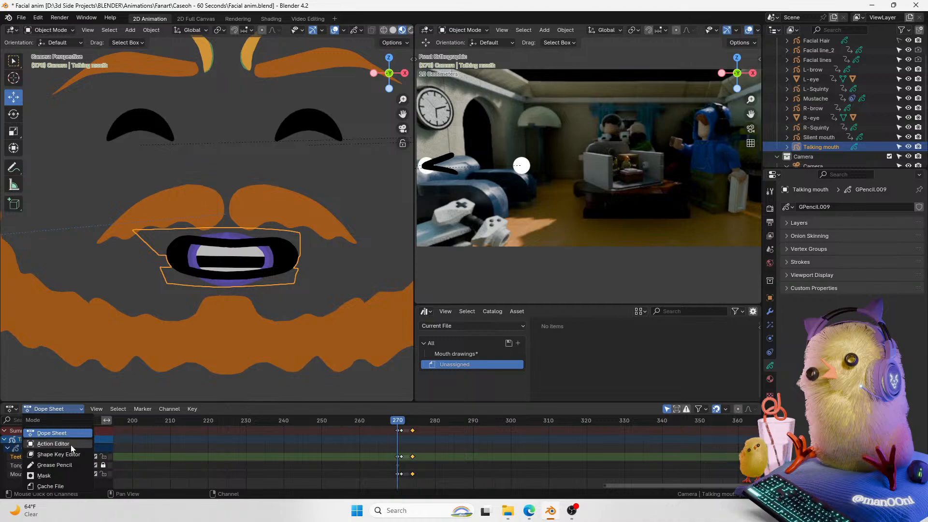
click(68, 466)
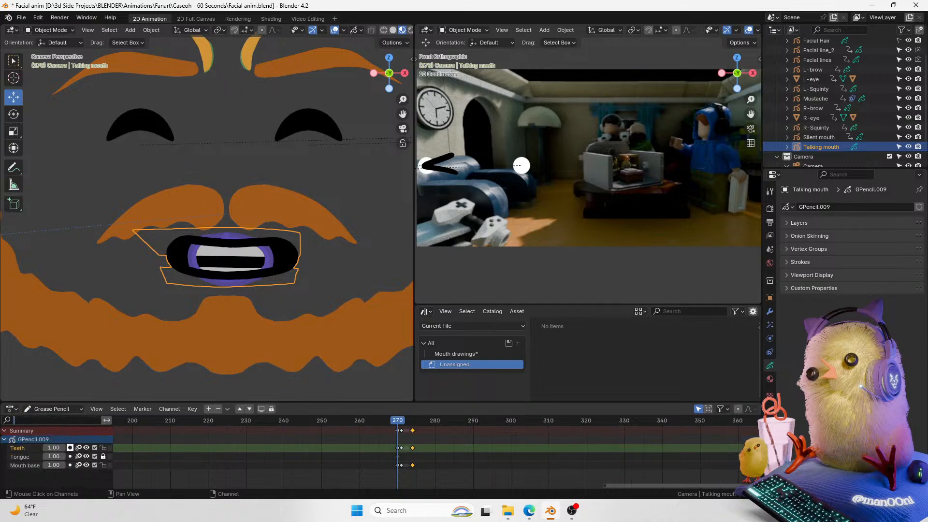
click(76, 410)
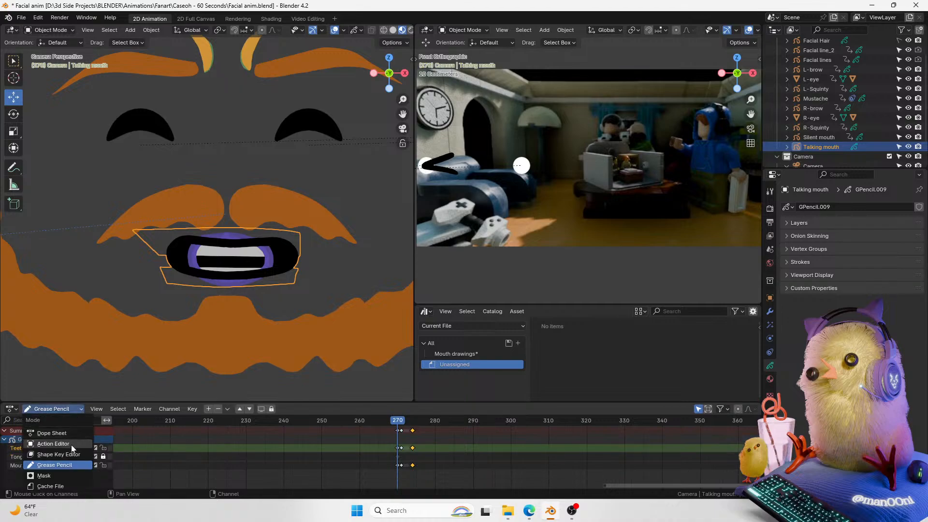
click(71, 446)
click(346, 409)
click(399, 332)
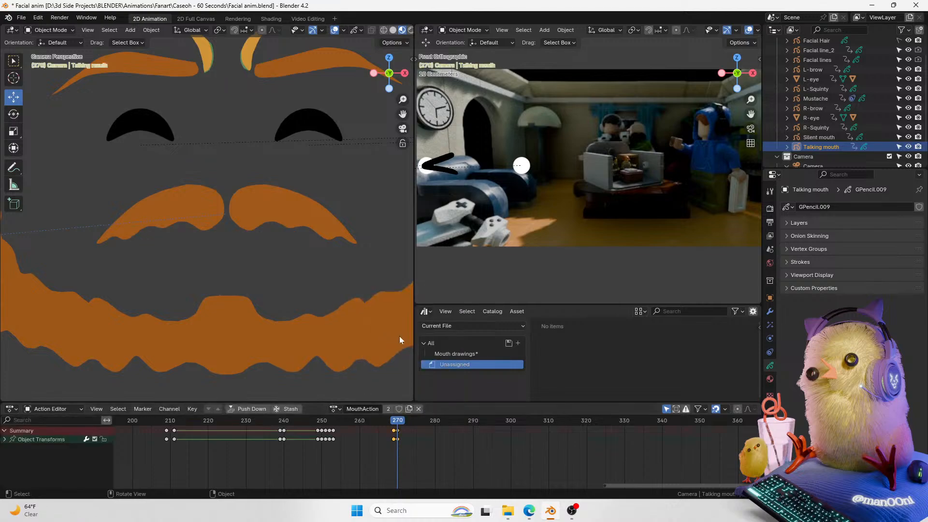
click(394, 422)
drag(393, 422, 401, 420)
key(ctrl+z)
key(ctrl+z)
Step: Enlarge the animation editor area and set it back to Dope Sheet mode
click(404, 421)
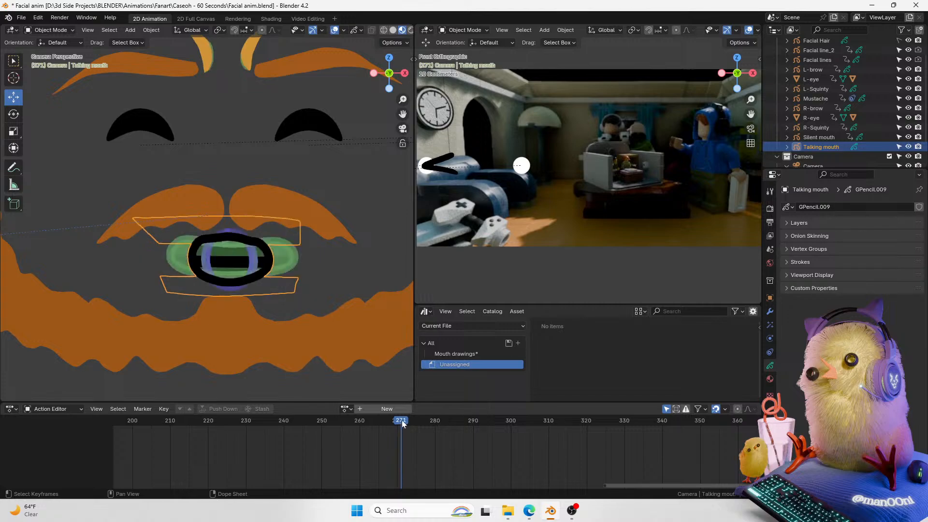
click(57, 410)
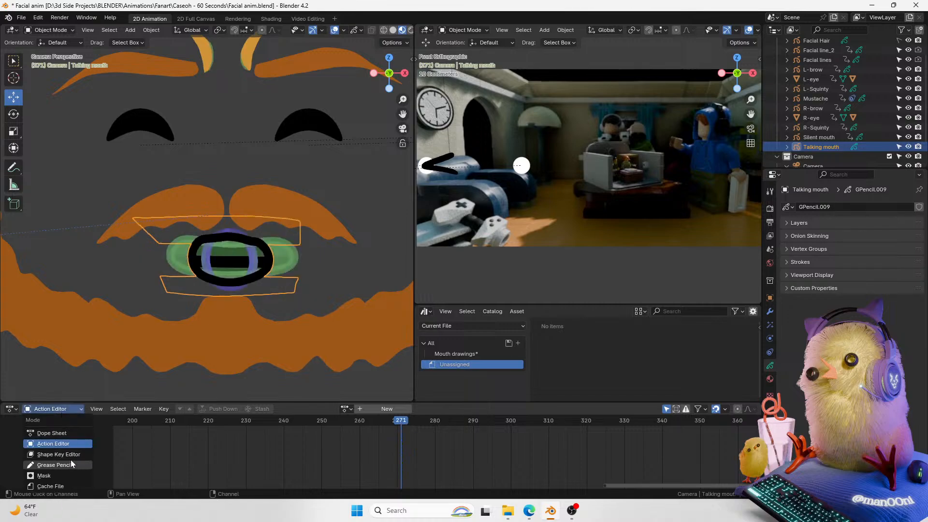
click(71, 434)
drag(572, 407, 572, 388)
click(58, 390)
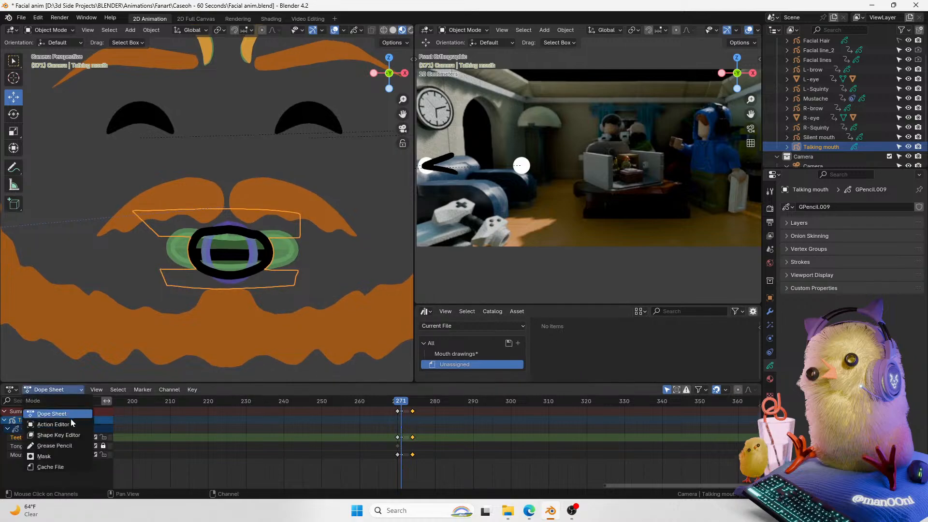
click(53, 424)
click(68, 393)
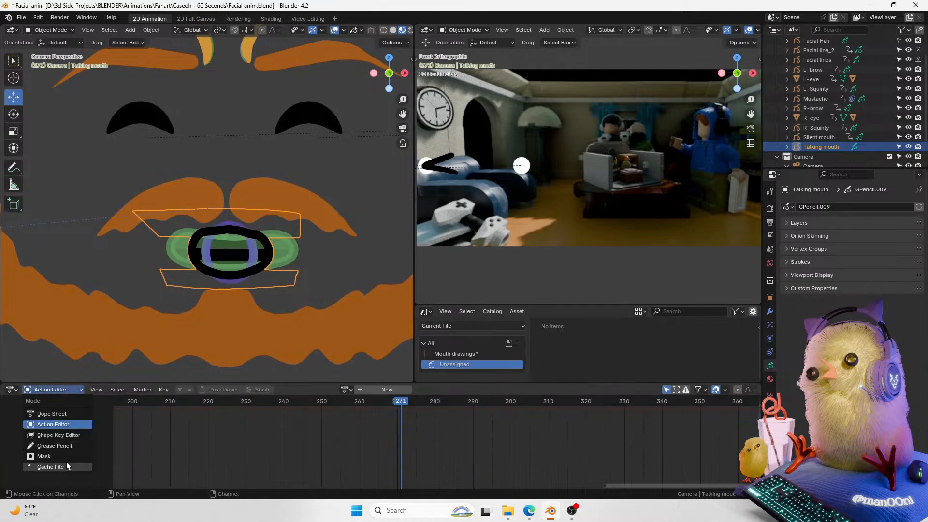
click(68, 434)
click(68, 393)
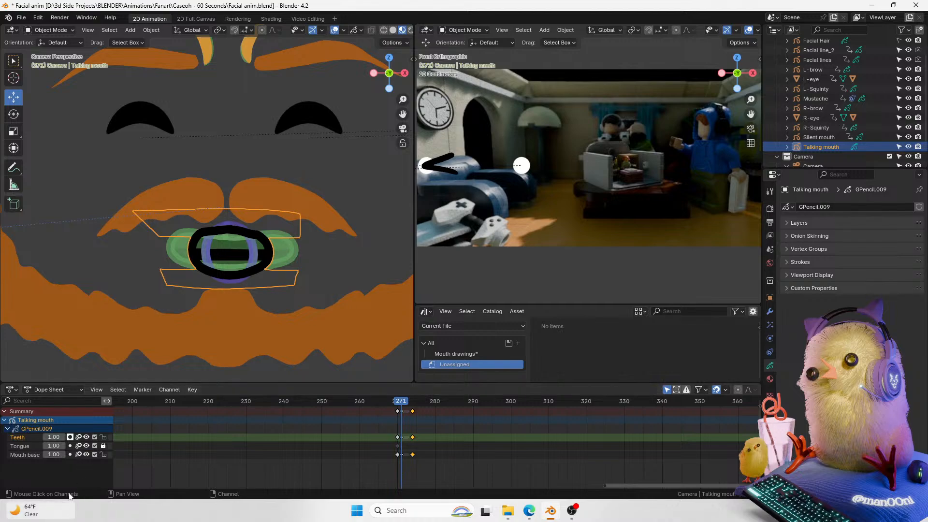
Step: Collapse and re-expand the Talking mouth channels and move the playhead to frame 276
click(5, 420)
double_click(36, 419)
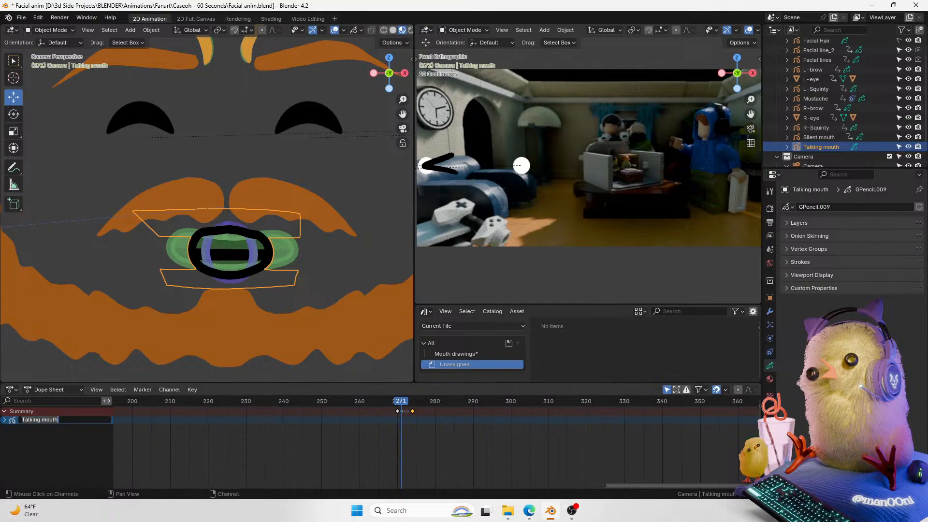
click(5, 420)
mouse_move(404, 401)
mouse_down()
mouse_move(428, 404)
mouse_move(421, 407)
mouse_up()
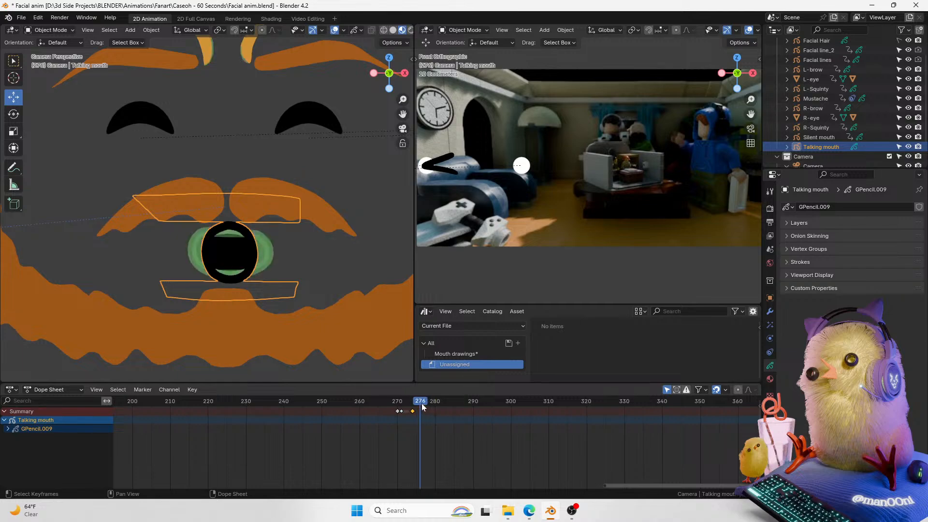
Step: Enter Draw Mode on the mouth object, pick the Draw tool and select the FILL & STROKE material
drag(402, 114, 446, 76)
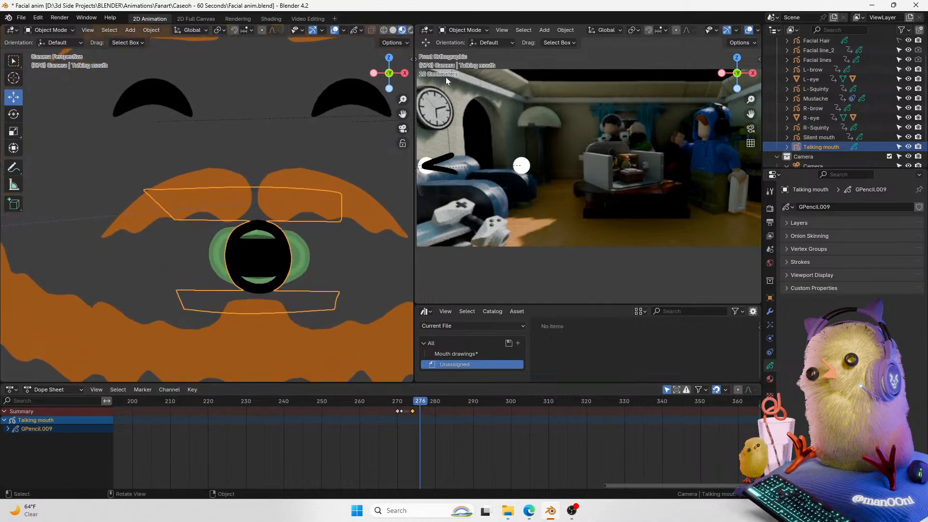
key(ctrl+Tab)
click(333, 226)
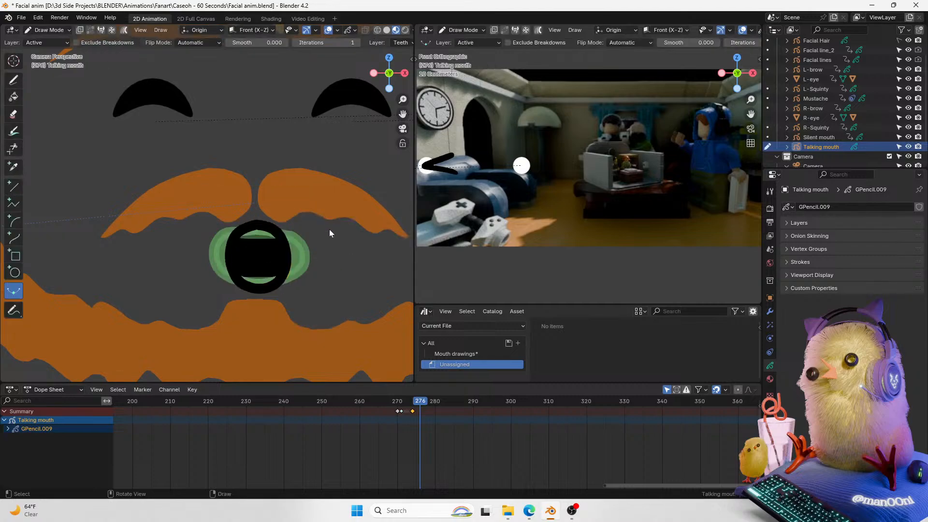
click(14, 80)
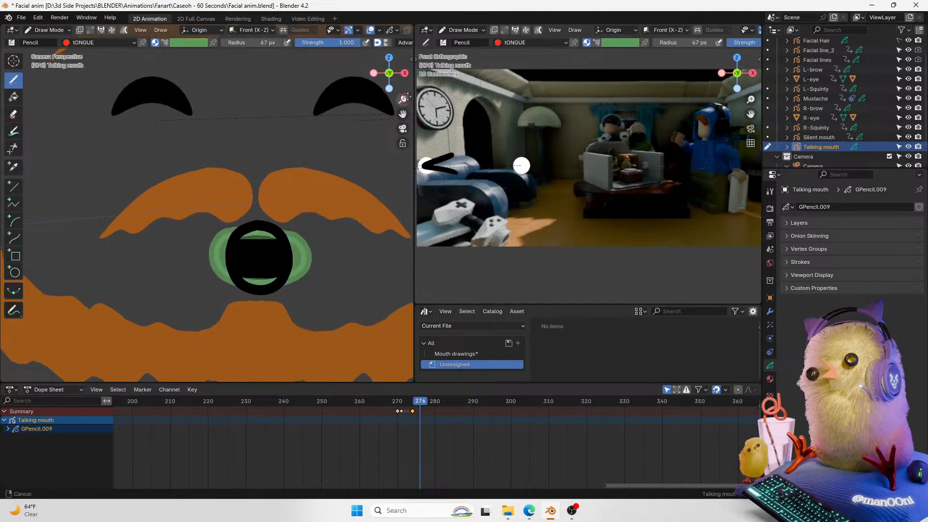
click(769, 379)
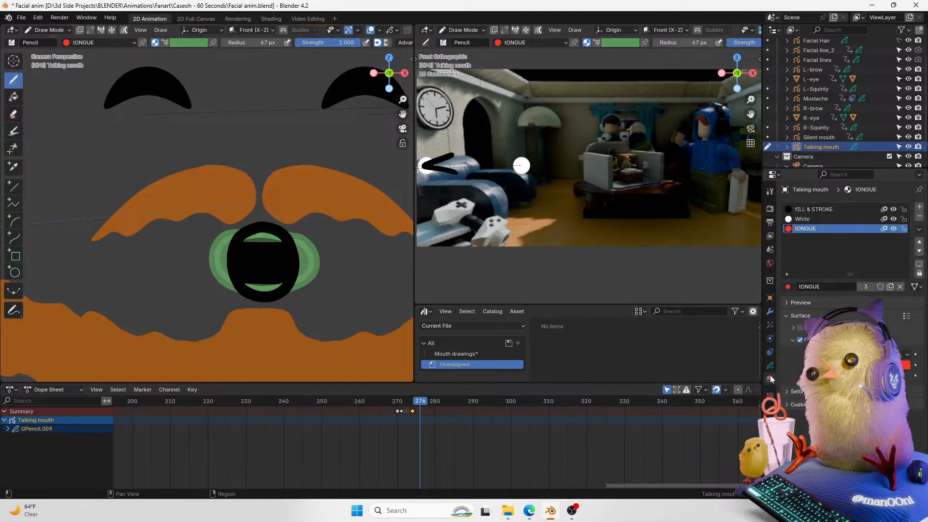
click(821, 209)
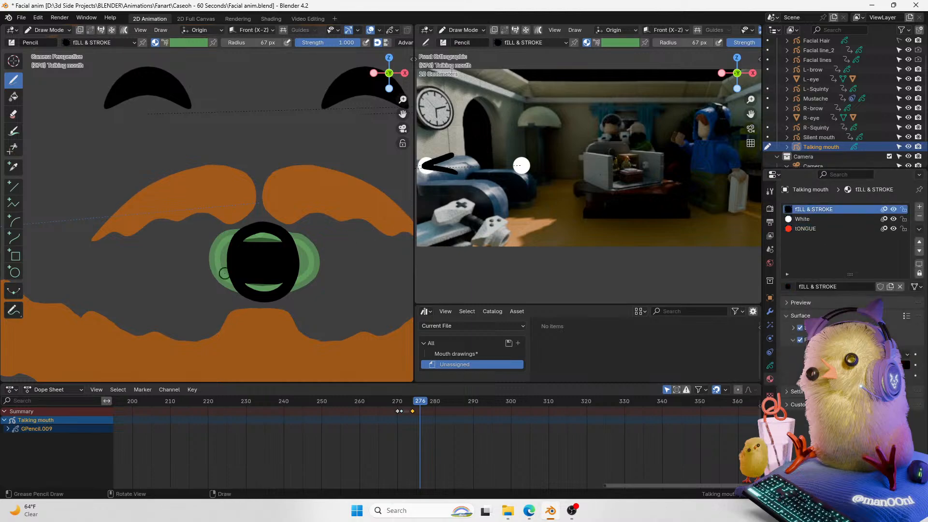
Step: Toggle the wireframe view and zoom in to examine the mouth strokes
key(shift+z)
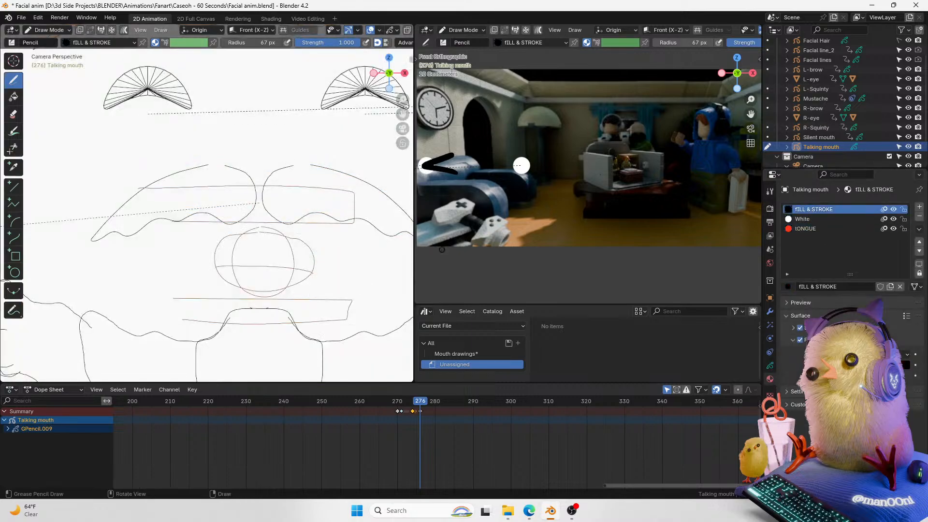
key(shift+z)
key(shift+z)
key(shift+z)
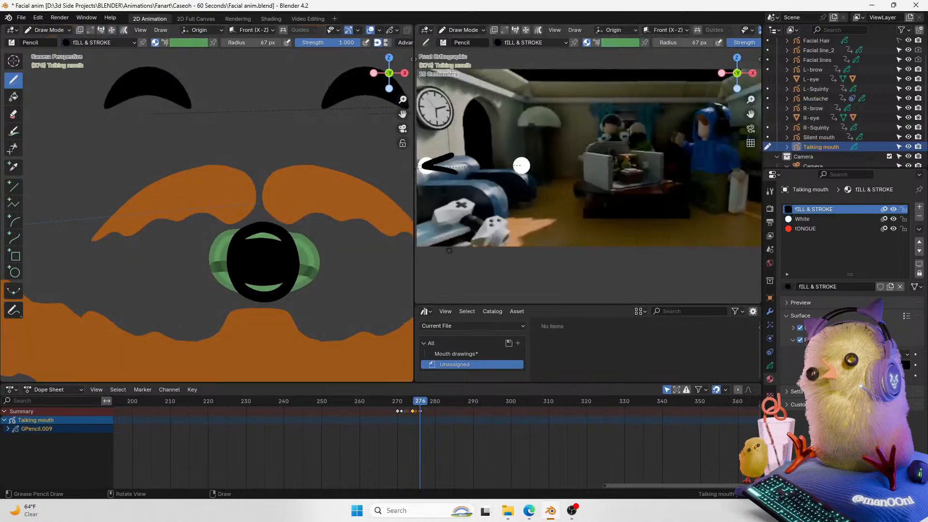
key(ctrl+z)
drag(420, 404, 420, 403)
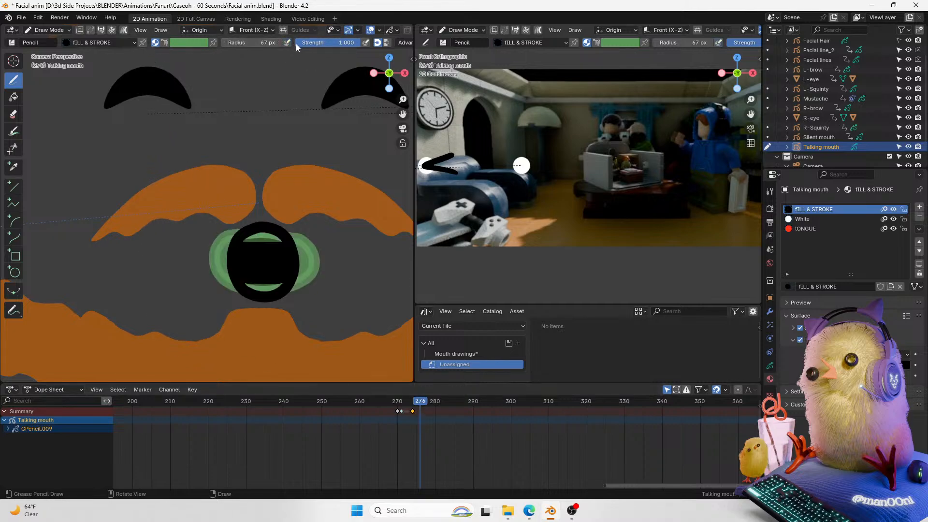
click(405, 132)
click(404, 129)
drag(403, 114, 416, 77)
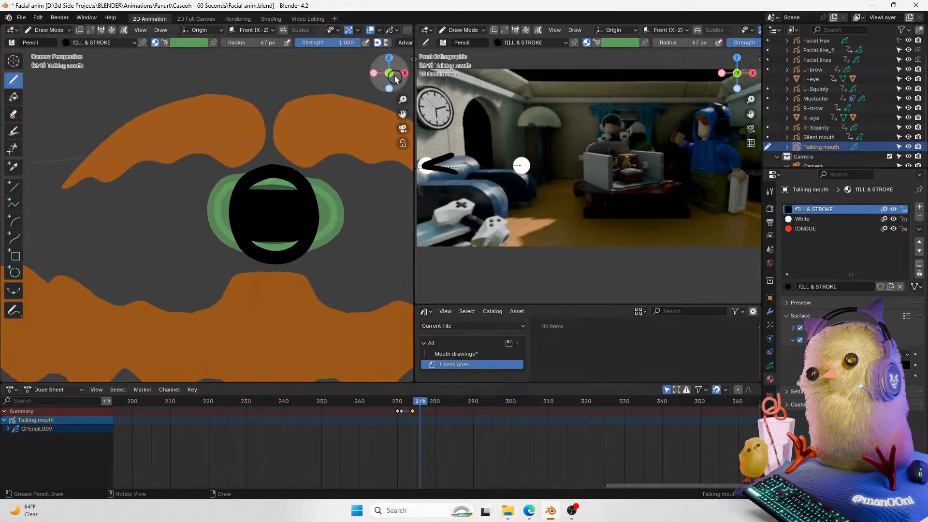
click(370, 30)
key(shift+z)
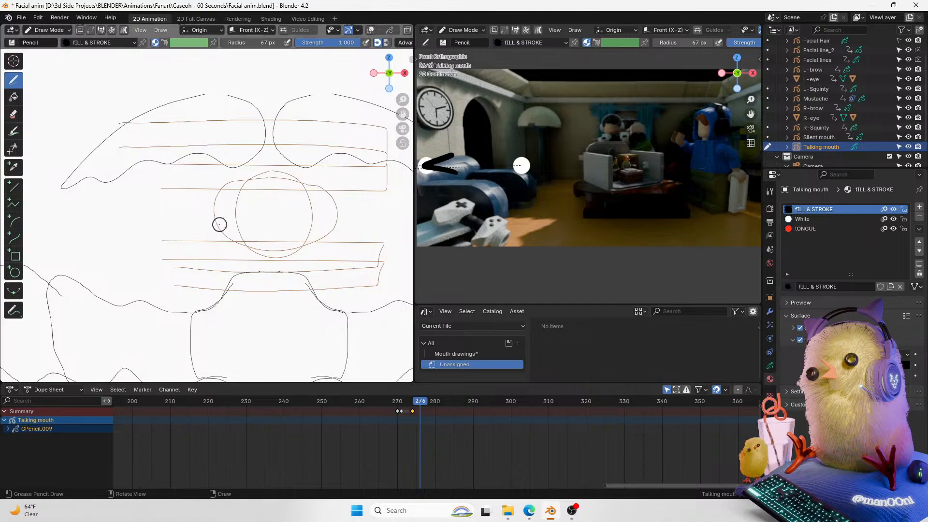
key(shift+z)
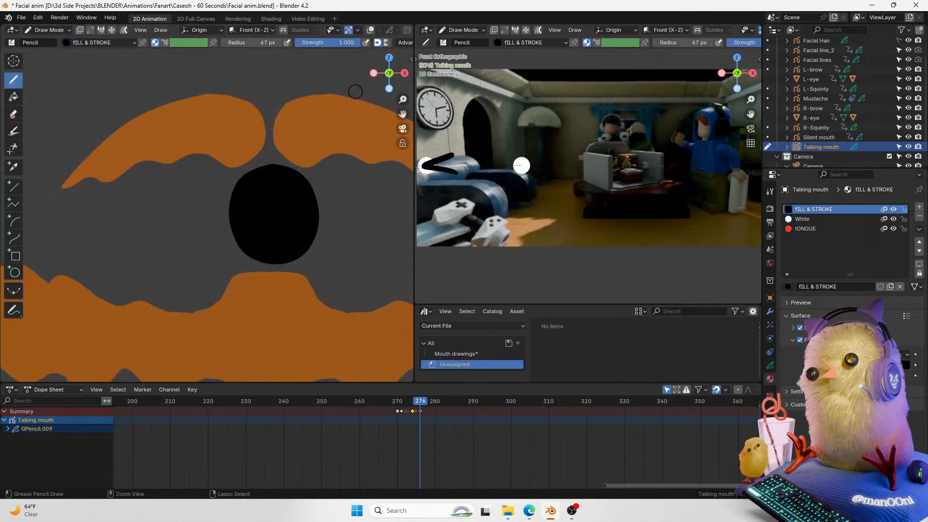
drag(402, 115, 386, 127)
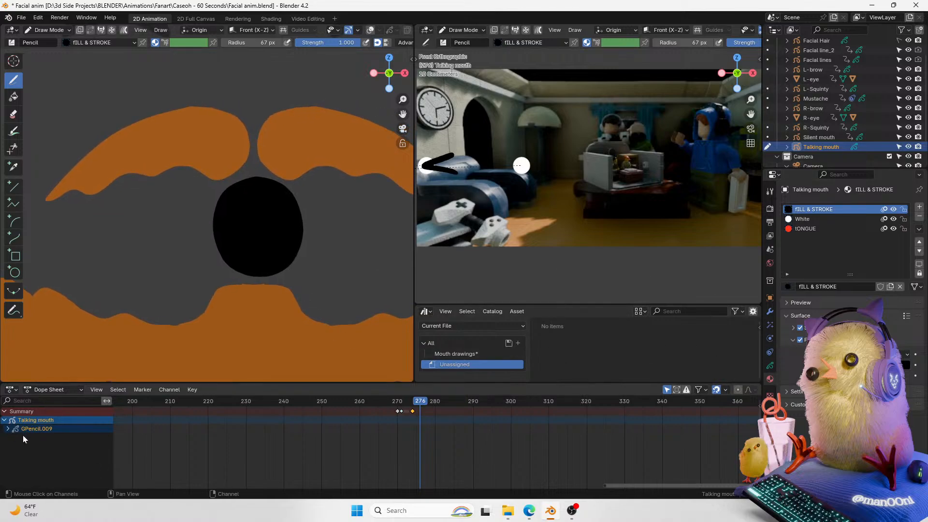
Step: Expand the GPencil.009 layers, select the Mouth base layer and draw a horizontal mouth stroke at frame 276
click(8, 429)
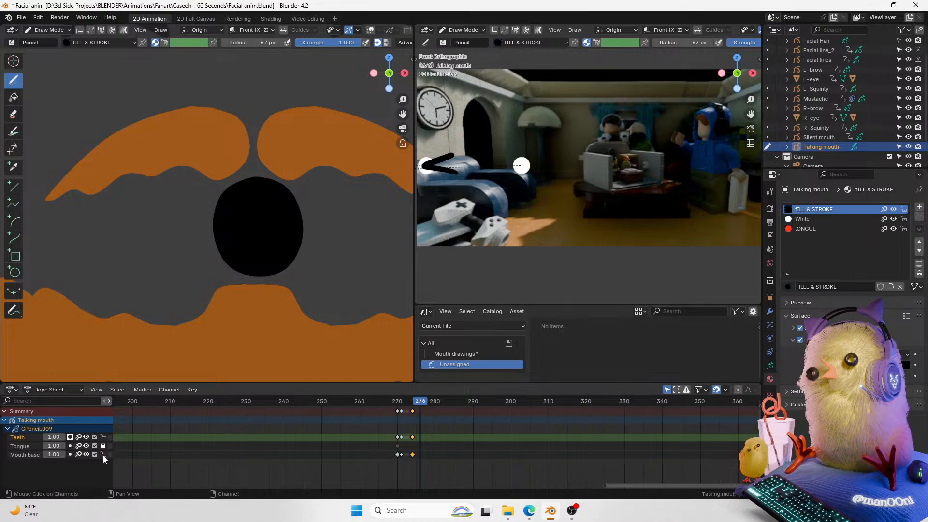
click(31, 448)
click(37, 456)
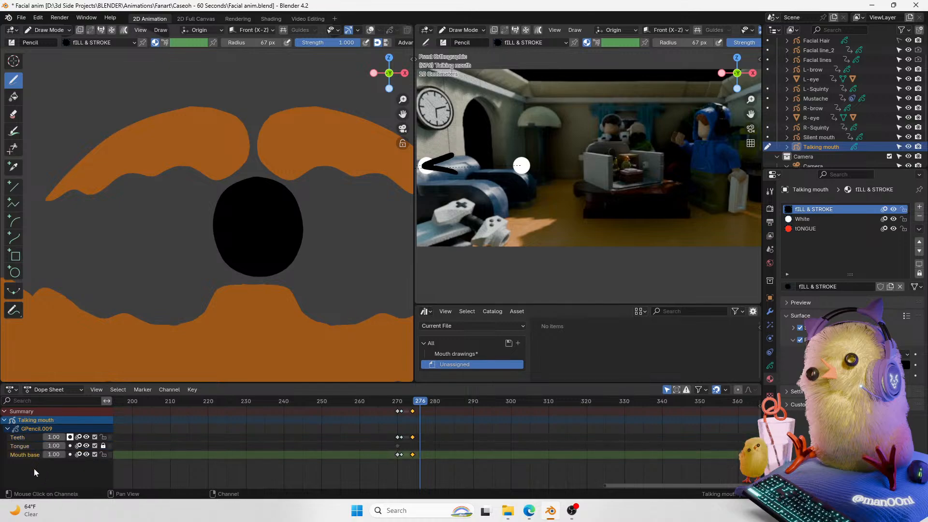
drag(190, 233, 347, 252)
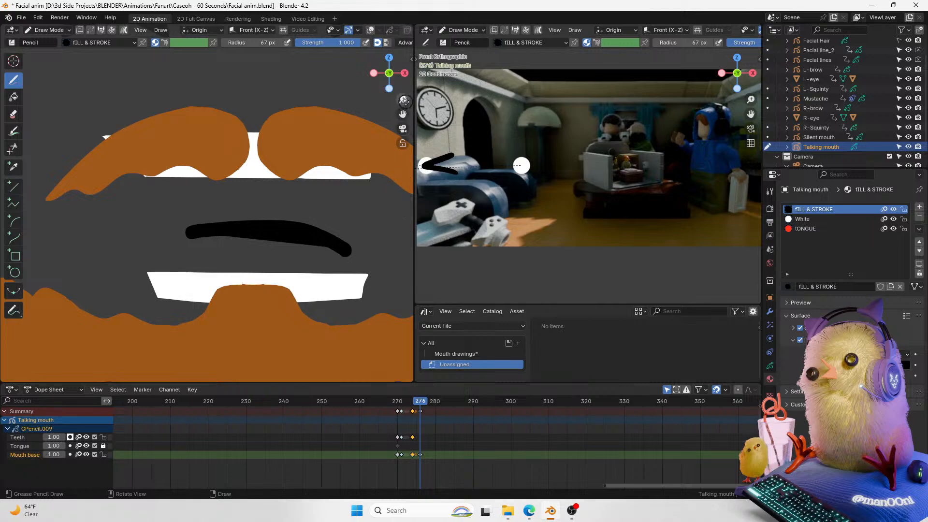
Step: Redraw the horizontal closed-mouth stroke on the Mouth base layer at frame 276, keeping the final attempt
drag(403, 101, 350, 177)
key(ctrl+z)
drag(402, 99, 399, 87)
key(shift+z)
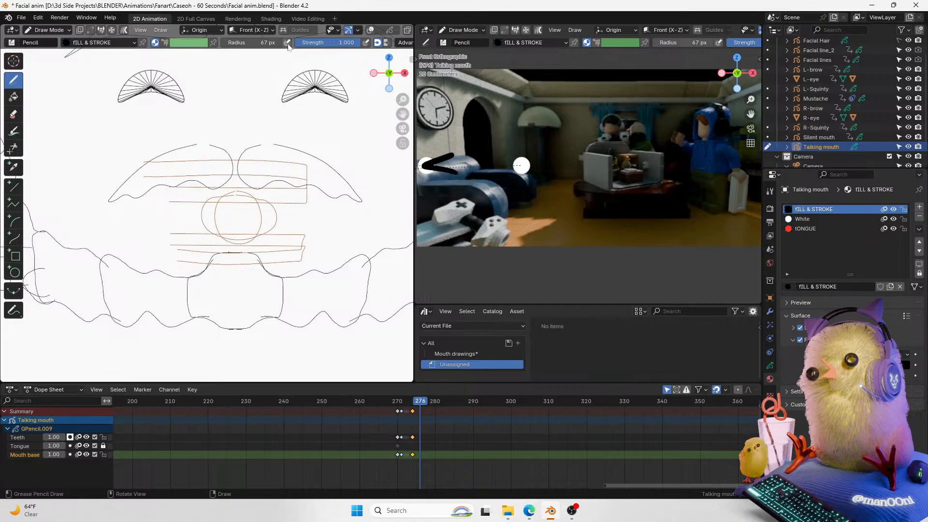
key(shift+z)
drag(273, 212, 291, 216)
key(ctrl+z)
drag(194, 221, 280, 218)
key(ctrl+z)
drag(194, 218, 278, 213)
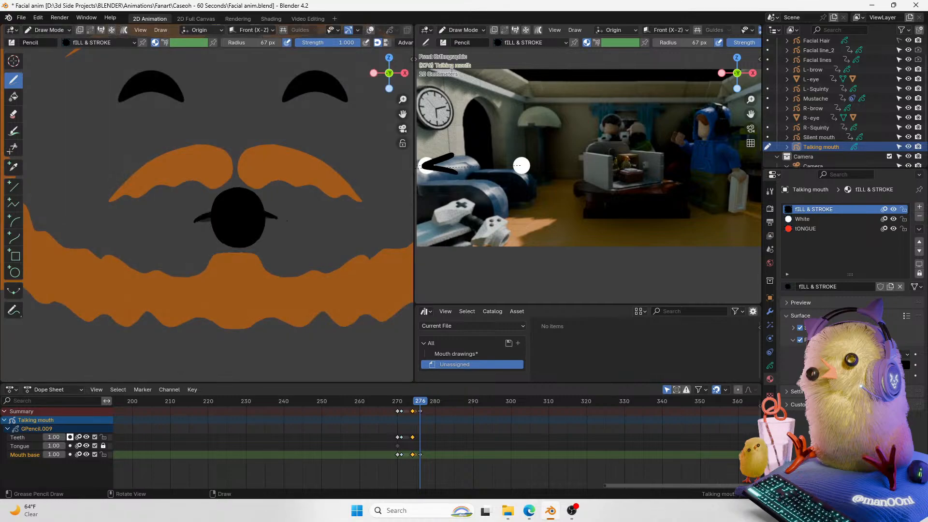
key(ctrl+z)
drag(197, 216, 278, 213)
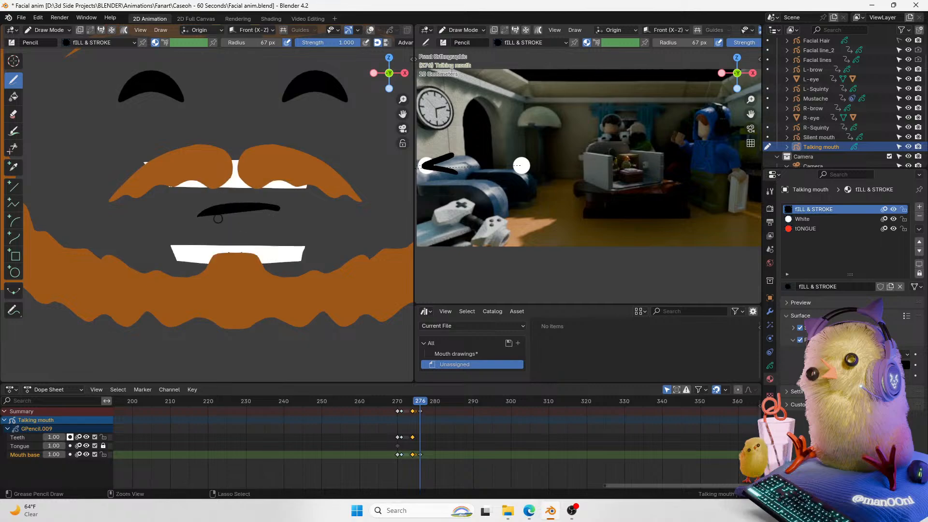
key(ctrl+z)
key(ctrl+shift+z)
key(ctrl+z)
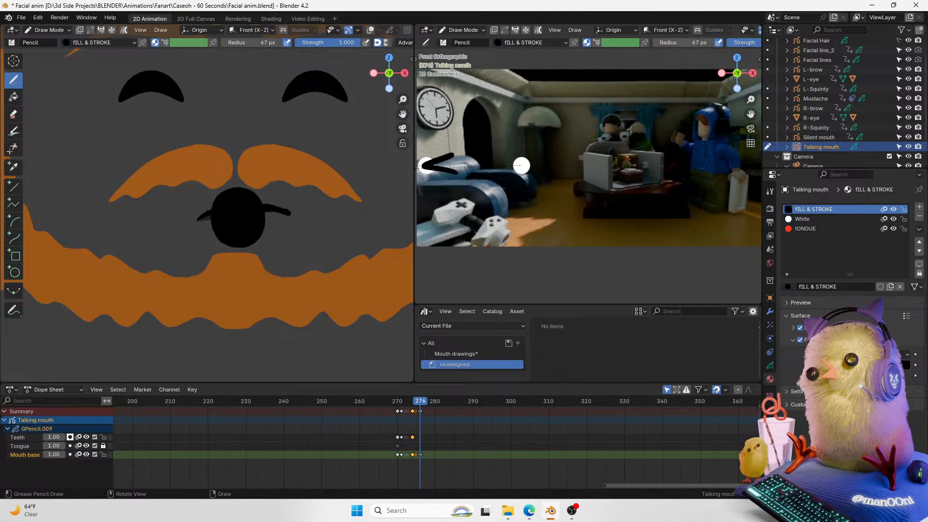
key(ctrl+shift+z)
key(ctrl+z)
drag(203, 213, 288, 220)
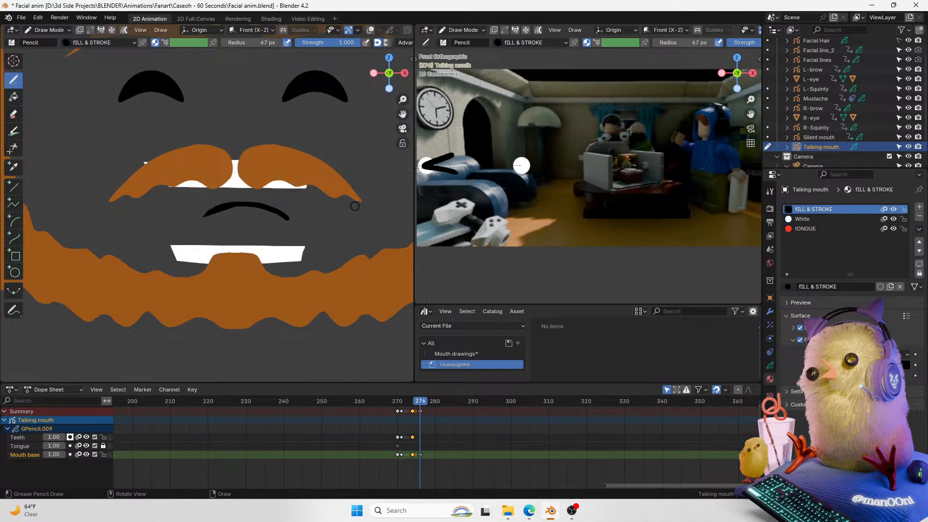
key(ctrl+z)
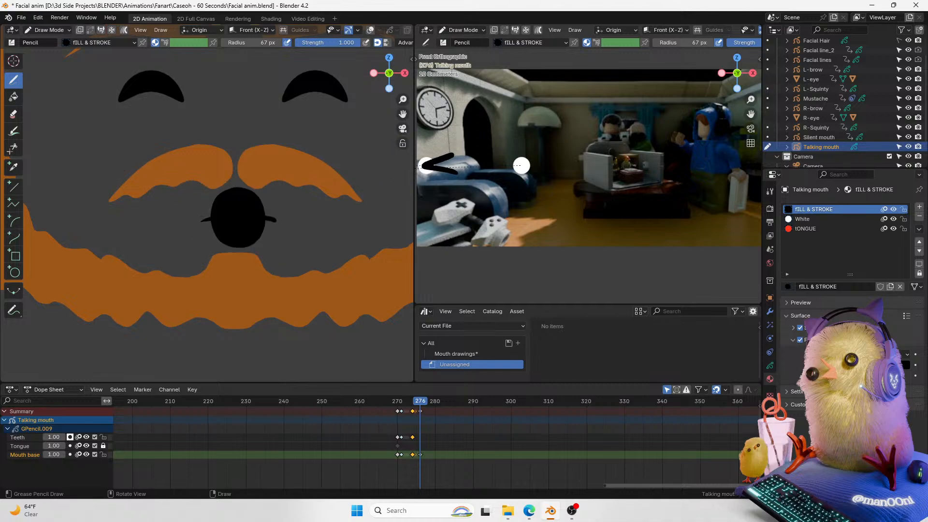
key(ctrl+shift+z)
Step: Duplicate the frame 270 mouth keyframes to frame 278
drag(403, 113, 398, 151)
mouse_move(420, 403)
mouse_down()
mouse_move(398, 404)
mouse_move(413, 408)
mouse_up()
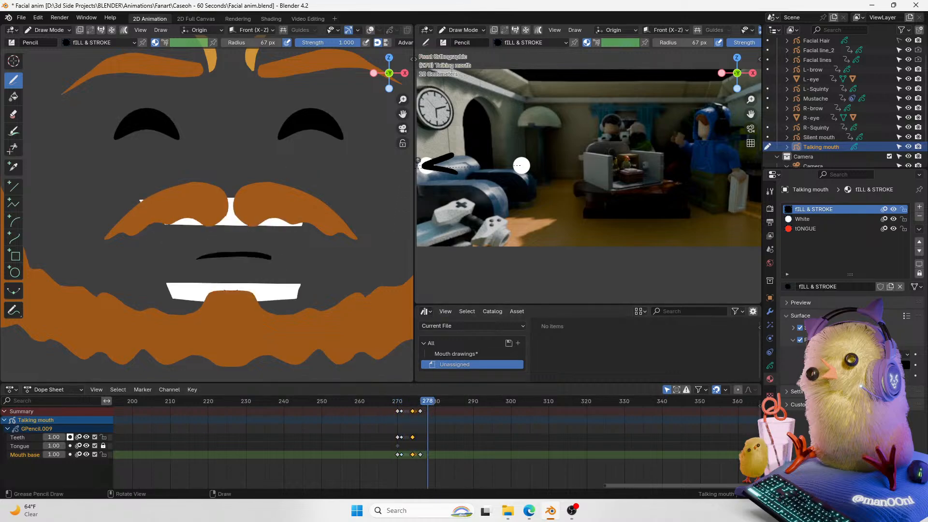
click(397, 410)
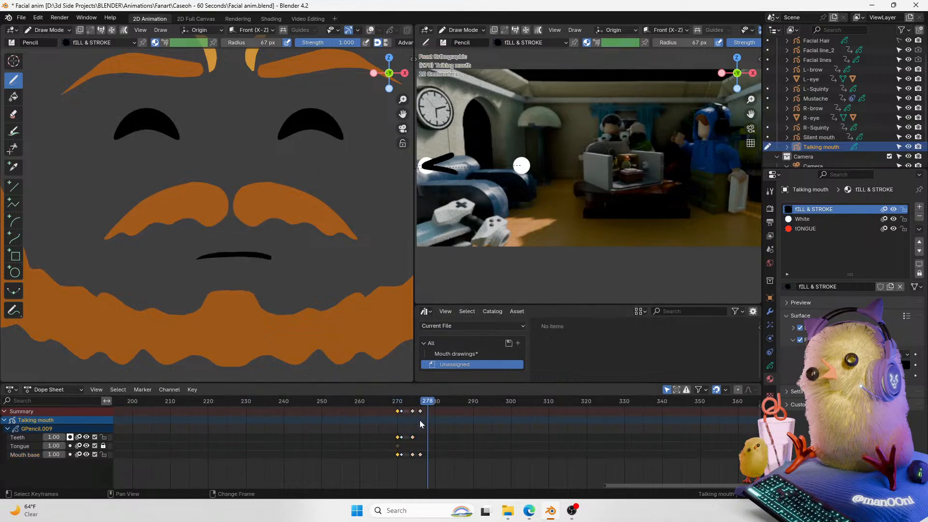
key(g)
click(448, 419)
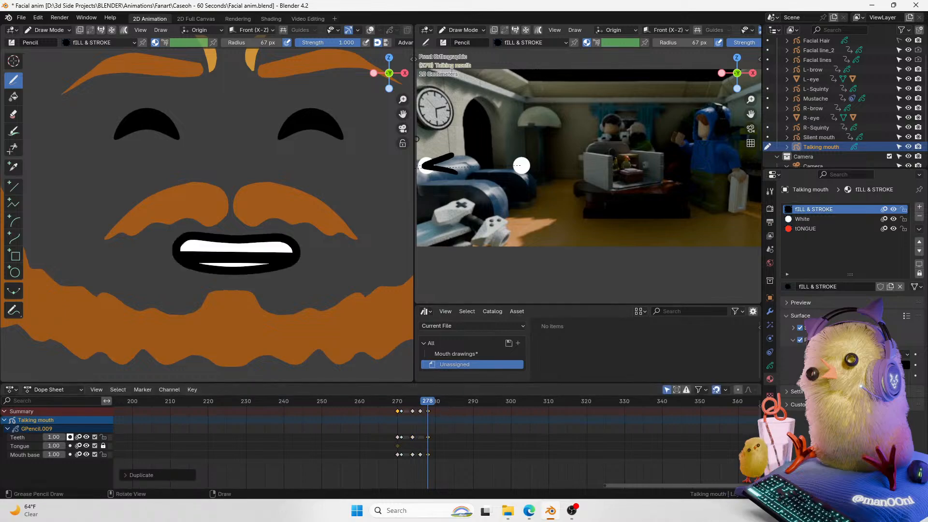
Step: Switch to Sculpt Mode and grab the frame 278 mouth outline into a wider, taller open shape
drag(402, 113, 409, 83)
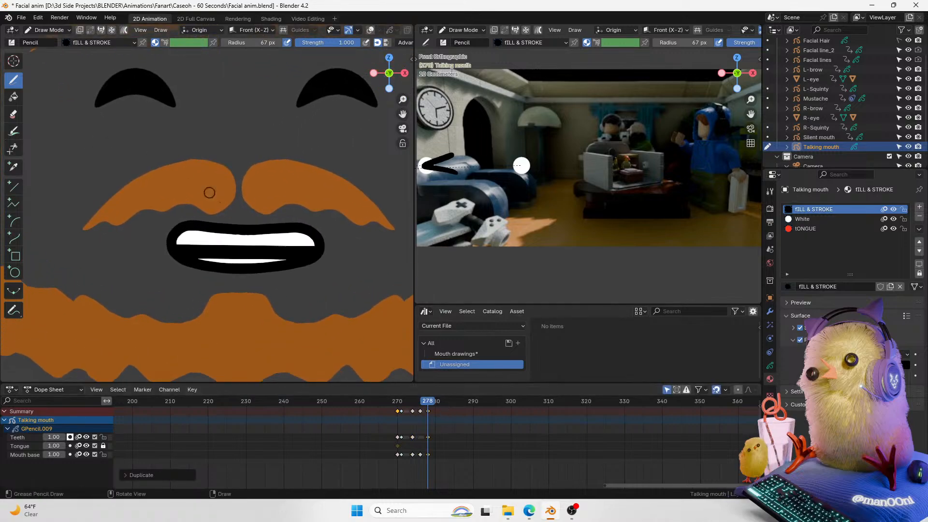
key(ctrl+Tab)
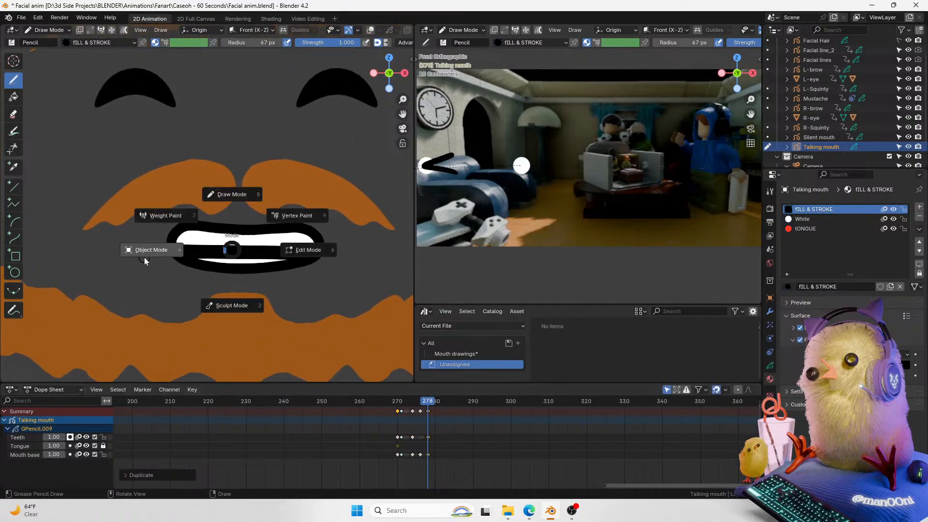
click(226, 194)
key(ctrl+Tab)
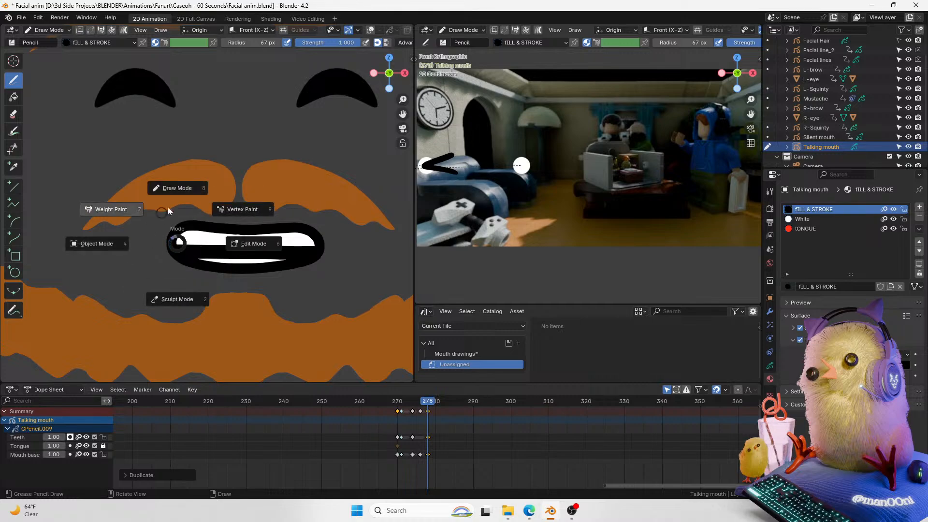
click(160, 216)
click(13, 145)
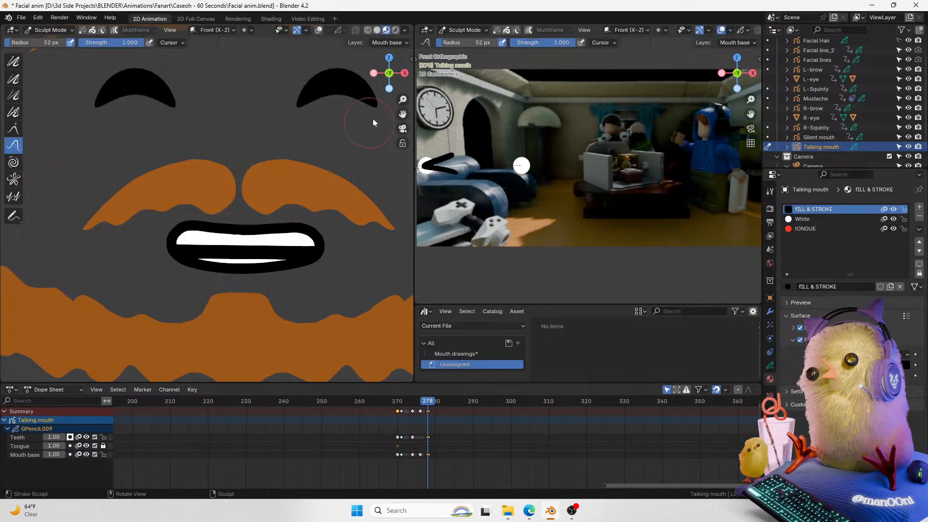
scroll(367, 125, down, 1)
mouse_move(259, 230)
mouse_down()
mouse_move(257, 202)
mouse_move(222, 211)
mouse_move(274, 227)
mouse_move(275, 246)
mouse_move(234, 259)
mouse_up()
drag(226, 248, 207, 253)
mouse_move(206, 243)
mouse_down()
mouse_move(215, 227)
mouse_move(201, 252)
mouse_up()
drag(203, 230, 186, 216)
drag(189, 215, 187, 203)
drag(239, 233, 238, 222)
drag(215, 233, 206, 225)
drag(269, 241, 265, 227)
drag(307, 271, 308, 266)
drag(311, 264, 313, 255)
drag(256, 255, 250, 263)
mouse_move(221, 251)
mouse_down()
mouse_move(205, 253)
mouse_move(179, 222)
mouse_move(166, 226)
mouse_move(167, 235)
mouse_up()
Step: Undo the last three sculpt strokes and refine the edges of the open mouth outline
key(ctrl+z)
key(ctrl+z)
key(ctrl+z)
drag(165, 247, 171, 248)
mouse_move(262, 236)
mouse_down()
mouse_move(275, 227)
mouse_move(279, 243)
mouse_up()
mouse_move(204, 260)
mouse_down()
mouse_move(207, 269)
mouse_move(233, 257)
mouse_move(274, 289)
mouse_up()
drag(261, 251, 266, 257)
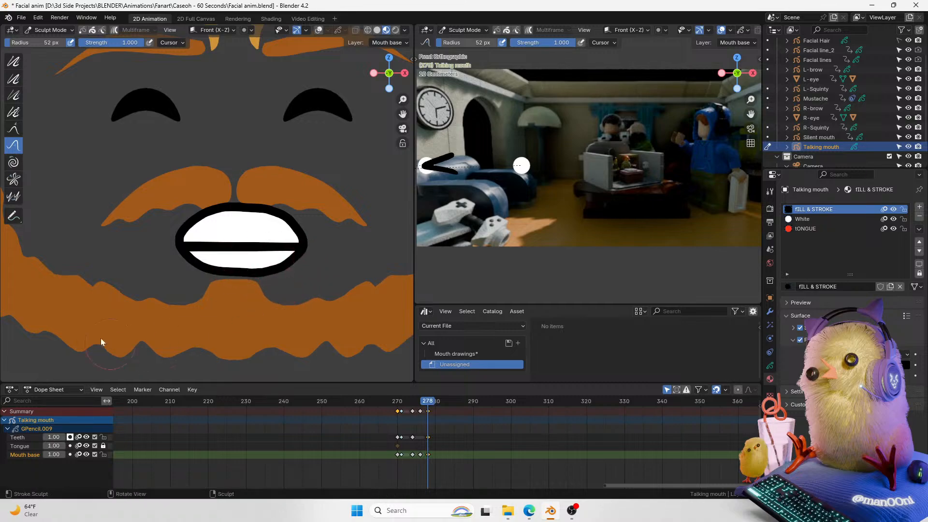
key(ctrl+Tab)
key(ctrl+Tab)
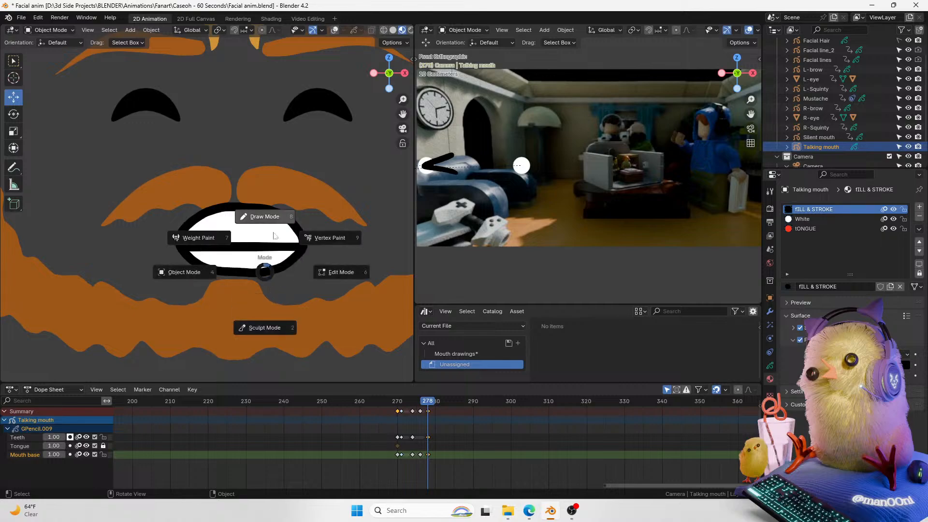
click(197, 202)
click(12, 61)
mouse_move(256, 222)
mouse_down()
mouse_move(238, 211)
mouse_move(251, 213)
mouse_up()
key(ctrl+Tab)
key(ctrl+z)
key(ctrl+z)
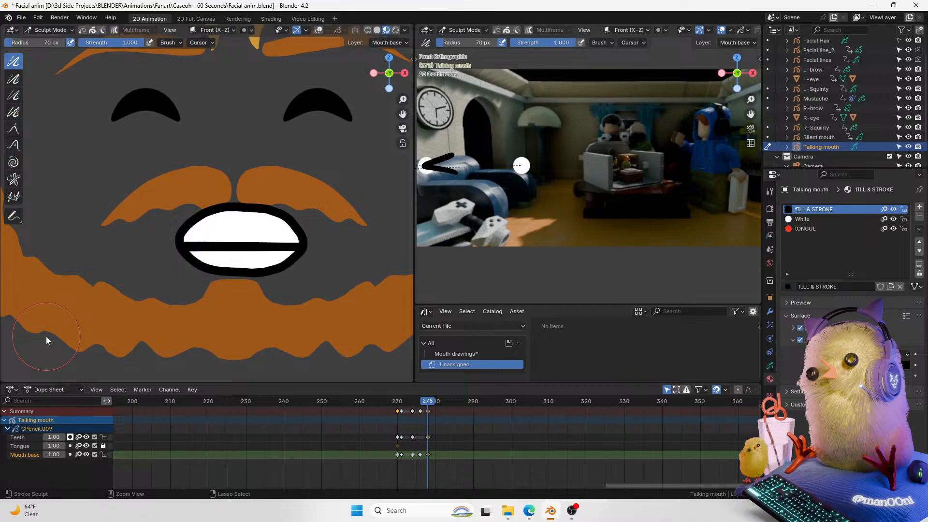
Step: Lock the Teeth layer, then select it and switch the mouth object back into Sculpt Mode
click(103, 437)
key(ctrl+Tab)
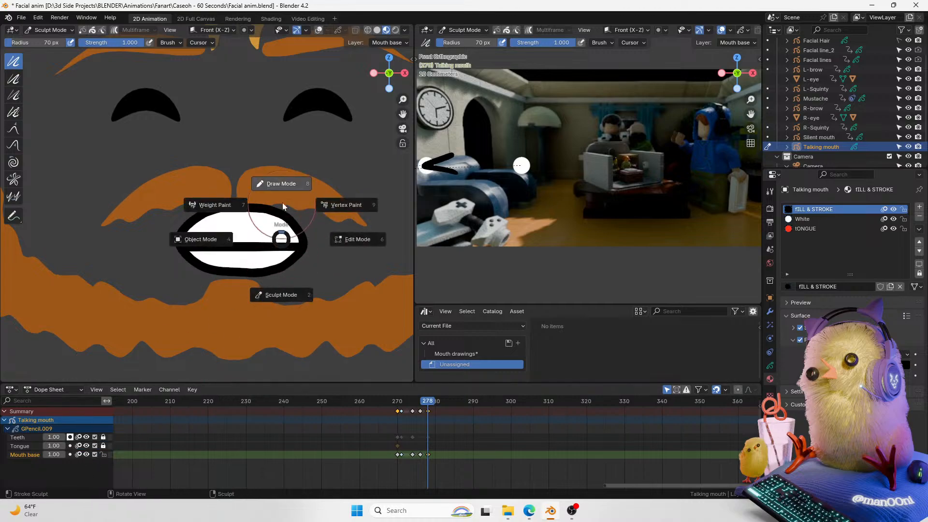
click(280, 283)
drag(208, 229, 305, 209)
key(ctrl+Tab)
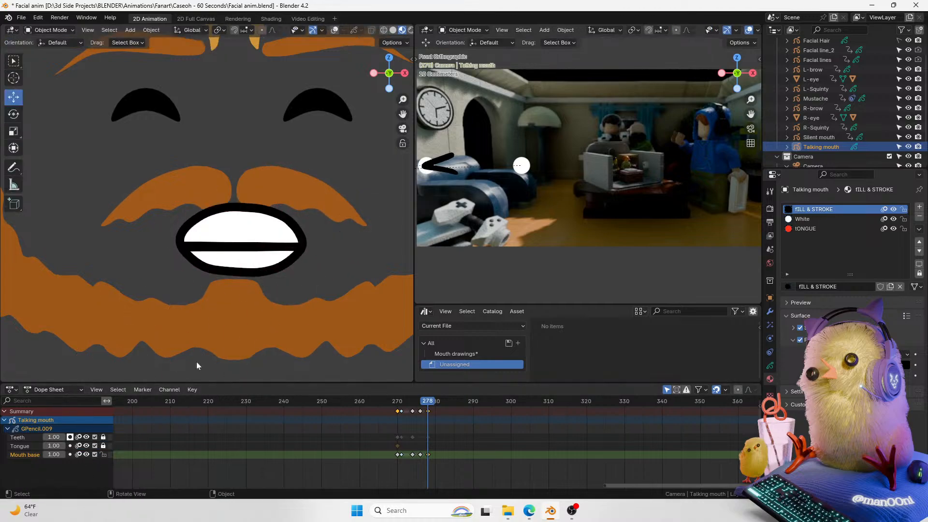
click(27, 438)
key(ctrl+Tab)
click(242, 252)
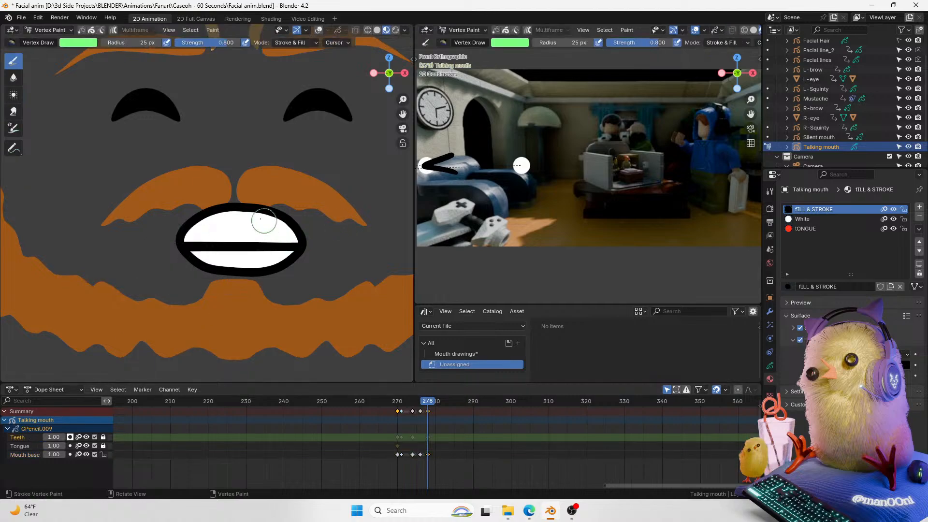
key(ctrl+Tab)
click(145, 114)
key(ctrl+Tab)
click(173, 273)
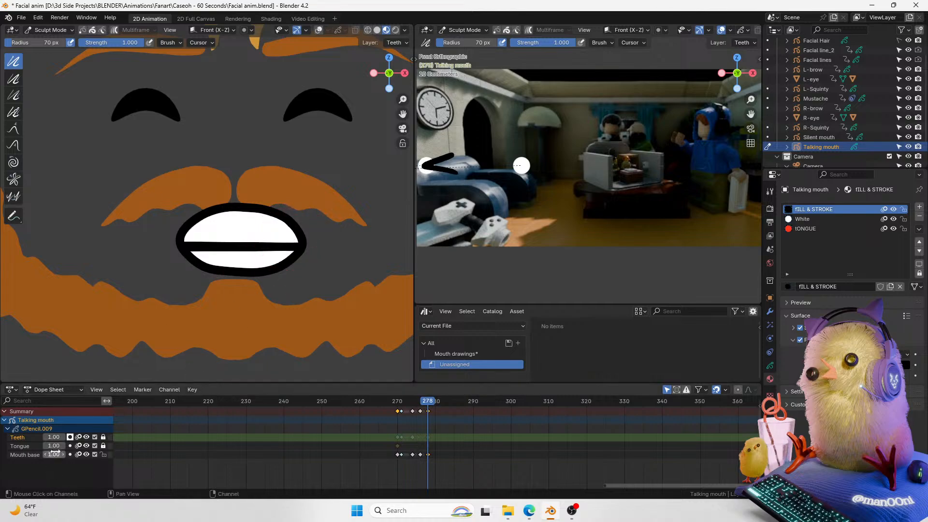
Step: Try to move the teeth strokes in Edit Mode, cancelling the move
key(Tab)
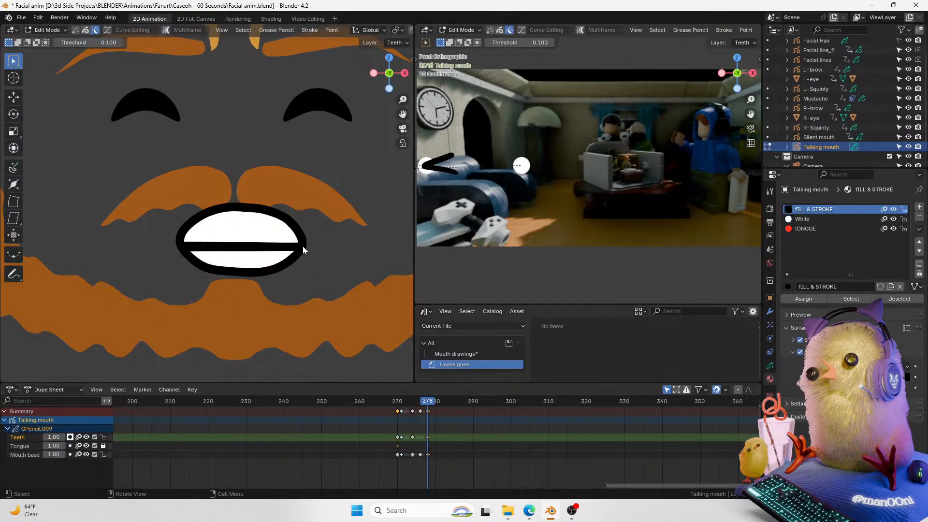
key(ctrl+Tab)
click(288, 171)
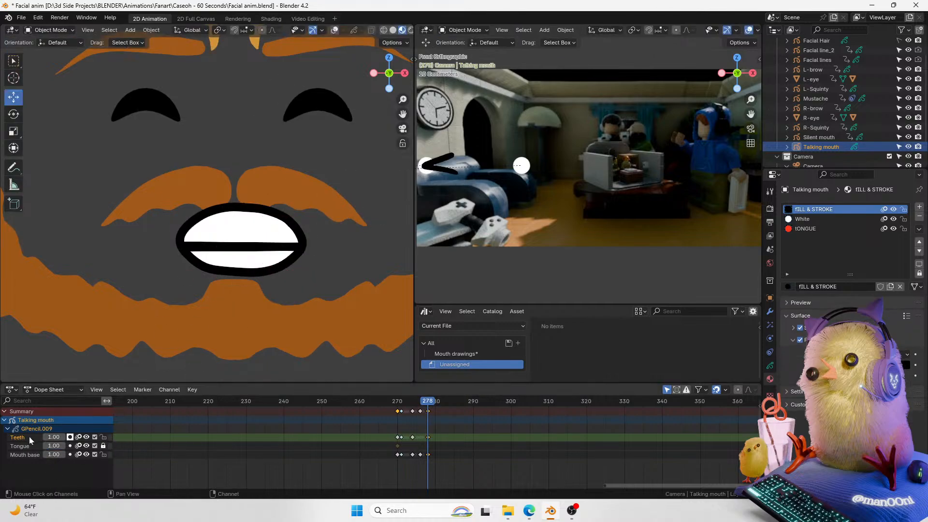
key(Tab)
key(ctrl+Tab)
click(286, 185)
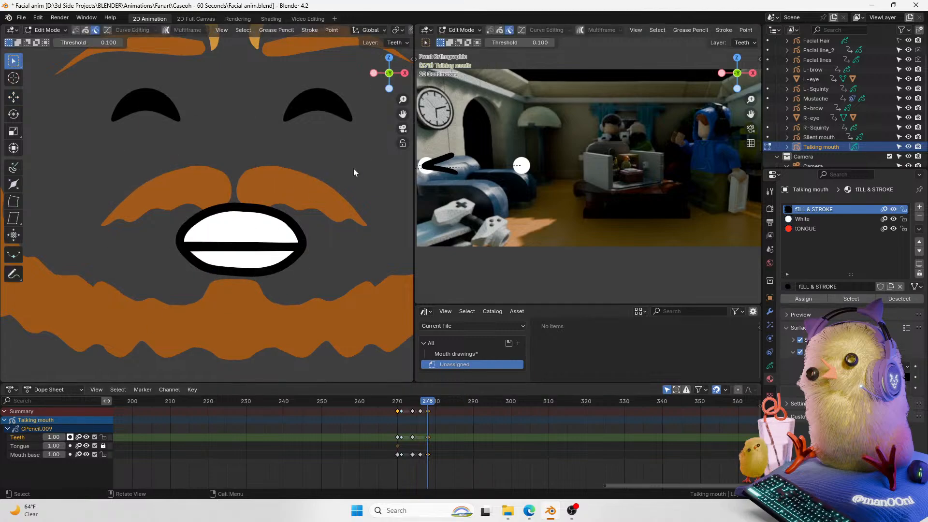
key(g)
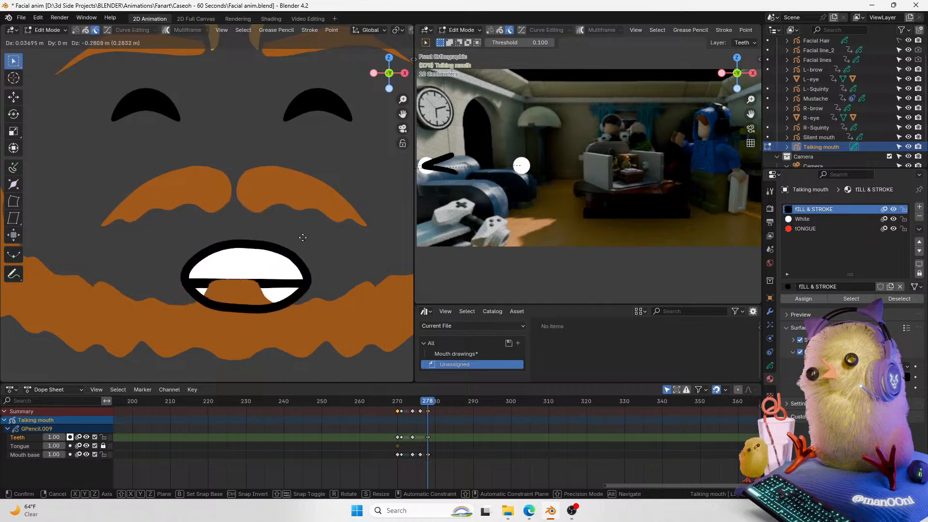
right_click(293, 228)
Step: Toggle the wireframe view, return the mouth object to Object Mode and save the file
click(33, 454)
click(24, 438)
drag(399, 118, 367, 132)
key(shift+z)
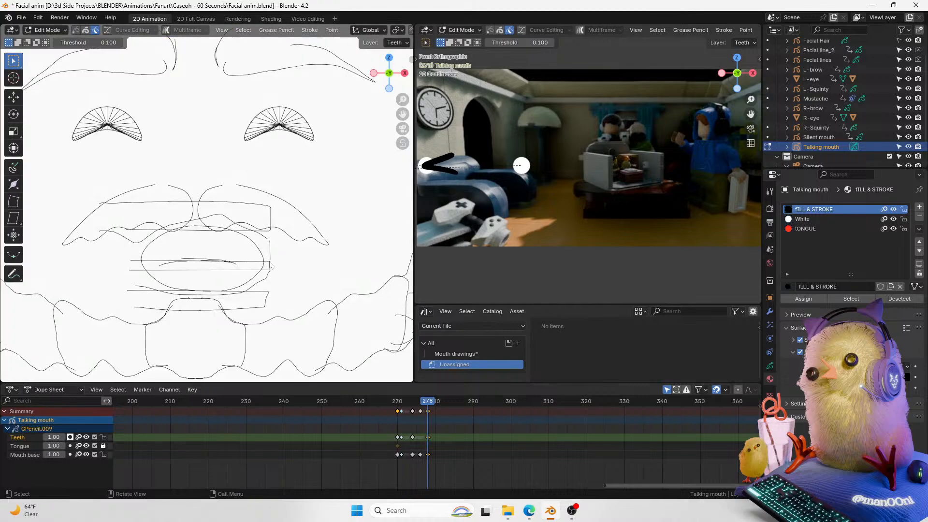
mouse_move(399, 101)
mouse_down()
mouse_move(362, 149)
mouse_move(397, 111)
mouse_up()
key(ctrl+Tab)
click(259, 172)
key(ctrl+s)
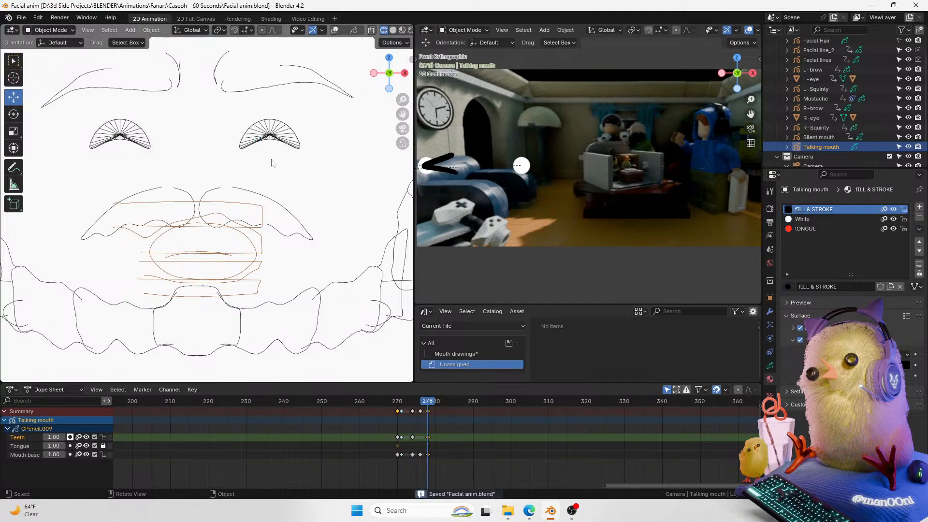
Step: Play back the lip-sync around frames 270 to 278 to review the mouth timing
drag(427, 407, 391, 406)
key(shift+z)
key(space)
key(space)
click(396, 406)
key(space)
key(Escape)
drag(398, 409, 428, 408)
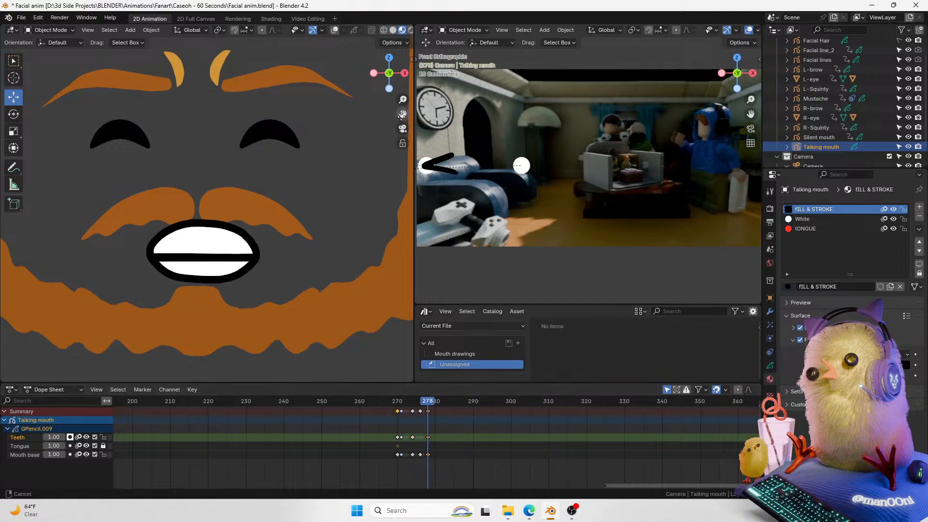
Step: Select the Mouth base layer in Sculpt Mode, lock the Teeth layer and reshape the mouth outline's corners
drag(402, 117, 422, 110)
key(ctrl+Tab)
click(209, 272)
key(ctrl+Tab)
click(254, 208)
key(ctrl+Tab)
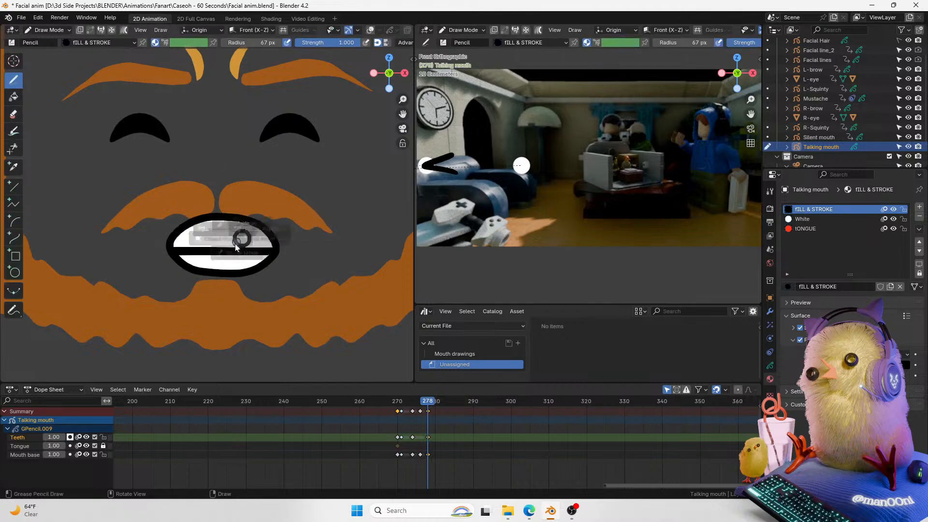
click(292, 230)
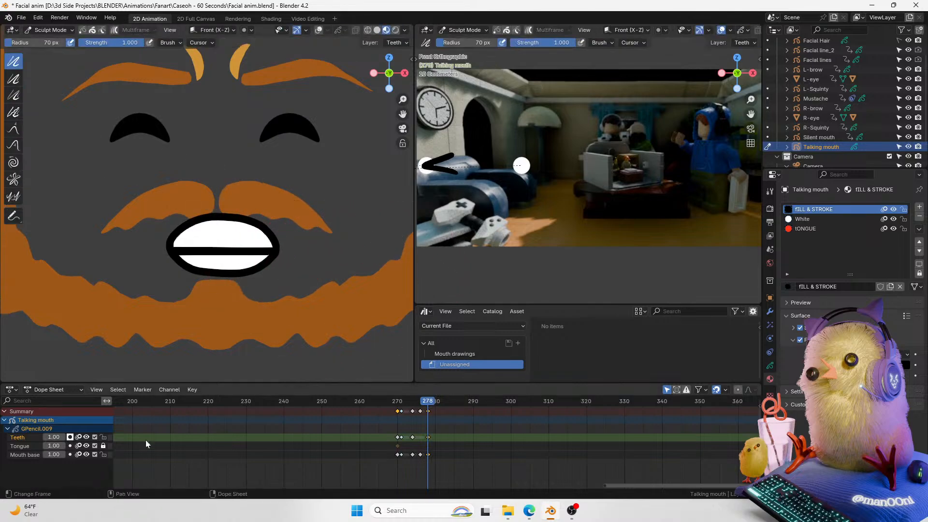
click(24, 454)
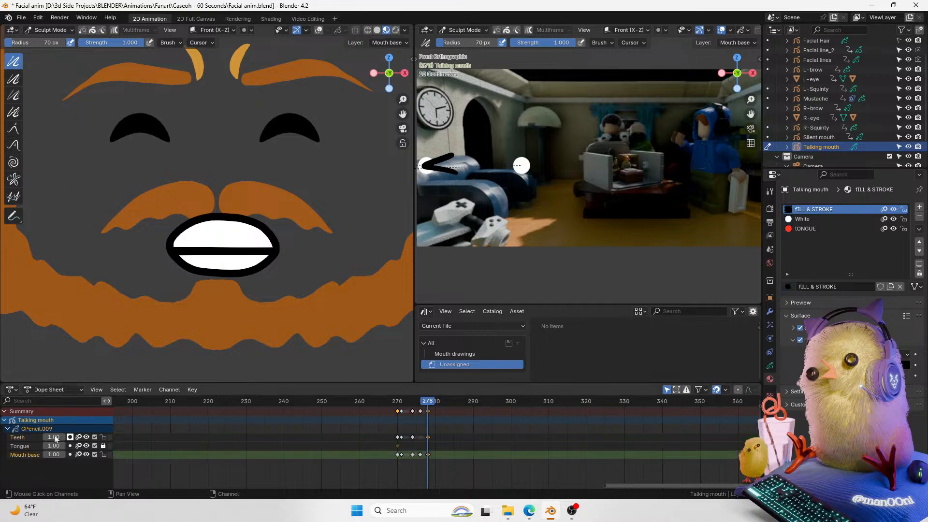
click(103, 437)
drag(285, 275, 288, 252)
drag(174, 261, 151, 253)
mouse_move(156, 249)
mouse_down()
mouse_move(158, 231)
mouse_move(161, 242)
mouse_up()
drag(289, 259, 288, 253)
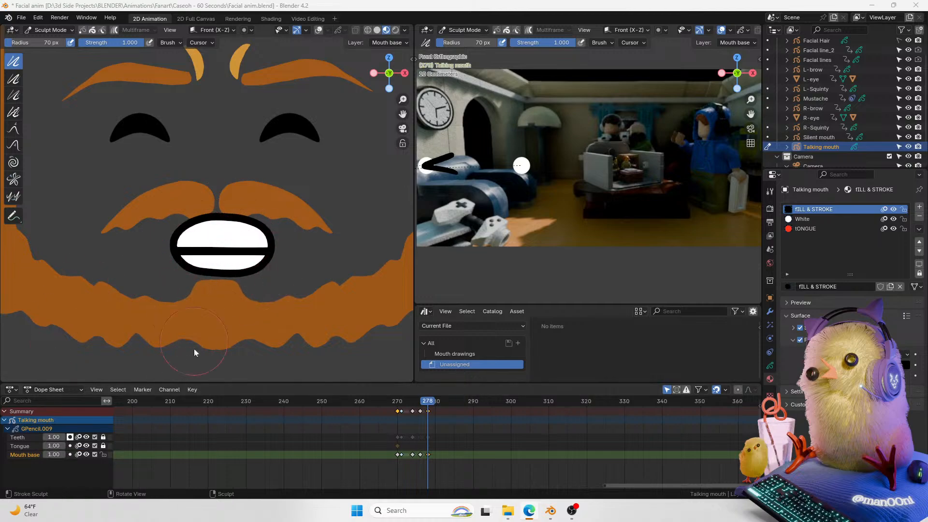
Step: Return to Object Mode and inspect the mouth through the camera view with a different viewport display
click(38, 437)
key(ctrl+Tab)
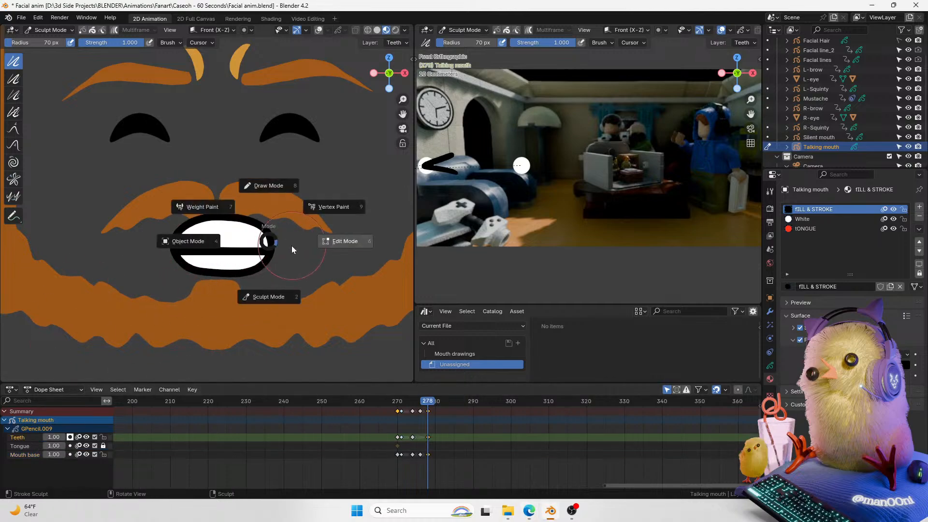
click(309, 246)
key(ctrl+Tab)
click(261, 306)
key(ctrl+Tab)
click(204, 274)
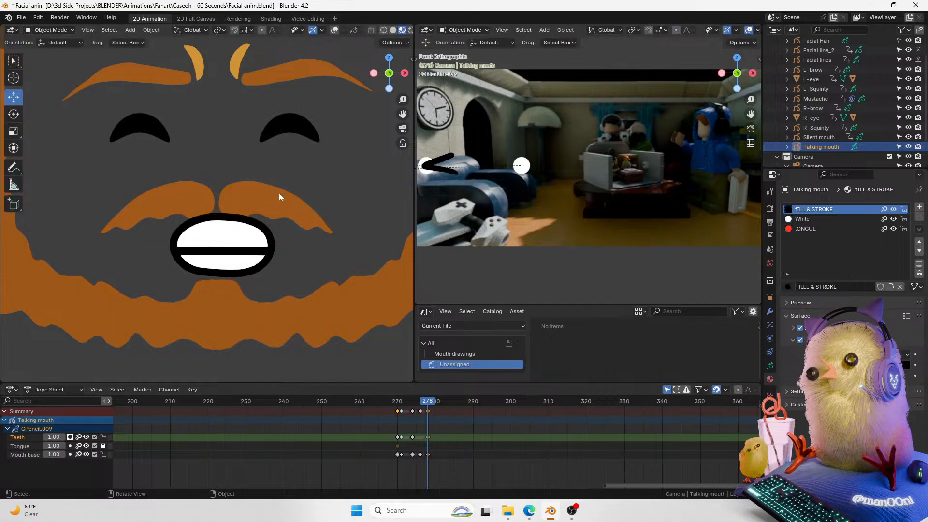
scroll(279, 192, down, 5)
scroll(280, 185, up, 2)
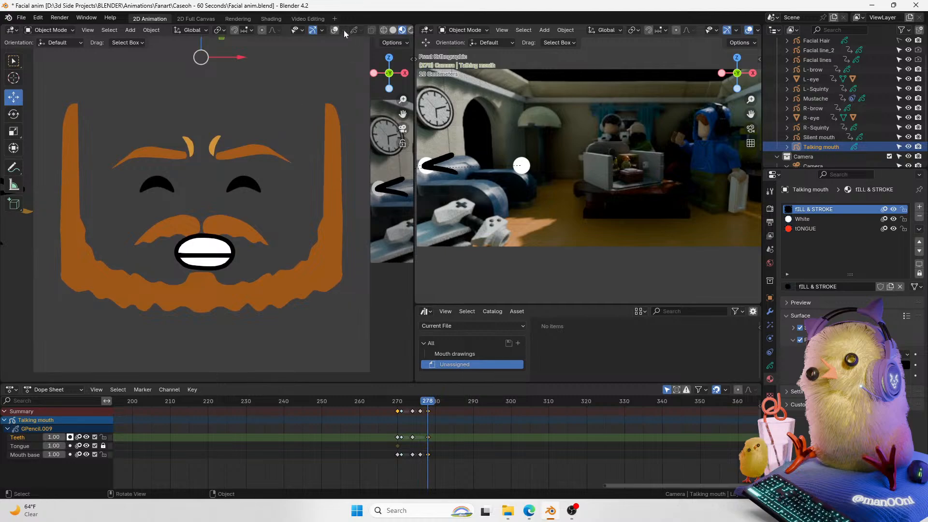
click(336, 31)
scroll(241, 241, up, 2)
shift+middle_drag(216, 296, 237, 263)
scroll(240, 262, up, 2)
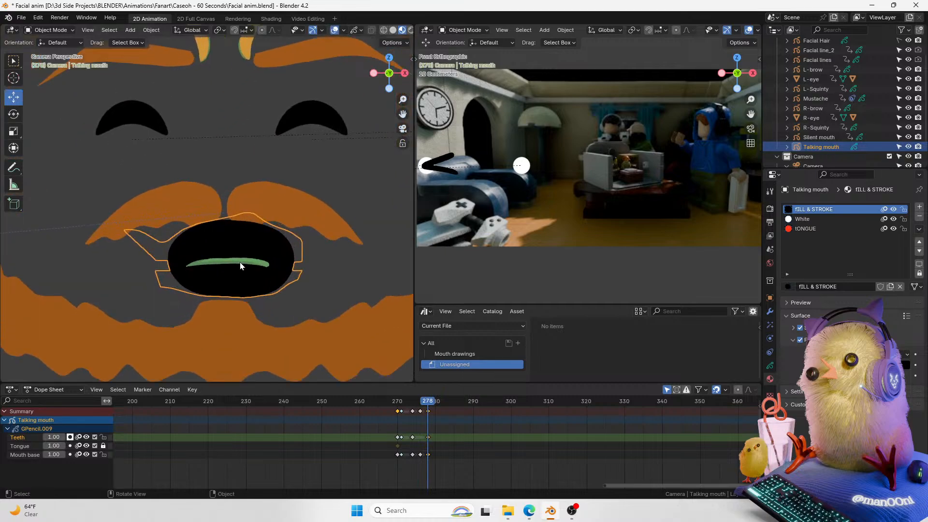
Step: Step through the frames around 278 and make White the active material of the talking mouth
key(Left)
key(Left)
key(Right)
key(Right)
click(818, 220)
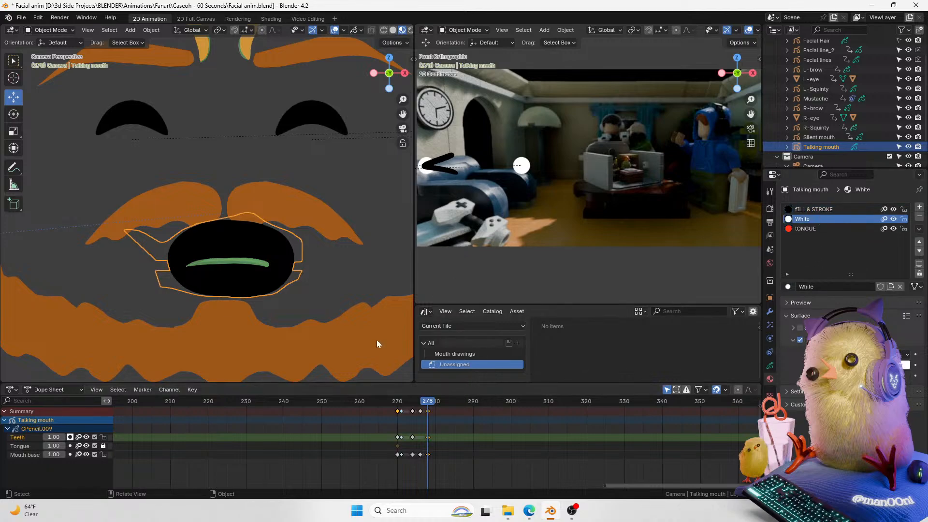
key(ctrl+Tab)
click(265, 239)
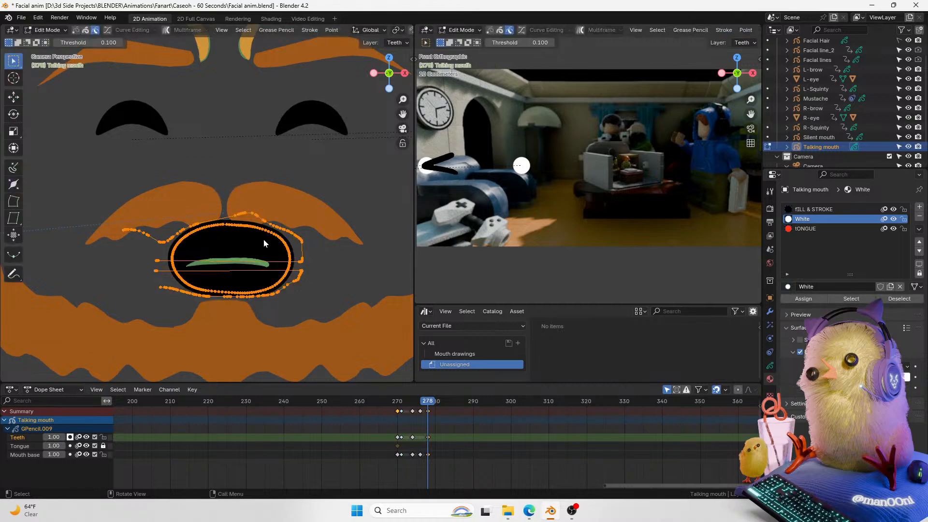
key(Tab)
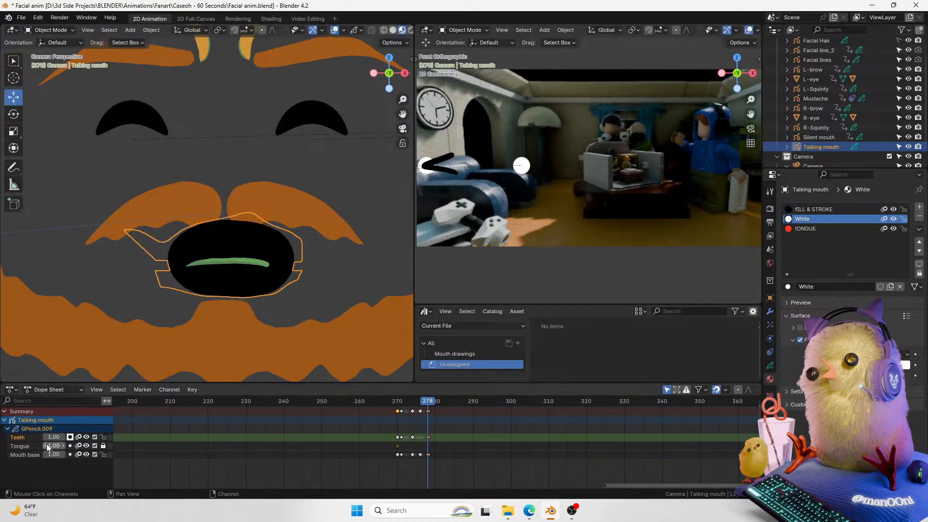
Step: Toggle the Teeth layer's mask and the viewport overlays to compare how the mouth drawing looks
click(70, 436)
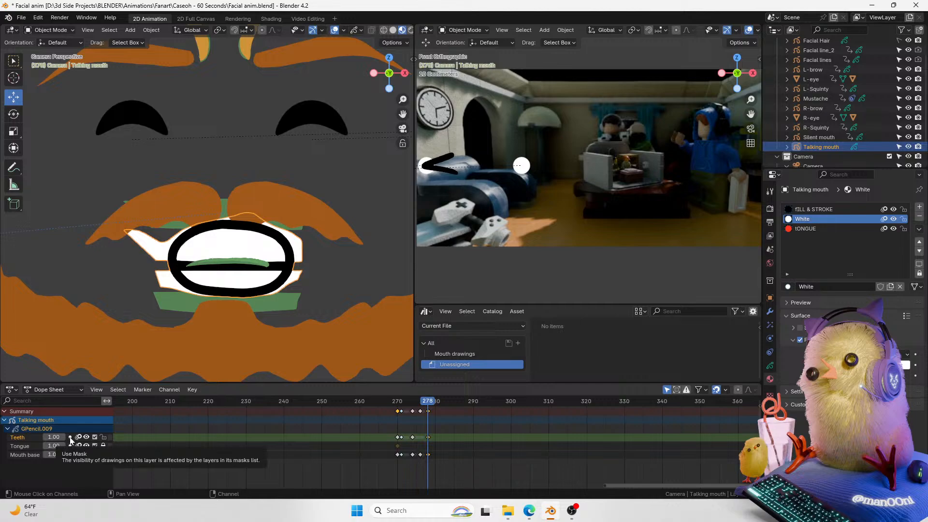
click(70, 437)
key(g)
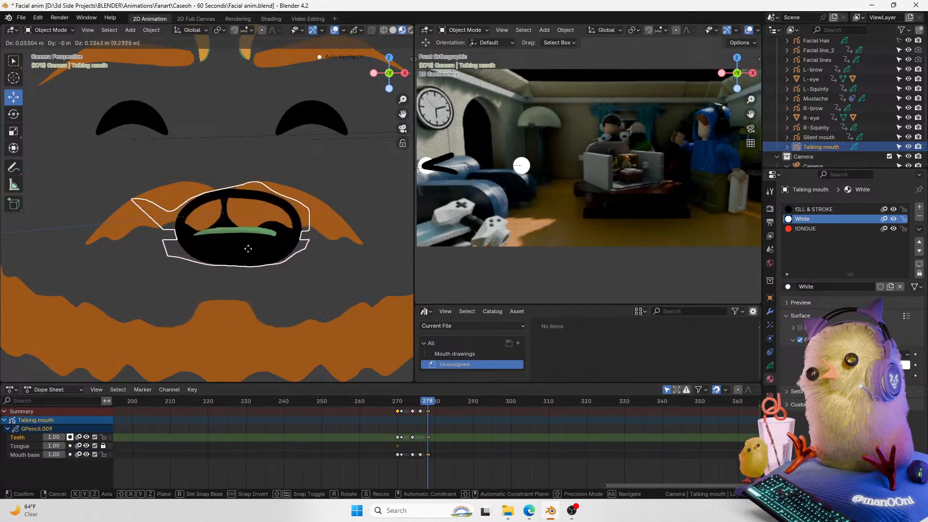
right_click(254, 248)
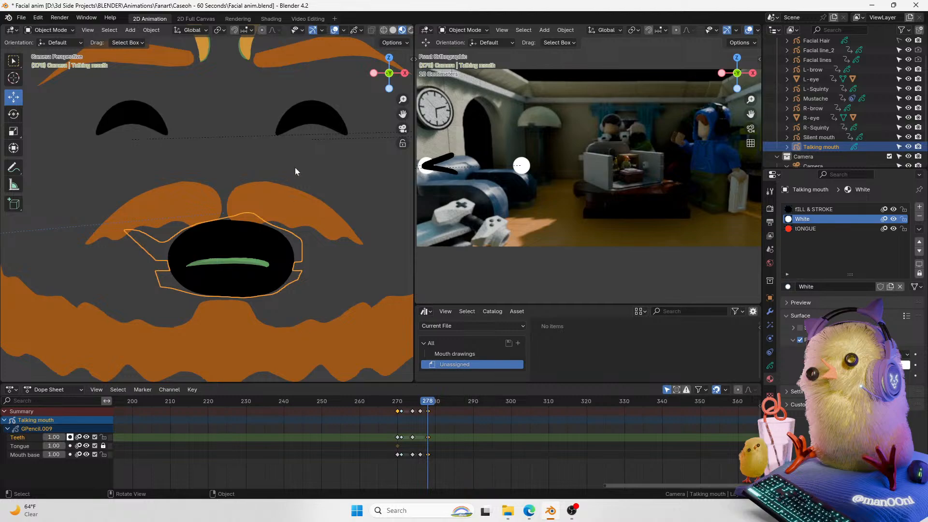
click(338, 31)
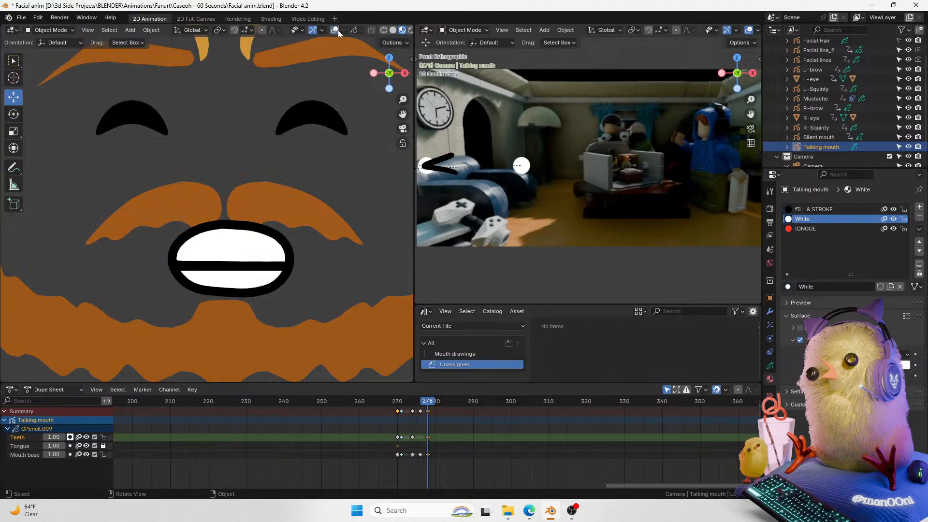
click(334, 30)
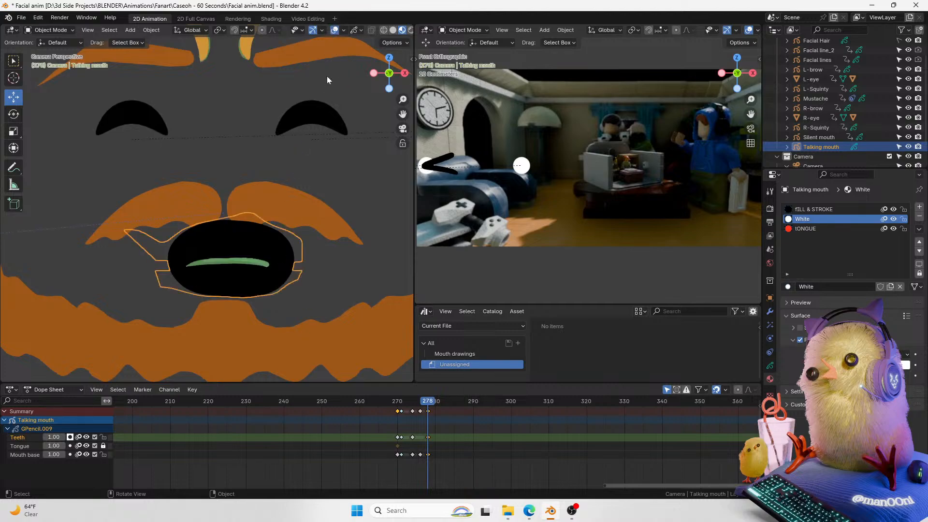
click(336, 31)
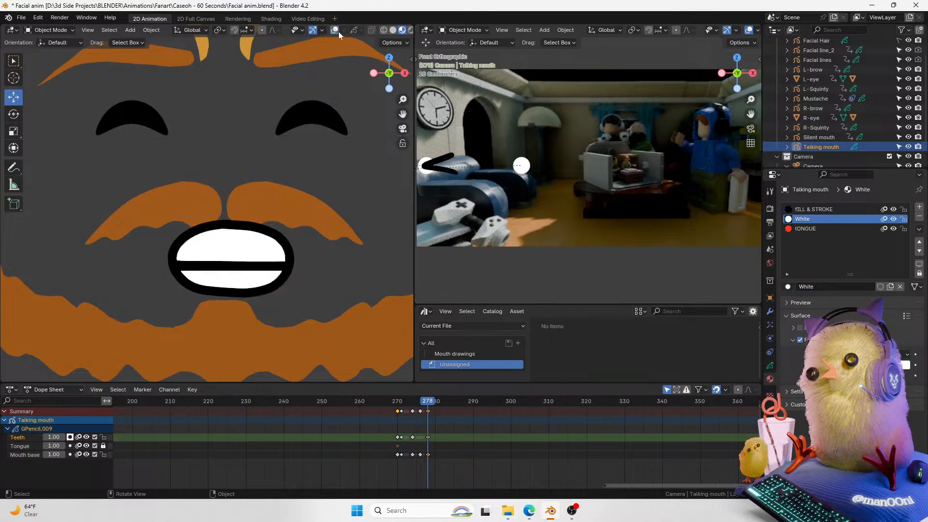
click(338, 31)
Step: In Edit Mode, open the mouth at frame 278 by moving its upper points up and lower points down along Z
key(Tab)
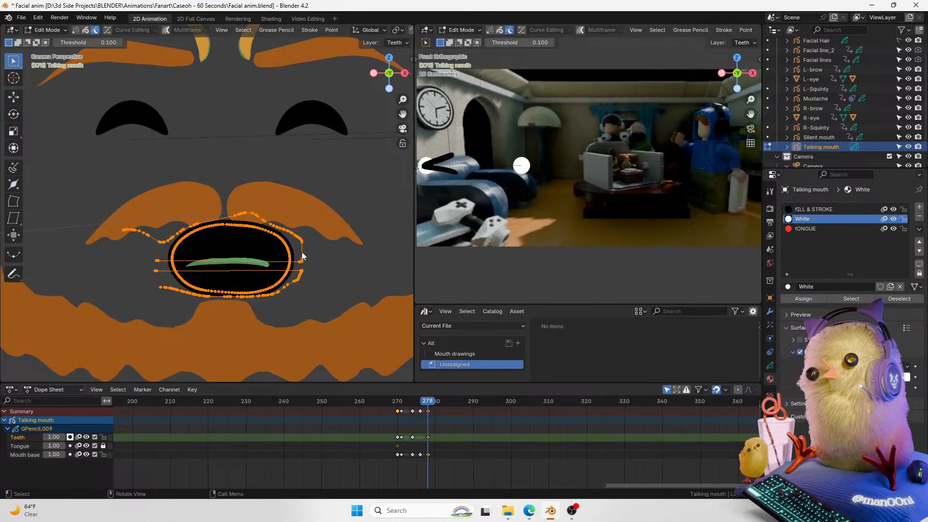
drag(314, 207, 97, 262)
key(h)
key(ctrl+z)
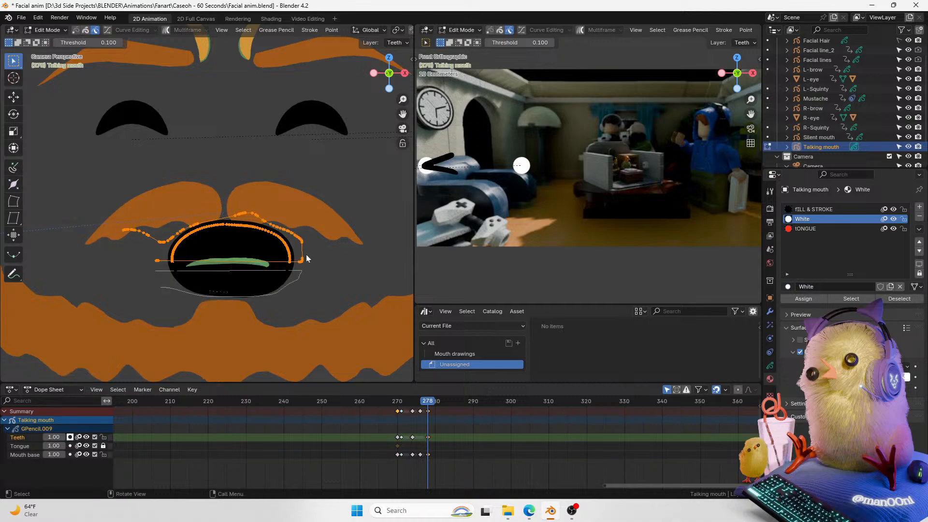
shift+click(292, 254)
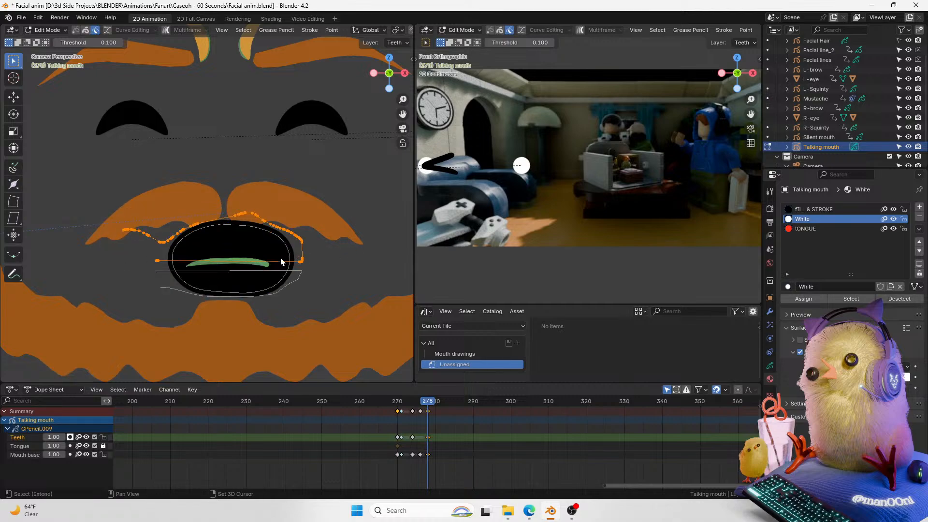
key(g)
key(z)
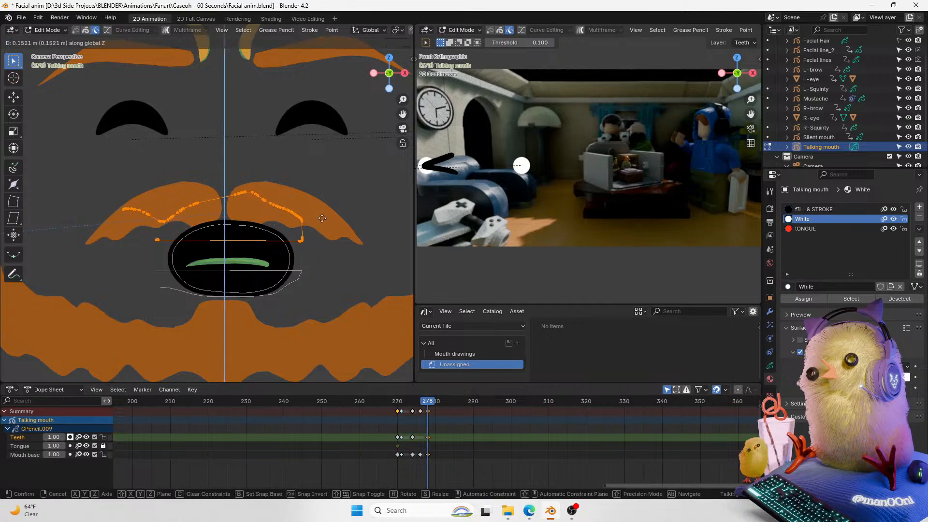
click(322, 220)
drag(312, 263, 243, 285)
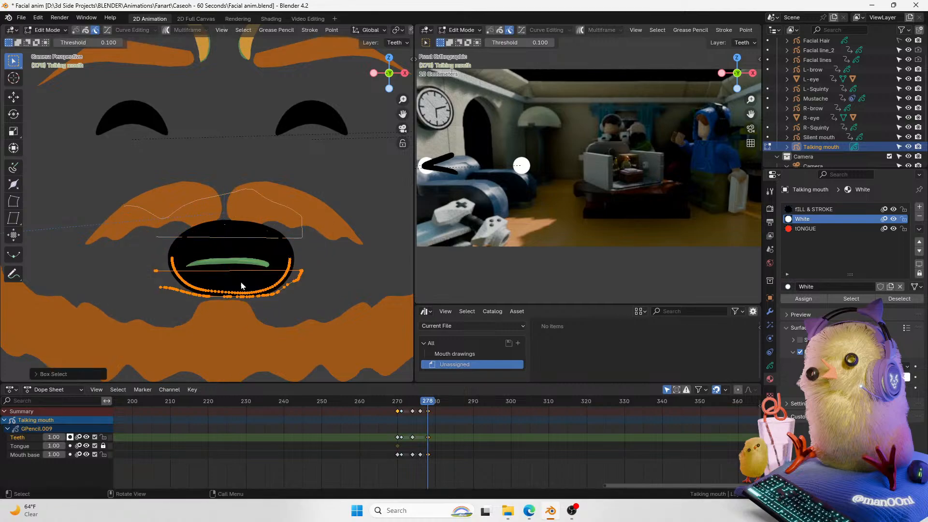
shift+click(290, 263)
key(g)
key(z)
click(287, 288)
Step: Return to Object Mode and hide the overlays to check the reshaped mouth
key(ctrl+Tab)
click(243, 201)
key(shift+z)
key(shift+z)
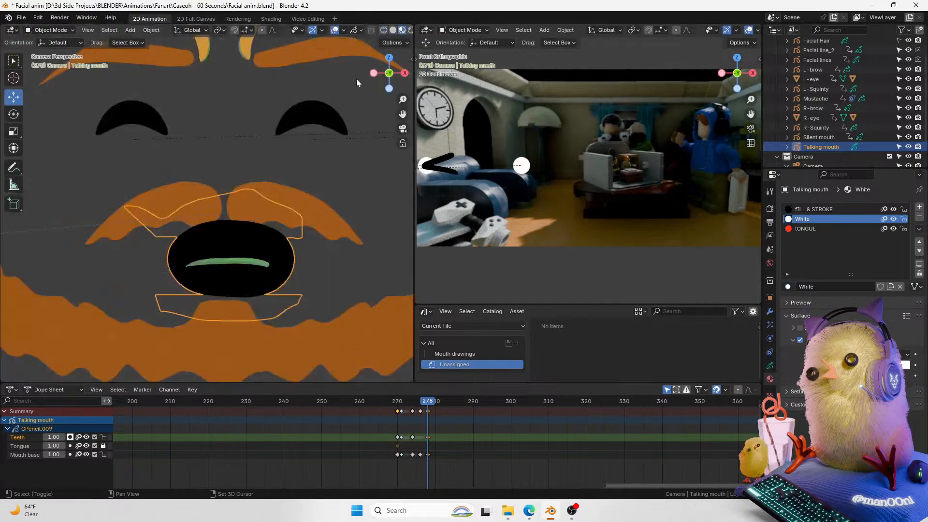
click(334, 30)
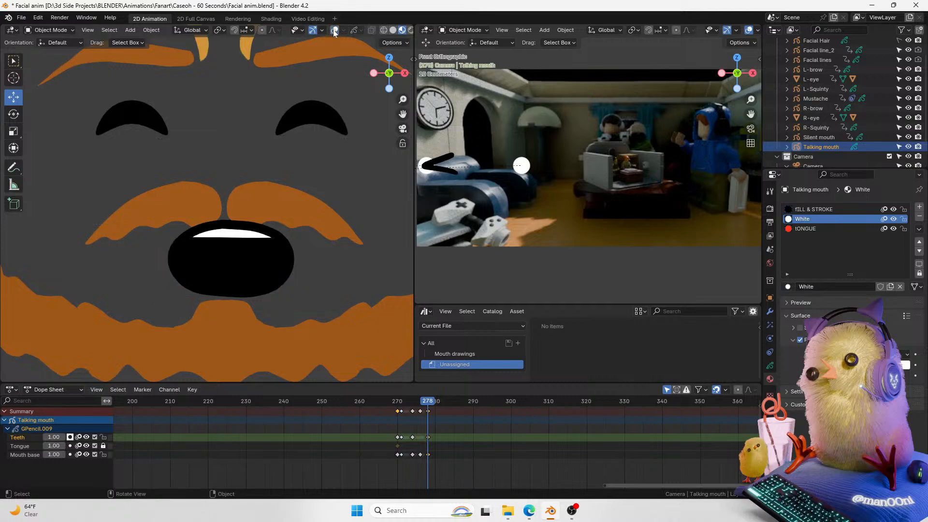
Step: Play back the animation from around frame 262 to review the mouth timing
click(397, 400)
key(space)
key(space)
click(395, 402)
key(space)
key(space)
click(395, 401)
key(space)
click(368, 401)
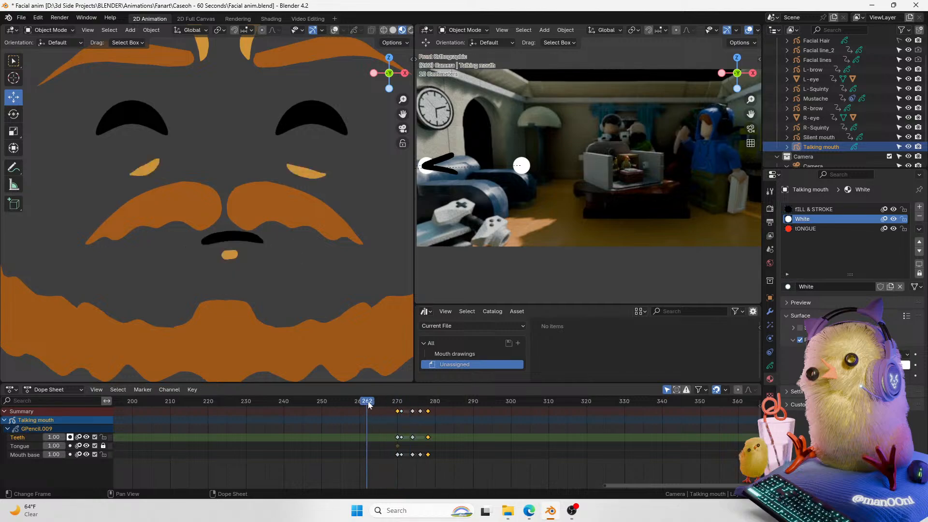
key(space)
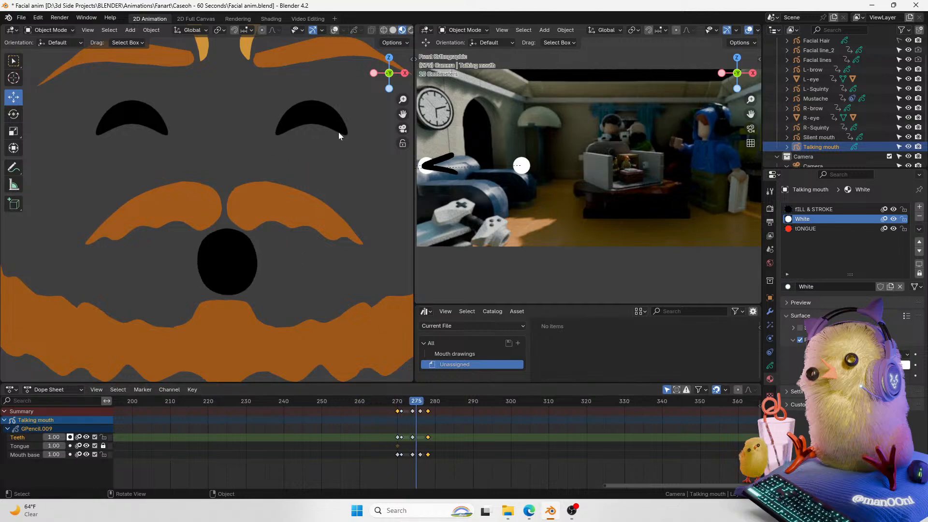
Step: Select the left eye and keyframe its blink/wink shape key value at frame 275
click(338, 135)
click(334, 30)
scroll(319, 149, down, 3)
shift+middle_drag(294, 145, 301, 183)
click(770, 368)
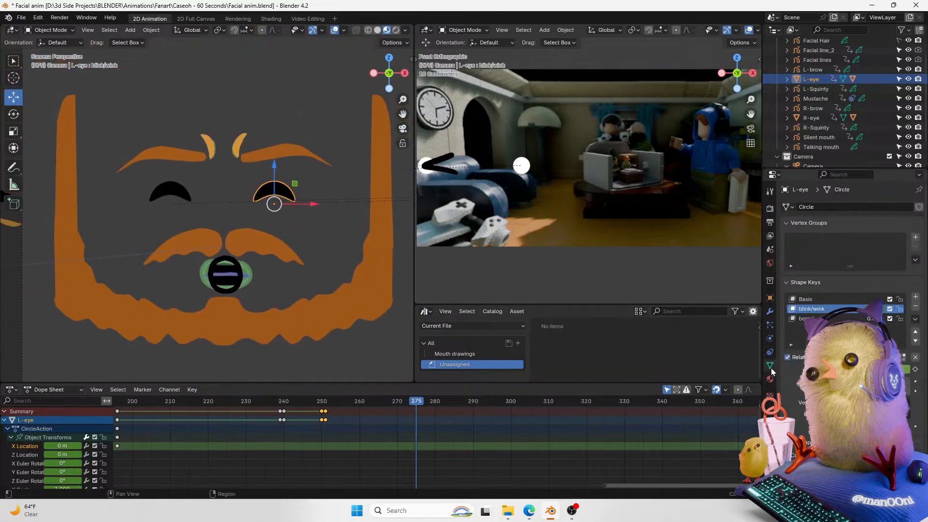
click(915, 369)
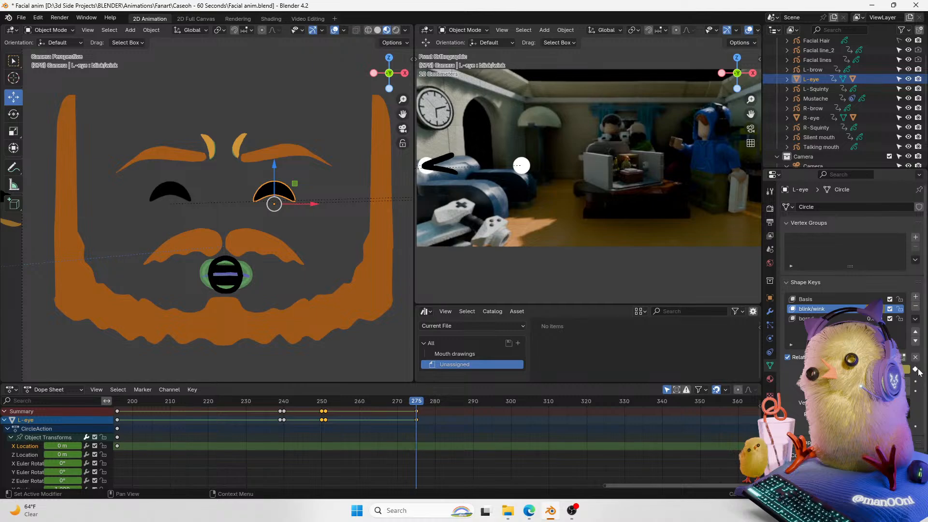
Step: At frame 276, set the left eye's closed shape key to full and keyframe it
click(177, 185)
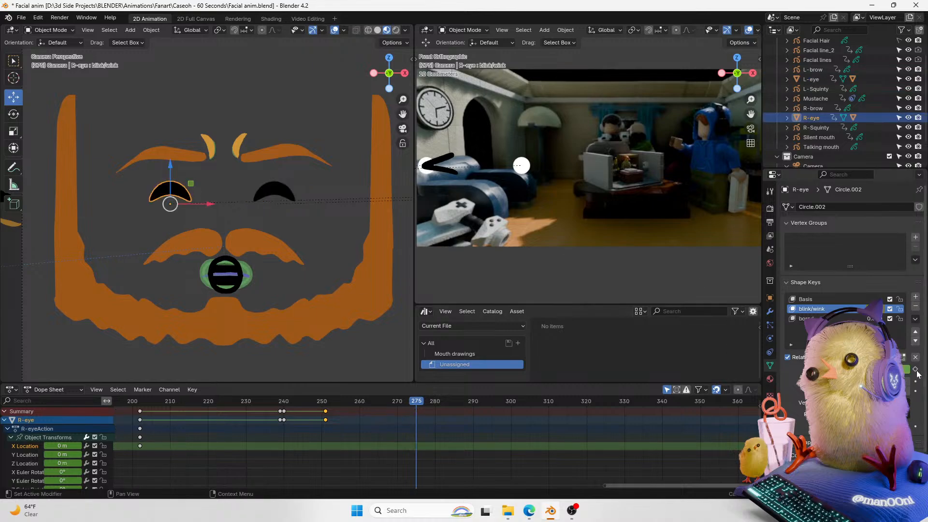
key(Right)
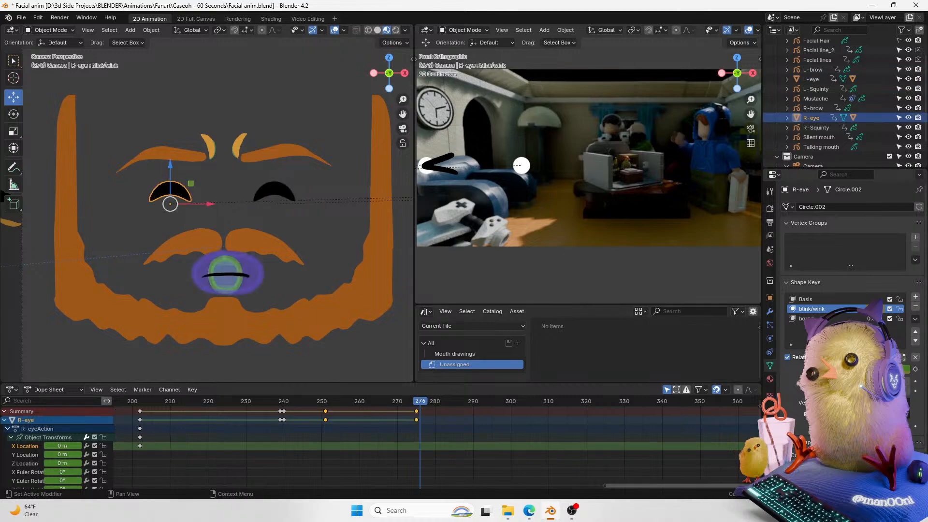
click(285, 198)
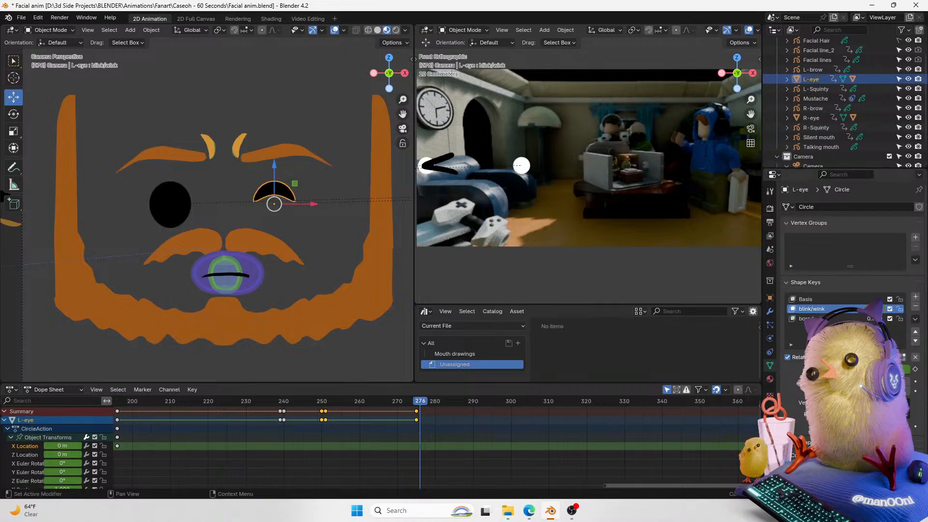
click(854, 318)
key(Left)
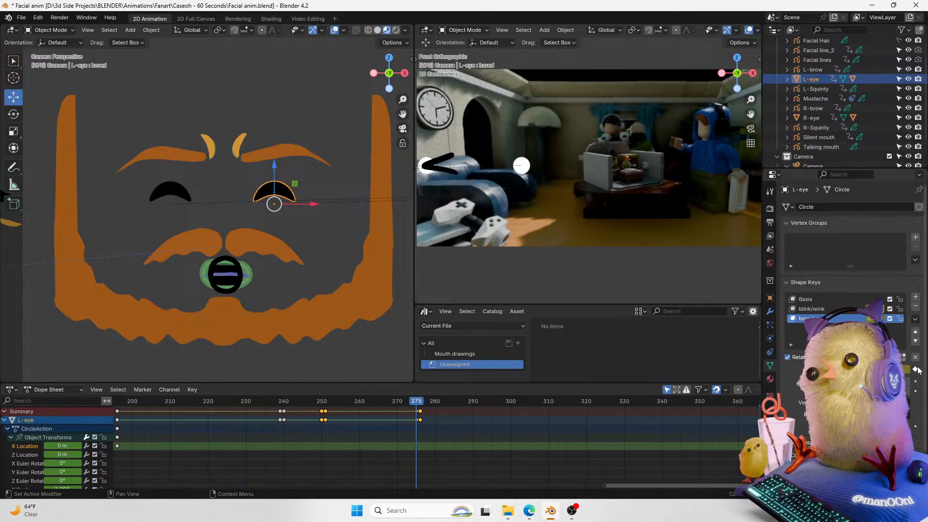
key(Right)
drag(873, 369, 912, 369)
click(915, 369)
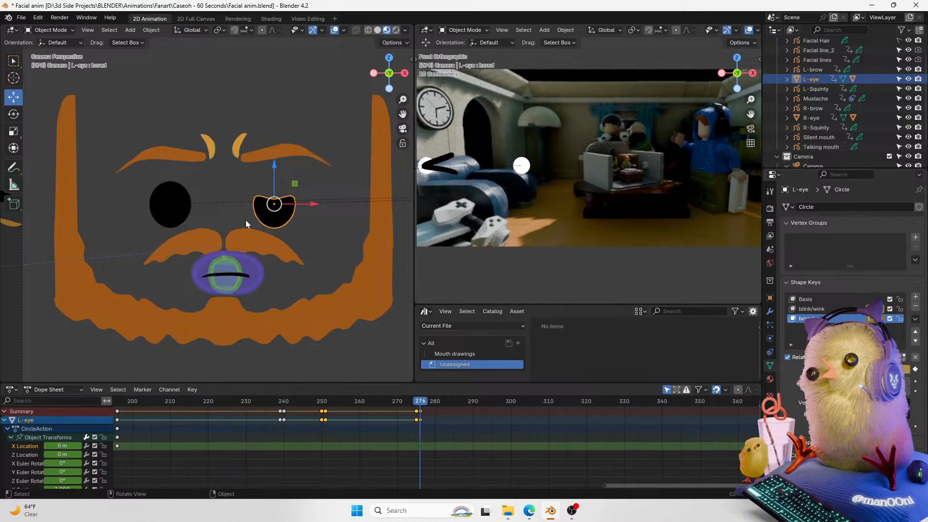
Step: Select the right eye and set its closed shape key value at frame 276
click(173, 206)
key(Right)
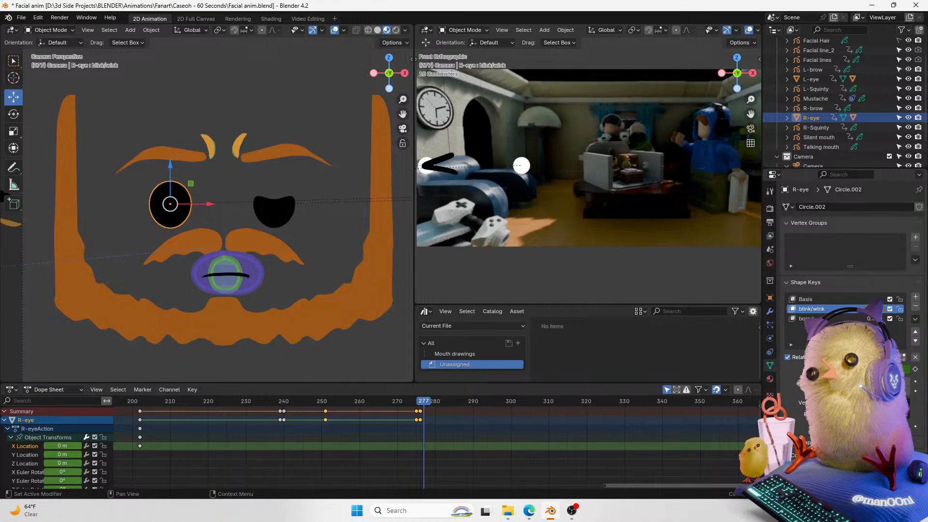
click(821, 319)
key(Left)
key(Left)
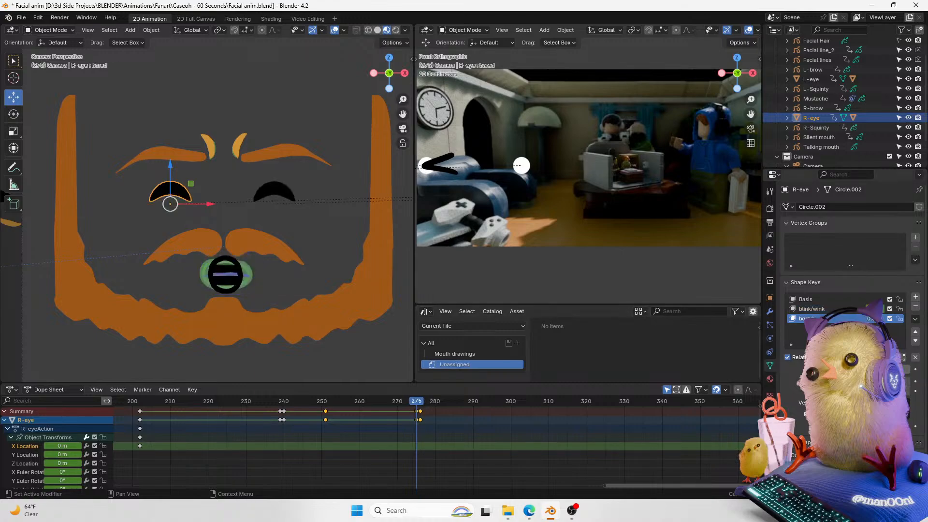
key(Right)
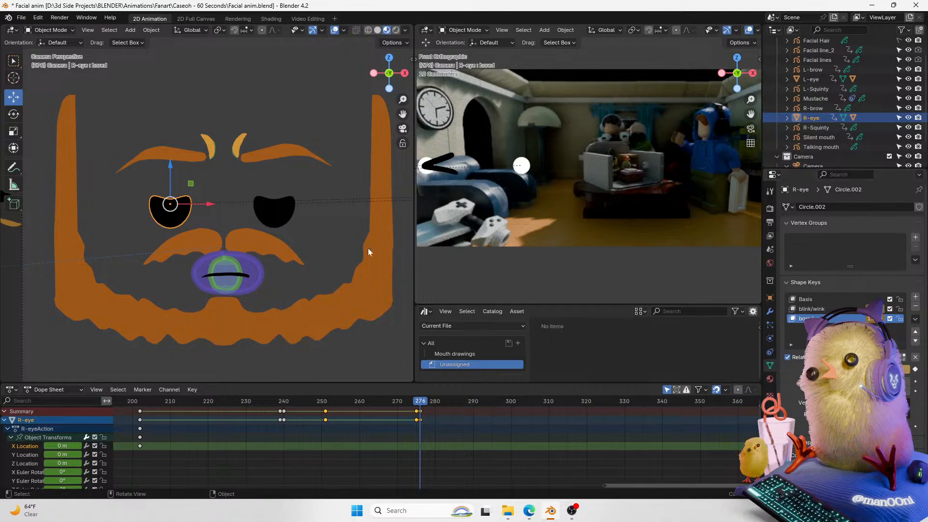
mouse_move(888, 369)
mouse_down()
mouse_move(843, 369)
mouse_move(871, 369)
mouse_up()
click(251, 202)
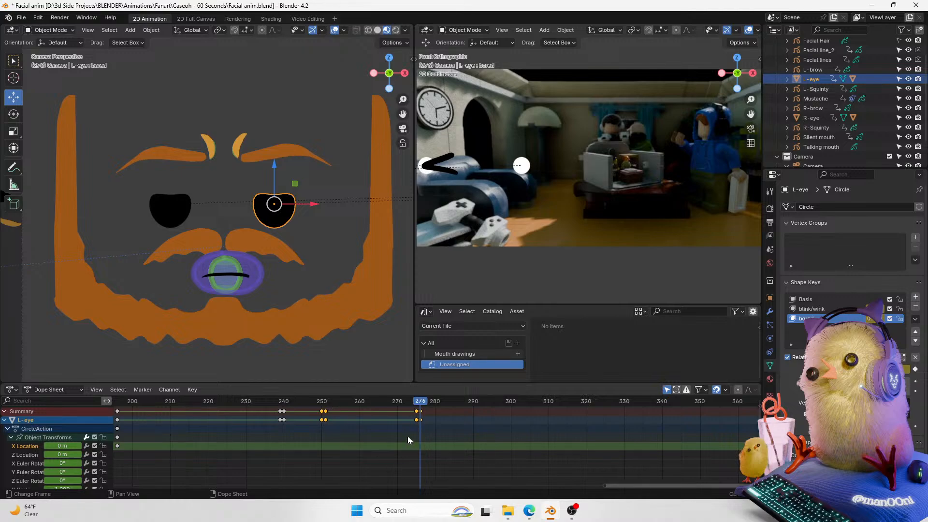
Step: Keyframe the left eye's Shine Location X at frame 276, then reset its Location X to 0 m
key(Left)
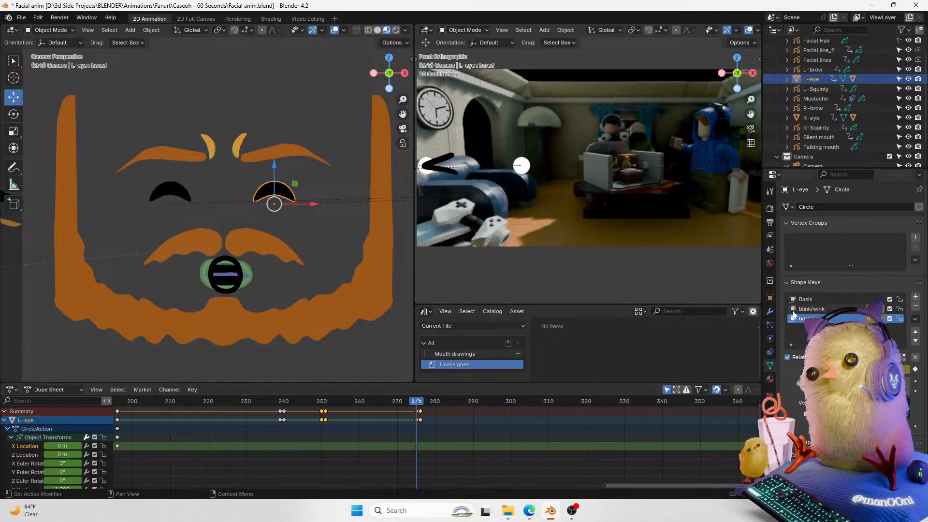
click(787, 79)
key(Right)
click(521, 165)
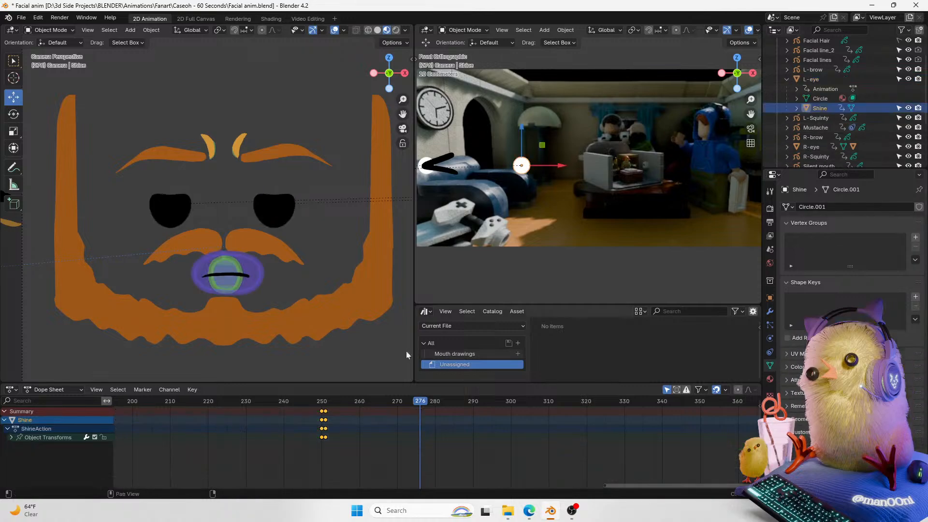
click(769, 298)
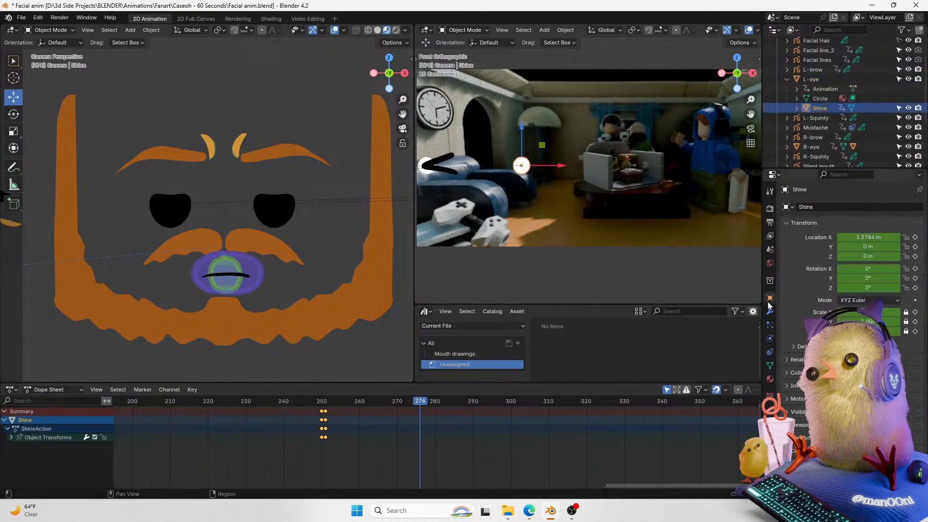
click(915, 237)
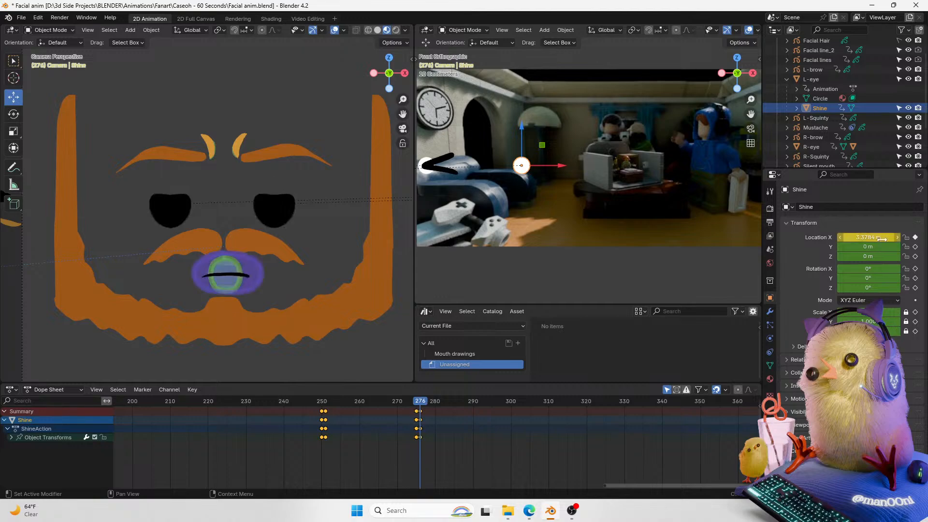
key(BackSpace)
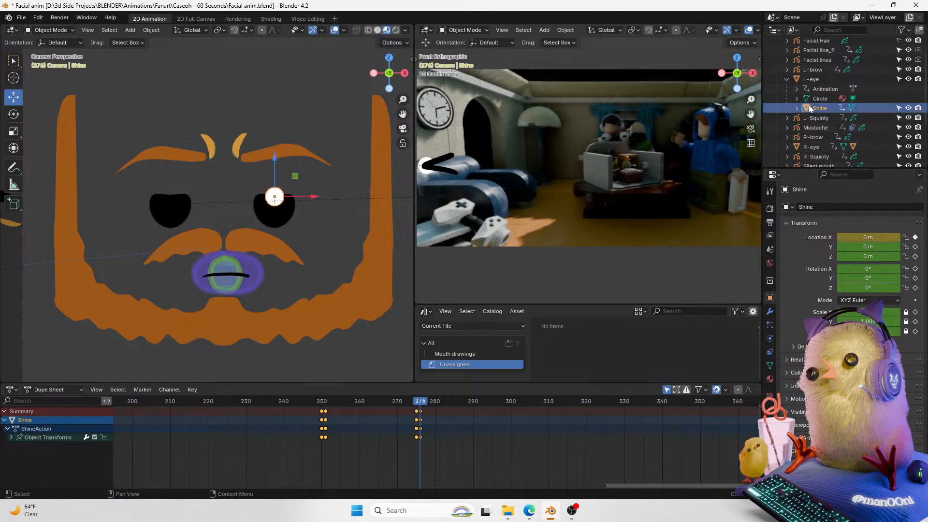
click(786, 79)
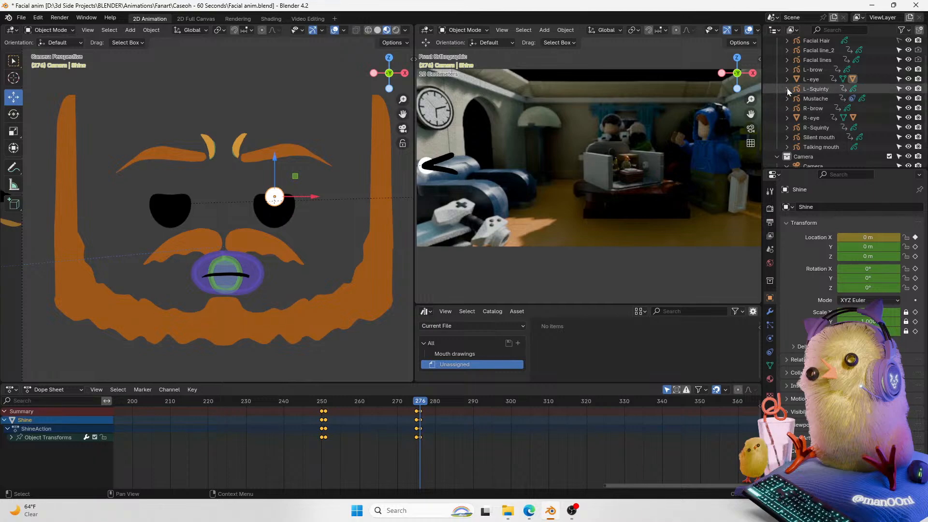
Step: Select the right eye's Shine.001, keyframe its Location X at frame 275, and set it to 0 m at frame 276
click(786, 118)
click(826, 147)
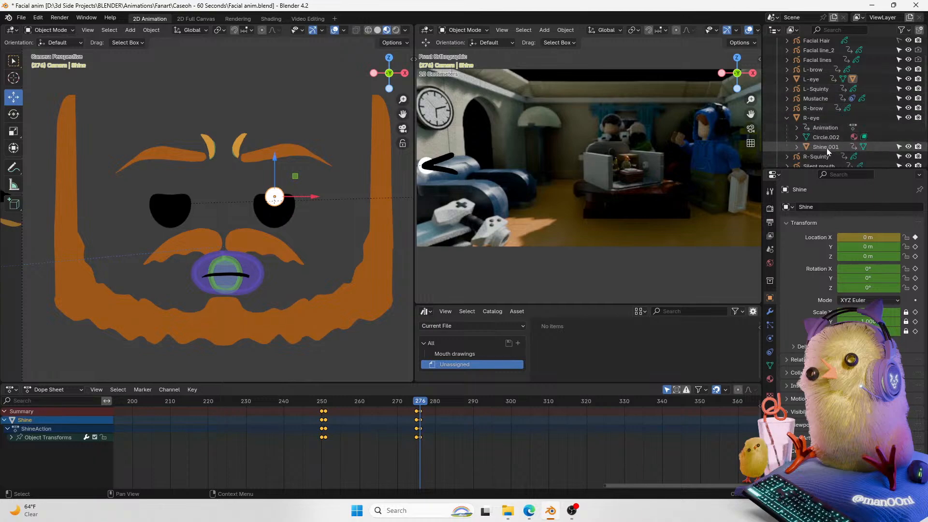
key(Left)
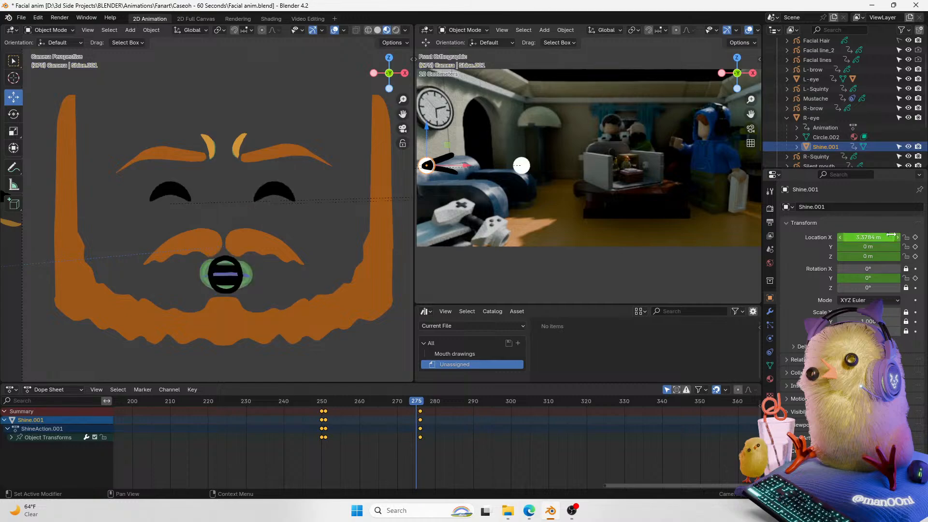
click(914, 237)
key(Right)
click(881, 237)
text(0)
key(Return)
Step: Play back the animation around the blink section to review it, and save the file
key(Left)
key(Right)
click(371, 359)
click(397, 400)
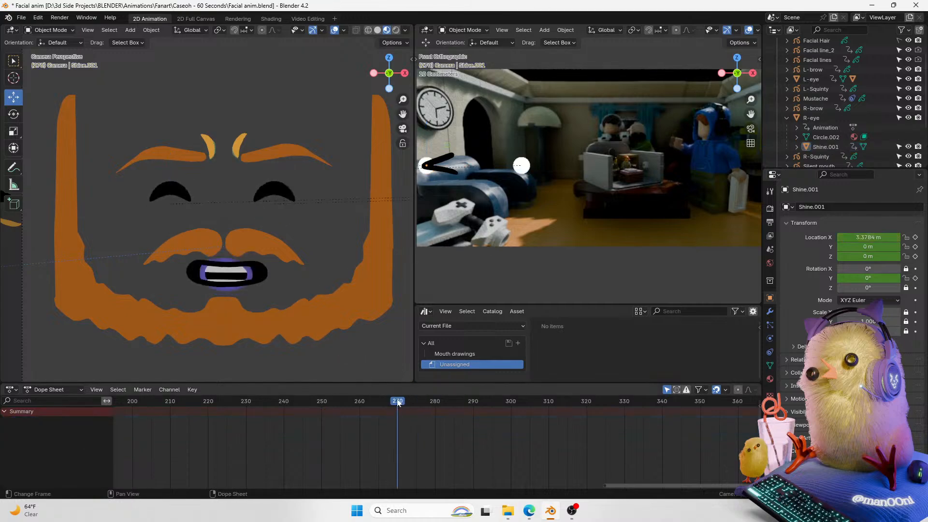
key(space)
key(space)
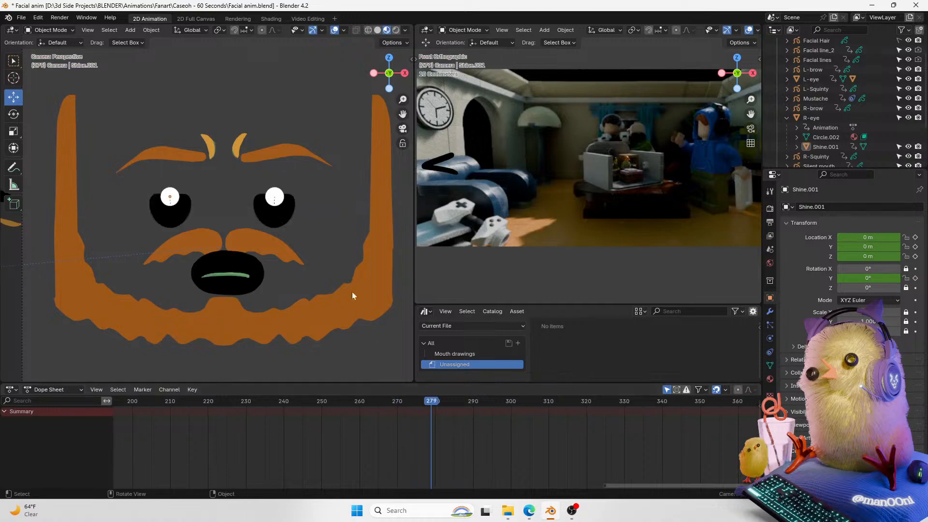
key(space)
key(space)
drag(409, 400, 324, 400)
key(space)
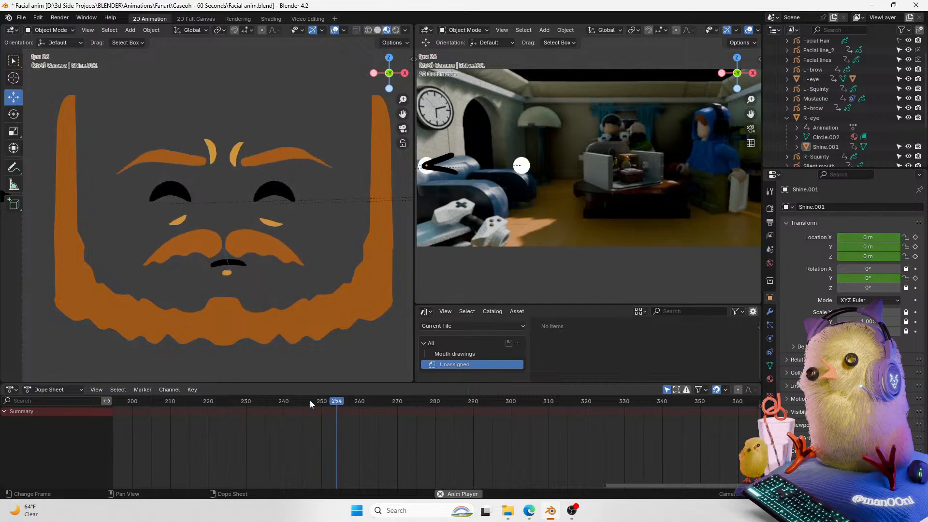
key(space)
key(ctrl+s)
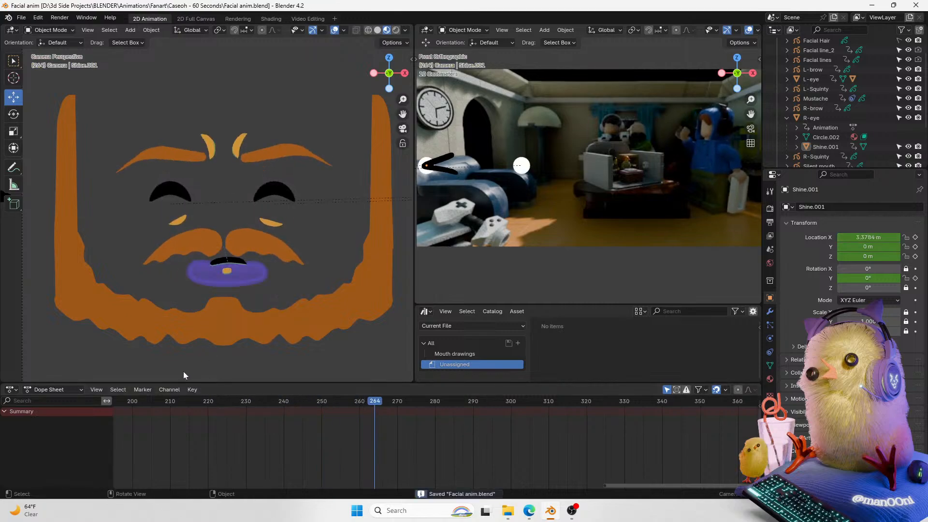
click(168, 404)
key(space)
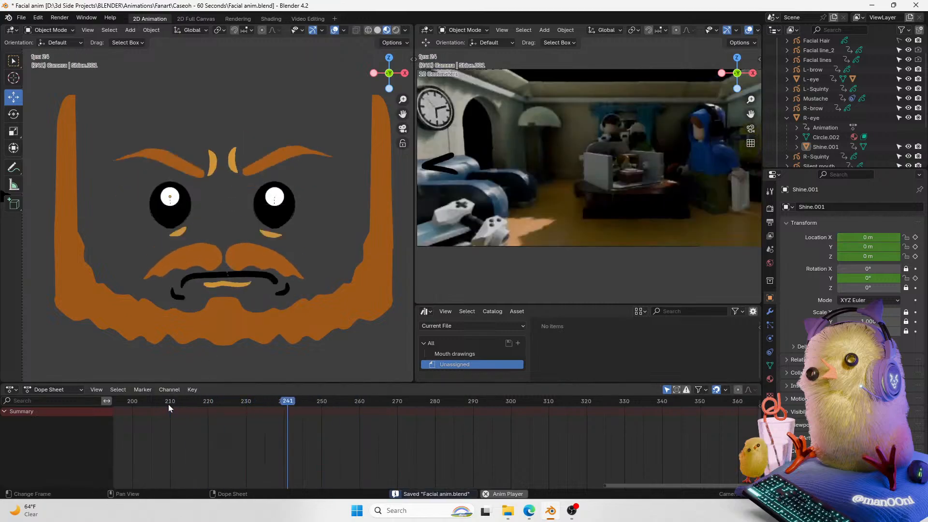
key(Escape)
key(ctrl+s)
Step: Replay the animation from around frame 240 to check the blink and mouth timing
middle_drag(268, 439, 305, 439)
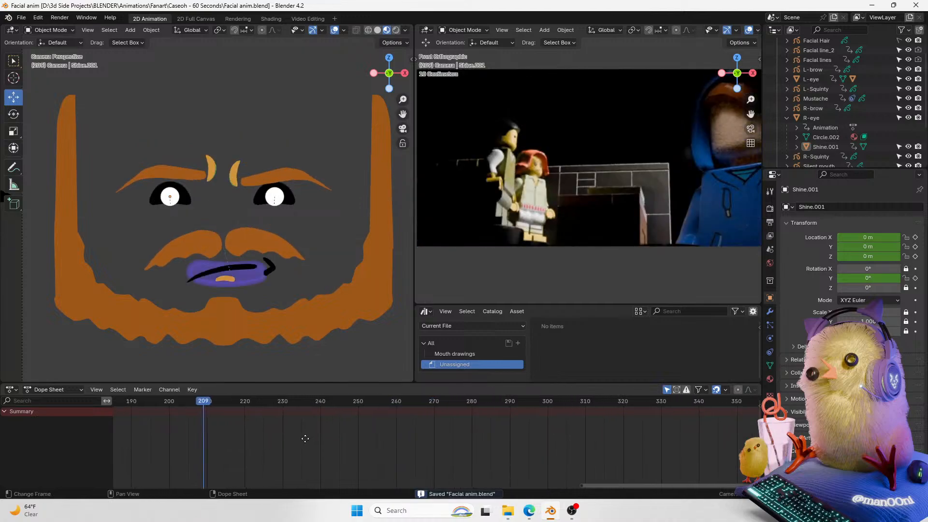
key(space)
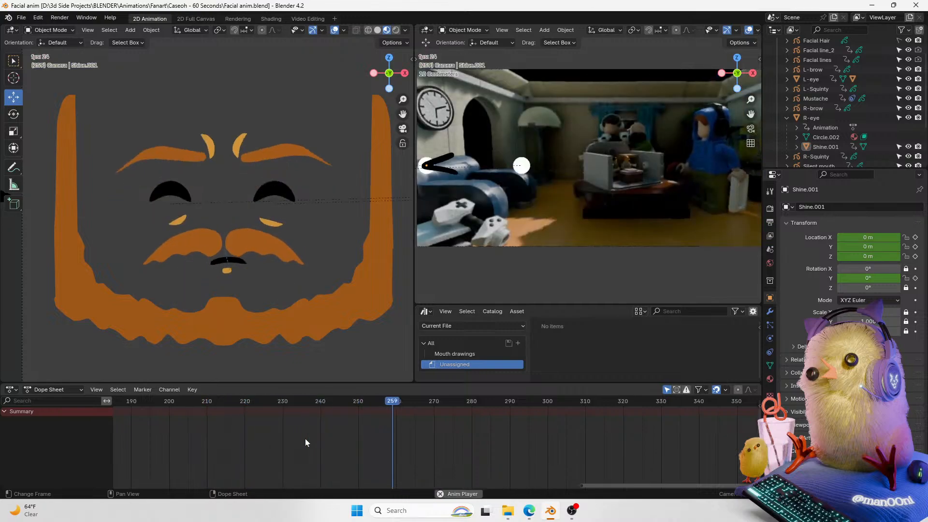
click(268, 400)
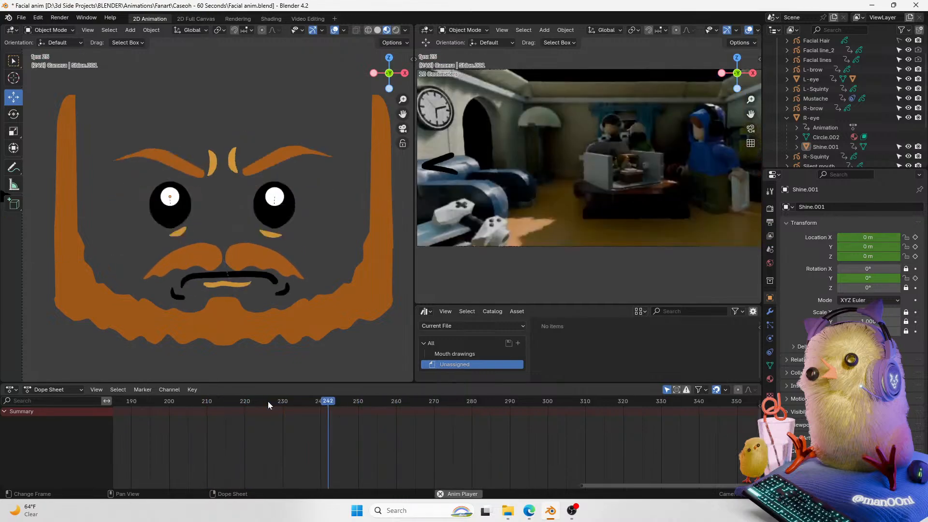
click(268, 401)
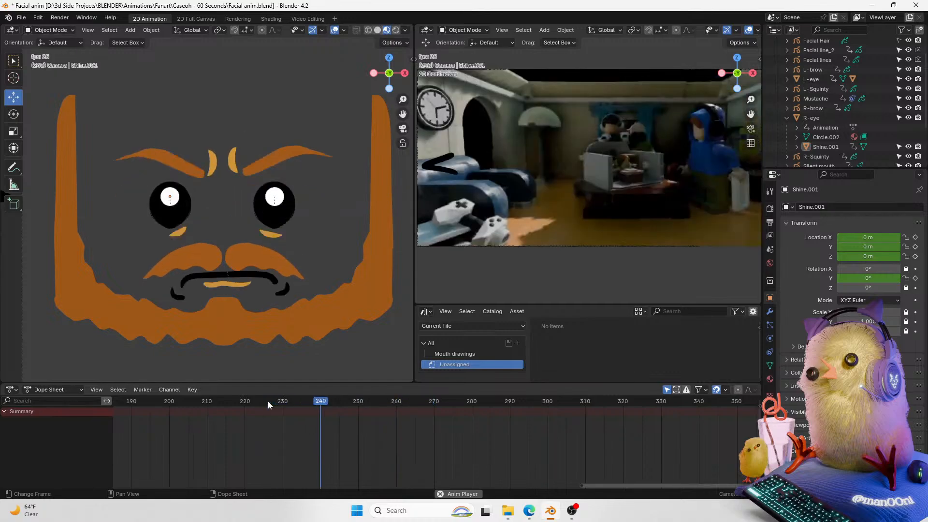
click(268, 401)
key(space)
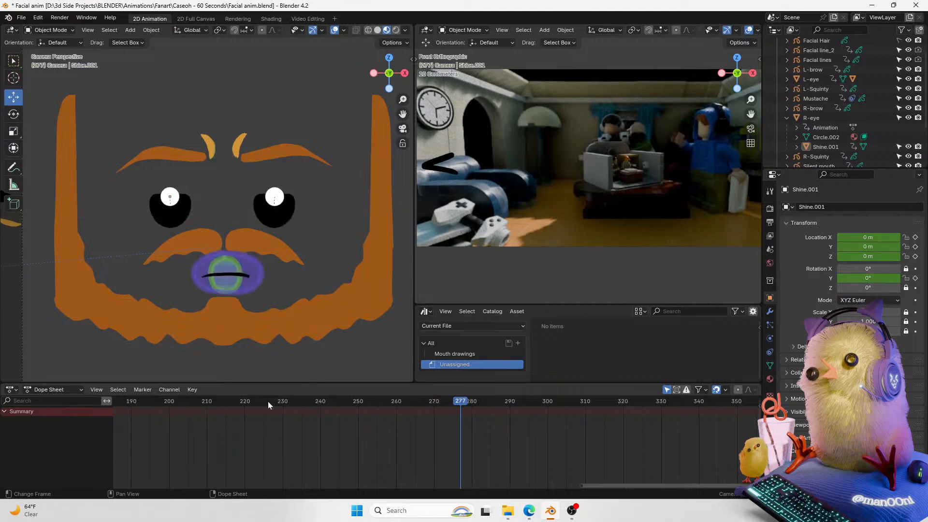
click(267, 401)
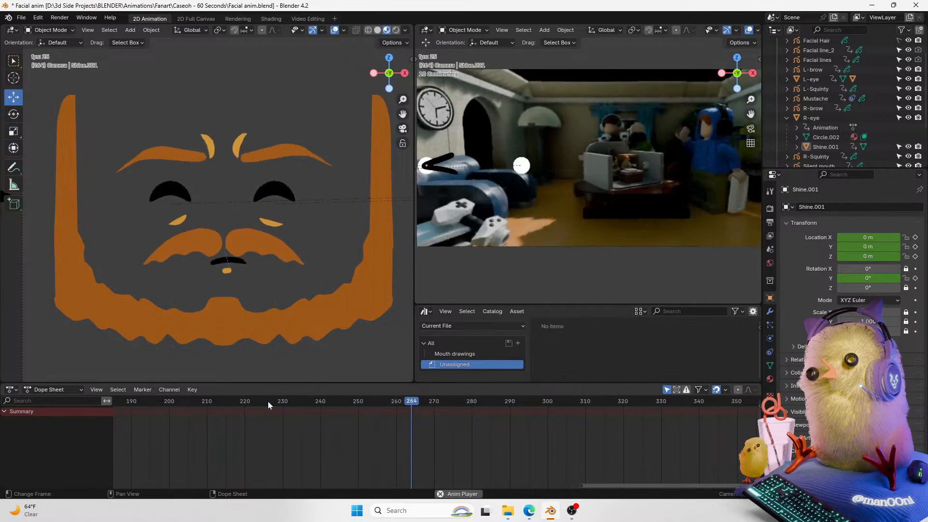
key(space)
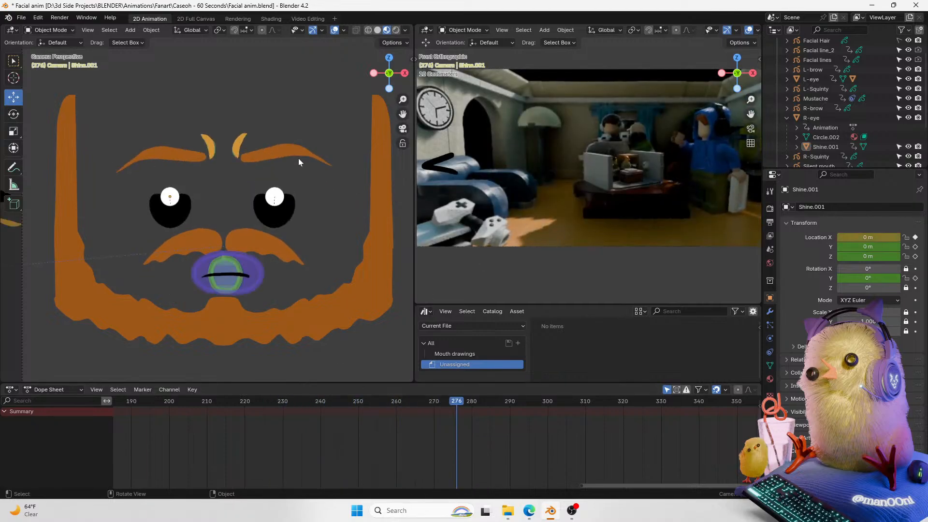
Step: Select the eyebrow facial lines and scrub the timeline between frames 255 and 276 to examine them
click(268, 161)
shift+click(205, 149)
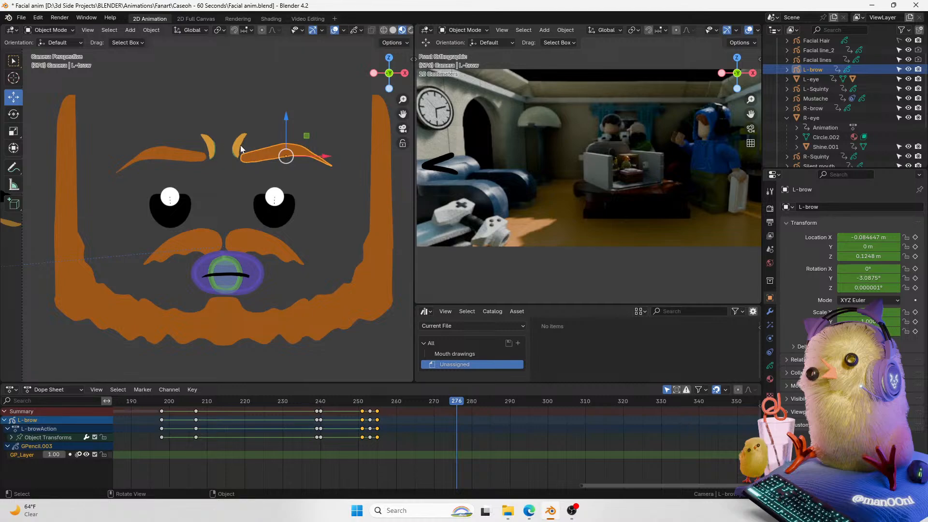
shift+click(207, 148)
drag(370, 405, 377, 405)
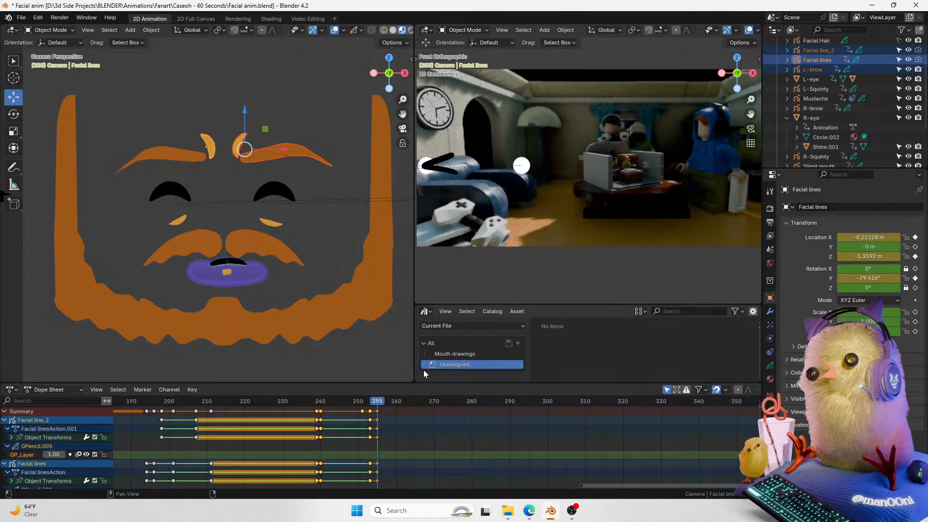
click(408, 411)
drag(382, 401, 456, 403)
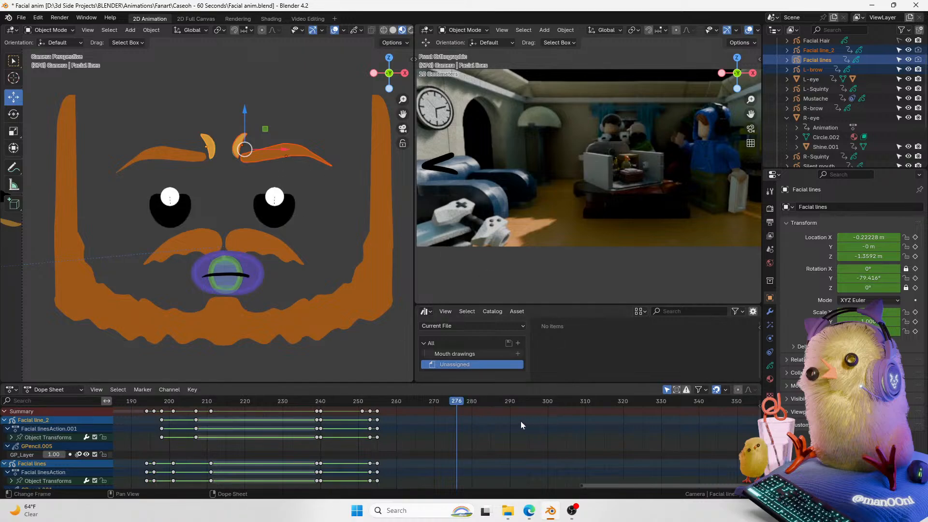
key(Left)
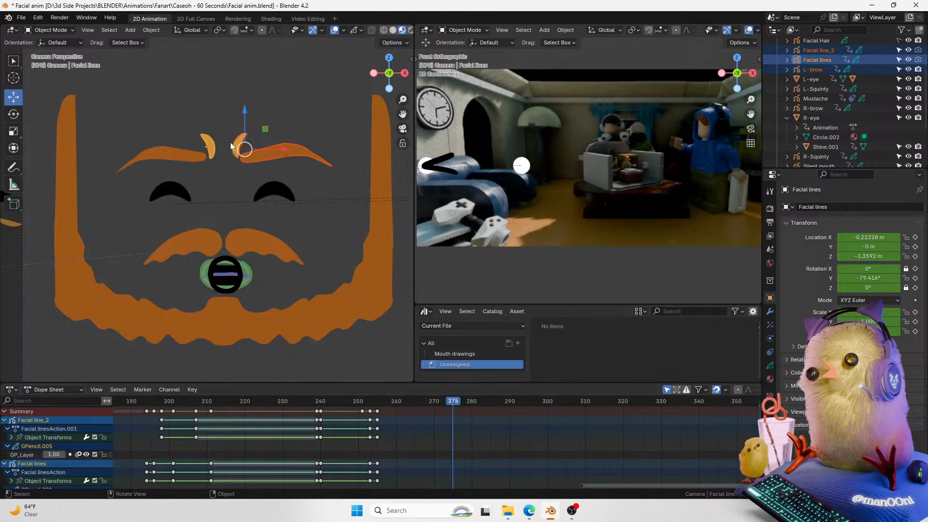
Step: Select Facial line_2 and browse its dope sheet keyframes across the earlier frames
click(230, 142)
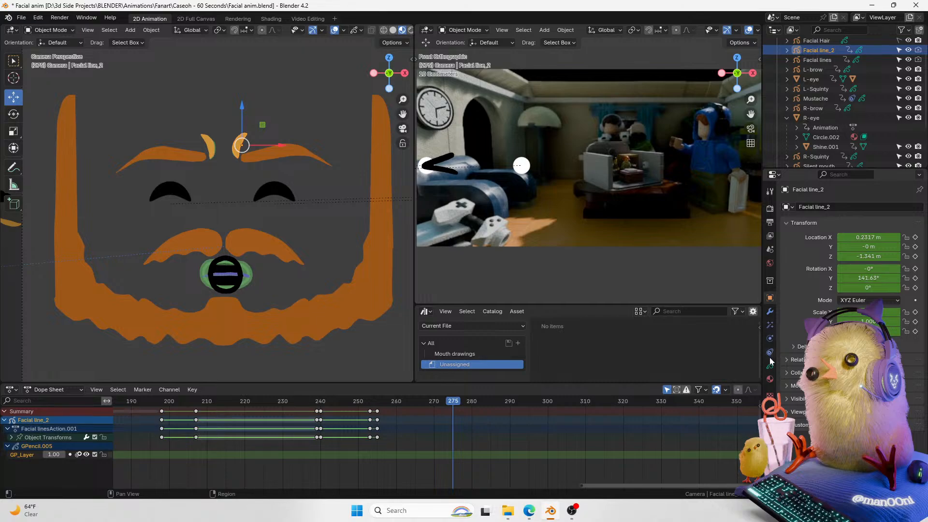
click(770, 316)
click(769, 298)
click(769, 311)
drag(387, 401, 187, 411)
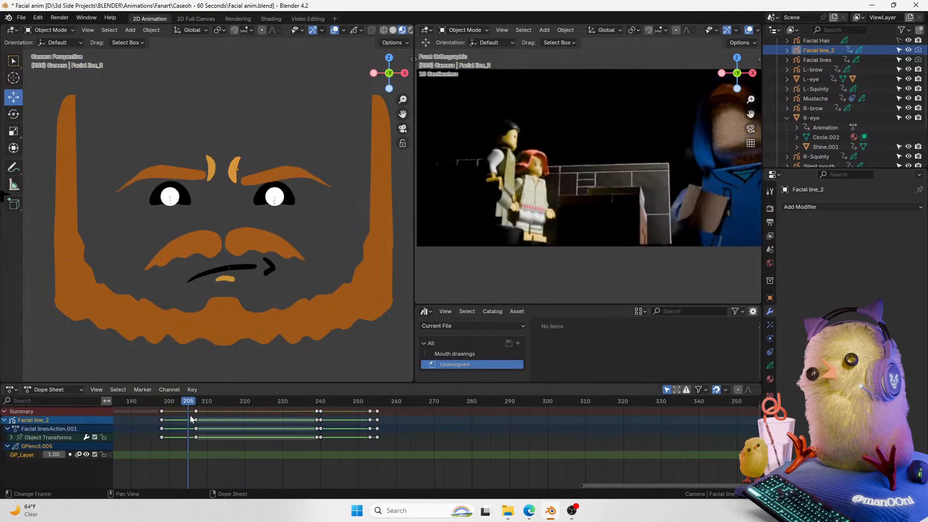
middle_drag(288, 452, 744, 444)
scroll(545, 437, down, 3)
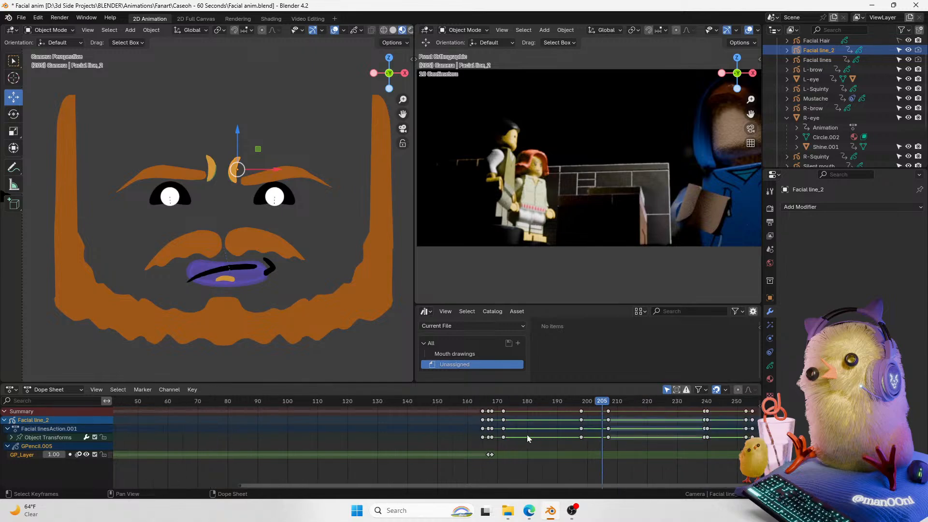
mouse_move(481, 407)
mouse_down()
mouse_move(490, 405)
mouse_move(483, 402)
mouse_up()
key(Left)
key(Right)
key(Right)
key(Right)
middle_drag(575, 467, 358, 459)
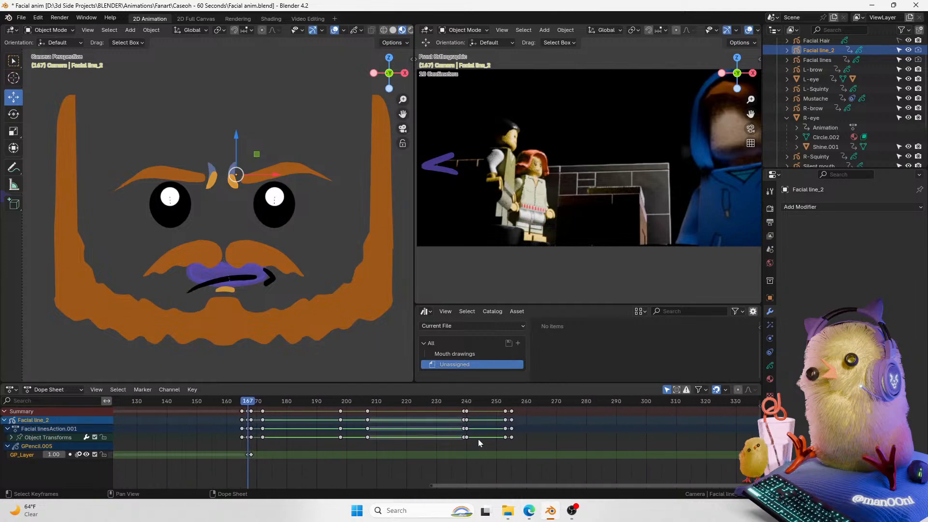
middle_drag(508, 423, 427, 410)
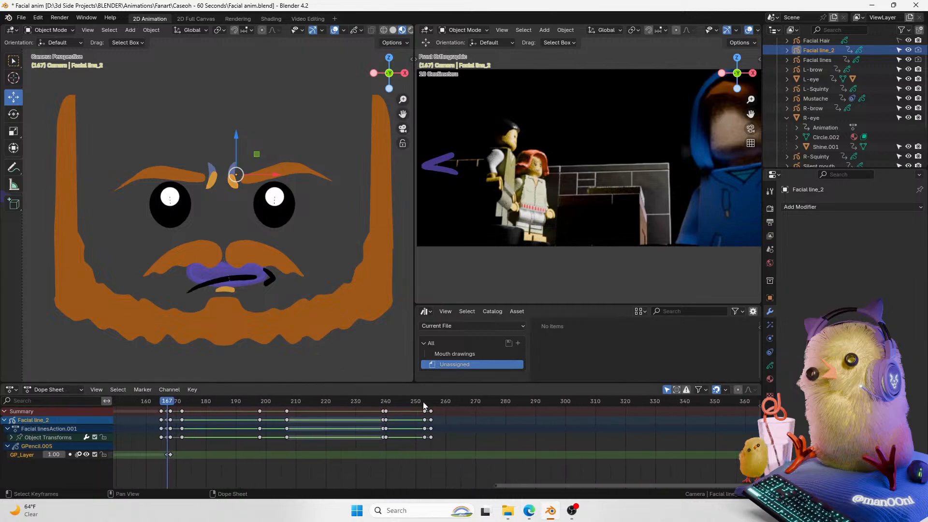
Step: Duplicate Facial line_2's grease pencil frame from frame 167 and move the copy to frame 276
drag(201, 443, 155, 458)
key(shift+d)
click(628, 474)
middle_drag(627, 473, 406, 453)
mouse_move(386, 401)
mouse_down()
mouse_move(393, 404)
mouse_move(341, 410)
mouse_move(372, 411)
mouse_up()
scroll(435, 449, up, 1)
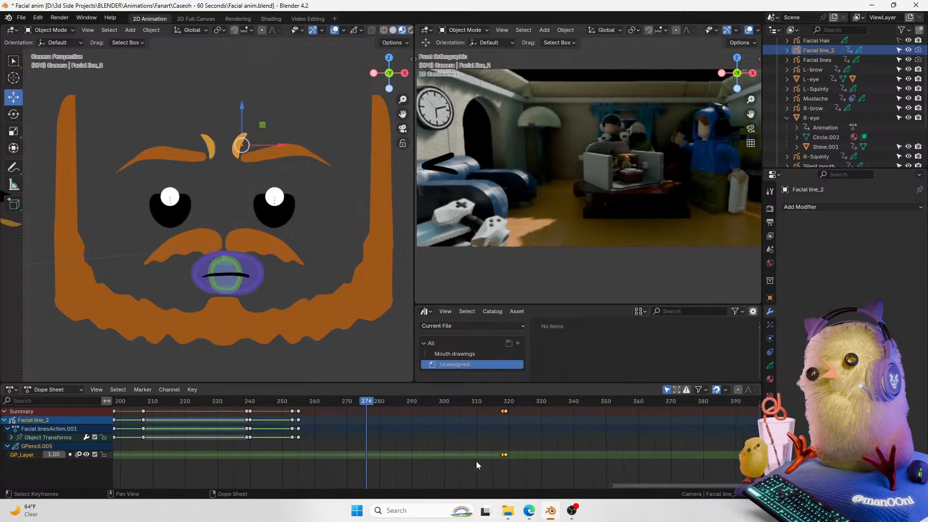
click(385, 453)
click(362, 454)
key(g)
click(382, 453)
key(space)
key(space)
drag(369, 400, 366, 405)
drag(384, 441, 347, 470)
key(g)
click(380, 447)
mouse_move(366, 404)
mouse_down()
mouse_move(358, 404)
mouse_move(366, 405)
mouse_up()
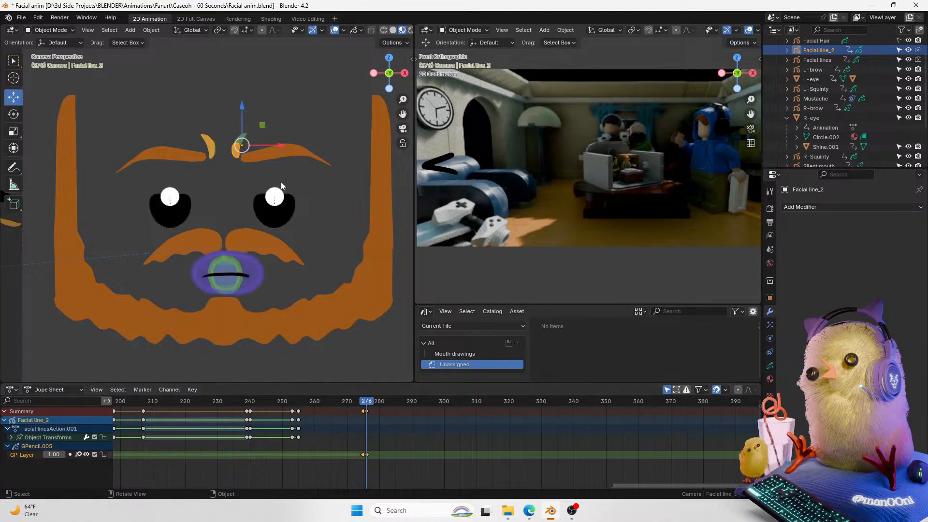
Step: Select Facial lines, duplicate its earlier grease pencil frame to frame 276, and play back the result
click(205, 147)
middle_drag(214, 465, 509, 451)
scroll(423, 450, down, 1)
key(shift+d)
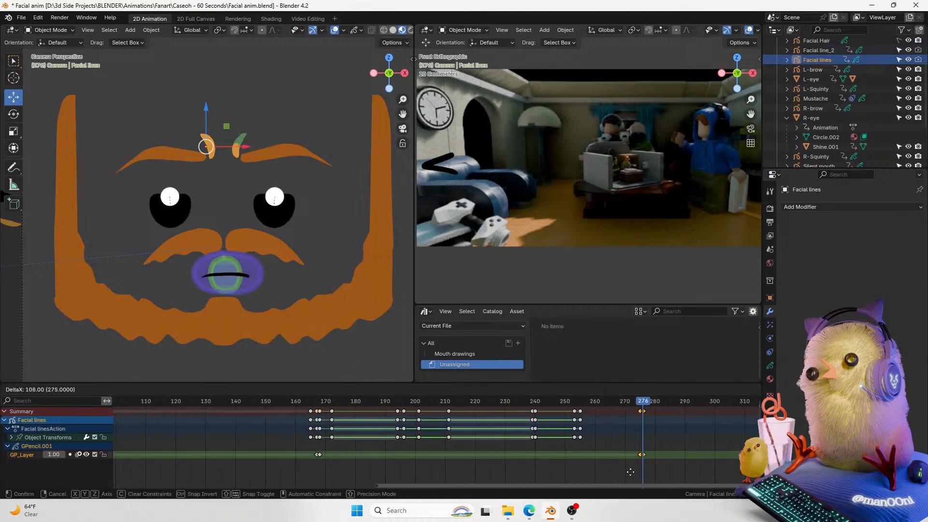
click(634, 475)
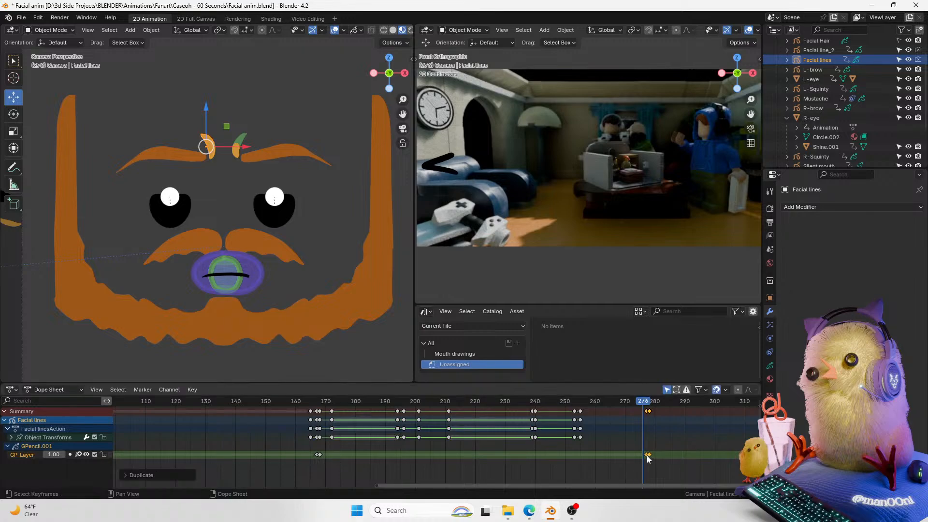
drag(650, 454, 633, 458)
key(g)
click(668, 448)
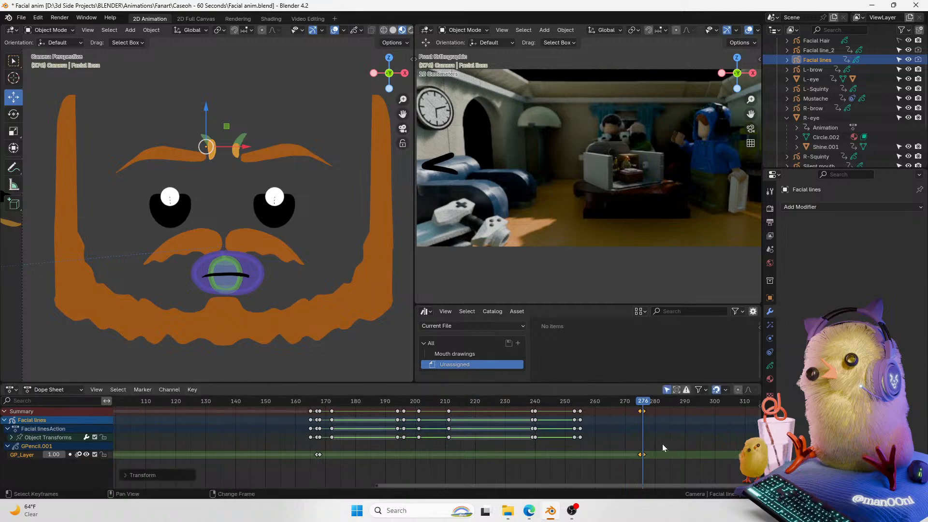
key(space)
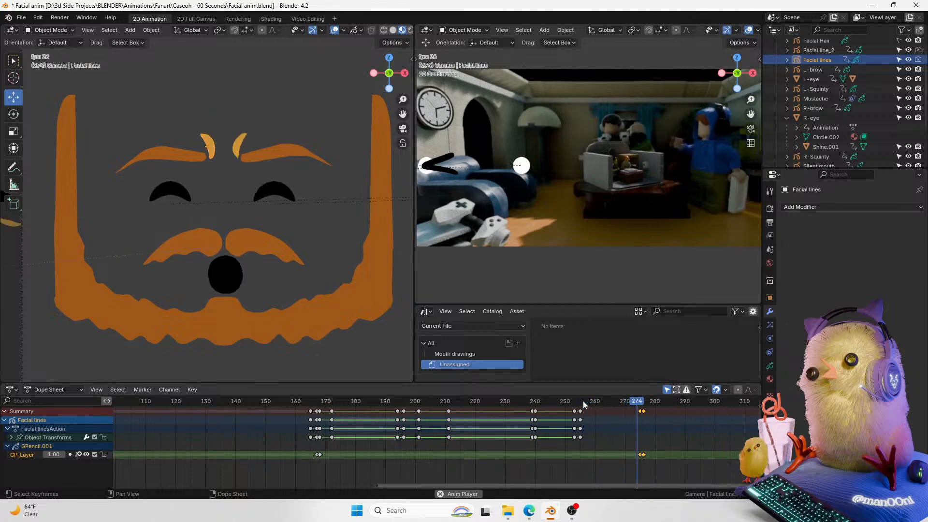
key(Escape)
click(646, 405)
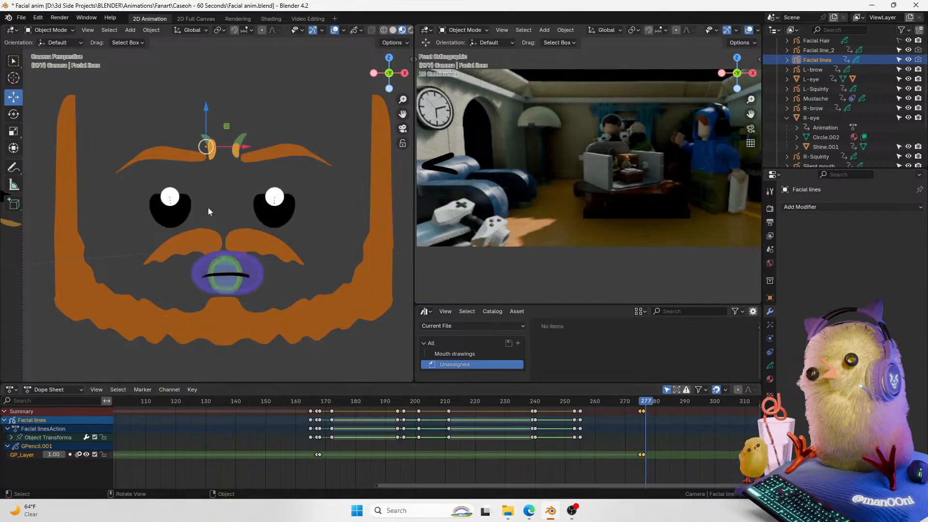
Step: Select Facial line_2 and insert location keyframes for it at frames 276 and 277
shift+click(237, 151)
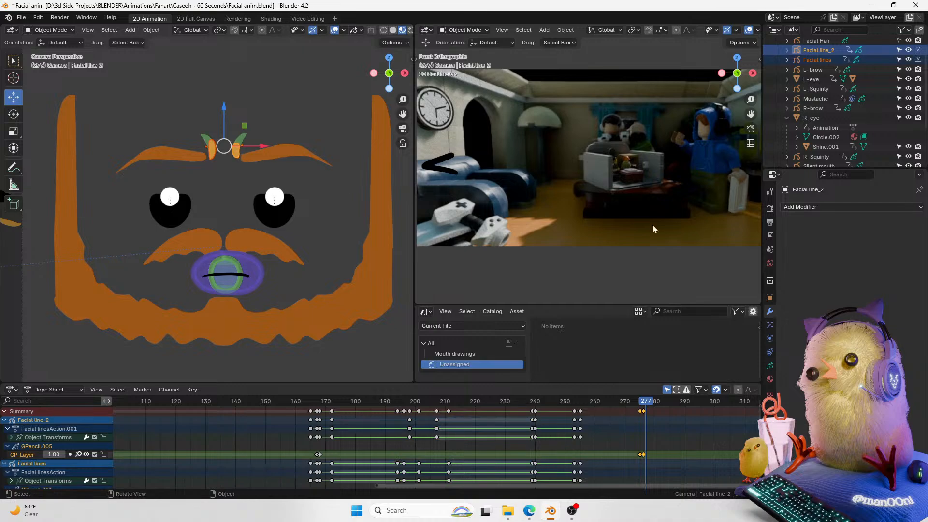
click(769, 297)
scroll(580, 295, down, 2)
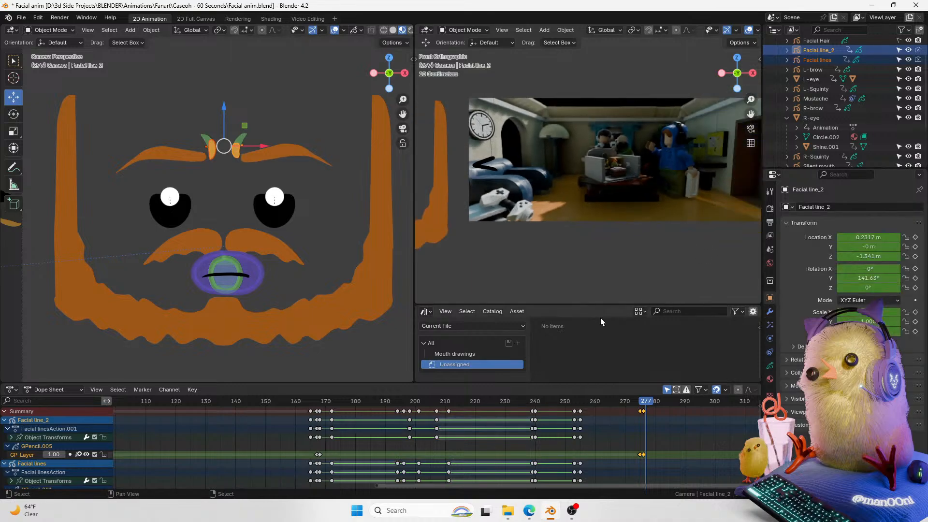
middle_drag(629, 433, 475, 411)
scroll(490, 412, up, 3)
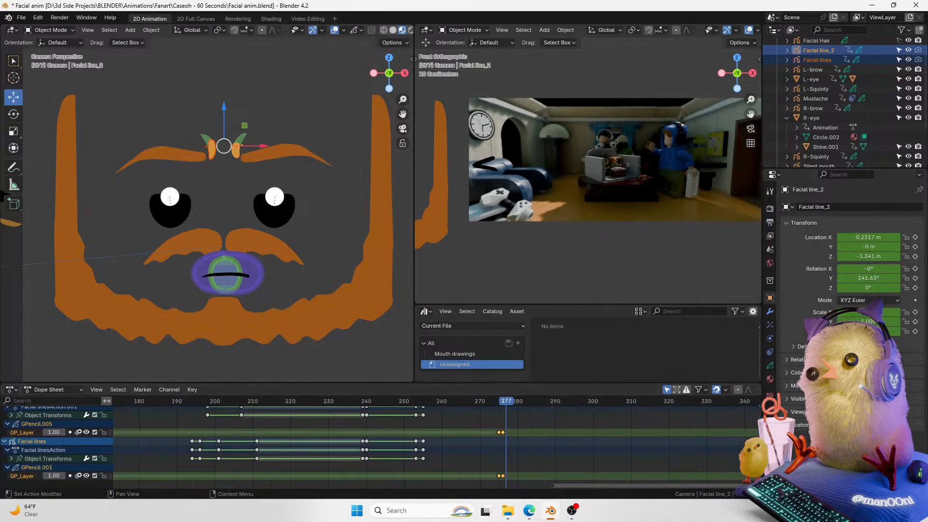
click(916, 237)
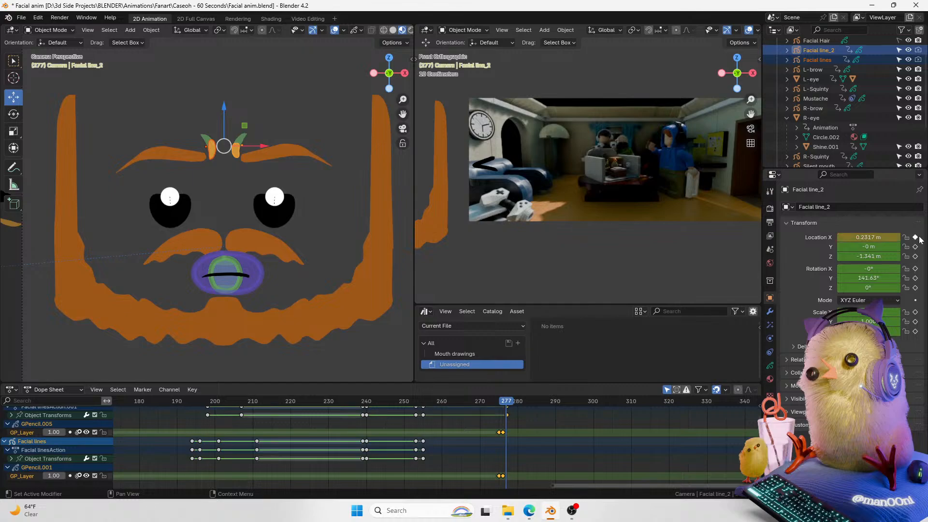
key(k)
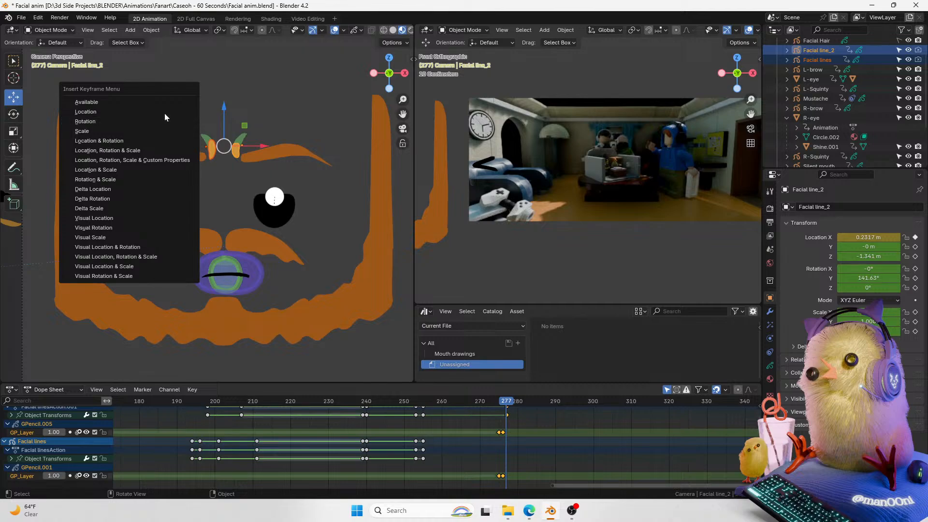
click(165, 113)
key(Left)
key(i)
key(ctrl+z)
key(i)
click(164, 113)
key(Right)
Step: At frame 277, move Facial line_2 off the face to Location X about -2.7 m and step through neighbouring frames
scroll(268, 162, down, 3)
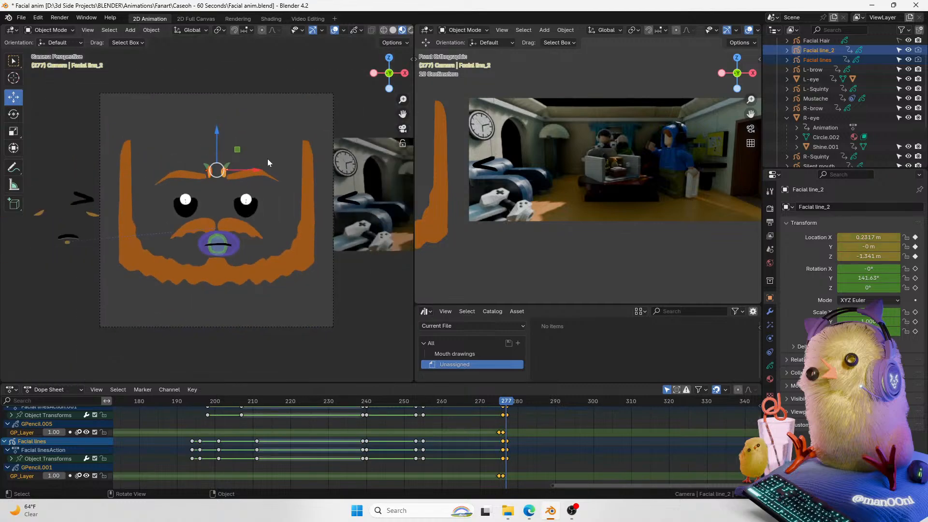
drag(247, 169, 113, 170)
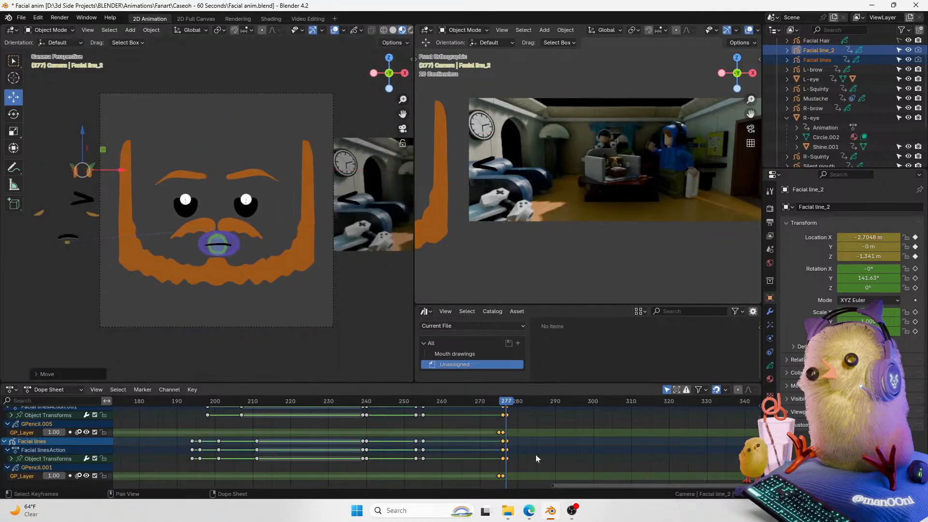
key(Left)
key(Left)
key(Left)
key(Left)
key(Left)
key(Left)
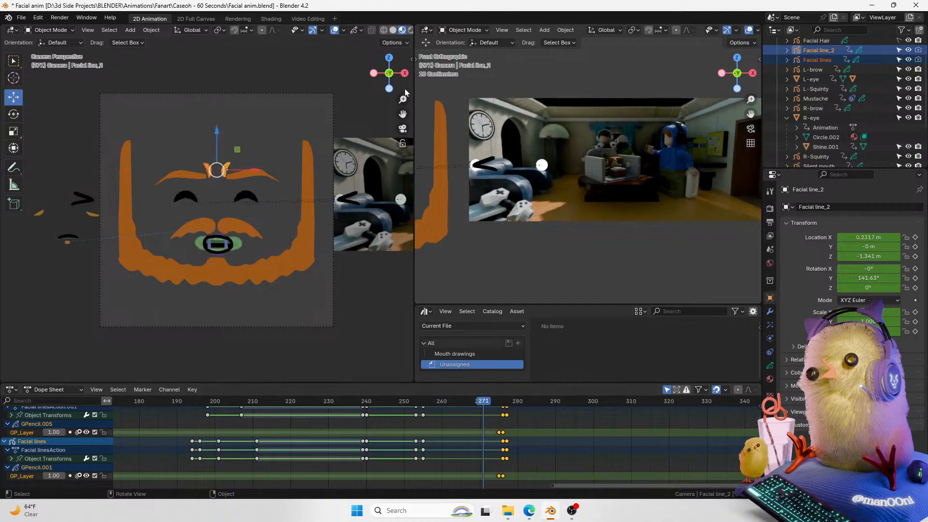
key(Right)
key(Right)
key(Right)
key(Right)
key(Right)
key(Right)
key(Right)
key(Right)
key(Right)
key(Right)
key(Right)
key(Right)
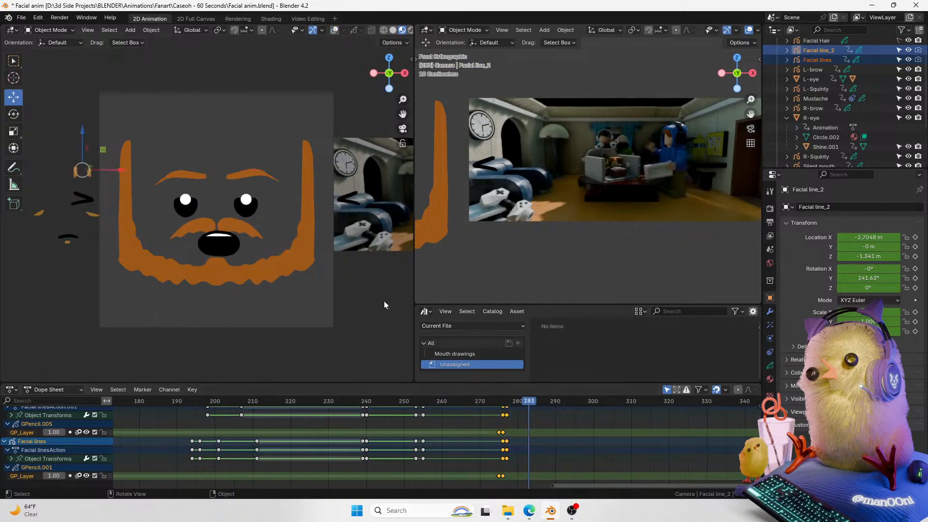
scroll(160, 220, up, 6)
scroll(160, 220, down, 2)
scroll(265, 265, down, 1)
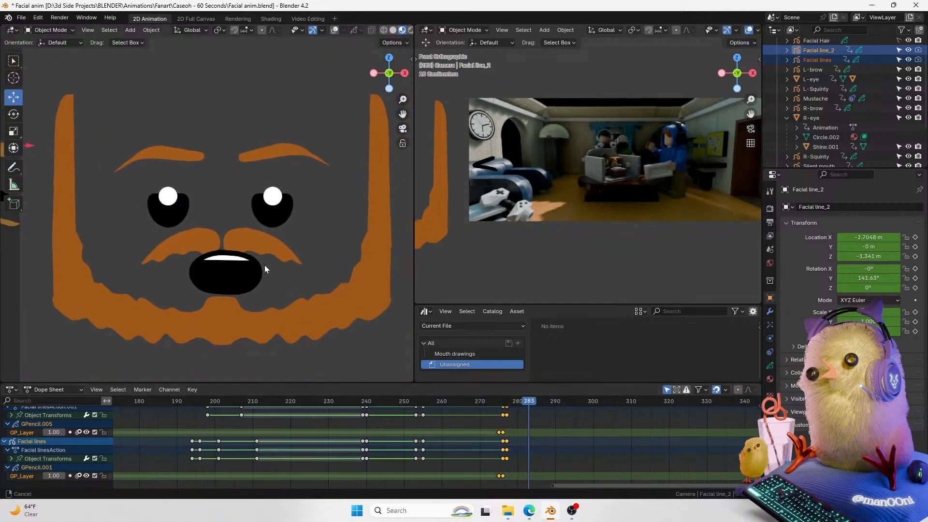
Step: Play back and scrub the animation around frames 269 to 282 to review the eyebrow change
key(space)
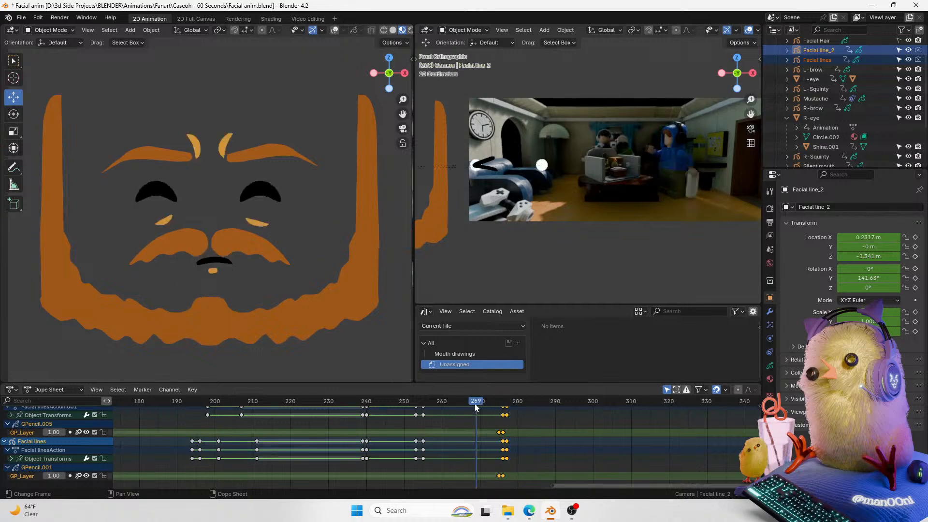
key(space)
click(475, 404)
key(space)
key(space)
Step: Select the Mustache and inspect its material, effects and Copy Location constraint settings
key(space)
key(space)
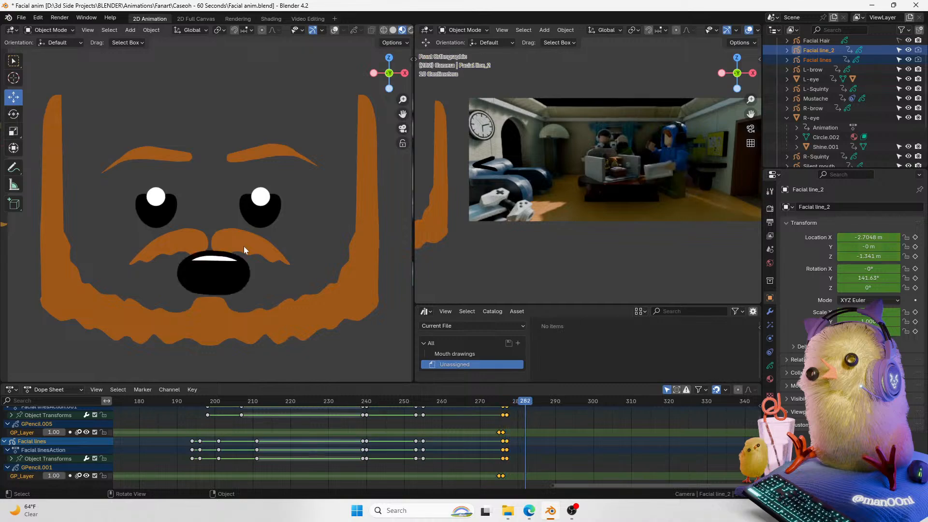
click(244, 248)
drag(503, 402, 468, 403)
key(space)
key(space)
key(space)
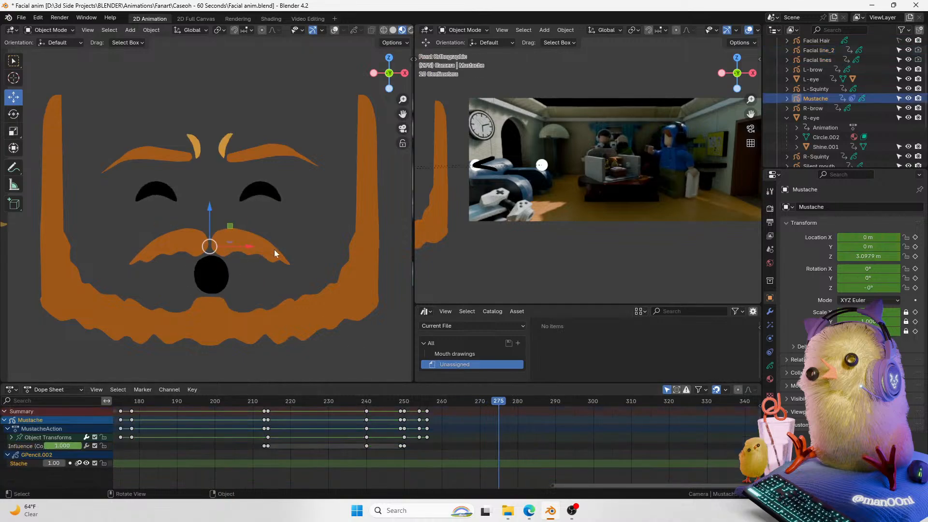
key(Right)
click(769, 379)
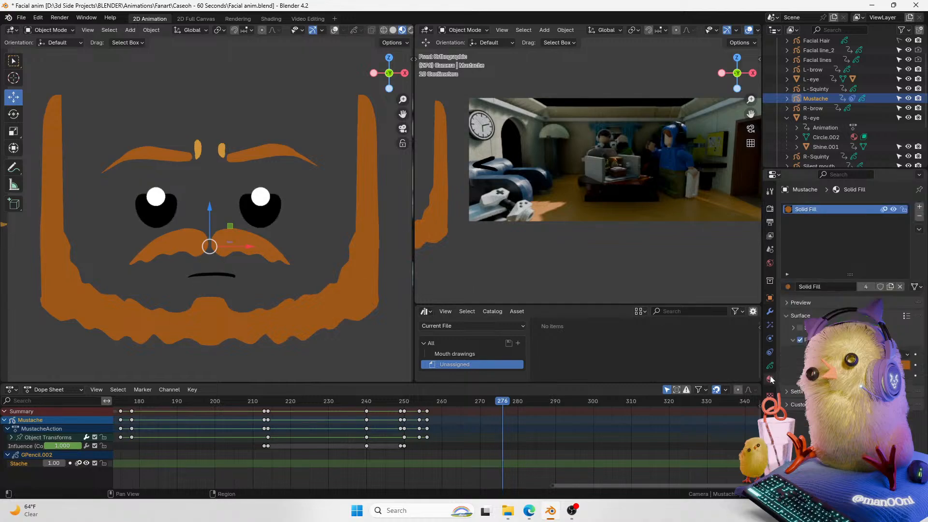
click(770, 338)
click(769, 324)
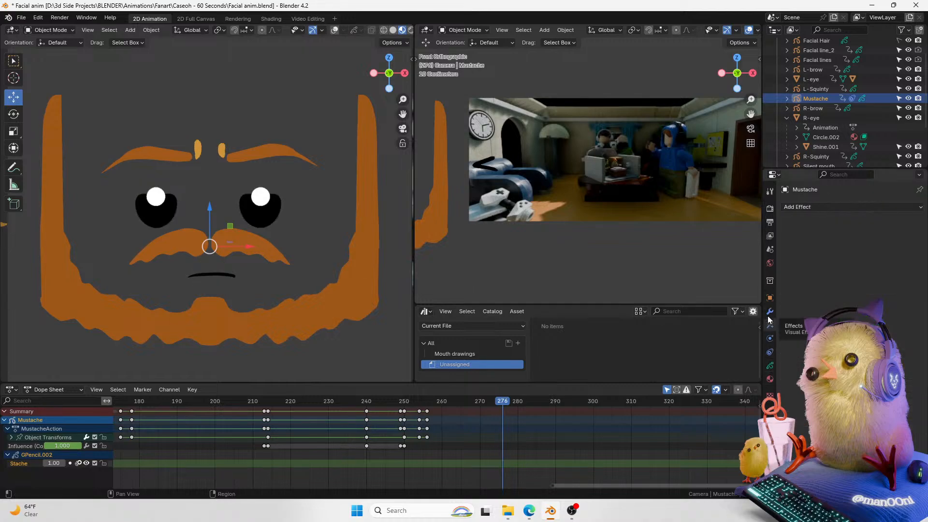
click(769, 351)
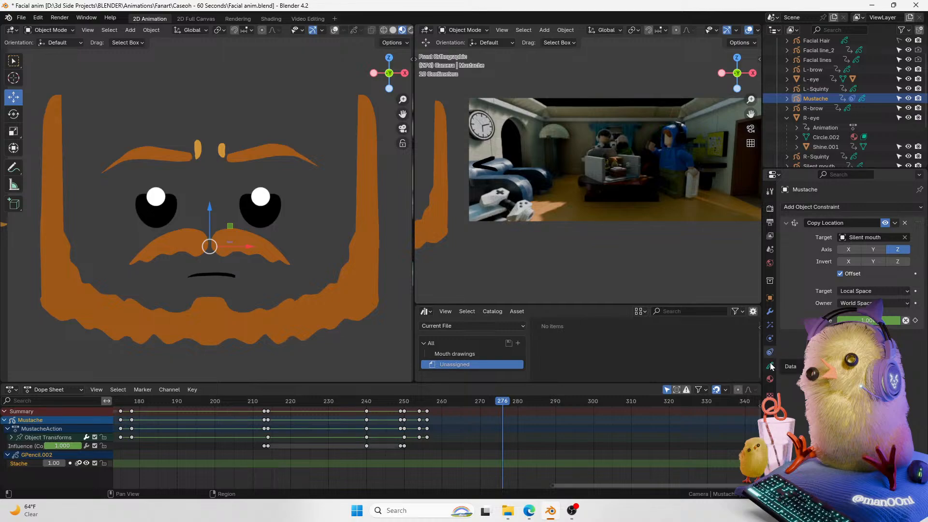
mouse_move(872, 320)
mouse_down()
mouse_move(824, 320)
mouse_move(877, 321)
mouse_up()
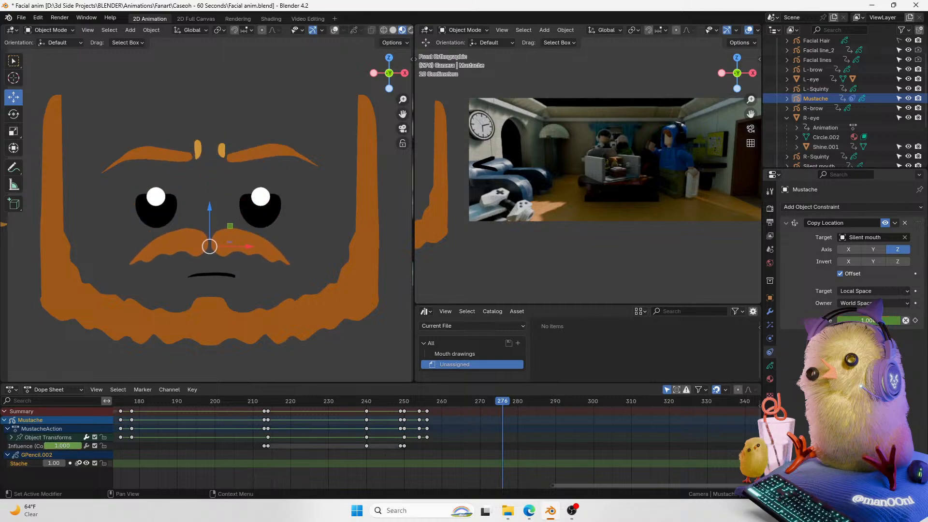
Step: Keyframe the Mustache's Location Z at frame 275
drag(480, 403, 434, 410)
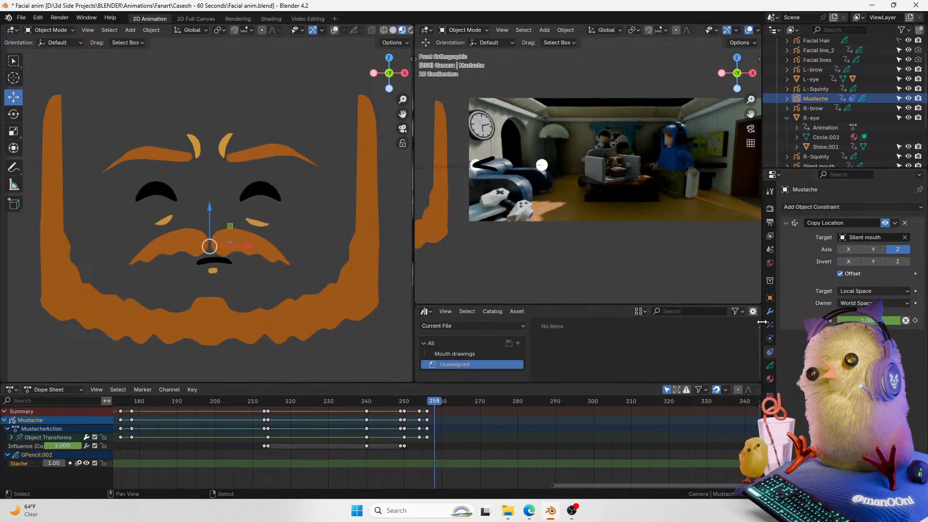
click(769, 298)
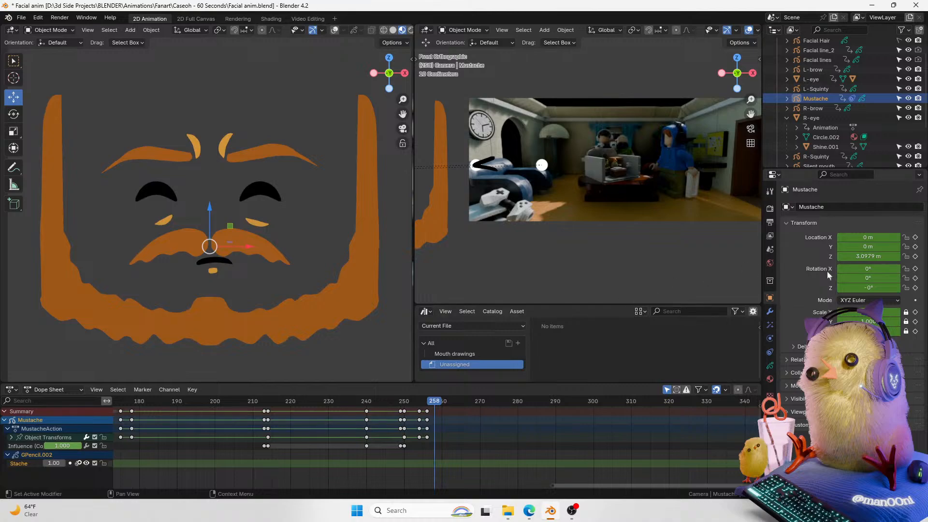
key(space)
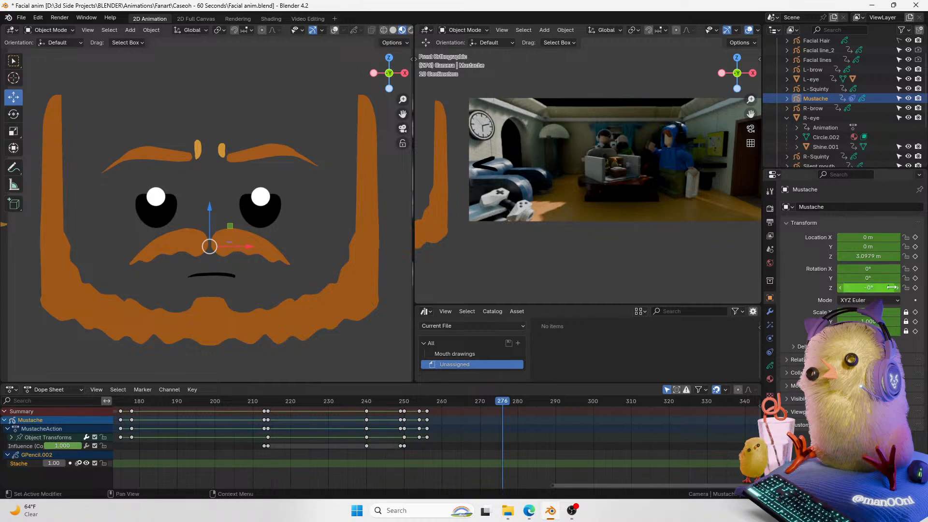
key(Left)
click(915, 257)
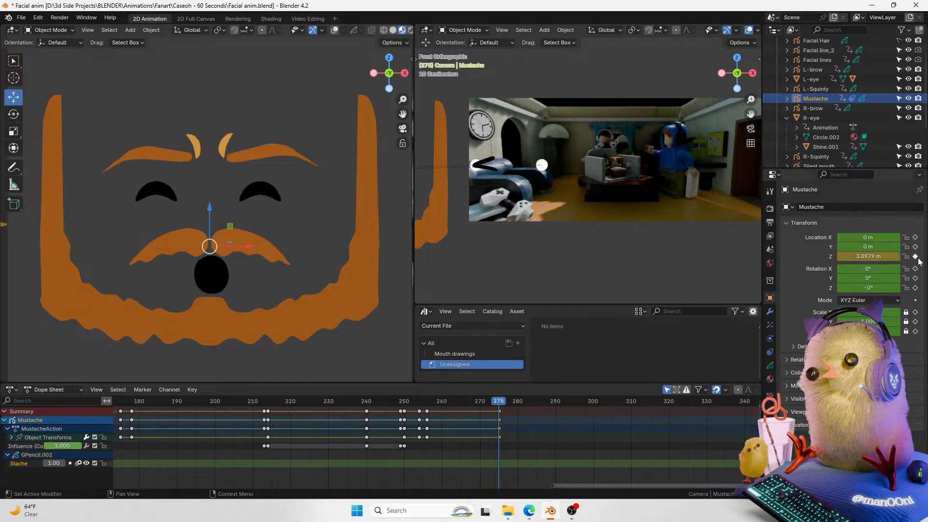
Step: At frame 276, lower the Mustache to about 2.93 m on Z
click(332, 33)
key(Right)
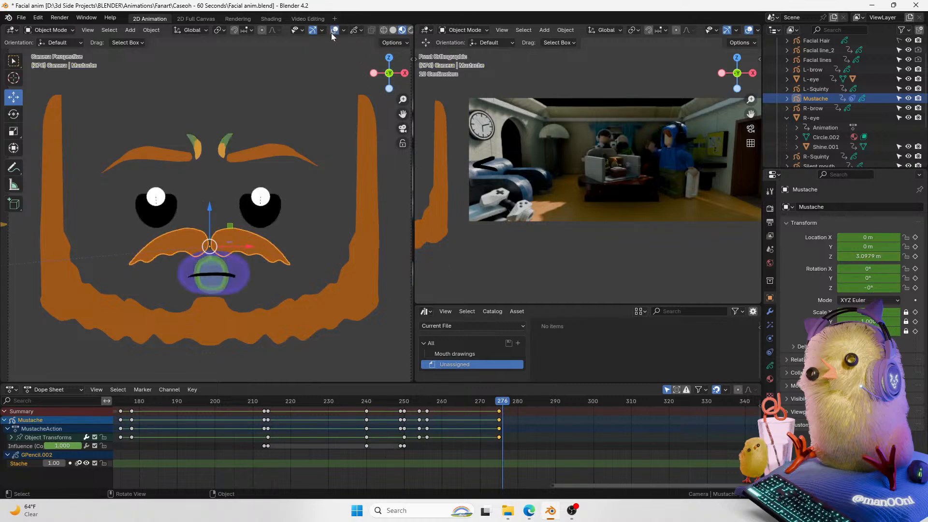
drag(210, 213, 212, 235)
click(861, 256)
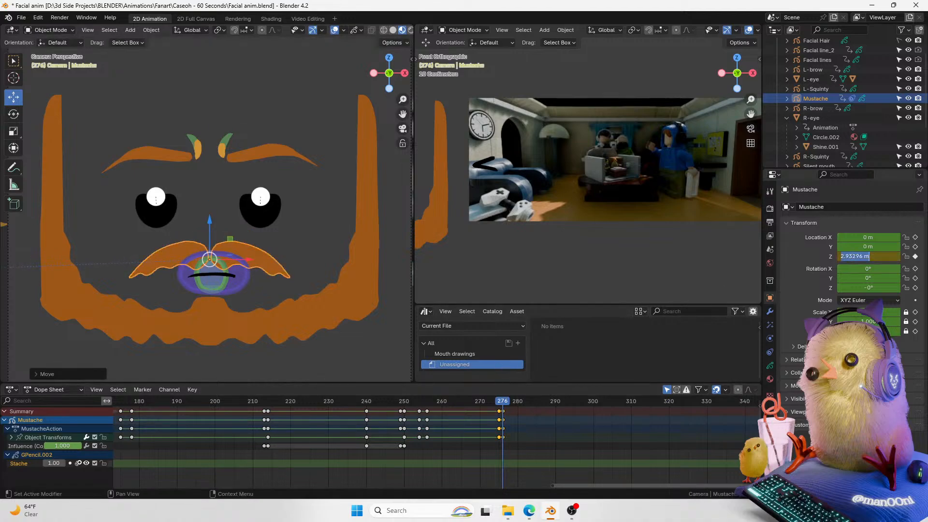
text(0)
key(Return)
key(ctrl+z)
Step: Duplicate the Mustache's frame 276 keyframe to frame 278 and play back the result
drag(501, 402, 510, 405)
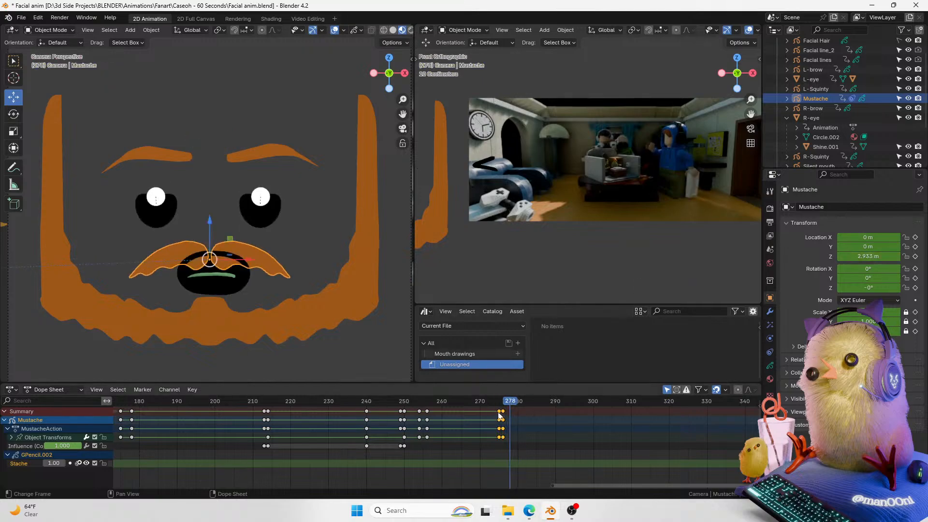
key(shift+d)
click(519, 407)
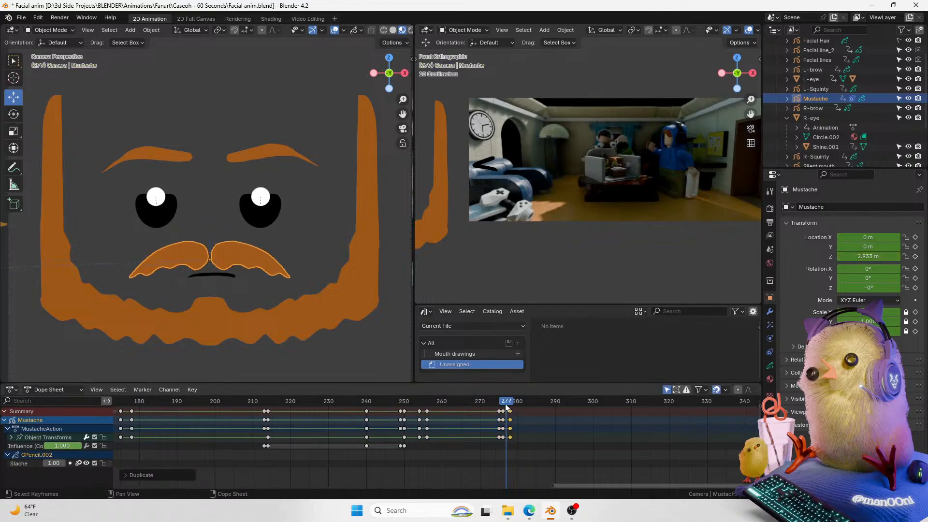
click(490, 402)
key(space)
key(space)
Step: At frame 276, raise the Mustache slightly to about 2.99 m on Z
click(501, 401)
drag(502, 402, 503, 405)
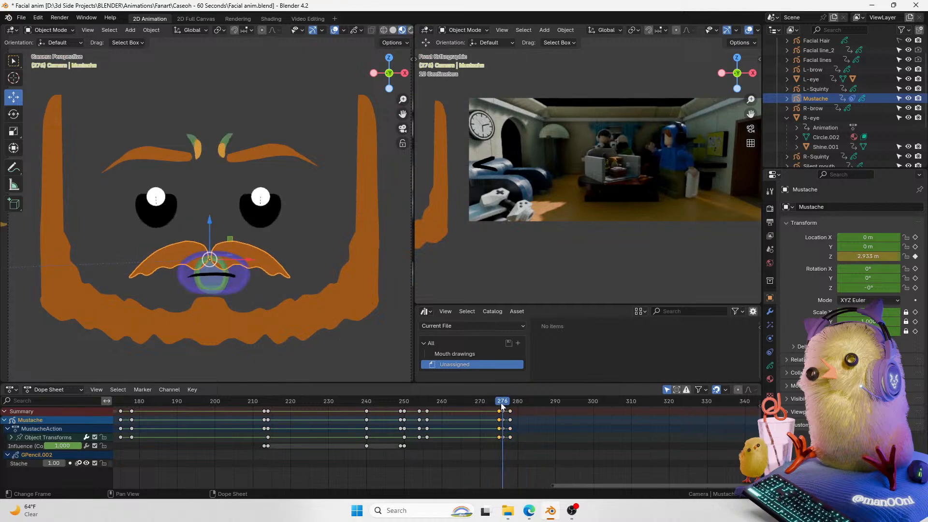
drag(210, 229, 210, 222)
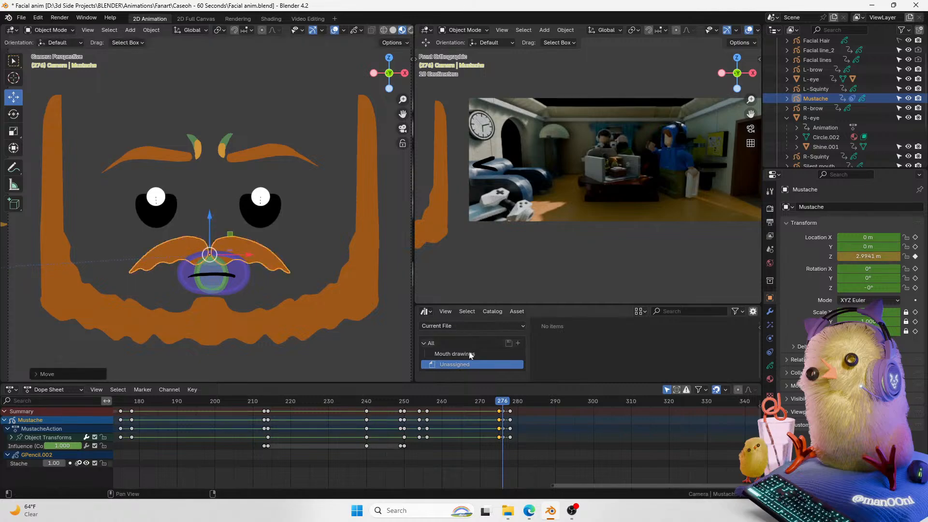
Step: Play back the mustache movement around frames 259 to 281 and save the file
click(491, 404)
key(space)
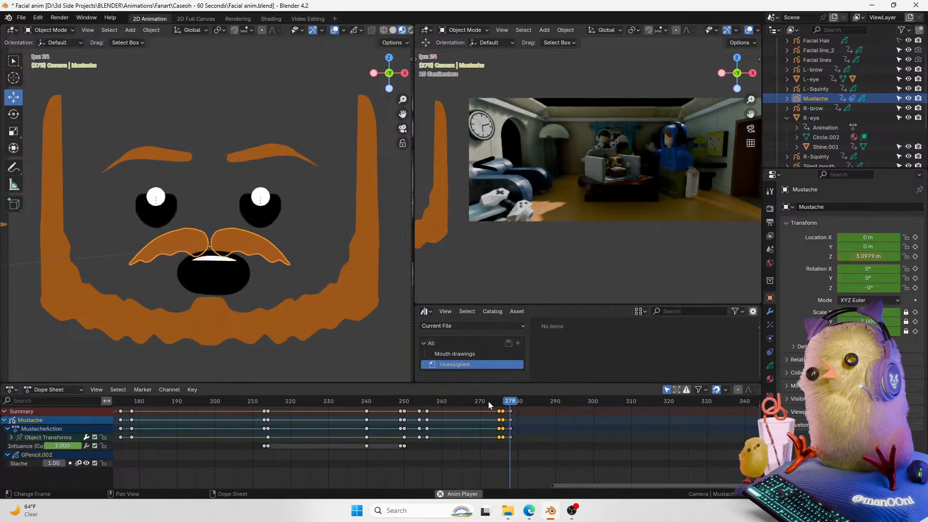
key(Escape)
key(space)
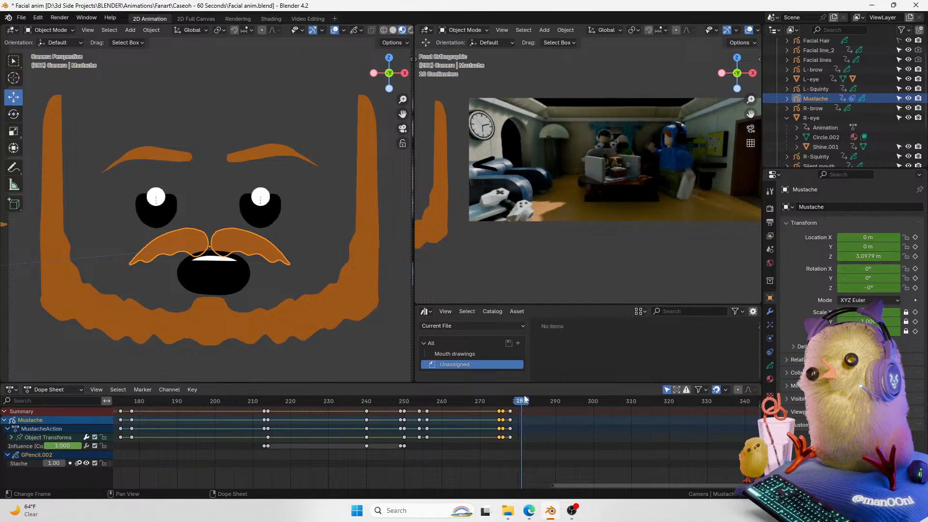
click(451, 404)
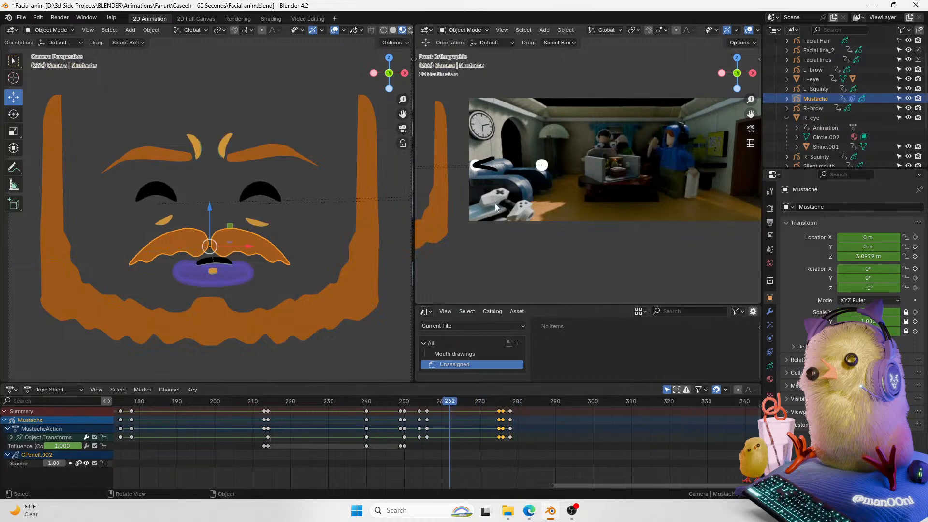
drag(403, 100, 404, 92)
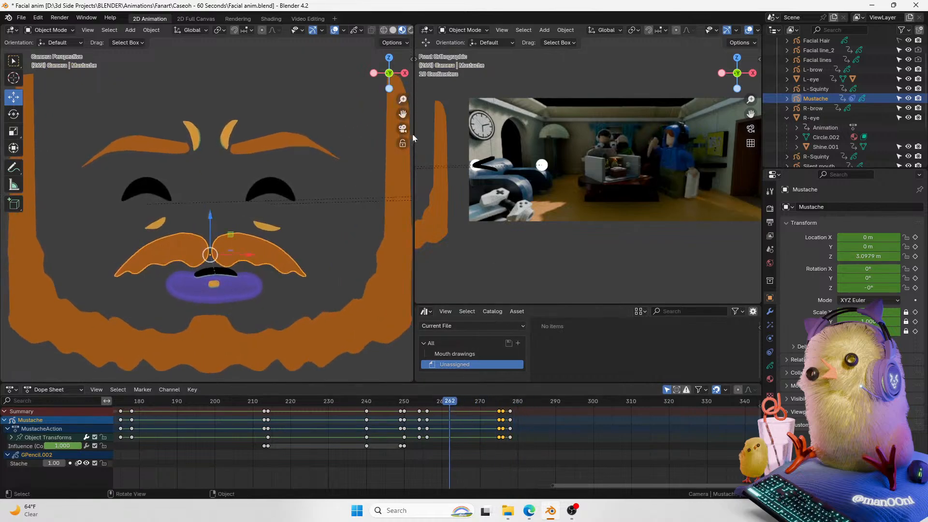
click(334, 30)
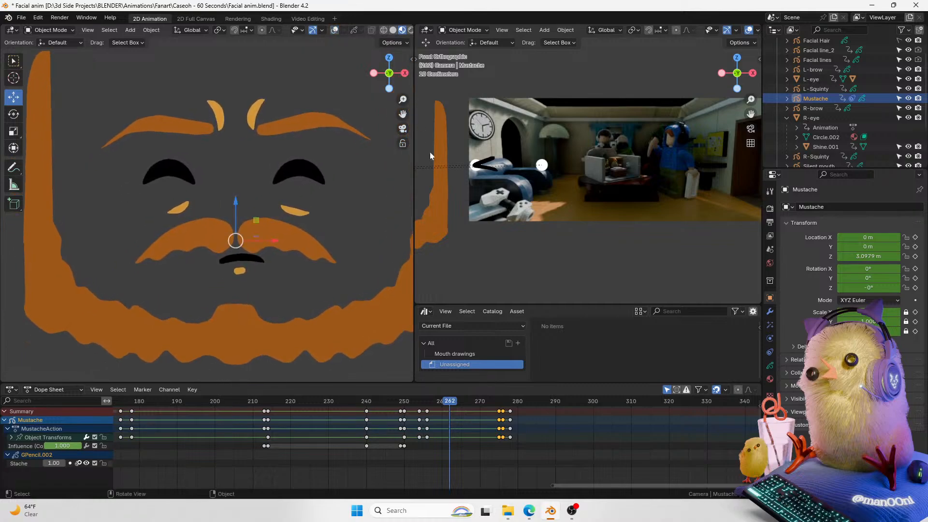
key(space)
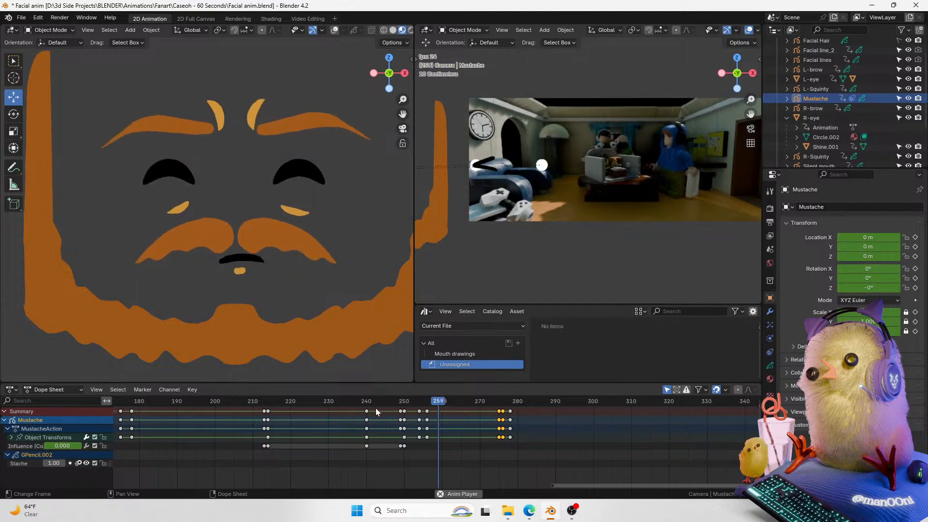
key(space)
key(ctrl+s)
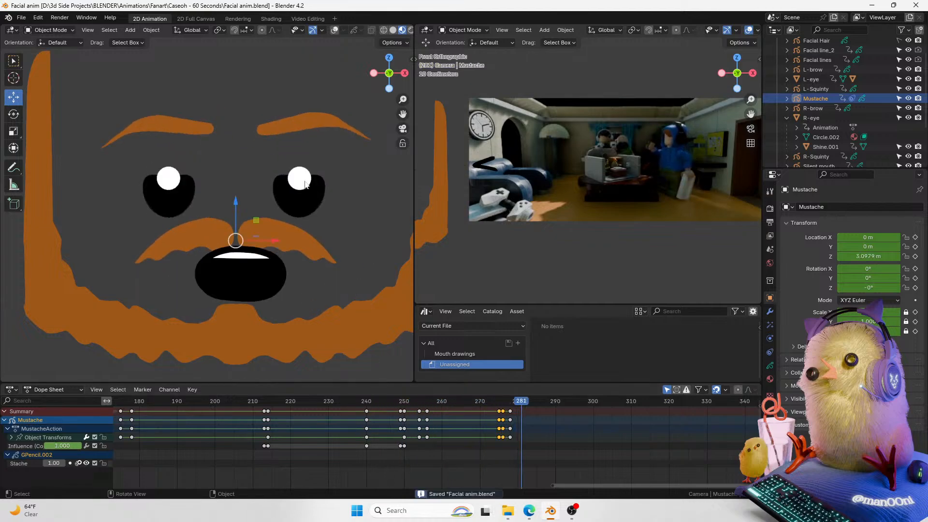
Step: Add a Shrinkwrap modifier to the right eye's Shine object with L-eye as its target
click(307, 181)
click(769, 313)
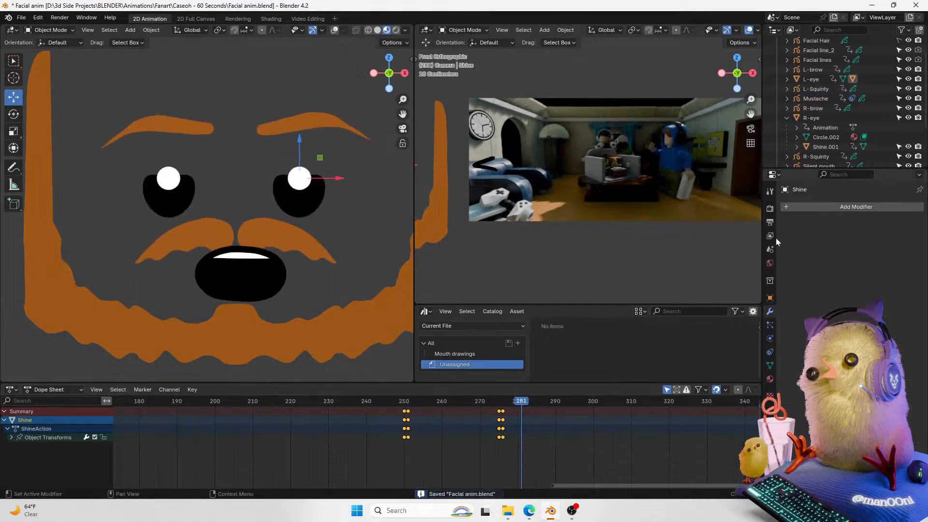
click(819, 213)
click(807, 207)
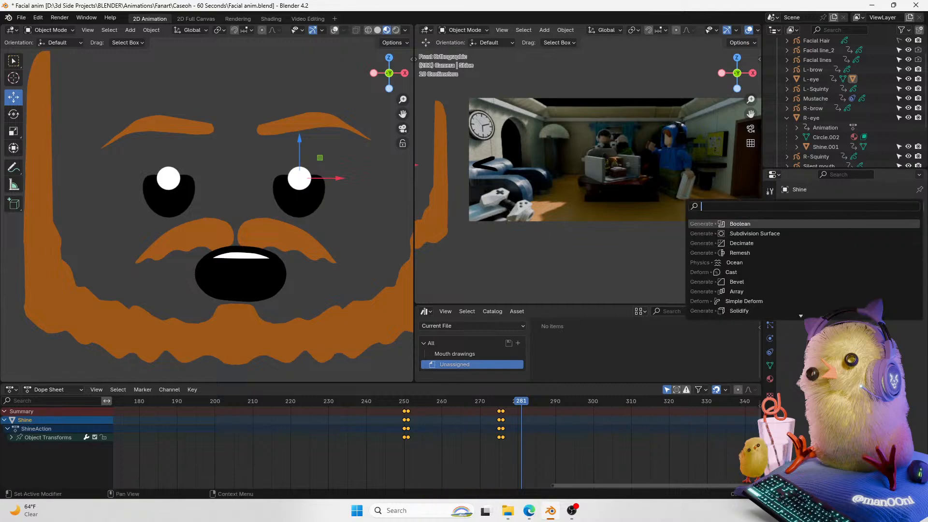
text(s)
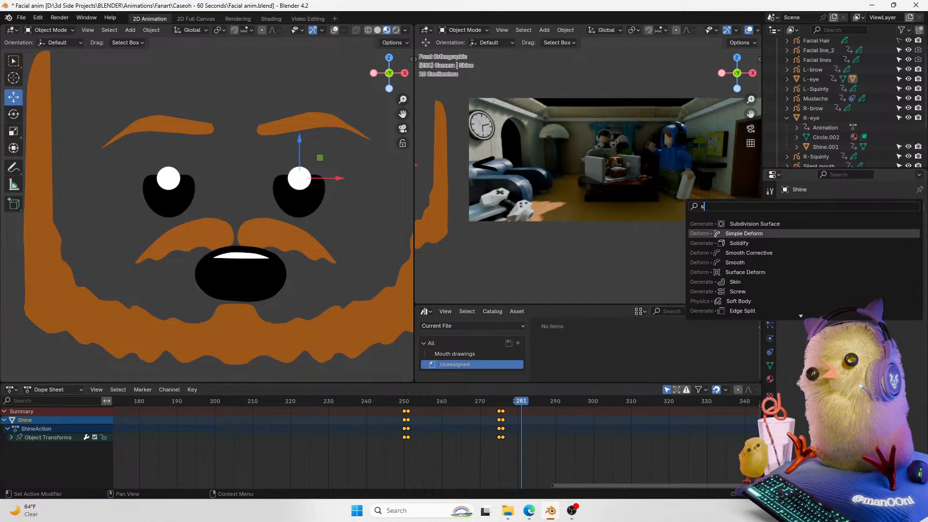
key(Down)
key(Down)
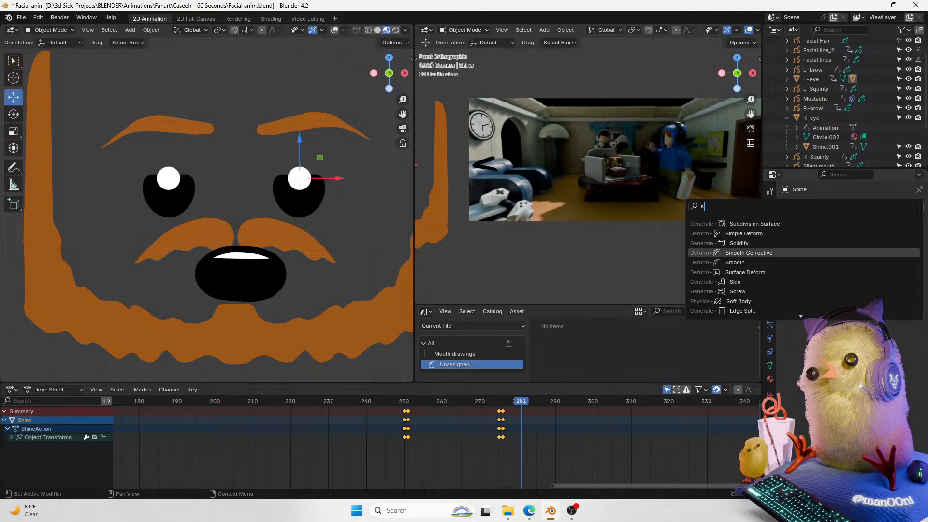
text(g)
key(BackSpace)
key(BackSpace)
text(hri)
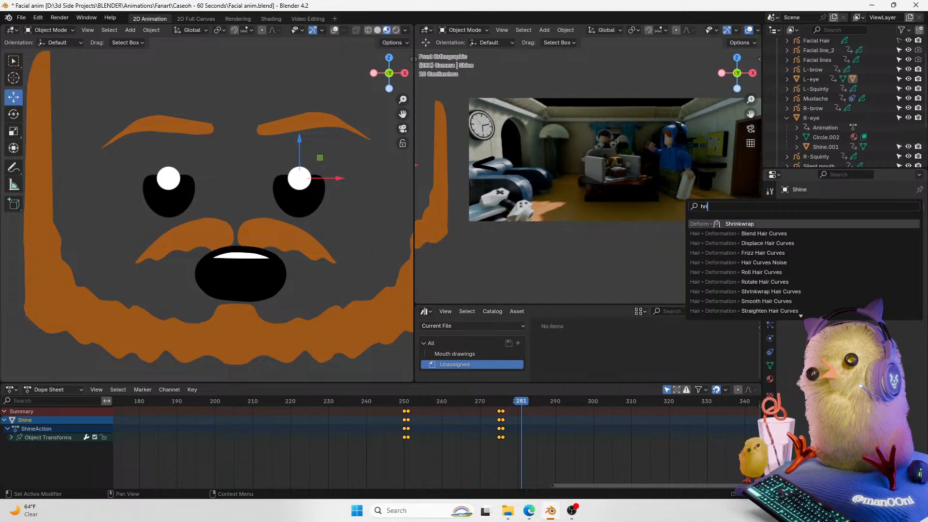
key(Return)
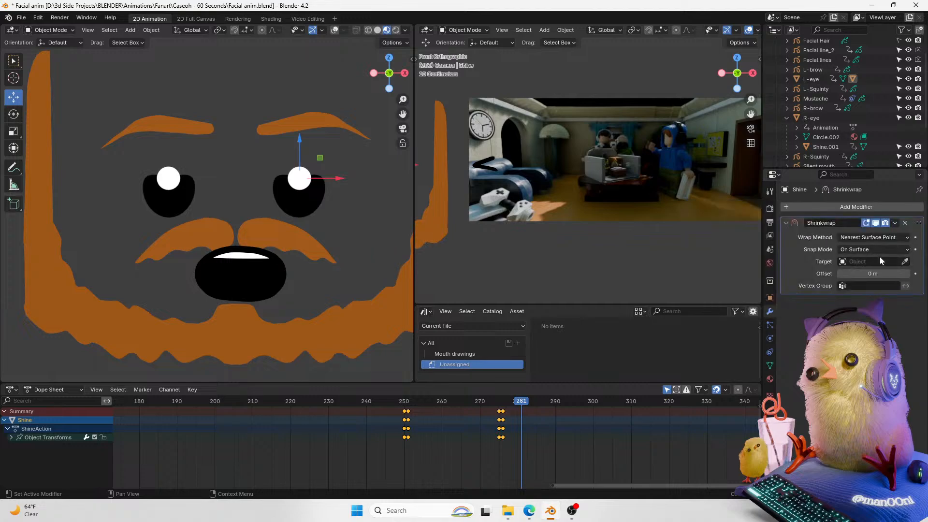
click(905, 262)
click(300, 182)
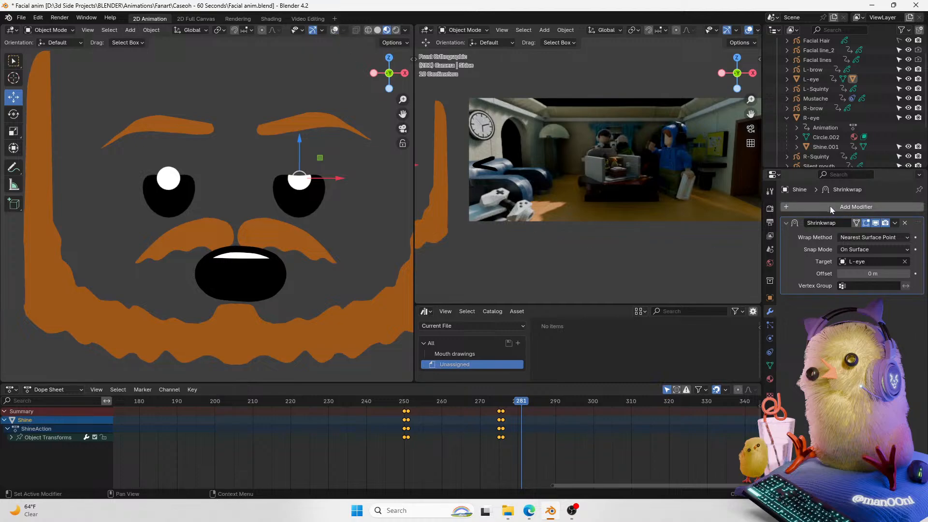
Step: Add a Shrinkwrap modifier to Shine.001 with R-eye as its target
click(825, 146)
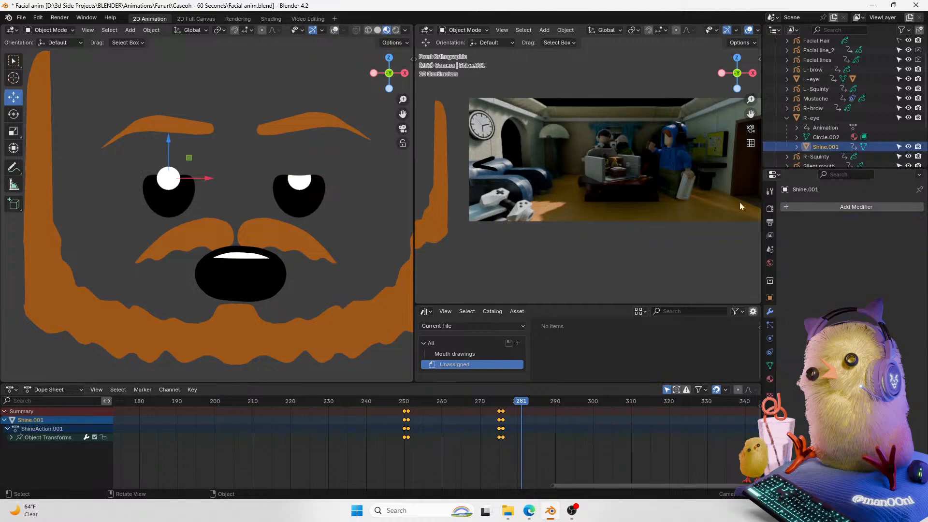
click(827, 207)
click(802, 207)
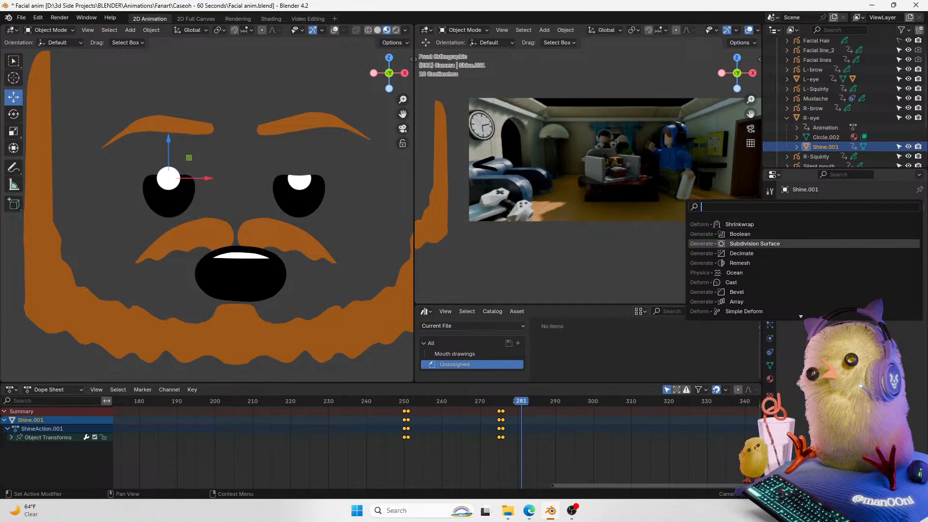
click(739, 224)
click(904, 262)
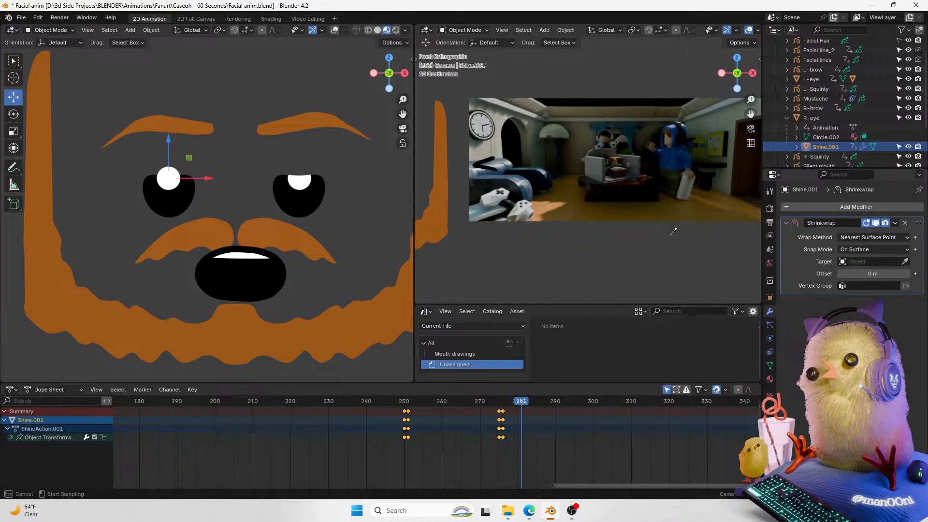
click(171, 203)
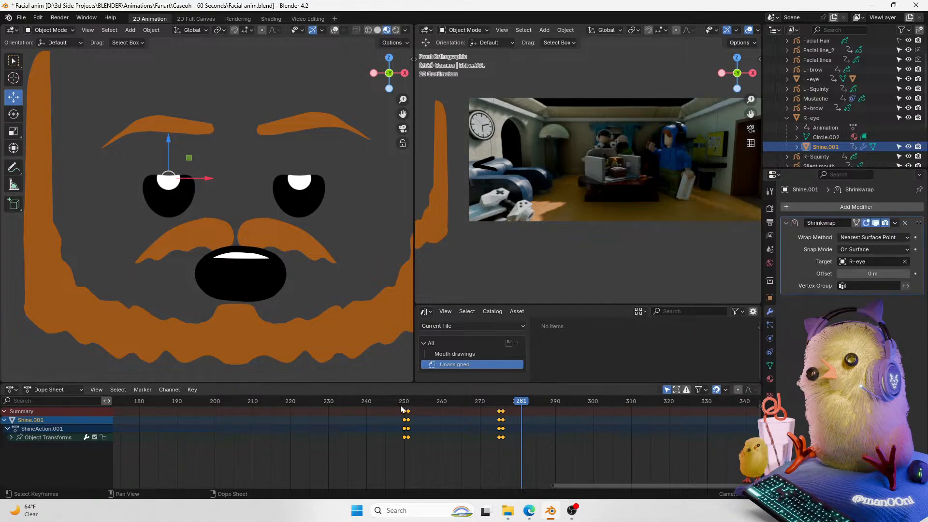
Step: Save the file and play back the eye shines around frames 237 to 283
key(ctrl+s)
drag(406, 398, 353, 425)
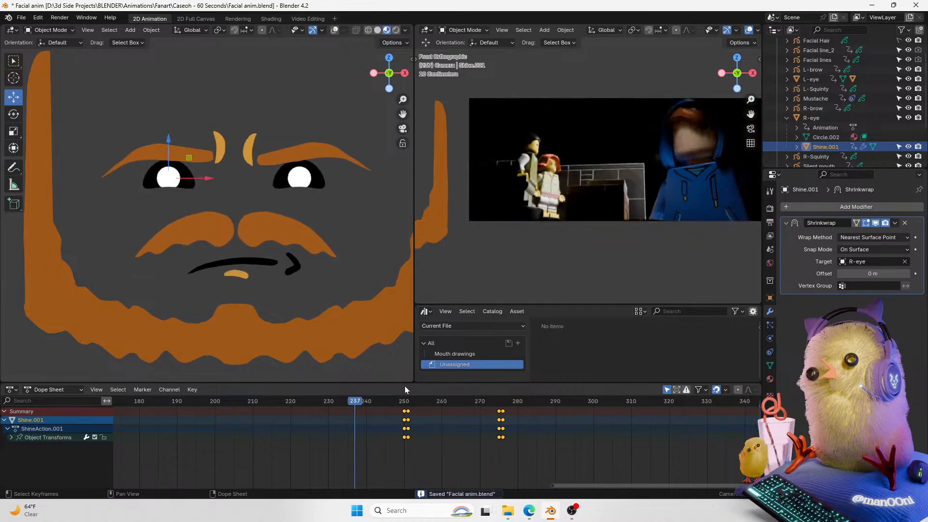
key(space)
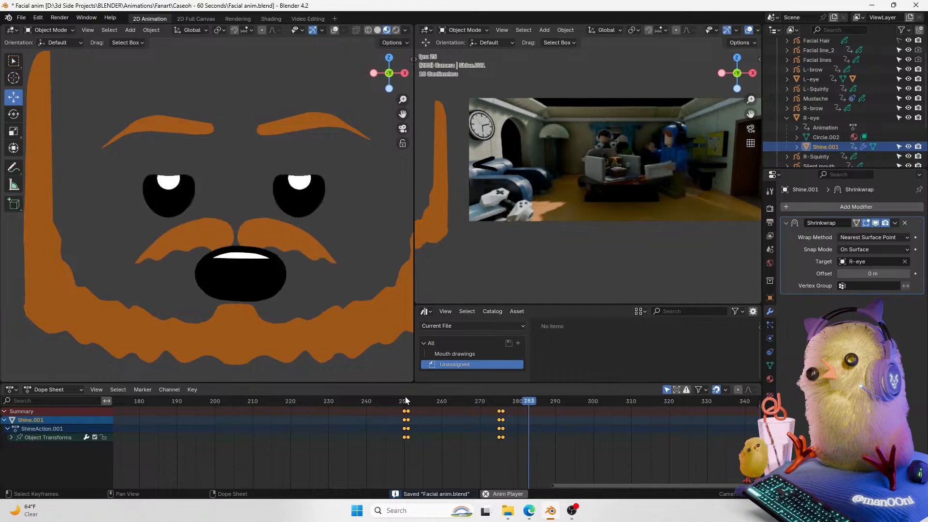
click(396, 403)
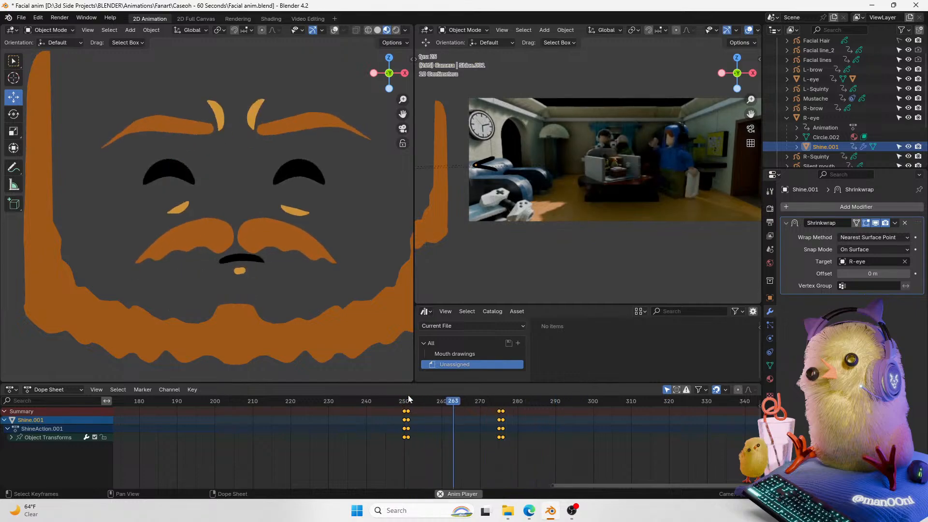
key(Escape)
key(ctrl+s)
Step: Play back and scrub the eye animation between frames 234 and 283, saving the file
key(space)
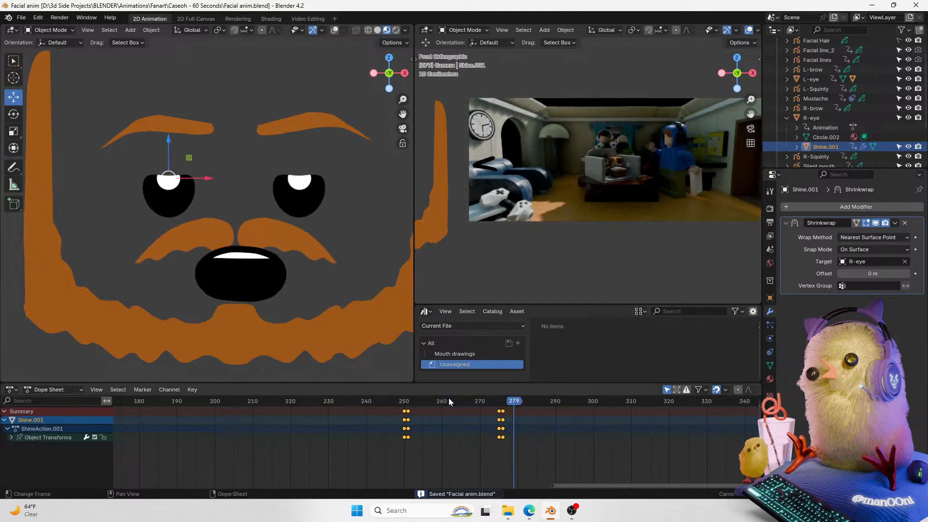
drag(447, 400, 404, 405)
key(space)
key(space)
key(space)
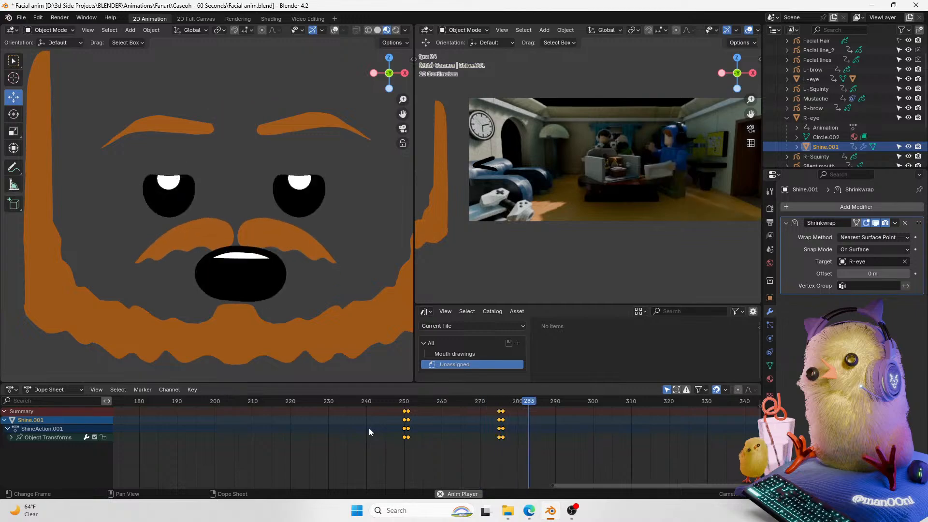
key(space)
click(378, 409)
click(344, 405)
key(ctrl+s)
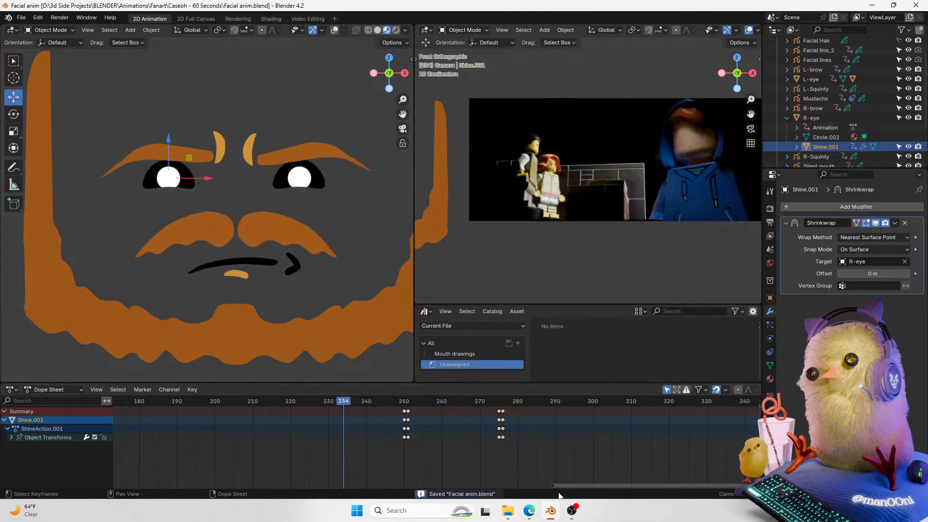
drag(578, 484, 645, 471)
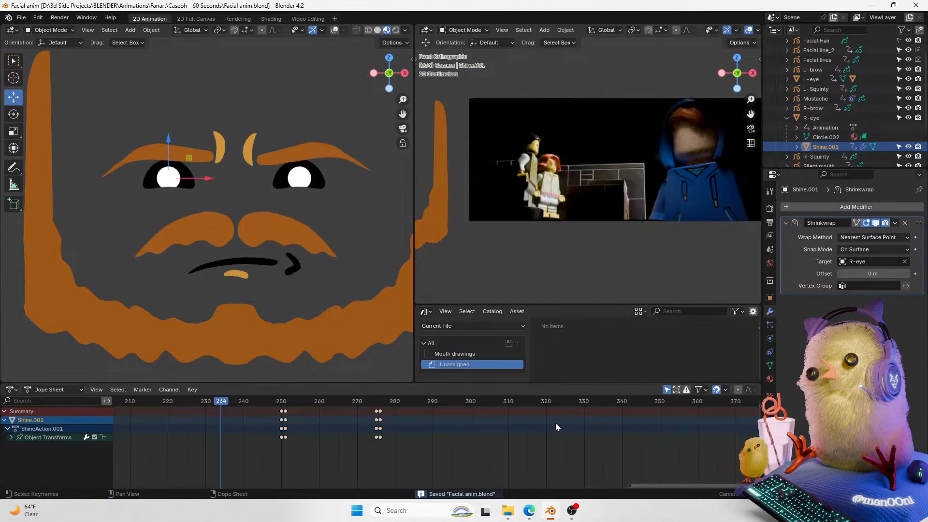
key(space)
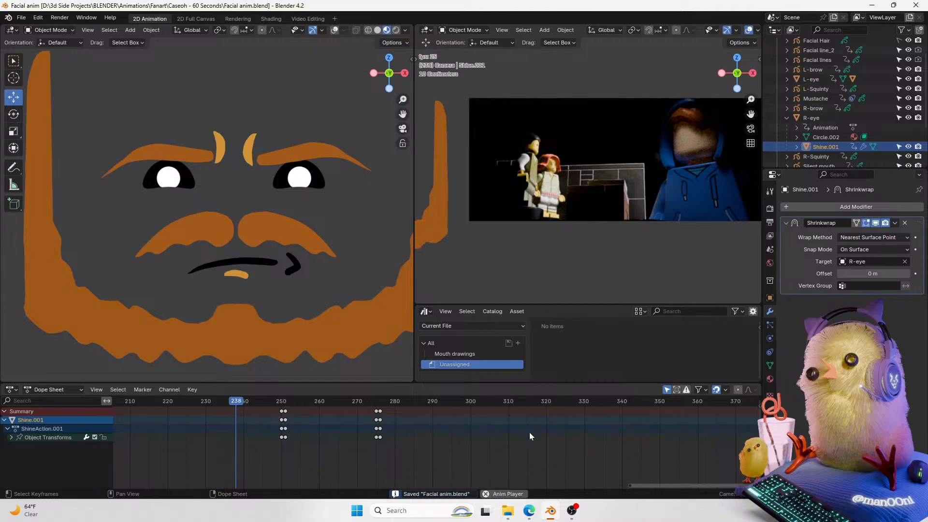
key(space)
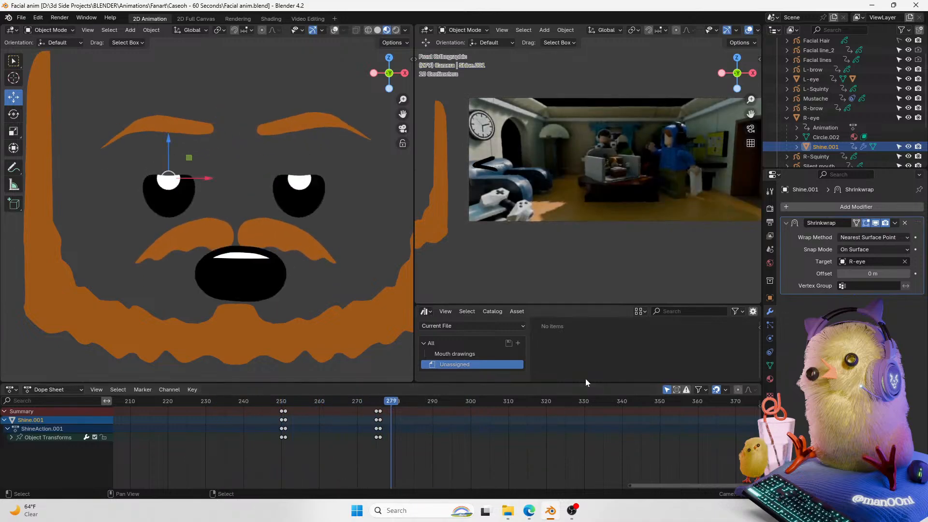
click(770, 223)
drag(389, 395, 304, 410)
key(ctrl+s)
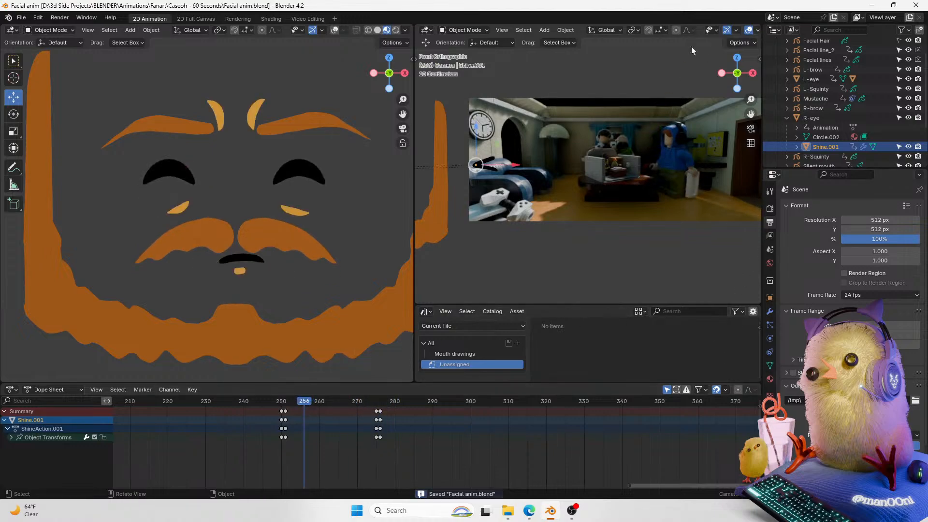
Step: Cycle the viewport through different shading modes and return to material preview
click(377, 32)
click(386, 31)
click(395, 32)
click(387, 31)
click(395, 32)
click(388, 32)
click(394, 32)
click(388, 32)
click(394, 32)
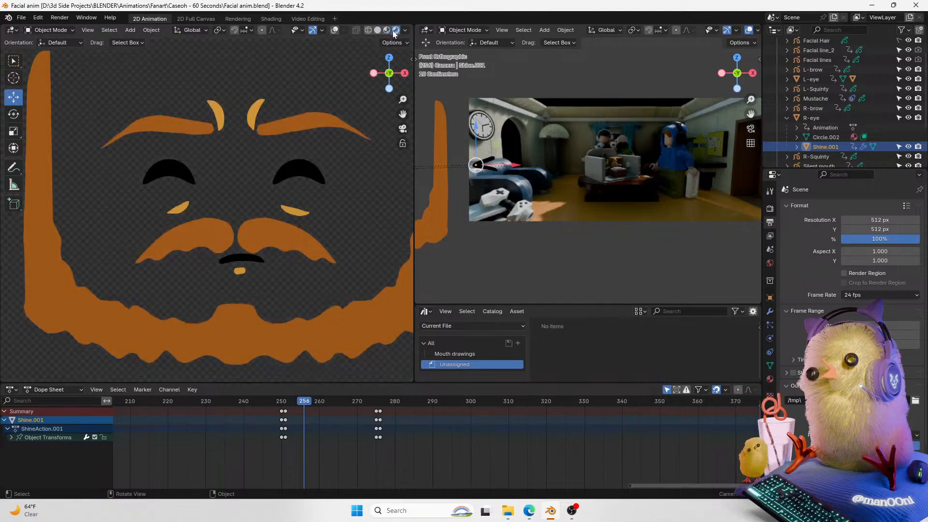
click(389, 32)
click(378, 31)
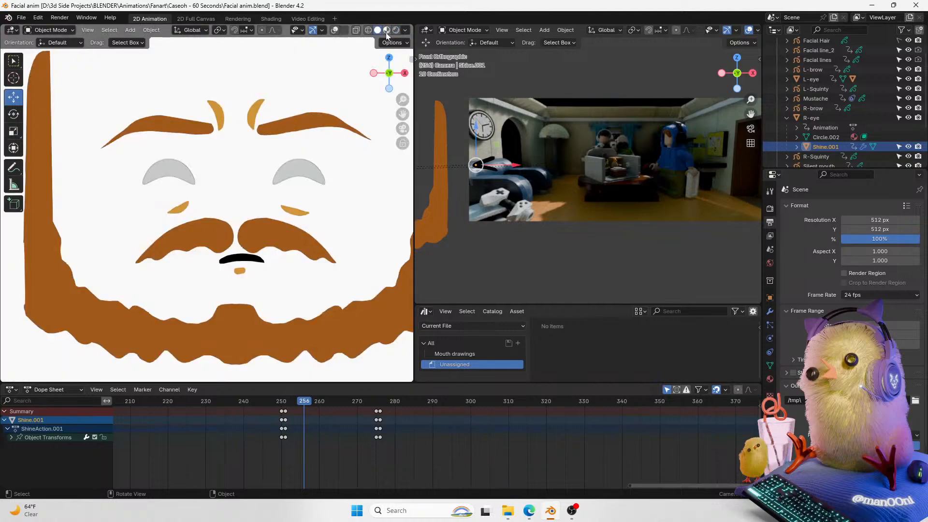
click(386, 31)
Step: Scrub and step through frames 270 to 280 to review the mouth and eye shapes
drag(301, 402, 391, 402)
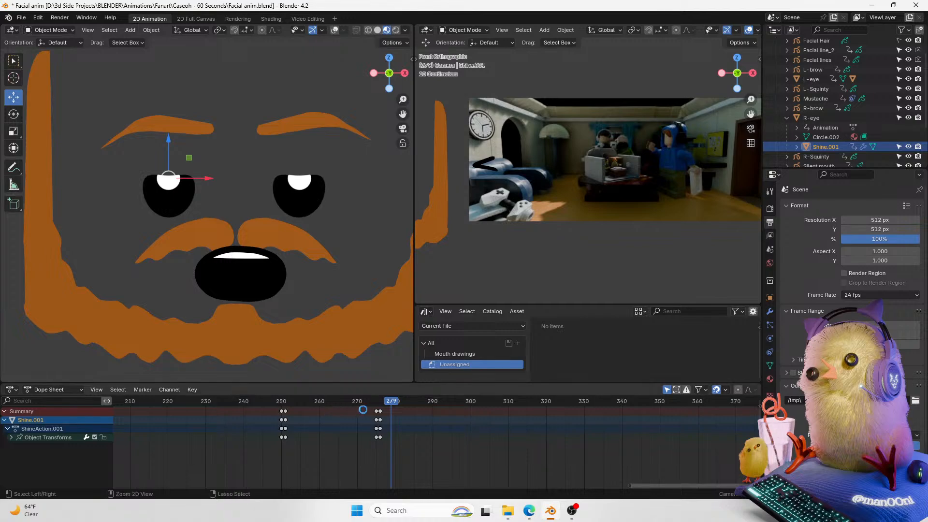
key(ctrl+s)
click(369, 401)
key(space)
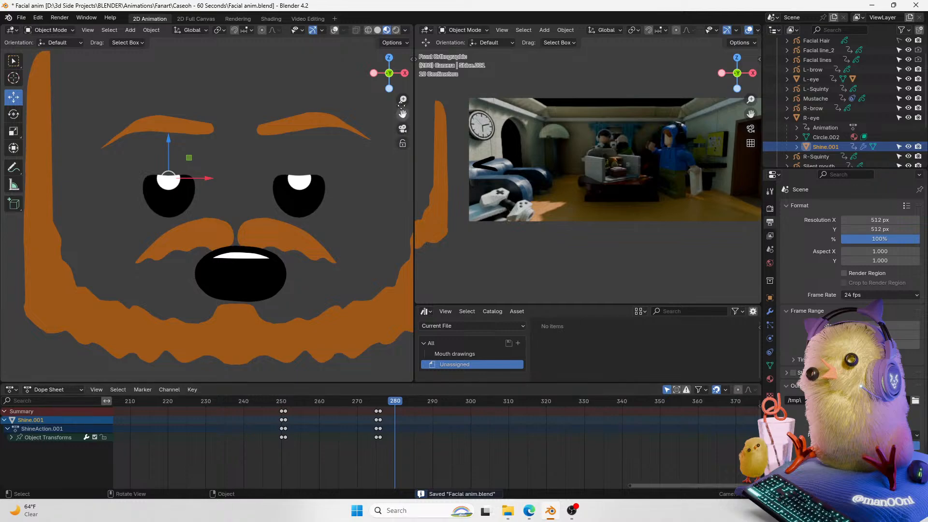
scroll(391, 107, down, 2)
drag(265, 399, 372, 400)
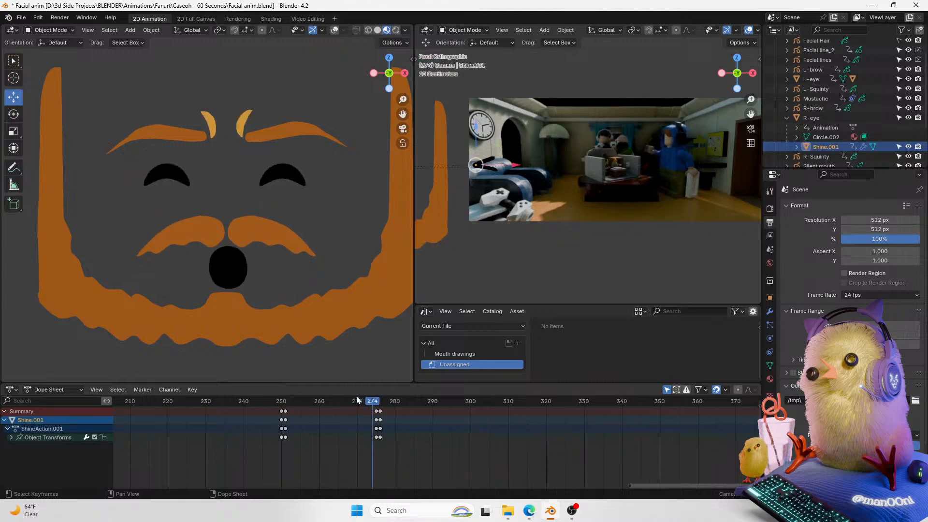
key(Left)
key(Left)
key(Left)
key(Left)
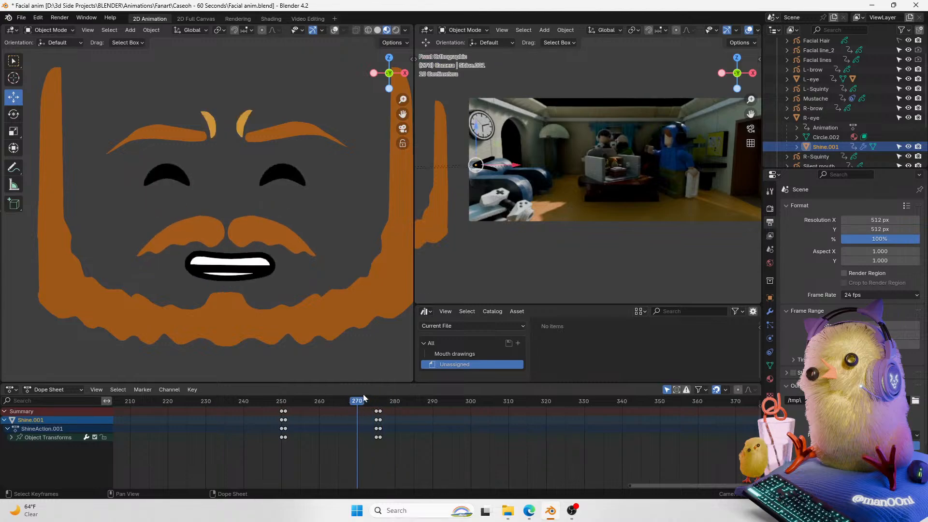
drag(351, 404, 398, 405)
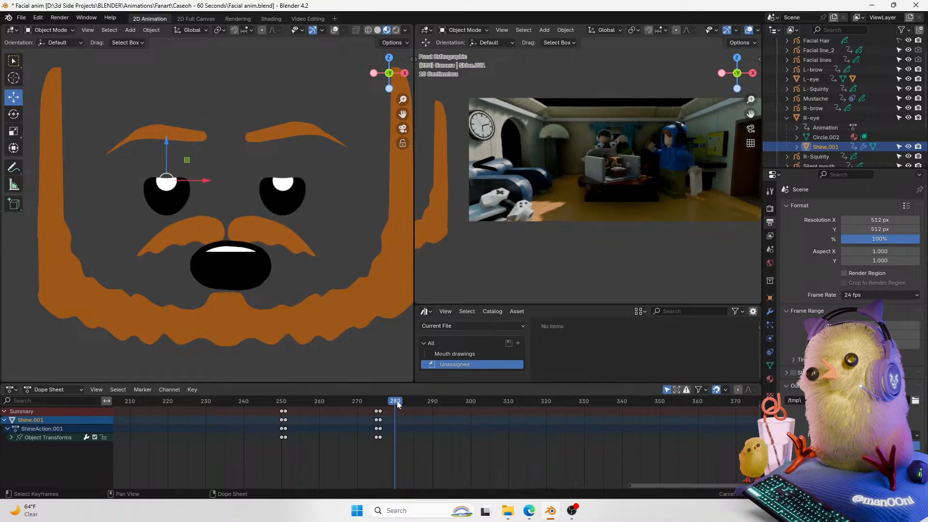
Step: Select the Talking mouth object and set its Mouth base layer opacity to 1
click(335, 30)
click(787, 118)
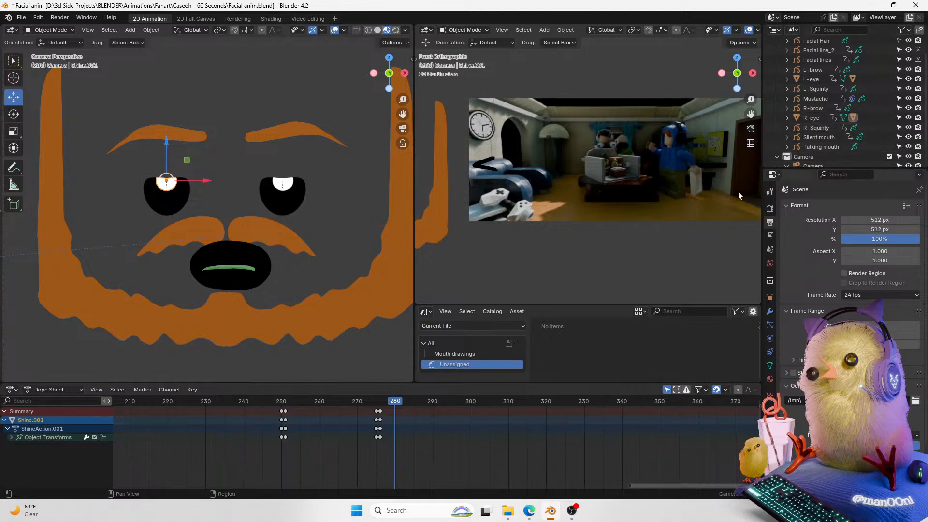
click(253, 299)
click(34, 456)
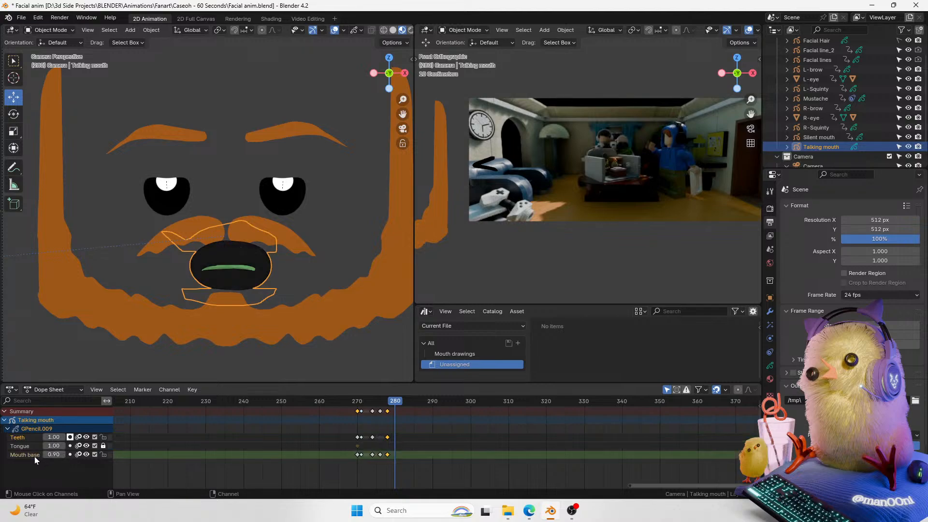
drag(55, 460, 62, 457)
click(60, 455)
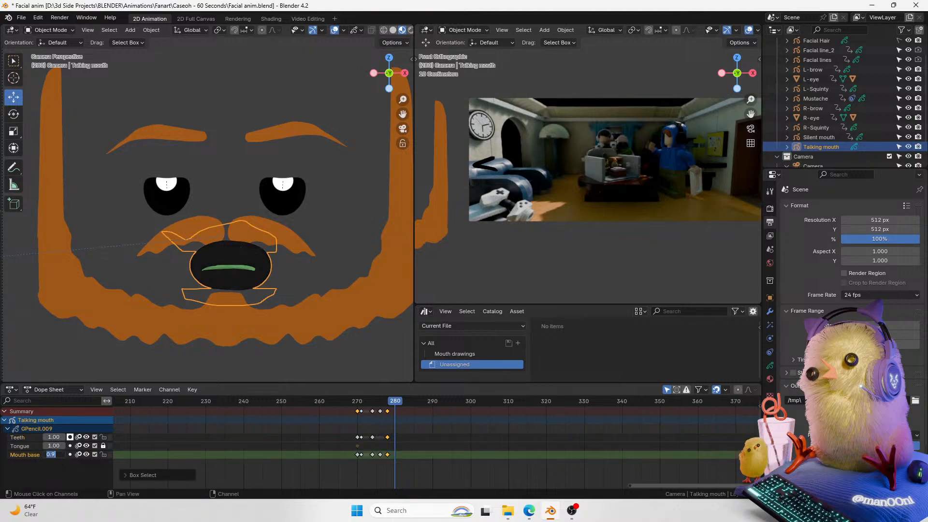
text(1)
key(Return)
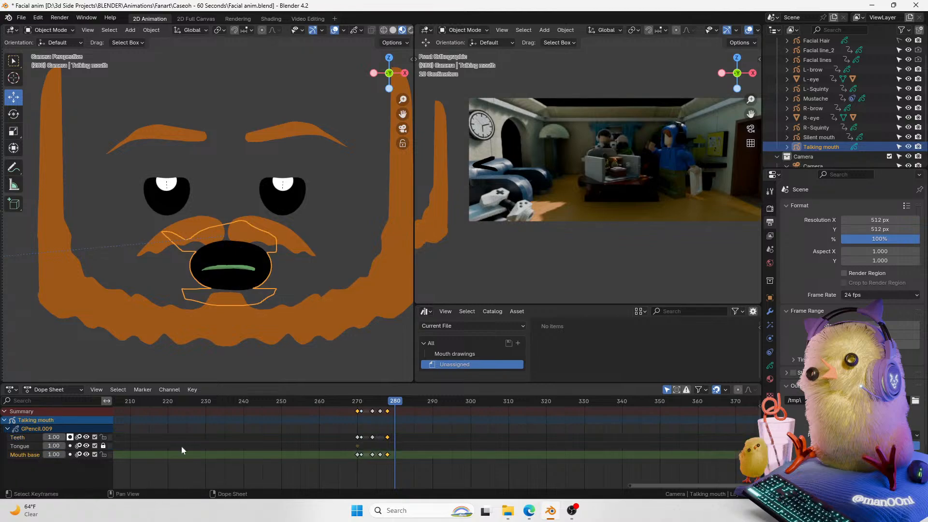
Step: Duplicate the selected Mouth base keyframe 10 frames forward to frame 280, then select the Teeth layer
key(shift+d)
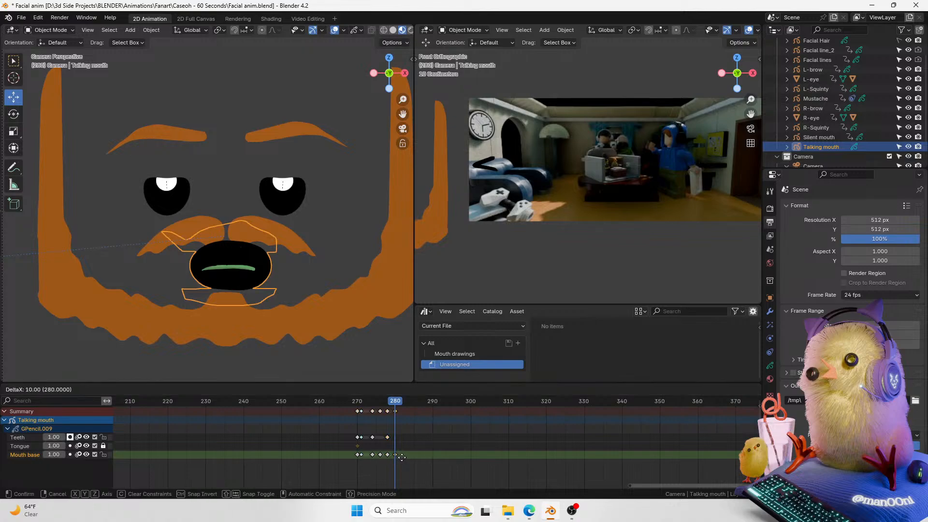
click(403, 456)
drag(402, 114, 362, 95)
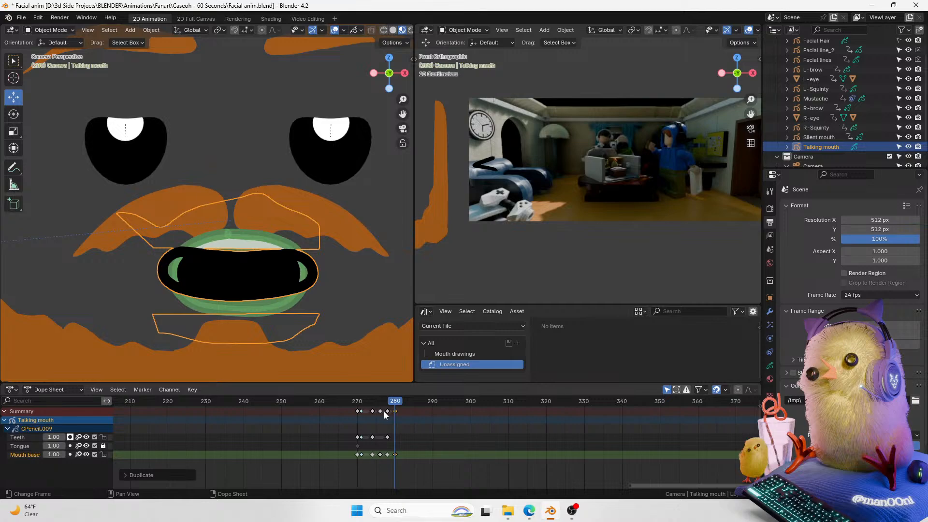
click(25, 437)
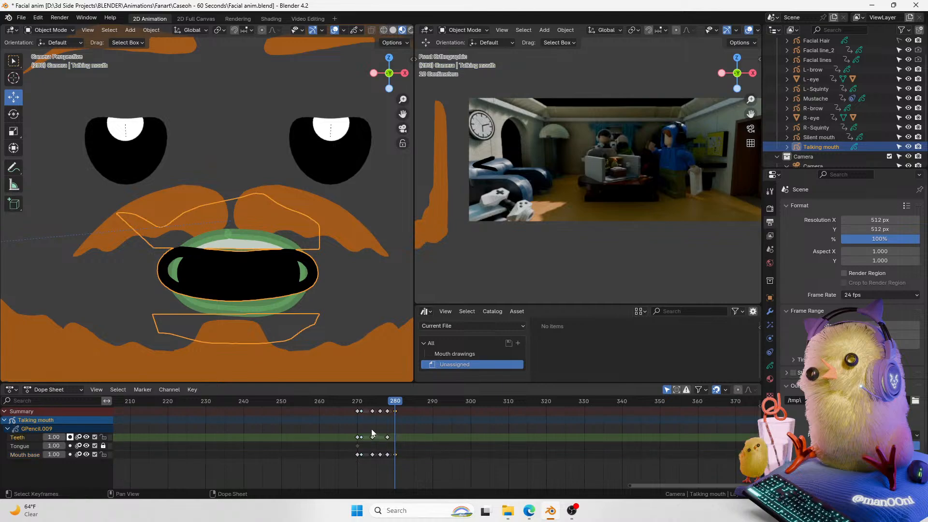
Step: Duplicate the Teeth layer's keyframe at frame 270 and place the copy at frame 280
click(357, 439)
key(shift+d)
click(433, 432)
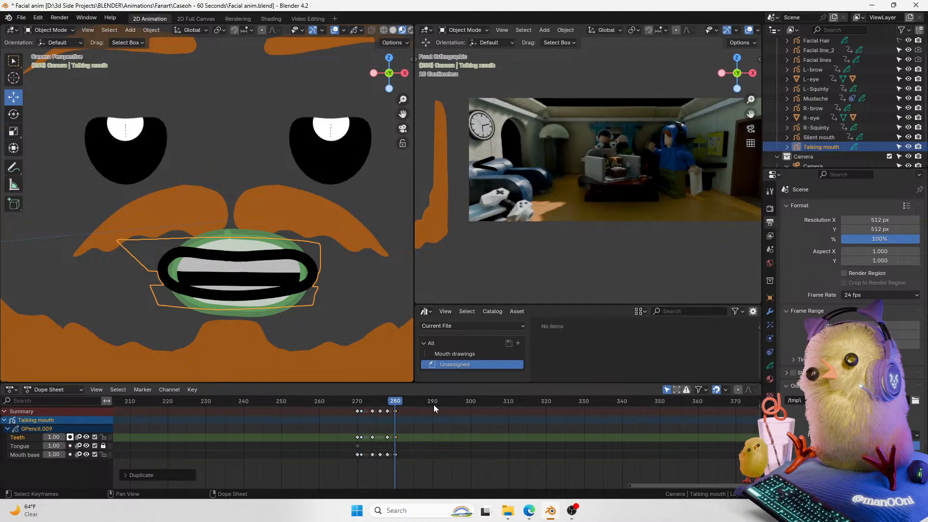
Step: Scrub and play back frames 269 to 284 to review the new mouth and teeth timing
drag(386, 400, 352, 413)
key(space)
key(space)
click(359, 409)
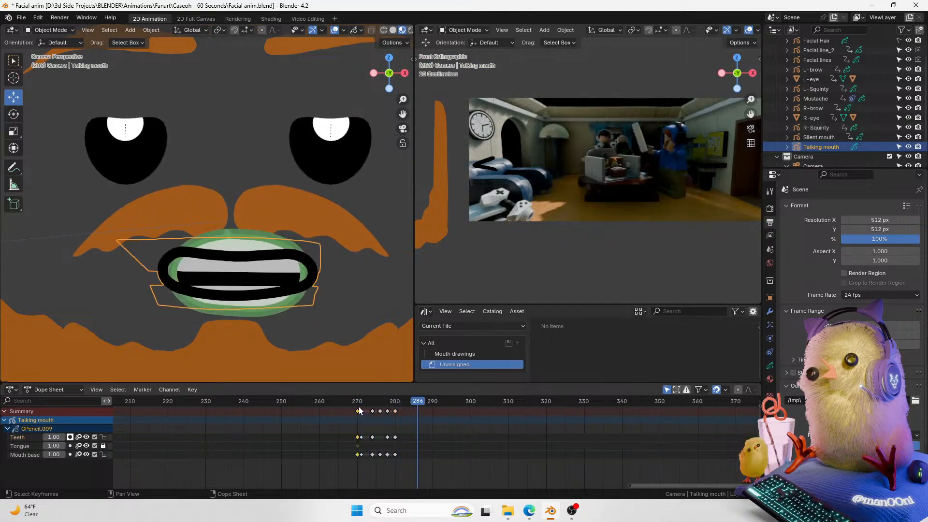
click(360, 405)
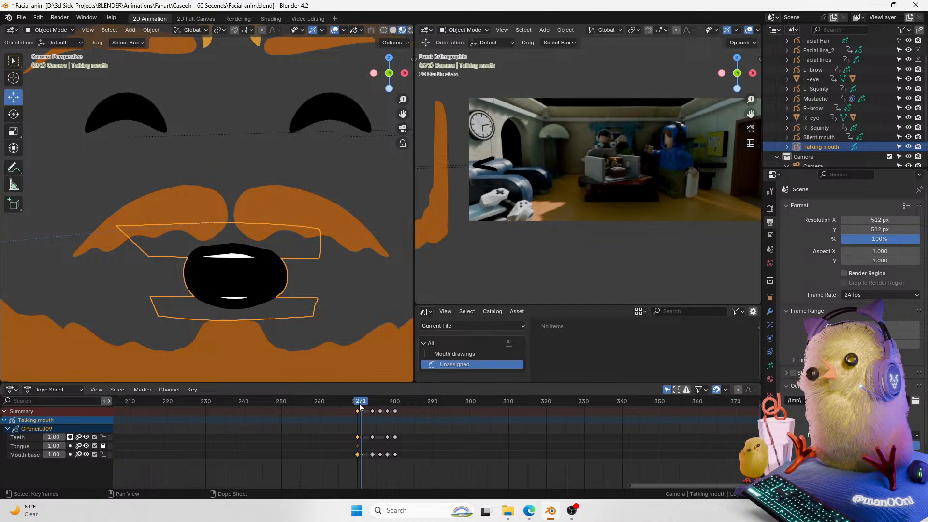
drag(360, 406, 354, 407)
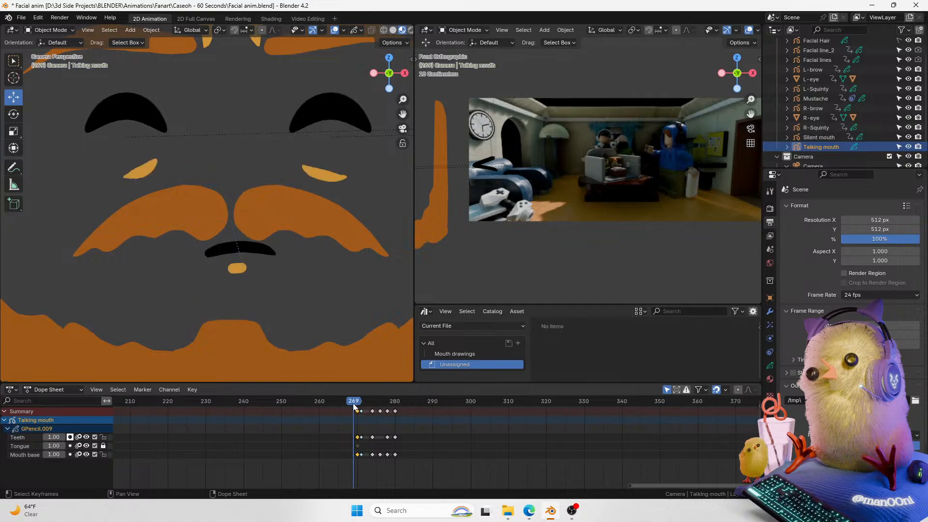
key(space)
key(space)
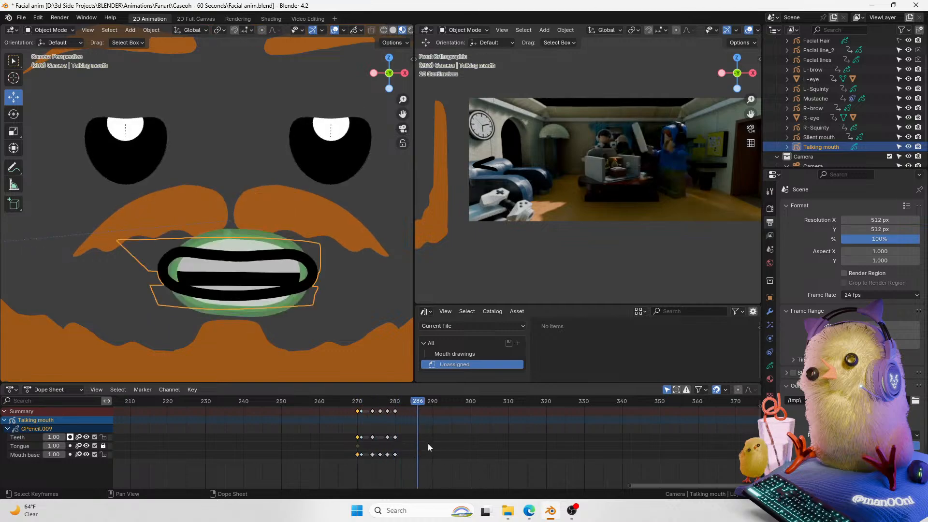
click(357, 405)
key(space)
key(space)
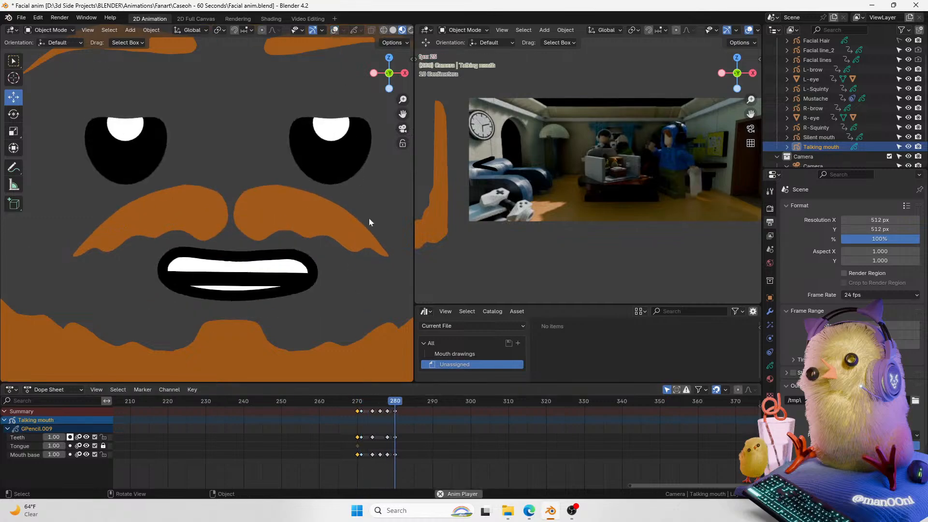
click(357, 407)
key(space)
scroll(360, 137, down, 3)
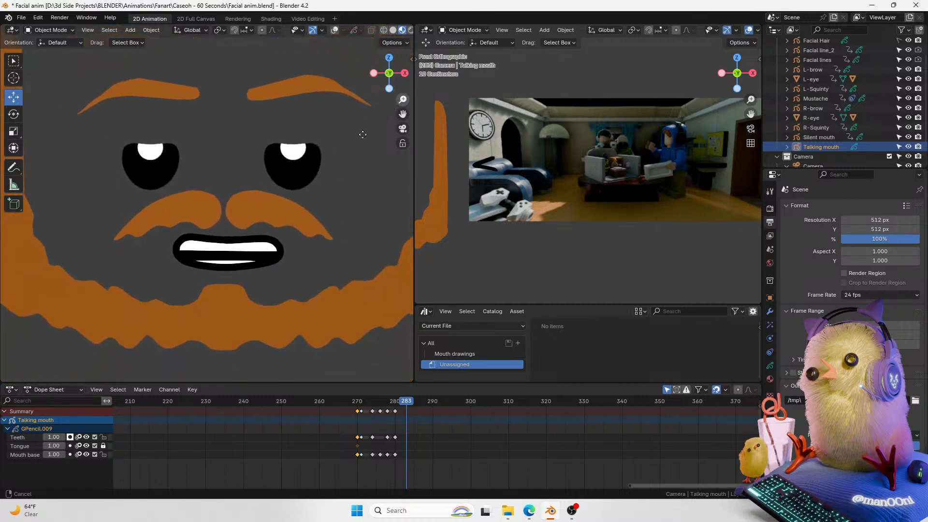
drag(401, 114, 378, 131)
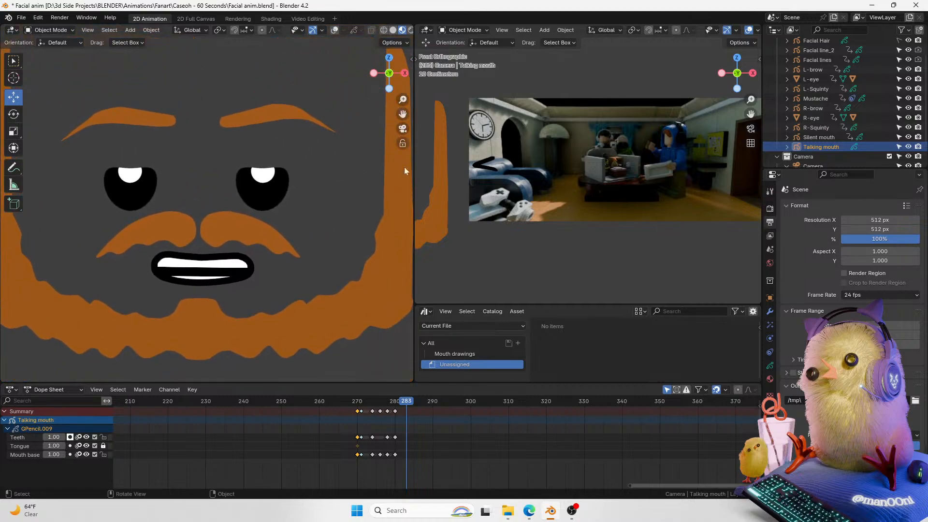
click(387, 407)
mouse_move(387, 408)
mouse_down()
mouse_move(399, 404)
mouse_move(362, 407)
mouse_move(385, 411)
mouse_up()
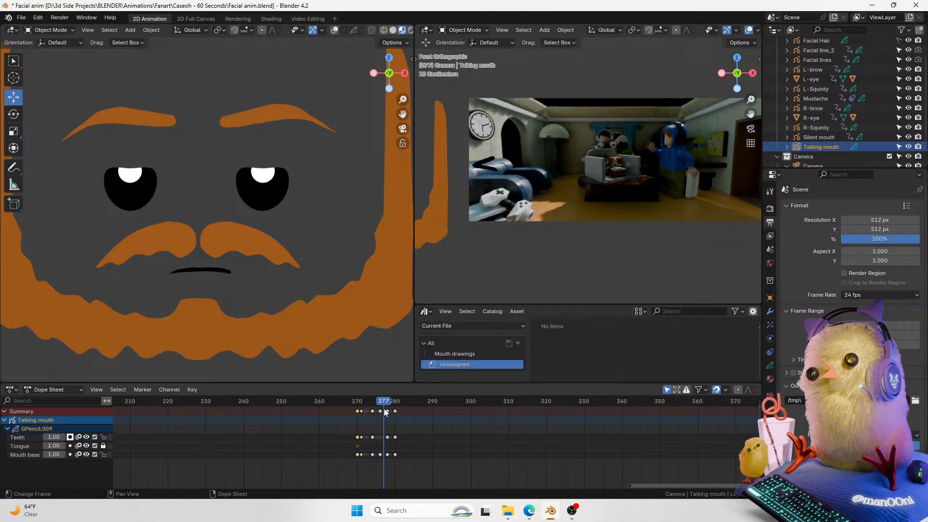
Step: Move the Talking mouth object slightly in the viewport
scroll(403, 100, up, 1)
click(334, 31)
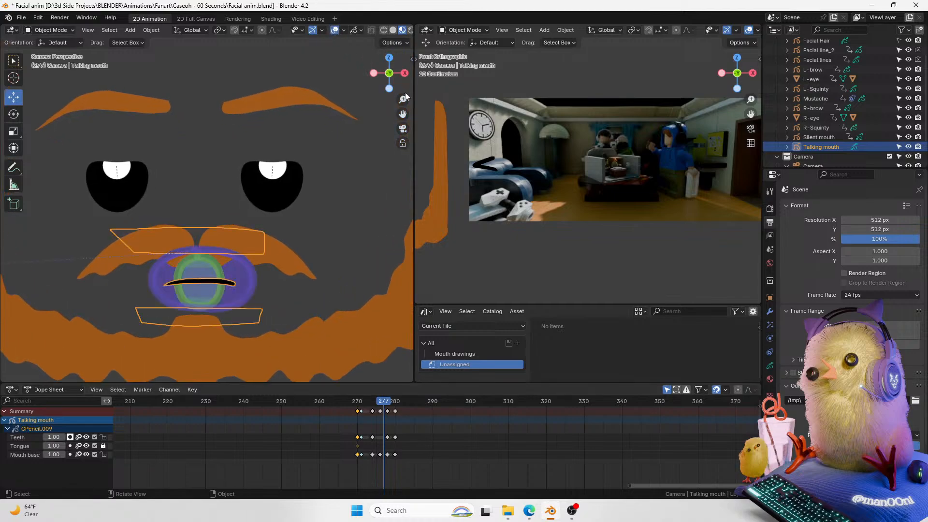
click(334, 31)
drag(402, 114, 394, 77)
key(g)
click(401, 58)
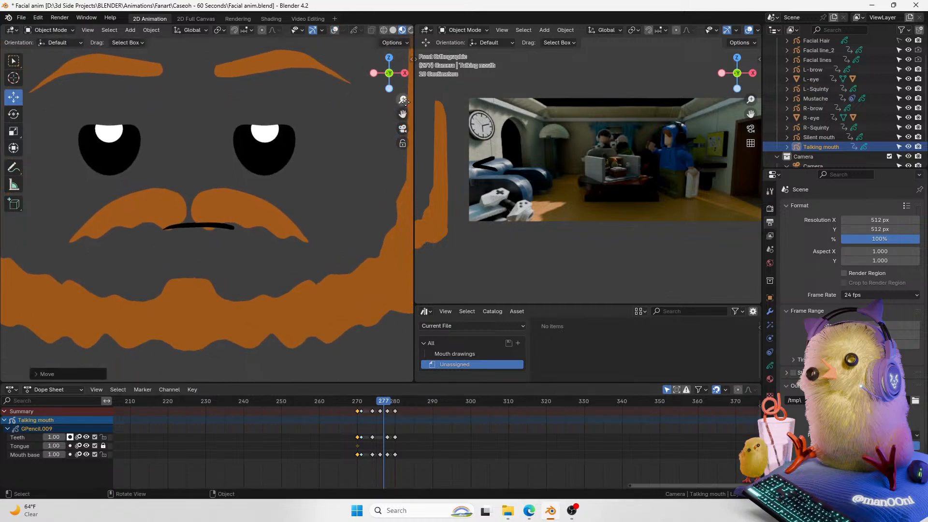
Step: Zoom in on the mouth and scrub through frames 277 to 285 to check the teeth shape
scroll(391, 276, up, 4)
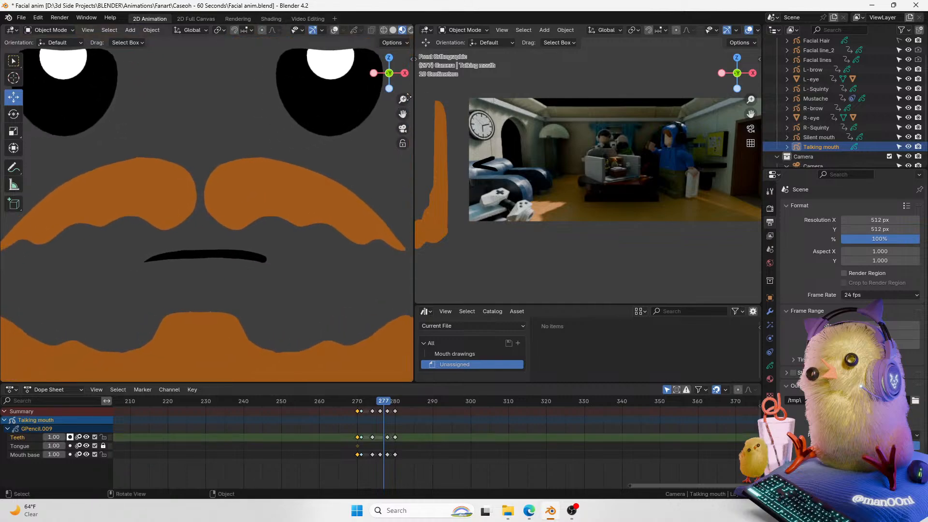
mouse_move(382, 400)
mouse_down()
mouse_move(348, 419)
mouse_move(357, 401)
mouse_move(413, 400)
mouse_up()
key(space)
key(space)
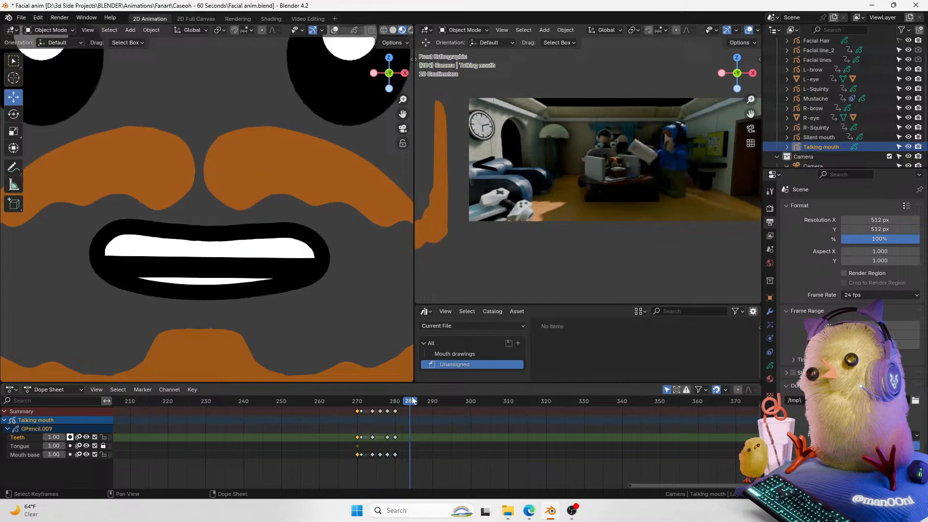
mouse_move(399, 400)
mouse_down()
mouse_move(354, 405)
mouse_move(406, 406)
mouse_up()
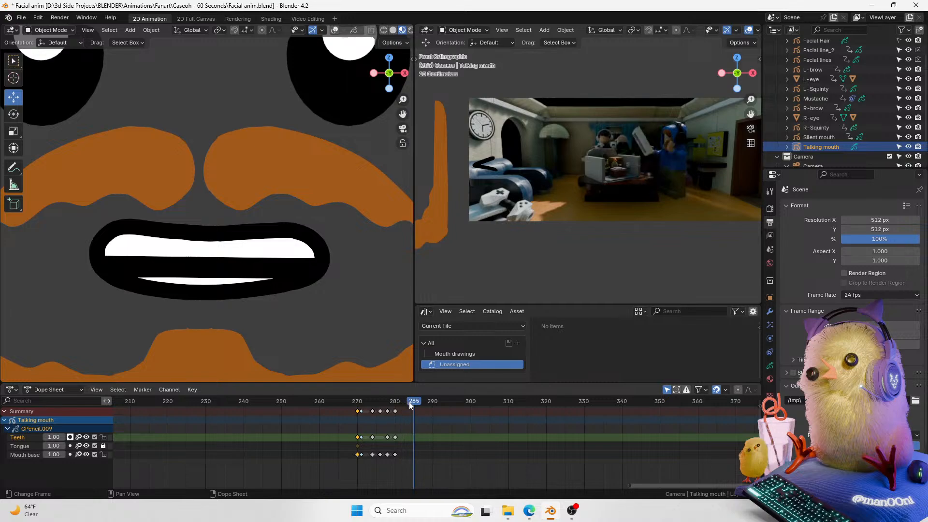
click(407, 403)
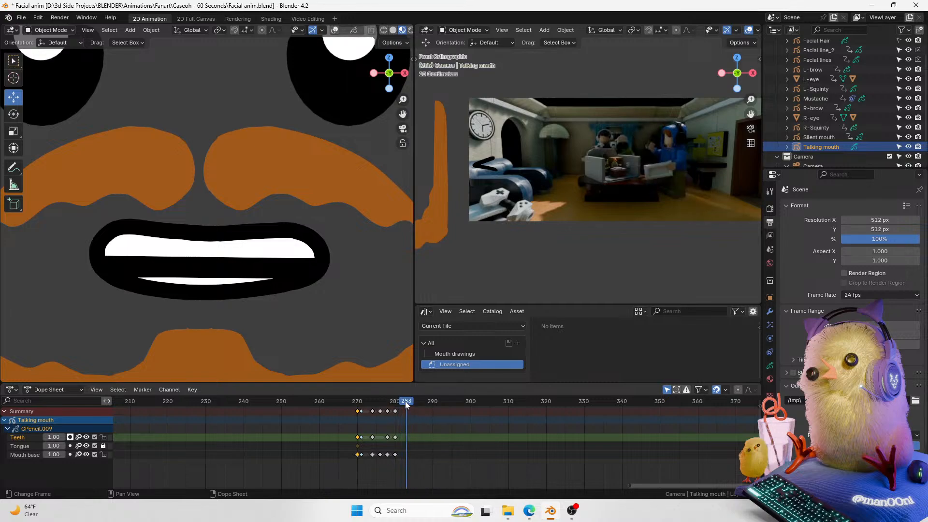
drag(401, 113, 416, 73)
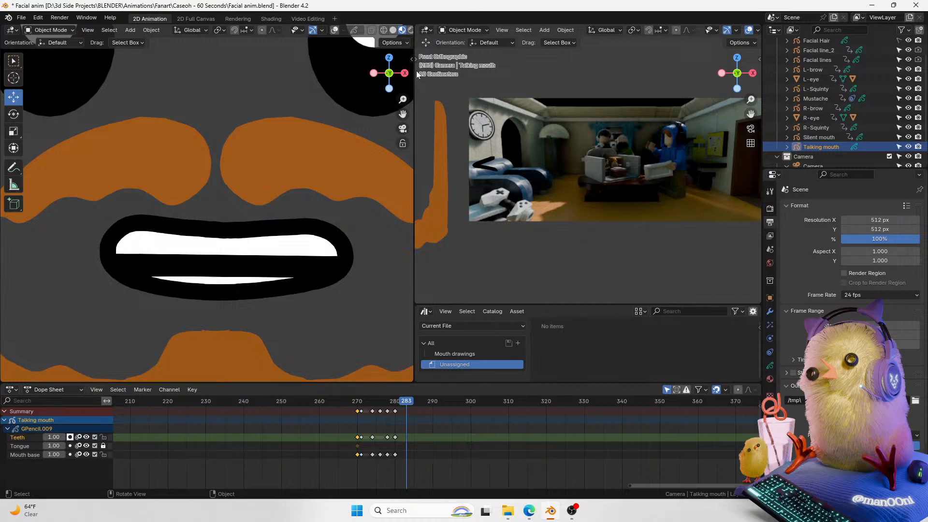
drag(402, 99, 404, 94)
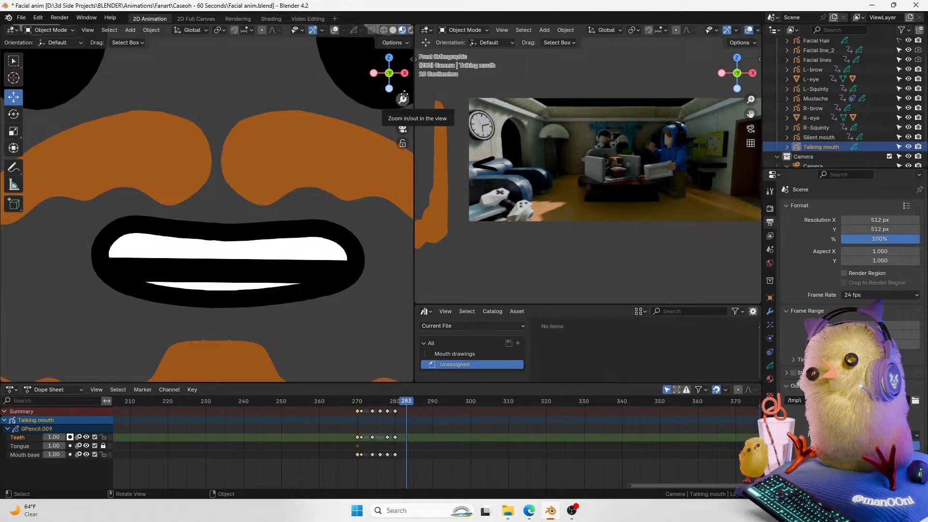
Step: Enter Draw mode on the Talking mouth object, then select the Mouth base layer and the fILL & STROKE material
key(ctrl+Tab)
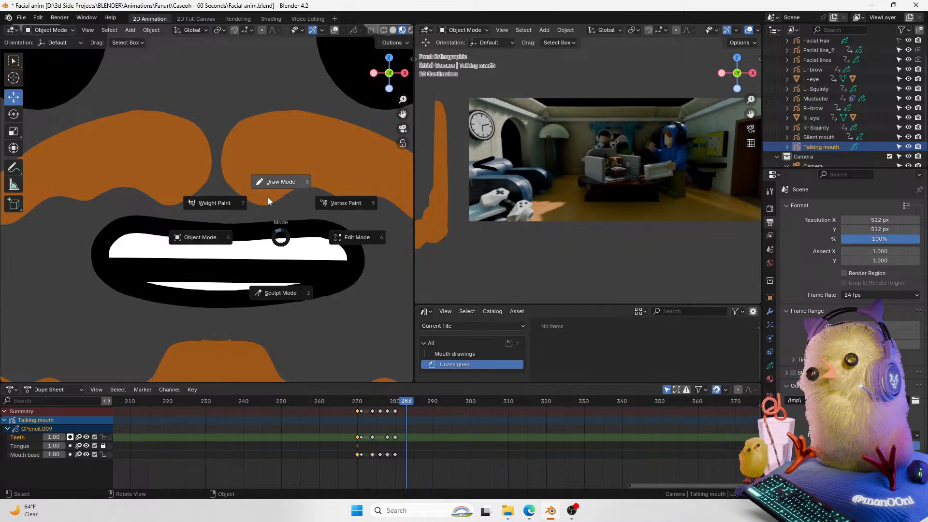
click(271, 189)
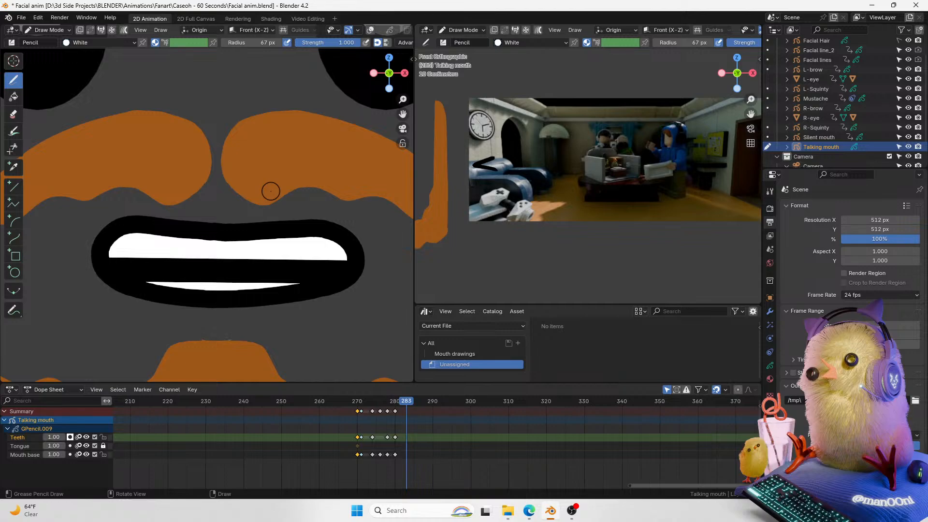
drag(140, 265, 269, 272)
key(ctrl+z)
click(31, 453)
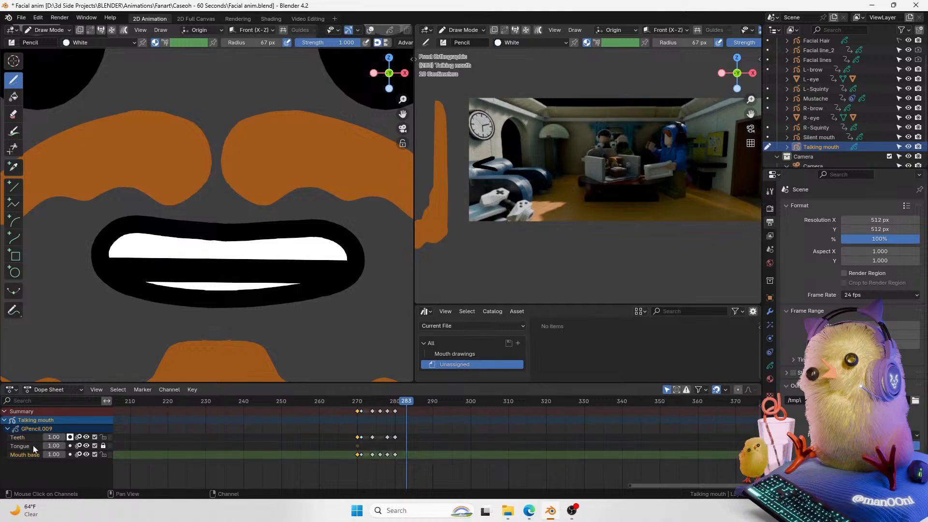
click(770, 379)
click(817, 209)
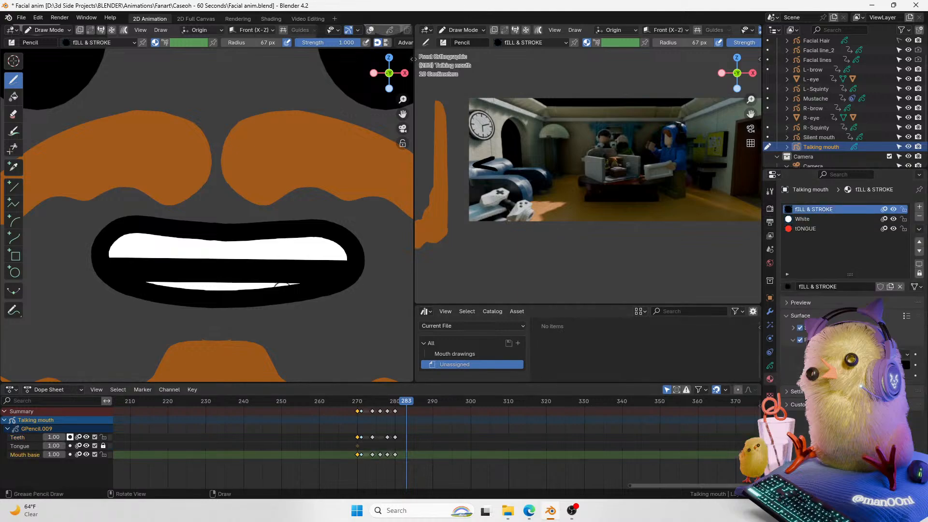
Step: Draw a thin closed-mouth line on the Mouth base layer at frame 283, redrawing it several times
drag(159, 262, 307, 262)
key(ctrl+z)
mouse_move(157, 262)
mouse_down()
mouse_move(227, 273)
mouse_move(319, 256)
mouse_up()
key(ctrl+z)
key(ctrl+shift+z)
key(ctrl+z)
drag(179, 266, 289, 268)
key(ctrl+z)
key(ctrl+shift+z)
mouse_move(403, 100)
mouse_down()
mouse_move(302, 179)
mouse_move(324, 137)
mouse_up()
key(ctrl+z)
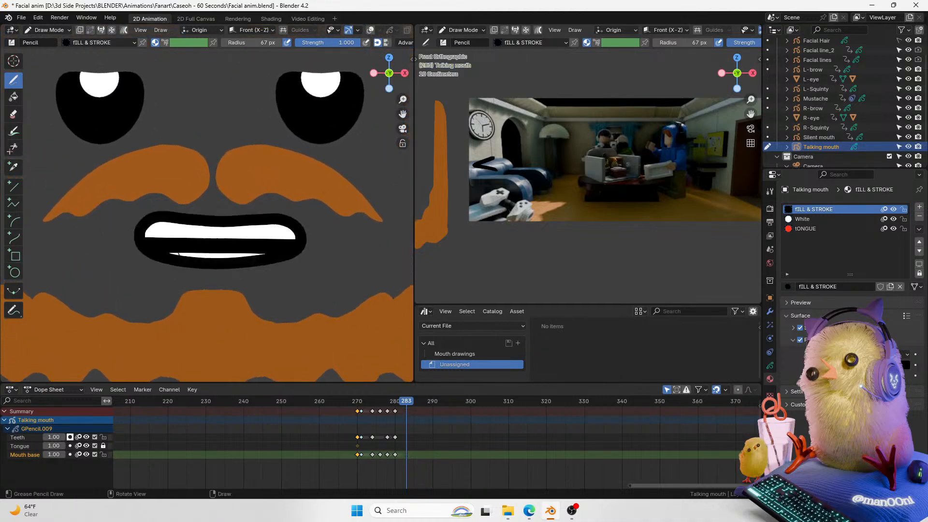
drag(169, 245, 264, 243)
key(ctrl+z)
drag(168, 244, 257, 247)
key(ctrl+z)
drag(169, 244, 257, 246)
key(ctrl+z)
drag(177, 245, 258, 245)
key(ctrl+z)
key(ctrl+shift+z)
key(ctrl+z)
key(ctrl+shift+z)
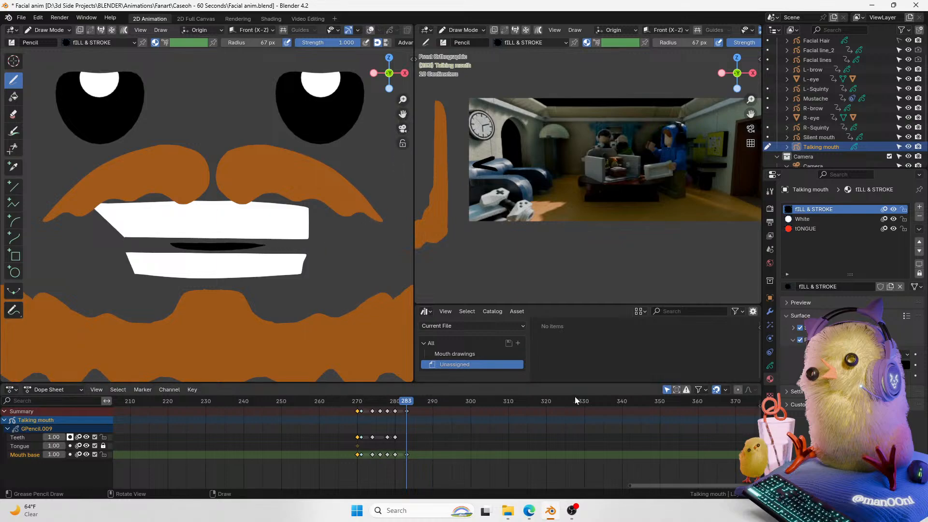
Step: Duplicate the frame 280 mouth keyframes and place the copies at frame 285
mouse_move(405, 404)
mouse_down()
mouse_move(400, 411)
mouse_move(414, 404)
mouse_up()
click(395, 411)
key(shift+d)
click(431, 412)
click(406, 404)
key(g)
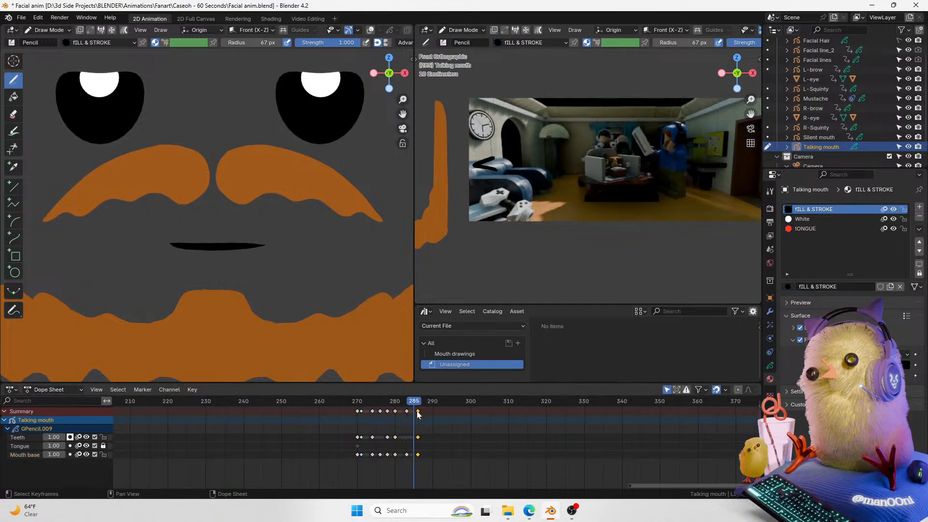
click(421, 409)
Step: Return to Object mode and play back and scrub frames 270 to 285 to review the mouth animation
drag(402, 99, 398, 103)
drag(358, 406, 416, 404)
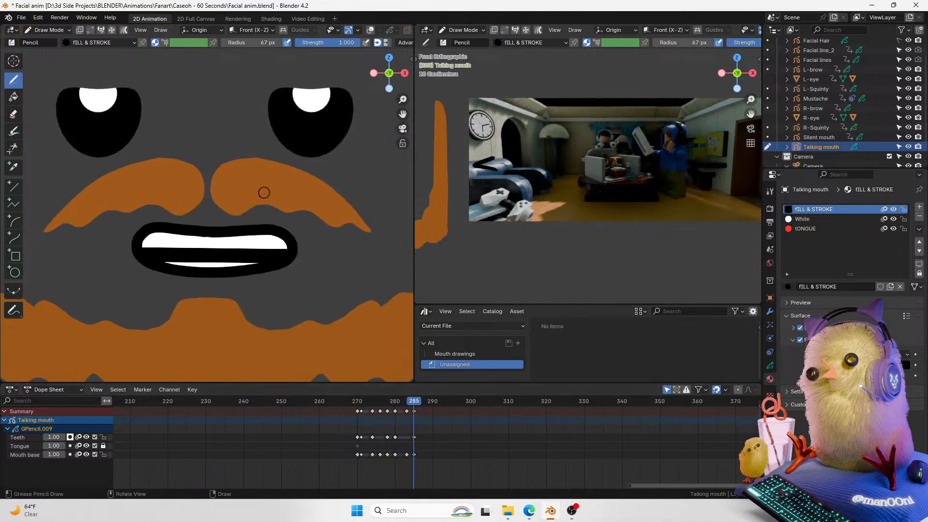
key(ctrl+Tab)
click(186, 208)
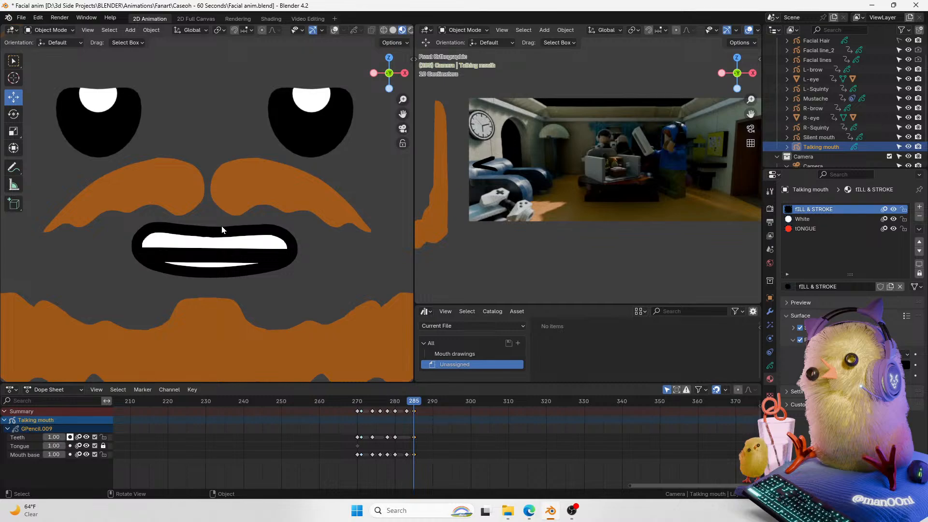
key(space)
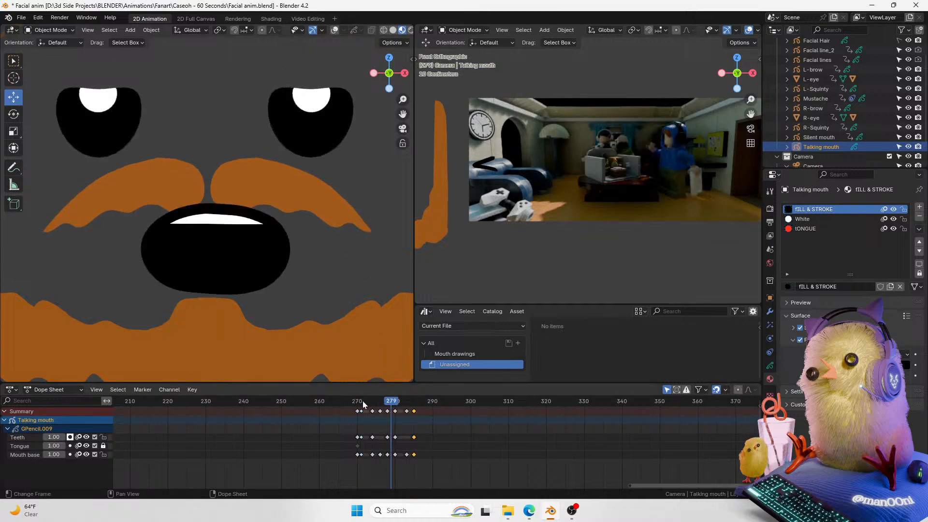
drag(362, 402, 415, 392)
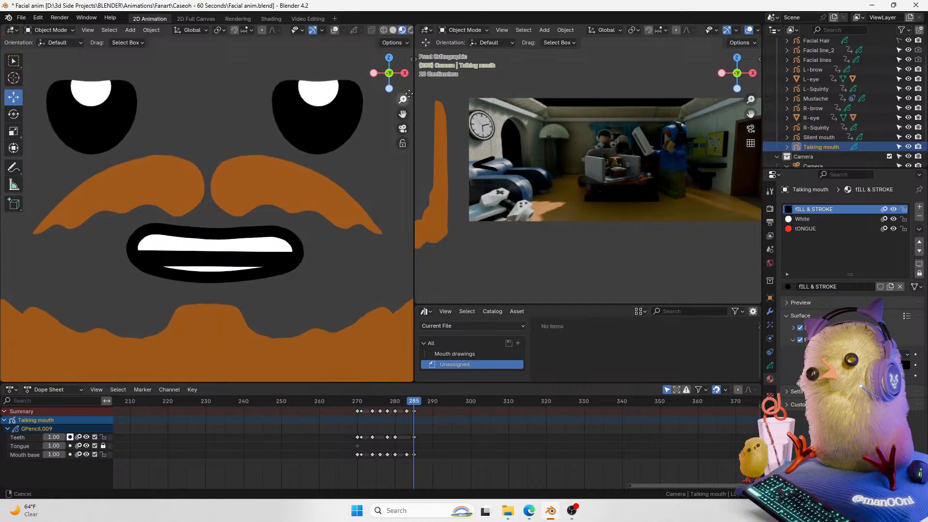
Step: Switch to Sculpt mode, choose the Push brush, and lock the Teeth layer
key(ctrl+Tab)
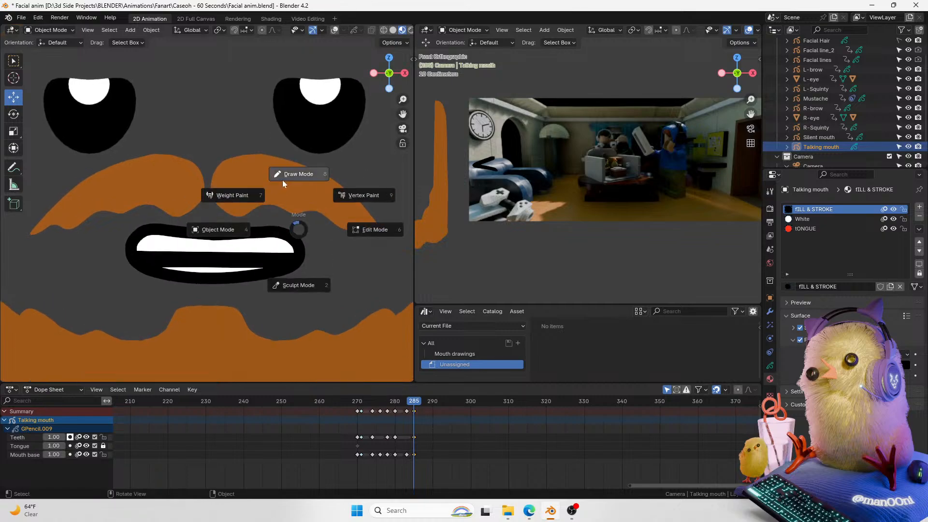
click(282, 180)
key(ctrl+Tab)
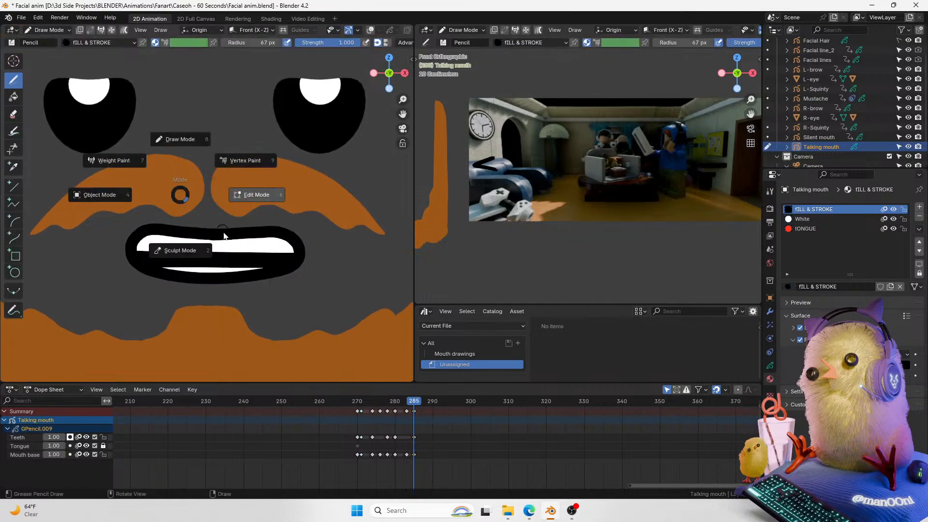
click(176, 251)
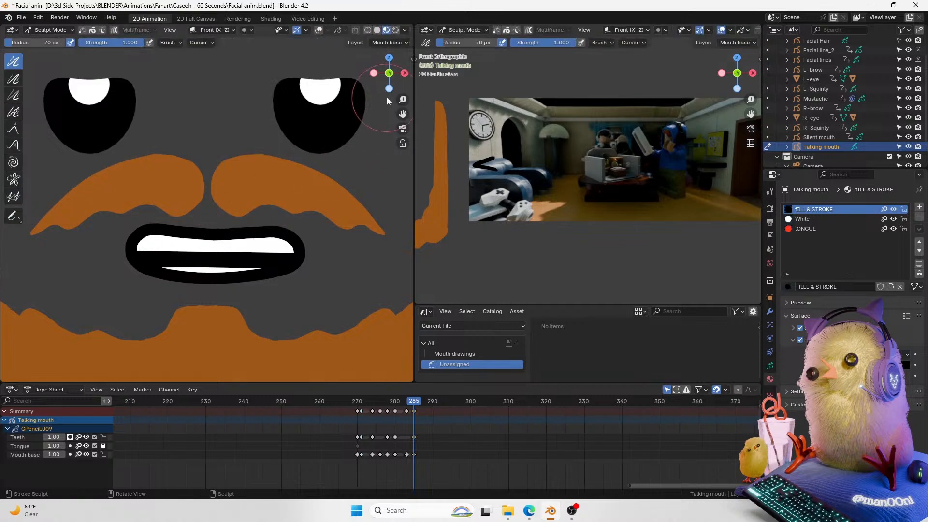
click(13, 145)
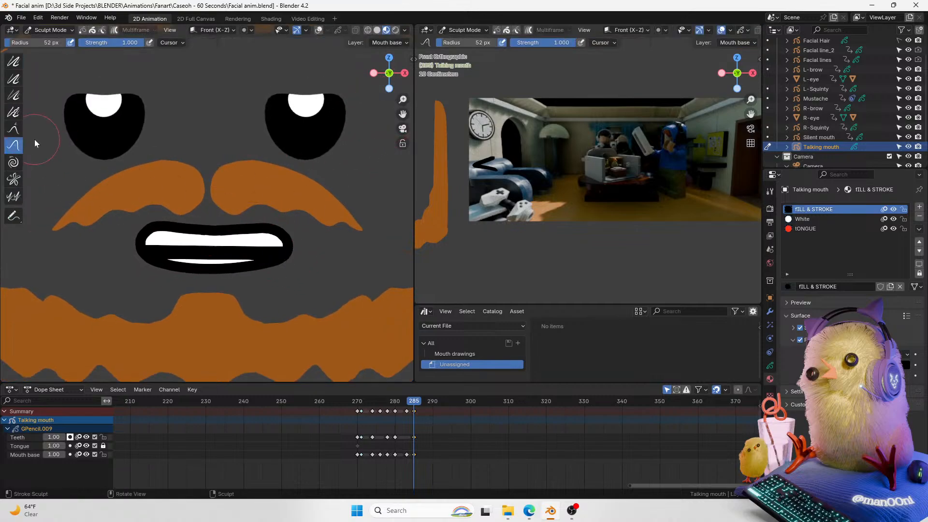
drag(274, 249, 286, 245)
key(ctrl+z)
scroll(382, 138, down, 2)
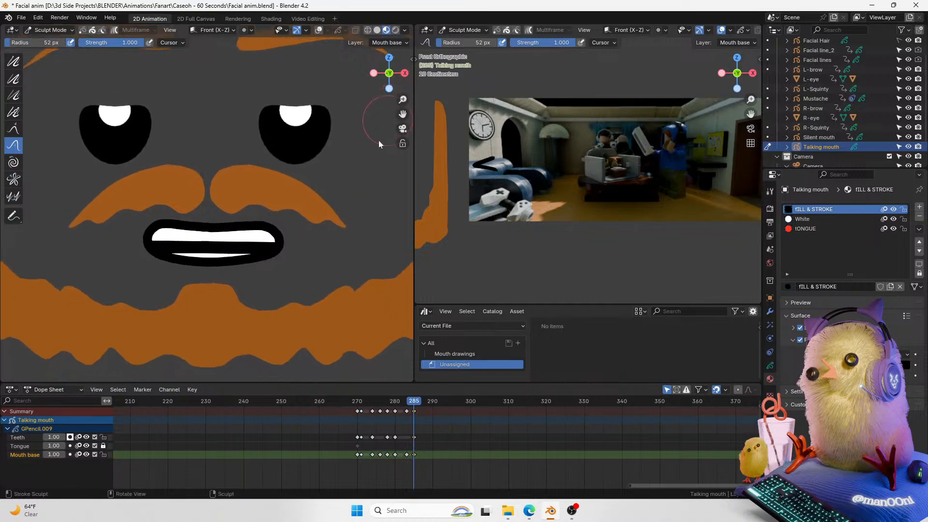
click(103, 437)
Step: Push the mouth base outline into a smaller, smiling shape at frame 285 and return to Object mode
mouse_move(279, 242)
mouse_down()
mouse_move(272, 252)
mouse_move(282, 253)
mouse_up()
scroll(344, 151, down, 3)
drag(261, 222, 263, 224)
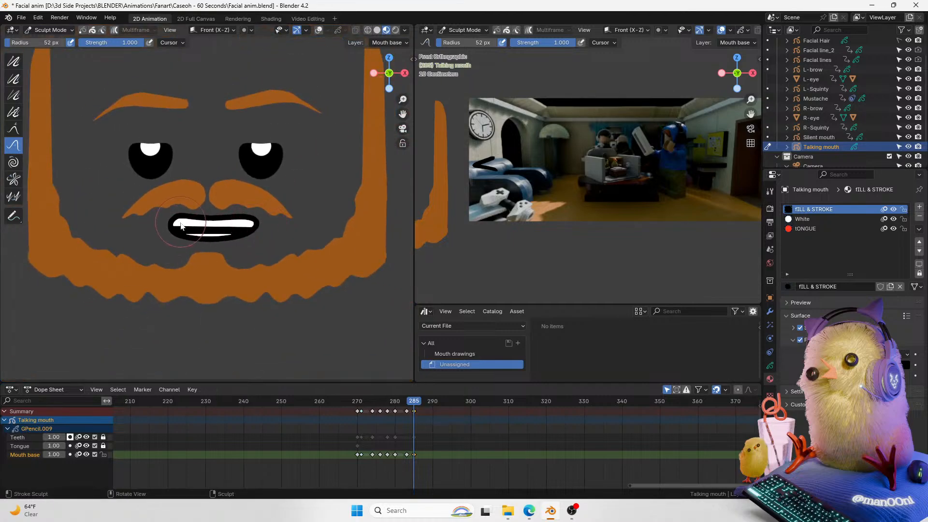
mouse_move(175, 216)
mouse_down()
mouse_move(166, 228)
mouse_move(158, 221)
mouse_move(185, 205)
mouse_move(240, 203)
mouse_up()
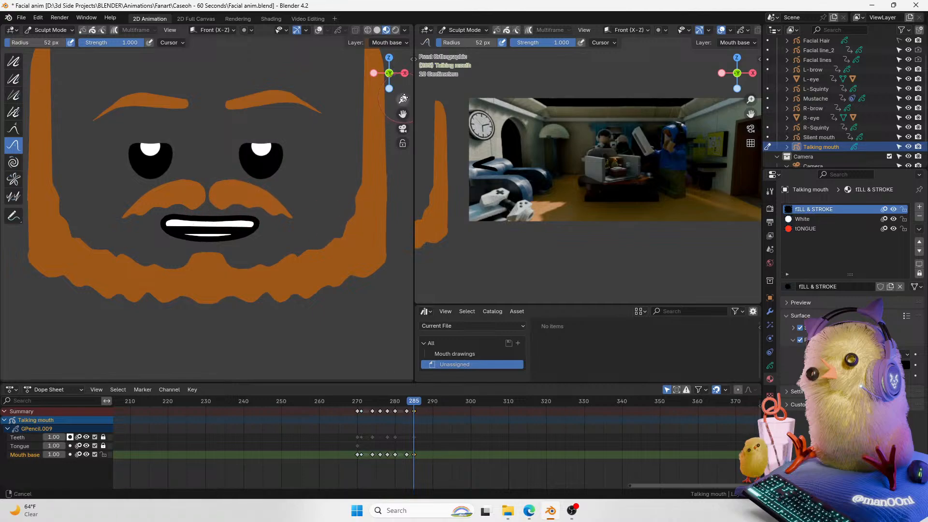
scroll(208, 204, up, 2)
drag(259, 268, 217, 269)
scroll(216, 254, down, 2)
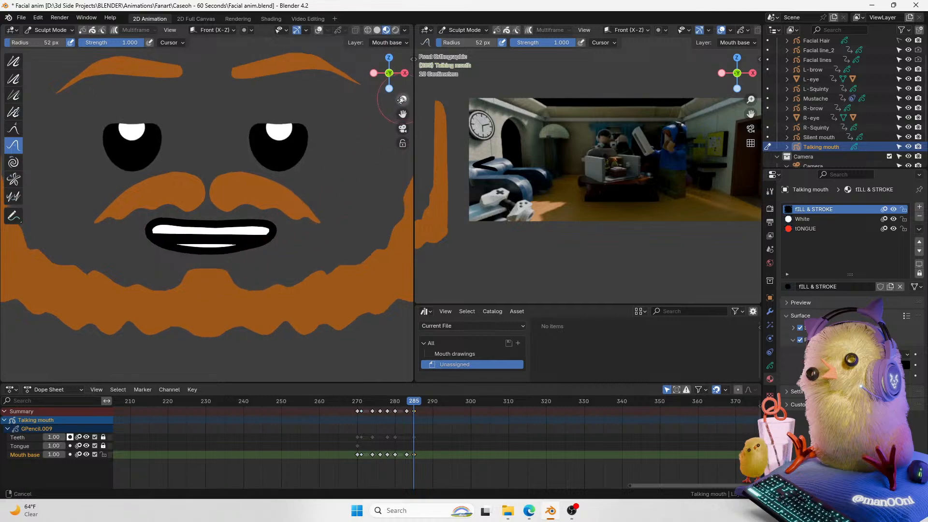
mouse_move(208, 256)
mouse_down()
mouse_move(176, 252)
mouse_move(196, 262)
mouse_move(204, 252)
mouse_move(161, 242)
mouse_move(247, 246)
mouse_move(265, 220)
mouse_move(256, 244)
mouse_move(262, 236)
mouse_up()
key(ctrl+Tab)
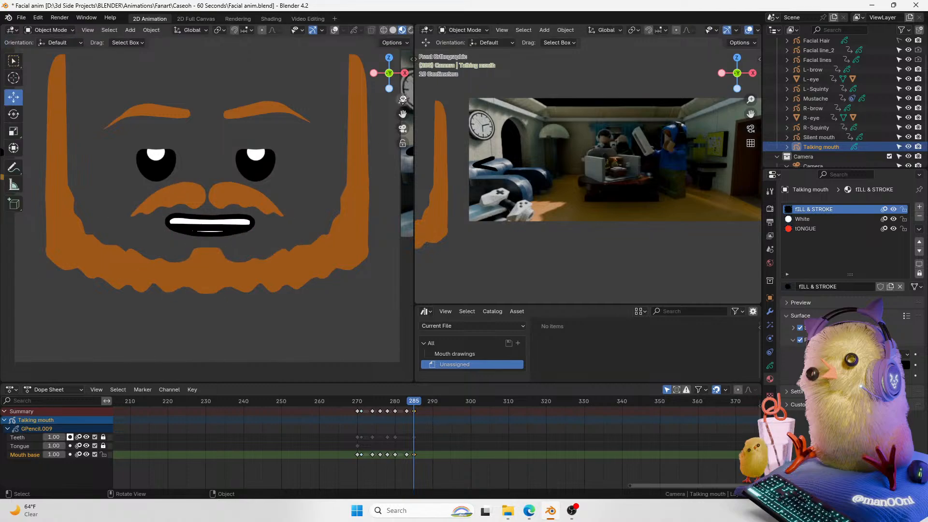
Step: Enter Edit mode on the Teeth layer, lock the Mouth base layer and unlock the Teeth layer
drag(402, 99, 412, 81)
click(28, 438)
key(Tab)
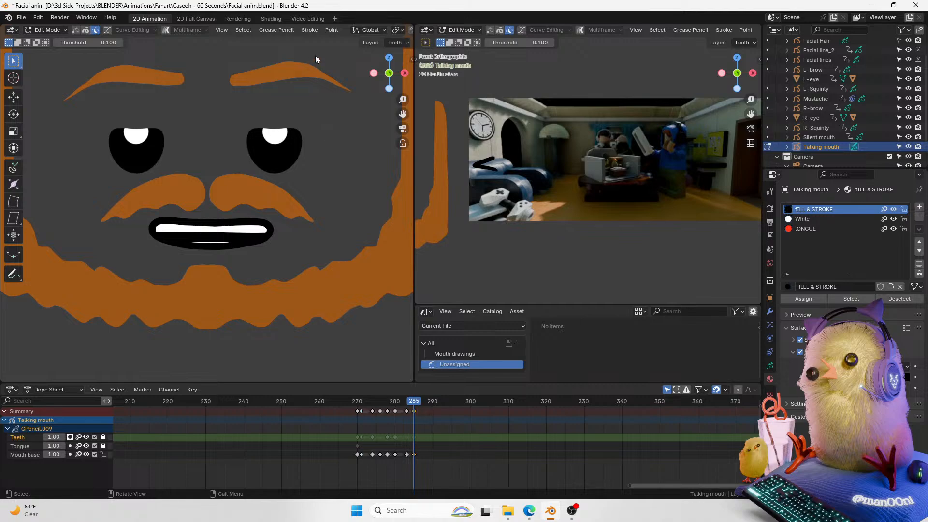
scroll(321, 79, down, 10)
scroll(249, 200, up, 5)
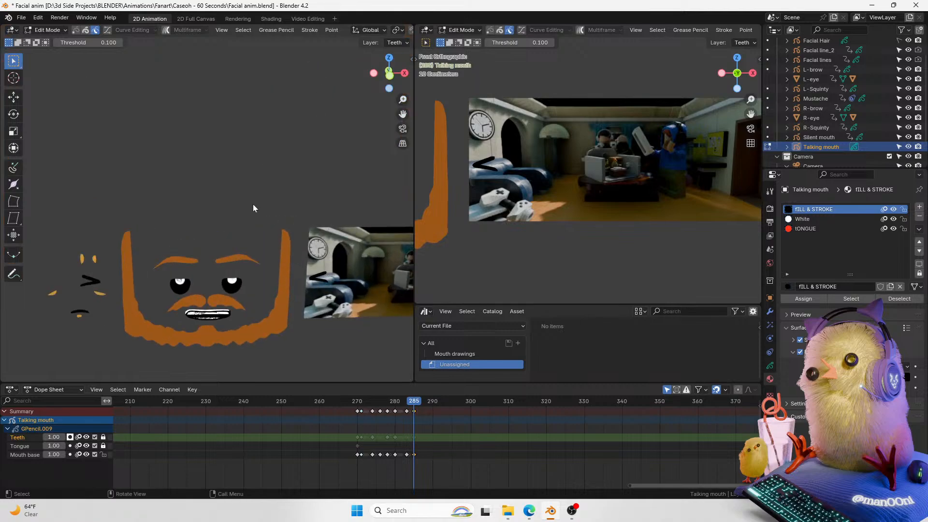
scroll(253, 208, up, 5)
key(Tab)
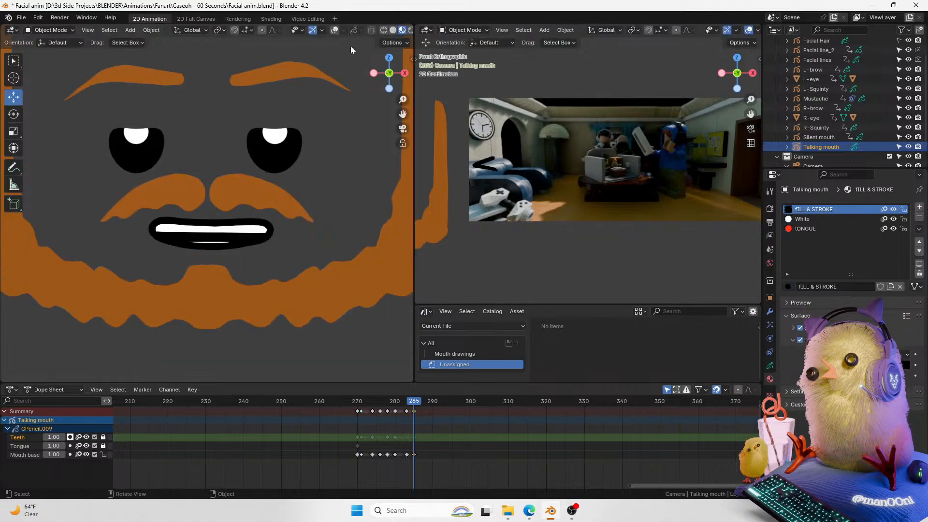
click(334, 30)
scroll(332, 193, up, 2)
key(Tab)
click(231, 254)
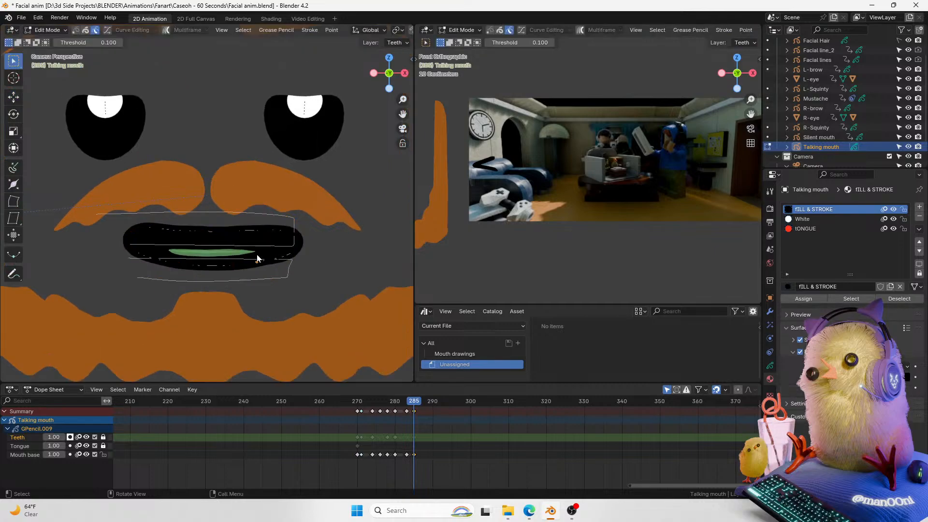
click(103, 454)
click(103, 437)
Step: Try to move the box-selected teeth strokes vertically
drag(307, 256, 138, 324)
key(g)
key(z)
key(Escape)
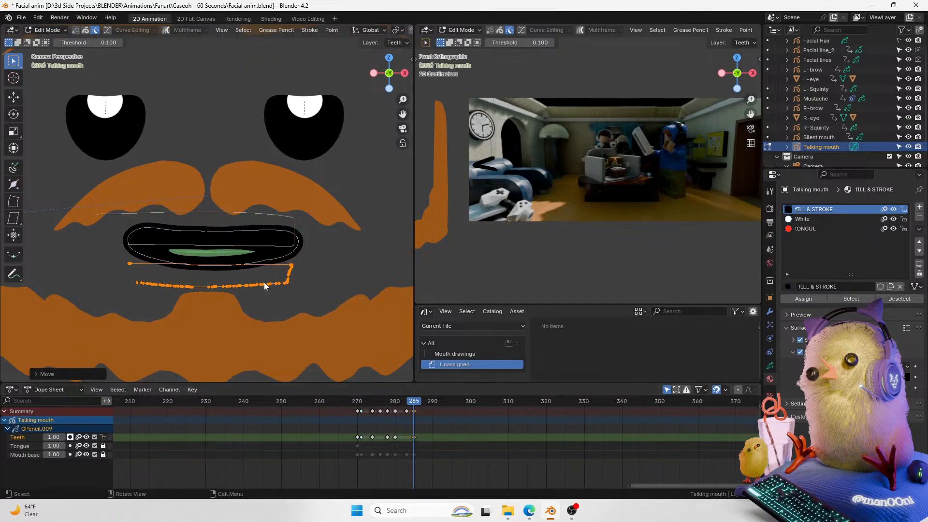
Step: Scrub and play back from frame 270 to 285 to review the teeth animation
key(Tab)
click(338, 30)
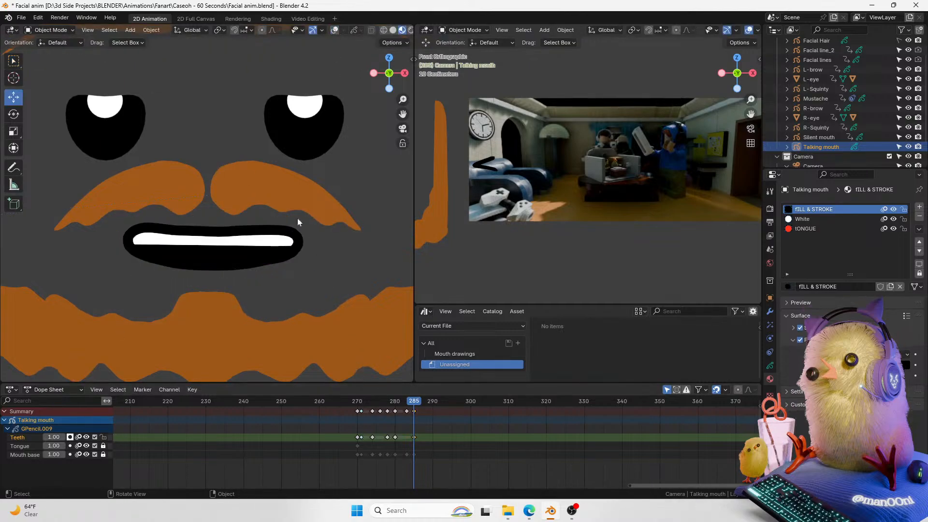
key(Tab)
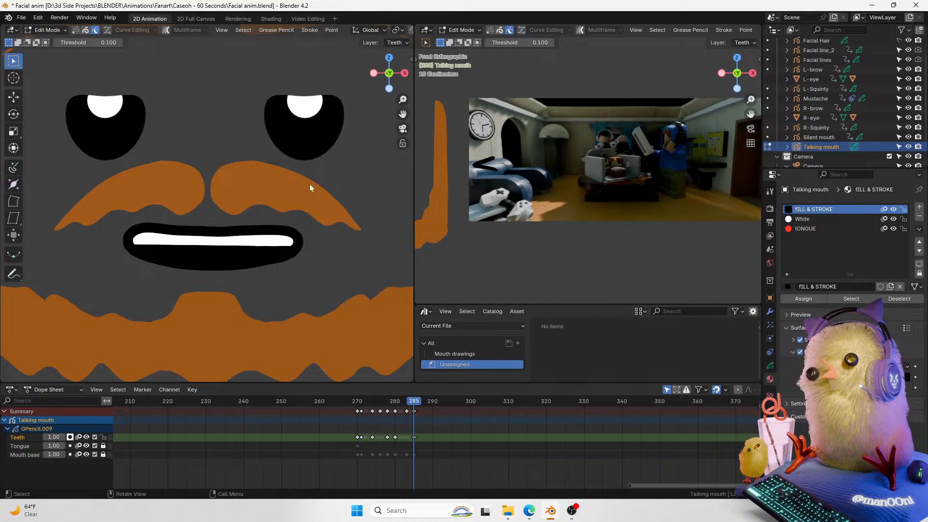
drag(413, 401, 333, 404)
key(space)
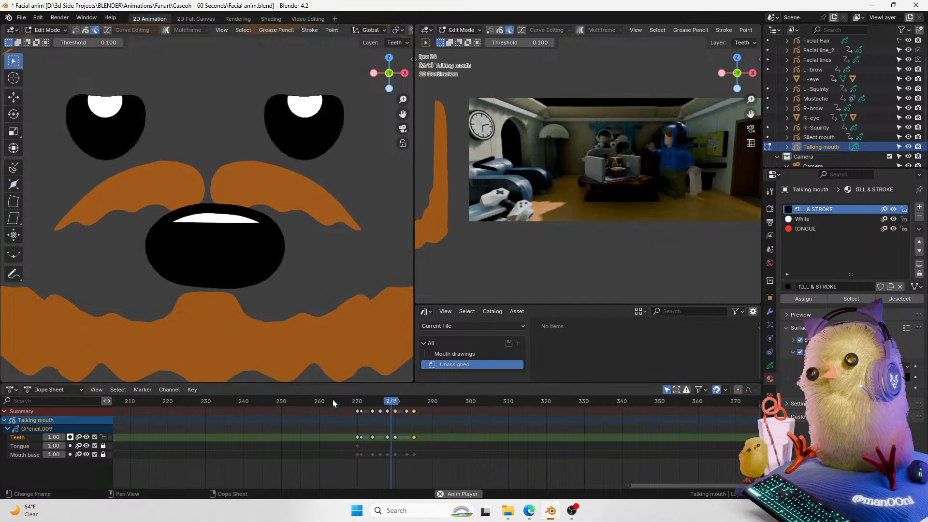
click(356, 399)
key(space)
key(space)
click(357, 399)
key(space)
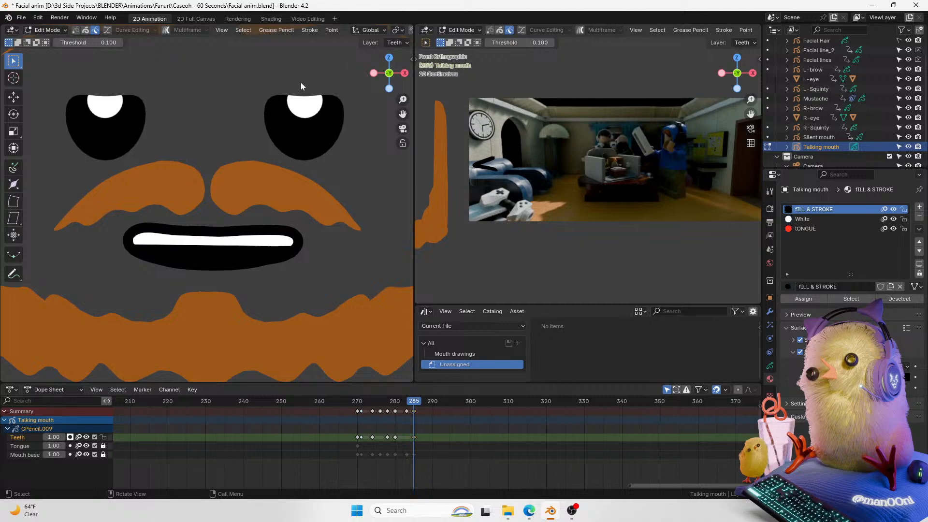
Step: Select the Mouth base layer and zoom around the mouth at frame 285 to inspect its shape
click(29, 454)
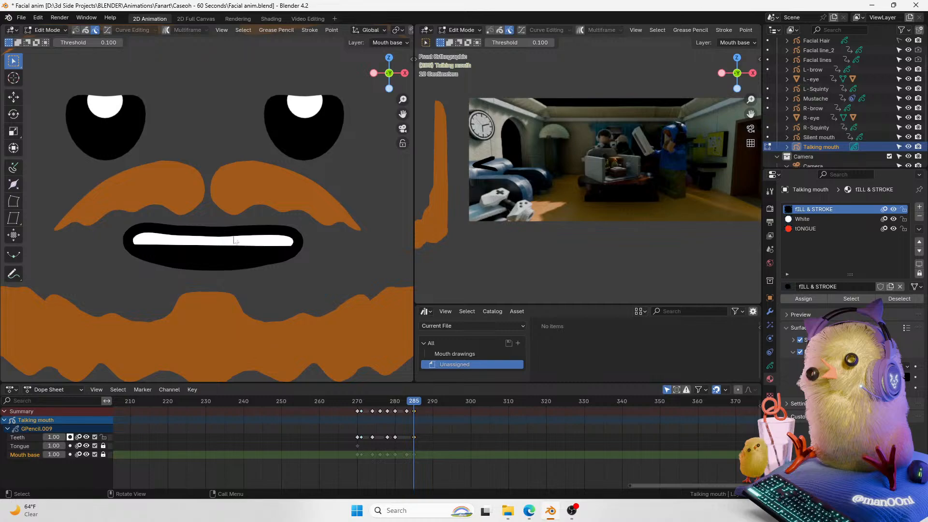
drag(358, 402, 415, 401)
scroll(130, 261, down, 3)
scroll(129, 261, up, 2)
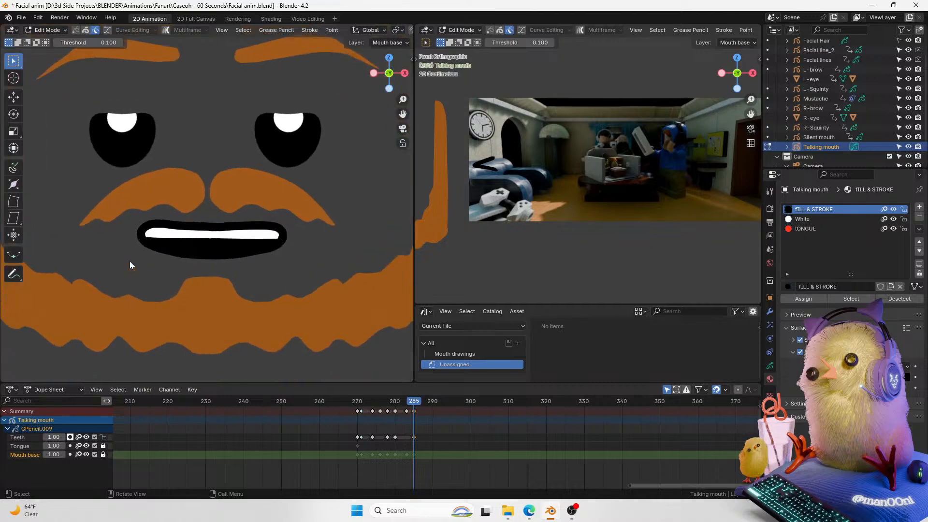
scroll(259, 158, down, 1)
scroll(257, 186, up, 3)
scroll(270, 201, down, 3)
scroll(257, 228, up, 5)
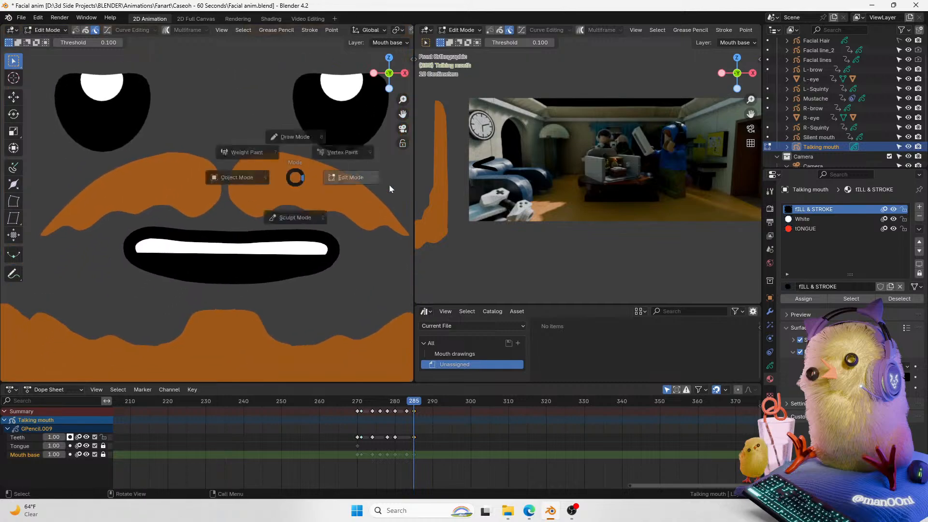
key(Tab)
scroll(254, 245, down, 1)
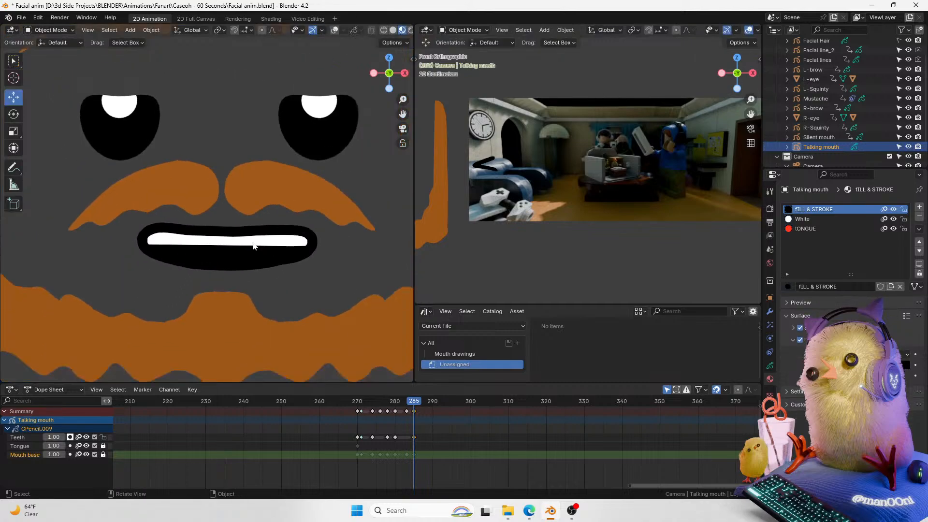
shift+middle_drag(293, 191, 280, 215)
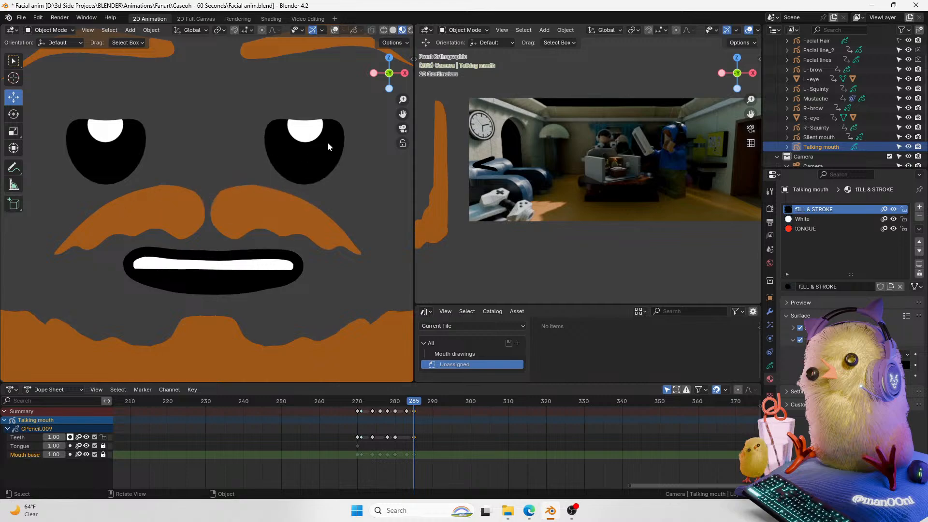
click(333, 30)
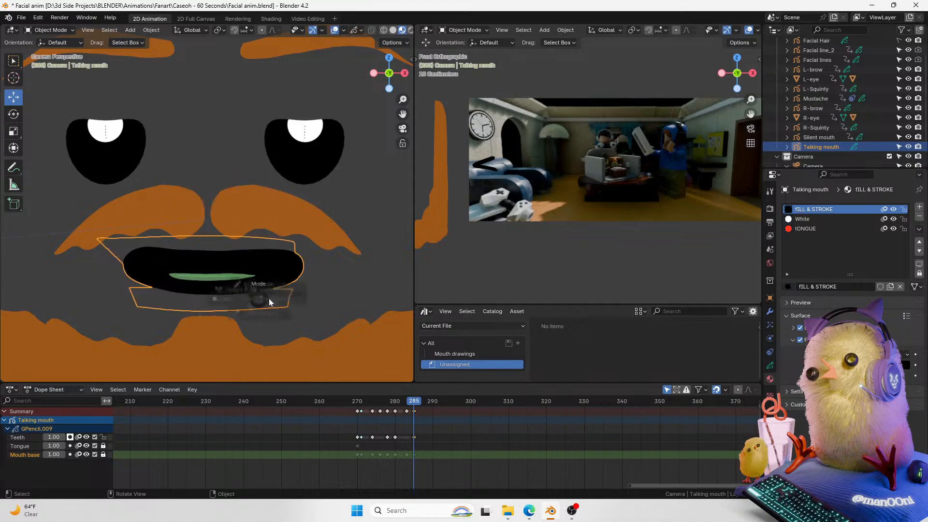
Step: Box-select the lower Mouth base strokes in Edit mode, move them vertically, and return to Object mode
key(Tab)
drag(309, 283, 56, 353)
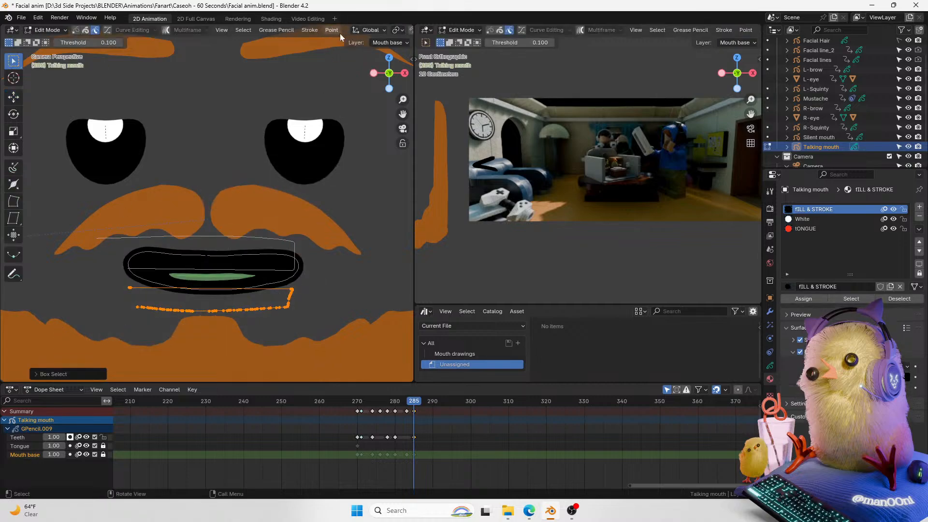
scroll(340, 33, down, 2)
key(g)
key(z)
click(313, 233)
key(Tab)
scroll(323, 32, down, 2)
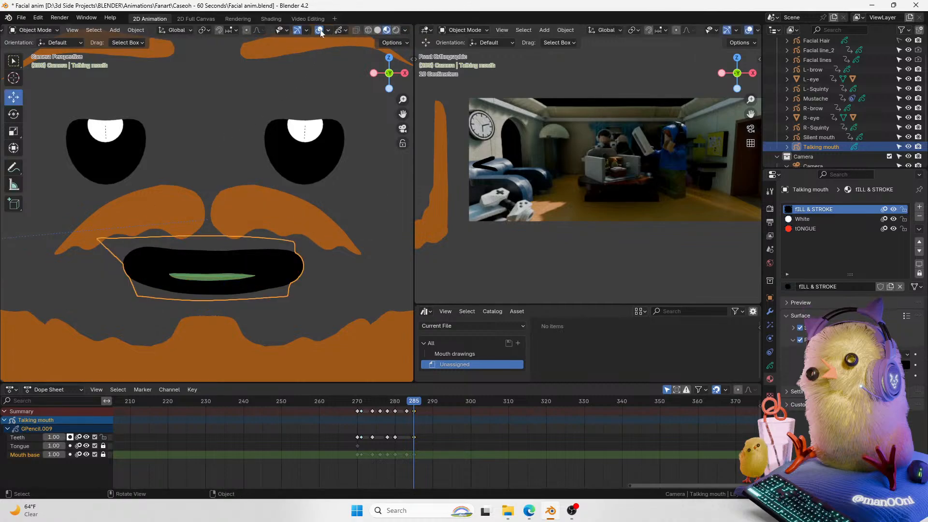
Step: Hide the viewport overlays and play the mouth animation from frame 270
click(320, 30)
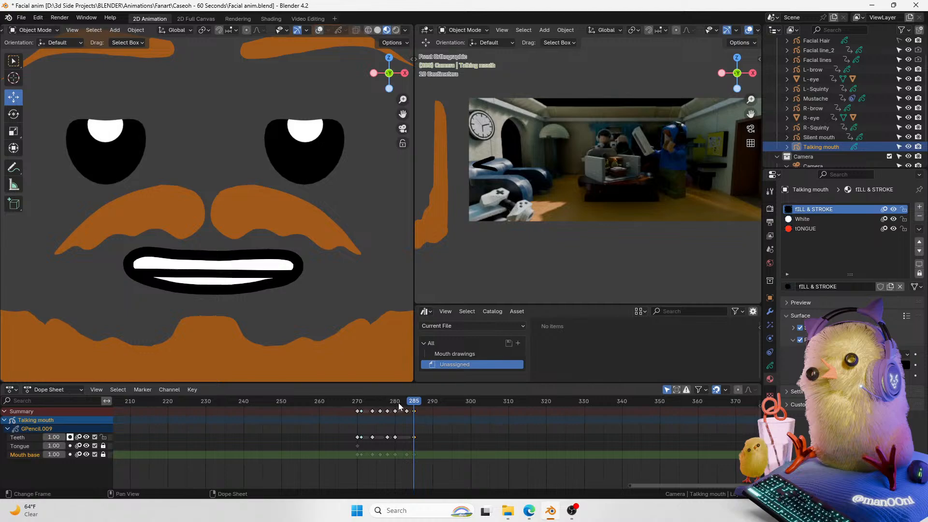
key(space)
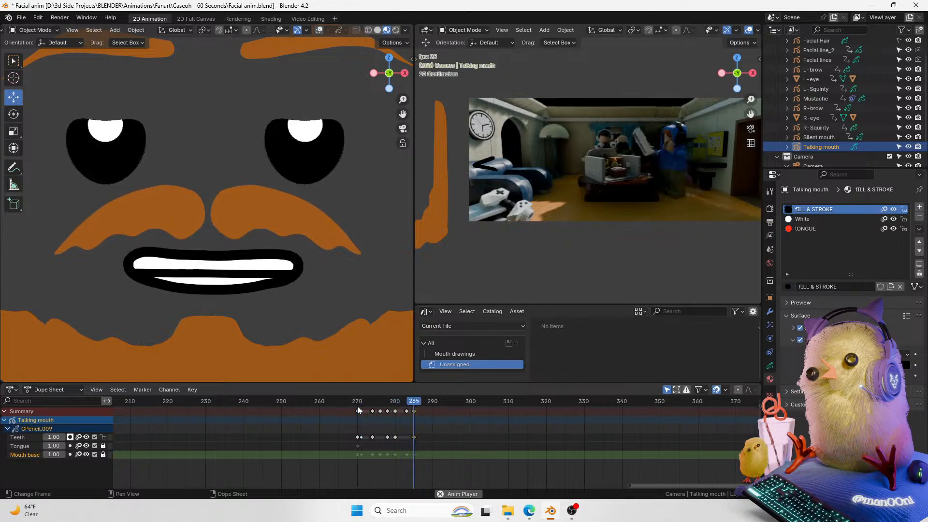
click(357, 404)
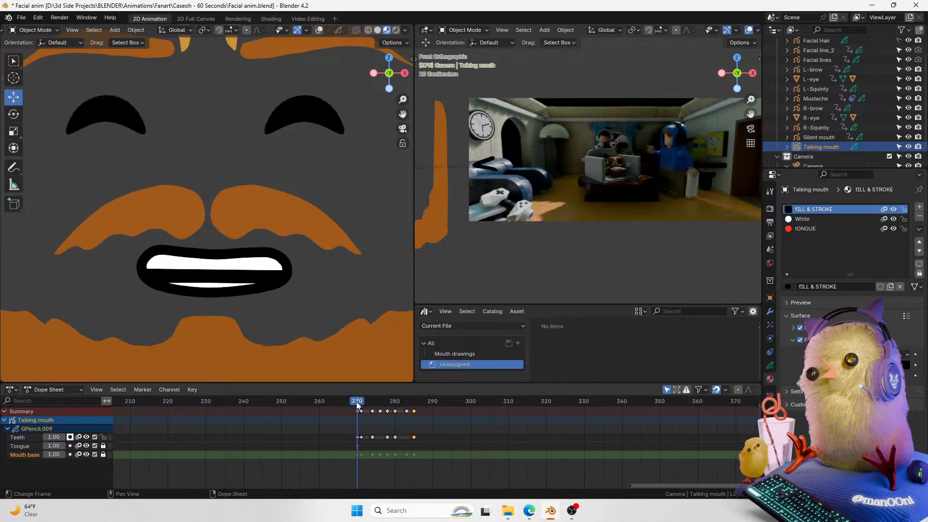
Step: Try moving the final mouth keyframe from frame 285 to frame 271, and undo the move
click(414, 411)
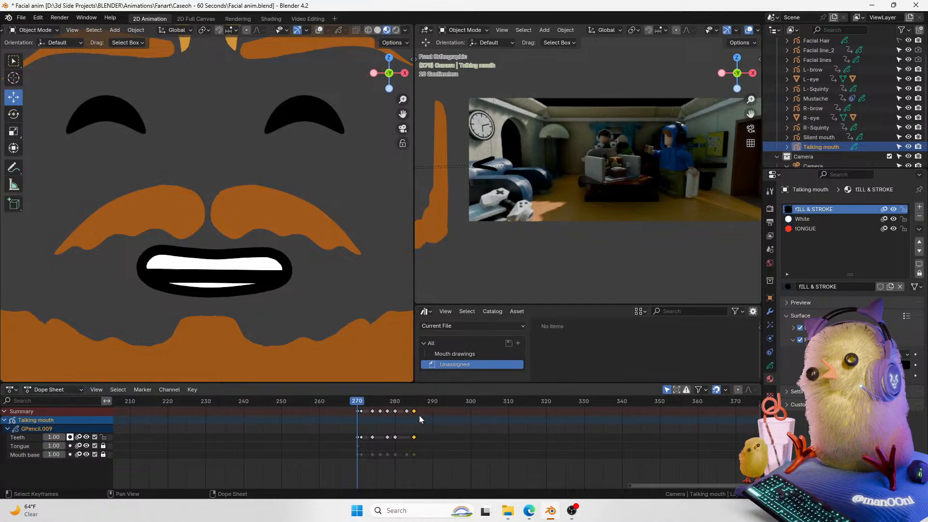
key(g)
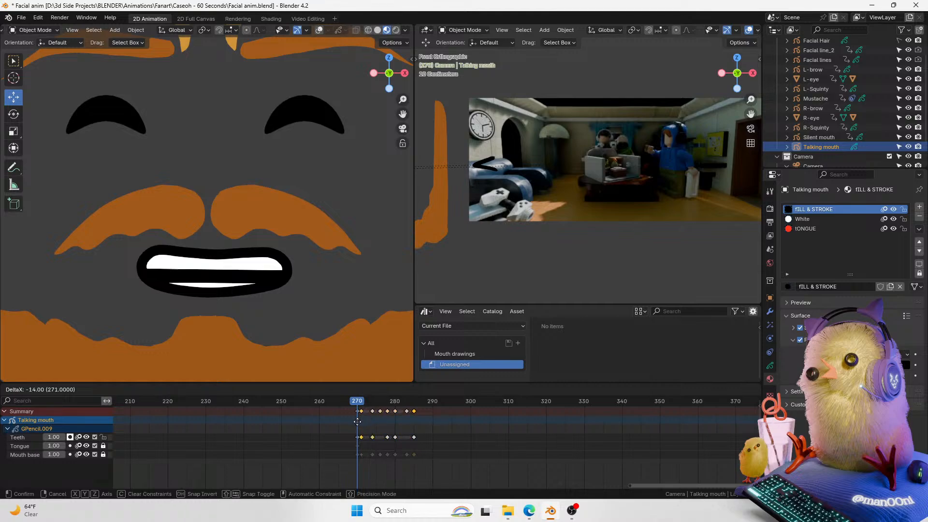
click(358, 422)
key(ctrl+z)
key(ctrl+z)
Step: Try shifting the final Mouth base and Teeth keyframes 16 frames earlier, review the playback, and undo the shift
click(103, 454)
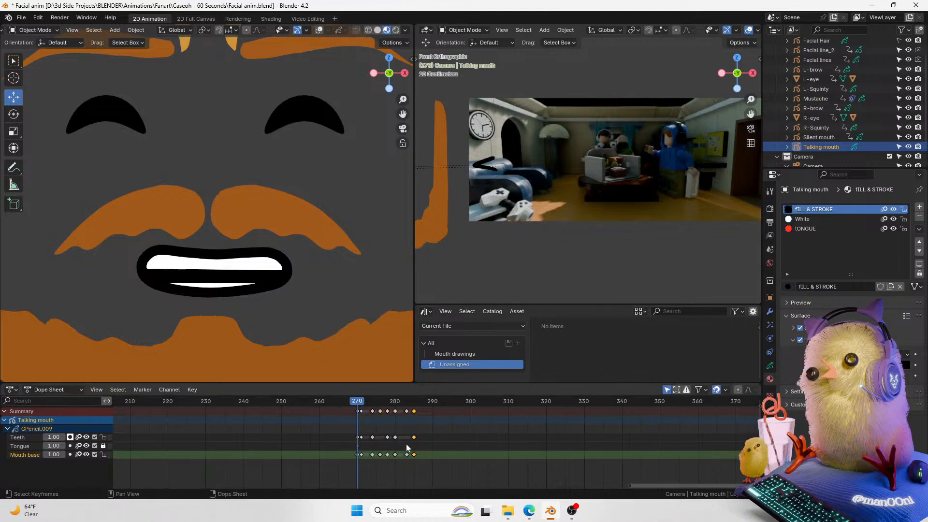
key(g)
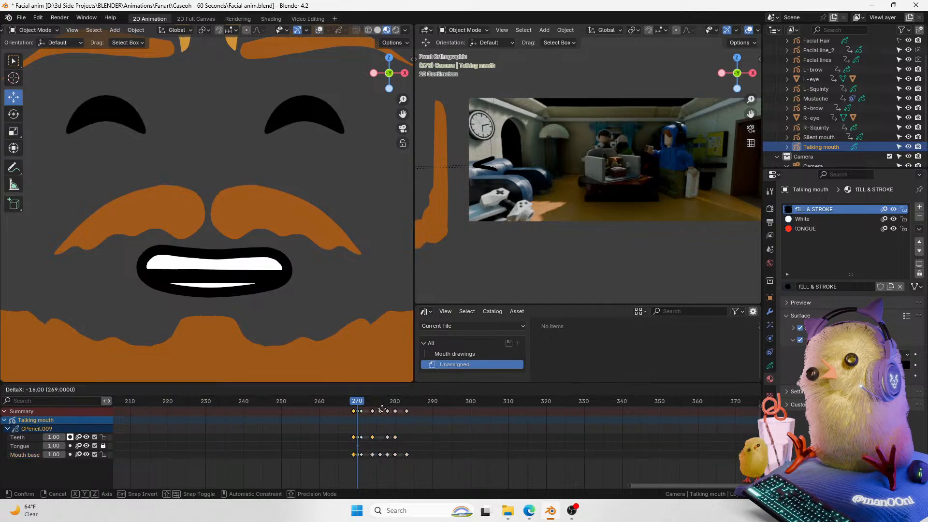
click(388, 410)
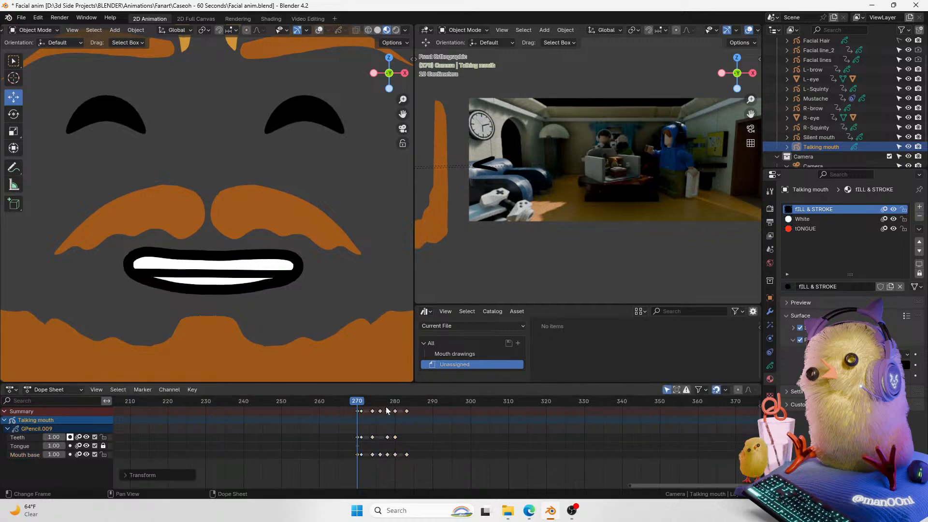
drag(356, 402, 364, 400)
key(space)
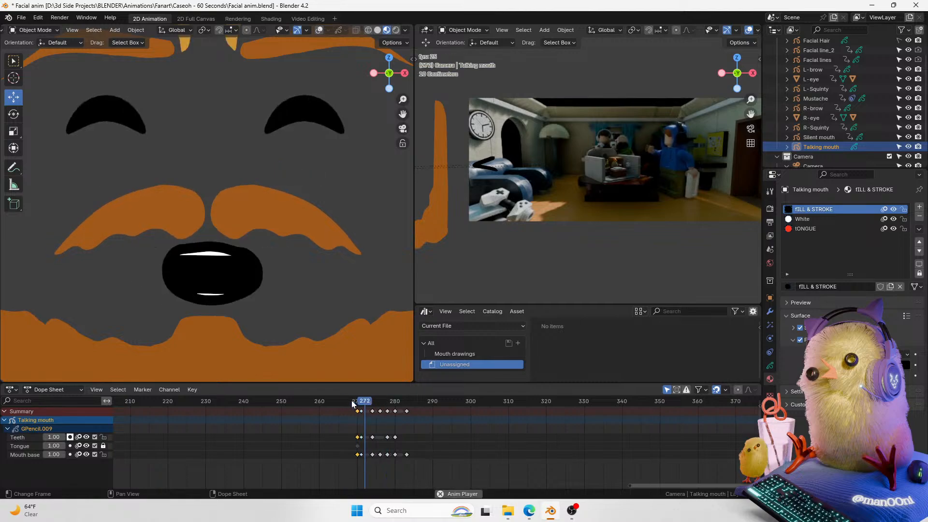
scroll(278, 300, down, 3)
key(space)
click(358, 406)
key(space)
key(space)
mouse_move(358, 406)
mouse_down()
mouse_move(429, 406)
mouse_move(398, 406)
mouse_move(406, 405)
mouse_up()
scroll(267, 247, up, 1)
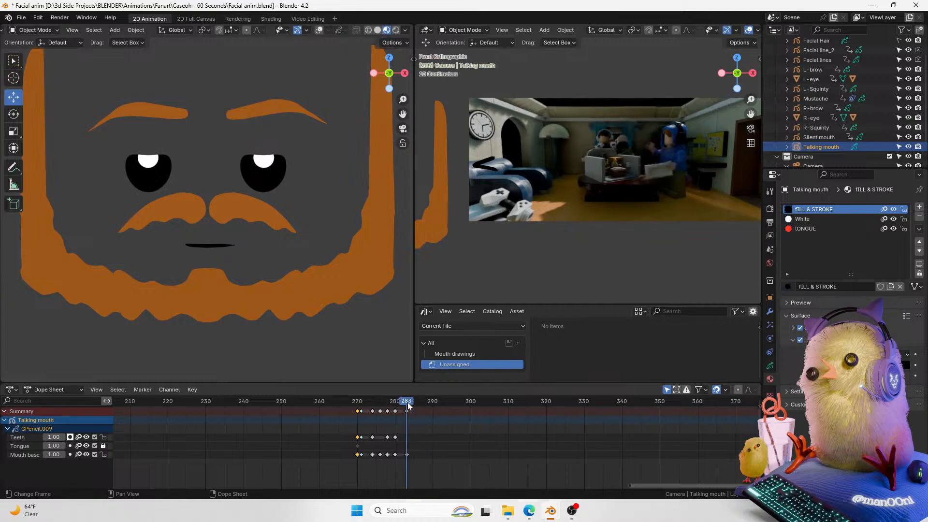
key(ctrl+z)
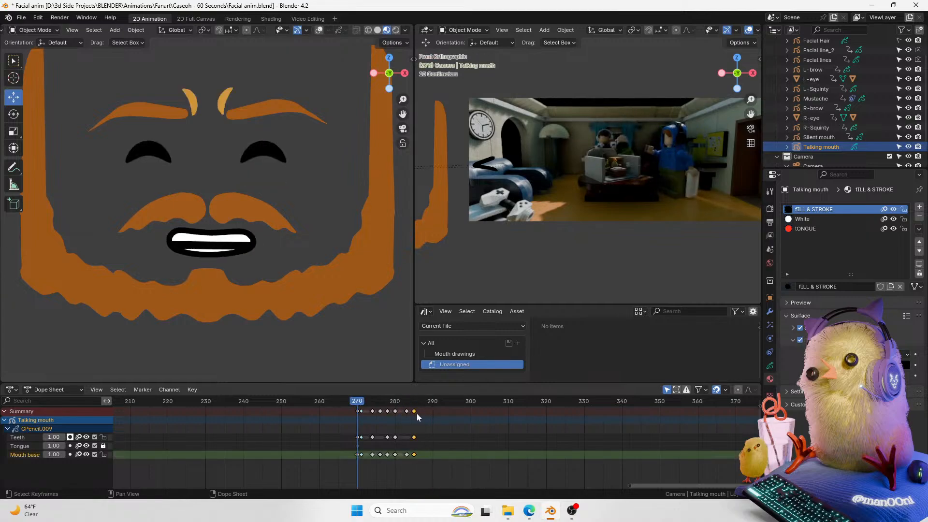
Step: Shift the selected final mouth keyframes 15 frames to frame 270 and play back the lip-sync
key(g)
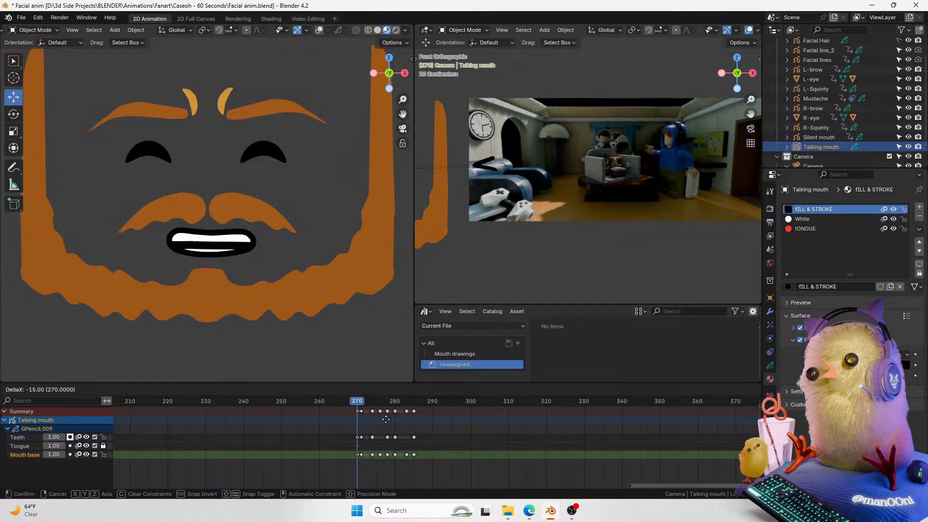
click(385, 420)
key(space)
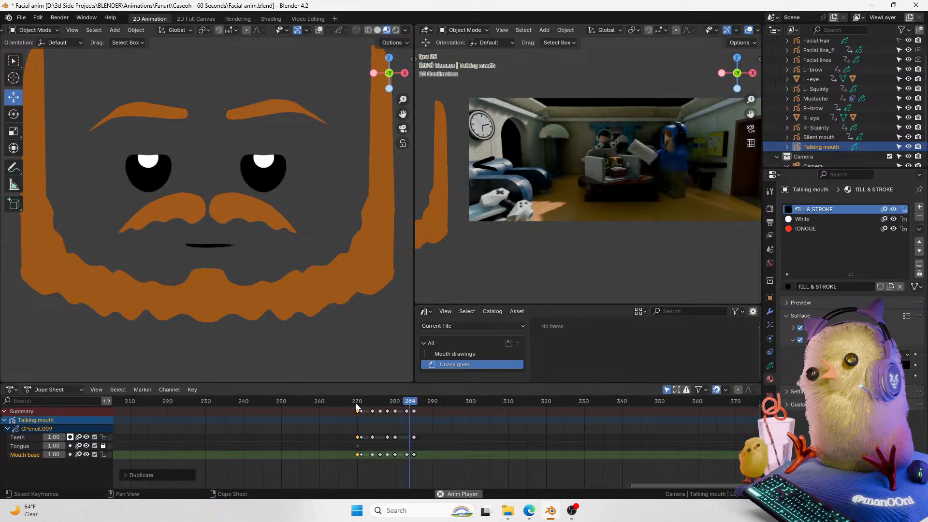
key(Escape)
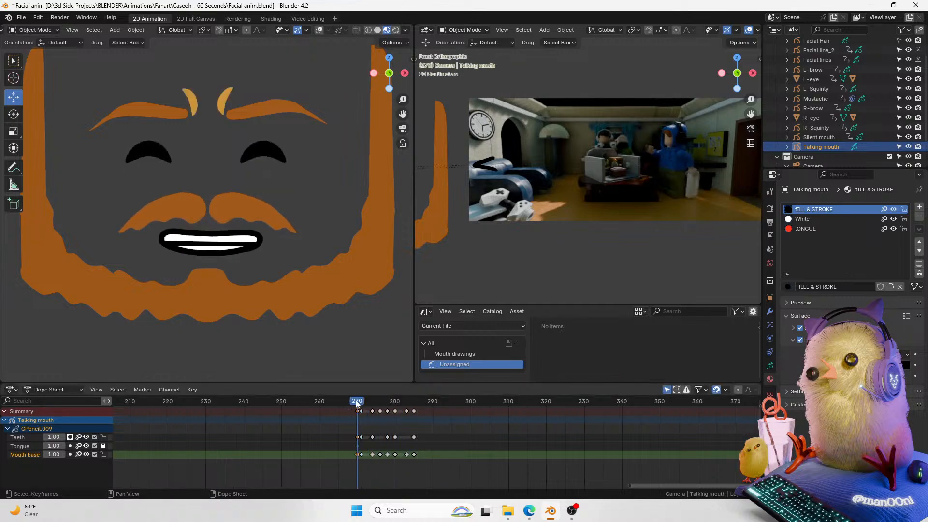
key(space)
key(space)
key(space)
key(space)
Step: Show the overlays again, select both eyebrows, and set the right eyebrow's location to 0 m at frame 279
click(278, 110)
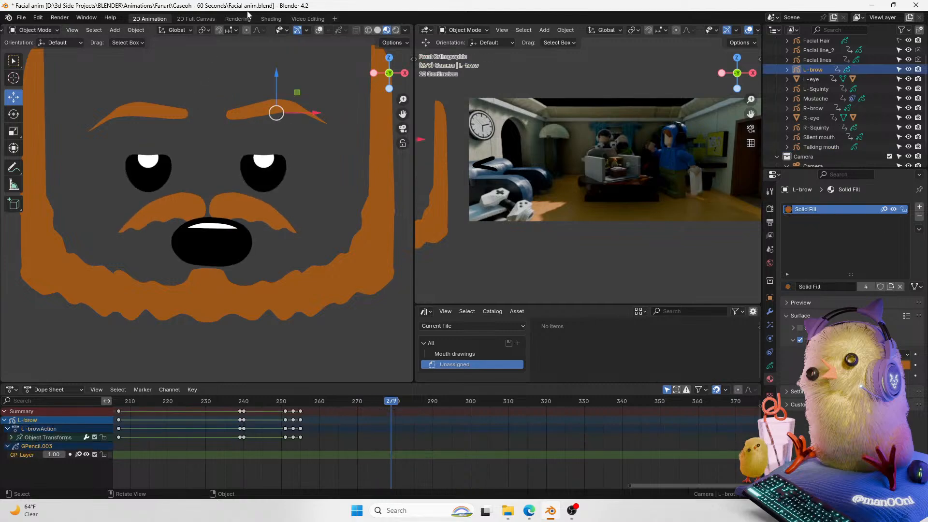
click(317, 31)
shift+click(183, 113)
mouse_move(208, 89)
mouse_down()
mouse_move(209, 115)
mouse_move(209, 107)
mouse_up()
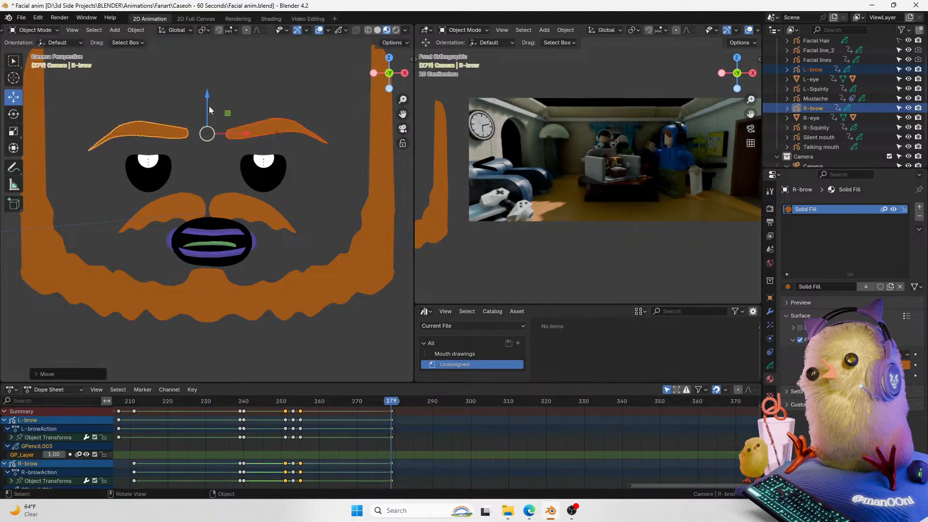
key(ctrl+z)
click(770, 297)
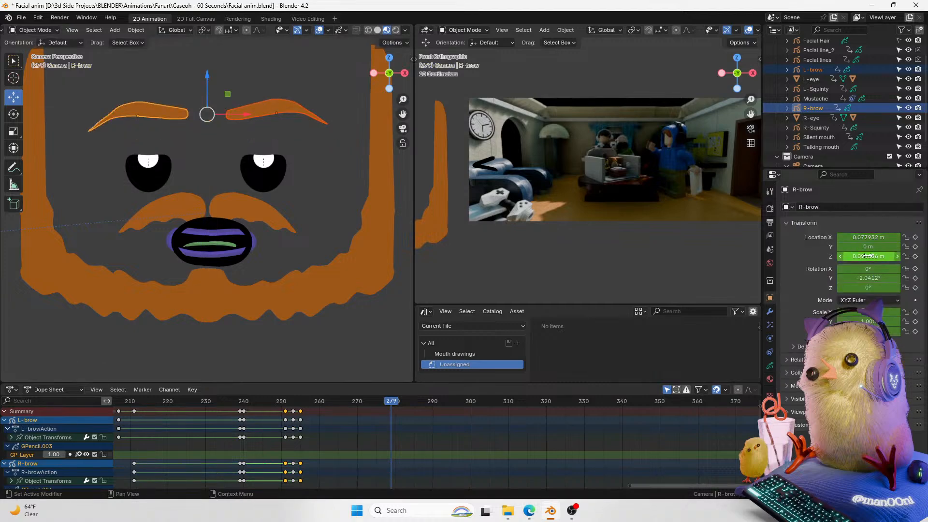
key(ctrl+shift+z)
double_click(864, 236)
text(0)
key(Return)
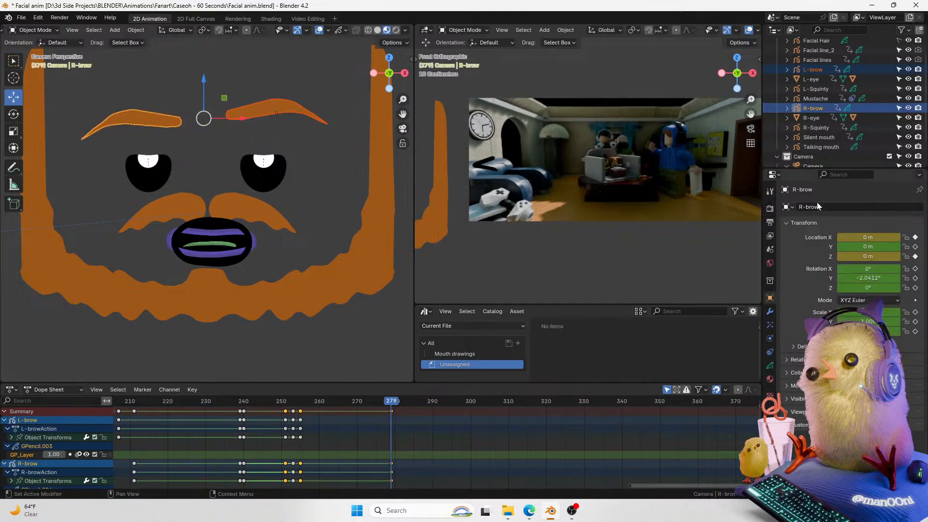
Step: Select the left eyebrow and reset its location to 0 m
click(303, 114)
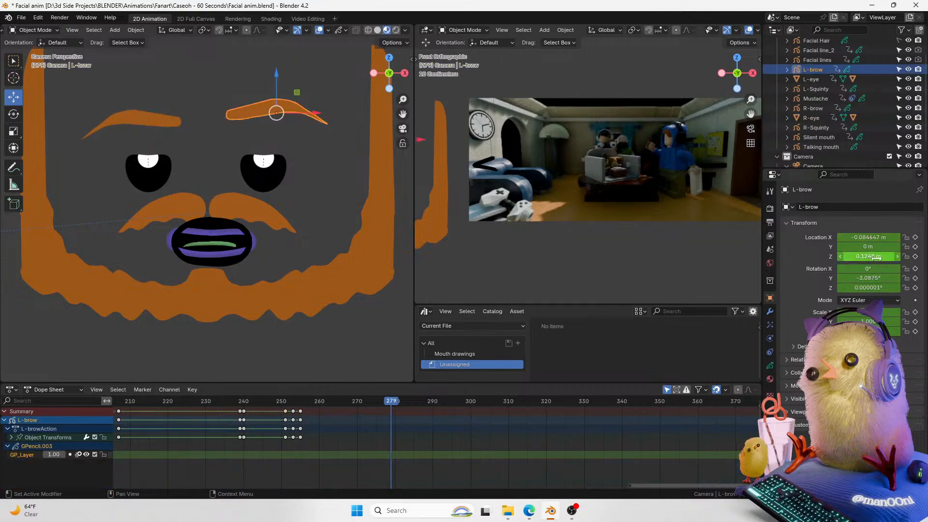
key(BackSpace)
key(BackSpace)
scroll(239, 161, up, 2)
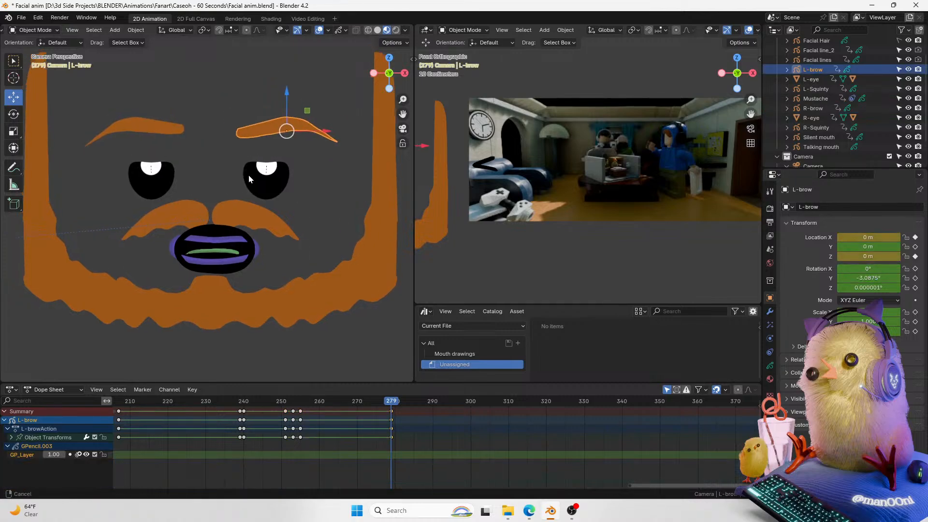
Step: Step through frames around 278 and lower the right eyebrow slightly
shift+middle_drag(248, 172, 335, 299)
scroll(335, 300, up, 1)
key(Left)
key(Left)
key(Right)
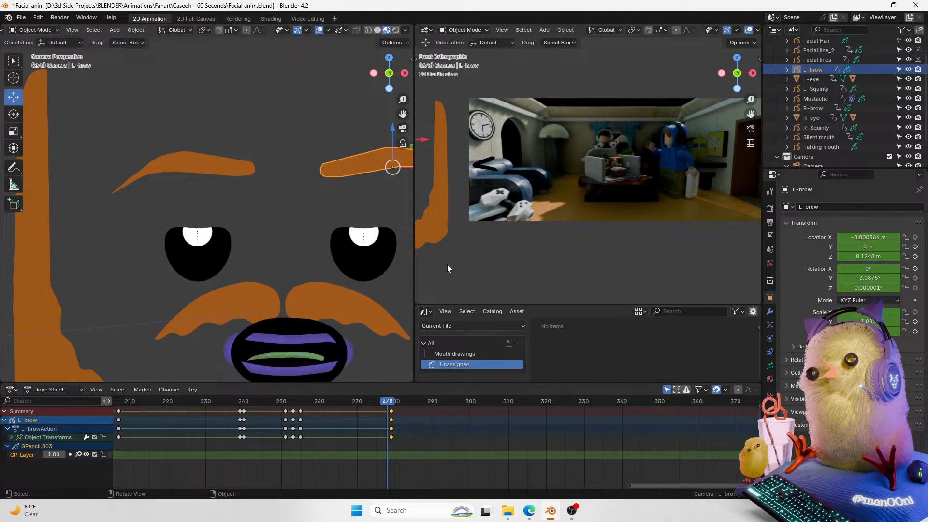
drag(392, 133, 337, 169)
click(241, 173)
drag(183, 133, 181, 138)
key(Right)
key(Right)
key(Right)
key(Right)
key(Right)
key(Right)
key(Right)
key(Right)
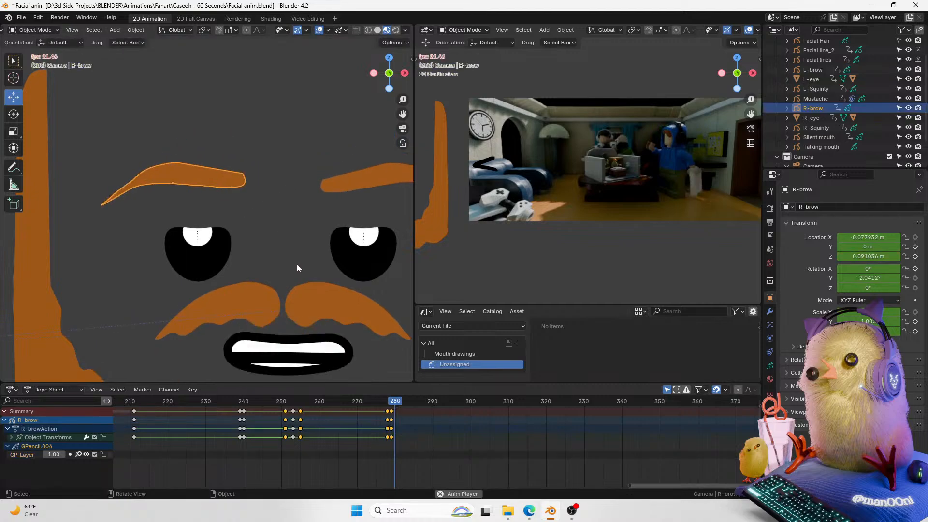
Step: Scrub between frames 278 and 280 to review the eyebrow positions
click(387, 405)
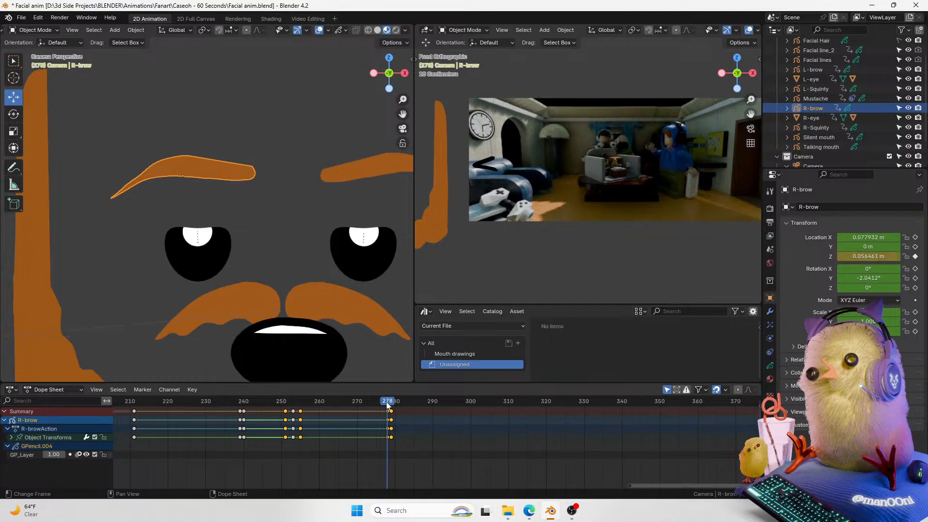
drag(387, 405, 392, 404)
ctrl+scroll(298, 230, up, 4)
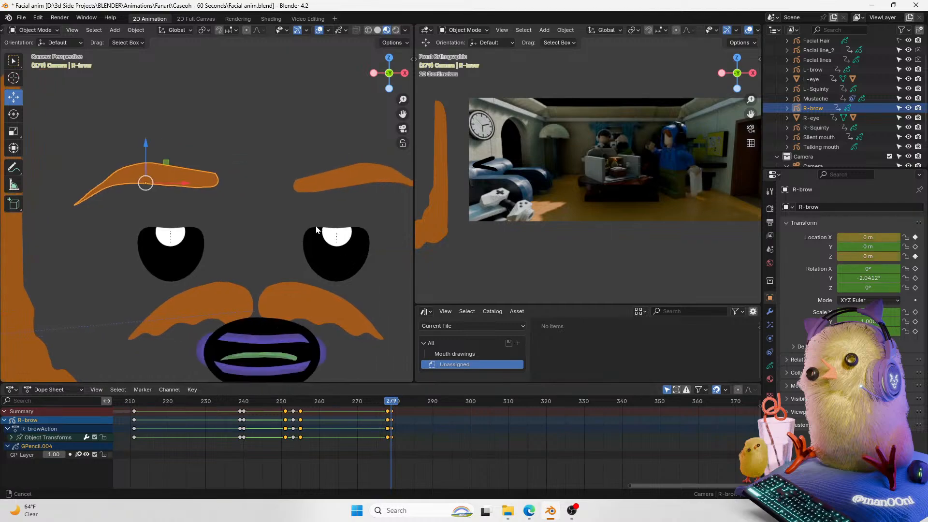
key(Right)
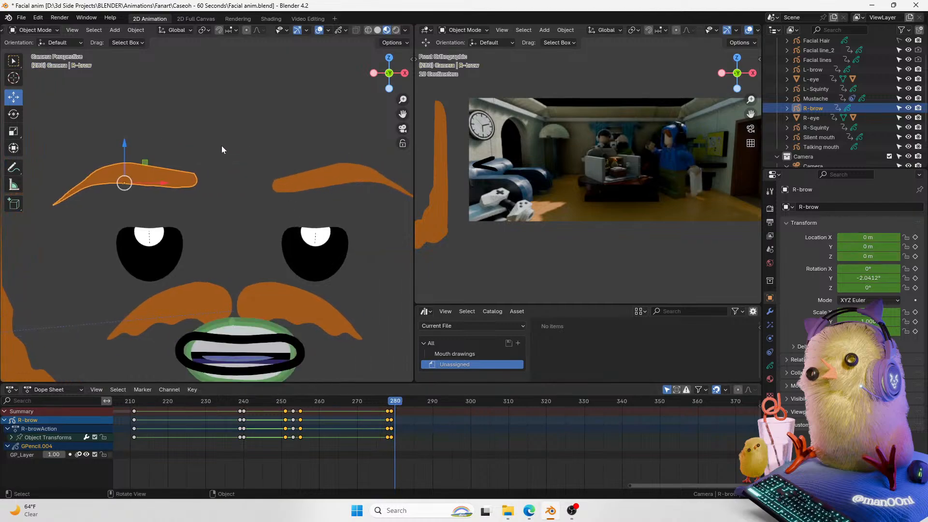
Step: Select both eyebrows and lower them slightly at frame 280
key(Caps_Lock)
shift+click(312, 190)
drag(234, 143, 237, 148)
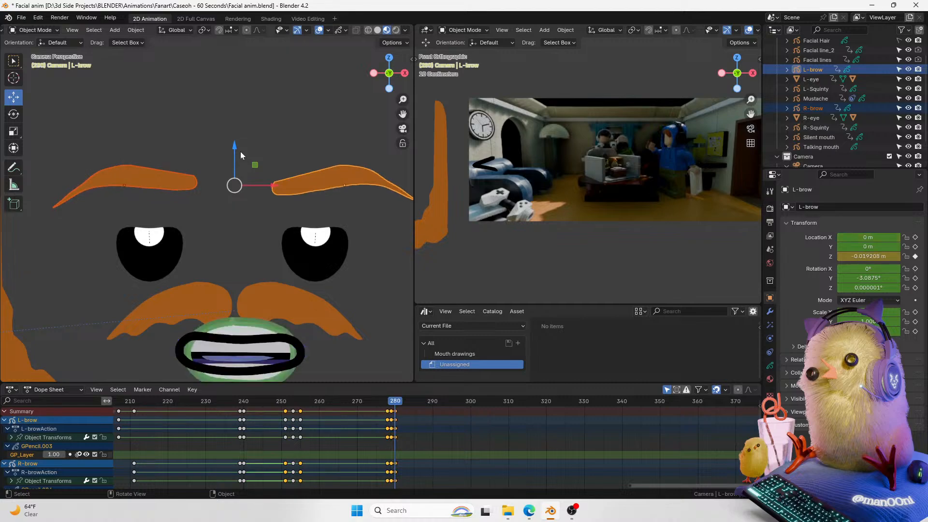
Step: Duplicate the latest eyebrow keyframes a few frames later and play back the result
click(402, 404)
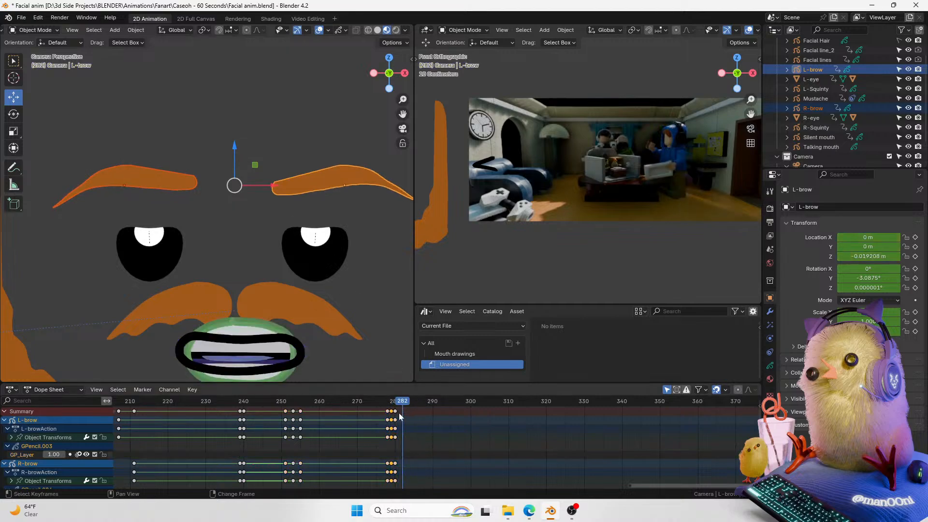
key(shift+d)
click(401, 401)
drag(400, 401, 377, 407)
key(space)
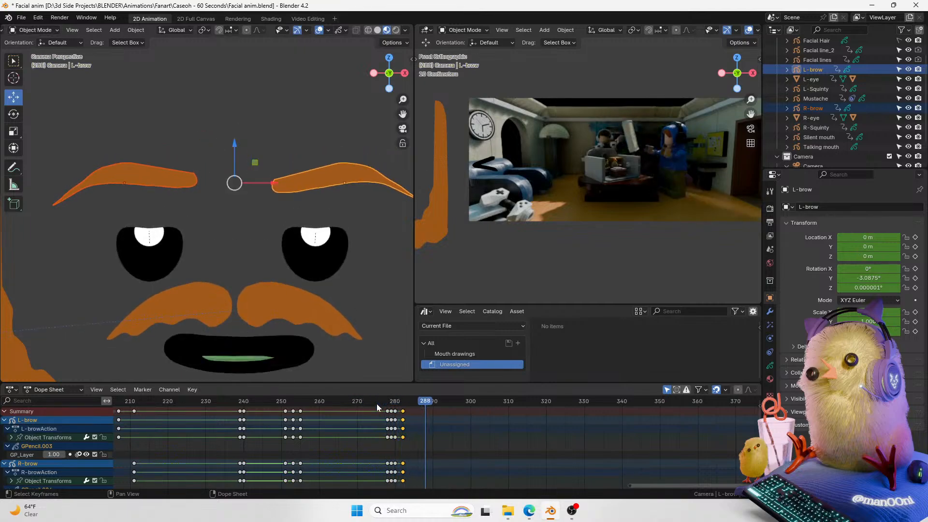
key(Escape)
Step: Try setting all selected keyframes' interpolation to Constant, then undo it
key(a)
middle_drag(415, 462, 438, 442)
key(t)
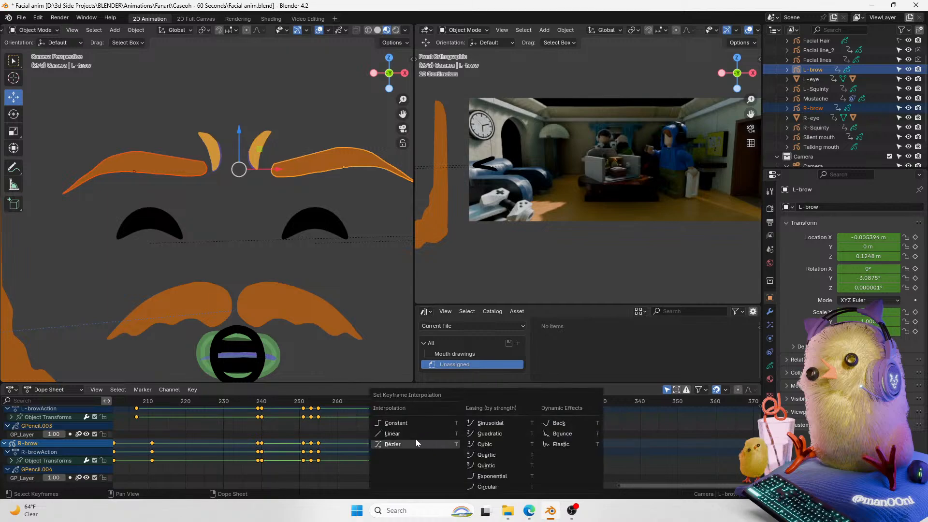
click(389, 423)
middle_drag(393, 407, 380, 422)
key(ctrl+z)
key(ctrl+z)
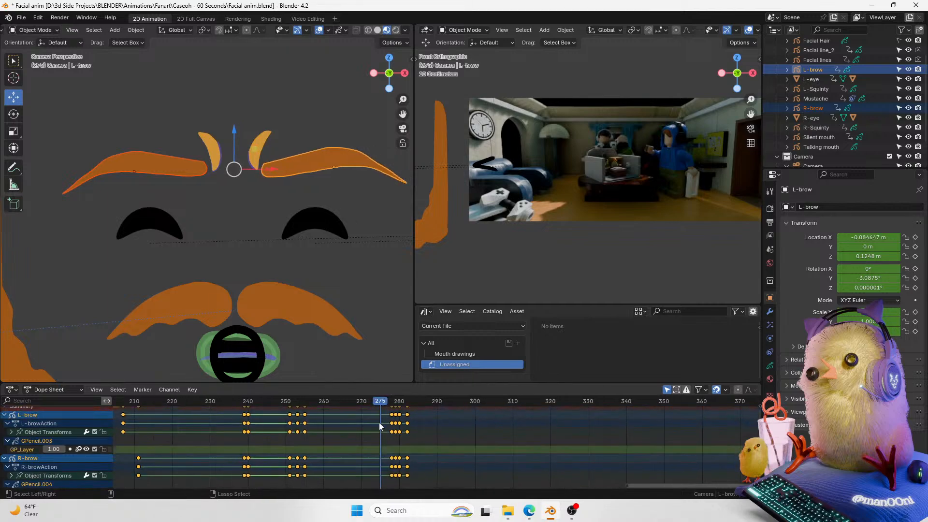
Step: Play back the eyebrow animation, save the file, and replay it from frame 292
key(shift+ctrl+space)
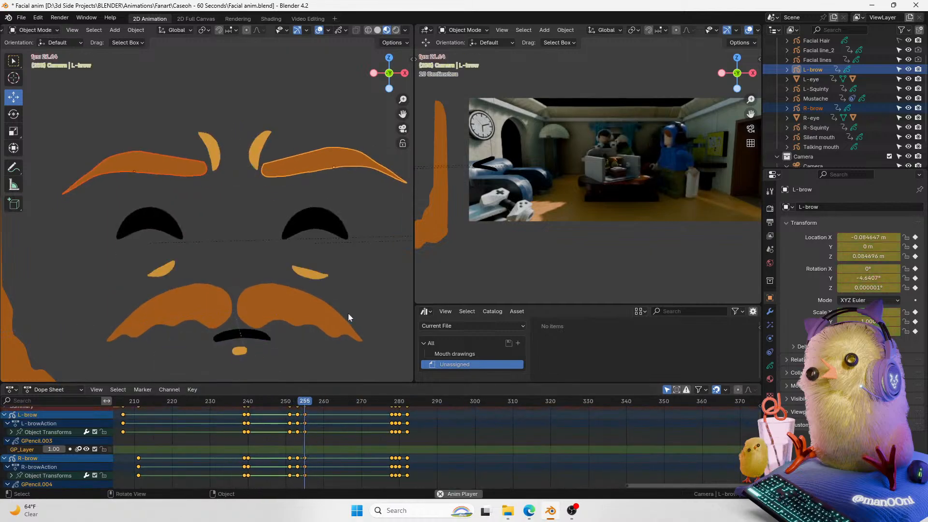
key(space)
key(ctrl+s)
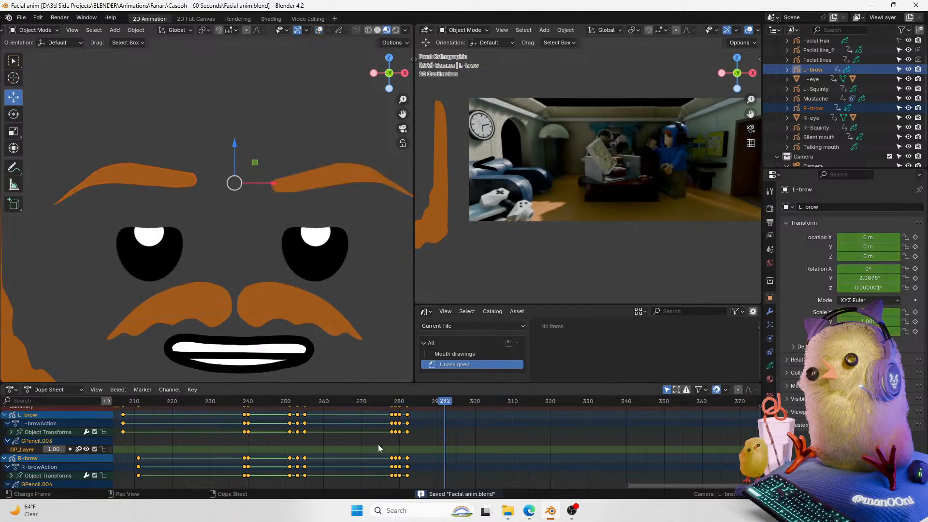
drag(386, 401, 373, 399)
key(space)
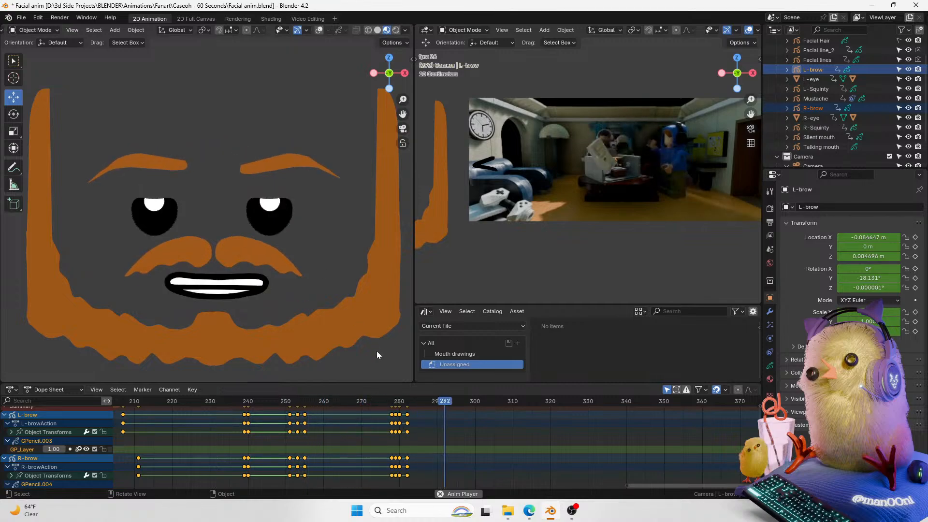
Step: Play back and scrub through the eyebrow animation around frames 270 to 290
key(space)
key(space)
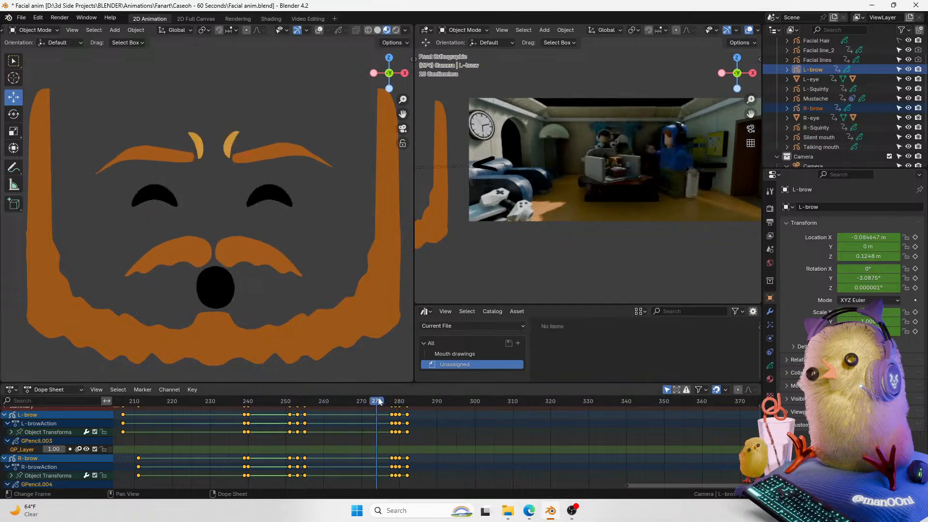
key(space)
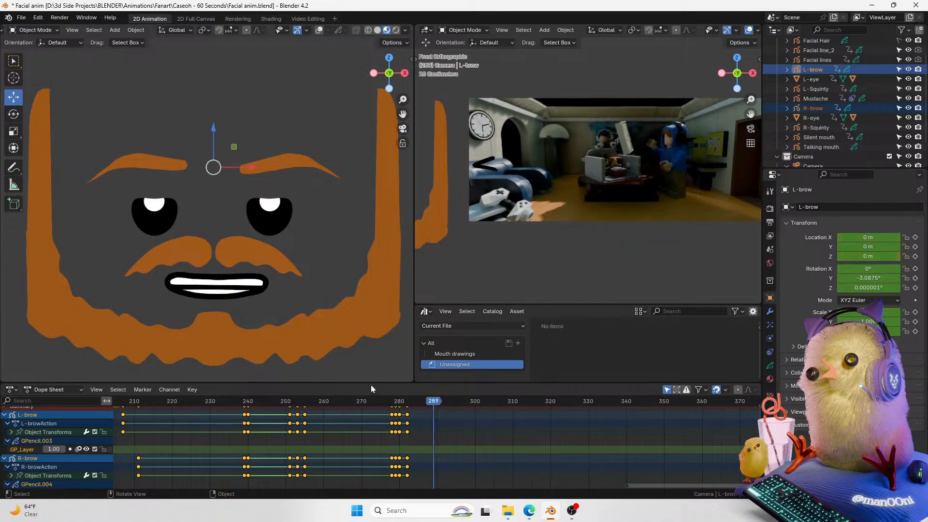
key(space)
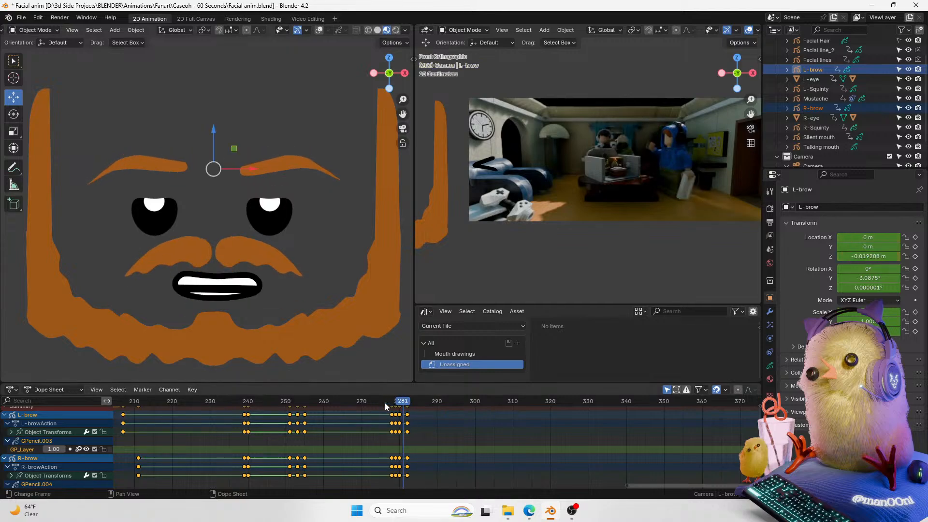
key(space)
key(space)
key(Escape)
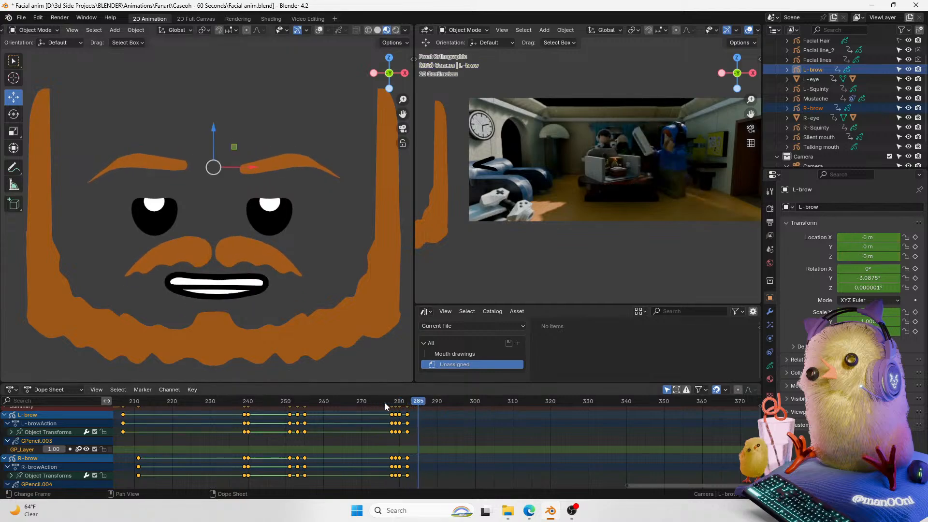
key(space)
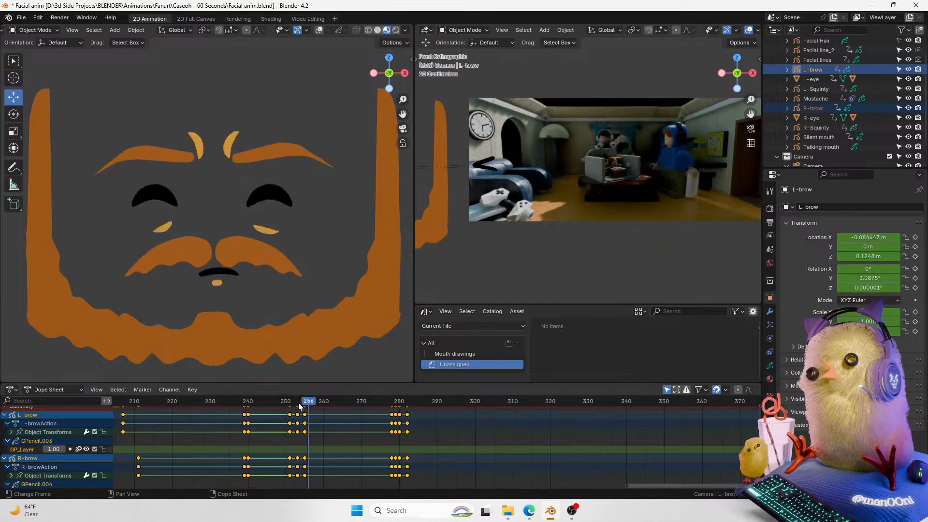
click(268, 402)
key(space)
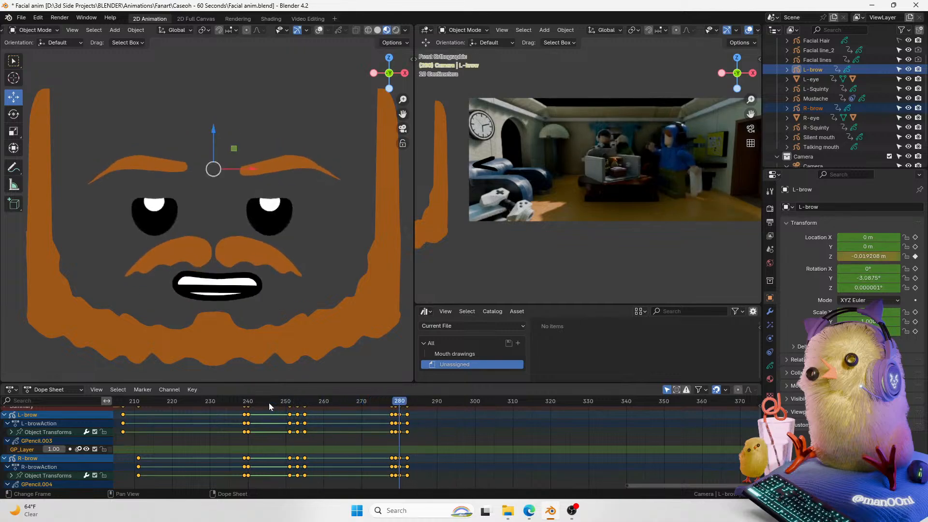
key(space)
key(space)
Step: Select the mustache and lower it slightly around frame 284 to key a small drop
click(277, 282)
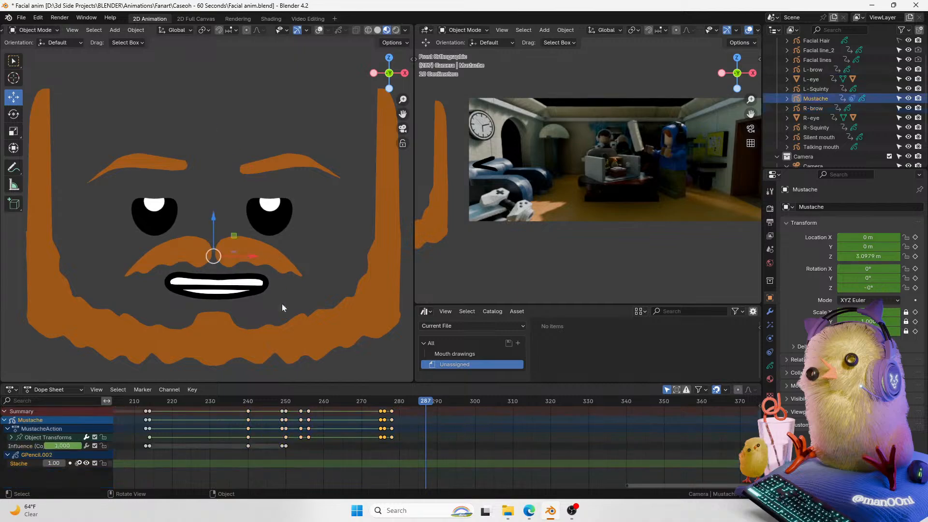
drag(376, 402, 396, 402)
key(Right)
drag(210, 216, 209, 221)
drag(402, 404, 411, 406)
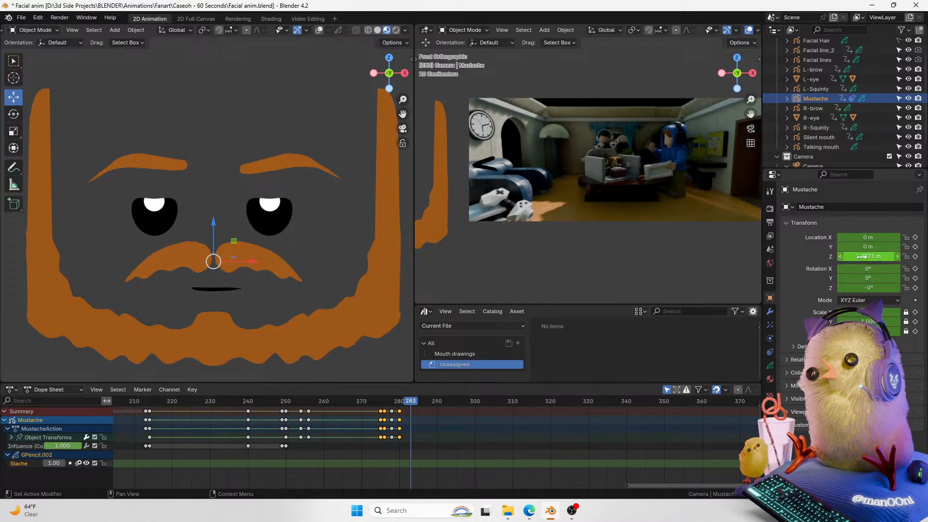
drag(210, 223, 215, 235)
Step: Step frame by frame and play back the mustache movement around frame 284
key(Left)
key(Right)
key(Right)
key(Right)
key(Left)
key(Left)
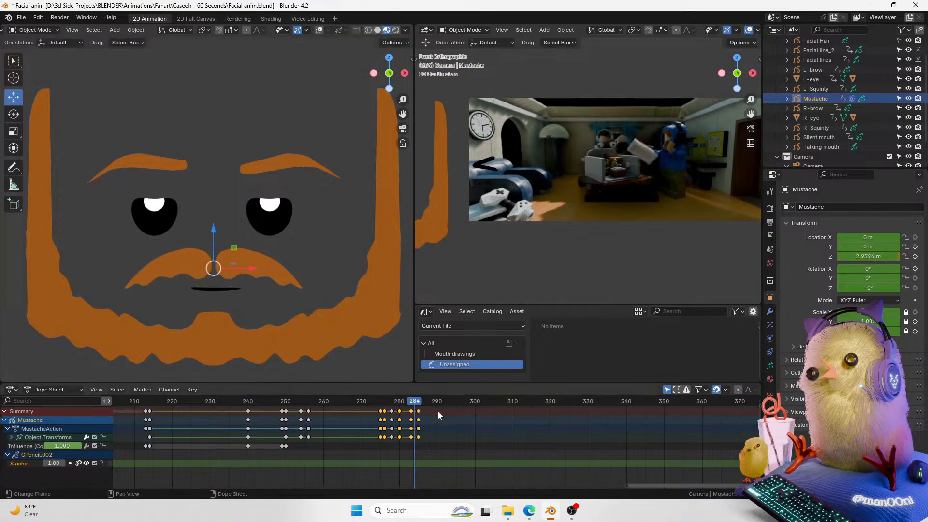
drag(409, 404, 356, 402)
key(space)
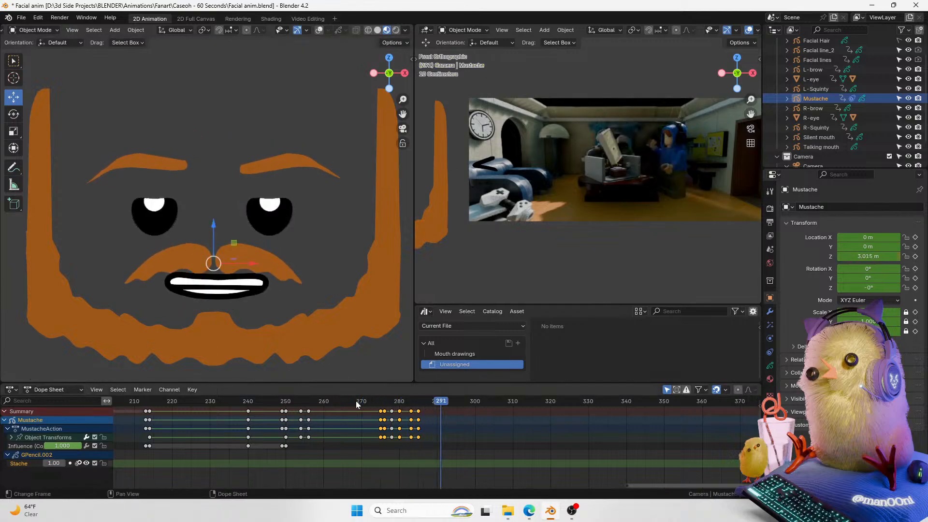
key(Escape)
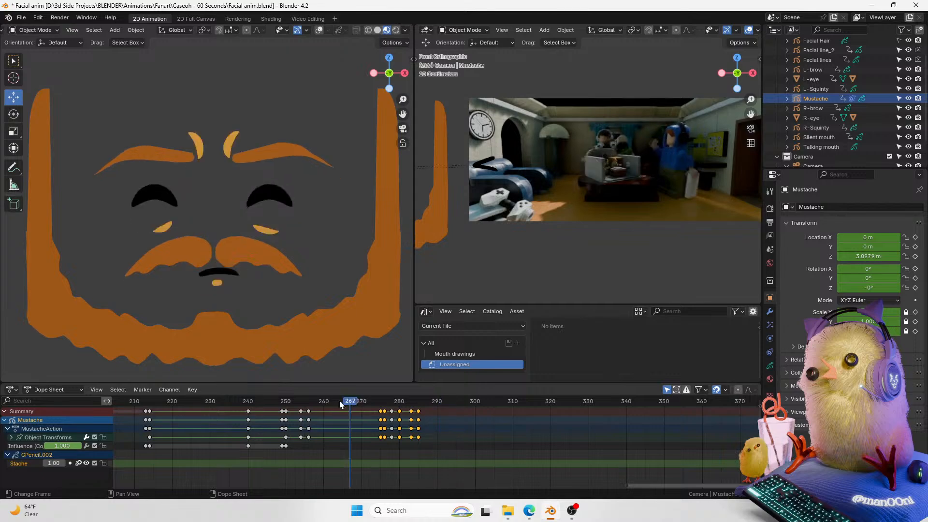
Step: Move to frame 237, save the file, and play back the animation
click(201, 399)
drag(201, 394, 236, 400)
key(ctrl+s)
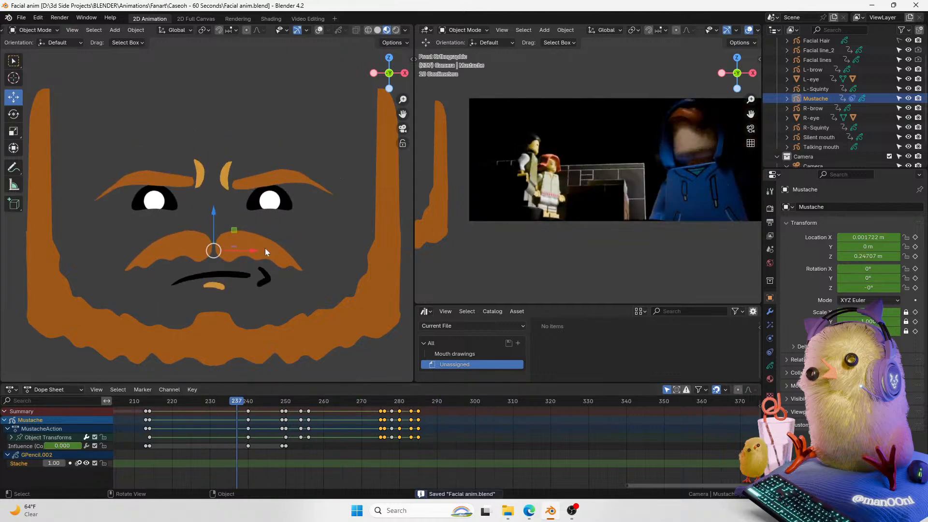
key(space)
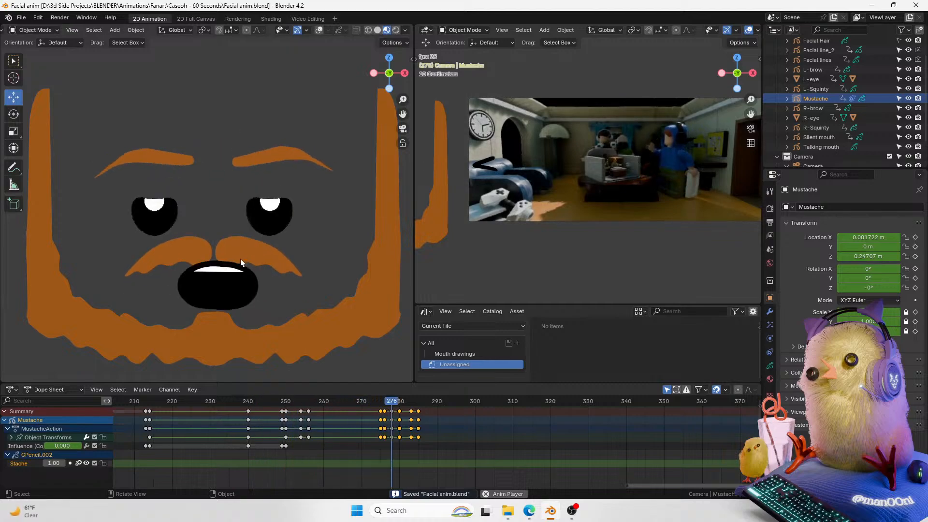
Step: Play back the mustache animation and inspect its keyframes between frames 255 and 325
drag(165, 400, 164, 403)
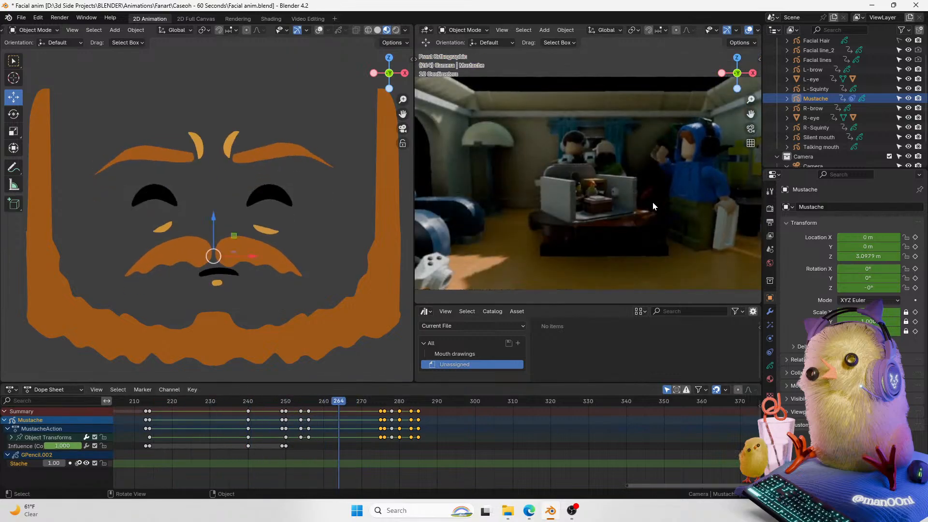
click(297, 405)
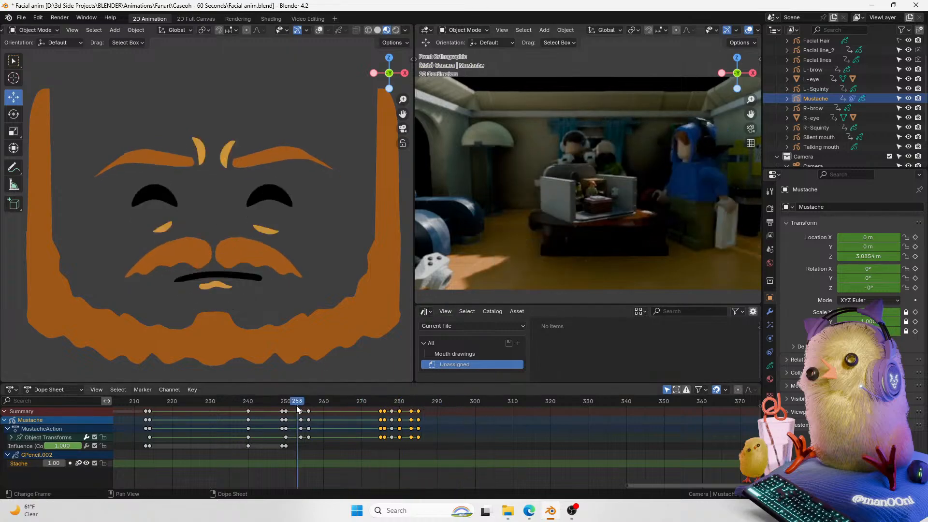
key(space)
drag(429, 402, 392, 416)
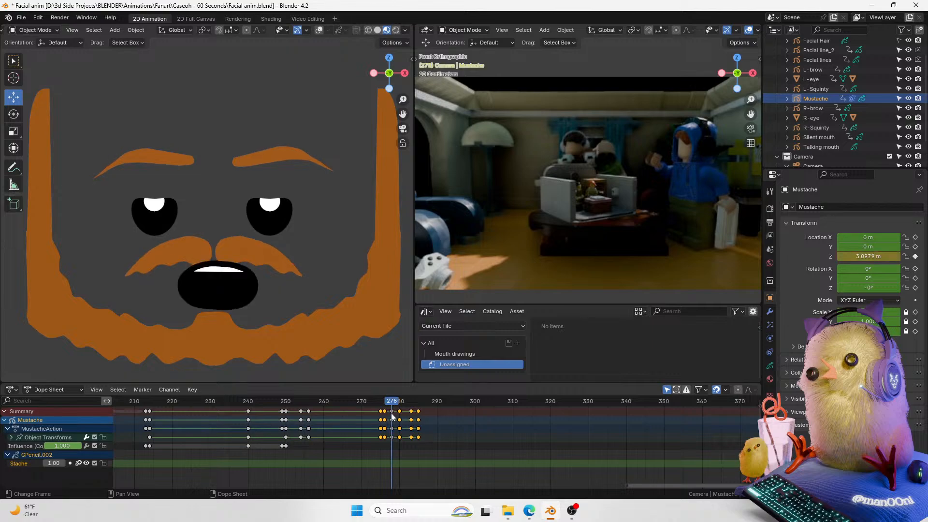
click(393, 407)
scroll(392, 407, up, 2)
key(ctrl+Tab)
click(254, 277)
scroll(357, 422, up, 7)
mouse_move(337, 401)
mouse_down()
mouse_move(350, 401)
mouse_move(340, 406)
mouse_up()
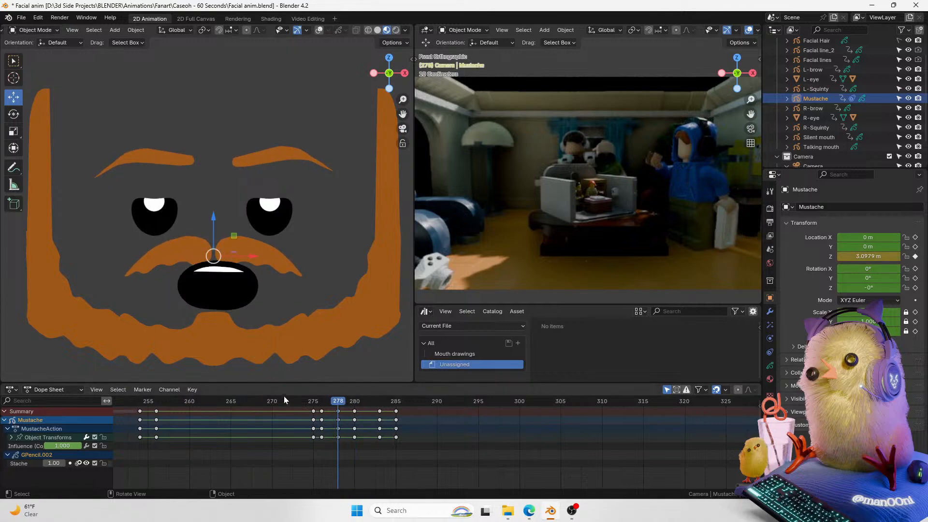
Step: Collapse the mustache's channel groups in the Dope Sheet
click(12, 436)
click(9, 437)
click(7, 429)
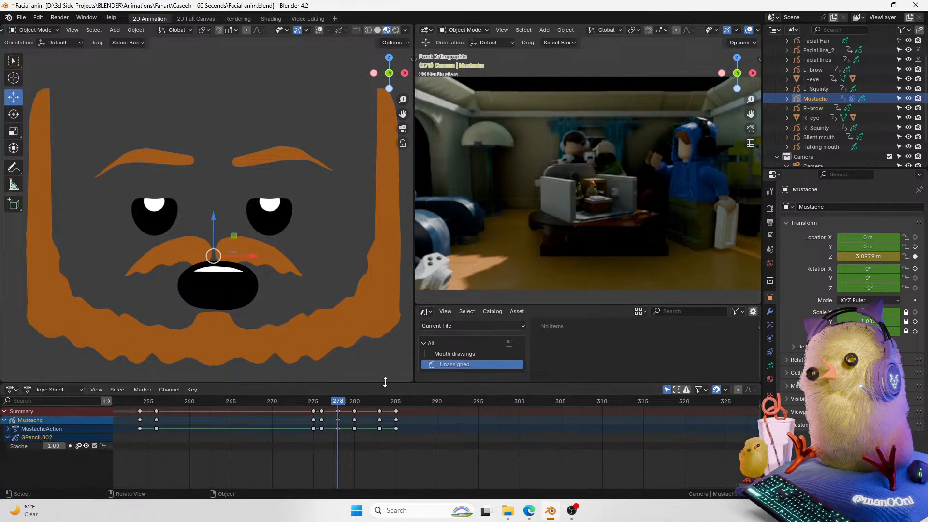
Step: Join the Asset Browser area into the camera viewport above it
right_click(560, 305)
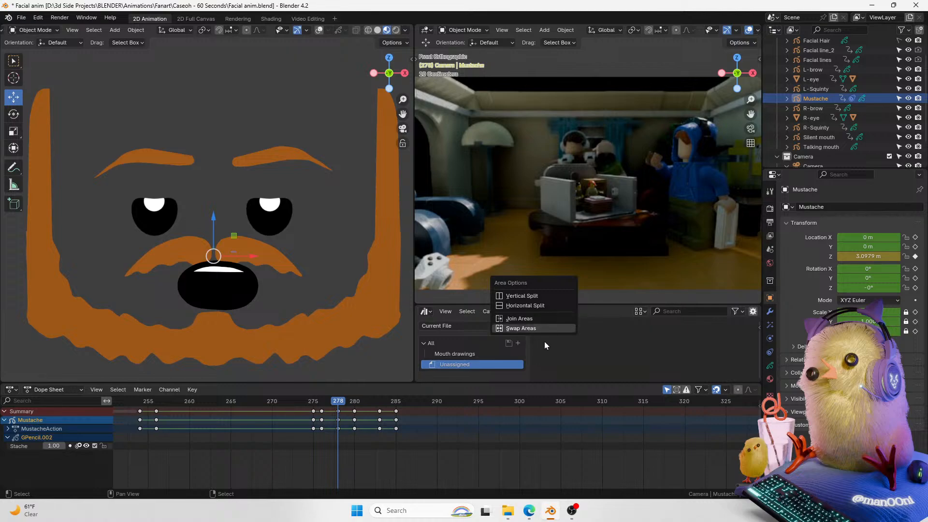
click(546, 319)
click(494, 378)
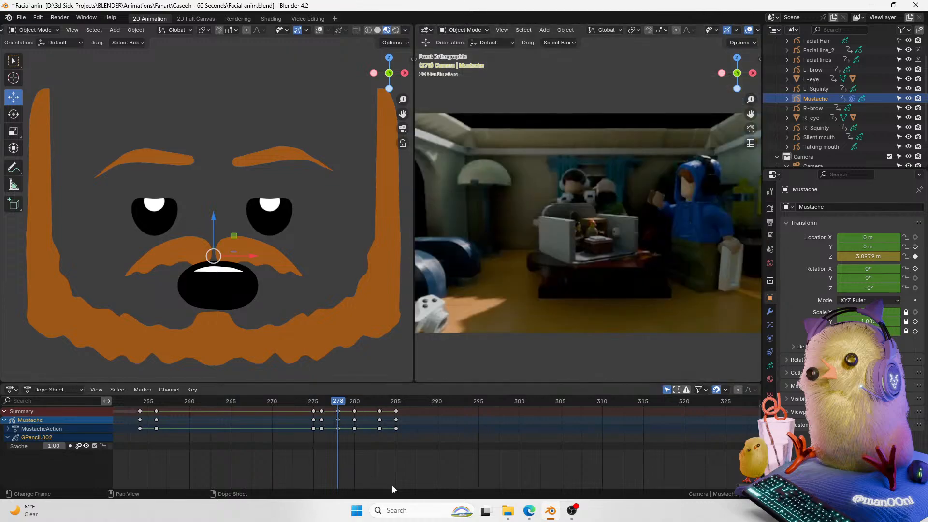
Step: Save the file and play back the mustache animation from frame 275
middle_drag(338, 401, 221, 401)
drag(217, 403, 197, 402)
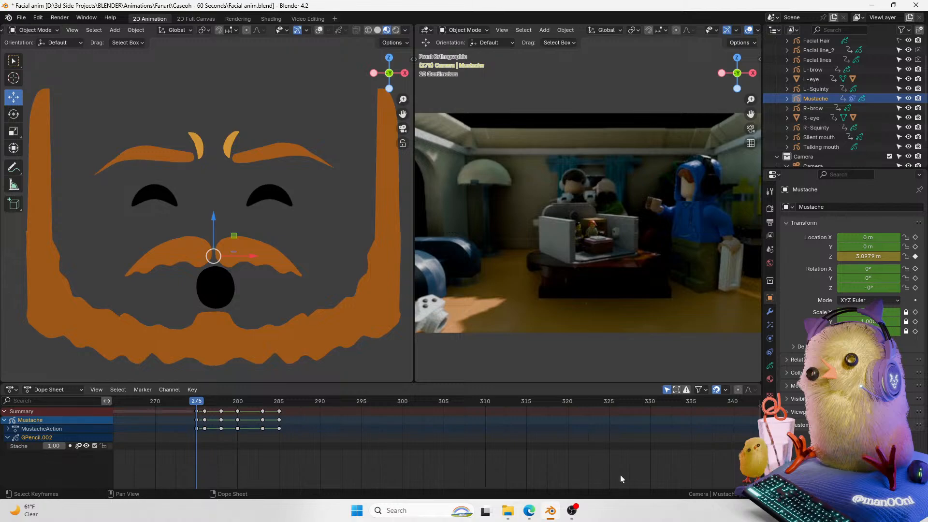
middle_drag(196, 402, 169, 402)
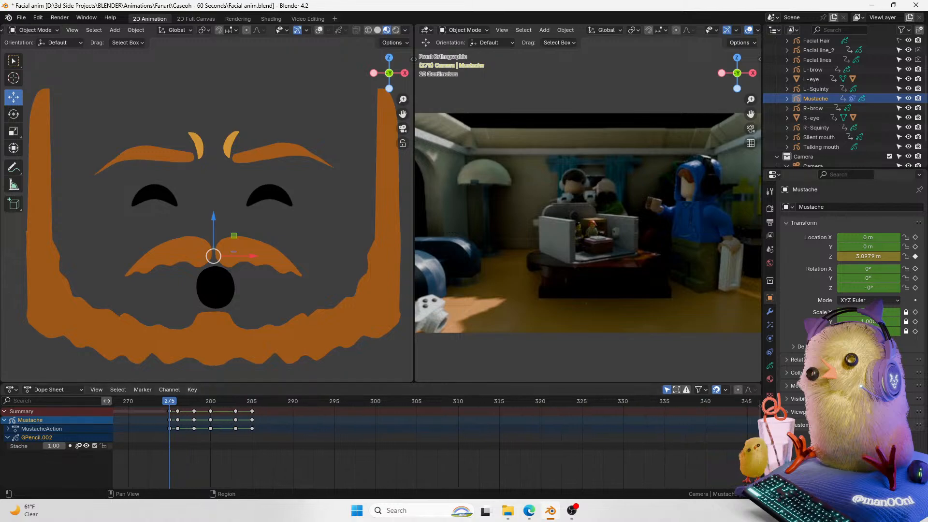
key(ctrl+s)
key(space)
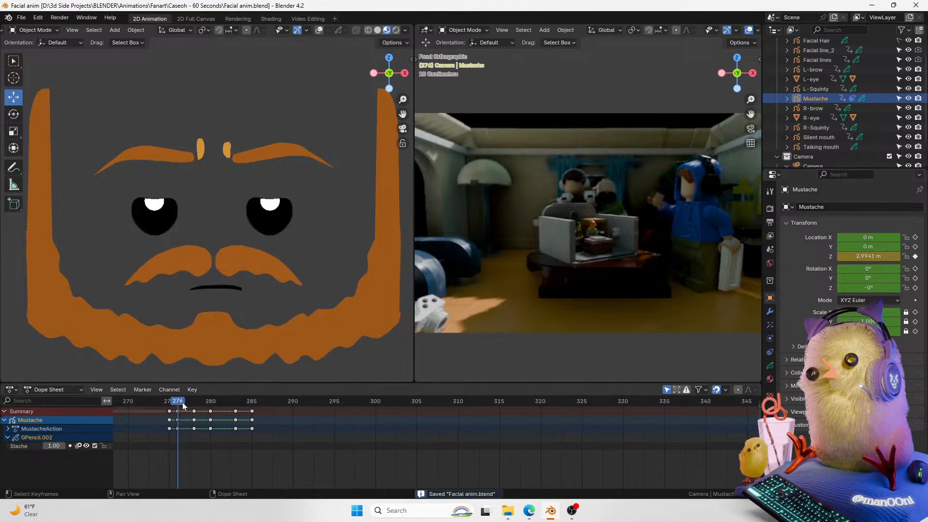
Step: Scrub to frame 289 and turn on overlays in the face viewport
drag(202, 402, 285, 412)
drag(244, 428, 287, 403)
click(177, 419)
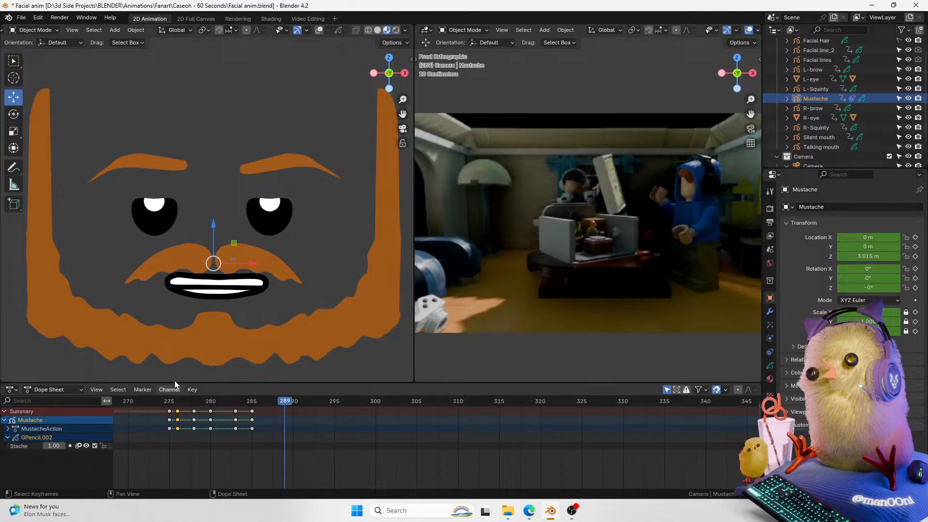
click(319, 30)
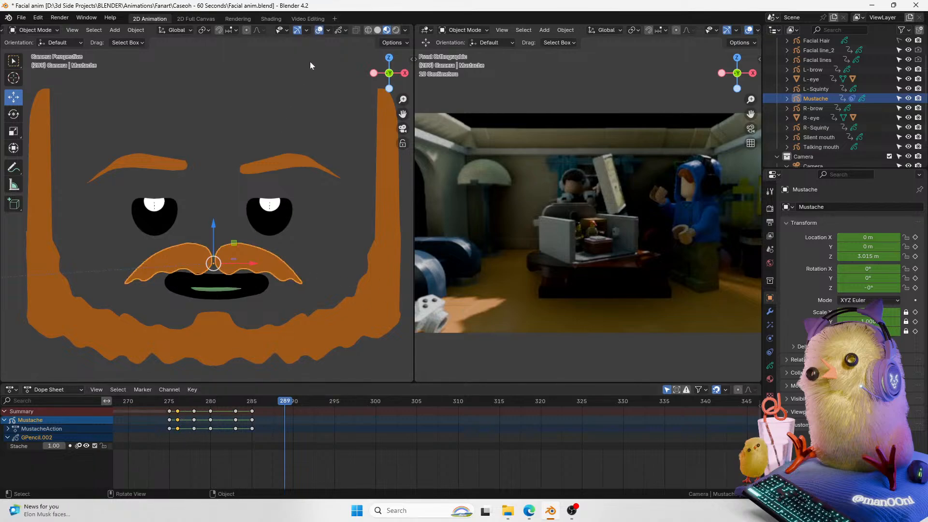
Step: Select the talking mouth and add a timeline marker named A/Uh at frame 278
click(216, 283)
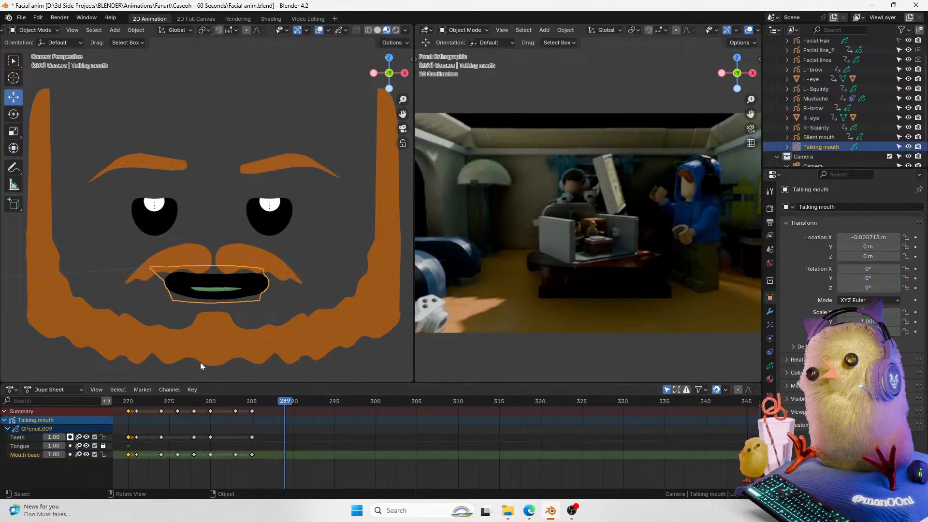
click(136, 412)
drag(175, 410, 196, 428)
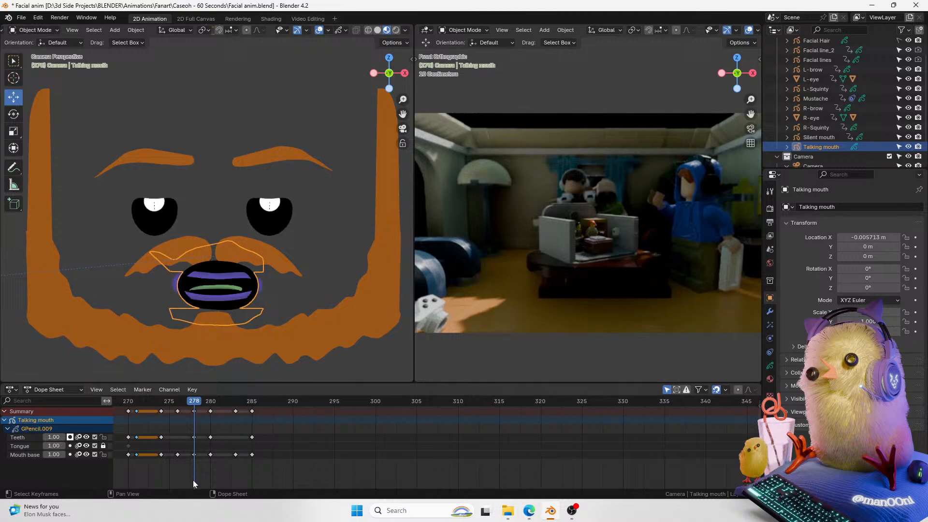
key(m)
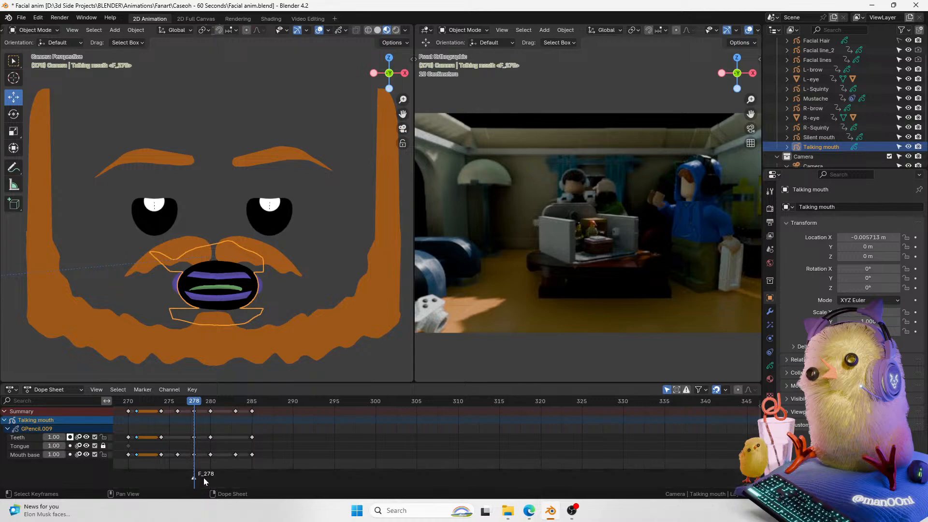
key(F2)
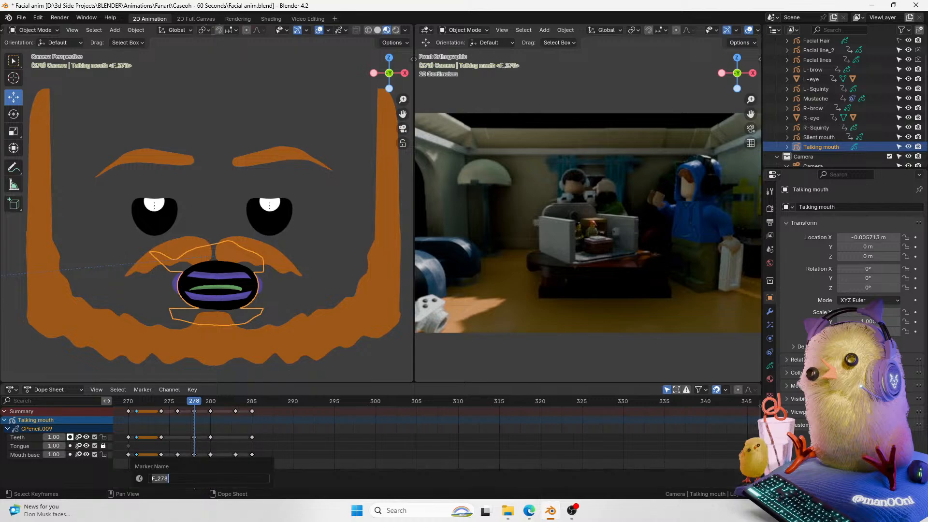
key(BackSpace)
key(BackSpace)
key(BackSpace)
key(BackSpace)
key(BackSpace)
text(A/Uh)
key(Return)
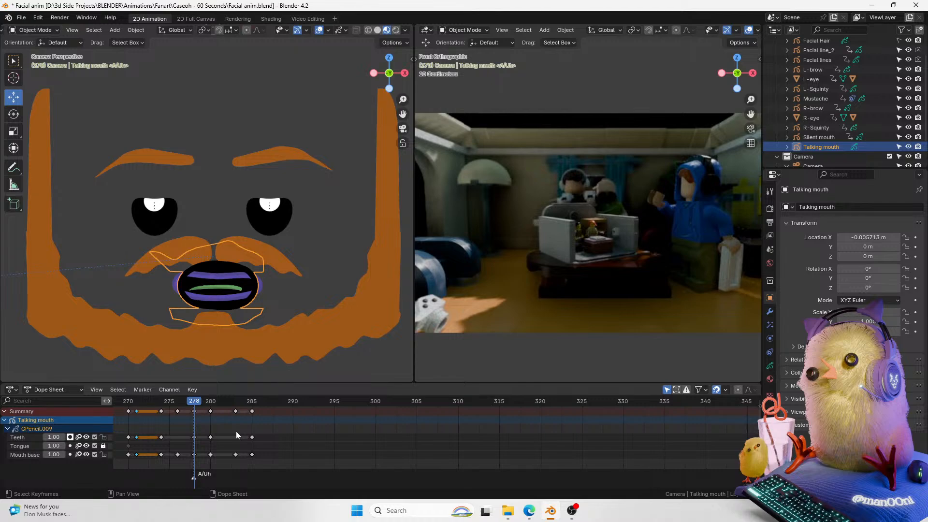
Step: Add a timeline marker named EE/Y at frame 270
click(128, 401)
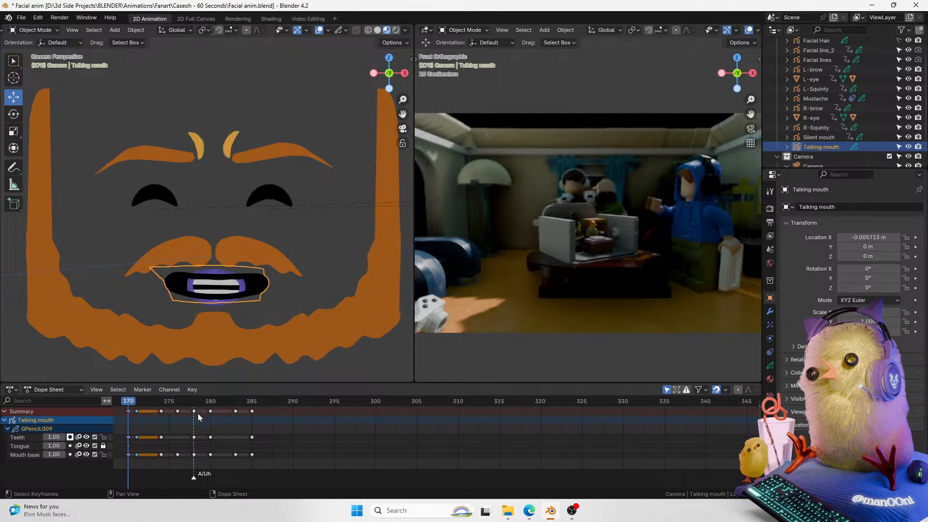
key(m)
key(F2)
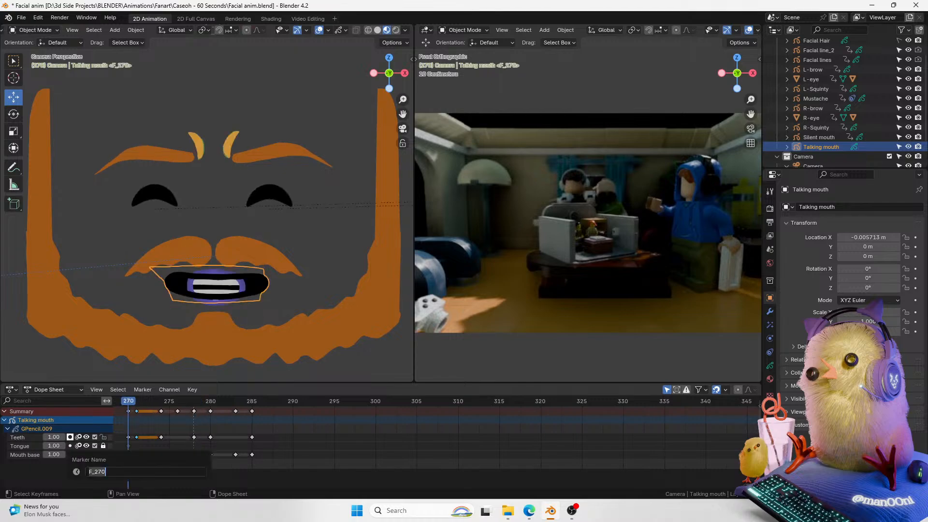
text(EE/Y)
key(Return)
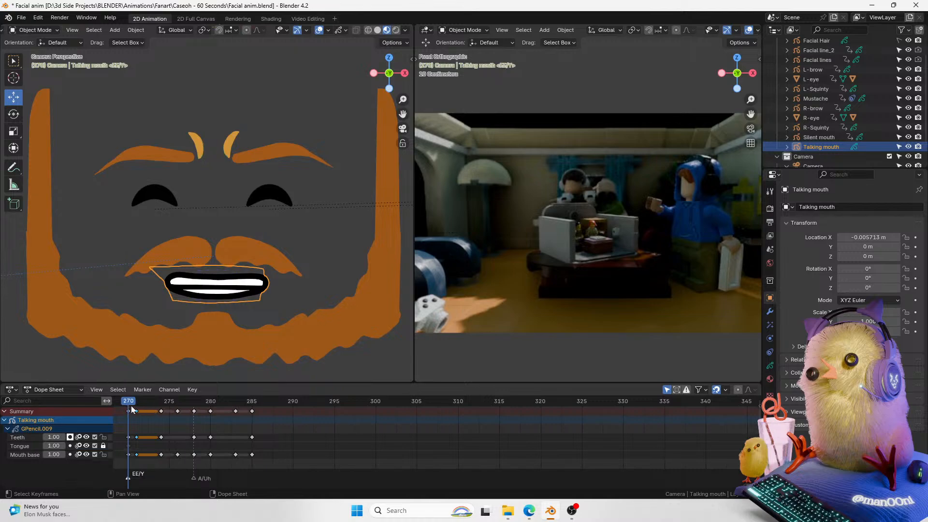
Step: Scrub to frame 274 and add a timeline marker named O
click(137, 405)
drag(138, 406, 163, 408)
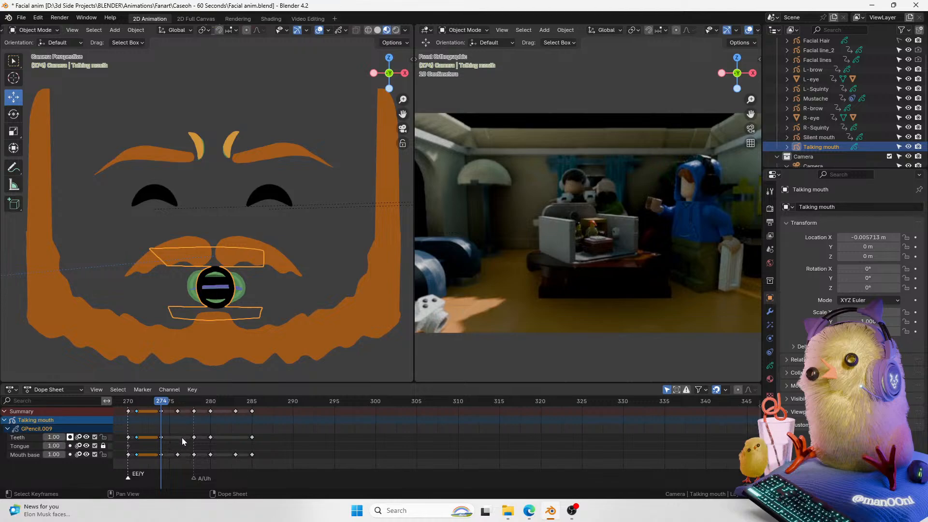
key(m)
key(t)
click(234, 458)
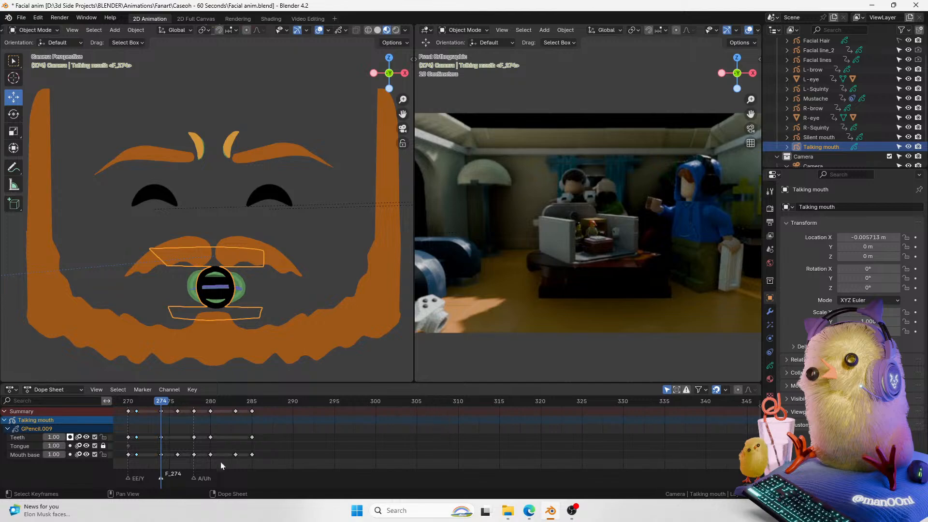
key(F2)
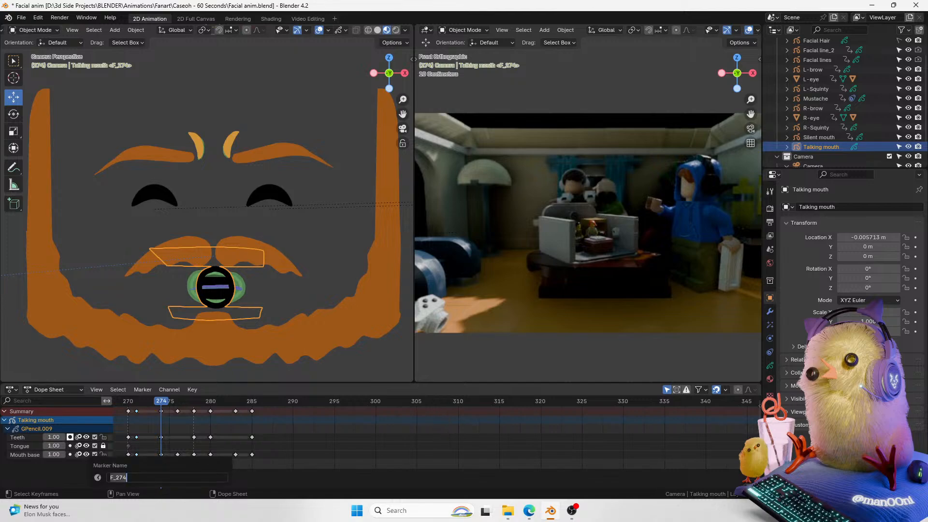
text(O)
key(Return)
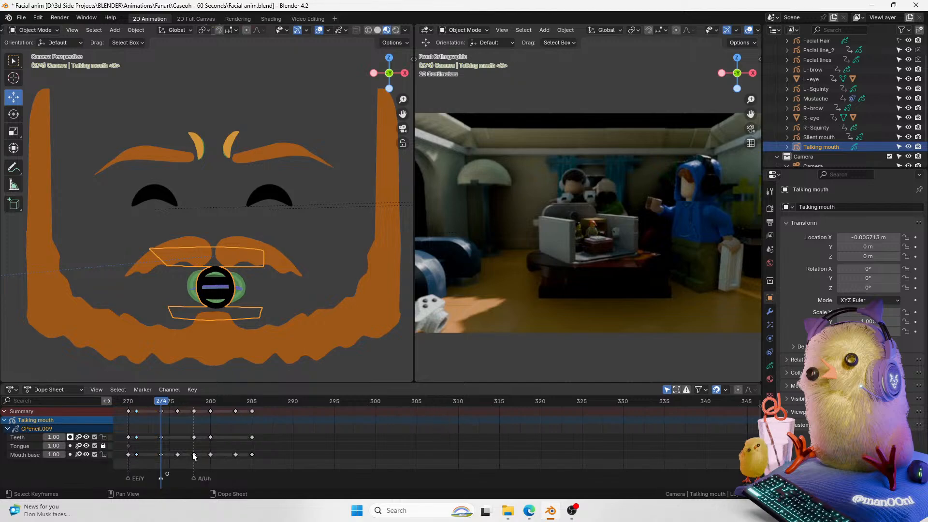
Step: Scrub to frame 276 and add a timeline marker named M
click(170, 403)
drag(174, 407, 177, 407)
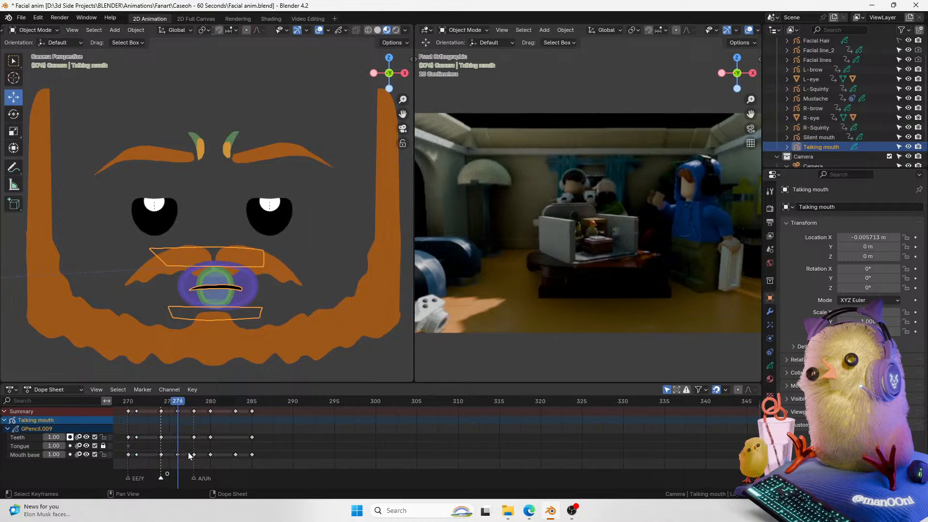
key(m)
key(F2)
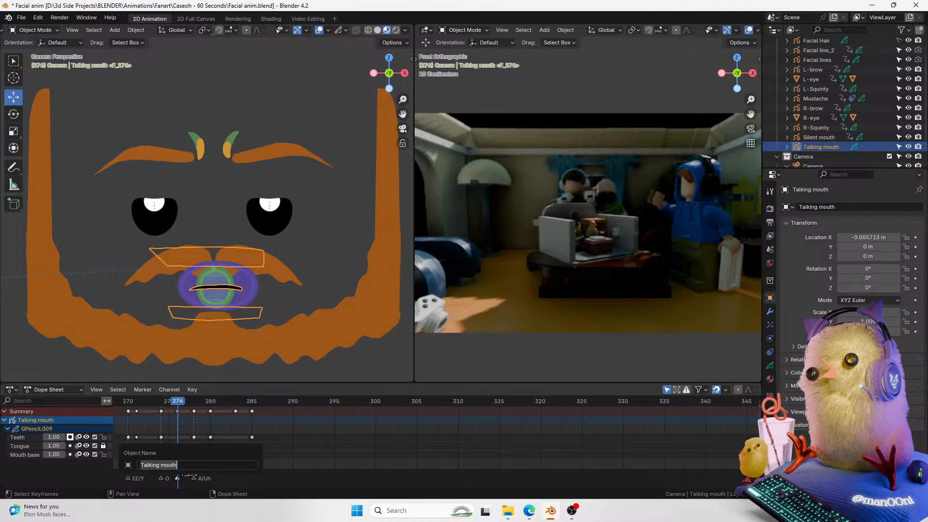
click(246, 429)
key(F2)
text(M)
key(Return)
Step: At frame 275, switch the talking mouth into Edit Mode and lock the Teeth layer
drag(175, 404, 167, 402)
key(ctrl+Tab)
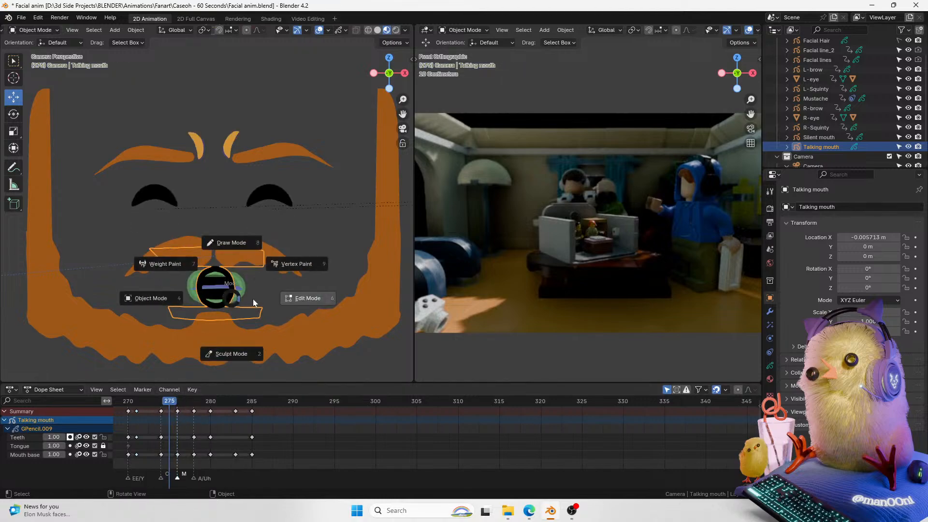
click(289, 273)
drag(400, 105, 343, 185)
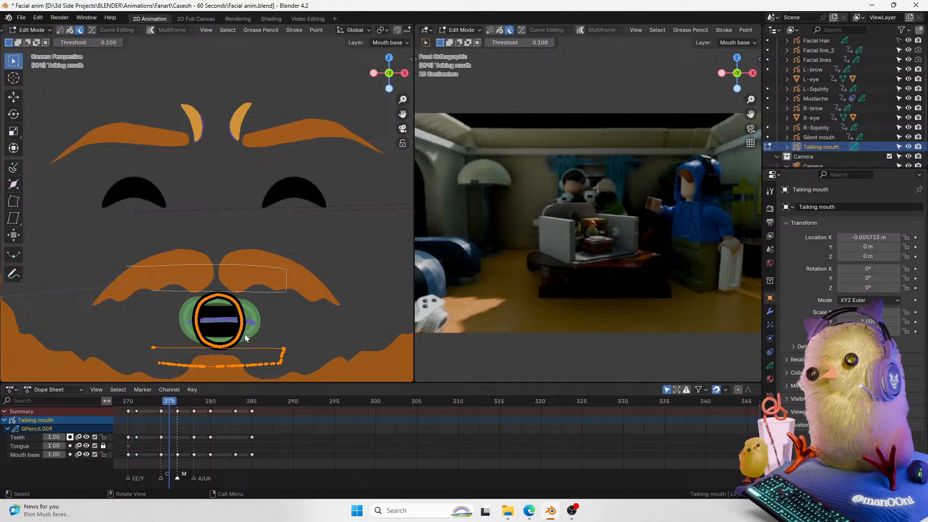
click(103, 437)
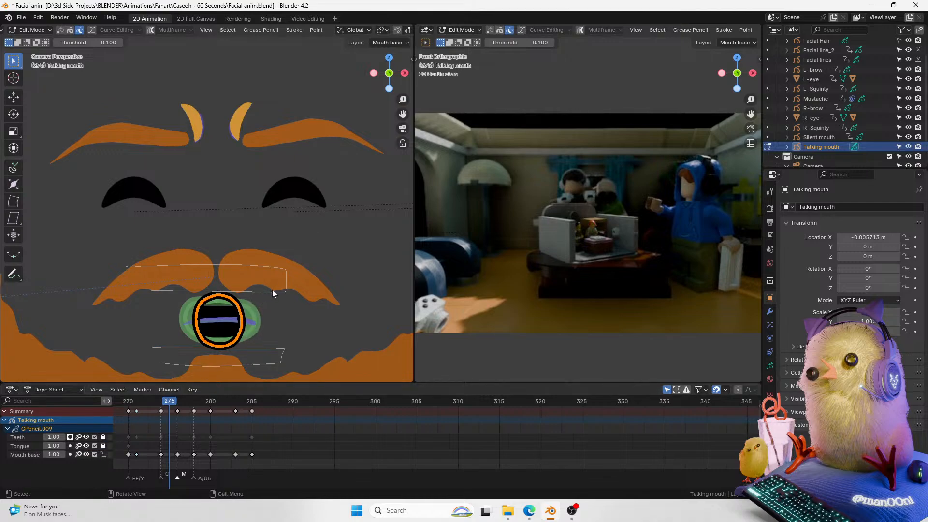
Step: Scale the mouth base stroke down, move it vertically into place, and return to Object Mode
key(s)
click(263, 300)
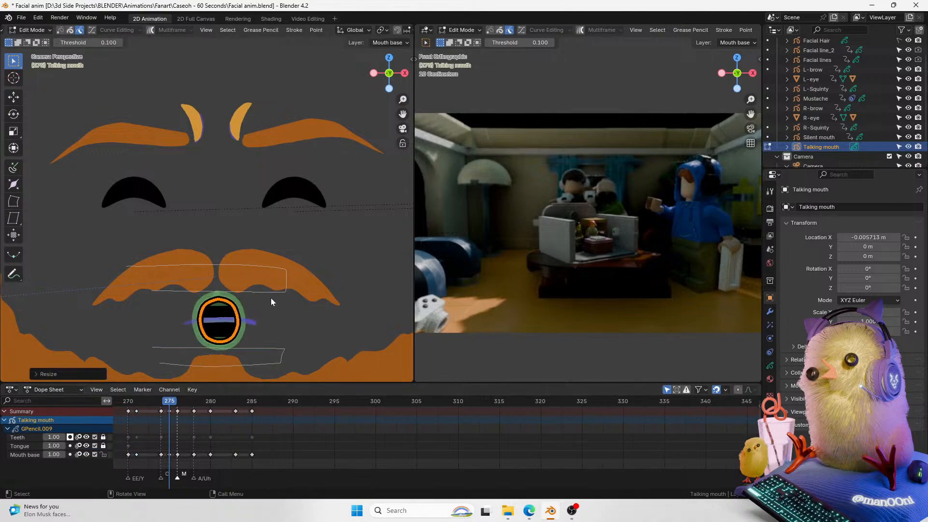
key(s)
click(257, 302)
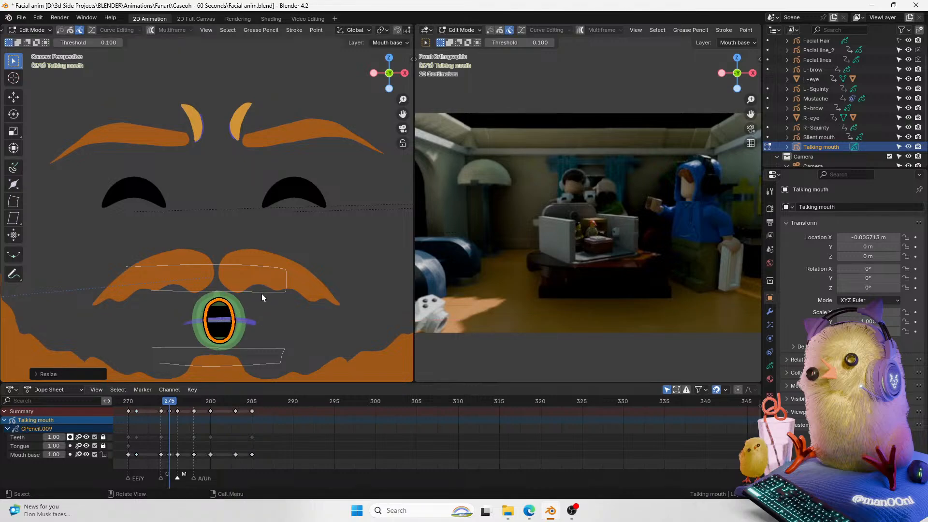
key(g)
click(262, 297)
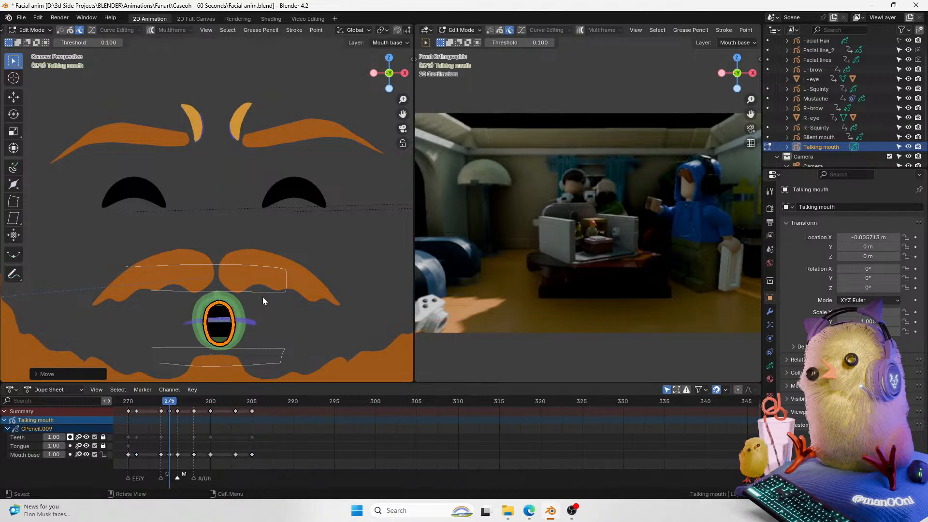
key(g)
key(z)
click(262, 299)
key(Tab)
Step: Retime the mouth base keyframe near frame 274 in the dope sheet
mouse_move(168, 406)
mouse_down()
mouse_move(207, 407)
mouse_move(149, 407)
mouse_move(173, 408)
mouse_up()
click(161, 411)
key(g)
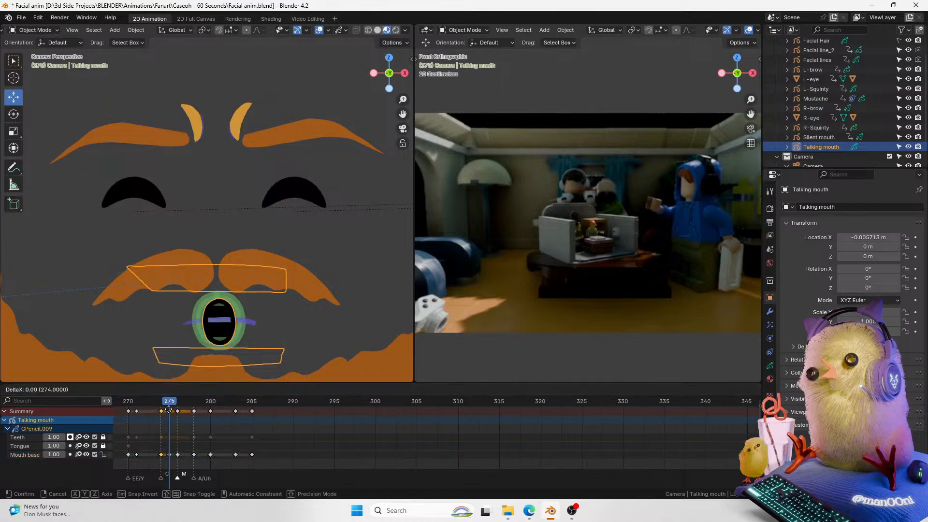
click(163, 413)
key(ctrl+z)
key(ctrl+z)
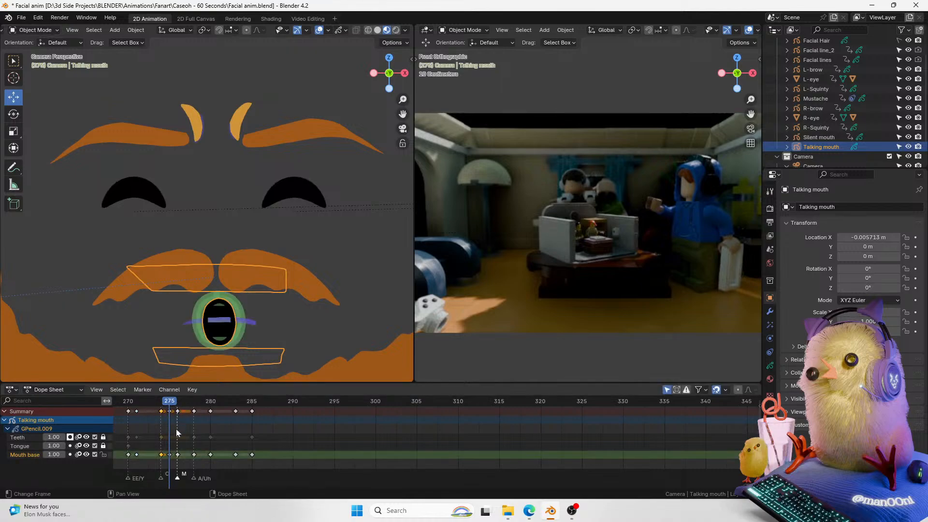
drag(170, 455, 160, 463)
key(ctrl+z)
click(161, 455)
key(g)
click(167, 456)
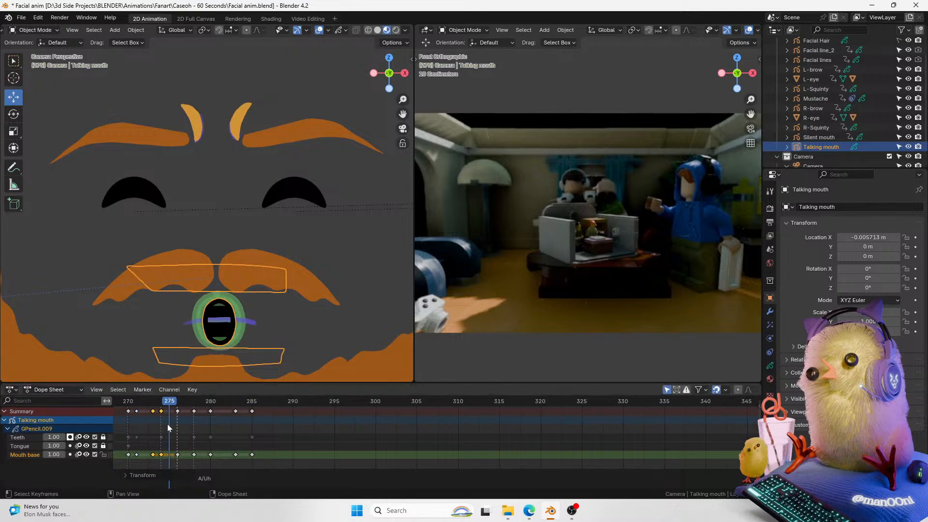
Step: Play back the new mouth shapes and move the O marker to frame 273
drag(172, 405, 147, 405)
key(space)
key(space)
click(155, 404)
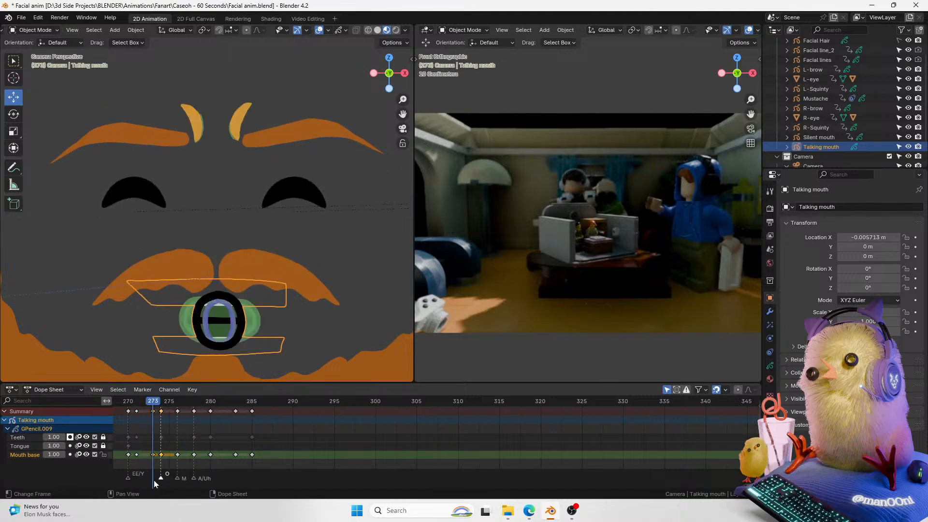
key(g)
click(147, 478)
Step: Enlarge the dope sheet and add a timeline marker named U at frame 274
drag(425, 384, 425, 334)
click(161, 354)
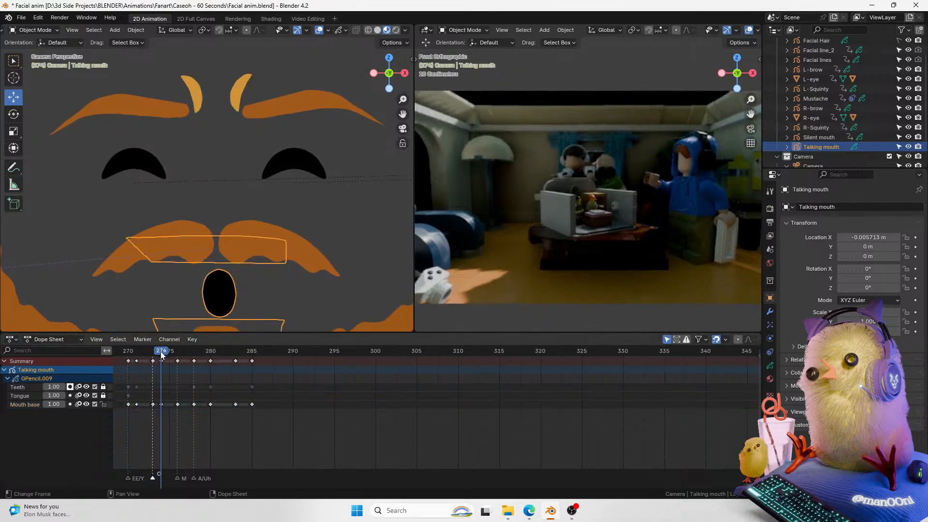
key(m)
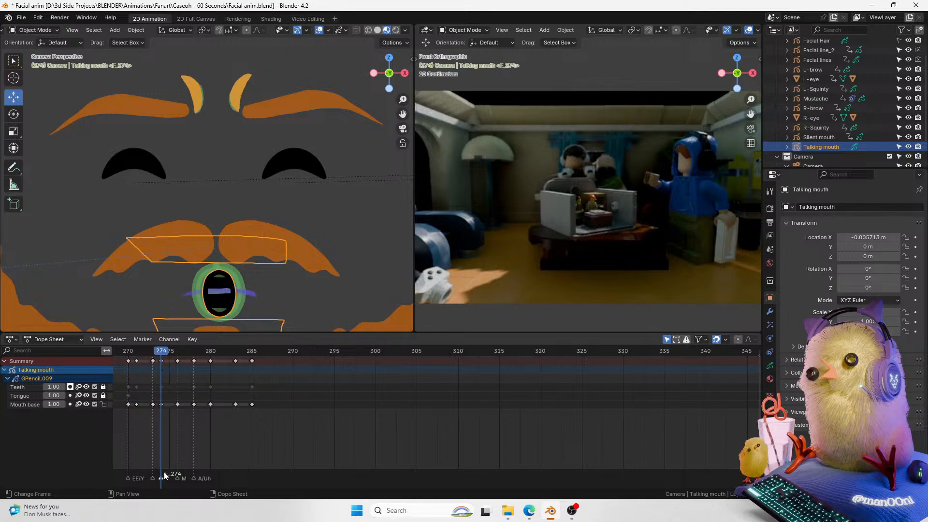
key(F2)
text(U)
key(Return)
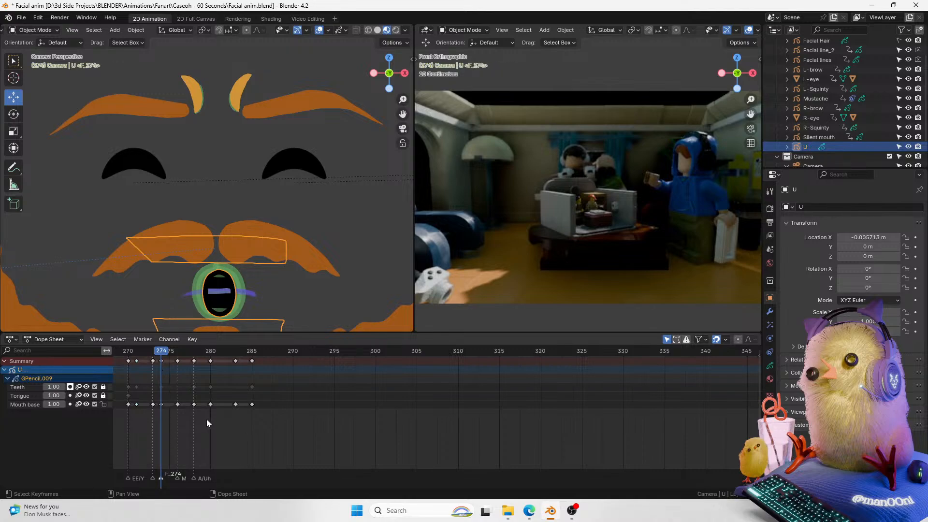
key(ctrl+z)
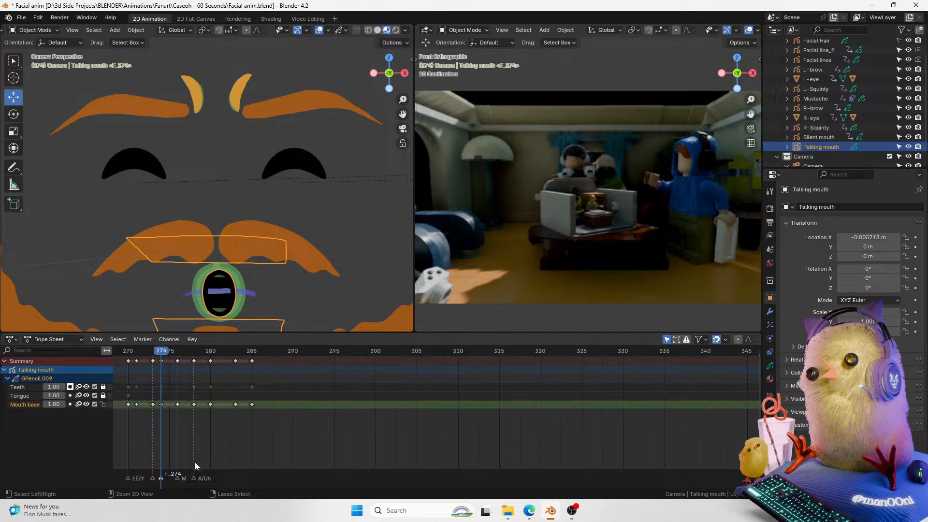
key(F2)
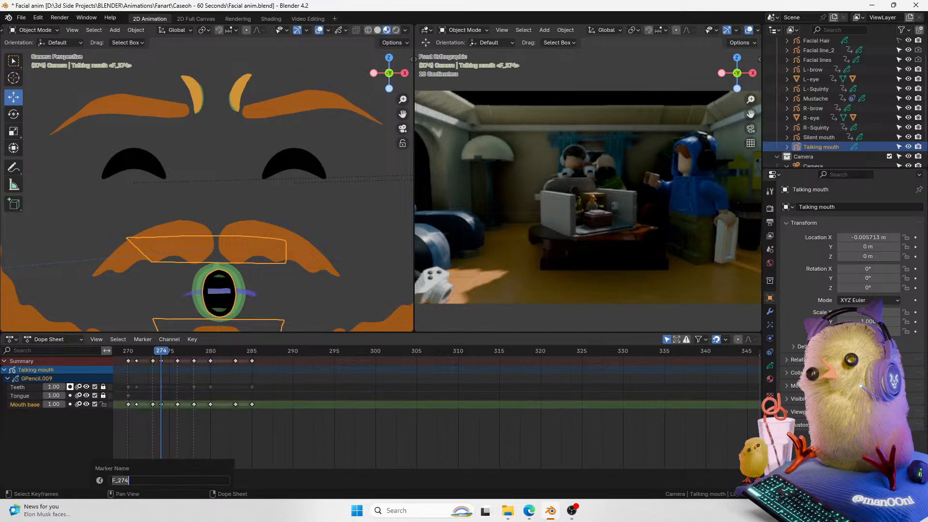
text(U)
key(Return)
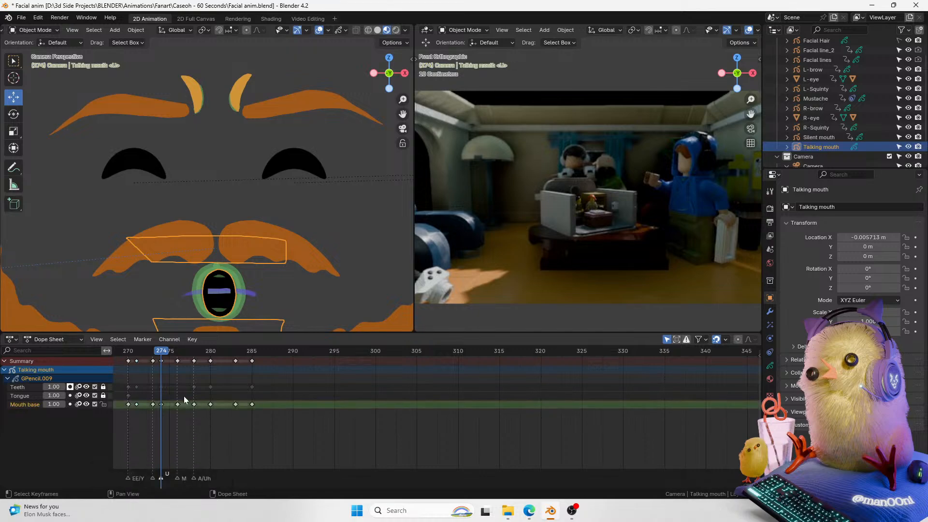
Step: Zoom the dope sheet in on frames 270 to 302 and turn off overlays in the face viewport
mouse_move(158, 355)
mouse_down()
mouse_move(140, 358)
mouse_move(158, 358)
mouse_up()
click(153, 478)
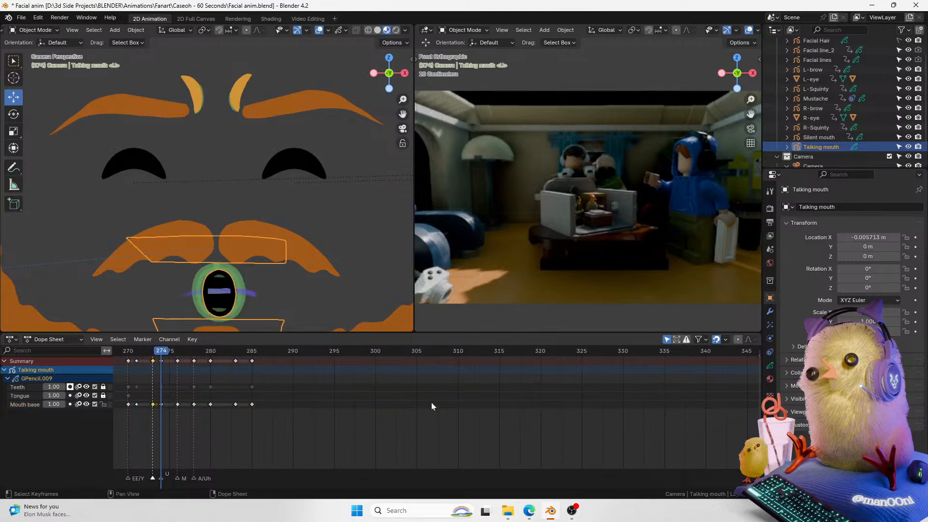
scroll(756, 459, down, 1)
scroll(756, 459, up, 5)
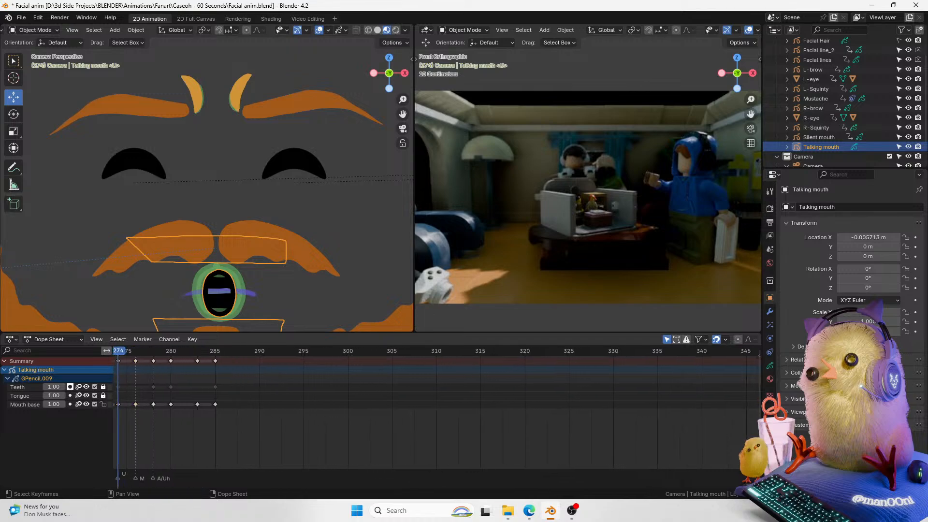
scroll(757, 458, down, 1)
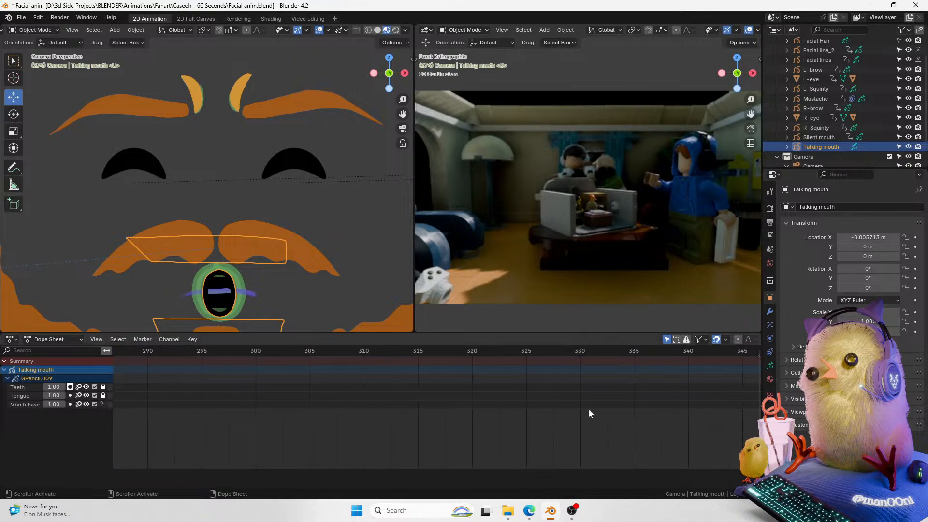
middle_drag(418, 431, 671, 458)
middle_drag(270, 435, 436, 439)
scroll(437, 440, up, 3)
scroll(385, 454, up, 2)
drag(369, 349, 270, 357)
middle_drag(379, 404, 225, 416)
key(space)
Step: Scrub and play back the lip-sync around the O and U markers
key(space)
click(138, 346)
click(318, 30)
key(space)
key(space)
click(138, 351)
key(space)
key(space)
click(172, 351)
mouse_move(172, 351)
mouse_down()
mouse_move(245, 353)
mouse_move(151, 351)
mouse_move(189, 345)
mouse_up()
key(space)
key(space)
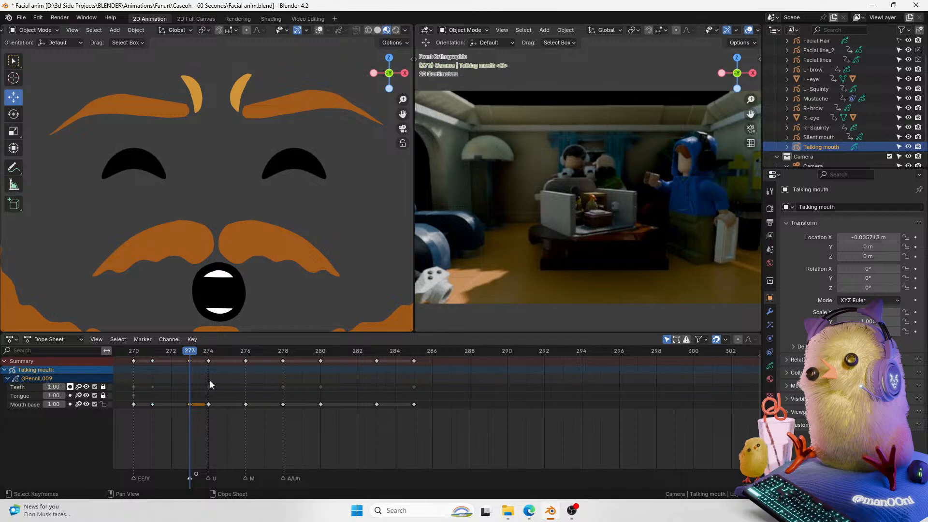
Step: Unlock the Teeth layer and move its keyframe from frame 274 to frame 273
middle_drag(213, 380, 232, 396)
click(102, 386)
click(265, 404)
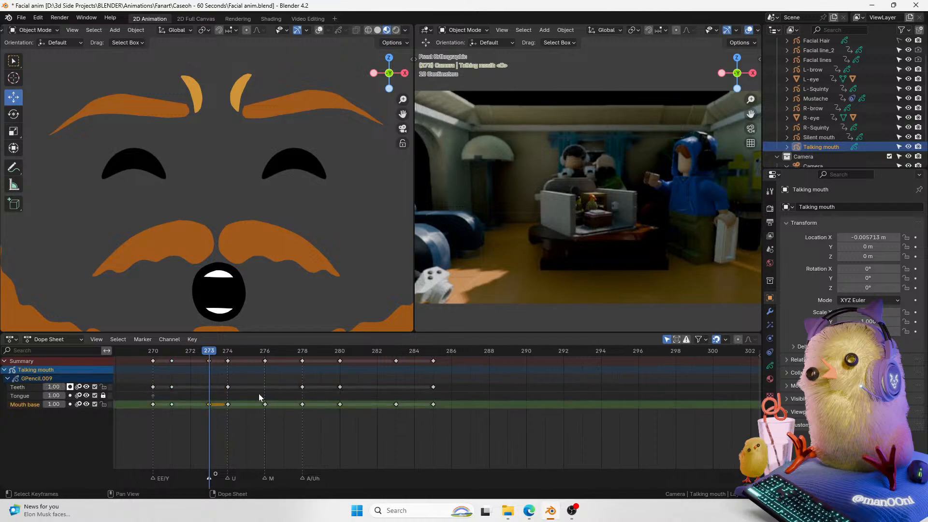
drag(227, 387, 210, 387)
Step: Play back and scrub the lip-sync from frame 270 to check the teeth timing
drag(212, 354, 150, 351)
key(space)
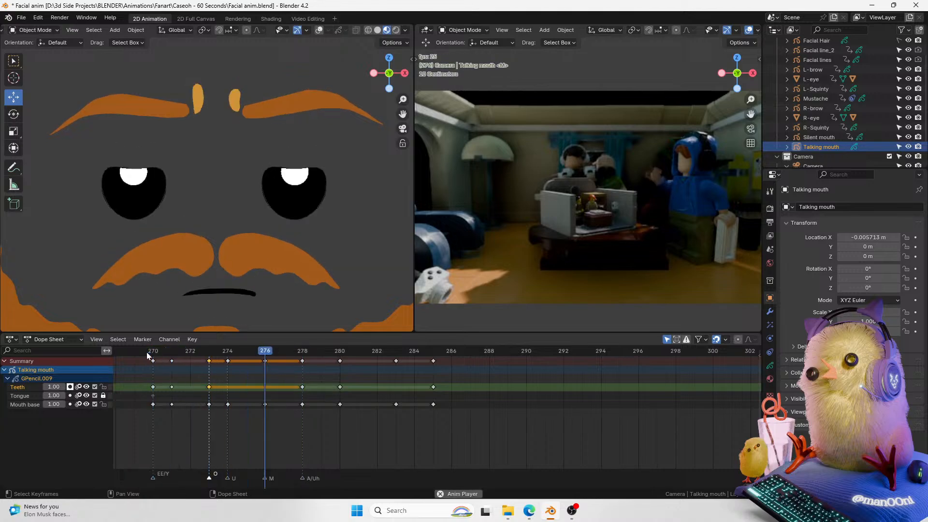
click(156, 352)
key(space)
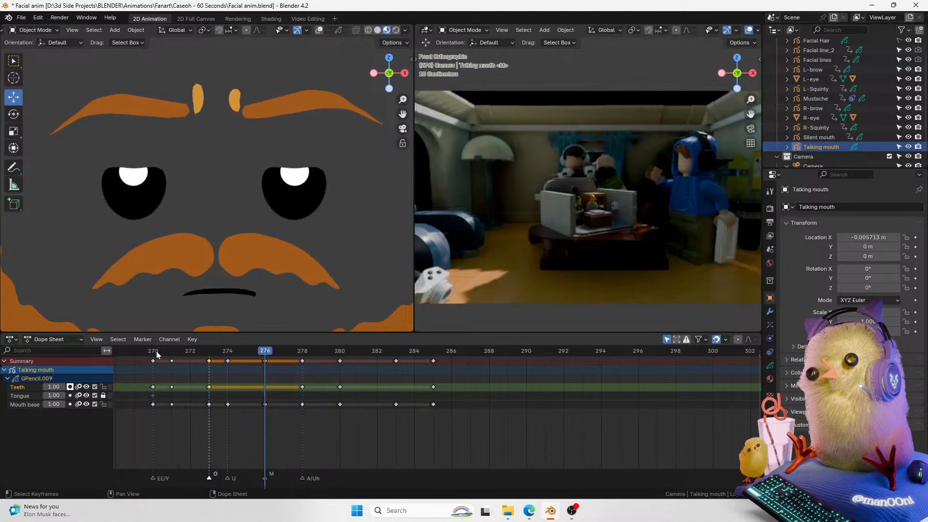
key(space)
drag(157, 352, 203, 351)
key(space)
key(space)
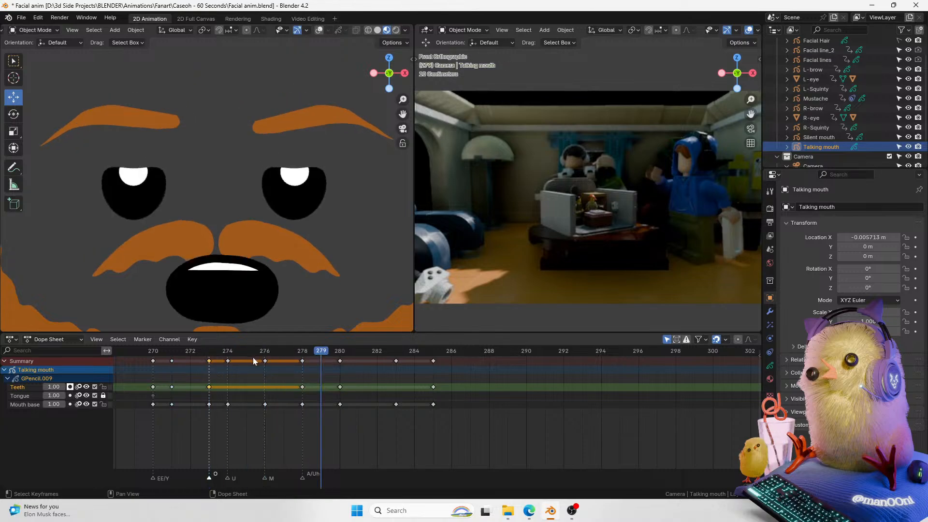
Step: Add a timeline marker named Eh at frame 280 and play back the animation
drag(302, 352, 349, 353)
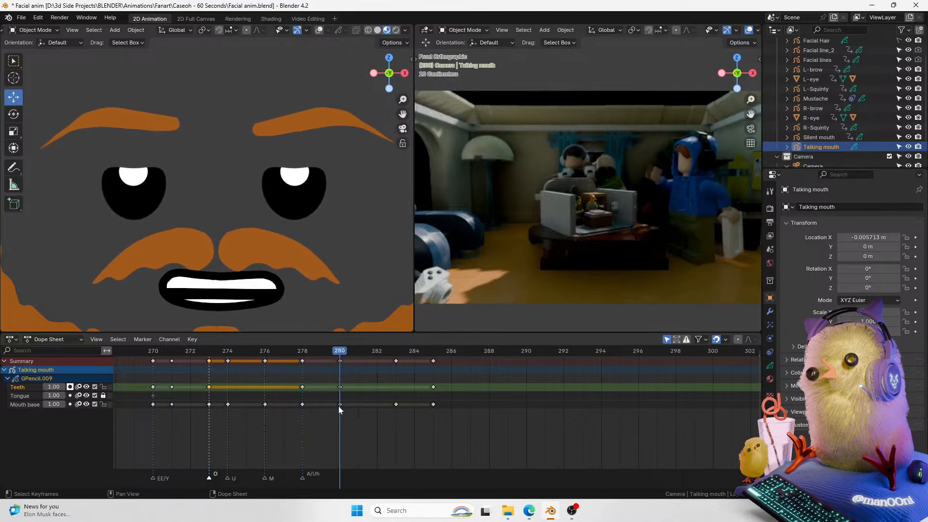
middle_drag(339, 410, 327, 411)
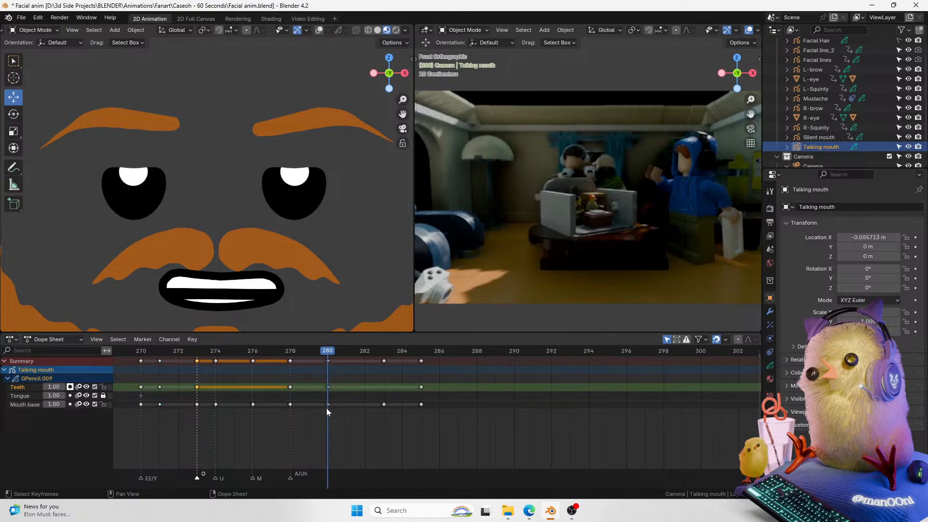
key(m)
key(F2)
key(F2)
text(Eh)
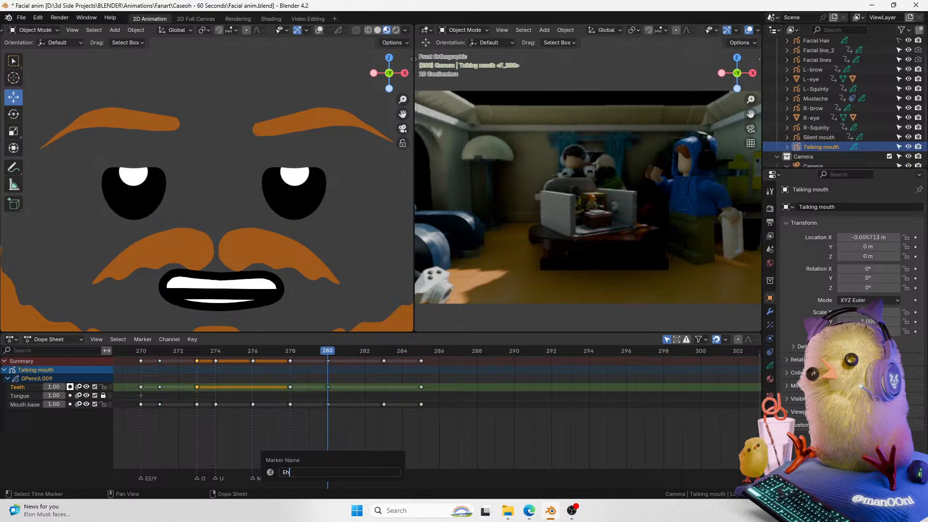
key(Return)
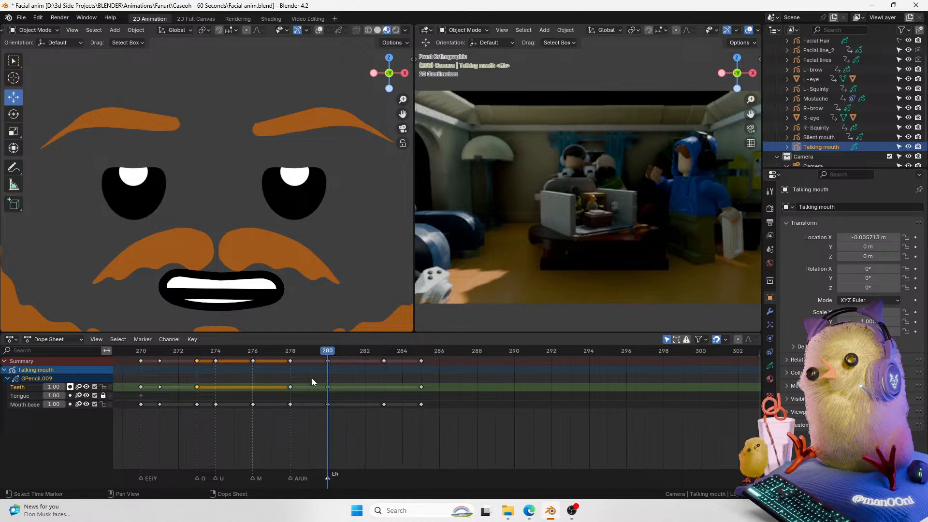
key(space)
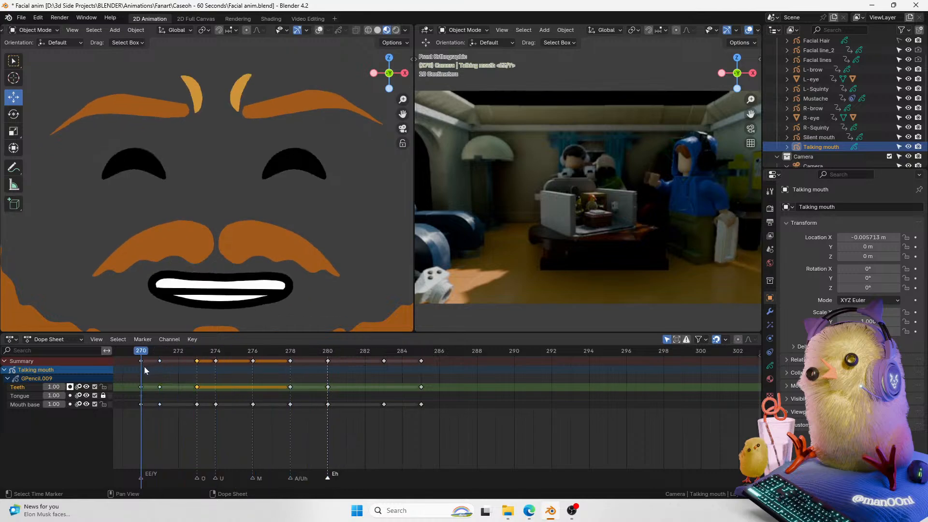
Step: Add a timeline marker named B at frame 283
click(383, 350)
key(m)
key(F2)
key(Escape)
key(F2)
text(B)
key(Return)
Step: Scrub the timeline from frame 285 to 289 to check the mouth shapes
click(420, 350)
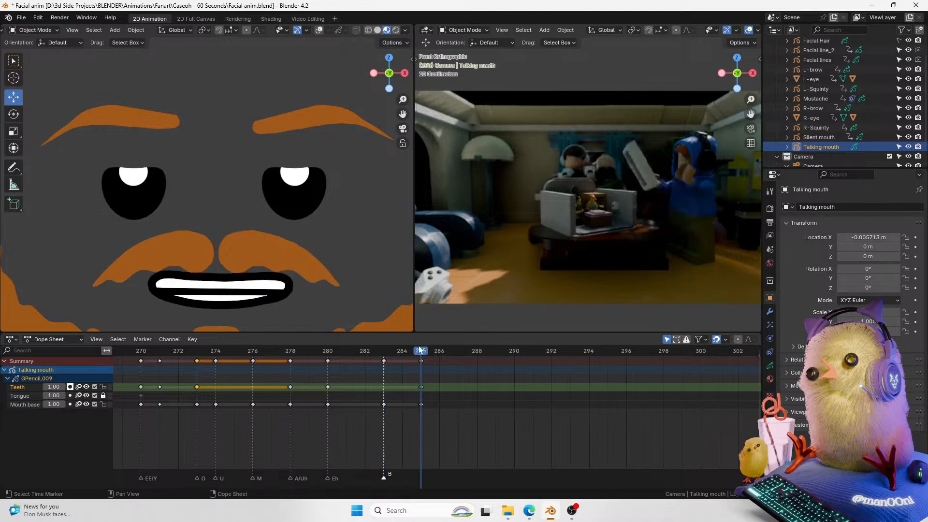
drag(419, 346, 503, 352)
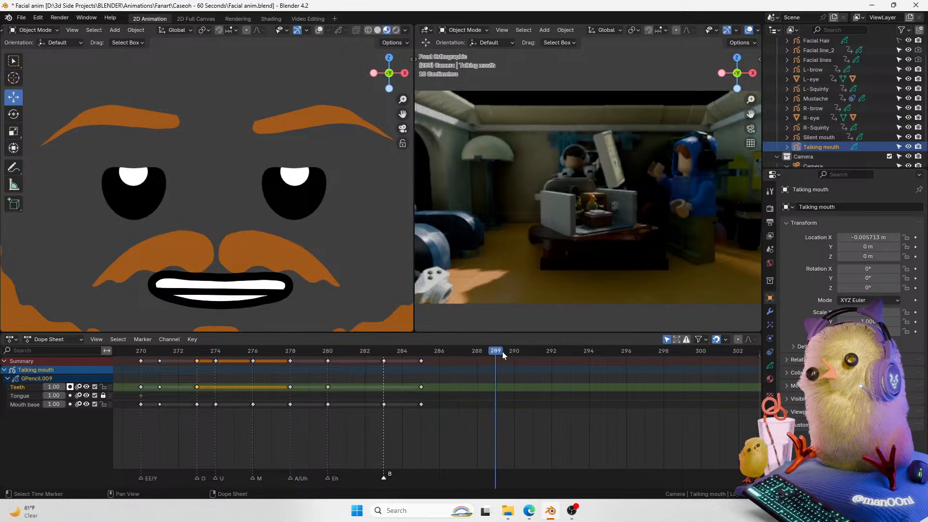
middle_drag(215, 391, 200, 390)
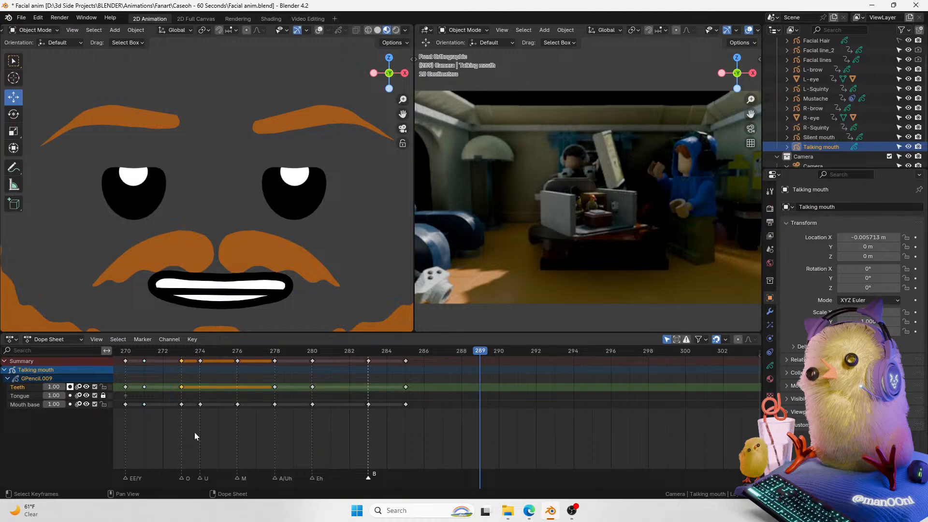
Step: Duplicate the A/Uh mouth keyframes from frame 278 and place the copies at frame 290
click(274, 351)
click(275, 360)
middle_drag(279, 373, 264, 382)
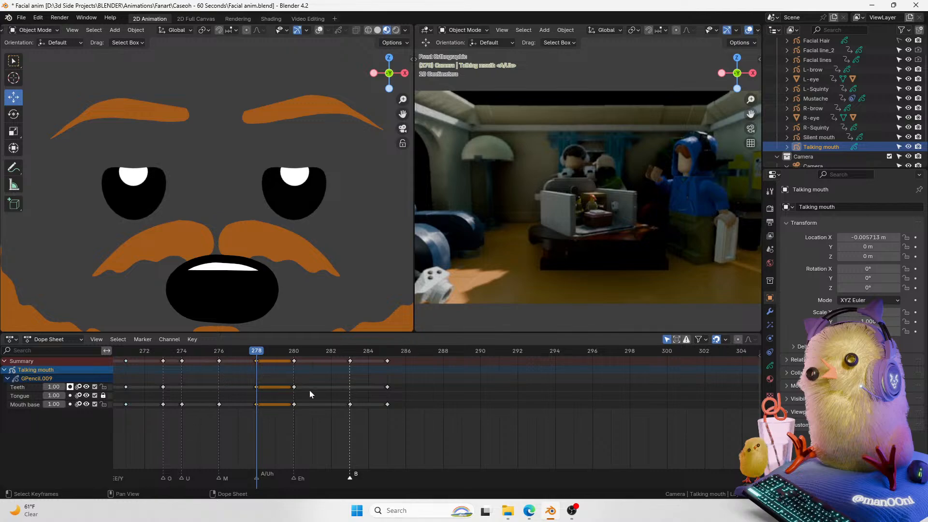
middle_drag(257, 421, 225, 407)
key(shift+d)
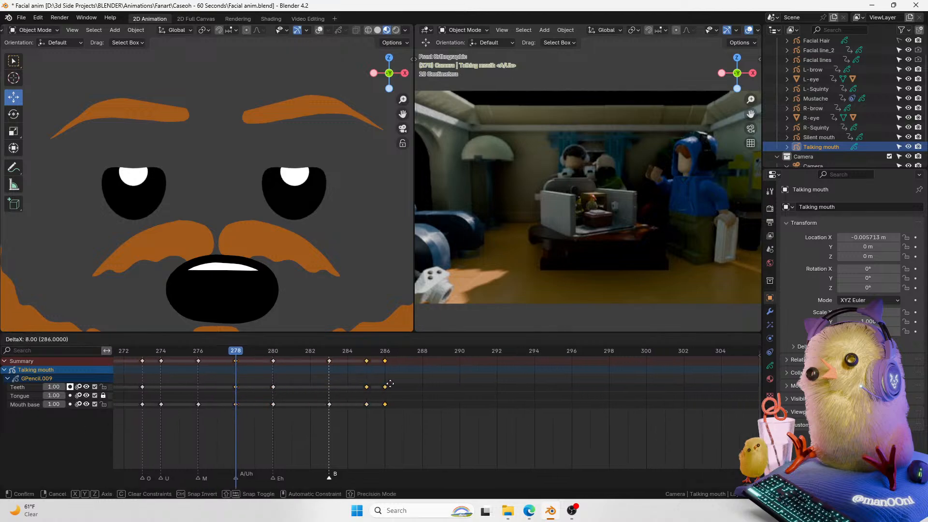
click(461, 385)
drag(389, 351, 439, 352)
key(Left)
key(g)
click(412, 370)
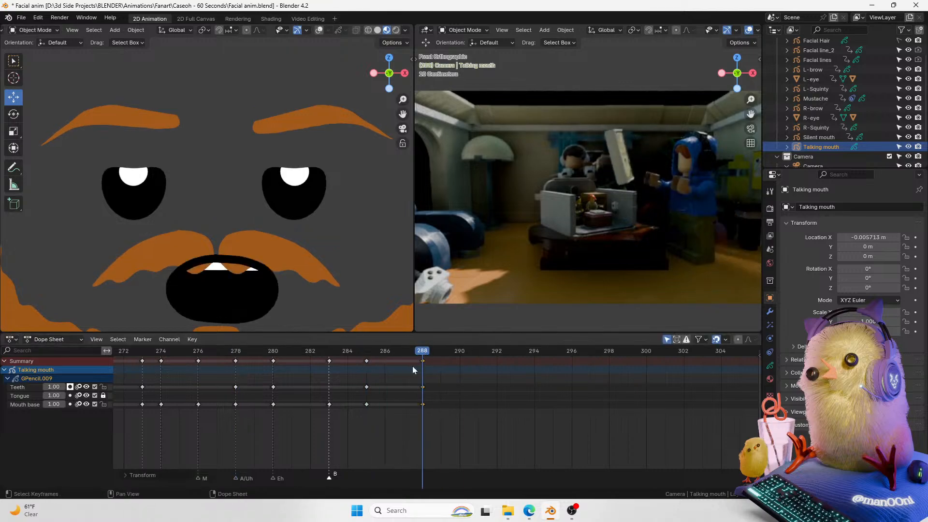
key(g)
click(472, 375)
Step: Add a timeline marker named Th at frame 288
click(421, 352)
mouse_move(415, 353)
mouse_down()
mouse_move(465, 351)
mouse_move(423, 351)
mouse_up()
key(m)
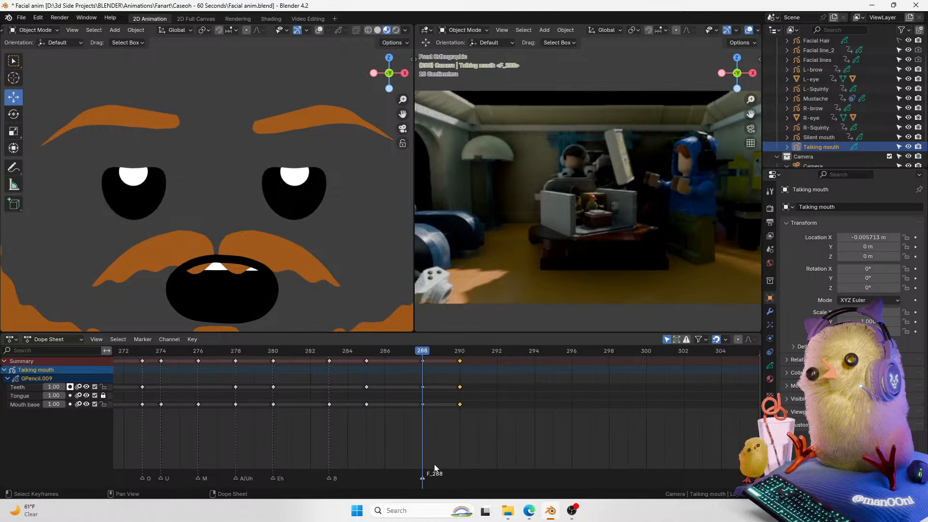
key(F2)
text(Th)
key(Return)
scroll(435, 467, up, 1)
key(ctrl+z)
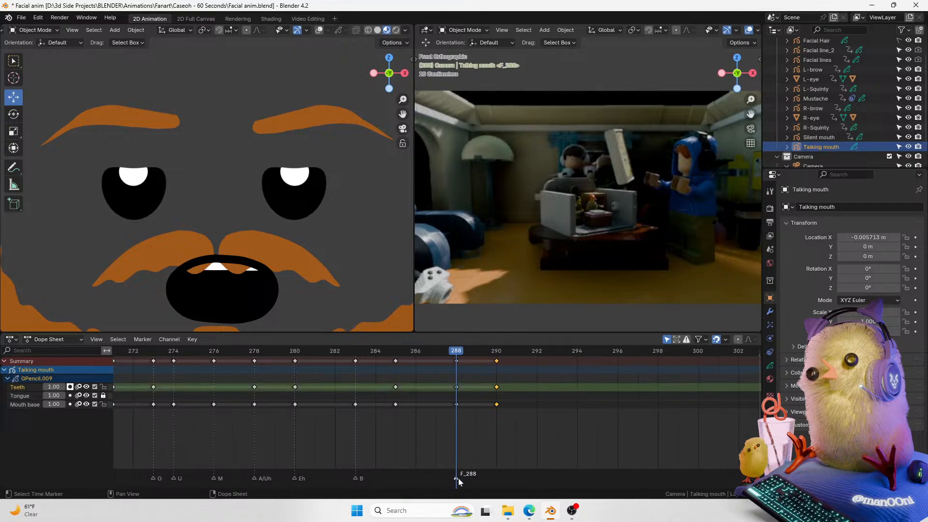
key(F2)
text(Th)
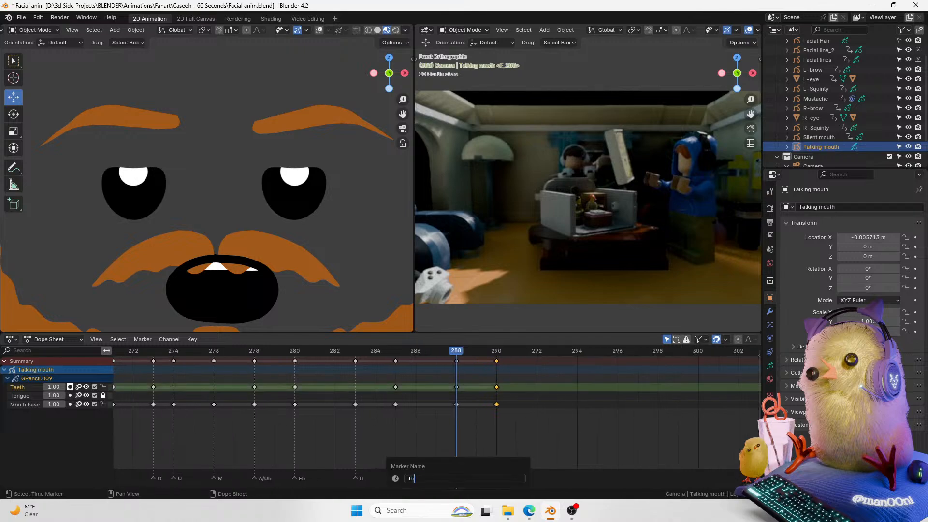
key(Return)
scroll(465, 421, up, 1)
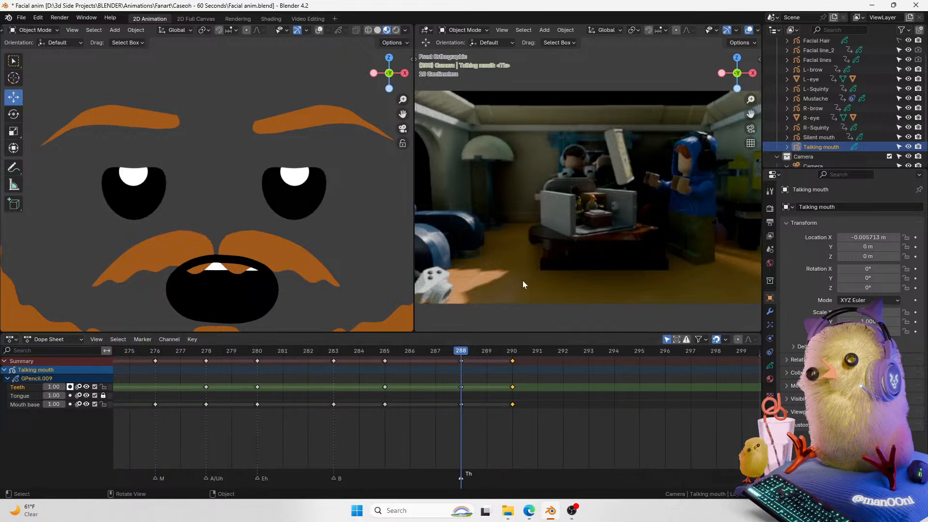
Step: Select the mustache and raise it slightly at frame 288
click(256, 240)
drag(216, 234, 218, 213)
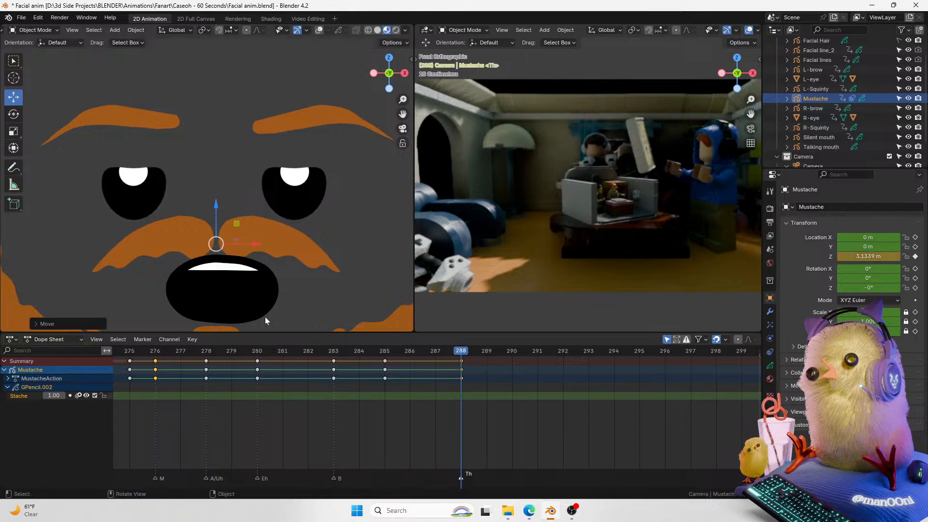
shift+middle_drag(265, 311, 289, 288)
Step: Scrub and play back the animation around frames 284 to 288
drag(459, 352, 349, 354)
key(space)
key(space)
drag(454, 352, 429, 353)
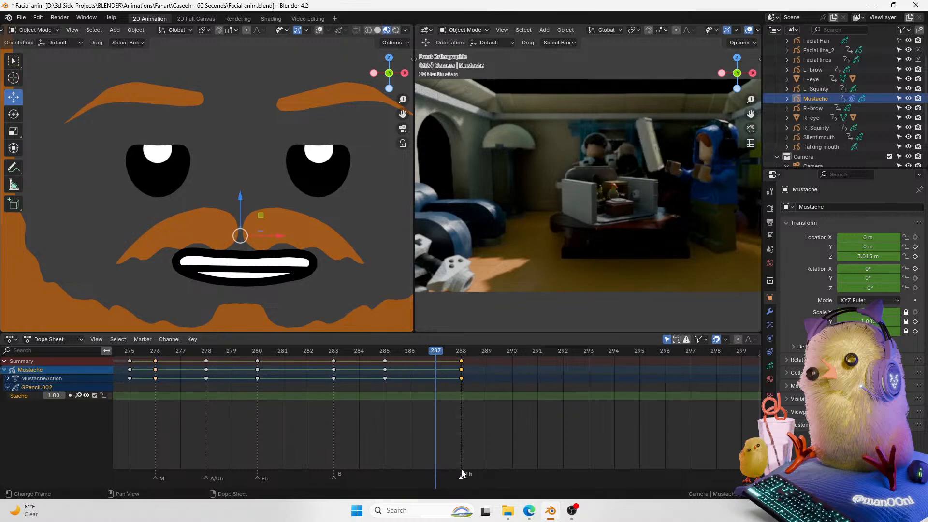
Step: Move the mustache keyframe and the Th marker from frame 288 to frame 287
drag(460, 369, 434, 365)
drag(461, 478, 417, 480)
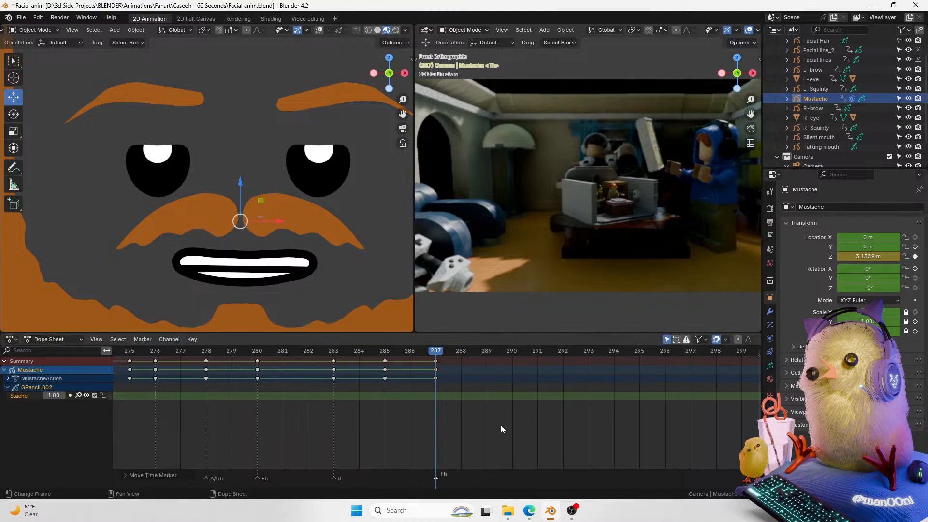
click(501, 426)
mouse_move(437, 351)
mouse_down()
mouse_move(448, 357)
mouse_move(431, 353)
mouse_up()
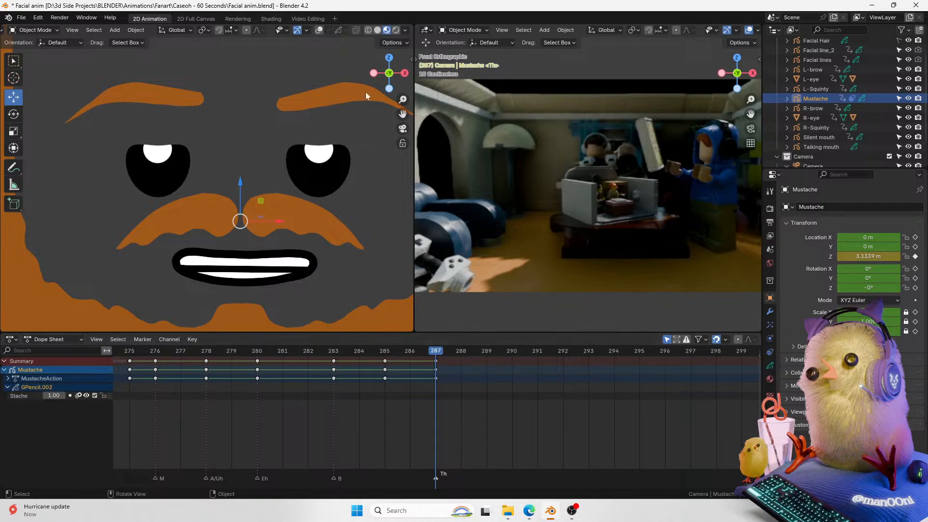
Step: Return to the camera view and move the mustache keyframe from frame 288 to frame 287
click(319, 30)
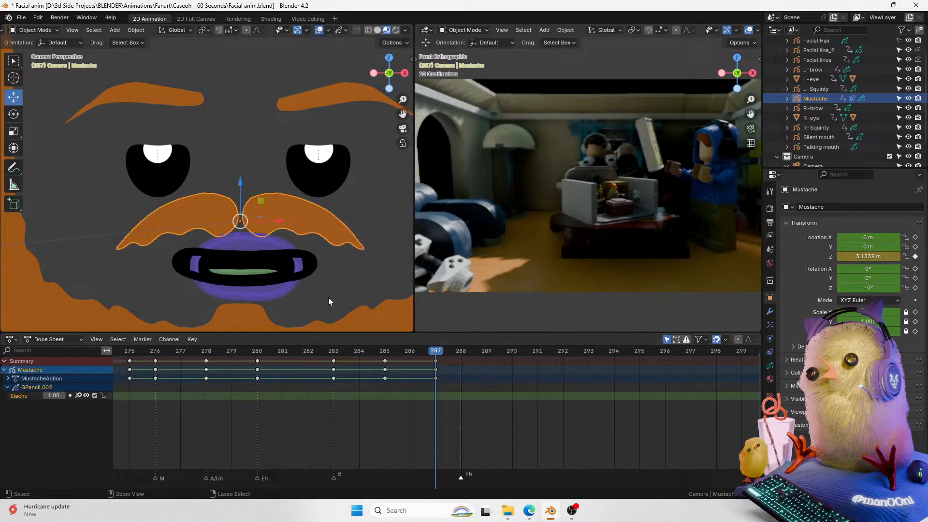
middle_drag(329, 267, 326, 271)
key(ctrl+z)
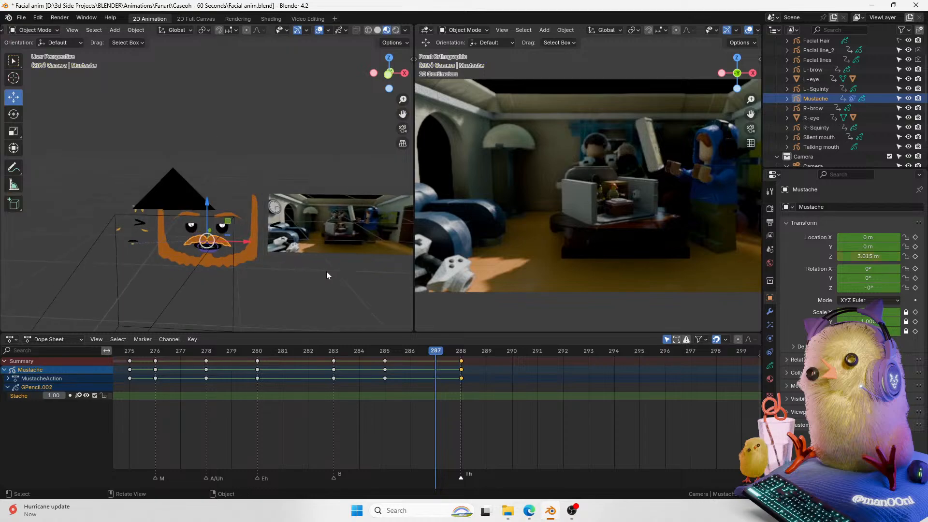
key(Left)
key(KP_0)
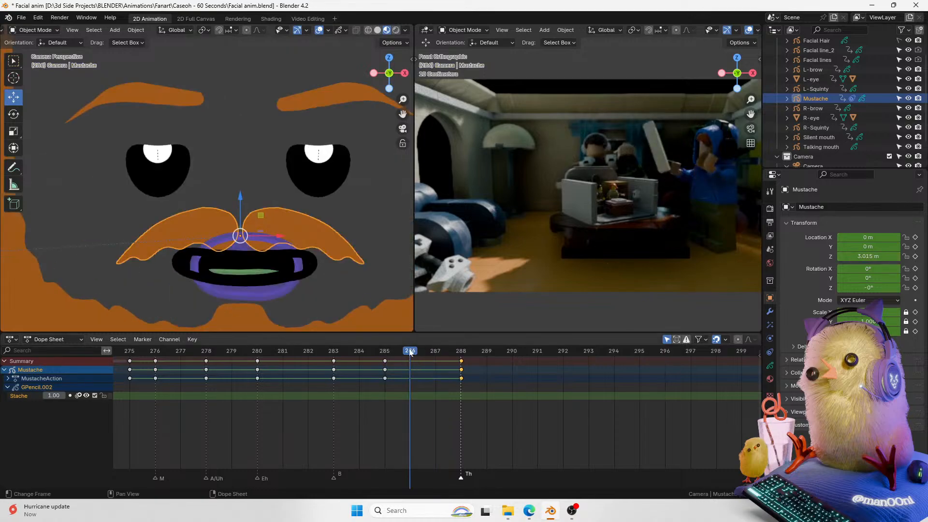
drag(409, 351, 434, 349)
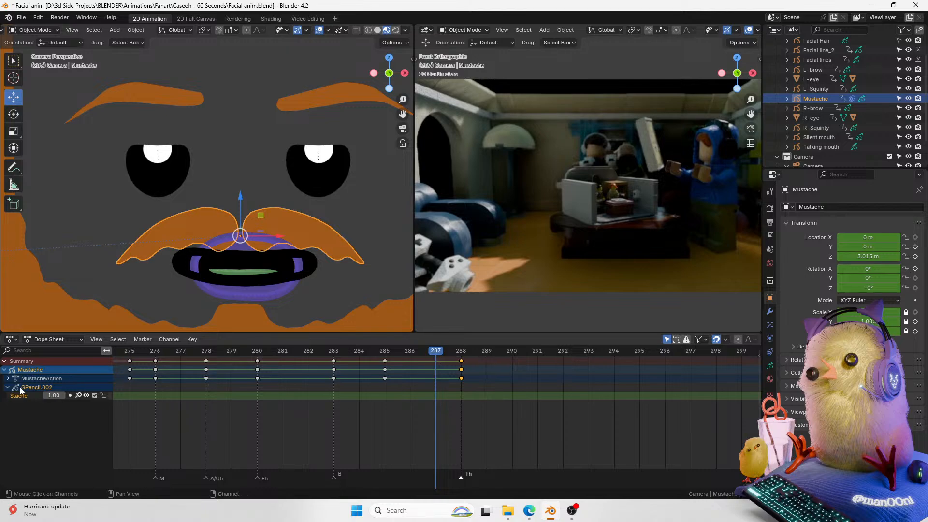
drag(461, 362, 437, 360)
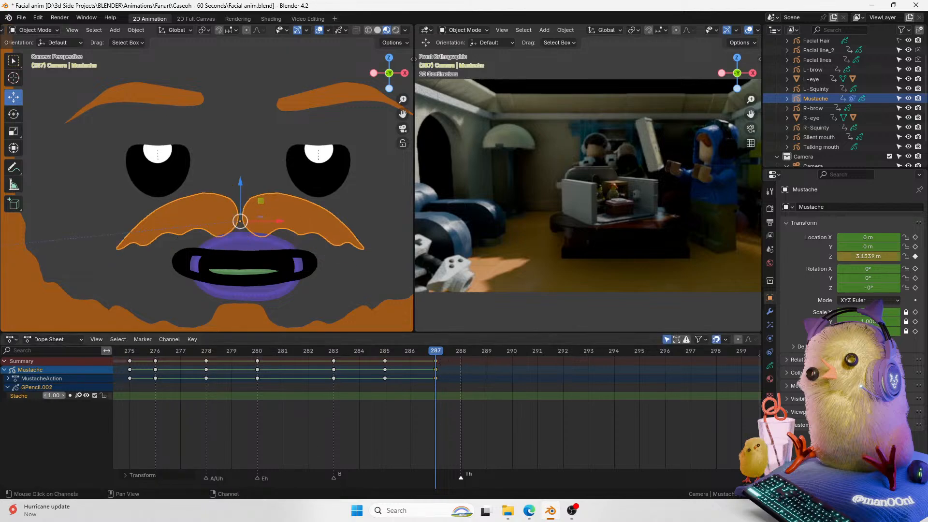
Step: Shift the Talking mouth keyframes one frame earlier and move the Th marker to frame 287
click(234, 272)
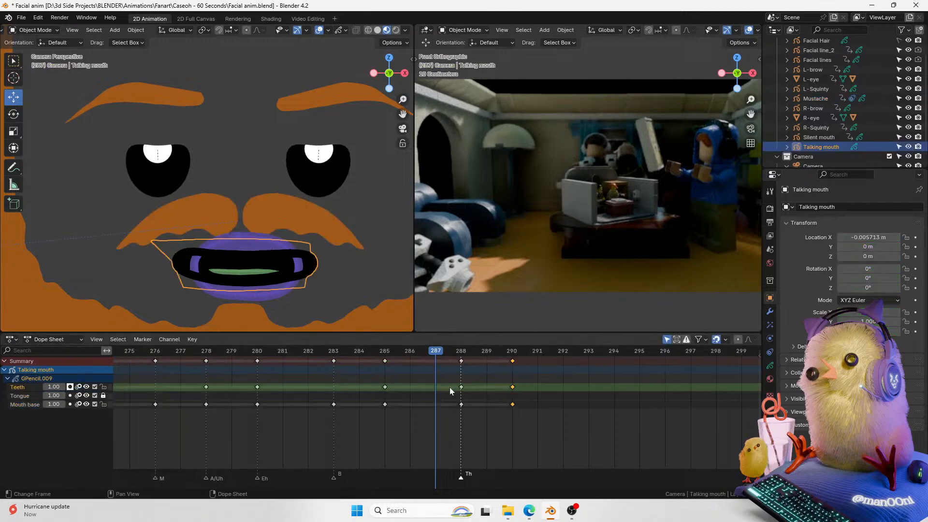
click(514, 359)
click(453, 349)
mouse_move(453, 350)
mouse_down()
mouse_move(437, 350)
mouse_move(448, 362)
mouse_move(434, 362)
mouse_up()
shift+click(461, 362)
drag(461, 477, 436, 478)
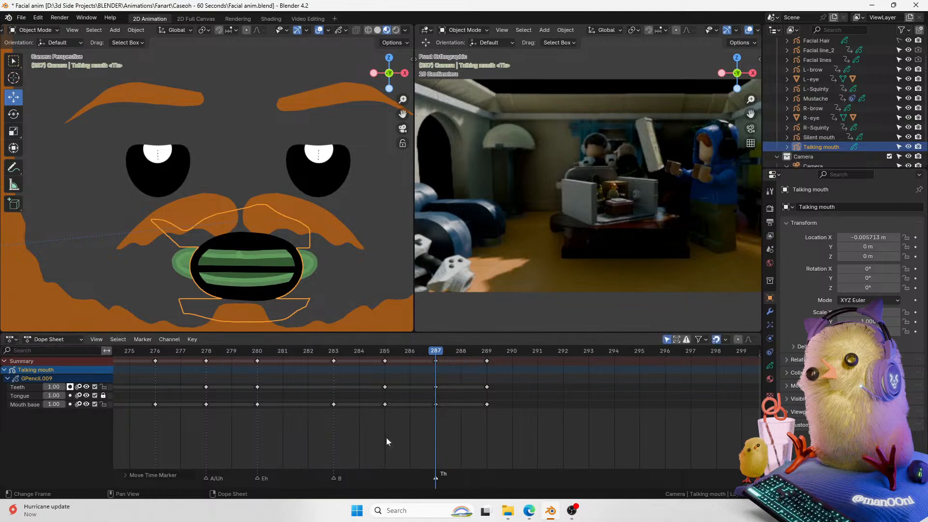
click(318, 30)
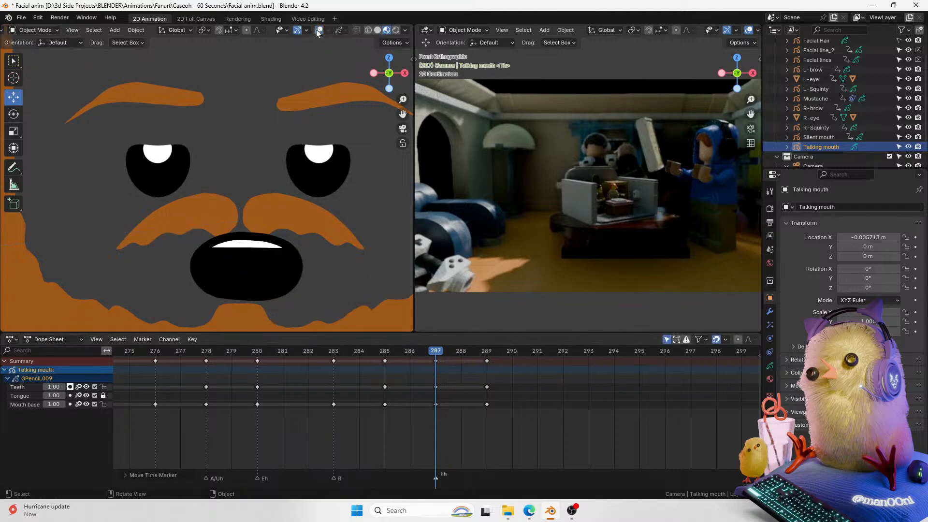
Step: Rename the Talking mouth's TONGUE material to Tongue
click(770, 378)
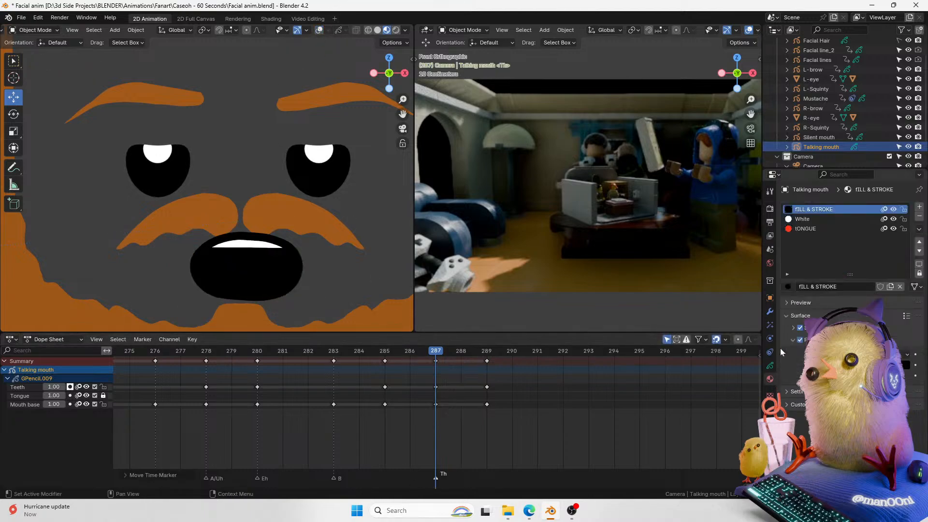
click(802, 228)
text(T)
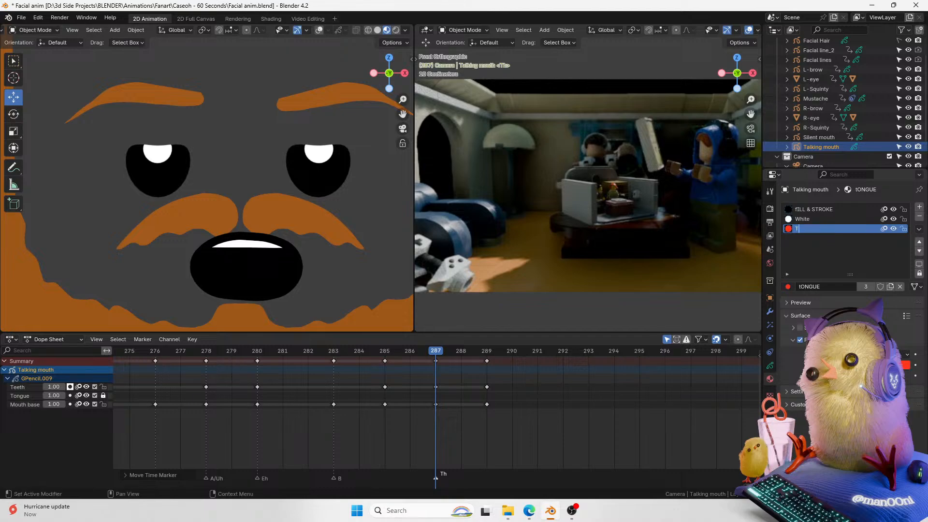
text(ongue)
key(Return)
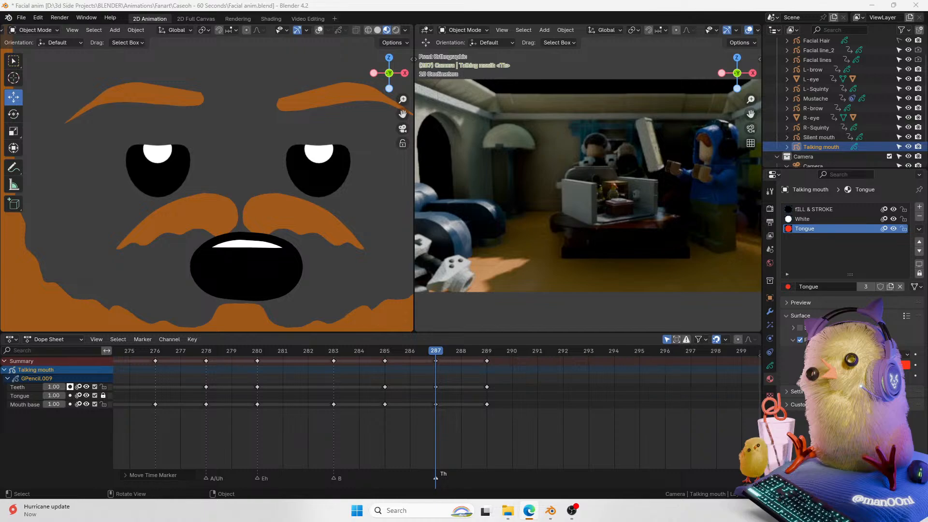
Step: Darken the Tongue material's color
click(900, 365)
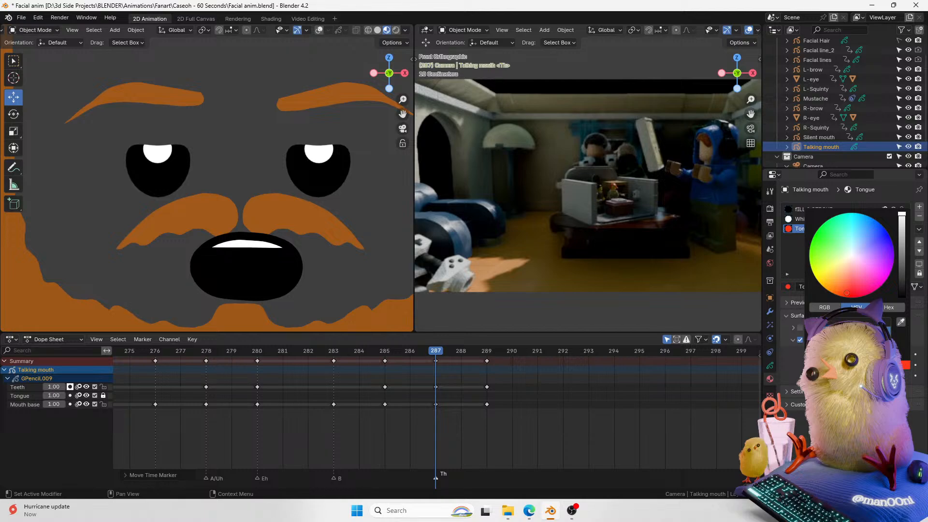
click(902, 240)
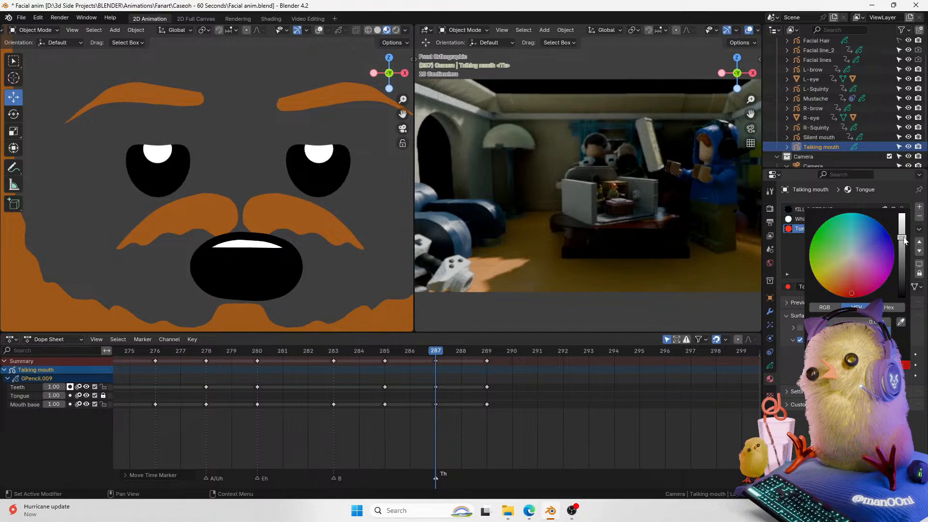
drag(903, 240, 905, 245)
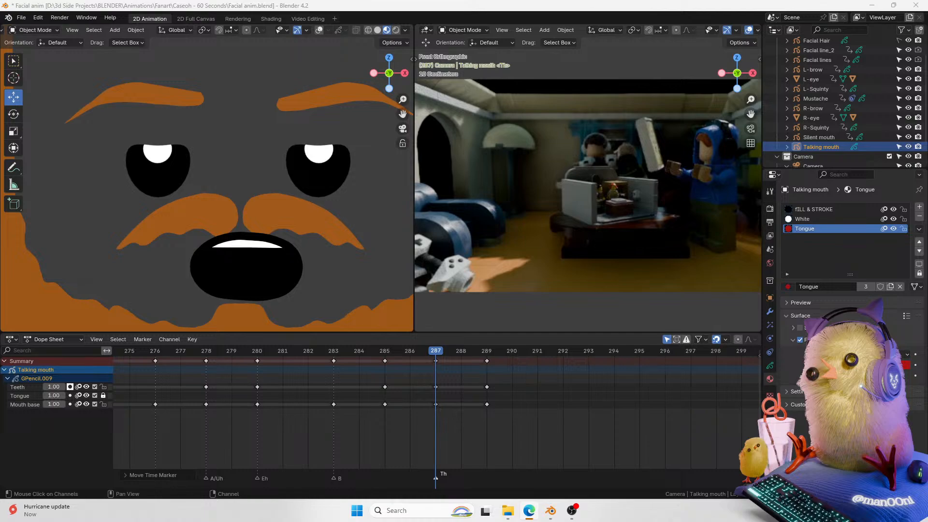
click(770, 311)
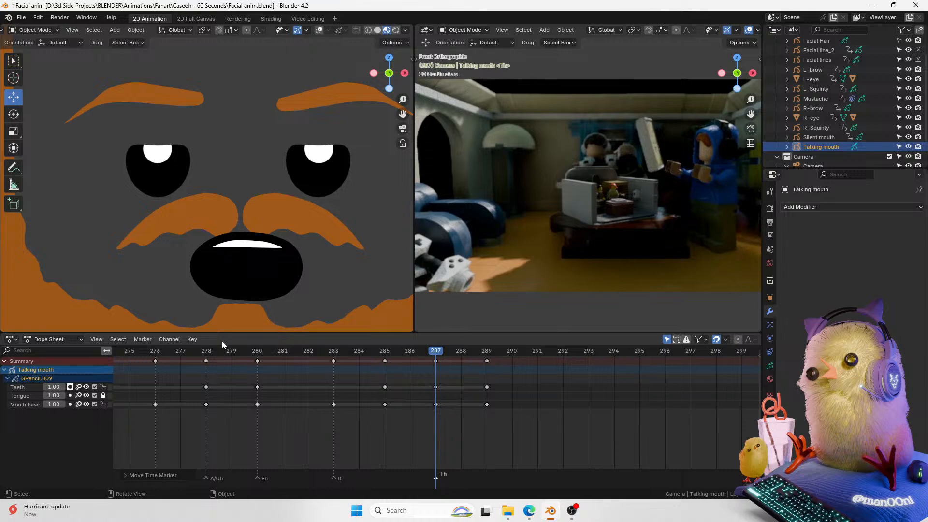
click(769, 366)
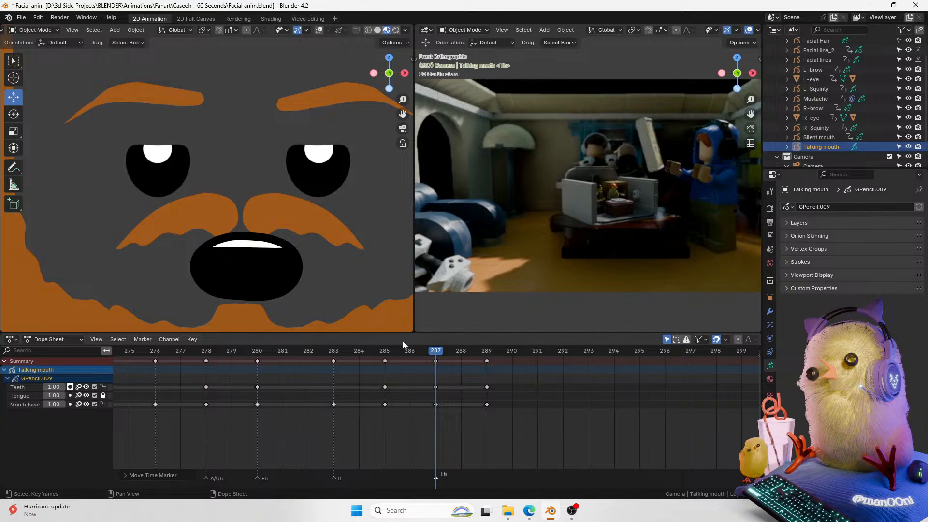
Step: Switch to Draw mode and draw a red tongue inside the open mouth with the Tongue material
drag(403, 99, 411, 83)
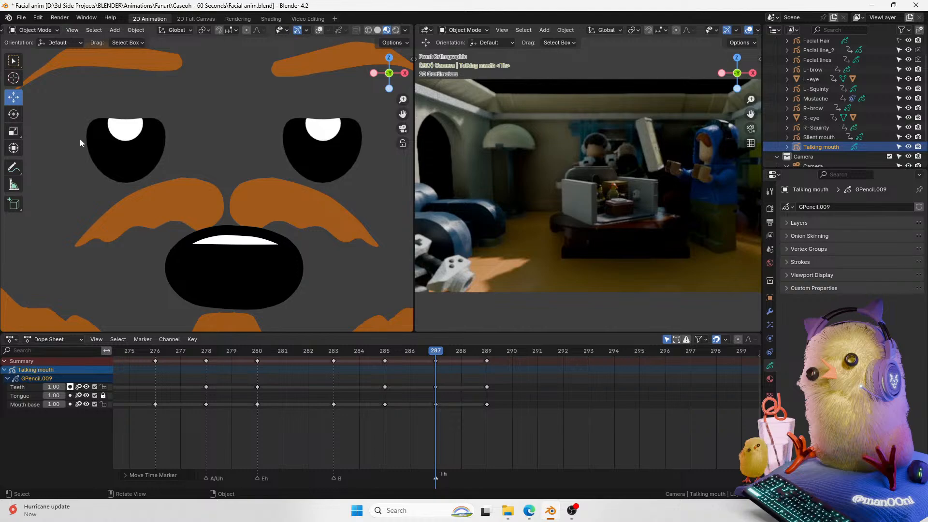
key(ctrl+Tab)
click(206, 172)
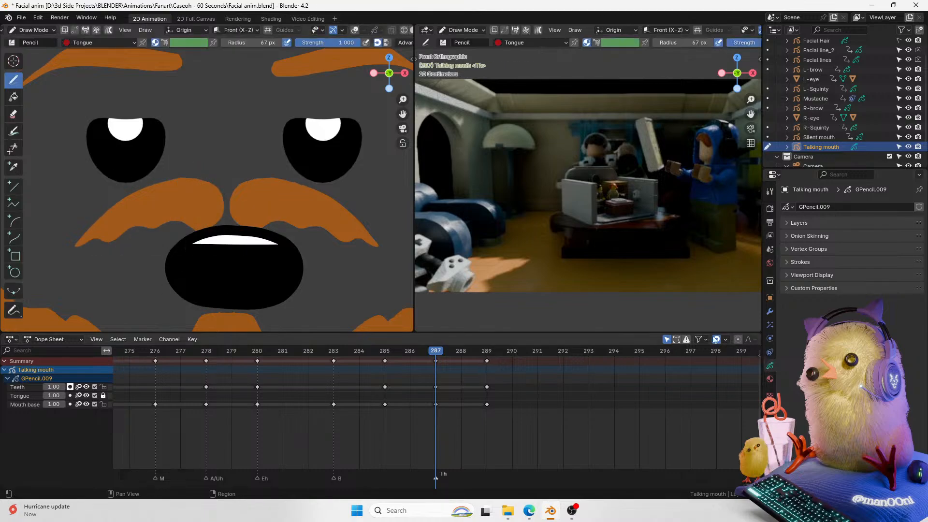
mouse_move(217, 276)
mouse_down()
mouse_move(241, 261)
mouse_move(223, 279)
mouse_move(220, 264)
mouse_move(261, 268)
mouse_move(238, 256)
mouse_move(261, 272)
mouse_move(247, 257)
mouse_move(217, 266)
mouse_move(262, 263)
mouse_up()
key(ctrl+z)
key(ctrl+z)
key(ctrl+z)
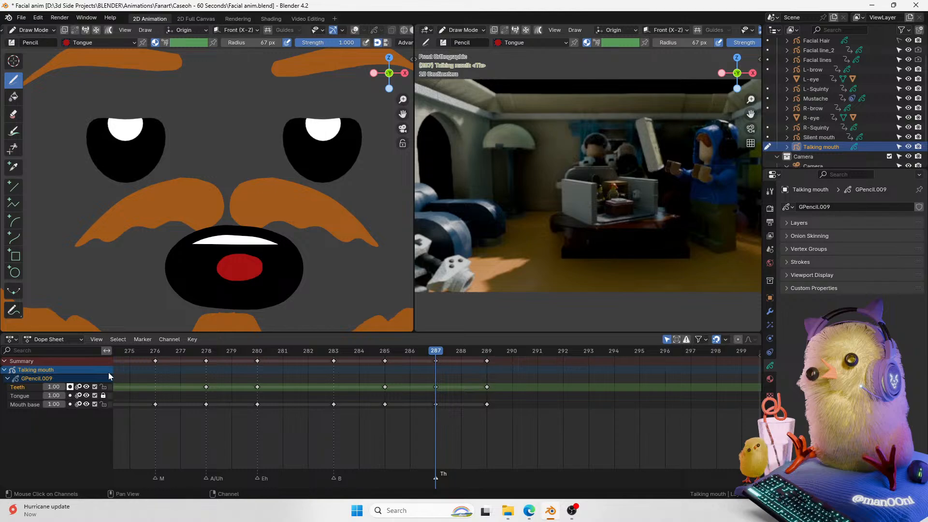
Step: Activate and unlock the Tongue layer and redraw the tongue on it
click(770, 379)
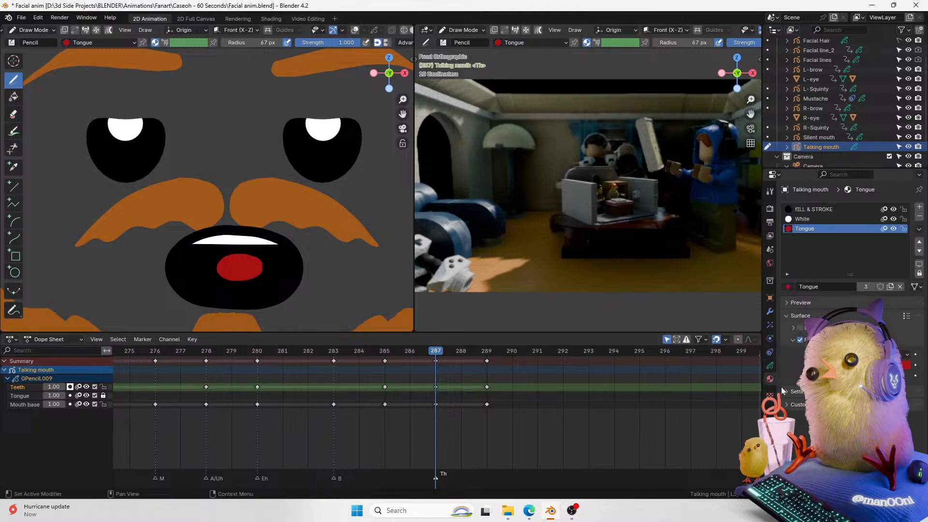
key(ctrl+z)
click(29, 396)
click(103, 395)
mouse_move(249, 261)
mouse_down()
mouse_move(249, 279)
mouse_move(251, 263)
mouse_move(231, 255)
mouse_move(260, 276)
mouse_move(262, 265)
mouse_up()
key(ctrl+z)
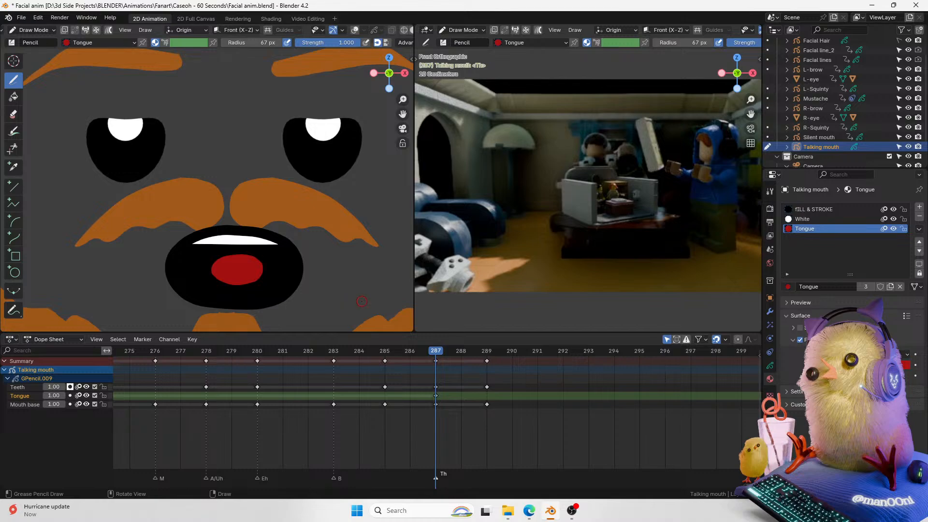
Step: Switch the Talking mouth back to Object Mode
key(ctrl+Tab)
click(257, 262)
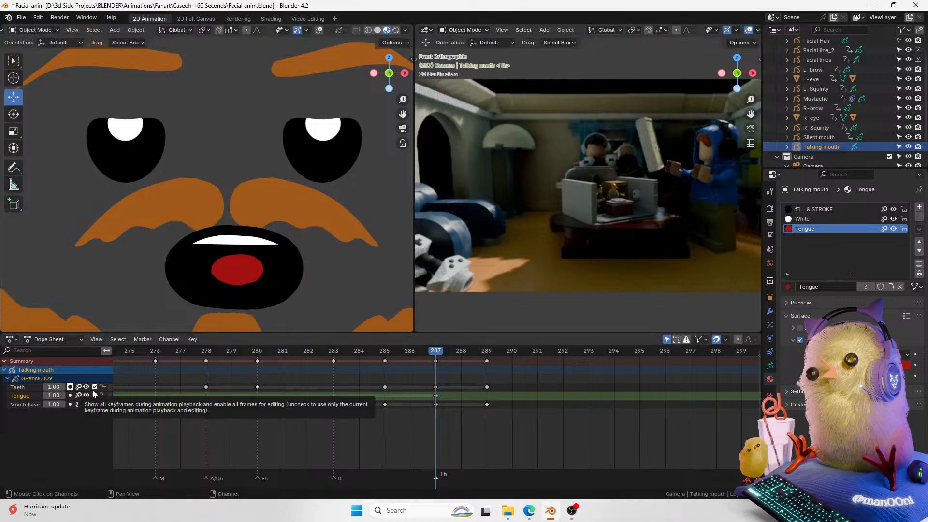
click(770, 365)
click(771, 379)
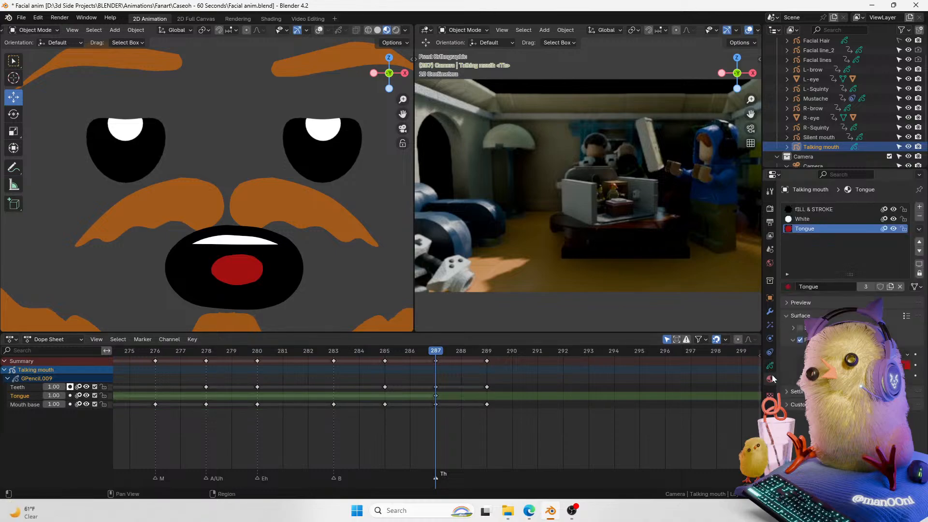
click(770, 312)
click(770, 366)
click(770, 378)
Step: Select the Teeth layer and, in Edit Mode, move the upper teeth stroke's end point down along Z
click(47, 386)
key(ctrl+Tab)
click(342, 258)
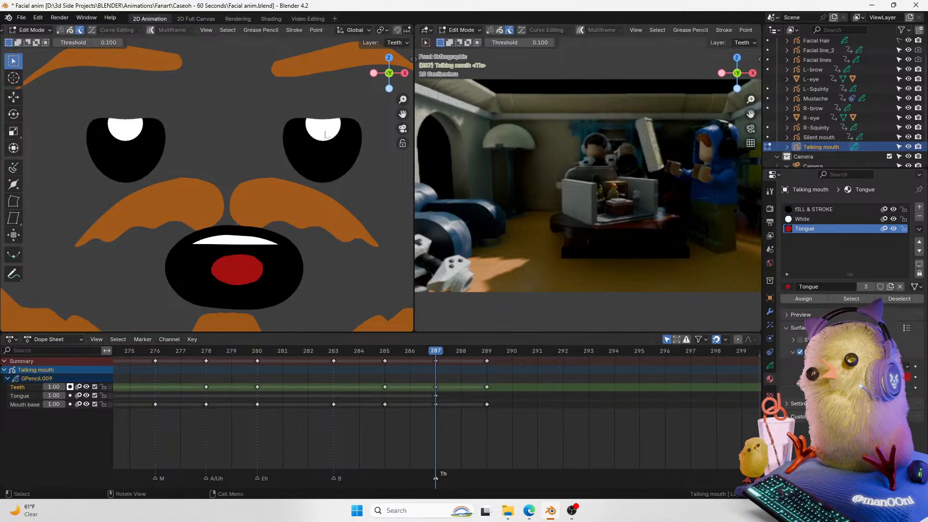
key(Tab)
click(319, 30)
key(Tab)
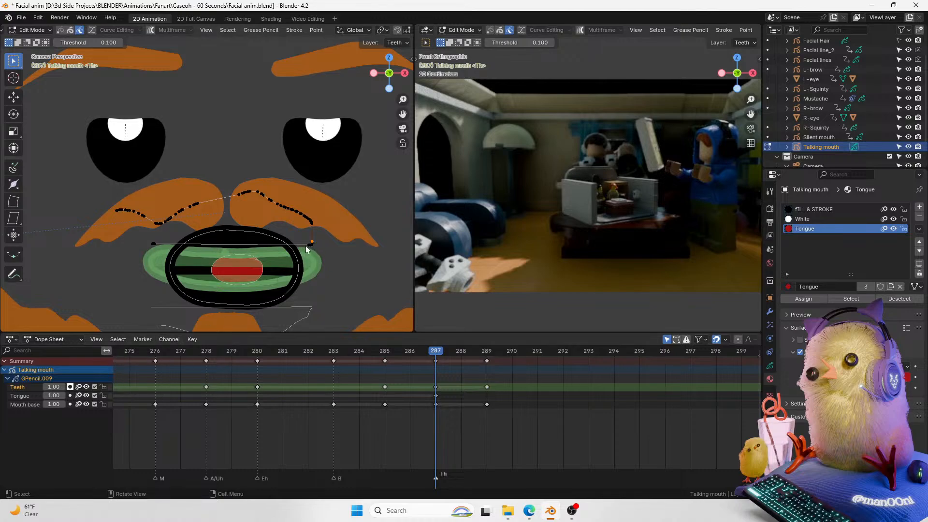
click(308, 247)
key(g)
key(z)
click(313, 268)
key(Tab)
click(322, 30)
click(321, 30)
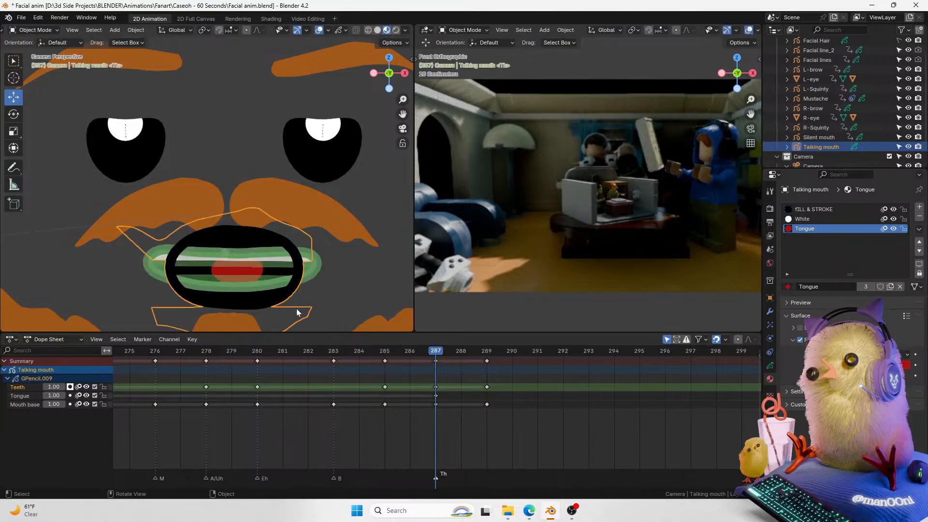
Step: Move the lower teeth stroke's end point up along Z and return to Object Mode
key(Tab)
click(311, 313)
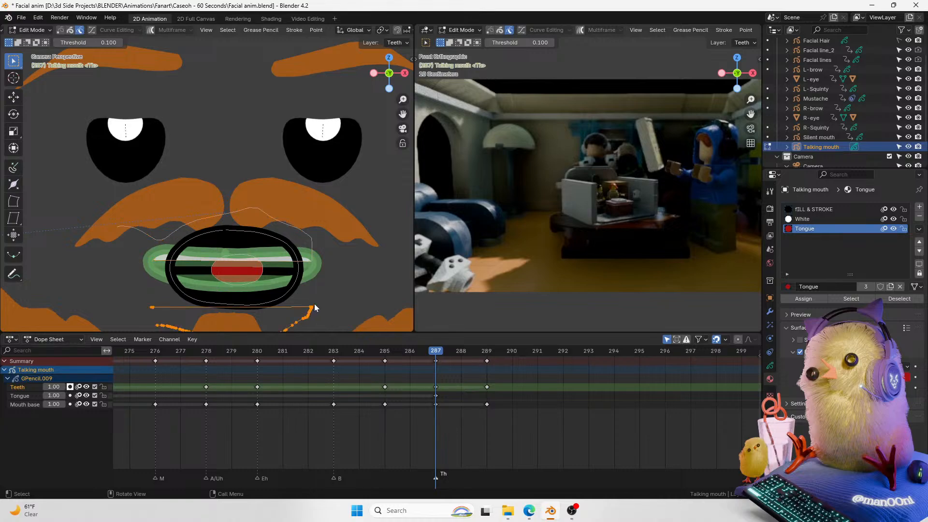
key(g)
key(z)
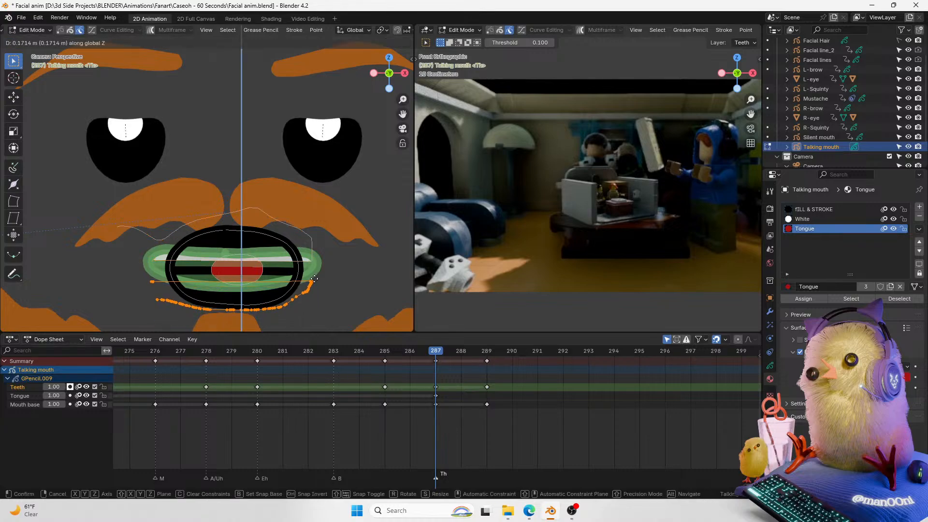
click(314, 279)
key(Tab)
key(shift+z)
key(shift+z)
click(320, 30)
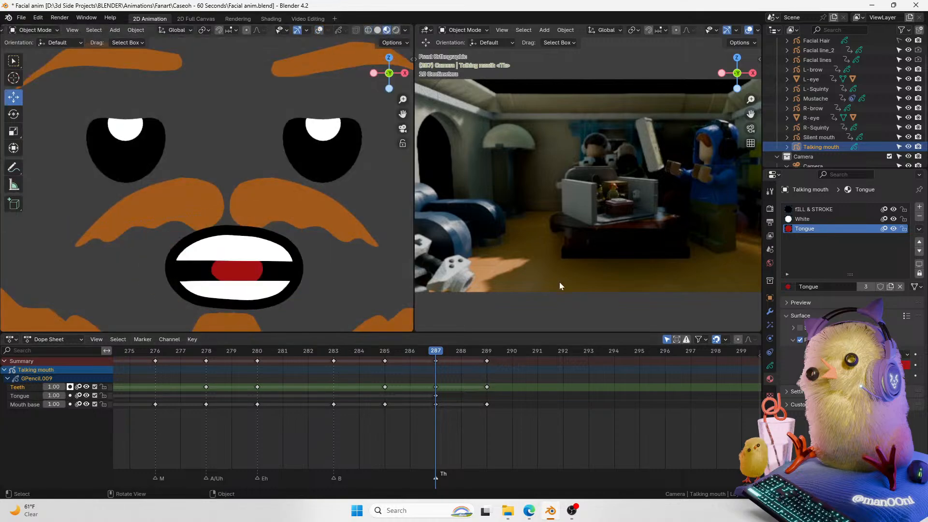
Step: Open the Talking mouth's grease pencil layer list in the object data properties
click(769, 352)
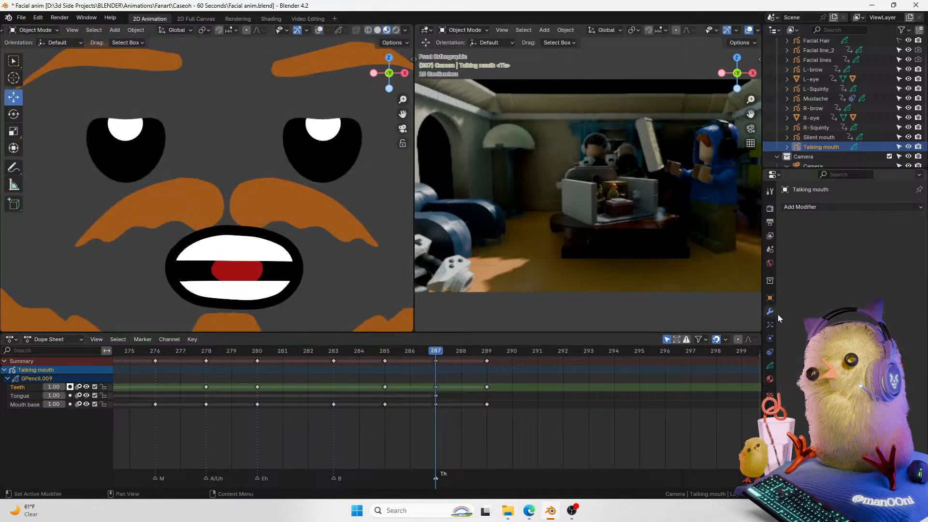
click(769, 365)
click(769, 311)
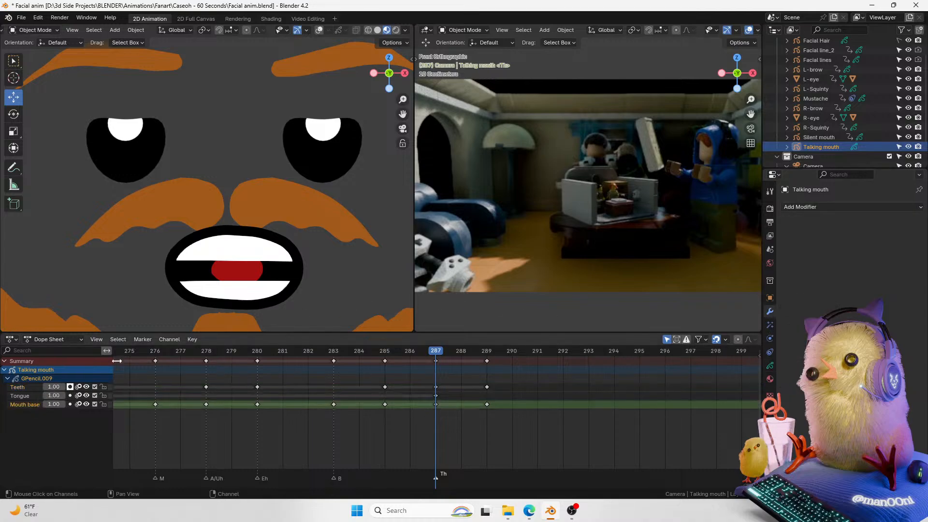
click(828, 158)
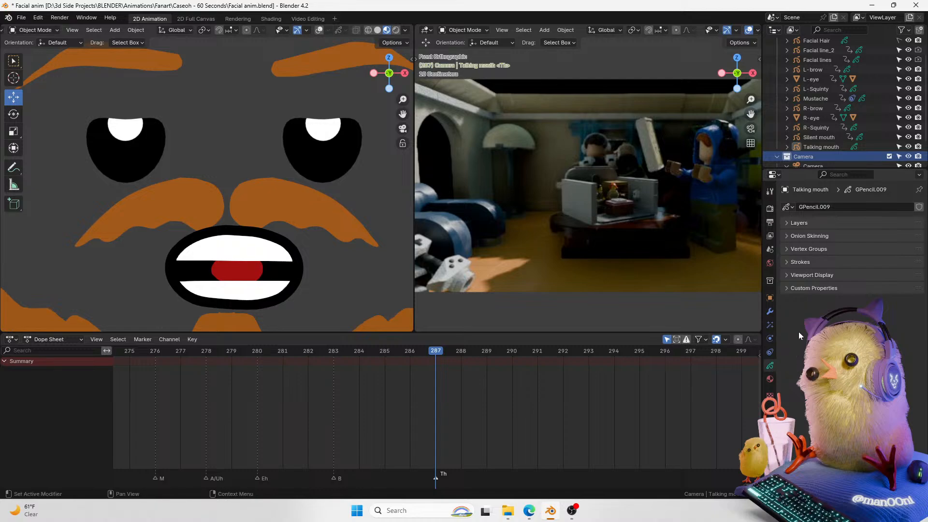
click(798, 223)
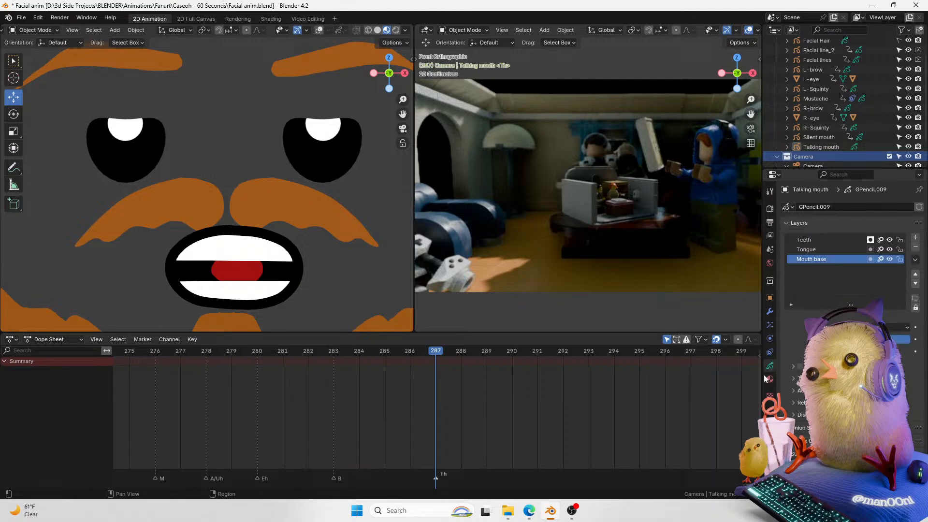
click(254, 285)
click(319, 30)
click(319, 30)
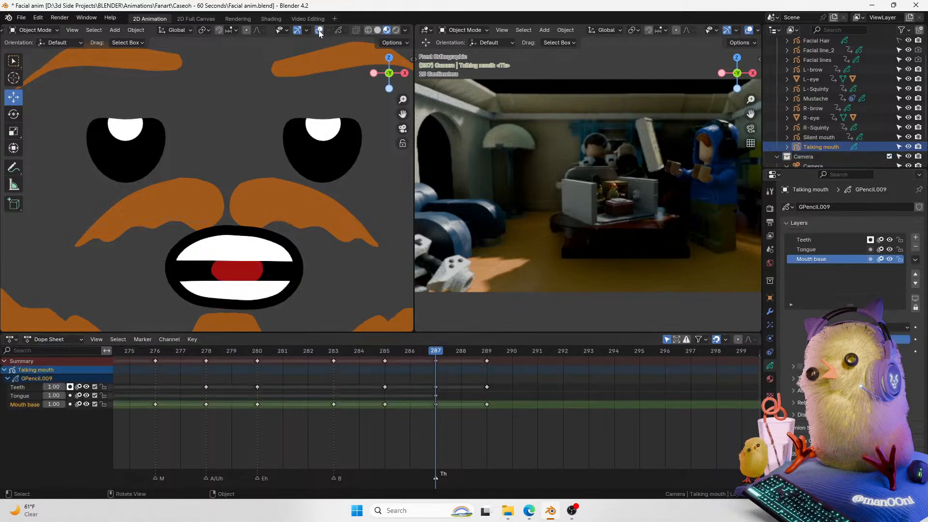
Step: Try layer mask settings between the Tongue and Teeth layers
click(845, 249)
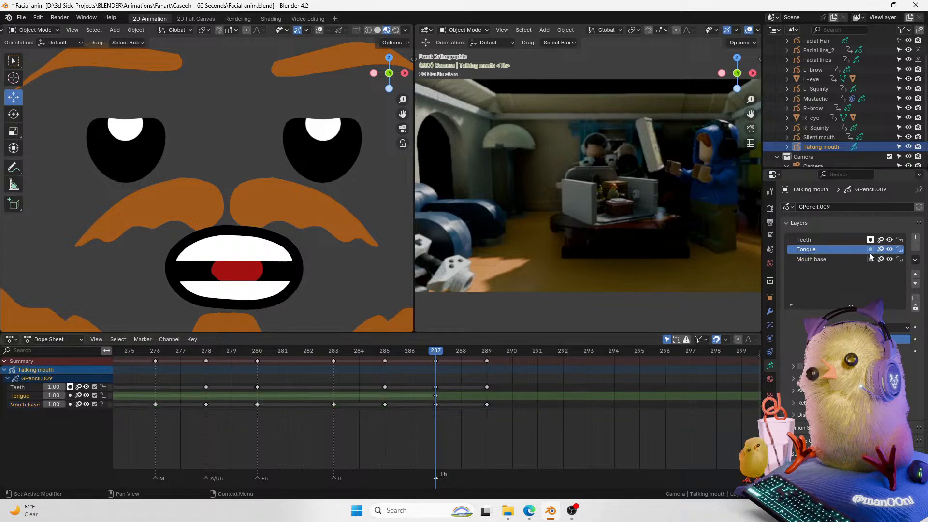
click(814, 367)
click(914, 381)
click(900, 401)
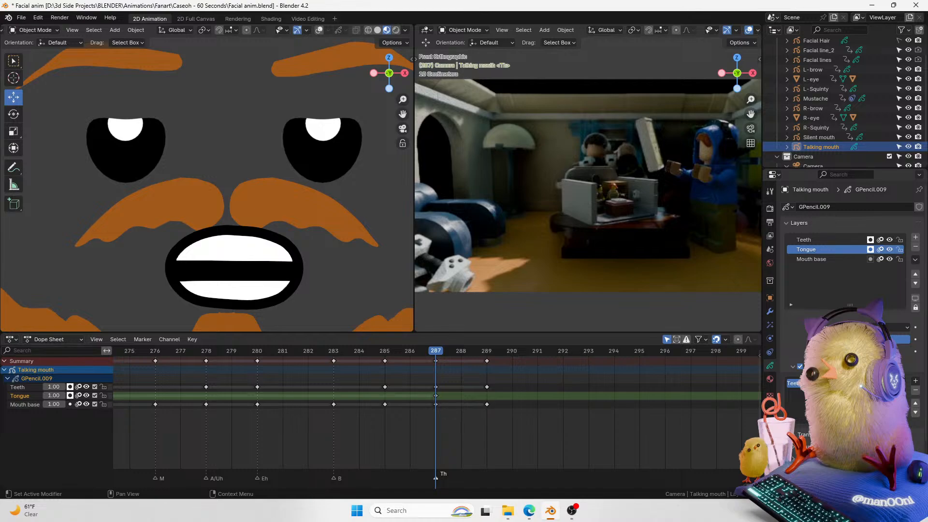
click(889, 383)
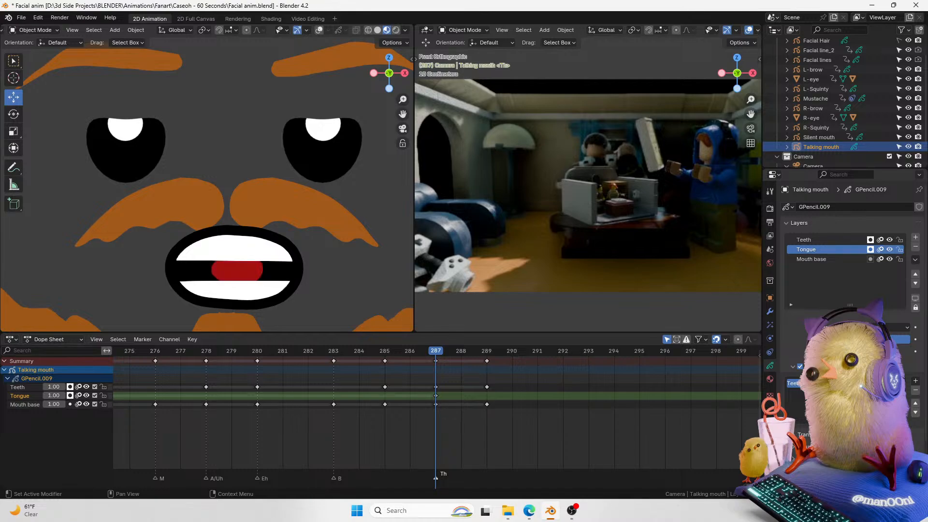
click(914, 391)
click(840, 240)
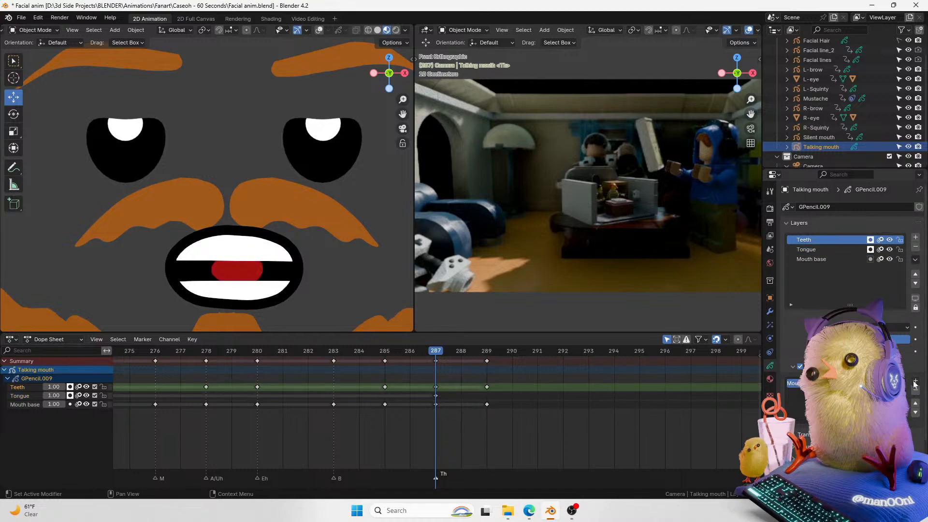
click(889, 383)
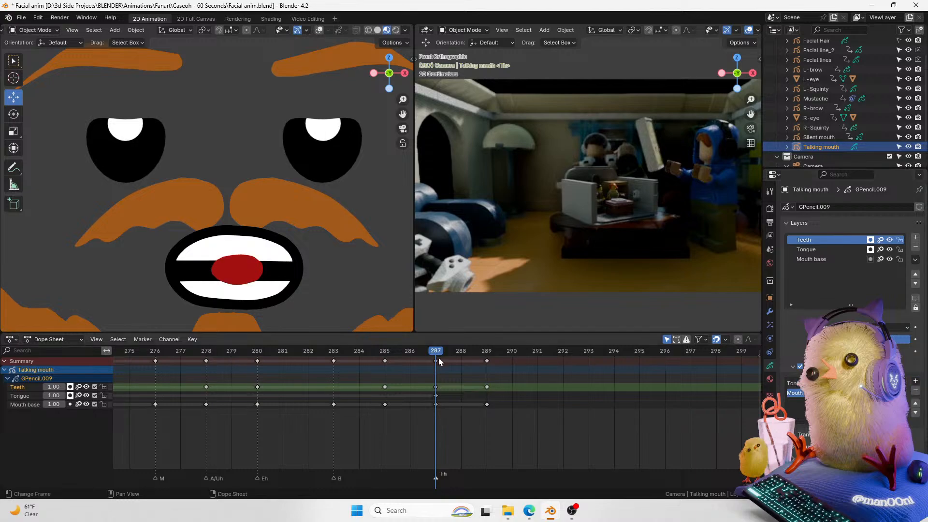
Step: Move the Tongue layer to the top of the layer stack and toggle its layer options
mouse_move(433, 353)
mouse_down()
mouse_move(416, 360)
mouse_move(432, 360)
mouse_up()
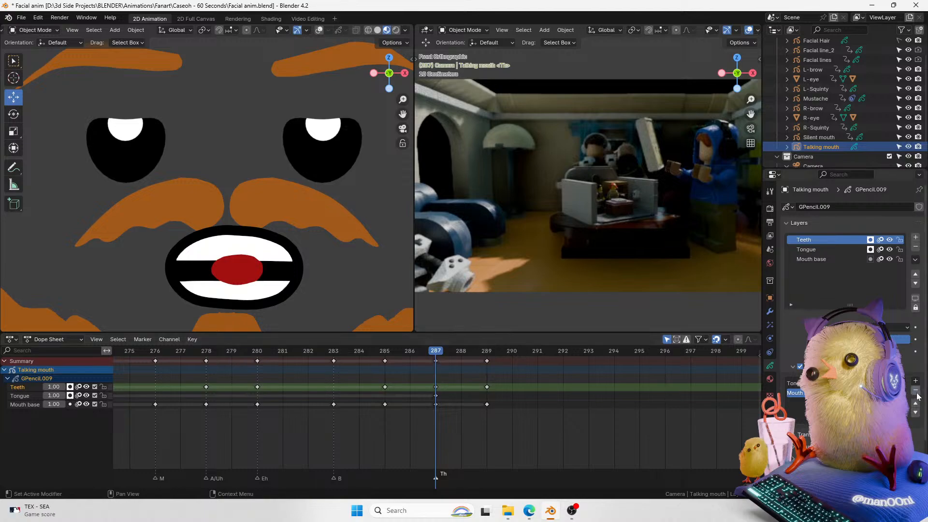
click(838, 249)
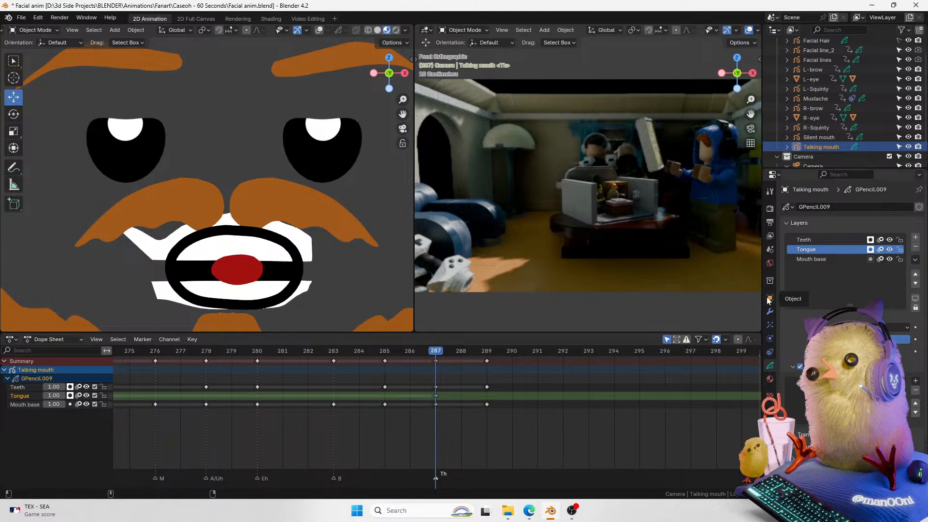
key(ctrl+z)
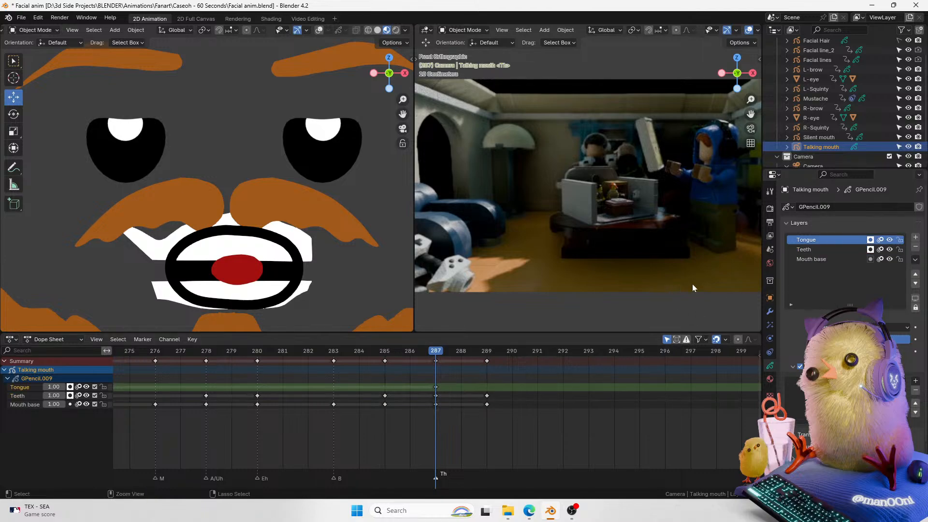
click(869, 240)
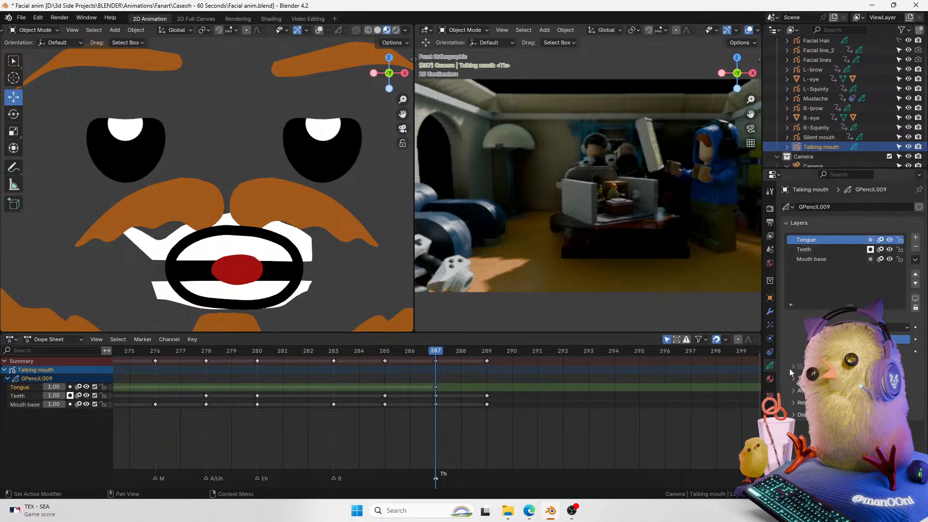
click(889, 240)
click(889, 240)
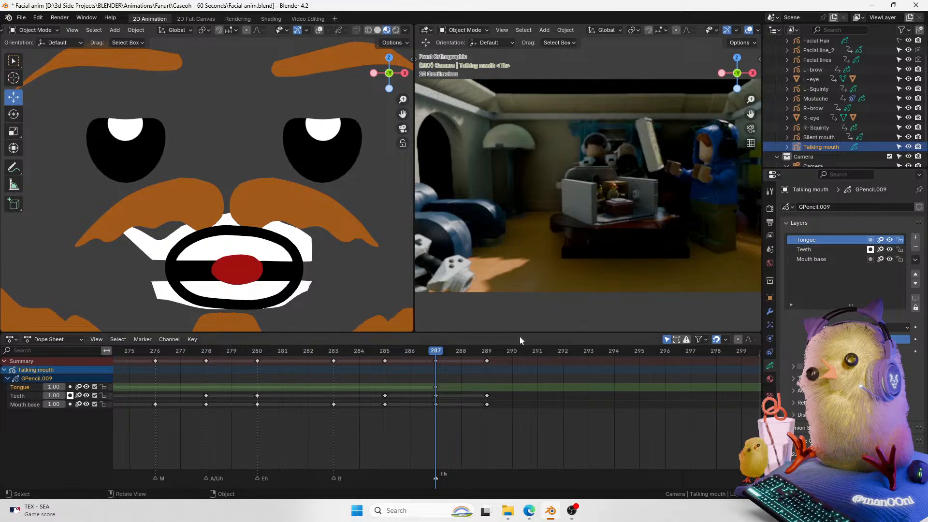
Step: Jump to frame 289 and select the Tongue layer's keyframe at frame 287
click(411, 351)
click(435, 356)
click(486, 351)
click(435, 387)
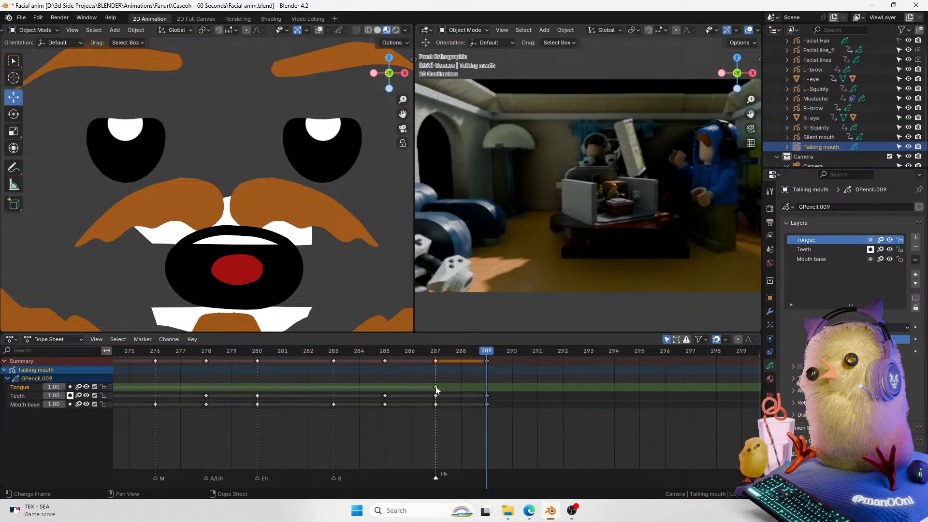
Step: Try to move the tongue stroke upward in Edit Mode on the Tongue layer
key(ctrl+Tab)
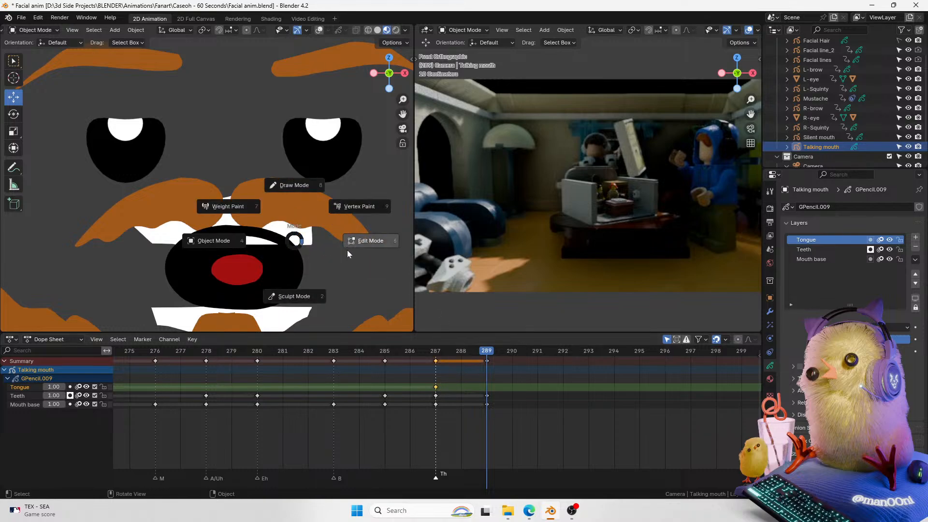
click(365, 249)
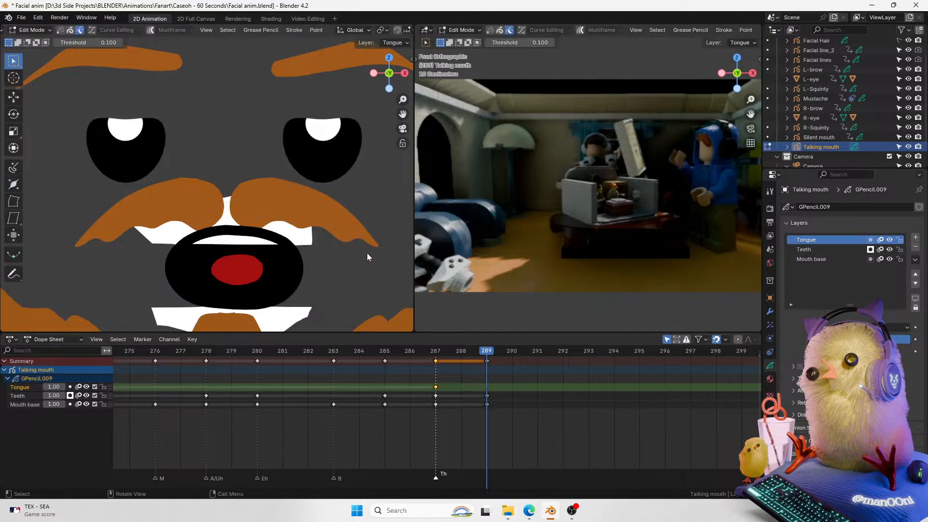
key(Tab)
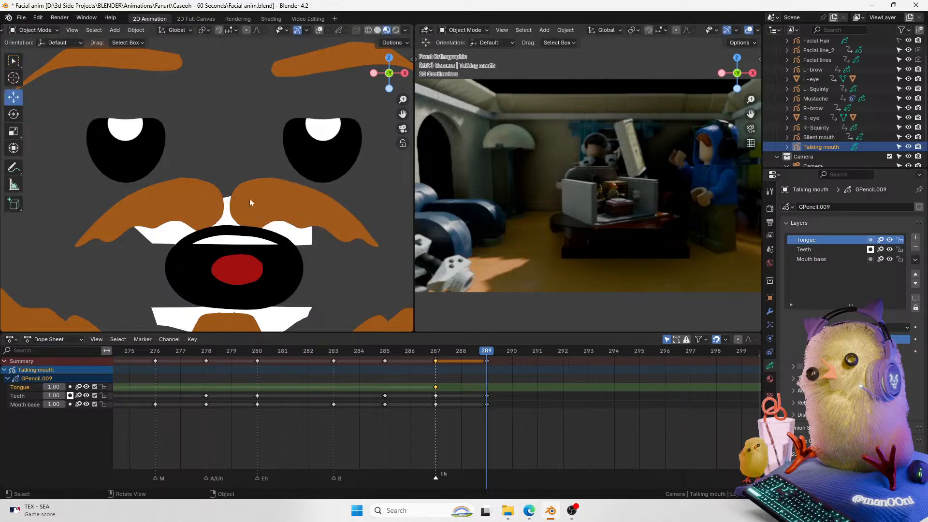
key(Tab)
click(263, 269)
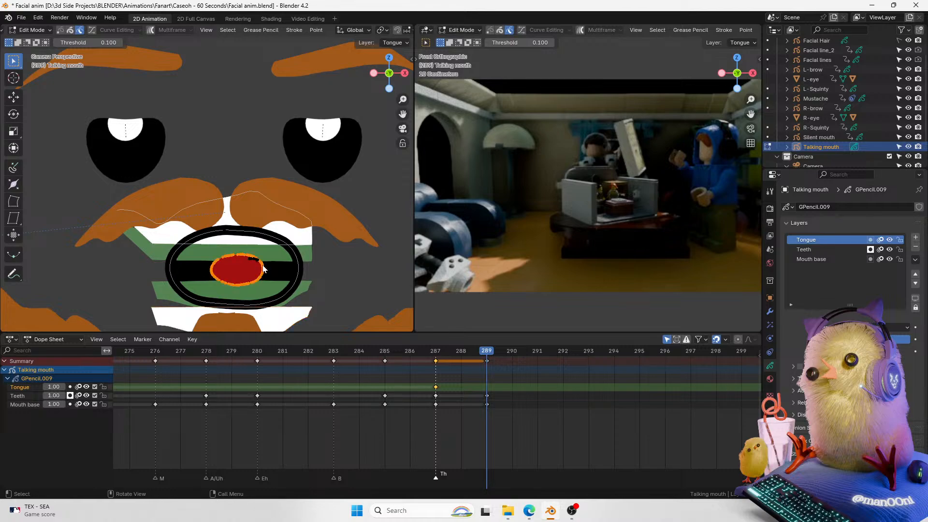
click(260, 266)
mouse_move(264, 245)
mouse_down()
mouse_move(201, 296)
mouse_move(210, 299)
mouse_up()
mouse_move(266, 250)
mouse_down()
mouse_move(221, 280)
mouse_move(209, 274)
mouse_up()
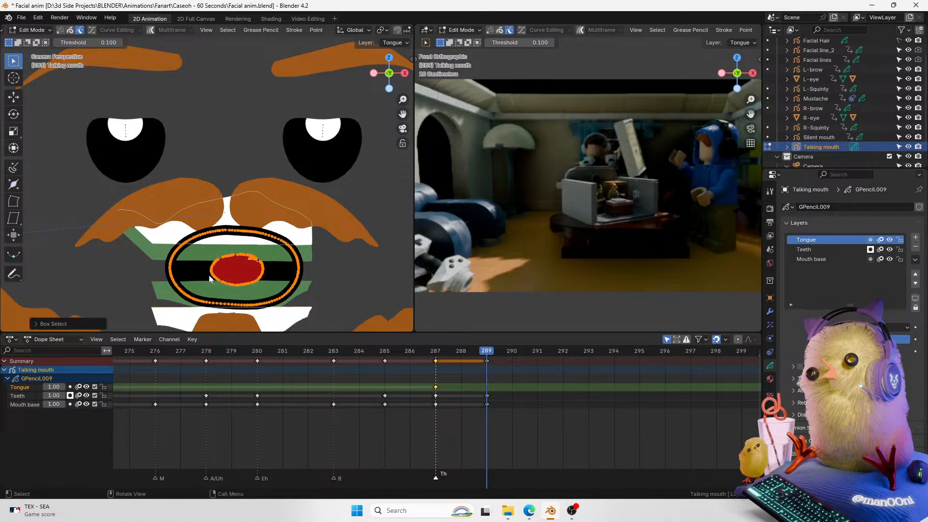
shift+click(300, 257)
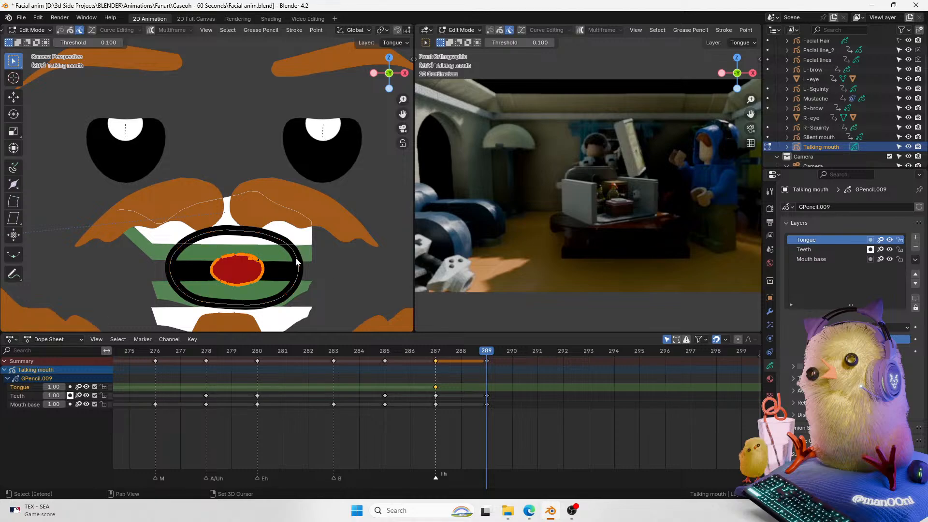
click(38, 395)
click(30, 386)
click(19, 98)
drag(242, 232, 242, 188)
key(ctrl+z)
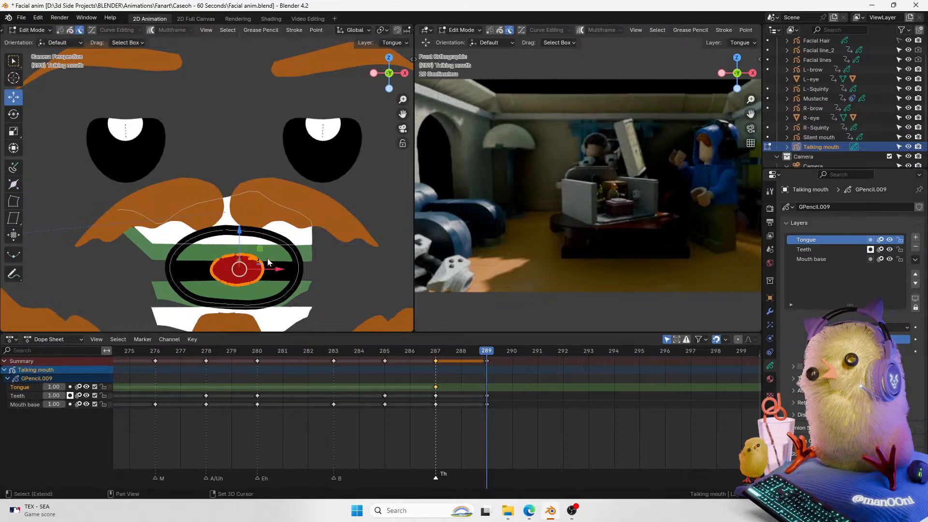
Step: Retry raising the selected tongue points vertically with the Move tool
key(g)
key(z)
drag(249, 195, 248, 194)
key(ctrl+z)
key(a)
click(260, 262)
drag(193, 256, 274, 289)
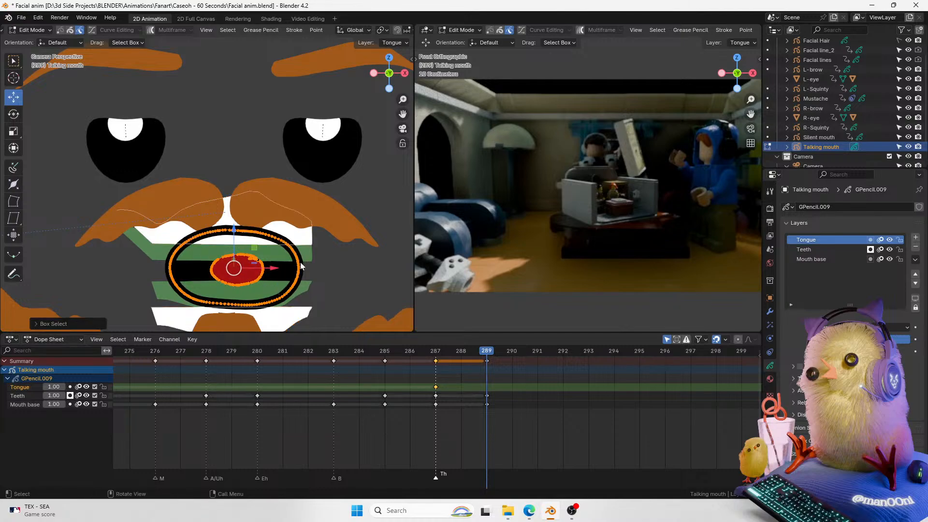
key(ctrl+z)
drag(240, 242, 243, 184)
key(ctrl+z)
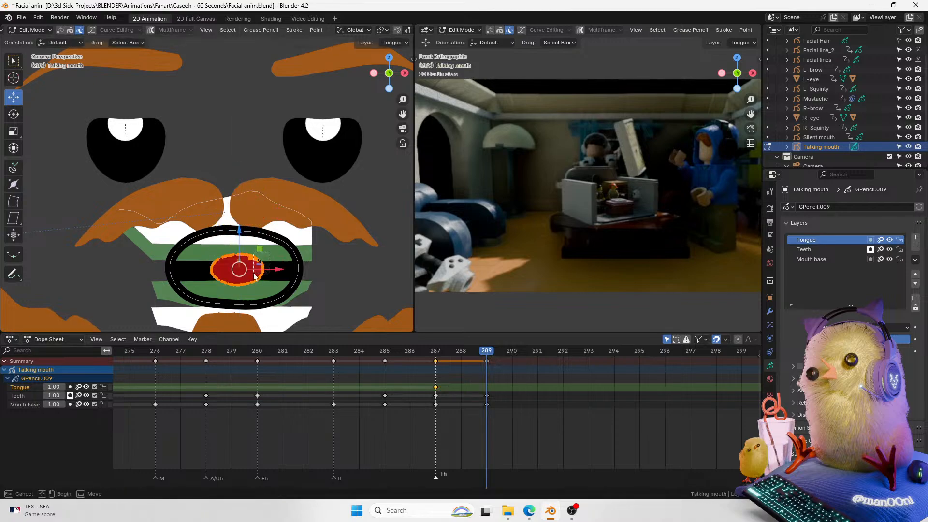
scroll(277, 241, up, 5)
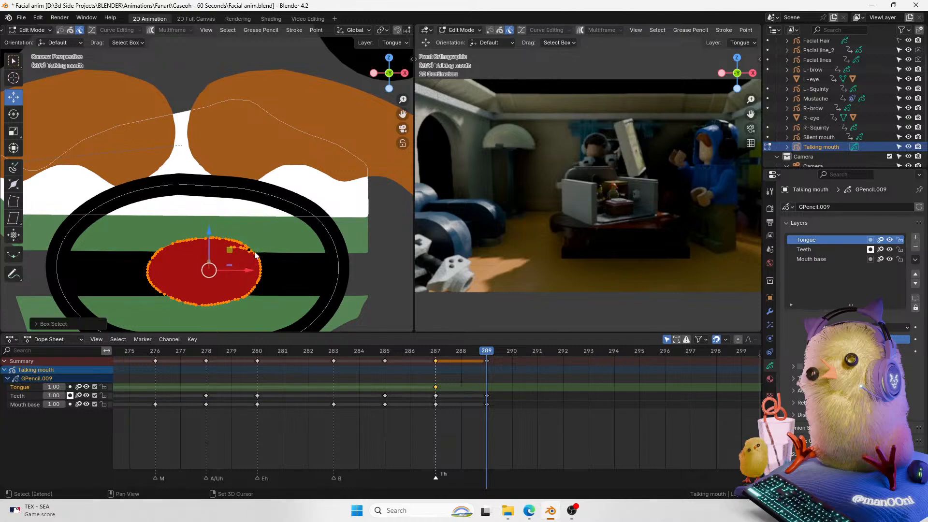
scroll(263, 249, up, 4)
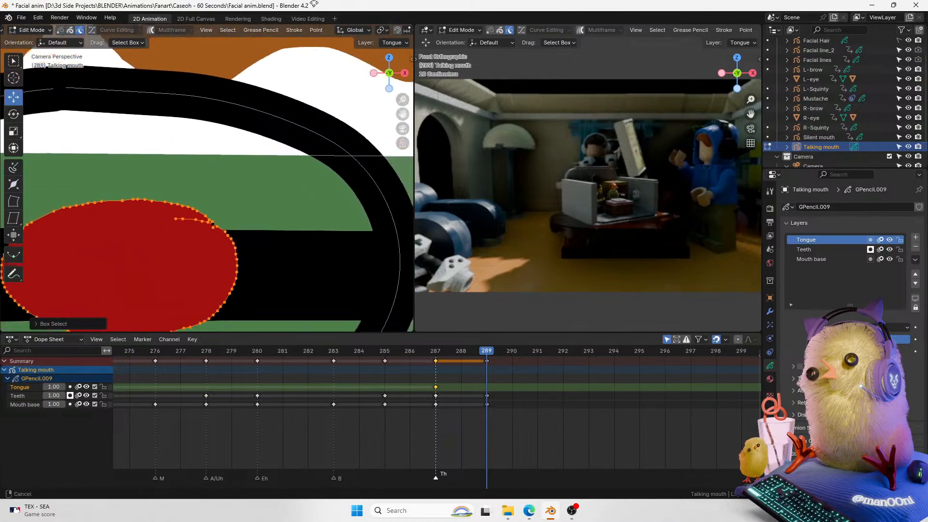
Step: Undo the last two attempted moves of the tongue points
shift+click(197, 217)
key(ctrl+z)
key(ctrl+z)
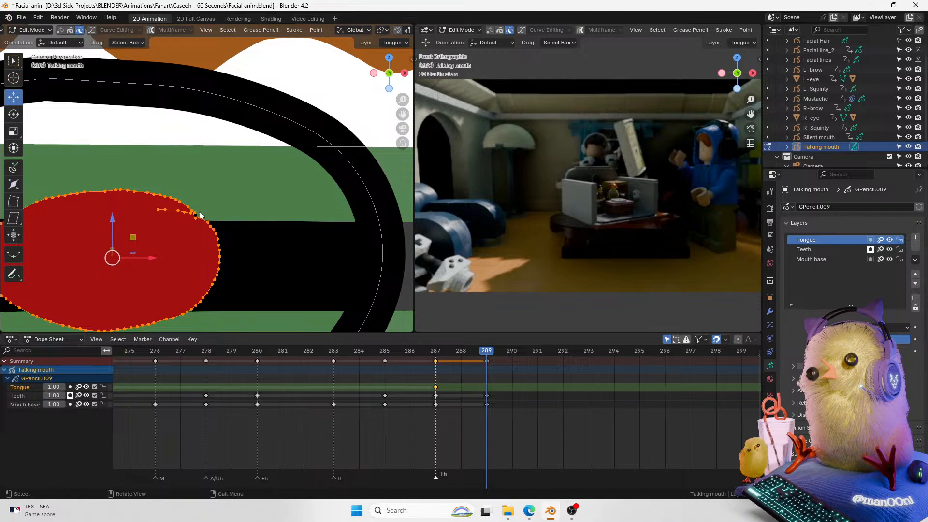
Step: Delete the stray points of the small stroke inside the tongue shape on the Tongue layer
click(192, 224)
key(x)
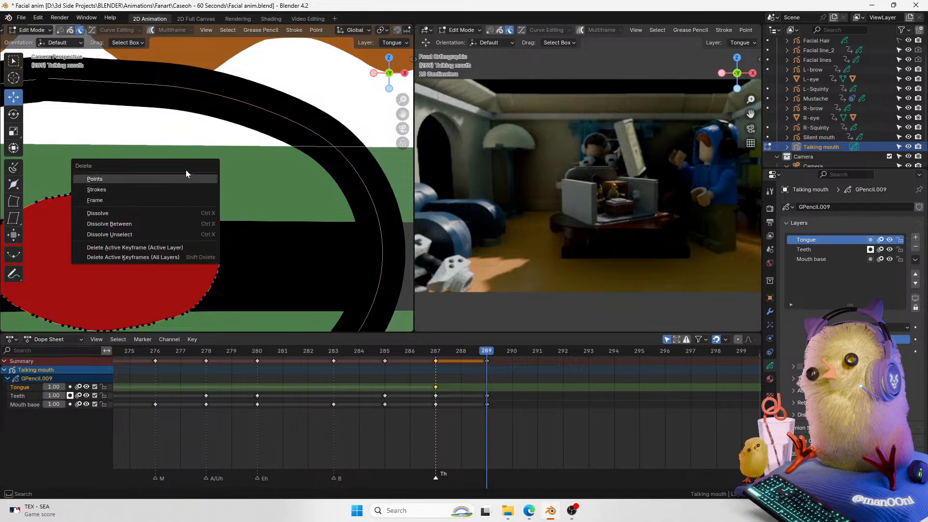
click(197, 180)
key(a)
click(199, 212)
key(x)
click(198, 213)
click(201, 221)
key(a)
click(201, 218)
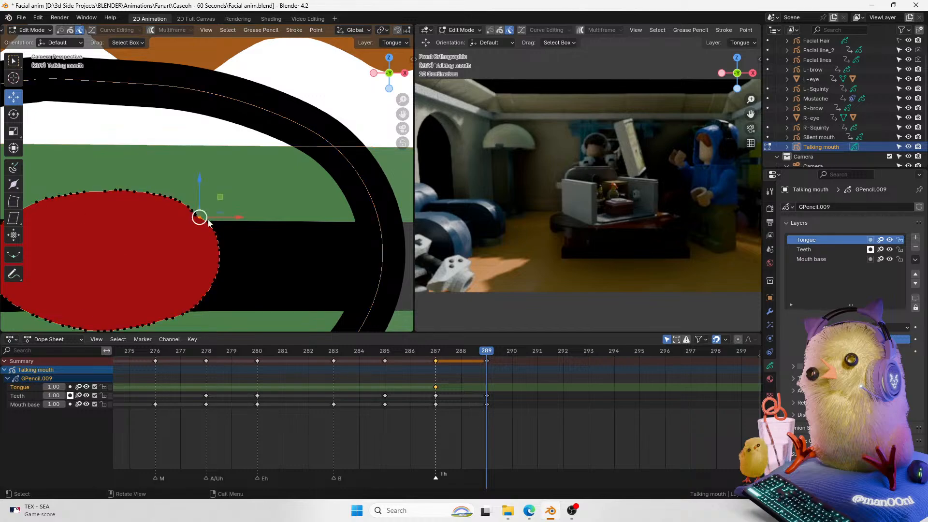
Step: Select the whole tongue stroke, nudge it into place inside the mouth, and switch back to Object Mode
drag(401, 100, 387, 131)
drag(225, 181, 85, 282)
shift+click(295, 199)
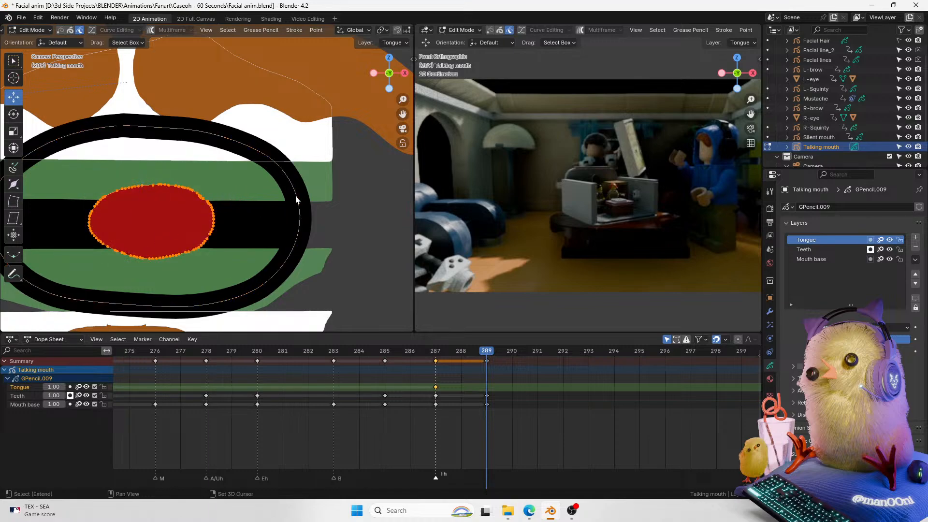
drag(402, 100, 370, 147)
drag(180, 163, 191, 247)
drag(217, 287, 209, 288)
key(ctrl+Tab)
click(163, 225)
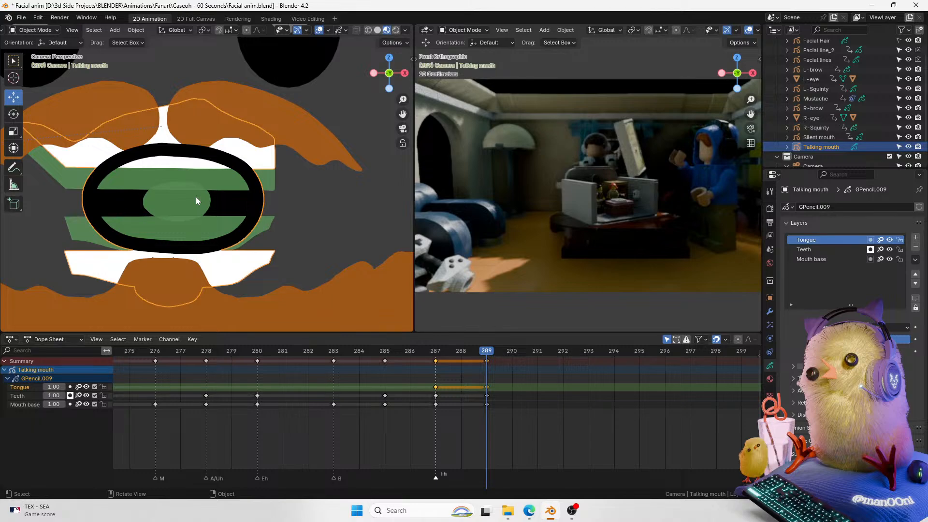
Step: Toggle the viewport overlays off and on to check the mouth drawing, then reselect the mouth object
click(318, 30)
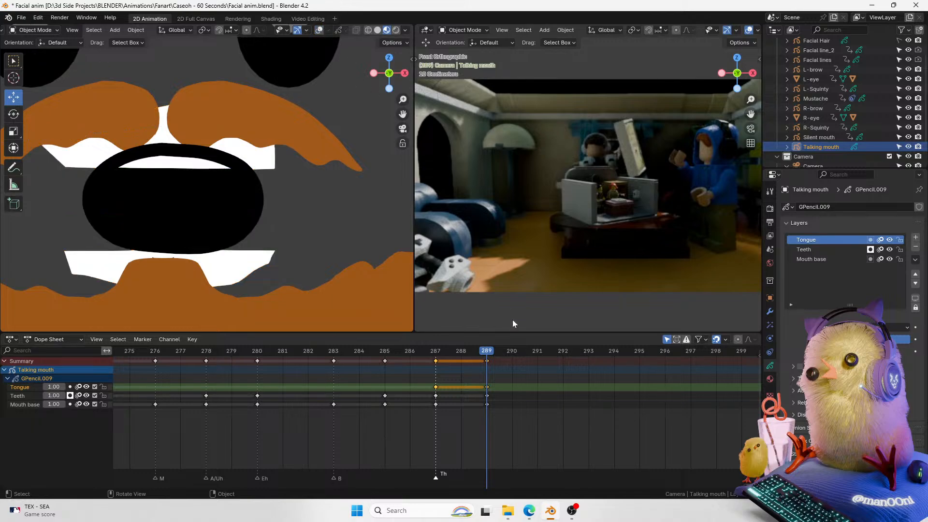
scroll(282, 223, down, 6)
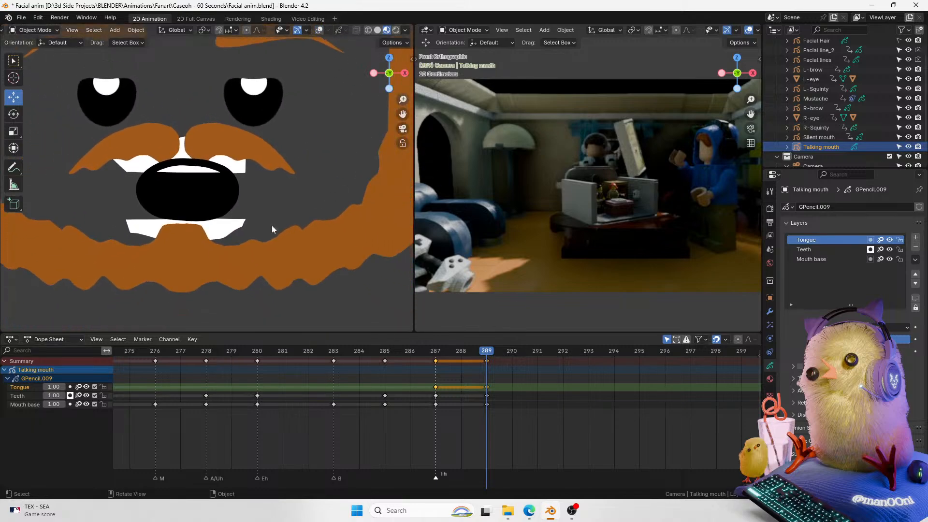
click(241, 231)
drag(402, 115, 394, 88)
click(318, 30)
click(263, 186)
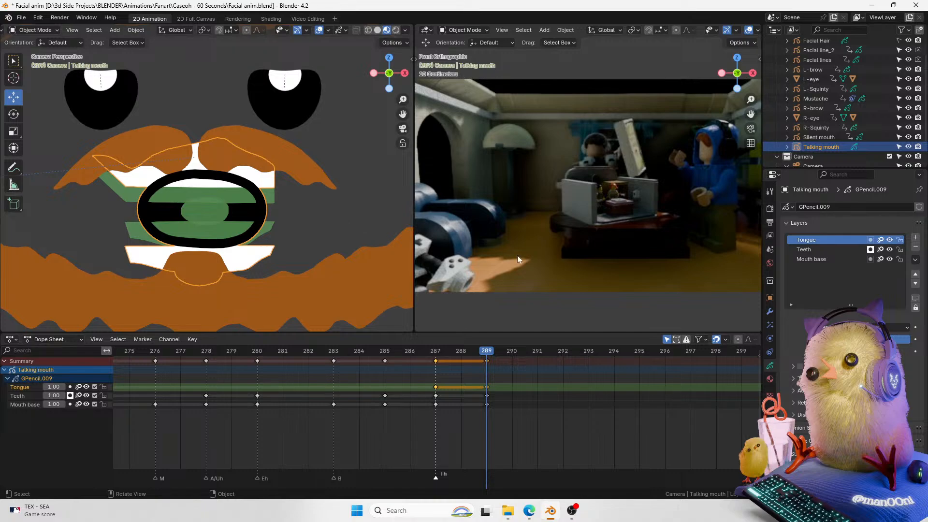
Step: Make the Teeth layer active and toggle its layer and mask settings
click(818, 249)
click(869, 240)
click(870, 249)
click(814, 366)
click(889, 383)
click(890, 383)
click(914, 381)
click(912, 390)
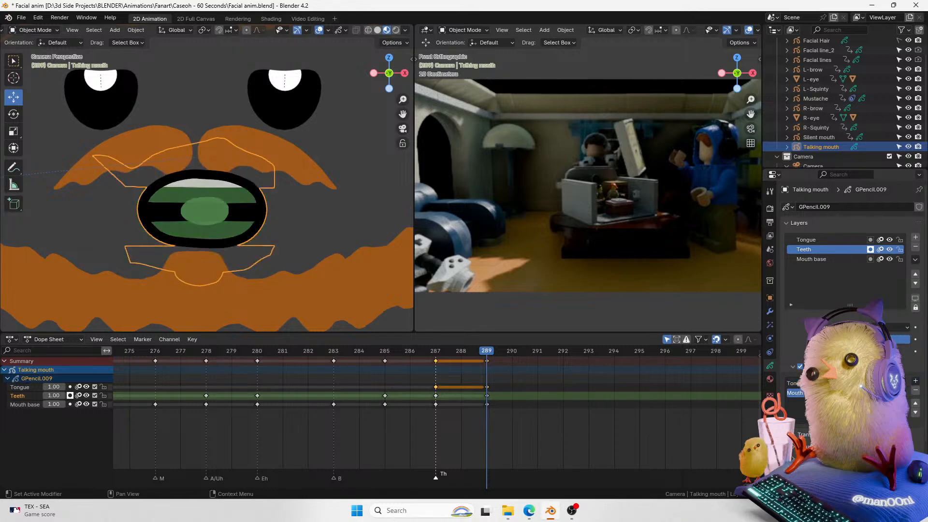
Step: Hide overlays and play back the mouth animation around frames 278 to 290, stopping at frame 286
click(319, 30)
click(890, 393)
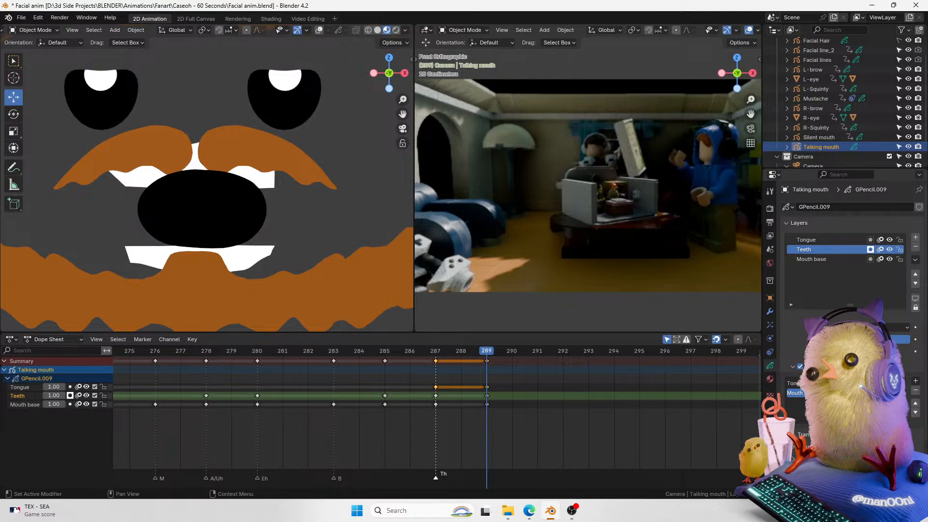
click(890, 392)
drag(488, 356, 212, 400)
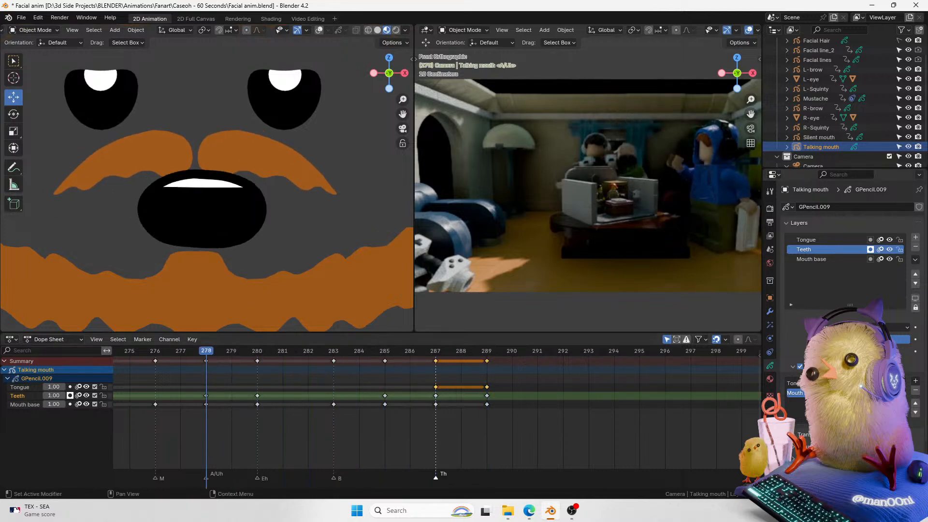
key(space)
key(space)
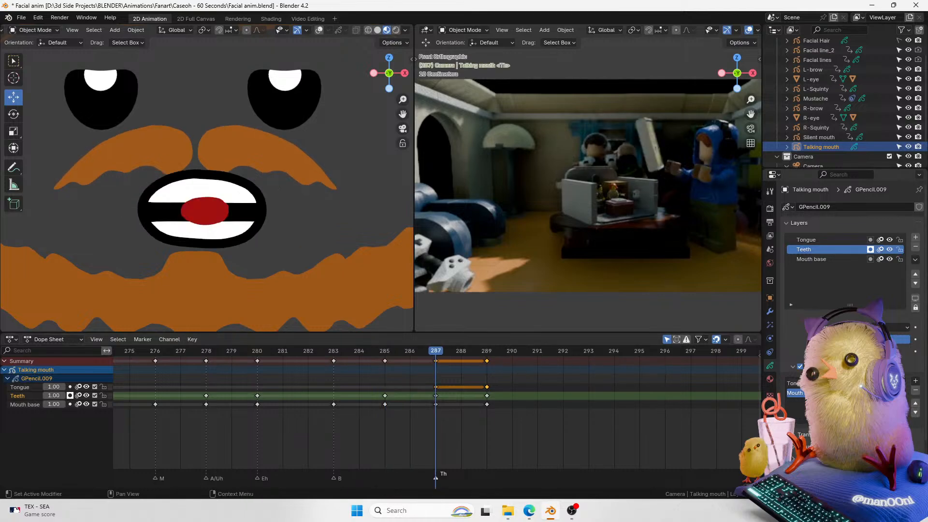
click(846, 383)
click(915, 390)
drag(436, 360, 369, 366)
key(space)
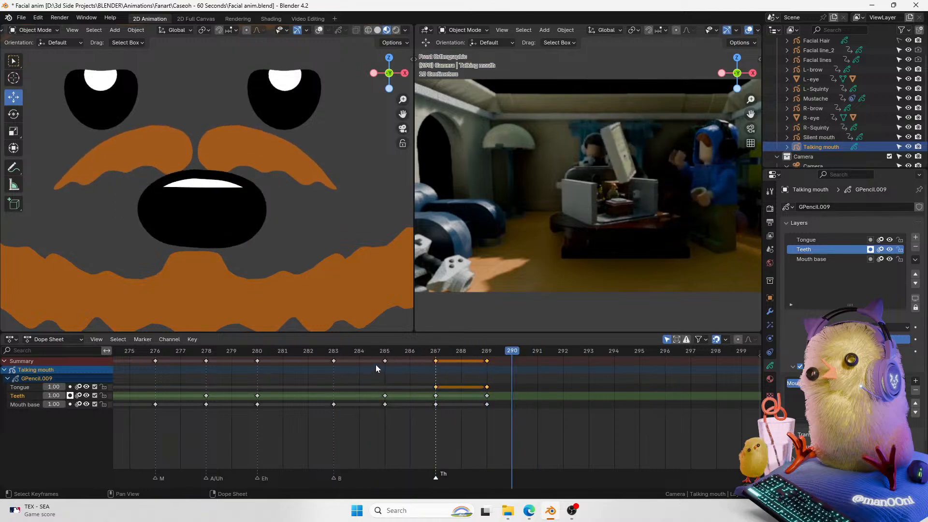
drag(436, 356, 408, 355)
drag(441, 434, 425, 358)
key(g)
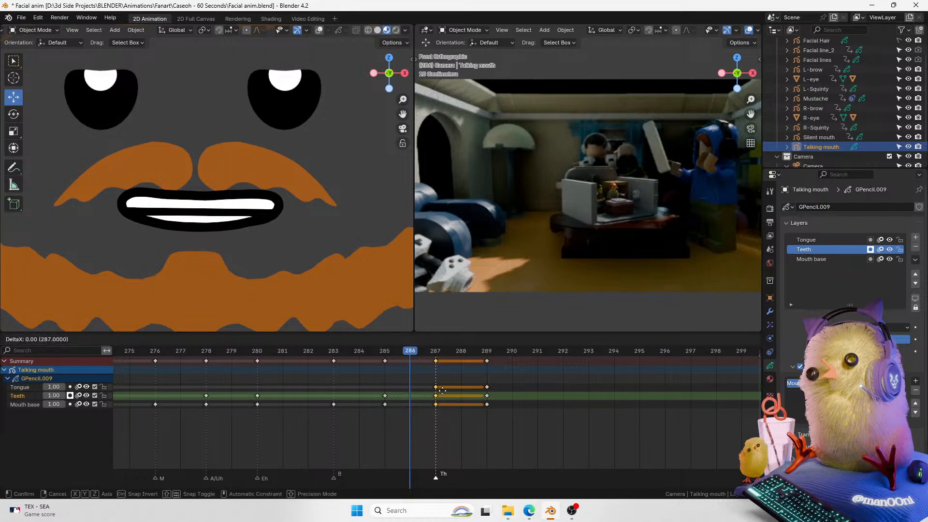
right_click(448, 390)
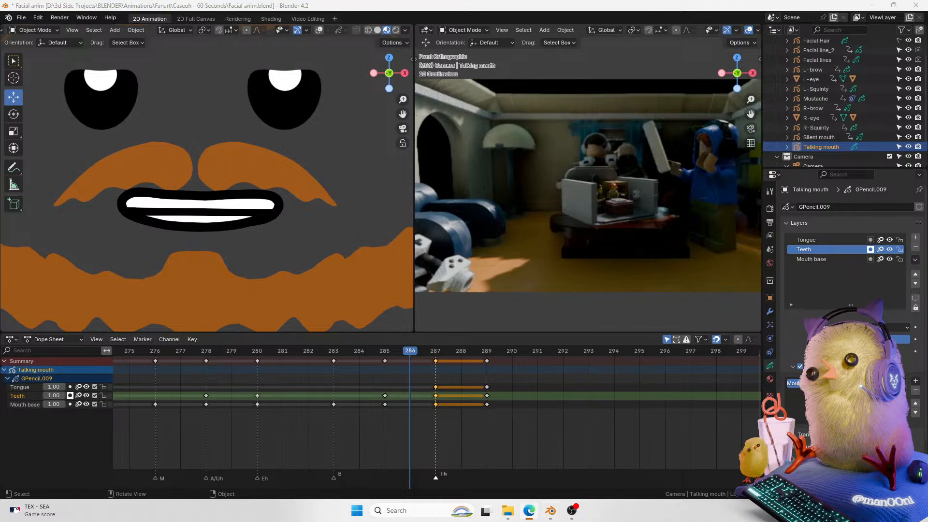
drag(432, 353, 419, 356)
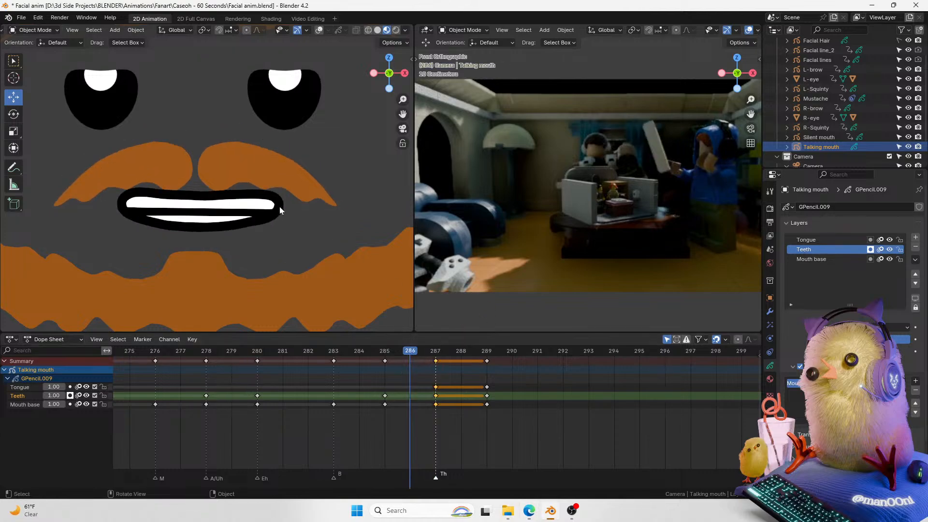
key(ctrl+Tab)
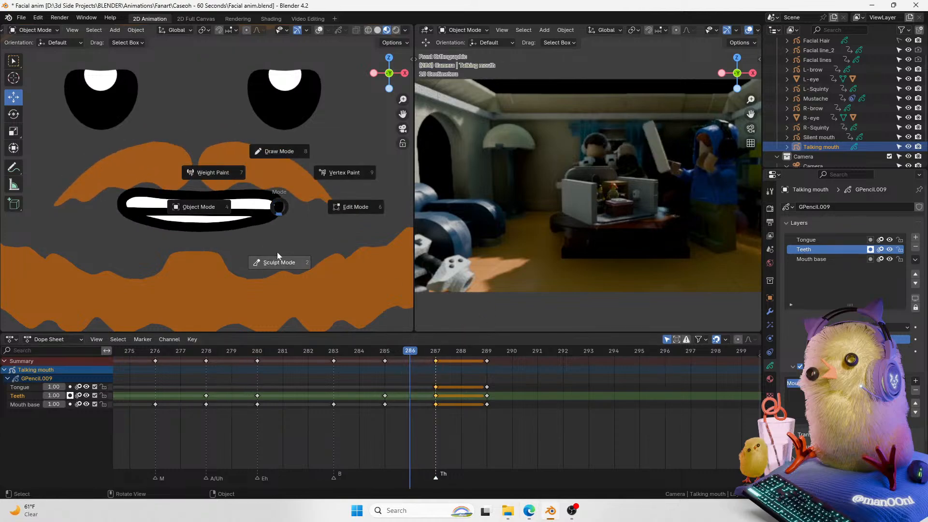
click(278, 162)
key(ctrl+z)
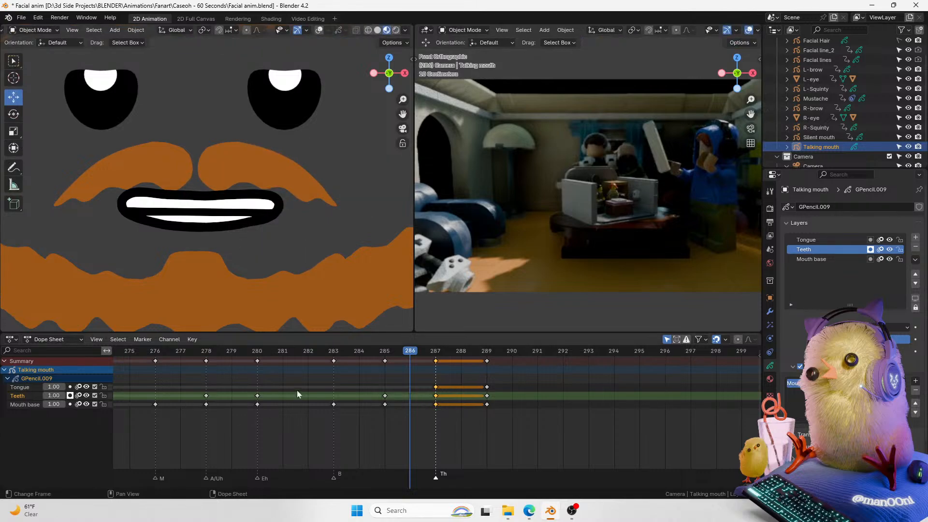
Step: Duplicate the Tongue layer's frame 289 keyframe and move the copy to frame 285
click(488, 388)
key(shift+d)
click(411, 407)
mouse_move(434, 356)
mouse_down()
mouse_move(390, 360)
mouse_move(411, 355)
mouse_up()
key(g)
click(387, 397)
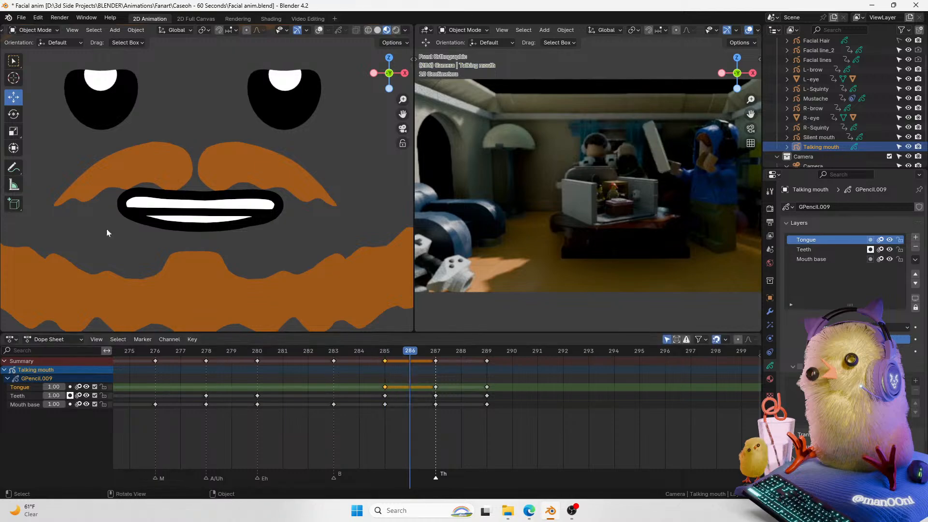
Step: Switch to Draw Mode and use the Interpolate tool to create an in-between for the Mouth base layer at frame 286
key(ctrl+Tab)
click(199, 213)
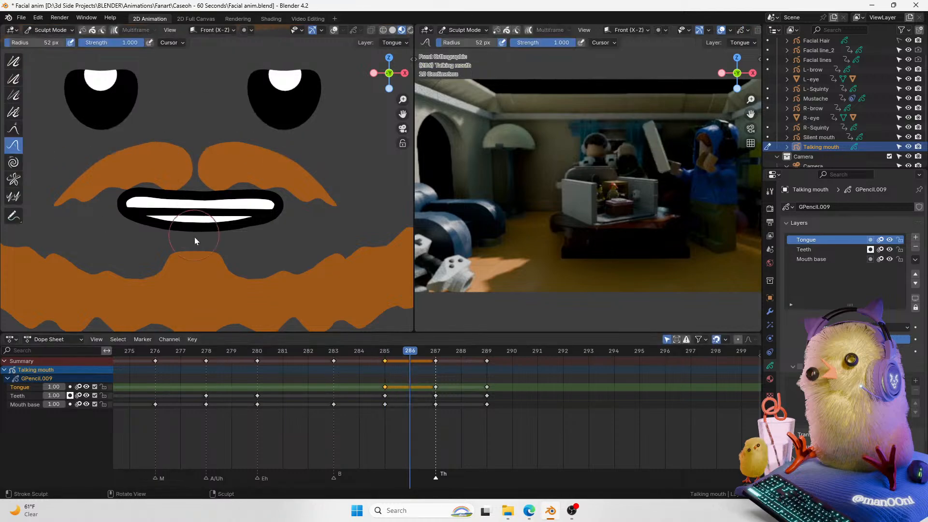
key(ctrl+Tab)
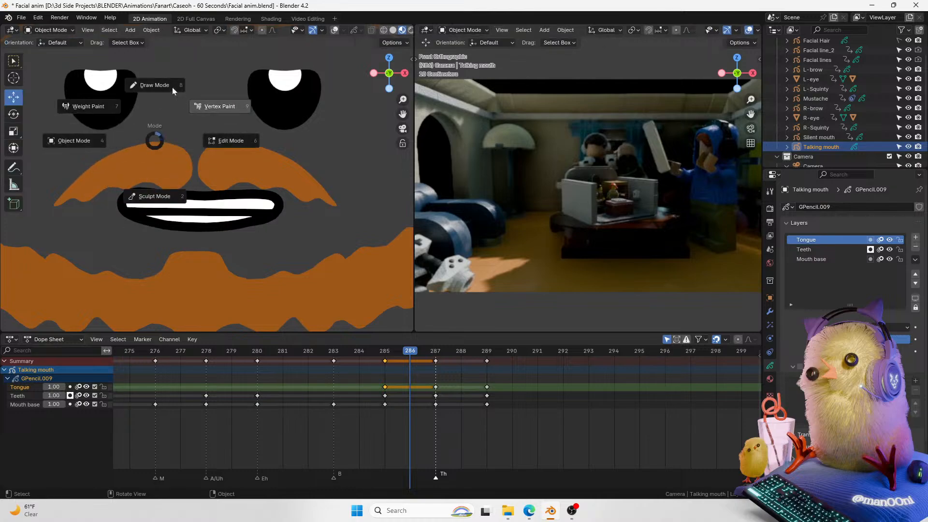
click(176, 90)
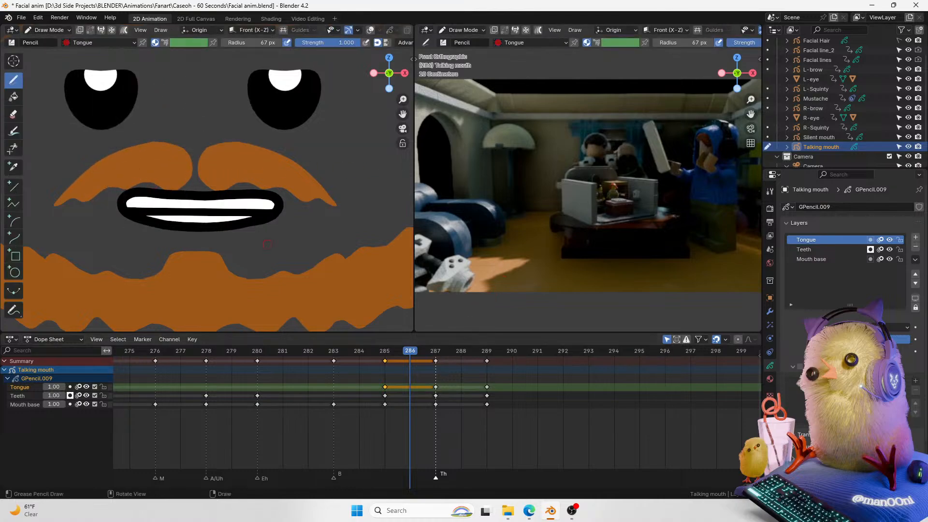
drag(403, 99, 401, 120)
click(13, 291)
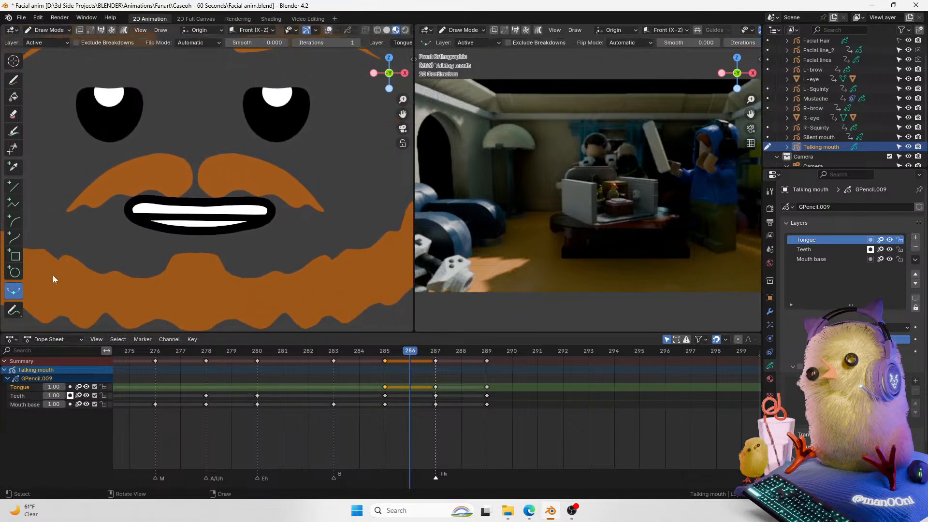
click(31, 406)
drag(289, 251, 276, 257)
key(ctrl+z)
drag(280, 218, 217, 297)
Step: Interpolate an in-between drawing for the Teeth layer at frame 286
click(38, 395)
drag(306, 260, 426, 260)
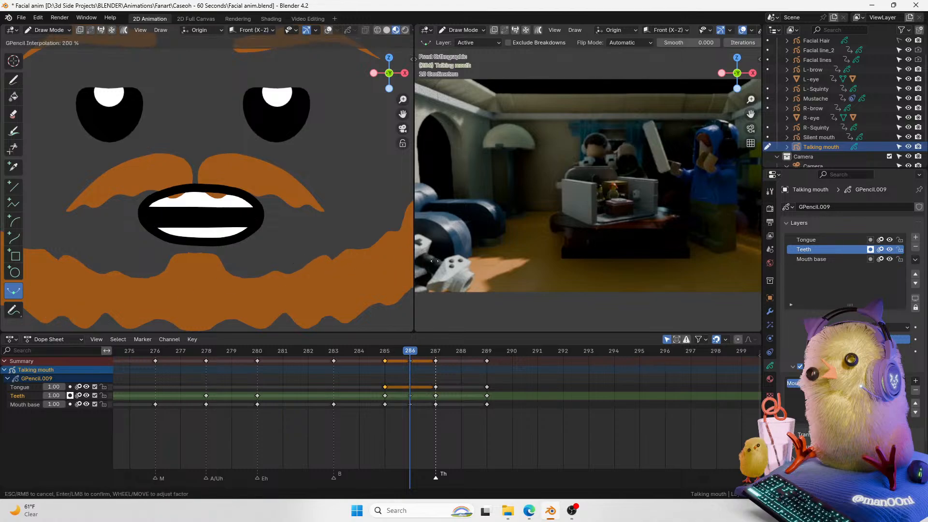
drag(556, 264, 706, 280)
mouse_move(404, 354)
mouse_down()
mouse_move(384, 355)
mouse_move(437, 359)
mouse_move(385, 356)
mouse_move(405, 357)
mouse_up()
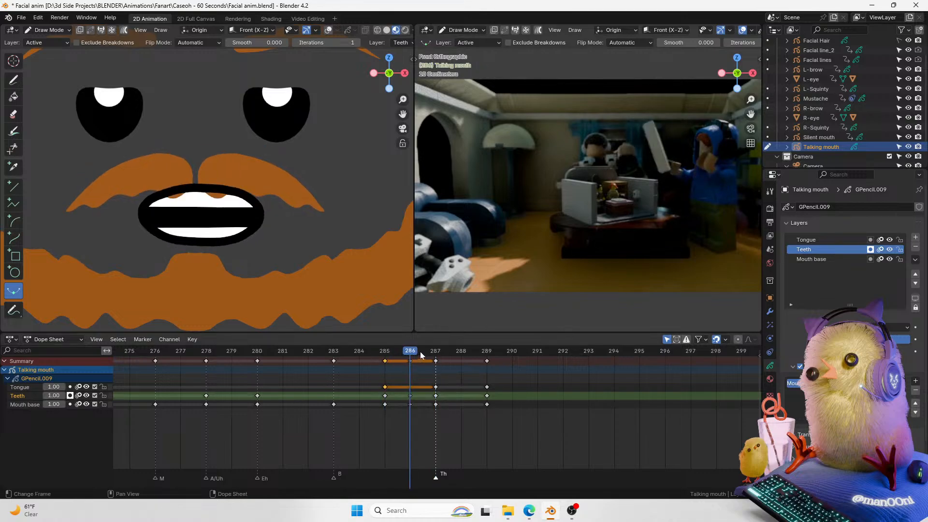
Step: Interpolate an in-between drawing for the Tongue layer at frame 286 and switch to Edit Mode
click(37, 388)
mouse_move(291, 256)
mouse_down()
mouse_move(385, 252)
mouse_move(291, 264)
mouse_up()
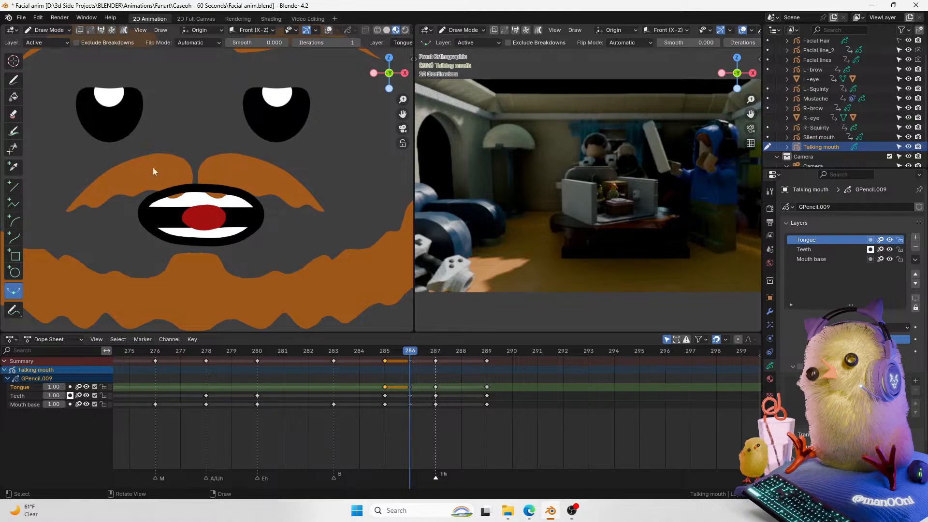
key(ctrl+Tab)
click(118, 134)
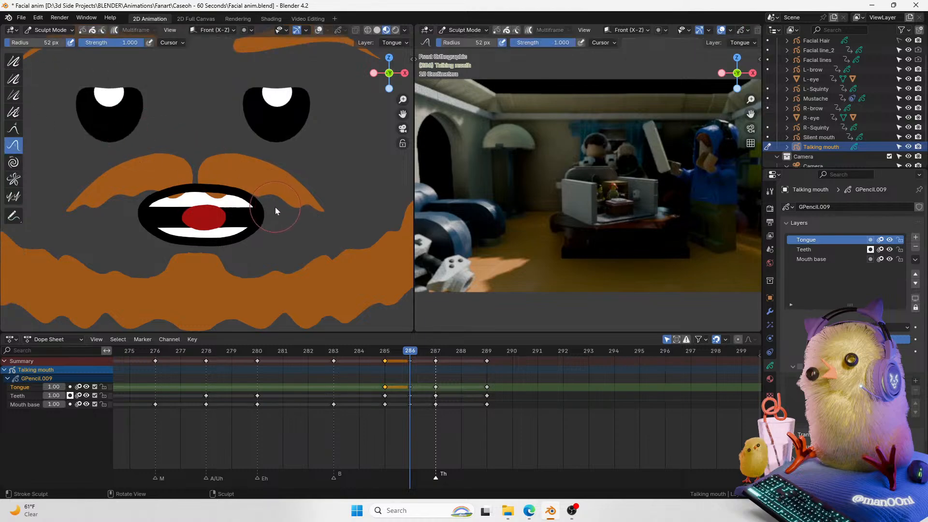
key(ctrl+Tab)
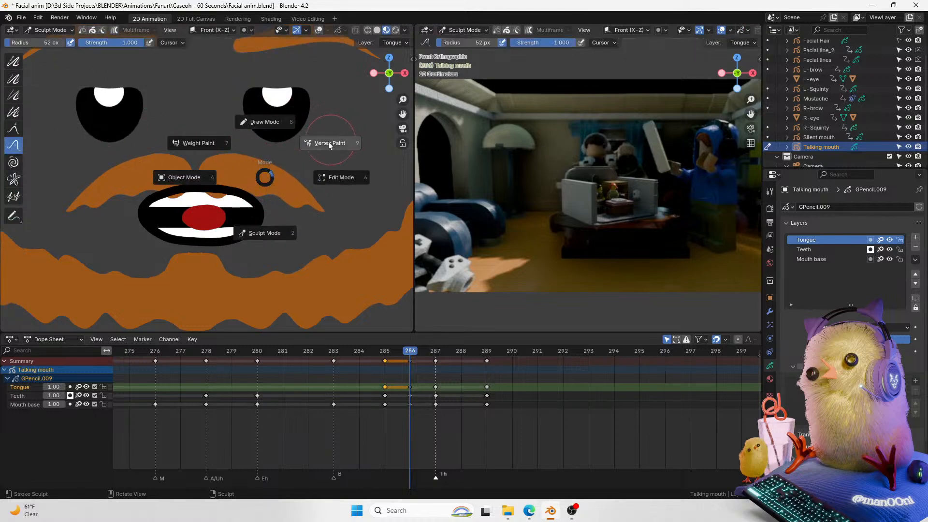
click(327, 181)
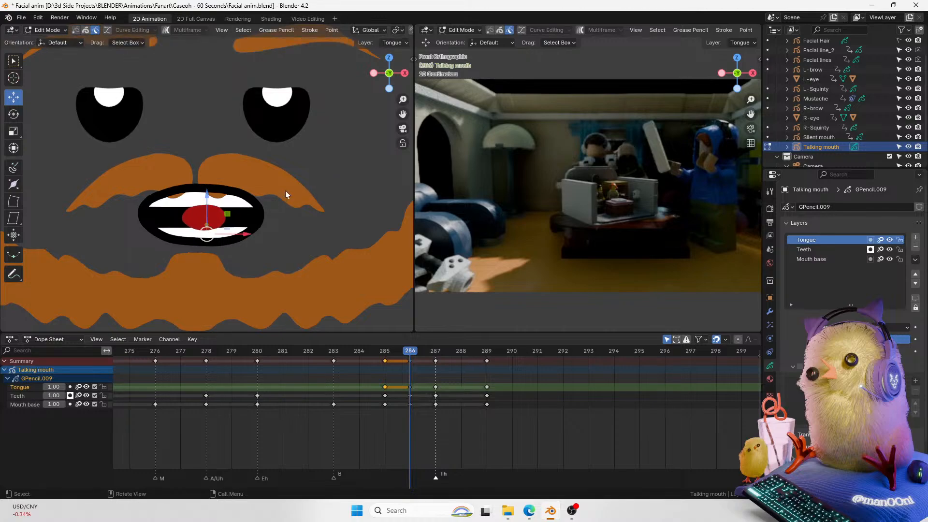
Step: Lock the Teeth channel and scale down the tongue stroke
click(94, 395)
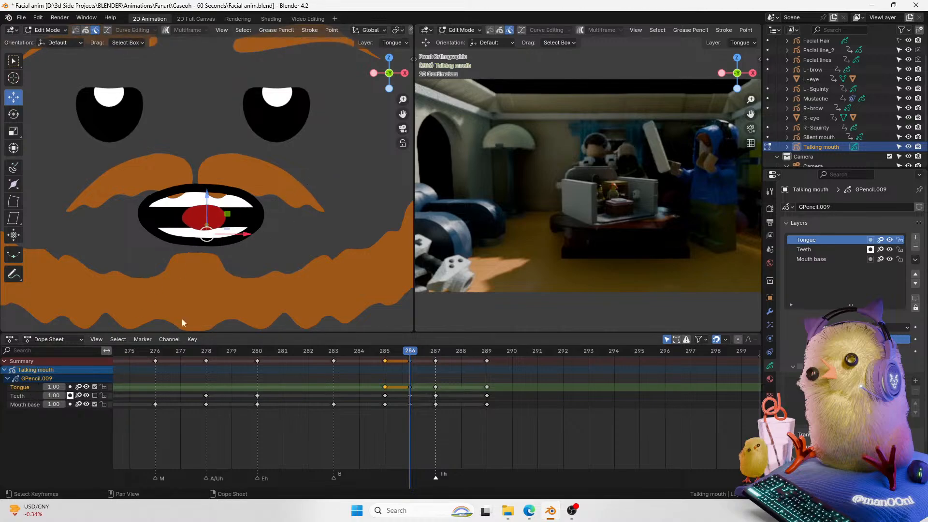
click(103, 395)
key(s)
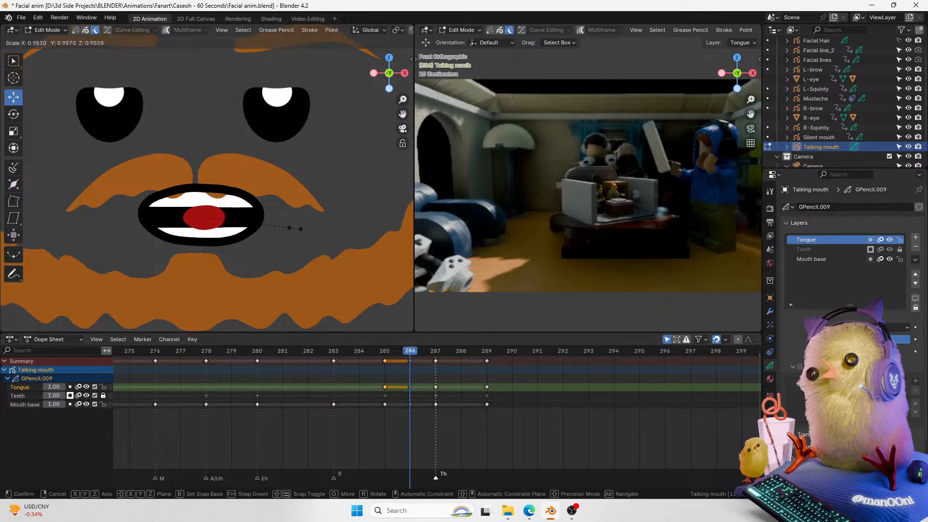
click(264, 244)
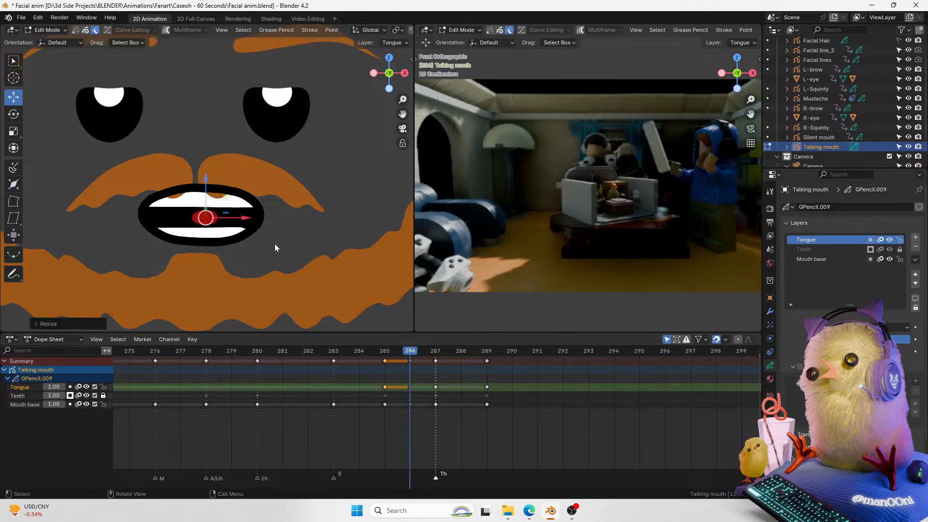
Step: Play back the animation around frames 284 to 287 to review the tongue in-between
drag(428, 347, 361, 348)
key(space)
click(384, 350)
key(space)
key(space)
click(410, 349)
Step: Undo the tongue scaling and tongue interpolation changes
key(ctrl+z)
key(ctrl+z)
key(ctrl+z)
key(ctrl+z)
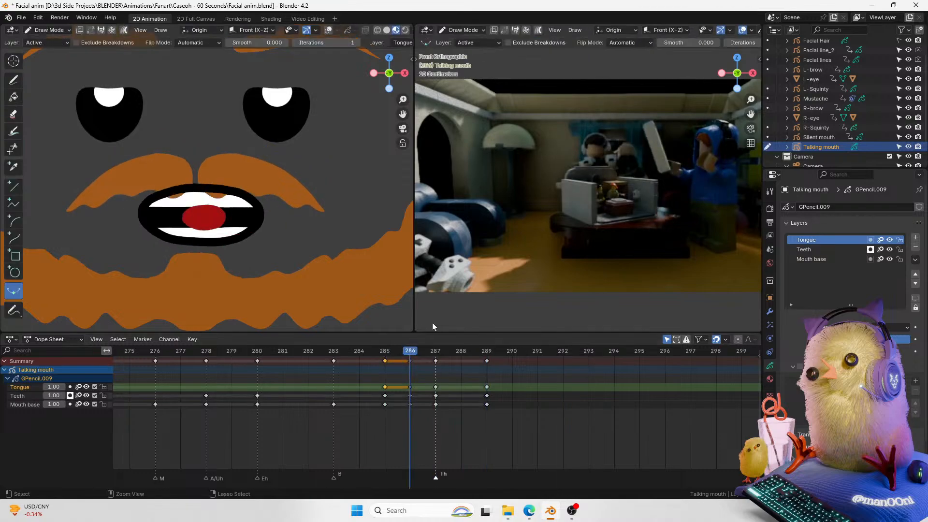
key(ctrl+z)
key(ctrl+z)
key(ctrl+z)
key(ctrl+z)
key(ctrl+z)
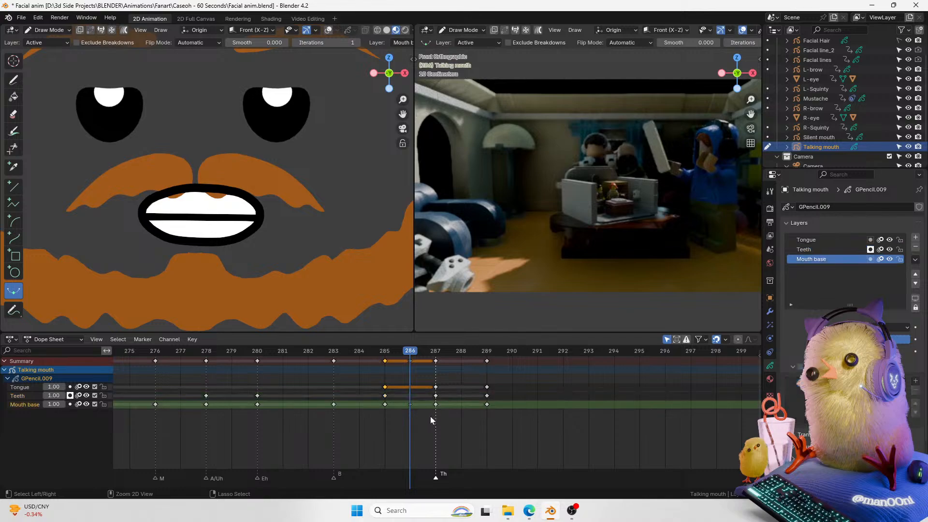
Step: Scrub and play back the mouth animation, stopping at frame 284
drag(392, 352, 297, 372)
key(space)
key(space)
click(349, 354)
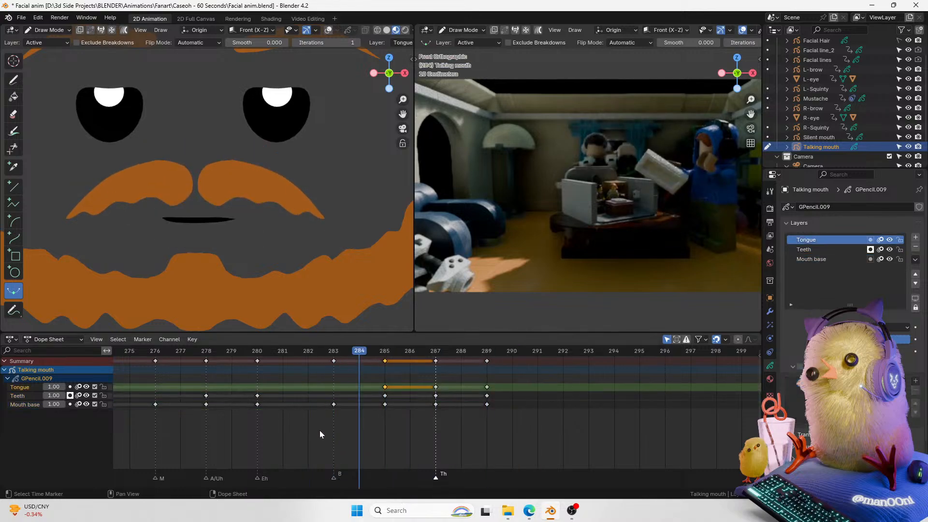
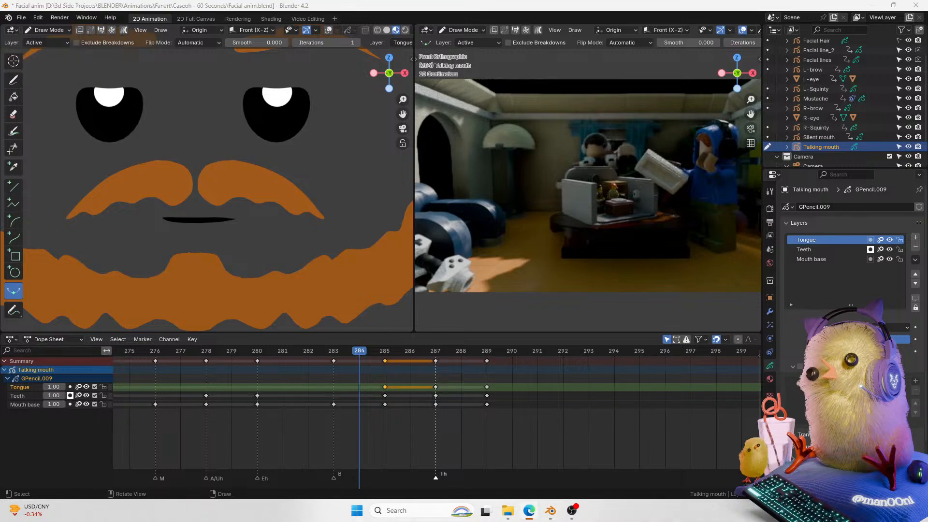
Step: Save the file and play back the animation
drag(739, 486, 763, 486)
mouse_move(333, 350)
mouse_down()
mouse_move(246, 369)
mouse_move(355, 380)
mouse_move(221, 441)
mouse_move(319, 386)
mouse_move(372, 130)
mouse_move(375, 140)
mouse_move(404, 117)
mouse_move(405, 154)
mouse_up()
key(ctrl+s)
key(space)
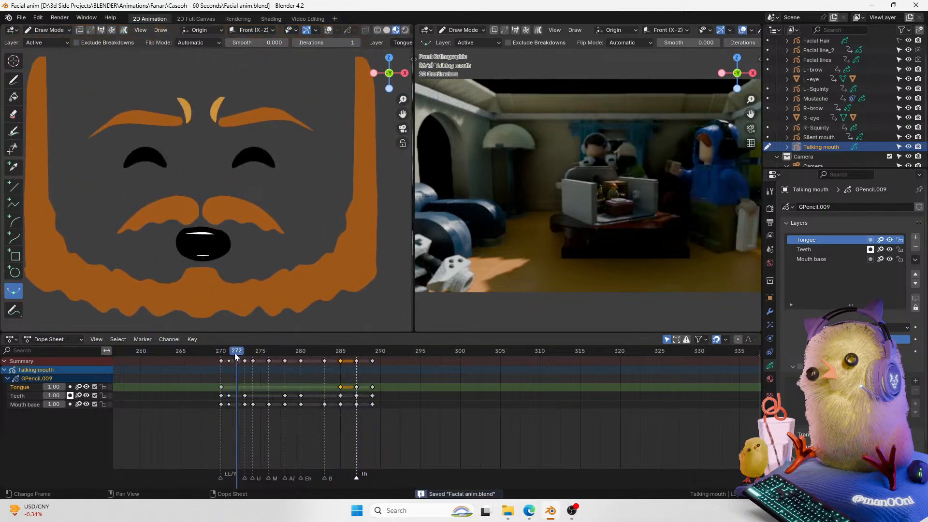
key(space)
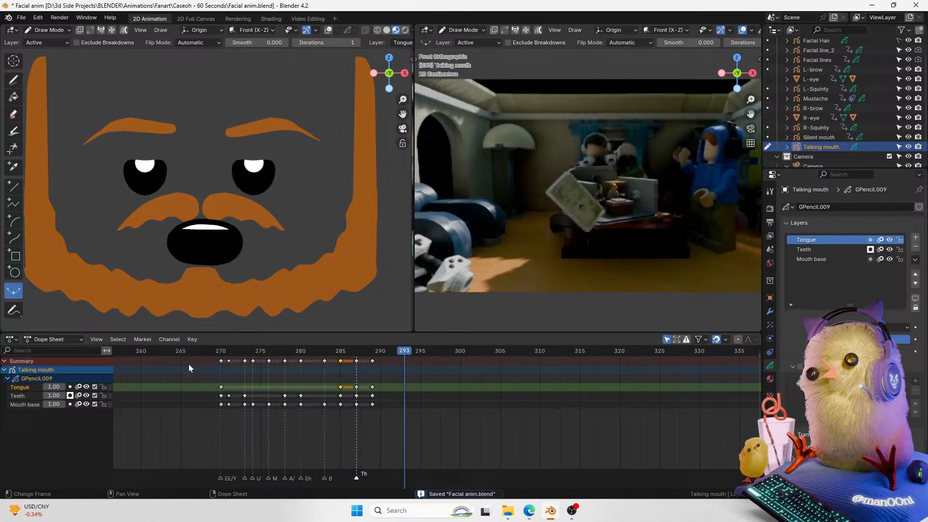
Step: Scrub the timeline around frames 265 to 276 to review the mouth and eye shapes
click(197, 350)
key(space)
key(space)
click(260, 351)
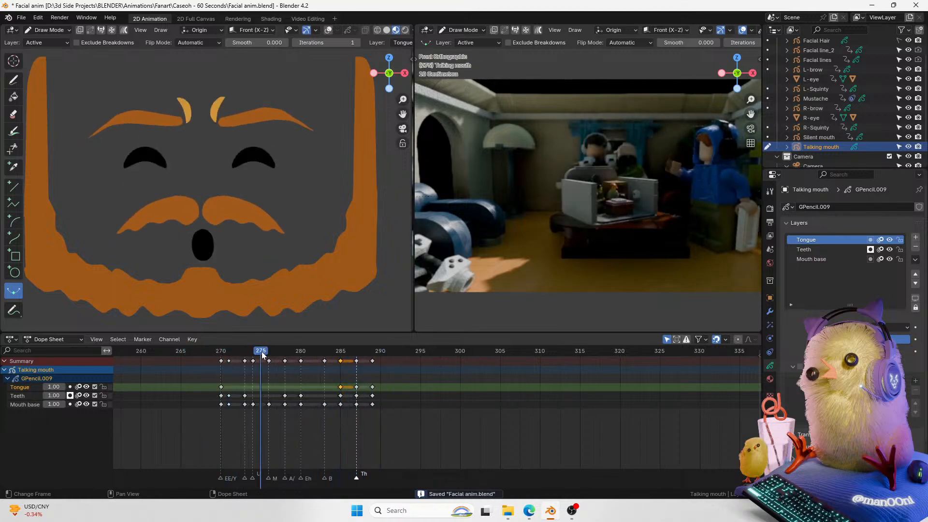
click(269, 352)
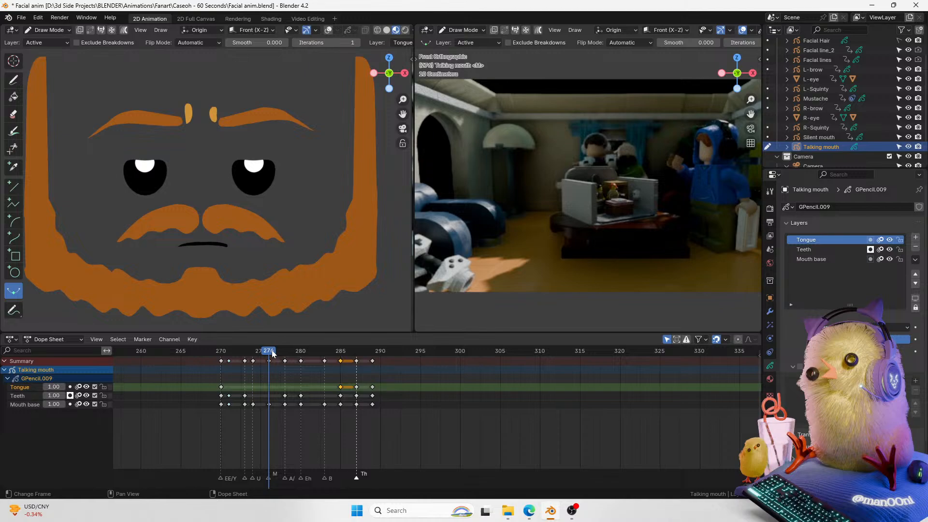
key(Left)
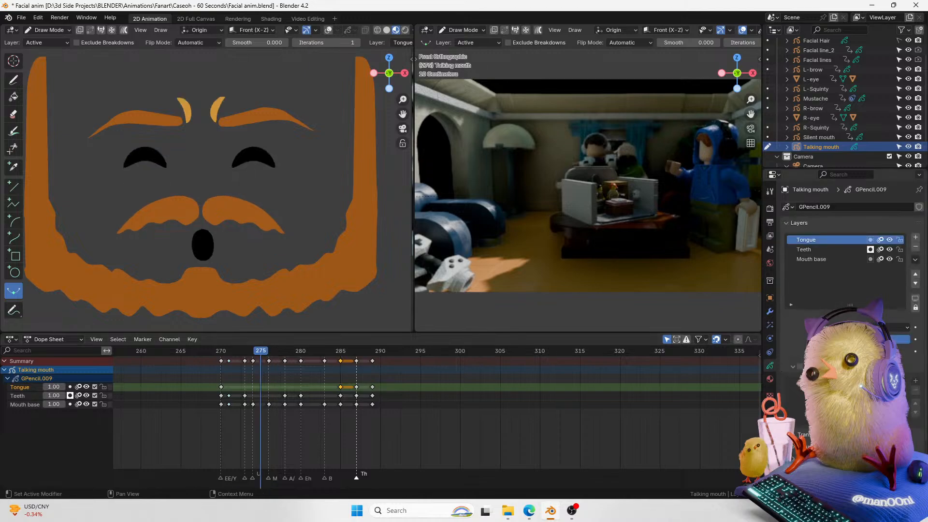
Step: Select the Mouth base layer, show overlays, leave Draw Mode and select the left eye object, saving the file
click(811, 367)
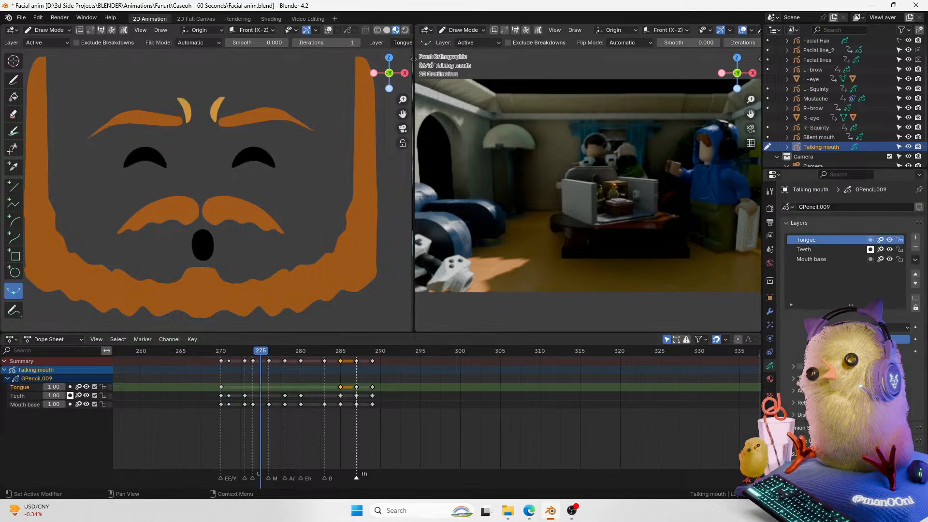
click(848, 251)
click(834, 260)
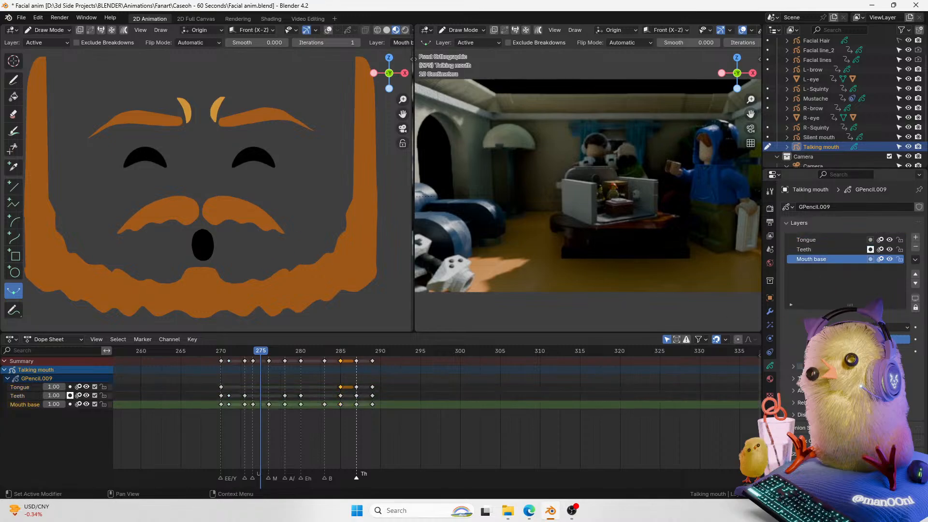
key(shift+alt+z)
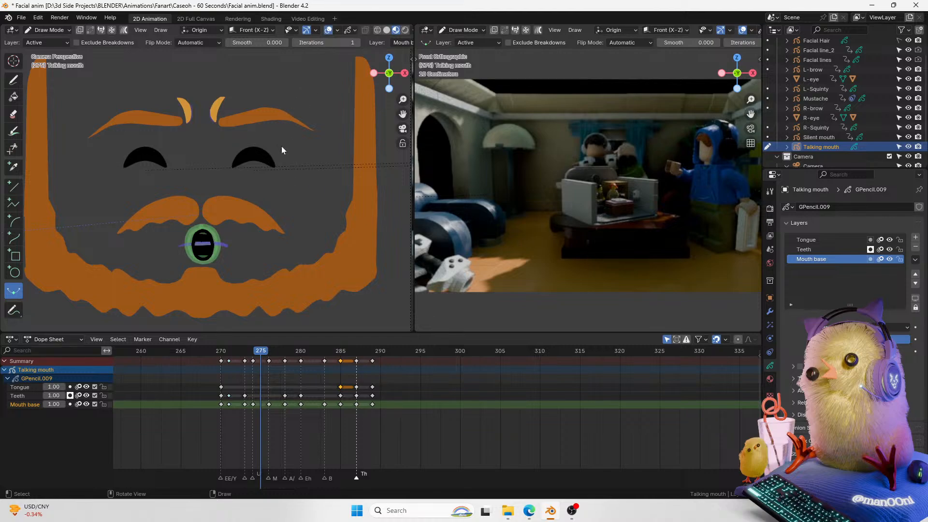
key(ctrl+Tab)
click(265, 159)
key(ctrl+s)
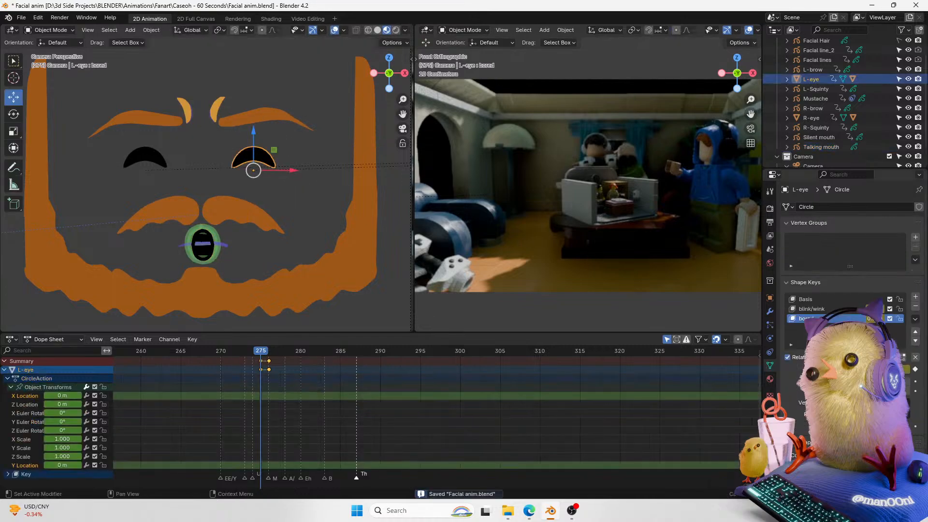
Step: Try adjusting the left and right eyes' shape-key values, then undo those changes
drag(906, 370, 913, 370)
click(913, 369)
key(super)
key(super)
key(ctrl+z)
key(Right)
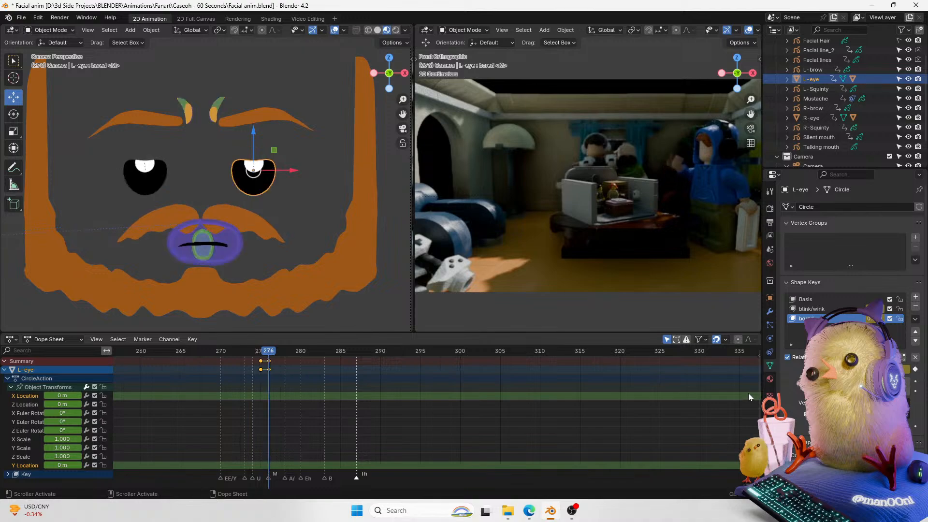
click(831, 310)
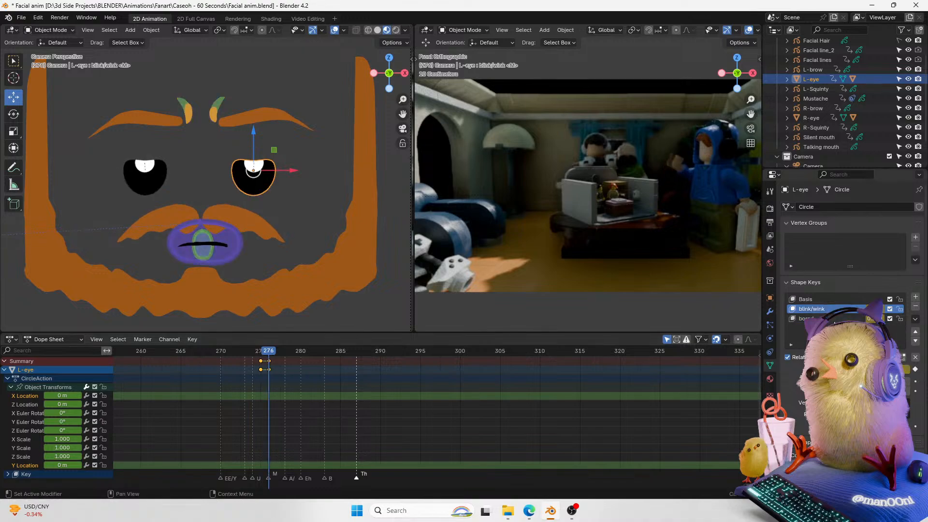
click(833, 321)
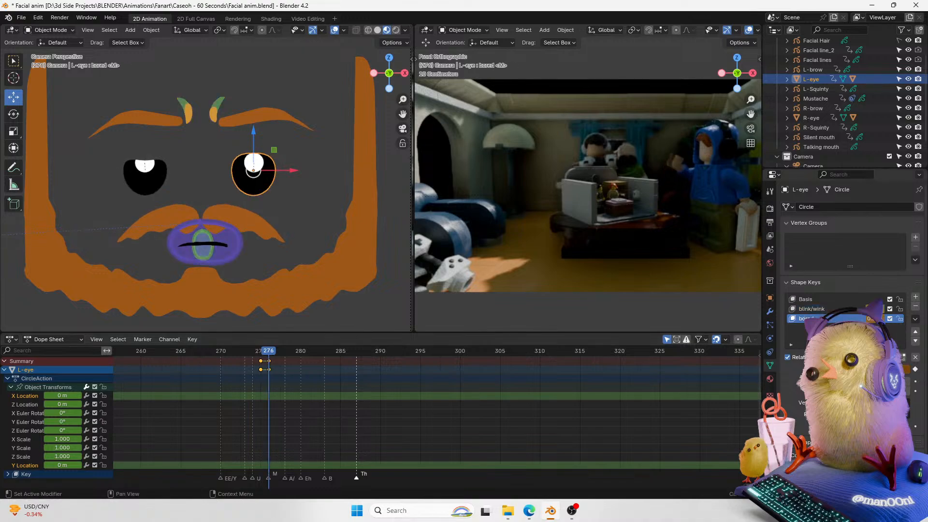
drag(873, 318, 867, 318)
click(145, 178)
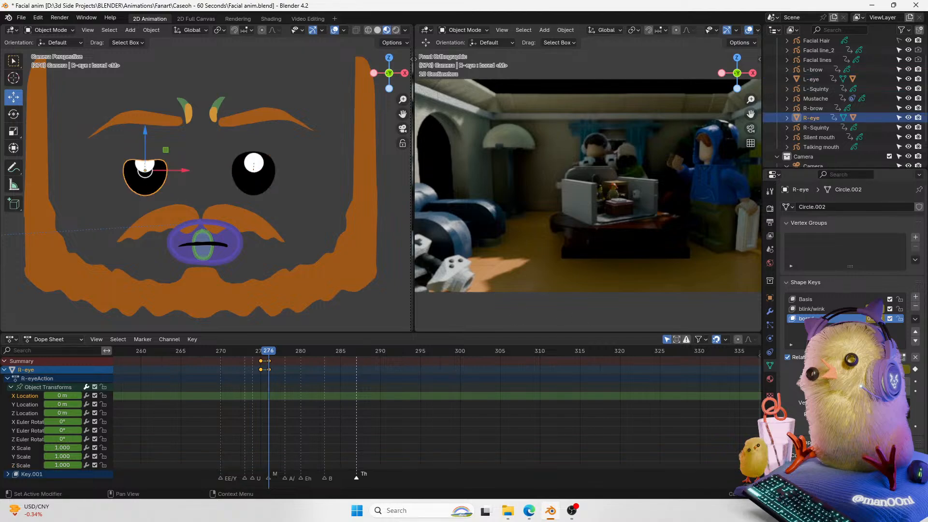
drag(873, 319, 853, 318)
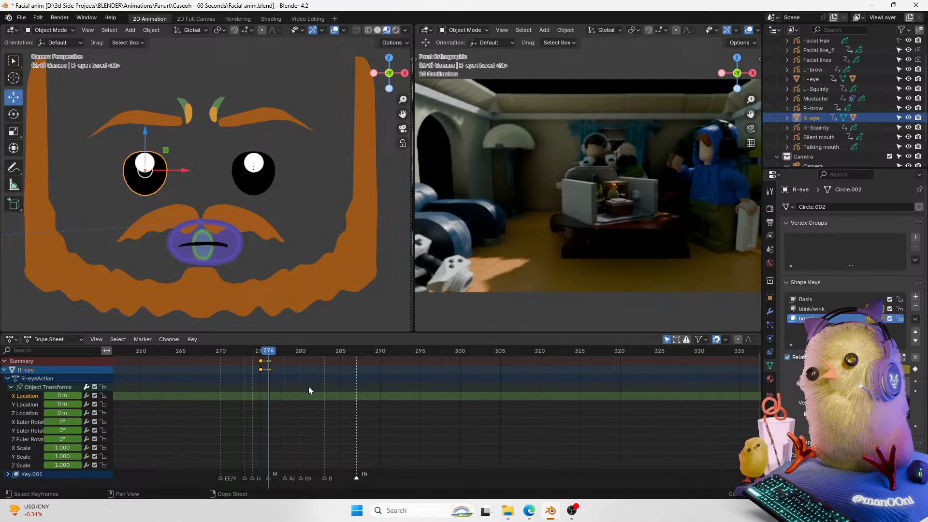
key(ctrl+z)
key(ctrl+z)
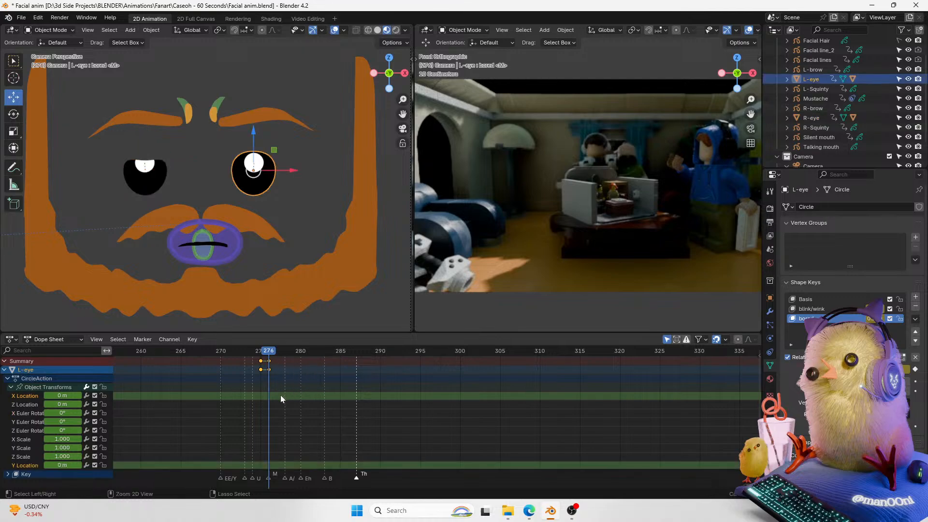
key(ctrl+z)
Step: Step through frames 275 to 277 to check the eye blink
key(Right)
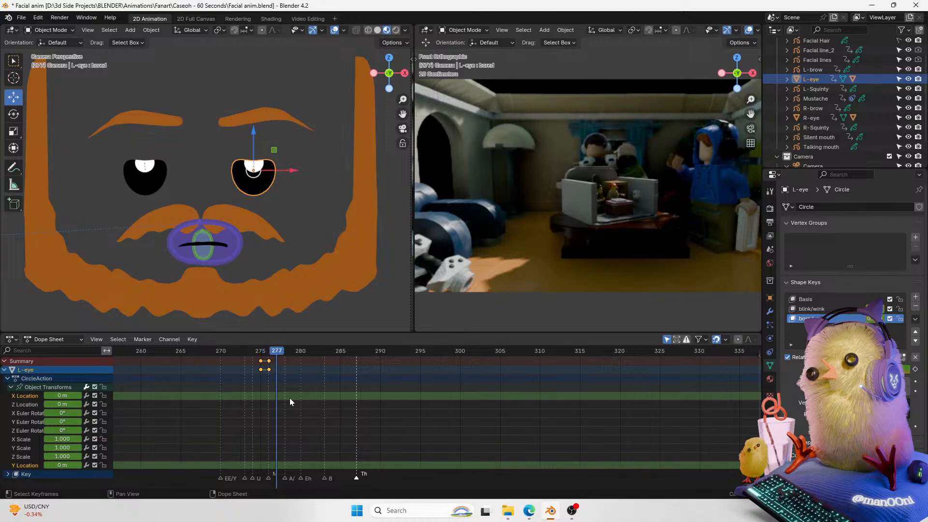
key(Left)
key(Left)
key(Right)
key(Right)
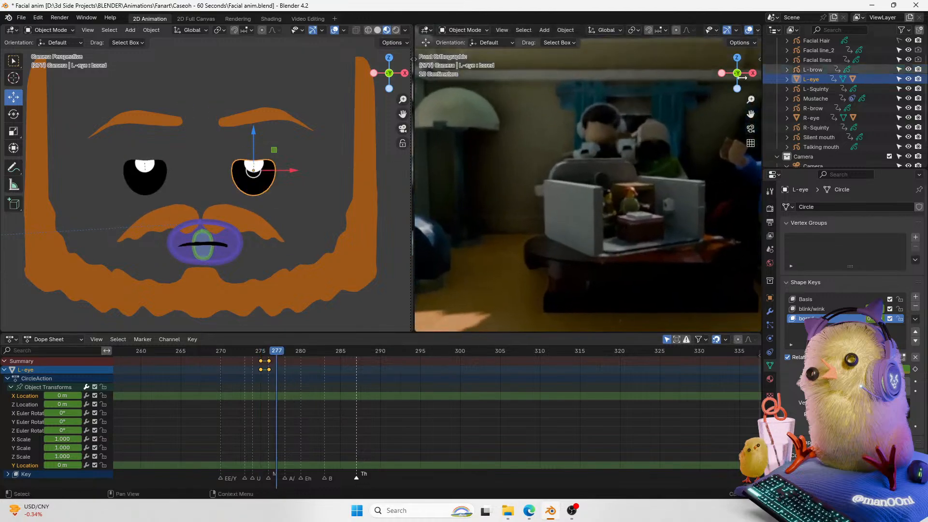
Step: Select both eyes and move their selected blink keyframes later in the Dope Sheet
shift+click(158, 183)
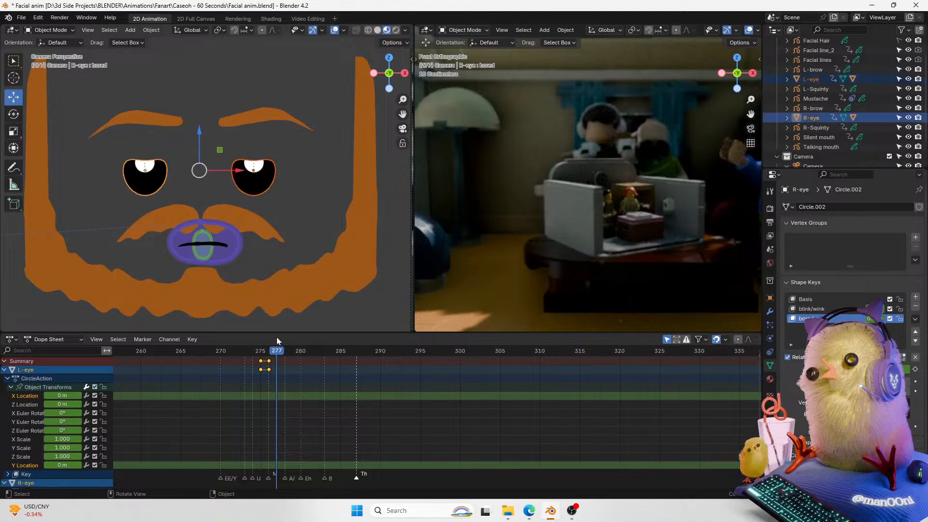
click(11, 387)
click(8, 378)
click(4, 395)
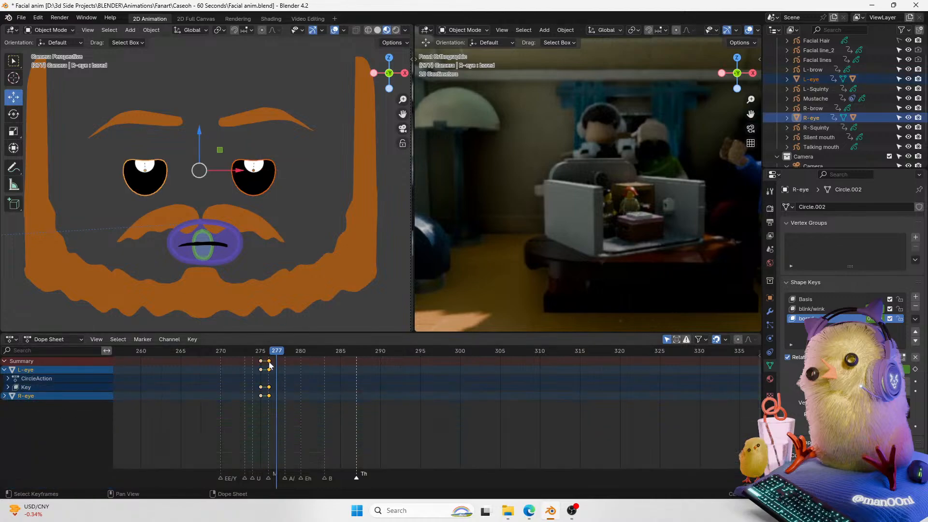
key(g)
click(285, 361)
Step: At frame 276, set the right eye's blink/wink shape key value to 0
click(271, 351)
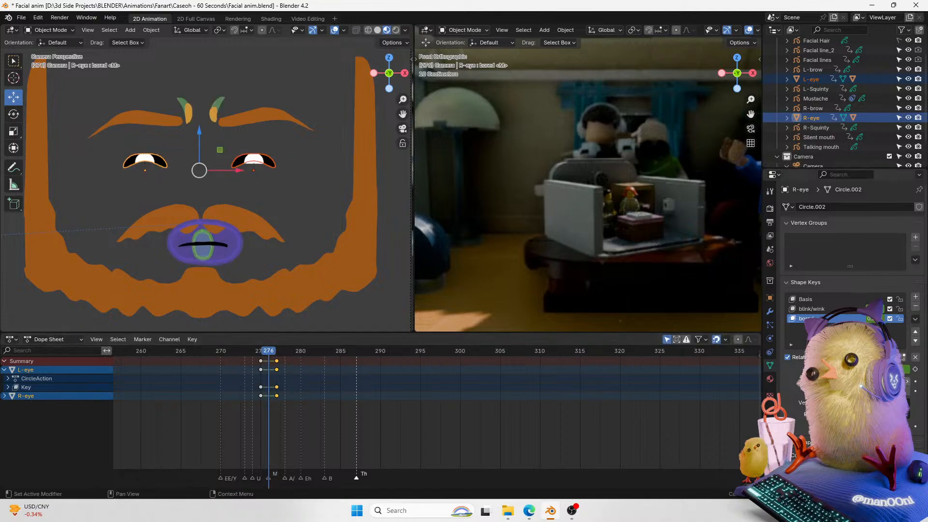
click(831, 309)
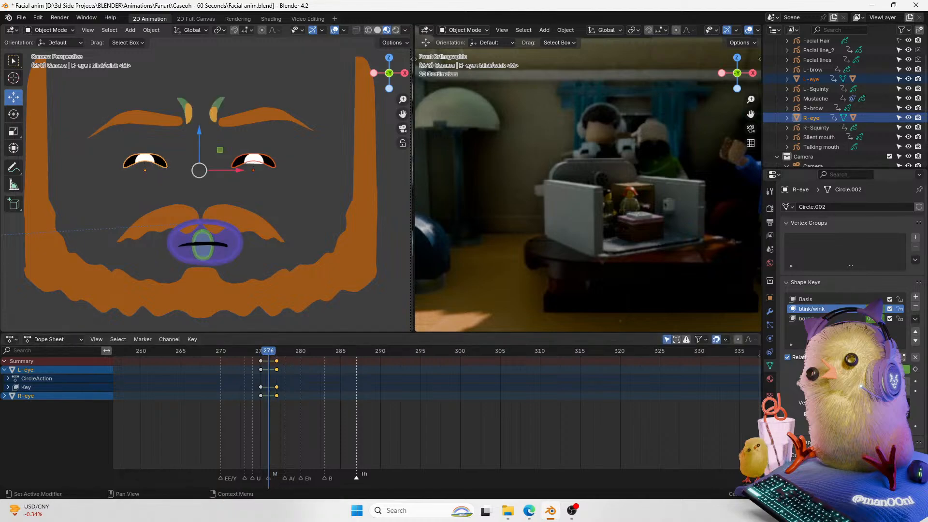
click(875, 369)
text(0)
key(Return)
Step: Select the left eye and set its blink/wink shape key value to 0
click(253, 164)
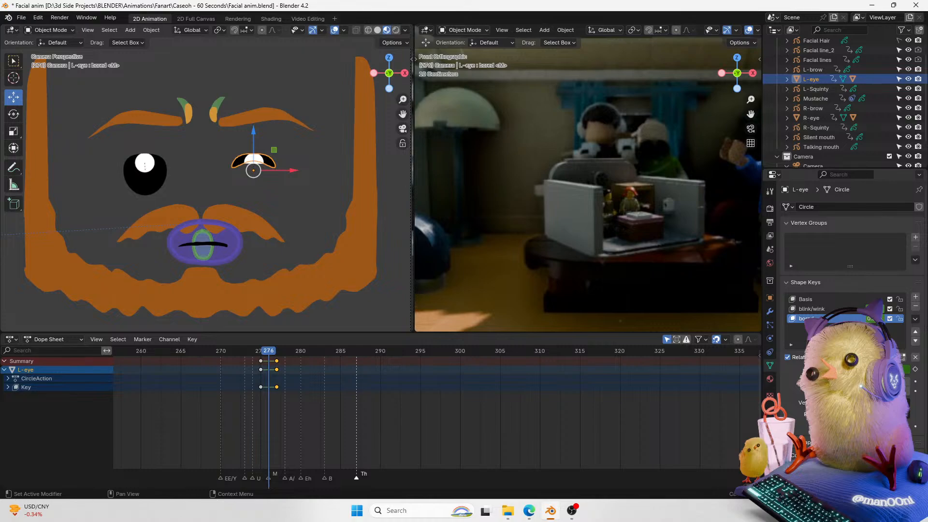
click(837, 312)
click(858, 369)
text(0)
key(Return)
Step: Select the third shape key on both eyes and reset the right eye's value
click(839, 319)
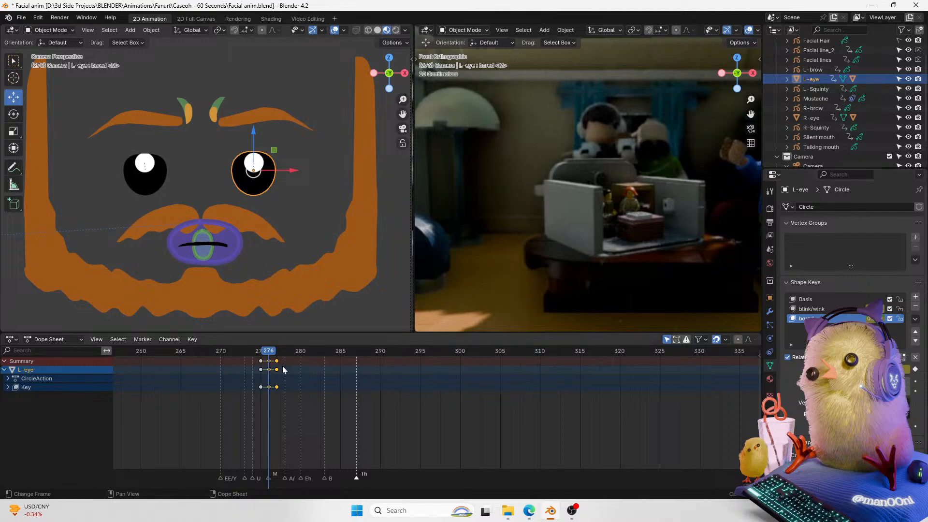
click(157, 183)
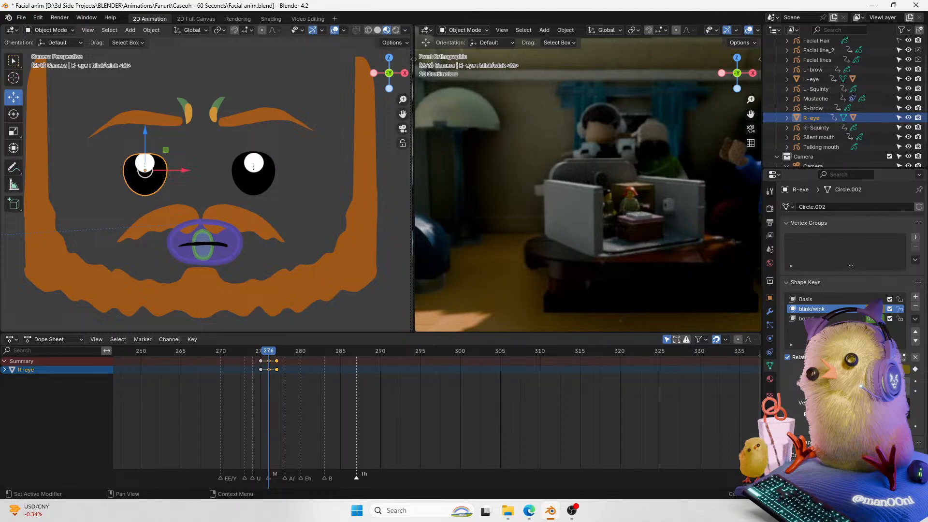
click(840, 318)
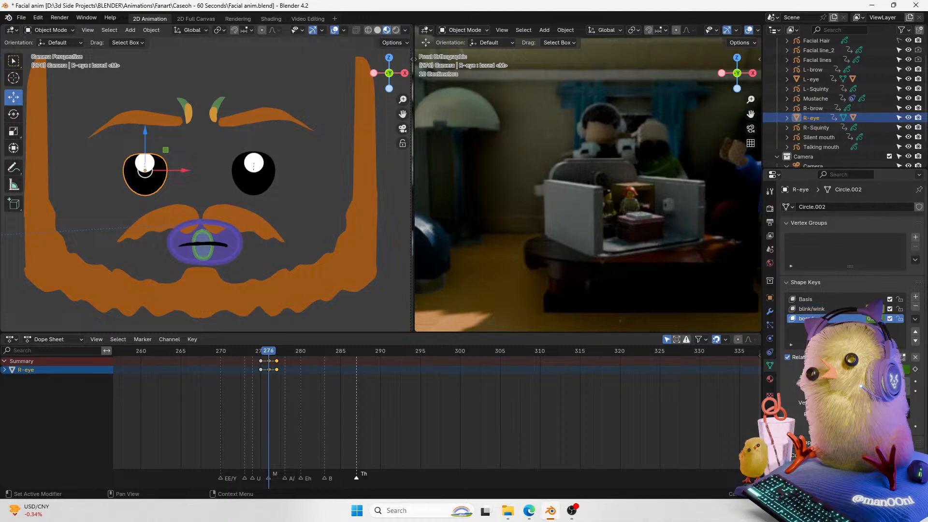
key(BackSpace)
Step: Play the blink from frame 275 and hide the viewport overlays
click(260, 352)
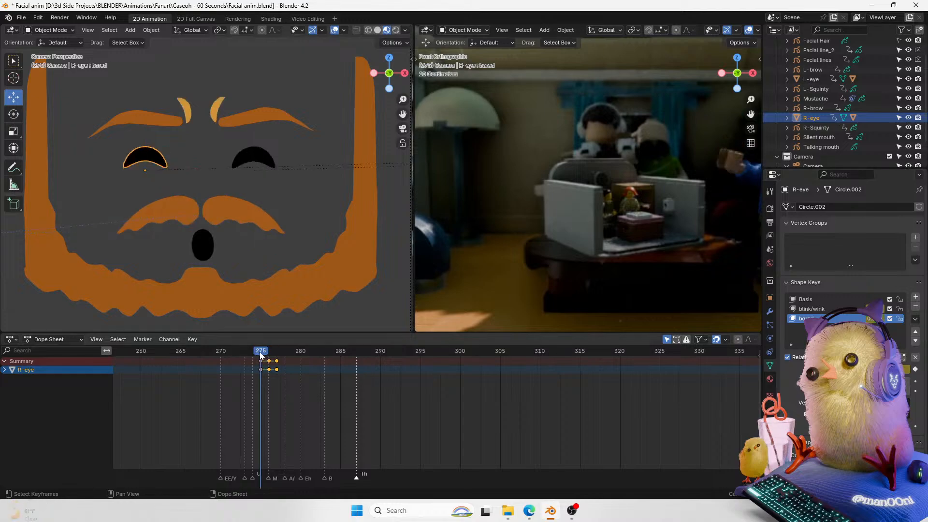
key(space)
key(space)
click(260, 350)
click(336, 30)
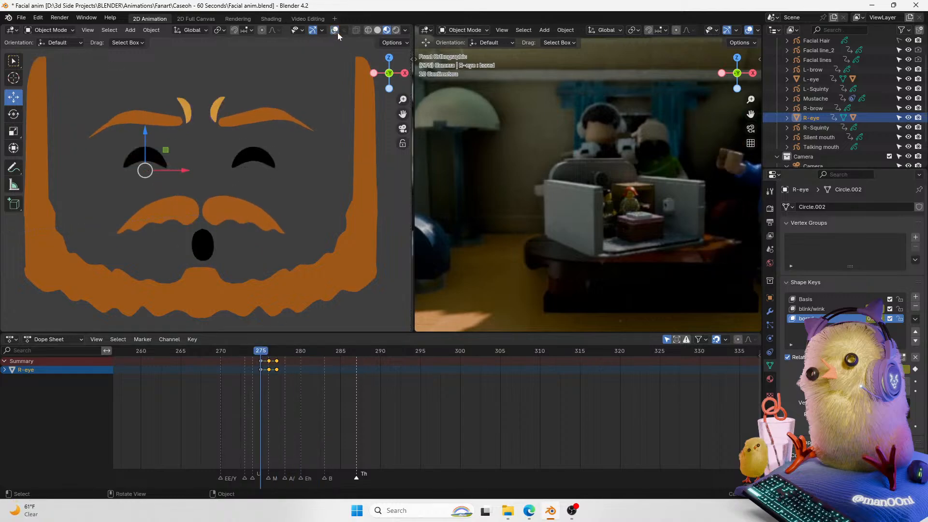
Step: Play back and scrub frames 270 to 289 to review the blink, saving the file
key(space)
key(space)
click(260, 352)
mouse_move(259, 352)
mouse_down()
mouse_move(277, 353)
mouse_move(245, 355)
mouse_up()
key(ctrl+s)
click(262, 353)
key(space)
key(space)
key(space)
key(space)
key(space)
click(222, 352)
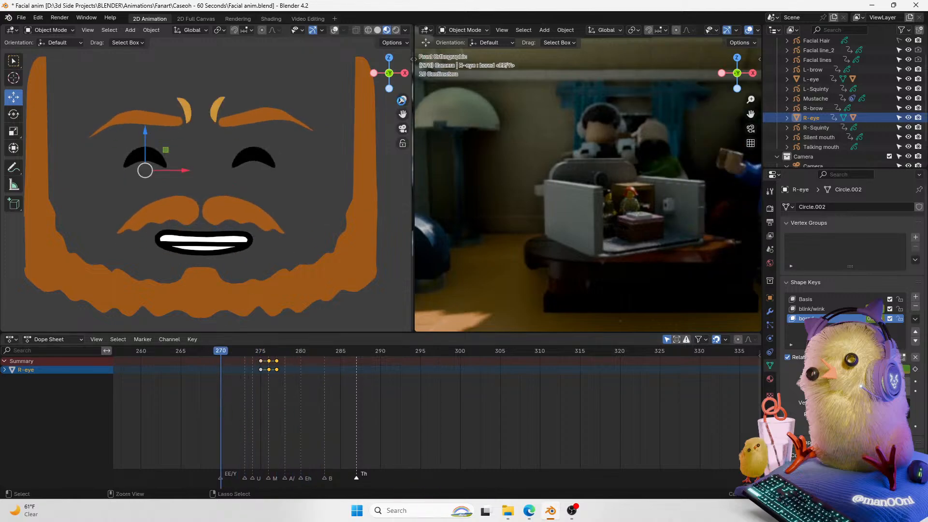
key(ctrl+s)
Step: Zoom the face view out and back in, play back the animation, and save the file
scroll(252, 314, down, 6)
click(182, 352)
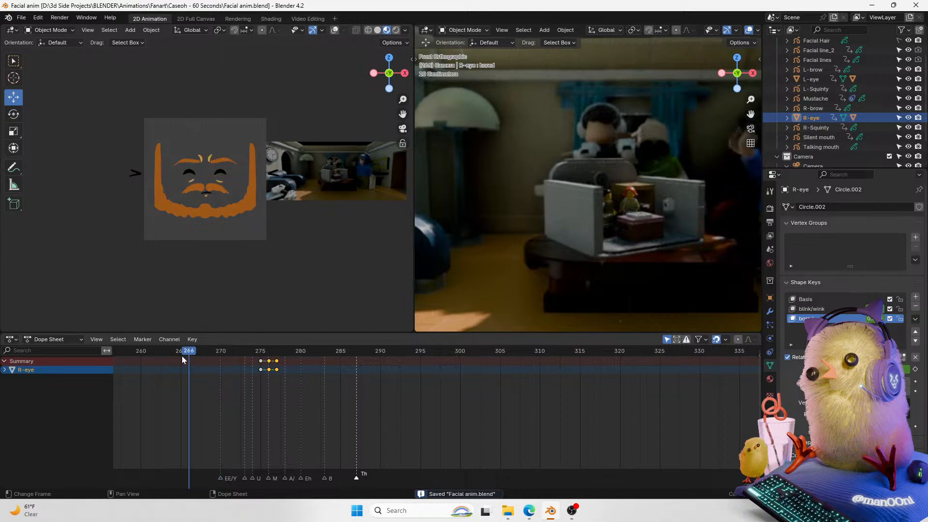
scroll(271, 203, up, 5)
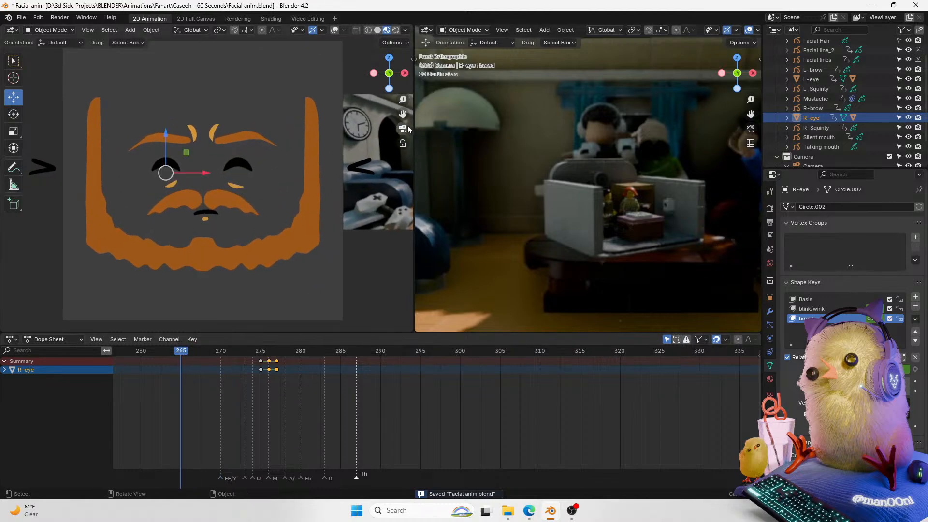
shift+middle_drag(407, 115, 397, 114)
key(space)
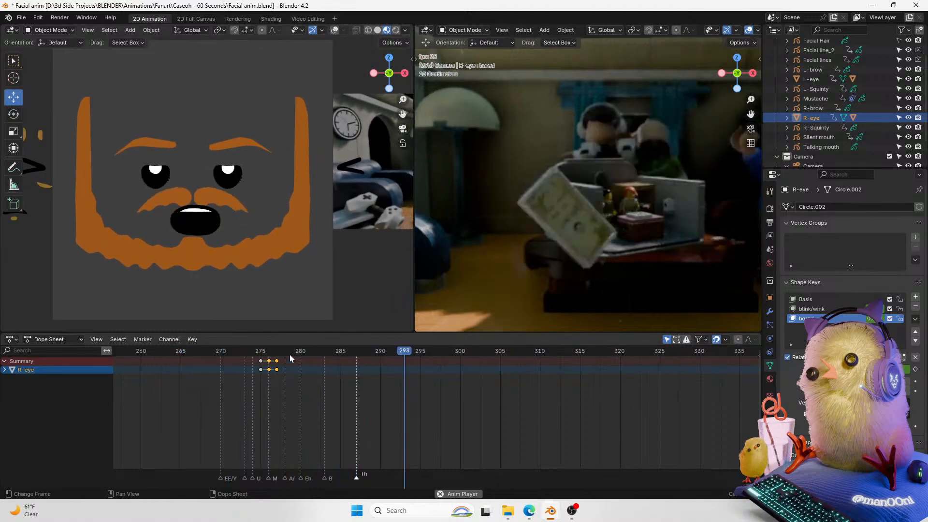
key(space)
key(space)
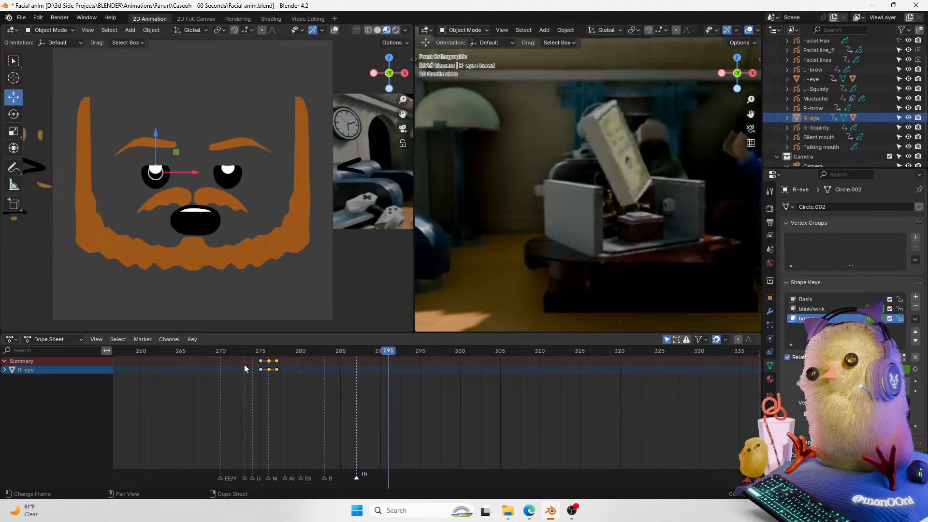
key(space)
key(space)
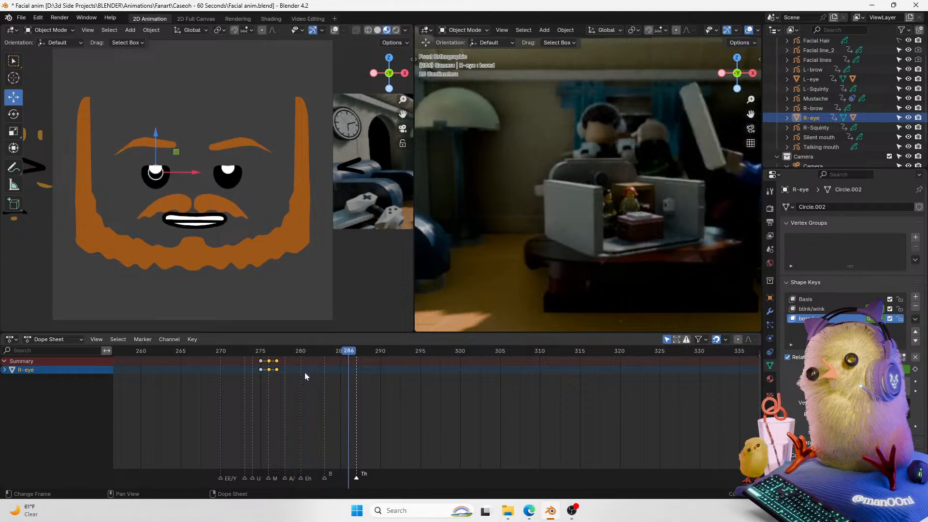
key(ctrl+s)
Step: Collapse the outliner's collection hierarchy
drag(403, 99, 409, 114)
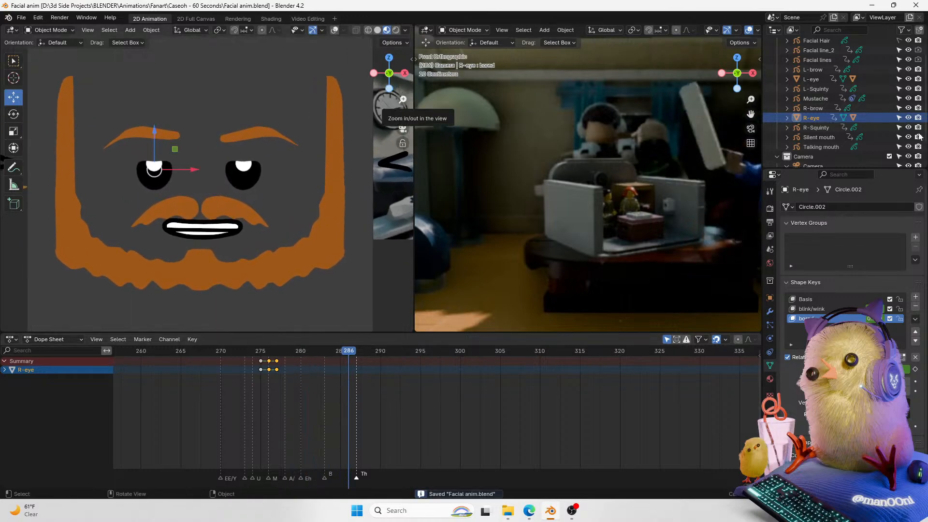
drag(924, 141, 924, 116)
click(777, 52)
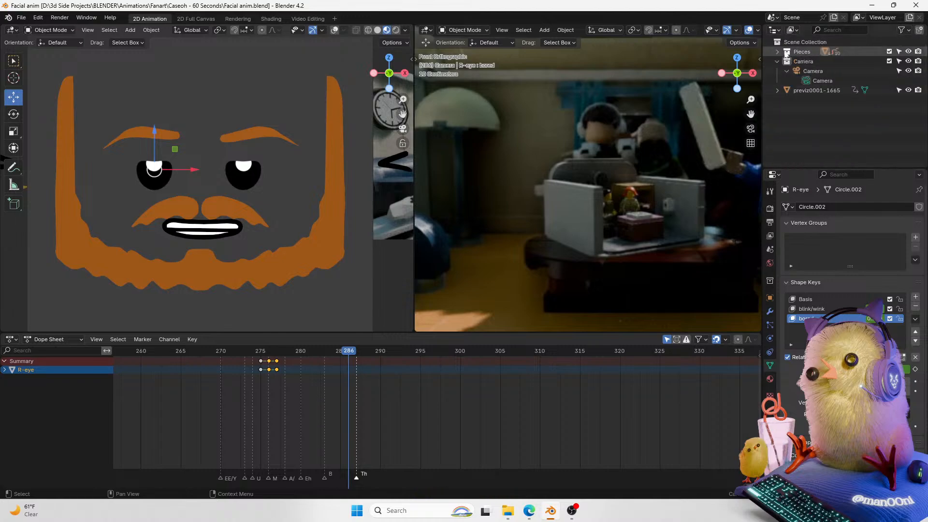
Step: Select the previz reference object in the outliner and adjust the camera viewport view
click(777, 61)
click(835, 72)
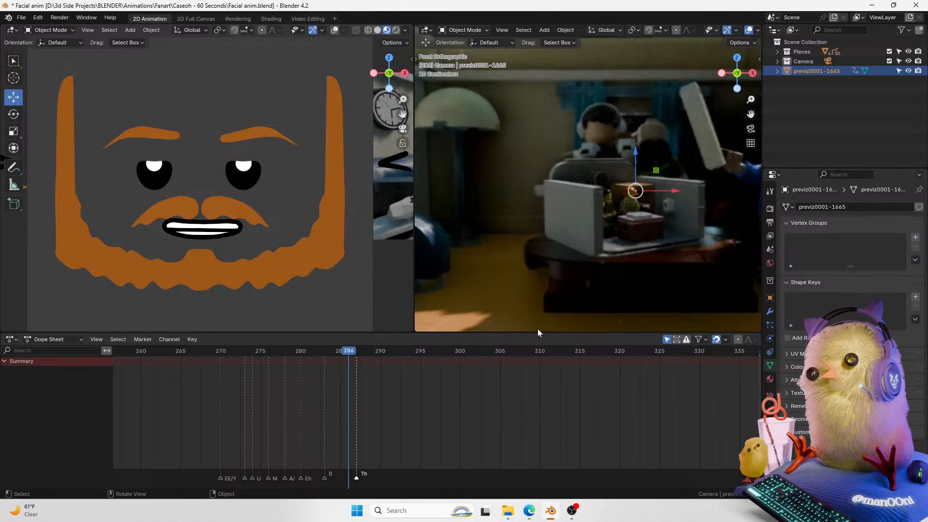
drag(750, 114, 736, 114)
drag(750, 100, 740, 126)
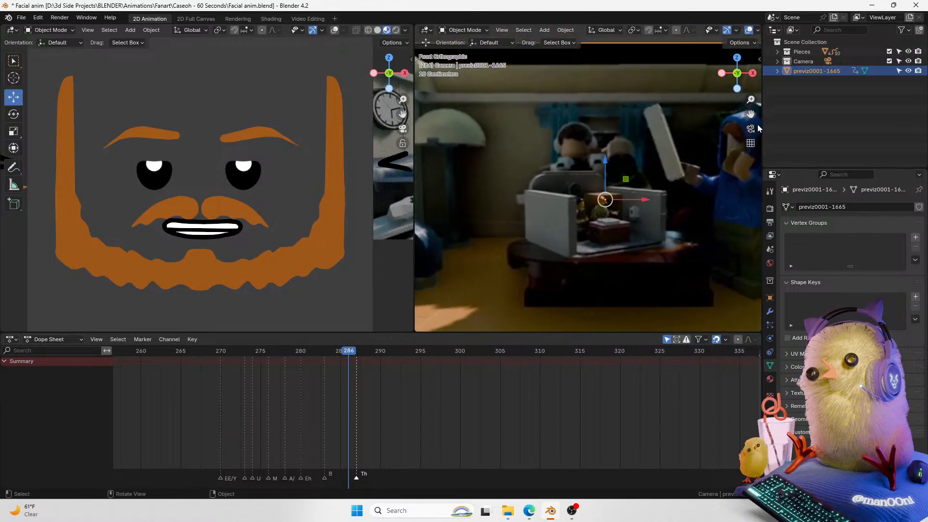
Step: Scrub the timeline back to frame 272 and save the file
drag(345, 352, 295, 358)
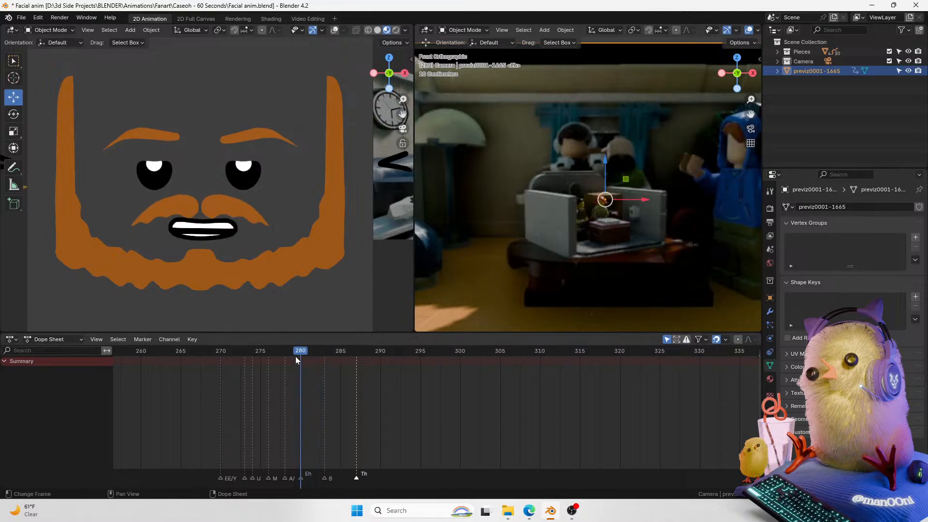
middle_drag(300, 360, 255, 360)
drag(244, 356, 188, 360)
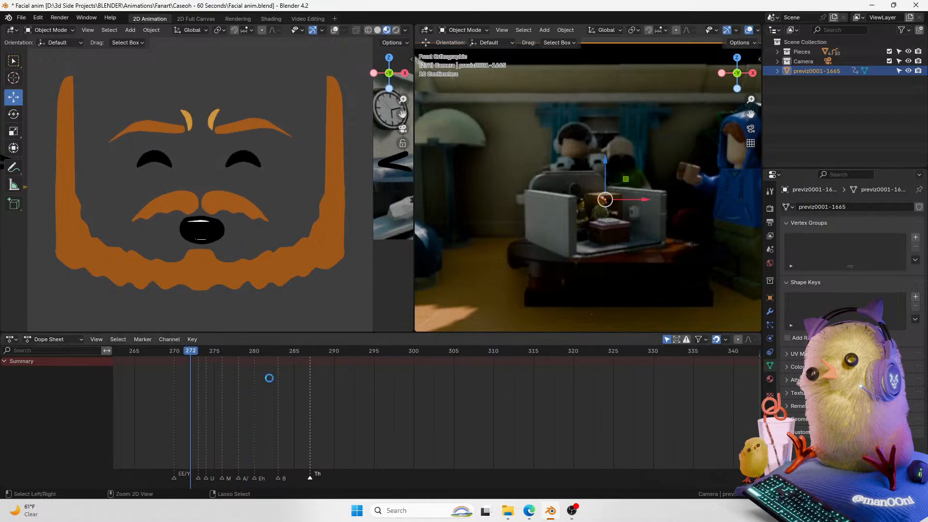
key(ctrl+s)
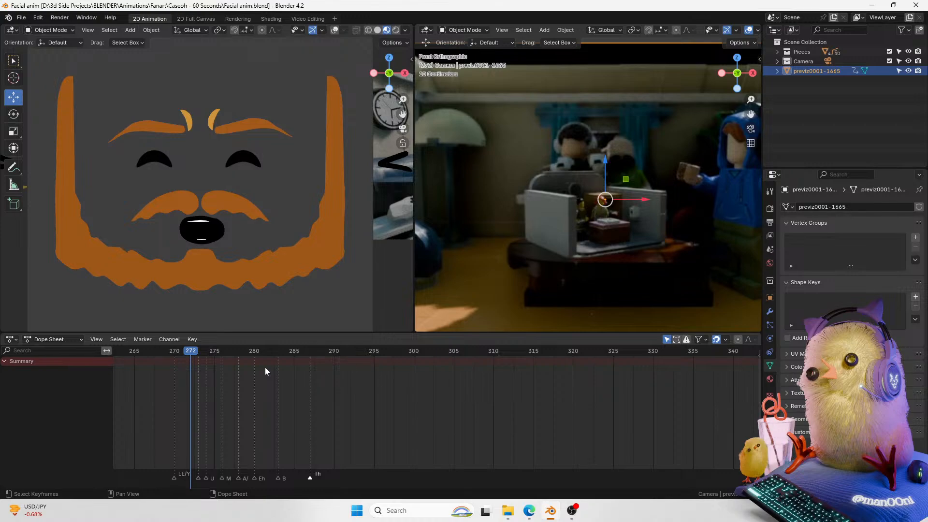
Step: Zoom the face view and expand the Pieces collection in the outliner
mouse_move(403, 100)
mouse_down()
mouse_move(387, 121)
mouse_move(404, 100)
mouse_up()
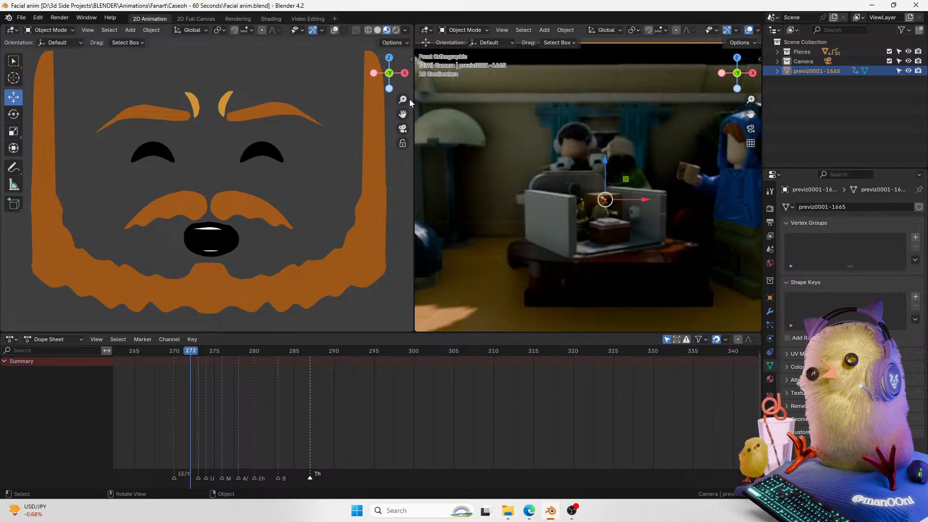
click(795, 52)
click(777, 52)
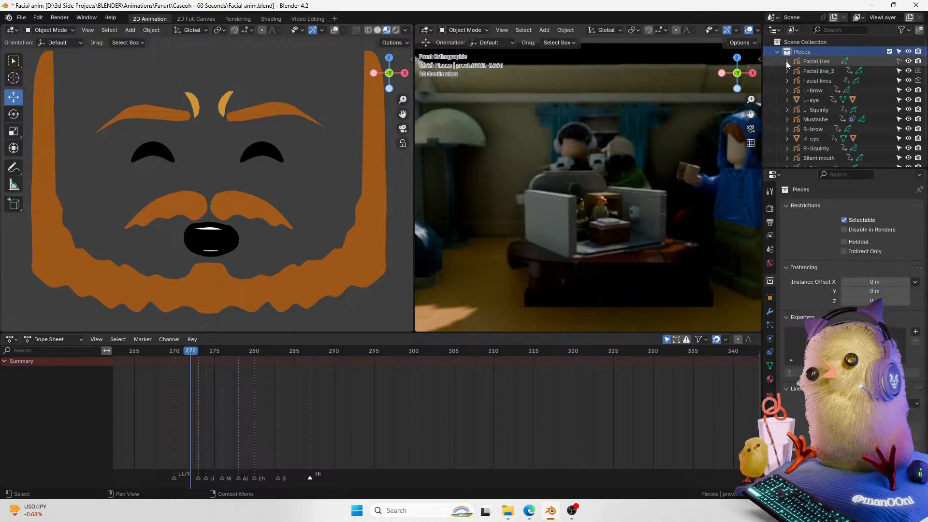
Step: Zoom the dope sheet timeline, then play back and scrub frames 265 to 295 to review the lip-sync
drag(745, 487, 686, 487)
mouse_move(757, 487)
mouse_down()
mouse_move(664, 493)
mouse_move(768, 487)
mouse_up()
drag(286, 350, 262, 357)
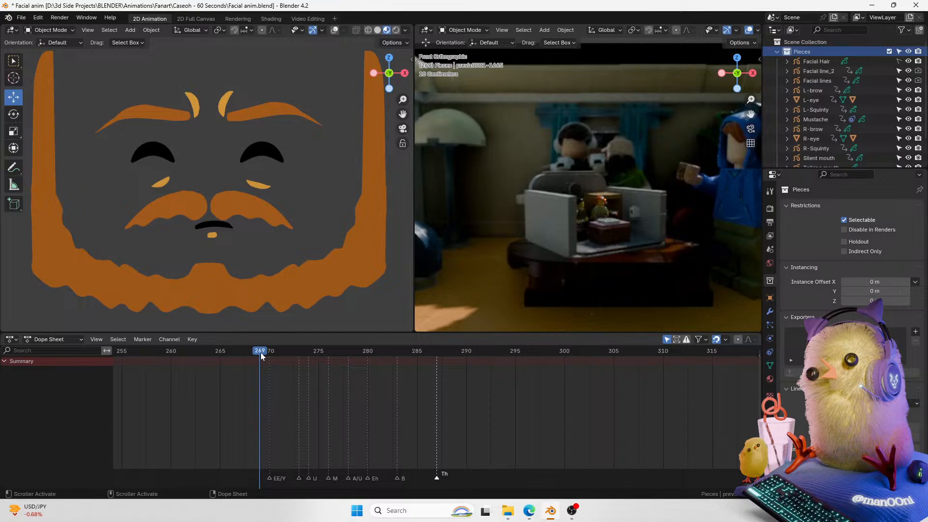
mouse_move(748, 487)
mouse_down()
mouse_move(770, 487)
mouse_move(755, 486)
mouse_up()
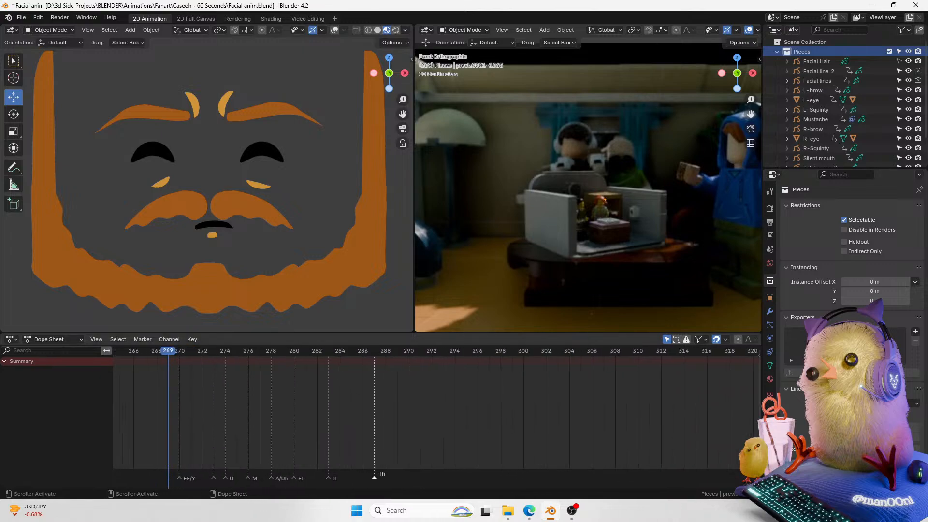
drag(134, 352, 121, 351)
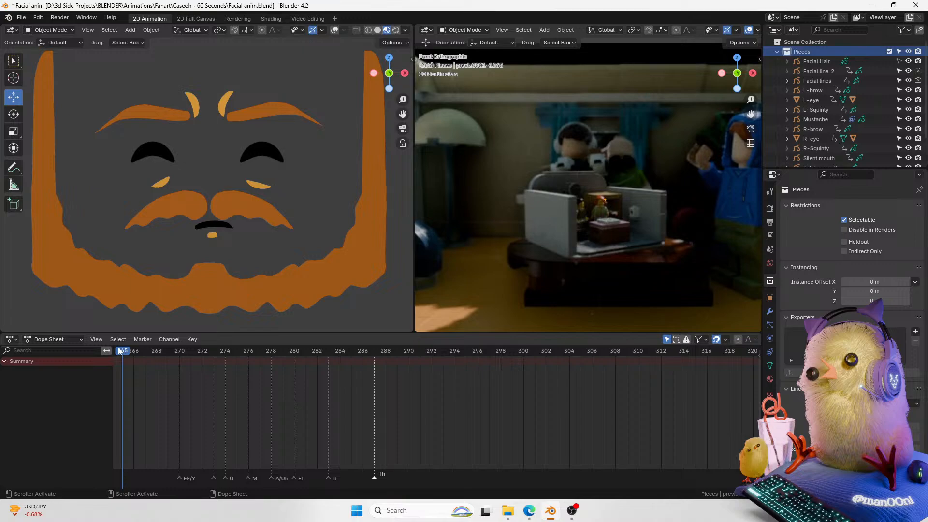
key(space)
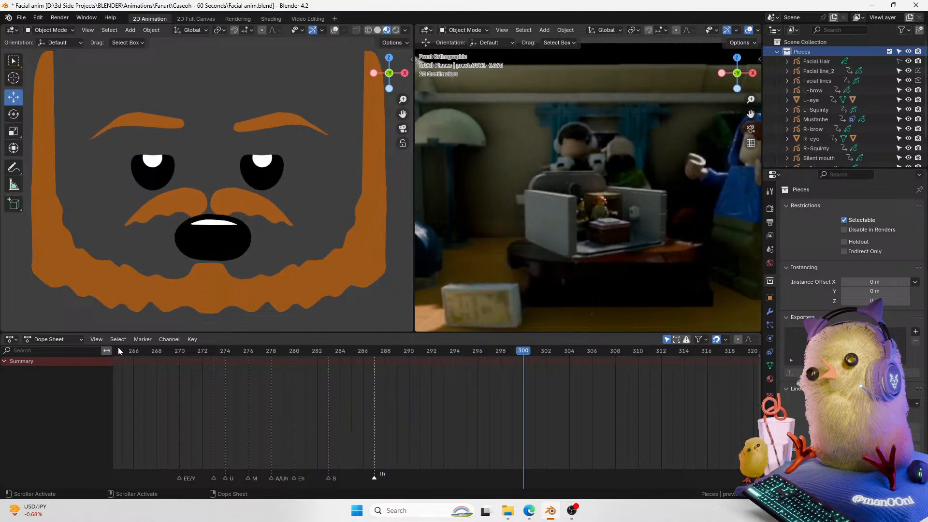
drag(508, 352, 427, 358)
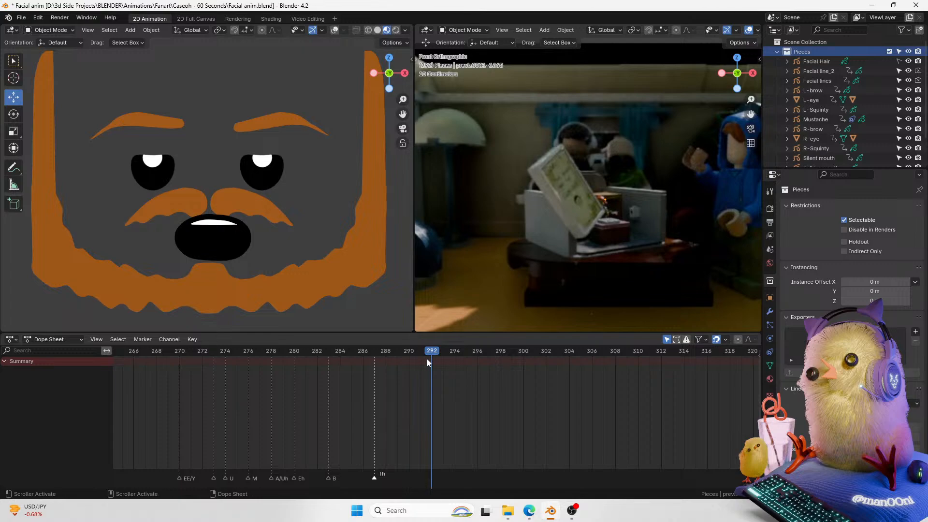
drag(338, 352, 306, 354)
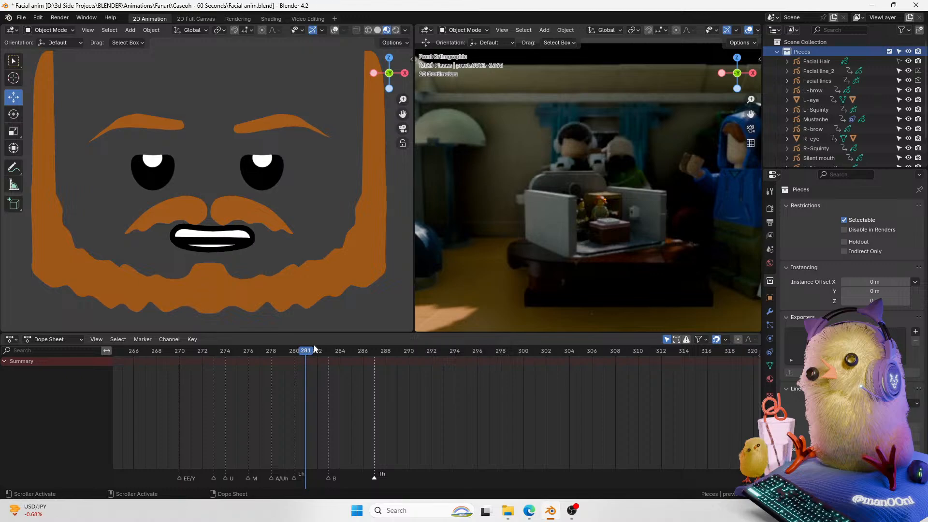
drag(293, 353, 181, 388)
key(space)
key(space)
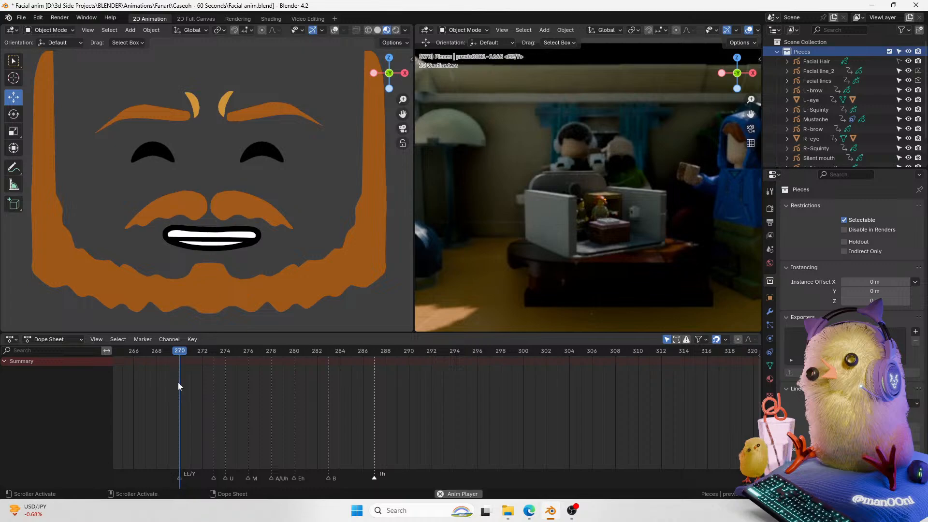
drag(224, 366, 124, 373)
key(space)
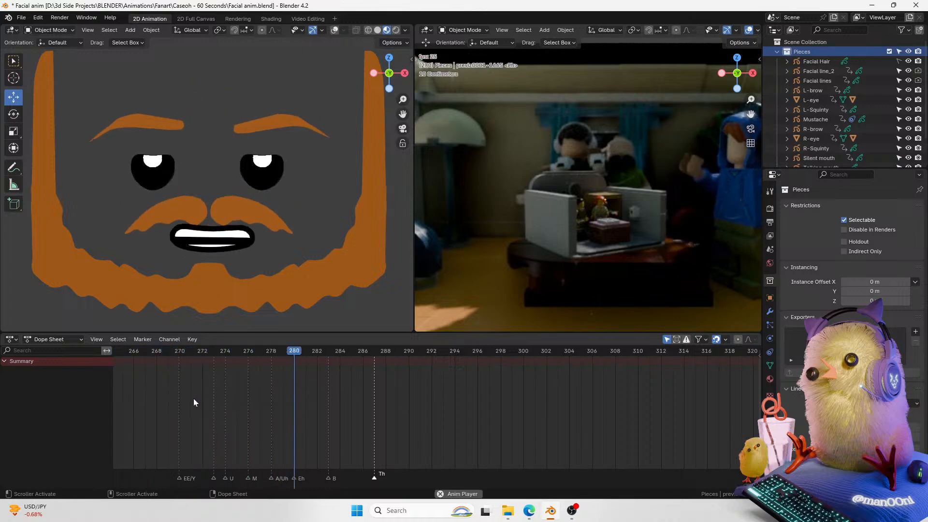
key(space)
drag(386, 355, 347, 370)
key(space)
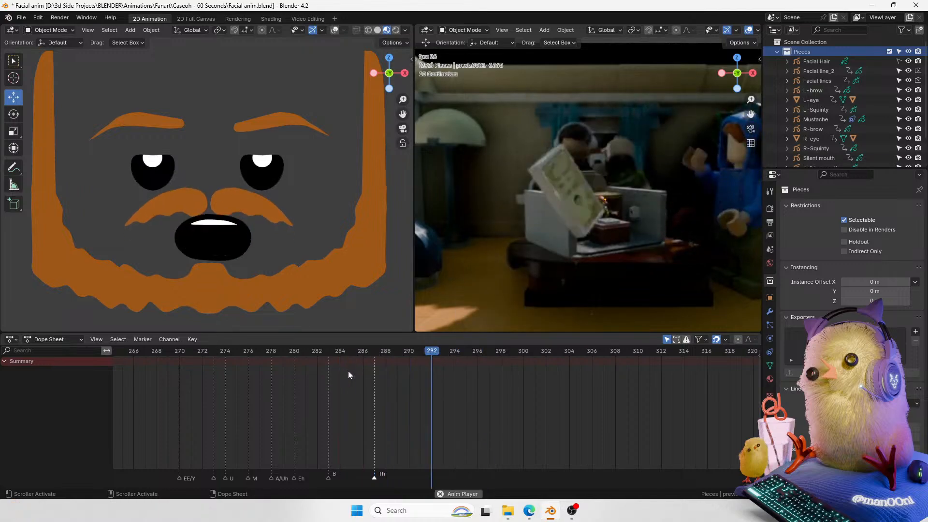
key(space)
drag(413, 353, 366, 358)
key(space)
key(space)
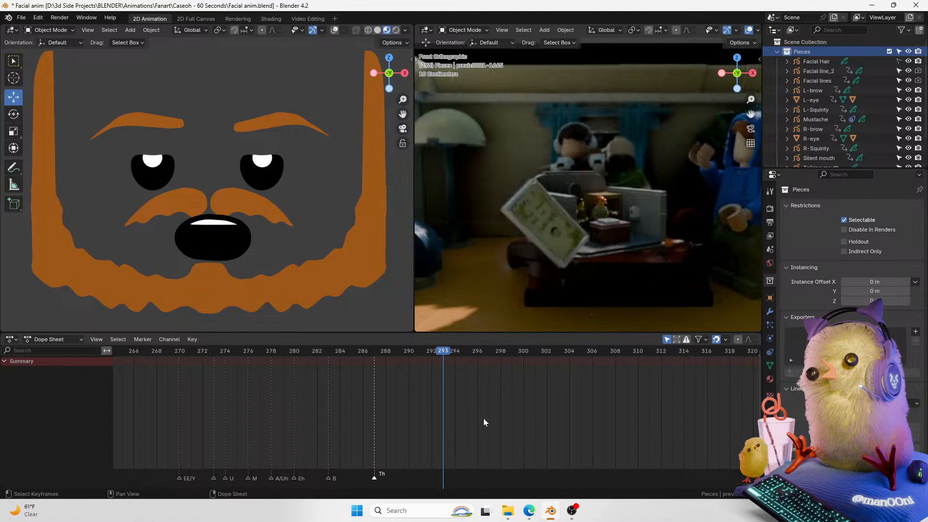
Step: Show the viewport overlays and select the talking mouth object to display its keyframes
click(334, 30)
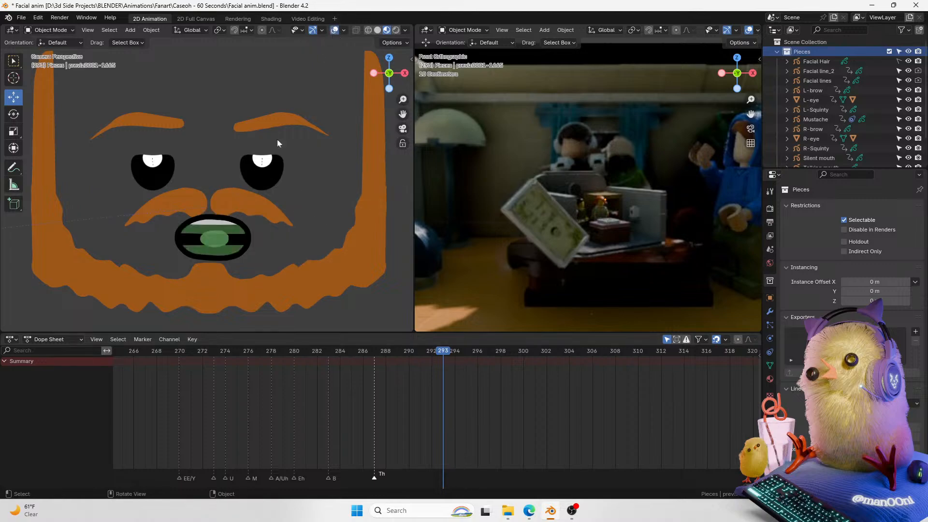
click(237, 227)
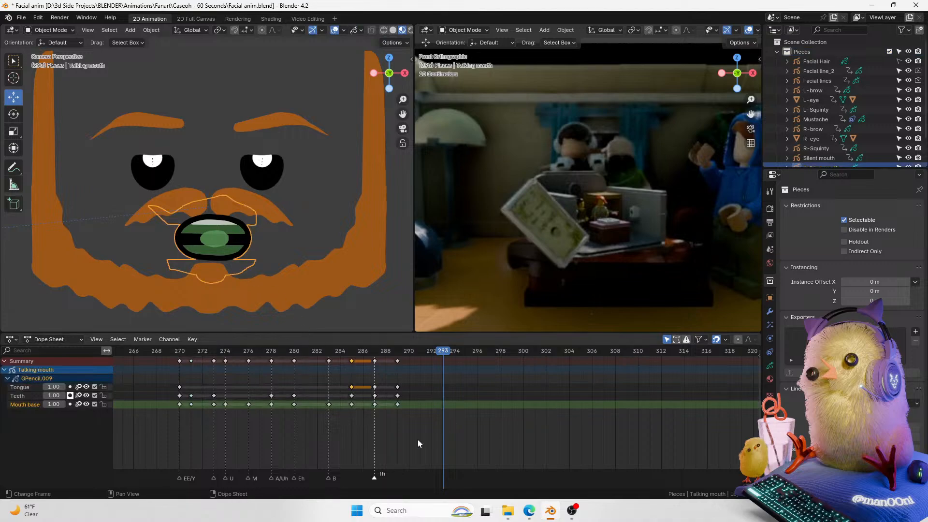
scroll(722, 484, up, 3)
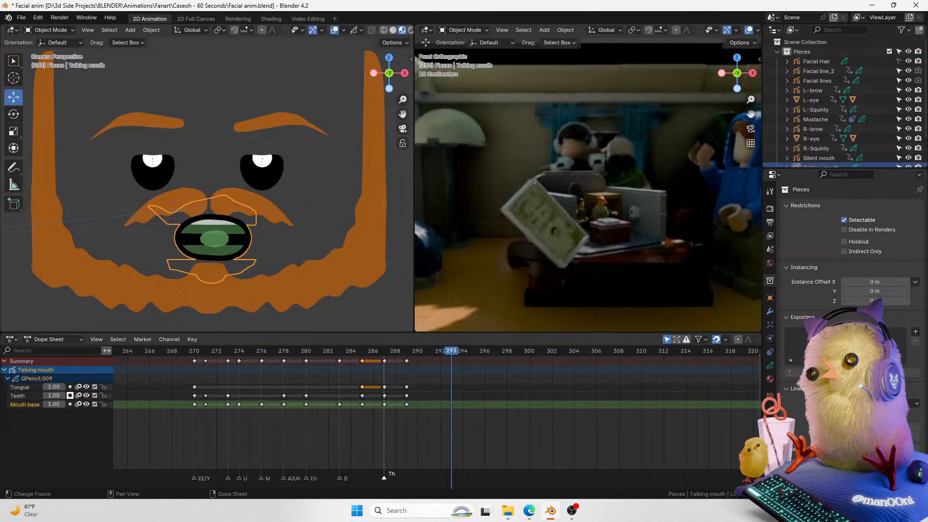
scroll(723, 484, up, 2)
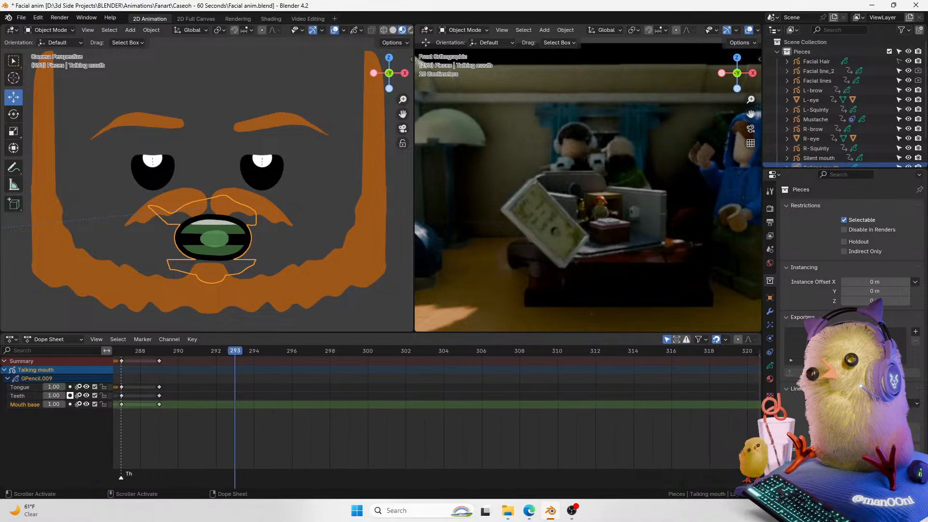
right_click(689, 390)
middle_drag(277, 435, 599, 430)
middle_drag(452, 430, 495, 469)
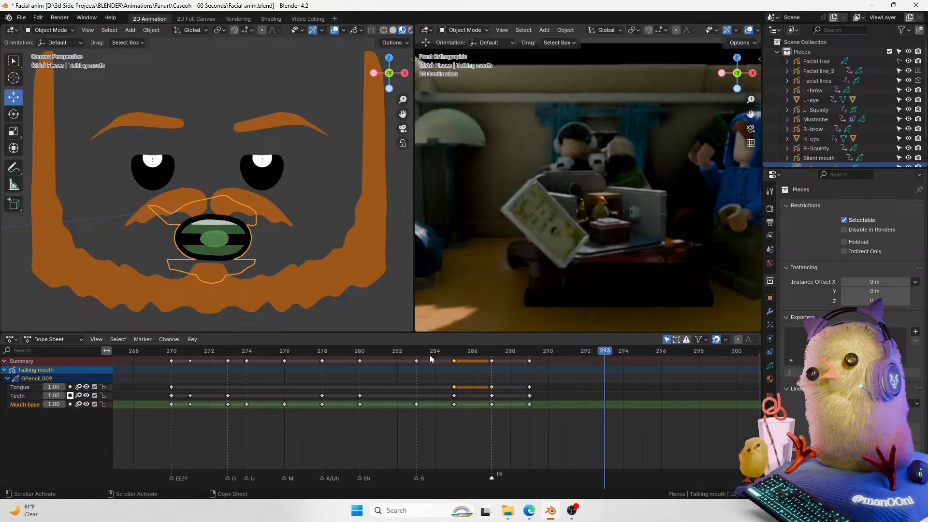
Step: Duplicate the mouth keyframe at frame 284 to frames 292 and 294
click(416, 361)
key(shift+d)
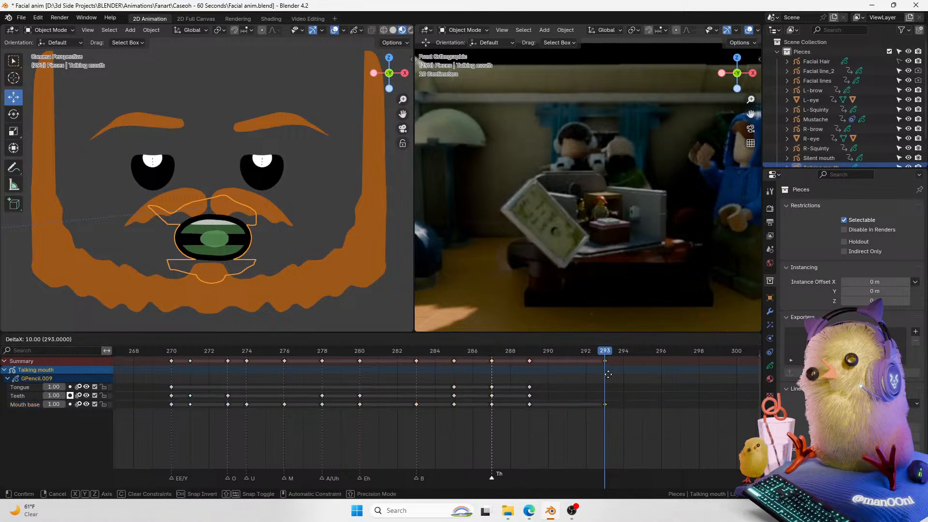
click(611, 361)
drag(607, 354, 565, 355)
key(g)
click(567, 369)
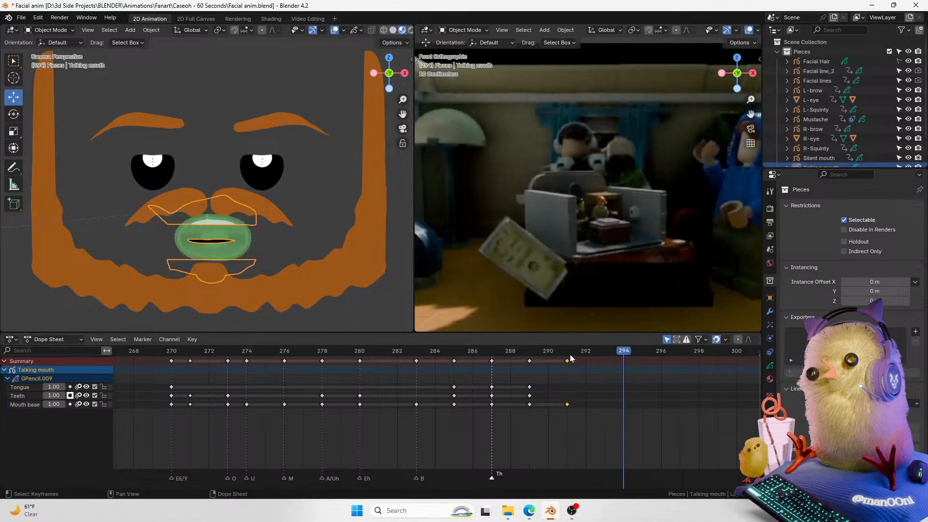
key(g)
click(589, 374)
key(shift+d)
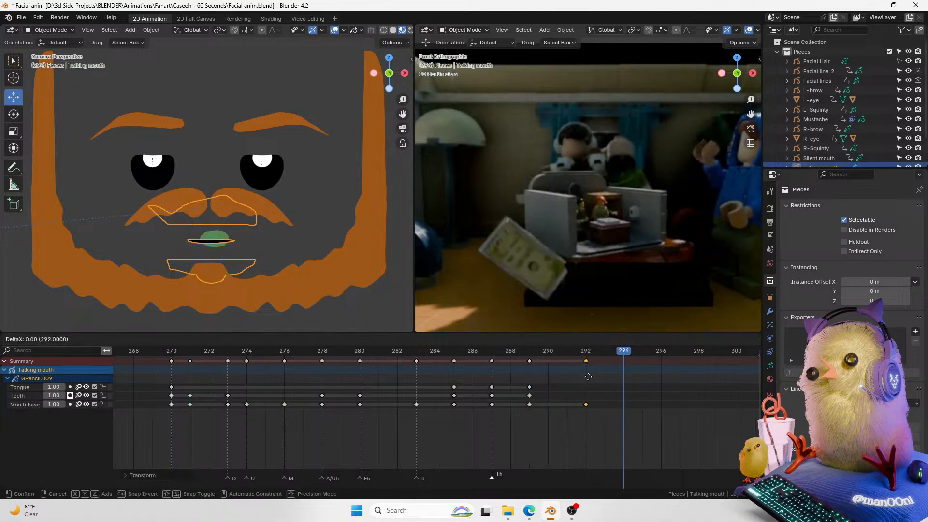
click(625, 378)
Step: Play back and scrub the end of the mouth animation around frames 280 to 295
middle_drag(576, 385, 495, 385)
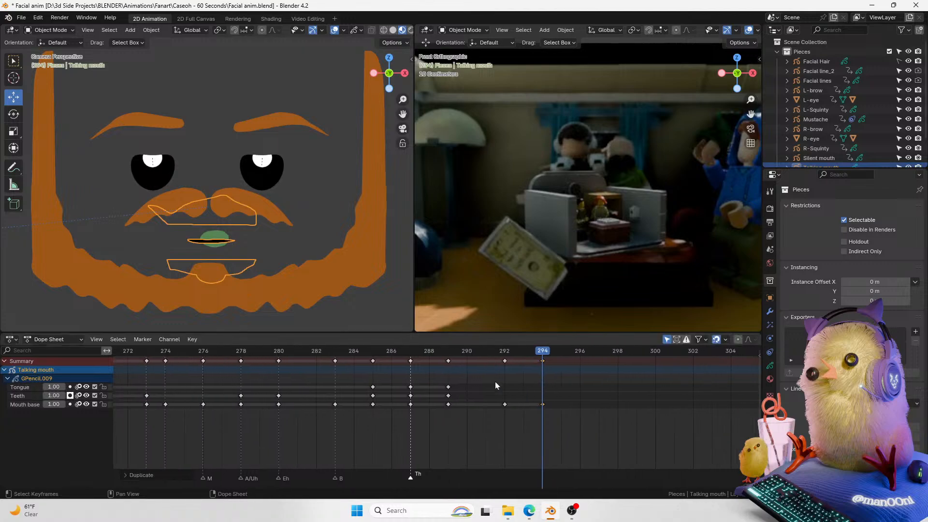
click(296, 351)
key(space)
key(space)
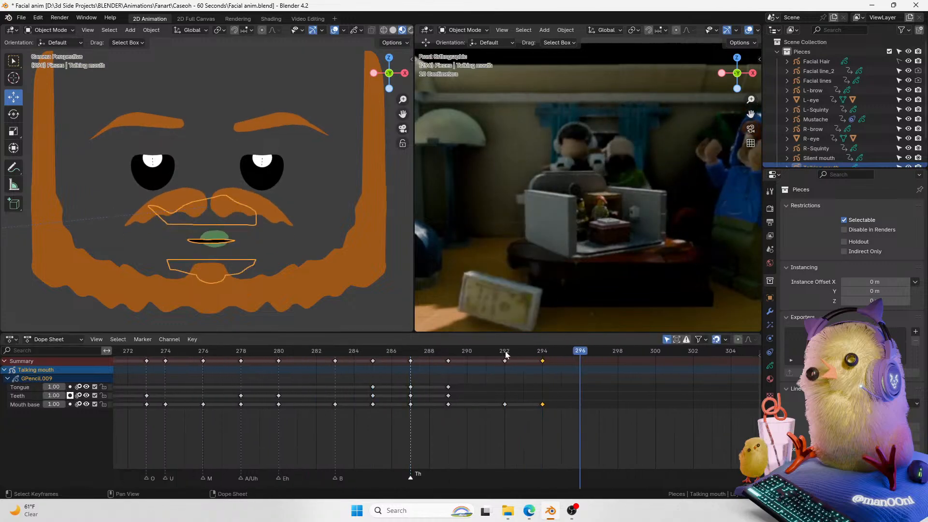
click(486, 351)
key(space)
key(space)
drag(532, 352, 569, 350)
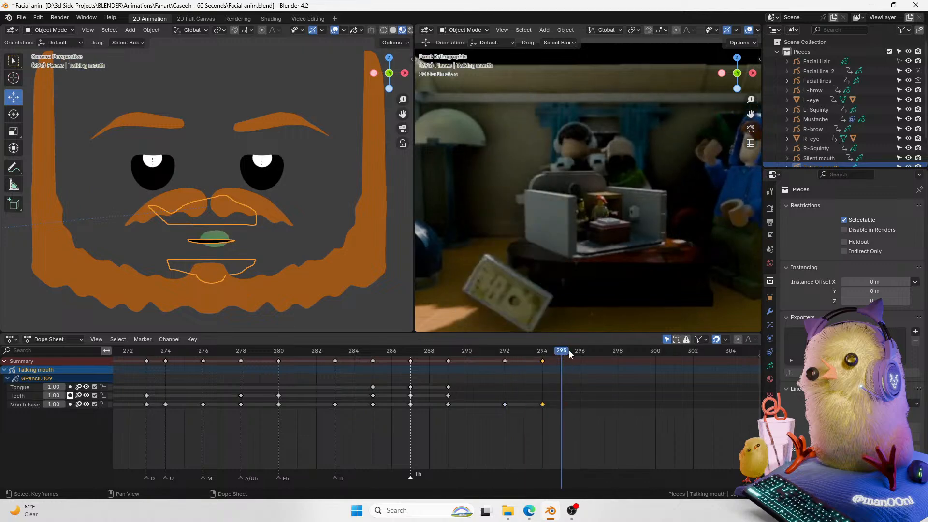
Step: Duplicate the mouth keyframe at frame 280 to frame 295
middle_drag(416, 471, 729, 489)
ctrl+scroll(732, 489, down, 6)
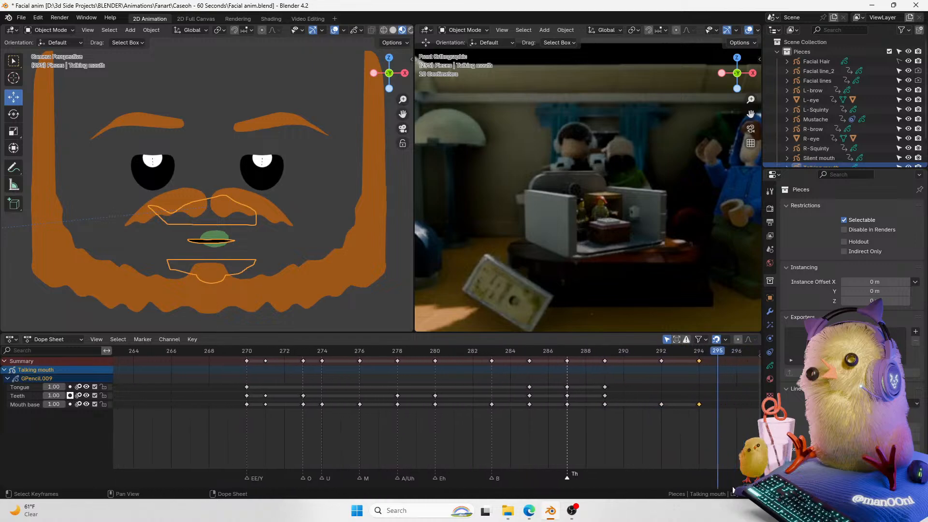
click(353, 360)
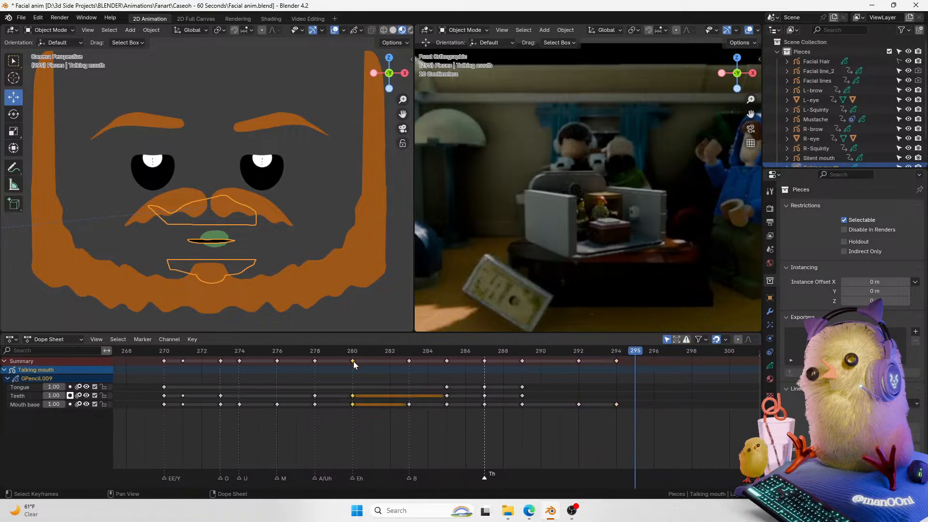
key(shift+d)
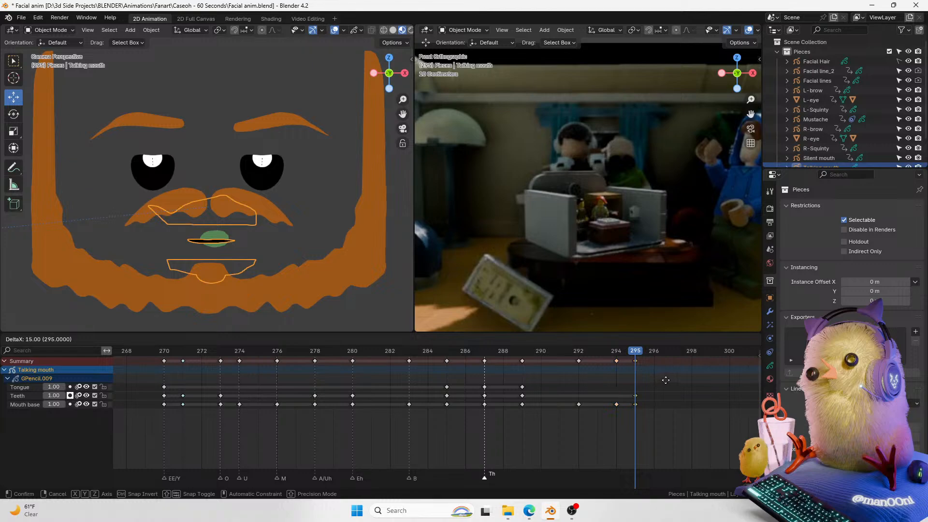
click(663, 381)
click(633, 353)
drag(630, 351, 629, 353)
Step: Play back the ending of the lip-sync and save the file
key(space)
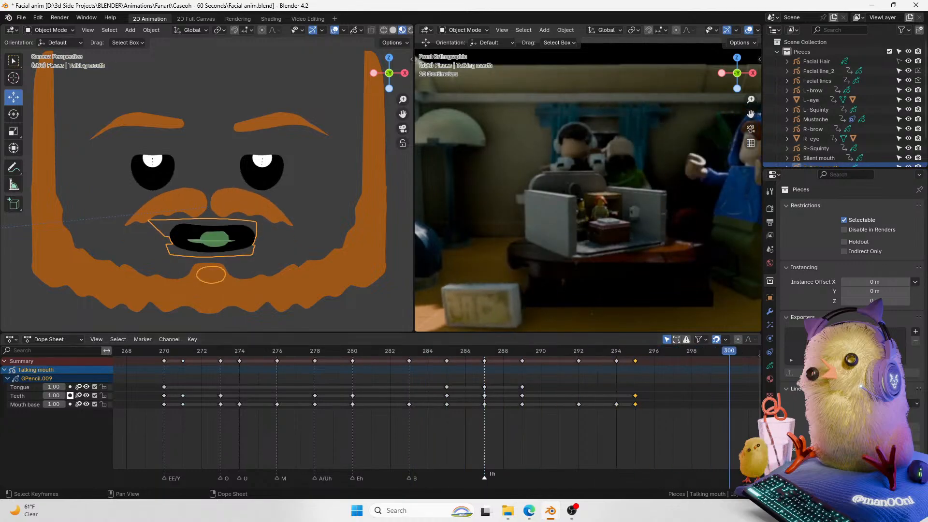
key(space)
ctrl+middle_drag(435, 425, 403, 425)
middle_drag(806, 475, 762, 476)
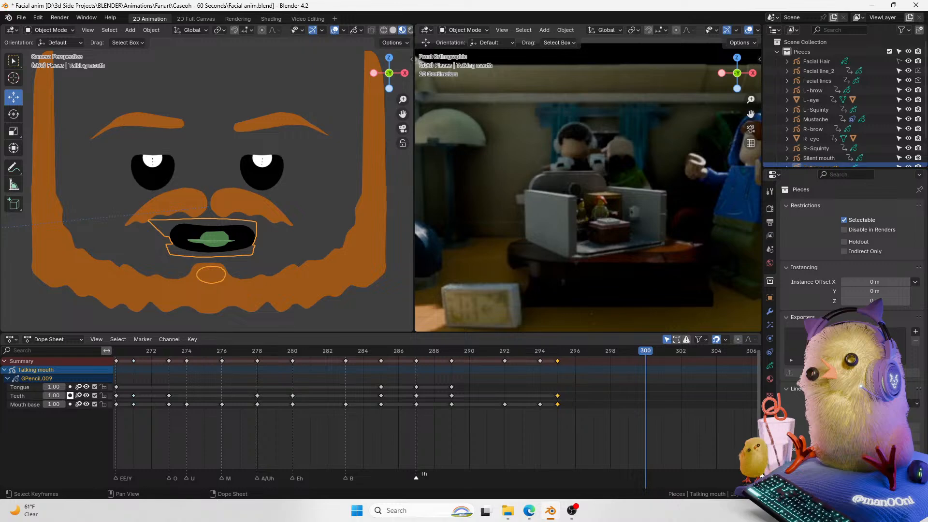
key(ctrl+s)
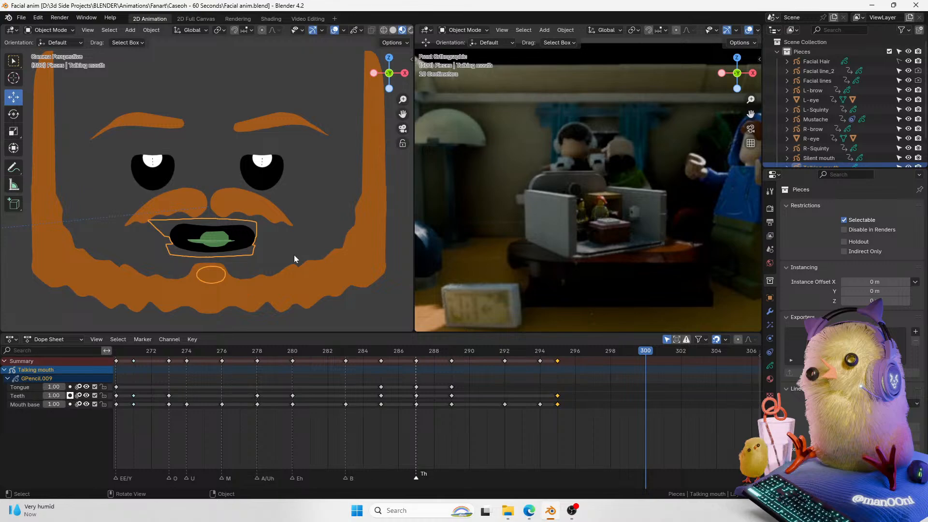
drag(402, 114, 389, 112)
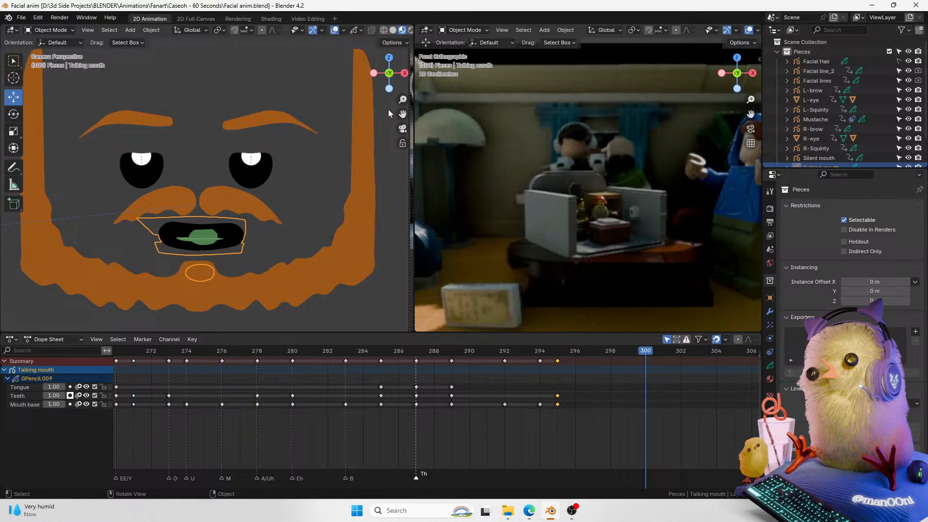
Step: Try keyframing the talking mouth's location with X set to 0 and moving that key to frame 297
click(750, 129)
drag(752, 114, 746, 113)
drag(403, 111, 408, 99)
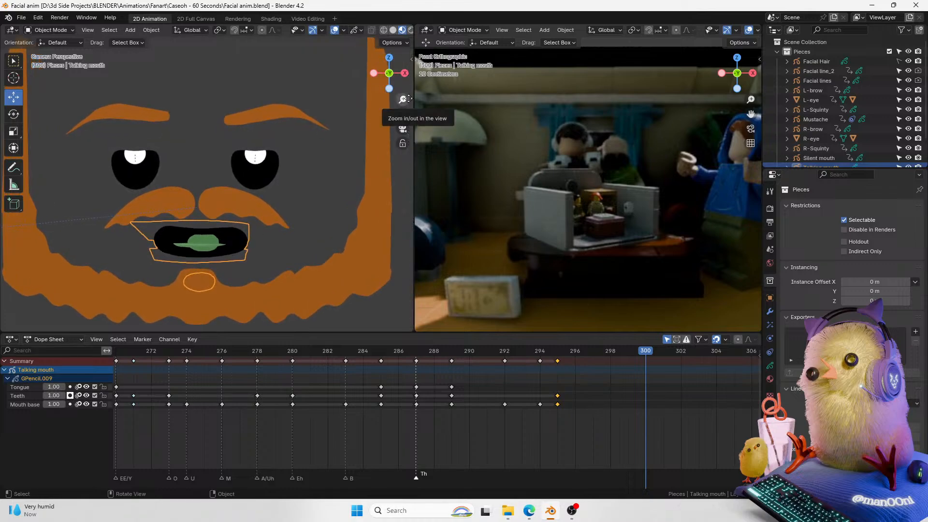
middle_drag(595, 424, 364, 448)
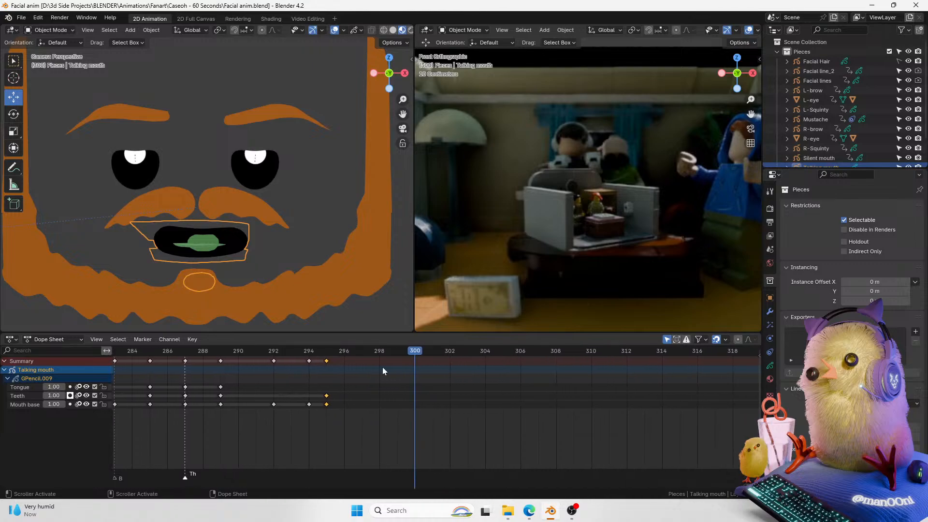
click(769, 298)
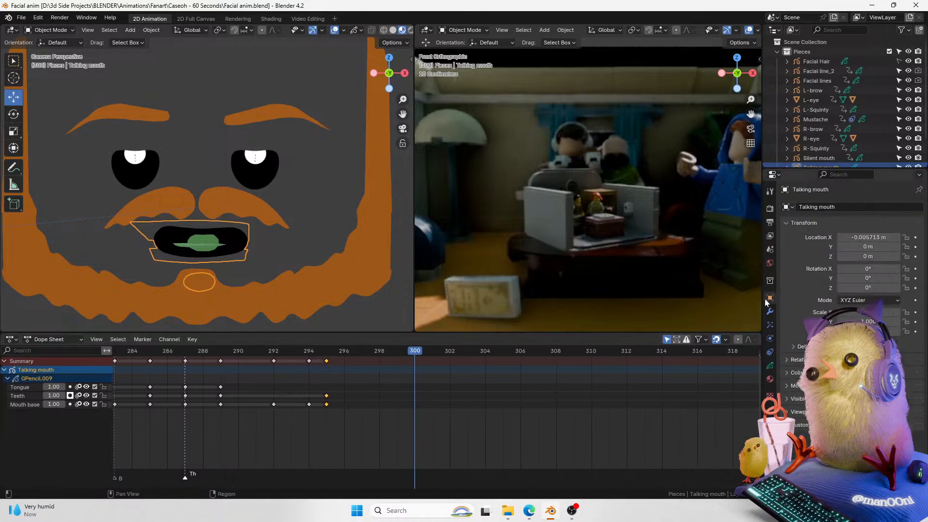
click(916, 256)
click(843, 236)
text(0)
key(Return)
drag(410, 354, 351, 361)
click(416, 369)
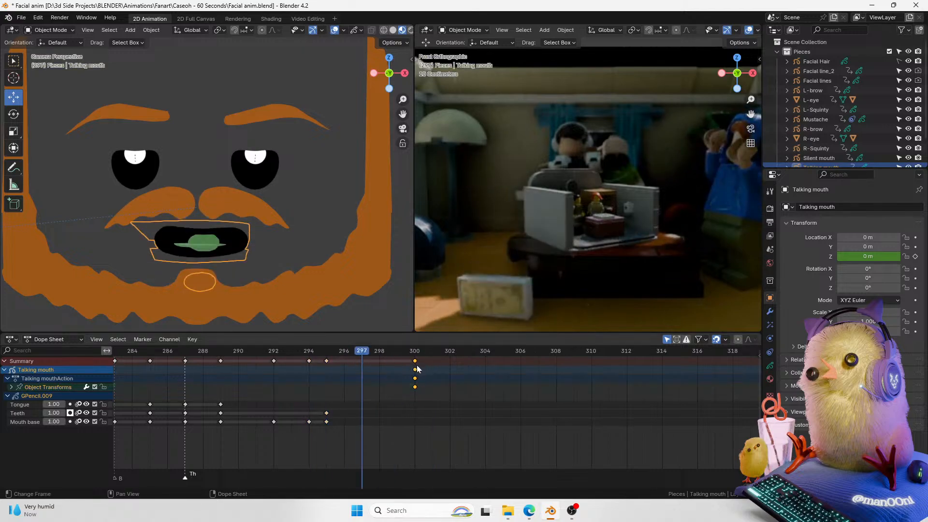
key(g)
click(368, 385)
Step: Try keying the mouth at frame 295, setting its origin to geometry and moving it down
click(327, 353)
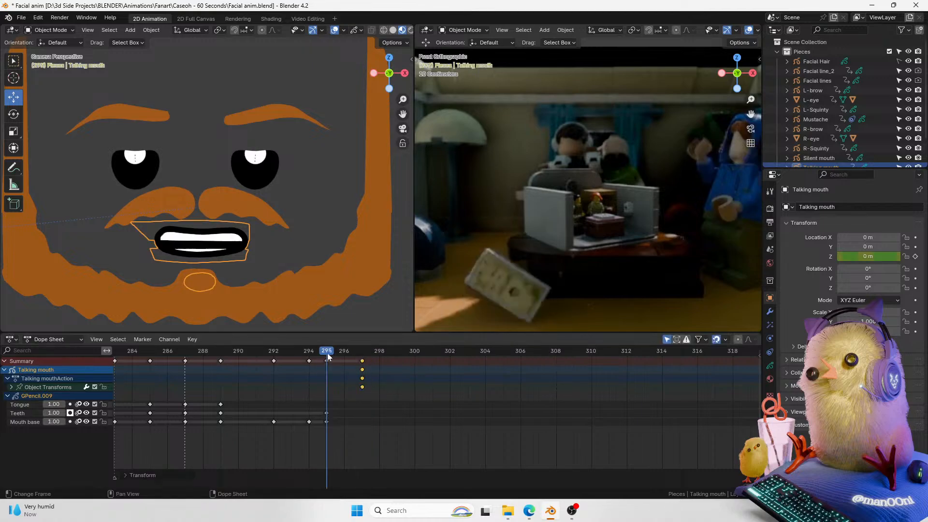
click(915, 256)
click(360, 351)
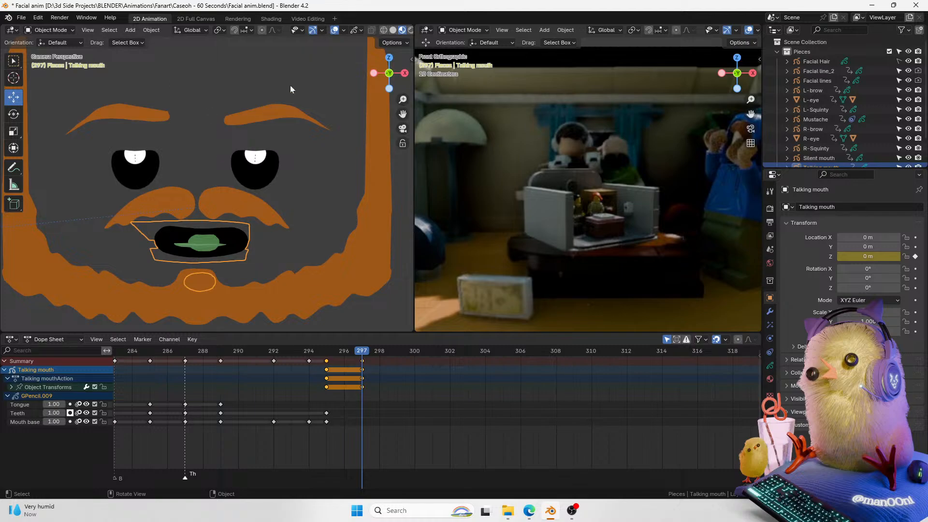
click(155, 30)
mouse_move(193, 47)
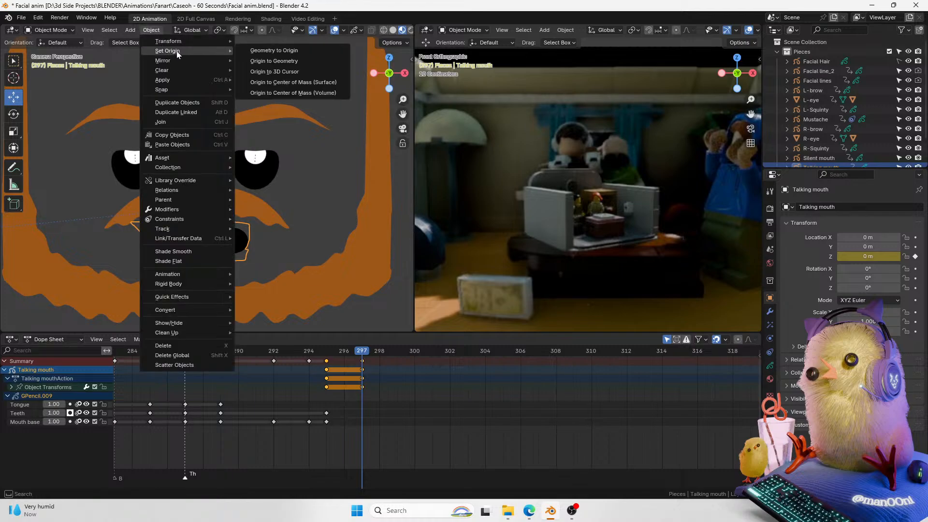
click(297, 60)
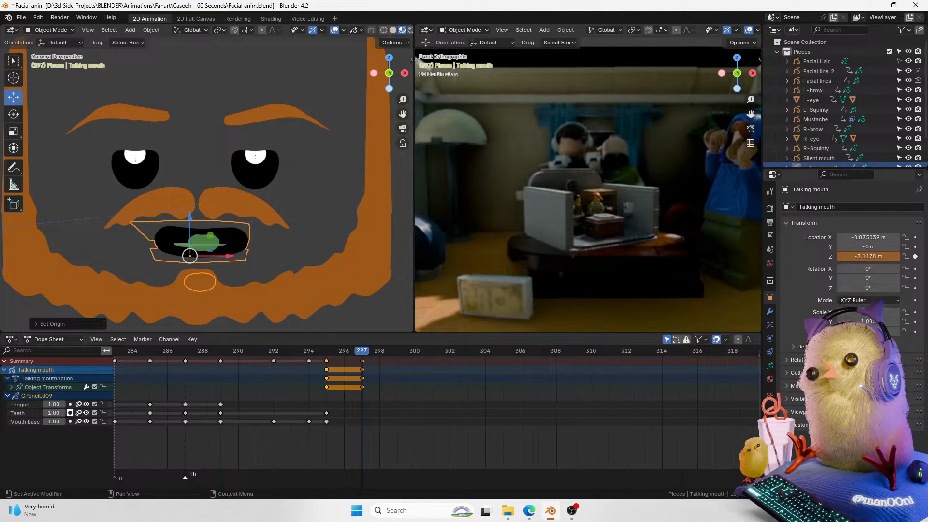
drag(190, 221, 191, 238)
click(325, 356)
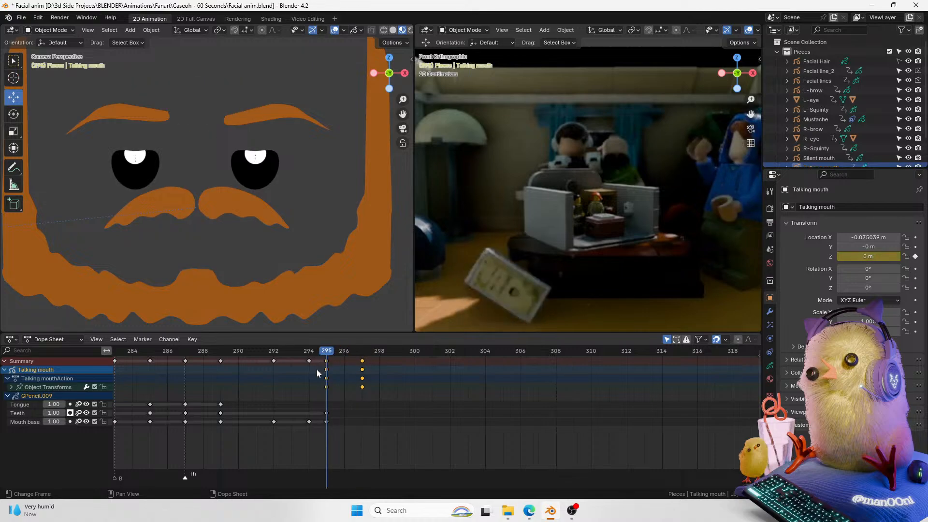
key(ctrl+z)
drag(331, 355, 361, 357)
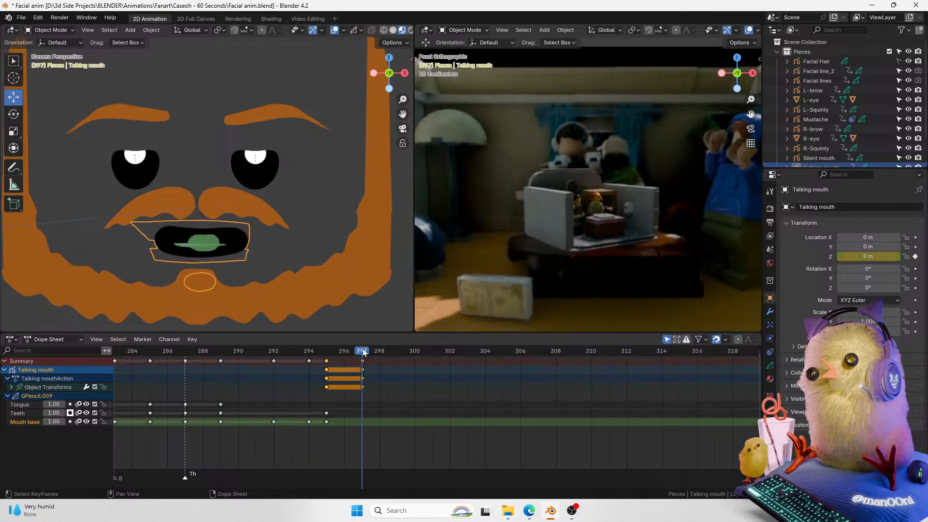
Step: Undo the mouth object keyframes and origin change
drag(401, 98, 298, 214)
drag(210, 108, 210, 112)
drag(403, 99, 405, 56)
key(ctrl+z)
mouse_move(403, 114)
mouse_down()
mouse_move(398, 156)
mouse_move(397, 115)
mouse_up()
drag(196, 45, 197, 52)
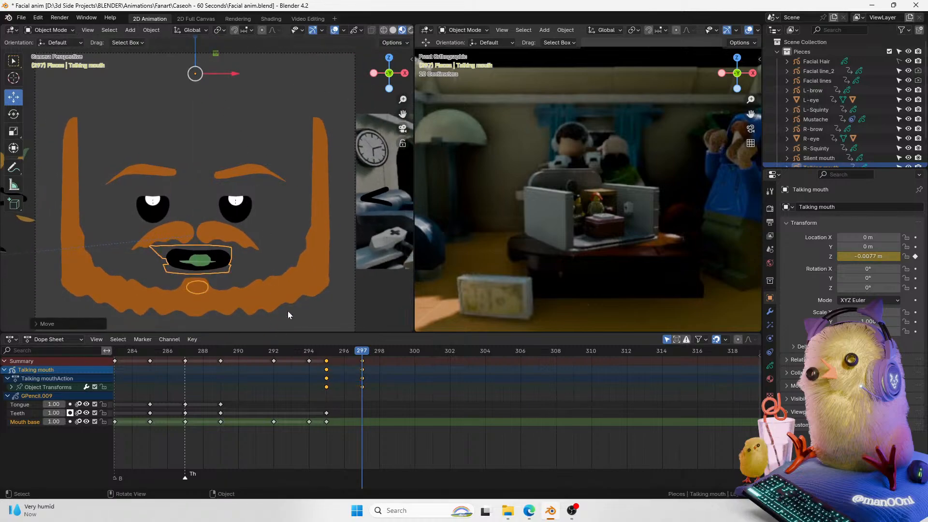
key(ctrl+z)
key(ctrl+z)
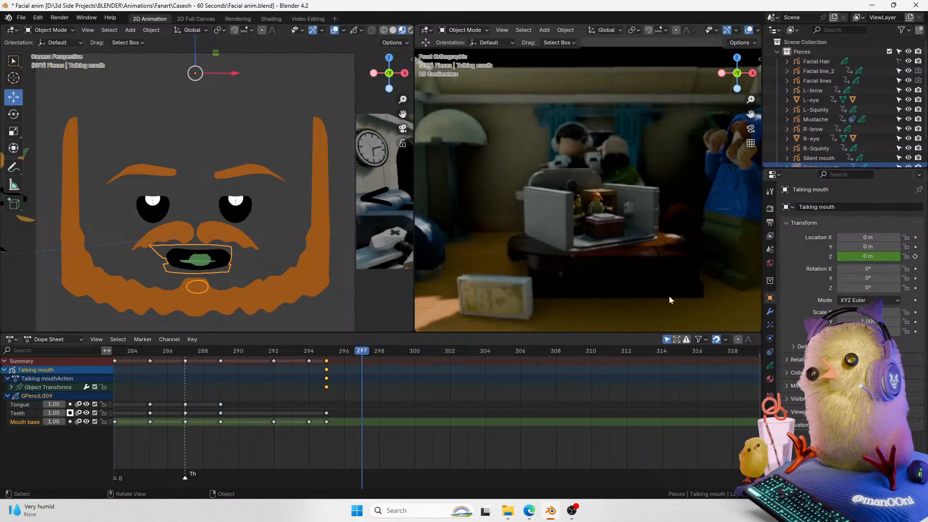
click(326, 352)
key(ctrl+z)
key(ctrl+z)
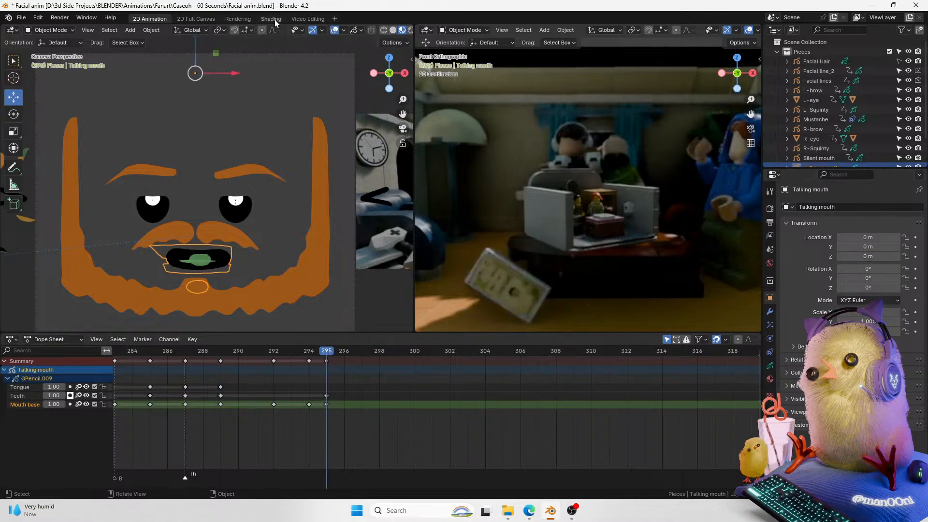
Step: Set the talking mouth's origin to its geometry and apply its location to deltas
click(152, 31)
mouse_move(176, 50)
click(286, 58)
key(Left)
key(Right)
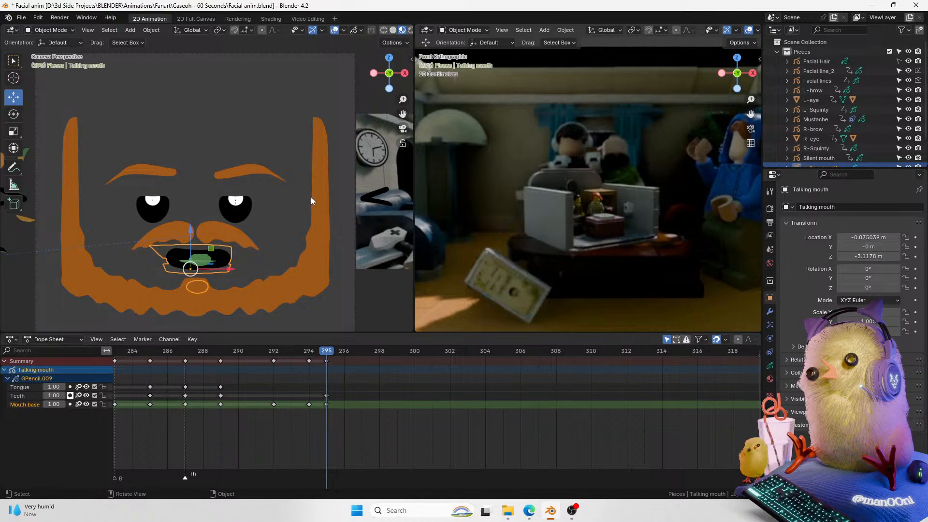
key(ctrl+a)
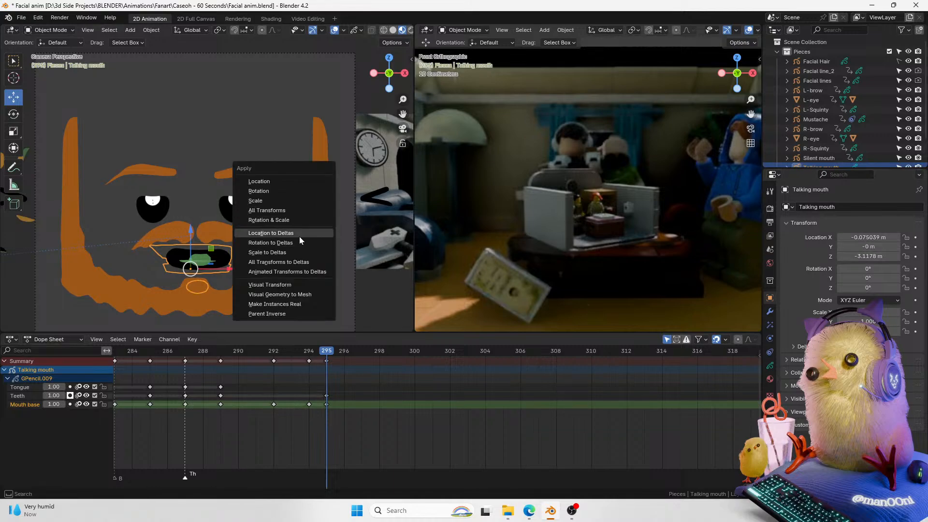
click(286, 233)
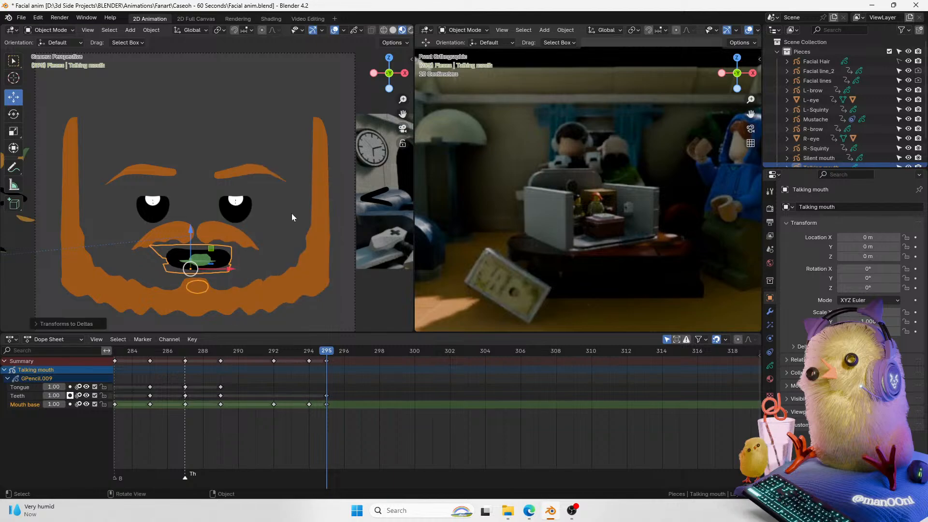
Step: Keyframe the talking mouth's Z location at frame 298 and move the mouth slightly down
key(Right)
key(Right)
key(Right)
key(Left)
key(Left)
drag(336, 361, 375, 359)
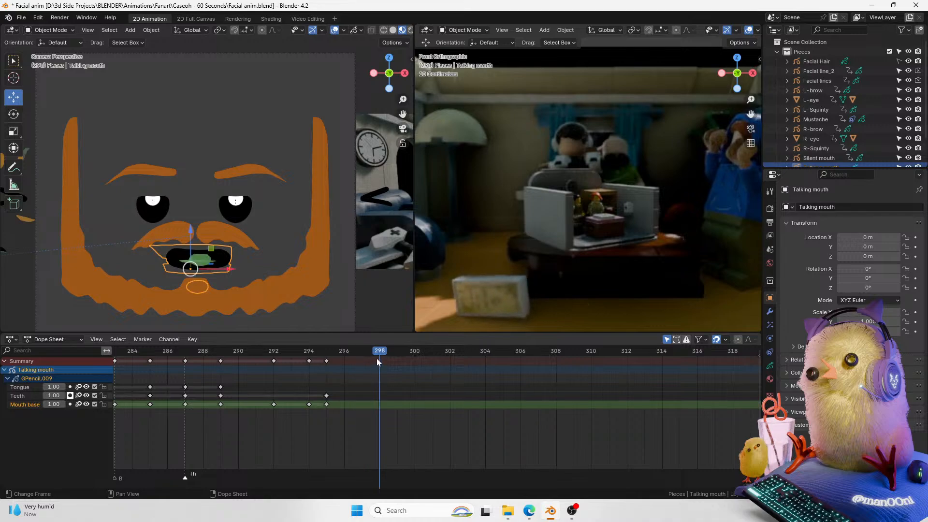
click(915, 257)
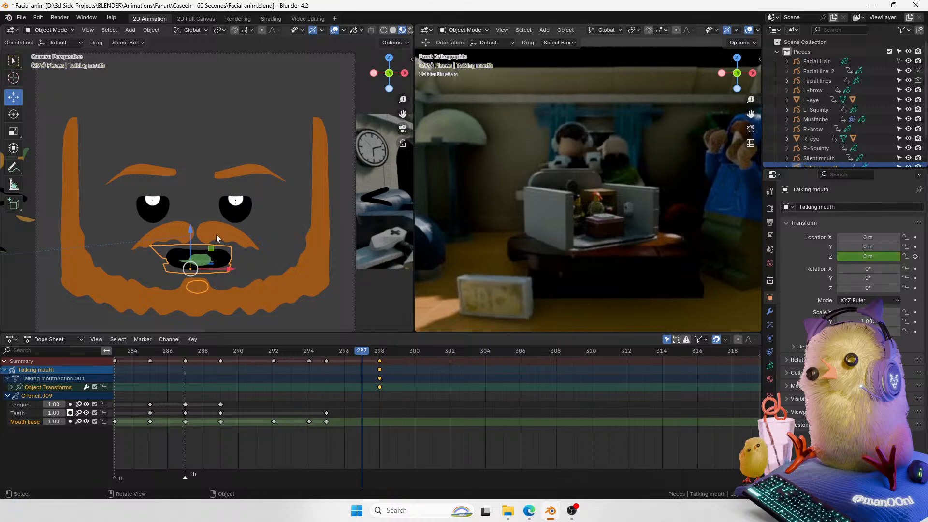
drag(192, 235, 190, 239)
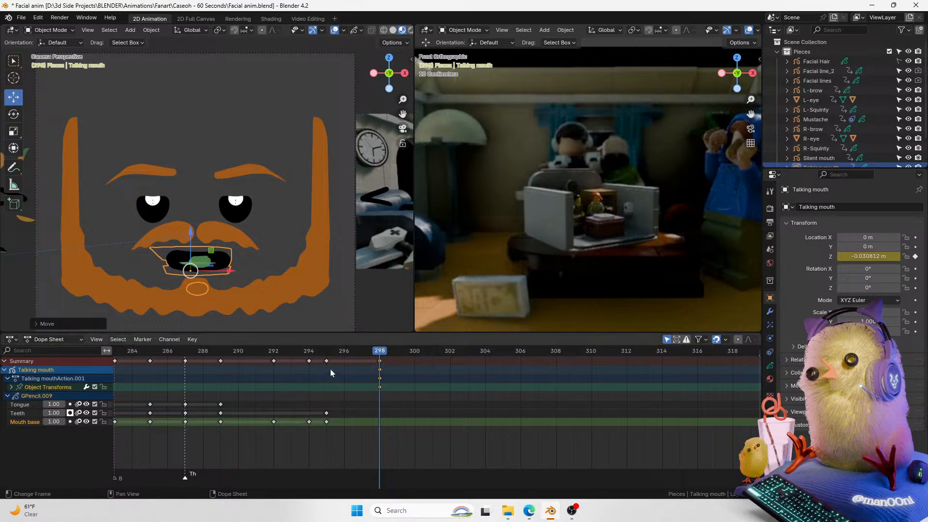
Step: Set the mouth's Z location to 0 m at frame 295 as a keyframe
key(Right)
key(Right)
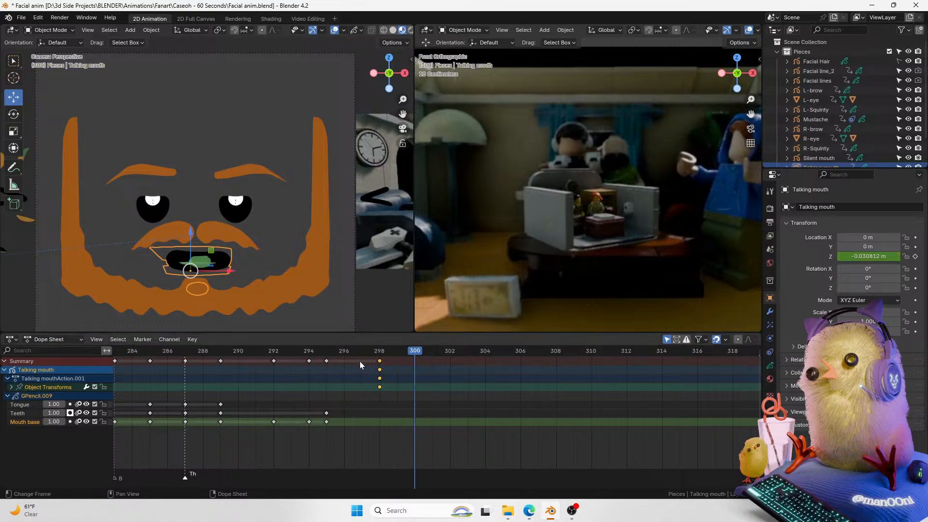
click(332, 351)
click(868, 256)
text(0)
key(Return)
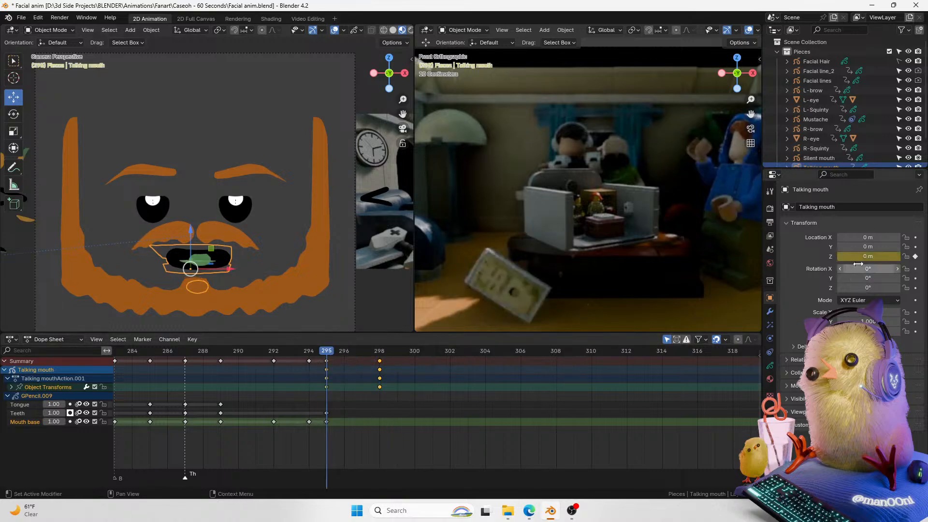
Step: Duplicate the mouth's frame-295 position keyframe to frame 299
drag(323, 350, 390, 360)
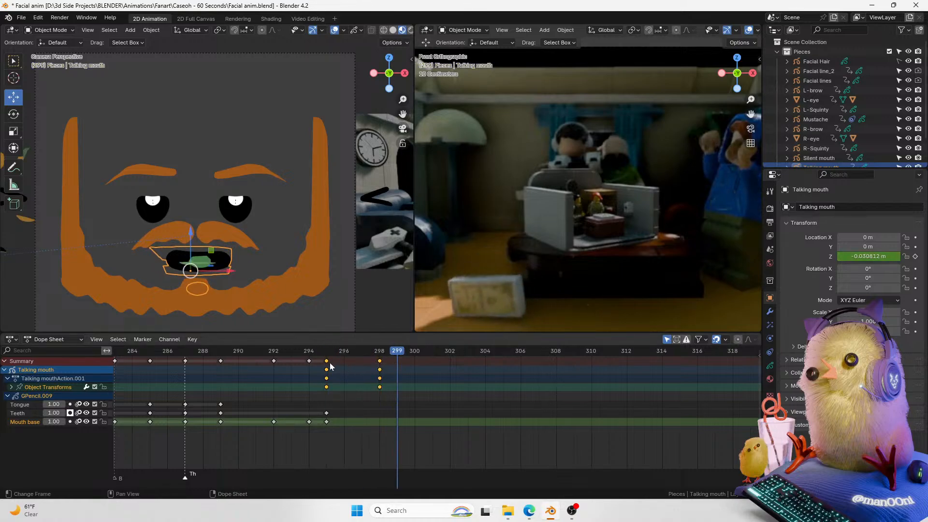
click(328, 362)
key(shift+d)
click(399, 366)
Step: Play back the end of the lip-sync to review the mouth motion
drag(395, 352, 313, 371)
key(space)
key(space)
key(space)
key(space)
drag(373, 351, 320, 364)
key(space)
key(space)
drag(377, 354, 331, 359)
key(space)
key(space)
drag(405, 444, 388, 404)
key(g)
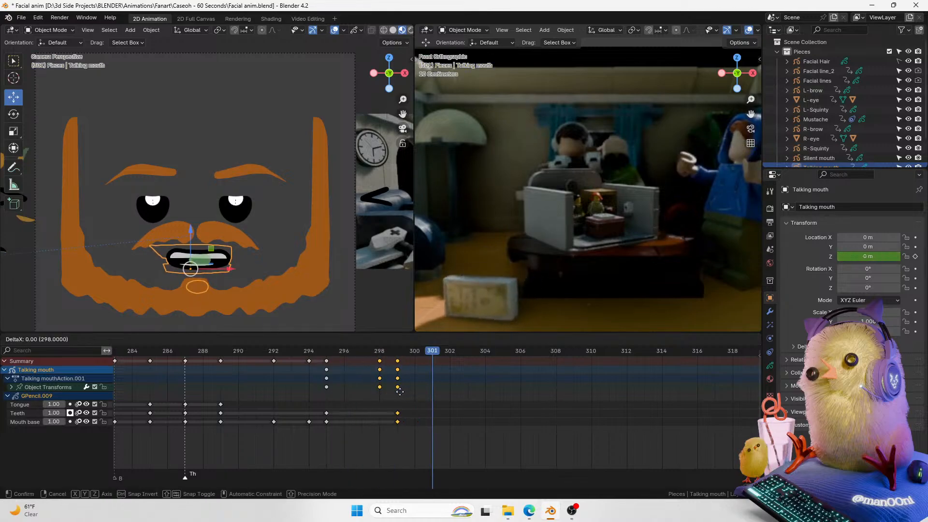
click(389, 389)
drag(363, 353, 342, 354)
key(space)
key(space)
key(space)
key(space)
click(364, 356)
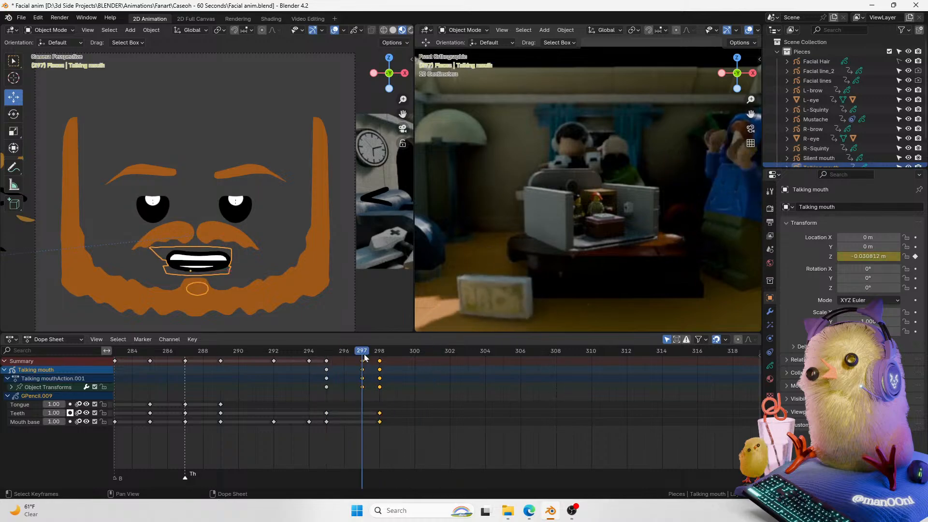
Step: Set the interpolation of all keyframes to Linear
key(a)
key(t)
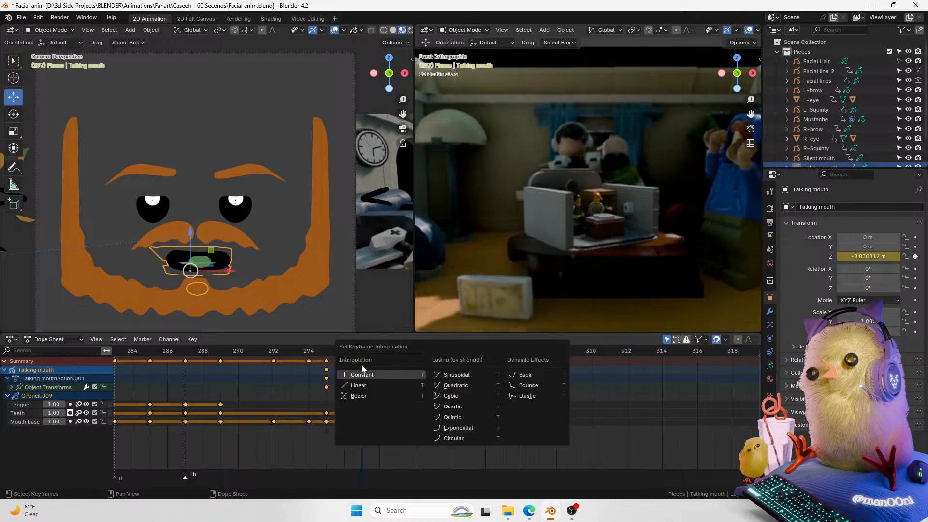
click(360, 385)
Step: Duplicate the mouth base and teeth keyframes from frame 298 to frame 299
click(326, 356)
drag(326, 356, 398, 353)
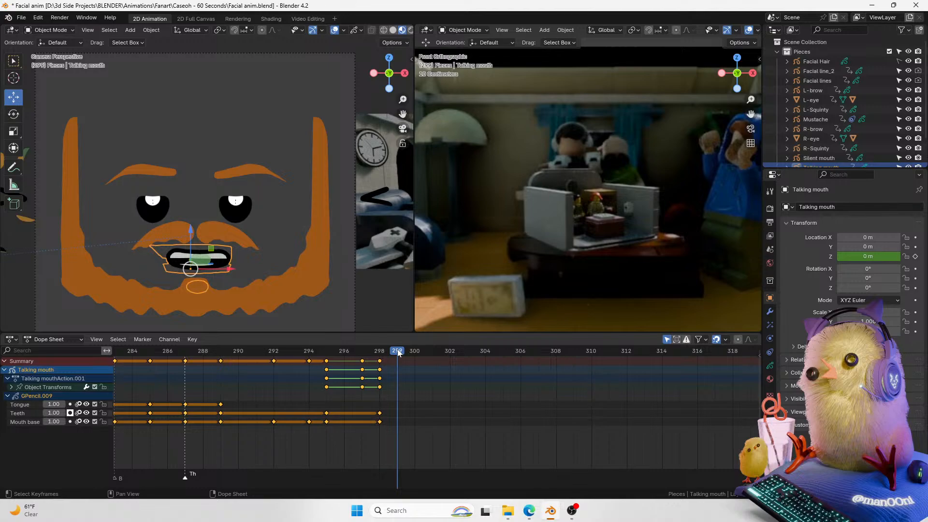
mouse_move(750, 99)
mouse_down()
mouse_move(751, 84)
mouse_move(784, 63)
mouse_move(751, 105)
mouse_up()
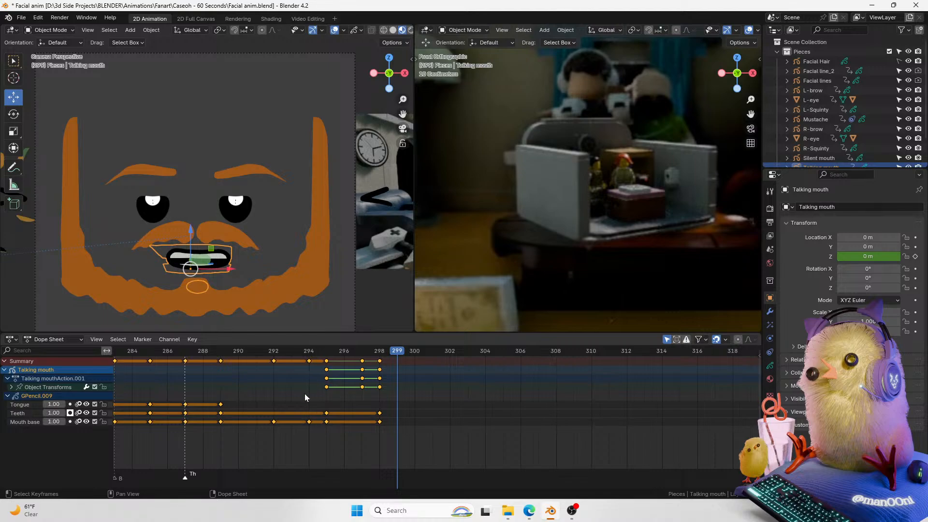
drag(402, 100, 401, 63)
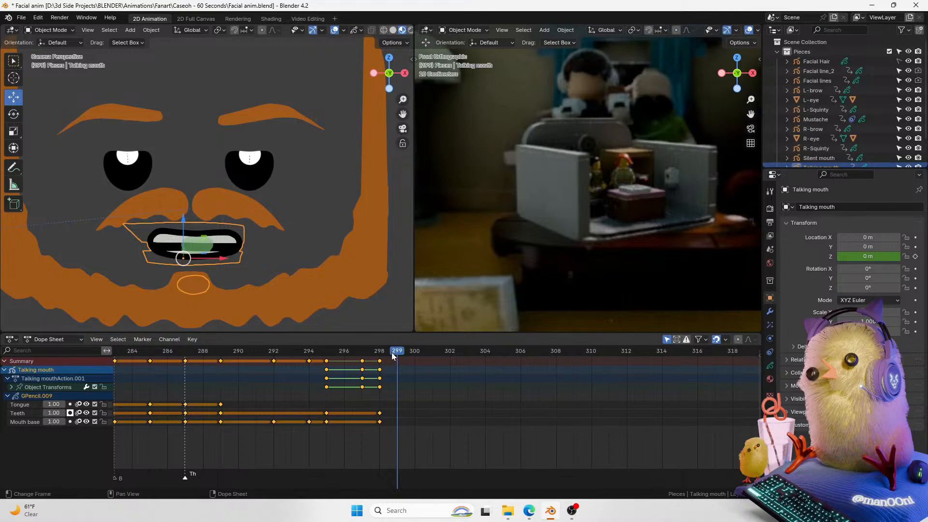
click(381, 422)
key(shift+d)
click(399, 428)
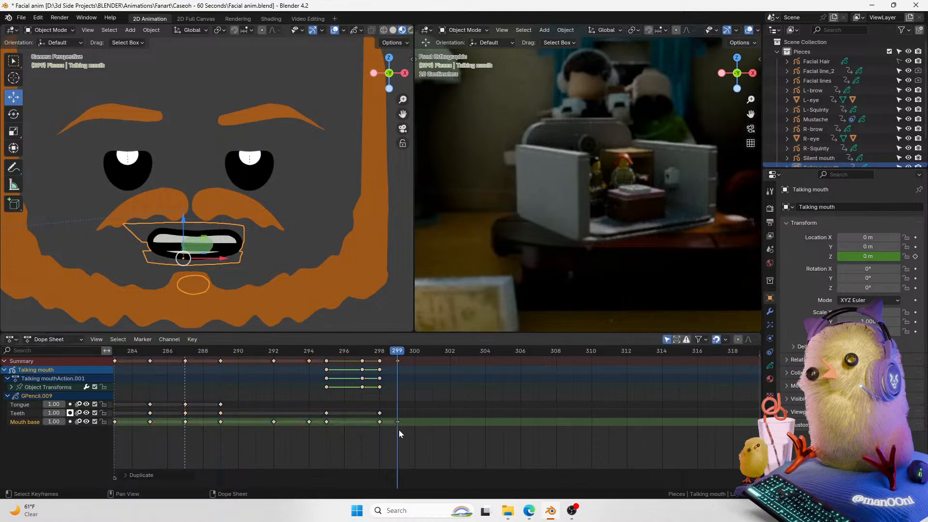
click(19, 414)
mouse_move(403, 99)
mouse_down()
mouse_move(416, 74)
mouse_move(405, 74)
mouse_move(407, 61)
mouse_move(408, 88)
mouse_up()
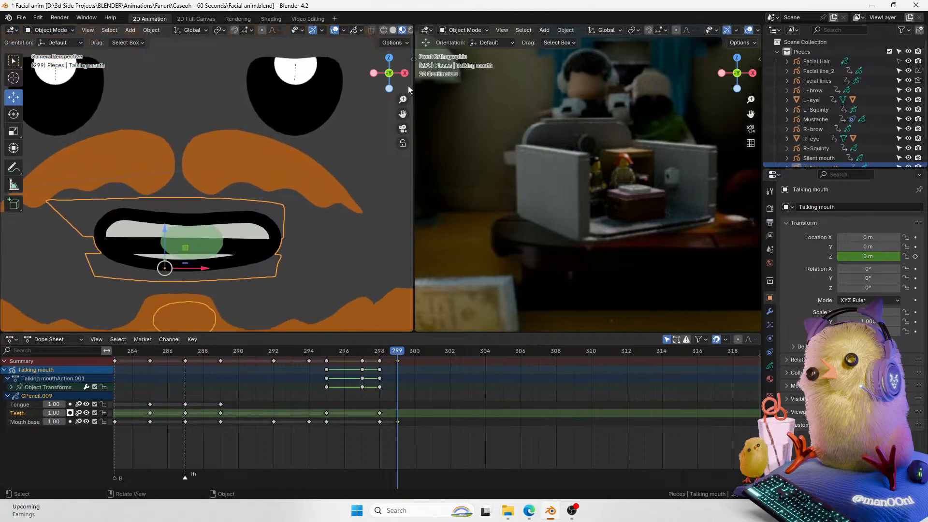
key(shift+d)
click(405, 418)
Step: In edit mode, move the lower teeth stroke up to close the teeth at frame 299
key(ctrl+Tab)
click(332, 245)
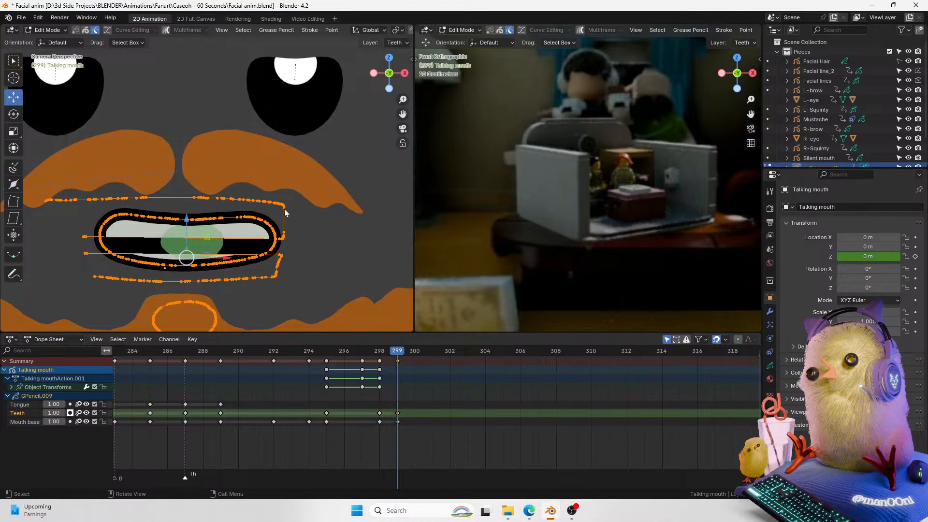
click(285, 210)
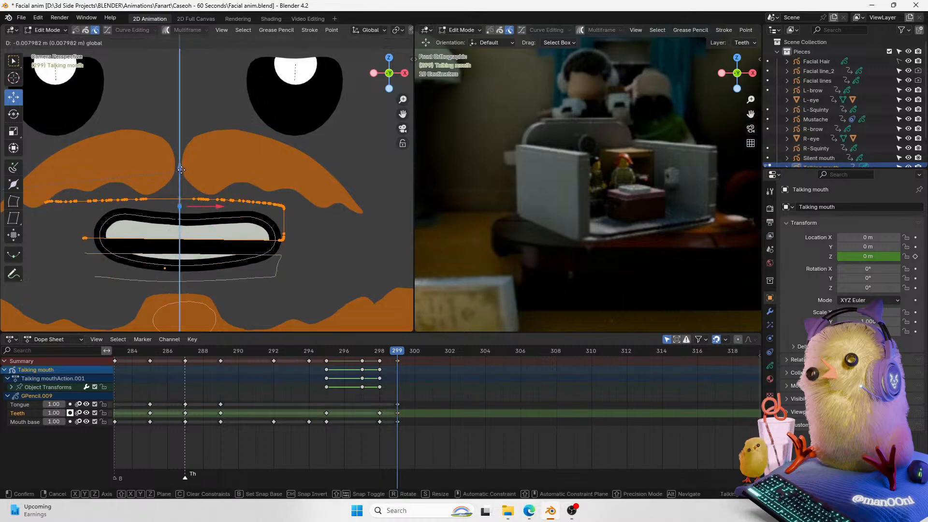
click(280, 256)
key(ctrl+l)
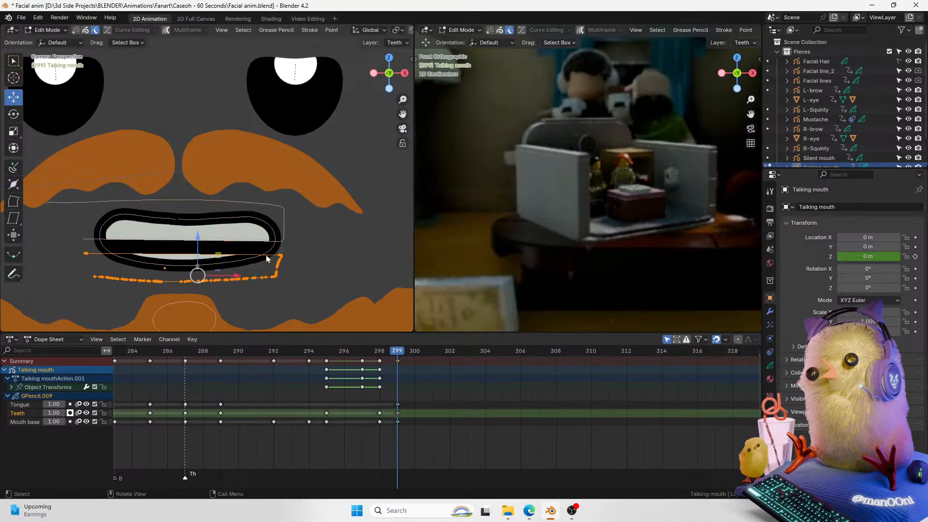
drag(198, 239, 199, 226)
key(Tab)
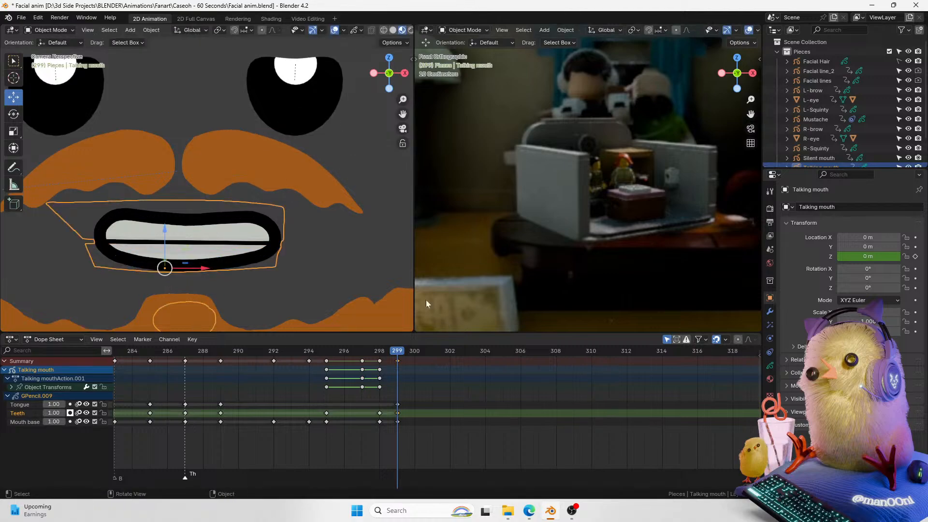
drag(403, 99, 365, 131)
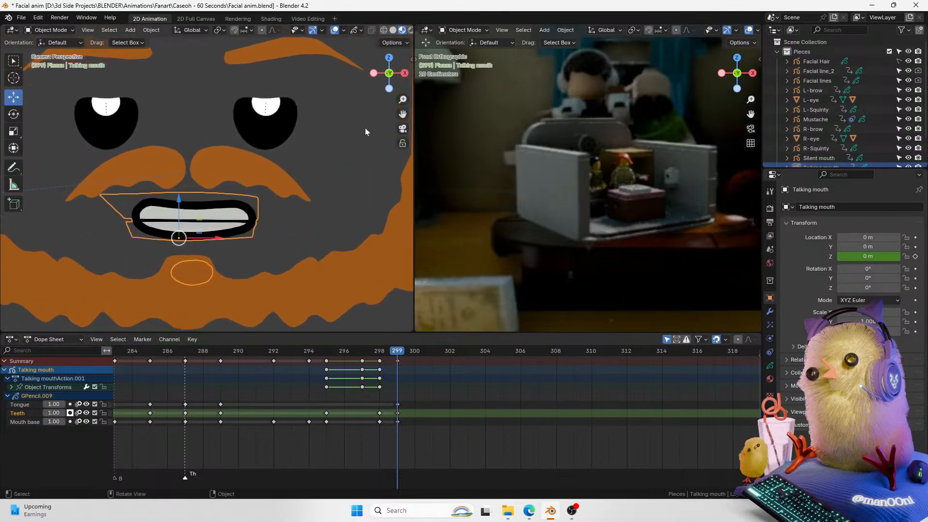
Step: Enter Sculpt mode on the talking mouth with the White material active and lock the Mouth base layer
drag(402, 99, 403, 82)
key(ctrl+Tab)
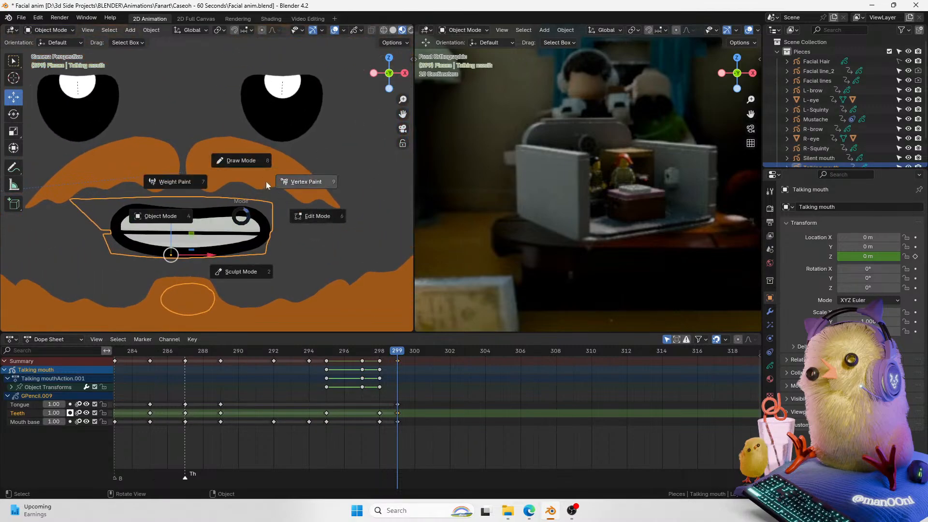
click(253, 167)
click(770, 366)
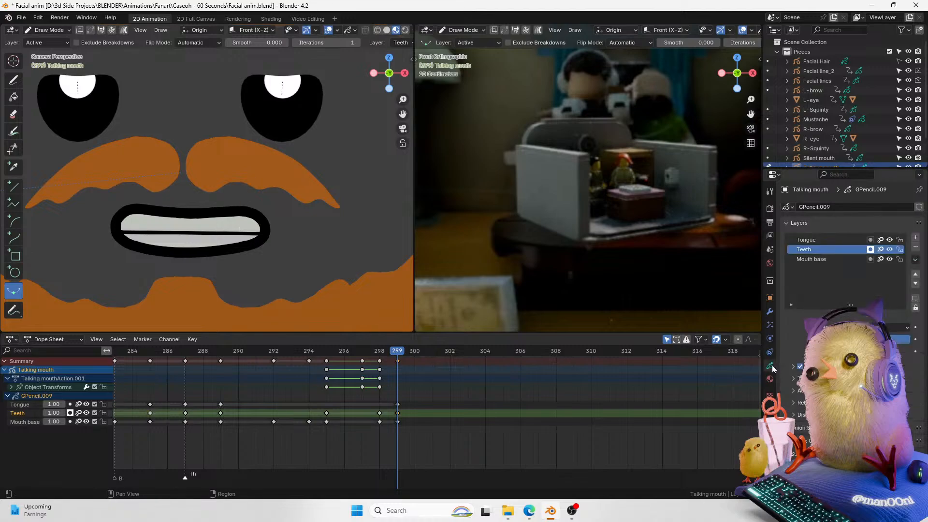
click(770, 378)
click(807, 218)
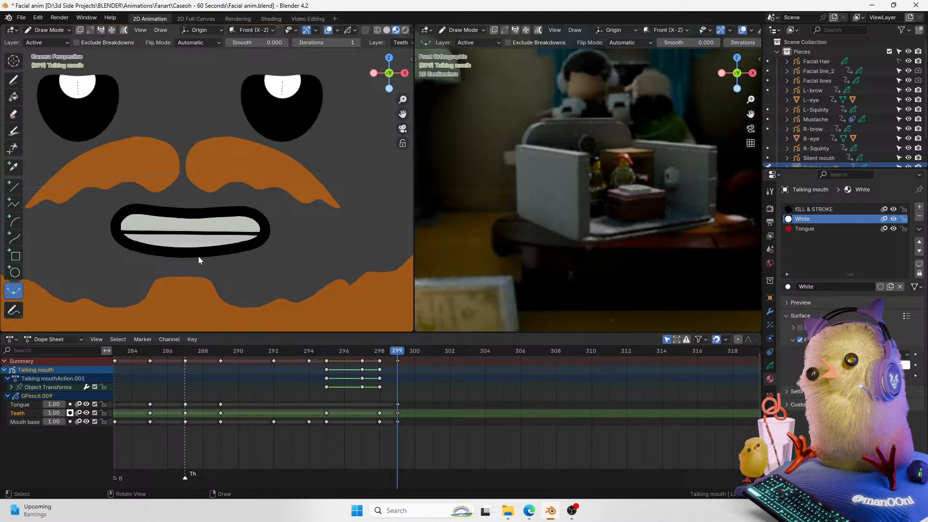
key(ctrl+Tab)
click(133, 277)
key(ctrl+Tab)
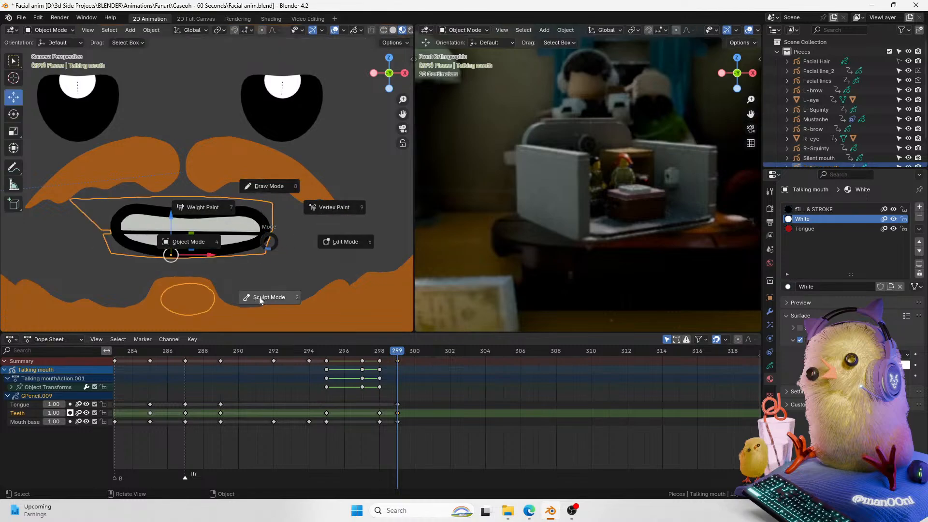
click(260, 298)
click(98, 424)
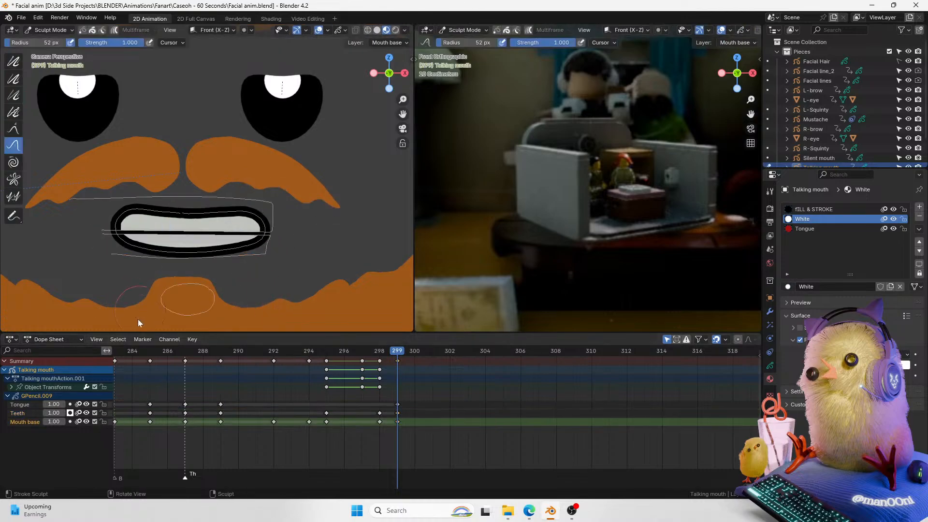
click(103, 422)
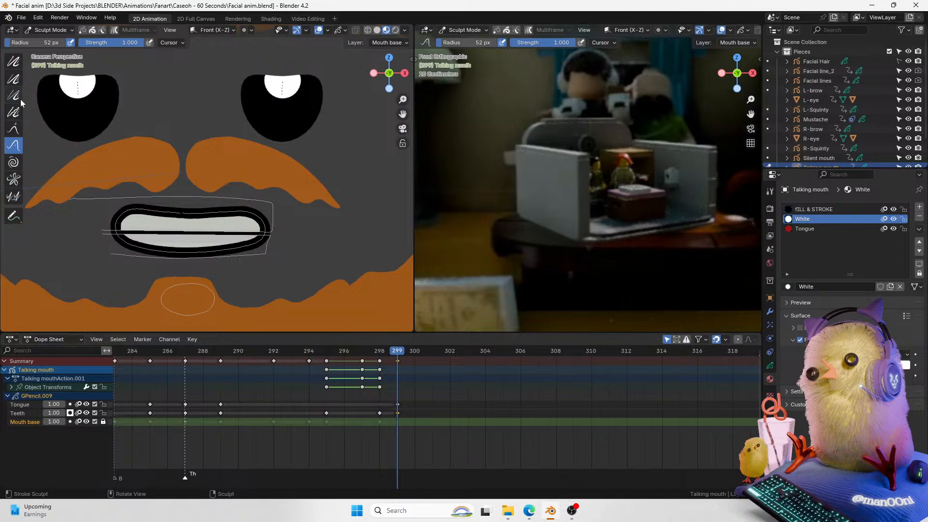
Step: Smooth the closed-teeth strokes at frame 299 with the sculpt Smooth brush
click(18, 61)
drag(283, 240, 286, 244)
click(318, 31)
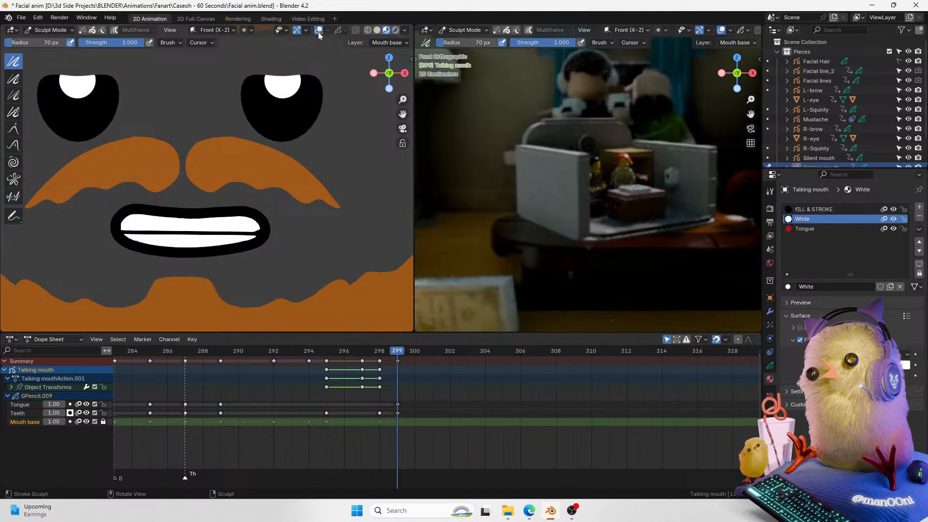
drag(289, 225, 282, 248)
drag(99, 240, 114, 225)
mouse_move(116, 227)
mouse_down()
mouse_move(99, 240)
mouse_move(105, 216)
mouse_move(157, 230)
mouse_up()
click(318, 31)
Step: In edit mode, move the mouth base's right corner points to fit around the closed teeth
key(Tab)
click(105, 223)
click(157, 230)
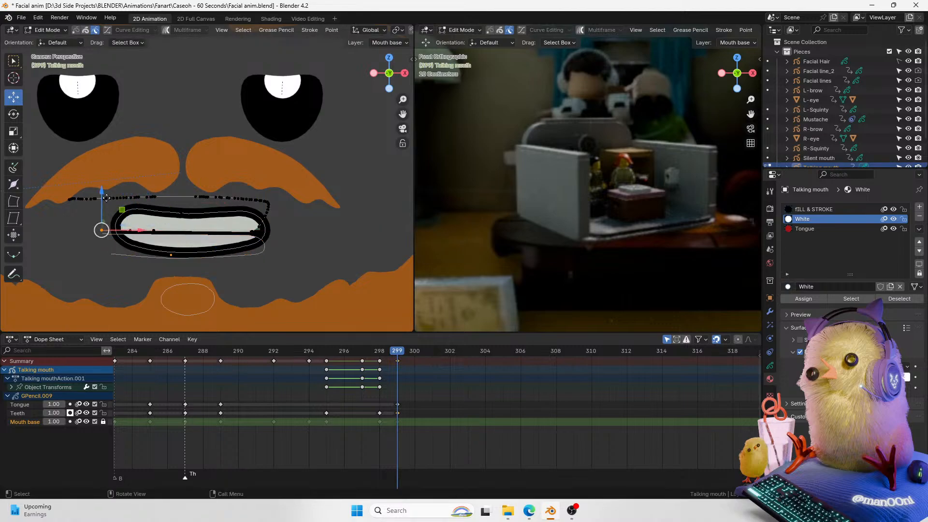
key(g)
click(141, 211)
click(132, 231)
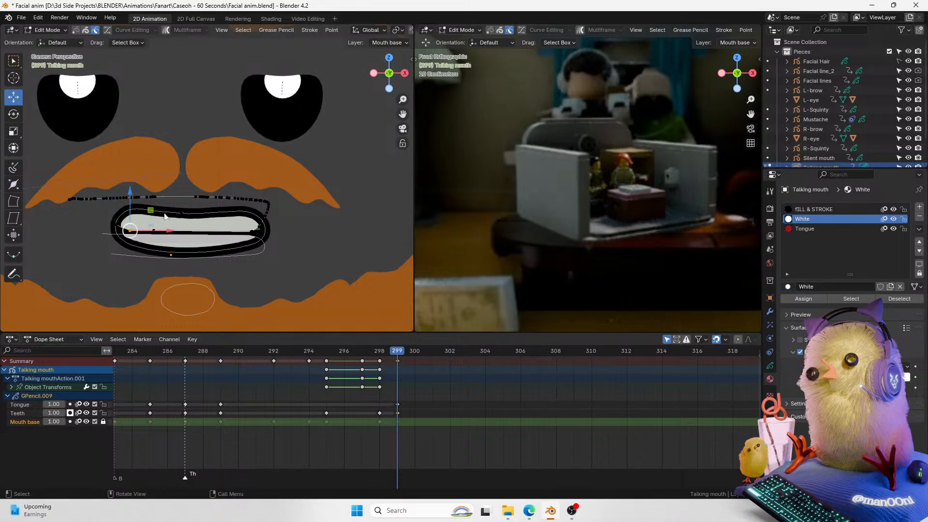
click(259, 231)
key(g)
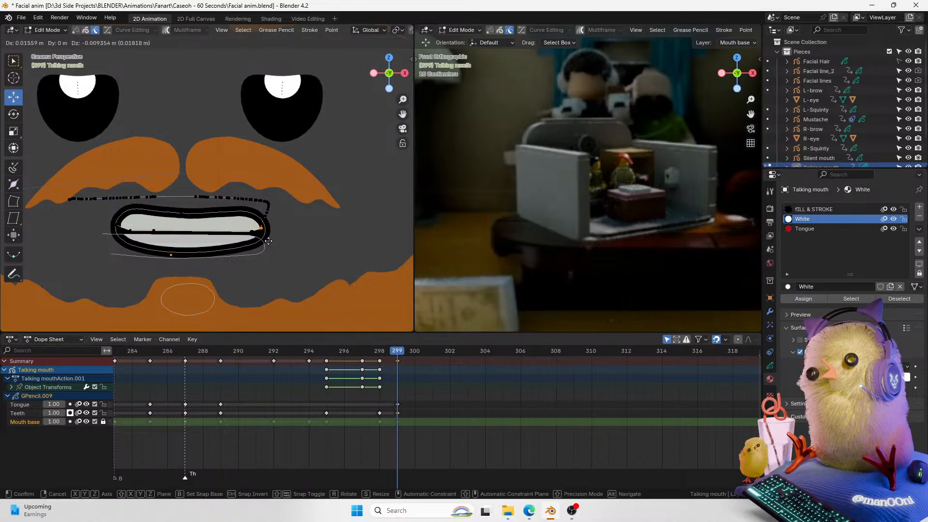
click(263, 241)
key(g)
click(262, 239)
key(Tab)
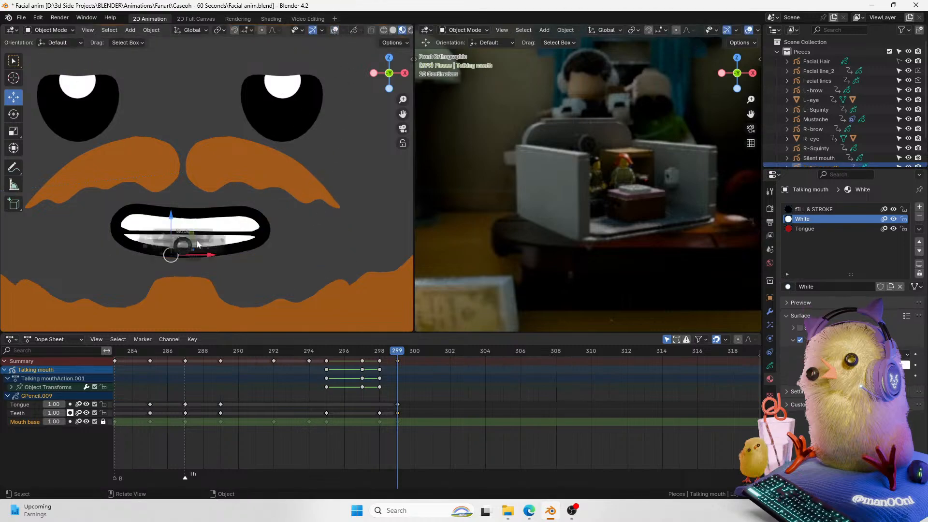
Step: Move the mouth base's lower left points horizontally to tighten the outline around the teeth
key(Tab)
key(Tab)
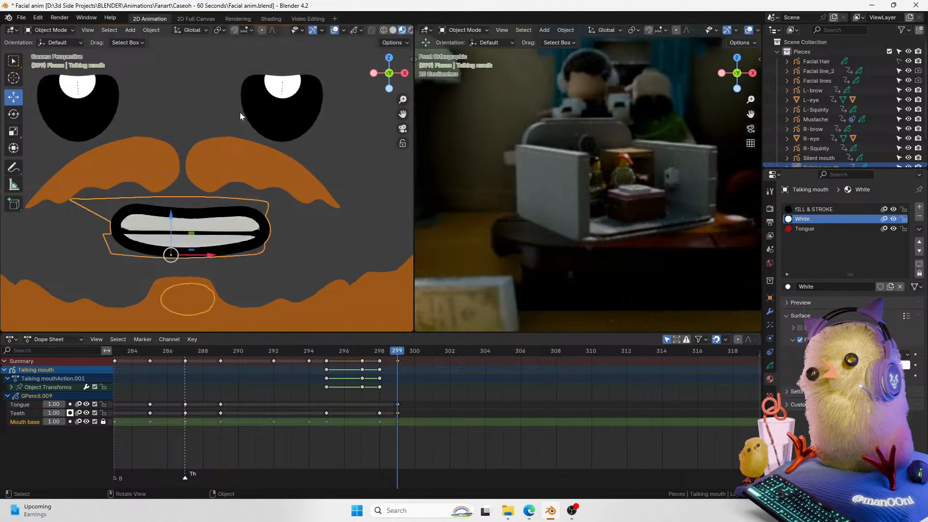
key(ctrl+Tab)
click(300, 224)
click(151, 241)
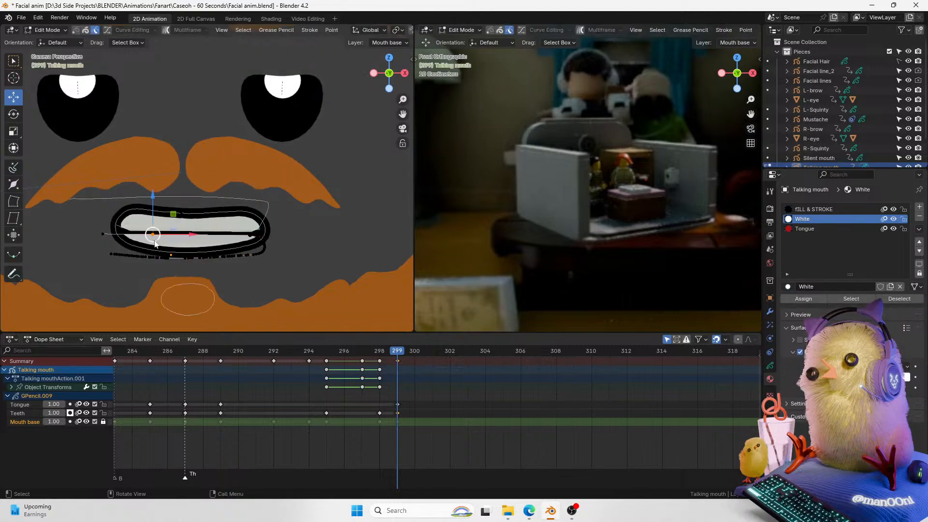
key(g)
key(x)
drag(167, 237, 167, 236)
click(106, 238)
key(g)
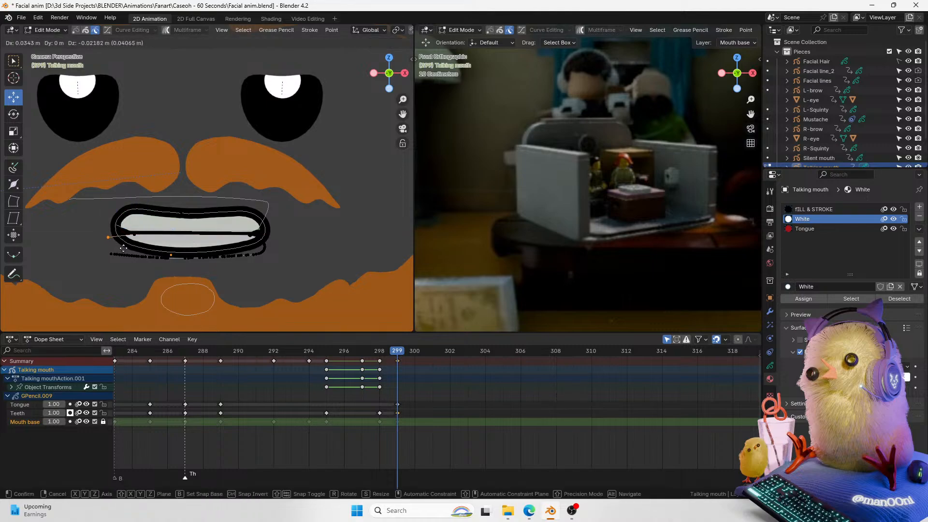
click(165, 224)
key(Tab)
key(ctrl+Tab)
click(336, 203)
key(ctrl+Tab)
click(180, 250)
Step: Adjust the mouth base's left corner and upper outline points to close the mouth shape
key(Tab)
click(115, 225)
drag(148, 225, 150, 224)
click(154, 228)
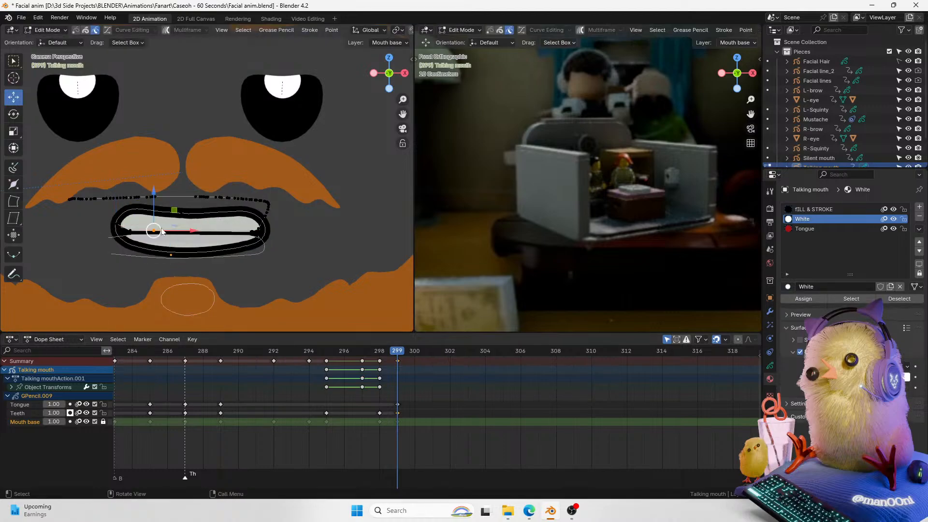
click(130, 229)
key(g)
click(141, 220)
click(161, 232)
drag(171, 231, 148, 232)
click(125, 227)
key(g)
click(158, 203)
click(118, 222)
key(g)
click(122, 215)
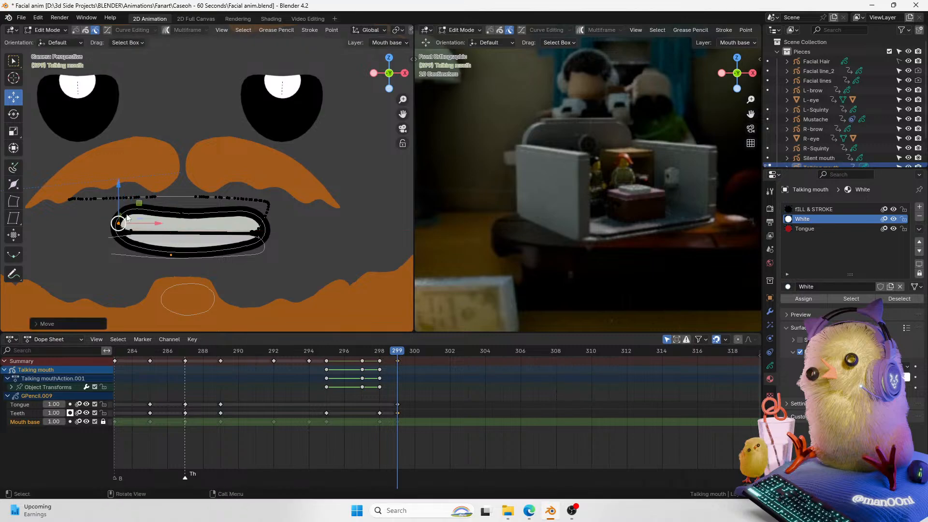
key(Tab)
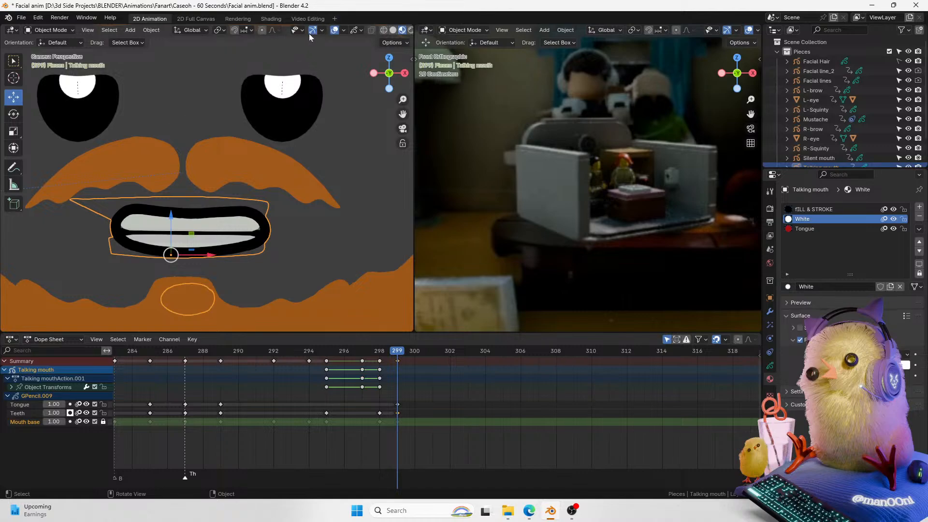
Step: Add a timeline marker at frame 299 and name it S/T
click(334, 30)
scroll(386, 140, down, 2)
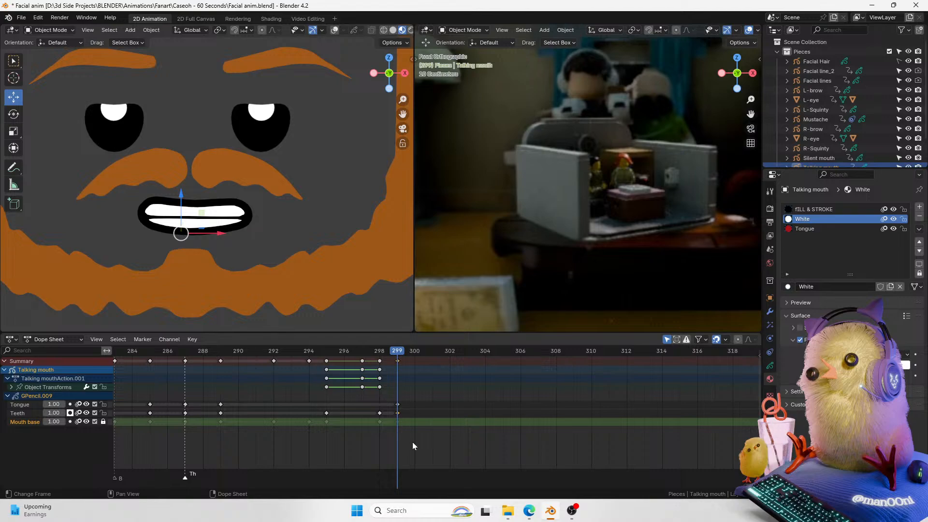
key(m)
key(F2)
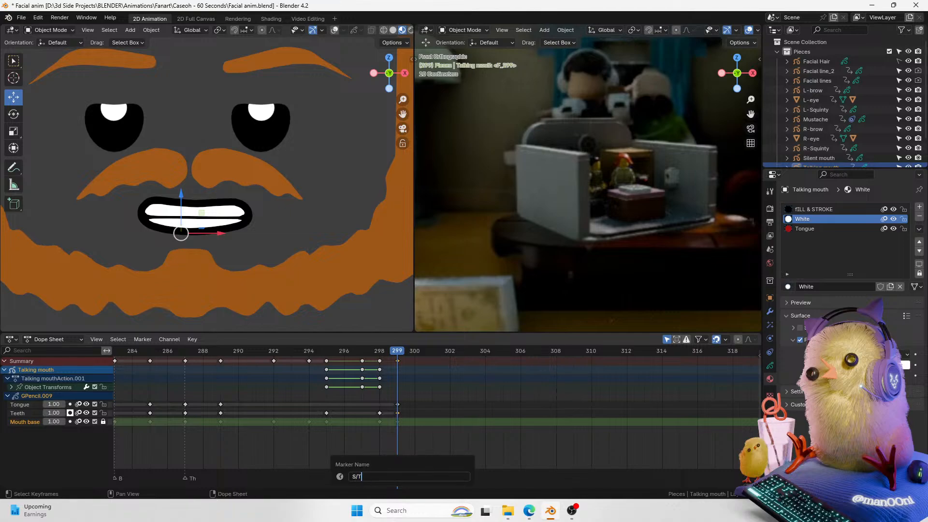
key(Return)
Step: Scrub and play back the end of the lip-sync
drag(388, 353, 244, 396)
key(space)
key(space)
click(377, 354)
mouse_move(379, 358)
mouse_down()
mouse_move(306, 355)
mouse_move(379, 358)
mouse_up()
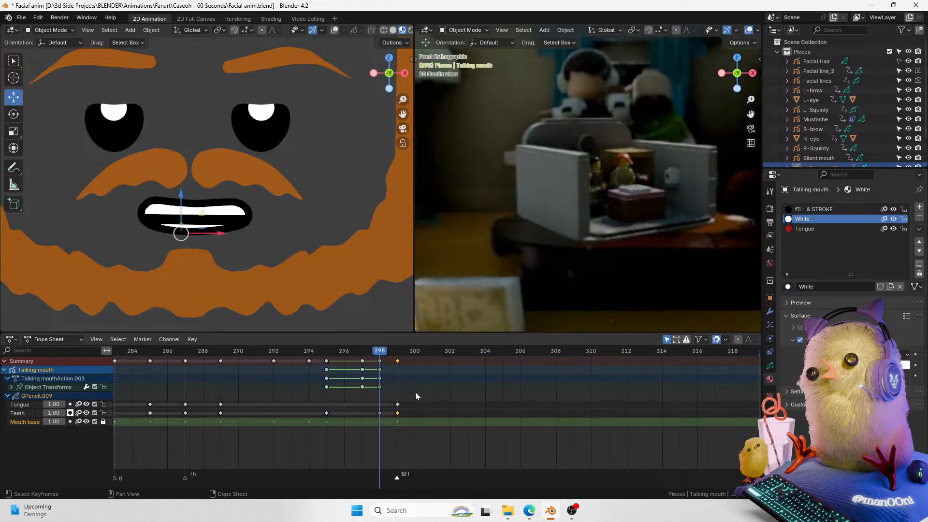
click(397, 362)
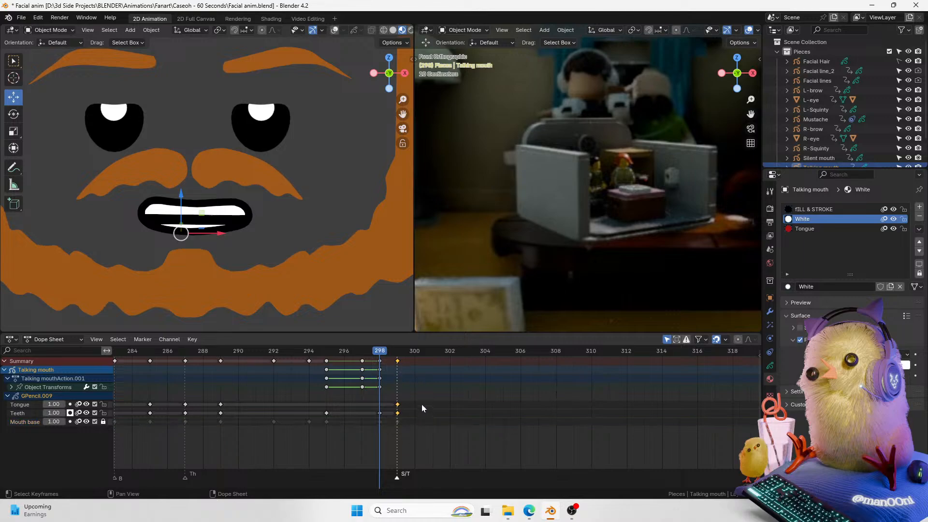
key(g)
click(442, 370)
Step: Replay the final words several times to review the mouth closing on the S/T marker
key(space)
key(space)
drag(400, 352, 331, 363)
key(space)
key(space)
drag(397, 352, 263, 391)
key(space)
key(space)
drag(402, 353, 205, 400)
key(space)
key(space)
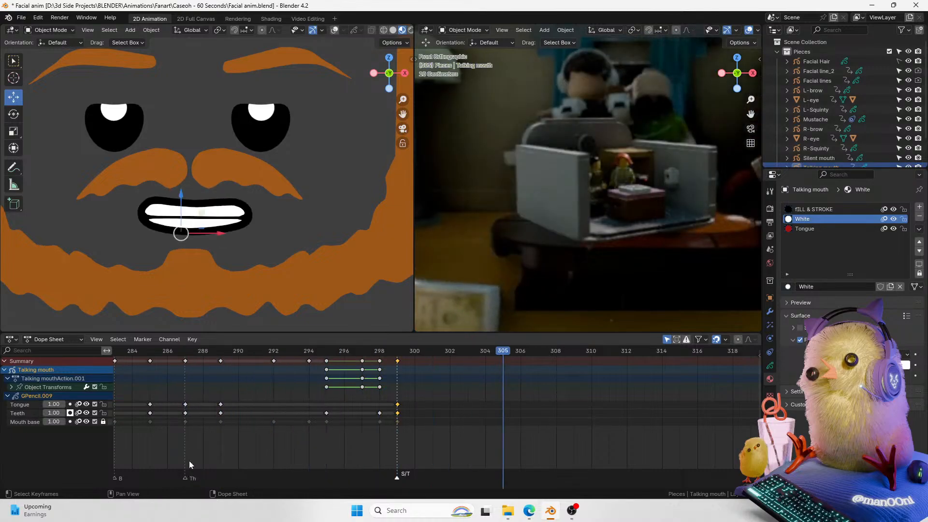
drag(432, 352, 225, 400)
key(space)
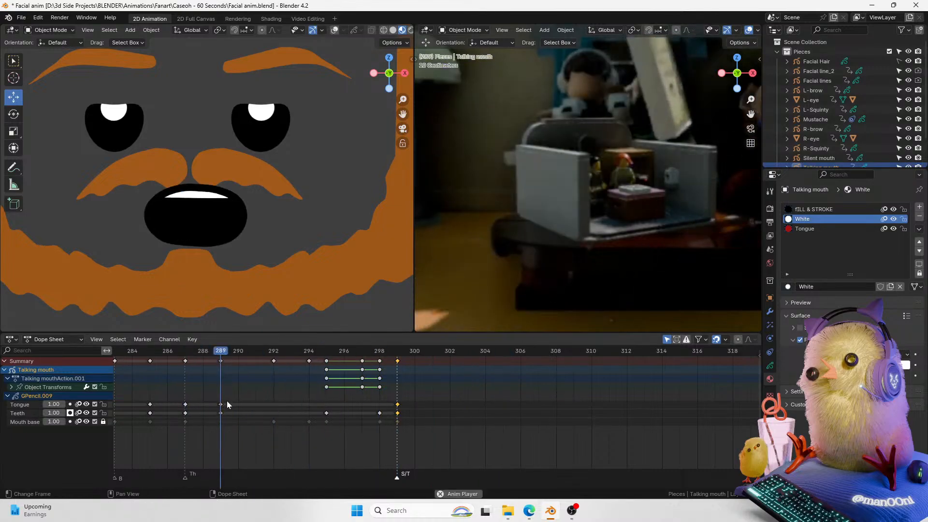
key(space)
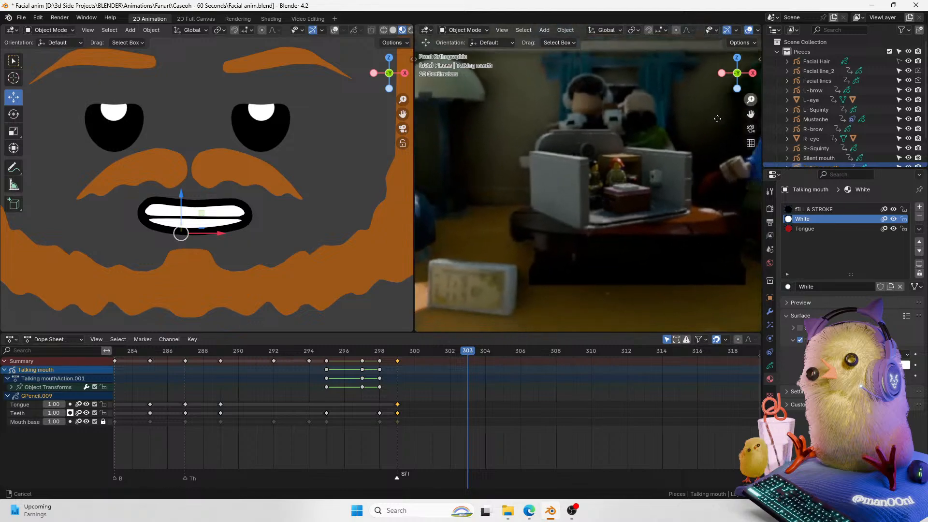
Step: Play back the ending of the lip-sync again from around frame 295
drag(403, 99, 454, 117)
click(67, 207)
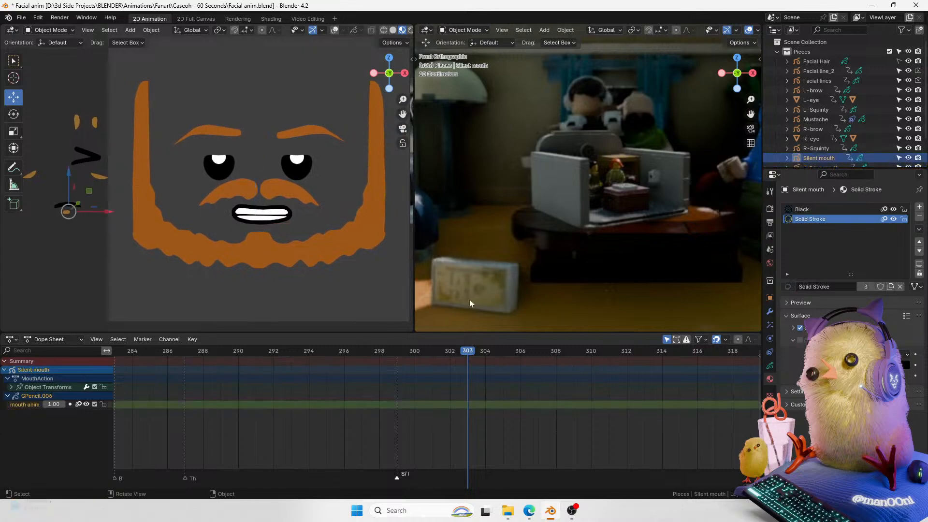
drag(451, 354, 162, 401)
key(space)
key(space)
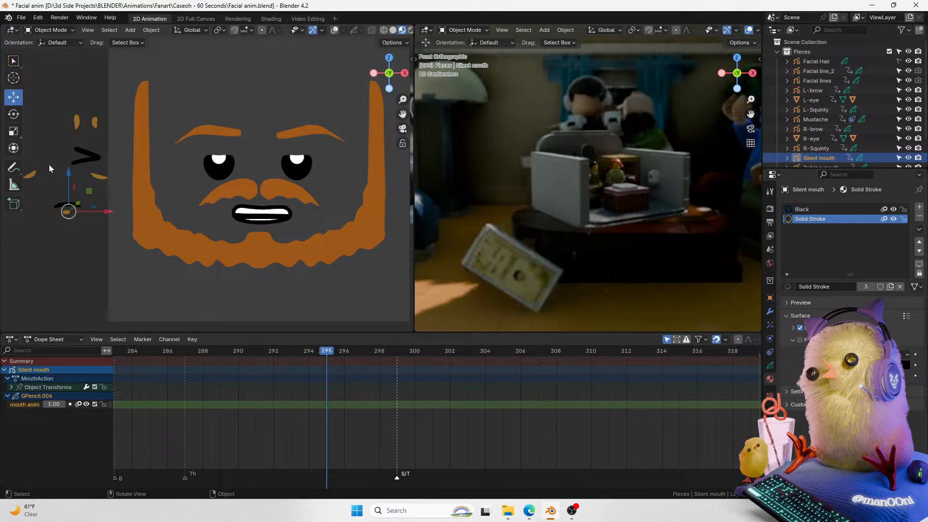
drag(400, 112, 415, 112)
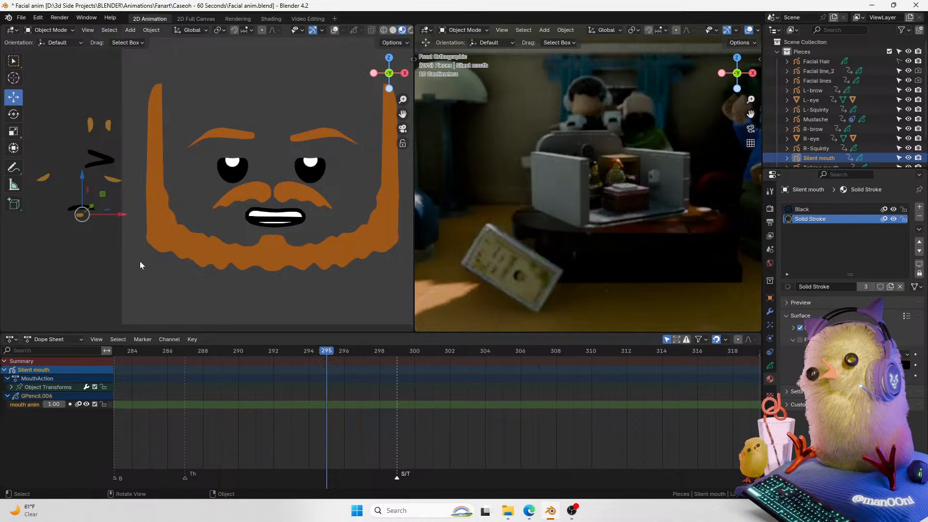
Step: Select the Facial lines object and keyframe its location at frame 295
click(333, 30)
click(99, 222)
click(82, 208)
click(111, 127)
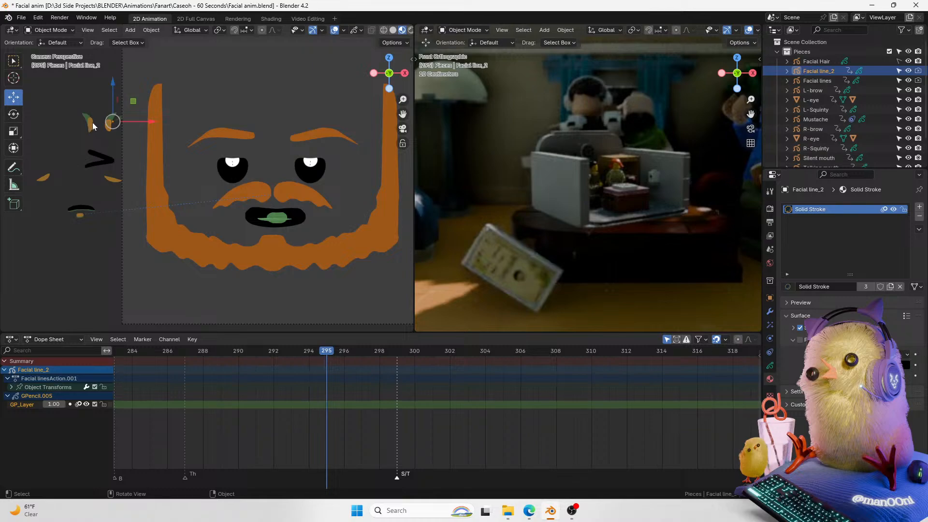
click(91, 124)
mouse_move(333, 357)
mouse_down()
mouse_move(357, 358)
mouse_move(252, 372)
mouse_move(325, 370)
mouse_up()
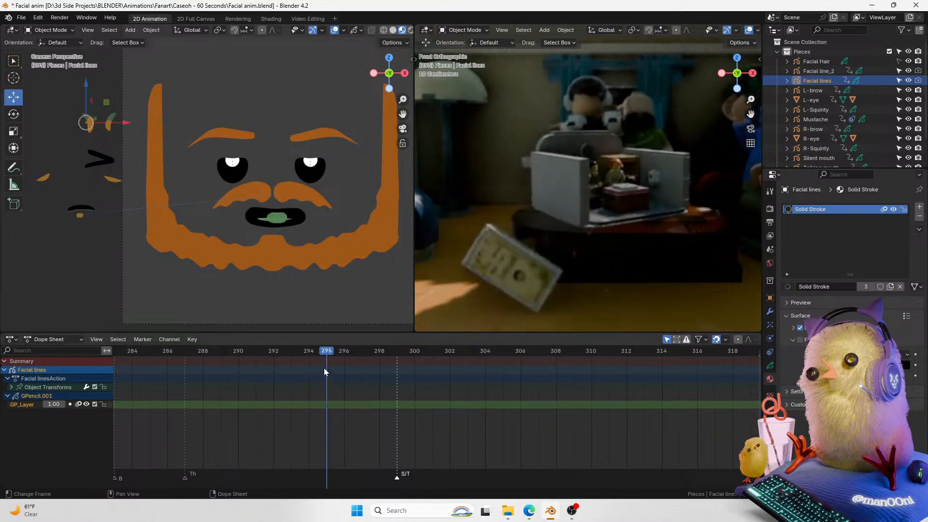
key(Right)
key(Left)
key(Left)
key(Right)
click(770, 297)
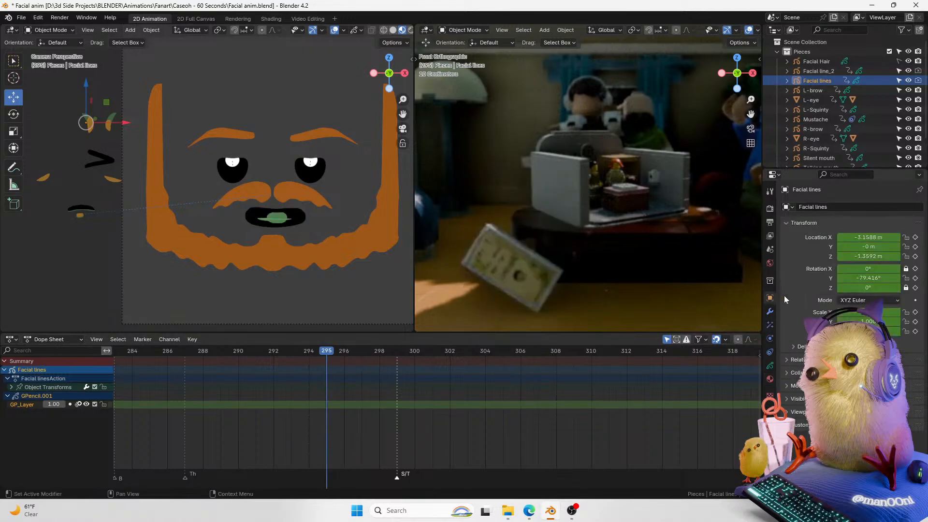
click(915, 237)
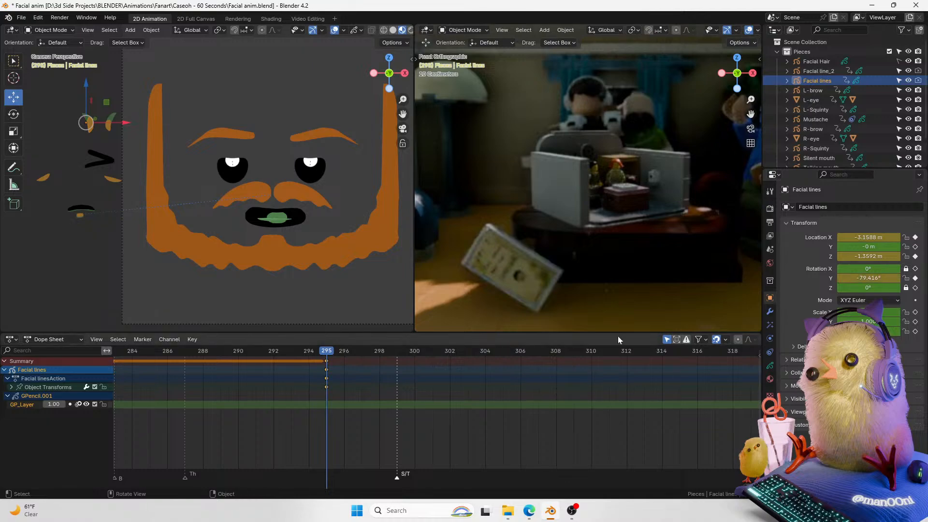
Step: Duplicate the facial lines keyframe to frame 296 and move the line next to the mouth
click(346, 376)
key(shift+d)
click(345, 377)
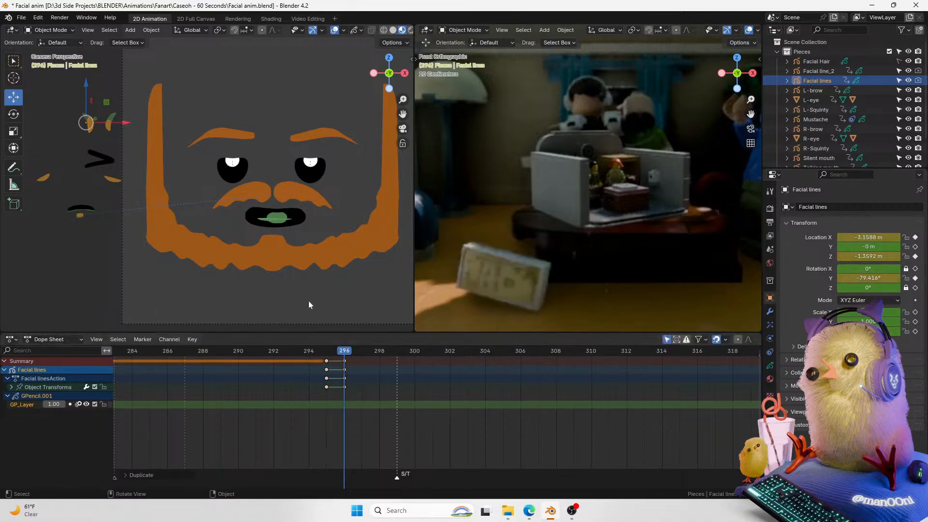
key(g)
click(275, 184)
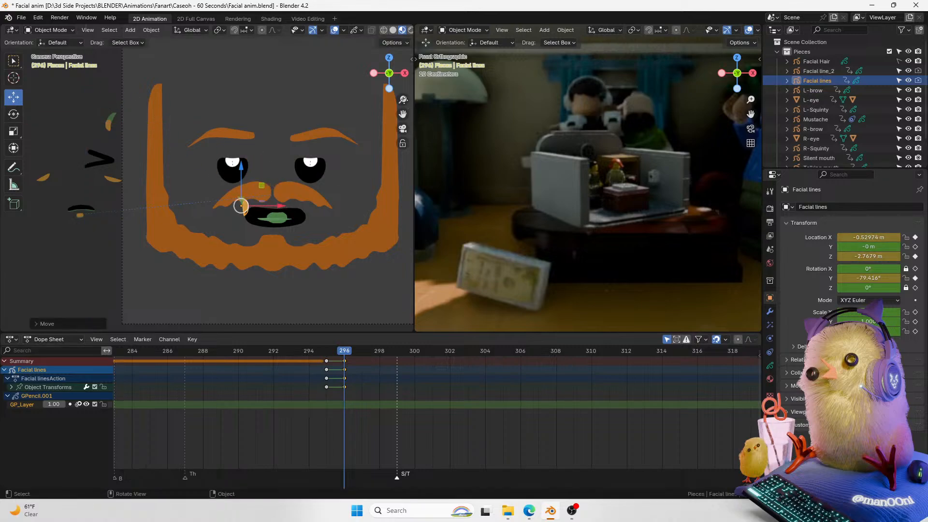
Step: Rotate and reposition the facial line so it sits at the mouth's corner
scroll(344, 193, up, 5)
key(r)
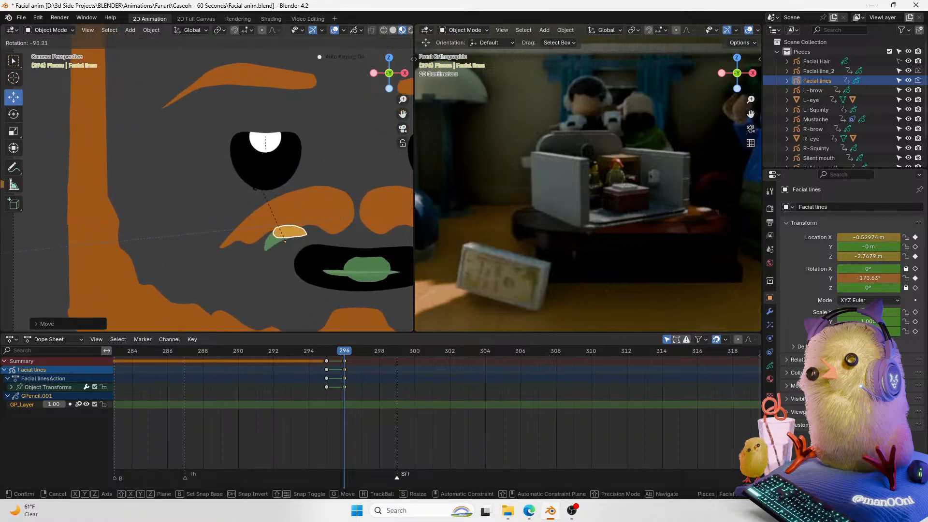
click(250, 187)
key(g)
click(320, 225)
key(r)
click(344, 210)
key(g)
click(348, 211)
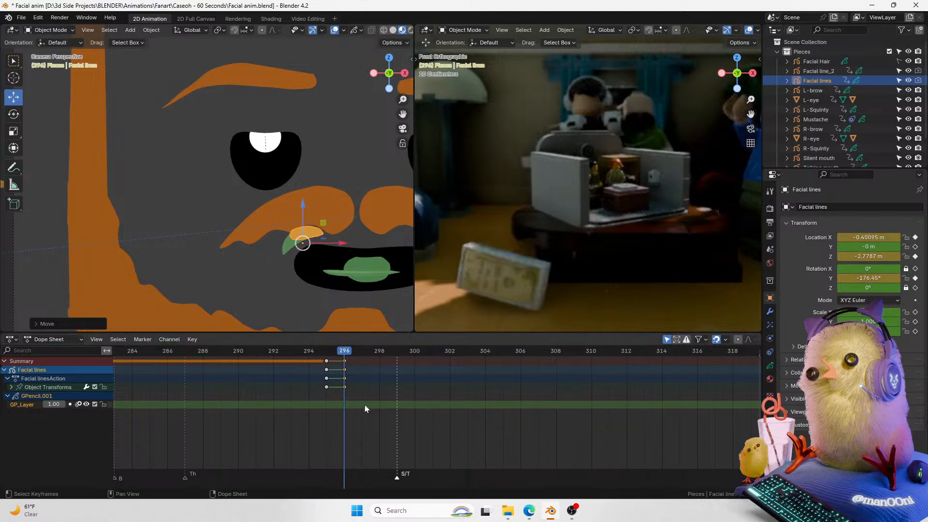
Step: Shift the selected facial-lines keyframes one frame earlier so they sit on frames 294 and 295
drag(348, 412, 326, 352)
key(g)
click(341, 387)
Step: Move and rotate the facial line at frame 295 to about -184.66° so it hugs the mouth corner
key(g)
click(338, 265)
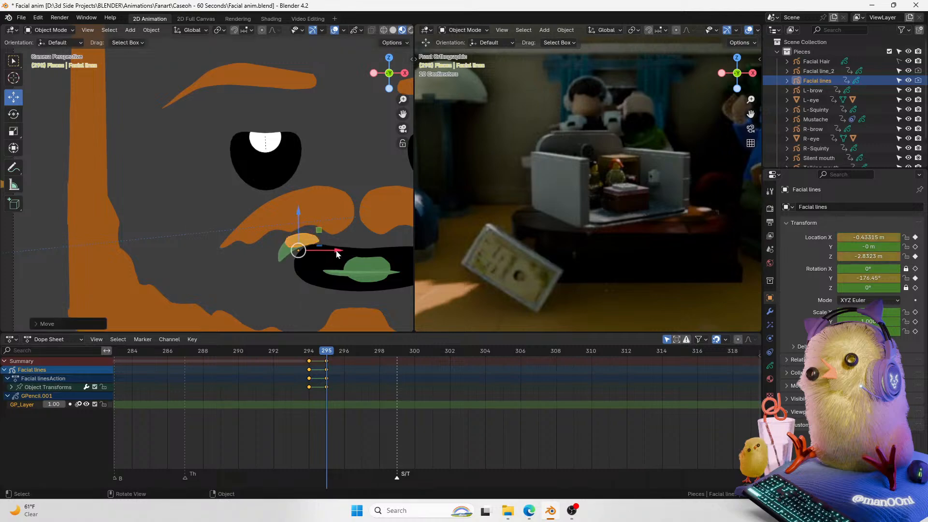
key(r)
click(352, 239)
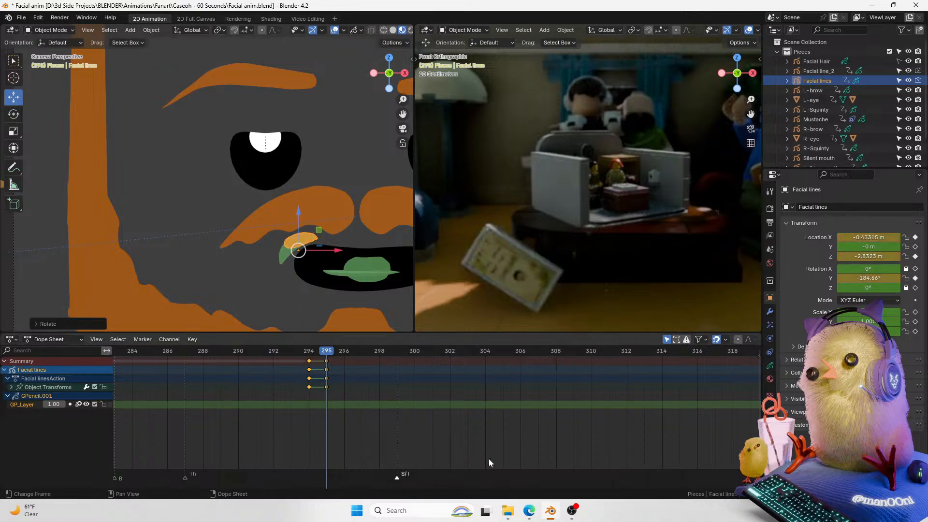
scroll(712, 486, down, 3)
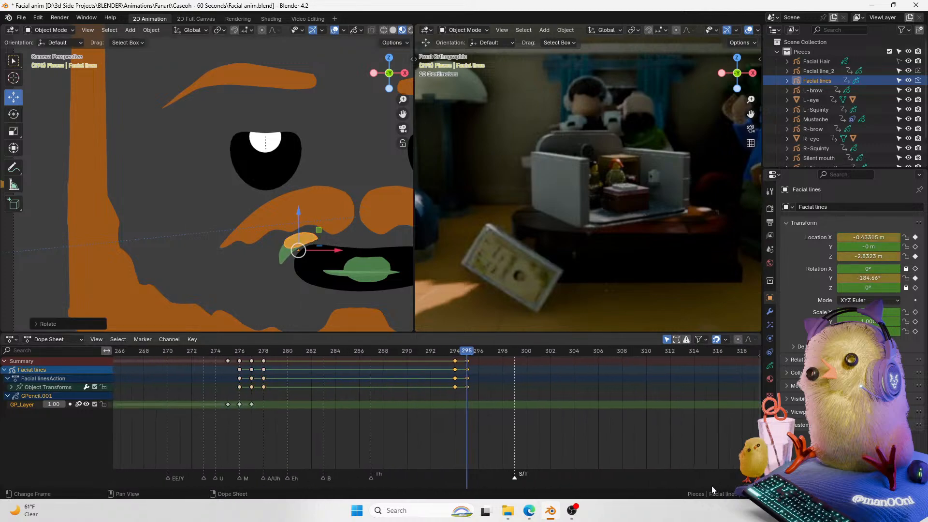
click(292, 404)
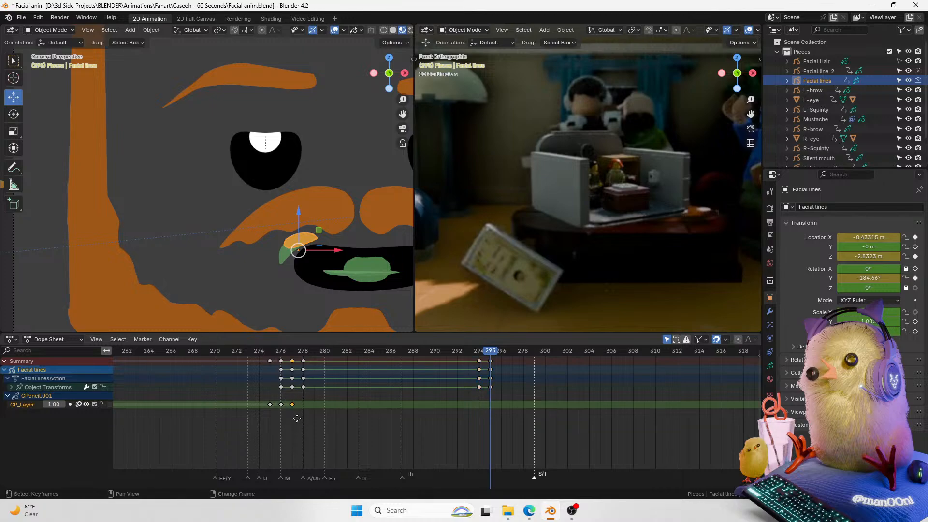
key(shift+d)
click(483, 412)
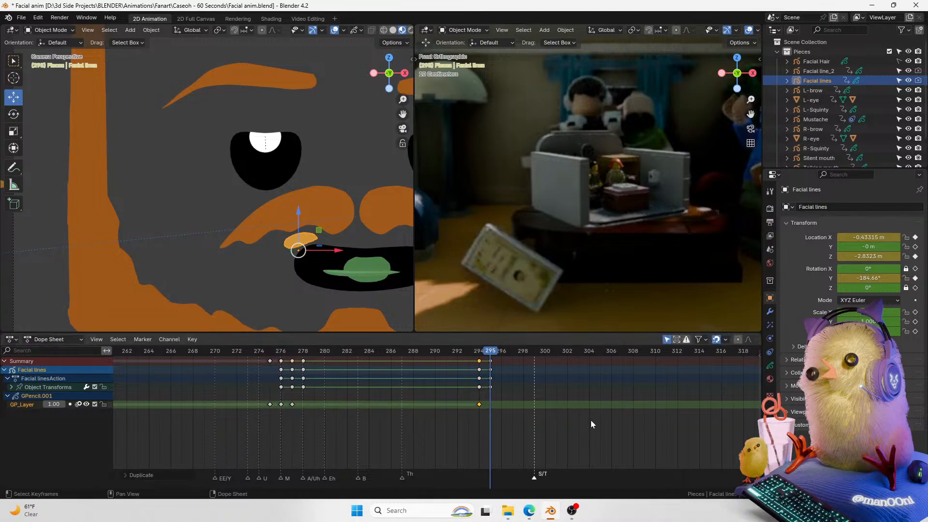
scroll(725, 435, up, 7)
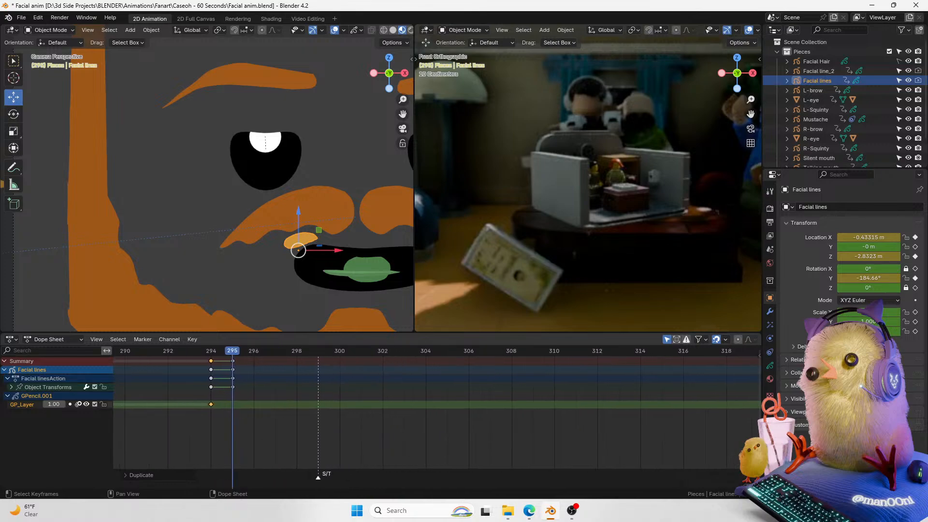
scroll(725, 435, up, 2)
drag(747, 484, 708, 475)
click(518, 403)
key(Delete)
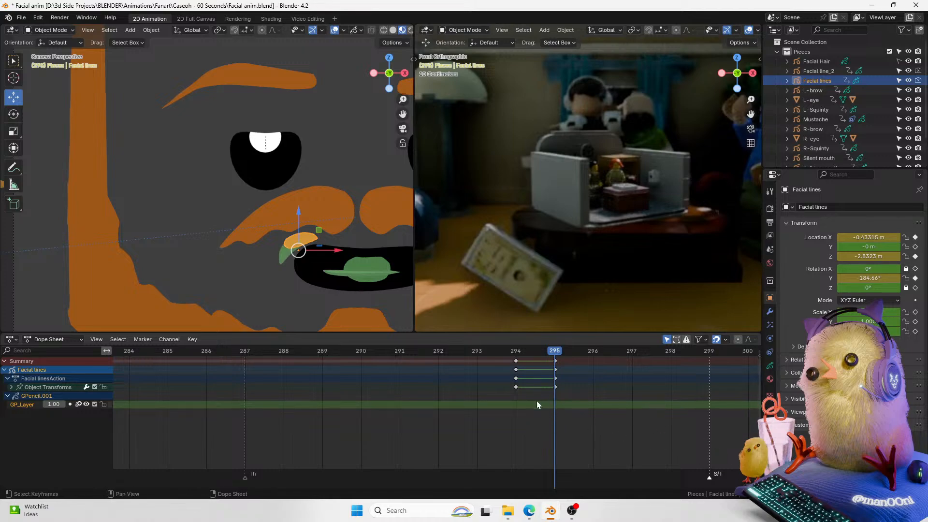
Step: Go to frame 168 and copy the facial lines' grease pencil keyframe there
drag(740, 484, 488, 473)
click(357, 352)
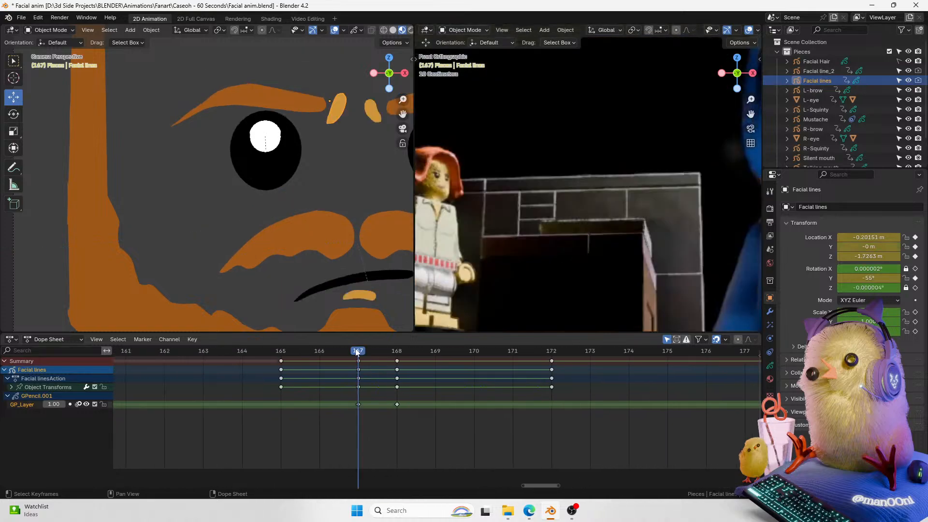
drag(357, 353, 388, 350)
click(397, 404)
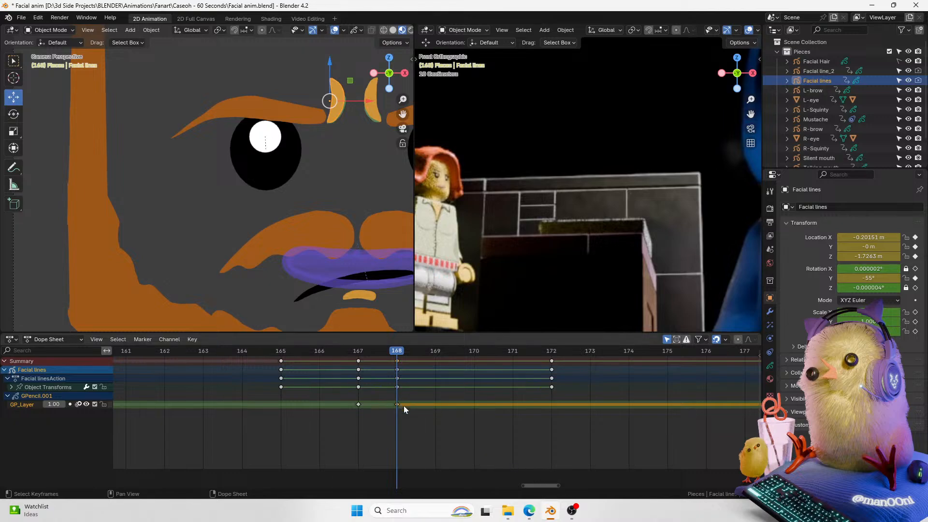
right_click(404, 403)
click(384, 369)
Step: Play back the facial animation through the middle section to review the facial lines
drag(535, 484, 610, 473)
key(space)
key(space)
key(space)
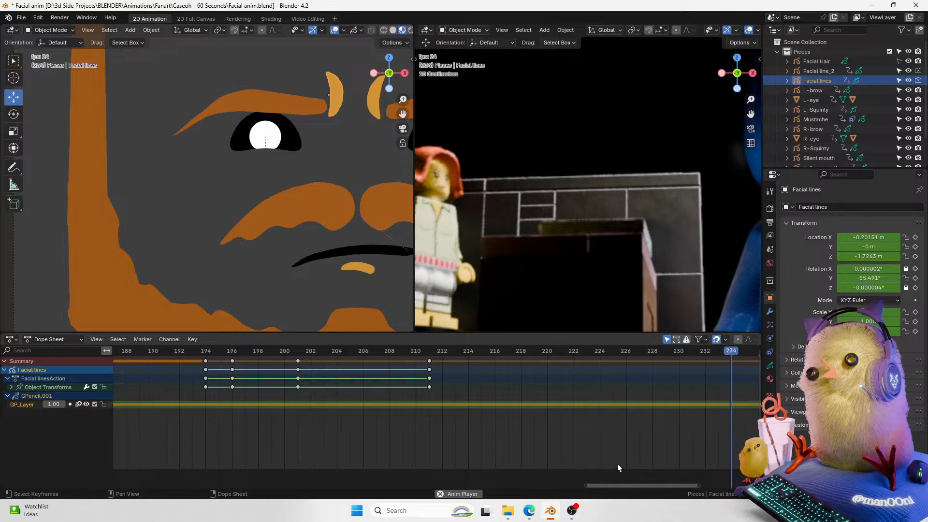
key(space)
drag(622, 485, 770, 484)
key(space)
key(space)
key(space)
Step: Paste the copied grease pencil keyframe at frame 295 and step across neighbouring frames to check it
drag(529, 352, 585, 362)
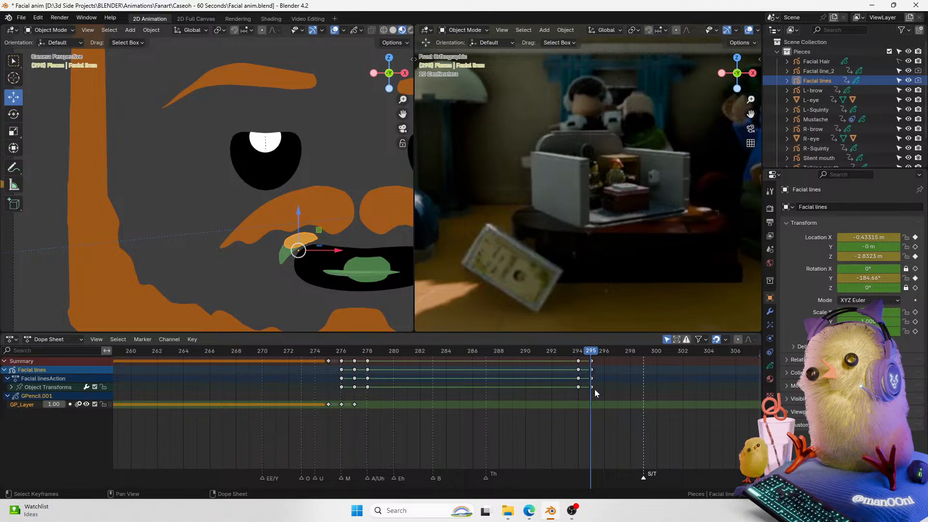
key(ctrl+v)
key(Left)
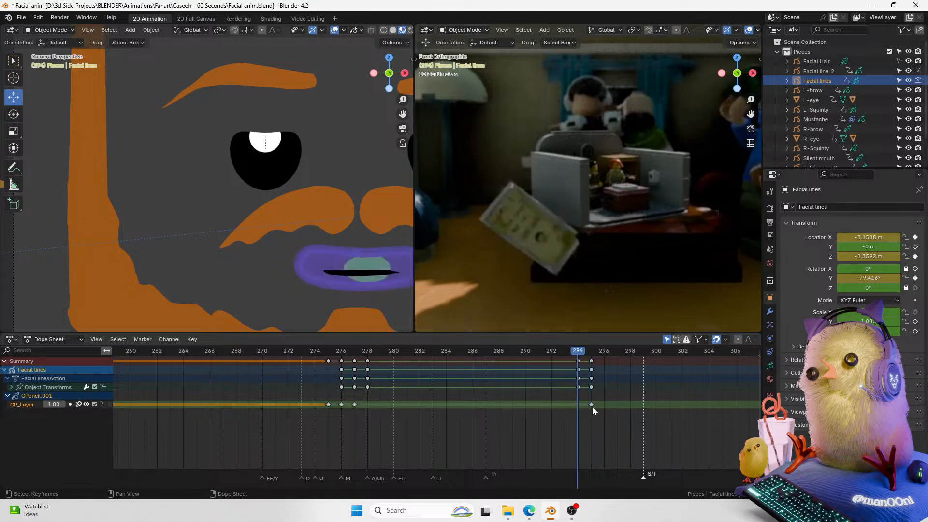
key(Right)
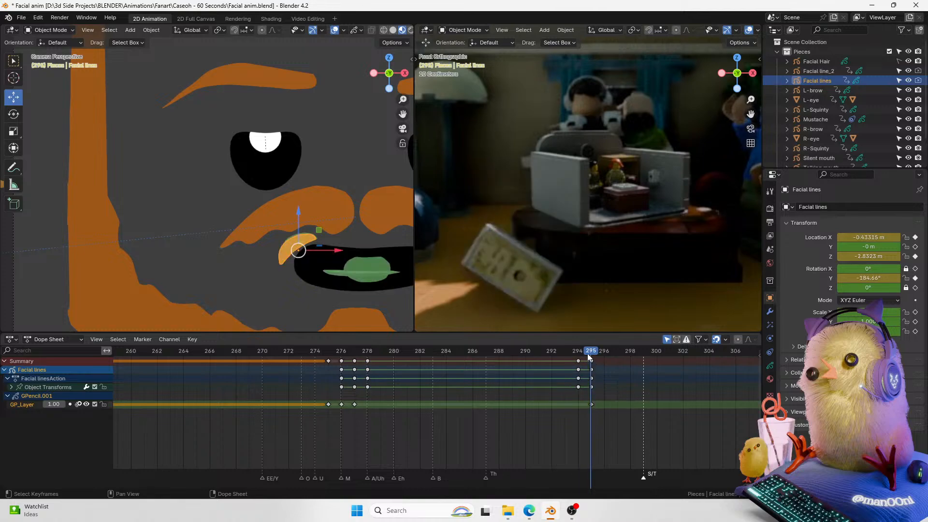
key(space)
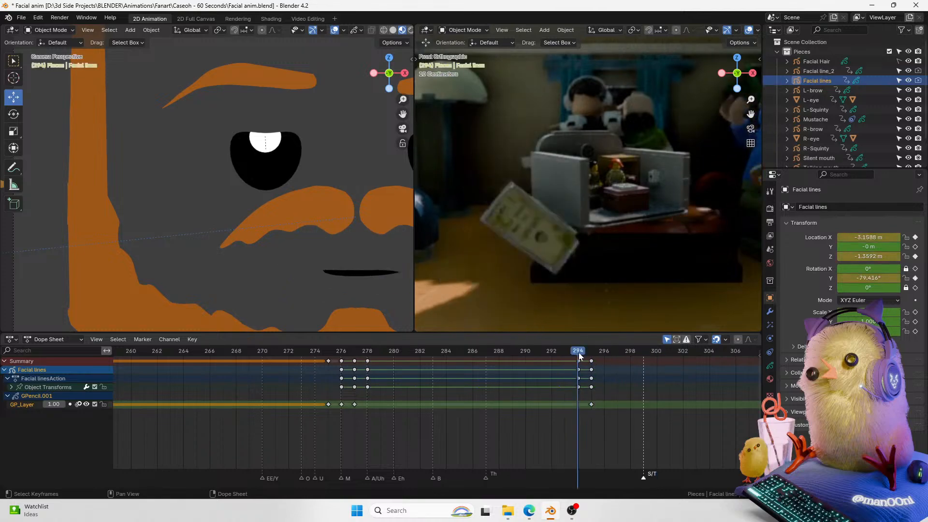
key(Escape)
scroll(365, 185, down, 6)
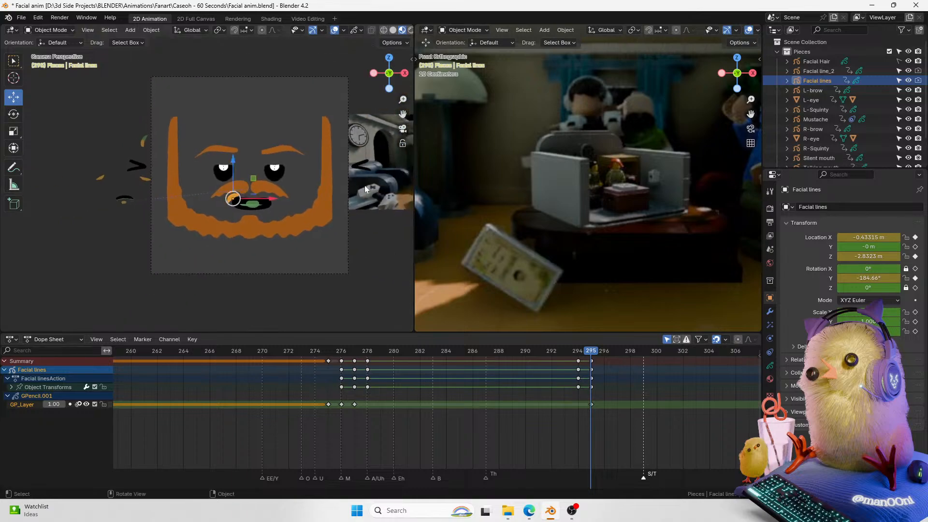
scroll(381, 125, up, 5)
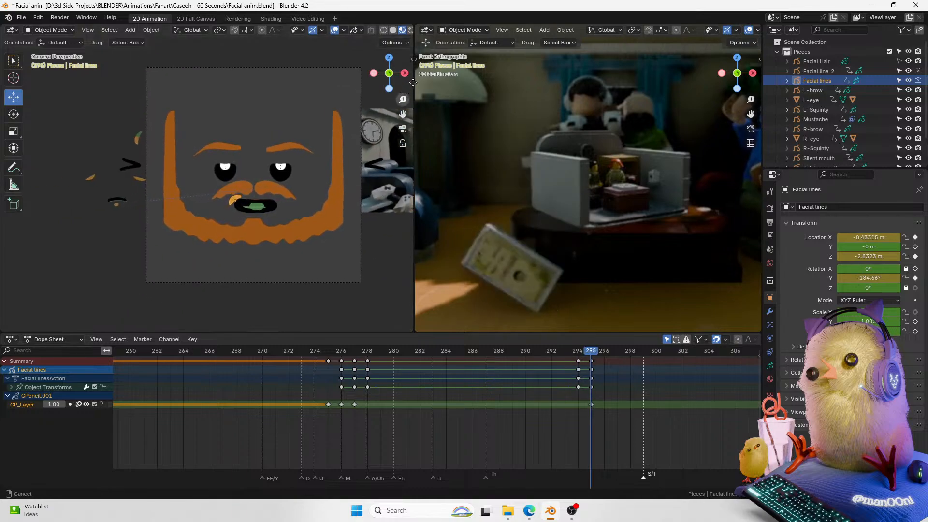
Step: Nudge the facial line's height at frames 295, 297 and 298 for a slight bounce
drag(266, 190, 266, 185)
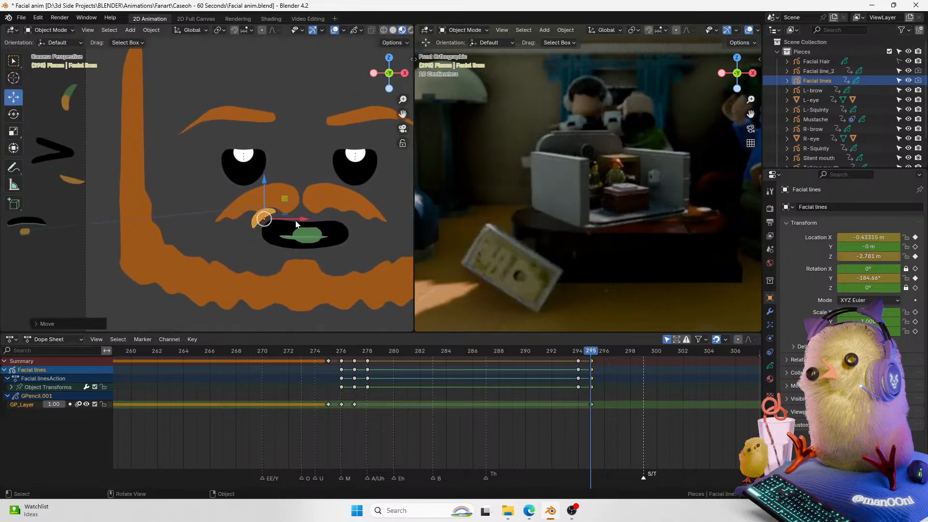
key(Left)
key(Right)
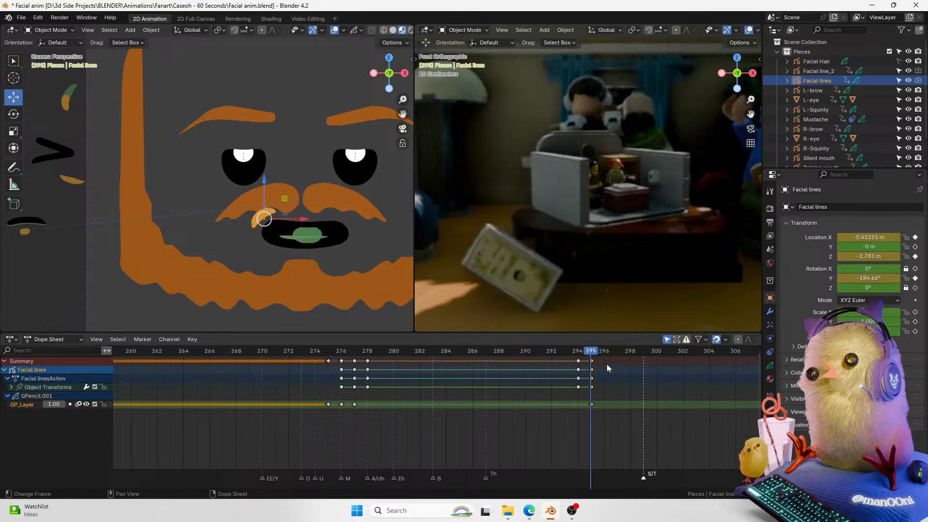
drag(593, 357, 613, 351)
drag(264, 187, 266, 190)
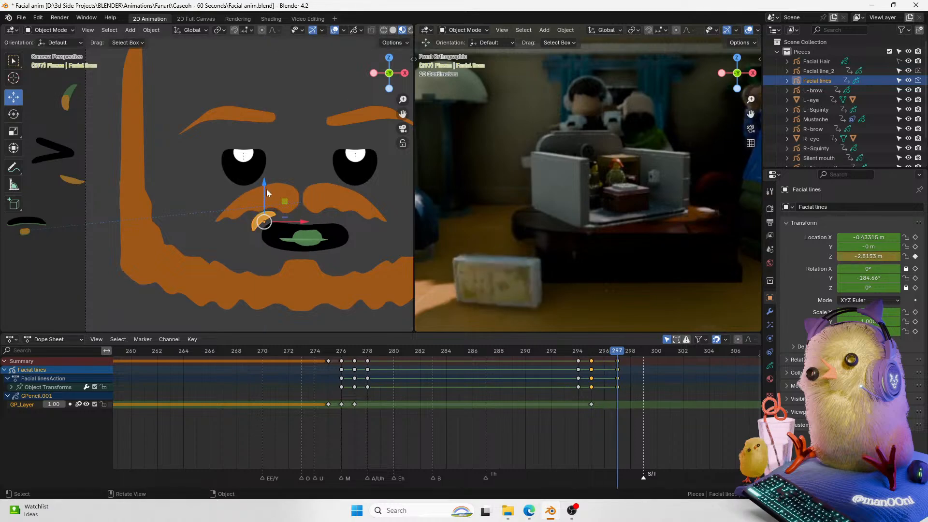
key(Right)
drag(265, 184, 265, 182)
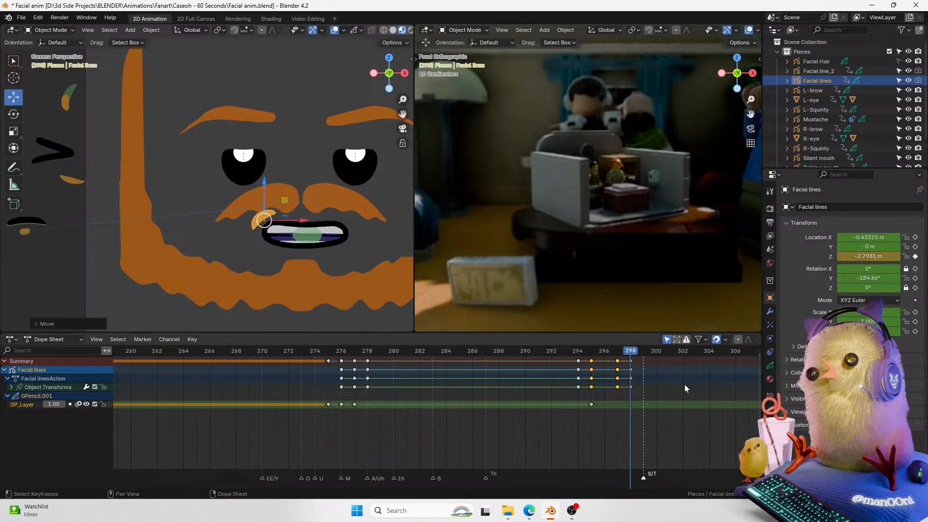
Step: Step through and play back frames 289 to 299 to review the mouth-corner line motion
key(Left)
key(Left)
key(Right)
key(Right)
key(Right)
key(Right)
key(Right)
key(Right)
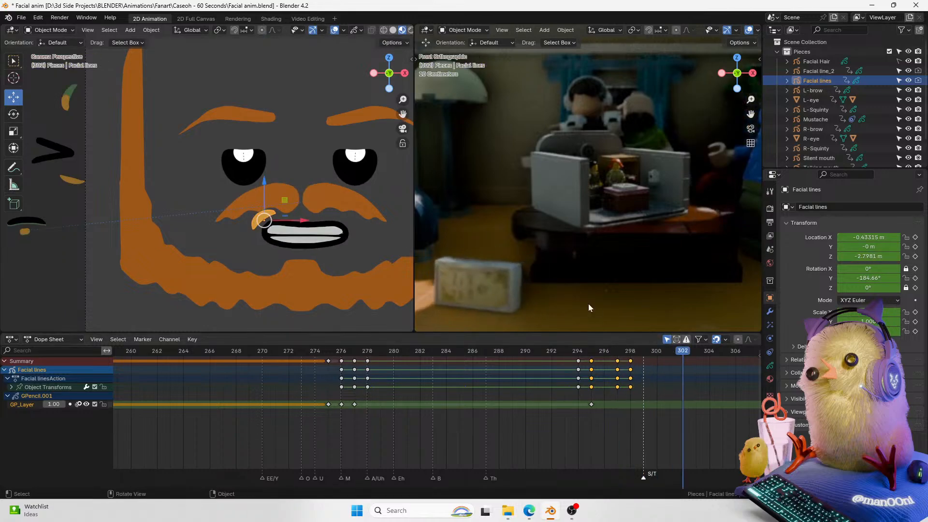
key(space)
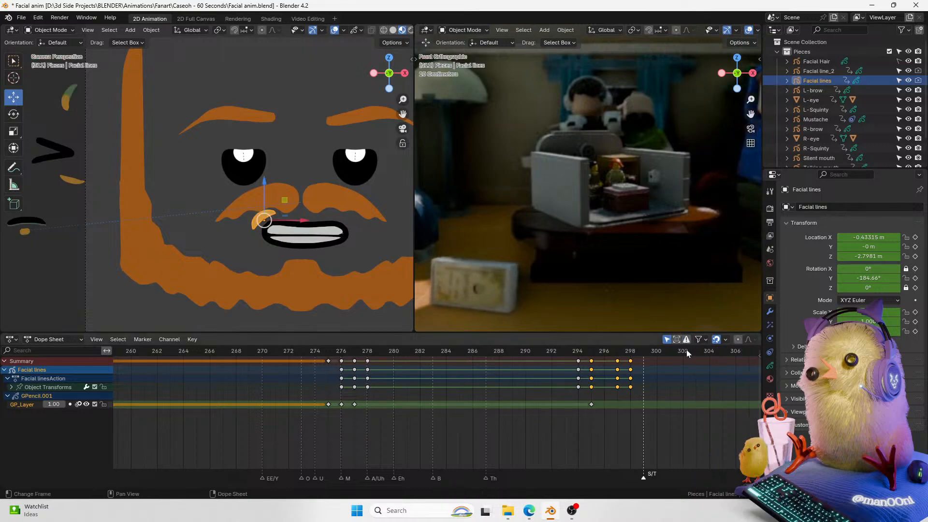
drag(648, 355, 512, 353)
drag(750, 115, 562, 117)
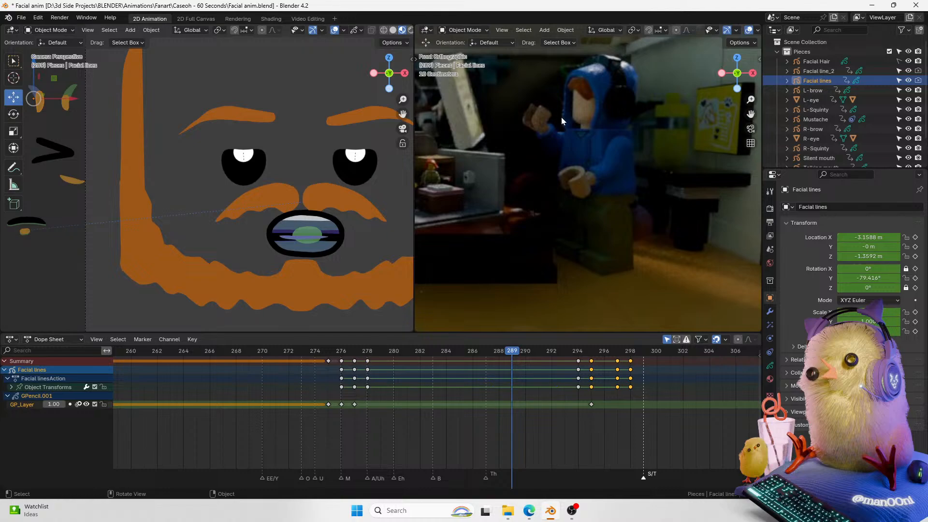
drag(502, 352, 565, 367)
key(space)
key(space)
click(643, 353)
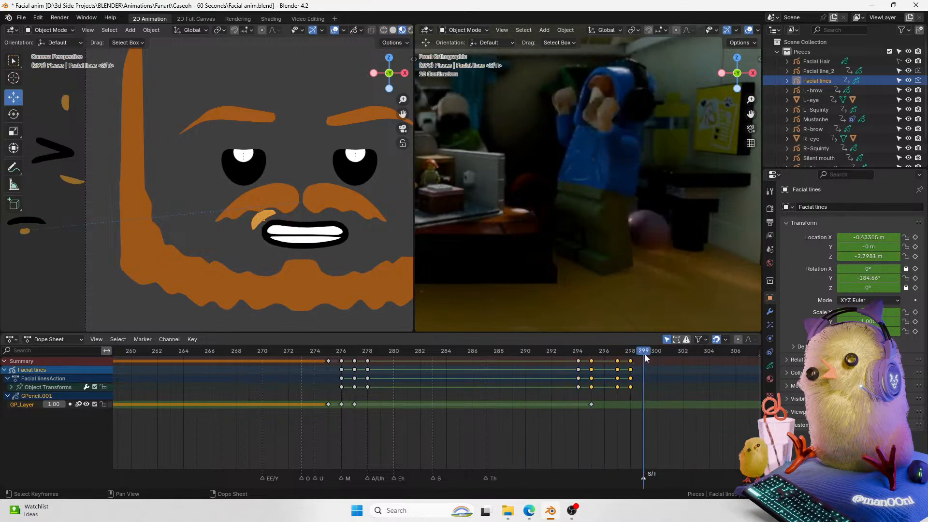
Step: Duplicate the grease pencil keyframe from frame 295 to frame 298
click(592, 404)
key(shift+d)
click(634, 414)
Step: Insert a new grease pencil keyframe for the facial lines at frame 294
drag(589, 353, 583, 353)
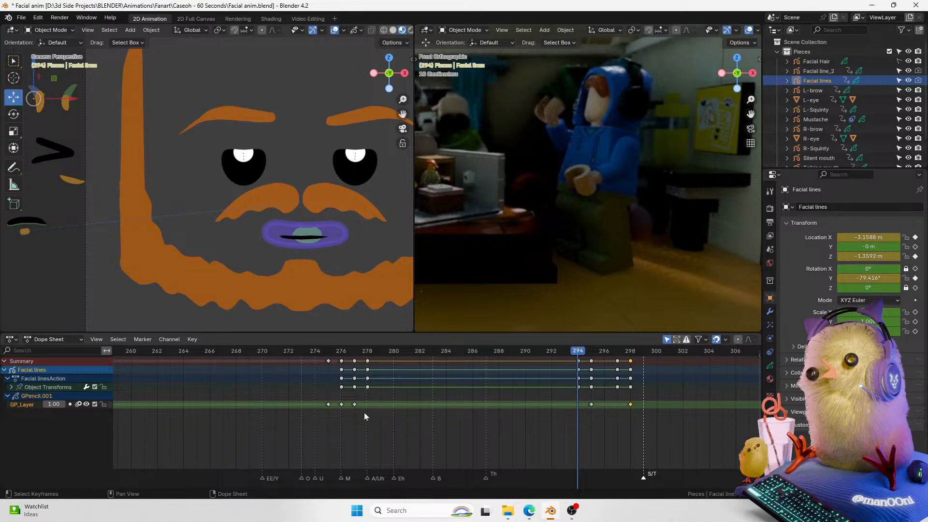
click(71, 404)
right_click(581, 408)
mouse_move(577, 403)
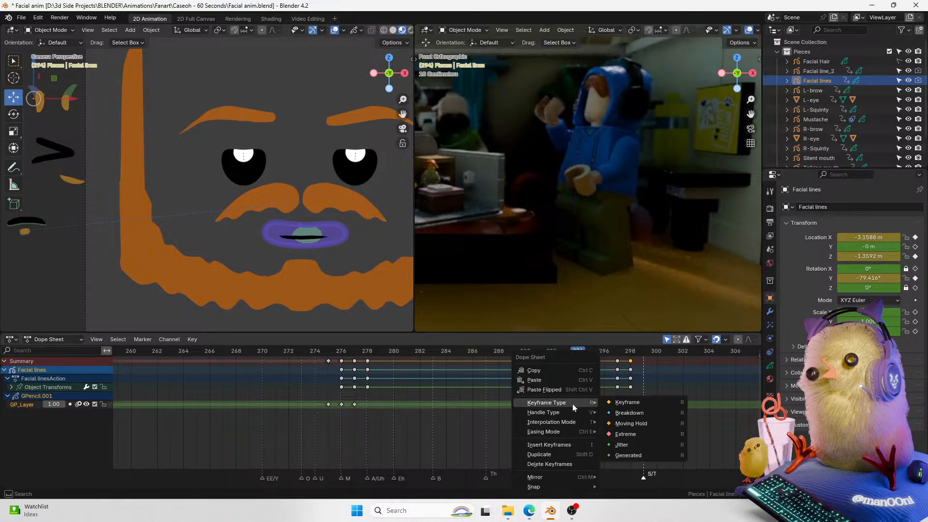
click(573, 445)
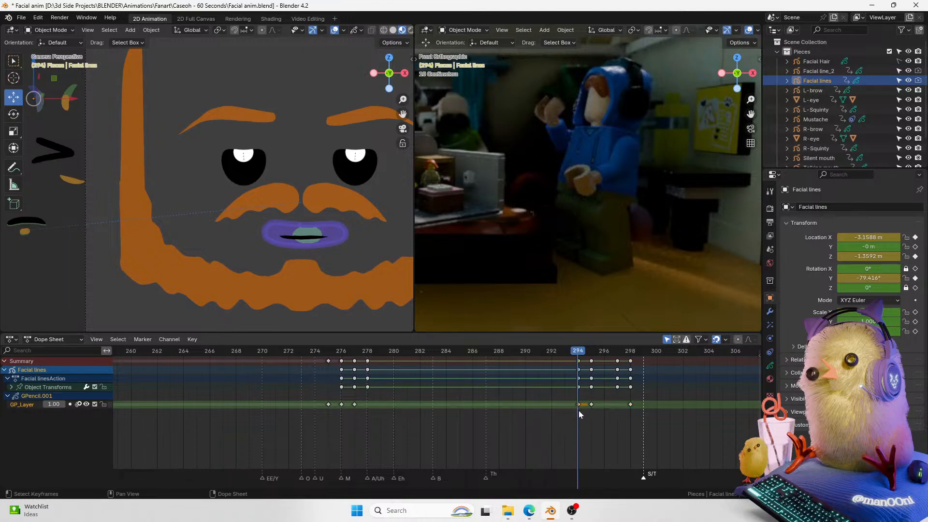
key(shift+d)
click(641, 418)
drag(628, 352, 639, 355)
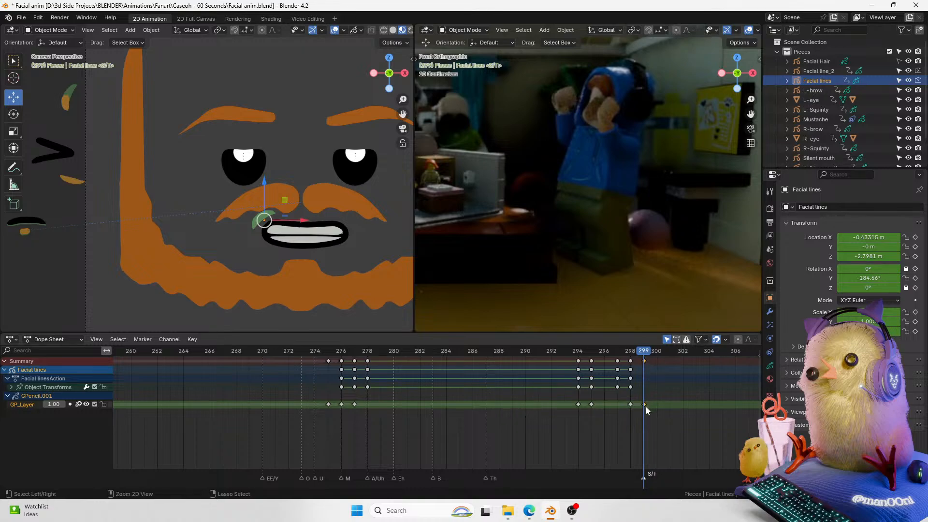
key(ctrl+z)
drag(635, 355, 643, 354)
key(ctrl+z)
key(ctrl+z)
Step: Switch the facial lines object into Draw Mode at frame 299 and pick the Pencil tool
ctrl+middle_drag(419, 59, 321, 196)
key(ctrl+Tab)
click(326, 239)
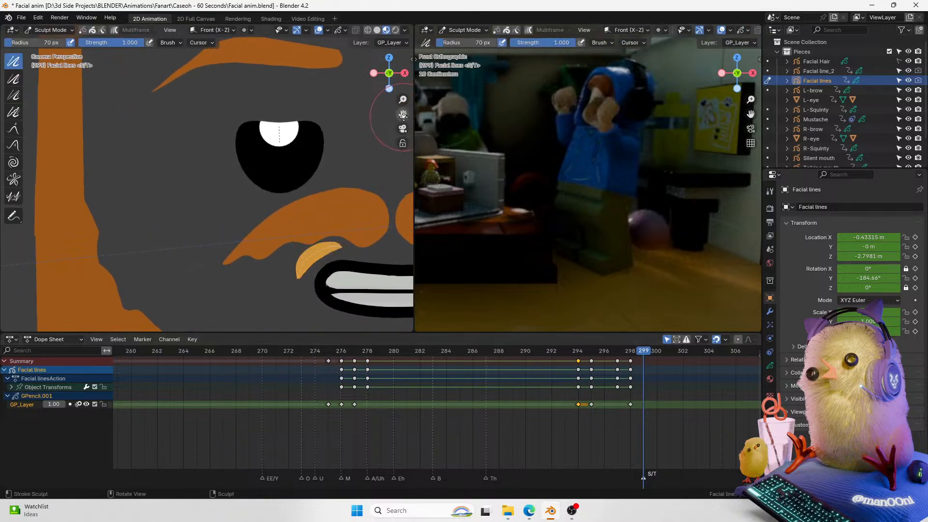
shift+middle_drag(381, 170, 282, 172)
key(ctrl+Tab)
click(285, 122)
drag(402, 100, 402, 80)
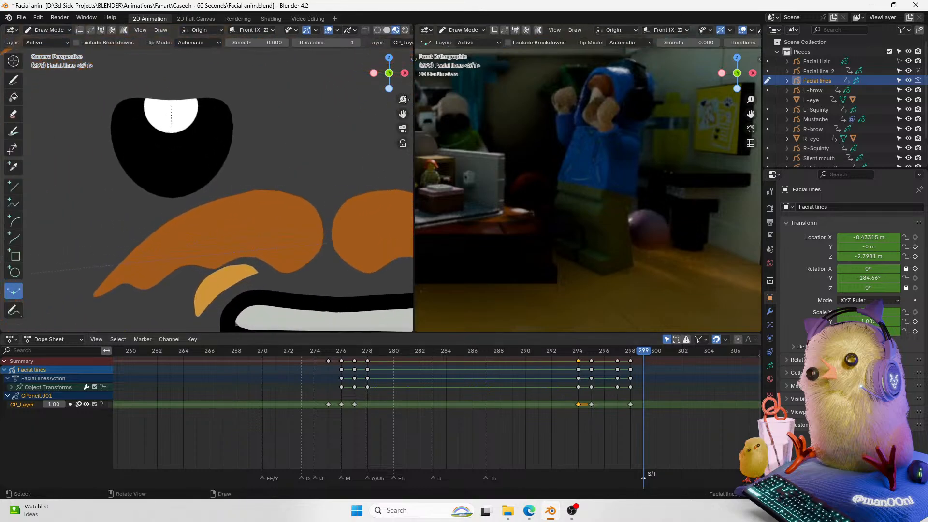
drag(401, 116, 392, 68)
click(13, 81)
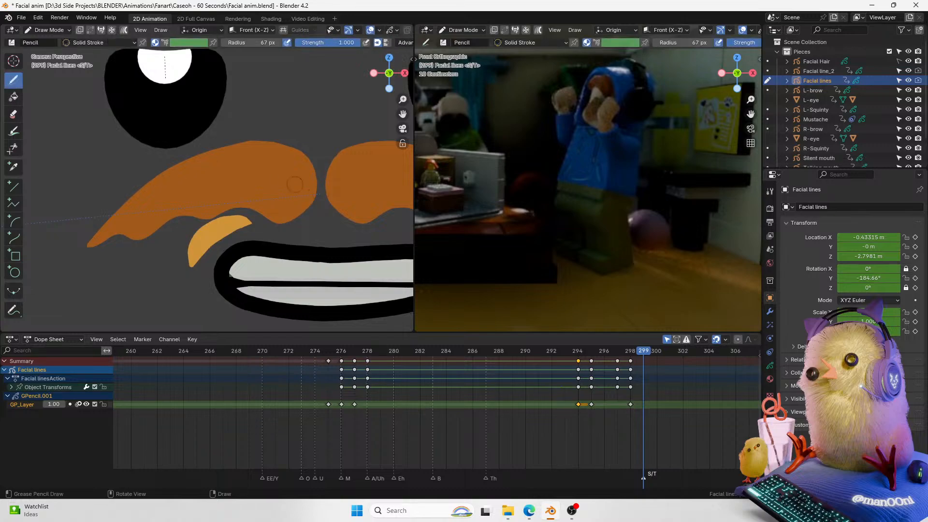
drag(192, 264, 238, 223)
key(ctrl+z)
key(ctrl+shift+z)
key(ctrl+z)
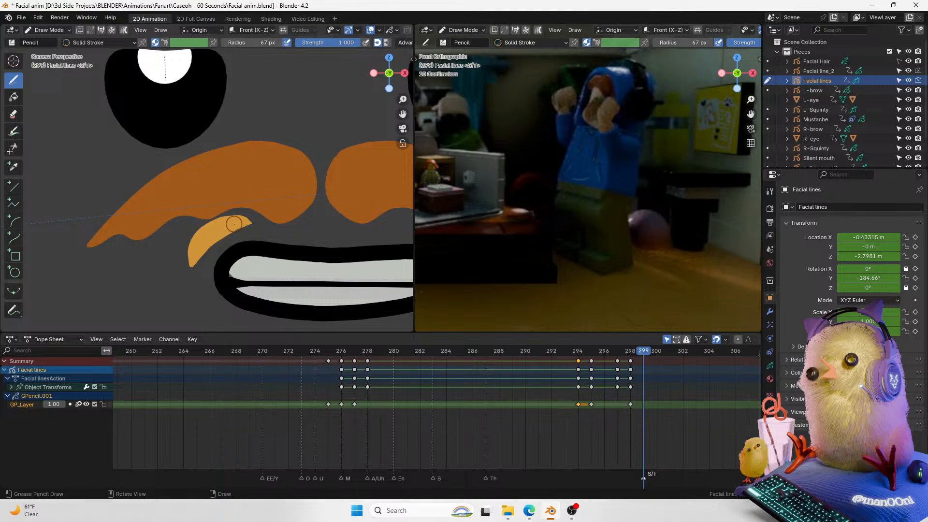
Step: Set the pencil radius to 80 px and draw a curved line stroke beside the mouth corner
key(f)
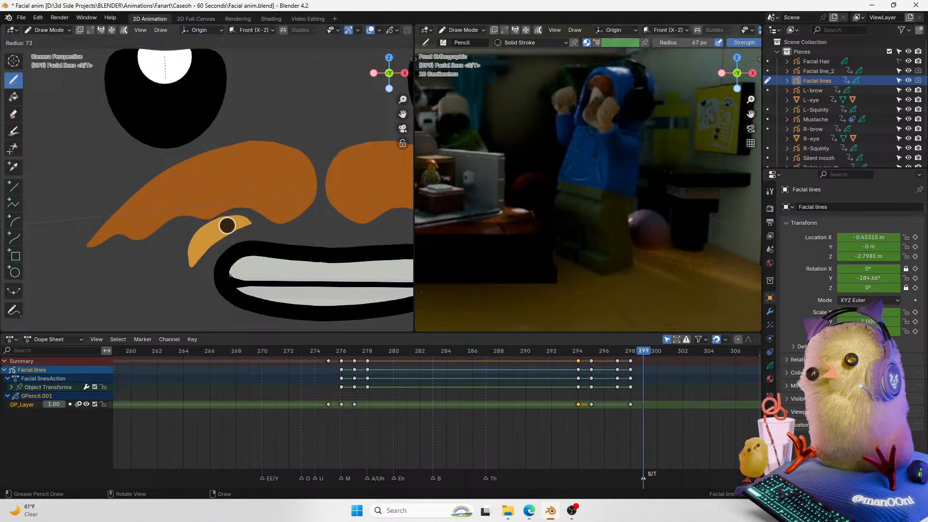
click(227, 226)
mouse_move(240, 221)
mouse_down()
mouse_move(196, 256)
mouse_move(218, 230)
mouse_move(240, 223)
mouse_up()
key(ctrl+z)
key(ctrl+z)
key(ctrl+z)
key(ctrl+z)
drag(201, 247, 239, 223)
key(ctrl+z)
key(ctrl+z)
drag(200, 248, 241, 225)
key(ctrl+z)
key(ctrl+z)
key(ctrl+z)
mouse_move(198, 249)
mouse_down()
mouse_move(240, 222)
mouse_move(196, 248)
mouse_move(234, 227)
mouse_up()
key(ctrl+z)
key(ctrl+z)
key(ctrl+z)
key(ctrl+z)
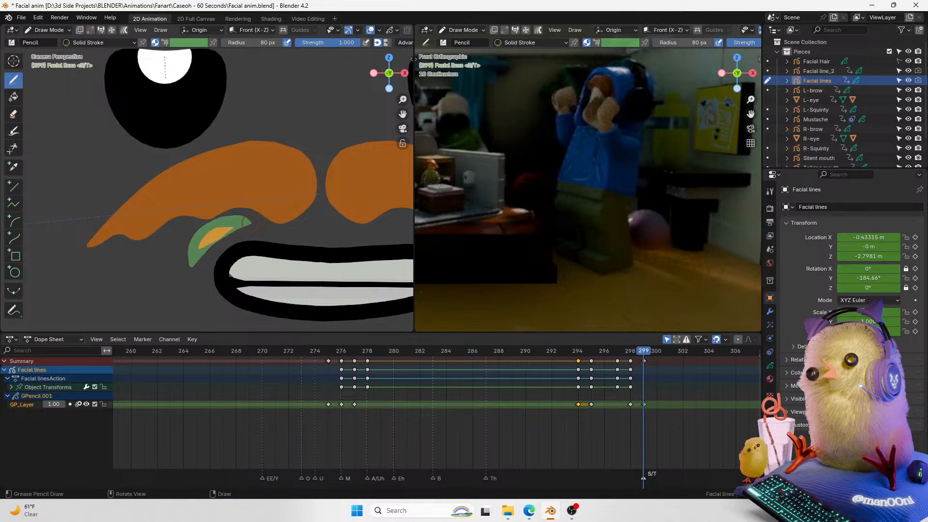
key(ctrl+z)
drag(248, 223, 250, 222)
key(ctrl+z)
drag(197, 253, 234, 226)
Step: Switch the facial lines to Sculpt Mode and try a Grab stroke on the mouth-corner line, then undo it
key(Tab)
key(ctrl+Tab)
click(14, 129)
mouse_move(220, 234)
mouse_down()
mouse_move(238, 242)
mouse_move(198, 274)
mouse_move(204, 238)
mouse_move(205, 252)
mouse_move(245, 233)
mouse_move(216, 239)
mouse_move(238, 247)
mouse_move(233, 235)
mouse_move(231, 247)
mouse_move(193, 261)
mouse_up()
key(ctrl+z)
Step: Smooth and thicken the mouth-corner line with the Smooth and Thickness sculpt brushes, then return to Object Mode
click(14, 145)
click(13, 62)
click(14, 78)
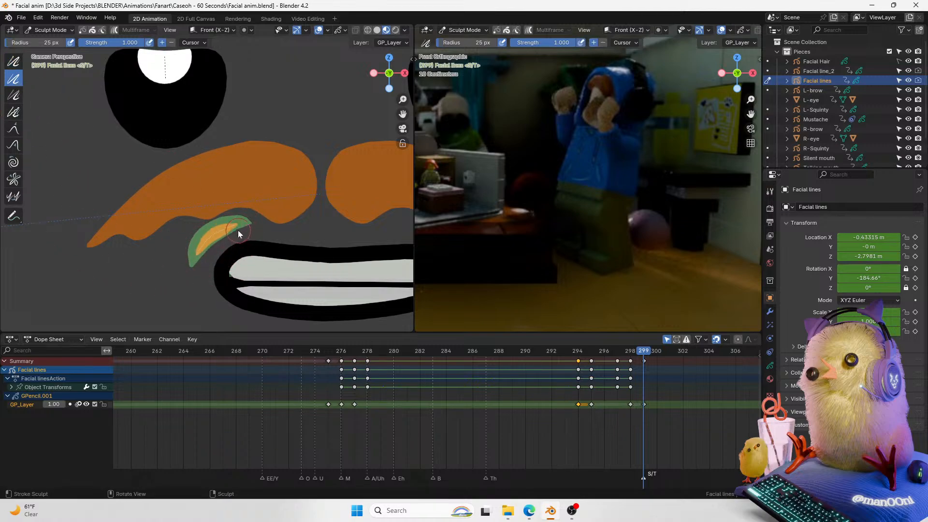
click(13, 62)
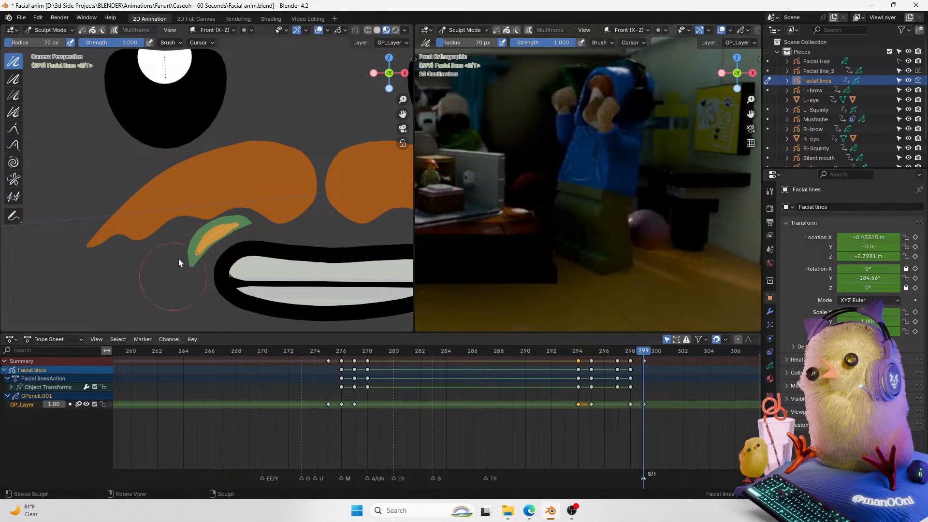
drag(196, 211, 211, 213)
mouse_move(234, 252)
mouse_down()
mouse_move(206, 251)
mouse_move(199, 263)
mouse_move(226, 239)
mouse_up()
click(13, 79)
ctrl+drag(229, 240, 226, 238)
ctrl+drag(227, 236, 243, 228)
key(ctrl+Tab)
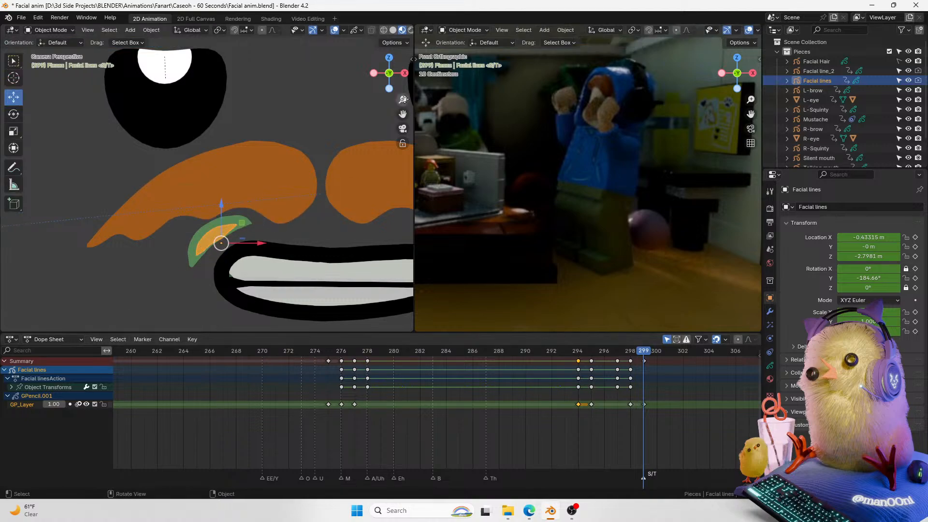
Step: Pull the lower end of the mouth-corner line with the Grab sculpt brush and return to Object Mode
key(ctrl+Tab)
click(320, 175)
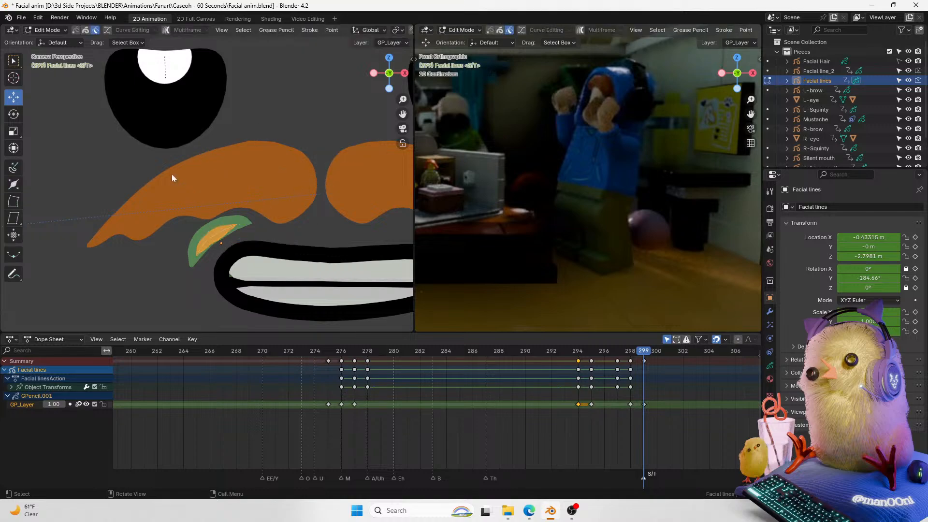
key(ctrl+Tab)
click(173, 226)
click(14, 129)
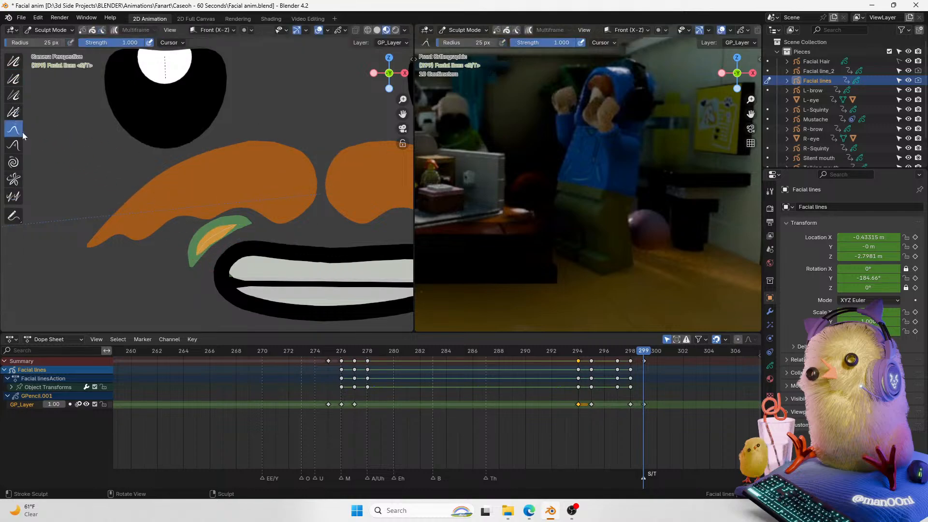
mouse_move(213, 238)
mouse_down()
mouse_move(221, 233)
mouse_move(222, 251)
mouse_up()
click(15, 146)
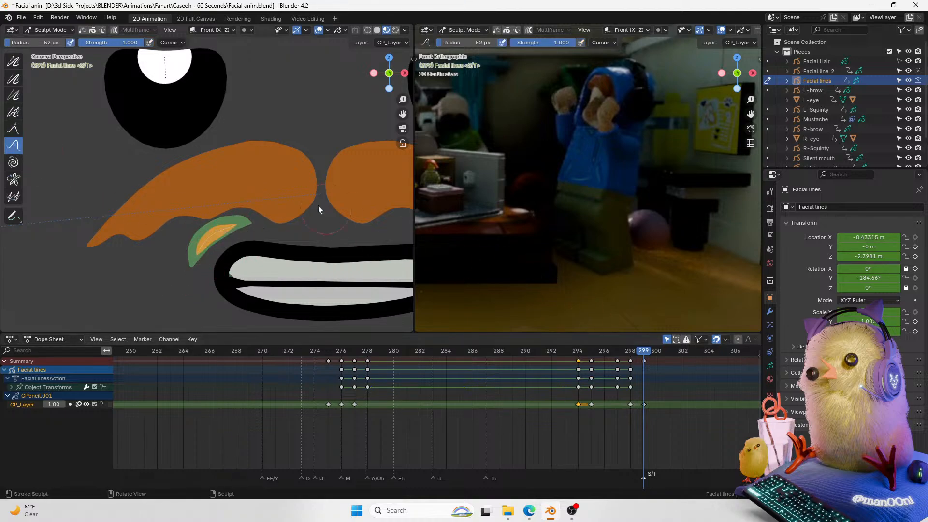
key(ctrl+Tab)
Step: At frame 300, move the facial lines object sideways along X off the face to hide it
drag(403, 99, 331, 167)
drag(640, 348, 638, 358)
key(Right)
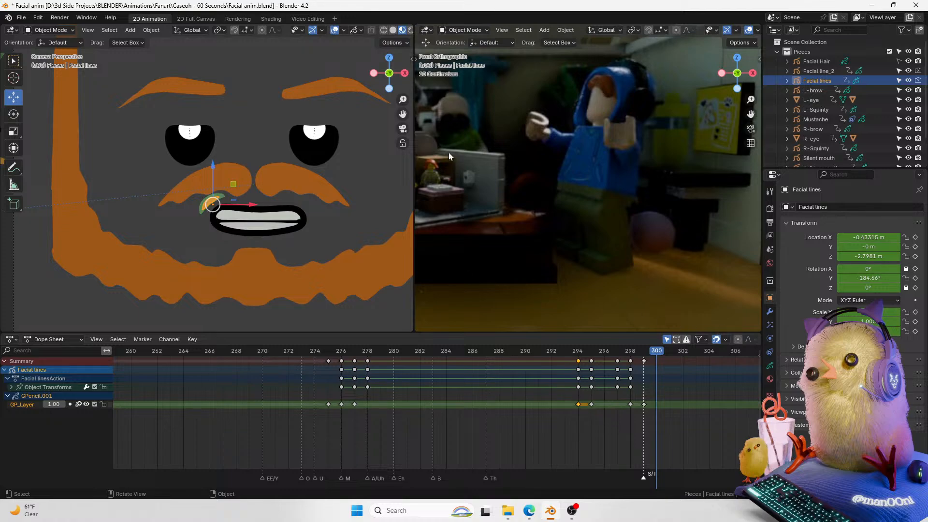
drag(403, 100, 260, 197)
key(g)
key(x)
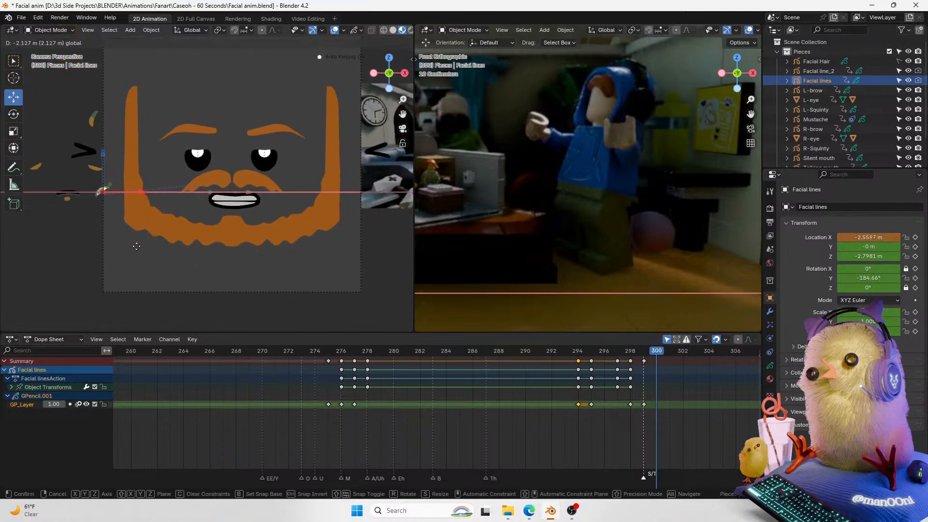
click(127, 248)
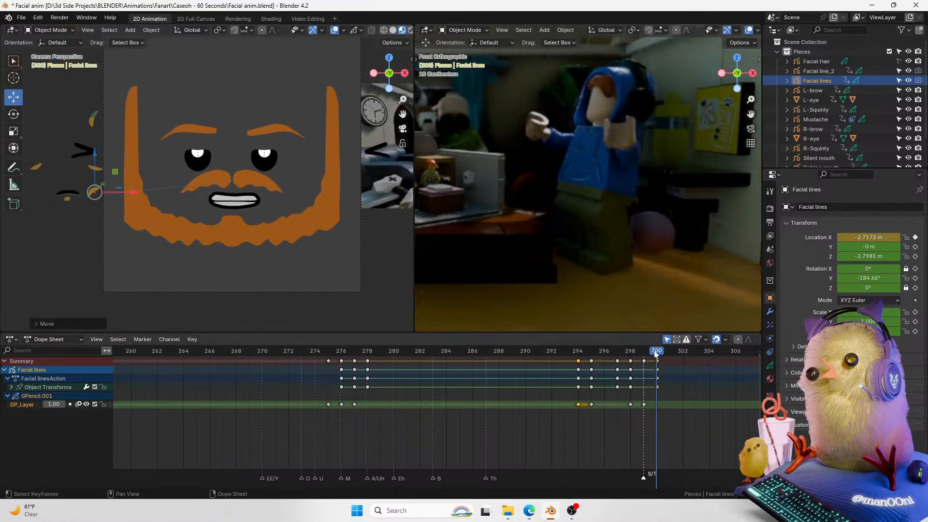
Step: Play back the animation to review the facial line timing
key(space)
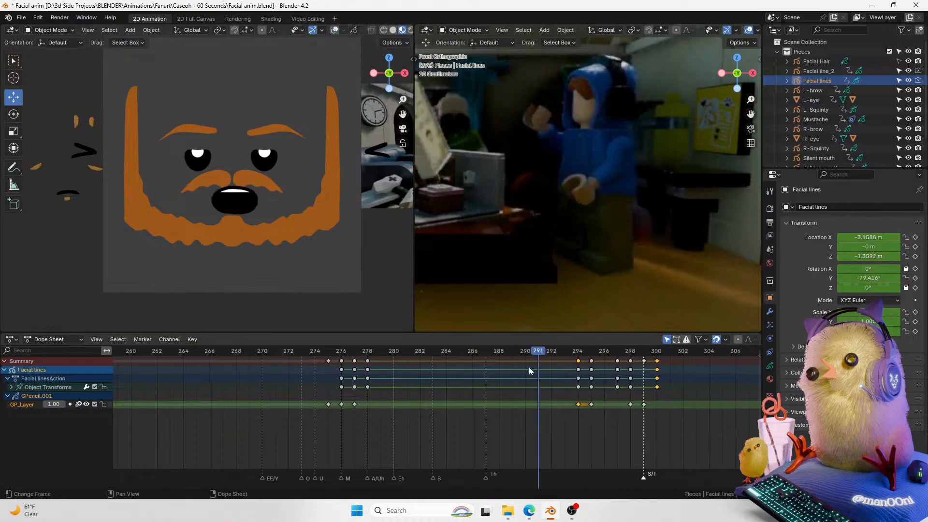
key(space)
drag(587, 353, 642, 364)
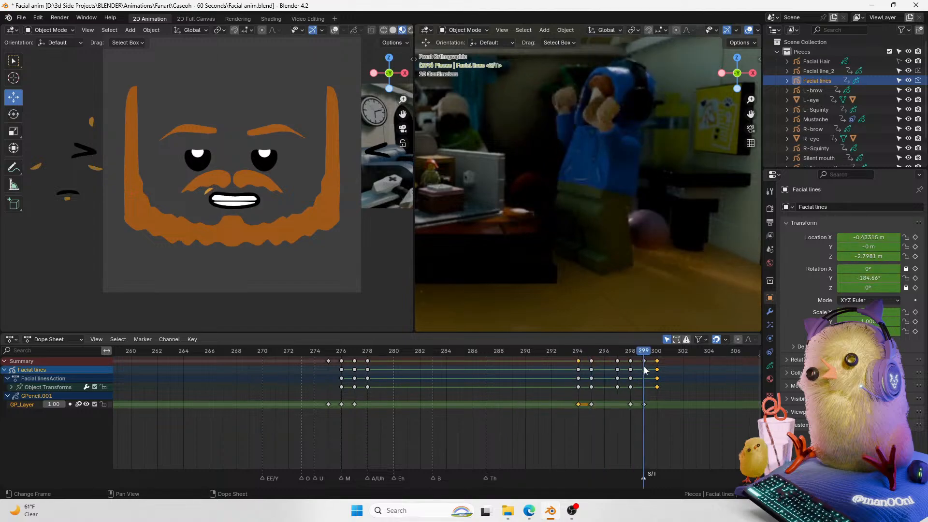
Step: Shift the facial lines' hiding keyframes from frame 300 to frame 301
drag(645, 404, 662, 404)
drag(646, 352, 586, 372)
key(ctrl+z)
key(ctrl+z)
key(ctrl+z)
key(g)
click(674, 366)
Step: Play back the section around the mouth-corner line and save the file
key(space)
key(space)
drag(634, 350, 534, 368)
key(space)
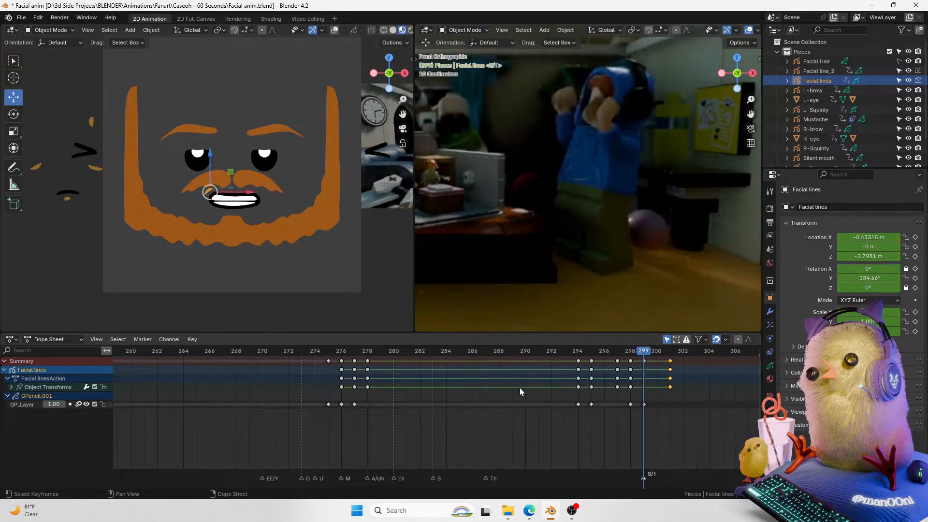
key(space)
click(541, 354)
key(ctrl+s)
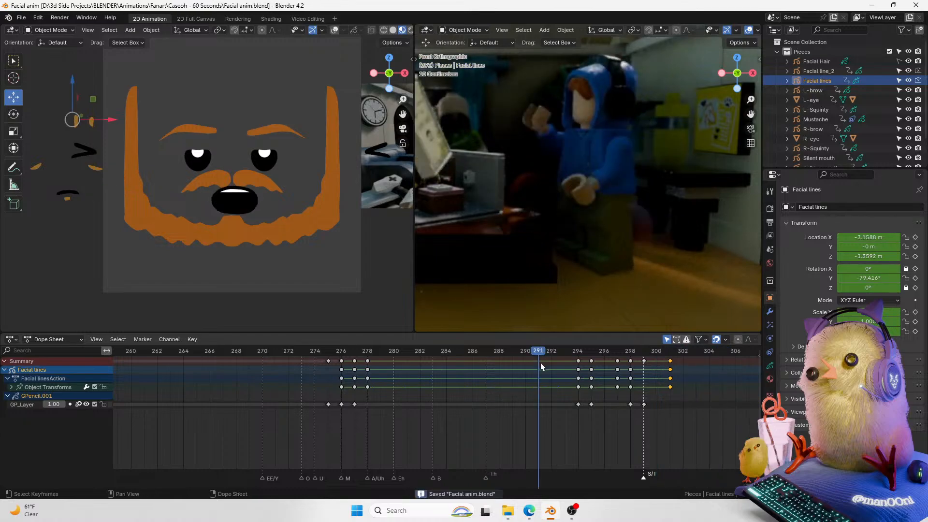
Step: Play back and scrub through frames 275 to 294 to review the lip-sync
key(space)
key(space)
click(530, 355)
key(space)
key(space)
drag(501, 355, 498, 382)
drag(442, 359, 319, 391)
key(ctrl+z)
click(331, 354)
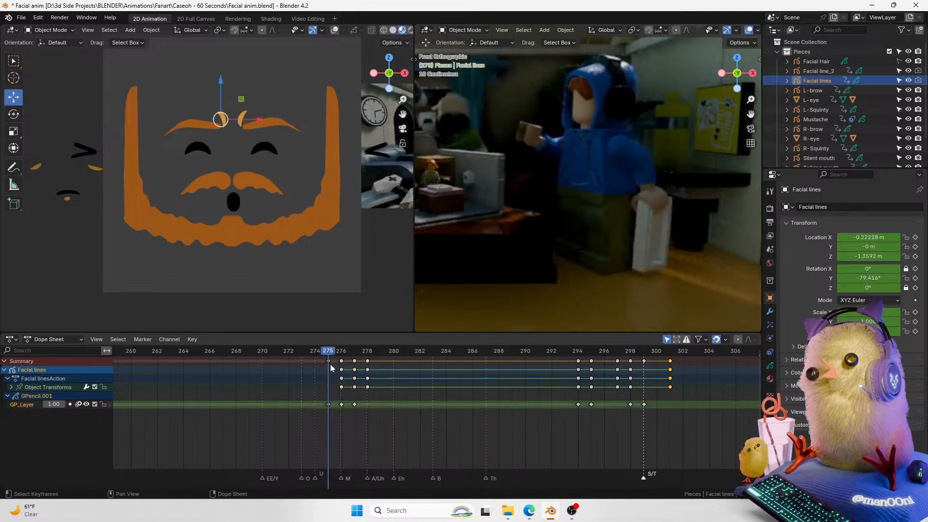
key(space)
key(space)
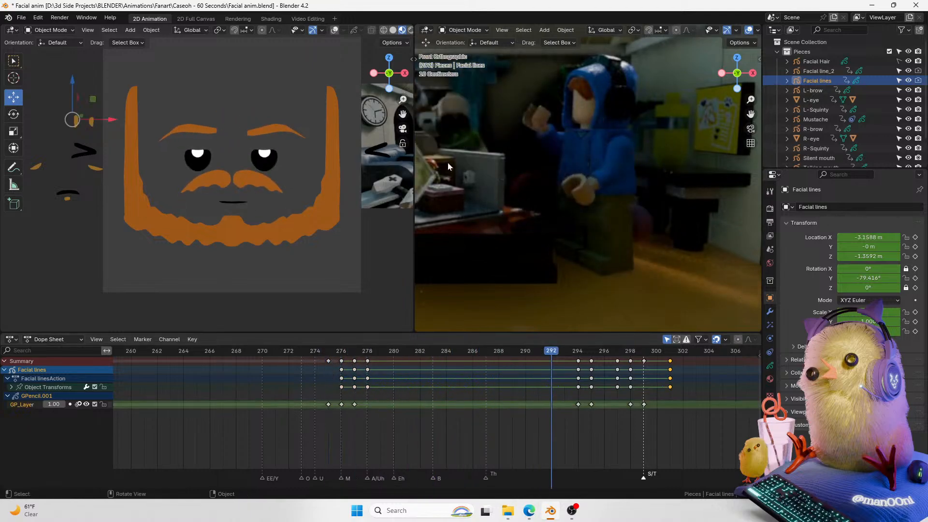
drag(402, 99, 367, 151)
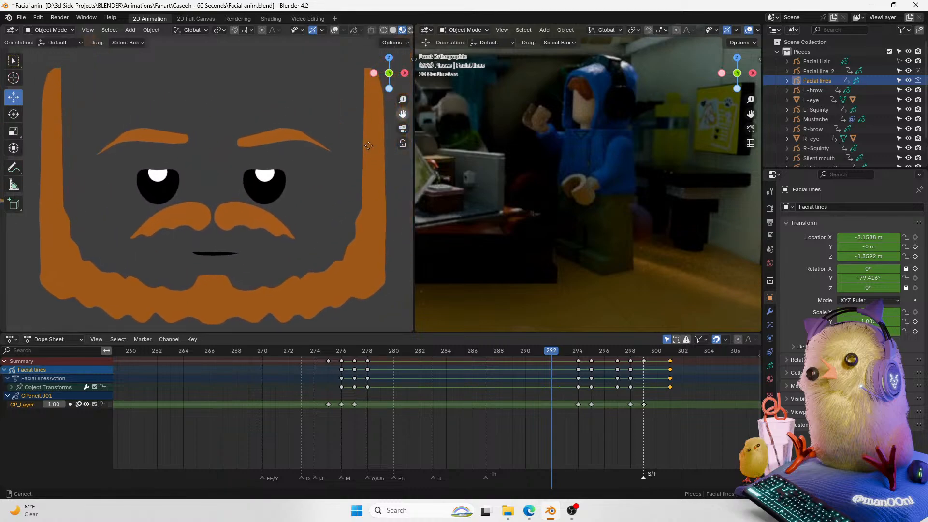
click(378, 352)
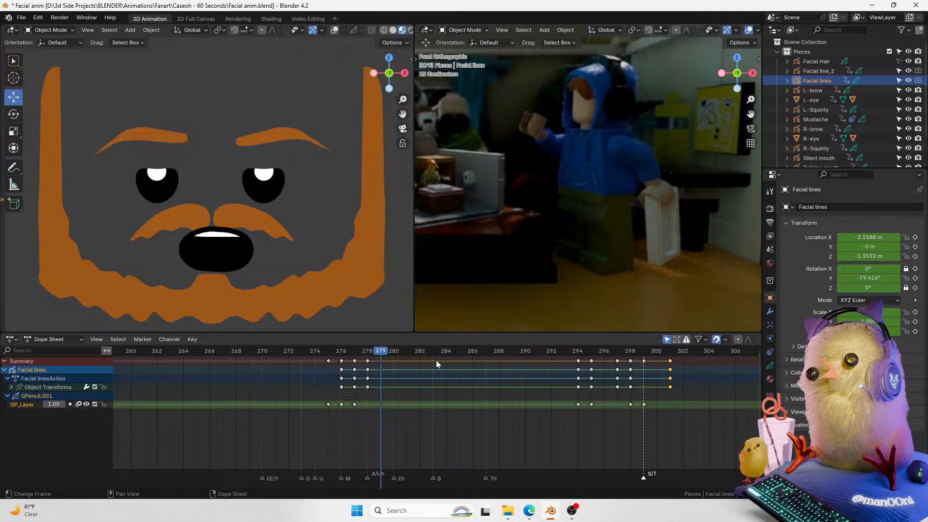
key(space)
click(577, 352)
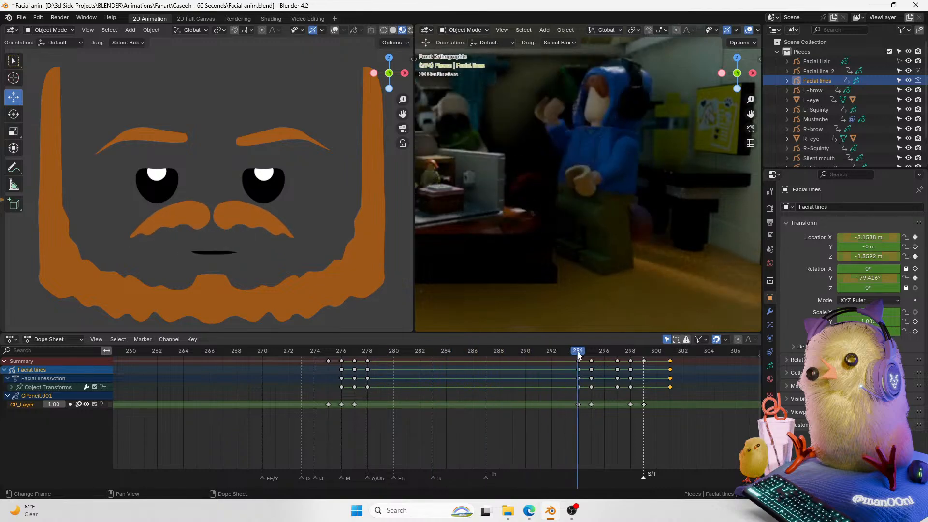
Step: Save the file
click(770, 378)
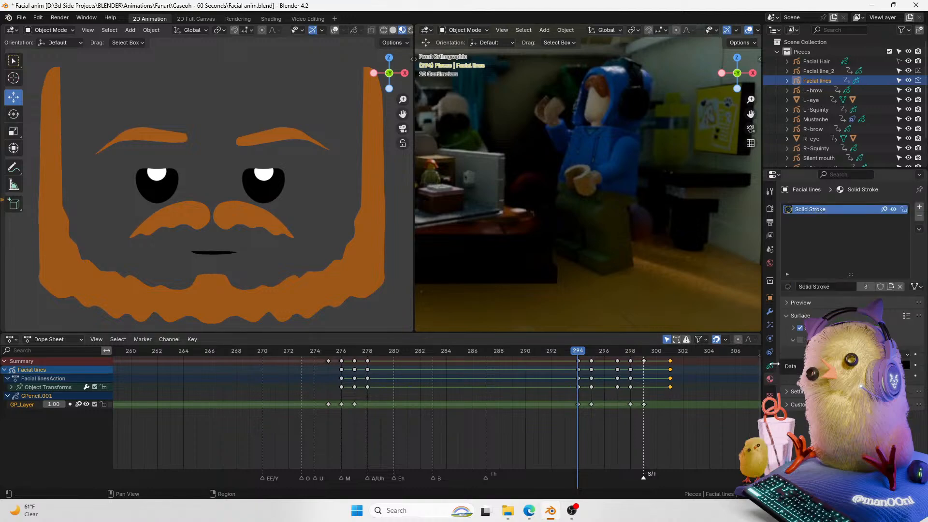
click(770, 298)
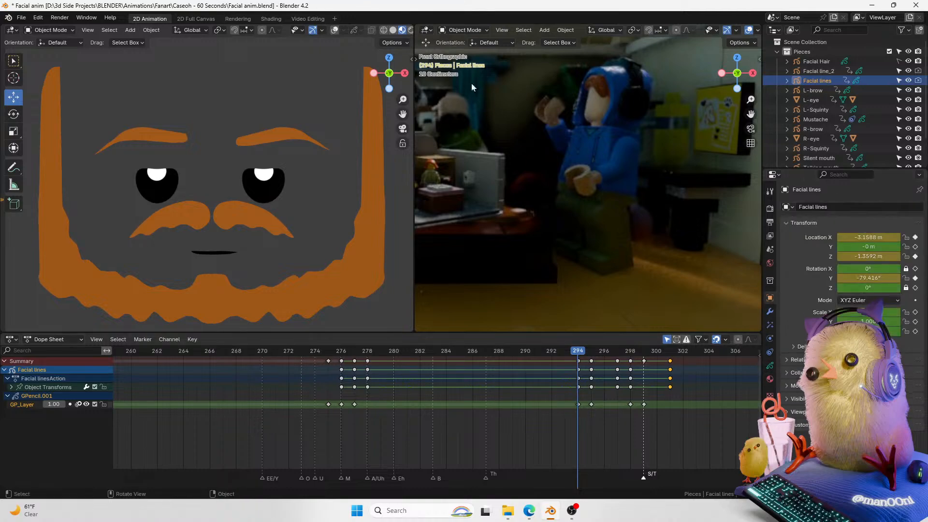
click(335, 30)
key(Caps_Lock)
key(ctrl+s)
Step: Select the left eye, key its blink shape key at frame 294 and reset it to zero at frame 295
click(265, 189)
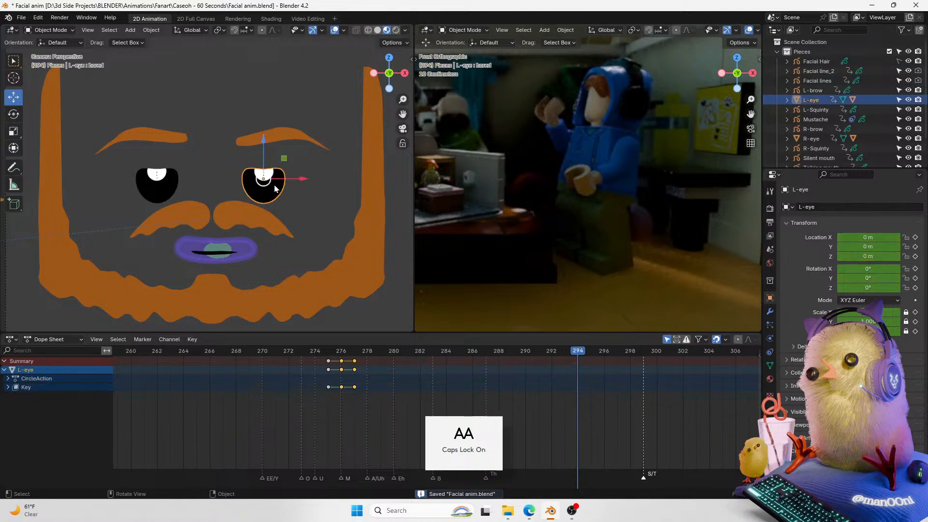
click(770, 379)
click(770, 298)
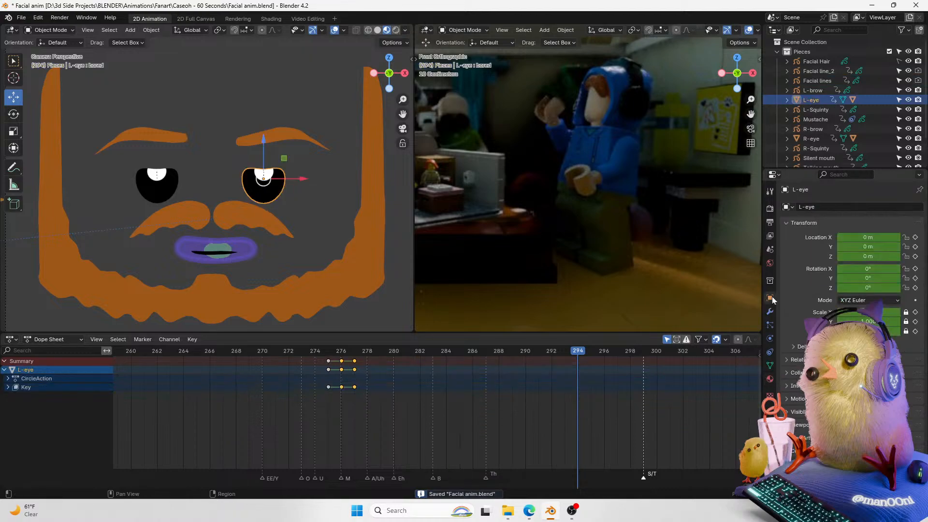
click(771, 379)
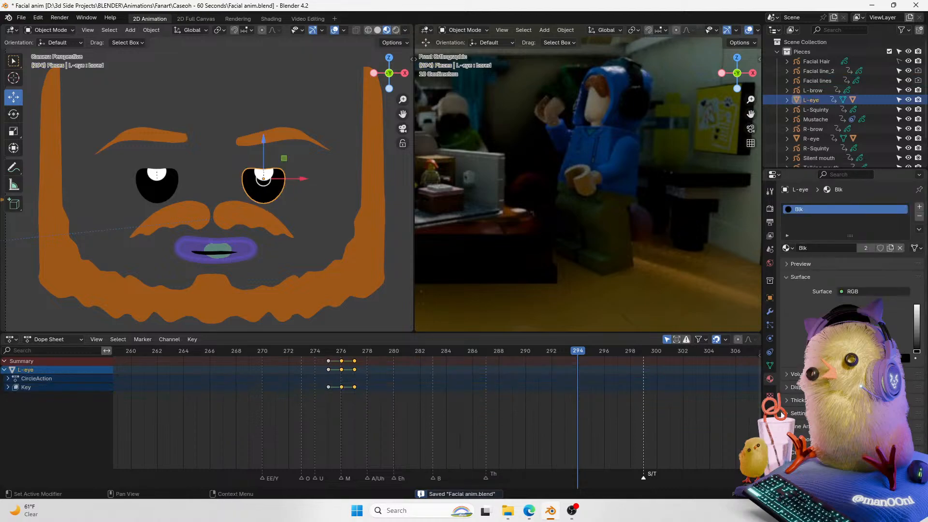
click(771, 366)
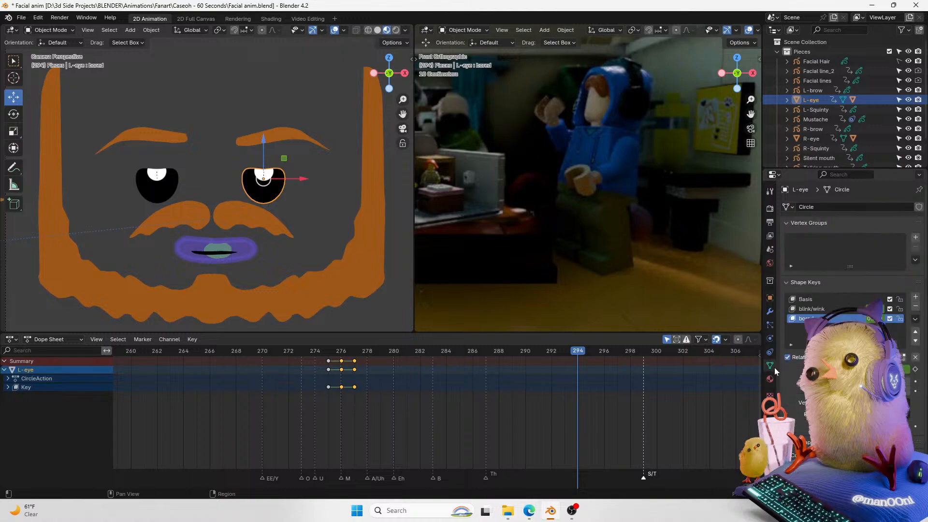
click(914, 370)
key(Right)
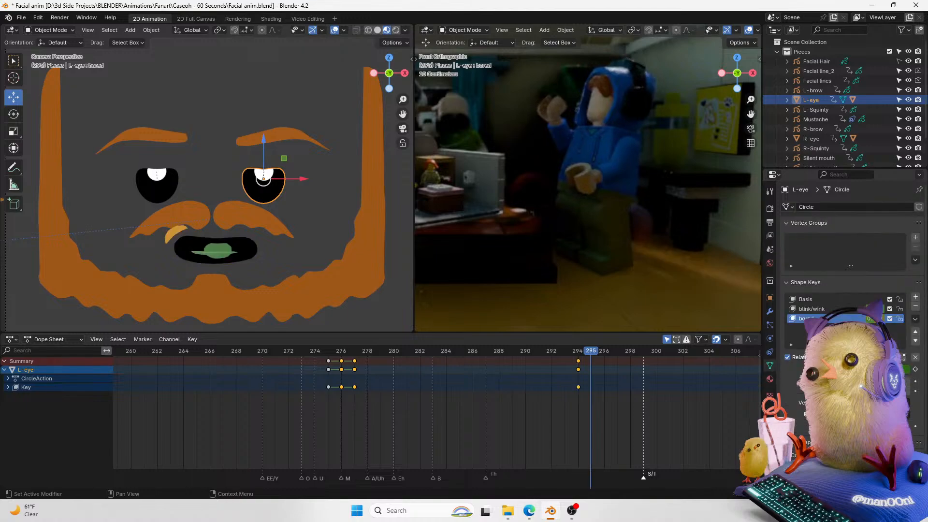
key(BackSpace)
Step: Key the right eye's blink shape key at frame 294 and reset it to zero at frame 295
click(165, 195)
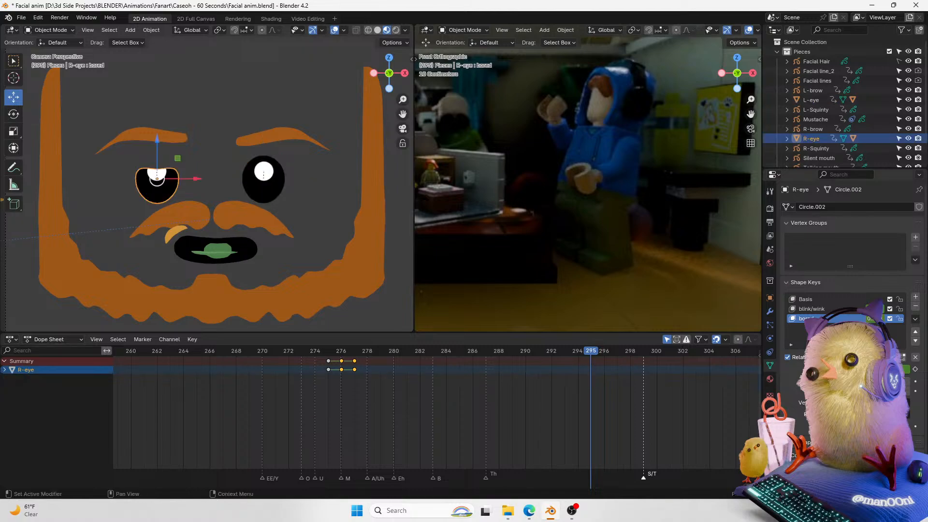
key(Left)
click(914, 370)
key(Right)
key(BackSpace)
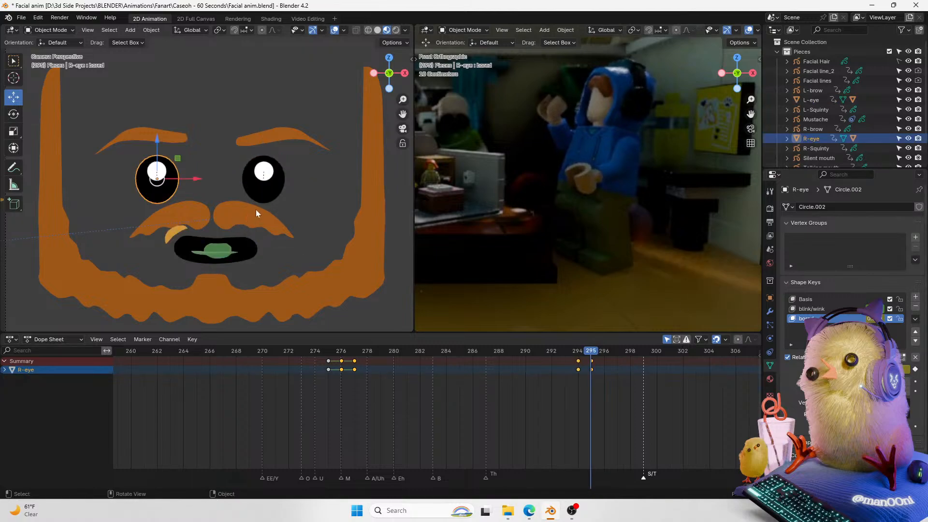
Step: Rotate the left and right eyebrows slightly to tilt them at frame 295
click(283, 140)
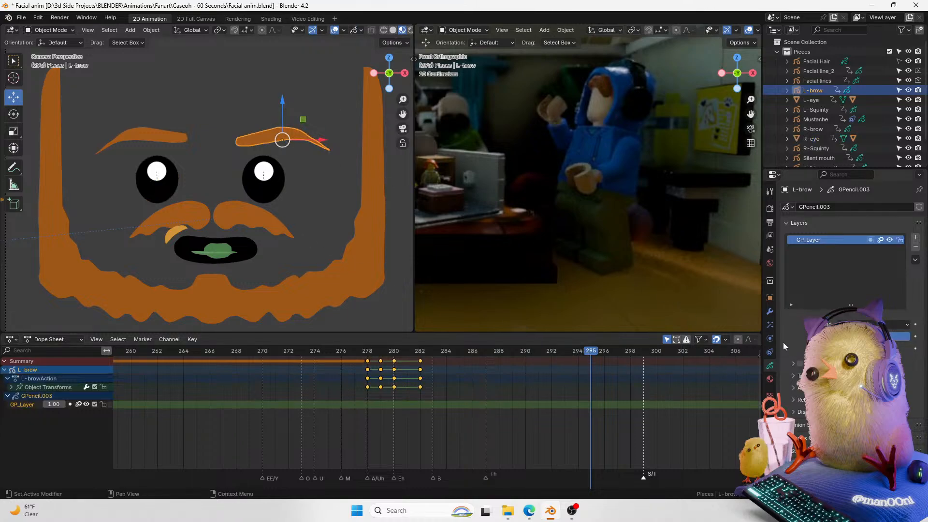
click(770, 298)
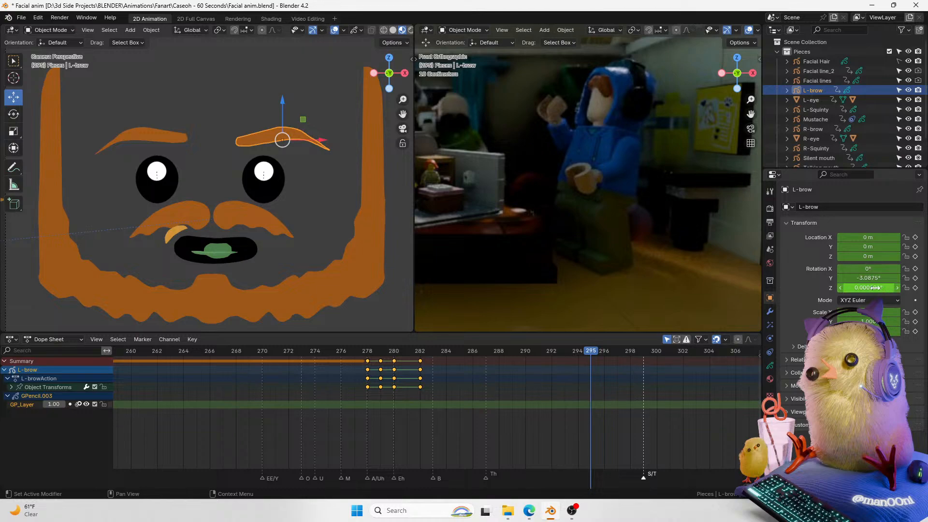
key(t)
key(r)
click(341, 111)
click(176, 137)
key(r)
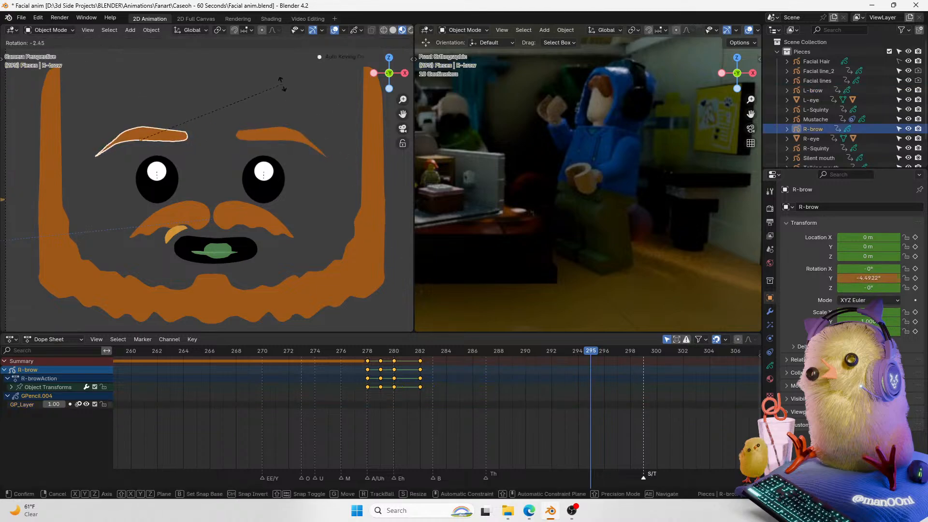
click(277, 105)
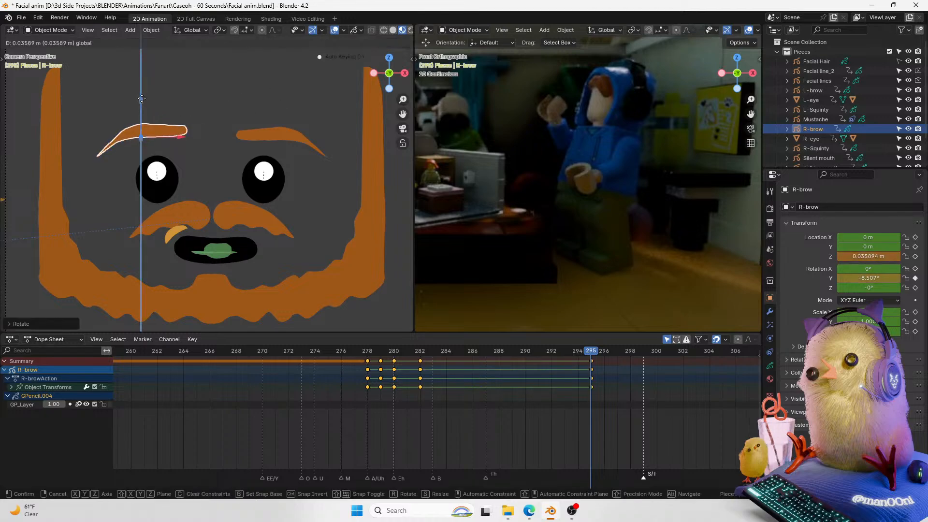
Step: Raise the right eyebrow slightly along Z
click(286, 136)
click(183, 131)
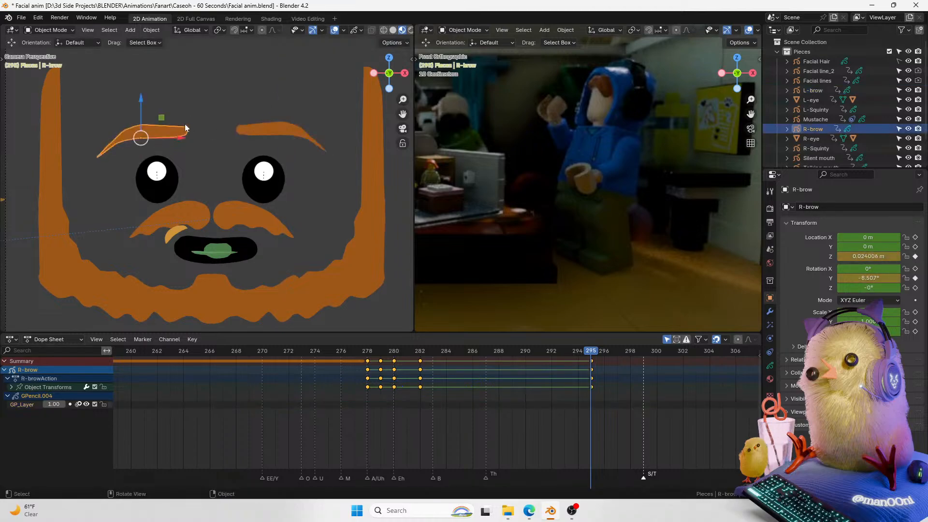
key(g)
key(z)
click(145, 88)
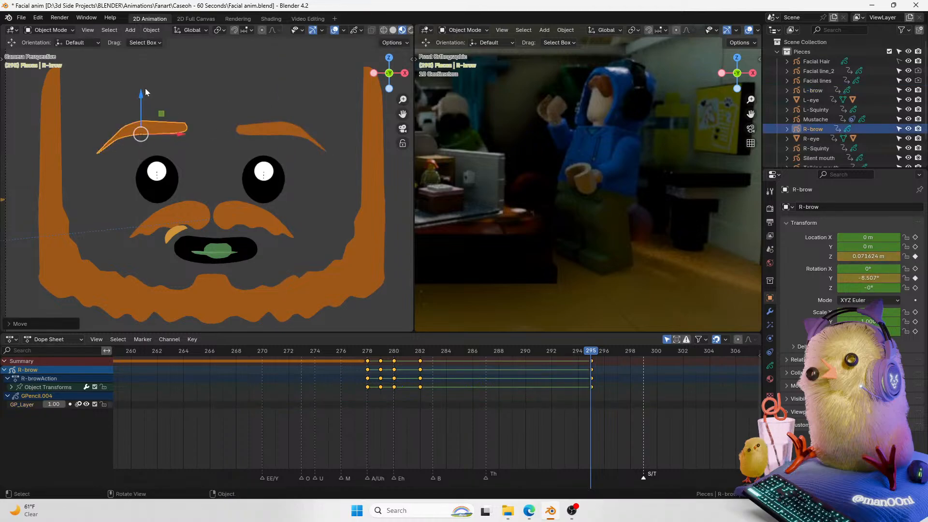
Step: Select the mustache and lower it slightly along Z
click(258, 211)
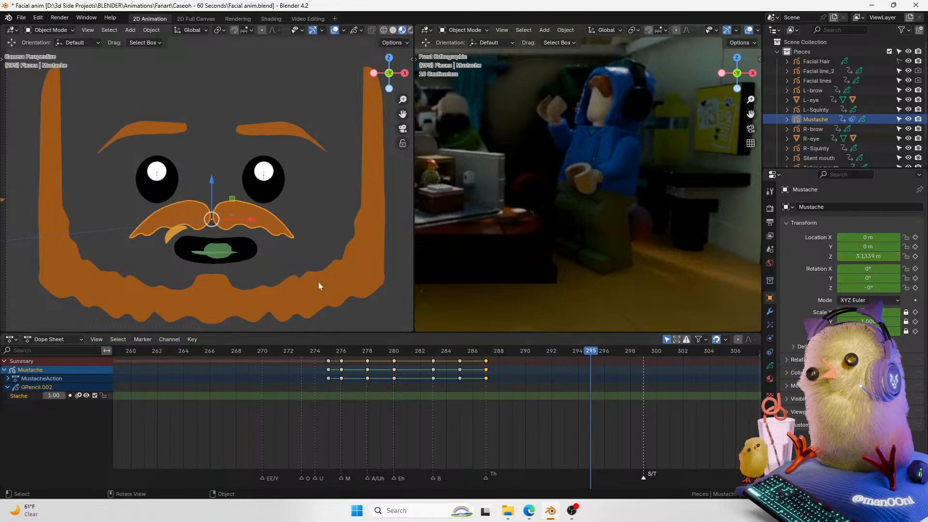
key(g)
key(z)
click(216, 193)
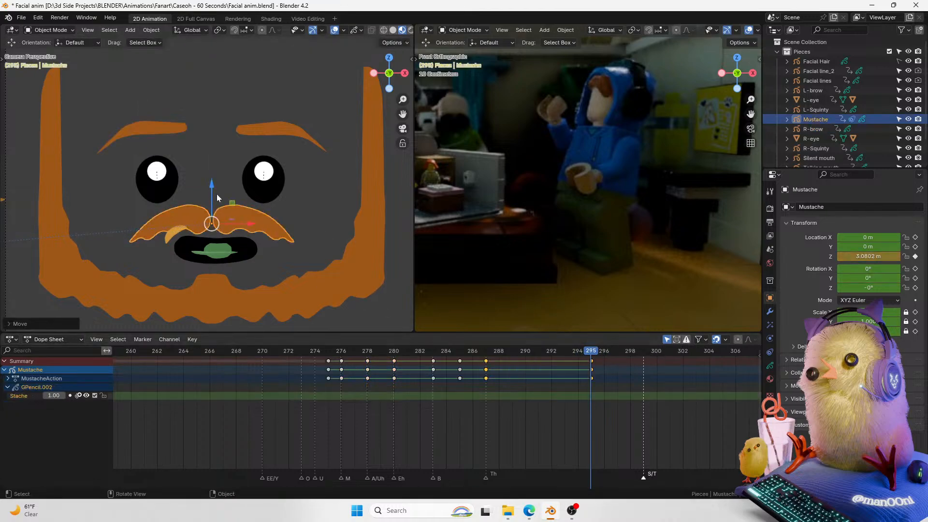
Step: Select the talking mouth and move its mouth base keyframe to frame 291, saving the file along the way
drag(584, 352, 541, 393)
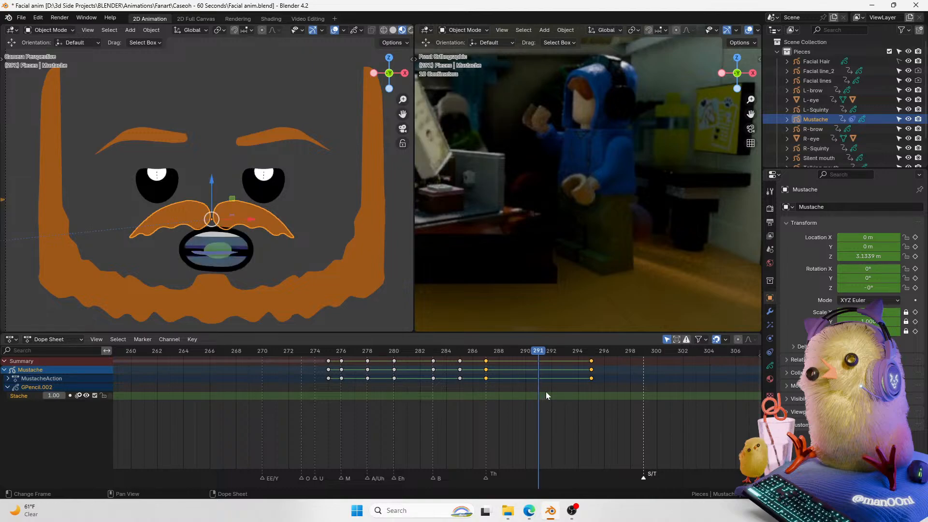
key(ctrl+Tab)
click(216, 265)
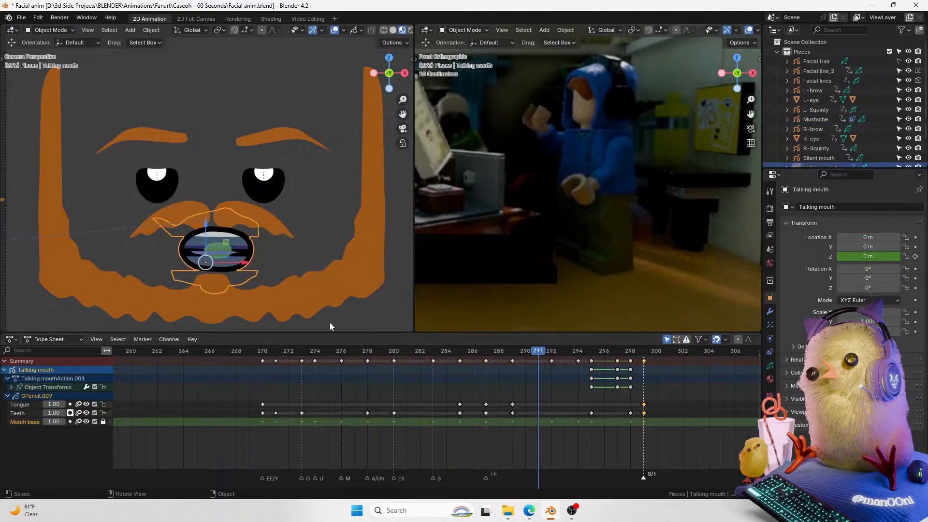
click(549, 365)
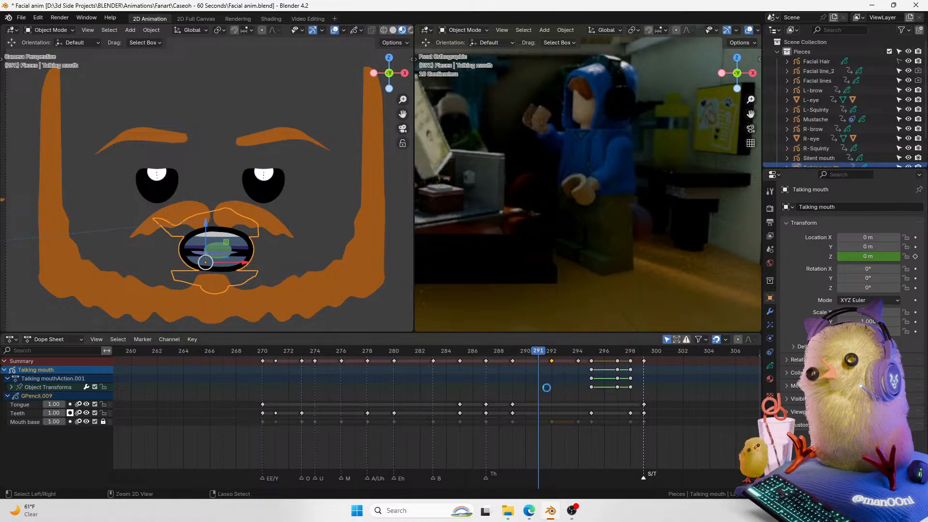
key(ctrl+s)
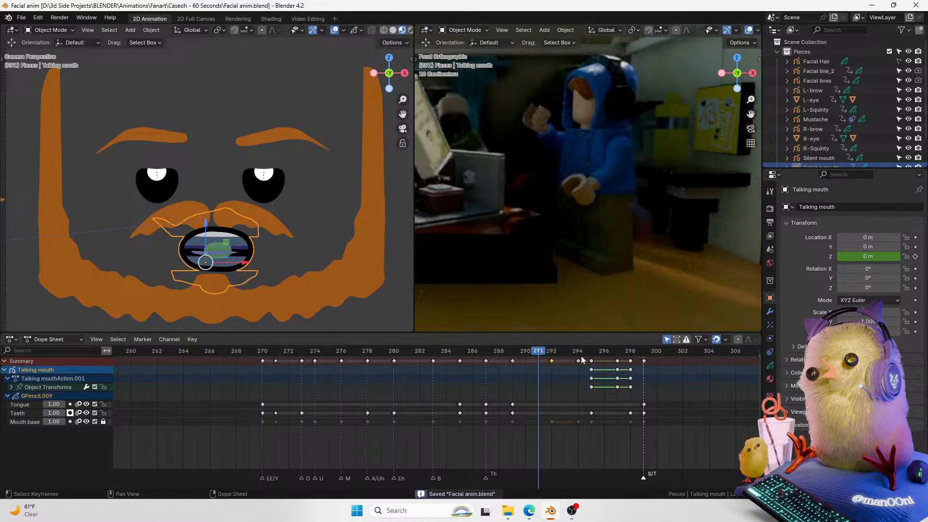
click(550, 361)
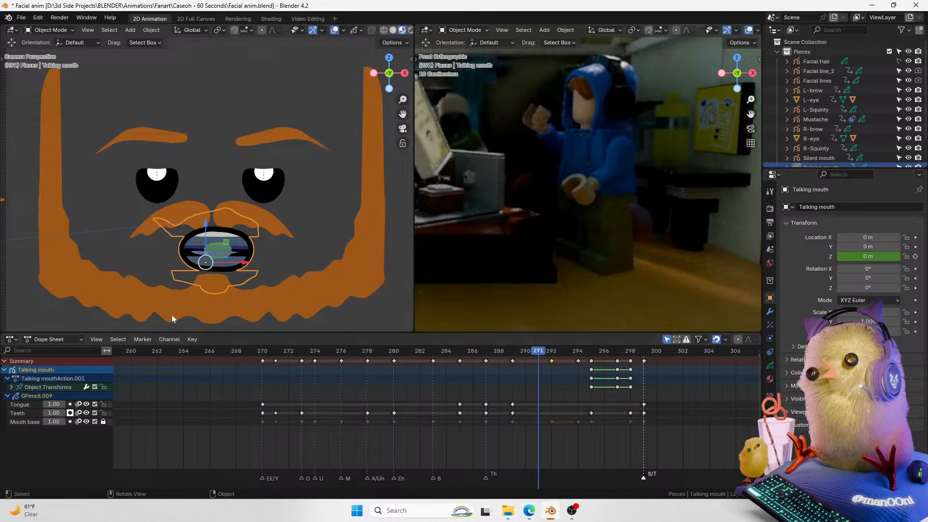
click(554, 407)
click(104, 422)
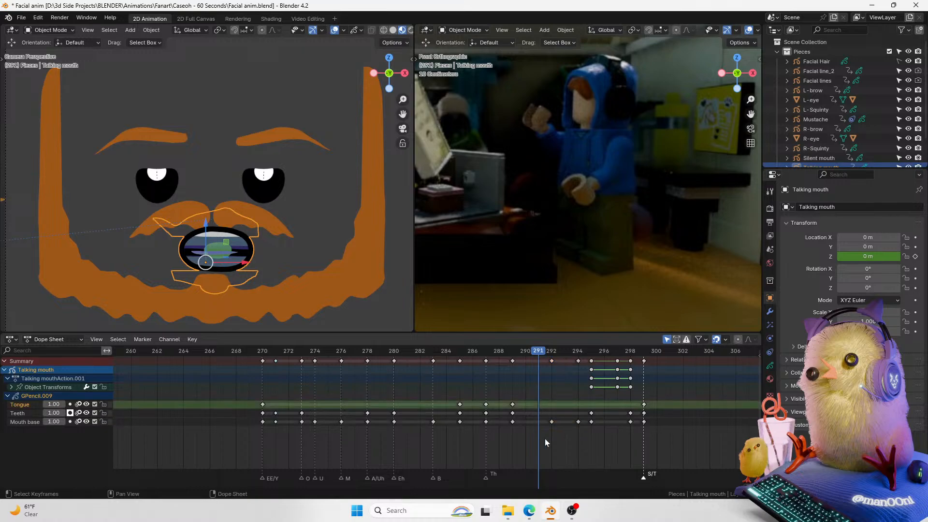
click(554, 424)
key(g)
click(577, 426)
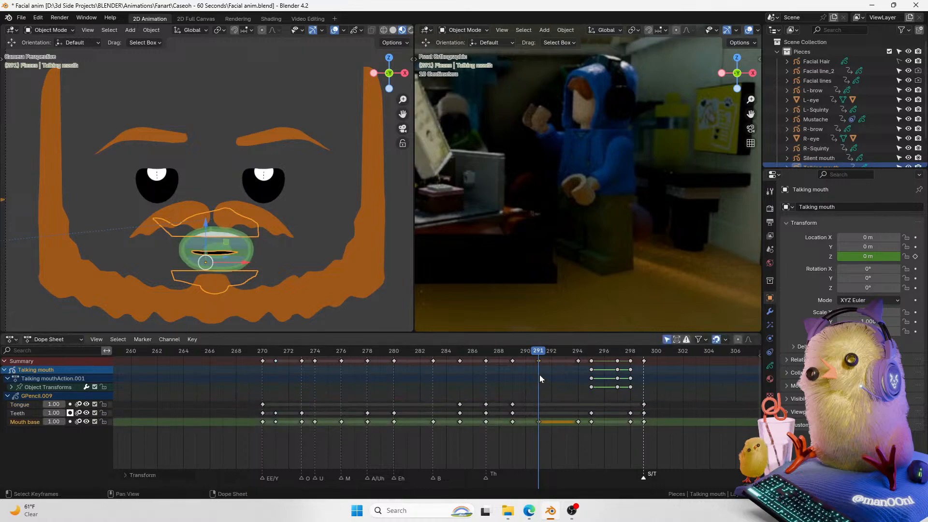
Step: Replay the animation around frames 287–291 to check the mouth timing
click(481, 349)
key(space)
key(space)
click(465, 354)
key(space)
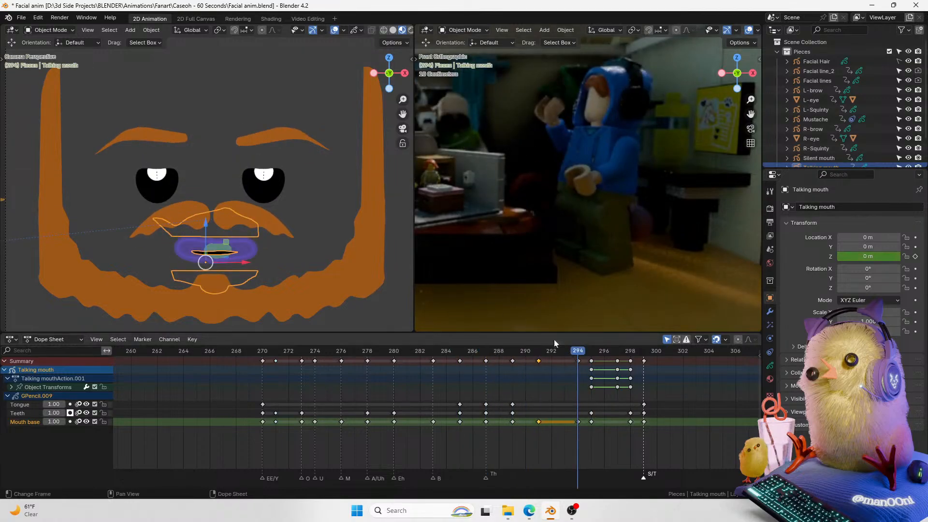
Step: Select both eyes and shift their blink keyframes earlier in the timeline
click(241, 184)
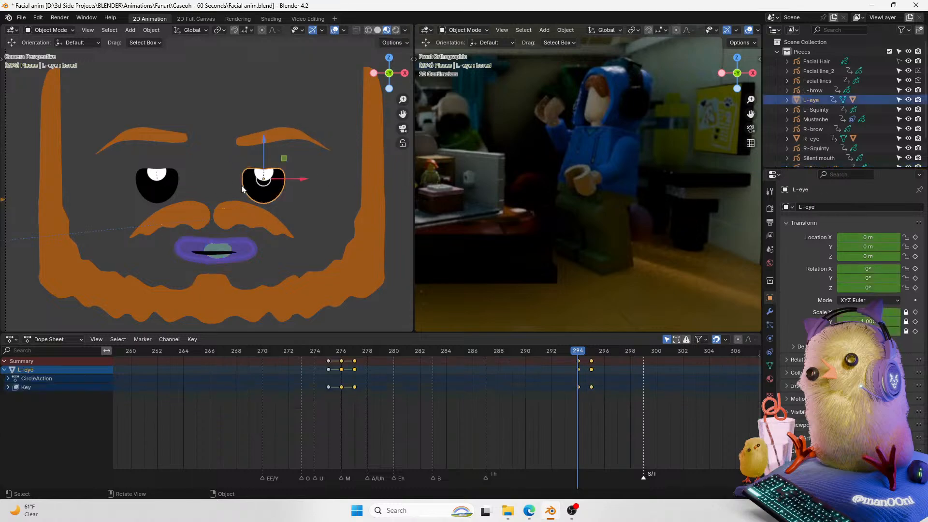
drag(581, 410, 614, 358)
shift+click(168, 182)
drag(638, 409, 559, 360)
key(g)
click(546, 347)
Step: Replay the blink and move the eye blink keyframes to frames 291 and 292
key(space)
key(space)
click(545, 347)
click(506, 354)
key(space)
key(space)
drag(511, 352, 463, 354)
key(space)
key(space)
key(g)
click(567, 429)
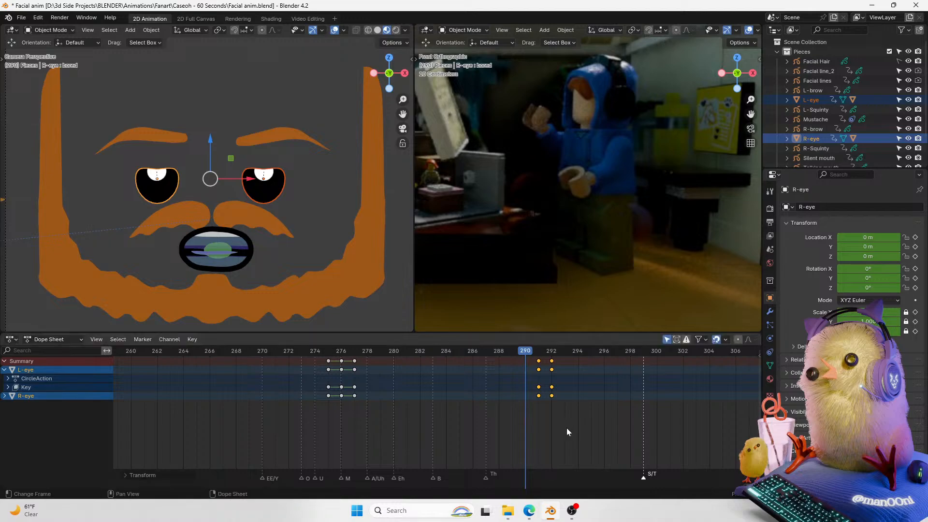
Step: Select both eyebrows and move their tilt keyframes to frame 294
key(space)
click(448, 350)
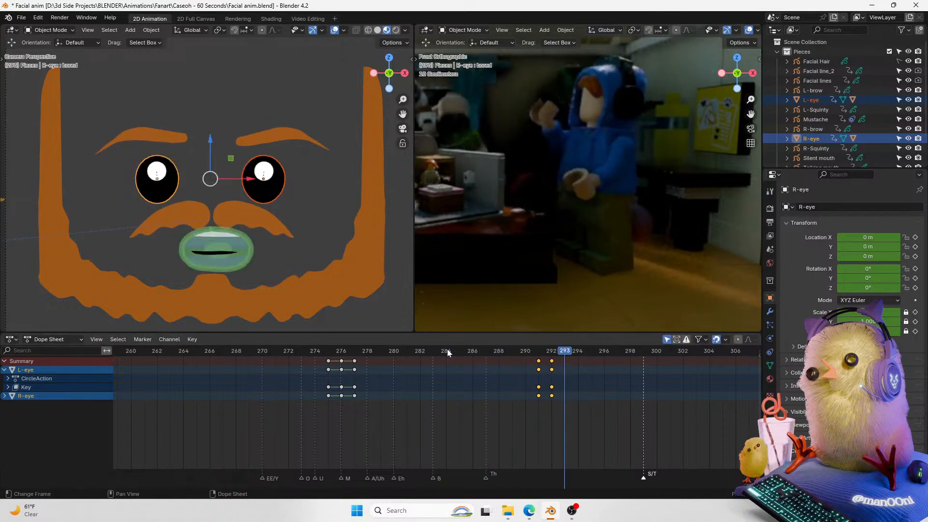
click(526, 350)
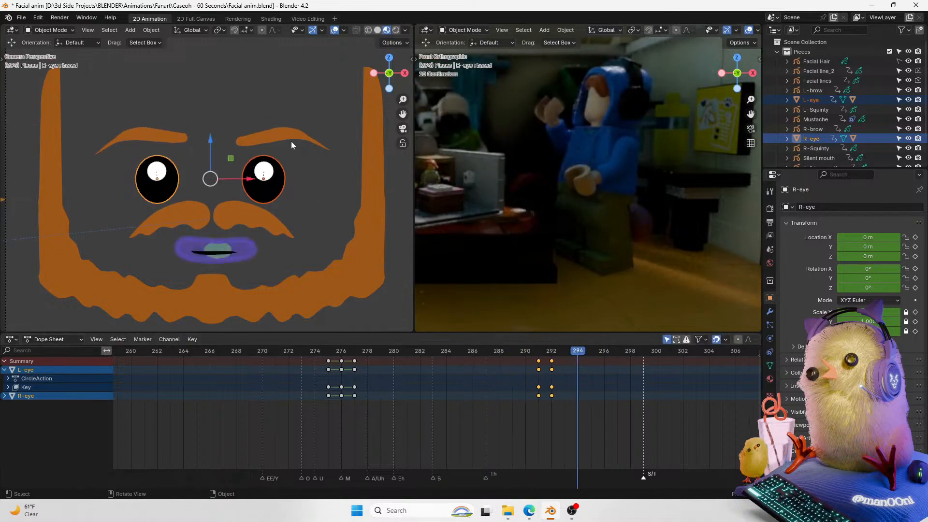
click(163, 132)
shift+click(164, 132)
drag(605, 451, 576, 382)
key(g)
click(589, 387)
click(511, 349)
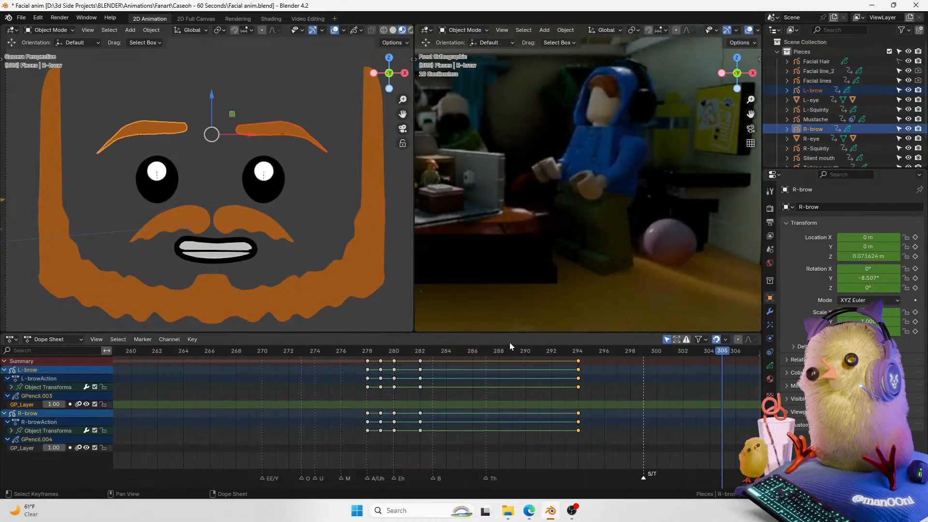
click(513, 350)
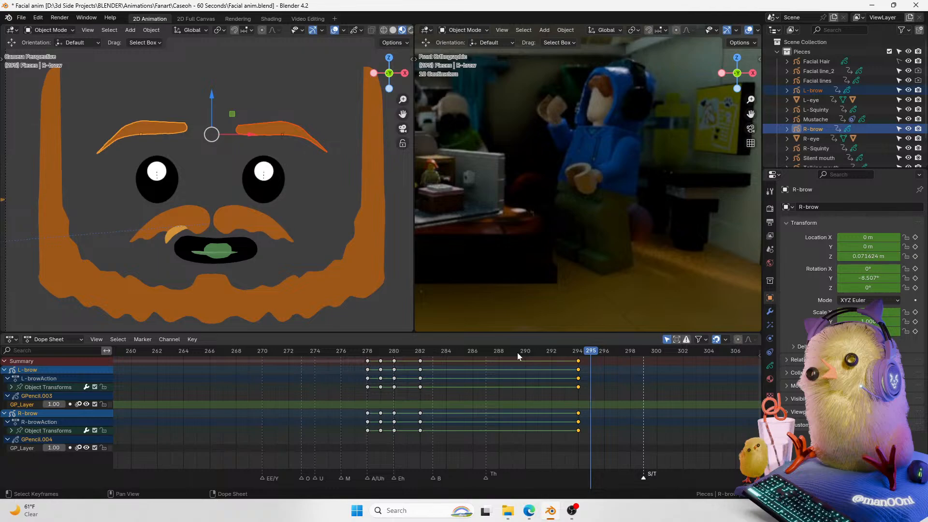
Step: Lower the mustache slightly at frame 298 and save the file
click(266, 229)
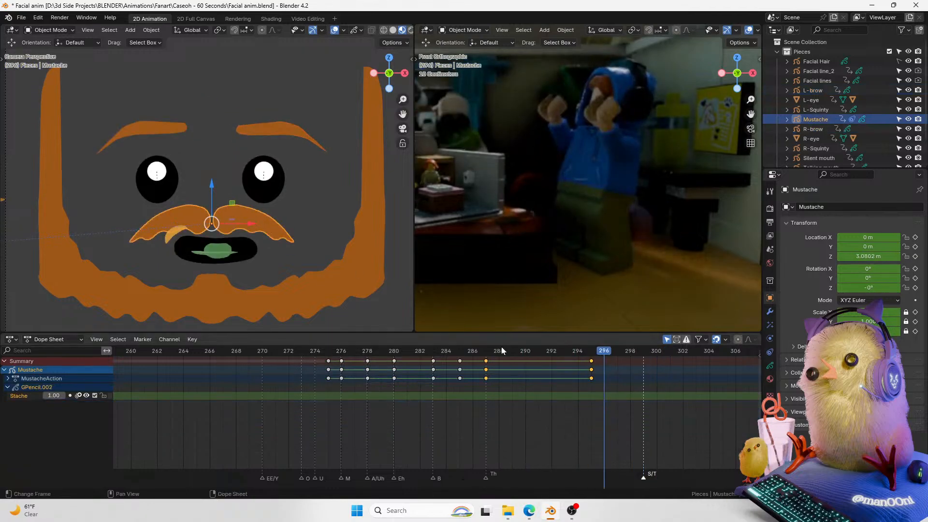
key(Right)
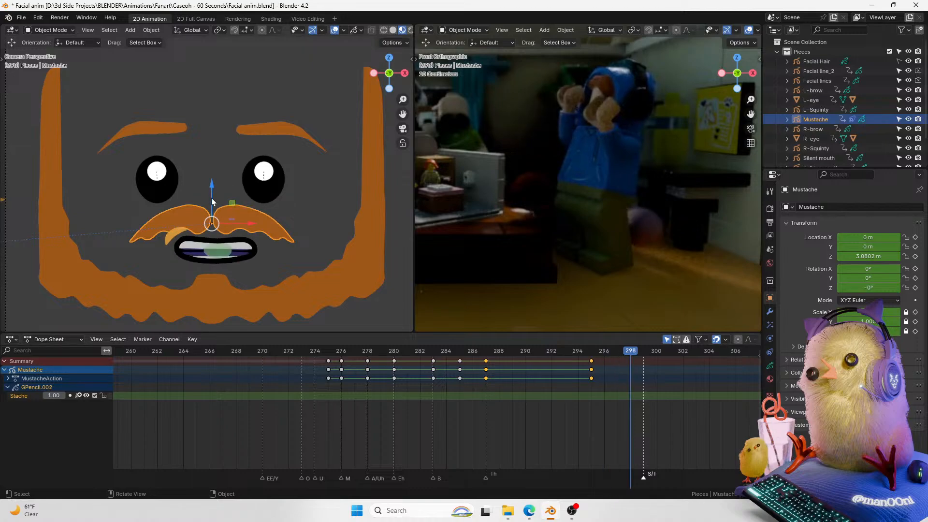
drag(209, 193, 211, 195)
key(Right)
key(Right)
key(Right)
key(Right)
key(Right)
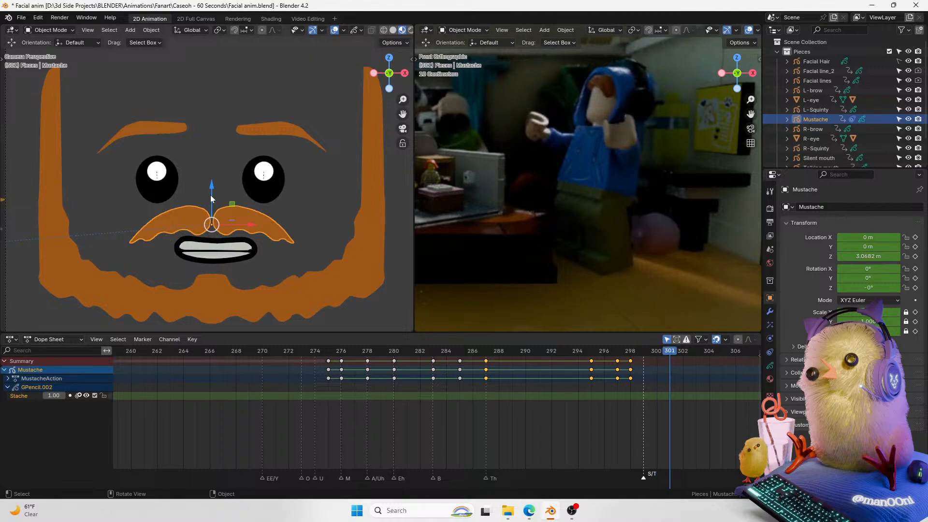
key(space)
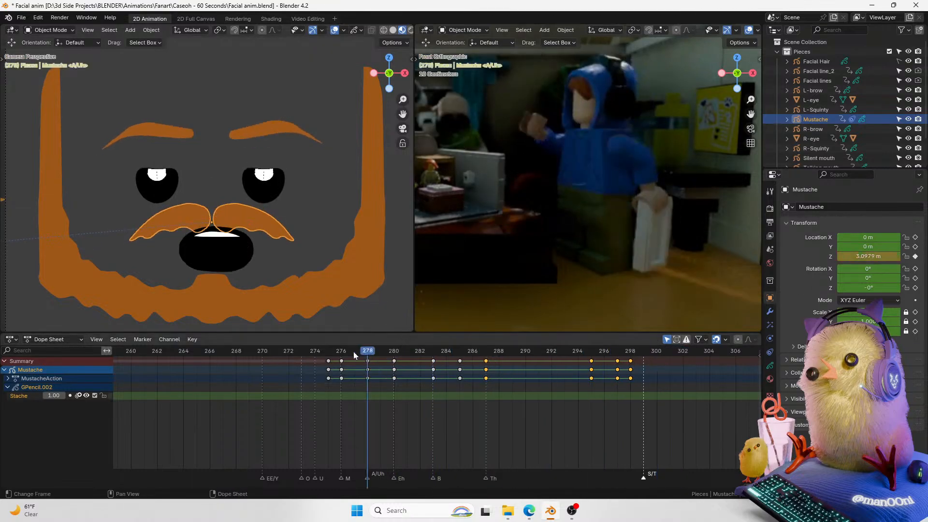
key(space)
key(ctrl+s)
Step: Hide the viewport overlays and play back the ending of the animation to review it, then restore the overlays
scroll(227, 366, down, 2)
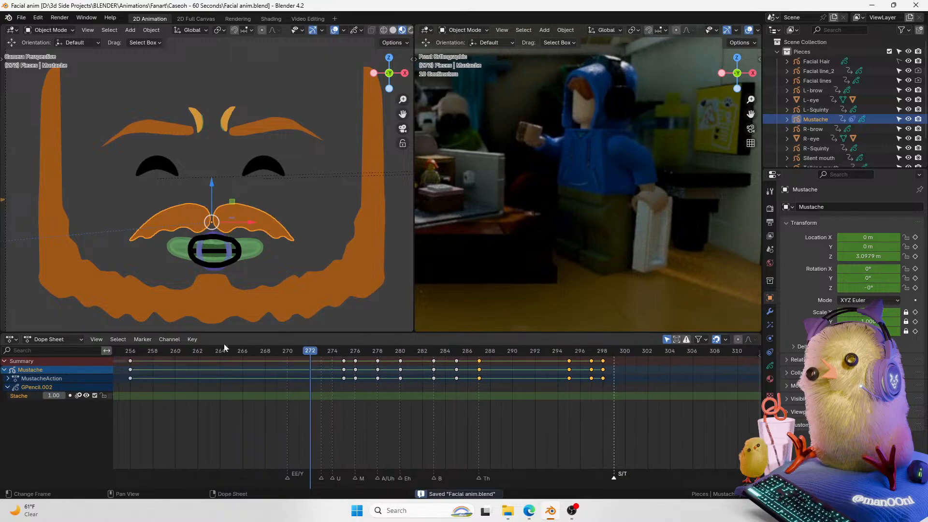
drag(193, 349, 155, 350)
key(space)
key(space)
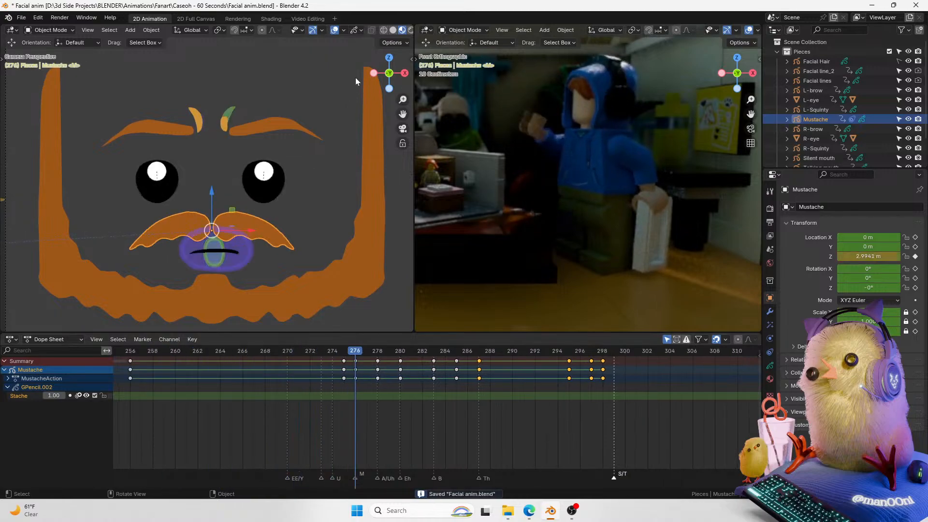
click(338, 32)
key(space)
key(space)
drag(374, 349, 250, 349)
key(space)
key(space)
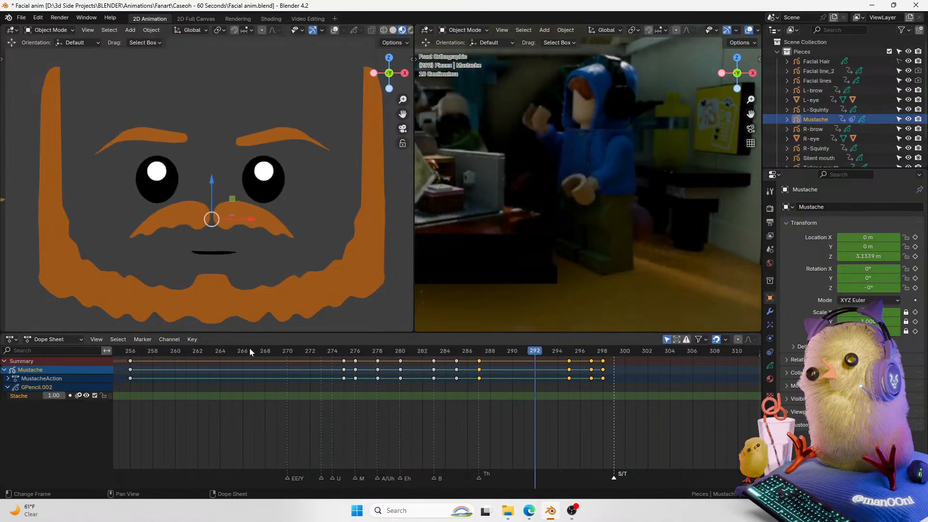
key(space)
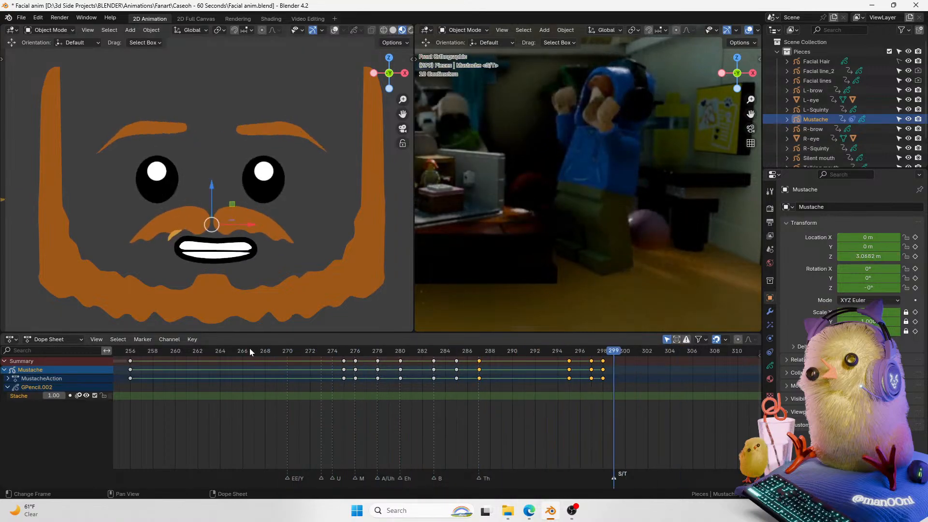
click(345, 351)
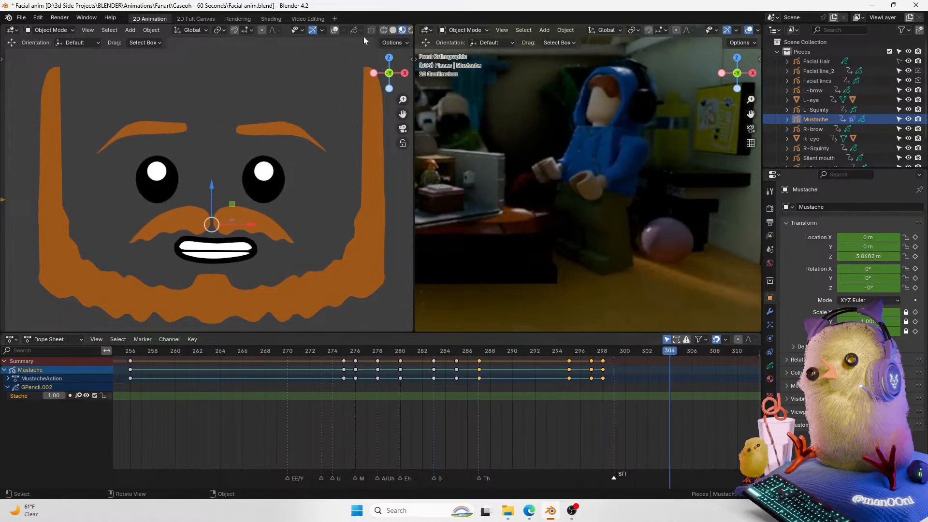
click(335, 30)
Step: Select the talking mouth and lower it to about -0.055 m on Z at frame 302
click(234, 249)
scroll(306, 276, up, 3)
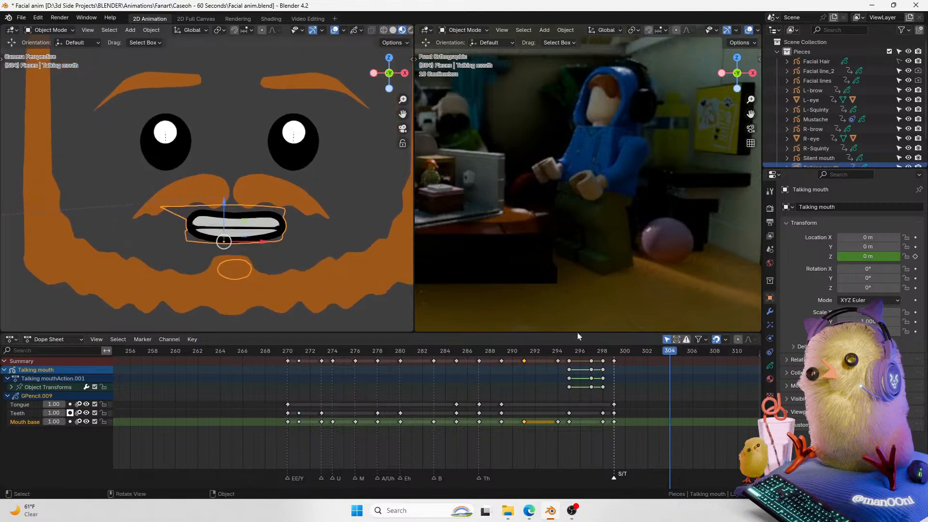
click(620, 353)
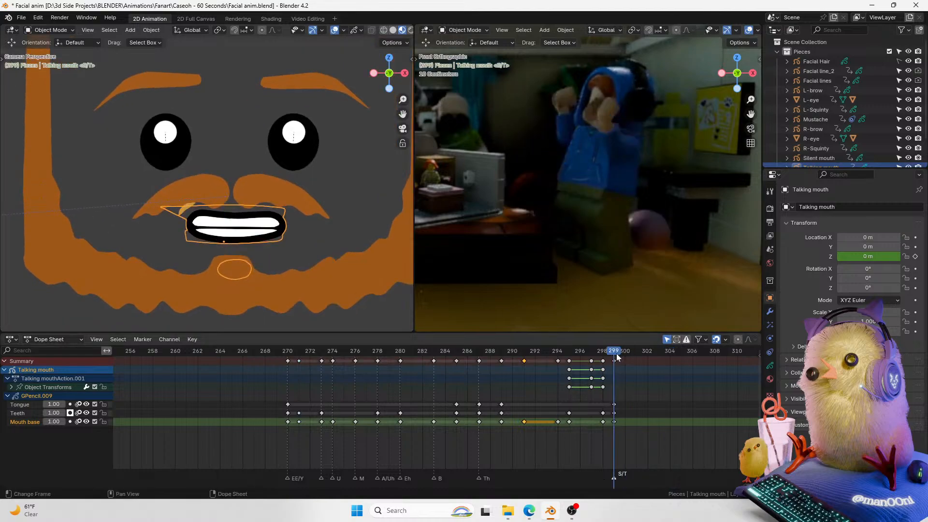
middle_drag(616, 356, 534, 365)
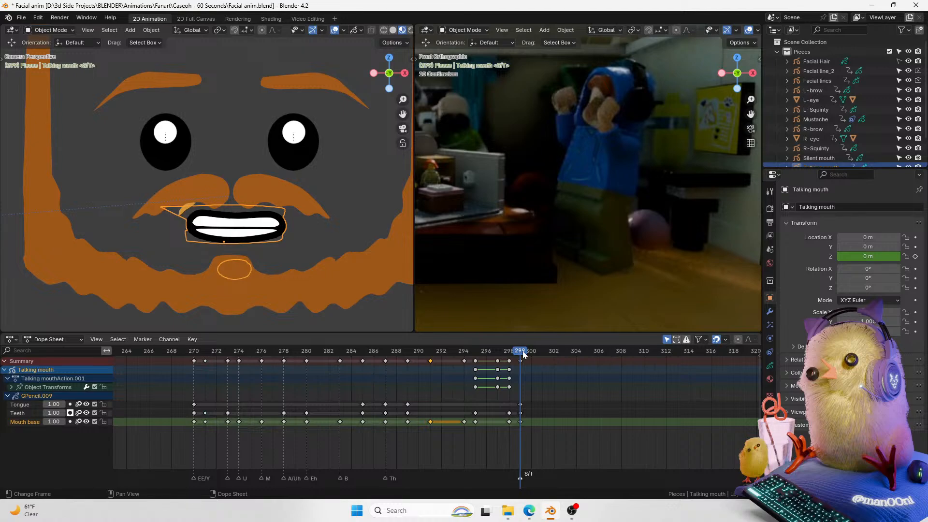
drag(522, 352, 551, 351)
drag(225, 208, 227, 216)
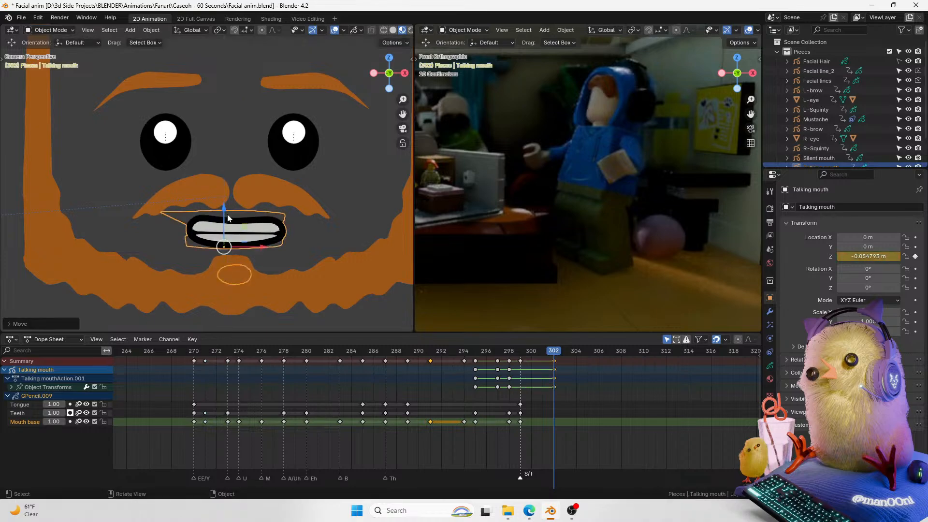
Step: Shift the new mouth keyframe to frame 303 and key a new mouth height at frame 302, then replay
mouse_move(552, 353)
mouse_down()
mouse_move(562, 354)
mouse_move(497, 355)
mouse_move(564, 355)
mouse_move(554, 354)
mouse_up()
key(g)
click(569, 367)
drag(224, 203, 226, 208)
key(space)
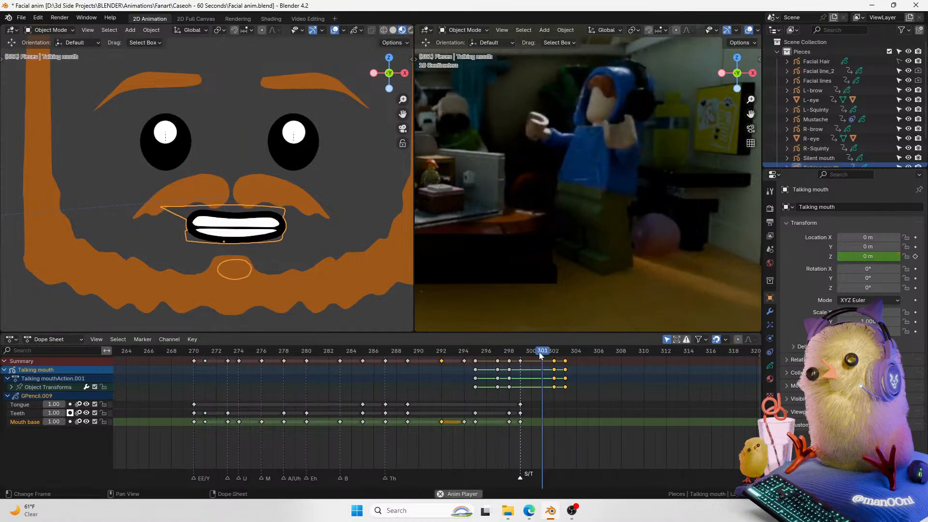
key(space)
Step: Readjust the talking mouth's height at frame 302 and replay the ending
click(553, 354)
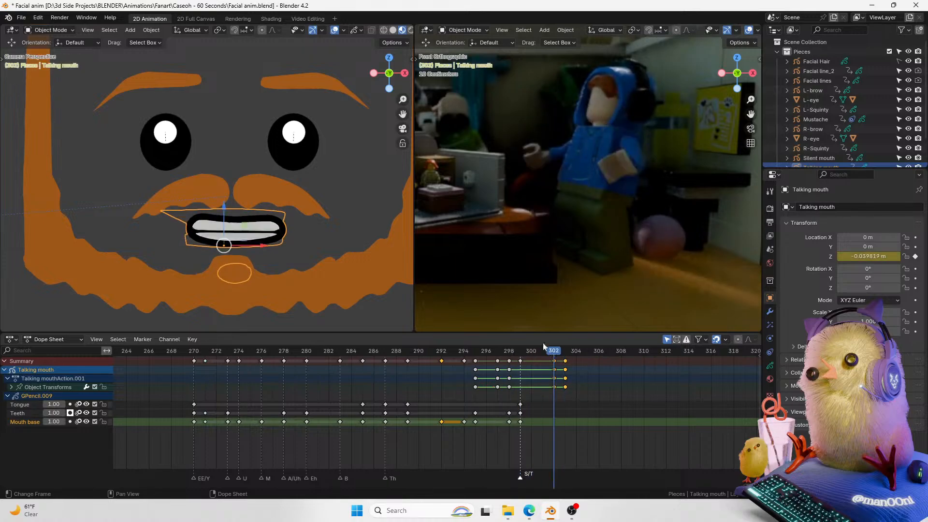
drag(223, 209, 223, 201)
click(556, 353)
drag(555, 352, 520, 353)
click(564, 351)
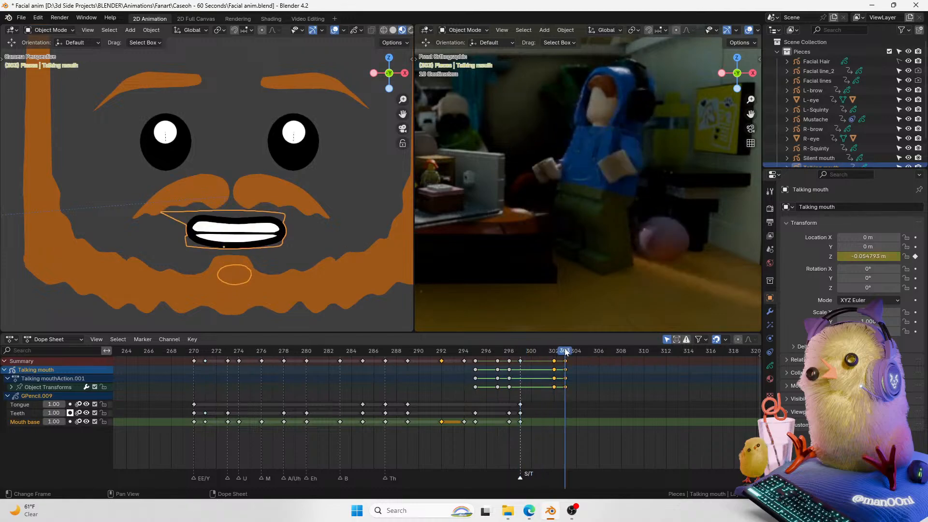
click(518, 352)
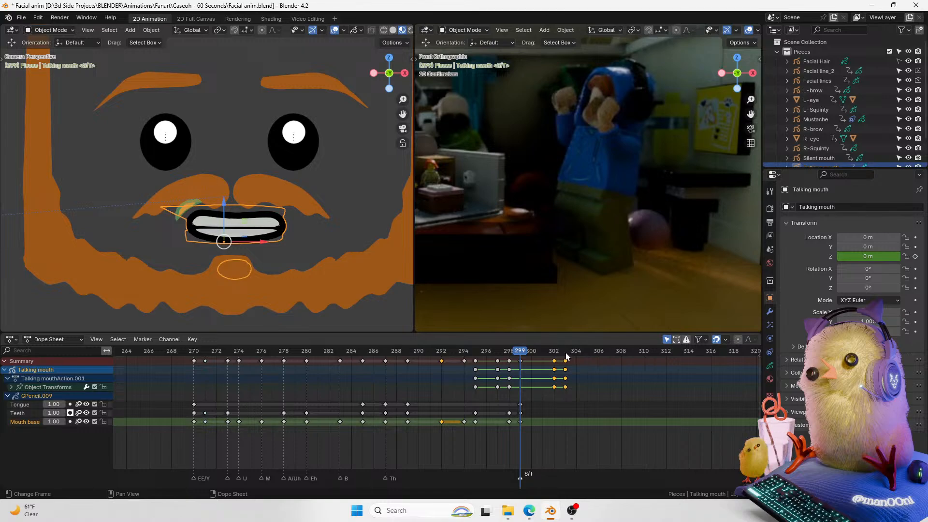
click(566, 353)
click(557, 352)
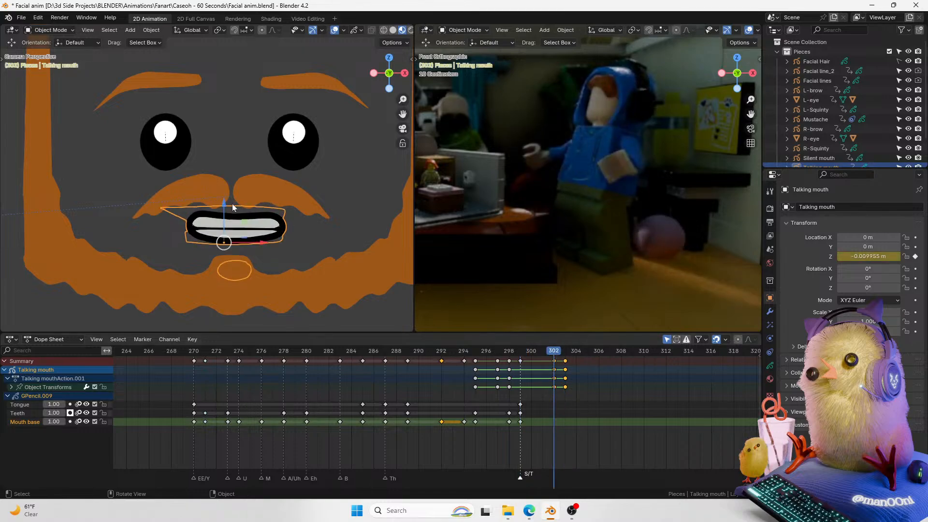
drag(233, 208, 233, 212)
key(space)
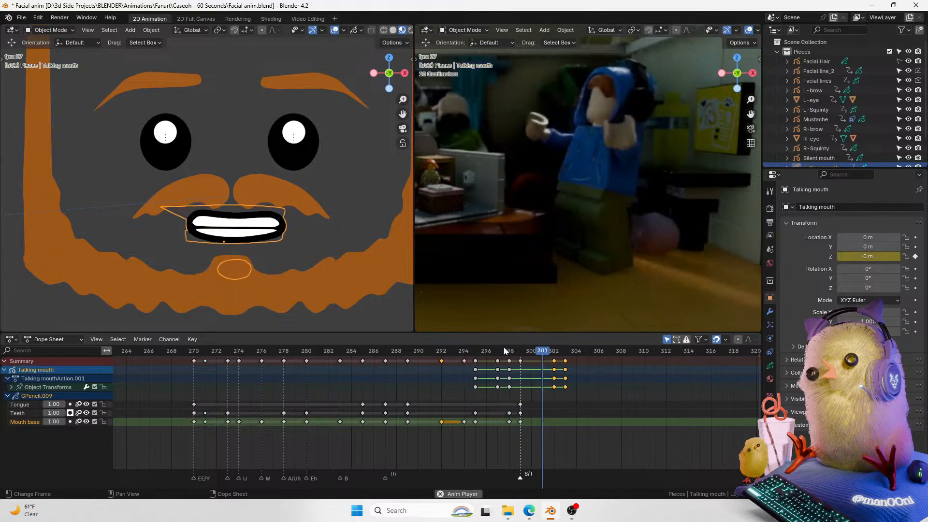
key(space)
Step: Duplicate the talking mouth's keys at frame 283 onto frame 304
drag(503, 347, 300, 388)
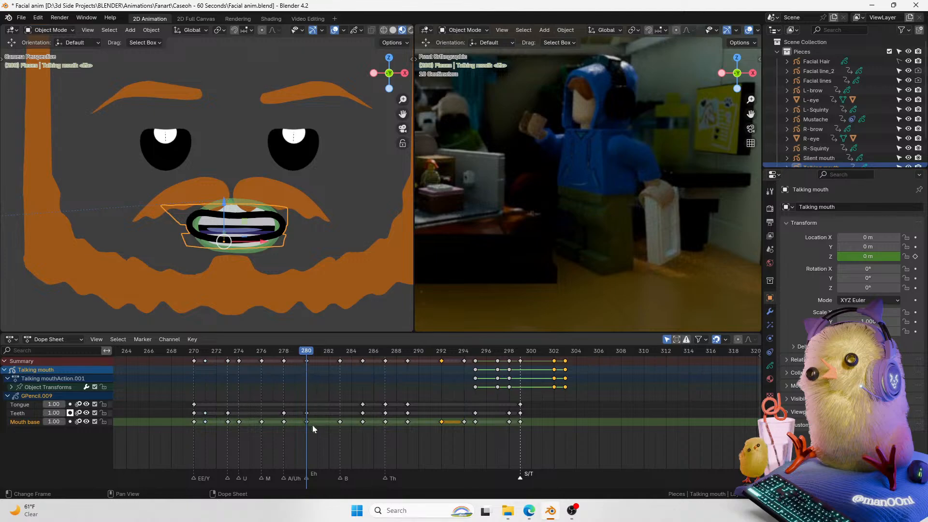
click(338, 479)
click(333, 358)
click(336, 351)
click(340, 360)
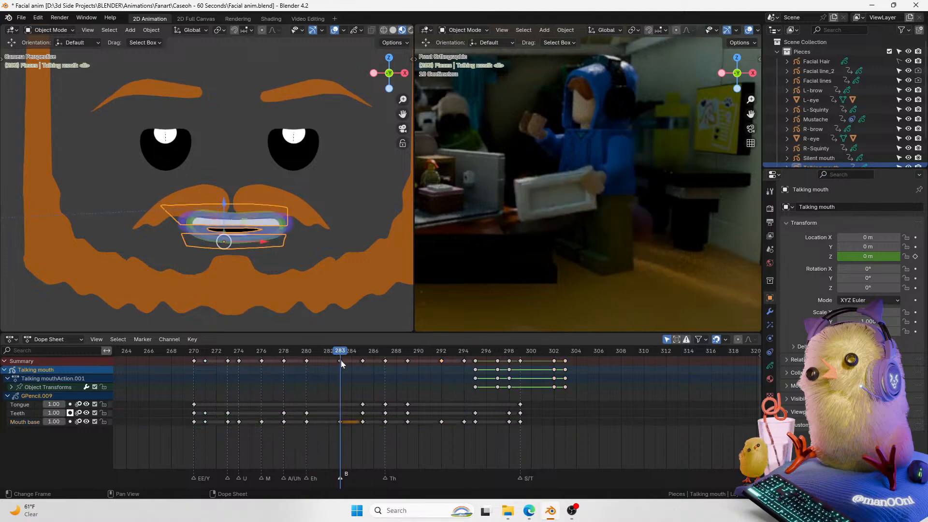
key(shift+d)
click(592, 401)
click(573, 351)
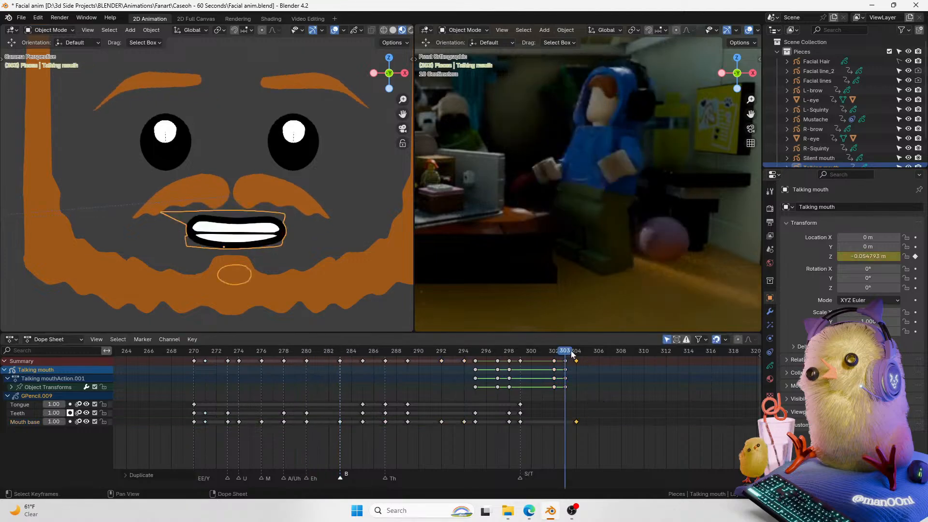
Step: Replay the ending of the animation and save the file
key(space)
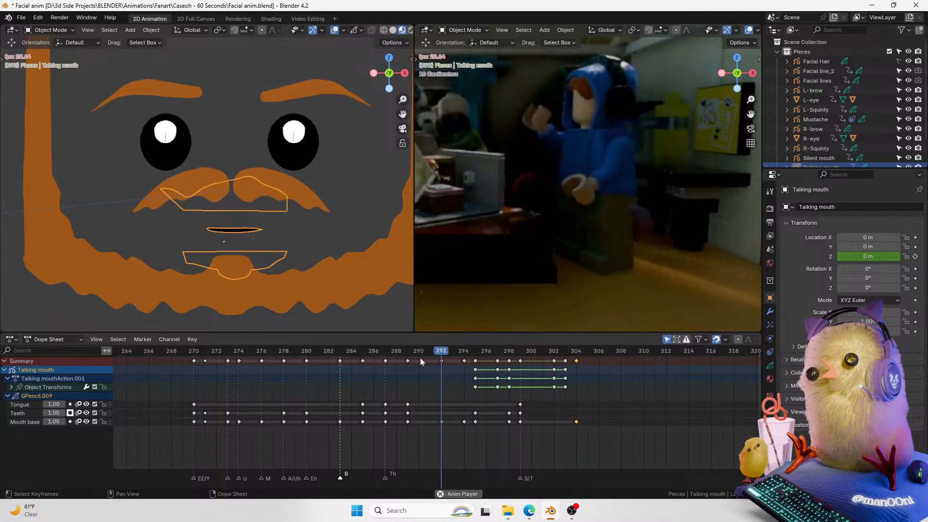
drag(532, 350, 232, 368)
key(space)
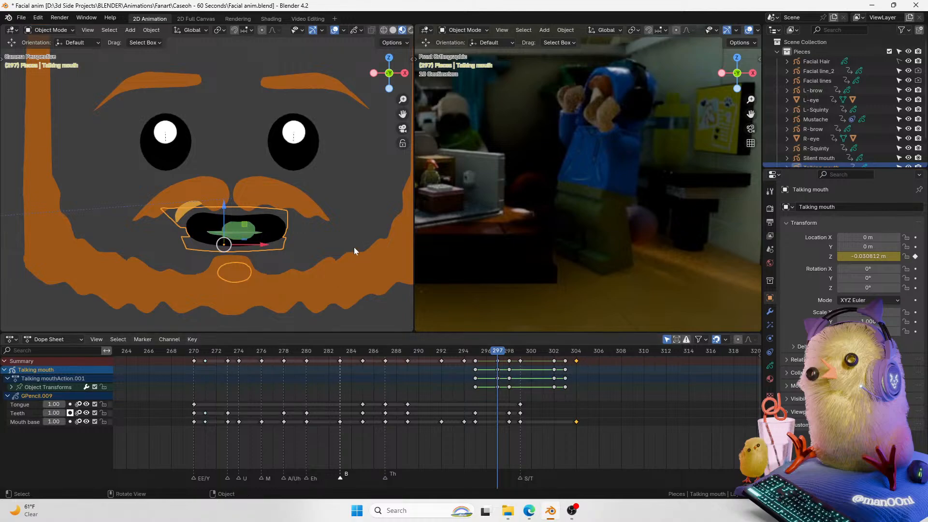
scroll(346, 236, down, 2)
key(ctrl+s)
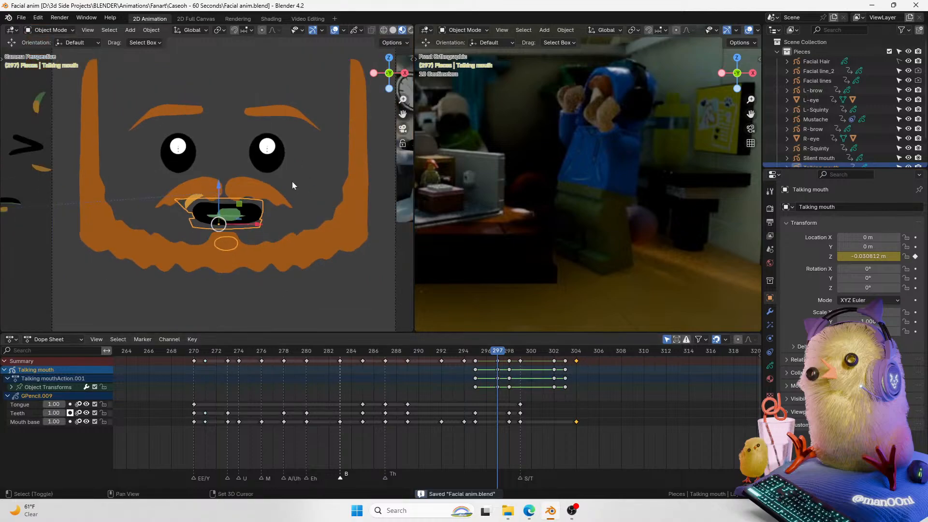
Step: Replay the final frames again to review the talking mouth's motion
shift+middle_drag(291, 181, 338, 227)
key(space)
key(space)
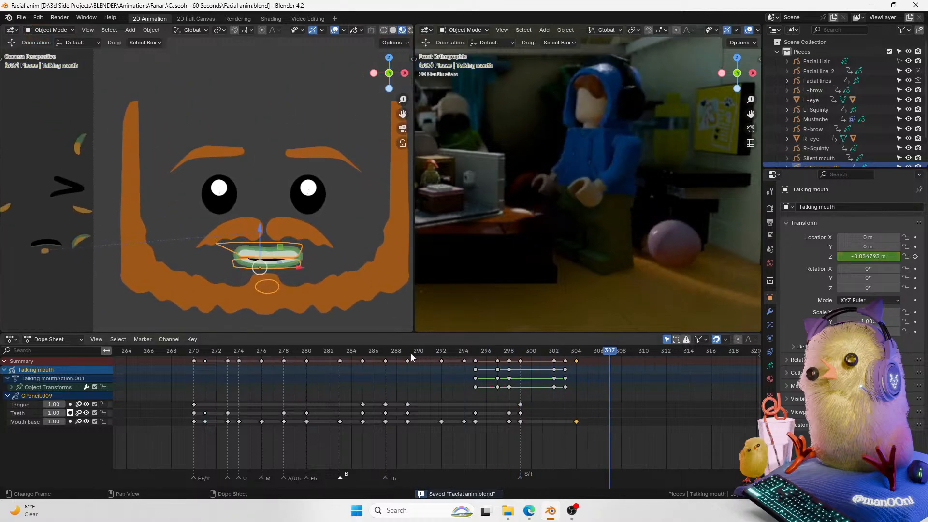
drag(412, 354, 178, 352)
key(space)
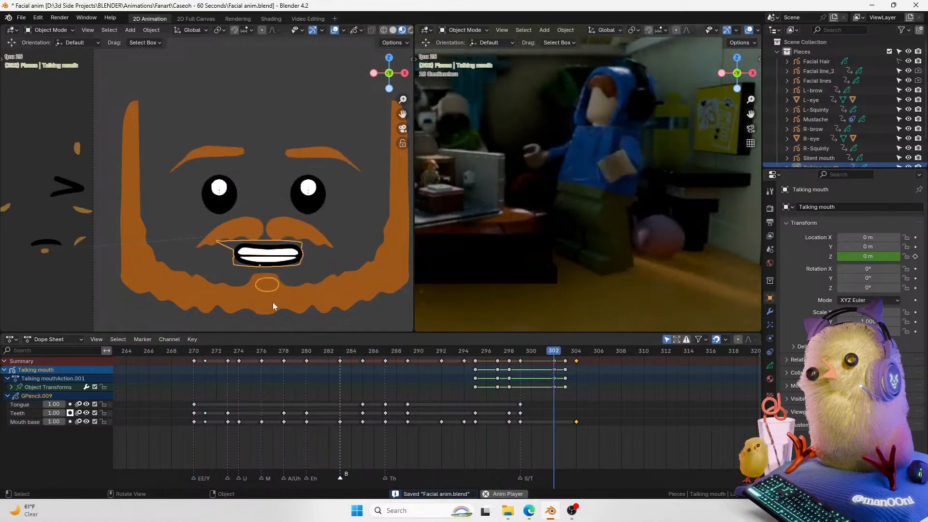
Step: Select the mustache and inspect its grease pencil layer settings, including Relations, then save
click(308, 236)
click(769, 365)
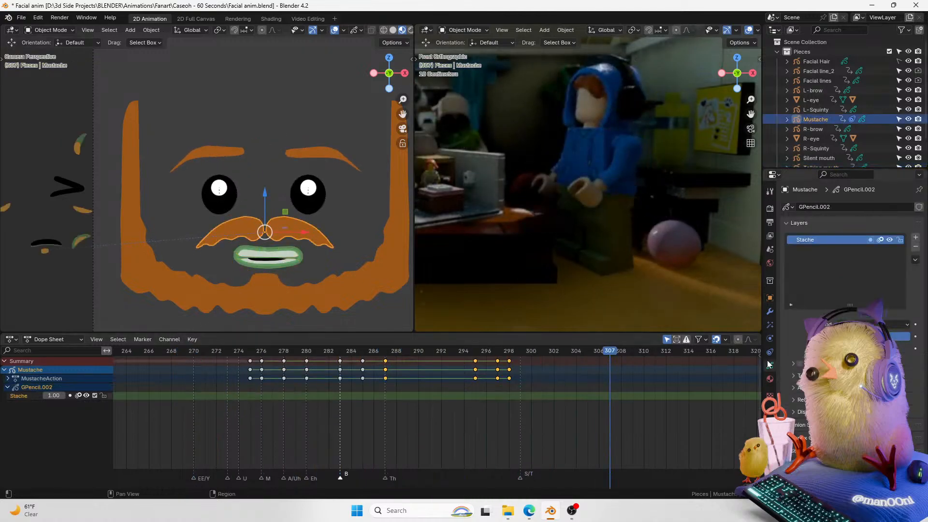
click(813, 399)
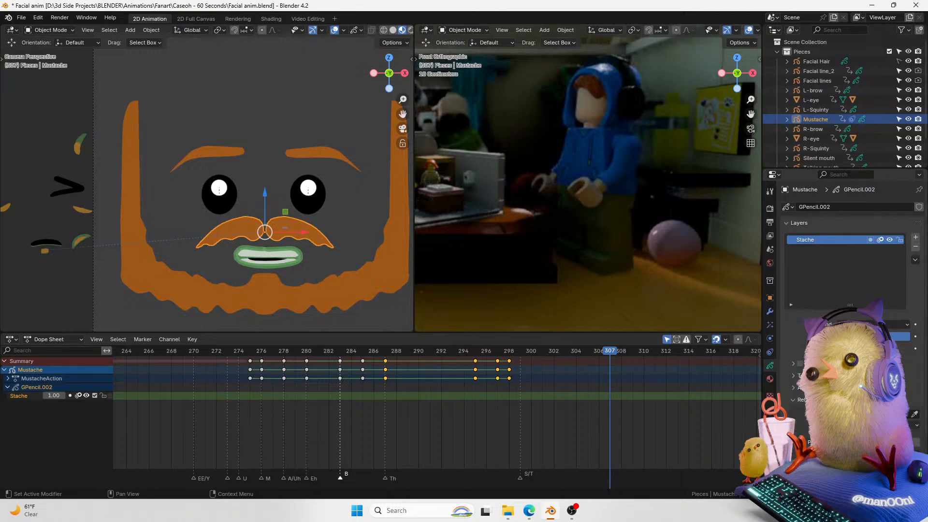
click(814, 400)
click(813, 387)
click(813, 387)
click(814, 400)
click(874, 415)
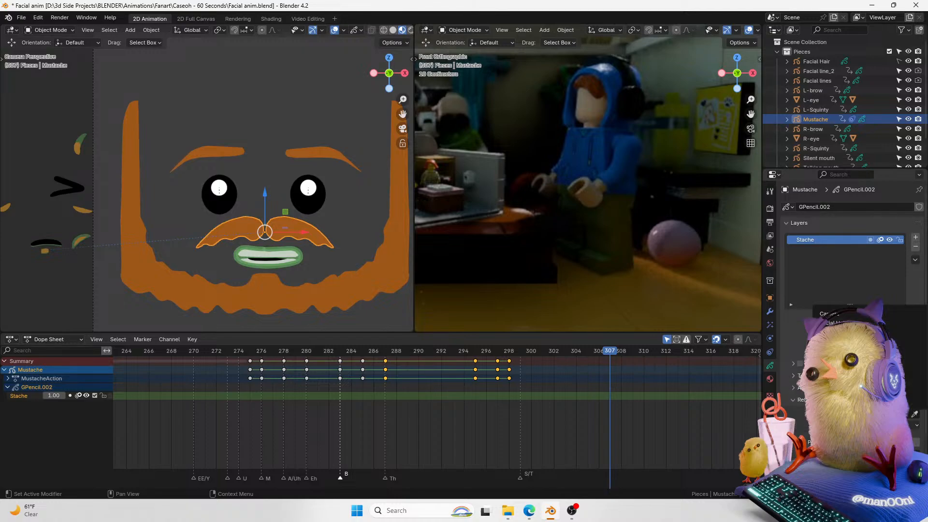
key(Escape)
scroll(850, 387, down, 2)
click(874, 416)
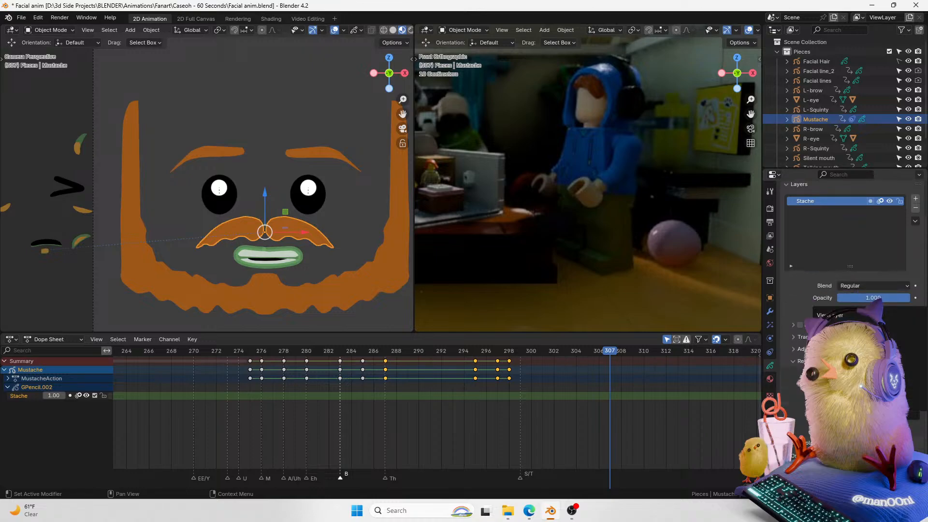
click(798, 422)
scroll(798, 421, down, 2)
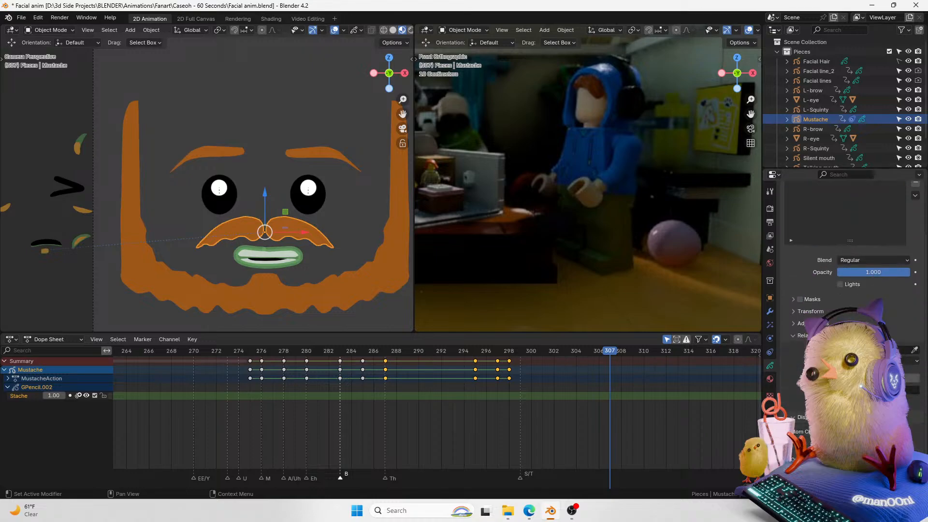
scroll(850, 338, down, 2)
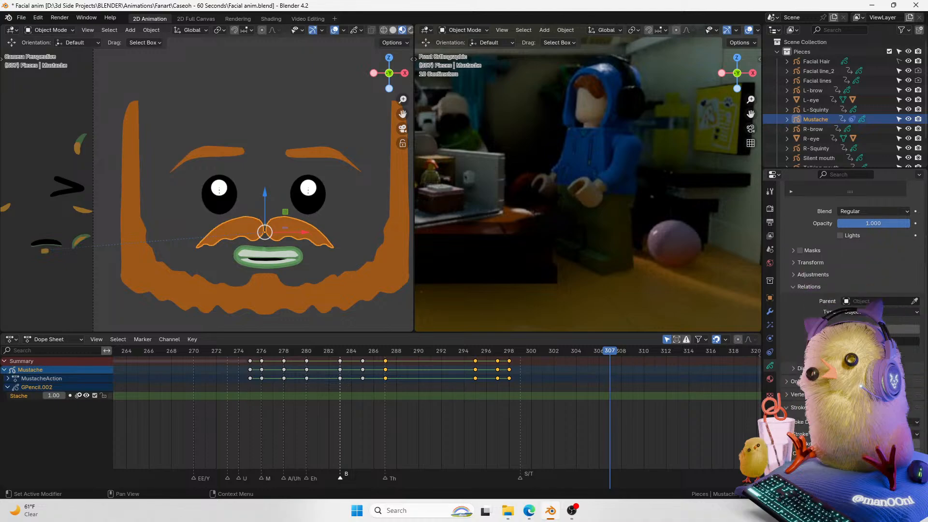
click(877, 421)
drag(613, 355, 501, 353)
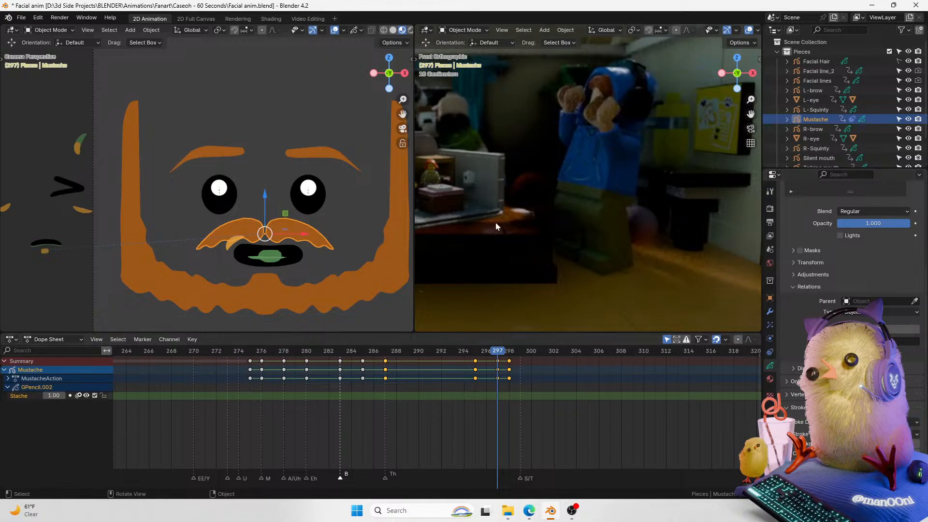
key(ctrl+s)
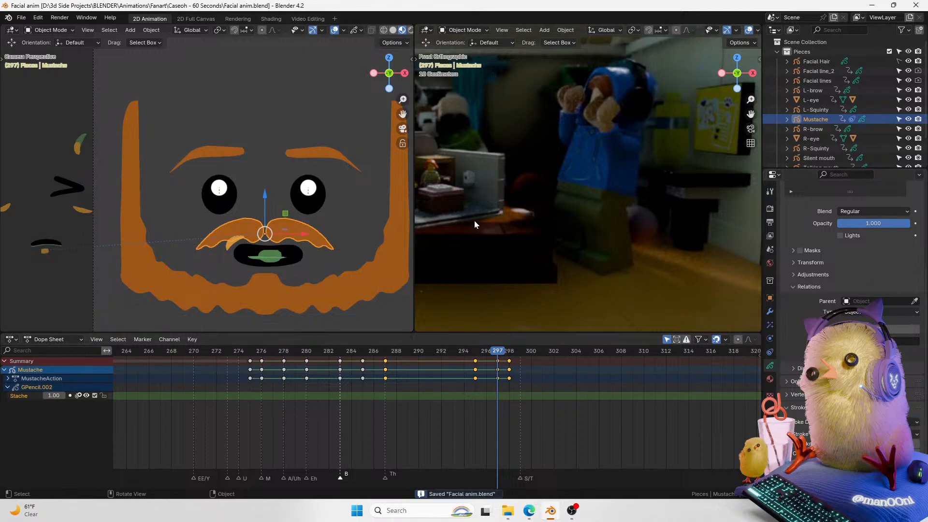
click(770, 298)
drag(867, 247, 860, 246)
key(ctrl+z)
Step: Play back the mustache animation at the ending of the shot and save the file
drag(463, 351, 229, 352)
middle_drag(364, 397, 466, 397)
key(space)
key(space)
key(ctrl+s)
key(space)
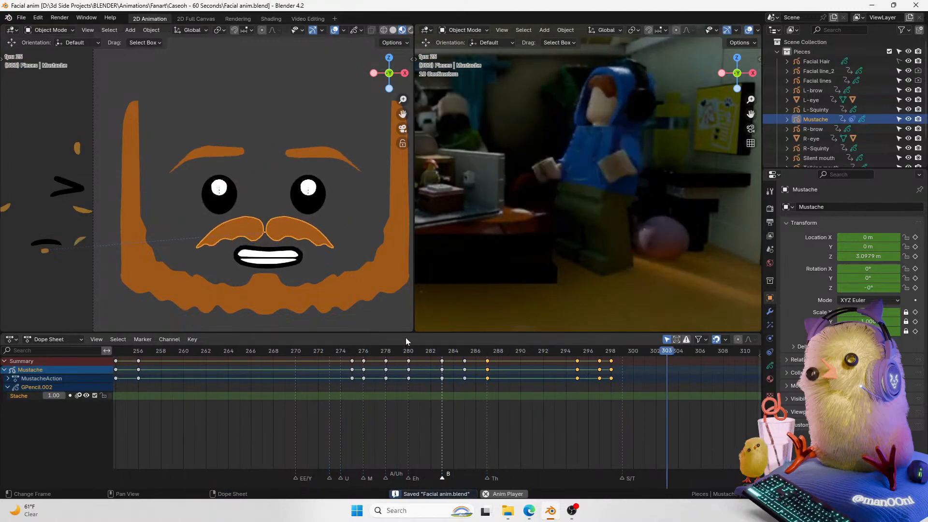
key(space)
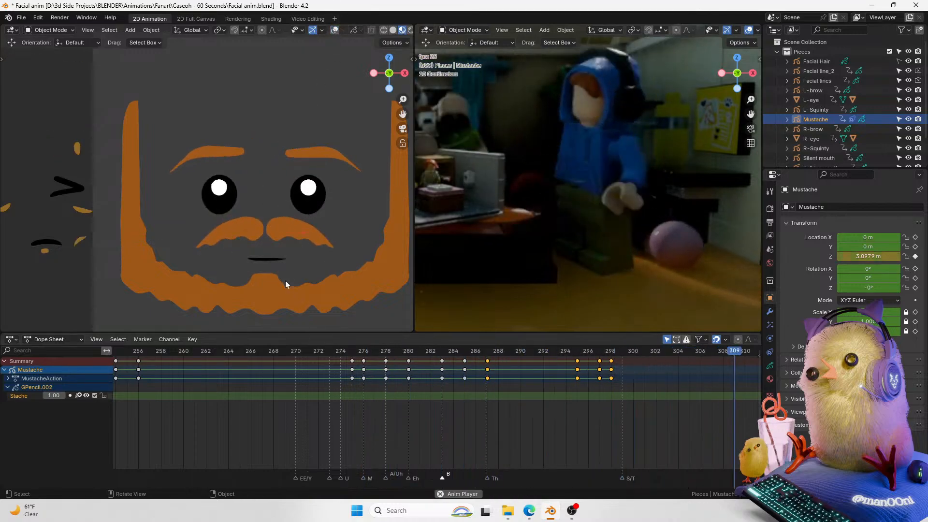
Step: Replay the mustache's final movements around frames 270 to 310 and save again
drag(549, 352, 655, 356)
middle_drag(657, 367, 476, 362)
key(space)
key(space)
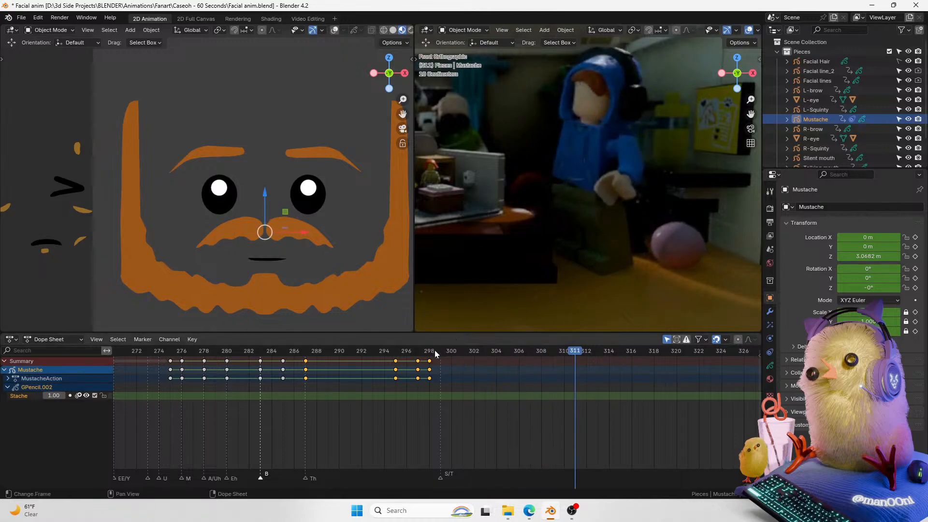
click(187, 350)
key(space)
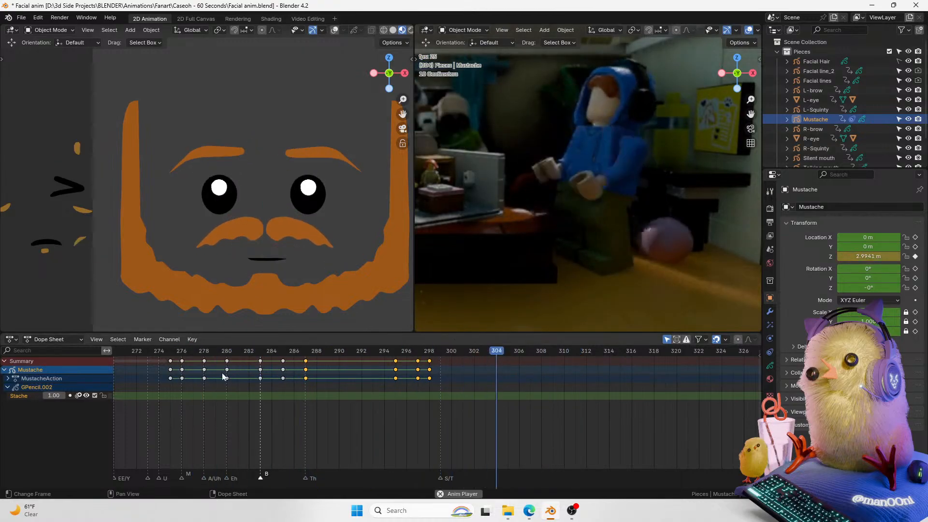
key(space)
middle_drag(228, 375, 381, 395)
click(297, 352)
scroll(246, 370, down, 3)
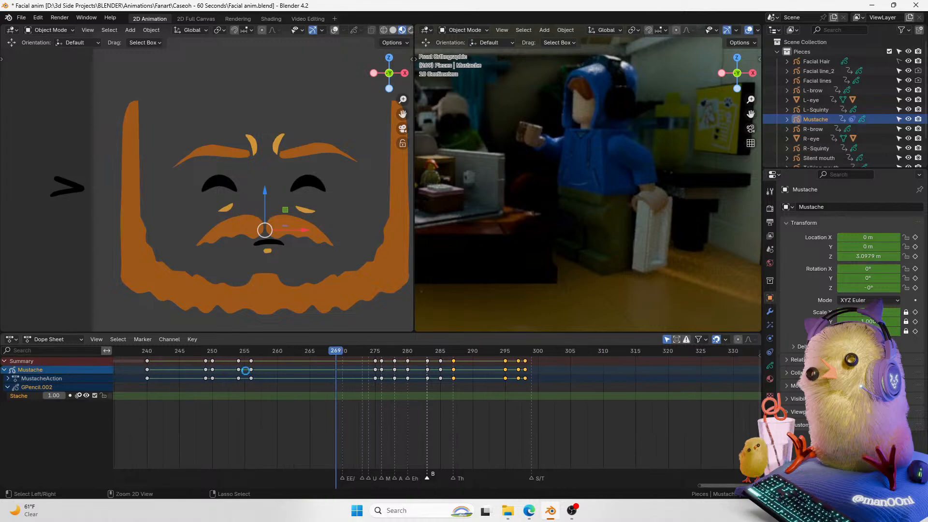
key(ctrl+s)
Step: Review the mustache animation from around frame 150 through the end, saving the file
click(167, 351)
scroll(243, 379, down, 4)
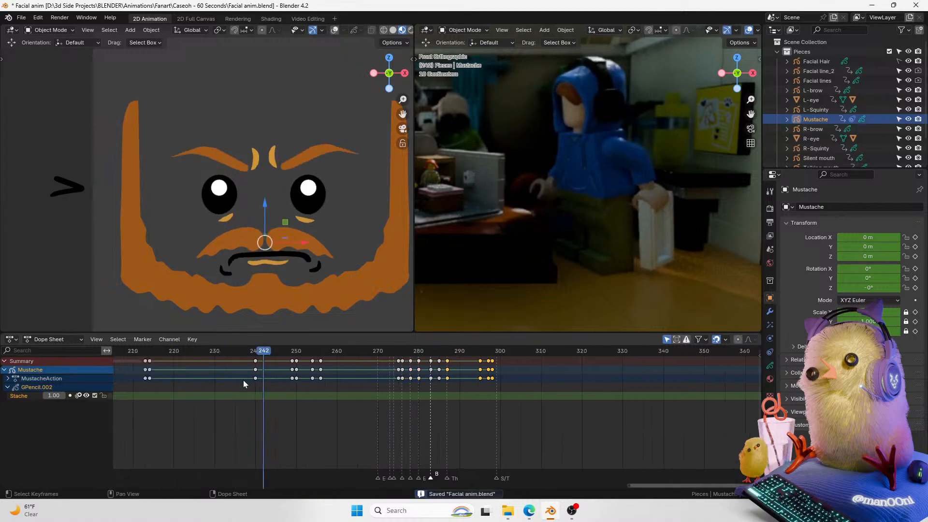
click(169, 349)
scroll(182, 372, down, 4)
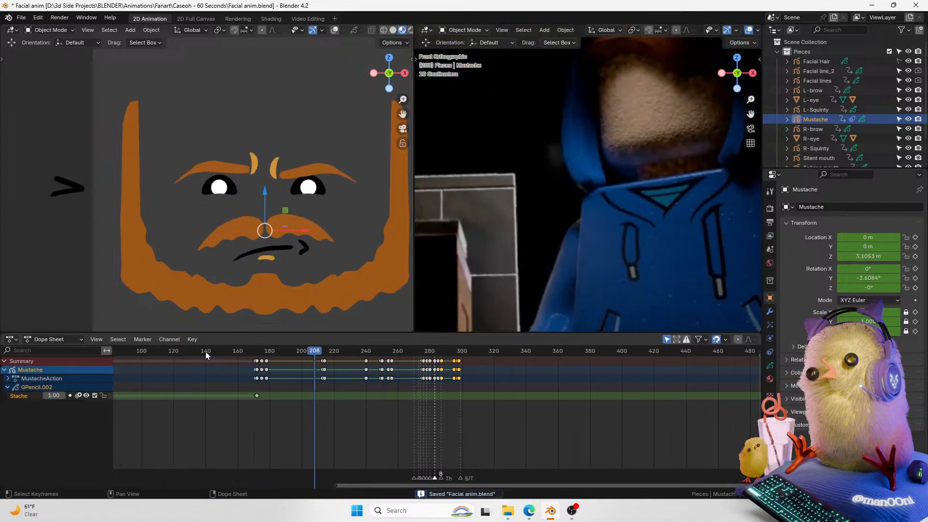
click(204, 352)
key(space)
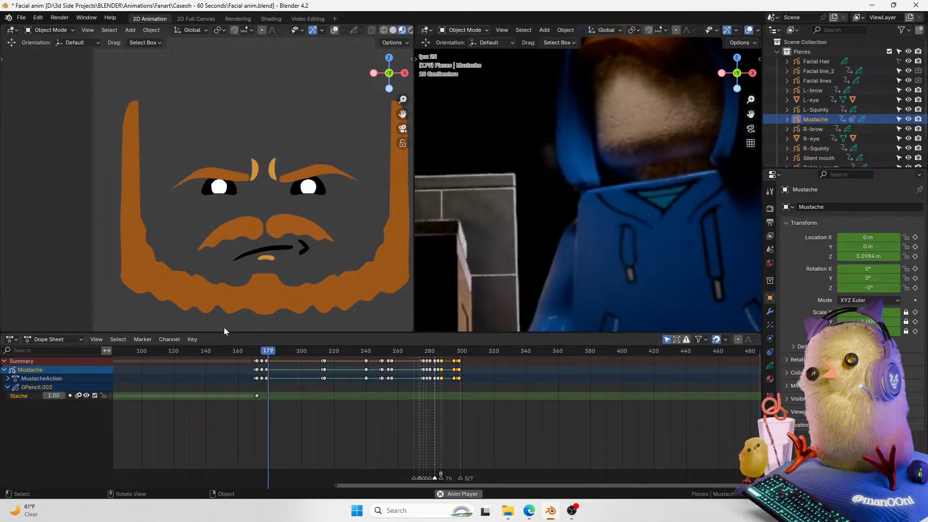
click(235, 352)
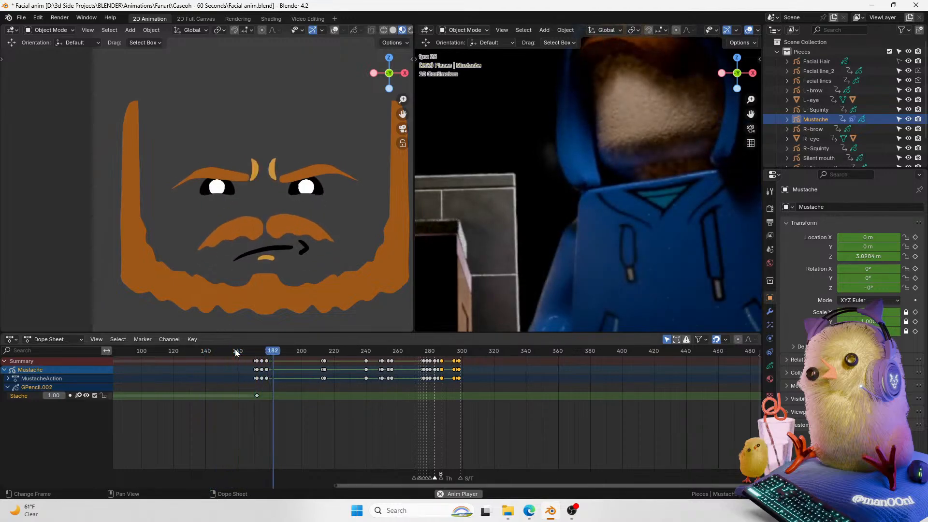
click(236, 351)
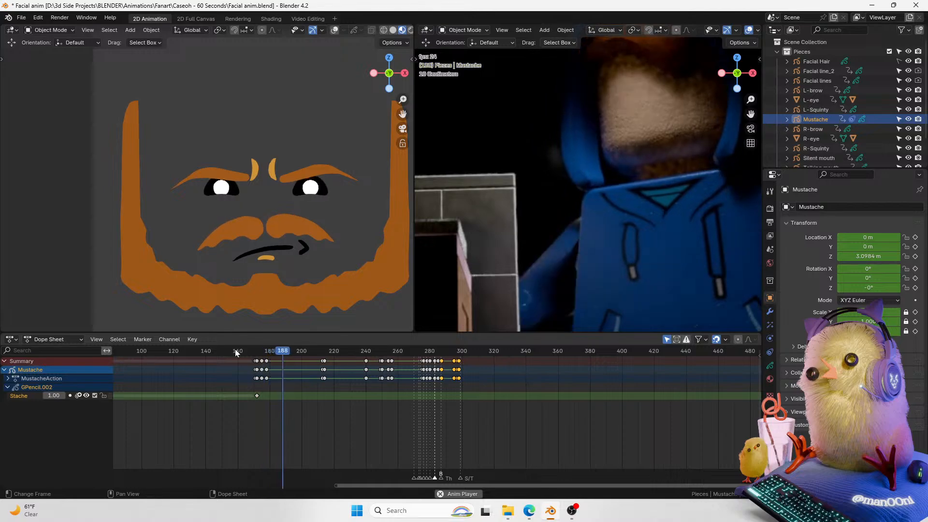
key(space)
click(235, 350)
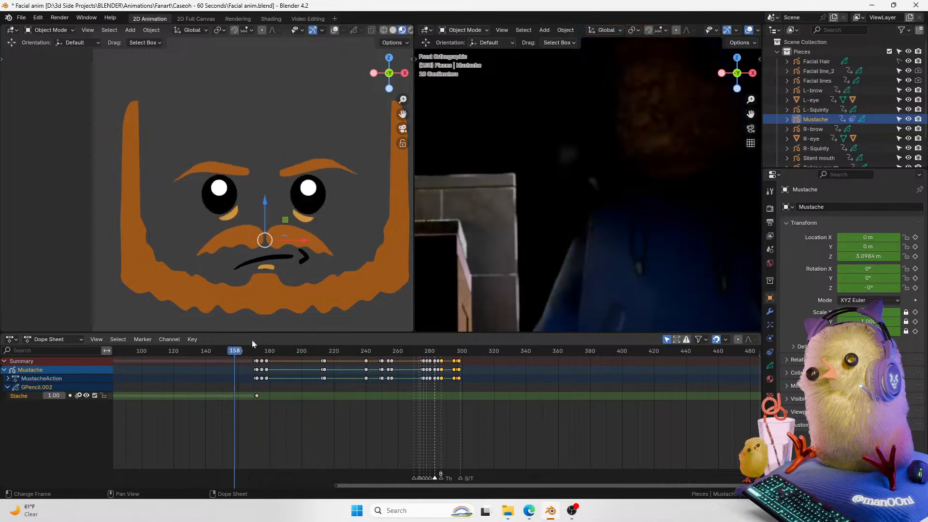
scroll(664, 217, down, 2)
shift+middle_drag(654, 225, 610, 256)
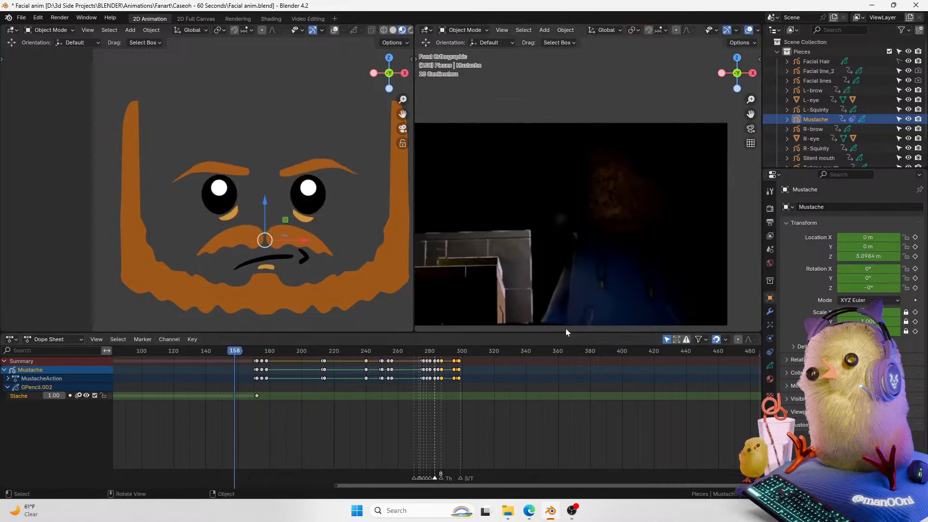
key(ctrl+s)
ctrl+scroll(486, 382, up, 1)
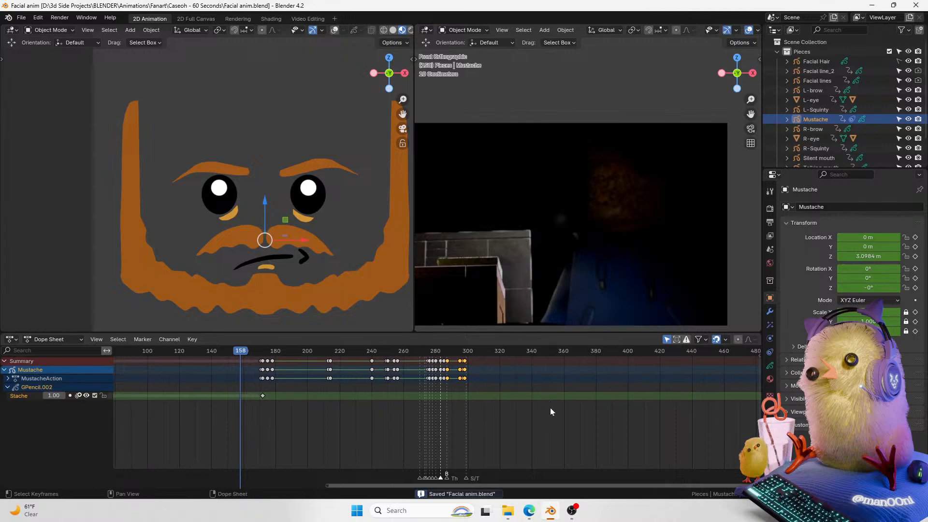
key(space)
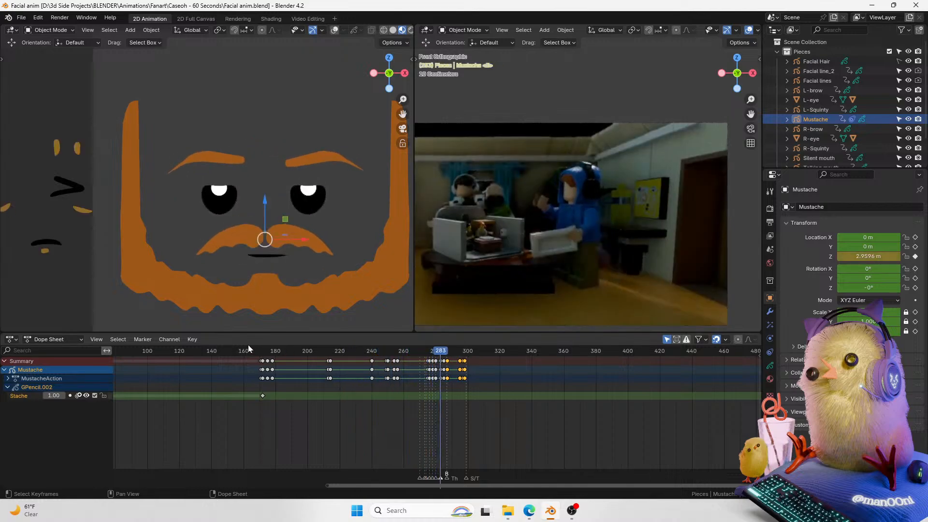
key(Escape)
key(ctrl+s)
Step: Scrub and replay the frames around 140 to 170 to check the mustache and brows
ctrl+scroll(370, 431, right, 1)
key(space)
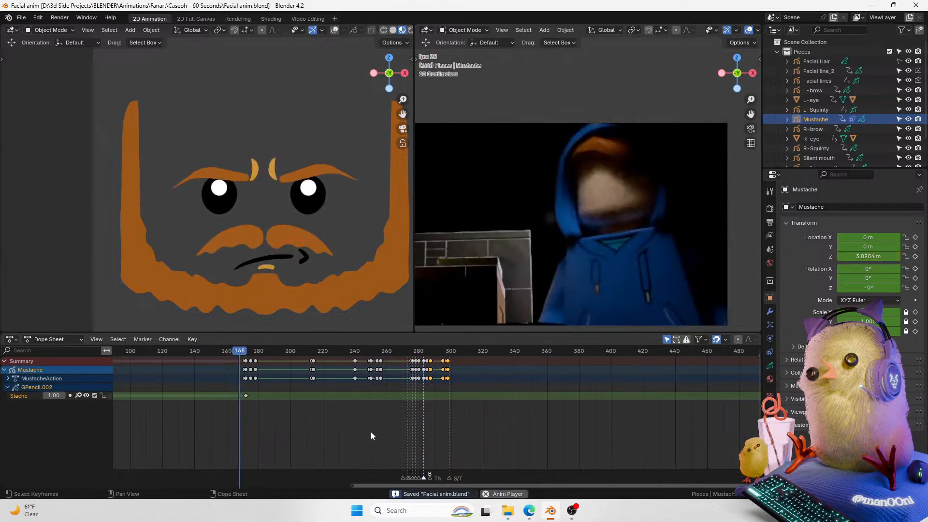
key(space)
click(214, 351)
key(space)
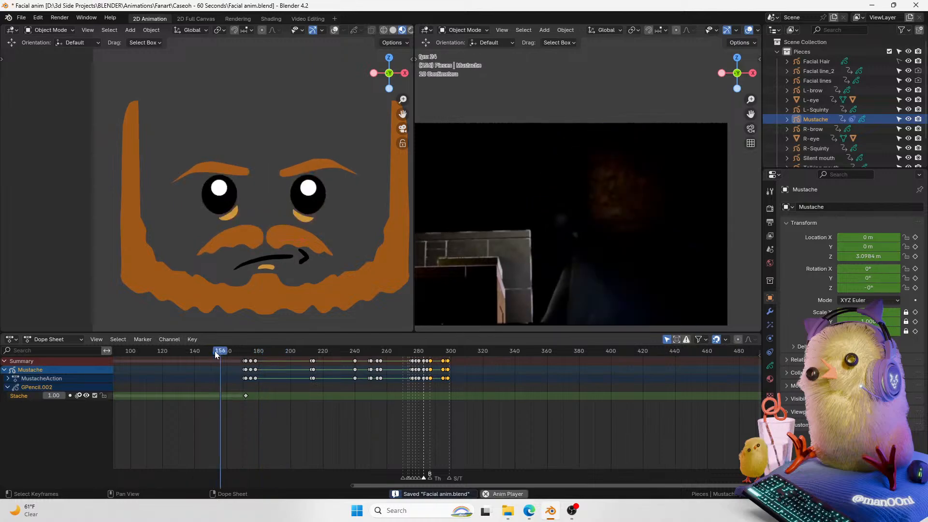
click(214, 351)
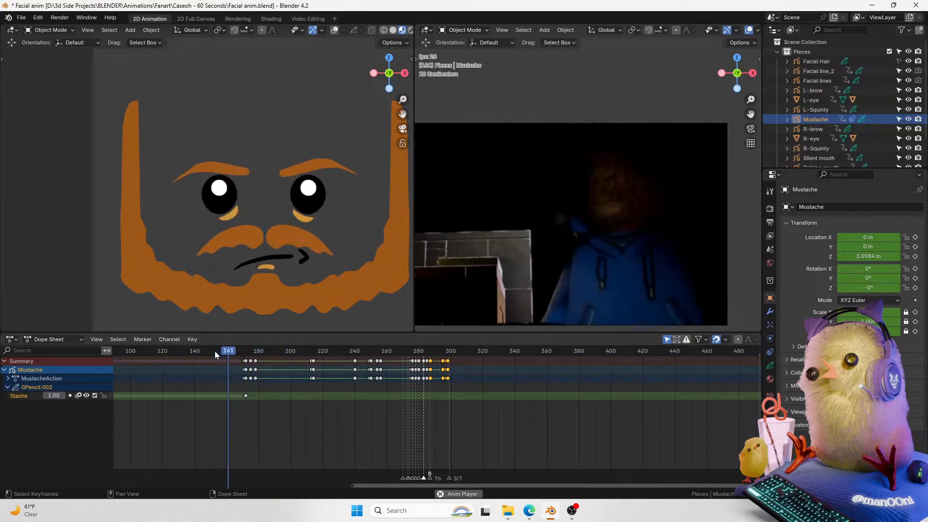
click(215, 351)
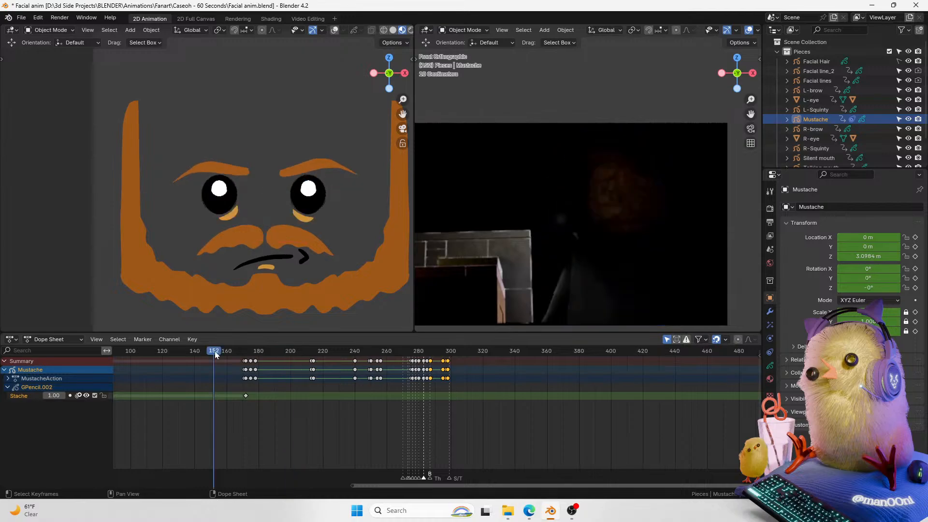
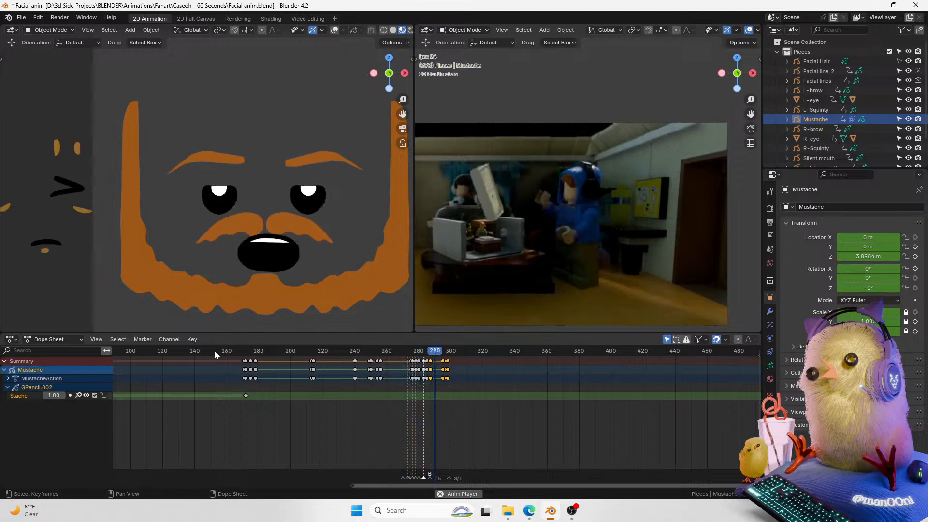
Step: Save the blend file with the playhead at frame 152
click(214, 351)
key(ctrl+s)
shift+middle_drag(247, 236, 234, 209)
shift+middle_drag(347, 198, 331, 200)
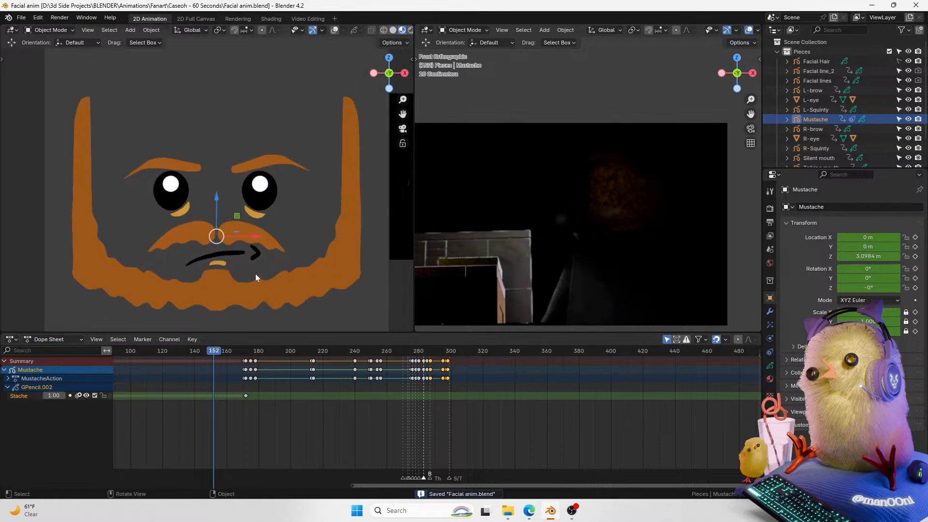
scroll(255, 274, up, 1)
mouse_move(288, 261)
shift+middle_down()
mouse_move(260, 251)
mouse_move(282, 259)
shift+middle_up()
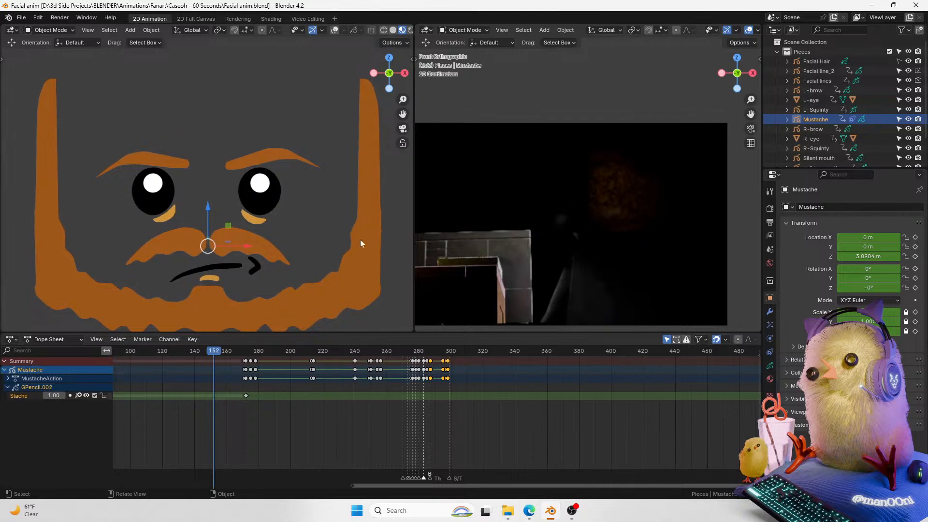
shift+middle_drag(249, 265, 250, 254)
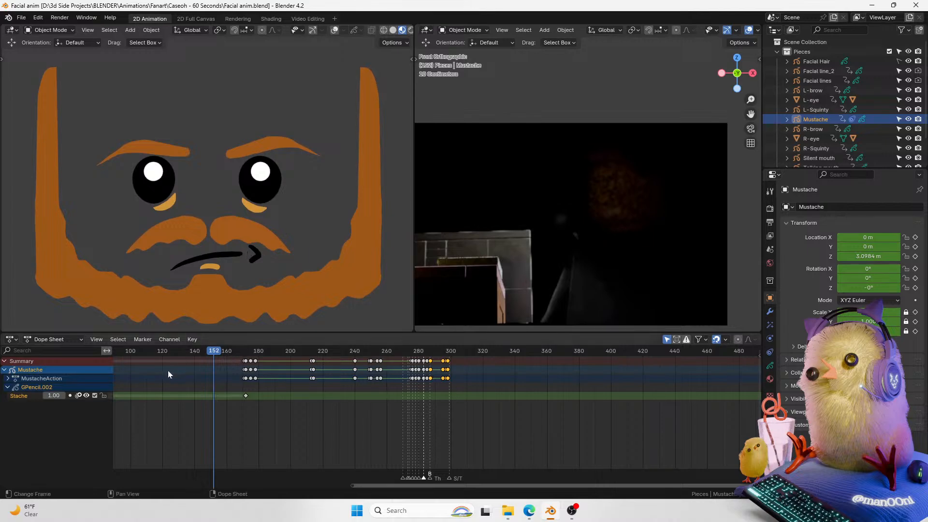
Step: Play the animation, then save the file again with the playhead at frame 170
key(space)
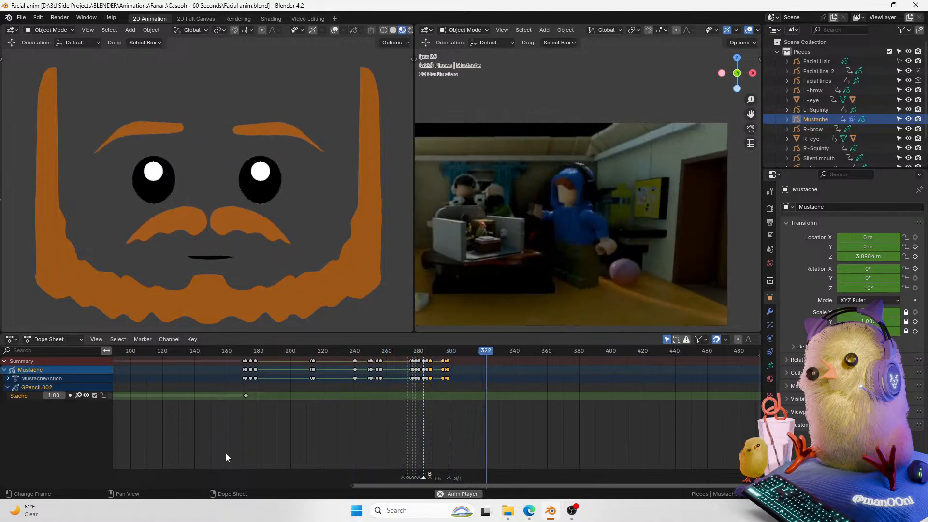
key(space)
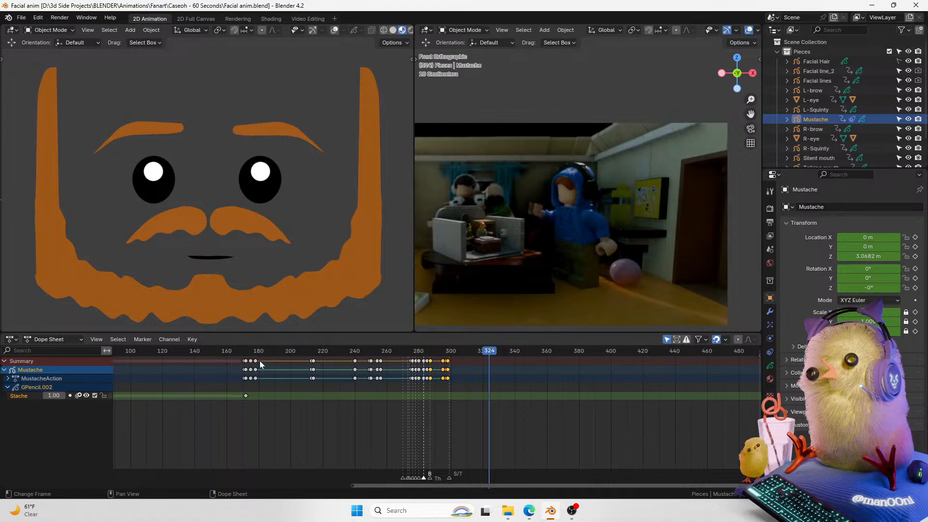
click(243, 352)
key(ctrl+s)
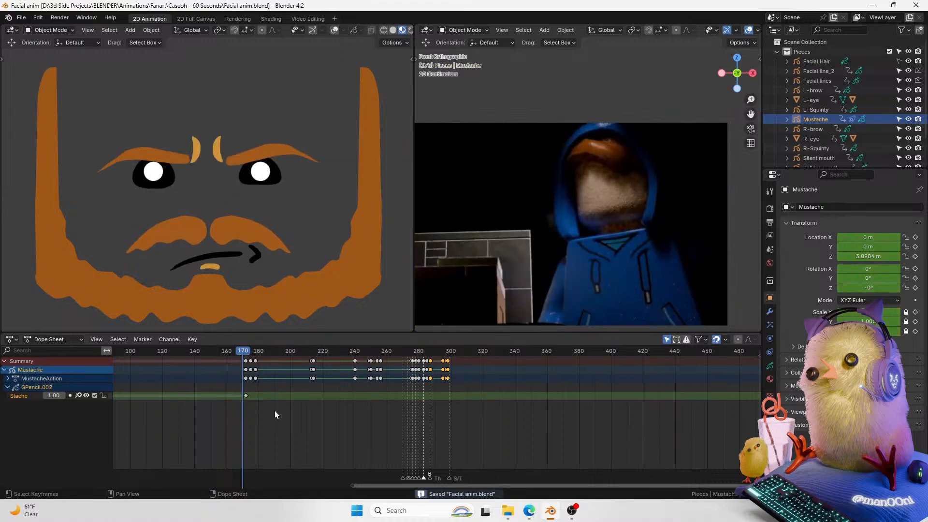
Step: Play back the face animation from frame 170 to review the mouth and mustache timing
key(space)
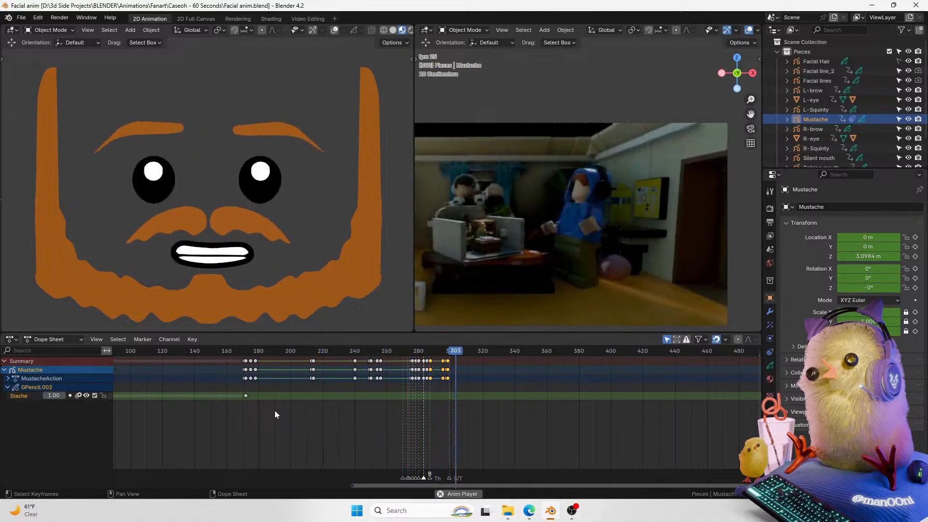
click(249, 352)
key(space)
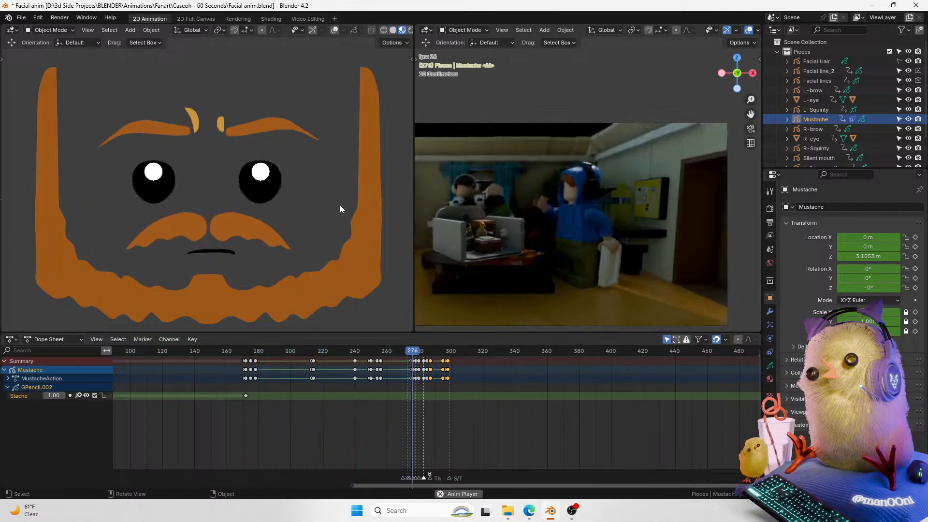
key(space)
Step: Select both eye objects and move the playhead to frame 292
click(199, 232)
scroll(474, 396, up, 5)
click(440, 351)
mouse_move(440, 353)
mouse_down()
mouse_move(452, 353)
mouse_move(434, 355)
mouse_up()
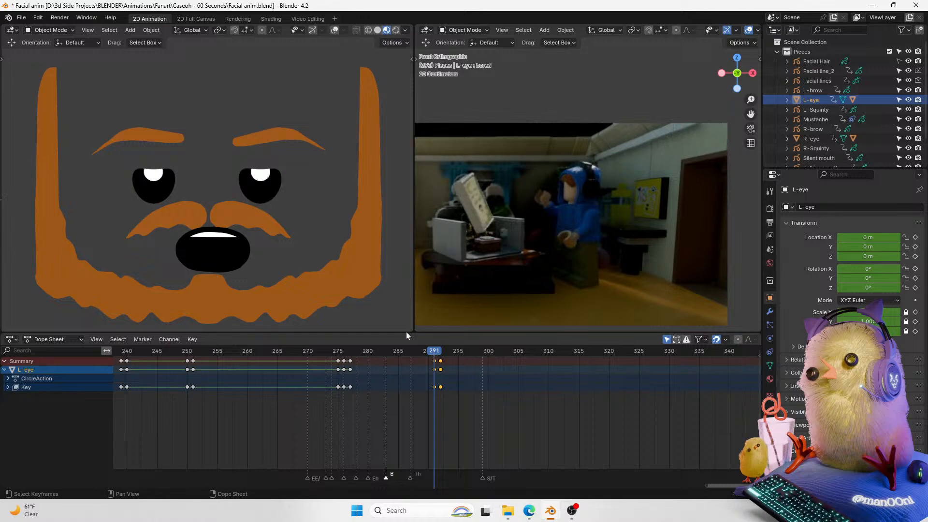
click(332, 30)
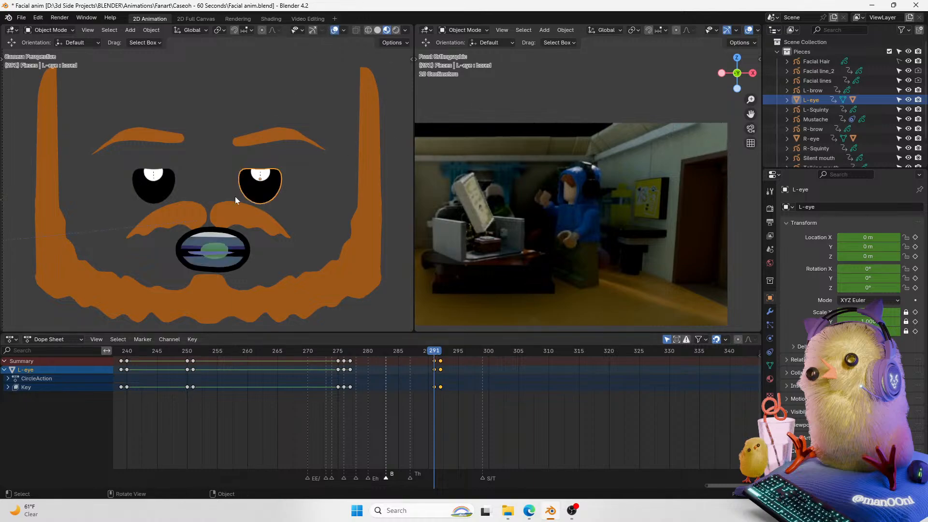
shift+click(157, 193)
click(440, 353)
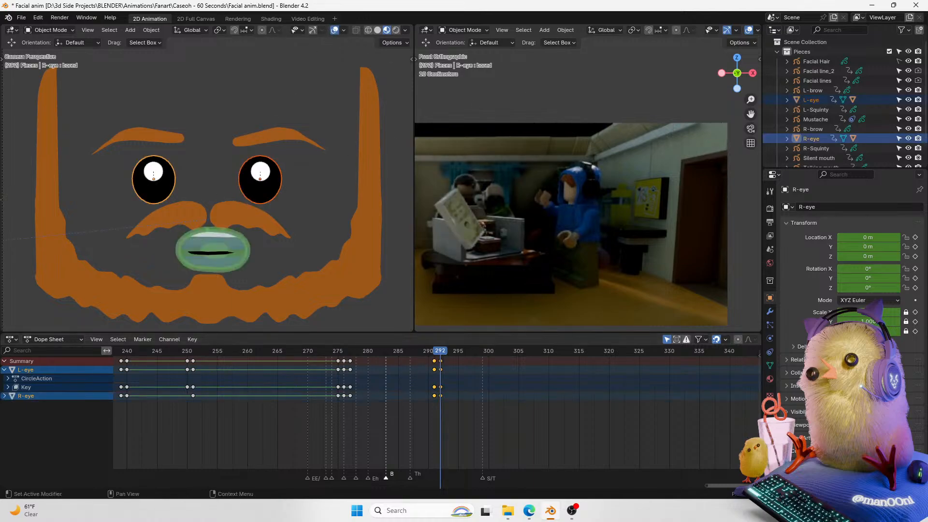
Step: Insert location keyframes on the eyes at frame 292
click(914, 257)
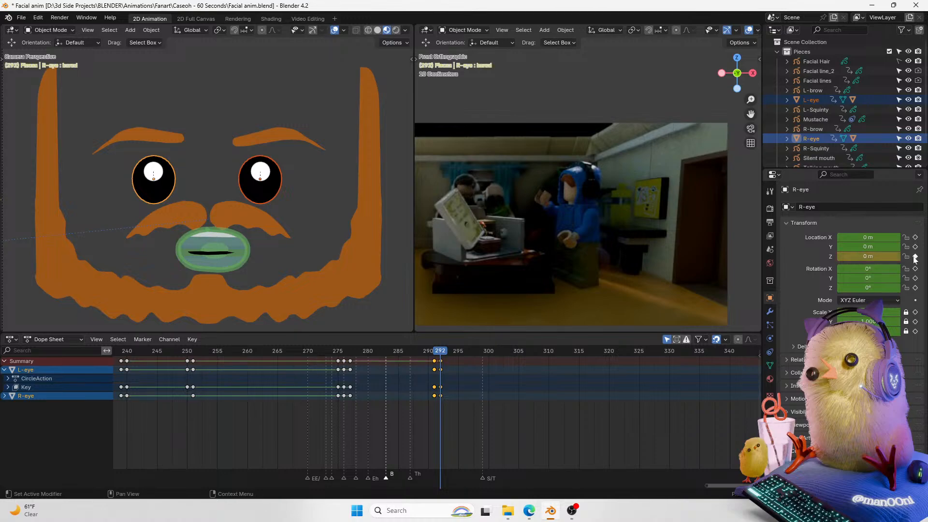
key(k)
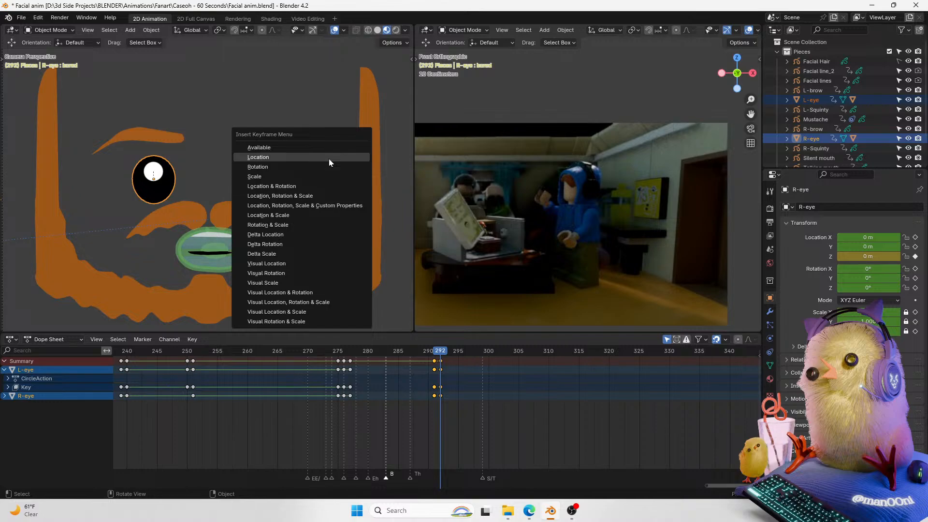
click(329, 158)
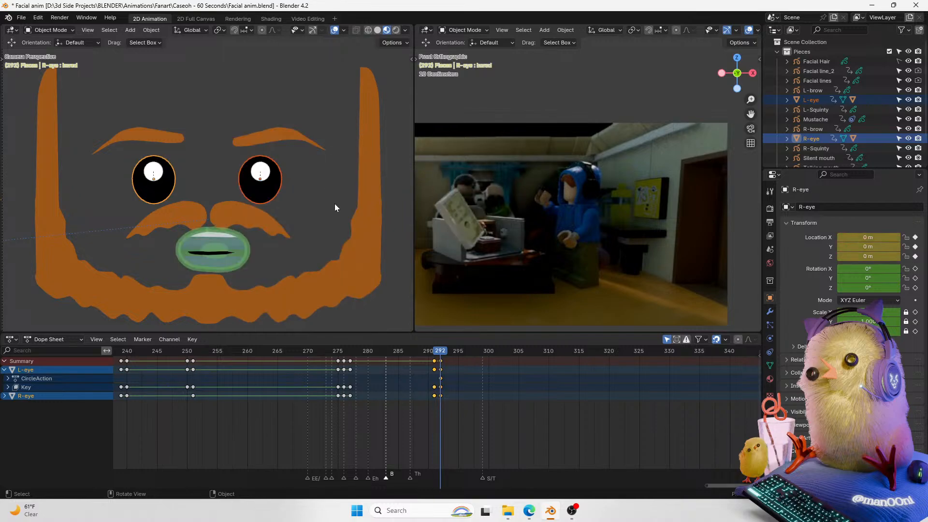
Step: At frame 293, key the eyes' location and raise them about 0.12 m along Z
key(Right)
key(k)
click(302, 127)
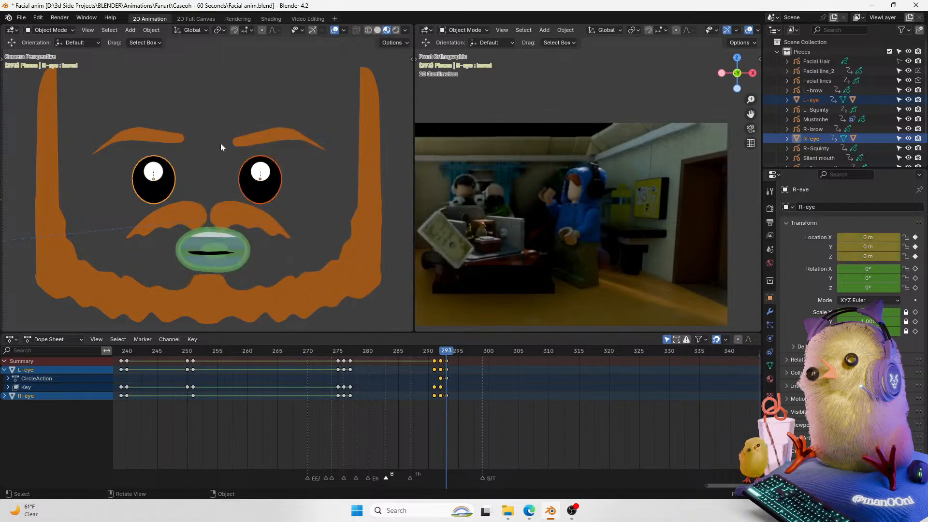
key(g)
key(z)
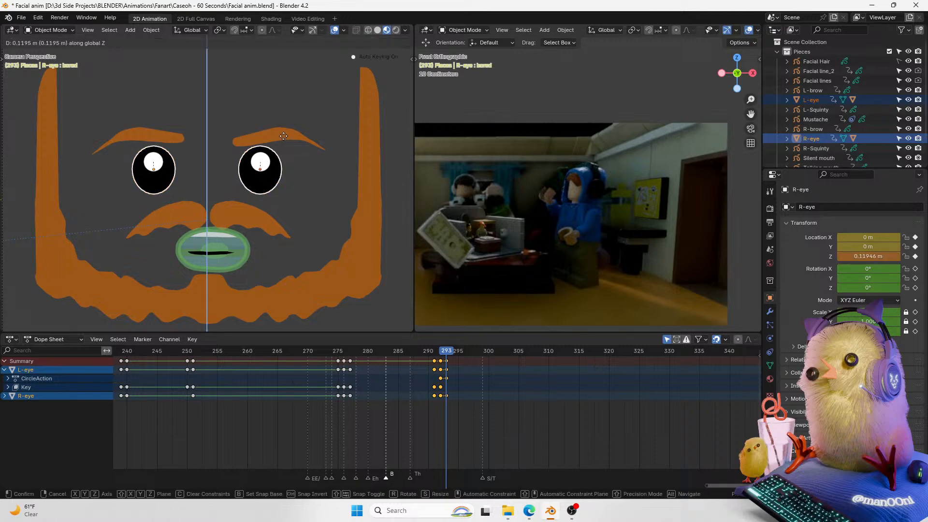
click(284, 136)
Step: Scrub back and play the eye pop to review it
drag(445, 355, 458, 341)
key(space)
key(space)
Step: At frame 294, select the right eyebrow and raise it along Z
click(297, 138)
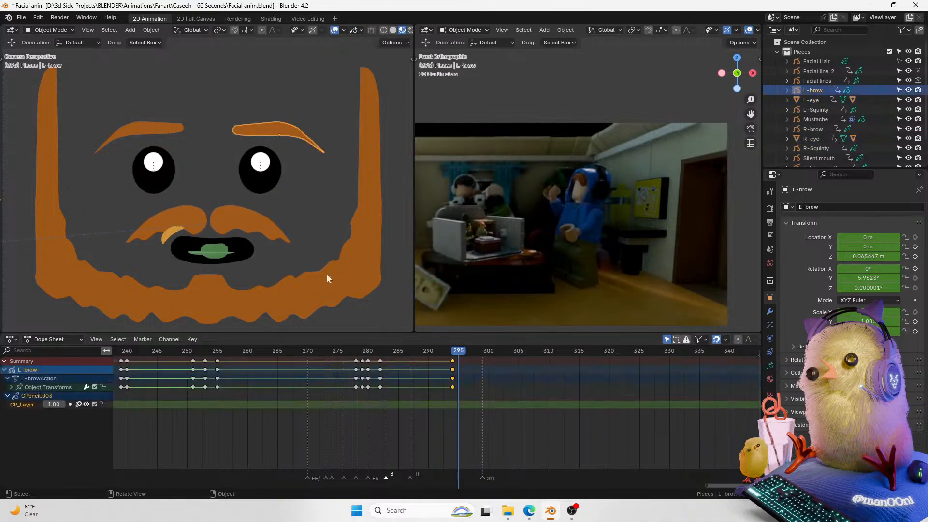
key(Left)
shift+click(145, 128)
key(g)
key(z)
click(316, 184)
Step: Rotate both eyebrows so they arch upward in a surprised expression
click(306, 129)
key(t)
key(r)
click(346, 139)
click(161, 119)
key(r)
click(225, 118)
Step: Reposition the left eyebrow slightly higher and outward
key(h)
key(alt+h)
click(271, 123)
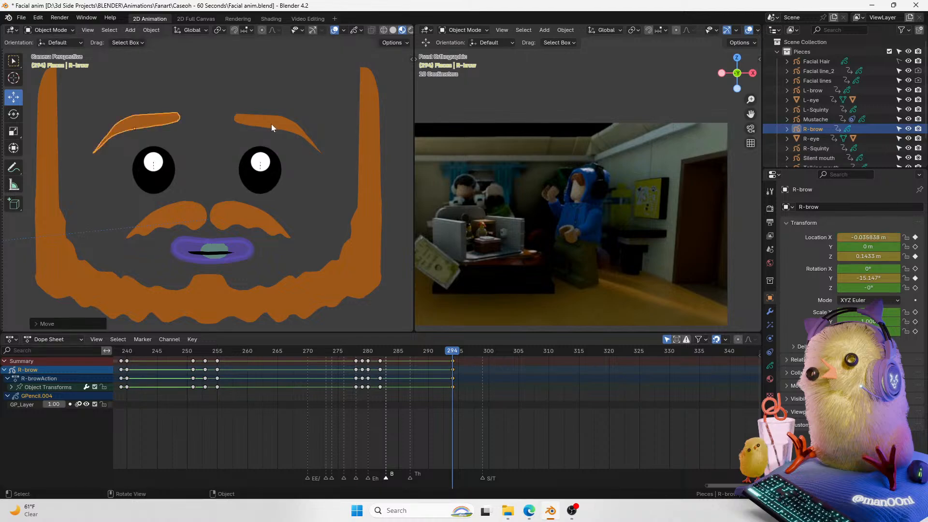
key(g)
click(334, 138)
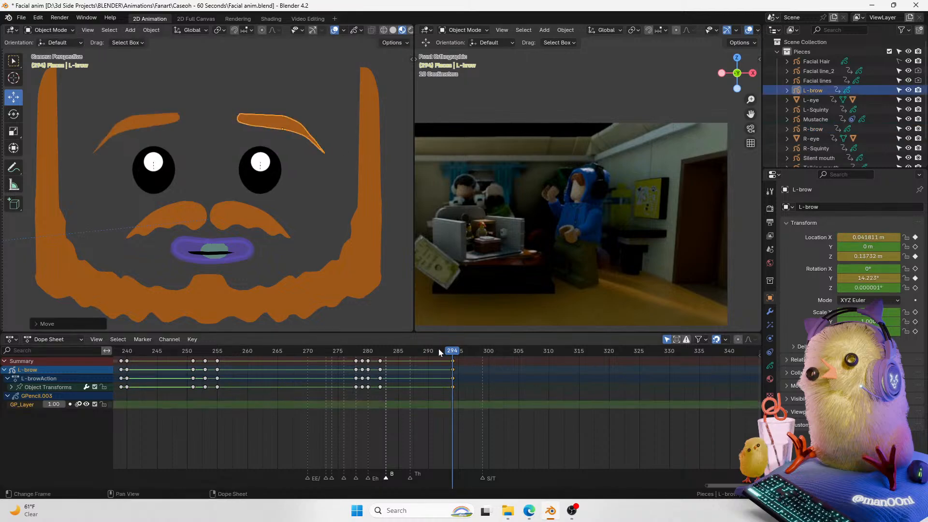
Step: Play the brow raise and return the playhead to frame 292
key(space)
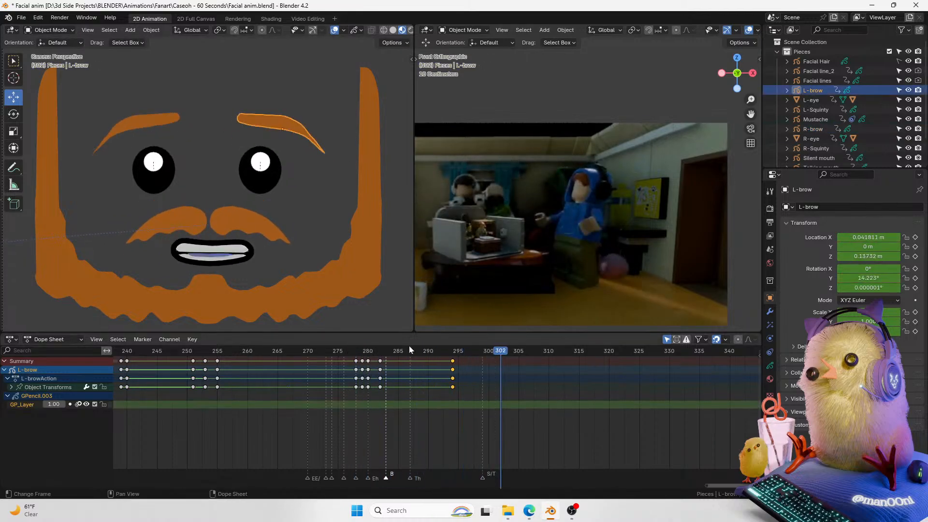
key(Escape)
mouse_move(451, 353)
mouse_down()
mouse_move(373, 350)
mouse_move(469, 351)
mouse_move(440, 351)
mouse_up()
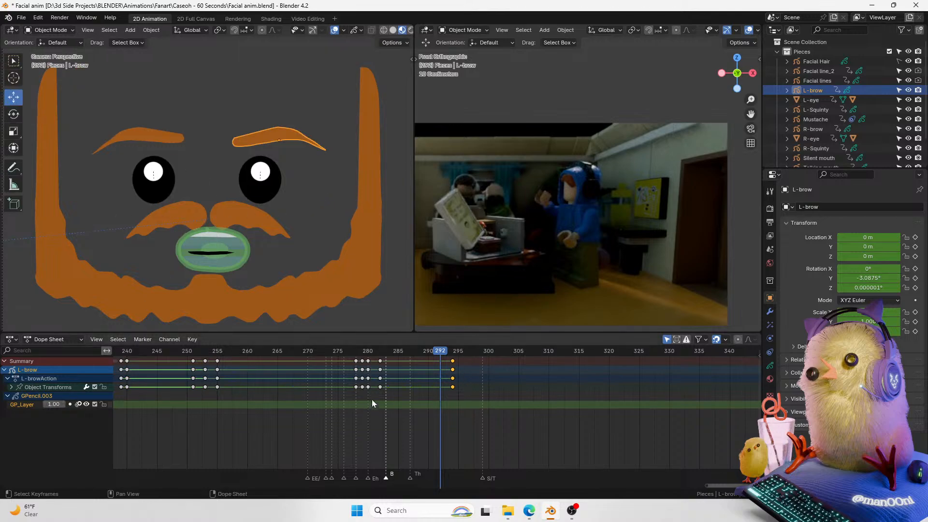
click(383, 361)
key(shift+d)
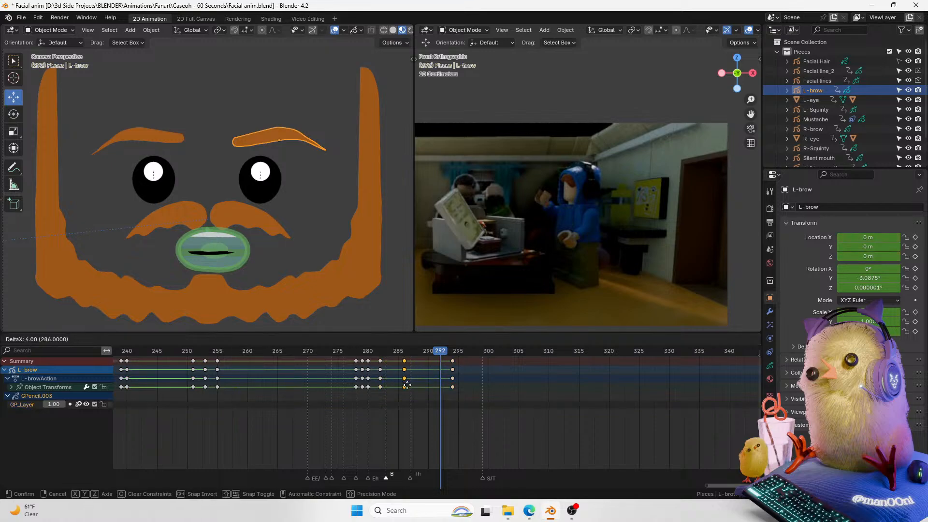
key(Escape)
Step: Box-select the eyebrow keyframes and set their interpolation to Bezier
drag(481, 411, 389, 374)
key(ctrl+t)
key(ctrl+t)
key(t)
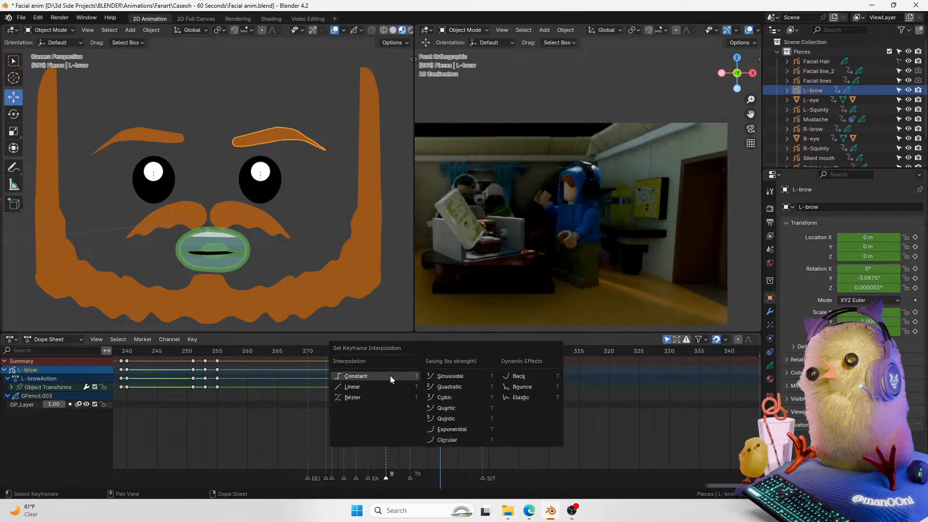
click(369, 396)
Step: Undo the last two edits to the eyebrow keyframes
mouse_move(443, 354)
mouse_down()
mouse_move(451, 354)
mouse_move(434, 355)
mouse_up()
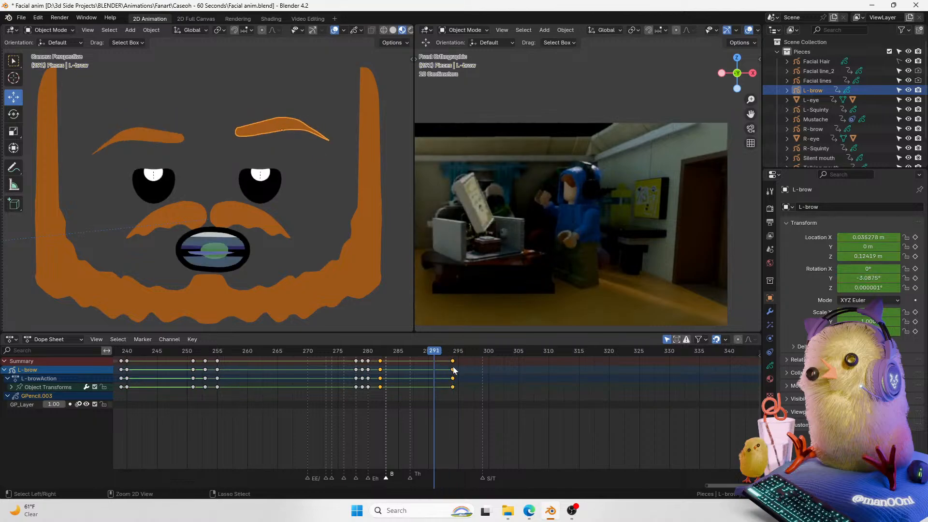
key(ctrl+z)
key(ctrl+z)
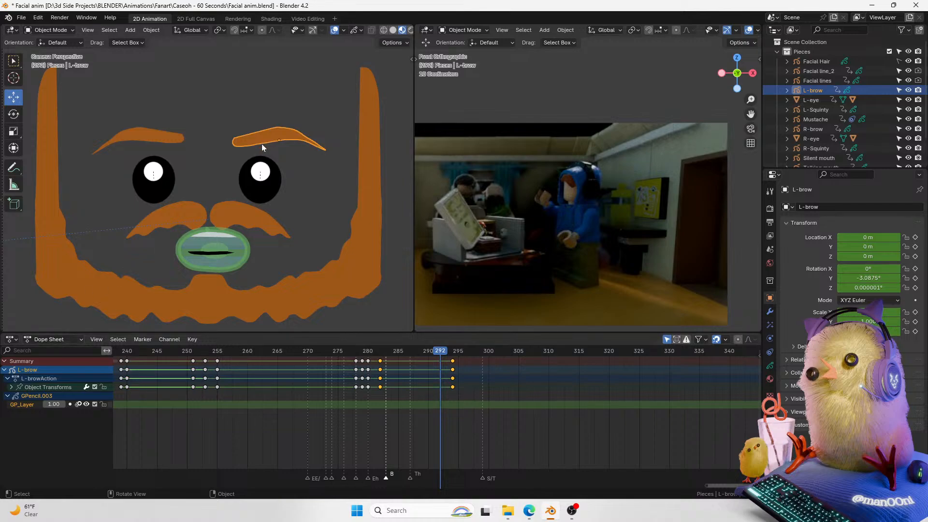
Step: Switch the bottom editor to the Graph Editor and enable Normalize
click(16, 340)
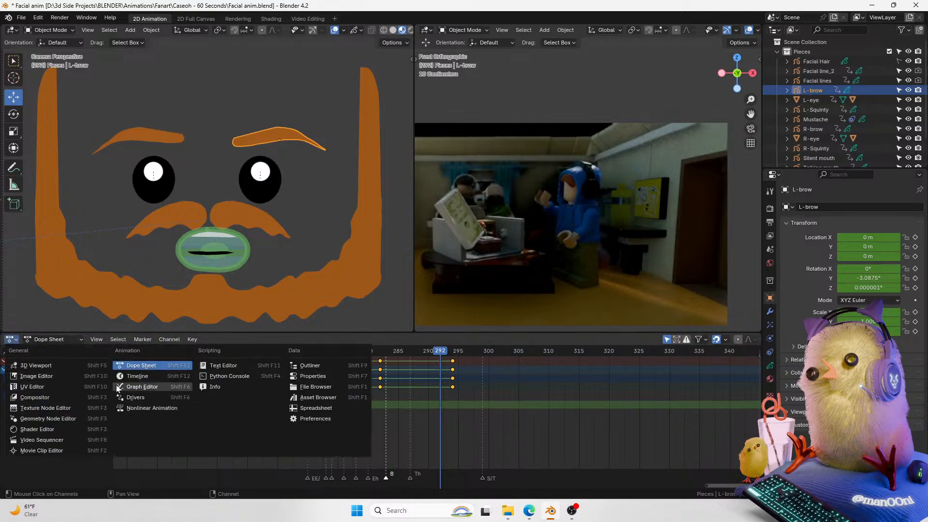
click(152, 388)
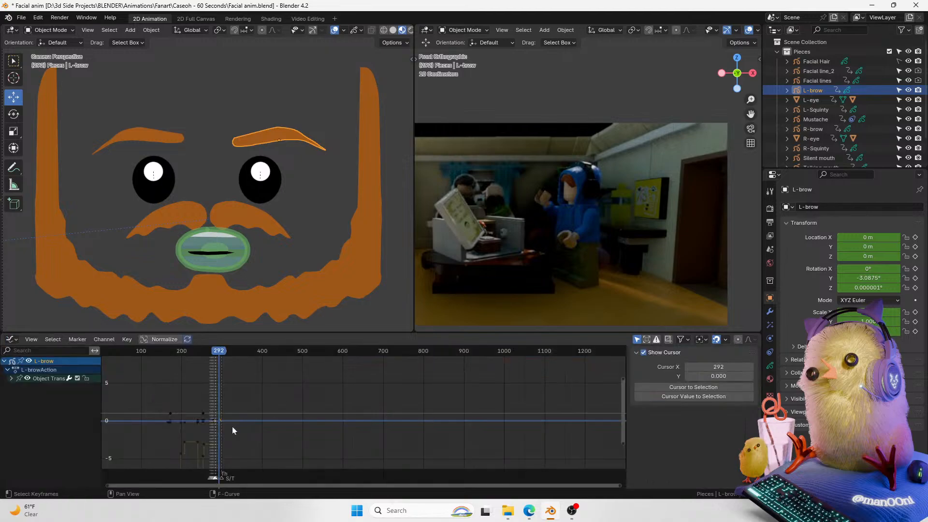
key(KP_0)
click(169, 339)
Step: Select the left eyebrow's keys near frames 280–294 and change their interpolation modes to smooth the curves
ctrl+middle_drag(434, 446, 371, 433)
middle_drag(358, 433, 462, 430)
drag(494, 393, 301, 445)
key(t)
click(335, 410)
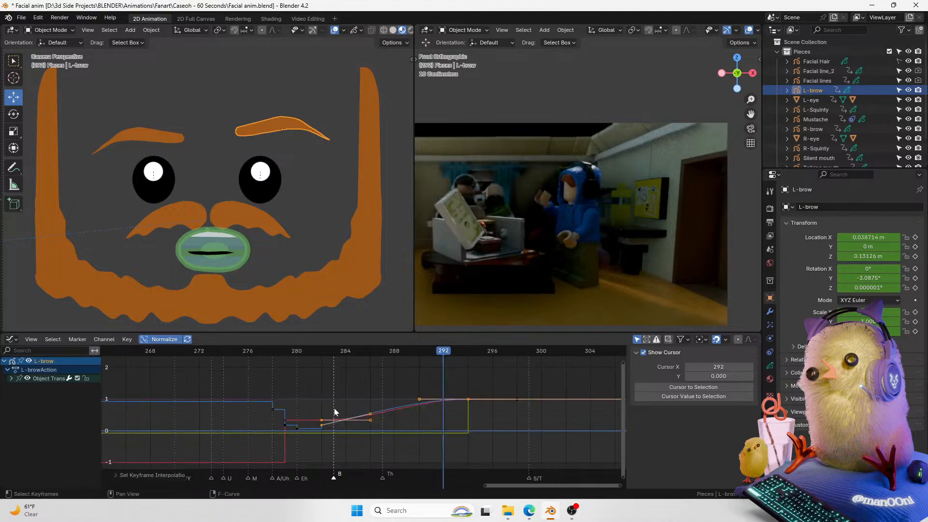
key(t)
click(381, 381)
key(t)
click(339, 395)
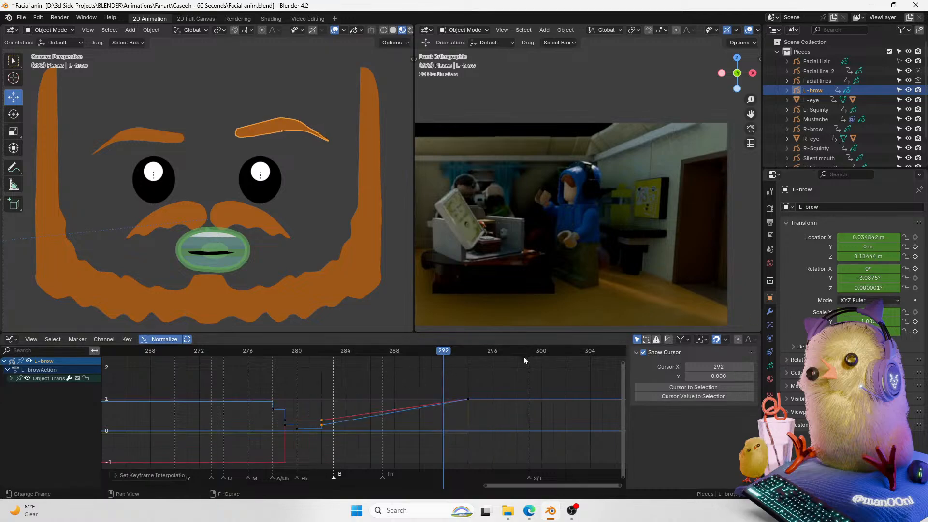
Step: Expand the left eyebrow's transform channels and inspect the Y Euler Rotation curve
click(10, 378)
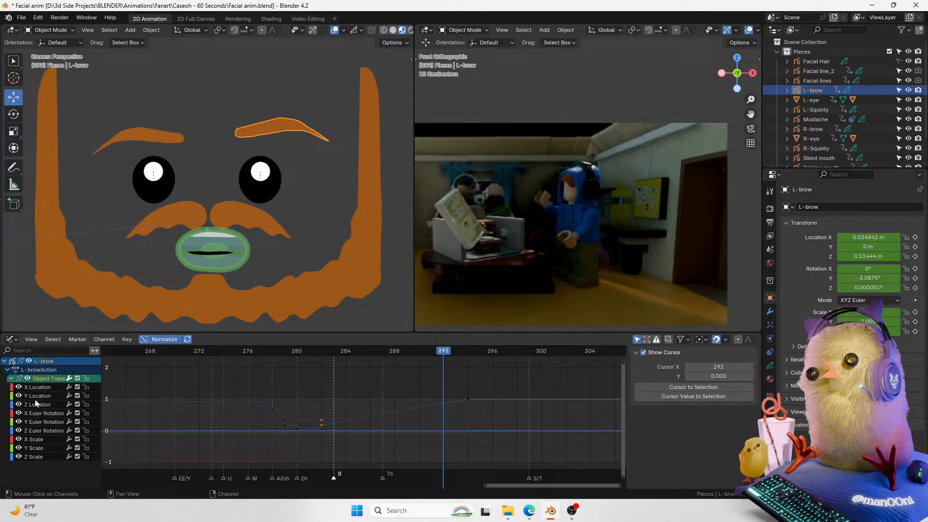
click(42, 422)
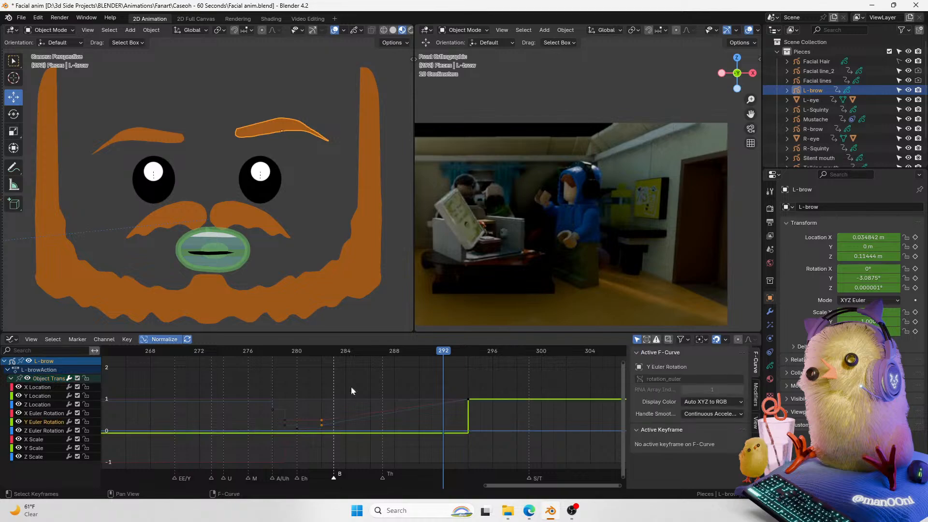
drag(337, 349, 323, 351)
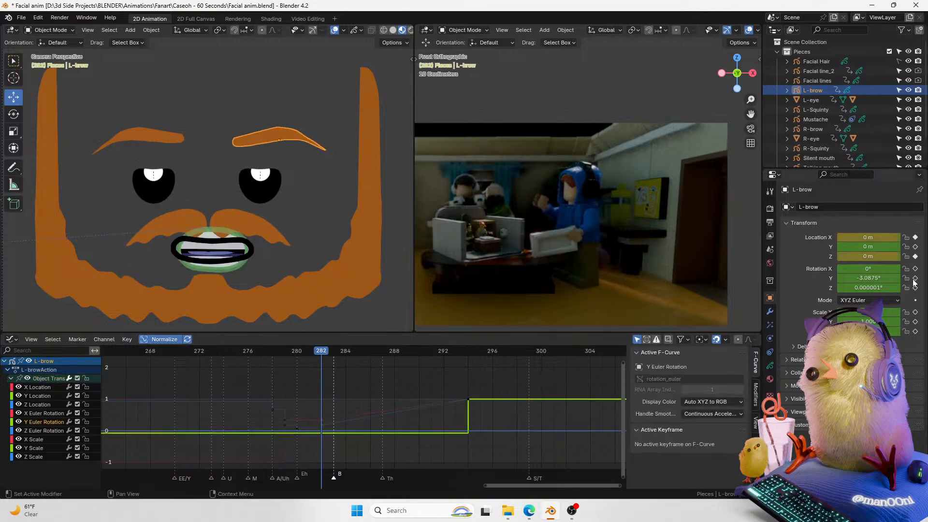
Step: Select both eyebrows' keyframes around frame 282 and change their interpolation mode
click(172, 140)
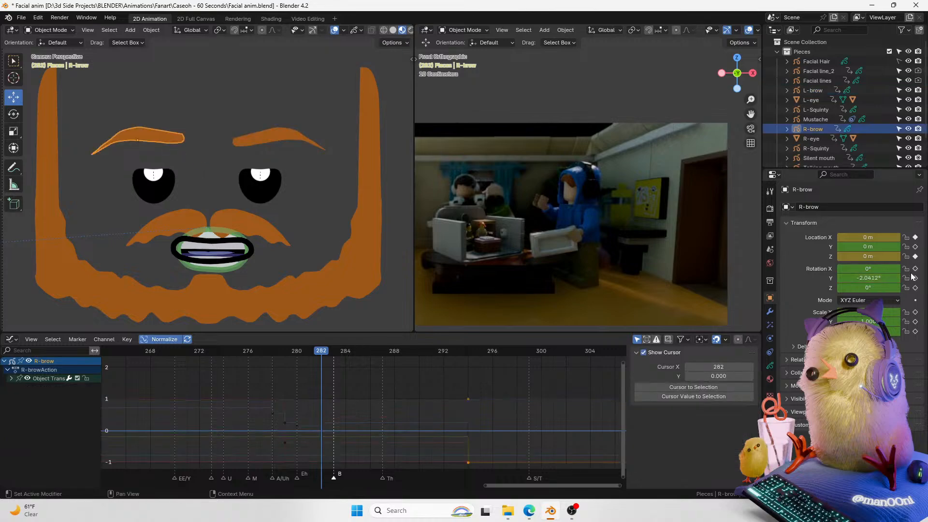
middle_drag(368, 449, 366, 433)
drag(337, 389, 305, 453)
shift+click(255, 138)
drag(331, 367, 306, 479)
key(t)
click(350, 394)
Step: Scrub through the brow raise up to frame 292 to check the motion
drag(339, 368, 422, 357)
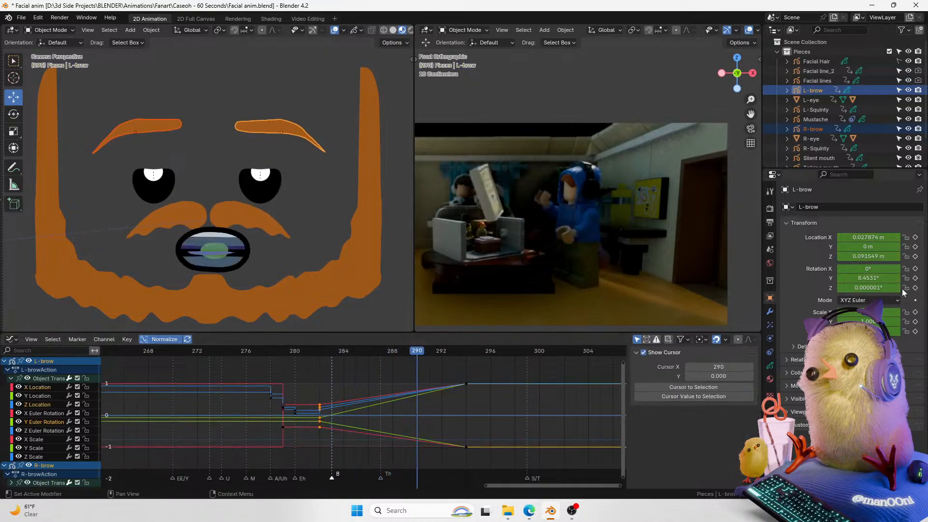
click(440, 369)
mouse_move(451, 356)
mouse_down()
mouse_move(463, 352)
mouse_move(435, 352)
mouse_up()
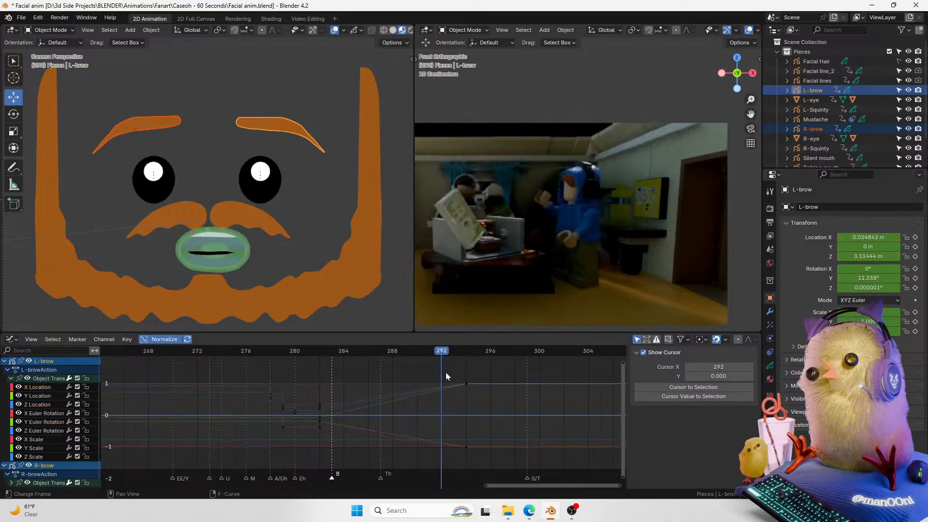
Step: Insert keyframes on only the selected brow channels at frame 292
key(i)
click(277, 433)
alt+click(326, 391)
key(i)
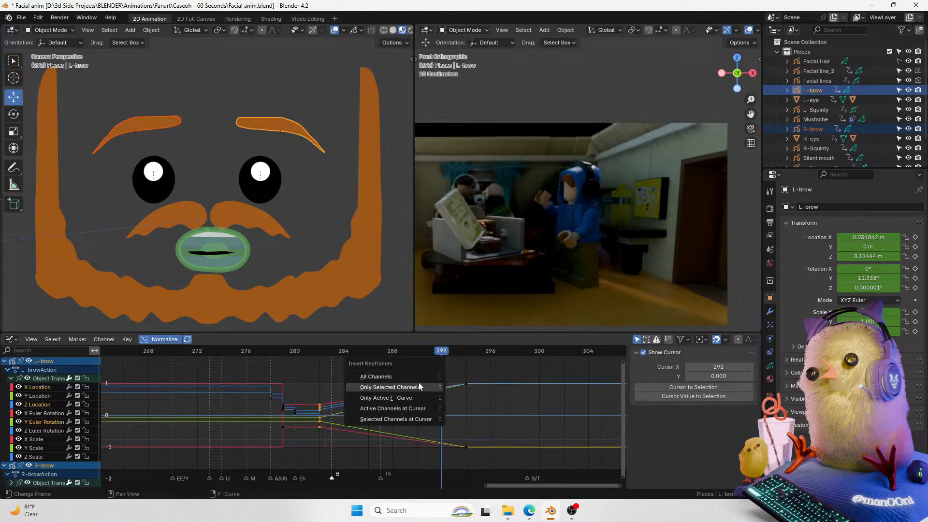
click(418, 386)
Step: Box-select the brow keys from about frame 282 onward and set their interpolation to Constant
drag(507, 367, 315, 483)
key(t)
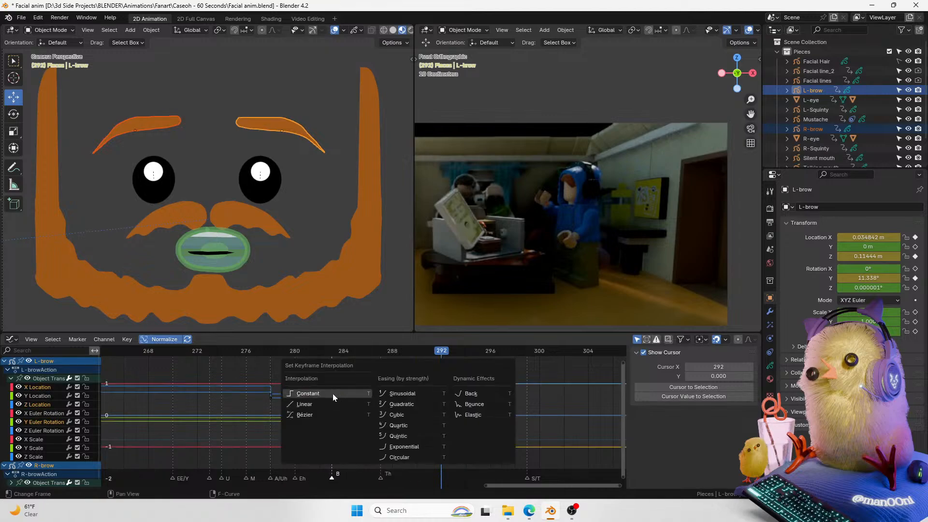
click(333, 393)
Step: Play back the brow animation around frames 283–301 and save the file
drag(425, 353, 364, 350)
key(space)
click(430, 348)
key(space)
key(space)
click(431, 349)
key(space)
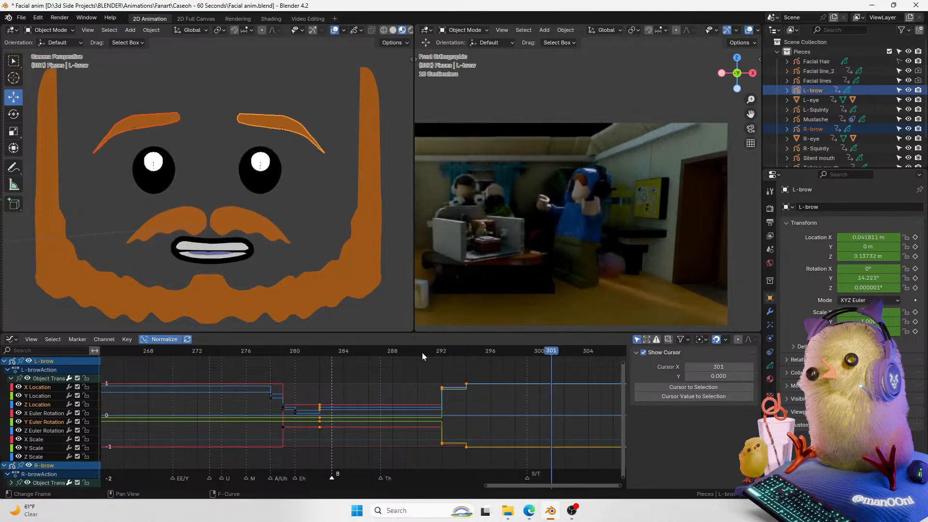
key(Escape)
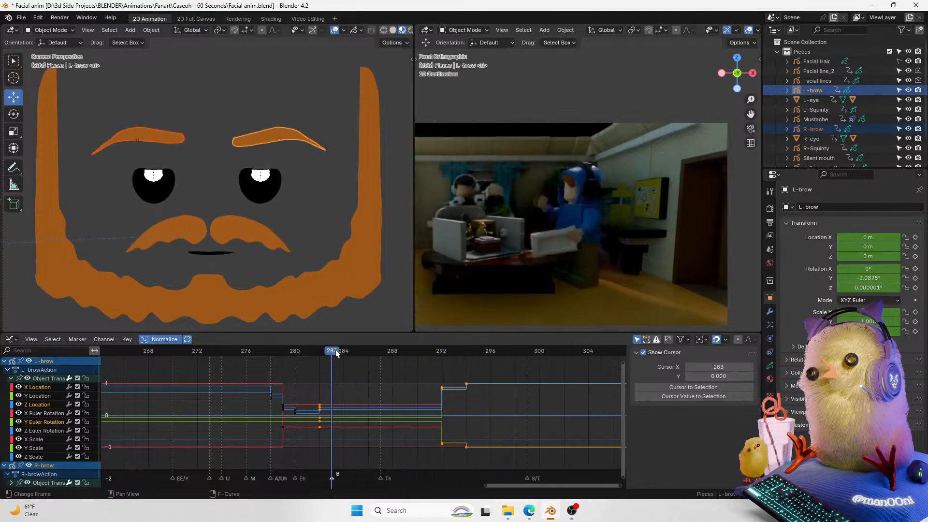
key(ctrl+s)
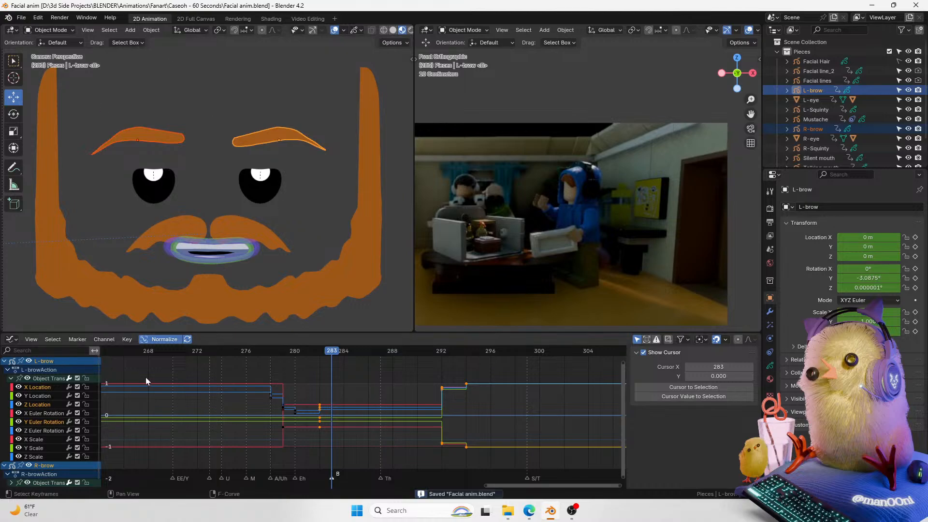
Step: Switch the lower editor from the Graph Editor to the Dope Sheet and play the animation
click(11, 340)
click(11, 340)
click(11, 340)
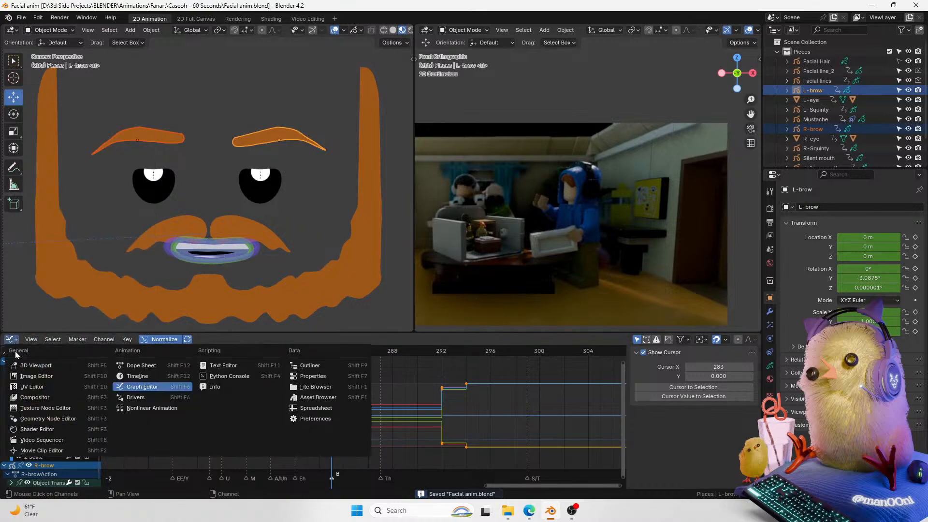
click(140, 366)
click(315, 348)
key(space)
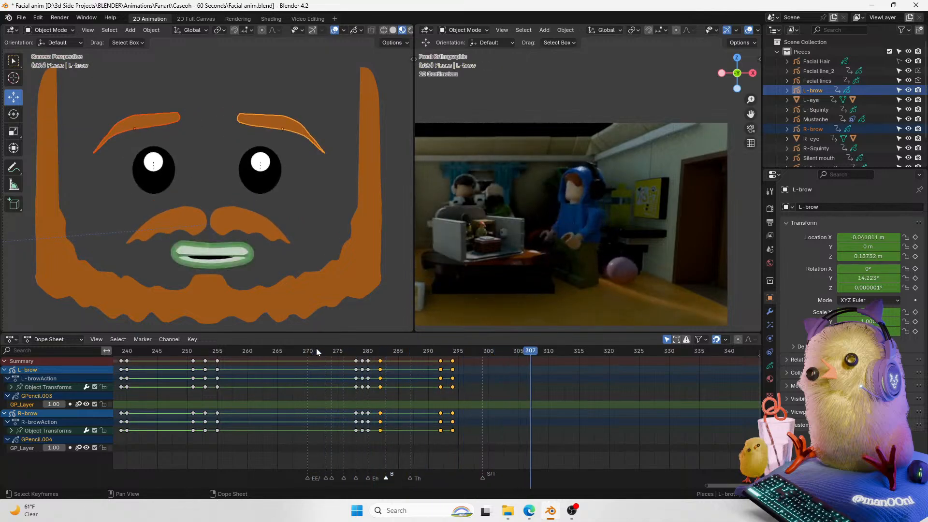
click(314, 350)
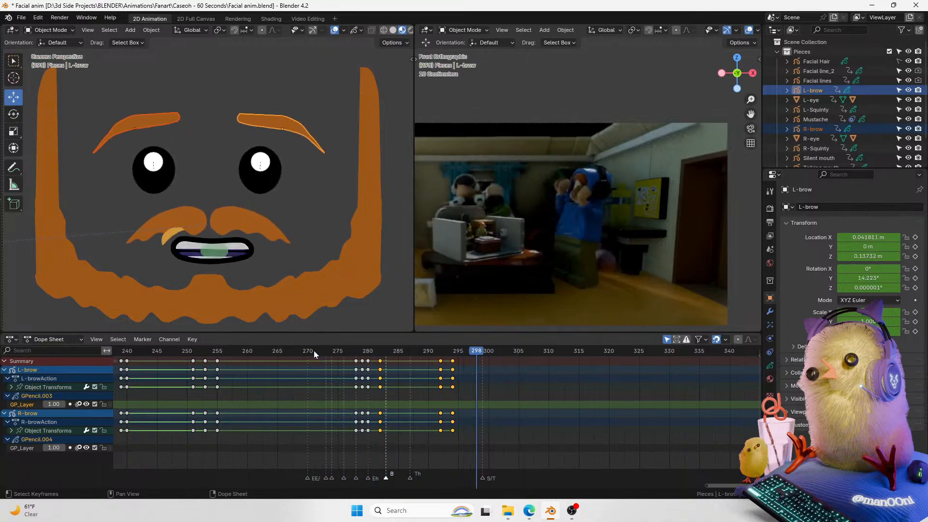
Step: Select both eyes and play through frames 285–297 to review their timing, saving the file
click(274, 182)
shift+click(161, 180)
click(422, 352)
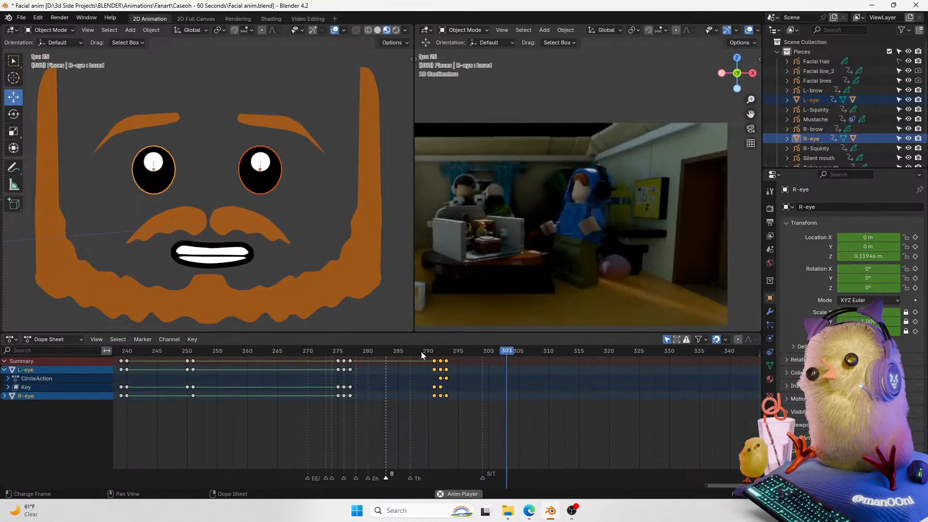
click(421, 351)
key(space)
key(space)
click(428, 352)
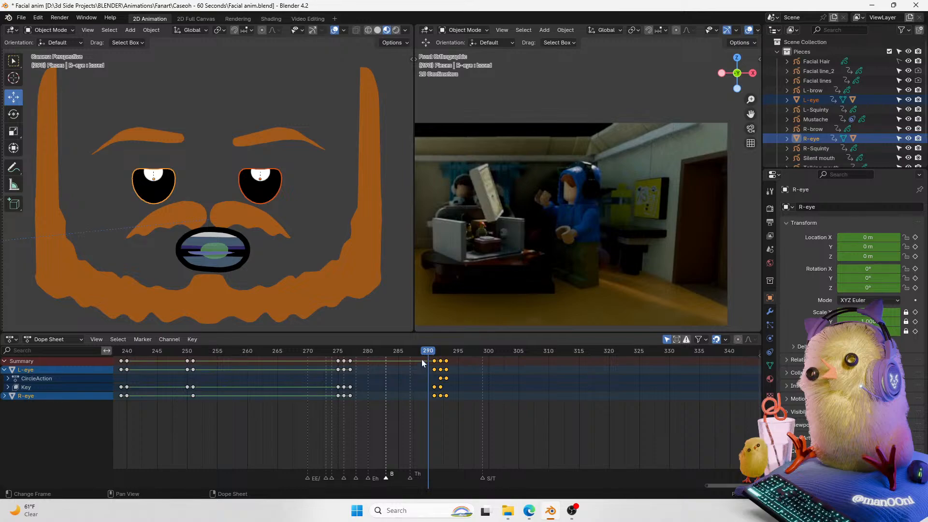
drag(421, 353, 398, 354)
key(ctrl+s)
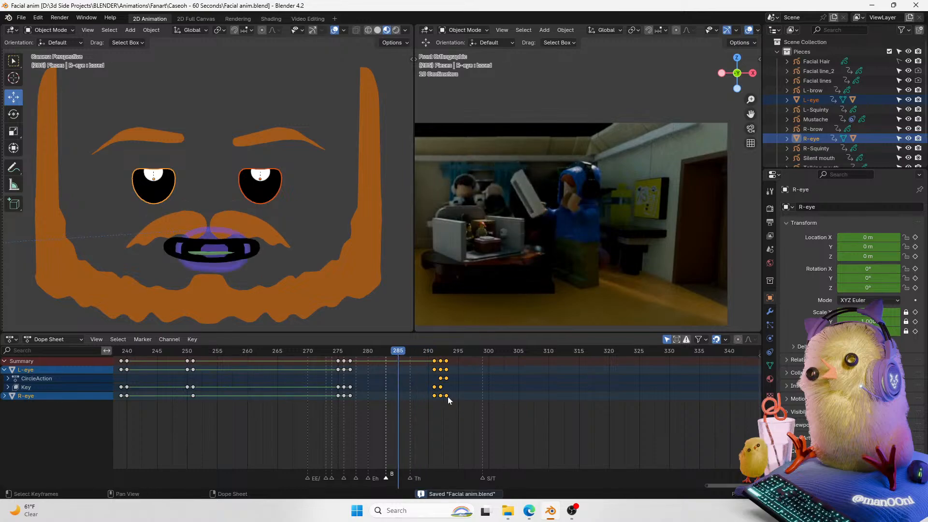
key(space)
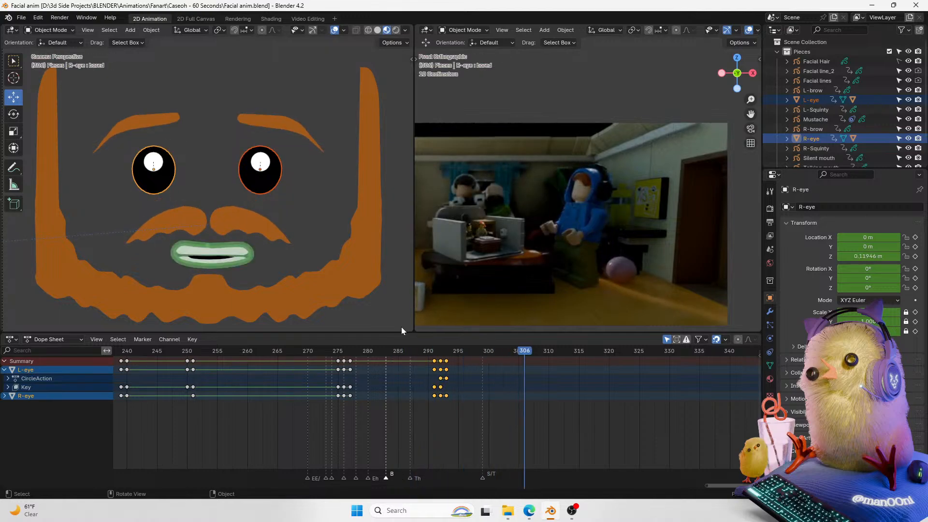
click(432, 352)
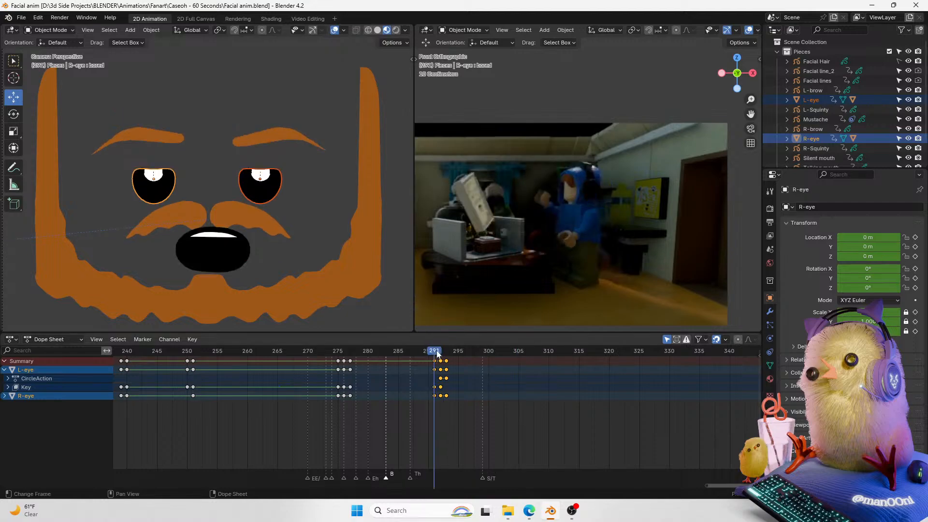
click(428, 350)
key(ctrl+s)
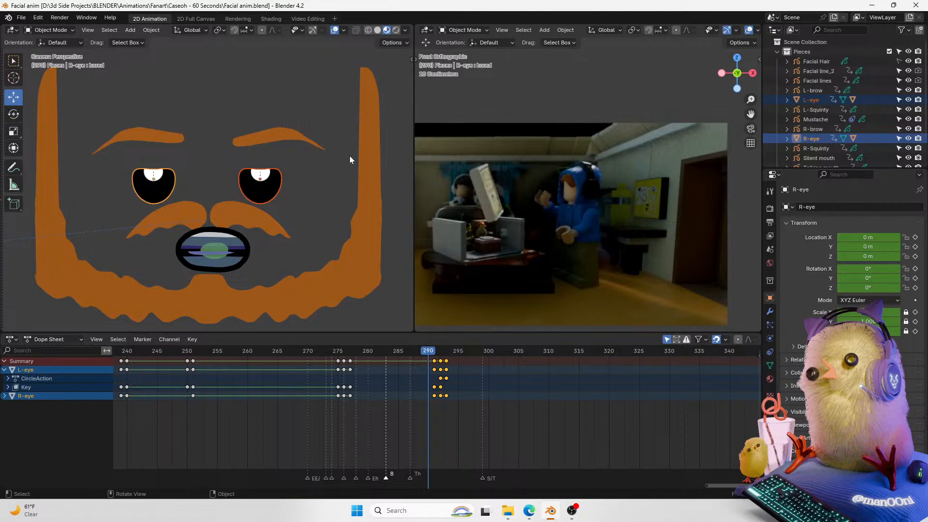
key(space)
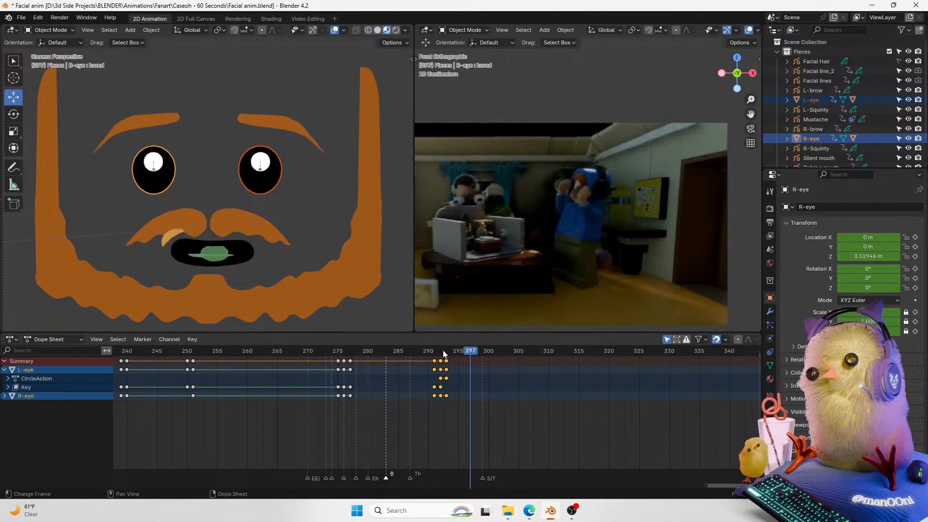
Step: At frame 295, move both eyes slightly to keyframe a new eye position
click(446, 351)
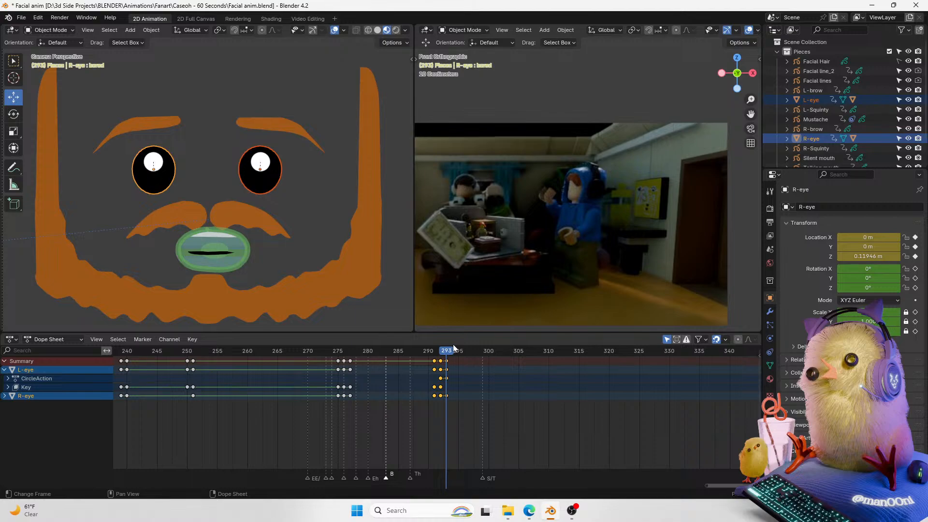
key(Right)
key(Right)
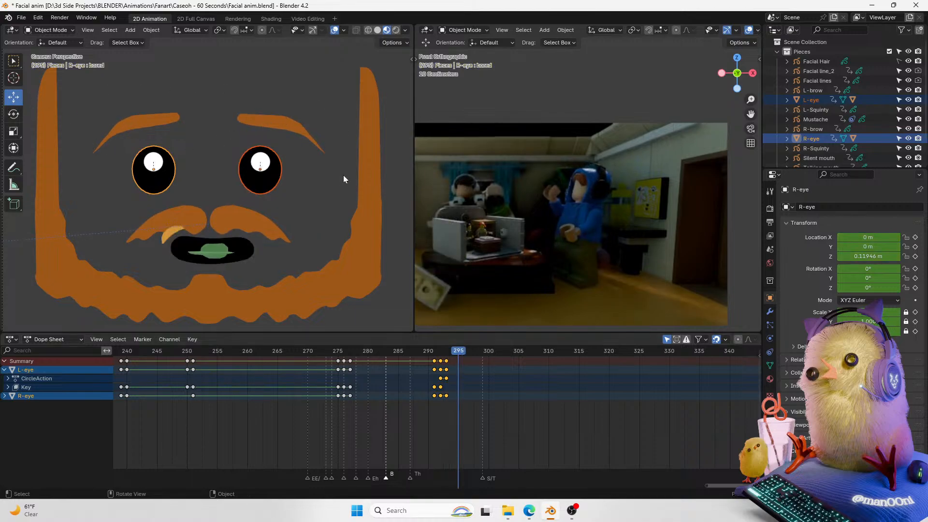
key(g)
click(322, 186)
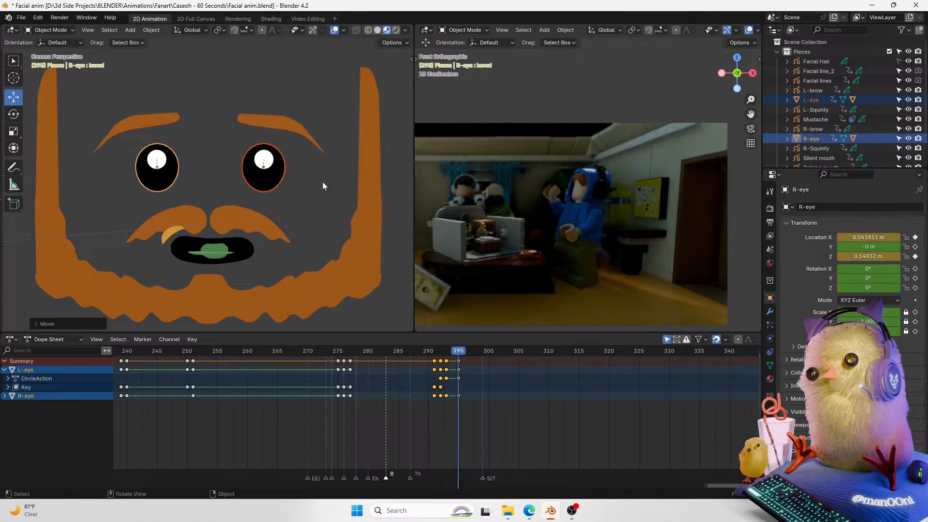
Step: At frame 297, move the eyes again to keyframe a further shifted position
key(Left)
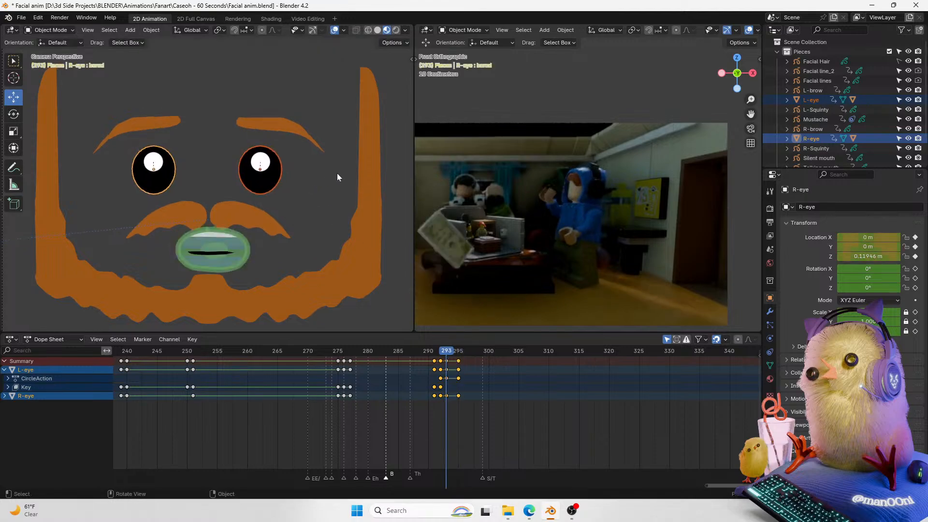
key(Right)
key(Right)
key(Right)
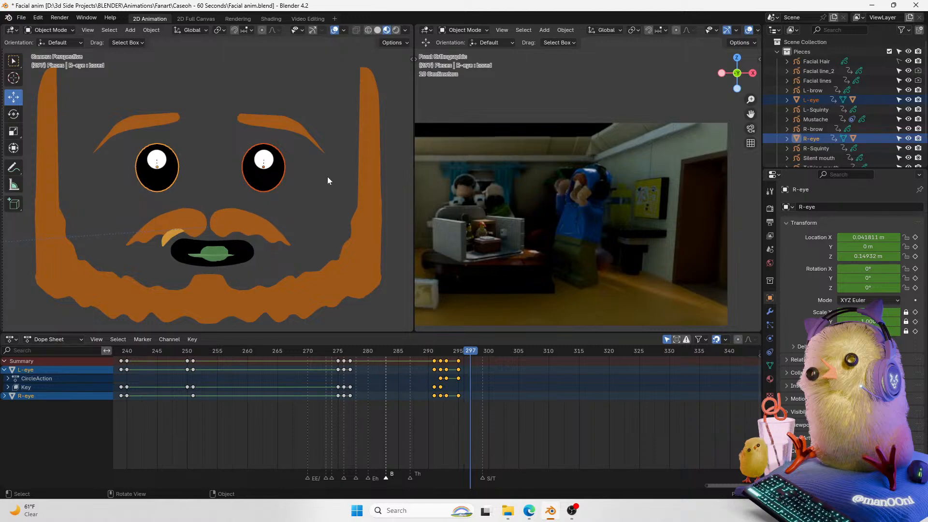
key(g)
click(332, 177)
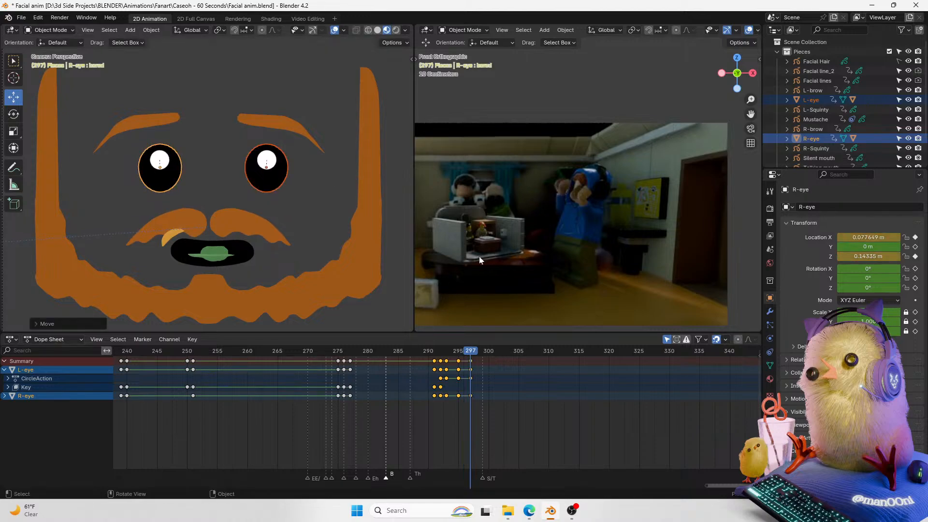
Step: Play back the eye animation from around frames 252 and 273 and save the file
drag(465, 352, 433, 353)
key(space)
key(space)
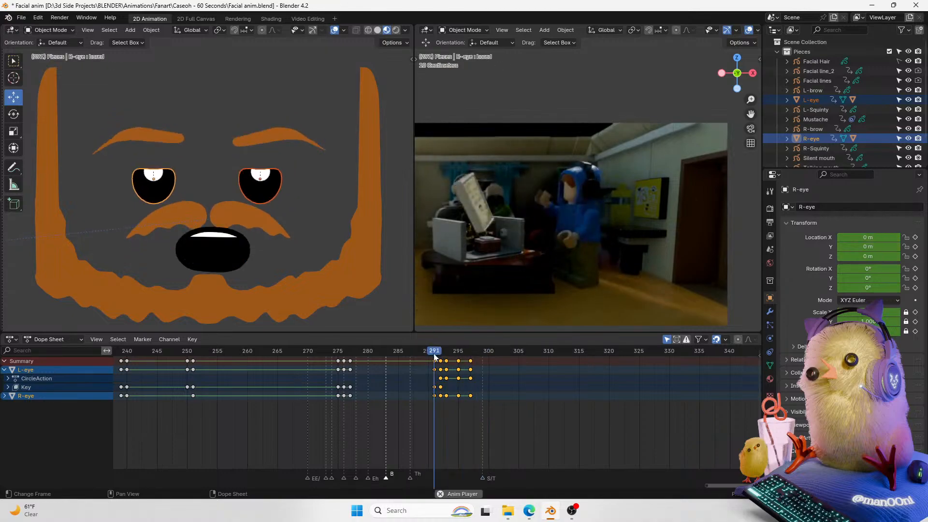
key(space)
key(space)
key(space)
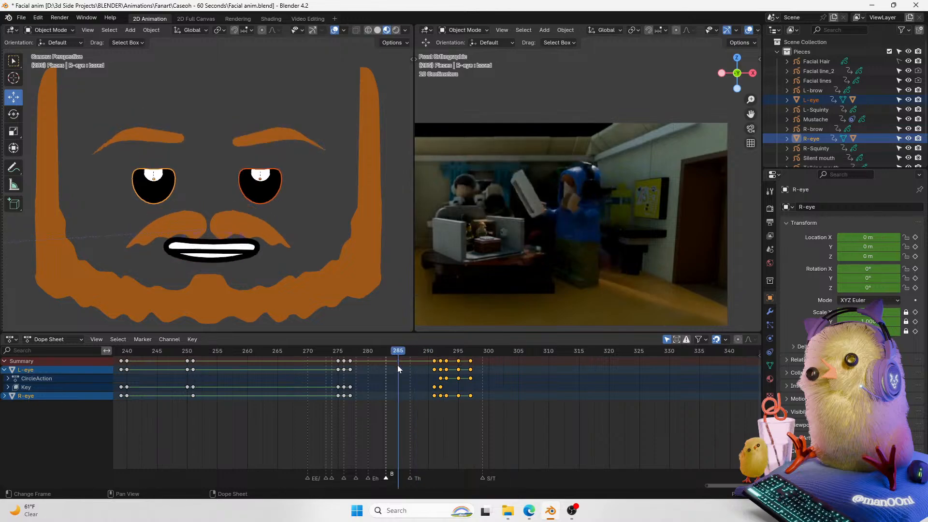
key(space)
drag(415, 353, 200, 402)
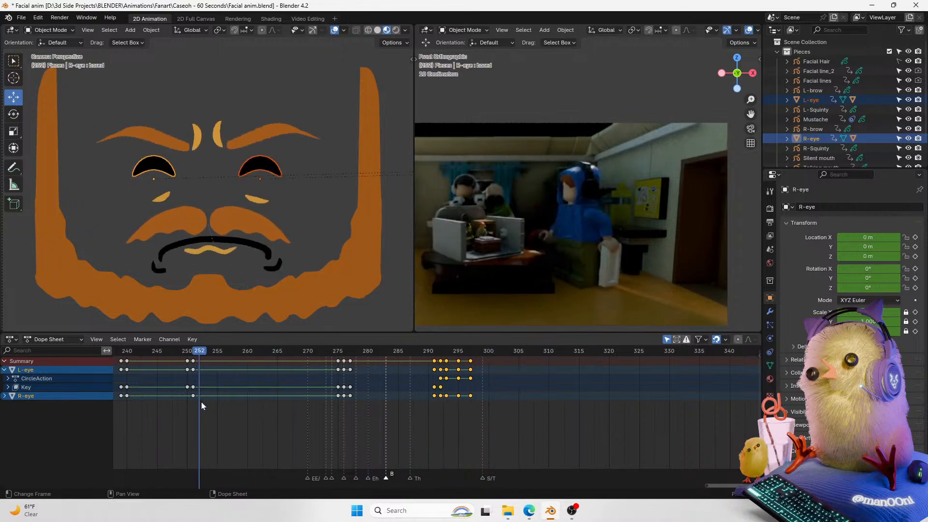
key(ctrl+s)
key(space)
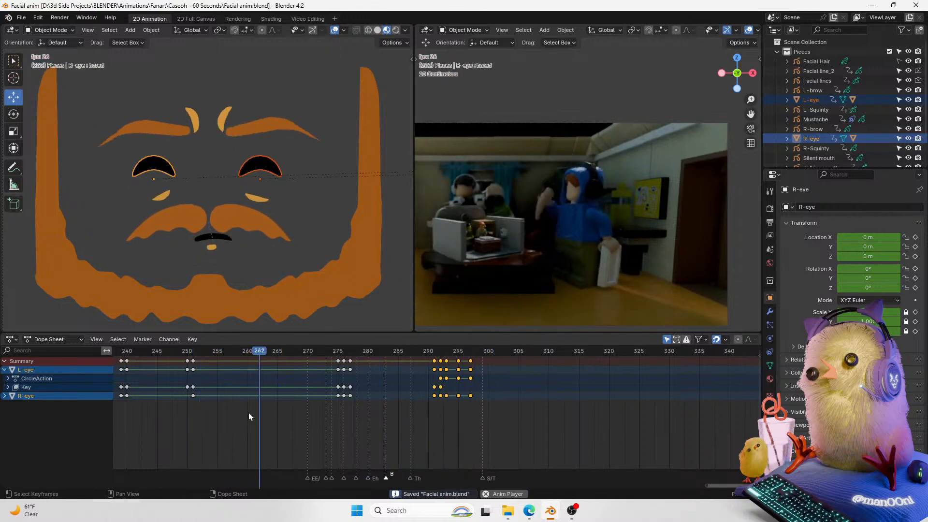
key(space)
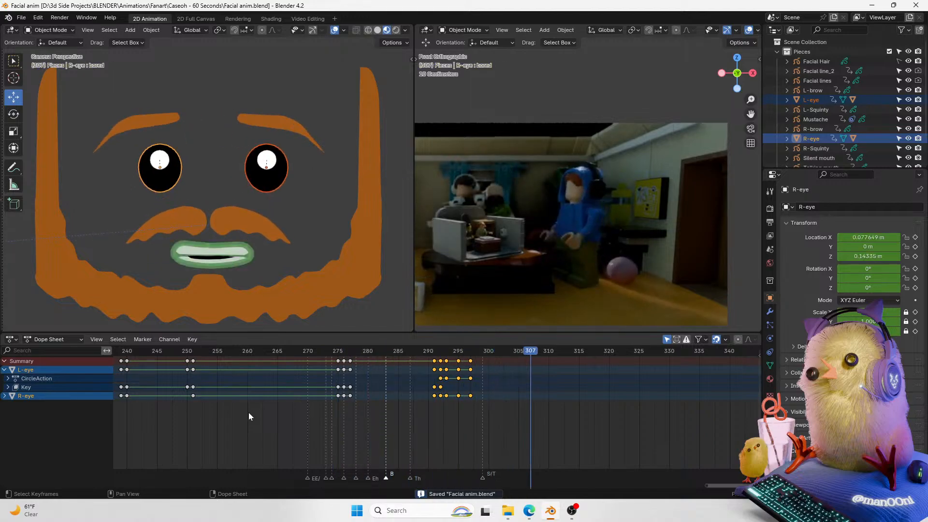
drag(447, 354, 324, 402)
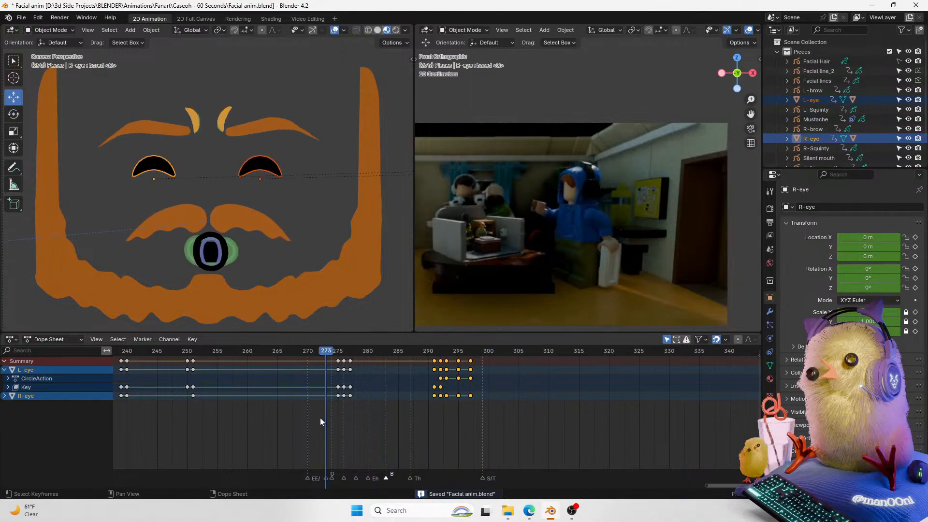
key(space)
key(space)
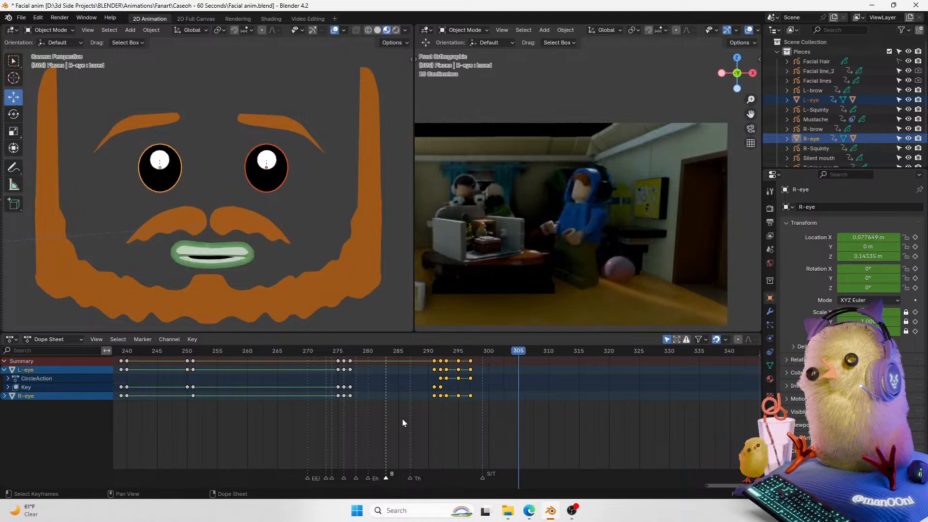
click(770, 365)
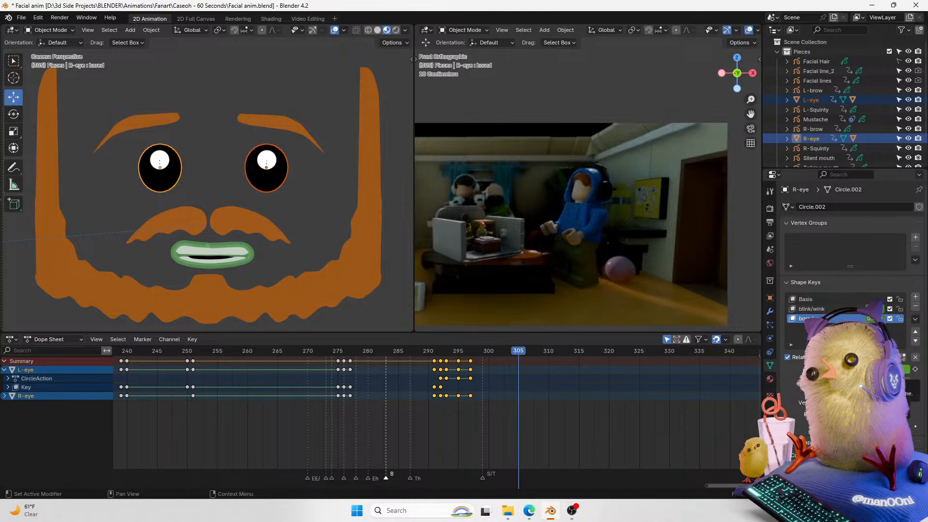
click(770, 297)
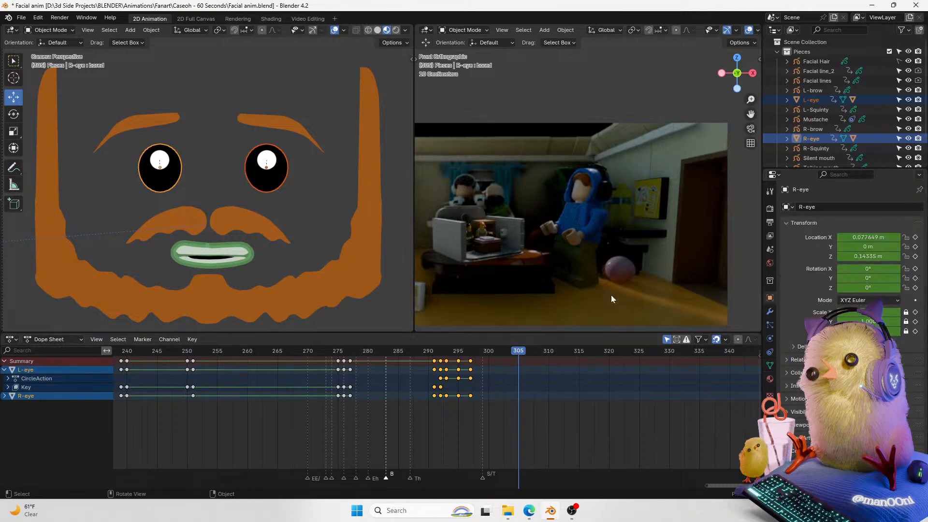
drag(868, 269, 768, 297)
key(ctrl+z)
key(ctrl+z)
Step: Keyframe the right eye's blink/wink shape key at frame 305, then increase its value at frame 306
drag(483, 352, 422, 357)
key(space)
key(space)
key(space)
key(space)
click(769, 365)
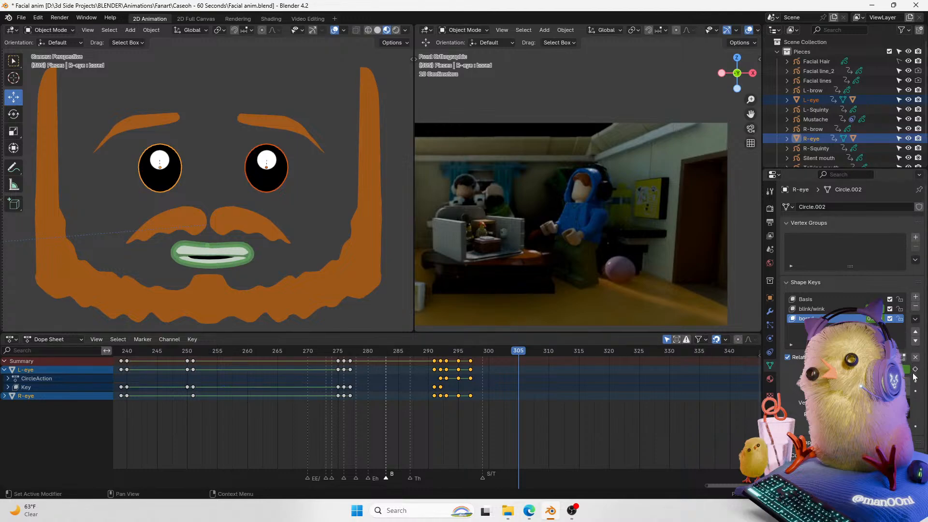
click(810, 309)
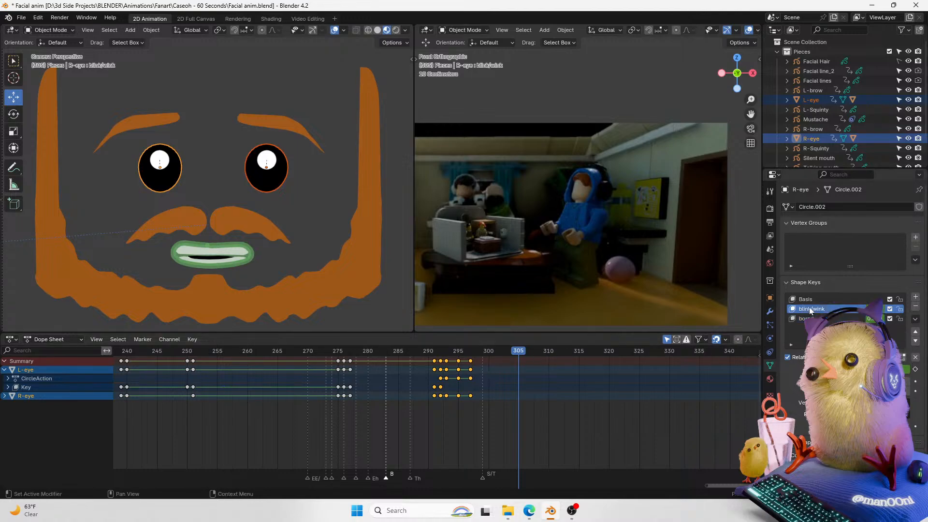
click(915, 369)
key(Right)
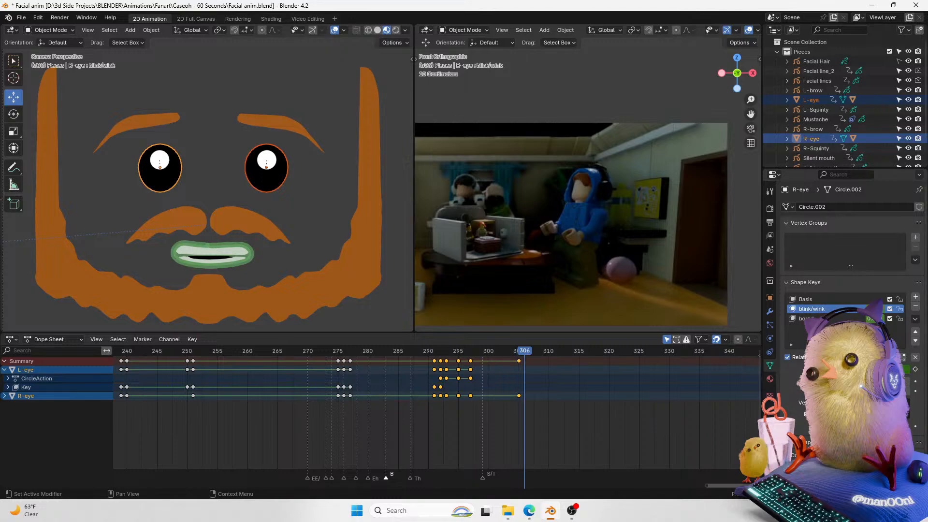
drag(865, 369, 892, 369)
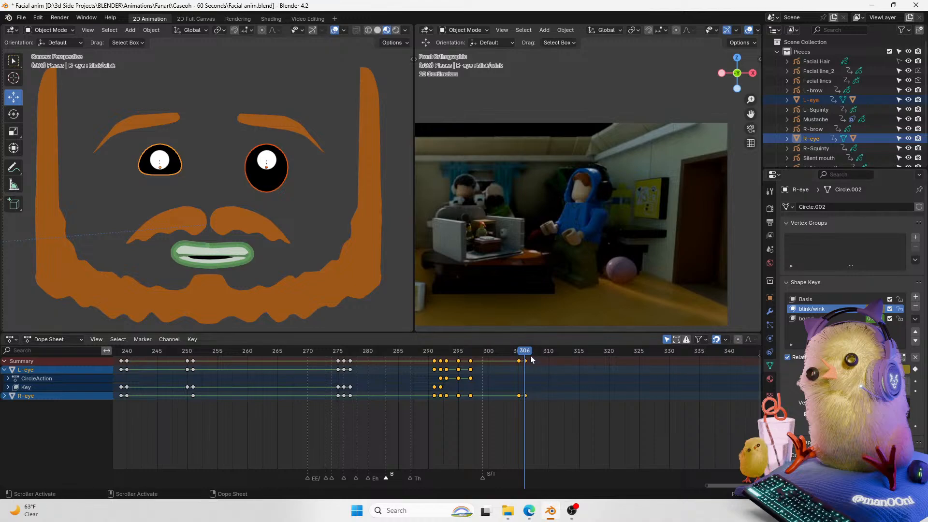
Step: Select the left eye and keyframe its blink/wink shape key at frames 306 and 305
click(280, 190)
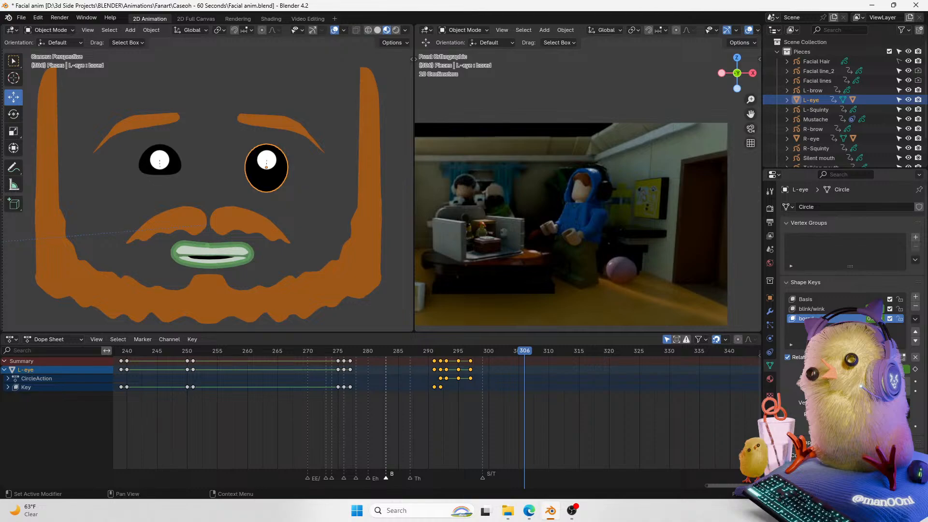
key(Return)
click(834, 309)
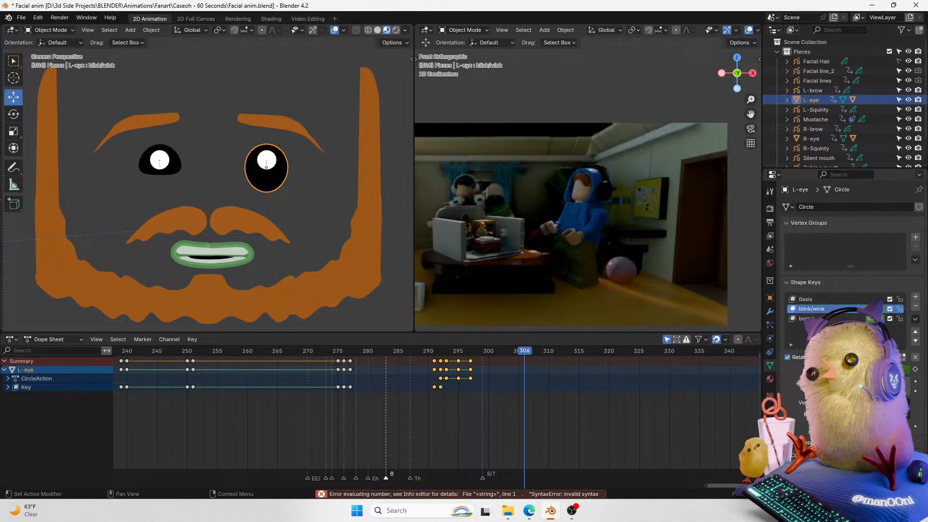
key(Return)
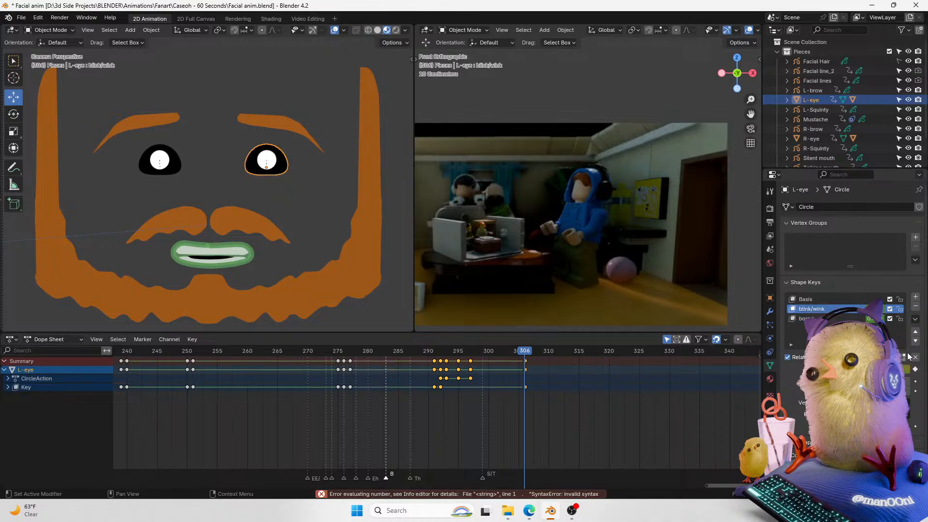
key(Left)
key(Right)
key(Left)
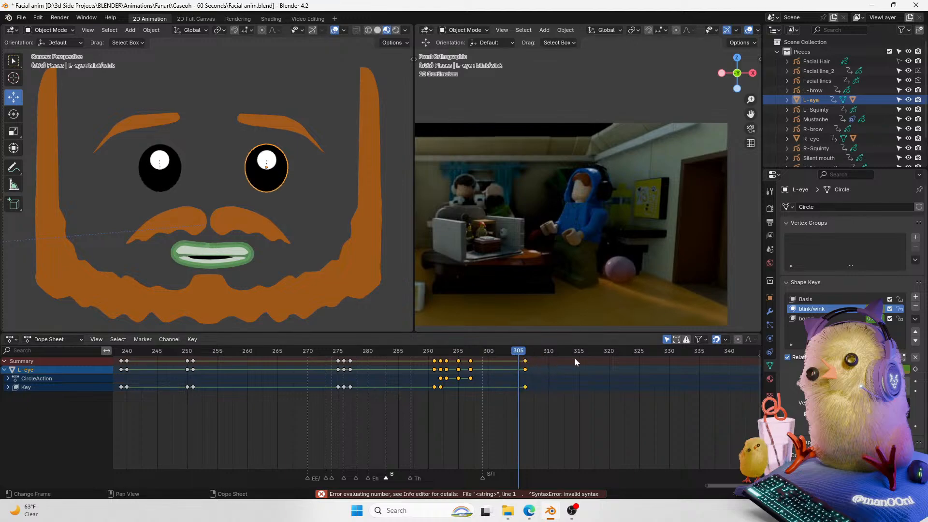
click(914, 370)
key(Right)
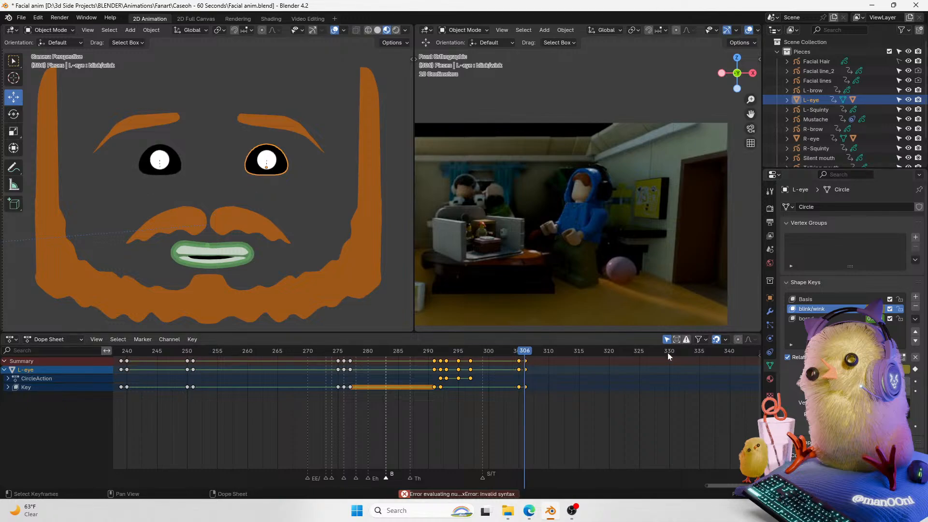
Step: At frame 307, raise the right eye's blink/wink shape key value to close it
key(Right)
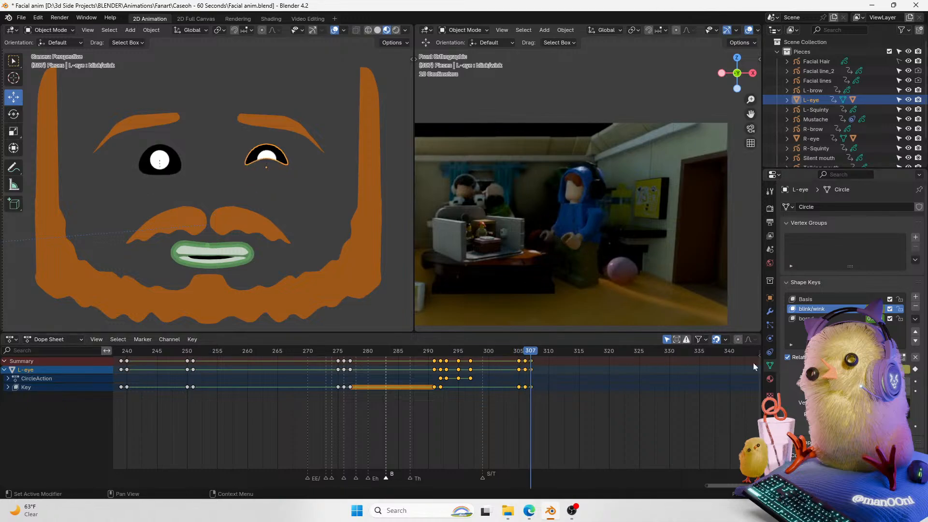
click(152, 167)
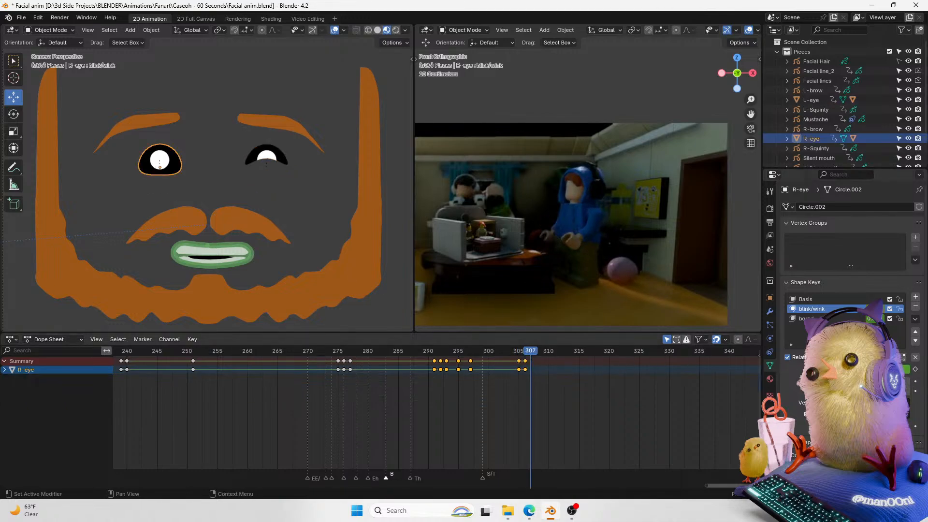
drag(855, 369, 902, 369)
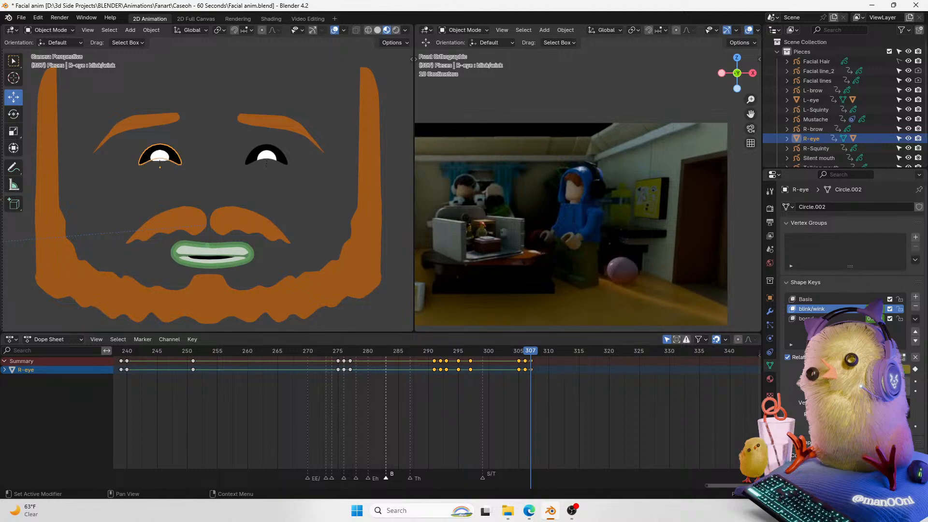
Step: Try keyframing and changing the right eye's rotation at frames 307 and 308, undoing the attempts
click(770, 297)
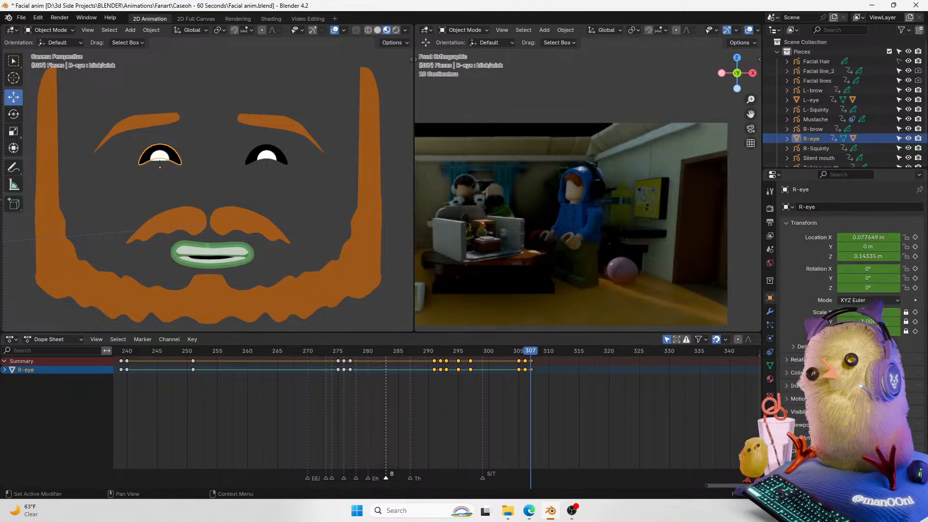
click(915, 287)
drag(868, 289, 898, 278)
click(915, 288)
key(ctrl+z)
key(ctrl+z)
key(ctrl+z)
key(ctrl+z)
key(ctrl+z)
key(ctrl+z)
key(Right)
click(914, 279)
click(888, 279)
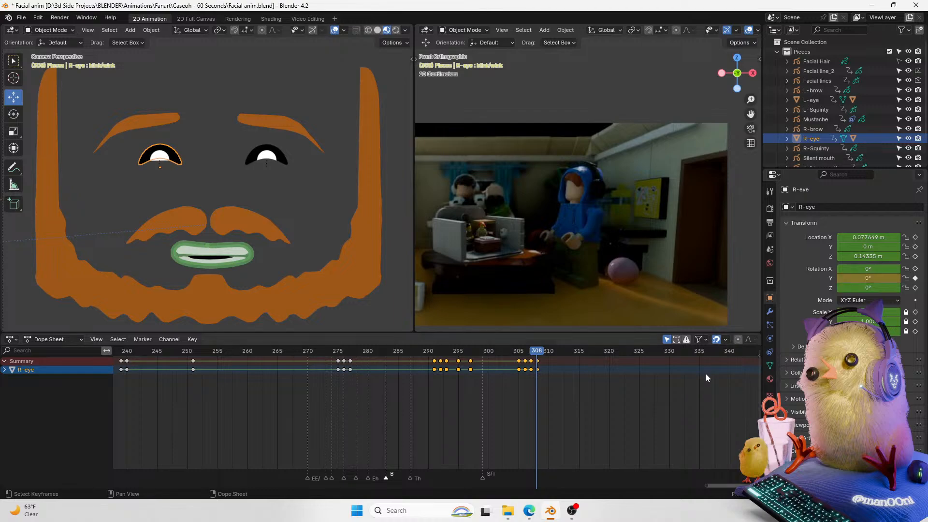
key(Return)
key(Right)
key(ctrl+z)
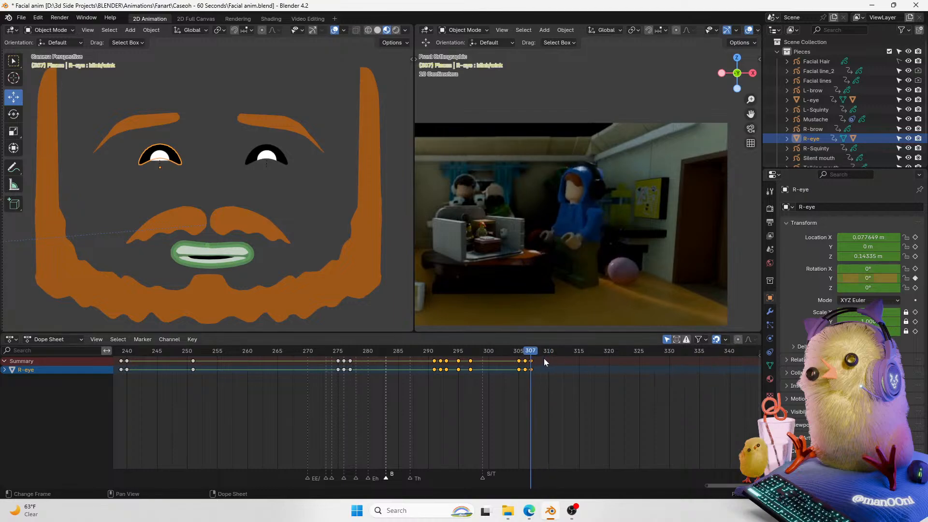
Step: At frame 307, set the right eye's Y rotation to 180°
key(Left)
key(Left)
key(Right)
click(868, 278)
text(180)
key(Return)
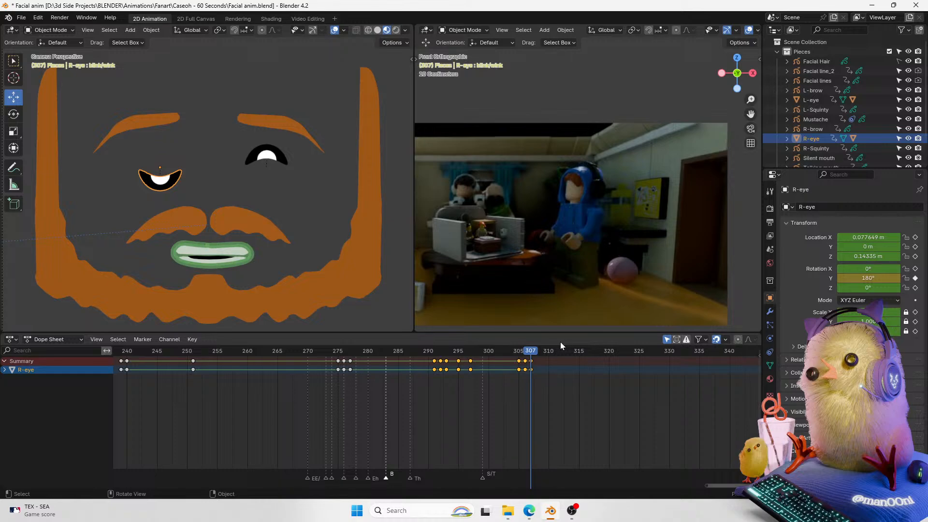
Step: Select the left eye and, at frame 307, keyframe its Y rotation at 180°
key(Left)
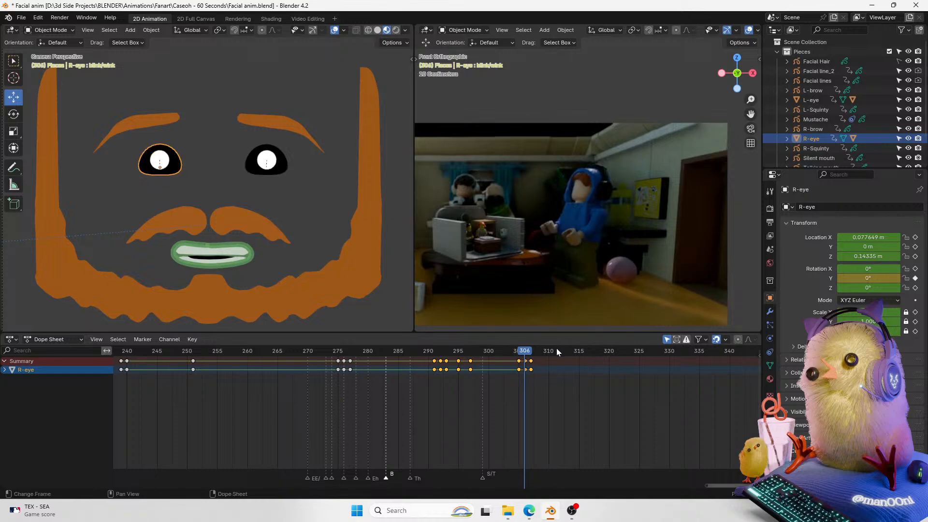
key(Right)
click(280, 159)
click(914, 278)
key(Left)
key(Right)
double_click(898, 279)
text(1)
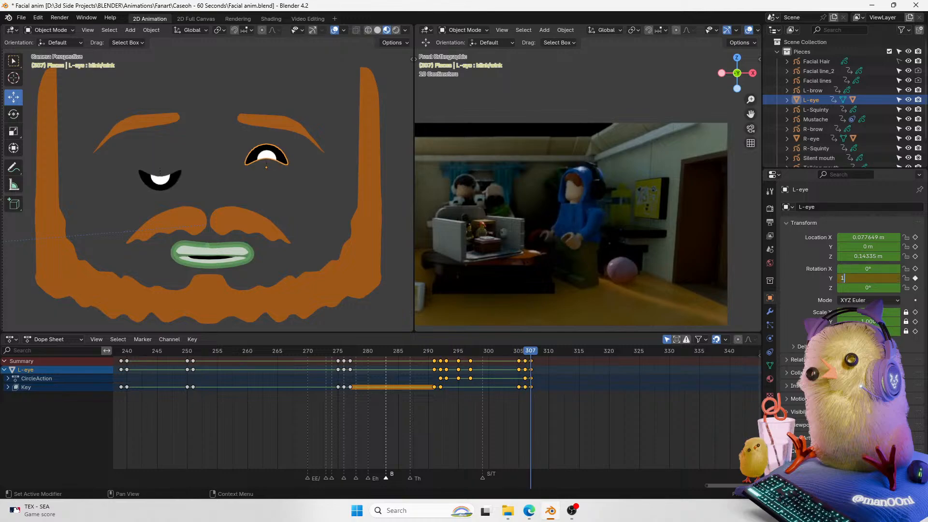
key(Return)
Step: Select both eyes and move them upward along Z at frame 307
drag(529, 350, 533, 352)
click(536, 244)
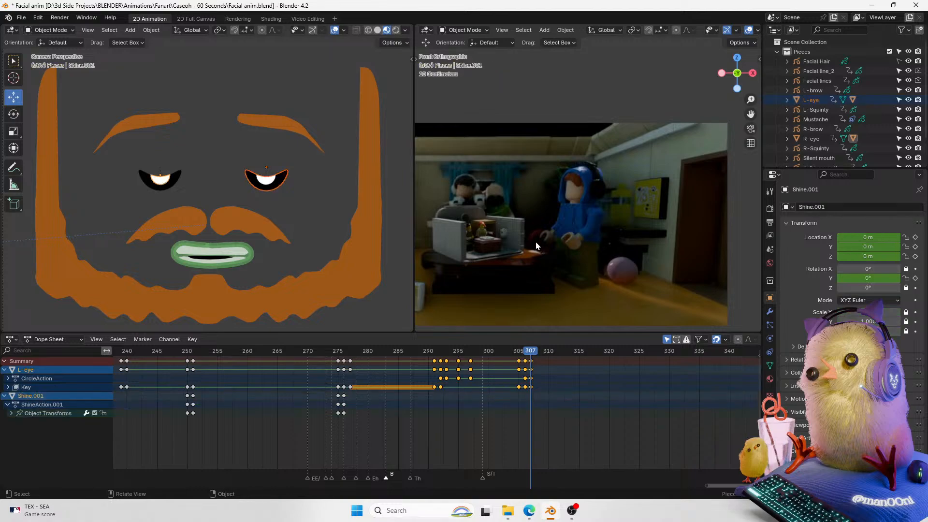
click(144, 191)
shift+click(284, 175)
key(g)
key(z)
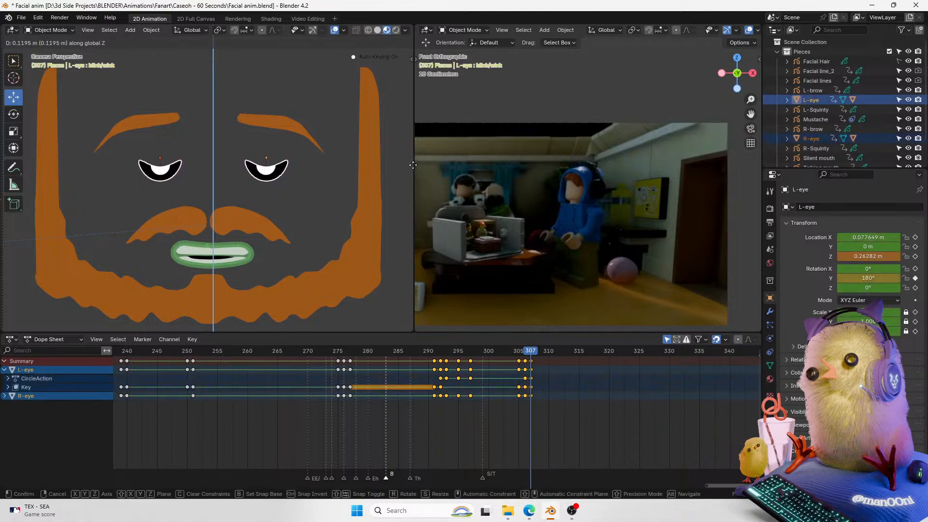
click(313, 144)
Step: Play back the eye animation around frame 307
click(525, 352)
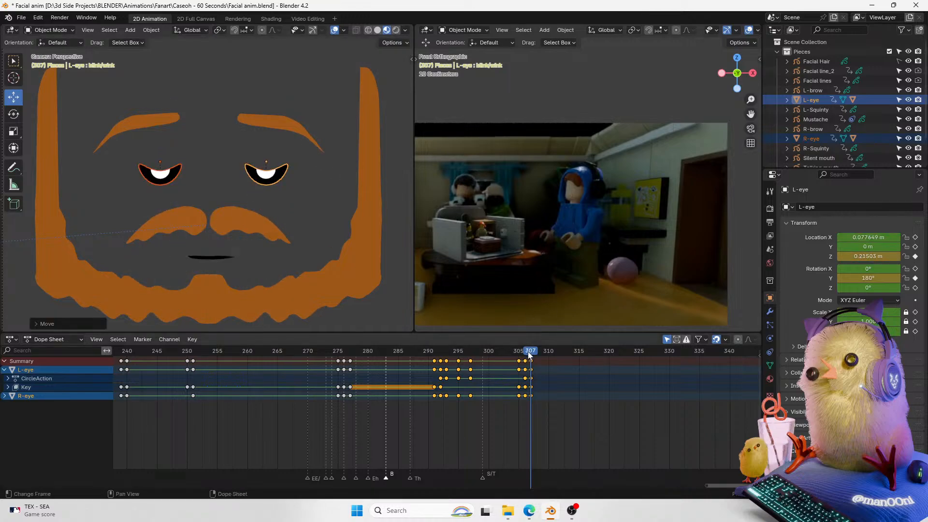
key(space)
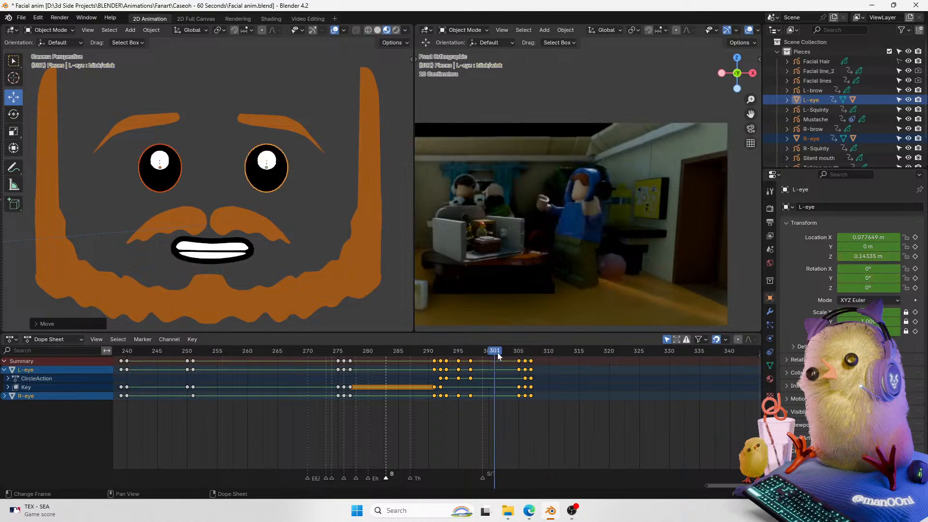
key(space)
drag(521, 351, 543, 351)
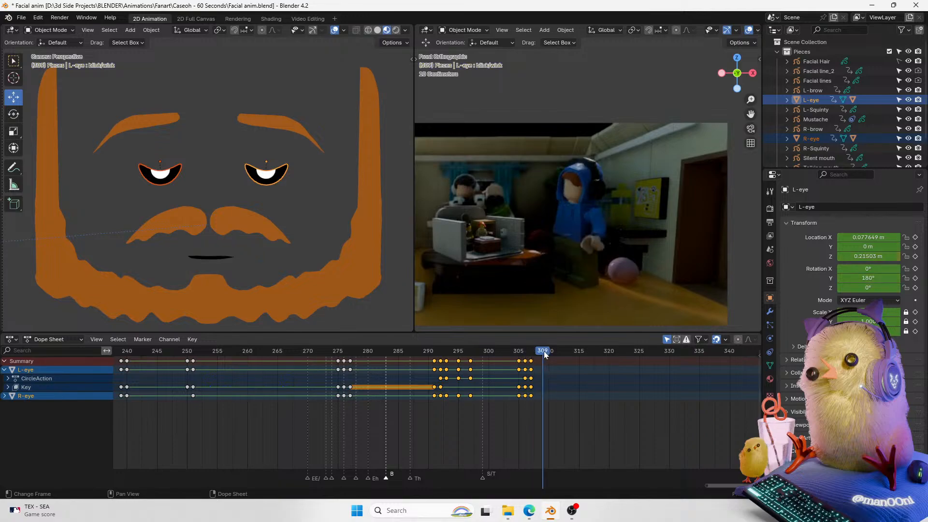
Step: Retime the eyes' final keyframes in the Dope Sheet so they end at frame 307
click(770, 379)
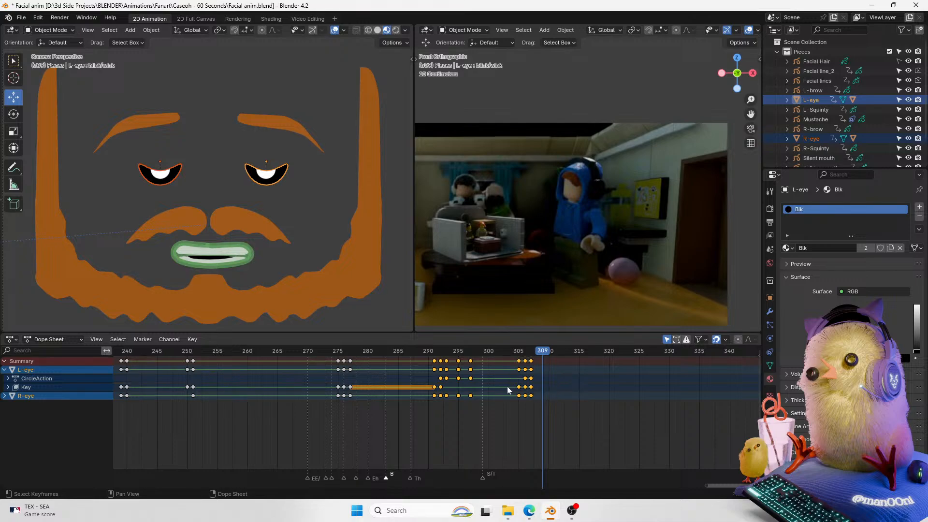
click(272, 174)
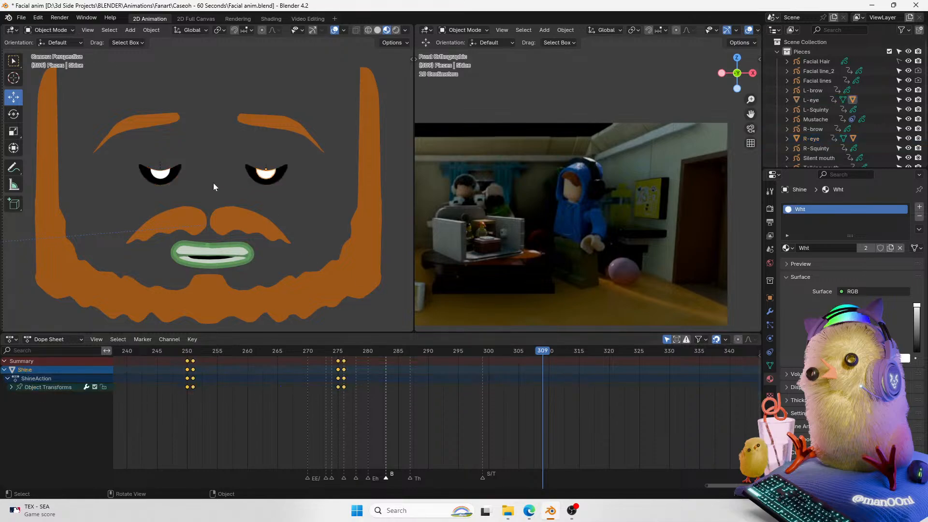
shift+click(179, 172)
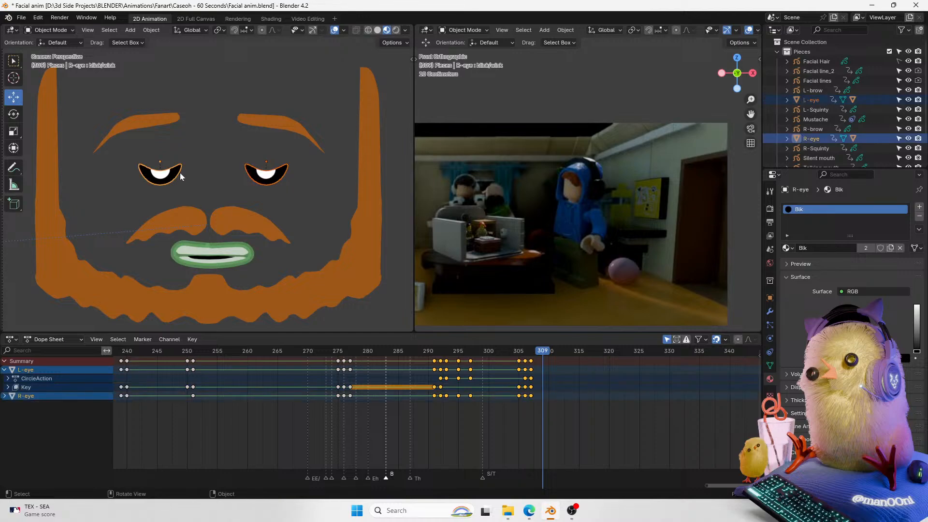
click(524, 368)
key(g)
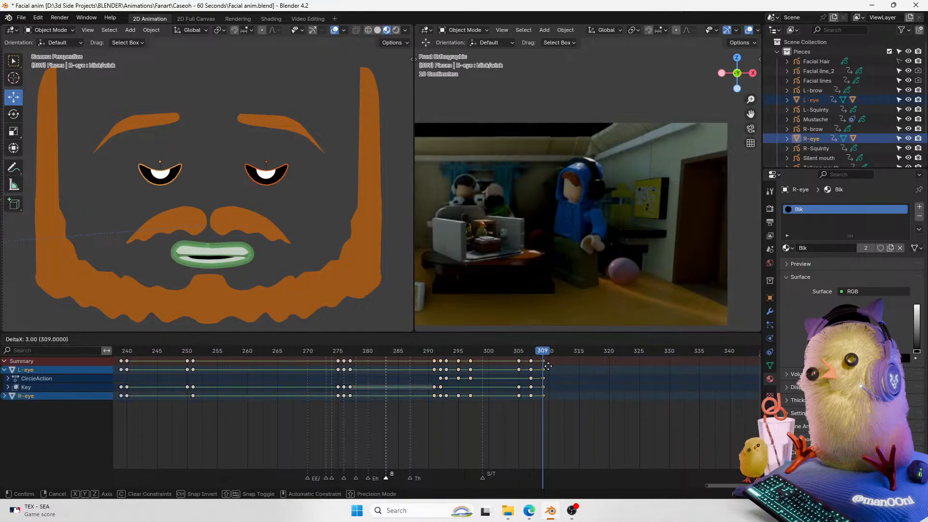
click(548, 366)
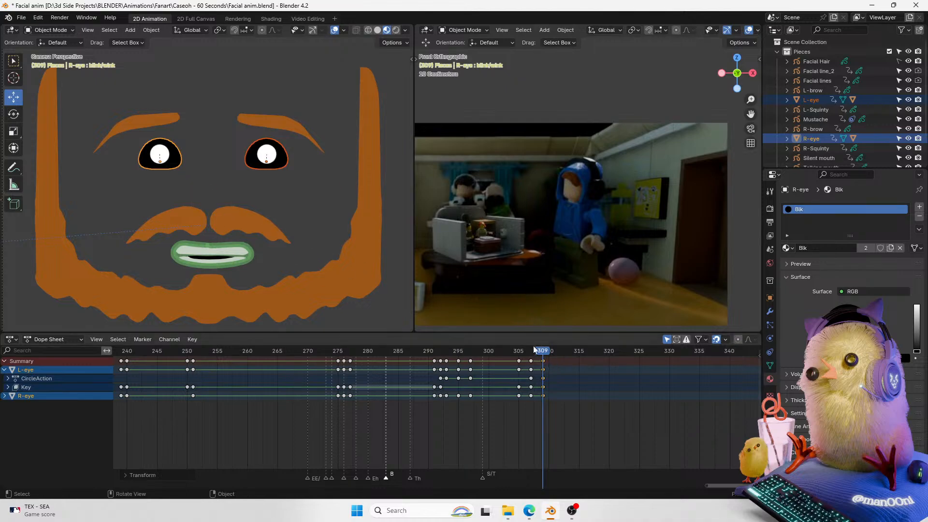
drag(554, 361, 526, 407)
key(g)
click(535, 391)
click(517, 352)
drag(517, 351, 532, 352)
click(537, 361)
key(g)
click(533, 360)
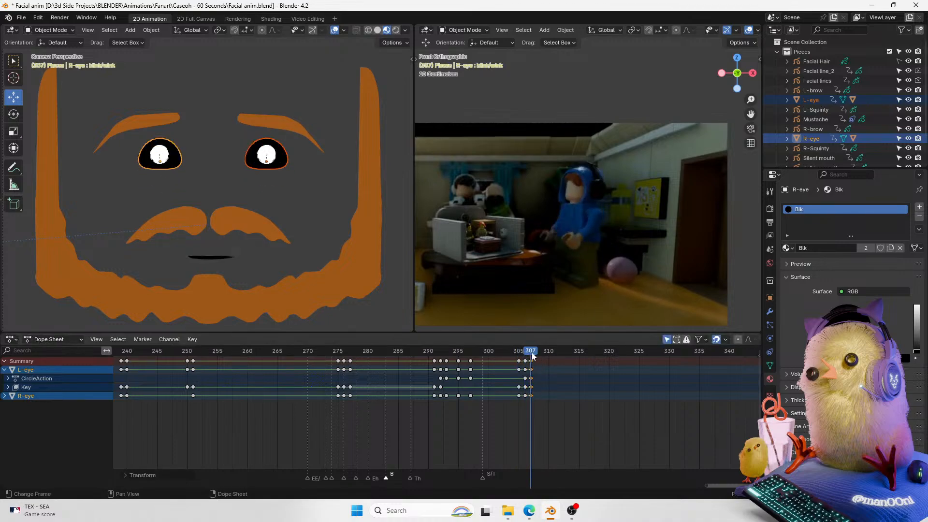
Step: At frame 307, set the Z location of both the right and left eyes to 0 m
click(770, 297)
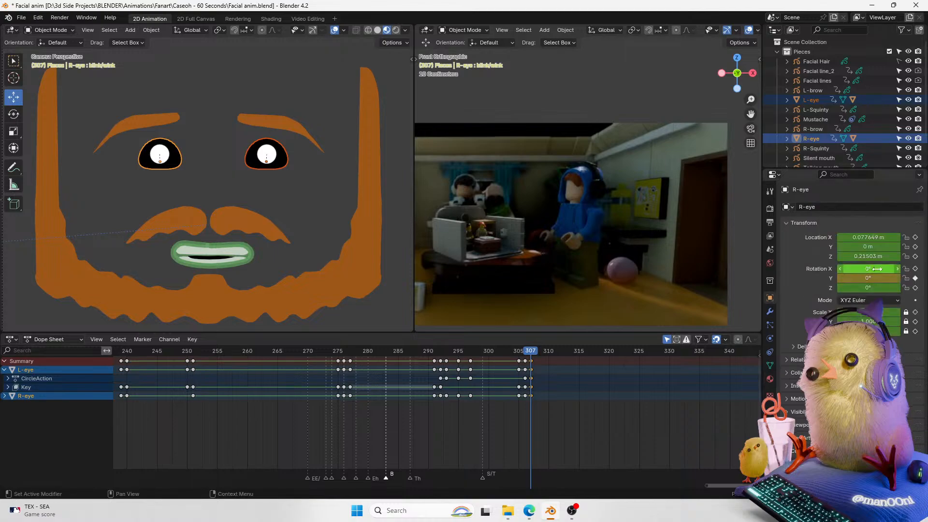
click(861, 256)
text(0)
key(Return)
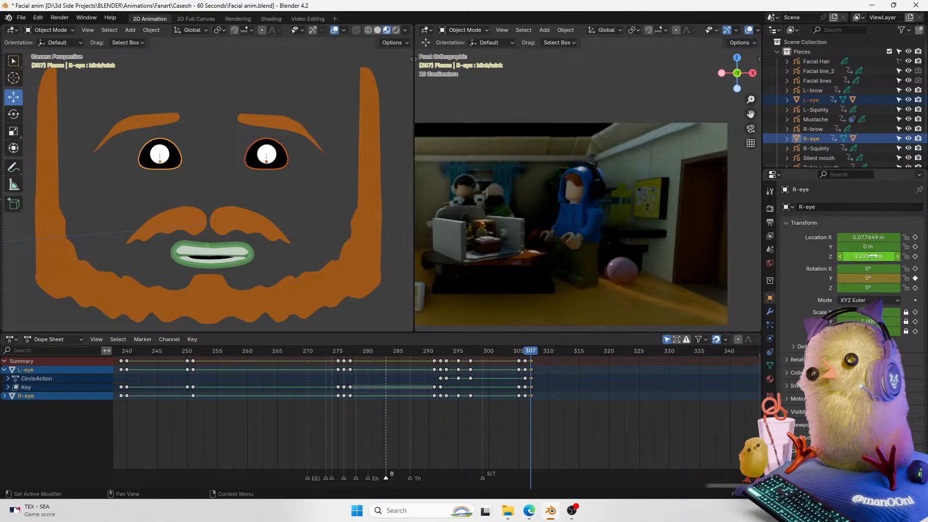
click(310, 161)
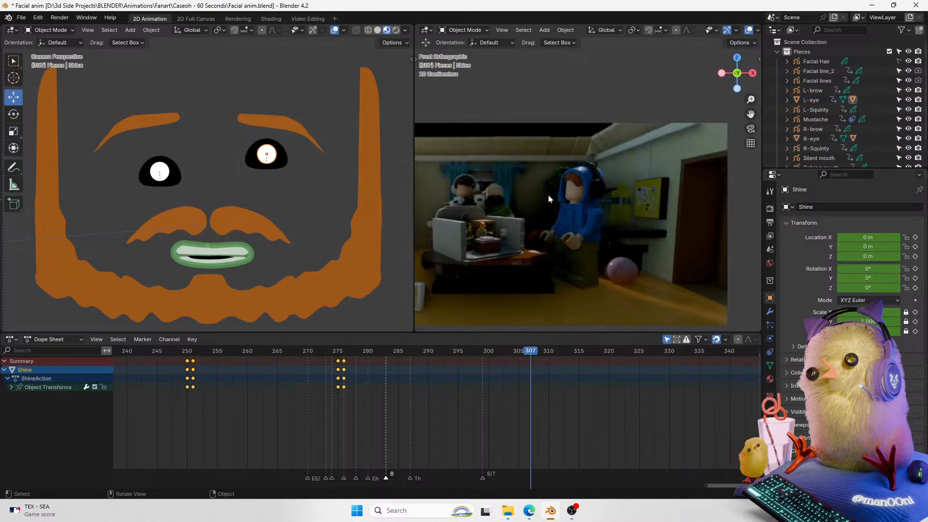
click(289, 156)
click(868, 256)
text(05)
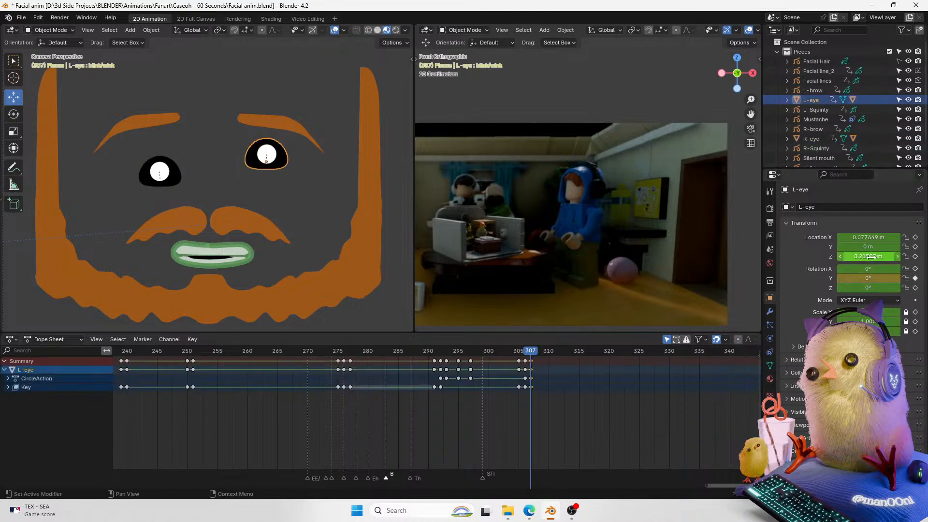
key(Return)
Step: Scrub through frames 292 to 309 to review the eyes' wink animation
mouse_move(530, 352)
mouse_down()
mouse_move(518, 353)
mouse_move(540, 357)
mouse_up()
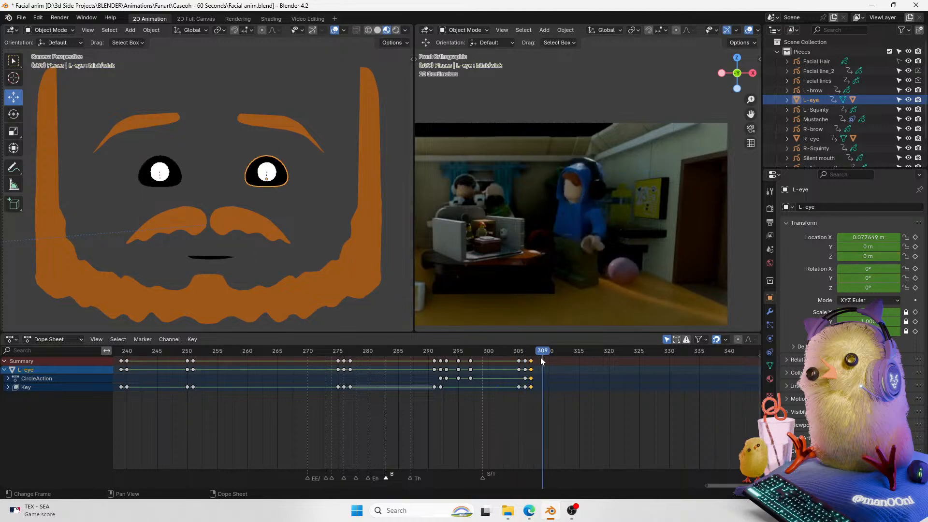
drag(471, 359, 440, 360)
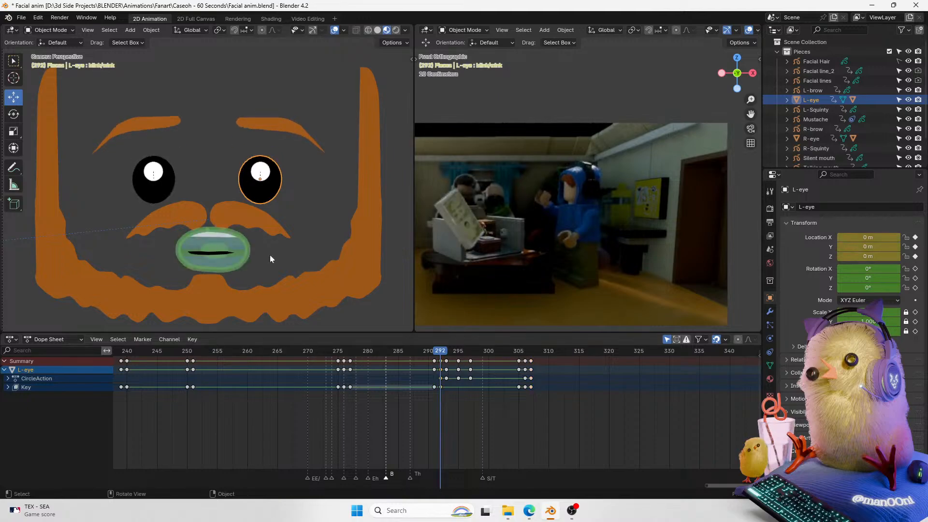
shift+click(176, 196)
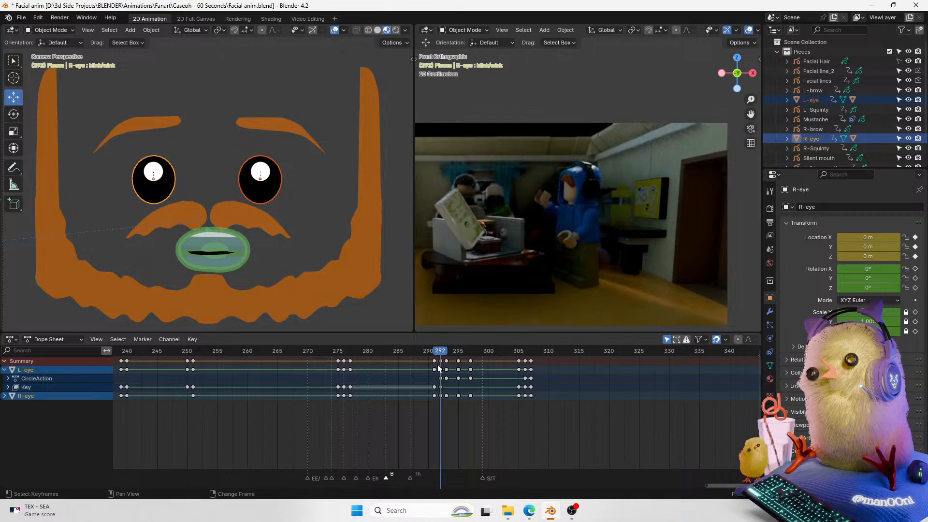
drag(441, 368, 530, 353)
click(531, 350)
key(Left)
key(Left)
key(Right)
key(Left)
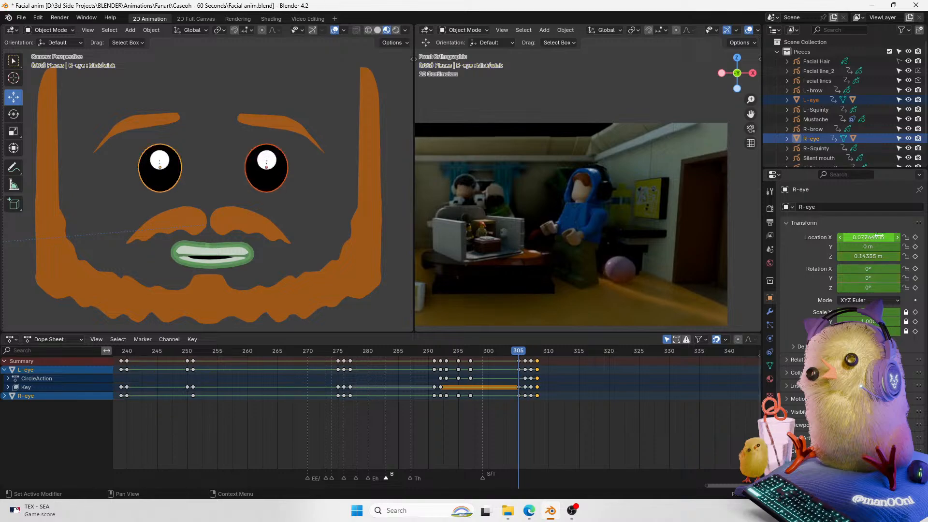
key(Right)
key(Right)
key(Right)
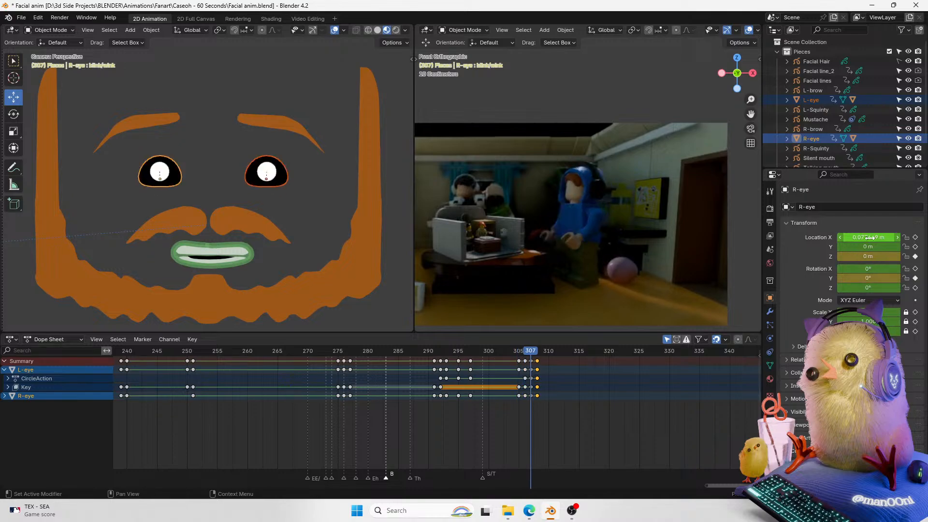
key(Left)
double_click(868, 237)
click(523, 353)
mouse_move(522, 353)
mouse_down()
mouse_move(491, 355)
mouse_move(526, 360)
mouse_up()
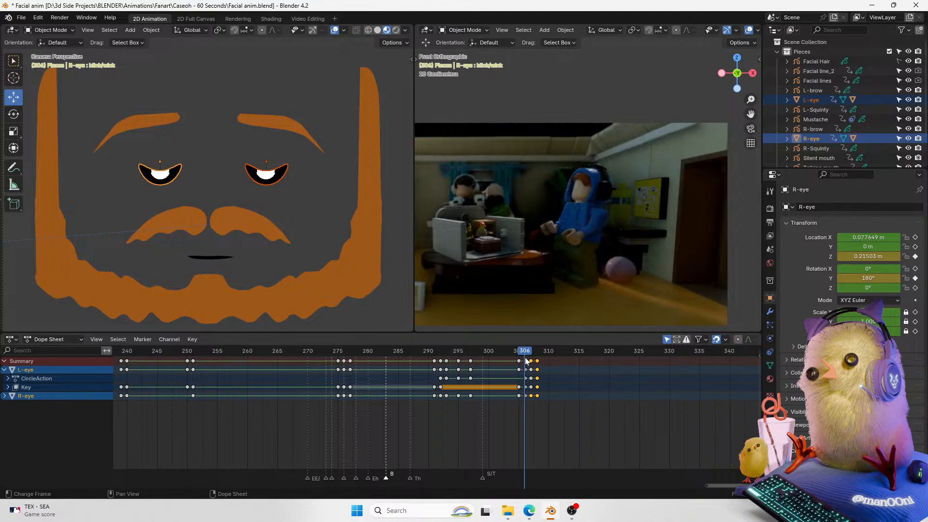
Step: At frame 306, set the X location of both the right and left eyes to 0 m
double_click(848, 235)
text(0)
key(Return)
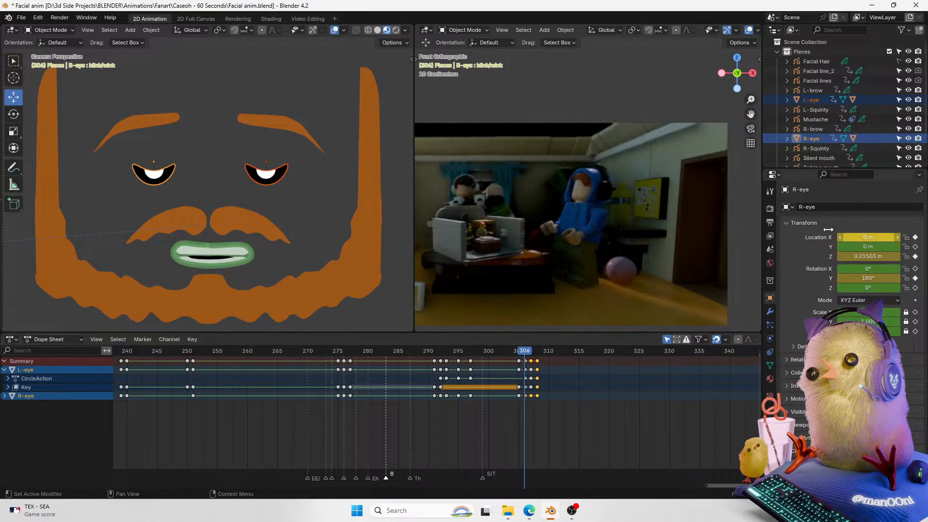
click(281, 178)
double_click(854, 237)
text(0)
key(Return)
Step: Step through frames 305 to 308 to check the eyes' positions
key(Left)
key(Right)
key(Right)
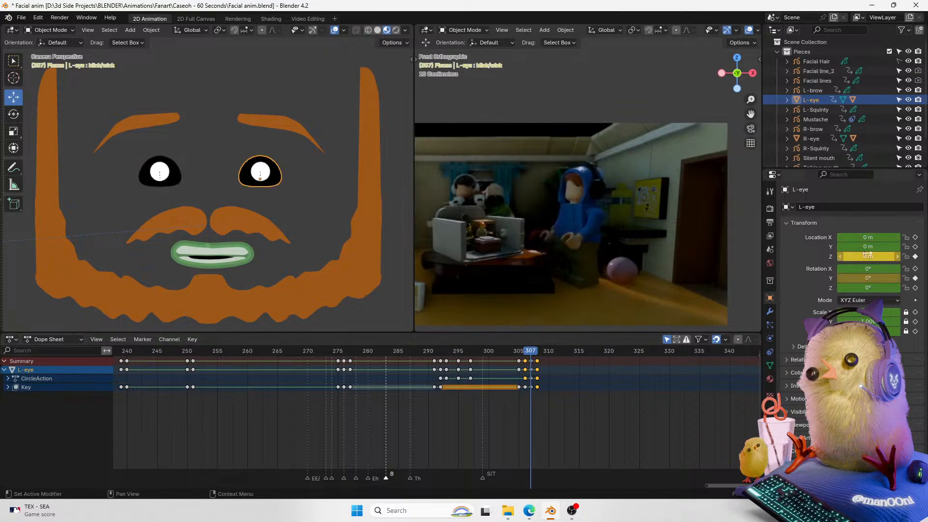
click(531, 361)
drag(530, 351, 537, 351)
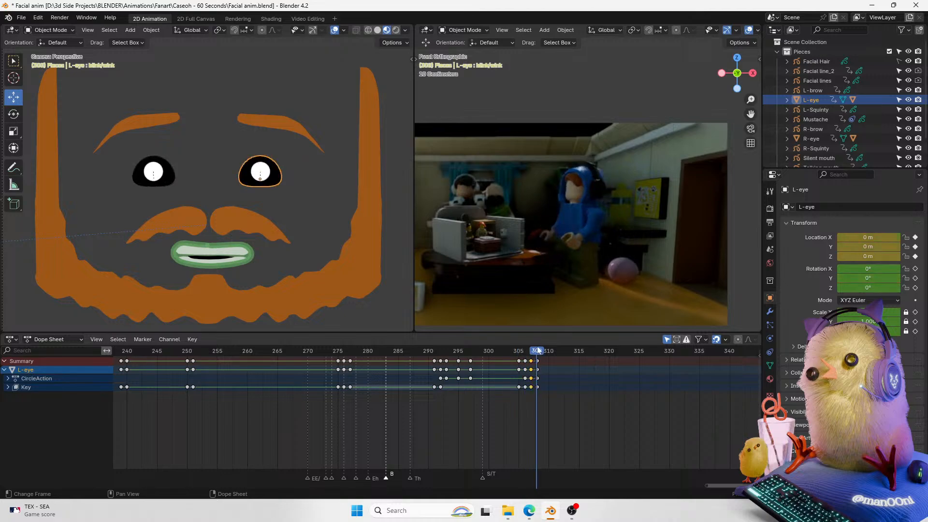
Step: At frame 307, set the right eye's X location to 0 m
click(174, 180)
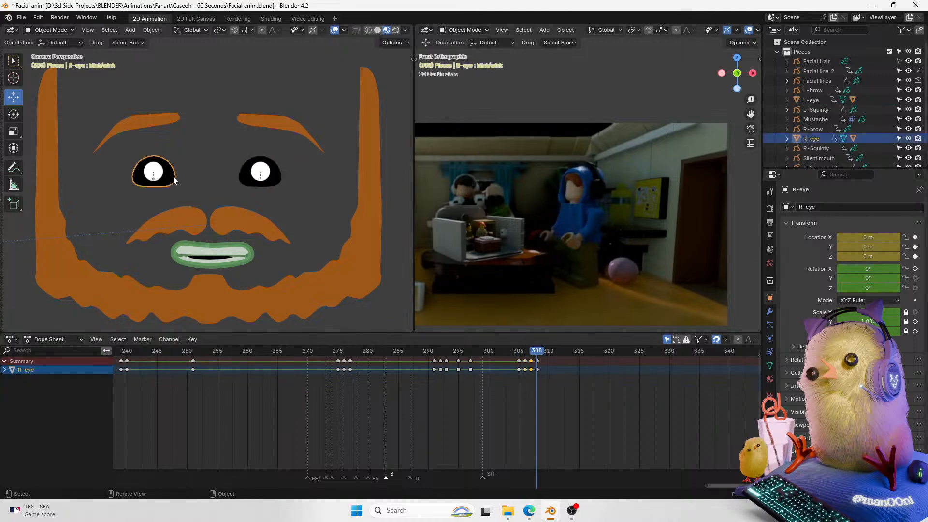
click(530, 353)
click(866, 238)
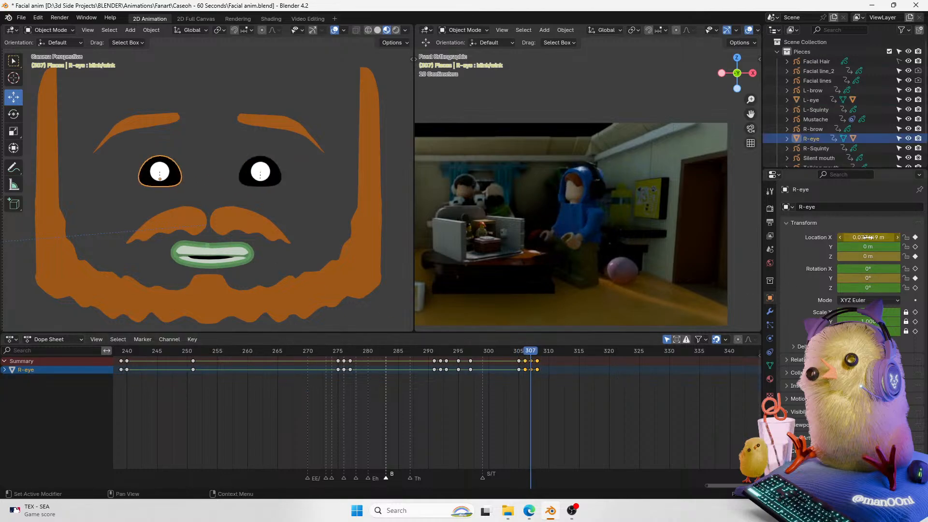
text(0)
key(Return)
Step: Step and play through frames 304 to 309 to review the eye animation
key(Left)
key(Left)
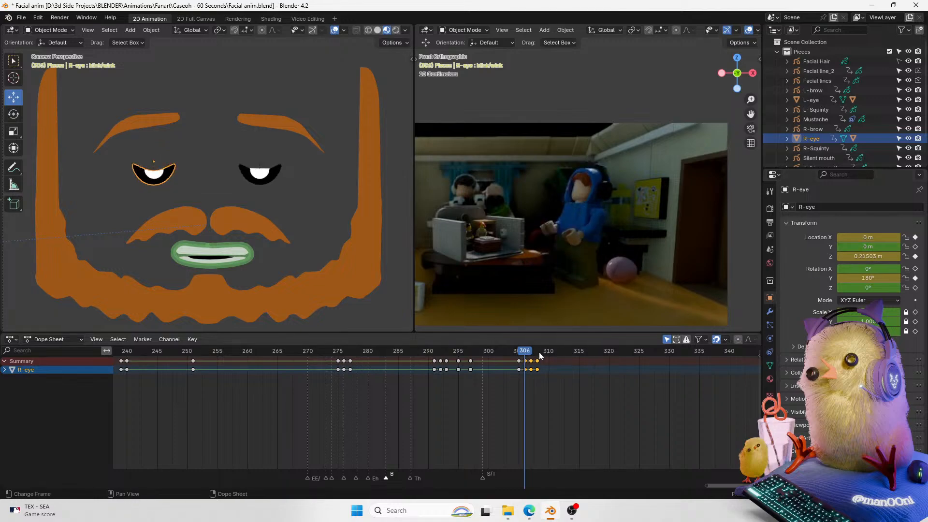
key(Right)
key(Right)
key(Right)
click(512, 353)
key(space)
key(space)
drag(518, 354, 543, 345)
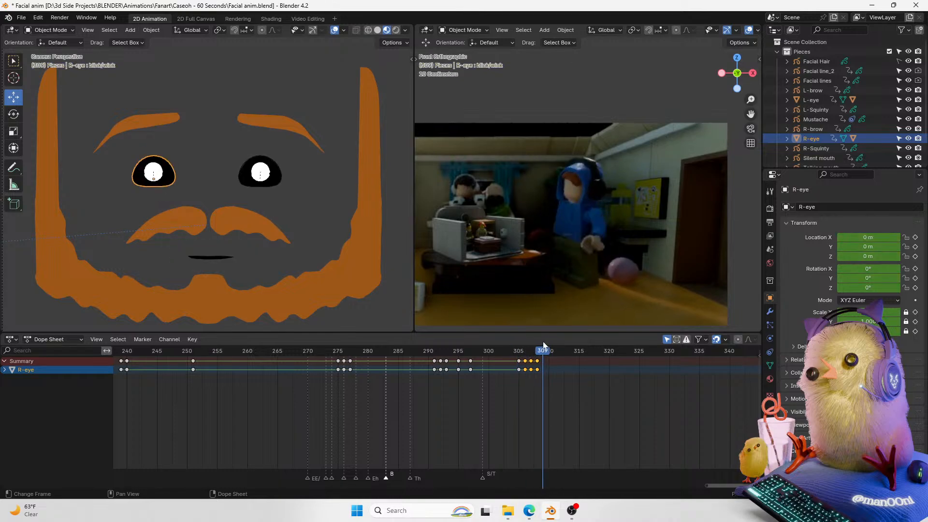
Step: Select both eyes and shift their selected keyframes later in the Dope Sheet
click(437, 355)
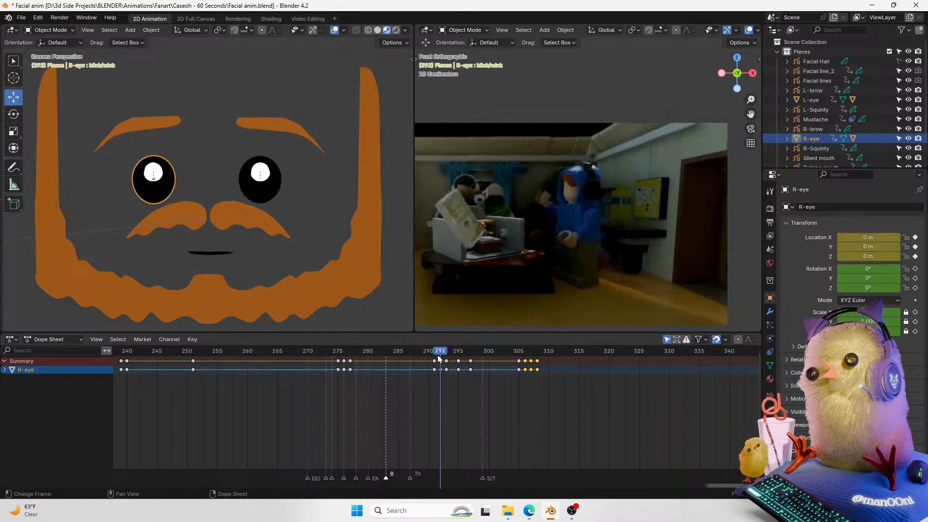
click(439, 352)
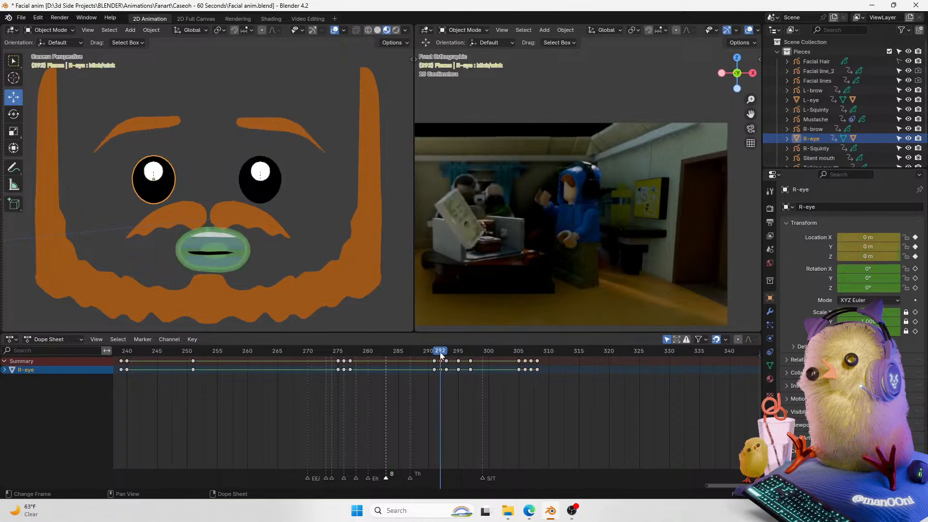
shift+click(265, 190)
click(440, 363)
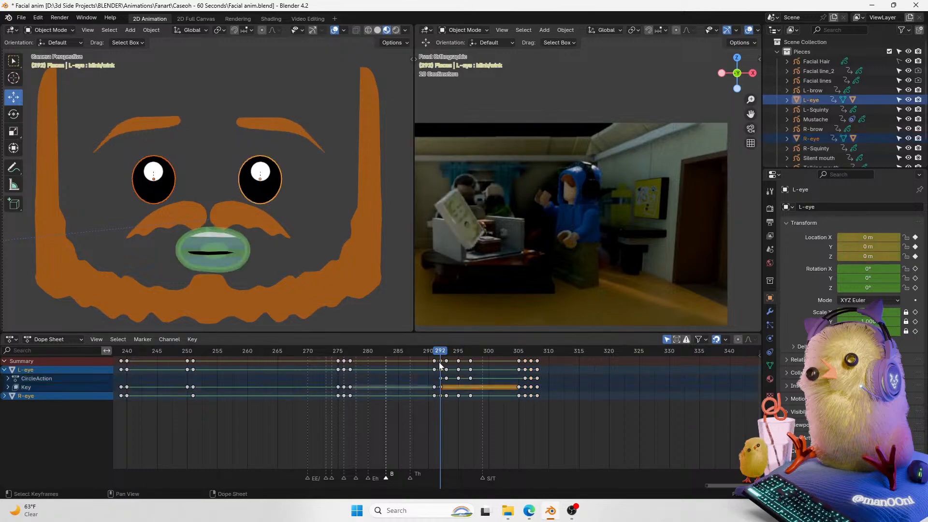
key(g)
click(545, 368)
Step: Play back the eye animation up to frame 309
click(518, 353)
key(space)
key(space)
drag(517, 353, 543, 355)
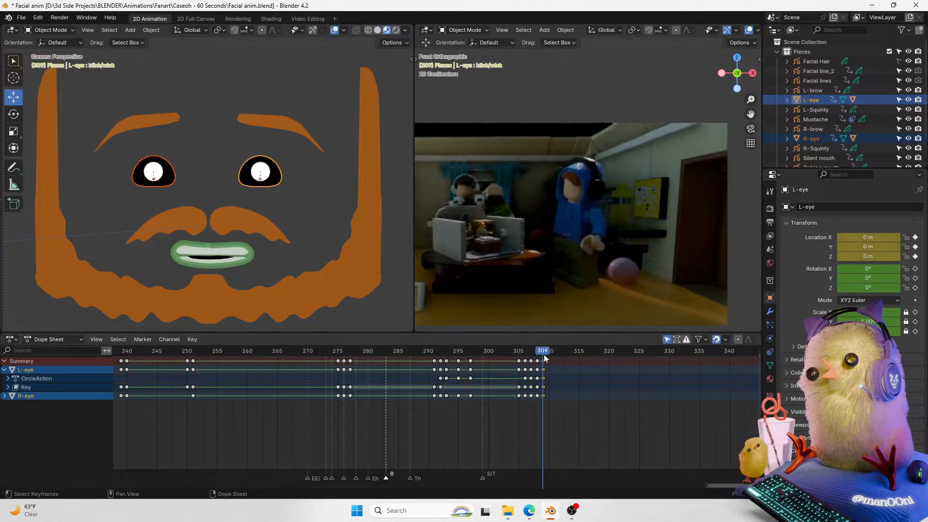
Step: Adjust the eye's blink/wink shape key value, then play back the eyes around frame 308
click(770, 365)
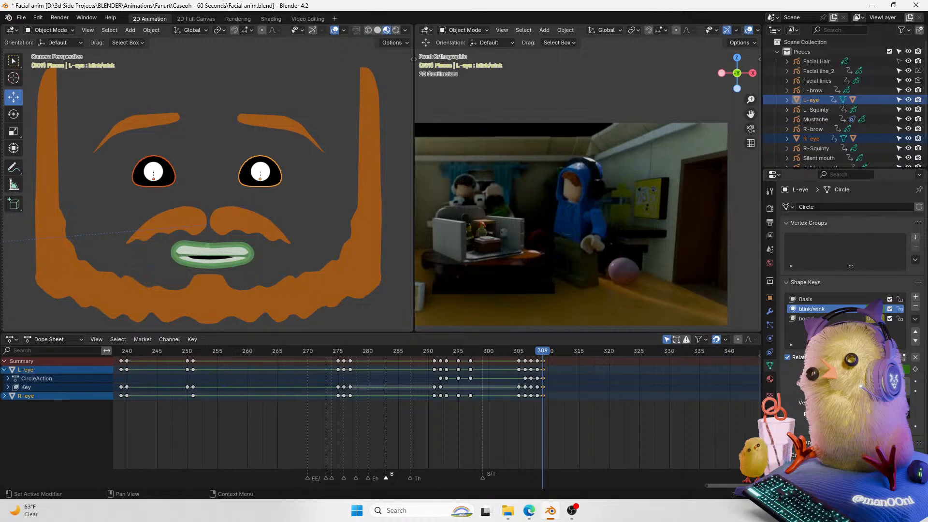
drag(874, 370, 821, 369)
click(163, 186)
mouse_move(542, 352)
mouse_down()
mouse_move(485, 352)
mouse_move(537, 355)
mouse_up()
key(space)
key(space)
key(space)
key(space)
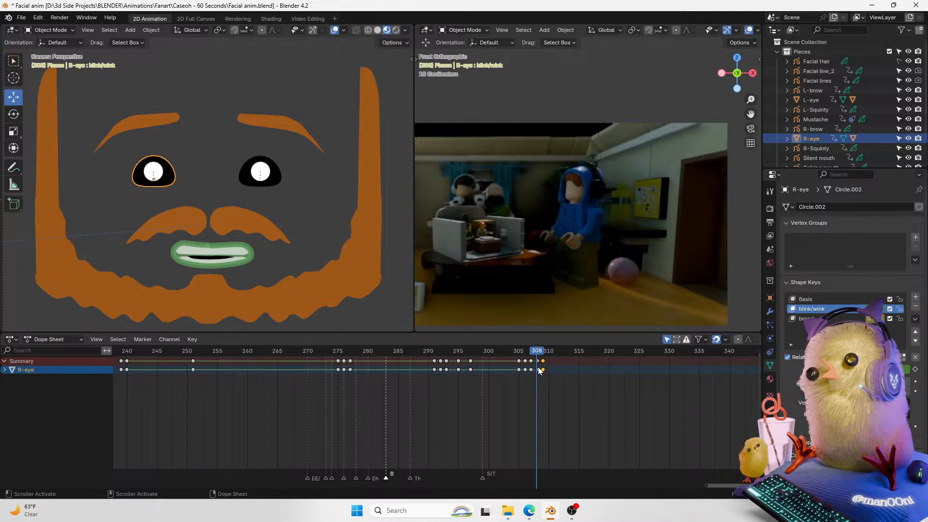
Step: Retime the eyes' final keyframes in the Dope Sheet and preview the animation around frame 307
shift+click(244, 180)
key(g)
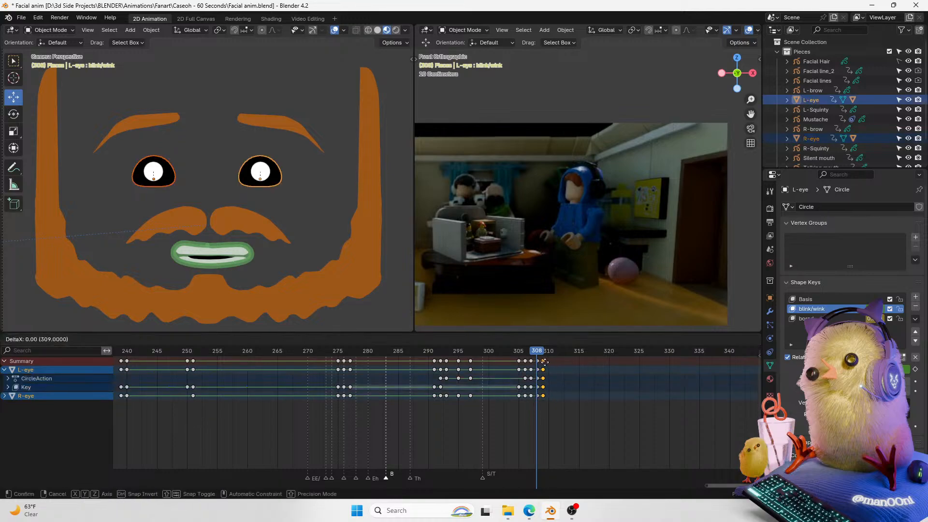
click(541, 364)
mouse_move(535, 354)
mouse_down()
mouse_move(509, 352)
mouse_move(551, 352)
mouse_move(510, 359)
mouse_move(549, 352)
mouse_move(520, 352)
mouse_move(544, 355)
mouse_move(531, 356)
mouse_up()
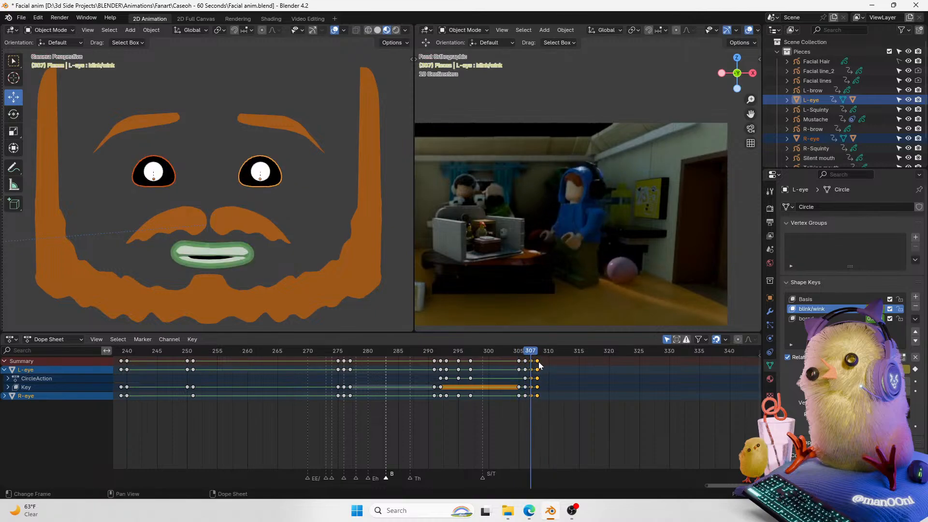
key(g)
click(535, 360)
drag(531, 352, 512, 355)
key(space)
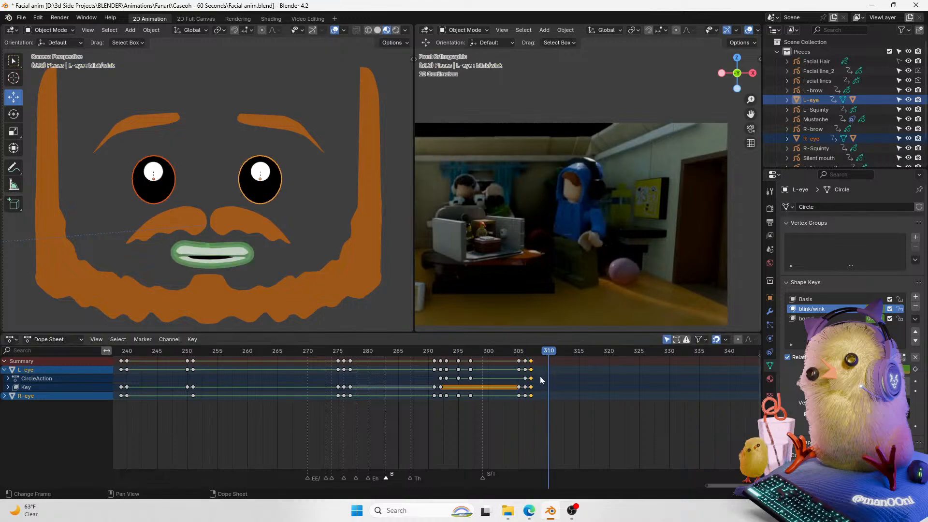
key(Escape)
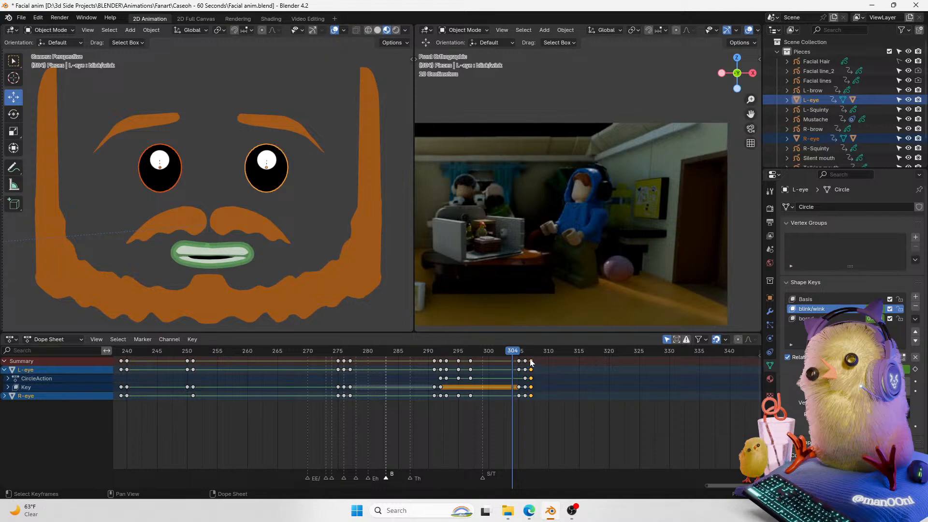
Step: At frame 307, move the eyes' selected keyframes again and play back the wink
key(Right)
key(Right)
key(Right)
key(g)
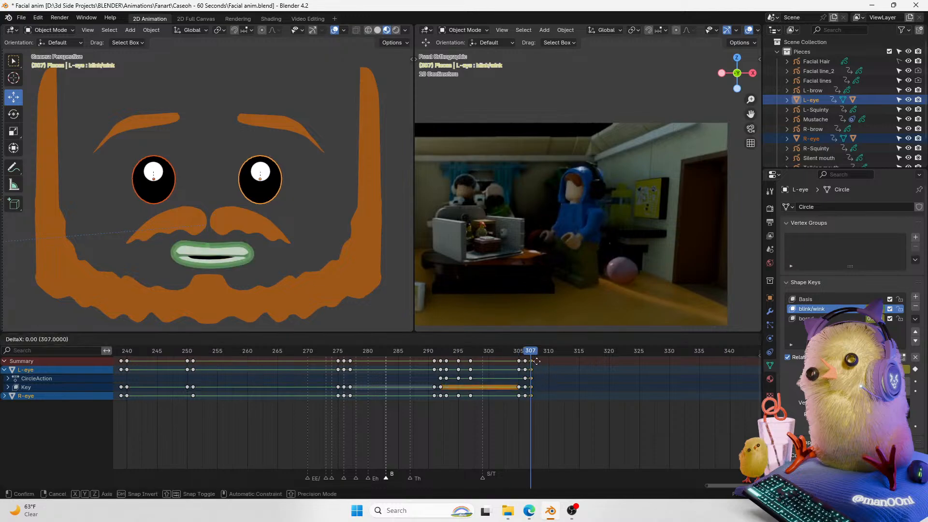
click(540, 361)
click(526, 353)
key(space)
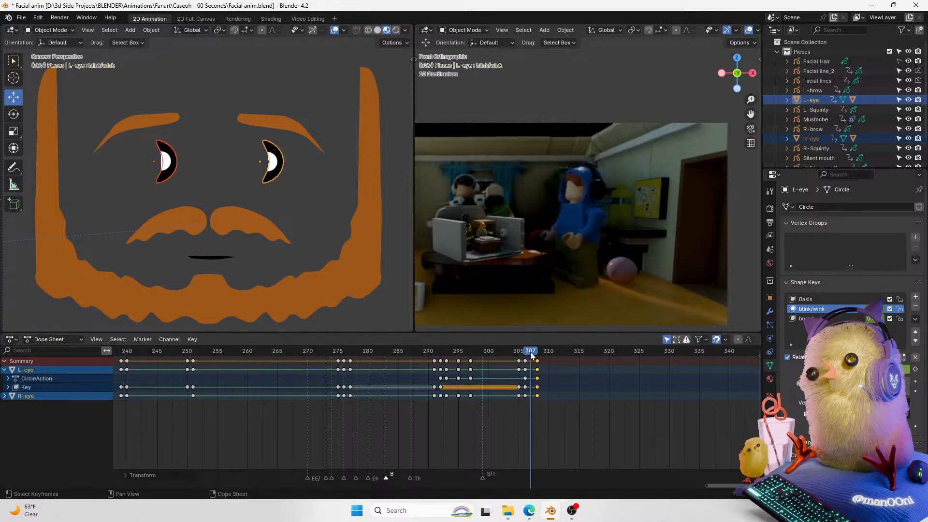
key(Escape)
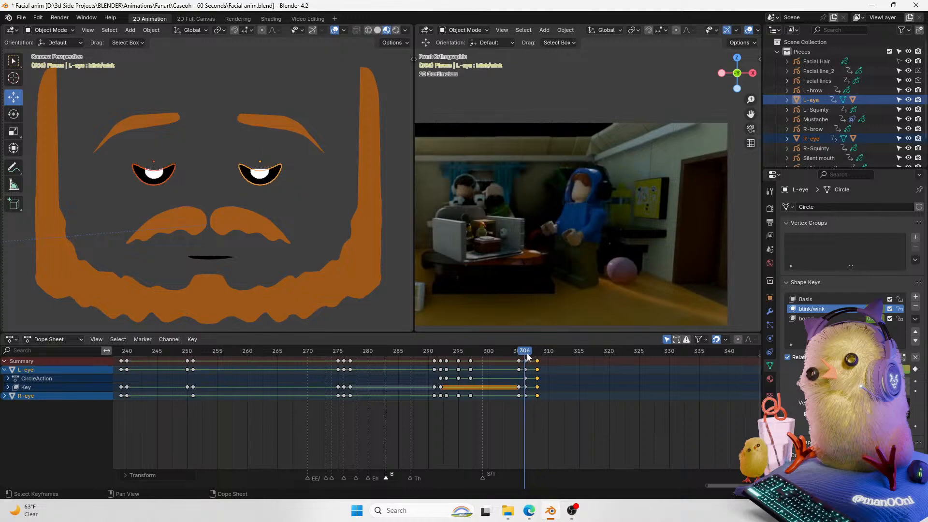
Step: Set the interpolation of all eye keyframes to Constant in the Graph Editor
key(ctrl+Tab)
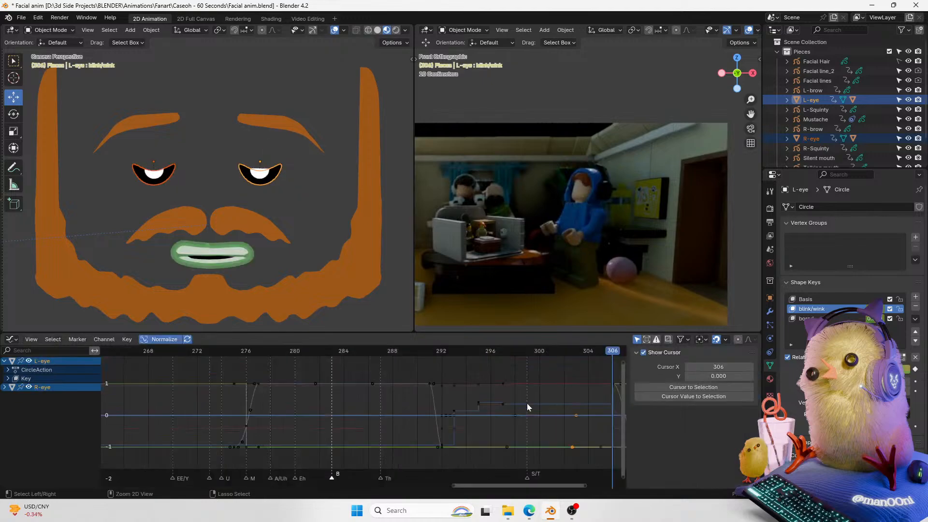
drag(534, 485, 583, 479)
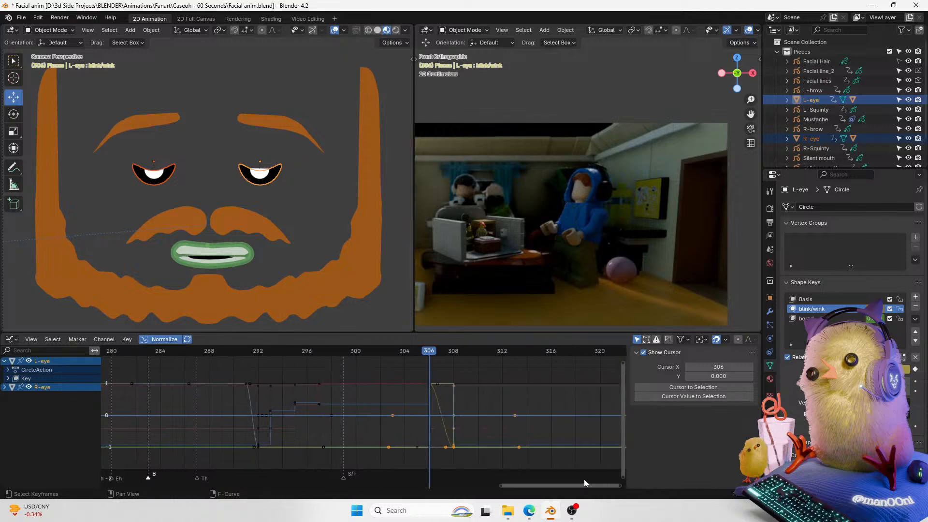
key(a)
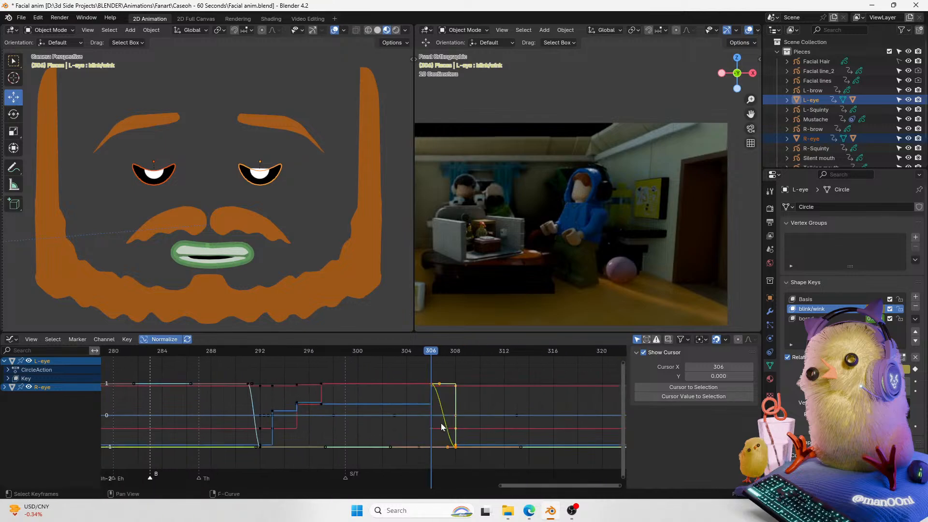
key(t)
click(442, 398)
key(a)
key(t)
click(457, 392)
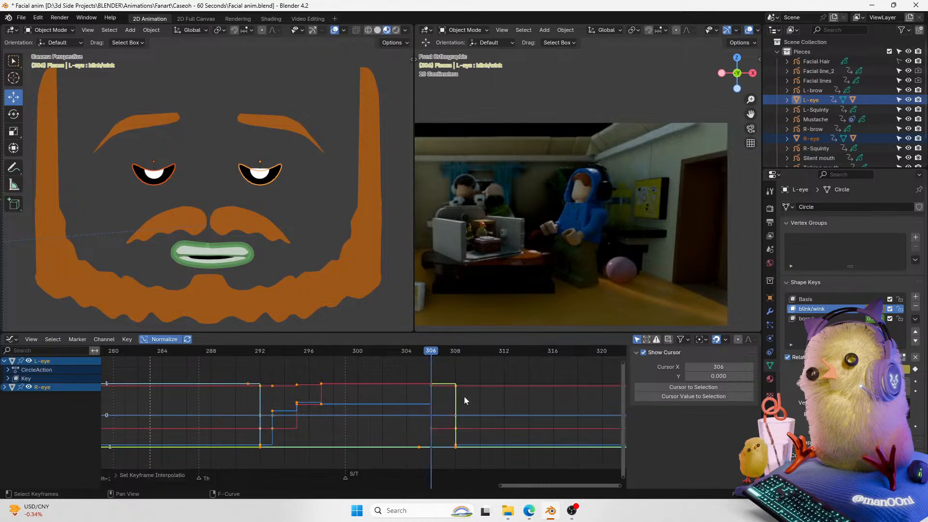
key(ctrl+Tab)
Step: Play back the eye animation from frame 293
mouse_move(522, 355)
mouse_down()
mouse_move(492, 358)
mouse_move(539, 357)
mouse_up()
key(space)
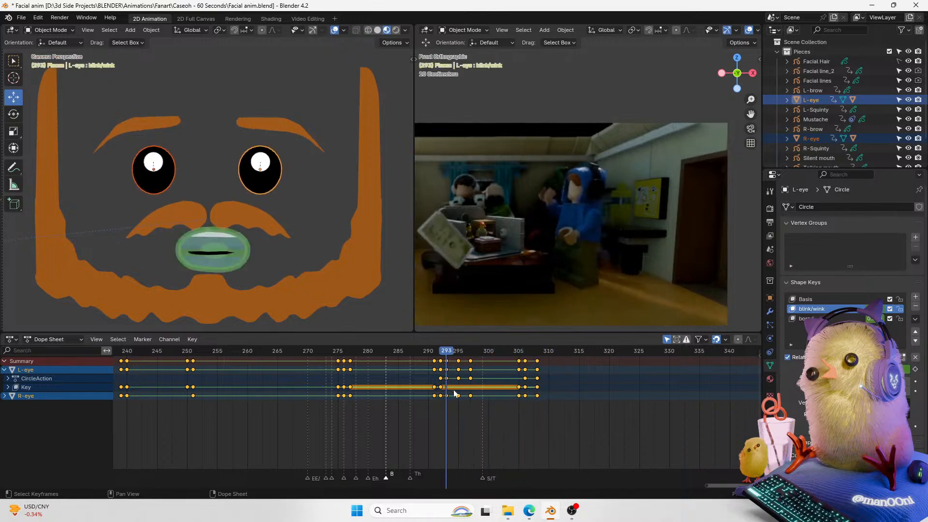
key(space)
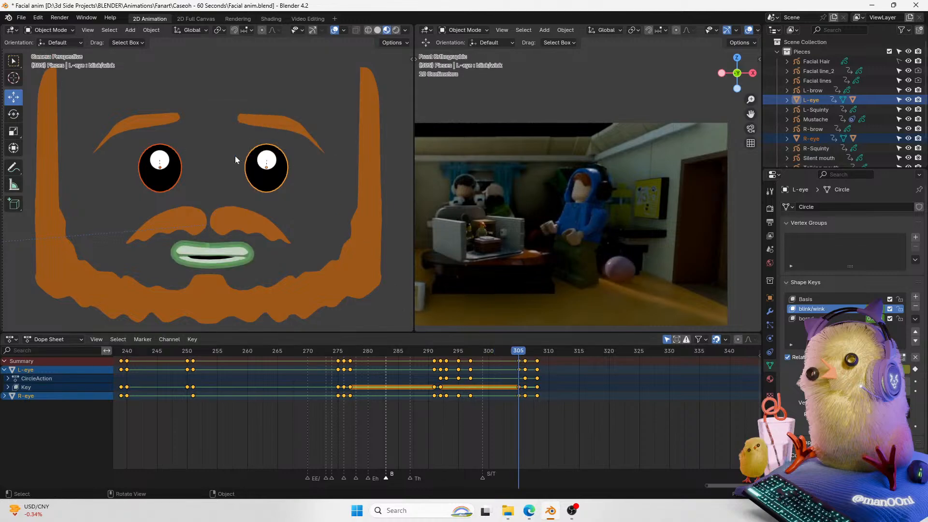
Step: Select the left eyebrow and save the file
click(277, 127)
key(ctrl+s)
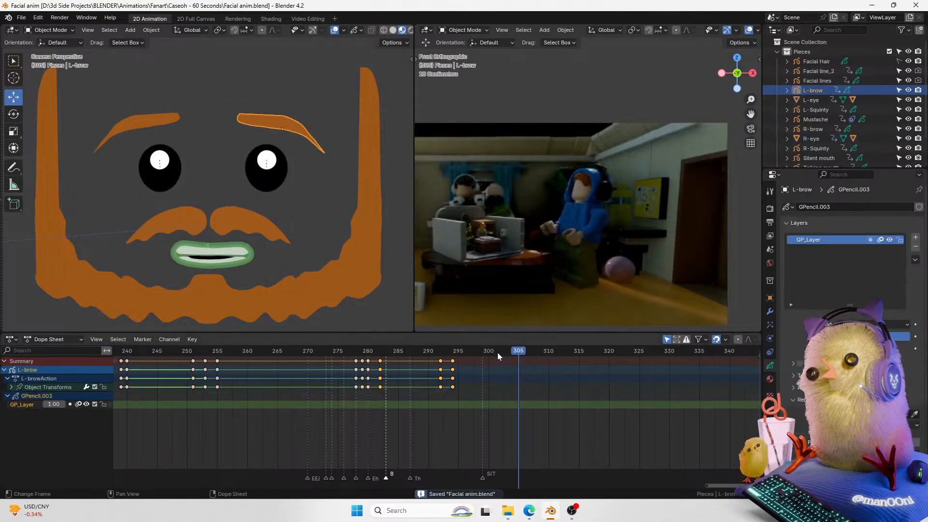
Step: Play back the eyebrow animation from around frame 282 to review it
key(space)
key(space)
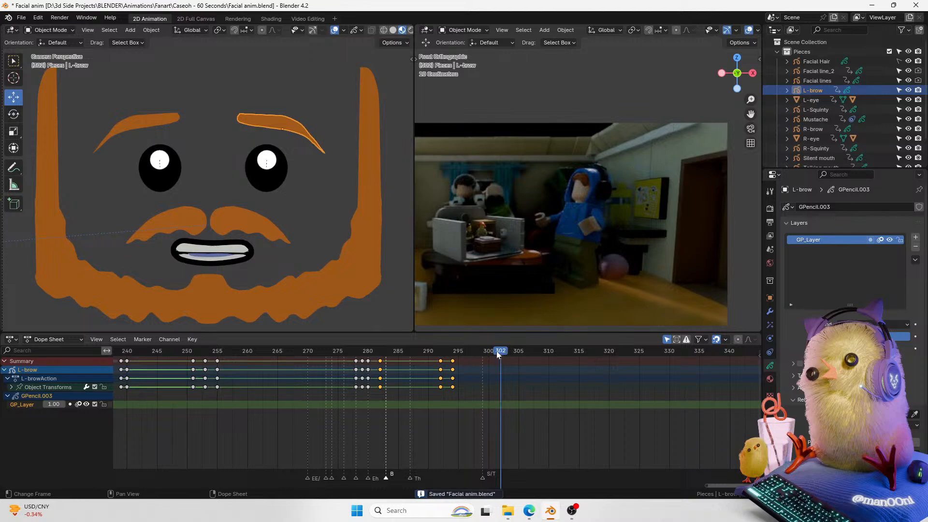
drag(498, 352, 251, 393)
key(space)
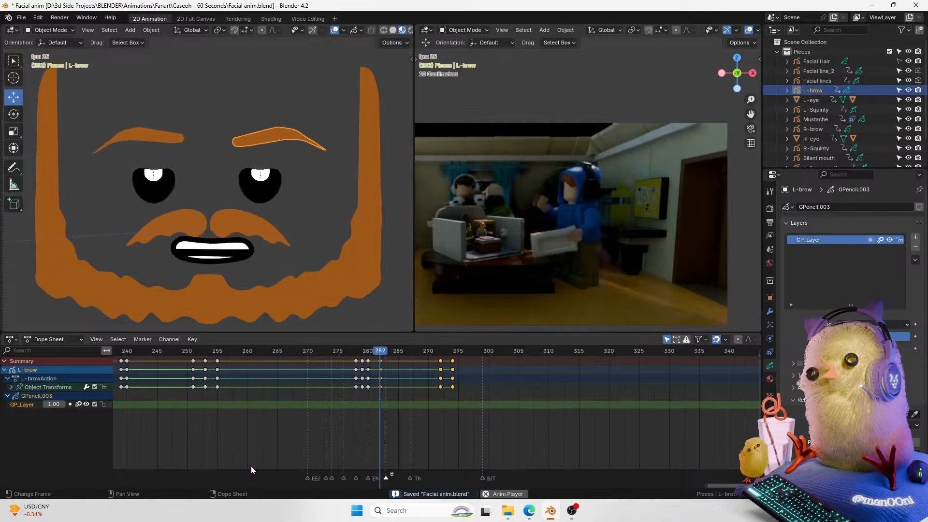
key(space)
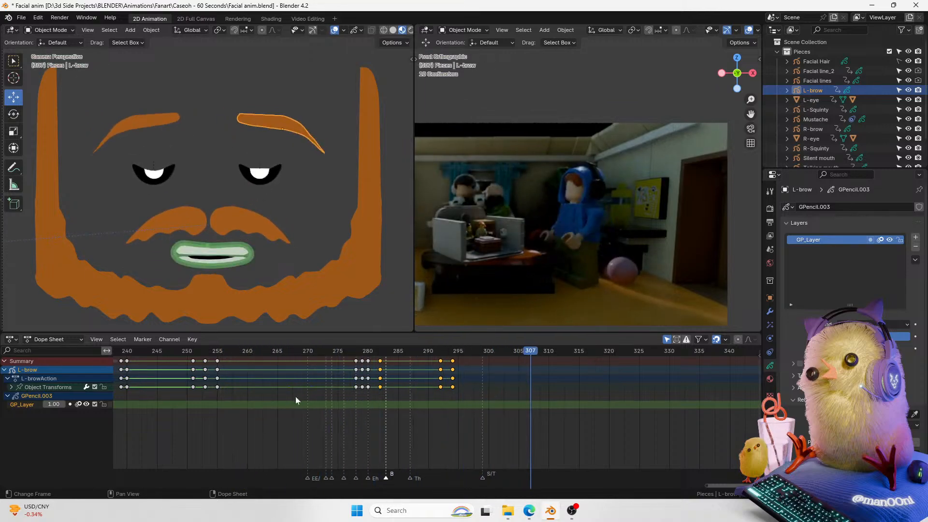
click(289, 402)
key(space)
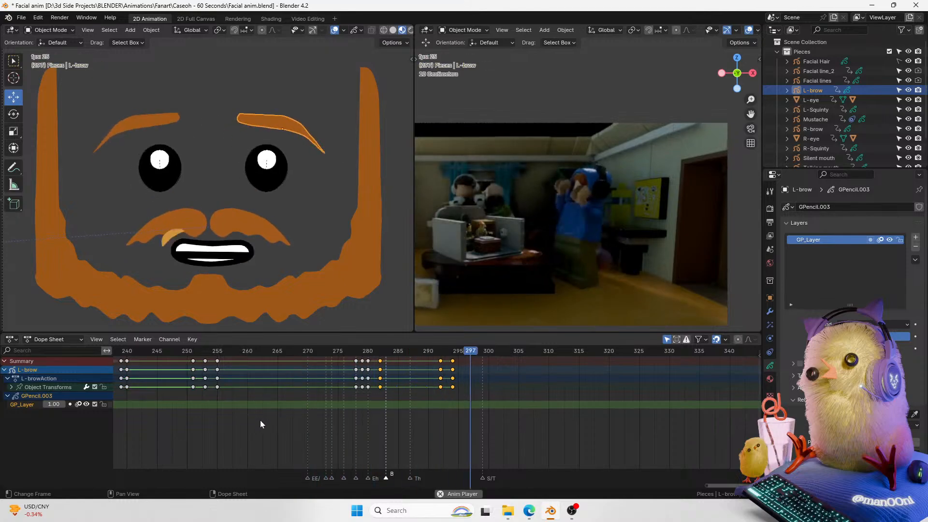
key(space)
Step: At frame 294, move the left eyebrow vertically and raise the right eyebrow
key(Down)
key(g)
key(z)
click(303, 99)
click(179, 114)
key(g)
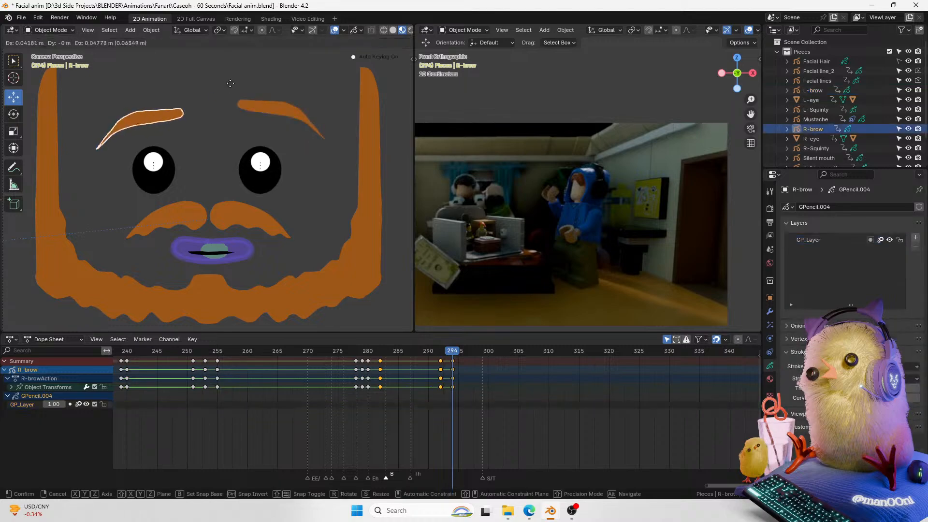
click(225, 78)
Step: Play back the eyebrow animation around frame 294
key(space)
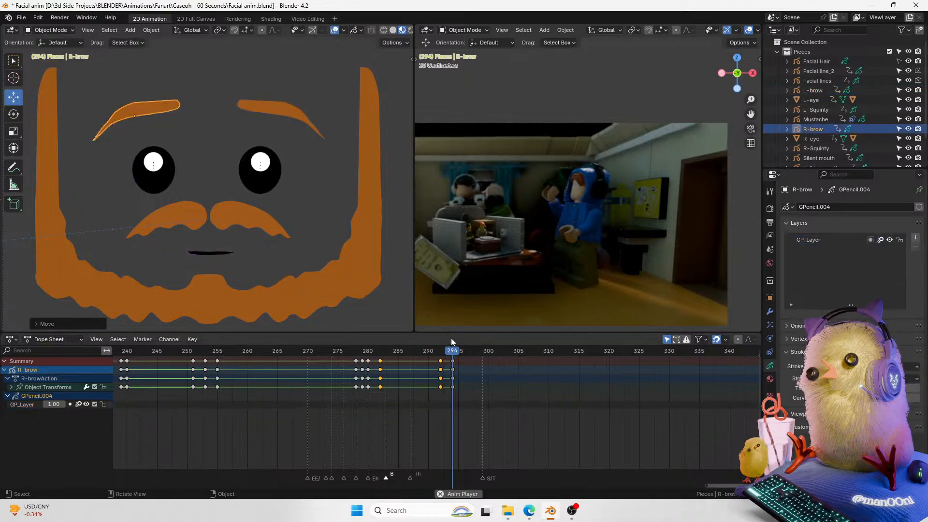
key(space)
key(Down)
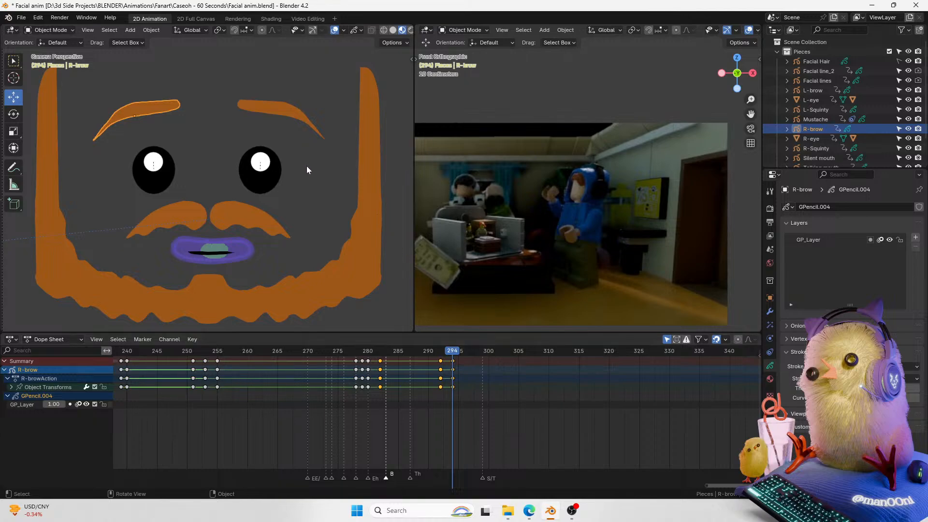
key(space)
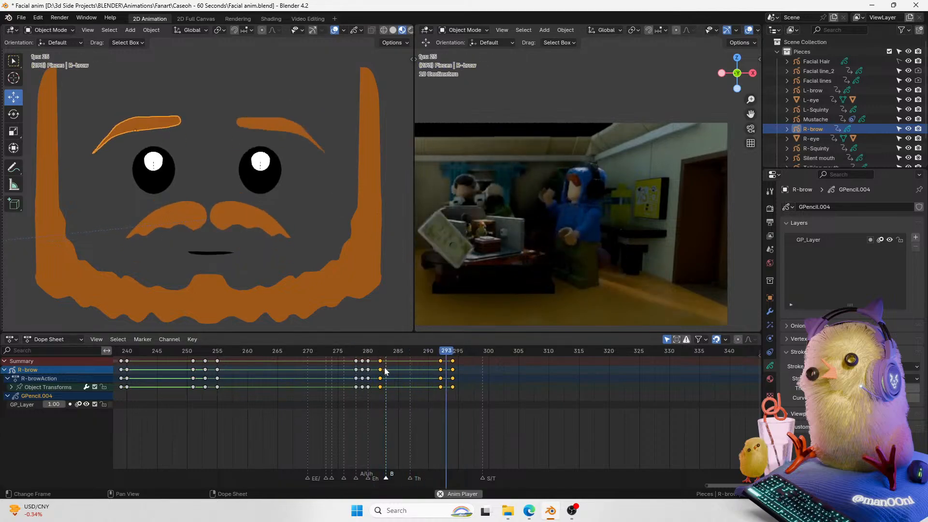
Step: Play back the eyebrow animation around frame 291 to review it
drag(442, 349, 418, 361)
key(space)
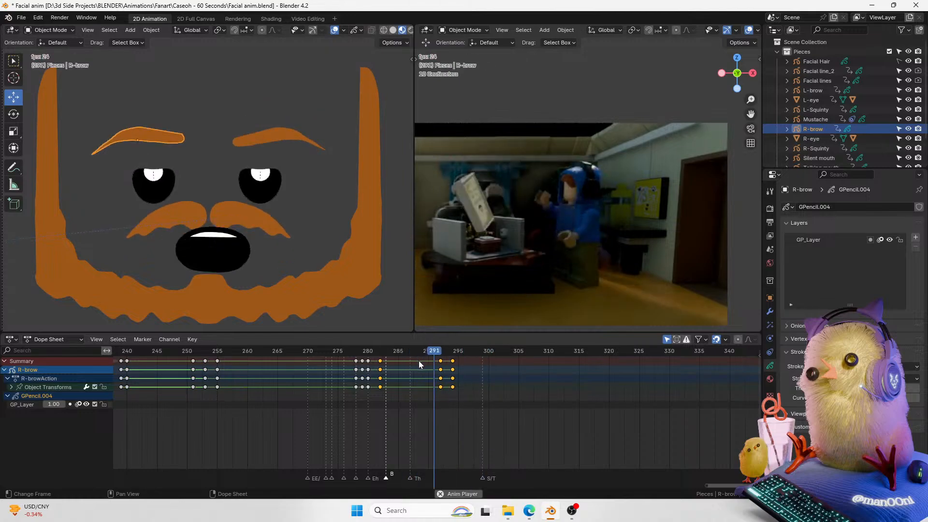
key(space)
key(space)
Step: Step frame by frame between frames 283 and 294 to examine the right eyebrow's grease pencil layer timing
click(455, 351)
key(ctrl+Tab)
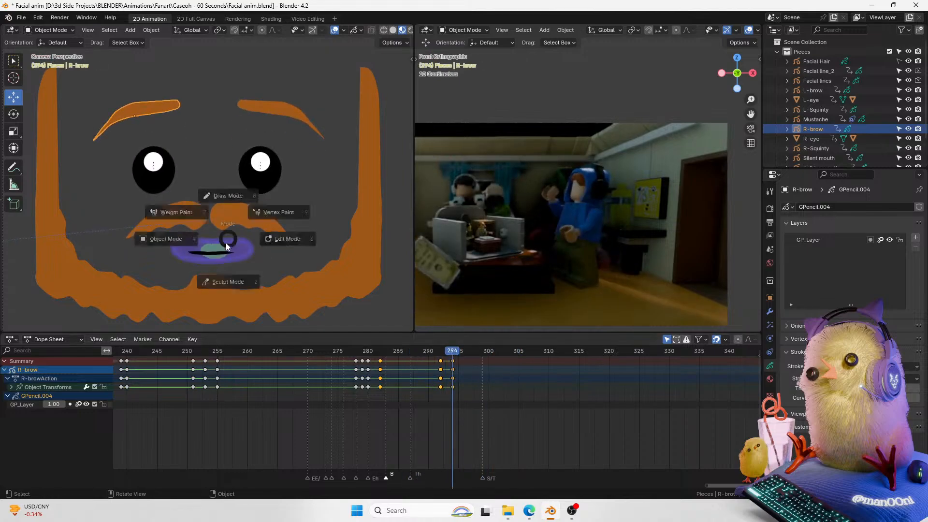
click(233, 282)
key(ctrl+Tab)
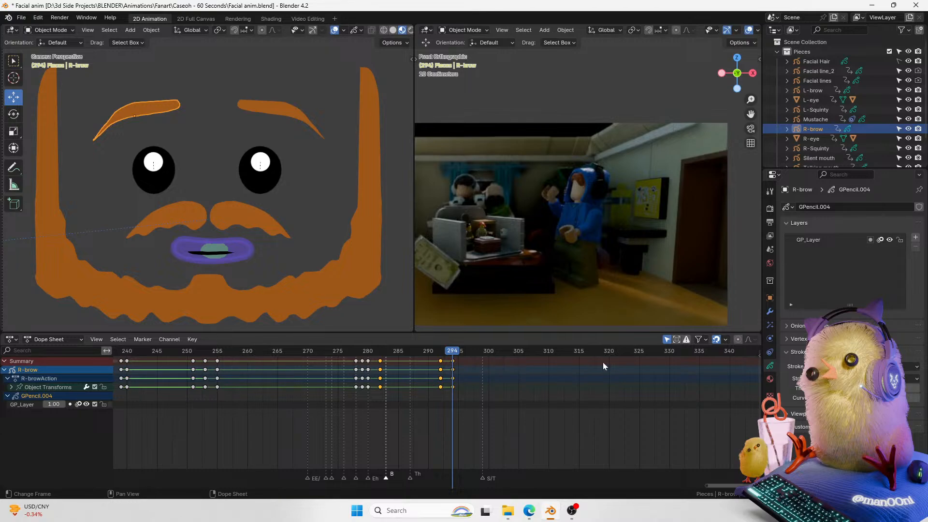
key(Left)
key(Right)
click(23, 405)
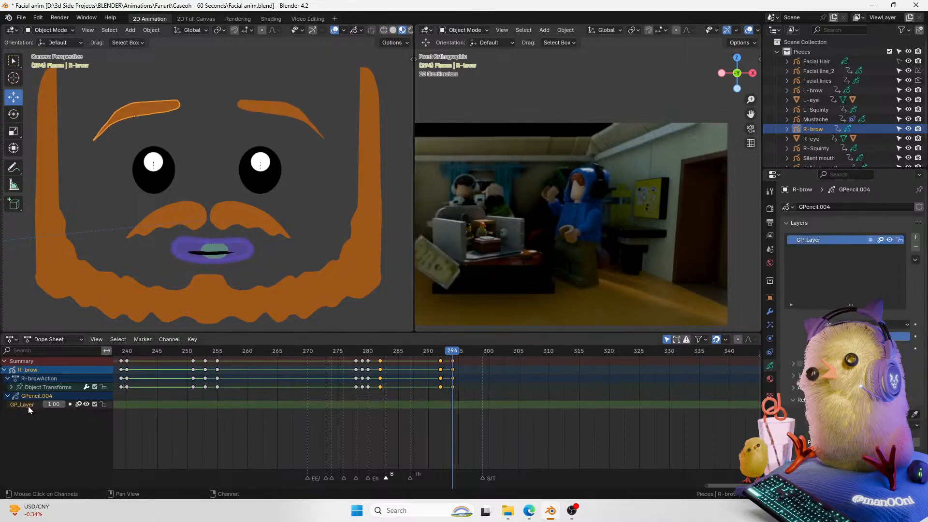
key(Left)
key(Left)
key(Left)
key(Left)
key(Left)
key(Left)
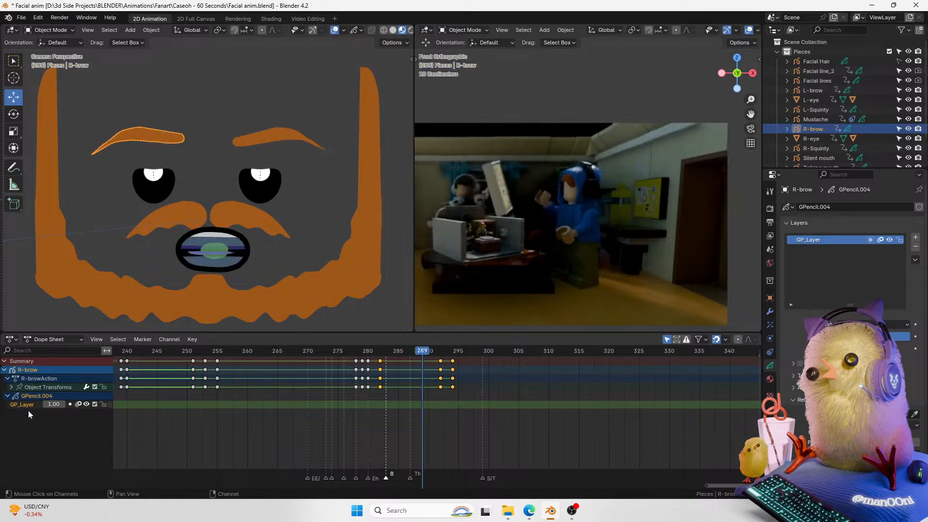
key(Left)
key(Left)
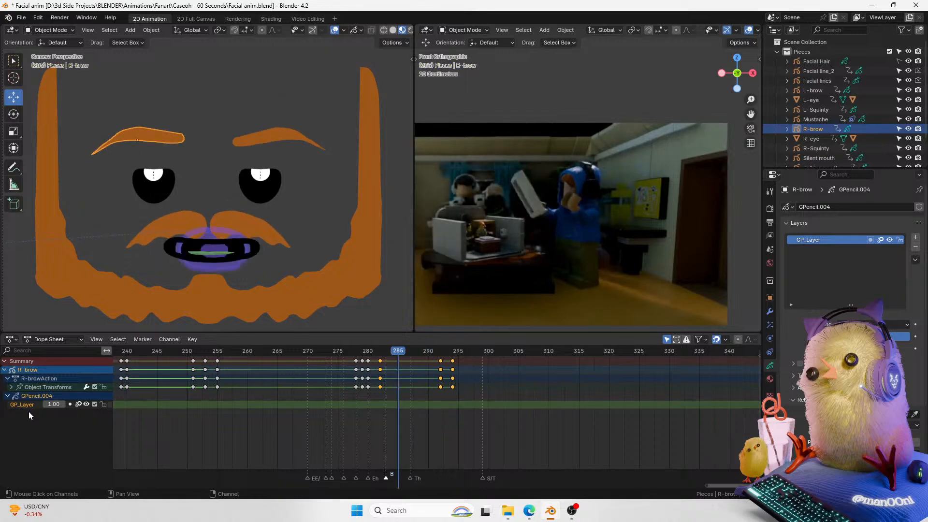
key(Right)
key(Right)
key(Right)
key(Right)
key(Right)
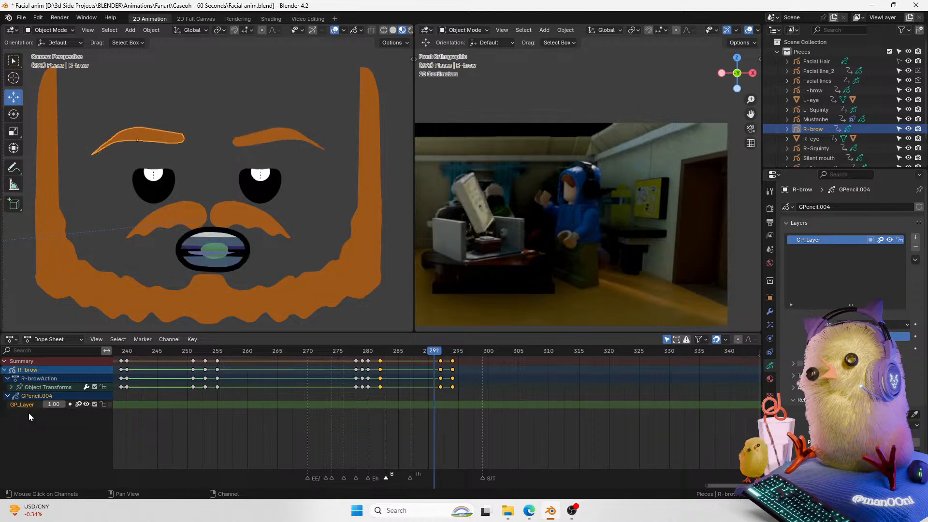
key(Left)
key(Left)
key(Left)
key(Left)
key(Left)
key(Left)
key(Left)
key(Left)
key(Left)
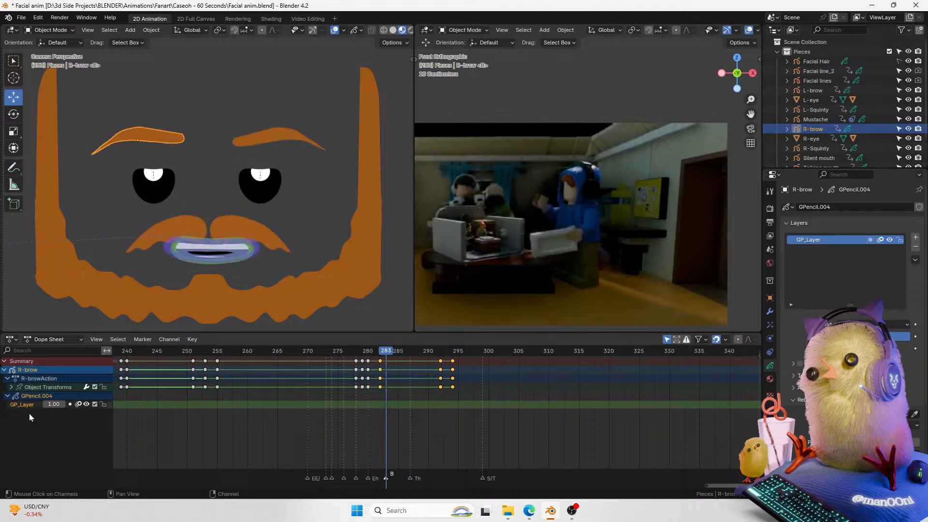
right_click(36, 404)
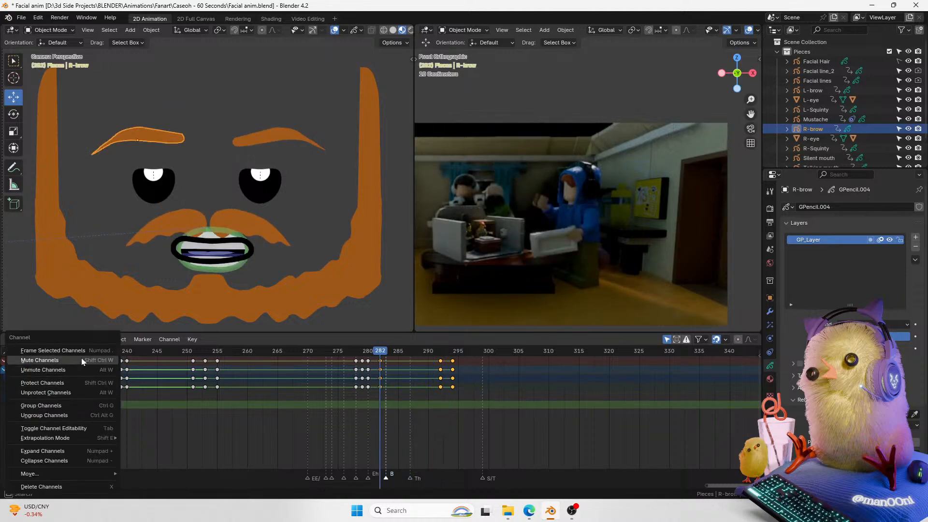
right_click(158, 404)
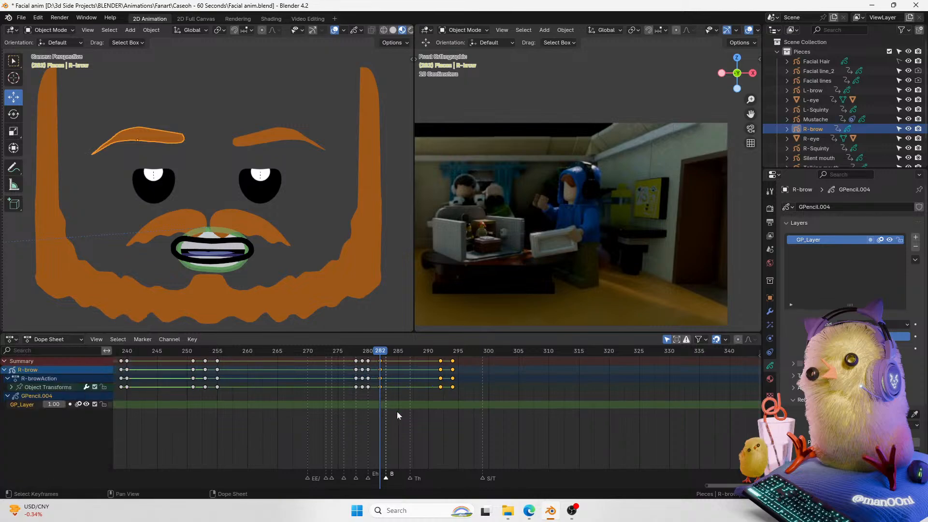
right_click(379, 405)
click(380, 405)
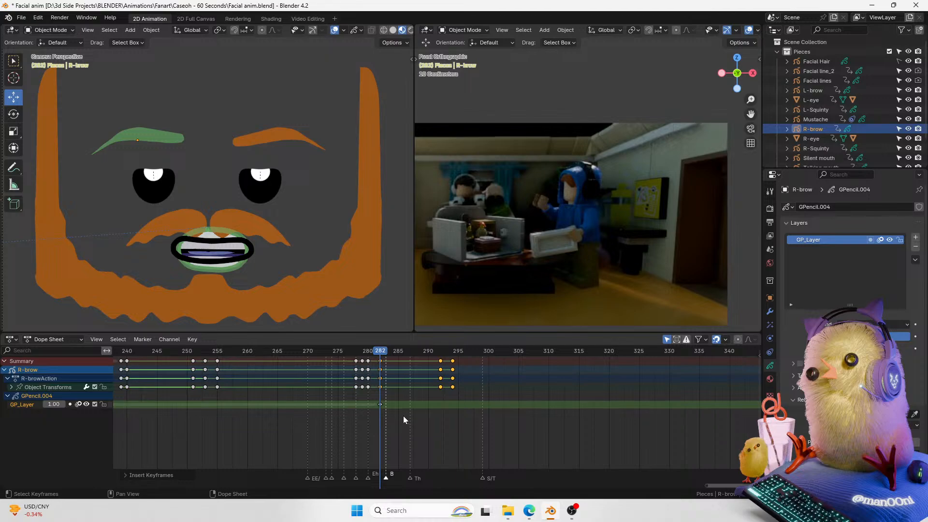
key(ctrl+z)
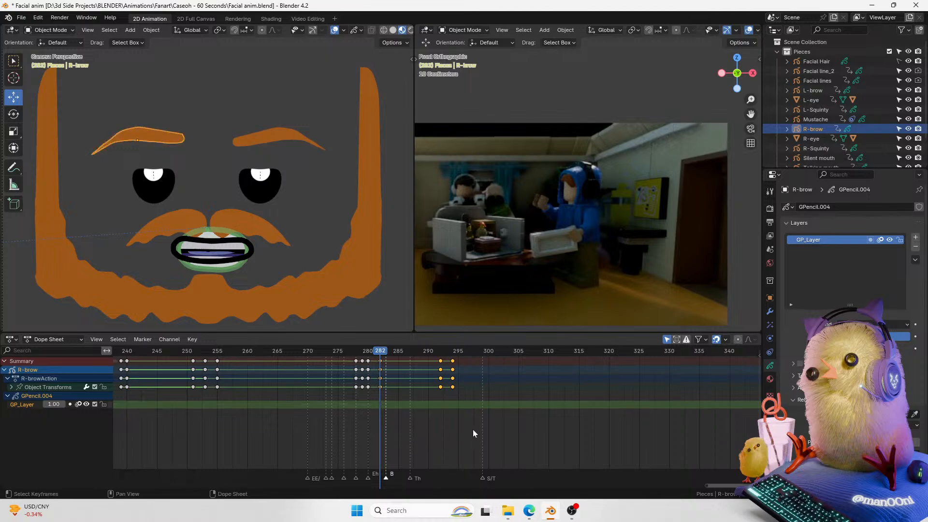
Step: Move the right eyebrow's grease pencil layer keyframe to frame 282
drag(707, 485, 356, 440)
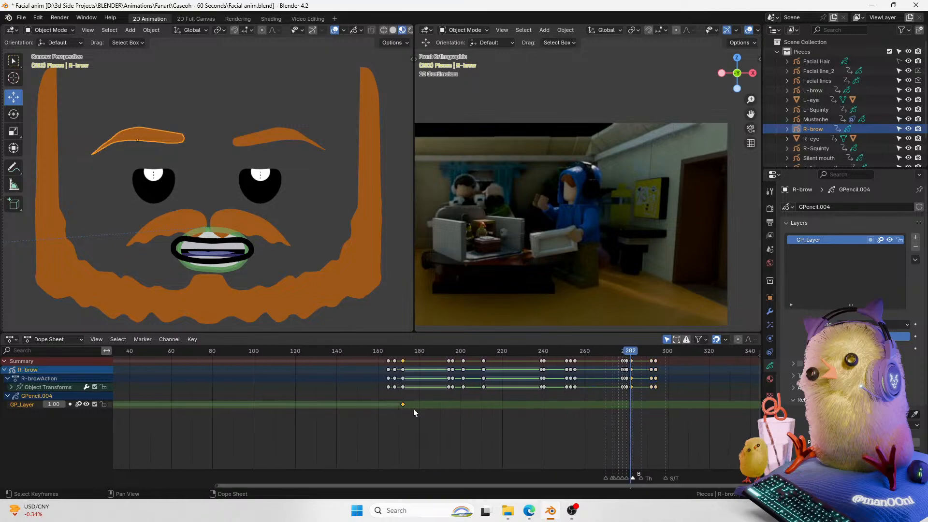
key(g)
click(650, 413)
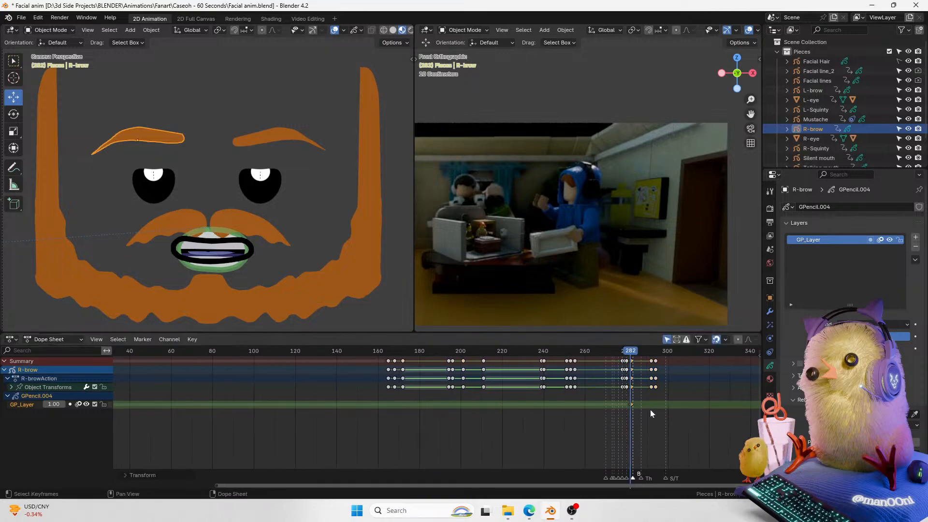
Step: Select the left eyebrow and move its grease pencil layer keyframe to frame 282
drag(216, 486, 570, 401)
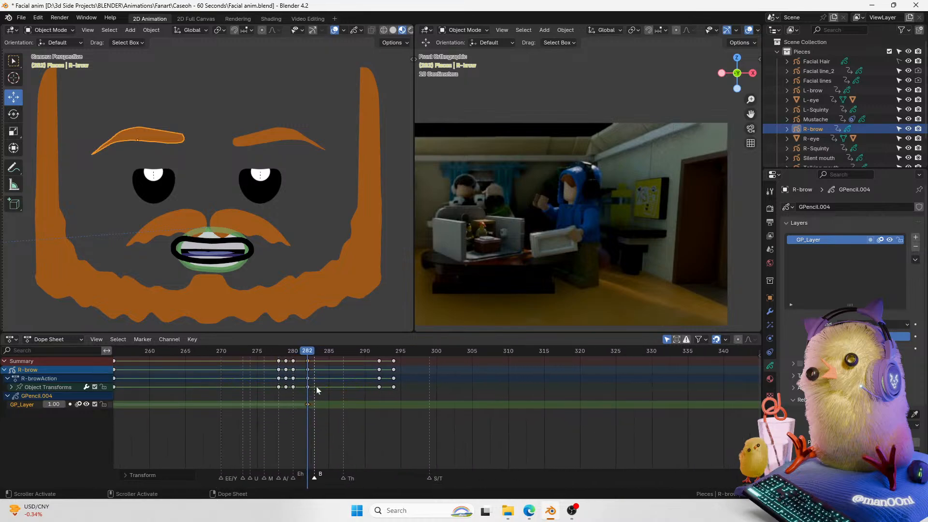
click(278, 142)
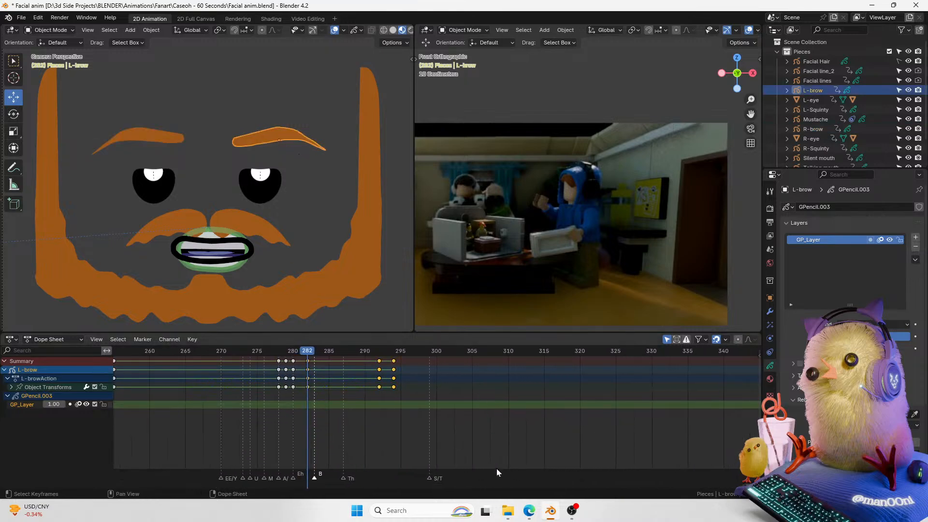
drag(677, 484, 464, 483)
key(g)
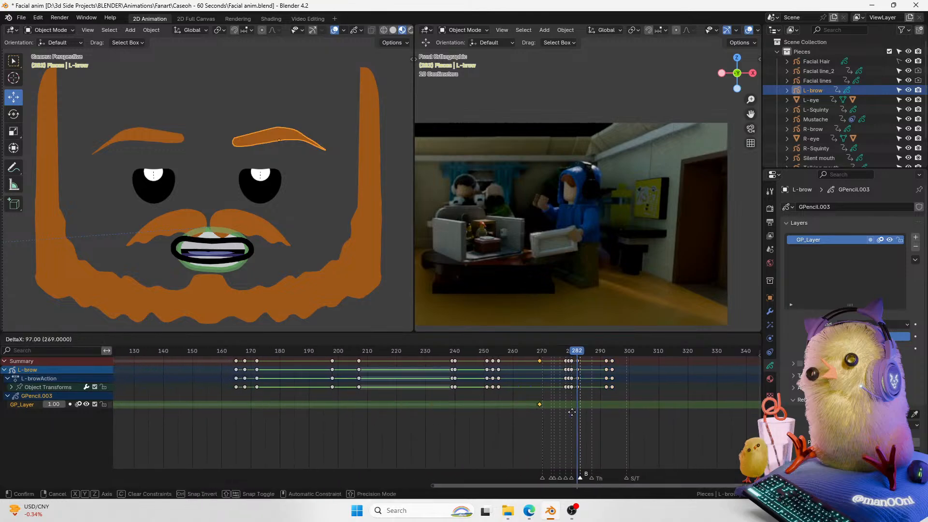
click(592, 414)
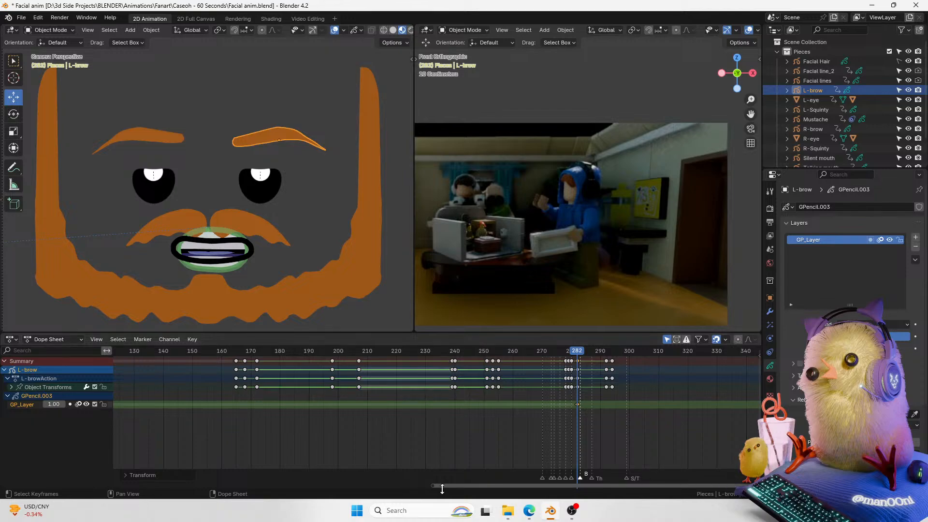
Step: At frame 292, sculpt the left eyebrow's stroke into a higher, more arched shape
drag(448, 485, 664, 443)
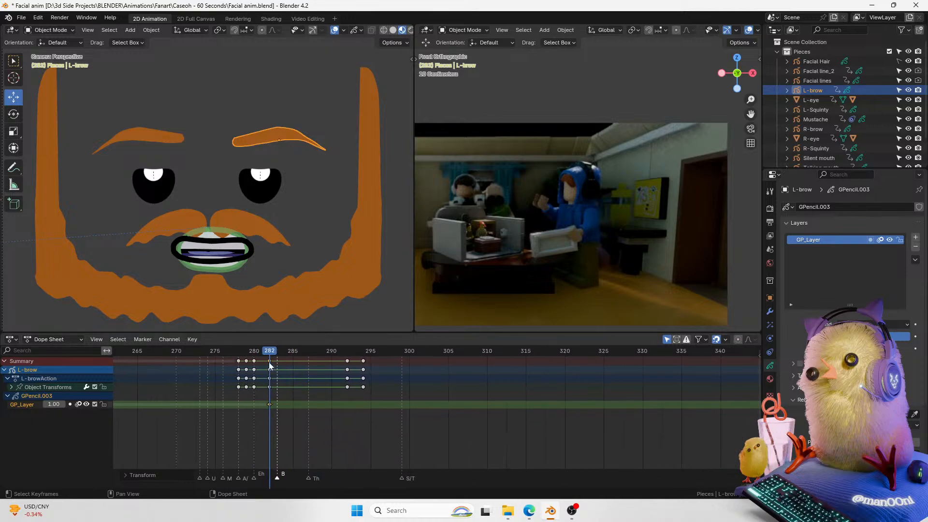
drag(269, 363, 347, 363)
right_click(355, 364)
mouse_move(287, 358)
mouse_down()
mouse_move(352, 358)
mouse_move(350, 350)
mouse_up()
key(ctrl+Tab)
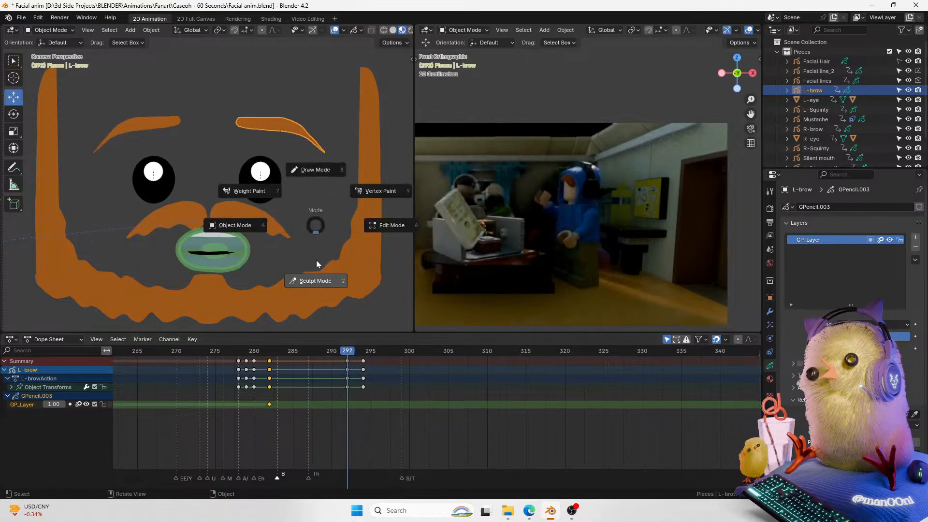
click(316, 261)
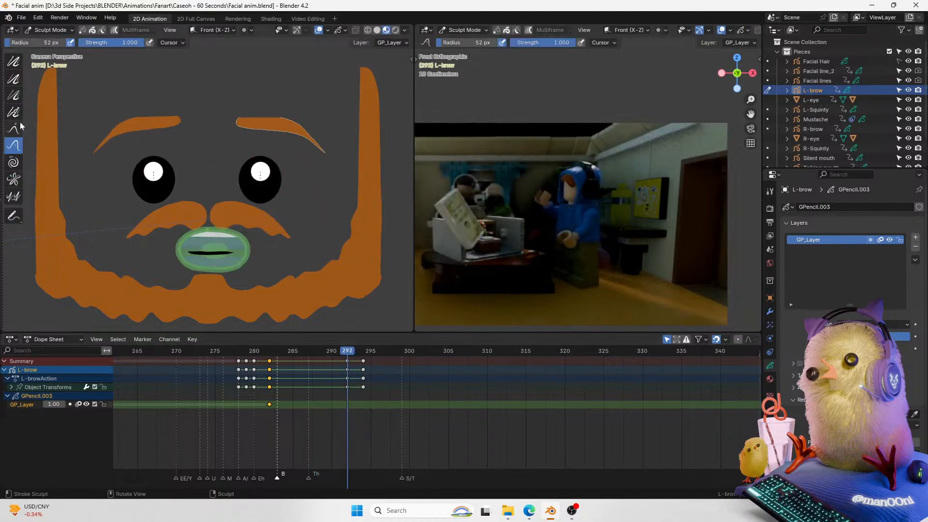
key(ctrl+Tab)
click(117, 154)
mouse_move(291, 140)
mouse_down()
mouse_move(263, 139)
mouse_move(323, 124)
mouse_move(294, 142)
mouse_move(305, 158)
mouse_move(299, 145)
mouse_up()
drag(274, 143, 285, 103)
drag(272, 116, 272, 103)
drag(296, 118, 295, 104)
drag(287, 109, 287, 99)
key(ctrl+Tab)
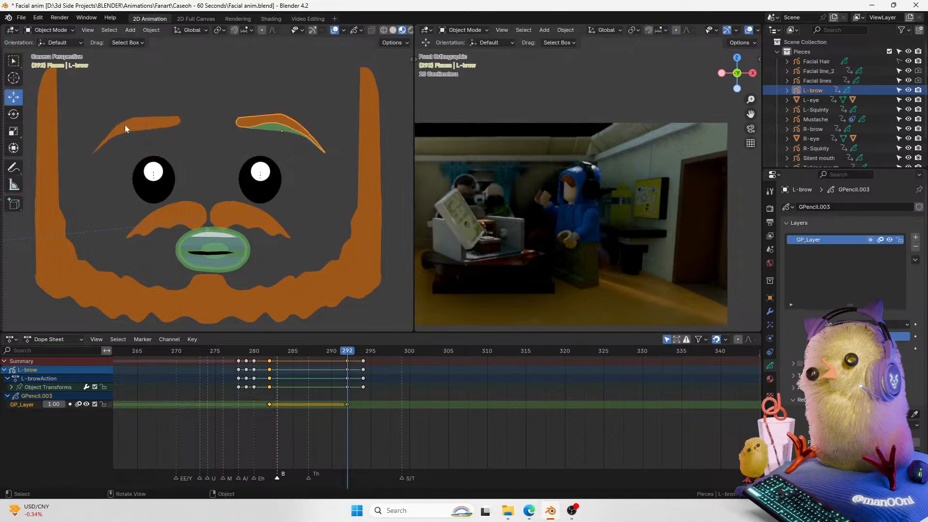
Step: Refine the left eyebrow's arch with another sculpt push stroke
key(ctrl+Tab)
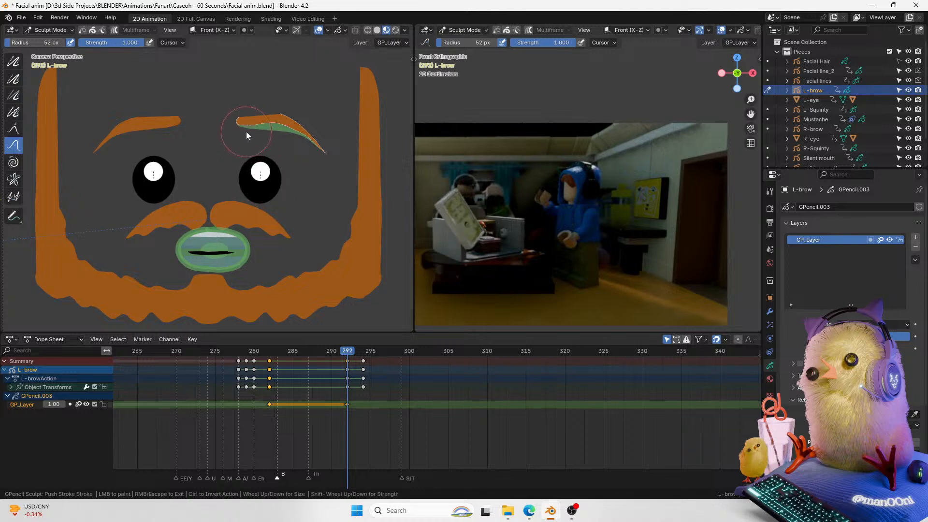
drag(262, 112, 245, 111)
key(ctrl+Tab)
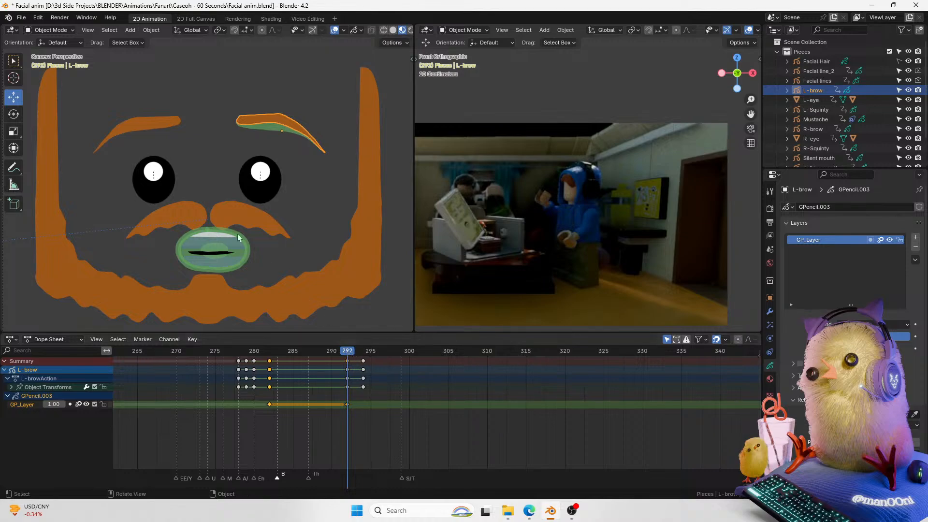
Step: Select the right eyebrow and sculpt its stroke into a raised arch at frame 292
click(170, 133)
key(ctrl+Tab)
drag(154, 141, 151, 129)
mouse_move(143, 139)
mouse_down()
mouse_move(142, 129)
mouse_move(127, 144)
mouse_move(159, 132)
mouse_up()
drag(124, 152, 120, 155)
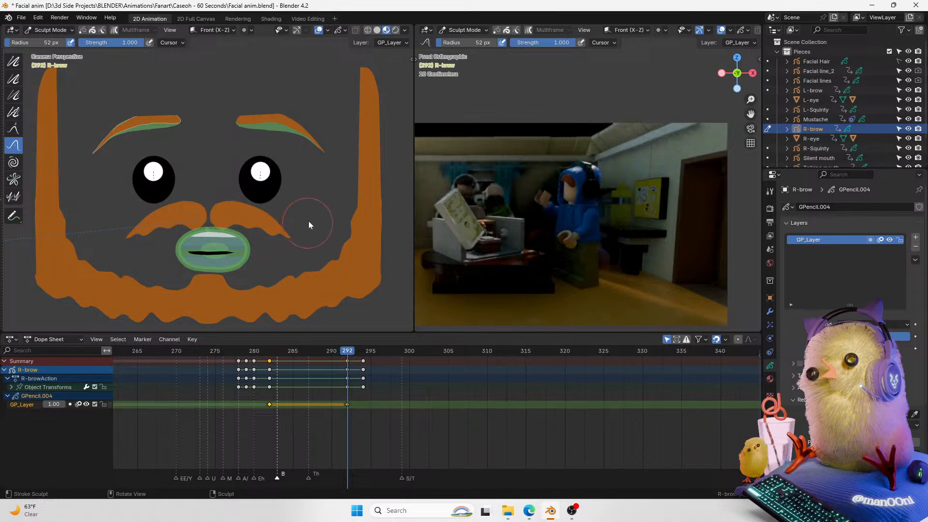
key(ctrl+Tab)
Step: Play back the eyebrow animation from around frame 285 to review the new shapes
mouse_move(349, 358)
mouse_down()
mouse_move(372, 357)
mouse_move(274, 379)
mouse_up()
key(space)
key(space)
key(space)
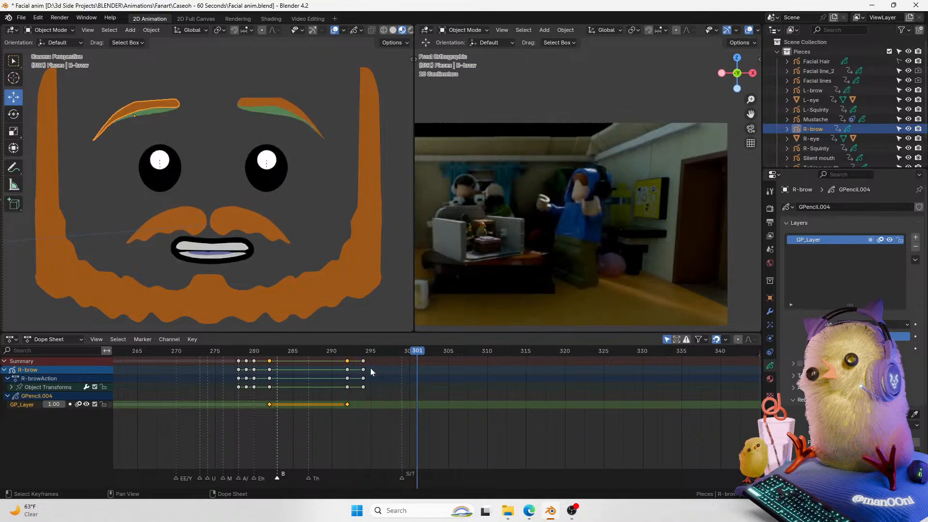
key(space)
key(space)
key(space)
Step: At frame 308, duplicate both eyebrows' frame-282 grease pencil keyframes
drag(428, 354, 475, 349)
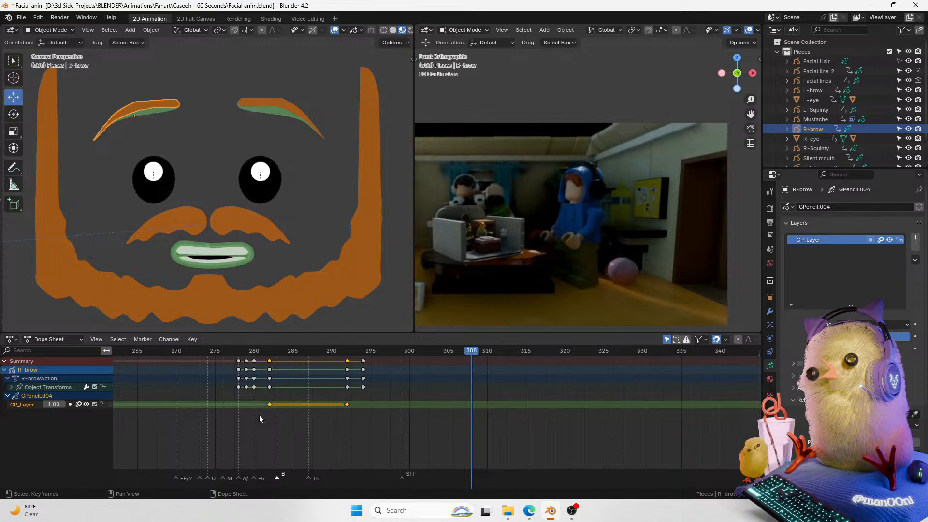
key(shift+d)
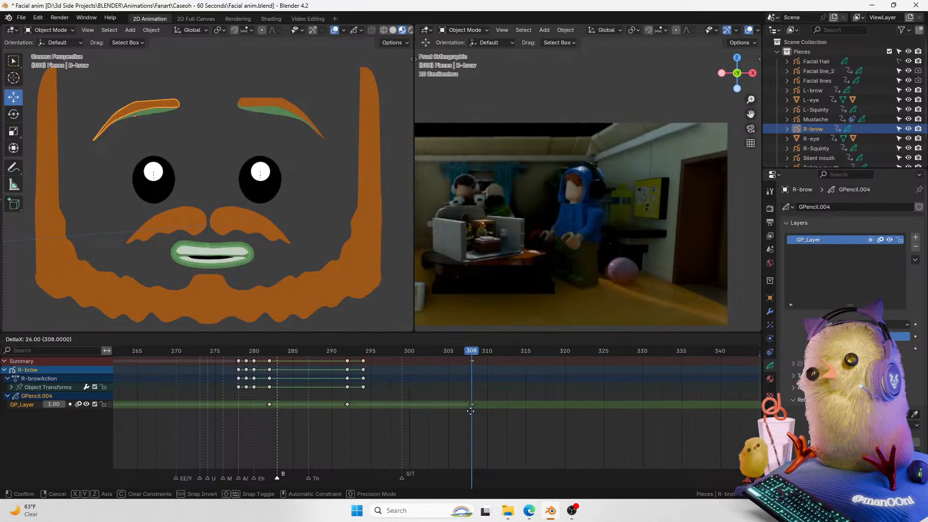
click(470, 411)
click(283, 113)
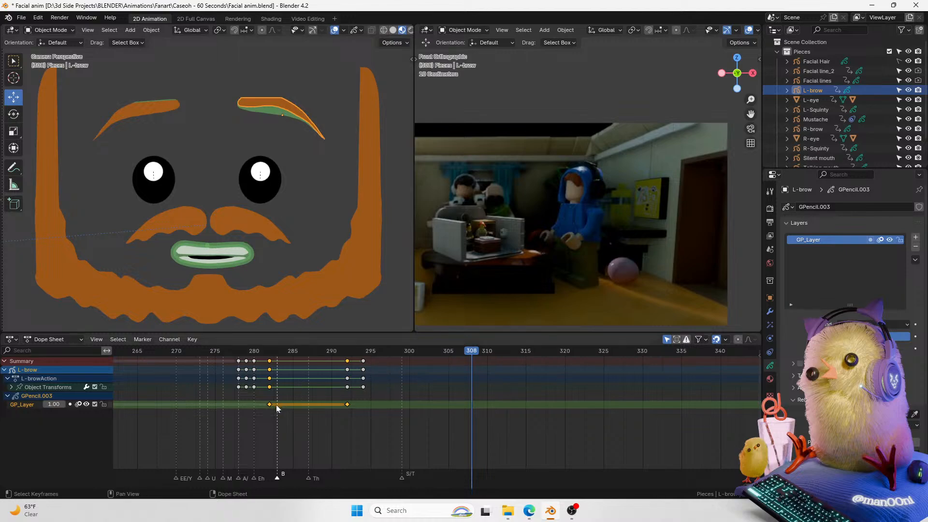
key(shift+d)
click(473, 418)
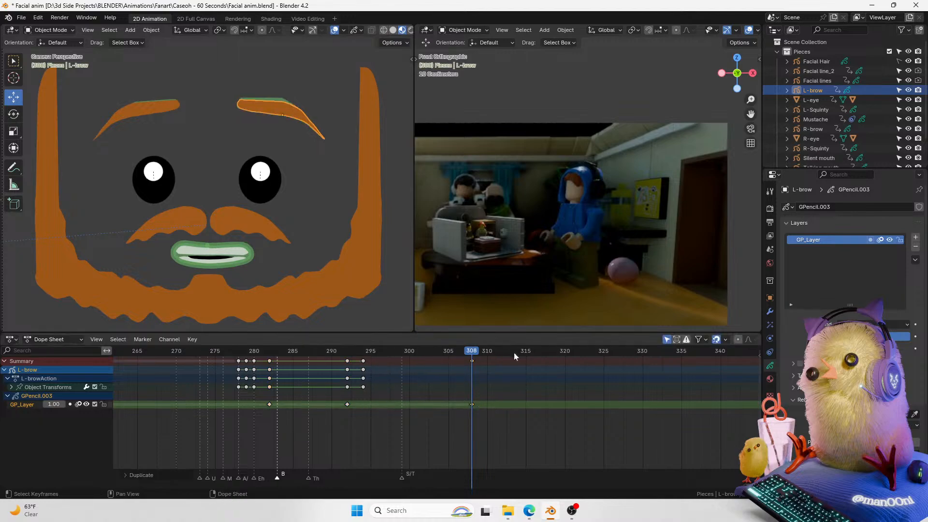
Step: Set the left eyebrow's Y and Z rotation to 0 and clear its location
click(770, 297)
click(871, 288)
text(0)
key(Return)
click(873, 279)
text(0)
key(Return)
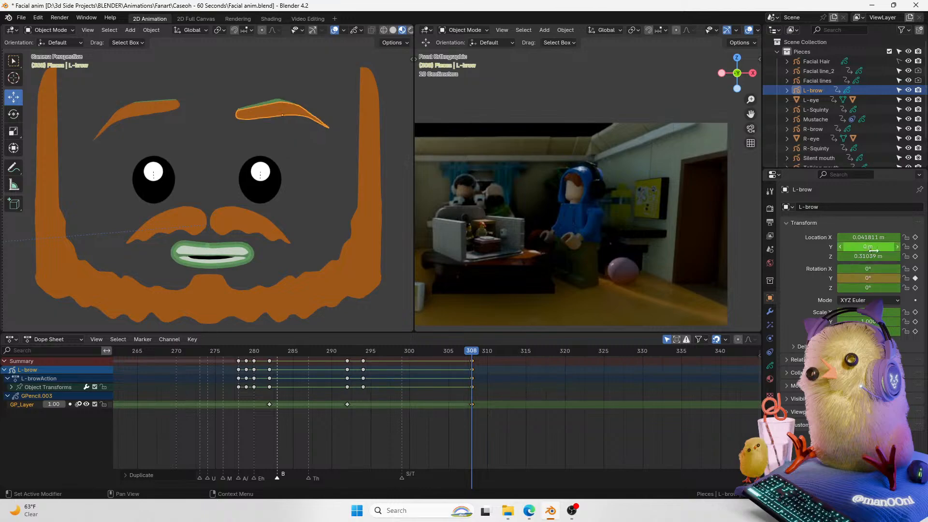
key(alt+g)
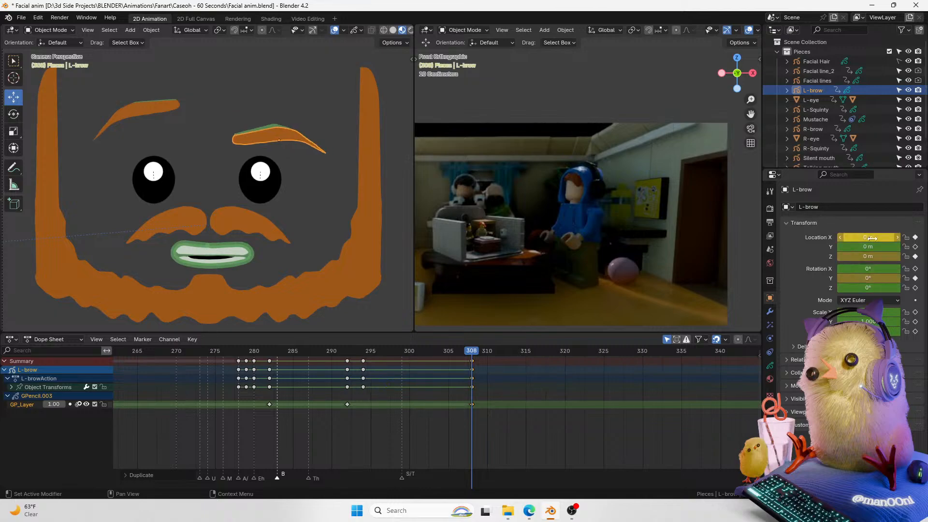
Step: Select the right eyebrow and reset its location values to zero
click(177, 110)
key(BackSpace)
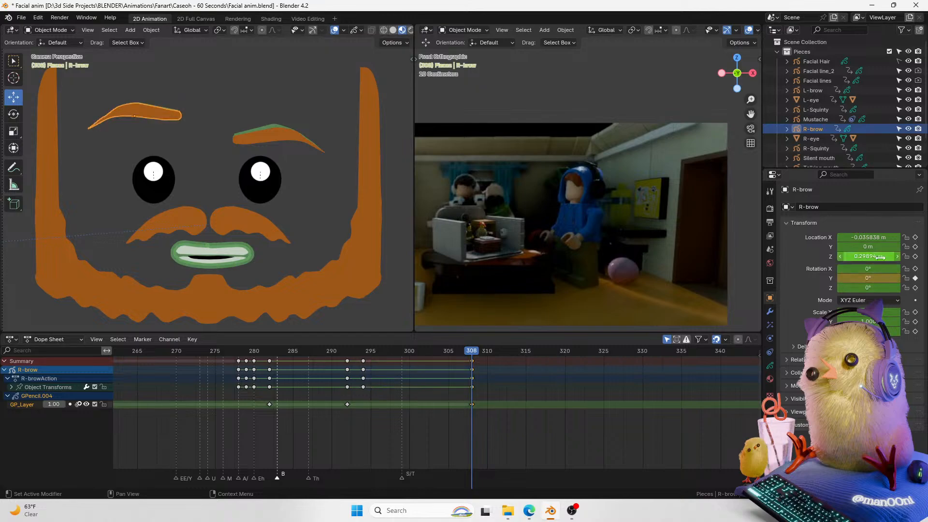
key(BackSpace)
key(BackSpace)
key(r)
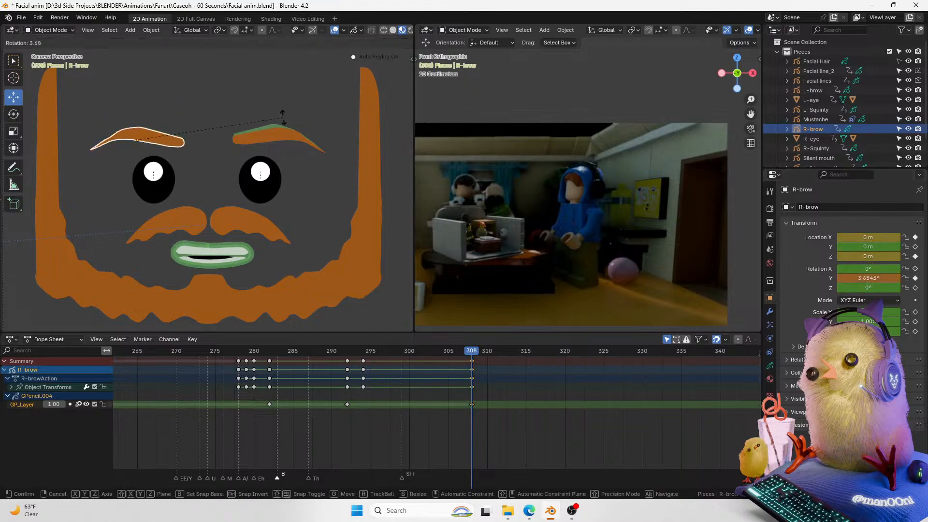
key(Escape)
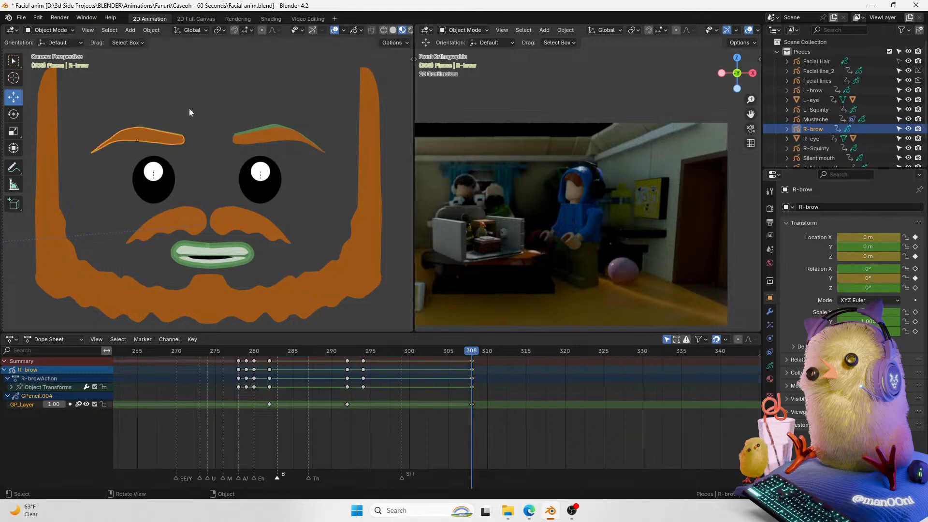
Step: At frame 308, rotate the right eyebrow, then rotate and reposition the left eyebrow into a raised, tilted pose
key(r)
click(258, 120)
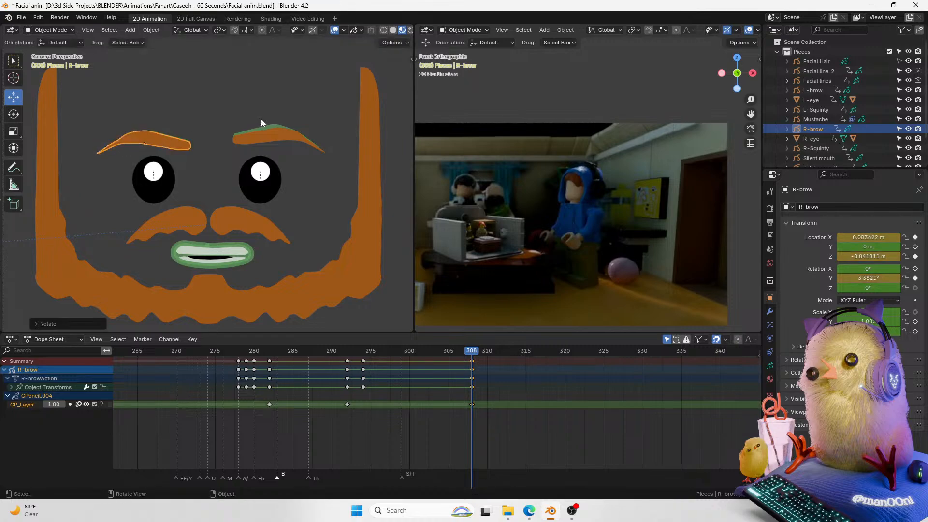
click(277, 134)
key(g)
click(280, 138)
key(r)
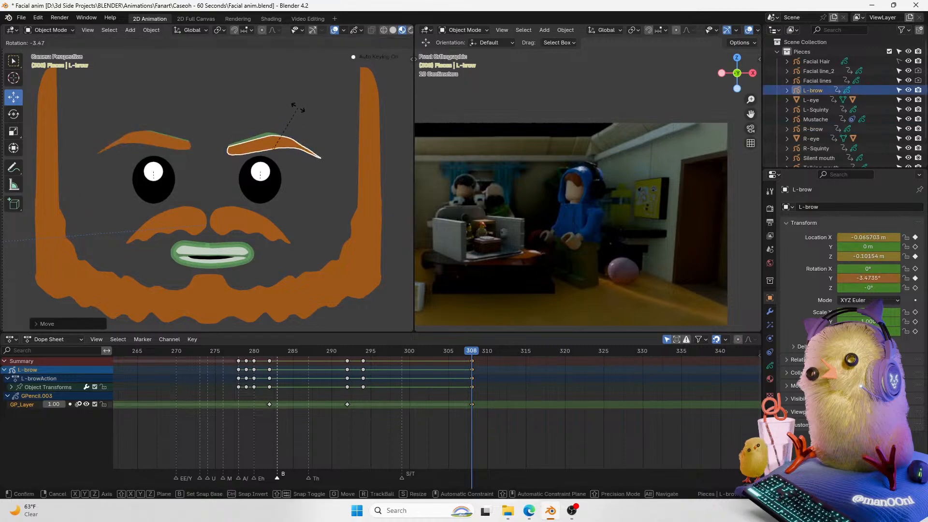
click(297, 101)
key(g)
click(301, 96)
key(g)
click(332, 128)
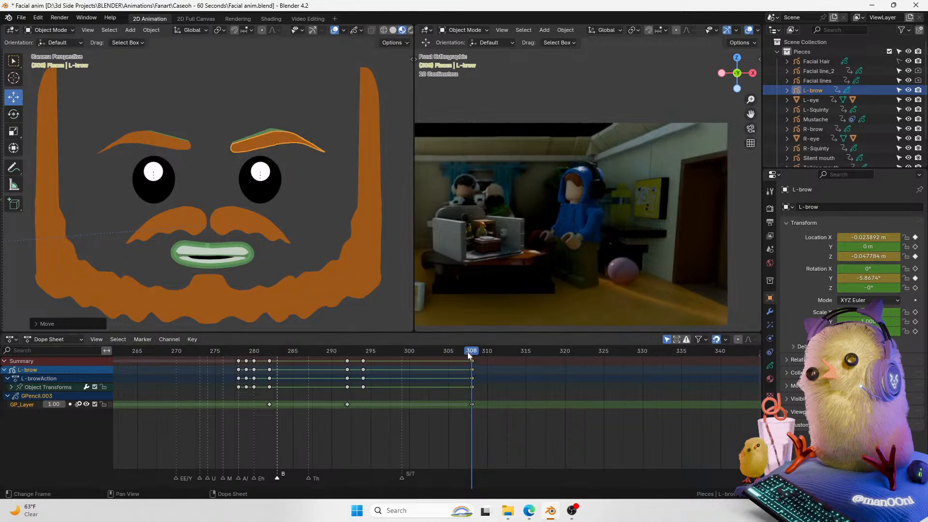
Step: Select the mustache, hide the viewport overlays, and lower the mustache along Z at frame 308
click(259, 231)
key(g)
key(z)
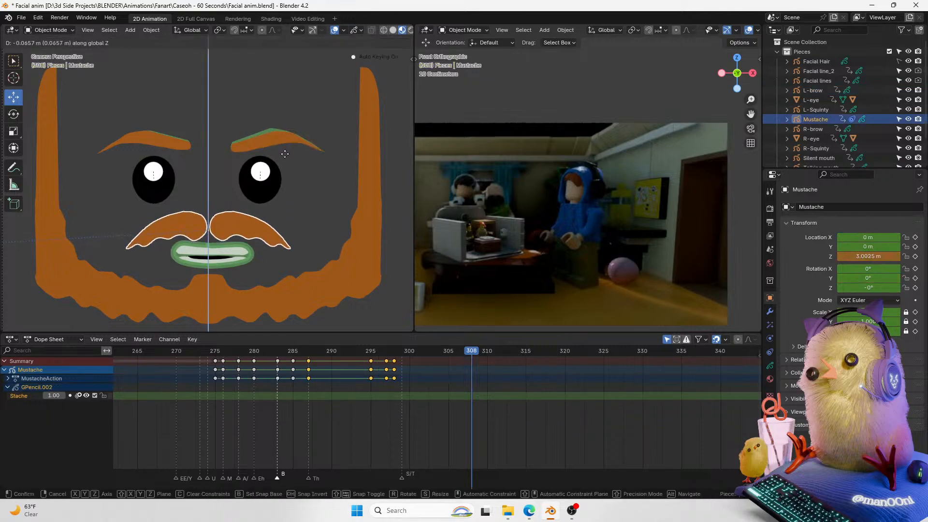
key(Escape)
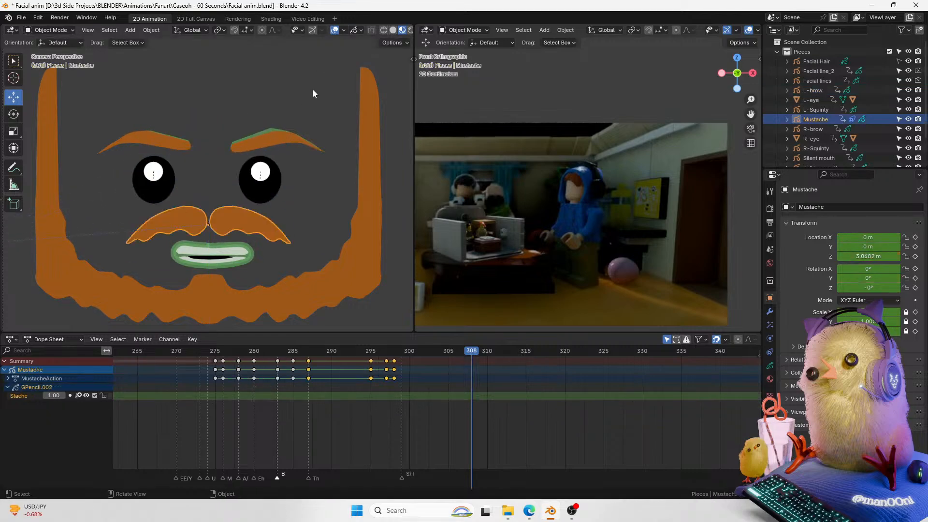
click(334, 31)
key(g)
key(z)
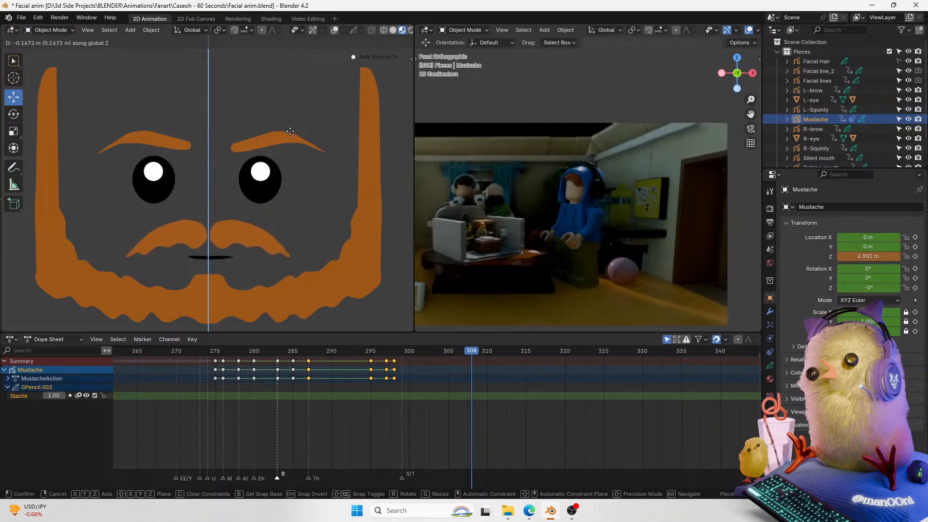
click(291, 134)
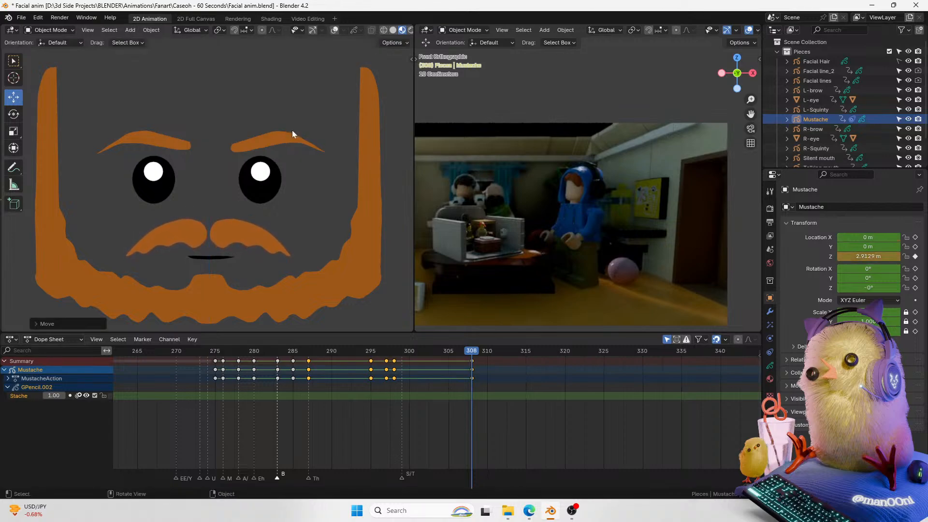
Step: At frame 302, move the mustache slightly along Z
drag(471, 354, 424, 371)
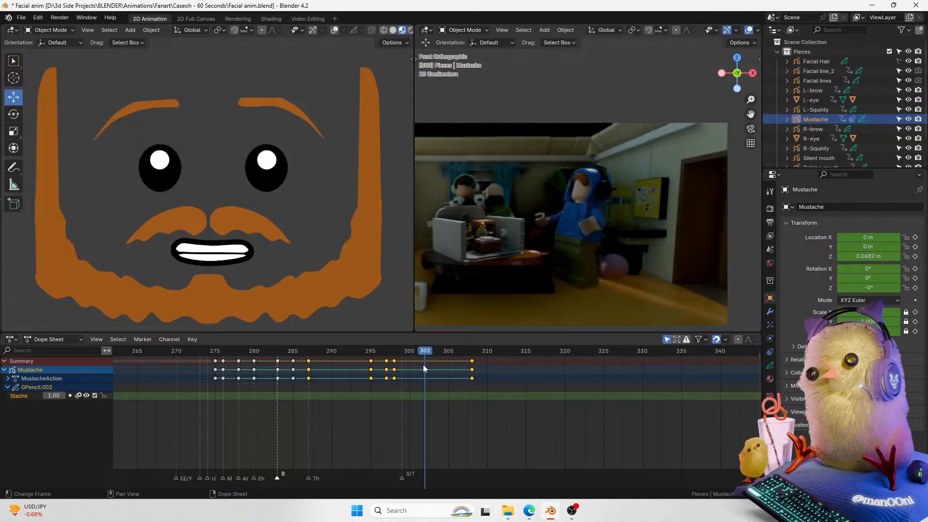
key(g)
key(z)
click(307, 187)
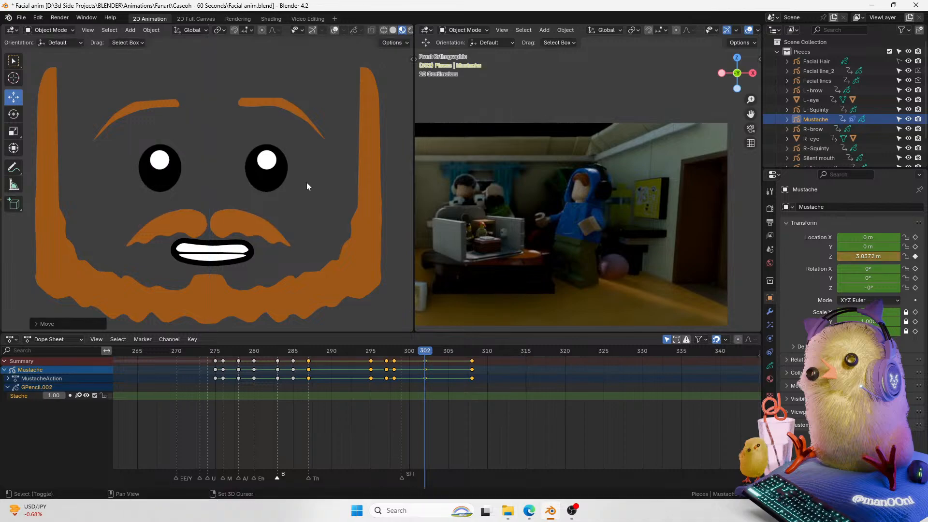
Step: Step to frame 303 and move the mustache along Z again
key(Right)
key(g)
key(z)
click(279, 170)
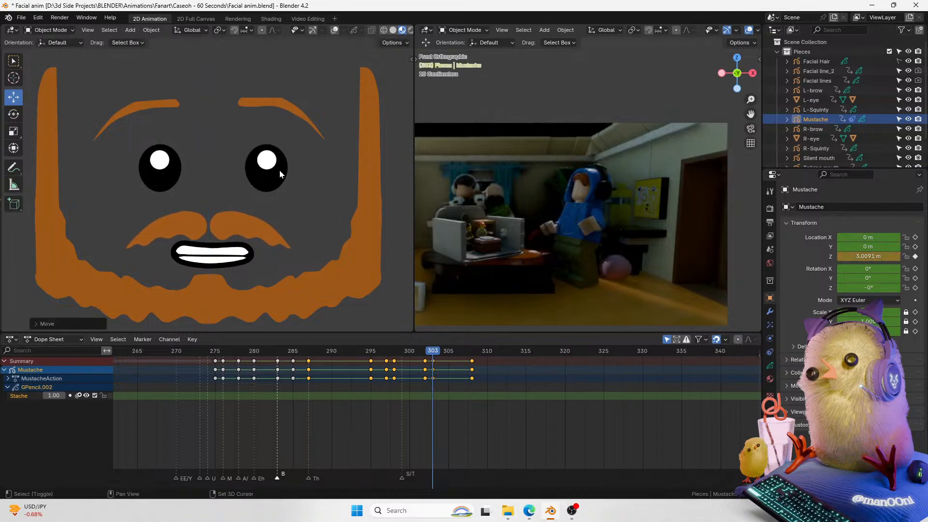
Step: Scroll the timeline back to around frame 214 and copy the mustache's keyframes there
drag(409, 352, 441, 364)
scroll(612, 452, down, 5)
drag(612, 486, 473, 486)
click(322, 353)
drag(323, 353, 485, 383)
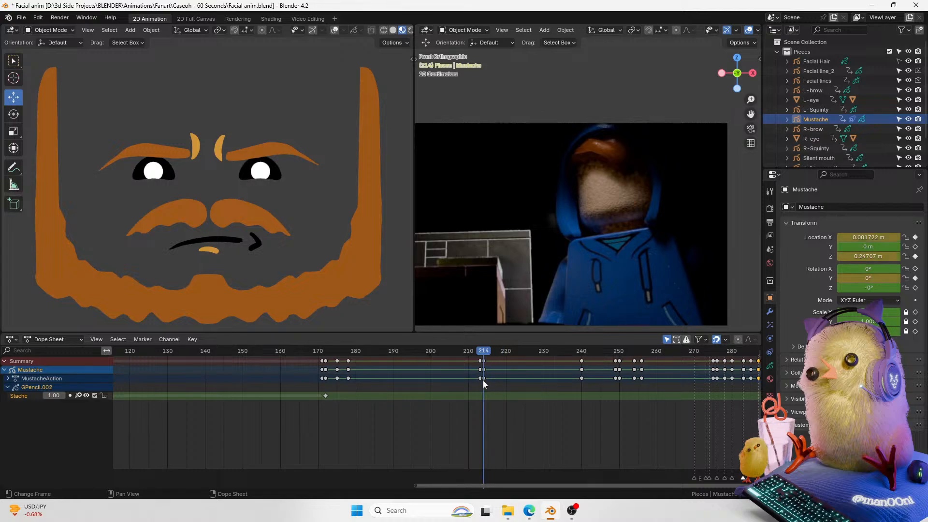
click(484, 368)
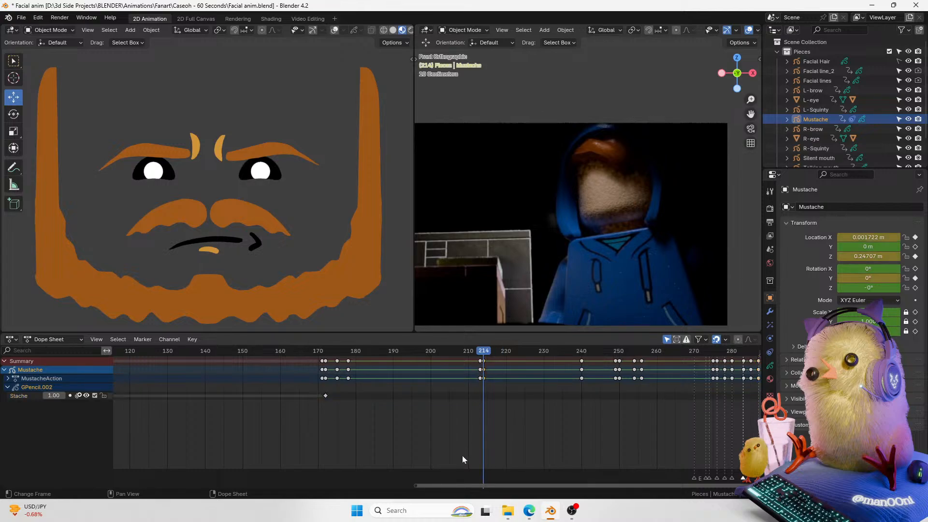
mouse_move(486, 356)
mouse_down()
mouse_move(600, 358)
mouse_move(589, 371)
mouse_move(605, 367)
mouse_move(488, 387)
mouse_up()
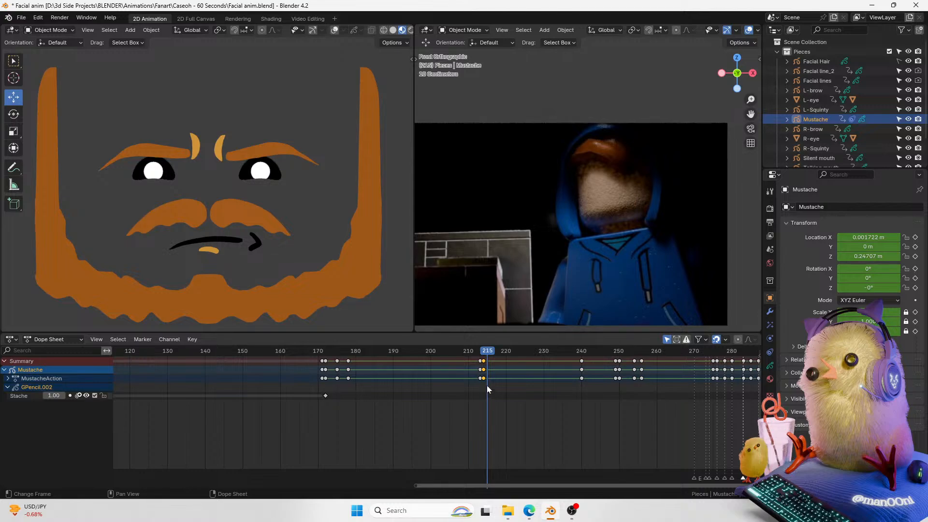
right_click(486, 374)
click(486, 376)
click(483, 354)
right_click(486, 368)
click(480, 291)
Step: Paste the copied mustache keyframes at frame 308, then undo the paste
drag(442, 484, 720, 445)
click(381, 357)
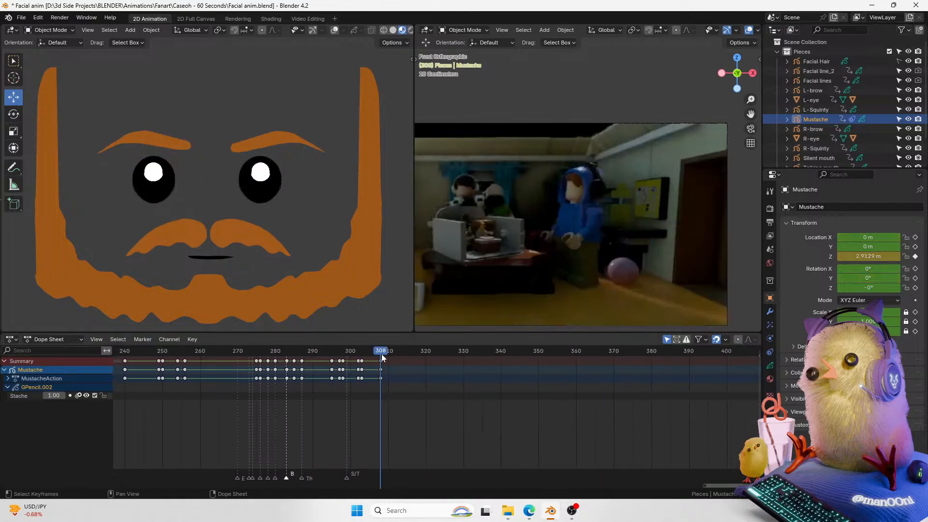
right_click(381, 358)
click(370, 364)
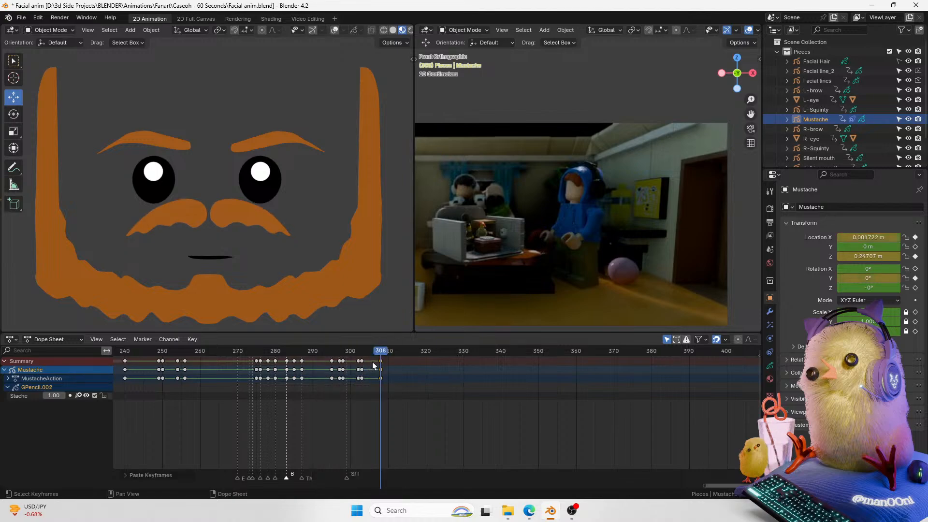
key(ctrl+z)
Step: Move the mustache along Z at frame 308 and insert a keyframe for it
key(g)
key(z)
click(330, 244)
key(i)
Step: Select the new mustache keyframes and slide them back to around frame 304
mouse_move(380, 359)
mouse_down()
mouse_move(352, 358)
mouse_move(373, 359)
mouse_up()
key(g)
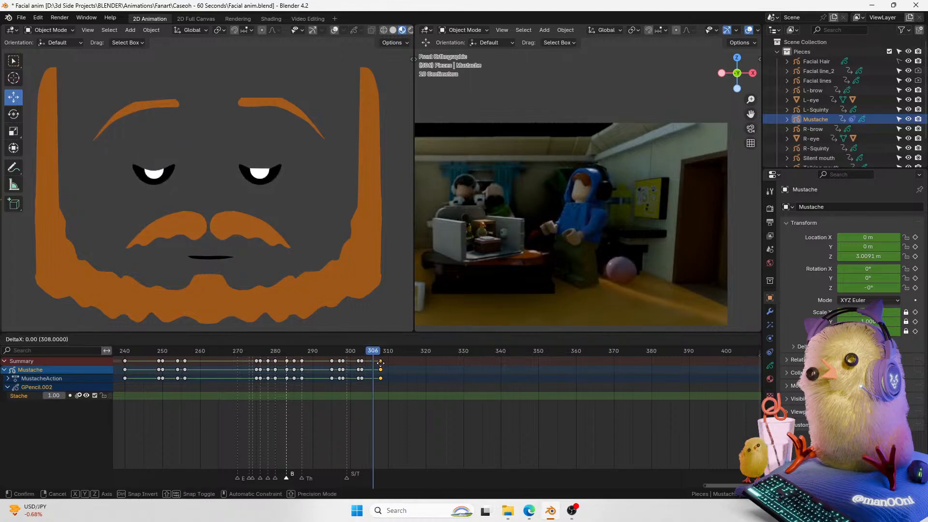
click(370, 361)
click(367, 353)
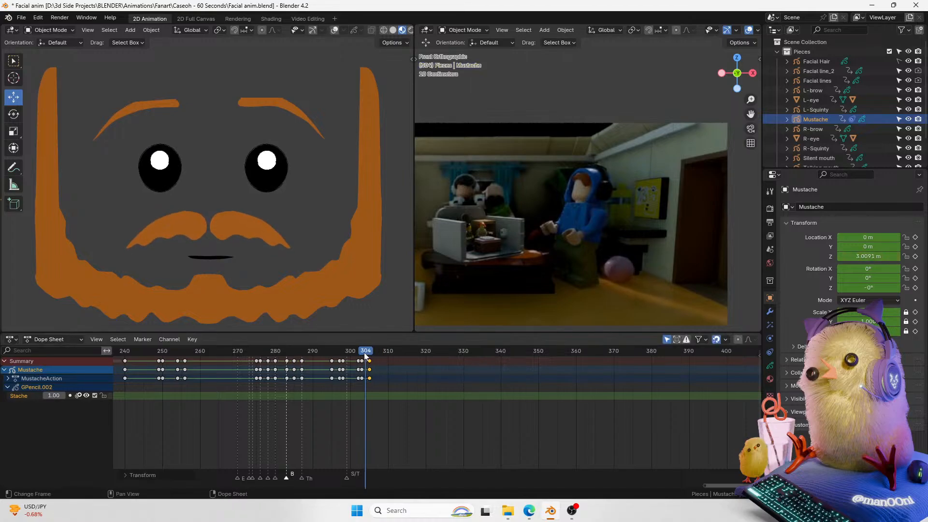
key(g)
click(367, 356)
Step: Play back the mustache animation from frame 287 and save the file
drag(366, 356, 301, 345)
key(space)
key(ctrl+s)
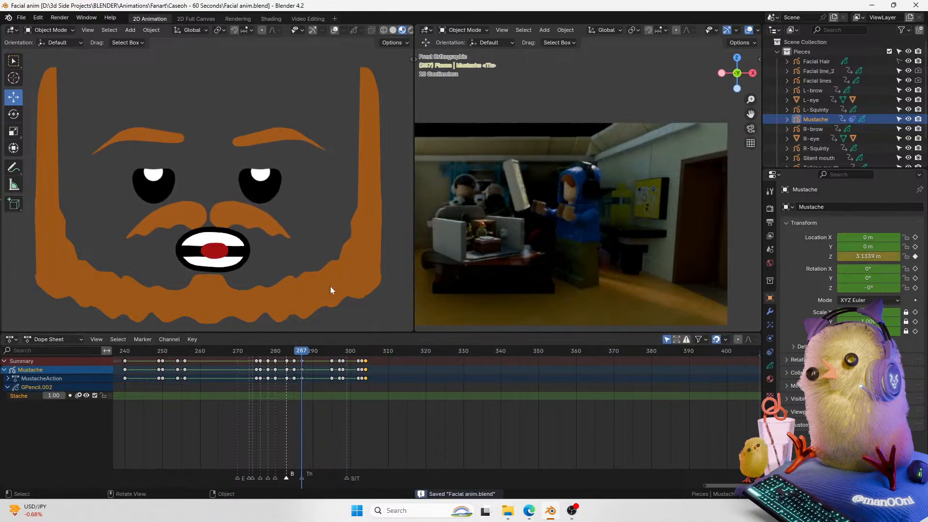
key(space)
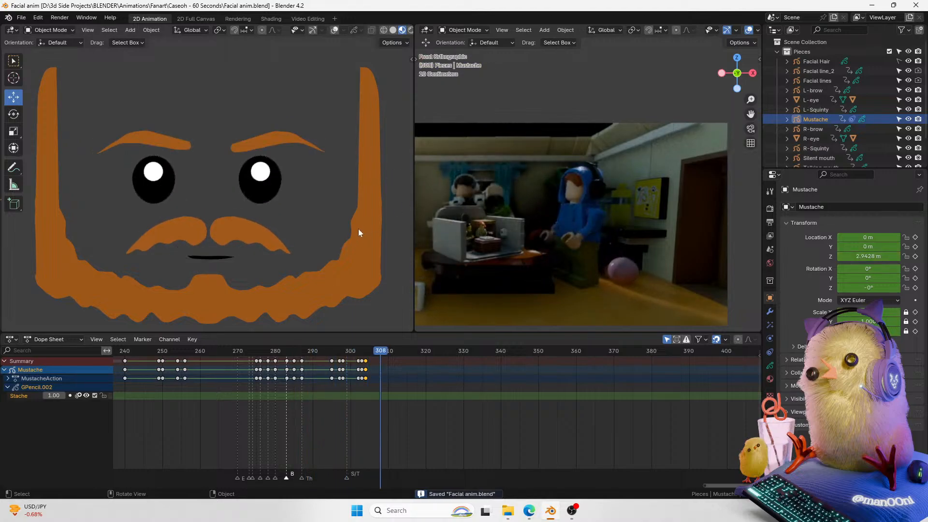
Step: Select the Facial lines object, switch to camera view, and insert a keyframe for it at frame 308
scroll(358, 228, down, 6)
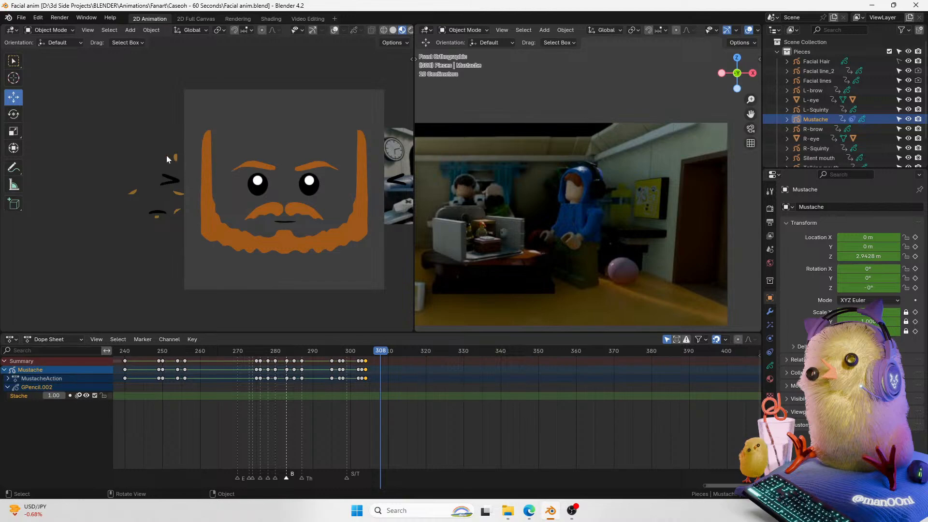
click(166, 156)
scroll(174, 153, up, 2)
click(164, 152)
click(843, 81)
key(KP_0)
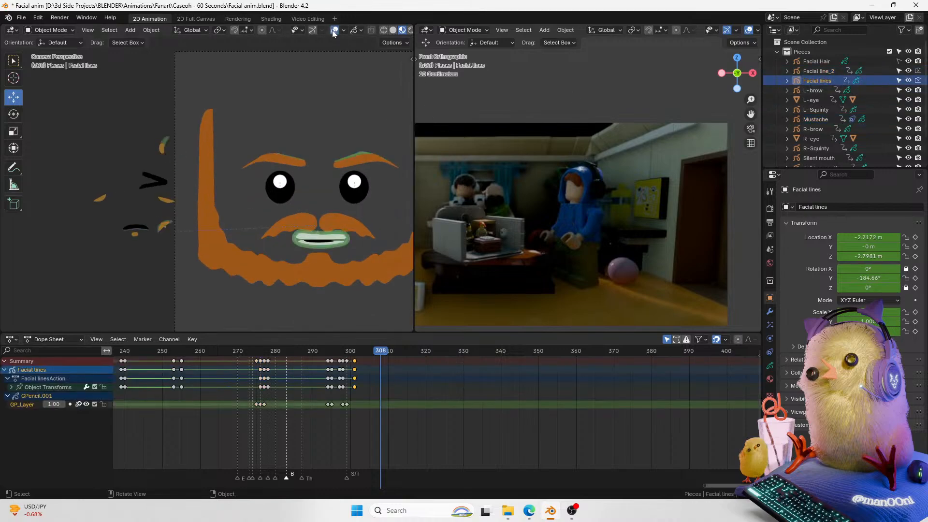
scroll(276, 283, up, 2)
scroll(376, 352, up, 1)
mouse_move(375, 352)
mouse_down()
mouse_move(325, 353)
mouse_move(374, 348)
mouse_up()
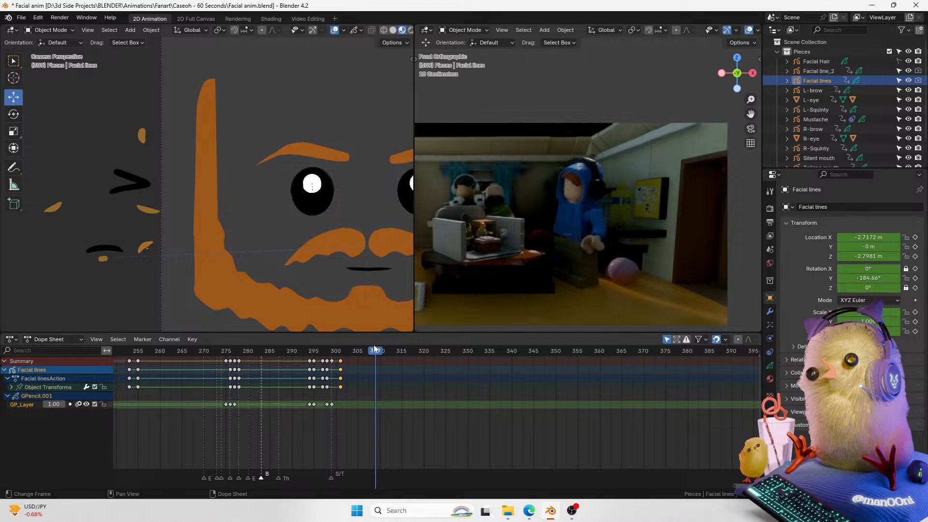
key(Left)
key(Left)
key(Right)
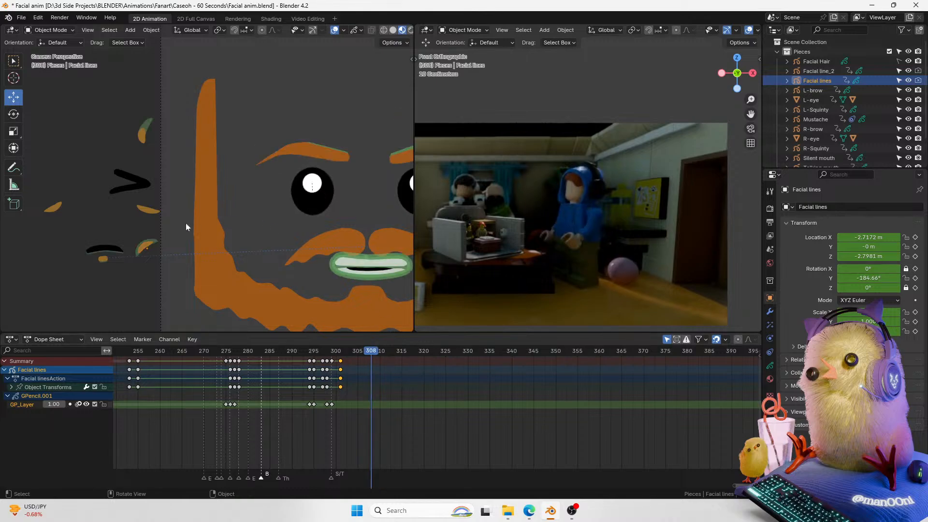
shift+middle_drag(177, 228, 157, 226)
key(i)
click(908, 237)
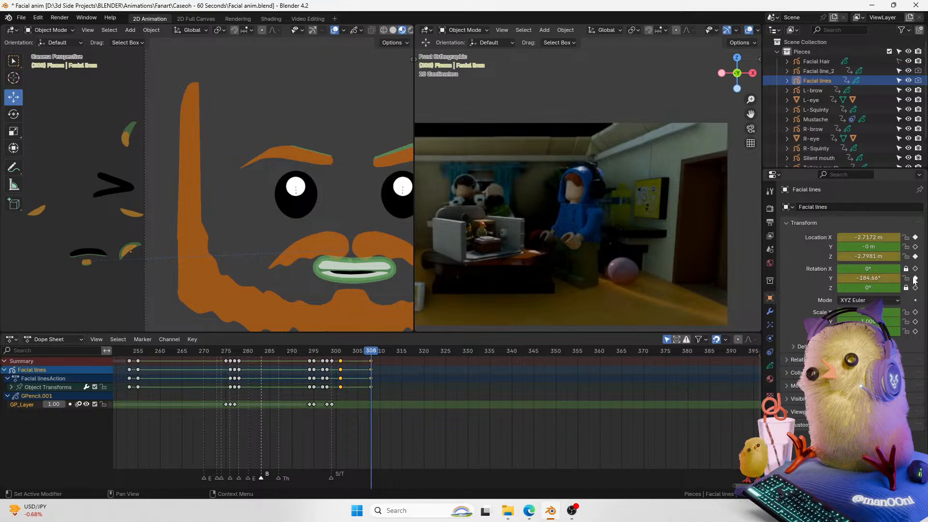
Step: Move and rotate the facial lines stroke onto the inner end of the left eyebrow
key(g)
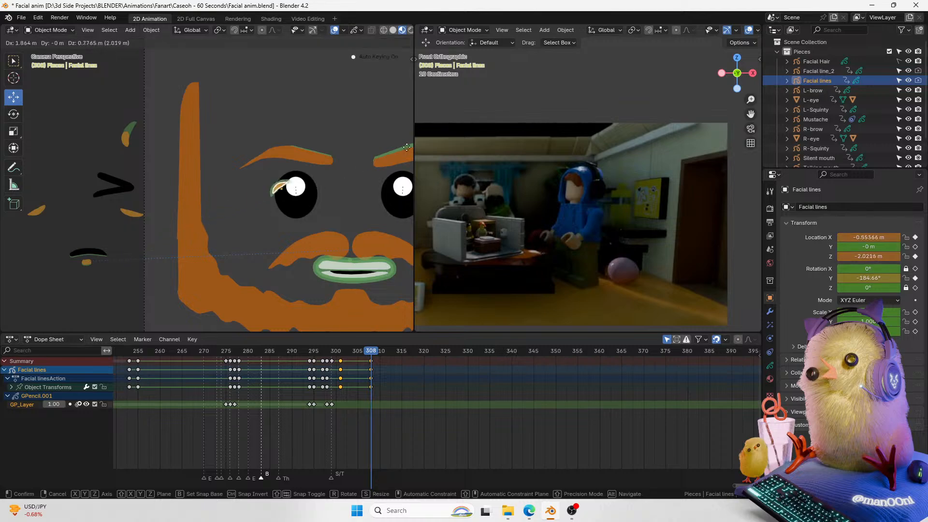
click(304, 218)
key(r)
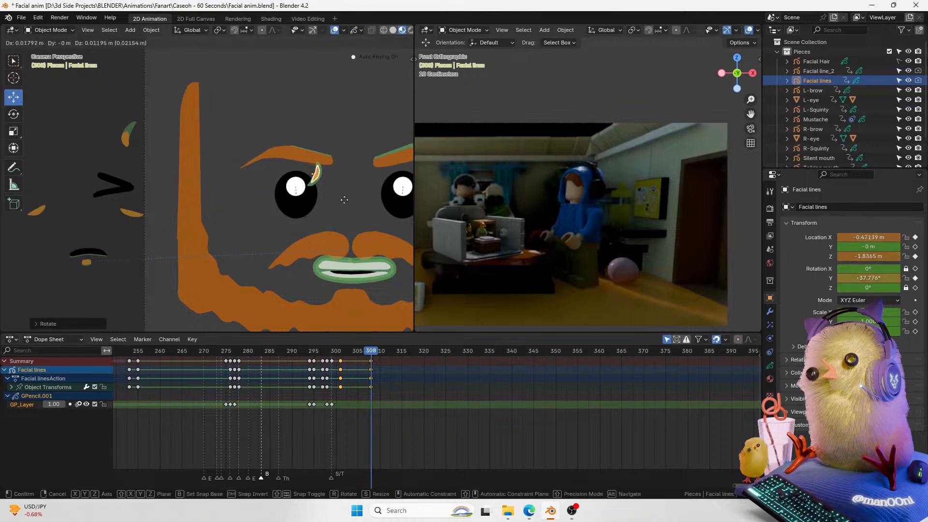
click(375, 166)
key(g)
click(376, 163)
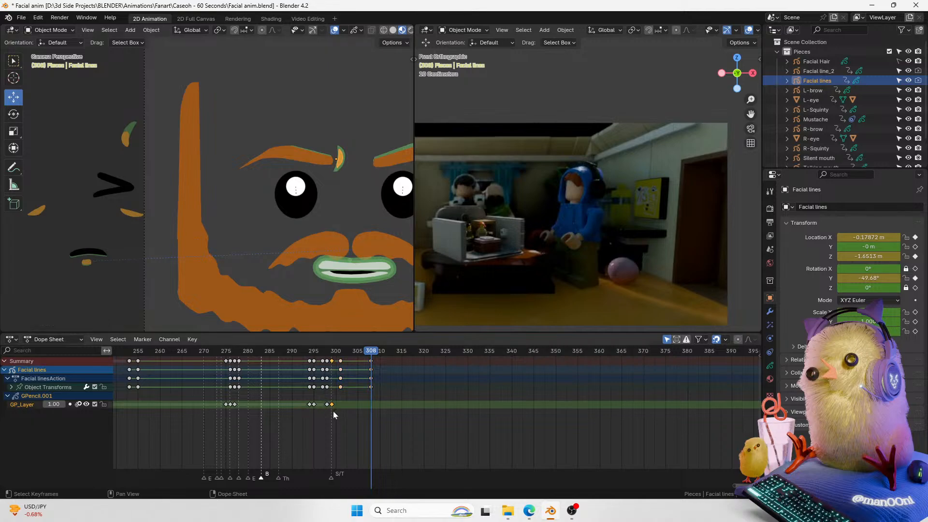
Step: Duplicate the facial lines' earlier grease pencil keyframe and place the copy at frame 308
key(shift+d)
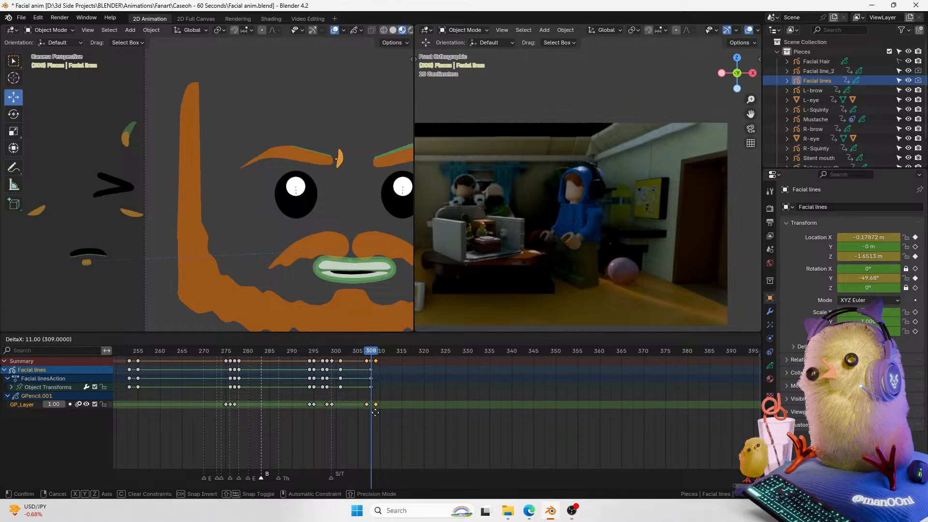
click(373, 414)
click(368, 353)
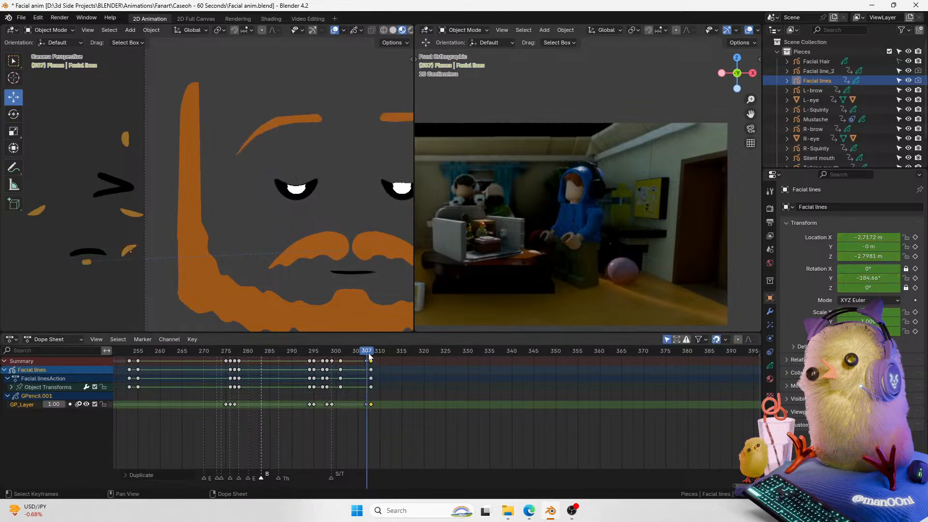
drag(370, 358, 372, 357)
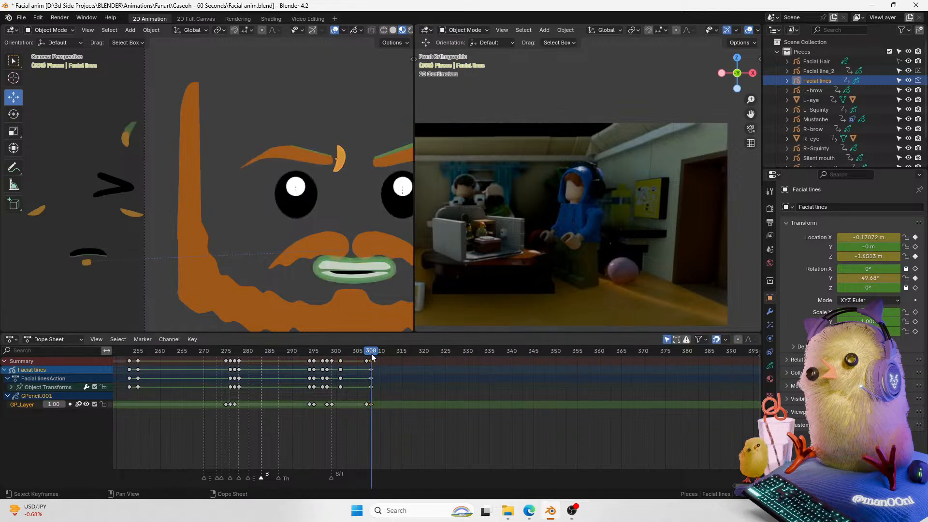
key(g)
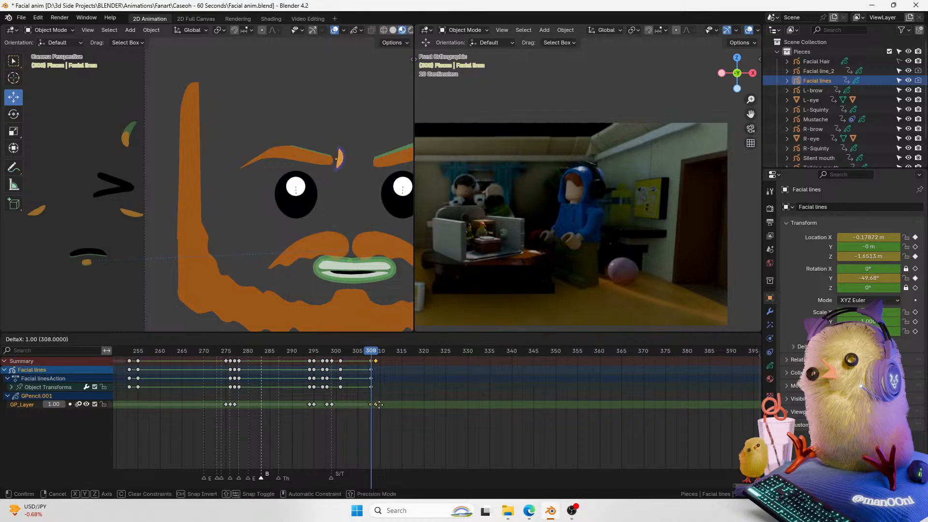
click(380, 409)
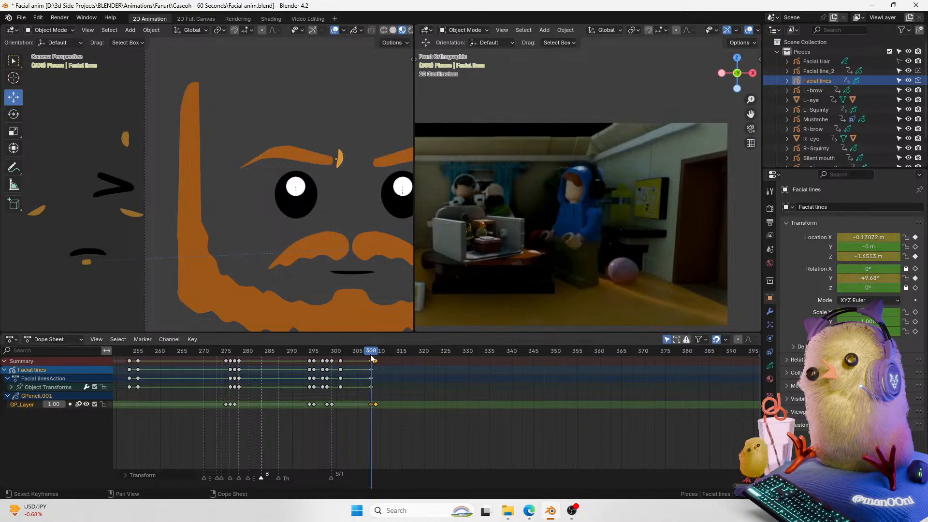
Step: Play back the animation from around frame 303 with overlays hidden to review the new expression
key(Right)
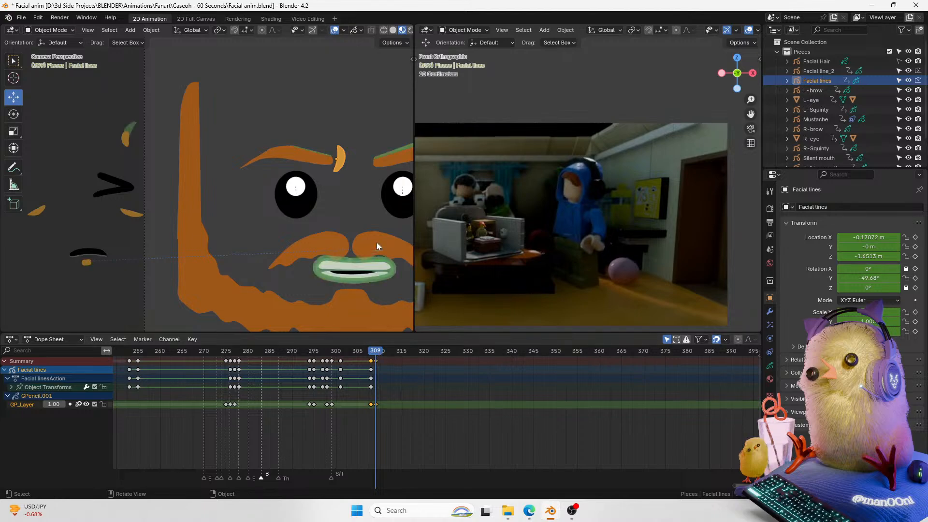
shift+middle_drag(312, 209, 241, 211)
click(348, 351)
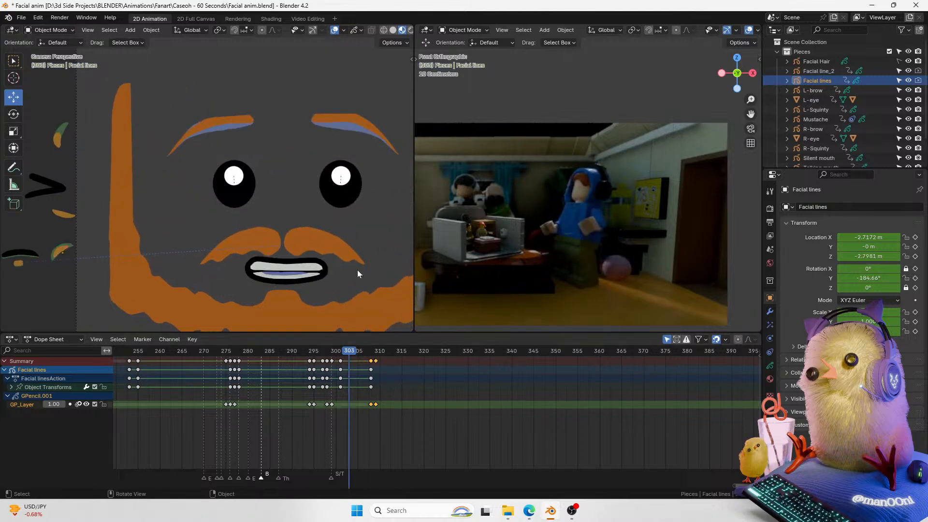
click(334, 31)
key(space)
key(space)
click(334, 31)
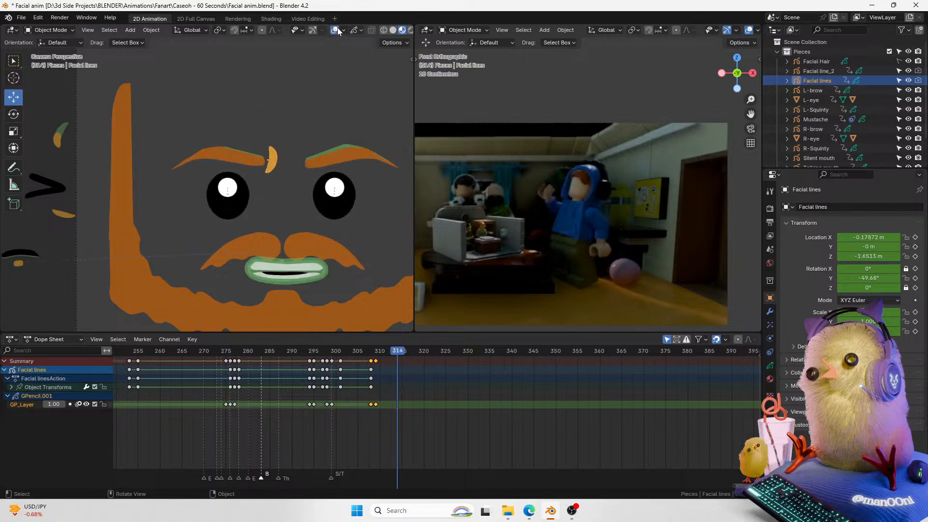
Step: Play back the animation from around frame 303 to review the facial lines
click(351, 352)
key(space)
key(space)
Step: Try shifting the facial lines' keyframes near frame 308 and step through the neighbouring frames, then undo it
drag(354, 352, 372, 359)
key(g)
click(373, 412)
key(g)
key(x)
click(157, 326)
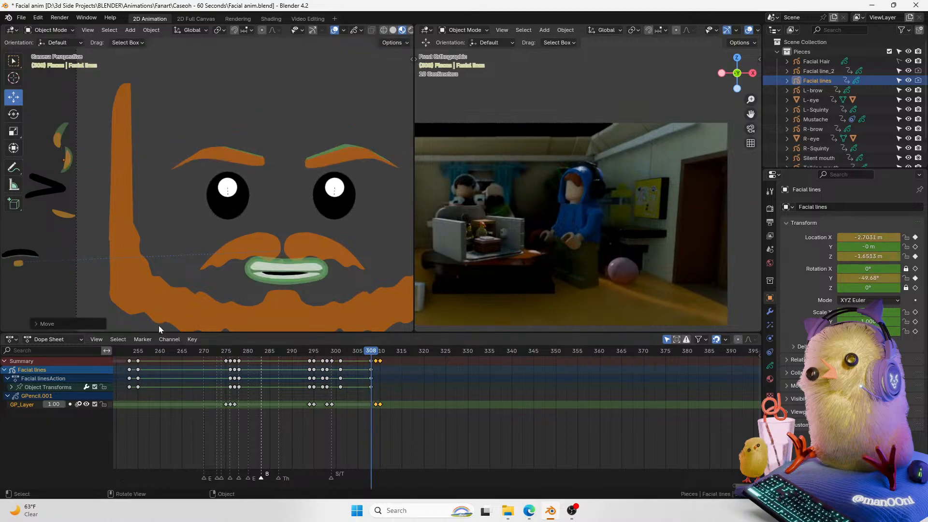
drag(372, 354, 378, 354)
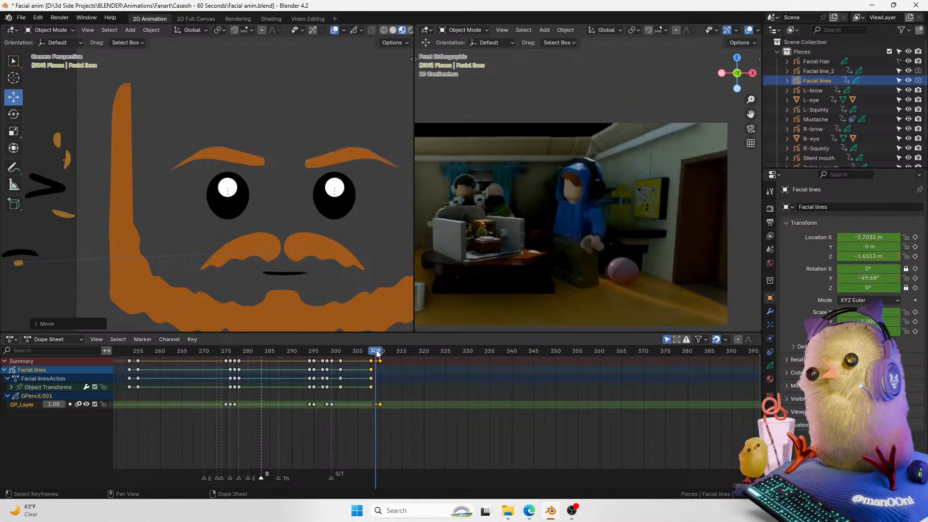
key(Left)
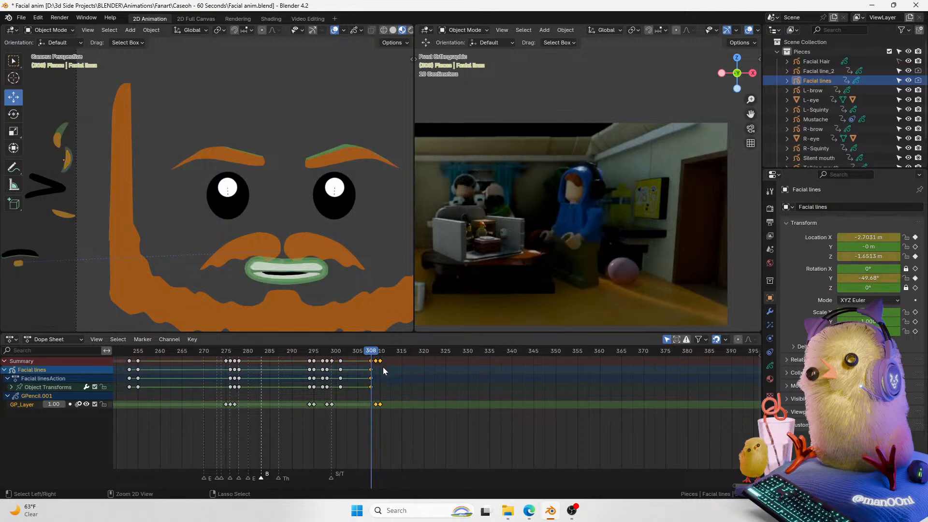
key(Left)
key(Right)
key(Right)
key(Right)
key(Right)
key(Left)
key(Left)
key(Left)
key(ctrl+z)
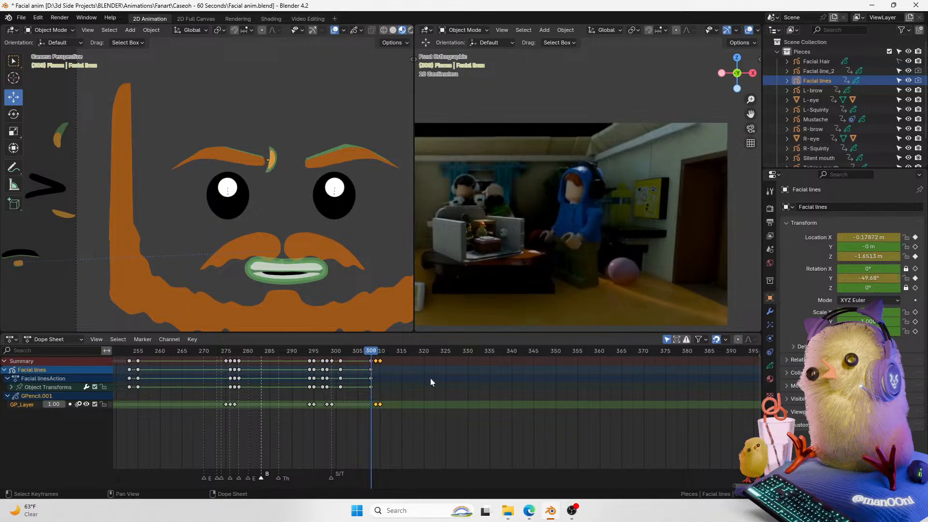
Step: Move the facial lines' object transform keyframe one frame later to frame 309
click(370, 370)
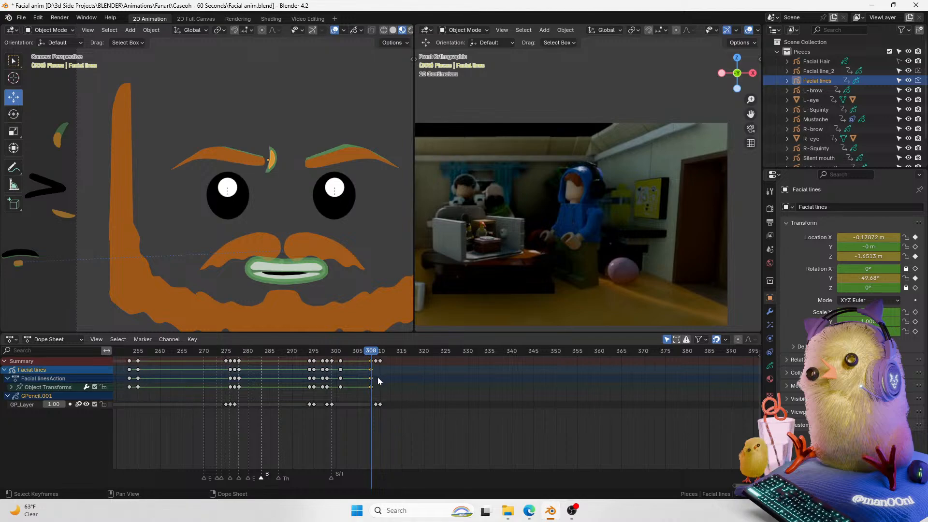
key(g)
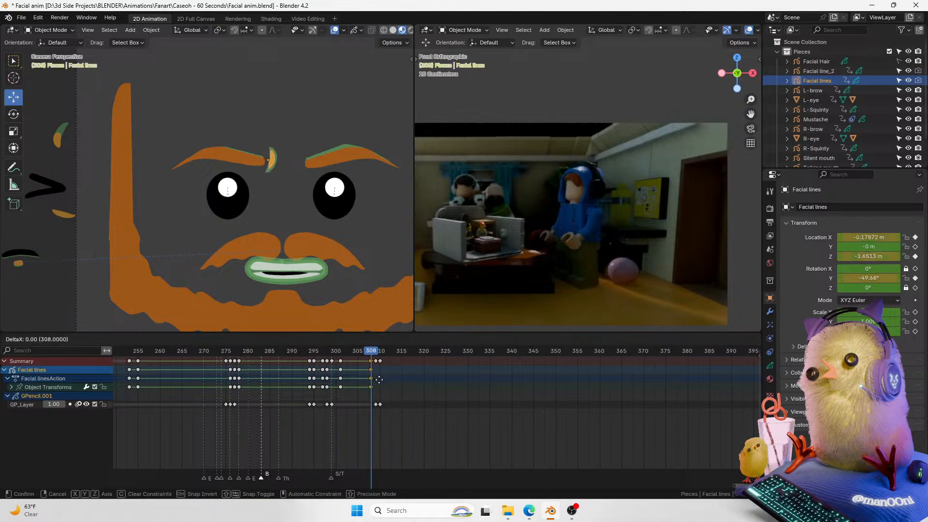
click(373, 385)
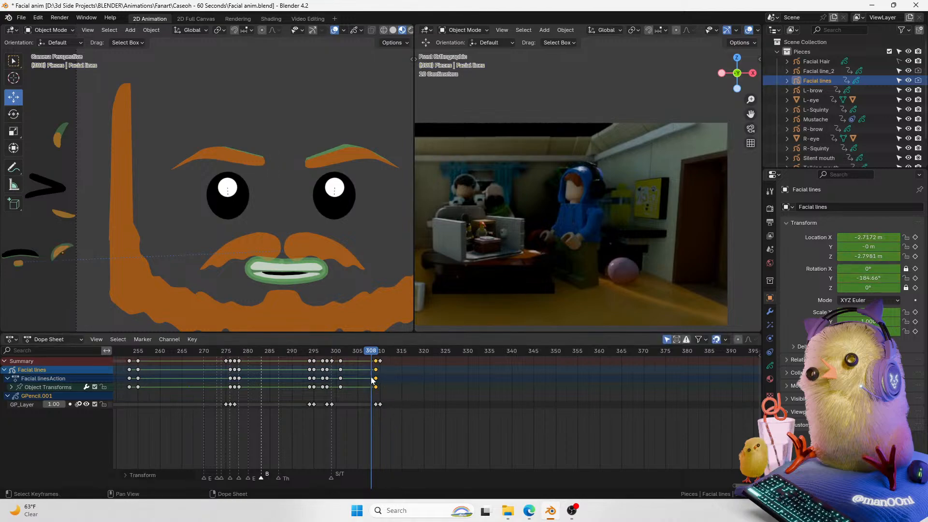
Step: Scrub and play back around frame 308 to check the timing, and save the file
click(377, 355)
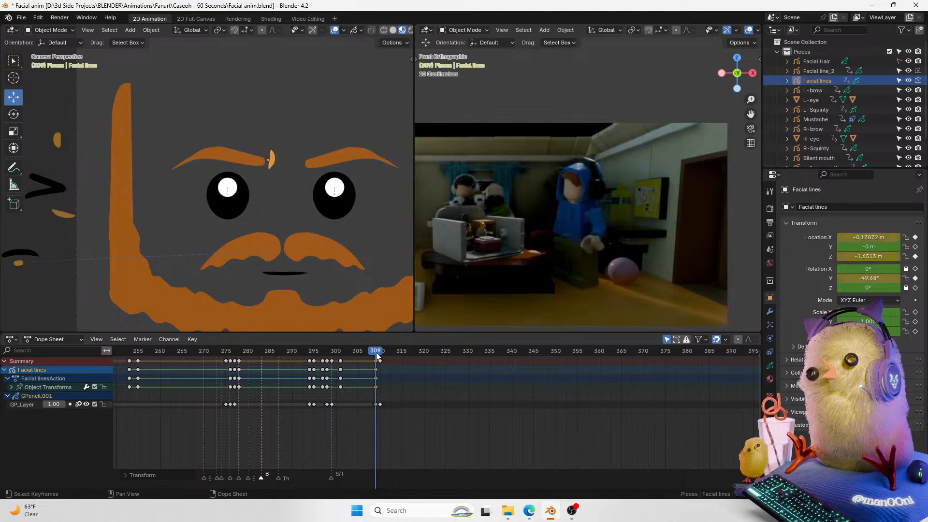
drag(377, 357, 373, 356)
key(space)
key(space)
key(space)
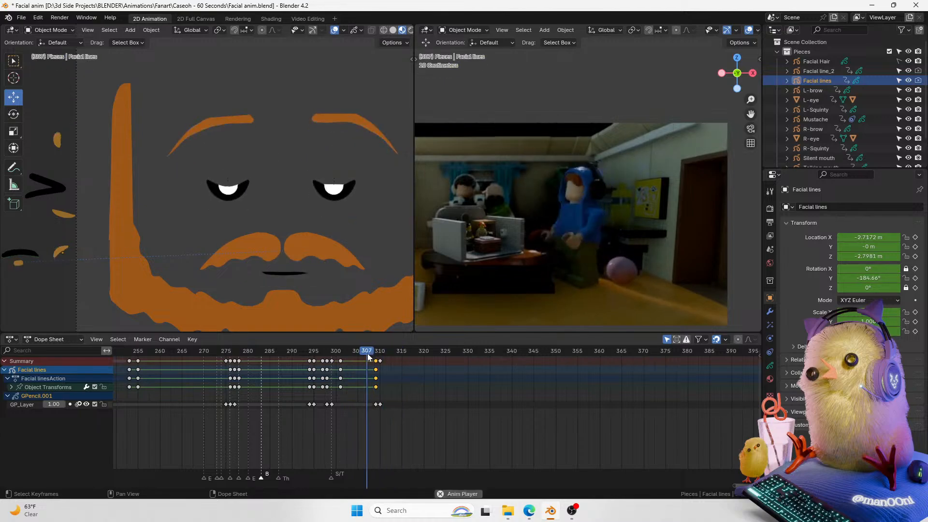
key(space)
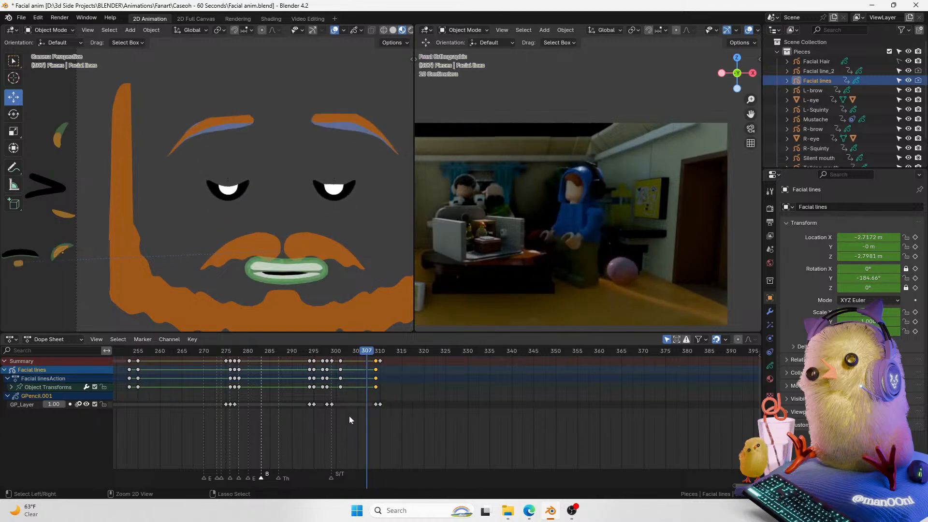
key(ctrl+s)
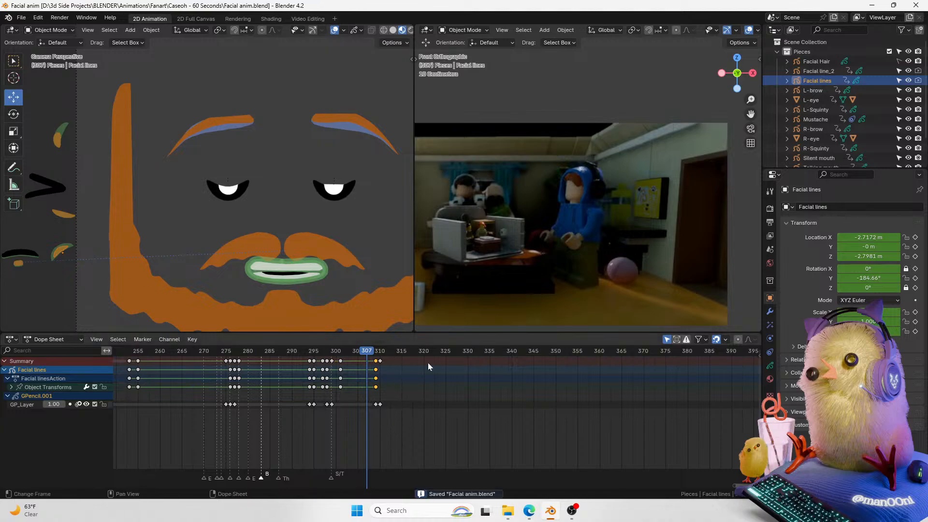
Step: Select the Facial line_2 object and insert a transform keyframe for it at frame 308
click(825, 71)
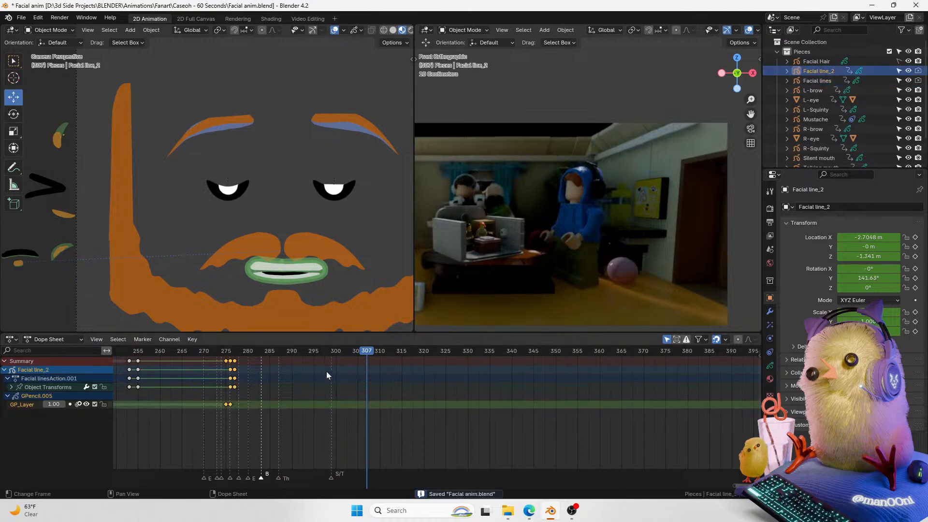
click(372, 356)
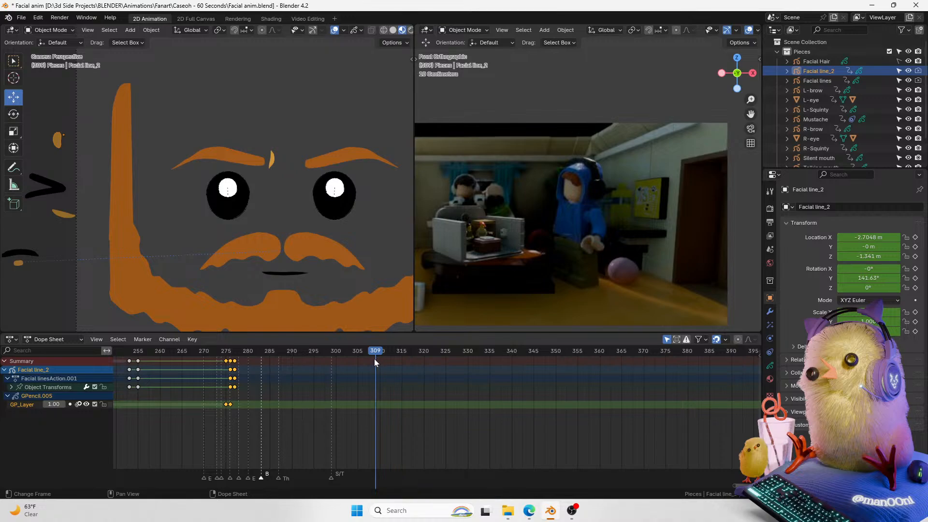
key(i)
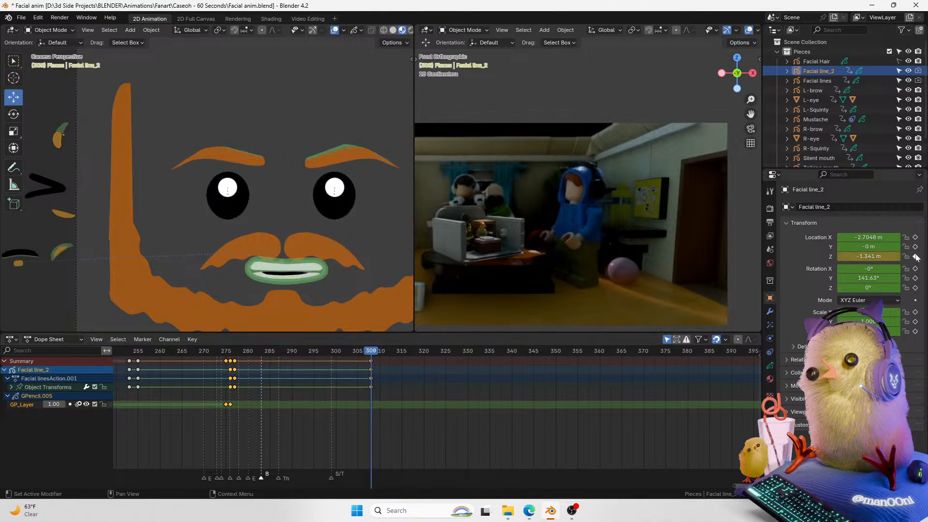
click(915, 278)
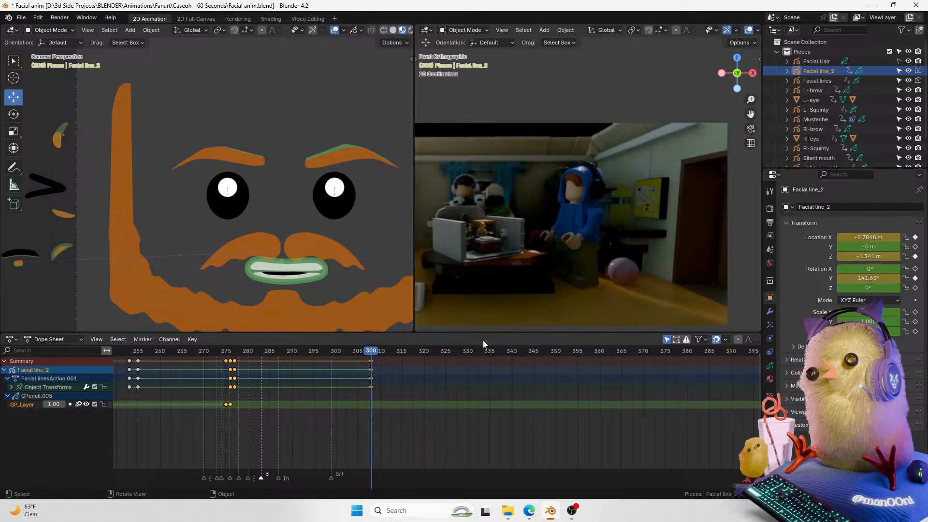
Step: At frame 309, move and rotate the Facial line_2 stroke onto the inner end of the right eyebrow
key(Right)
key(g)
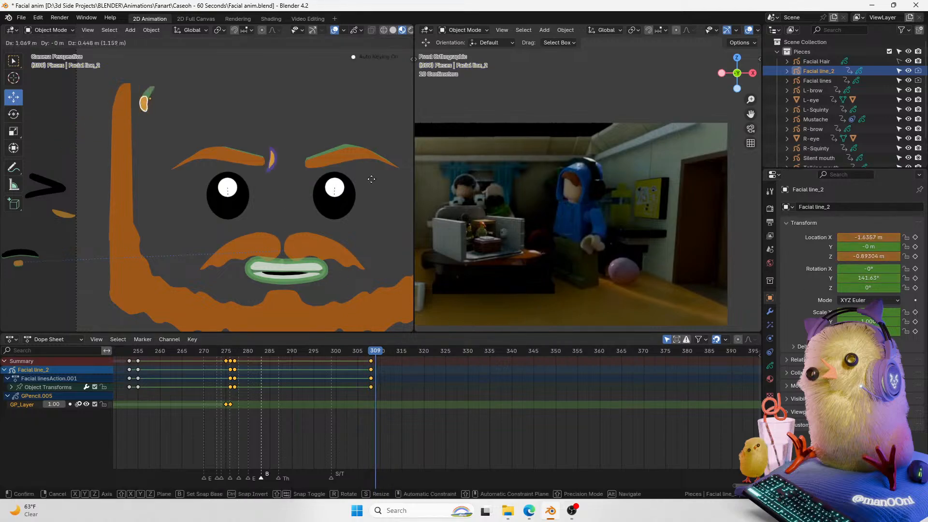
click(444, 212)
key(r)
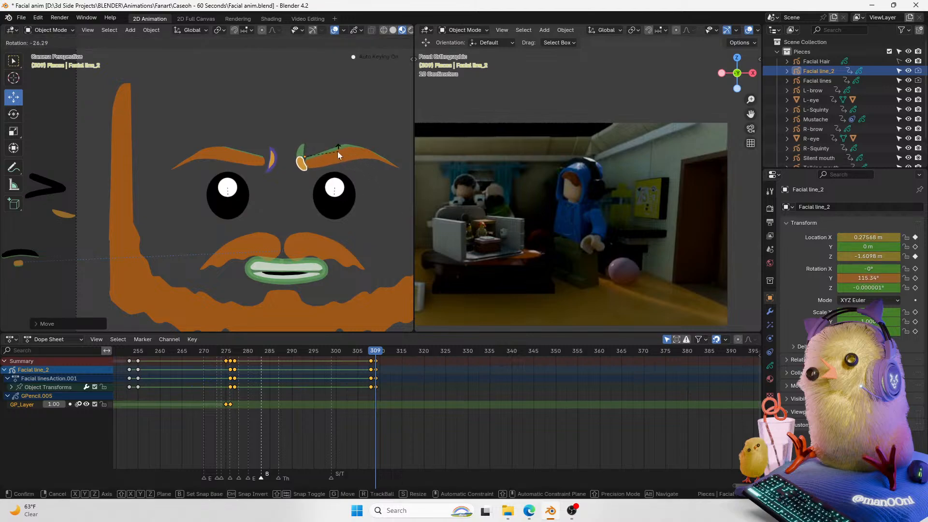
click(366, 179)
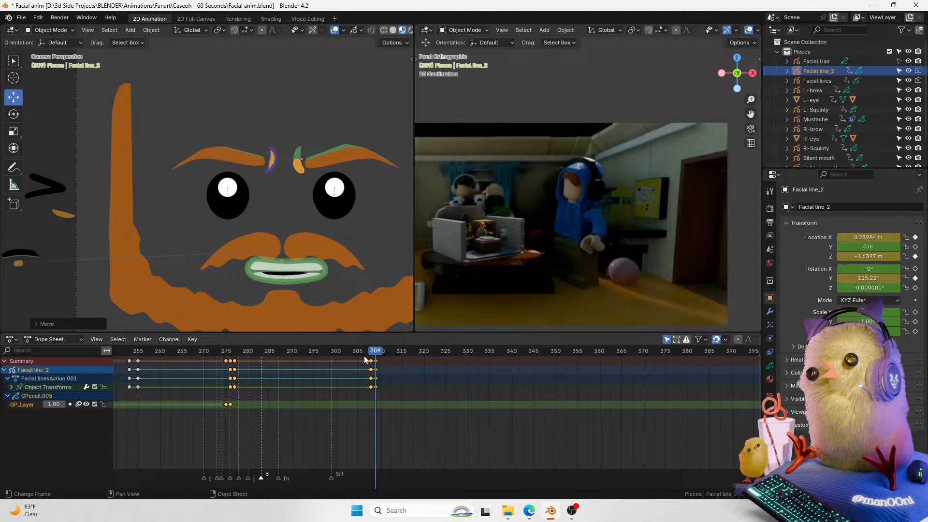
Step: Duplicate Facial line_2's grease pencil keyframe and place the copy at frame 310
key(Right)
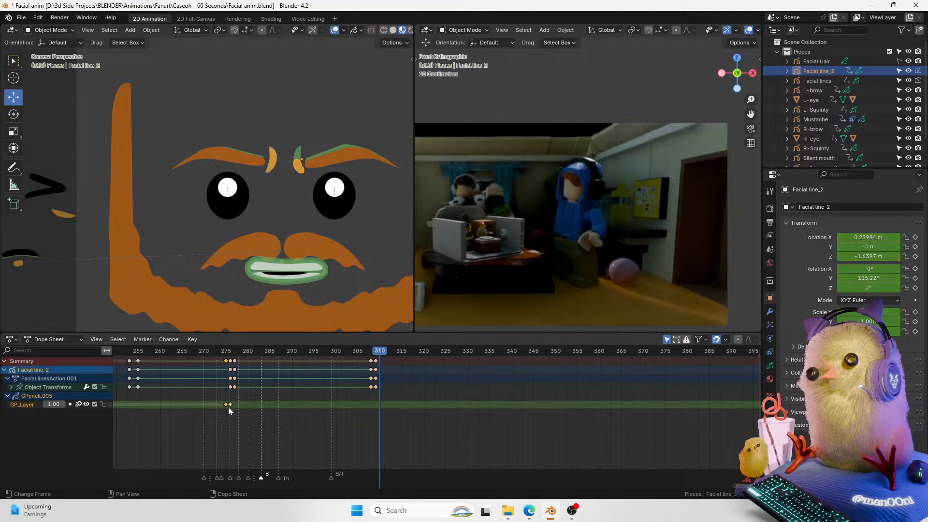
key(shift+d)
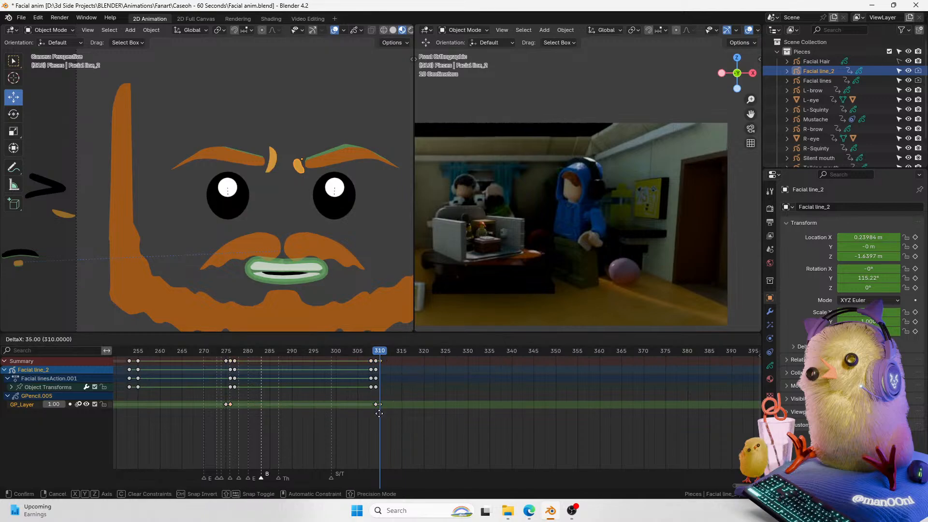
click(379, 413)
Step: Select both eyebrows at frame 308 and lower them together along the vertical axis
key(space)
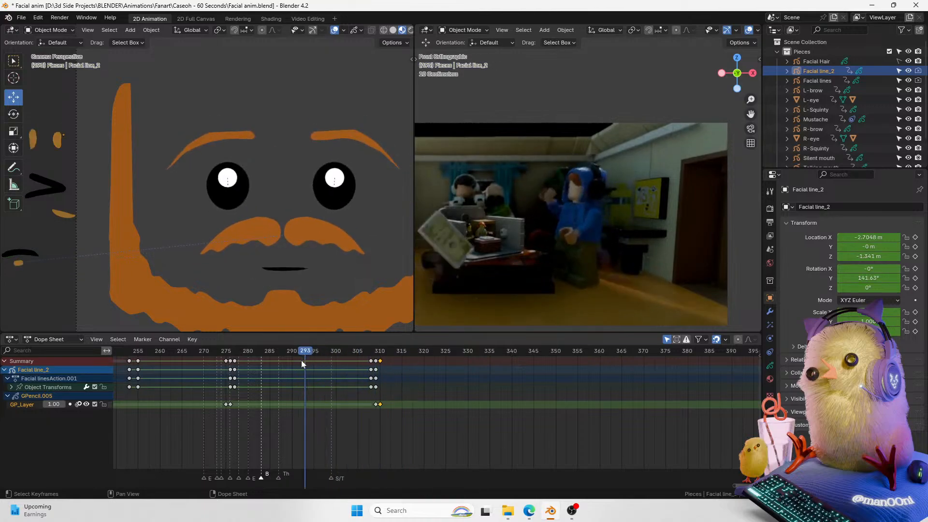
key(space)
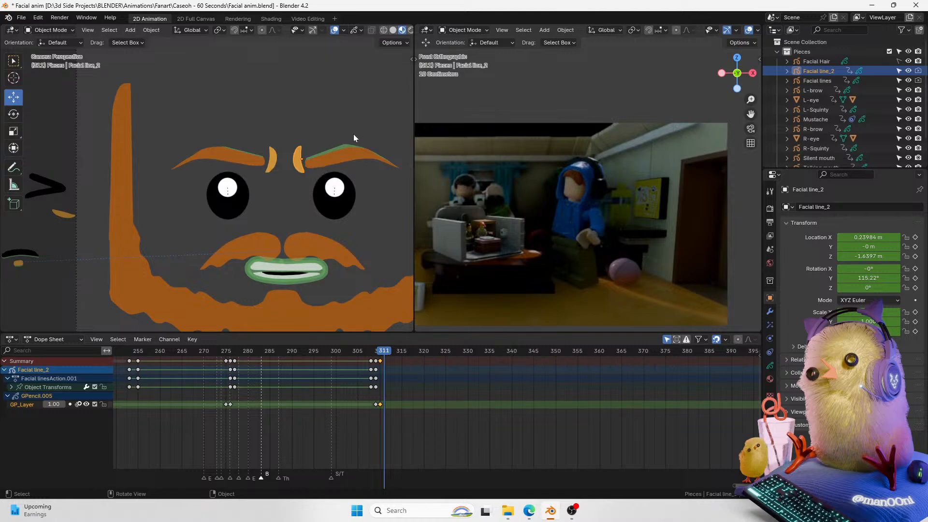
drag(355, 132, 229, 161)
drag(373, 351, 370, 357)
click(324, 161)
shift+click(259, 165)
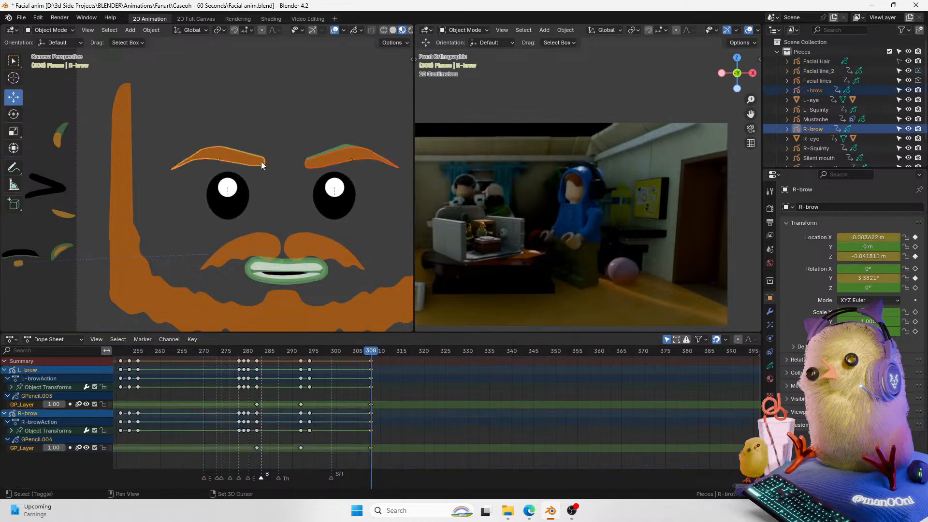
key(g)
key(z)
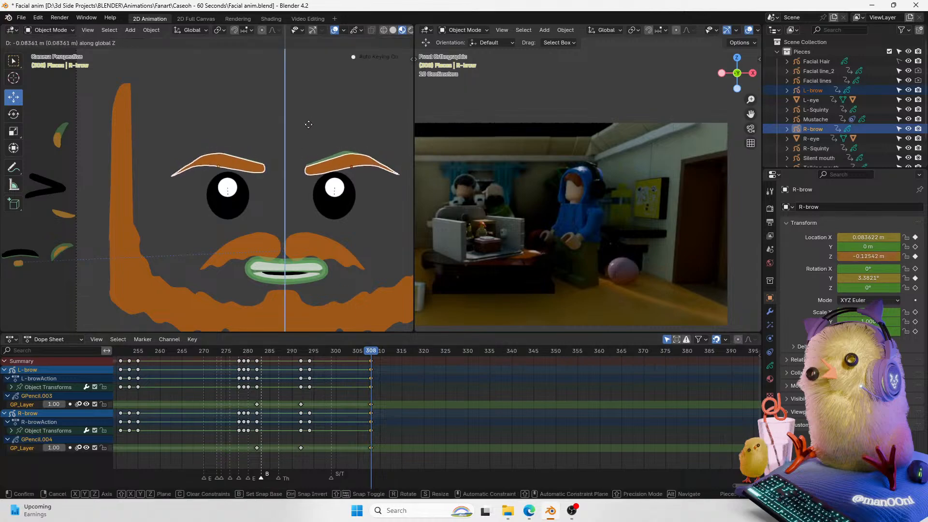
click(309, 122)
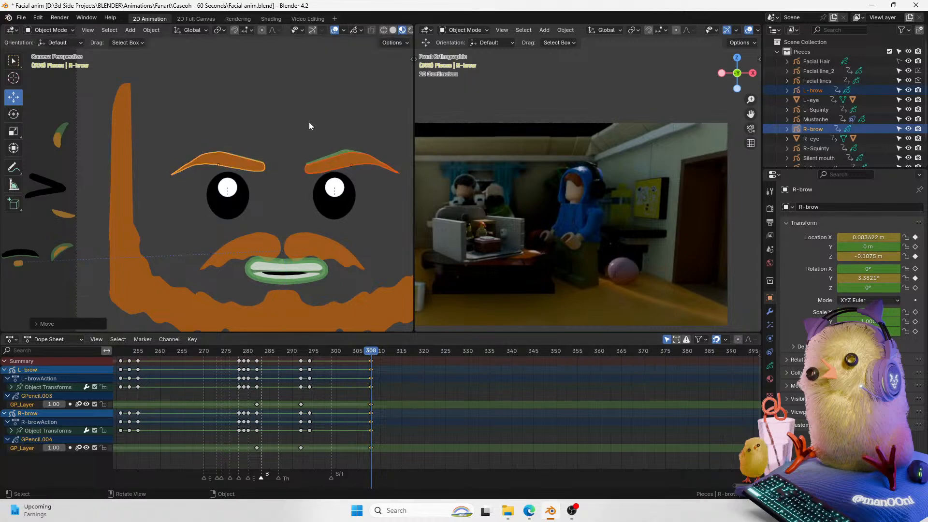
Step: Rotate the left eyebrow to tilt it toward the face's centre
click(358, 148)
key(r)
click(369, 136)
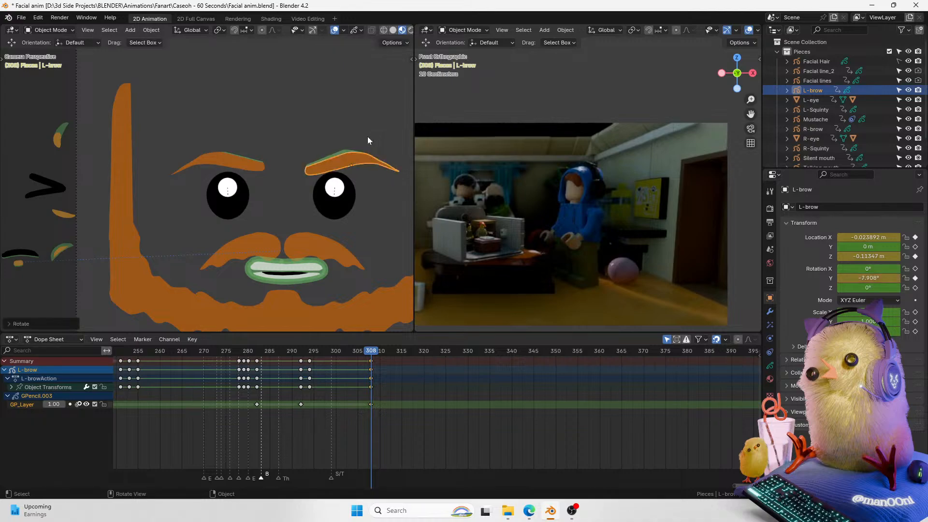
Step: Rotate the right eyebrow and move it slightly down along the vertical axis
click(253, 165)
key(r)
click(317, 132)
key(g)
key(z)
click(317, 135)
Step: Move the right eyebrow vertically at about frame 286, then play back and save the file
drag(371, 349, 274, 352)
key(g)
key(z)
click(358, 192)
key(space)
key(ctrl+s)
key(space)
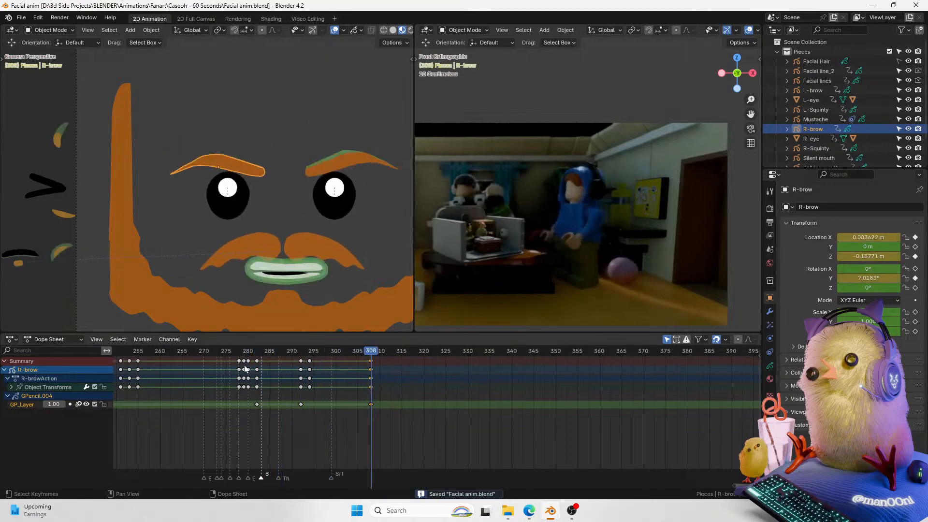
Step: Scroll the timeline back to about frame 164, play the animation, and save the file
drag(728, 485, 630, 485)
key(space)
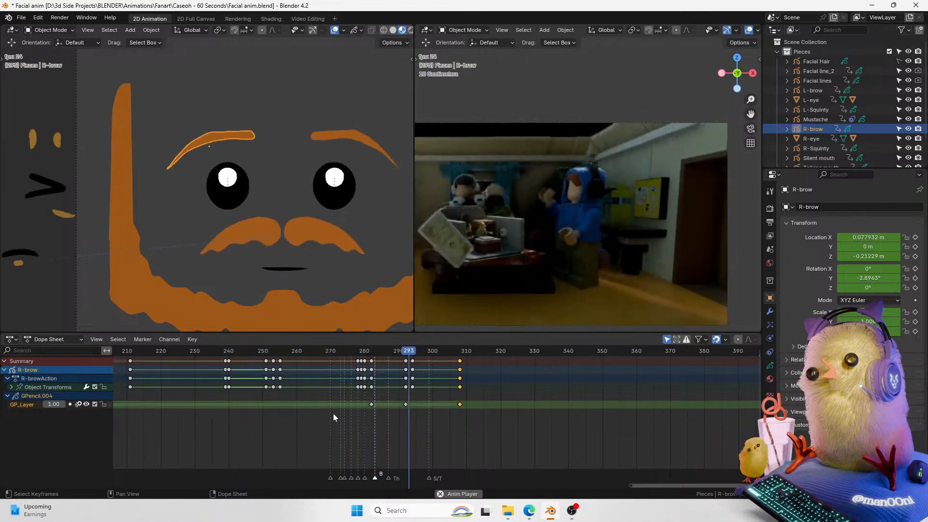
key(space)
drag(630, 485, 430, 485)
click(212, 355)
key(ctrl+s)
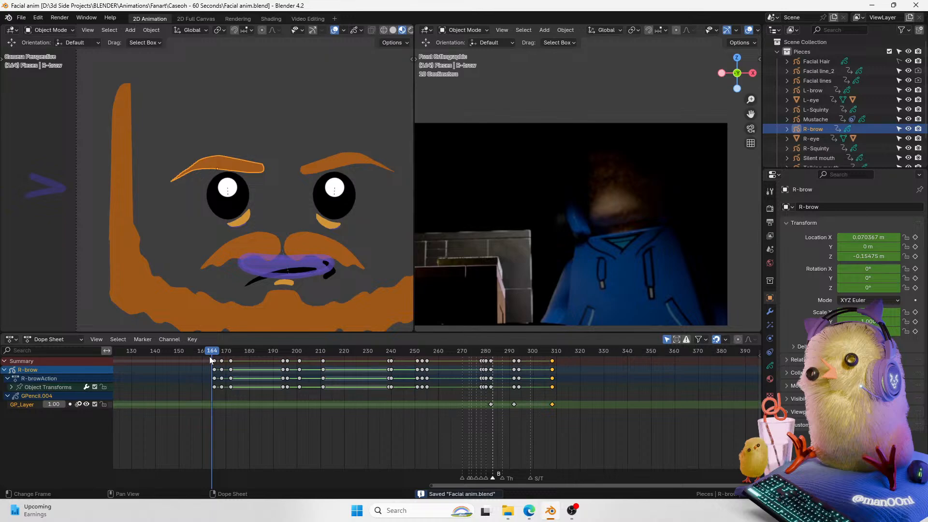
Step: Play back the animation repeatedly from different frames to review the eyebrow expressions
key(space)
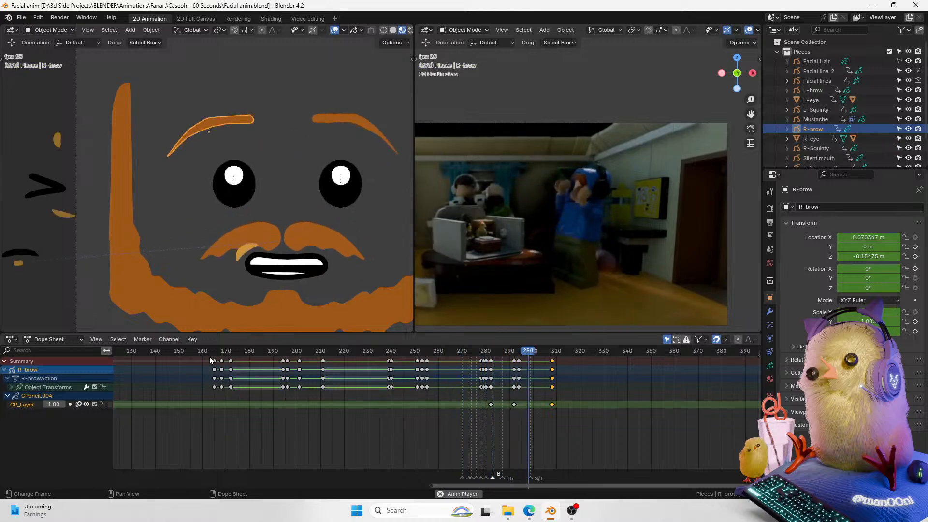
key(space)
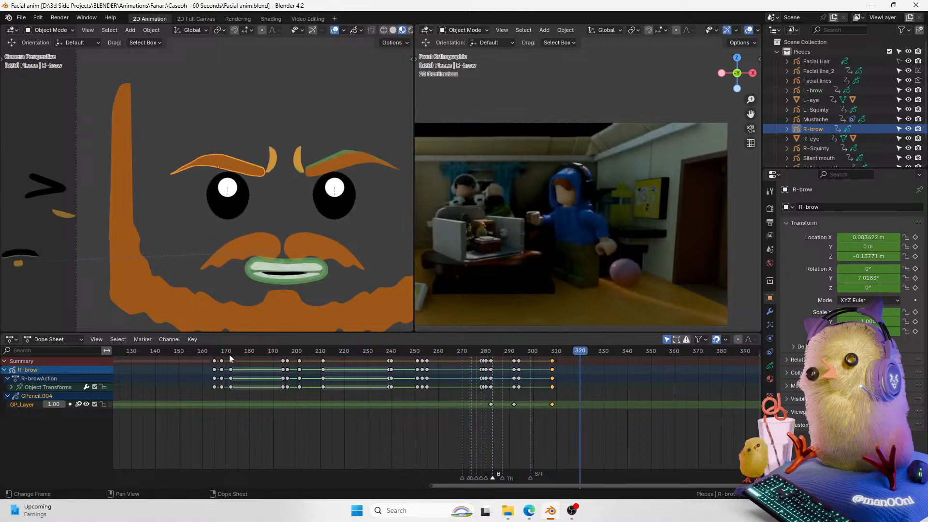
click(210, 355)
key(space)
drag(432, 485, 674, 482)
key(space)
key(space)
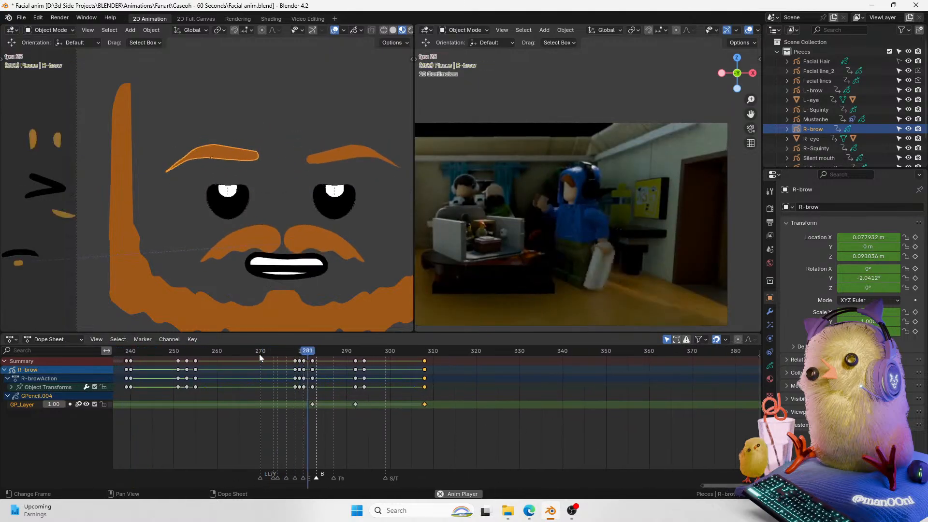
key(space)
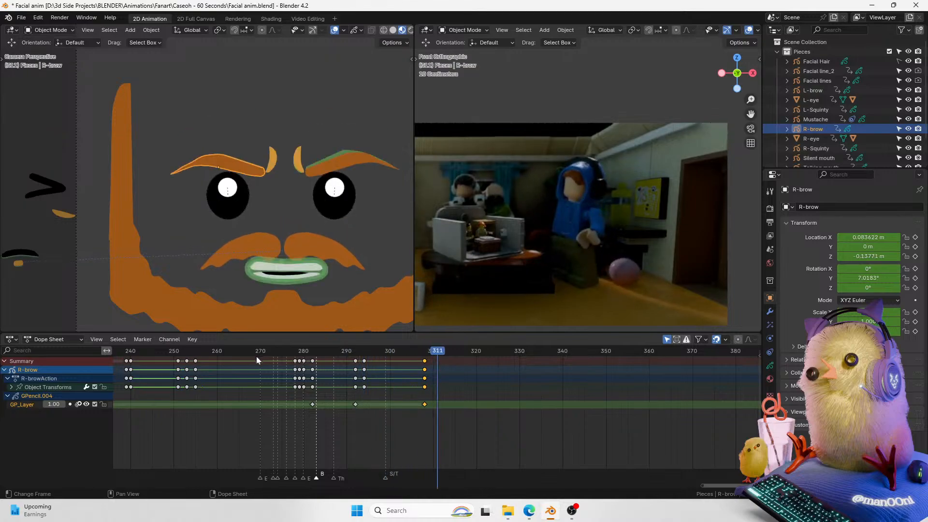
click(255, 357)
key(space)
key(space)
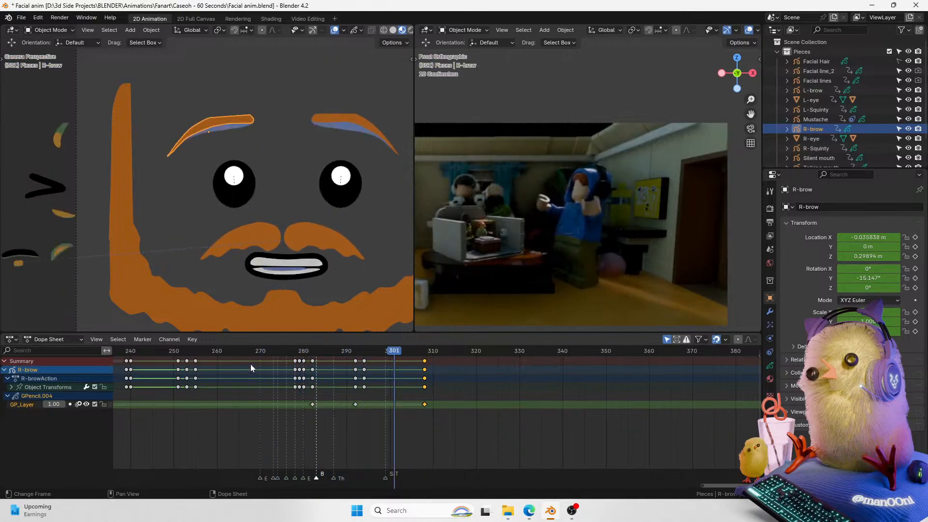
key(space)
key(space)
click(195, 354)
Step: Select the talking mouth object, zoom the dope sheet to about frames 270–325 at frame 278, and hide viewport overlays
key(space)
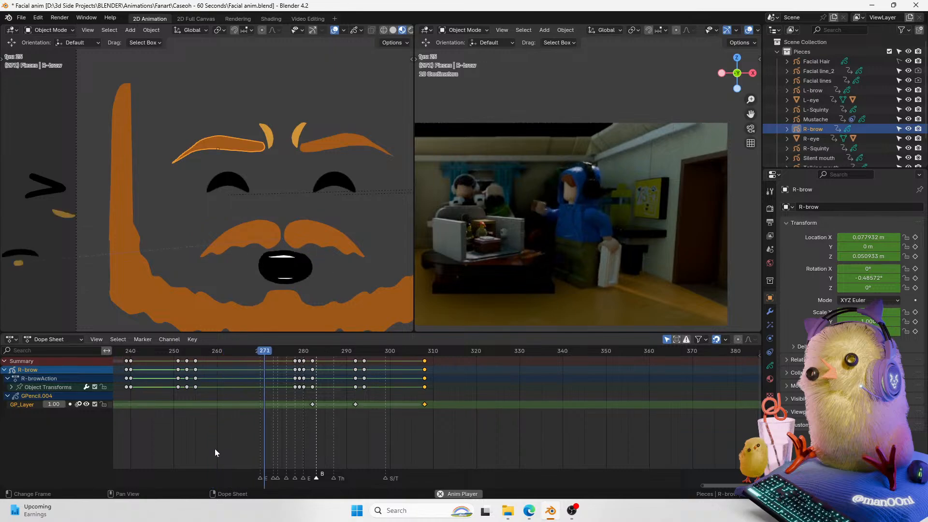
key(space)
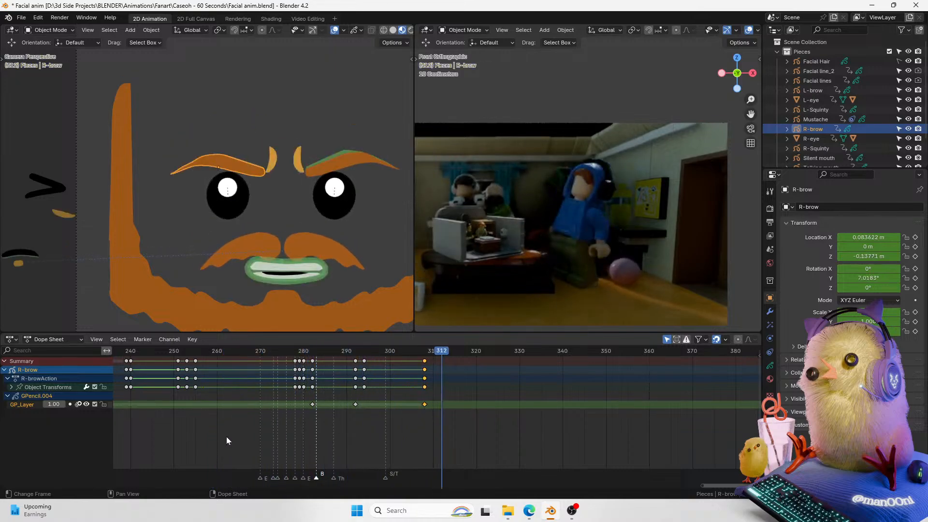
drag(437, 370, 416, 367)
right_click(417, 366)
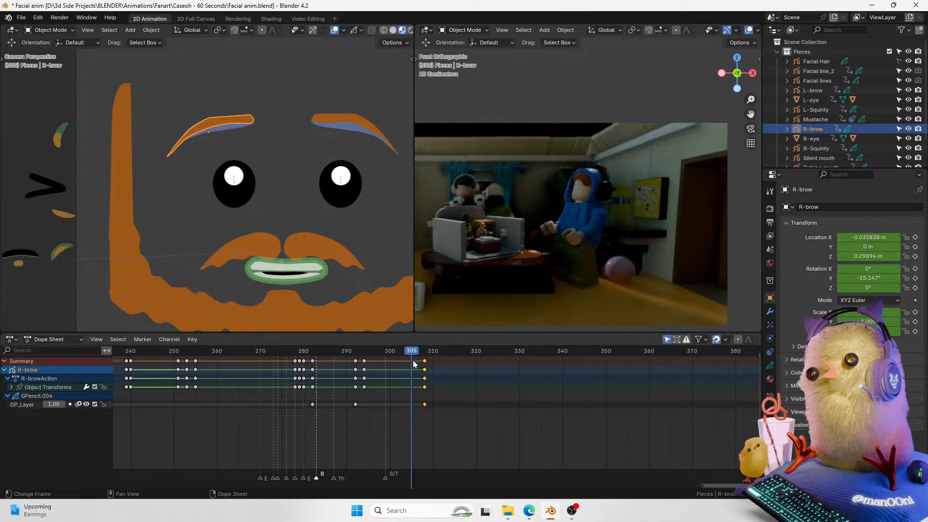
click(279, 280)
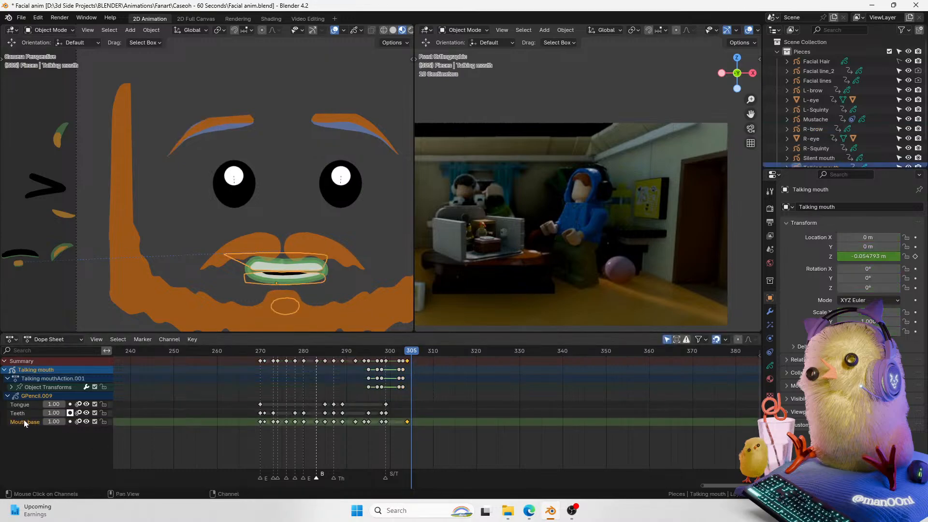
click(408, 355)
drag(418, 351, 425, 349)
drag(703, 485, 754, 484)
drag(695, 485, 727, 483)
click(245, 350)
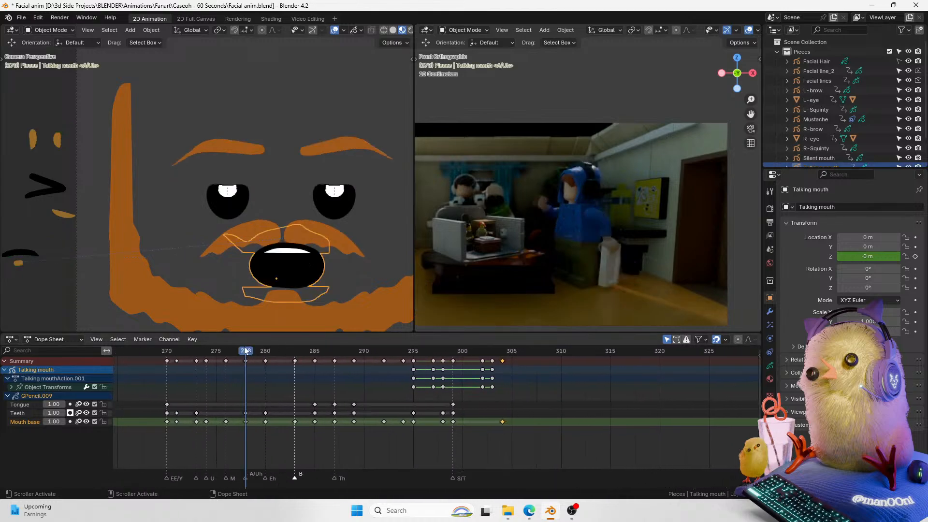
click(334, 31)
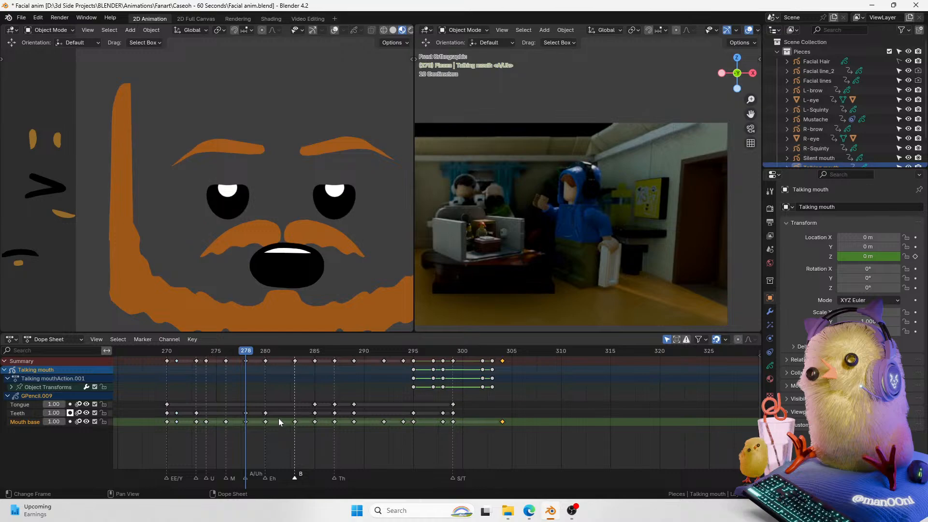
Step: Duplicate the mouth keyframe at frame 278, move the copy to about frame 308, and play it back
click(264, 354)
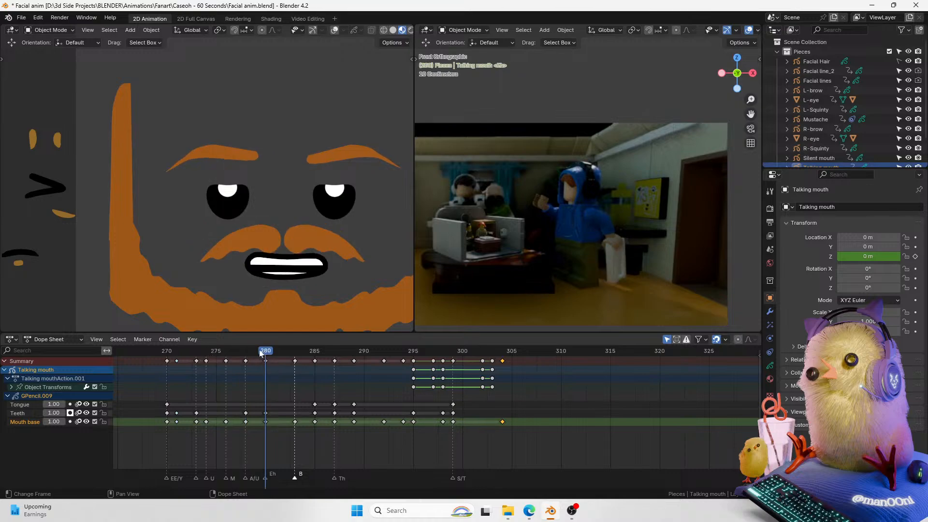
click(246, 351)
click(245, 360)
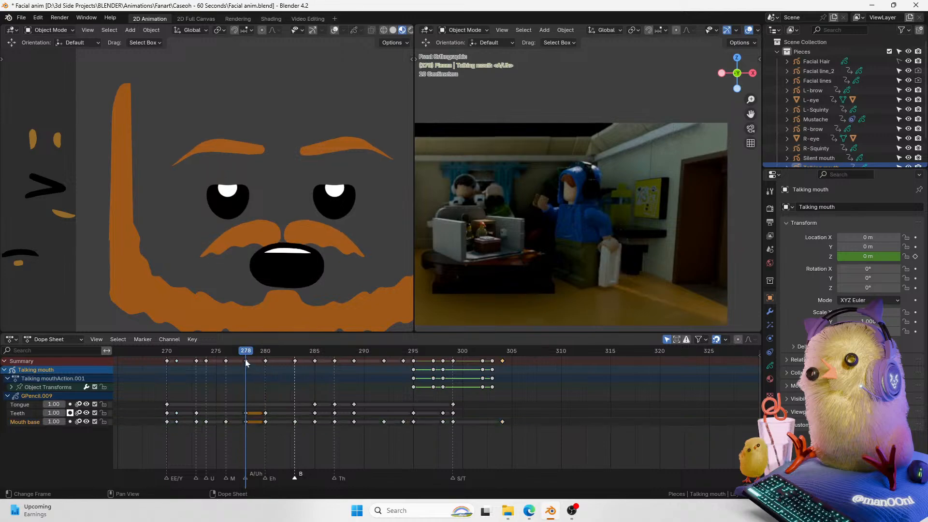
click(207, 353)
drag(206, 355, 249, 352)
key(shift+d)
click(500, 348)
click(509, 350)
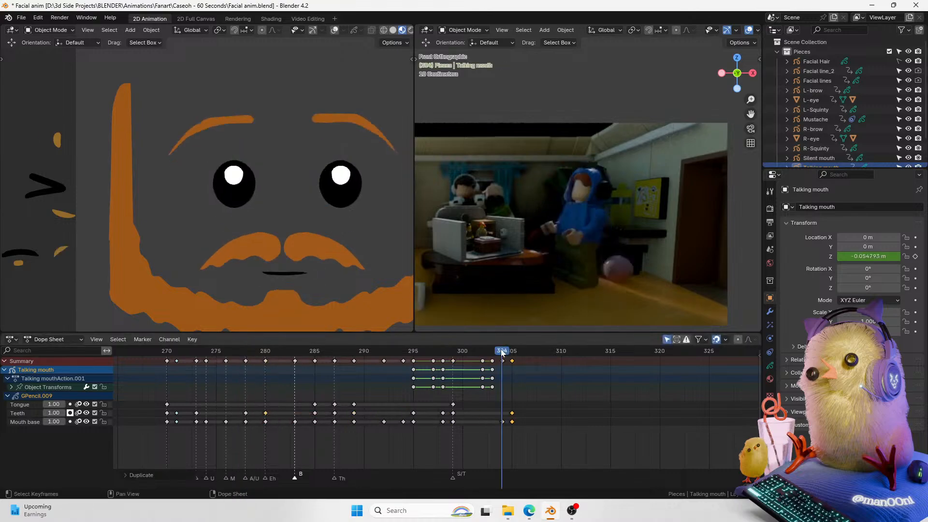
drag(509, 350, 542, 360)
key(g)
click(564, 367)
key(space)
key(space)
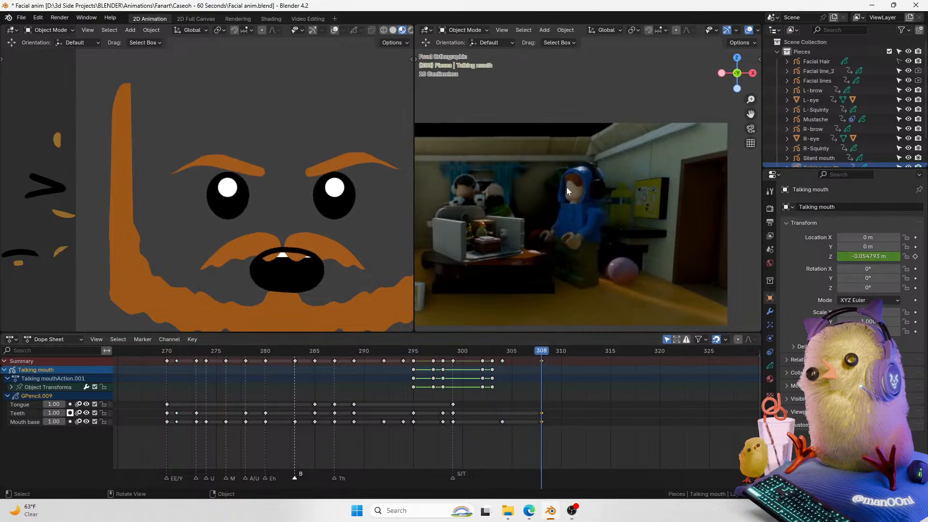
Step: Show the viewport overlays and switch the talking mouth into Sculpt Mode with the tool shelf open
scroll(303, 209, up, 2)
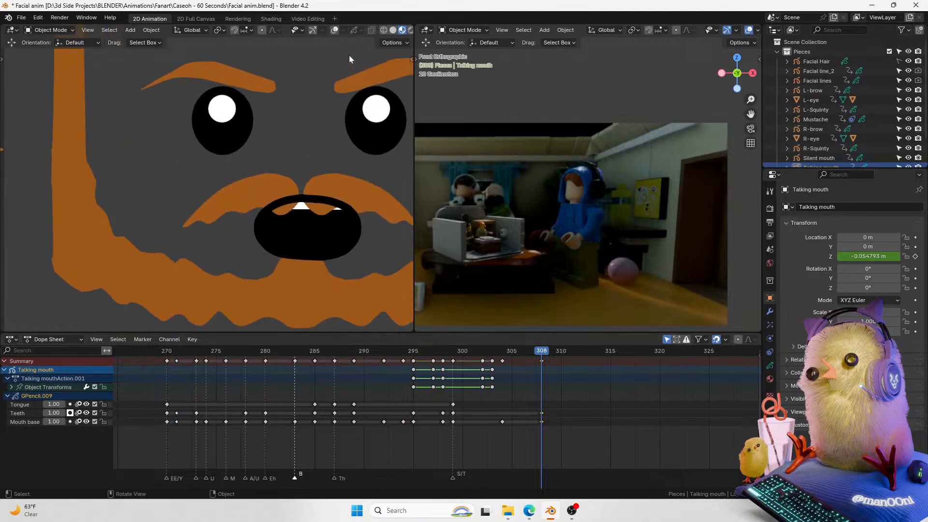
click(334, 30)
shift+middle_drag(300, 231, 239, 224)
key(ctrl+Tab)
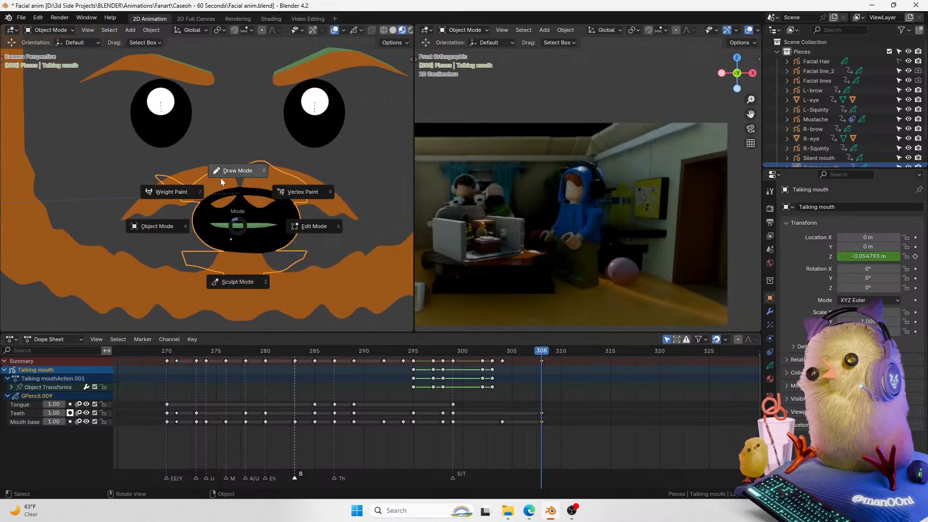
click(234, 257)
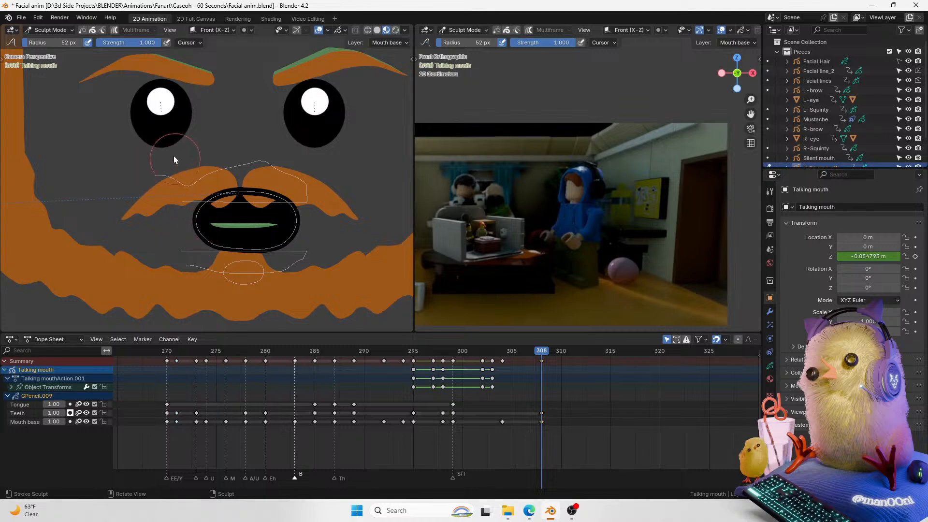
key(t)
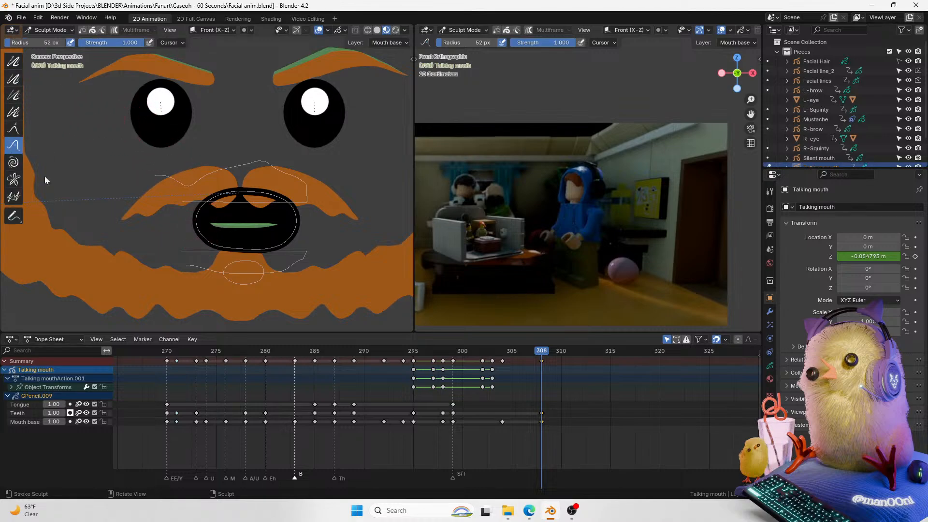
Step: Try push-sculpting the mouth outline near the chin, then undo the strokes
scroll(237, 265, up, 1)
scroll(237, 265, down, 3)
drag(245, 269, 234, 235)
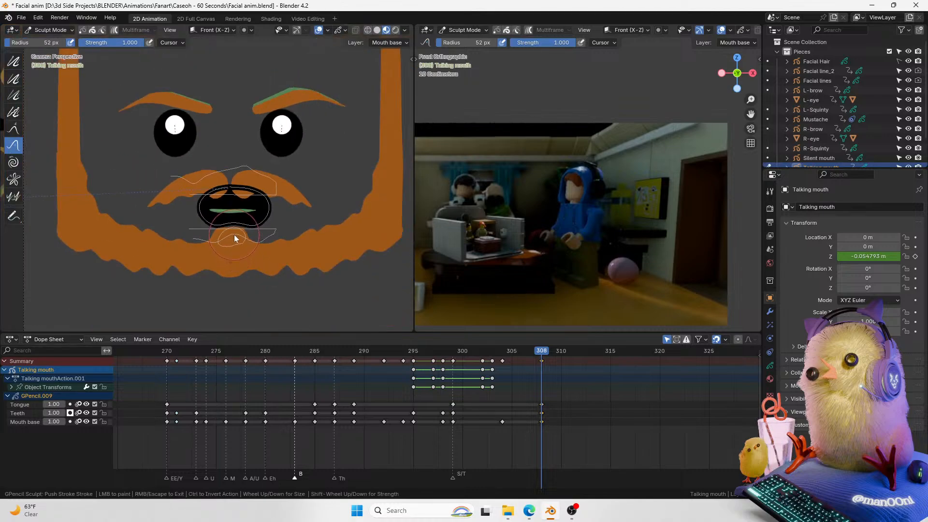
scroll(234, 234, down, 2)
drag(238, 224, 236, 221)
key(ctrl+z)
key(ctrl+z)
key(ctrl+z)
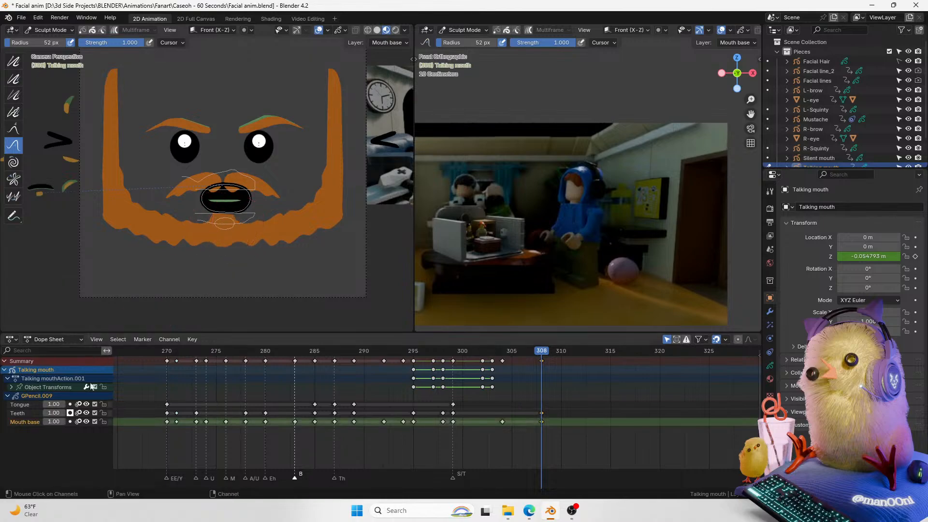
Step: Lock the Tongue and Teeth layers so only the mouth base layer stays editable
click(103, 404)
click(103, 413)
scroll(211, 247, up, 2)
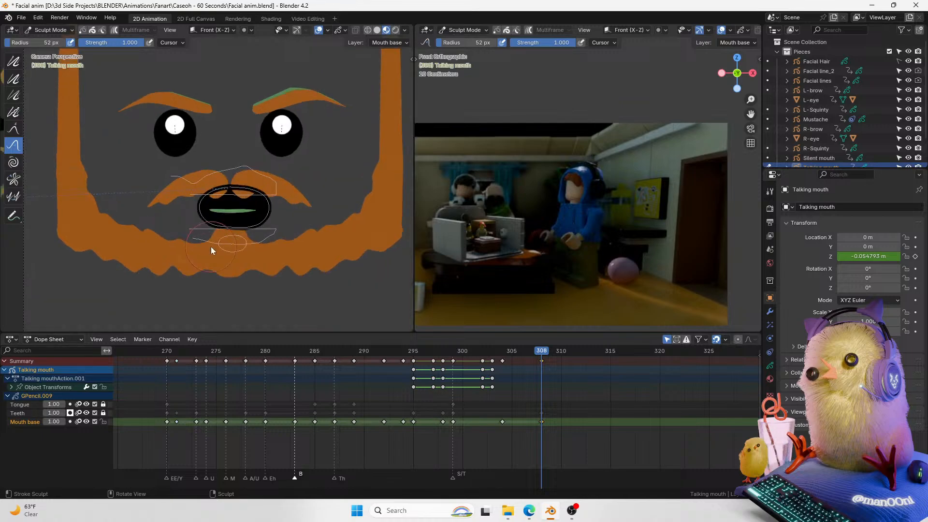
scroll(232, 236, down, 1)
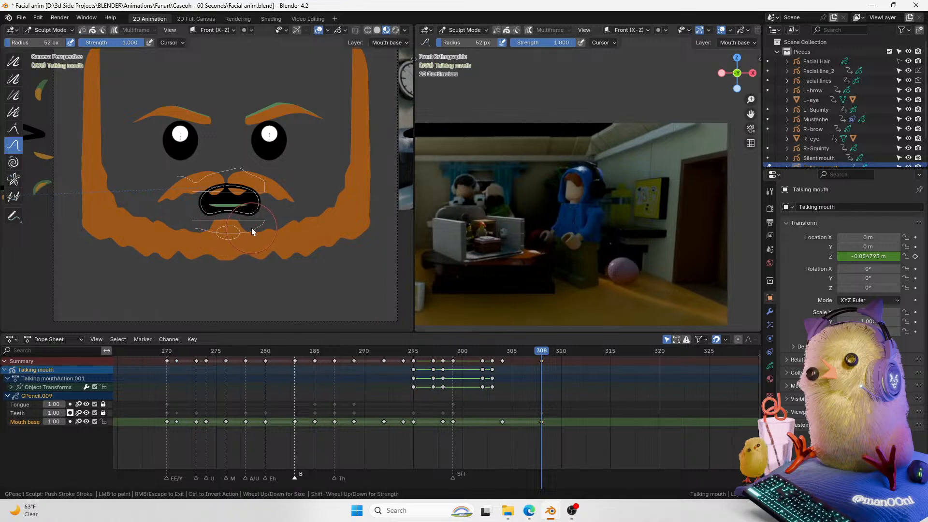
Step: Return the talking mouth to Object Mode and add a timeline marker at frame 308 named dISGUST
scroll(204, 231, up, 2)
key(ctrl+Tab)
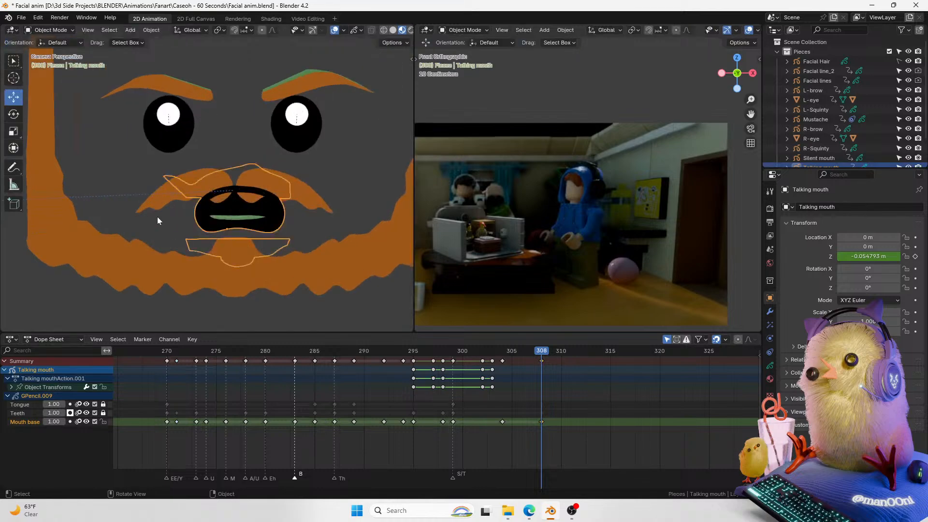
scroll(179, 221, up, 2)
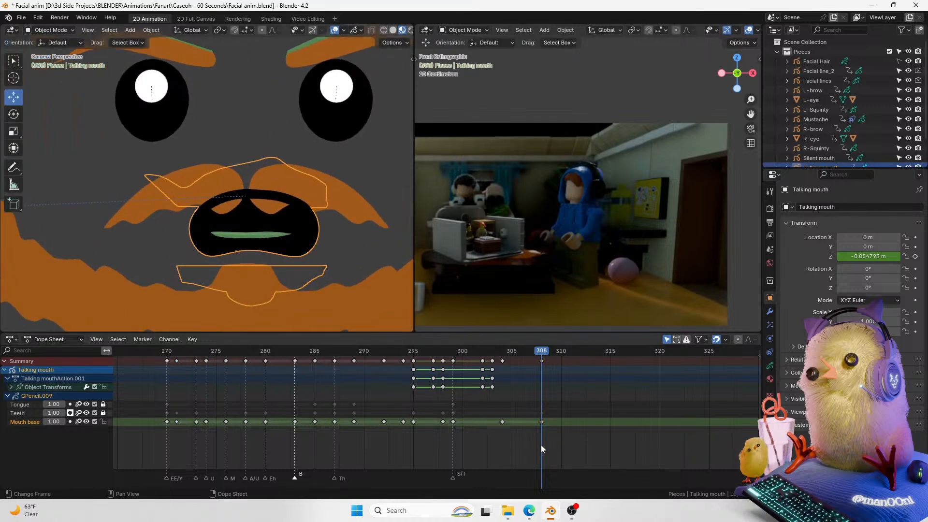
key(t)
key(Escape)
key(F2)
key(Escape)
key(m)
key(F2)
text(dISGUST)
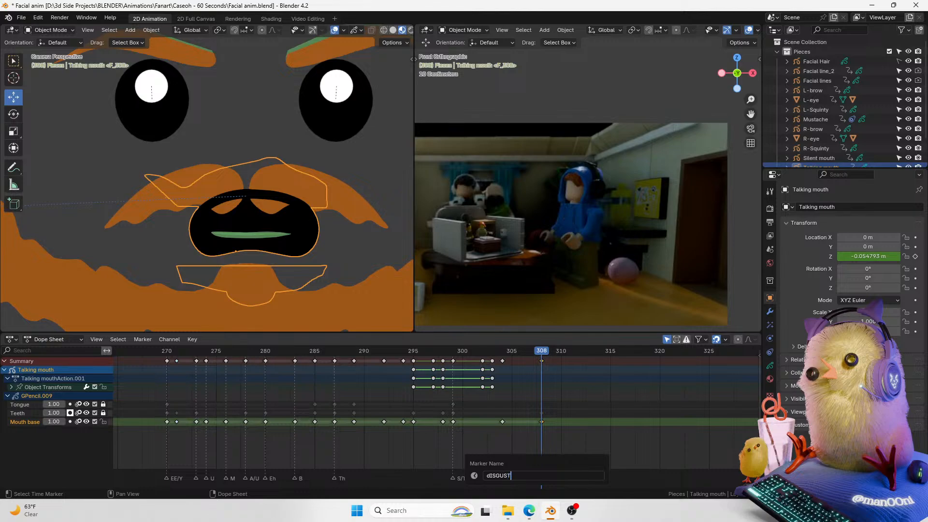
key(Return)
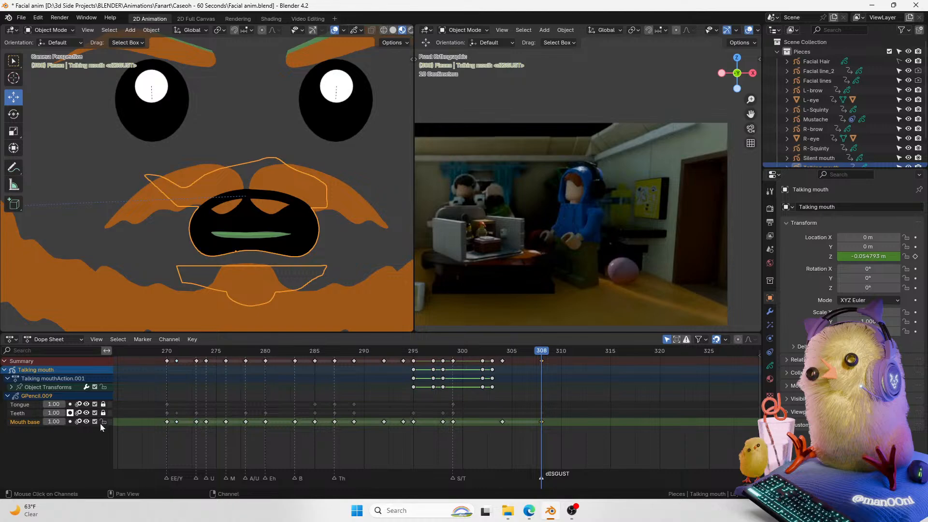
Step: Switch the talking mouth into Draw Mode with the viewport overlays hidden
key(ctrl+Tab)
click(472, 314)
key(ctrl+Tab)
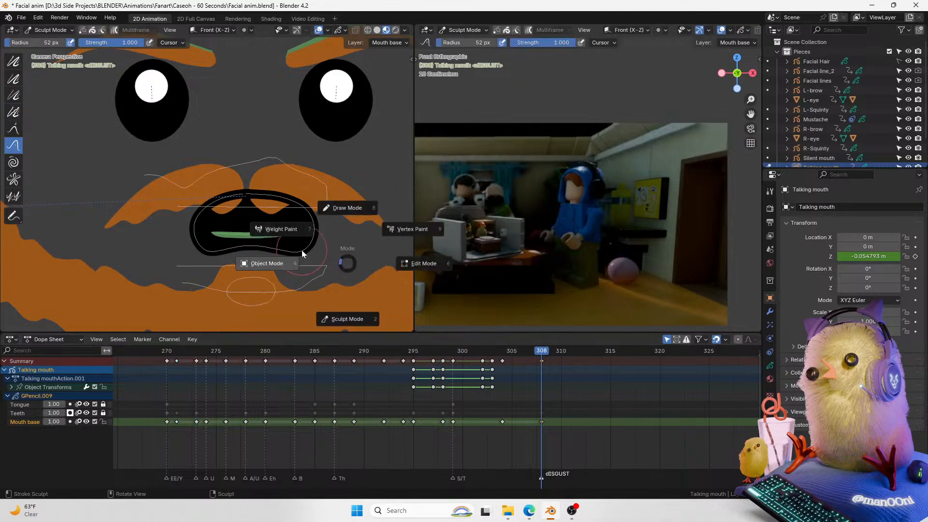
click(325, 207)
key(ctrl+Tab)
click(280, 188)
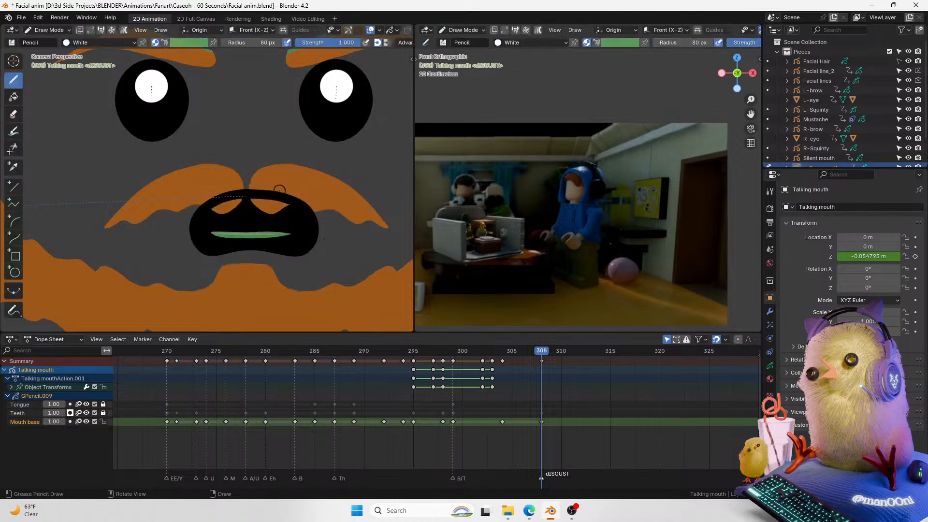
click(769, 366)
click(370, 30)
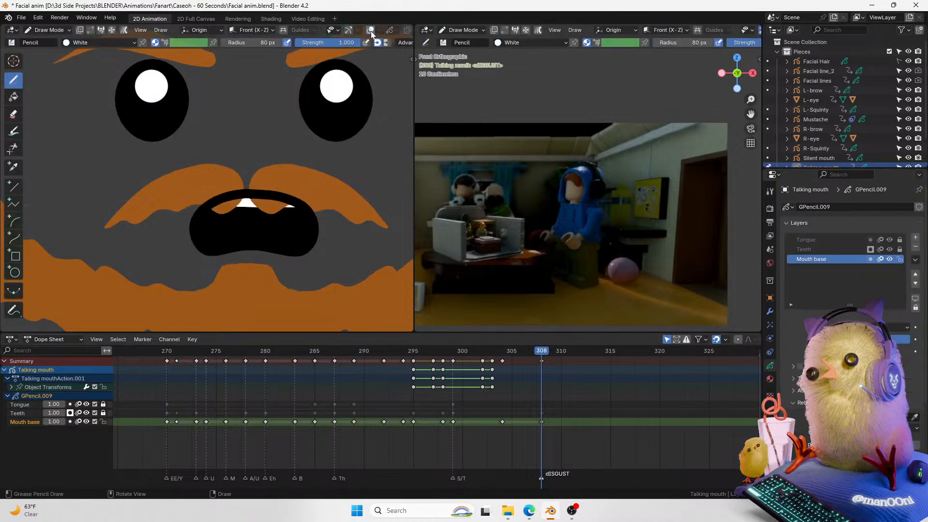
Step: Review the mouth's materials and layer channels, scrubbing the timeline between frames 270 and 308
click(769, 378)
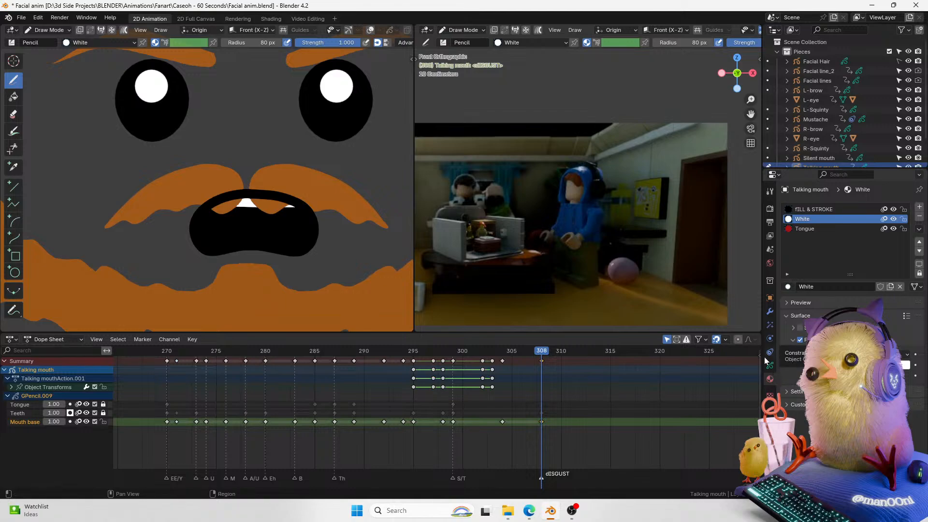
click(21, 405)
click(20, 413)
click(25, 422)
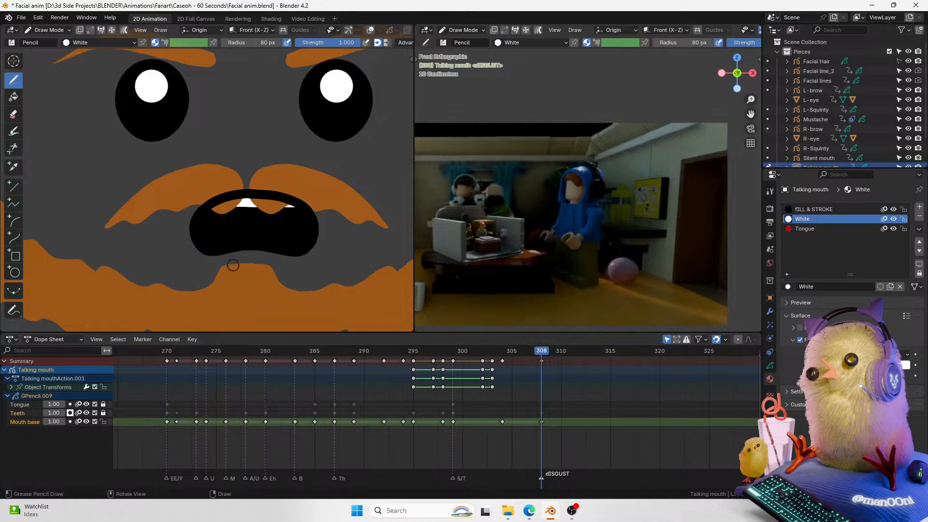
key(ctrl+Tab)
click(194, 201)
drag(534, 351, 167, 423)
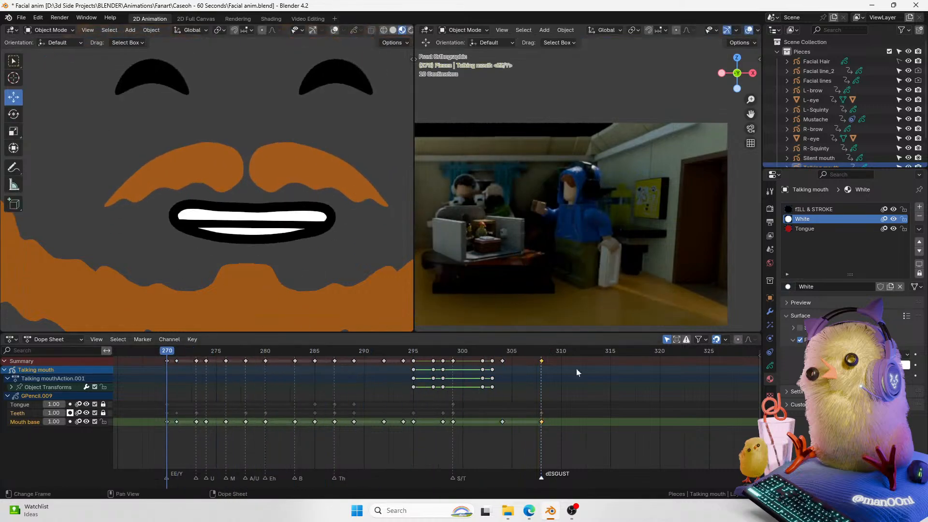
drag(525, 351, 539, 356)
Step: Add a new material slot to the talking mouth and assign the Solid Stroke material
click(919, 207)
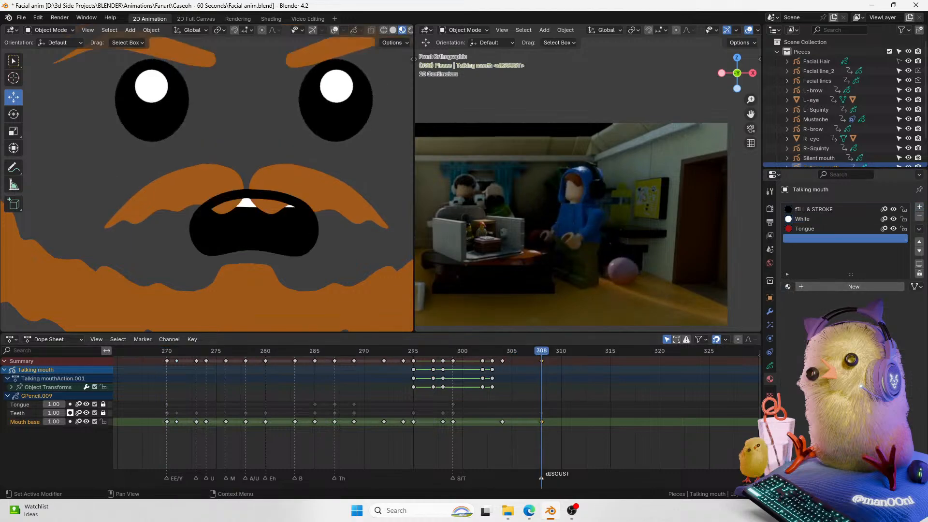
click(788, 287)
click(802, 329)
Step: Try drawing a short stroke across the mouth in Draw Mode, then undo it
key(ctrl+Tab)
click(283, 222)
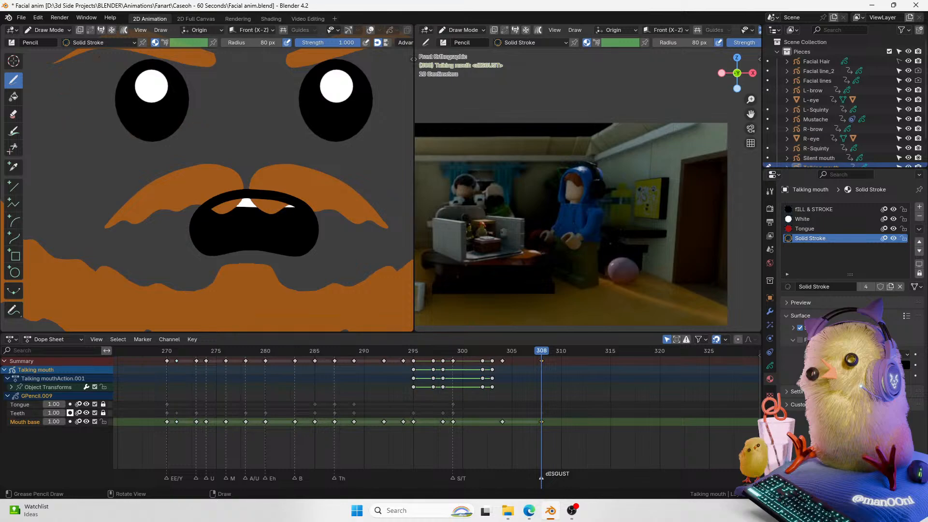
mouse_move(236, 258)
mouse_down()
mouse_move(275, 260)
mouse_move(250, 256)
mouse_move(264, 256)
mouse_up()
key(ctrl+z)
key(ctrl+z)
Step: Scrub and play back the animation around frames 290 to 312 to check the expression timing
click(535, 352)
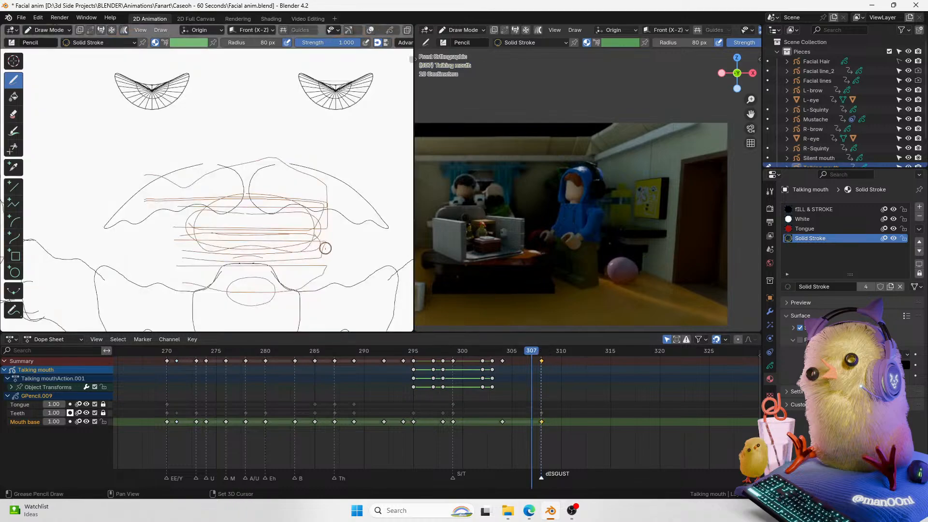
click(539, 351)
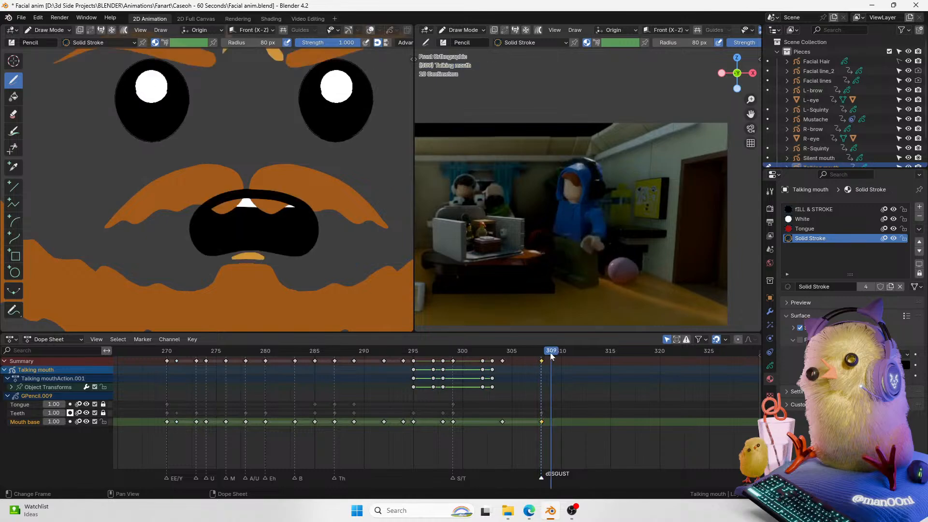
click(517, 354)
click(542, 355)
drag(542, 355, 454, 360)
key(space)
key(space)
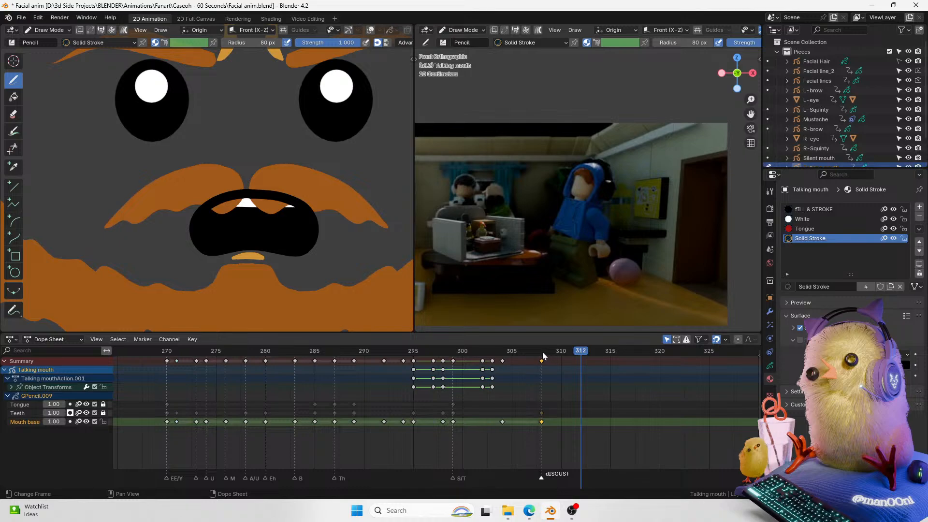
drag(551, 352, 364, 361)
key(ctrl+Tab)
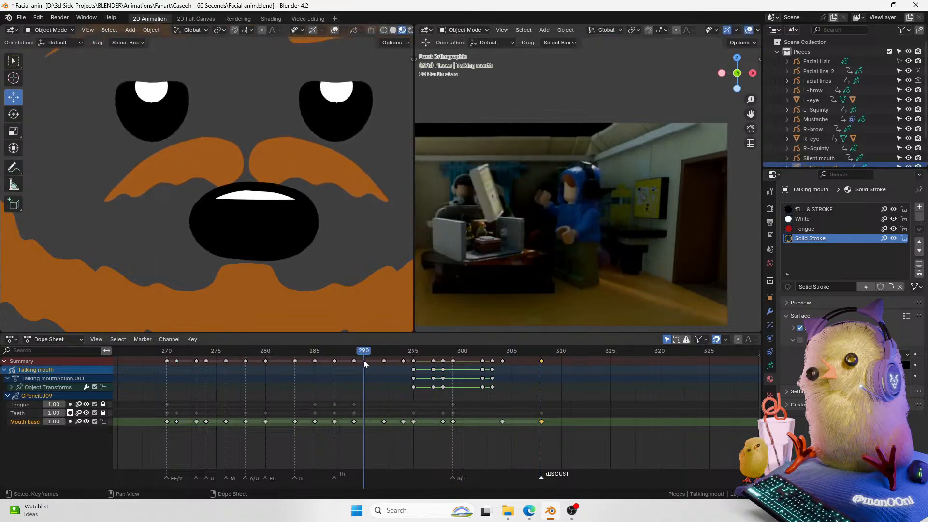
key(space)
key(space)
drag(562, 351, 541, 363)
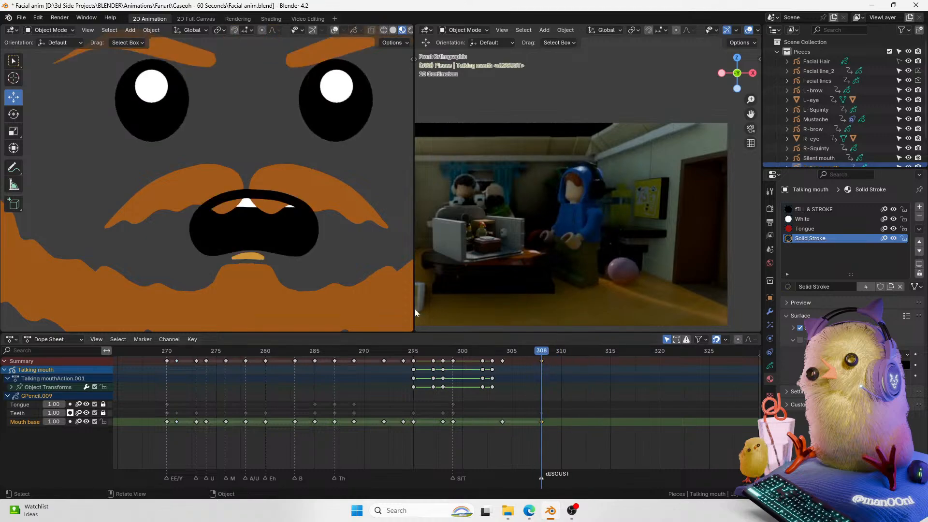
Step: Move the dISGUST marker to frame 312
drag(540, 478, 590, 479)
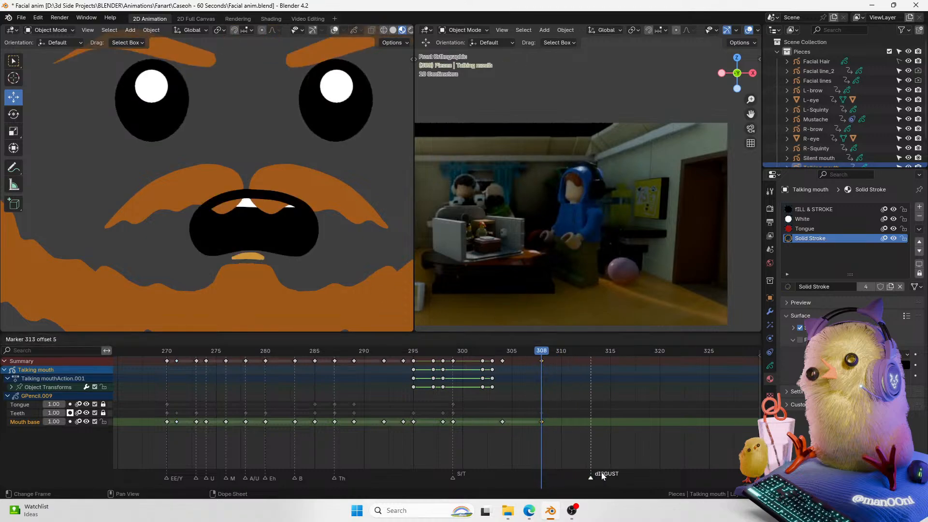
drag(540, 352, 577, 358)
drag(590, 482, 585, 481)
click(541, 352)
key(Right)
key(Right)
key(Right)
key(Right)
key(Right)
key(Right)
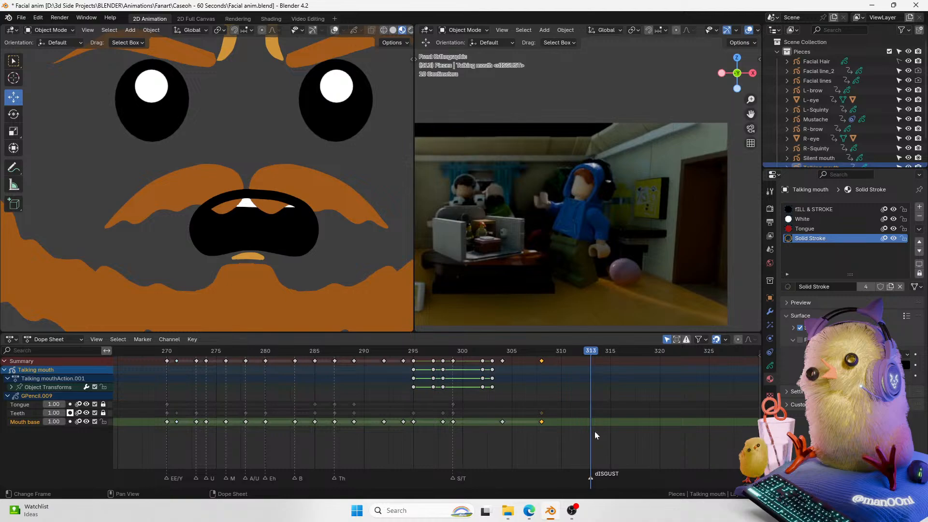
mouse_move(594, 480)
mouse_down()
mouse_move(617, 476)
mouse_move(564, 485)
mouse_up()
key(Left)
key(Left)
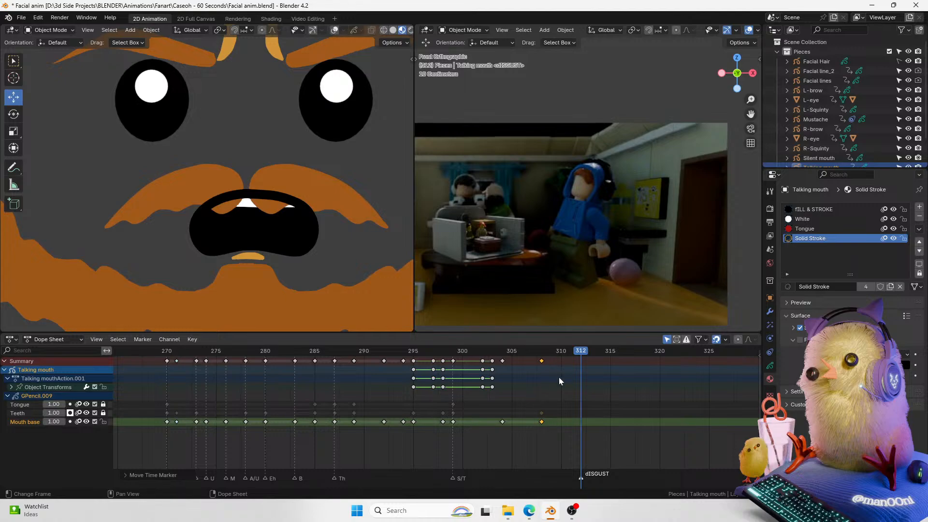
Step: Try moving the mouth base keyframe from frame 308 to 312, then undo it
drag(542, 364, 588, 369)
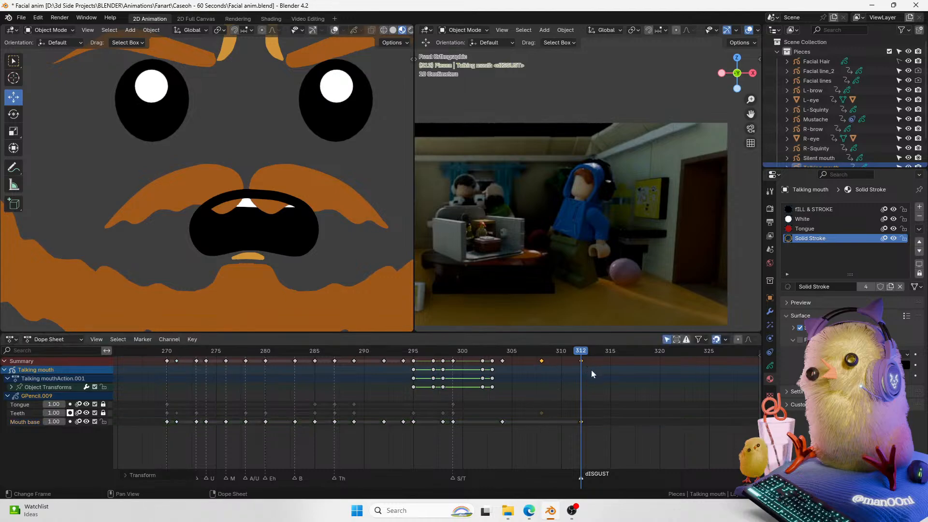
key(ctrl+z)
click(334, 30)
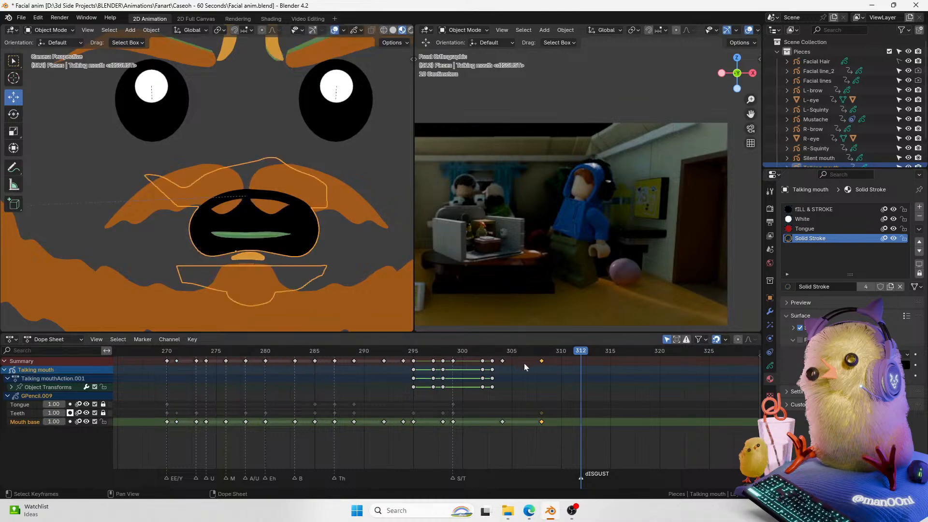
click(539, 364)
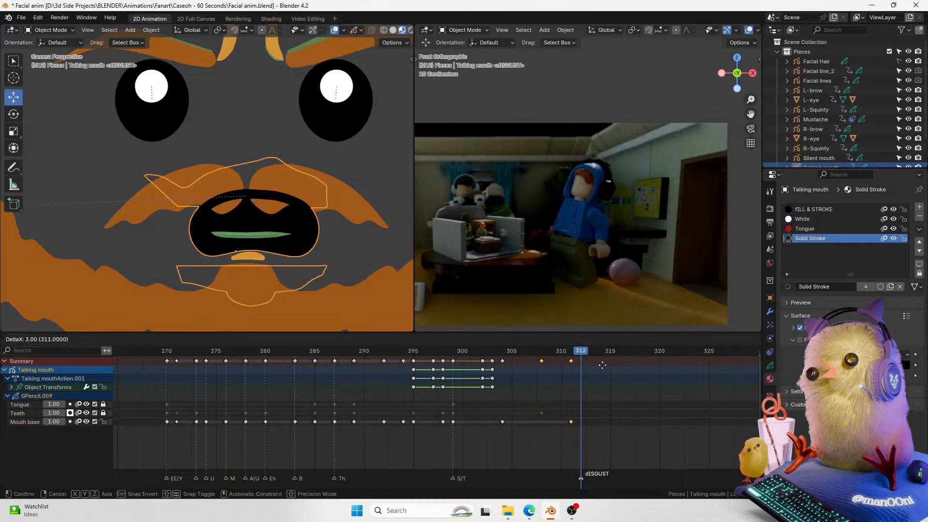
Step: Unlock the Tongue and Teeth layers and move the frame-308 mouth keyframes to frame 312
click(103, 404)
click(103, 412)
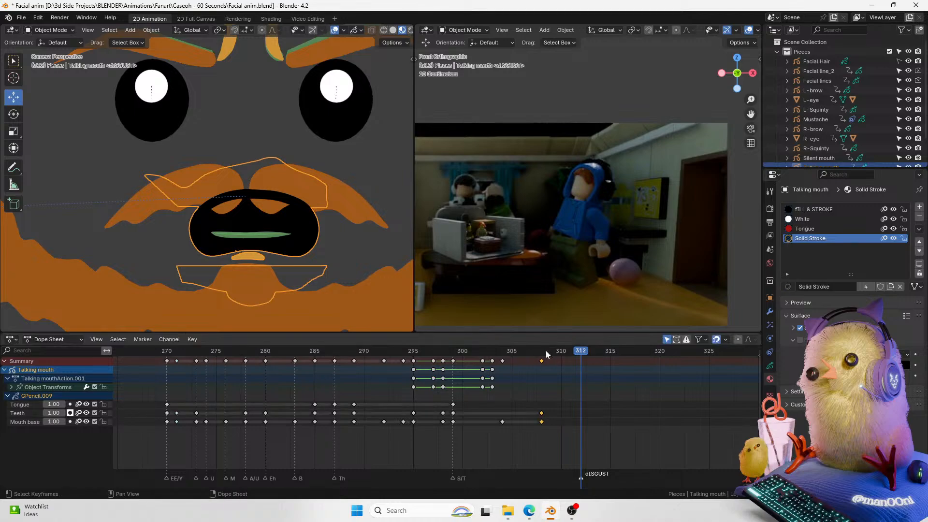
mouse_move(541, 362)
mouse_down()
mouse_move(580, 358)
mouse_move(513, 367)
mouse_move(541, 368)
mouse_up()
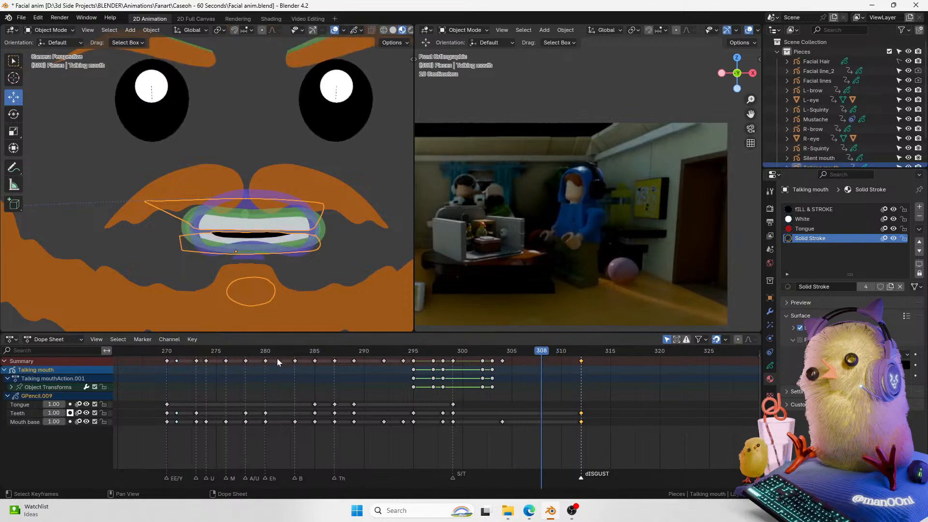
click(245, 354)
click(246, 361)
key(shift+d)
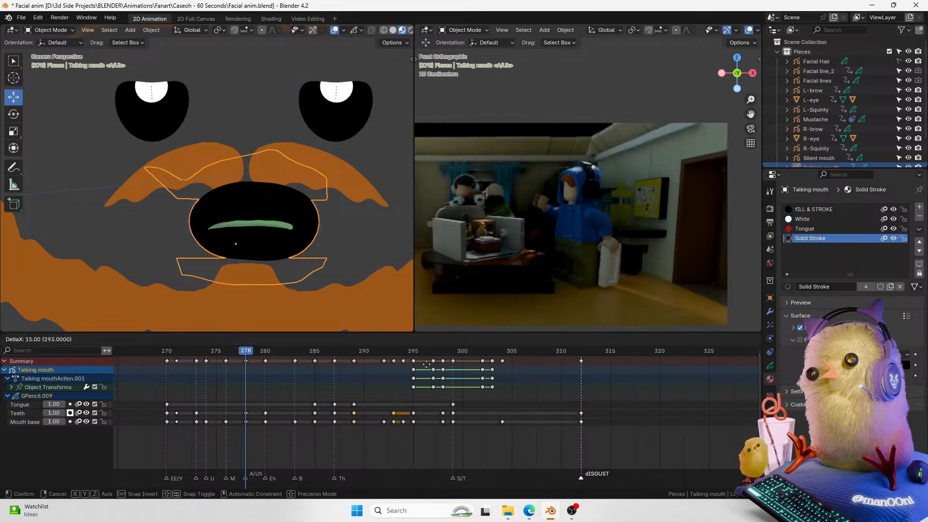
key(Escape)
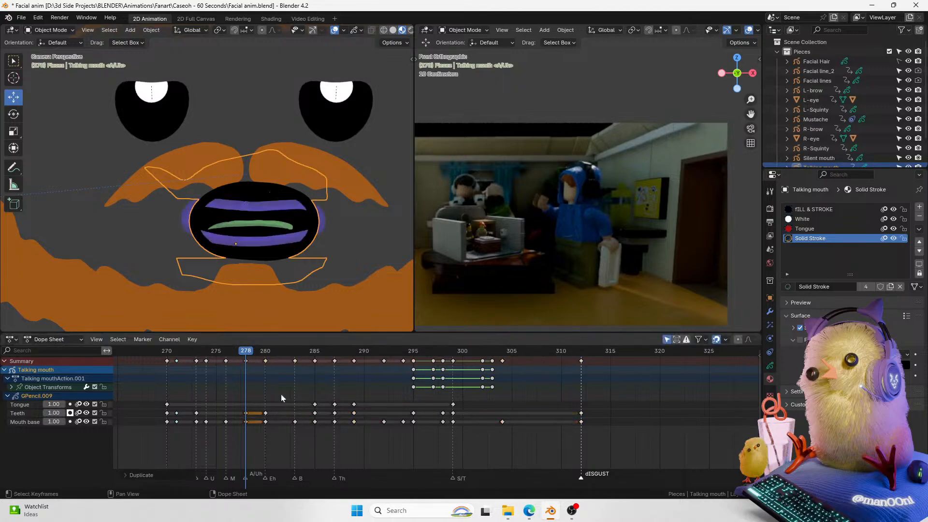
key(ctrl+z)
Step: Duplicate the mouth keyframe at frame 278 and place the copy at frame 308
click(246, 360)
key(shift+d)
click(546, 365)
click(503, 352)
mouse_move(502, 356)
mouse_down()
mouse_move(556, 352)
mouse_move(502, 353)
mouse_up()
Step: Hide the overlays and play back the new mouth change
click(335, 32)
key(space)
key(space)
key(space)
key(space)
key(space)
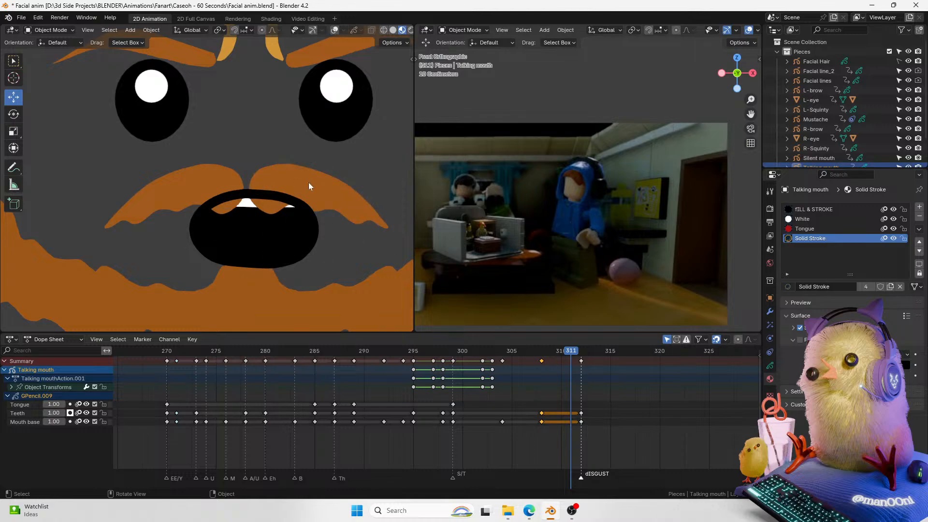
Step: At frame 308, keyframe the mustache's Z location and raise it about 0.17 m
click(310, 179)
click(334, 30)
drag(566, 357, 536, 354)
click(770, 298)
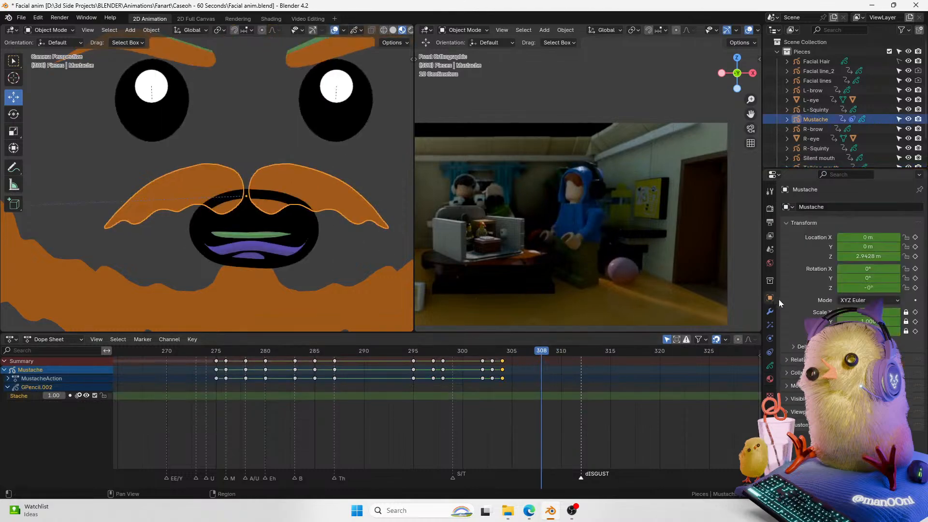
click(914, 256)
key(g)
click(353, 201)
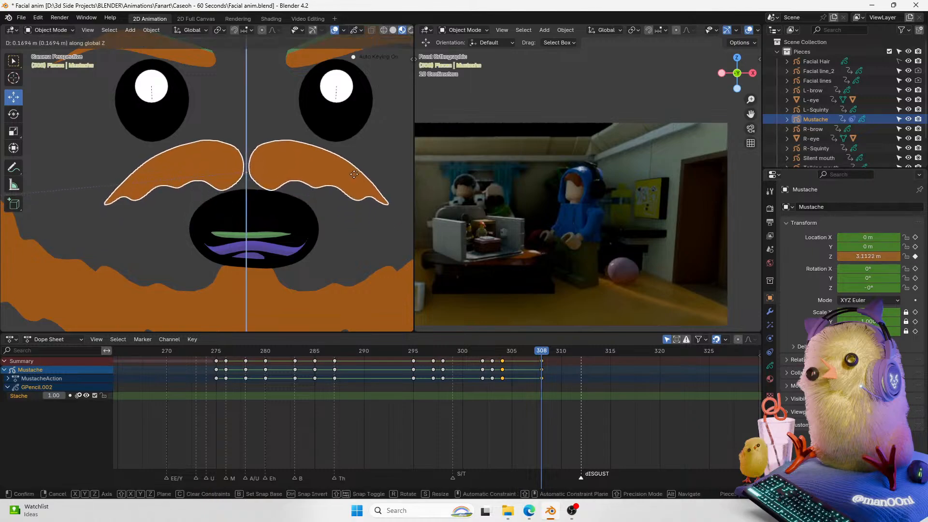
Step: Scrub and play back the mustache raise against the video clip
drag(552, 352, 472, 354)
key(space)
key(space)
drag(551, 353, 489, 358)
click(334, 30)
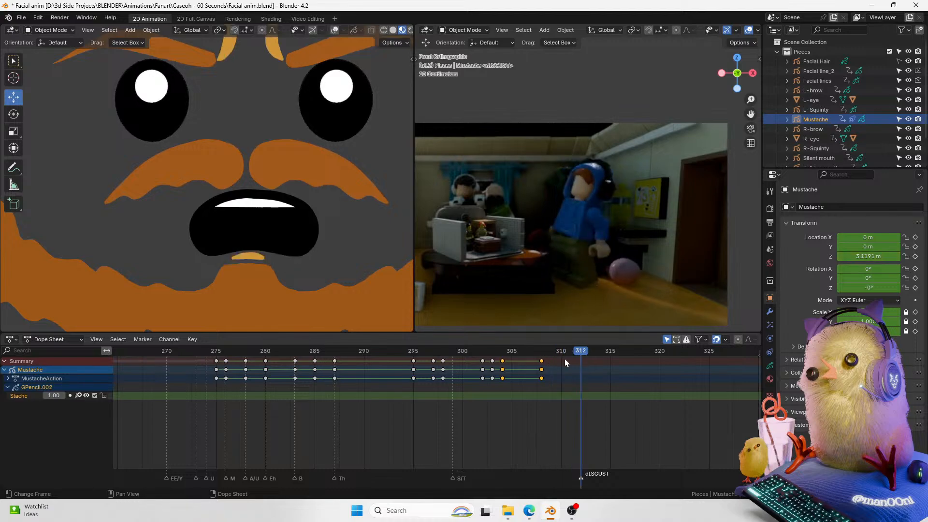
key(Escape)
mouse_move(548, 356)
mouse_down()
mouse_move(576, 353)
mouse_move(622, 370)
mouse_move(507, 370)
mouse_move(604, 376)
mouse_up()
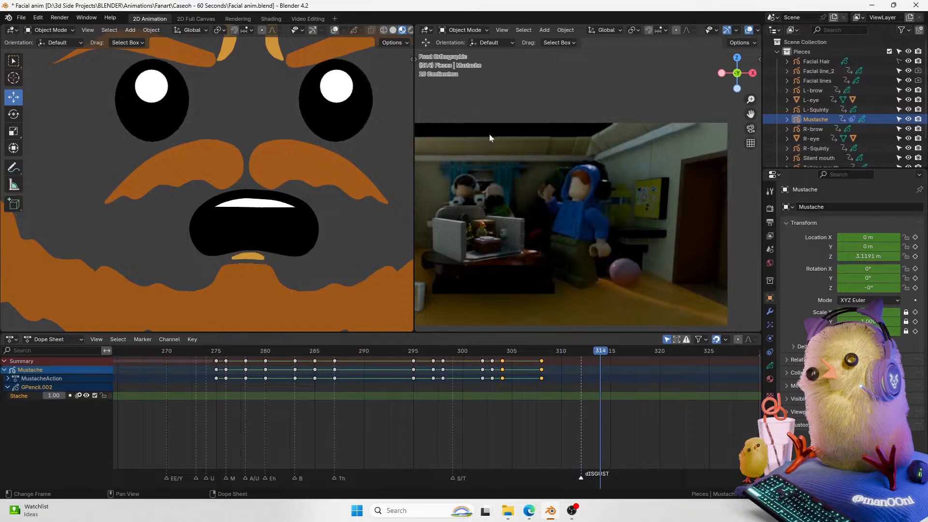
click(334, 30)
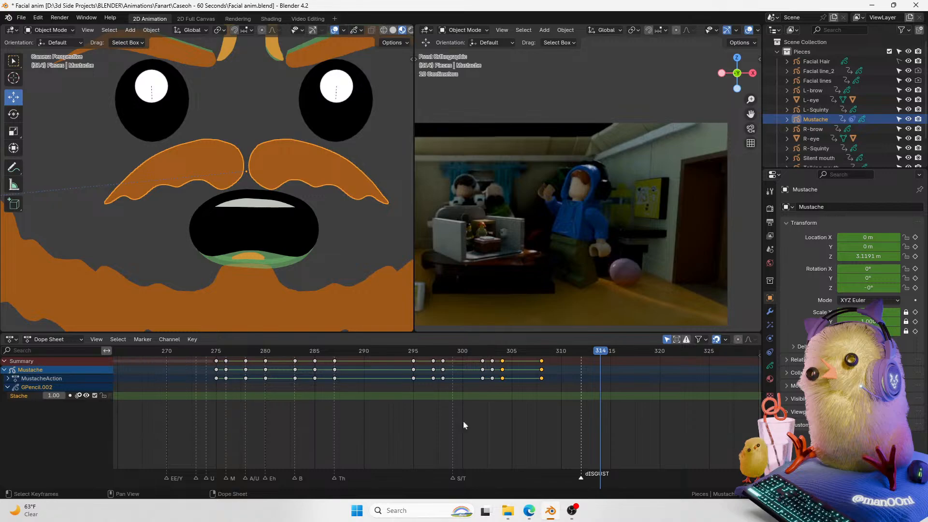
Step: Select the talking mouth and duplicate its mouth base keyframe from frame 276 to frame 315
middle_drag(662, 480, 716, 481)
click(286, 232)
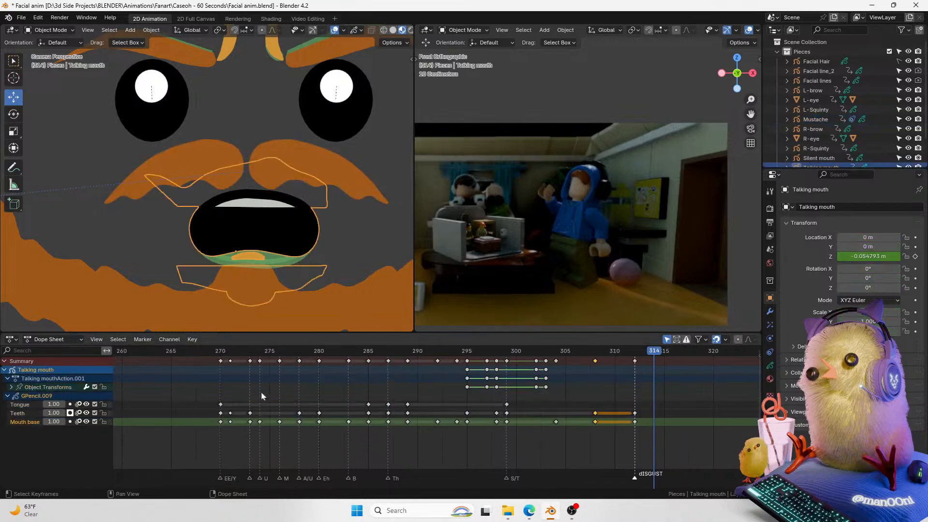
click(279, 351)
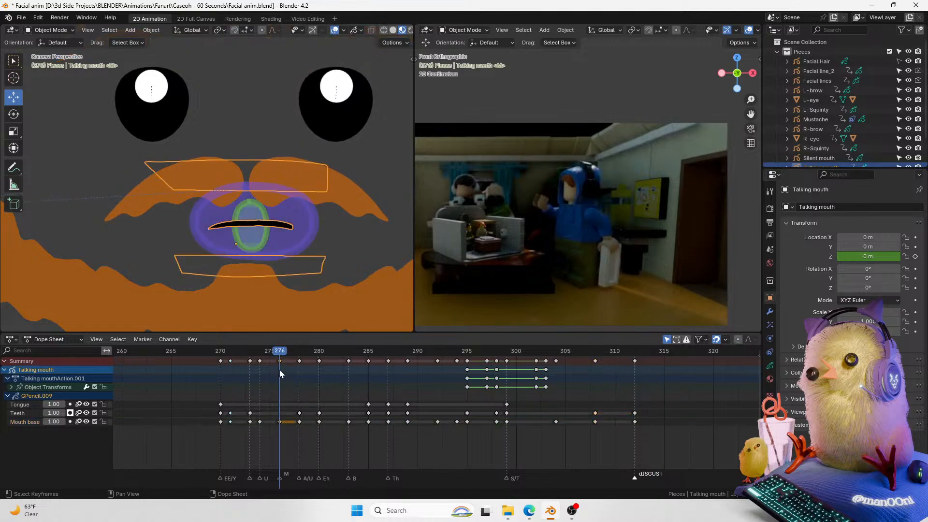
key(g)
click(663, 370)
click(659, 353)
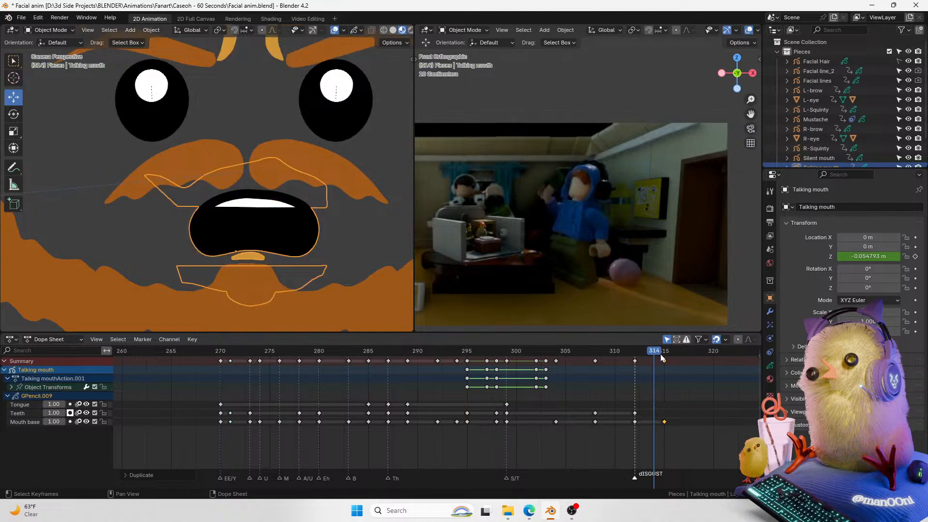
mouse_move(659, 354)
mouse_down()
mouse_move(597, 353)
mouse_move(663, 355)
mouse_up()
key(ctrl+Tab)
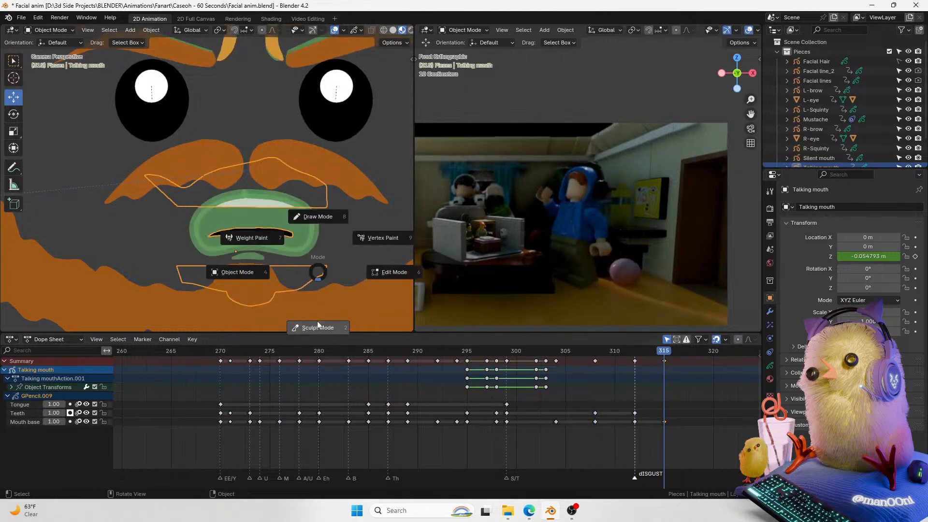
click(317, 325)
key(ctrl+Tab)
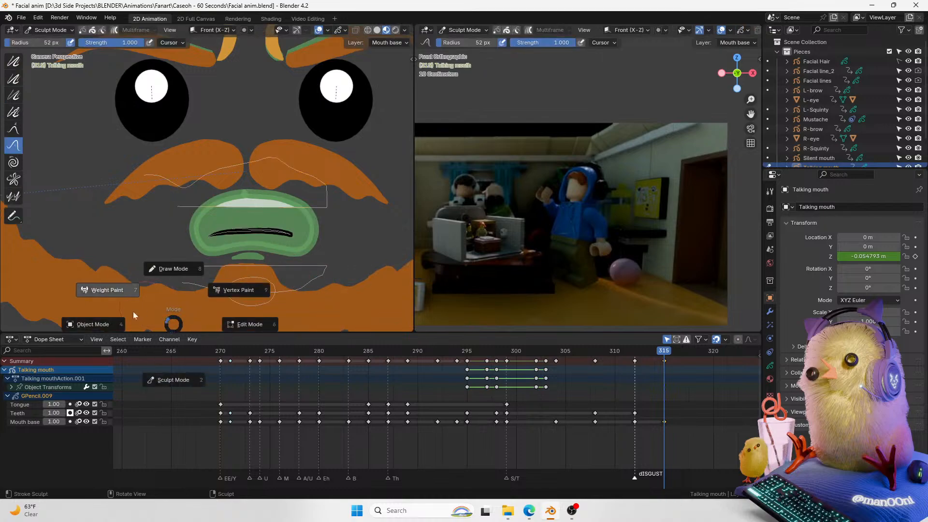
click(92, 324)
Step: Copy the tongue stroke from frame 312 and paste it at frame 315, raising it about 0.08 m along Z
drag(642, 351, 635, 353)
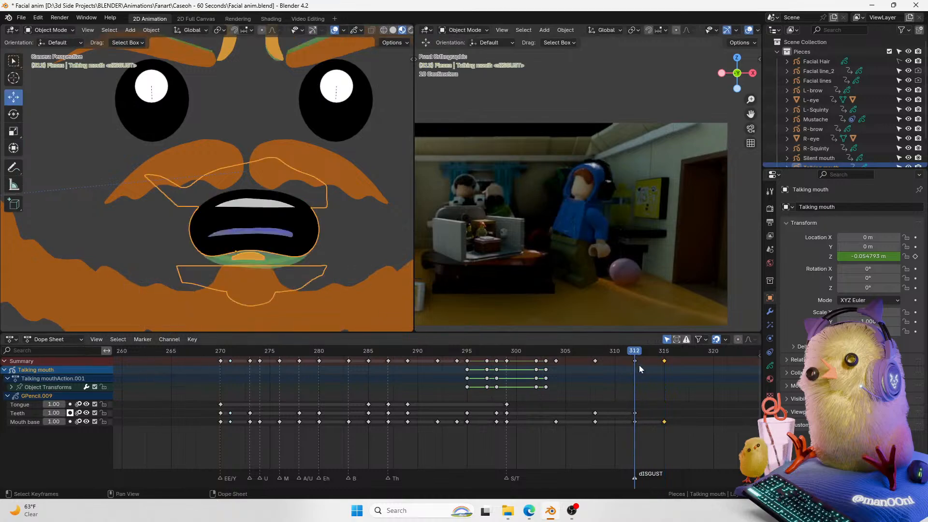
click(639, 421)
key(Tab)
click(260, 263)
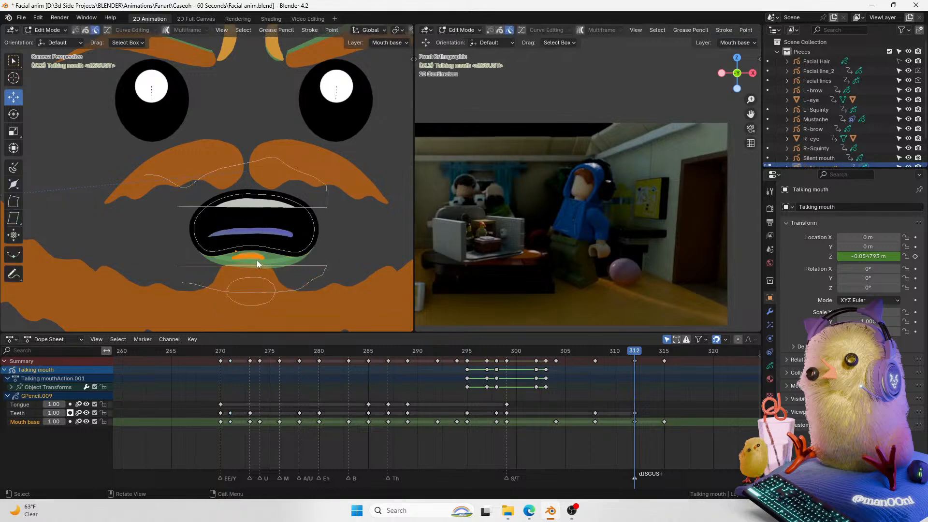
key(ctrl+c)
click(664, 352)
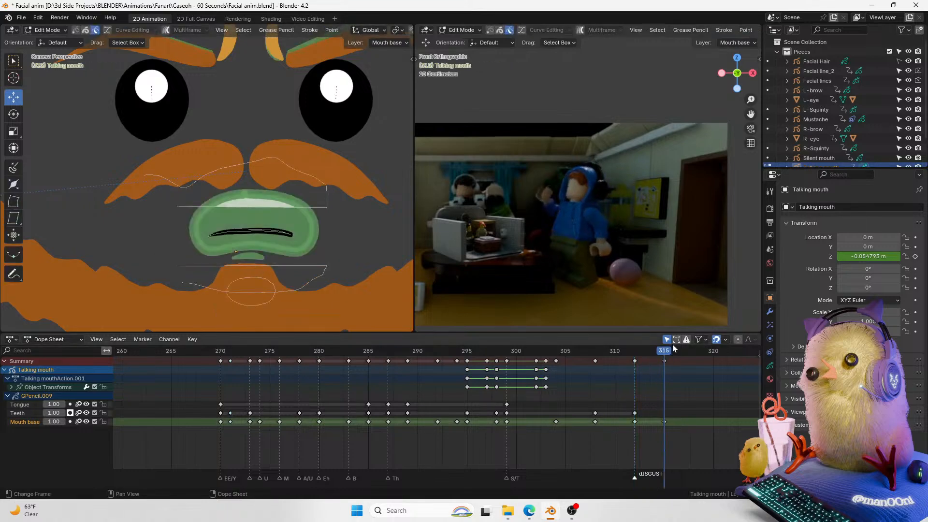
key(ctrl+v)
key(g)
key(z)
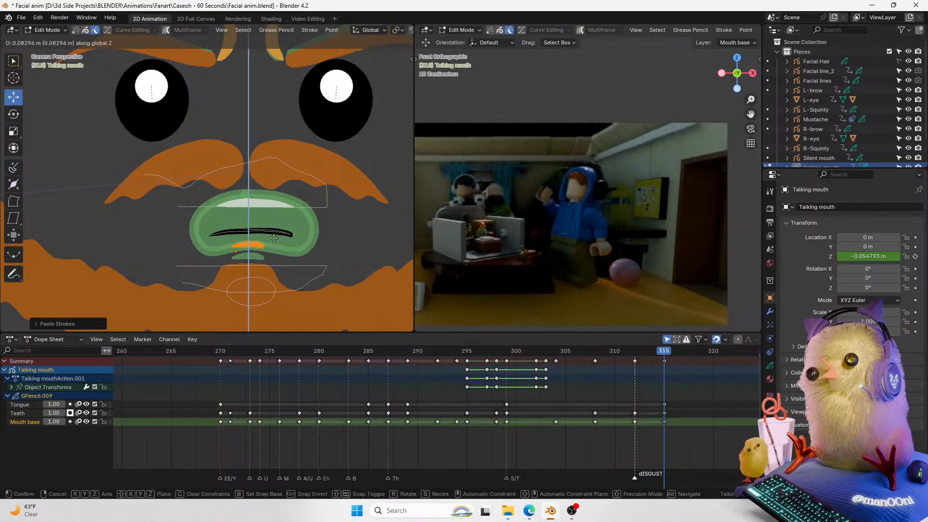
click(277, 239)
key(Tab)
Step: Reshape the pasted tongue stroke with a sculpt stroke
key(ctrl+Tab)
click(303, 289)
mouse_move(293, 272)
mouse_down()
mouse_move(279, 250)
mouse_move(227, 255)
mouse_move(259, 256)
mouse_up()
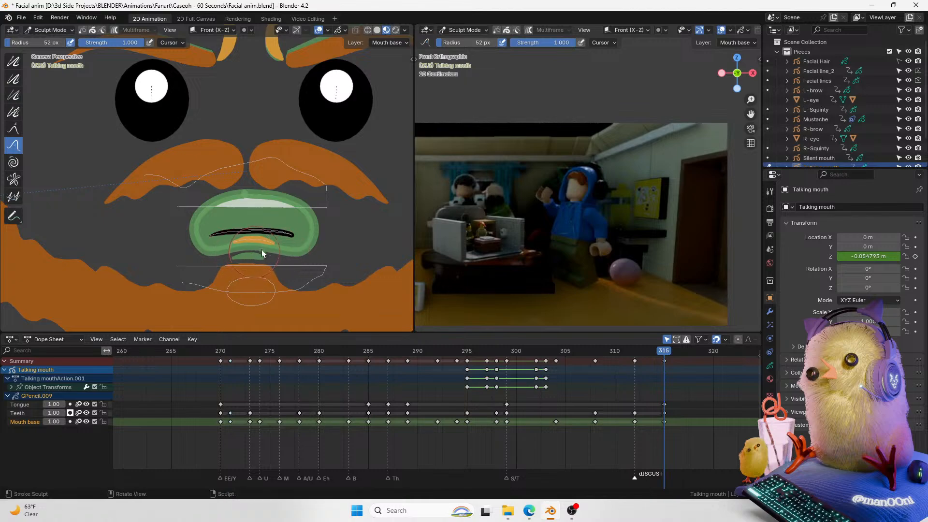
key(ctrl+Tab)
Step: Hide the overlays and play back the new mouth shape around frame 315 against the video clip
click(642, 351)
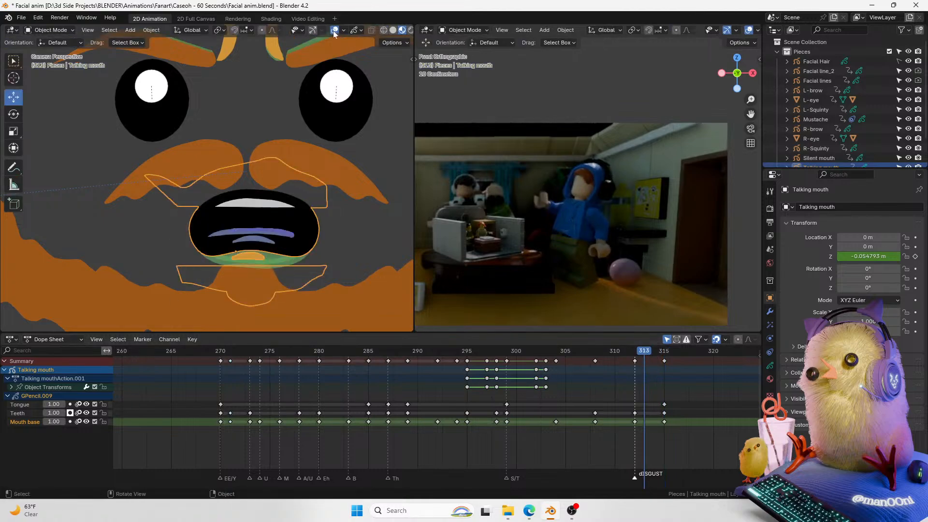
click(335, 31)
key(space)
key(space)
drag(604, 355, 555, 357)
key(space)
key(space)
click(631, 355)
key(space)
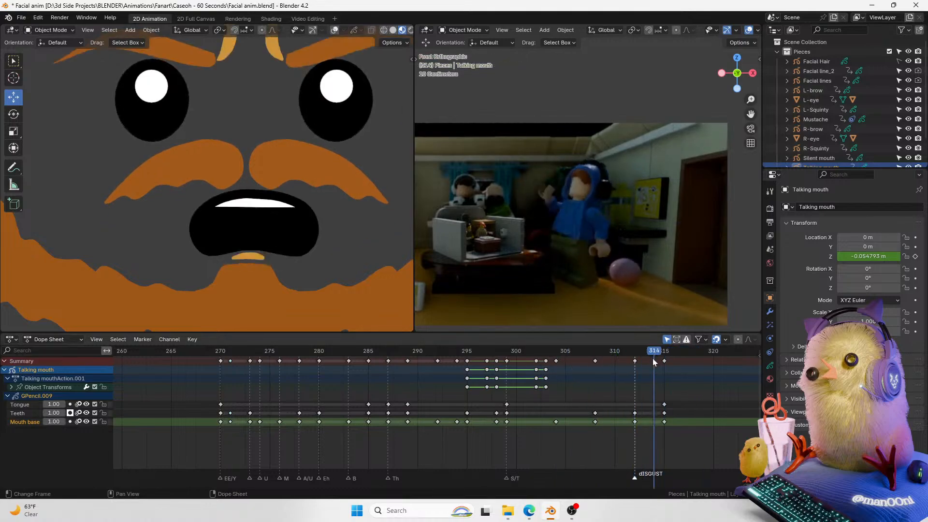
key(space)
key(Tab)
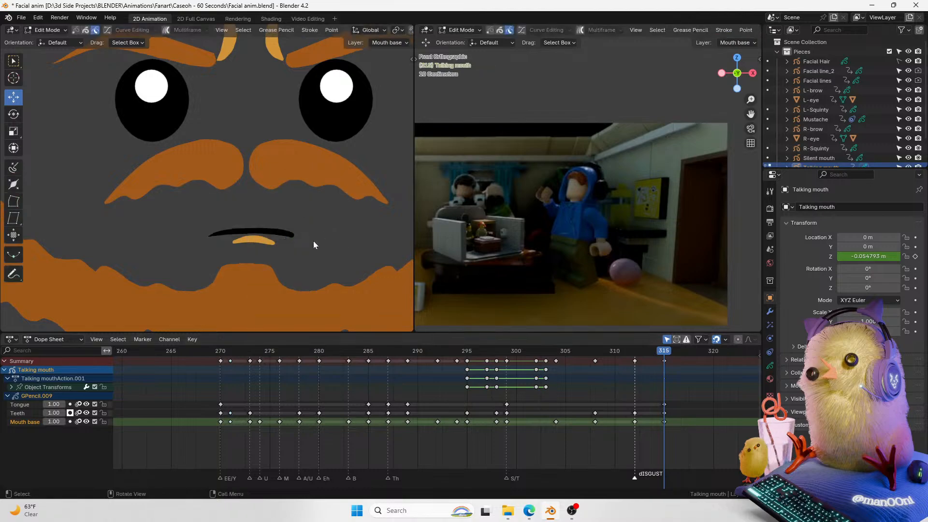
key(Tab)
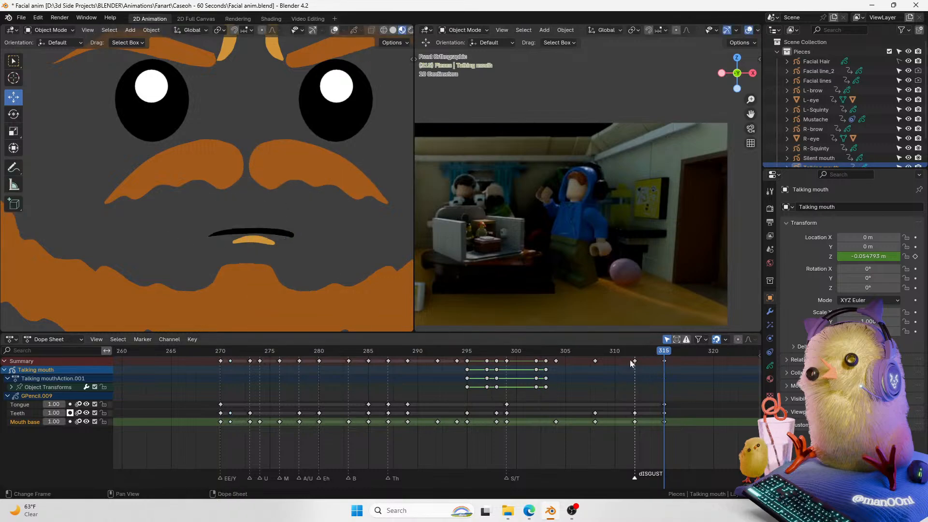
click(334, 31)
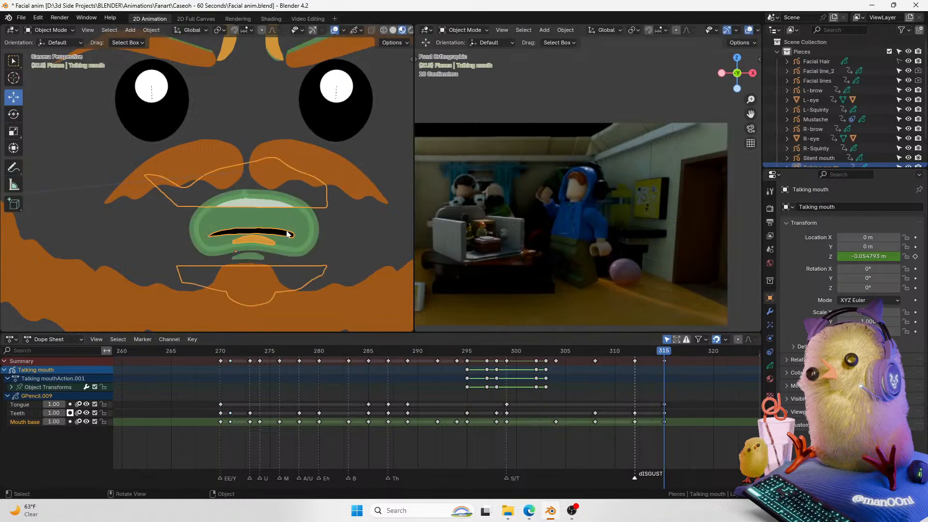
key(Tab)
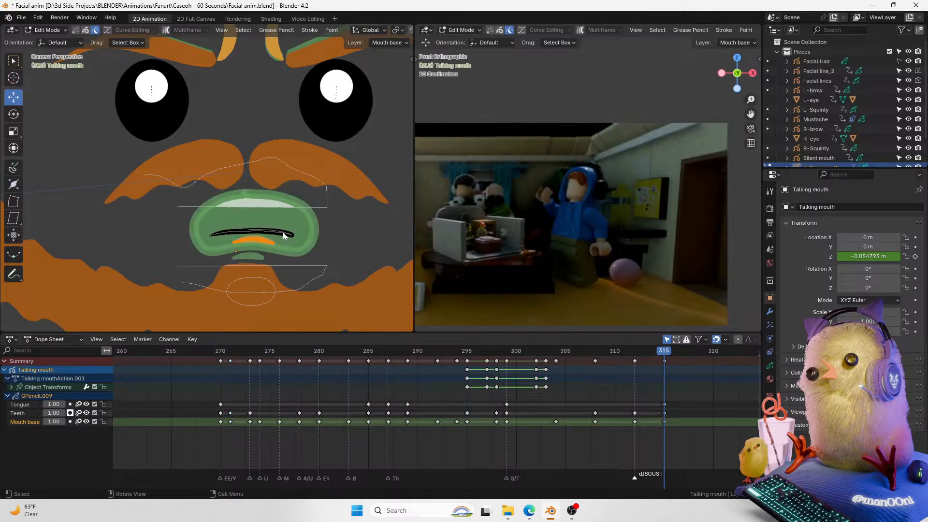
key(Tab)
mouse_move(659, 351)
mouse_down()
mouse_move(604, 350)
mouse_move(665, 356)
mouse_up()
click(341, 32)
click(335, 32)
click(335, 32)
key(space)
key(space)
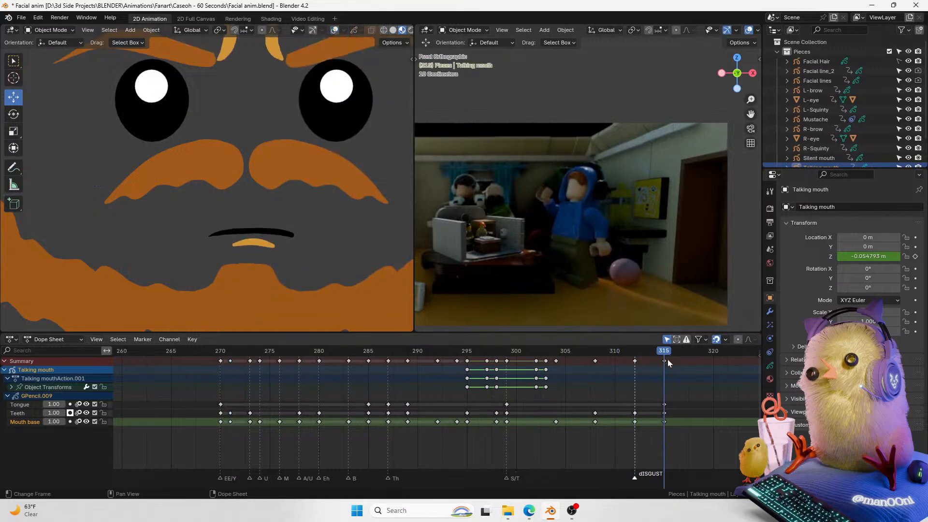
click(666, 360)
click(334, 30)
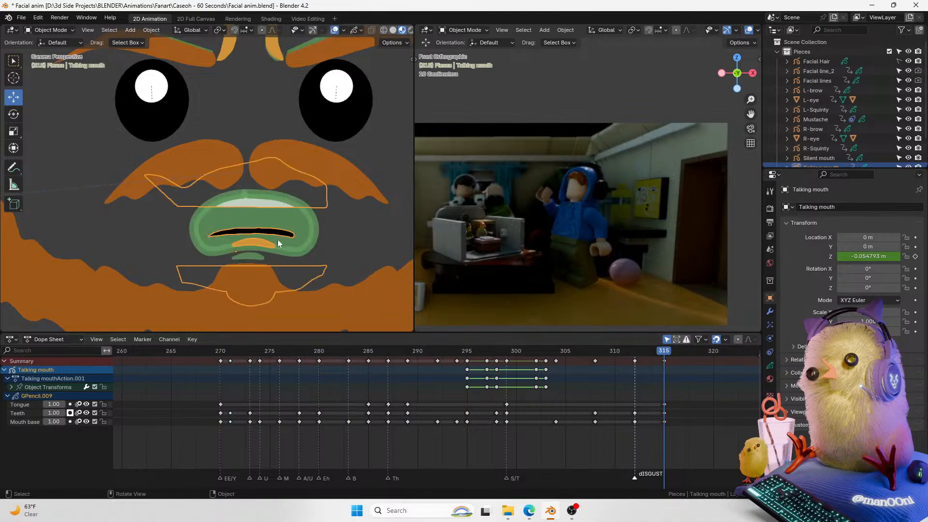
Step: Keyframe the talking mouth's Z location at frame 315
key(Tab)
drag(311, 216, 189, 255)
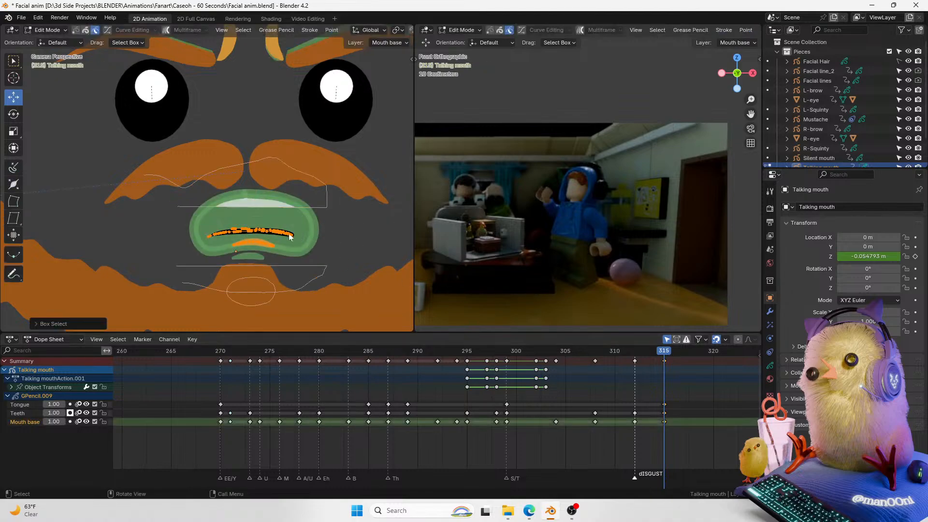
key(Tab)
click(915, 257)
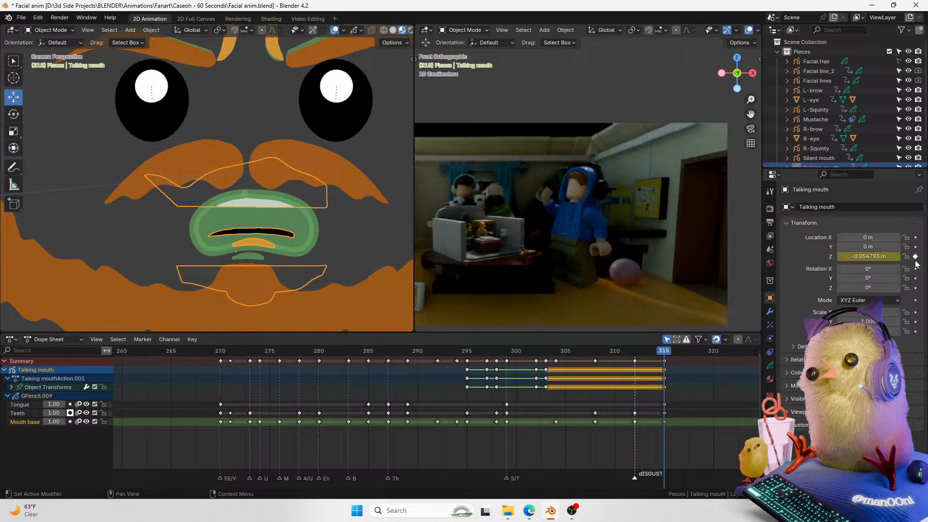
Step: Keyframe the mouth's Z location at frame 312, then raise the mouth about 0.10 m along Z at frame 315
drag(653, 349, 637, 350)
key(Left)
key(Right)
key(i)
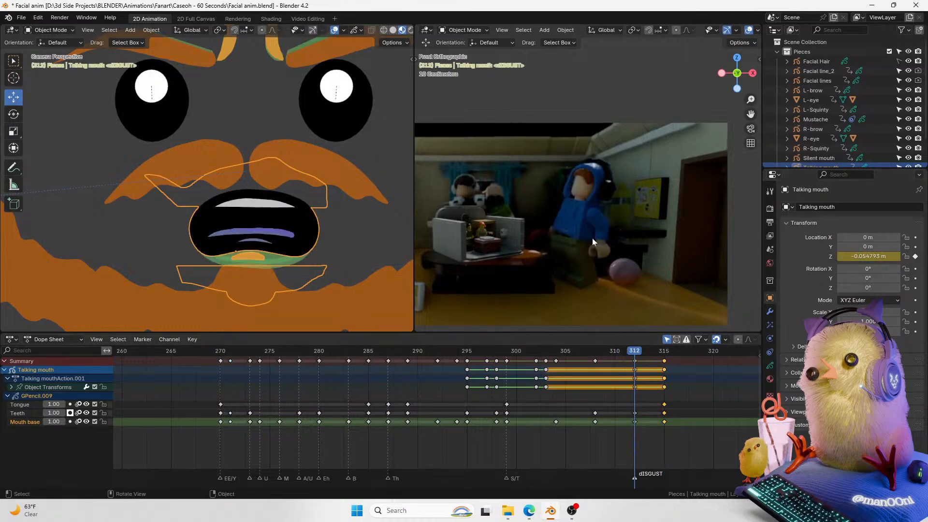
key(Up)
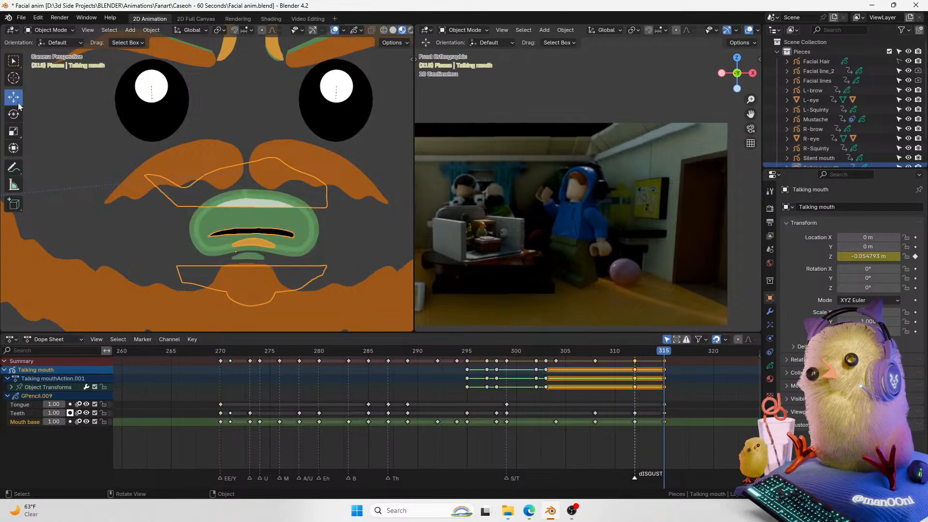
key(g)
key(z)
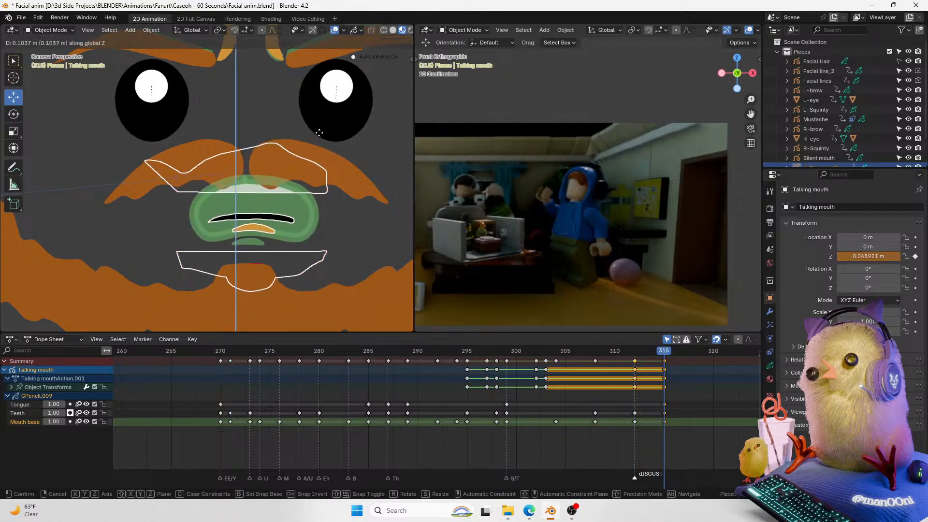
click(318, 130)
Step: Play back the mouth raise against the video clip with overlays hidden
drag(657, 354, 508, 362)
key(space)
key(space)
click(334, 31)
key(space)
key(space)
Step: Move the mouth's frame 315 keyframes to frame 314 and replay the change
key(space)
key(space)
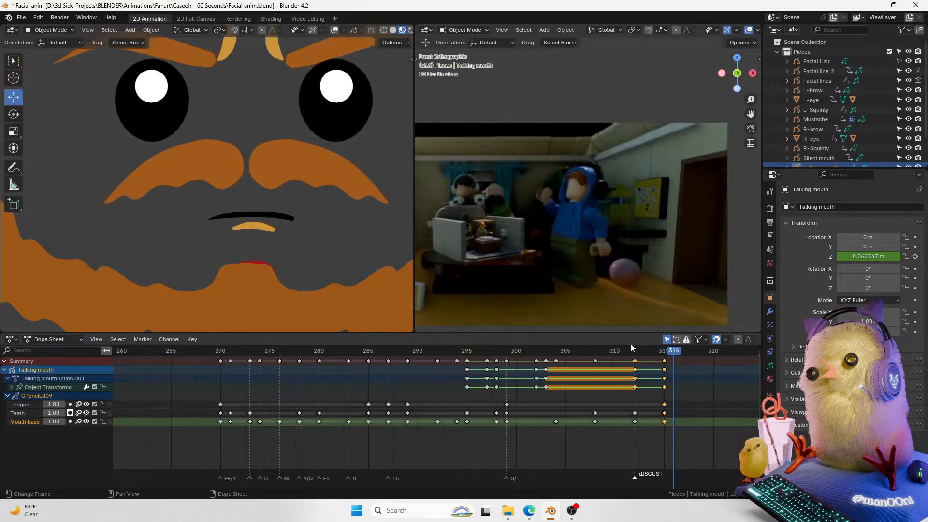
click(664, 360)
key(g)
click(665, 363)
key(space)
drag(637, 348, 555, 357)
key(space)
Step: At frame 314, select the red stroke below the mouth and move it up along Z
click(654, 357)
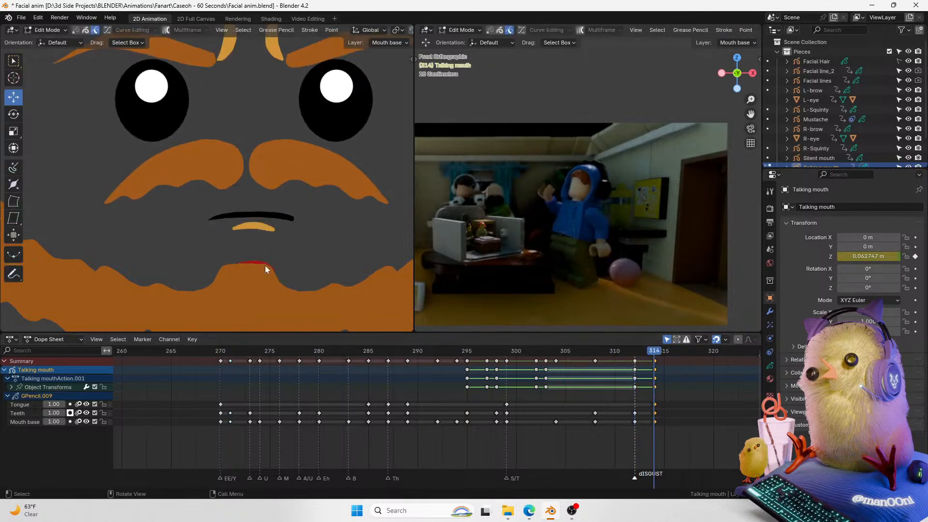
key(Tab)
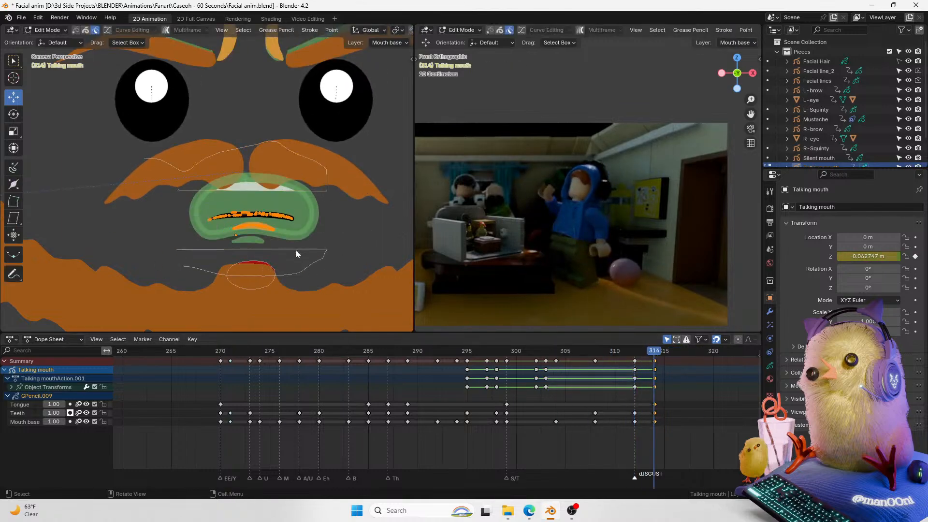
drag(295, 252, 317, 274)
click(276, 274)
key(l)
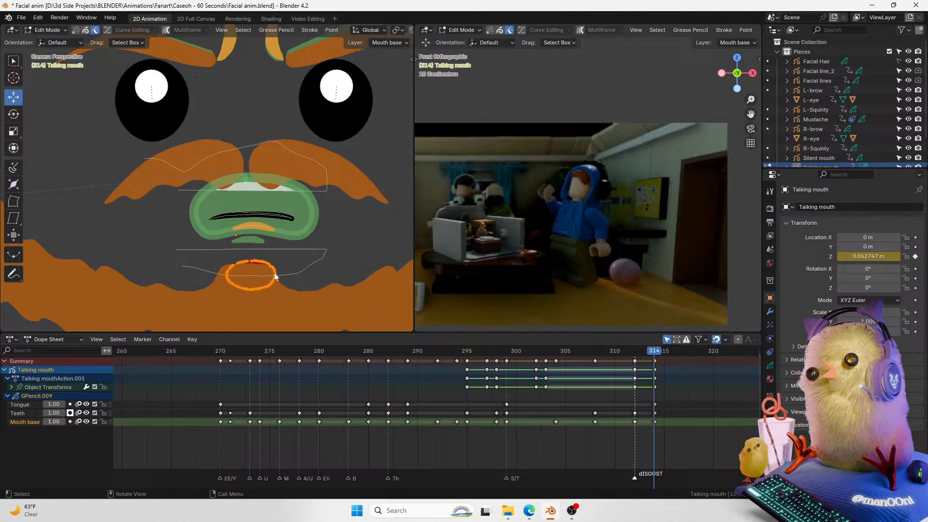
click(30, 406)
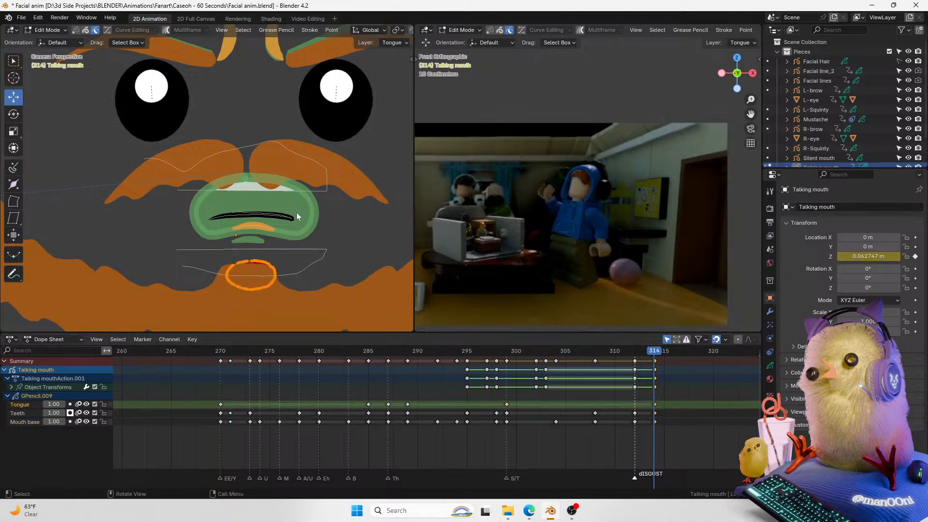
key(g)
key(z)
click(296, 237)
key(Tab)
mouse_move(645, 357)
mouse_down()
mouse_move(633, 355)
mouse_move(663, 355)
mouse_move(633, 357)
mouse_move(646, 356)
mouse_up()
key(ctrl+Tab)
click(248, 236)
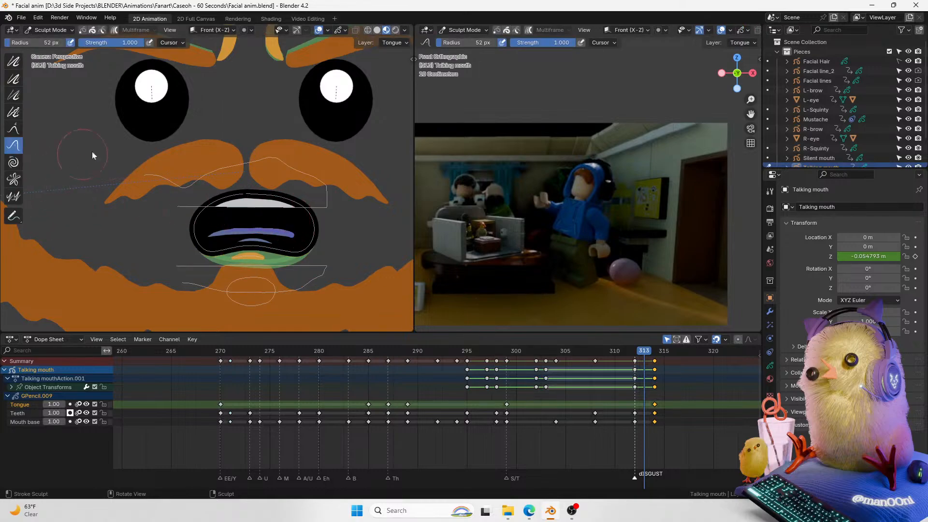
key(ctrl+Tab)
Step: Switch to Draw mode and interpolate an in-between mouth shape at frame 313 with the Interpolate tool
click(127, 134)
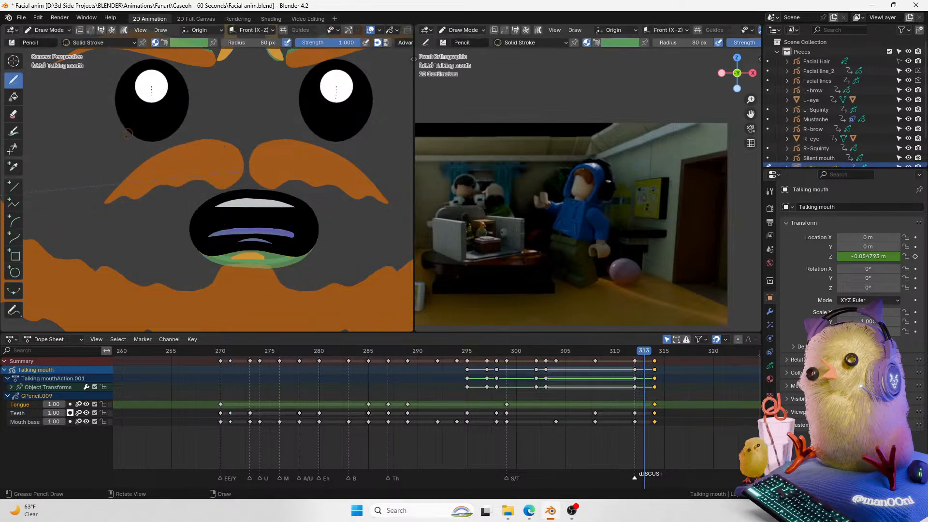
click(20, 293)
drag(327, 232, 366, 220)
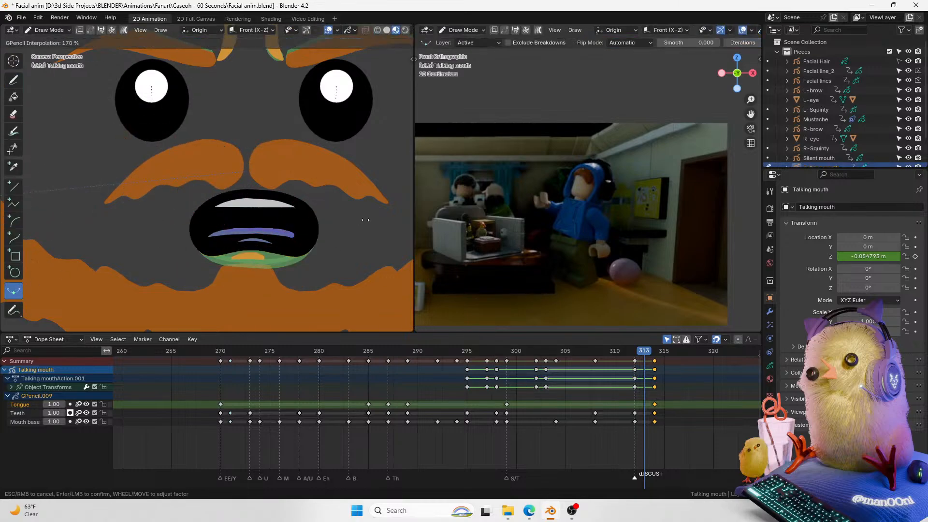
click(227, 265)
Step: Try to interpolate the mouth base layer as a sequence at frame 313, then undo it
click(633, 351)
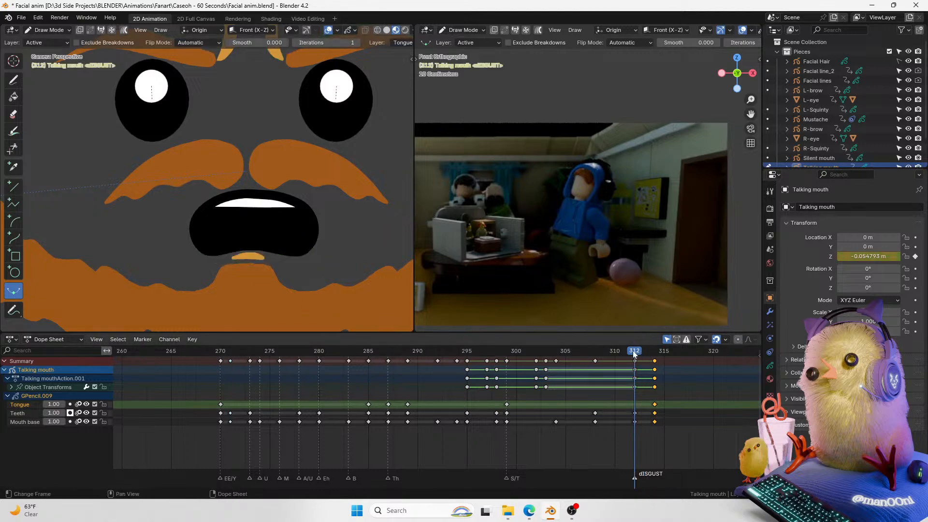
click(652, 352)
click(633, 352)
click(643, 352)
click(27, 421)
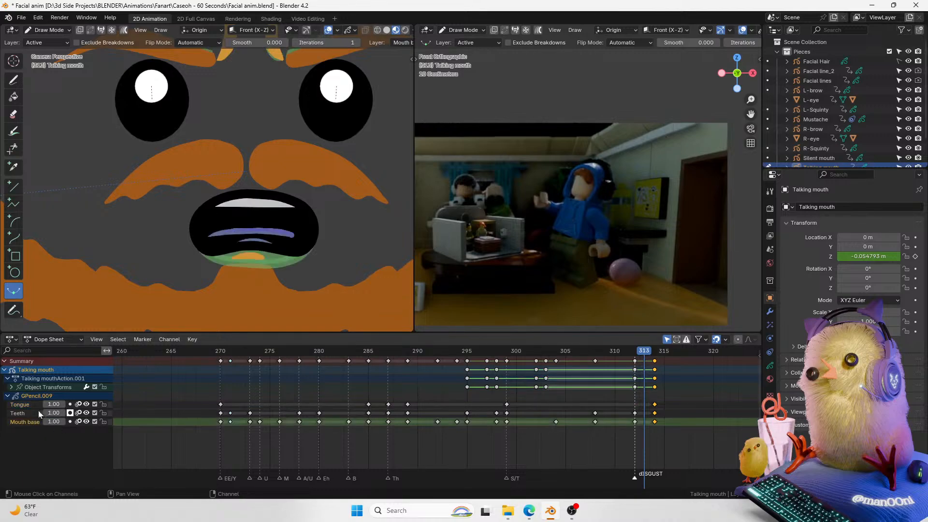
key(ctrl+e)
click(328, 250)
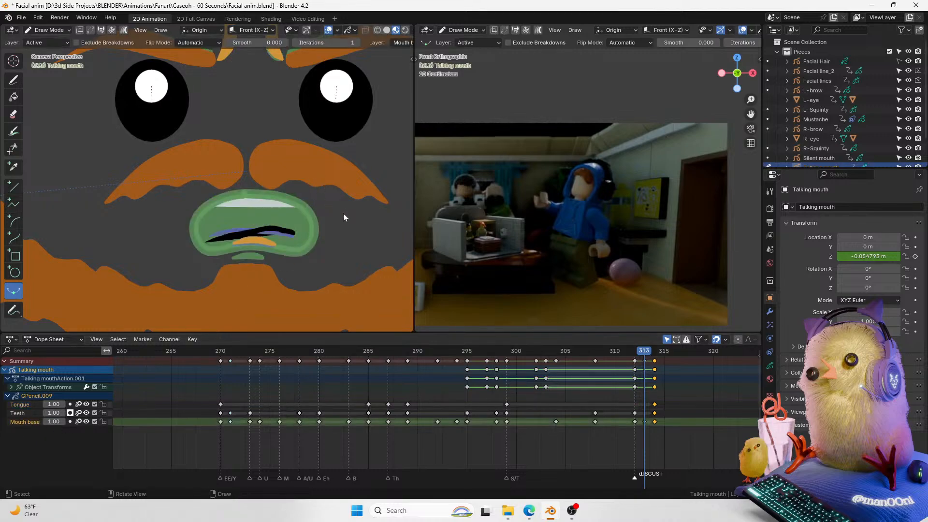
key(ctrl+z)
Step: Try the Interpolate tool twice more on the mouth and undo each attempt
click(328, 31)
drag(323, 221, 208, 272)
key(ctrl+z)
click(329, 30)
mouse_move(355, 205)
mouse_down()
mouse_move(140, 309)
mouse_move(118, 349)
mouse_move(235, 277)
mouse_move(216, 282)
mouse_move(256, 271)
mouse_move(225, 275)
mouse_move(241, 269)
mouse_up()
key(ctrl+z)
click(387, 31)
key(ctrl+z)
Step: Play back the mouth animation around frame 314 against the video clip
click(644, 351)
key(space)
key(space)
drag(639, 352, 628, 351)
key(space)
key(space)
key(space)
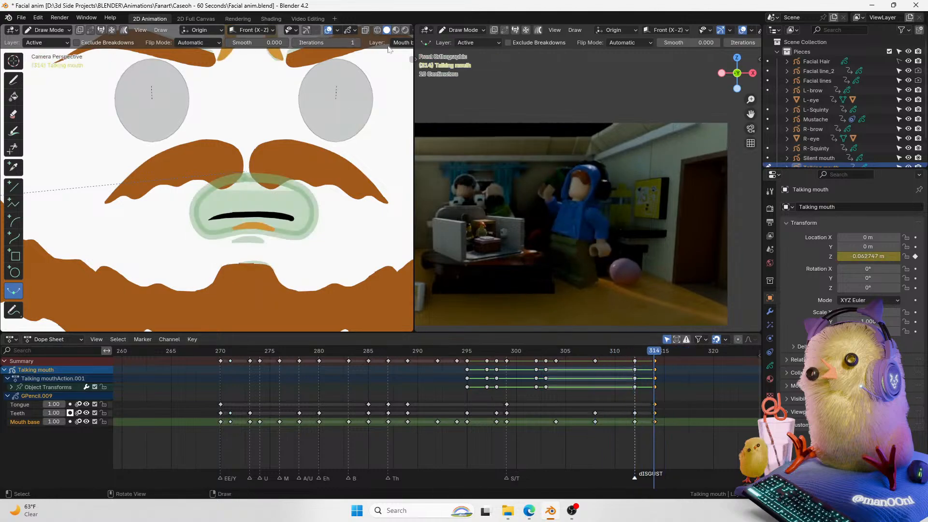
Step: Review the facial animation from frame 295 onward by scrubbing and playing it against the video clip
key(space)
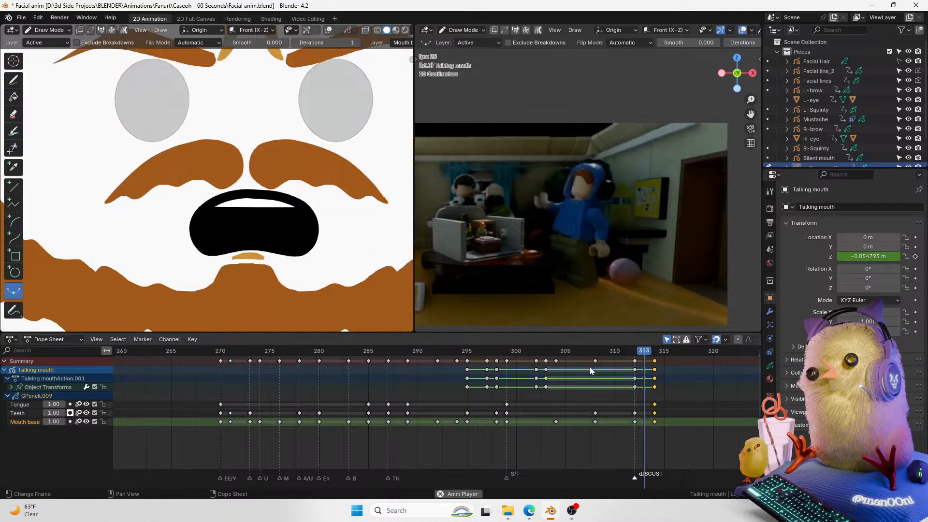
key(space)
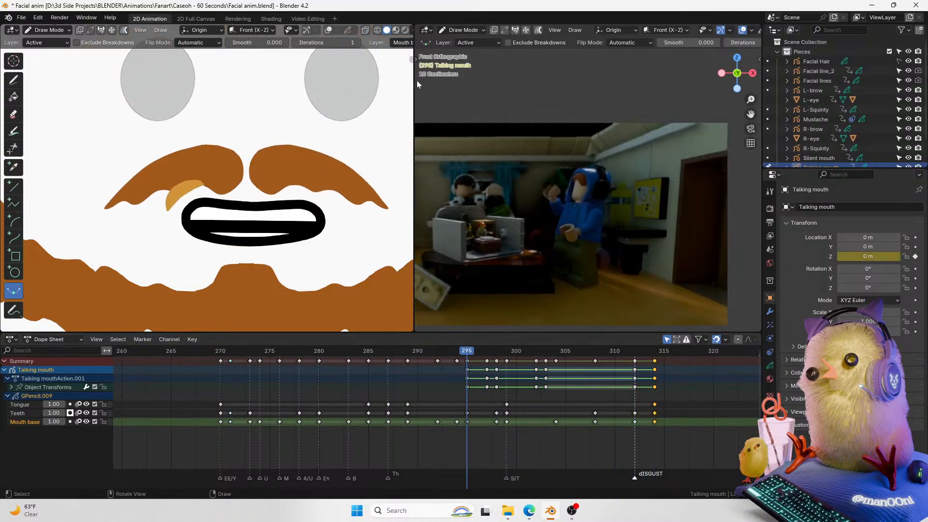
scroll(227, 151, down, 4)
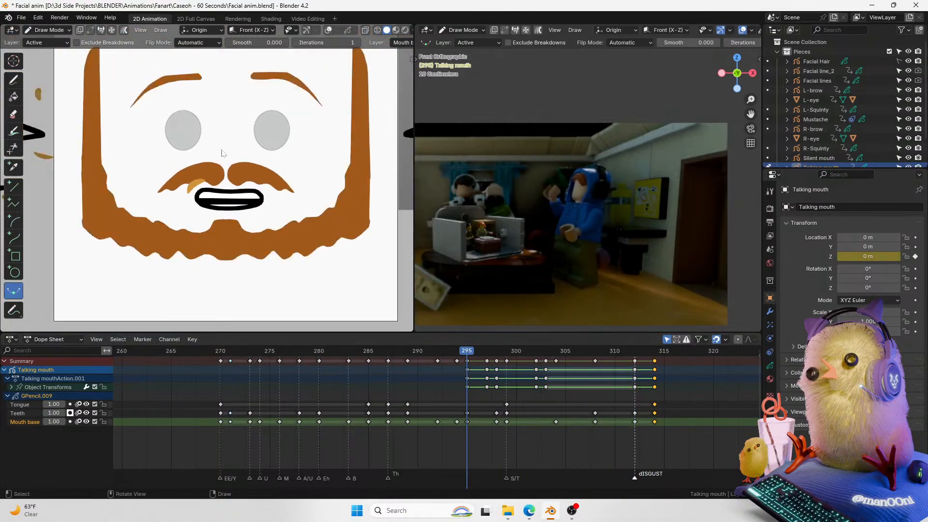
key(space)
key(space)
key(space)
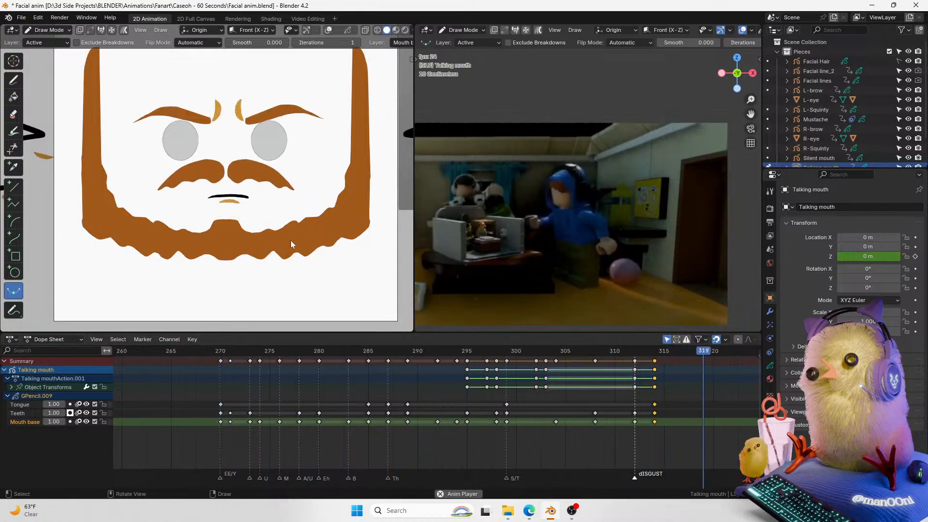
click(460, 351)
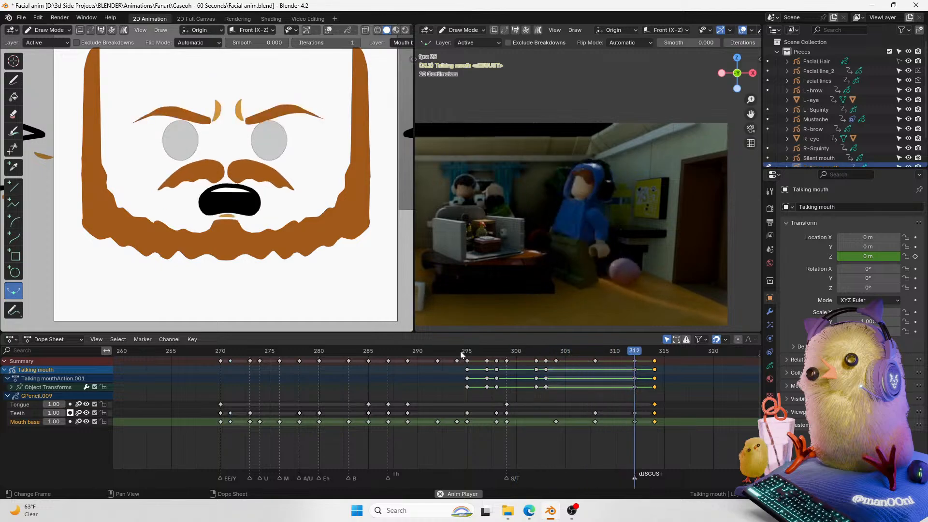
key(space)
key(space)
key(space)
click(460, 351)
key(space)
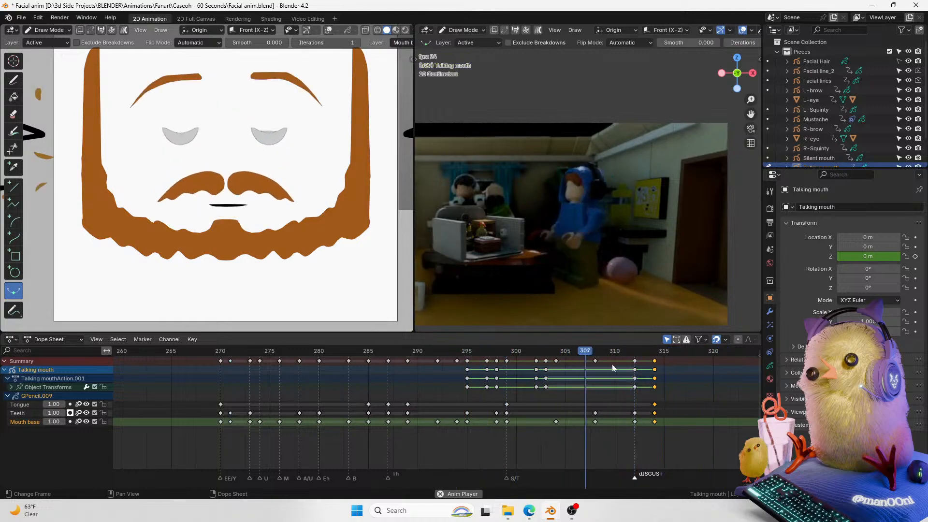
key(space)
Step: In Sculpt mode at frame 314, bend the mouth line into a downturned frown
scroll(260, 205, up, 1)
key(ctrl+Tab)
click(258, 230)
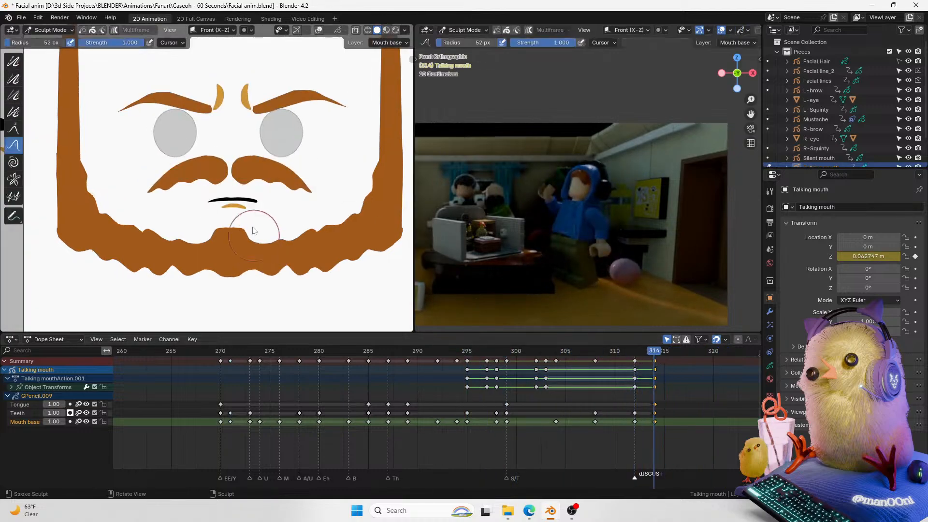
scroll(236, 189, up, 2)
drag(211, 211, 200, 222)
drag(279, 216, 302, 222)
mouse_move(206, 217)
mouse_down()
mouse_move(198, 226)
mouse_move(215, 222)
mouse_up()
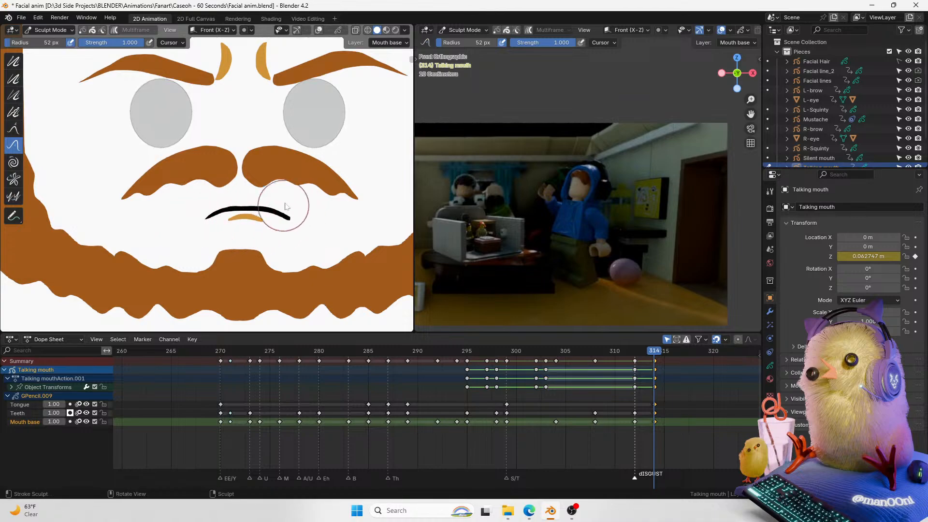
Step: Return to Object Mode, play back the reshaped mouth around frame 314 and save the file
key(ctrl+Tab)
key(space)
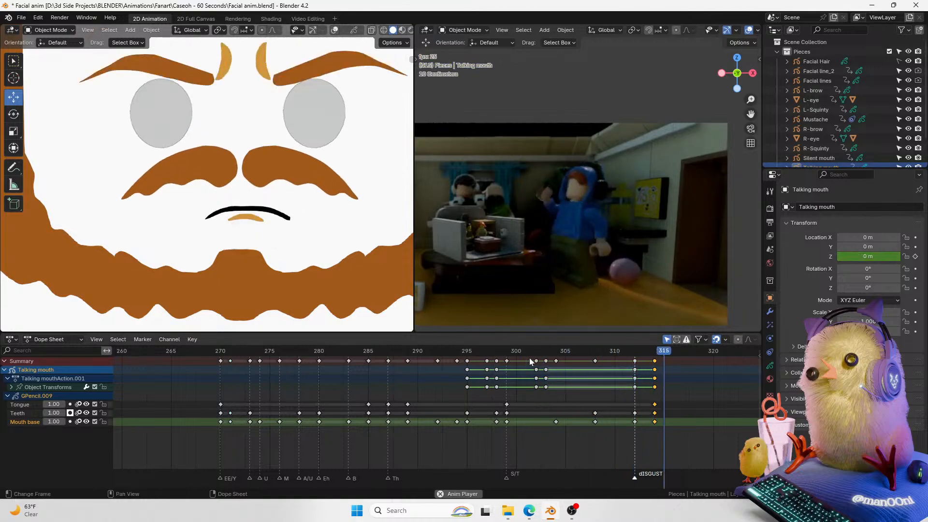
key(space)
mouse_move(652, 357)
mouse_down()
mouse_move(626, 355)
mouse_move(655, 359)
mouse_up()
key(ctrl+Tab)
click(300, 280)
key(ctrl+Tab)
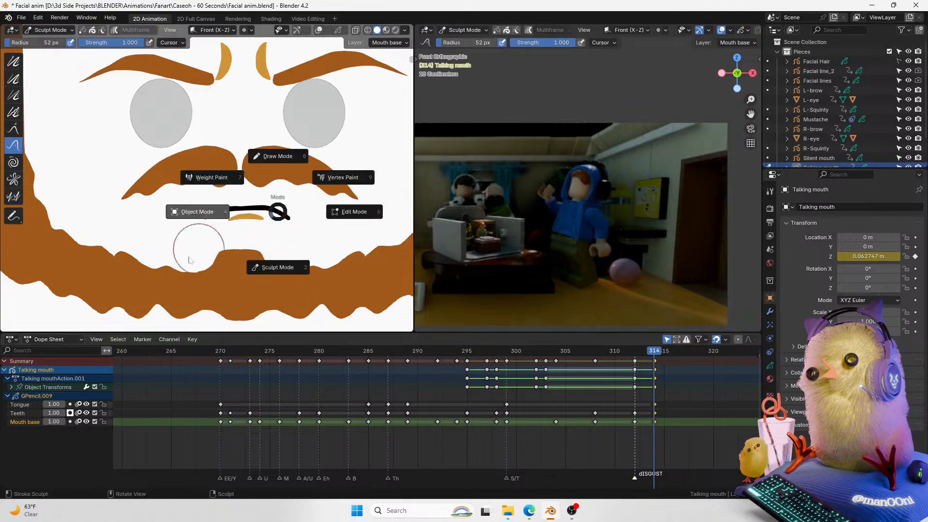
click(212, 242)
drag(652, 356, 555, 353)
key(space)
key(space)
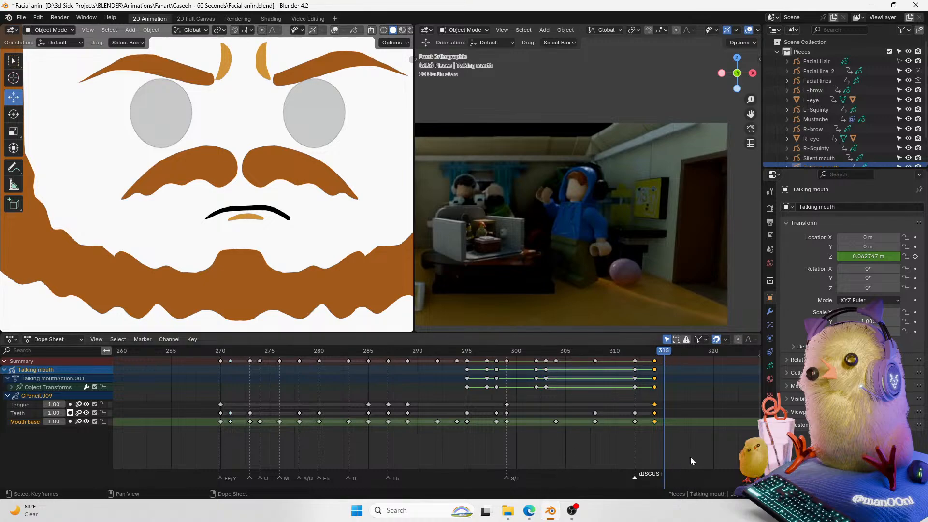
key(ctrl+s)
Step: Select the marker at frame 278 and rename it A/Uh!
mouse_move(289, 350)
mouse_down()
mouse_move(277, 351)
mouse_move(321, 340)
mouse_move(299, 351)
mouse_move(320, 351)
mouse_move(299, 349)
mouse_up()
click(298, 359)
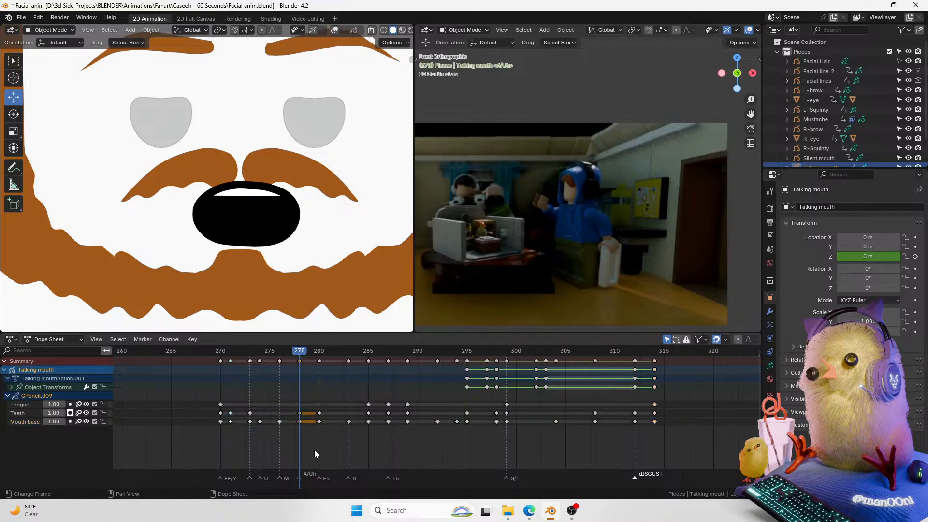
key(F2)
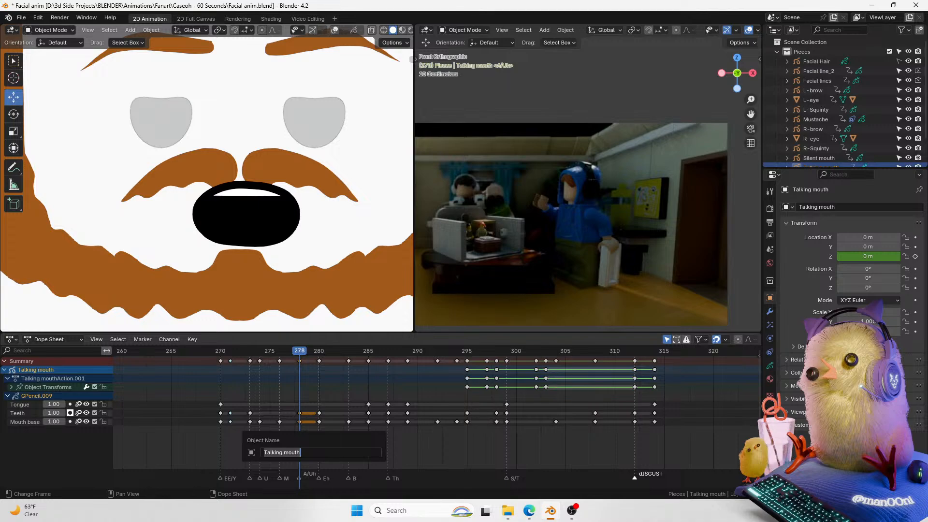
click(300, 477)
key(F2)
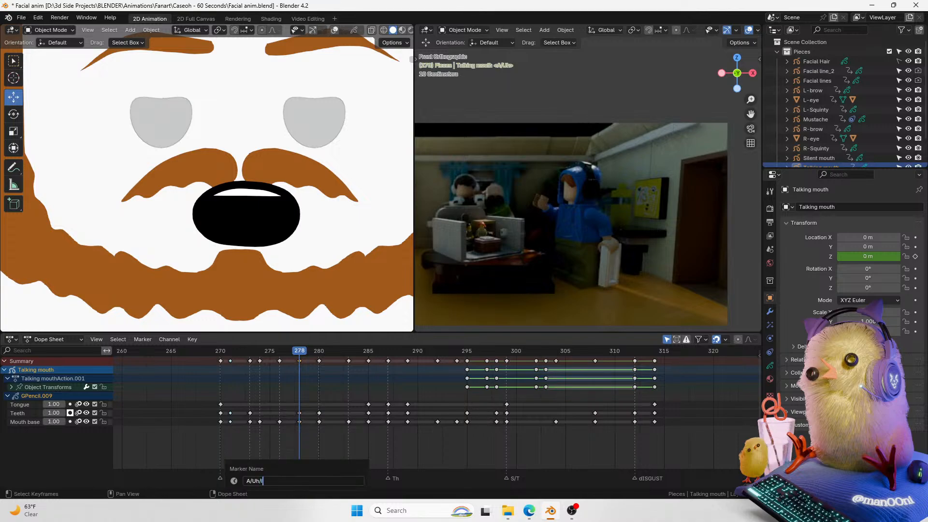
key(Return)
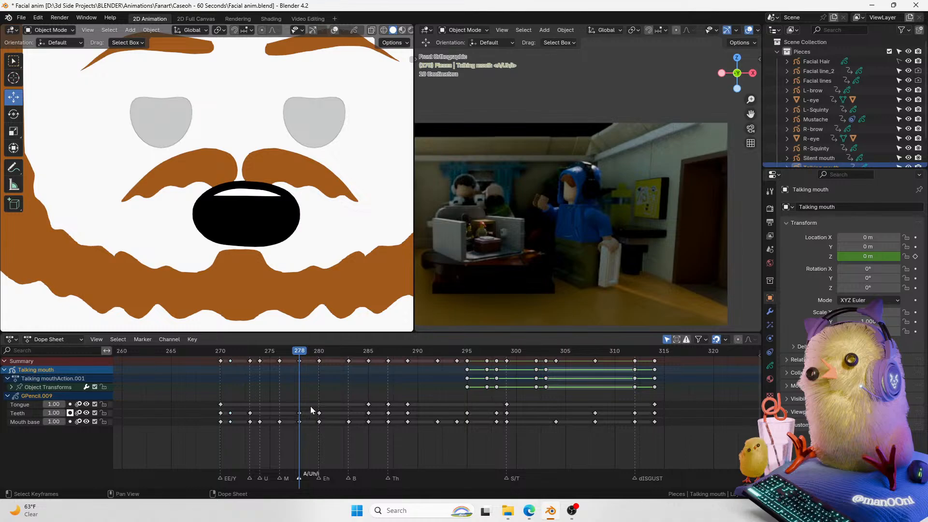
Step: Duplicate the mouth keyframes from frame 278 onto frame 316
ctrl+scroll(333, 419, down, 3)
key(ctrl+s)
ctrl+scroll(285, 406, down, 2)
key(space)
drag(249, 354, 607, 351)
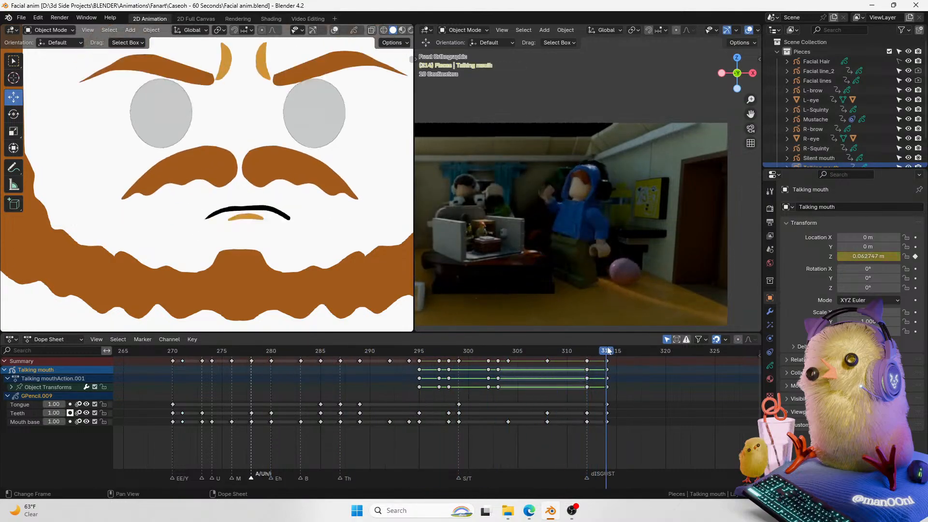
middle_drag(612, 368, 558, 368)
drag(544, 352, 570, 351)
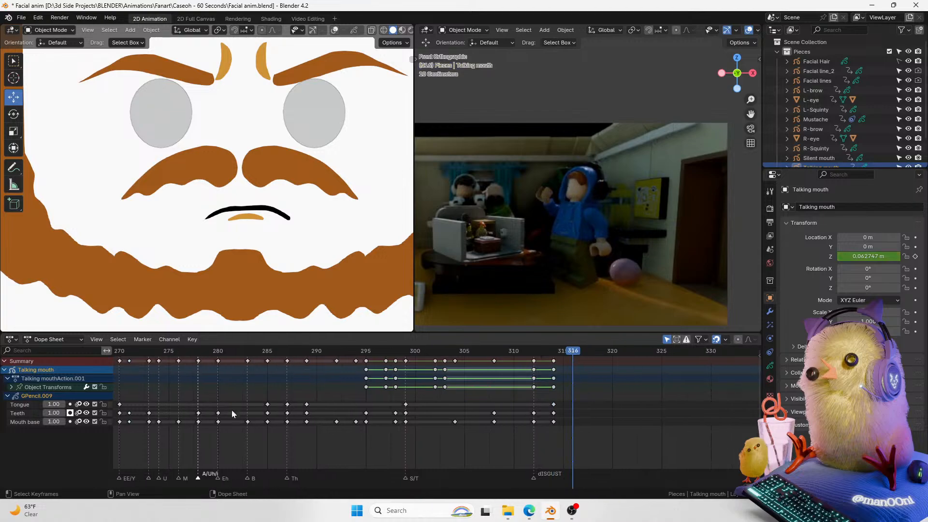
key(shift+d)
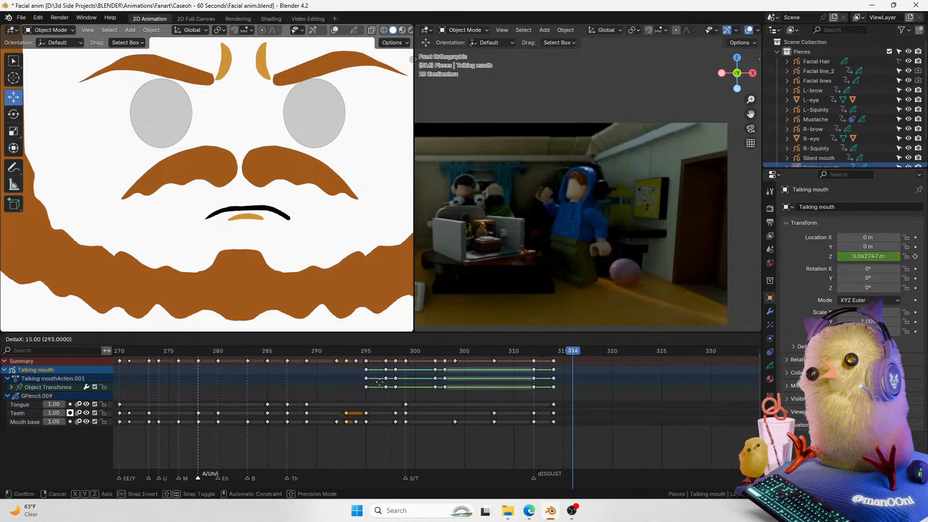
click(571, 378)
Step: Play back the end of the mouth animation
drag(572, 352, 535, 351)
key(space)
key(space)
Step: Select the mustache and lower it slightly along Z at frame 314
click(315, 186)
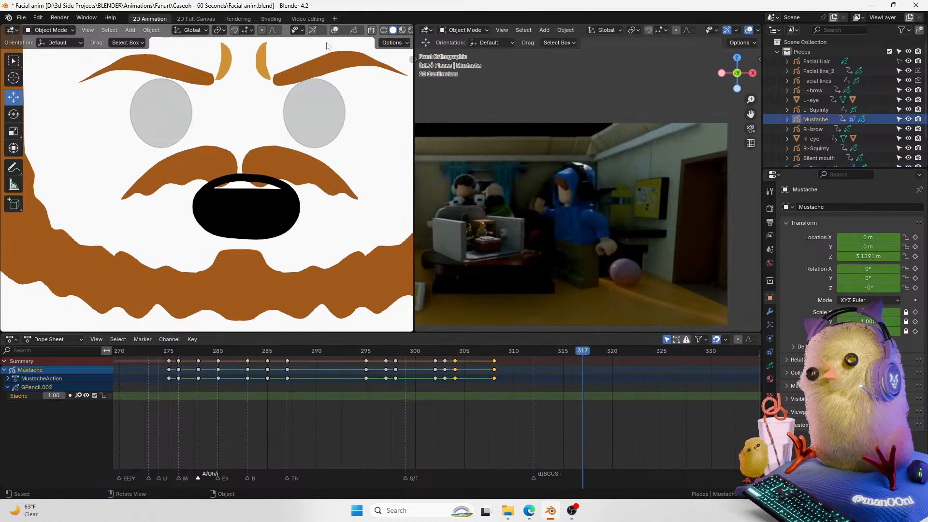
click(334, 30)
click(505, 353)
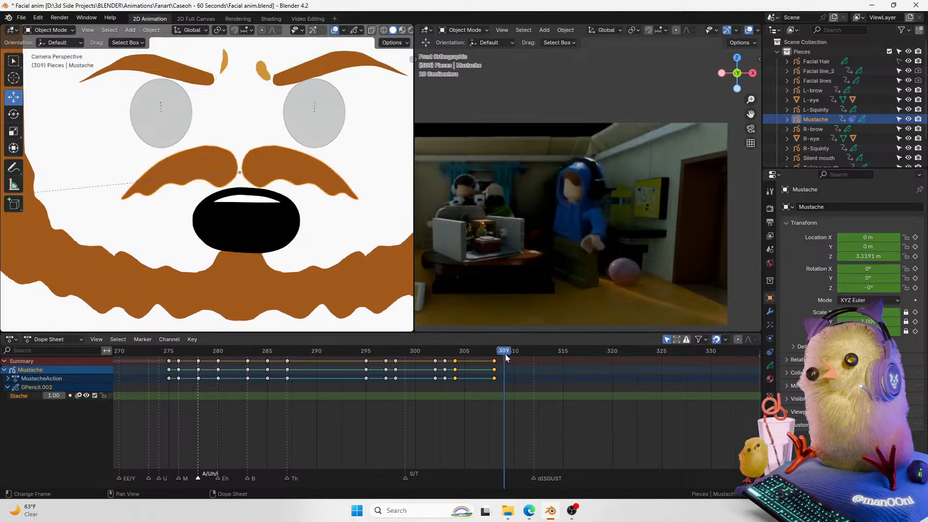
drag(505, 357, 553, 352)
key(g)
key(z)
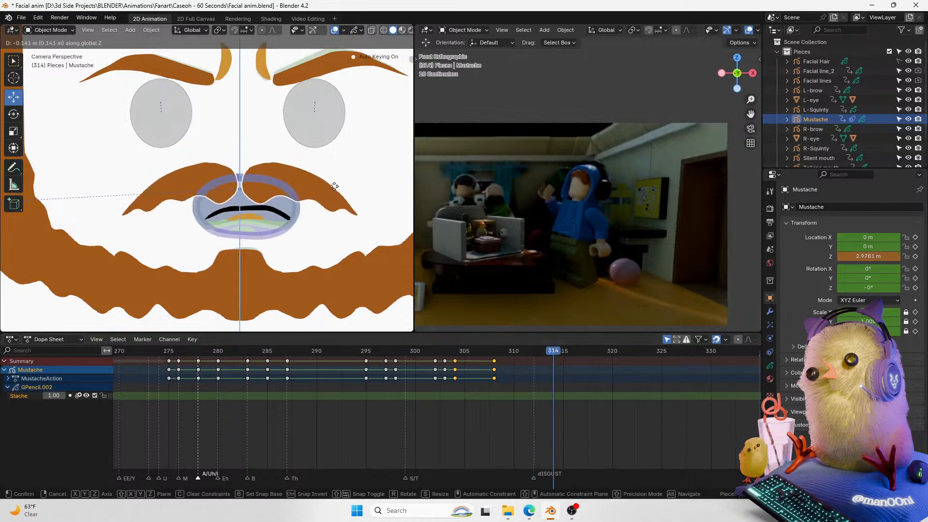
click(337, 191)
key(g)
key(z)
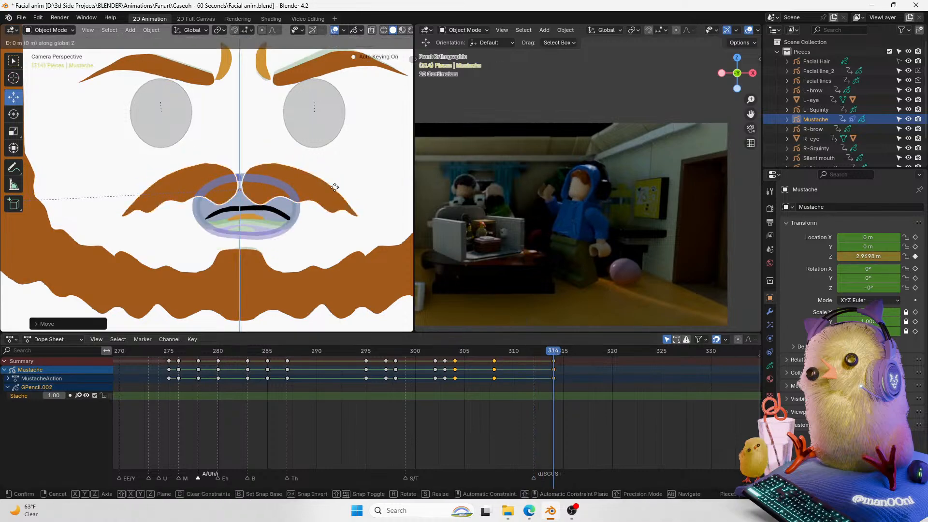
click(337, 175)
Step: Raise the mustache along Z at frame 316
drag(541, 350, 573, 352)
key(g)
key(z)
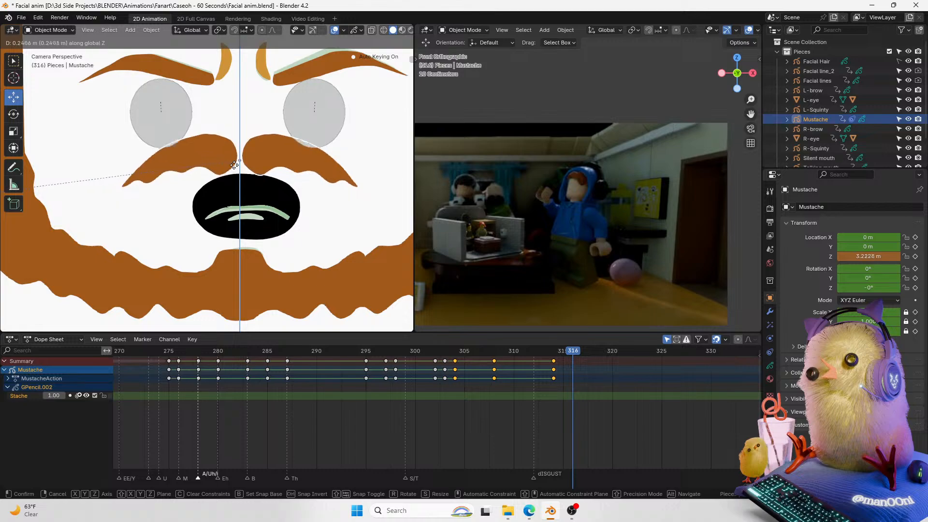
click(244, 176)
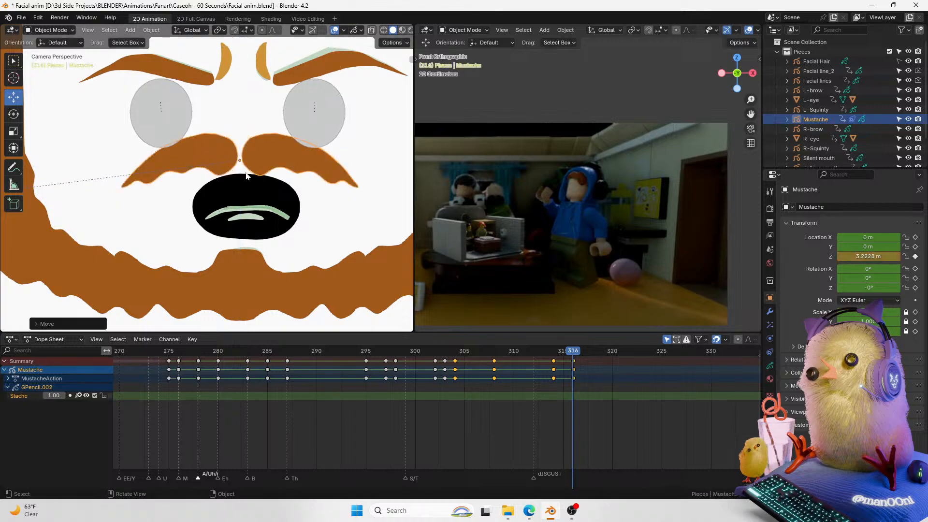
Step: Play back the mustache movement against the video
drag(542, 348, 385, 353)
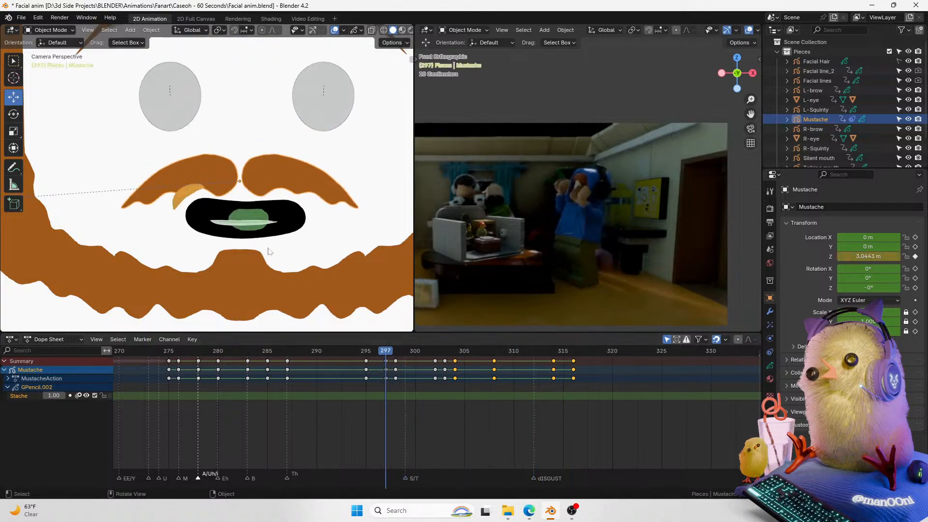
key(space)
key(space)
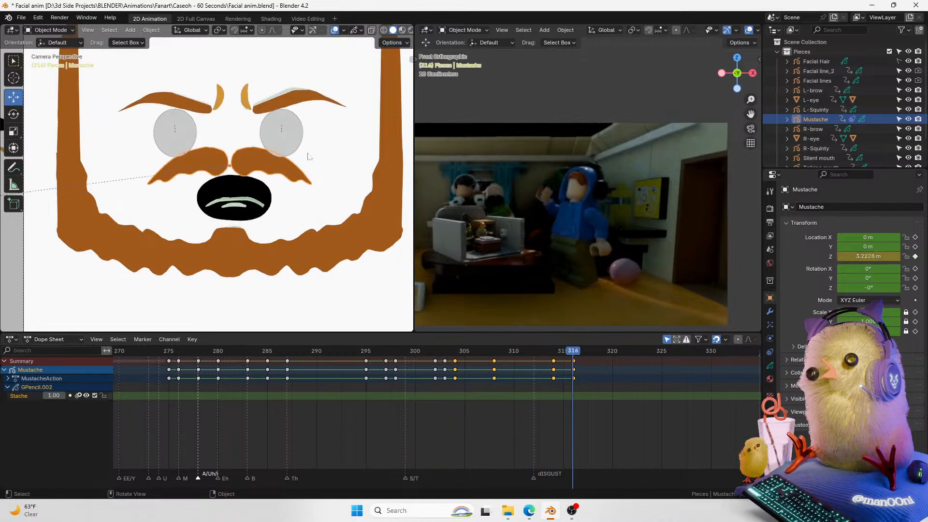
Step: Select the talking mouth and set its Z location to 0 at frame 316
click(302, 129)
shift+middle_drag(305, 146, 312, 191)
click(293, 218)
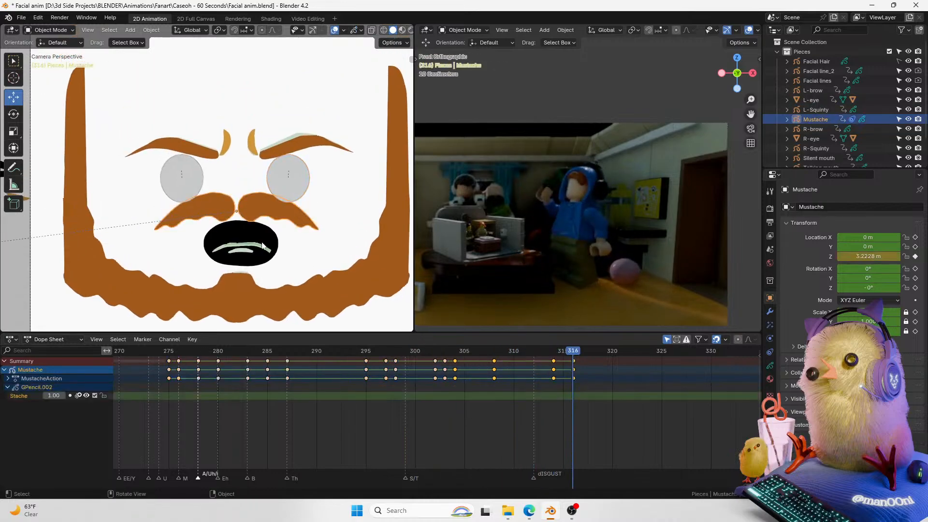
click(263, 252)
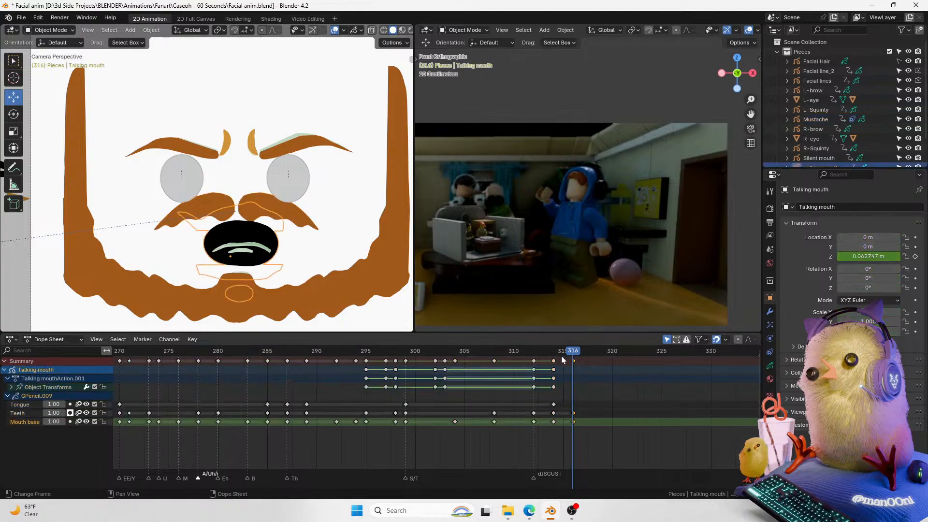
mouse_move(563, 355)
mouse_down()
mouse_move(523, 355)
mouse_move(573, 354)
mouse_up()
click(868, 256)
text(0)
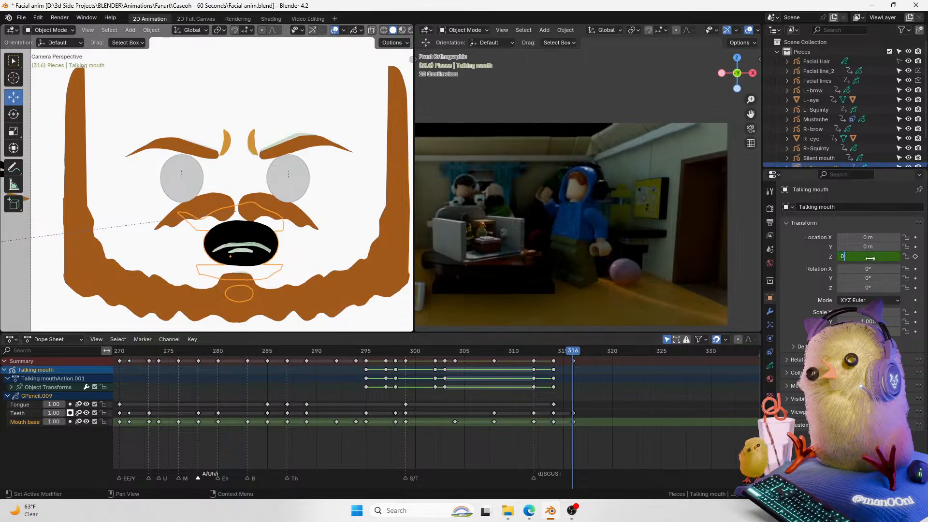
key(Return)
Step: Lower the mustache slightly along Z at frame 316 and save the file
click(263, 207)
key(g)
key(z)
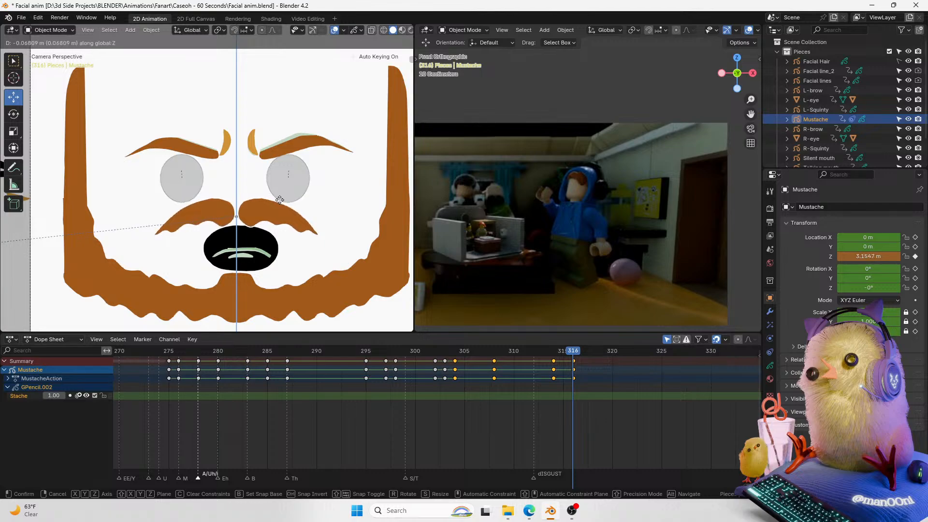
click(279, 191)
drag(559, 353, 621, 352)
key(ctrl+s)
Step: Try to duplicate the mustache keyframe from frame 280 to frame 318, then undo it
drag(534, 352, 224, 344)
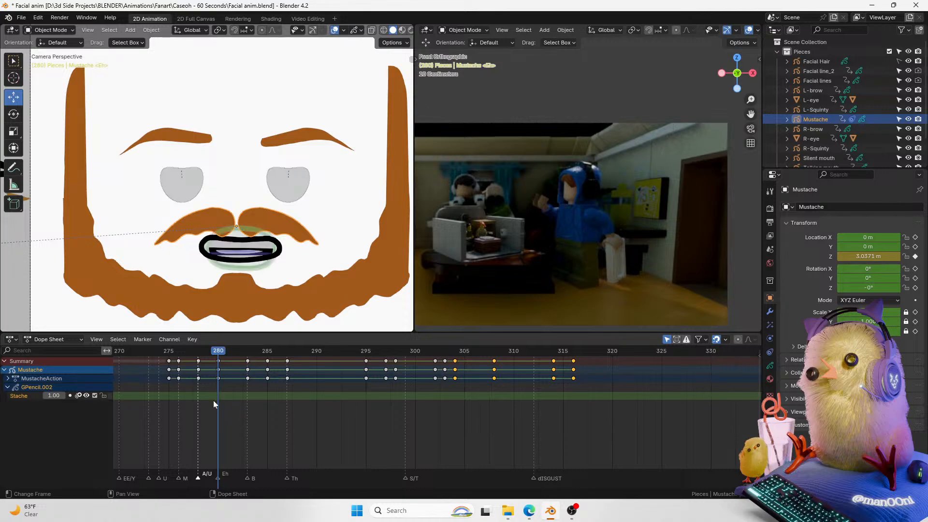
click(221, 362)
drag(223, 355, 593, 337)
key(shift+d)
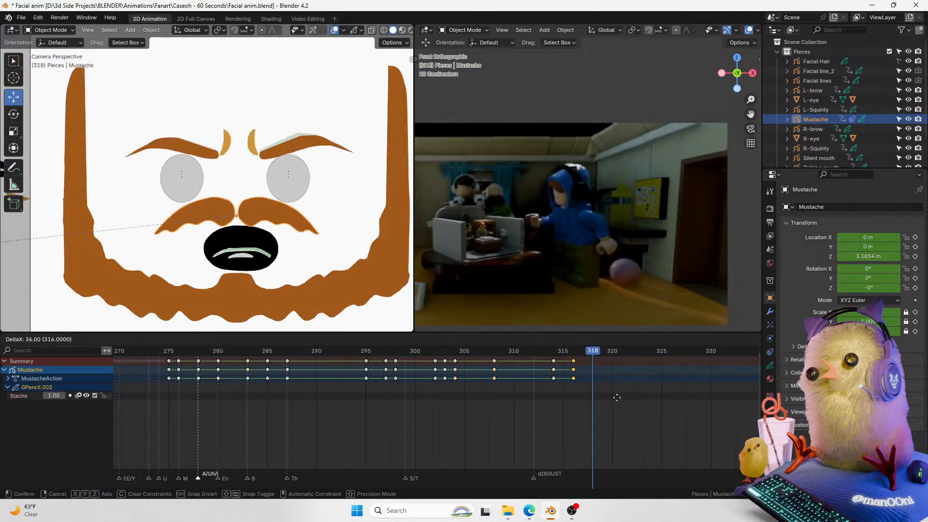
click(634, 392)
mouse_move(594, 356)
mouse_down()
mouse_move(578, 355)
mouse_move(591, 353)
mouse_up()
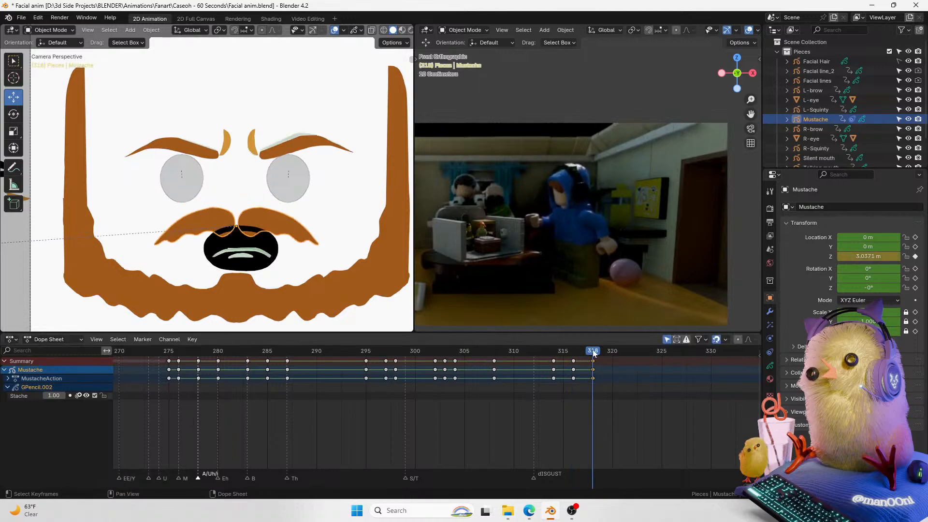
key(ctrl+z)
key(ctrl+z)
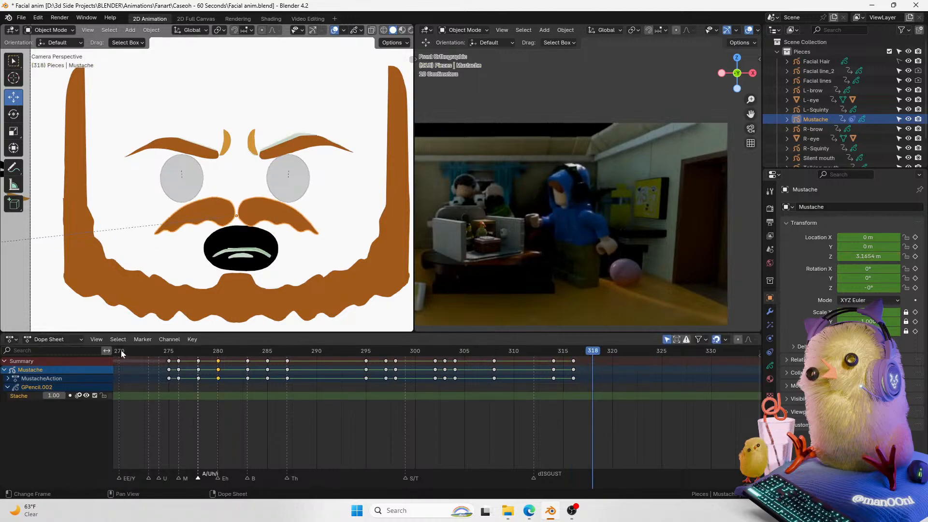
Step: Select the talking mouth and duplicate its keyframe from frame 278 to frame 317
click(264, 266)
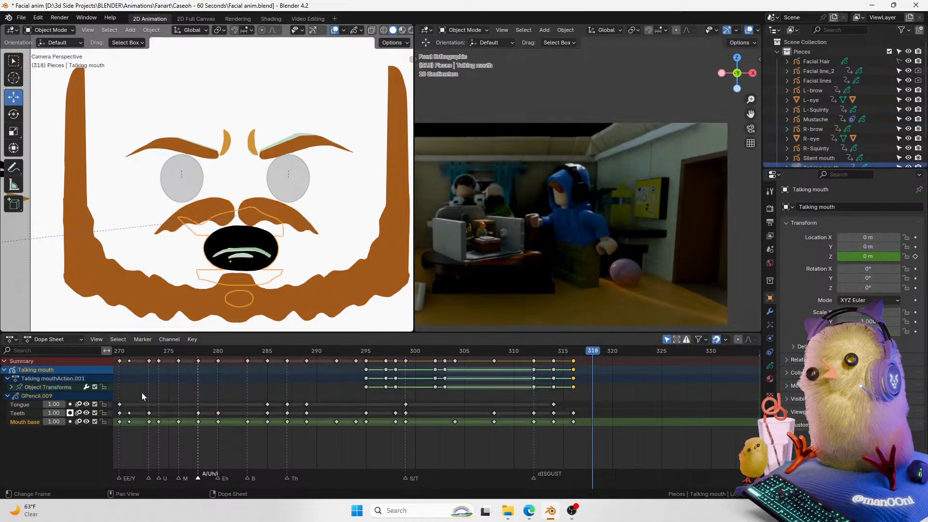
click(199, 359)
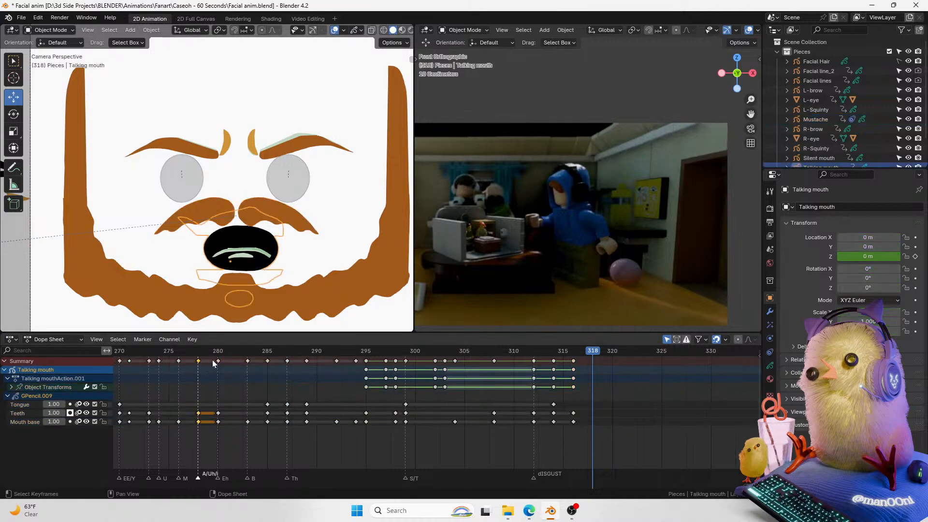
key(shift+d)
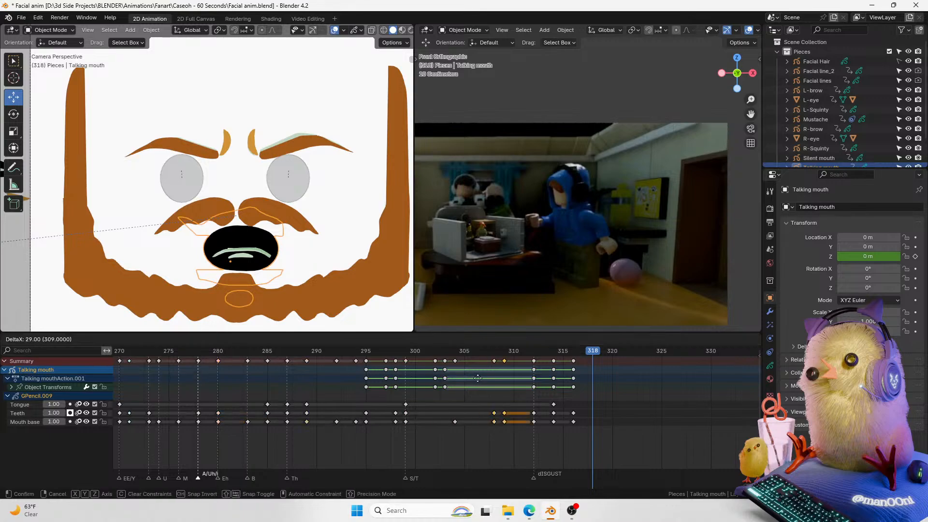
click(574, 370)
key(space)
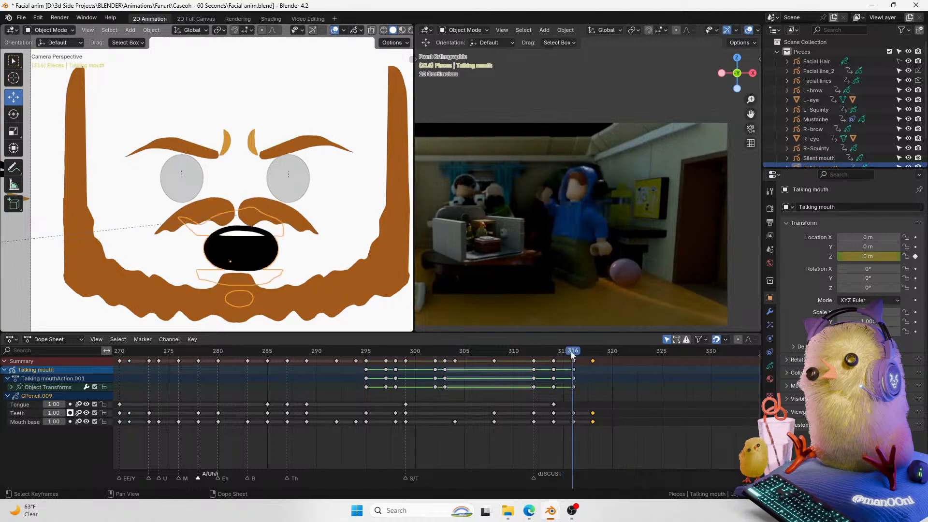
key(space)
key(g)
right_click(595, 367)
mouse_move(593, 351)
mouse_down()
mouse_move(573, 351)
mouse_move(602, 355)
mouse_up()
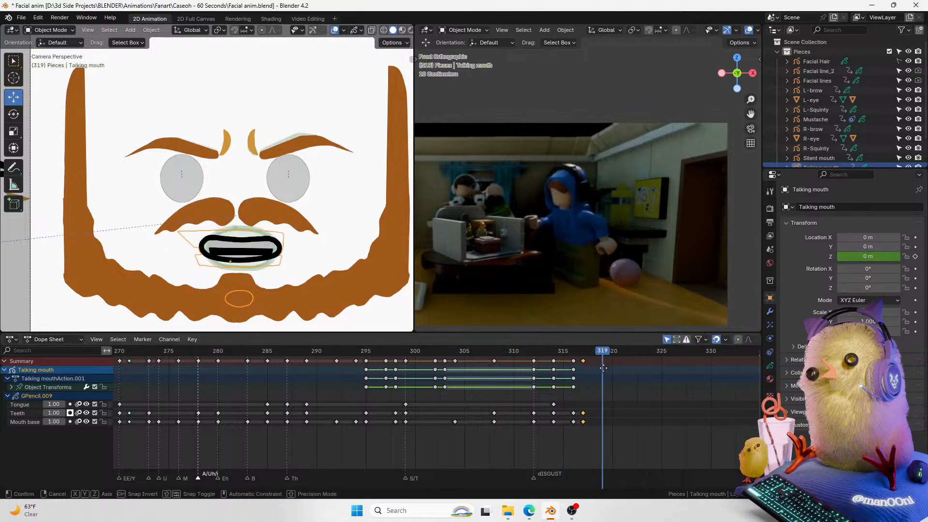
Step: Play back the mouth briefly, move to frame 319 and save the file
key(space)
key(space)
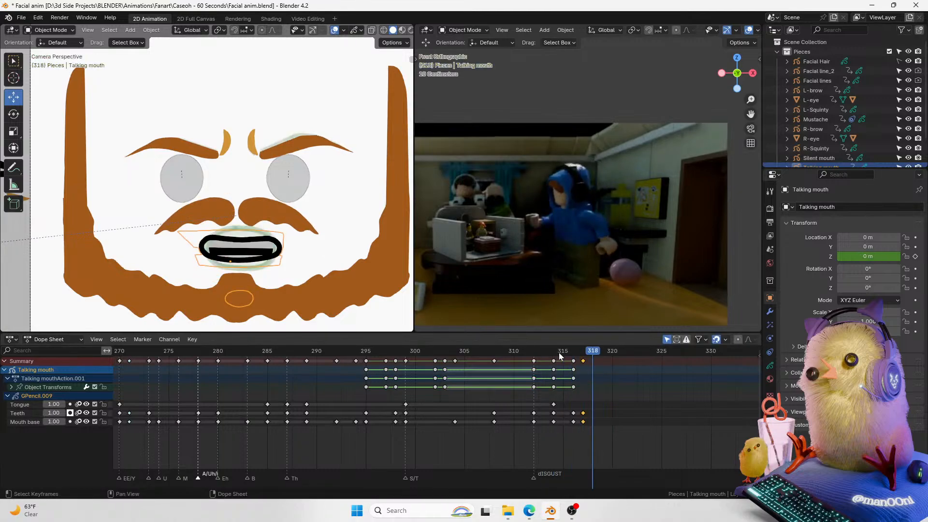
drag(590, 354, 602, 352)
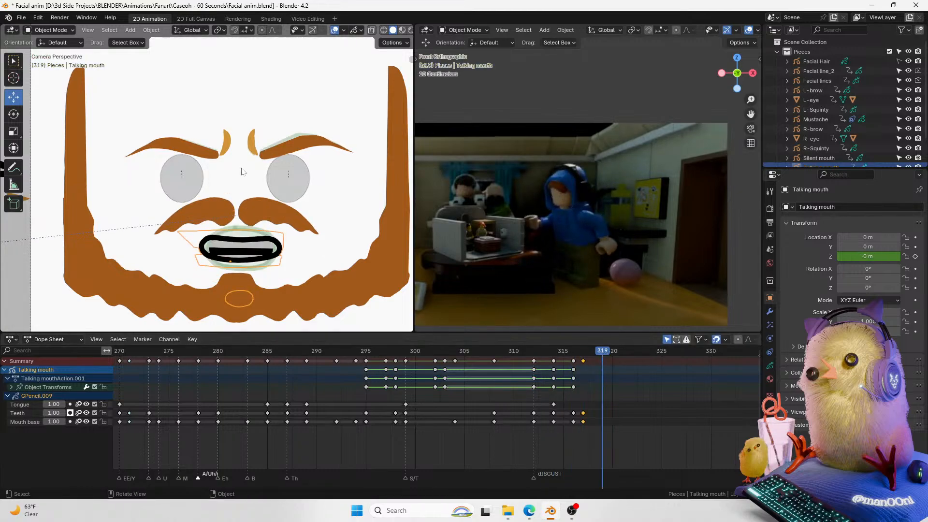
scroll(300, 171, up, 3)
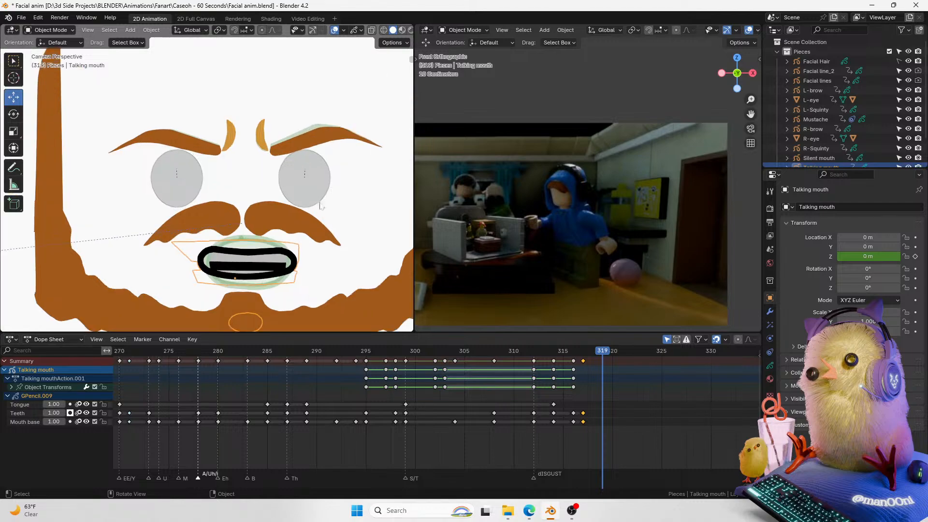
key(ctrl+s)
Step: Switch the talking mouth into Draw Mode on its Mouth base layer with the Pencil and fILL & STROKE material
scroll(290, 227, up, 2)
shift+middle_drag(289, 227, 284, 202)
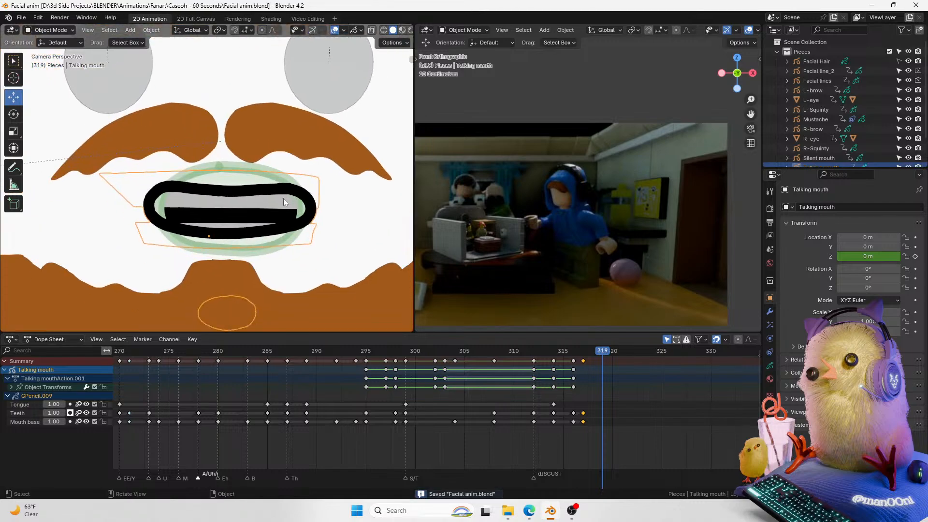
scroll(283, 198, up, 1)
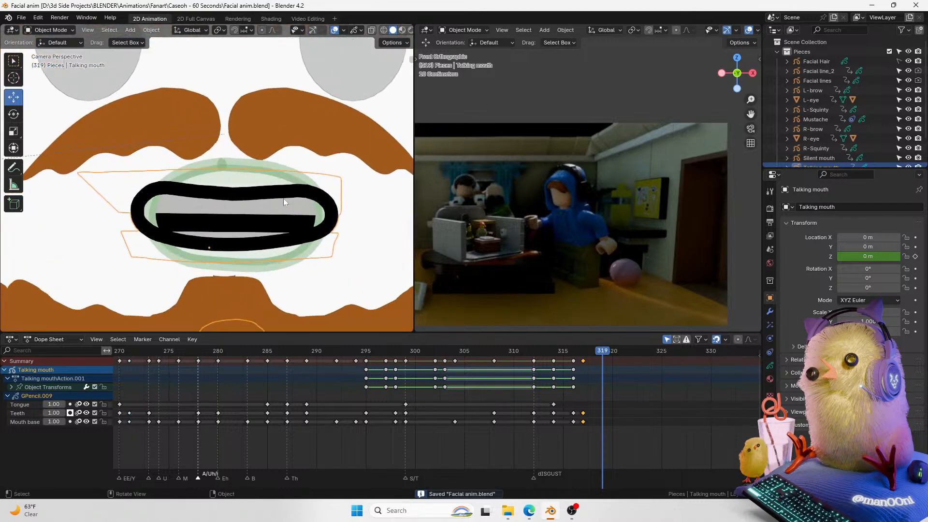
scroll(283, 198, down, 1)
scroll(284, 199, up, 1)
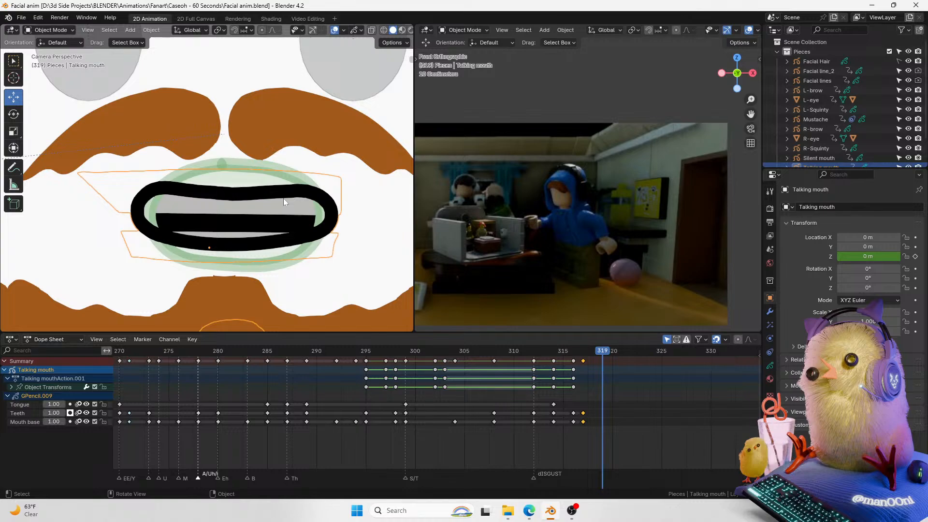
scroll(283, 198, up, 1)
scroll(283, 198, down, 1)
key(ctrl+Tab)
click(255, 162)
key(ctrl+Tab)
click(203, 199)
click(40, 421)
key(ctrl+Tab)
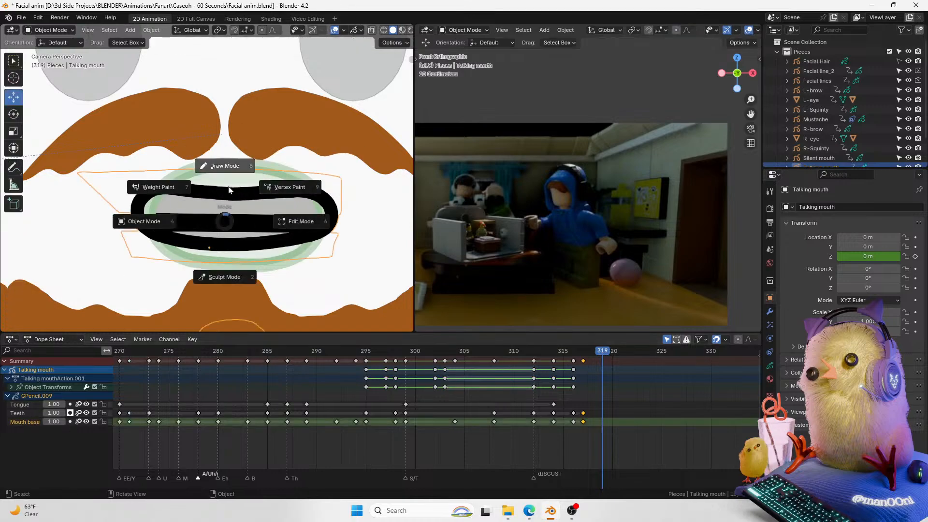
click(229, 177)
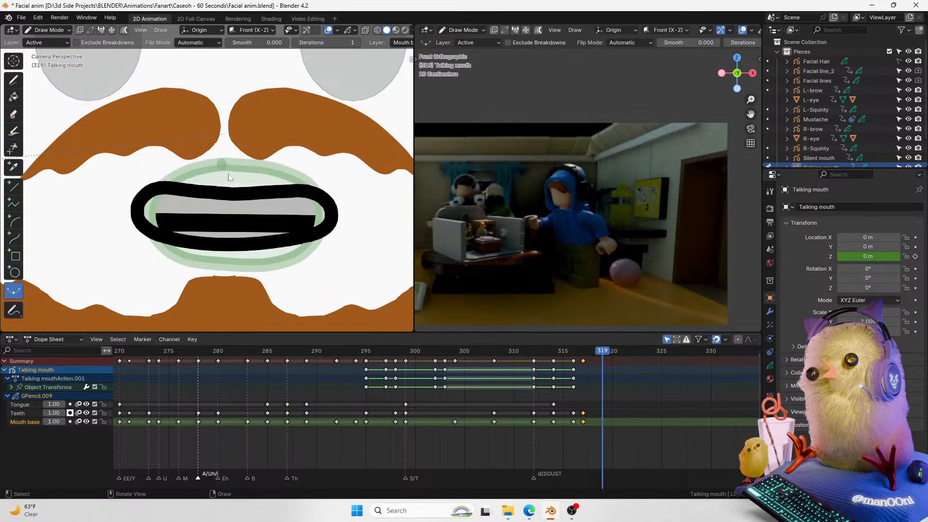
click(14, 80)
drag(150, 219, 295, 225)
key(ctrl+z)
click(769, 379)
click(806, 208)
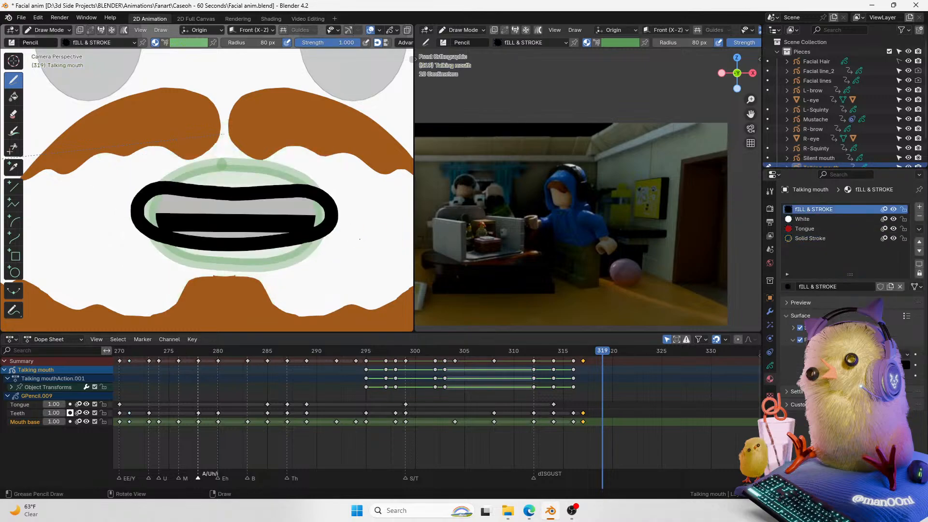
drag(157, 223, 311, 205)
key(ctrl+z)
drag(154, 226, 307, 213)
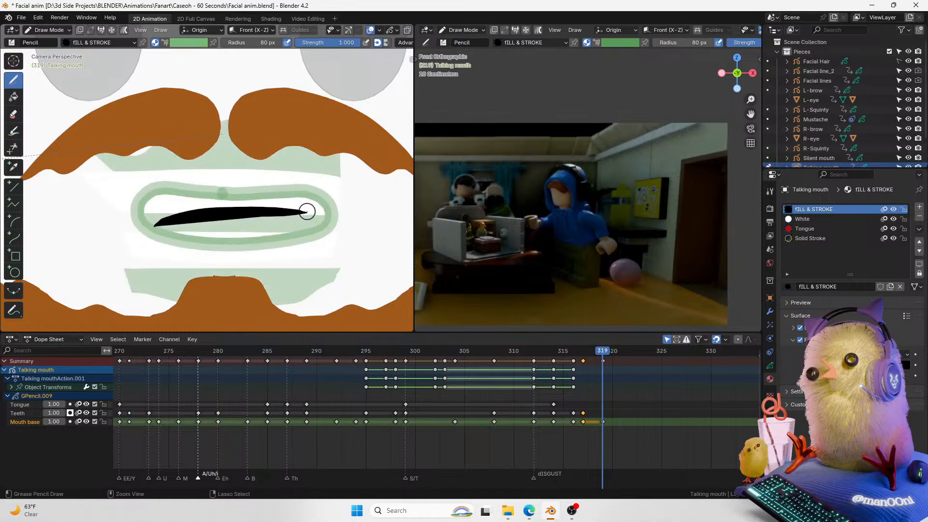
key(ctrl+z)
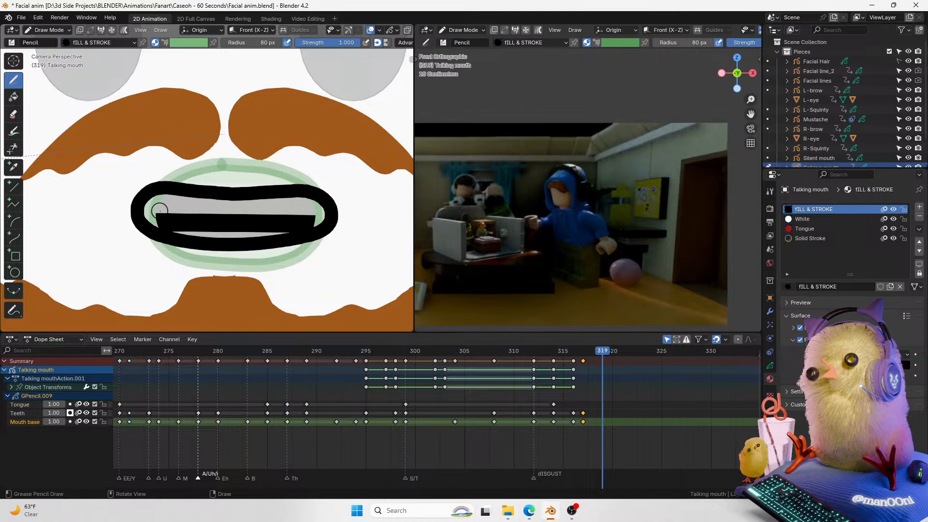
mouse_move(161, 211)
mouse_down()
mouse_move(274, 177)
mouse_move(185, 211)
mouse_move(276, 220)
mouse_up()
key(ctrl+z)
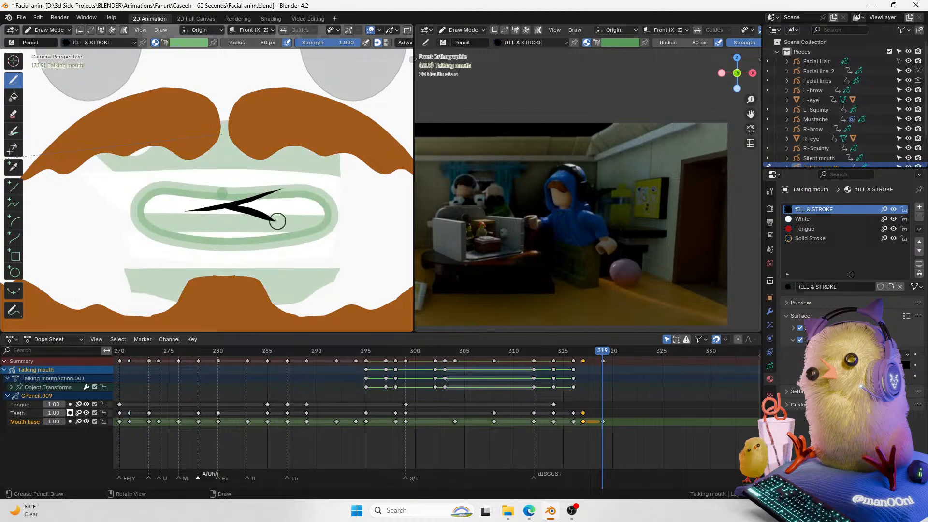
key(z)
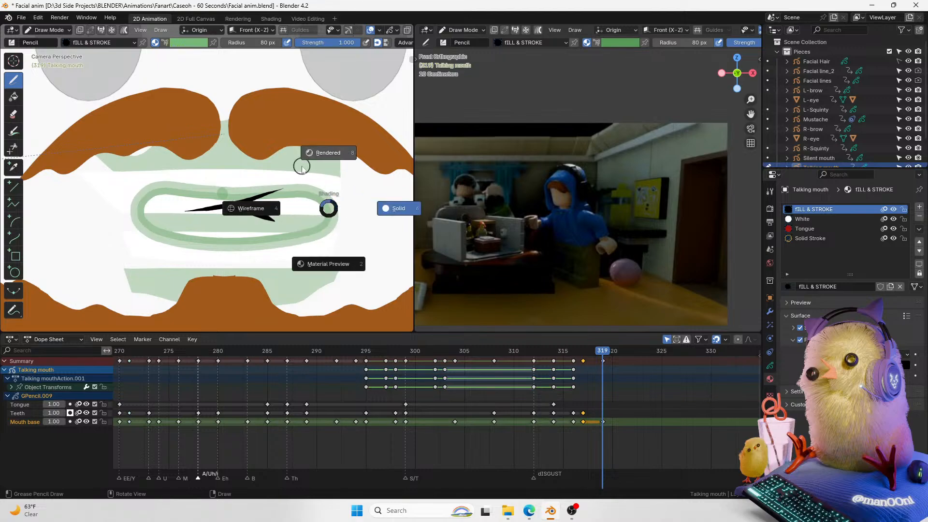
key(Escape)
key(ctrl+z)
drag(237, 203, 290, 232)
key(ctrl+z)
drag(242, 207, 292, 232)
key(ctrl+z)
drag(233, 206, 269, 229)
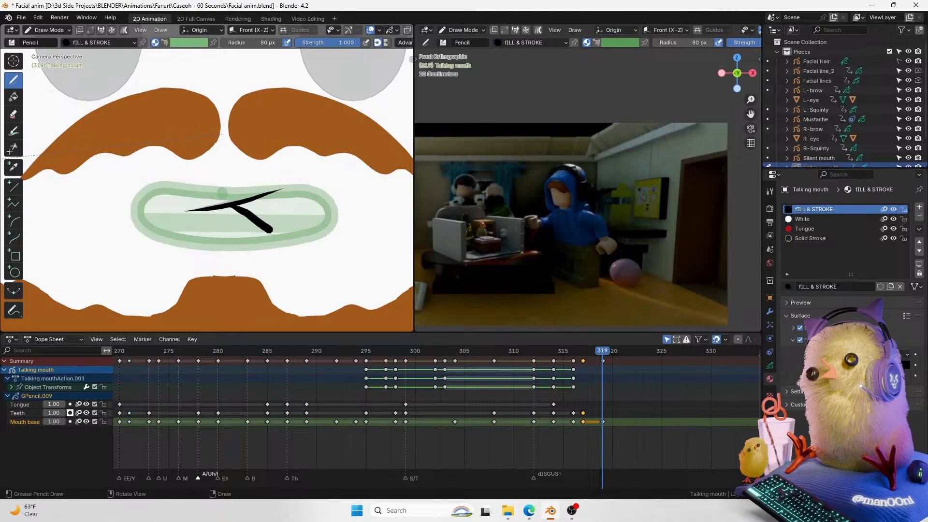
key(ctrl+z)
mouse_move(232, 205)
mouse_down()
mouse_move(256, 215)
mouse_move(274, 247)
mouse_up()
drag(248, 202, 295, 219)
key(ctrl+z)
key(ctrl+z)
mouse_move(229, 204)
mouse_down()
mouse_move(290, 220)
mouse_move(248, 218)
mouse_move(261, 245)
mouse_up()
key(ctrl+z)
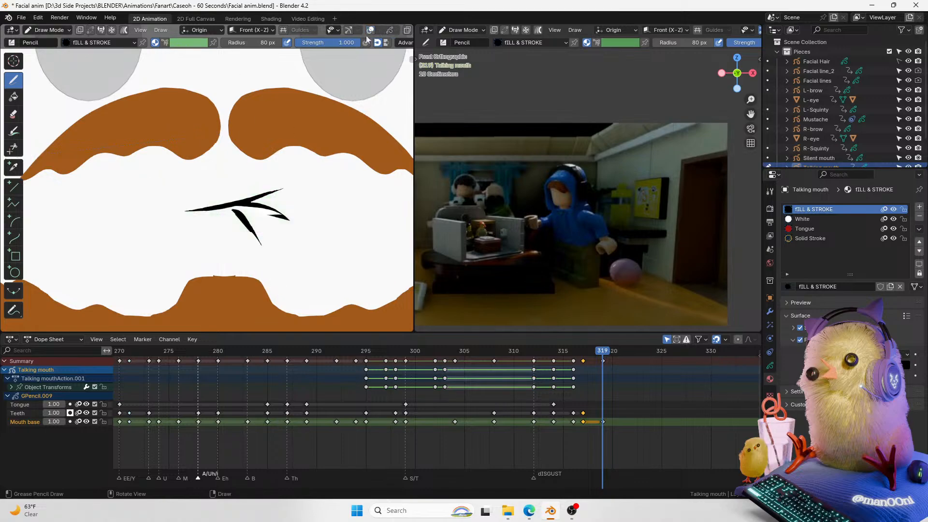
scroll(216, 204, down, 7)
scroll(216, 204, up, 4)
key(ctrl+z)
key(ctrl+z)
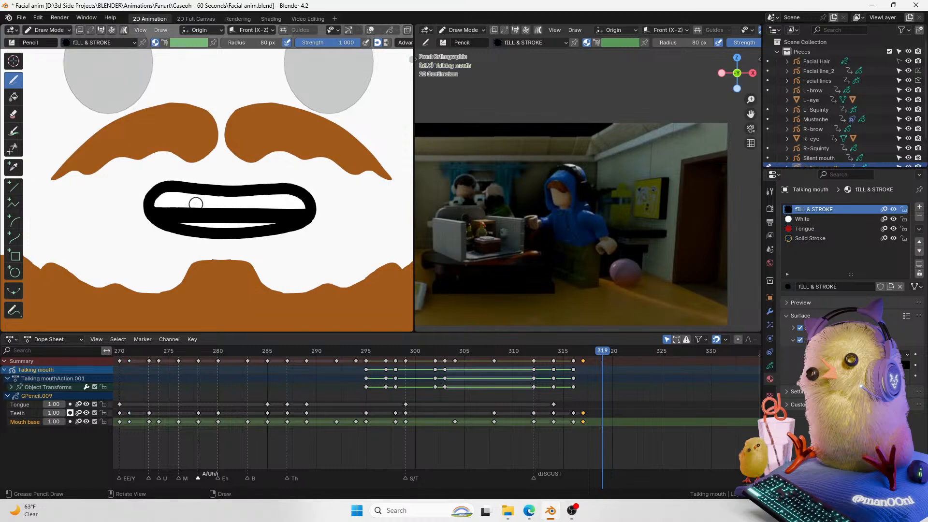
key(ctrl+shift+z)
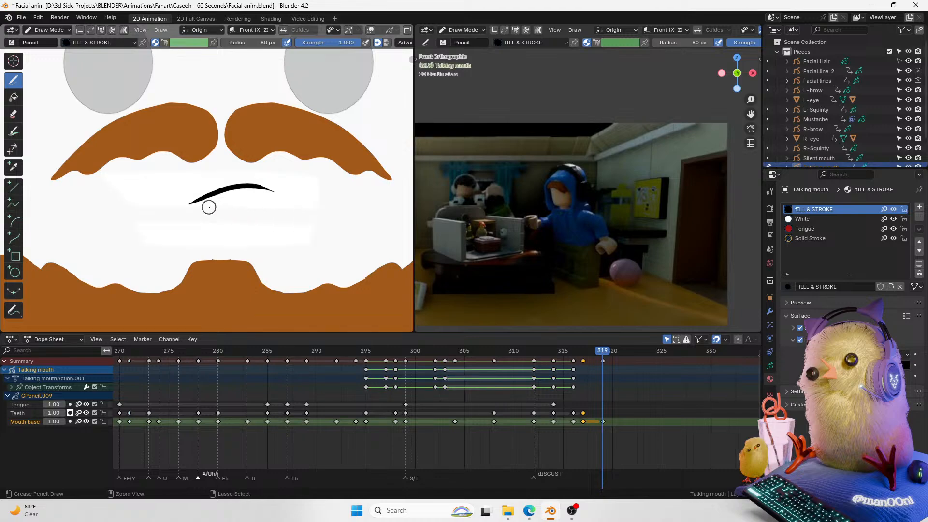
key(ctrl+z)
Step: Draw a closed, slanted mouth with a small crease stroke below it on the Mouth base layer at frame 319
drag(198, 207, 225, 195)
drag(281, 203, 193, 207)
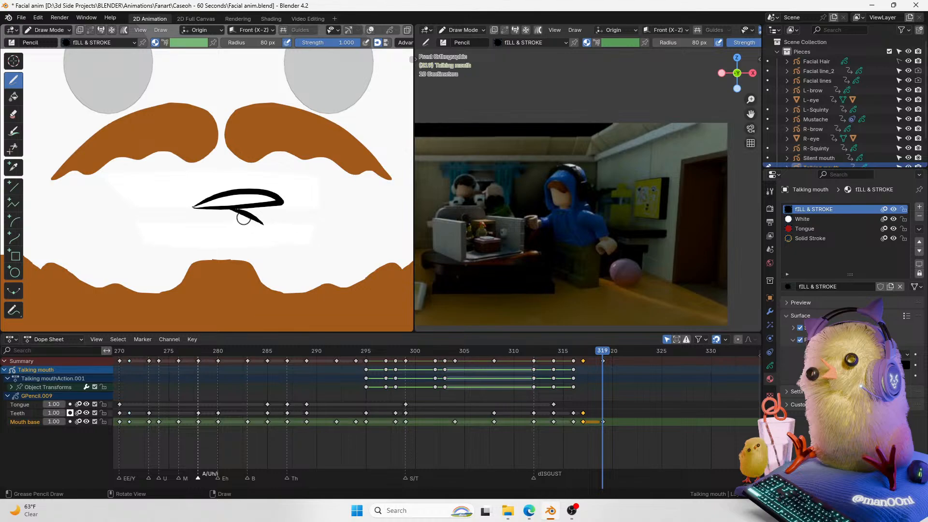
key(ctrl+z)
key(ctrl+z)
drag(249, 208, 285, 228)
key(ctrl+z)
key(ctrl+z)
key(ctrl+z)
key(ctrl+z)
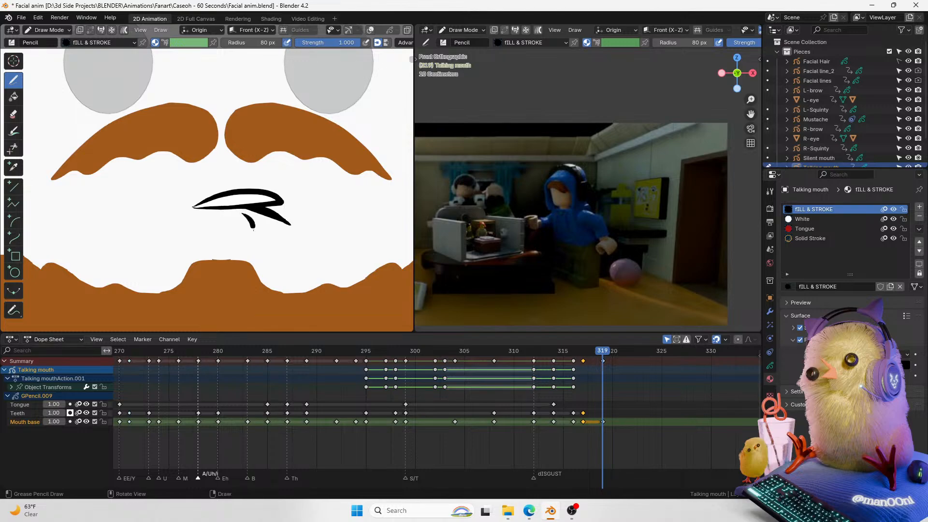
key(ctrl+z)
drag(245, 214, 252, 232)
key(ctrl+z)
drag(208, 197, 191, 209)
key(ctrl+z)
scroll(338, 30, down, 3)
Step: Switch the viewport to Material Preview shading to check the new mouth drawing
click(397, 31)
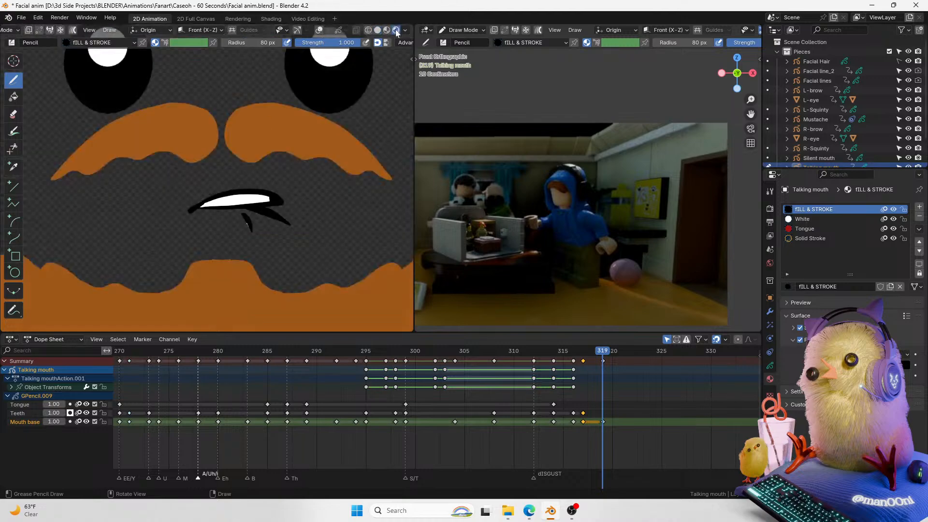
scroll(279, 155, down, 3)
scroll(279, 155, up, 1)
Step: Return to Object Mode and add a timeline marker named v/f at frame 319
key(ctrl+Tab)
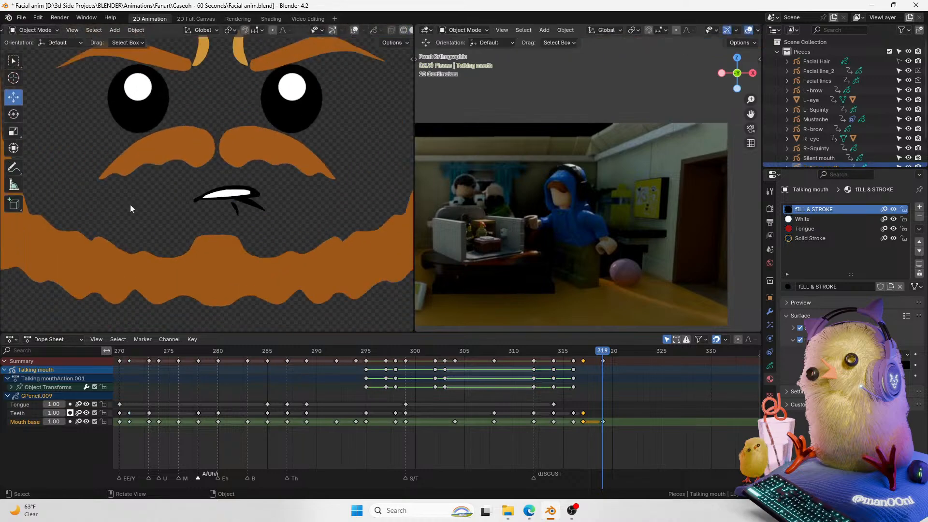
scroll(131, 207, up, 4)
mouse_move(604, 357)
mouse_down()
mouse_move(581, 353)
mouse_move(601, 352)
mouse_up()
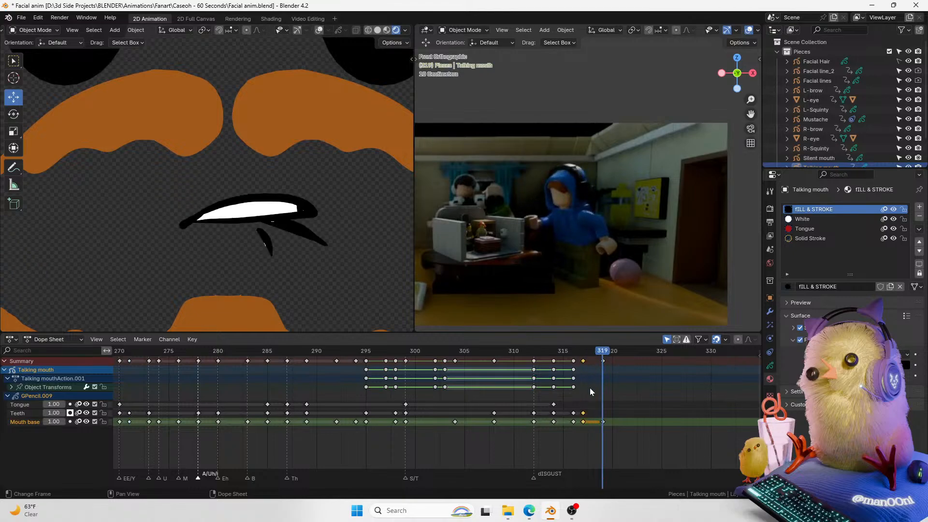
key(m)
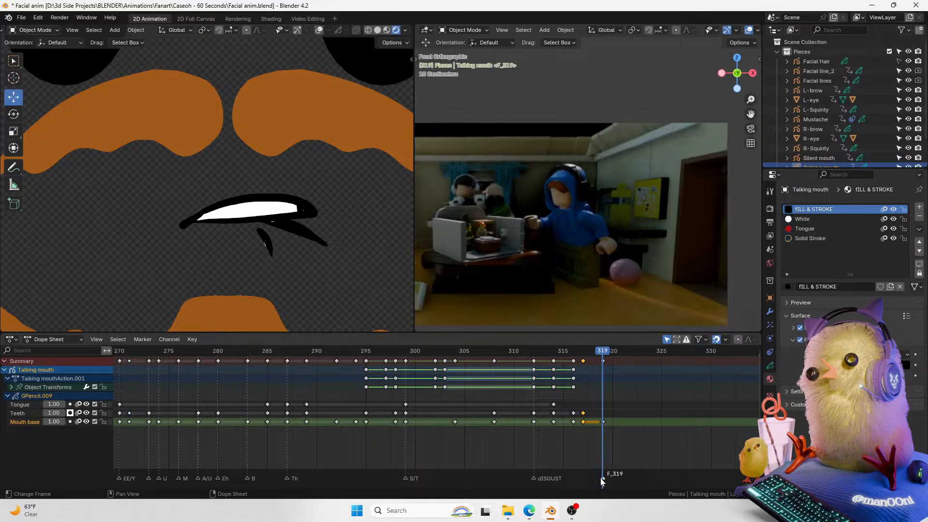
key(F2)
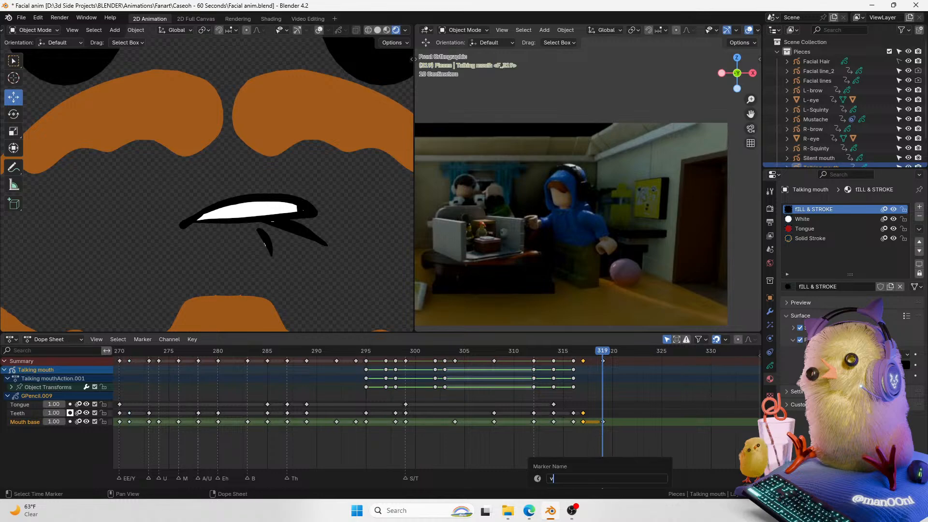
key(Return)
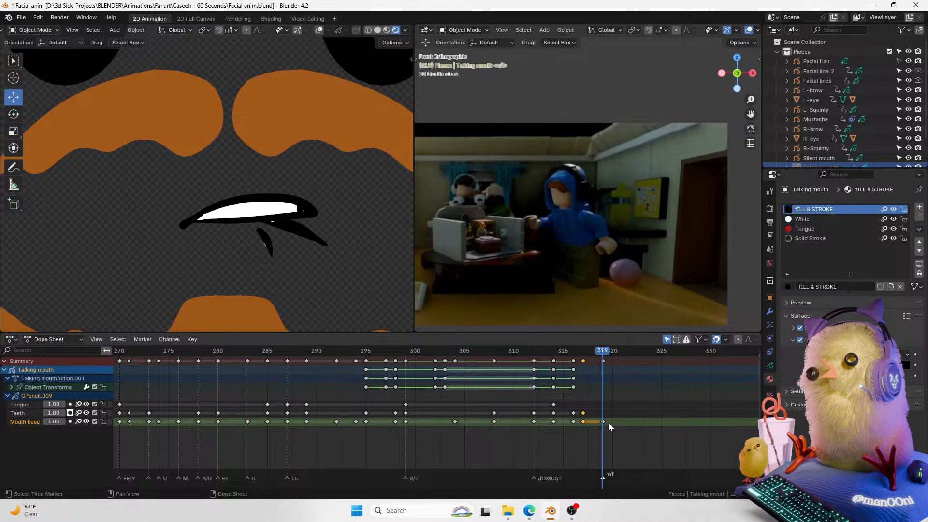
Step: Play back the new mouth pose against the video and save the file
mouse_move(599, 351)
mouse_down()
mouse_move(555, 351)
mouse_move(597, 351)
mouse_move(601, 363)
mouse_up()
key(space)
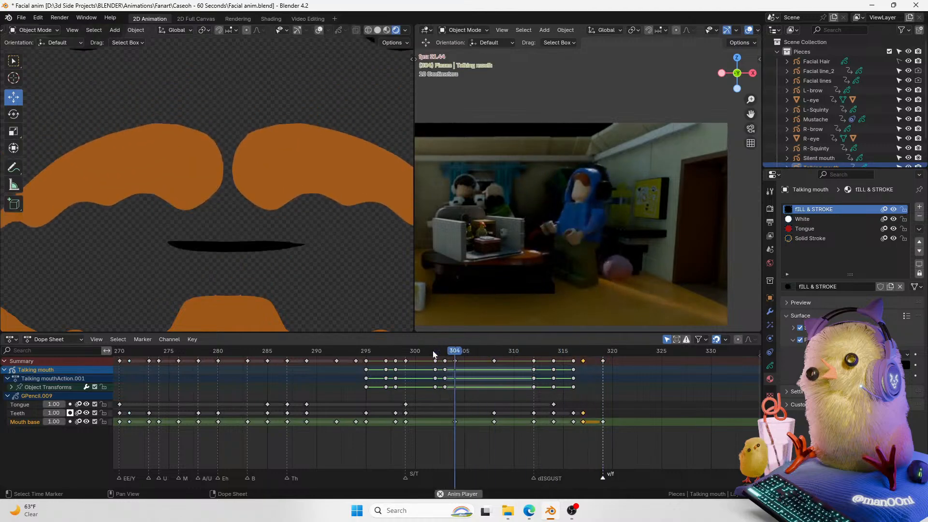
key(space)
scroll(258, 227, down, 4)
key(ctrl+s)
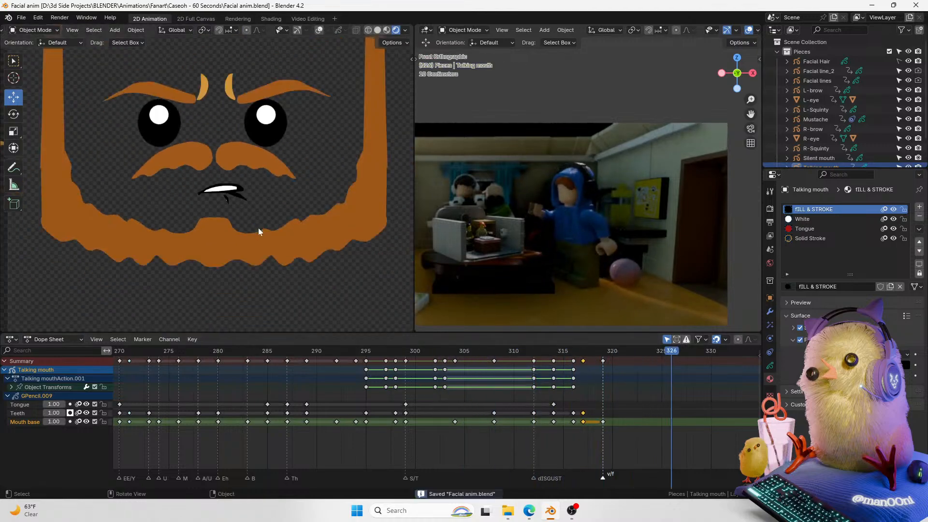
Step: Play the mouth animation again from around frame 305 against the video
scroll(258, 228, up, 7)
scroll(333, 286, down, 3)
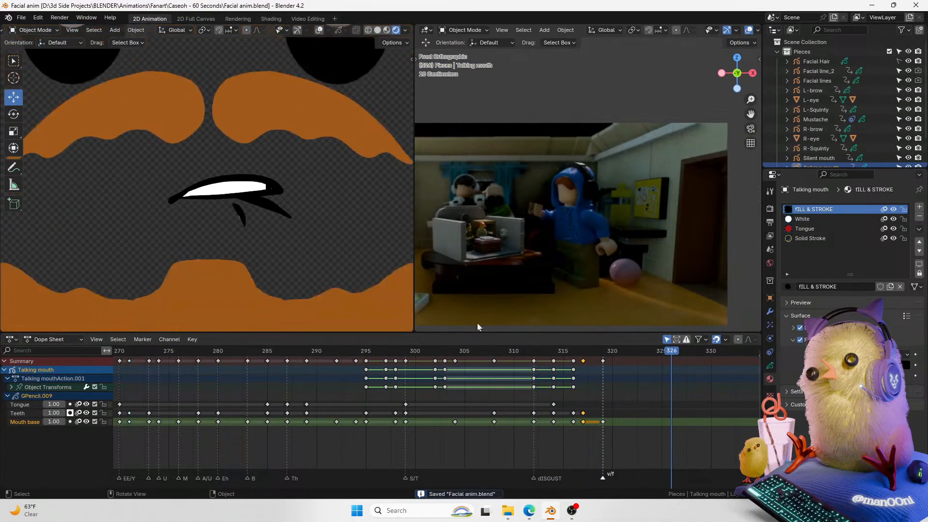
drag(543, 349, 536, 350)
drag(534, 351, 478, 350)
key(space)
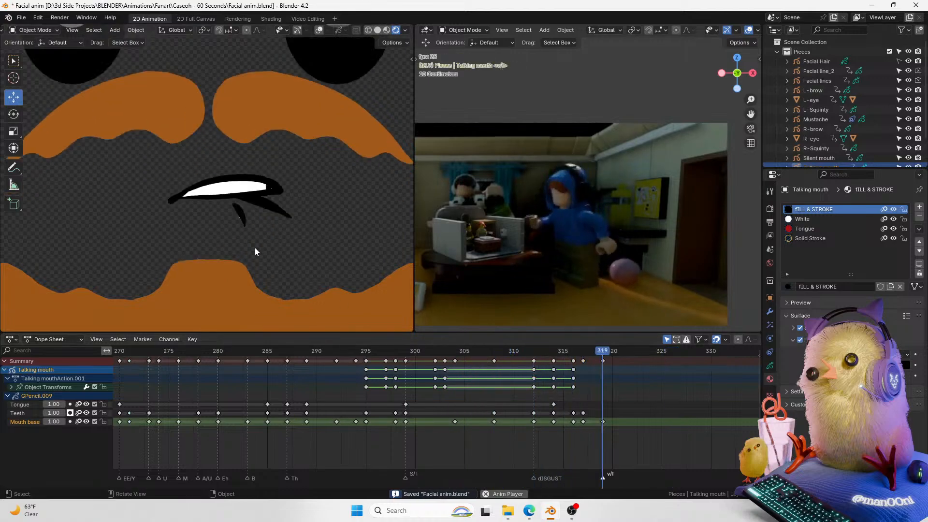
key(space)
Step: At frame 320, lock the tongue and teeth layers and scale the mouth base strokes up to about 1.16 in Edit Mode
scroll(254, 247, down, 5)
scroll(236, 220, up, 2)
key(Tab)
scroll(269, 202, up, 4)
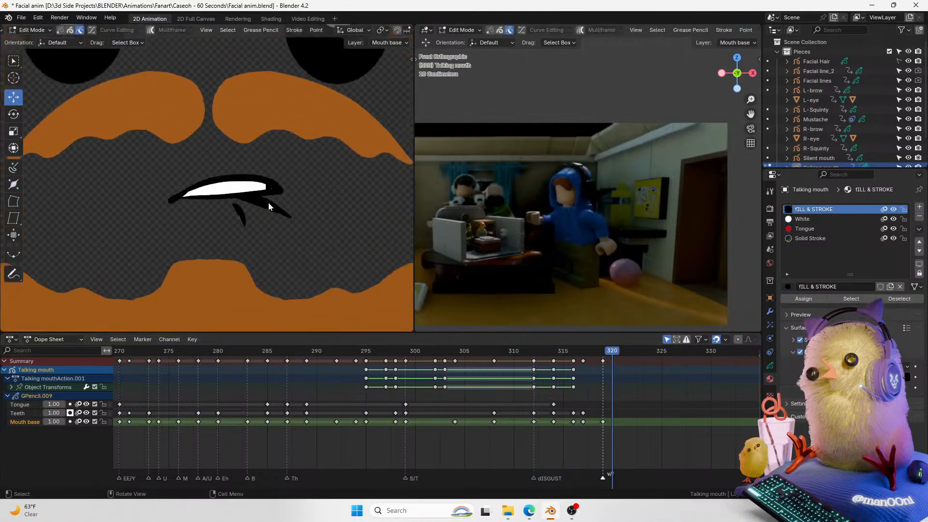
key(Tab)
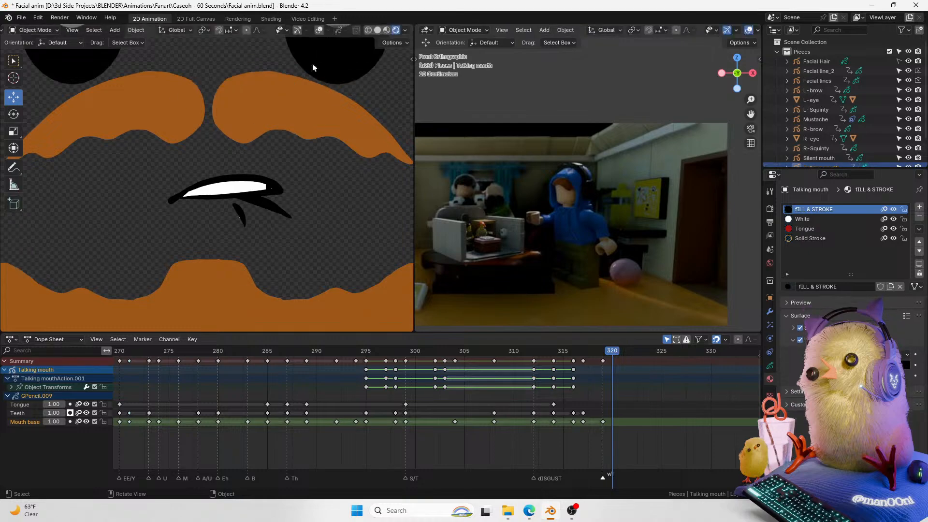
click(319, 31)
key(Tab)
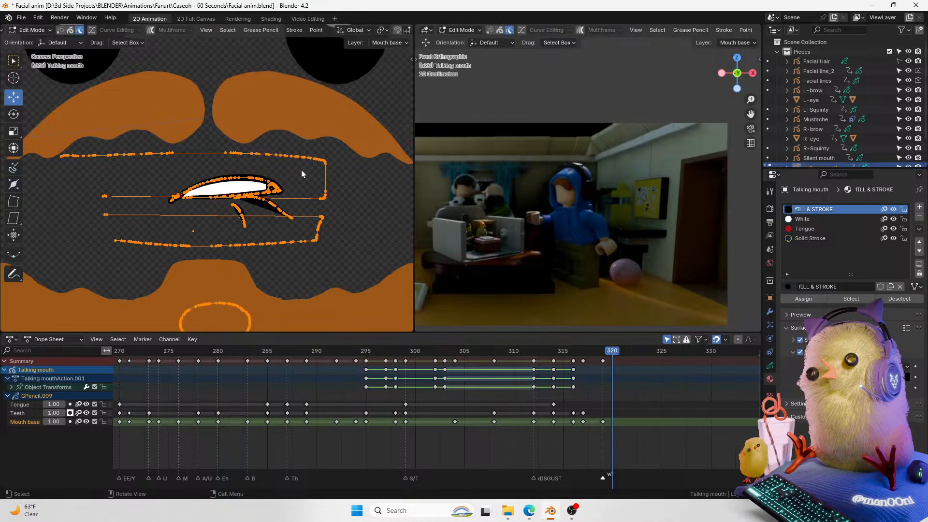
drag(300, 170, 198, 216)
click(103, 404)
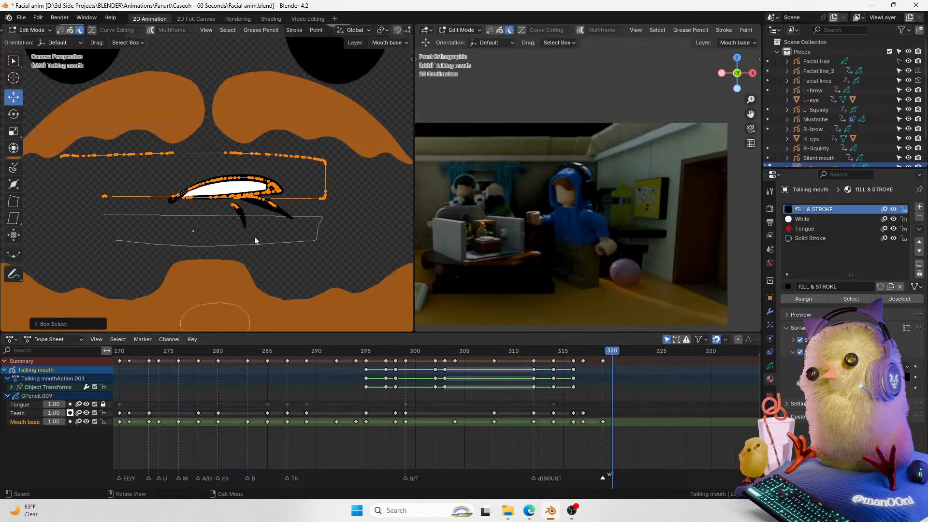
drag(318, 164, 234, 213)
click(103, 413)
drag(288, 164, 141, 252)
key(s)
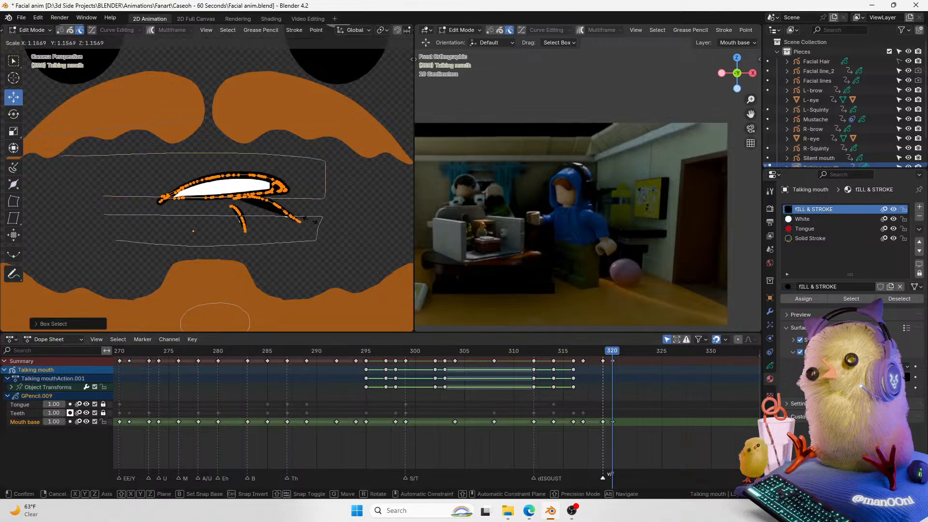
click(303, 224)
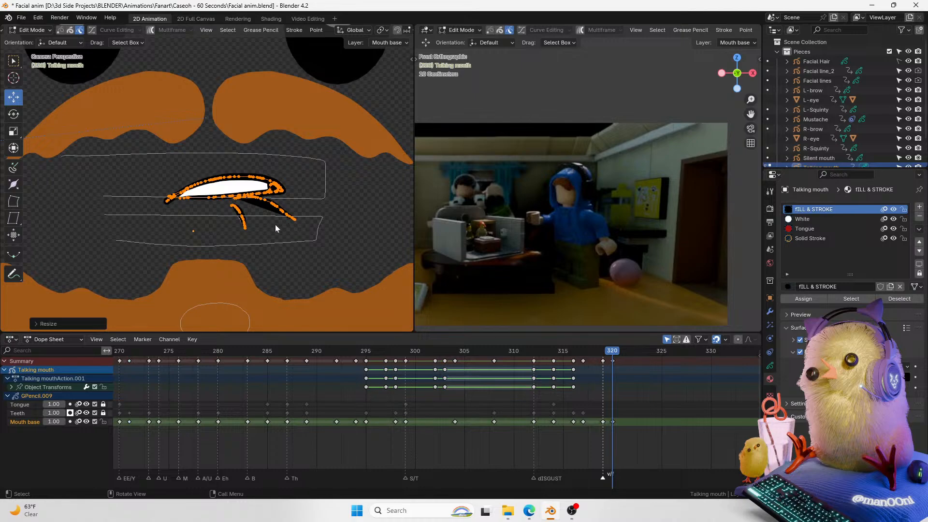
Step: Move one point of the lower mouth line slightly and return to Object Mode with overlays hidden
click(236, 225)
scroll(235, 225, up, 3)
key(g)
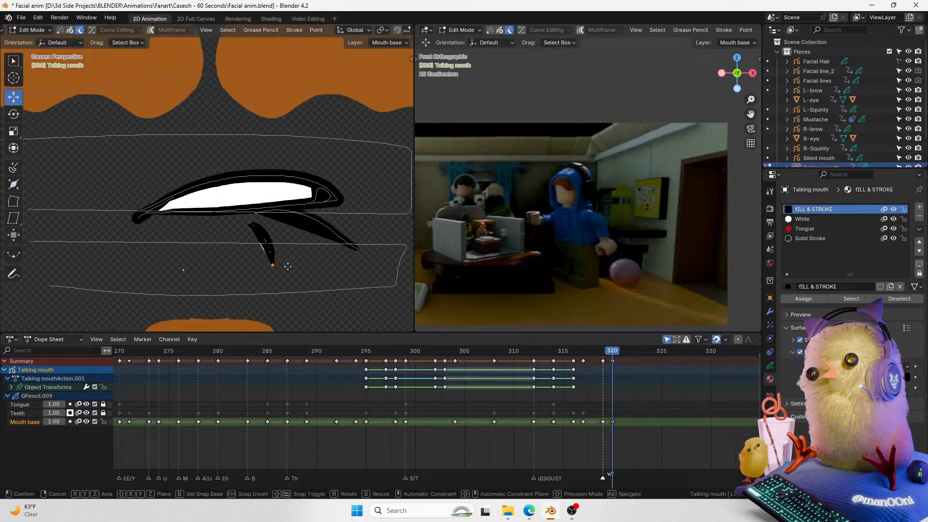
click(295, 260)
key(Tab)
scroll(238, 224, down, 4)
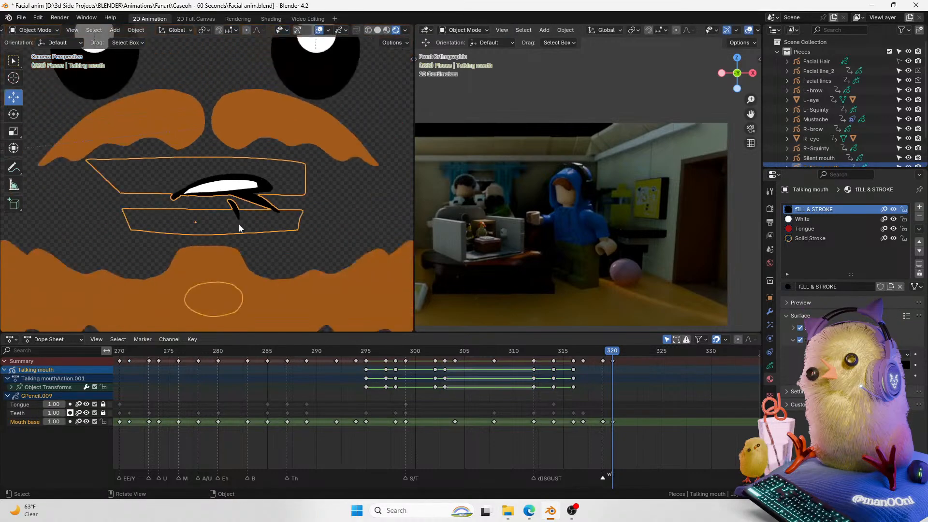
click(321, 30)
scroll(259, 158, down, 3)
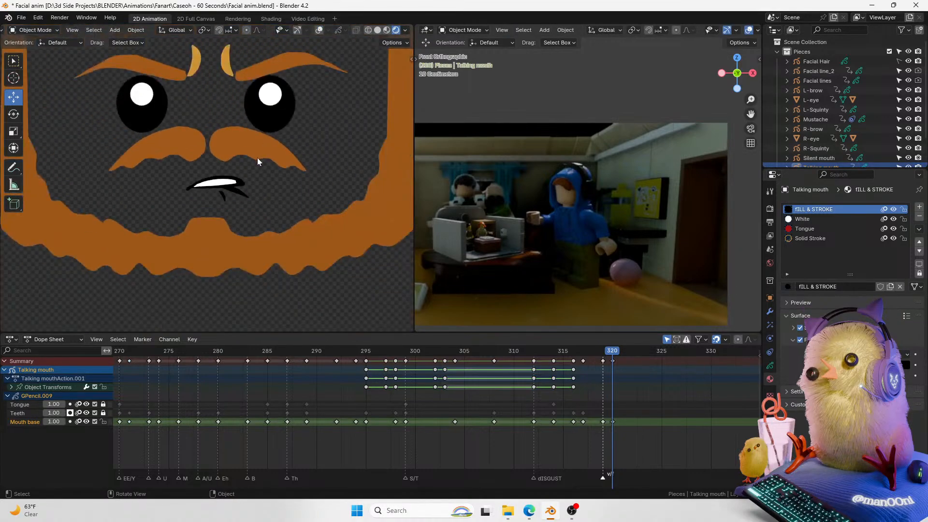
Step: Unlock the teeth and tongue layers and switch the viewport to Solid shading
click(103, 412)
click(104, 403)
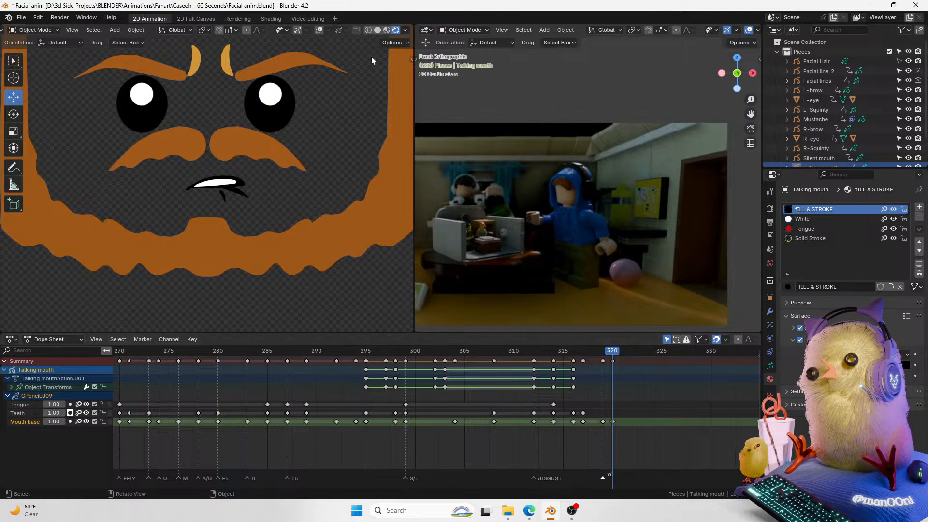
click(378, 30)
Step: Play the mouth animation from around frame 315 against the video
click(510, 352)
key(space)
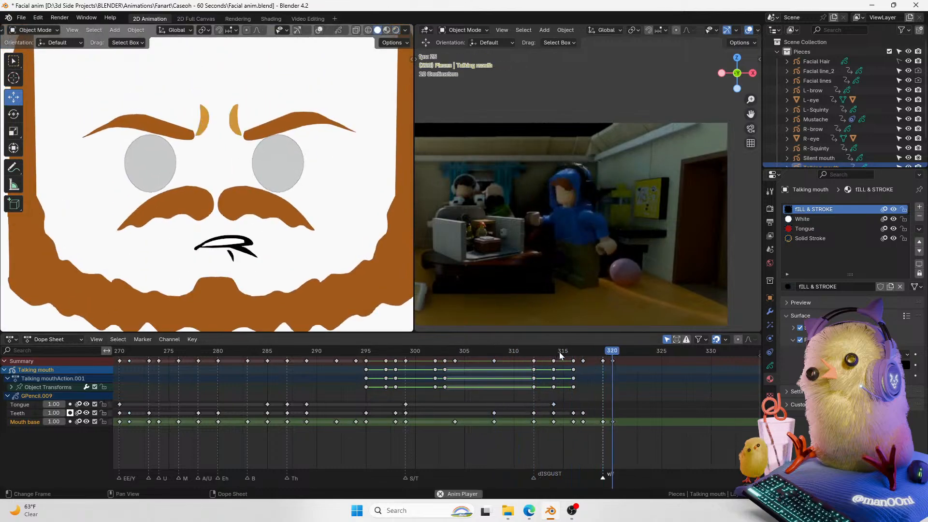
key(space)
Step: Delete the old mouth keys at frame 319 and move the frame-320 mouth keyframes back to frame 319
click(612, 355)
drag(615, 354, 604, 339)
click(770, 299)
click(603, 361)
key(Delete)
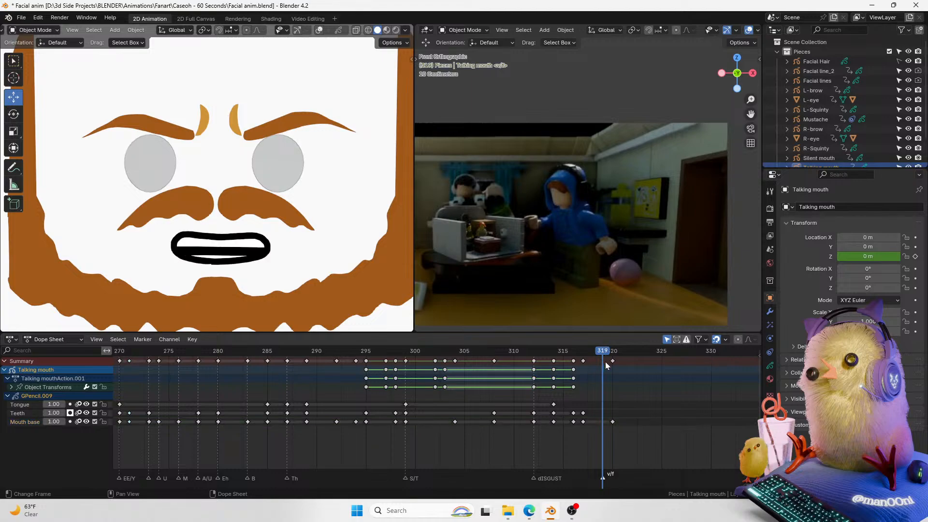
key(g)
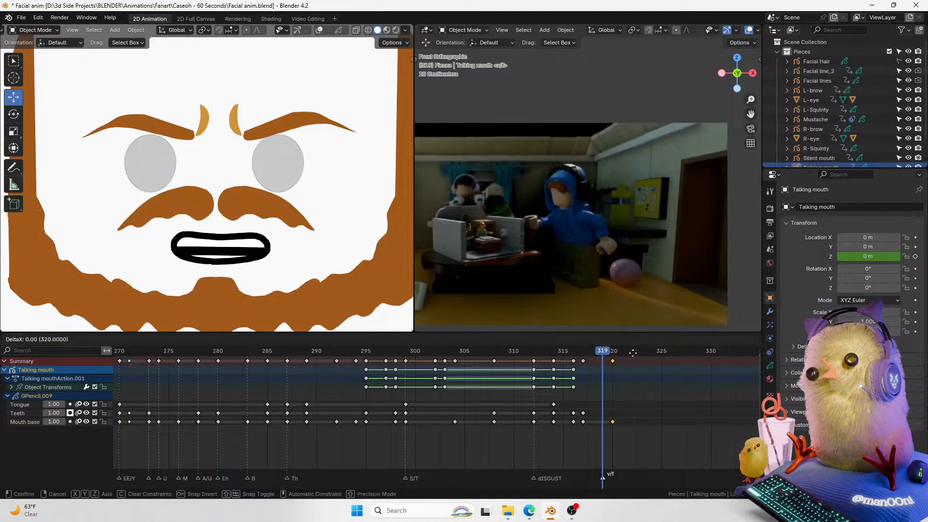
click(627, 356)
Step: Duplicate the frame-319 mouth keyframes onto frame 318
click(566, 350)
drag(567, 349, 603, 350)
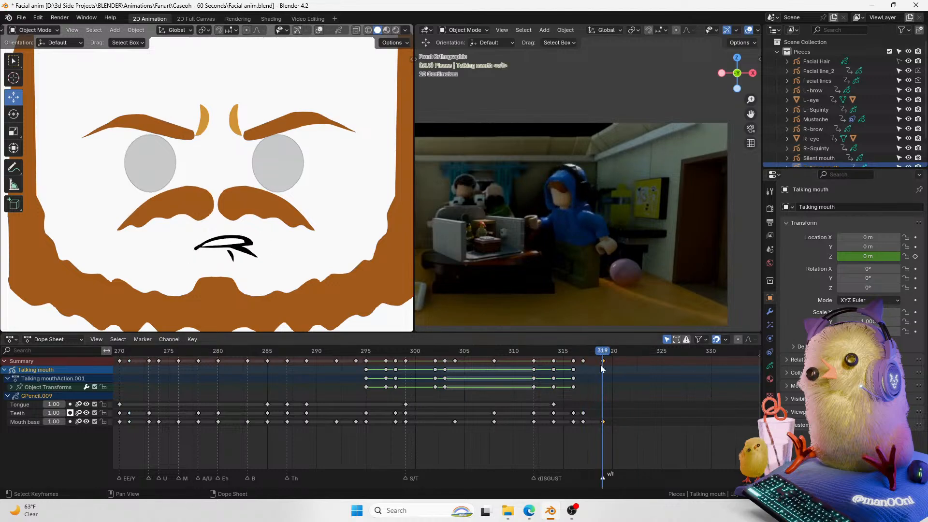
key(Left)
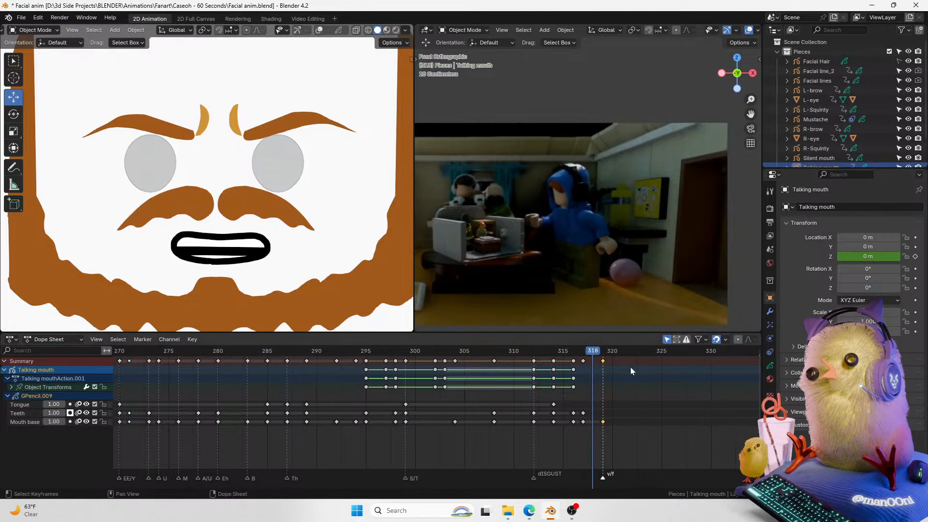
key(space)
Step: Play back the duplicated mouth keys against the video
key(space)
drag(557, 349, 607, 348)
key(shift+d)
click(605, 360)
drag(594, 351, 545, 350)
key(space)
key(space)
drag(604, 351, 598, 351)
key(s)
right_click(329, 248)
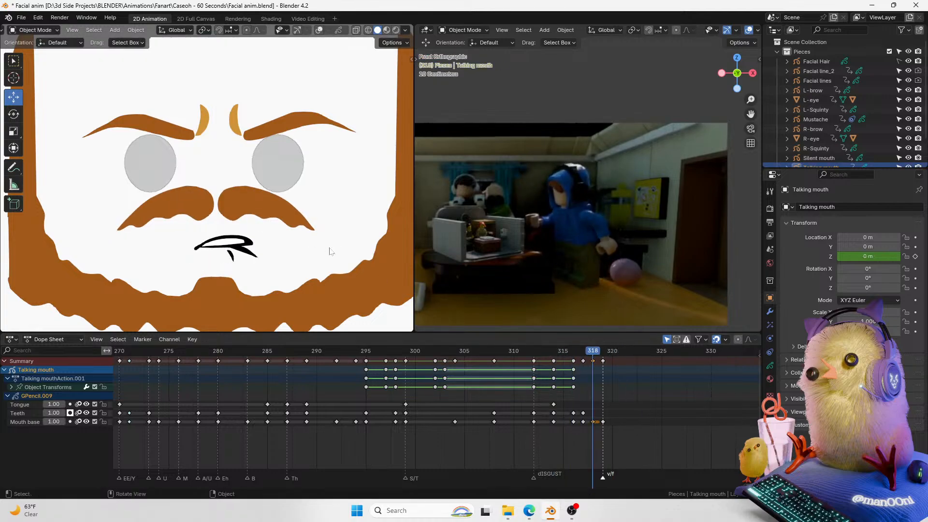
Step: At frame 318, scale the mouth strokes down to about 0.94 and move them slightly in Edit Mode
key(Tab)
key(s)
right_click(352, 218)
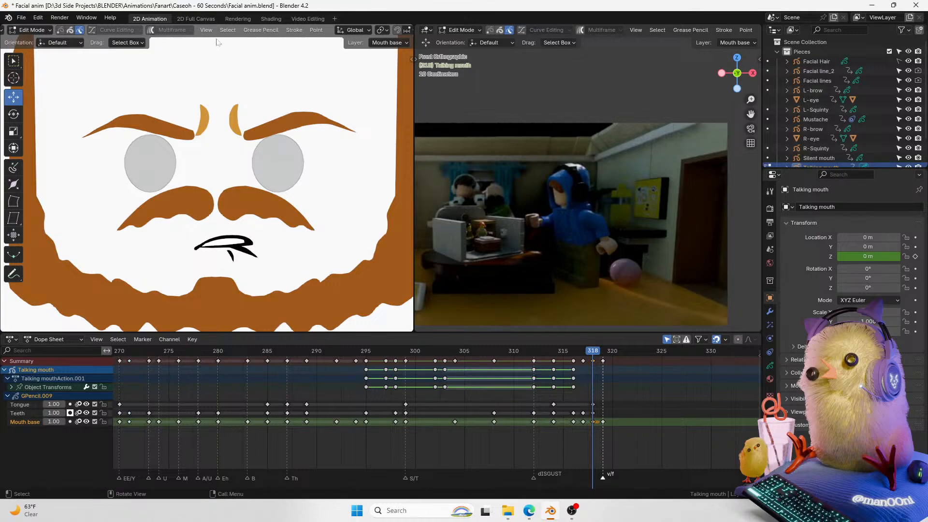
key(s)
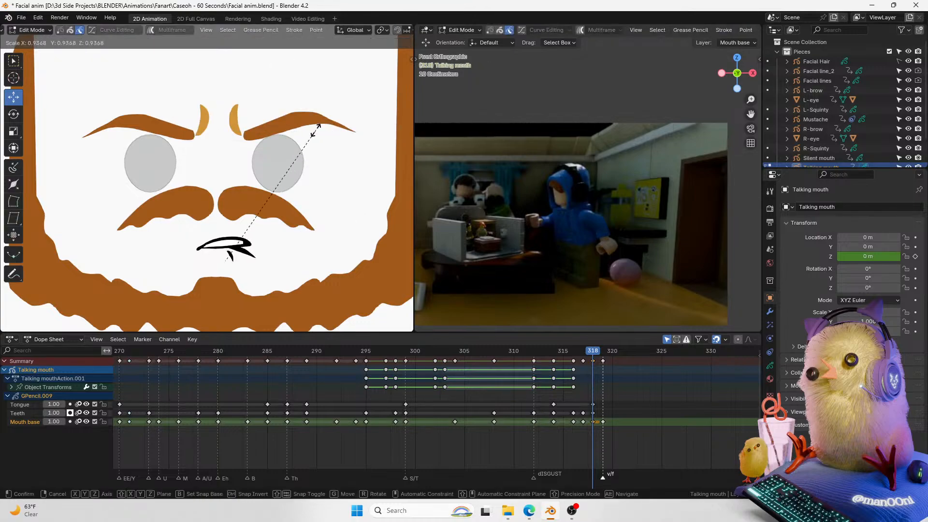
click(311, 131)
key(z)
click(311, 129)
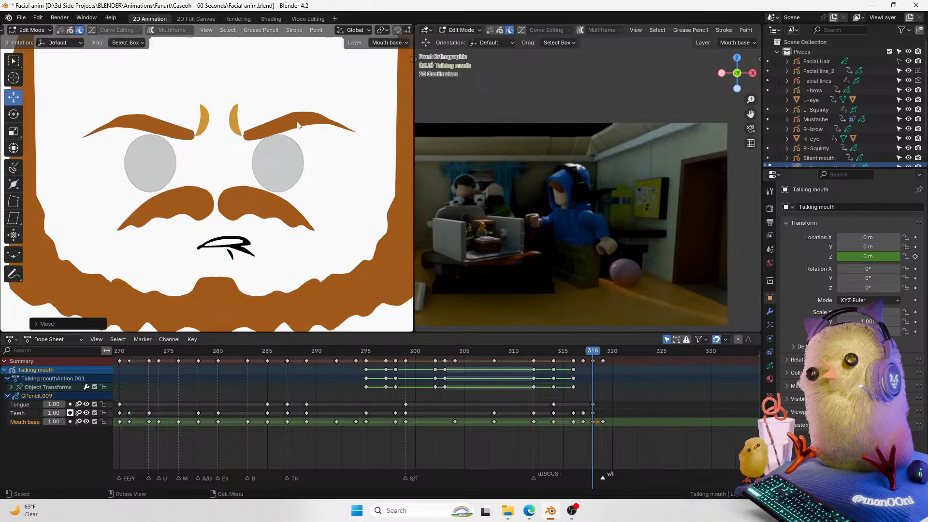
key(Tab)
Step: Play the new mouth timing from around frame 312 and save the file
key(space)
key(space)
click(545, 351)
key(space)
key(space)
click(552, 351)
key(ctrl+s)
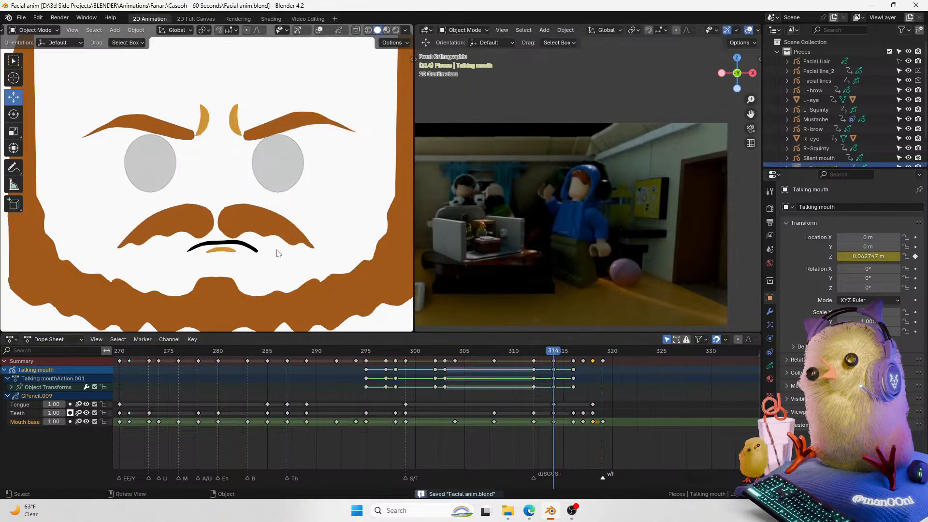
Step: Scrub and play the mouth animation between frames 278 and 310 to compare it with the video
scroll(274, 250, down, 1)
scroll(274, 247, down, 1)
shift+middle_drag(257, 222, 274, 224)
key(space)
key(space)
click(317, 351)
key(space)
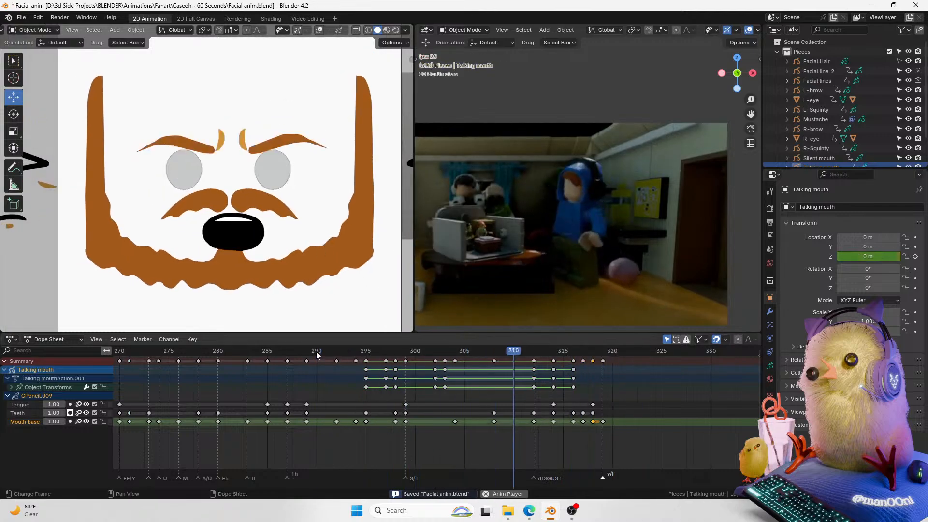
click(316, 352)
key(space)
key(space)
click(232, 351)
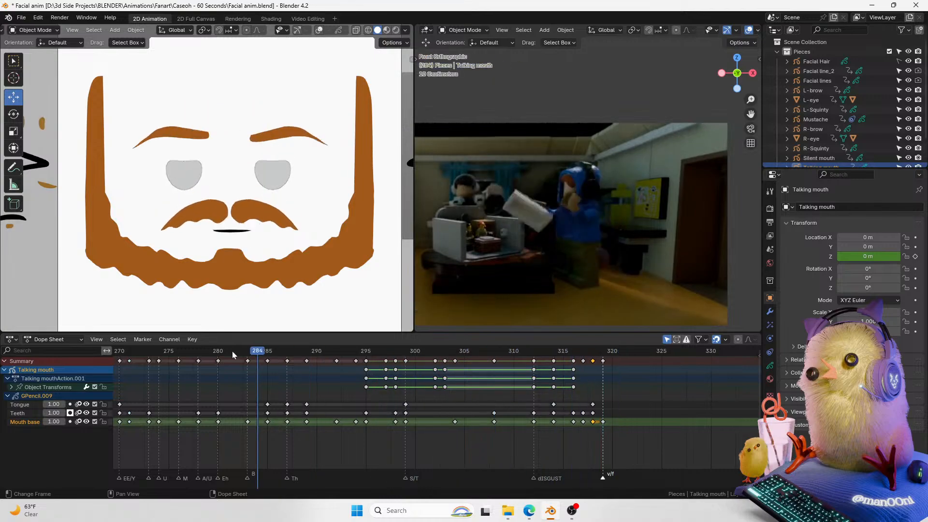
key(space)
click(195, 350)
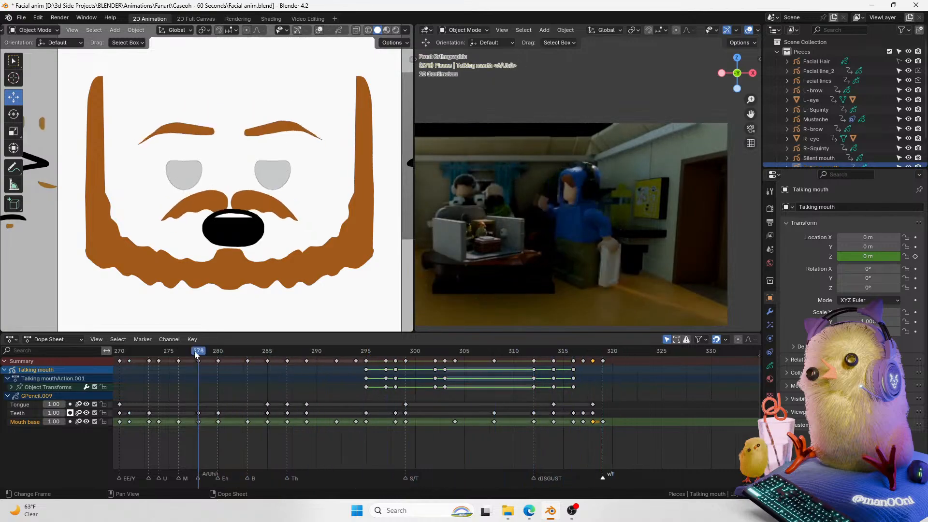
Step: Replay the whole talking sequence repeatedly from around frame 265 against the video
scroll(193, 384, down, 6)
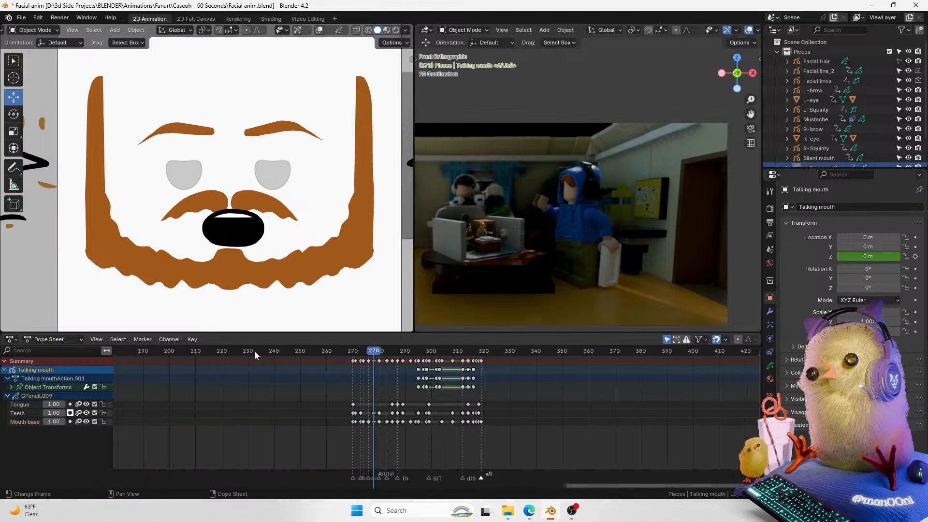
drag(248, 351, 319, 356)
key(space)
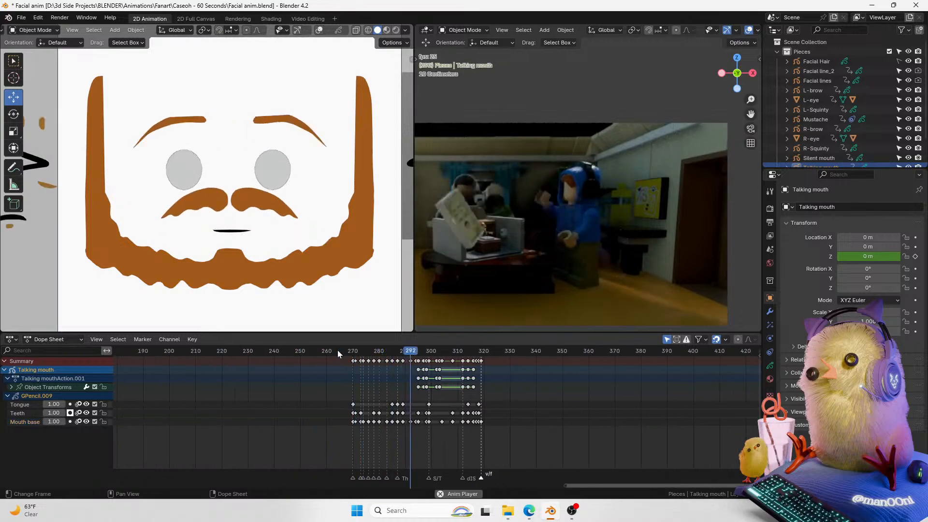
click(348, 352)
key(space)
key(space)
click(347, 352)
key(space)
key(space)
key(space)
click(348, 352)
key(space)
key(space)
key(space)
click(347, 352)
key(space)
key(Escape)
scroll(382, 373, up, 2)
scroll(382, 373, up, 6)
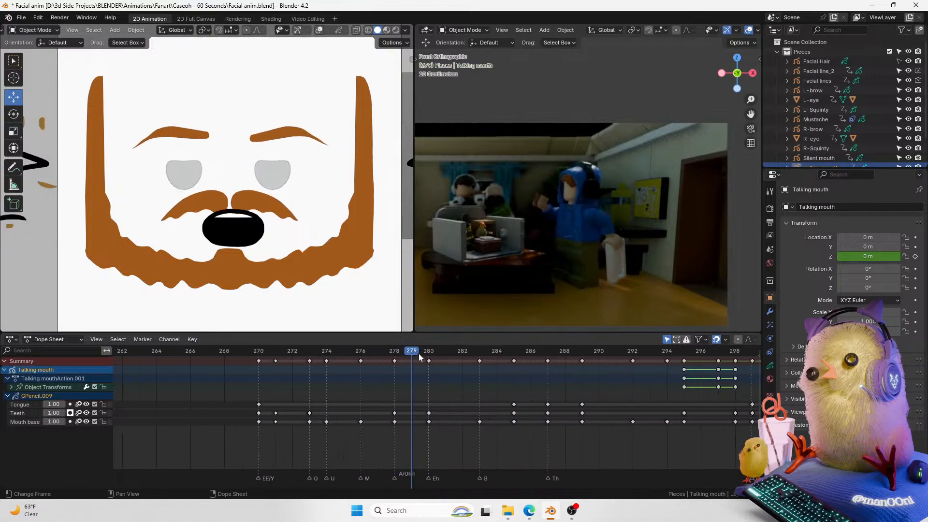
Step: At frame 279, scale the mouth strokes in Edit Mode
mouse_move(418, 345)
mouse_down()
mouse_move(431, 343)
mouse_move(418, 346)
mouse_up()
key(Tab)
key(s)
click(289, 196)
key(Tab)
Step: Show overlays, select the mouth object and make Mouth base the active layer
click(318, 31)
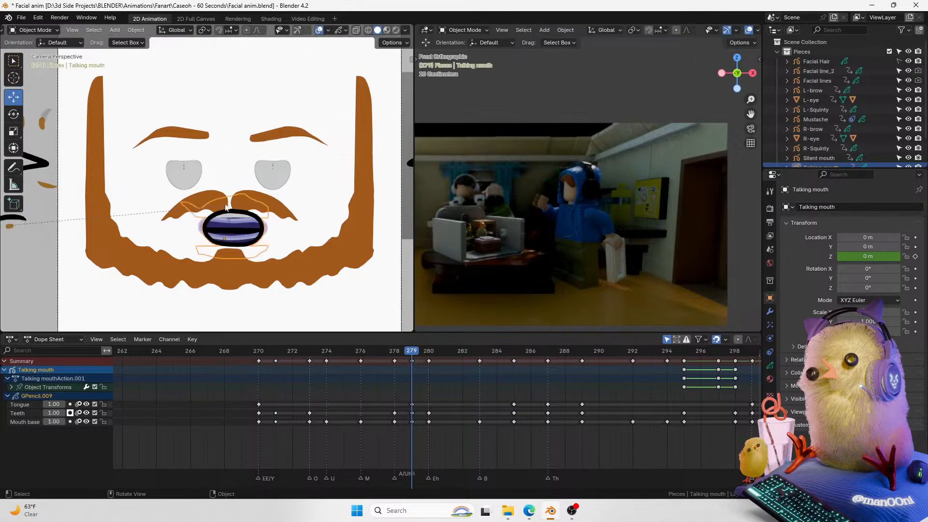
click(243, 238)
click(19, 413)
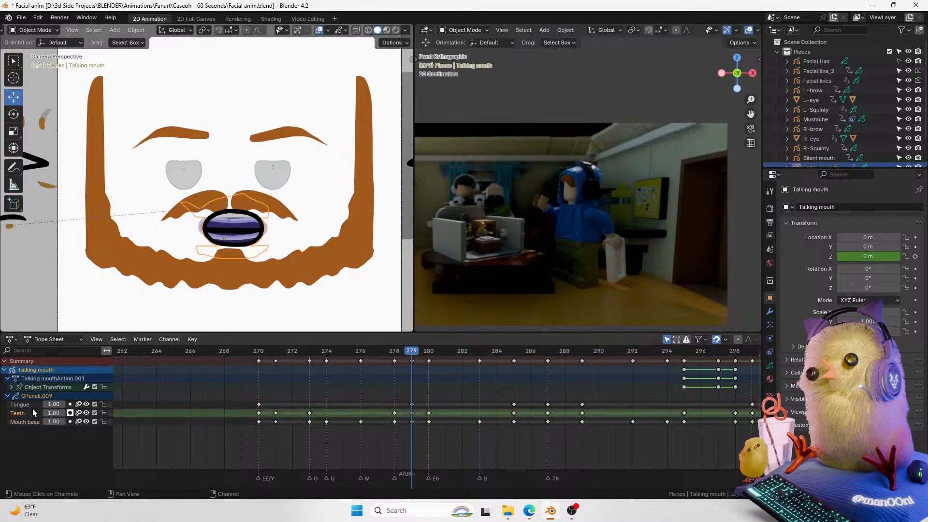
click(26, 421)
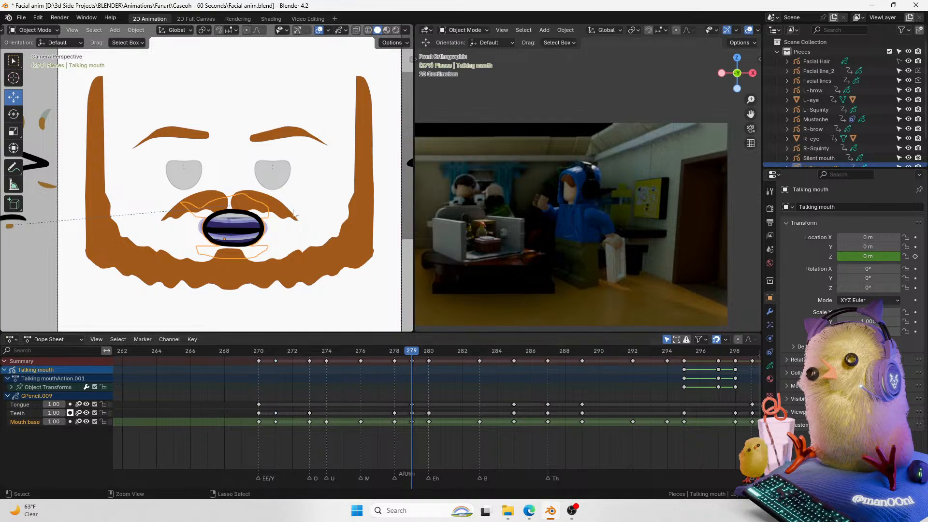
Step: Select the mouth outline stroke and scale it down to about 0.92 at frame 279
key(Tab)
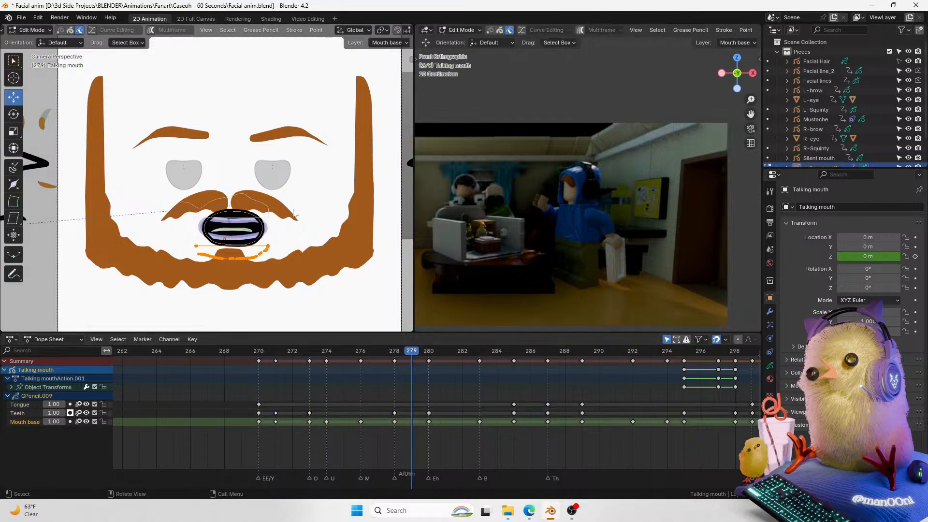
key(a)
key(alt+a)
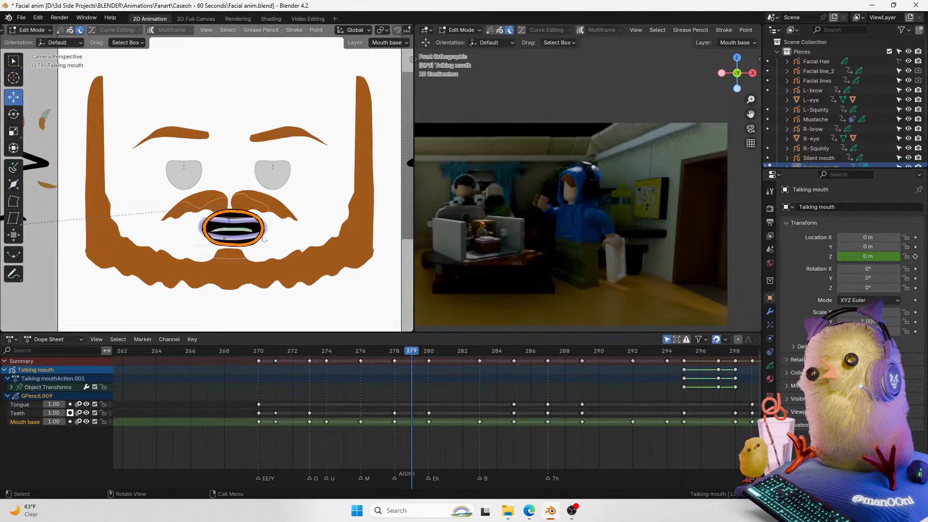
scroll(283, 217, up, 3)
key(a)
key(s)
right_click(337, 203)
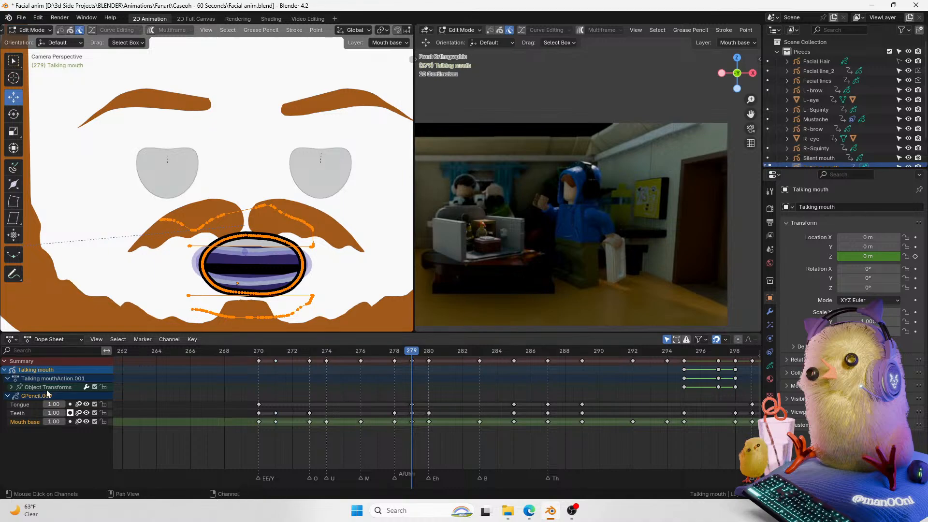
click(215, 283)
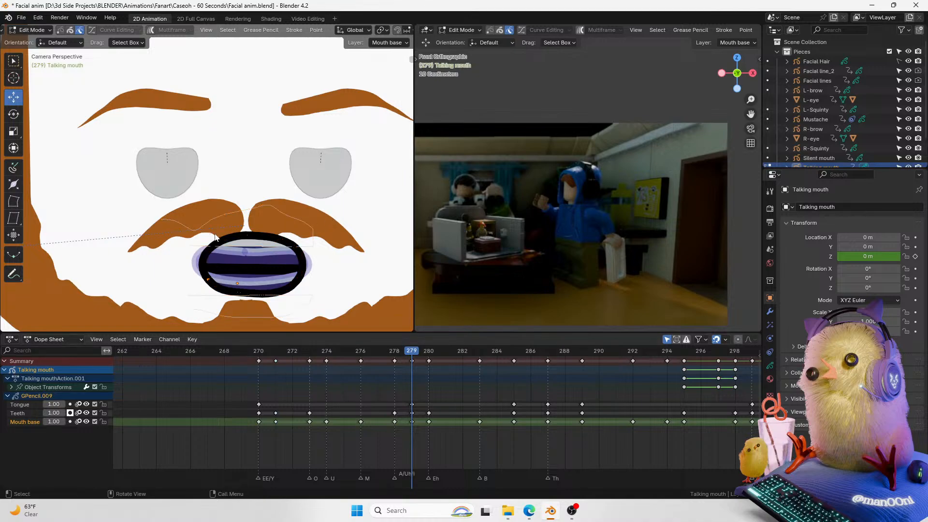
key(ctrl+l)
key(s)
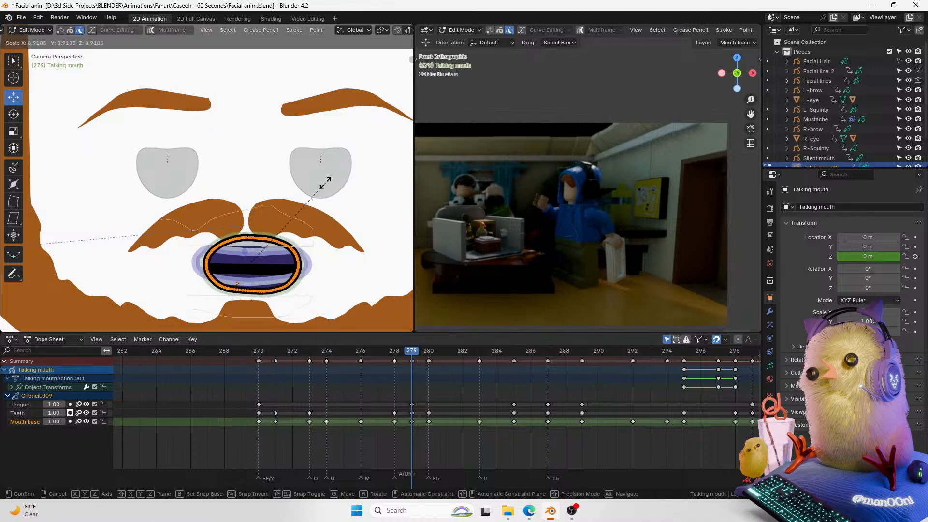
click(324, 187)
key(Tab)
Step: Play the animation from frame 270 and hide the overlays
drag(415, 363, 258, 349)
key(space)
key(space)
click(322, 32)
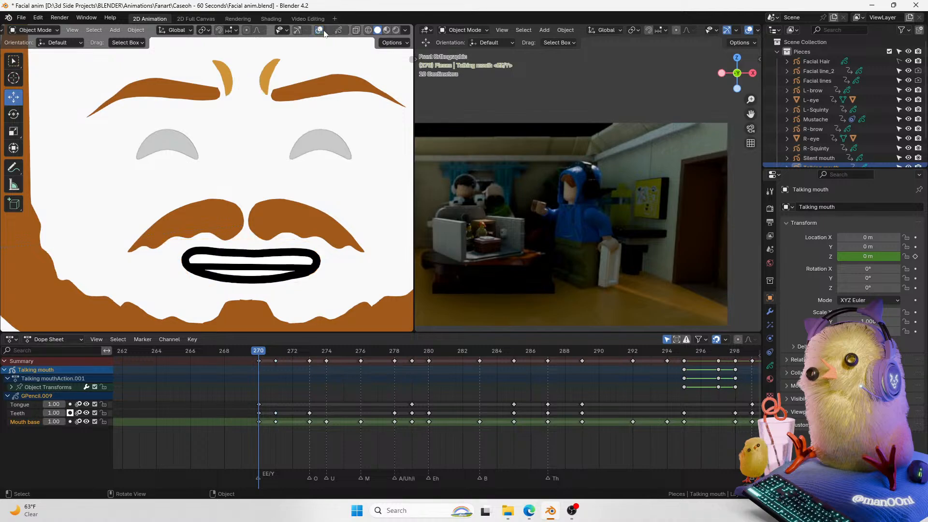
Step: Save the file and play back the mouth animation, stopping at frame 284
scroll(305, 196, down, 3)
key(ctrl+s)
key(space)
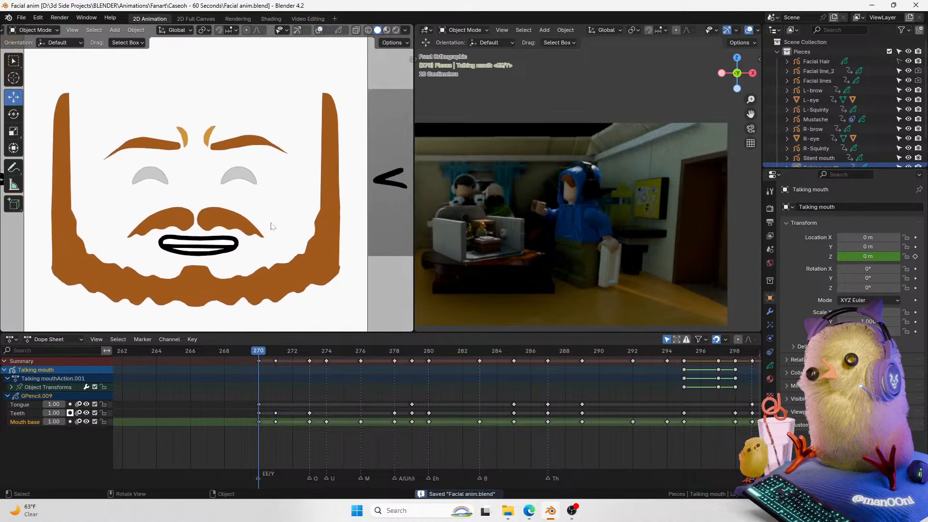
drag(325, 350, 346, 349)
key(space)
key(space)
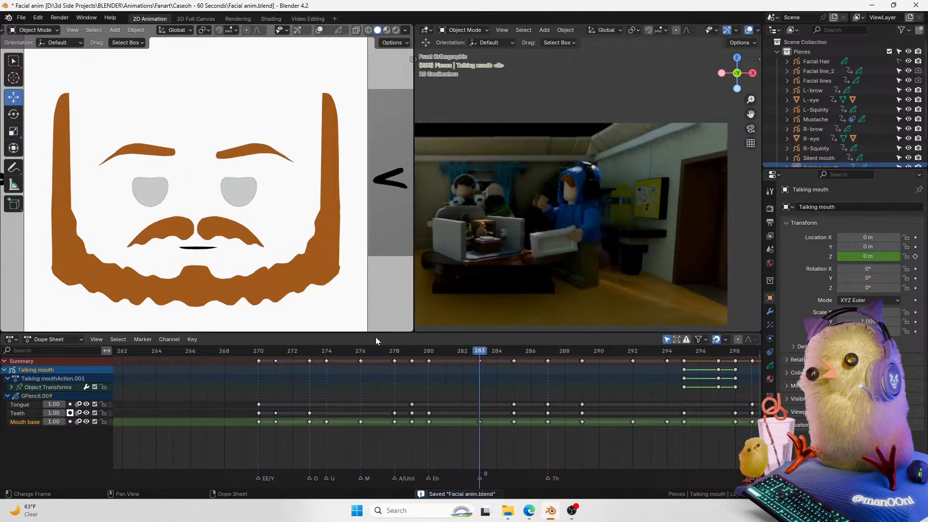
mouse_move(425, 350)
mouse_down()
mouse_move(558, 351)
mouse_move(495, 361)
mouse_up()
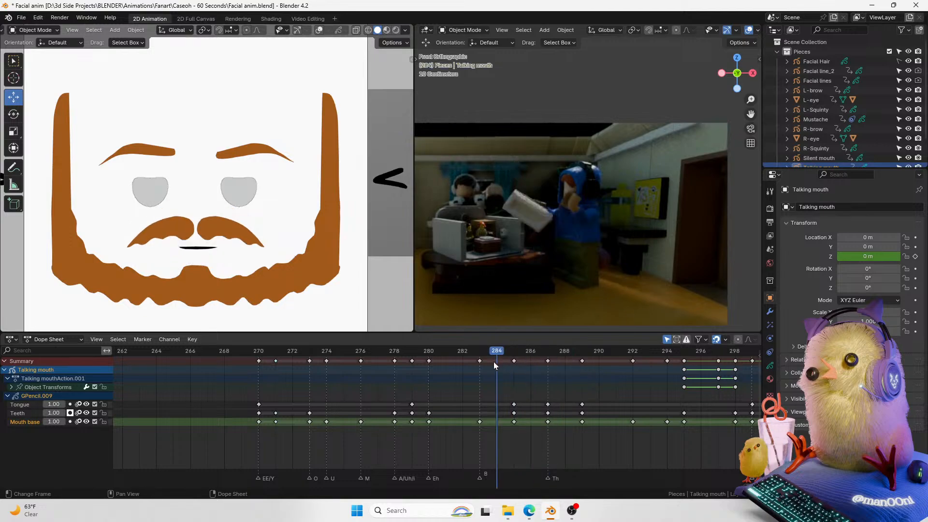
Step: Show overlays and widen the mouth strokes along X at frame 284 in Edit Mode
click(319, 29)
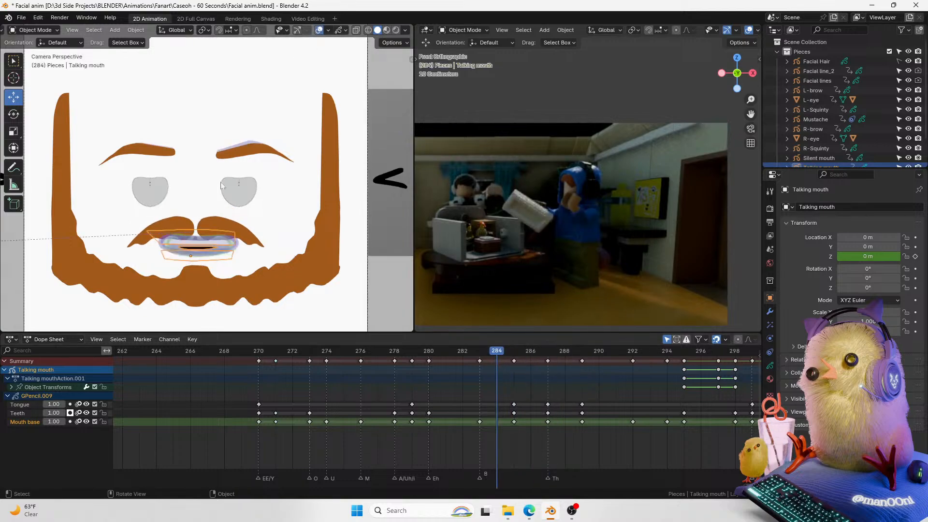
key(Tab)
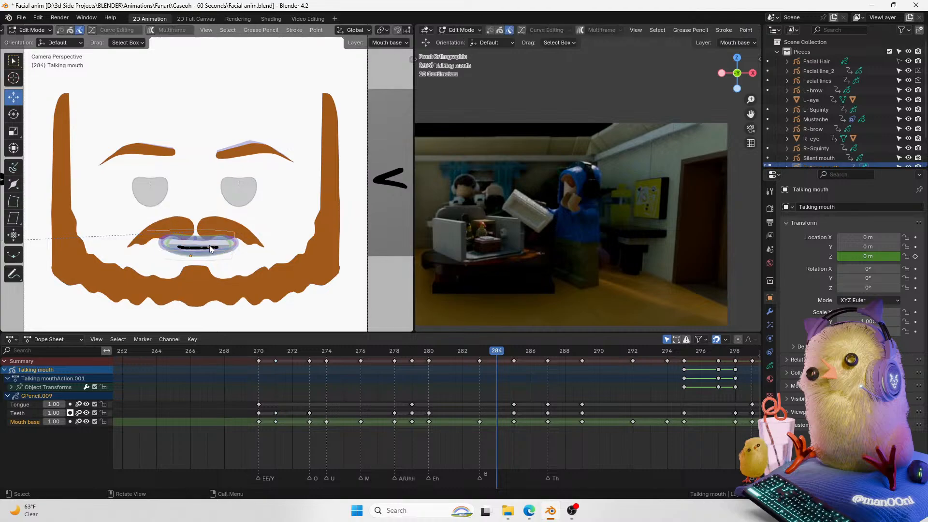
key(s)
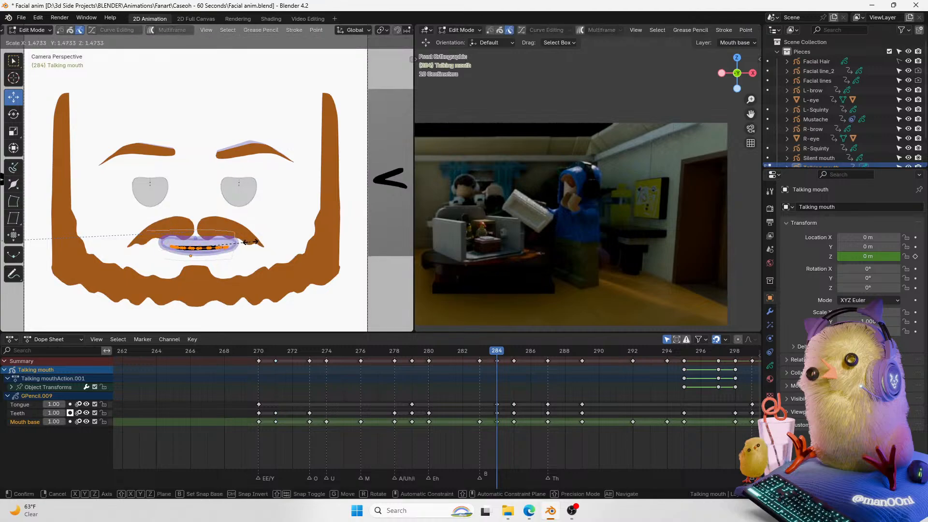
key(x)
click(261, 241)
key(Tab)
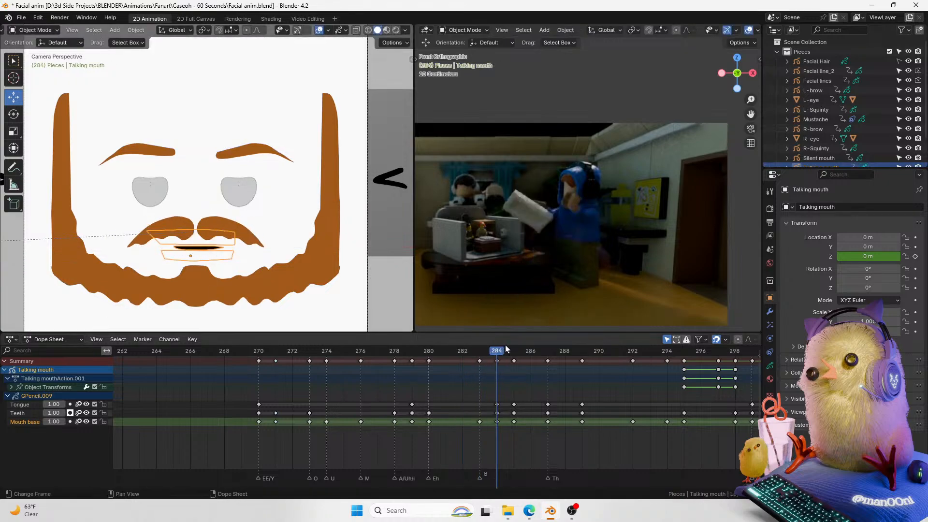
Step: Hide overlays, play back the mouth animation around frames 270–290 and save the file
drag(490, 350, 463, 350)
key(space)
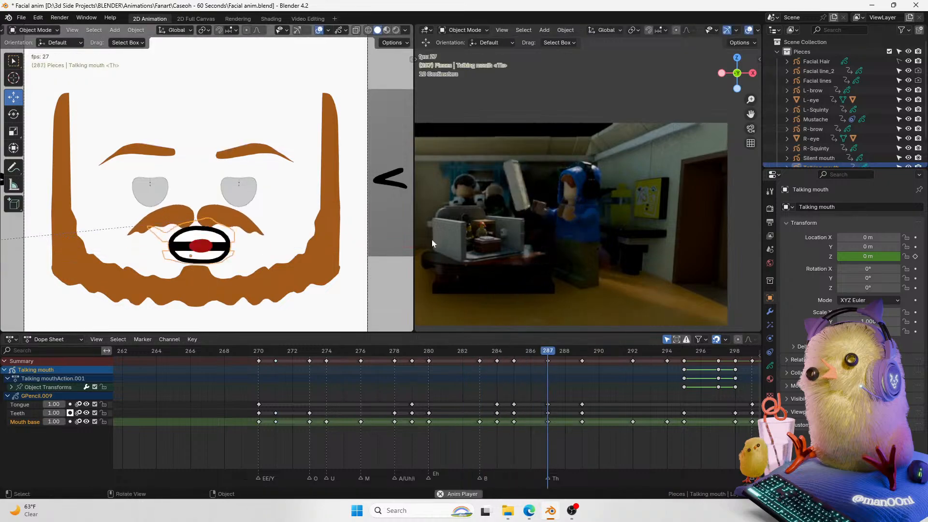
key(space)
click(320, 31)
click(431, 351)
middle_drag(477, 374, 427, 373)
drag(433, 351, 379, 363)
key(space)
key(ctrl+s)
click(401, 352)
key(space)
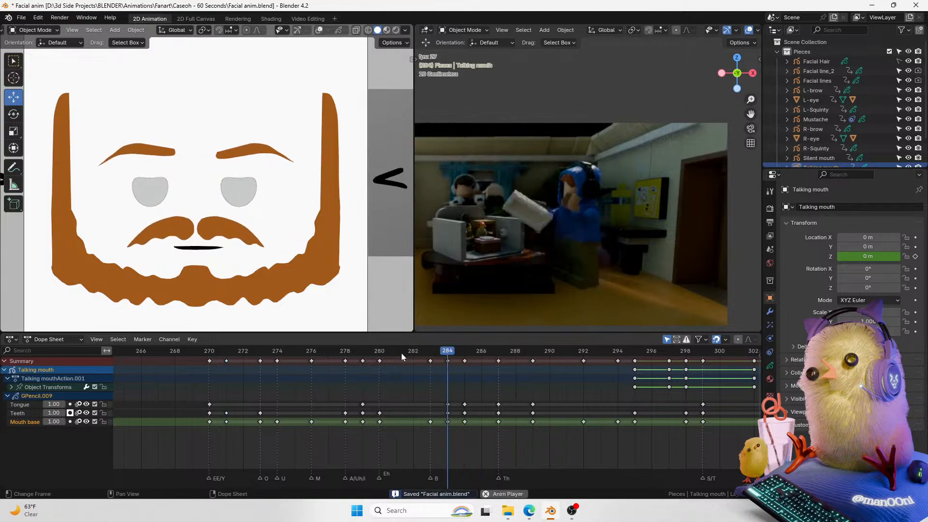
key(space)
click(275, 357)
key(space)
key(space)
Step: Move a Mouth base keyframe one frame earlier to frame 282 and play the result
mouse_move(333, 352)
mouse_down()
mouse_move(466, 355)
mouse_move(355, 358)
mouse_move(414, 357)
mouse_up()
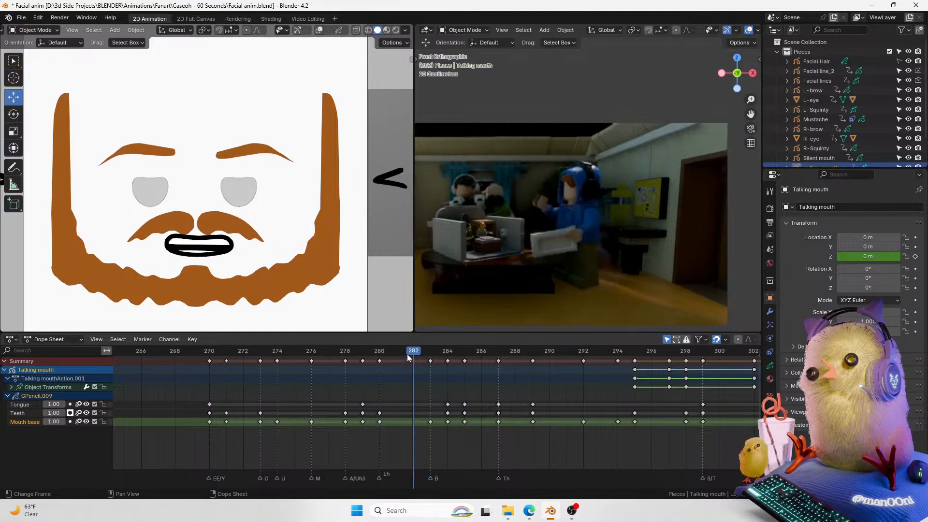
drag(430, 422, 412, 420)
key(space)
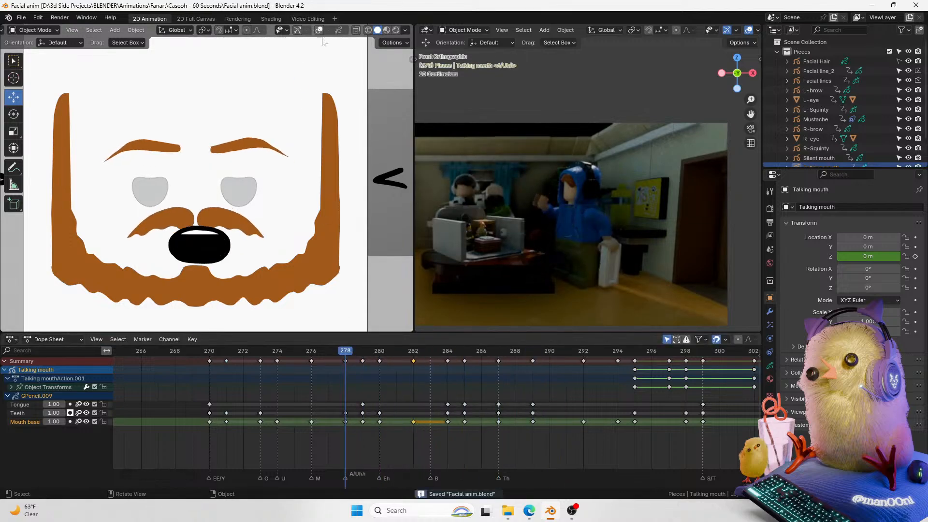
Step: Review the mouth animation in playback around frames 277–303, scrubbing through the timeline
scroll(311, 126, down, 4)
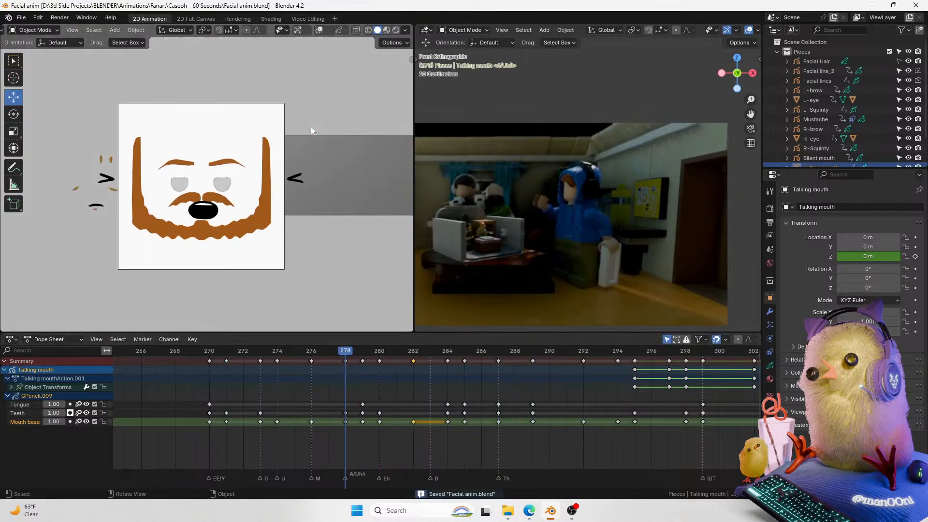
click(361, 346)
key(space)
key(space)
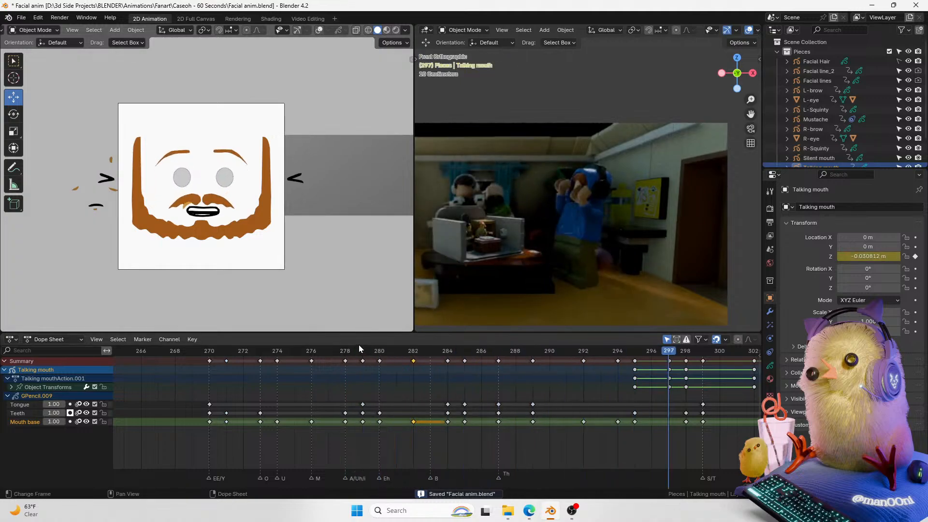
key(space)
key(space)
scroll(417, 368, up, 3)
click(455, 351)
key(space)
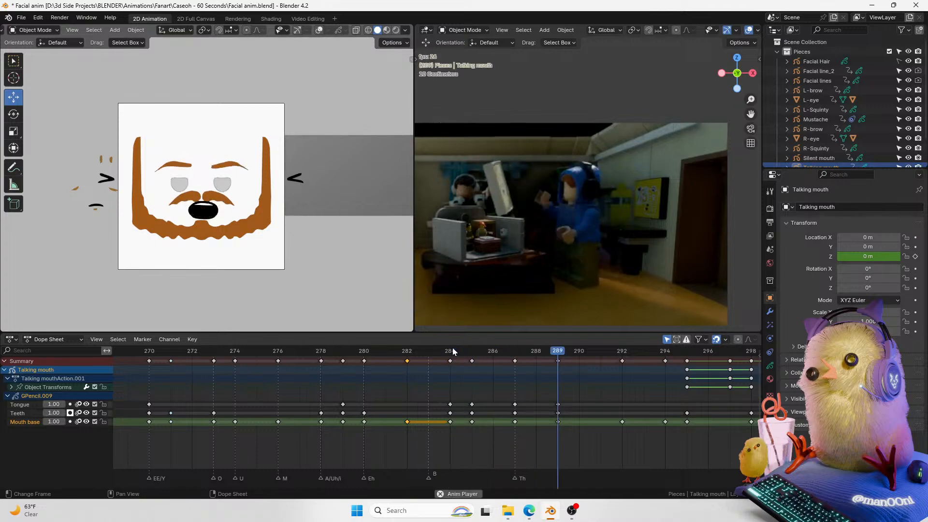
key(space)
scroll(435, 377, up, 2)
click(396, 354)
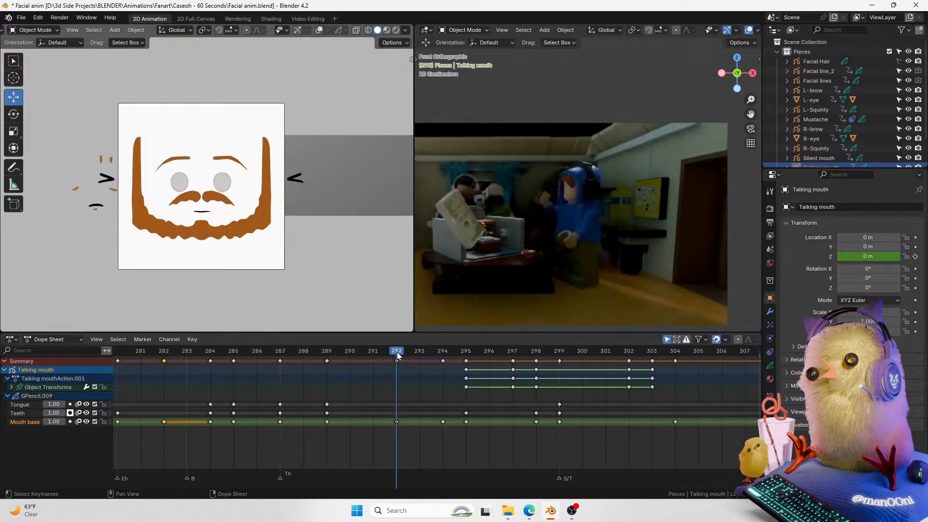
click(418, 352)
ctrl+scroll(291, 386, left, 3)
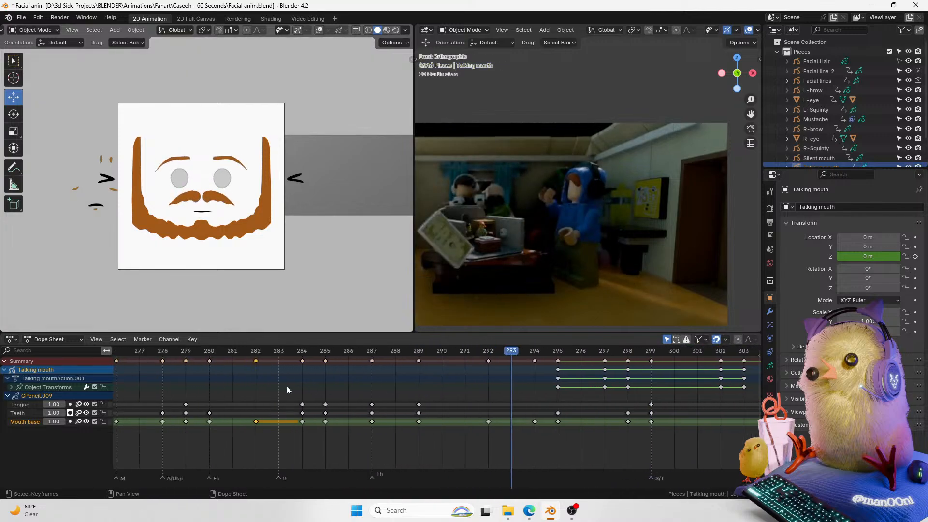
drag(256, 355, 302, 356)
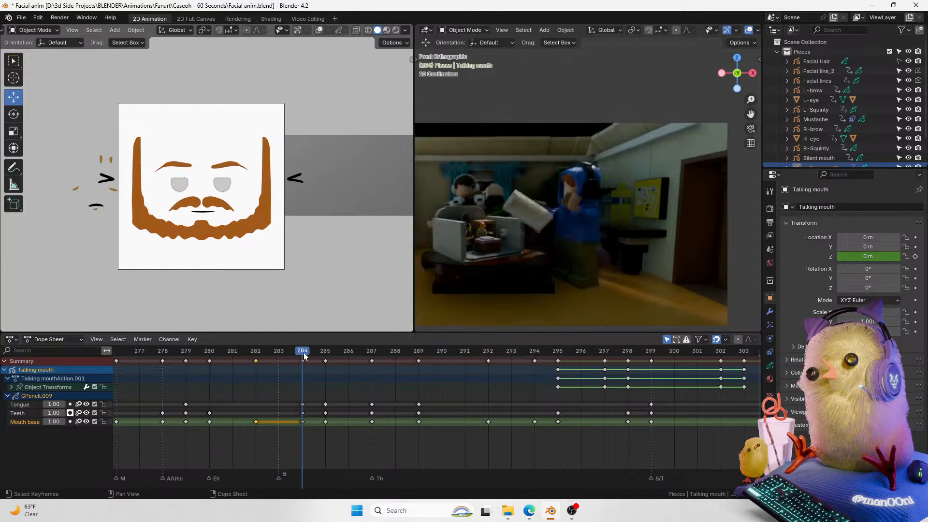
click(302, 404)
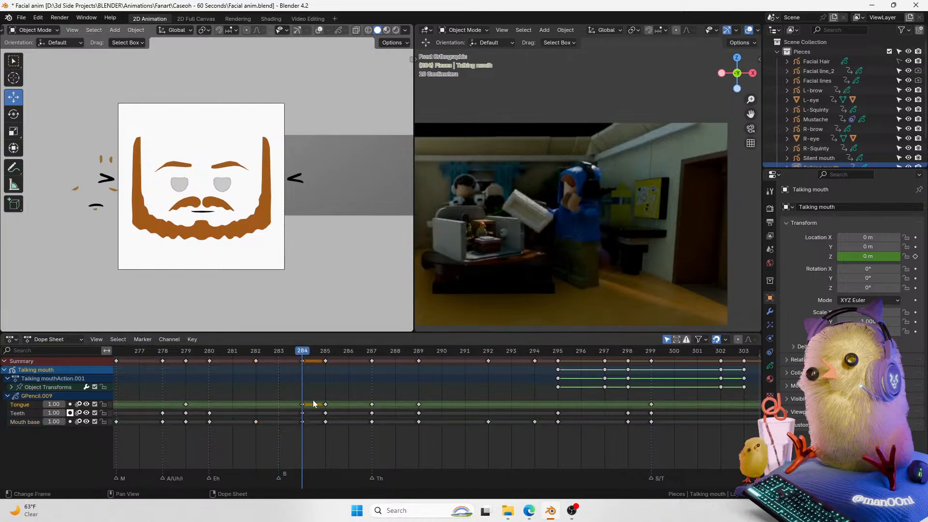
click(330, 353)
scroll(227, 268, up, 3)
middle_drag(316, 389, 352, 419)
click(343, 422)
key(ctrl+Tab)
click(204, 235)
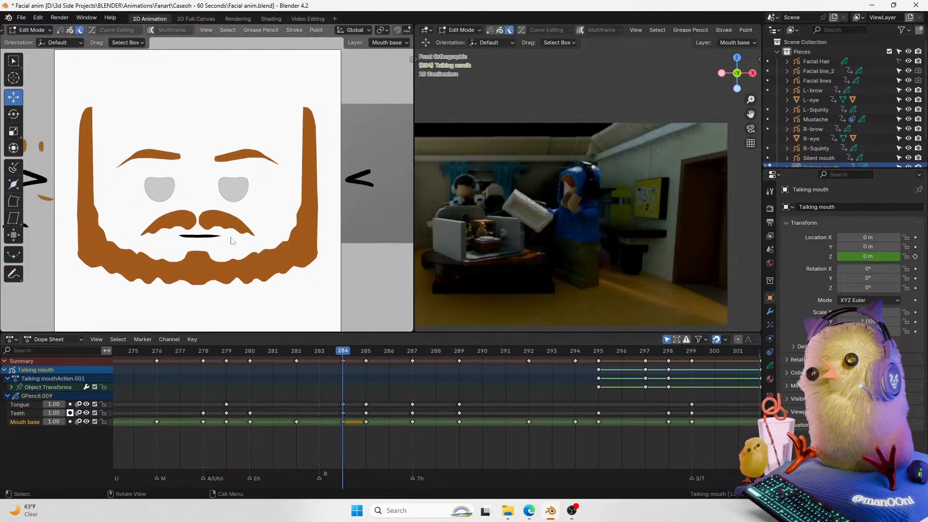
key(Tab)
Step: Select the mouth keys at frame 284 and widen the mouth stroke to about 1.34 along local X in Edit Mode
drag(340, 405, 344, 413)
click(343, 421)
key(ctrl+Tab)
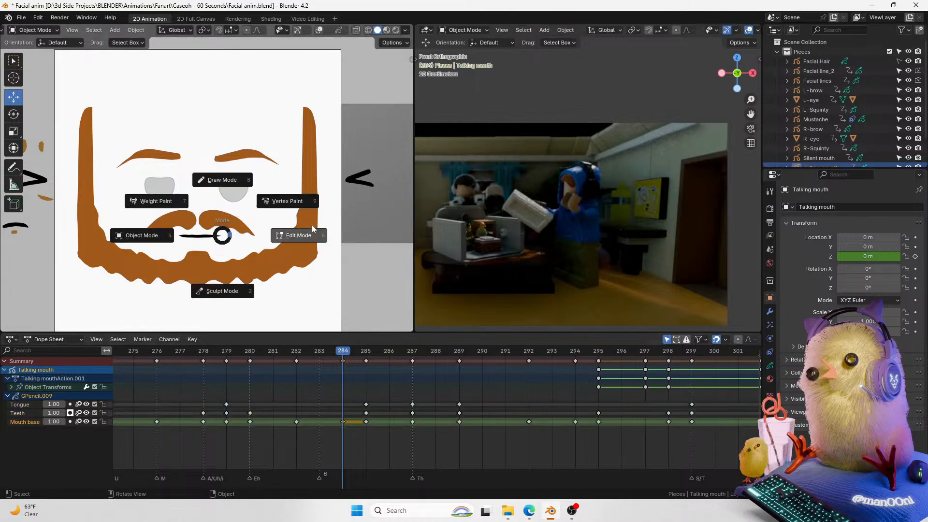
click(298, 235)
key(s)
key(x)
right_click(242, 226)
key(s)
key(x)
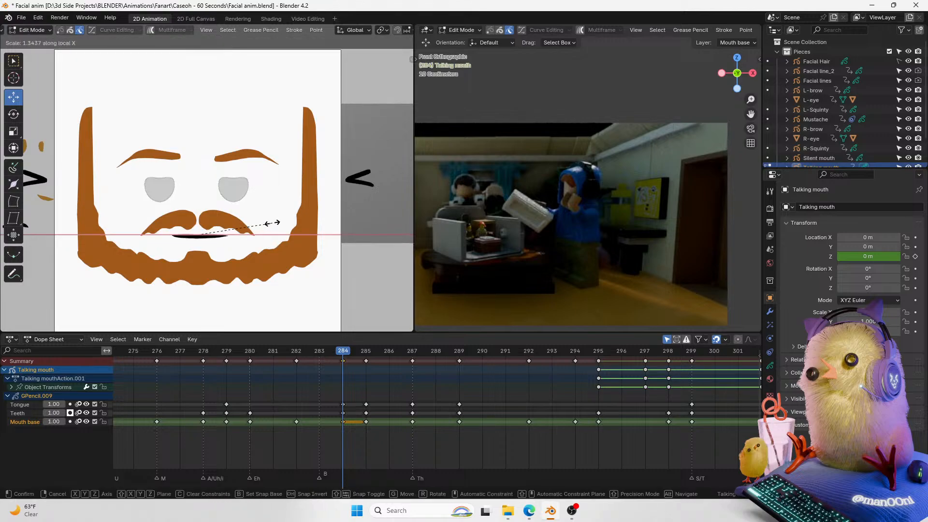
click(267, 223)
key(ctrl+Tab)
click(215, 222)
Step: Duplicate the Mouth base keyframe from frame 284 to frame 294
drag(346, 351, 302, 351)
key(space)
key(space)
key(space)
key(space)
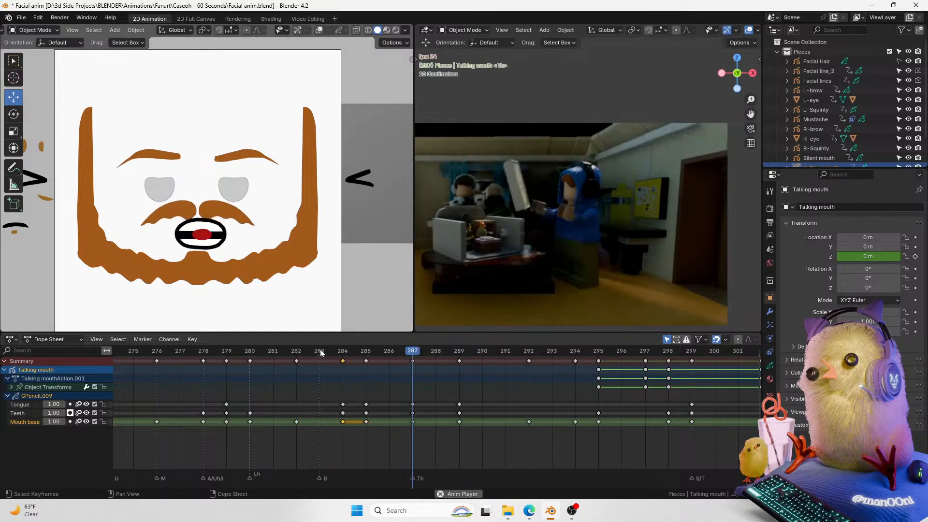
middle_drag(358, 363, 276, 376)
click(349, 350)
drag(349, 349, 491, 350)
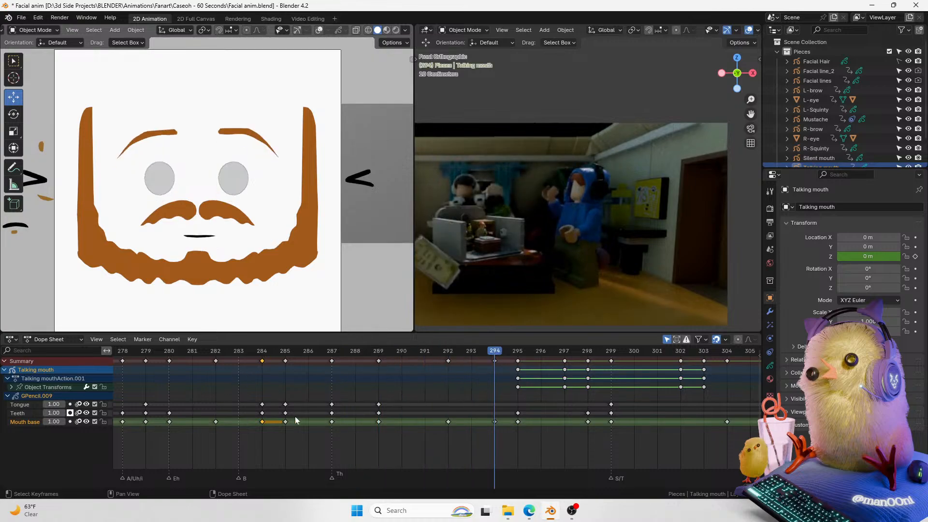
key(g)
click(504, 371)
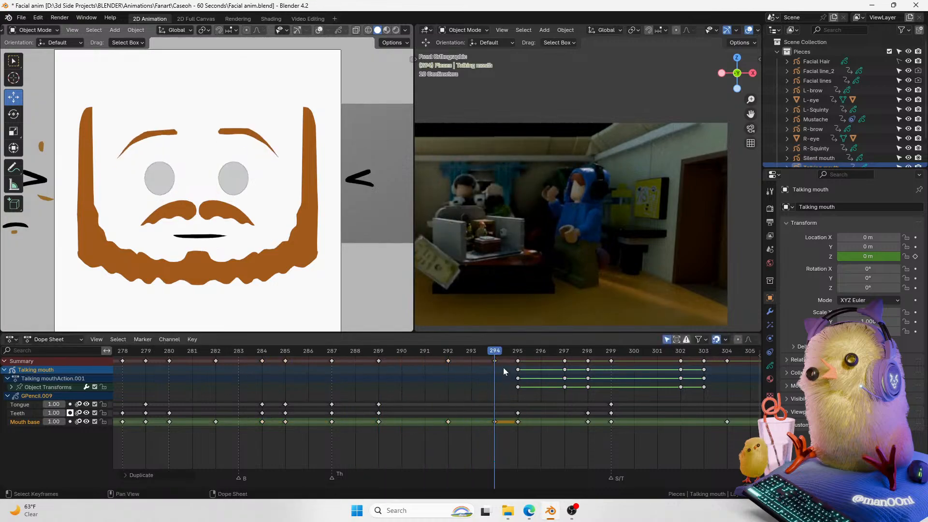
Step: At frame 286, scale the mouth strokes vertically to about 1.05 along Z in Edit Mode
key(space)
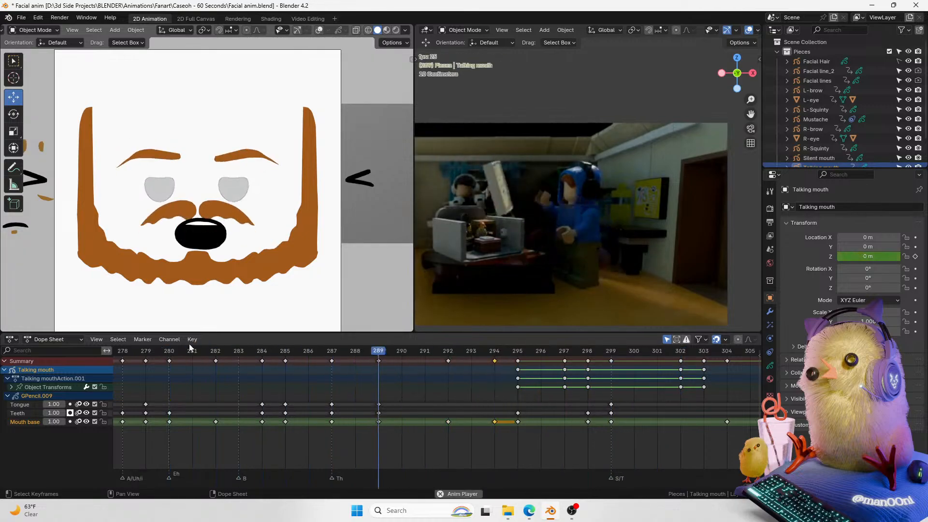
key(Escape)
drag(251, 348, 328, 352)
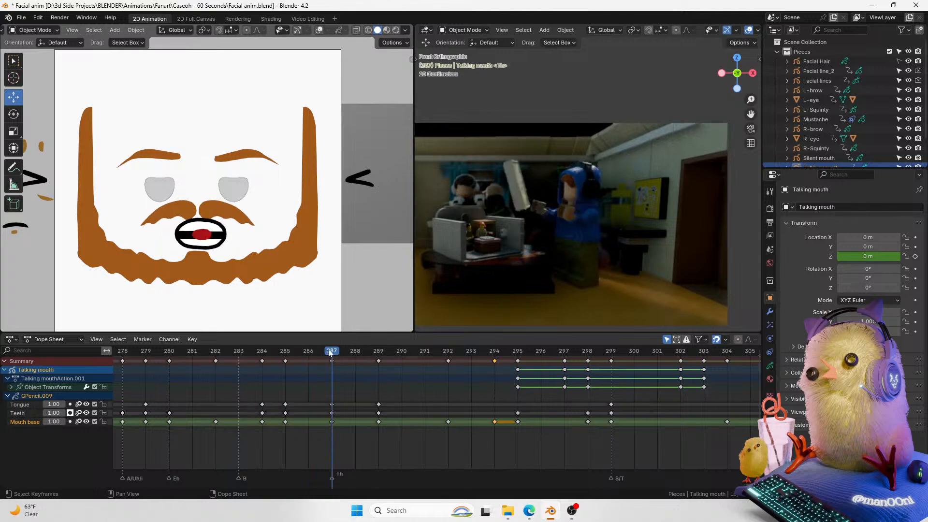
key(Left)
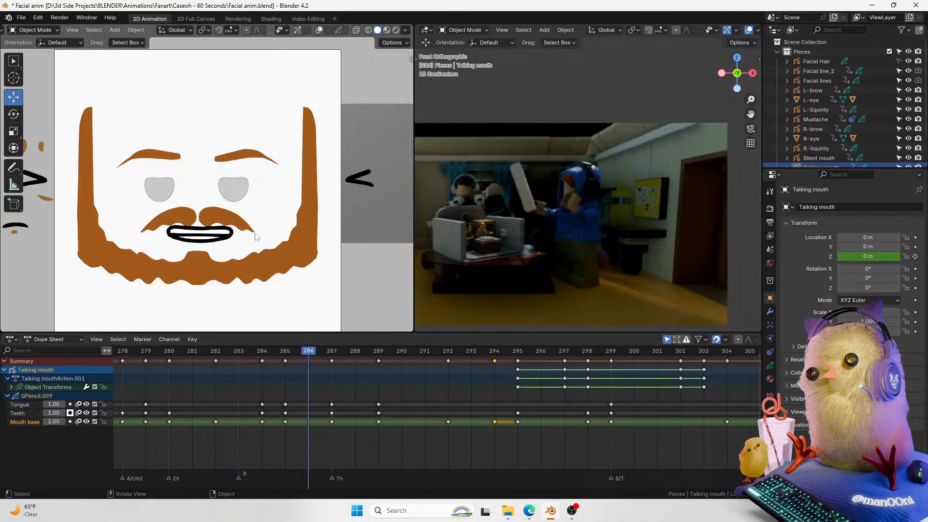
key(Tab)
drag(146, 200, 261, 244)
key(s)
key(z)
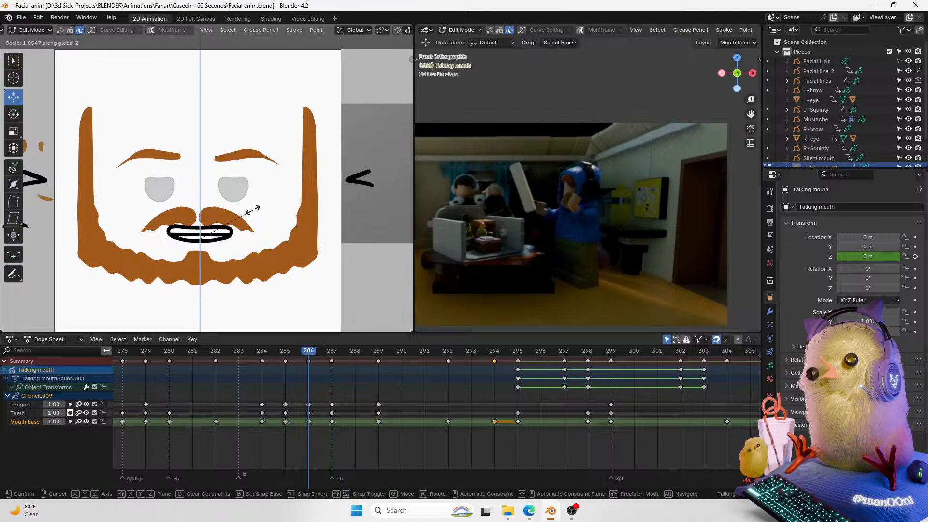
click(252, 206)
key(ctrl+Tab)
click(149, 208)
Step: At frame 285, scale the mouth strokes vertically by about 1.01 along Z in Edit Mode
key(space)
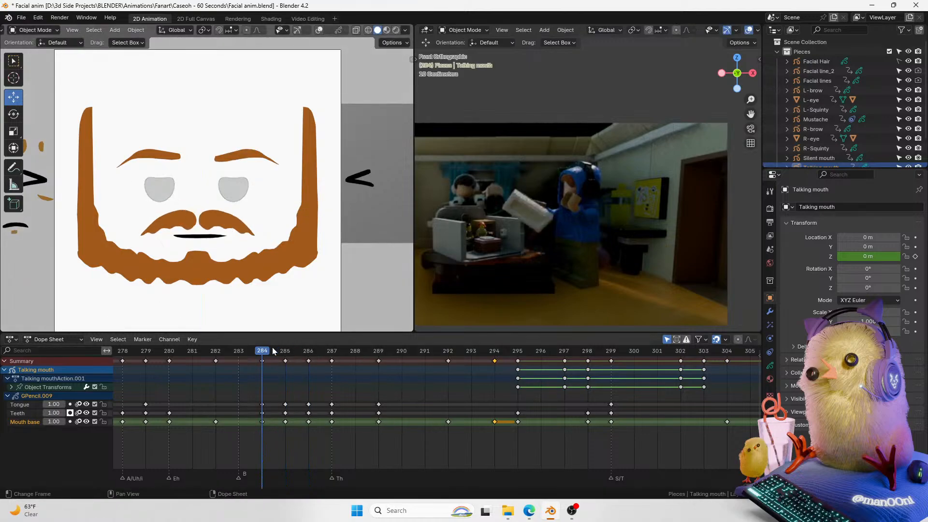
key(space)
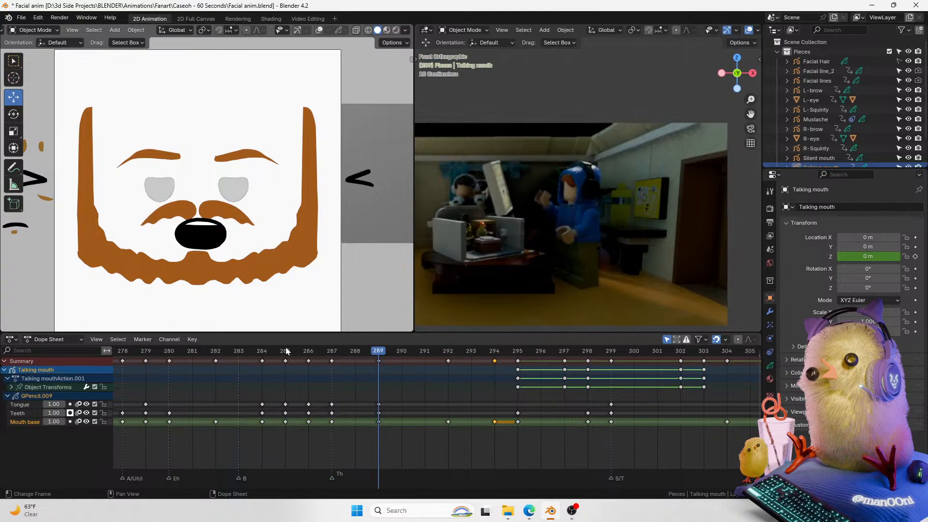
click(286, 351)
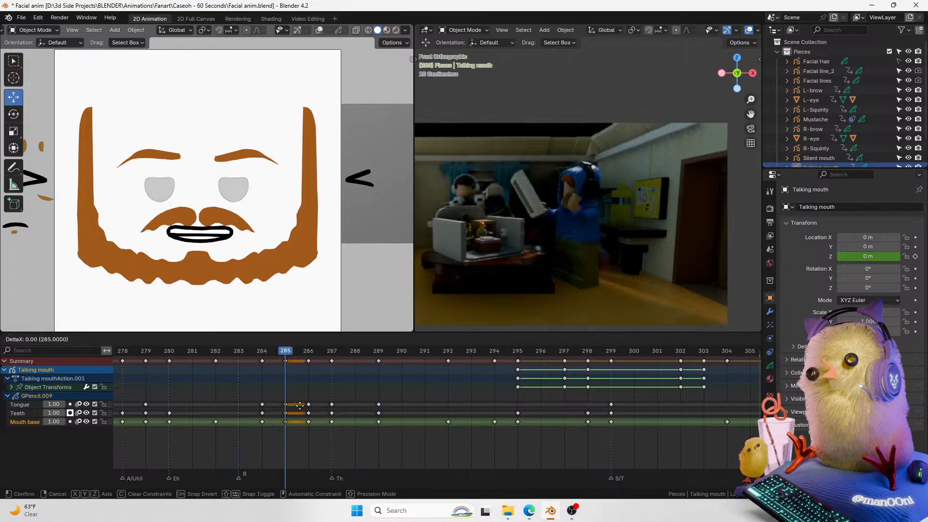
key(Tab)
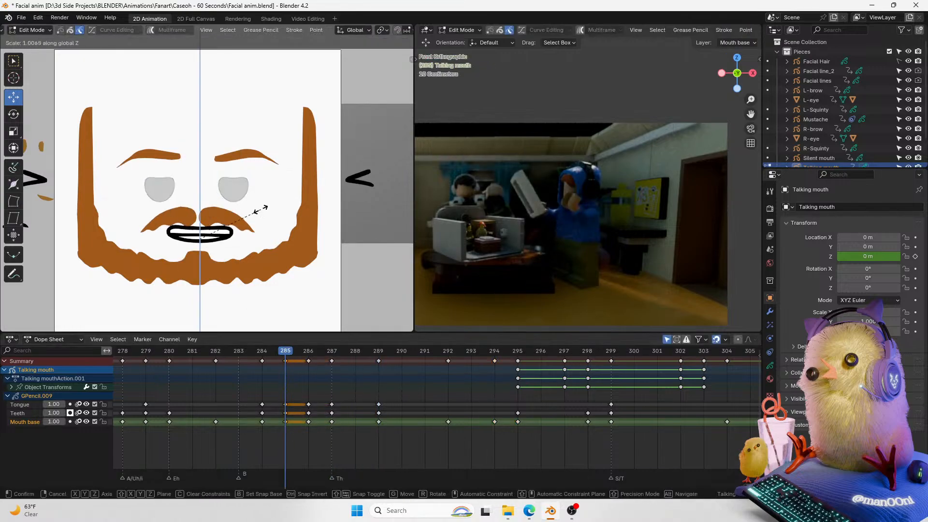
key(Tab)
Step: Play back the mouth animation around frames 284–292 and save the file
drag(273, 347, 191, 349)
key(space)
key(space)
key(ctrl+s)
middle_drag(317, 374, 246, 373)
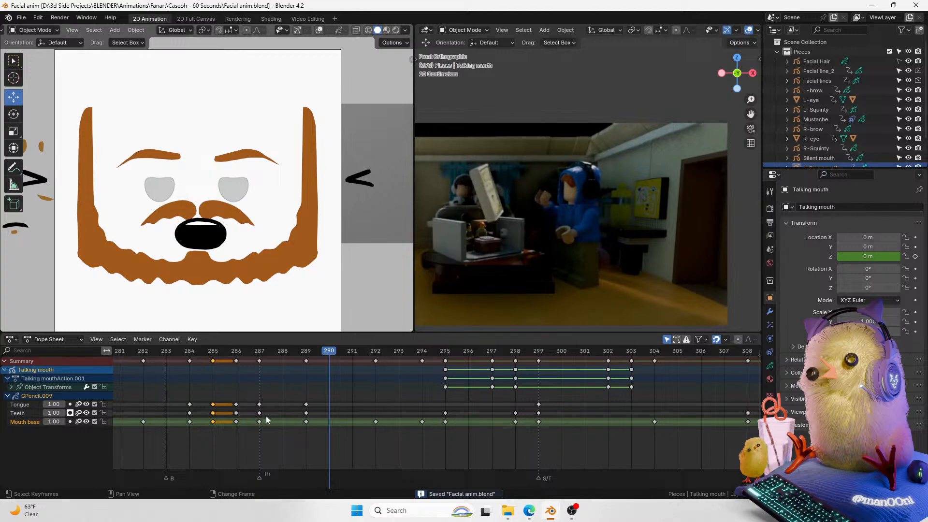
scroll(339, 395, down, 4)
middle_drag(376, 370, 293, 359)
middle_drag(342, 378, 278, 389)
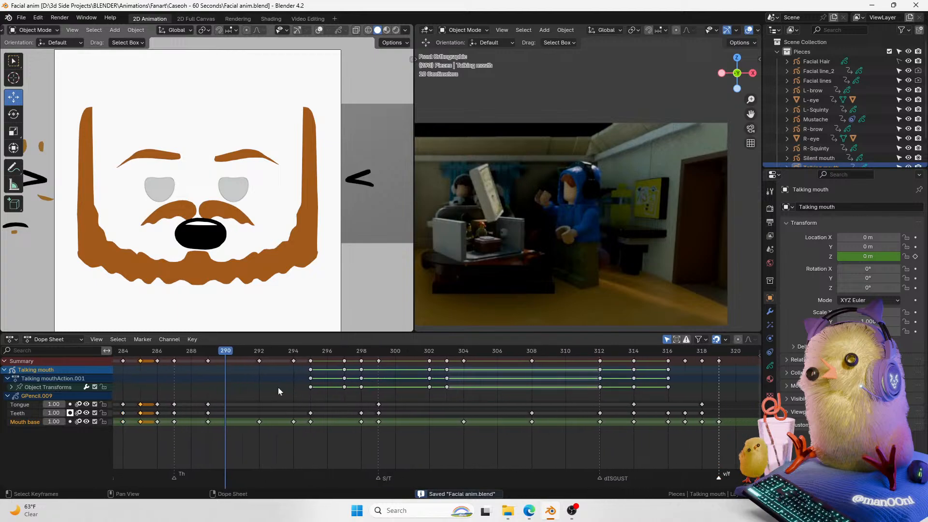
key(space)
click(266, 353)
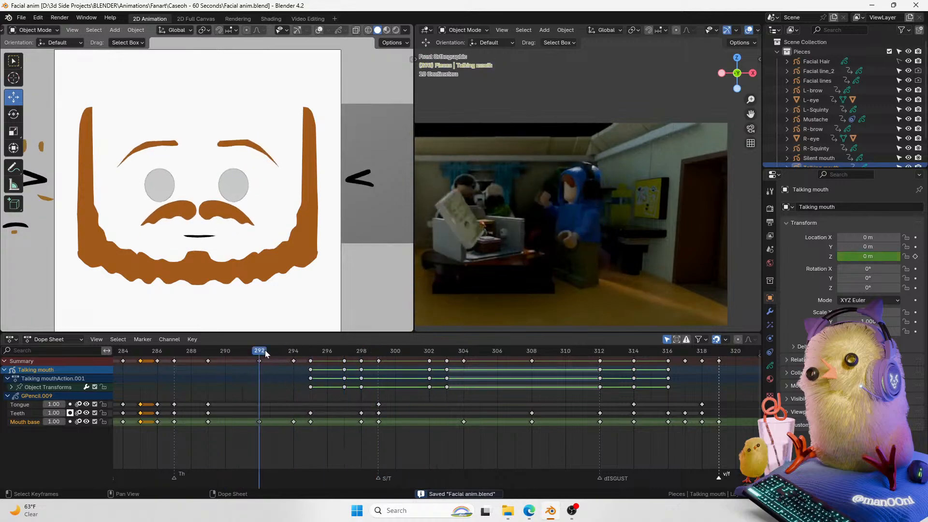
Step: Play and scrub through the mouth animation around frames 292–295 to compare it with the video
drag(265, 353, 317, 361)
key(space)
key(space)
click(296, 349)
key(space)
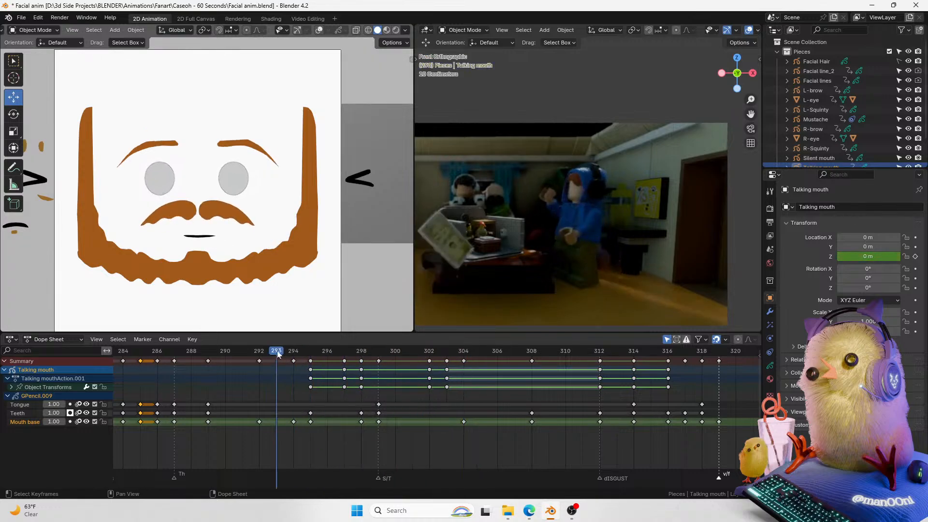
key(space)
click(311, 354)
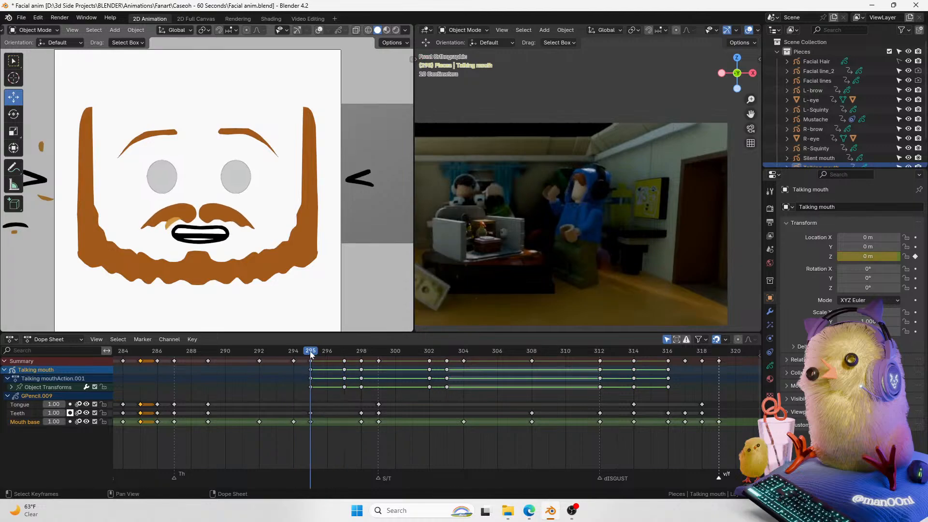
click(295, 355)
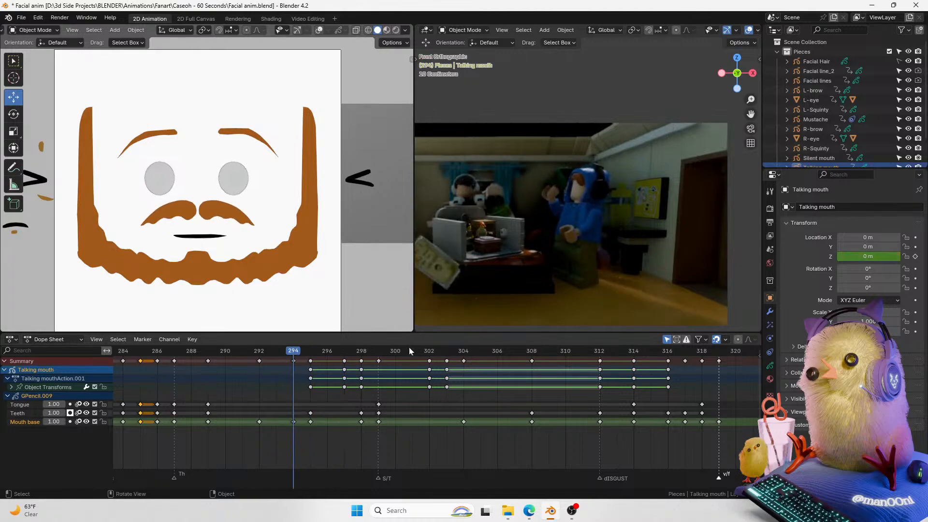
key(Right)
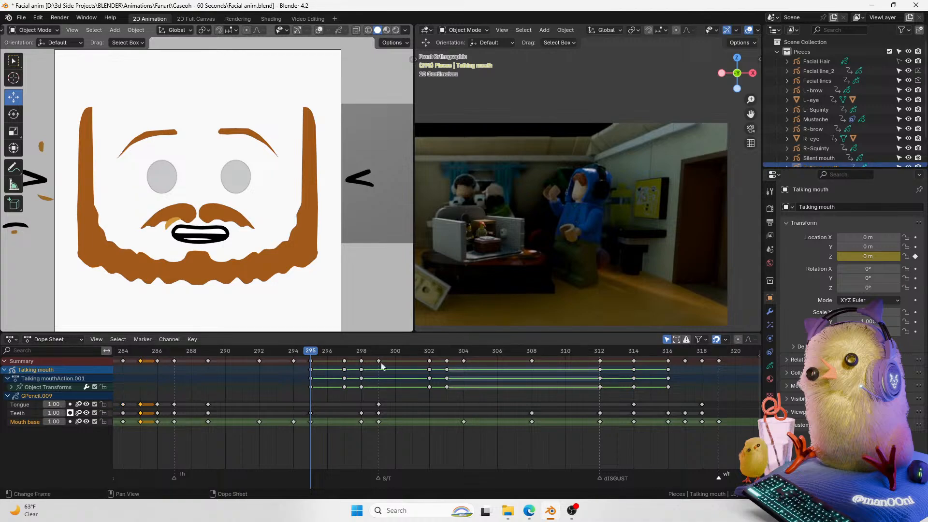
key(g)
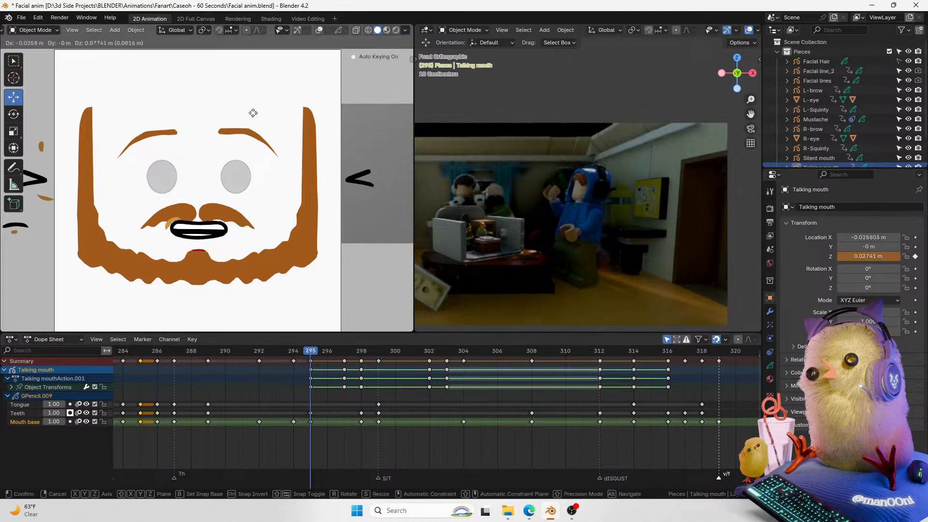
key(r)
right_click(202, 97)
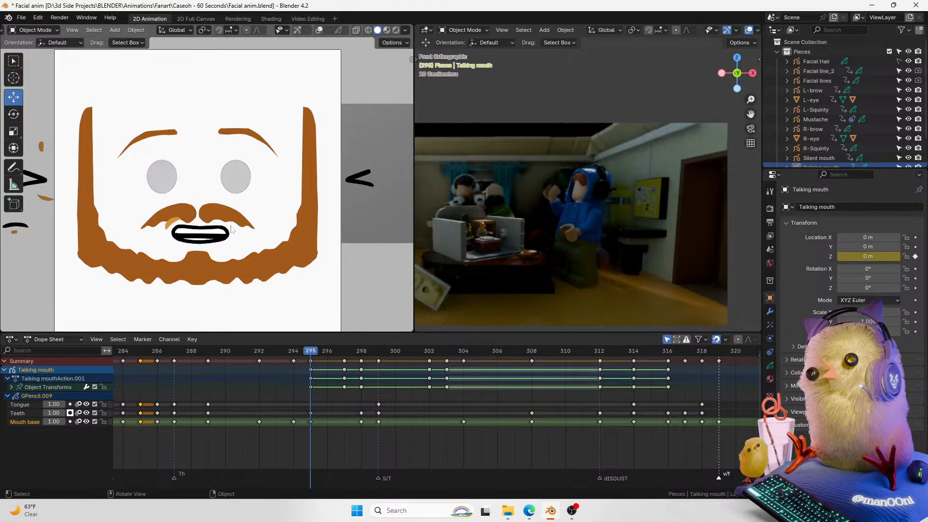
scroll(202, 97, up, 5)
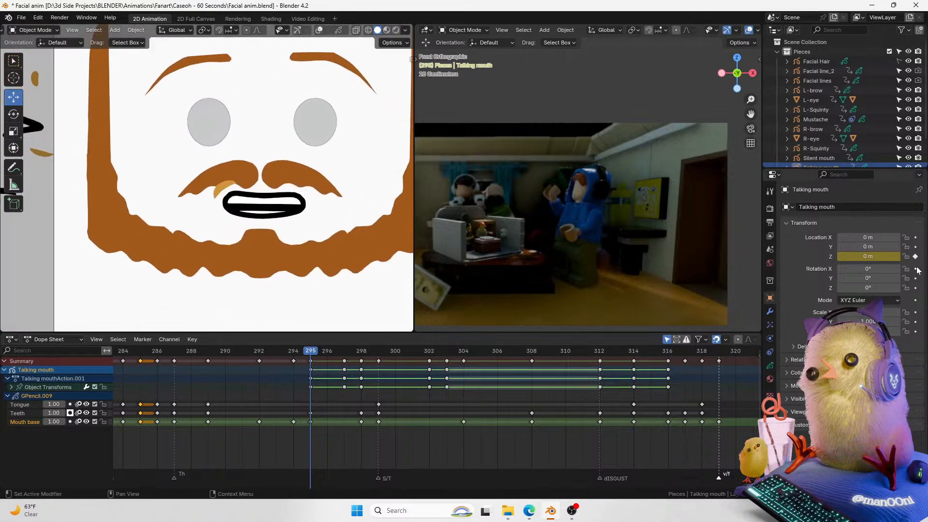
key(g)
right_click(326, 208)
key(r)
right_click(306, 191)
scroll(260, 193, up, 1)
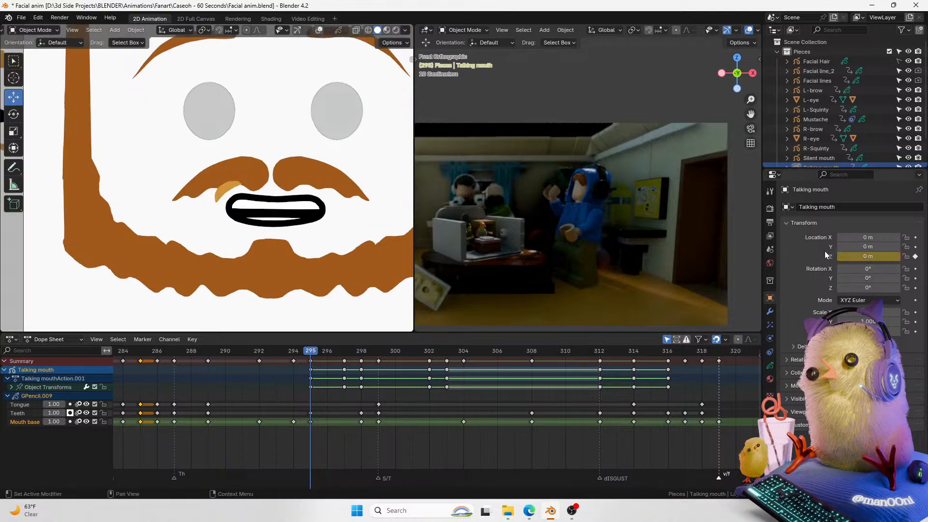
Step: At frame 295, insert a keyframe on the Talking mouth object's Y rotation
click(915, 269)
click(915, 269)
mouse_move(893, 269)
mouse_down()
mouse_move(902, 268)
mouse_move(884, 269)
mouse_move(893, 278)
mouse_up()
key(ctrl+z)
key(ctrl+z)
key(ctrl+z)
click(915, 278)
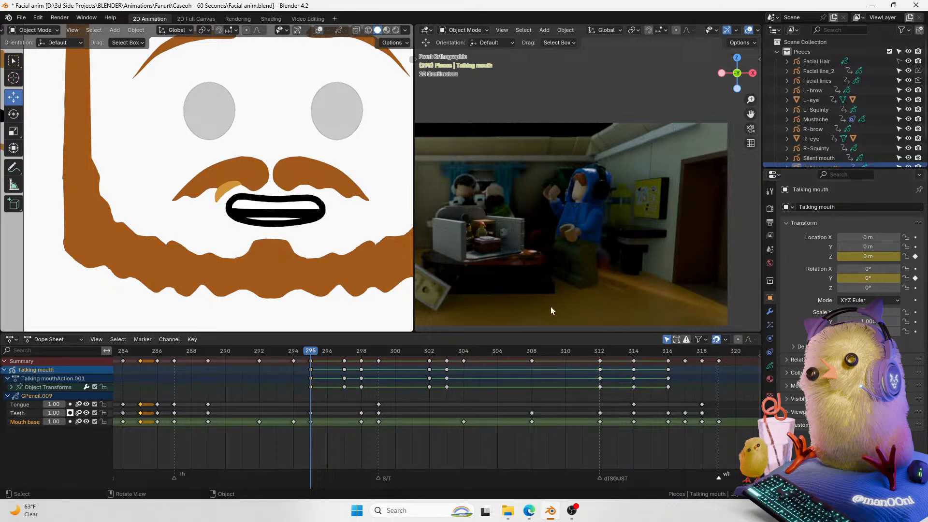
Step: At frame 297, move and rotate the Talking mouth object to tilt it, then scrub back to review the motion
key(Right)
key(Right)
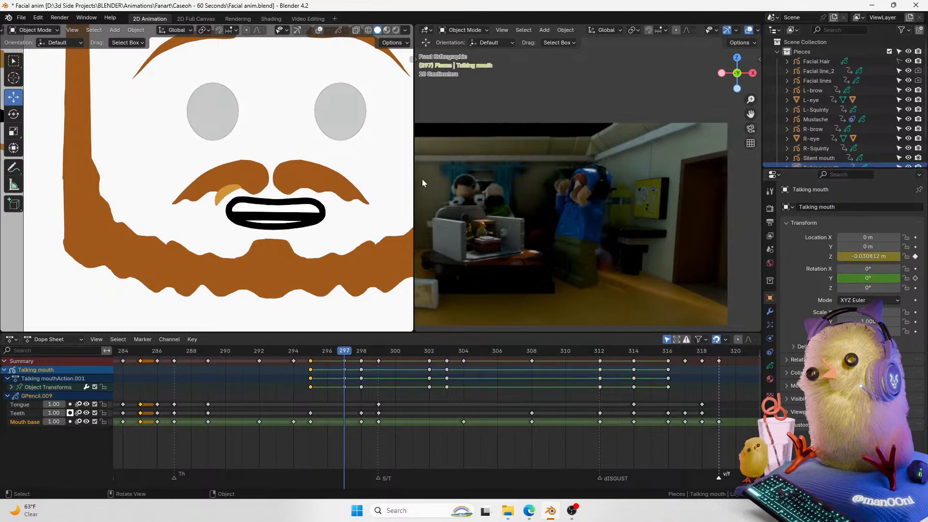
key(g)
click(378, 171)
key(r)
click(377, 187)
key(g)
click(377, 187)
click(304, 354)
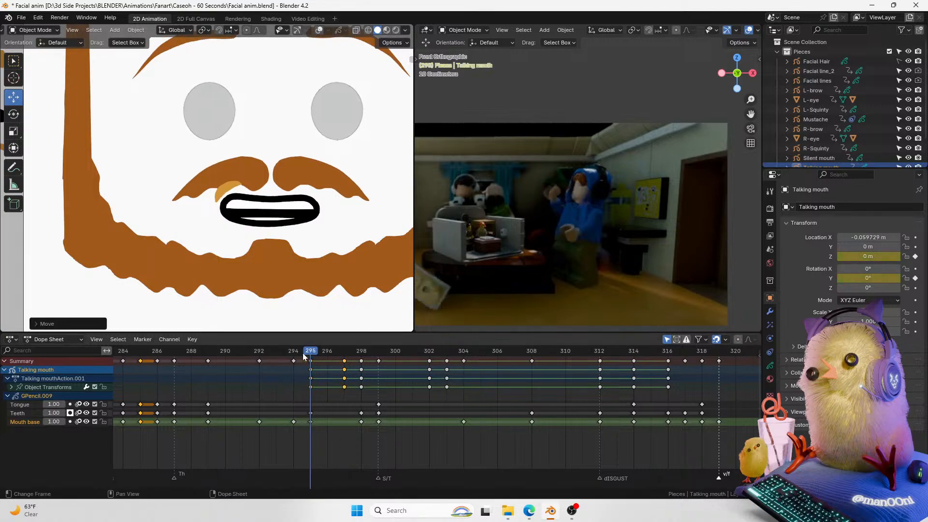
drag(314, 351, 327, 349)
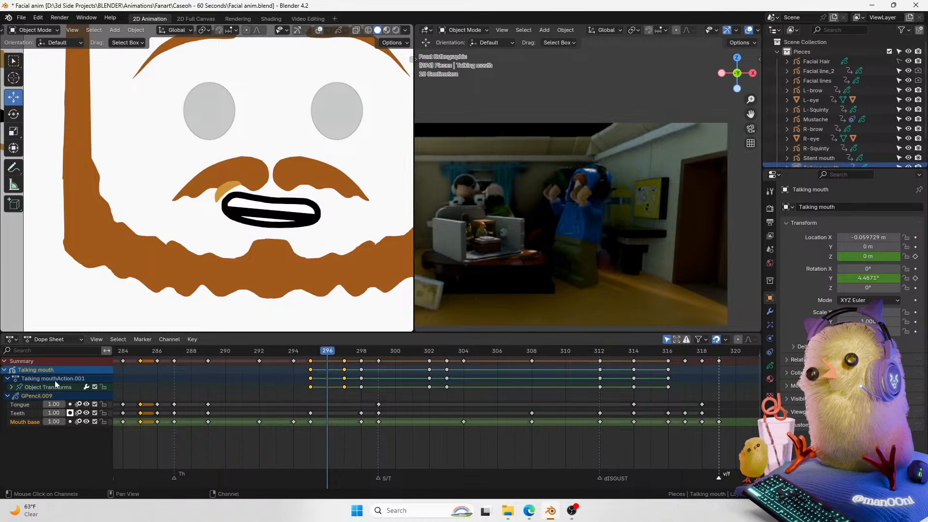
Step: Expand the Talking mouth's transform channels and move its Y rotation keyframe one frame earlier to frame 296
click(7, 386)
click(23, 405)
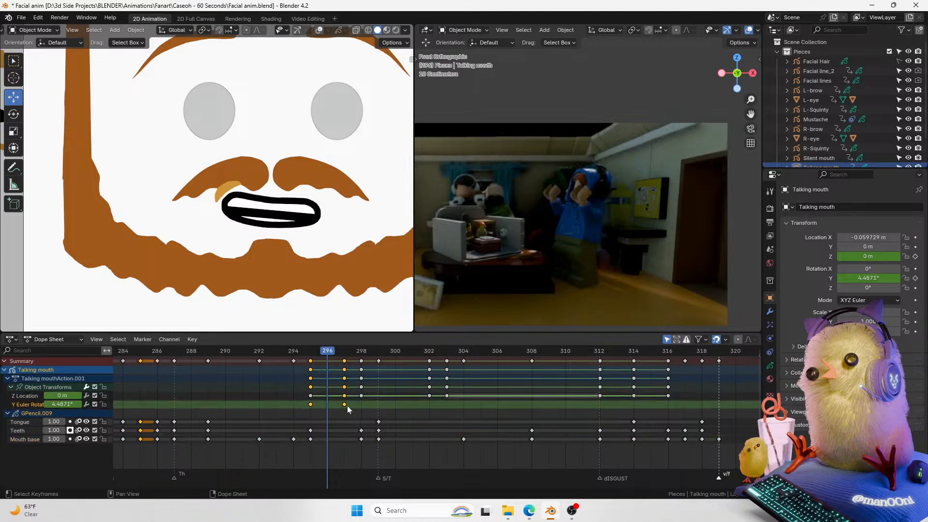
drag(345, 405, 332, 404)
drag(319, 351, 286, 354)
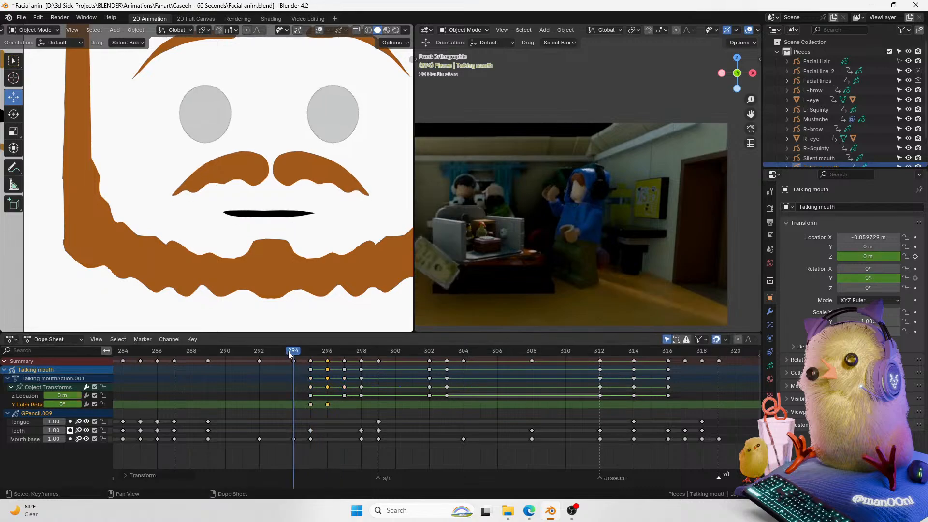
Step: Try shifting the selected rotation keyframes one frame earlier, then undo the move
drag(335, 410, 298, 401)
key(g)
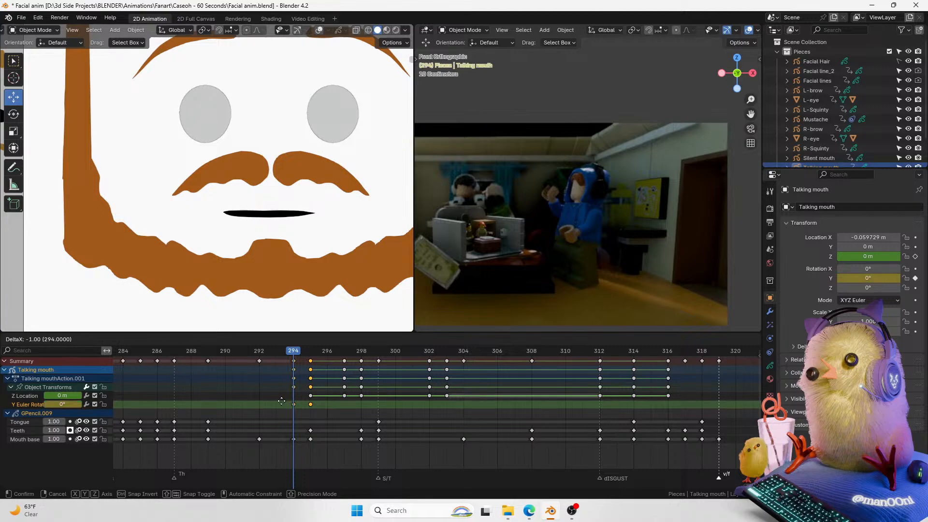
click(281, 400)
mouse_move(293, 354)
mouse_down()
mouse_move(313, 354)
mouse_move(275, 355)
mouse_move(343, 350)
mouse_move(326, 354)
mouse_up()
key(ctrl+z)
key(ctrl+z)
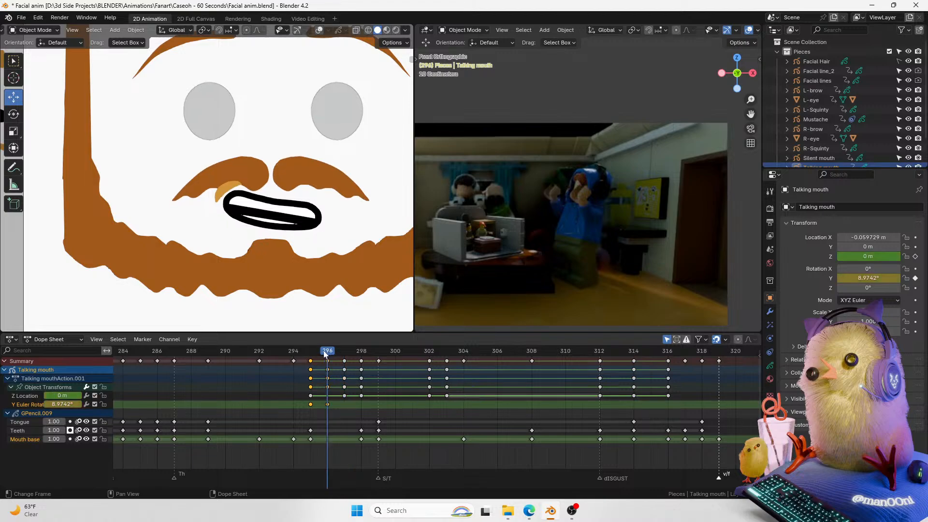
Step: At frame 296, insert a keyframe on the Talking mouth's X location
click(336, 351)
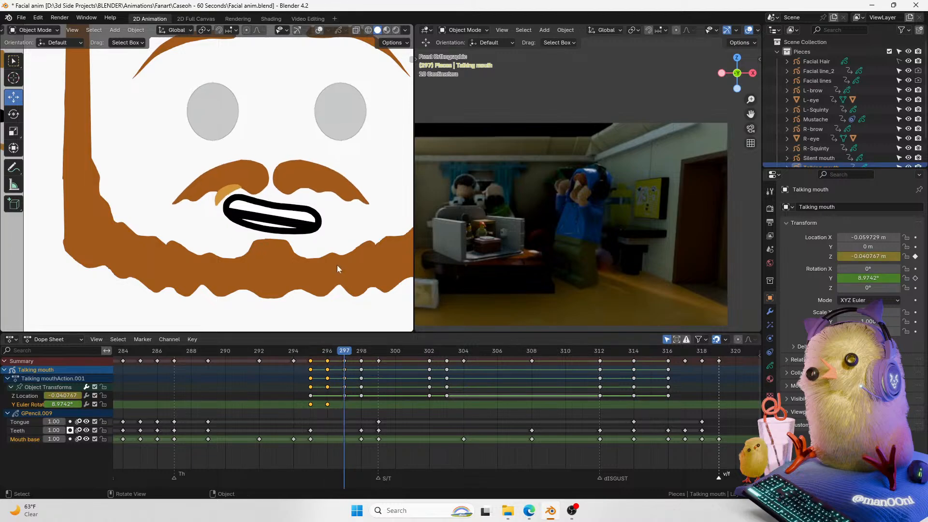
click(328, 350)
click(914, 238)
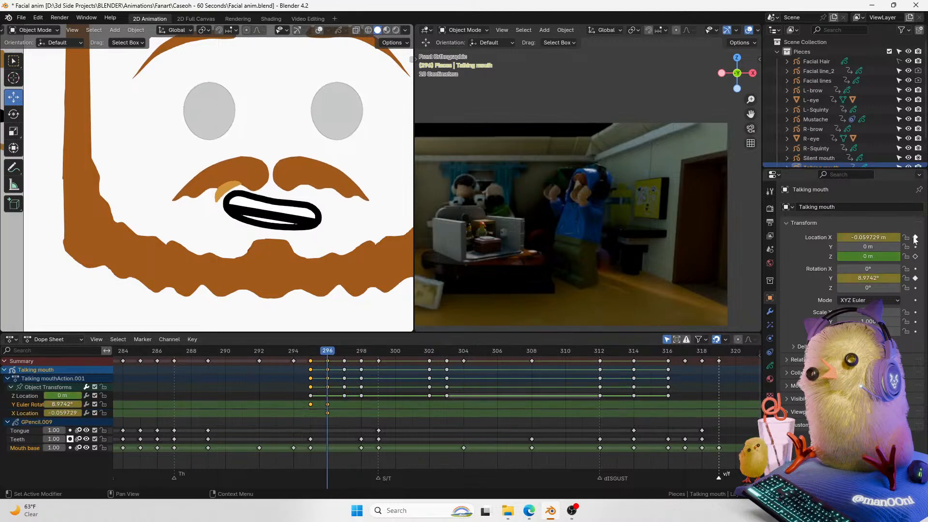
Step: At frame 296, move the Talking mouth left along X and up along Z
key(Left)
key(Right)
key(g)
key(x)
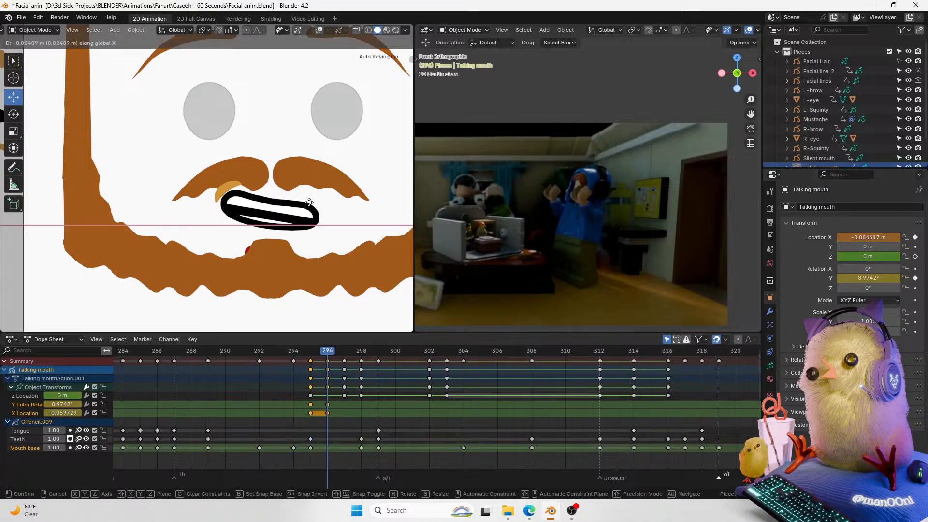
click(310, 201)
key(g)
key(z)
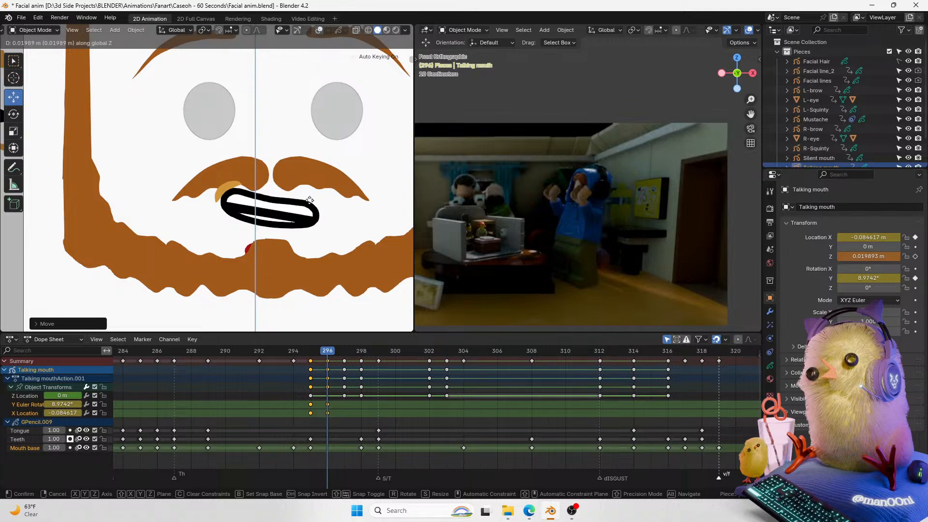
click(310, 194)
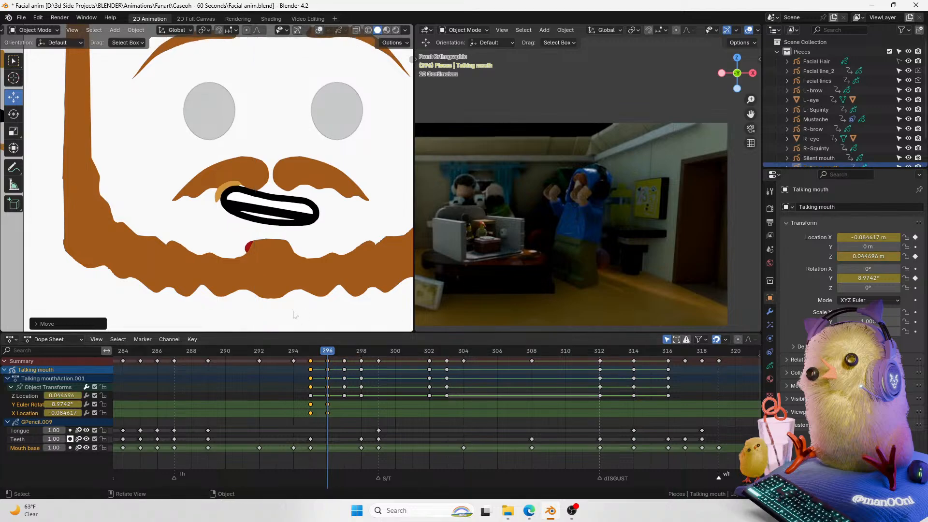
Step: Duplicate the mouth's frame 296 rotation and location keyframes to frame 297
mouse_move(326, 355)
mouse_down()
mouse_move(276, 349)
mouse_move(344, 352)
mouse_move(332, 352)
mouse_up()
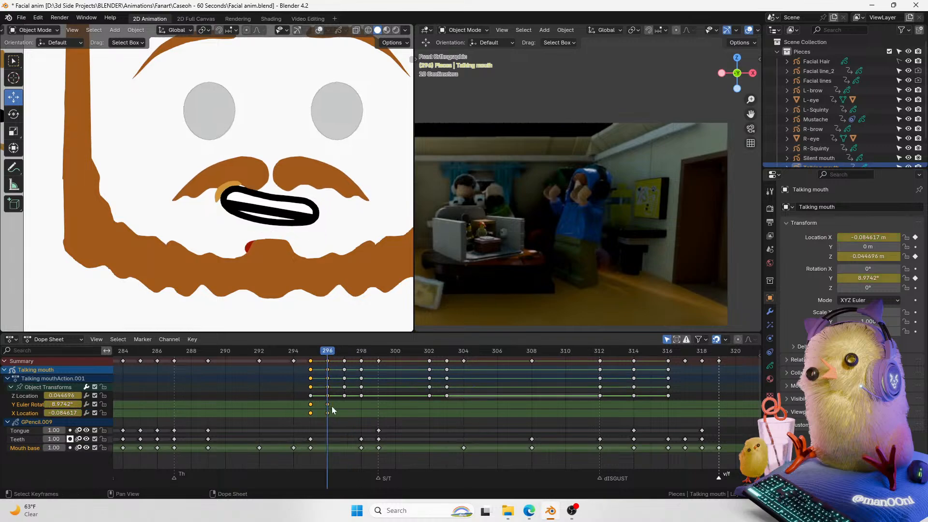
click(329, 405)
key(shift+d)
right_click(342, 406)
drag(336, 416, 325, 400)
key(shift+d)
click(341, 398)
click(341, 352)
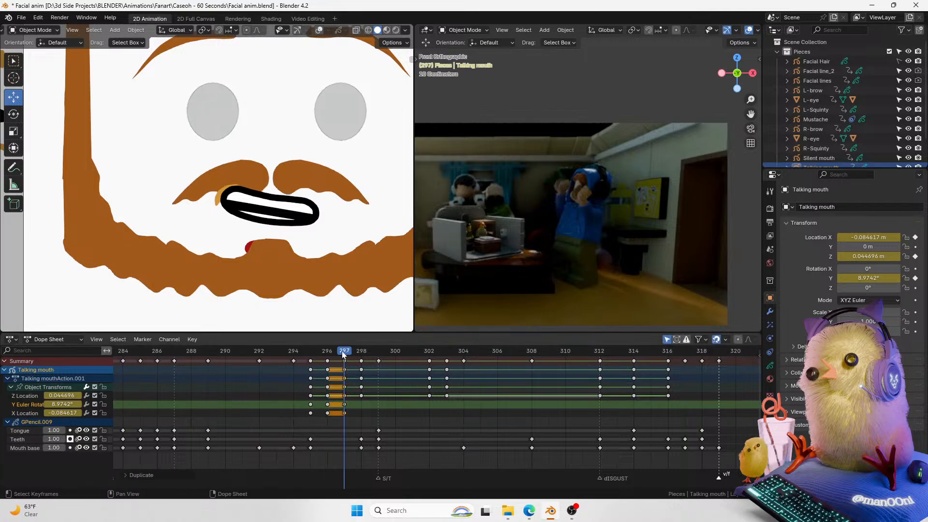
Step: At frame 297, move the Talking mouth slightly down and to the left
key(g)
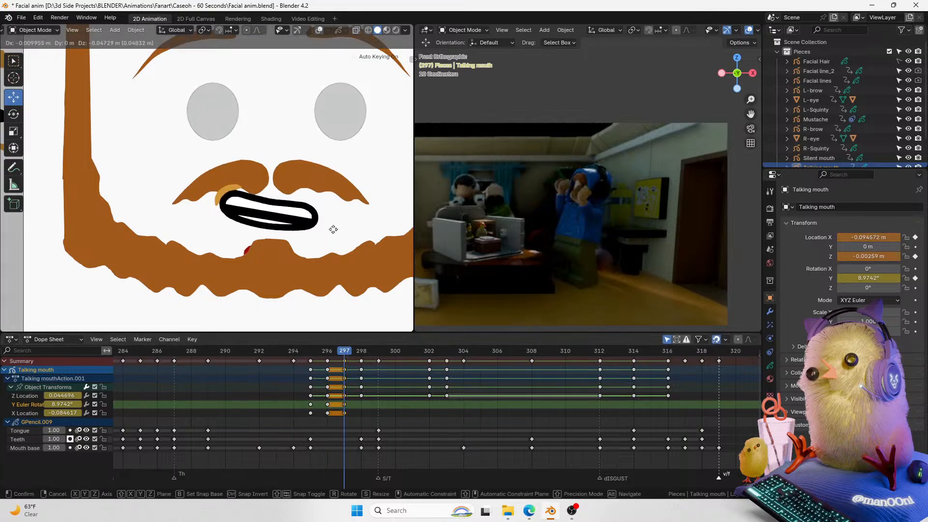
click(331, 229)
Step: Try moving the mouth at a later frame, play back, and undo back to the frame 297 pose
drag(338, 353, 362, 353)
key(g)
click(324, 243)
drag(357, 353, 313, 352)
key(space)
key(space)
key(alt+a)
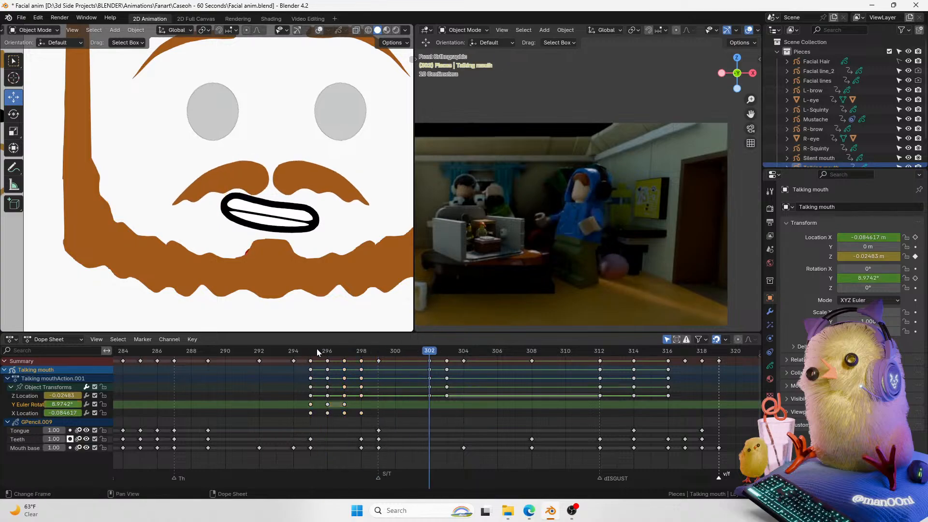
key(ctrl+z)
key(ctrl+z)
key(ctrl+z)
key(ctrl+z)
key(ctrl+z)
key(ctrl+shift+z)
drag(317, 349, 346, 355)
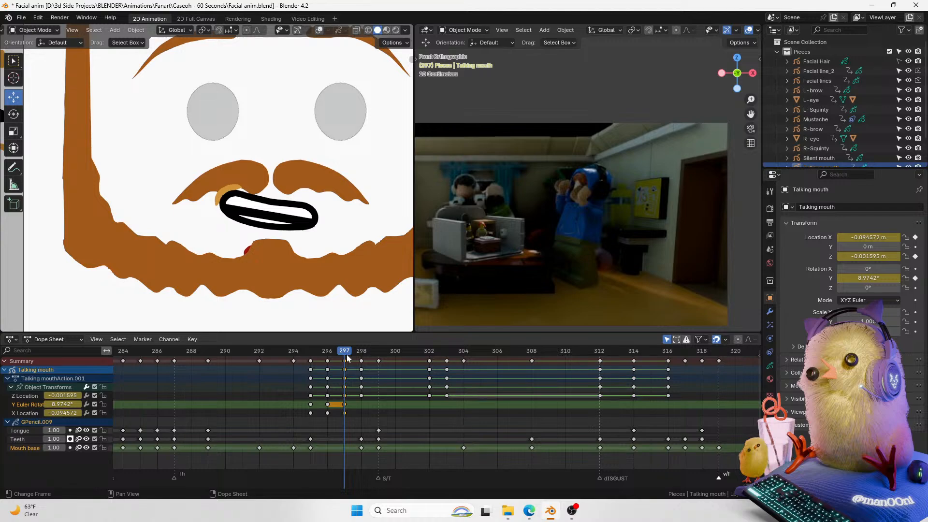
Step: At frame 299, insert a keyframe on the Talking mouth's Y rotation
key(Right)
key(Right)
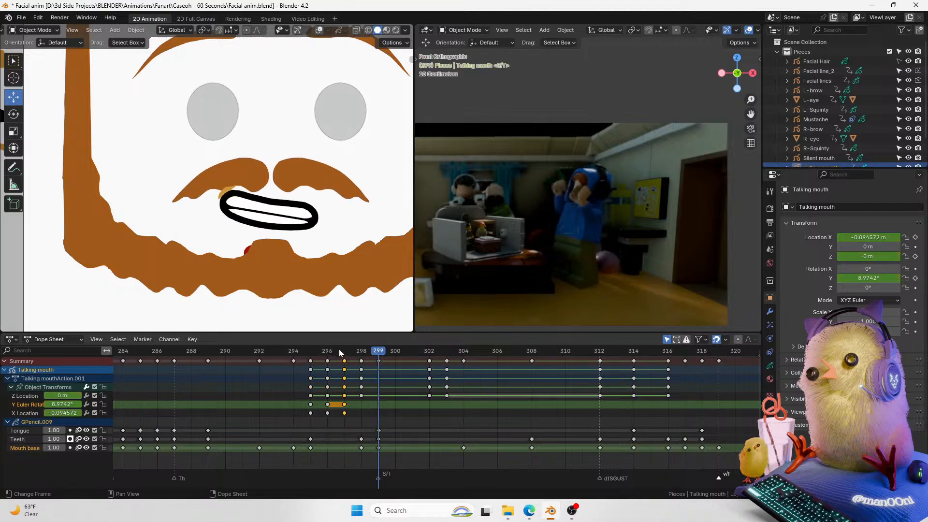
click(915, 278)
click(897, 277)
Step: At frame 300, keyframe the mouth's X location at 0 m and set its Y rotation to -3.6°
key(Right)
double_click(897, 278)
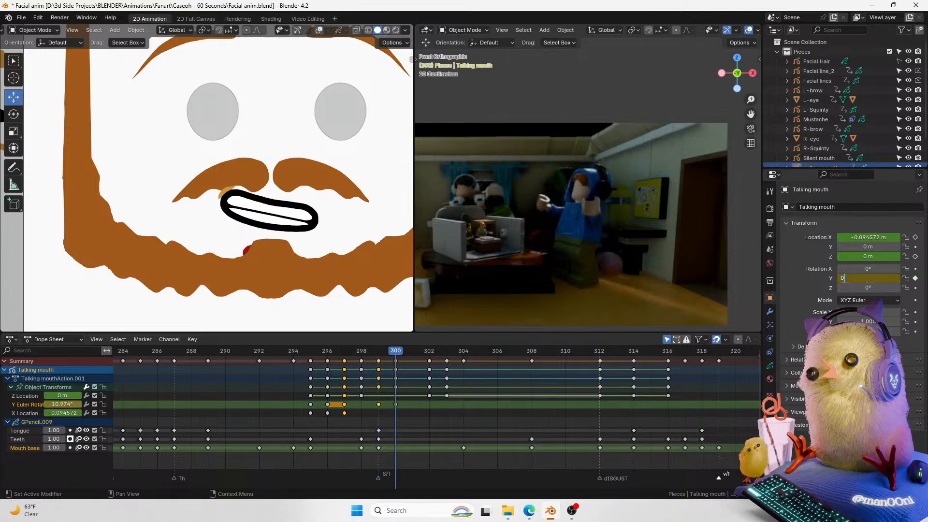
text(0)
key(Return)
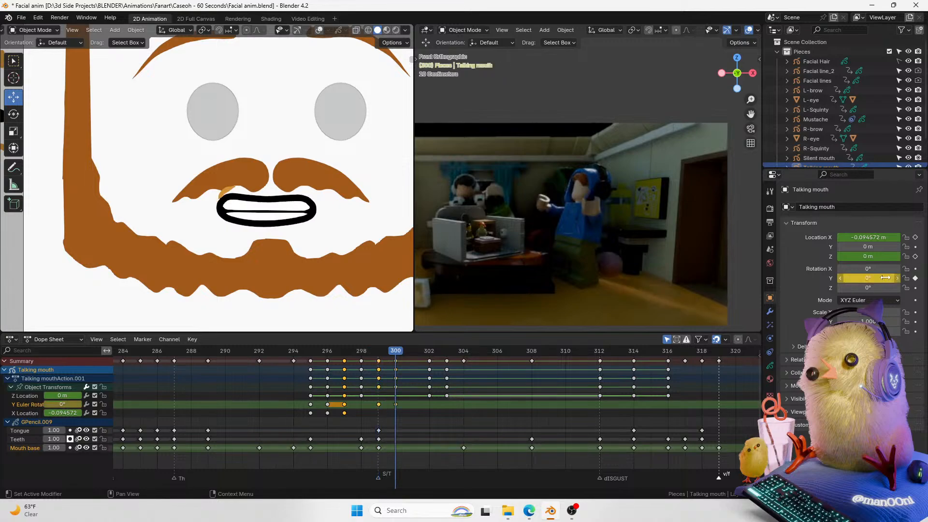
click(916, 237)
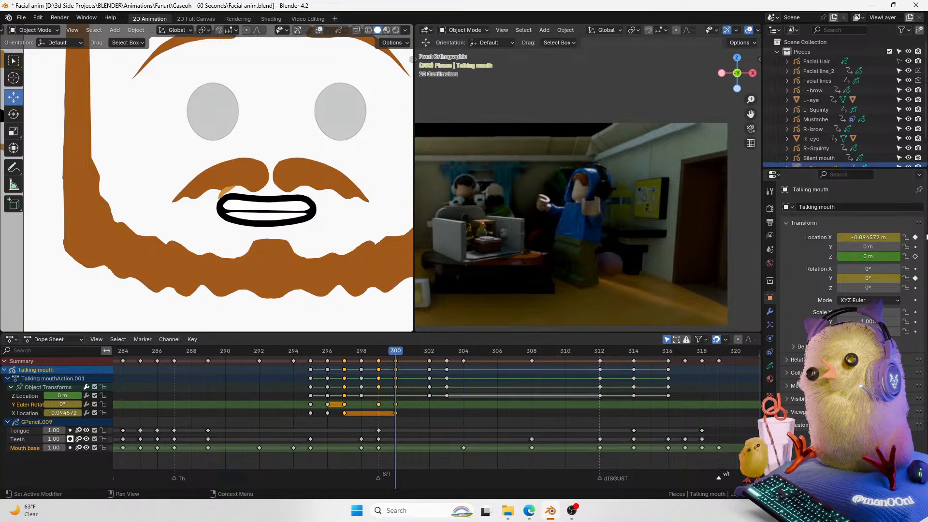
click(868, 238)
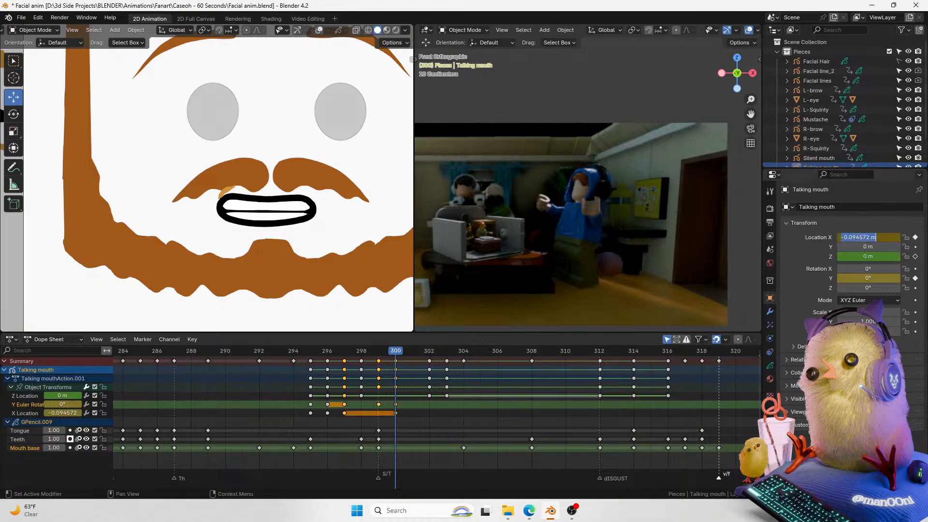
text(0)
key(Return)
drag(867, 278, 862, 277)
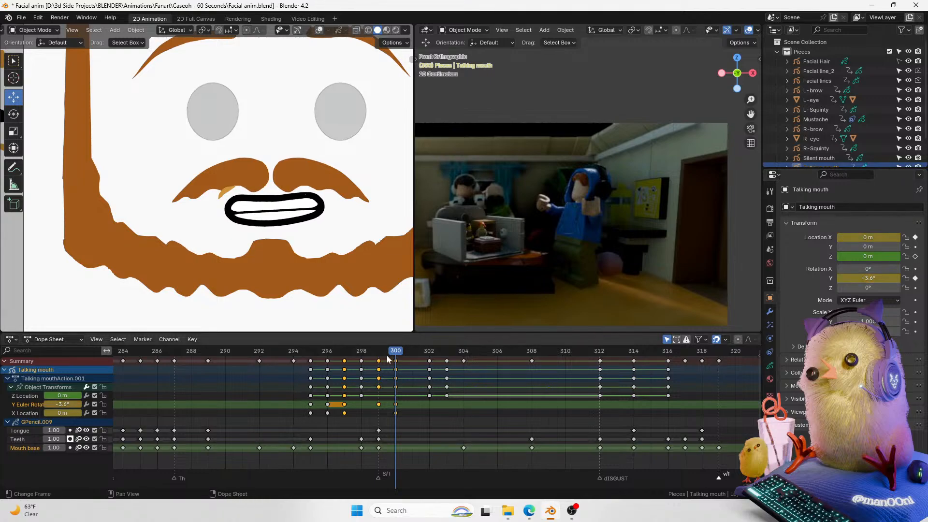
Step: At frame 299, set the mouth's Y rotation to 0° and its X location to 0 m
mouse_move(383, 352)
mouse_down()
mouse_move(310, 351)
mouse_move(382, 351)
mouse_up()
double_click(867, 279)
text(0)
key(Return)
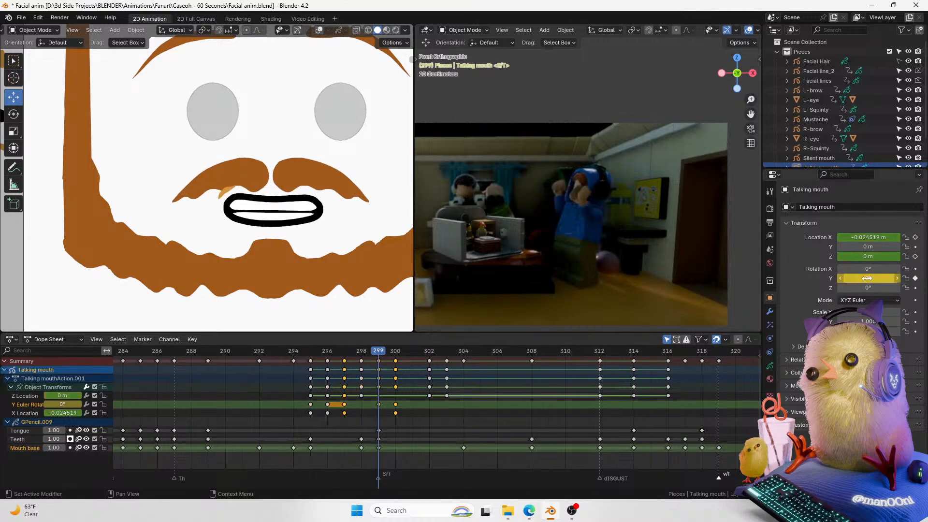
double_click(868, 238)
text(0)
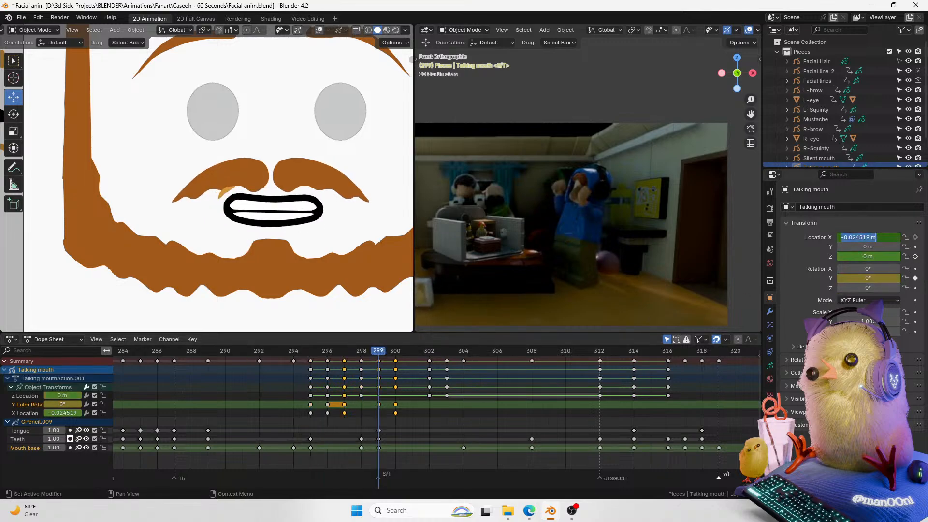
key(Return)
drag(365, 348, 314, 355)
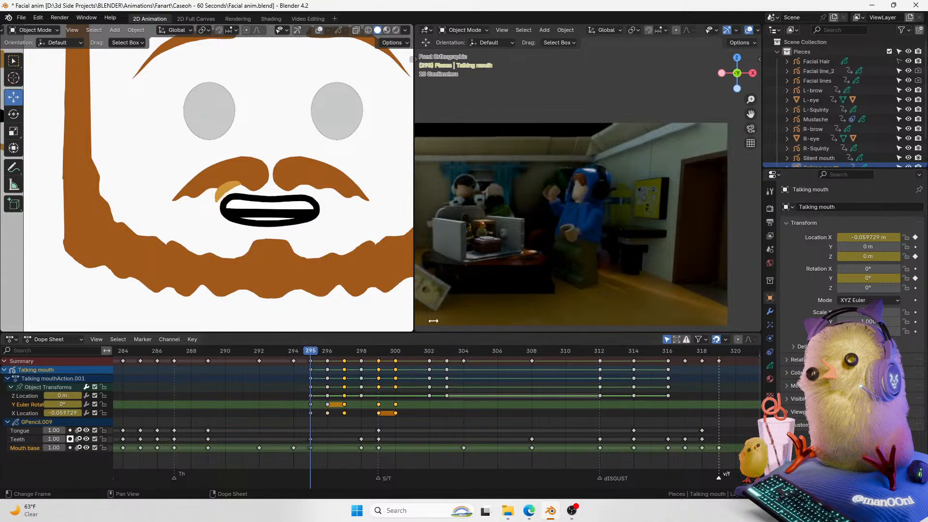
drag(326, 413, 314, 371)
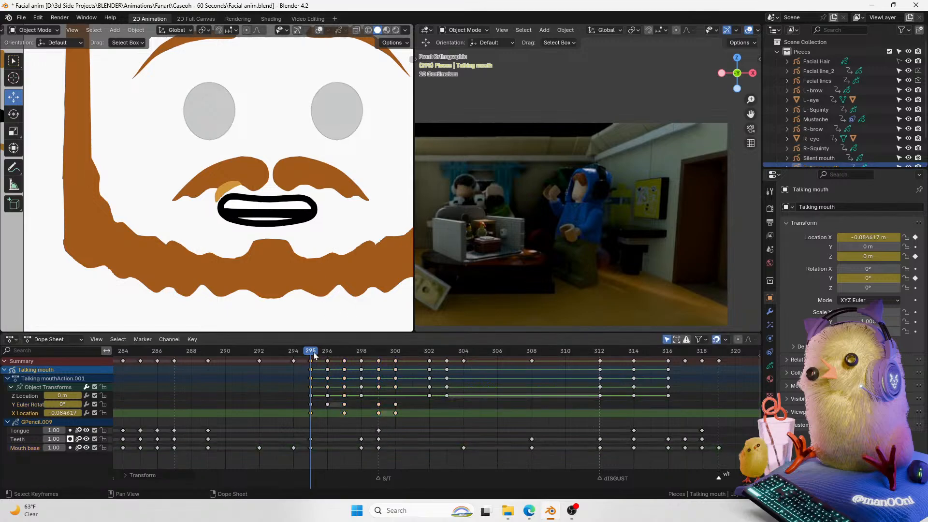
key(ctrl+z)
key(ctrl+v)
key(ctrl+z)
Step: Move the mouth's frame 296 Y rotation and X location keyframes back to frame 294
shift+click(328, 405)
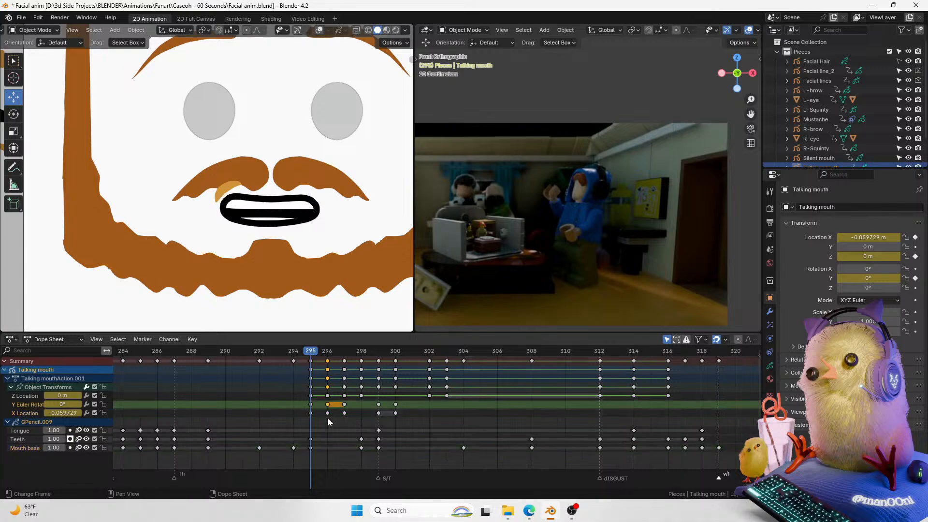
click(327, 413)
drag(327, 423, 306, 400)
key(g)
click(288, 400)
key(g)
click(291, 400)
mouse_move(299, 353)
mouse_down()
mouse_move(365, 354)
mouse_move(294, 356)
mouse_move(311, 355)
mouse_up()
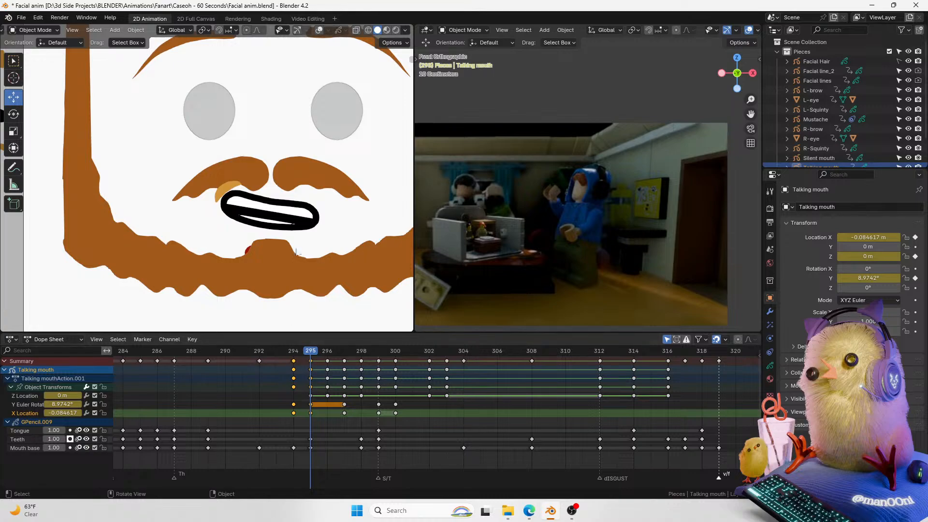
Step: At frame 295, move the Talking mouth up along Z
key(g)
key(z)
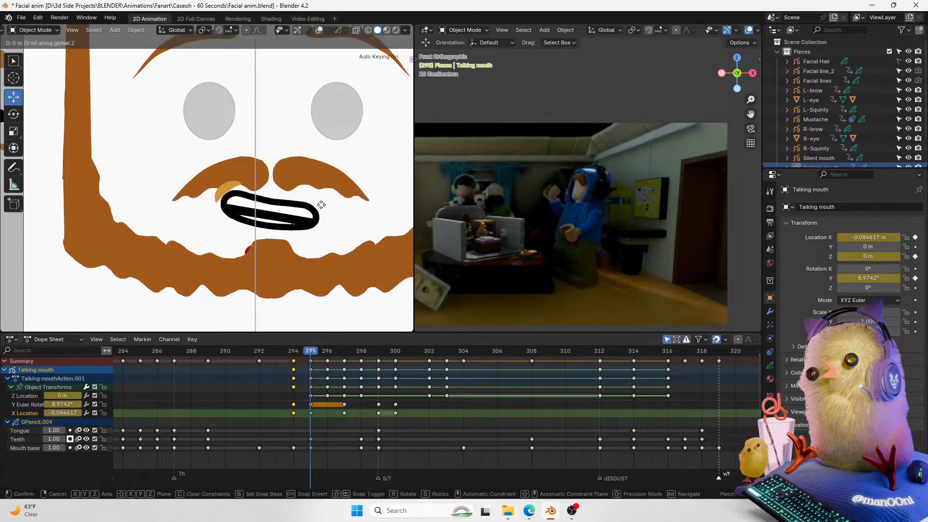
click(320, 188)
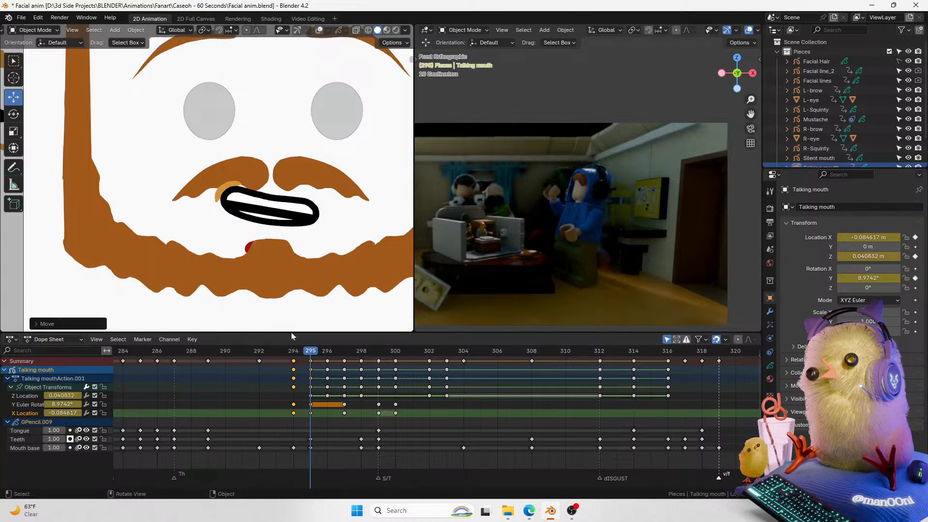
Step: At frame 299, move the Talking mouth down along Z
drag(315, 354, 366, 355)
key(space)
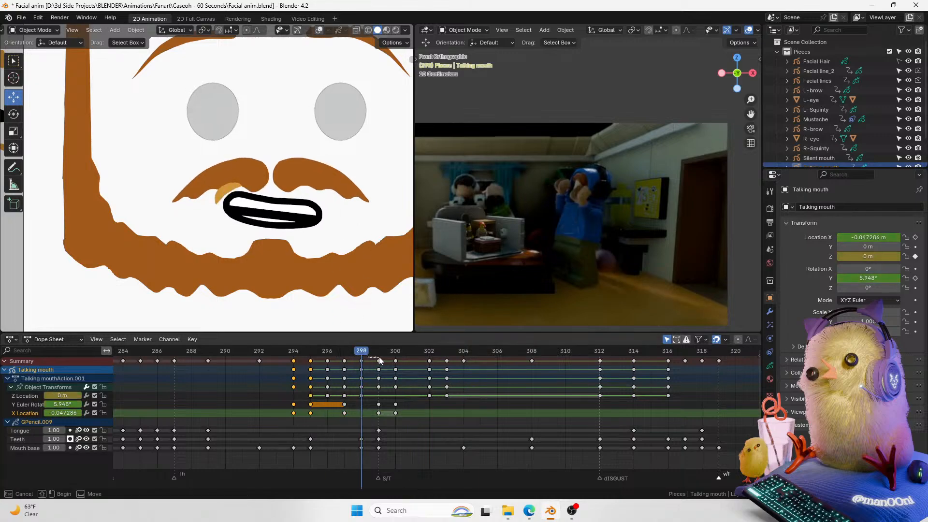
click(383, 356)
key(g)
key(z)
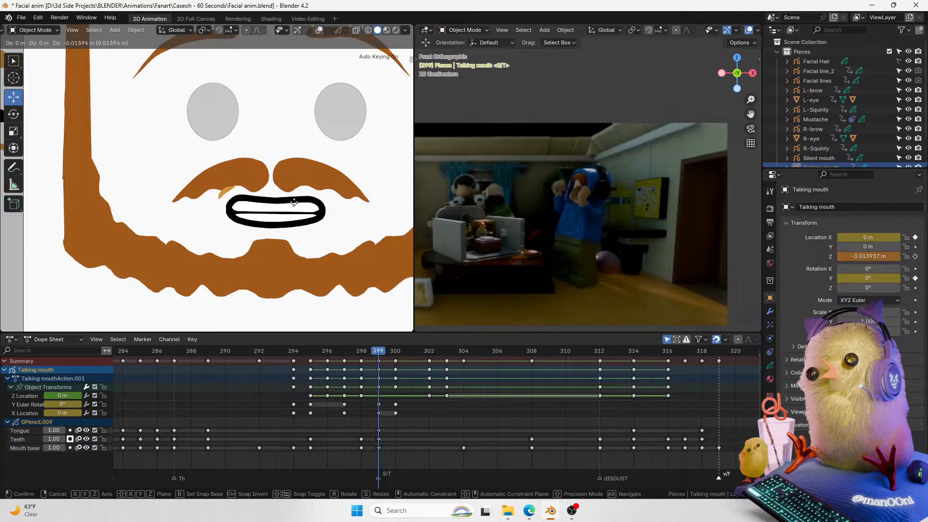
click(294, 215)
Step: At frame 300, move the mouth to the right and rotate it to about -7.6° on Y
drag(378, 352, 400, 361)
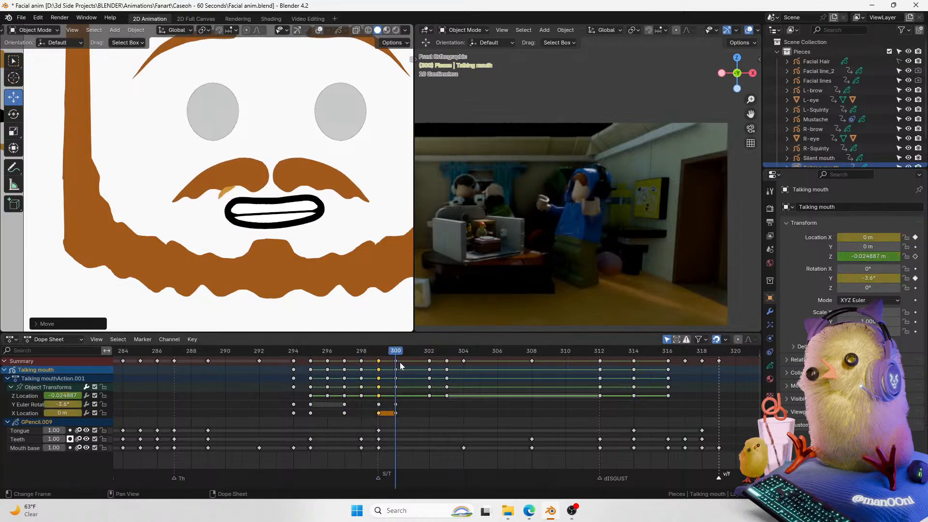
key(g)
key(x)
key(z)
right_click(365, 229)
key(s)
key(y)
right_click(370, 205)
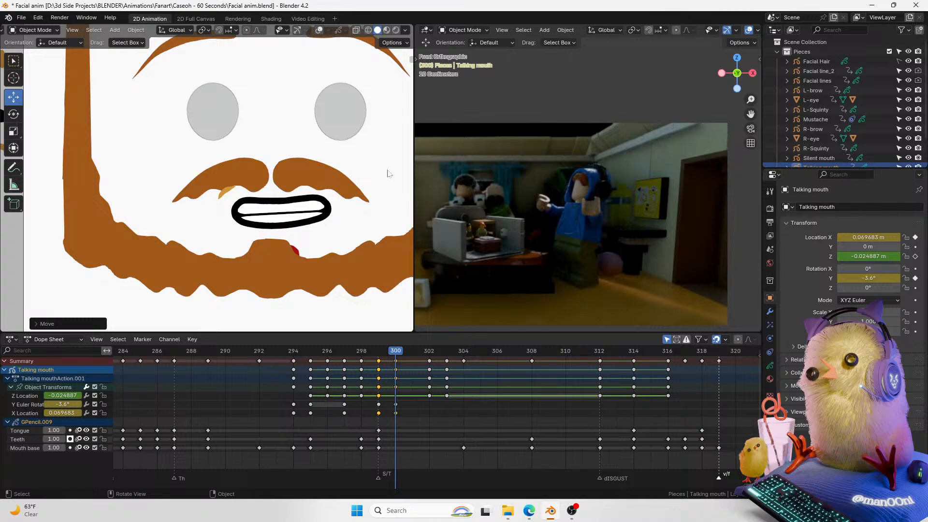
key(r)
click(385, 282)
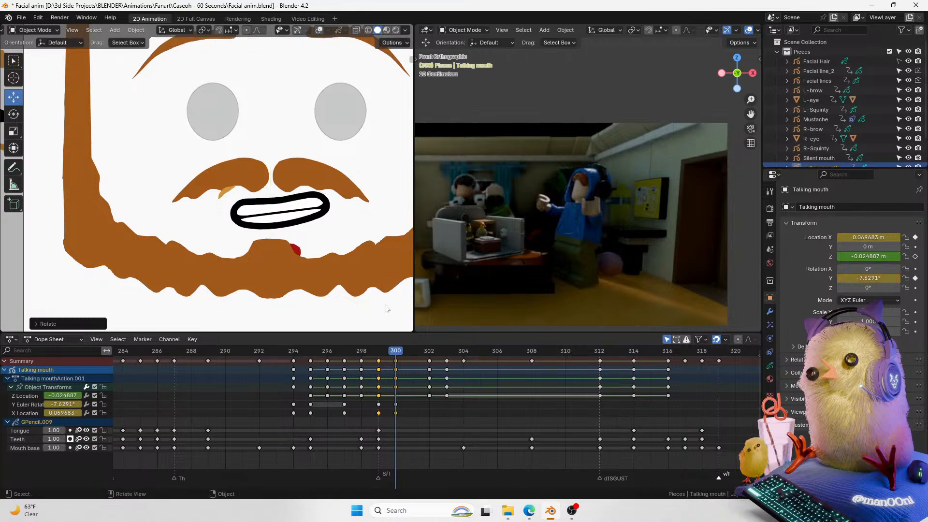
Step: At frame 302, reset the mouth's Y rotation, Z location and X location to 0
mouse_move(392, 351)
mouse_down()
mouse_move(312, 358)
mouse_move(436, 356)
mouse_up()
key(space)
key(space)
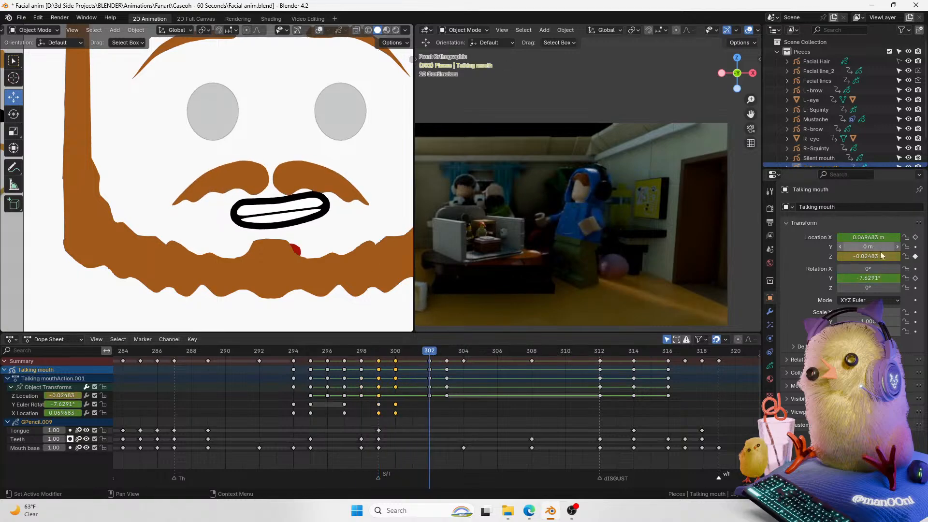
double_click(878, 278)
text(0)
key(Return)
double_click(878, 257)
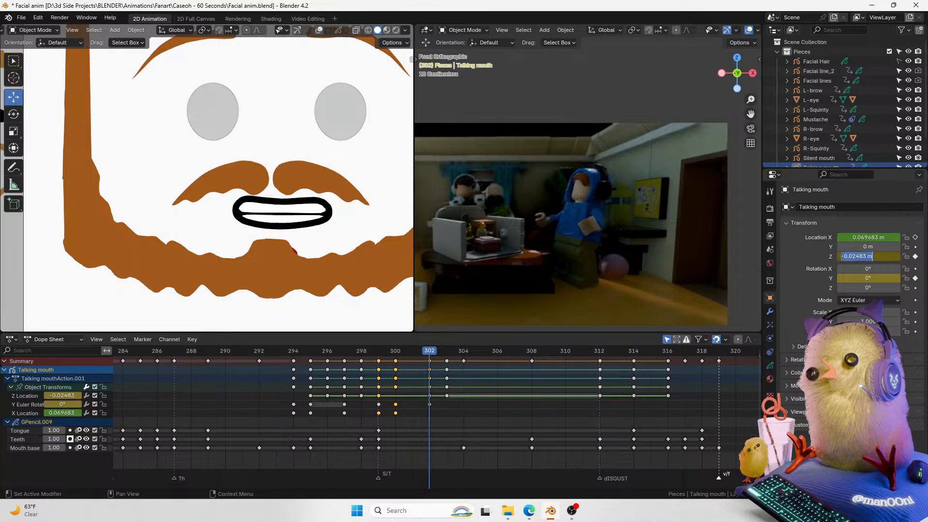
text(0)
key(Return)
double_click(878, 237)
text(0)
key(Return)
Step: Duplicate the mouth's frame 300 X location keyframe to frame 301 and play back from frame 292
drag(430, 353, 395, 358)
click(393, 397)
drag(394, 403, 395, 404)
click(416, 404)
click(396, 413)
key(shift+d)
click(413, 413)
drag(395, 356, 270, 356)
key(space)
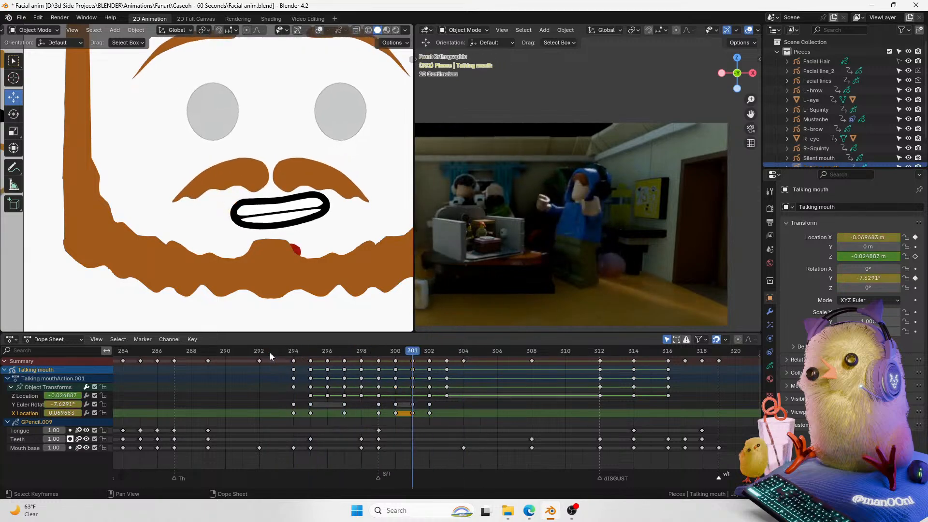
Step: Delete the mouth's Y rotation and X location keyframes just after frame 301
click(245, 351)
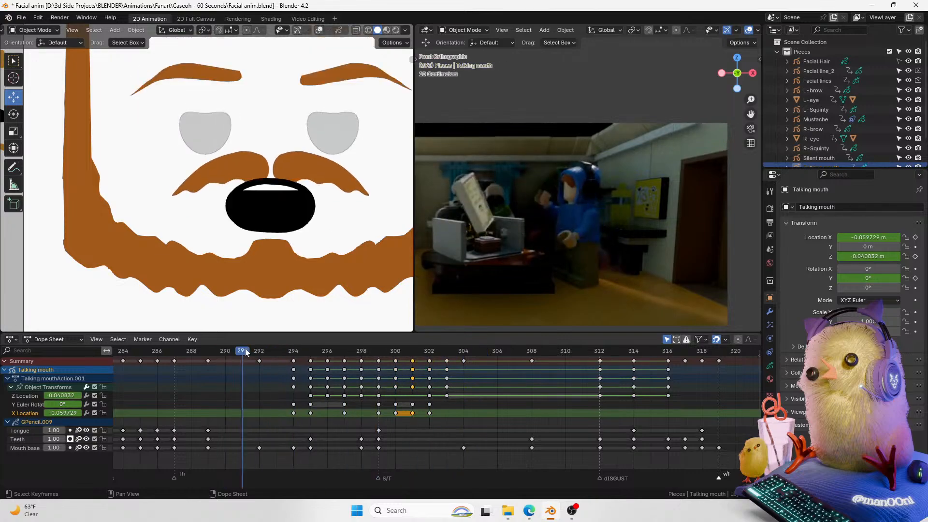
drag(260, 352, 420, 363)
drag(439, 424, 408, 400)
key(Delete)
Step: At frame 301, set the mouth's Y rotation, Z location and X location to 0 and play back
double_click(877, 278)
text(0)
key(Return)
double_click(876, 257)
text(0)
key(Return)
double_click(874, 237)
text(0)
key(Return)
key(space)
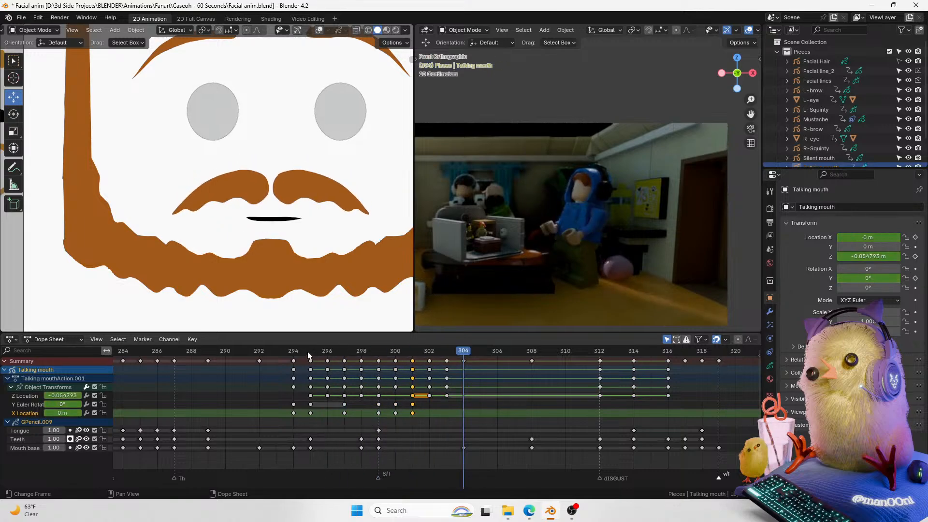
key(space)
Step: Switch to the Graph Editor and change the handle types of the mouth's keyframes around frame 300
drag(401, 358, 413, 359)
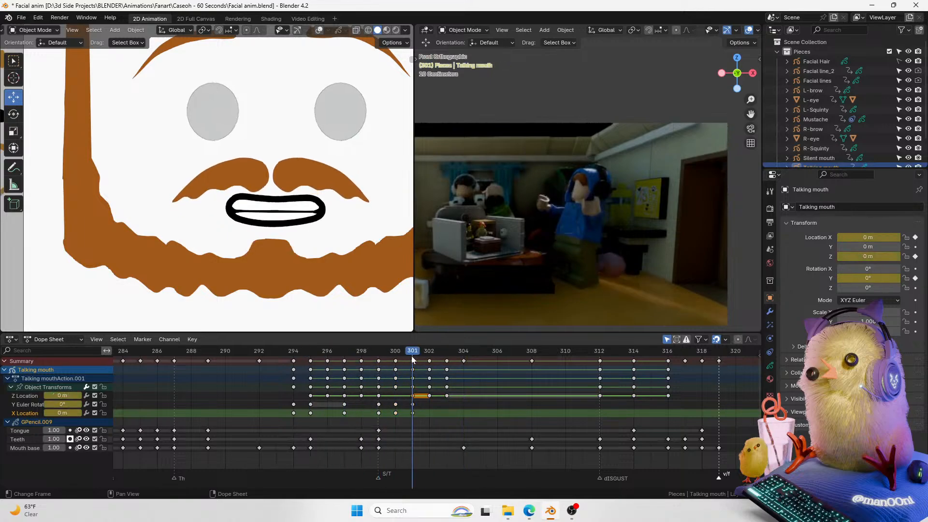
key(b)
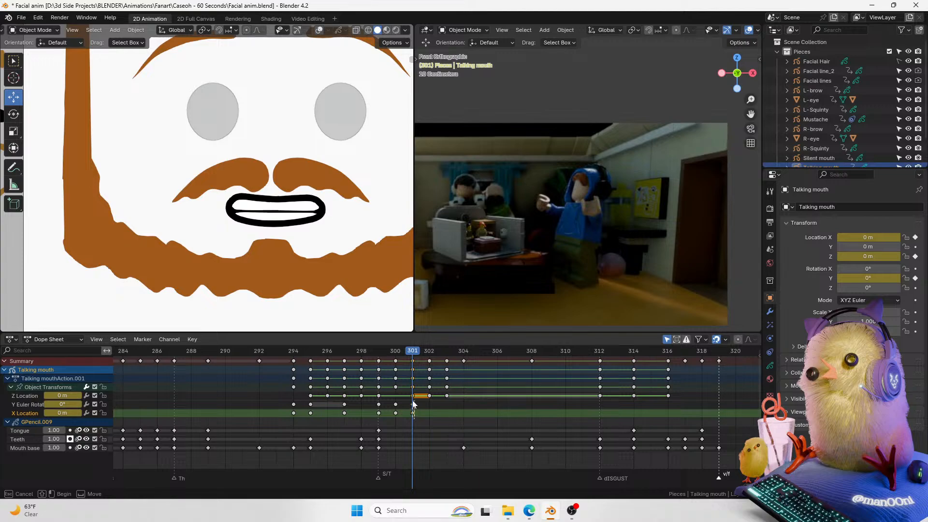
drag(386, 404, 387, 404)
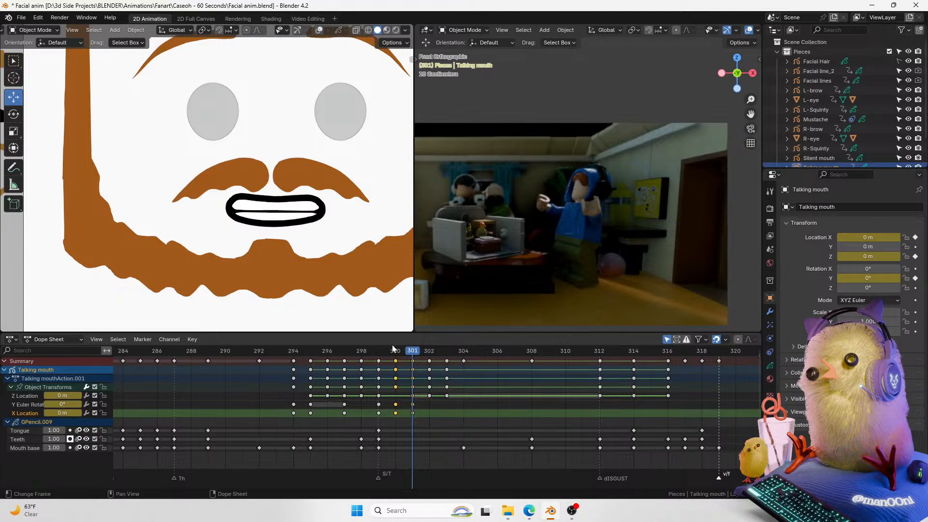
click(396, 353)
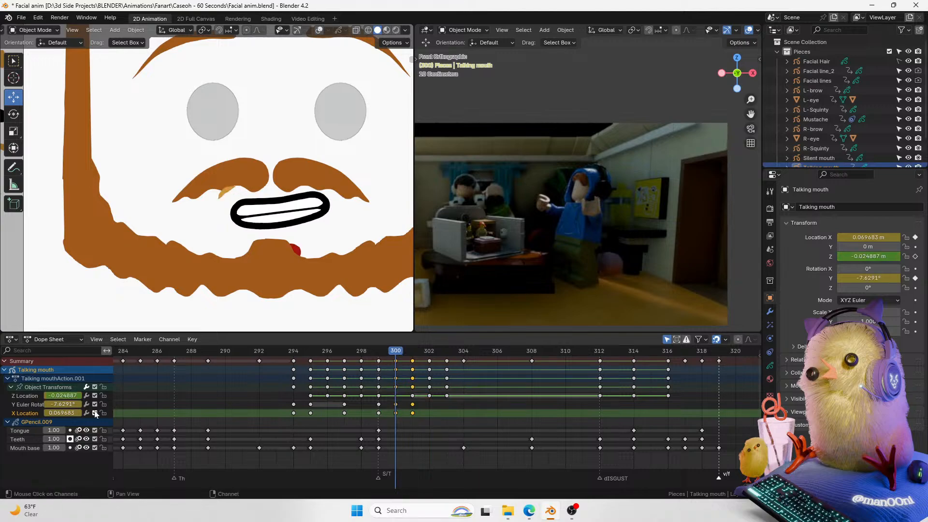
key(ctrl+Tab)
scroll(432, 442, up, 5)
ctrl+middle_drag(429, 439, 373, 445)
scroll(373, 445, up, 3)
middle_drag(233, 468, 422, 393)
scroll(377, 387, up, 1)
click(323, 364)
click(297, 434)
key(v)
click(284, 428)
key(v)
click(289, 416)
middle_drag(358, 381, 353, 395)
scroll(356, 395, down, 2)
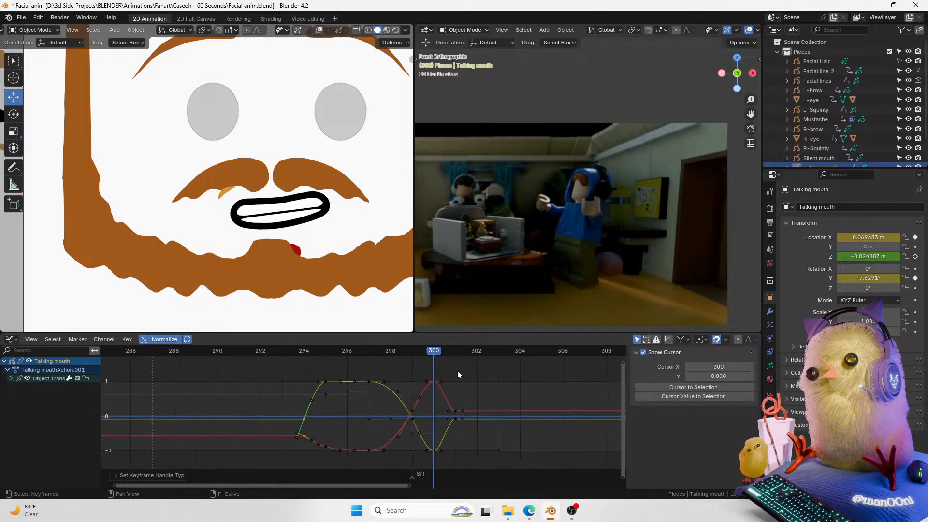
Step: Set the handle type of the mouth's keyframes between frames 294 and 300 to Automatic
drag(456, 394, 456, 428)
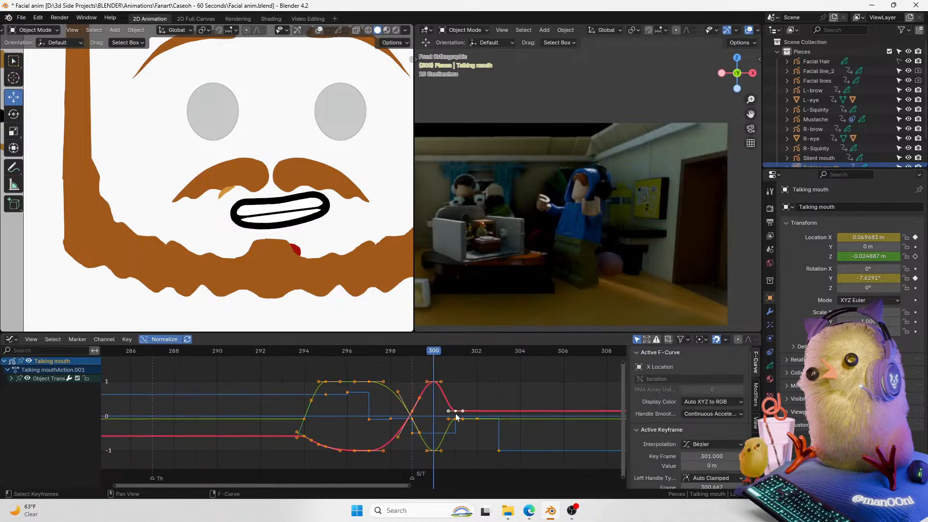
key(Left)
key(Left)
key(Left)
key(Left)
drag(304, 366, 419, 457)
drag(315, 376, 314, 376)
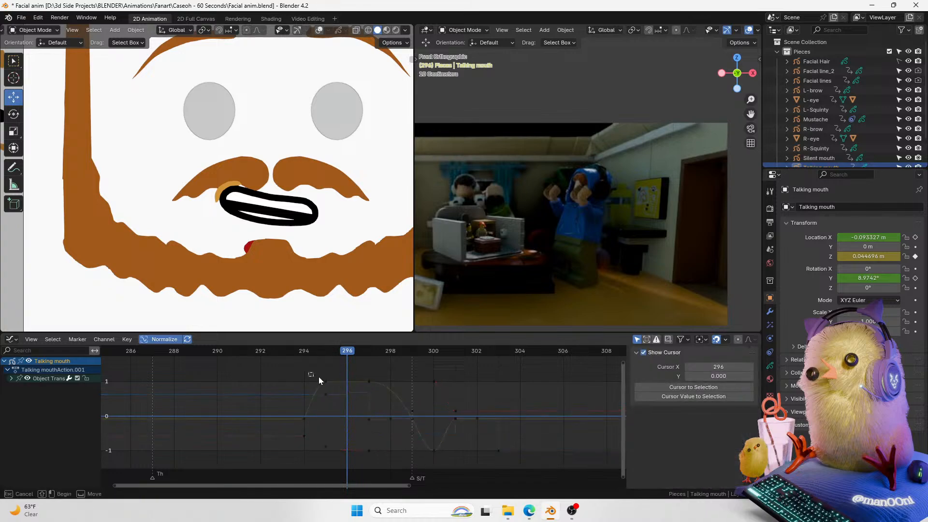
drag(384, 384, 385, 387)
shift+drag(387, 434, 313, 455)
key(t)
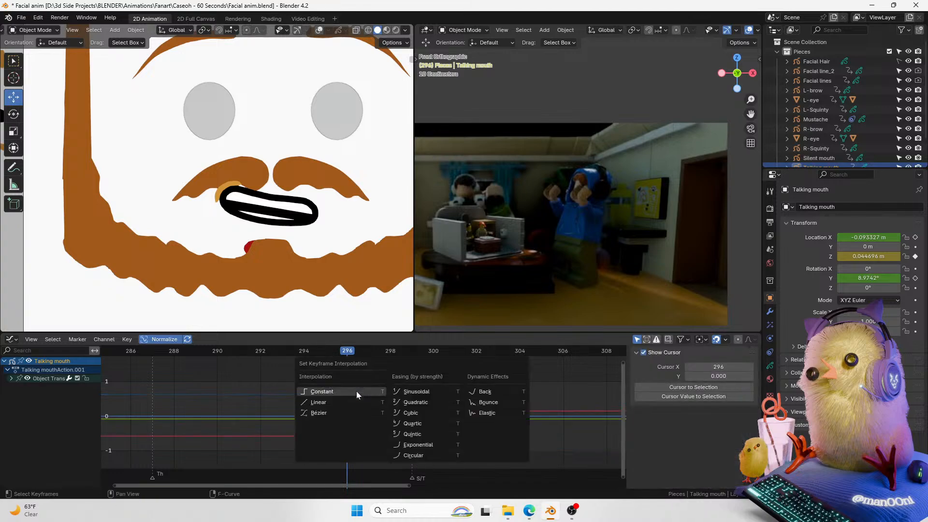
key(v)
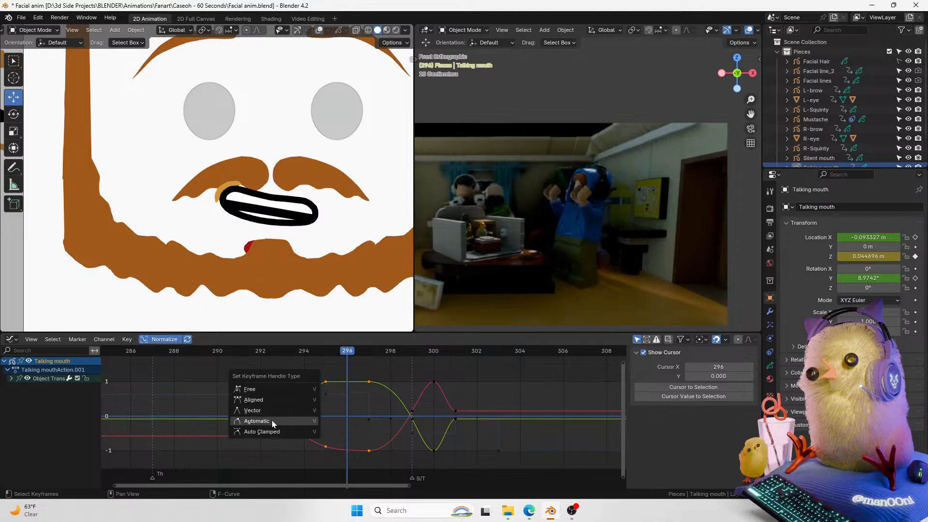
click(270, 420)
Step: Play back the mouth animation and select its Y rotation curve
key(space)
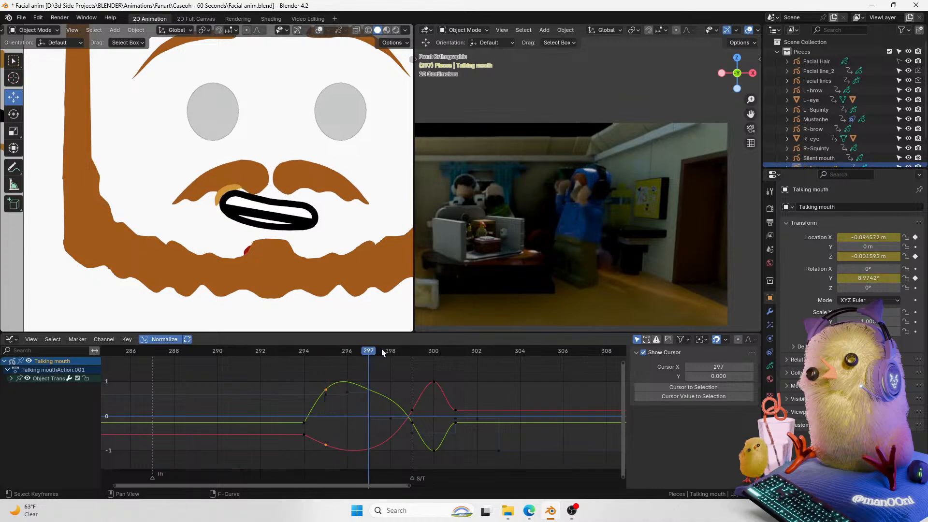
click(370, 389)
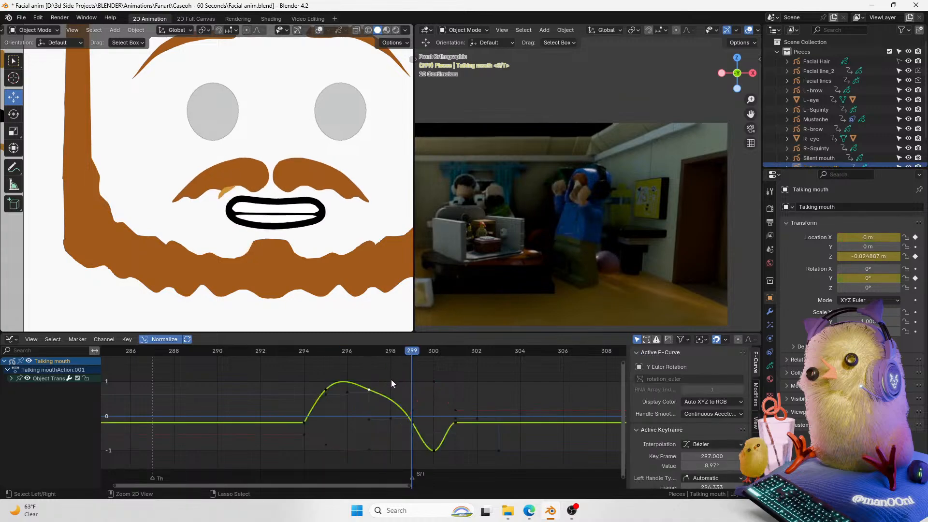
click(391, 370)
key(space)
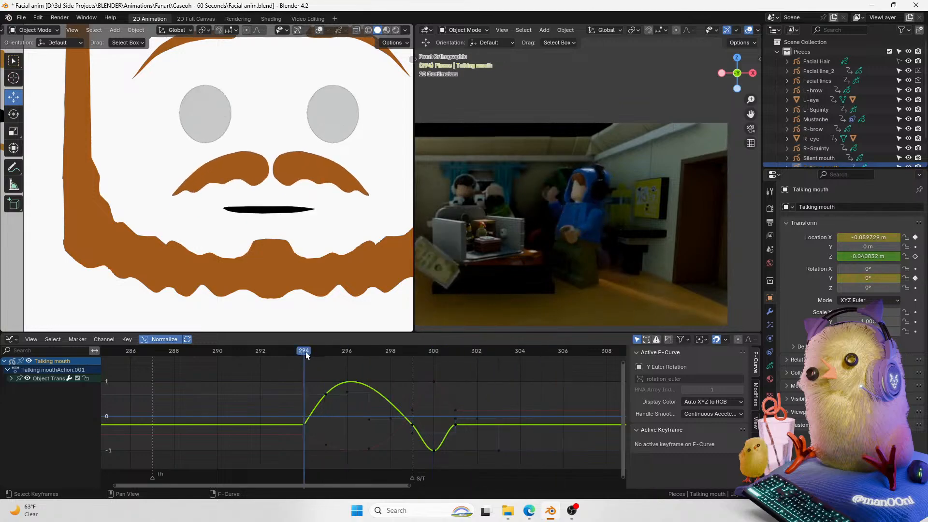
key(space)
Step: Adjust the Y rotation keyframes at frames 299 and 300, scaling and rotating the frame 300 handles
click(412, 423)
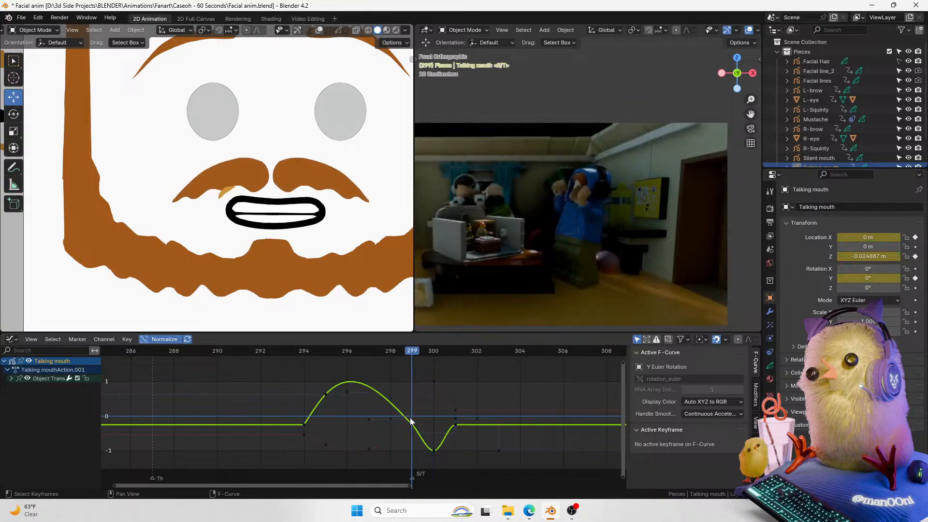
key(g)
key(x)
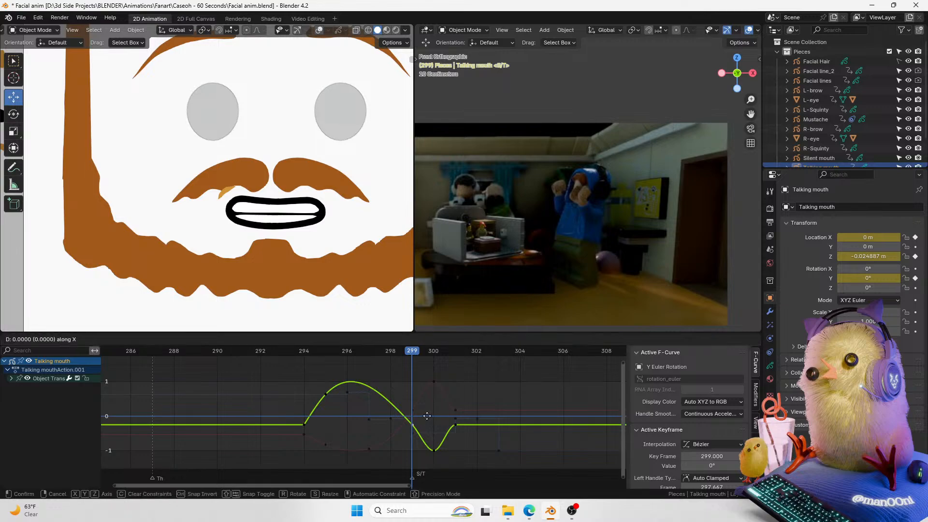
click(412, 414)
click(437, 448)
key(g)
key(x)
right_click(425, 447)
key(s)
click(460, 434)
key(r)
click(465, 415)
Step: Play back the animation from frame 294 and save the file
drag(412, 353, 303, 363)
key(space)
key(space)
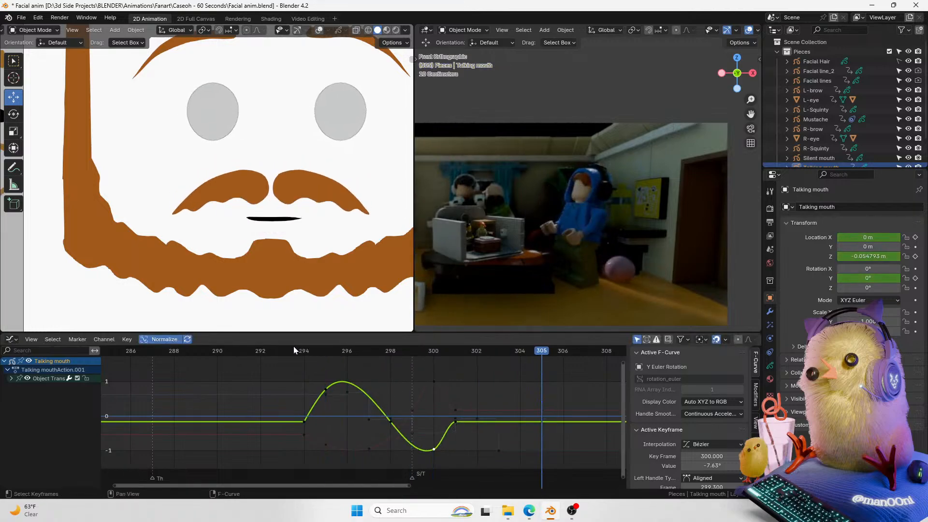
key(space)
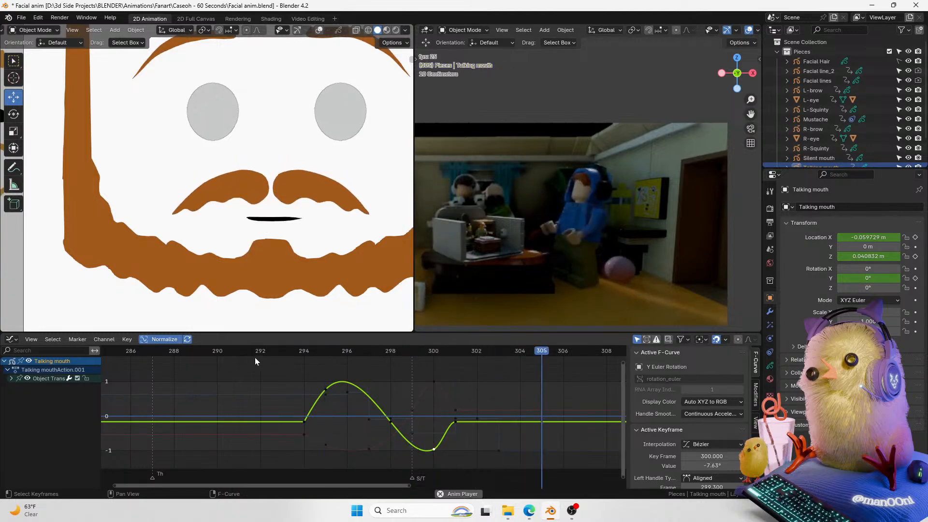
key(space)
scroll(203, 222, down, 5)
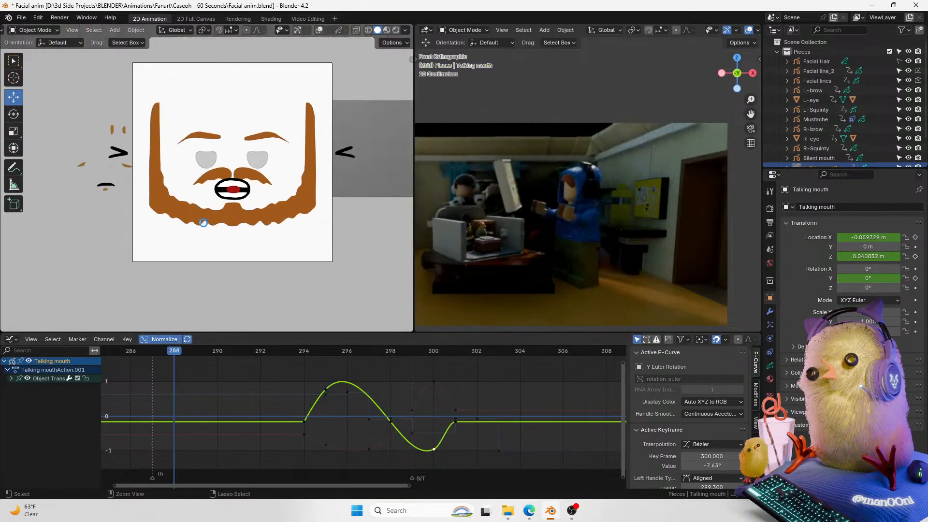
key(ctrl+s)
Step: Play back the mouth animation from frame 287
scroll(286, 363, down, 2)
click(201, 350)
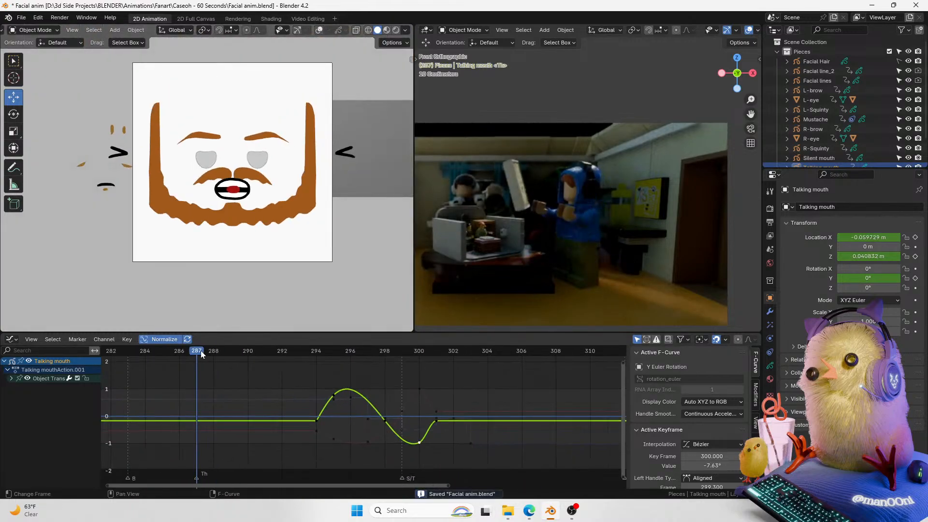
key(space)
drag(231, 349, 364, 365)
scroll(389, 387, up, 3)
middle_drag(389, 388, 341, 392)
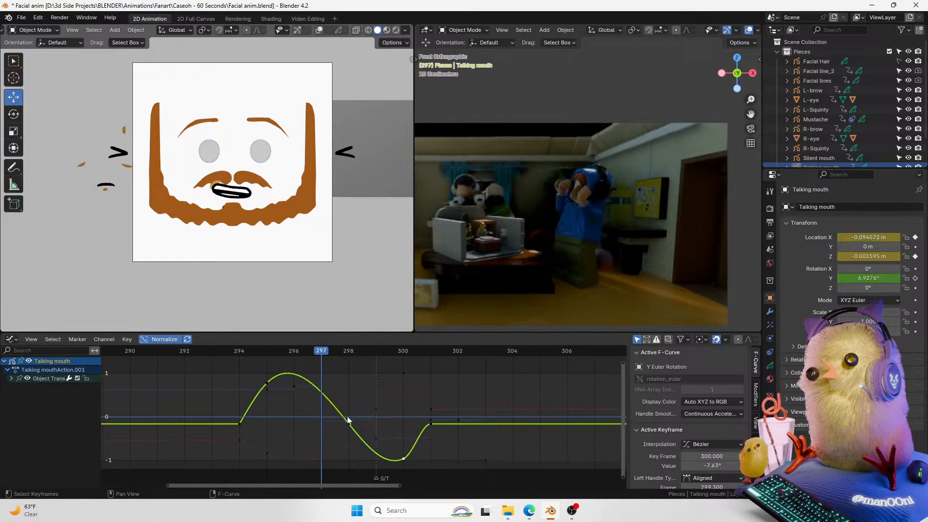
click(915, 278)
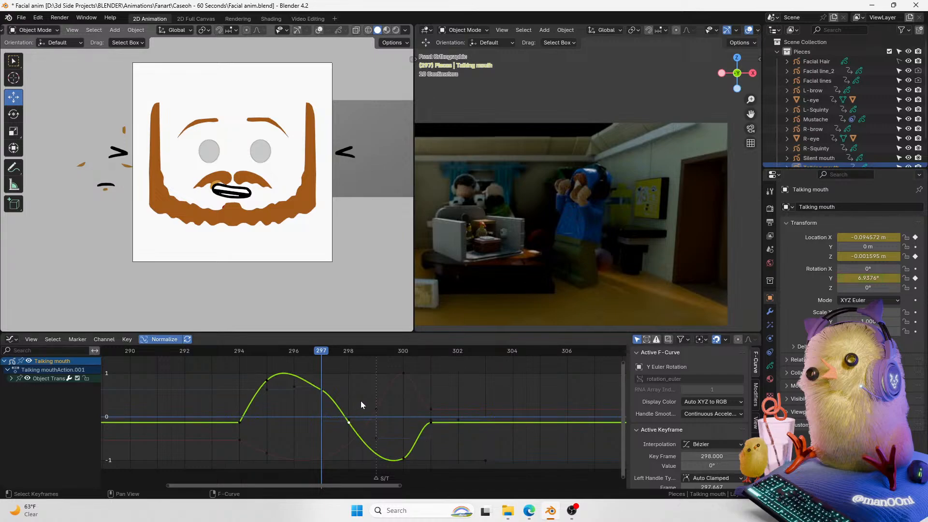
key(ctrl+z)
Step: Rotate the handles of the frame 295 Y rotation keyframe and raise the frame 298 keyframe to about 6°
click(268, 383)
key(t)
key(Escape)
key(r)
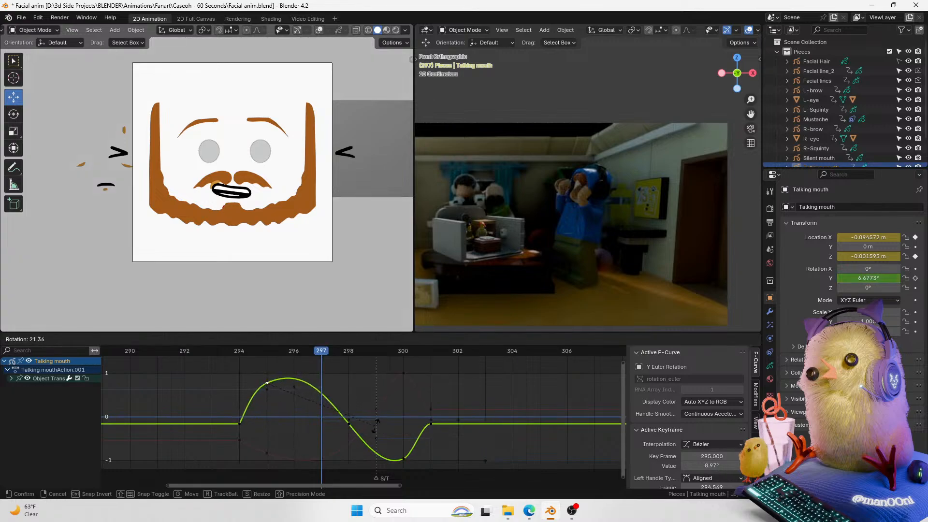
click(375, 425)
click(347, 415)
click(348, 418)
click(351, 422)
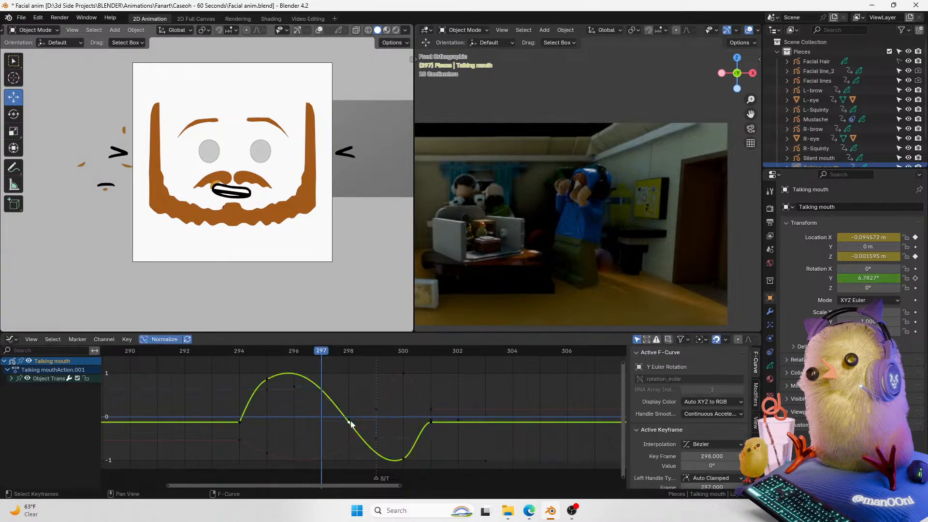
key(g)
click(349, 391)
Step: Rotate and scale the handles of the frame 295 and 298 Y rotation keyframes and play back
click(262, 381)
click(267, 380)
key(r)
click(312, 383)
key(s)
click(355, 380)
click(349, 393)
key(r)
click(373, 391)
key(space)
drag(296, 353, 384, 382)
key(space)
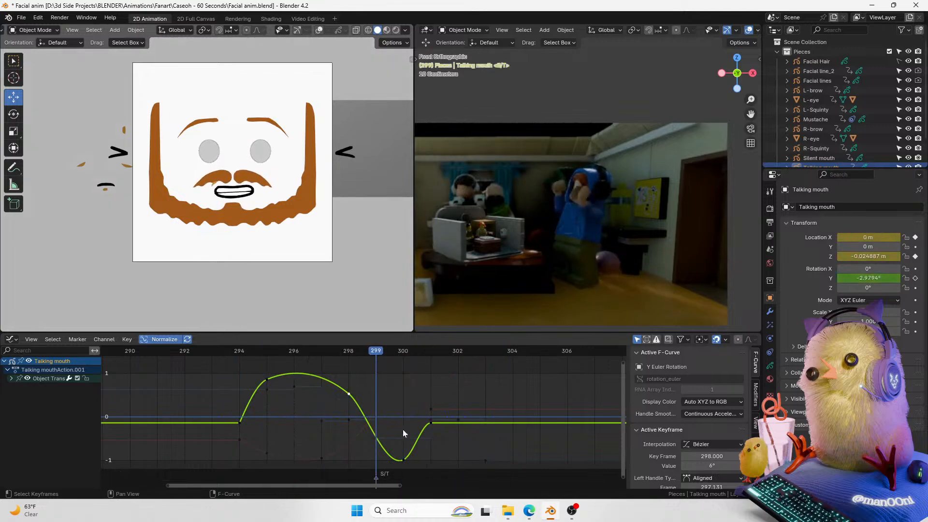
Step: Set the frame 300 Y rotation keyframe's handles to Vector and its Y rotation to 0°, and play back
key(v)
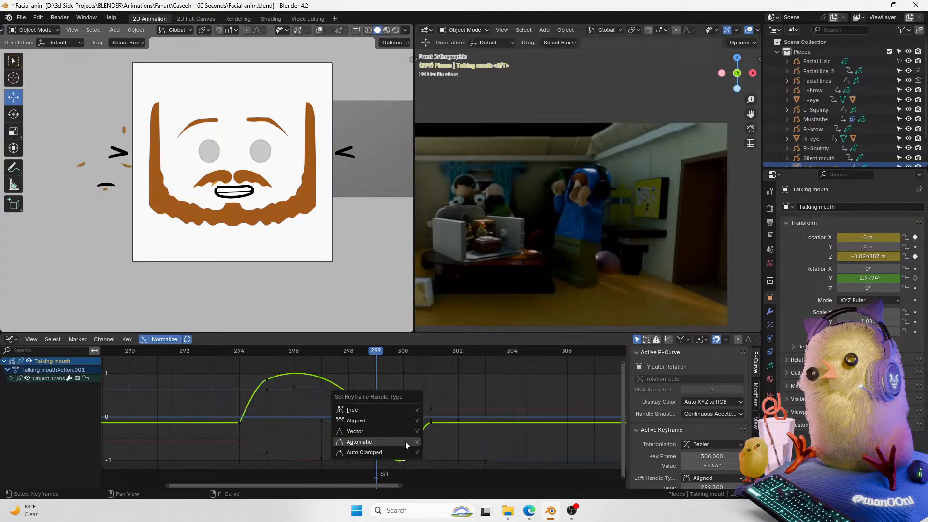
click(369, 424)
drag(361, 350, 395, 368)
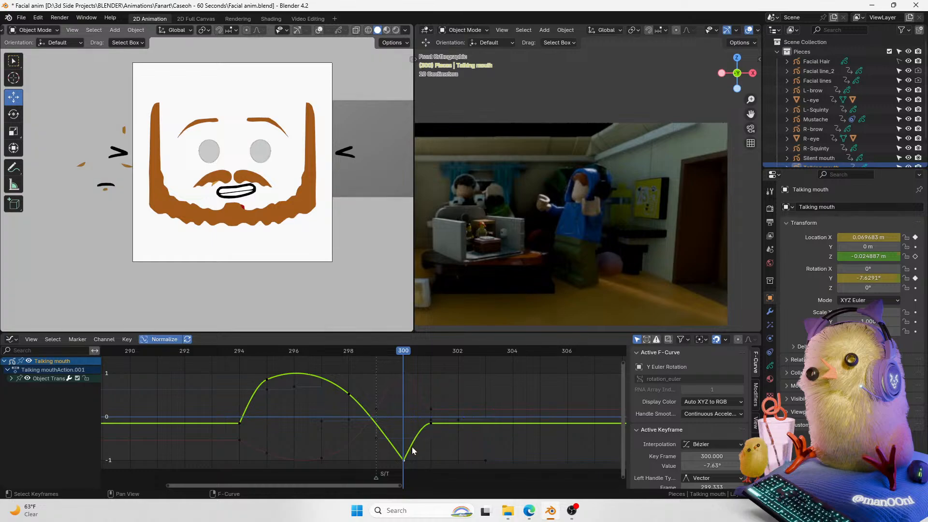
double_click(868, 278)
text(0)
key(Return)
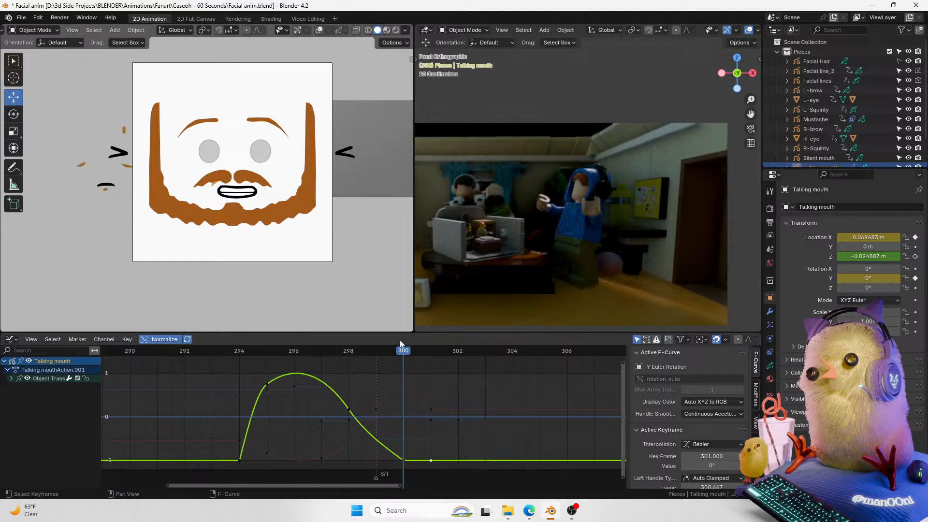
click(300, 350)
key(space)
key(space)
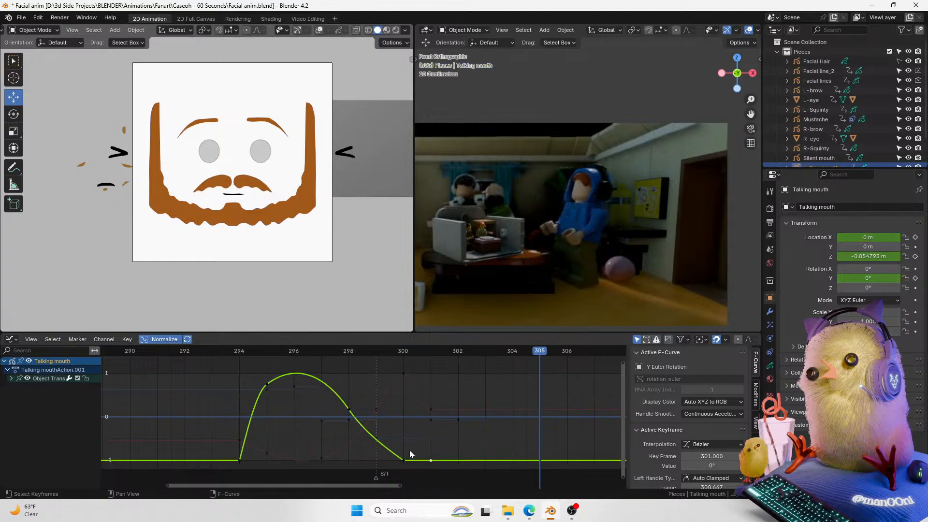
key(Delete)
click(347, 409)
click(392, 467)
key(ctrl+z)
Step: Rotate the frame 298 Y rotation keyframe's handles and raise the keyframe to about 7°
key(t)
key(Escape)
key(r)
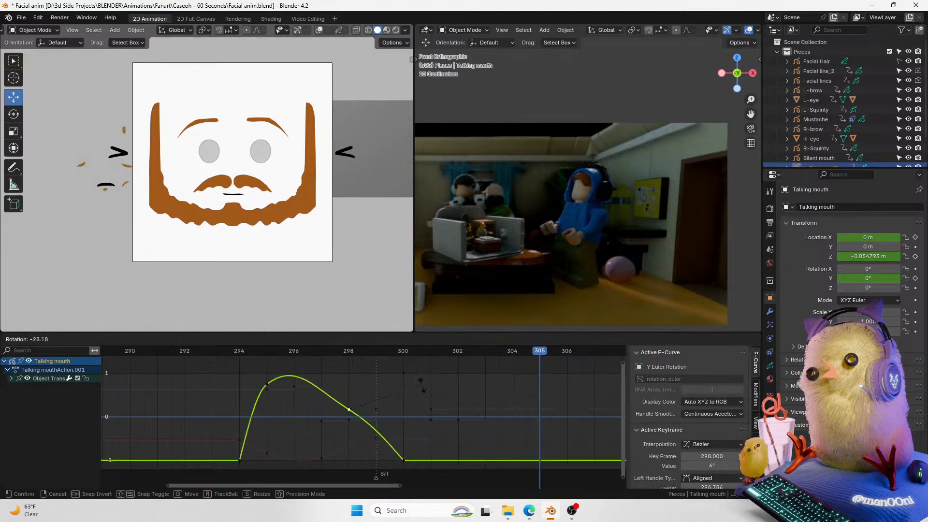
click(425, 393)
key(g)
key(y)
click(440, 382)
key(g)
key(x)
key(Escape)
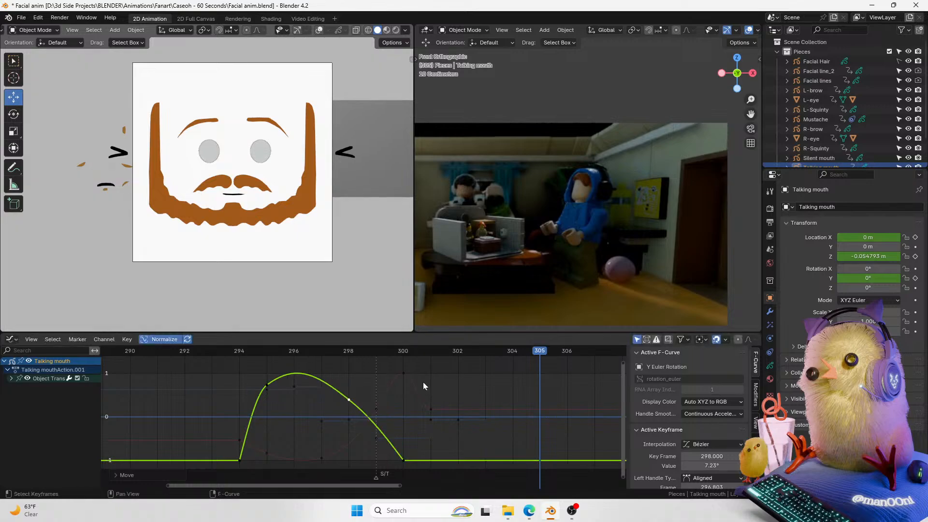
Step: Set the handle type of the frame 295 Y rotation keyframe to Automatic
key(v)
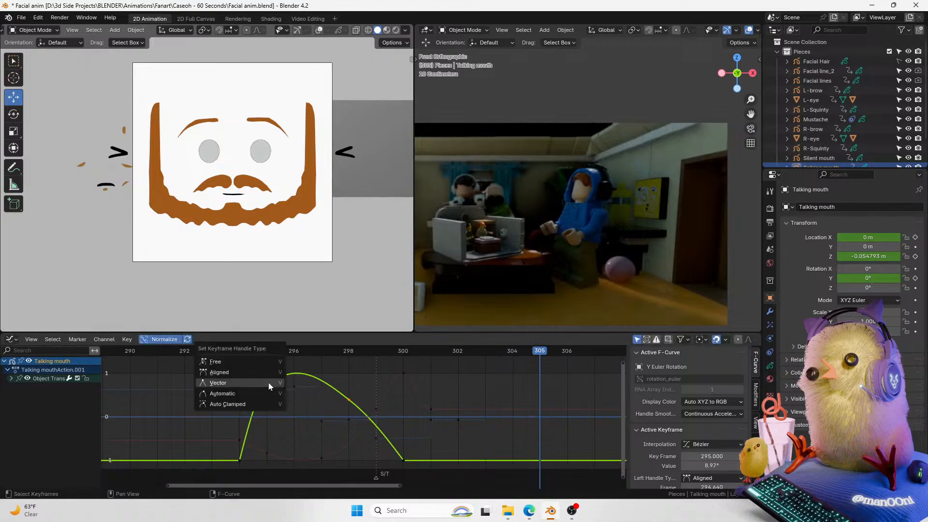
click(269, 382)
key(v)
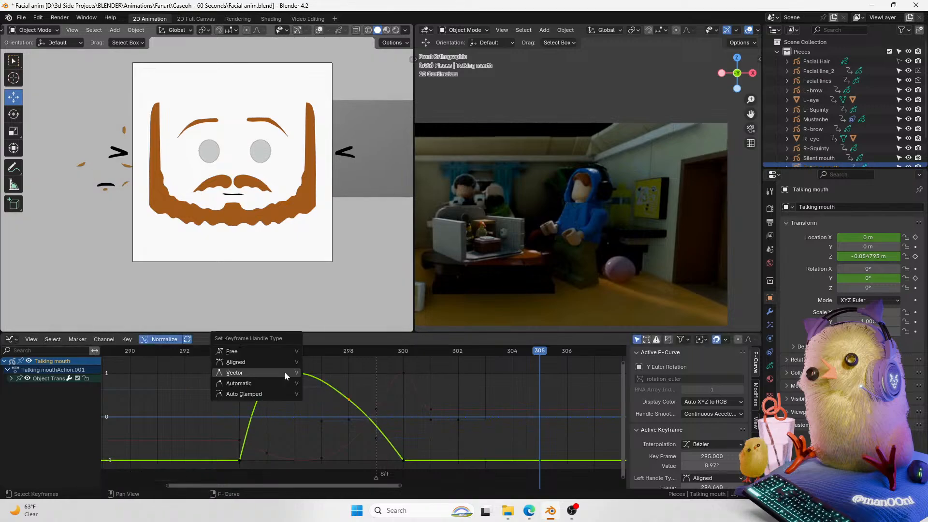
click(245, 358)
key(v)
click(312, 388)
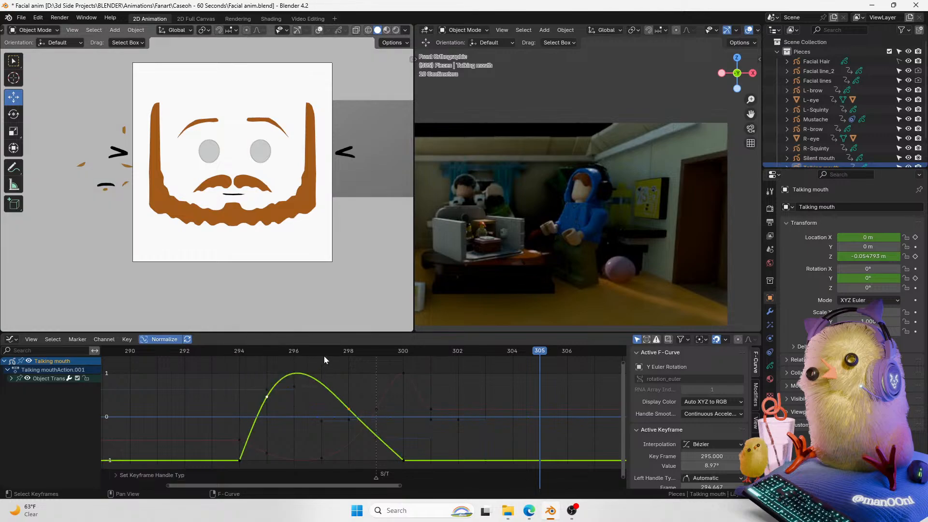
Step: Play back the mouth animation from frame 293
key(space)
key(space)
click(230, 351)
key(space)
key(space)
drag(229, 350, 377, 363)
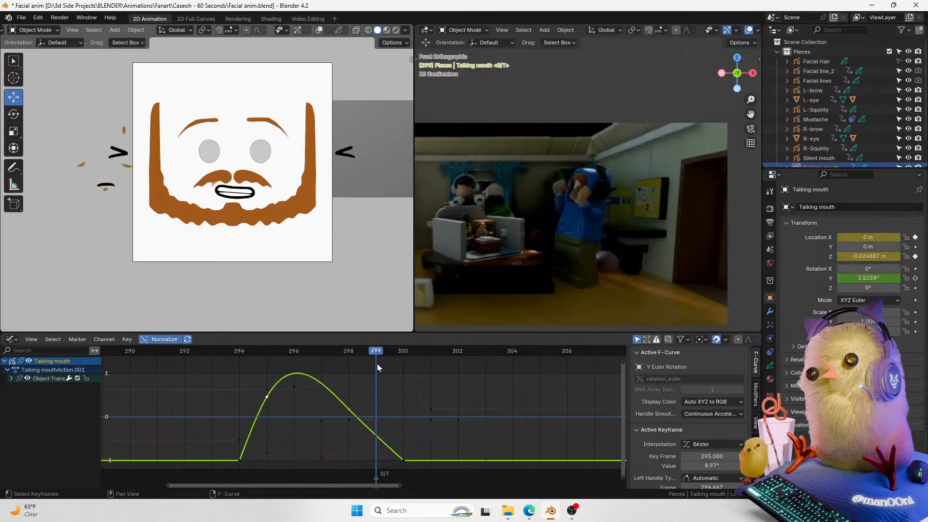
Step: At frame 299, rotate the mouth about 8.4° and nudge its position into a new pose, then play back
scroll(275, 215, up, 3)
click(304, 196)
key(r)
click(328, 209)
key(g)
click(326, 209)
drag(370, 355, 426, 380)
key(space)
key(space)
key(space)
key(space)
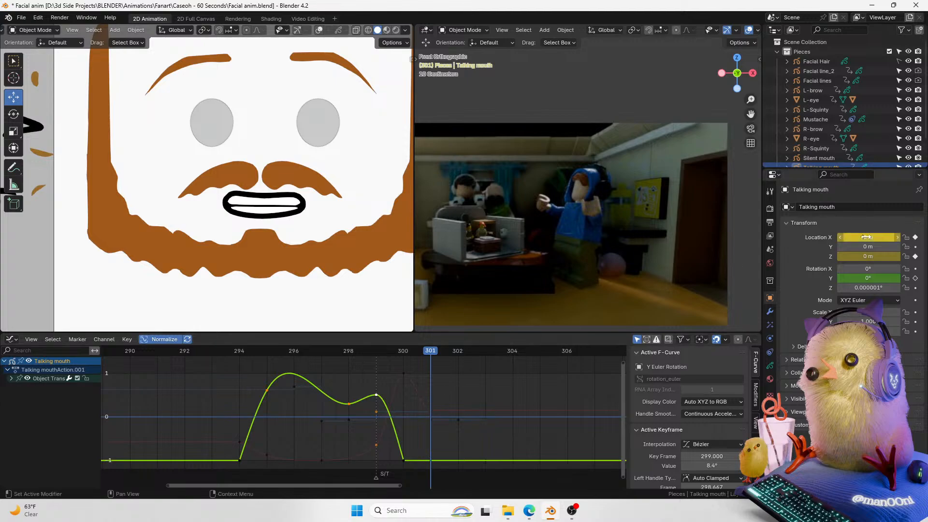
Step: Delete the mouth's X location keyframes at frames 300 and 301 and play back
click(448, 417)
click(431, 410)
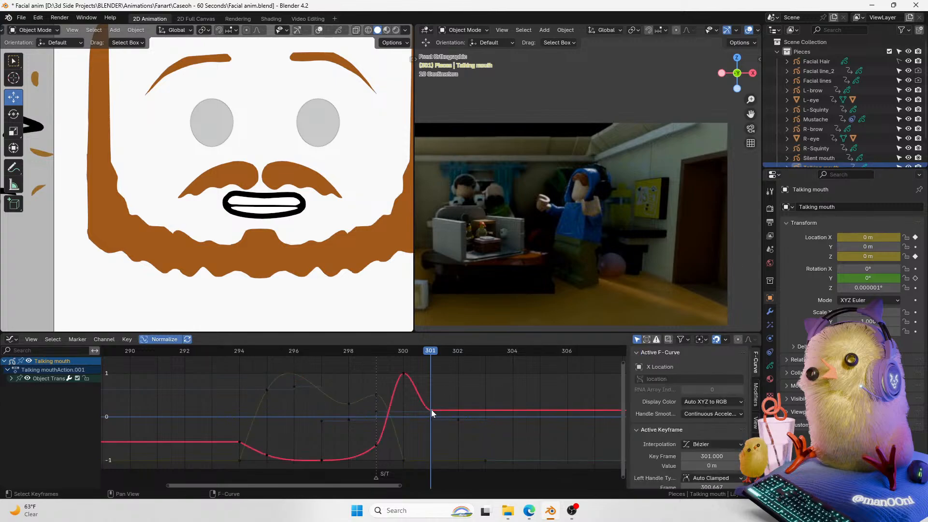
key(Delete)
drag(414, 363, 186, 349)
click(403, 371)
key(Delete)
key(space)
key(space)
key(space)
key(space)
Step: At frame 294, set the mouth's Location Z and Location X to 0 m
click(238, 350)
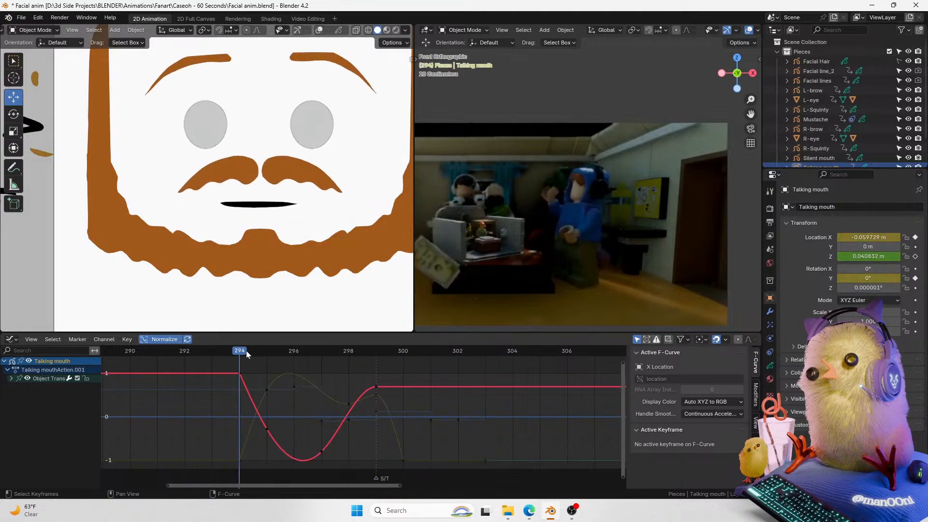
click(868, 255)
text(0)
key(Return)
click(868, 237)
text(0)
key(Return)
Step: Delete the leftover low location keyframe at frame 300
drag(219, 352, 376, 357)
key(h)
key(ctrl+z)
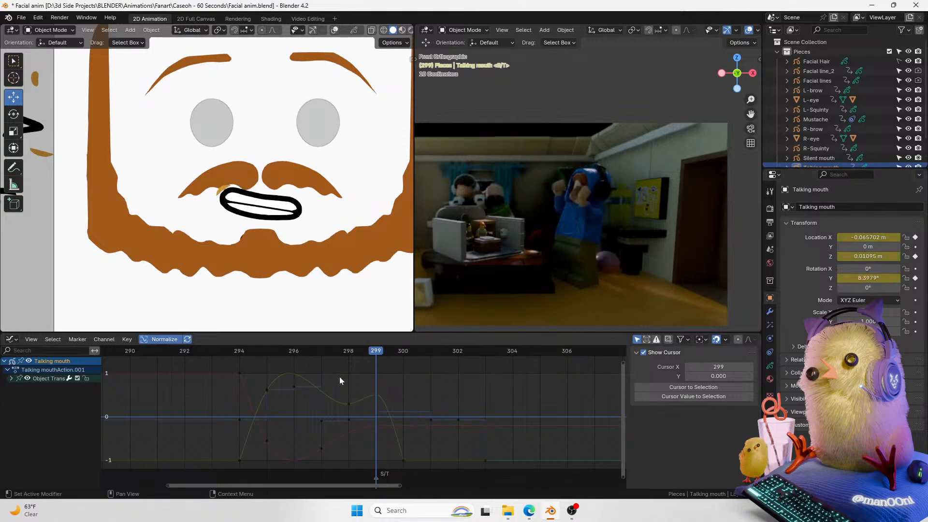
click(405, 456)
key(x)
Step: Play back the mouth animation several times between frames 293 and 305
drag(364, 352, 298, 353)
key(space)
key(space)
key(space)
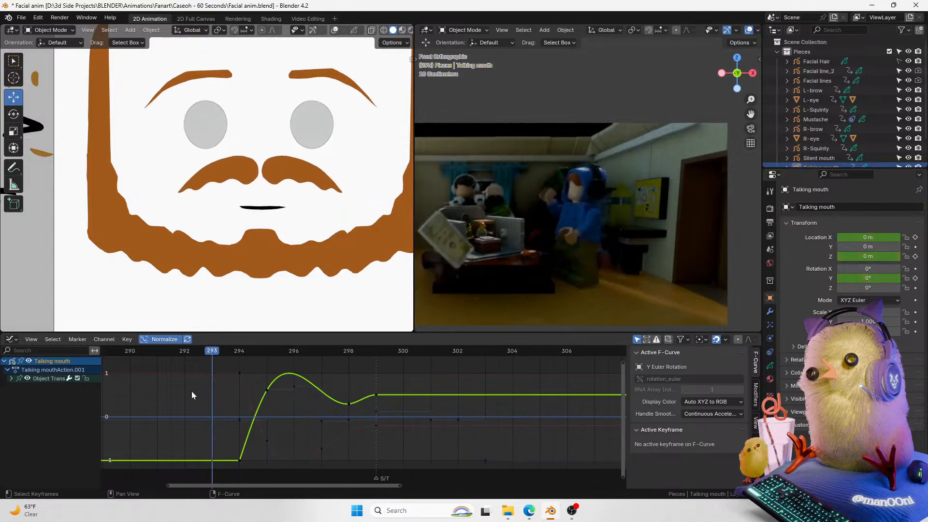
key(space)
shift+middle_drag(288, 177, 302, 217)
drag(399, 353, 181, 370)
key(space)
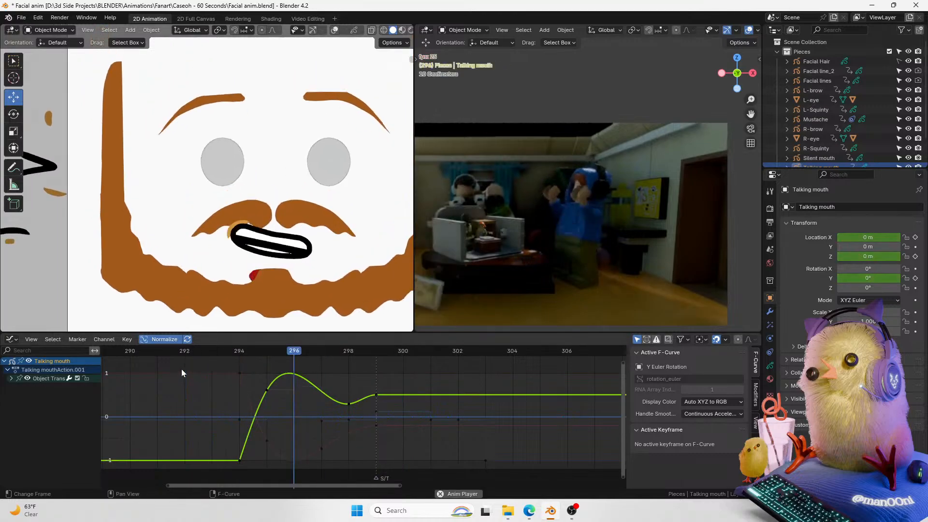
click(166, 354)
key(space)
key(space)
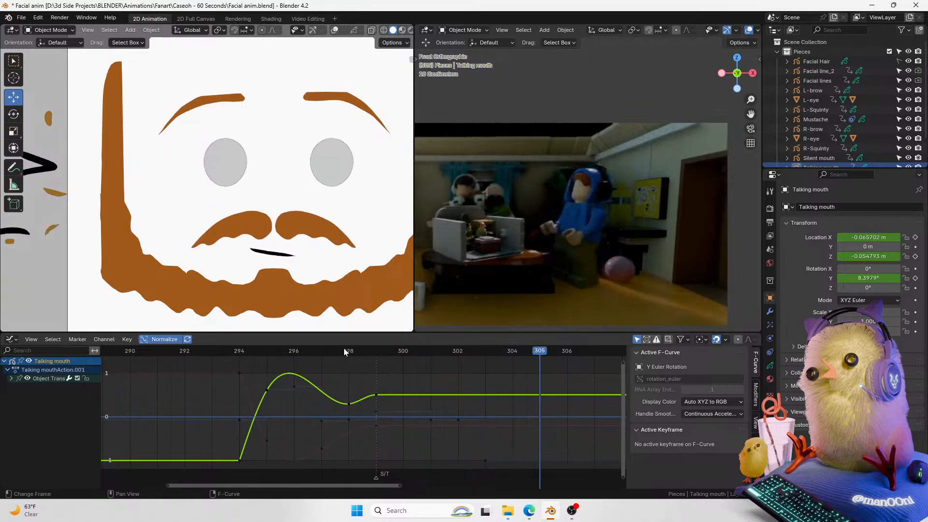
drag(344, 351, 223, 363)
key(space)
key(space)
key(space)
key(space)
Step: Move the Y rotation dip keyframe from frame 298 to frame 297 and raise it to about 8.6°
drag(295, 352, 321, 351)
click(348, 403)
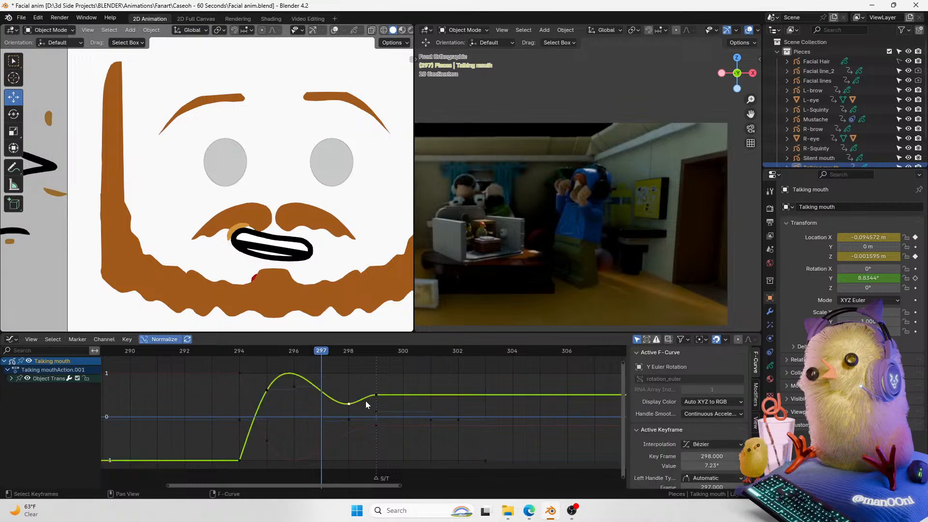
key(g)
click(344, 400)
key(g)
click(345, 396)
key(g)
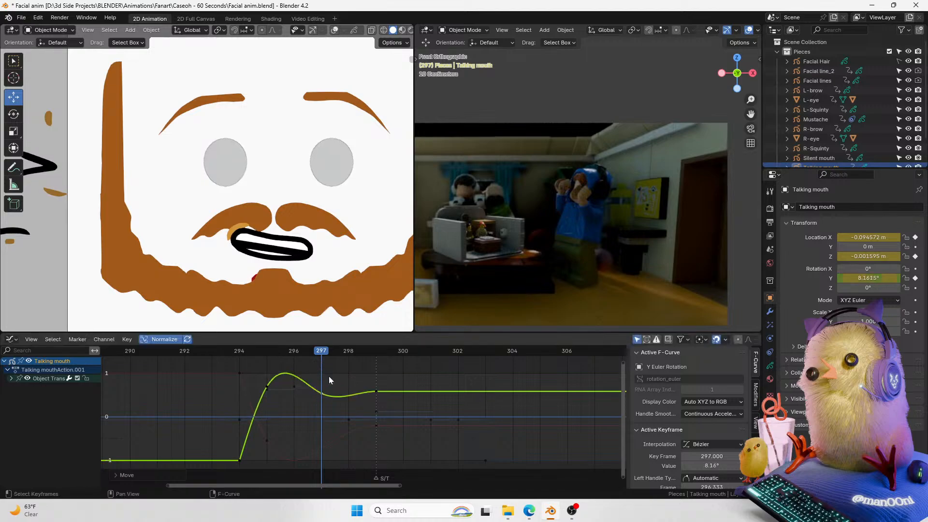
click(329, 376)
Step: Save the file and replay the mouth animation from frame 294
drag(321, 359, 234, 360)
key(space)
key(space)
click(235, 354)
key(space)
key(ctrl+s)
key(Escape)
drag(235, 354, 293, 358)
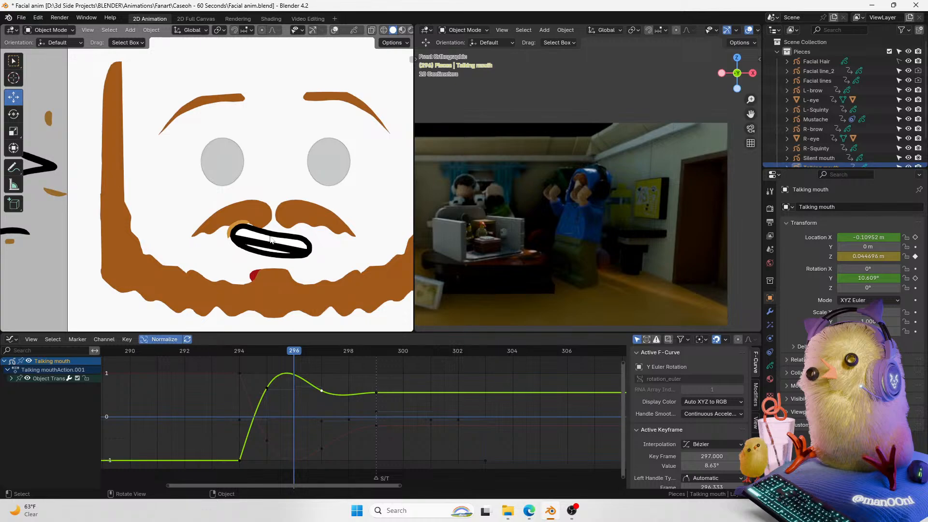
click(247, 356)
drag(246, 357, 383, 351)
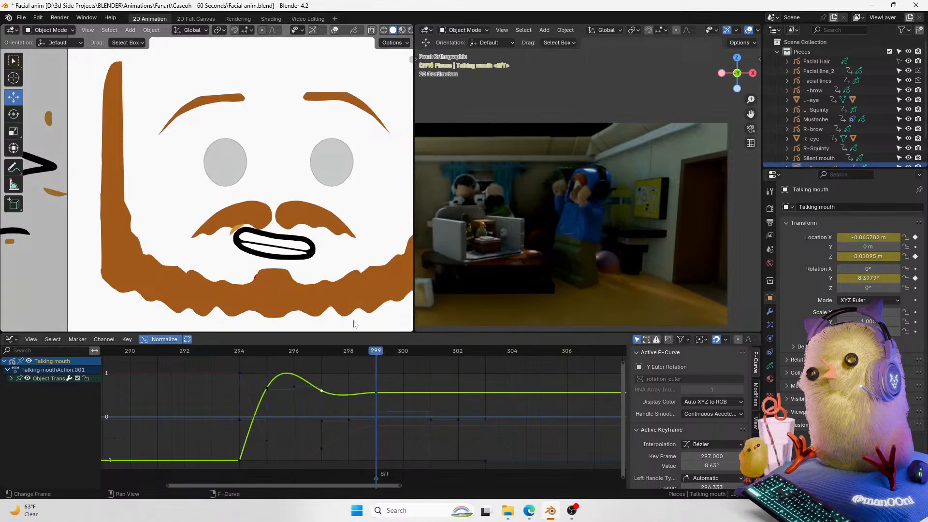
key(space)
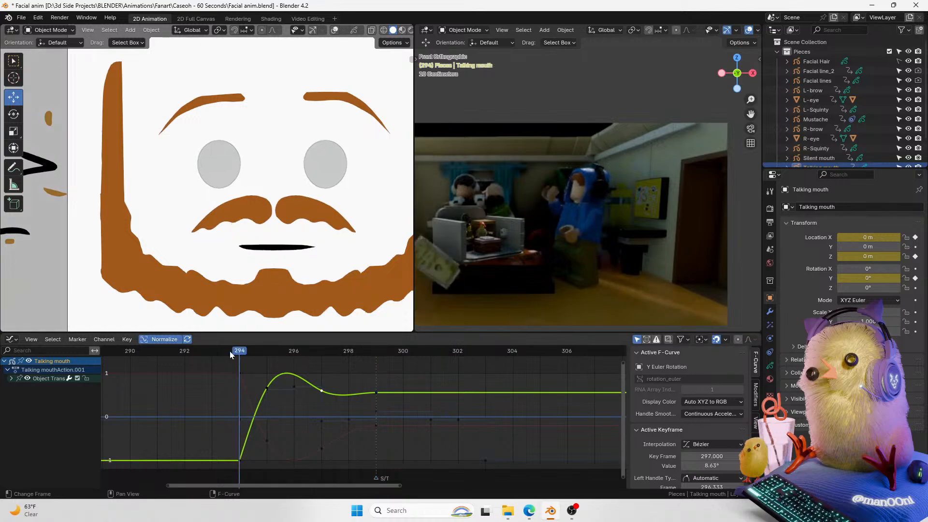
key(Escape)
key(a)
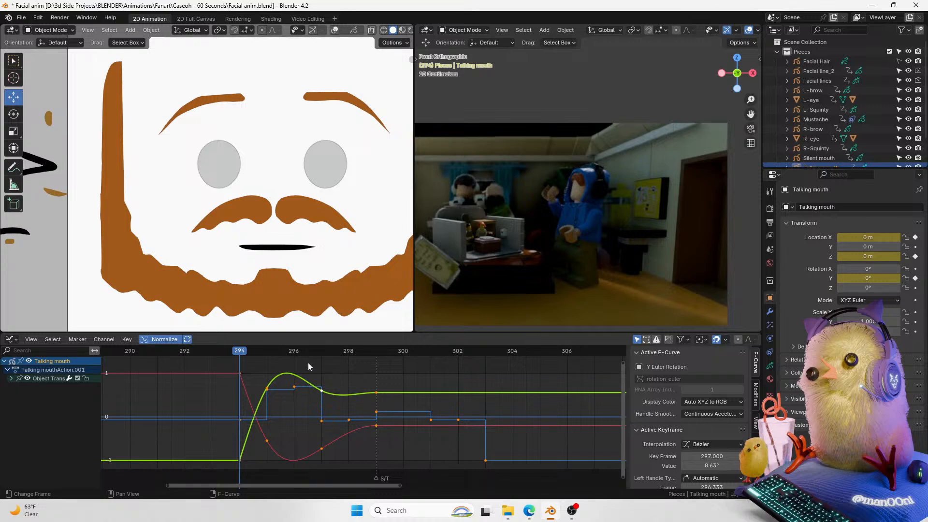
click(308, 362)
key(space)
key(space)
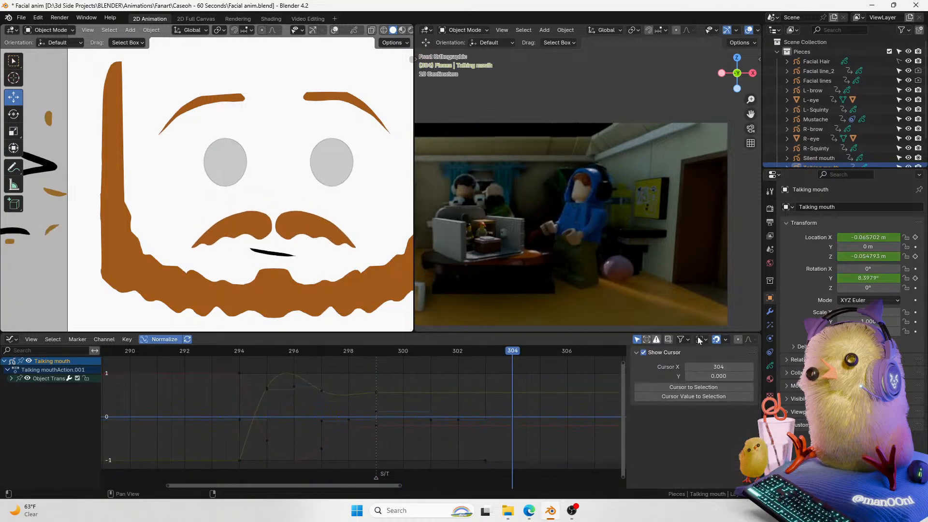
Step: Step frame by frame through frames 303 to 305 and keyframe the mouth's Y rotation at frame 303
click(485, 353)
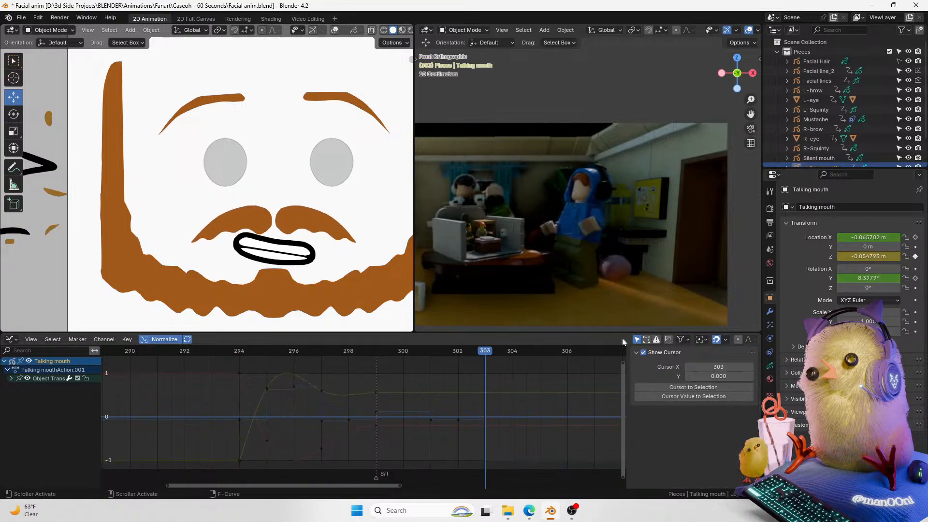
key(Right)
key(Right)
key(Right)
key(Right)
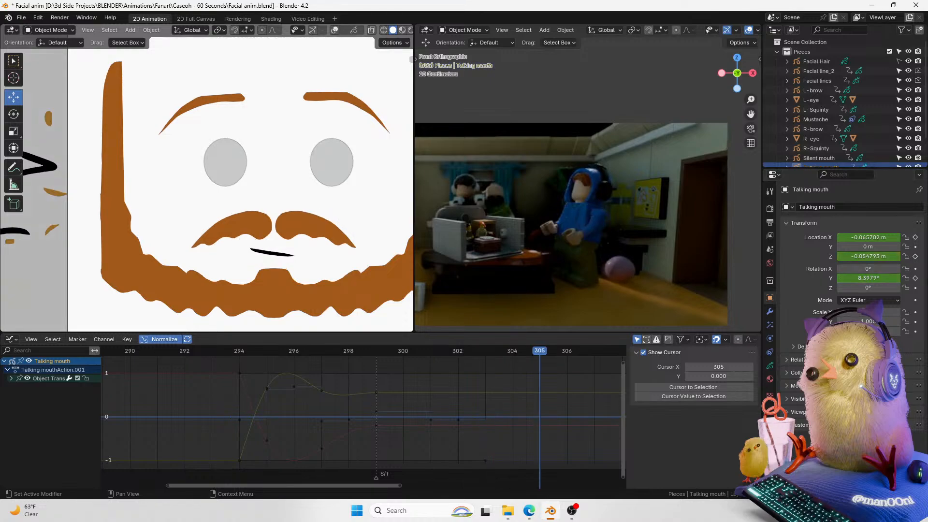
key(Left)
key(Left)
key(Left)
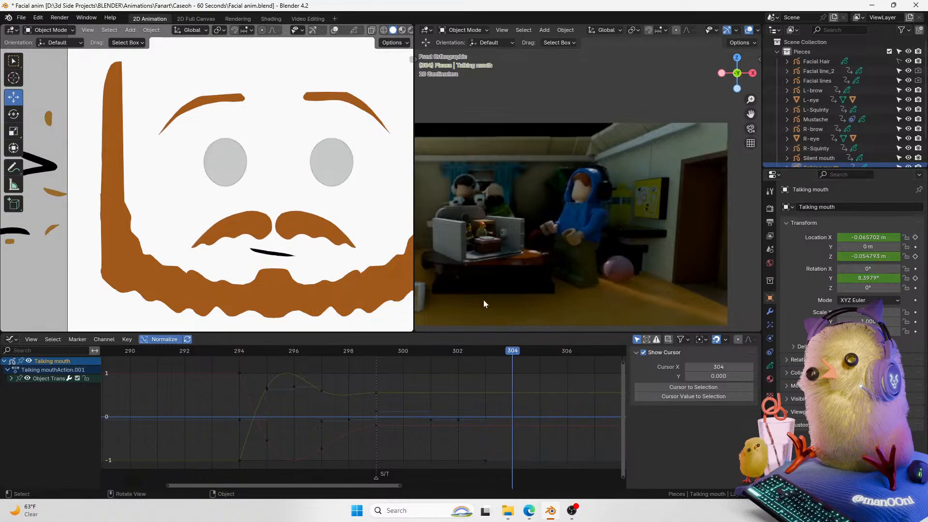
key(Left)
middle_drag(533, 405, 416, 412)
key(Right)
key(Left)
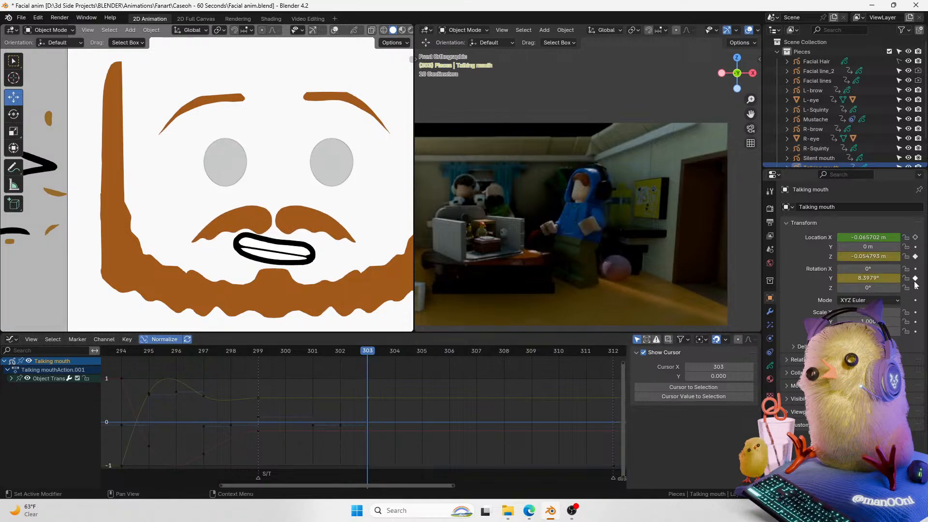
key(Right)
key(Right)
key(Right)
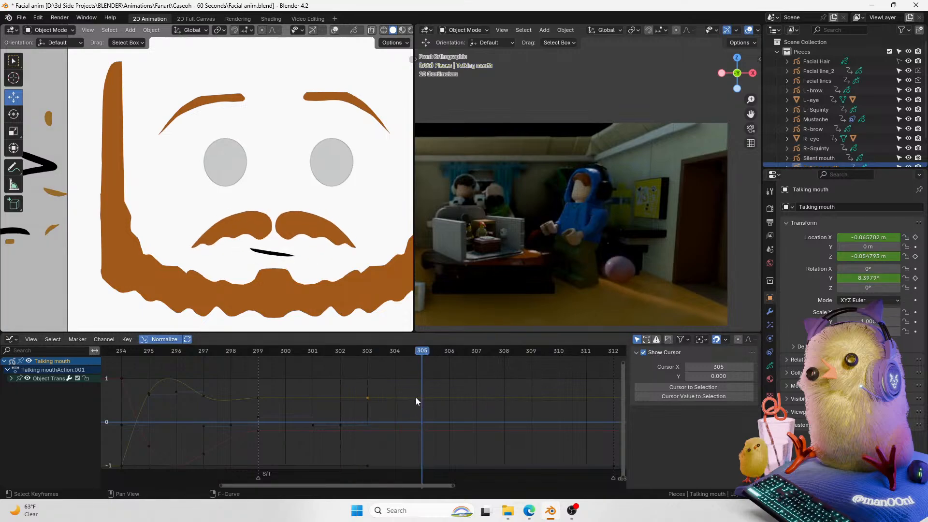
Step: Reset the mouth's Y rotation to 0° at frame 306
key(BackSpace)
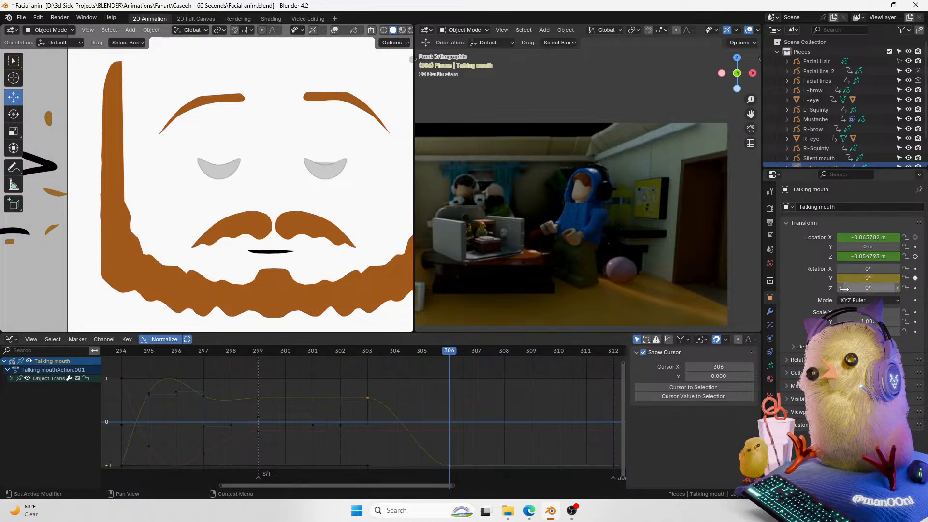
click(366, 350)
key(Right)
key(Left)
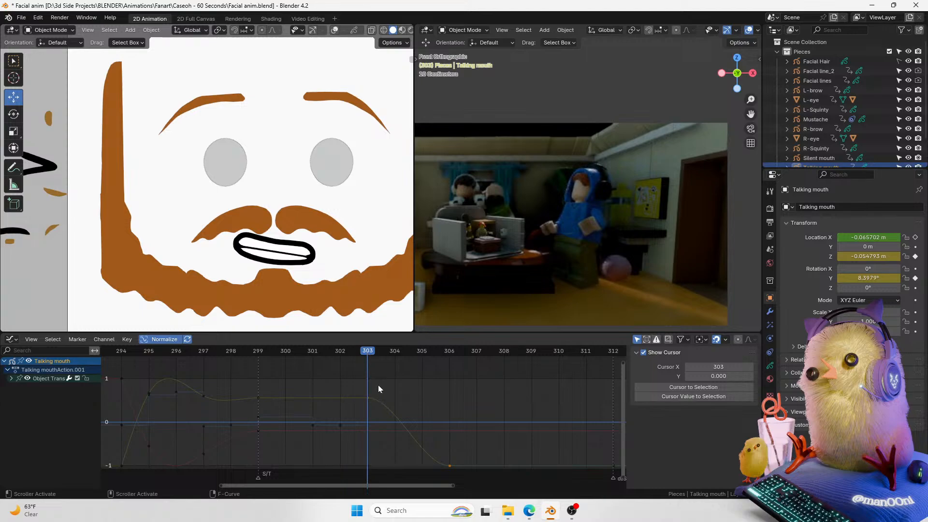
Step: Try Linear interpolation on the frame 303 Y rotation keyframe, then undo it
click(367, 399)
key(t)
click(355, 407)
key(space)
click(348, 354)
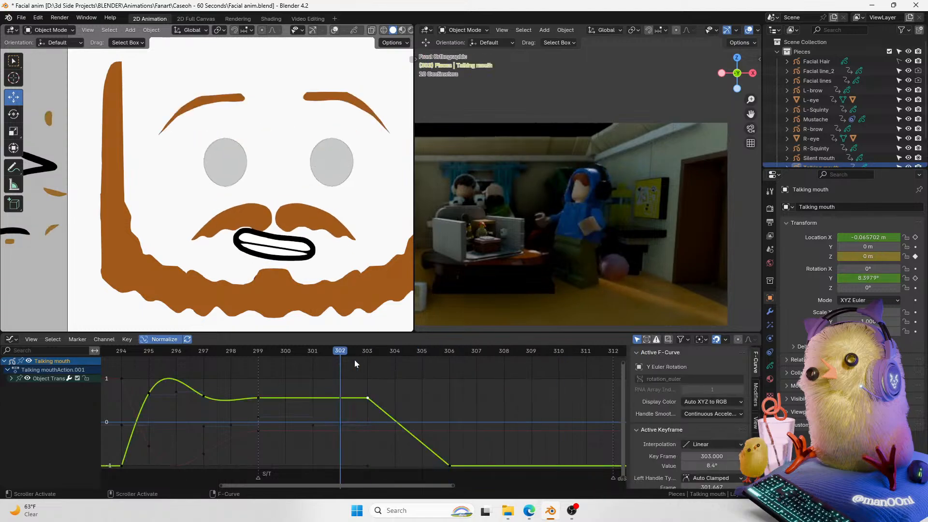
key(ctrl+z)
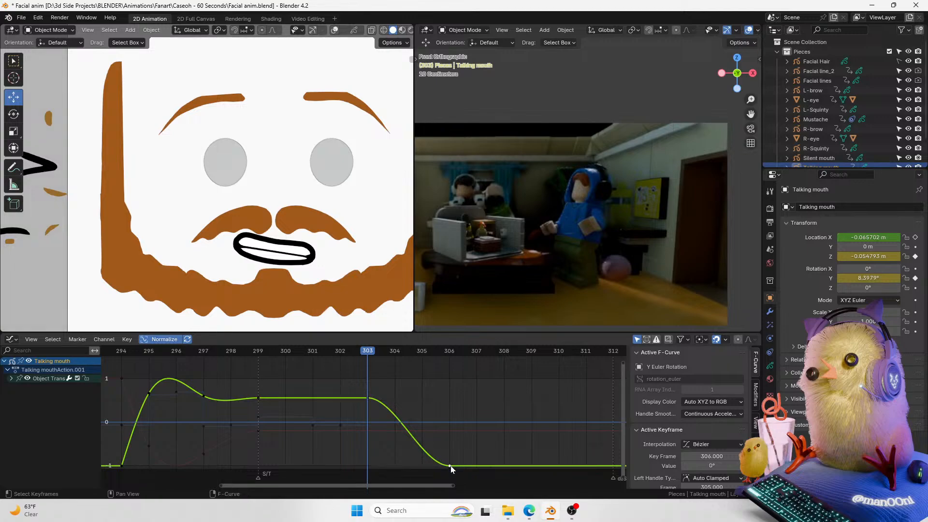
Step: Set the frame 303 keyframe's handles to Vector and scale the frame 306 keyframe's handles
key(v)
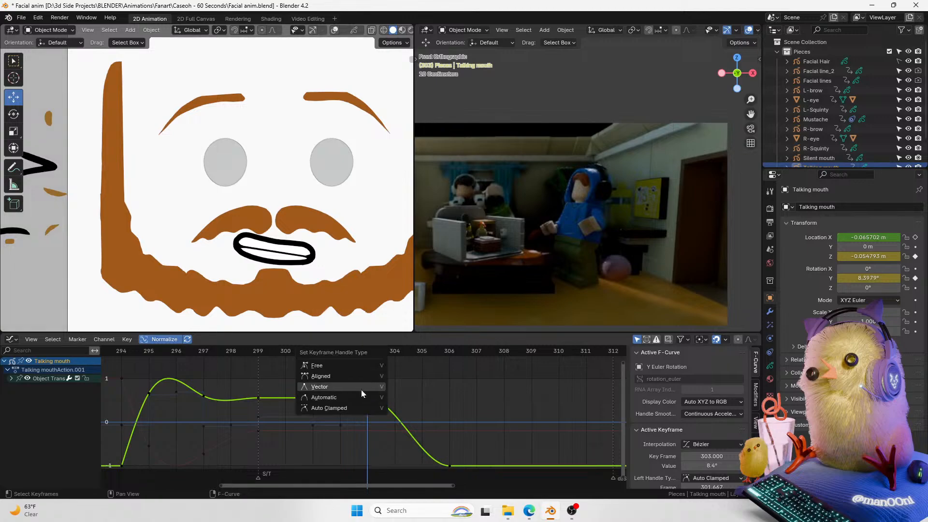
click(360, 387)
click(344, 353)
drag(344, 352, 365, 358)
key(s)
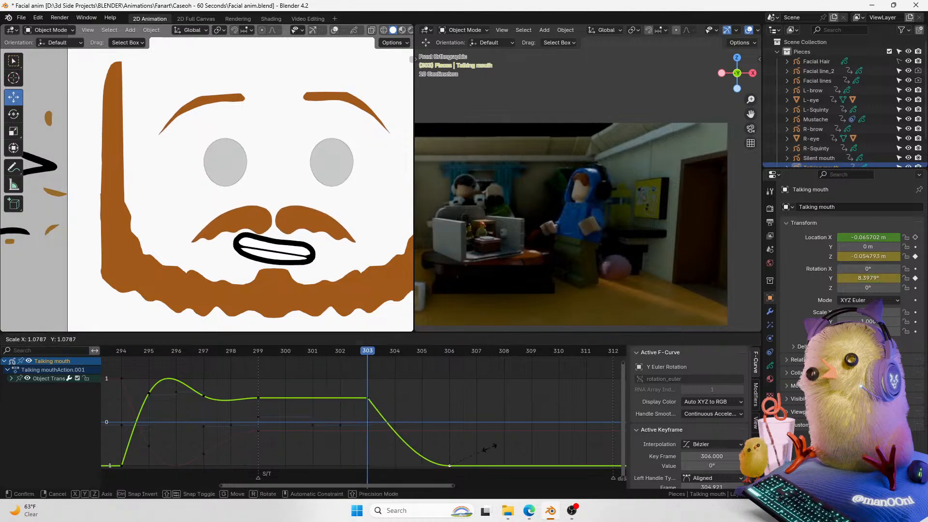
click(497, 445)
Step: Play back the mouth closing and save the file
key(space)
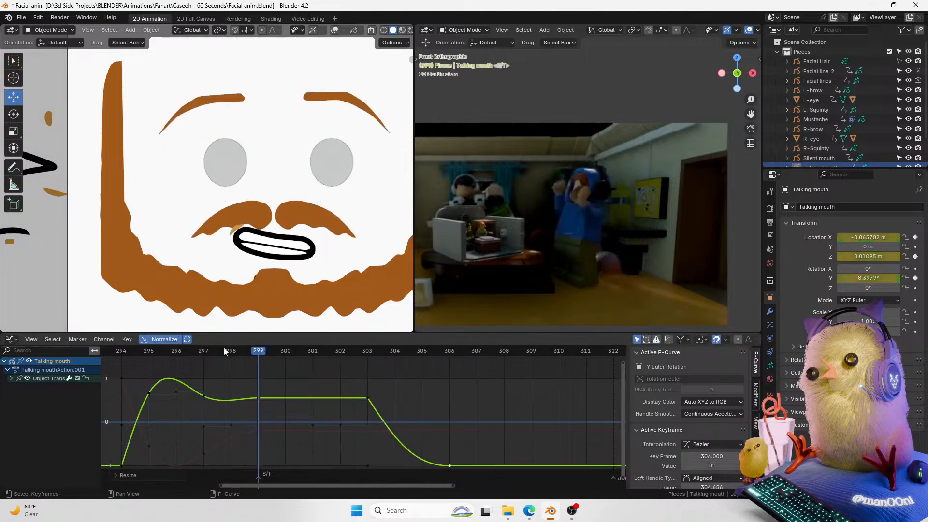
key(space)
key(ctrl+s)
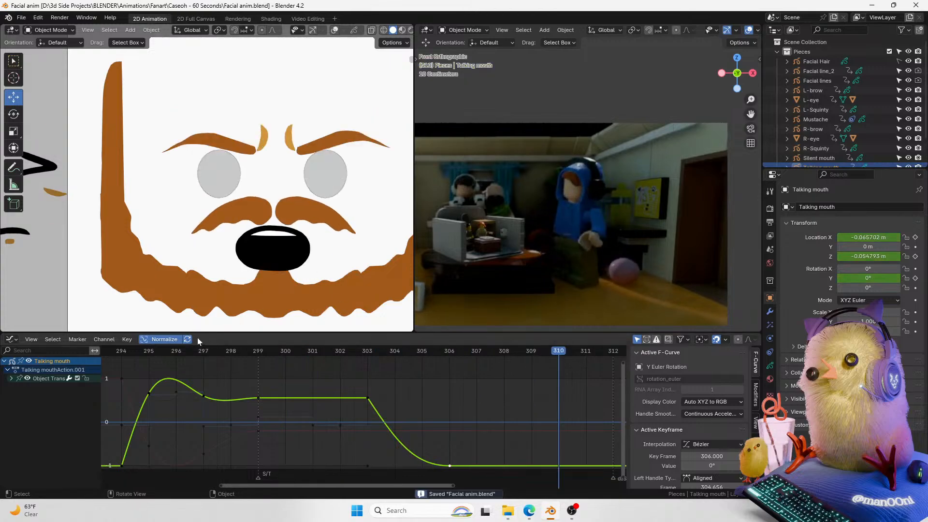
scroll(216, 264, down, 1)
scroll(196, 358, down, 3)
drag(176, 352, 141, 353)
key(space)
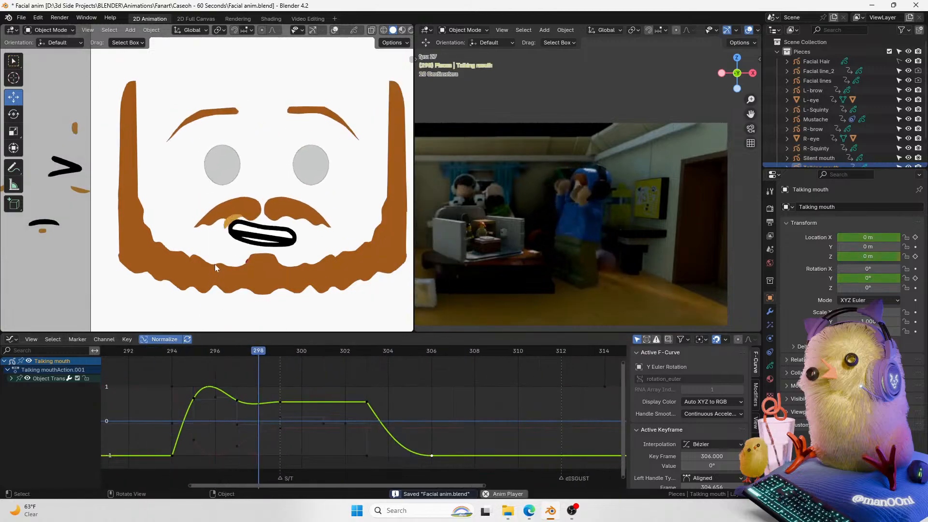
key(space)
key(ctrl+s)
Step: Frame the camera view in the face viewport and switch it to material preview shading
click(335, 30)
key(Home)
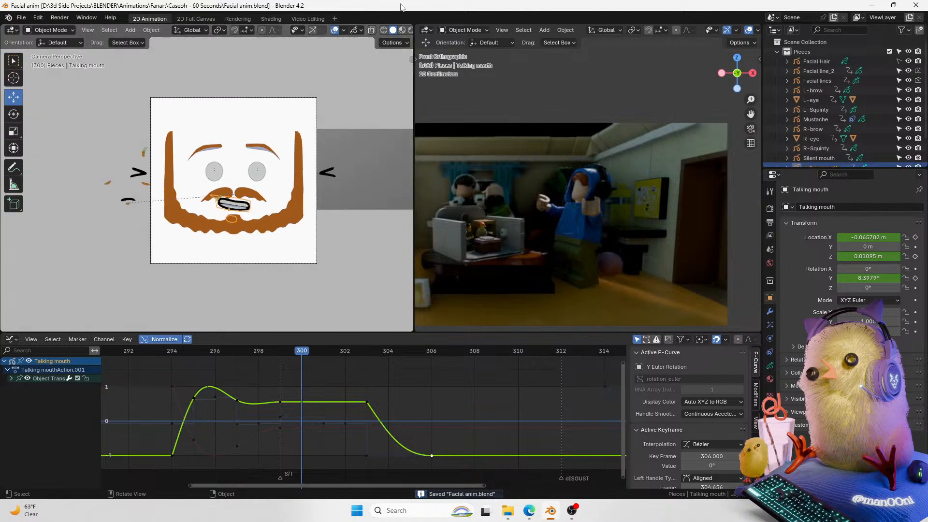
click(401, 29)
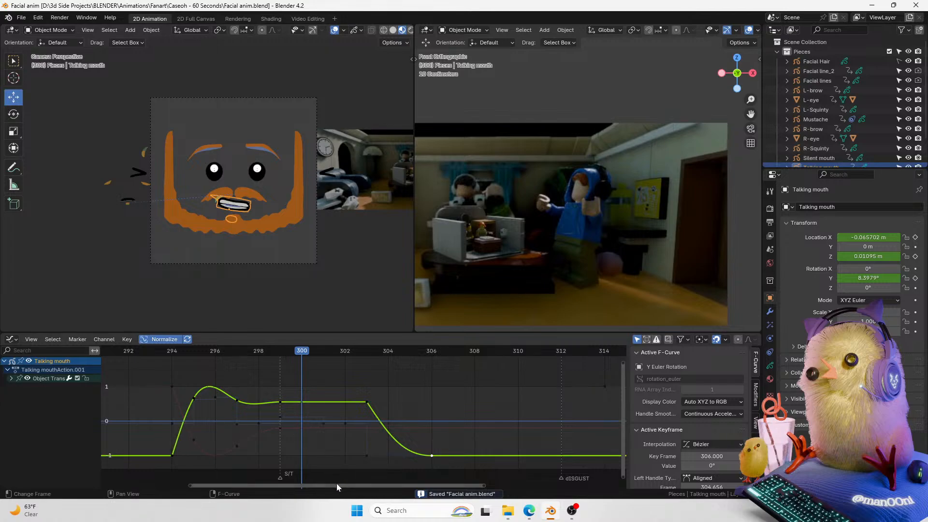
Step: Hide the graph editor sidebar, zoom the graph out, and play back from about frame 288
drag(338, 483, 292, 485)
key(n)
scroll(320, 385, down, 5)
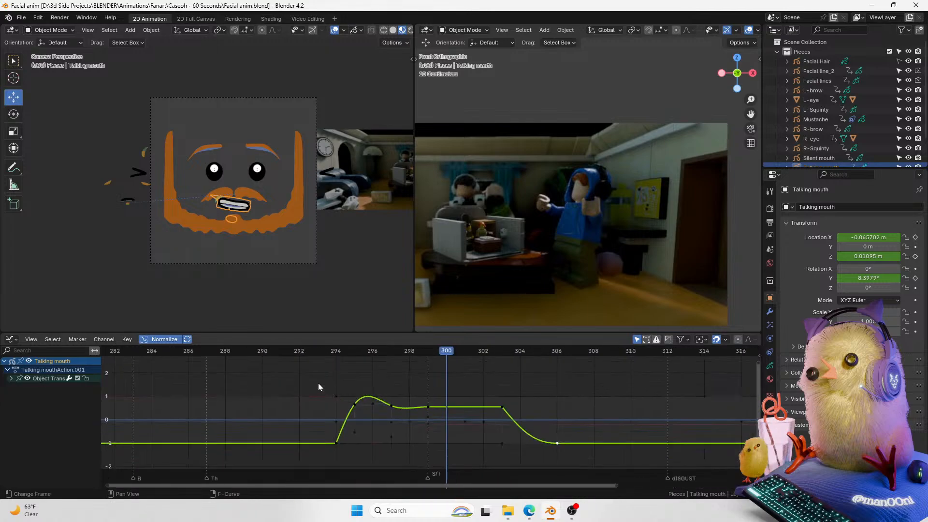
scroll(254, 363, down, 5)
click(282, 350)
key(space)
Step: Zoom the face viewport in on the face and play back the whole animation
key(space)
click(335, 30)
scroll(309, 165, up, 4)
shift+middle_drag(309, 165, 242, 170)
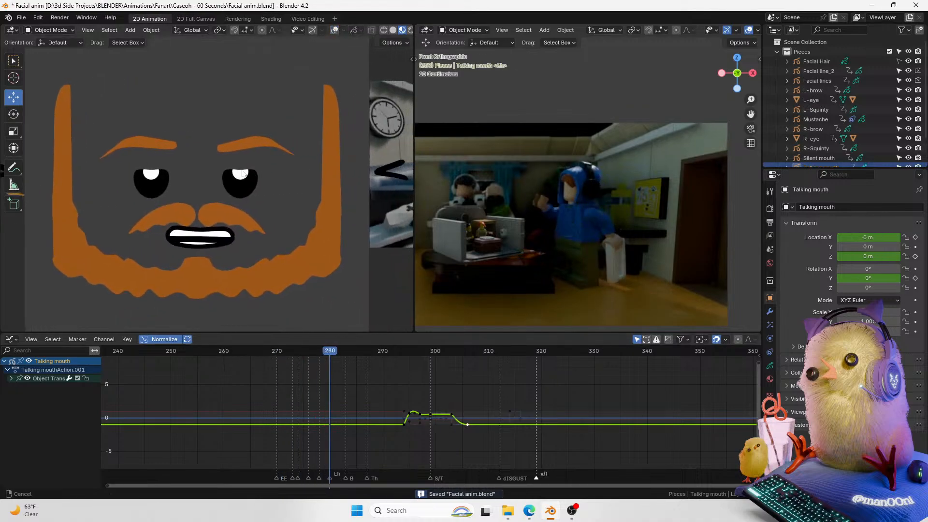
key(space)
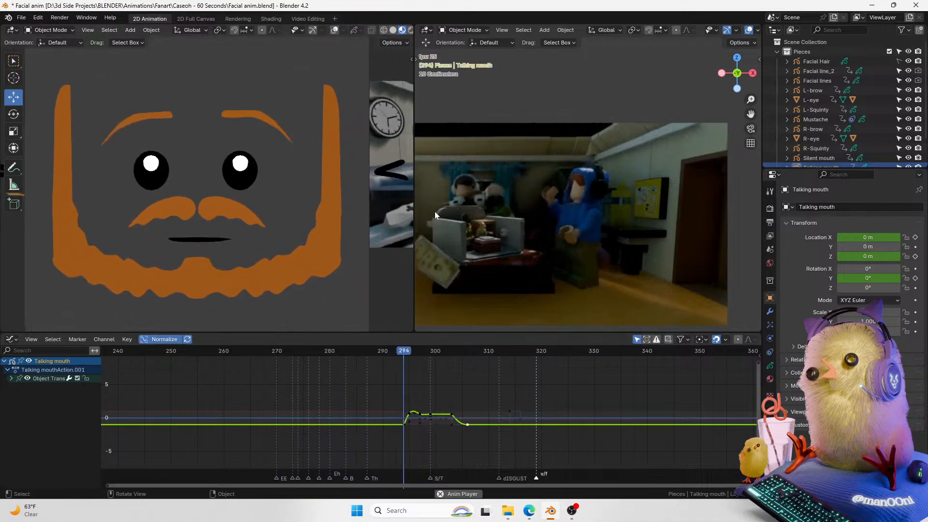
scroll(329, 401, down, 2)
scroll(329, 400, down, 2)
drag(381, 351, 163, 377)
key(Home)
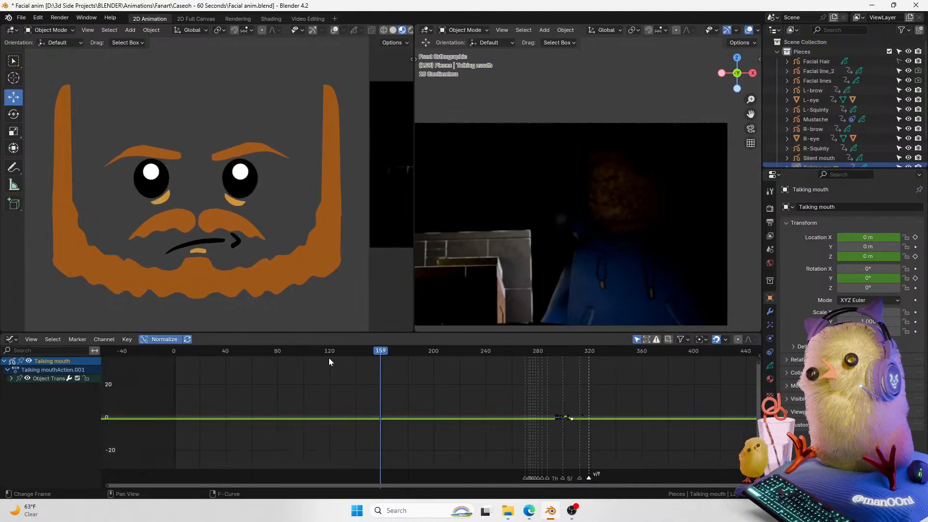
click(330, 350)
key(space)
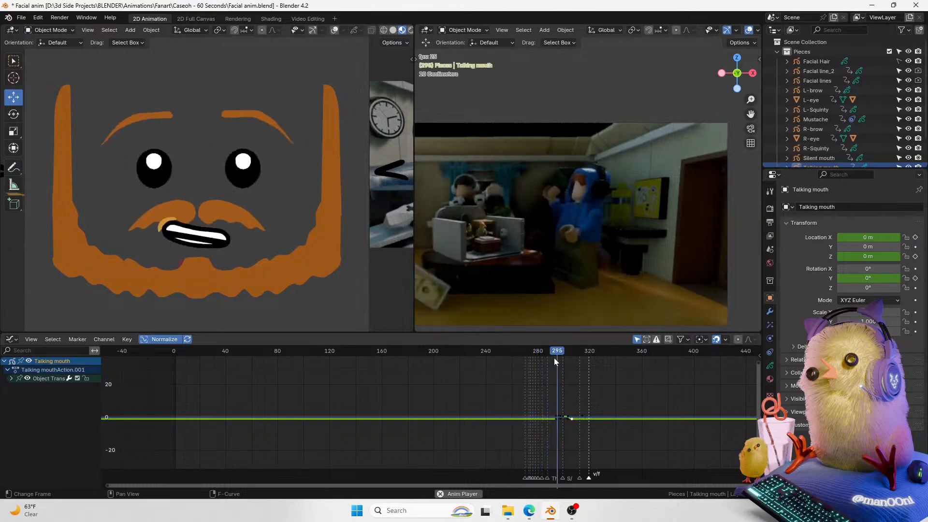
key(space)
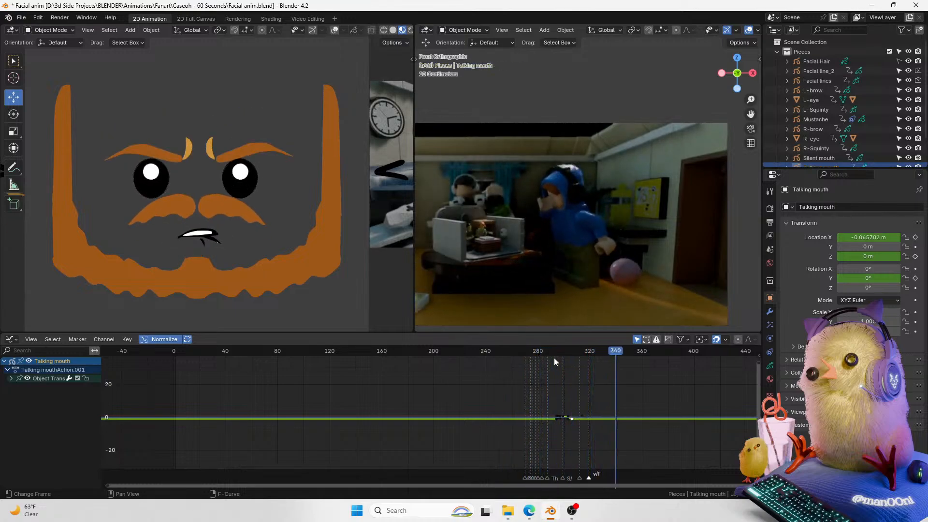
Step: Save the file and play back the animation from about frame 160 to check the mouth sync
key(ctrl+s)
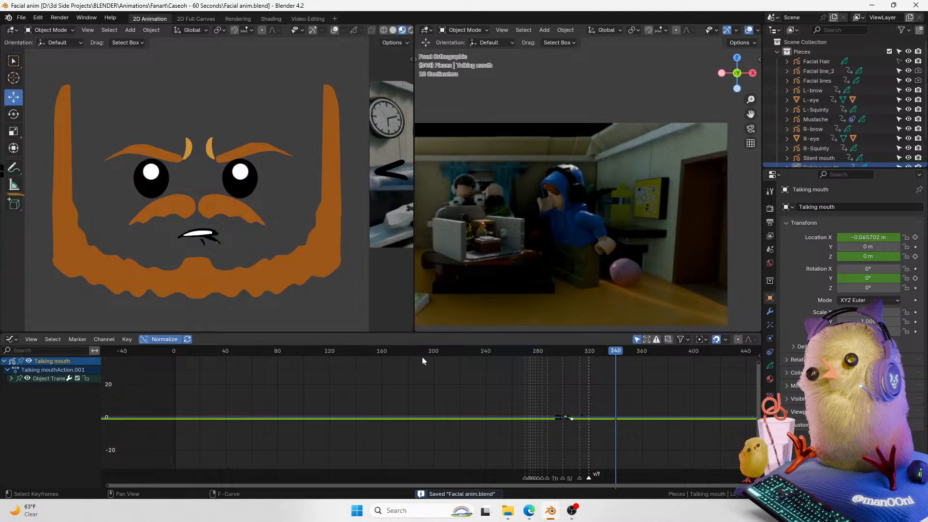
click(384, 351)
key(space)
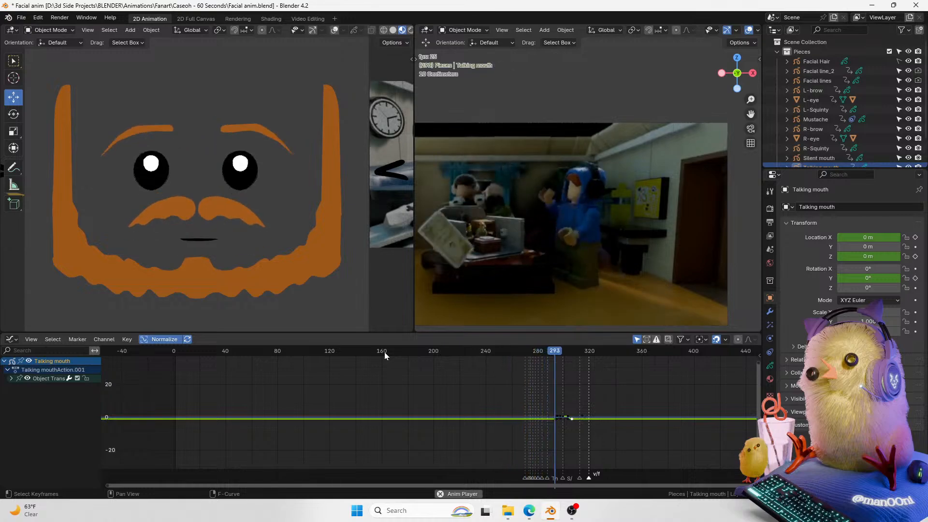
key(space)
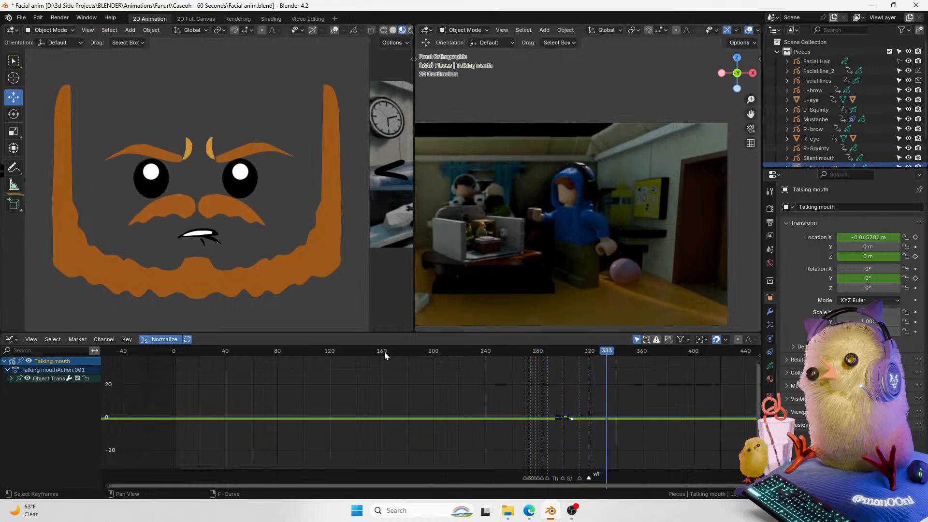
click(384, 351)
key(space)
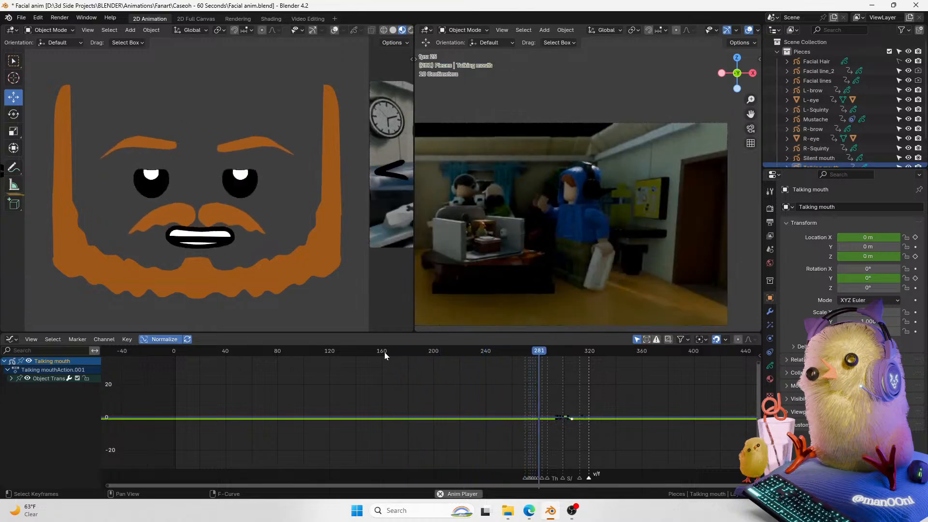
key(space)
click(384, 351)
key(space)
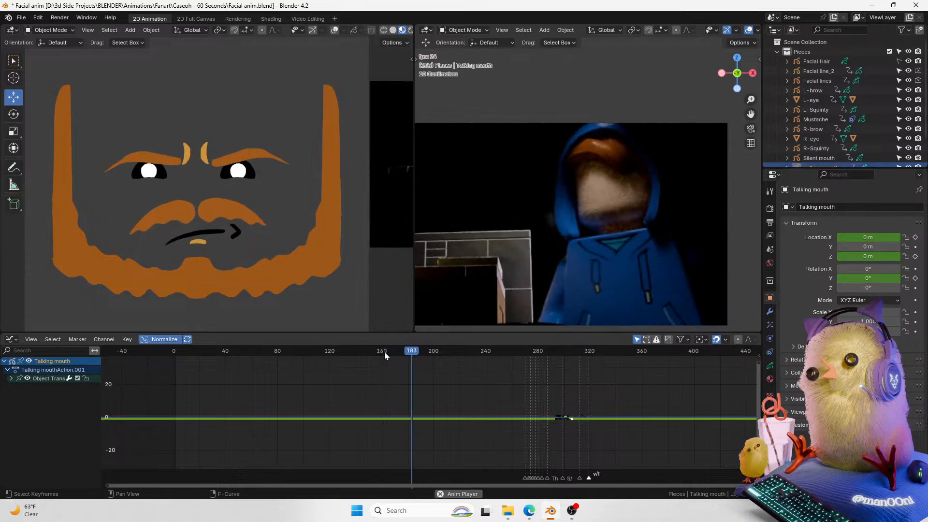
key(space)
Step: Scrub to about frame 258 and replay that section of the animation several times
drag(534, 353, 489, 353)
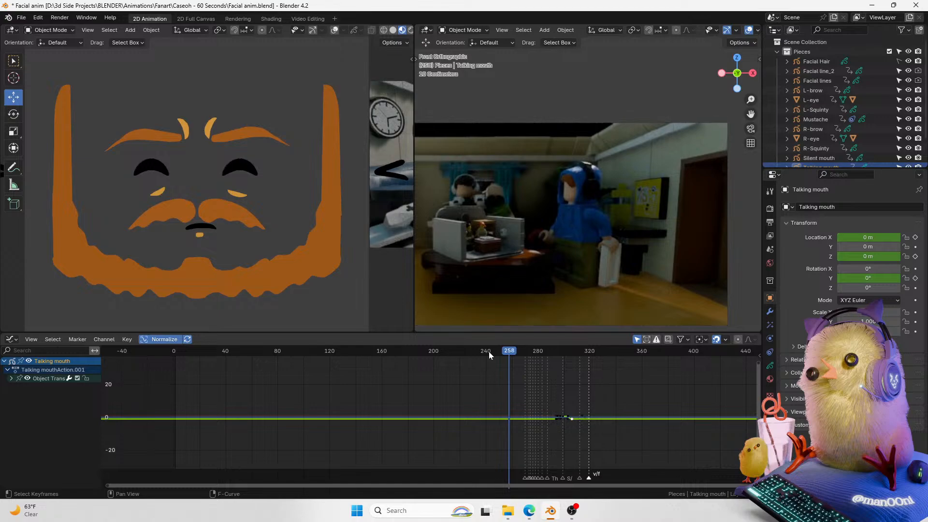
key(space)
key(Escape)
key(space)
key(space)
click(489, 352)
key(space)
key(space)
click(488, 352)
drag(488, 352, 476, 360)
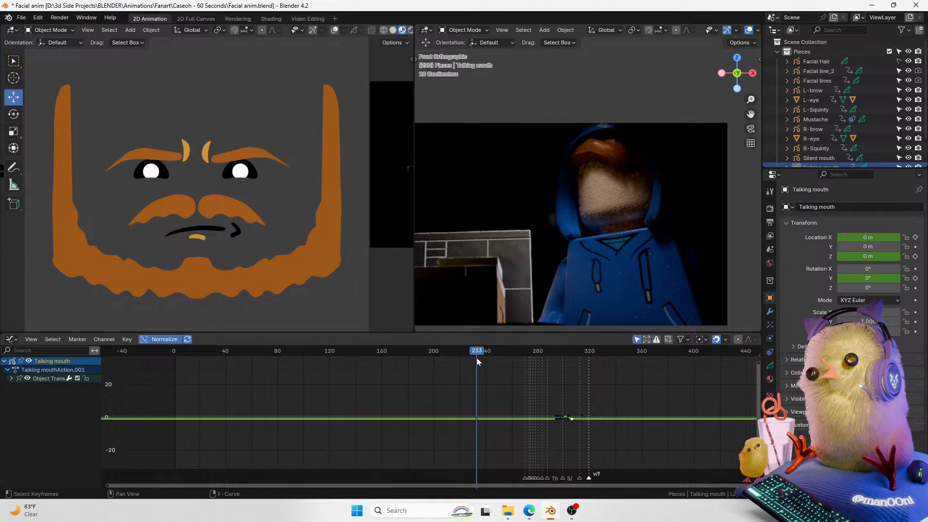
key(space)
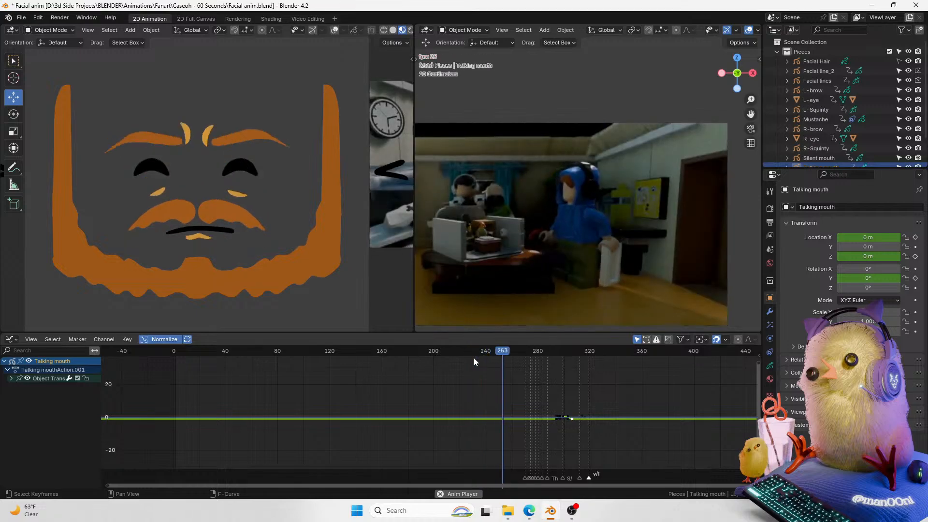
key(space)
Step: Zoom the graph timeline in, play back from about frame 254, and save the file
click(474, 358)
scroll(488, 356, up, 3)
click(499, 356)
key(space)
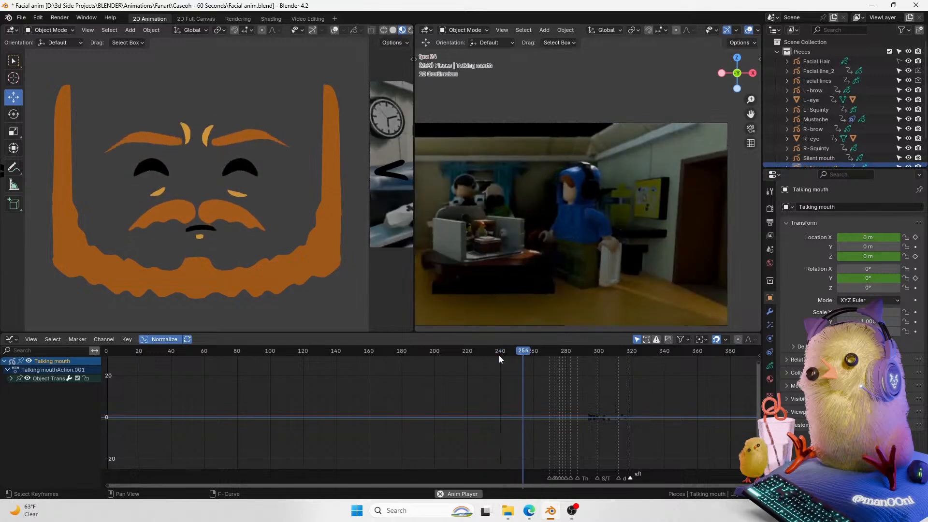
key(Escape)
key(space)
key(ctrl+s)
key(space)
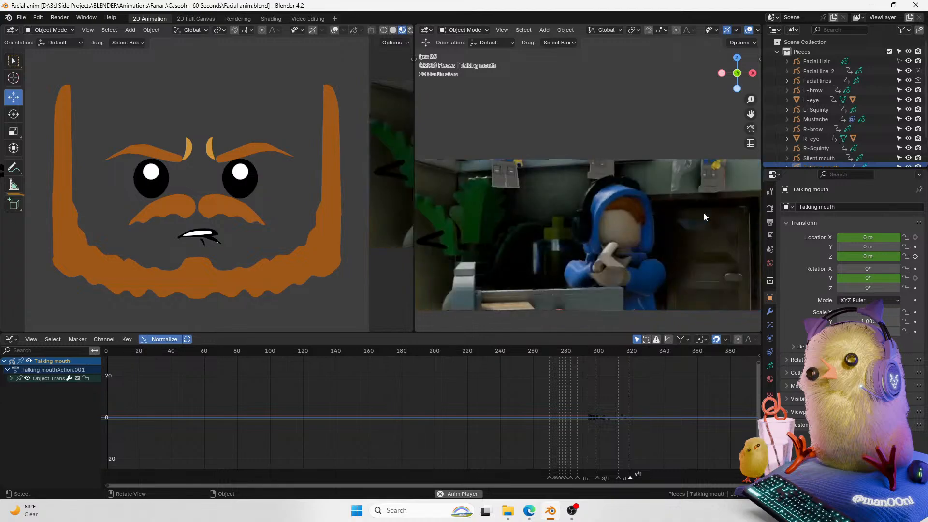
key(space)
right_click(657, 269)
scroll(428, 396, down, 20)
scroll(588, 412, down, 4)
middle_drag(642, 384, 388, 394)
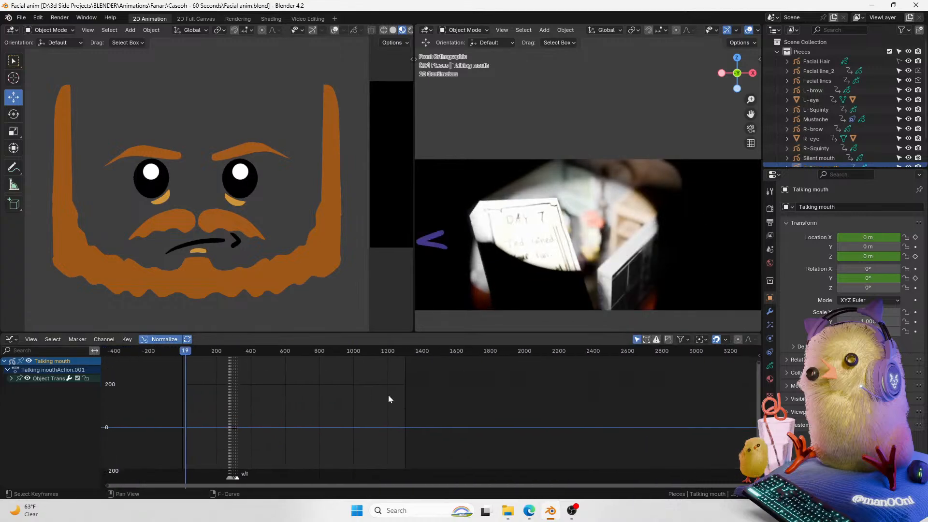
key(ctrl+t)
key(ctrl+t)
key(ctrl+Tab)
key(ctrl+Tab)
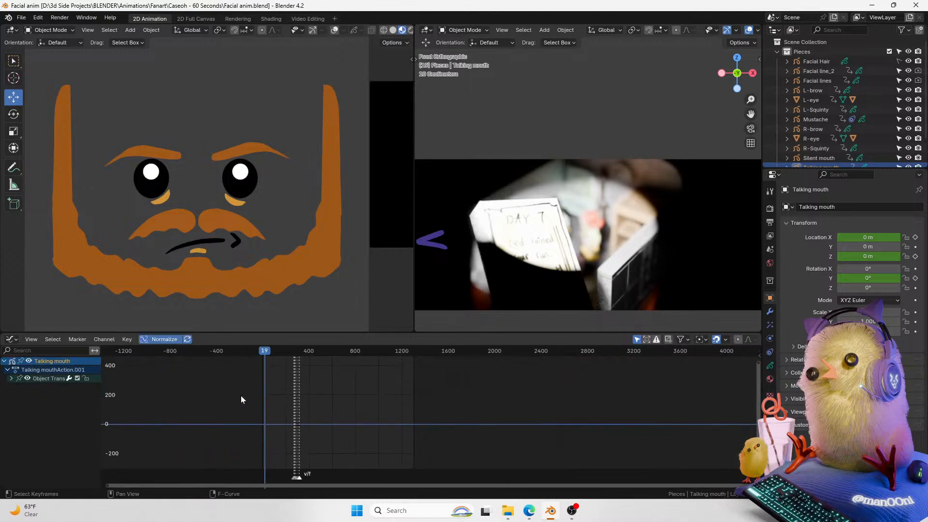
Step: Switch to the 2D Full Canvas workspace and play back the whole animation in the camera view
click(196, 19)
scroll(381, 241, down, 5)
scroll(634, 450, down, 6)
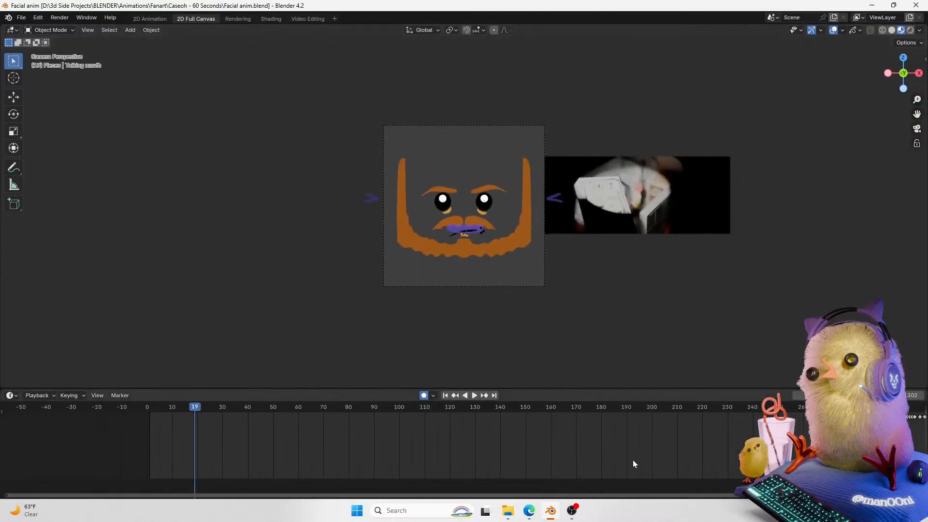
click(895, 395)
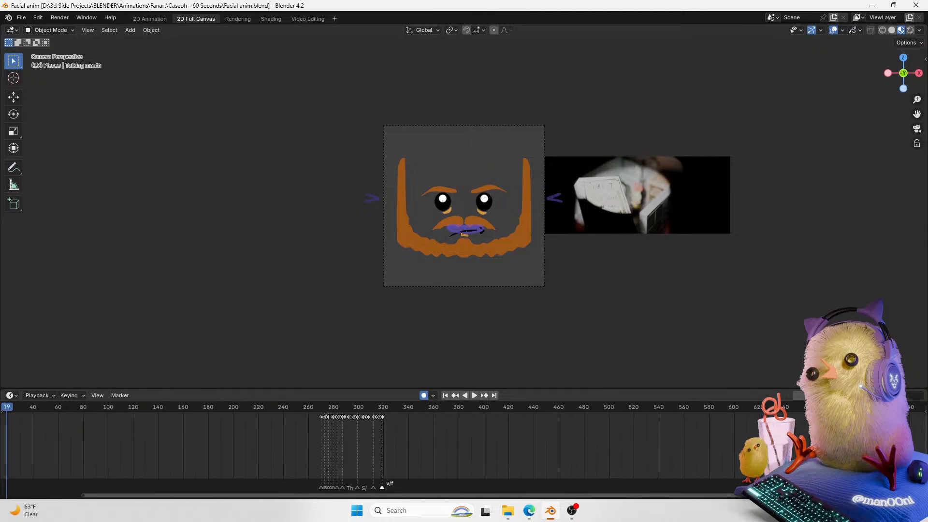
key(Return)
middle_drag(673, 462, 271, 443)
scroll(271, 443, down, 15)
key(space)
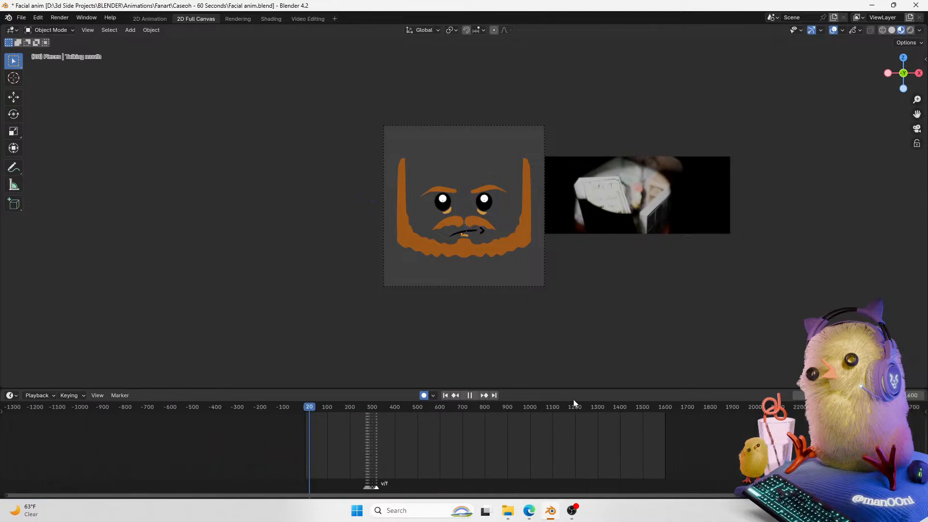
Step: Zoom the timeline and the camera view in on the face and video clip during playback
click(590, 410)
scroll(633, 430, up, 5)
middle_drag(650, 434, 397, 432)
scroll(415, 423, up, 11)
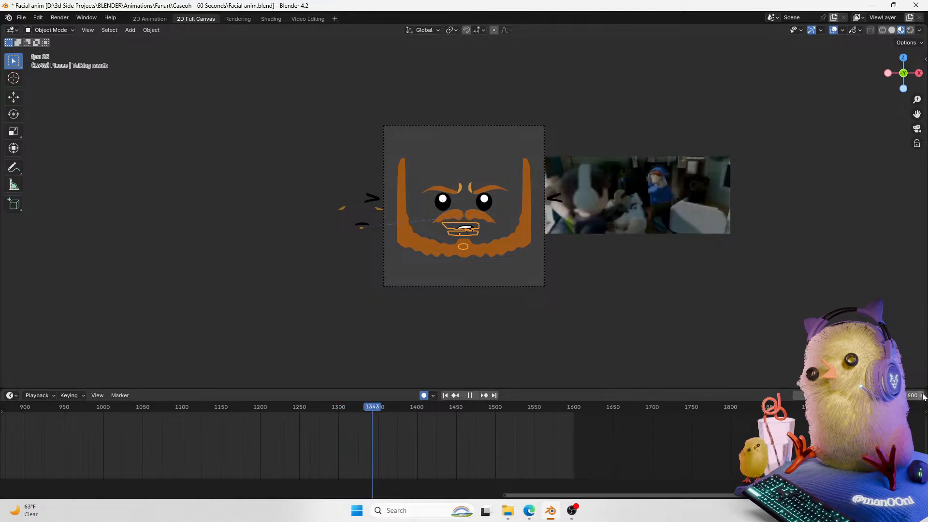
scroll(720, 423, up, 2)
scroll(665, 273, up, 1)
scroll(666, 271, up, 2)
shift+middle_drag(764, 269, 543, 271)
scroll(552, 269, up, 2)
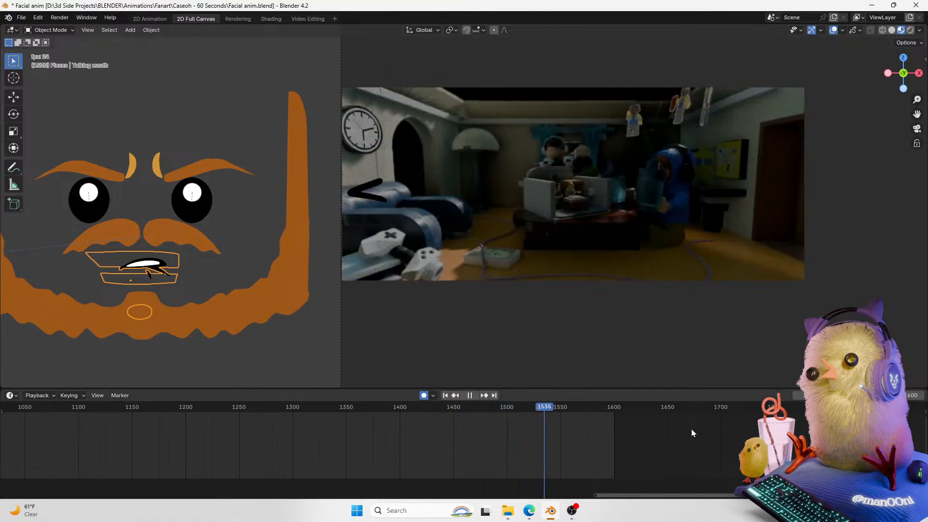
Step: Play back from about frame 1535 and stop at frame 1650
click(515, 406)
key(space)
key(space)
key(space)
key(space)
drag(909, 396, 927, 396)
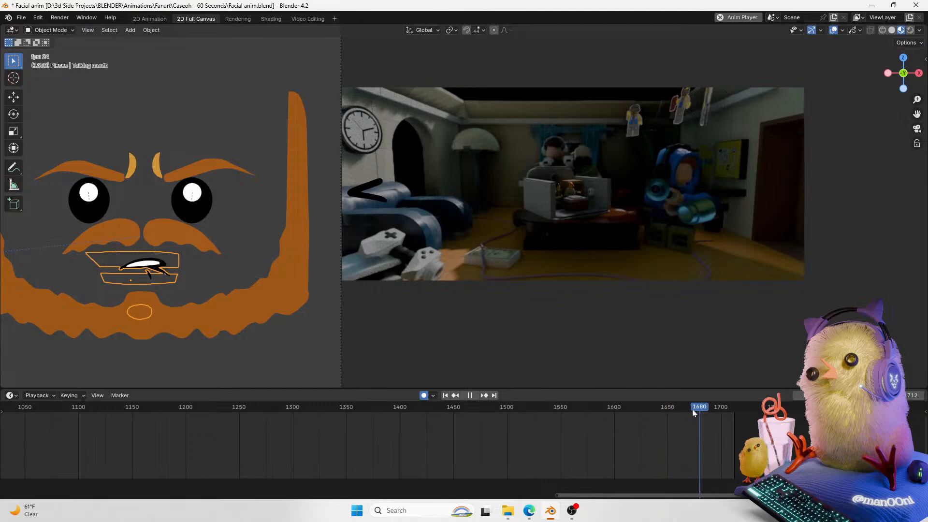
key(space)
click(667, 408)
key(Right)
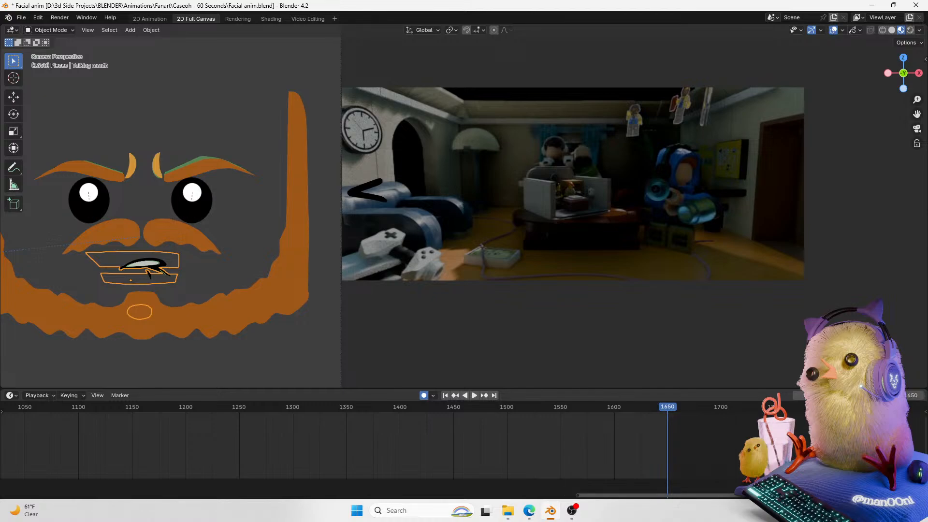
Step: Save the file, jump to frame 270 and save again
scroll(541, 428, down, 5)
key(ctrl+s)
scroll(423, 428, down, 10)
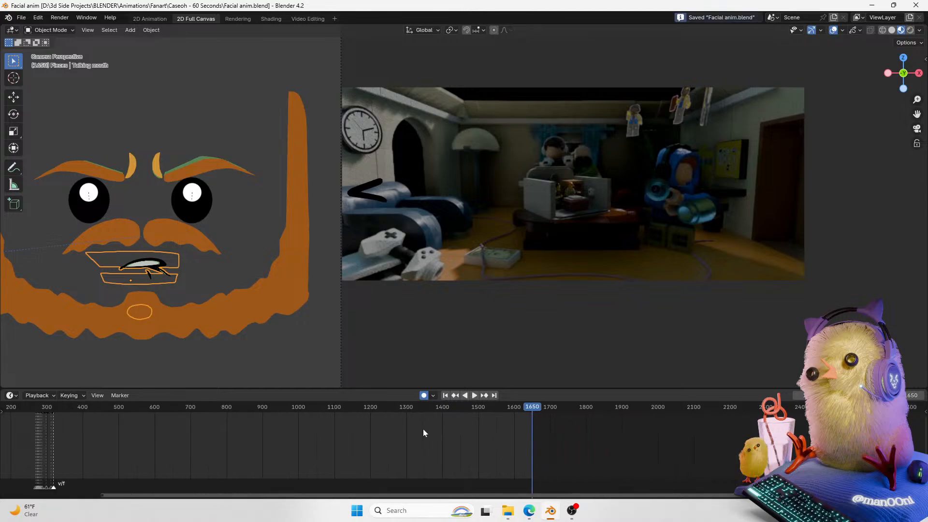
scroll(395, 427, up, 8)
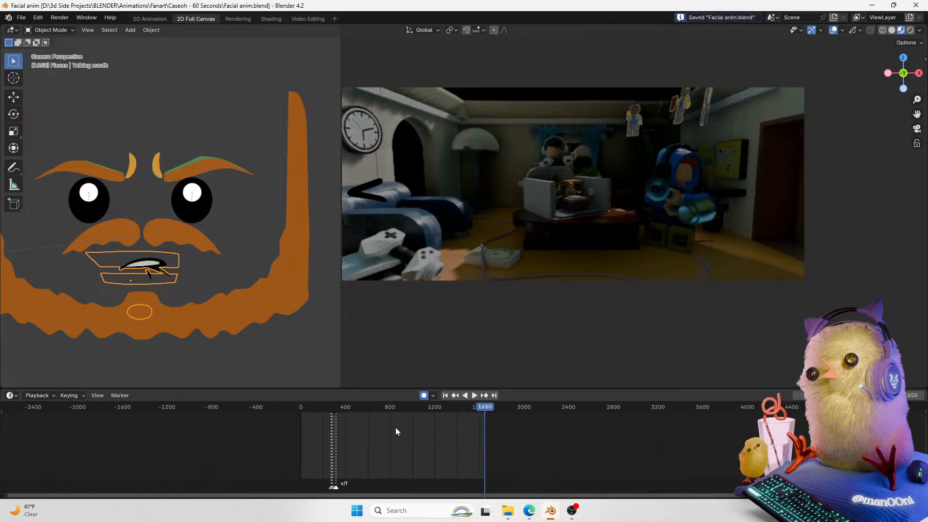
scroll(346, 421, up, 4)
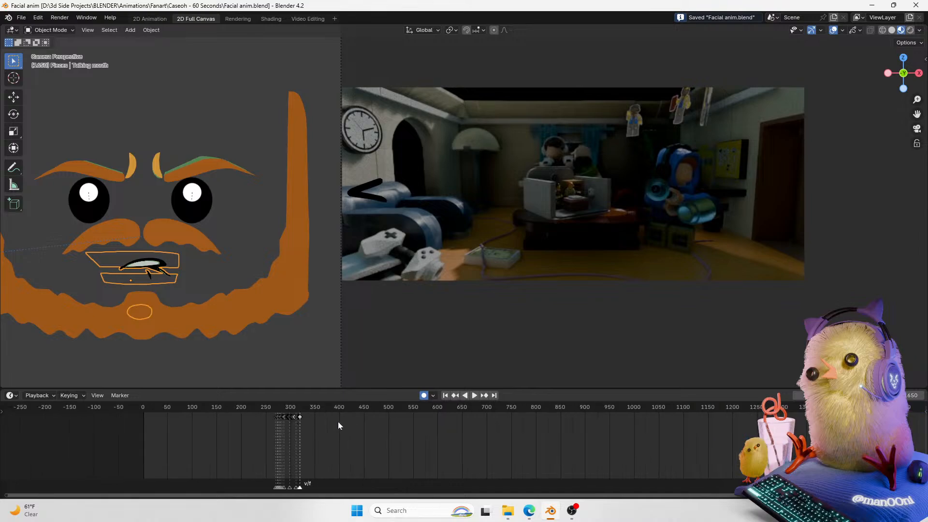
click(206, 407)
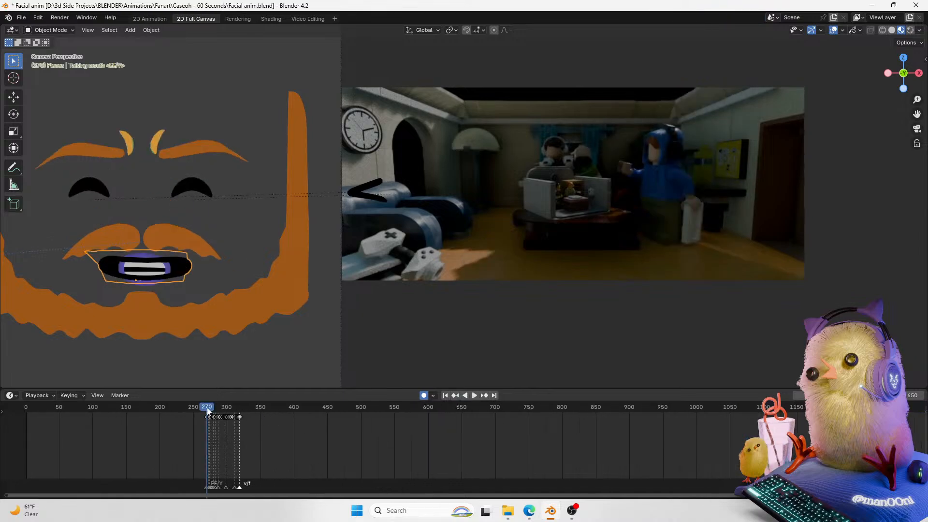
key(ctrl+s)
Step: Switch back to the 2D Animation workspace and save the file
scroll(578, 447, up, 5)
scroll(569, 446, up, 8)
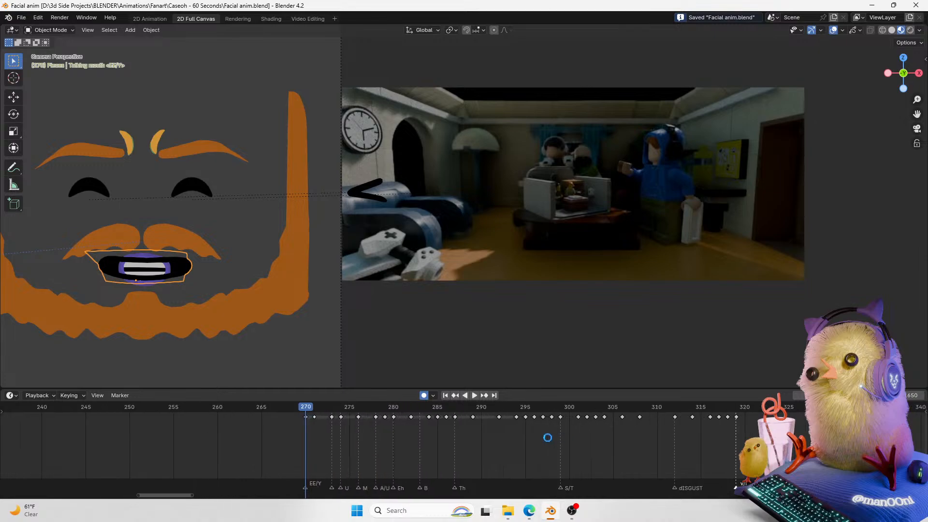
click(156, 19)
scroll(374, 387, down, 5)
scroll(522, 422, up, 5)
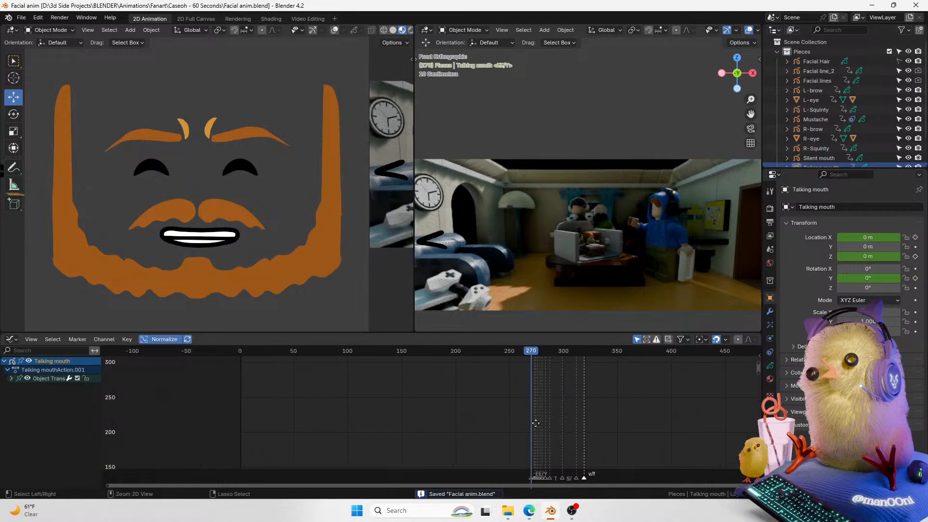
scroll(298, 408, up, 4)
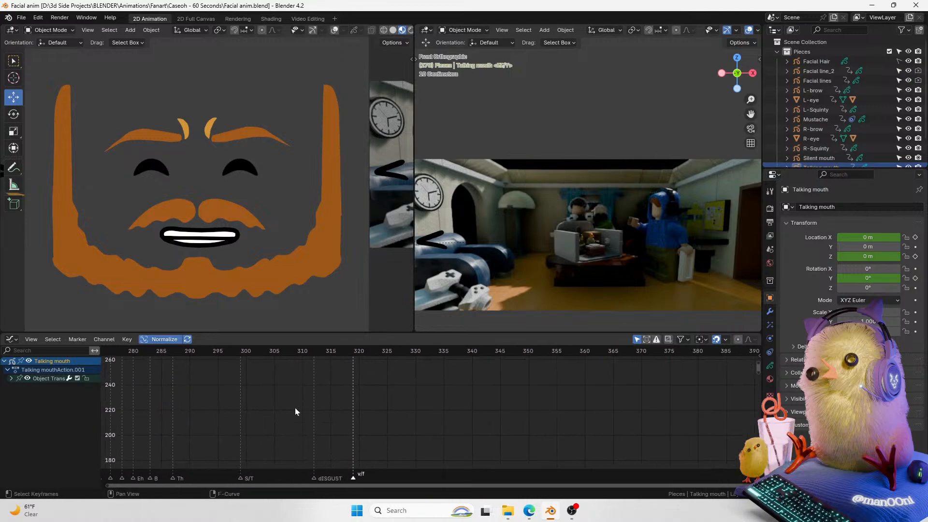
key(ctrl+s)
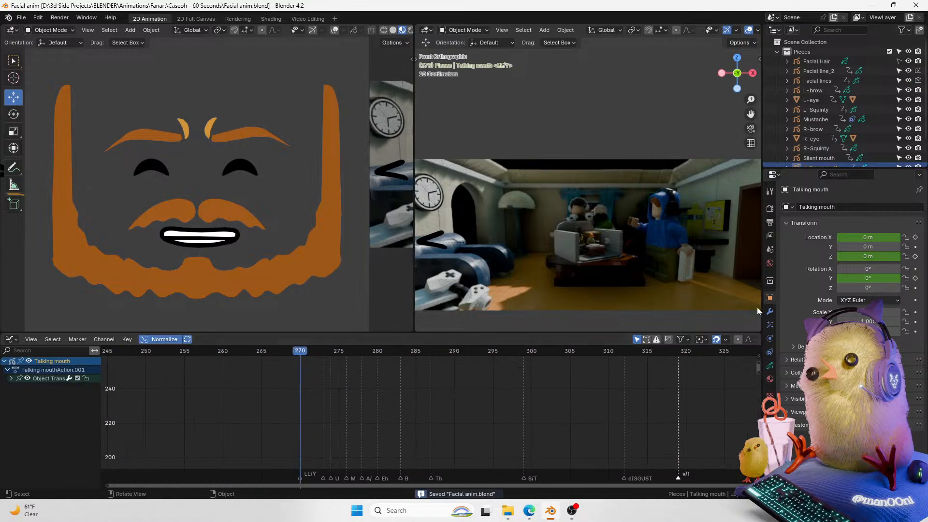
Step: Collapse the Pieces collection in the outliner
click(777, 52)
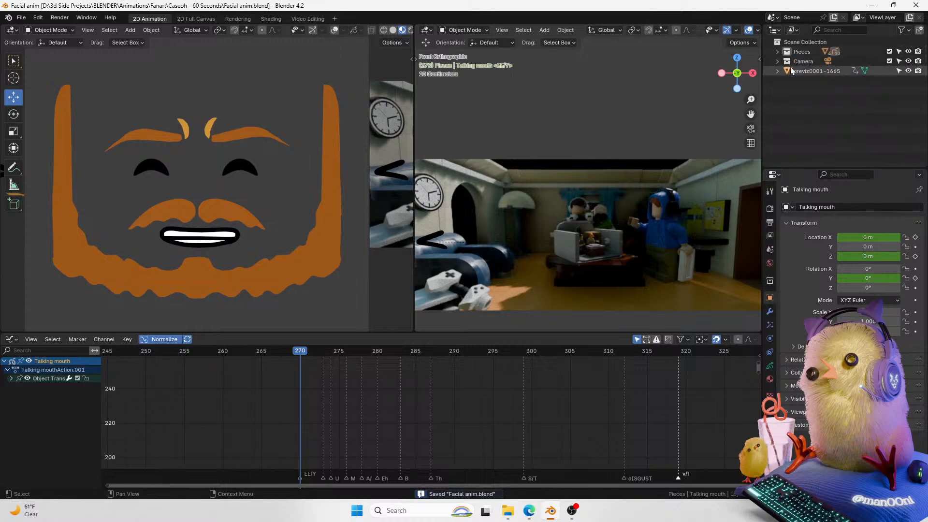
scroll(565, 149, down, 1)
mouse_move(750, 114)
mouse_down()
mouse_move(760, 115)
mouse_move(736, 116)
mouse_up()
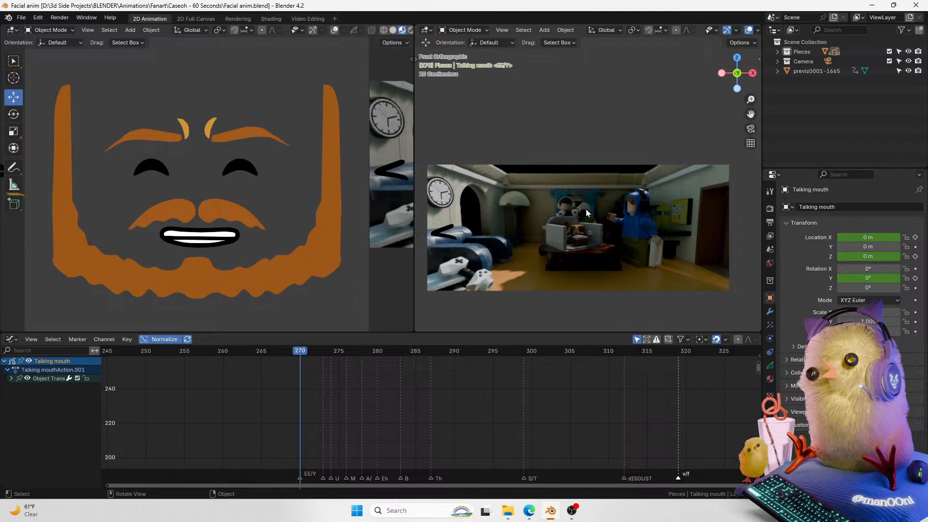
Step: Examine the mouth markers between frames 270 and 320 in the graph editor
scroll(461, 399, up, 2)
middle_drag(463, 398, 414, 403)
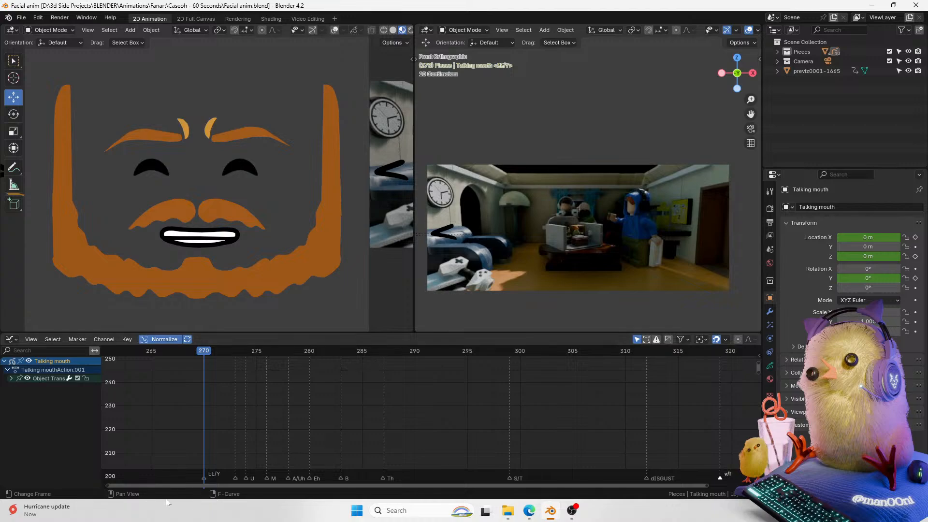
middle_drag(244, 421, 166, 416)
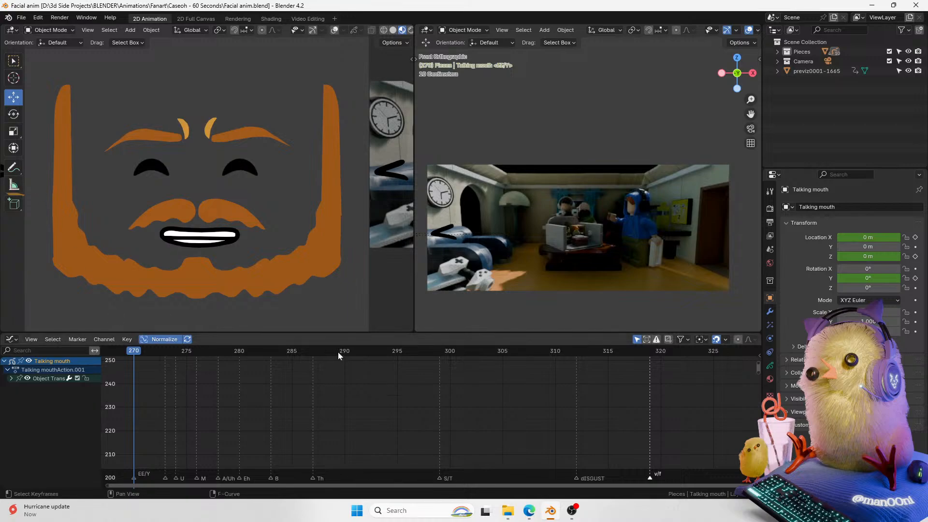
scroll(340, 412, up, 3)
scroll(341, 412, down, 4)
middle_drag(398, 397, 359, 407)
scroll(359, 407, down, 2)
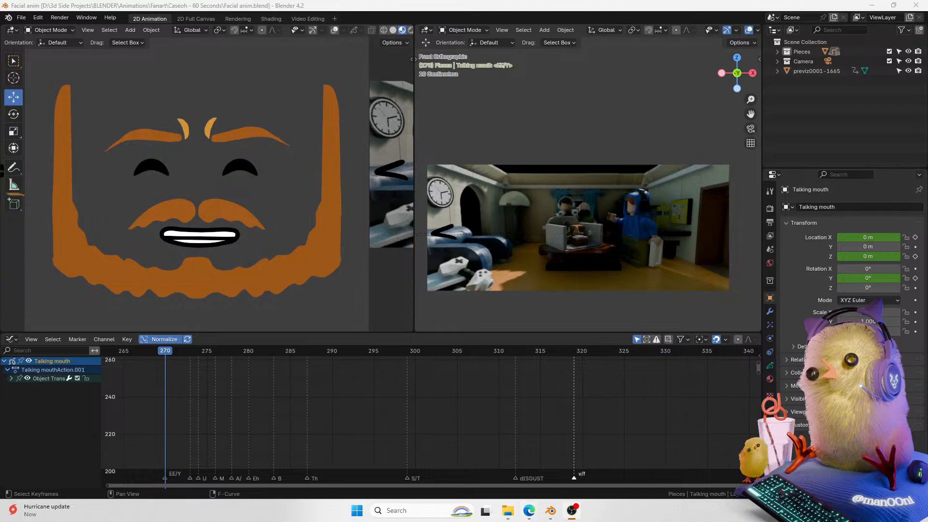
scroll(415, 422, up, 1)
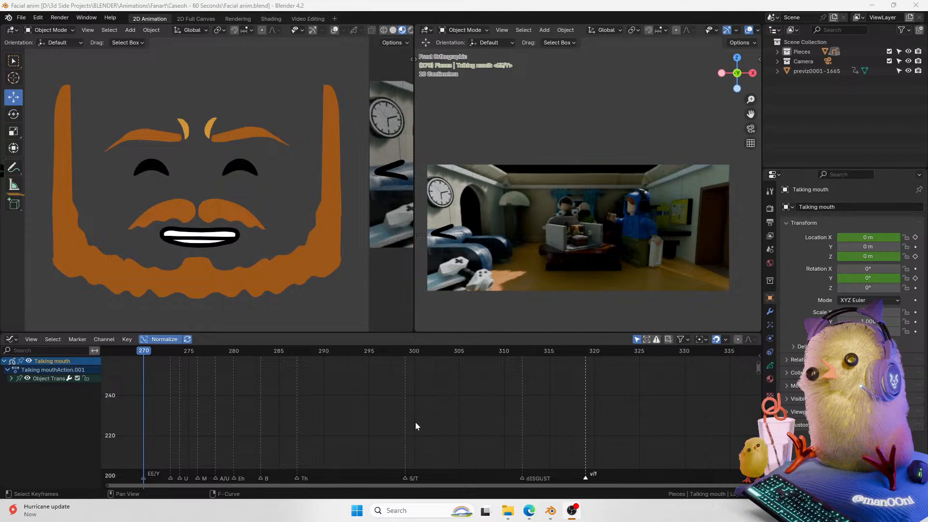
drag(416, 485, 430, 482)
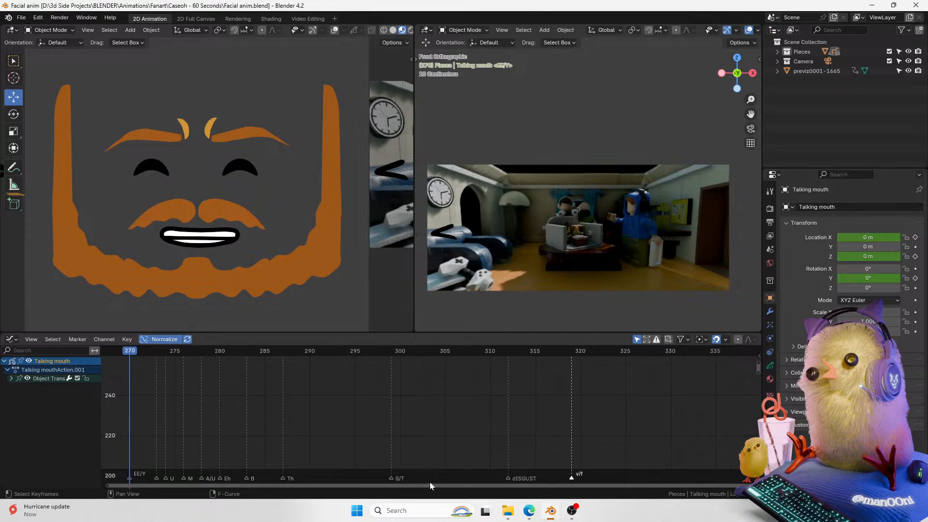